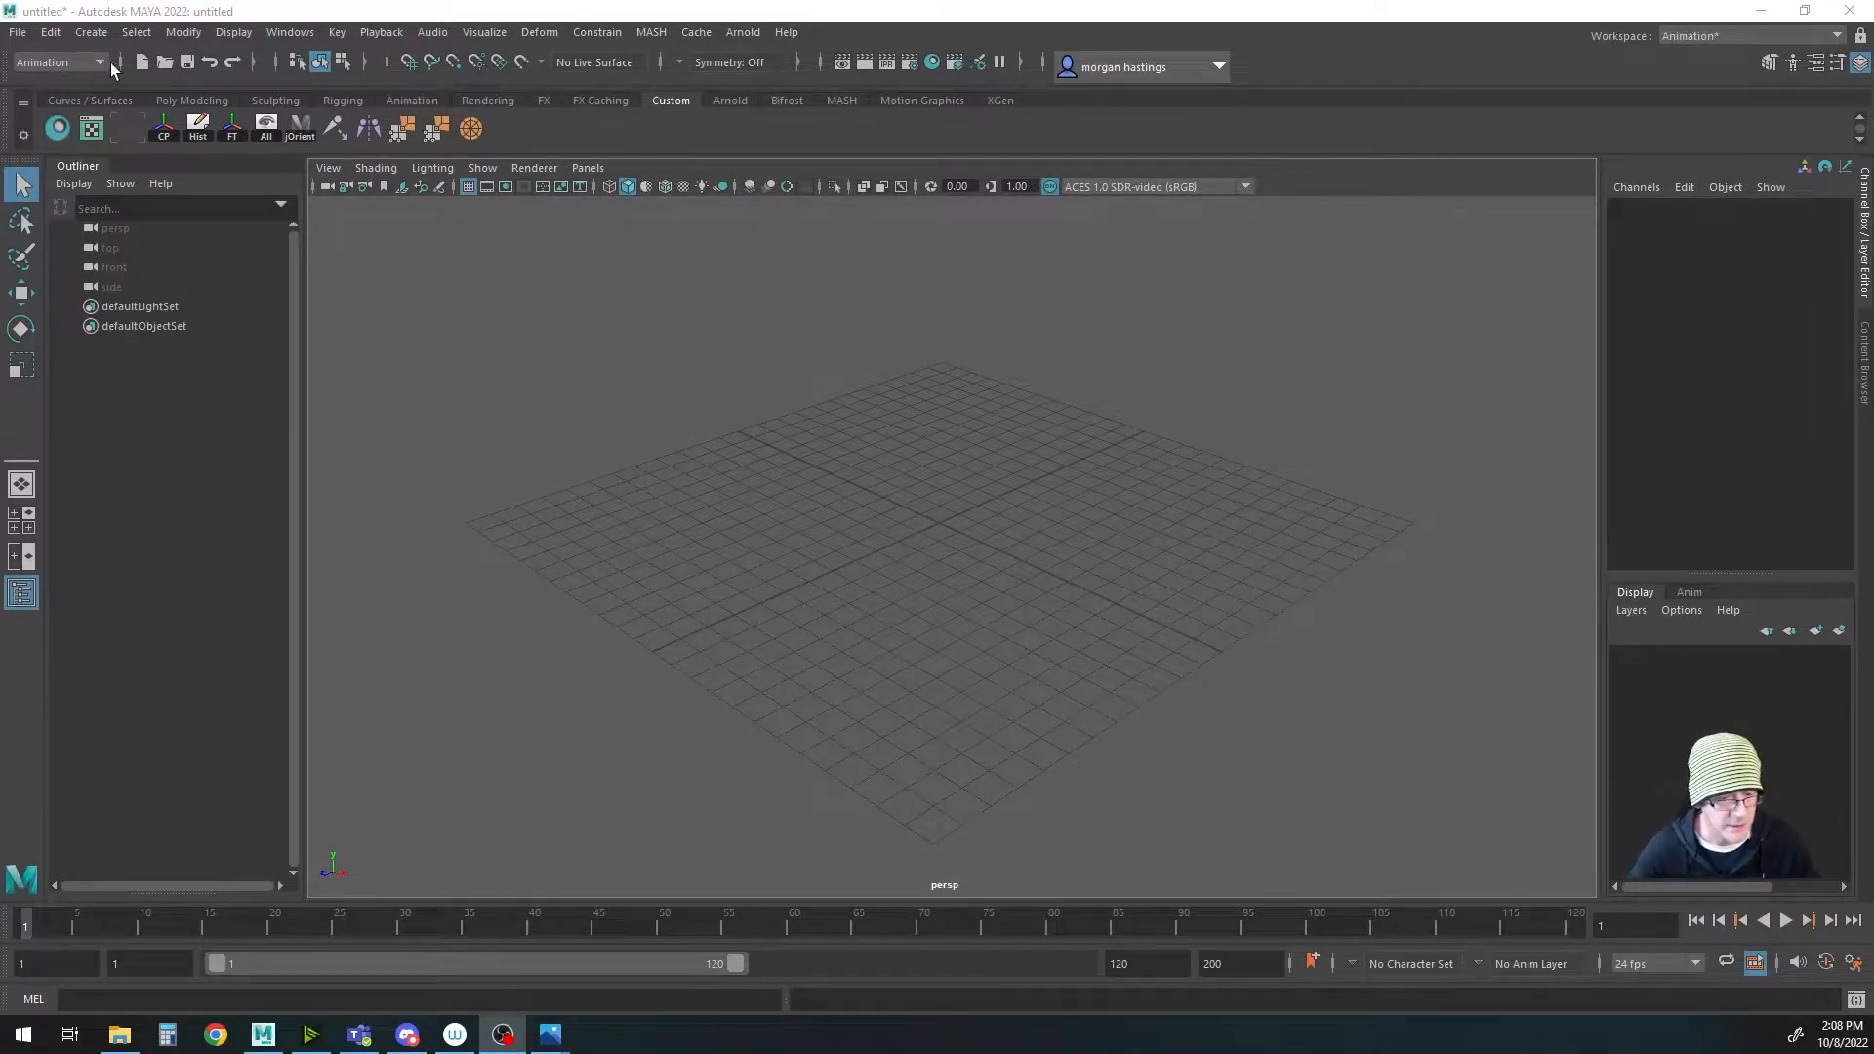
Step: Create a reference to AM_stewart_shot_ready_anim.ma from the AnimationMentor_Stewart folder in the scene
click(19, 33)
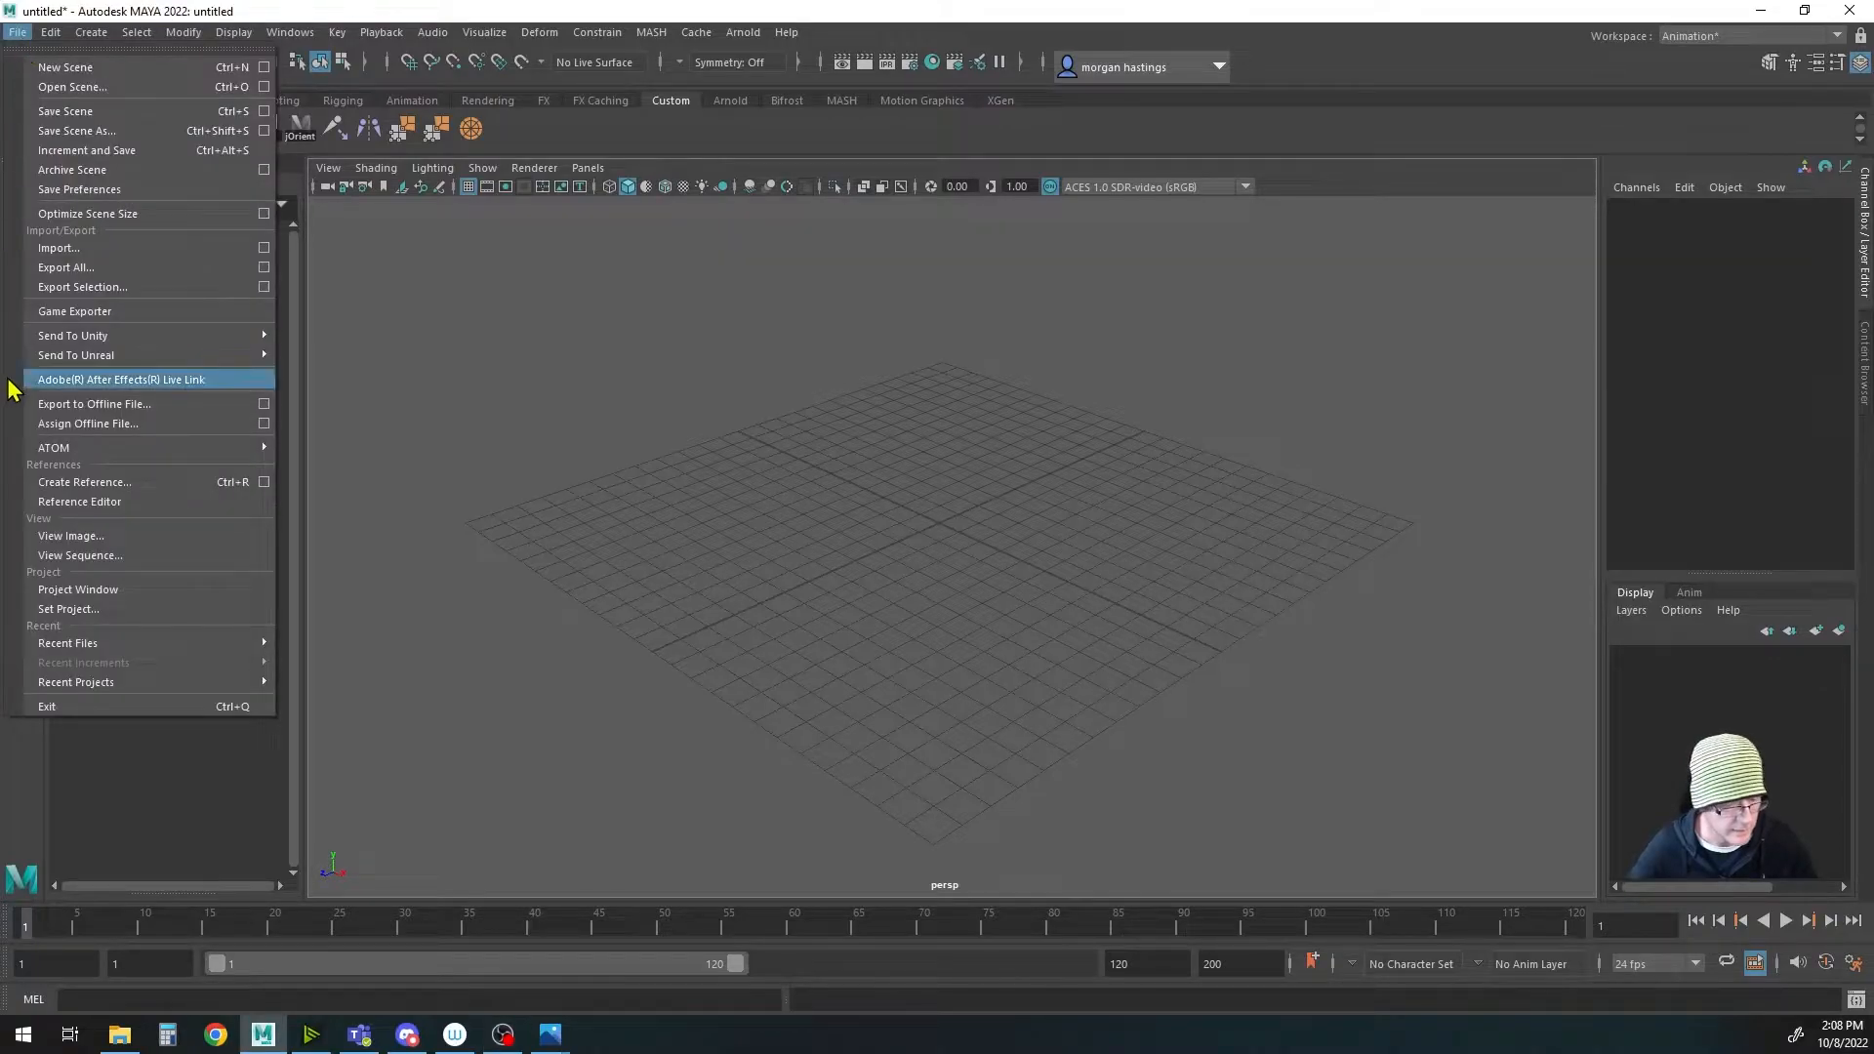
click(78, 482)
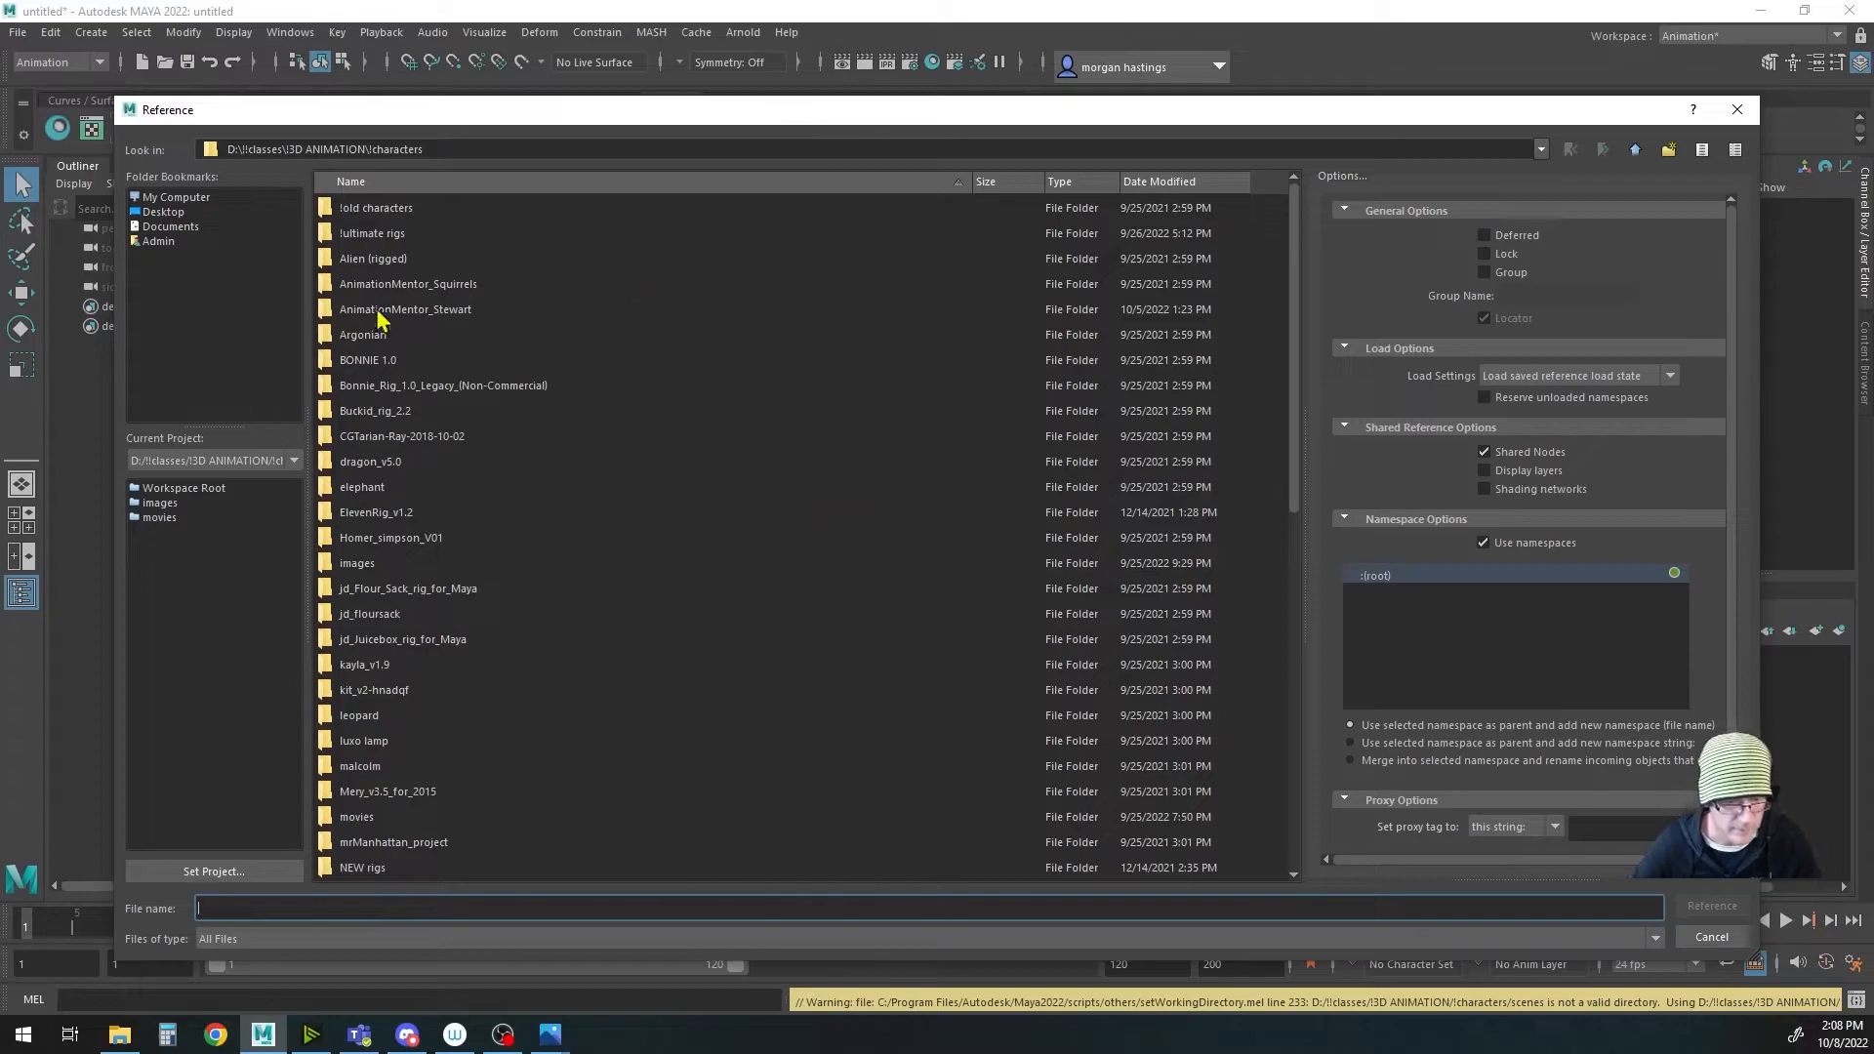
double_click(371, 310)
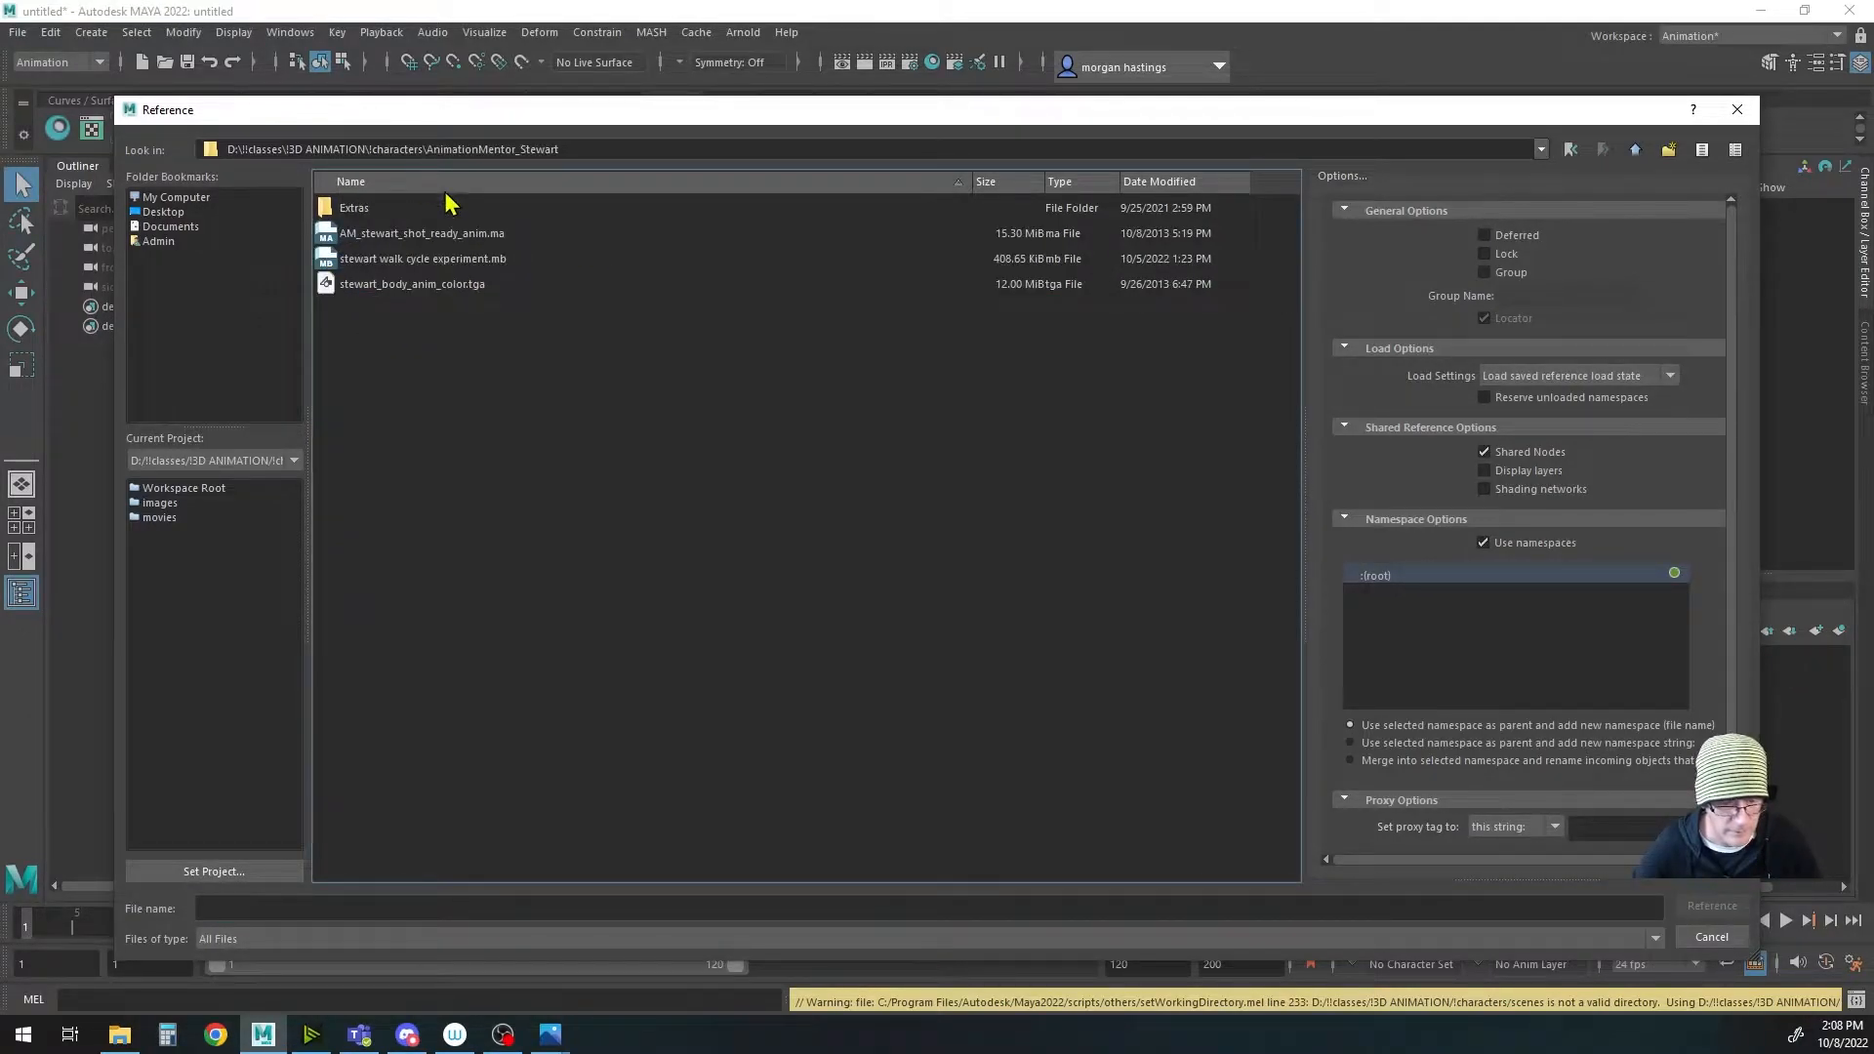
click(390, 234)
click(1698, 905)
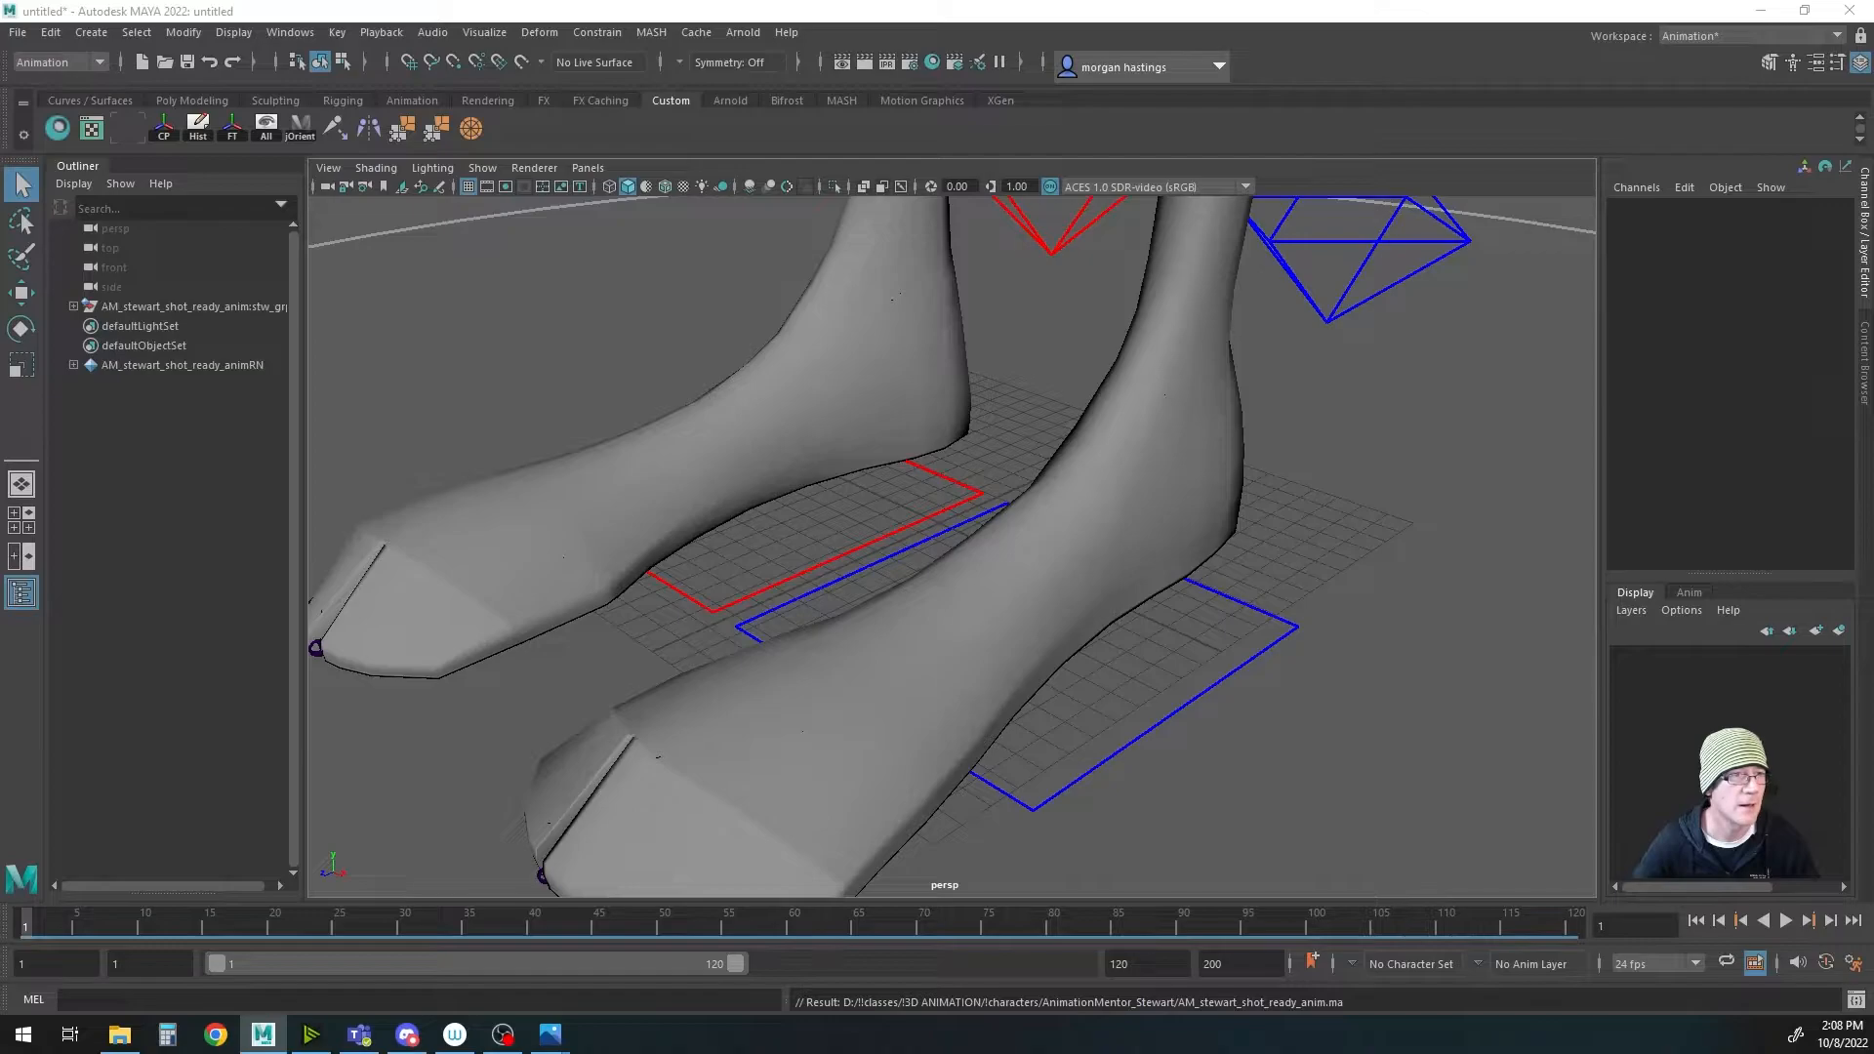
Step: Turn on textured shading in the perspective view and fit the full Stewart character in view
drag(711, 774, 586, 546)
click(598, 633)
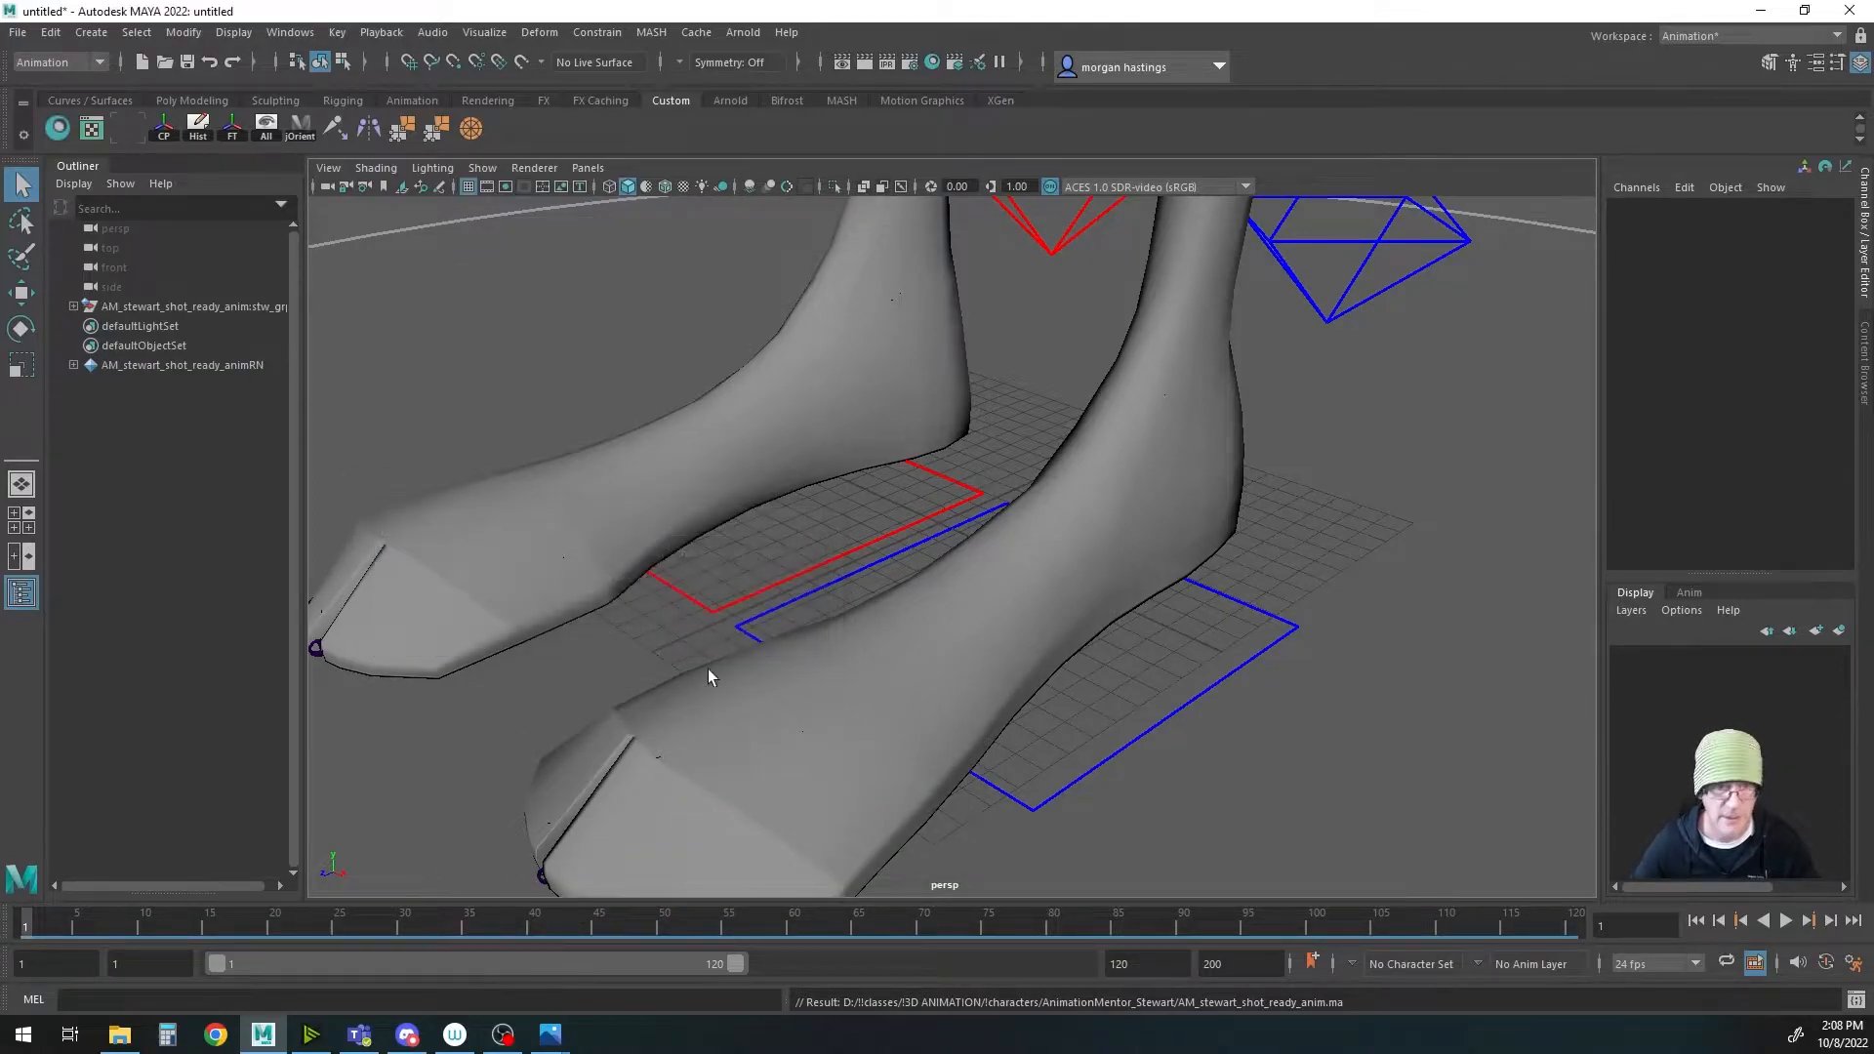
scroll(924, 424, down, 5)
key(6)
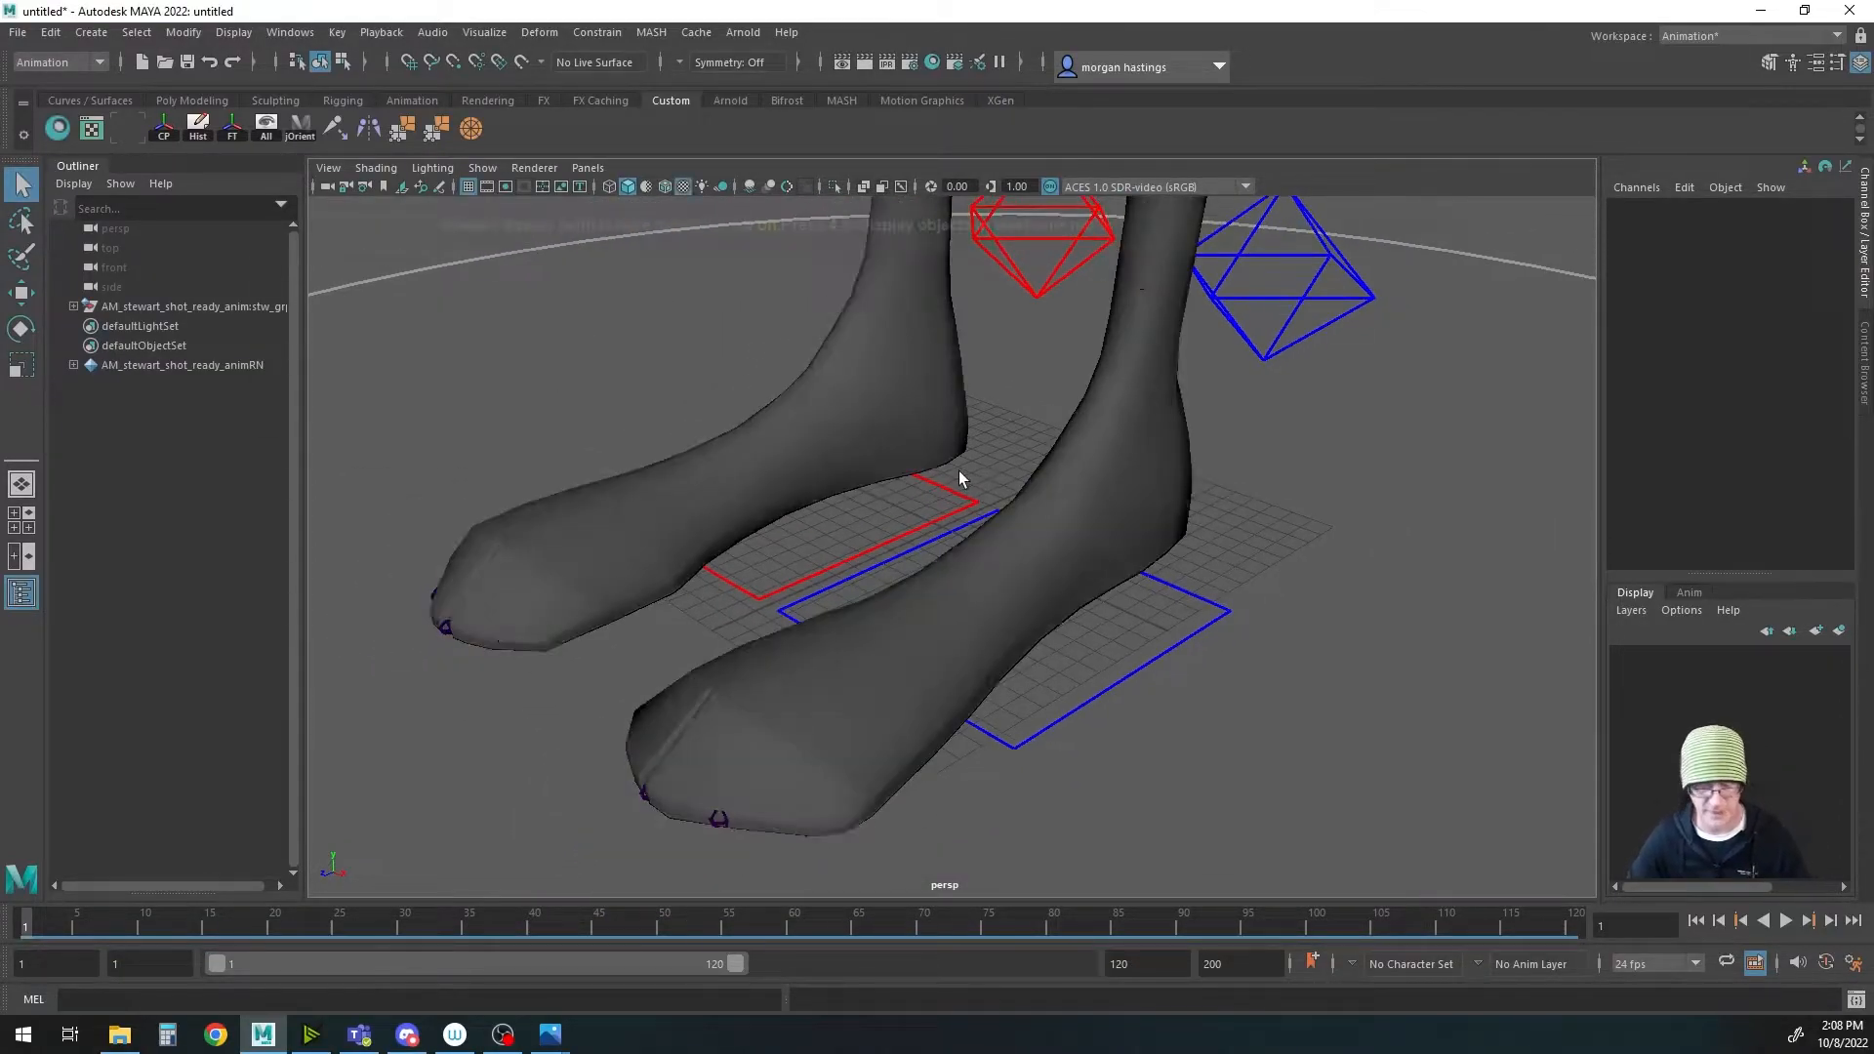
scroll(1123, 507, down, 10)
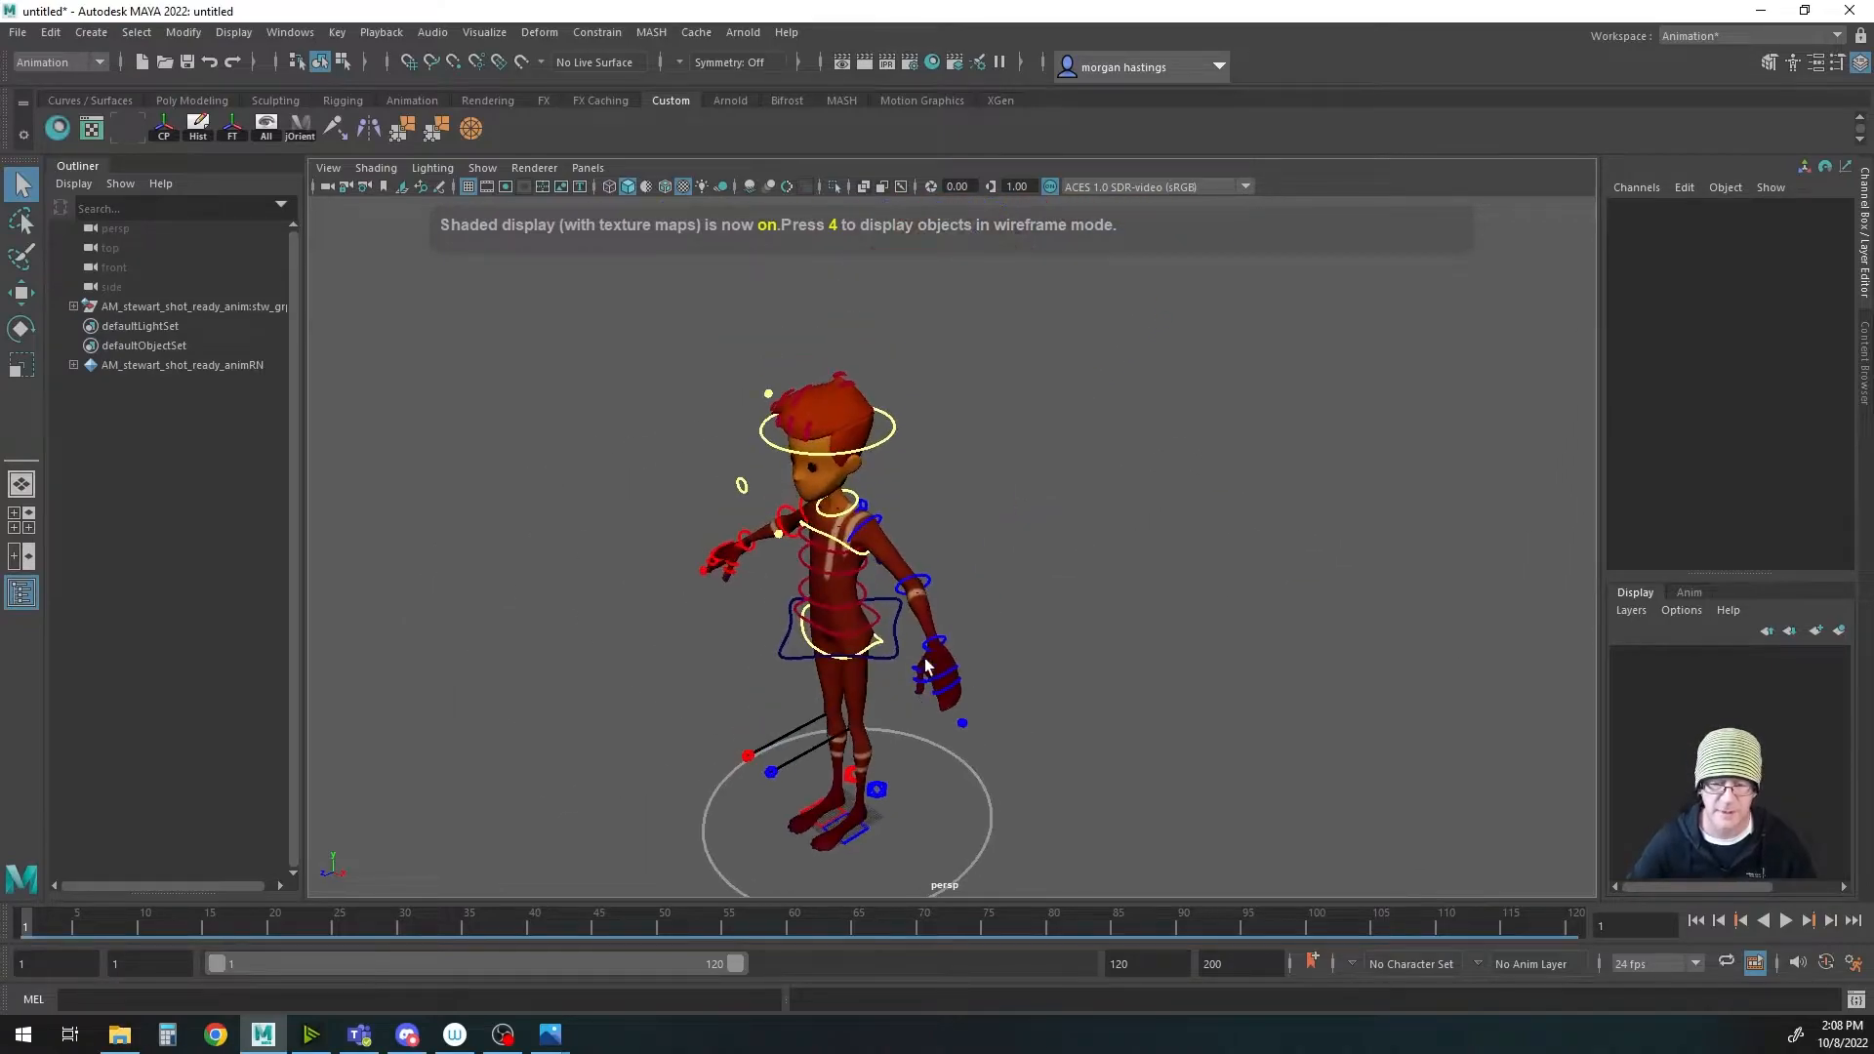
mouse_move(930, 584)
alt+mouse_down()
mouse_move(1087, 599)
mouse_move(894, 607)
mouse_move(945, 607)
alt+mouse_up()
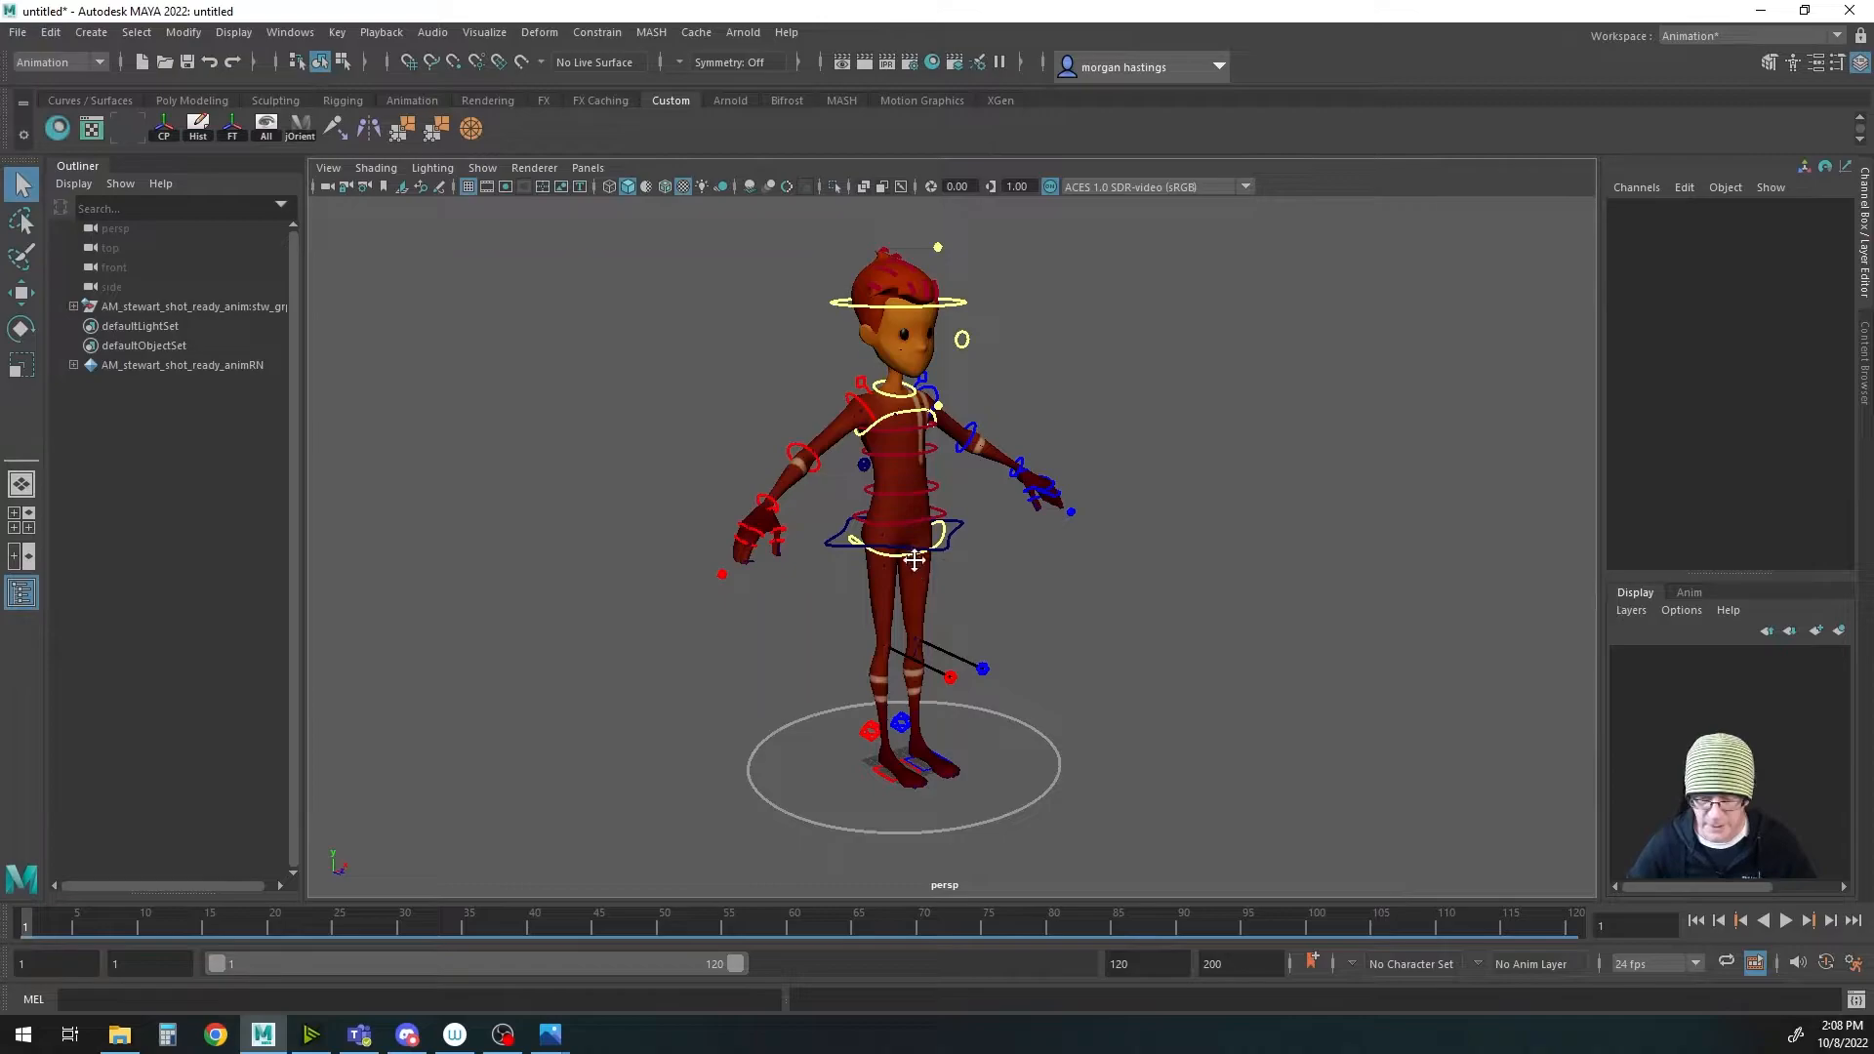
alt+middle_drag(915, 559, 910, 593)
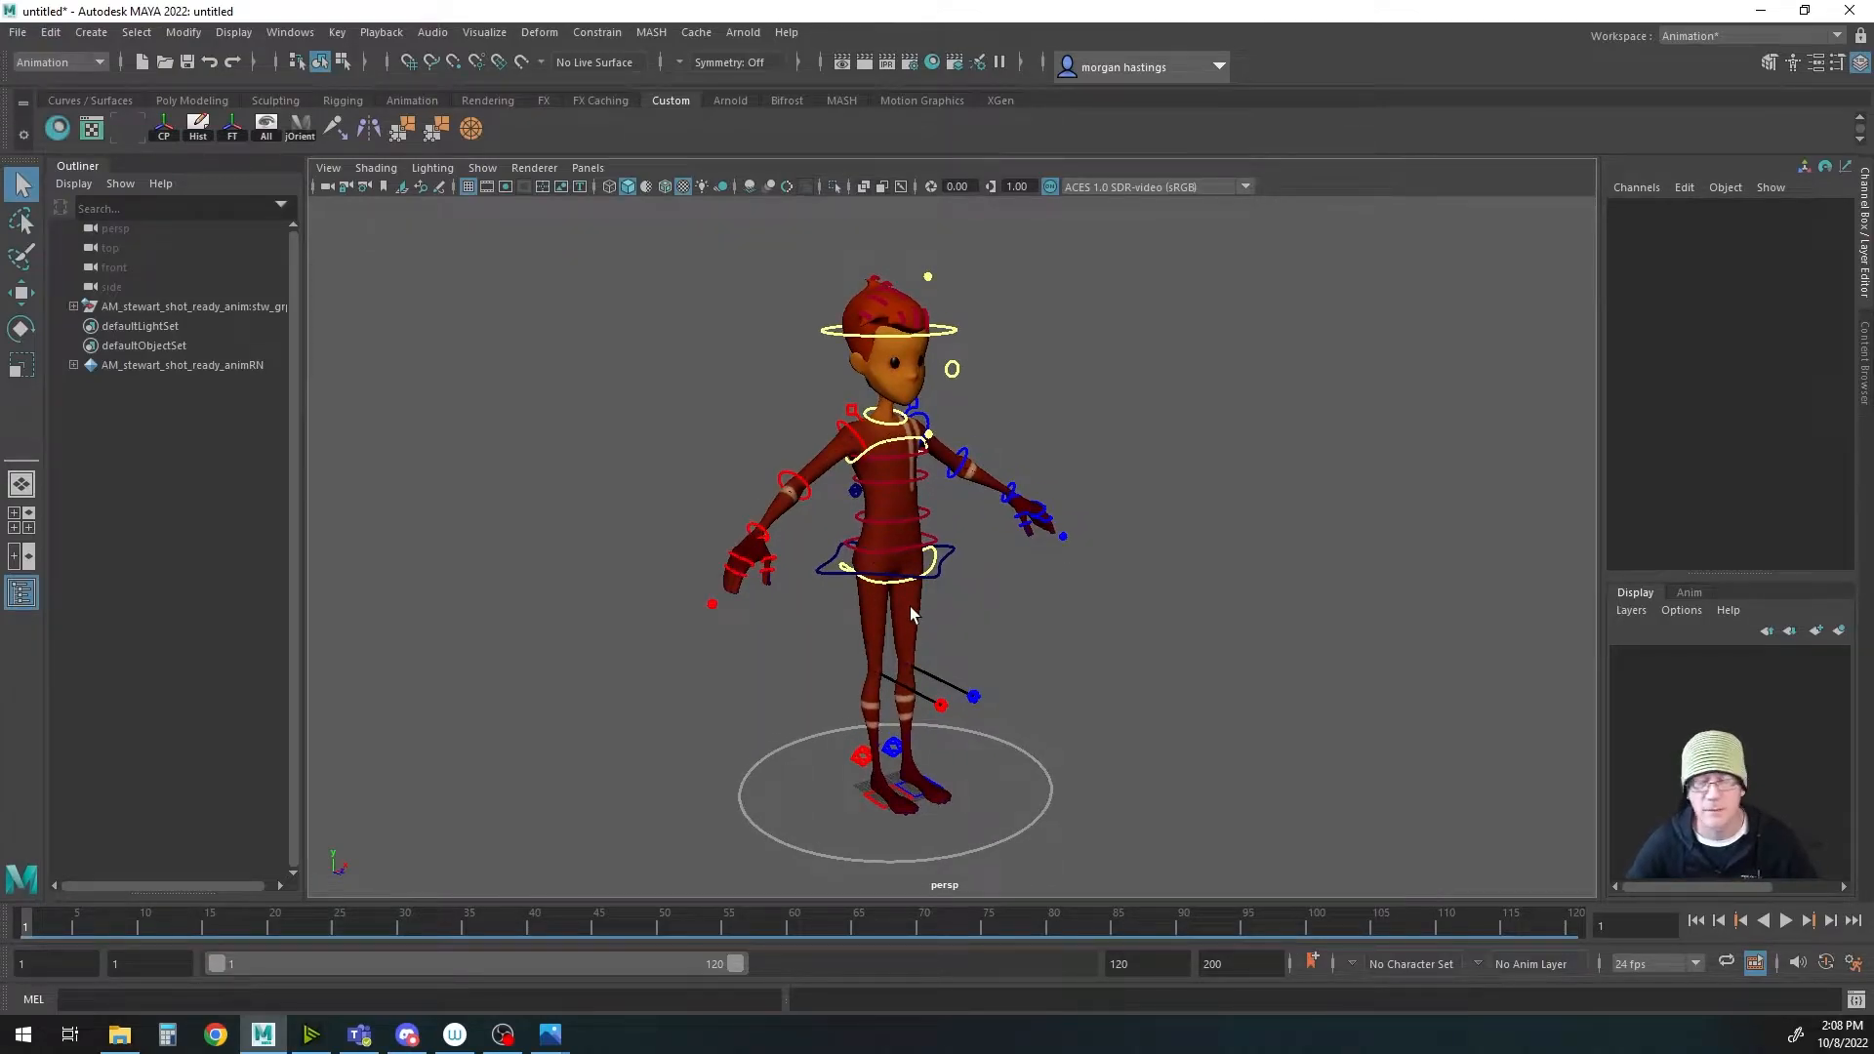
Step: Select the character's left foot IK control and inspect its attributes
alt+right_drag(823, 661, 1309, 656)
alt+drag(1308, 656, 982, 540)
click(875, 642)
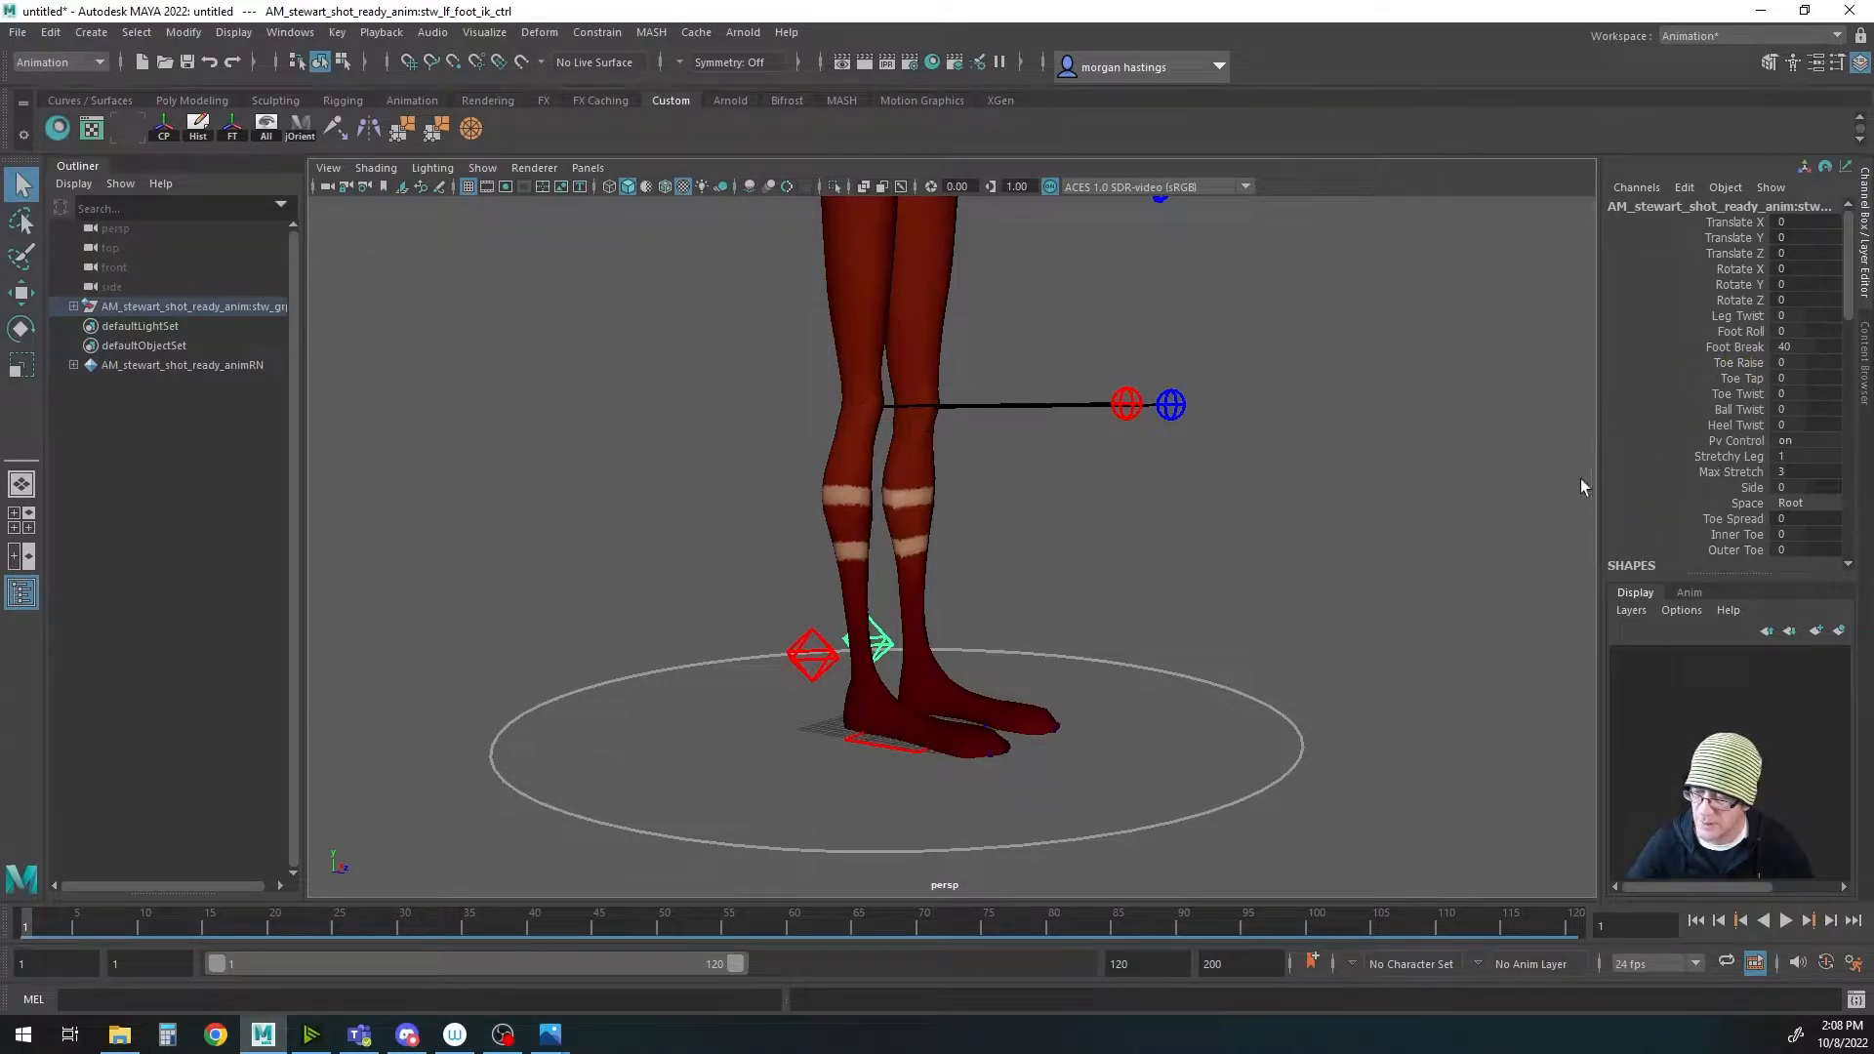
alt+drag(1183, 570, 1131, 620)
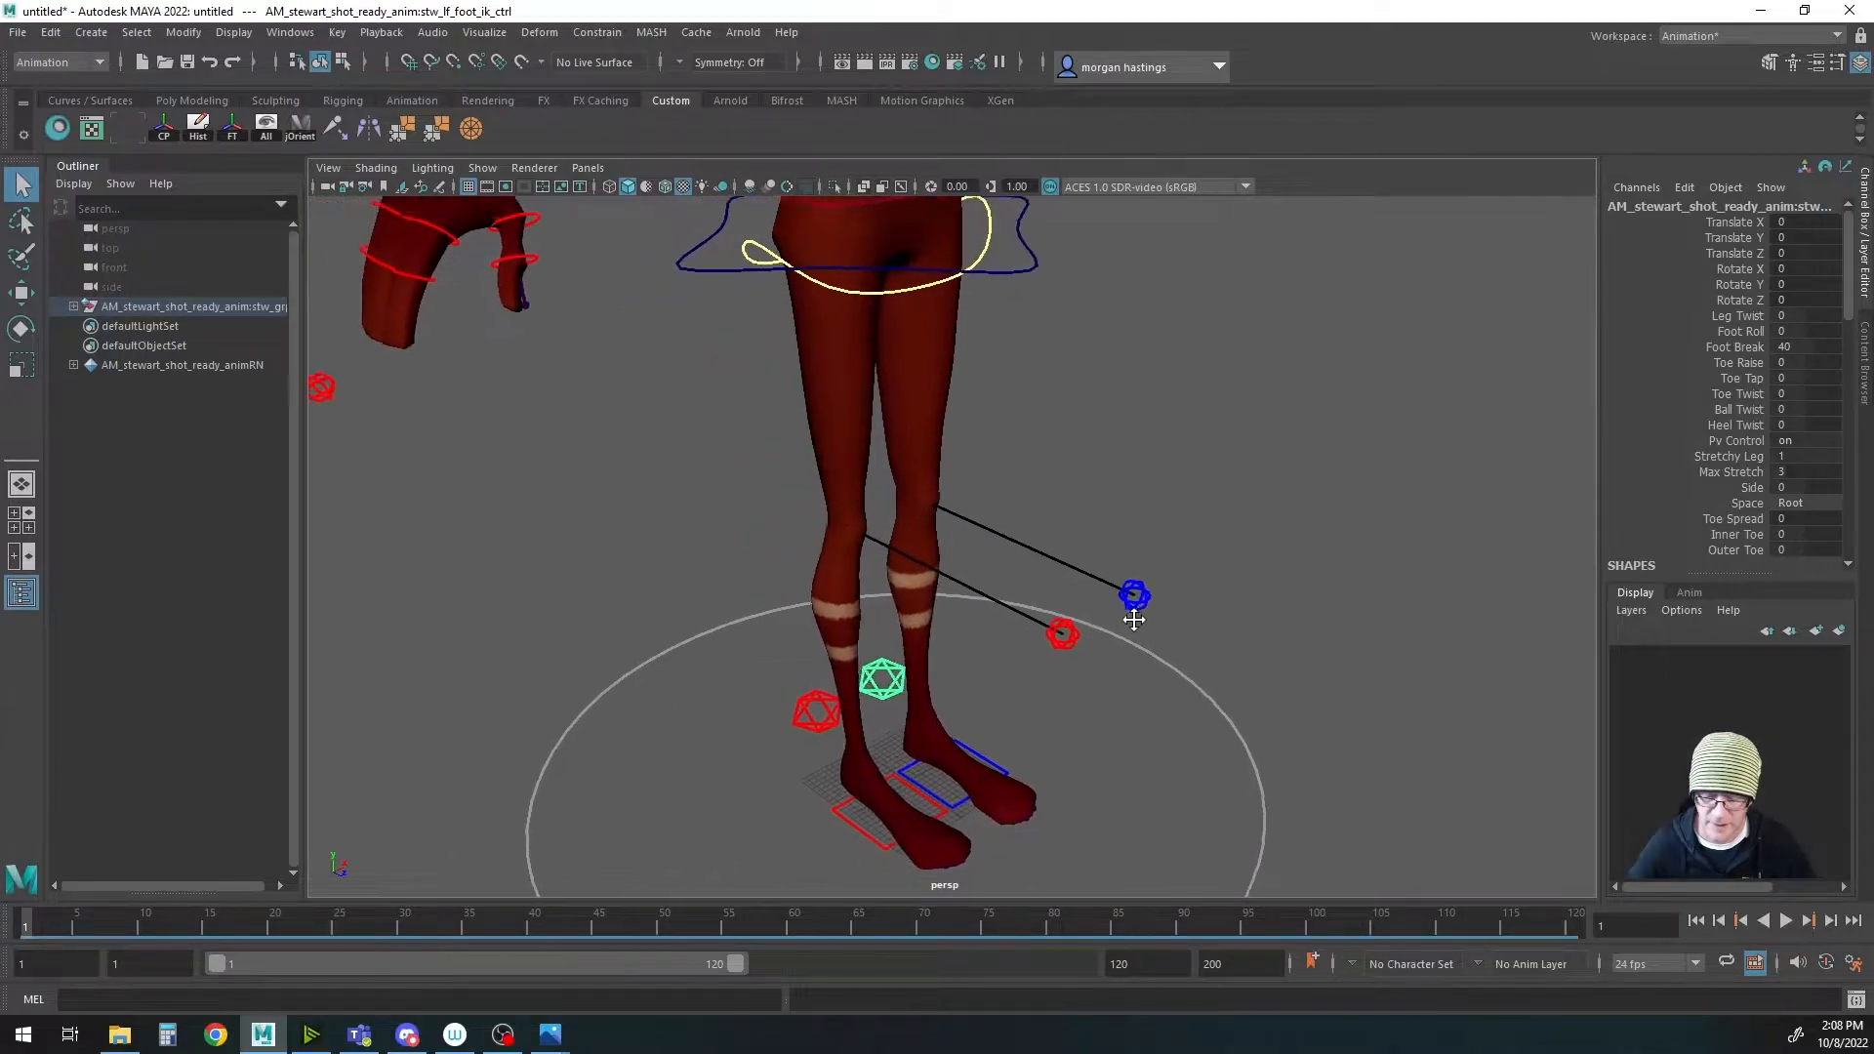
Step: Select the centre-of-gravity control around the hips and look over the rig's body controls
alt+right_drag(1131, 620, 1087, 589)
alt+middle_drag(1087, 589, 1079, 686)
alt+drag(1079, 686, 1077, 557)
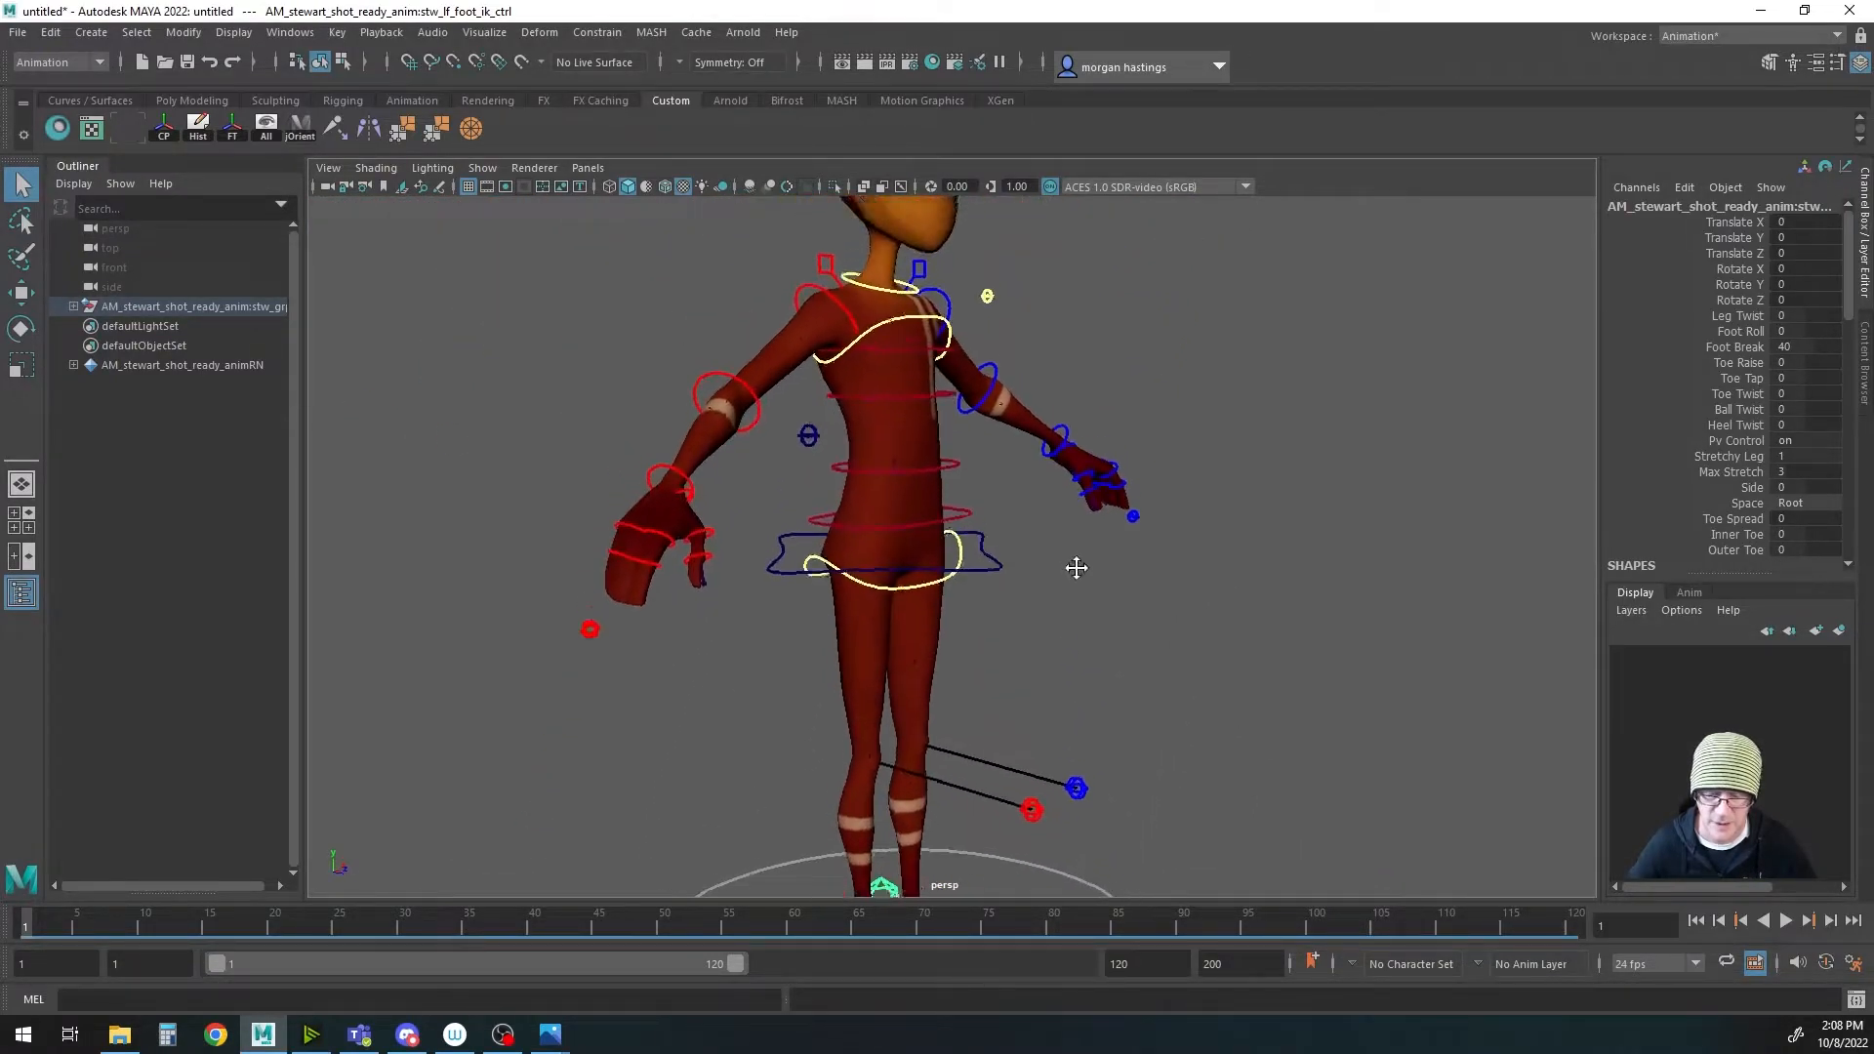
alt+middle_drag(1076, 557, 1073, 676)
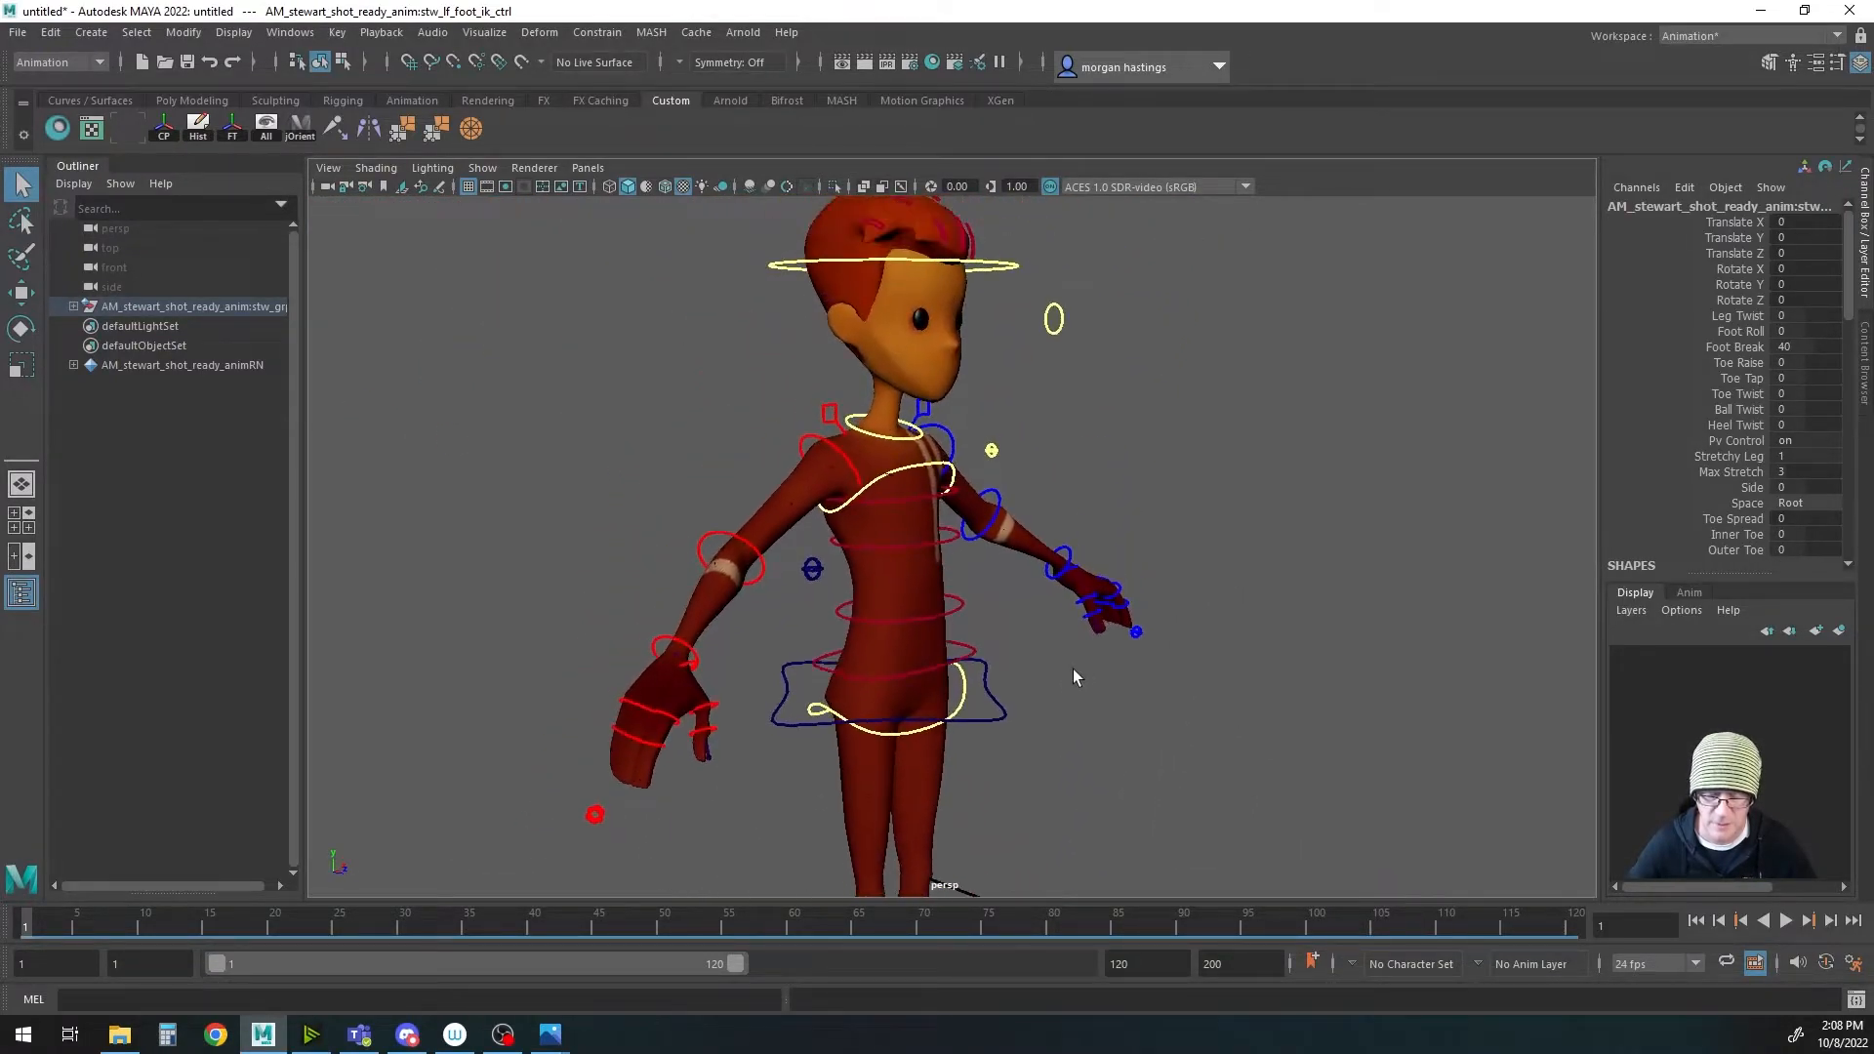
click(997, 718)
mouse_move(1109, 691)
alt+mouse_down()
mouse_move(1173, 712)
mouse_move(1132, 708)
alt+mouse_up()
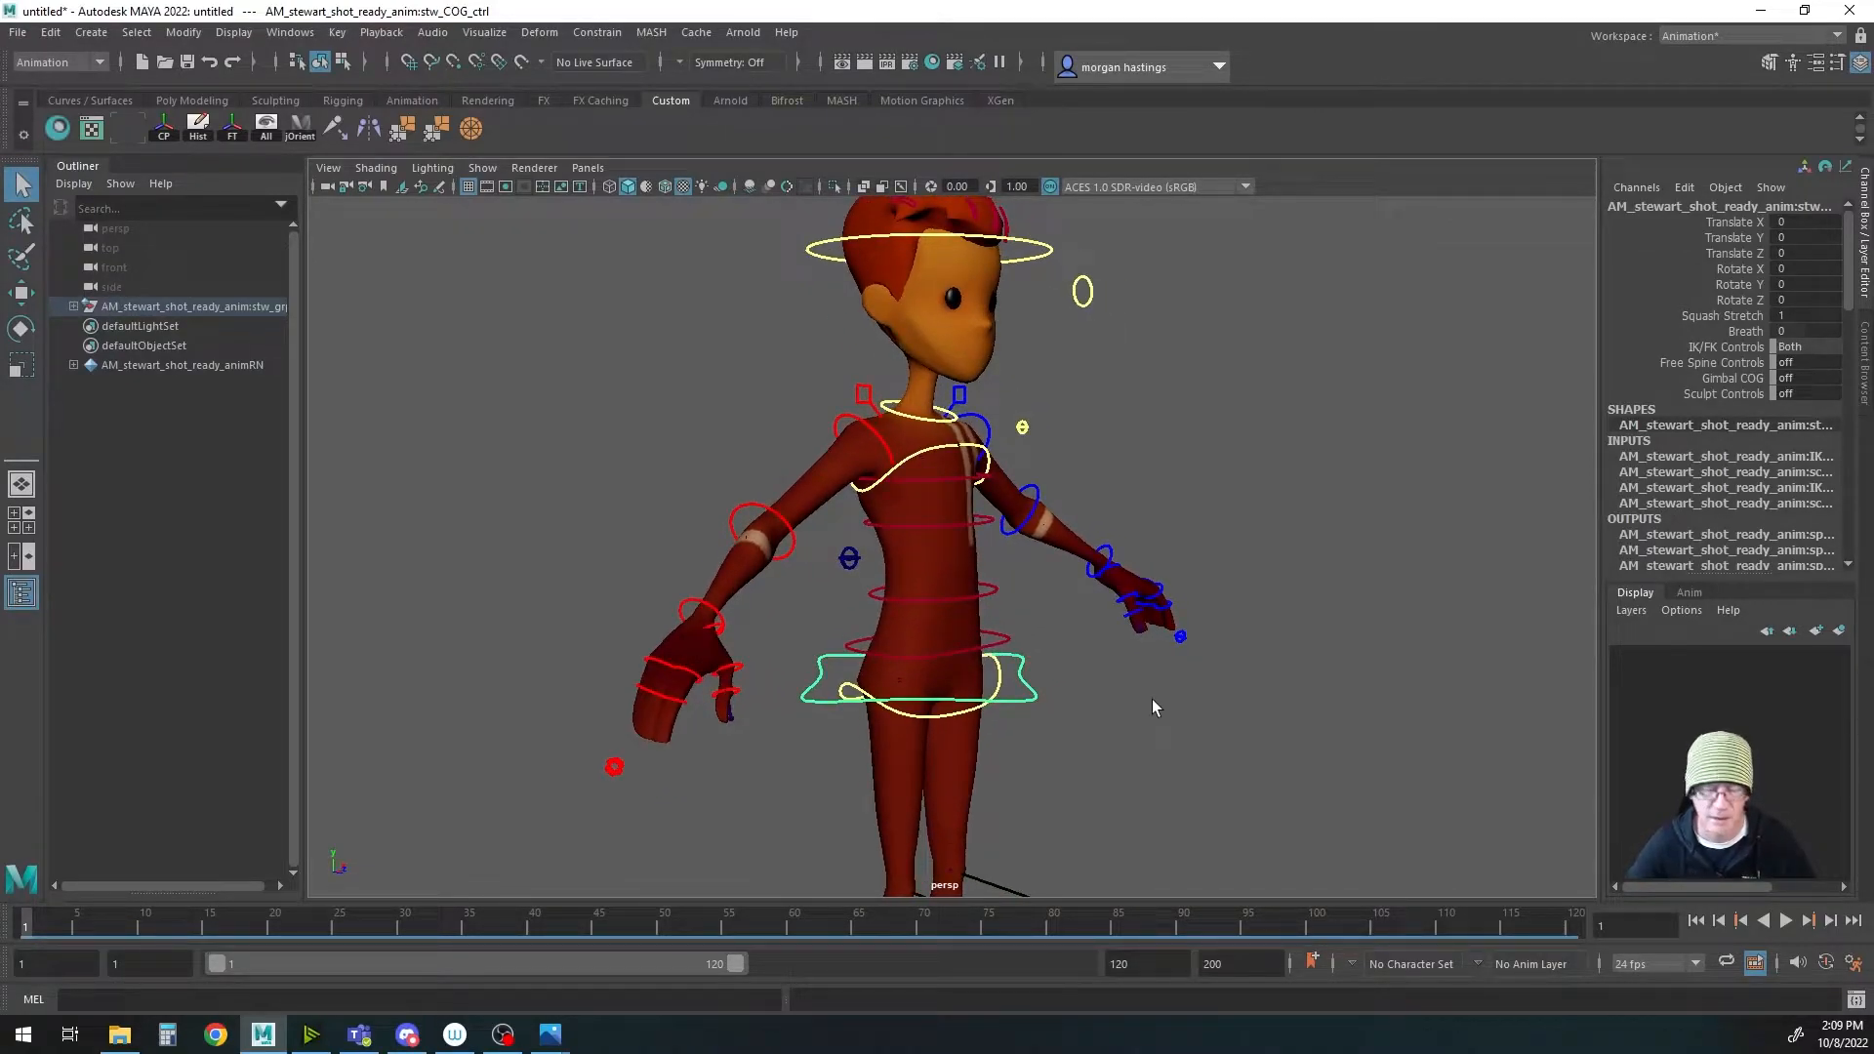
mouse_move(1021, 535)
alt+mouse_down()
mouse_move(903, 558)
mouse_move(1016, 545)
alt+mouse_up()
alt+right_drag(1157, 544, 1217, 519)
alt+middle_drag(1038, 268, 1064, 500)
scroll(1064, 501, down, 5)
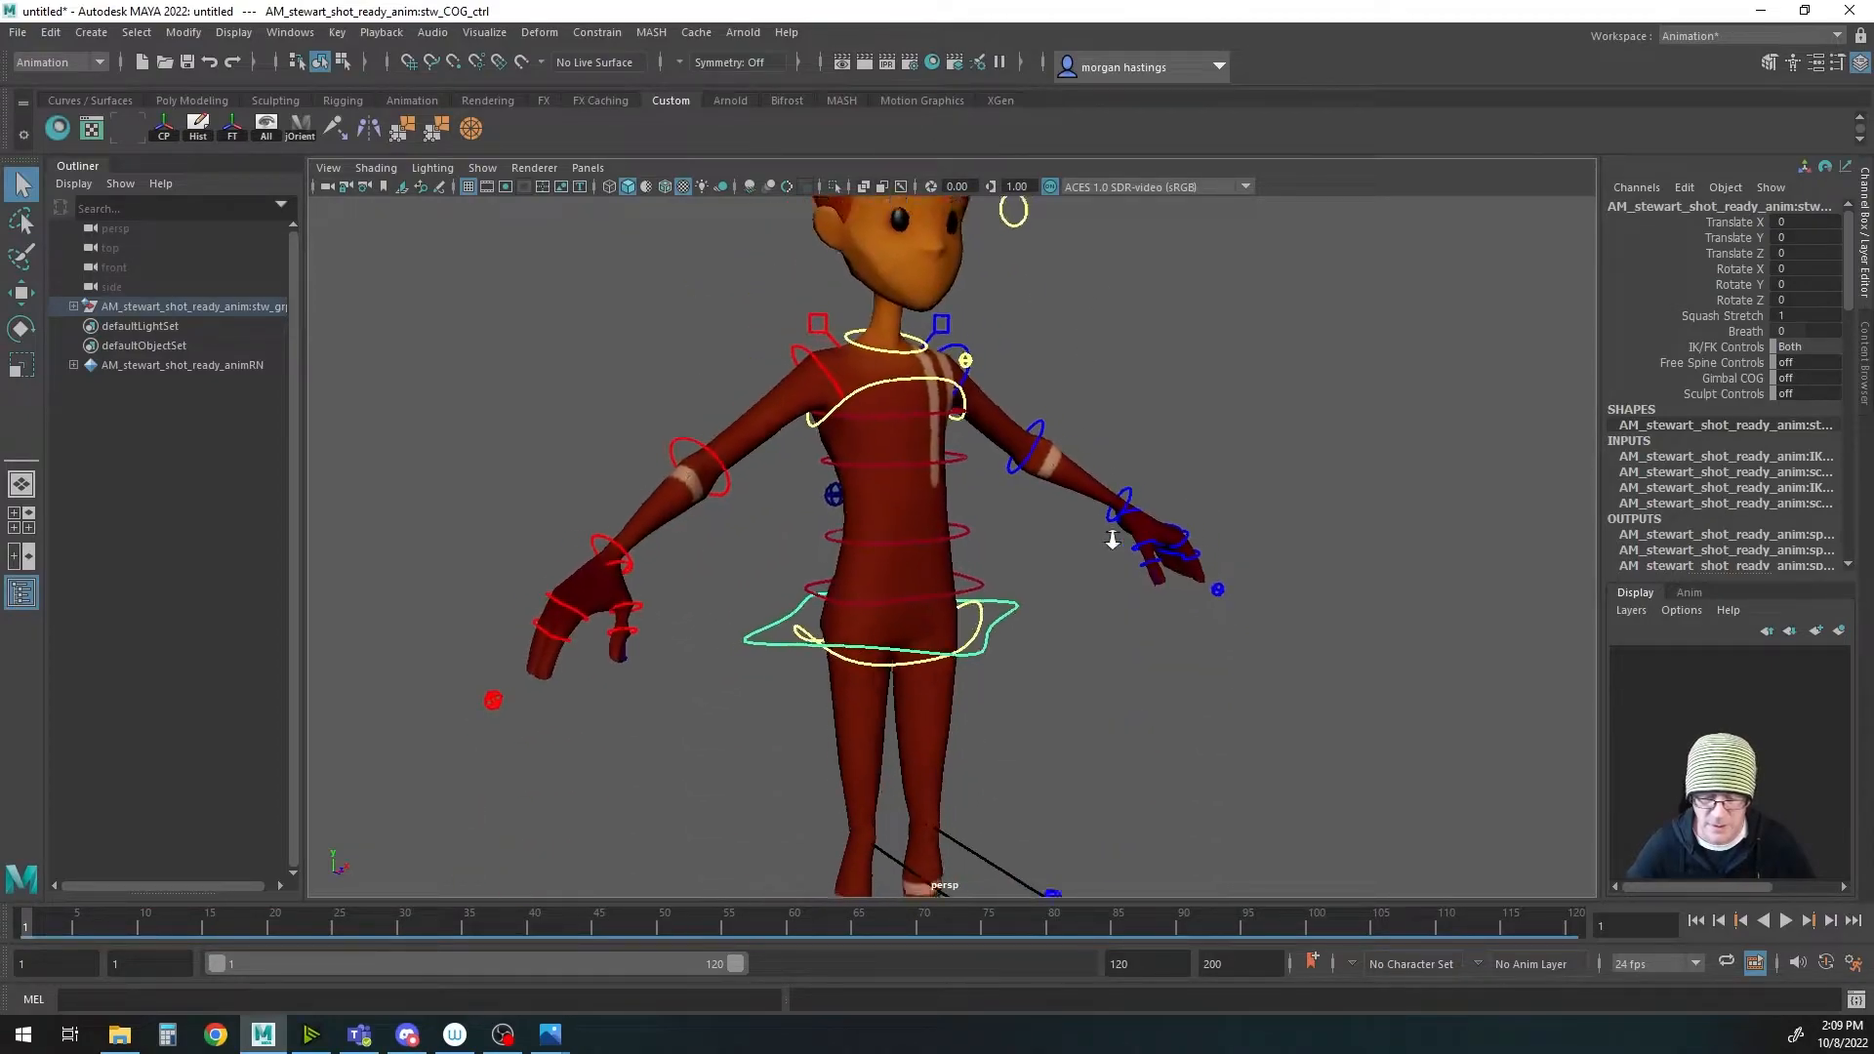
scroll(1027, 527, up, 1)
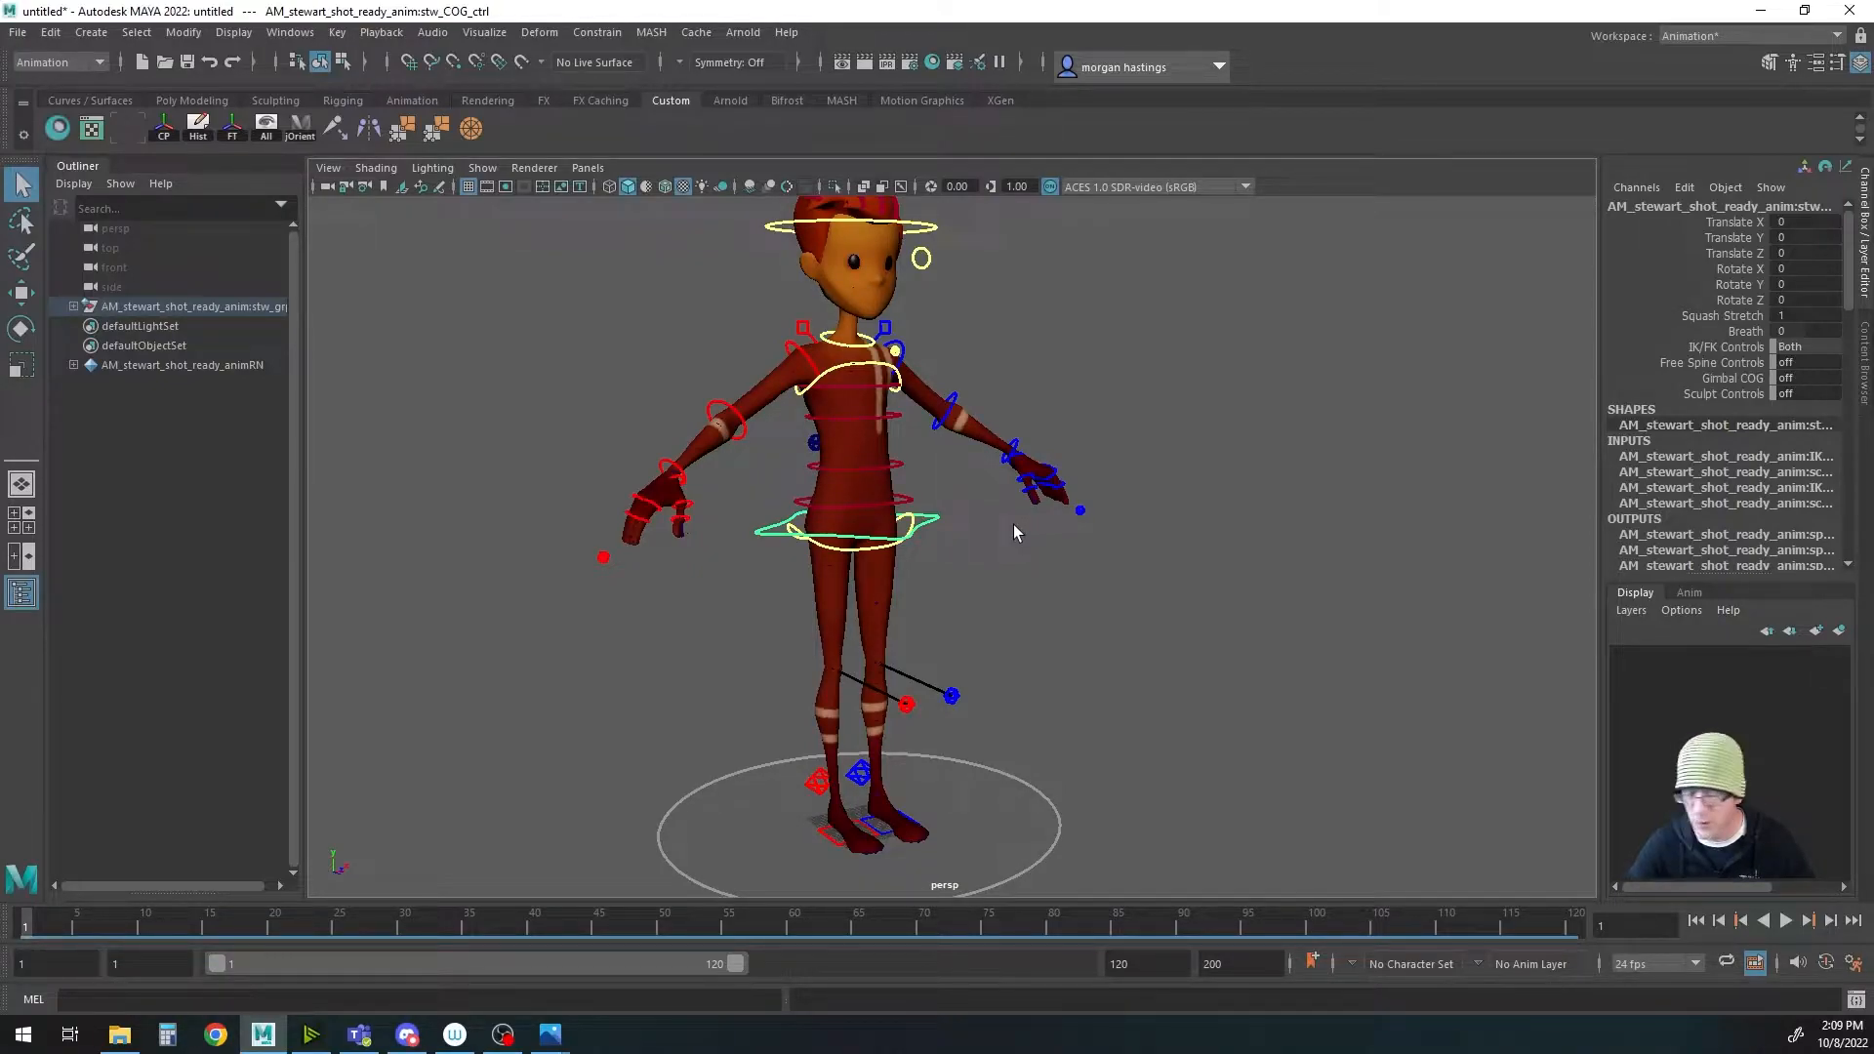
alt+drag(937, 605, 992, 554)
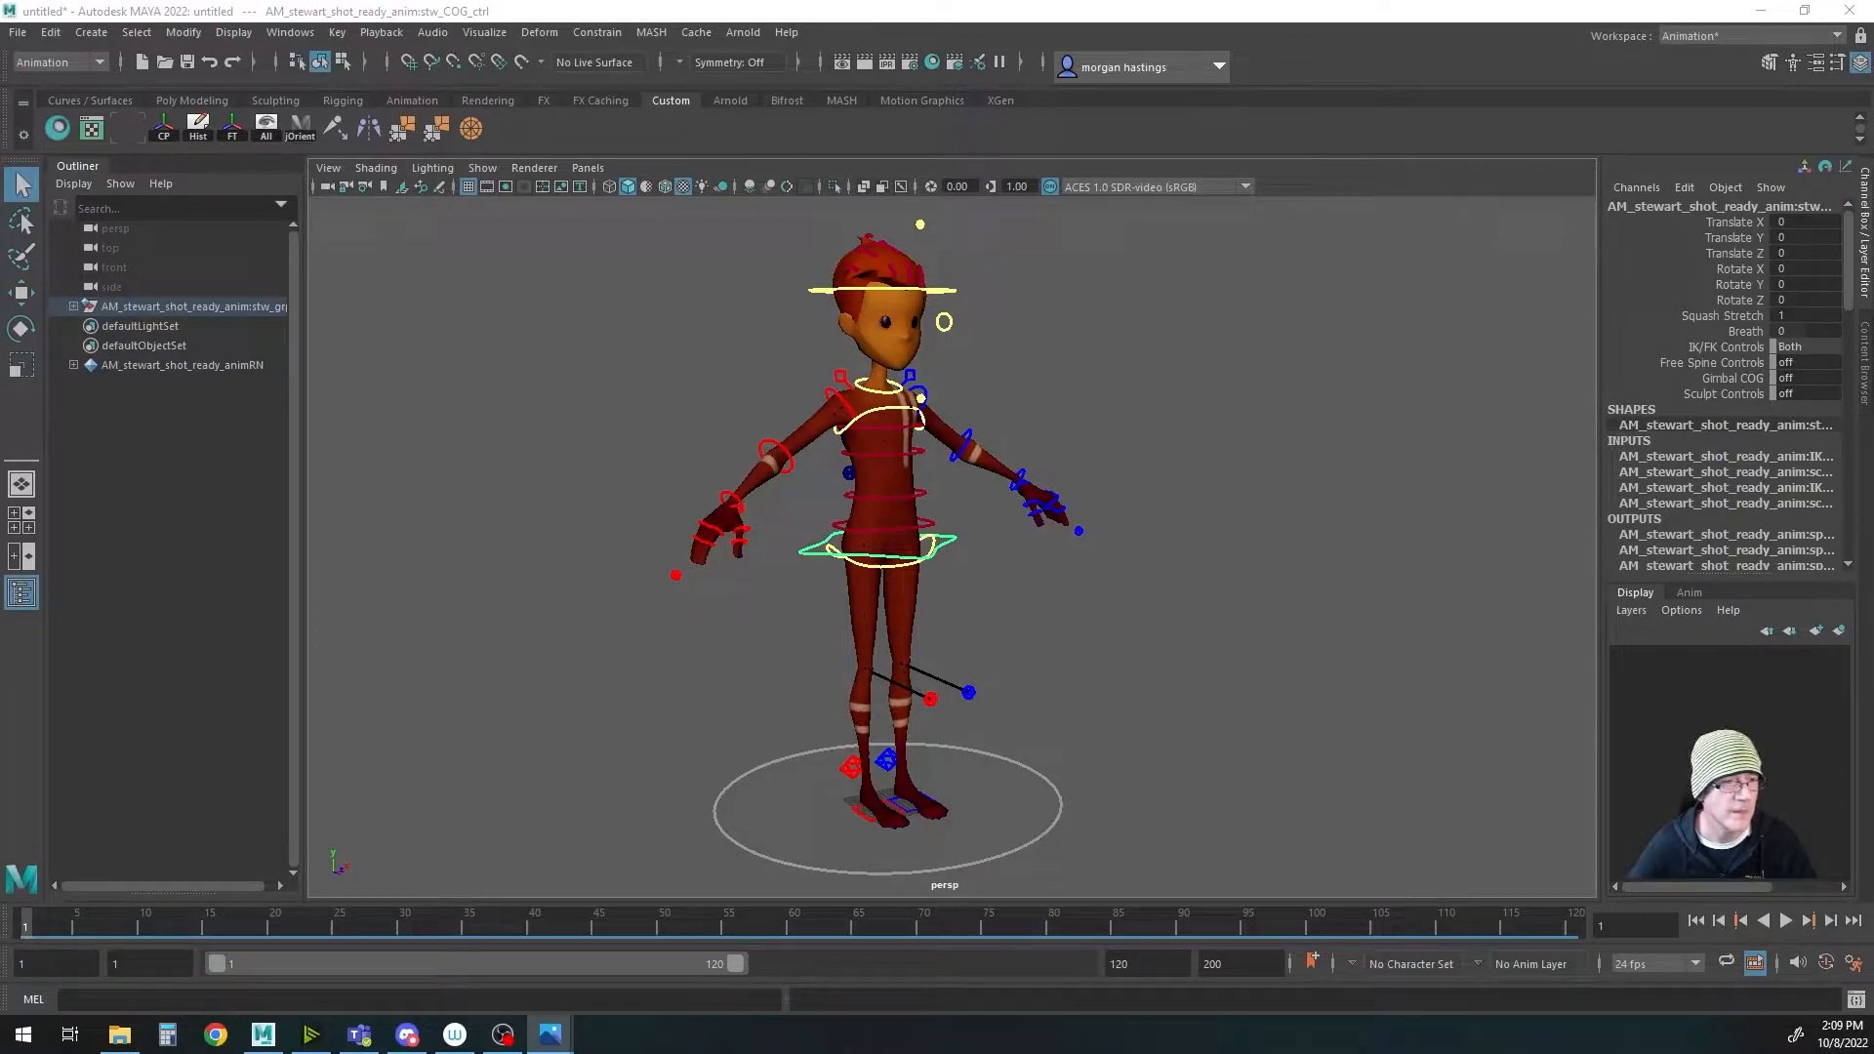
Step: Examine the poses in walkcycle_side_stewart.jpg and walkcycle_front_stewart.jpg, and move both images out of the workspace
drag(481, 230, 729, 308)
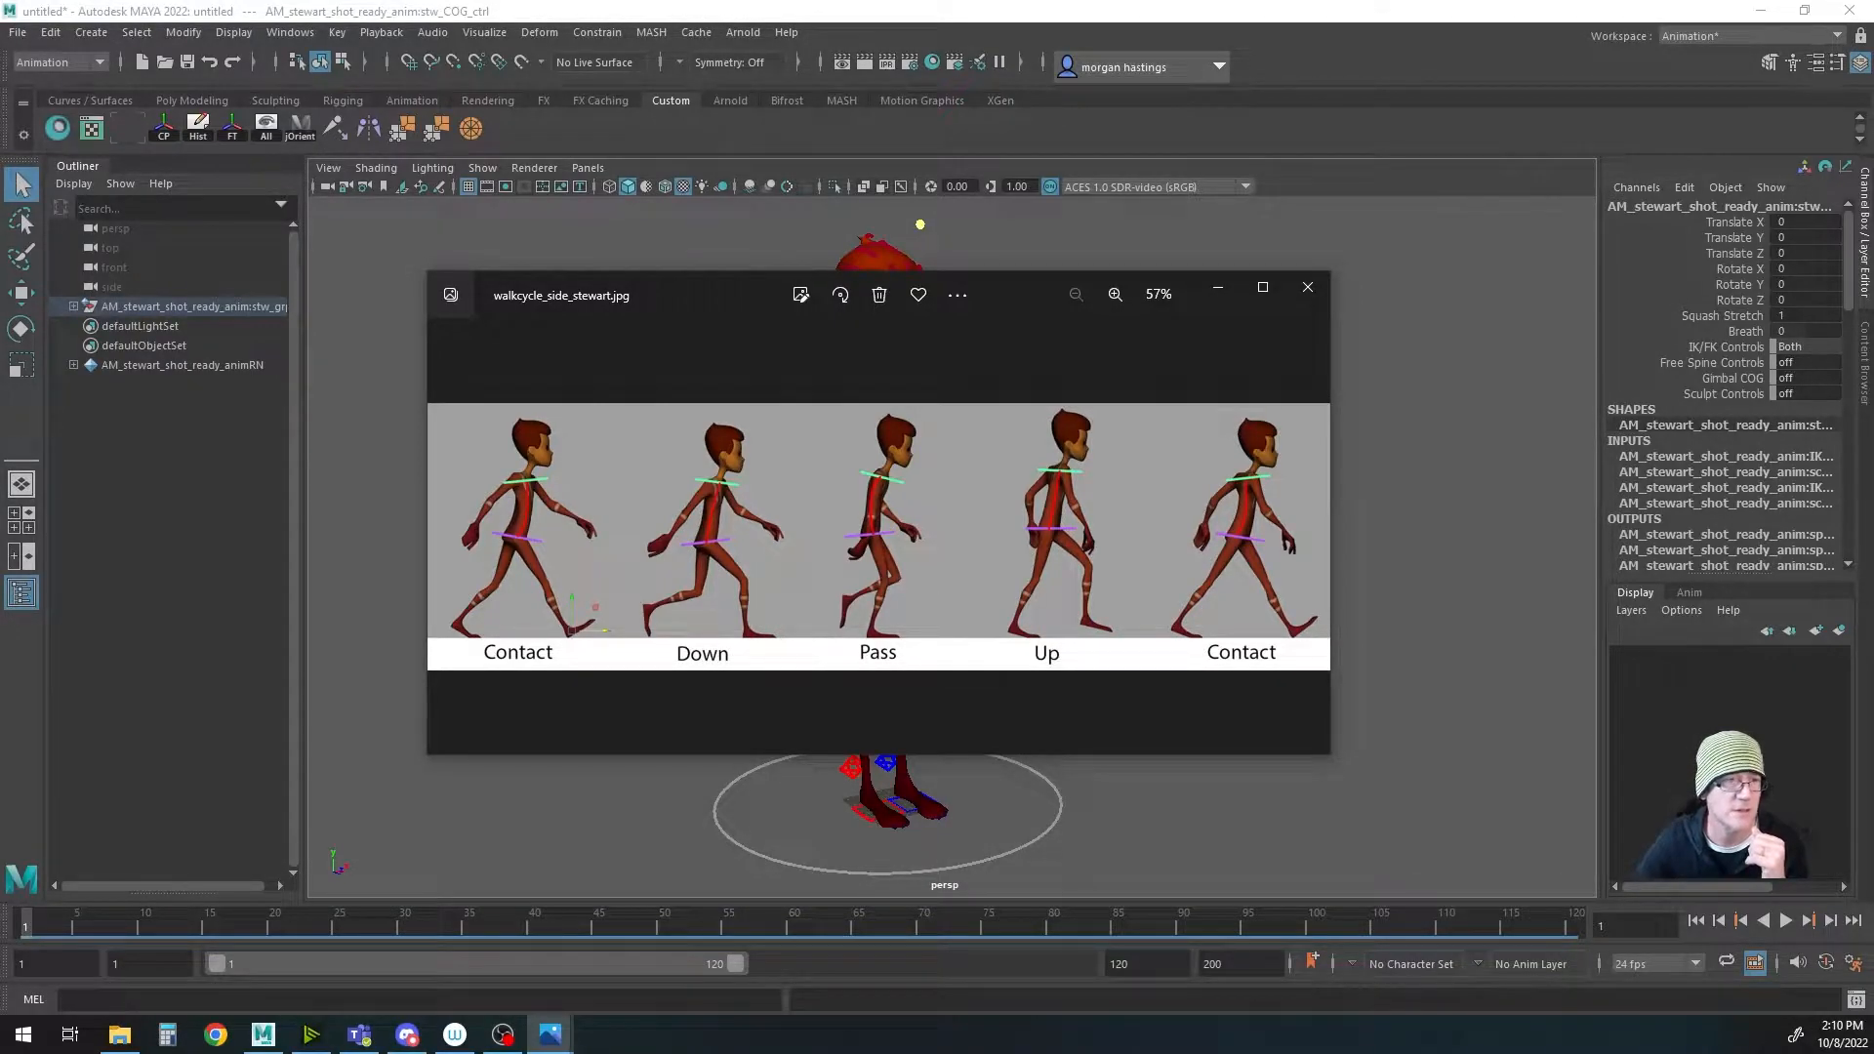
drag(322, 0, 658, 323)
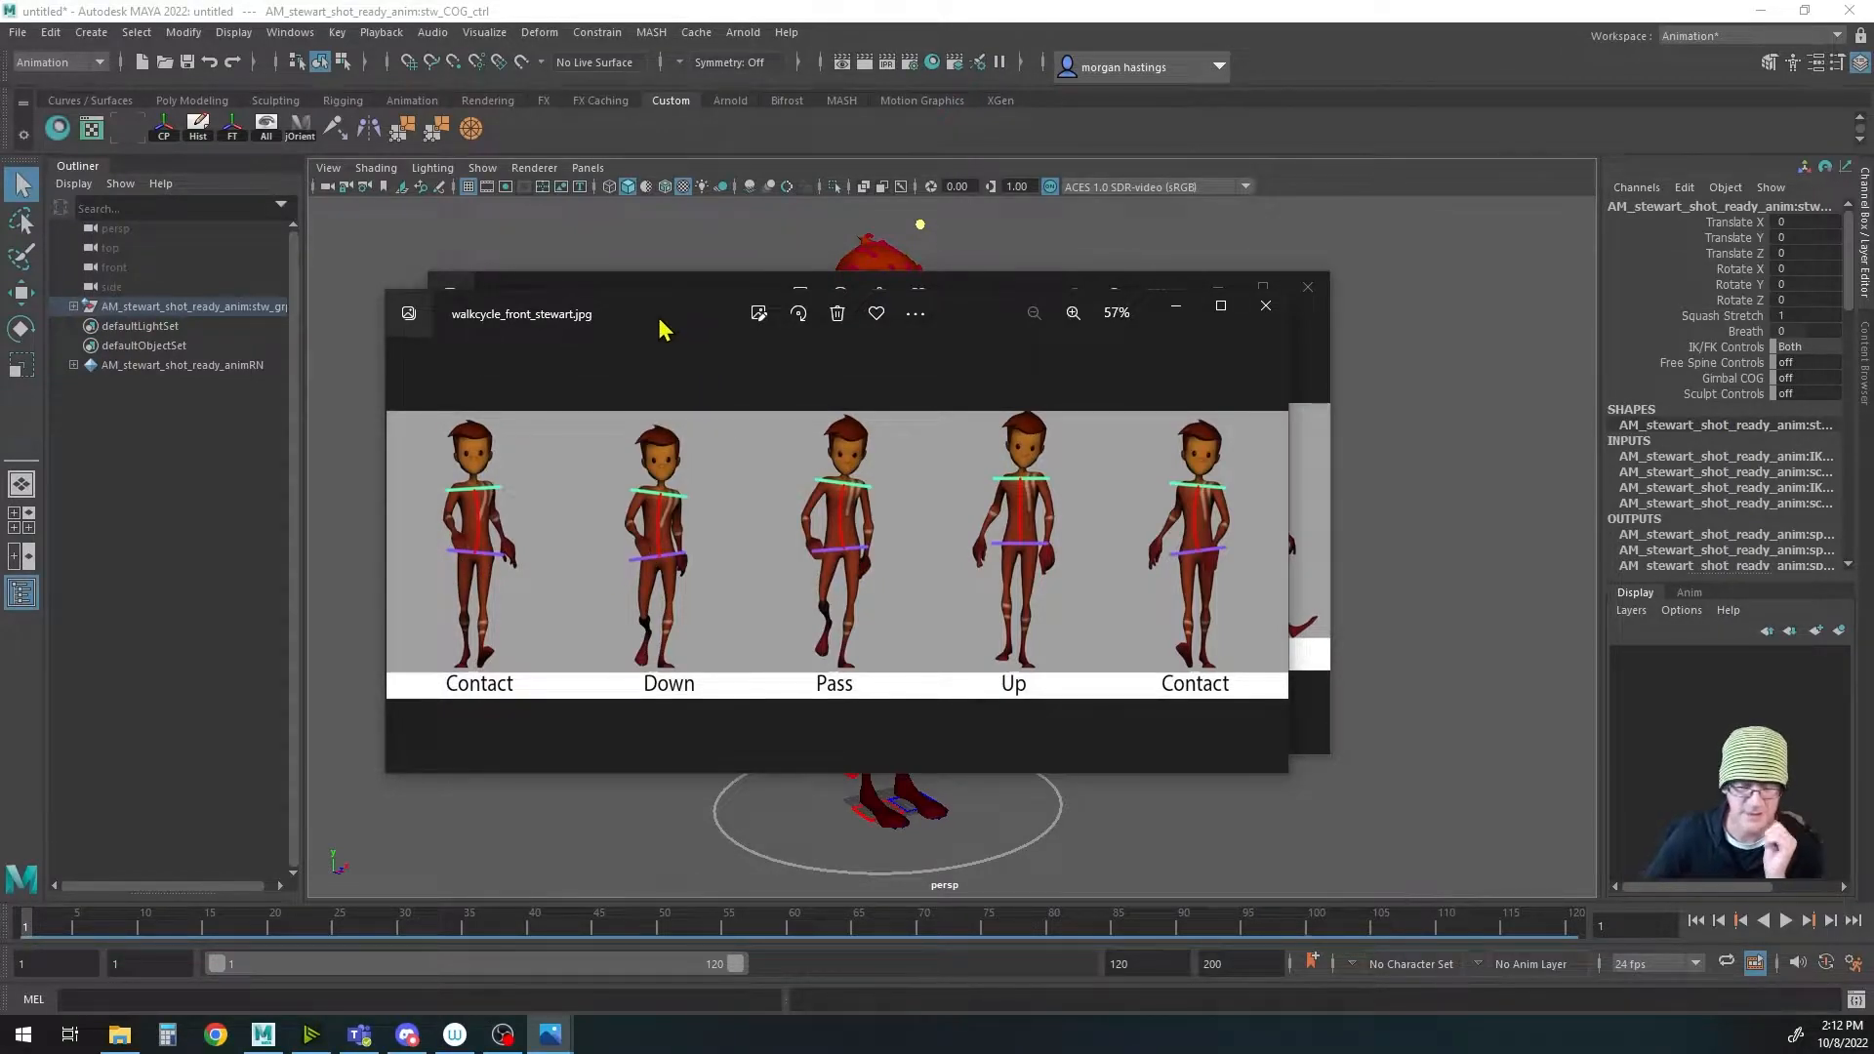
drag(660, 311, 976, 0)
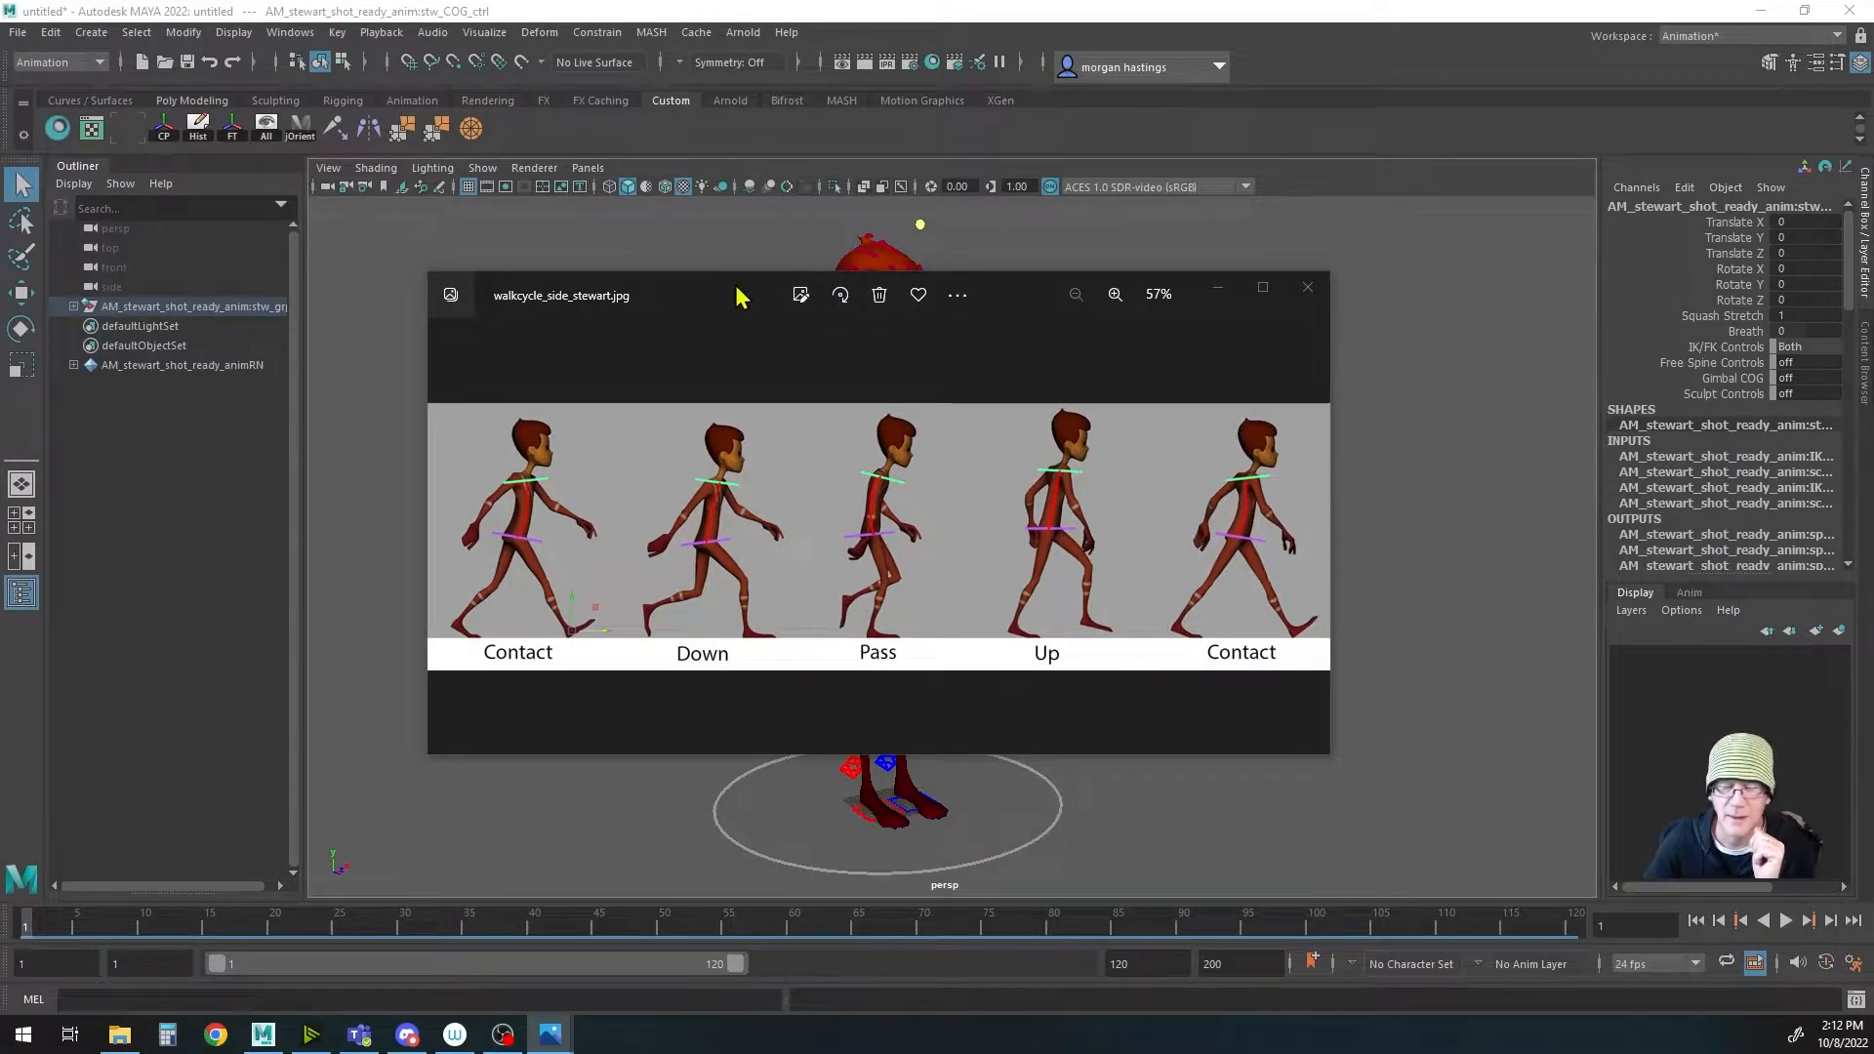
drag(738, 298, 829, 0)
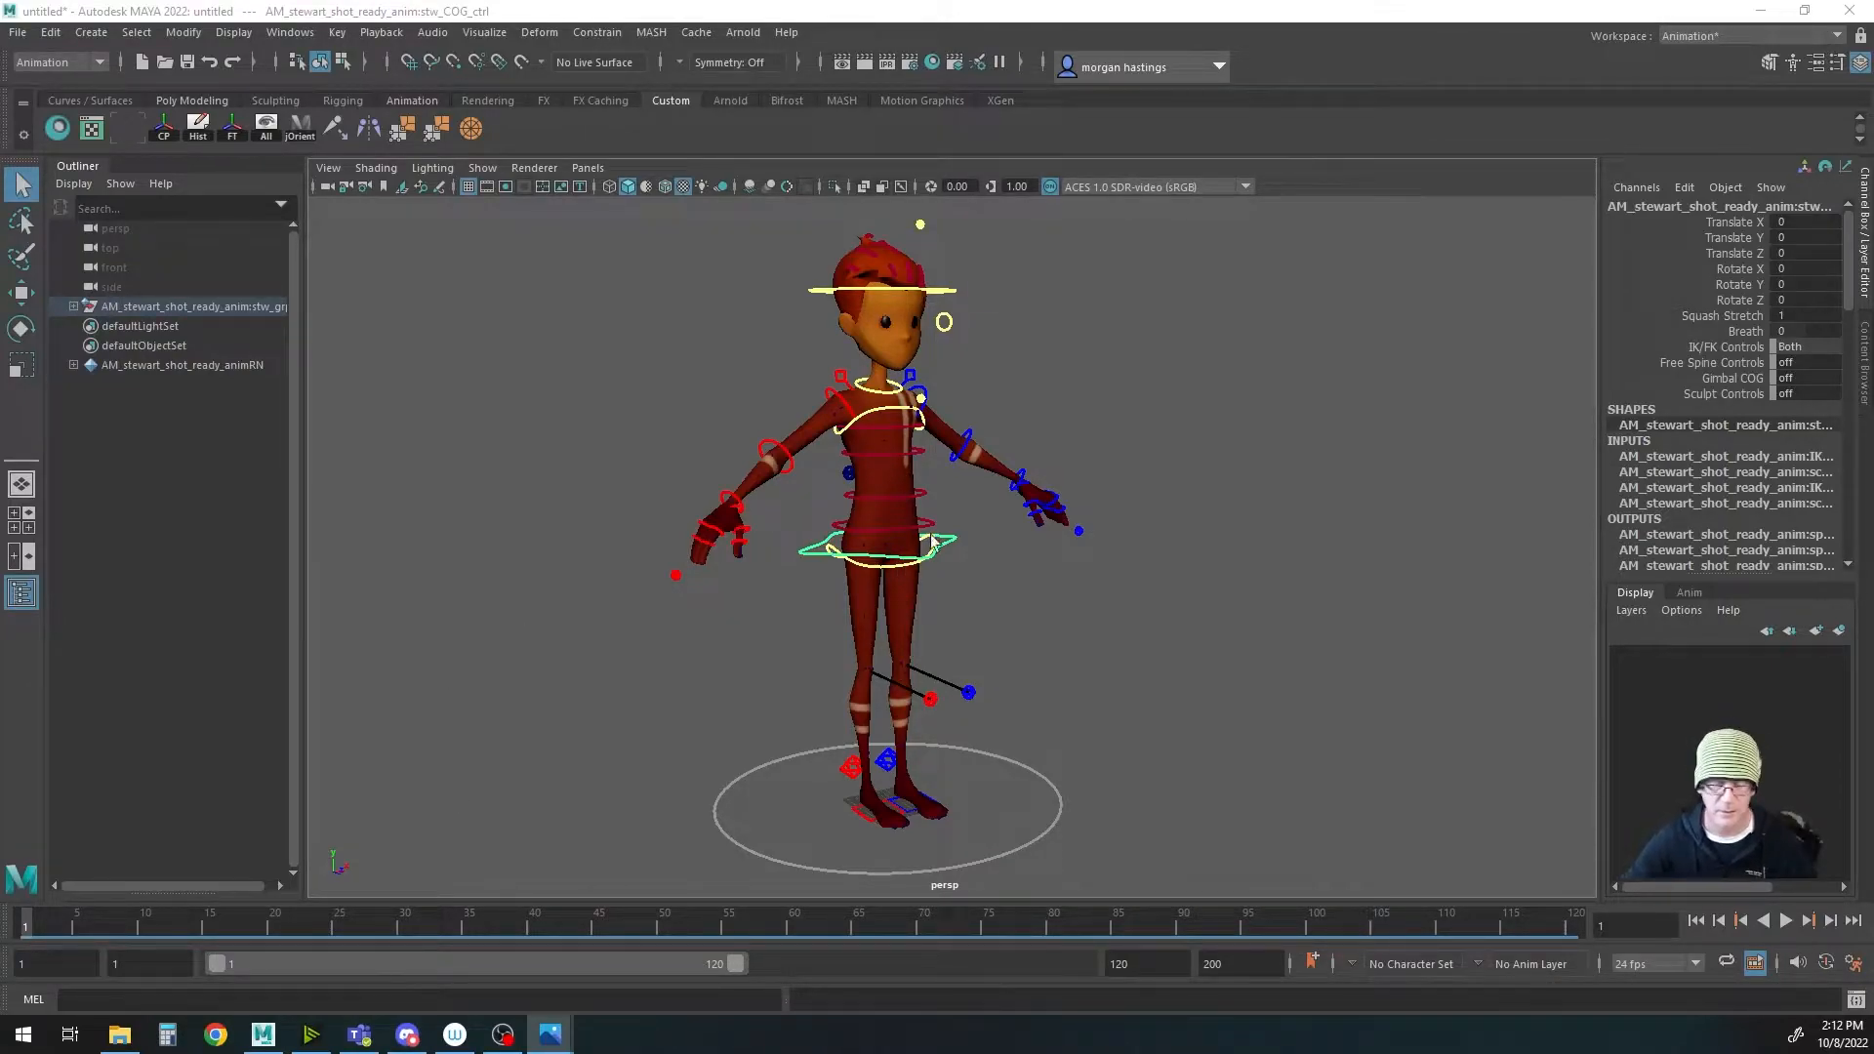
Step: Split the workspace into two panes side by side and turn on textured shading in the second perspective pane
alt+drag(809, 555, 581, 548)
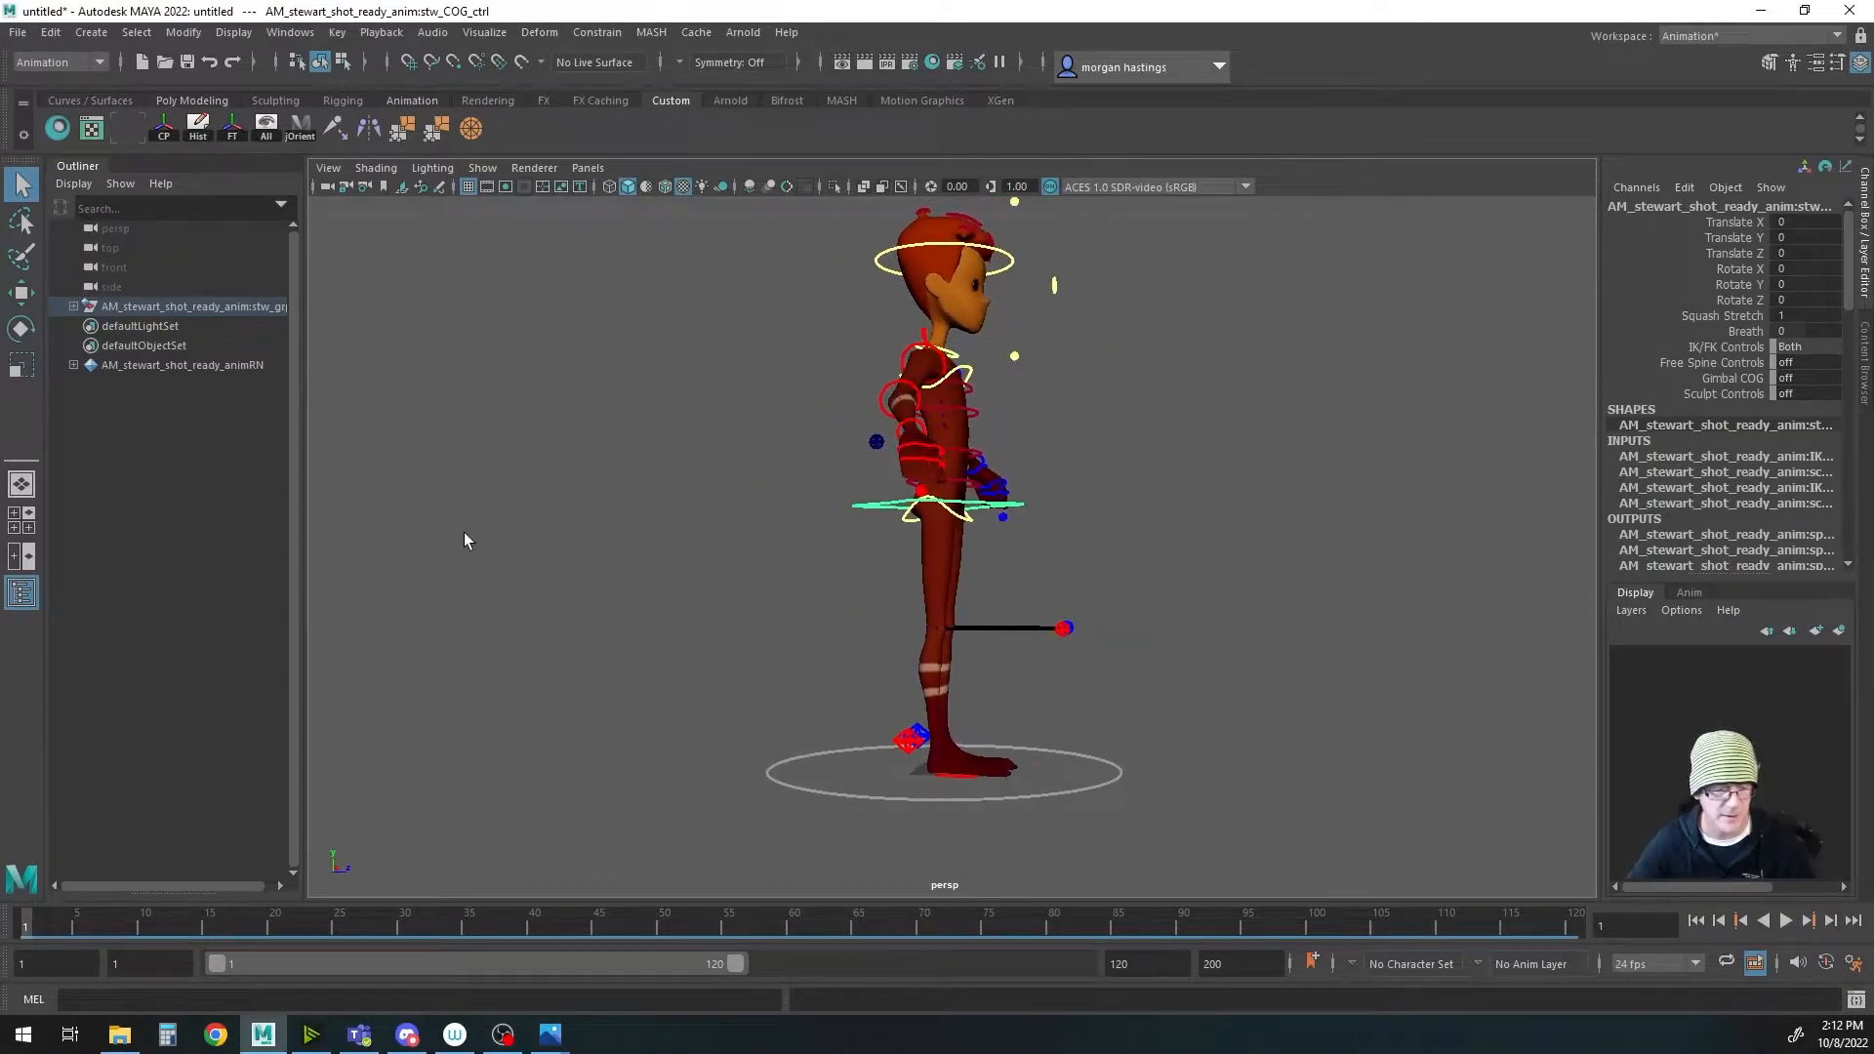
right_click(33, 492)
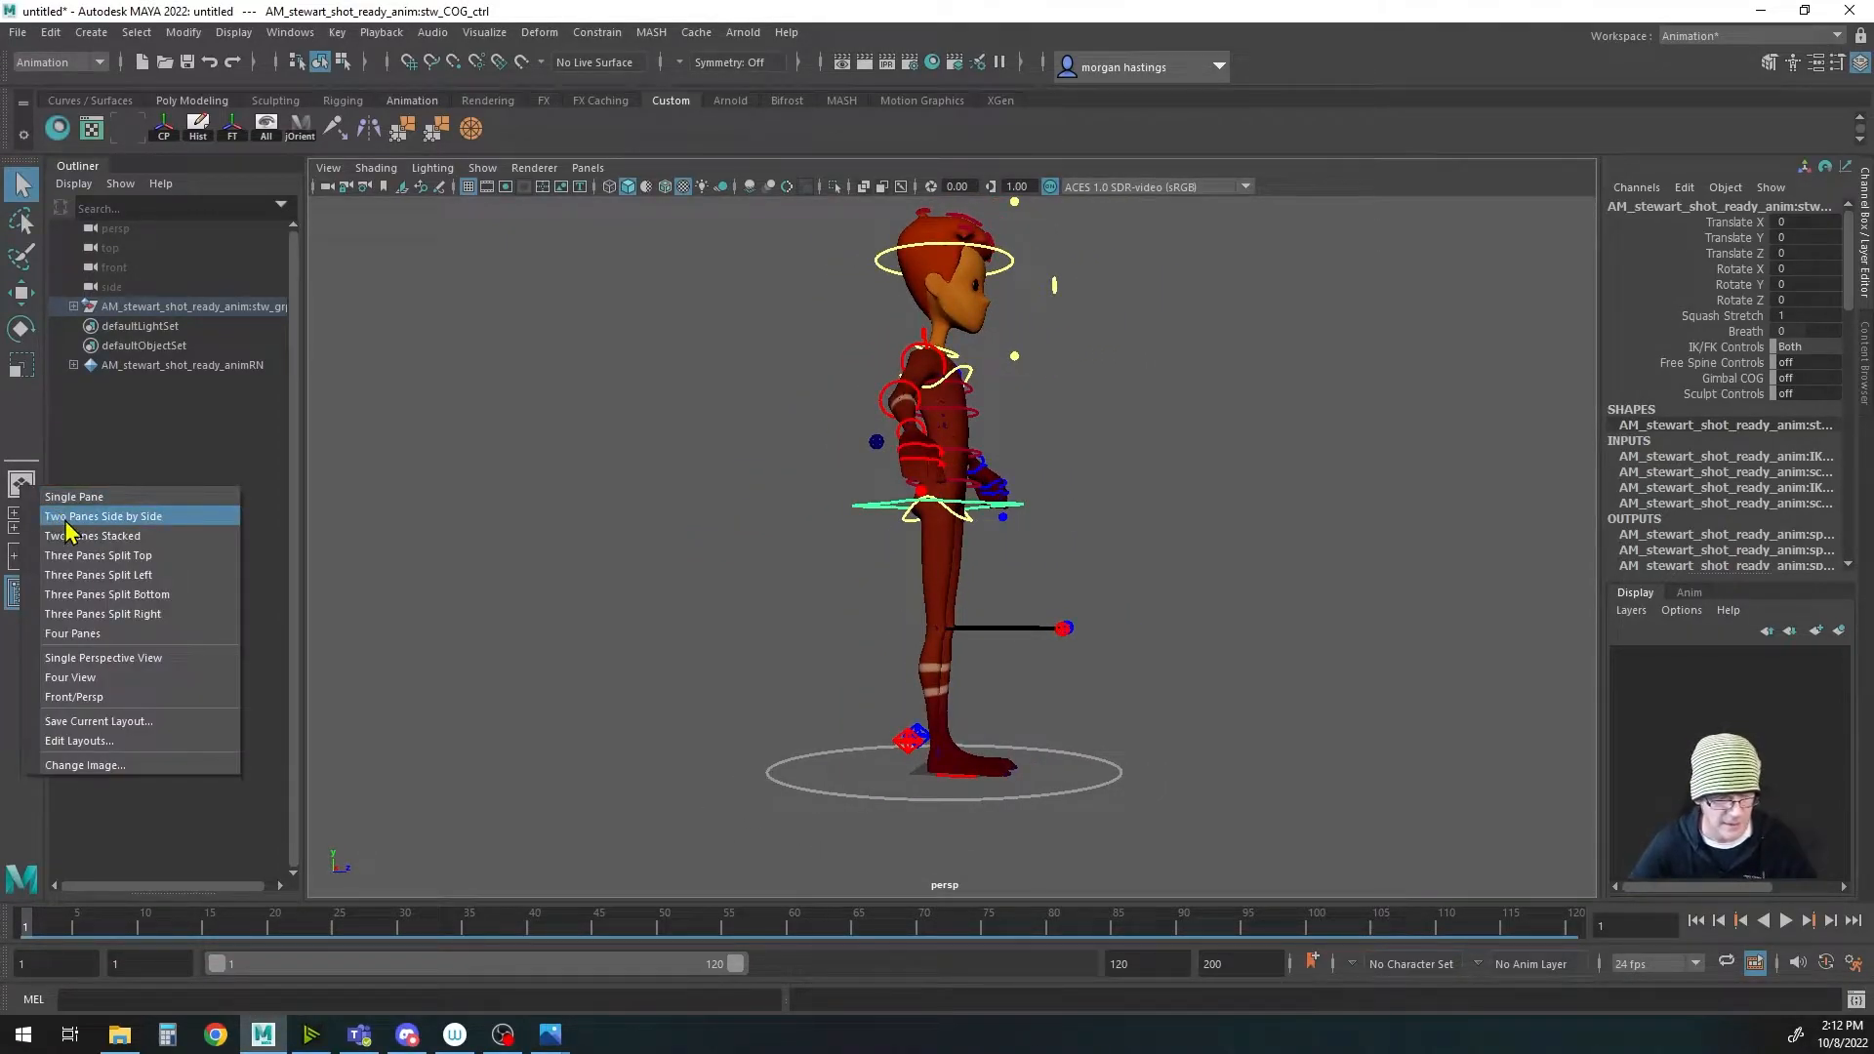
click(58, 517)
mouse_move(1264, 595)
alt+middle_down()
mouse_move(1210, 547)
mouse_move(1277, 584)
mouse_move(1195, 569)
alt+middle_up()
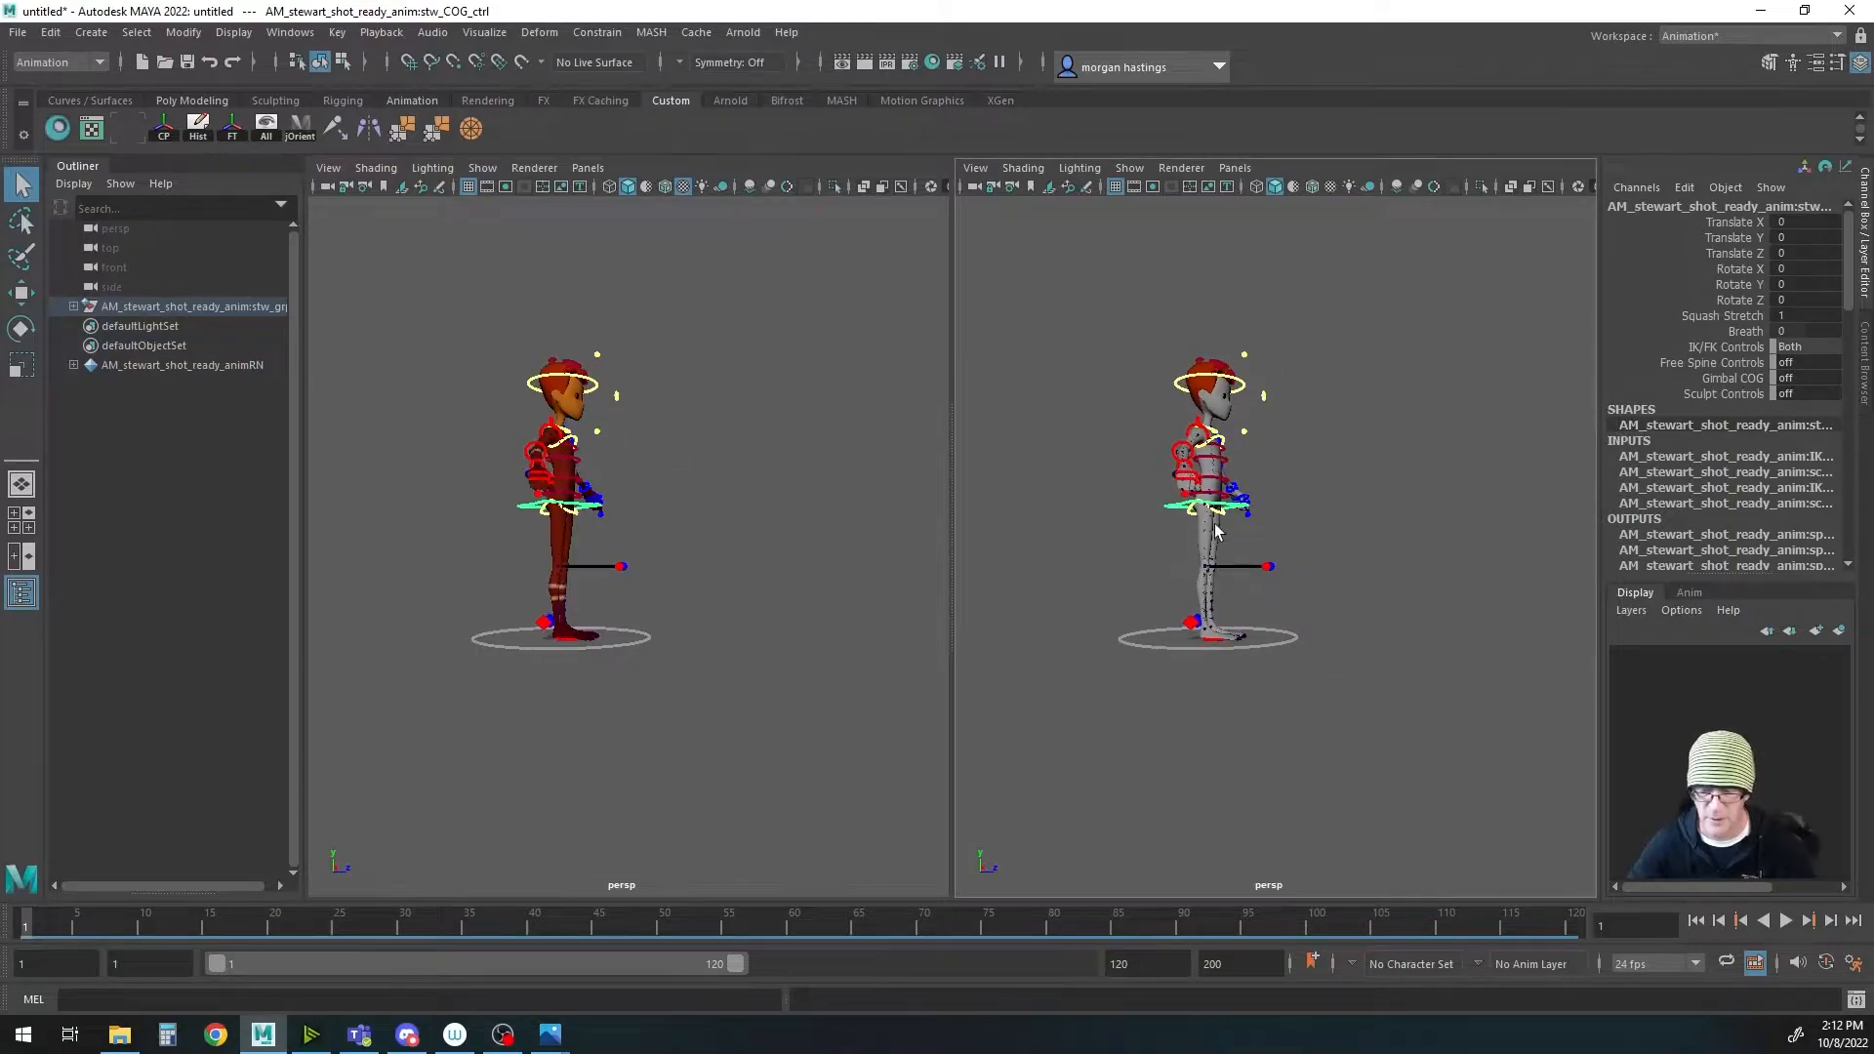
key(6)
key(6)
Step: Change one pane to the orthographic left view framing the whole character, and hide the grid there
key(space)
mouse_move(732, 543)
mouse_down()
mouse_move(639, 546)
mouse_move(654, 523)
mouse_up()
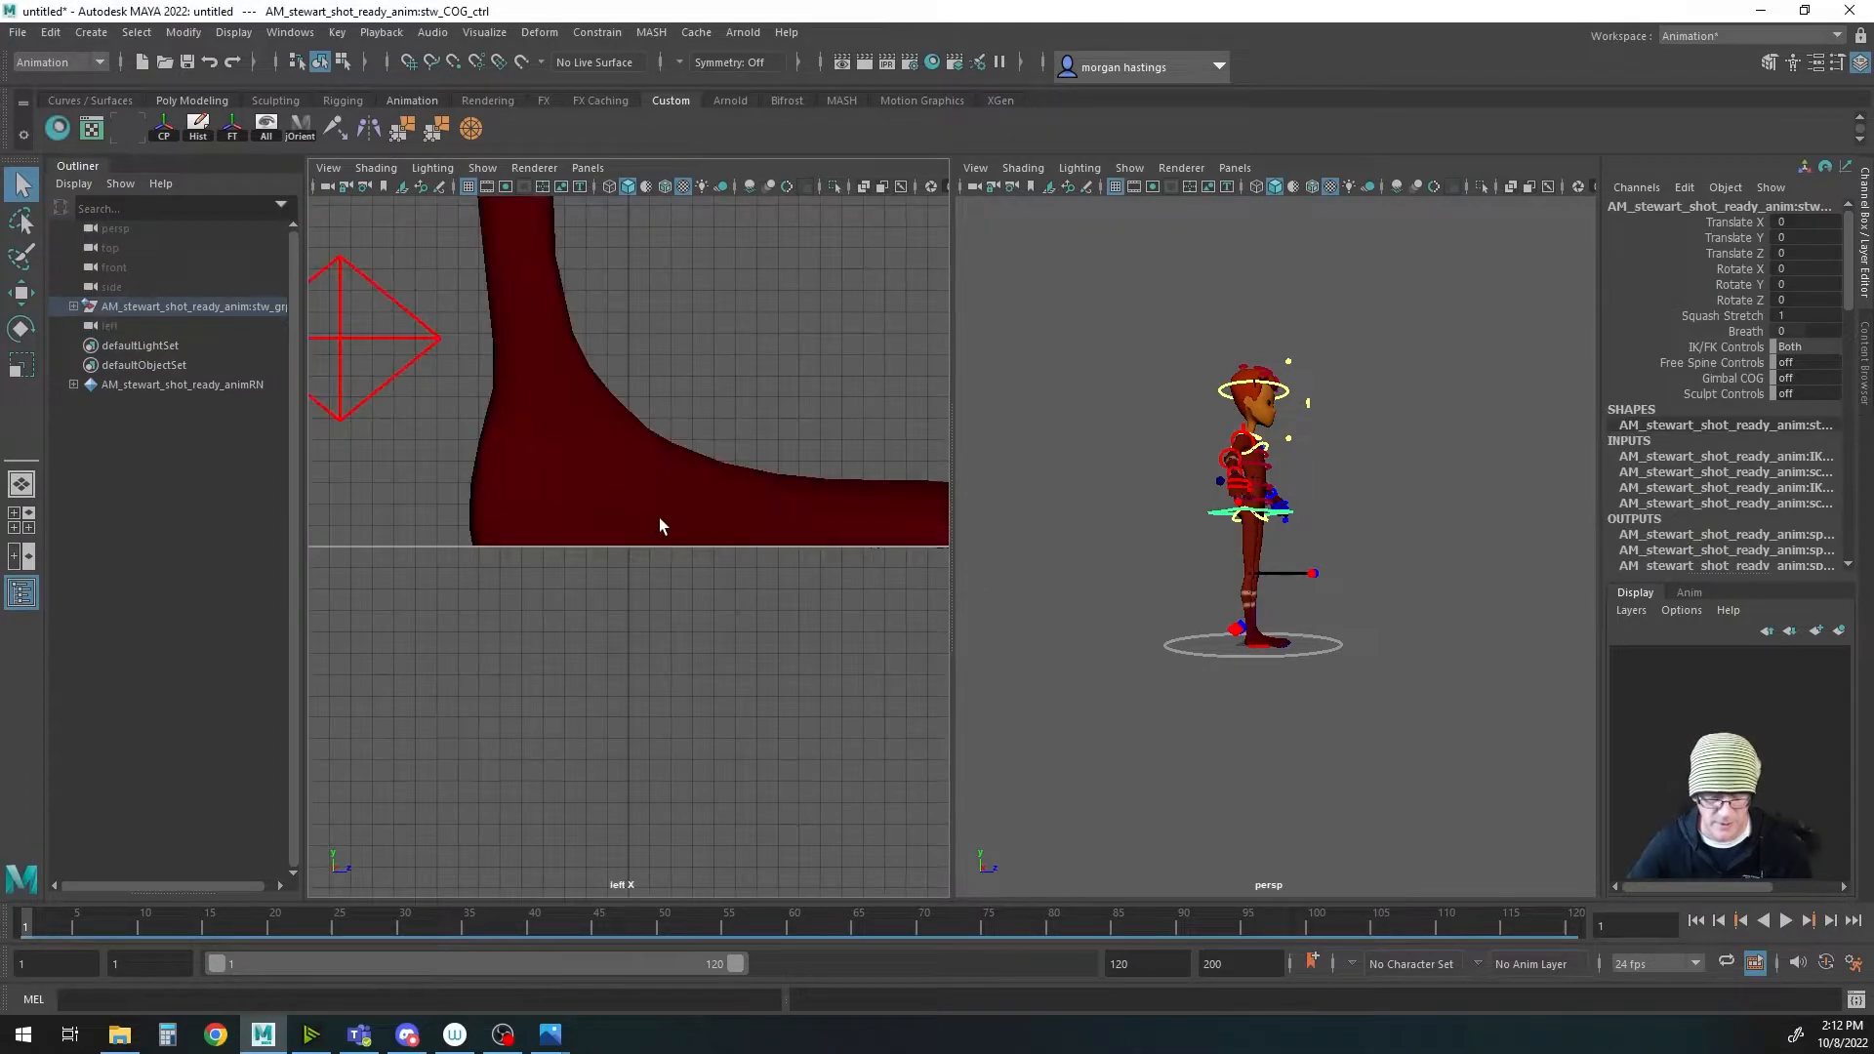
alt+middle_drag(656, 523, 694, 636)
alt+right_drag(694, 636, 507, 607)
alt+middle_drag(700, 539, 707, 709)
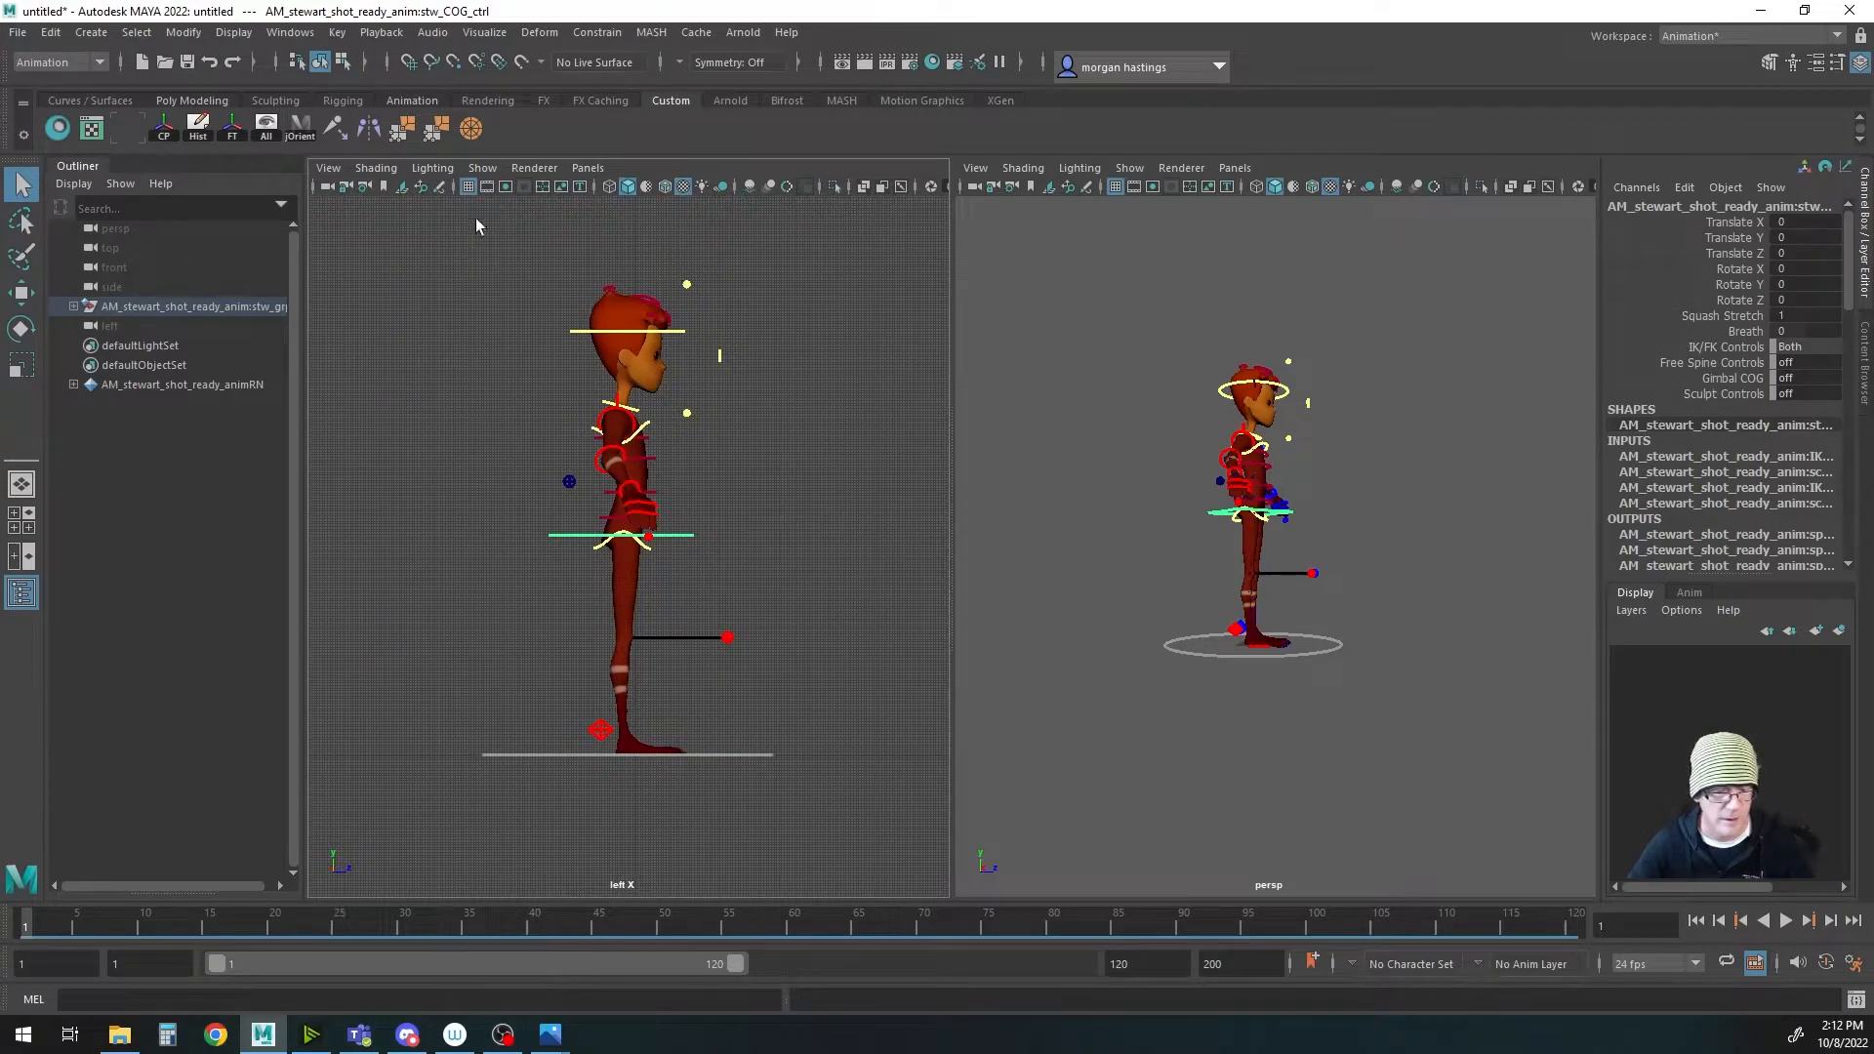
click(483, 171)
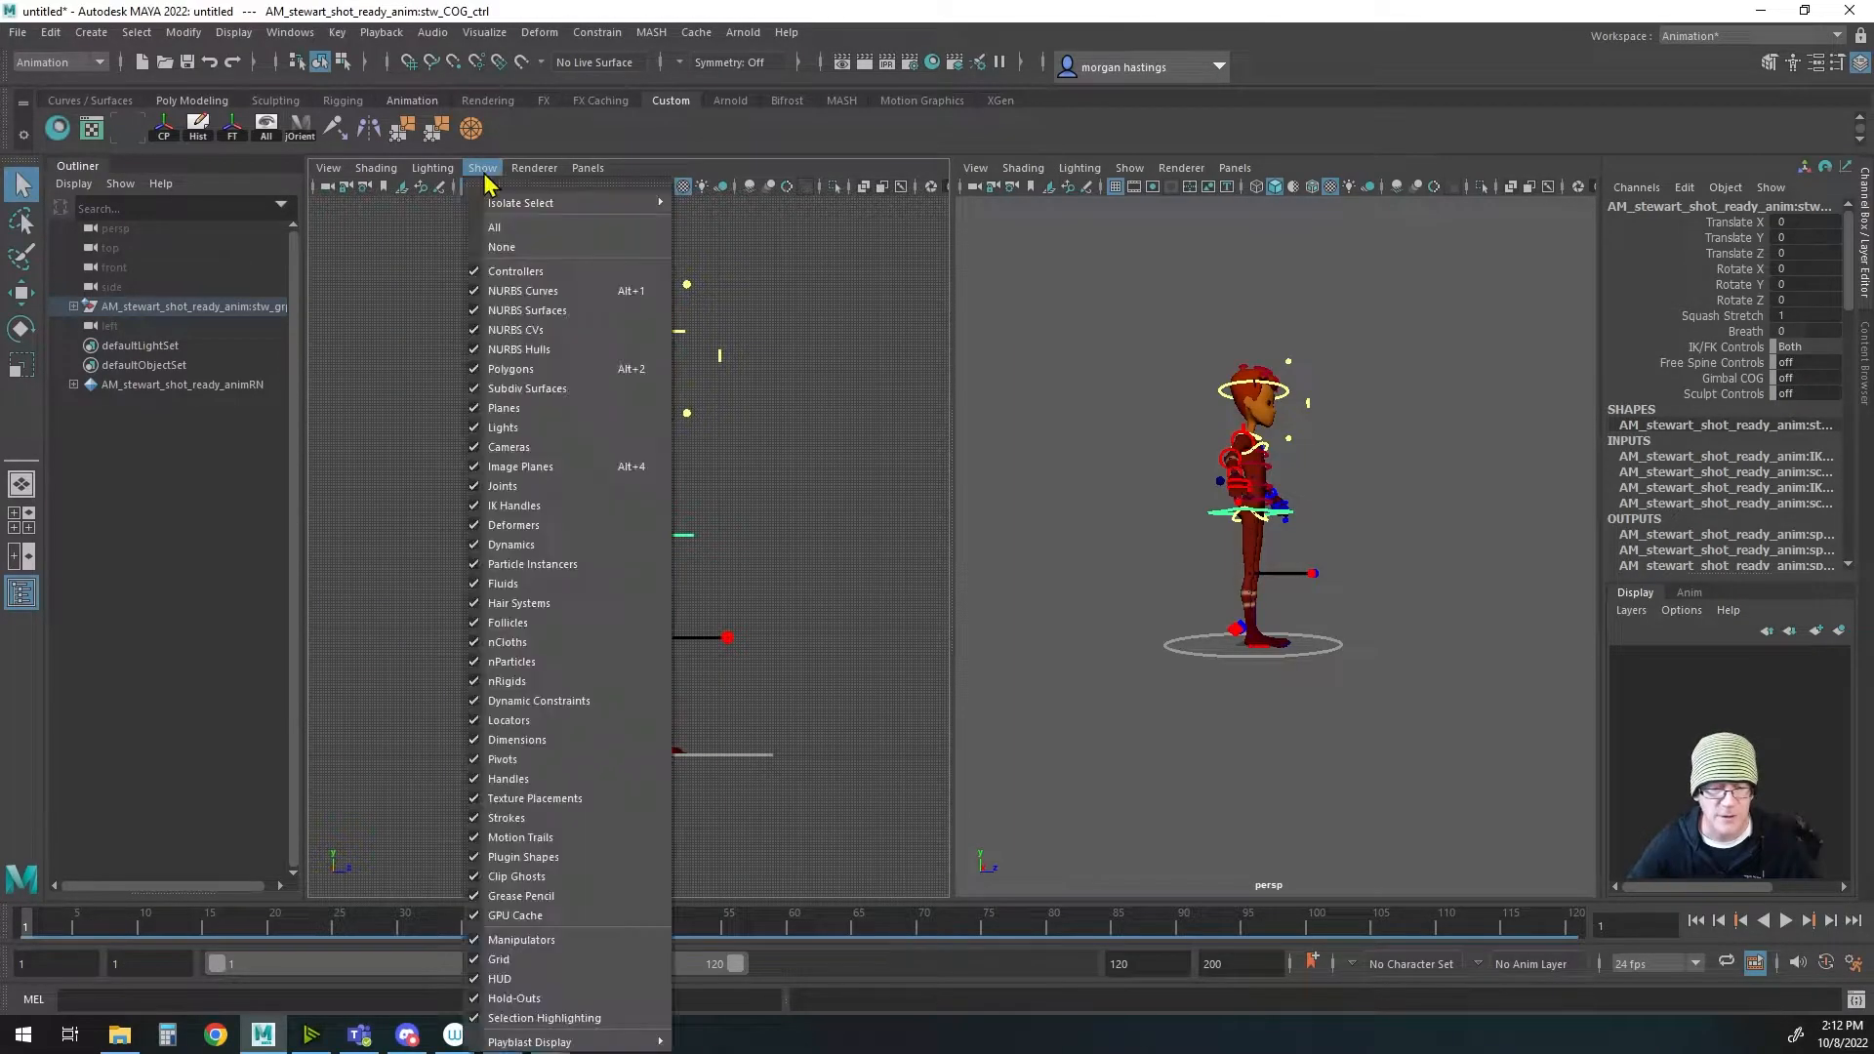
click(502, 960)
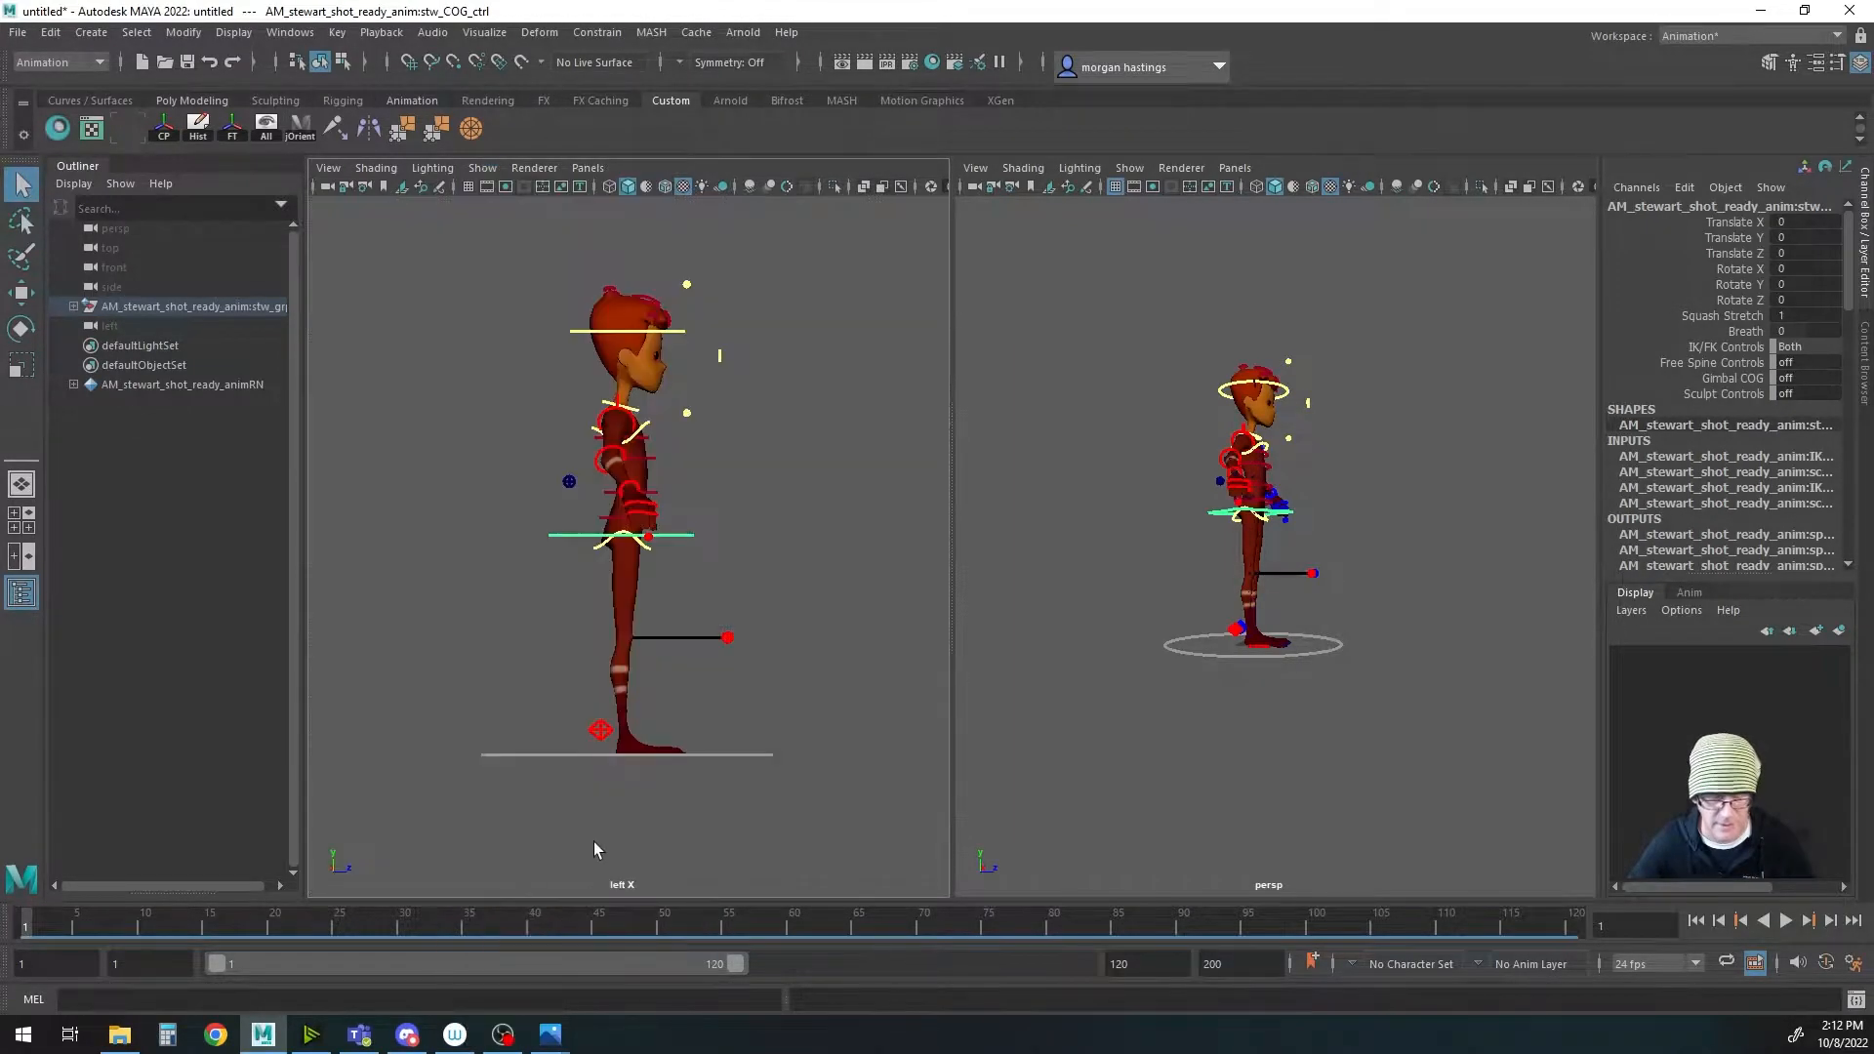
alt+middle_drag(676, 639, 678, 648)
Step: Box-select the whole character in the left view to test what gets picked, and clear the selection
alt+right_drag(1028, 599, 1427, 589)
alt+middle_drag(1123, 420, 1239, 577)
alt+right_drag(1238, 577, 1212, 576)
alt+drag(1212, 575, 1086, 613)
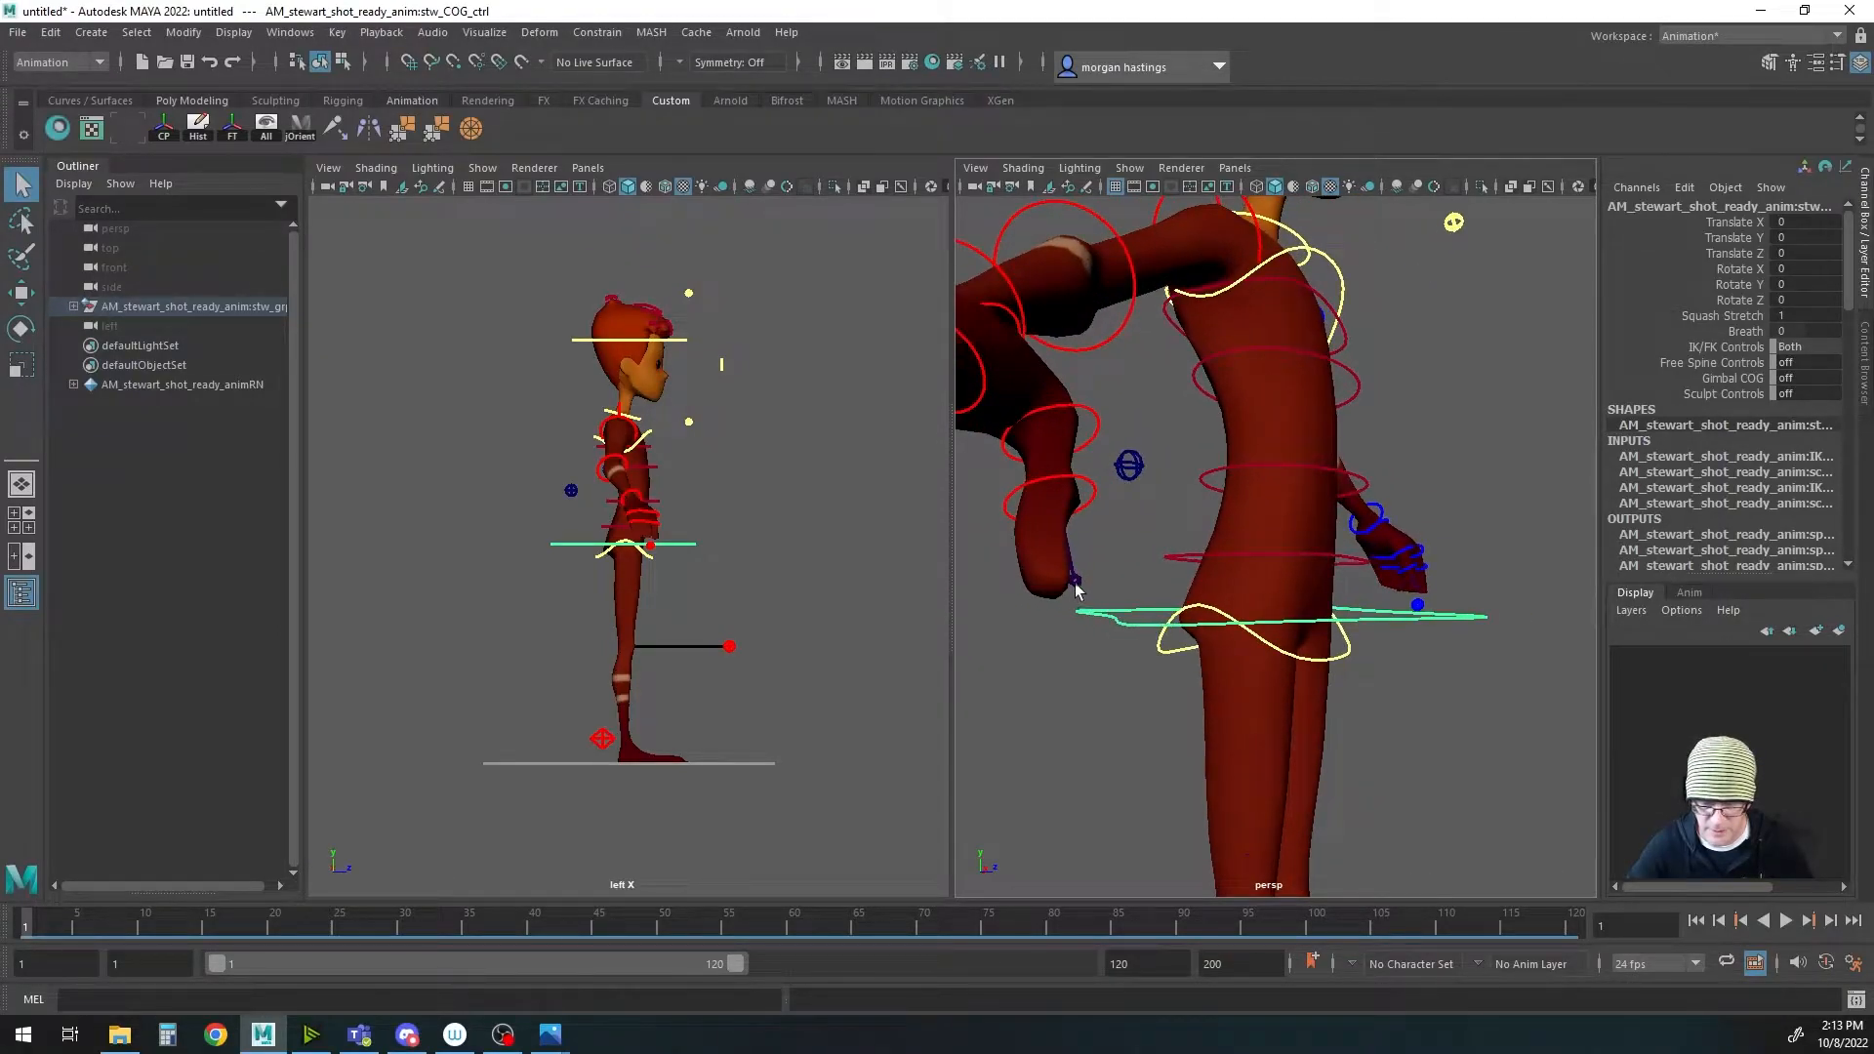
drag(465, 246, 824, 751)
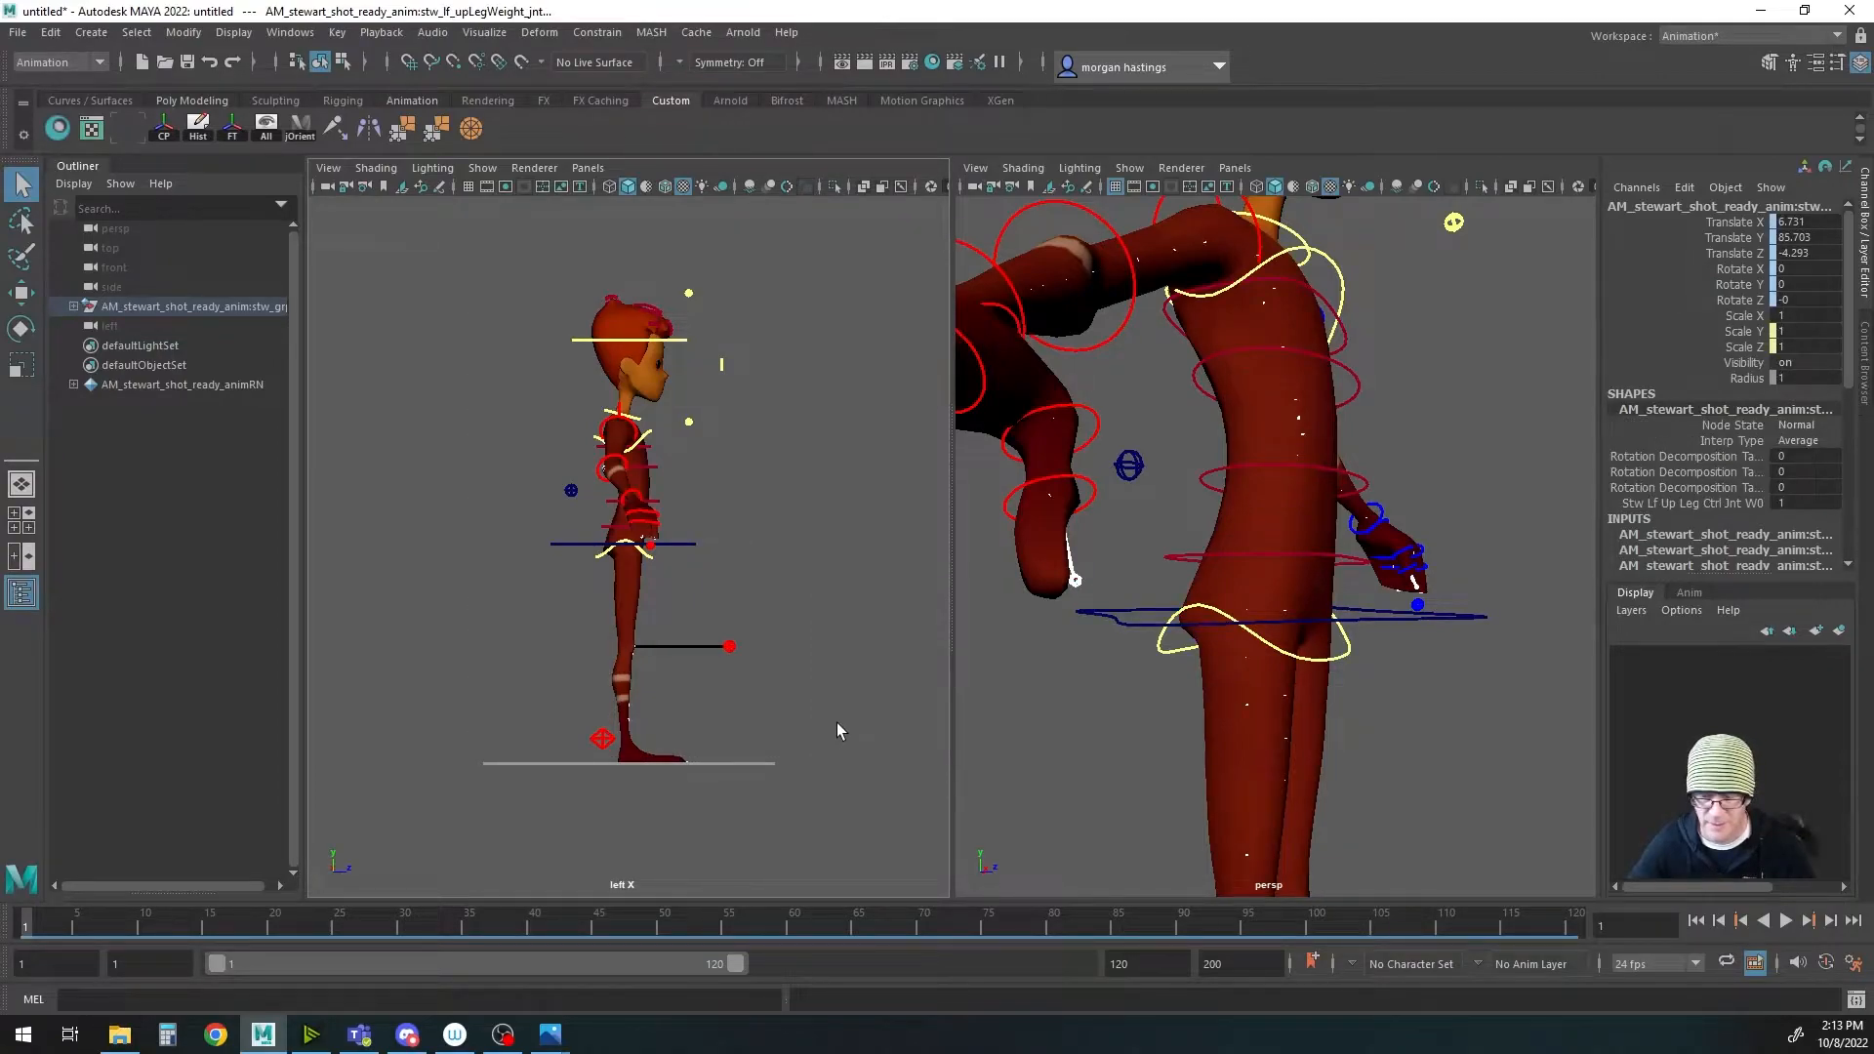
click(822, 566)
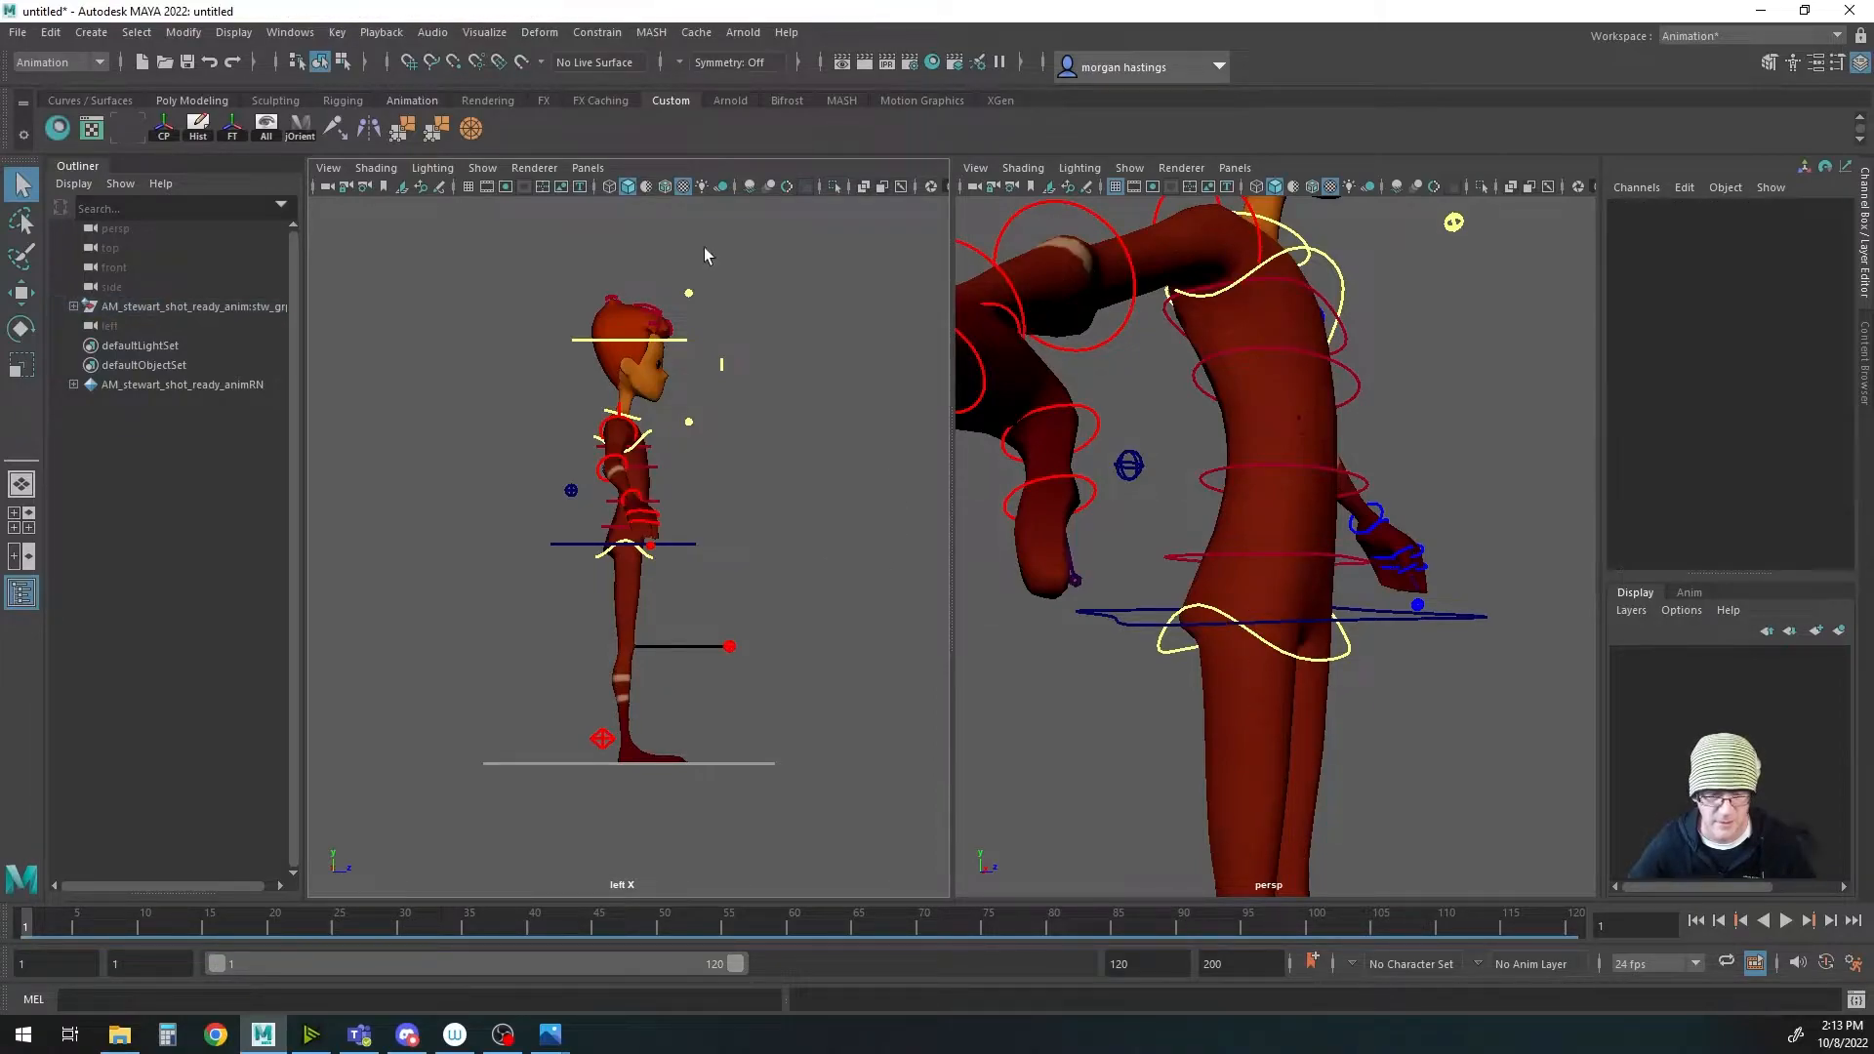
Step: Hide joints in the left view and box-select the character's controls there
click(469, 174)
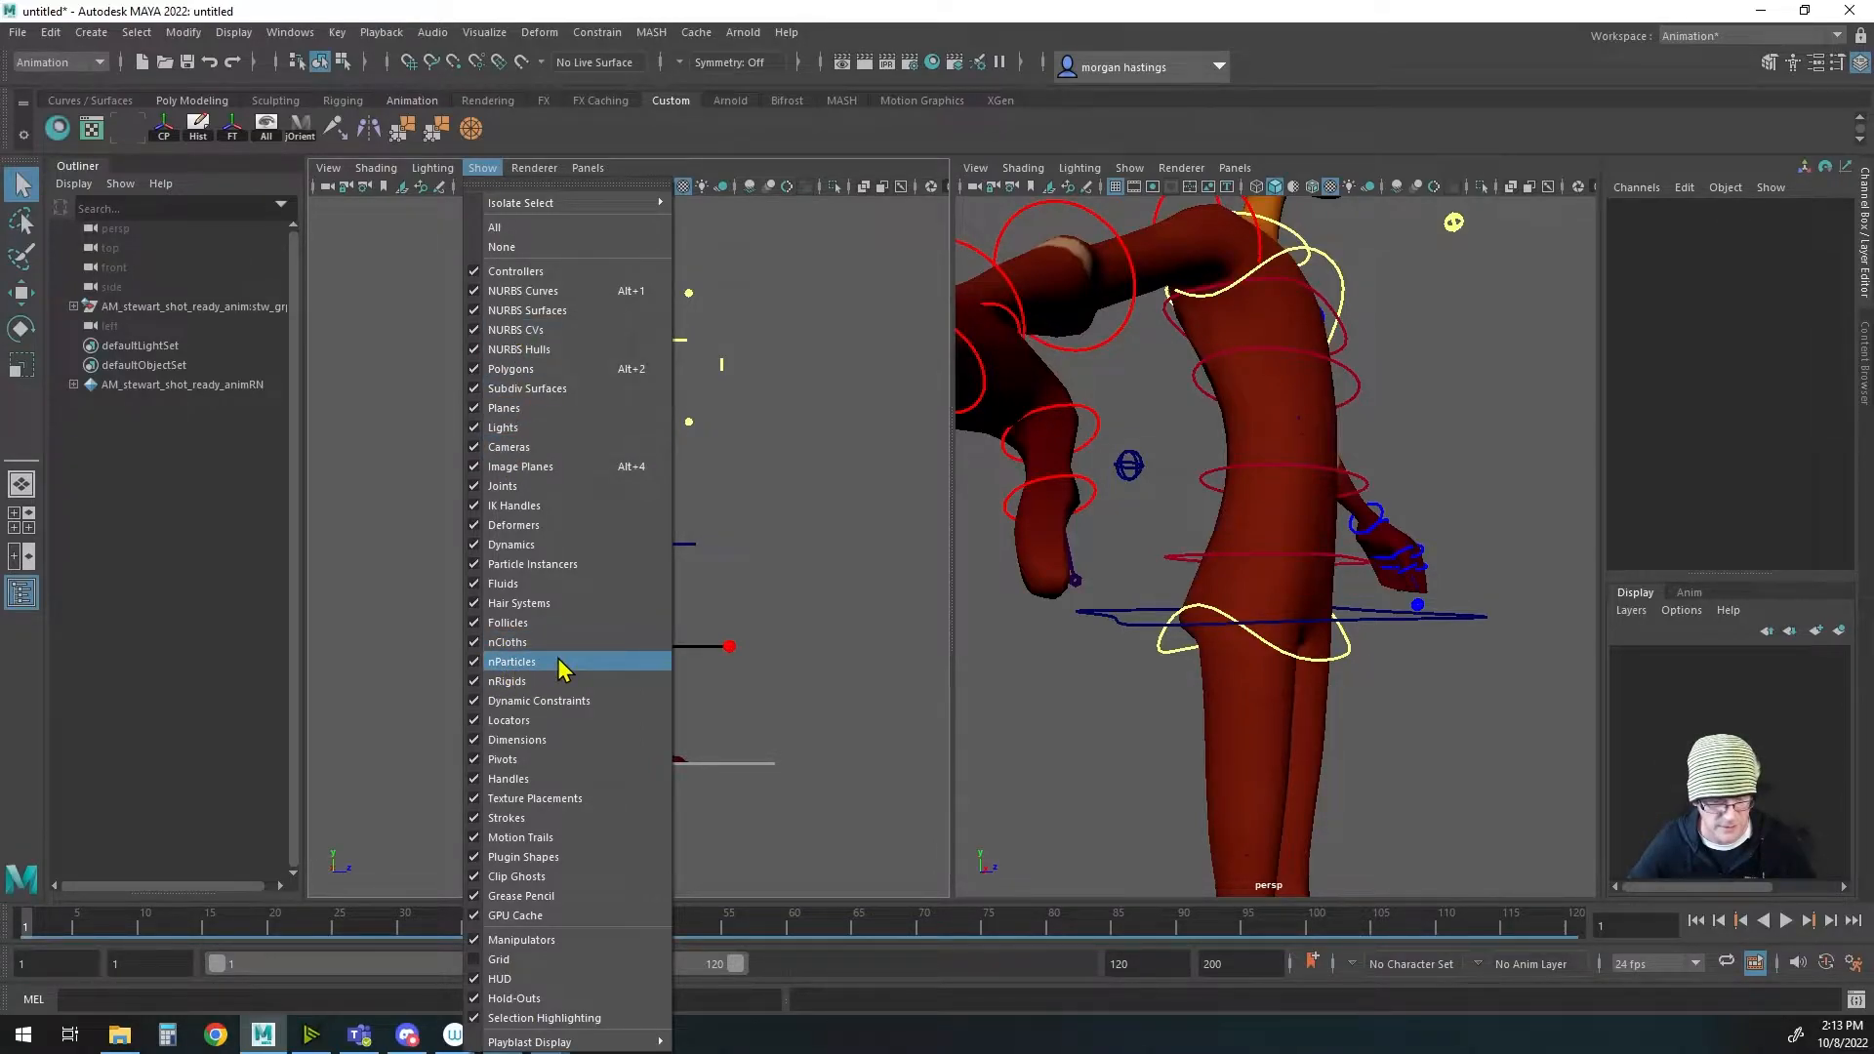
click(472, 485)
drag(476, 236, 828, 749)
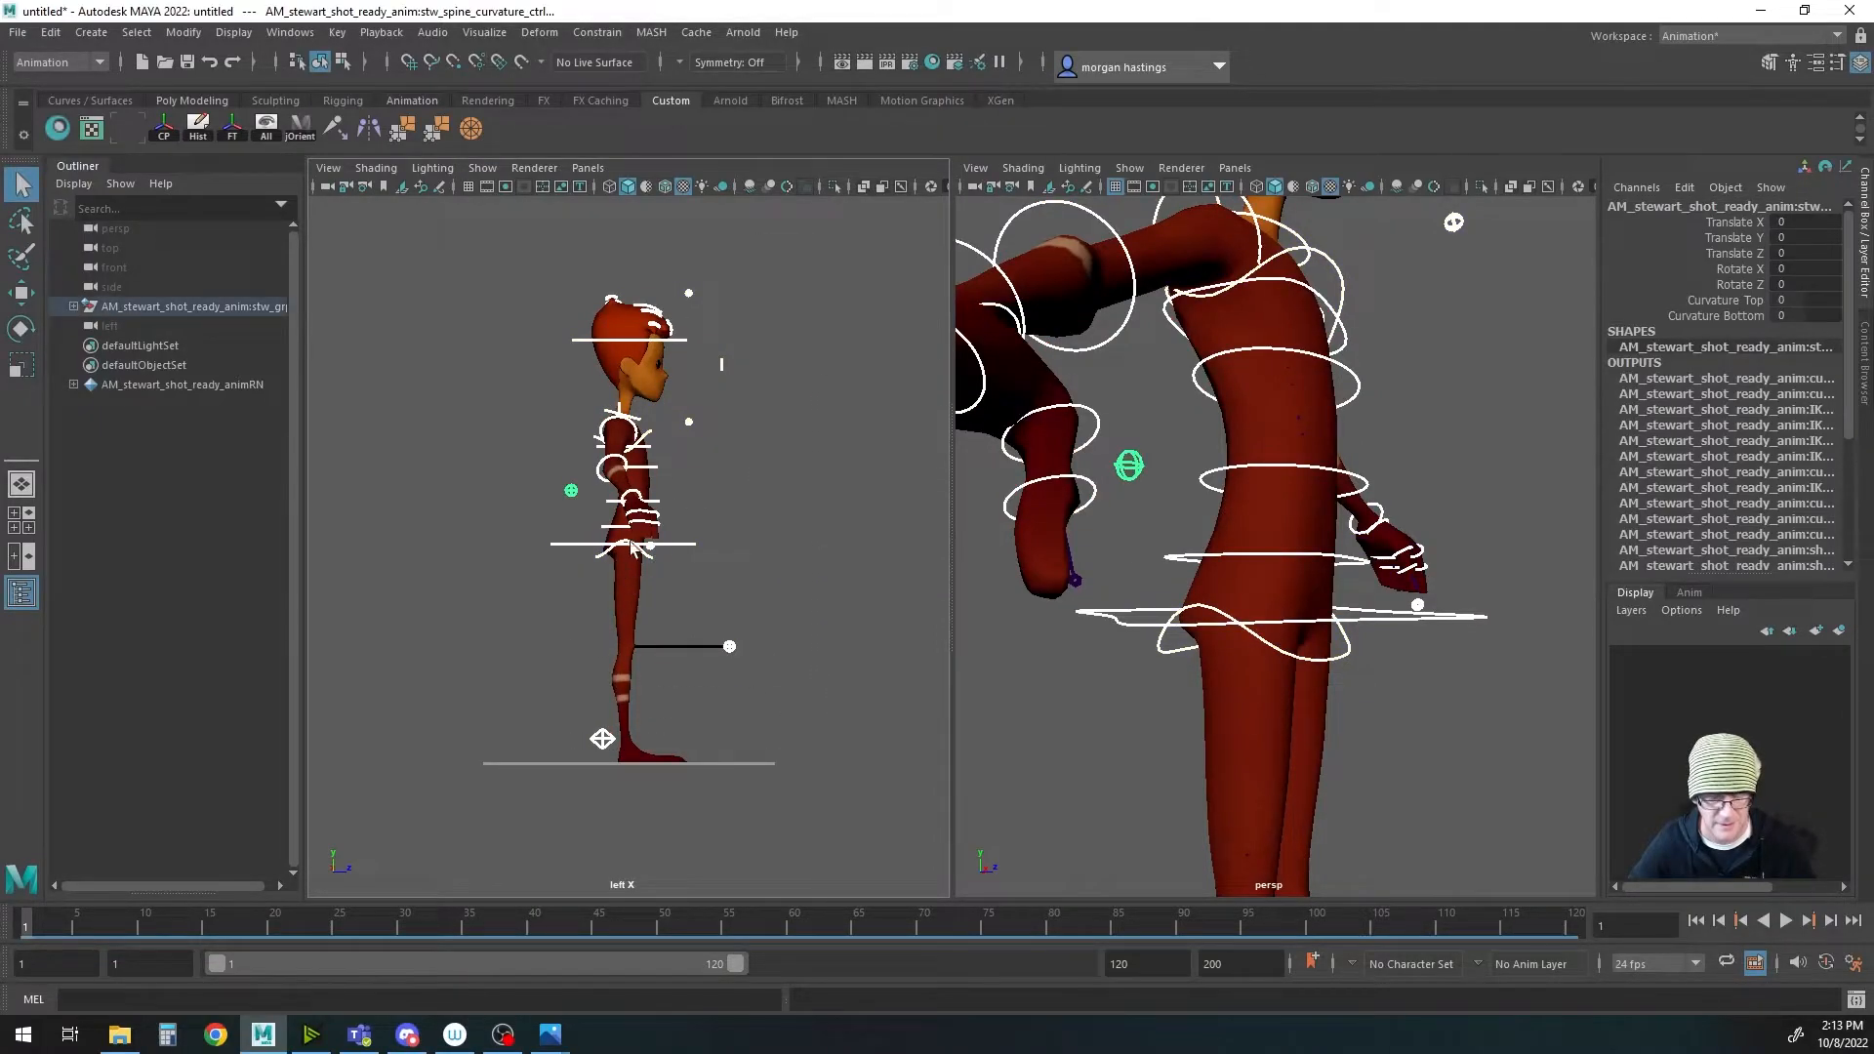
Step: Frame the character in the perspective view and hide joints there
key(f)
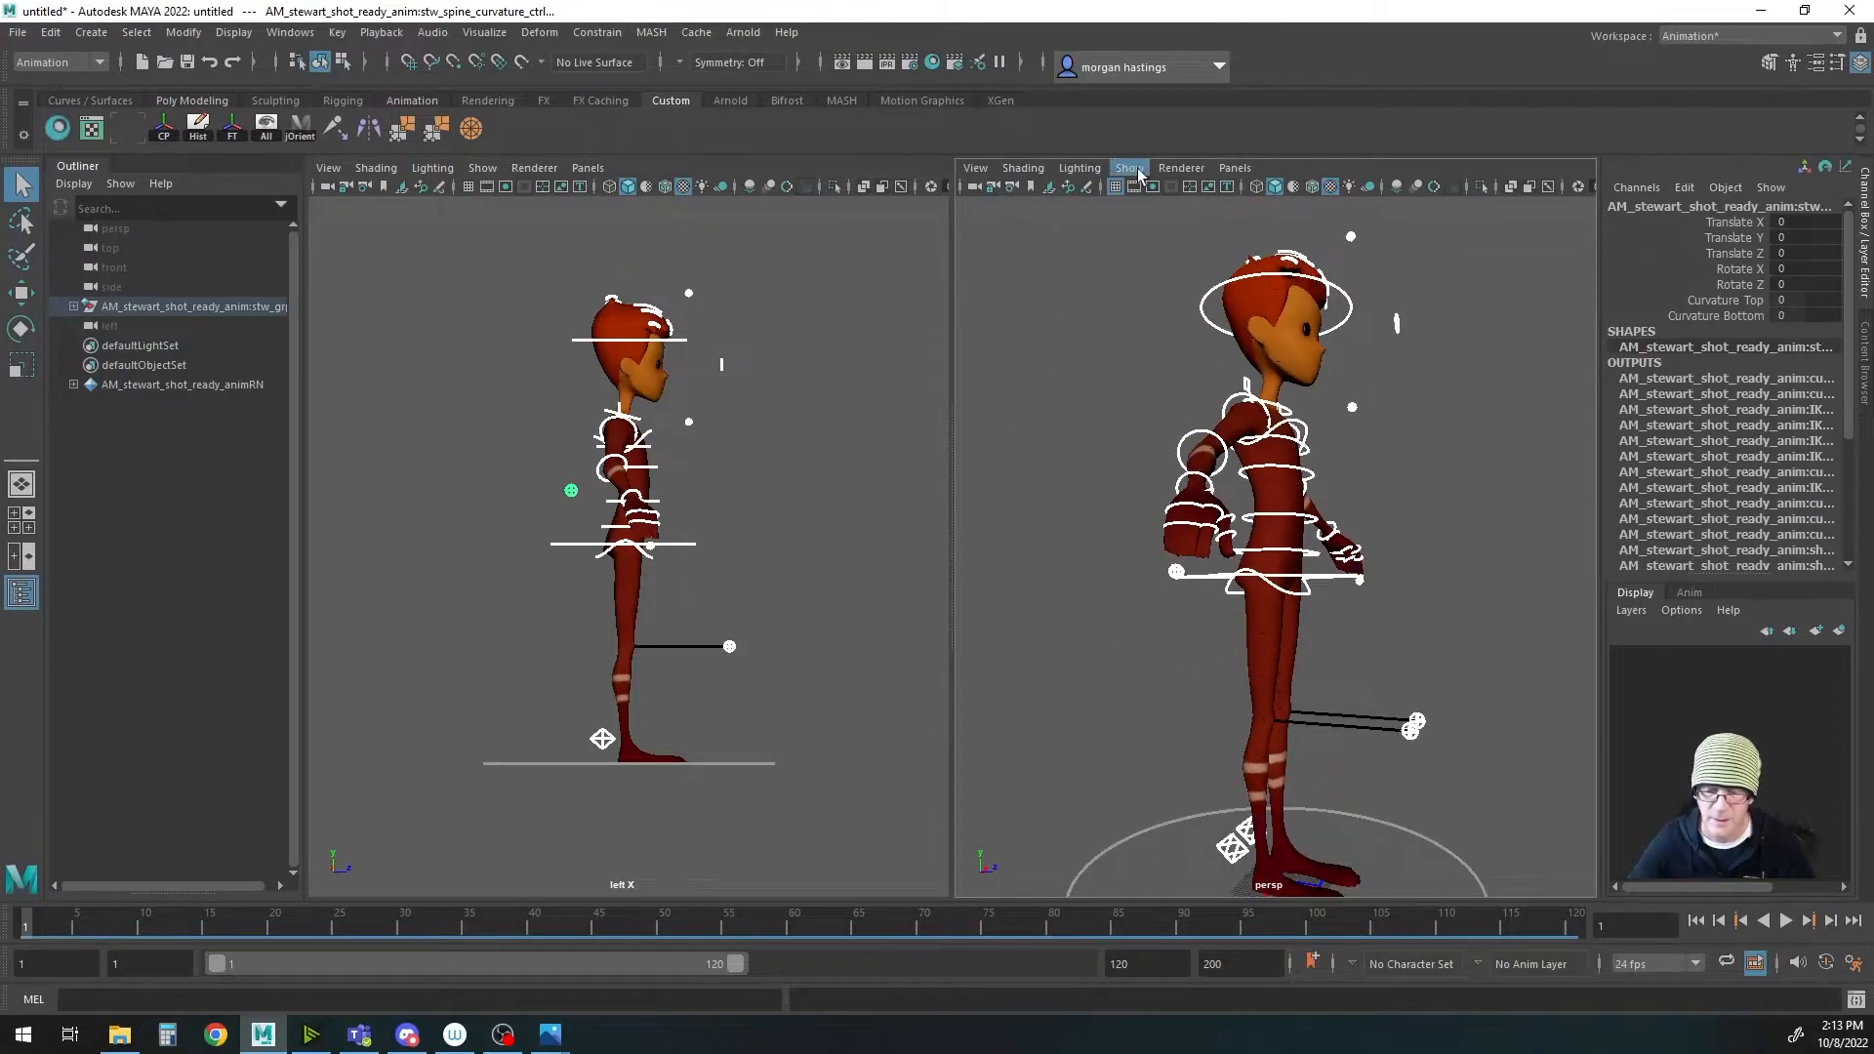
click(1133, 170)
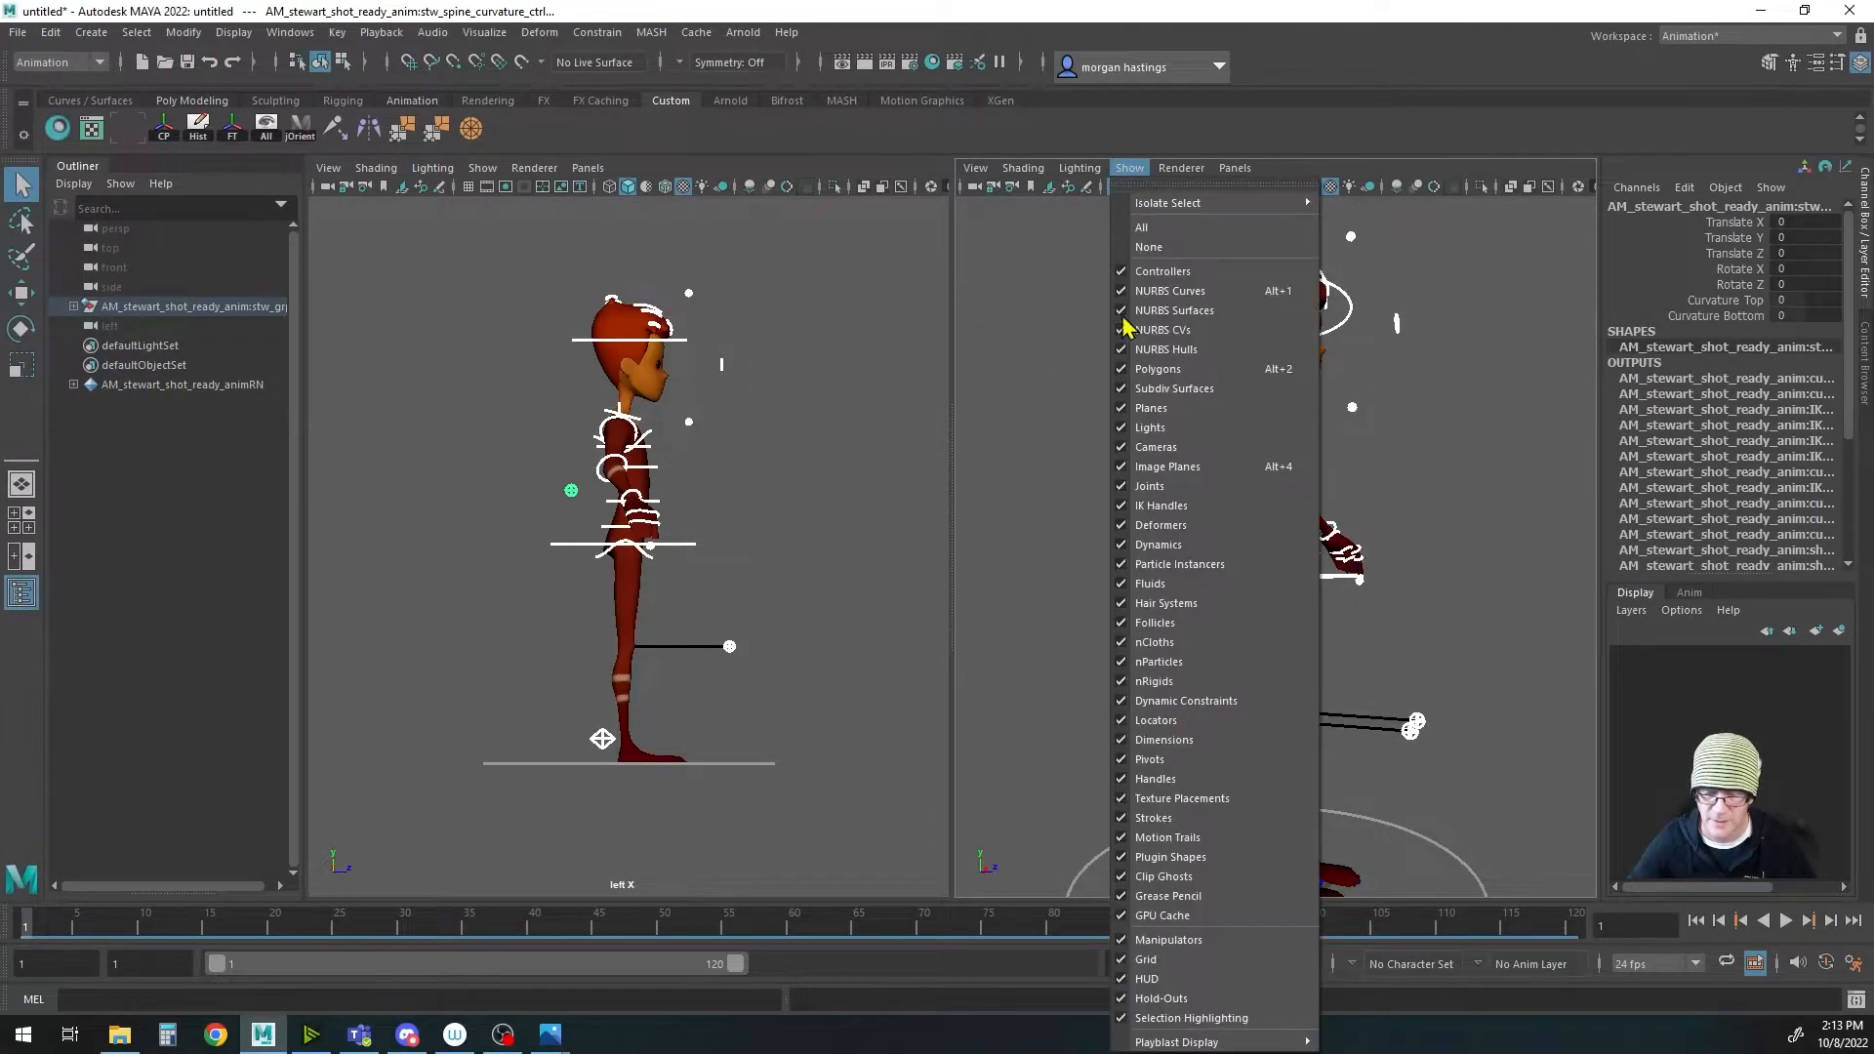
click(1118, 491)
alt+drag(1298, 808, 1257, 695)
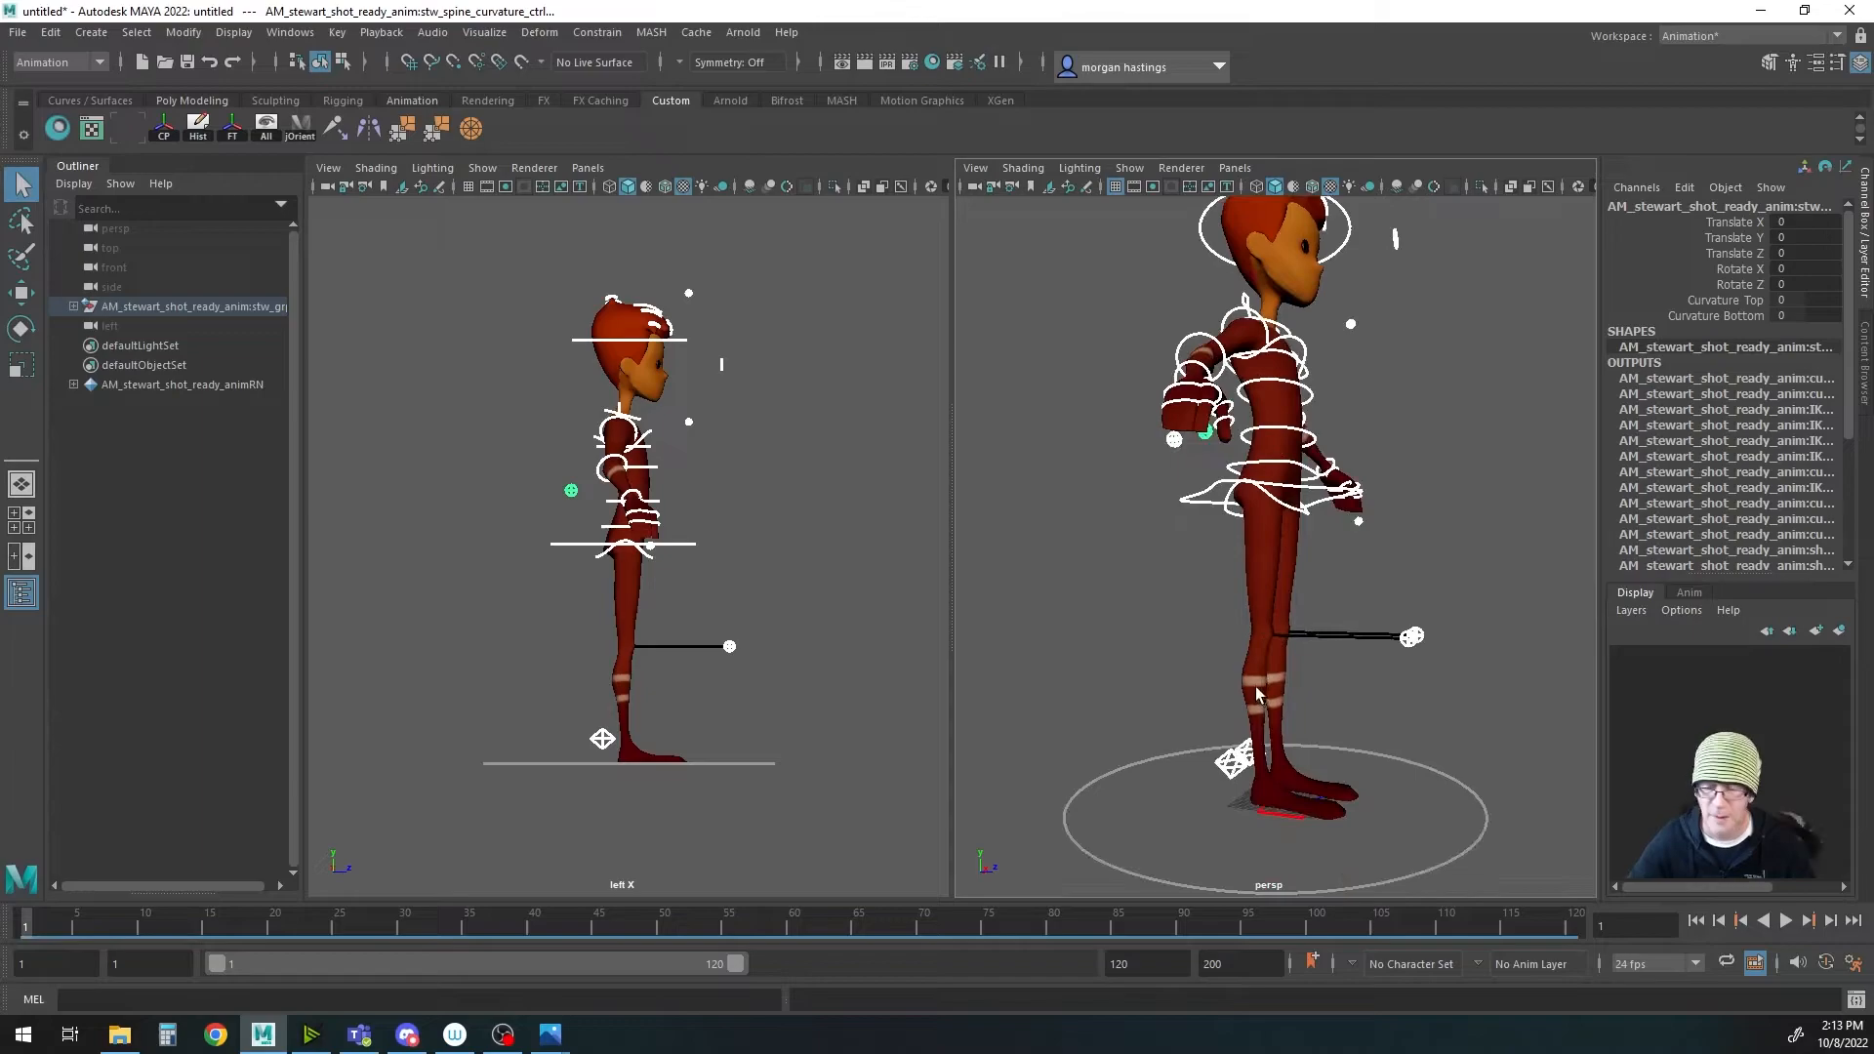
Step: Set the playback range to end at frame 25 and clear the selection
alt+middle_drag(805, 635, 786, 659)
double_click(1119, 963)
text(25)
key(Tab)
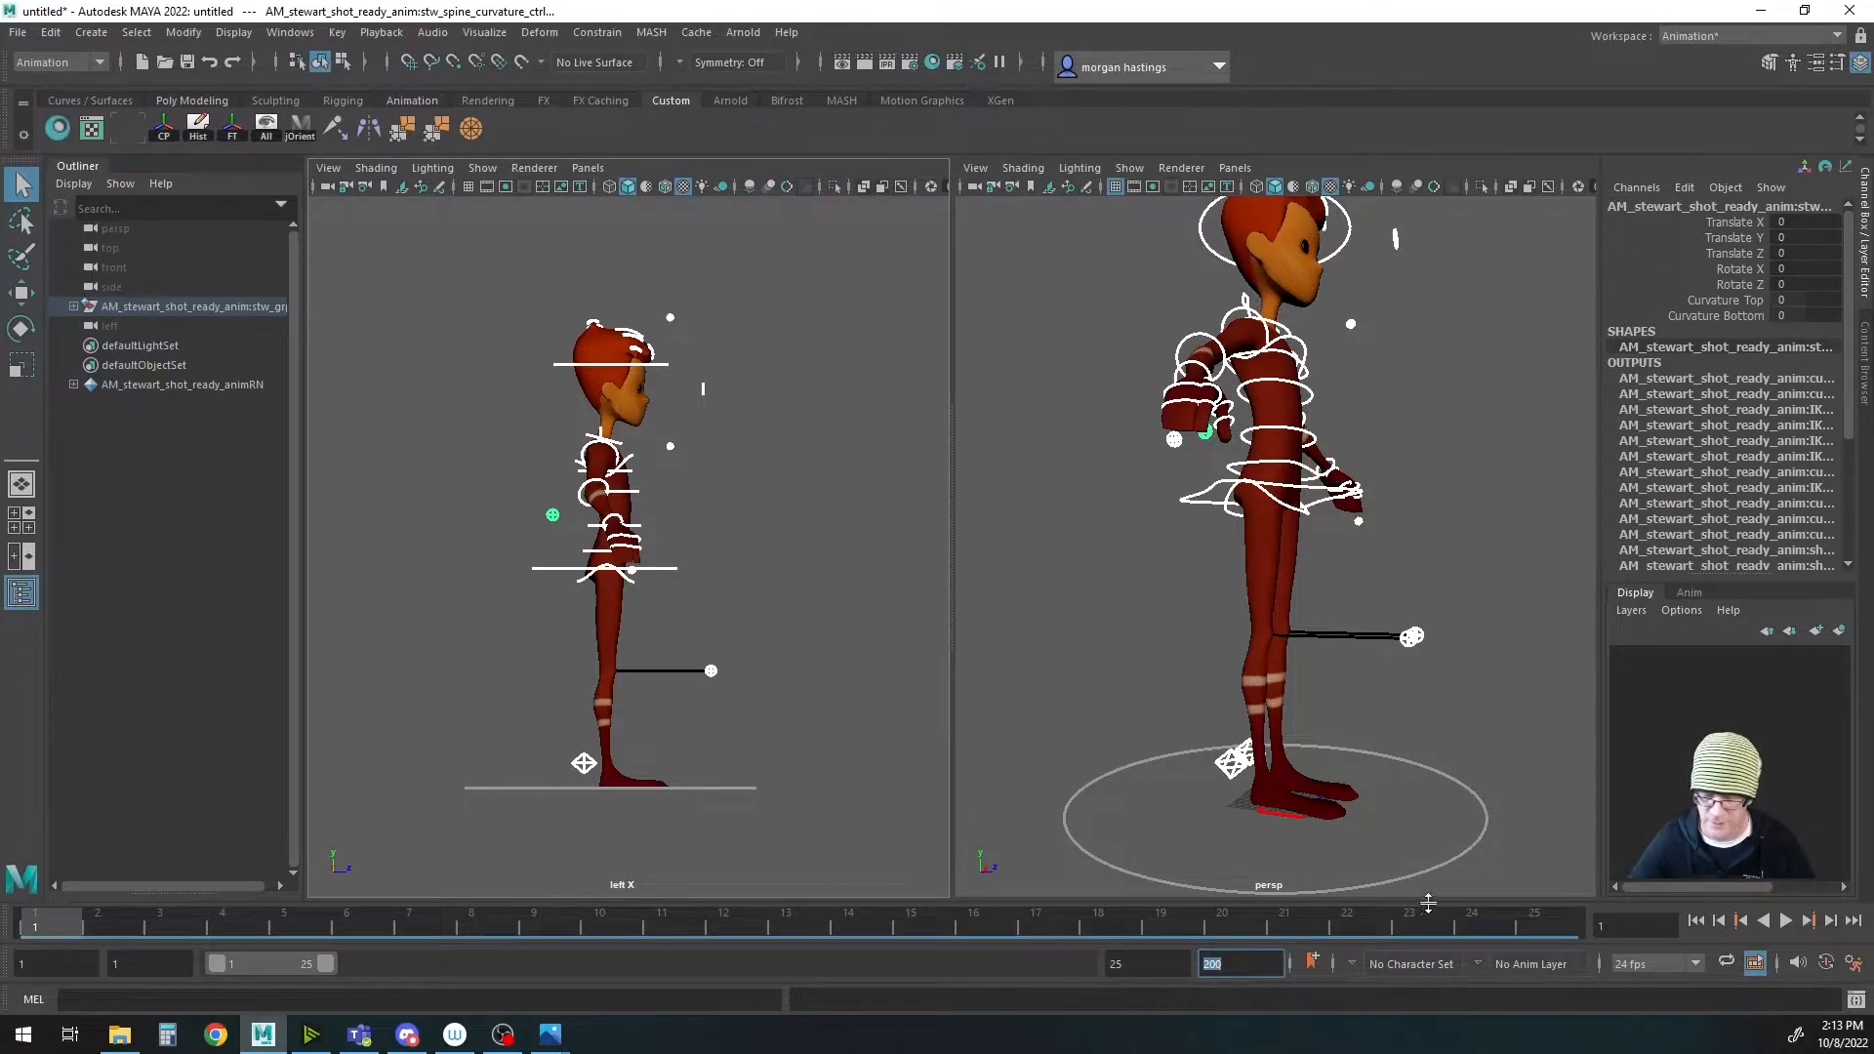
click(793, 711)
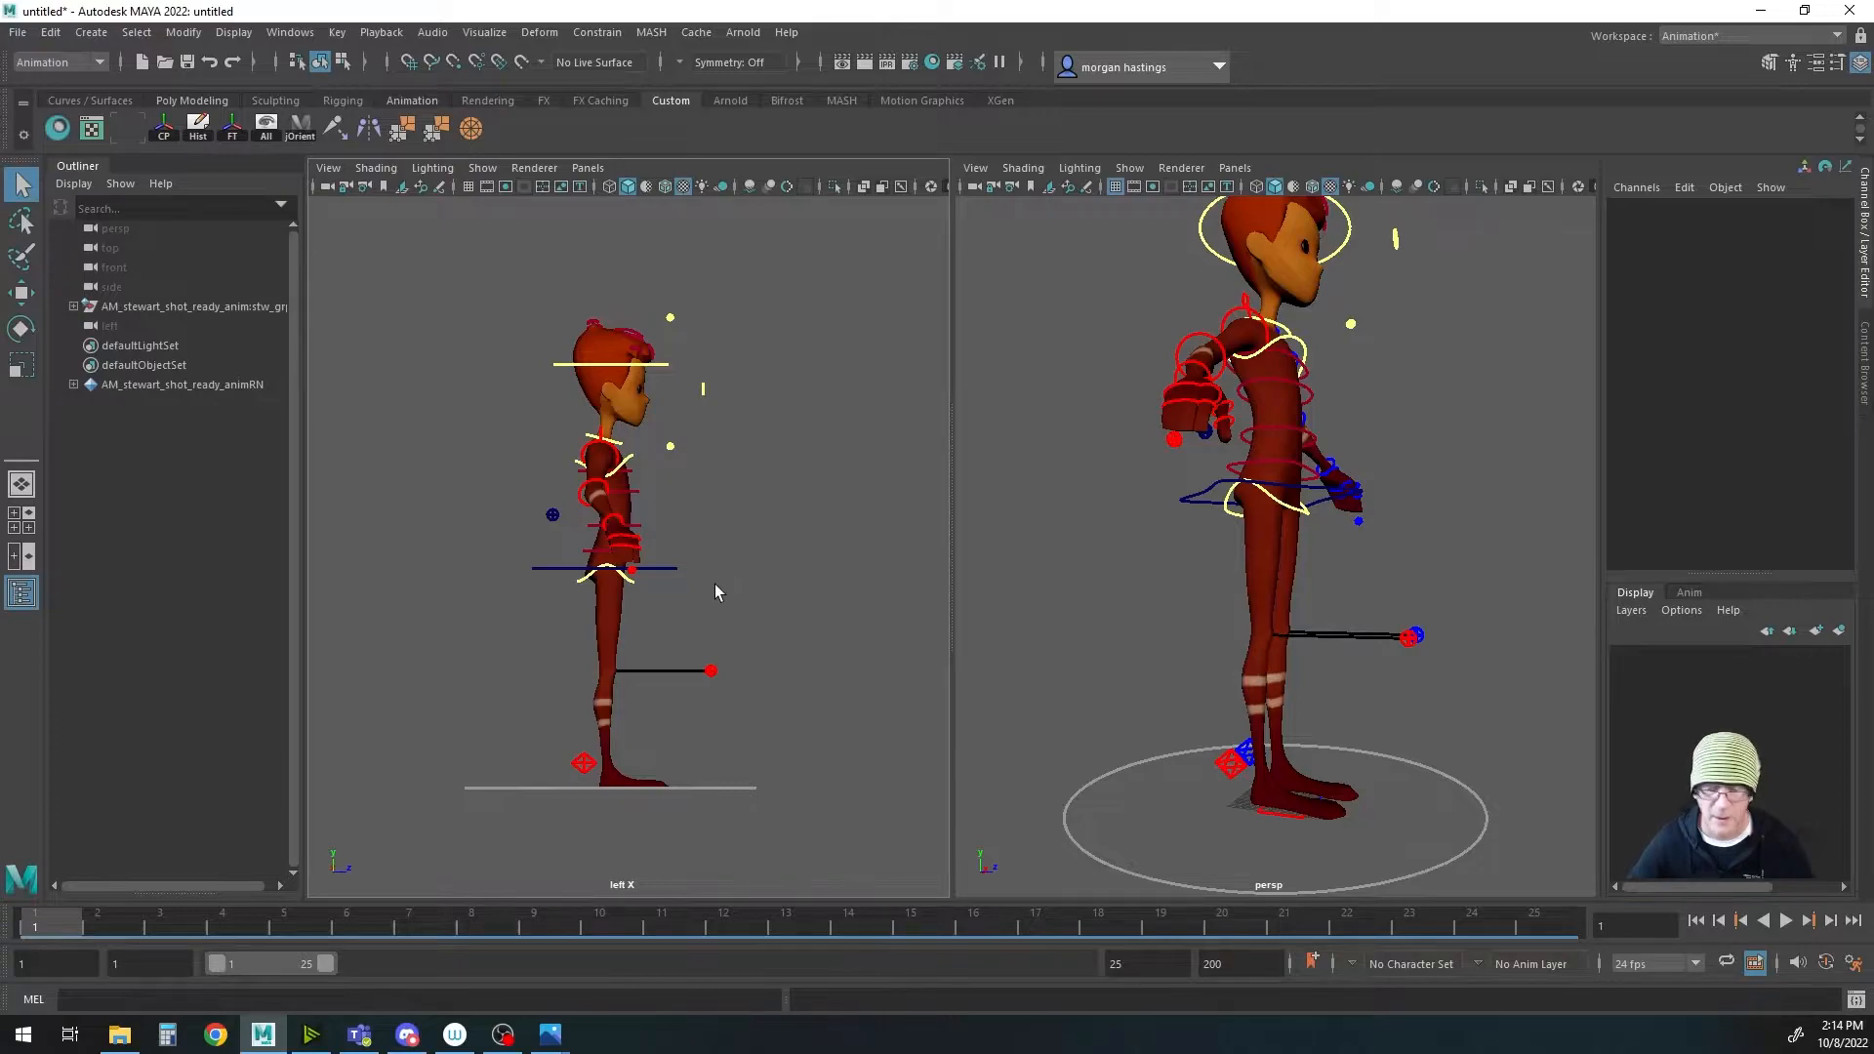
Step: Pull the right foot IK control forward and down to test the leg's stretching, and set its Stretchy Leg to 0
click(585, 763)
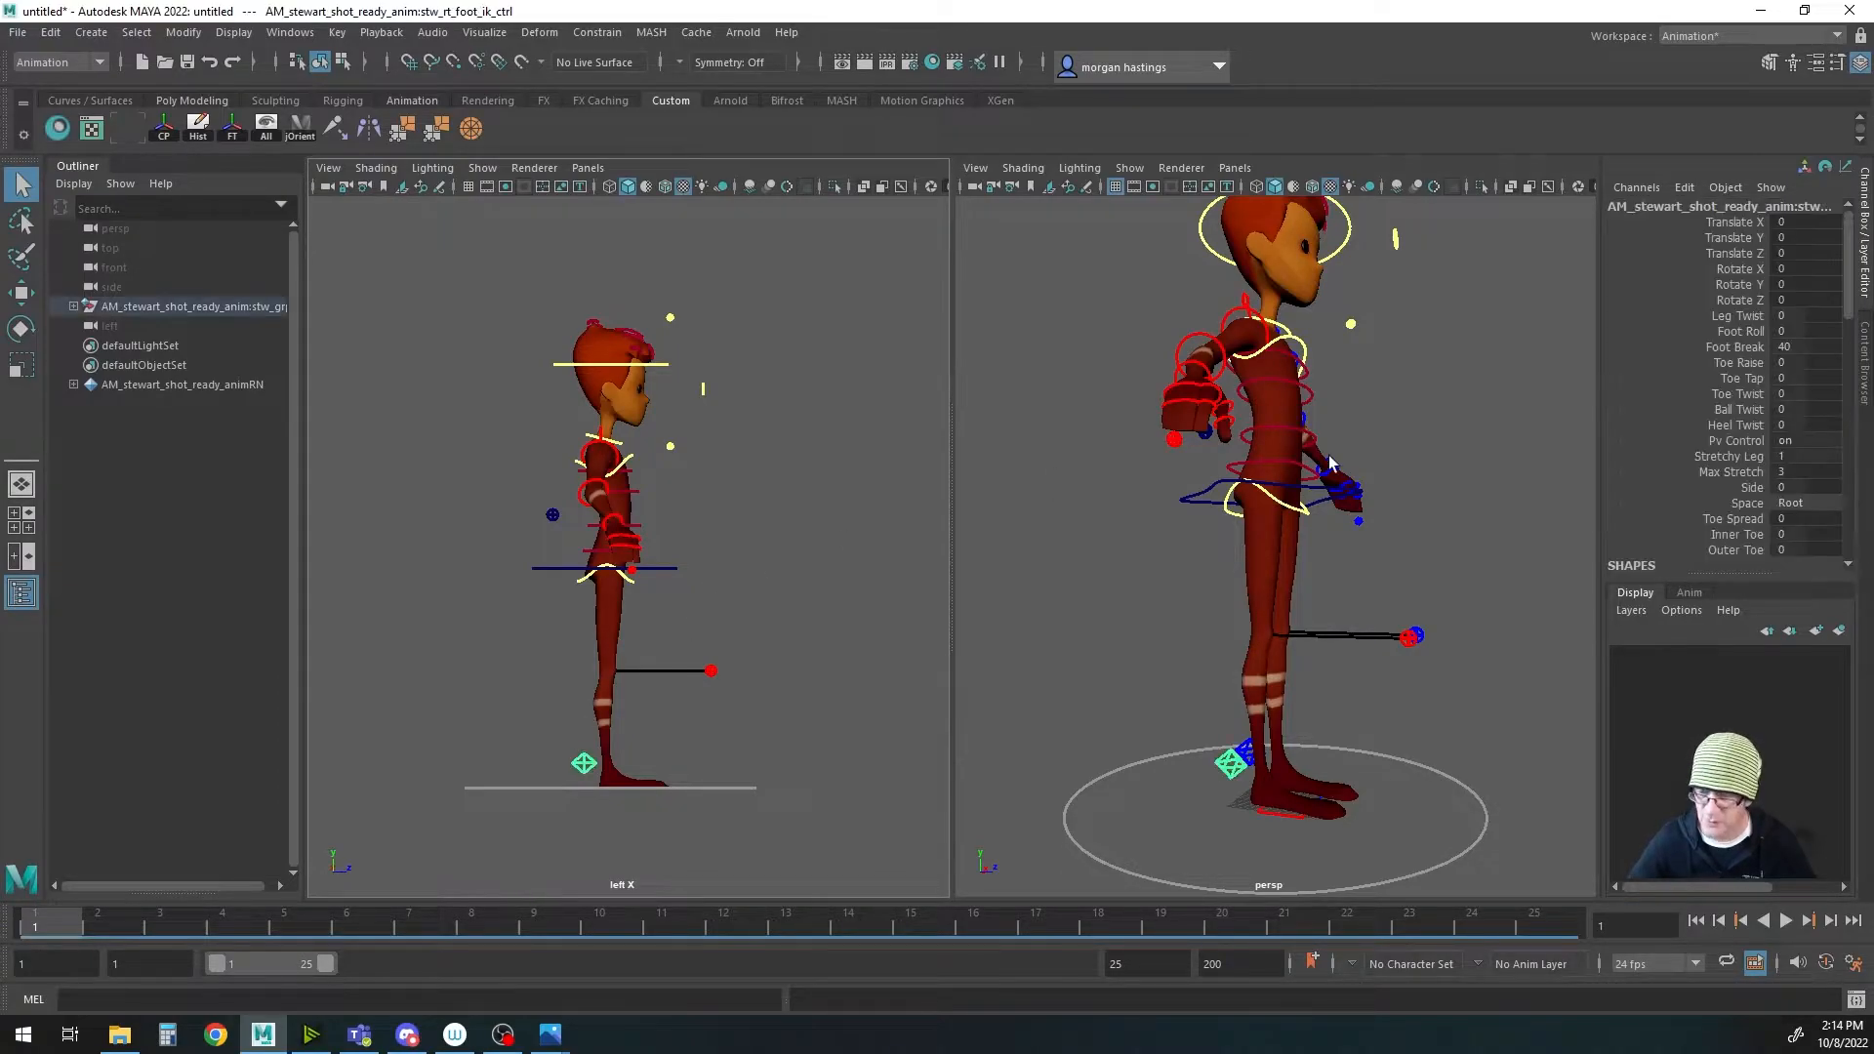
key(w)
drag(675, 712, 759, 791)
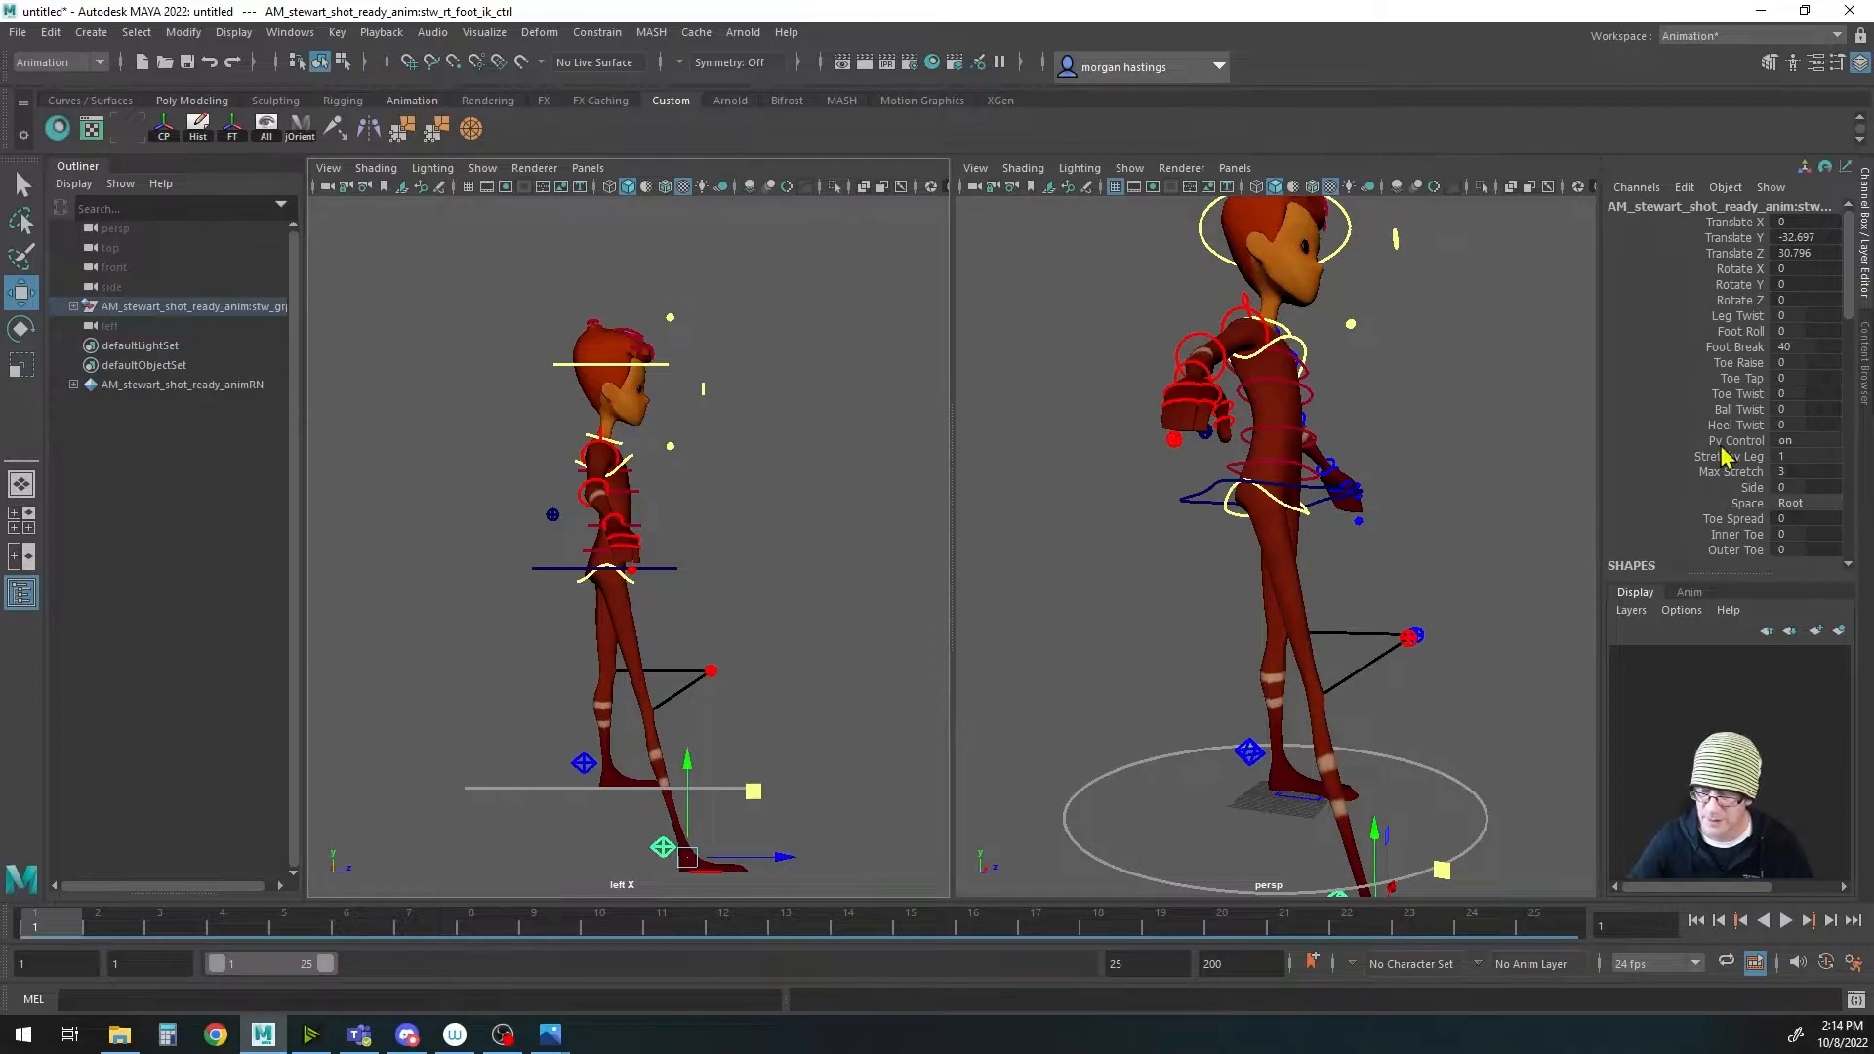
click(1786, 455)
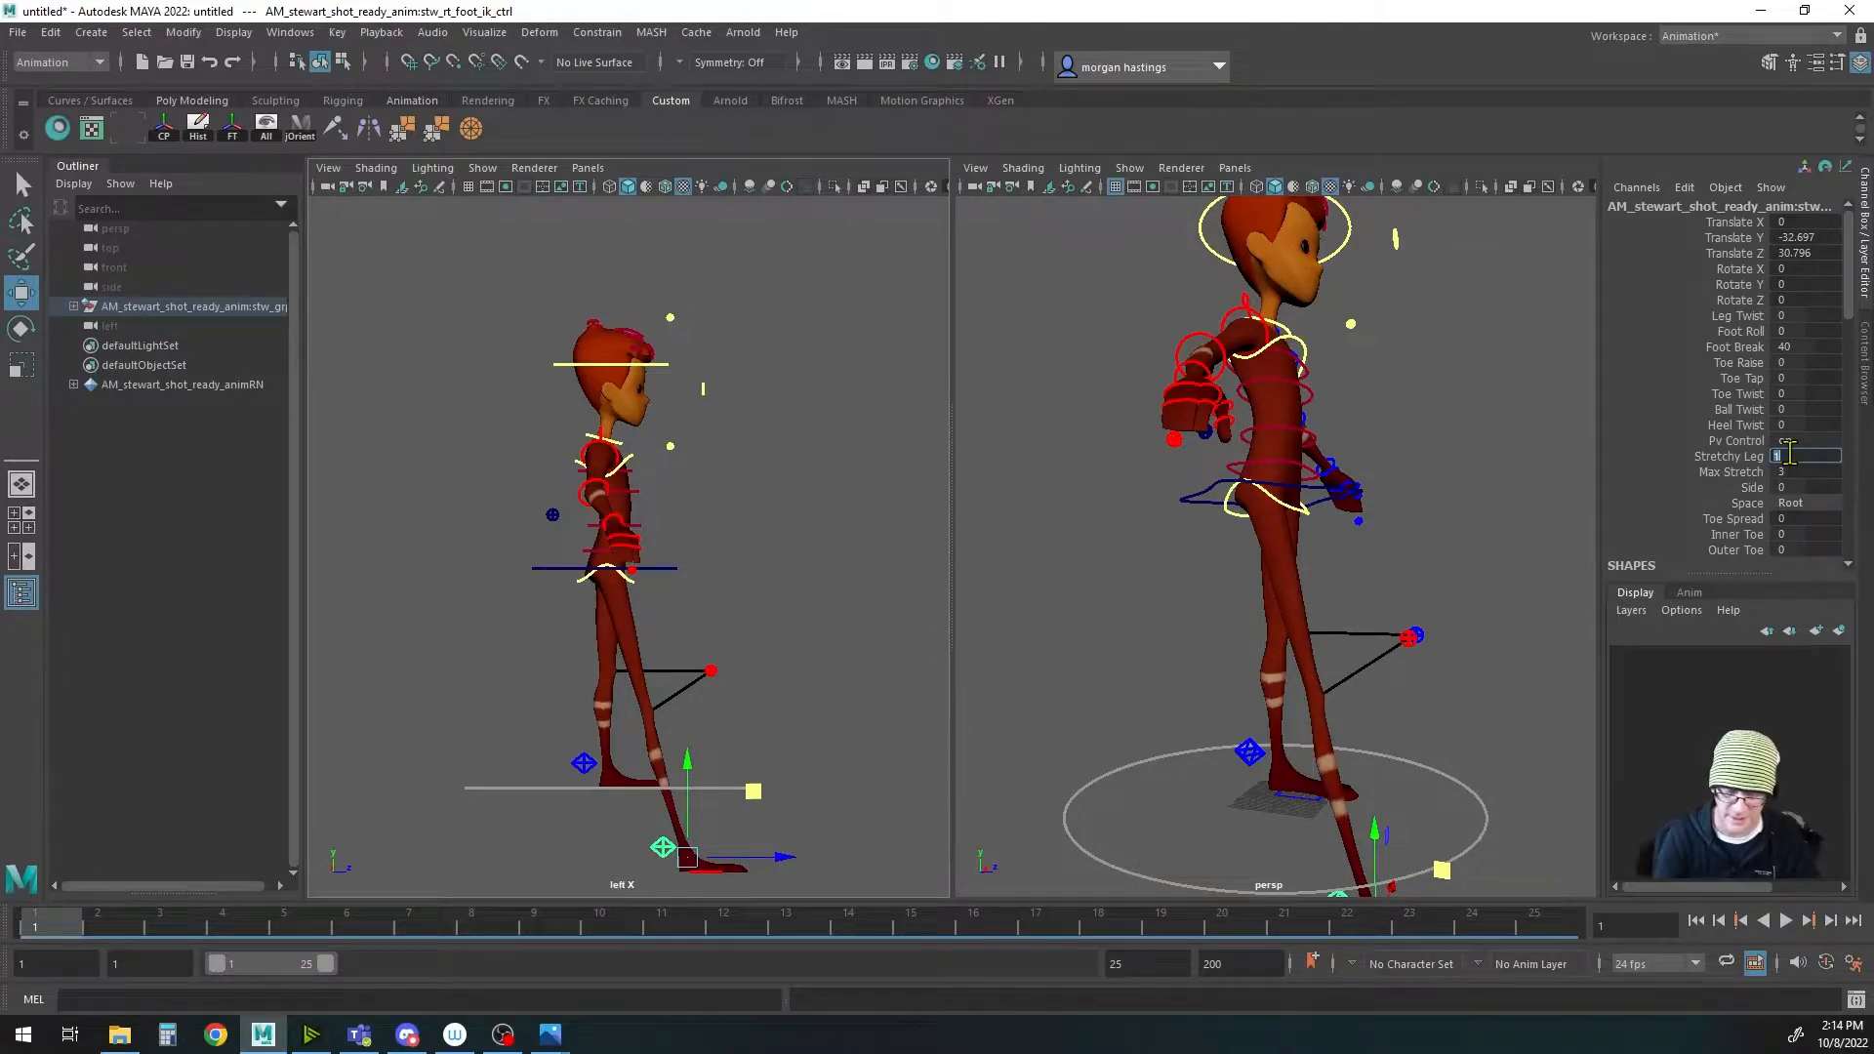
text(0)
key(Tab)
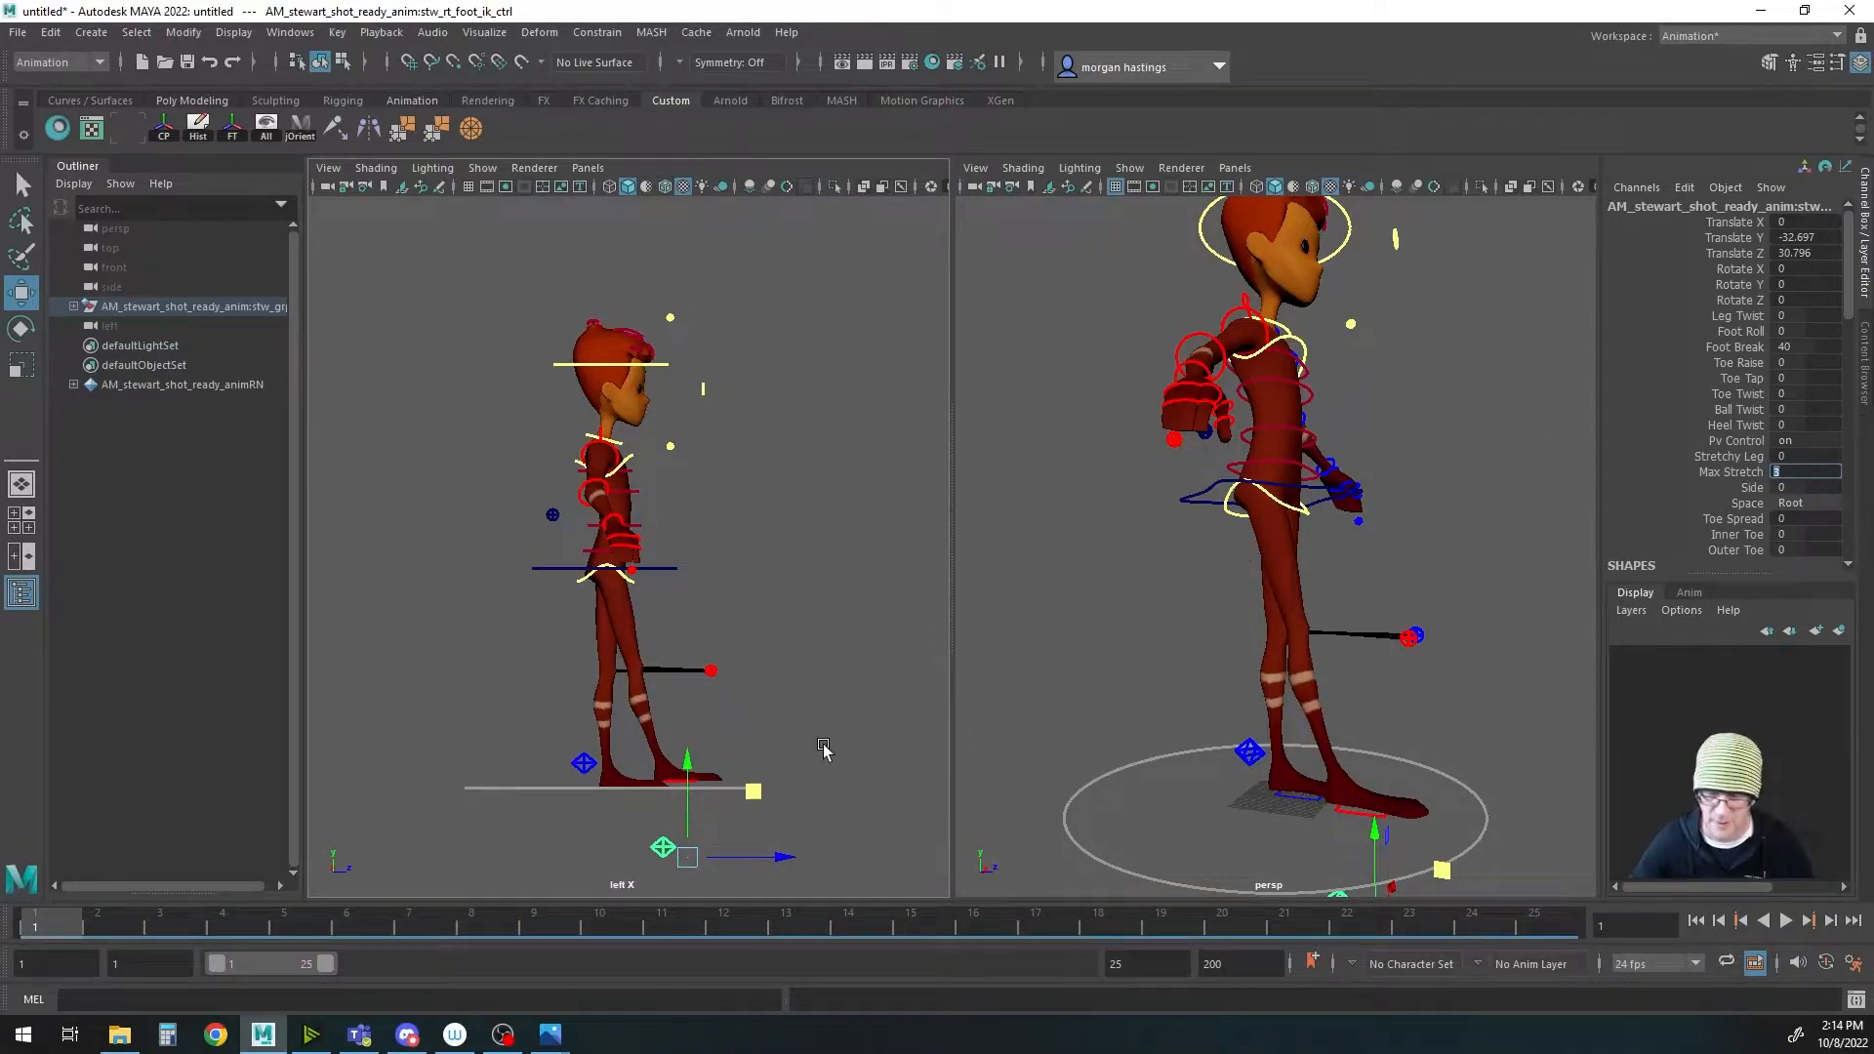
Step: Set Stretchy Leg to 0 on the left foot IK control
alt+middle_drag(825, 754, 803, 754)
click(574, 768)
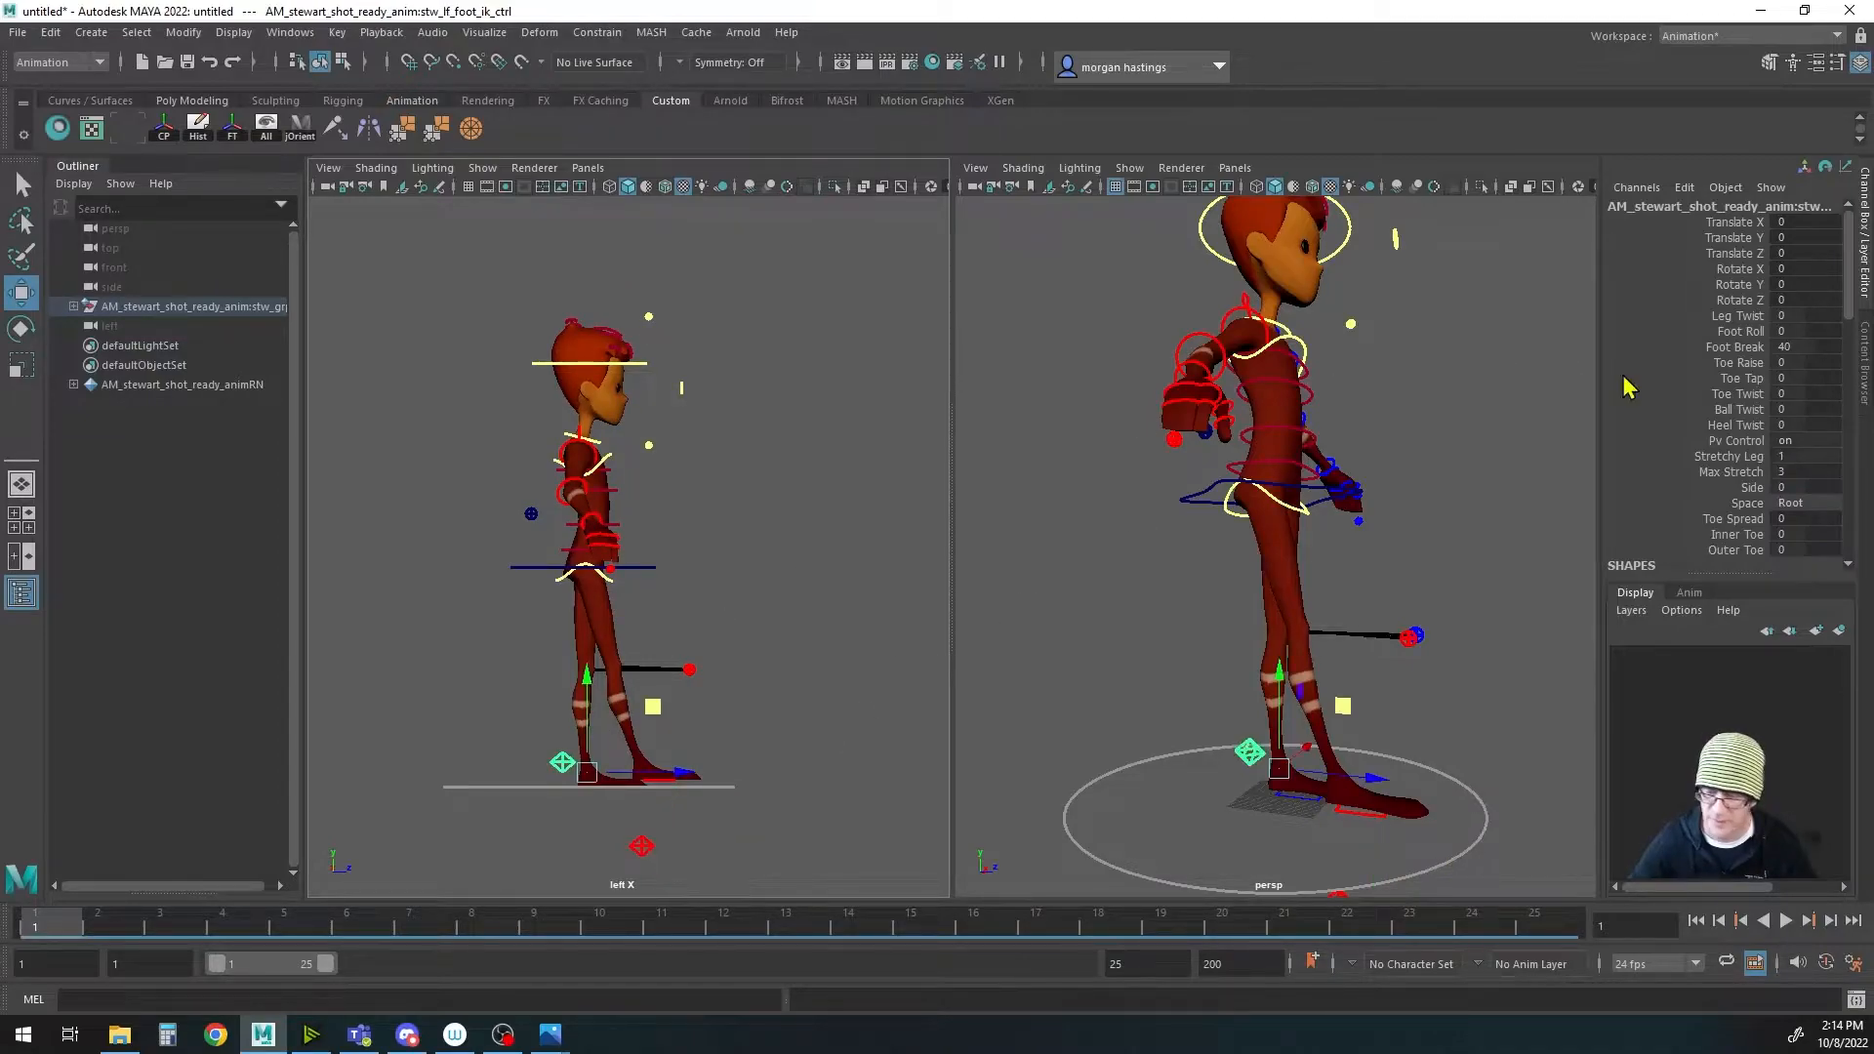
click(1812, 455)
text(0)
key(Return)
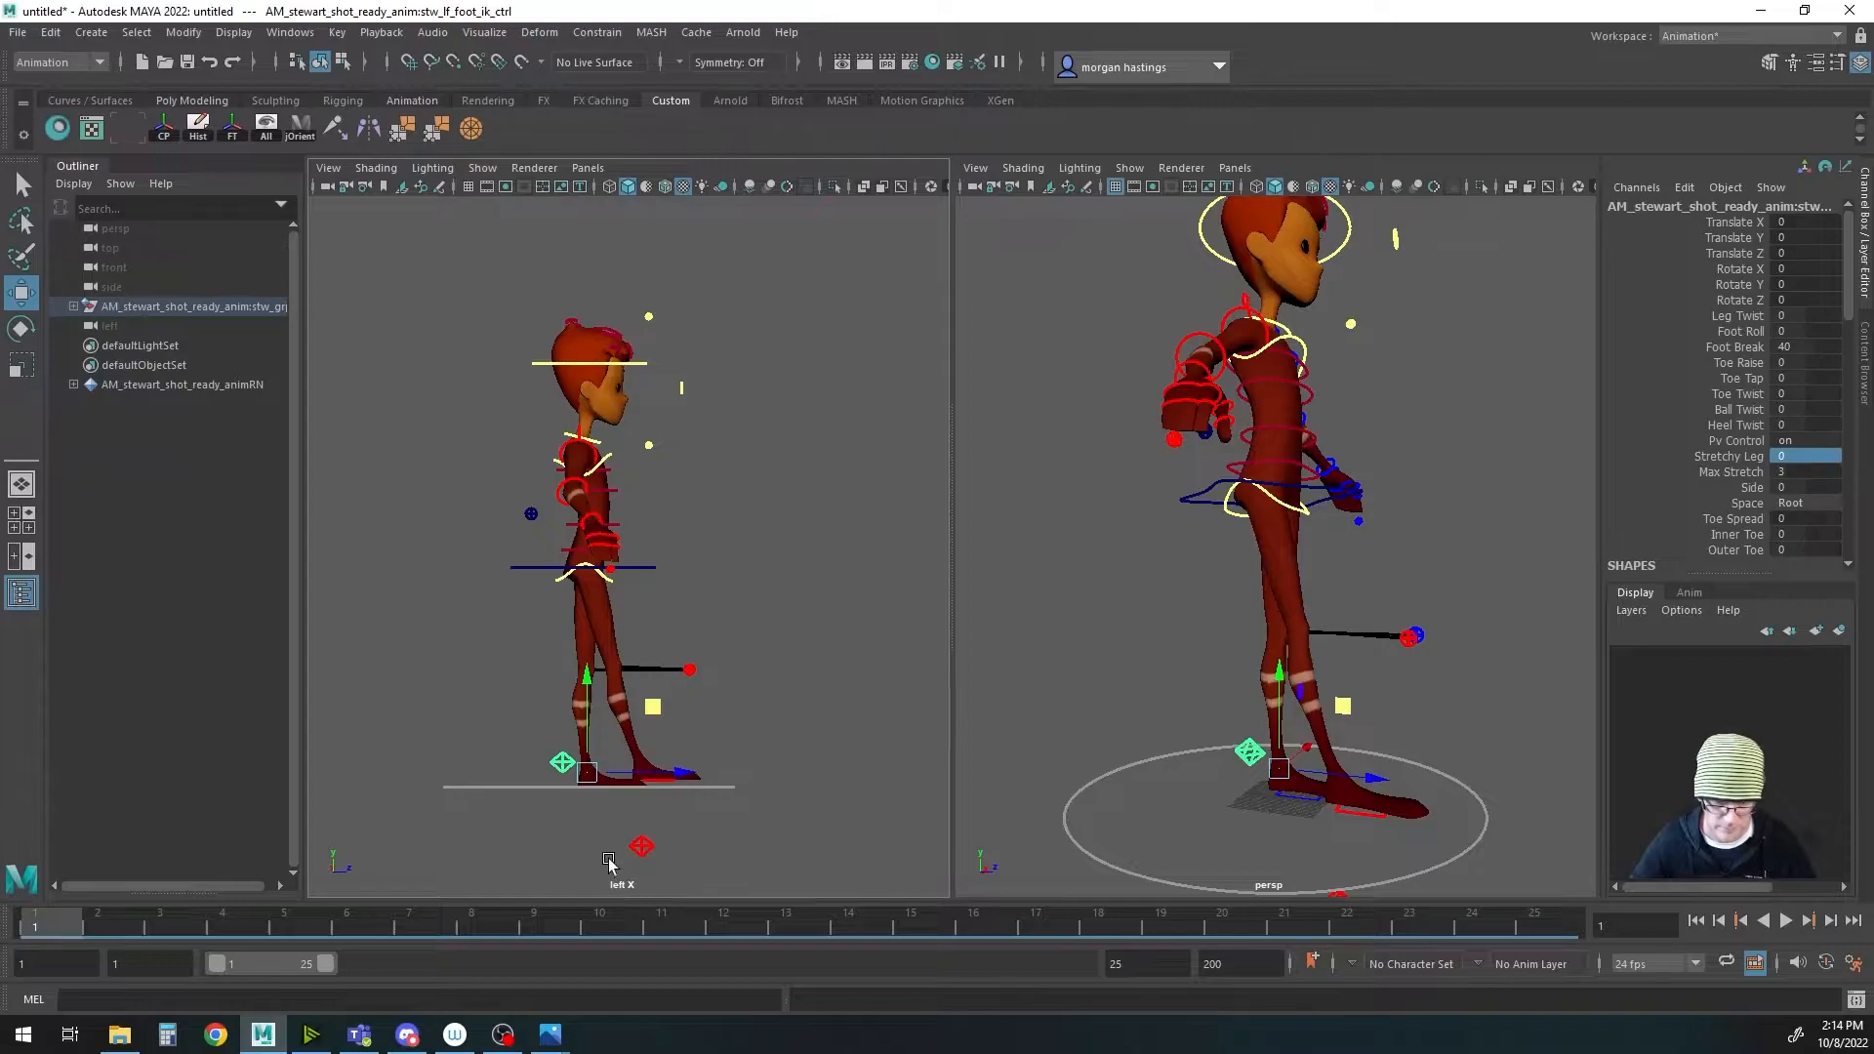
Step: Return the right foot IK control to its rest position by setting Translate Y and Translate Z to 0
click(638, 843)
double_click(1811, 238)
text(0)
key(Tab)
text(0)
key(Tab)
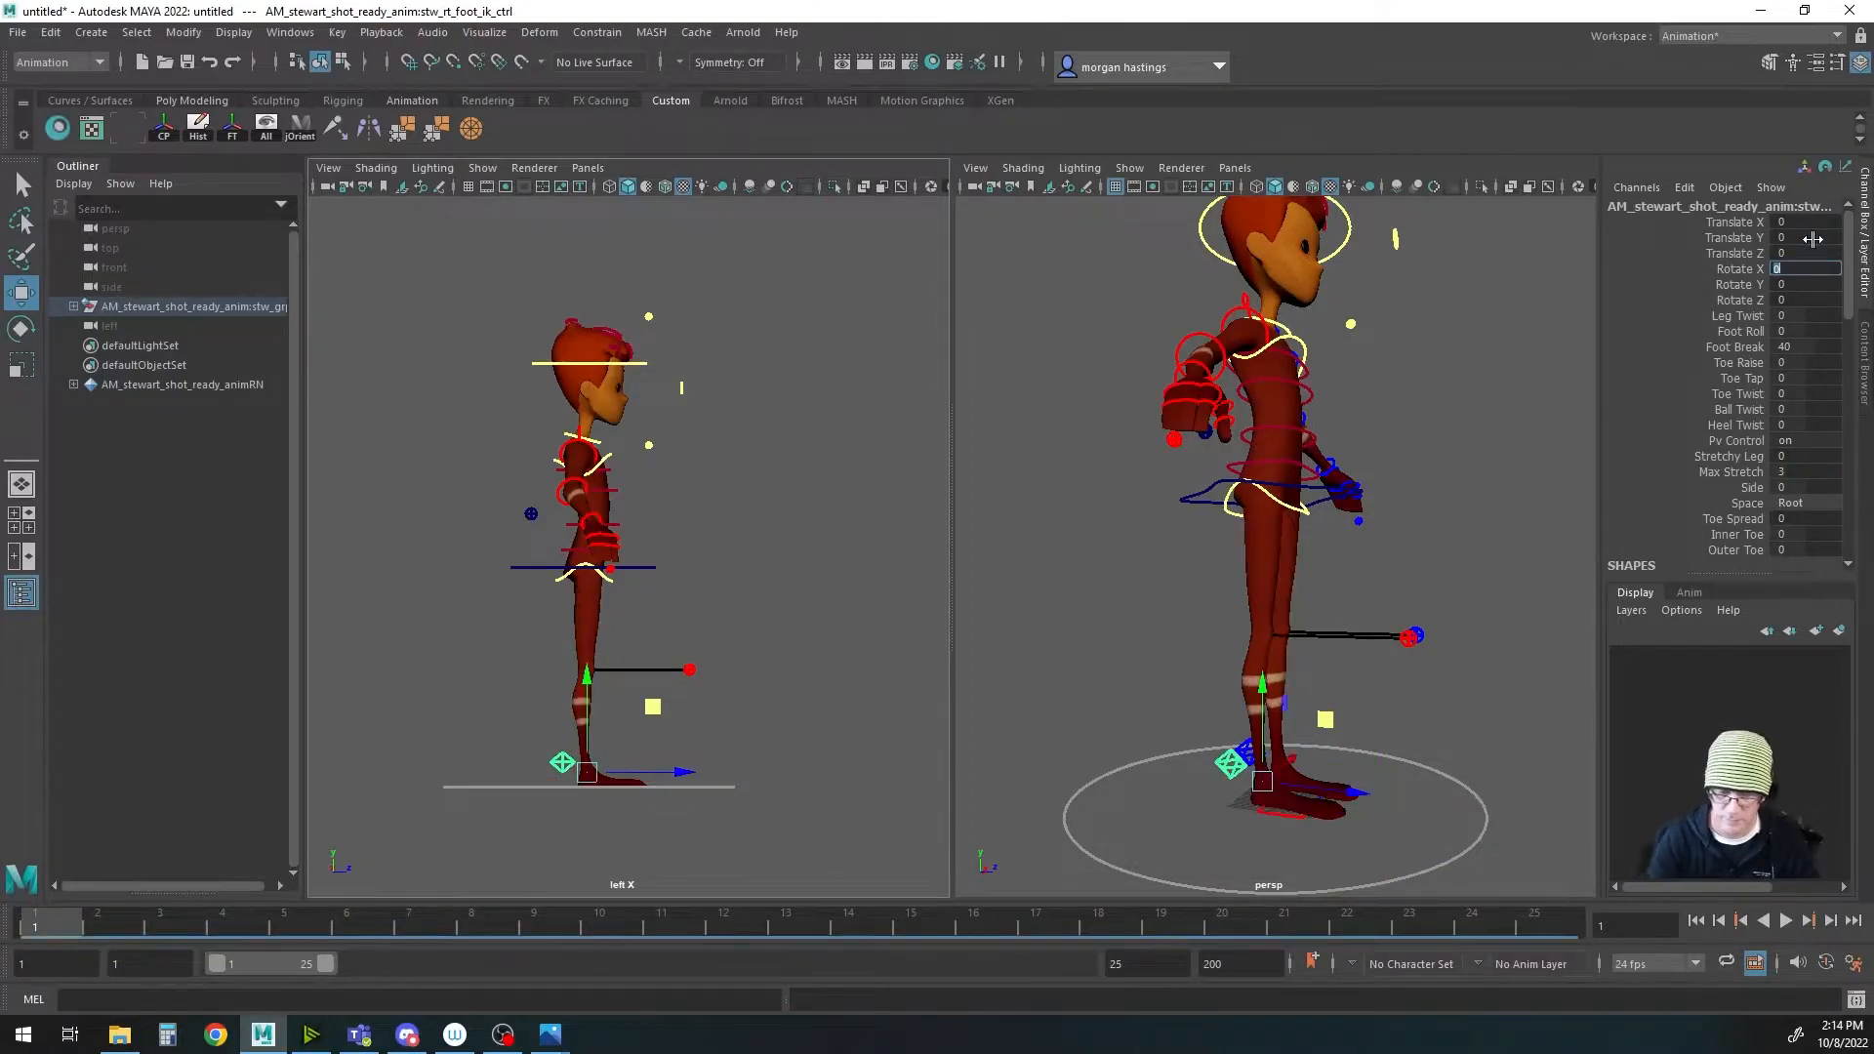
alt+middle_drag(754, 538, 755, 560)
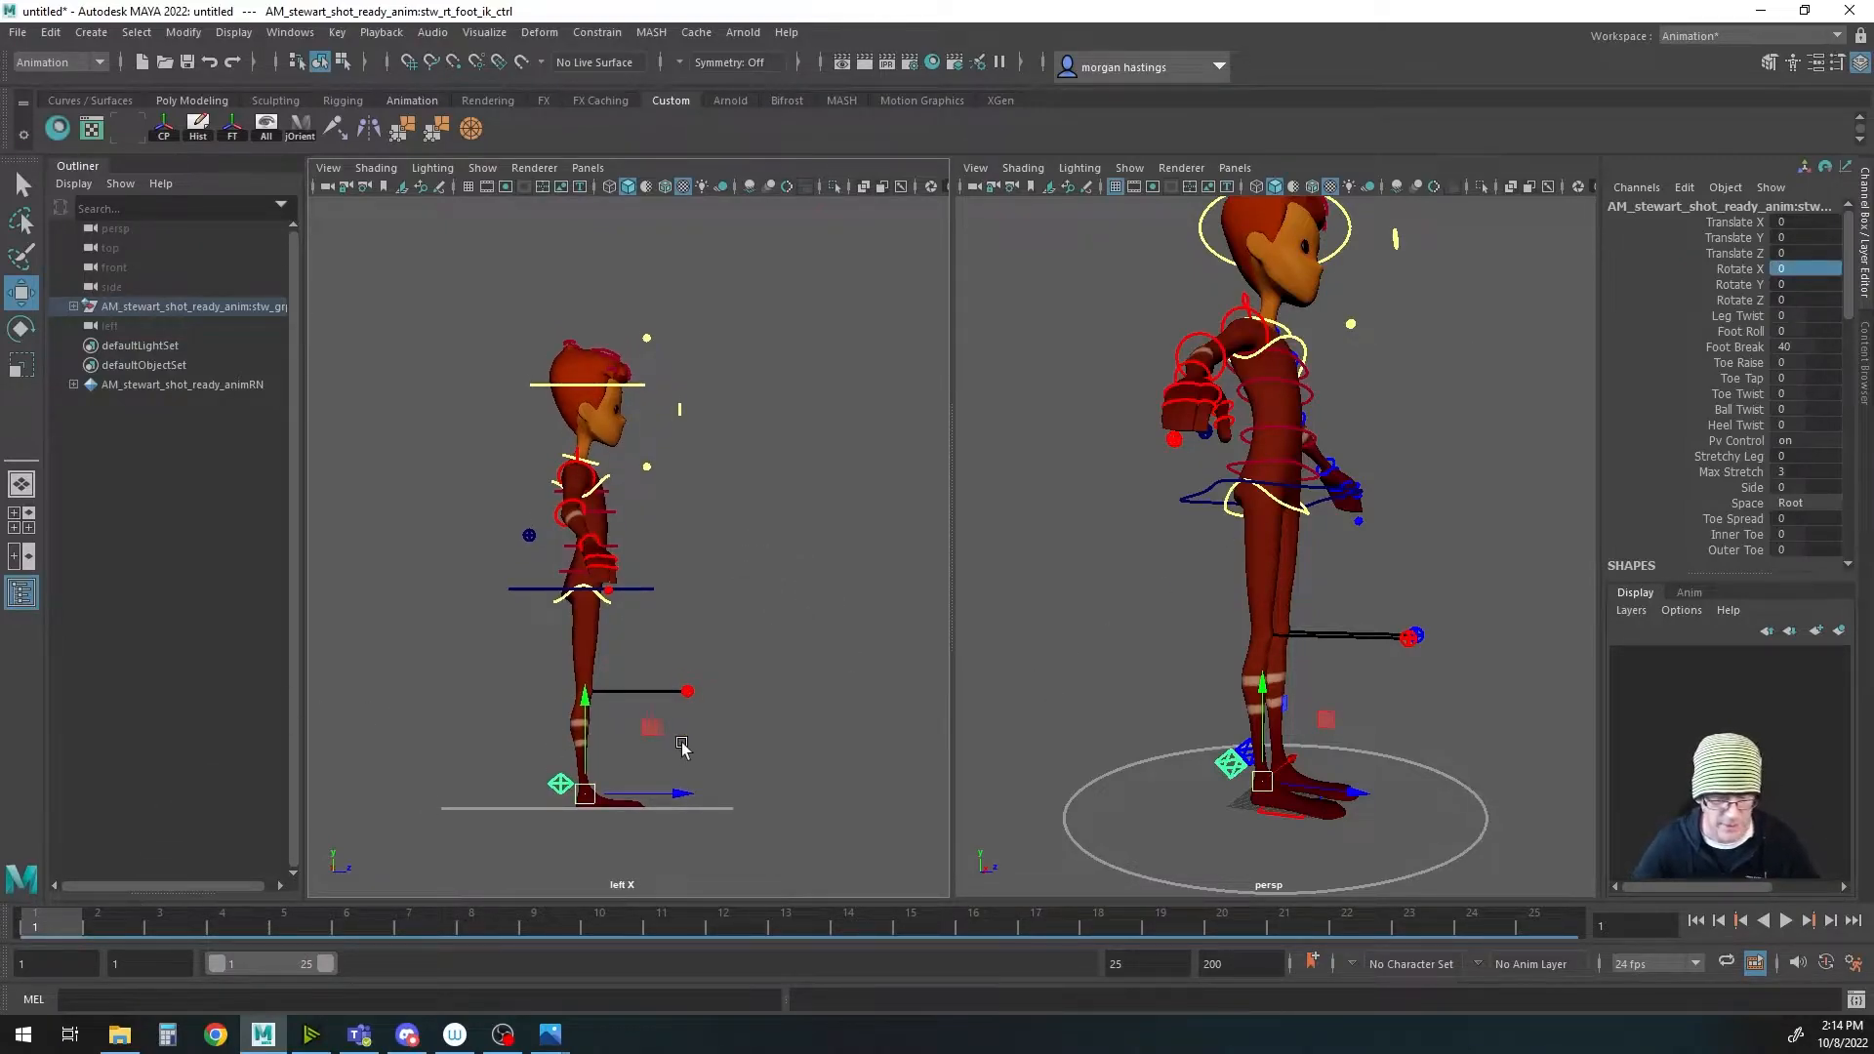
alt+middle_drag(617, 780, 650, 777)
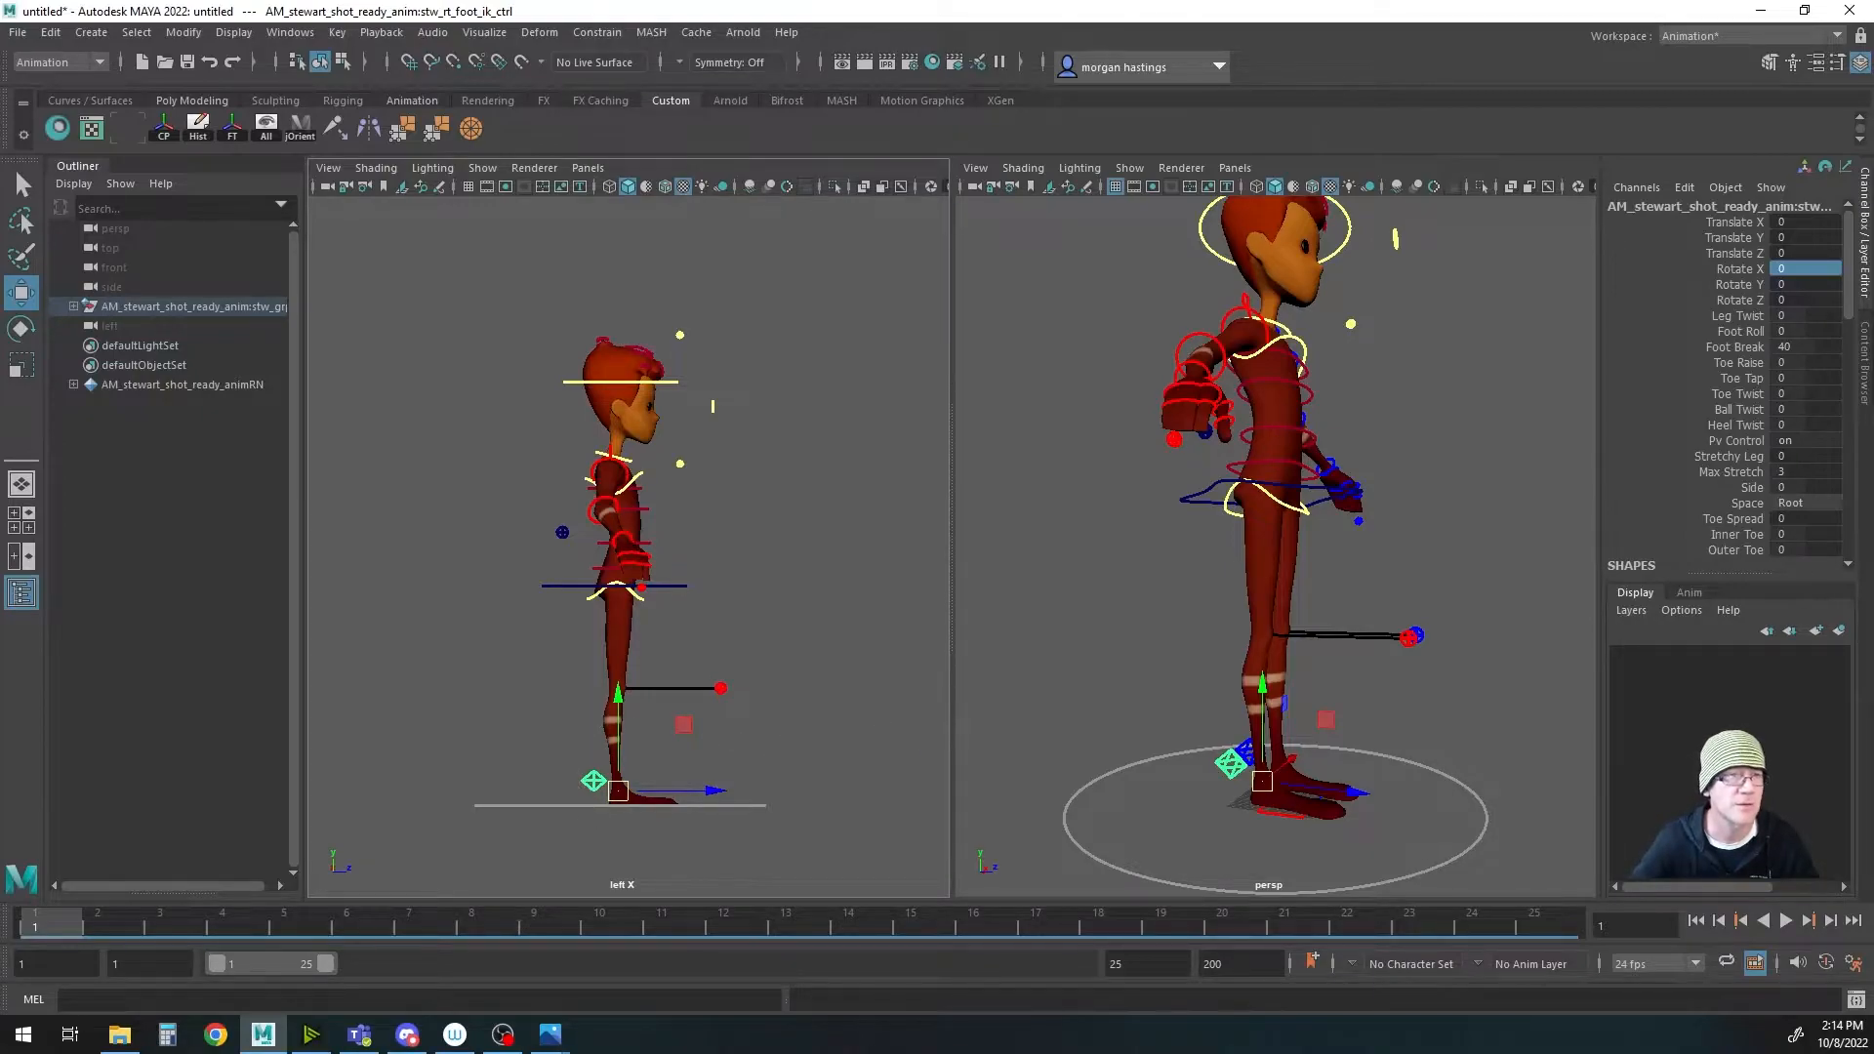
Step: Check the contact pose in the walk cycle reference image and lower the COG control to a Translate Y of about -3.8
key(alt+Tab)
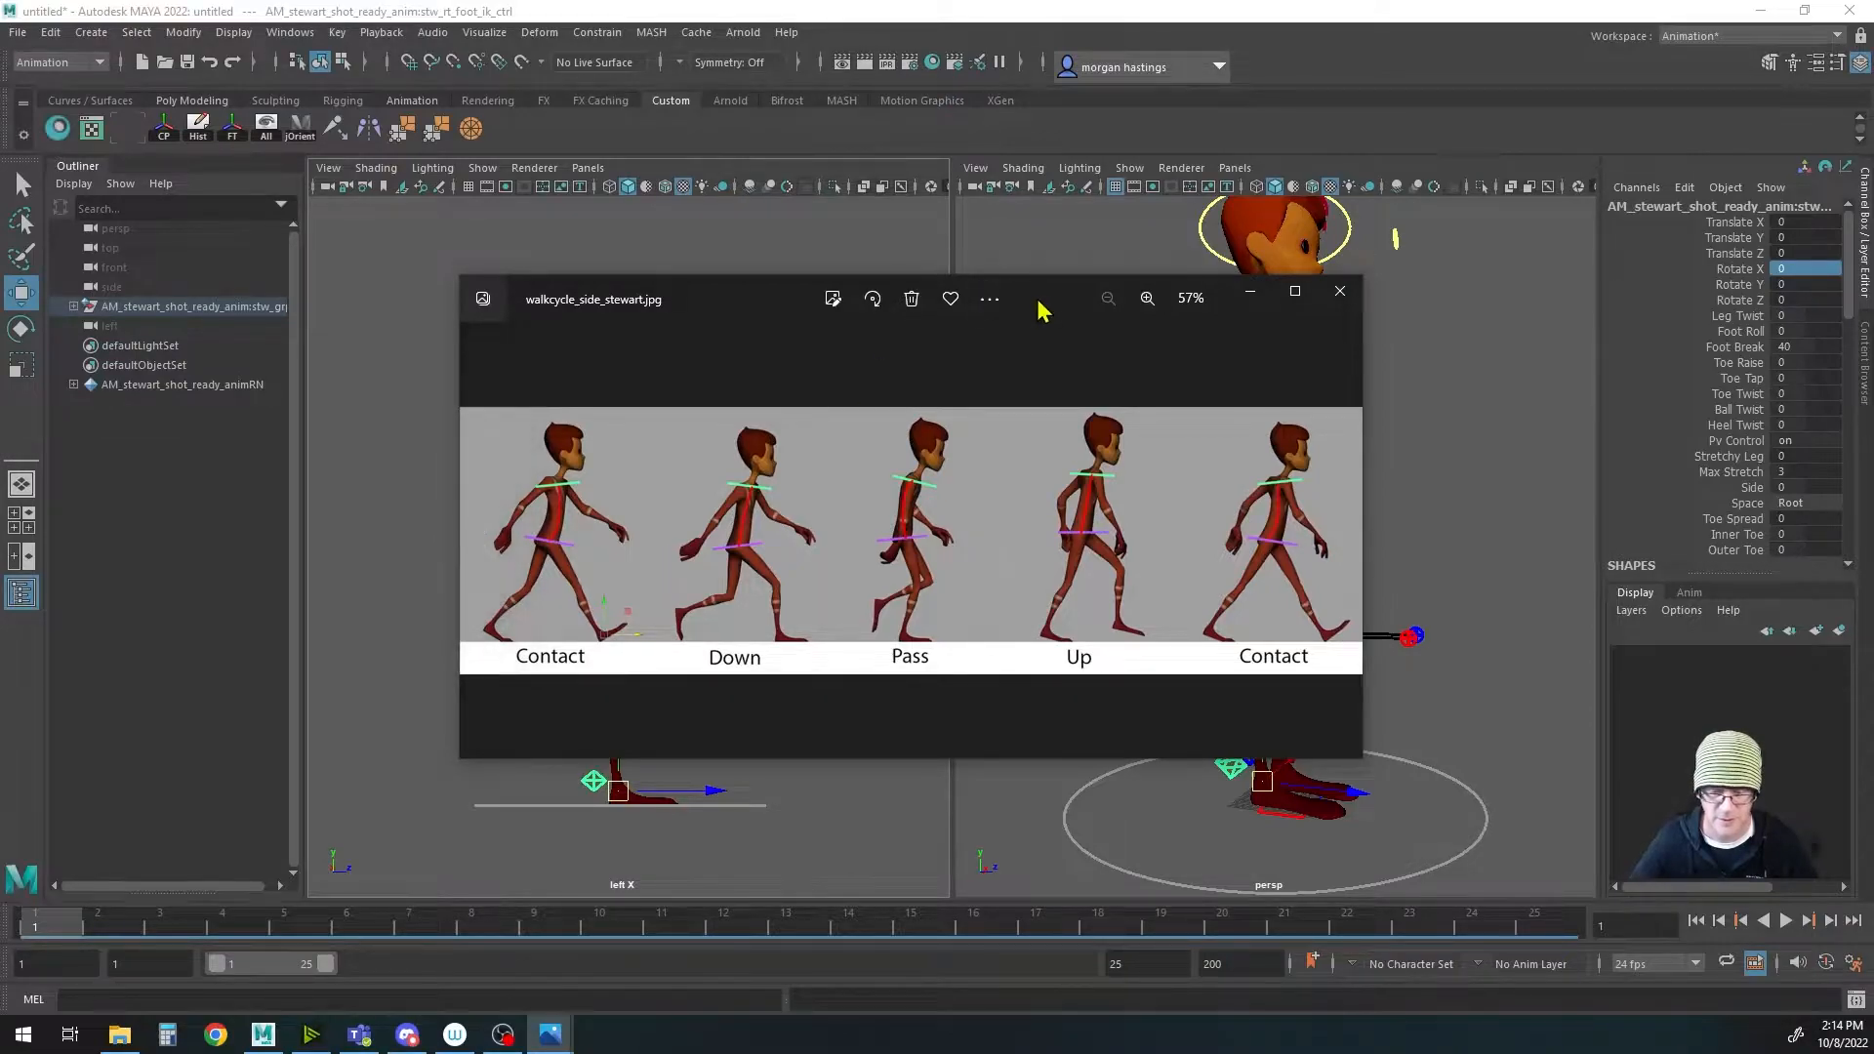
key(alt+Tab)
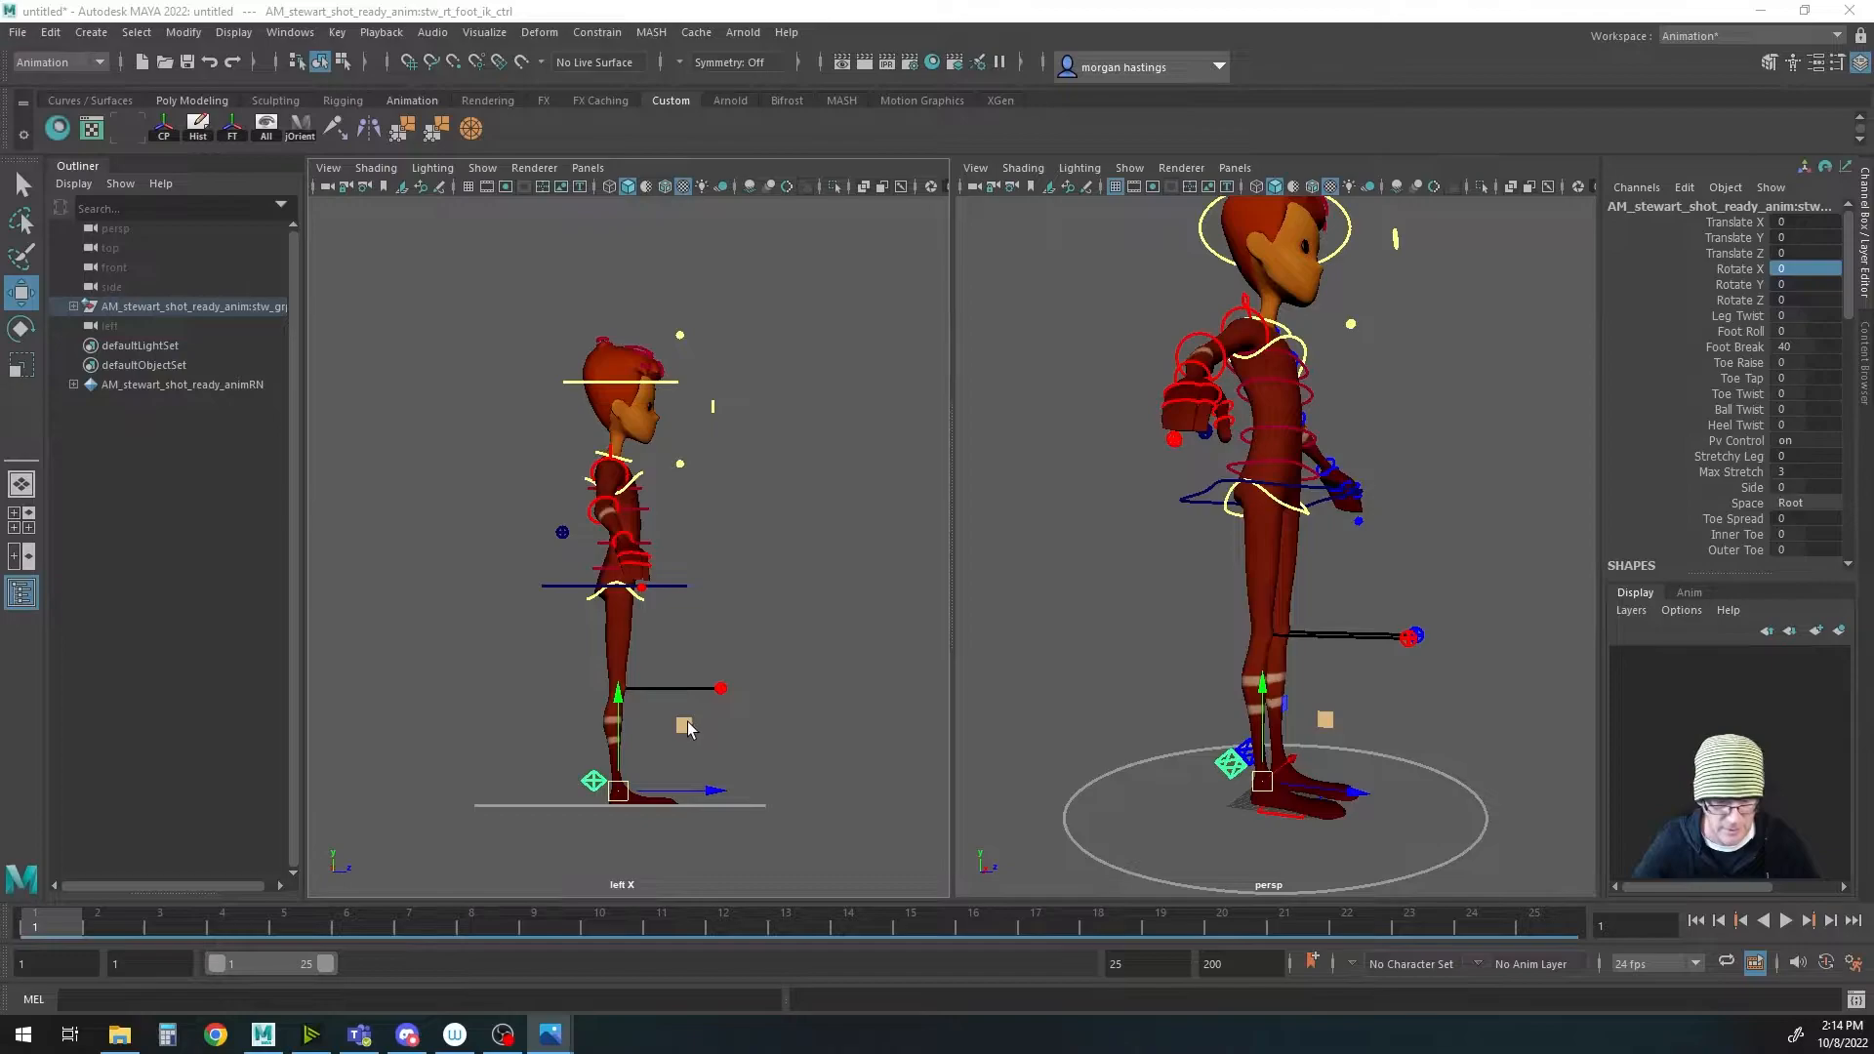
click(557, 588)
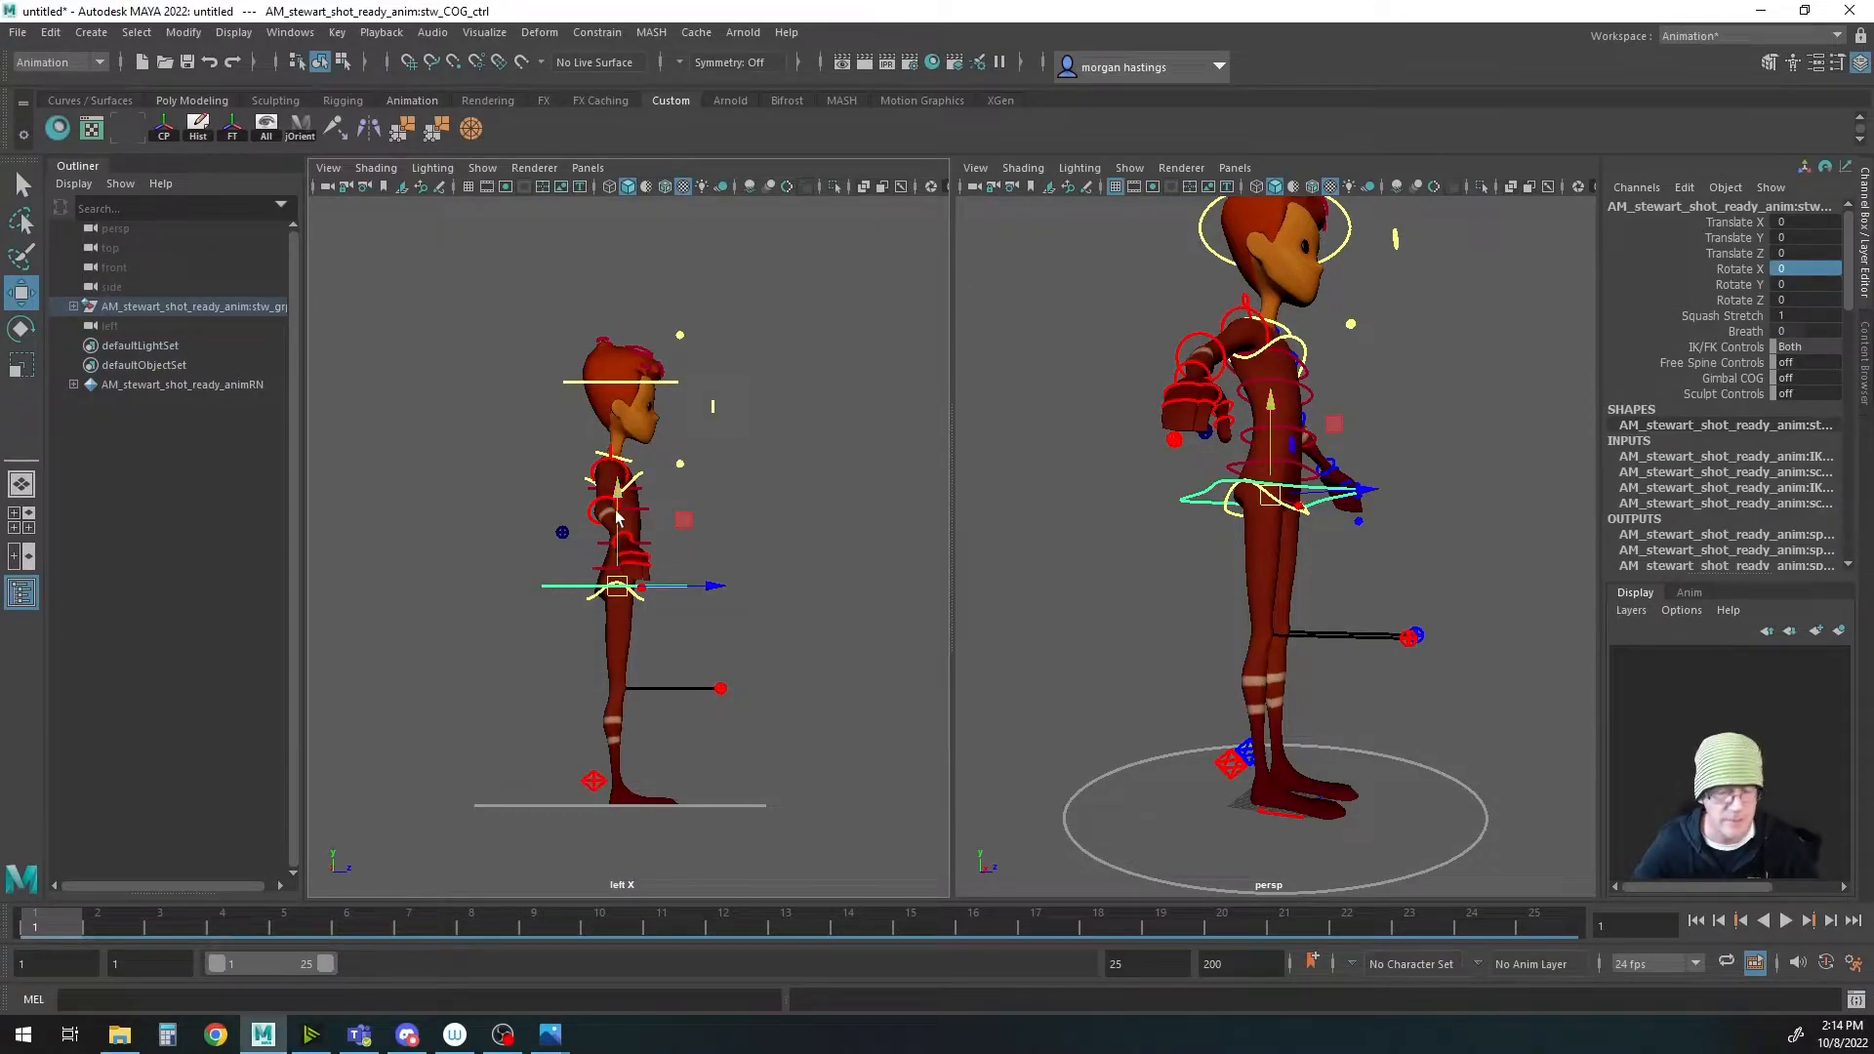
drag(621, 493, 622, 503)
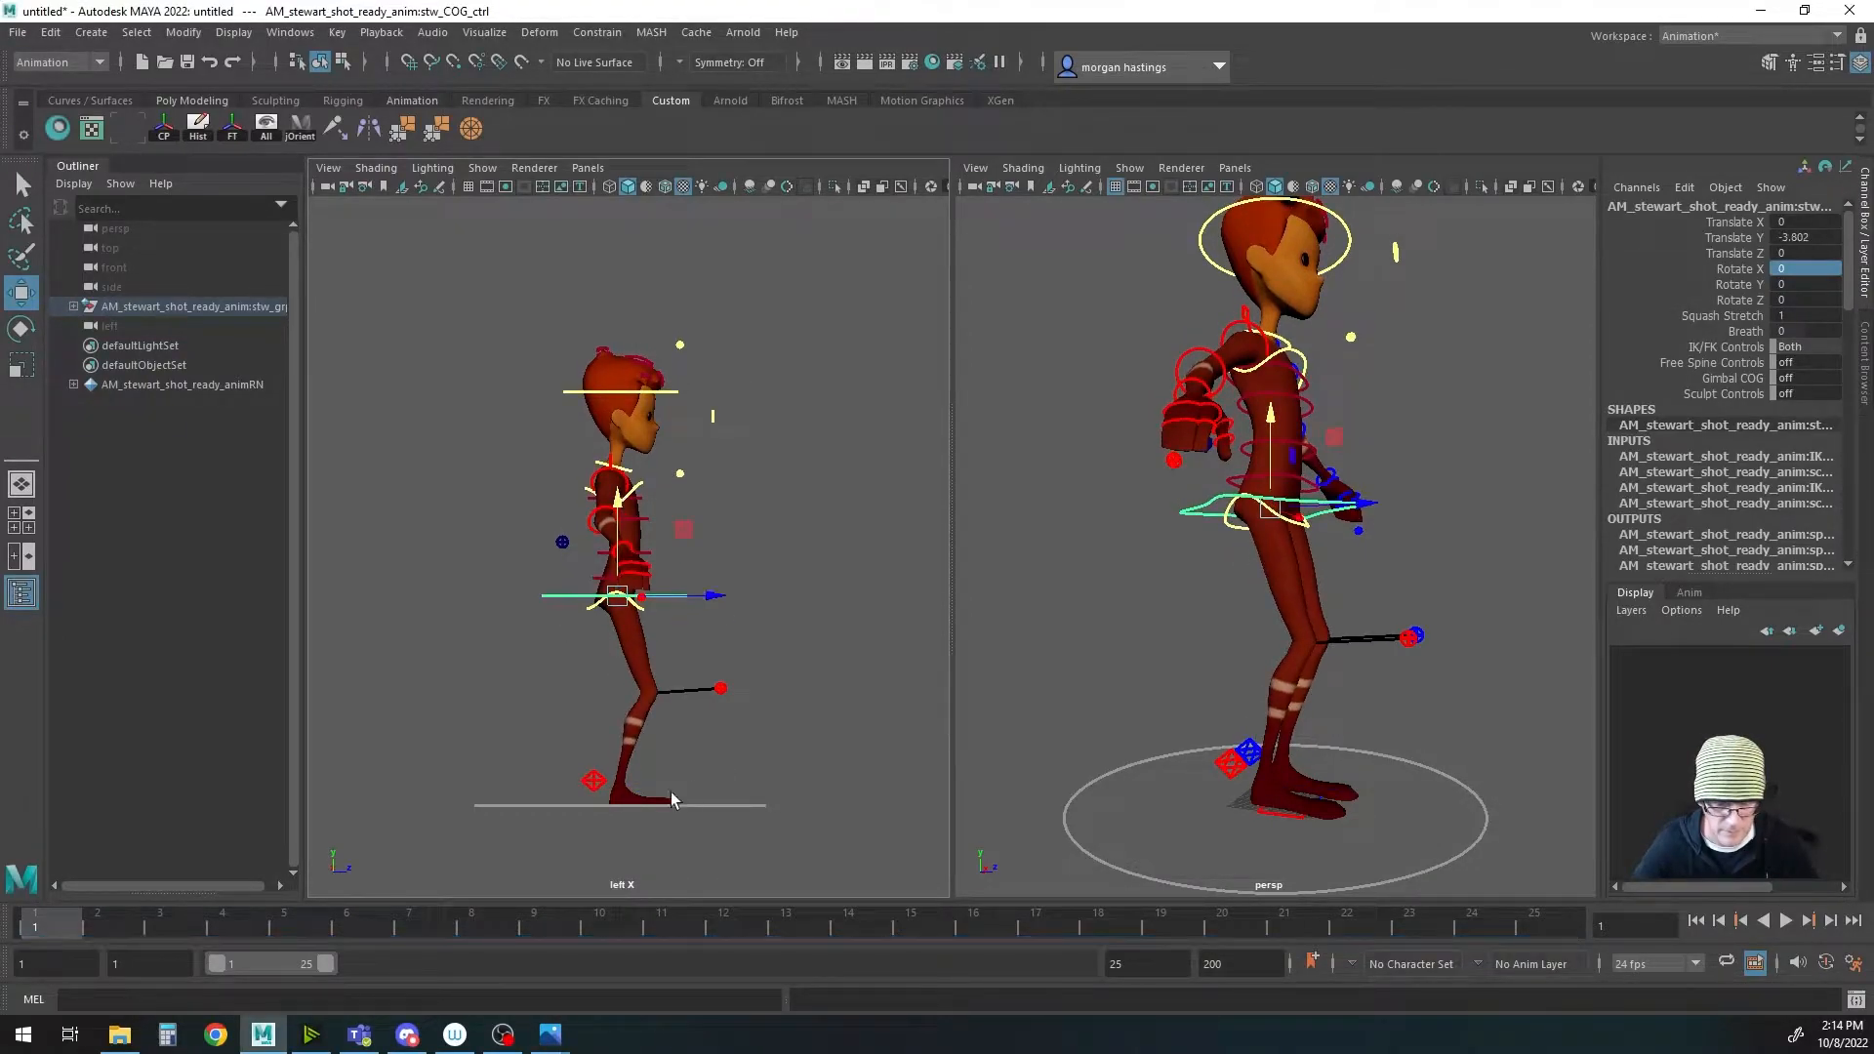
Step: Move the right foot IK control forward to a Translate Z of about 22.4 and set its Translate Y to 0
click(595, 779)
drag(682, 725, 741, 732)
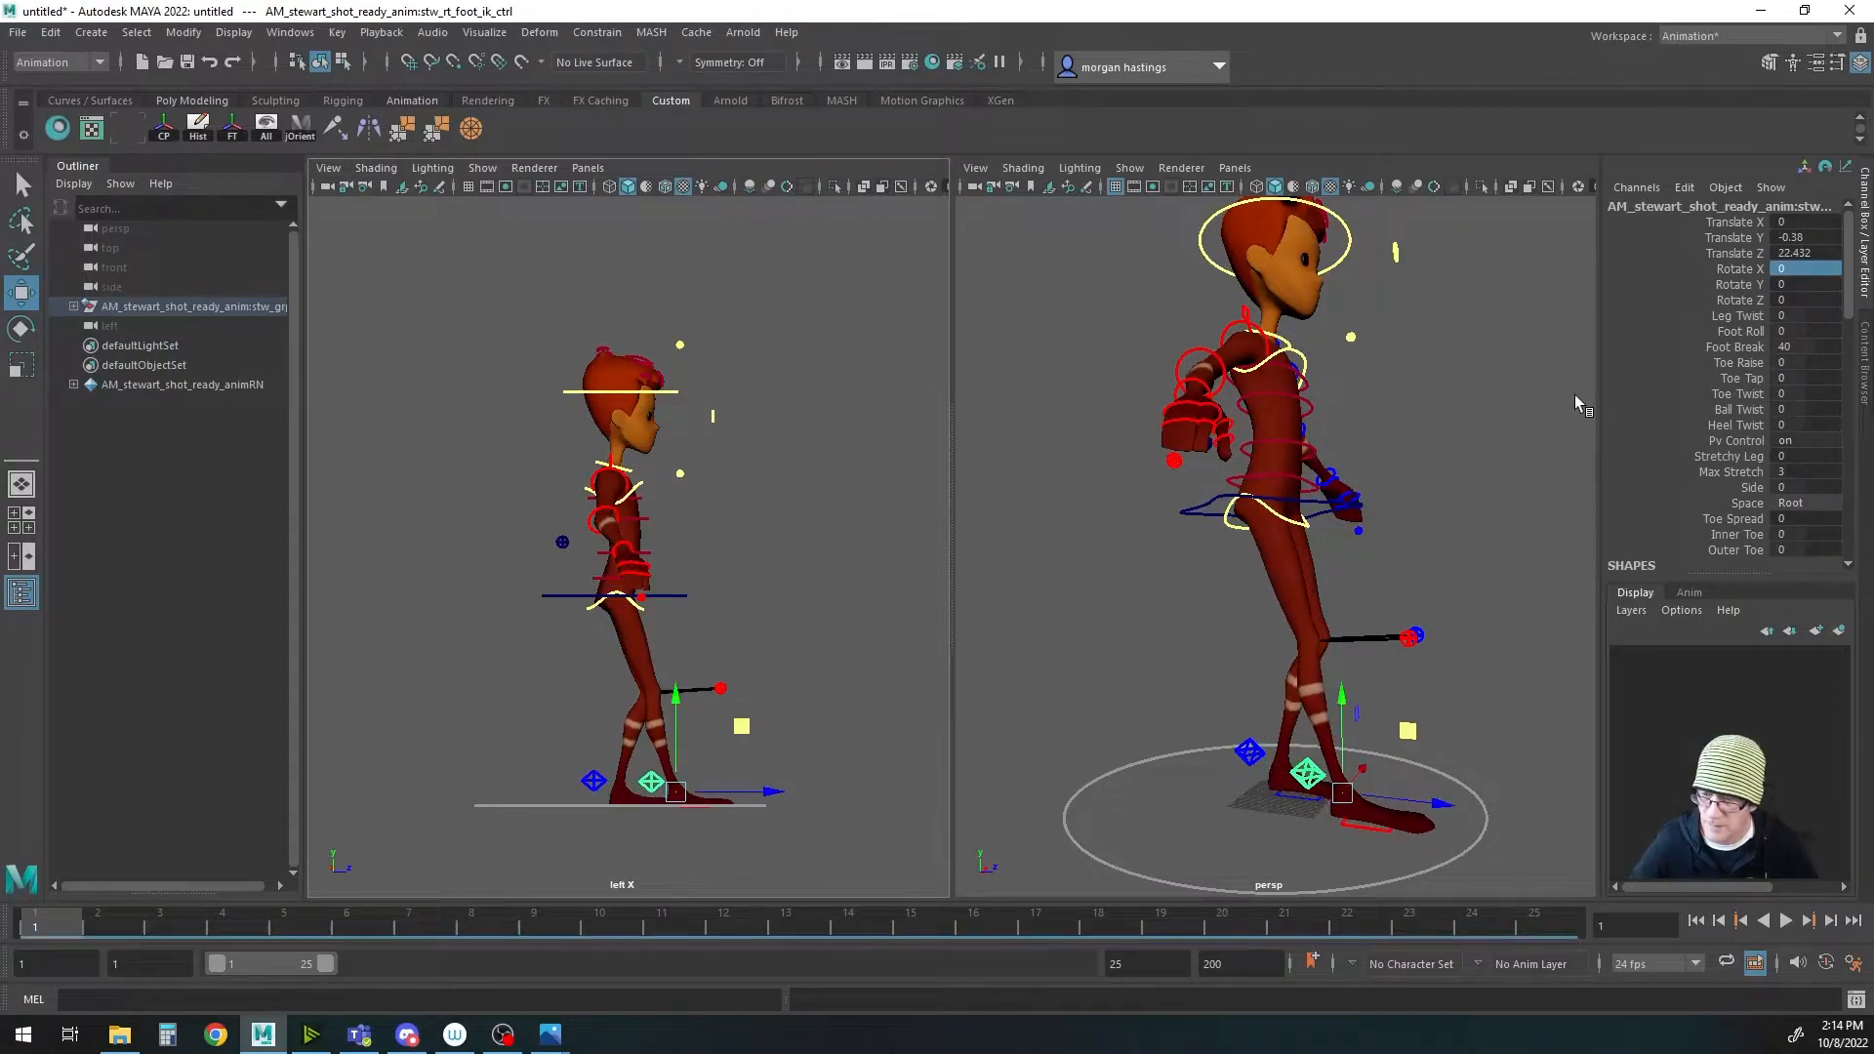
double_click(1818, 237)
text(0)
key(Tab)
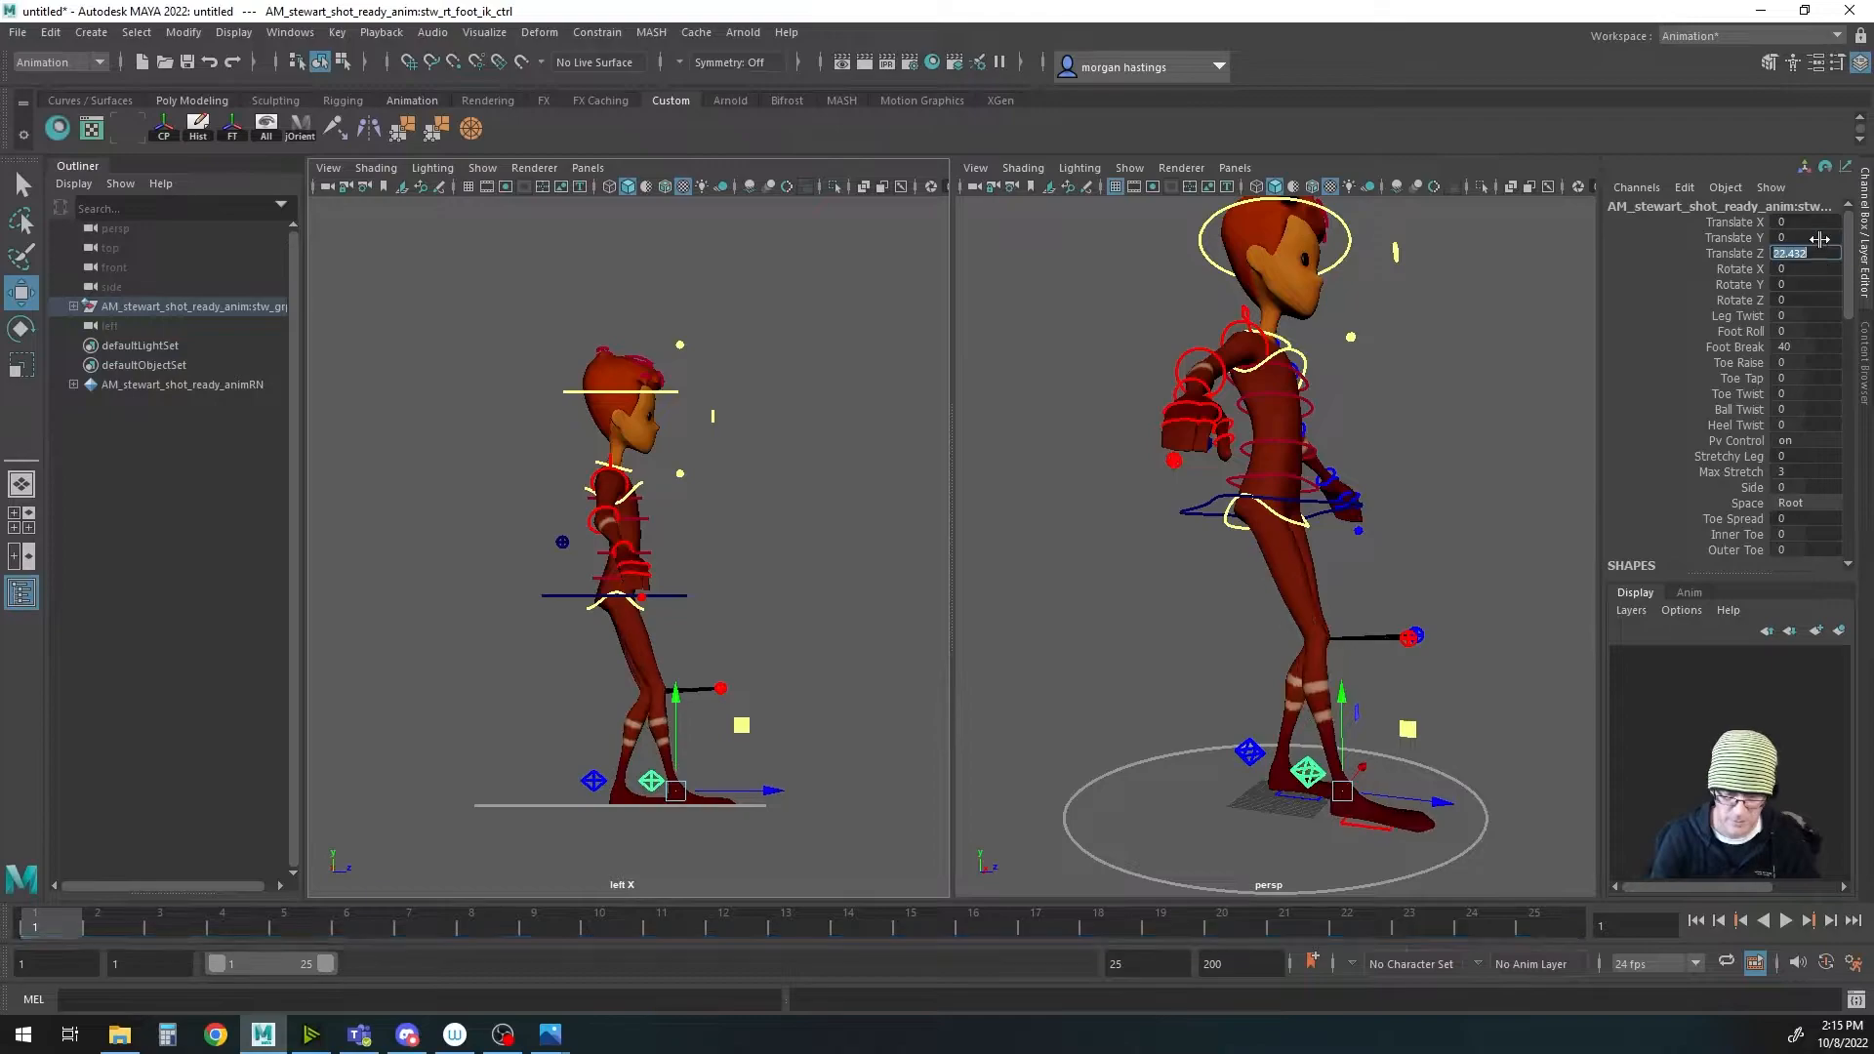
alt+middle_drag(731, 700, 731, 696)
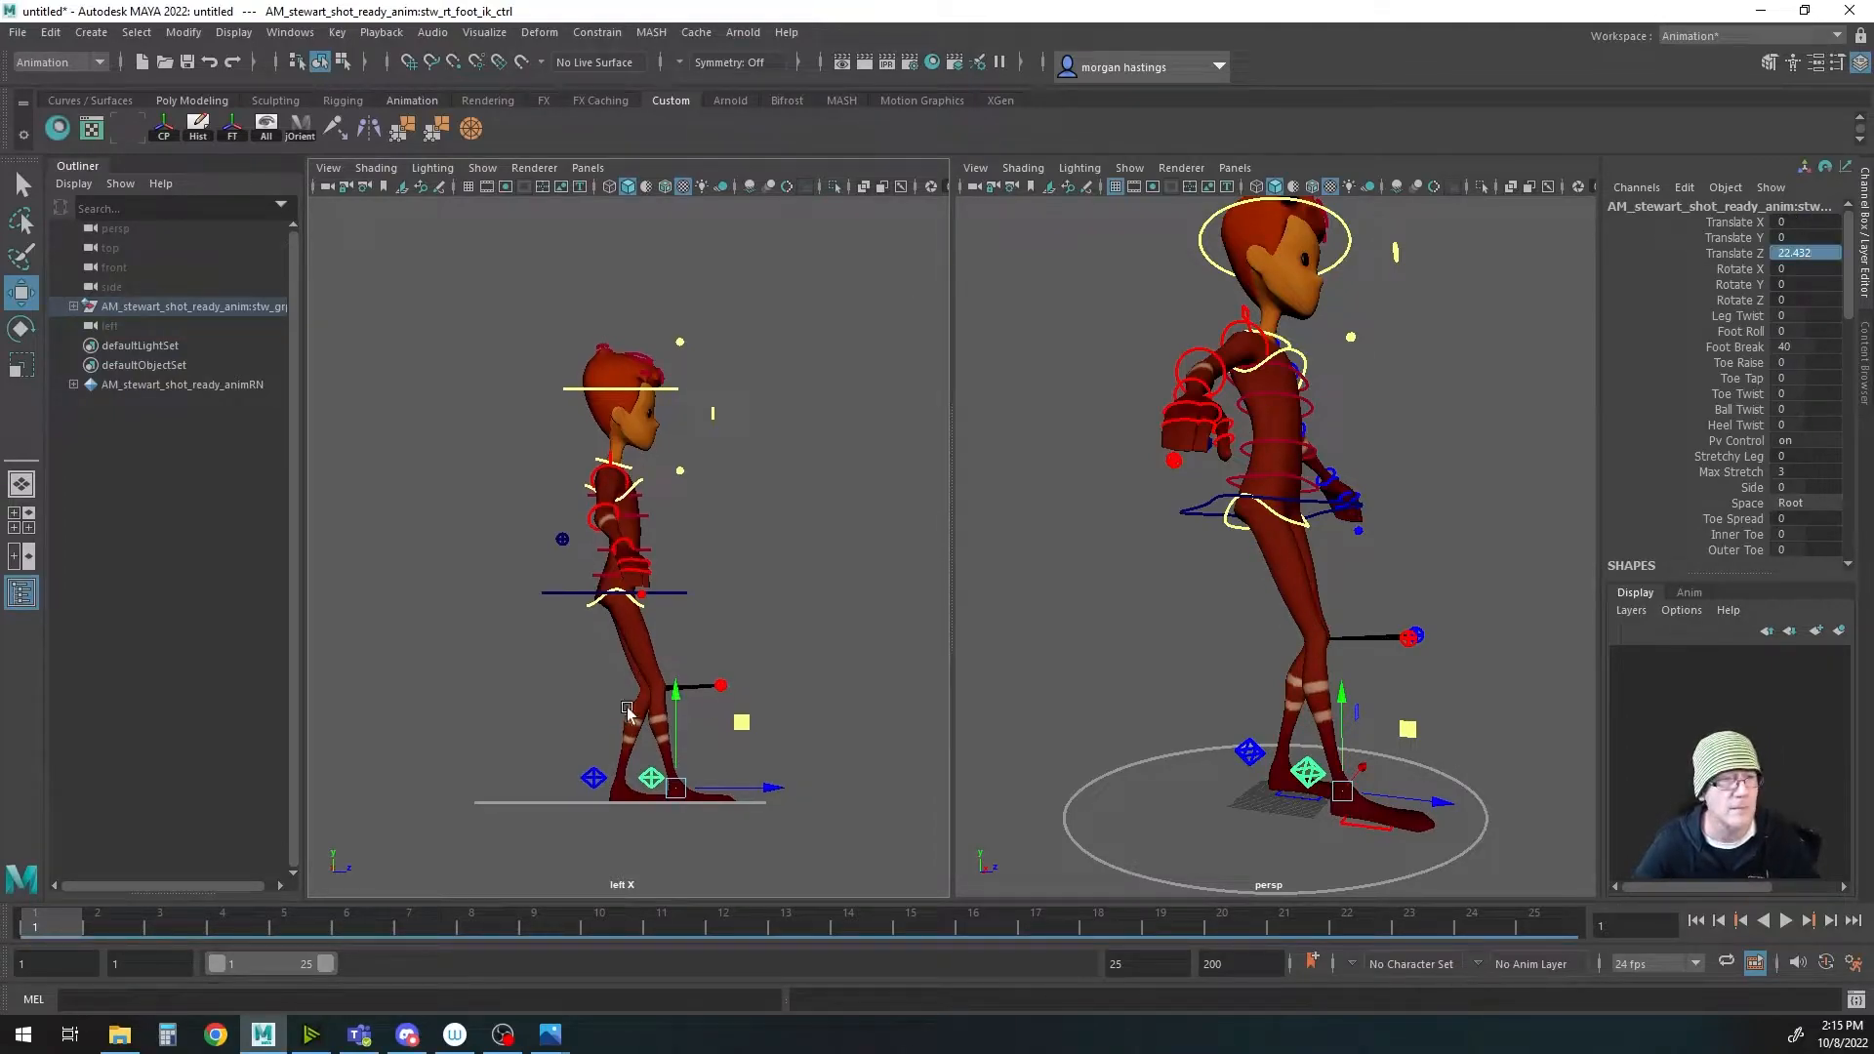
Step: Lift the right toes with a Foot Roll of about -24.9 and move that foot forward to a Translate Z of about 27
click(1742, 332)
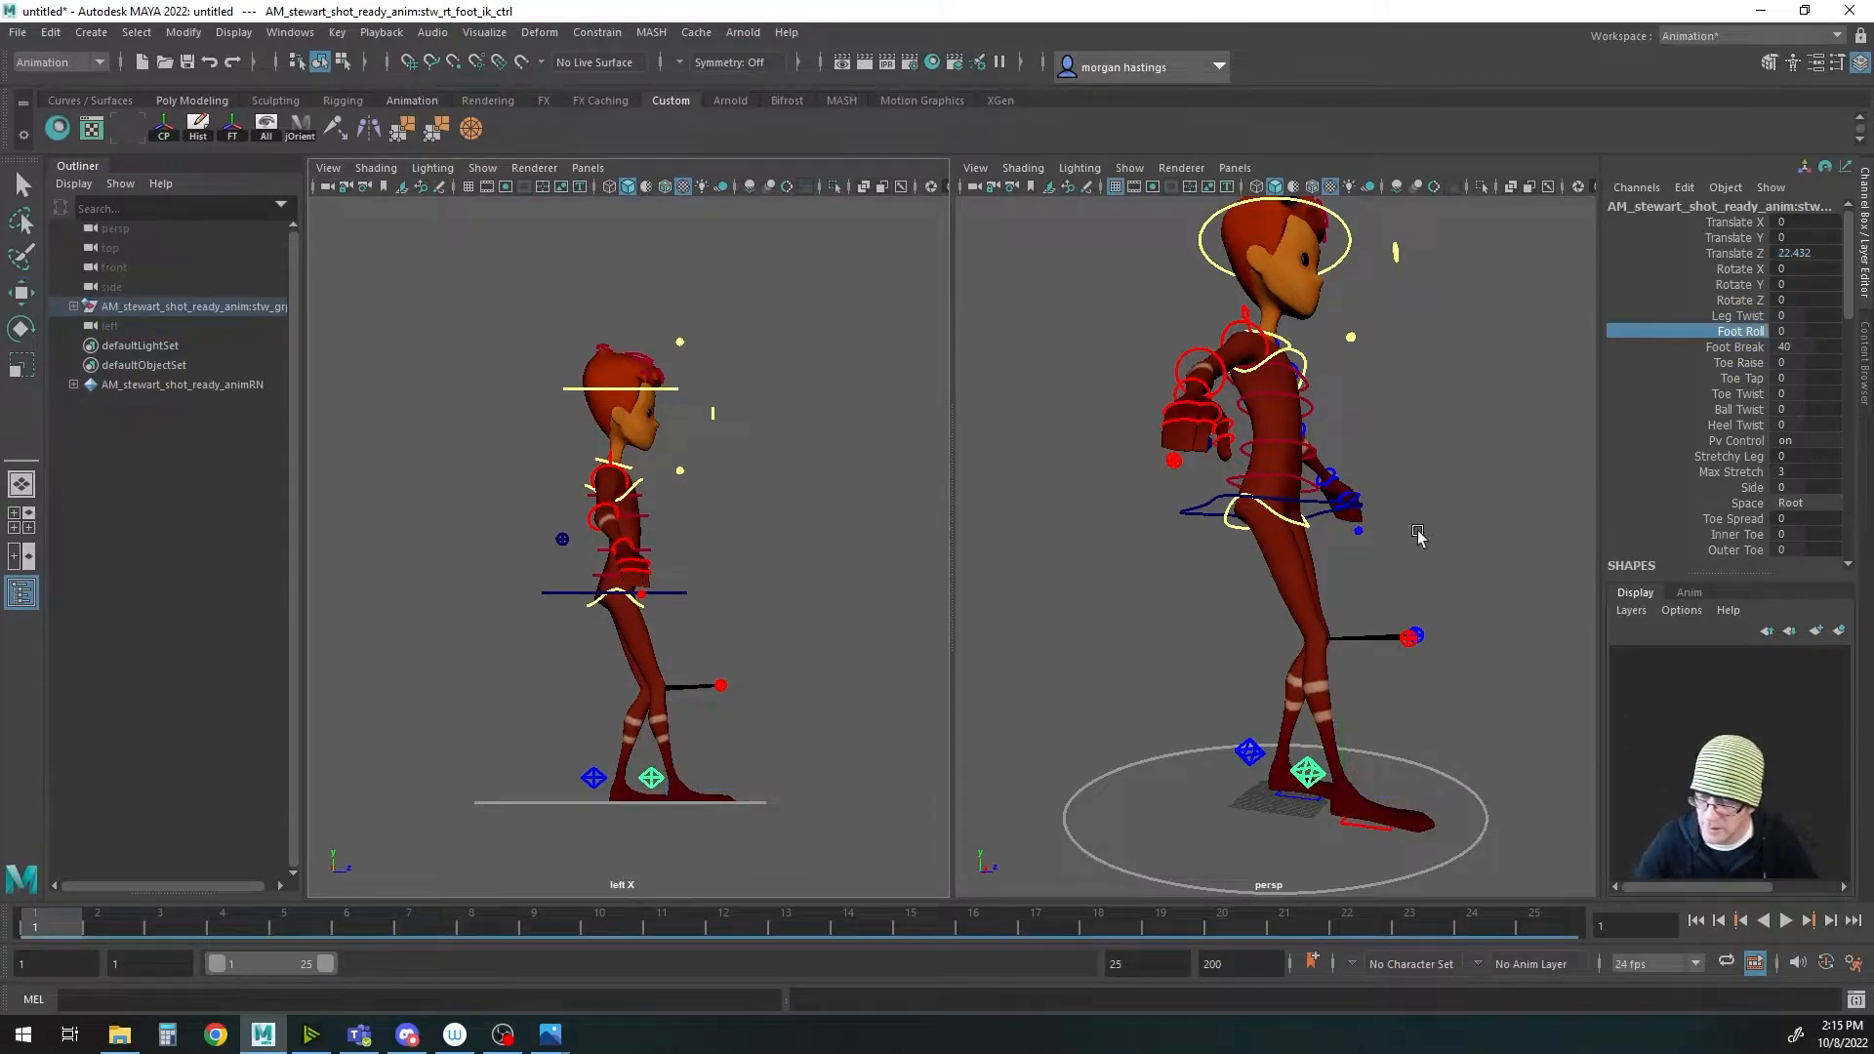
middle_drag(863, 715, 631, 713)
key(w)
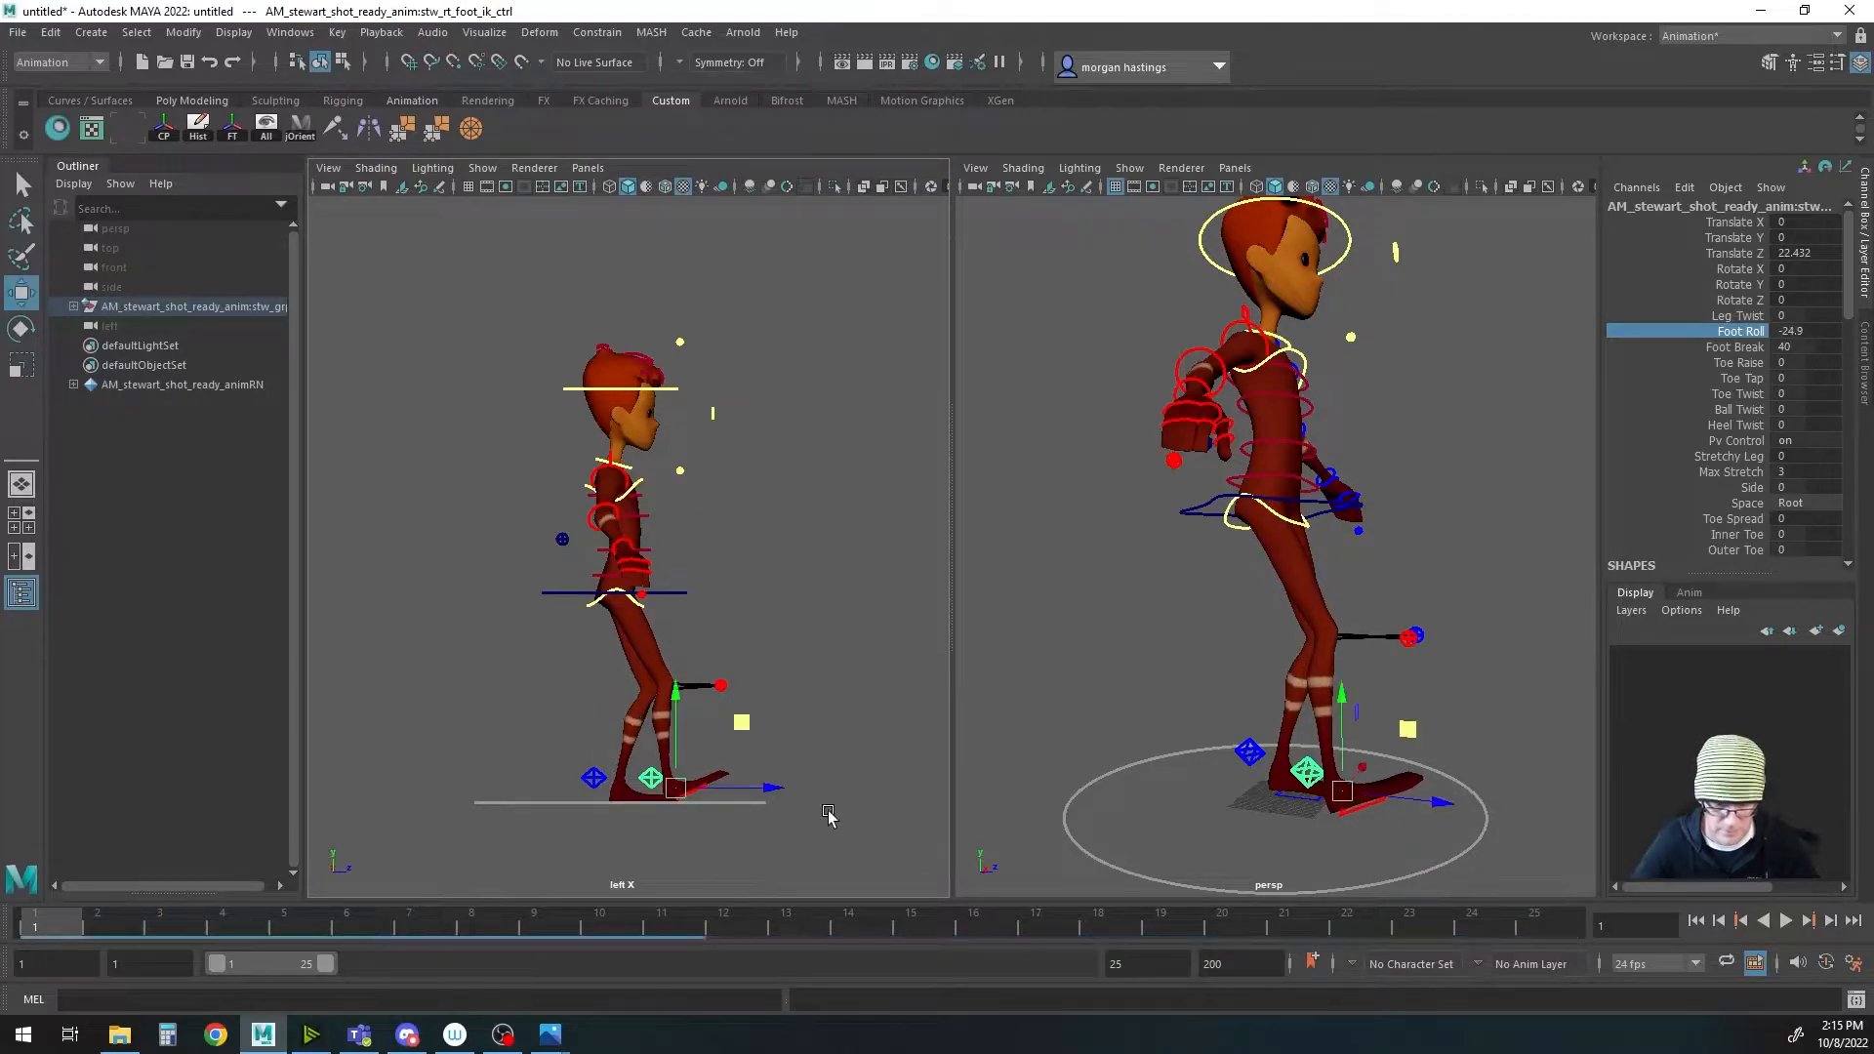
drag(766, 788, 779, 790)
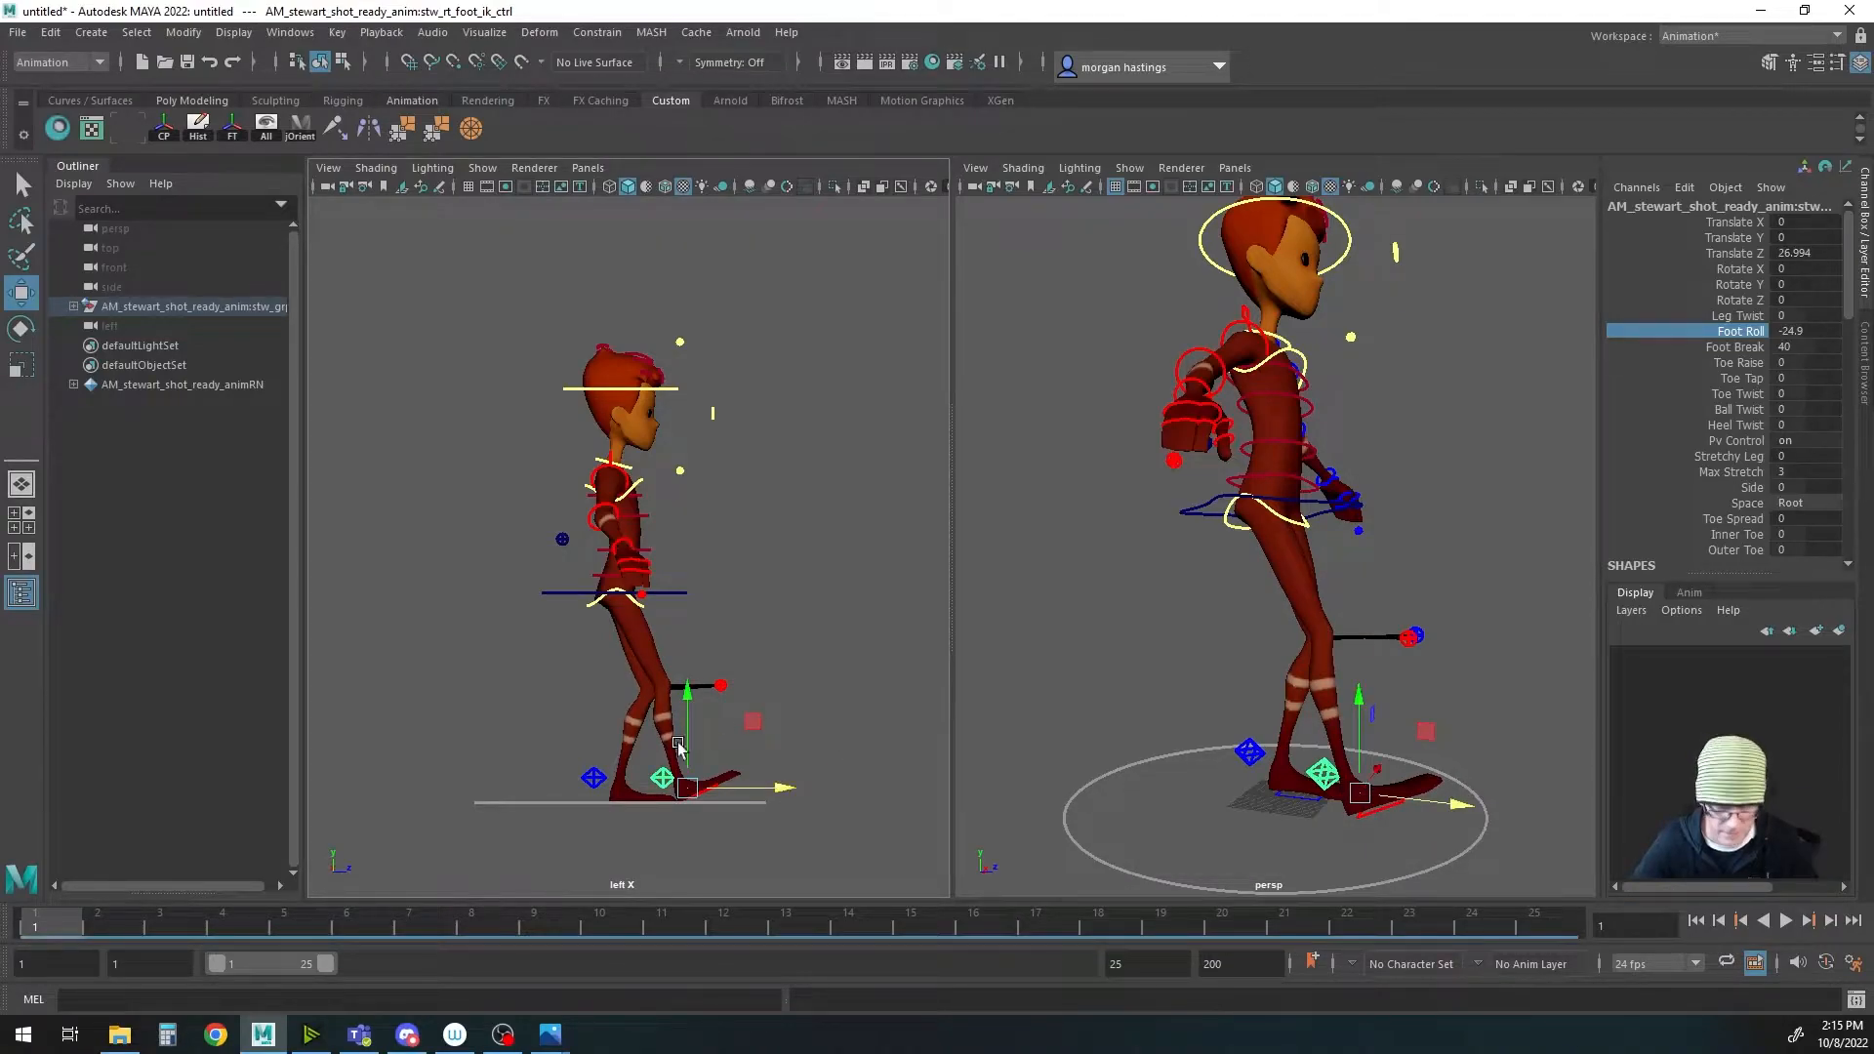
Step: Move the left foot IK control back to a Translate Z of about -39 and raise its heel with a Foot Roll of about 28.2
click(593, 779)
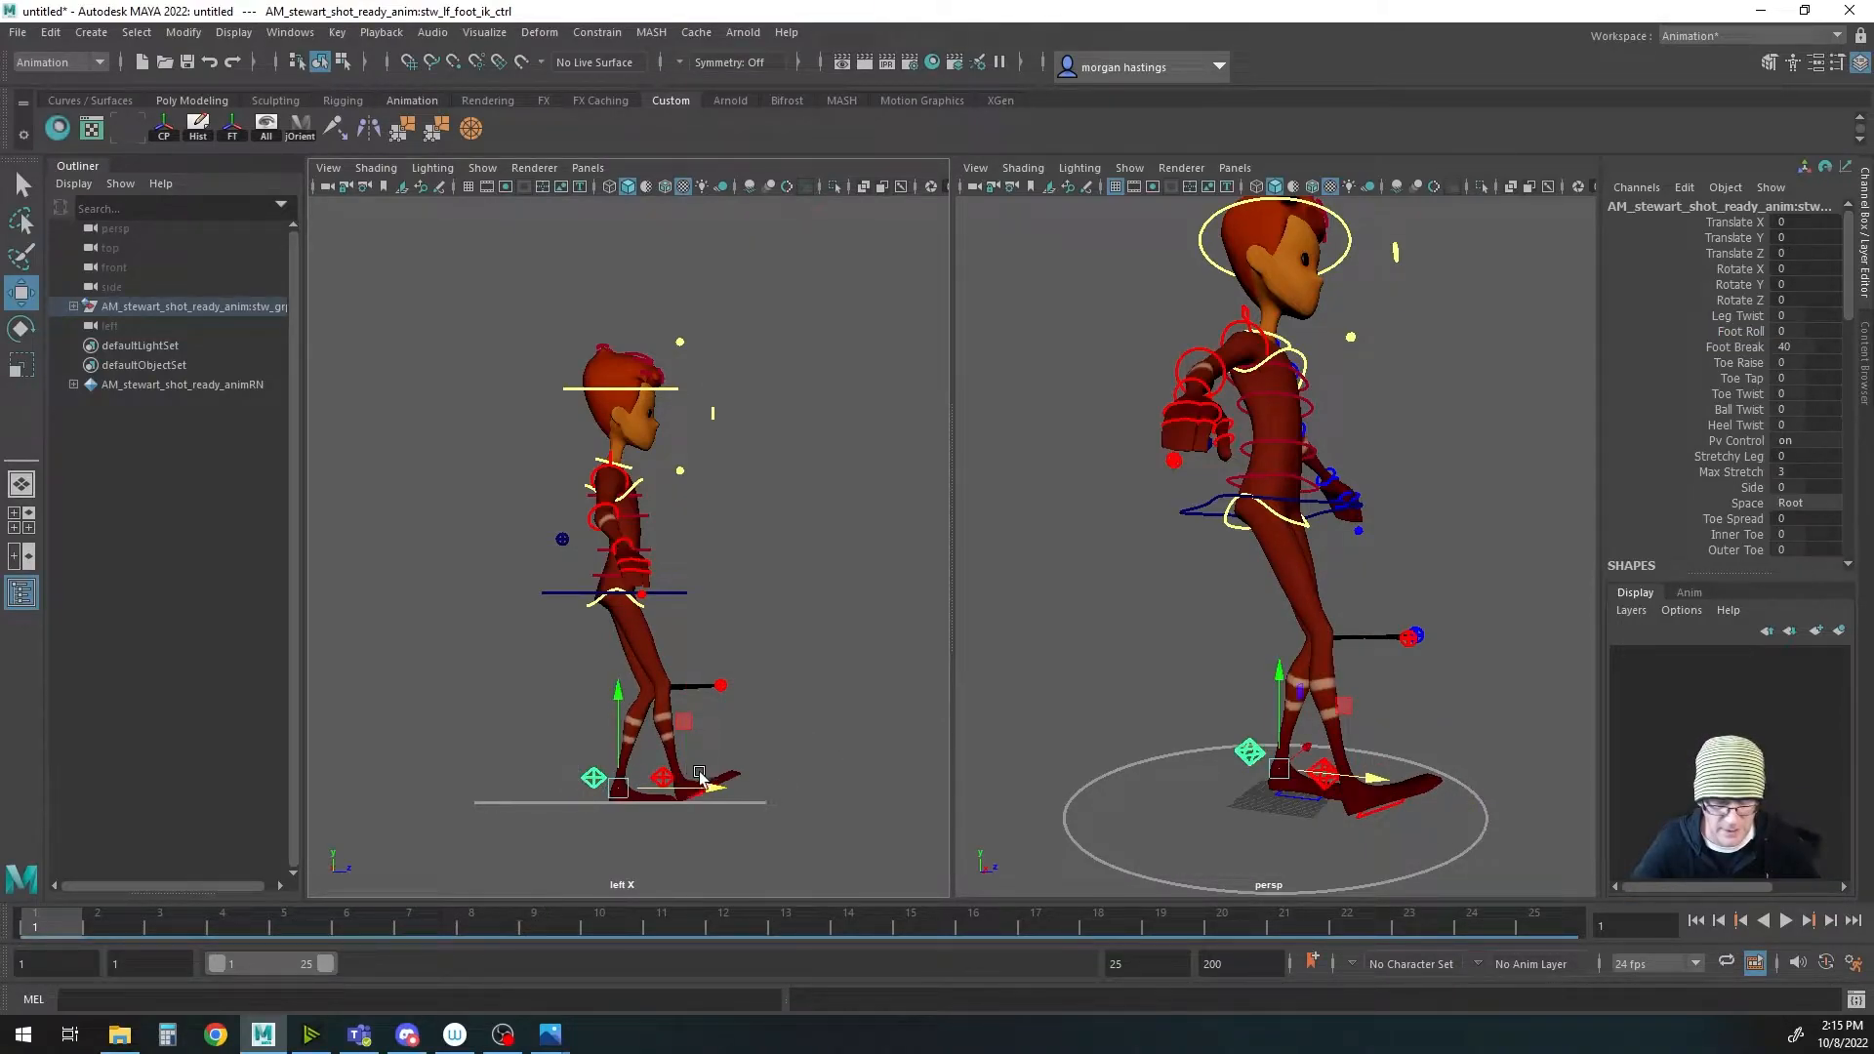
drag(710, 788, 653, 789)
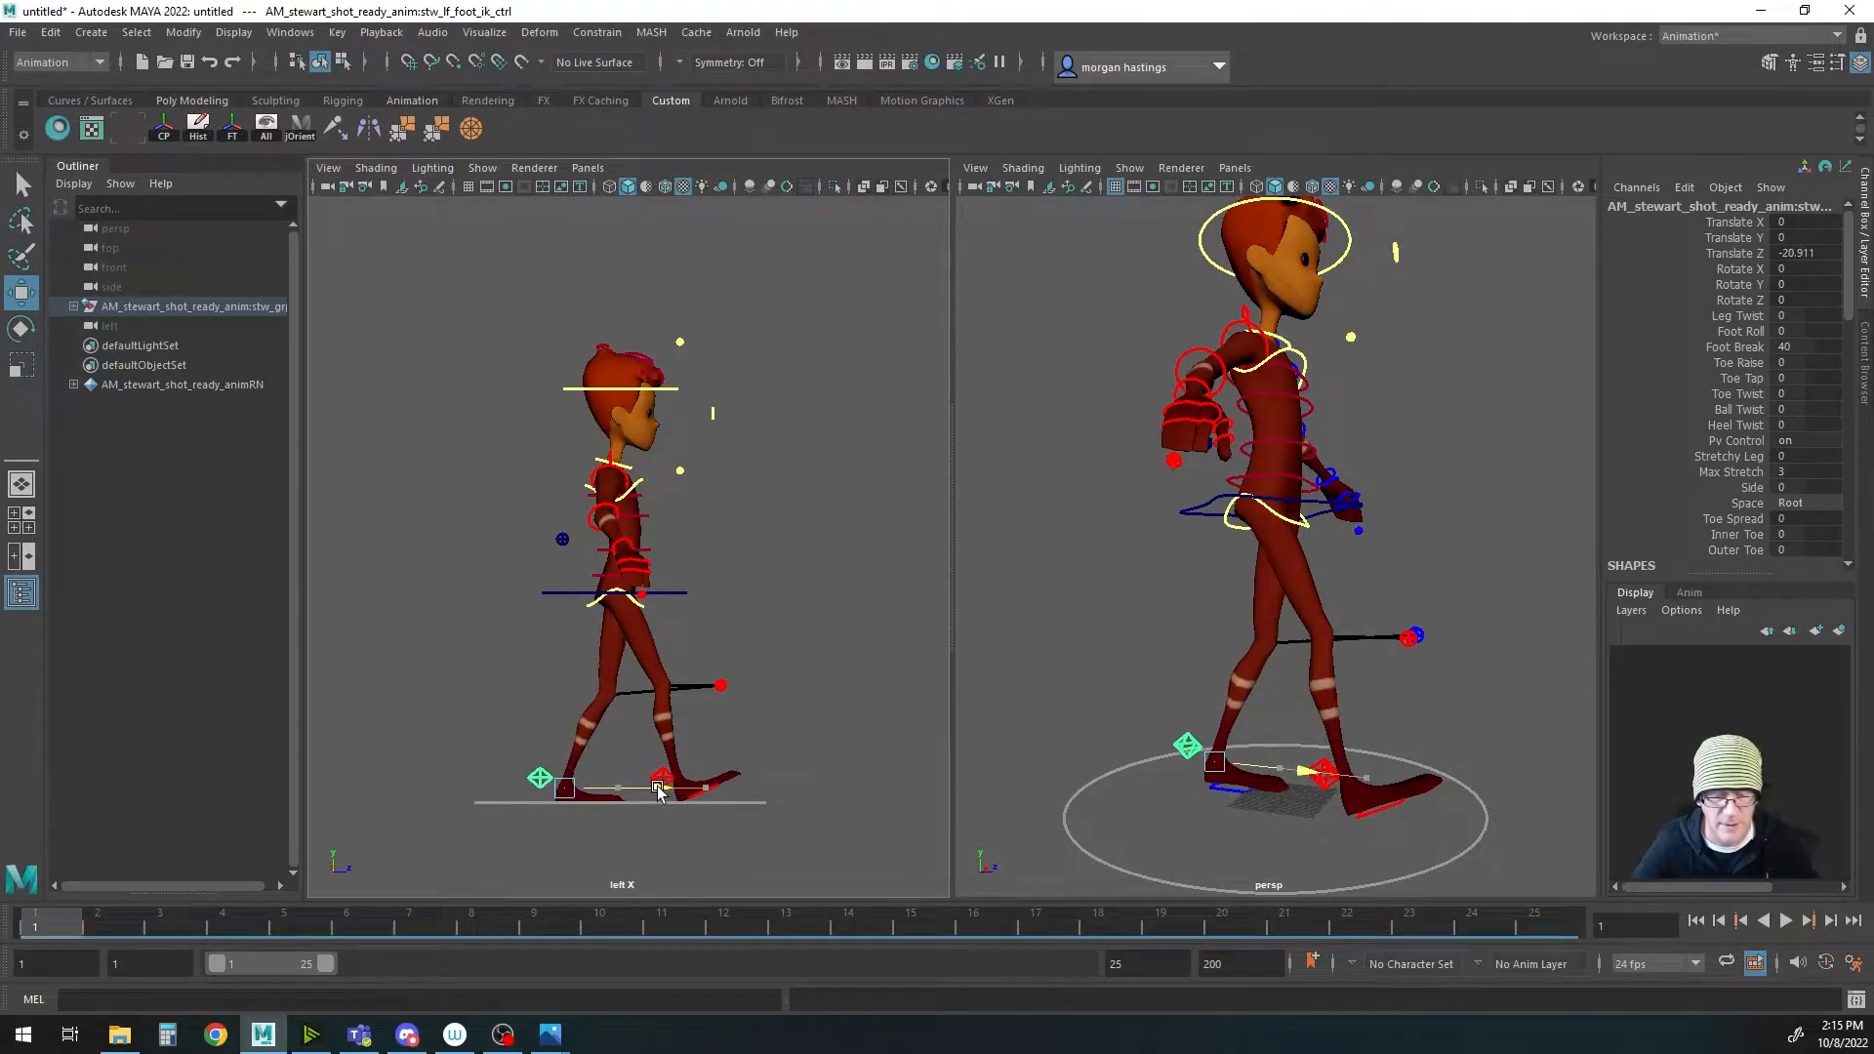
click(1745, 331)
middle_drag(708, 765, 1079, 735)
key(w)
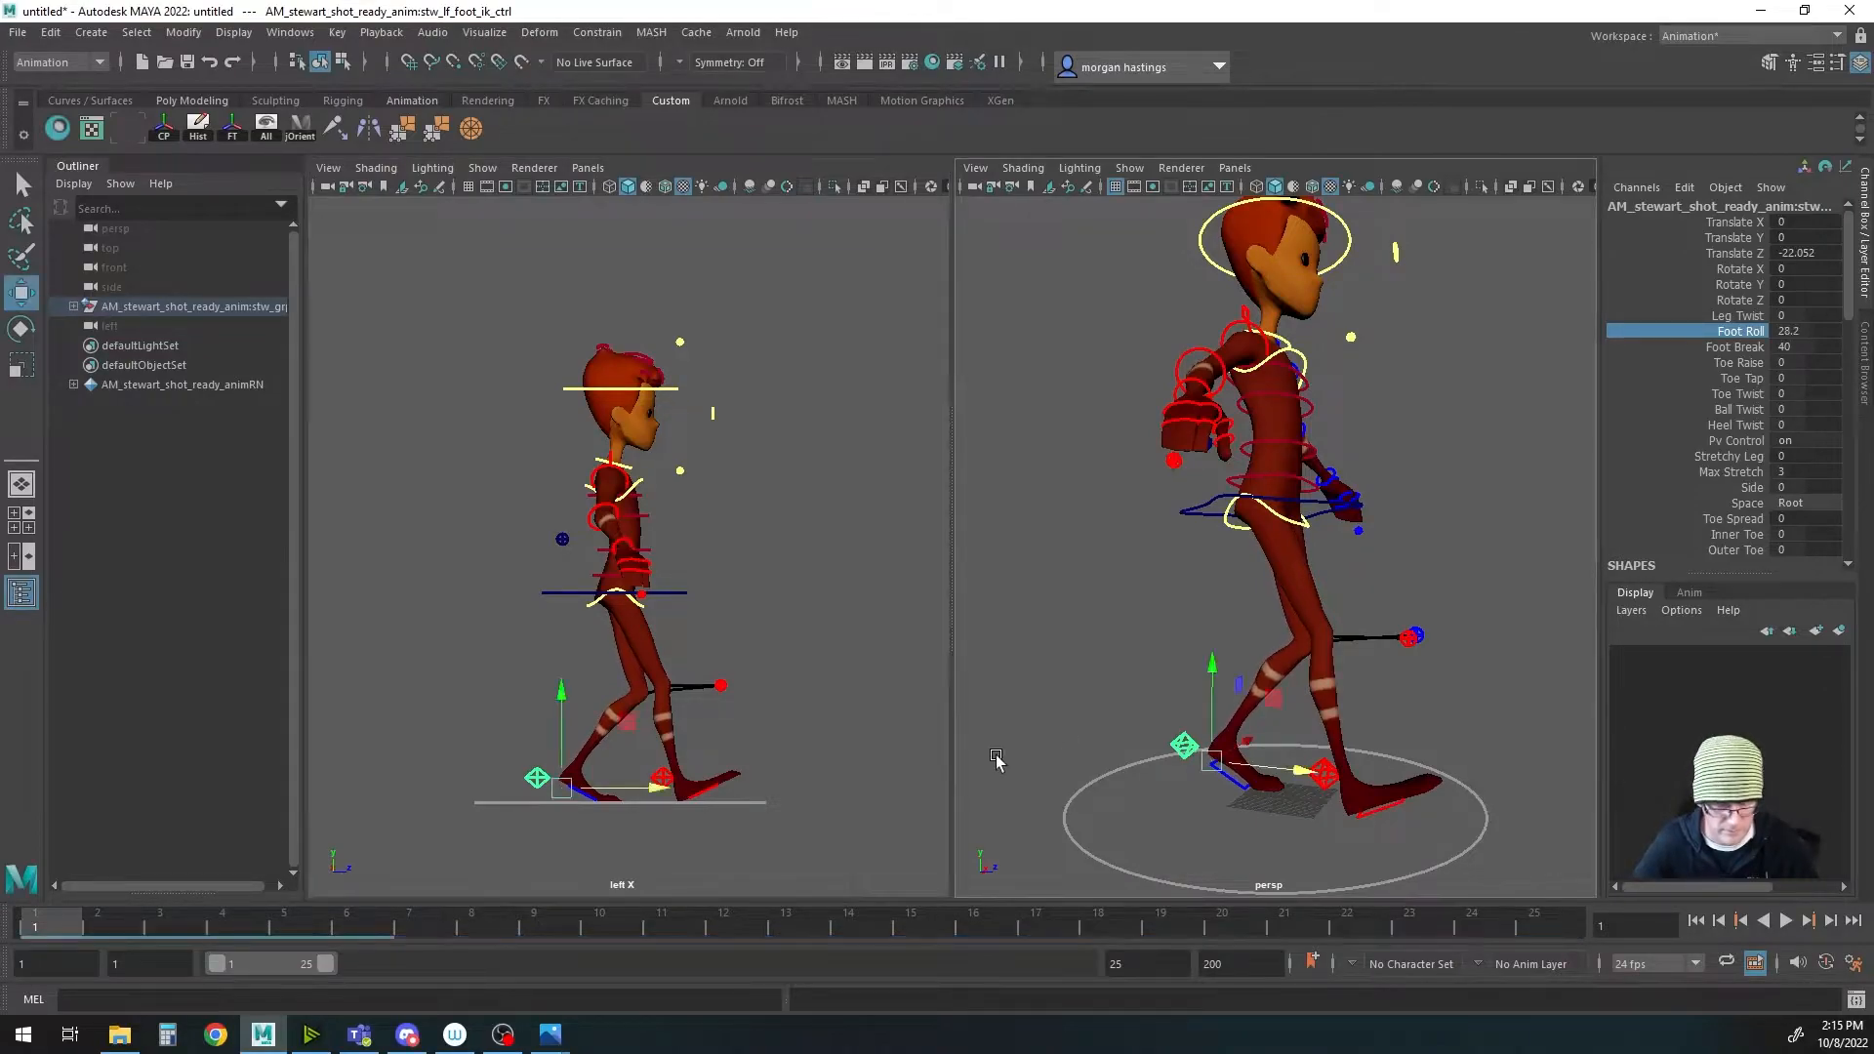
drag(659, 788, 615, 788)
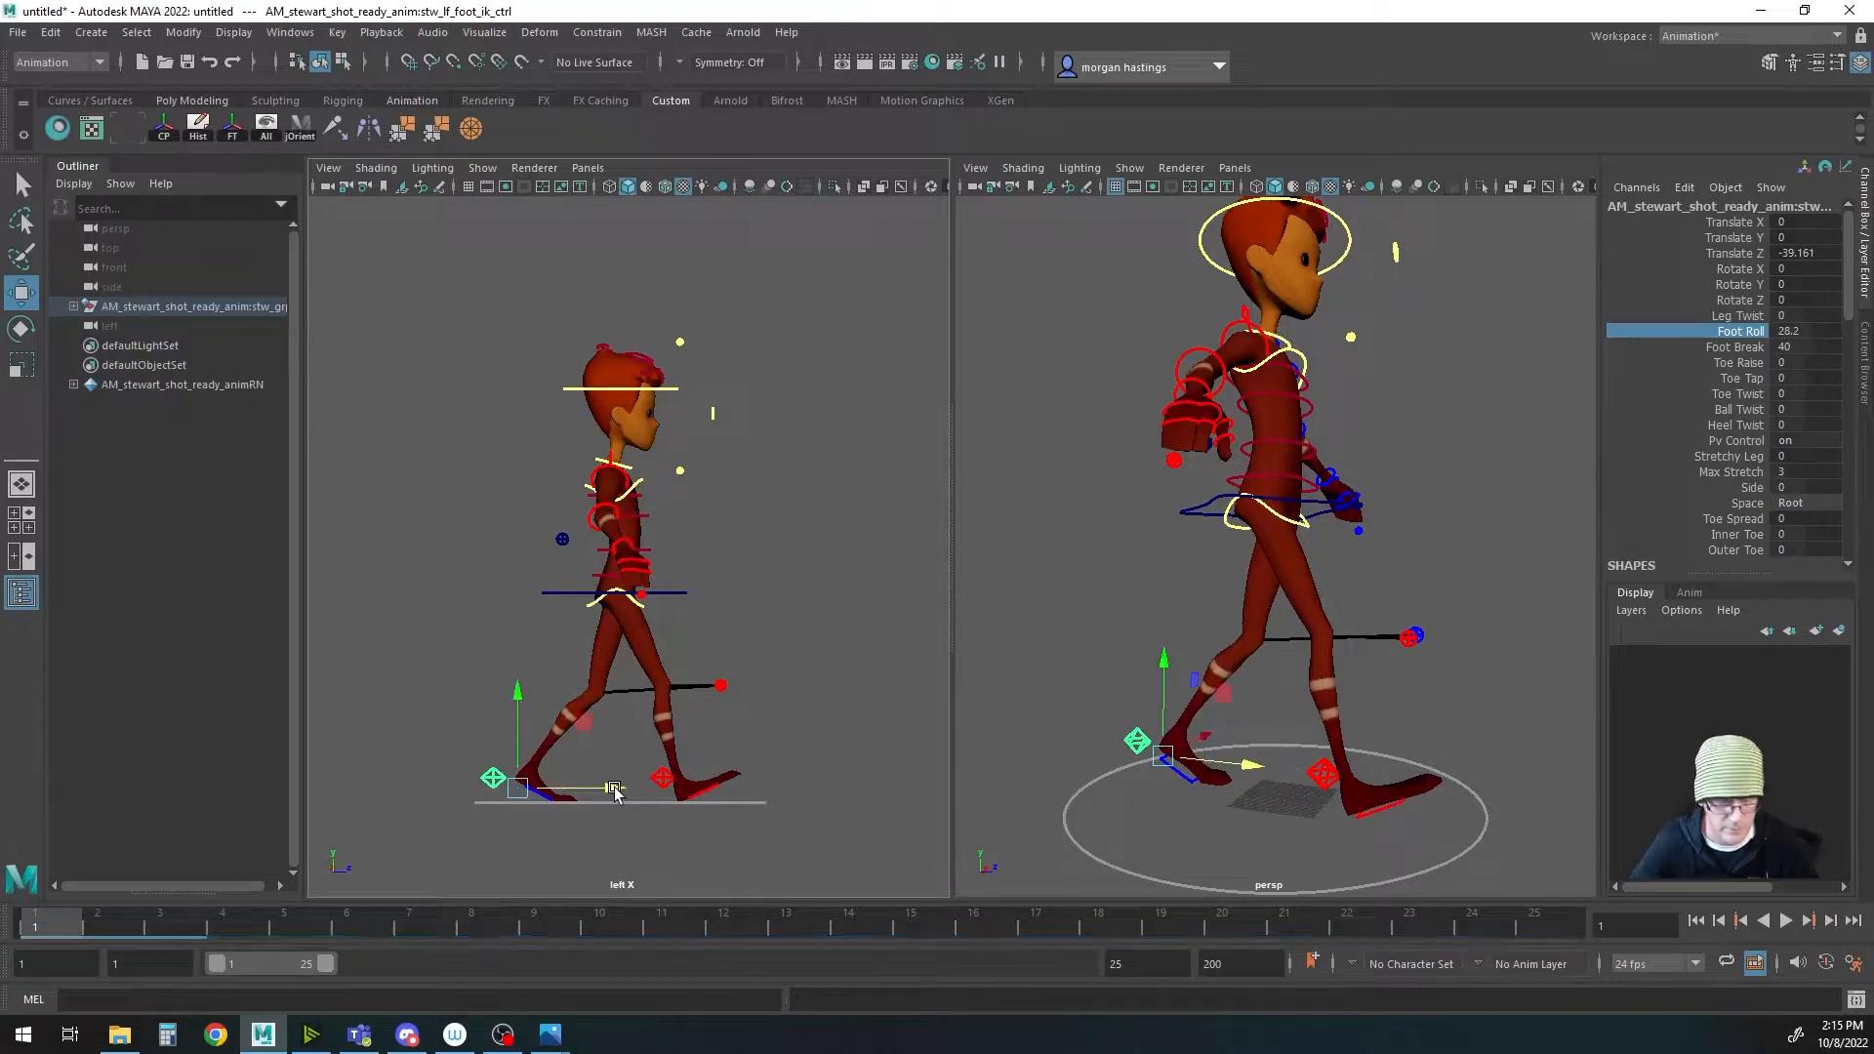
click(673, 790)
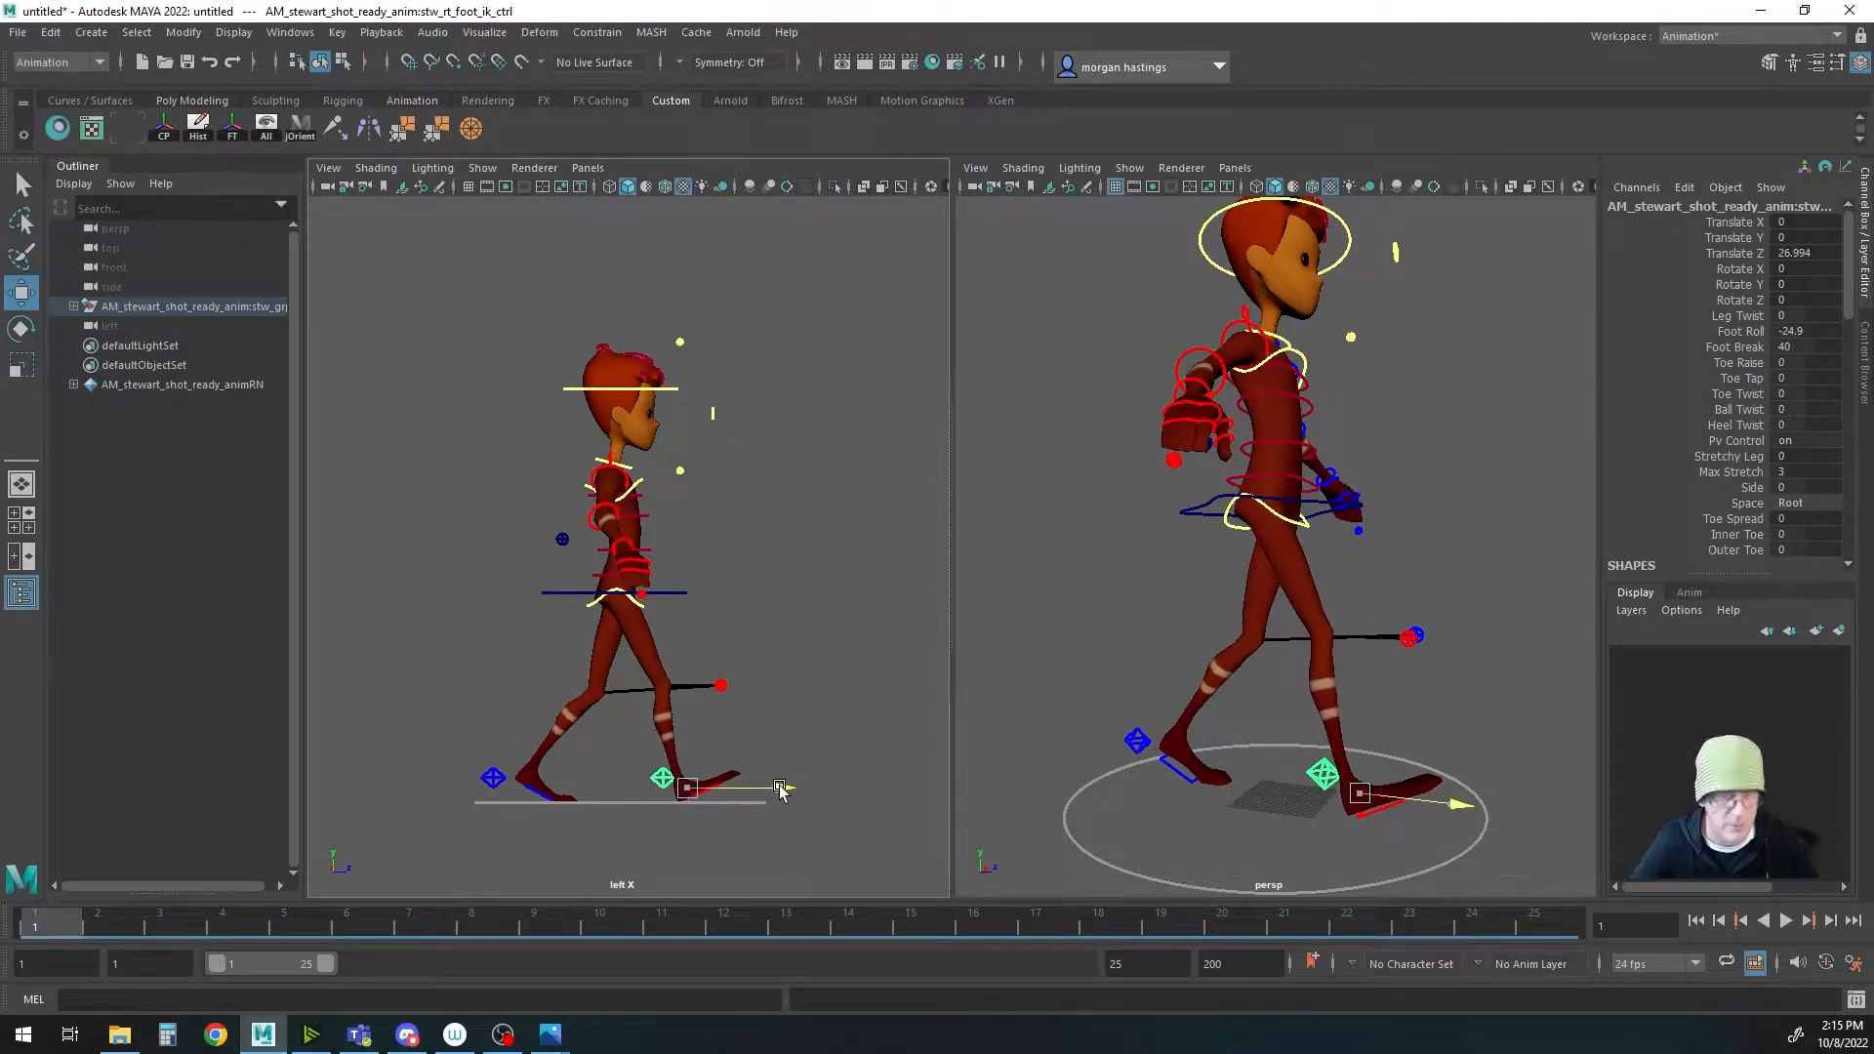
Step: Lean the body forward by rotating the COG control to a Rotate X of about 6.5, and clear the selection
click(681, 592)
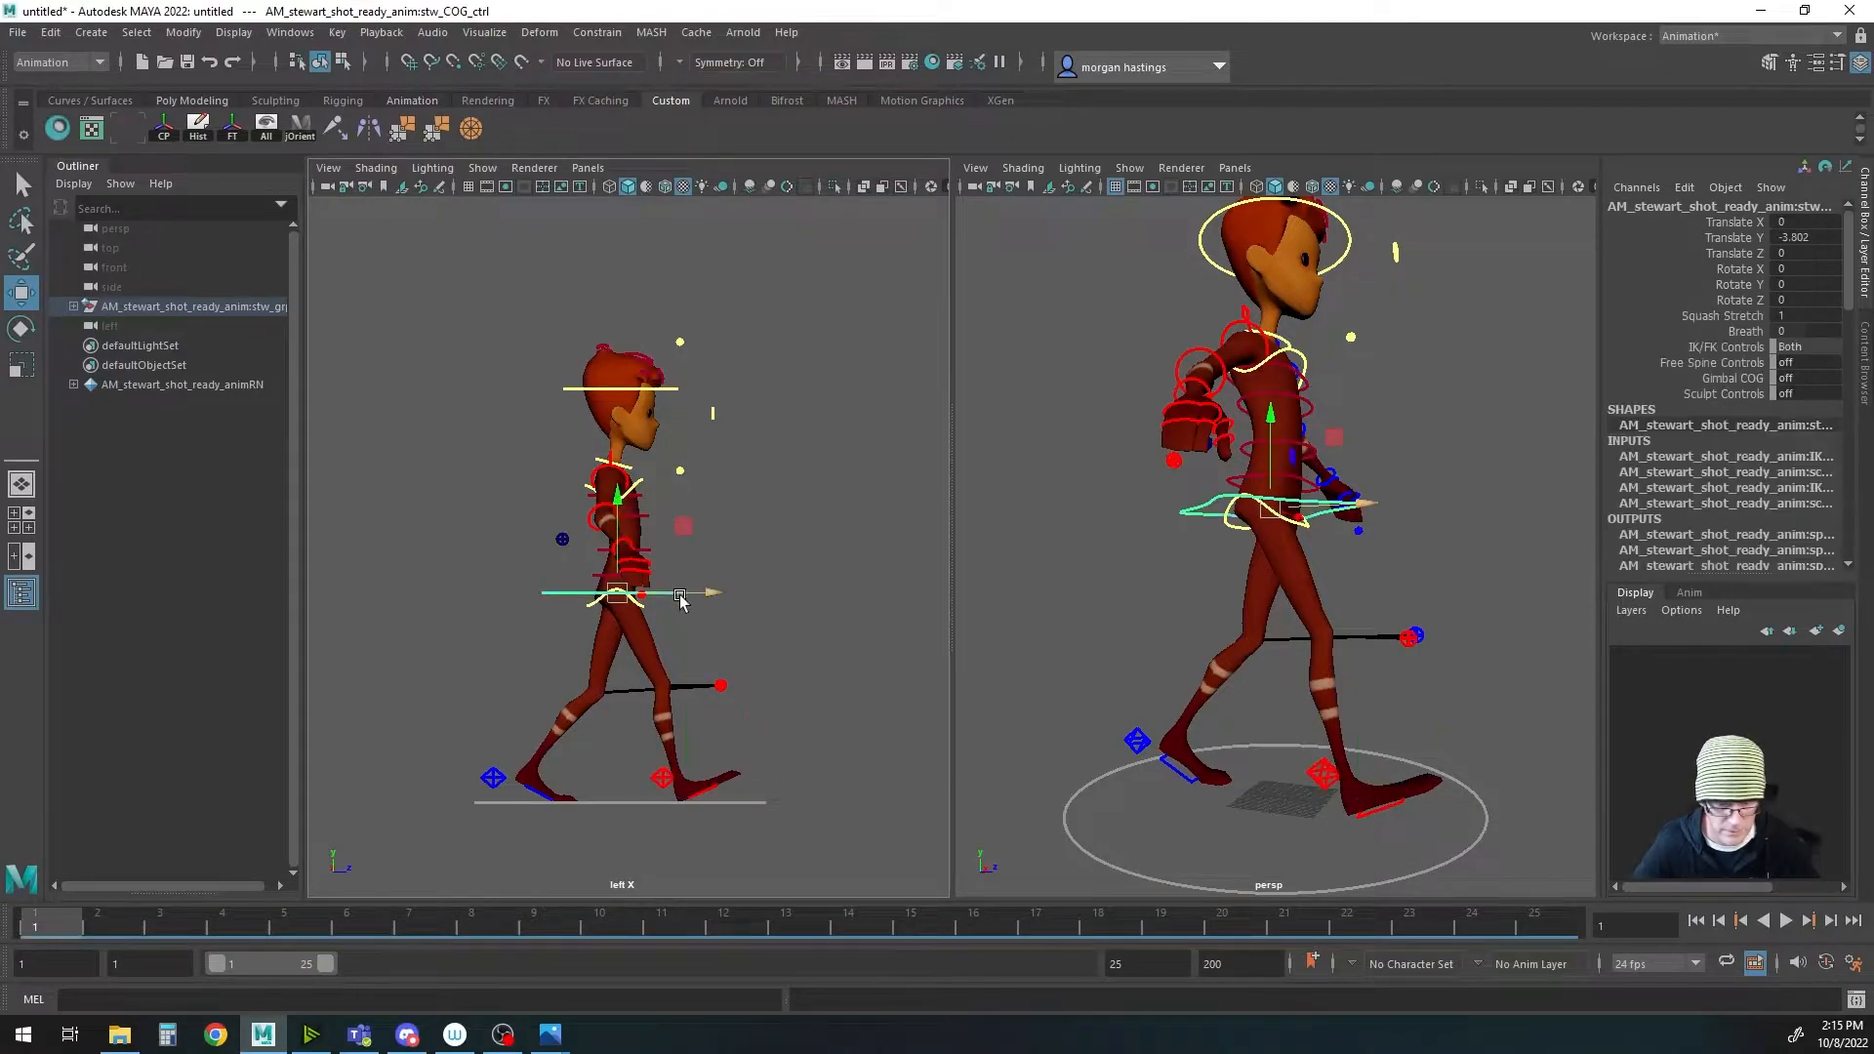
key(e)
mouse_move(688, 535)
mouse_down()
mouse_move(705, 574)
mouse_move(694, 540)
mouse_up()
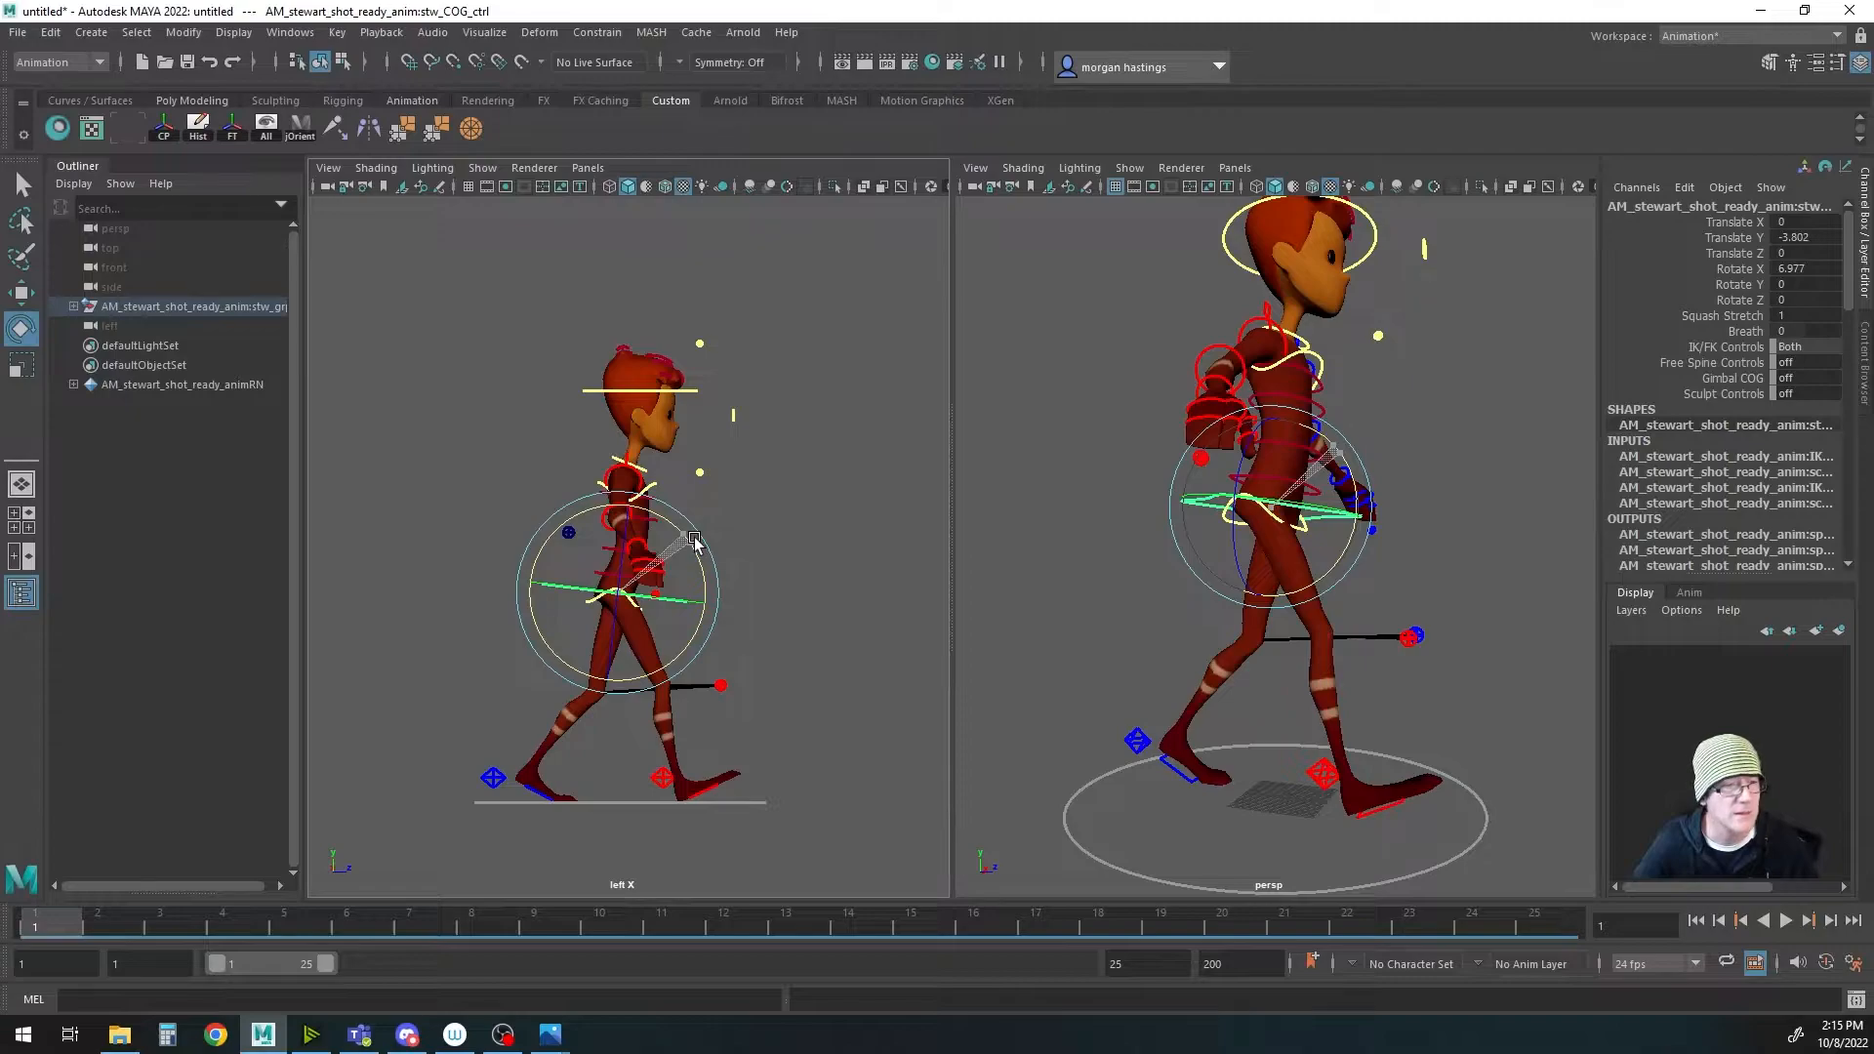
drag(694, 540, 694, 545)
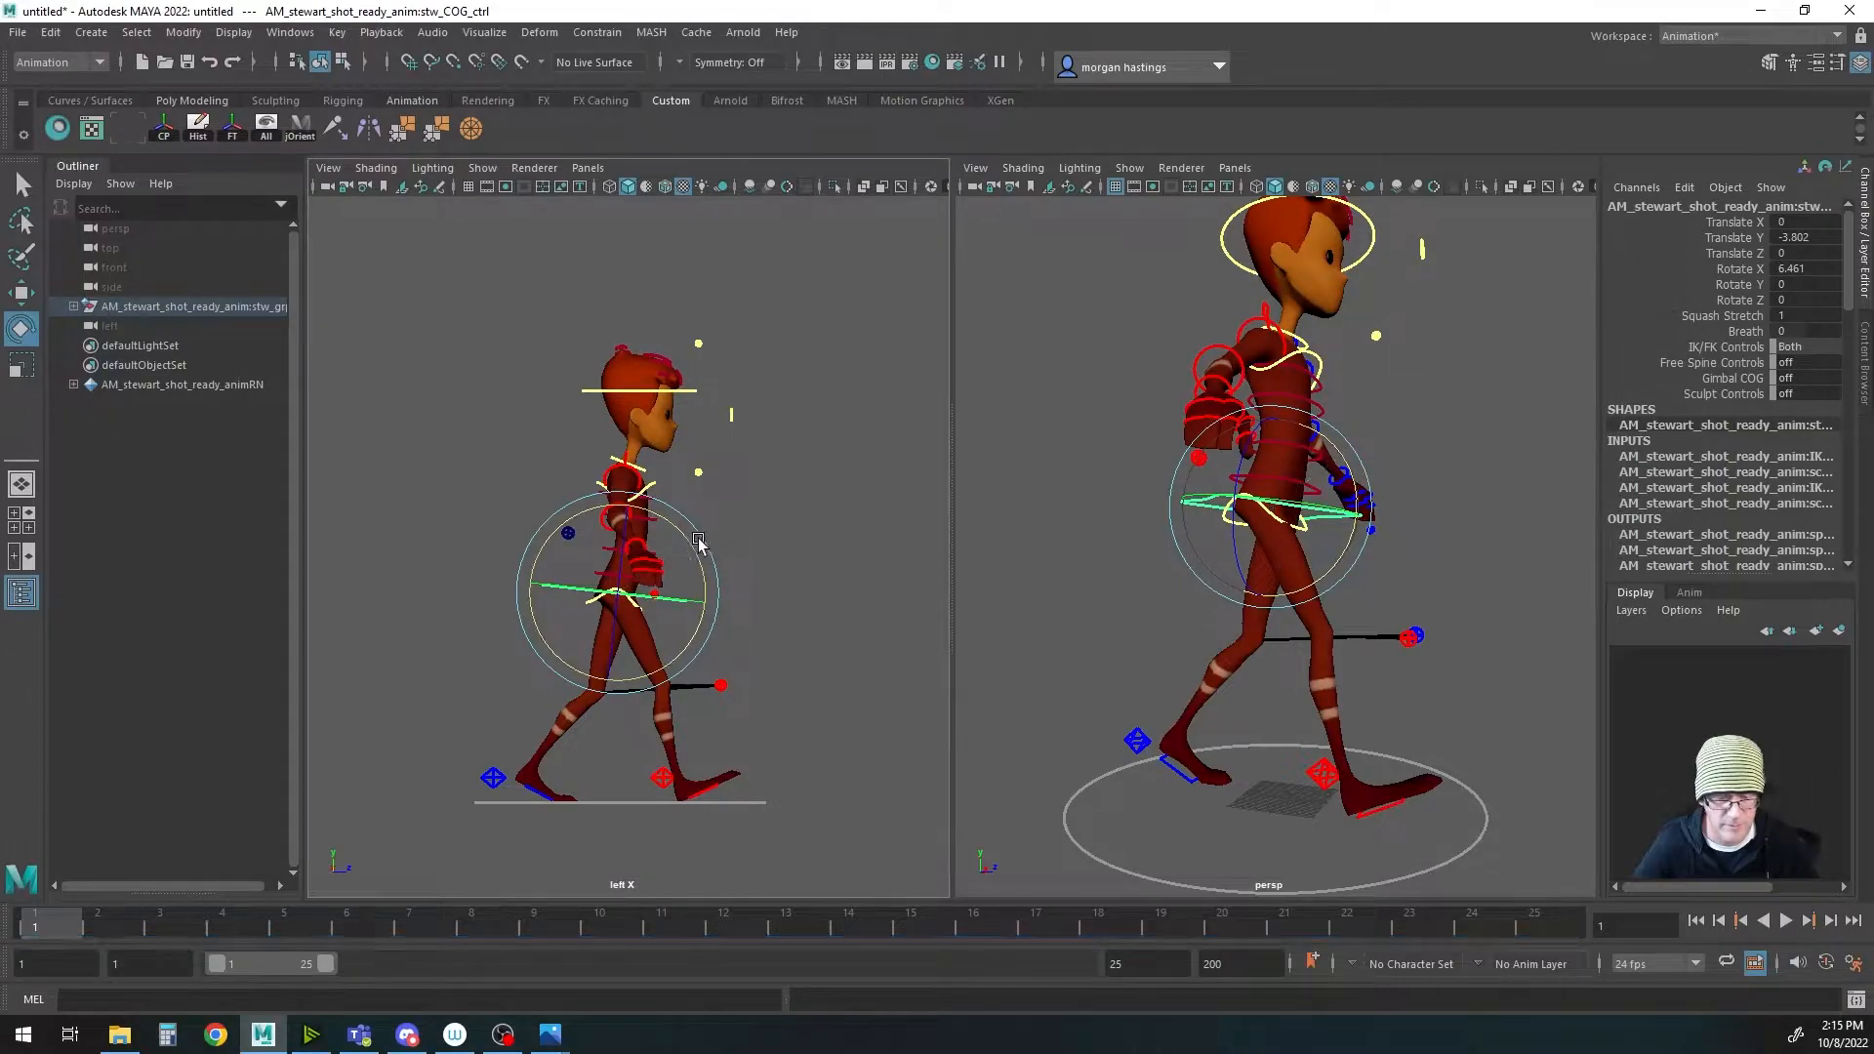
key(q)
click(784, 529)
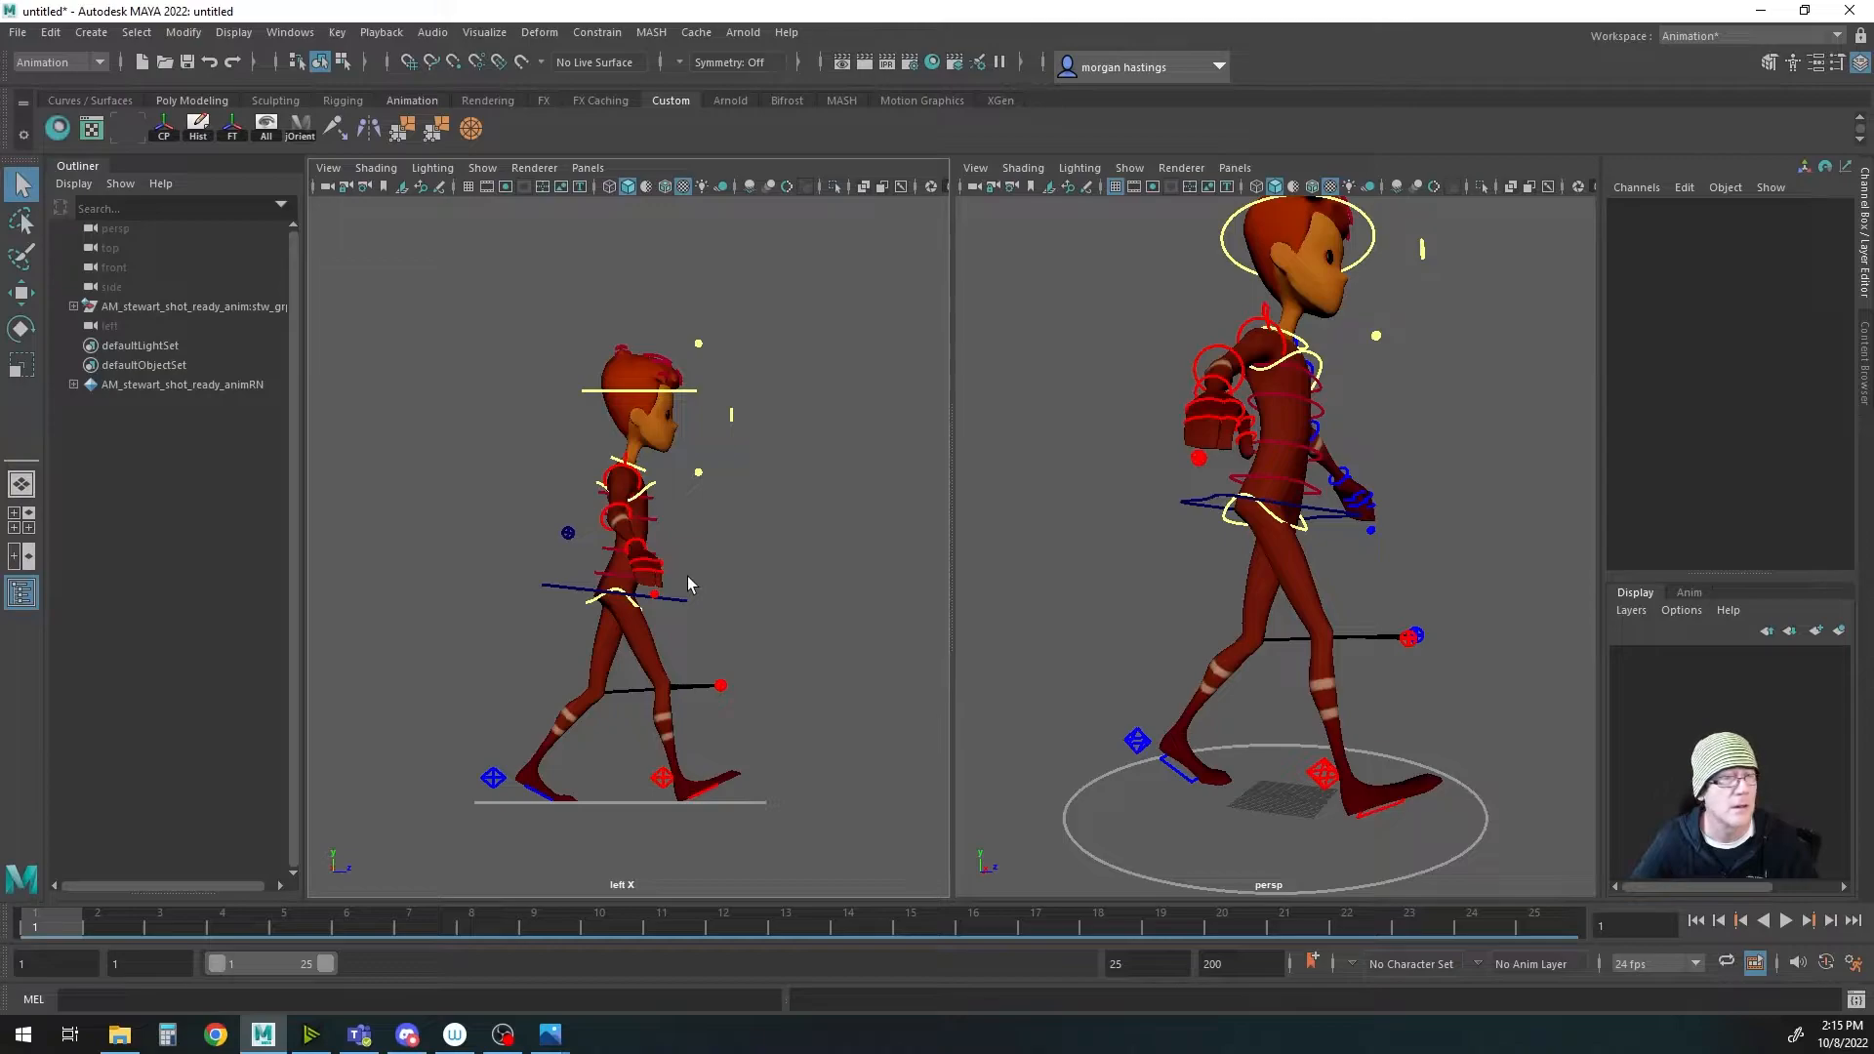
Step: Try rotating the spine IK hip control and the spine IK shoulder control about X, undoing each rotation
alt+right_drag(648, 495, 709, 400)
click(692, 389)
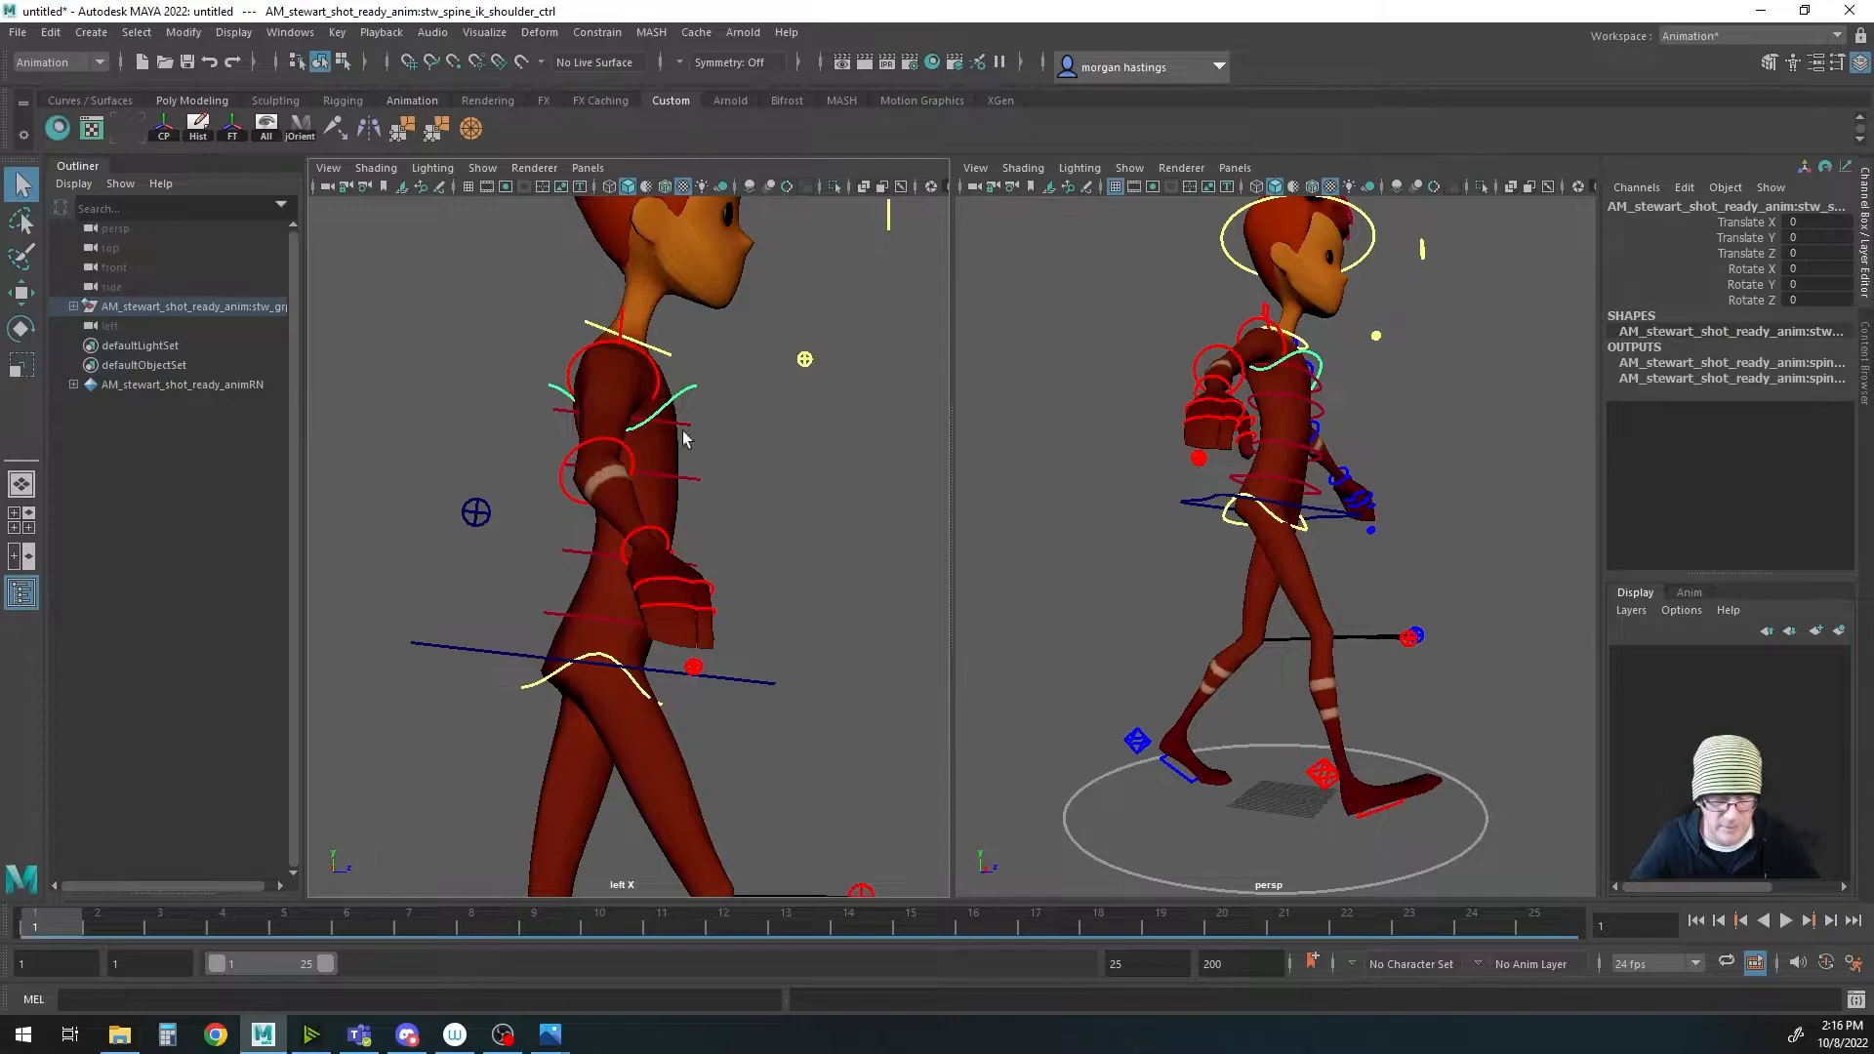
click(529, 689)
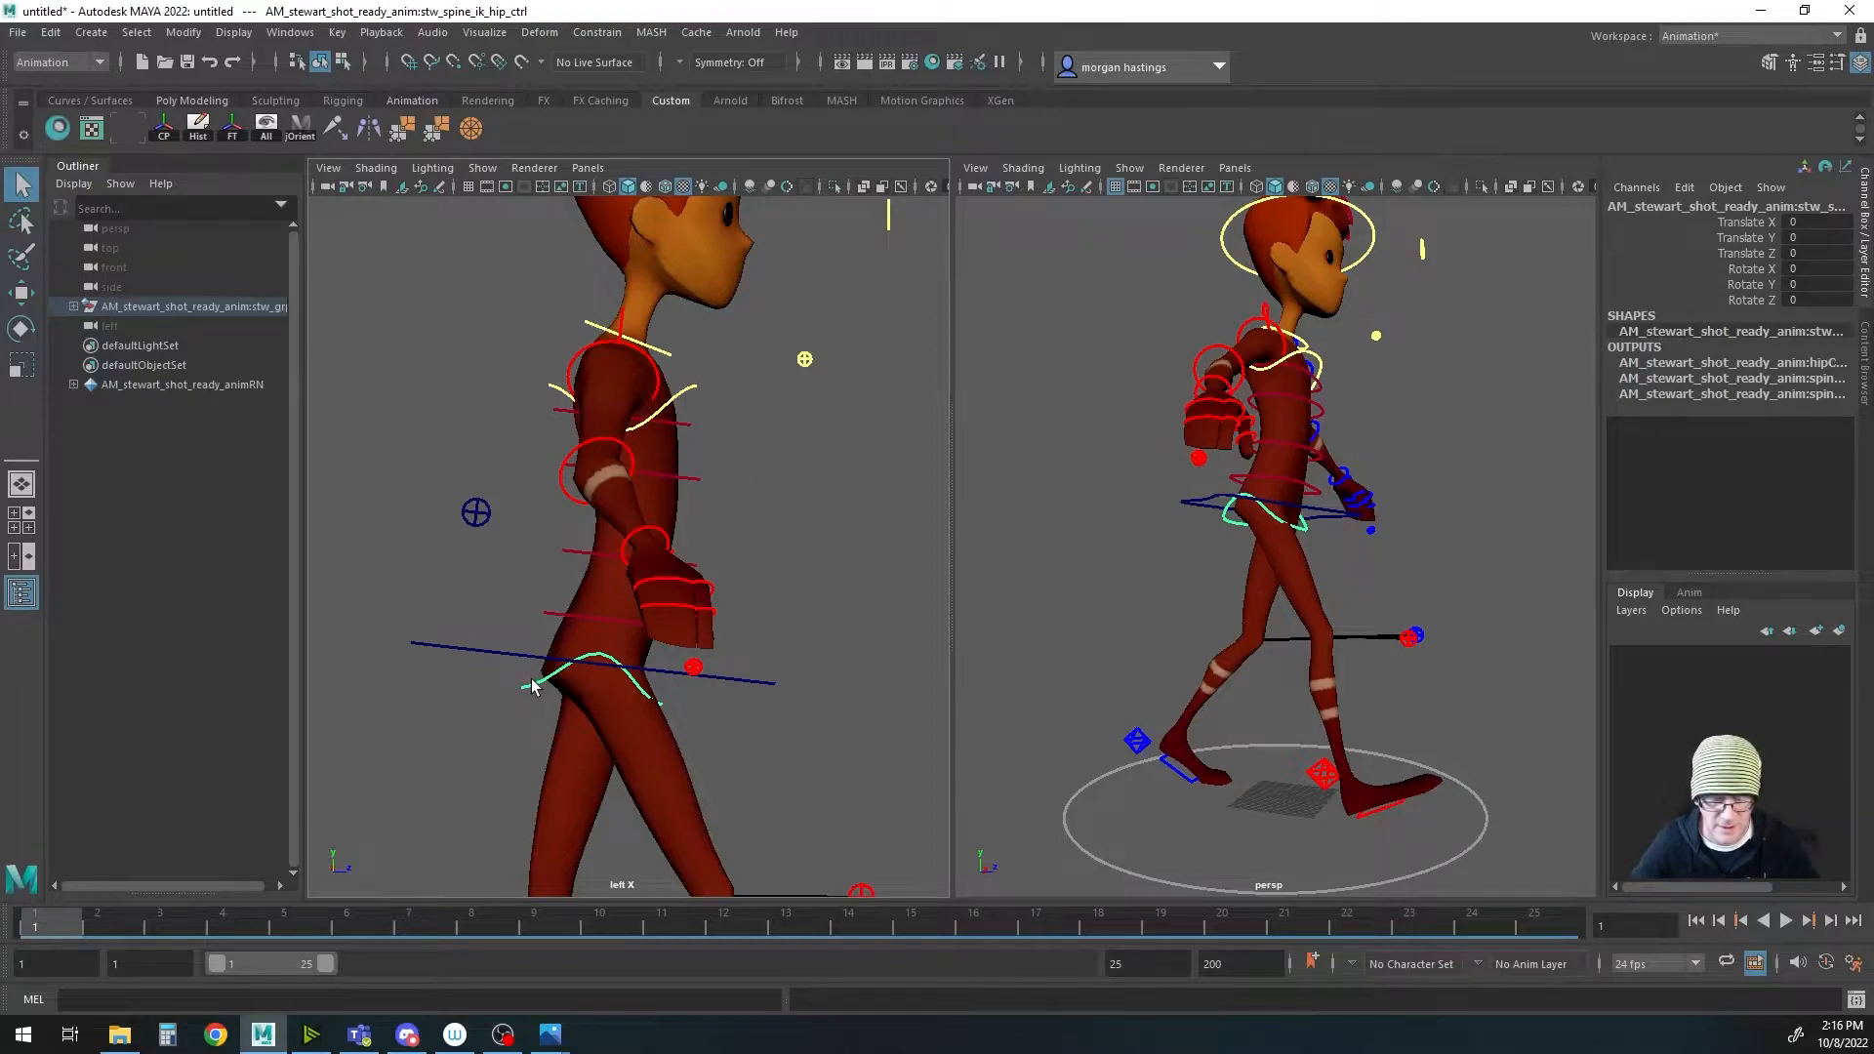
key(e)
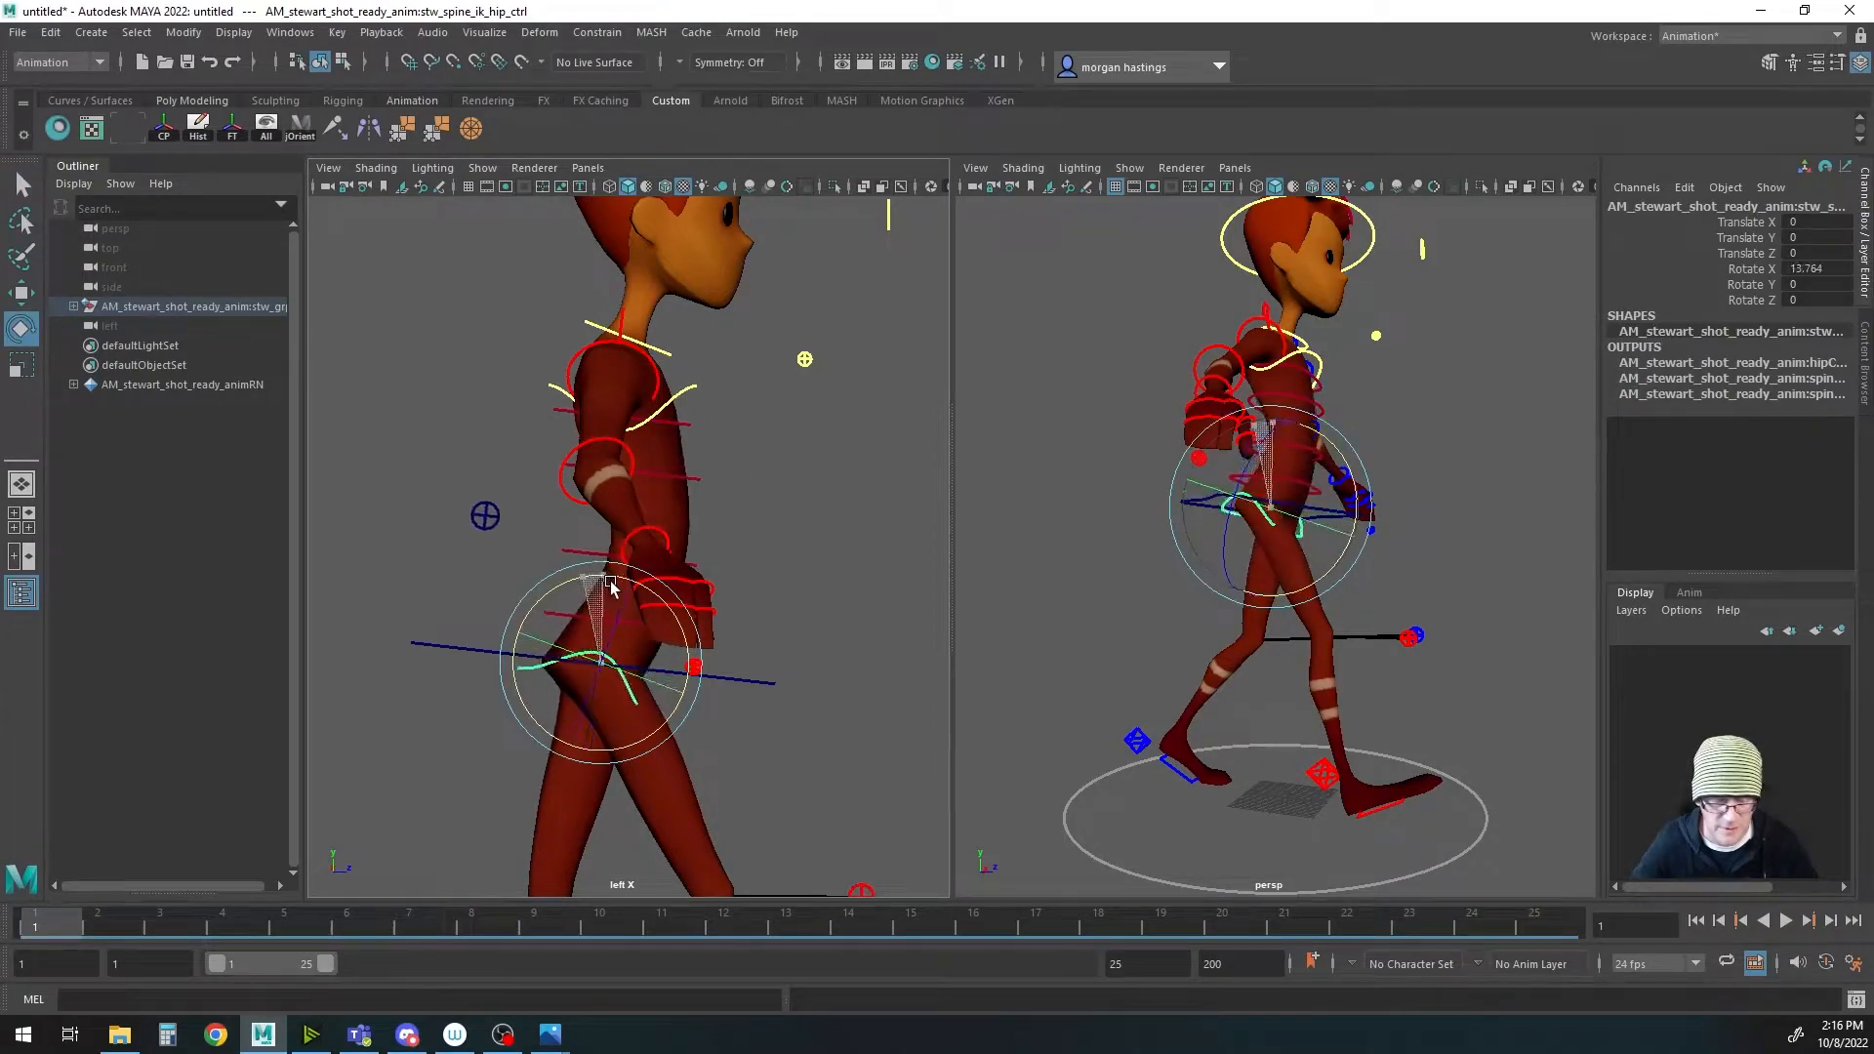
drag(582, 576, 503, 566)
key(ctrl+z)
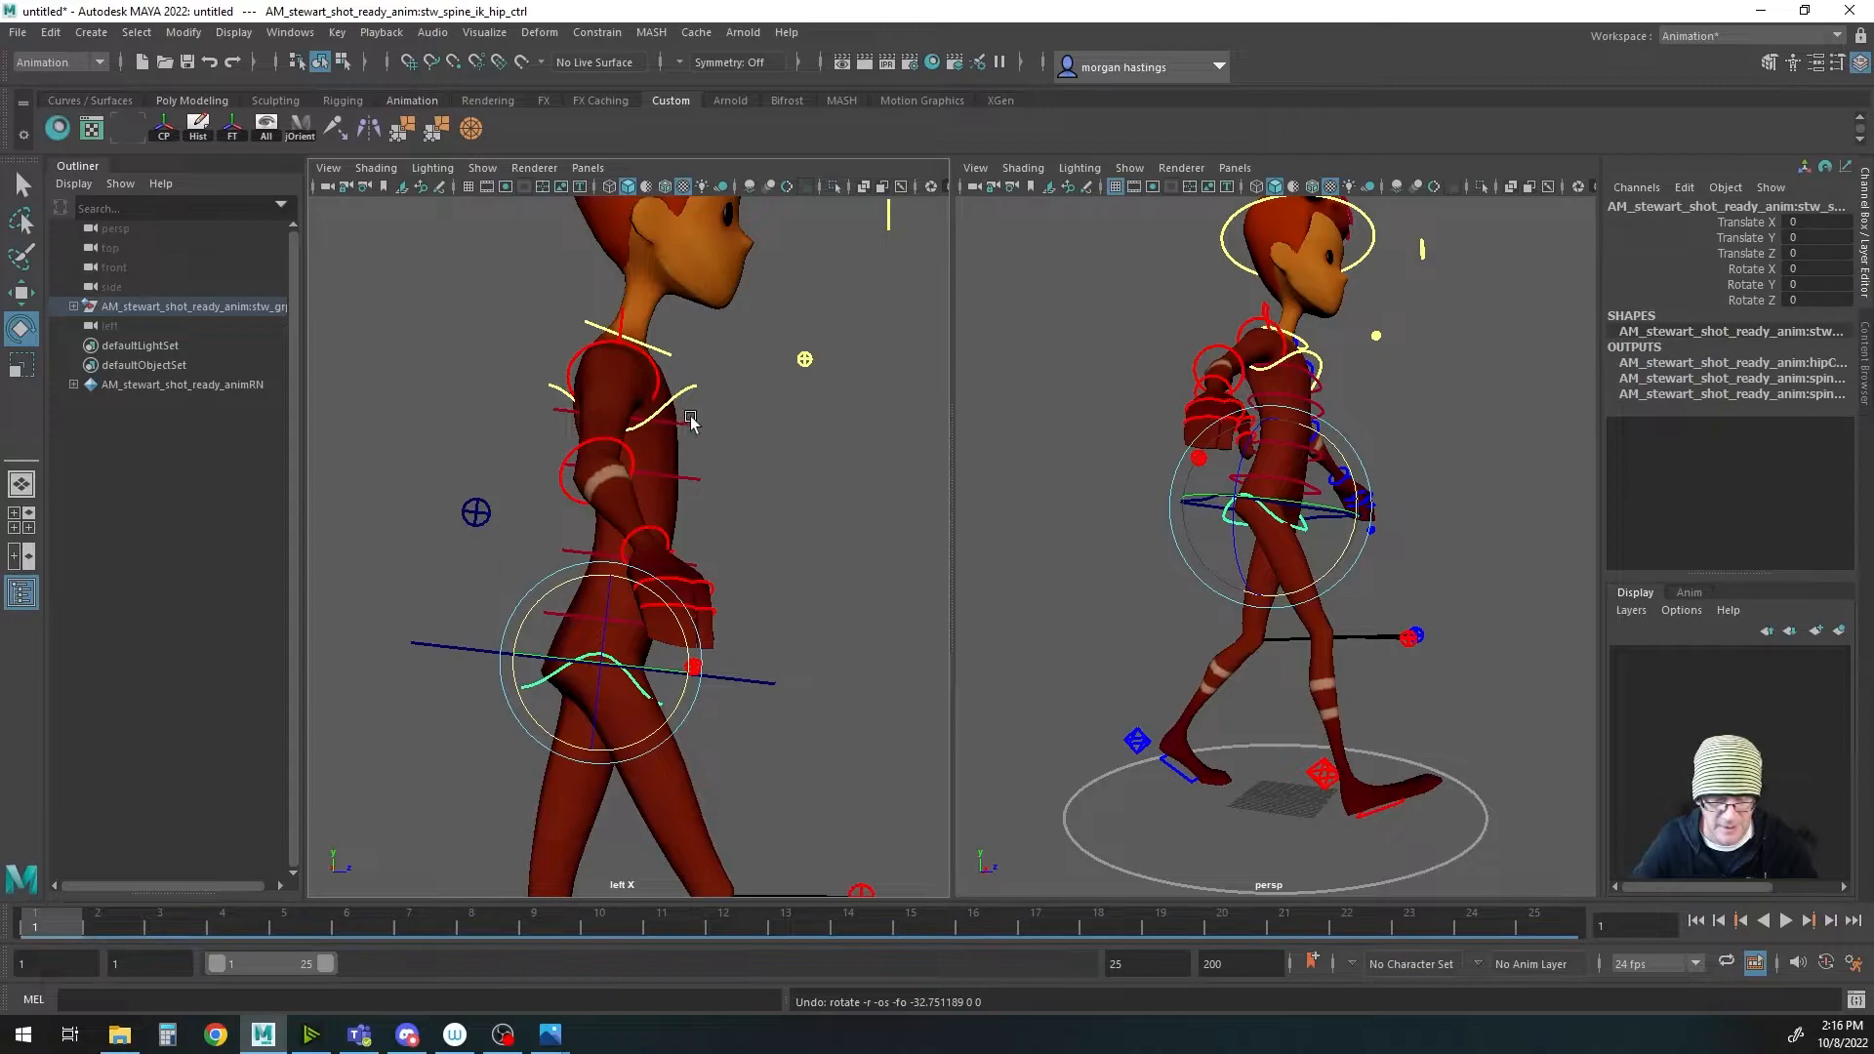
click(690, 392)
drag(713, 377, 720, 411)
key(ctrl+z)
key(q)
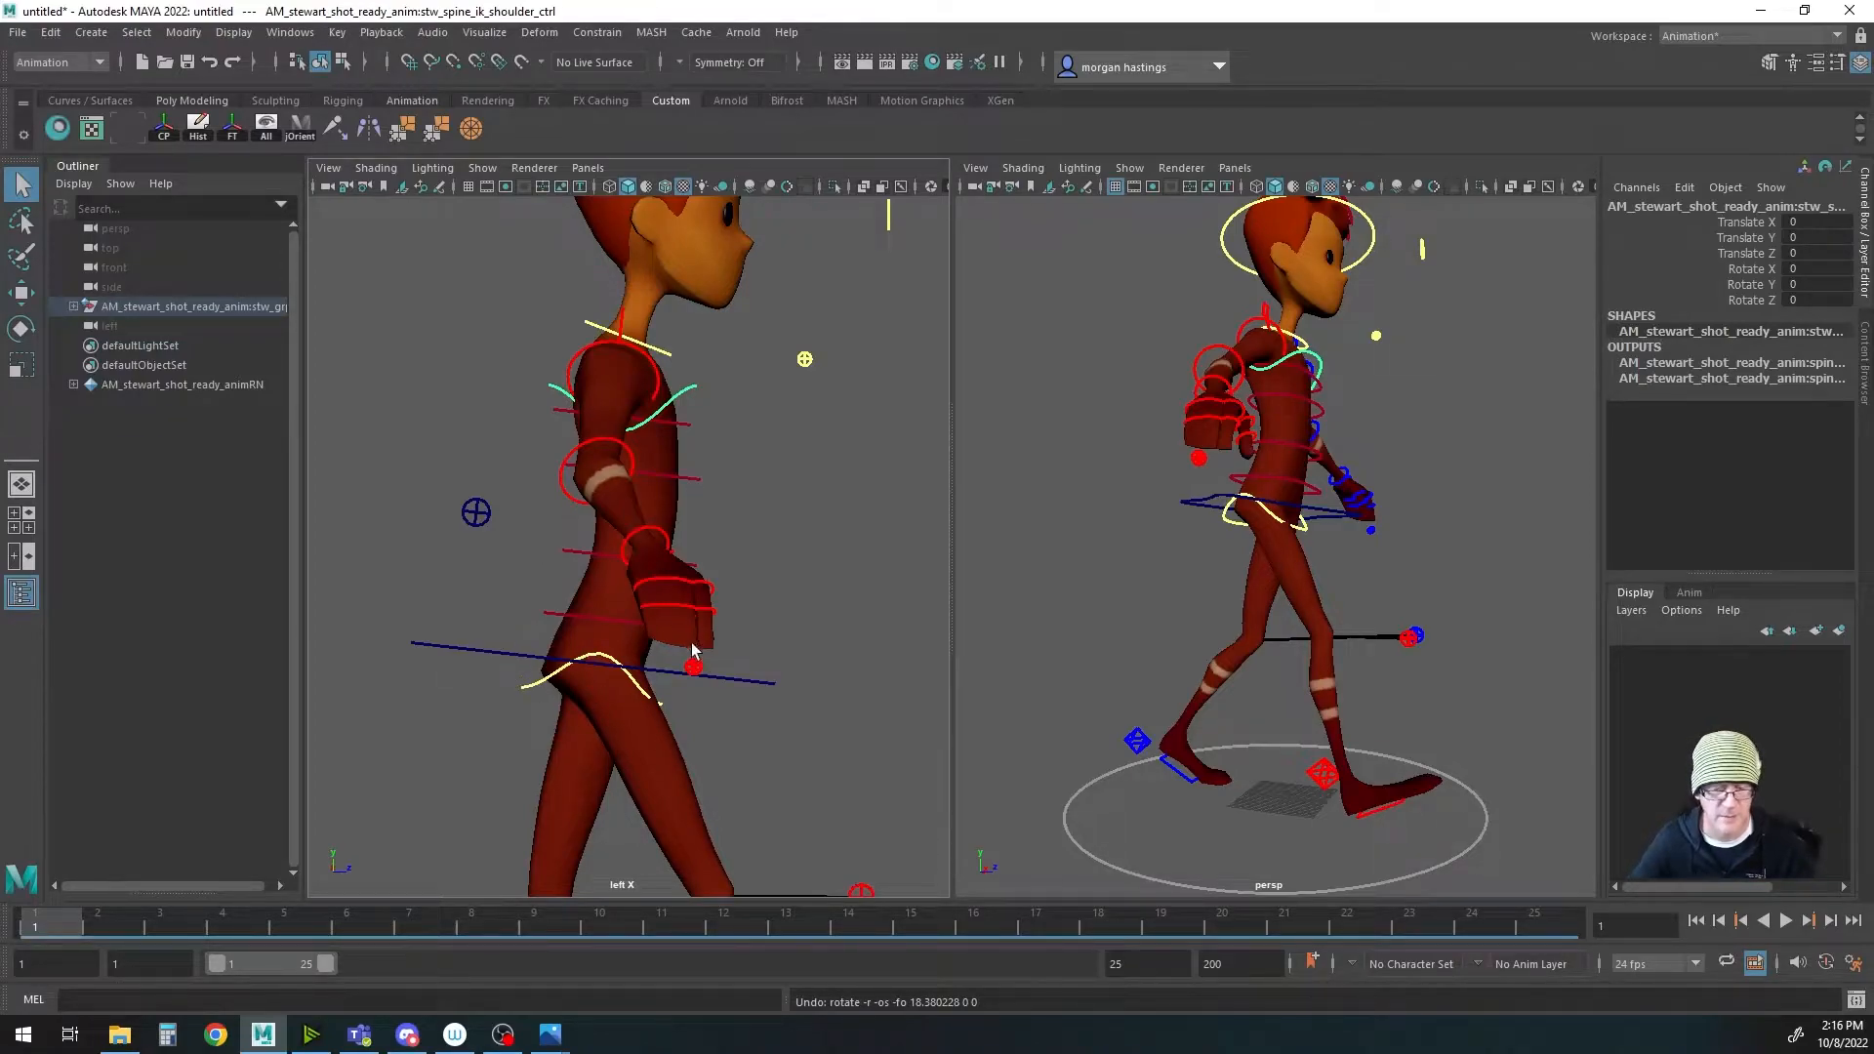
Step: Turn the right foot outward by setting its IK control's Heel Twist to about -8.5
scroll(669, 649, down, 6)
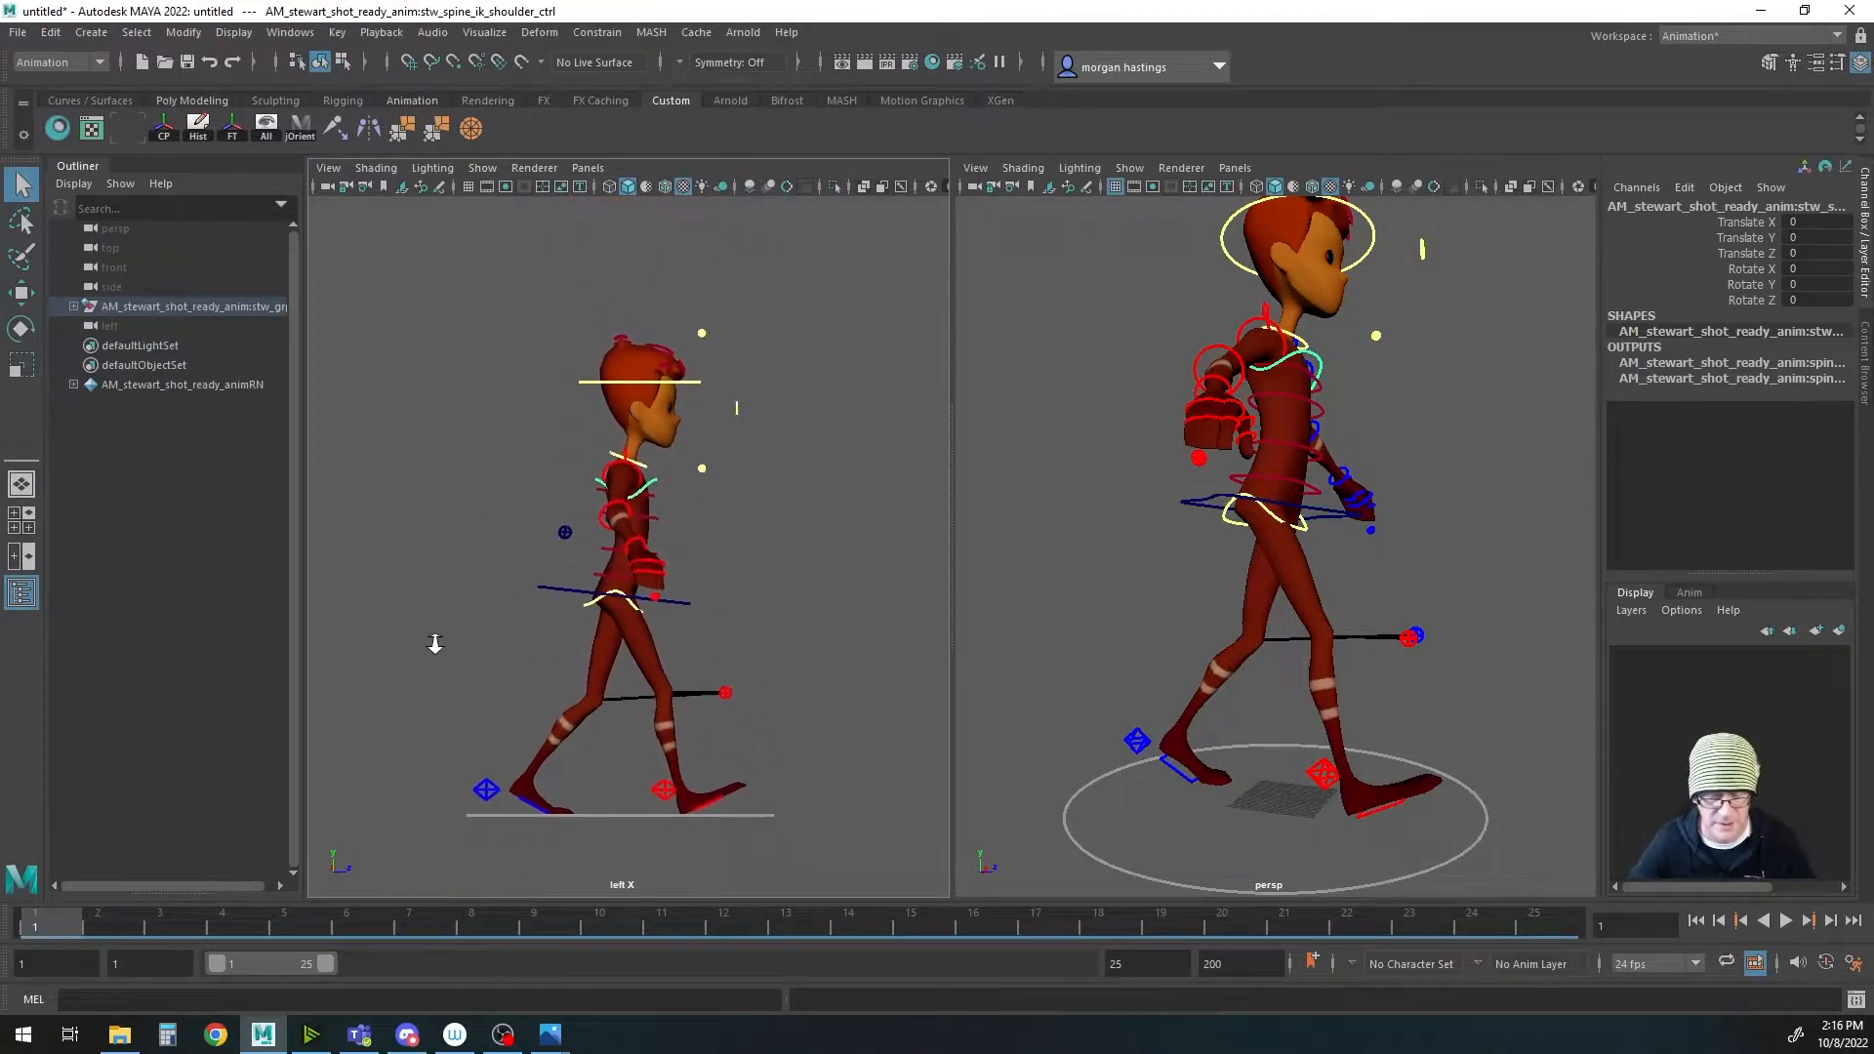
alt+middle_drag(677, 644, 710, 660)
alt+right_drag(633, 665, 738, 668)
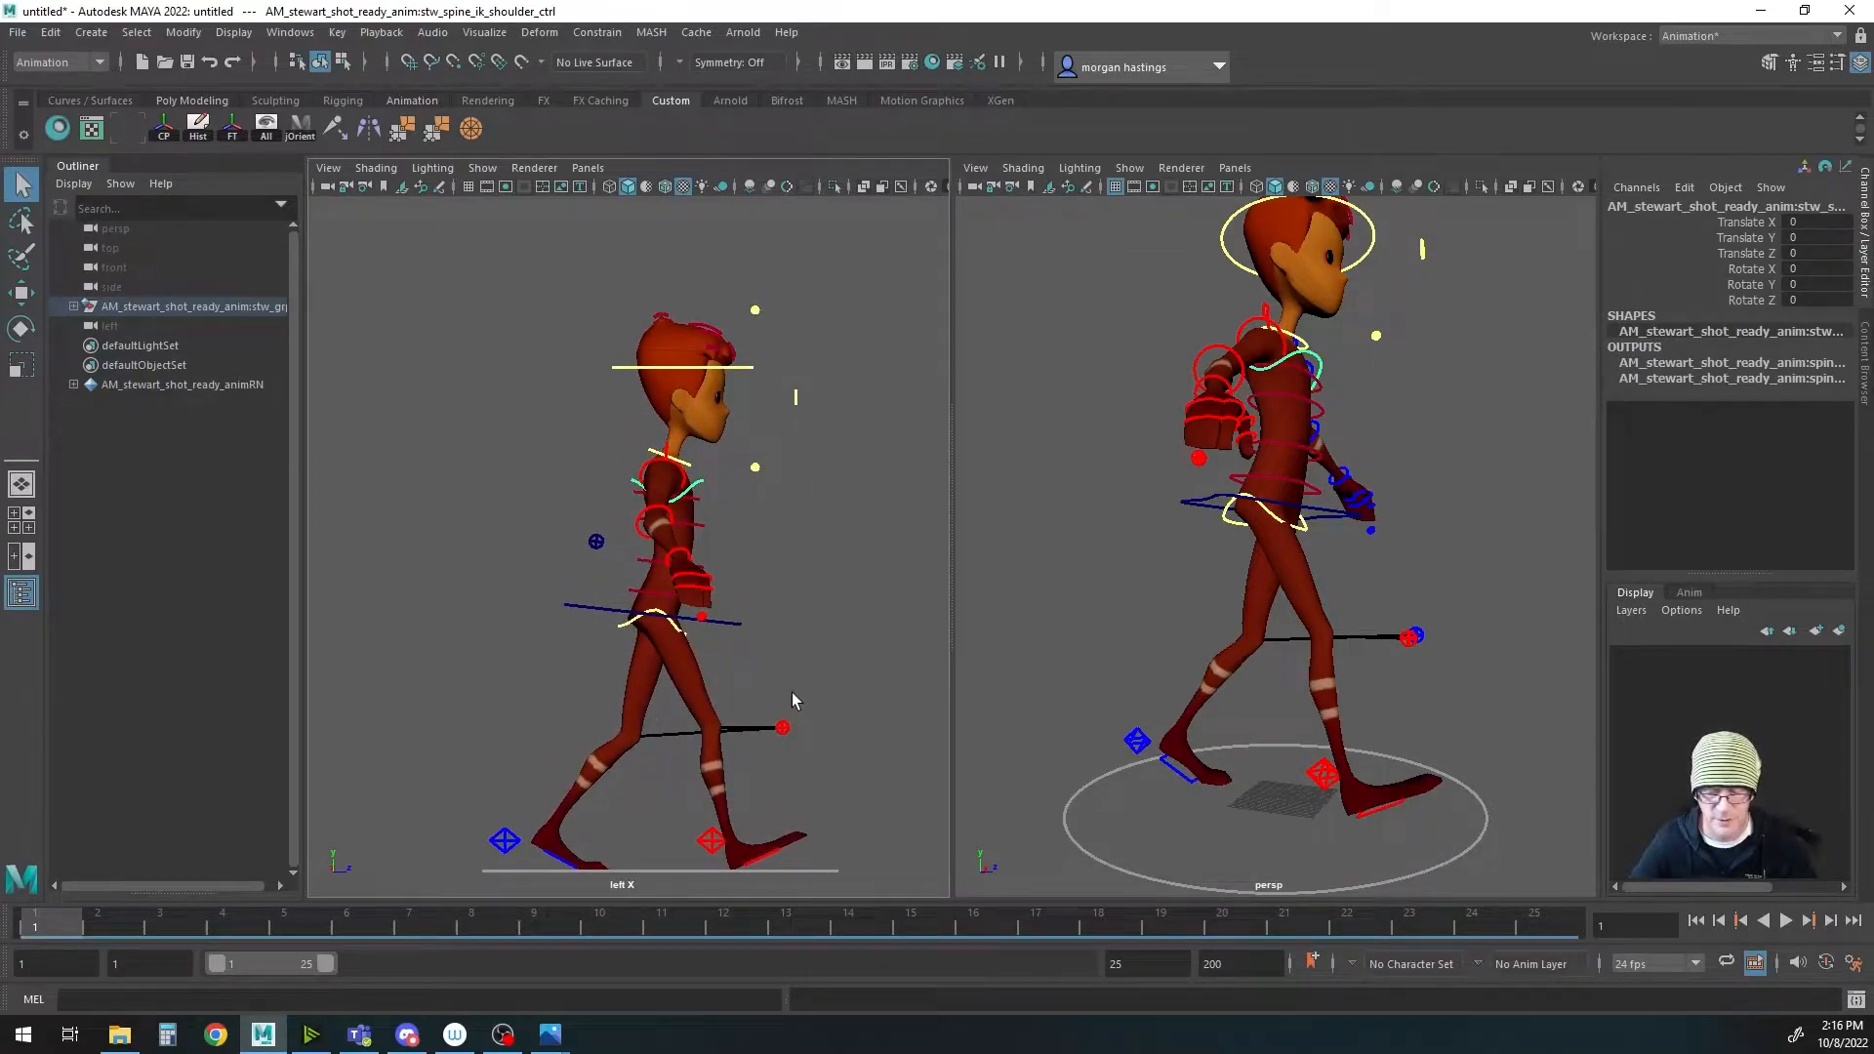
alt+drag(1256, 596, 1278, 693)
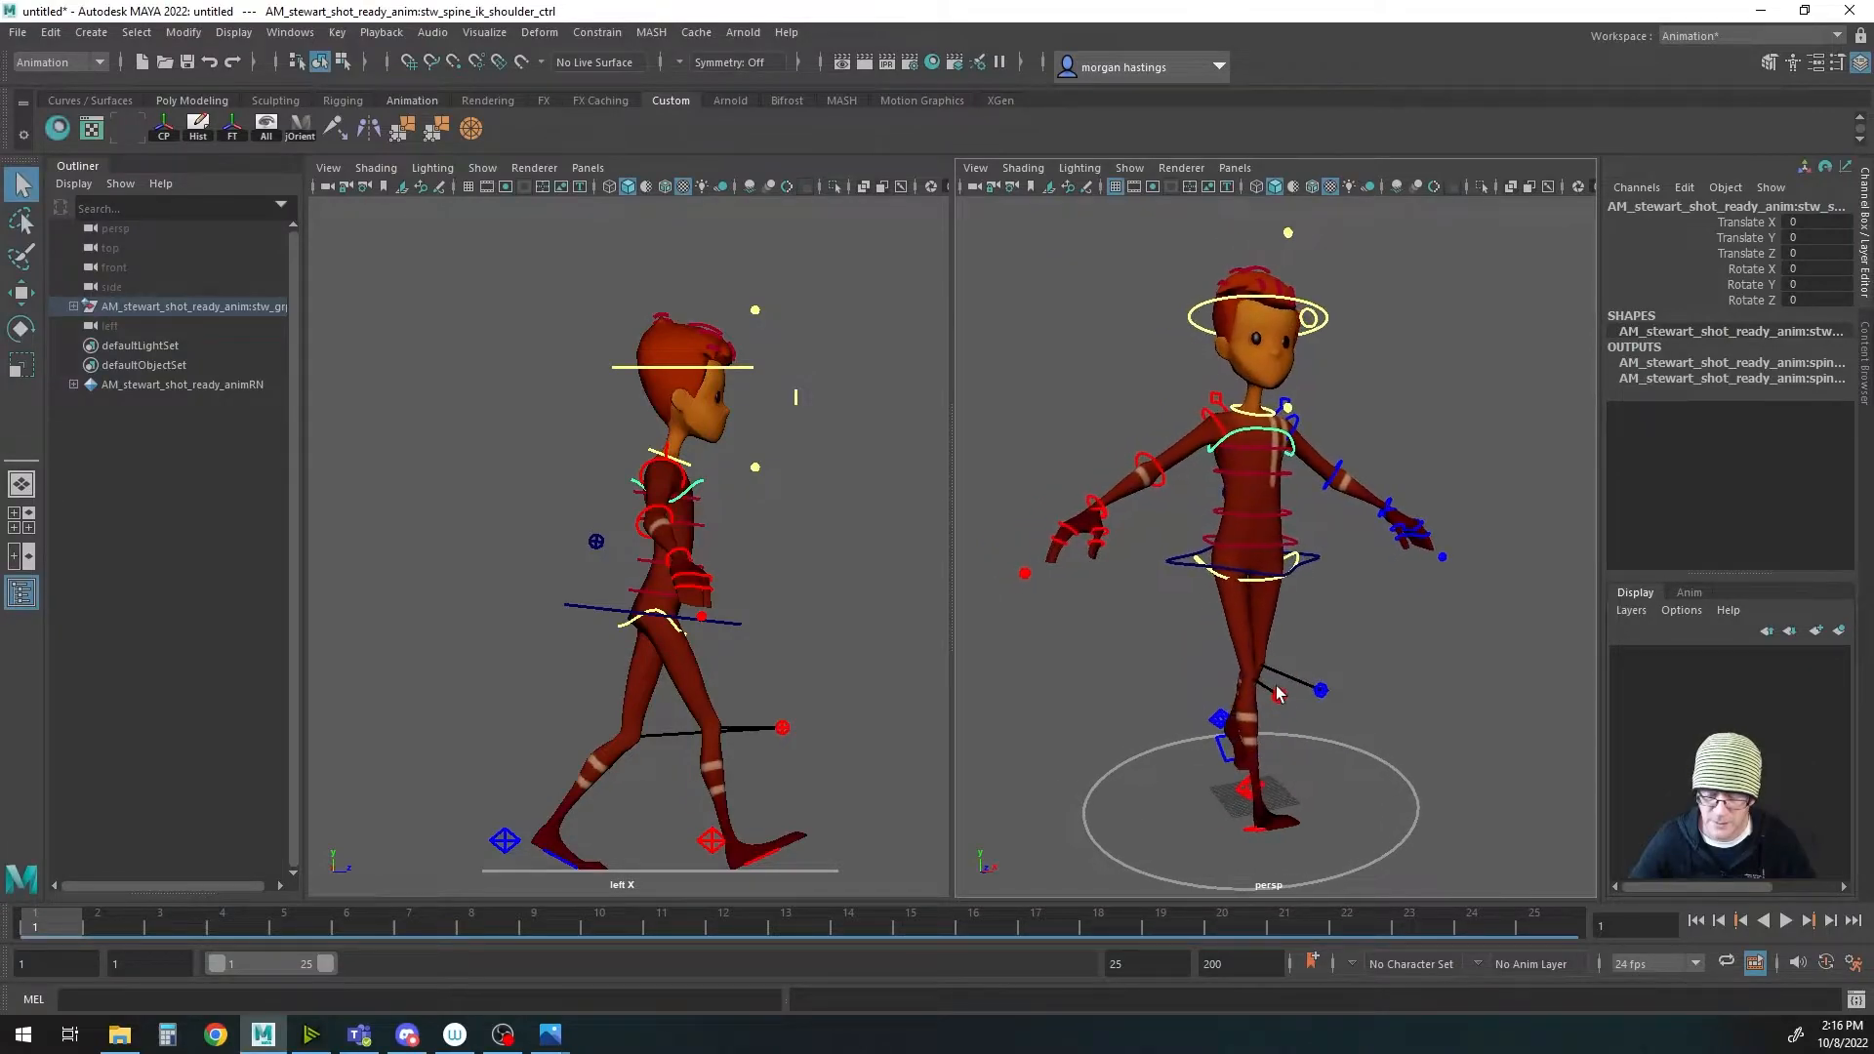
alt+drag(1239, 795, 1249, 798)
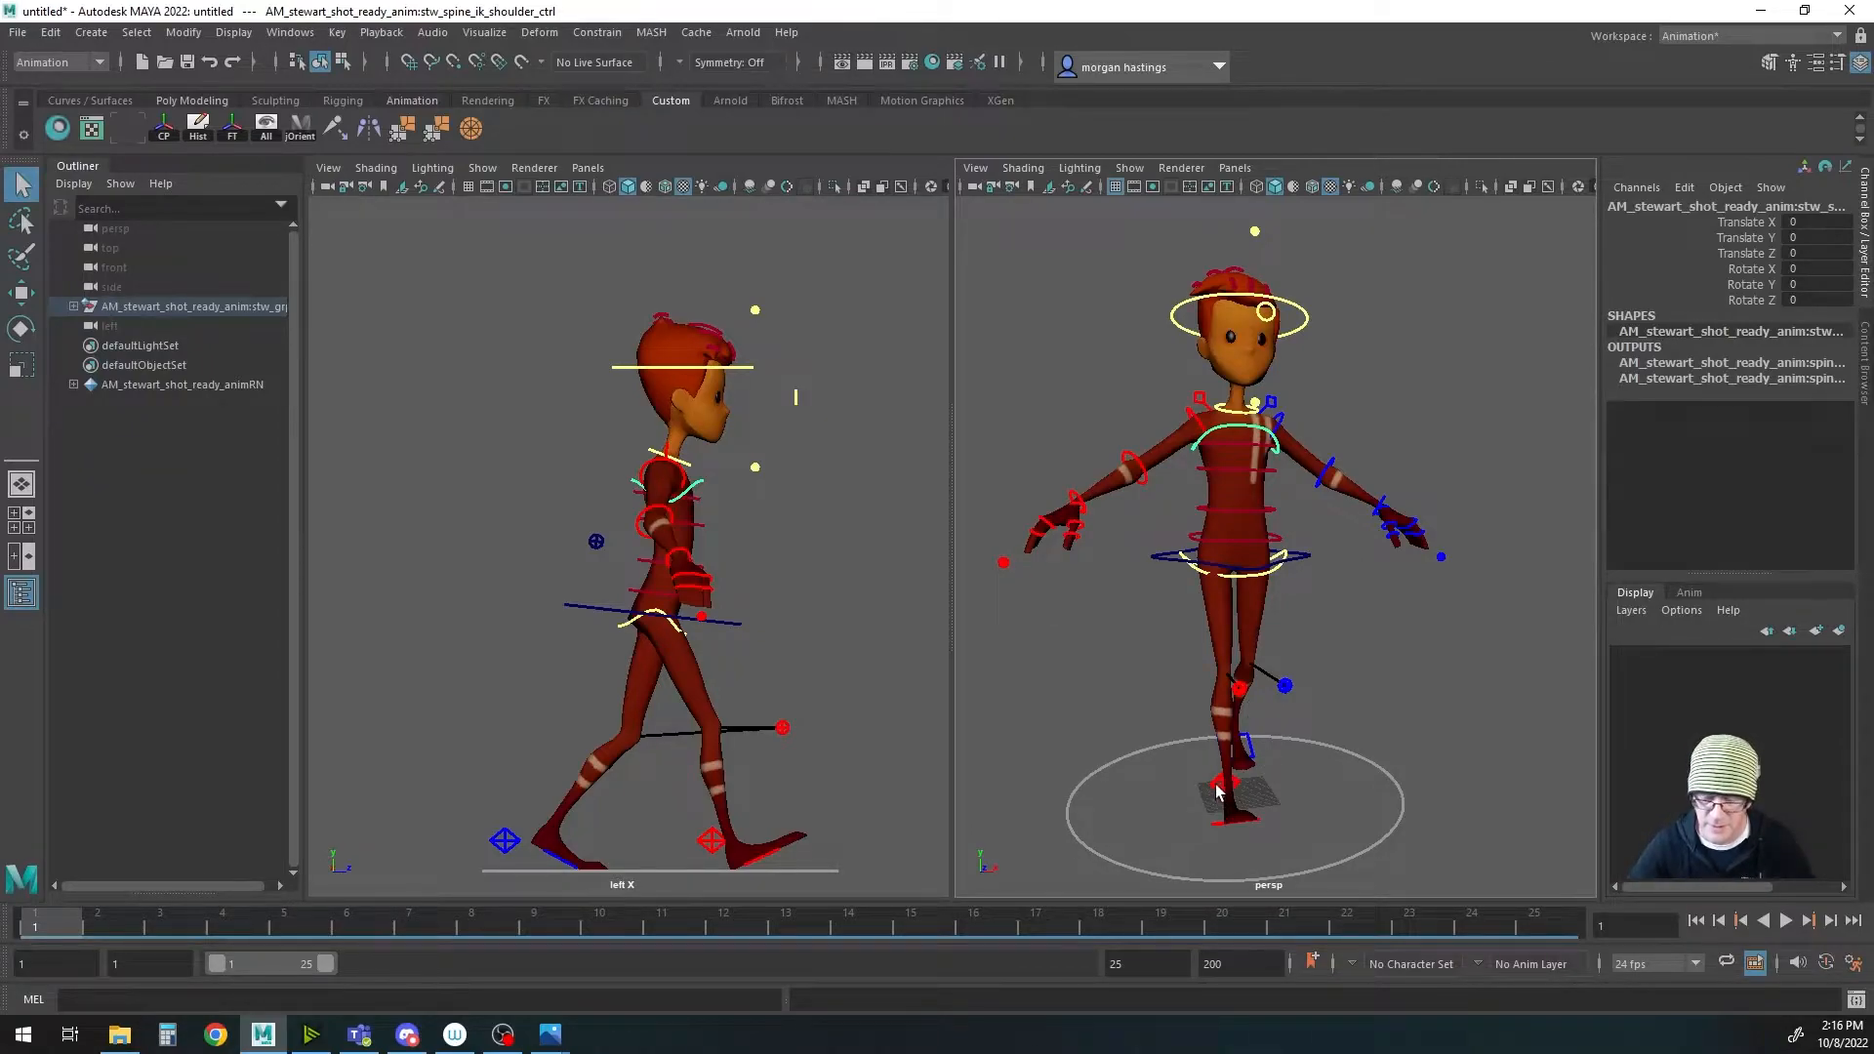
click(1220, 787)
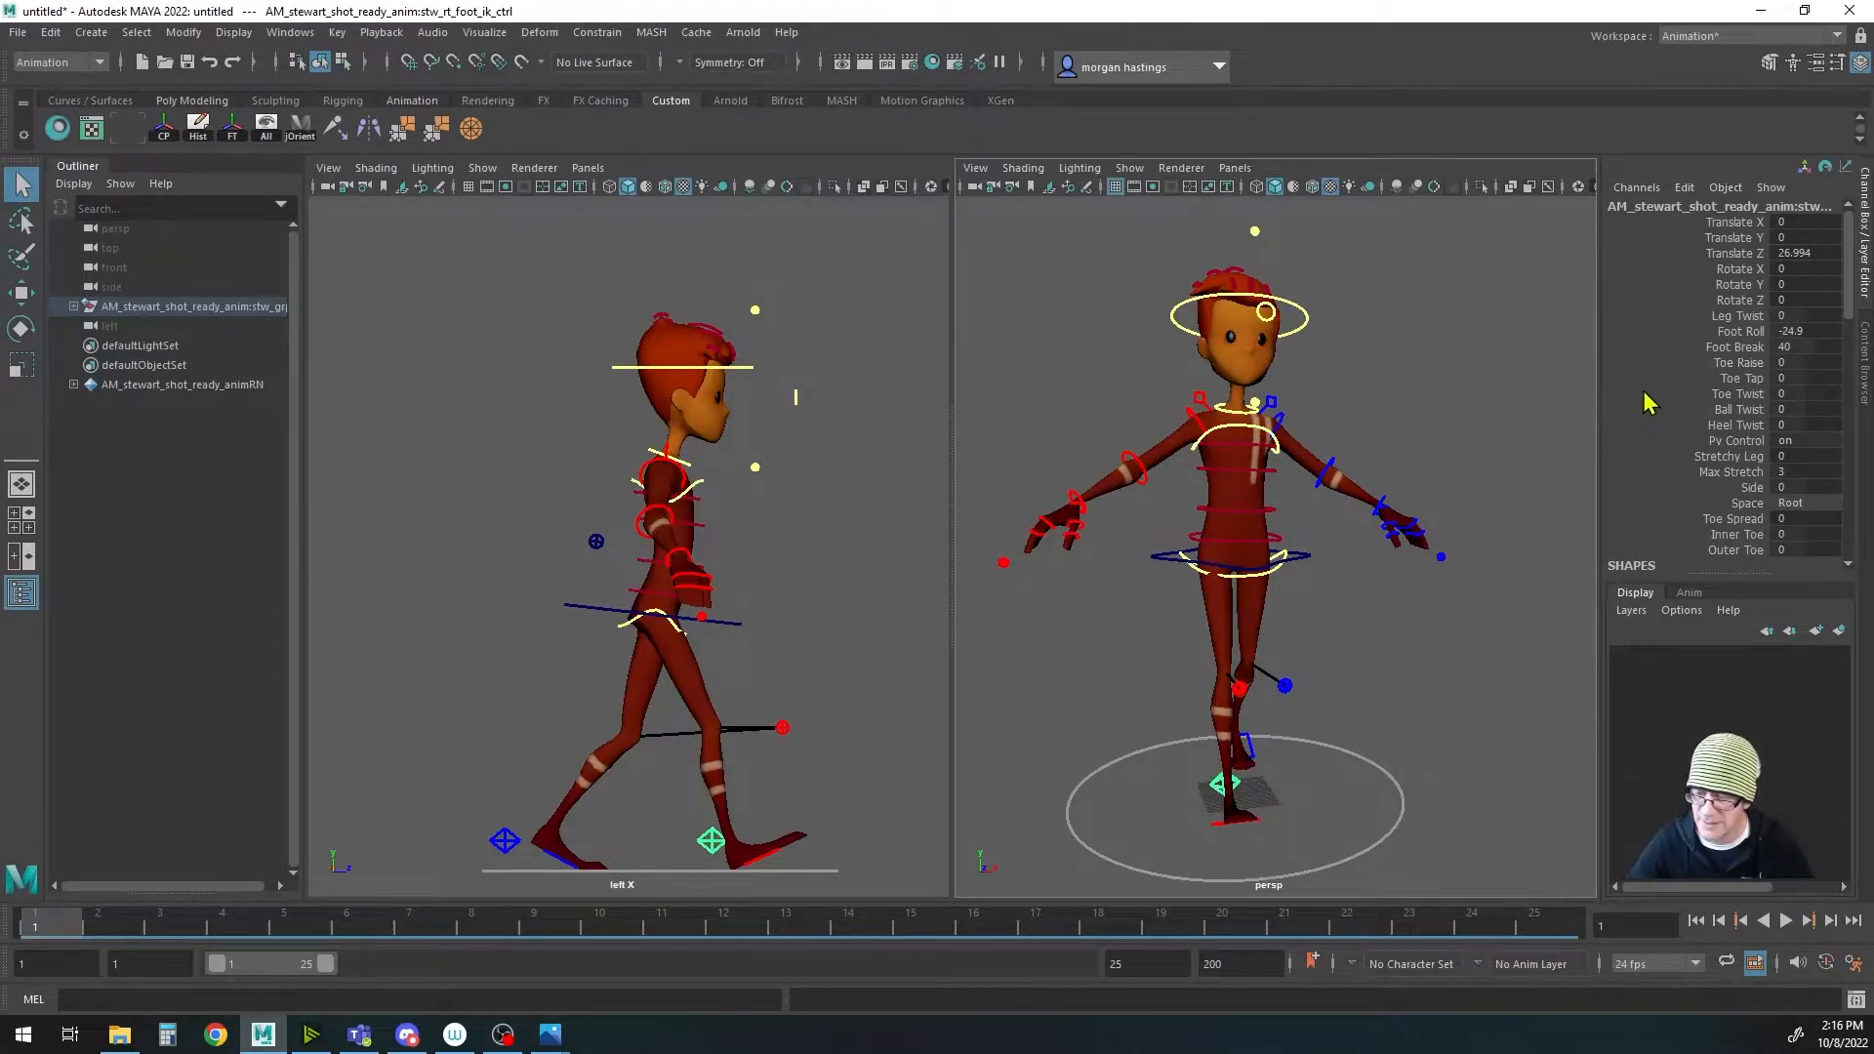
click(1743, 425)
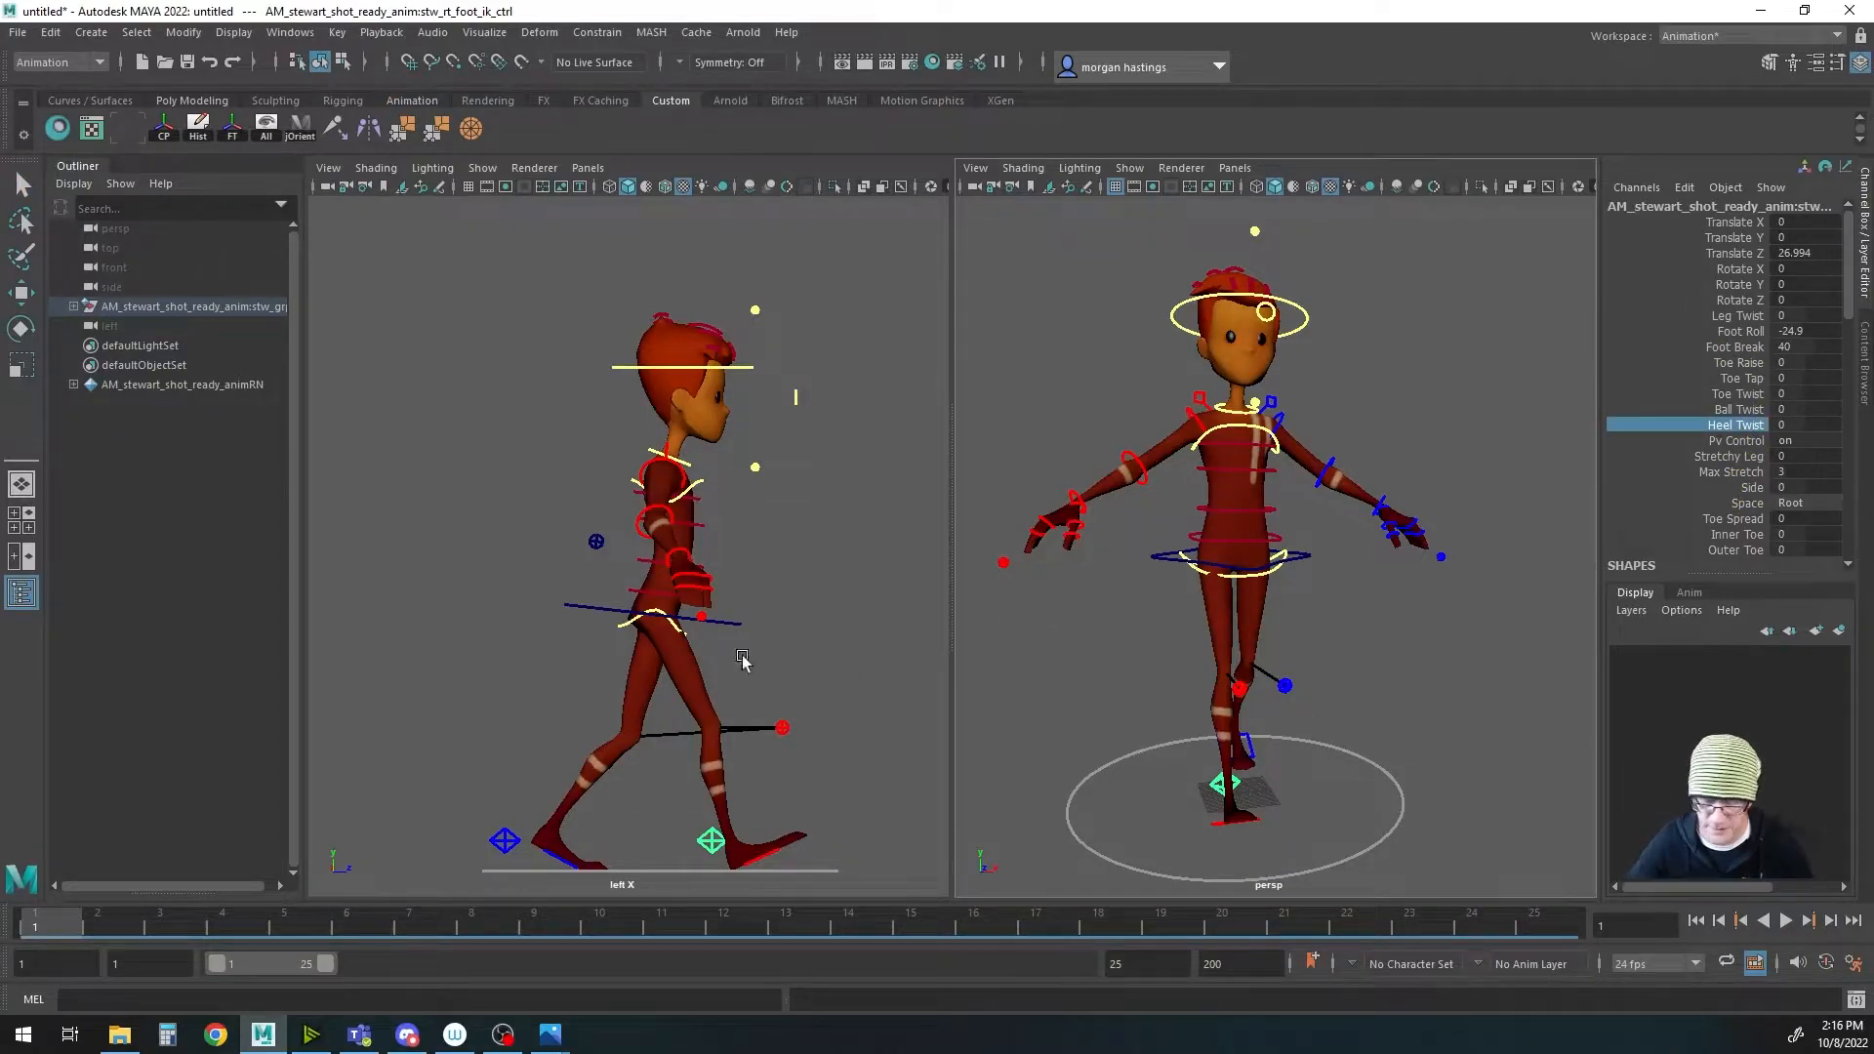
middle_drag(1352, 646, 1248, 646)
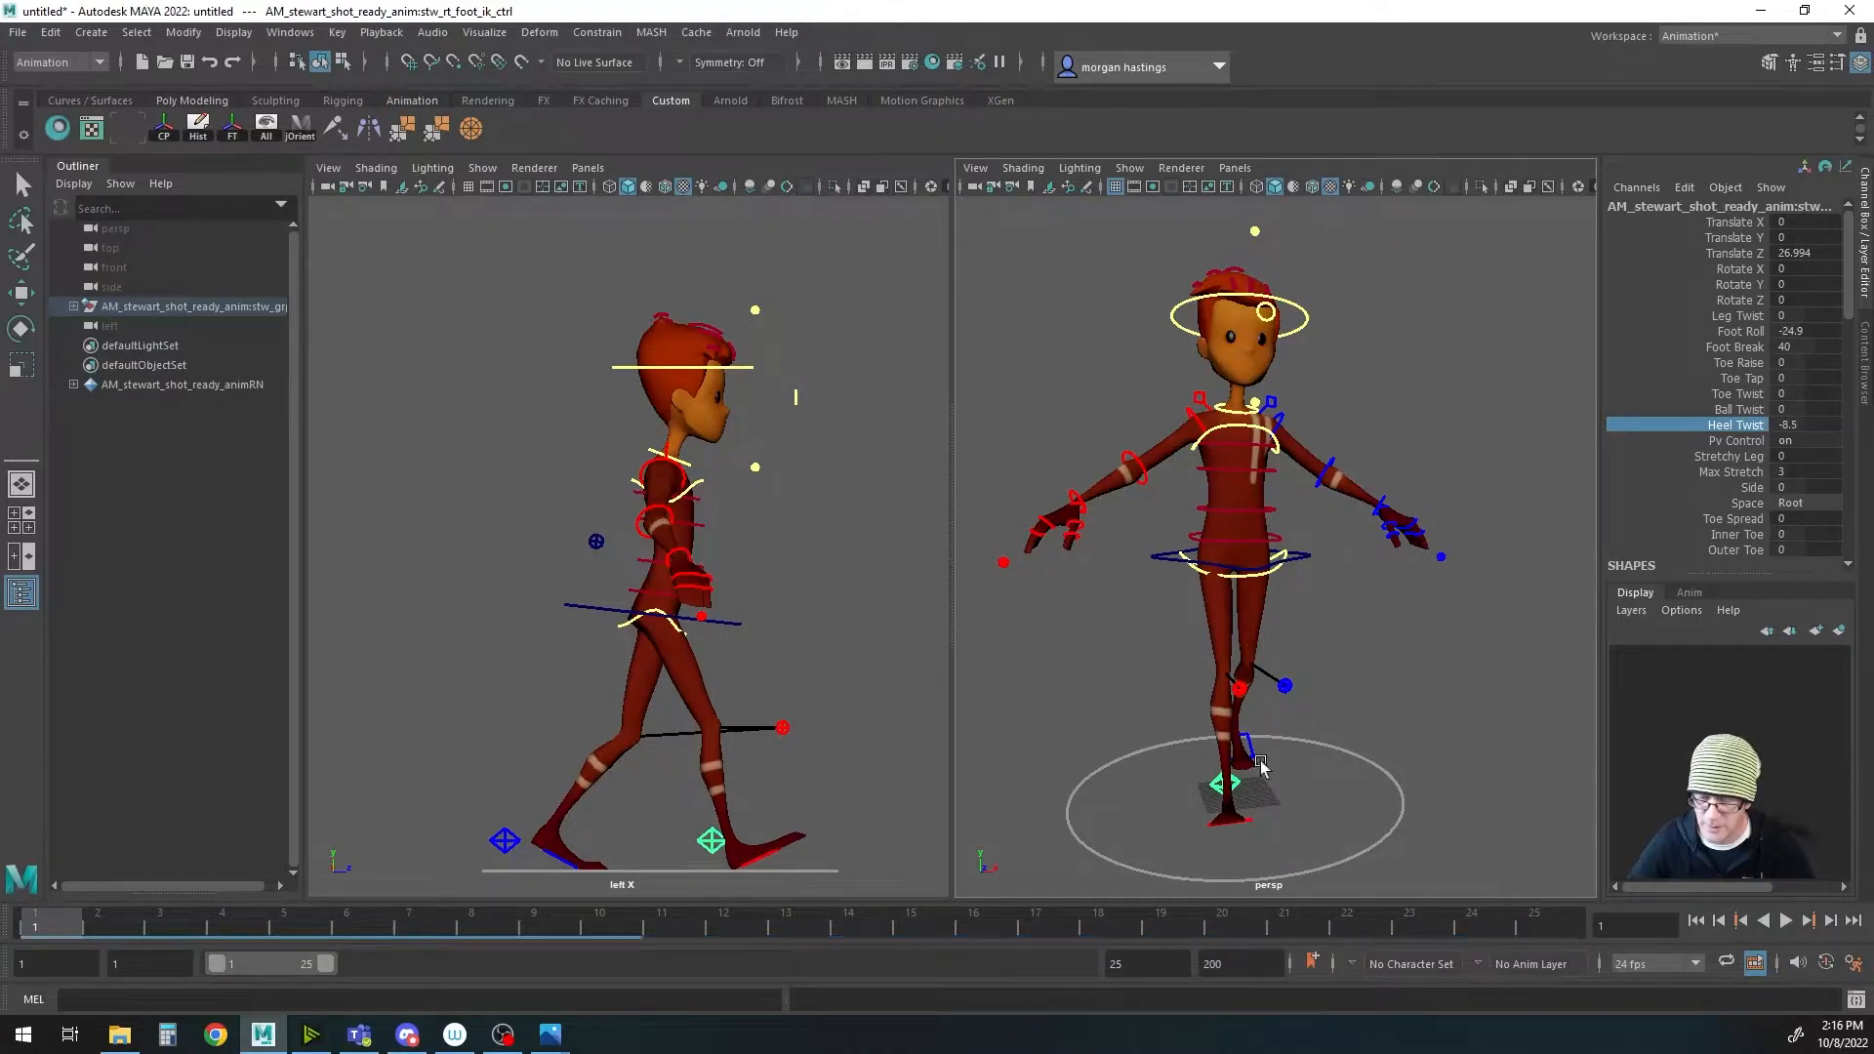
Step: Turn the left foot outward by setting its IK control's Heel Twist to about 8.5
alt+drag(1261, 808, 1247, 801)
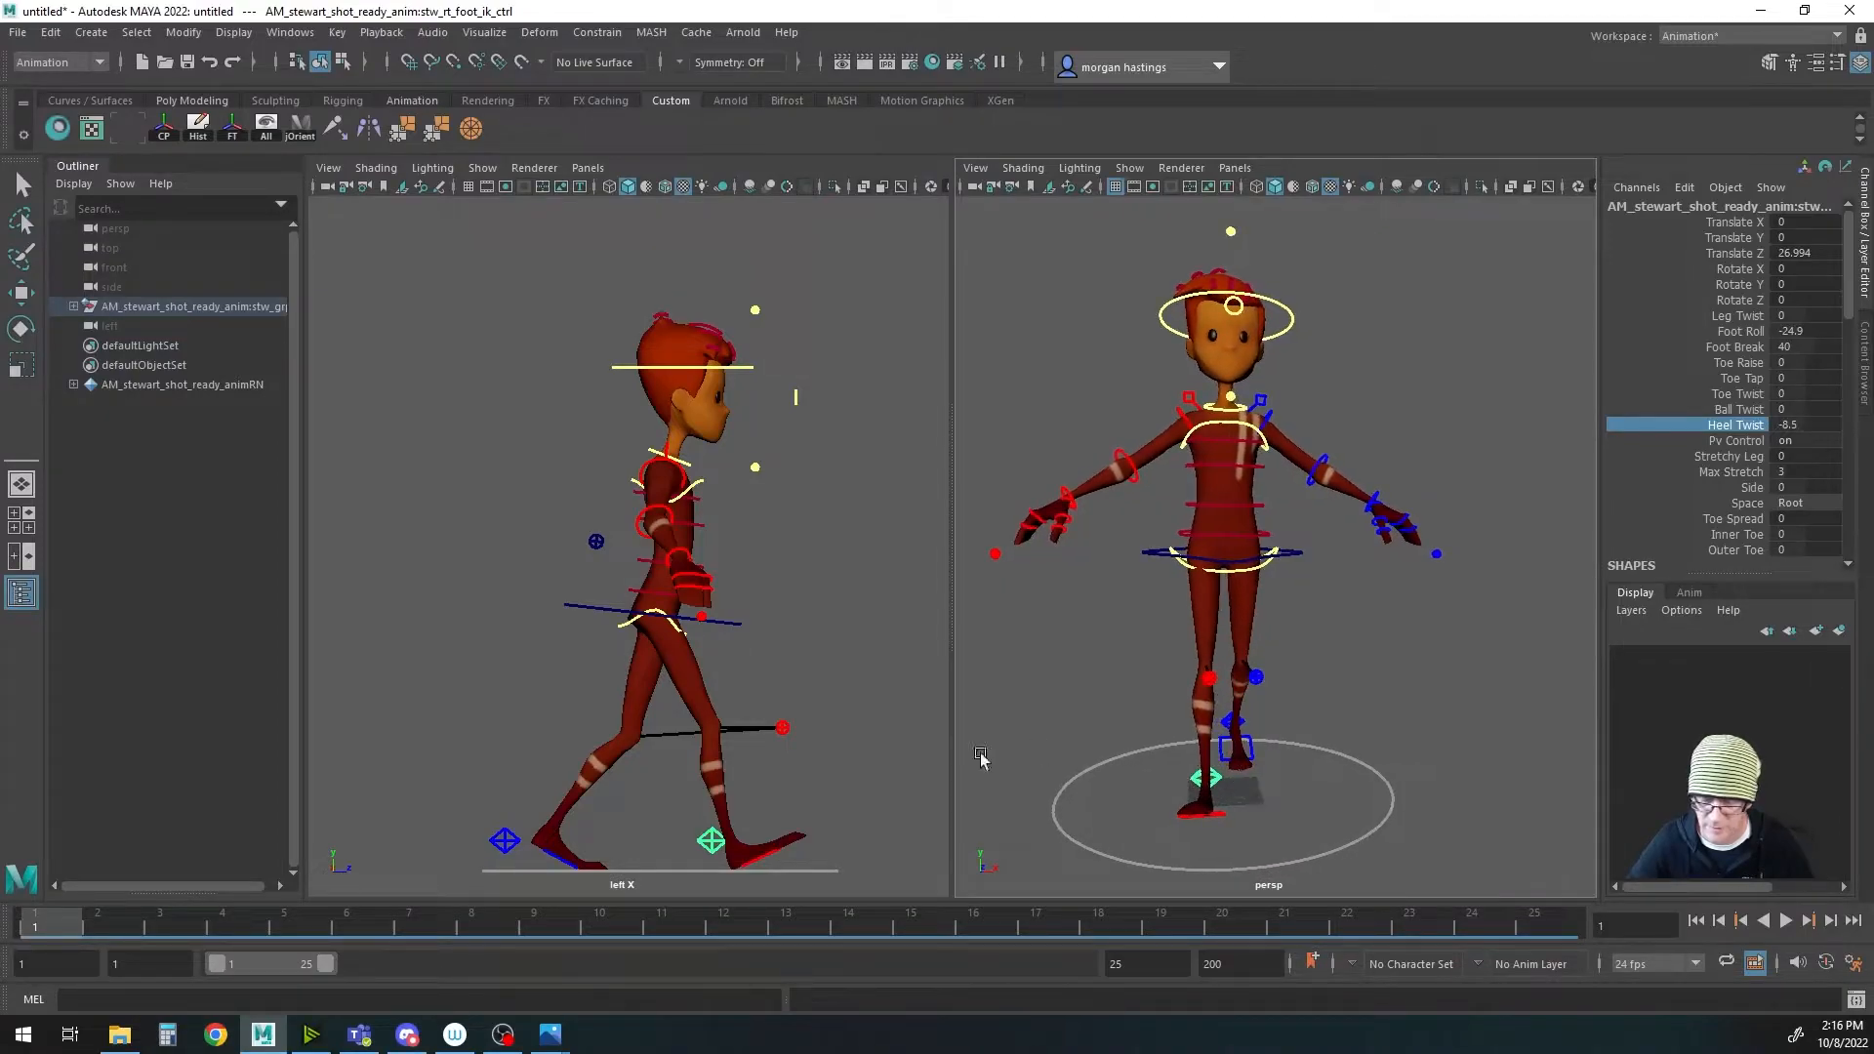
click(504, 840)
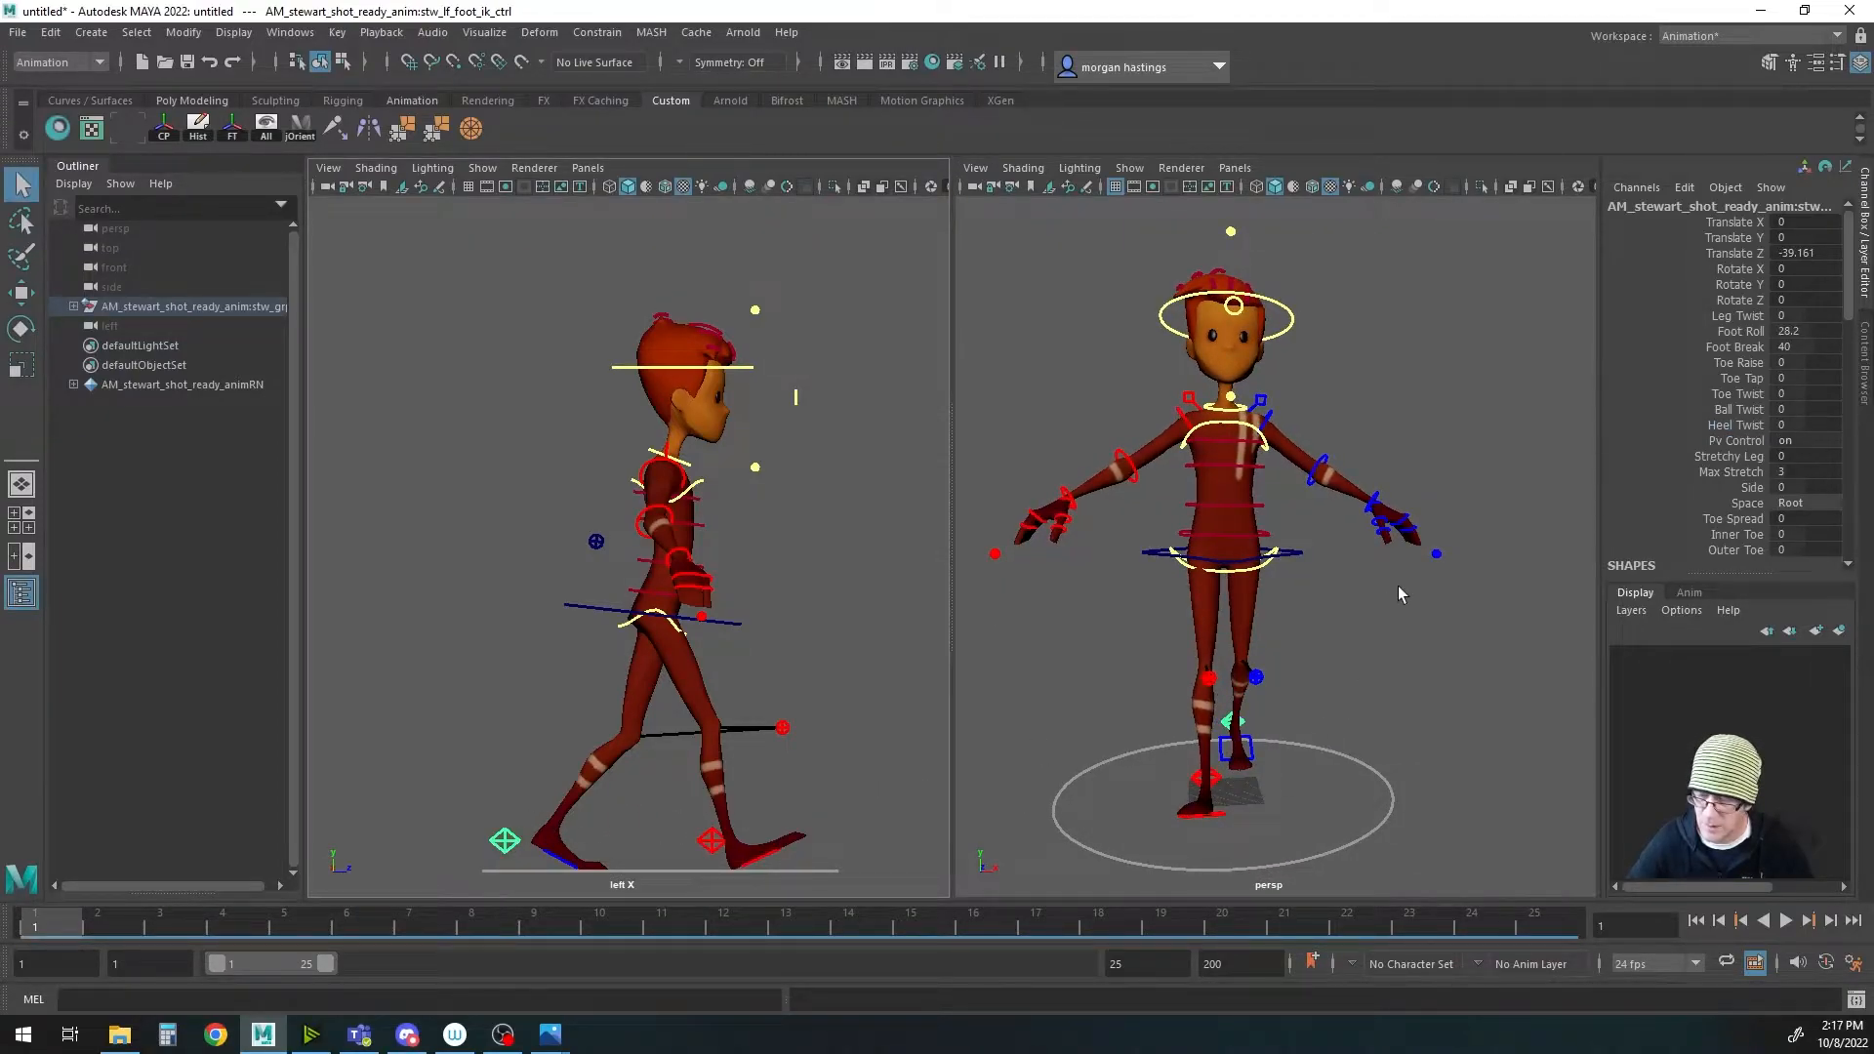
click(1740, 424)
middle_drag(1488, 657, 1540, 656)
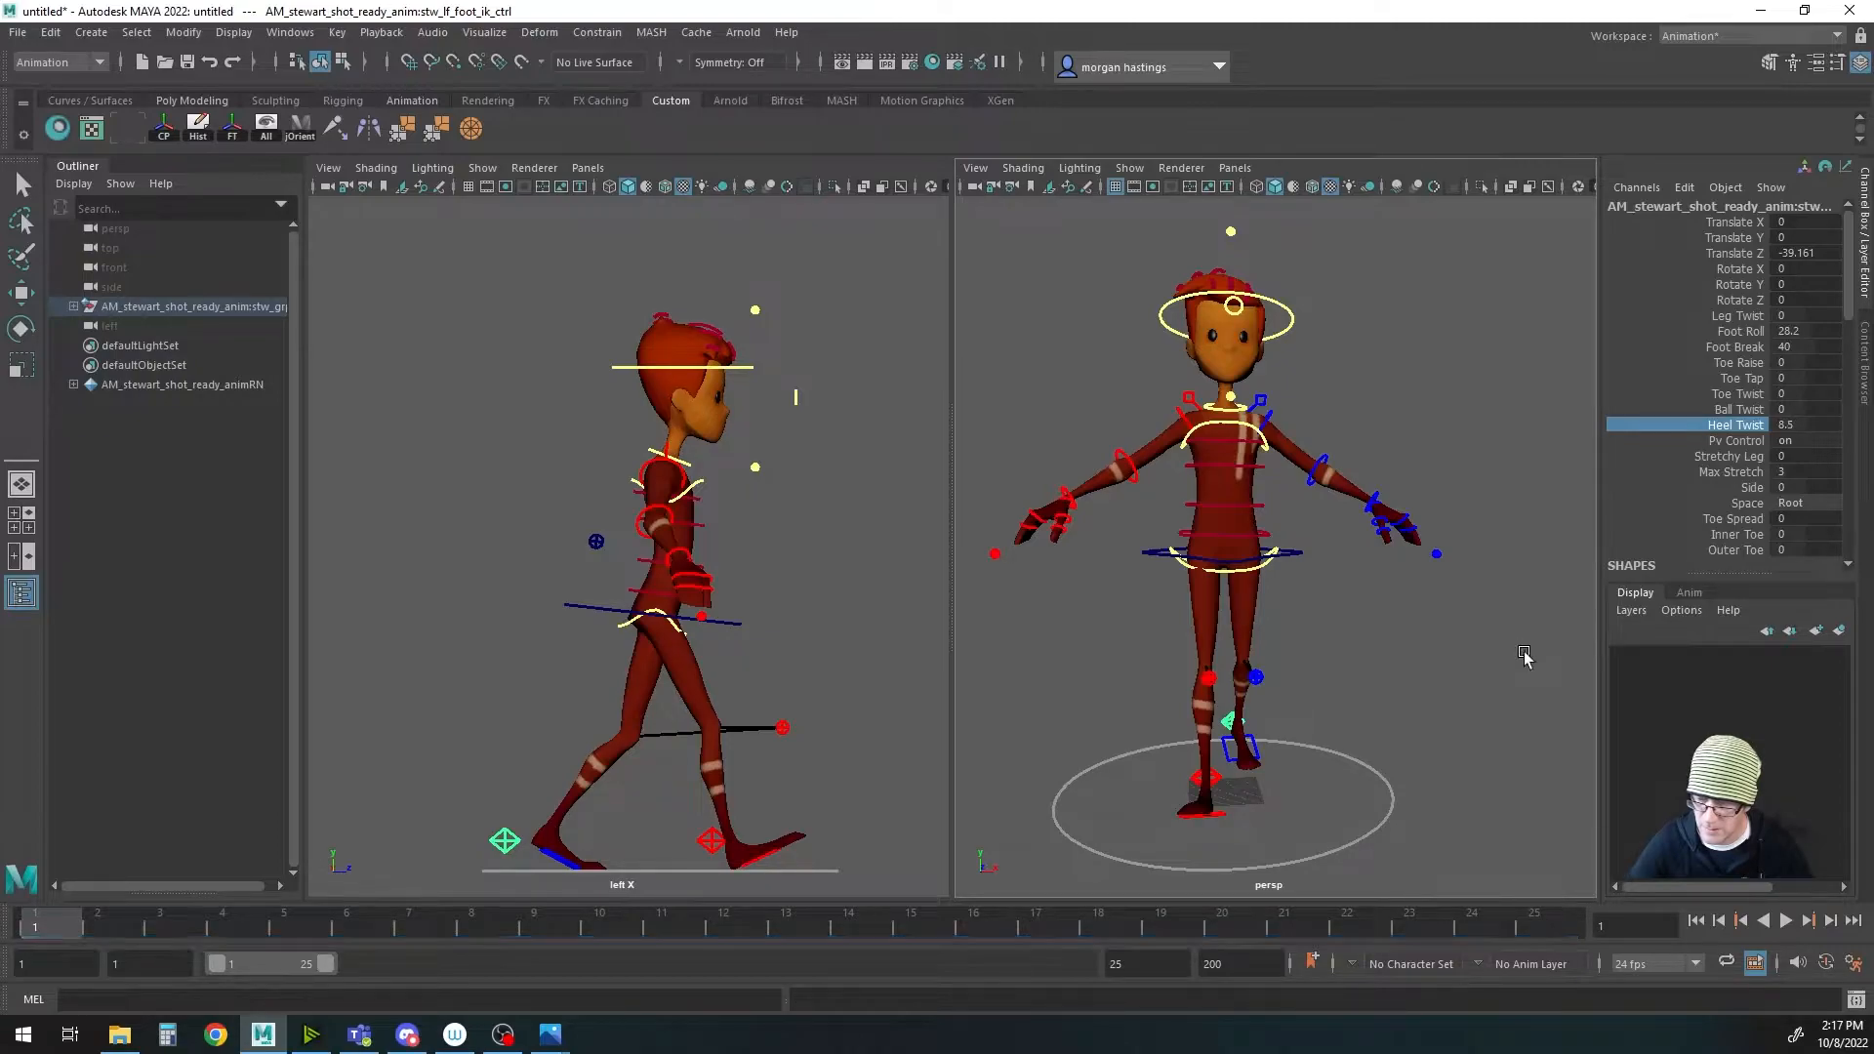
Step: Spread the knee pole vector controls outward, the right to a Translate X of about -11.9 and the left to about 9.4
click(707, 843)
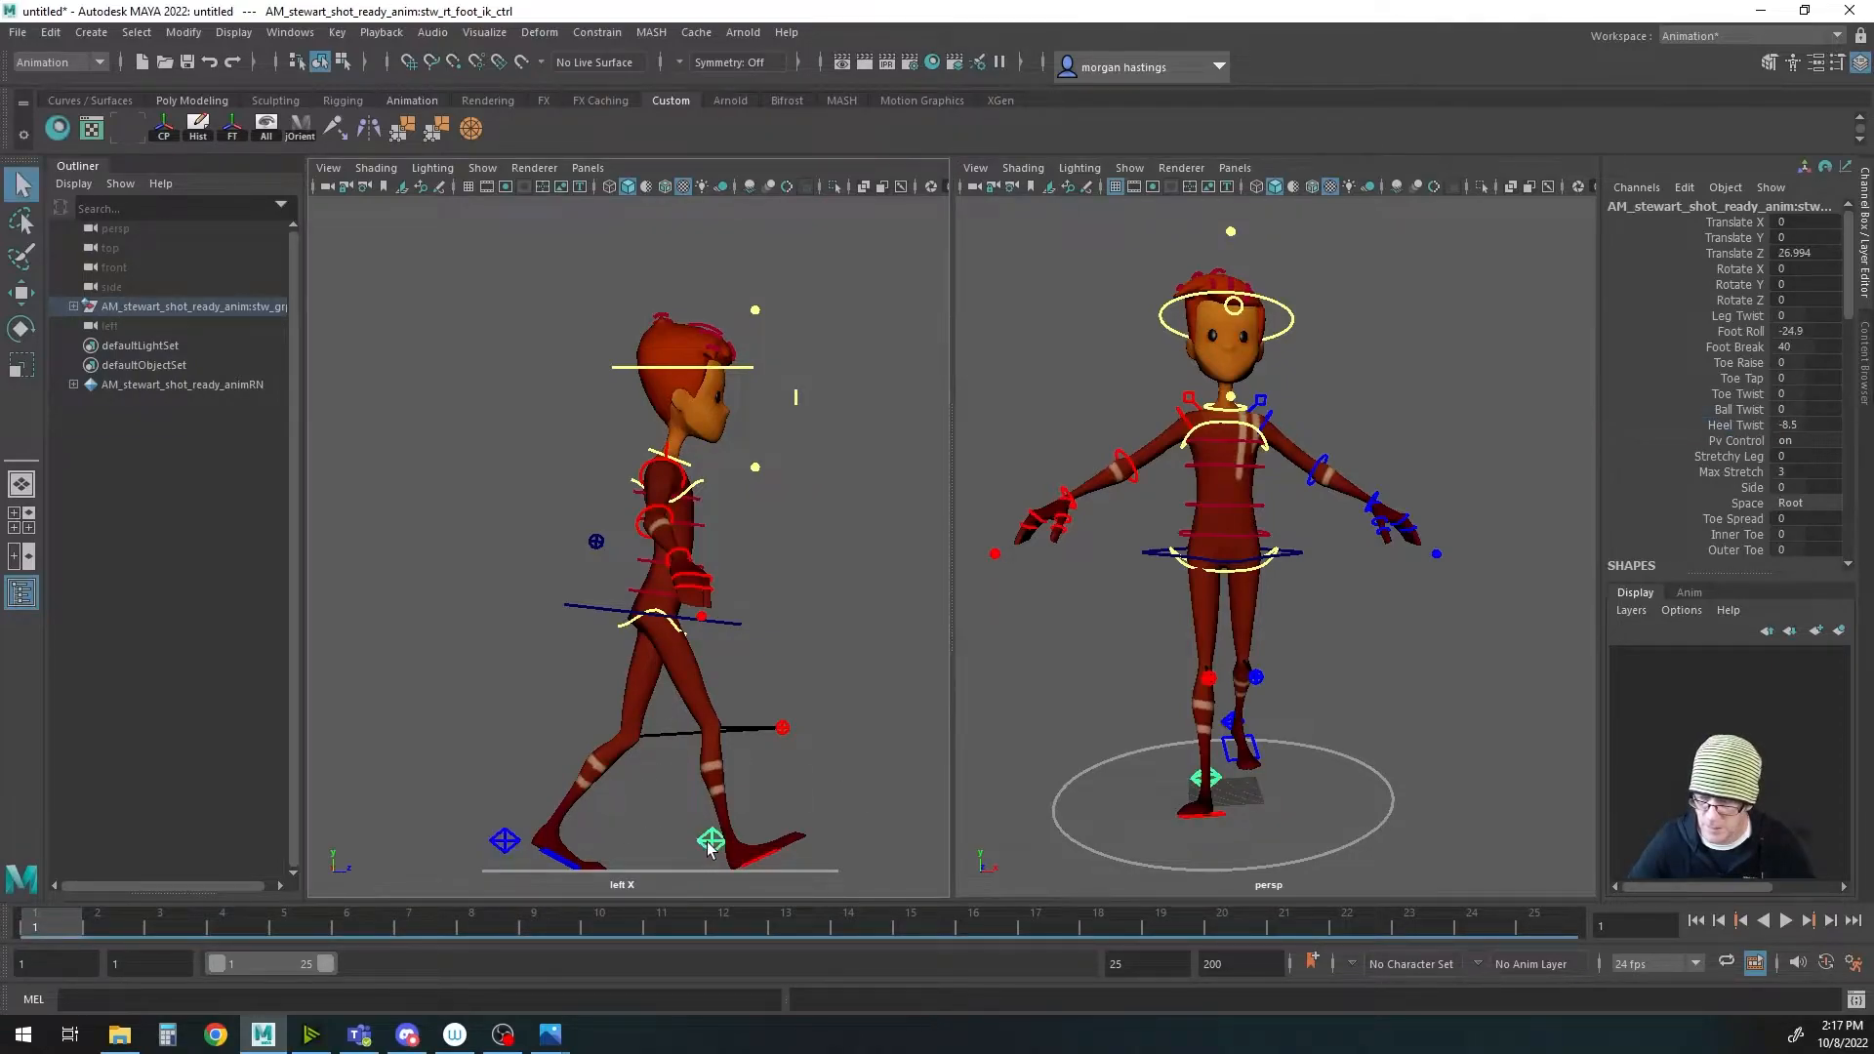
alt+middle_drag(1263, 681, 1275, 685)
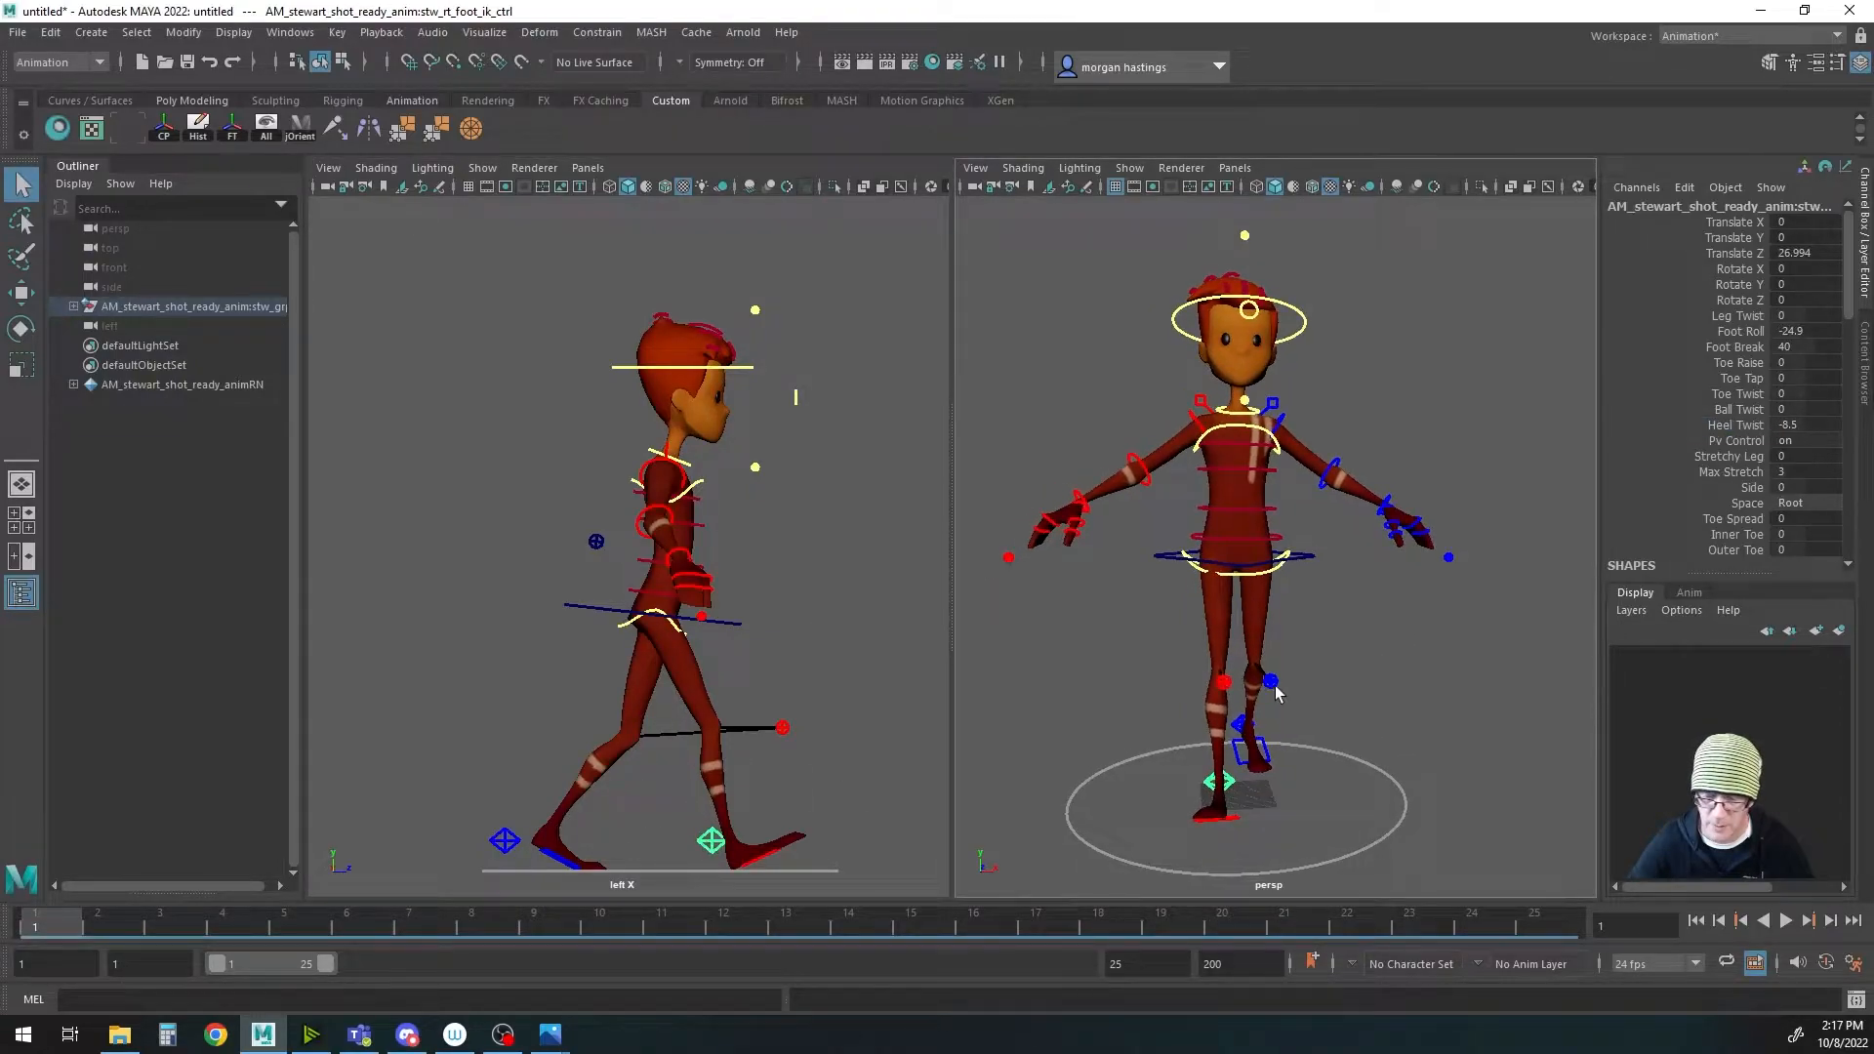
click(1223, 682)
key(w)
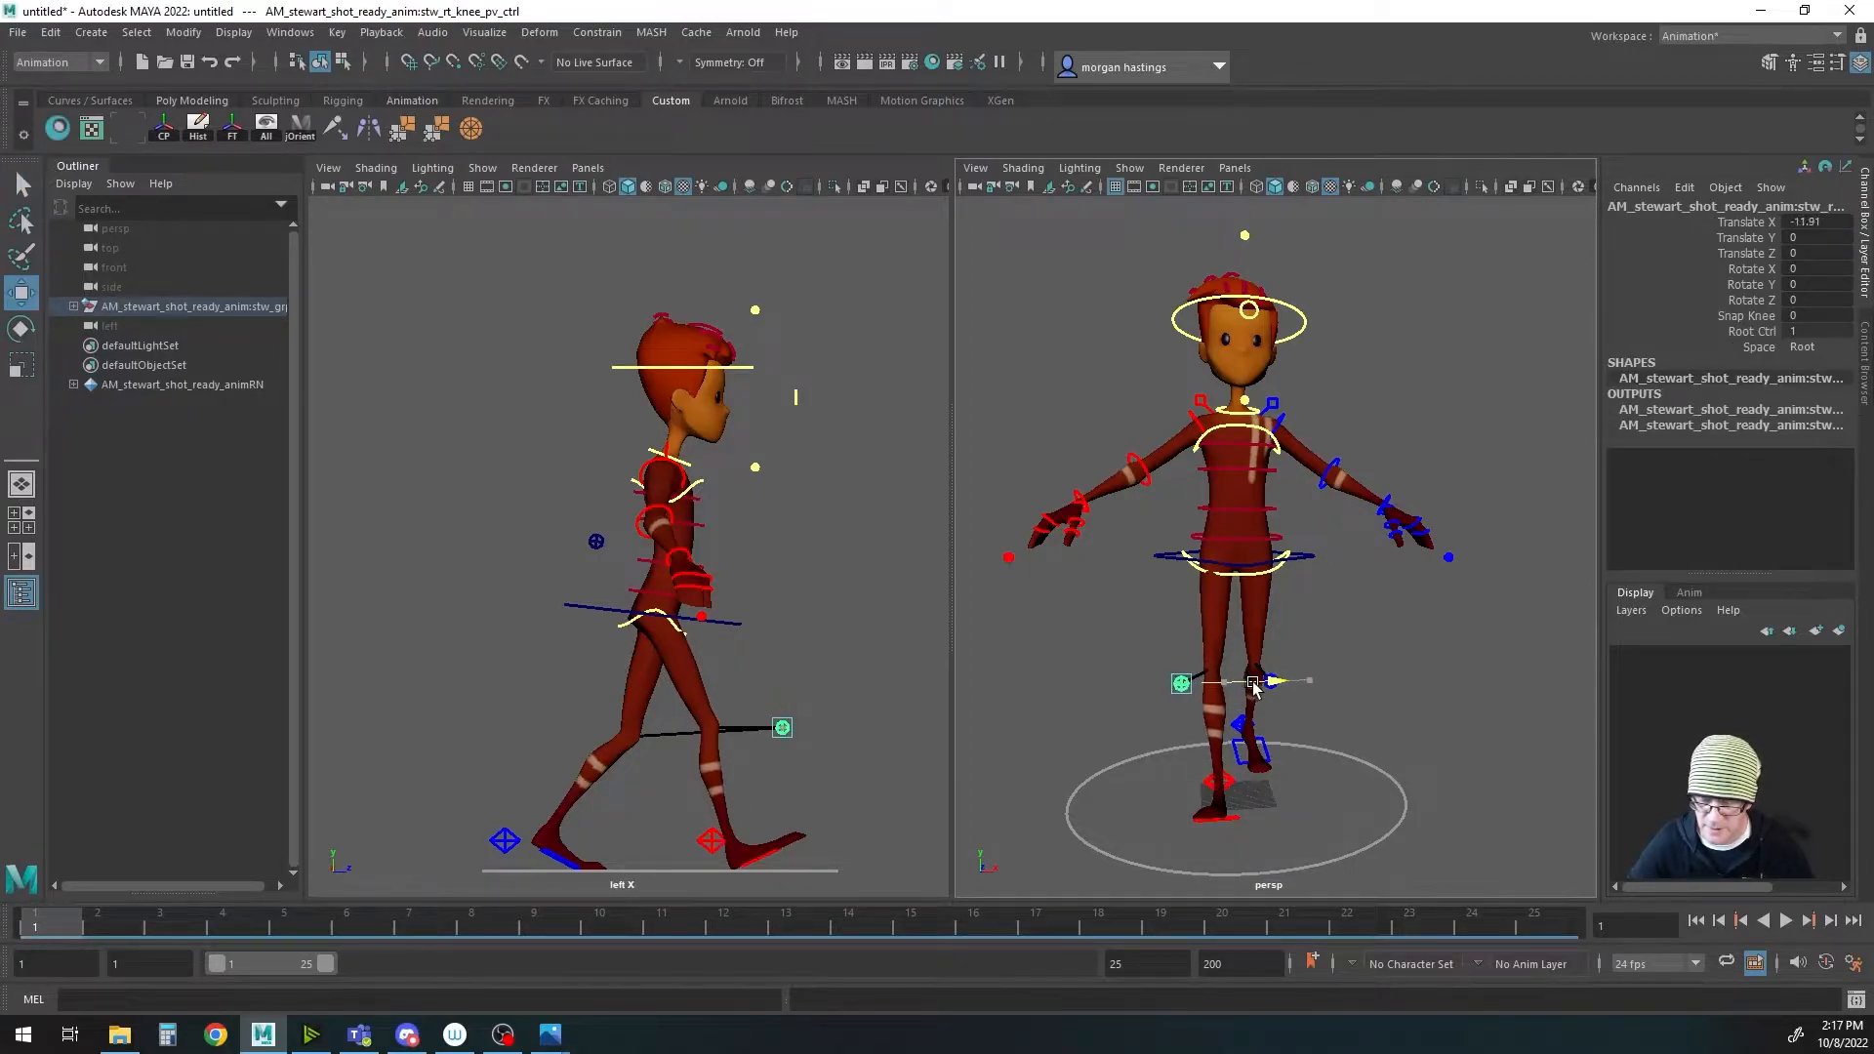
key(q)
key(w)
click(1313, 680)
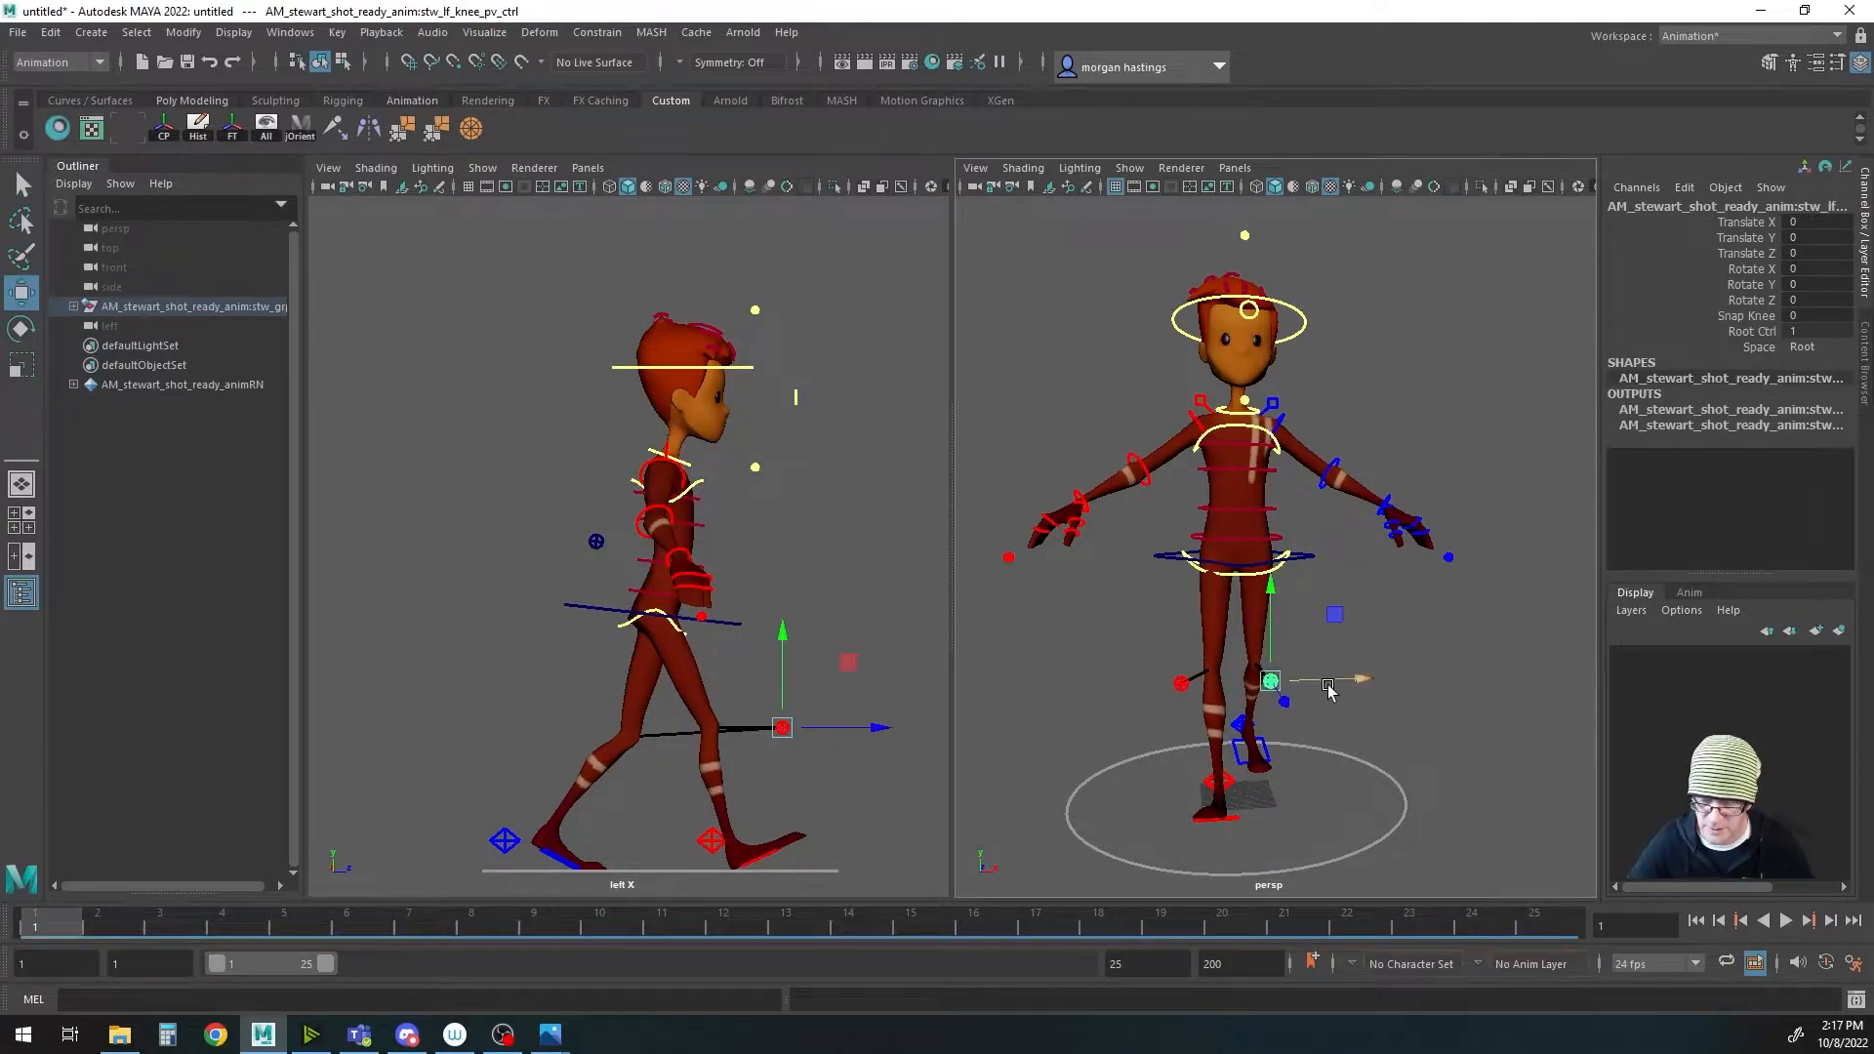
drag(1370, 681, 1354, 680)
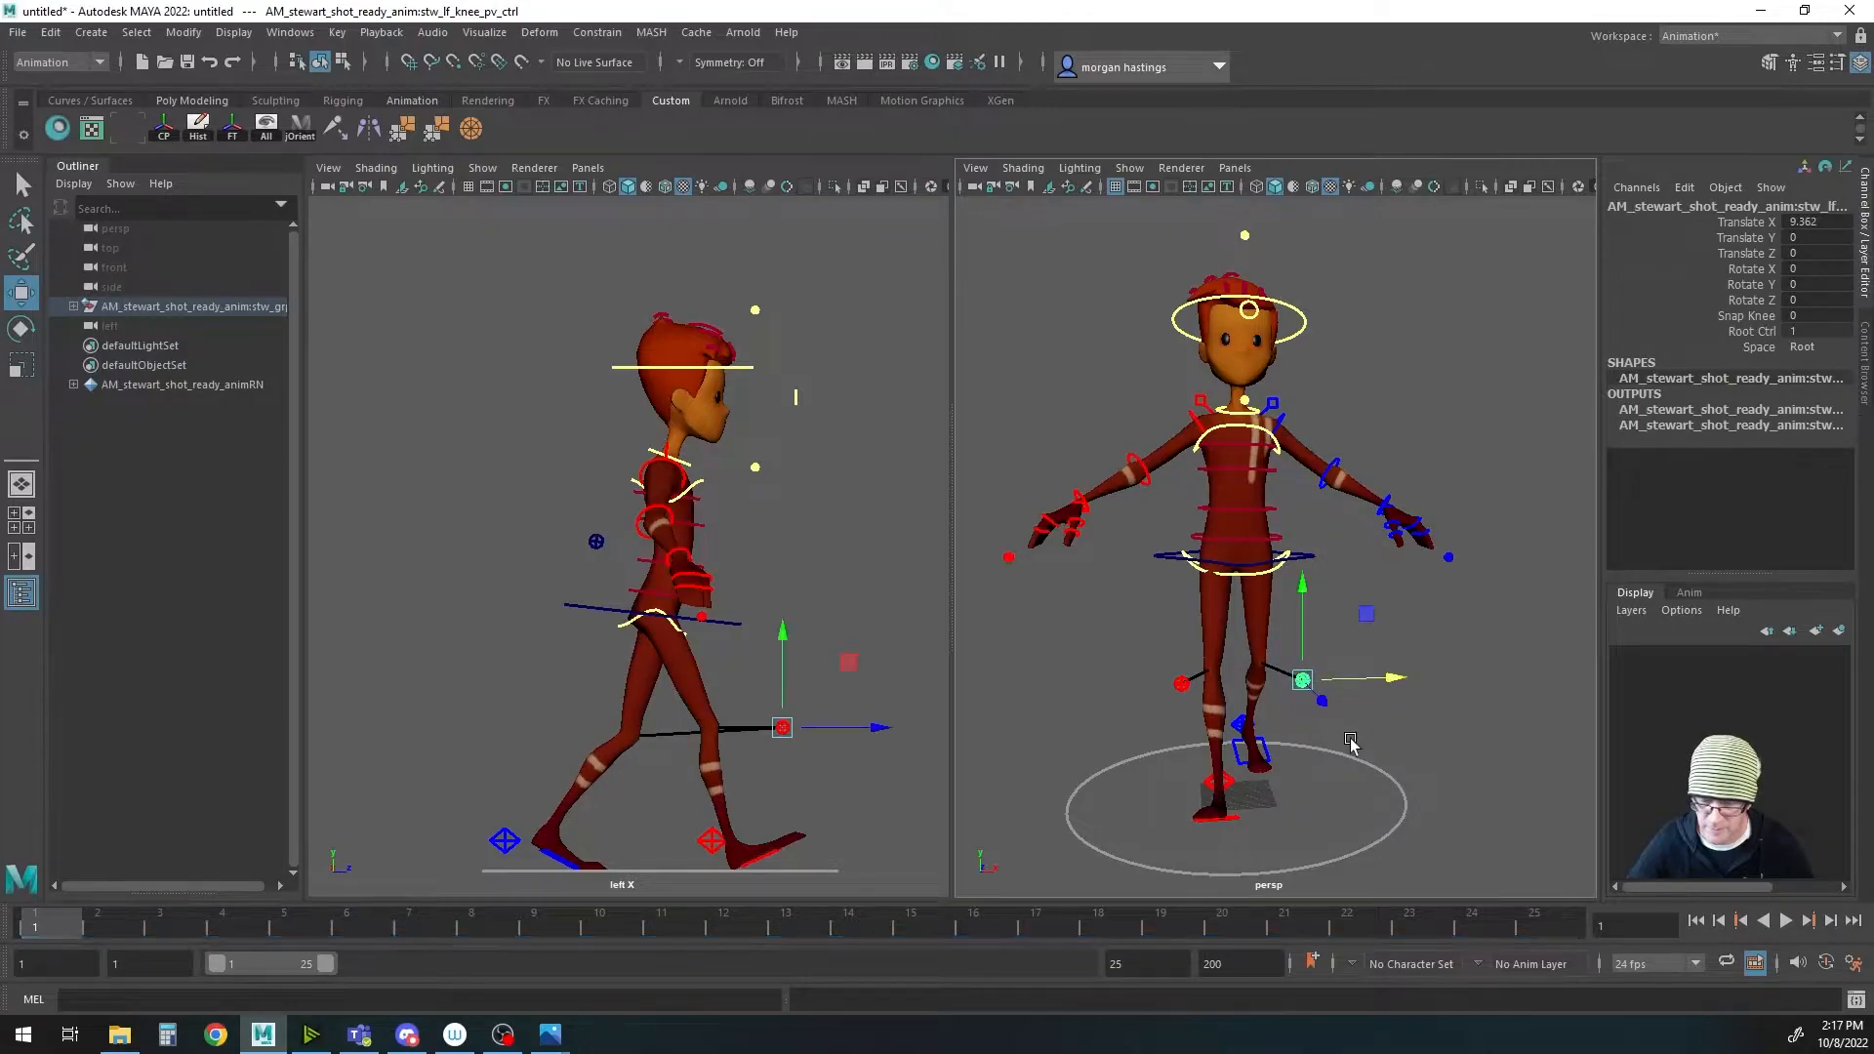
Step: In the front view, move the right foot IK control inward to a Translate X of about 3.9
alt+middle_drag(1350, 736, 1366, 757)
mouse_move(1365, 753)
alt+mouse_down()
mouse_move(1353, 736)
mouse_move(1308, 757)
mouse_move(1344, 688)
mouse_move(1334, 741)
alt+mouse_up()
key(q)
click(1266, 758)
key(space)
alt+middle_drag(1356, 643, 1338, 745)
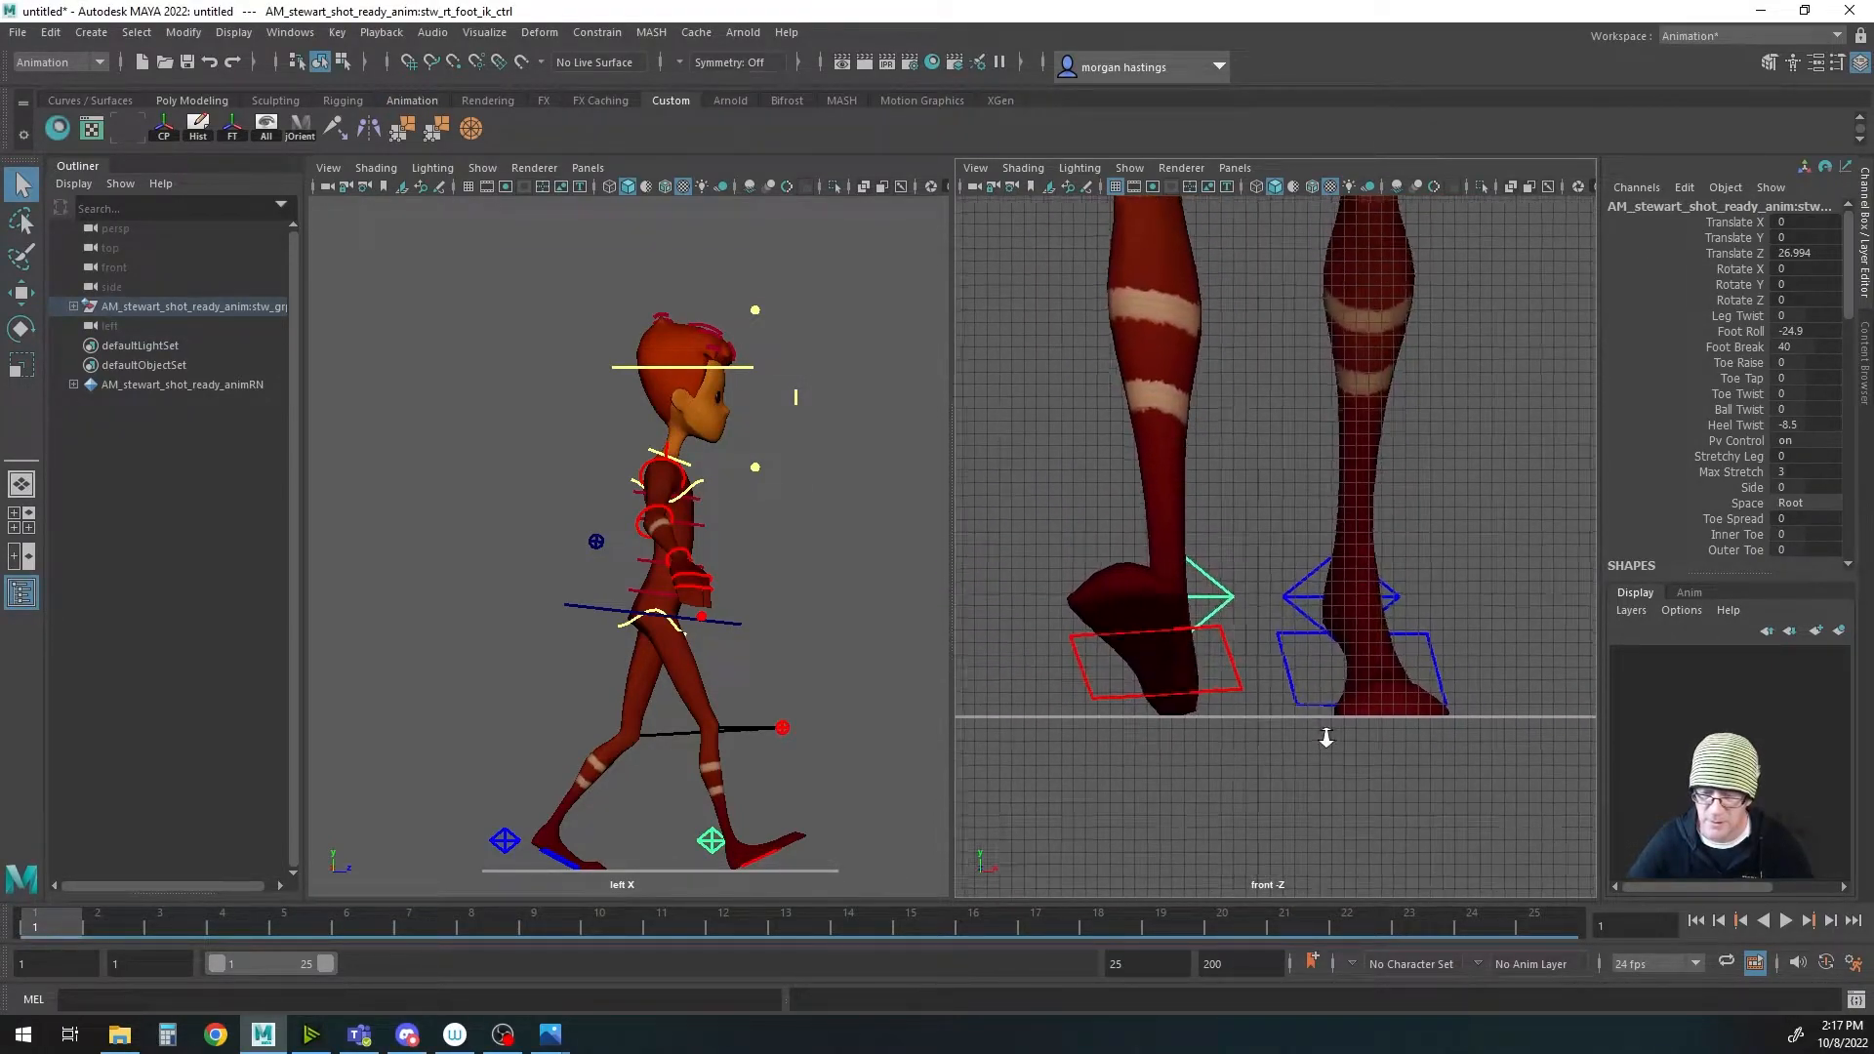
alt+right_drag(1338, 745, 1181, 701)
alt+middle_drag(1181, 701, 1174, 743)
key(w)
mouse_move(1317, 639)
mouse_down()
mouse_move(1358, 652)
mouse_move(1344, 662)
mouse_up()
key(q)
Step: Move the left foot IK control inward to a Translate X of about -4.9 and fine-tune the right foot's to about 4.3
click(1288, 622)
key(w)
key(q)
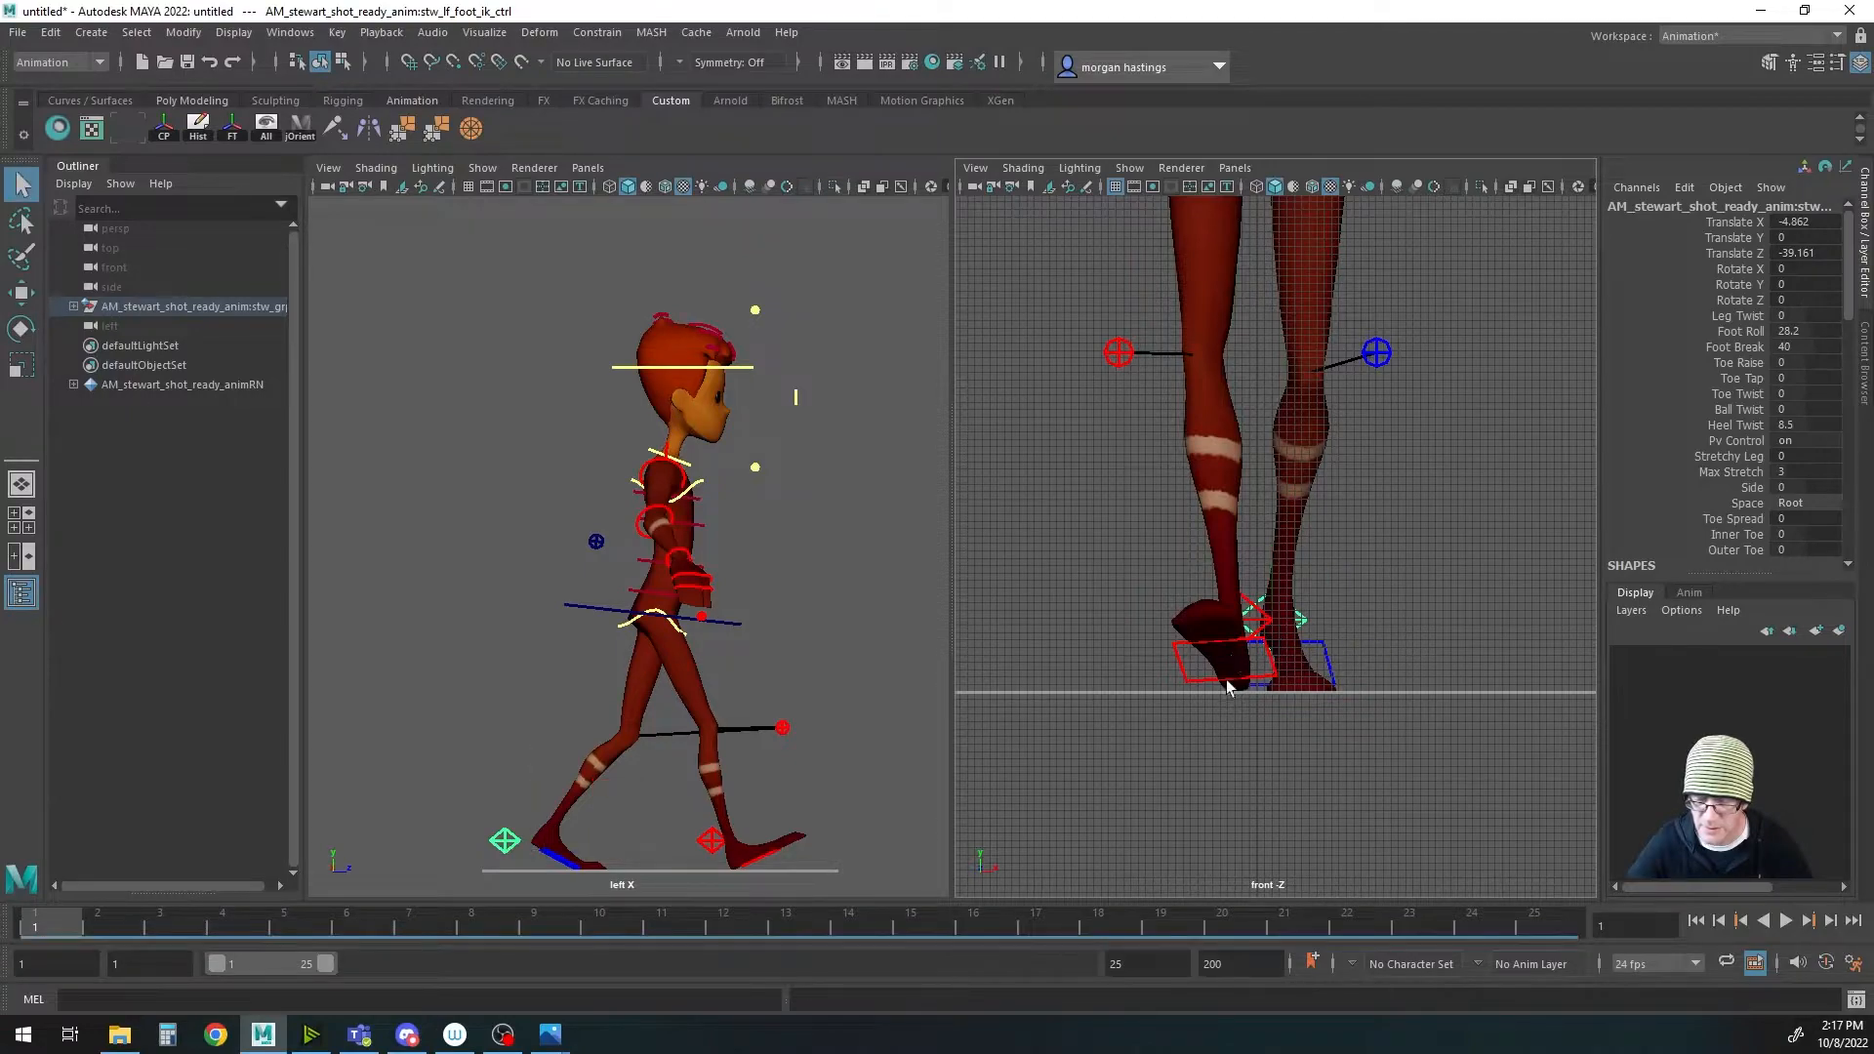
click(1254, 610)
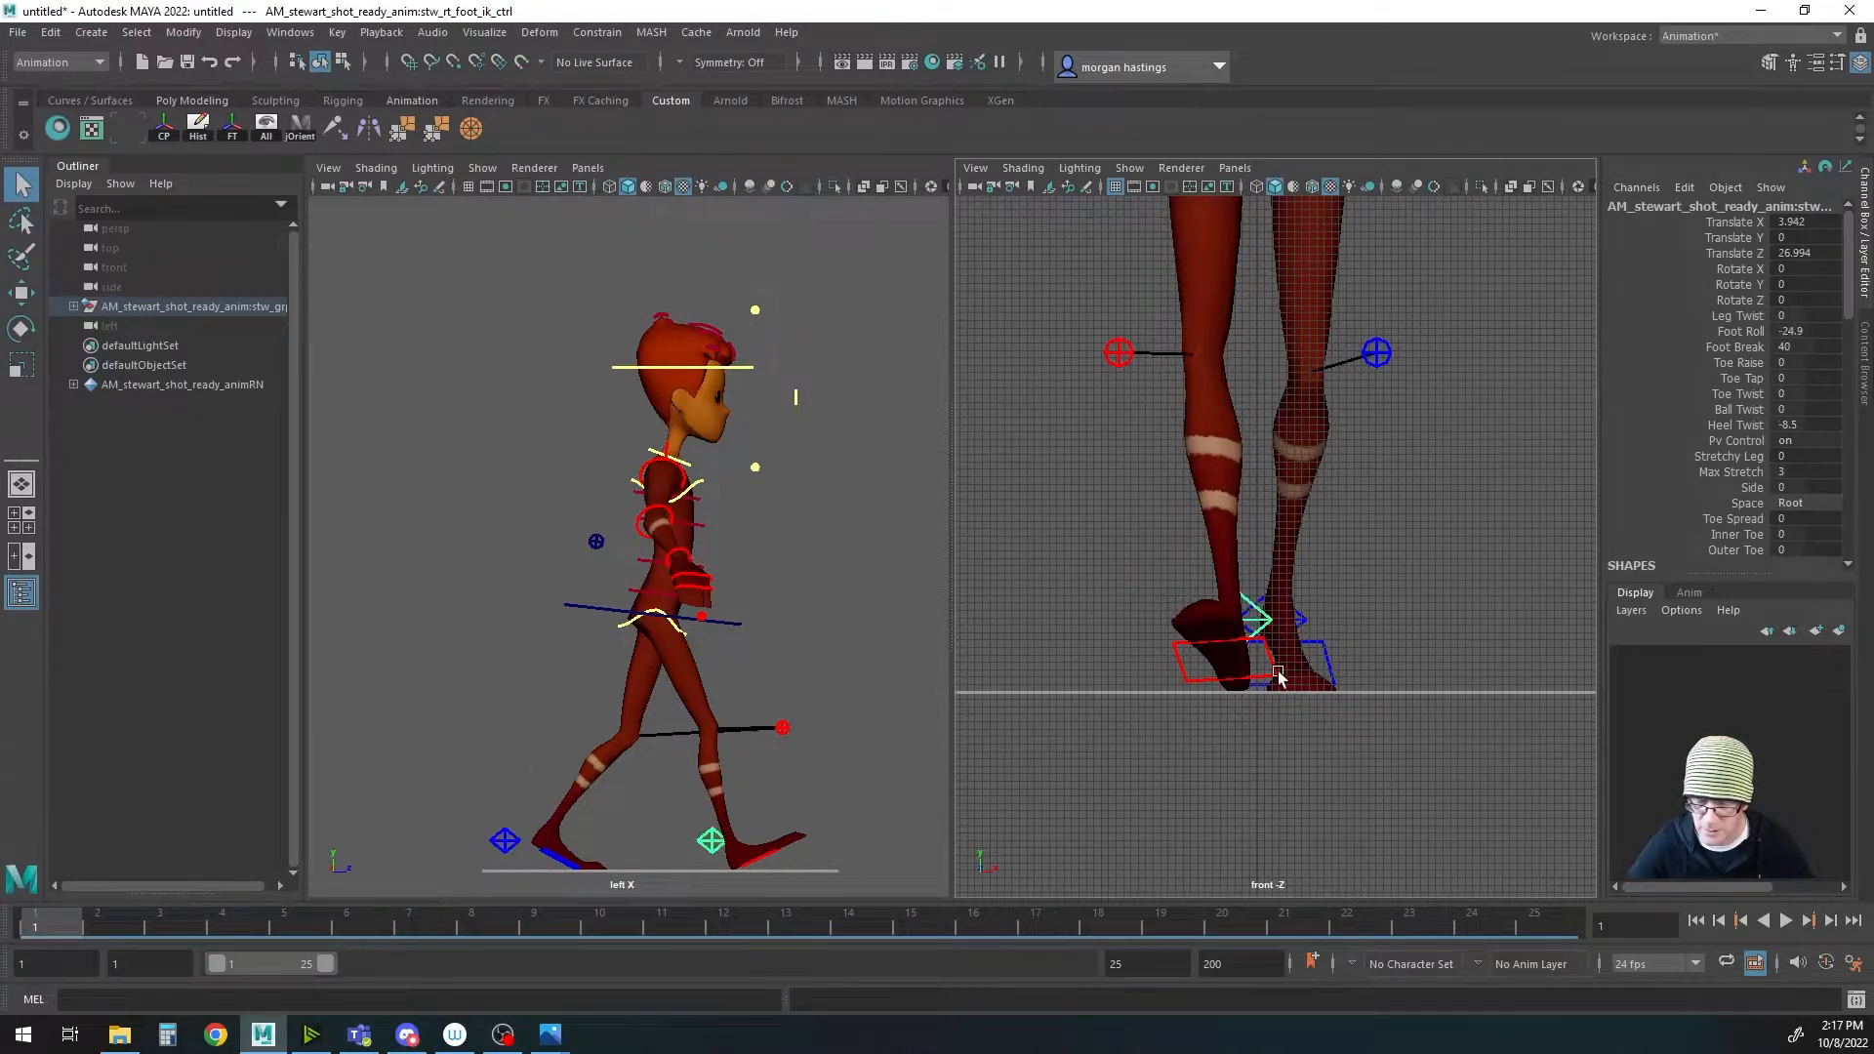
key(w)
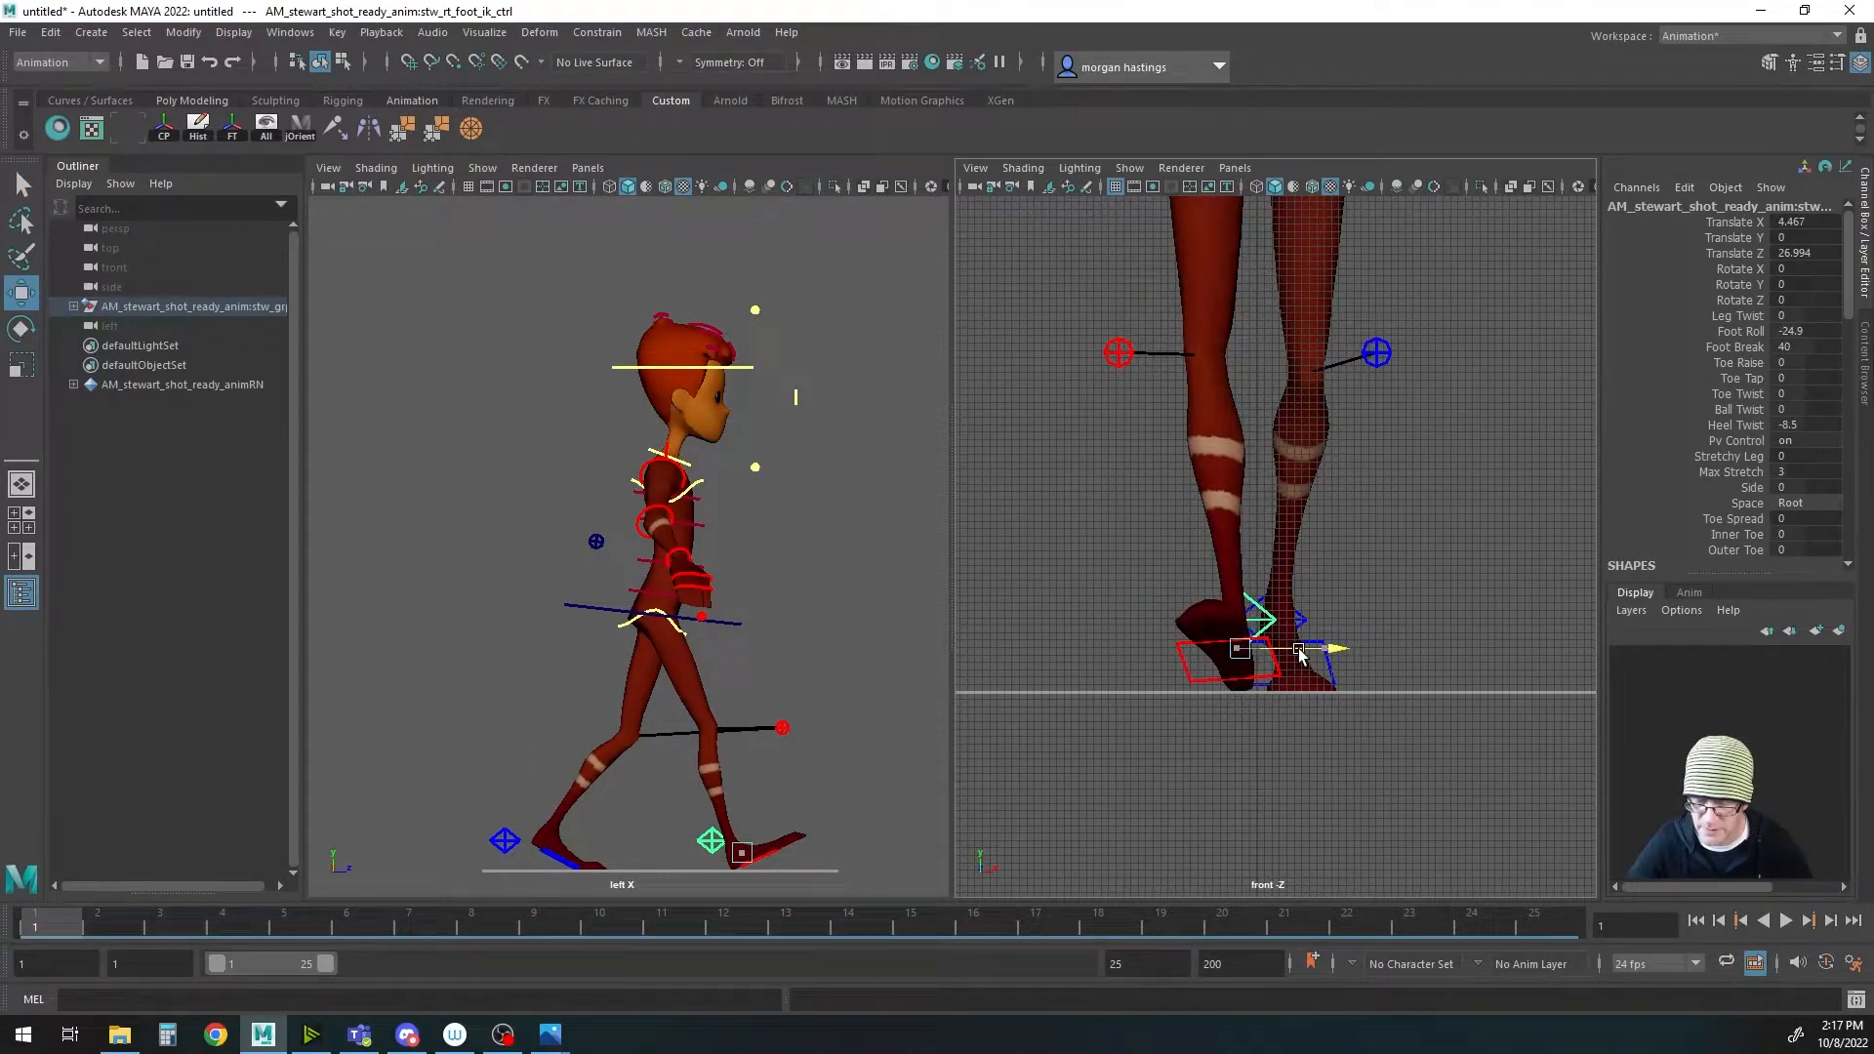
drag(1298, 654, 1313, 655)
scroll(1233, 694, down, 5)
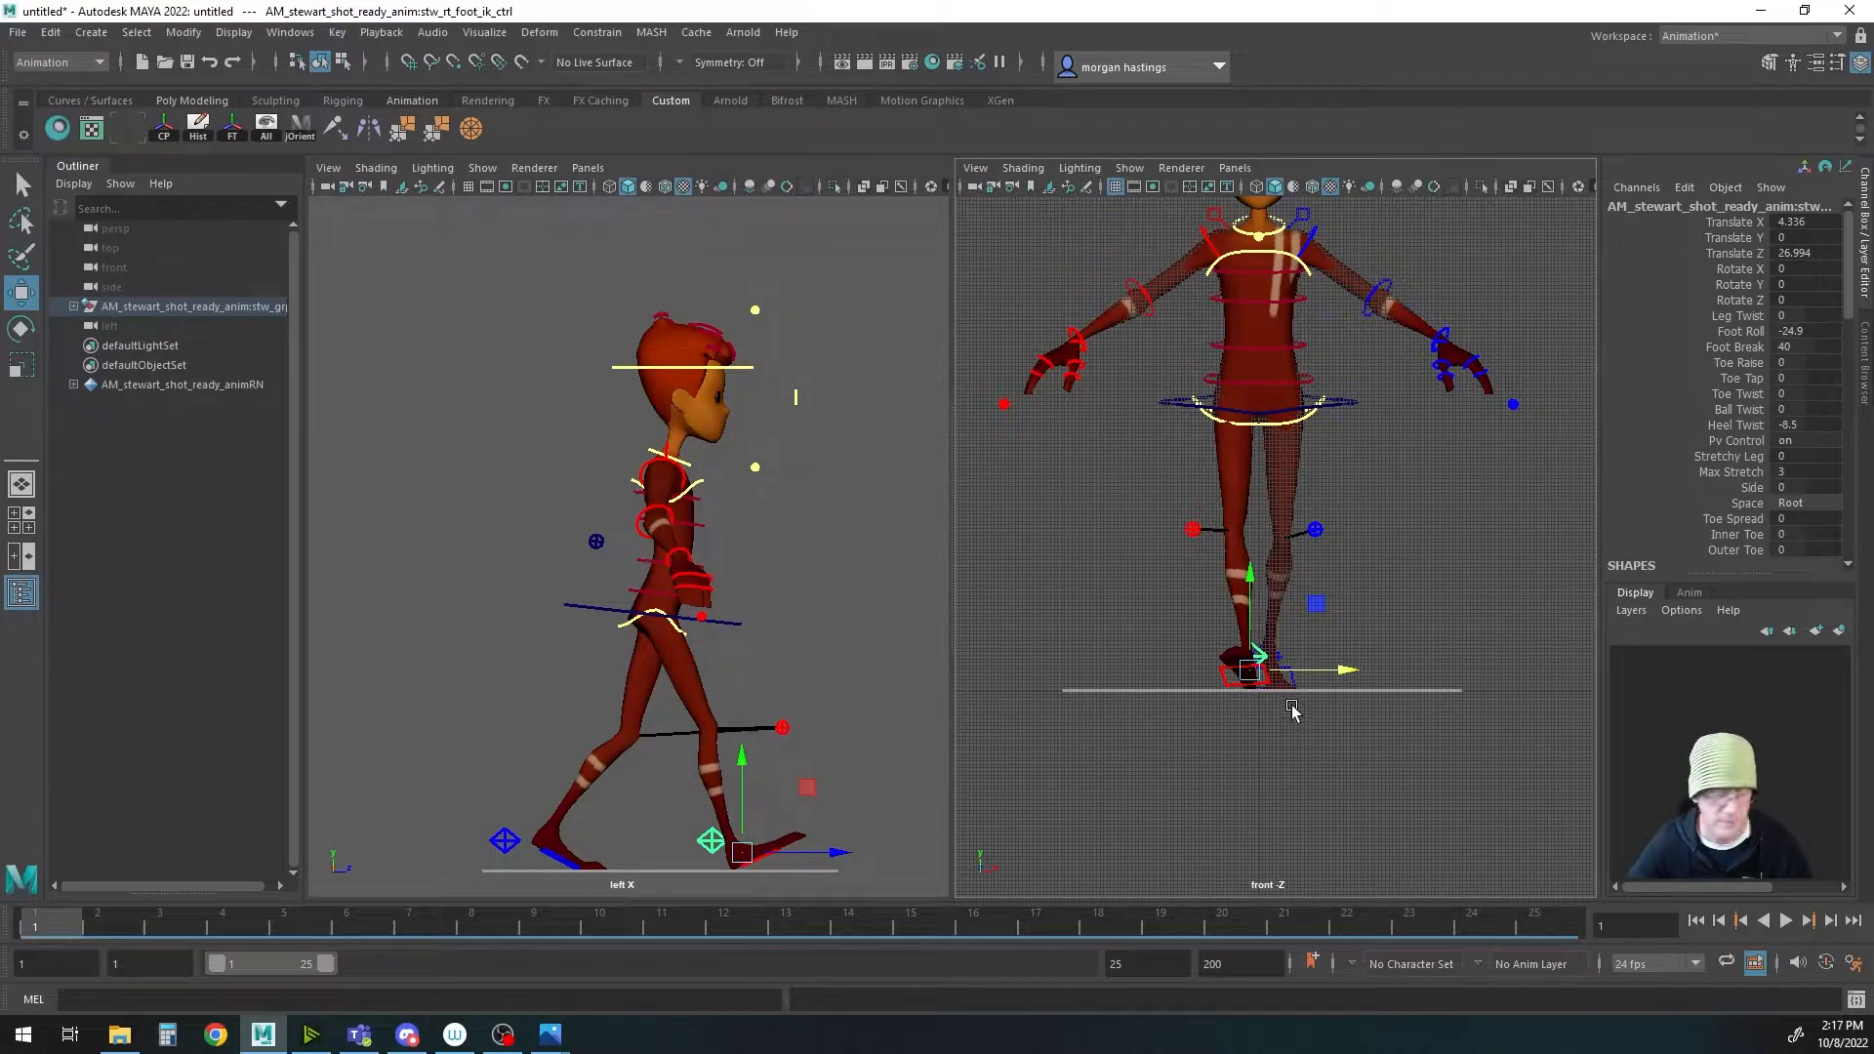
Step: Return to the perspective view and nudge the right foot IK control forward to a Translate Z of about 27.3
alt+middle_drag(1359, 741, 1349, 825)
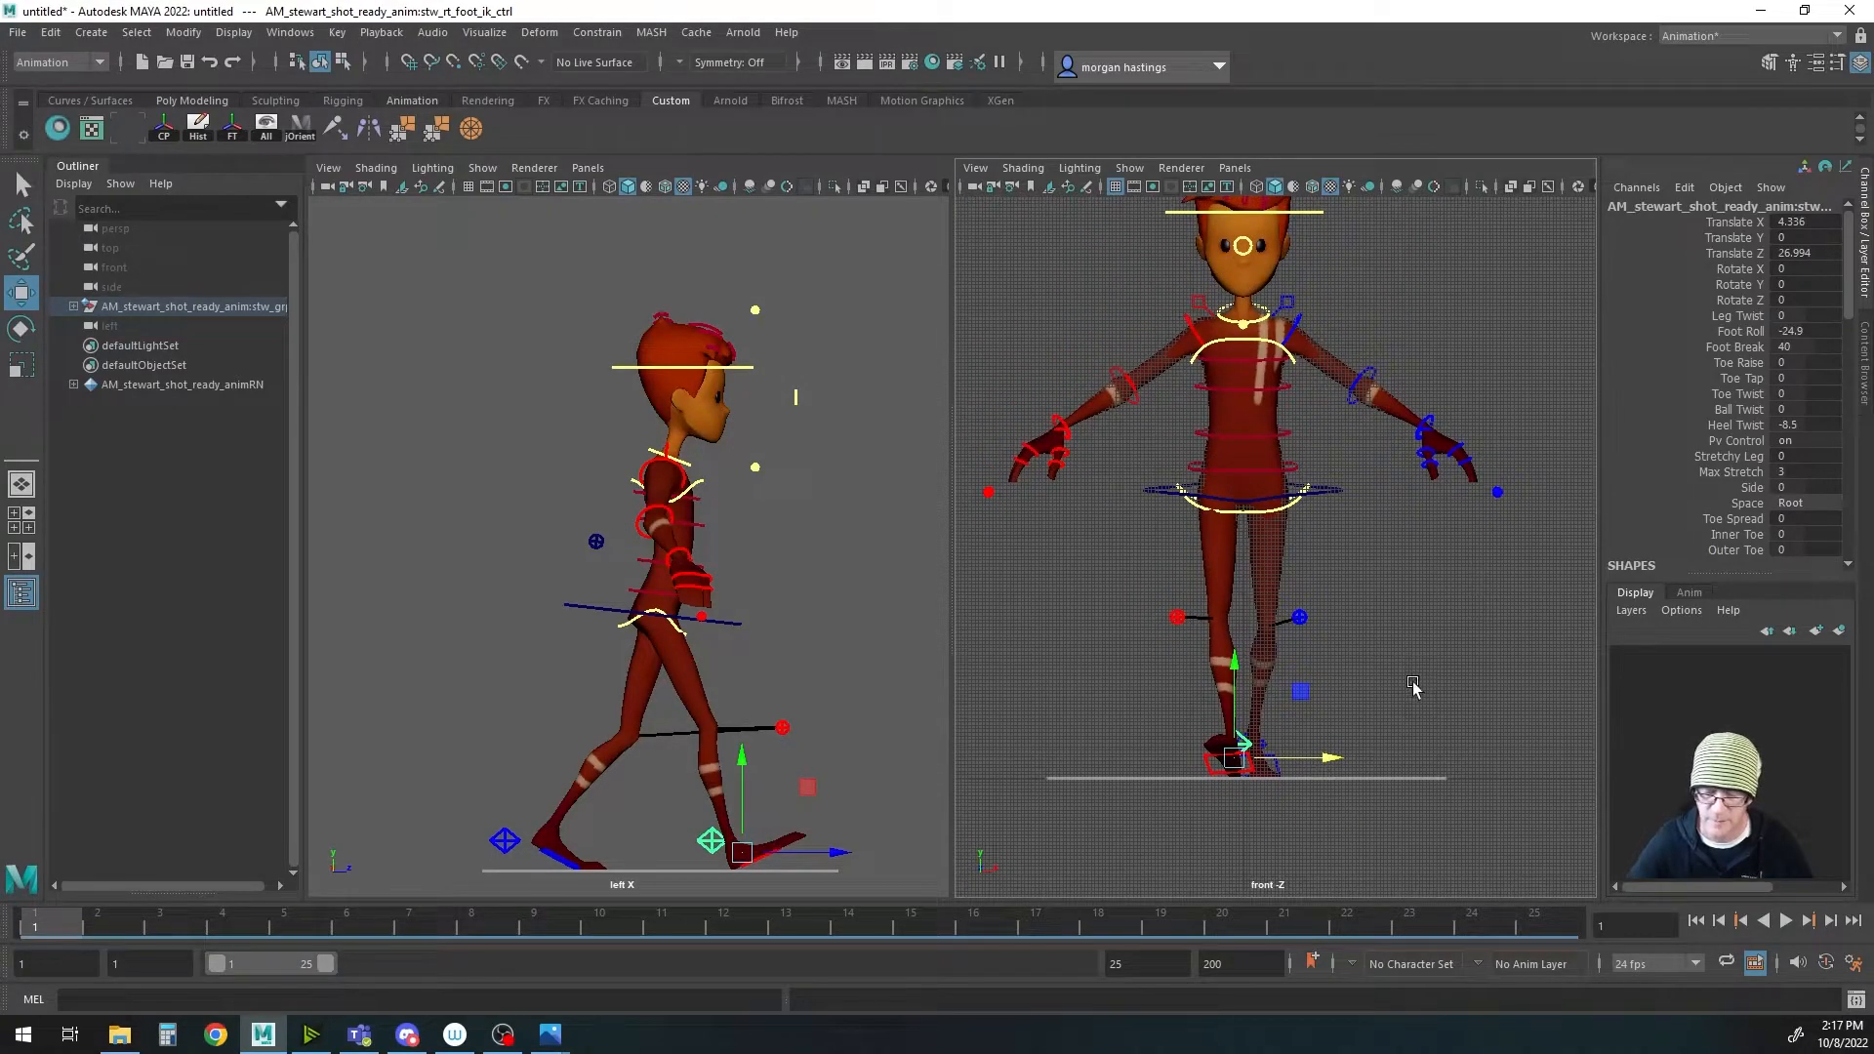
alt+middle_drag(1413, 682, 1393, 654)
key(space)
drag(1330, 532, 1325, 482)
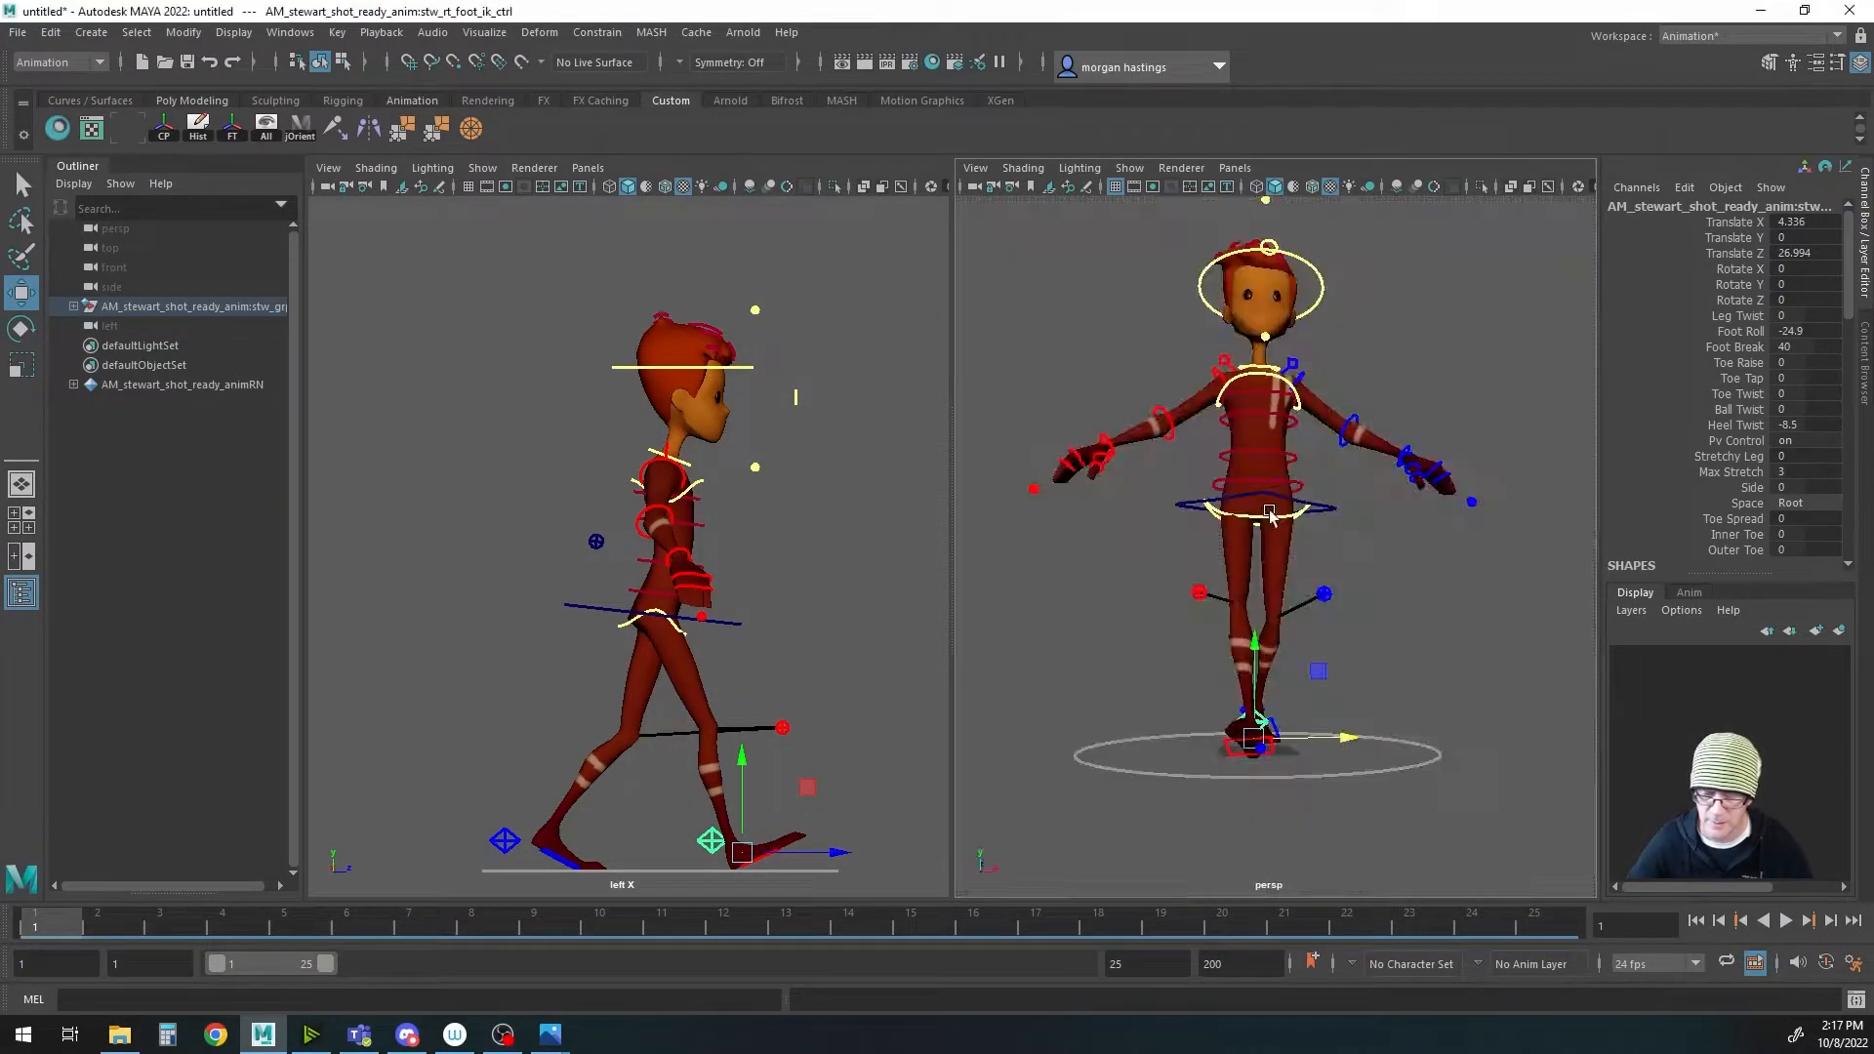
alt+drag(1101, 641, 1257, 654)
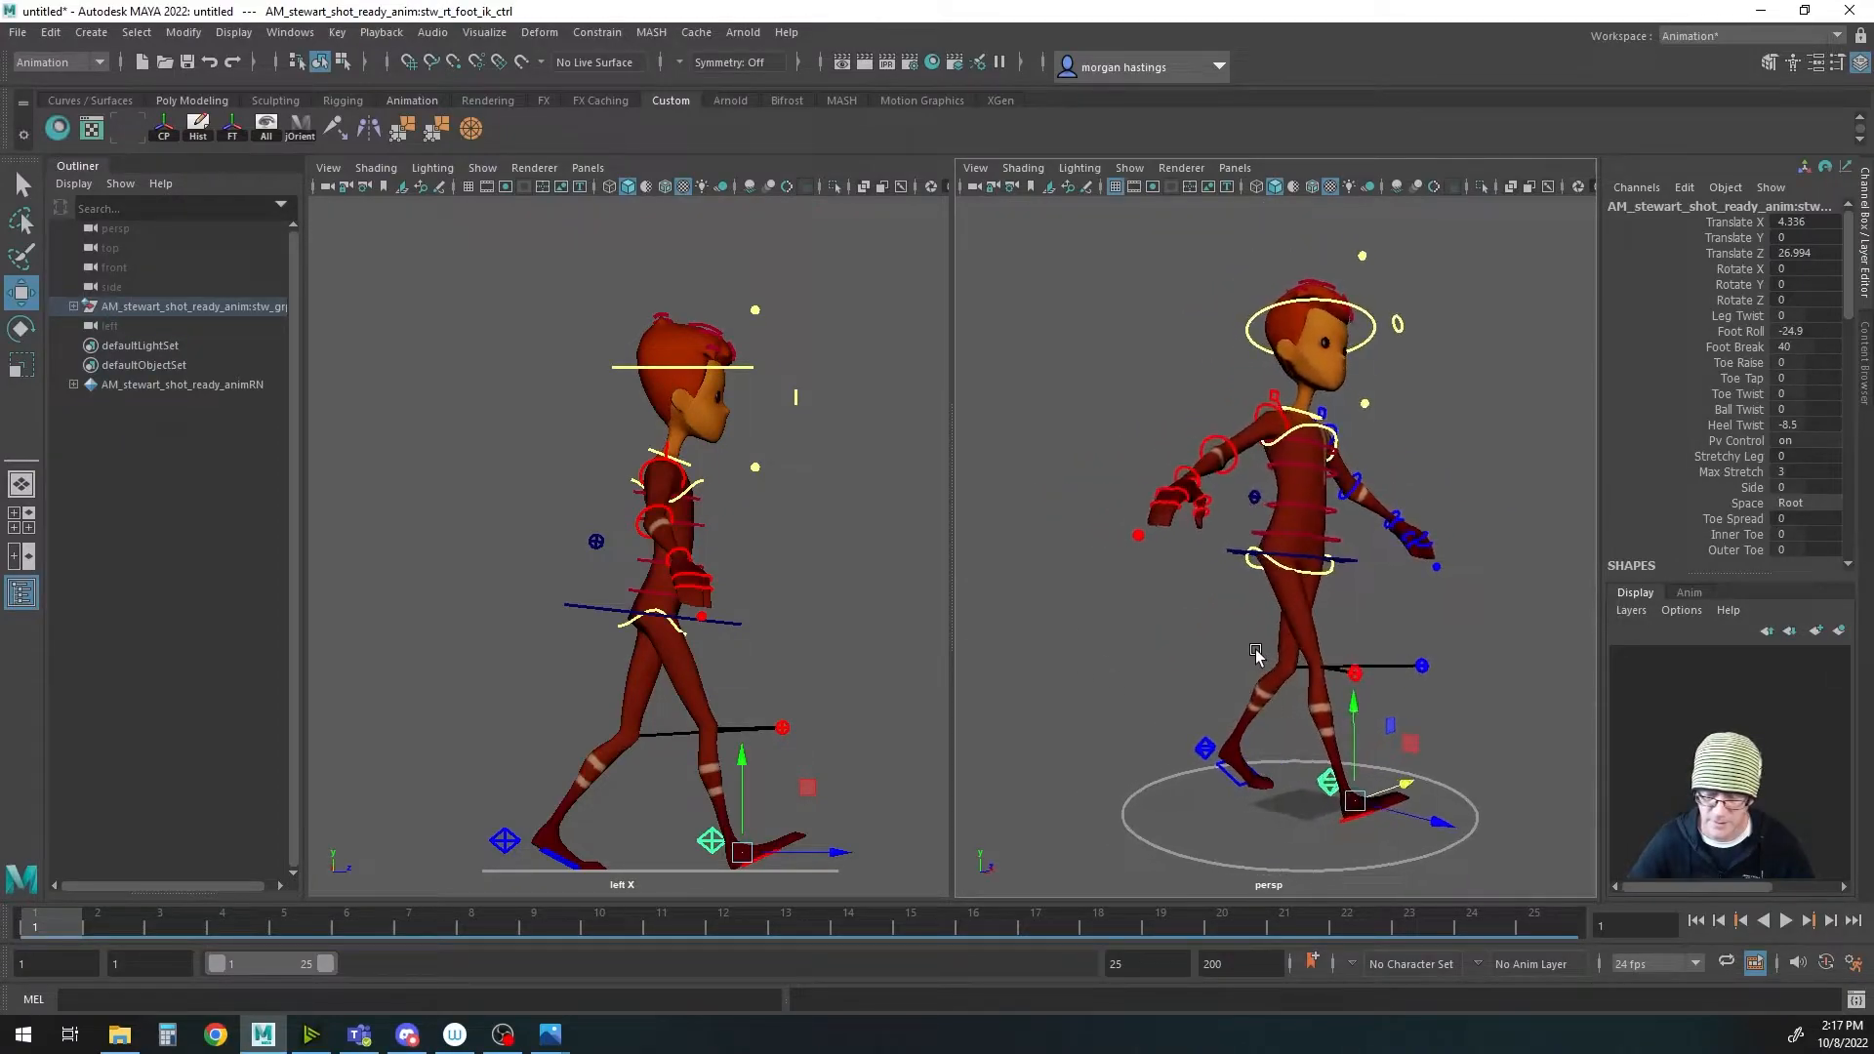
alt+middle_drag(841, 676, 818, 664)
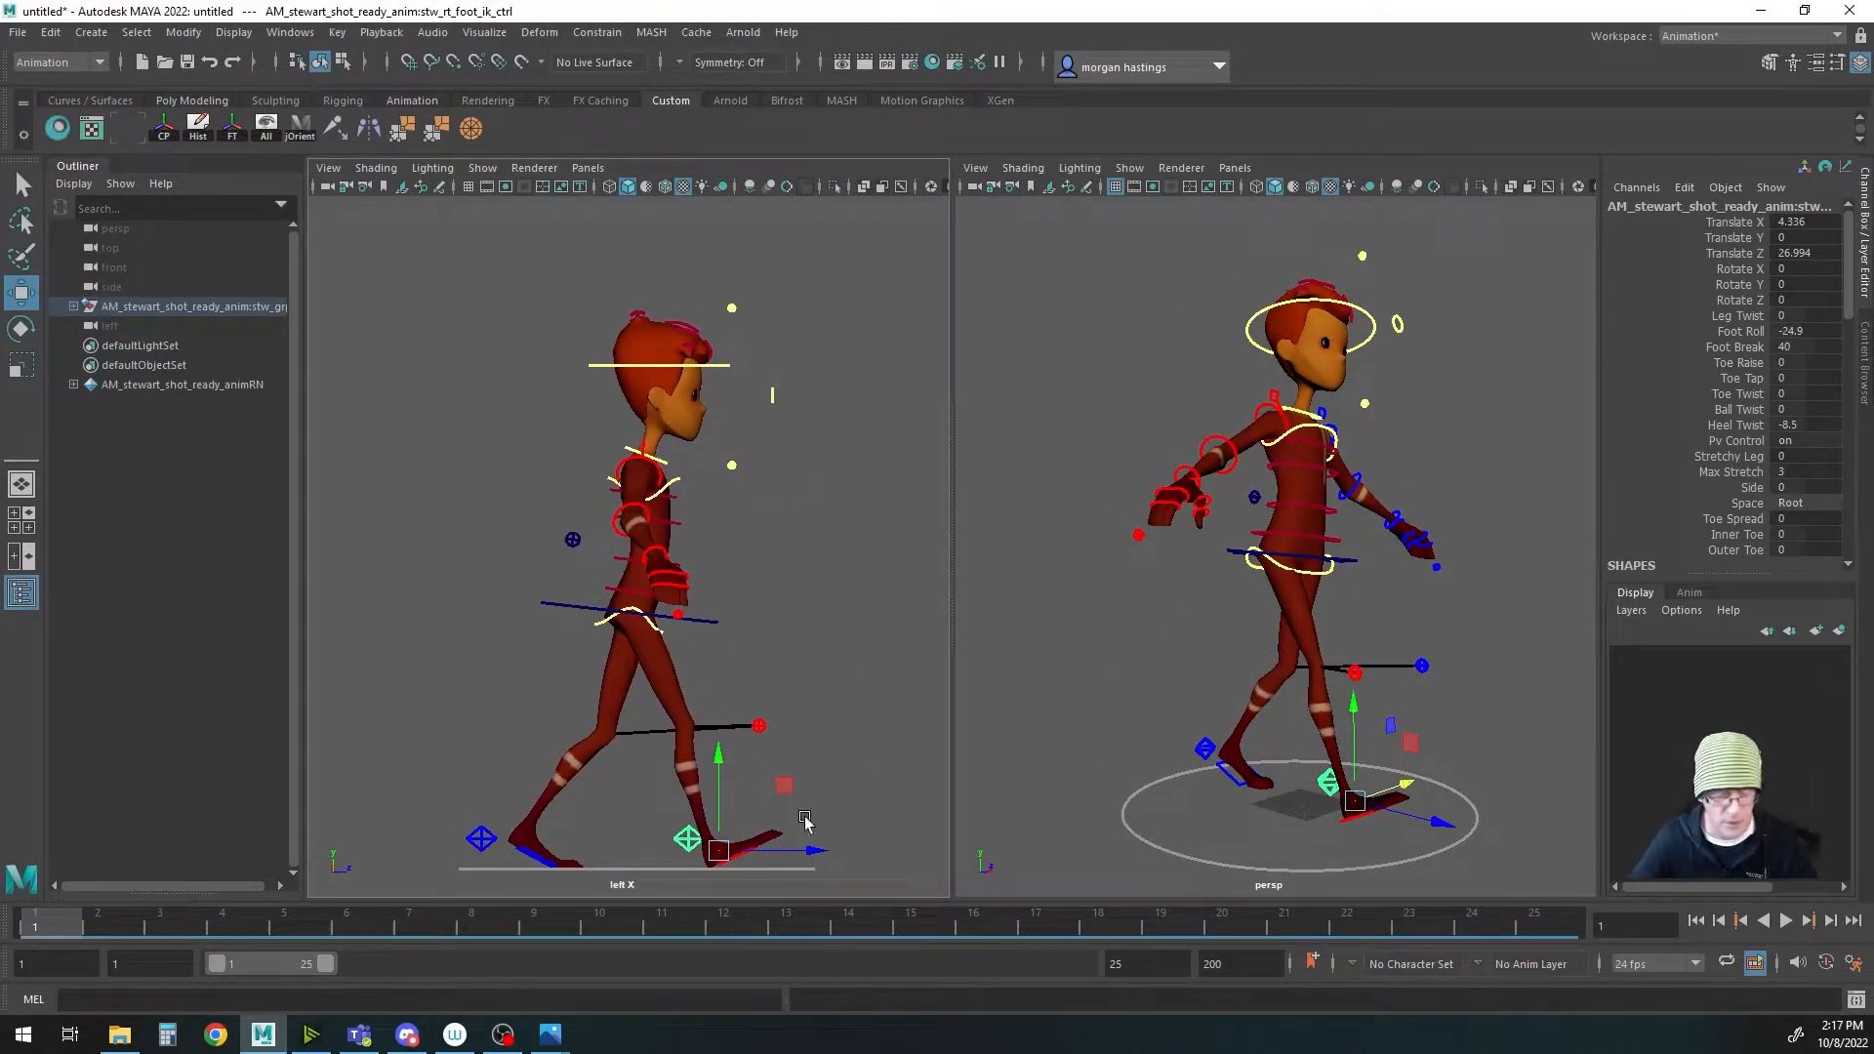
drag(791, 853, 793, 855)
key(q)
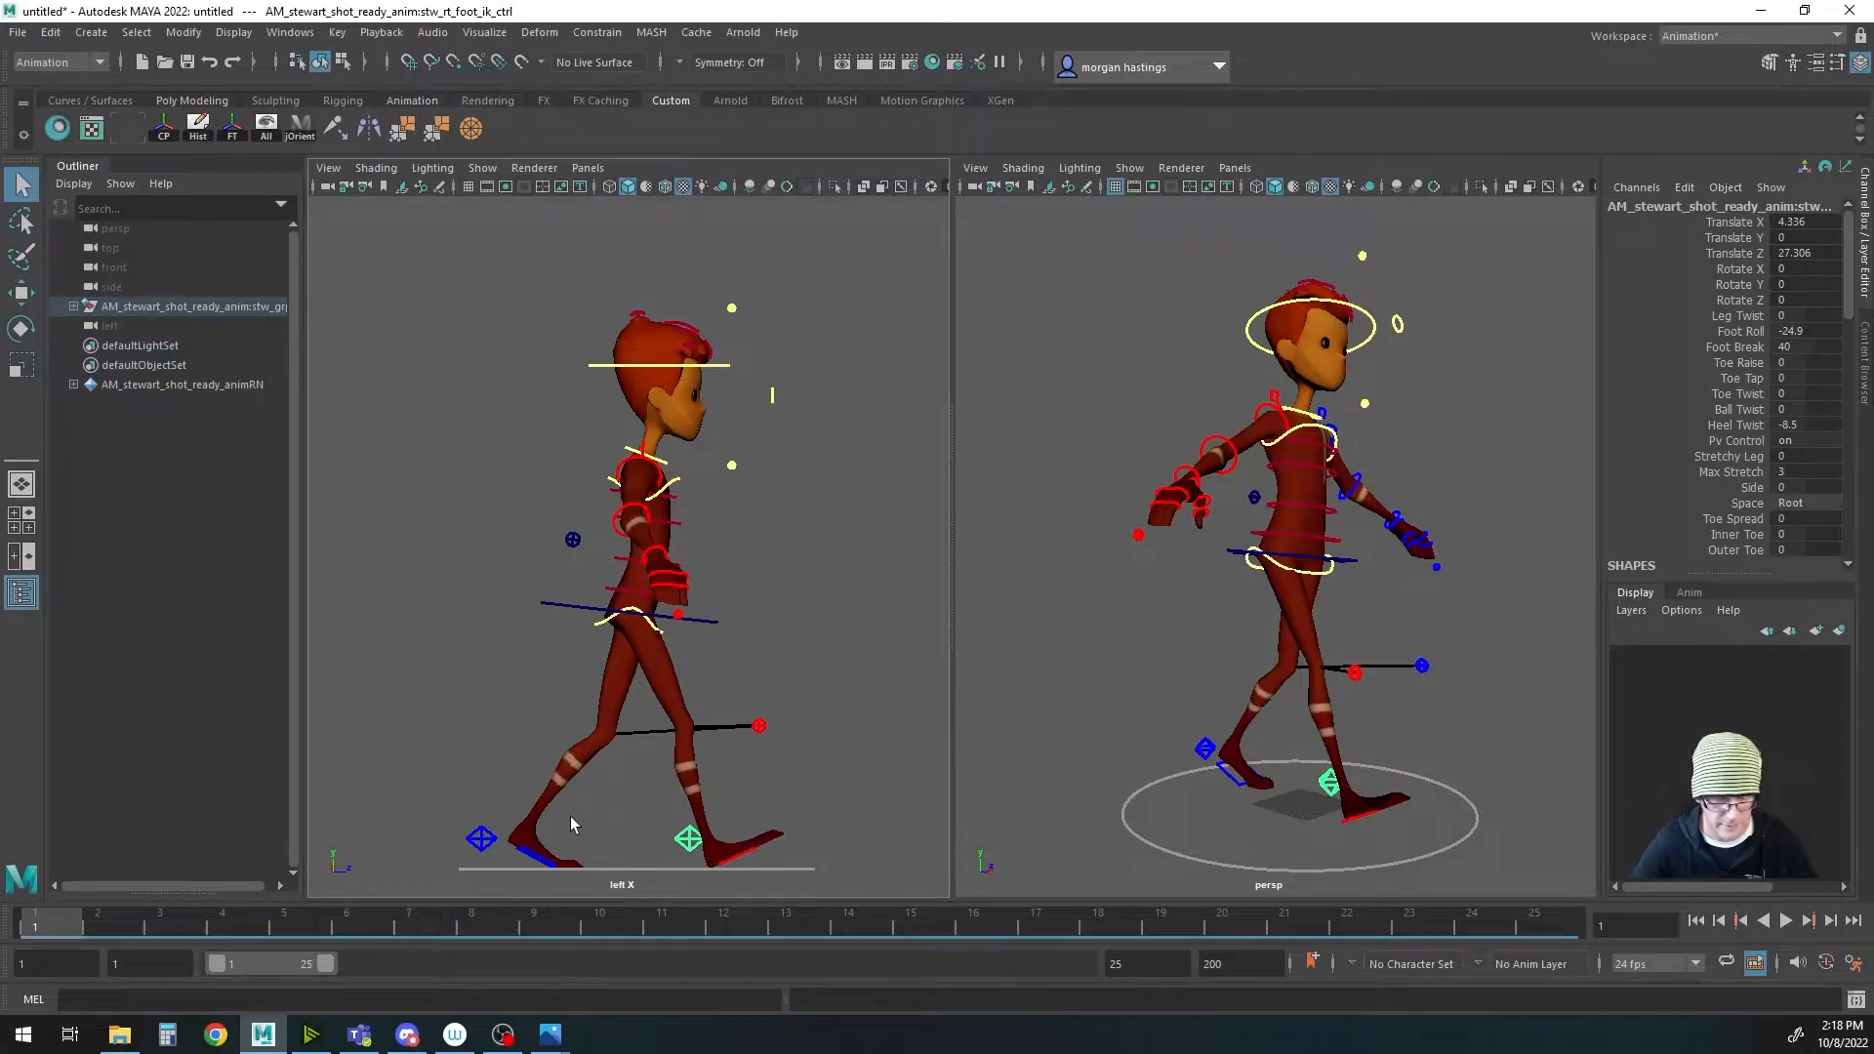
Step: Set a key at frame 1 on both foot IK controls and the COG control, and copy that key
click(483, 838)
click(572, 605)
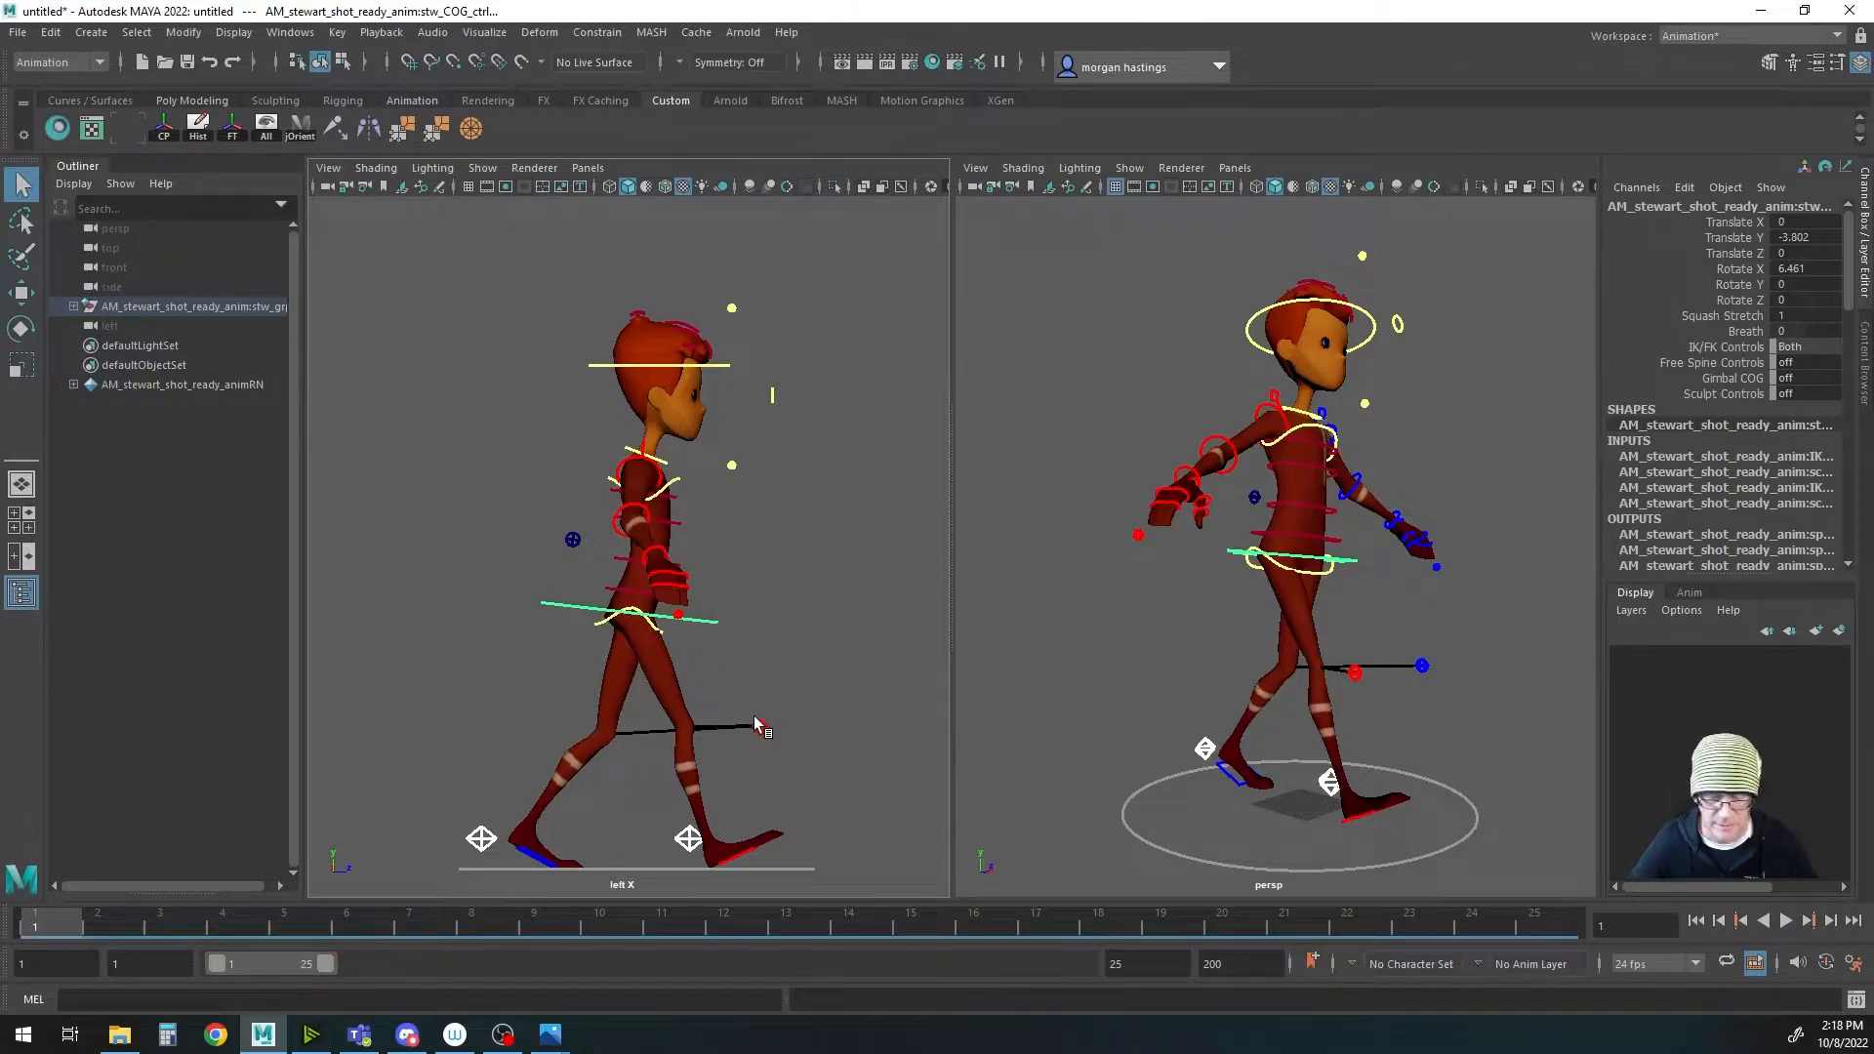
alt+drag(1241, 741, 1295, 757)
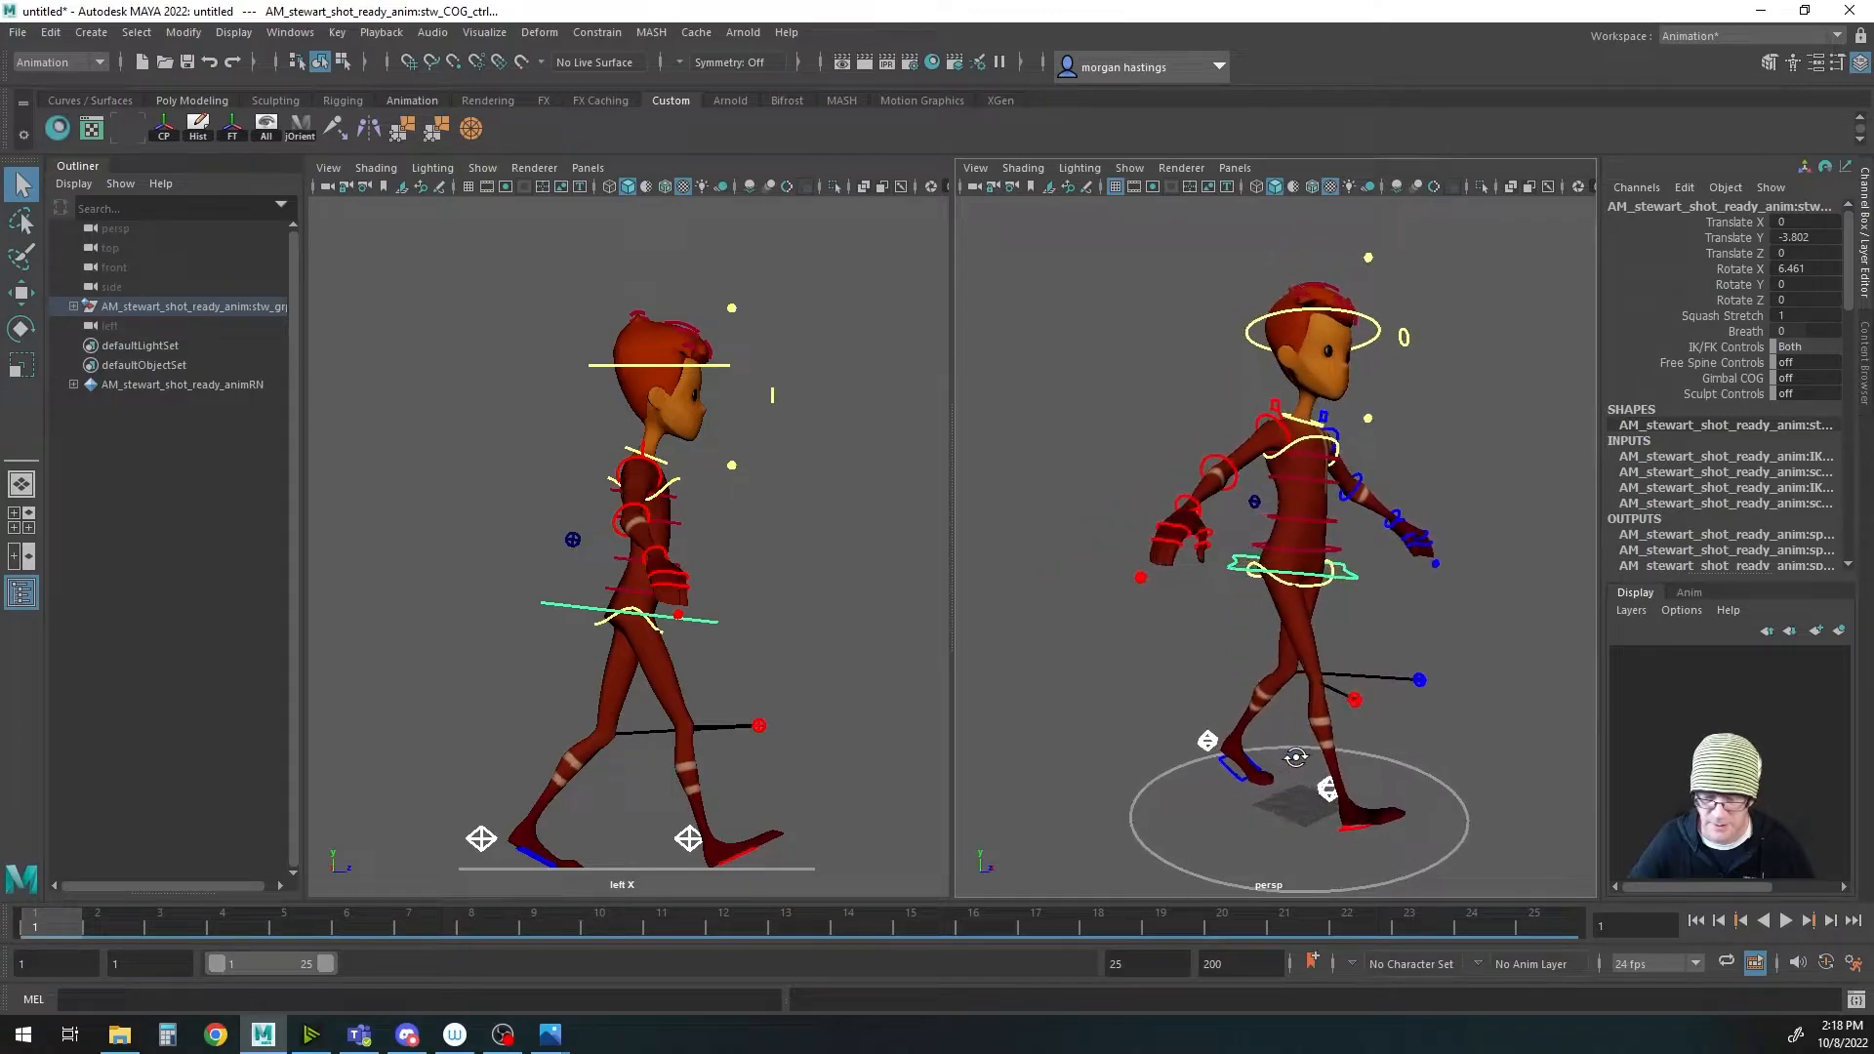
click(484, 840)
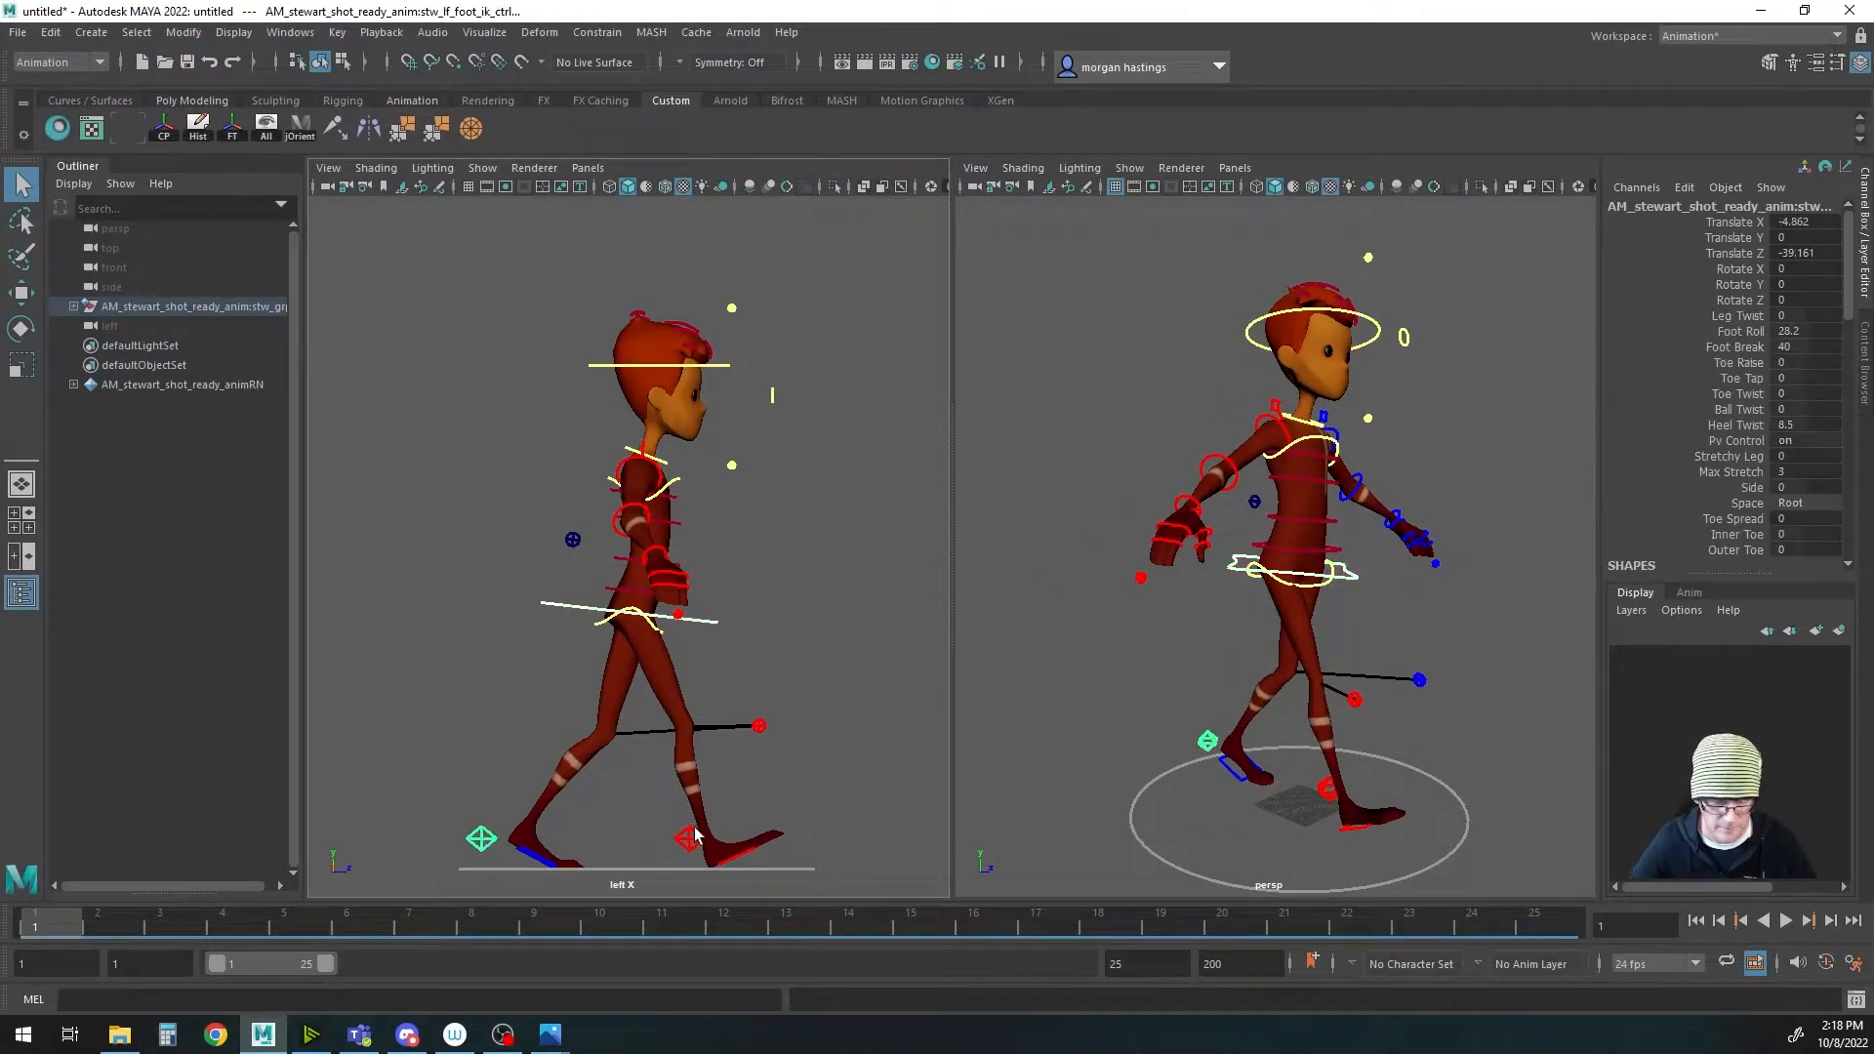
click(686, 842)
key(s)
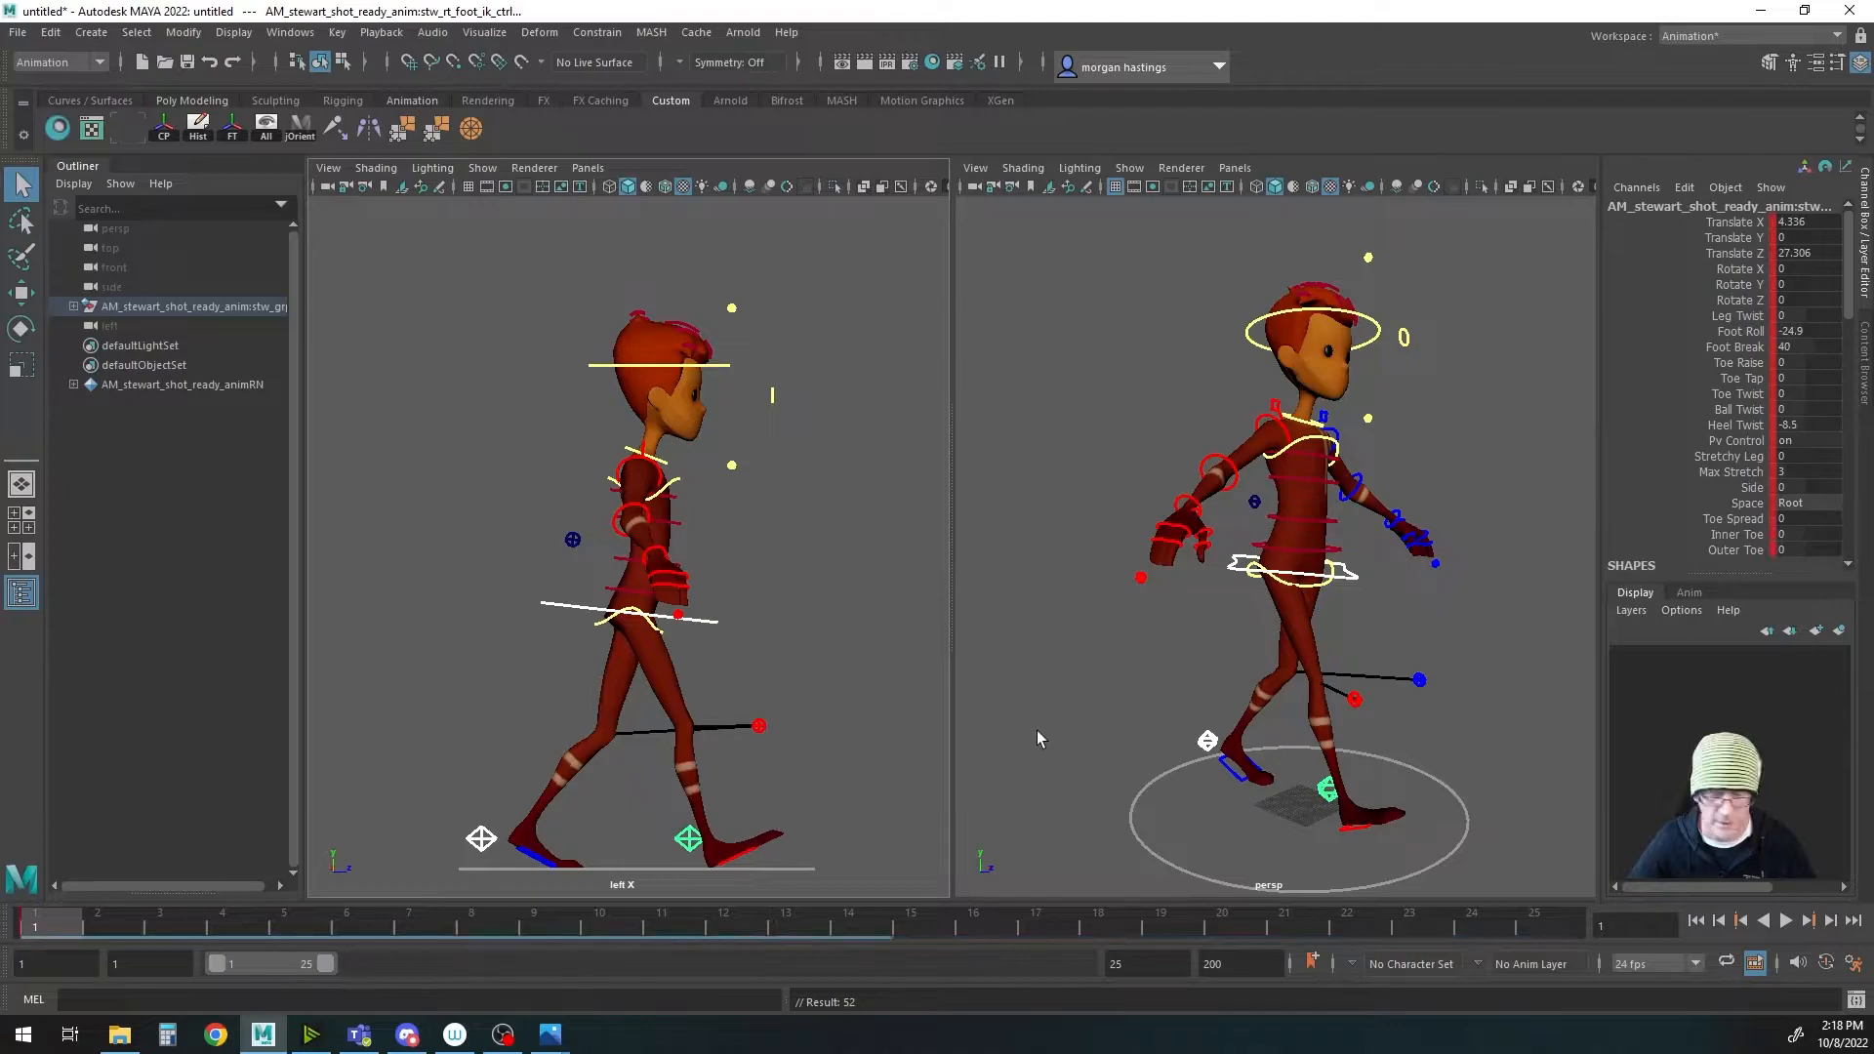
right_click(44, 920)
click(108, 585)
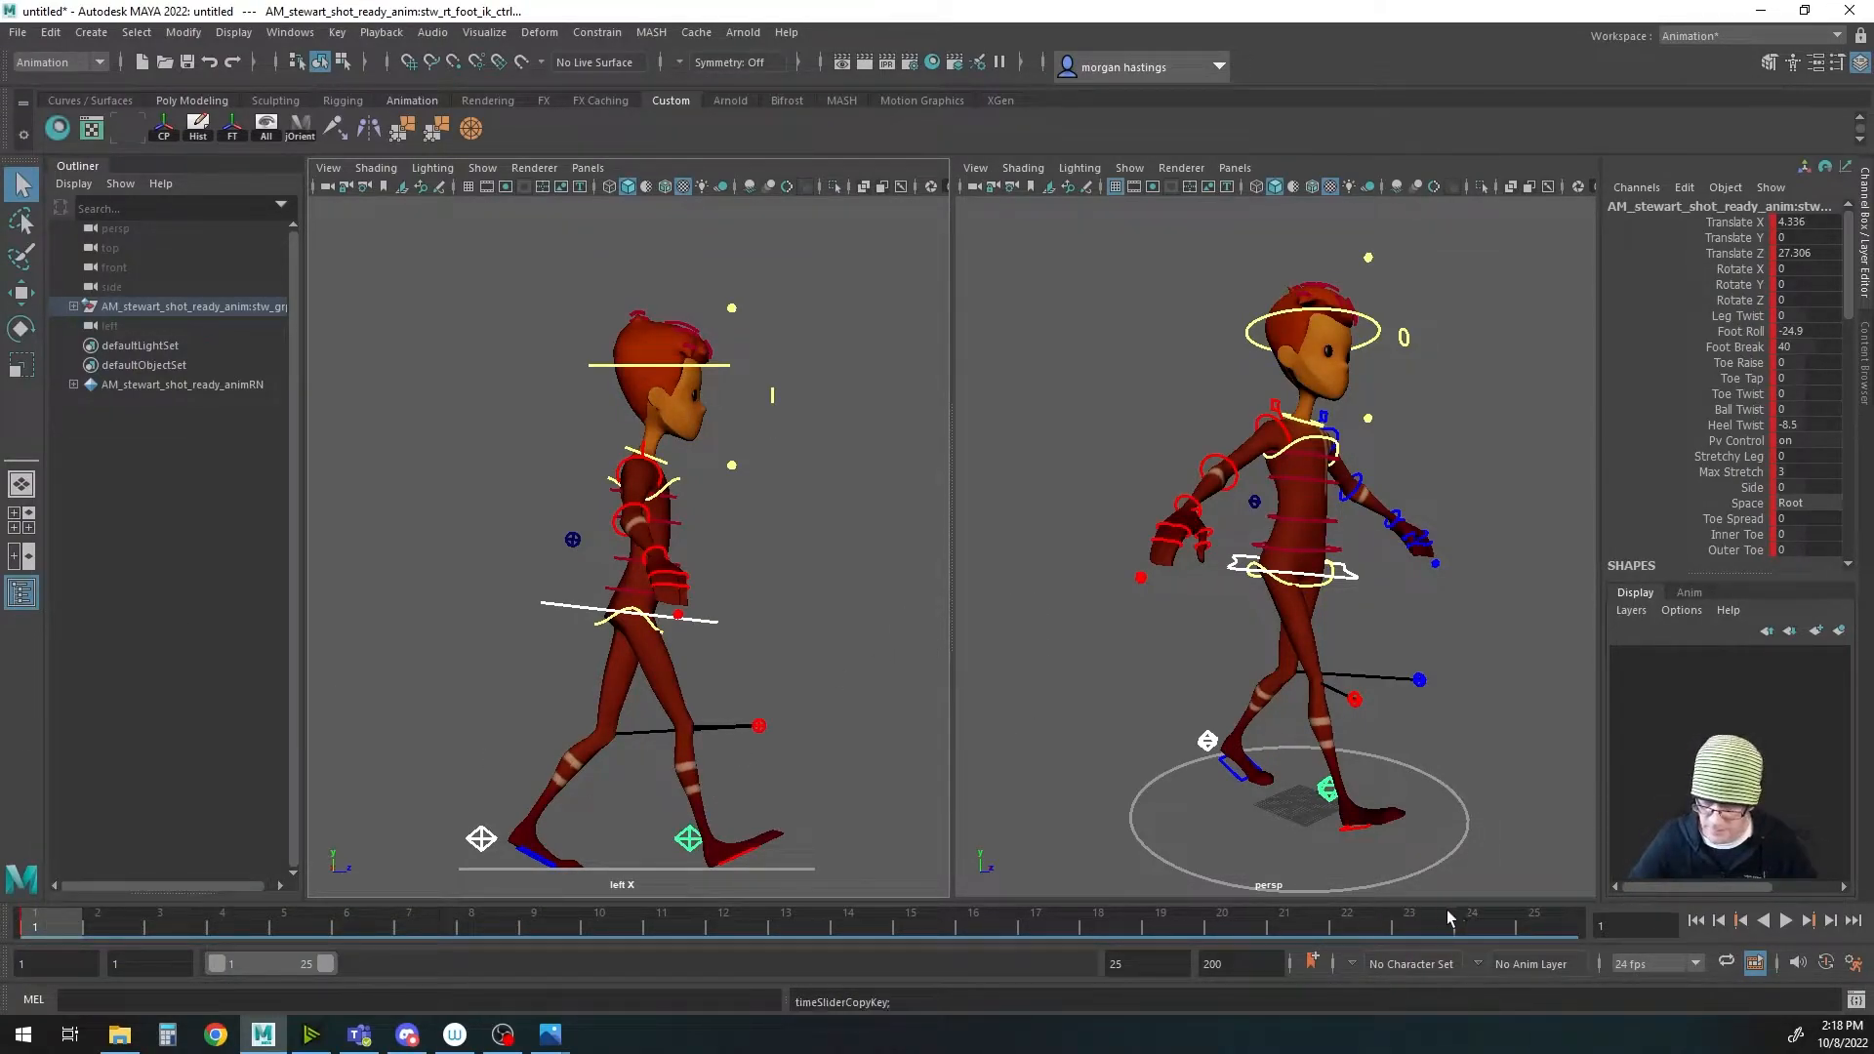
Step: Paste the copied contact pose key at frames 25 and 13, and check the pasted keys in the Graph Editor
click(1538, 922)
right_click(1541, 925)
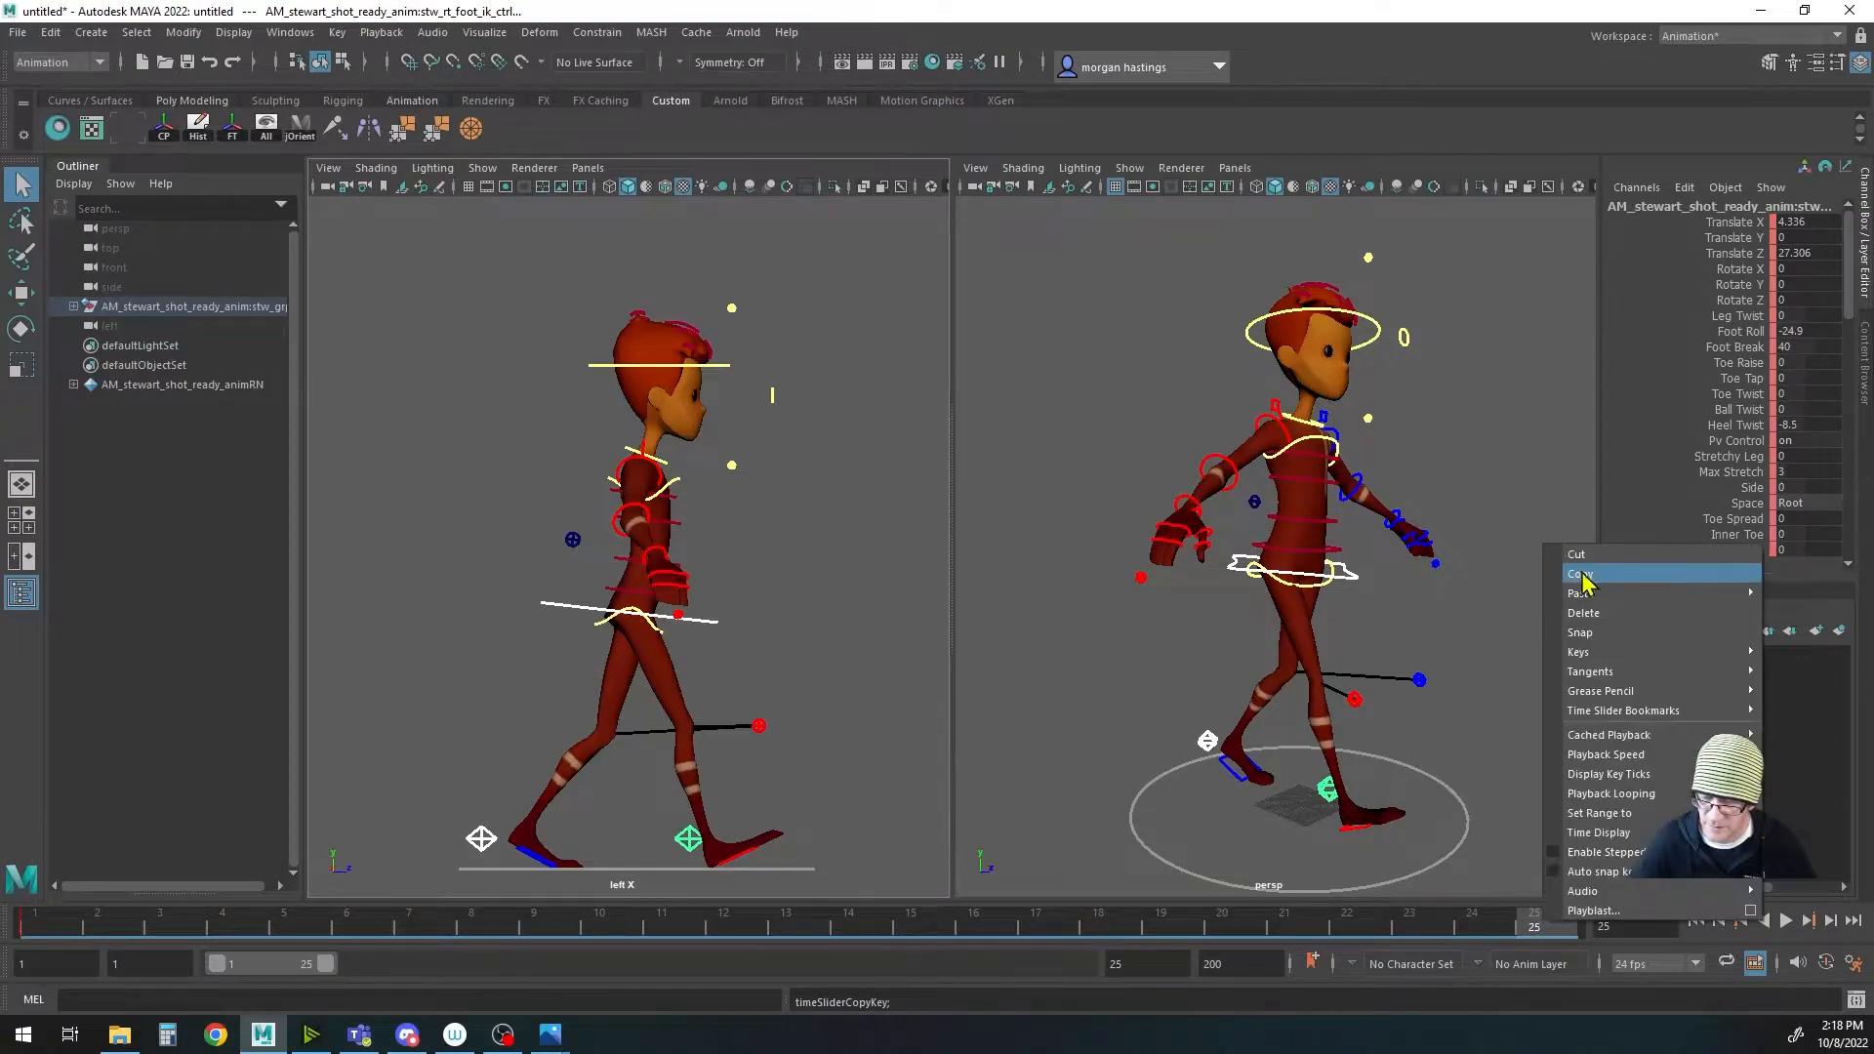
mouse_move(1586, 593)
click(1484, 593)
drag(962, 922, 790, 925)
right_click(790, 925)
mouse_move(835, 595)
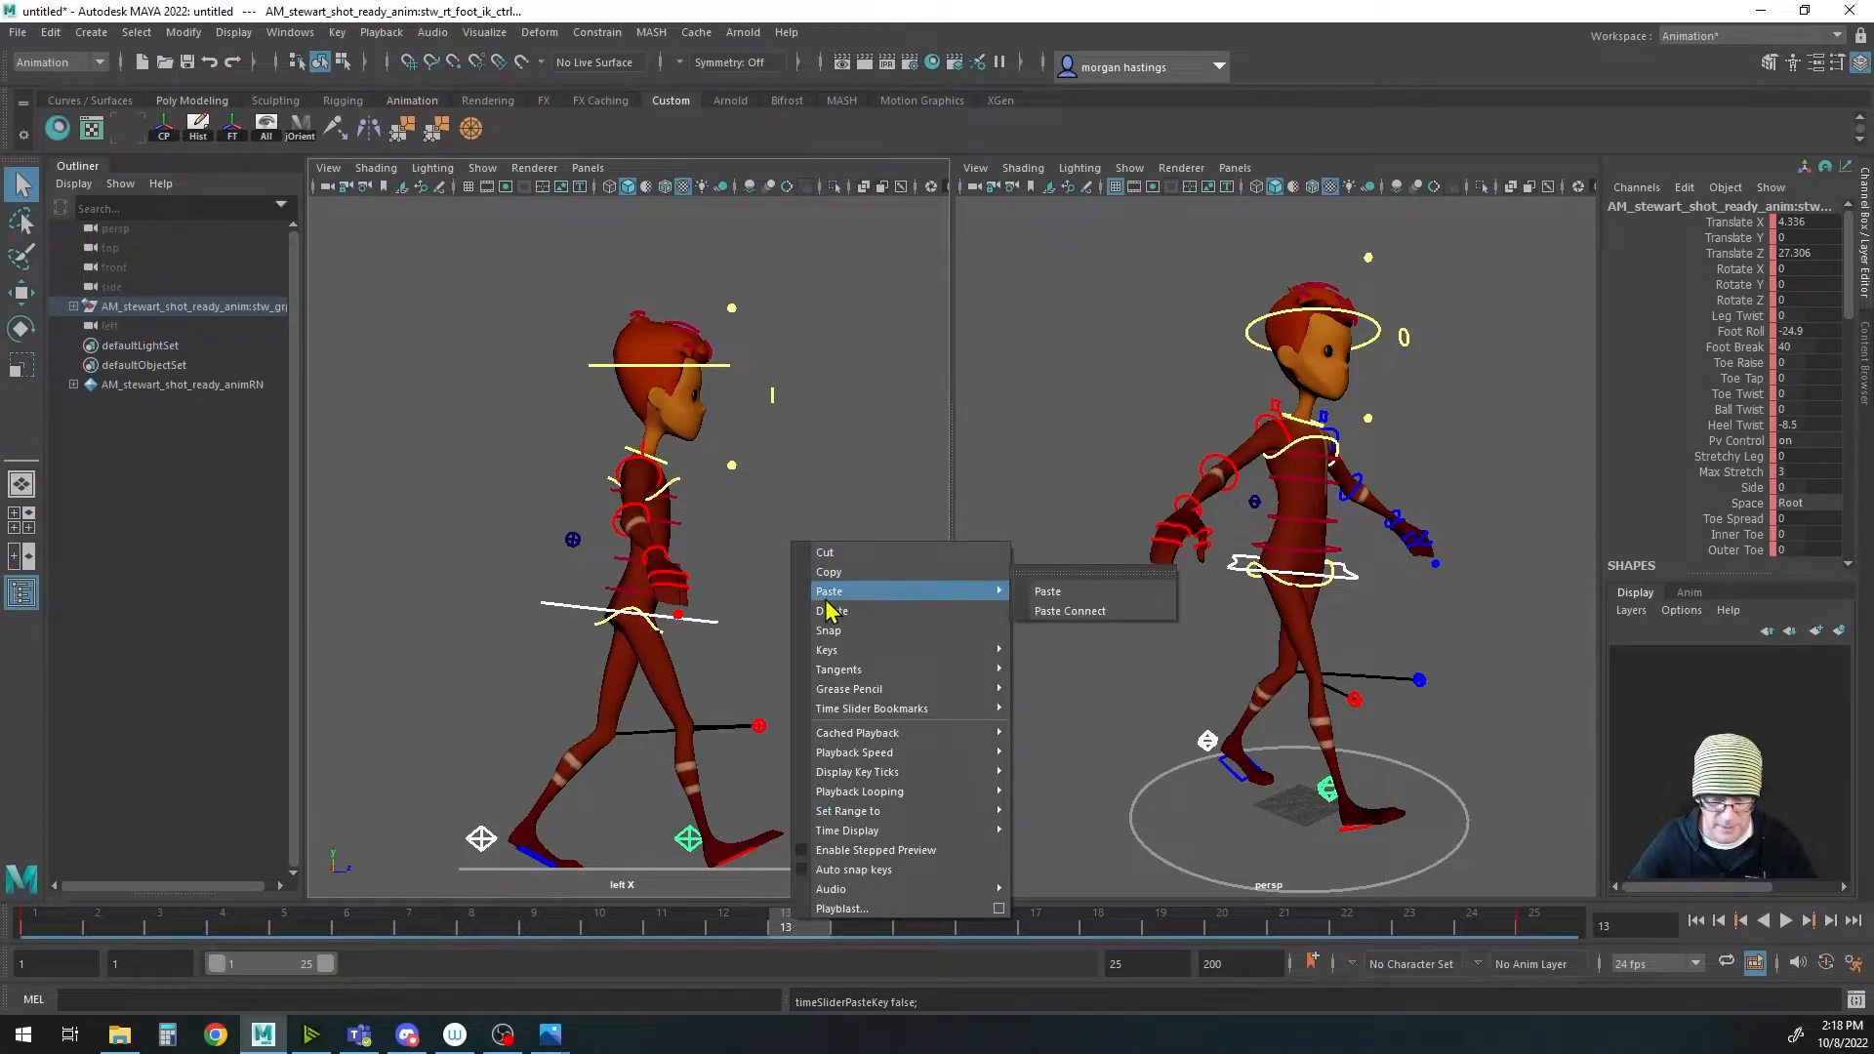
click(1054, 595)
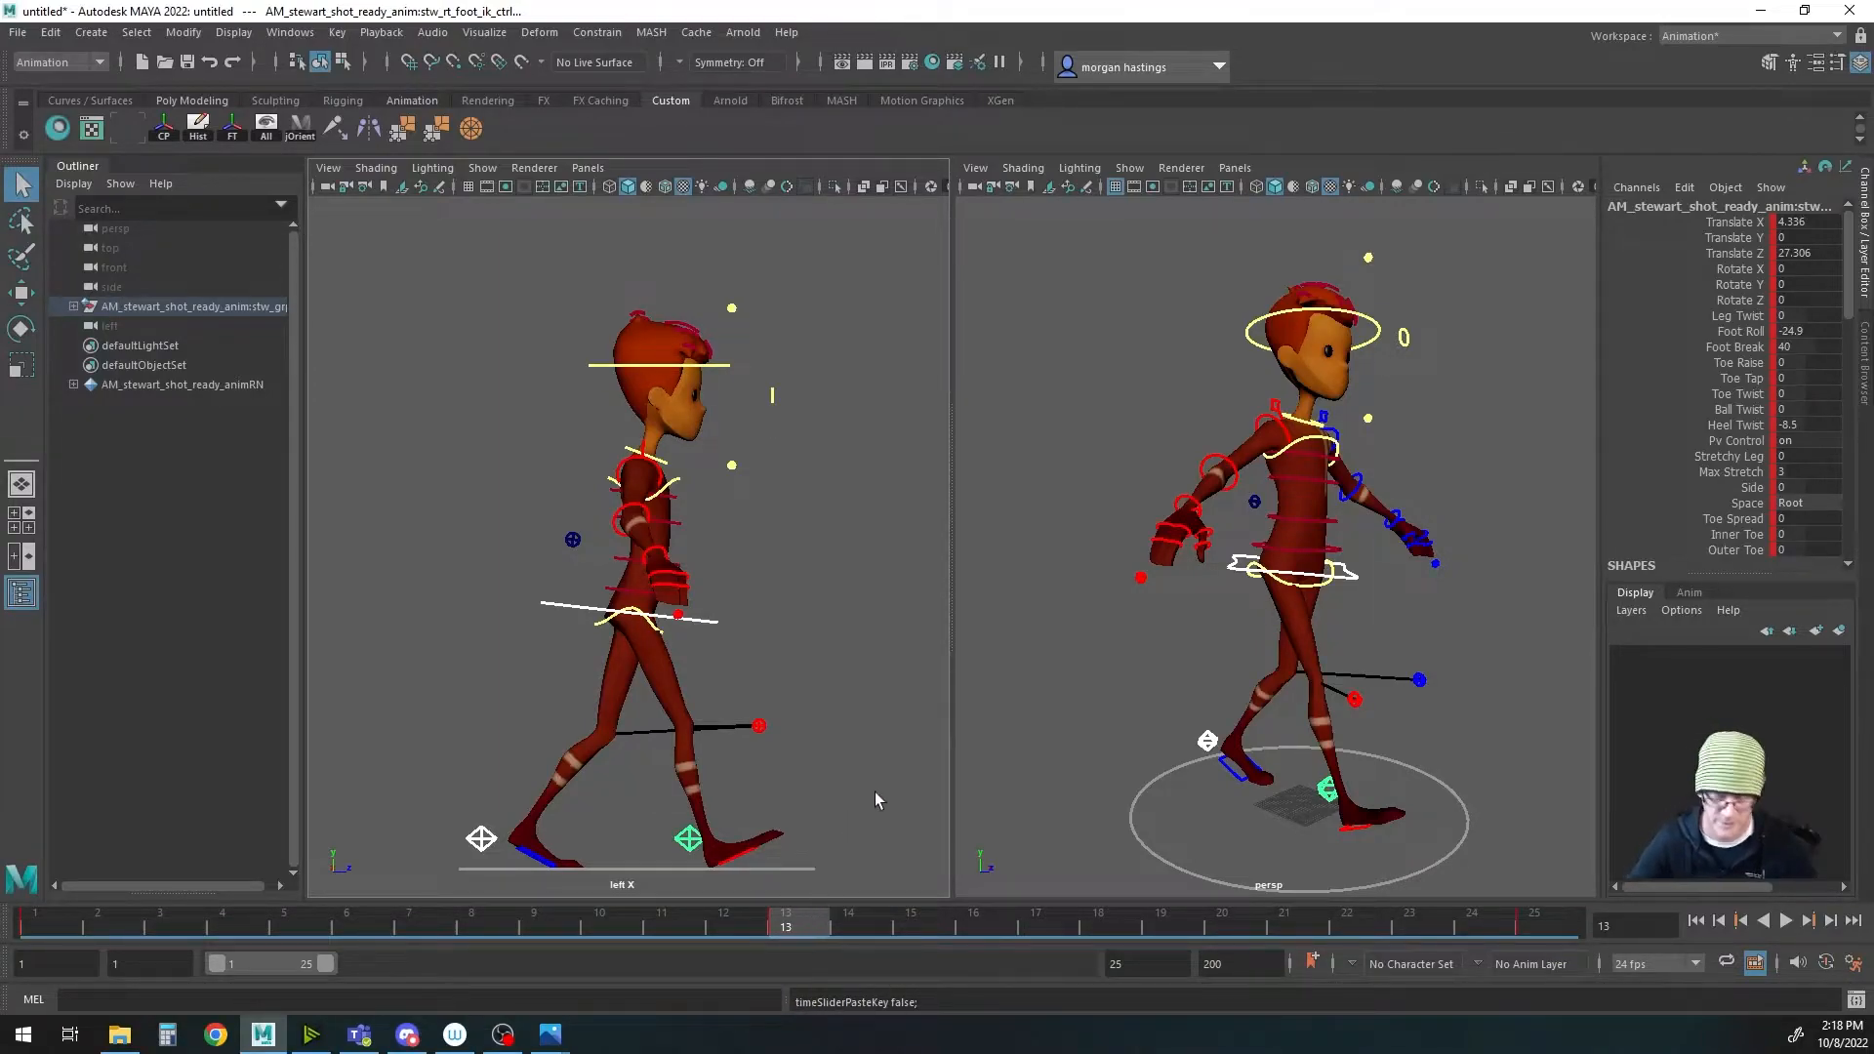
alt+drag(1093, 771, 1184, 734)
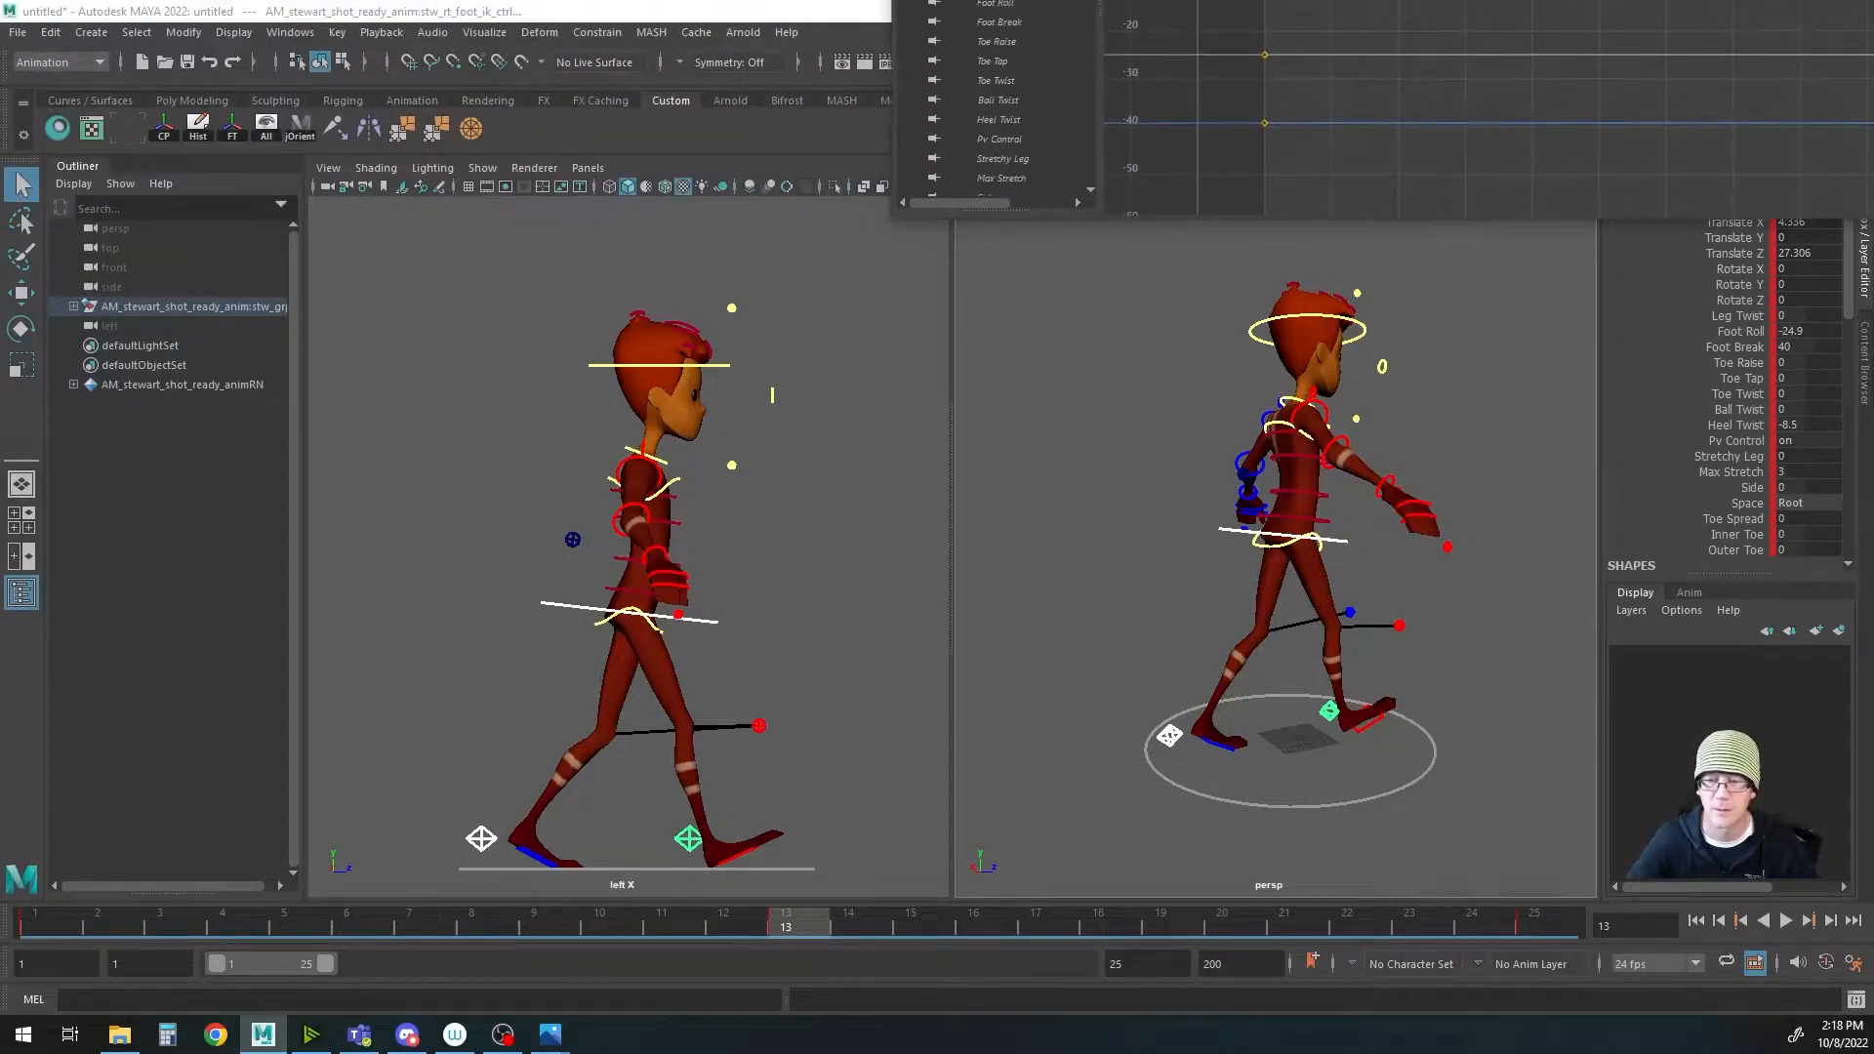
drag(1071, 0, 449, 389)
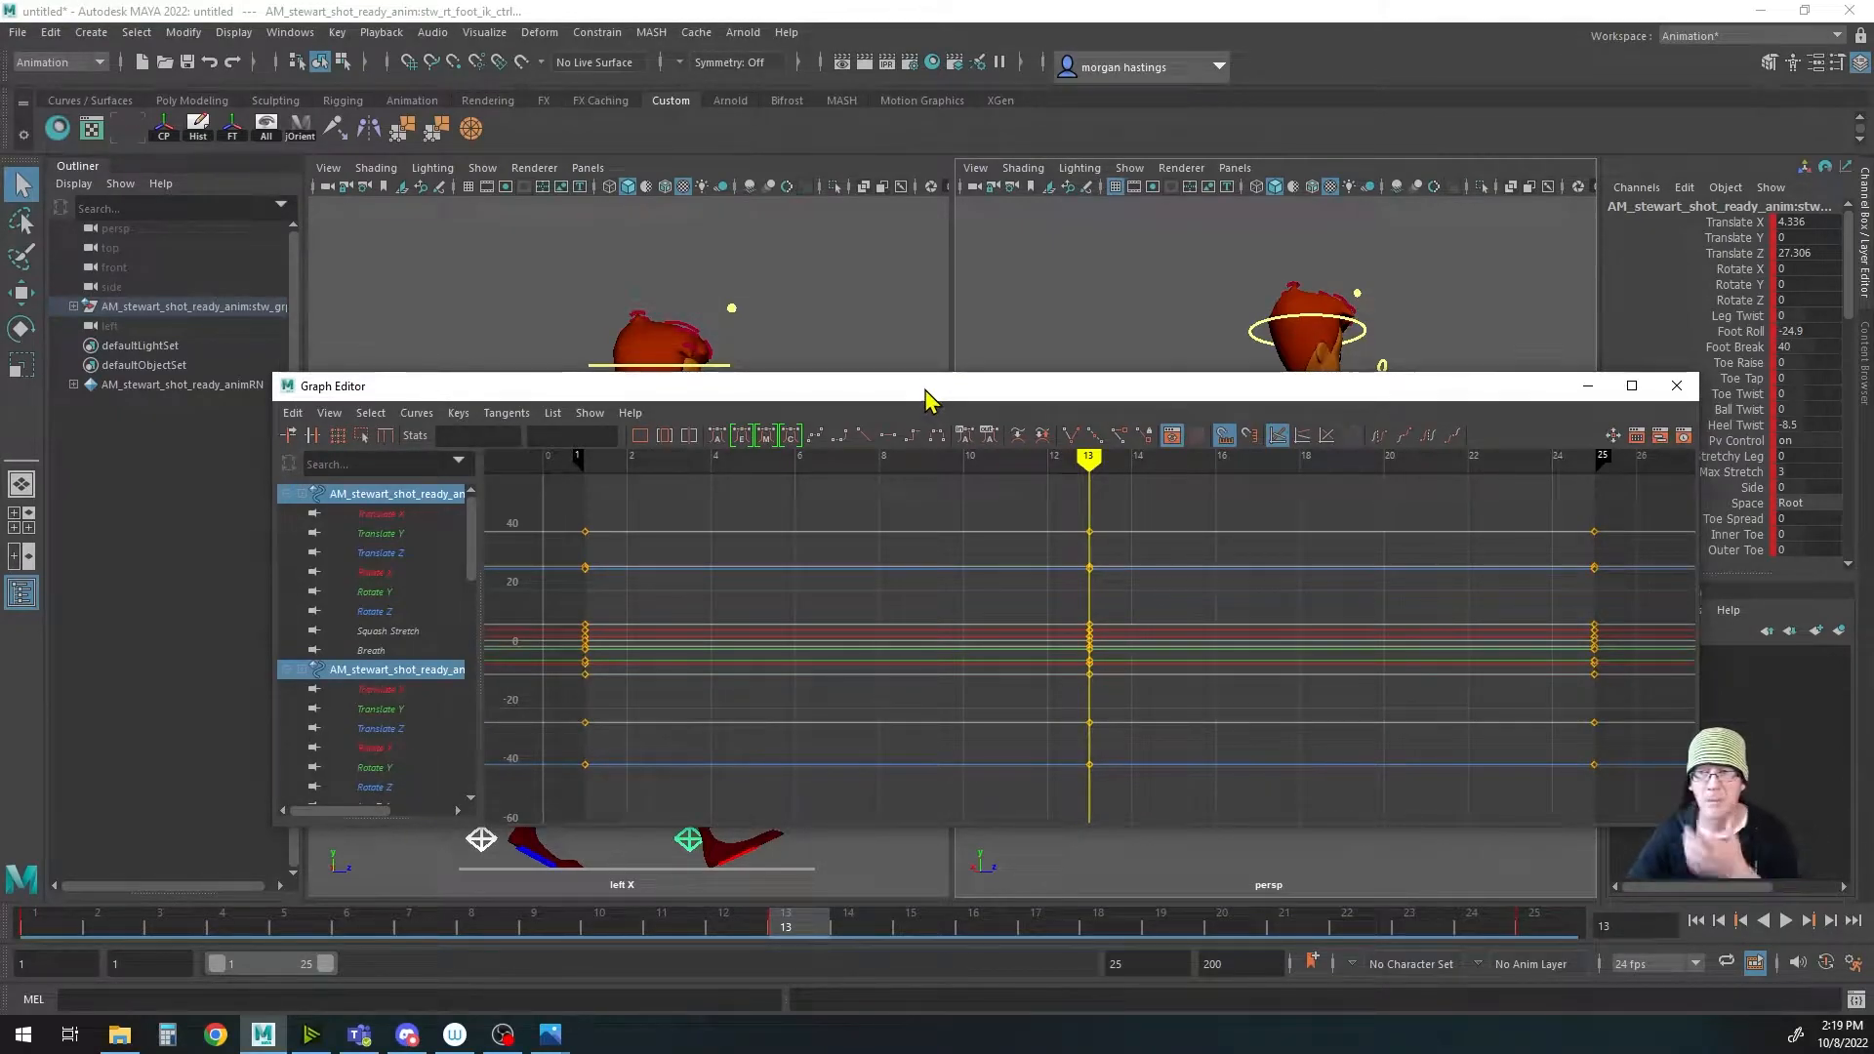
drag(884, 401, 742, 0)
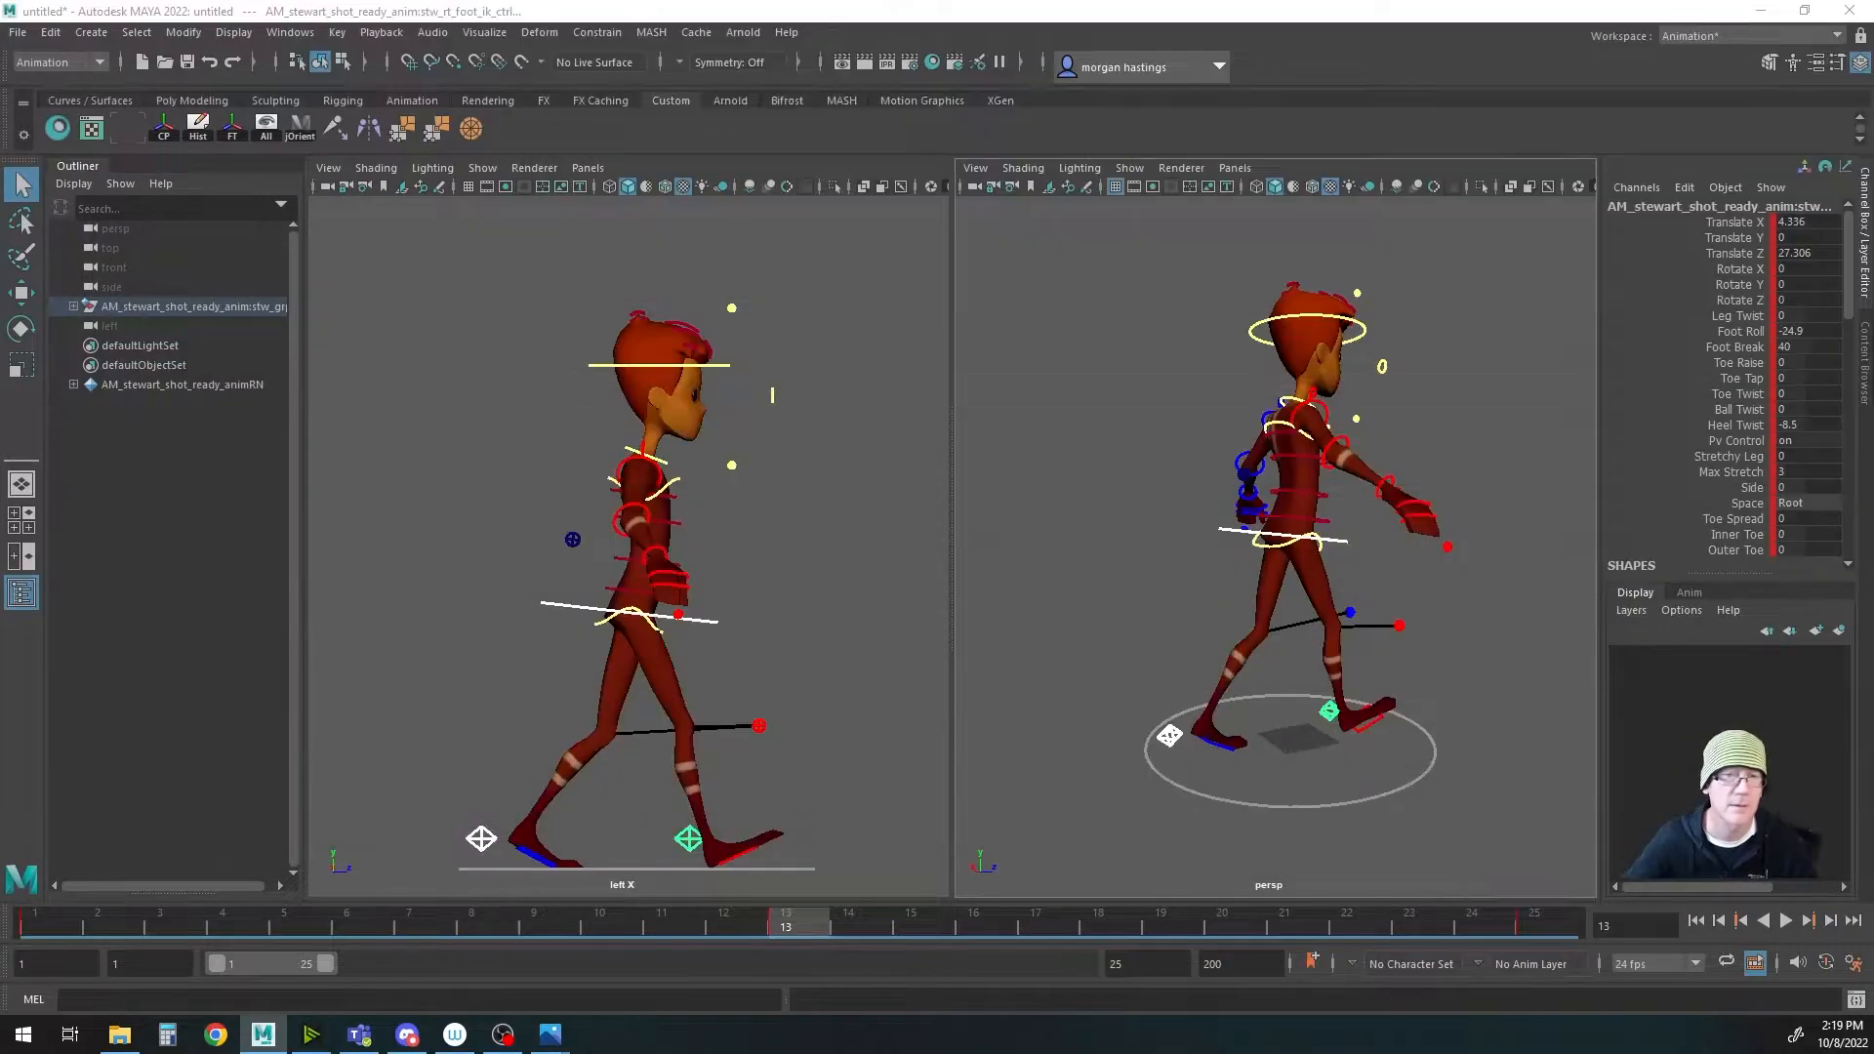
Step: Copy the left foot IK control's key at frame 13 and paste it onto the right foot IK control at that frame
click(487, 843)
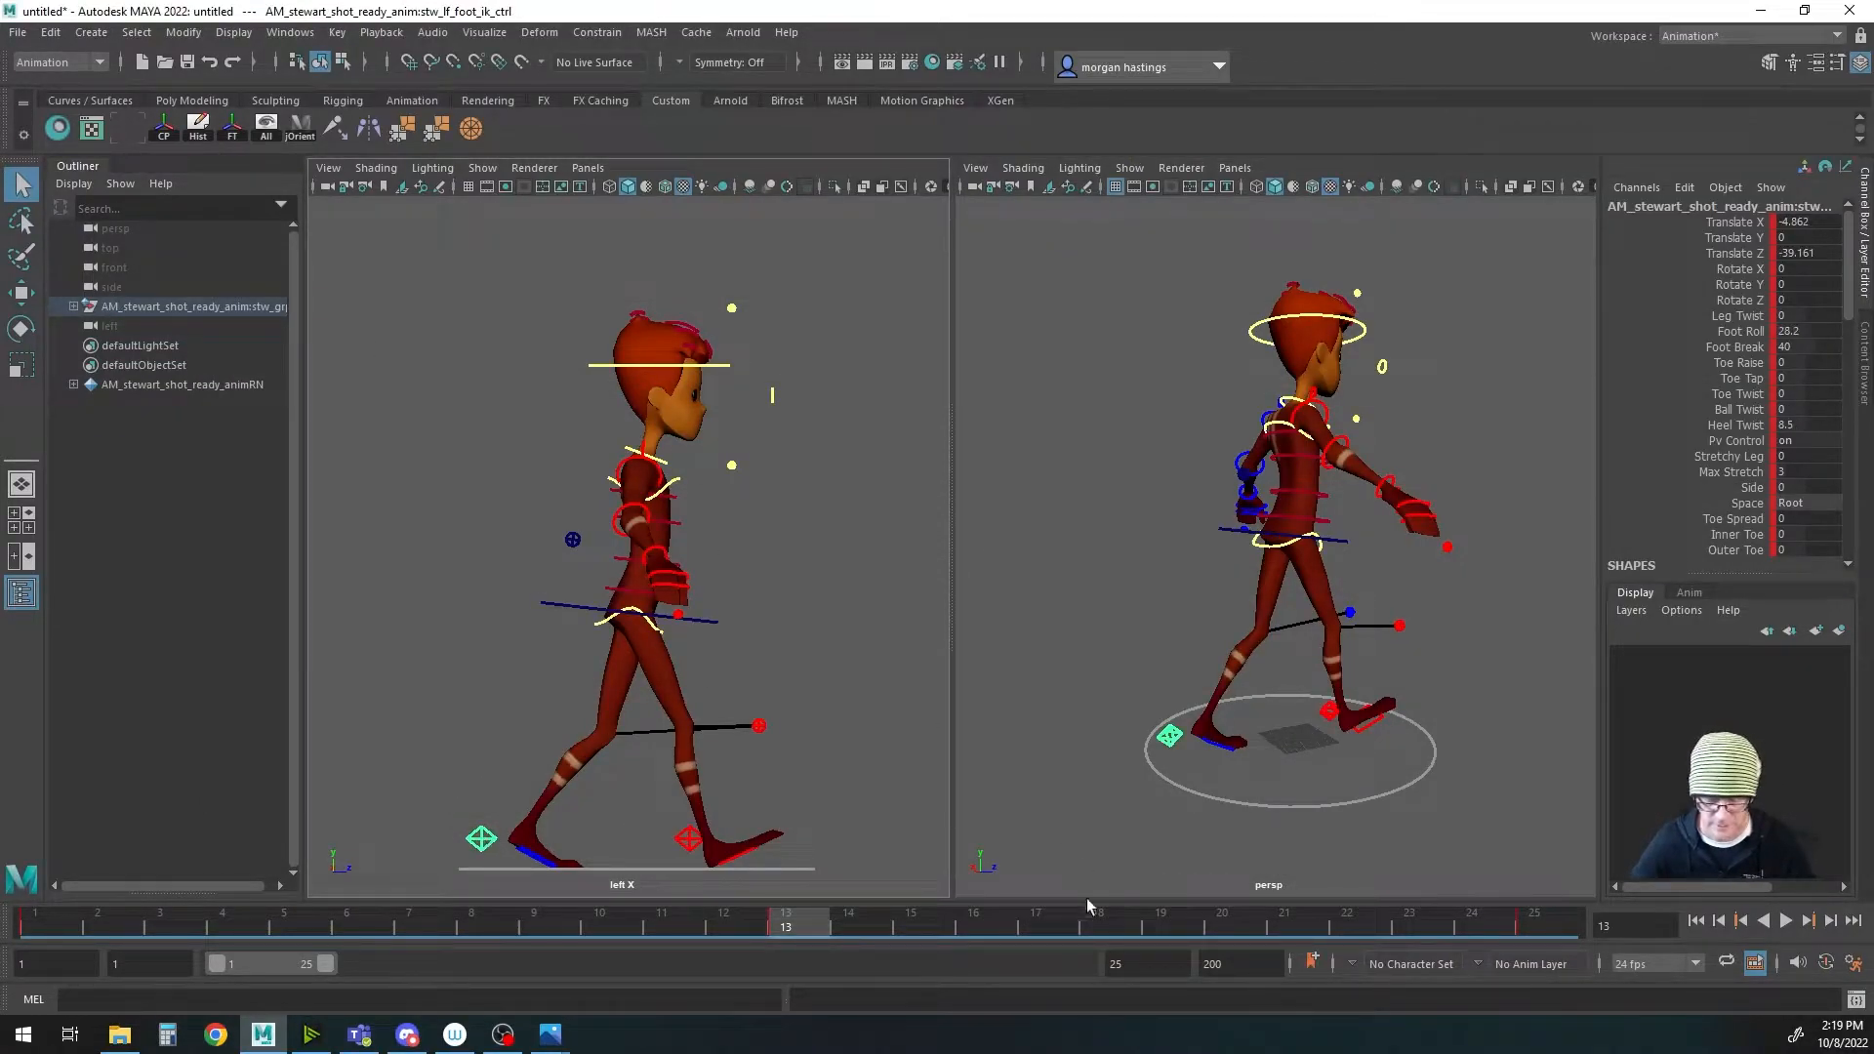
right_click(800, 927)
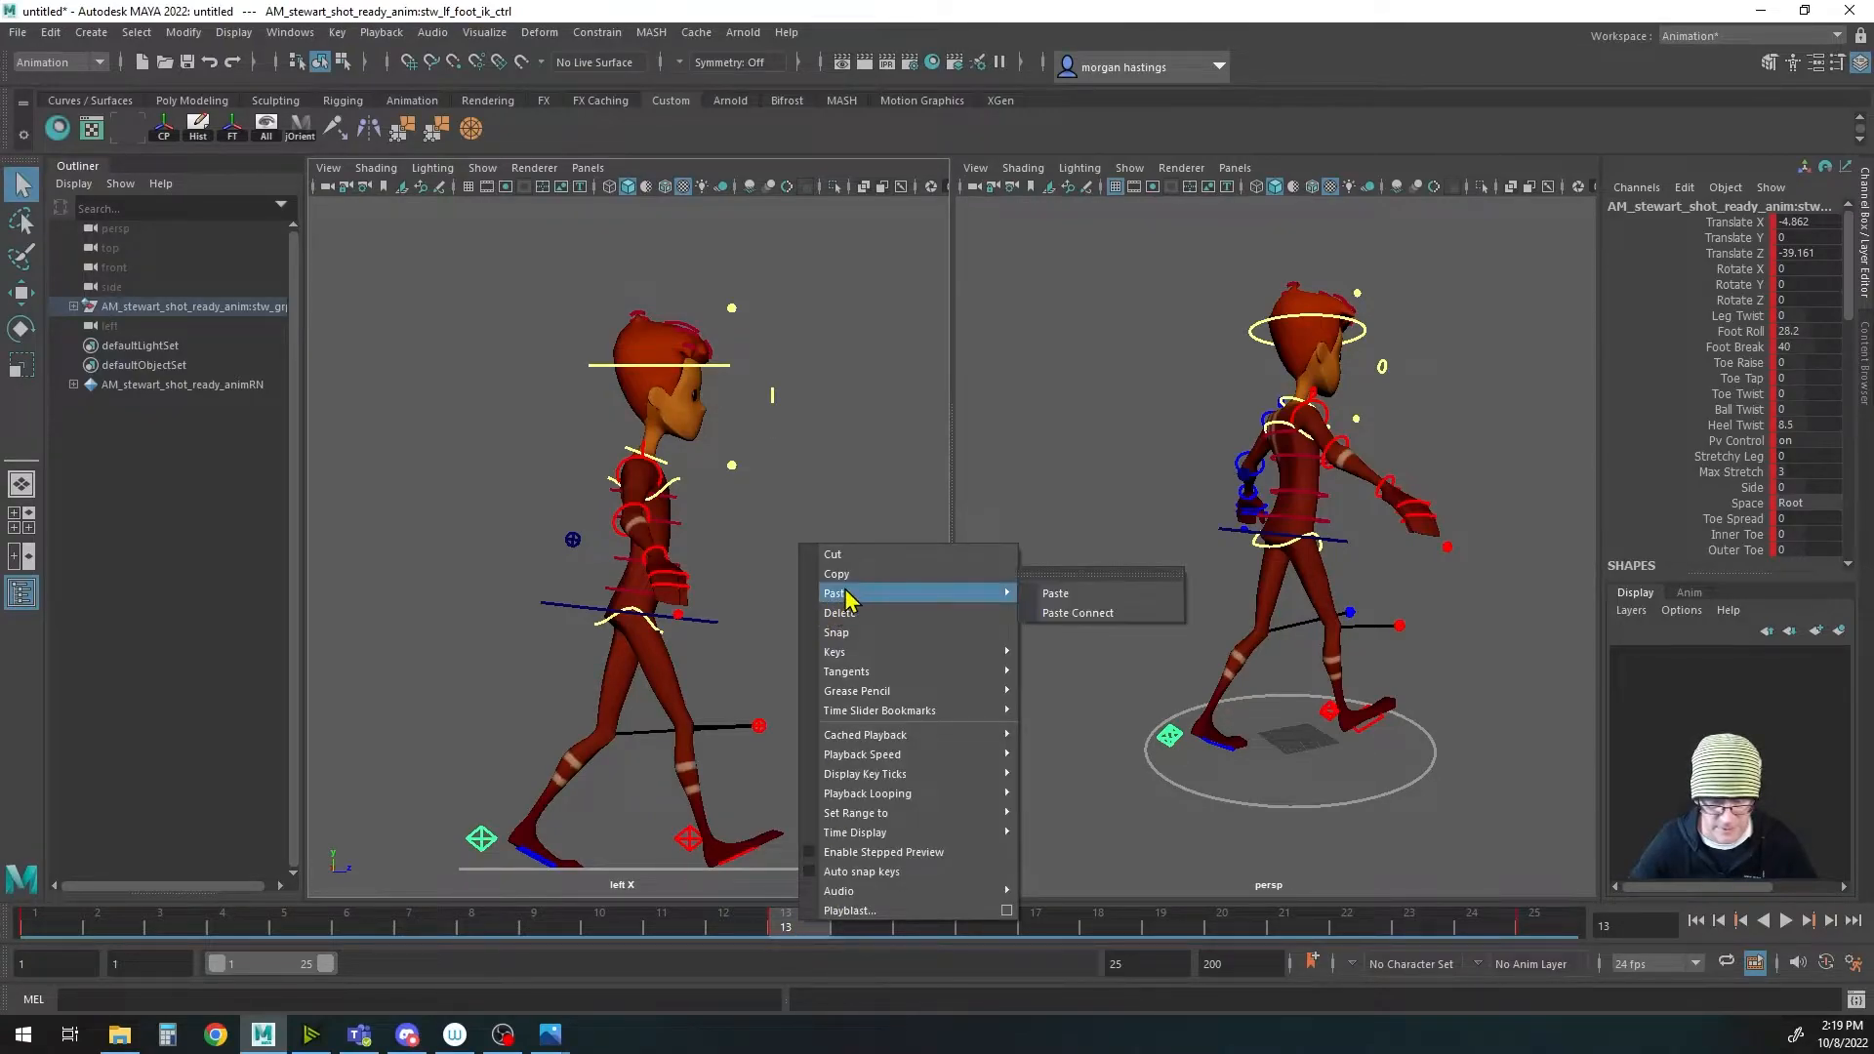
click(849, 576)
click(688, 839)
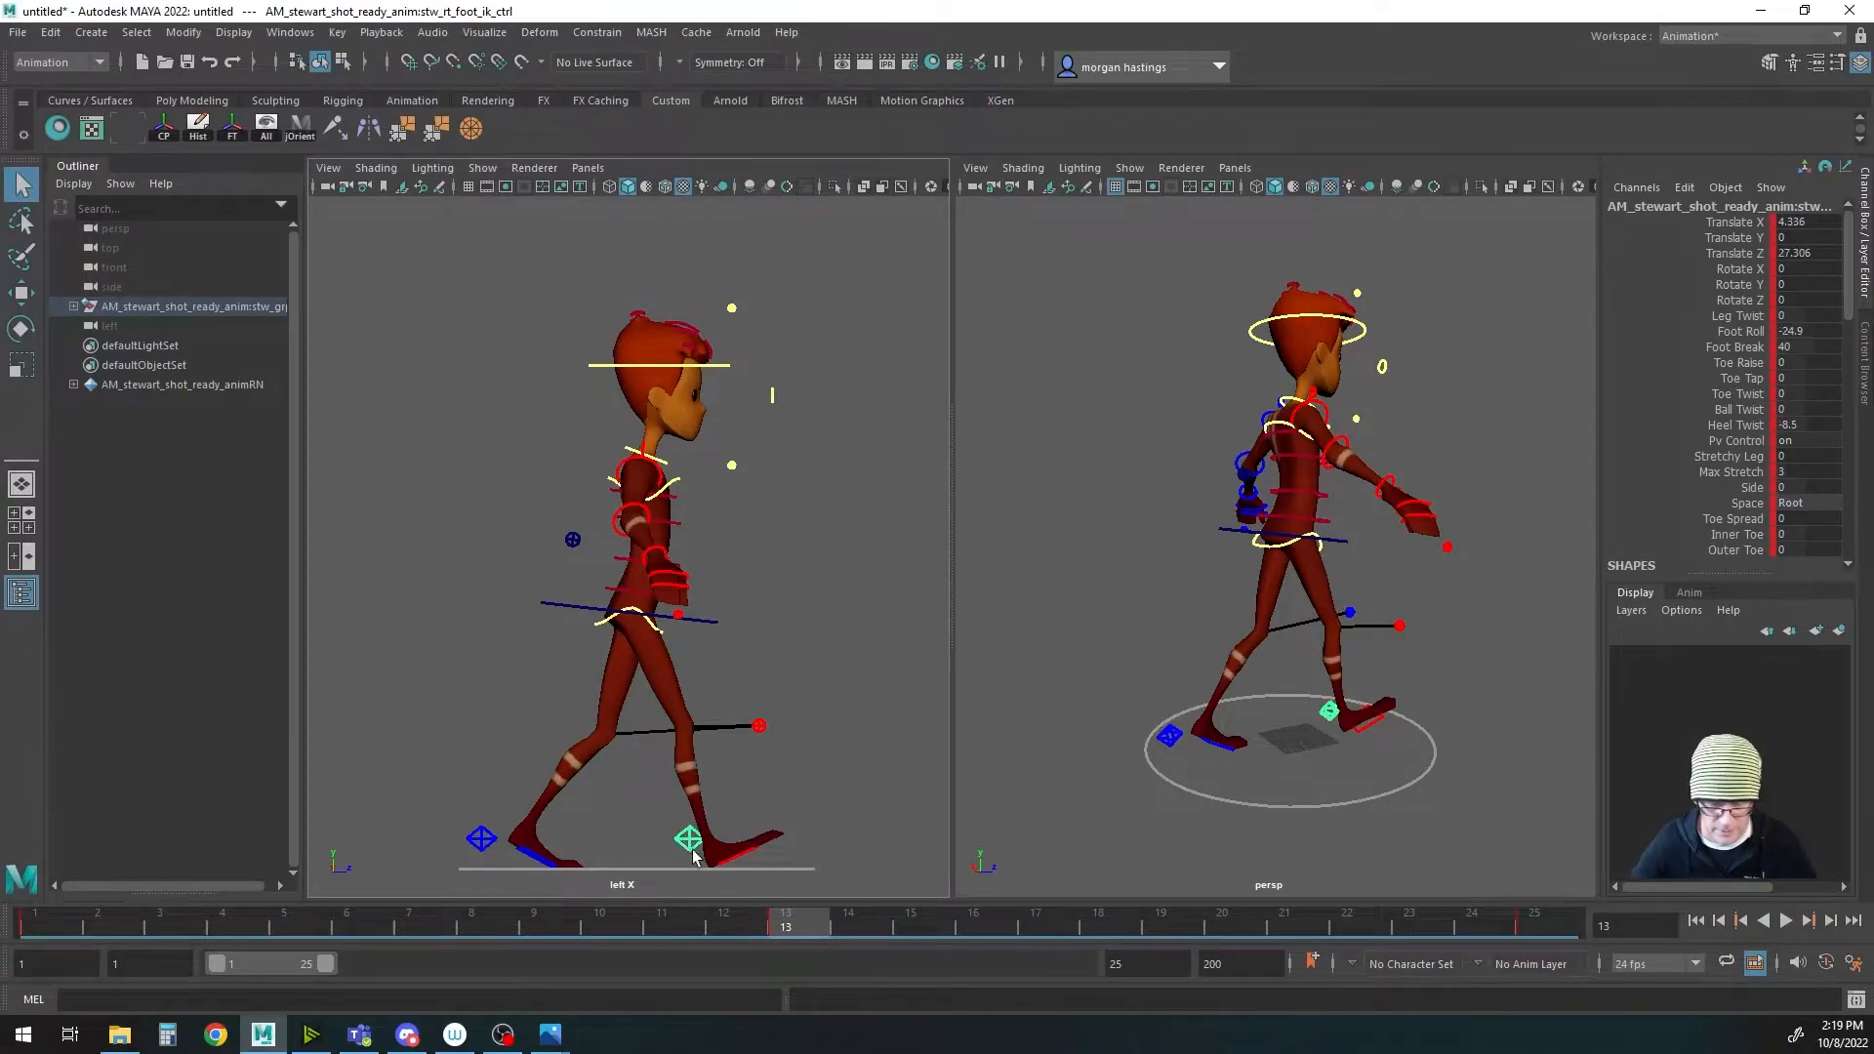
right_click(789, 923)
mouse_move(861, 603)
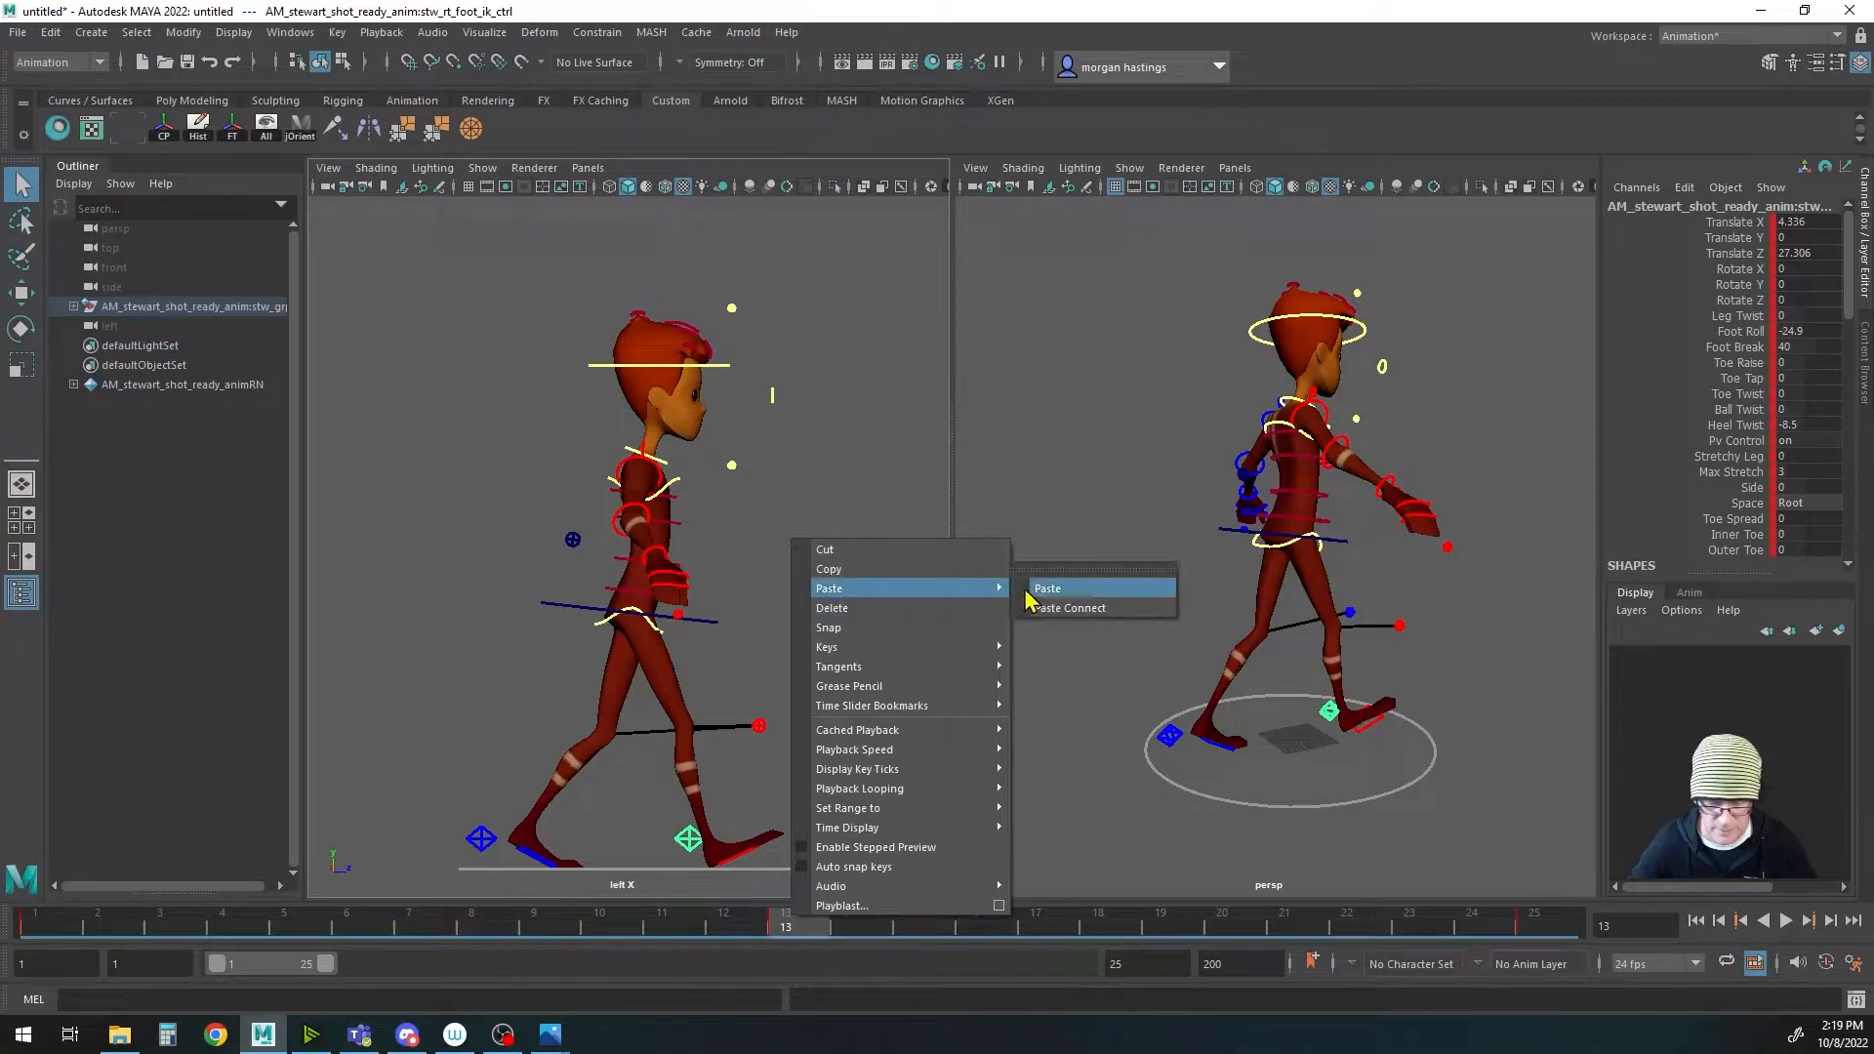
click(1077, 591)
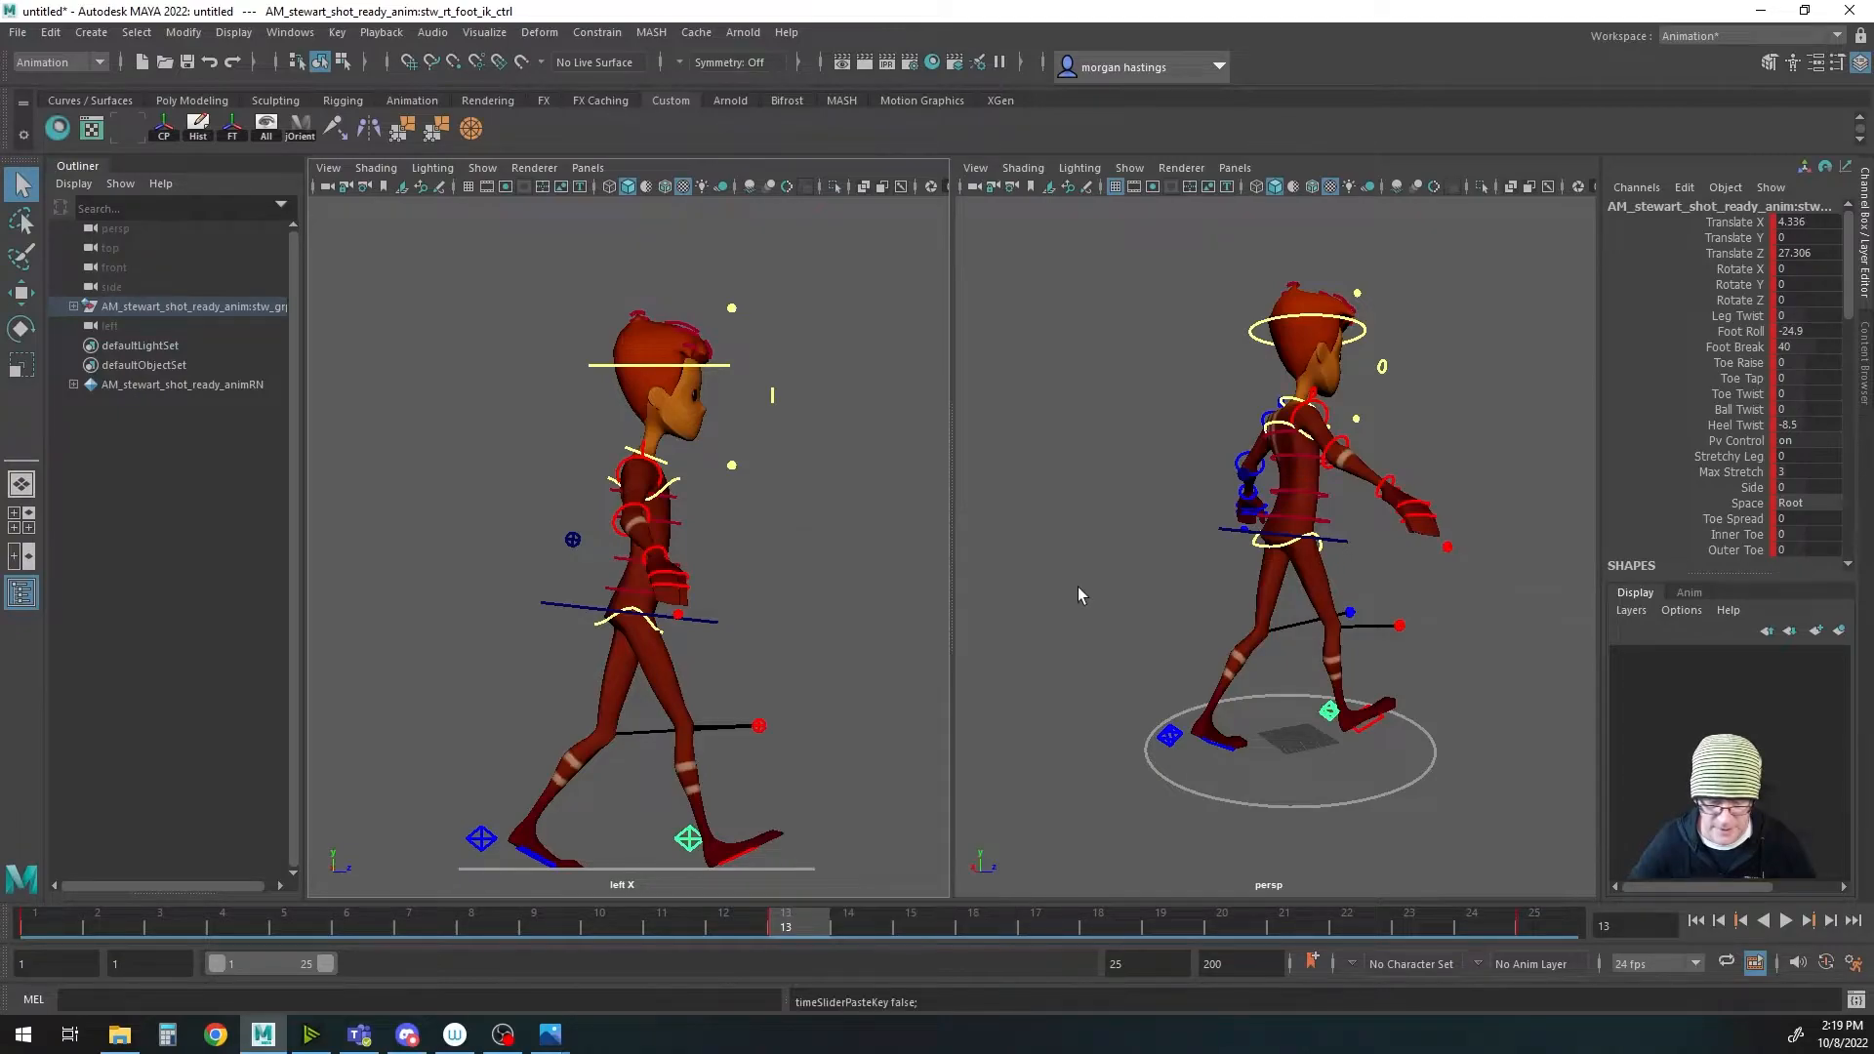
Step: Copy the right foot IK control's key from frame 1, paste it onto the left foot IK control at frame 13, and play back the animation
click(41, 923)
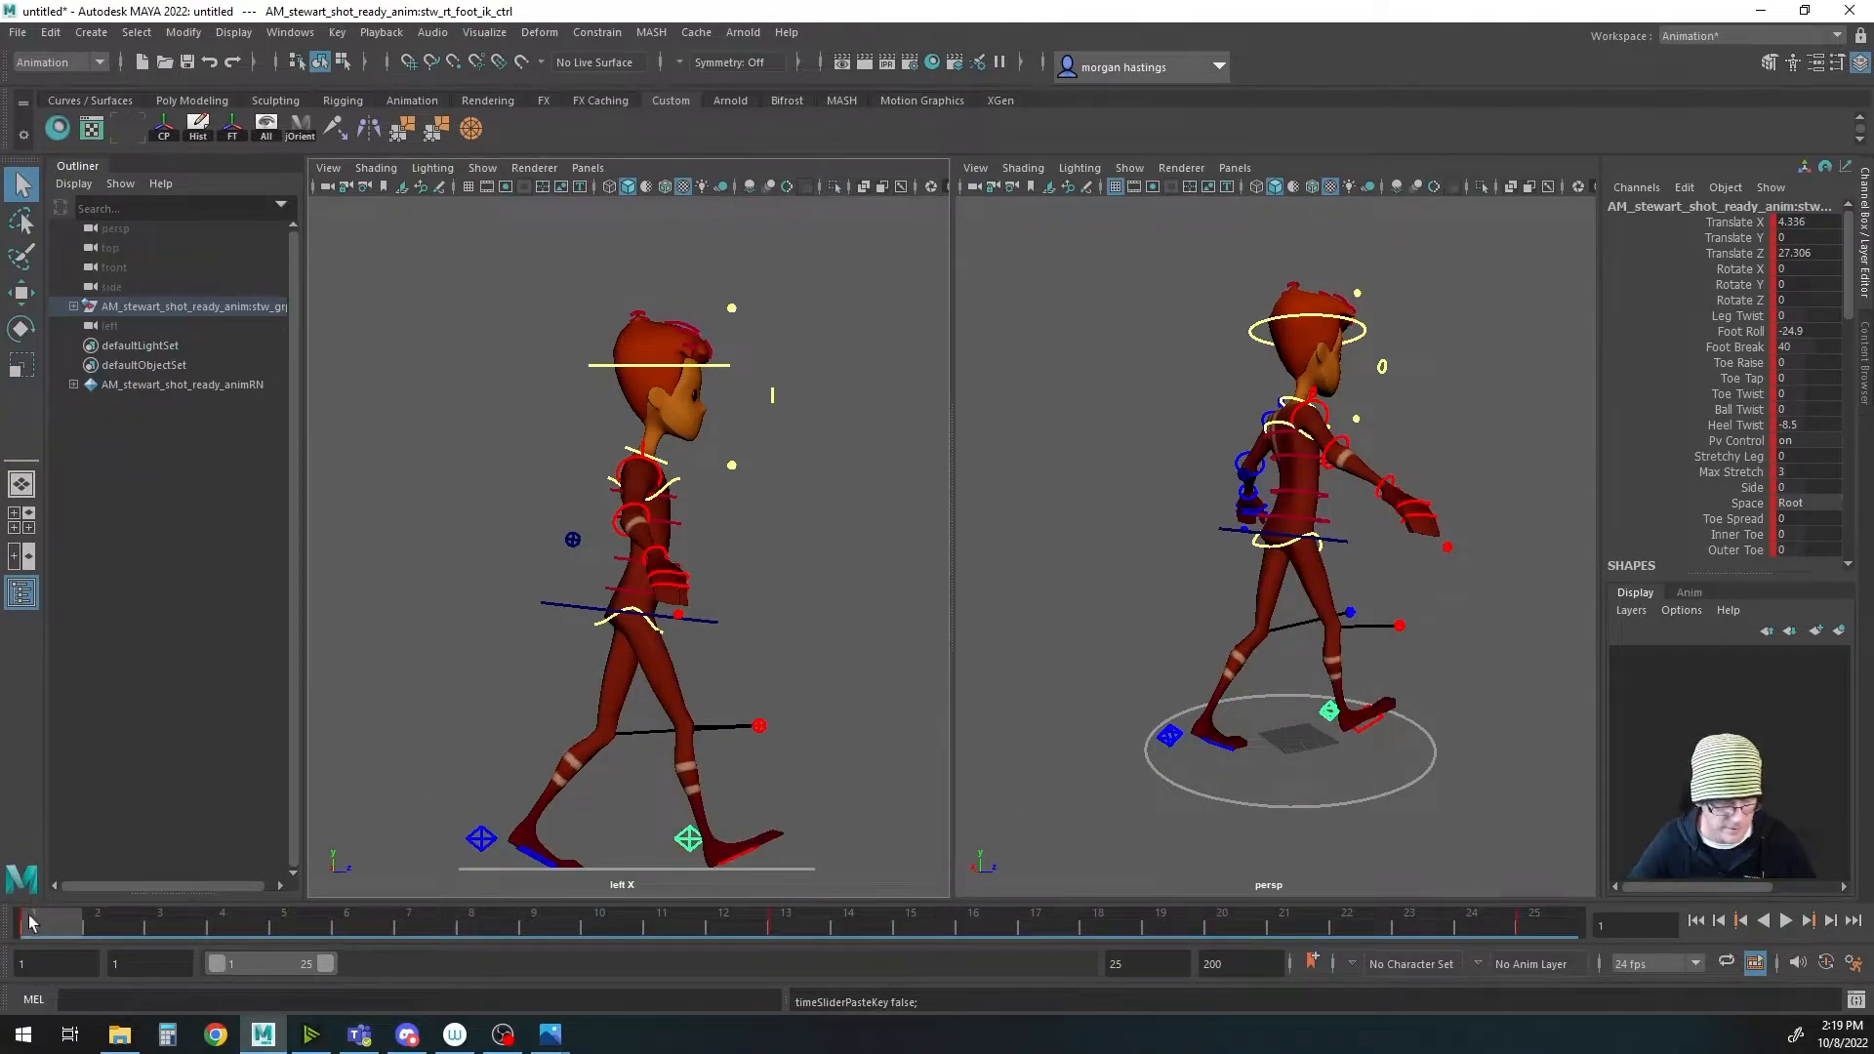
right_click(29, 921)
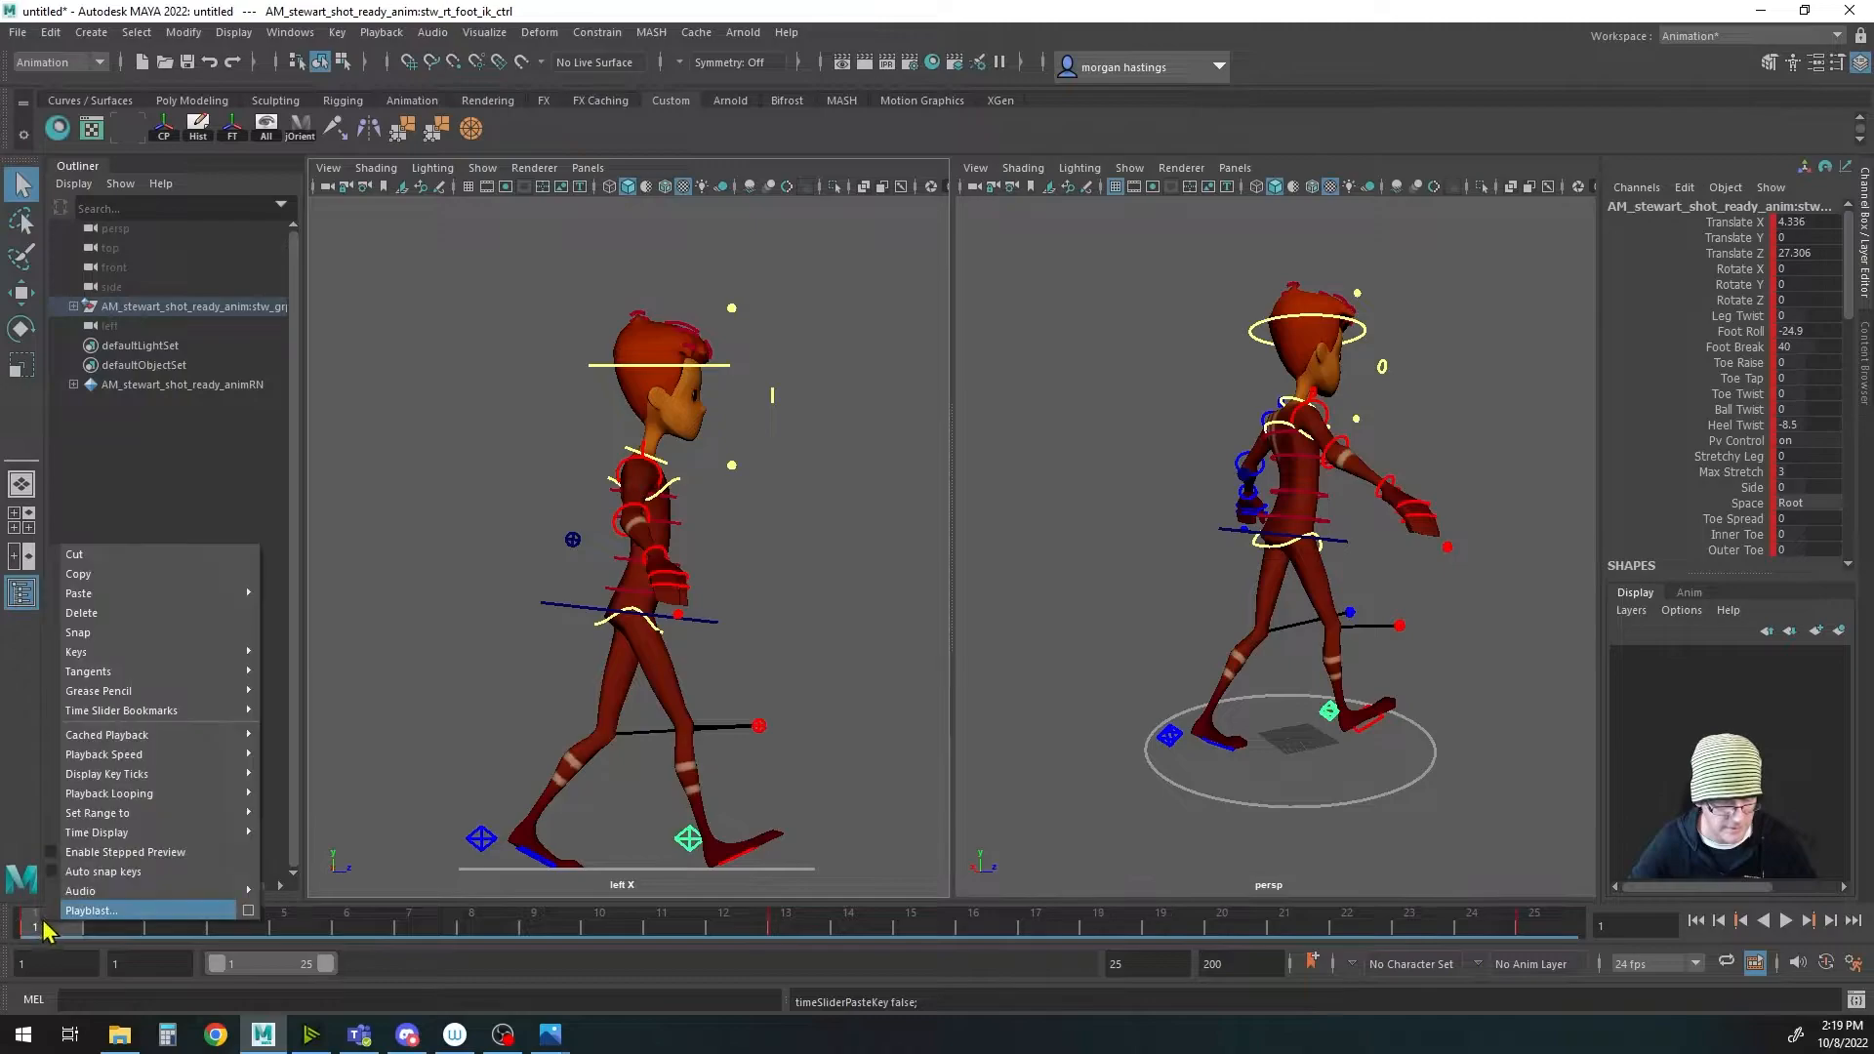
click(112, 575)
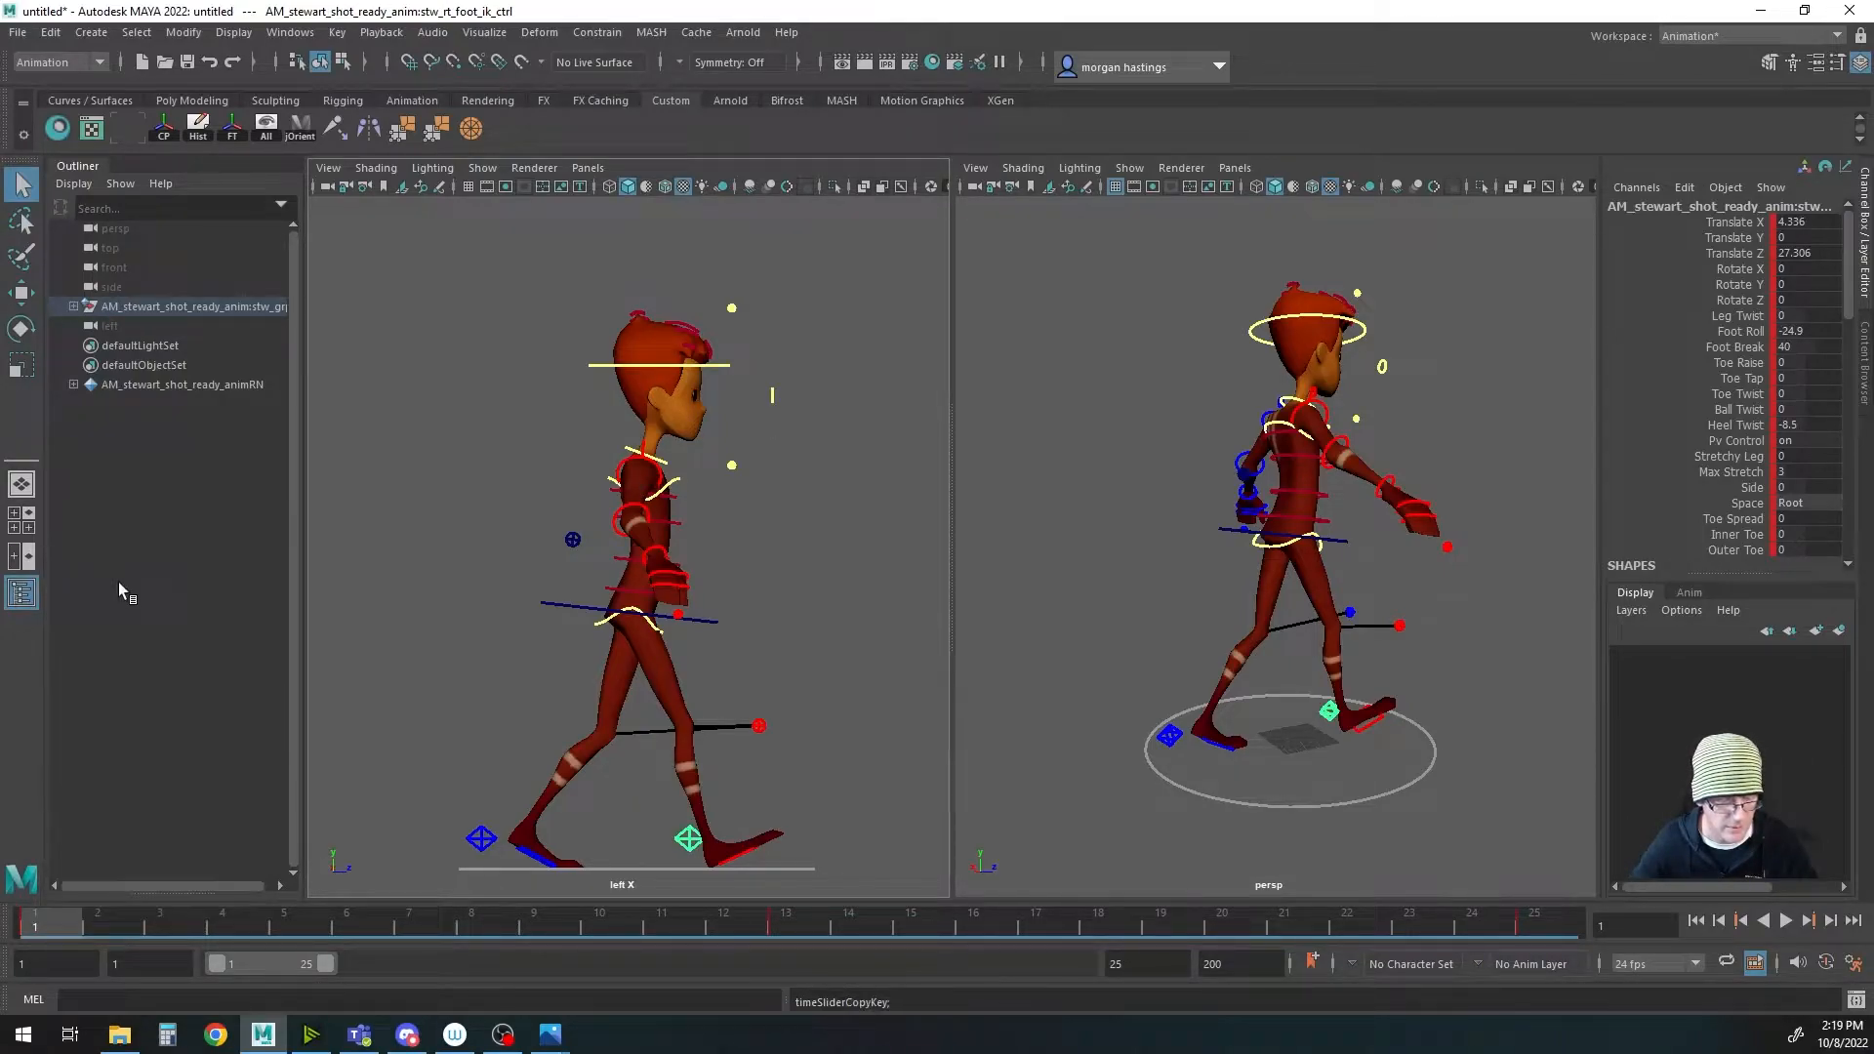
click(794, 925)
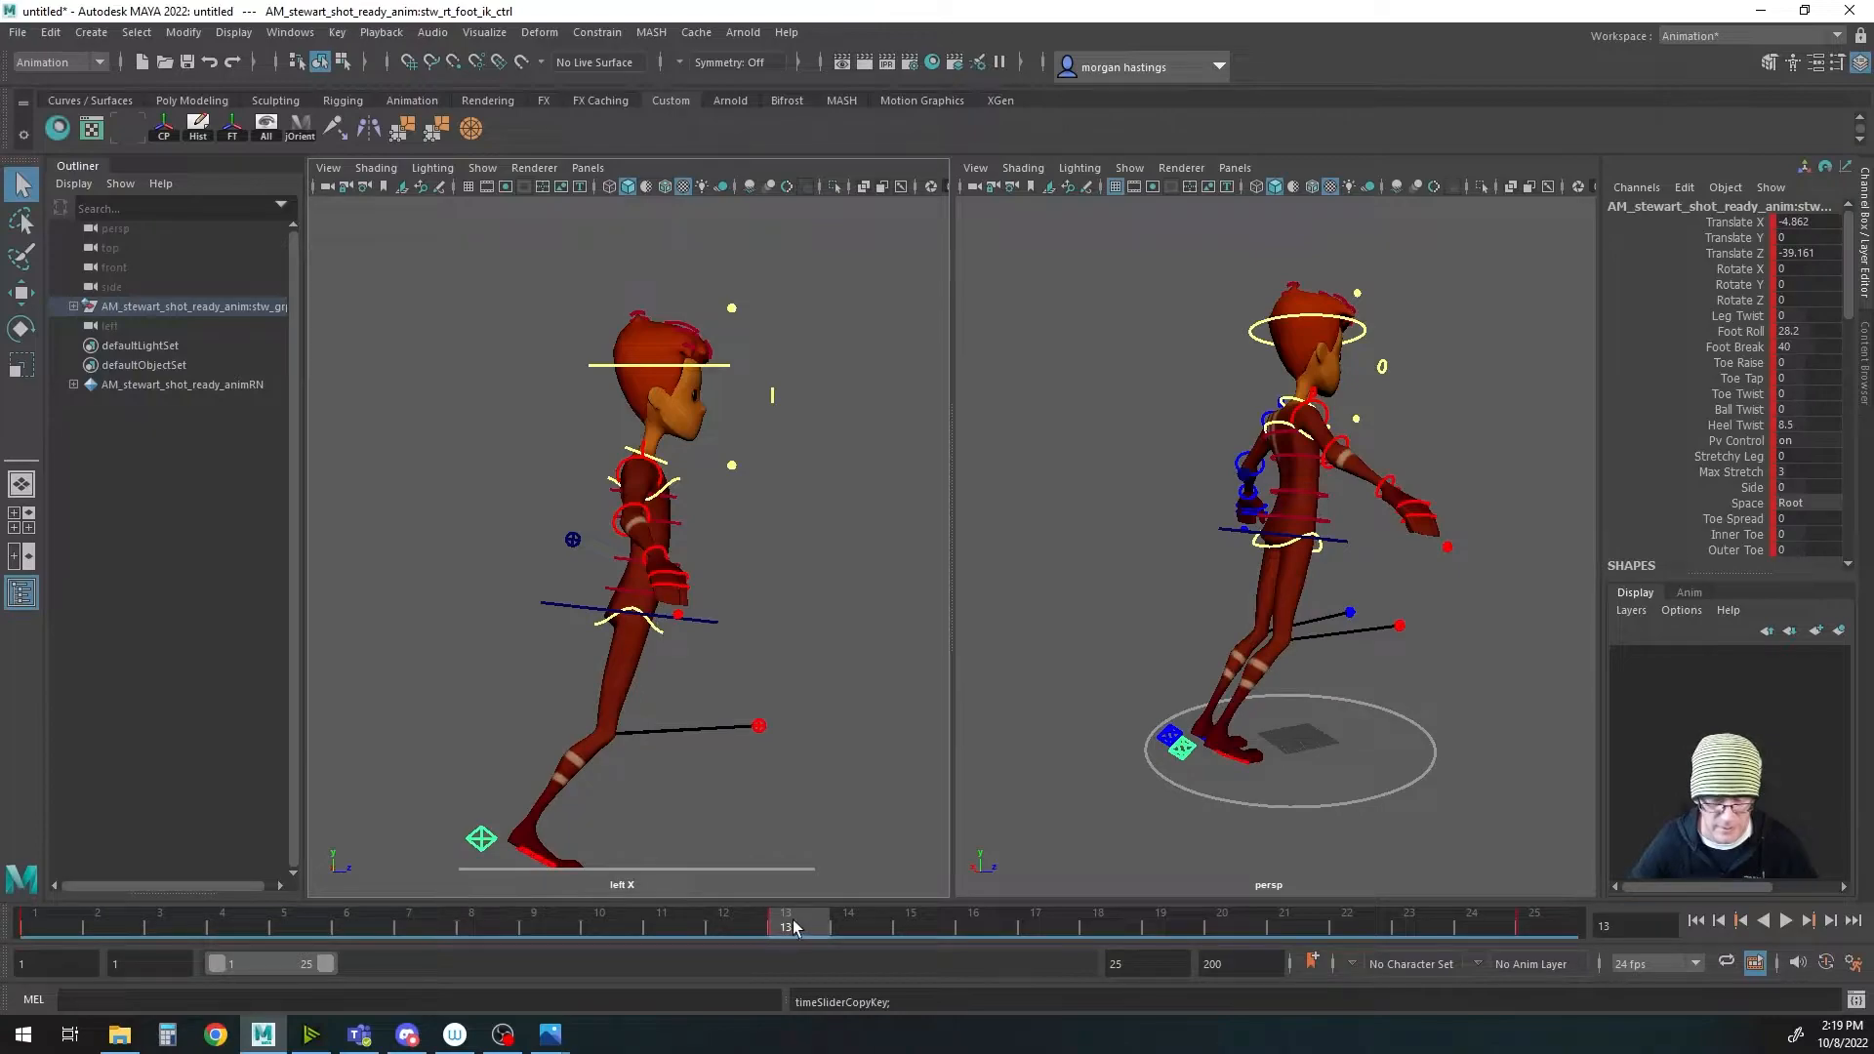
click(1171, 734)
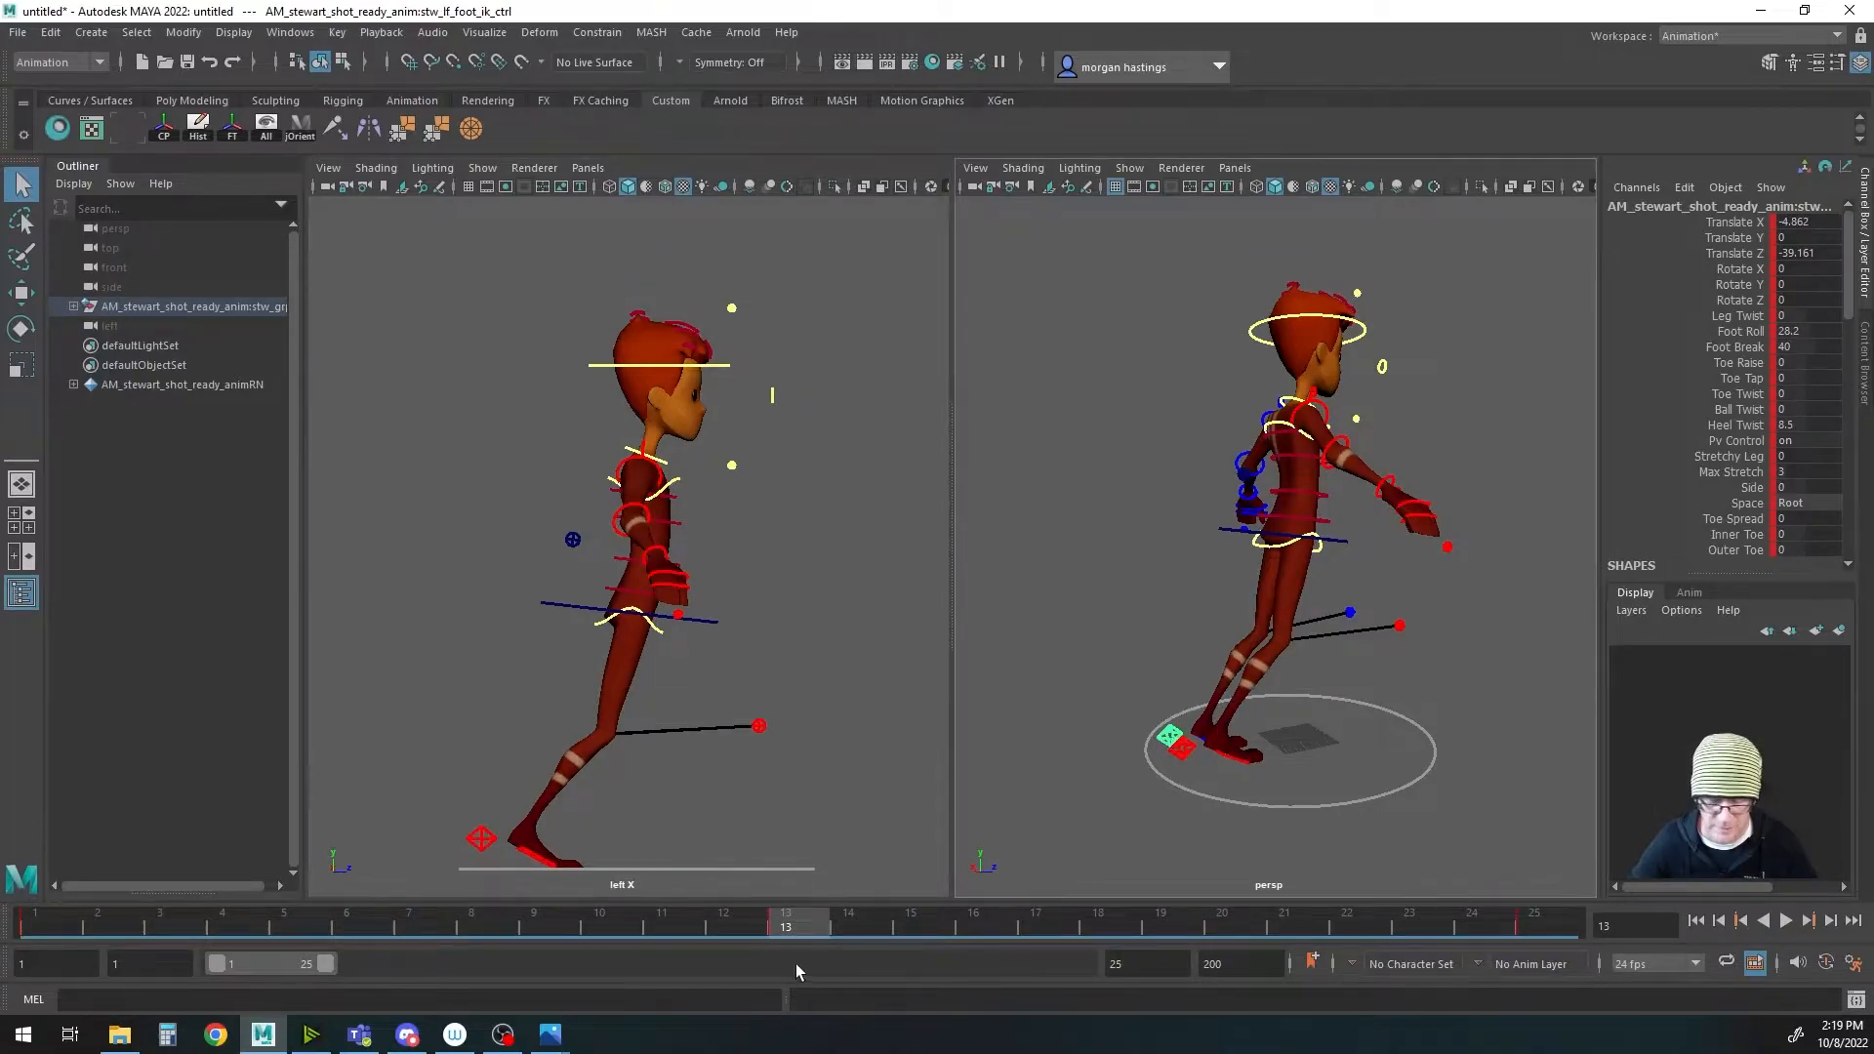
right_click(797, 927)
mouse_move(878, 588)
click(1152, 592)
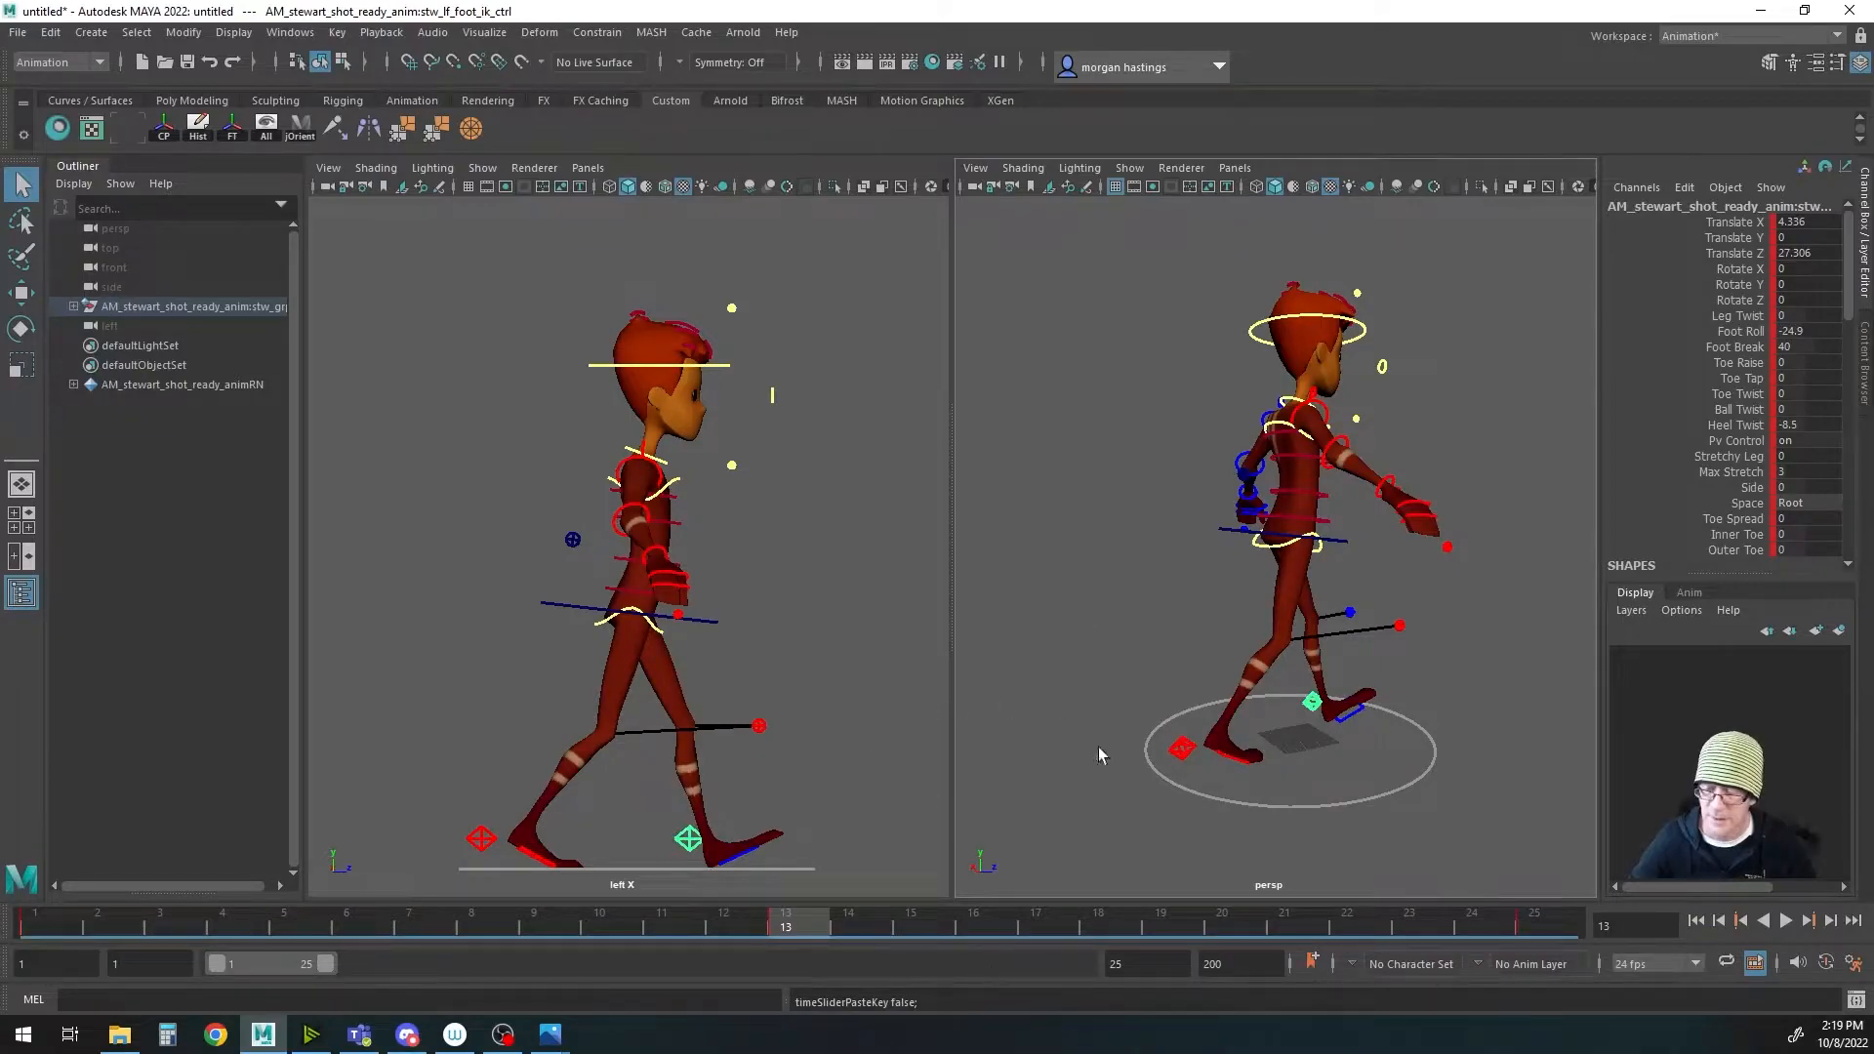
key(alt+v)
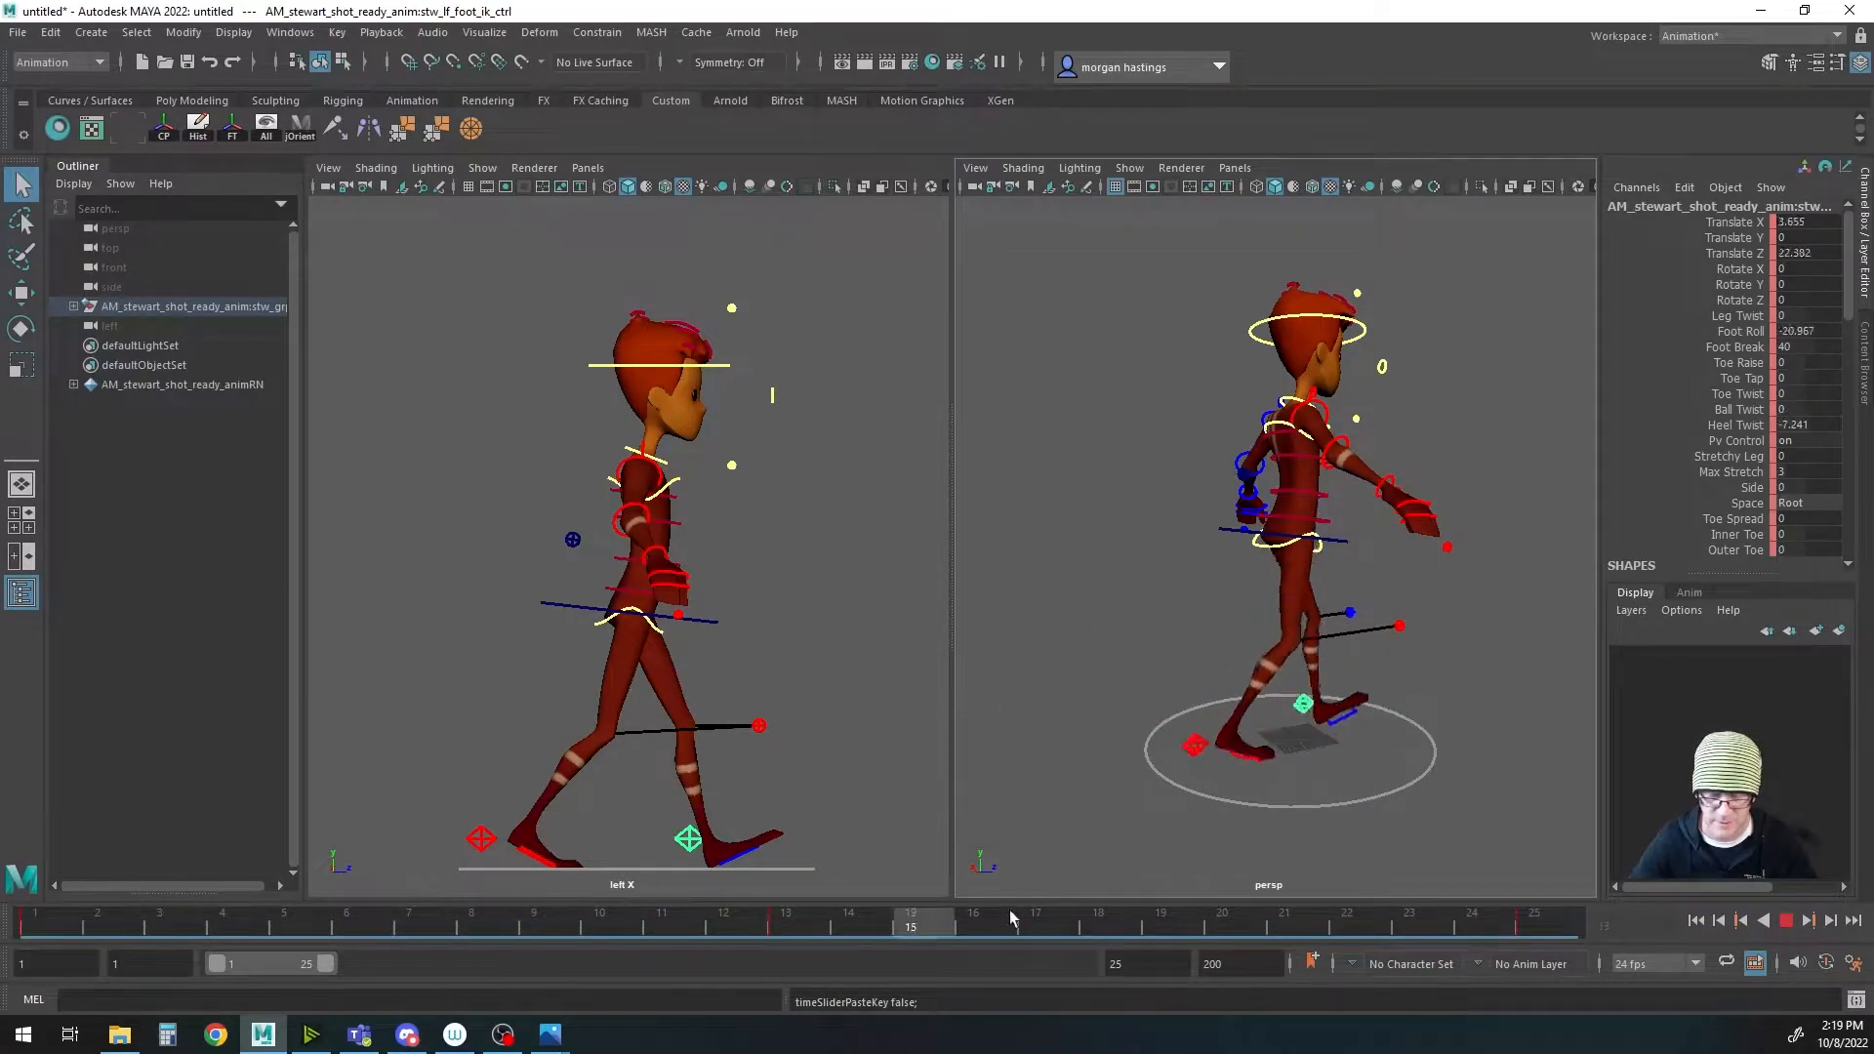
click(32, 917)
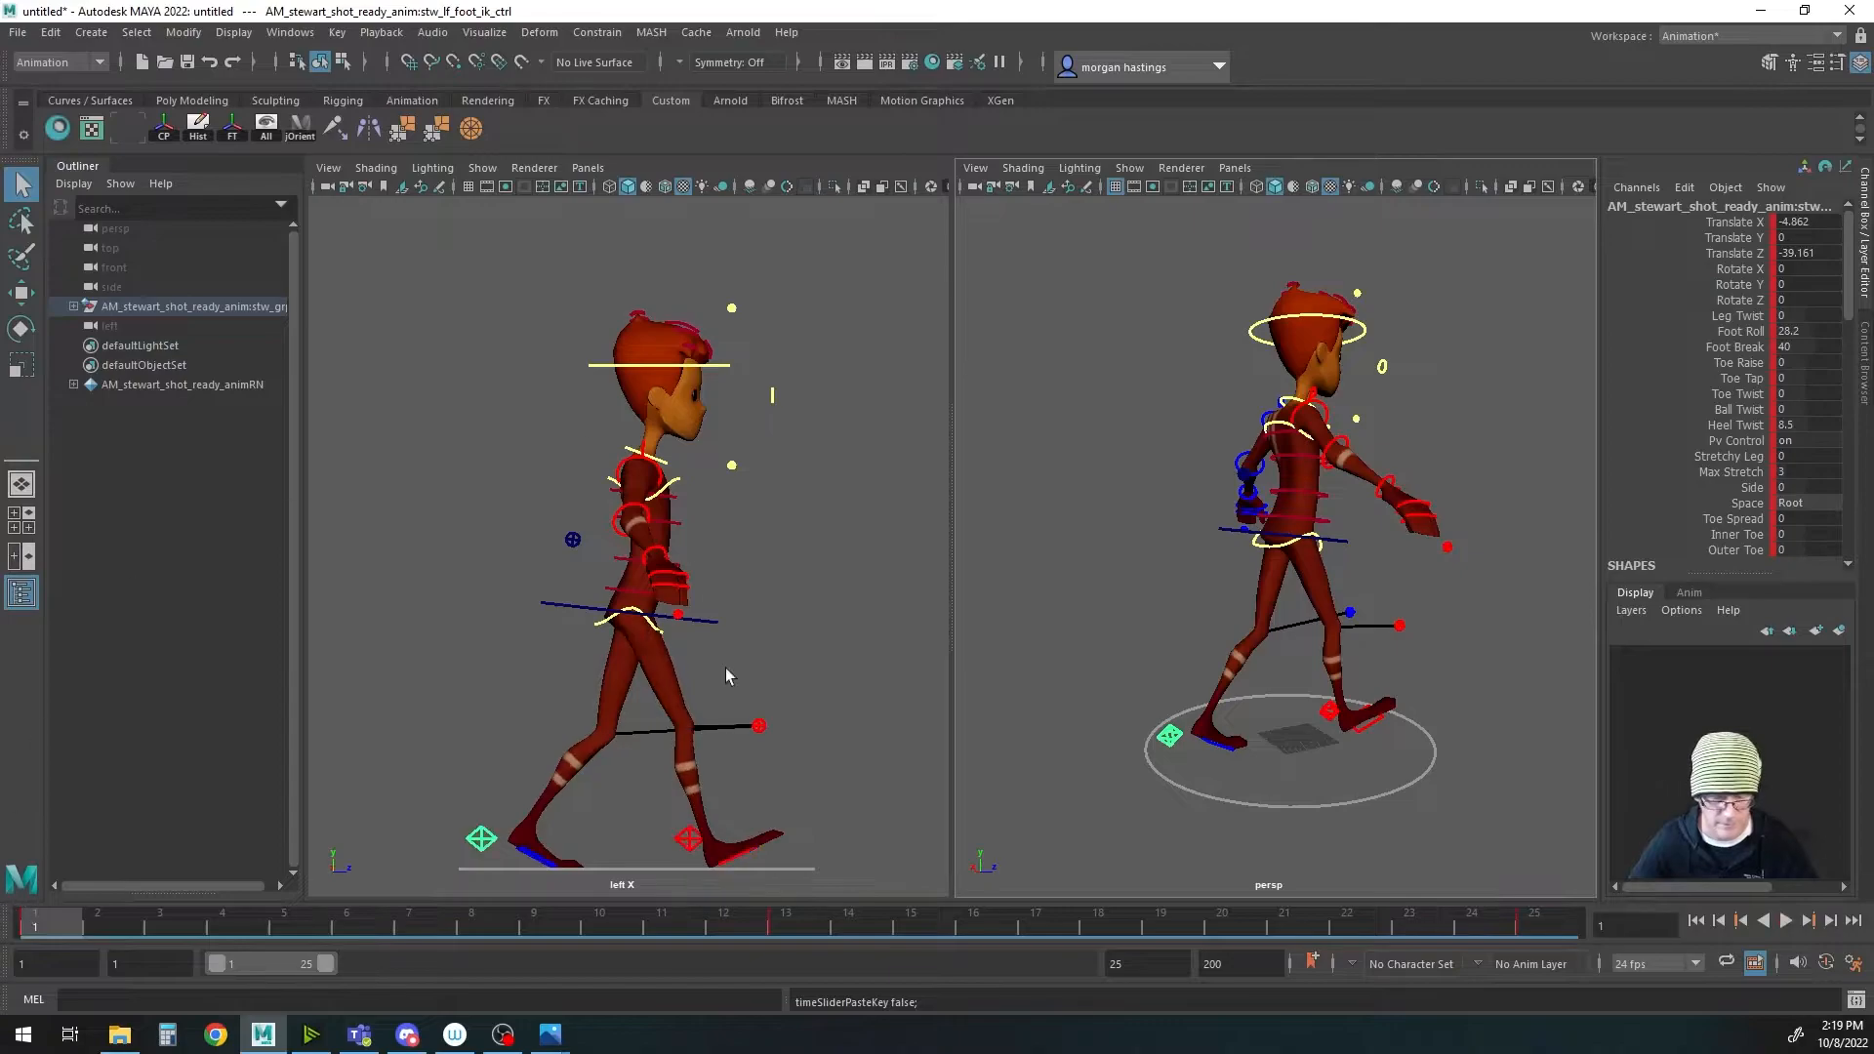
Step: At frame 4, consult the walk cycle reference image and set the right foot IK control's Foot Break and Foot Roll to 0
alt+middle_drag(687, 694, 650, 629)
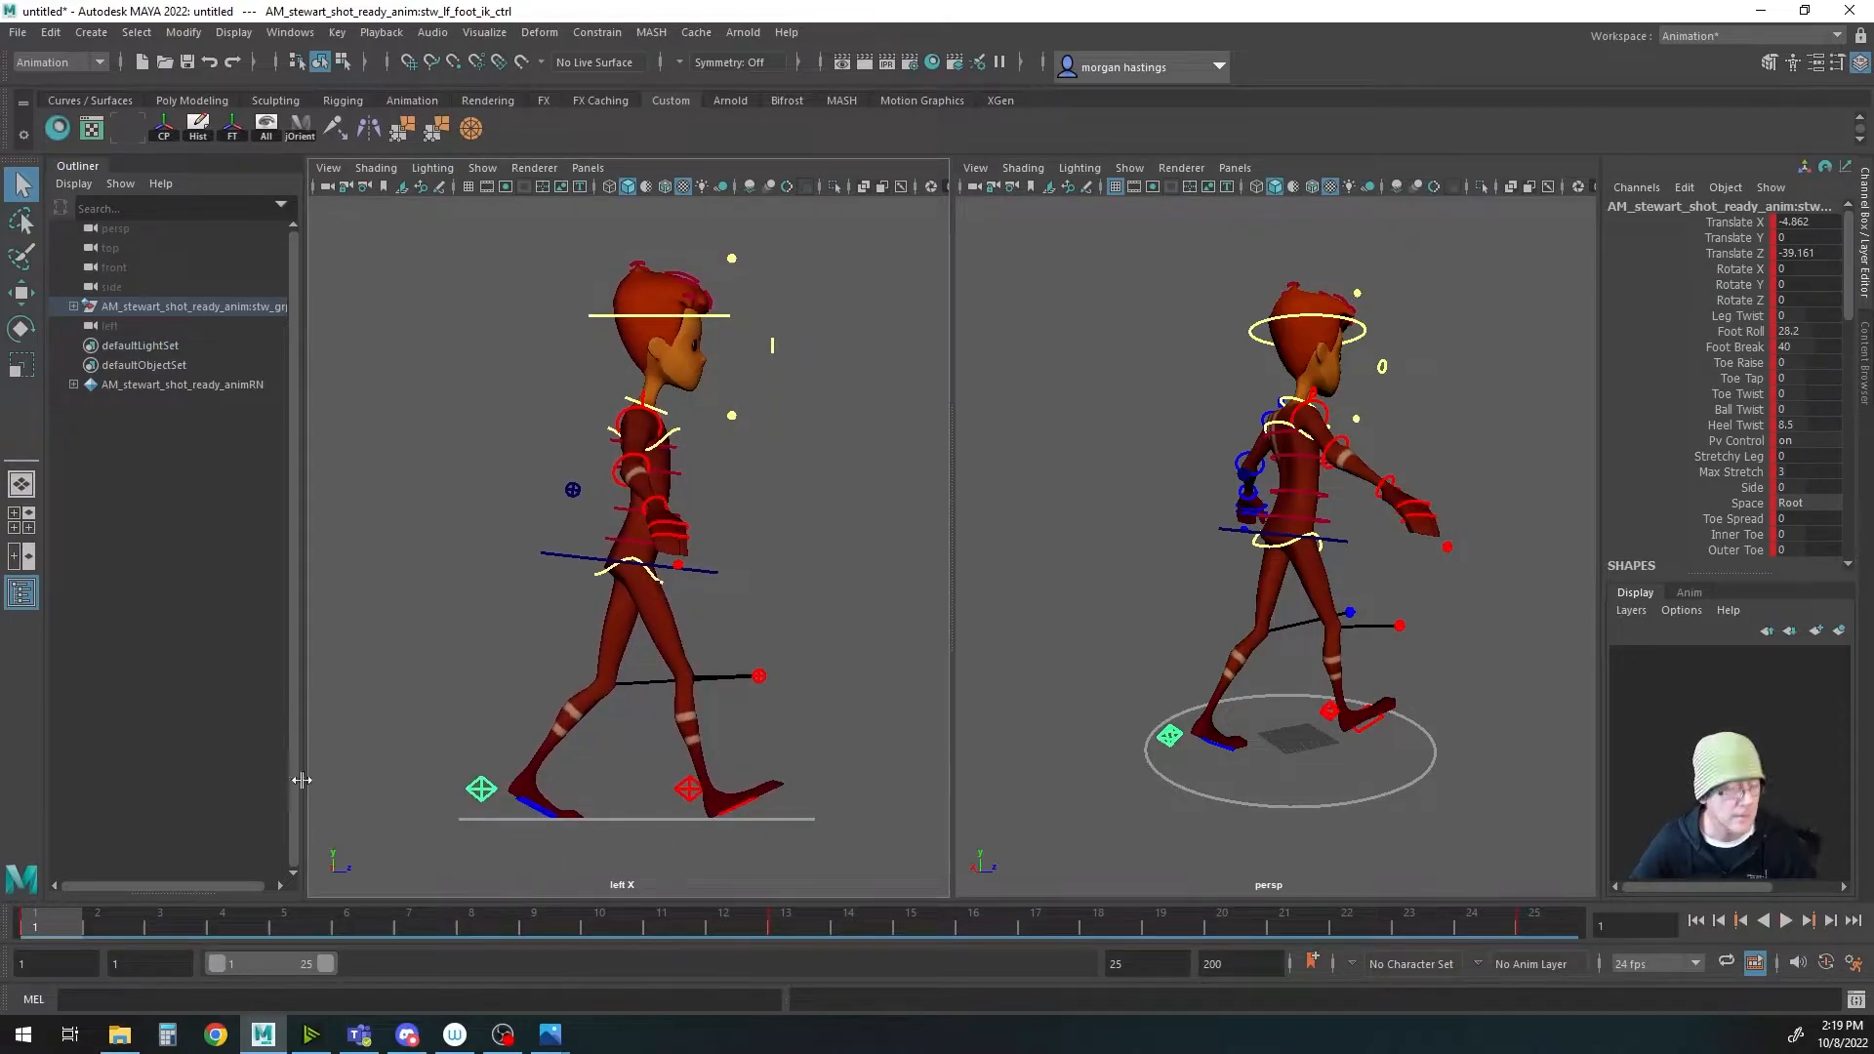
drag(67, 917, 232, 923)
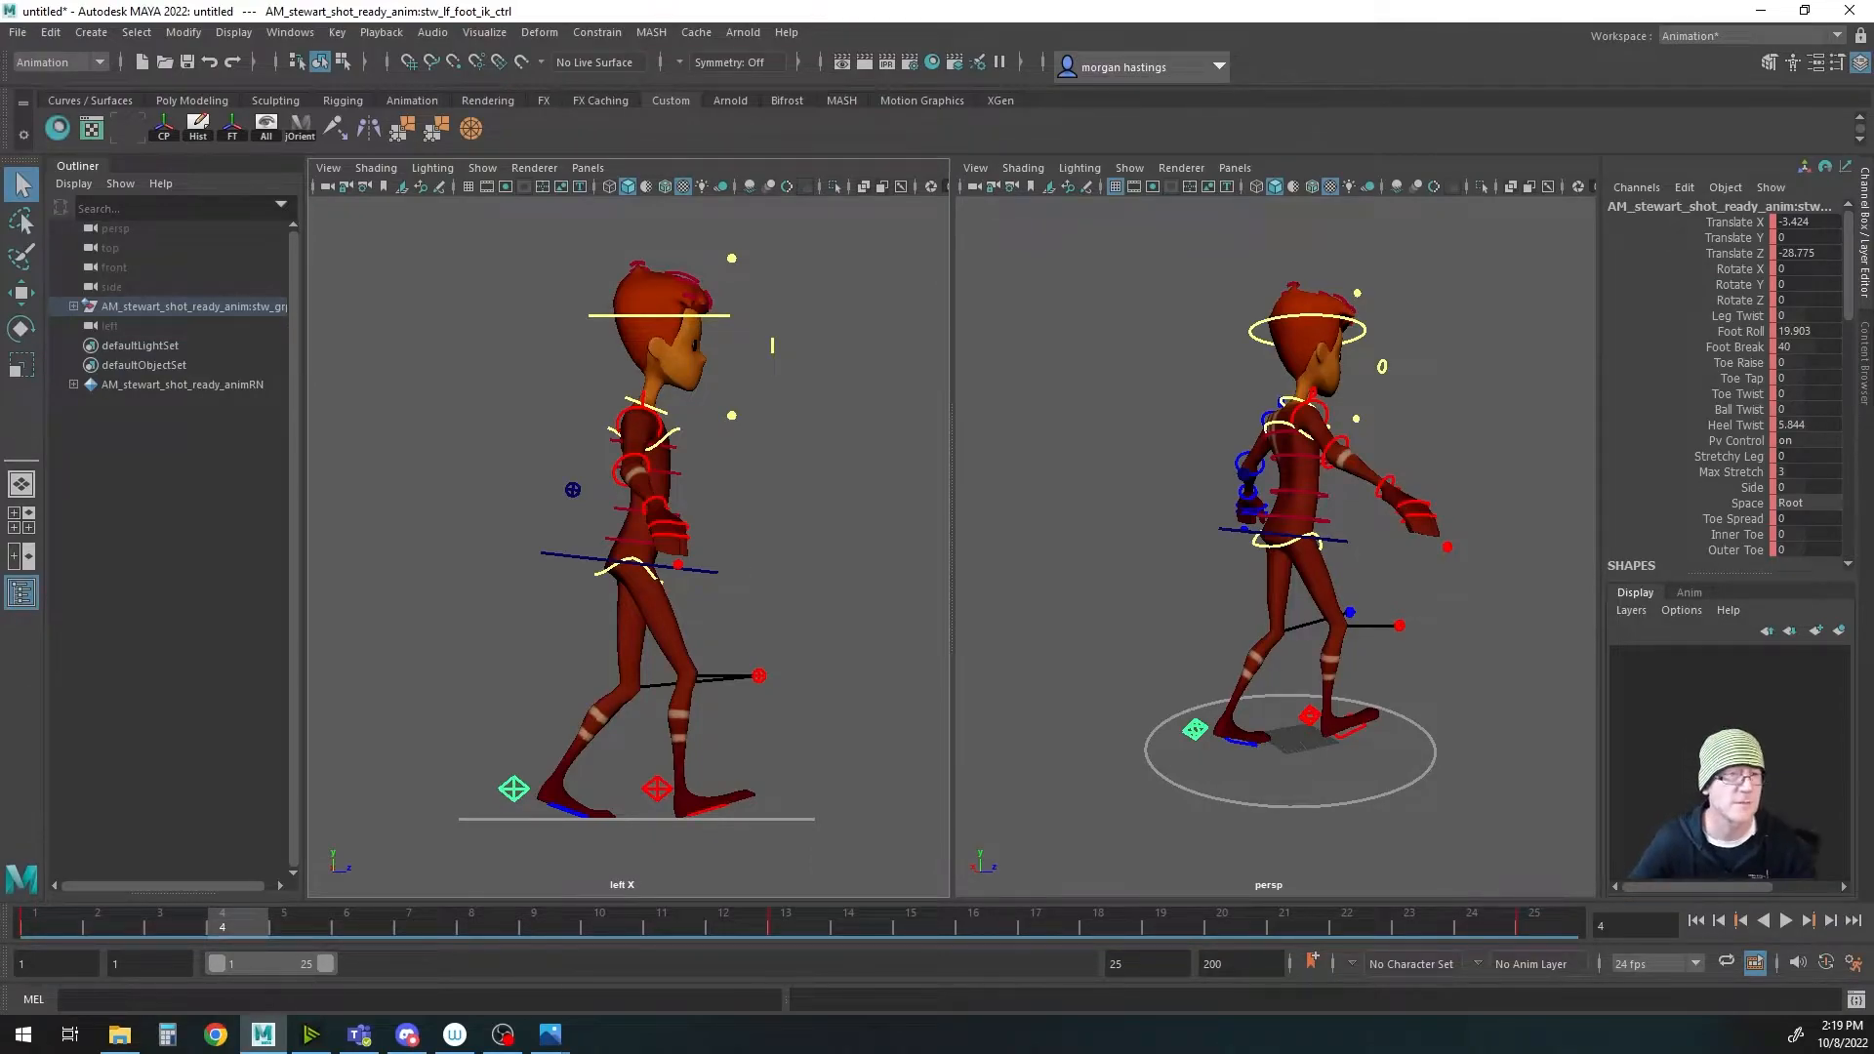
drag(703, 0, 428, 259)
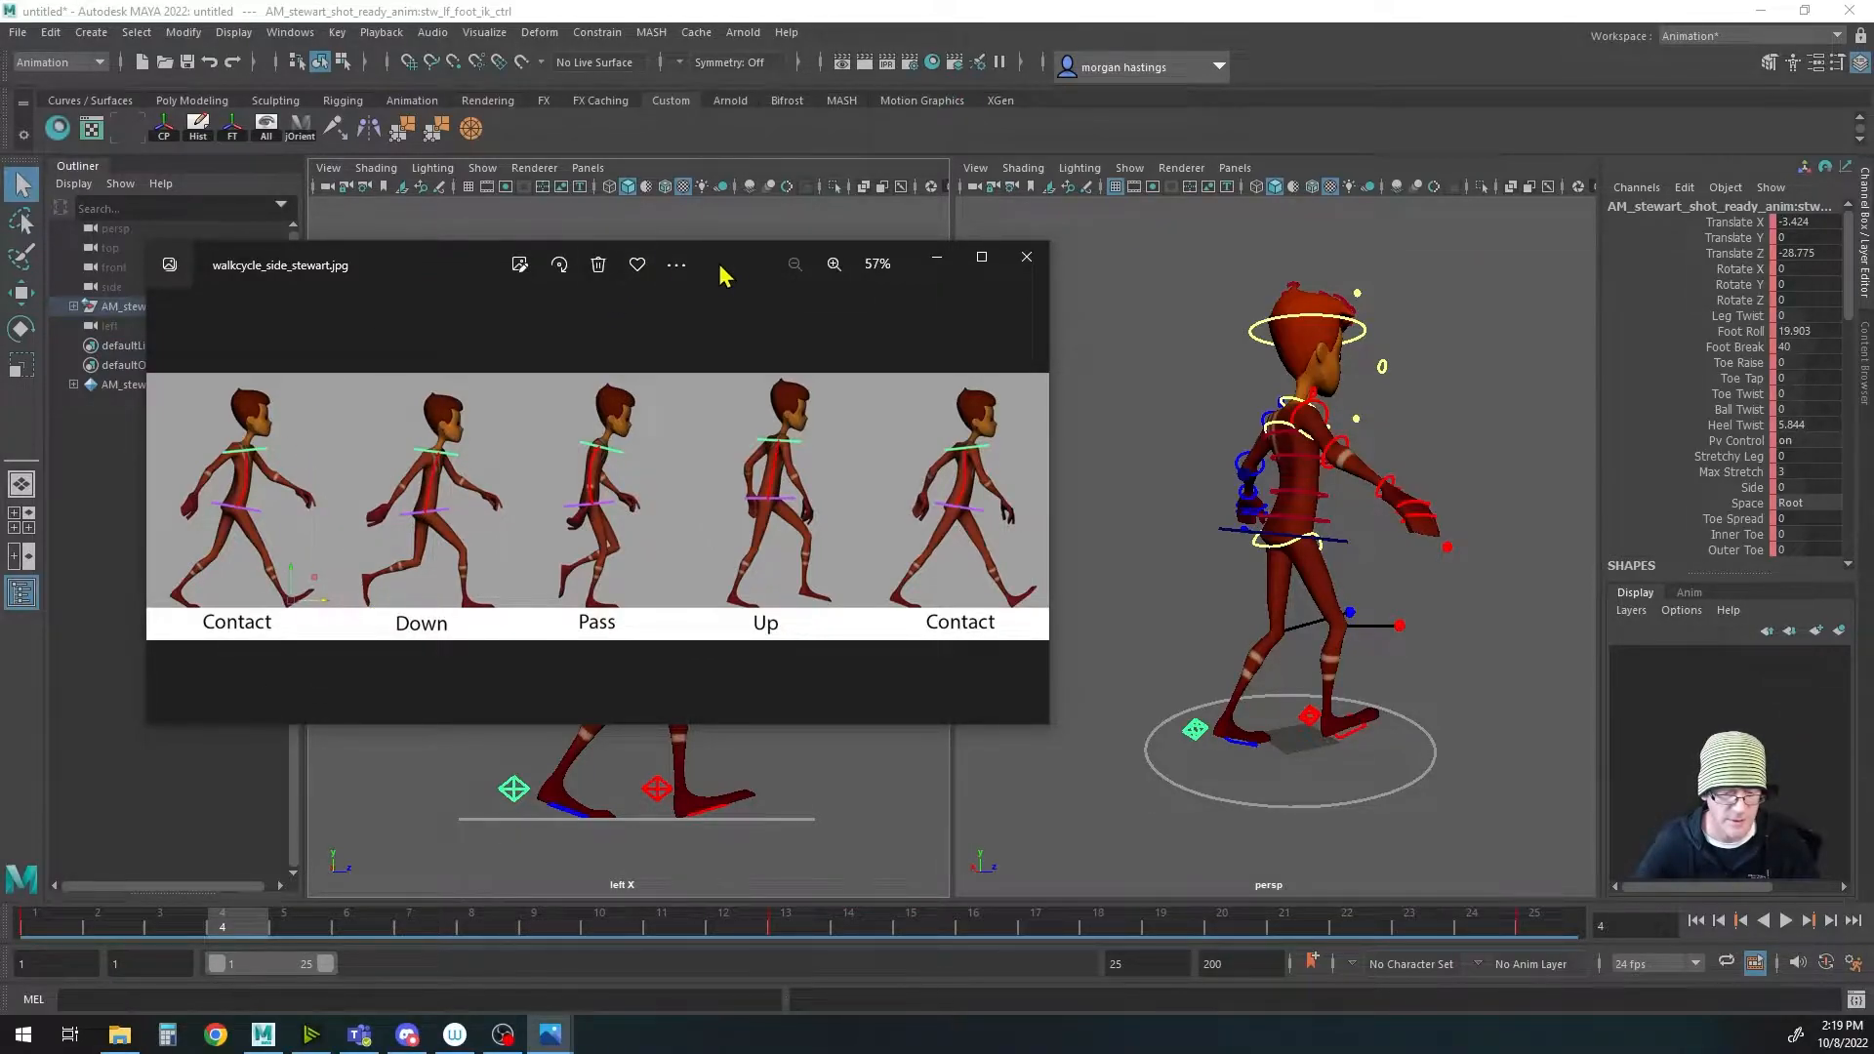
drag(719, 272, 654, 7)
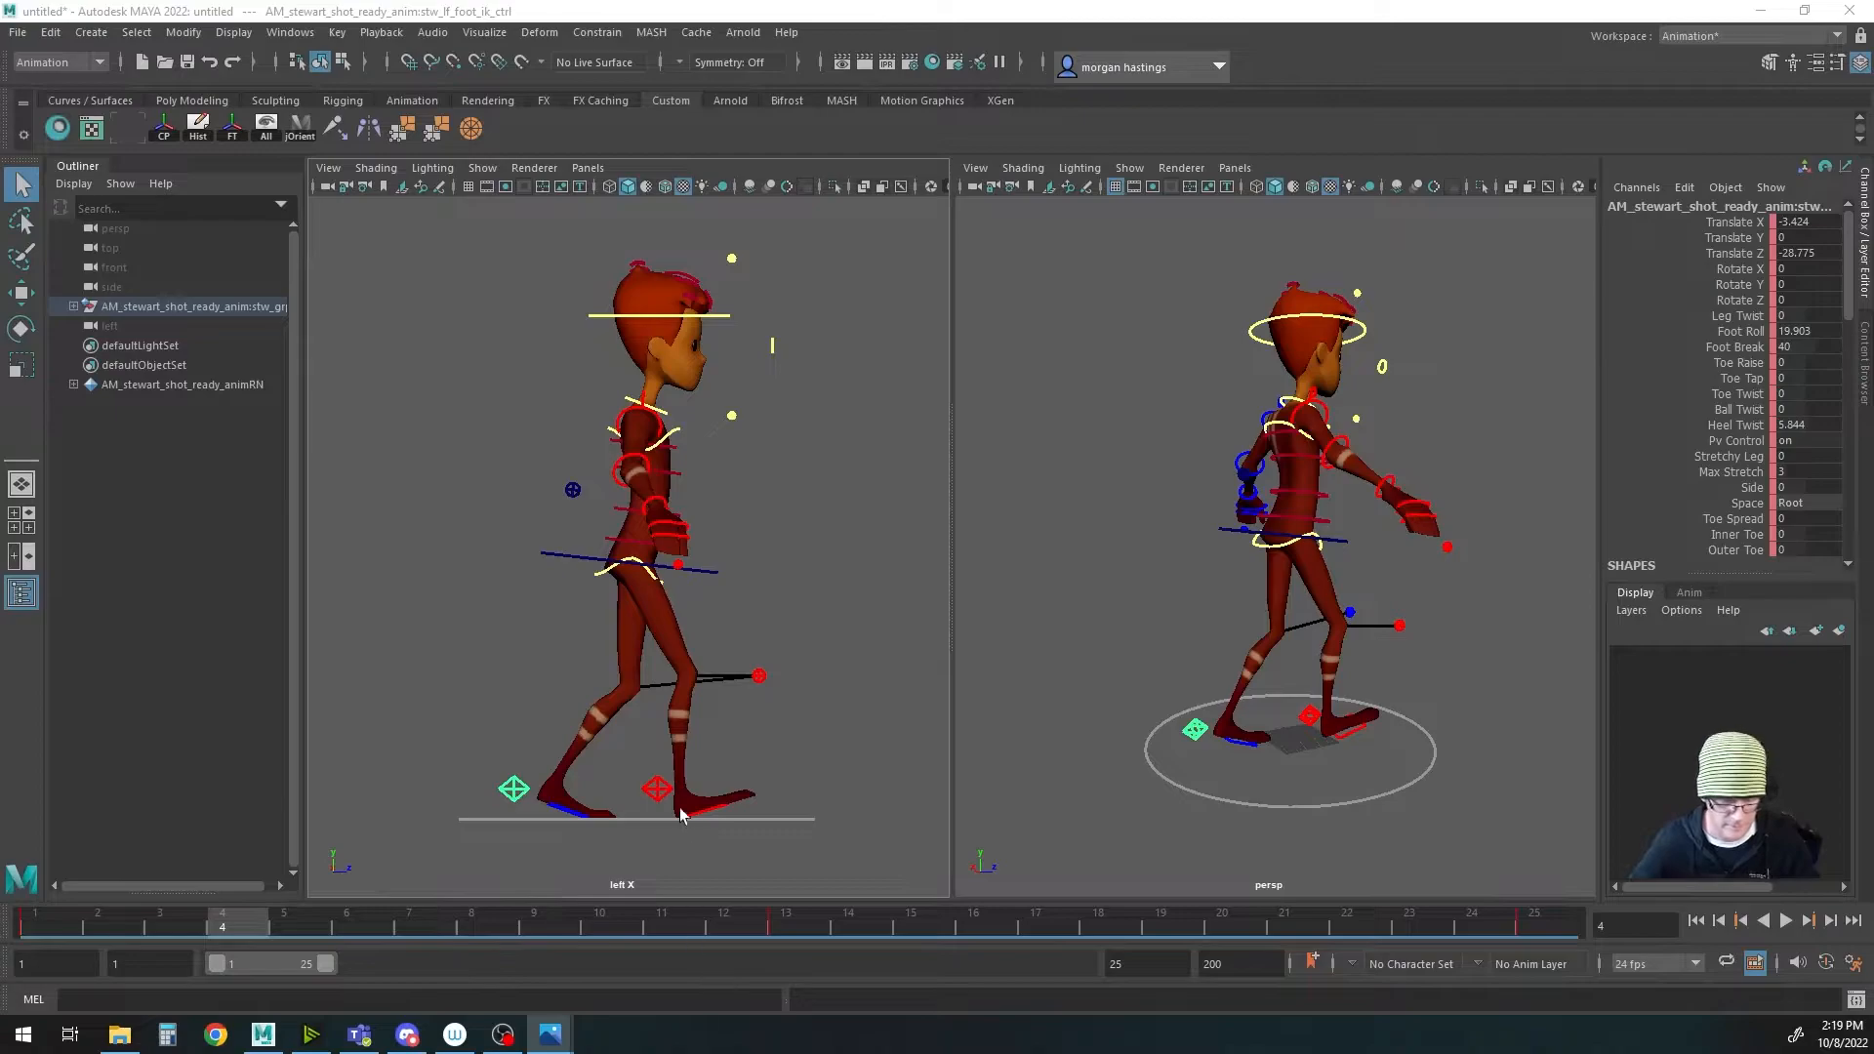
click(657, 790)
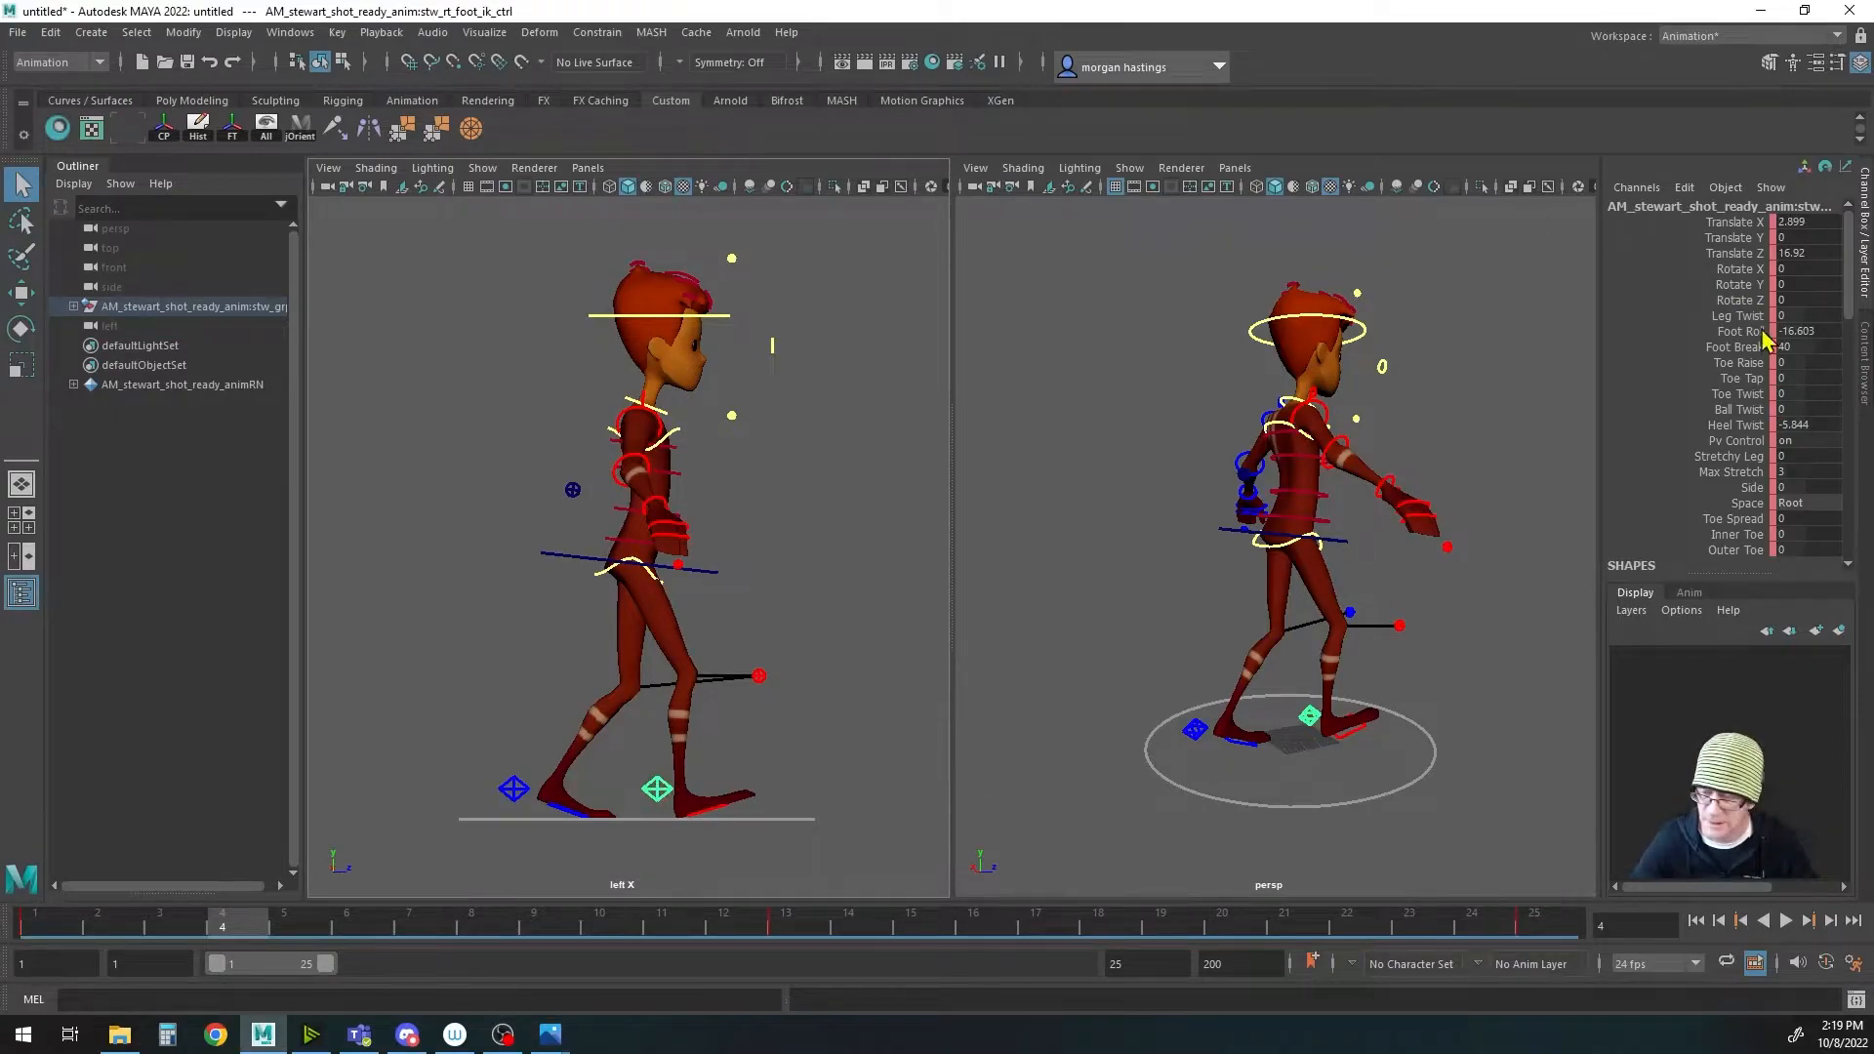
double_click(1795, 347)
text(0)
key(Return)
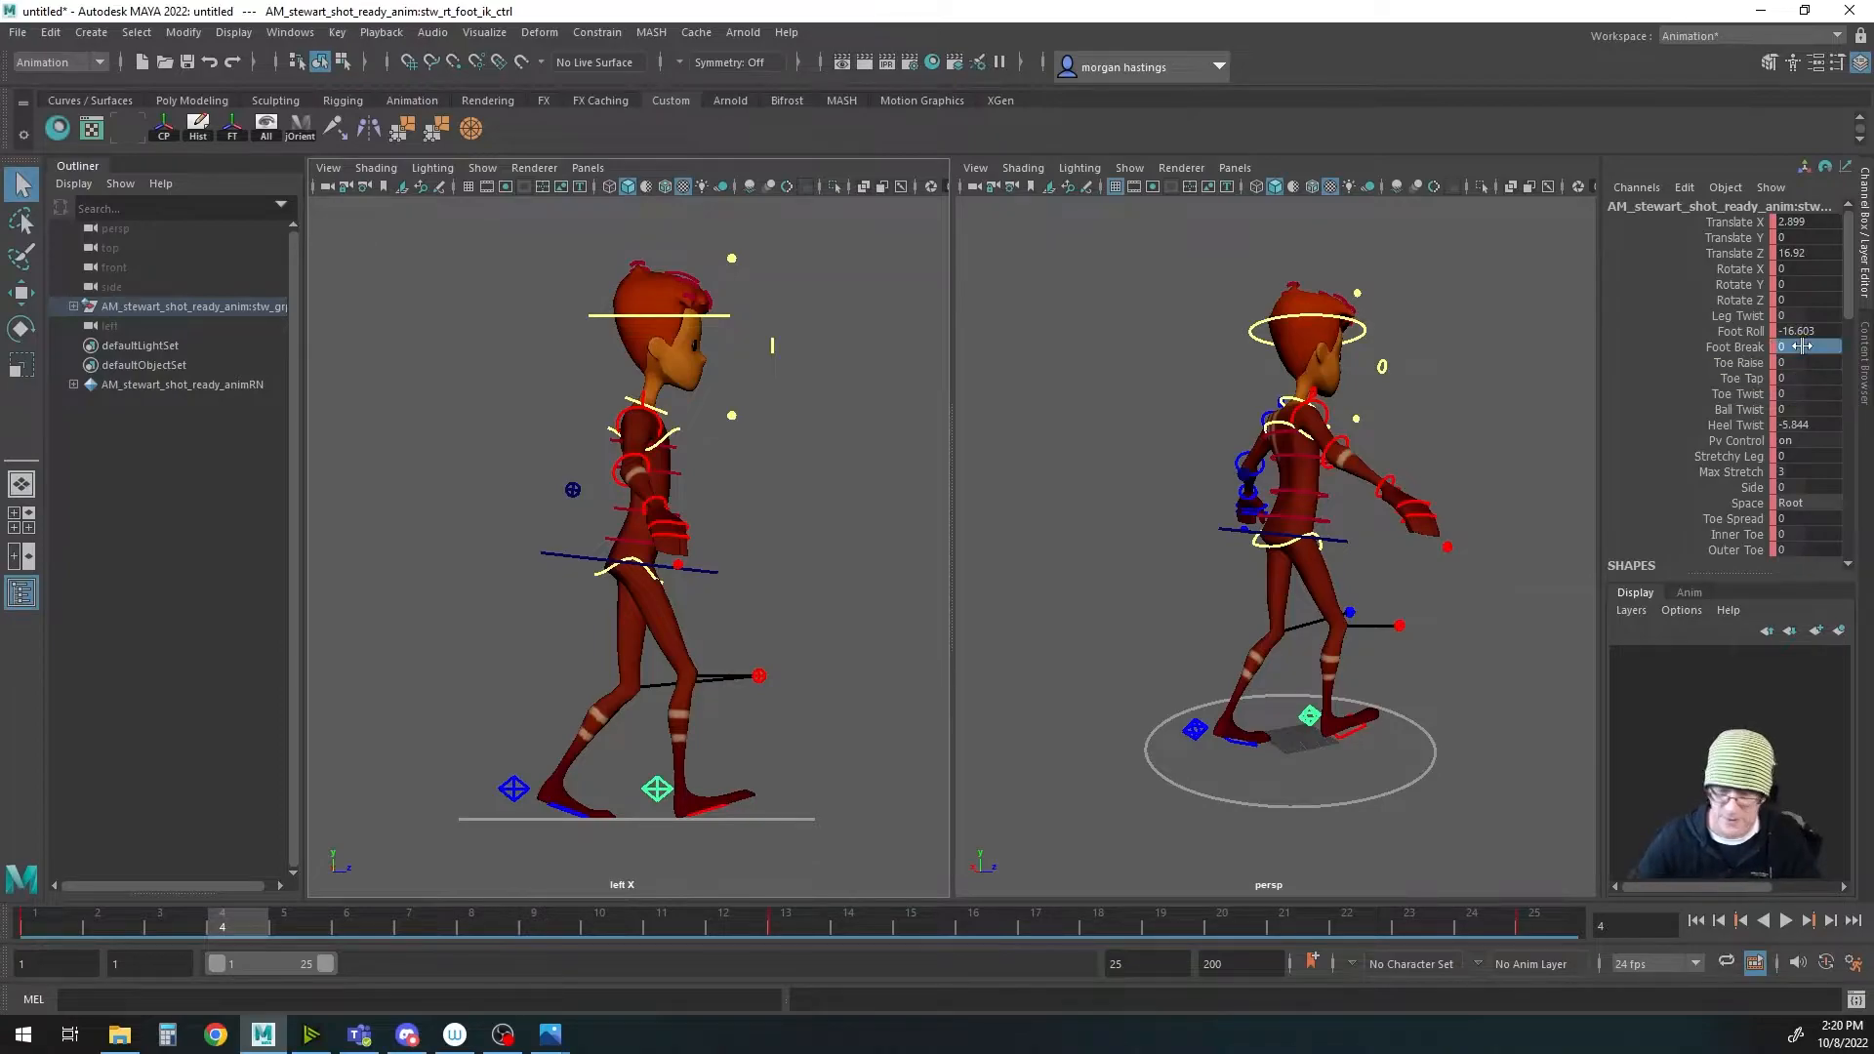
double_click(1803, 331)
text(0)
key(Return)
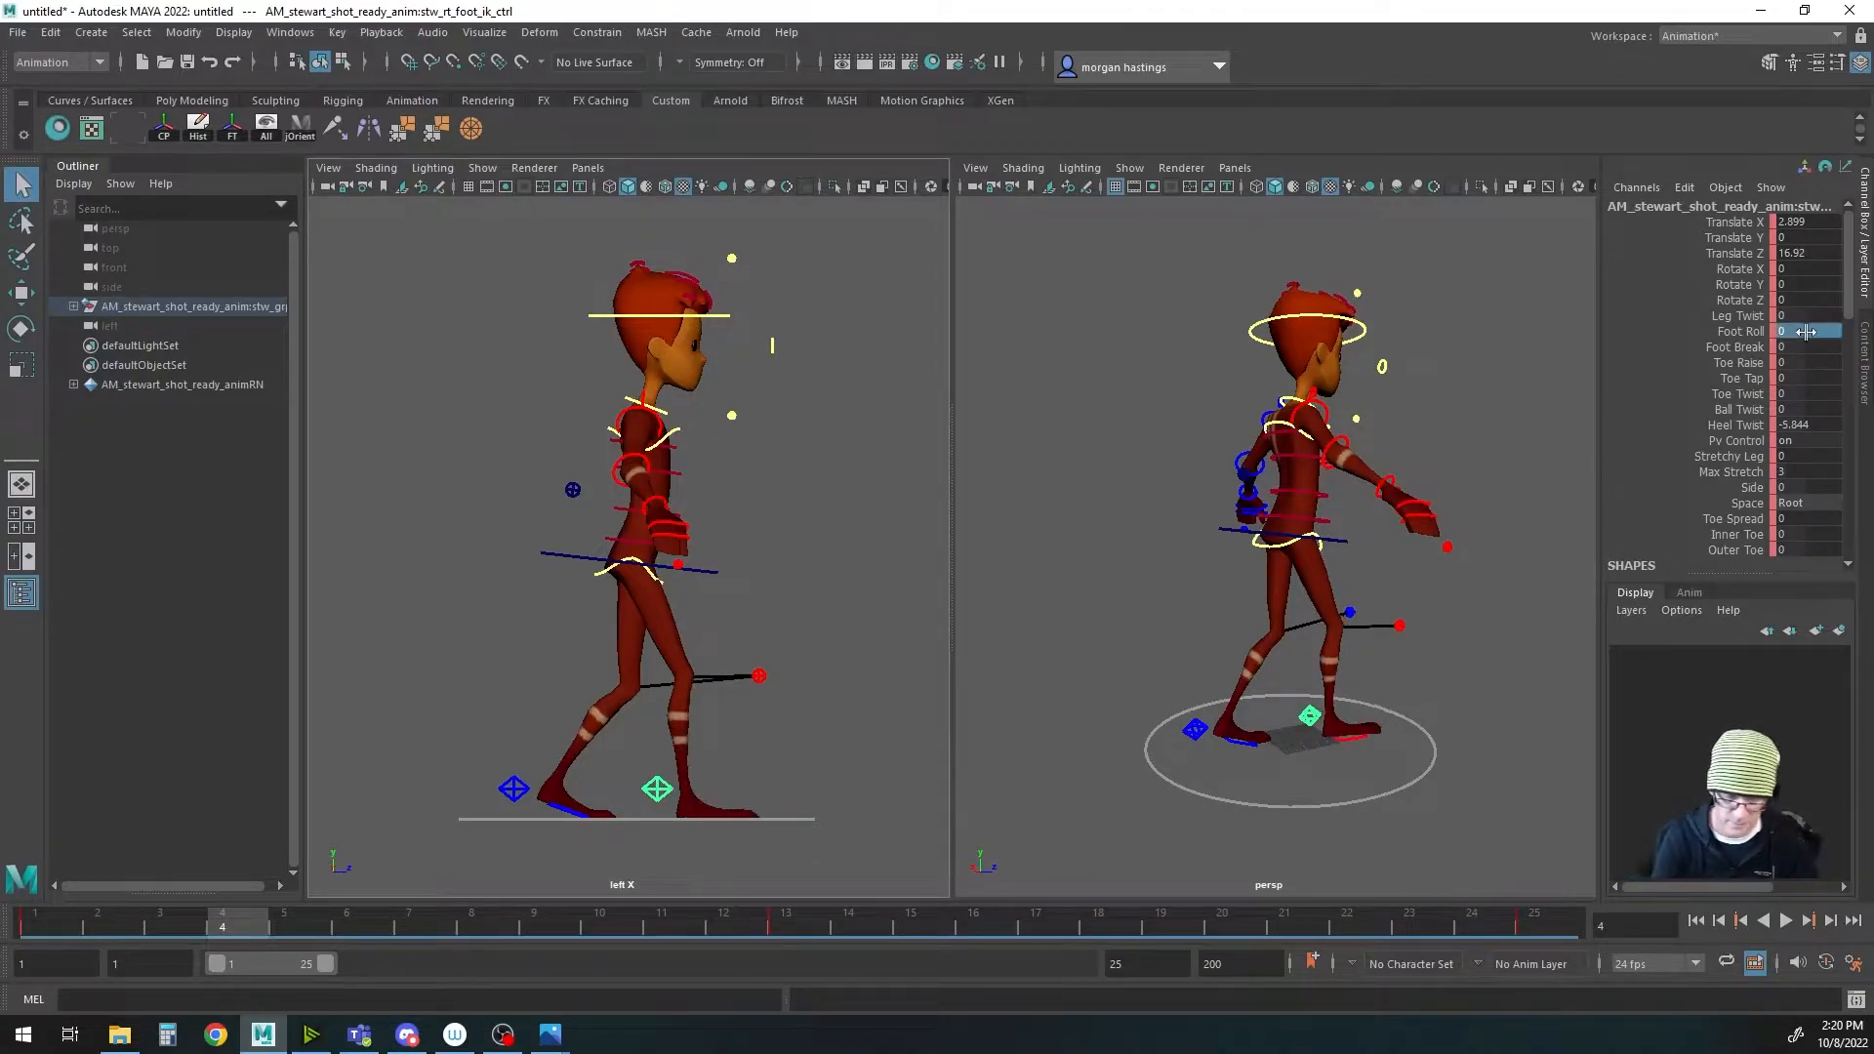
Step: Raise the left foot IK control's Foot Roll to about 63.4 and move the control back to a Translate Z of about -46.5
alt+middle_drag(739, 772, 741, 765)
key(w)
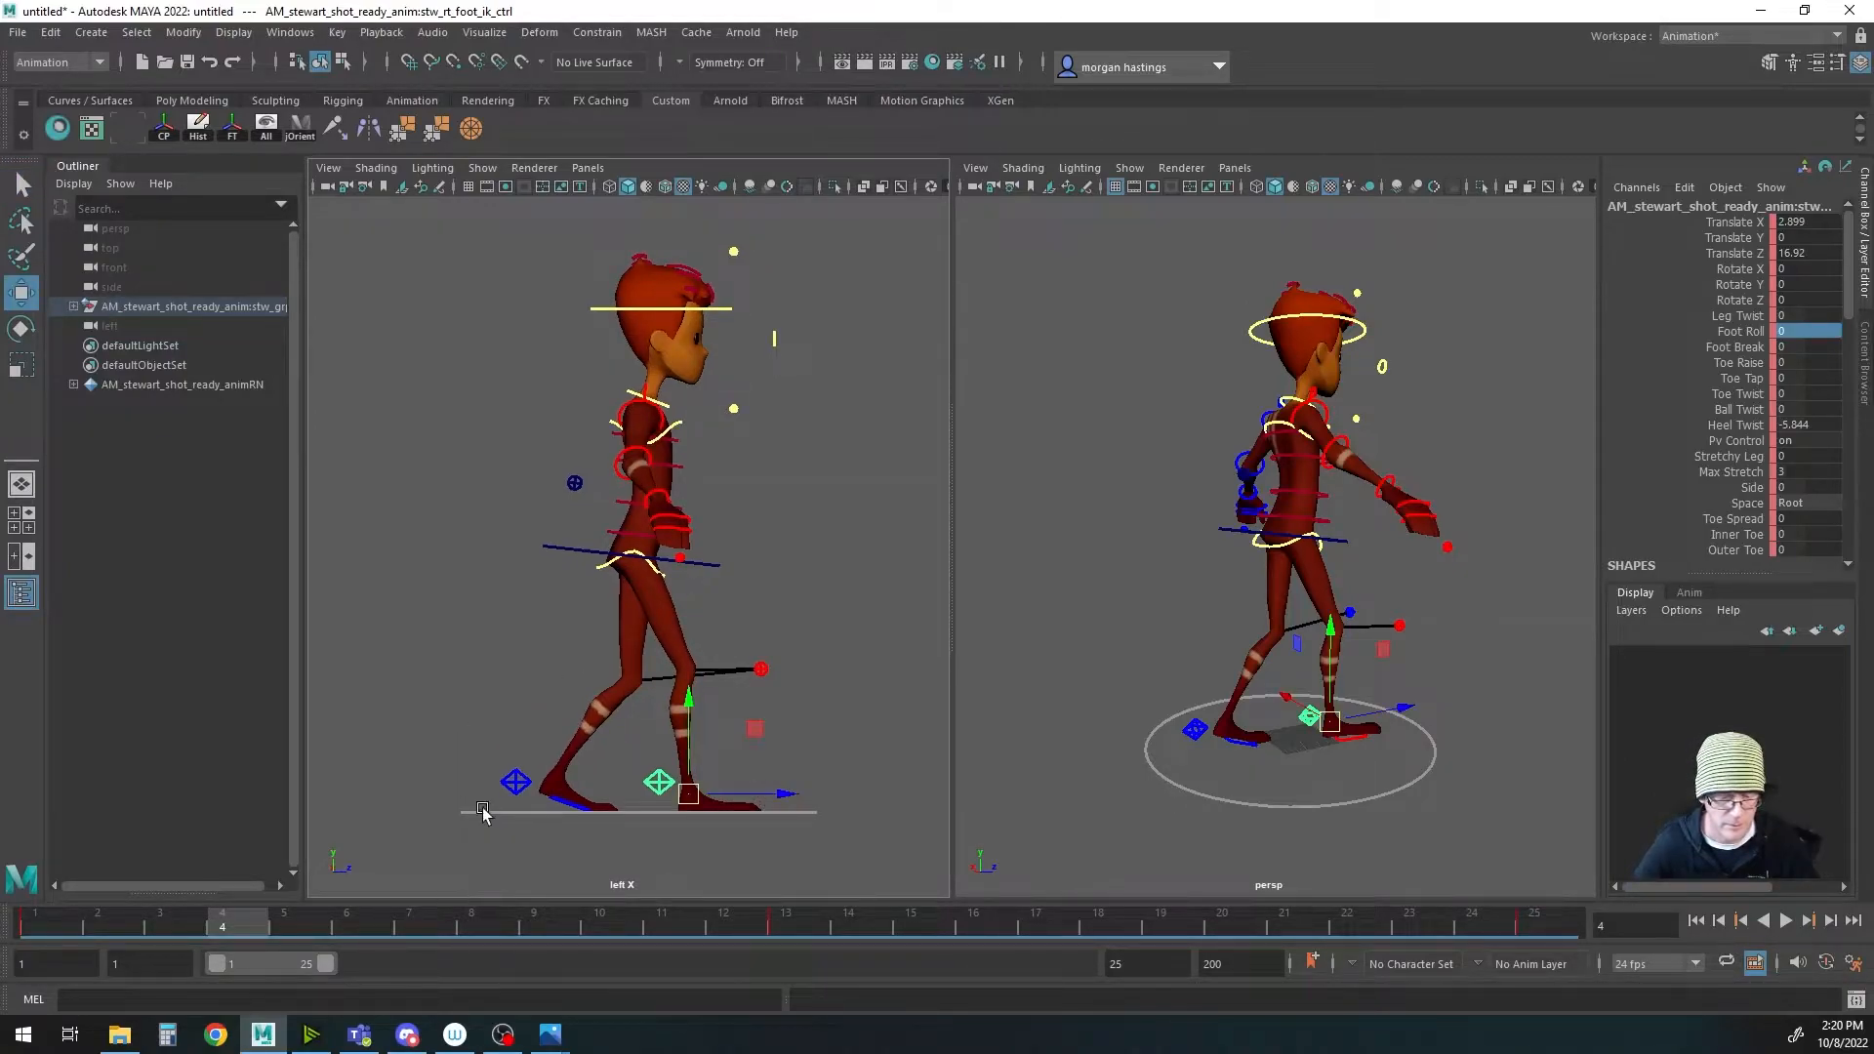
click(515, 782)
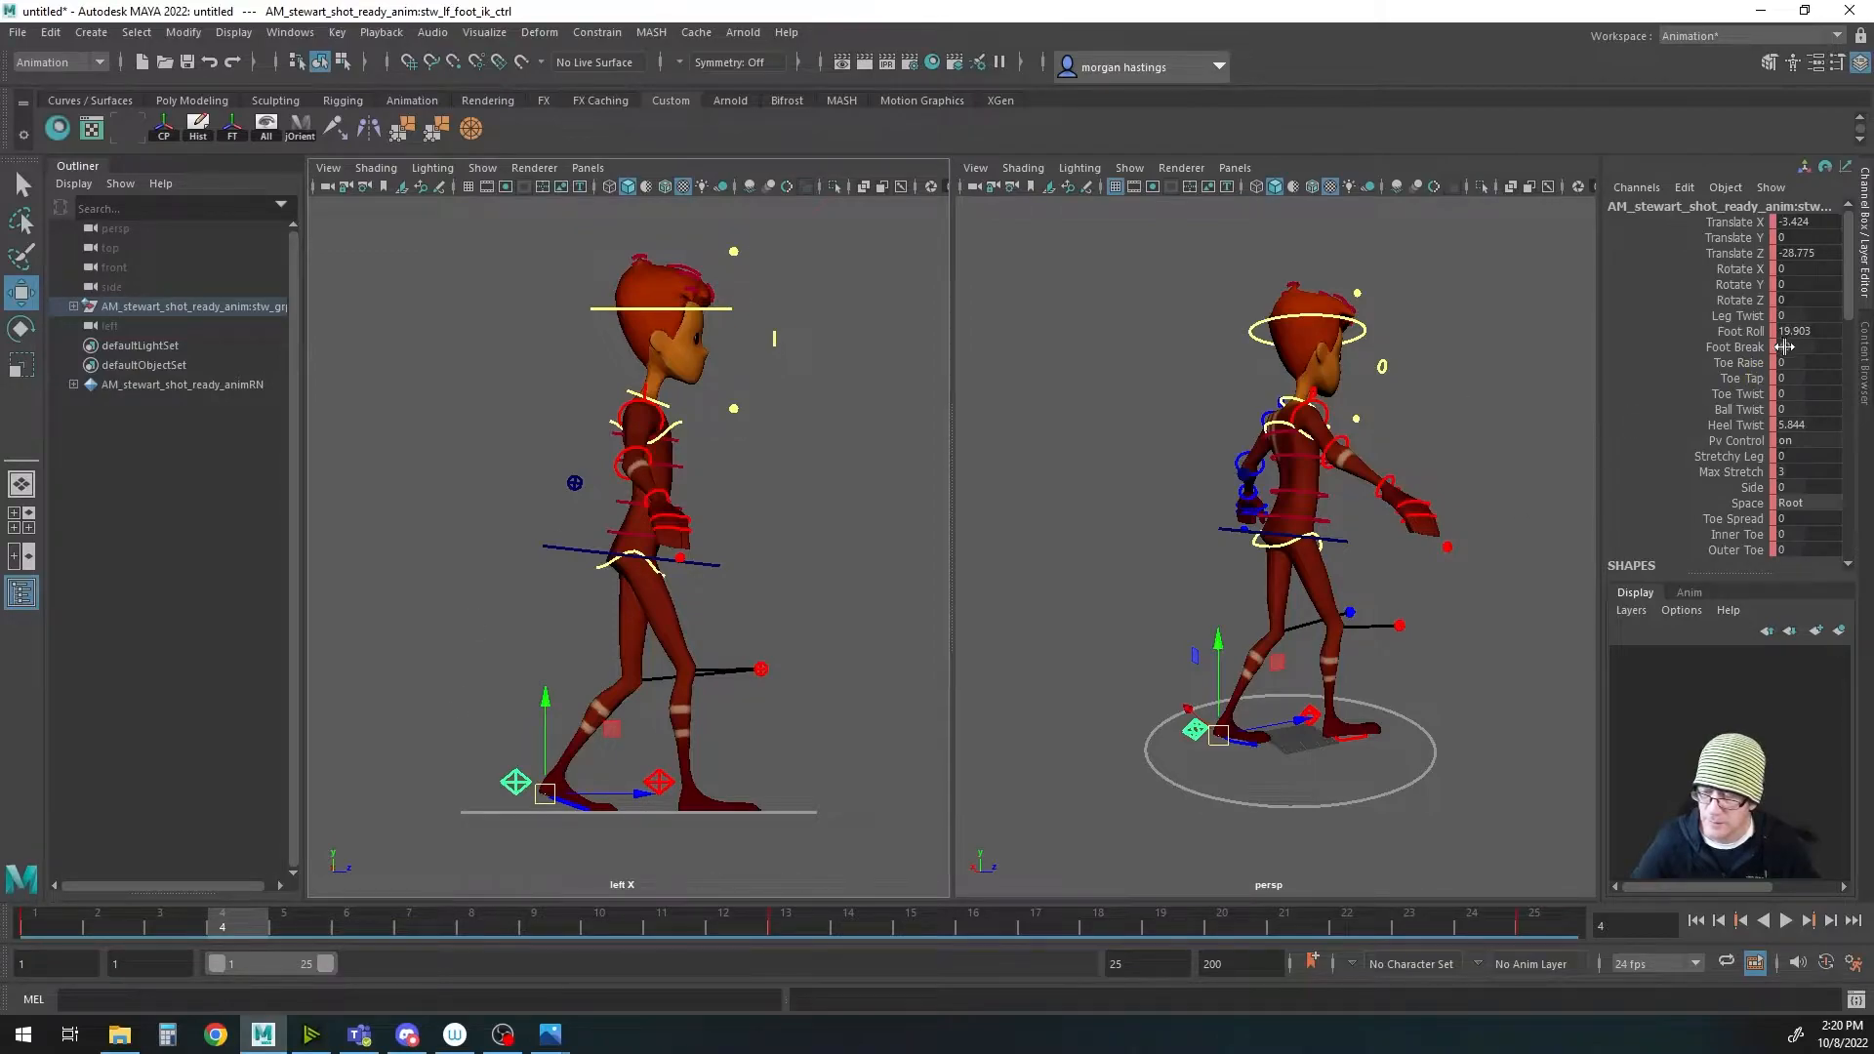
click(1740, 330)
middle_drag(791, 722, 1214, 707)
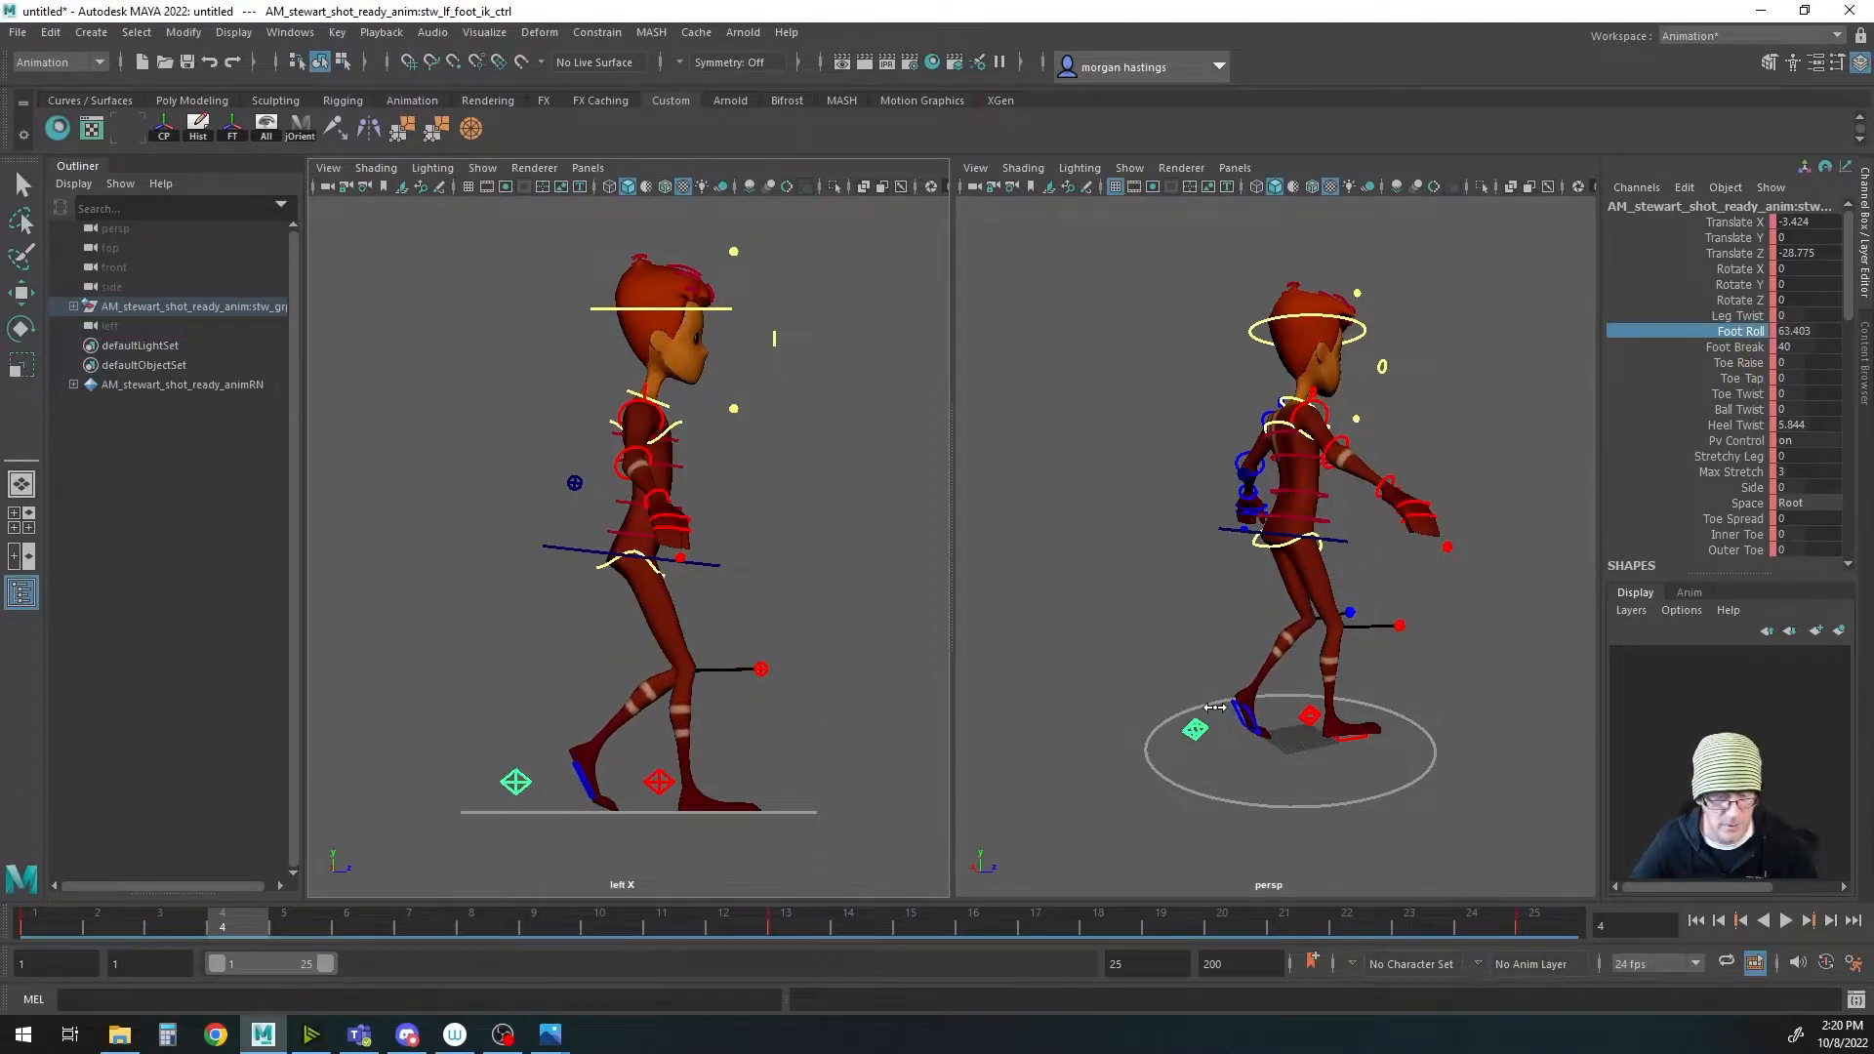
key(w)
drag(621, 797, 564, 799)
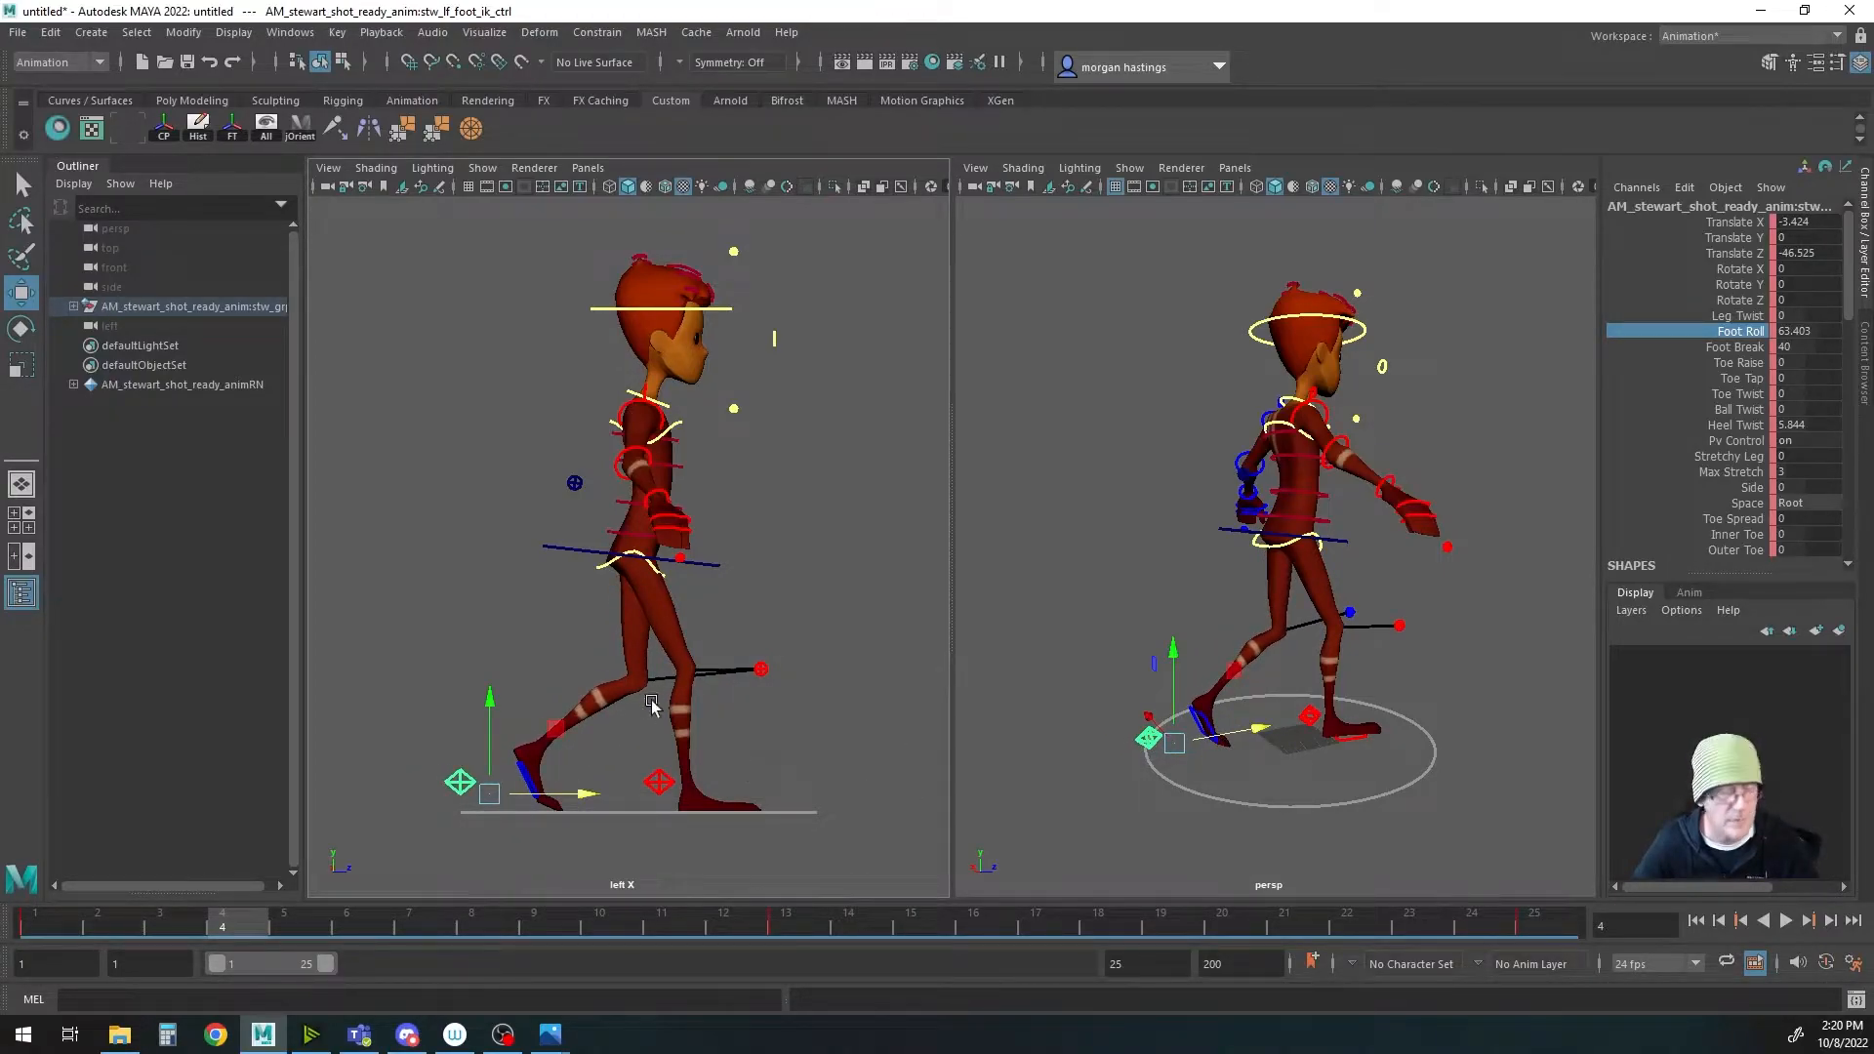
Step: Lower the COG control to a Translate Y of about -5.7 and key it with both foot IK controls at frame 4
click(576, 551)
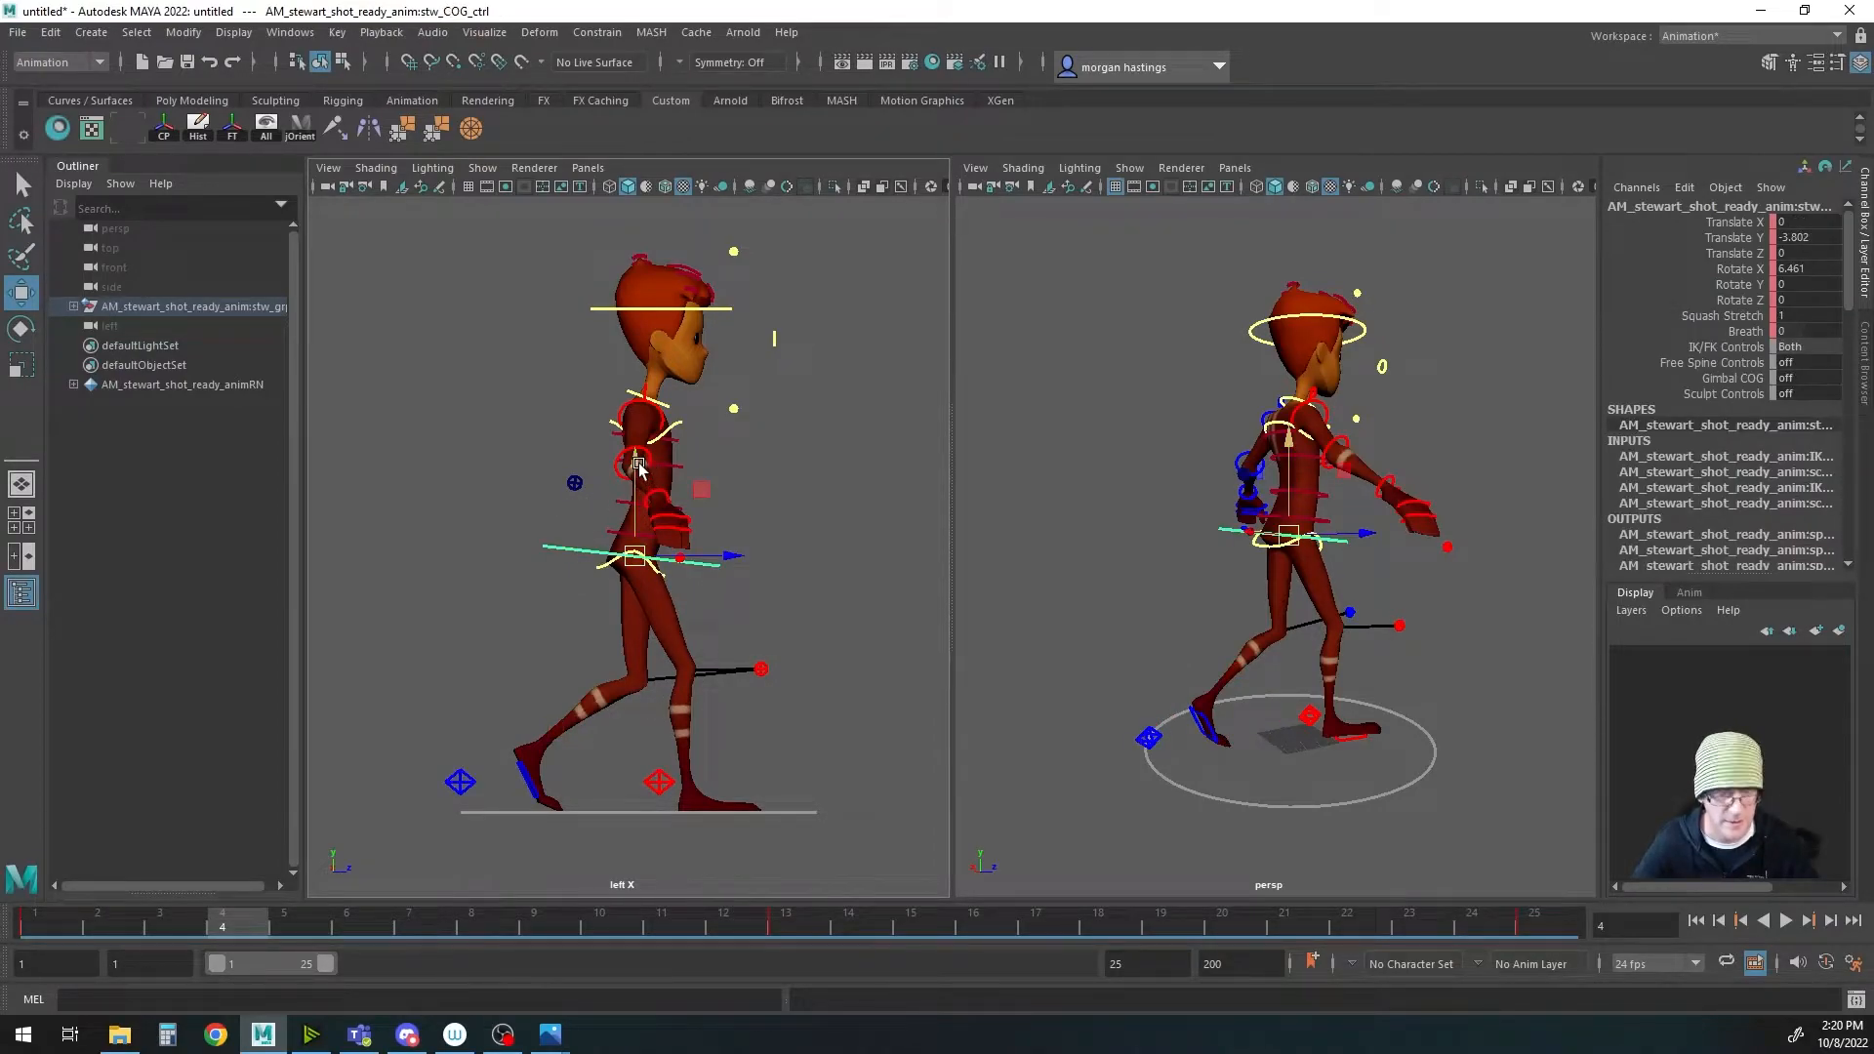
drag(638, 466, 638, 475)
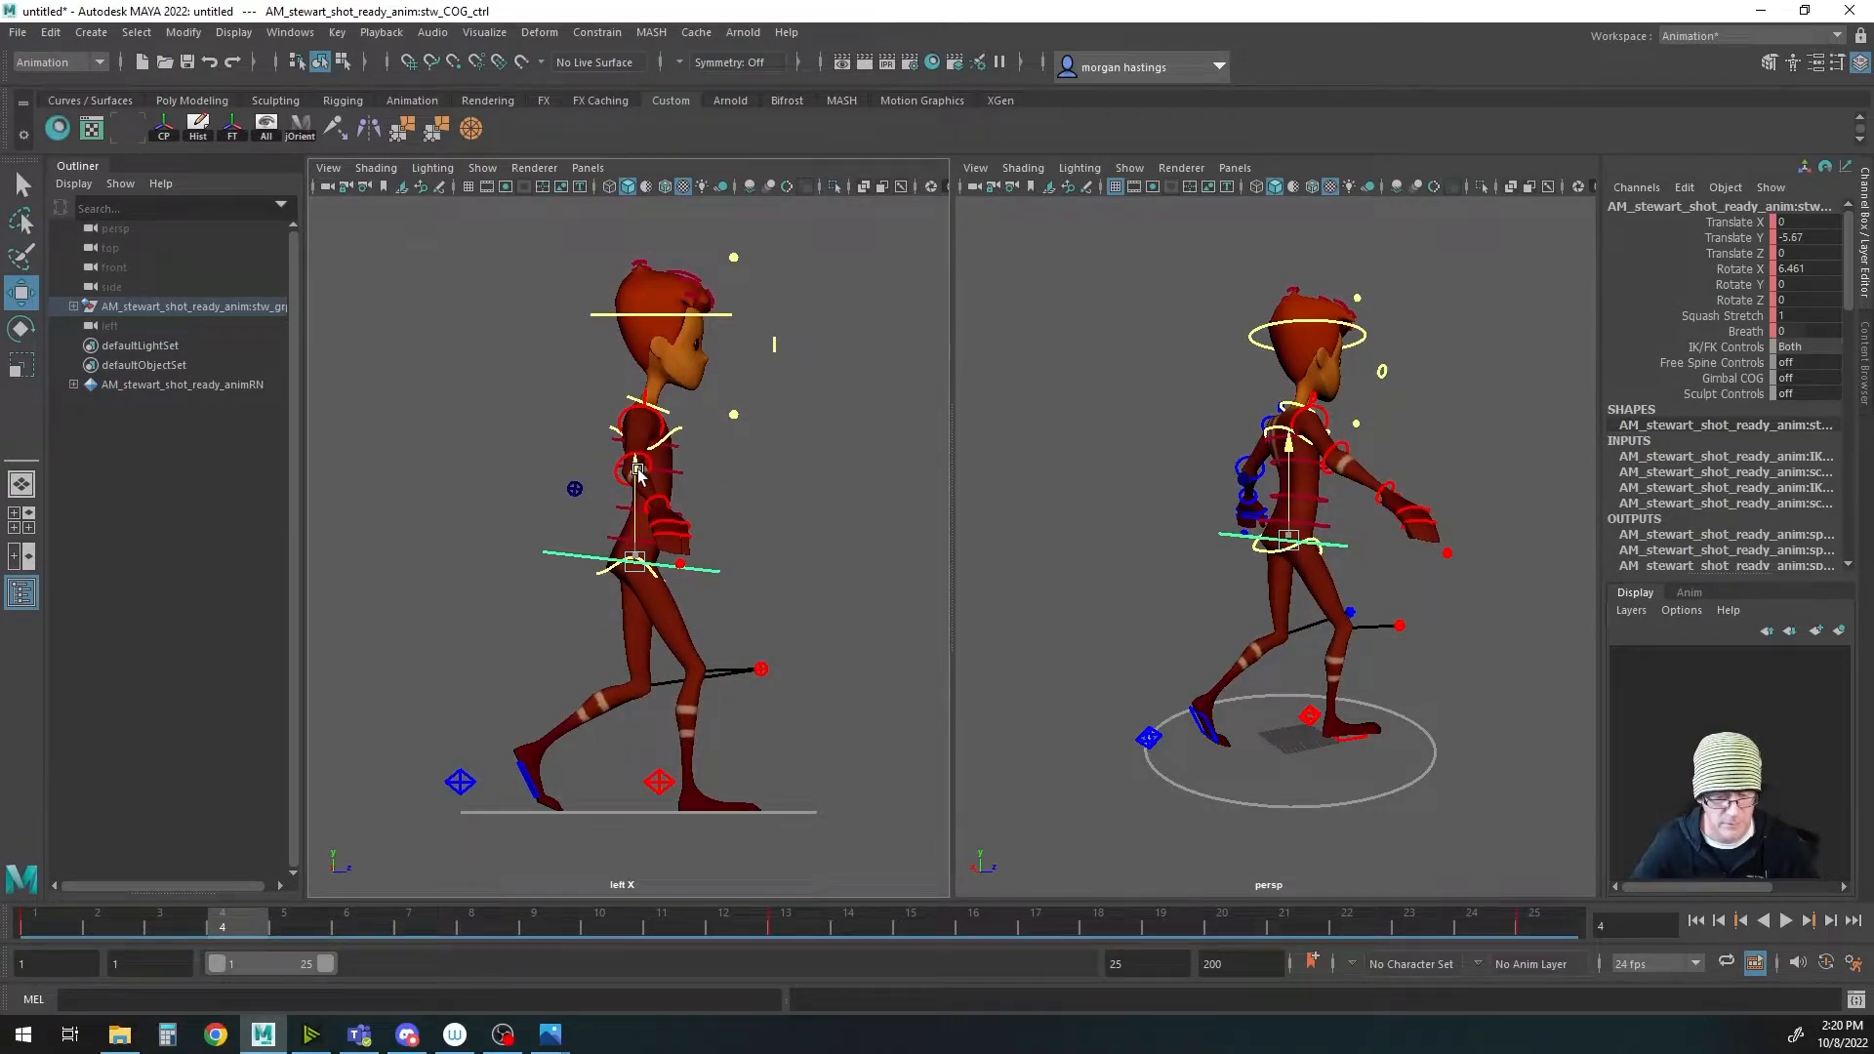
key(q)
click(466, 785)
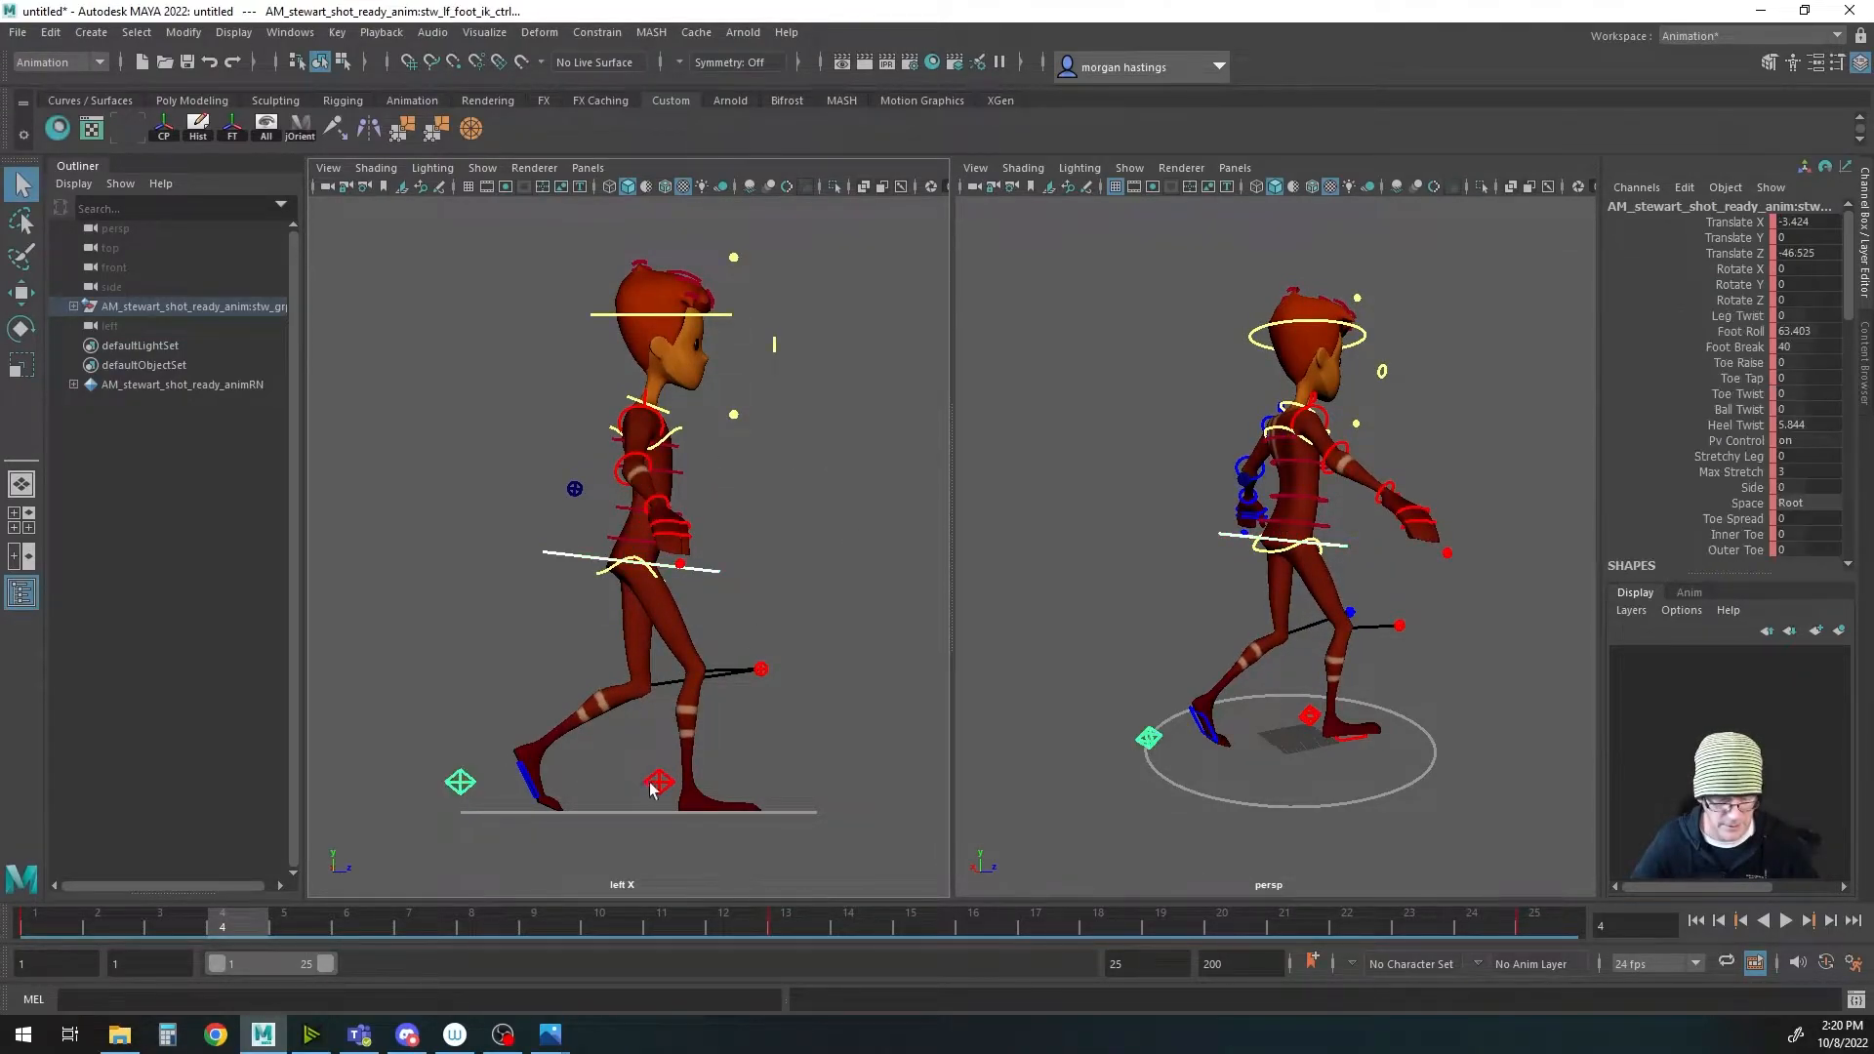
click(661, 784)
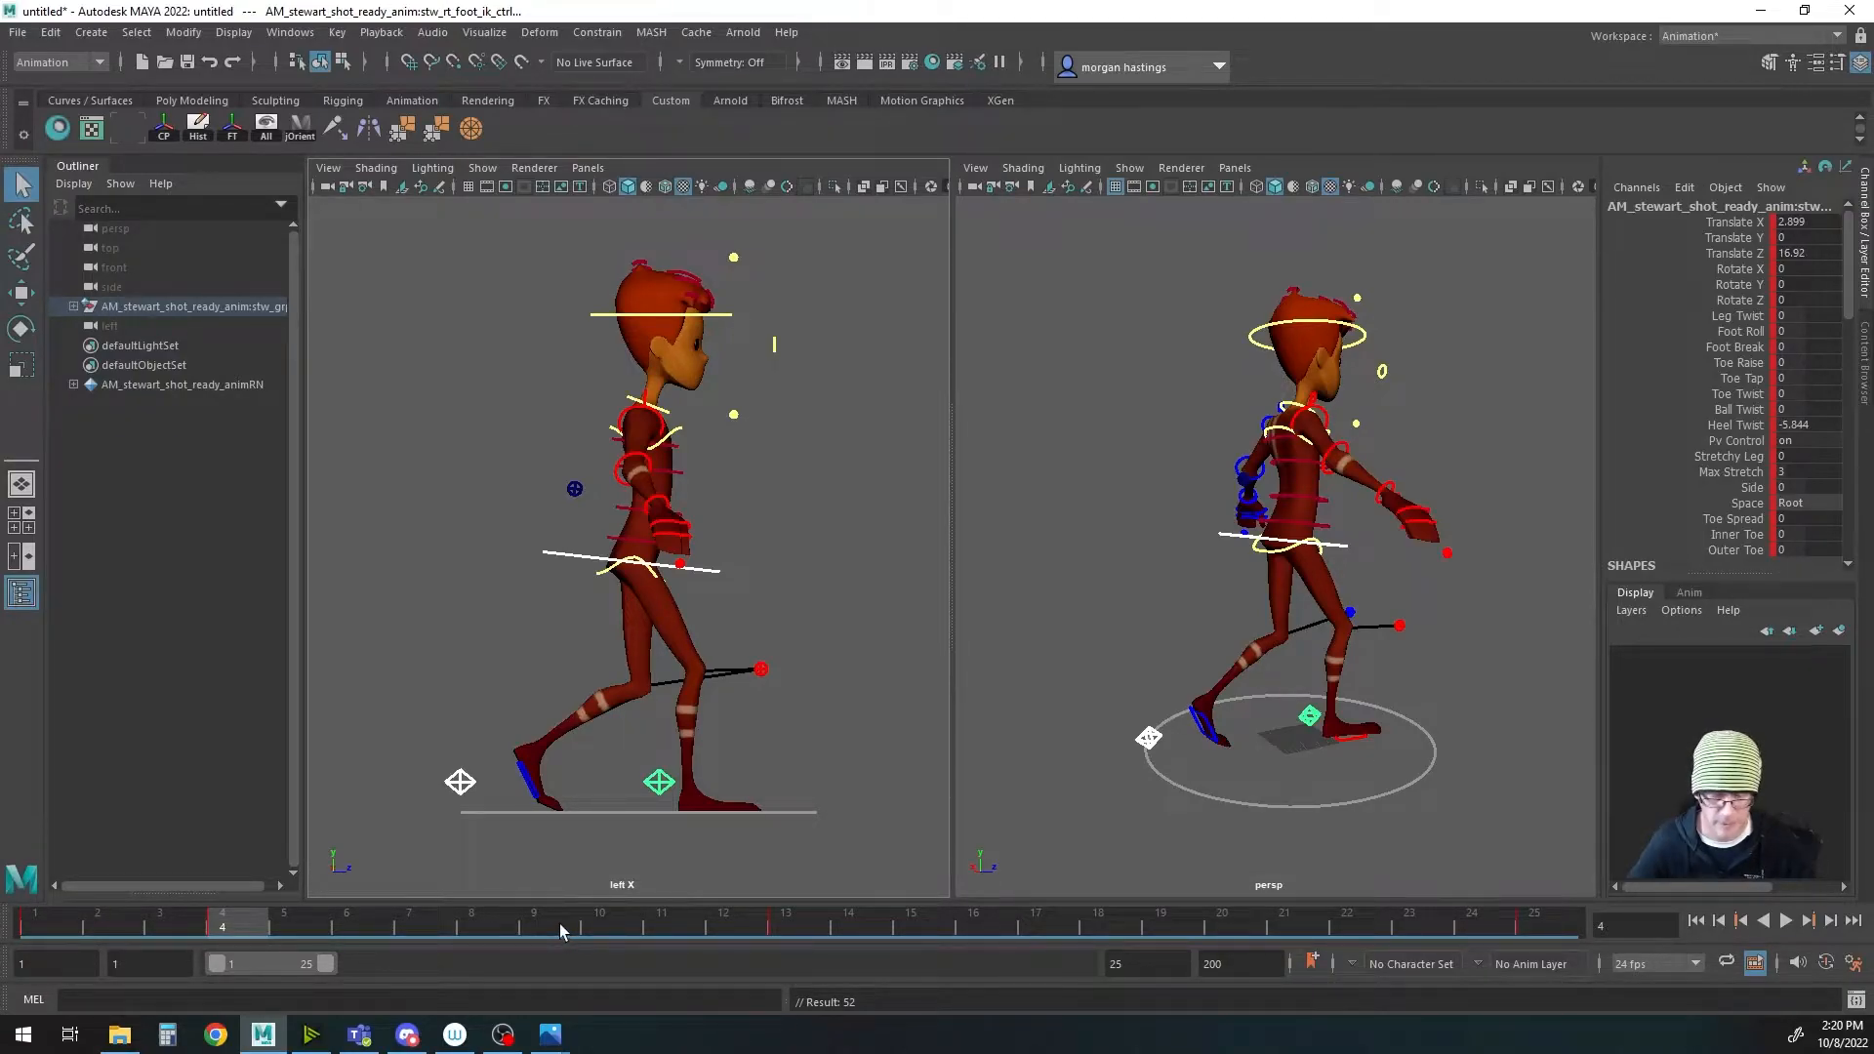
Step: At frame 7, set the right foot IK control's Foot Roll, Foot Break and Toe Raise to 0 and move it back to a Translate Z of about -9.4
click(418, 919)
alt+drag(1185, 766, 1112, 758)
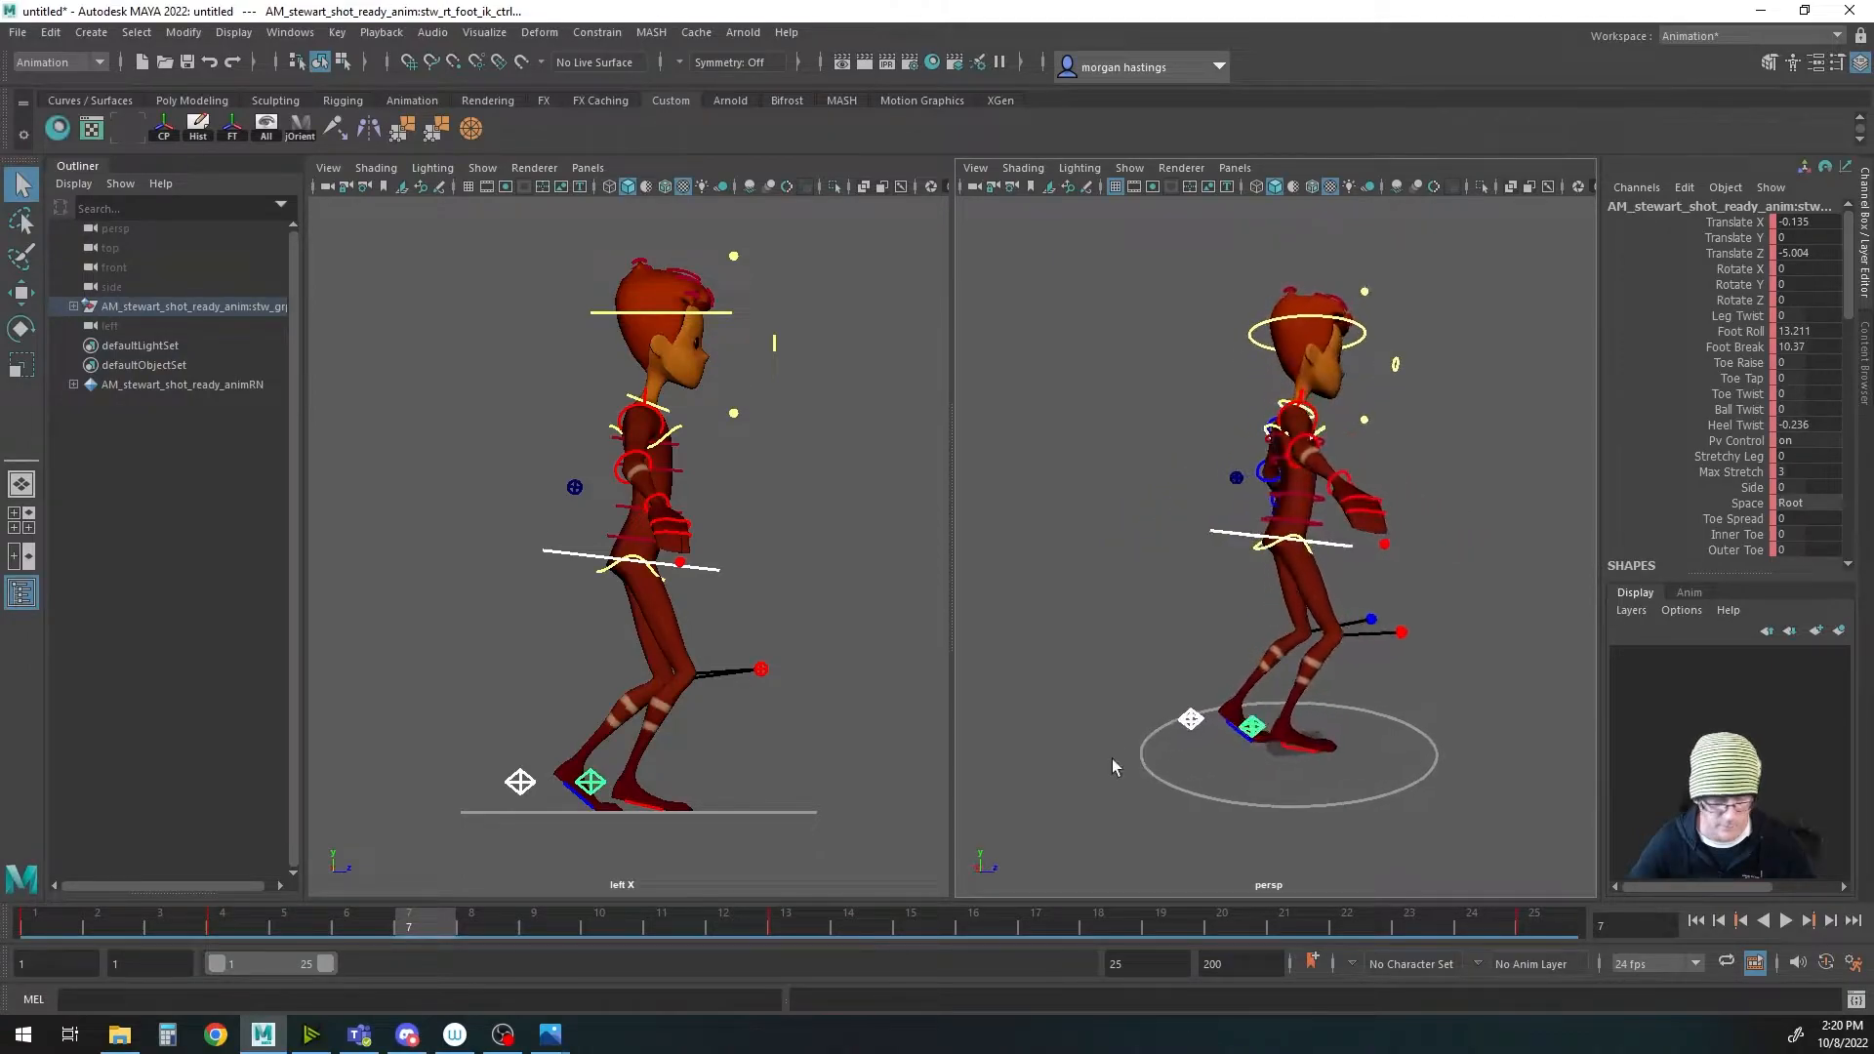
click(589, 781)
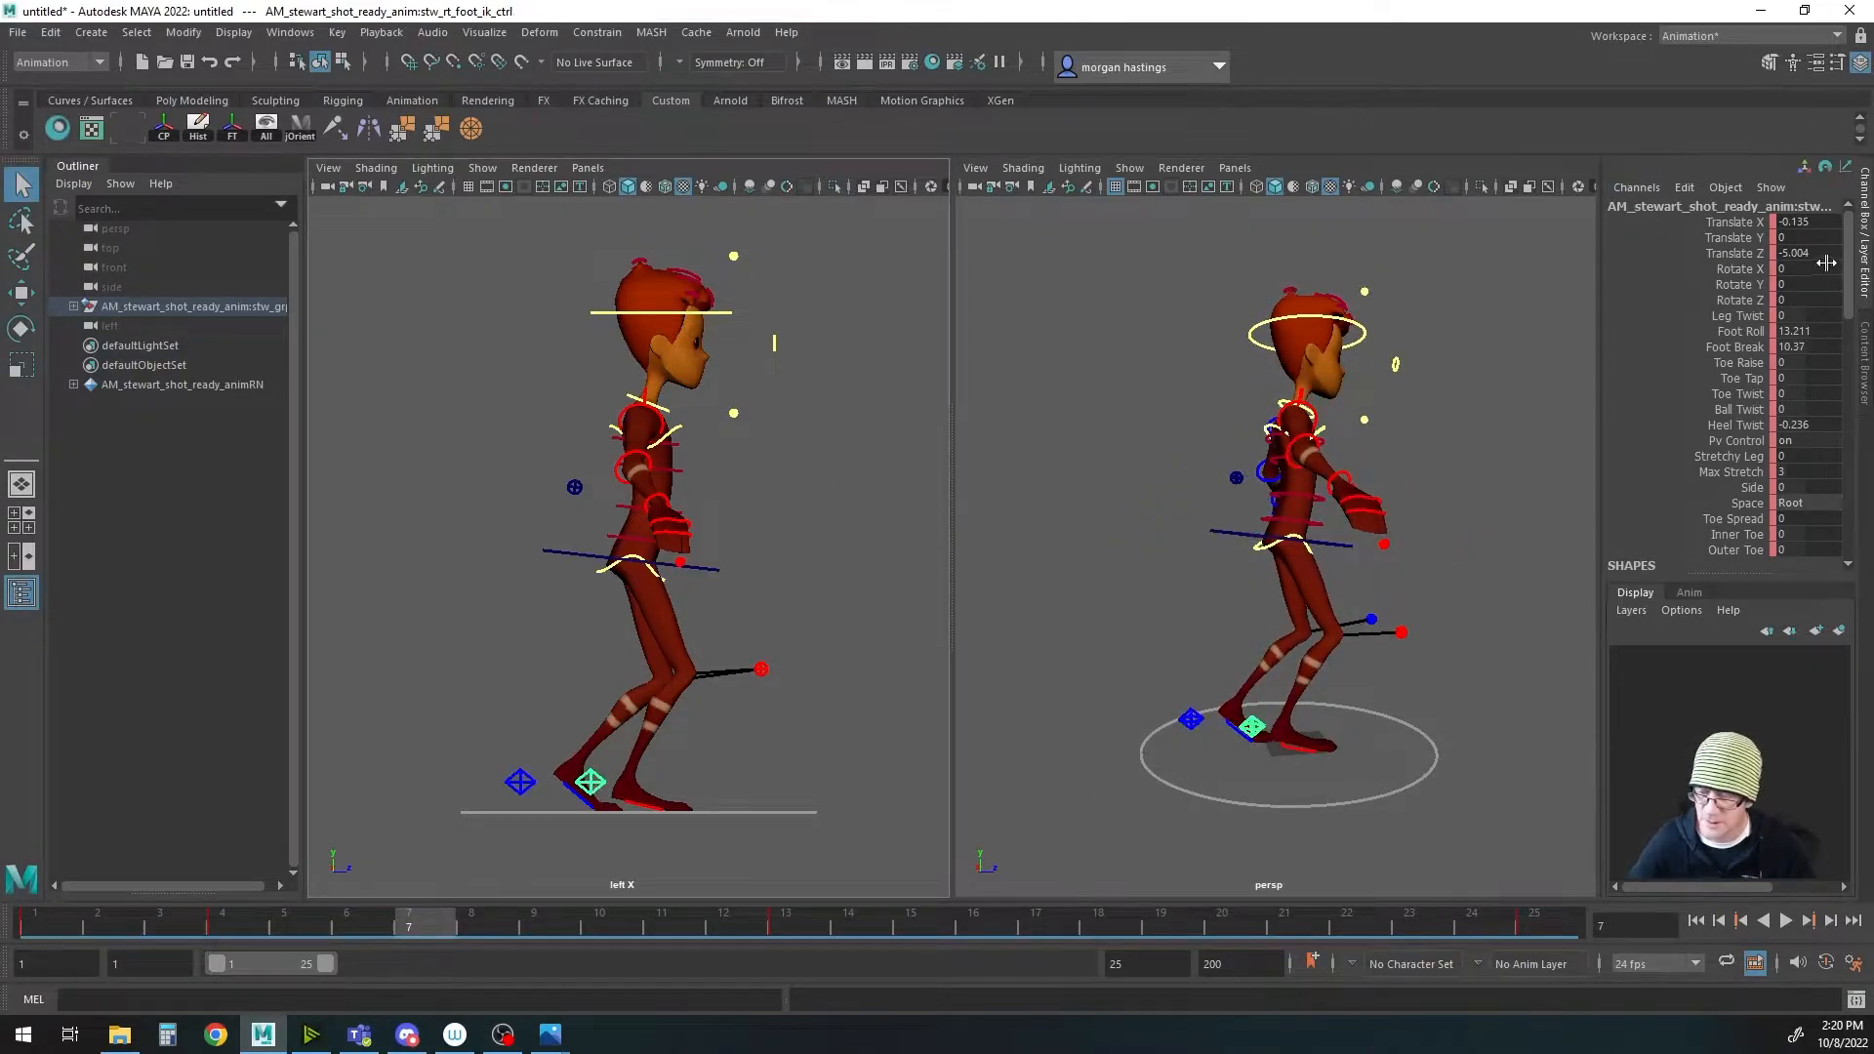
click(1809, 331)
text(0)
key(Tab)
text(0)
key(Tab)
text(0)
key(Return)
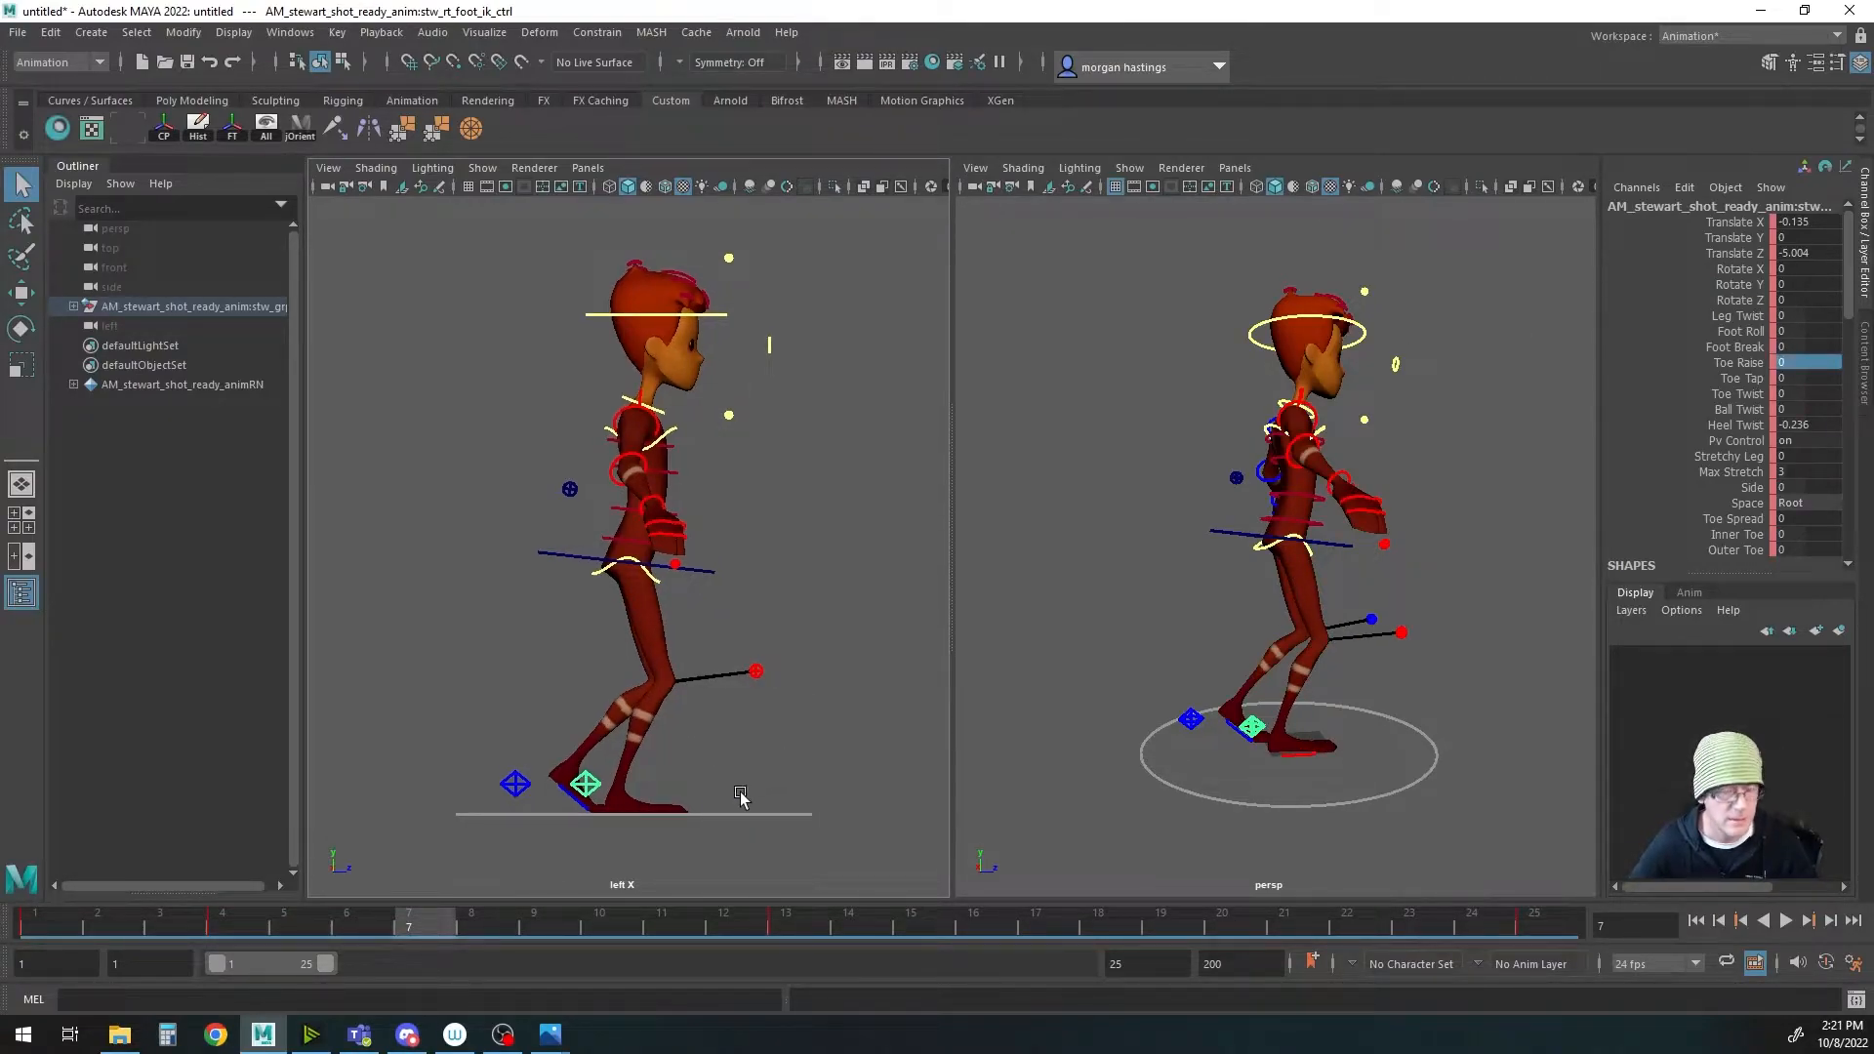
key(w)
drag(661, 798, 651, 798)
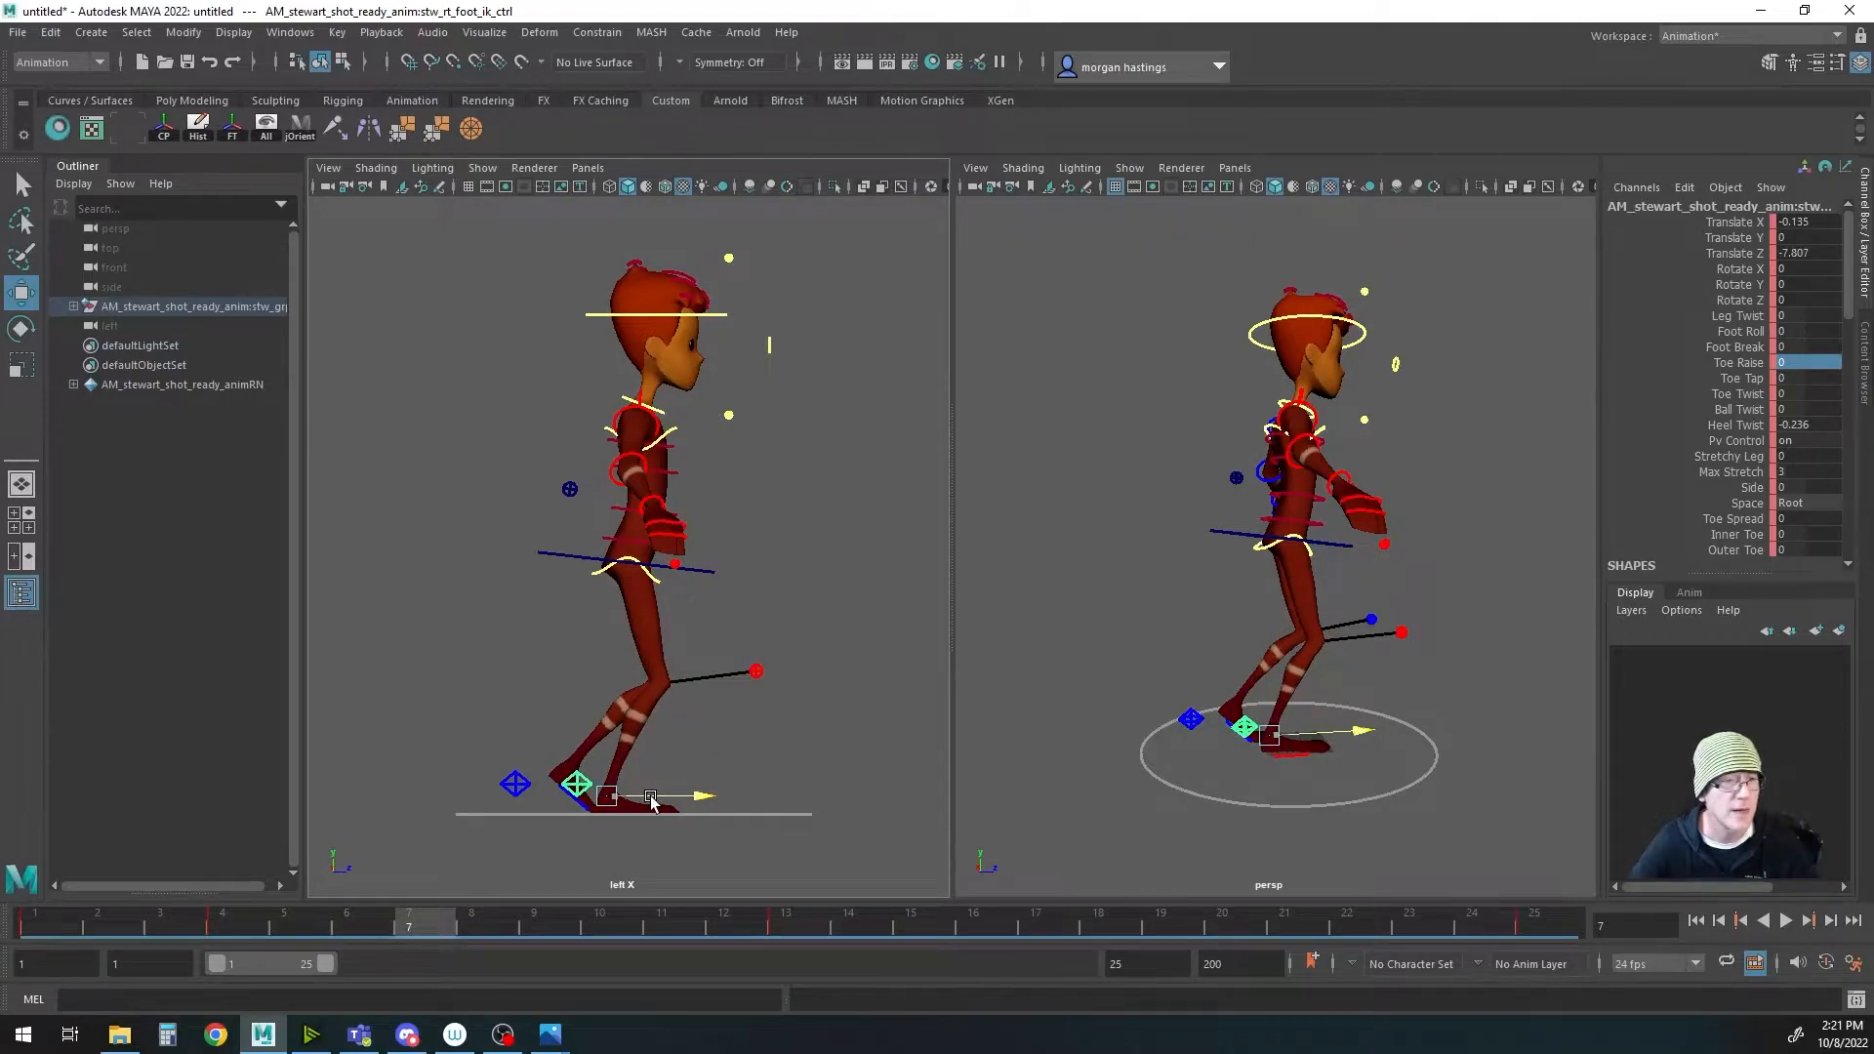
Step: Lift the left foot IK control to a Translate Y of about 14 and Translate Z of about -23.6, with Foot Break set to 0
click(517, 786)
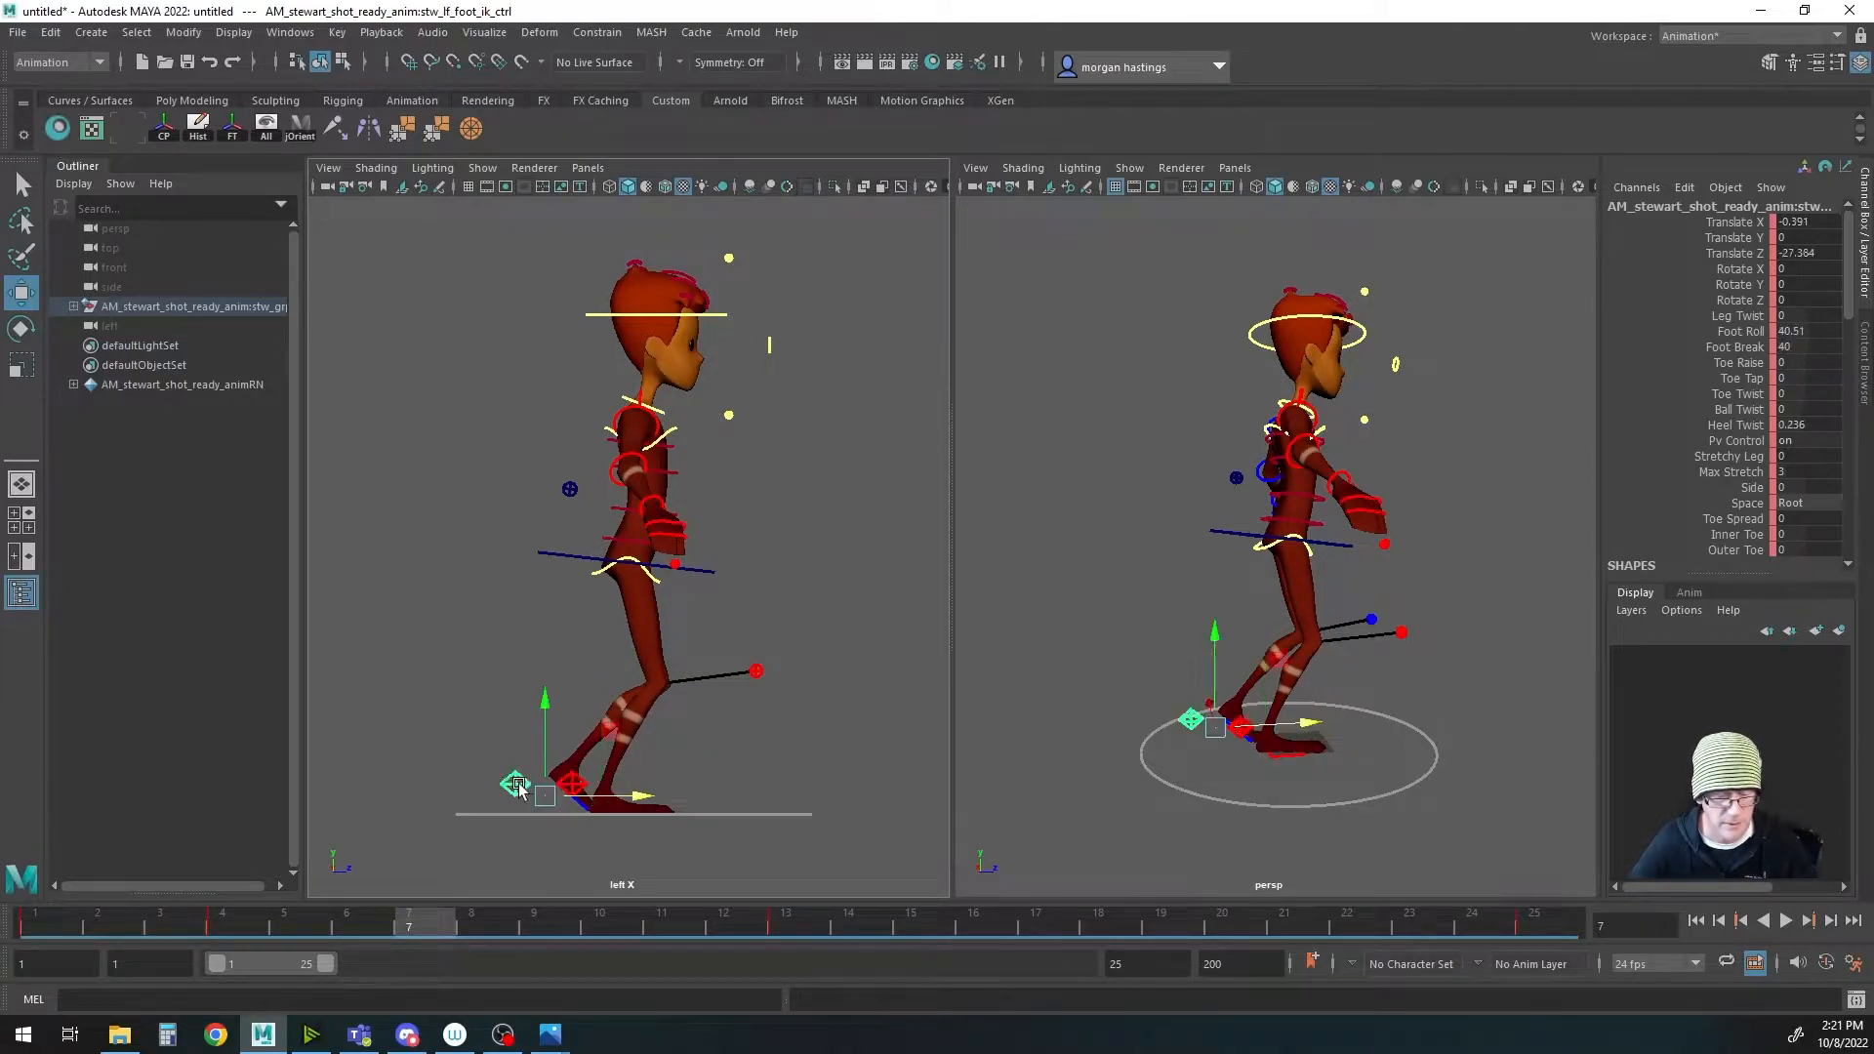
middle_drag(607, 734, 630, 691)
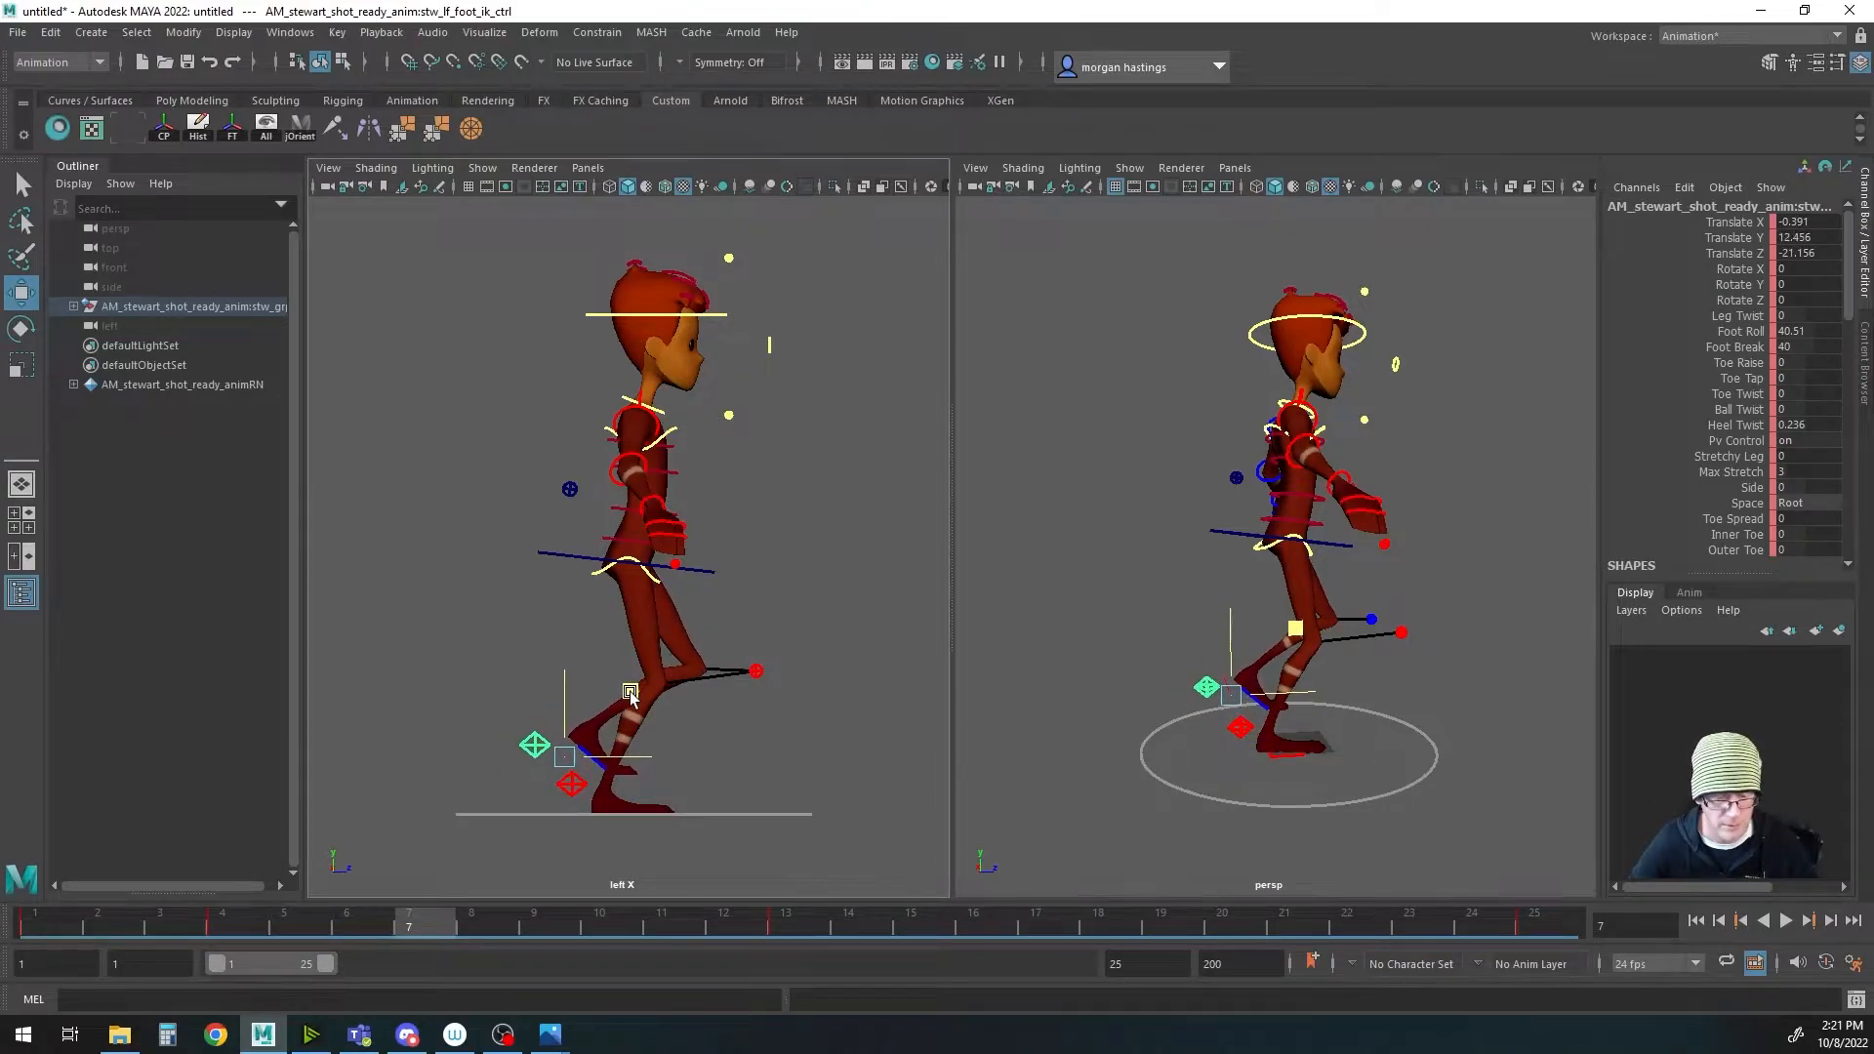
click(1806, 346)
text(0)
key(Return)
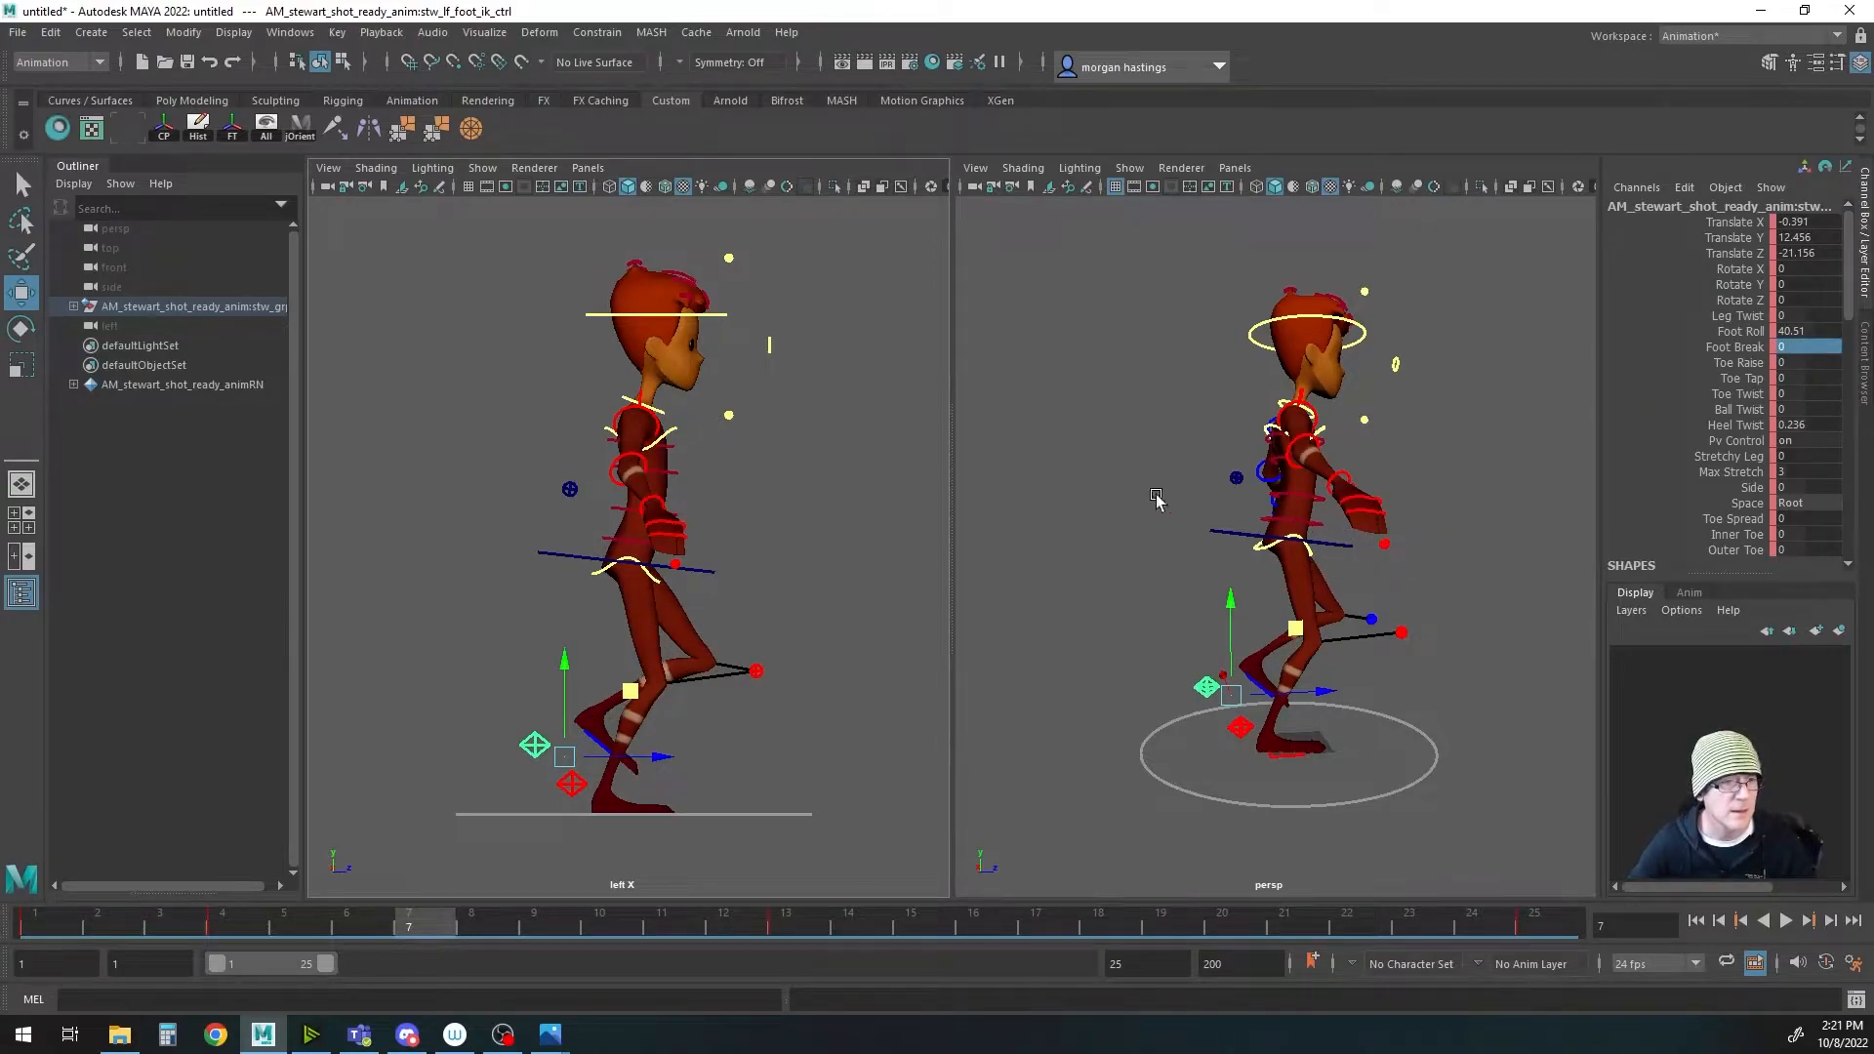
middle_drag(626, 688, 619, 683)
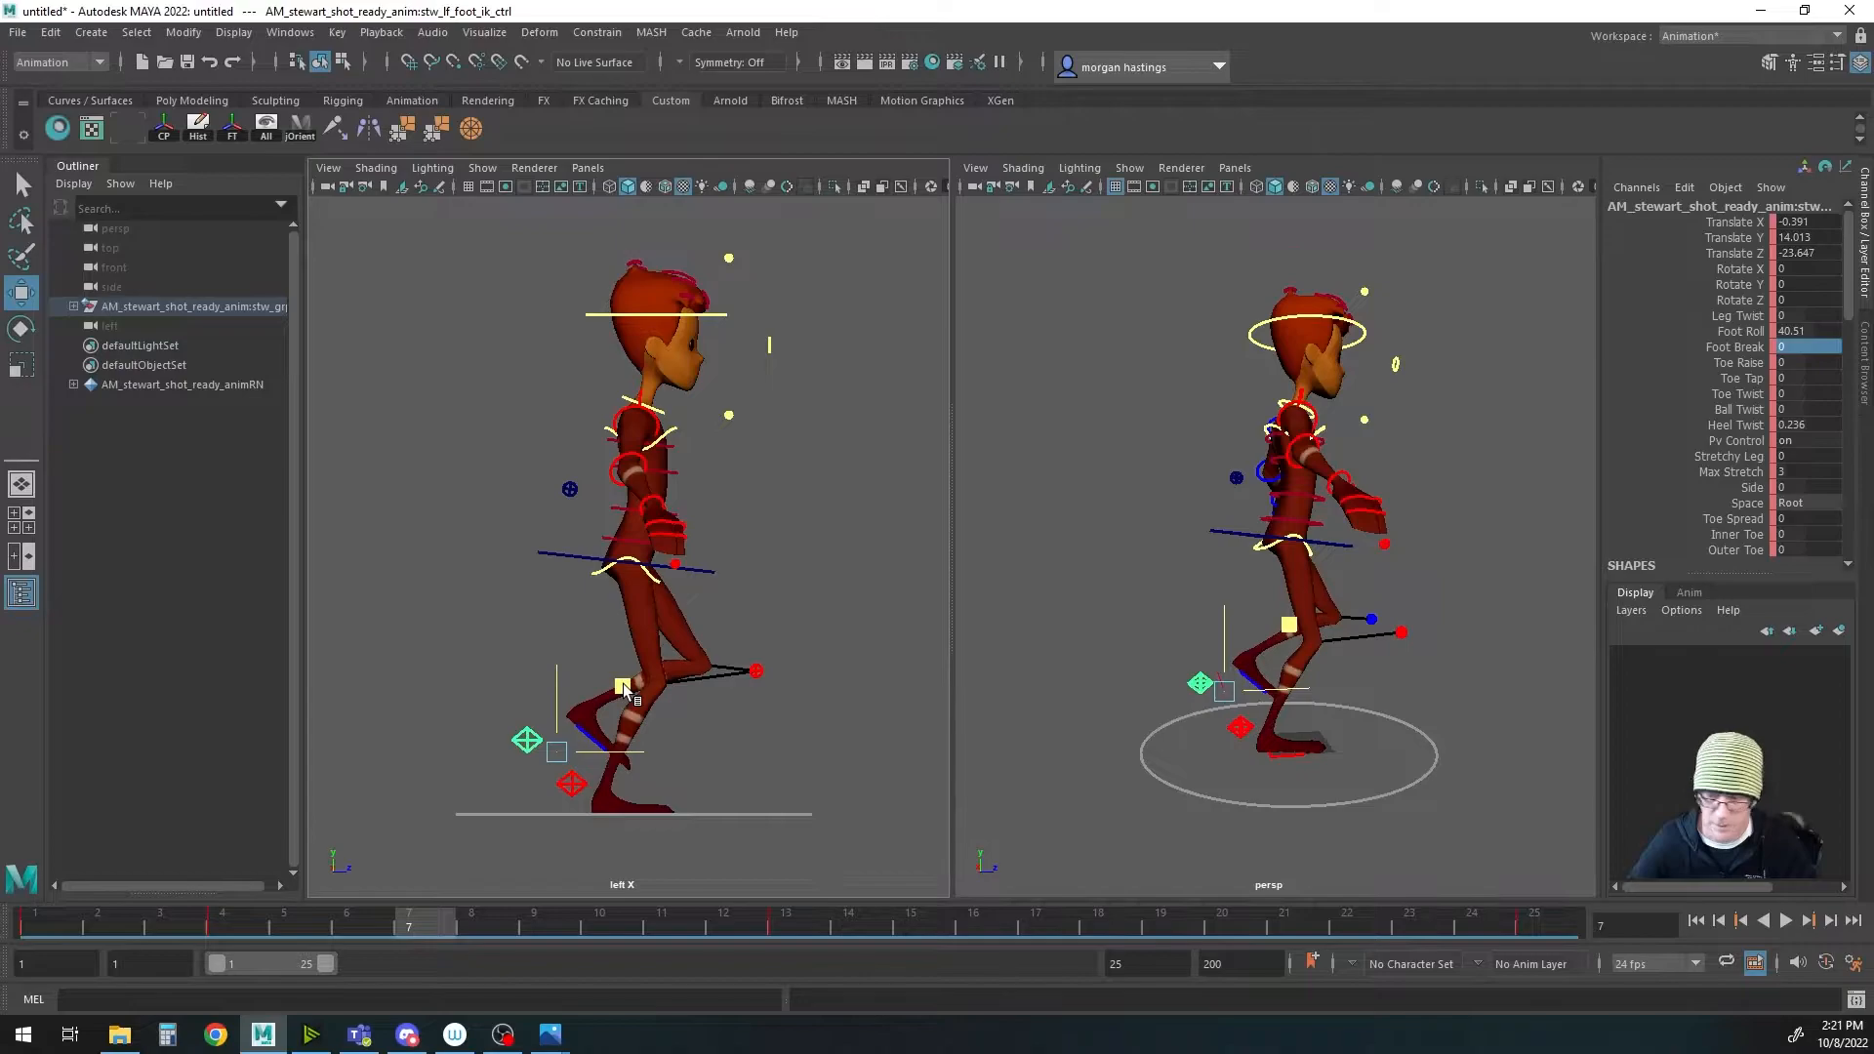
Step: Increase the left foot IK control's Foot Roll to about 81.1 and reposition it to about 10.3 in Translate Y and -42.6 in Translate Z
click(1743, 332)
middle_drag(811, 619, 1207, 647)
key(w)
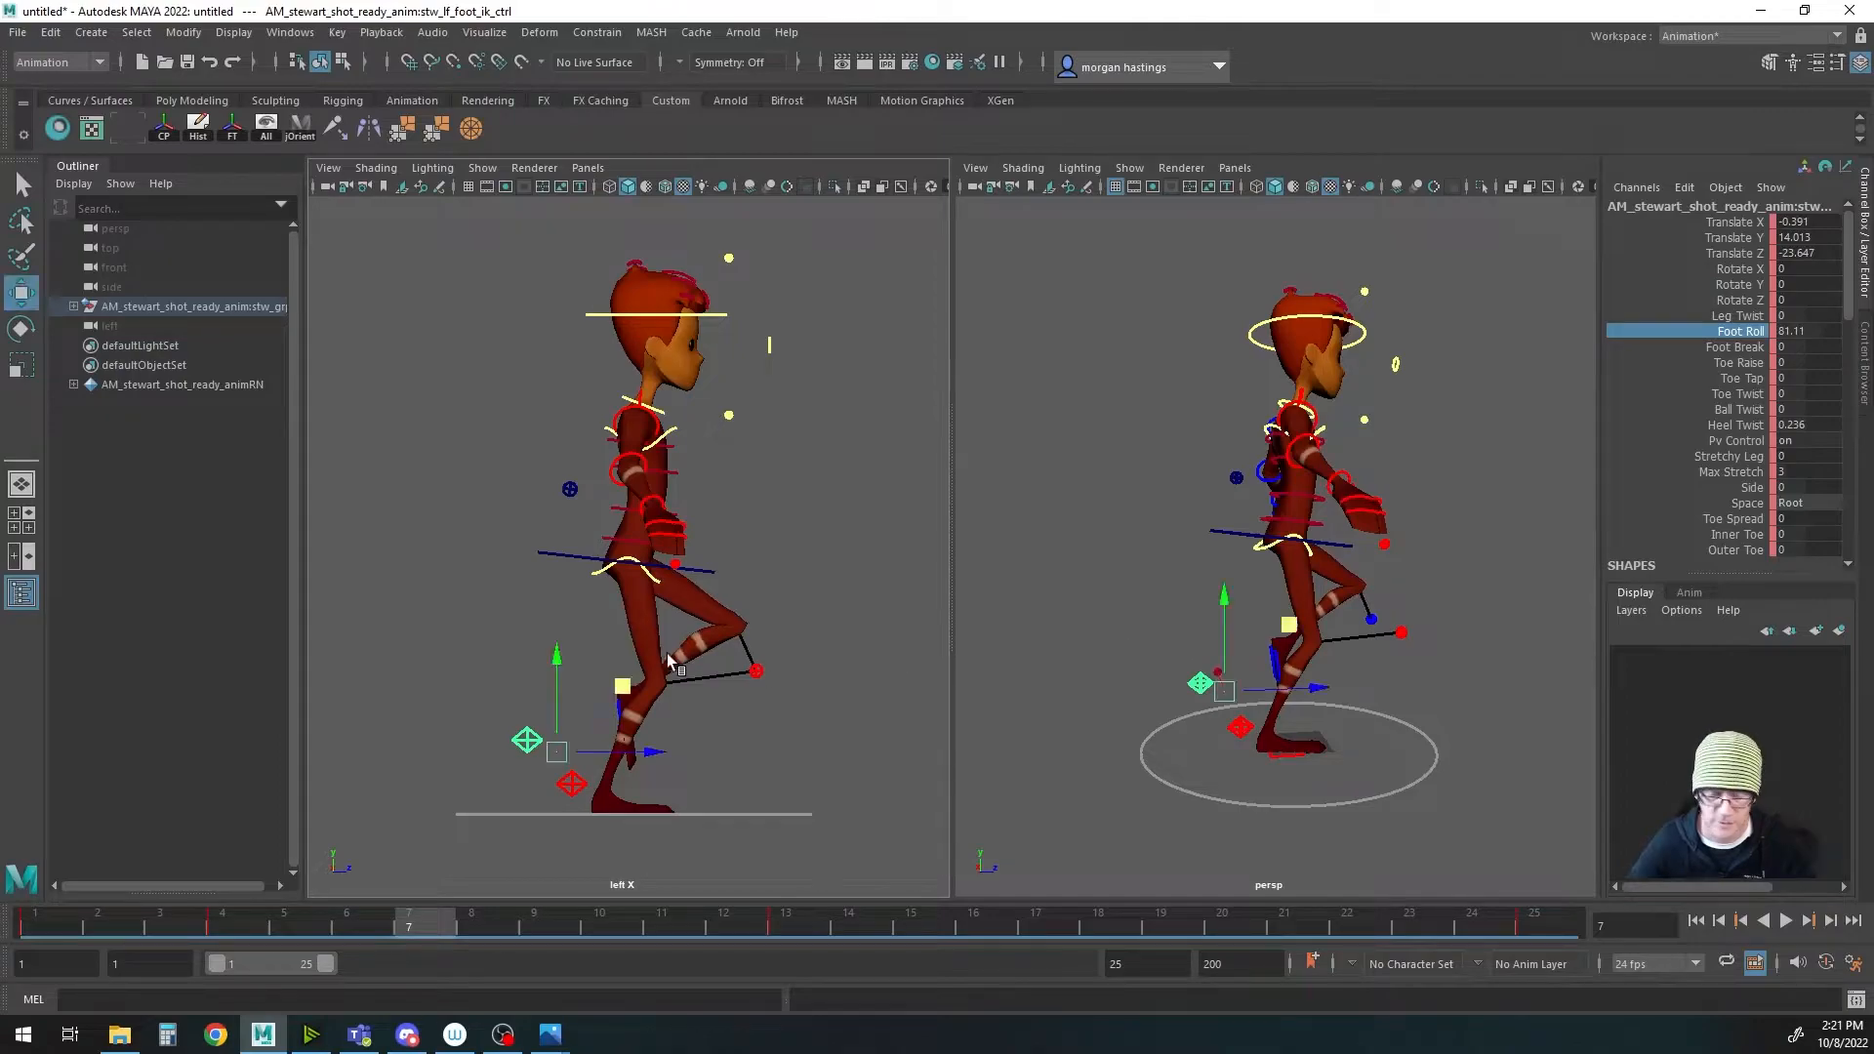
drag(620, 676, 565, 703)
middle_drag(568, 701, 565, 702)
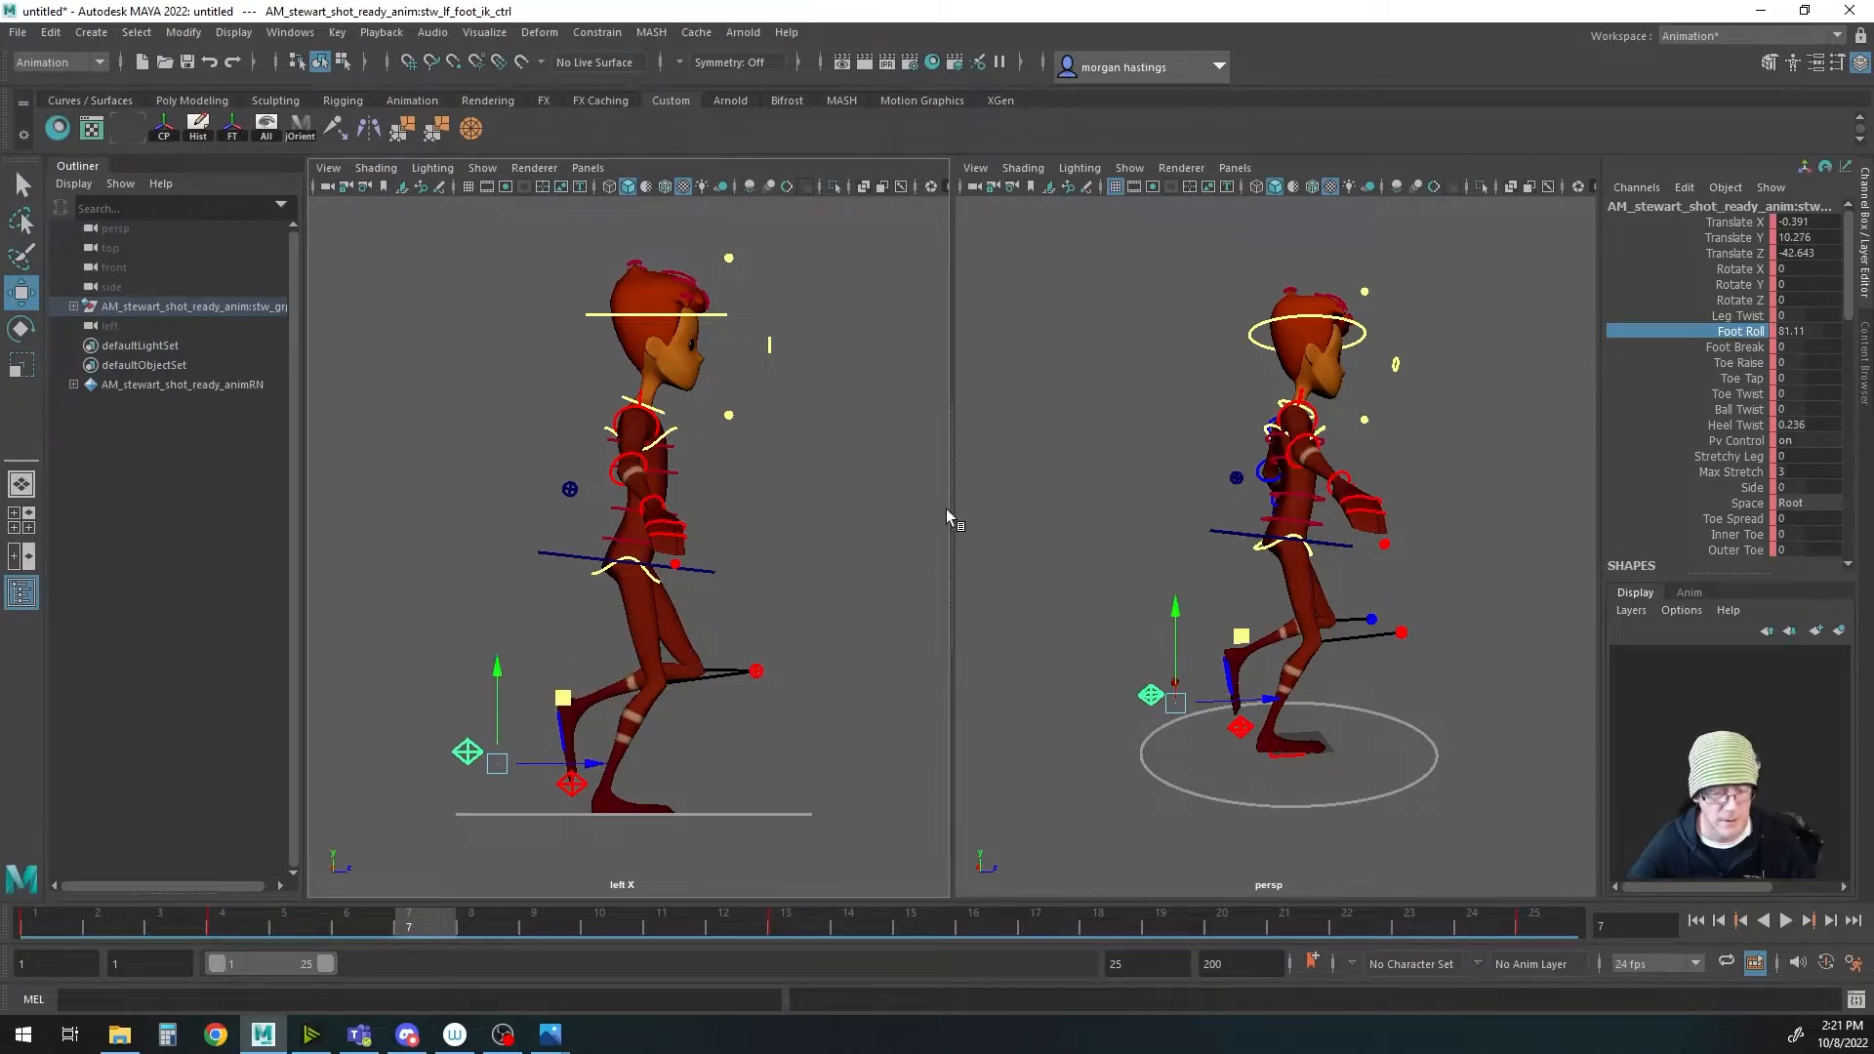
Step: Raise the COG control to a Translate Y of about -3.6 and key it with both foot IK controls at frame 7
click(564, 551)
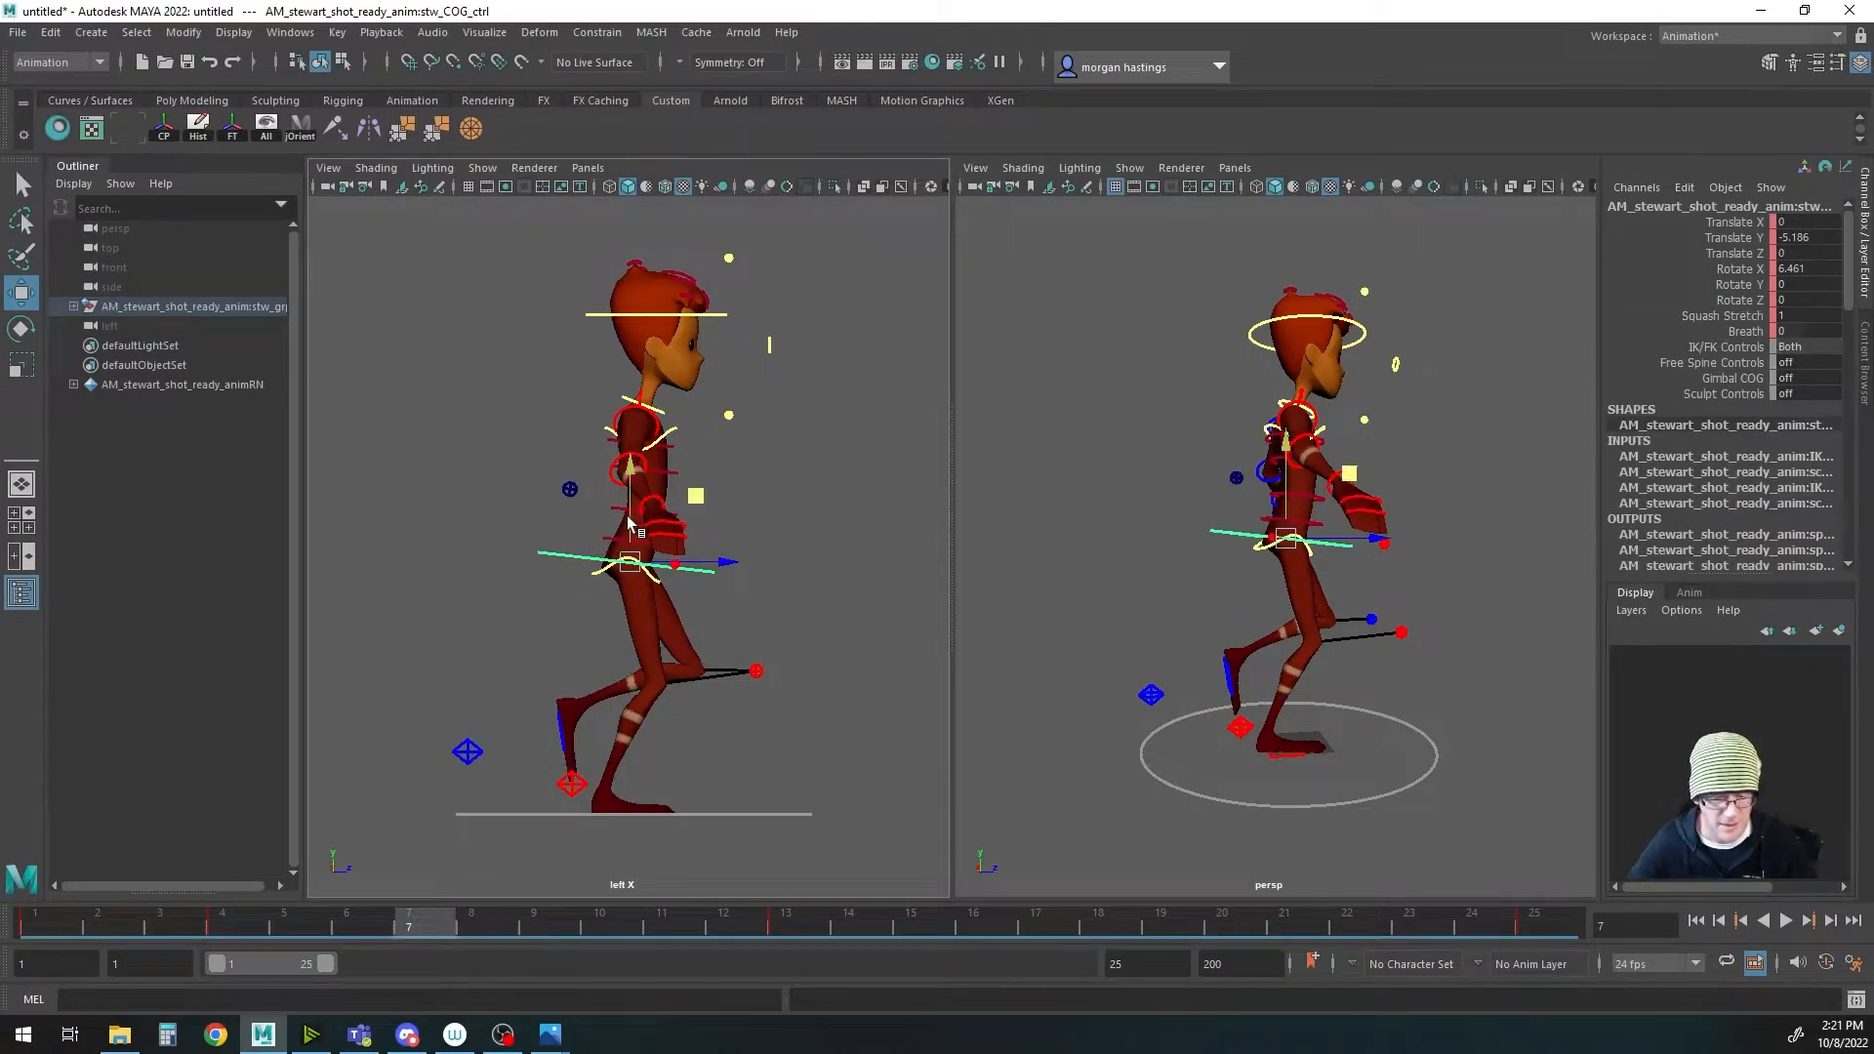
middle_drag(632, 527, 632, 522)
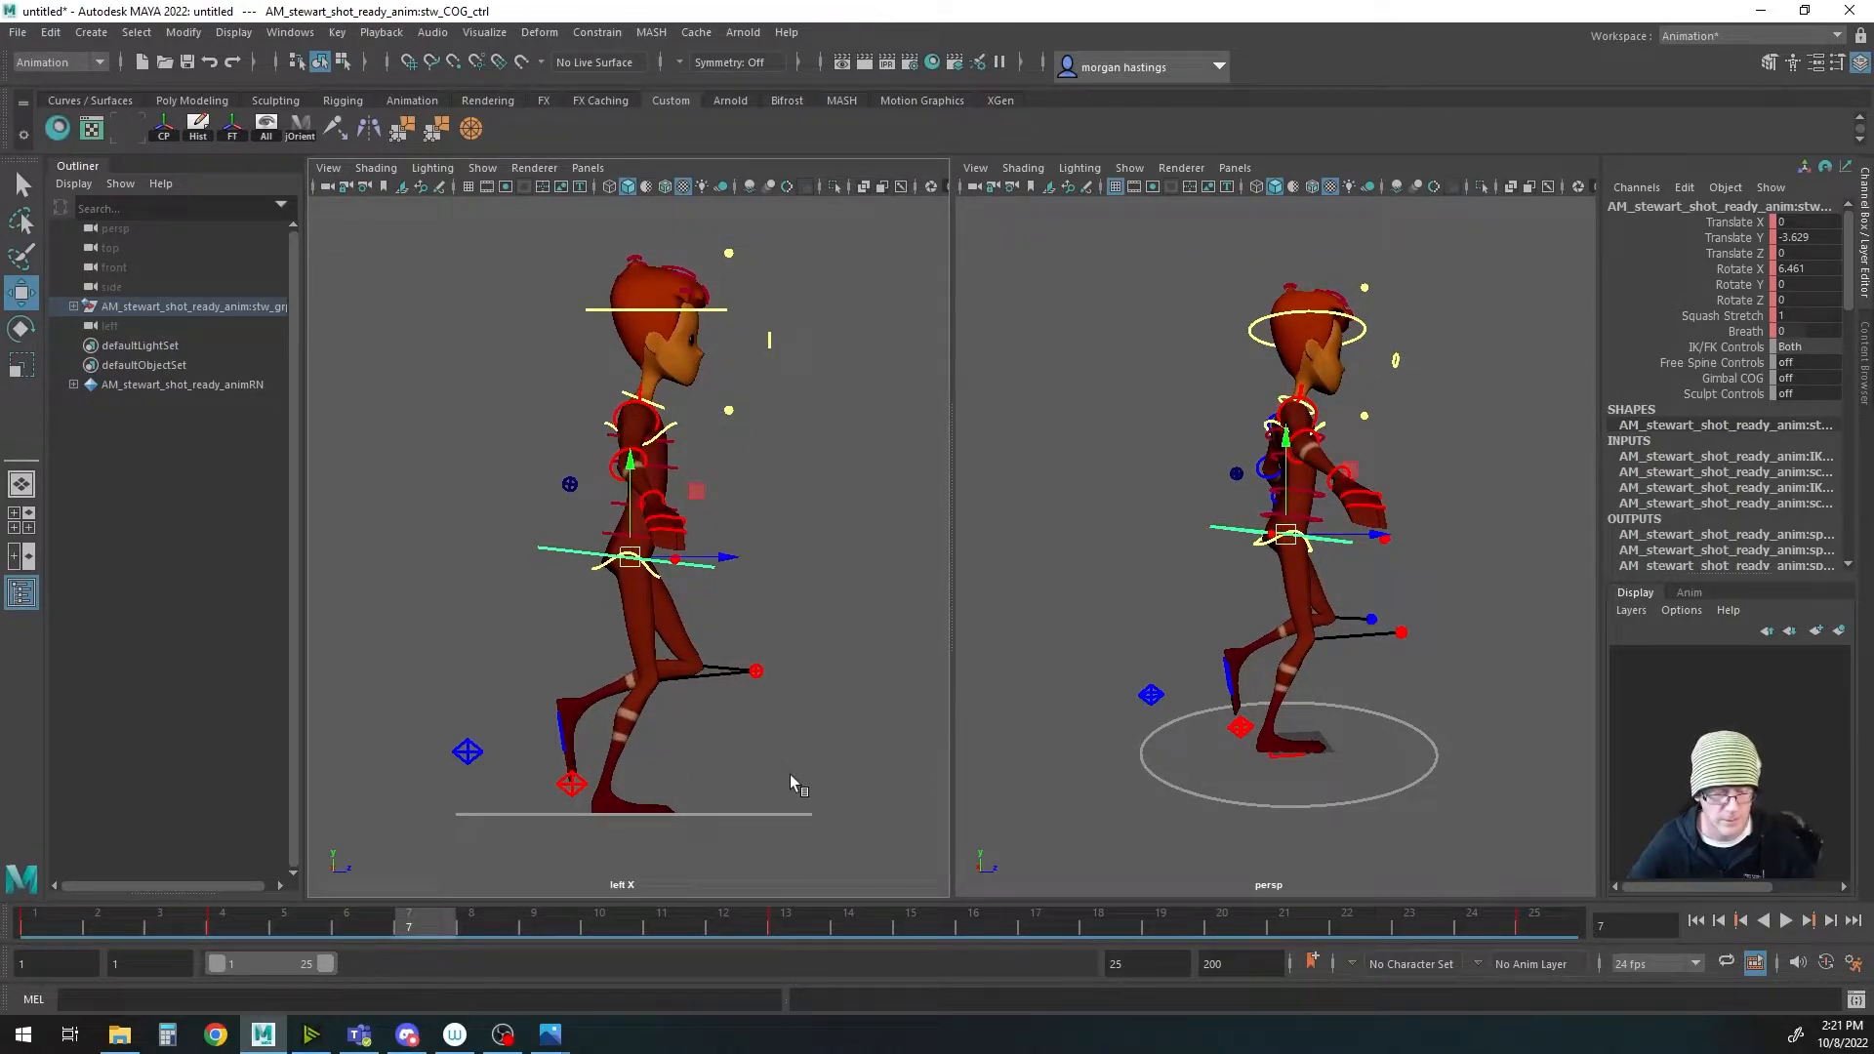
key(q)
alt+drag(1300, 742, 1250, 724)
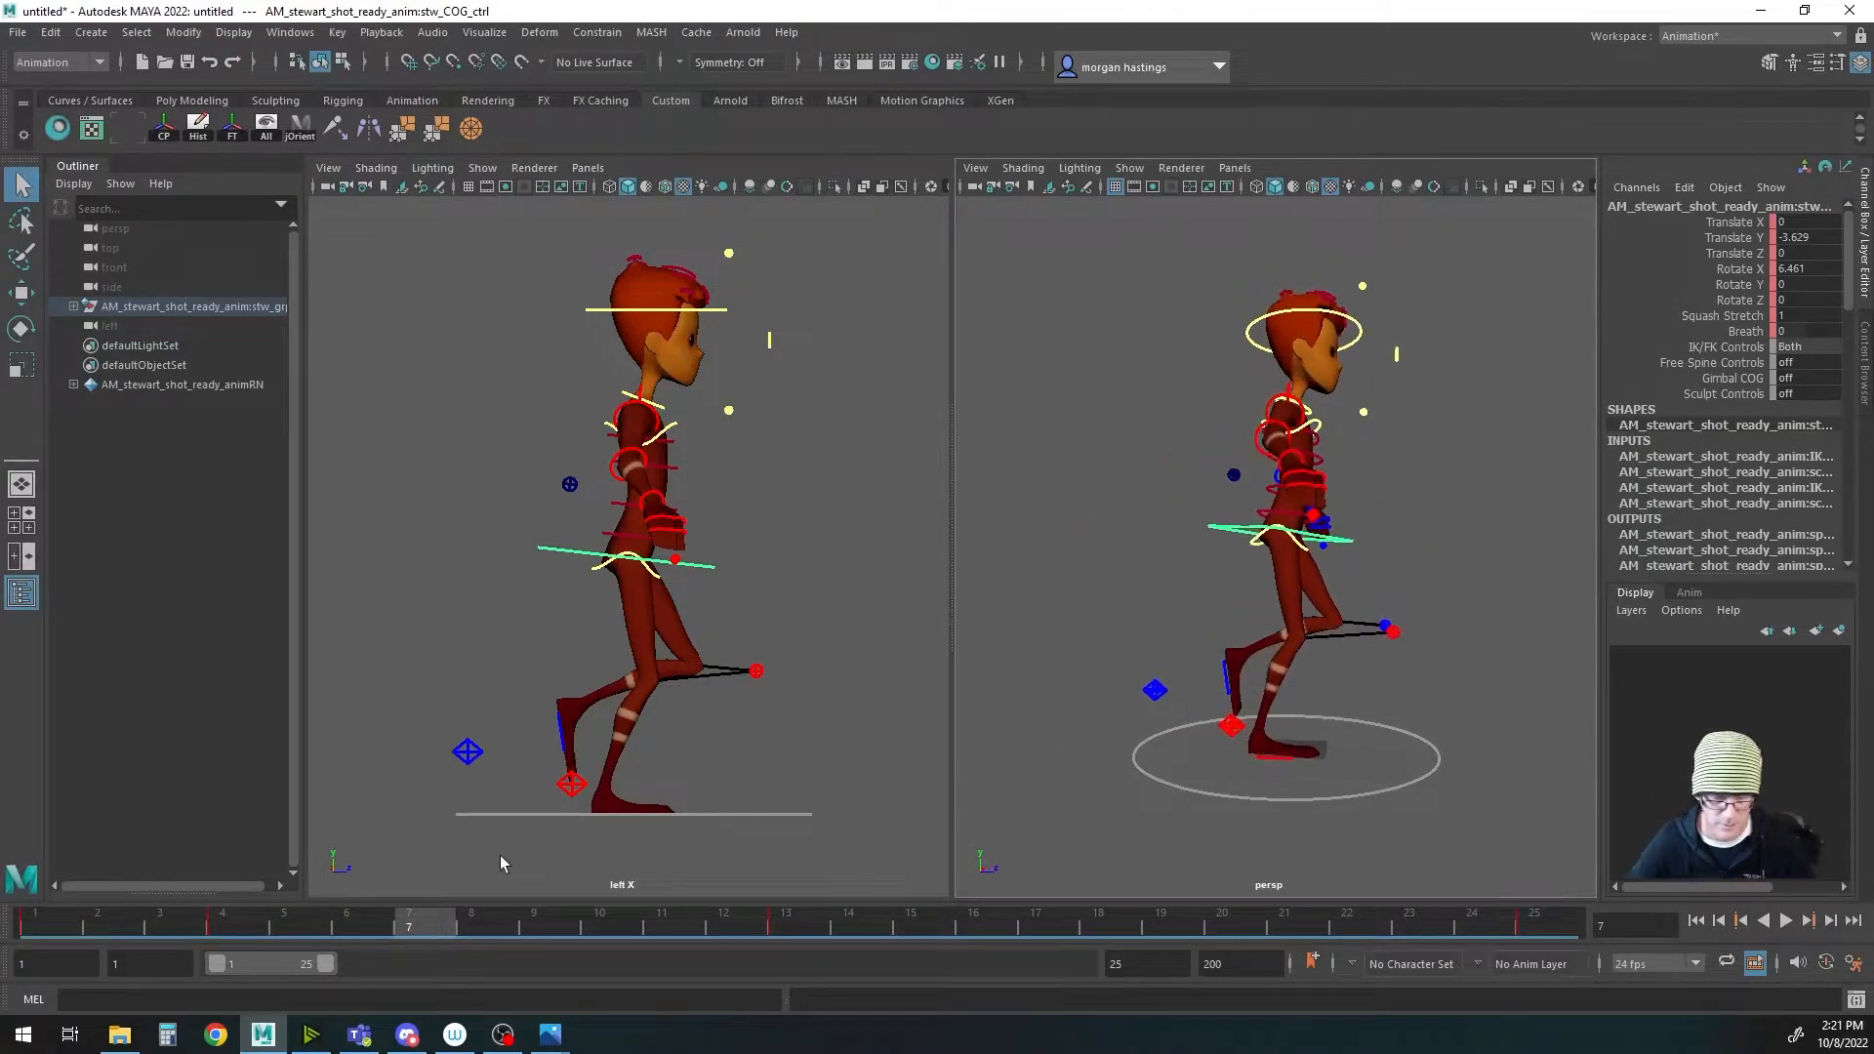
click(468, 752)
click(574, 787)
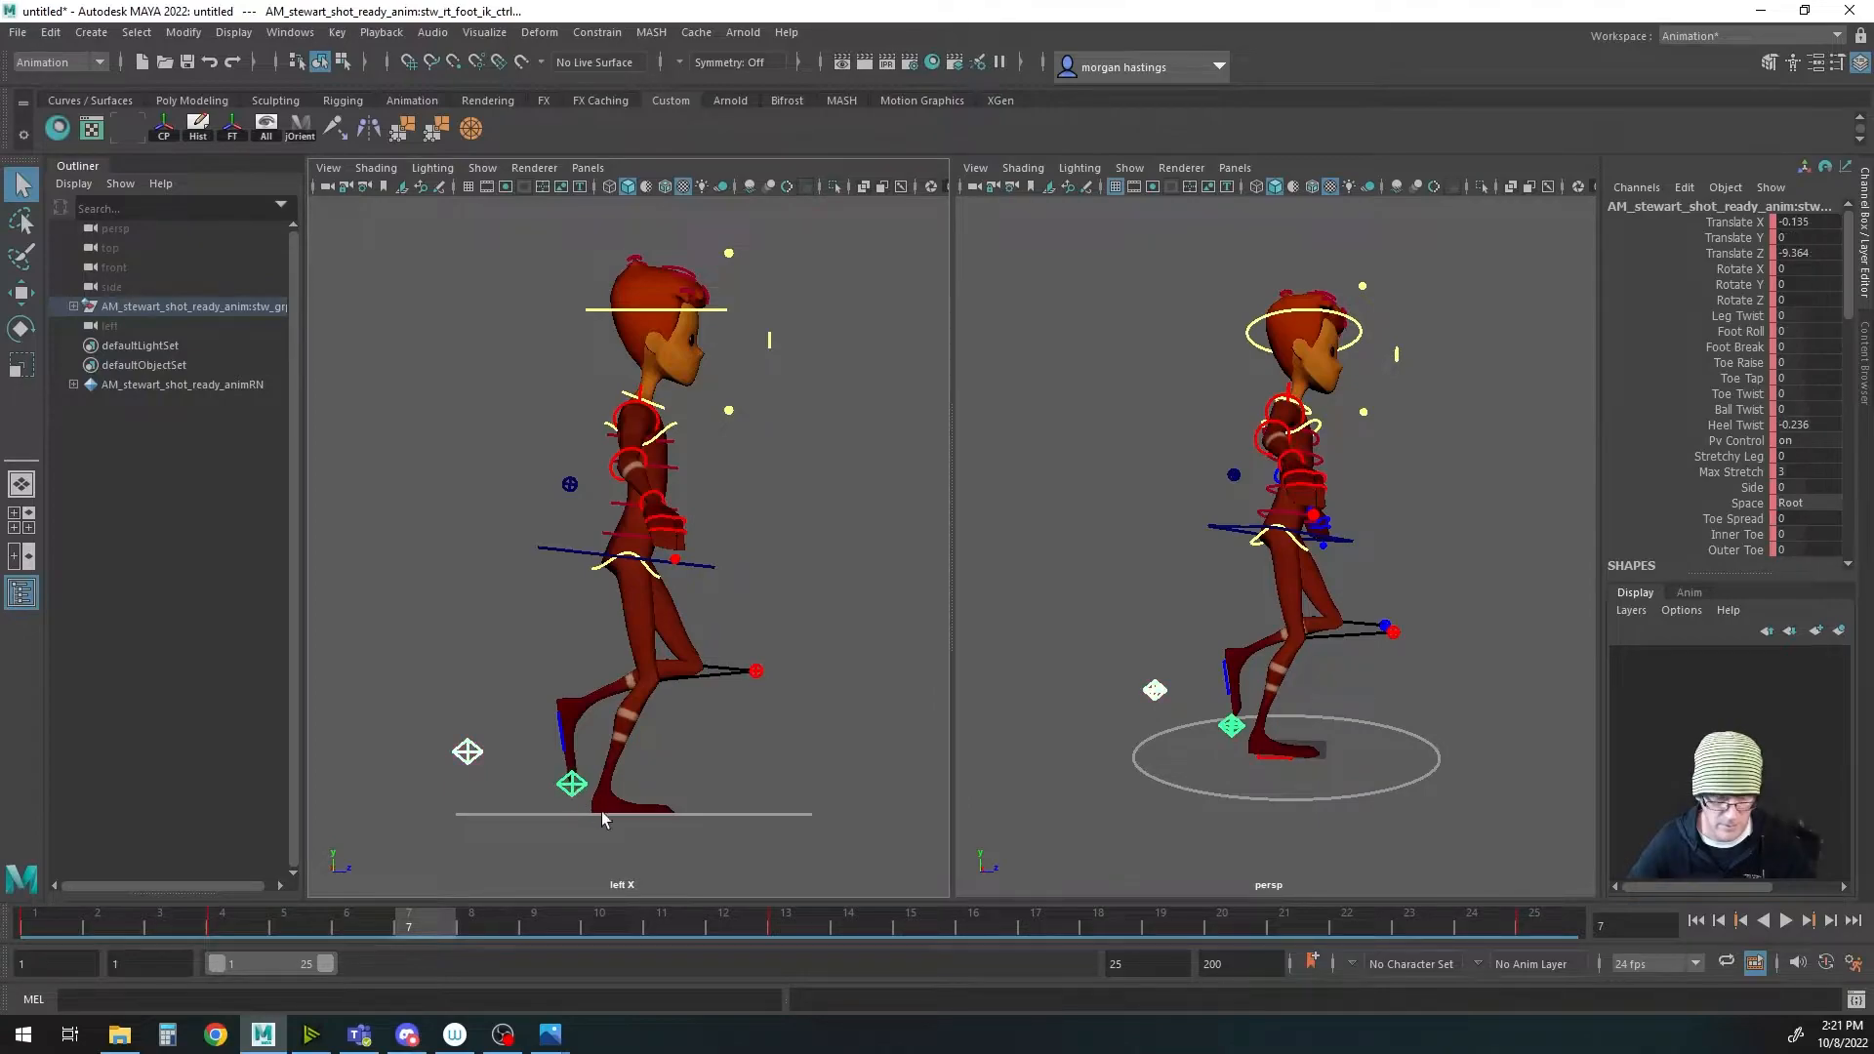
click(580, 558)
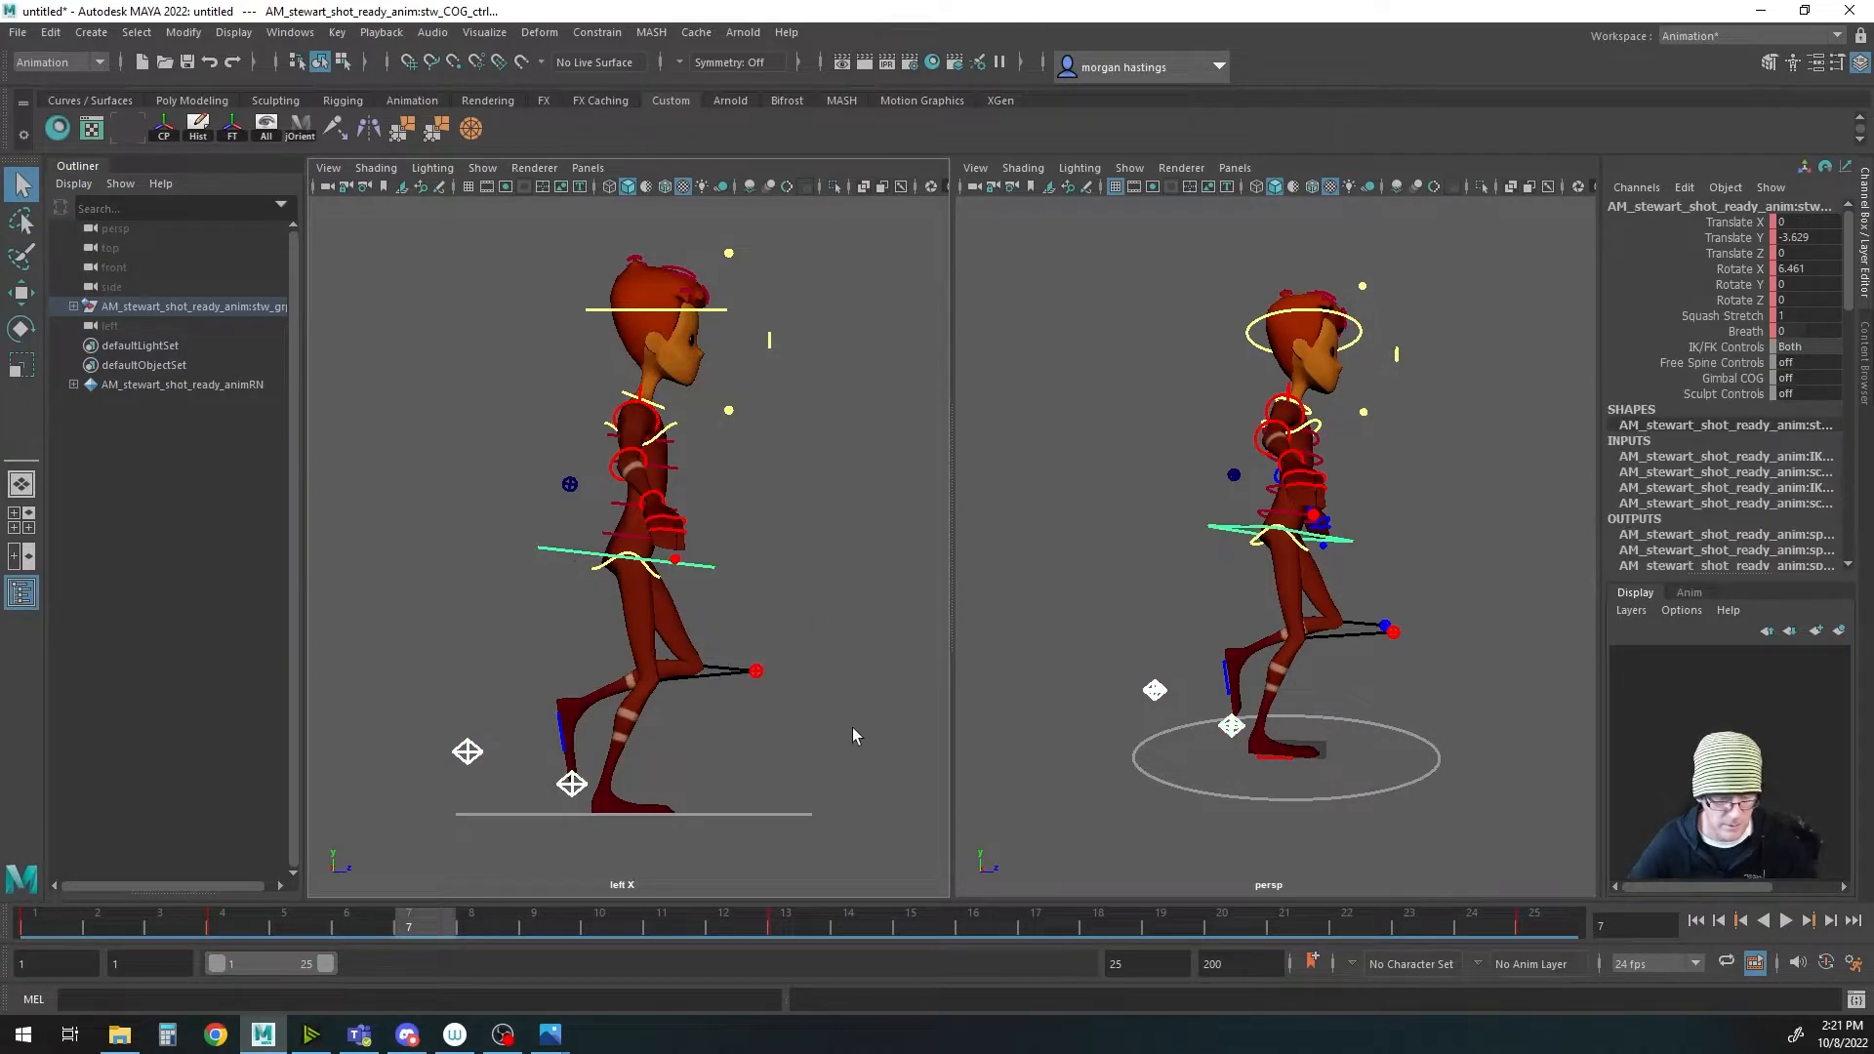
Step: At frame 10, raise the COG control to a Translate Y of about 0.07
click(599, 925)
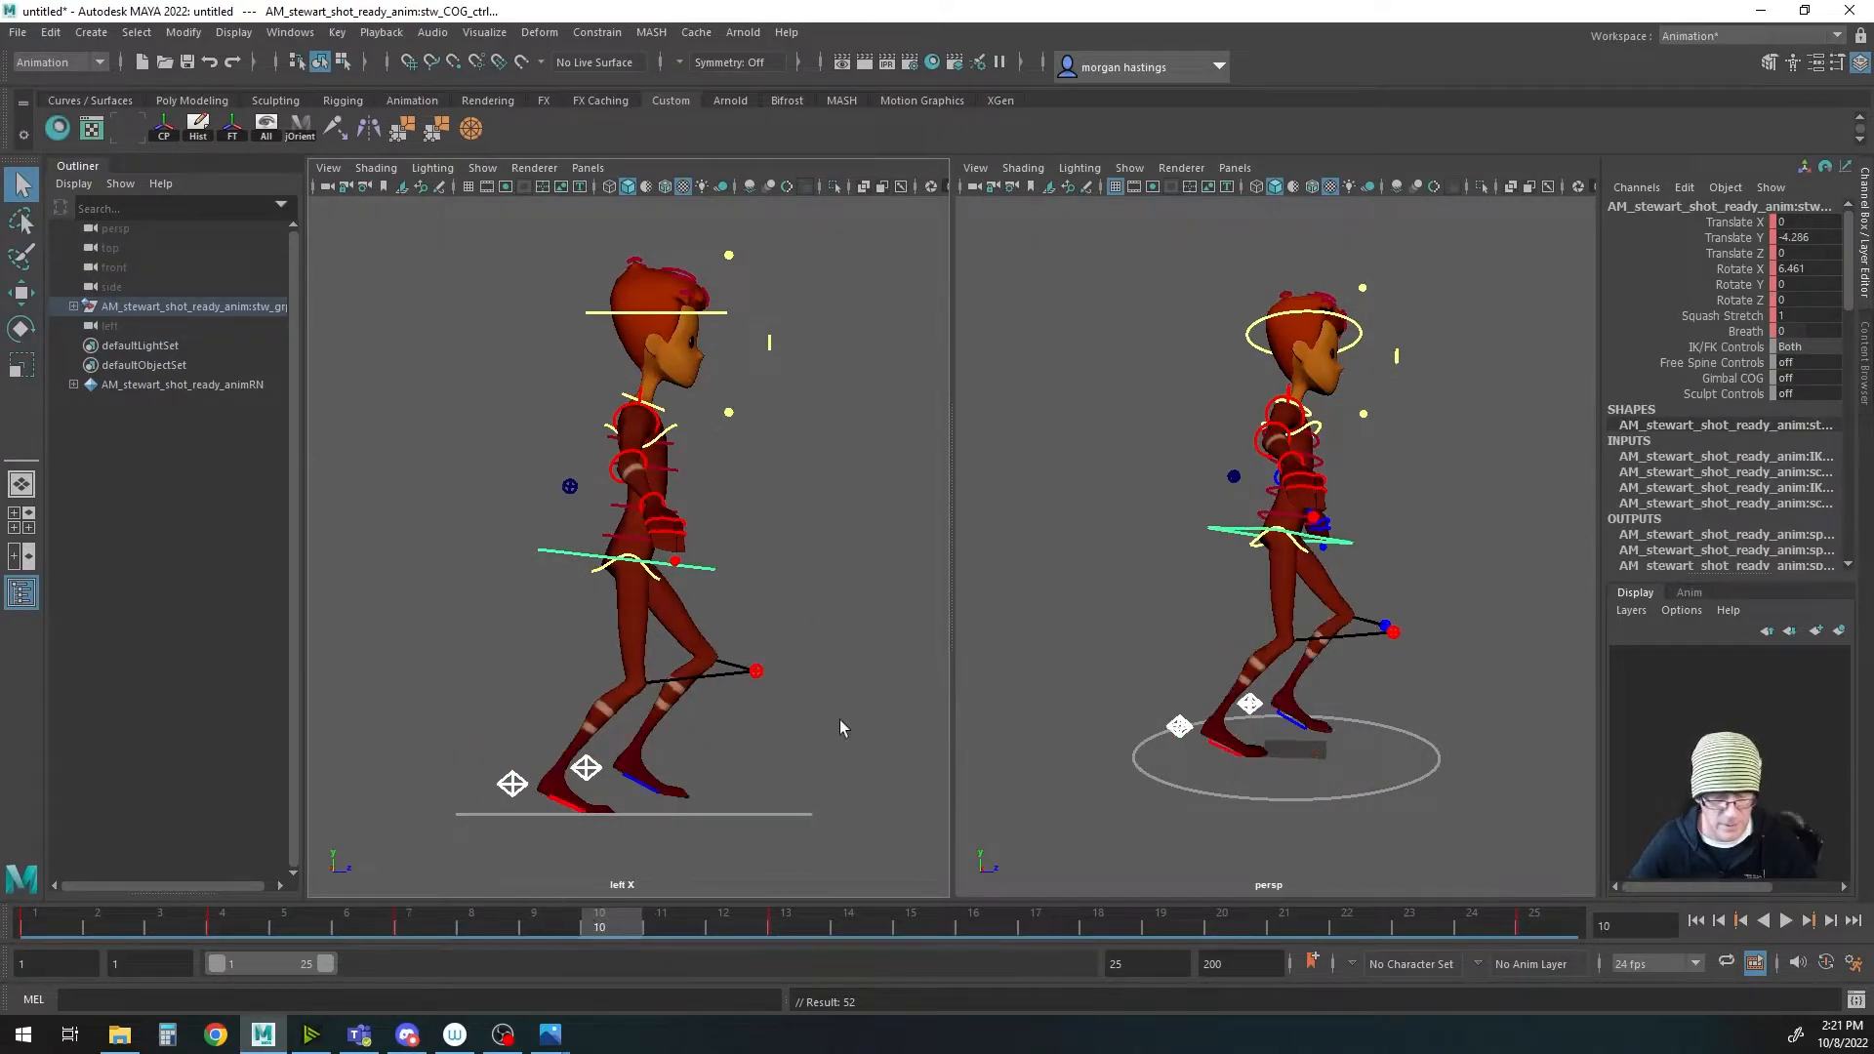
click(513, 786)
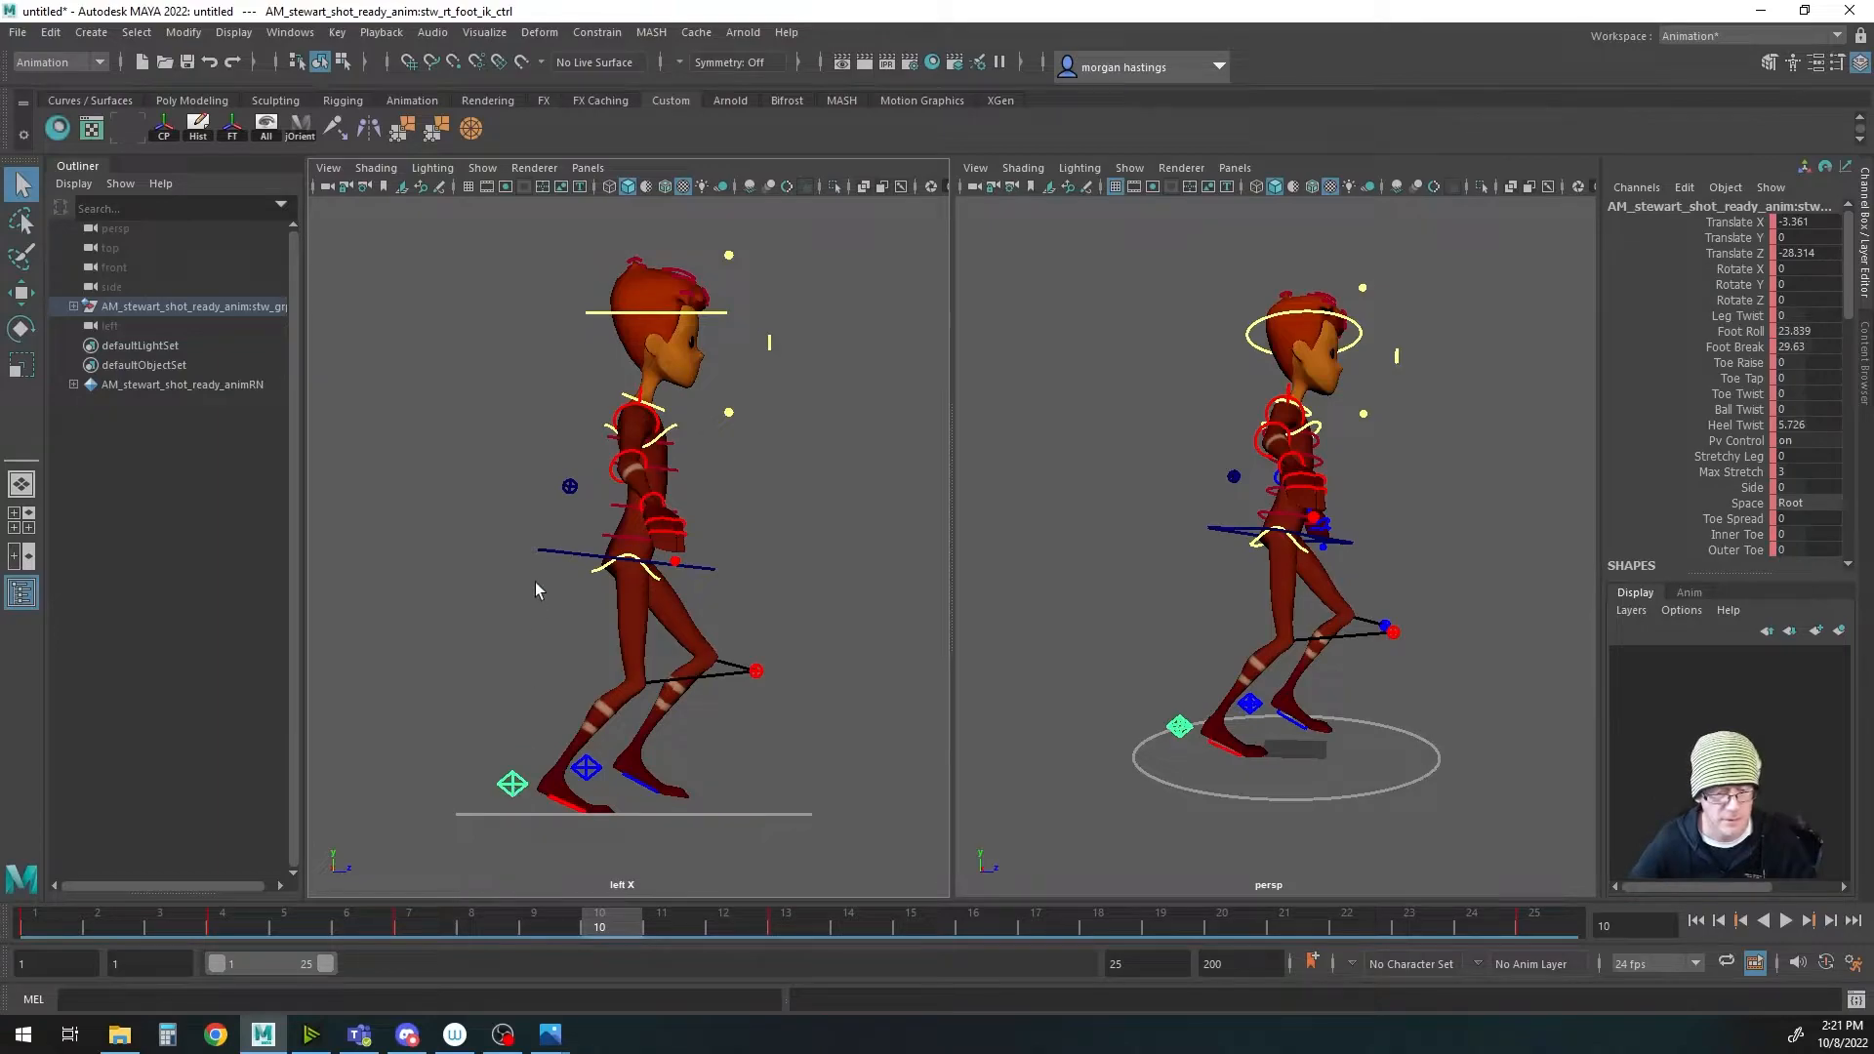
click(548, 557)
key(w)
drag(630, 519, 628, 504)
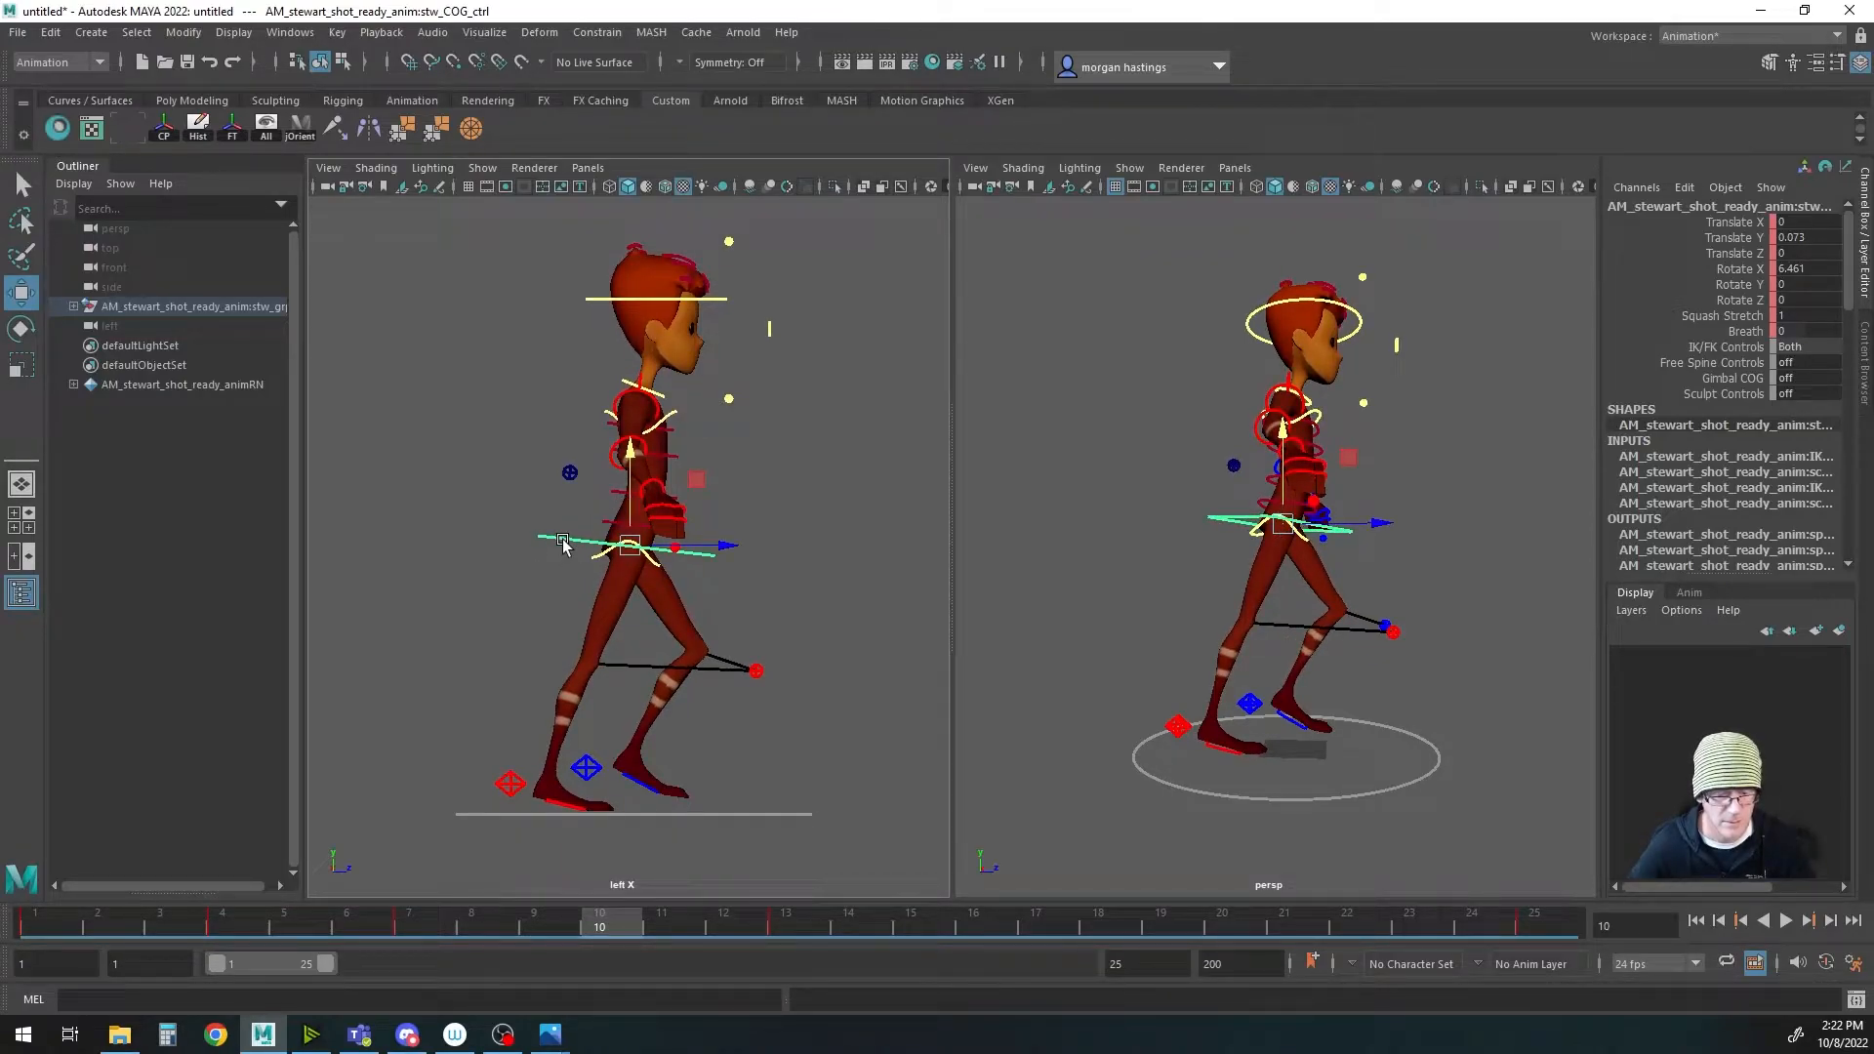
Step: Increase the right foot IK control's Foot Roll to about 24.1 at frame 10
click(509, 783)
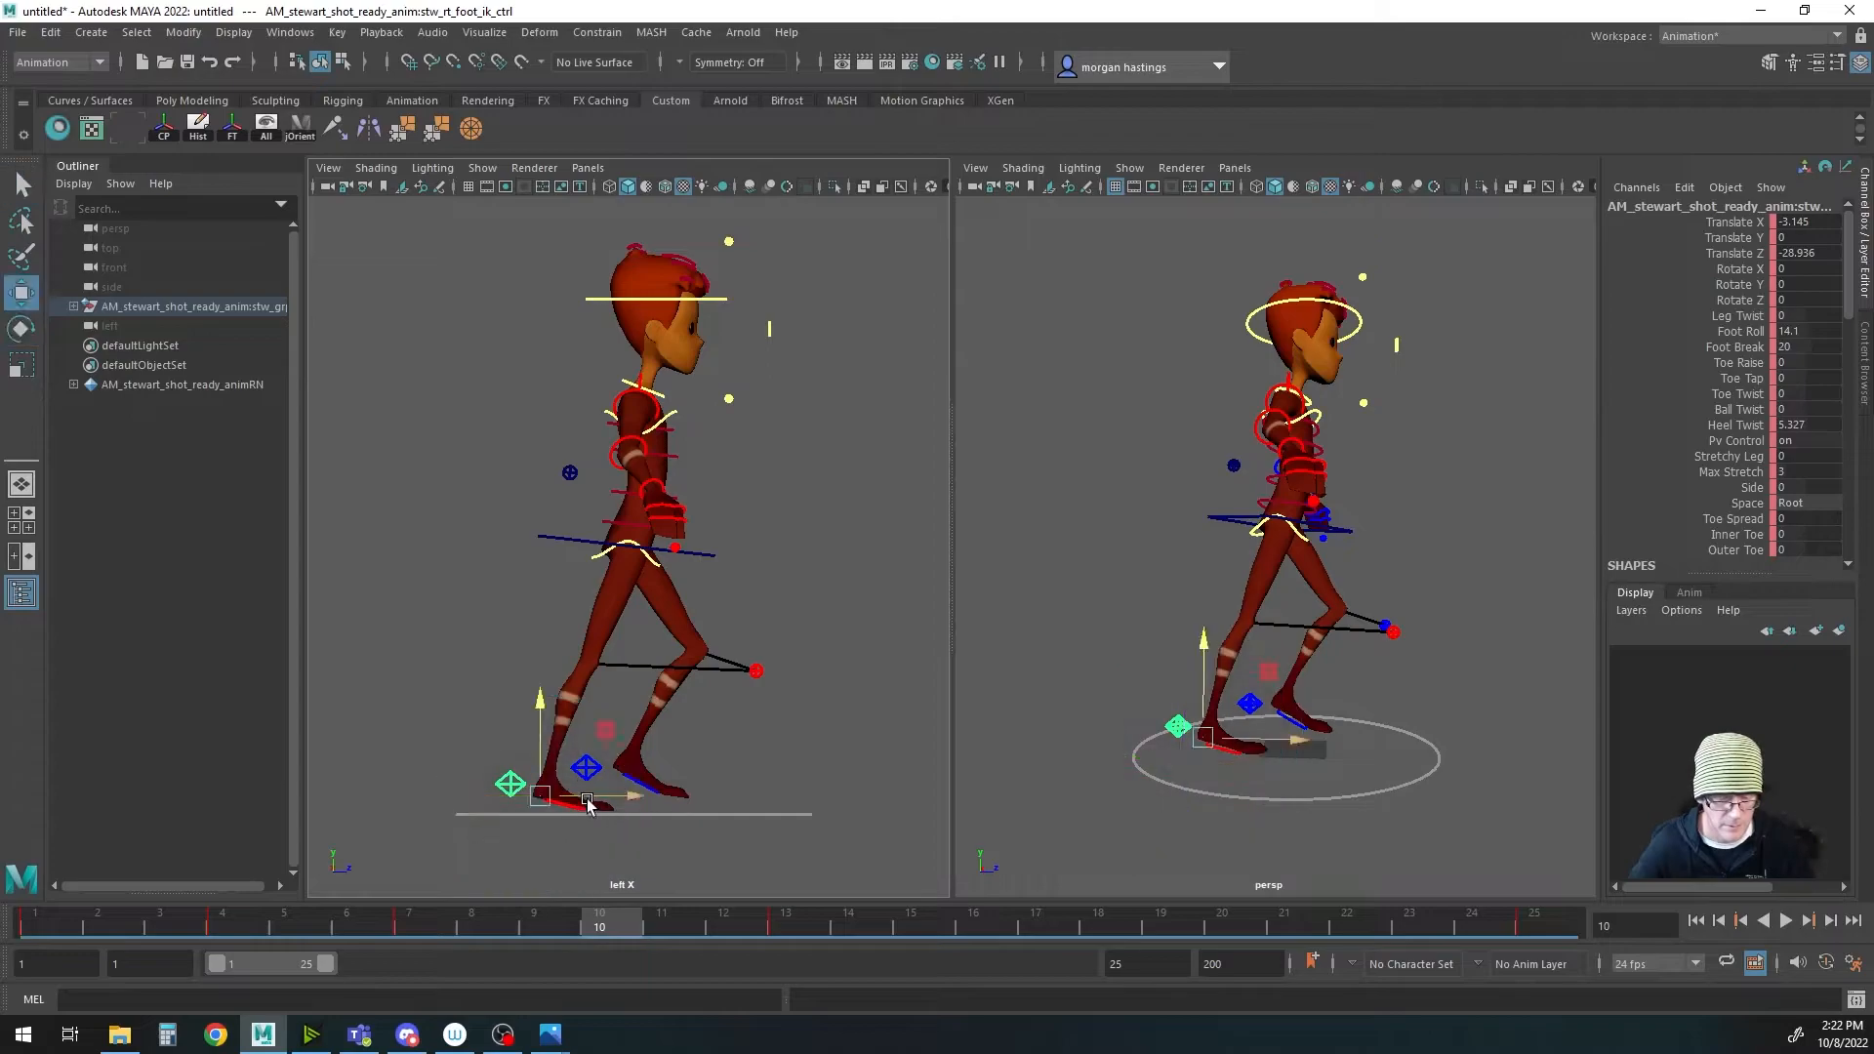
click(1748, 331)
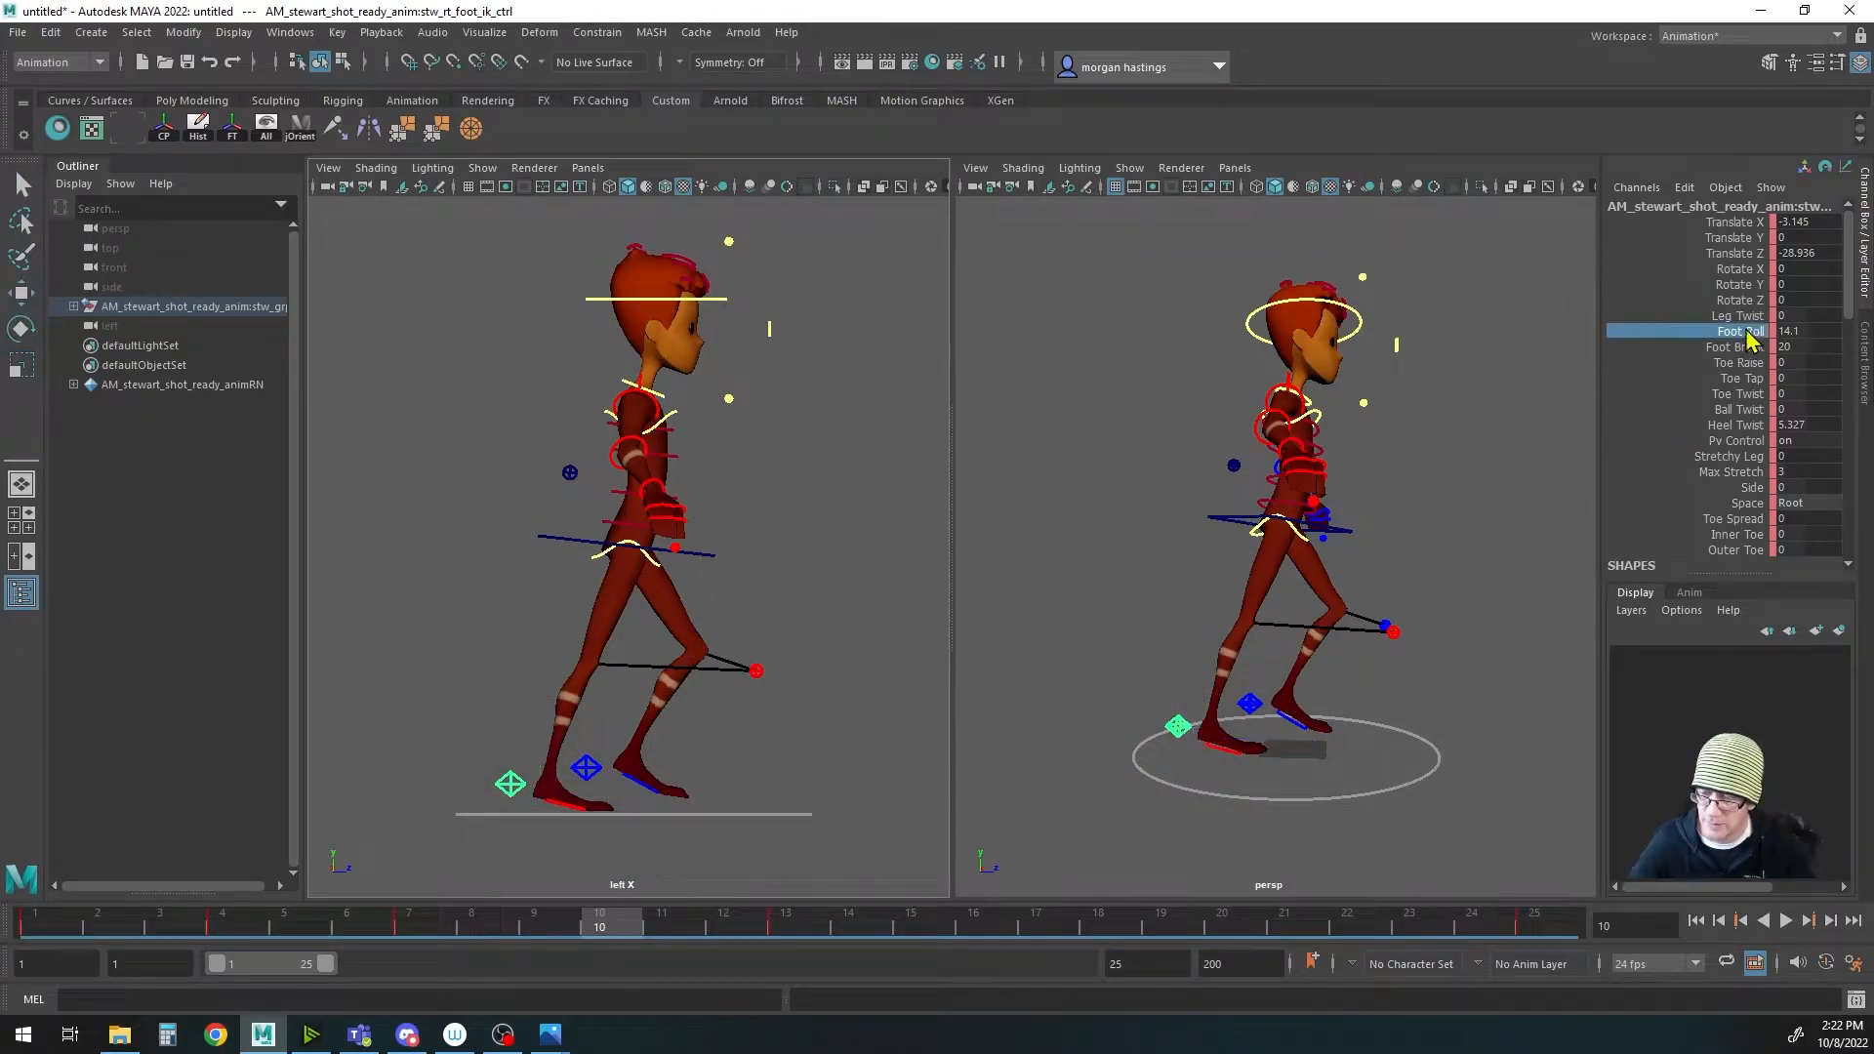
middle_drag(844, 739, 936, 737)
Step: Move the left foot IK control forward to about 4.8 in Translate Y and 2.1 in Translate Z, and set its Foot Break to 0
click(588, 771)
key(w)
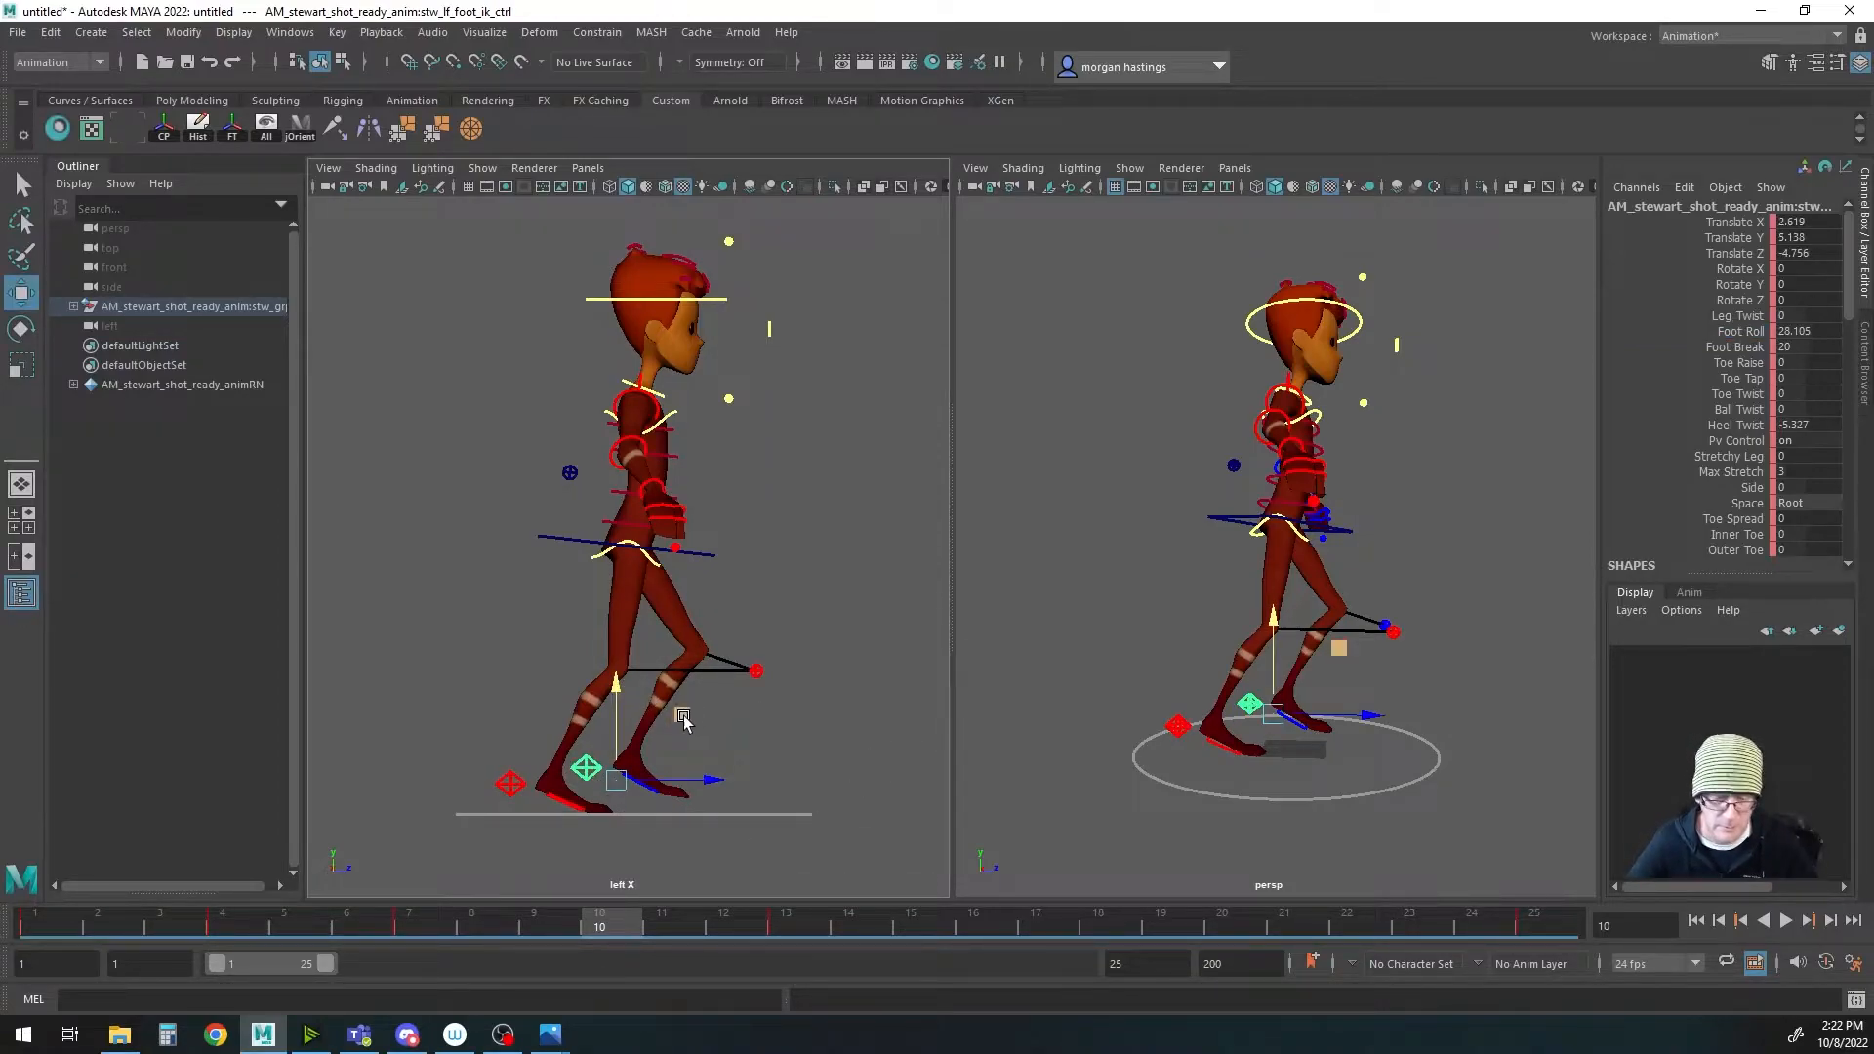
middle_drag(681, 717, 714, 716)
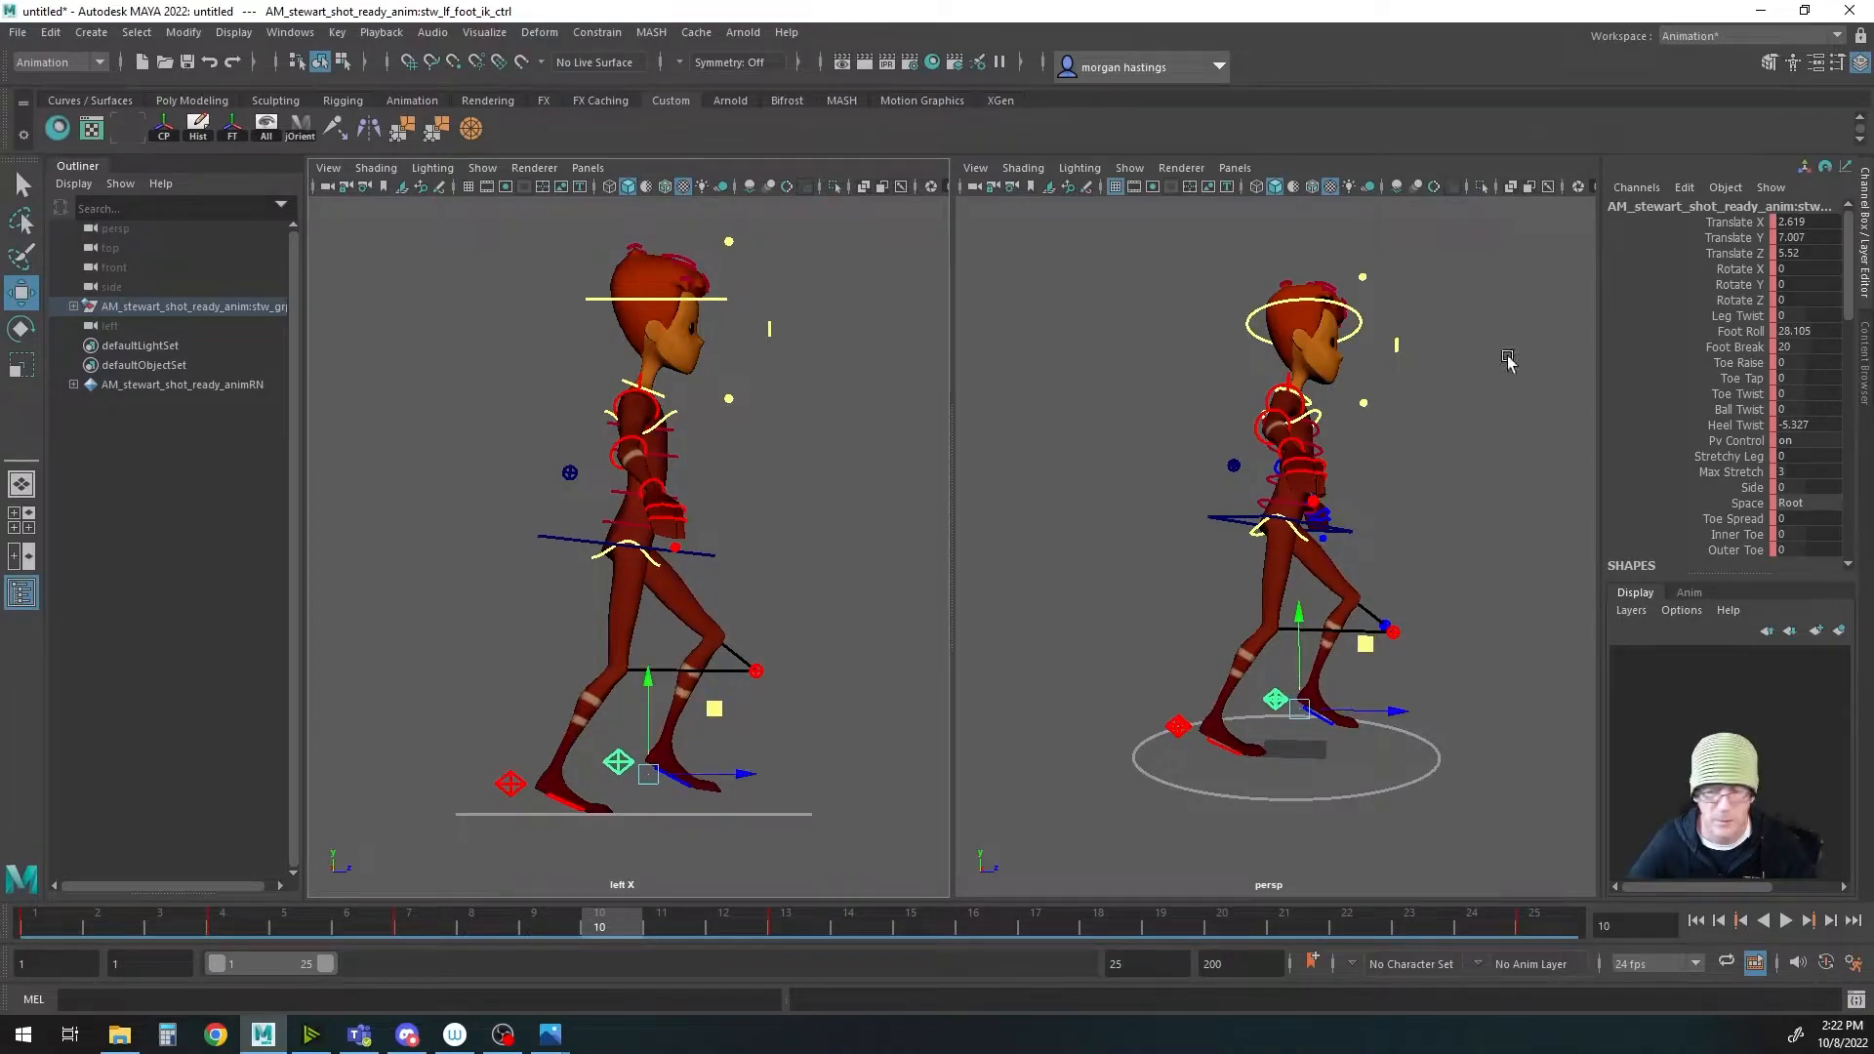
click(1800, 347)
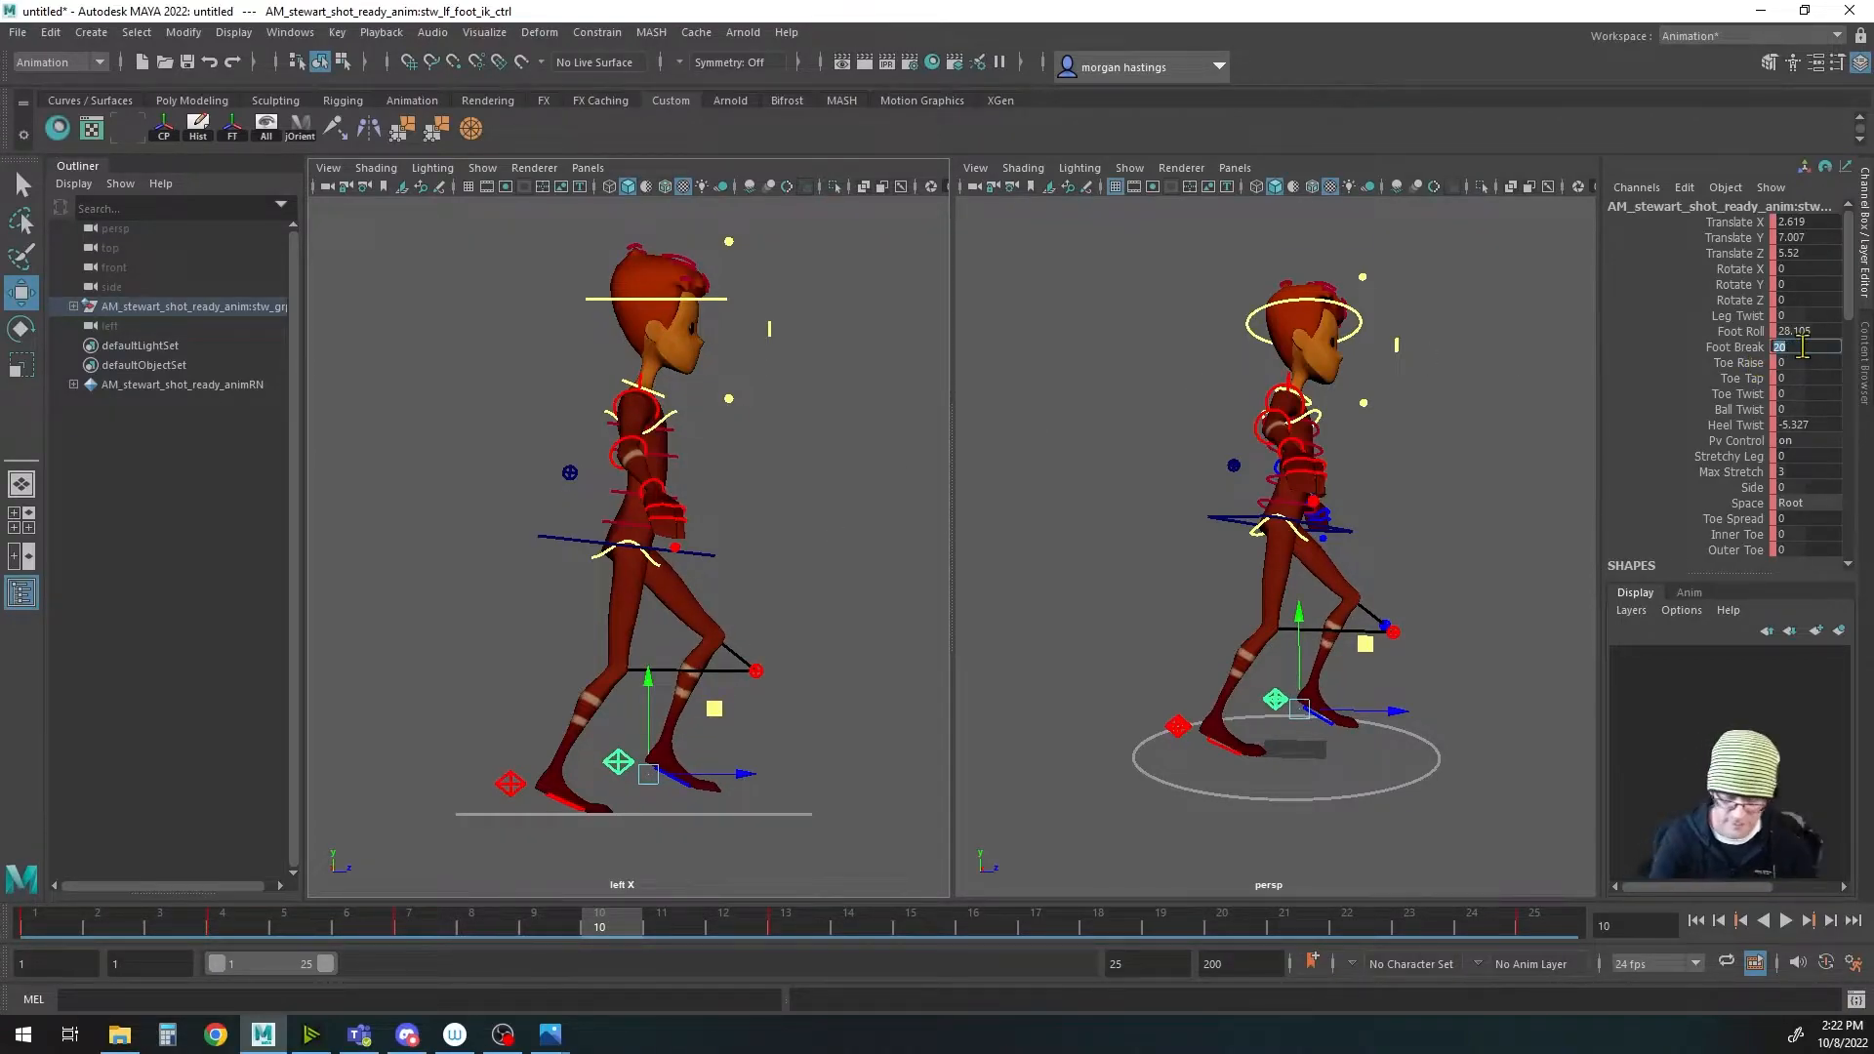
text(0)
key(Return)
middle_drag(711, 708, 708, 723)
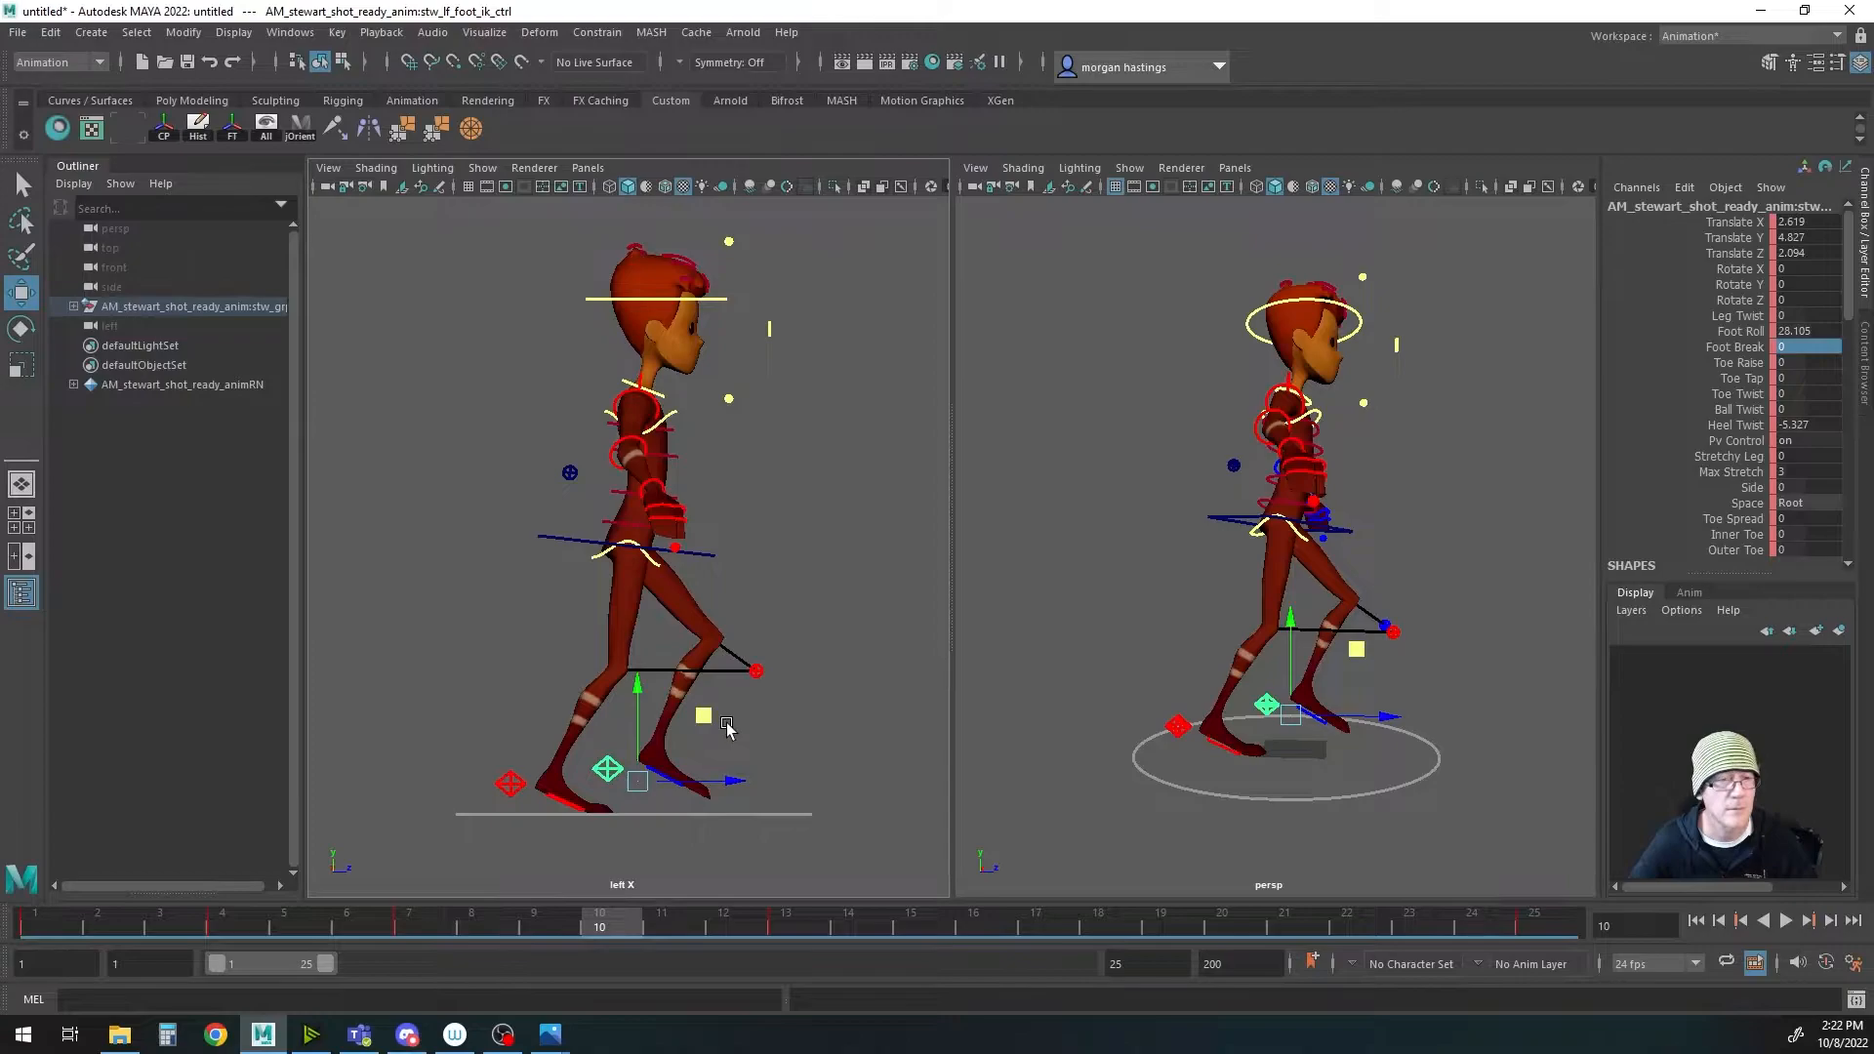
Step: Key both foot IK controls and the COG control at frame 10, and scrub from frame 1 to frame 4
key(q)
click(510, 784)
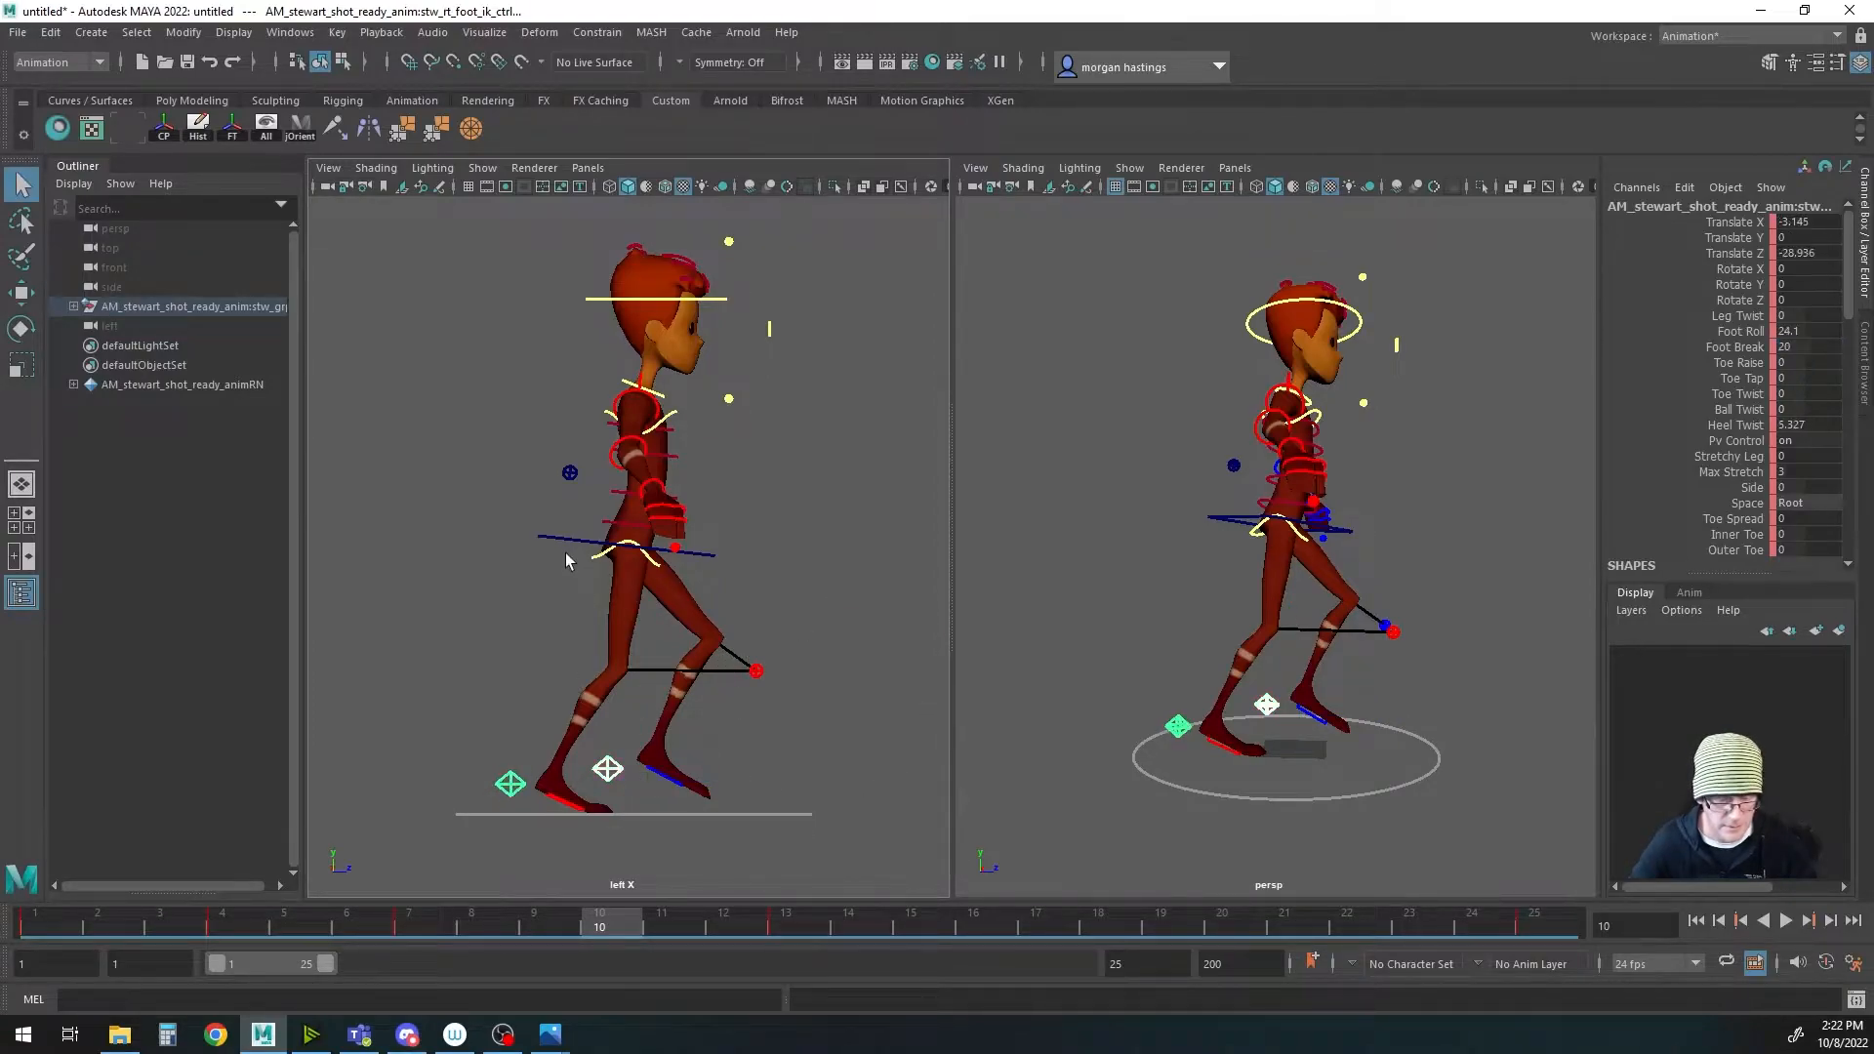
click(566, 544)
drag(37, 917, 244, 933)
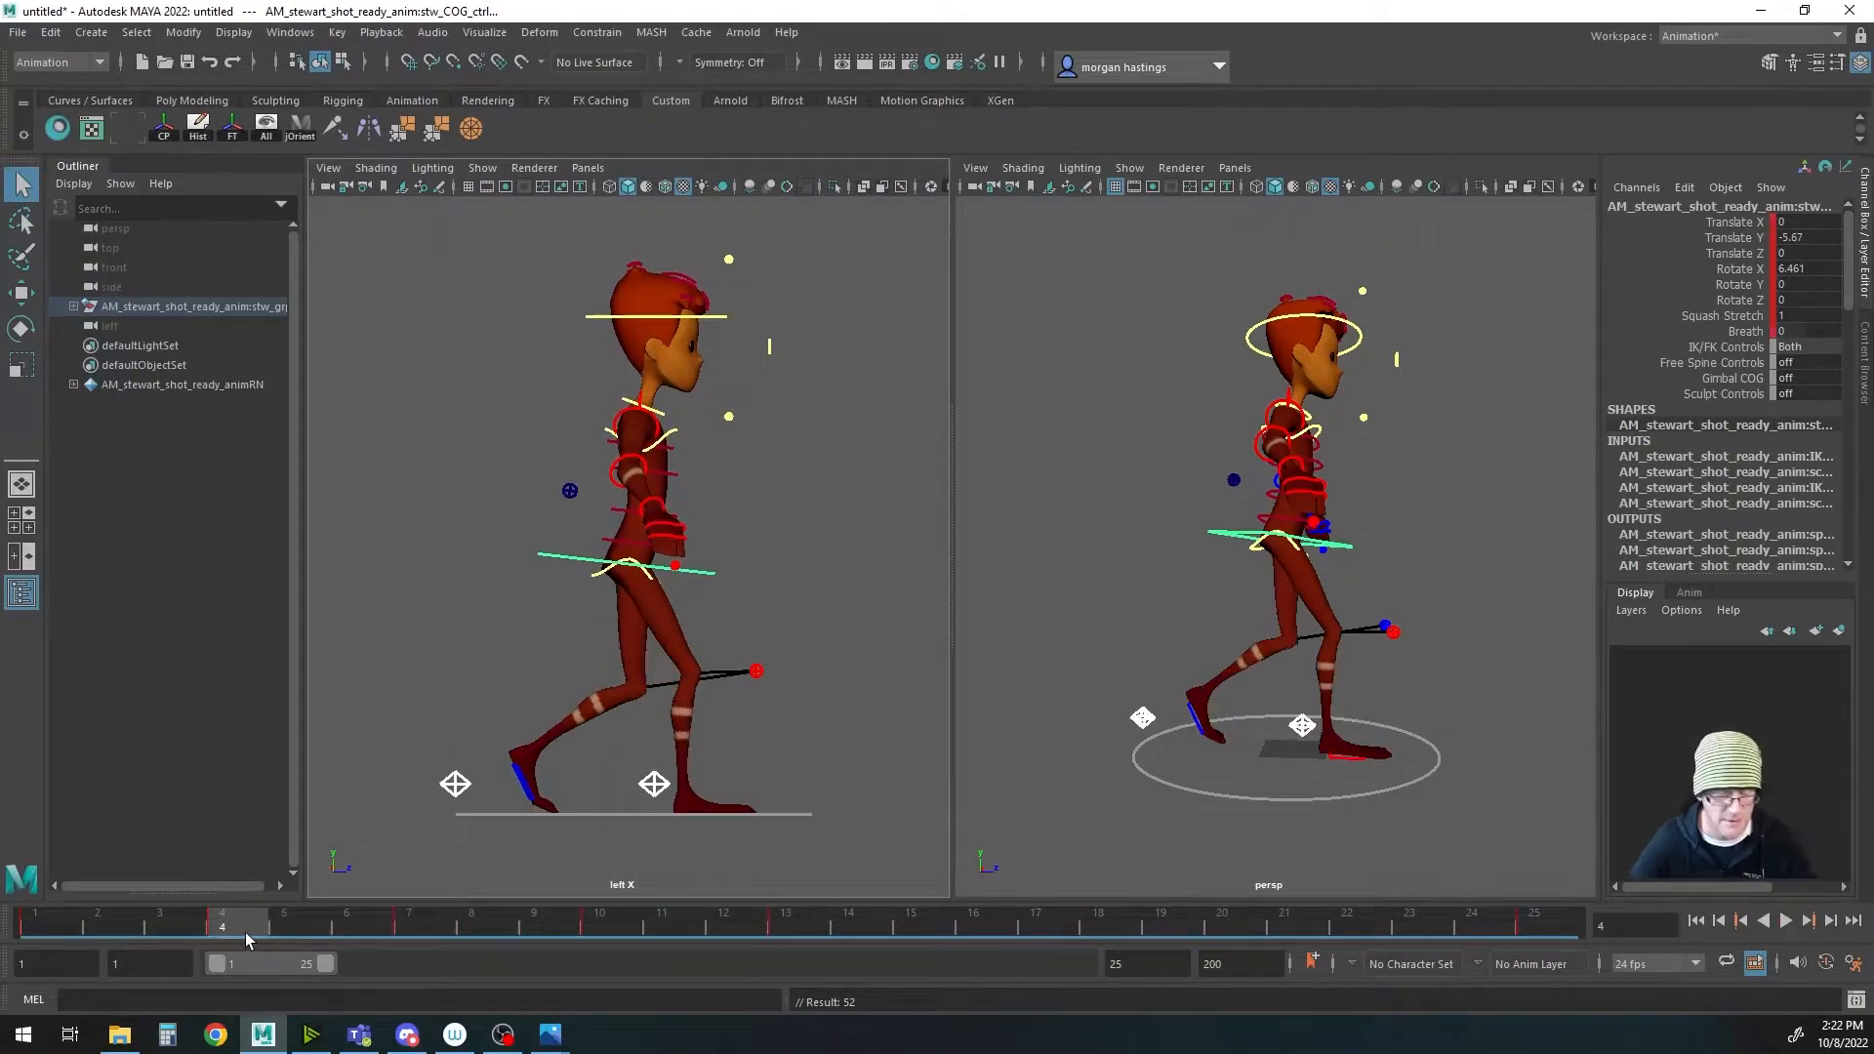
Step: Copy the left foot IK control's key from frame 4 and paste it onto the same control at frame 16
click(466, 656)
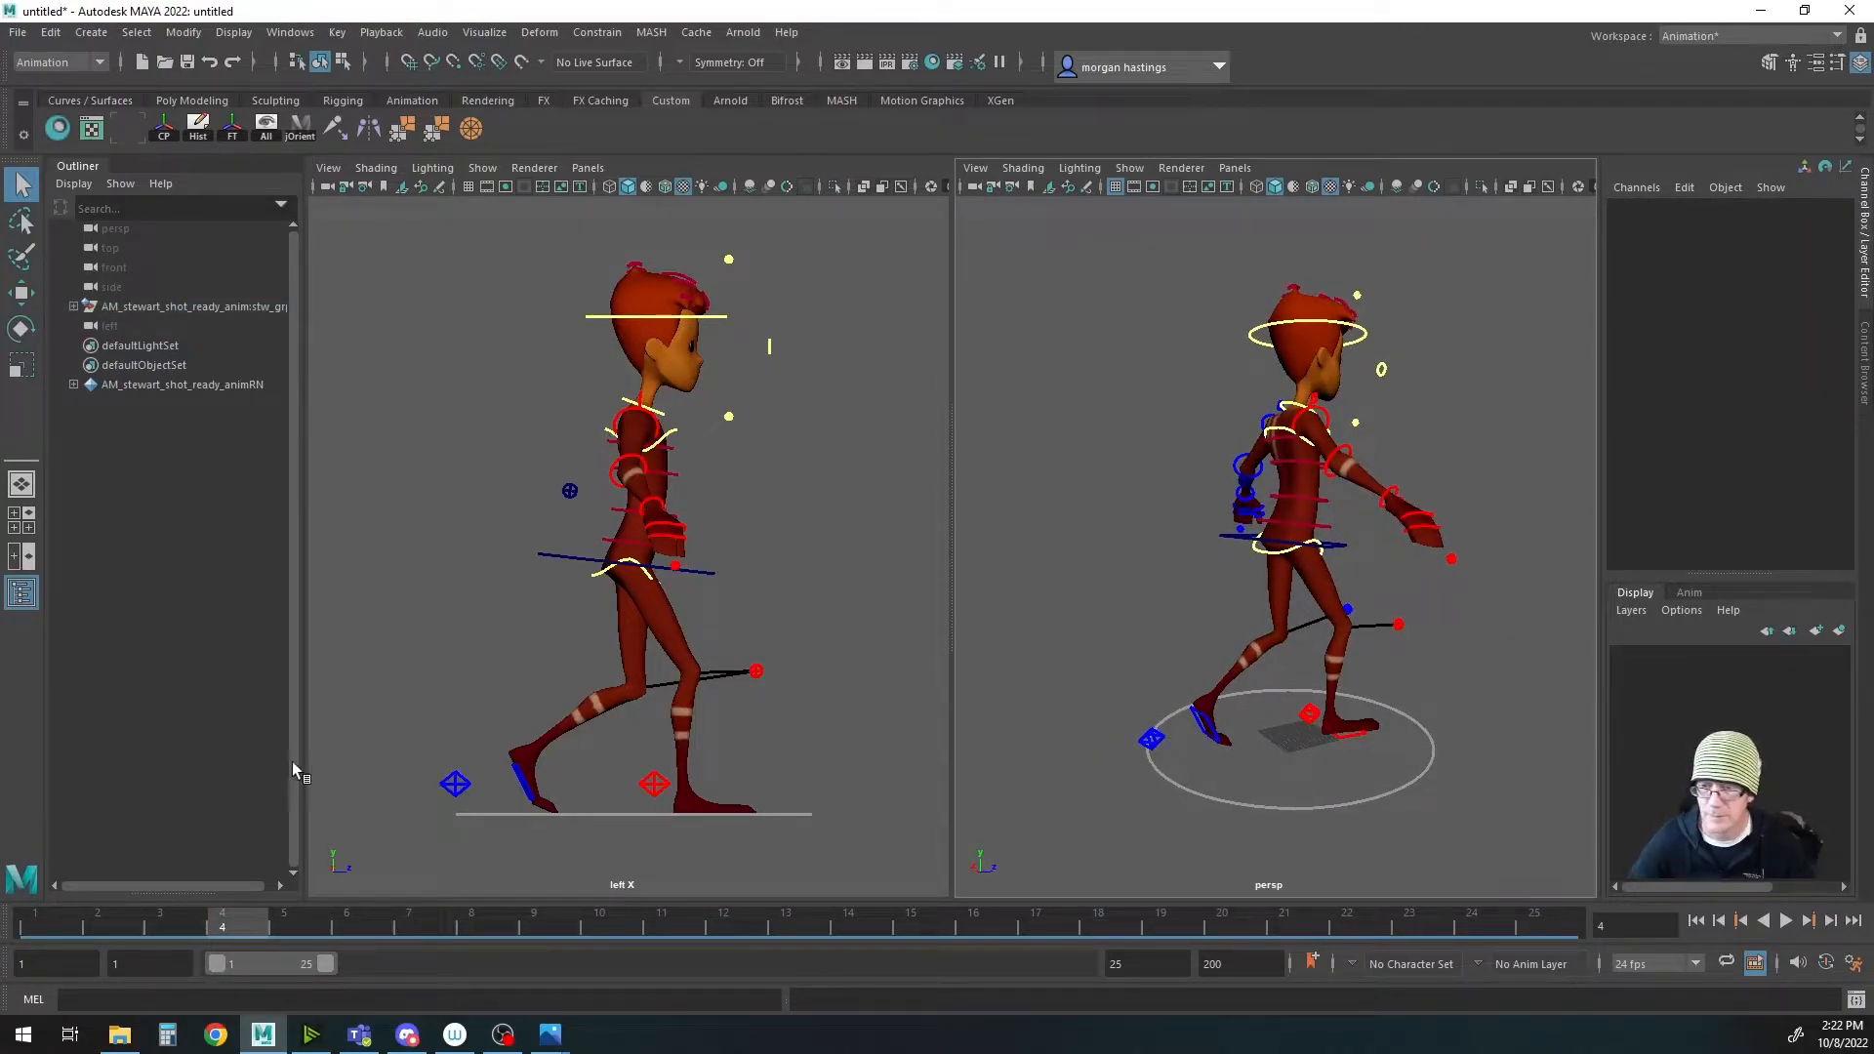
click(454, 784)
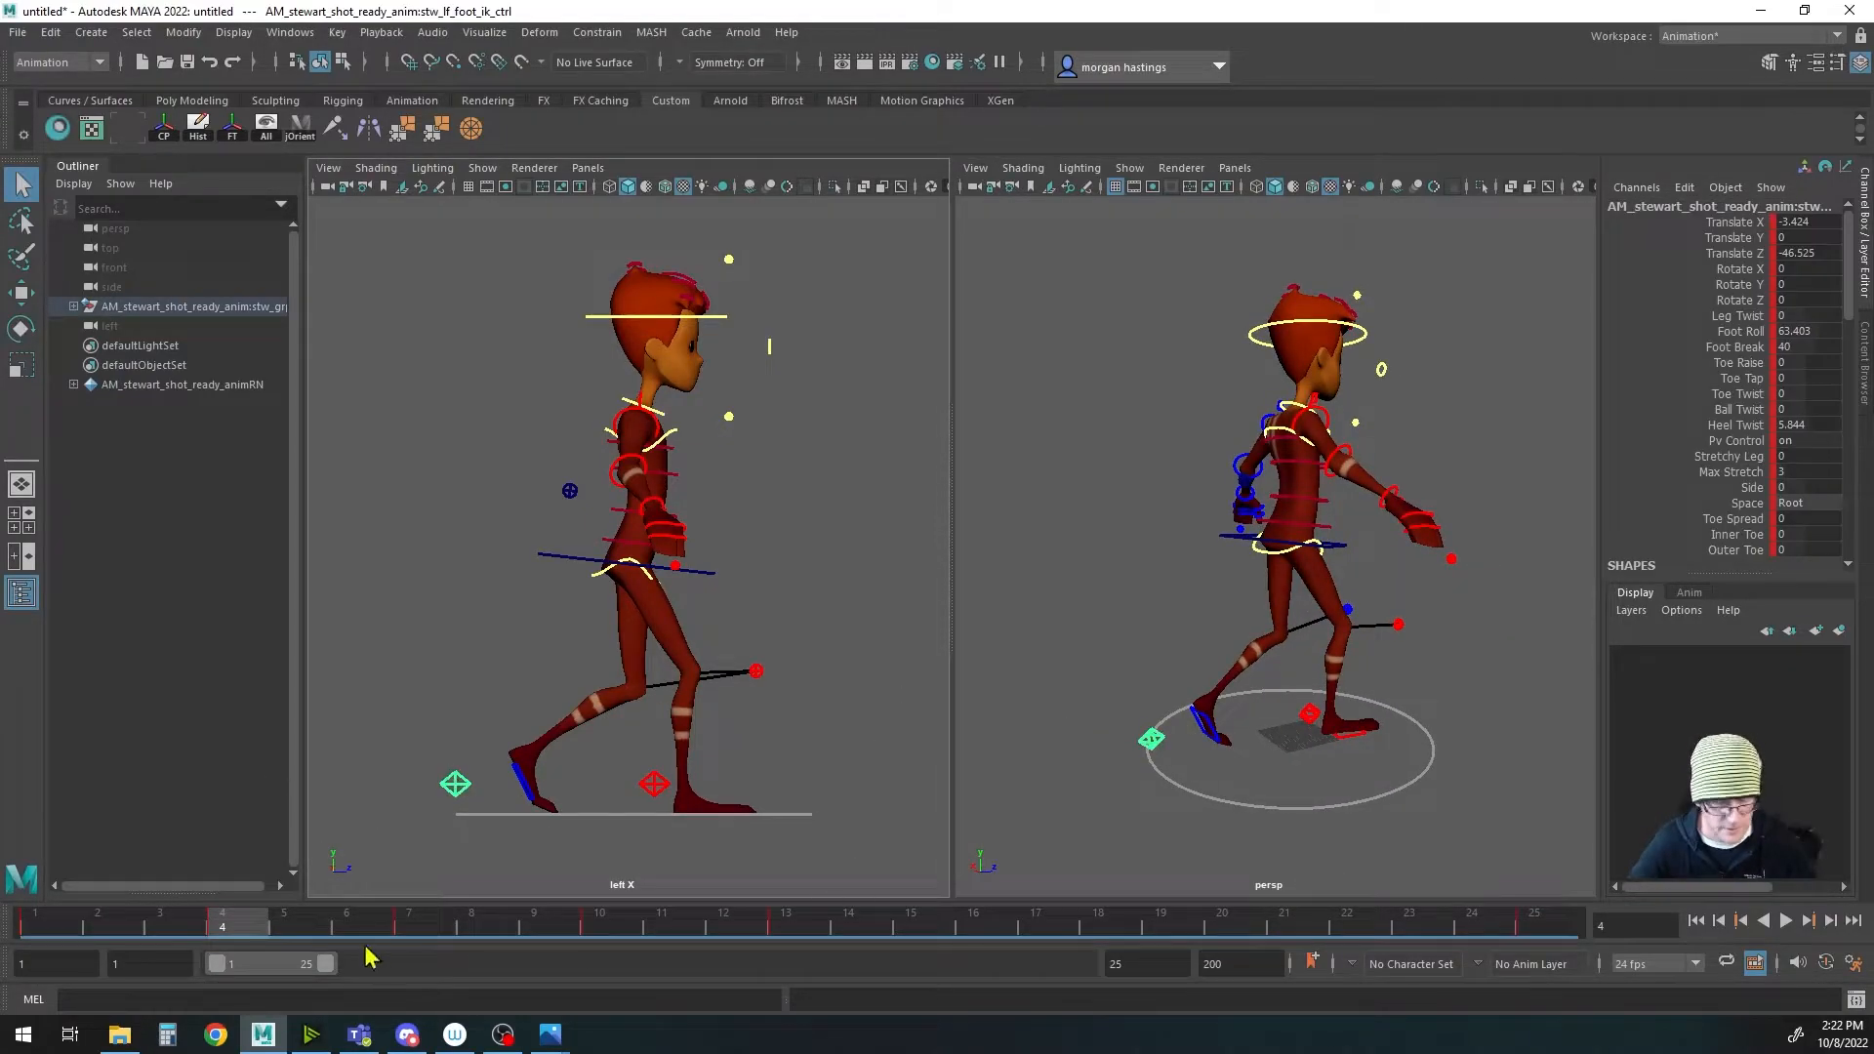
right_click(250, 928)
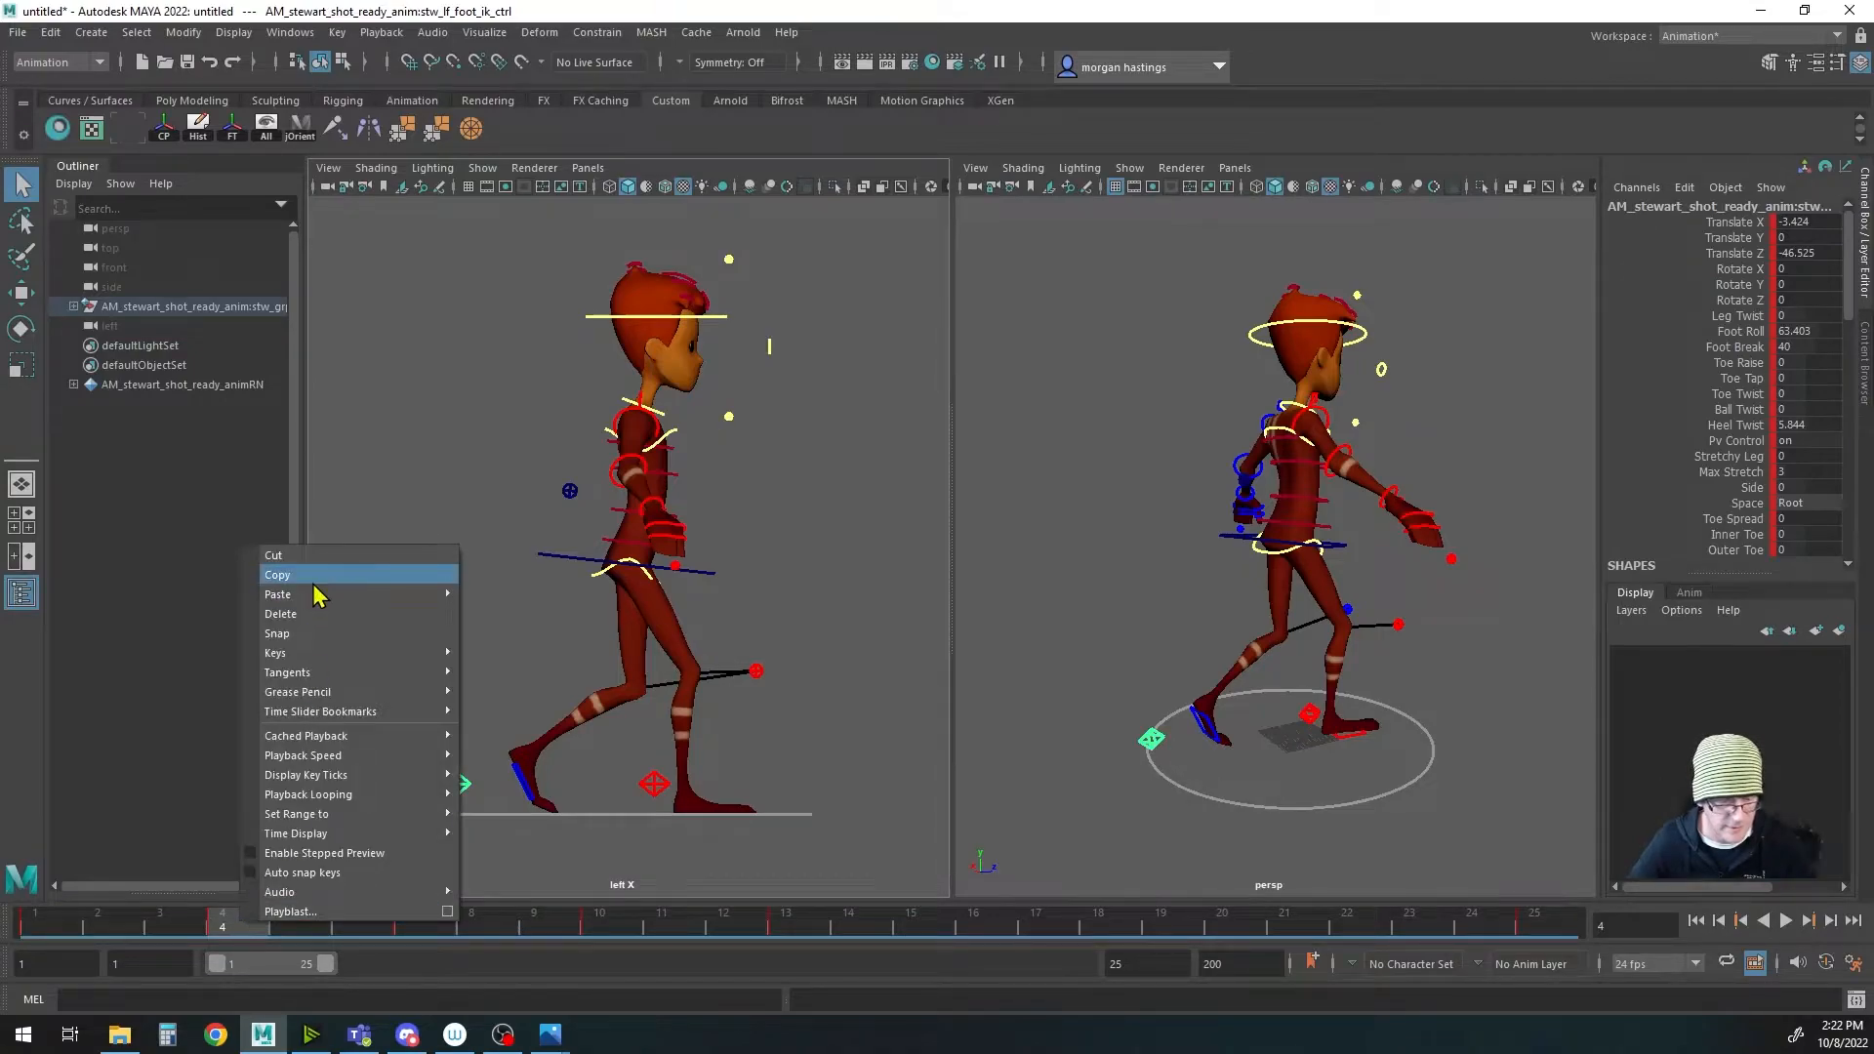
click(359, 578)
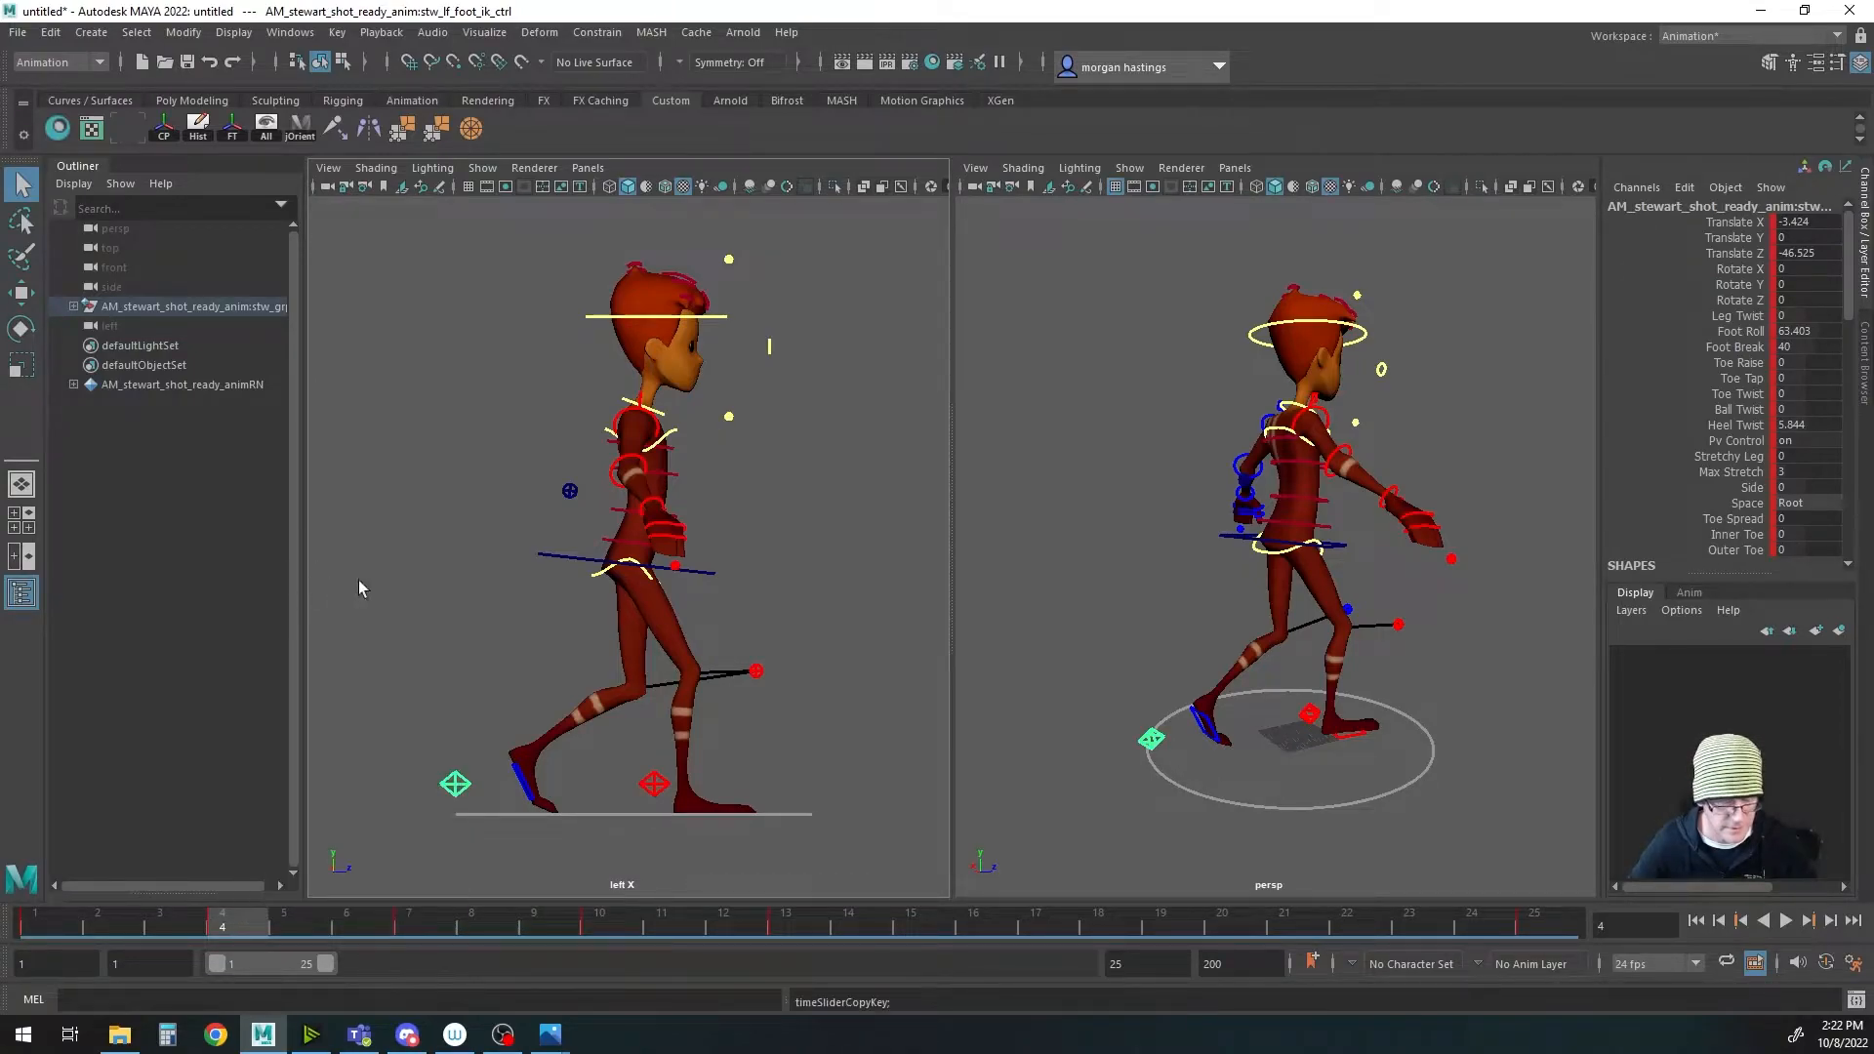
click(986, 922)
right_click(986, 923)
mouse_move(1044, 600)
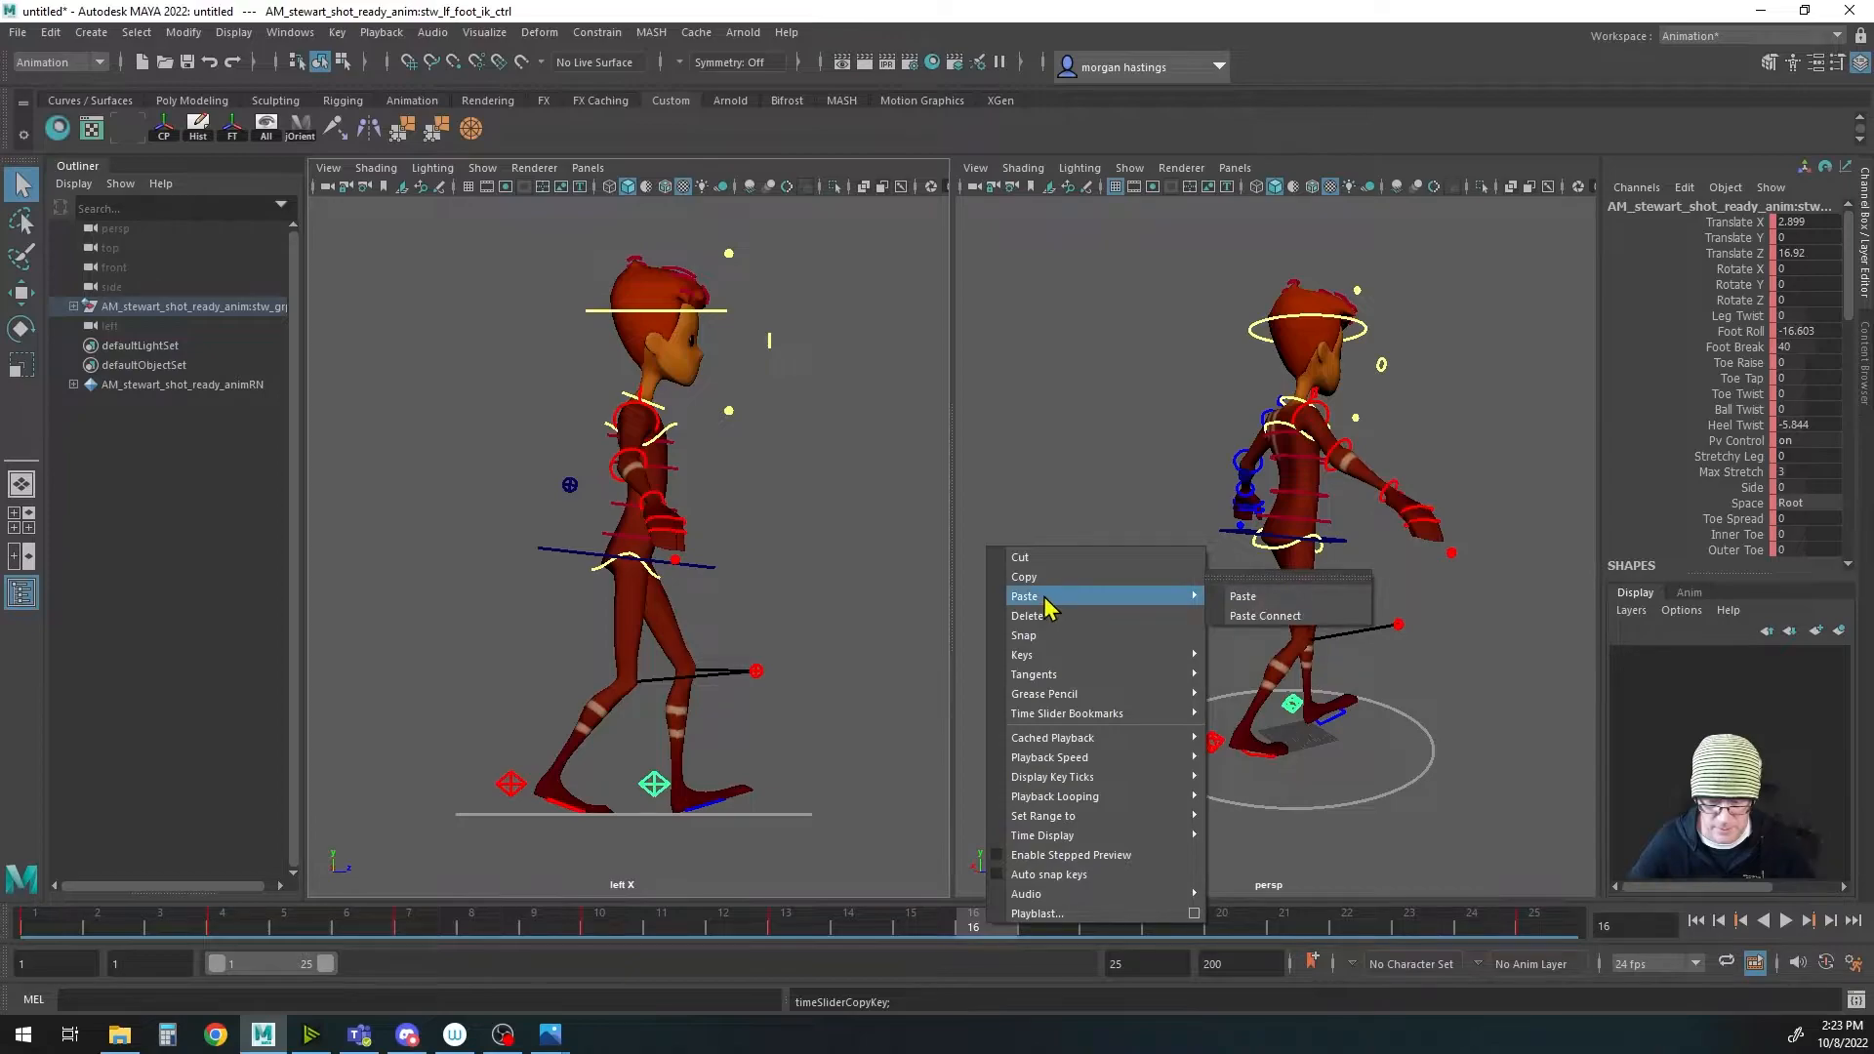
click(1250, 596)
click(226, 924)
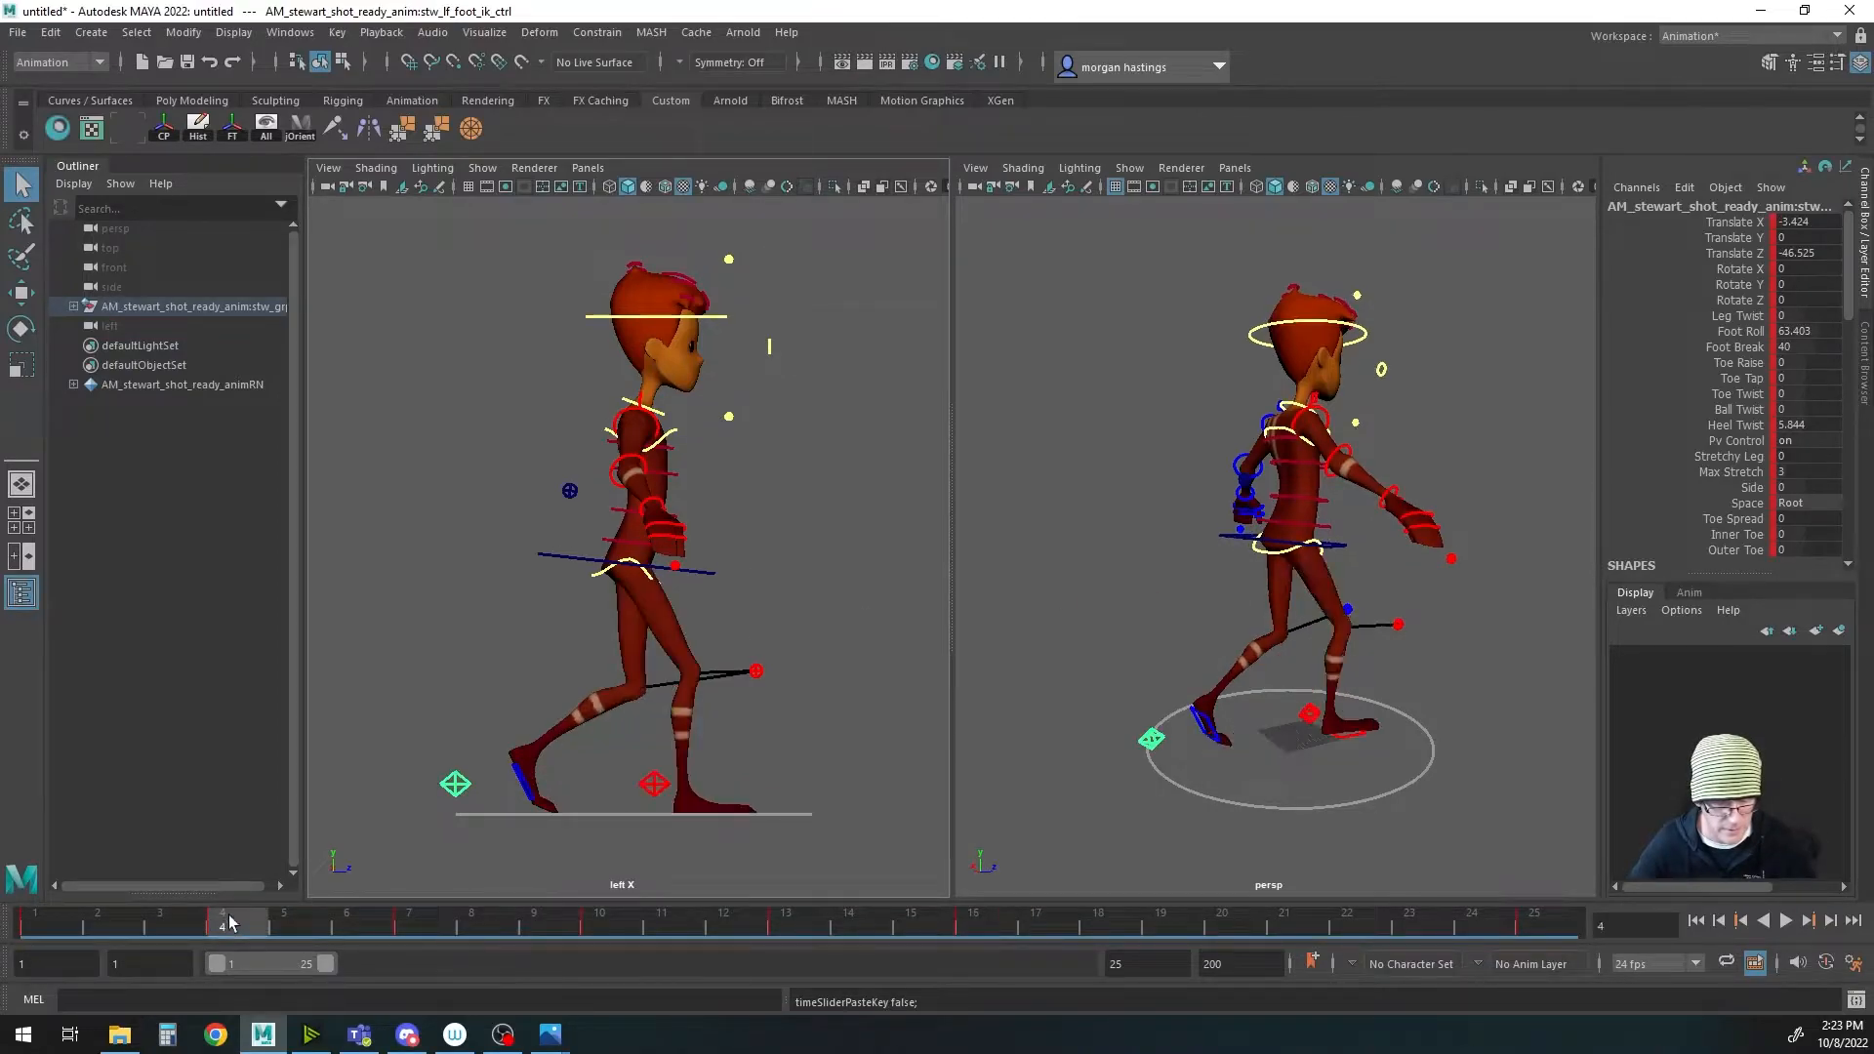
click(652, 783)
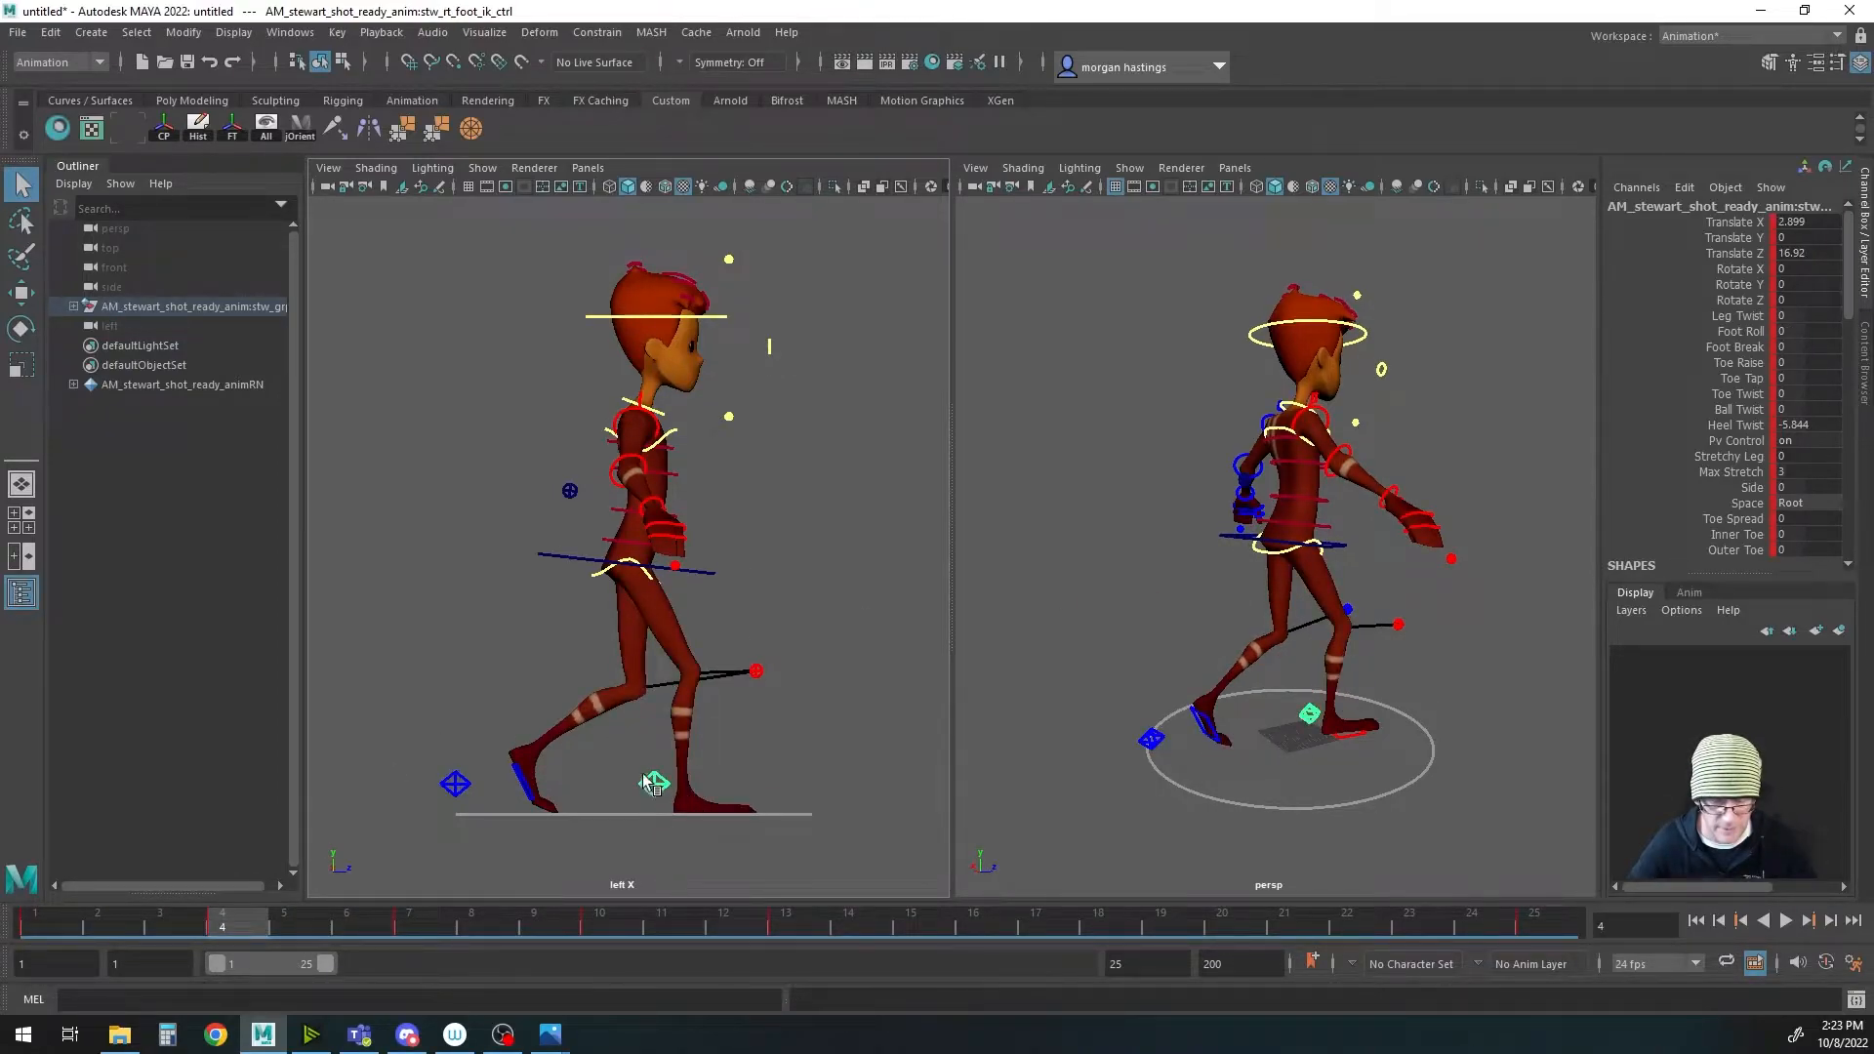
right_click(229, 932)
click(306, 570)
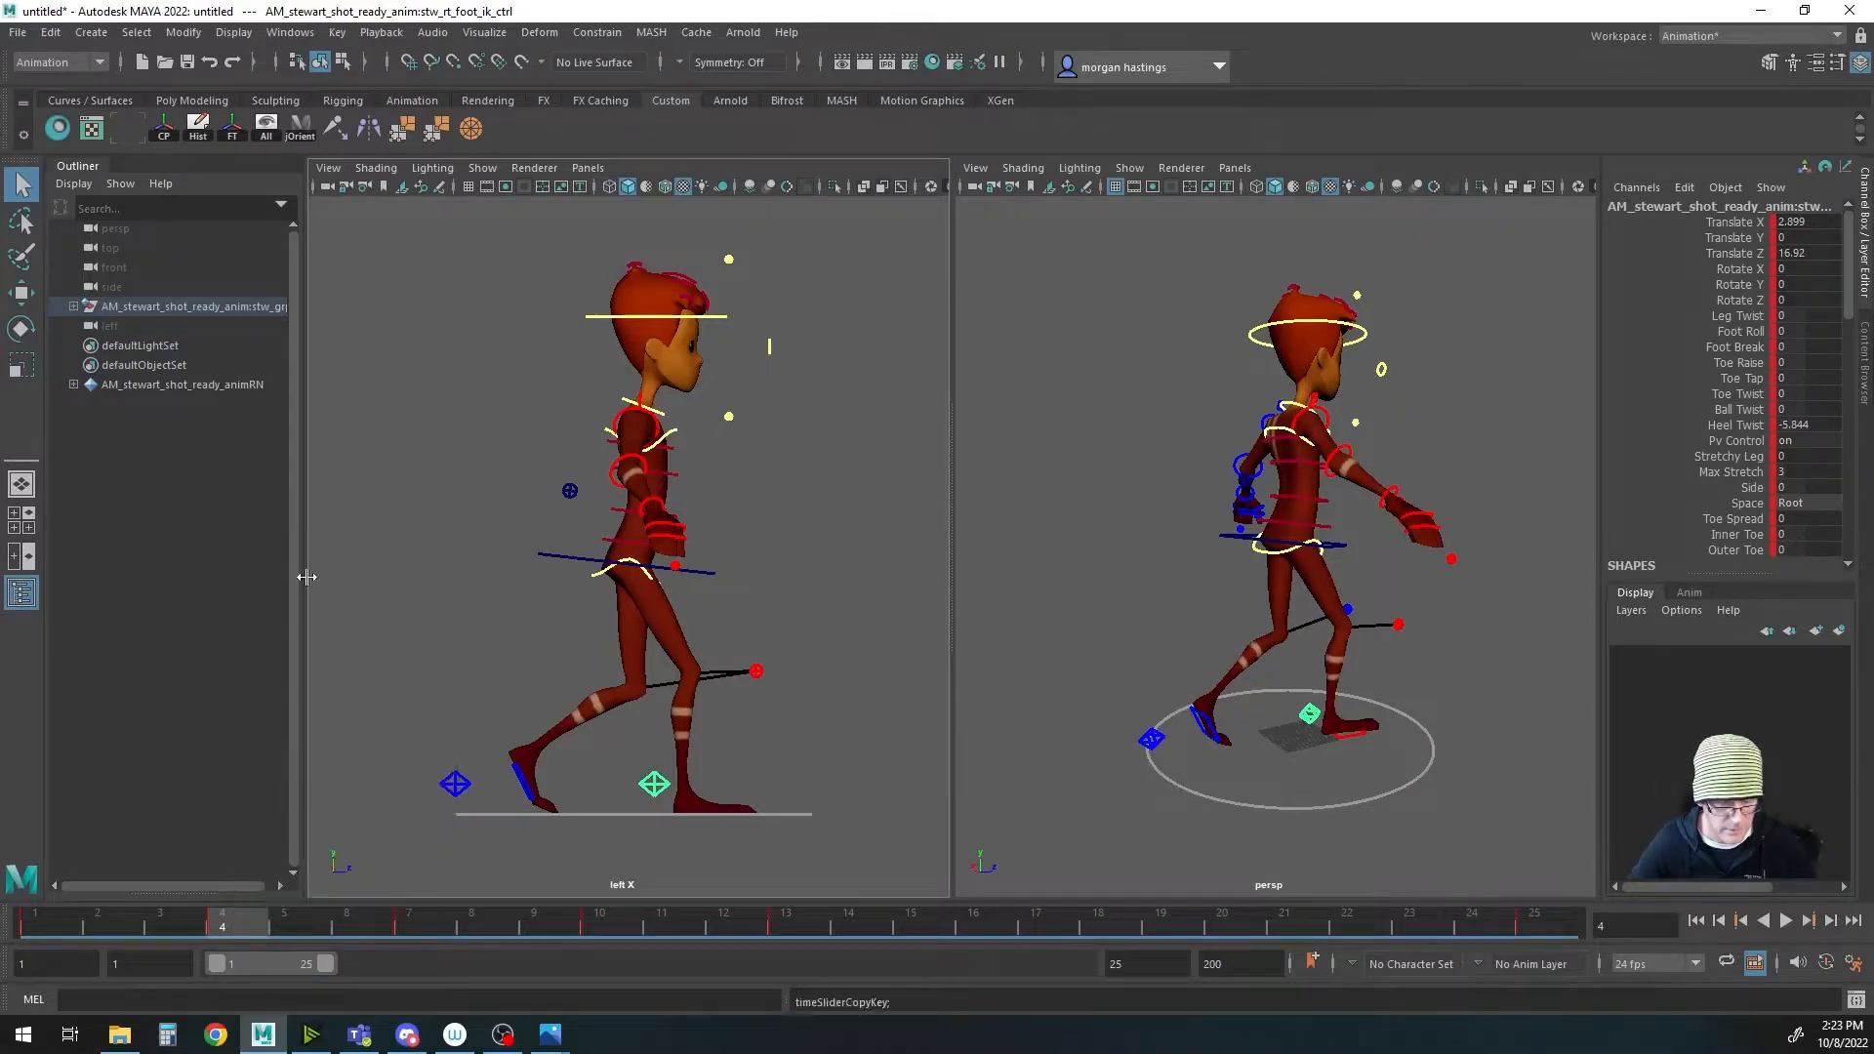
click(973, 921)
right_click(983, 925)
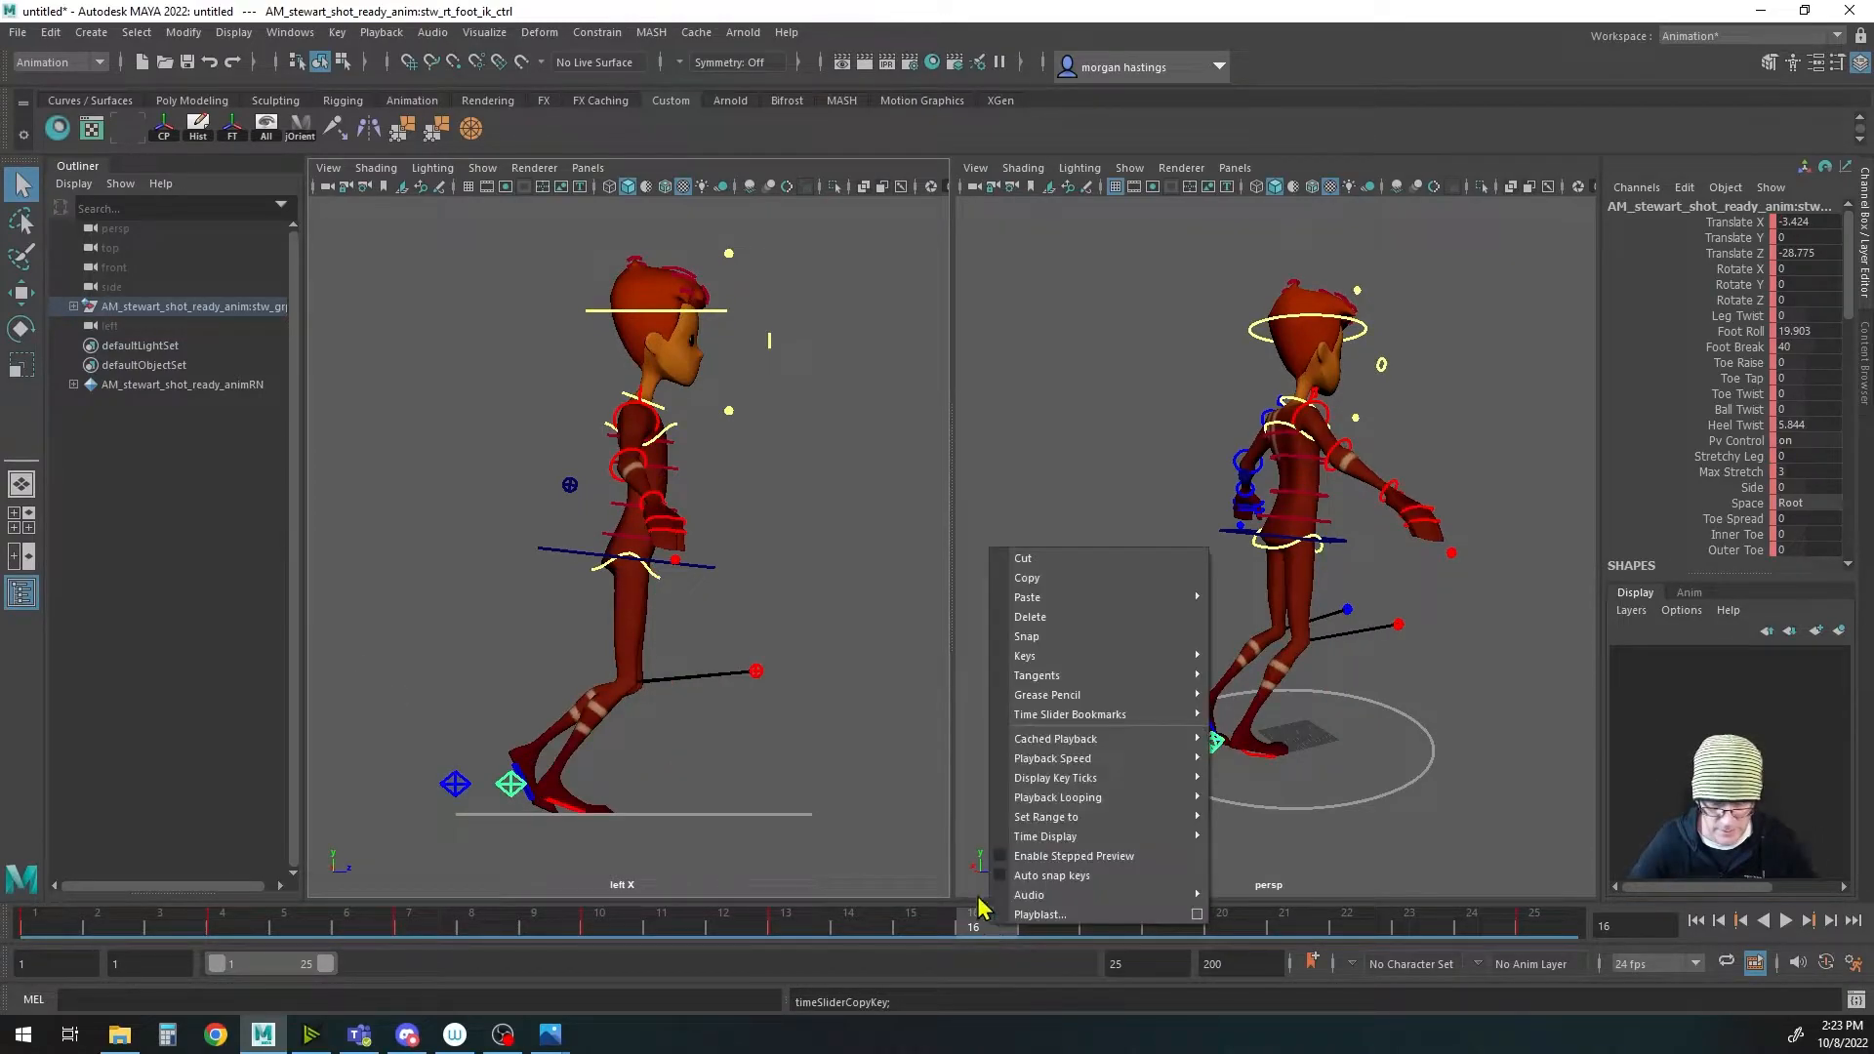
mouse_move(1073, 598)
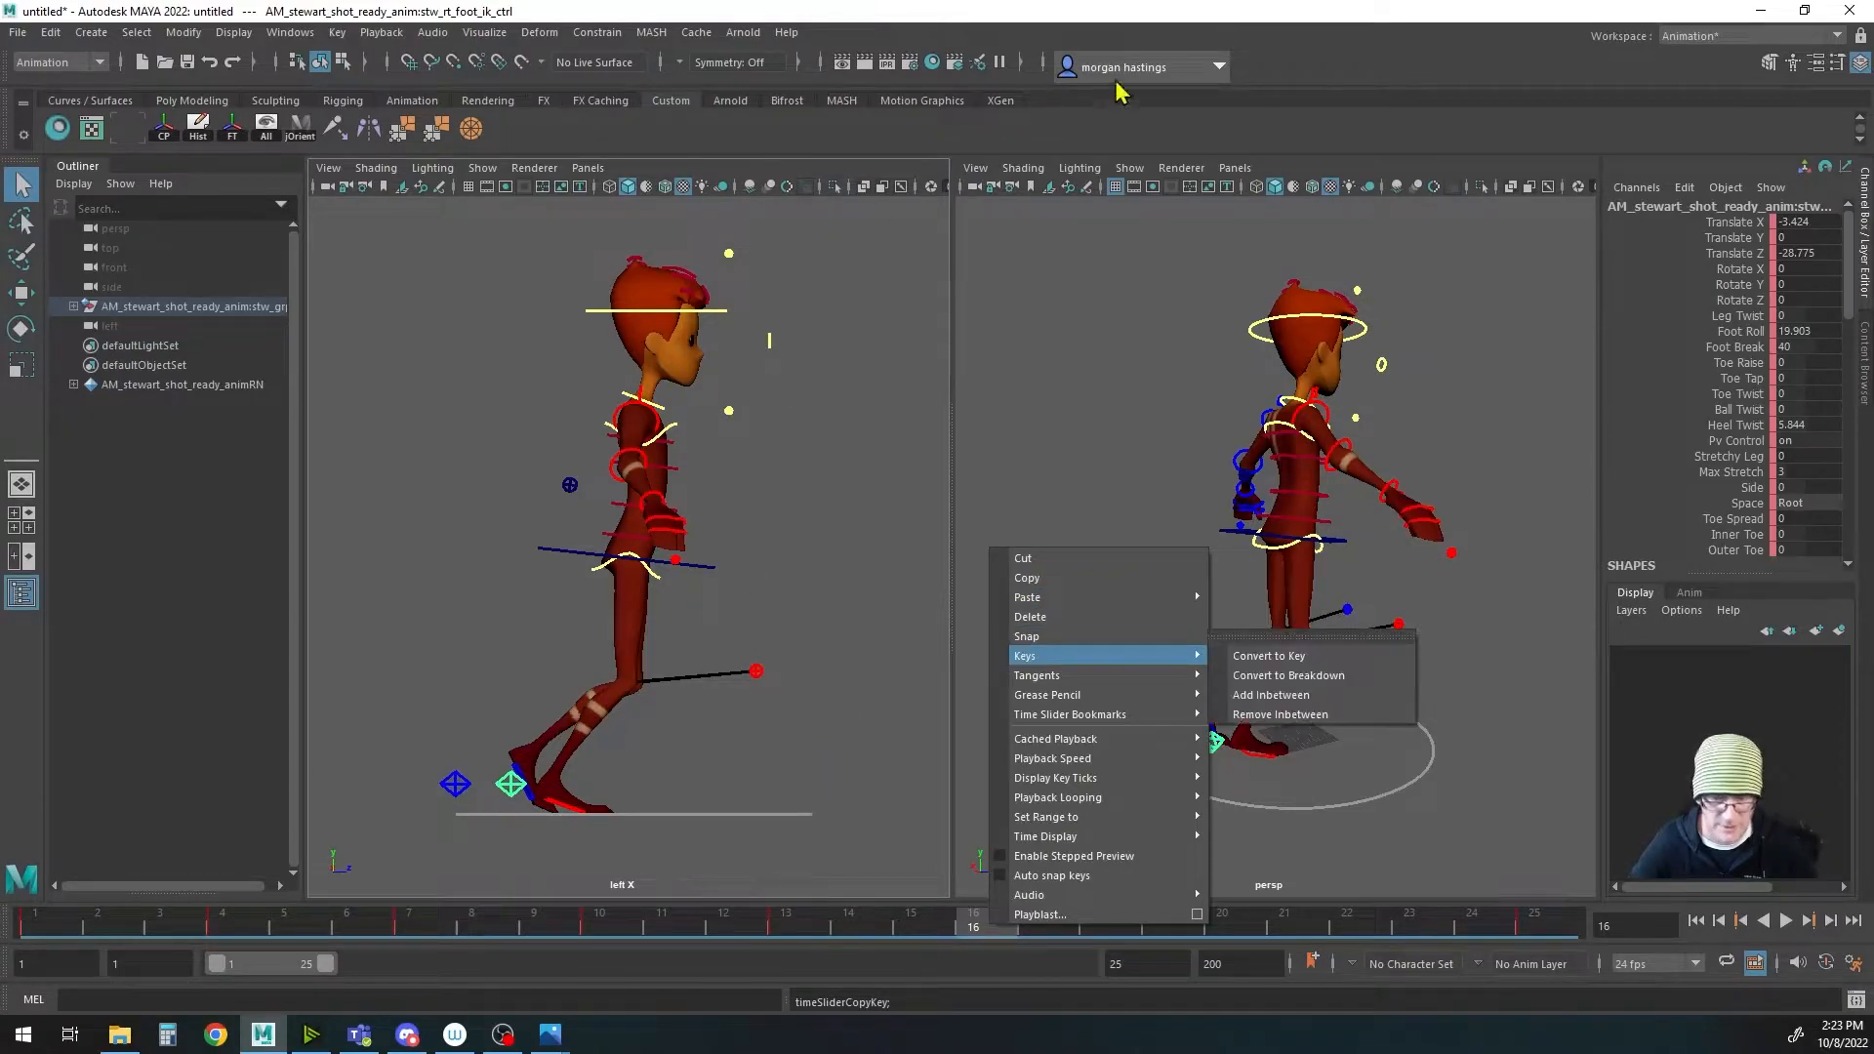
click(1301, 17)
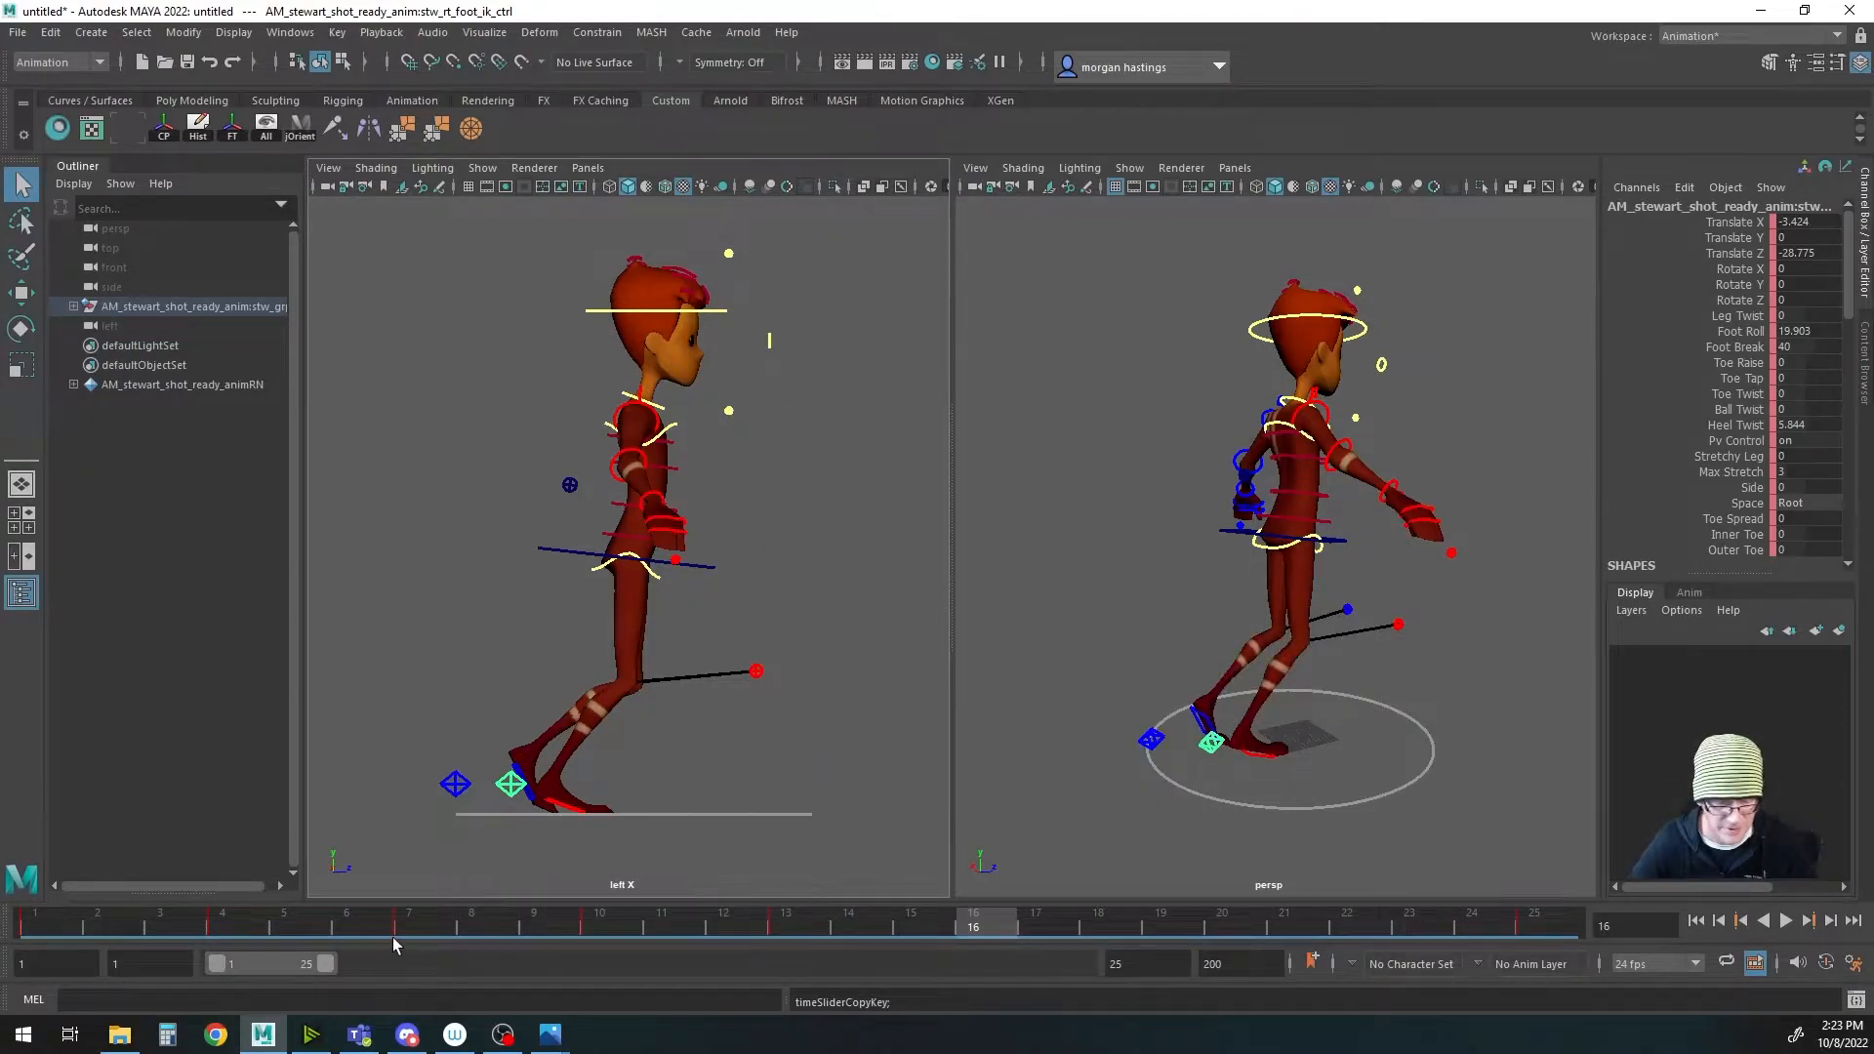
Step: Copy the left foot IK control's key from frame 4 and paste it onto the right foot IK control at frame 16
click(226, 918)
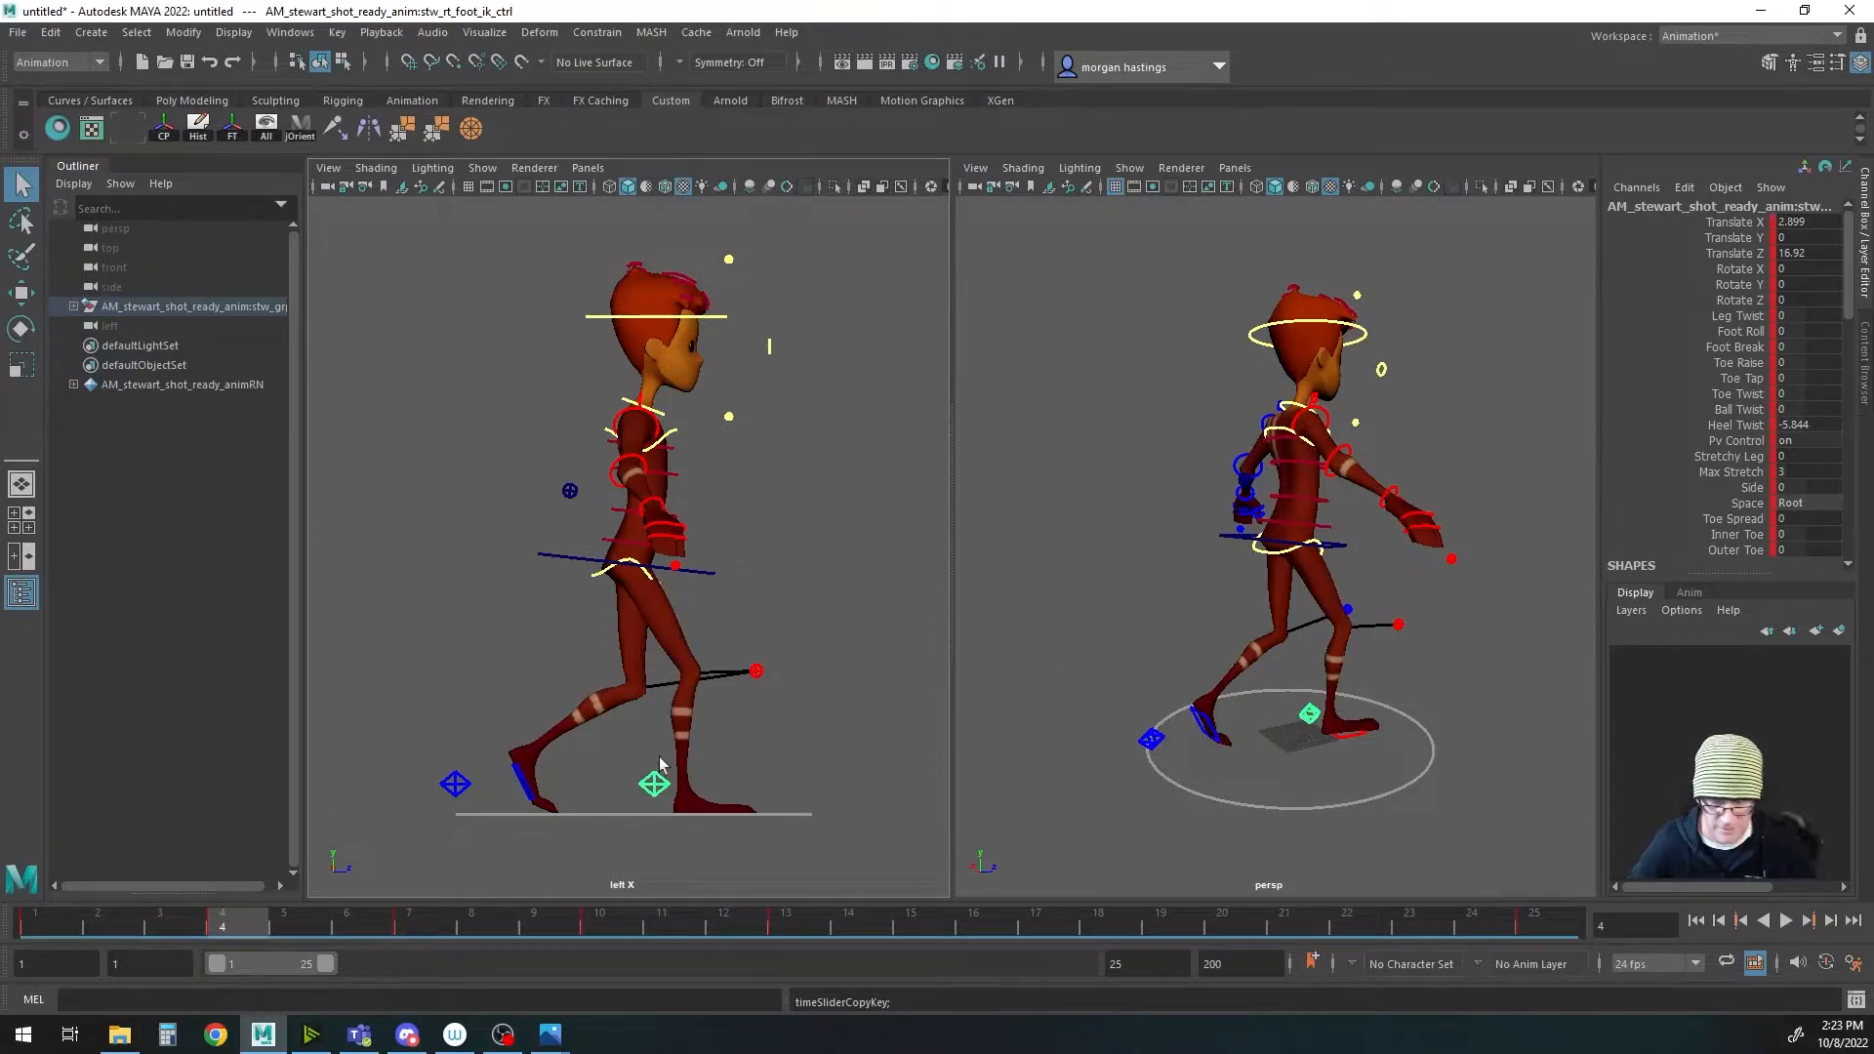
click(455, 785)
right_click(230, 919)
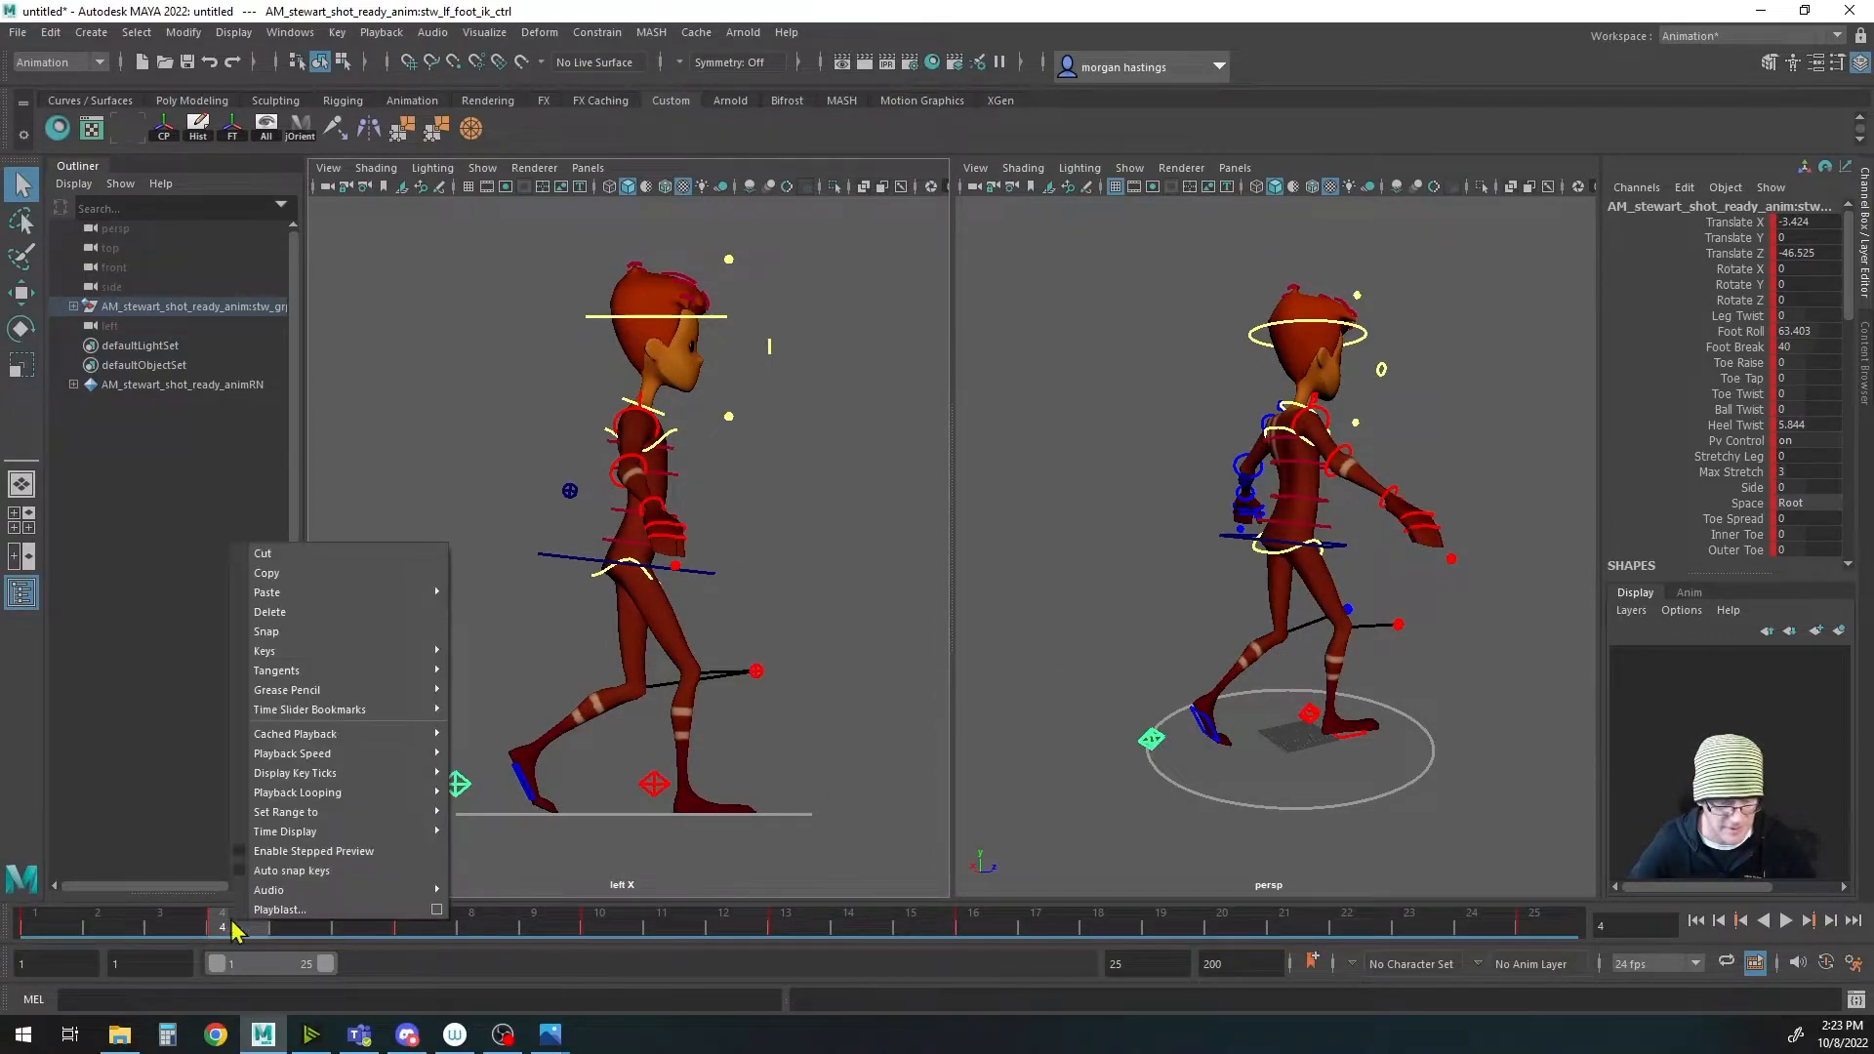
click(305, 576)
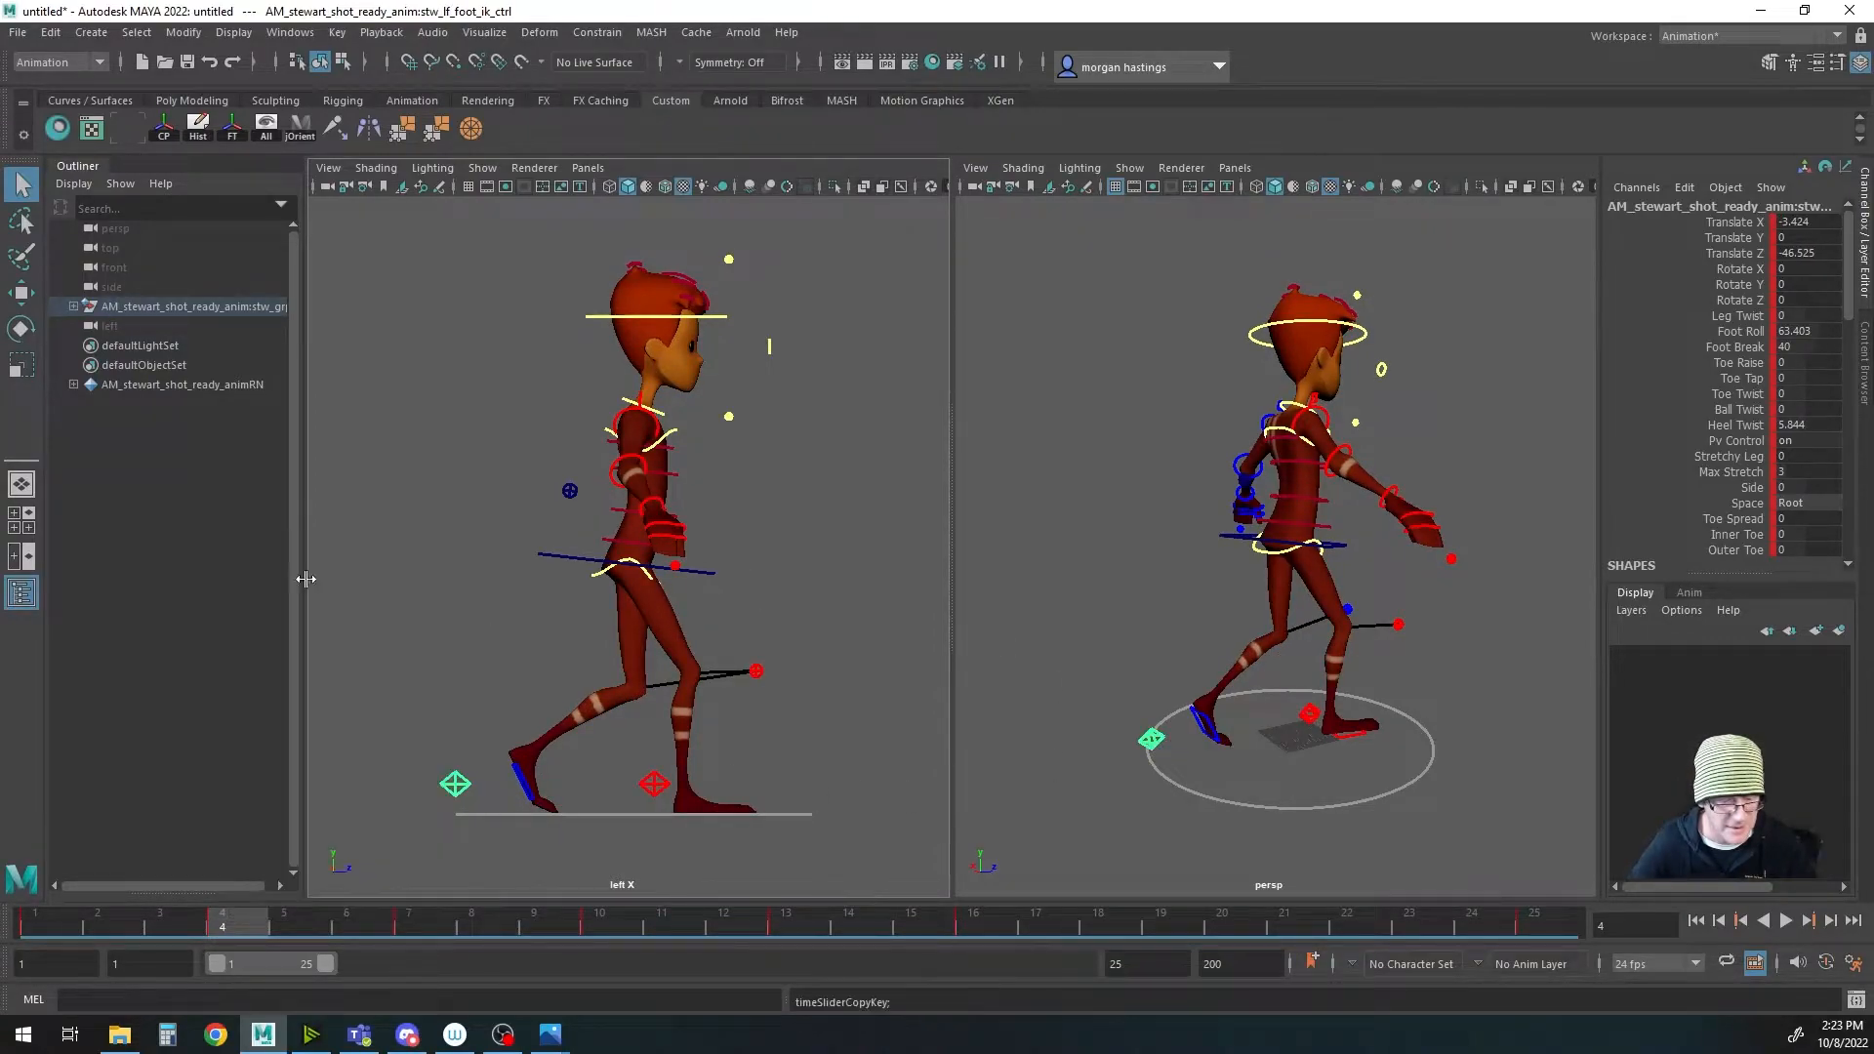
click(975, 918)
click(1213, 744)
alt+drag(1198, 816, 1293, 823)
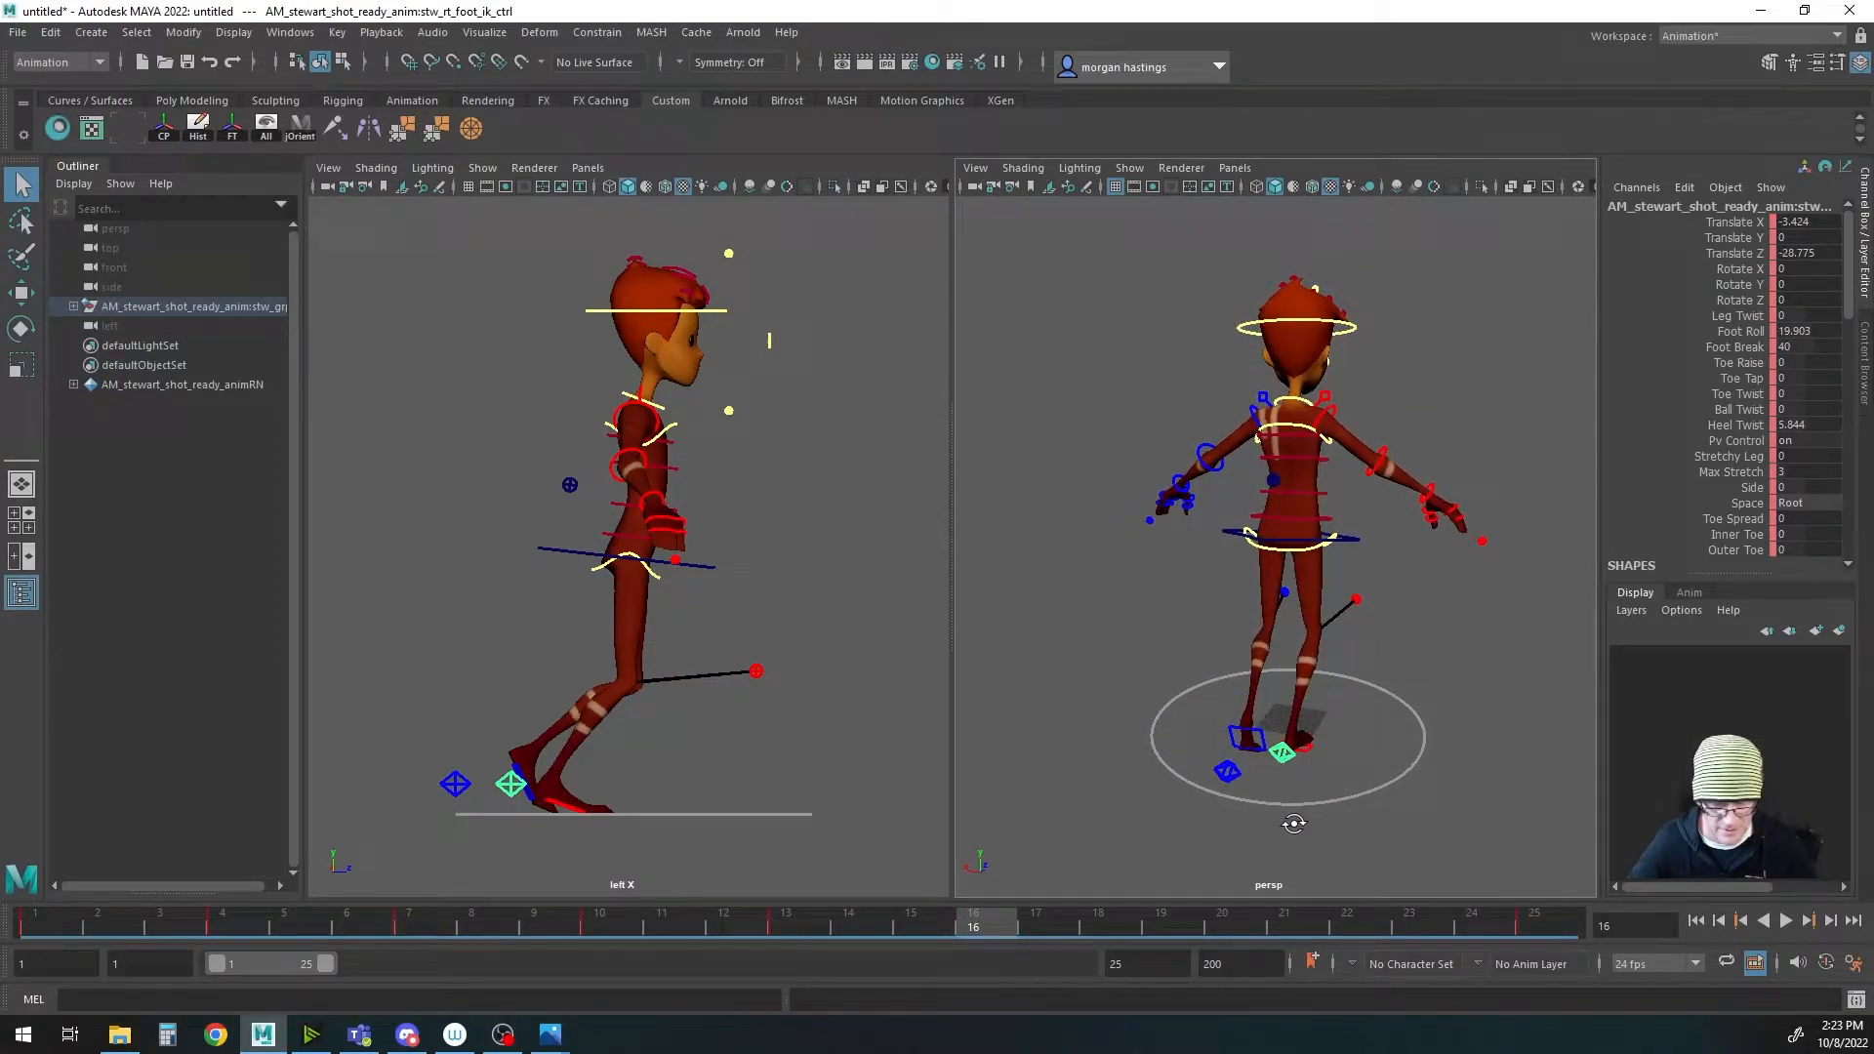
right_click(1015, 935)
mouse_move(1054, 595)
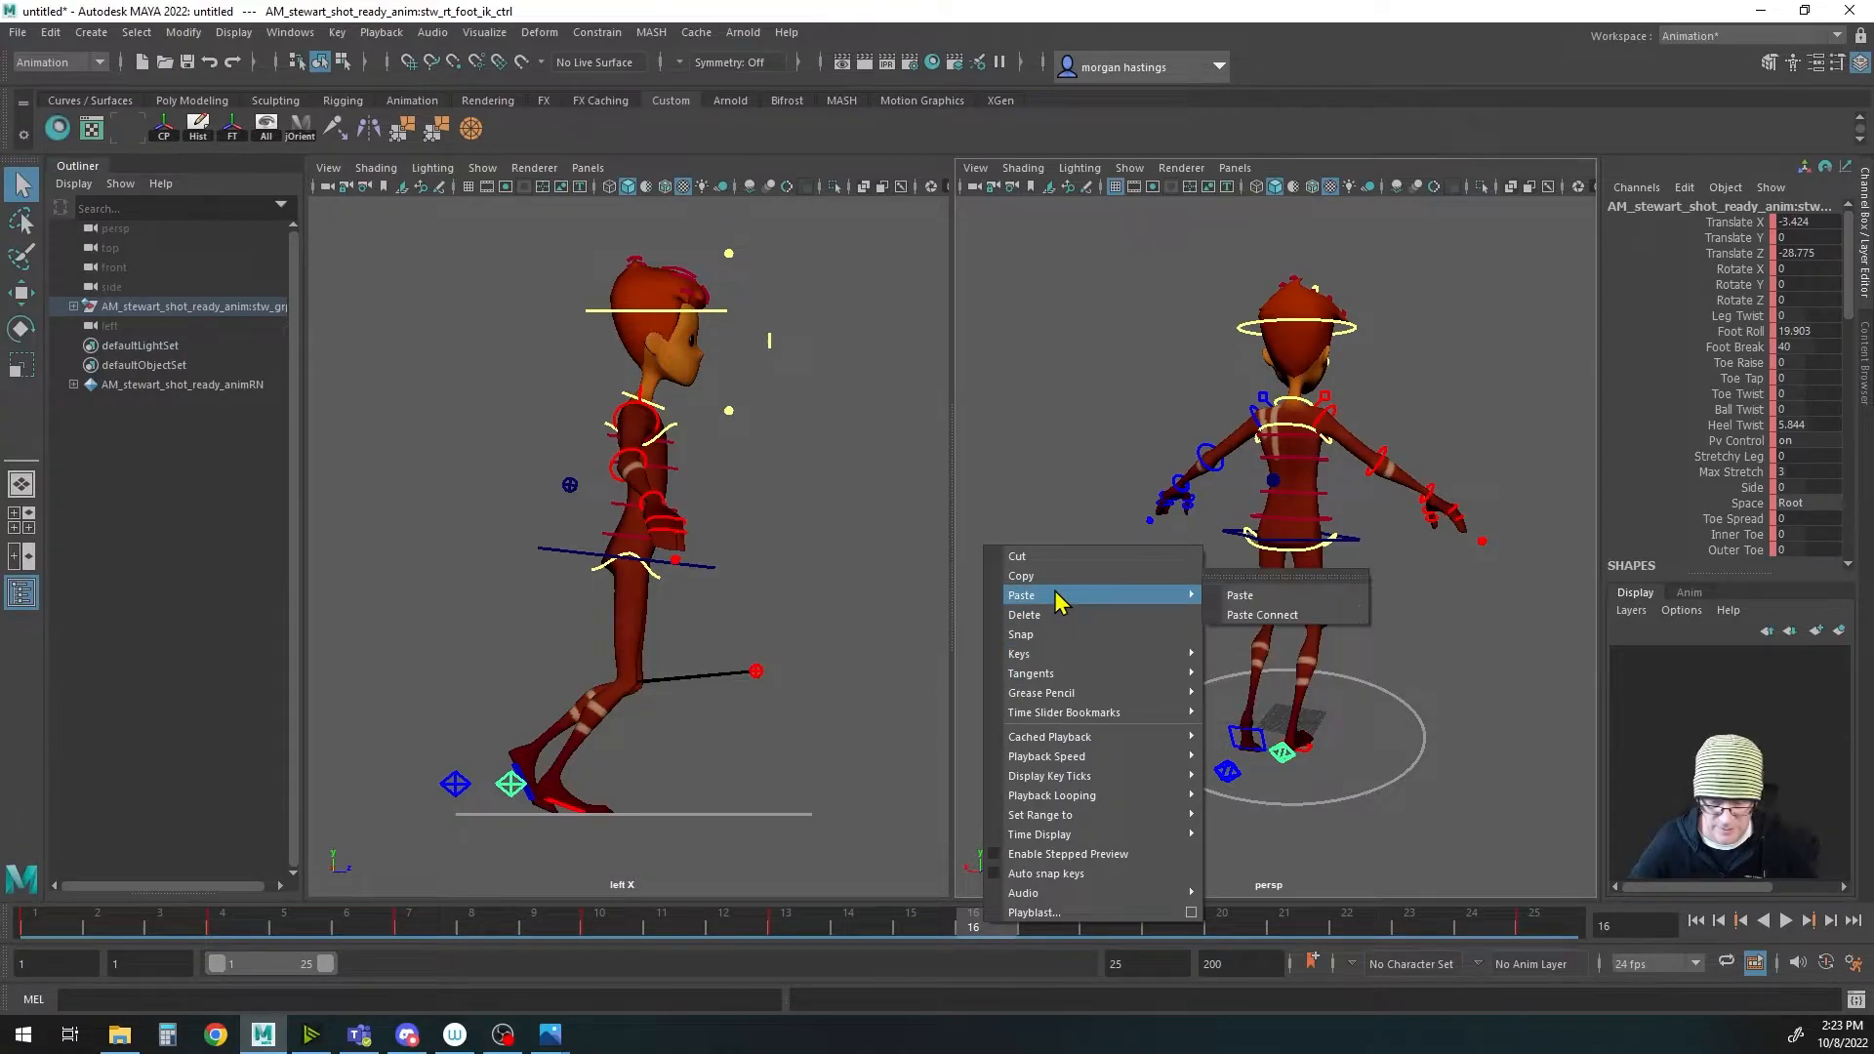
click(1241, 596)
Step: Copy the right foot IK control's key from frame 4 and paste it onto the left foot IK control at frame 16
click(211, 941)
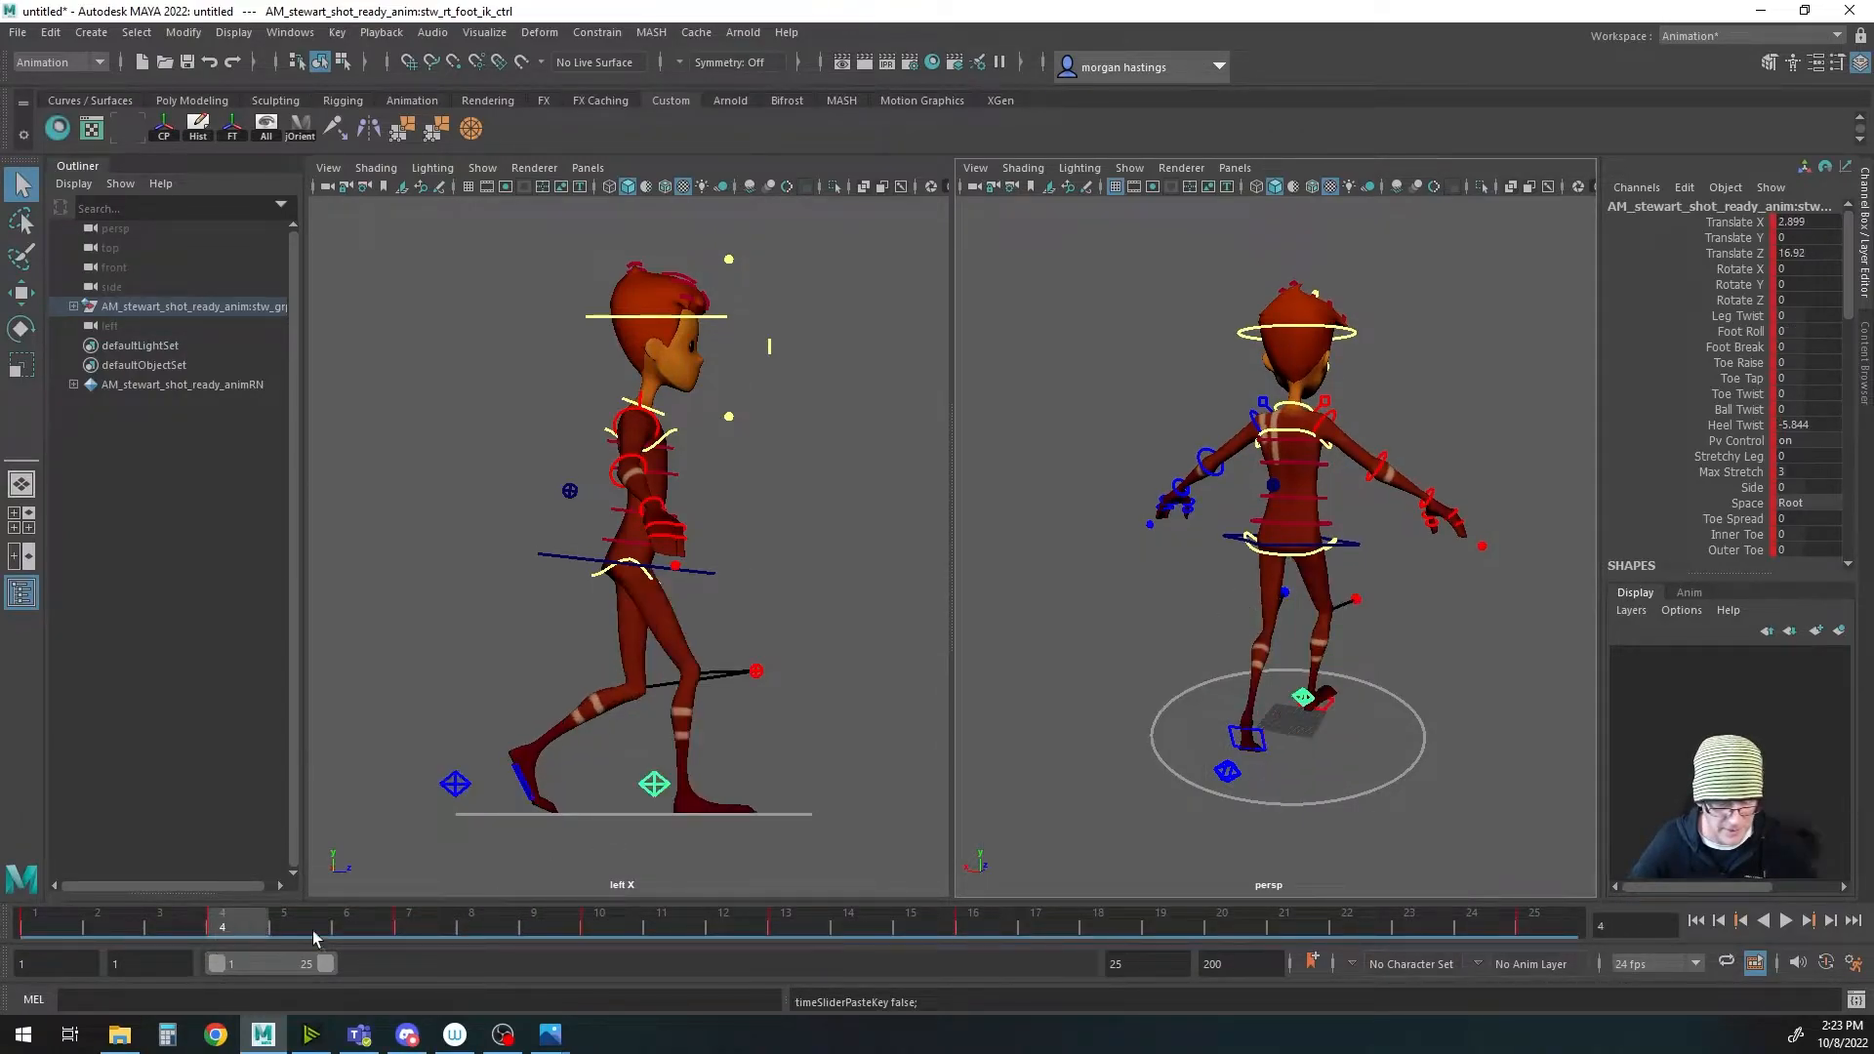
right_click(246, 932)
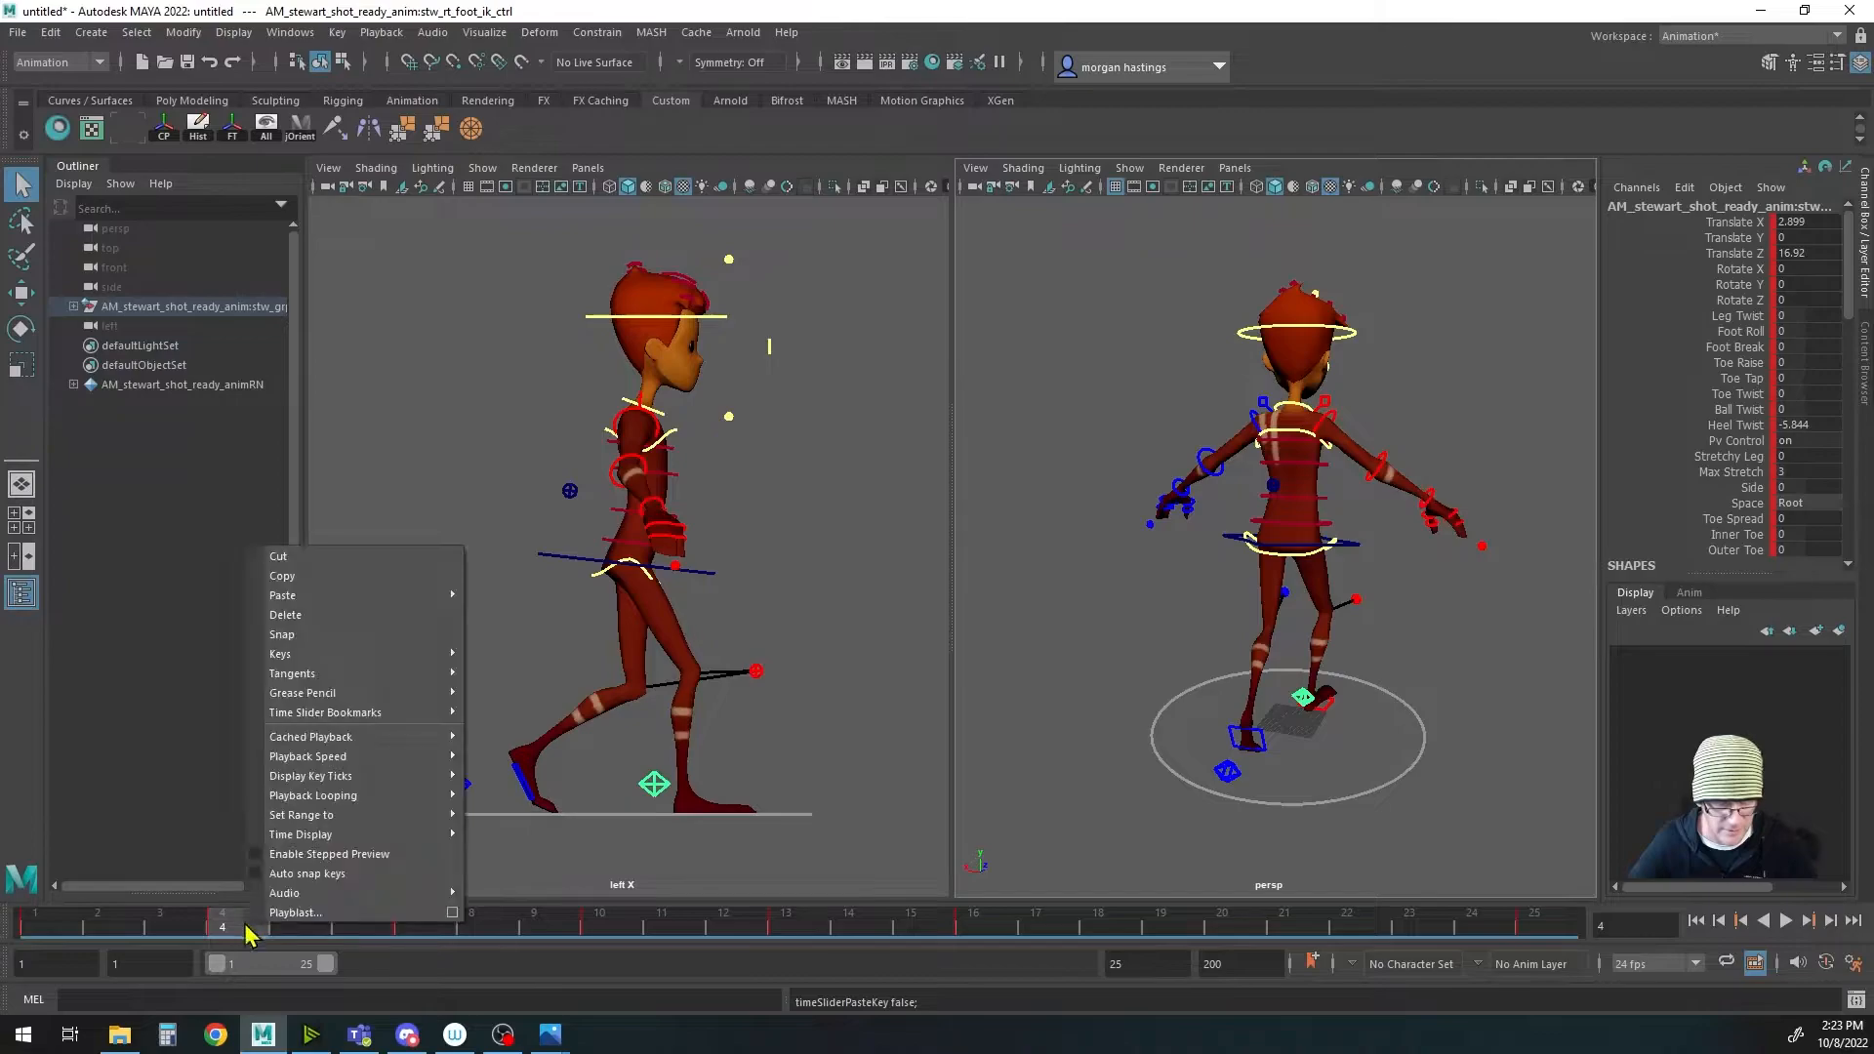
click(283, 611)
click(982, 921)
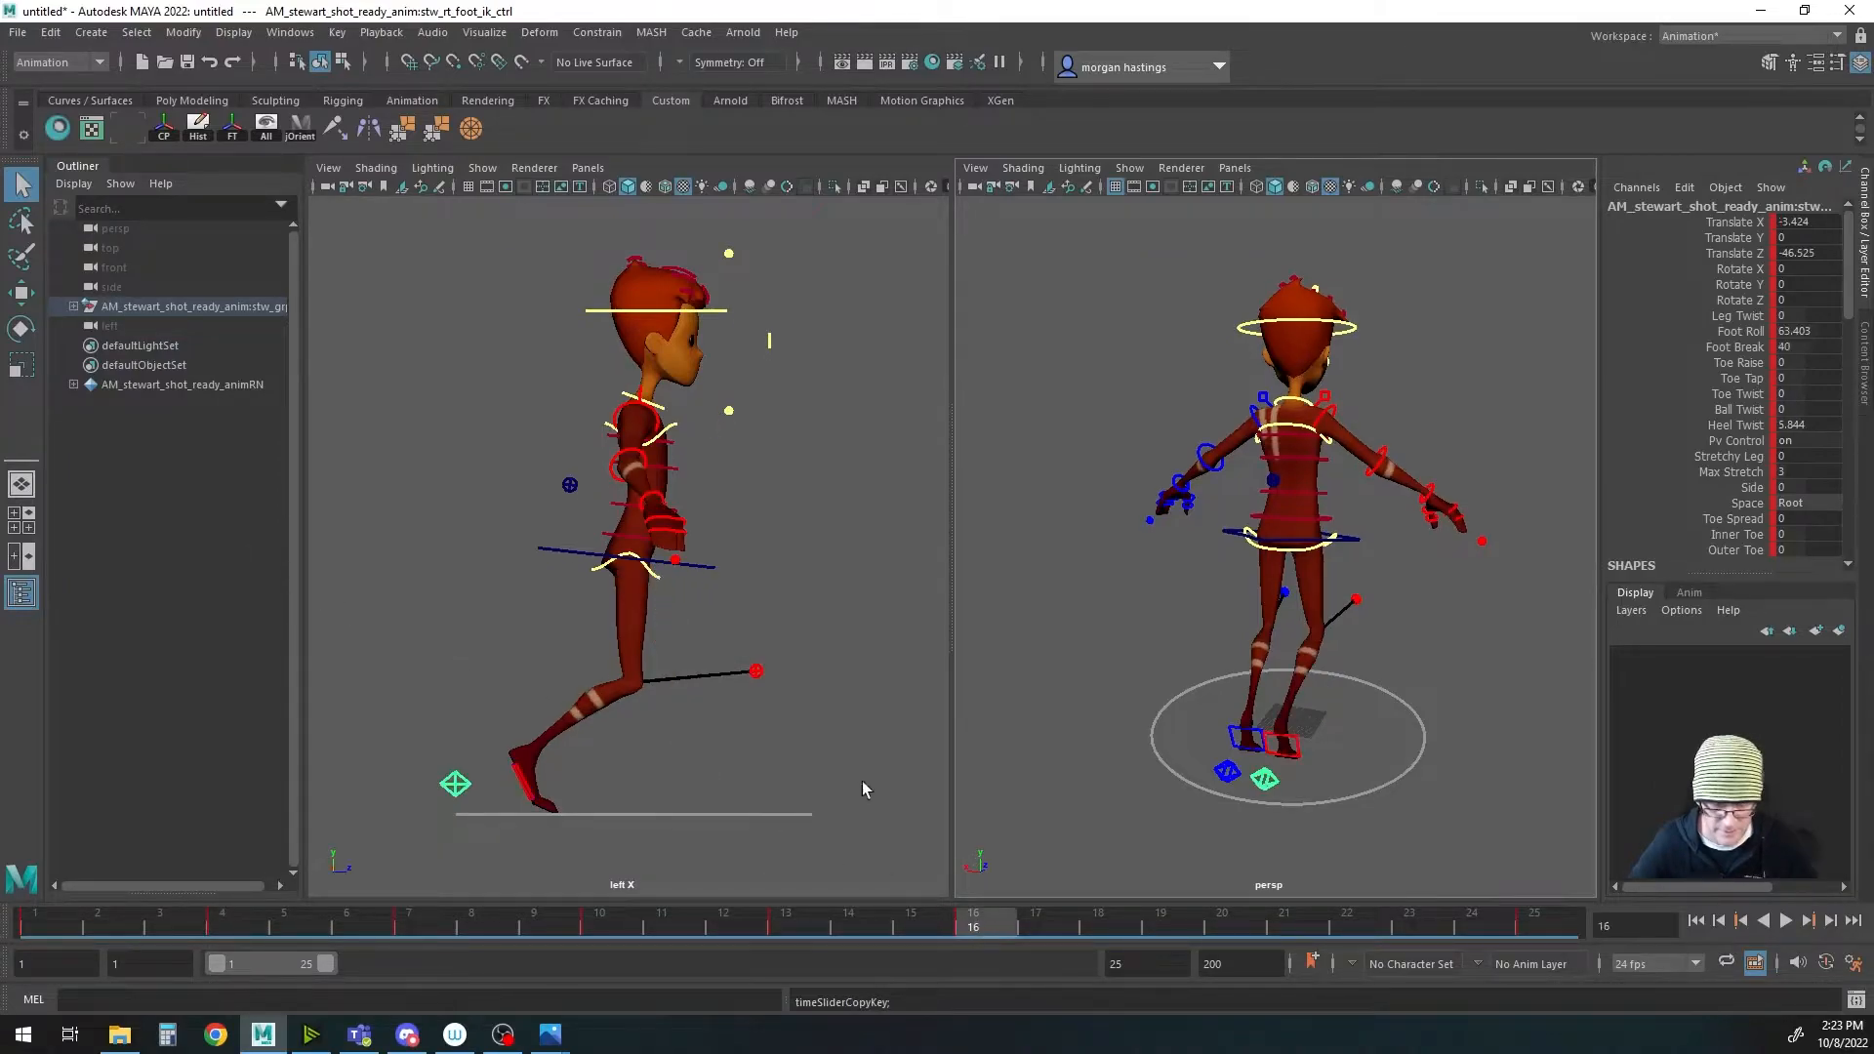
click(1227, 773)
right_click(979, 932)
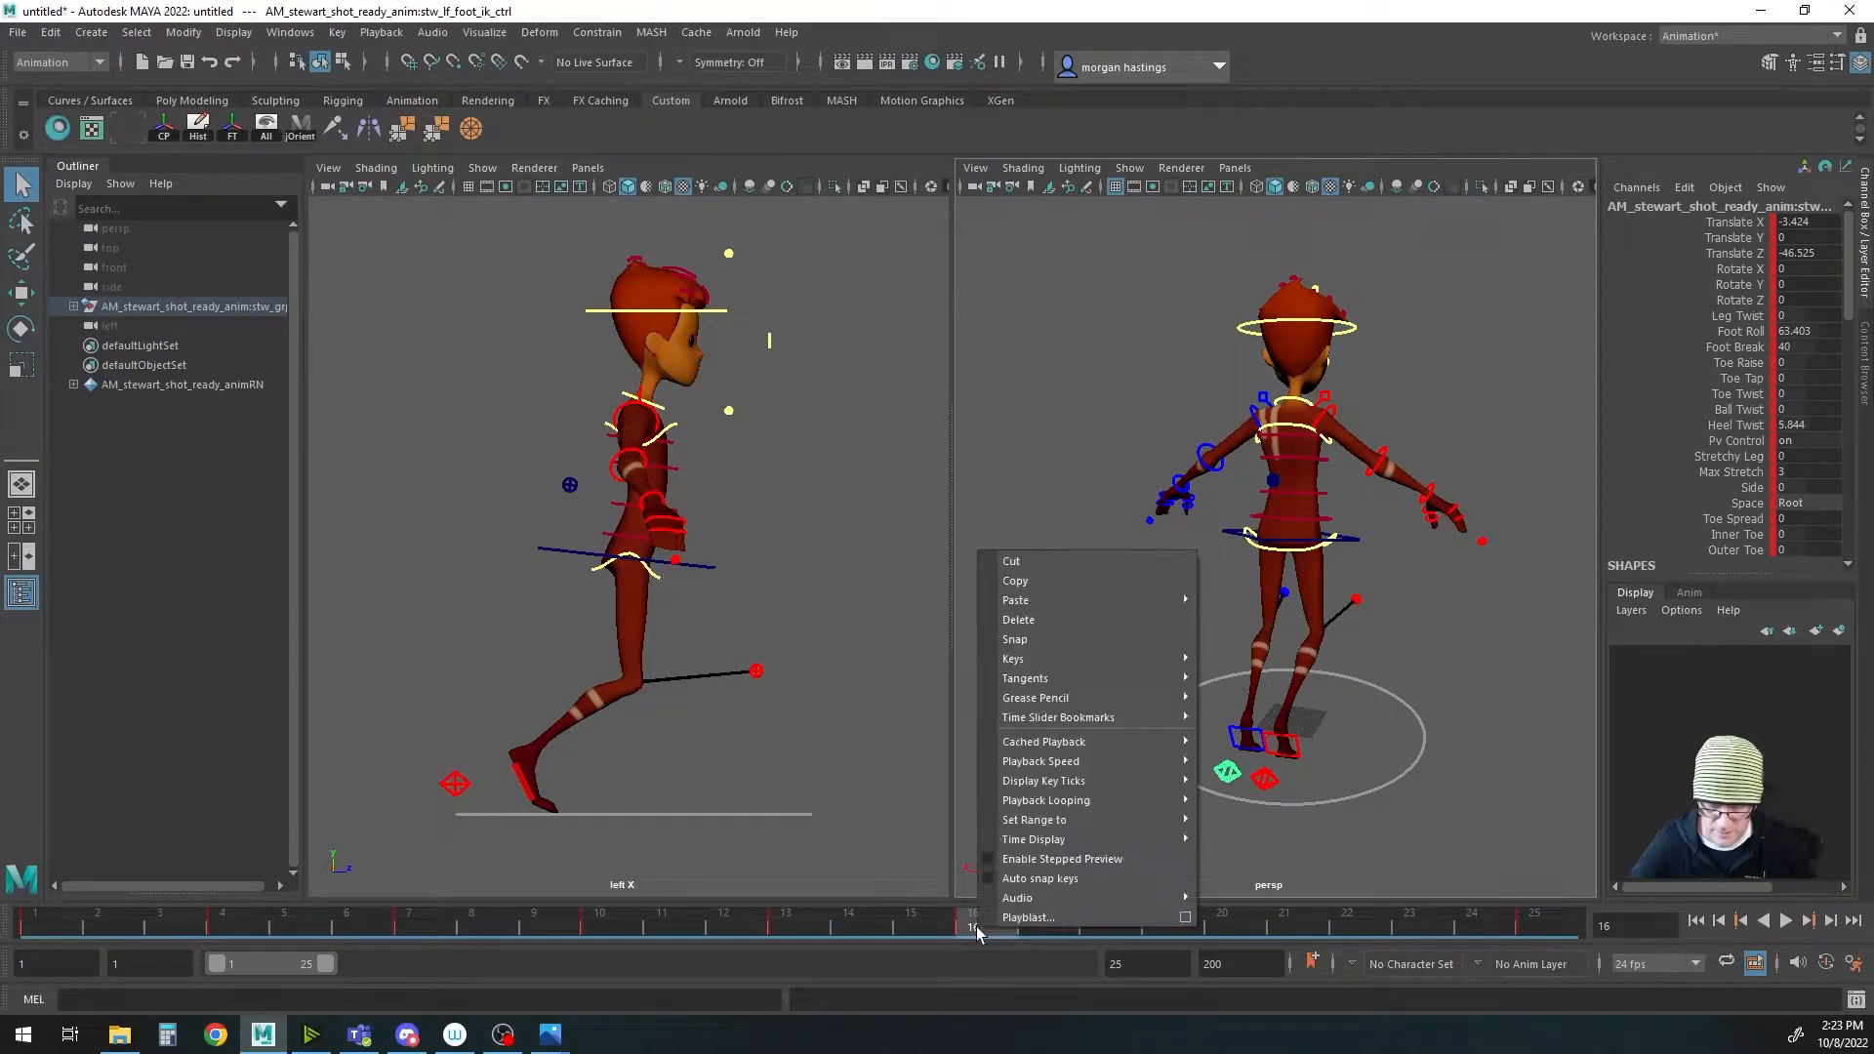
mouse_move(1015, 599)
click(1234, 601)
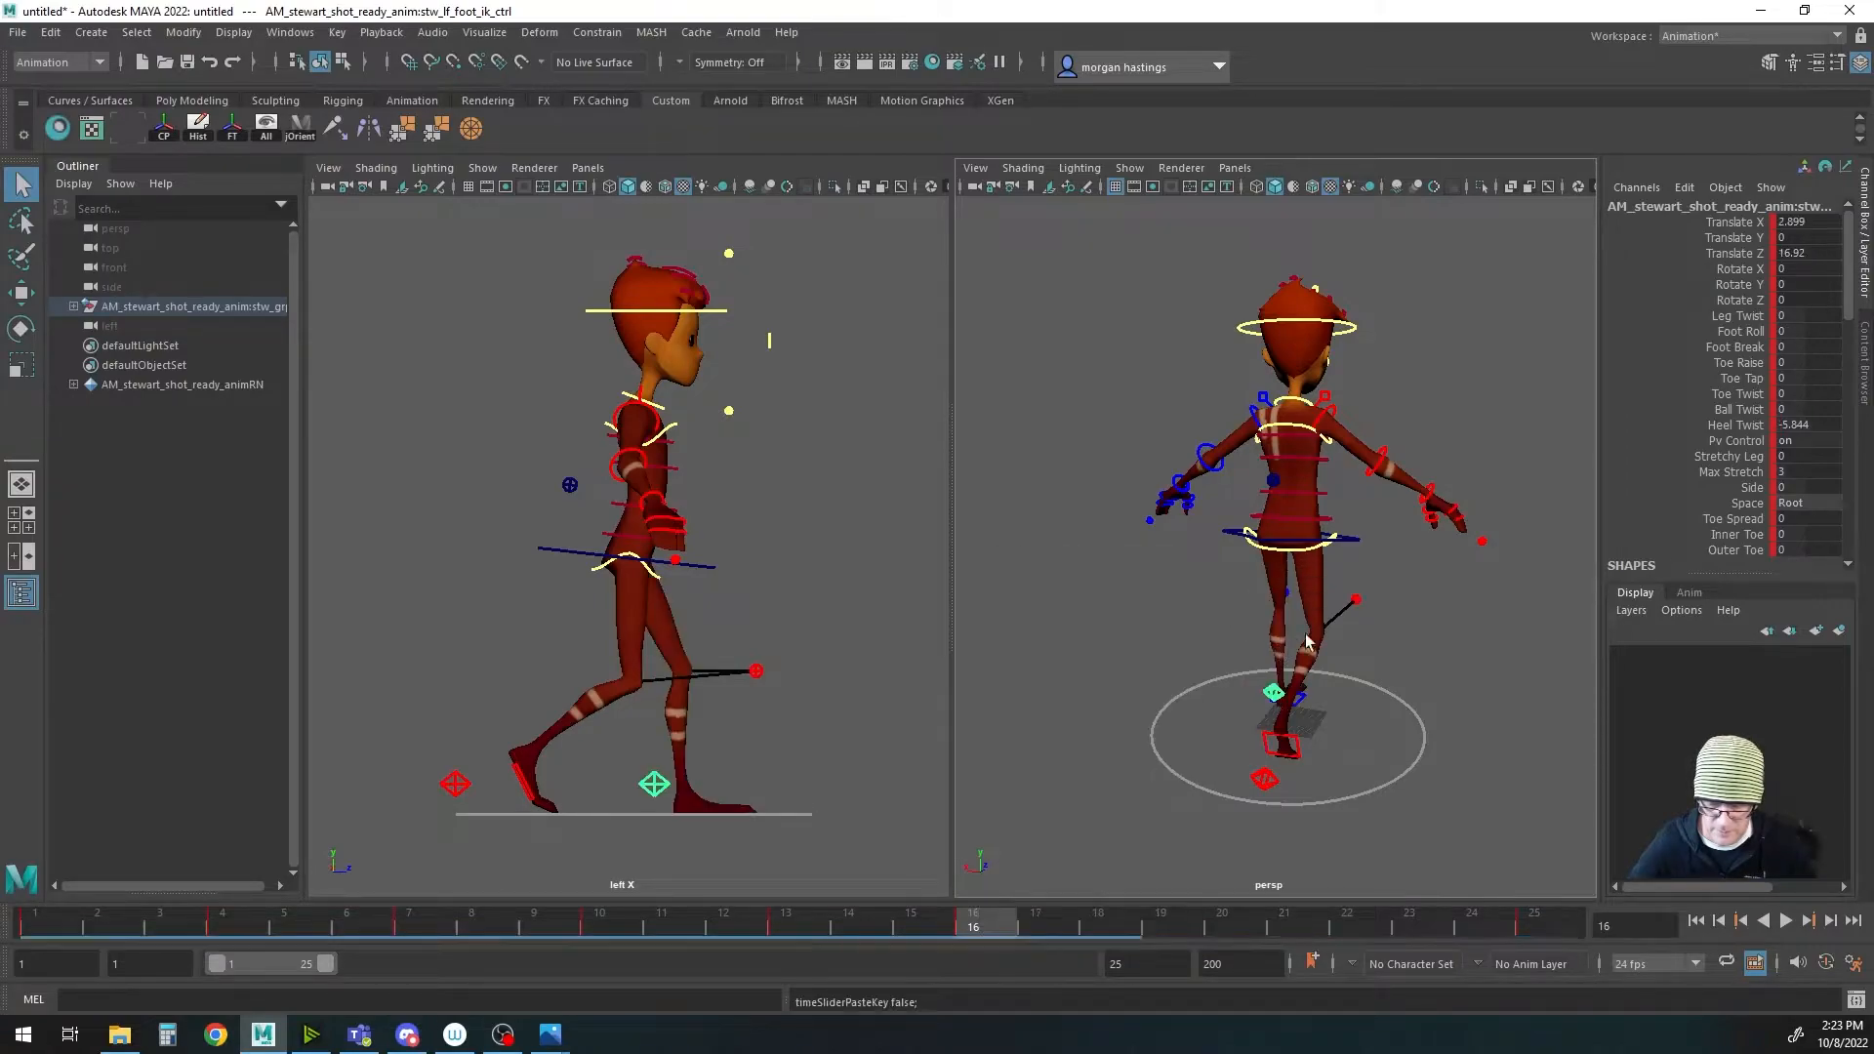
Step: Copy the left foot IK control's key from frame 7 and paste it onto the right foot IK control at frame 19
click(419, 922)
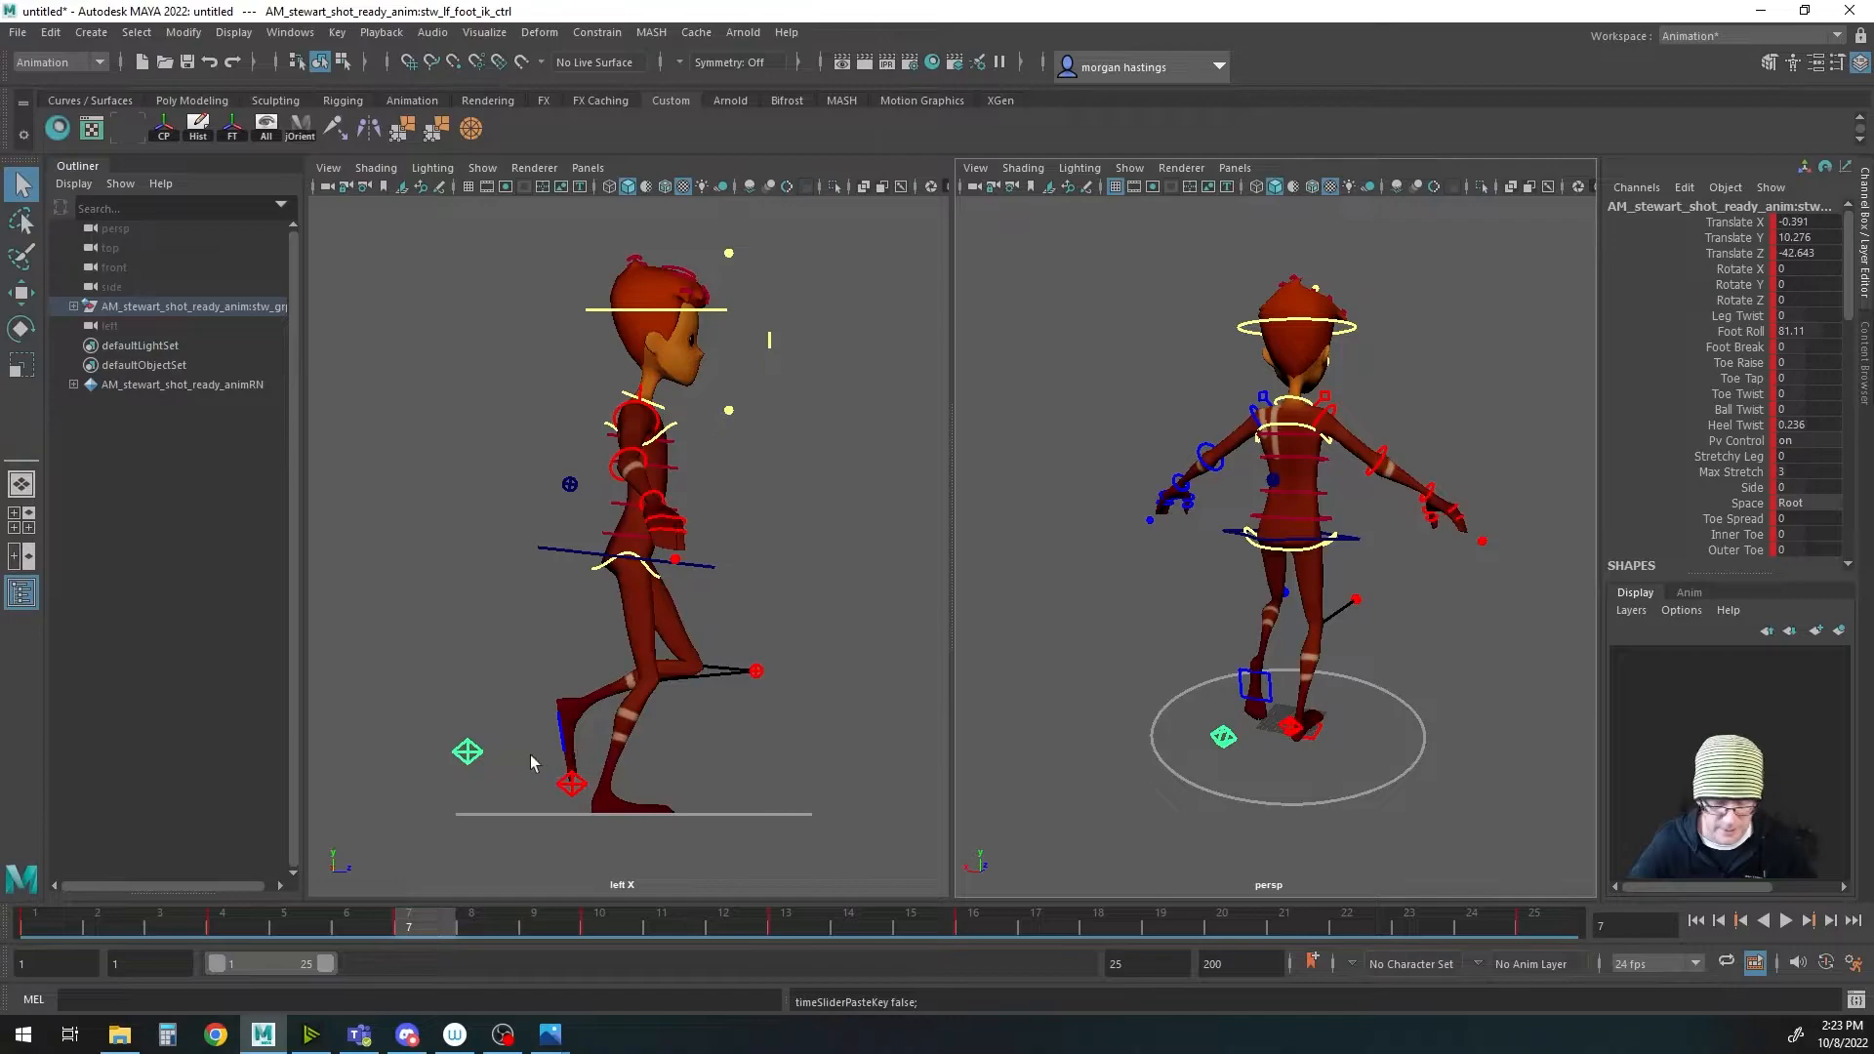
right_click(435, 922)
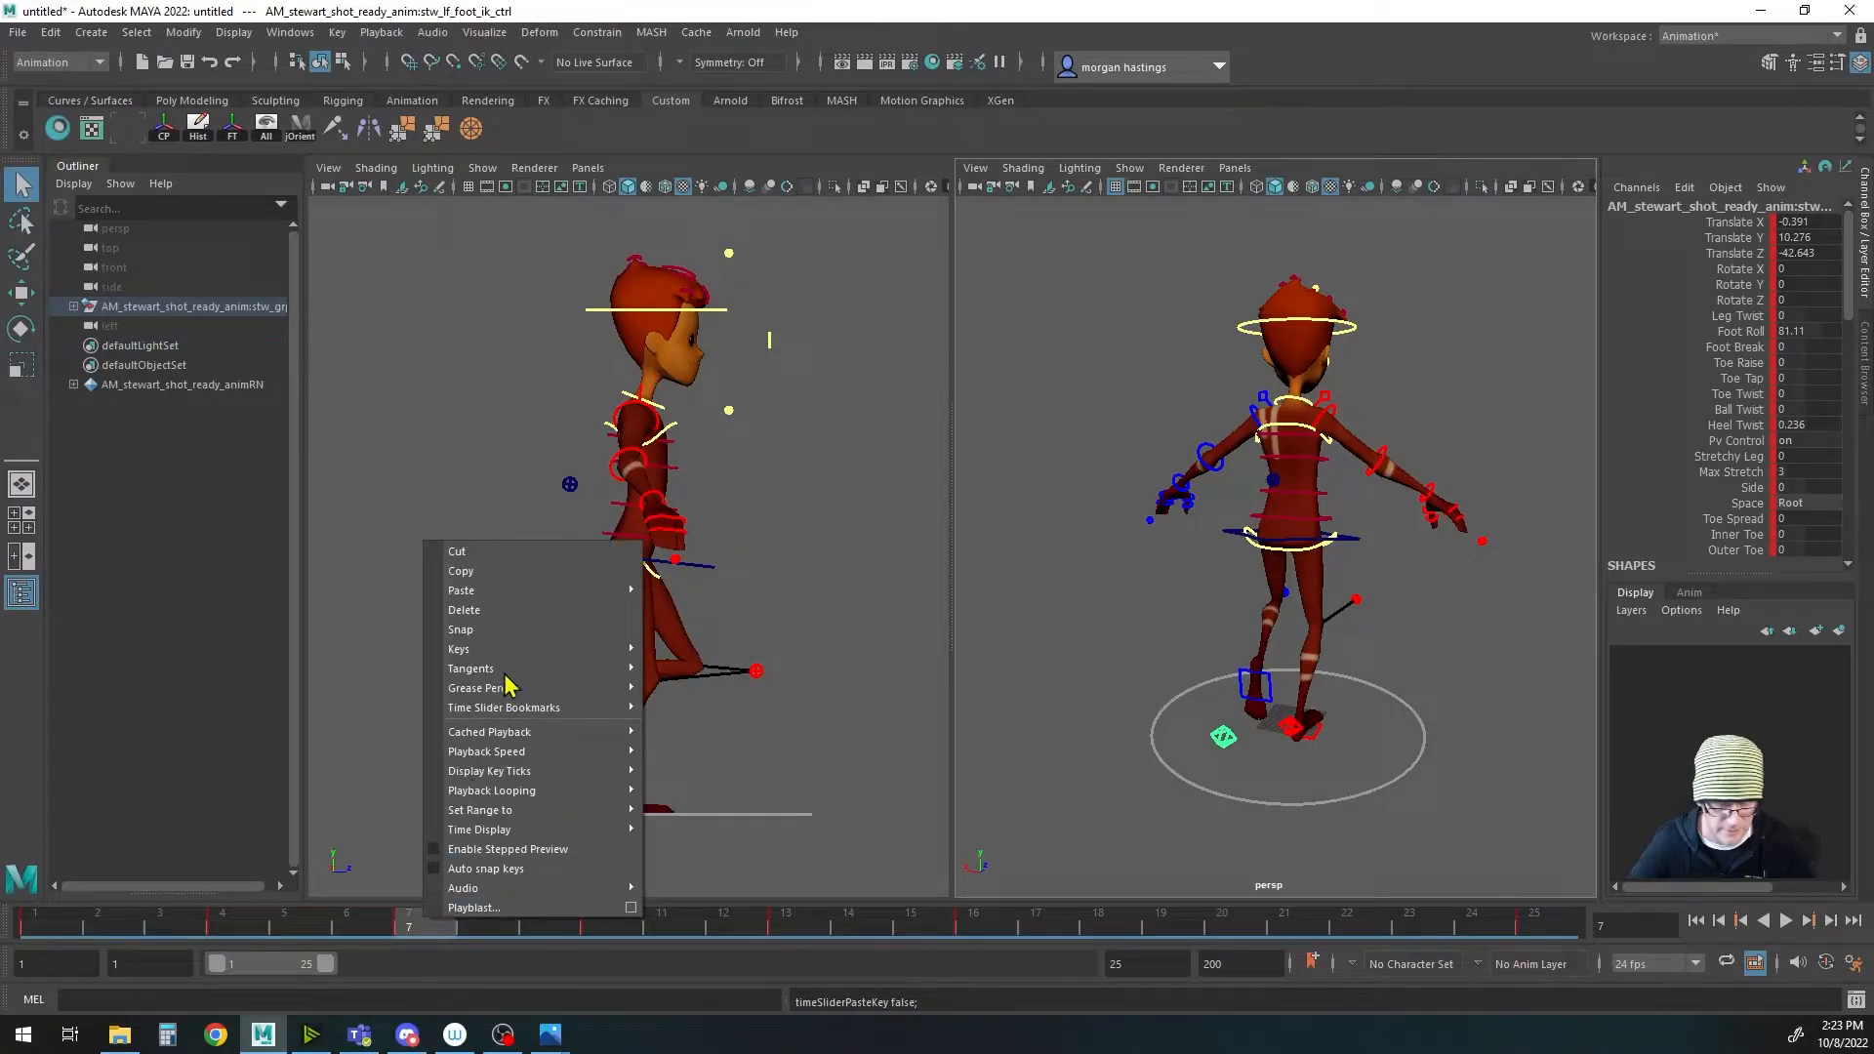
click(507, 577)
click(1167, 916)
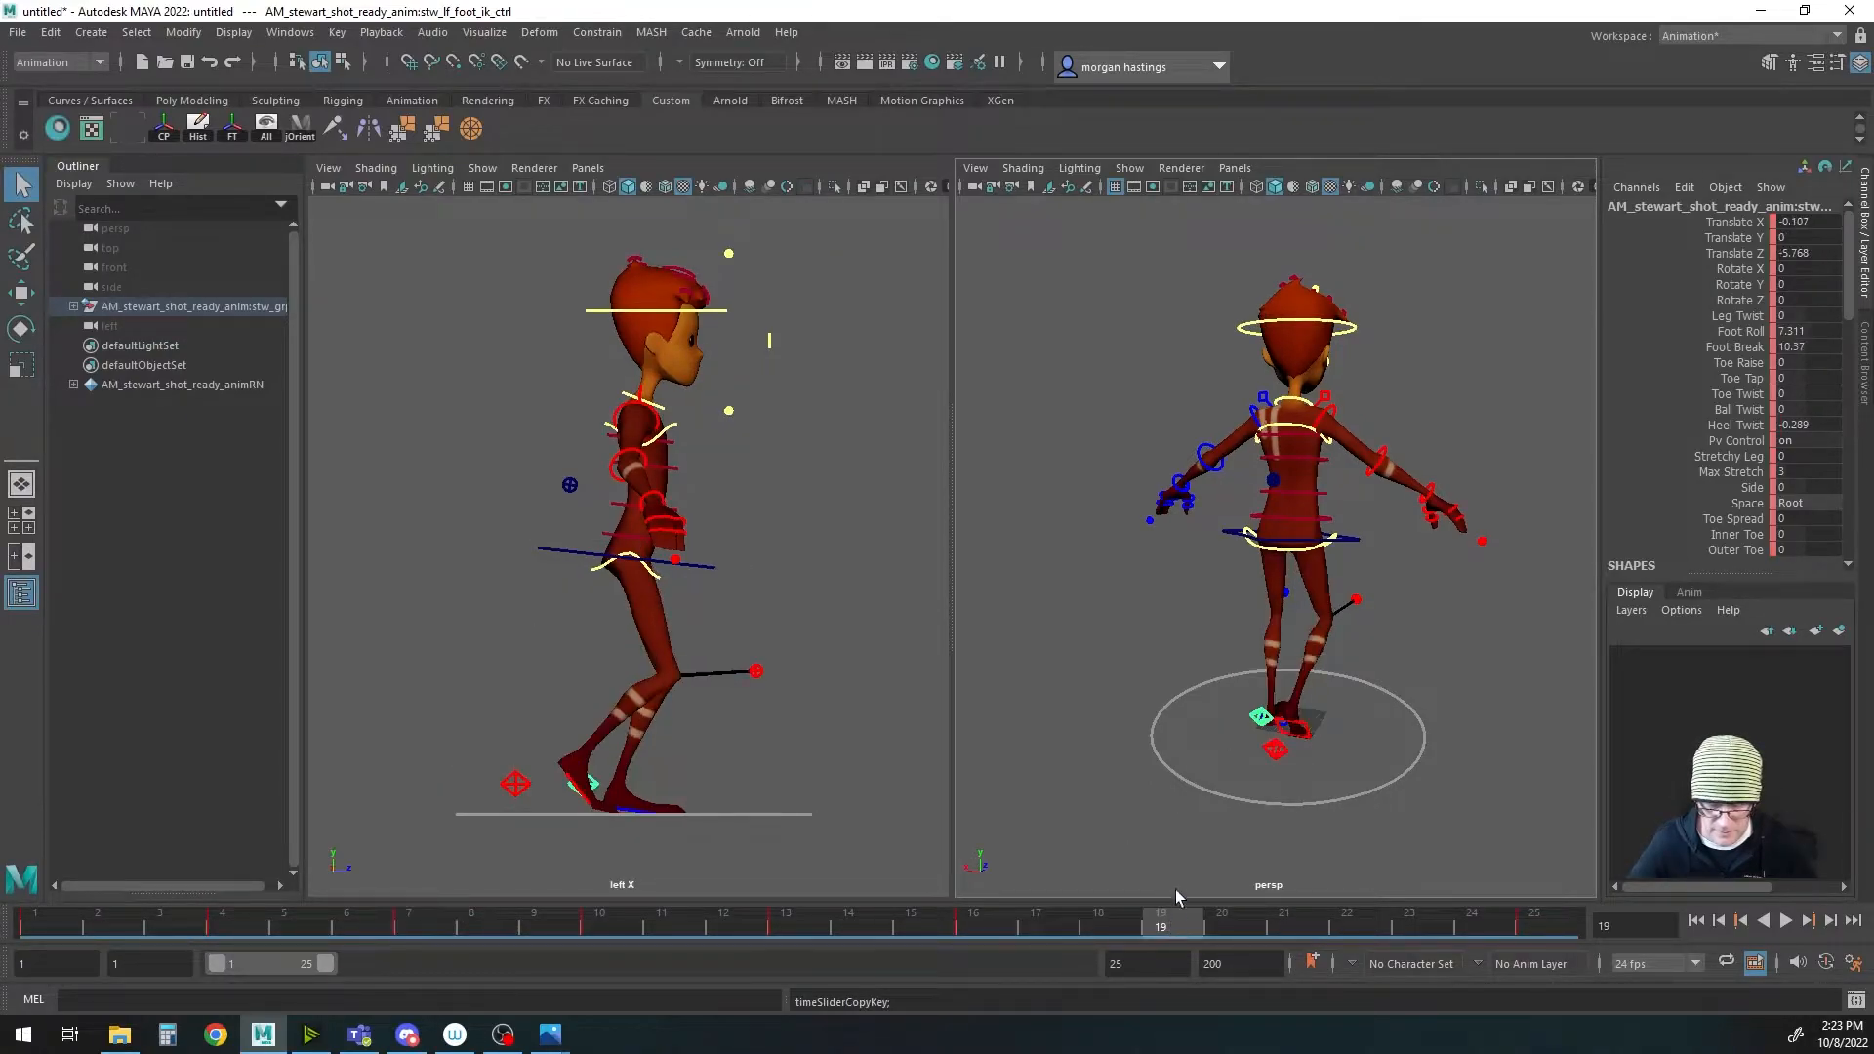
click(1274, 750)
right_click(1174, 919)
mouse_move(1235, 595)
click(1433, 592)
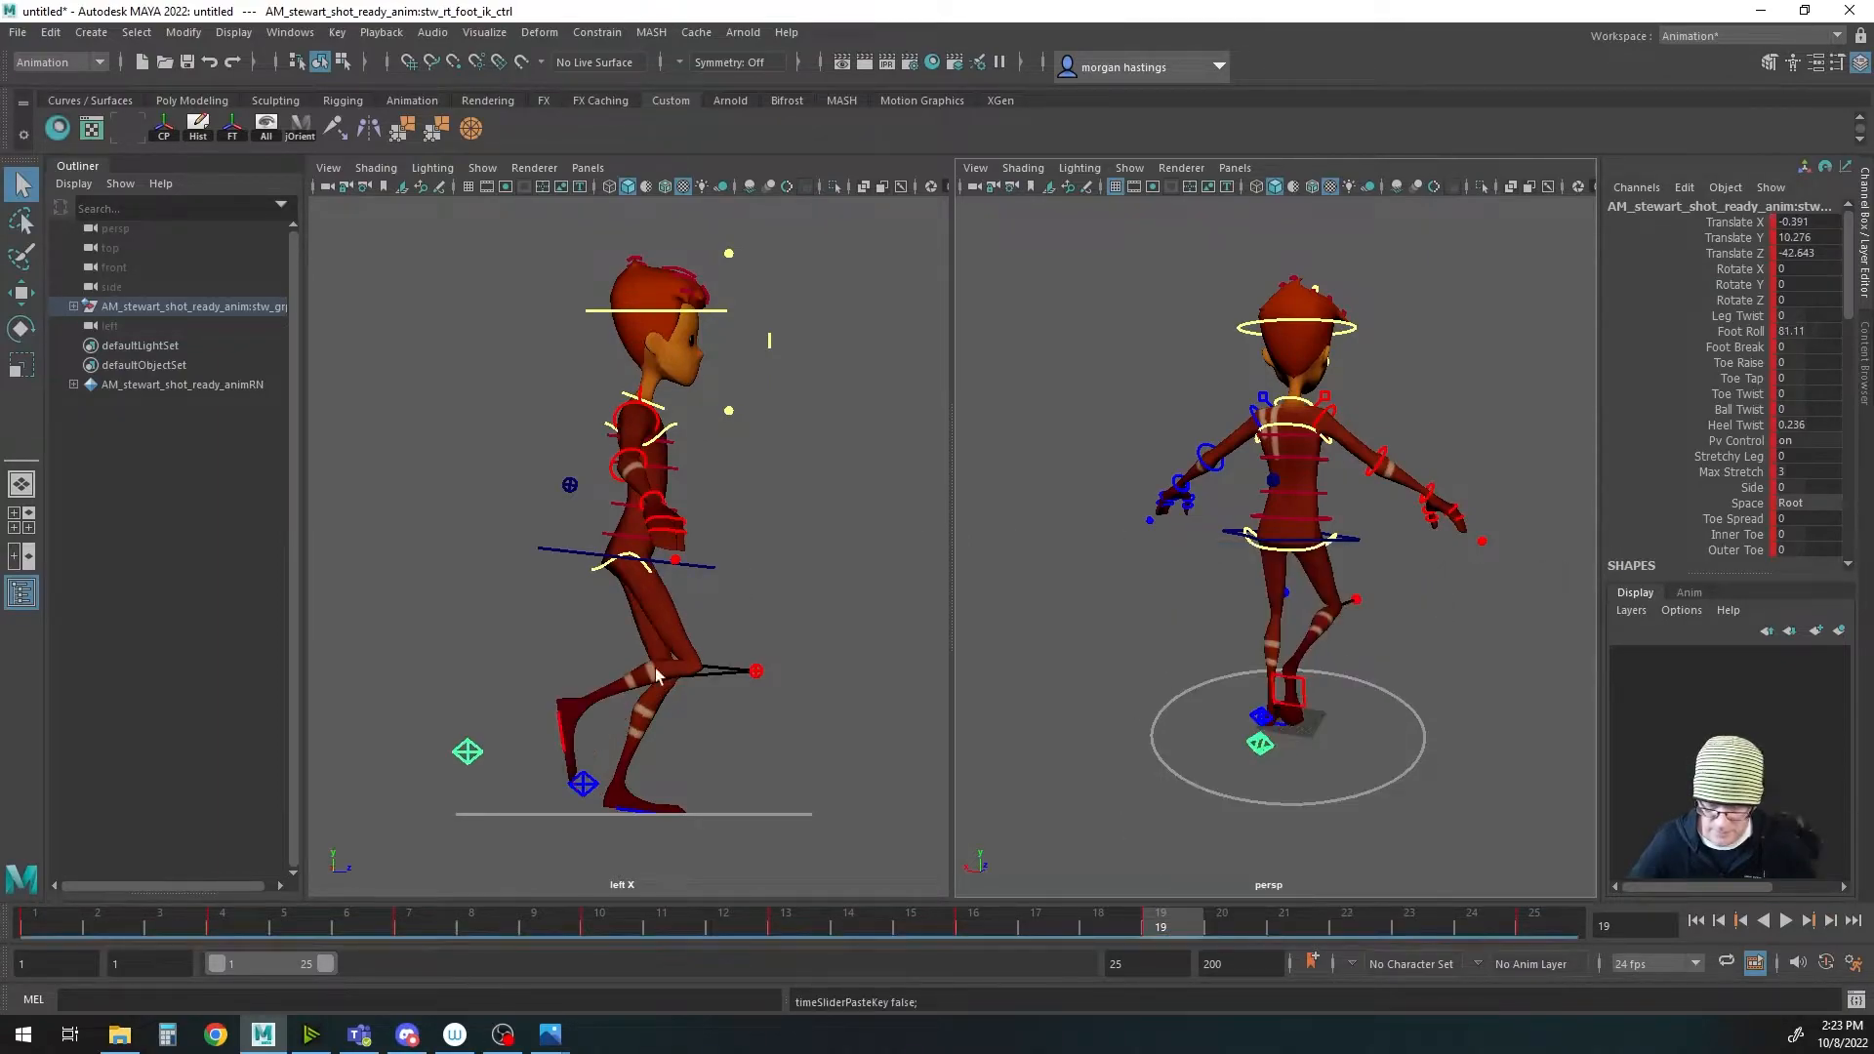
Step: Copy the right foot IK control's key from frame 7 and paste it onto the left foot IK control at frame 19
click(416, 923)
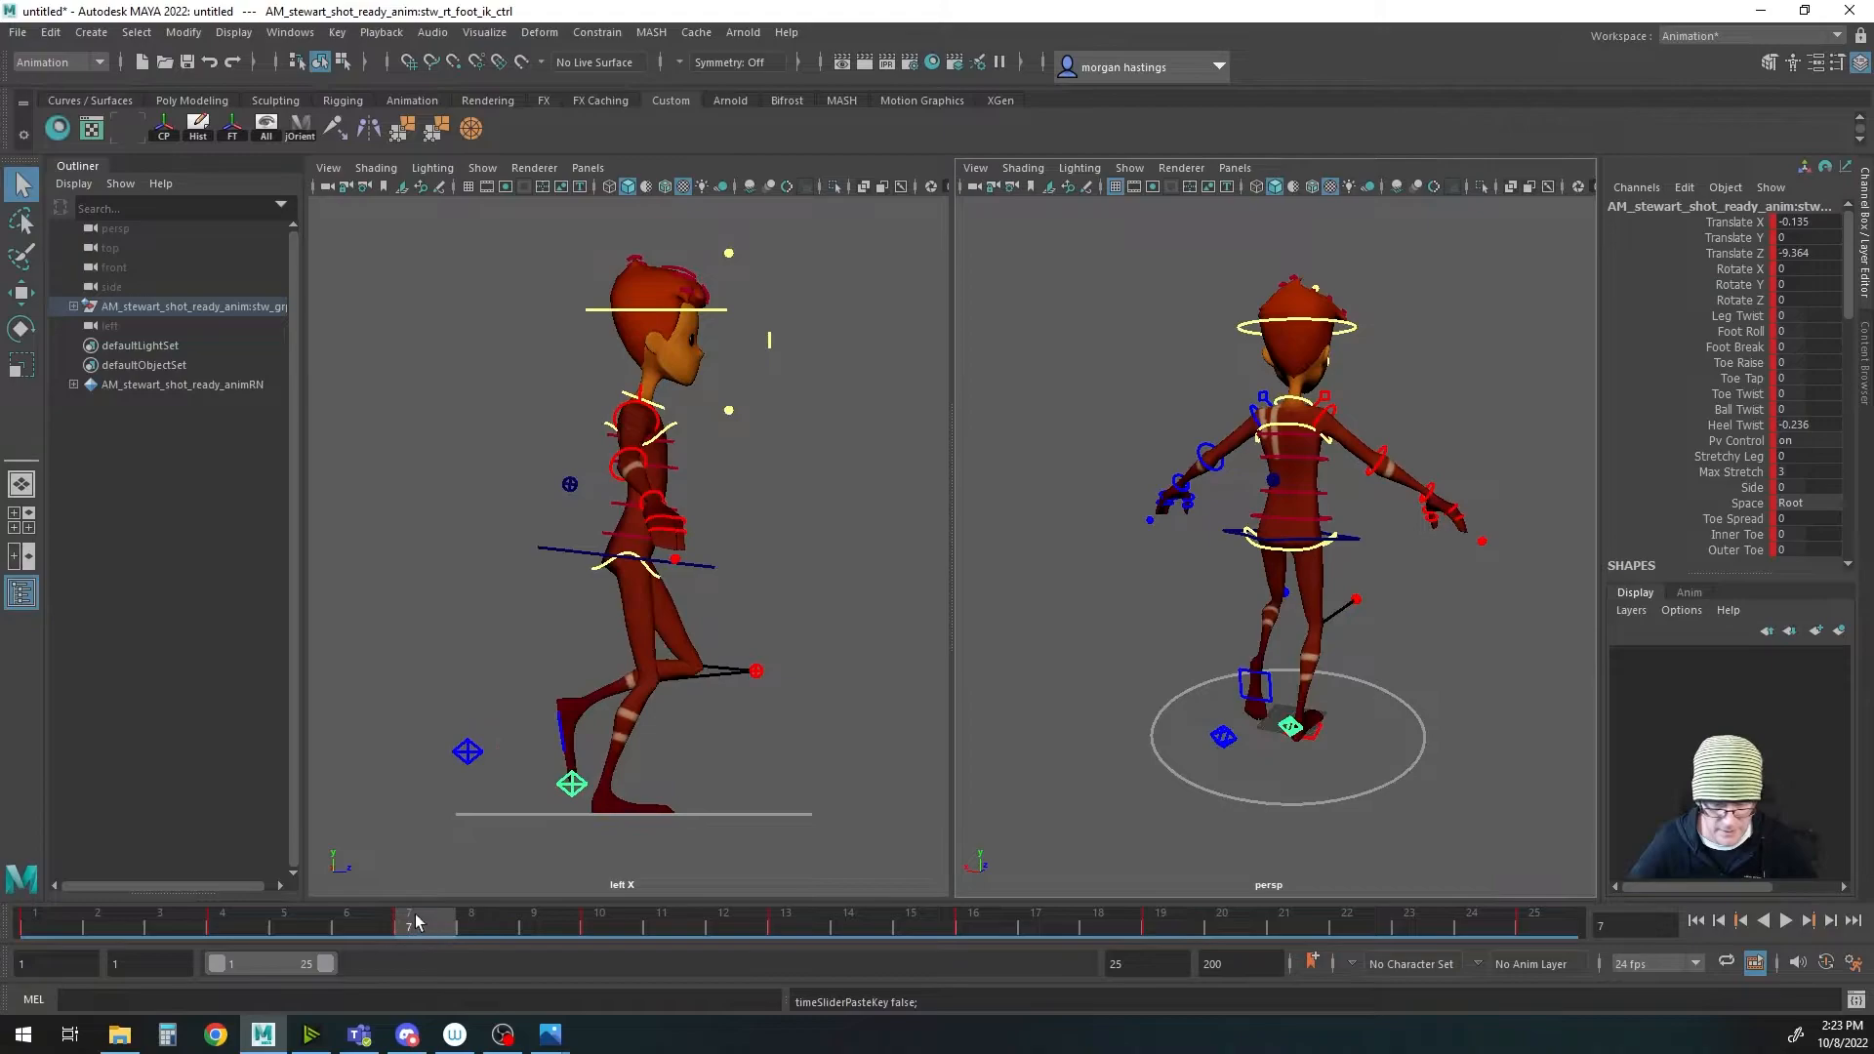
right_click(420, 922)
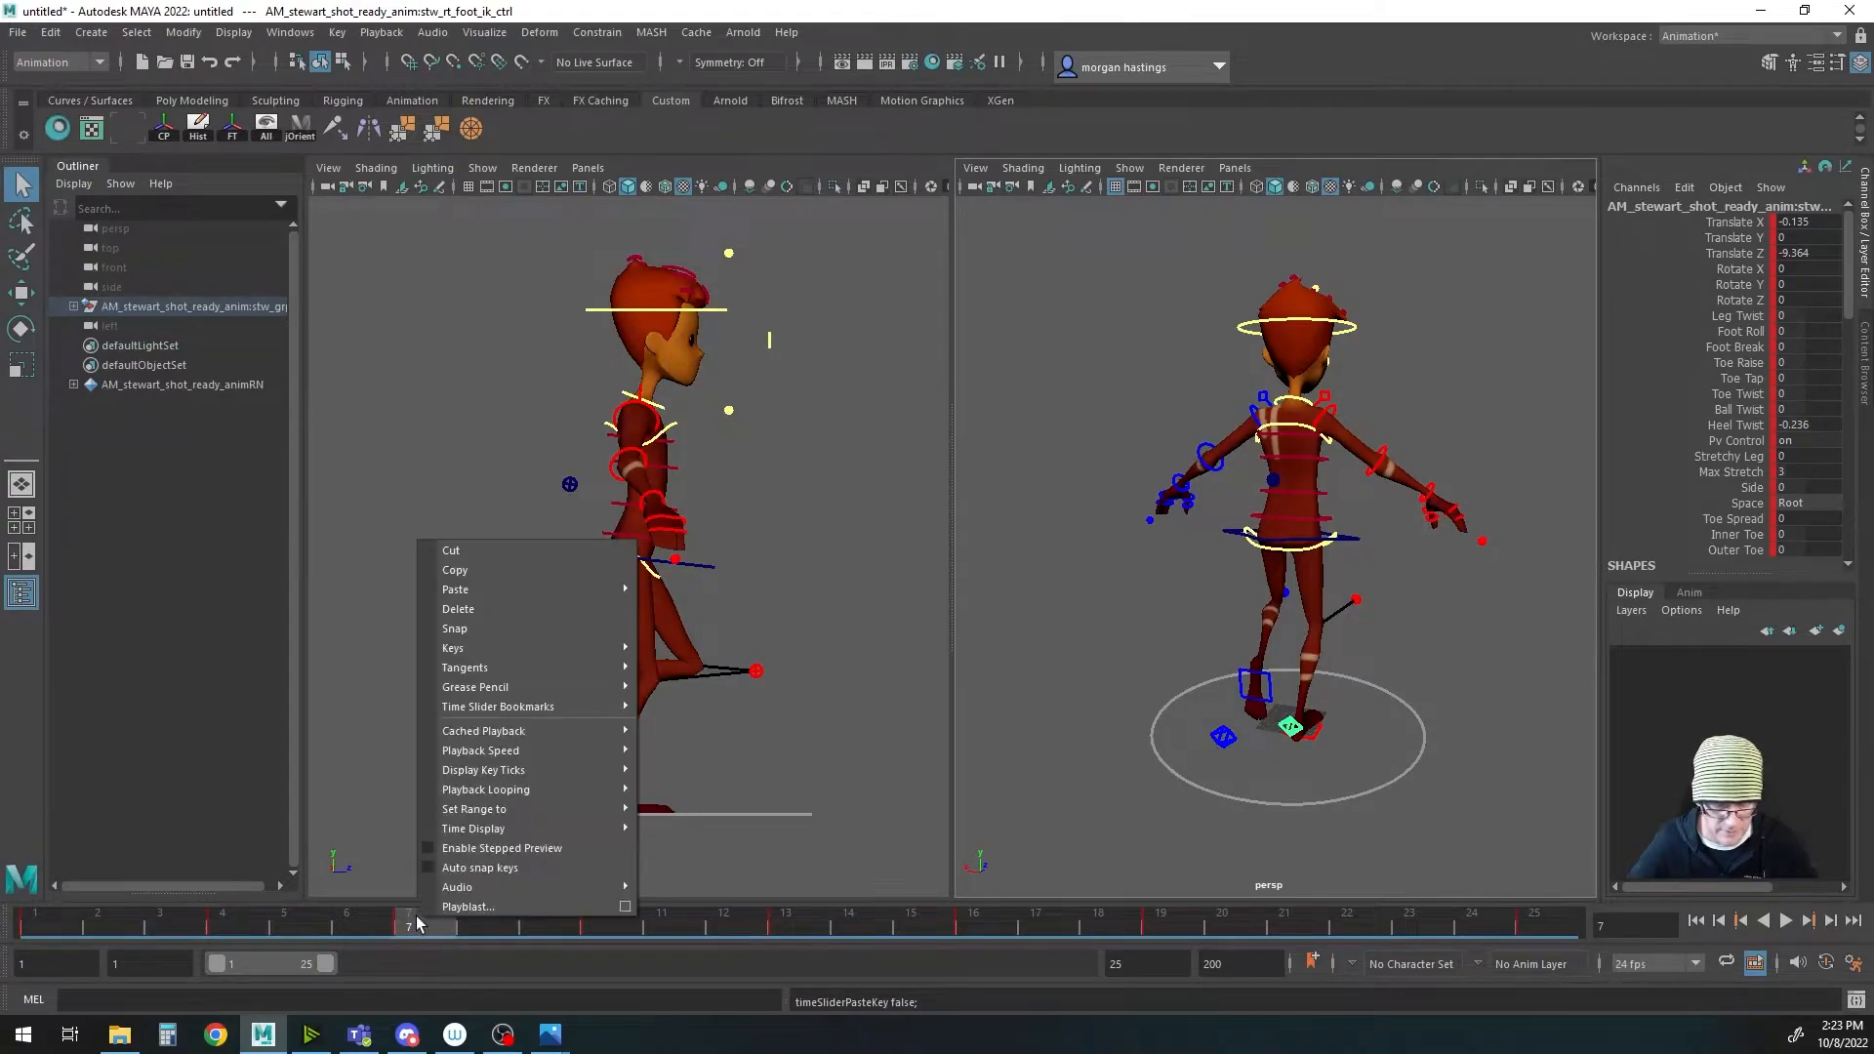
click(496, 560)
click(1167, 925)
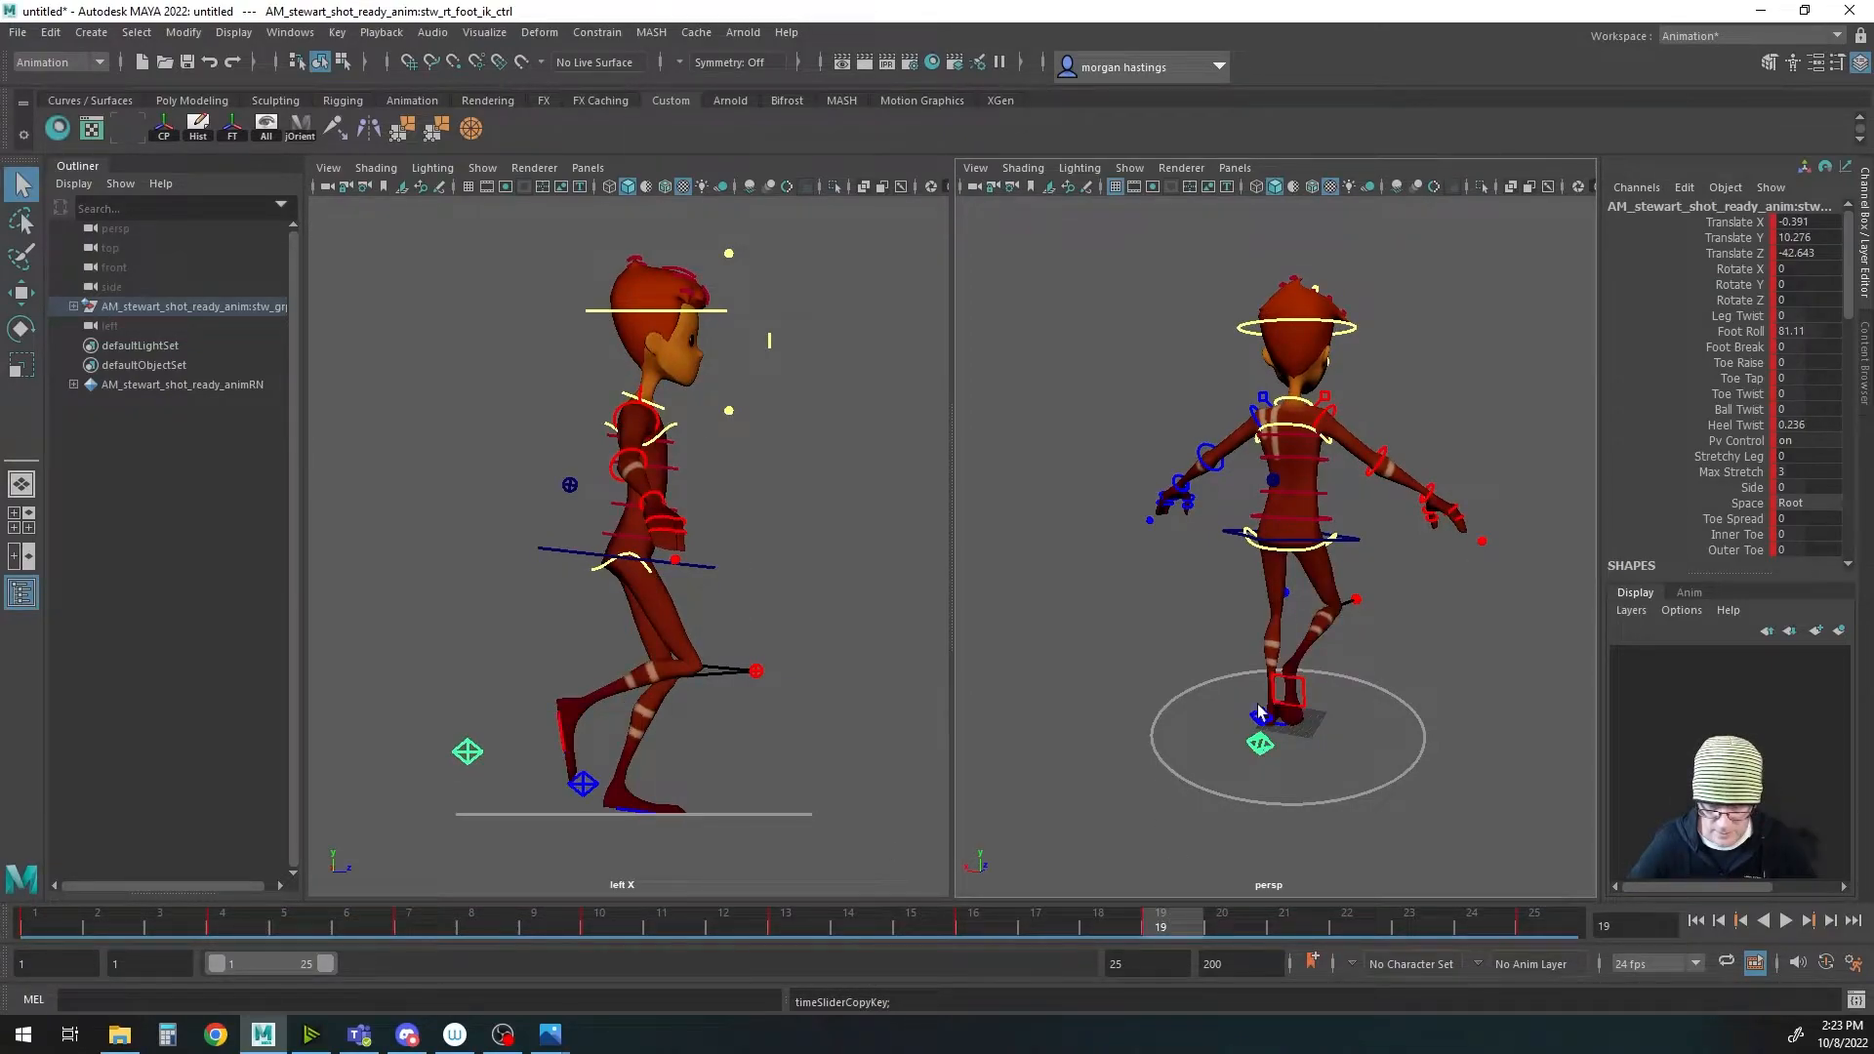
click(583, 782)
right_click(1170, 923)
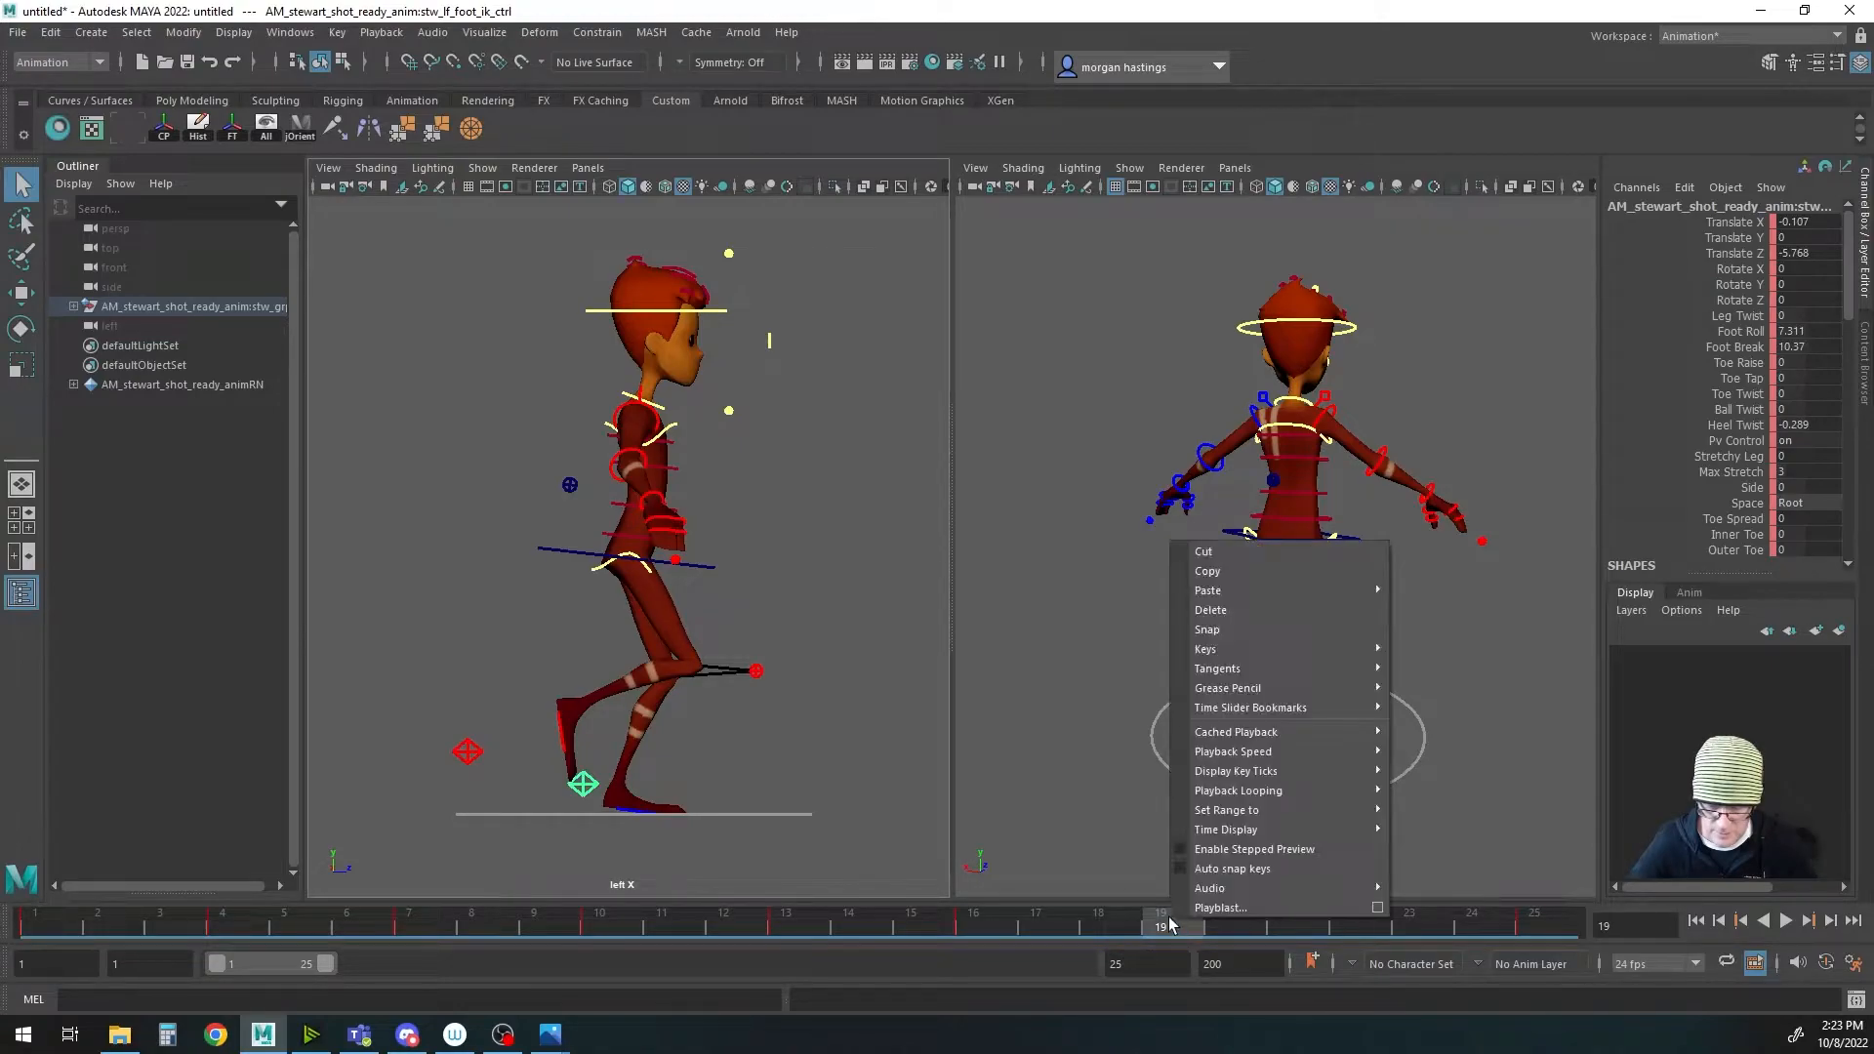
mouse_move(1259, 590)
click(1430, 588)
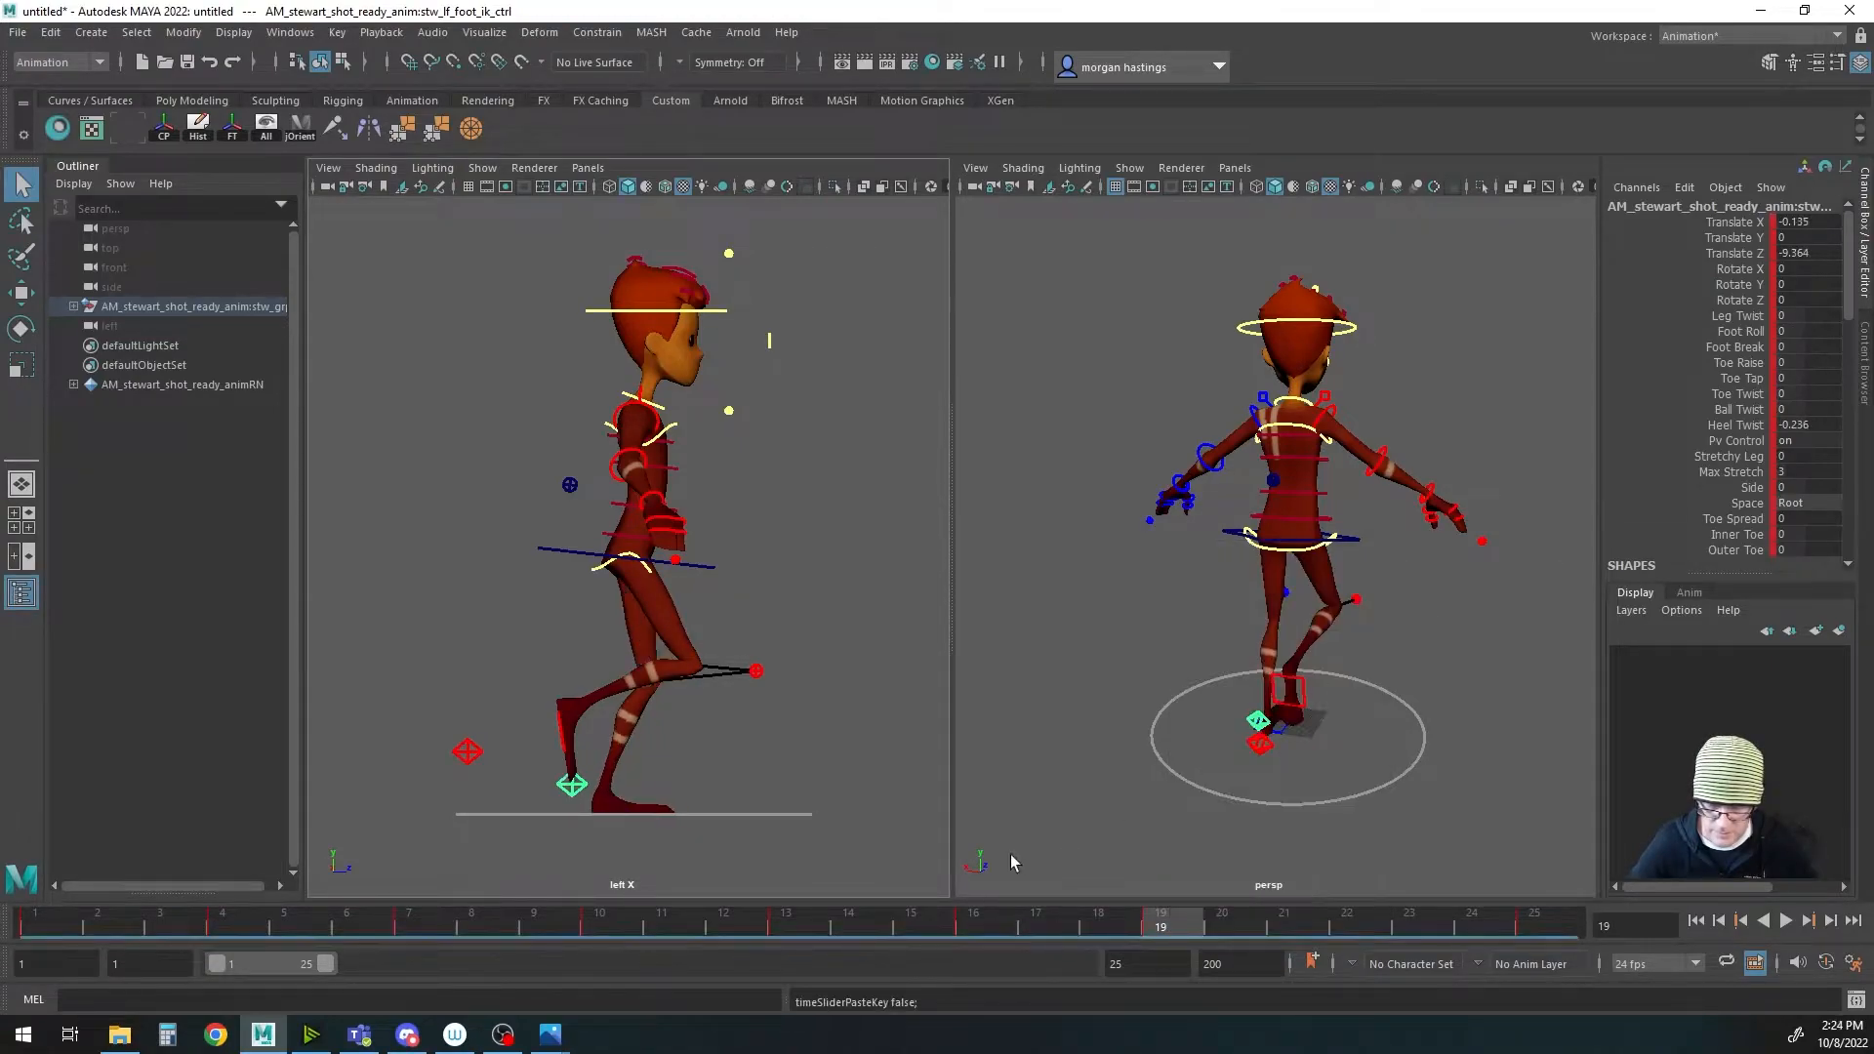
click(598, 932)
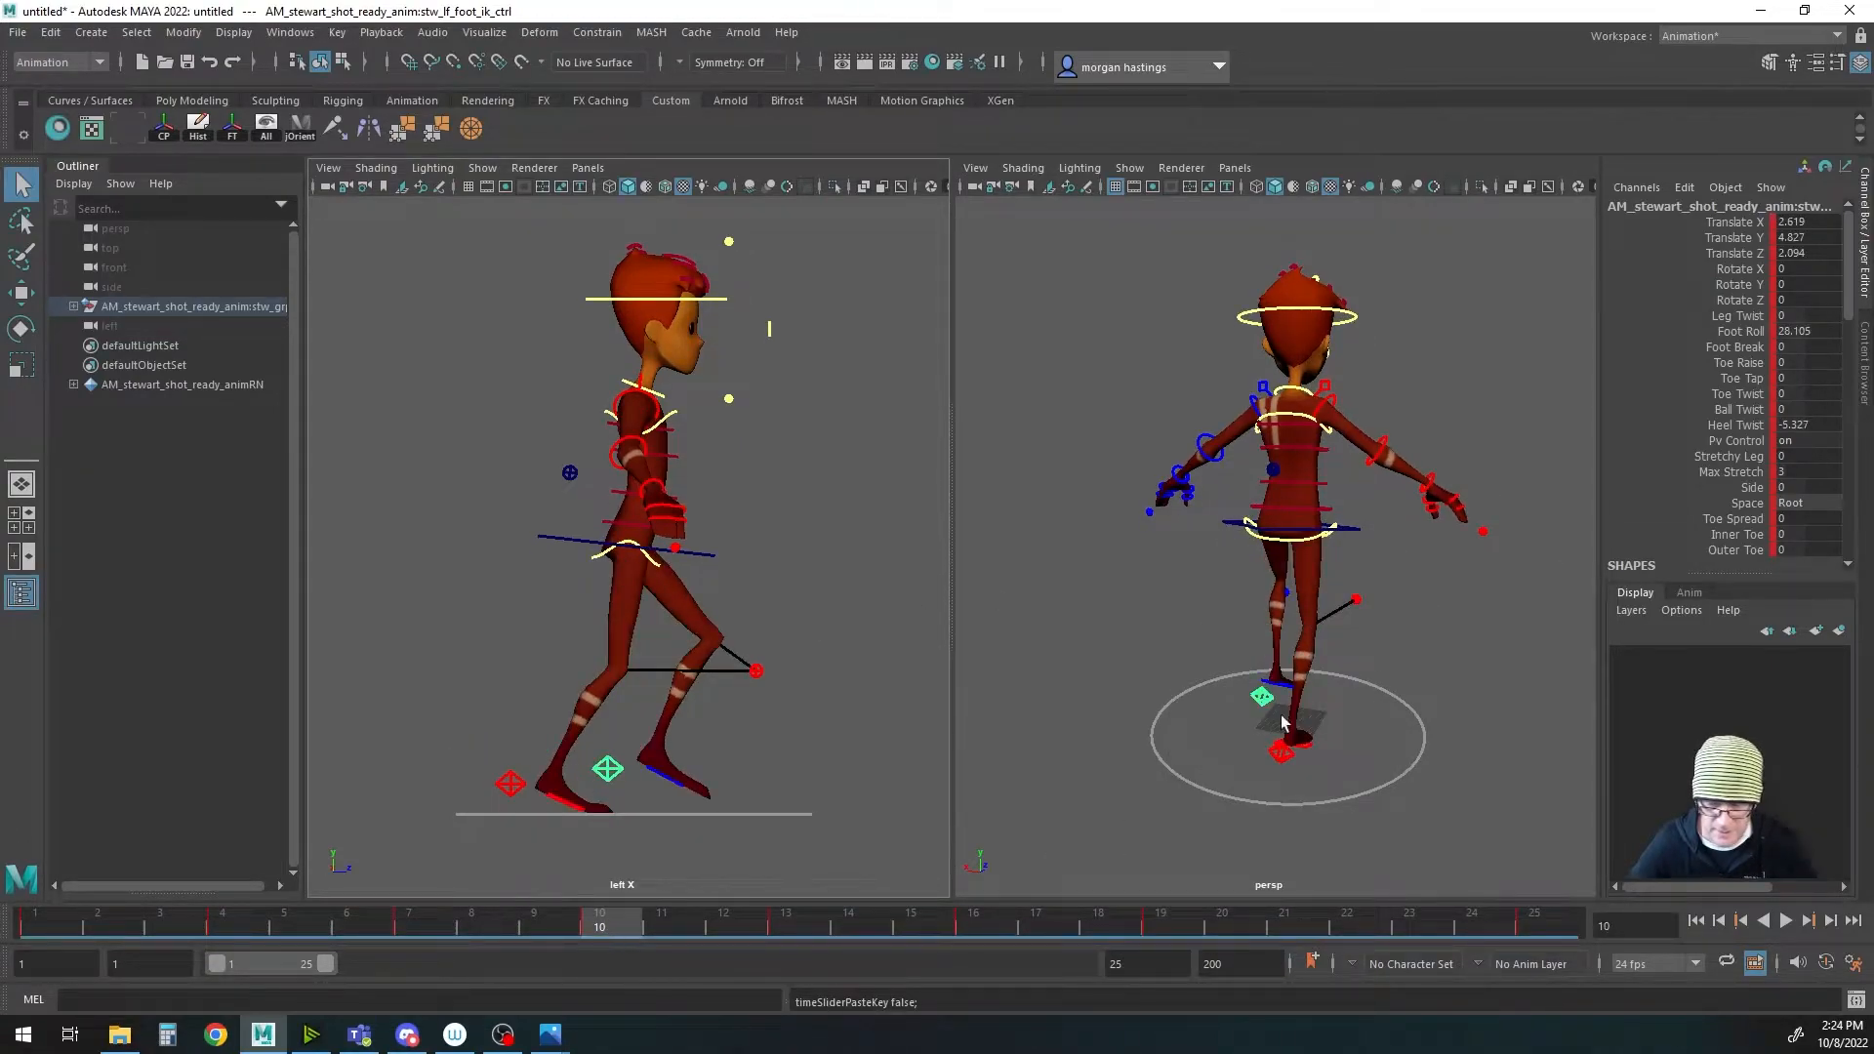
key(alt+p)
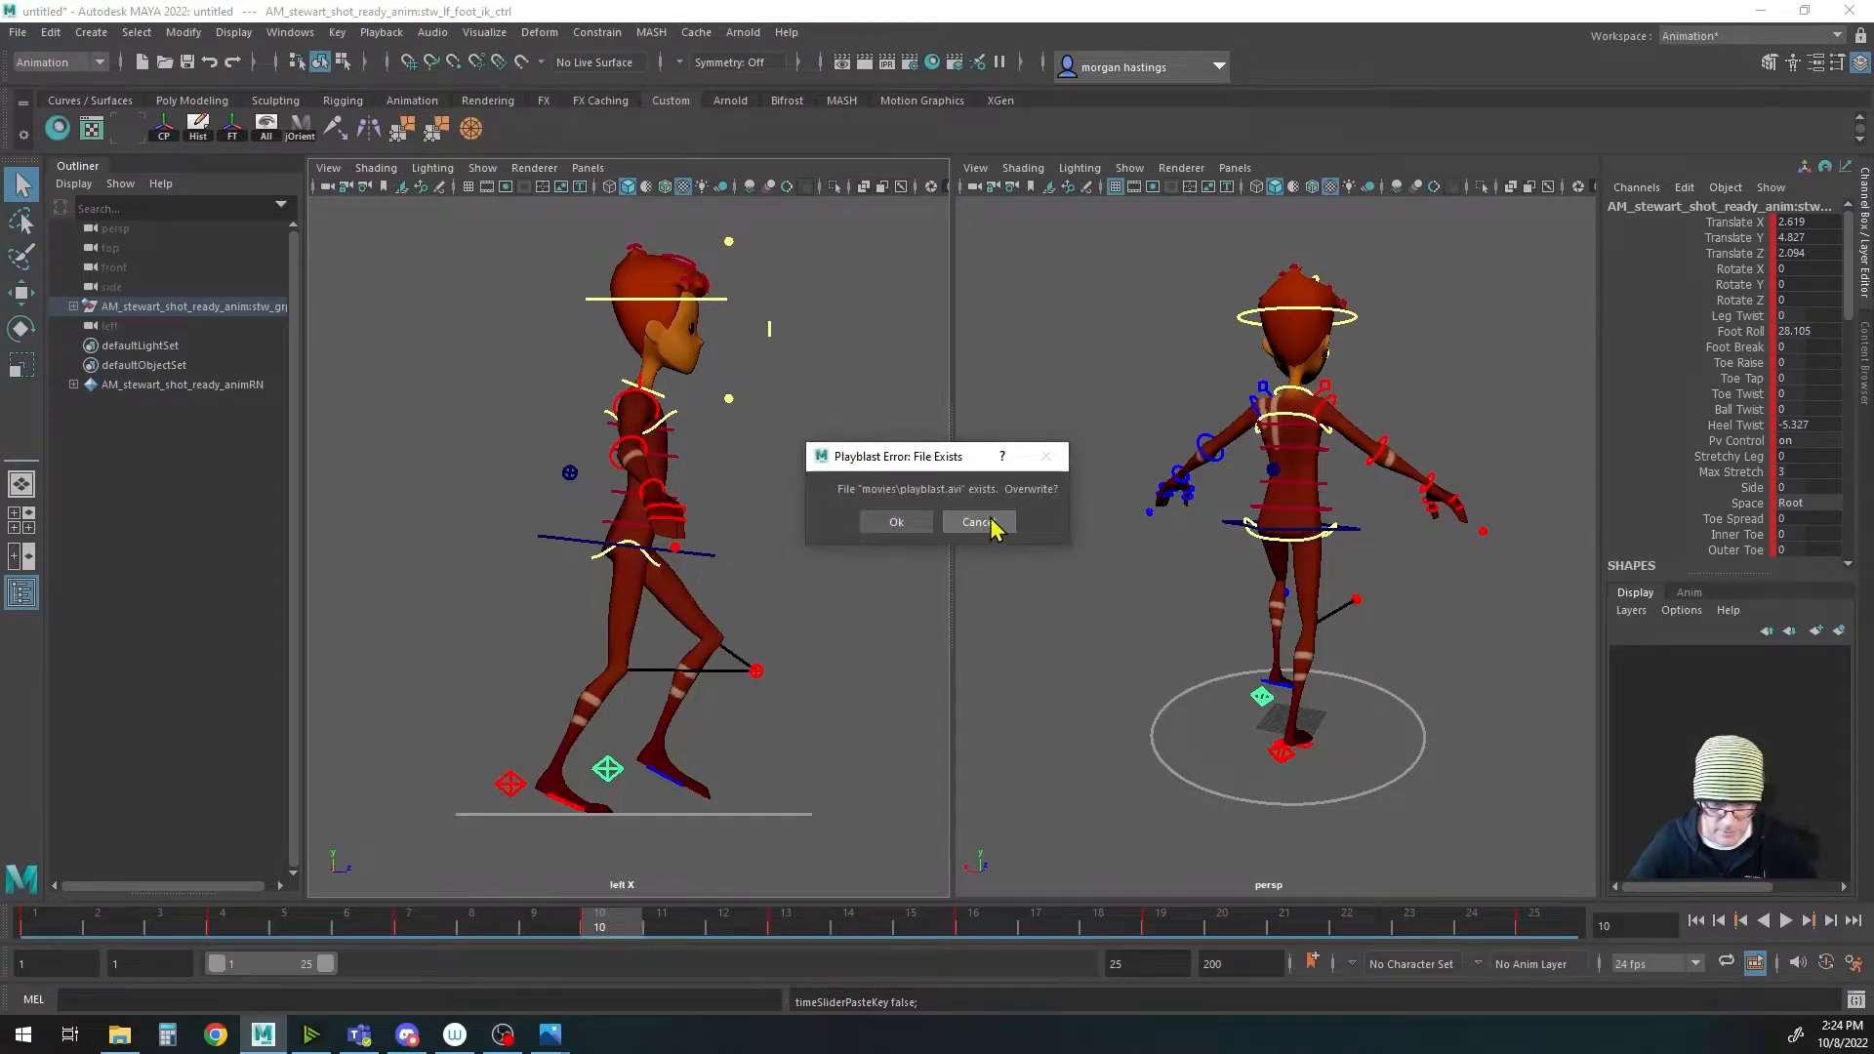
click(979, 524)
right_click(607, 920)
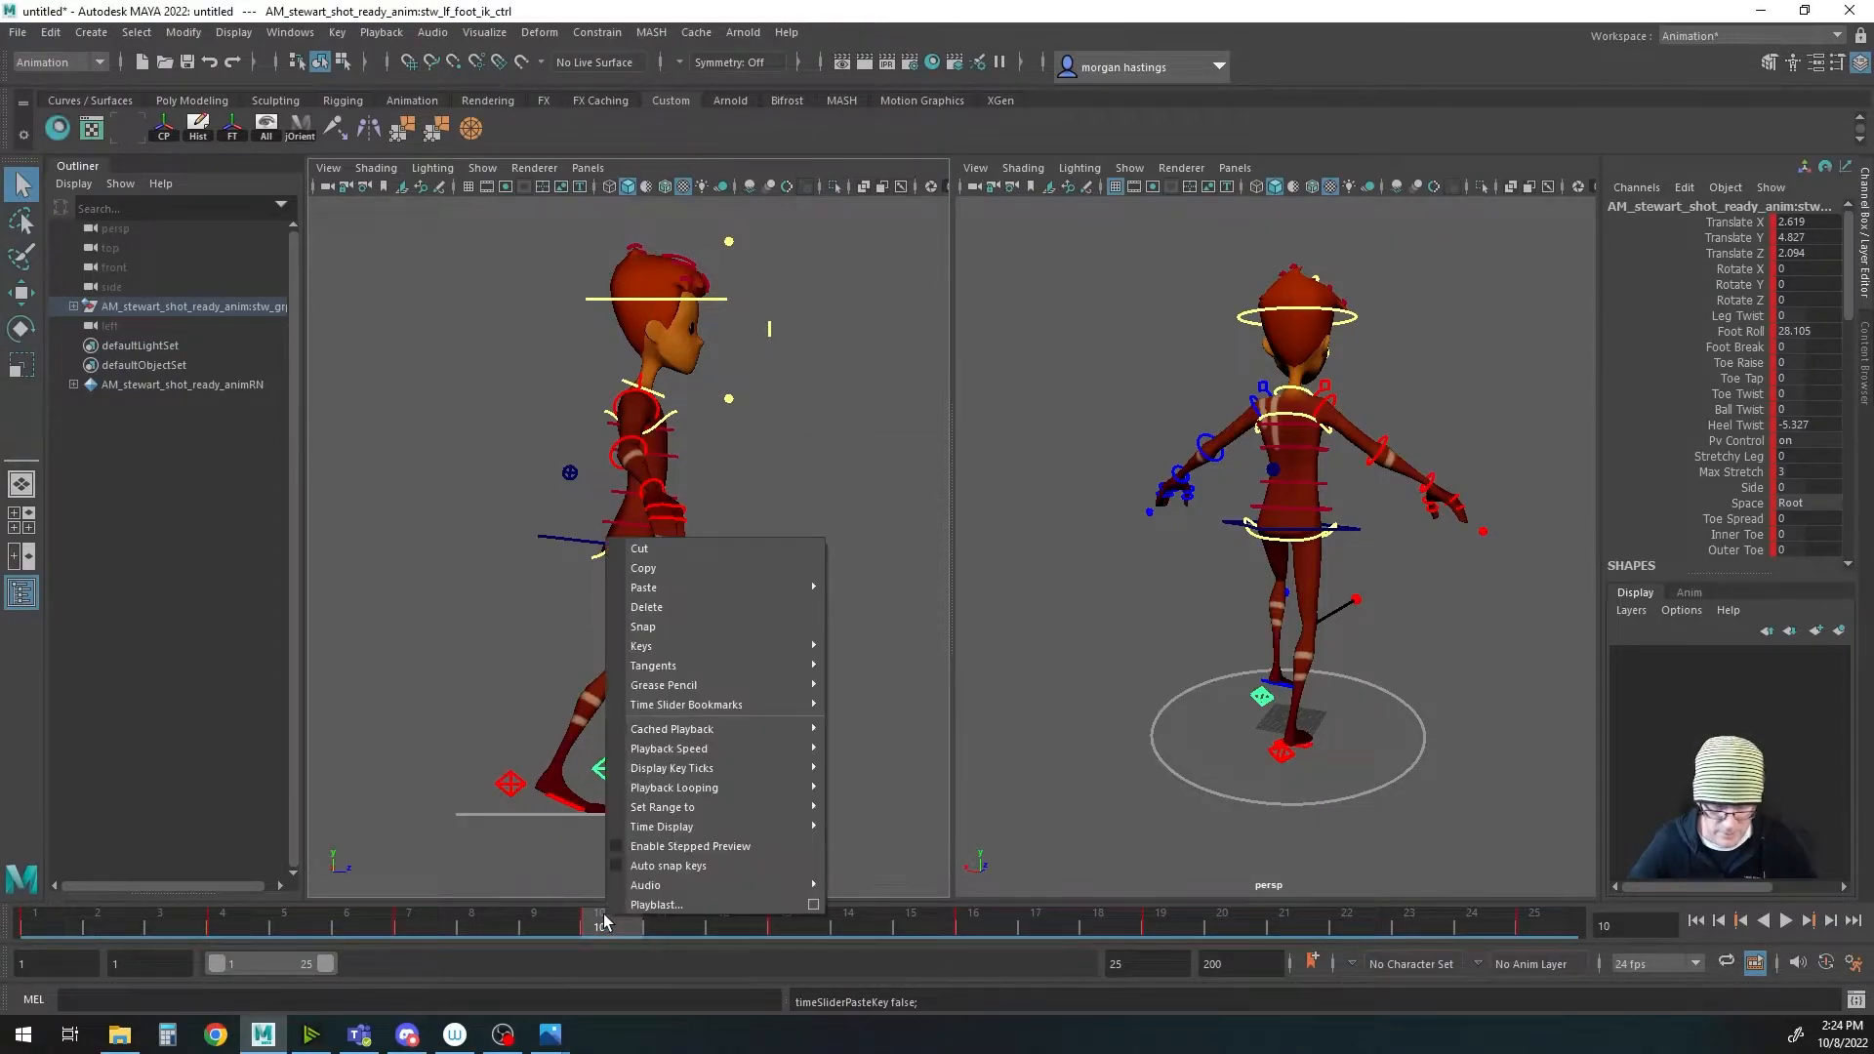
click(647, 568)
click(1281, 759)
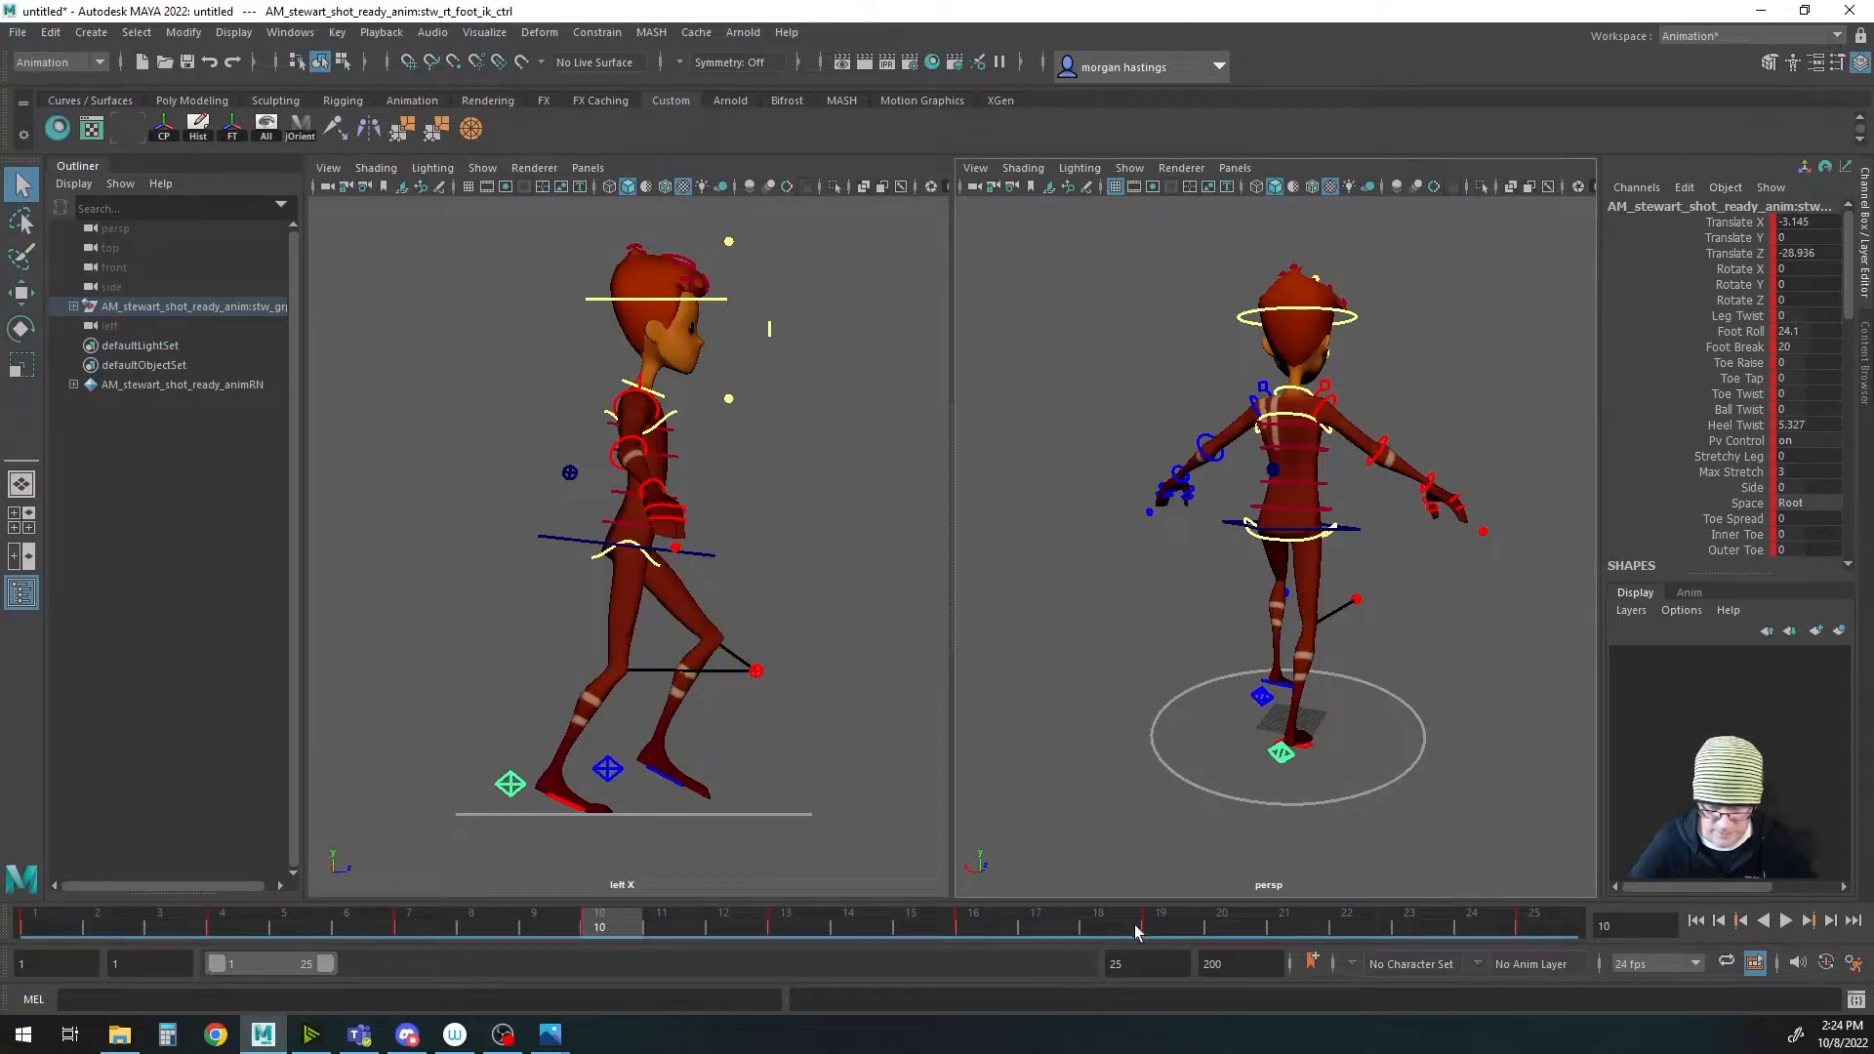
click(1353, 927)
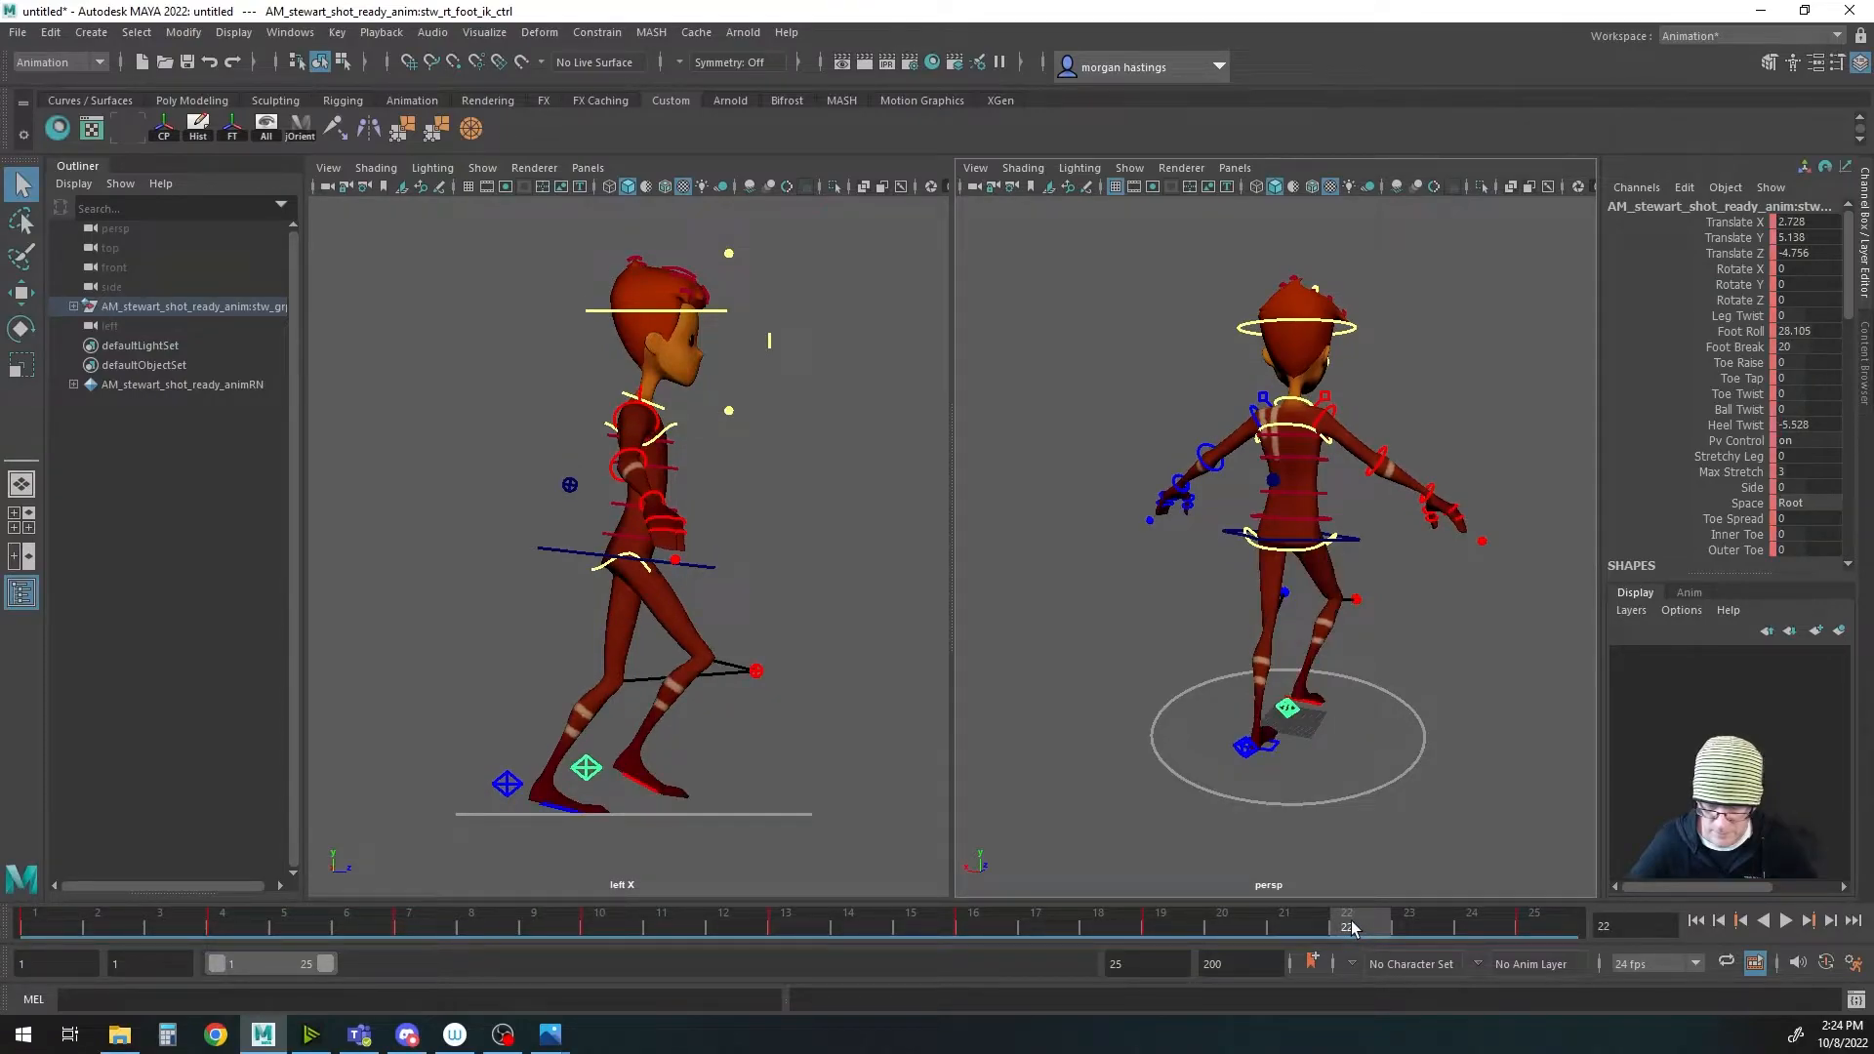
right_click(1352, 927)
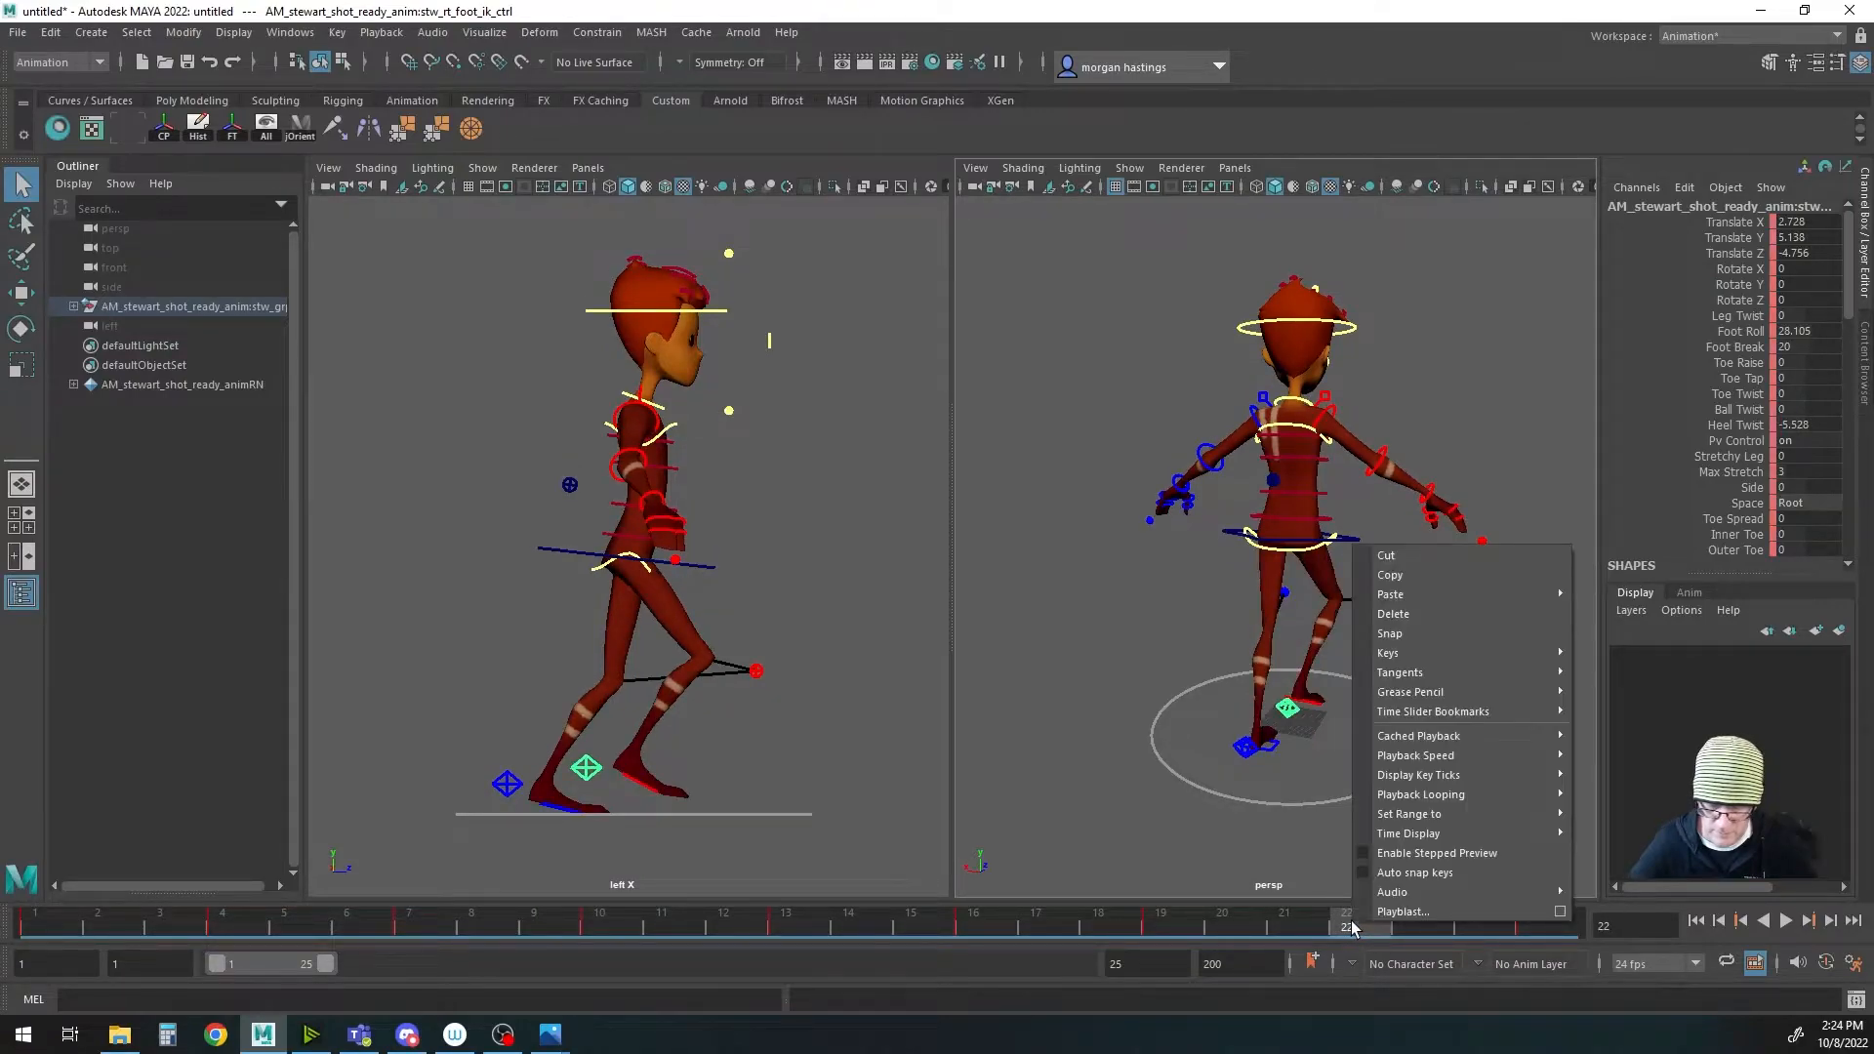
Step: Copy the left foot IK control's key from frame 10 and paste it onto the right foot IK control at frame 22
click(606, 928)
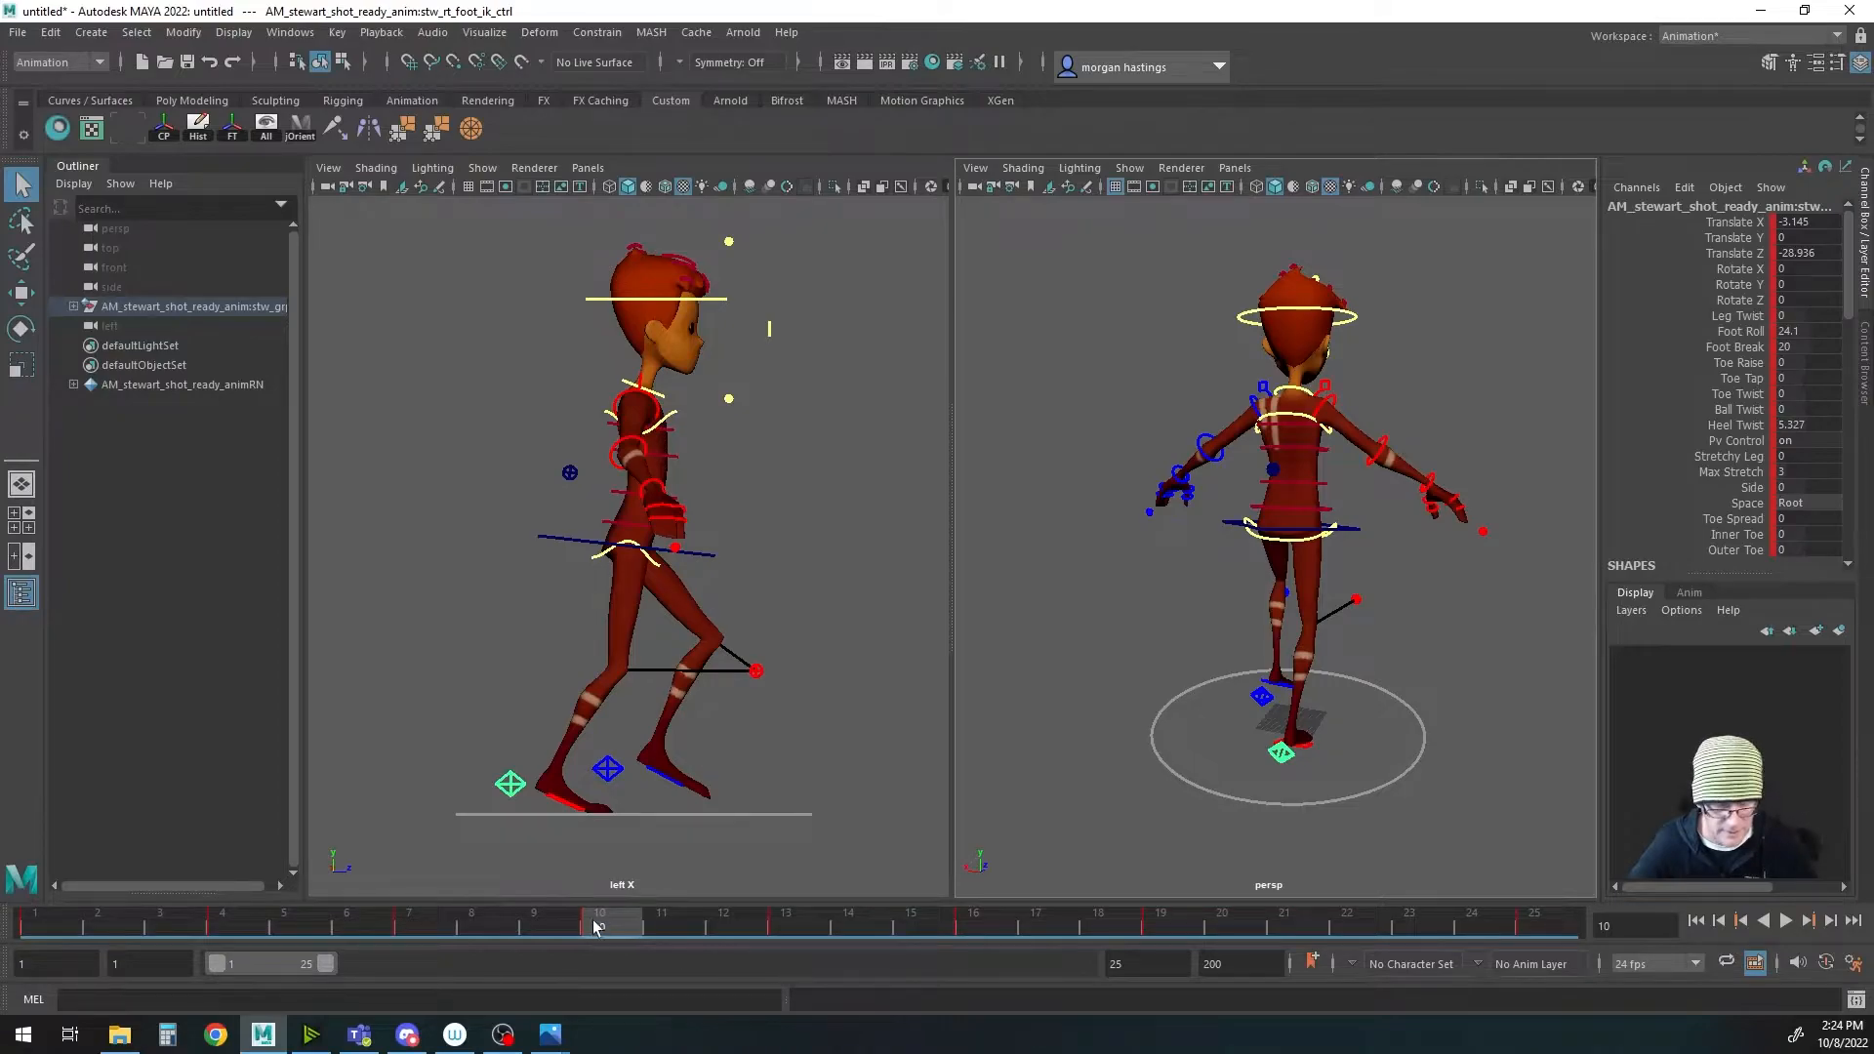
click(1262, 696)
right_click(653, 932)
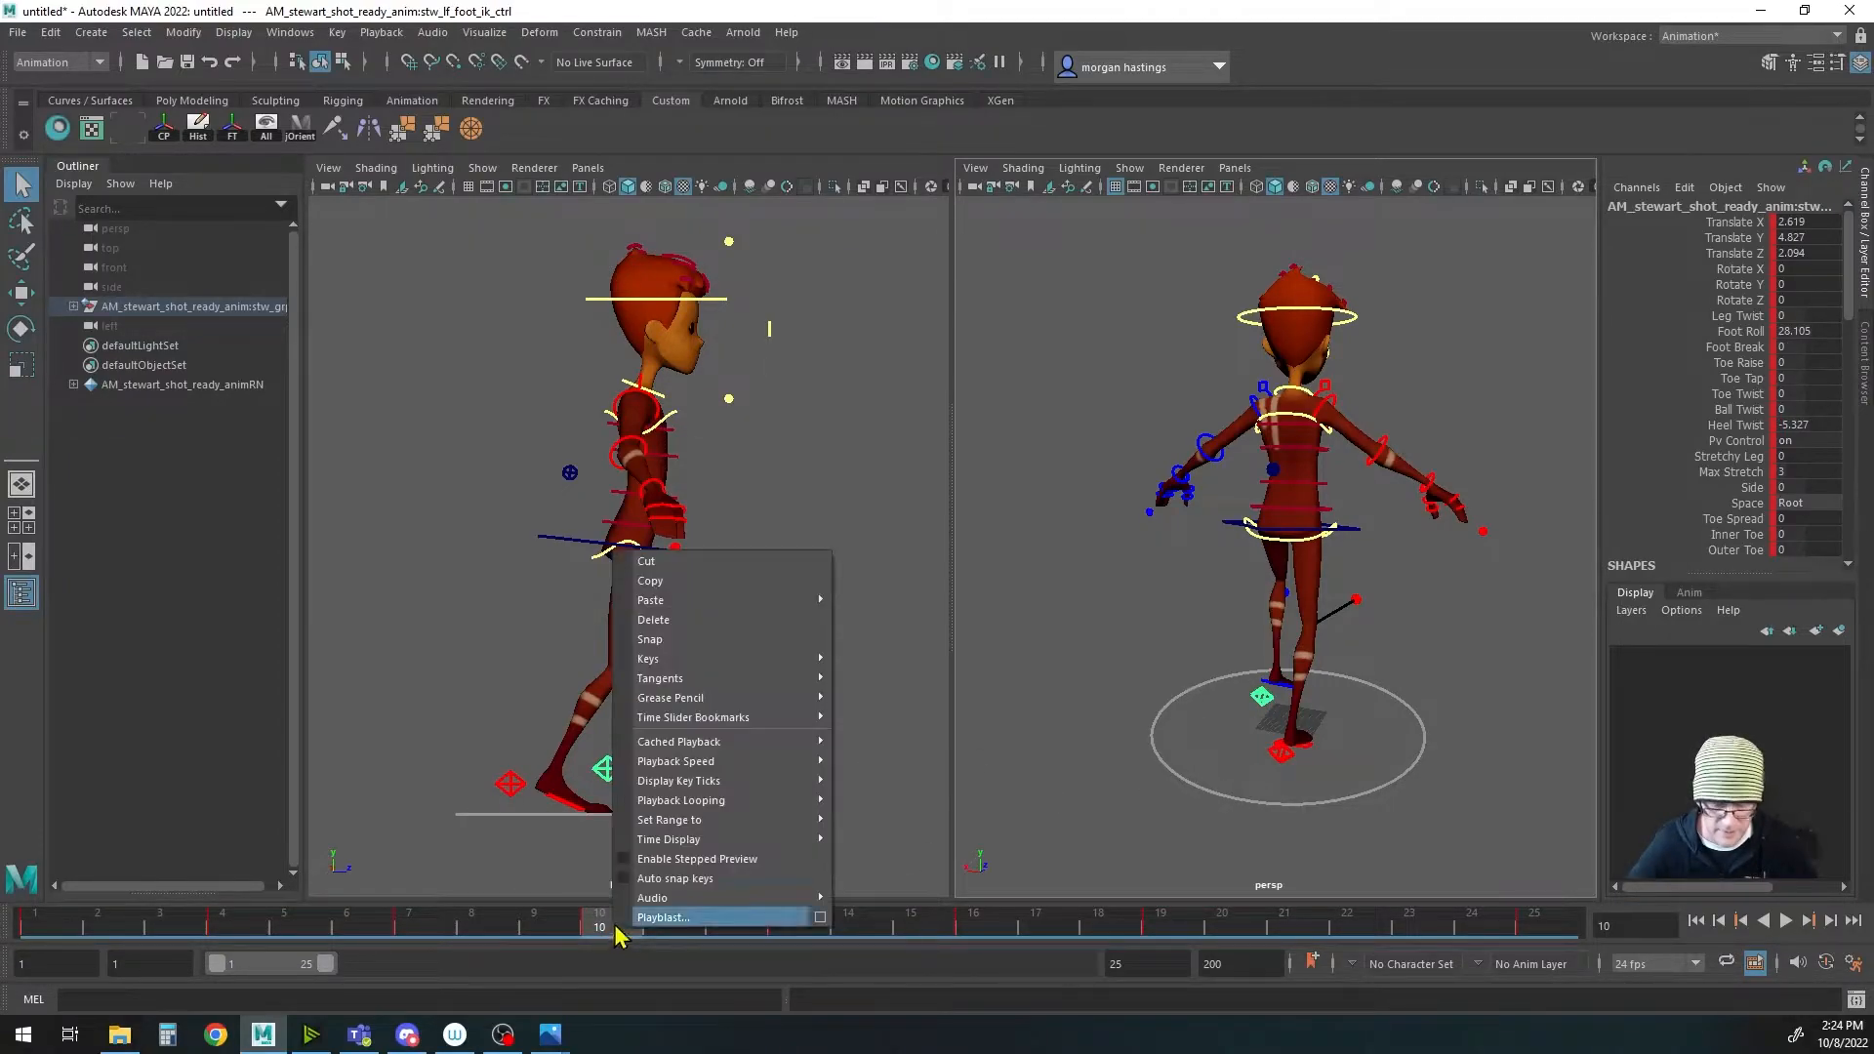
click(689, 583)
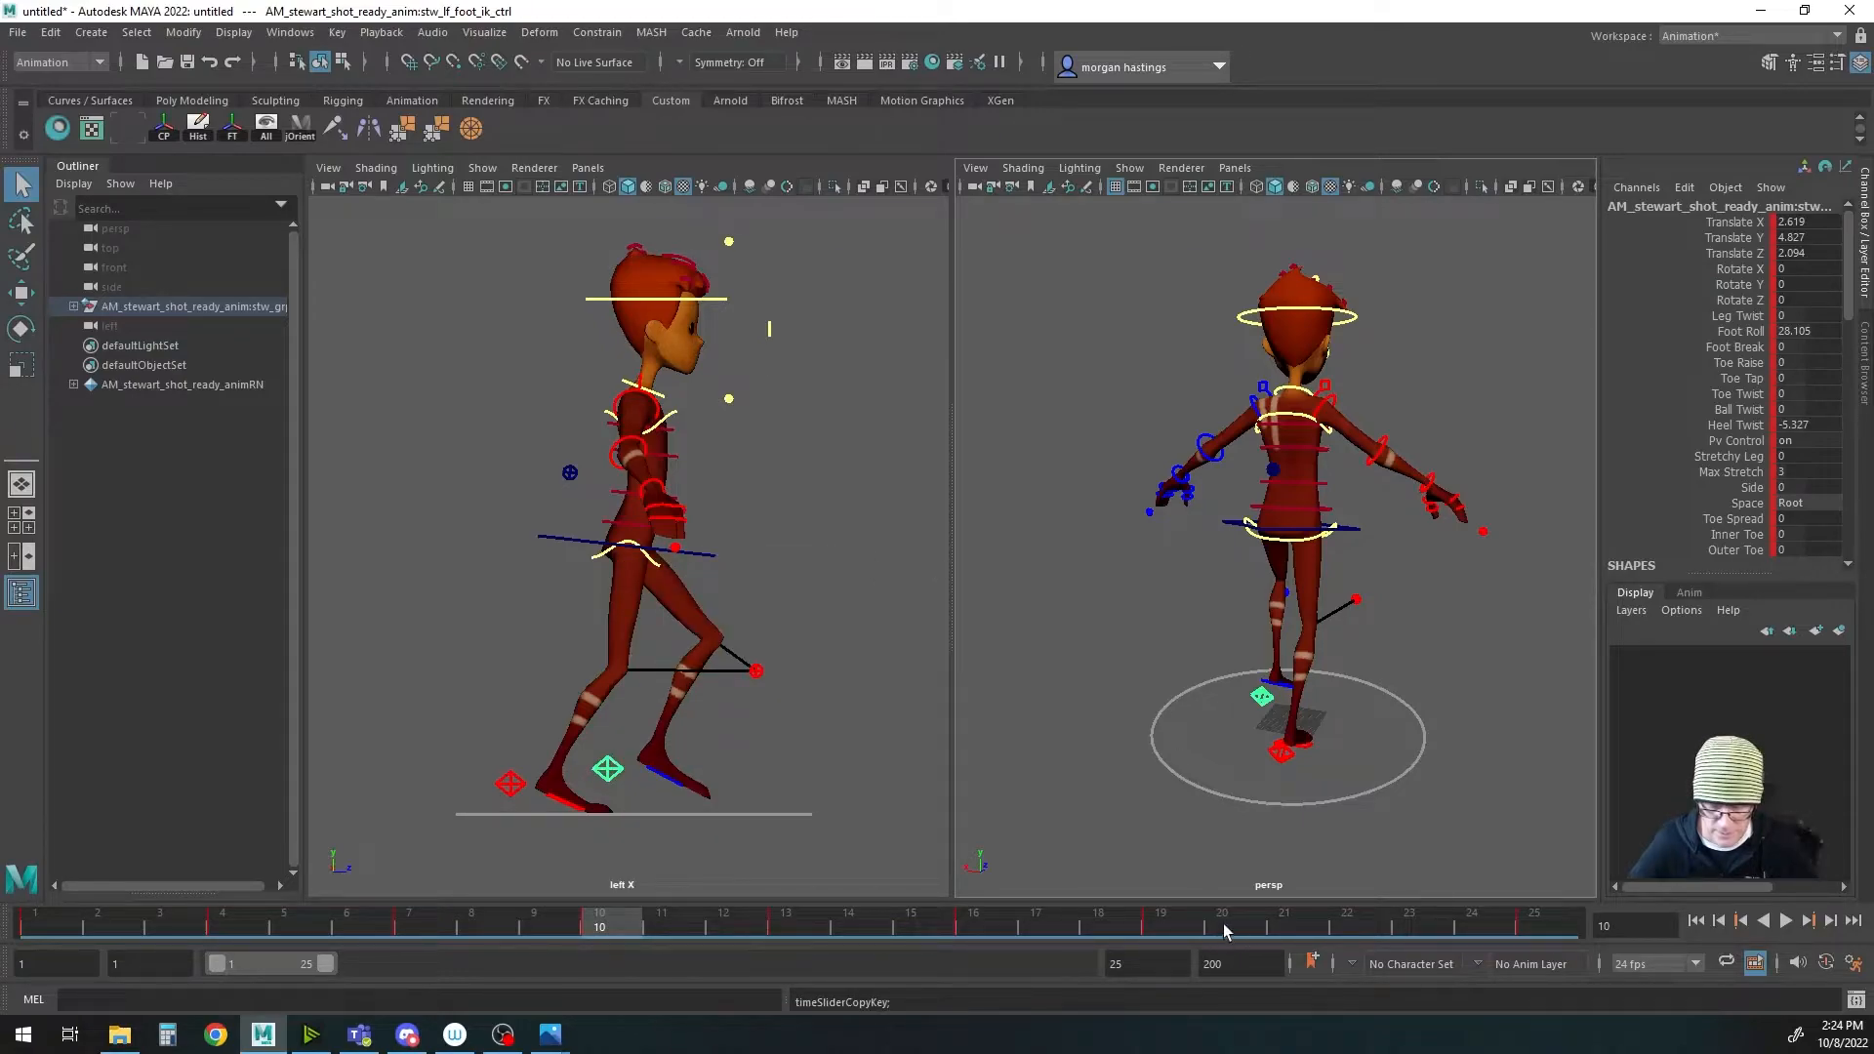
click(1346, 927)
click(1288, 711)
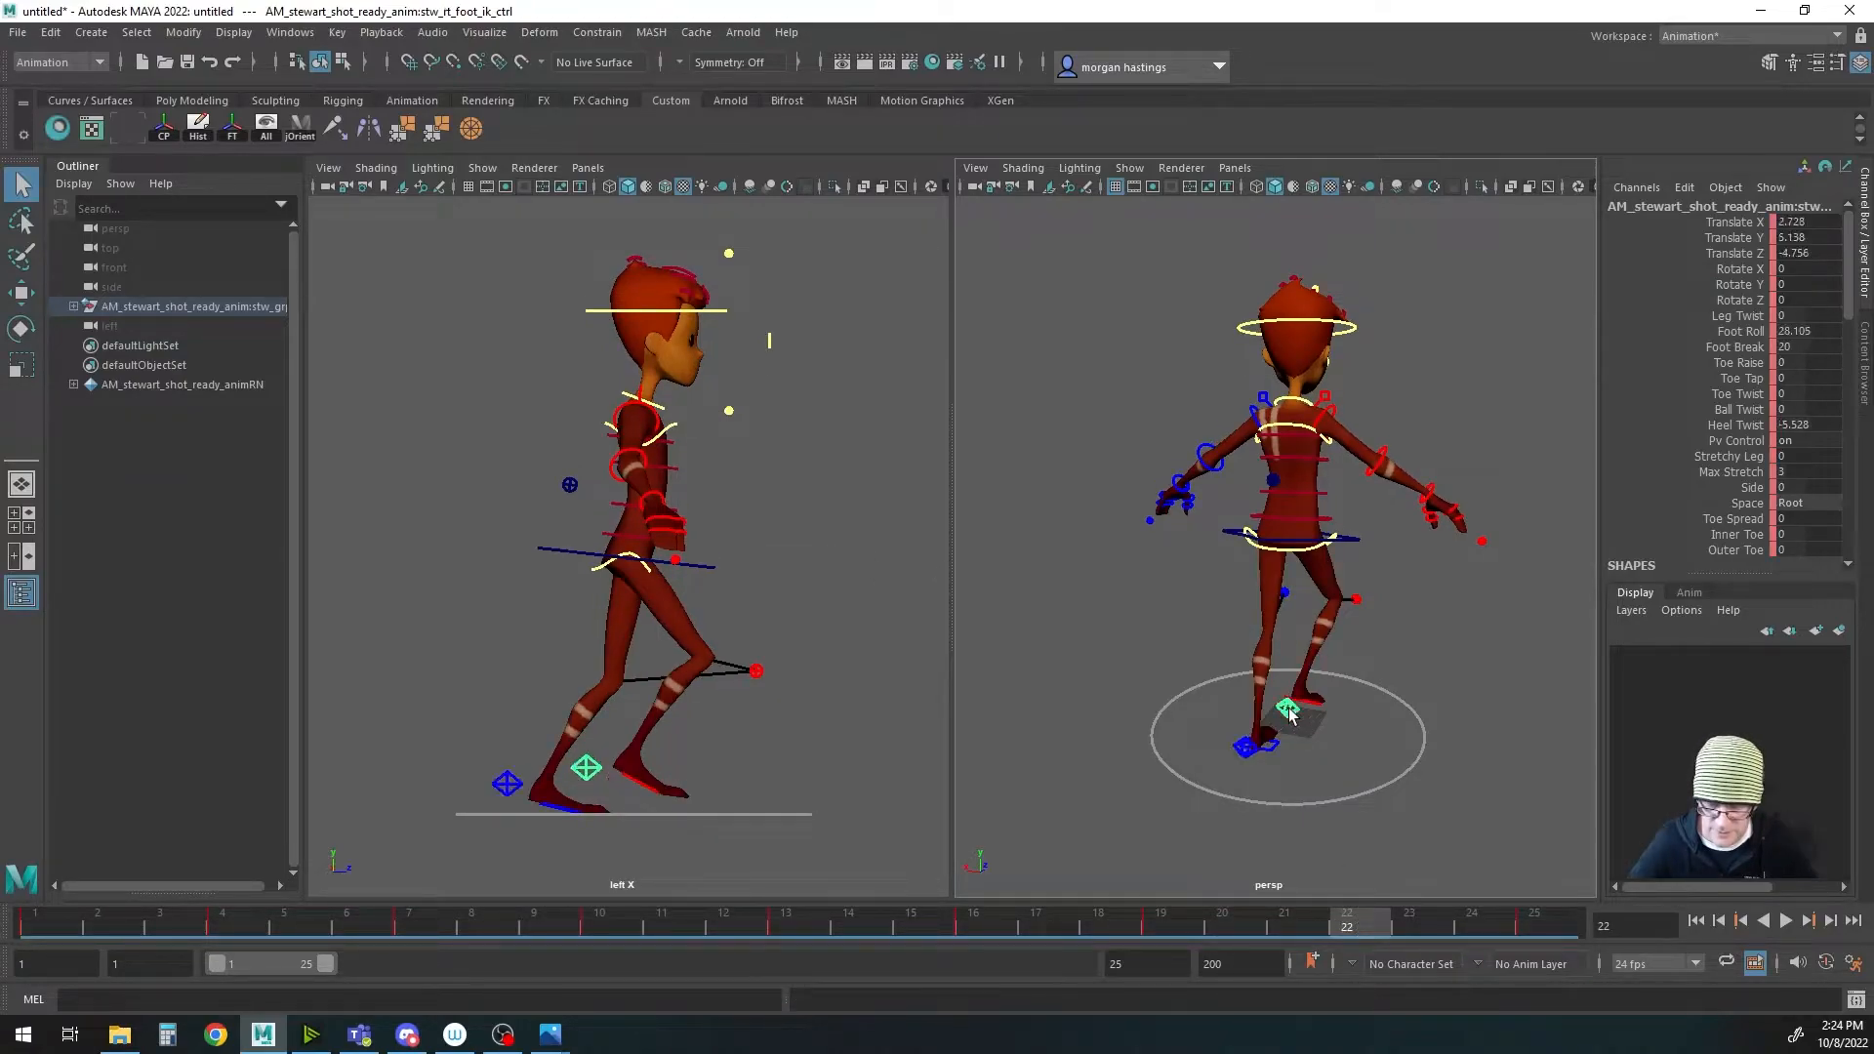
right_click(1364, 937)
mouse_move(1412, 596)
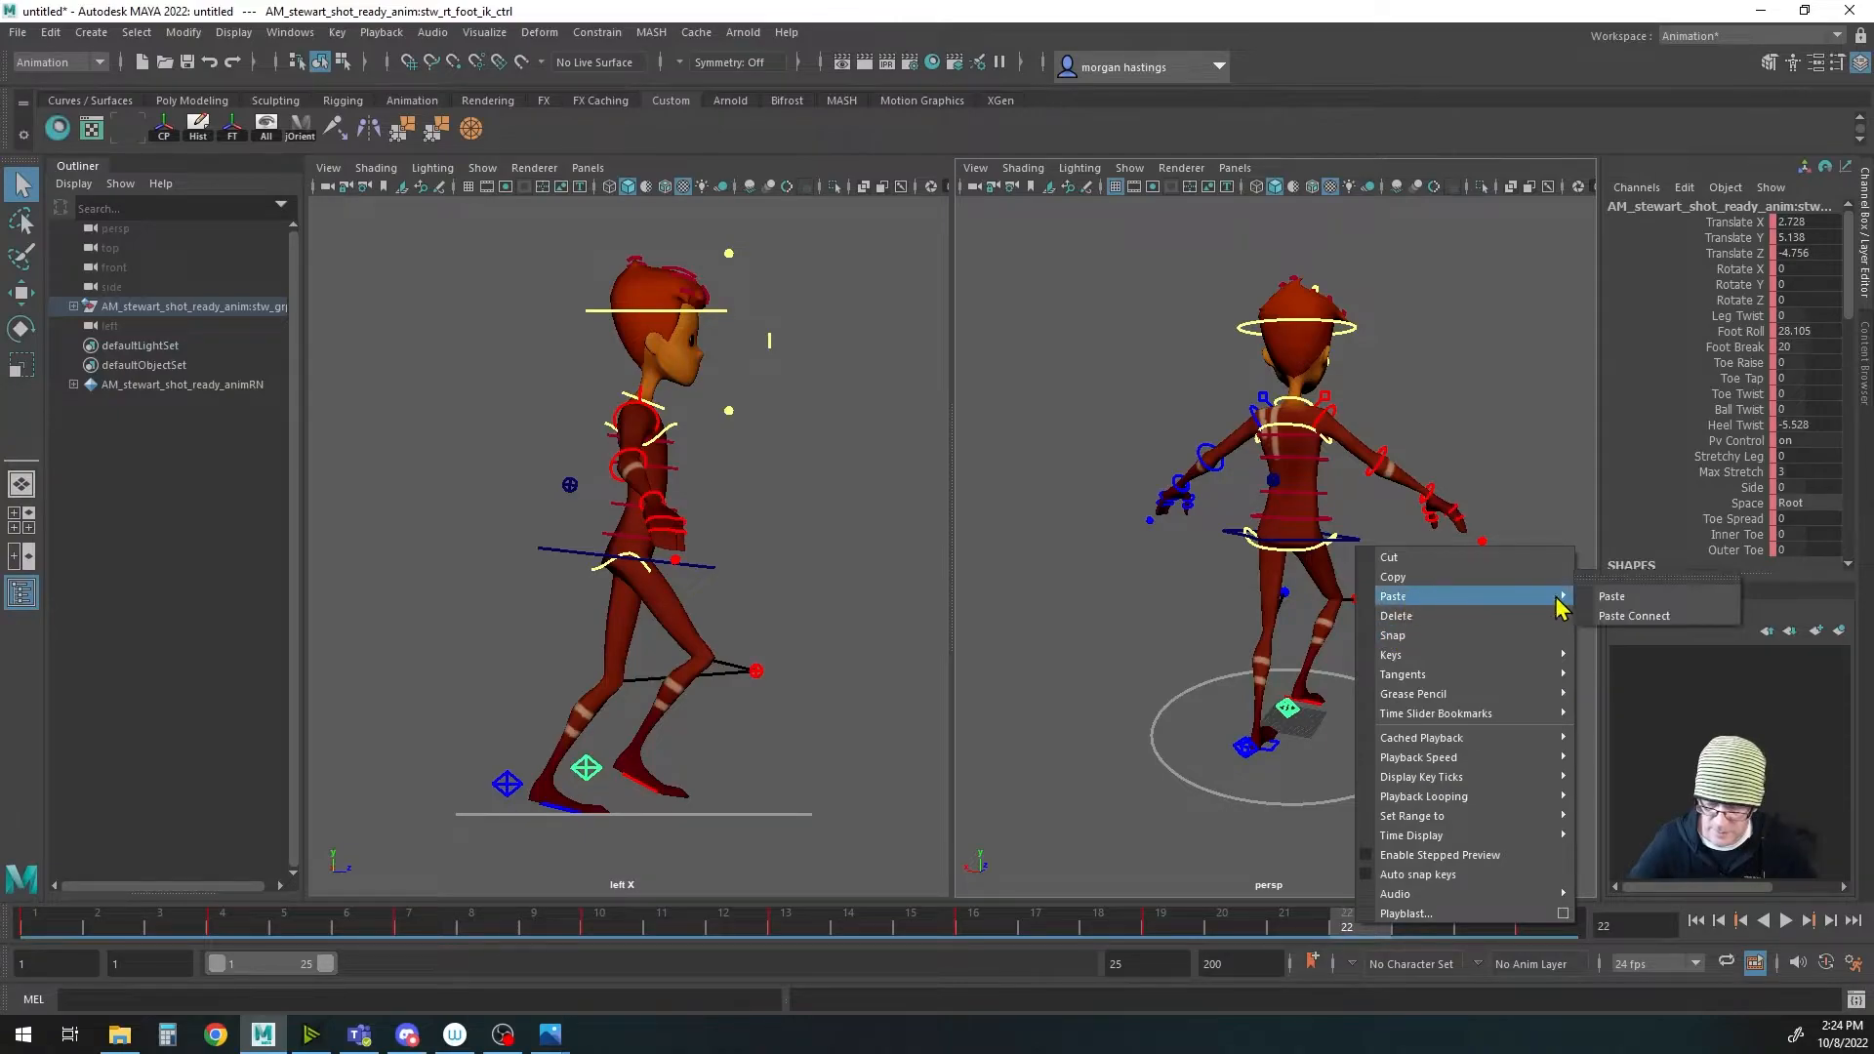
click(1620, 597)
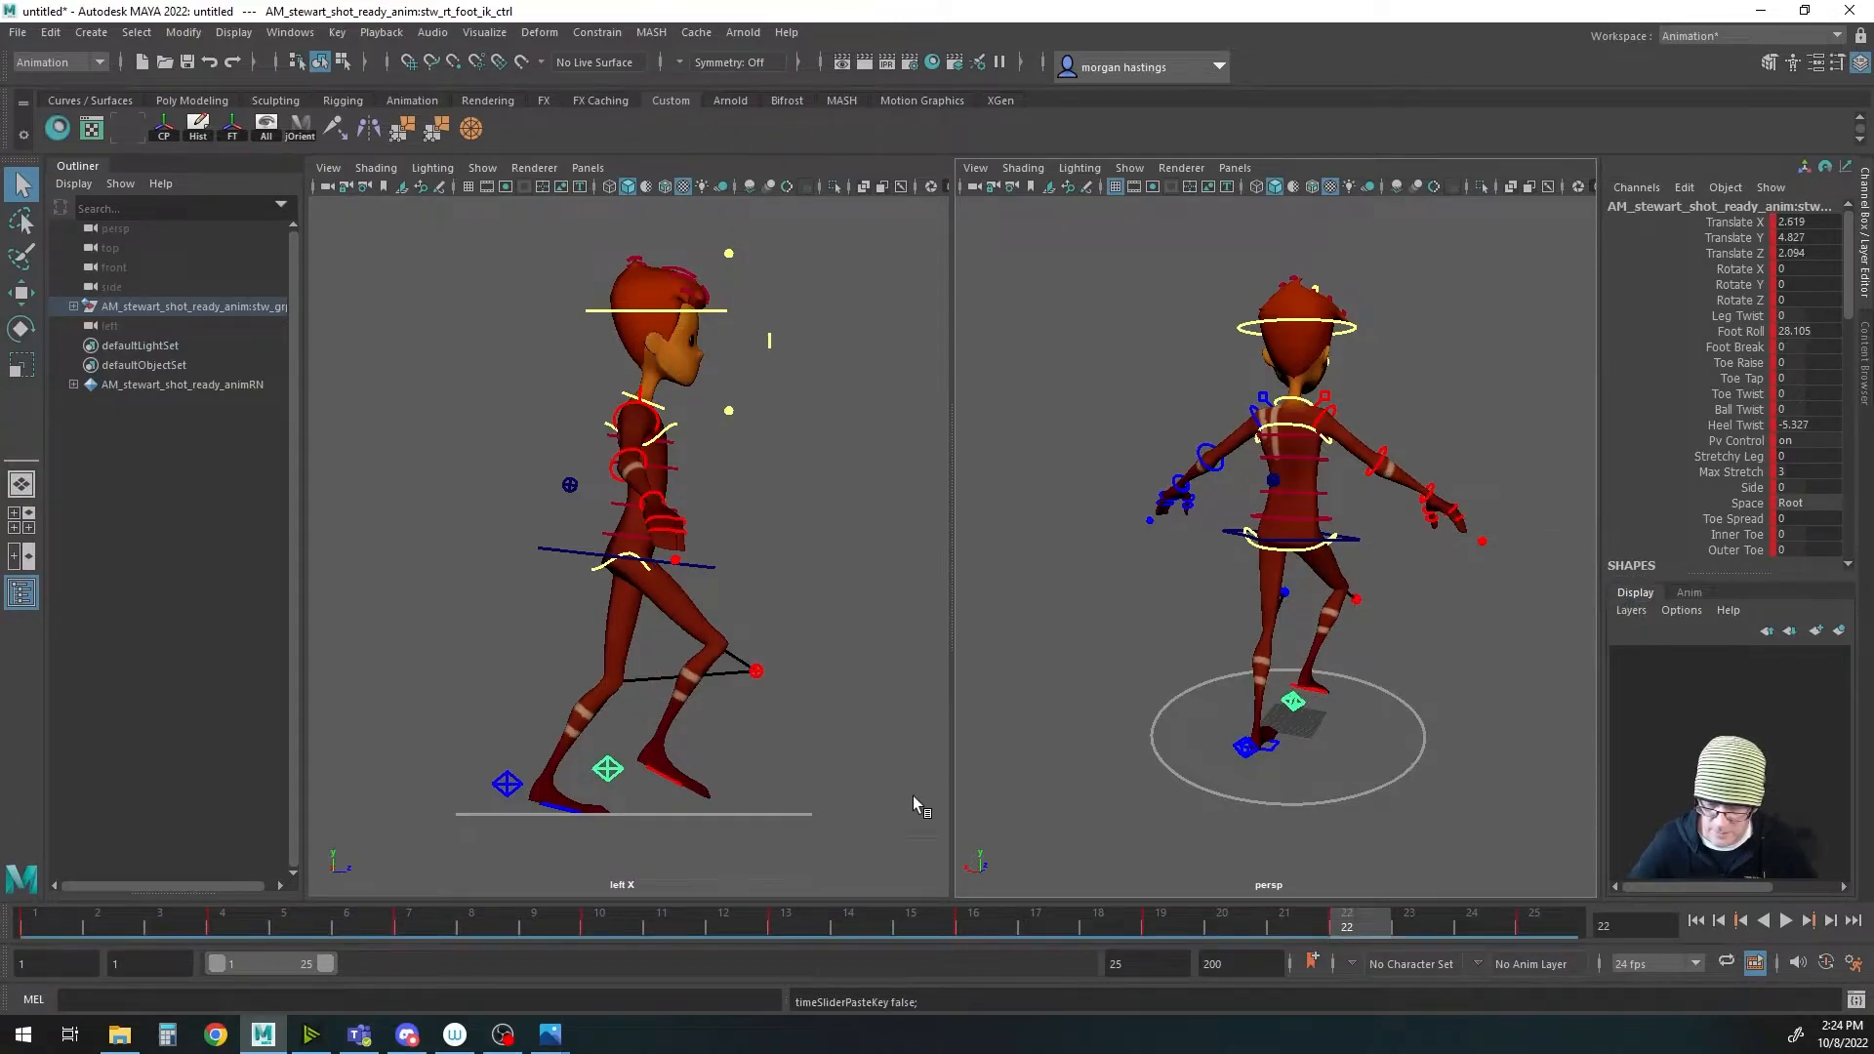
Step: Copy the right foot IK control's key from frame 10 and paste it onto the left foot IK control at frame 22
click(615, 927)
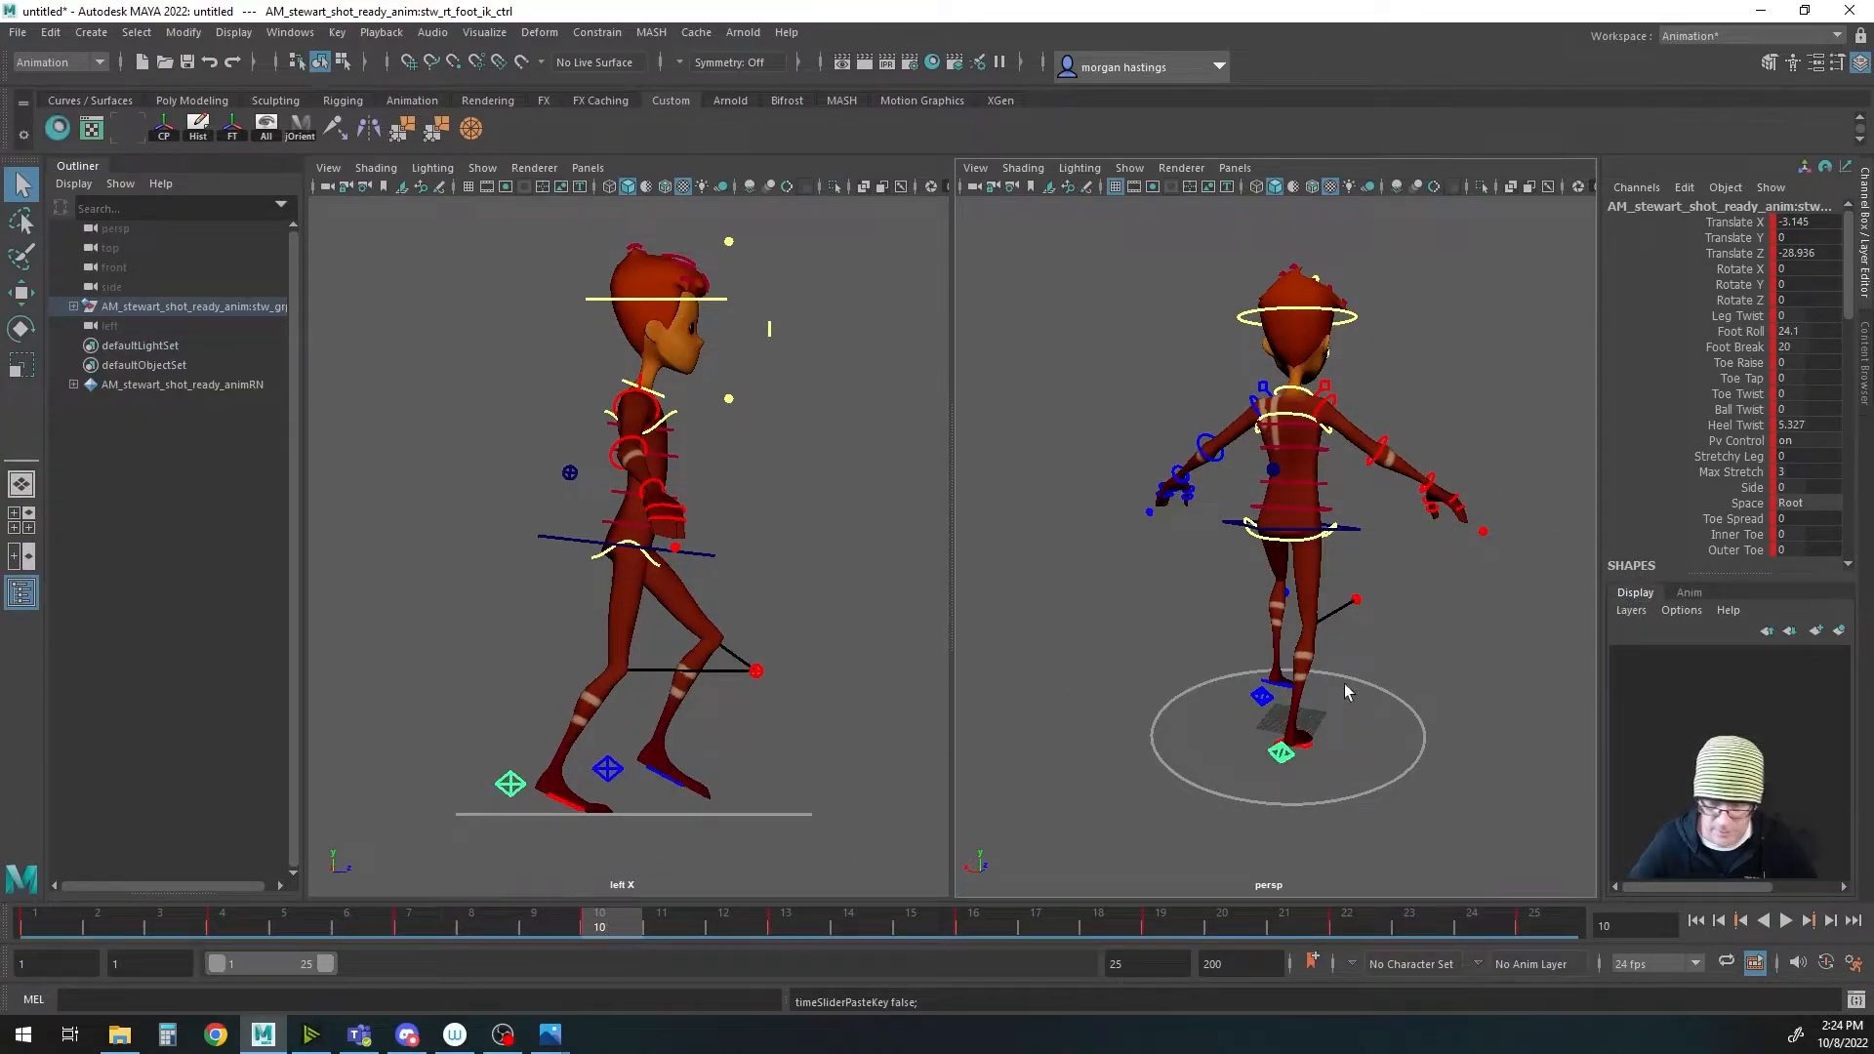
right_click(617, 930)
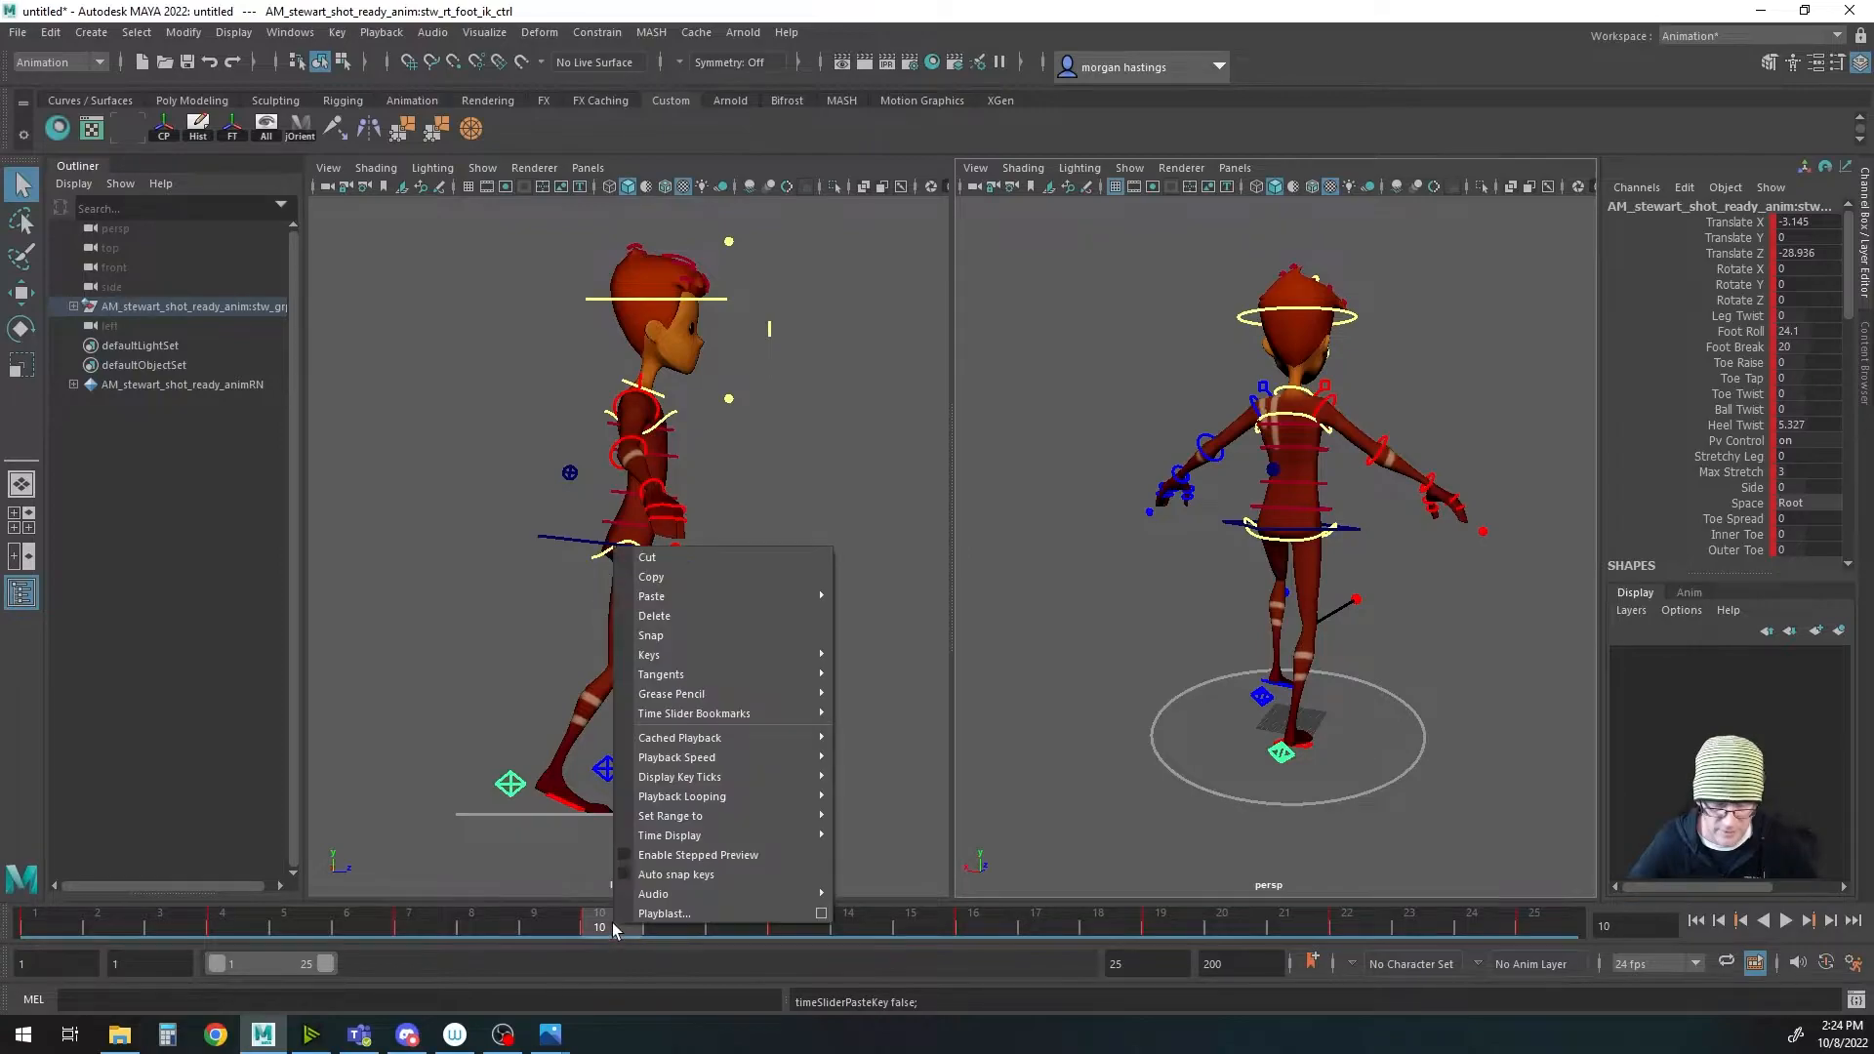
click(715, 580)
click(1348, 924)
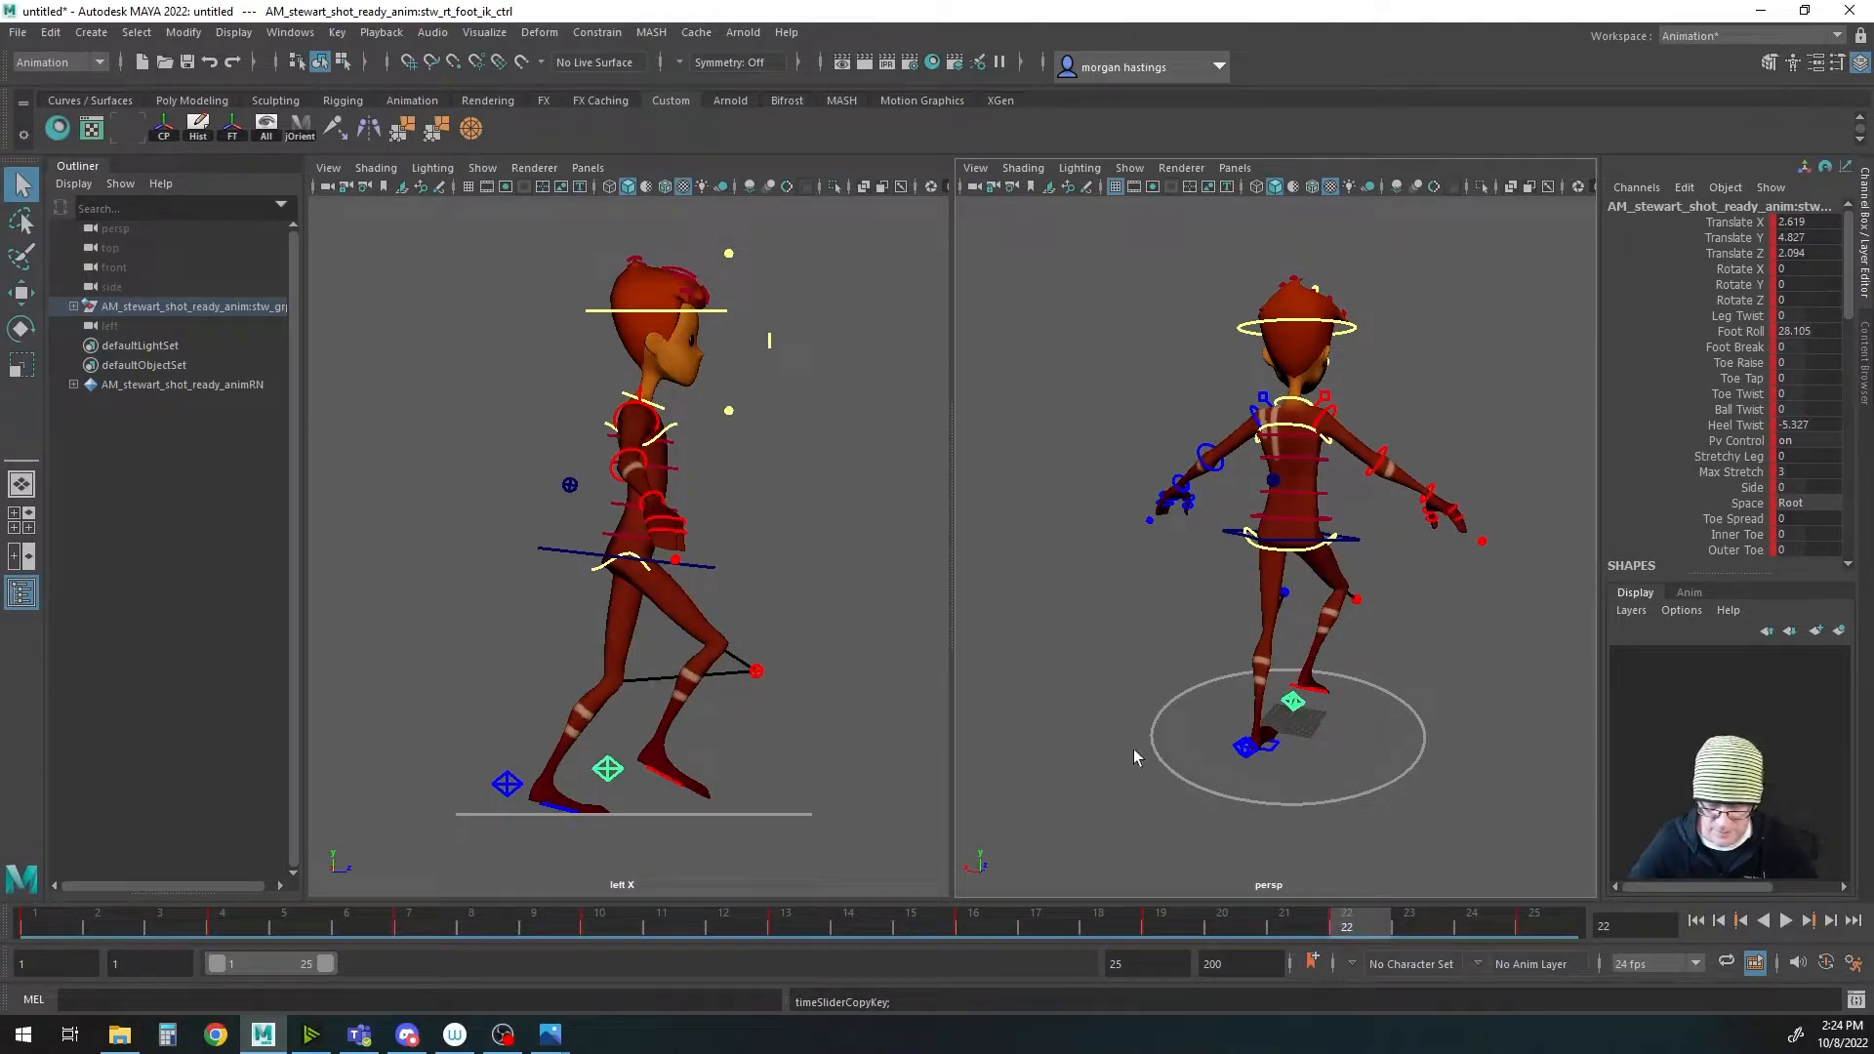
click(560, 800)
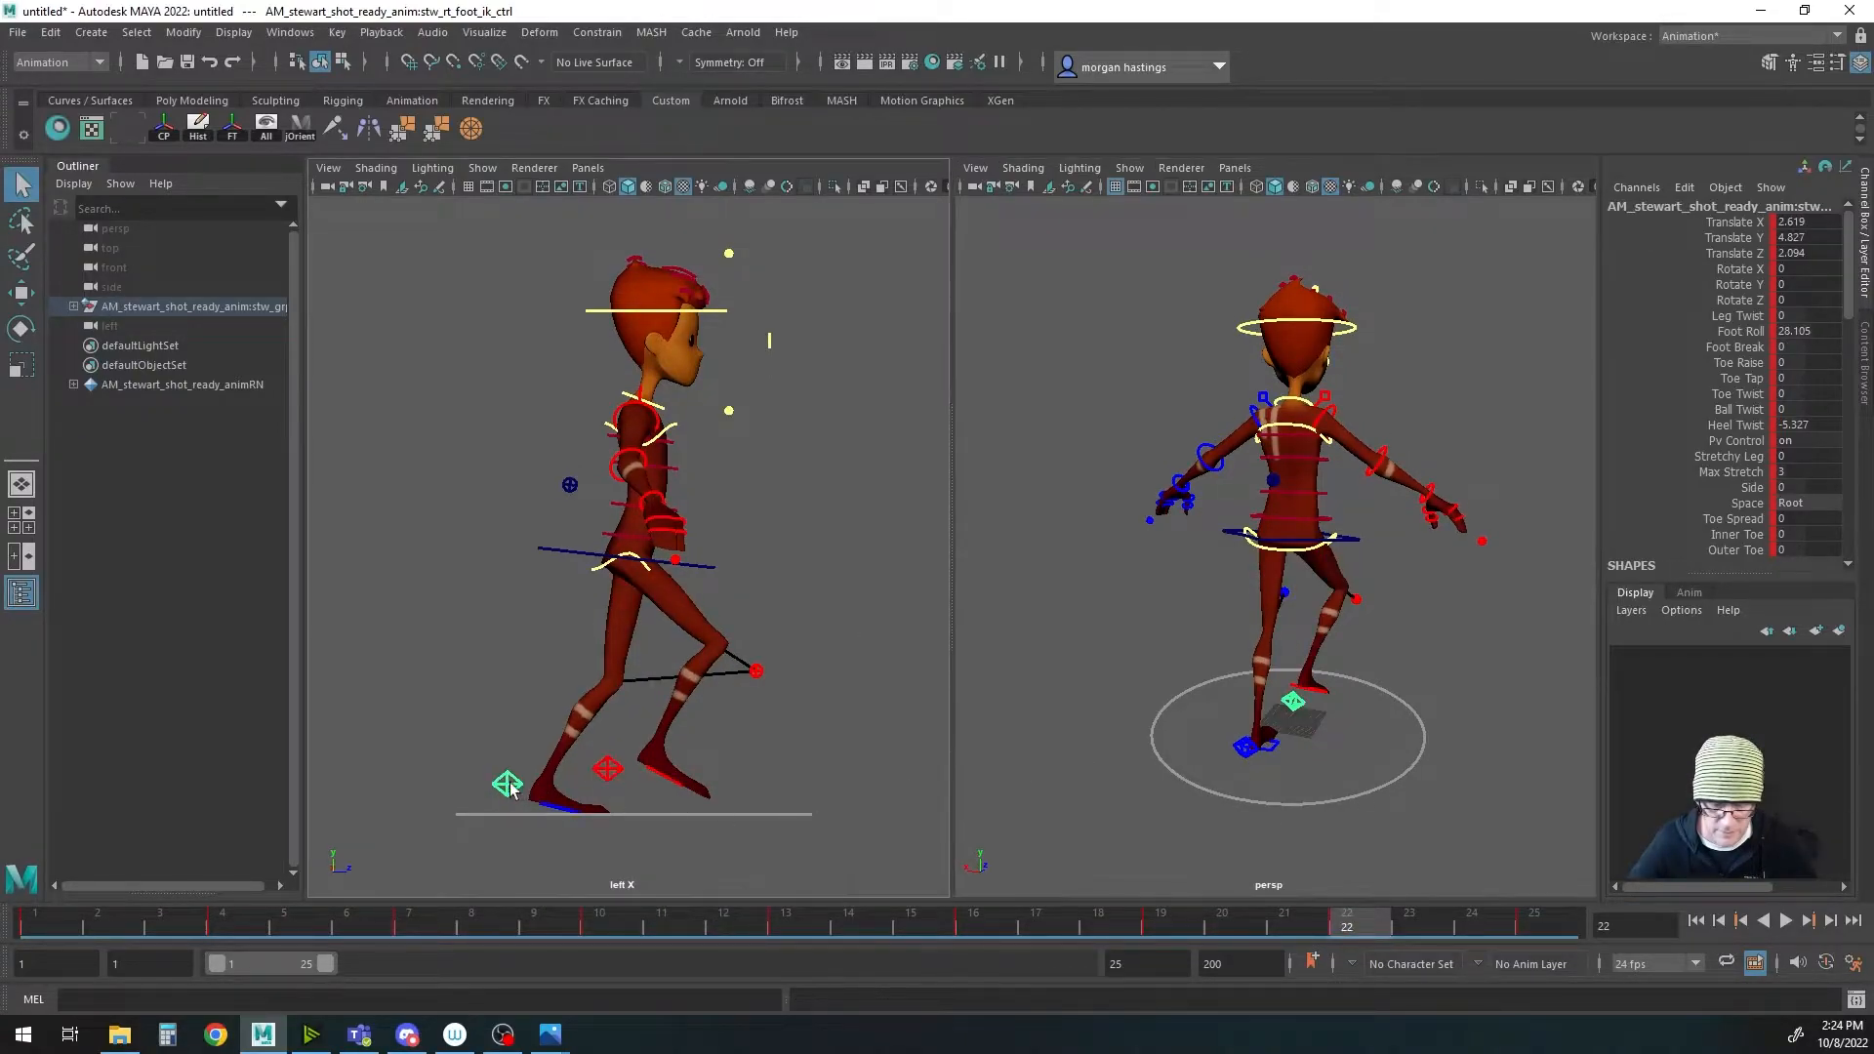
right_click(1364, 930)
mouse_move(1432, 598)
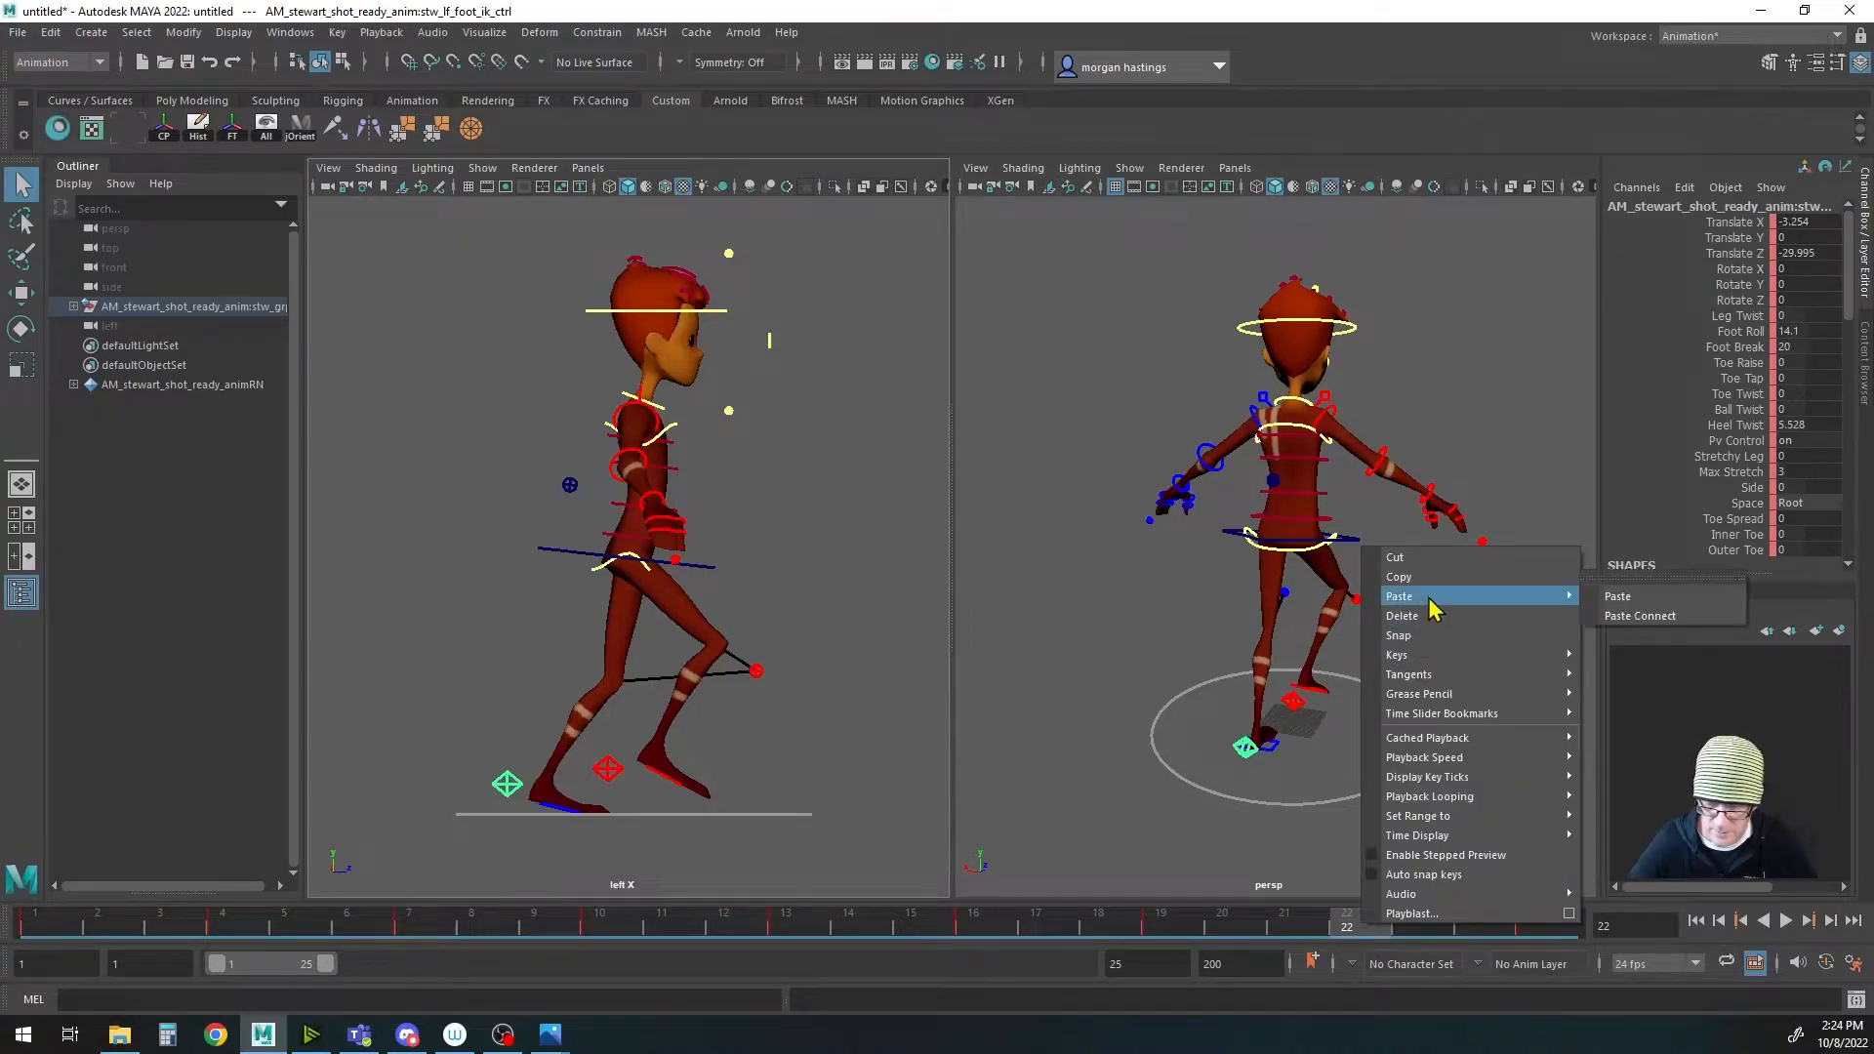
click(1649, 597)
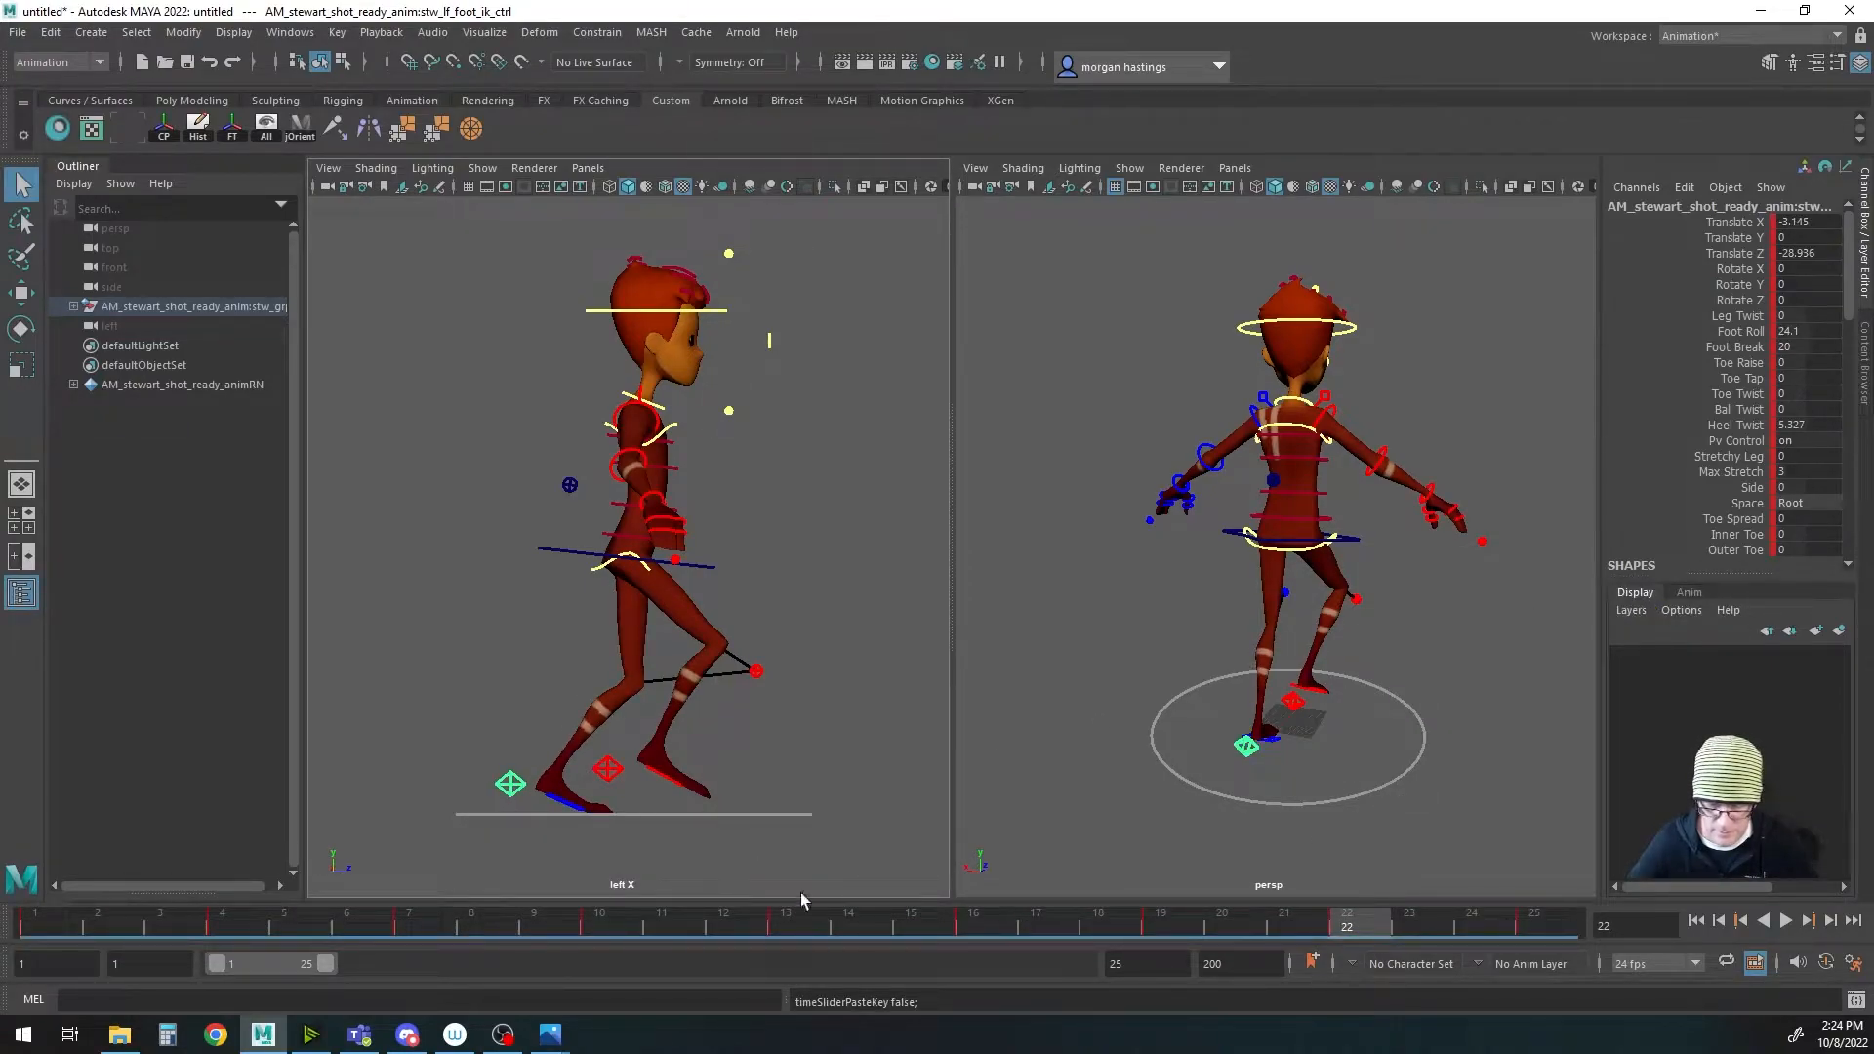
Step: Play back the walk cycle from frame 1 to check the copied foot poses
click(37, 928)
key(alt+v)
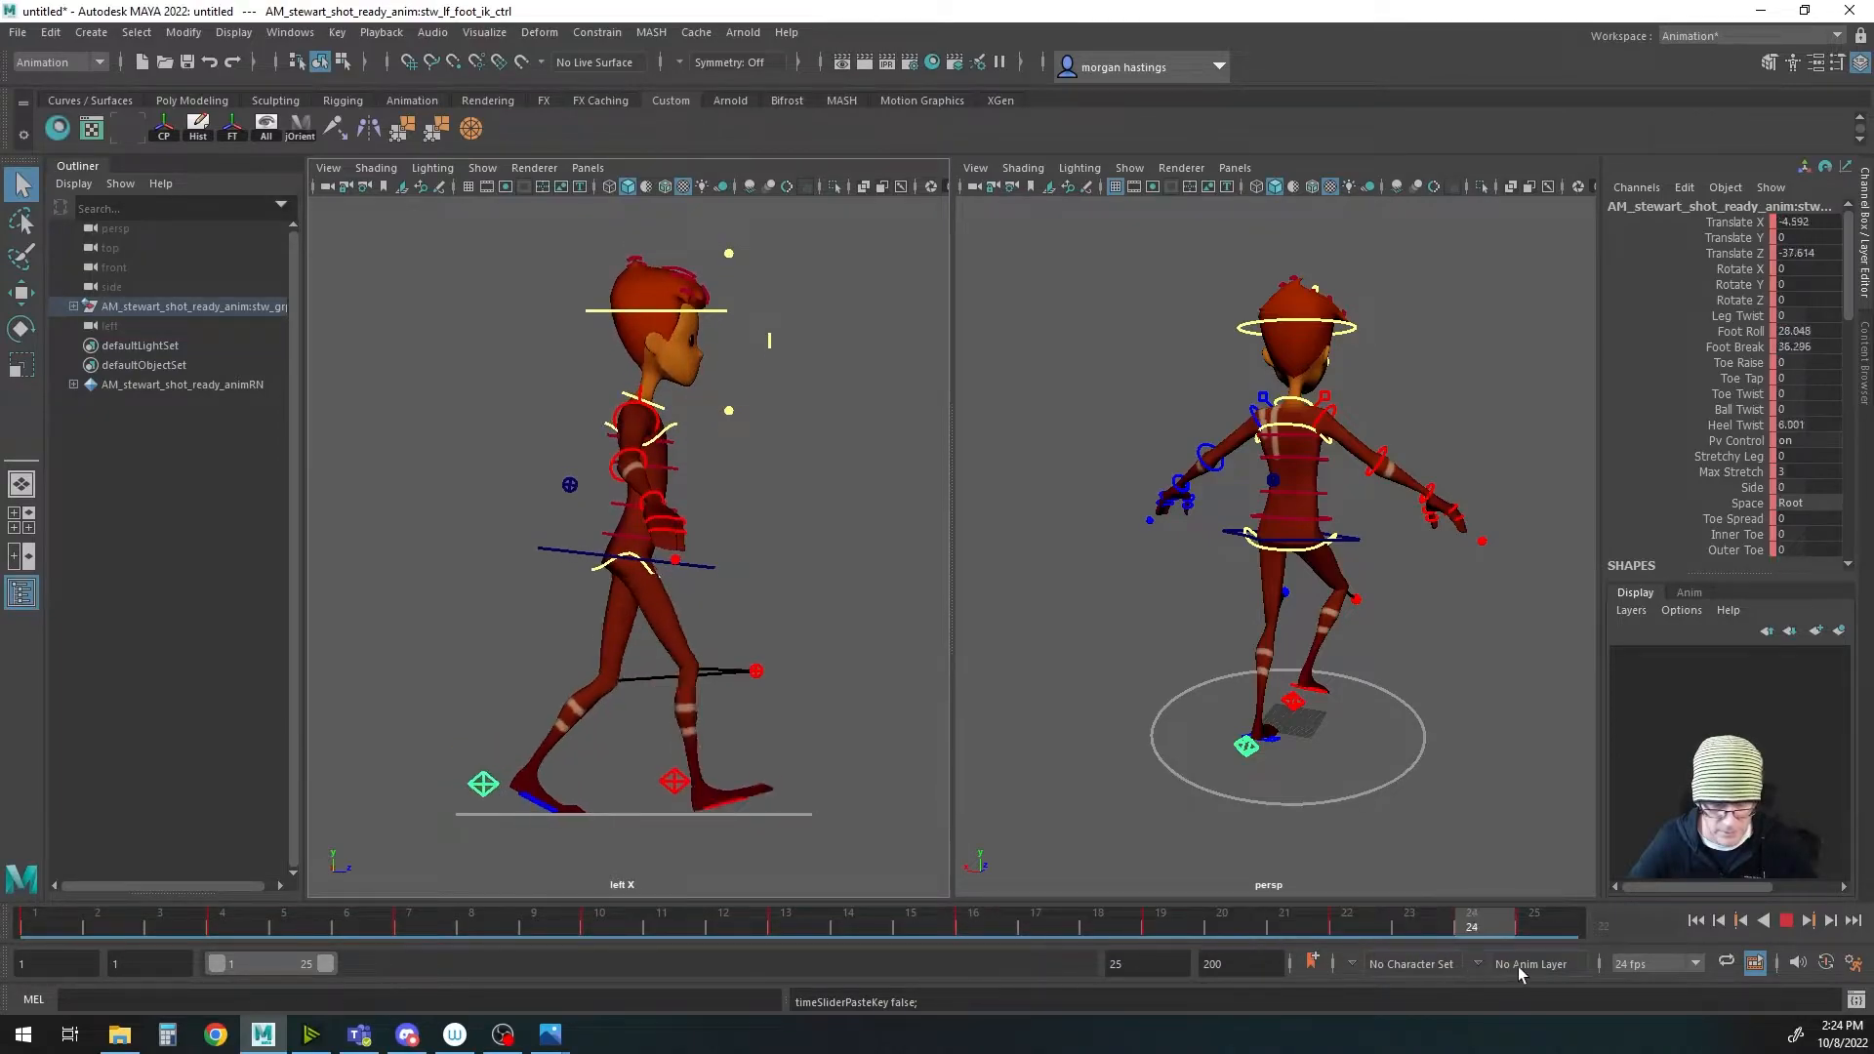
key(alt+v)
Step: Copy the COG control's key from frame 4 and paste it at frame 16
click(554, 551)
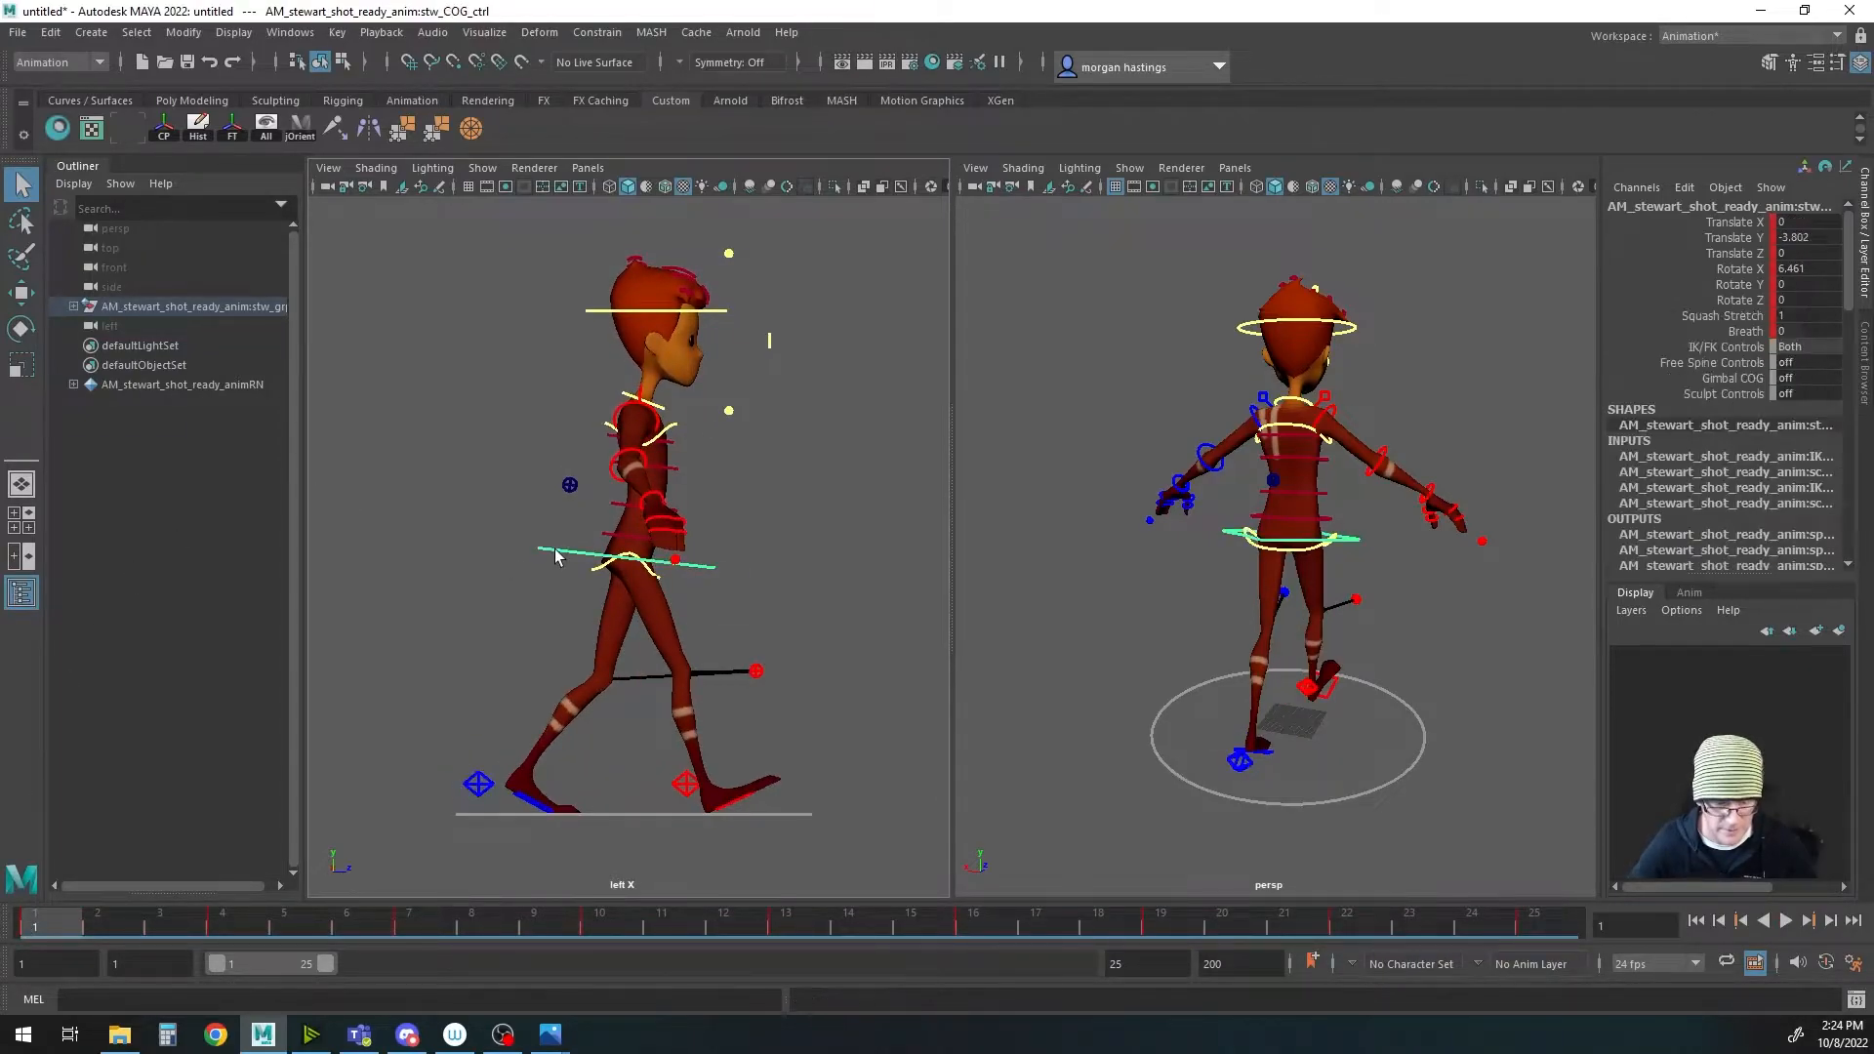
click(232, 921)
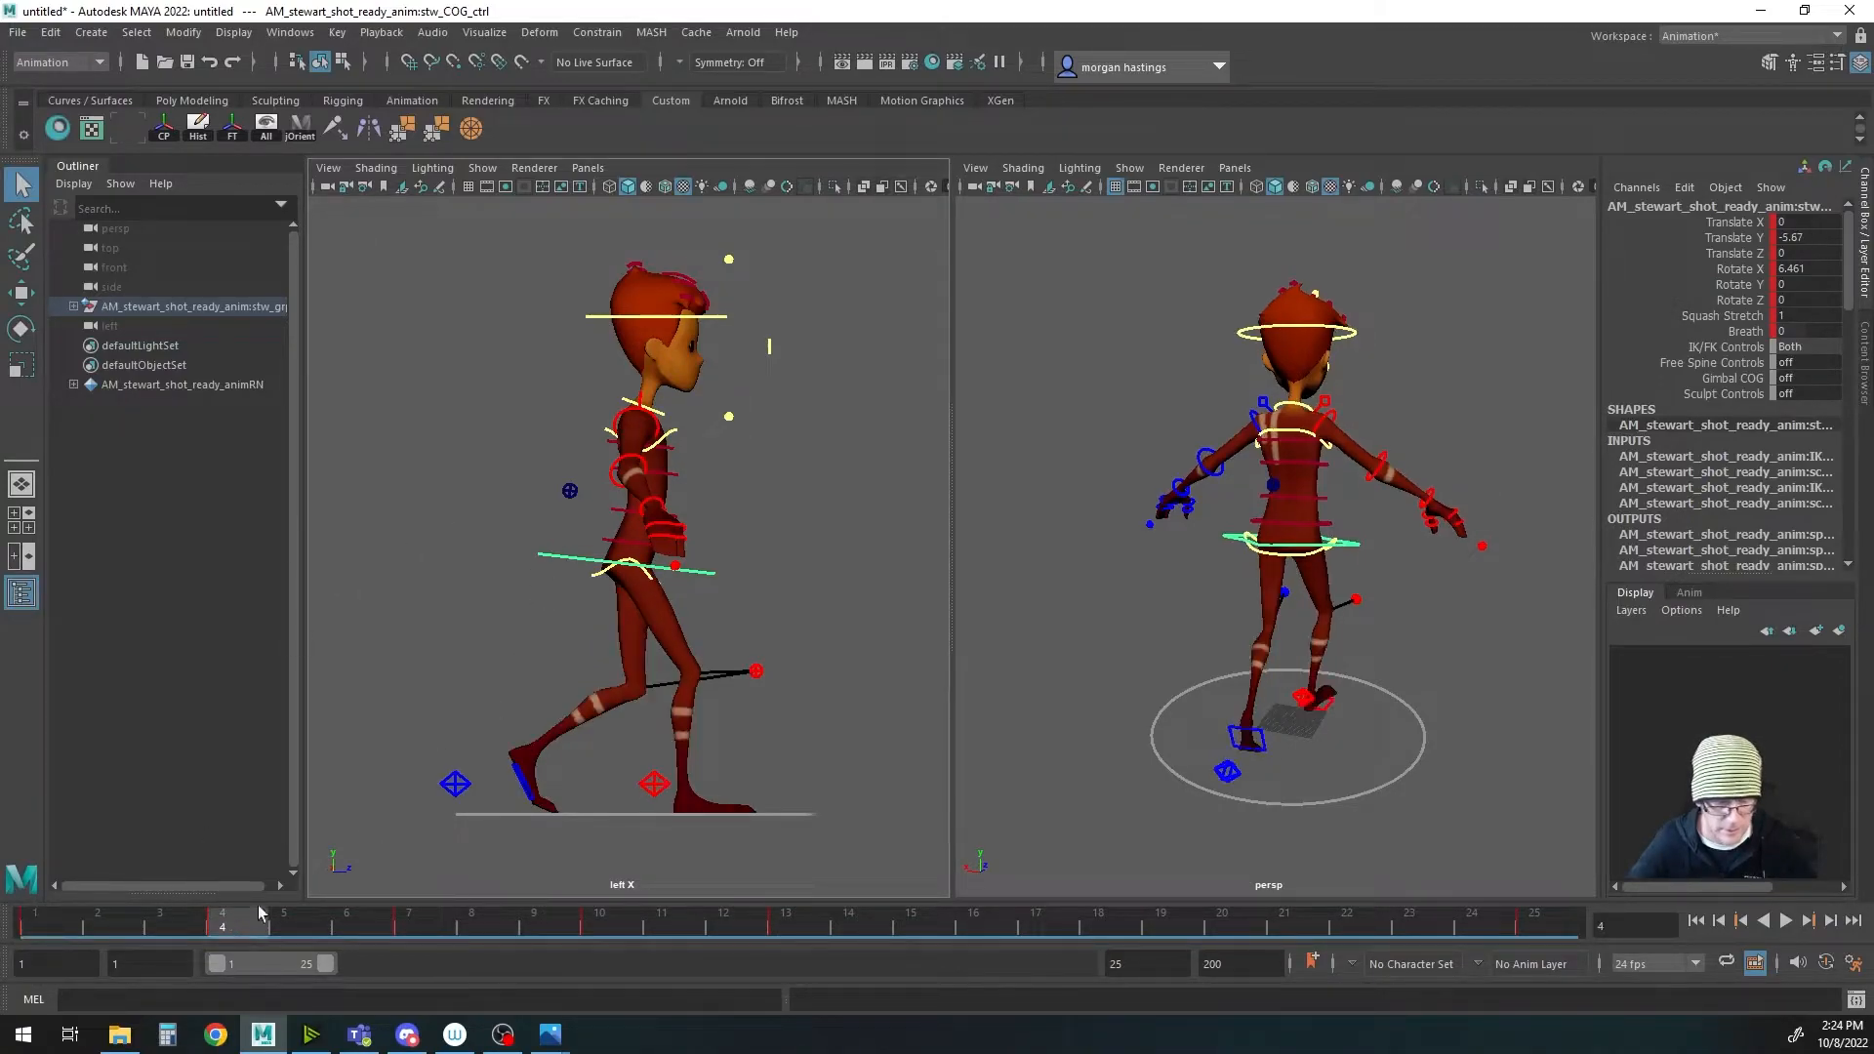
right_click(269, 906)
click(314, 576)
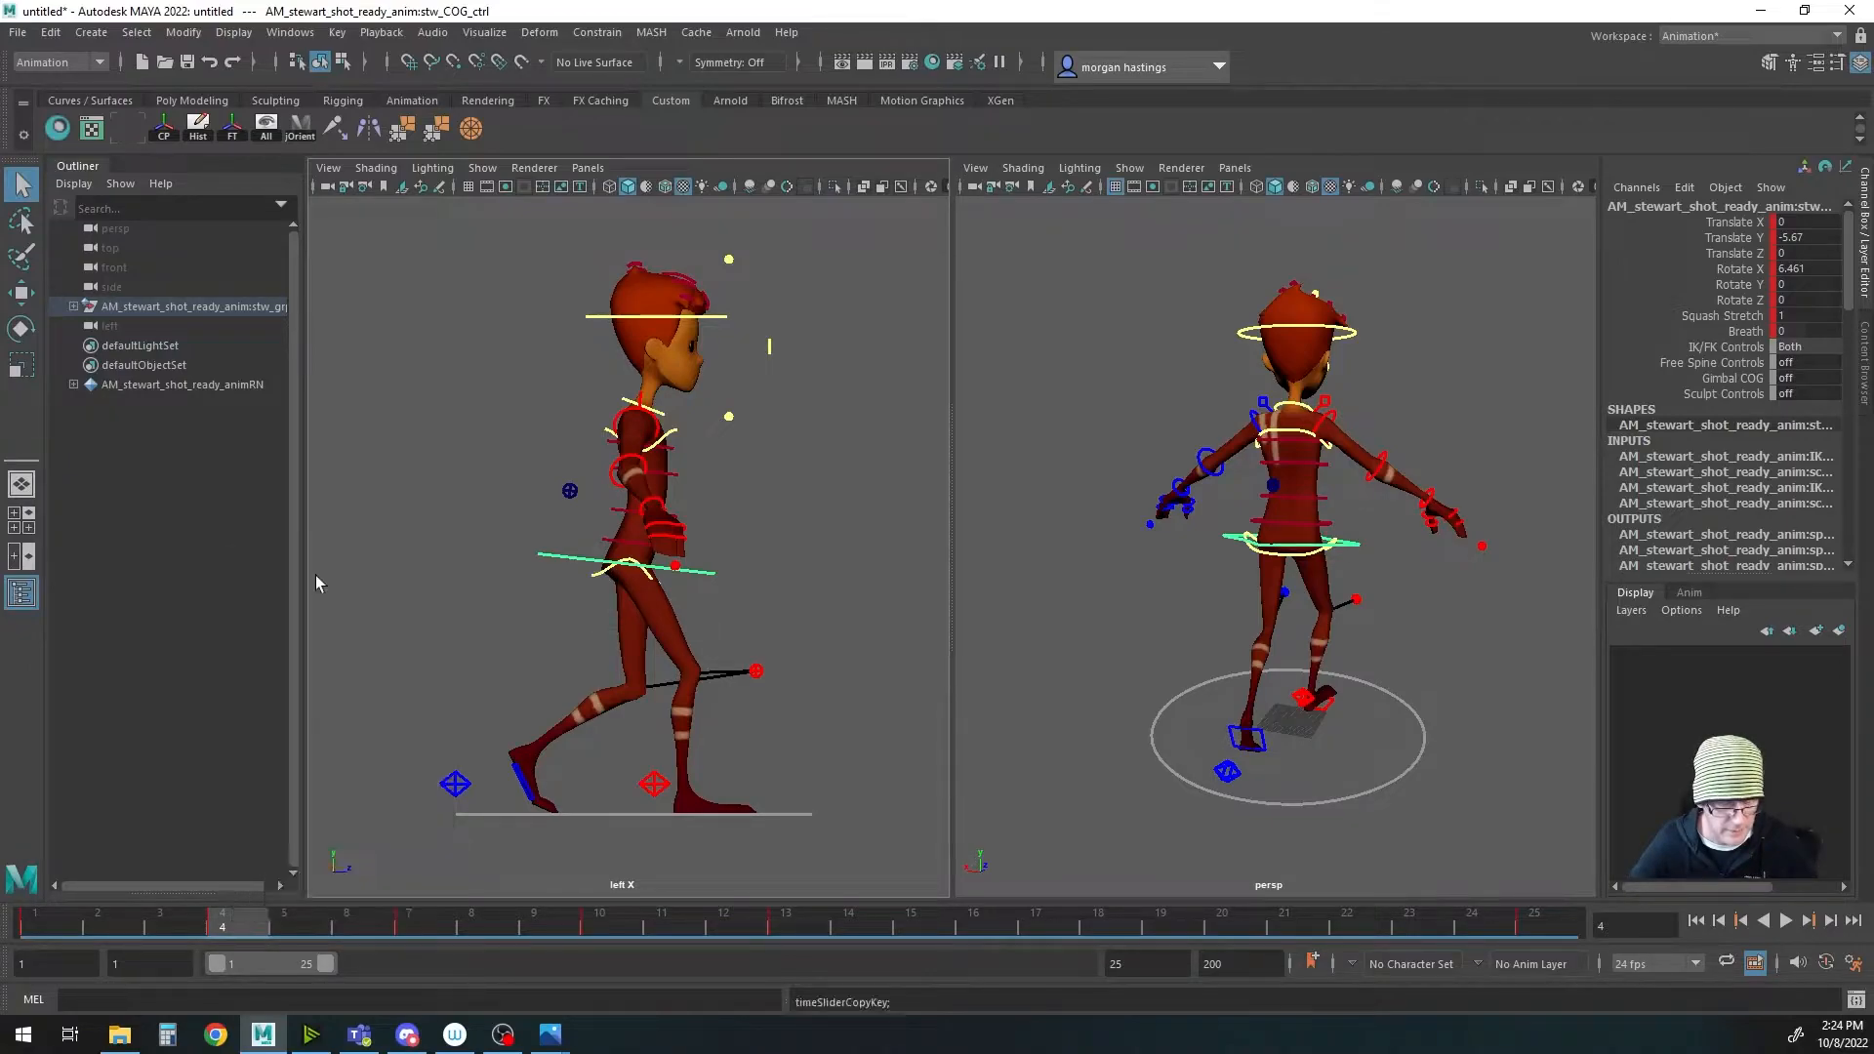
click(981, 921)
right_click(981, 922)
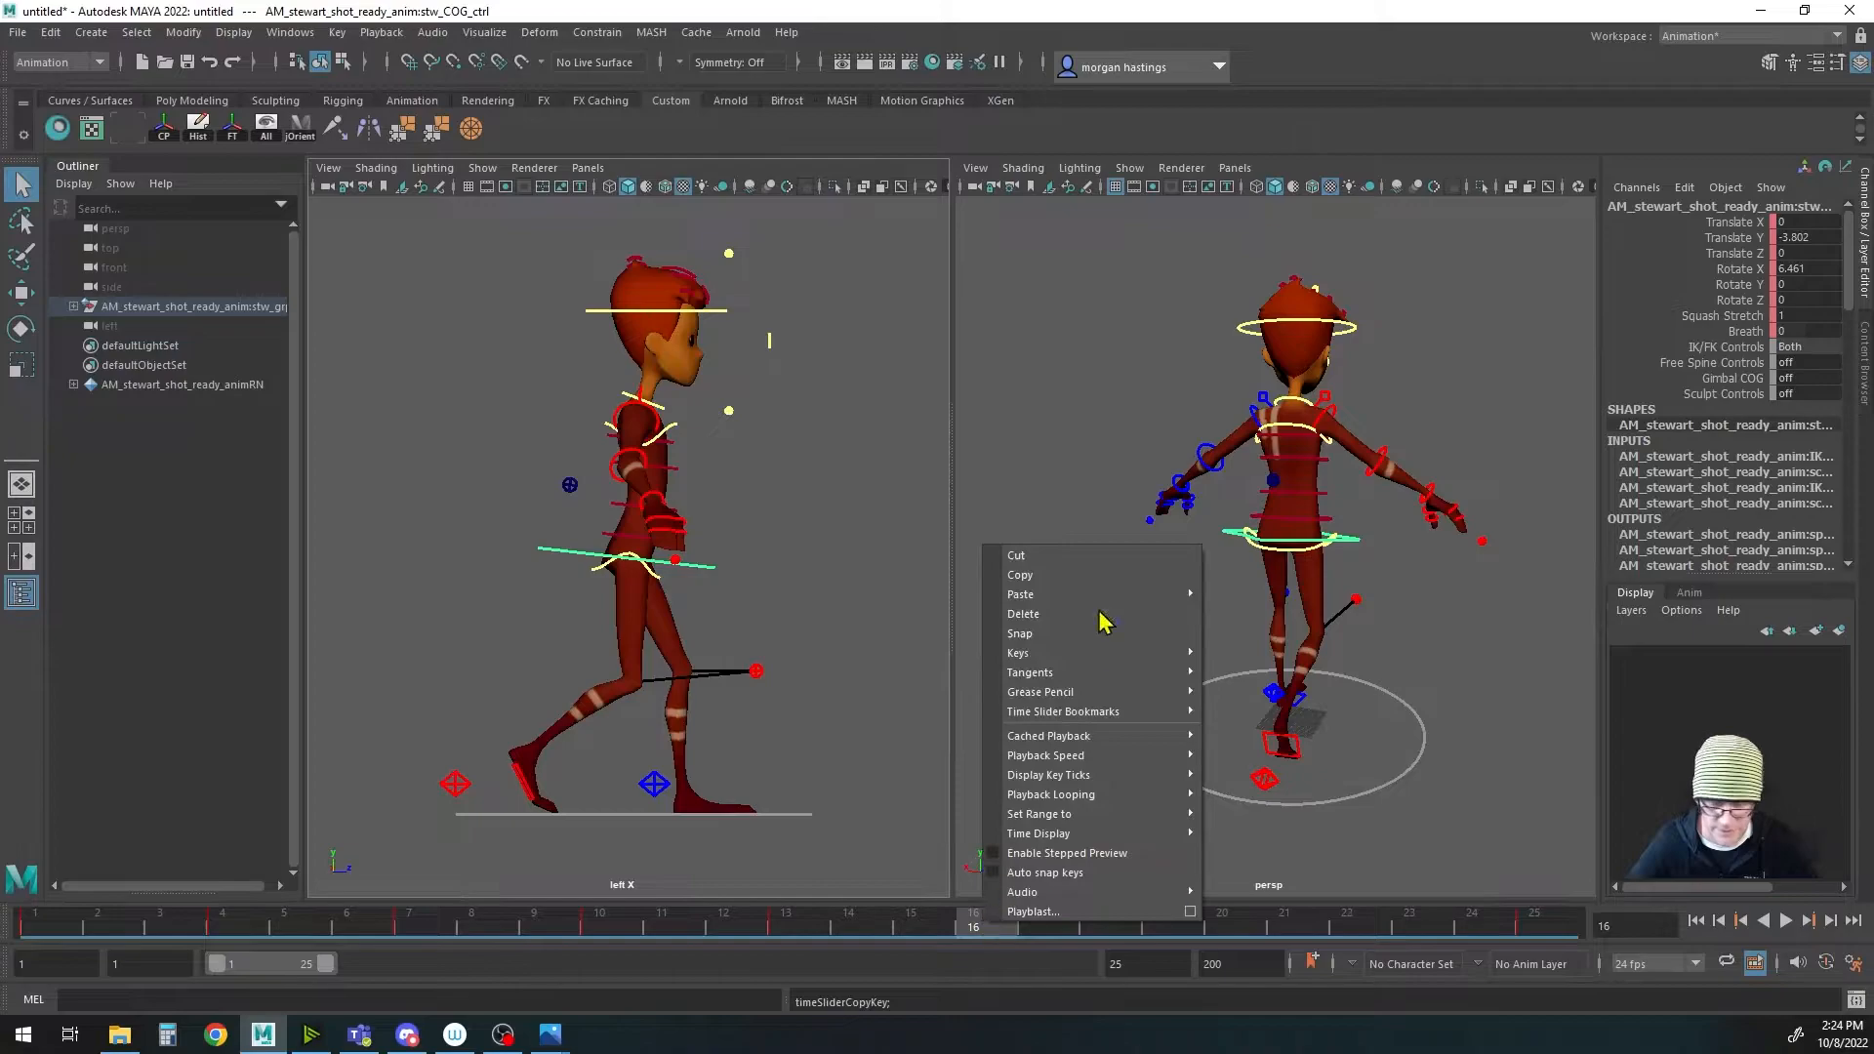
mouse_move(1107, 597)
click(1271, 598)
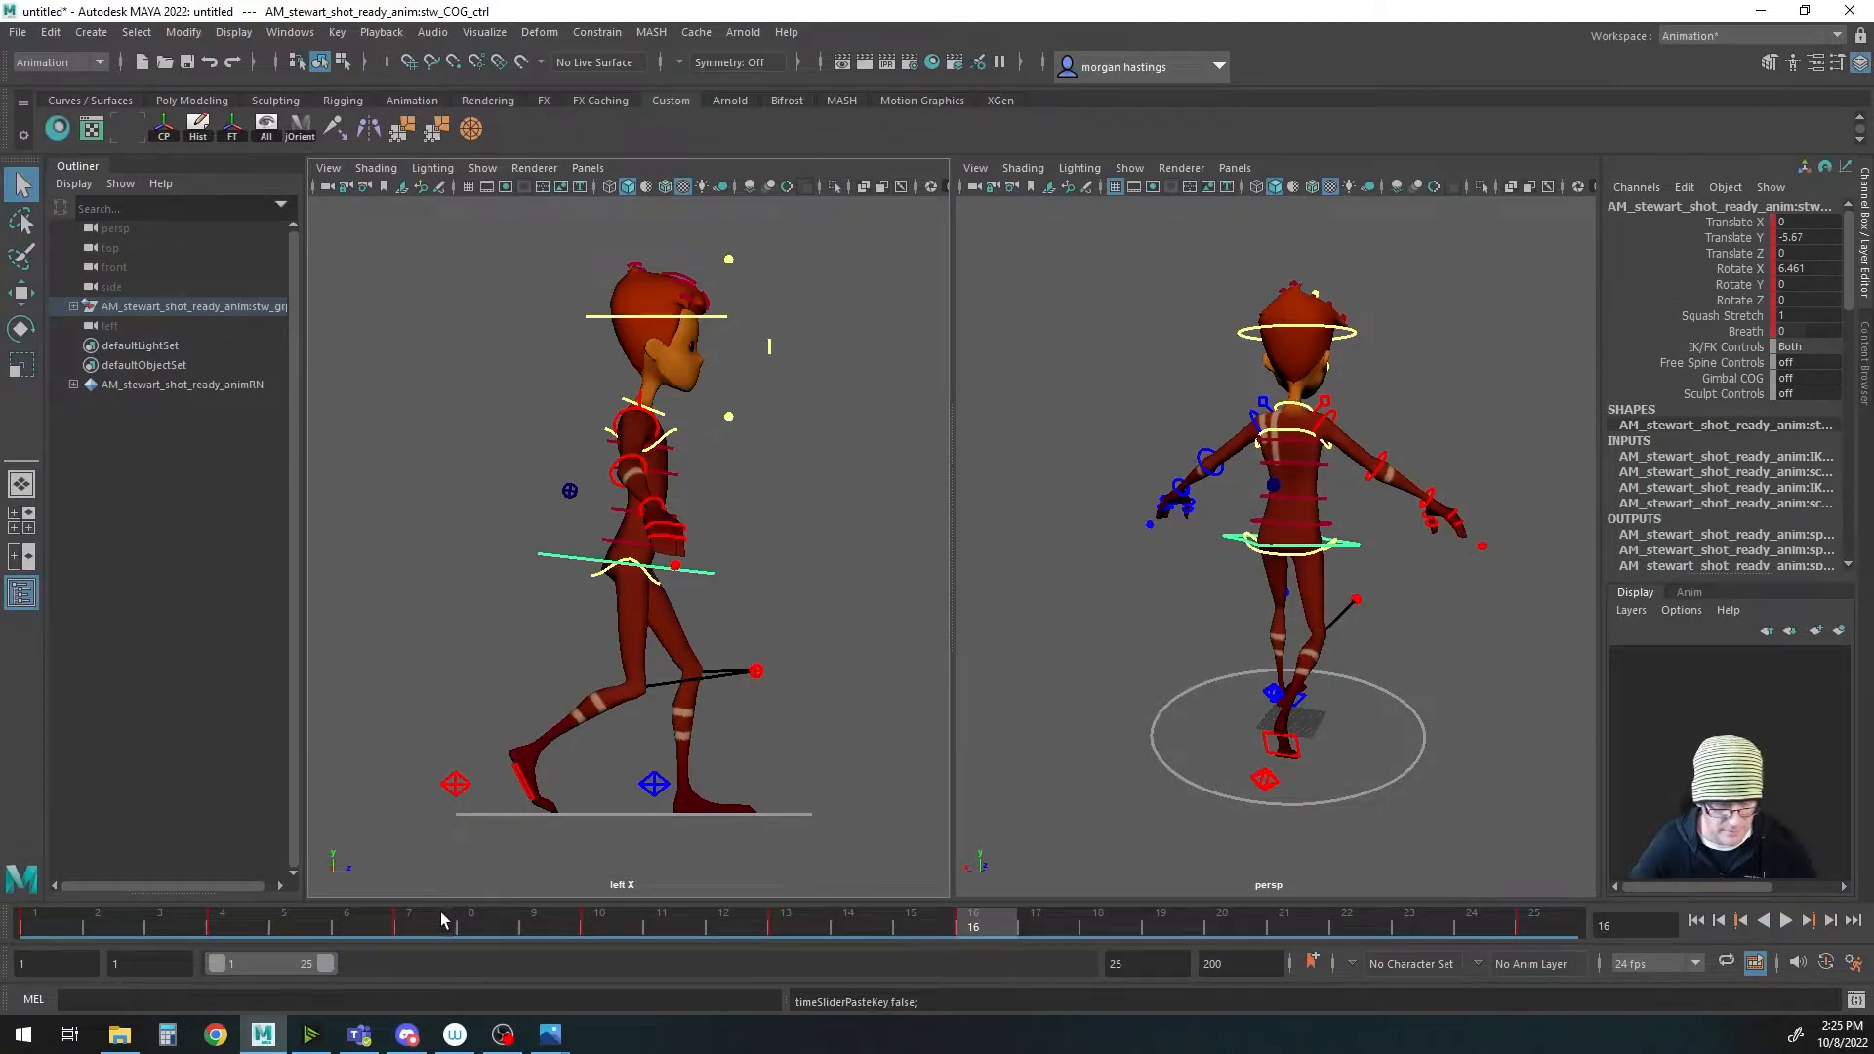
Step: Copy the COG control's key from frame 7 and paste it at frame 19
click(410, 924)
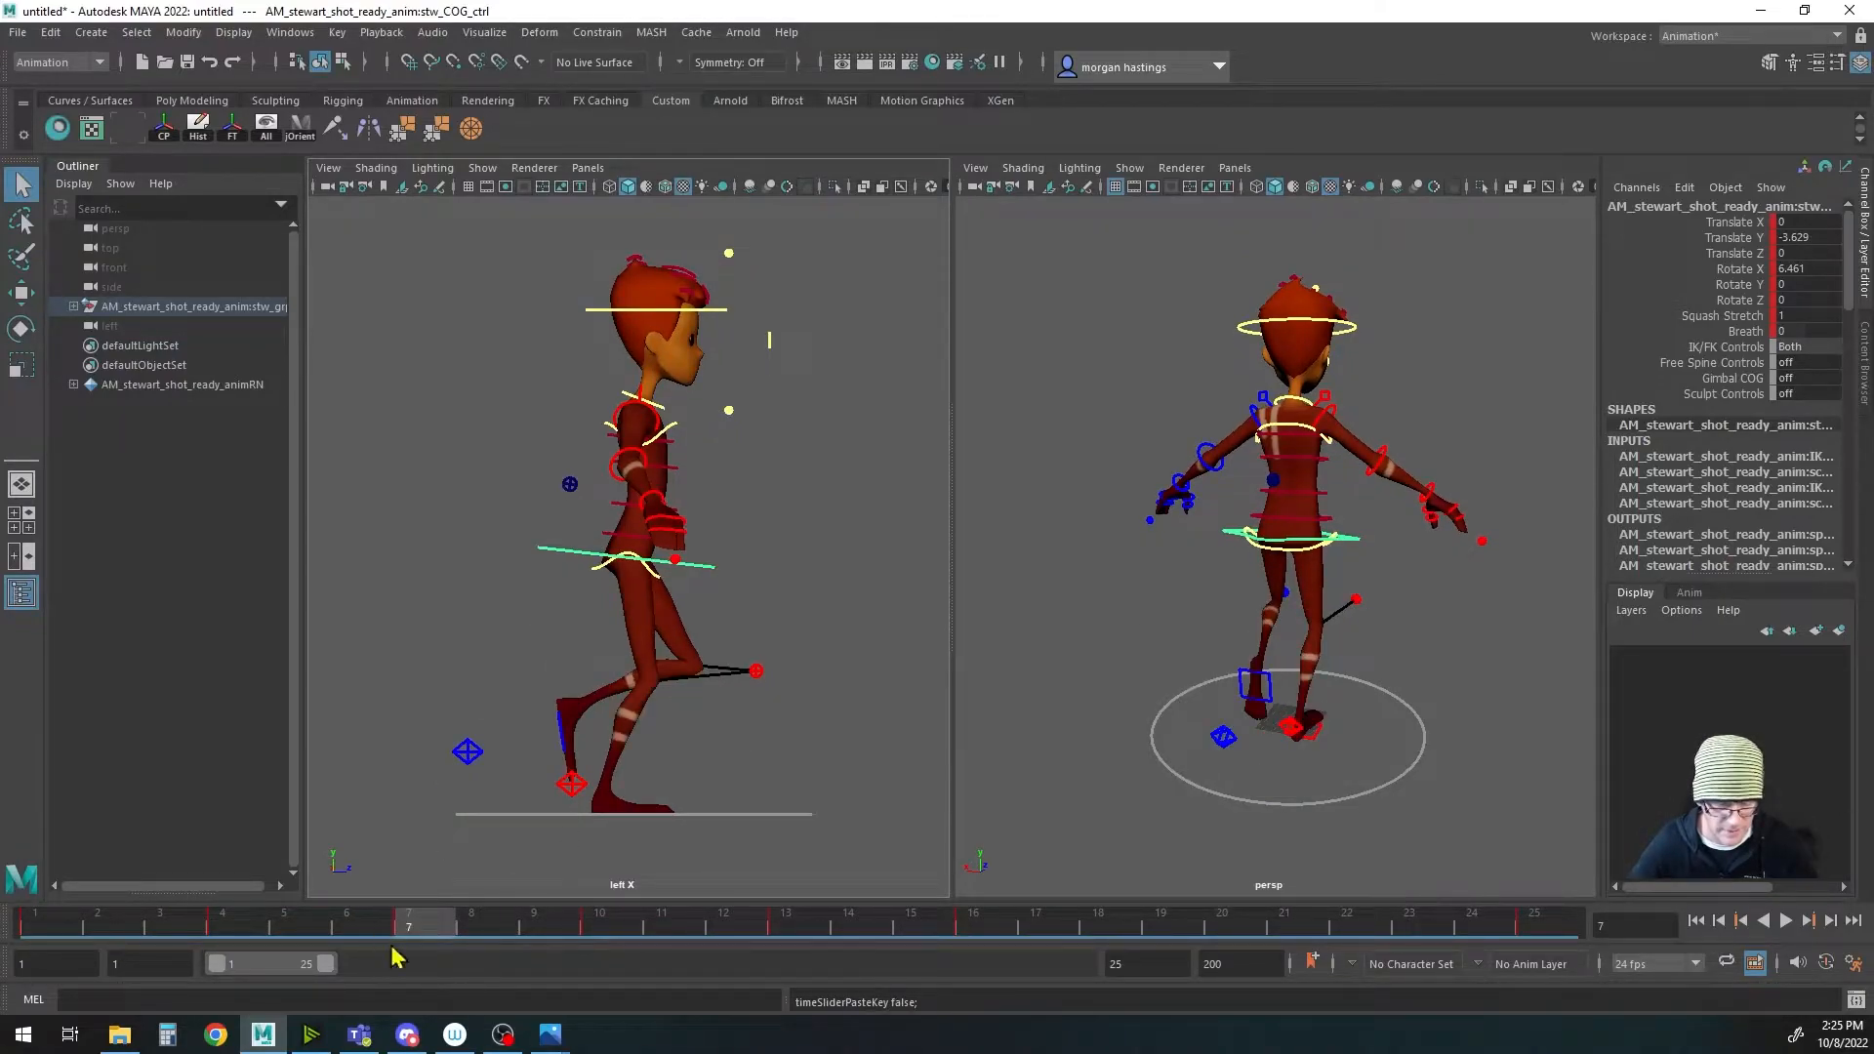
right_click(422, 925)
click(502, 578)
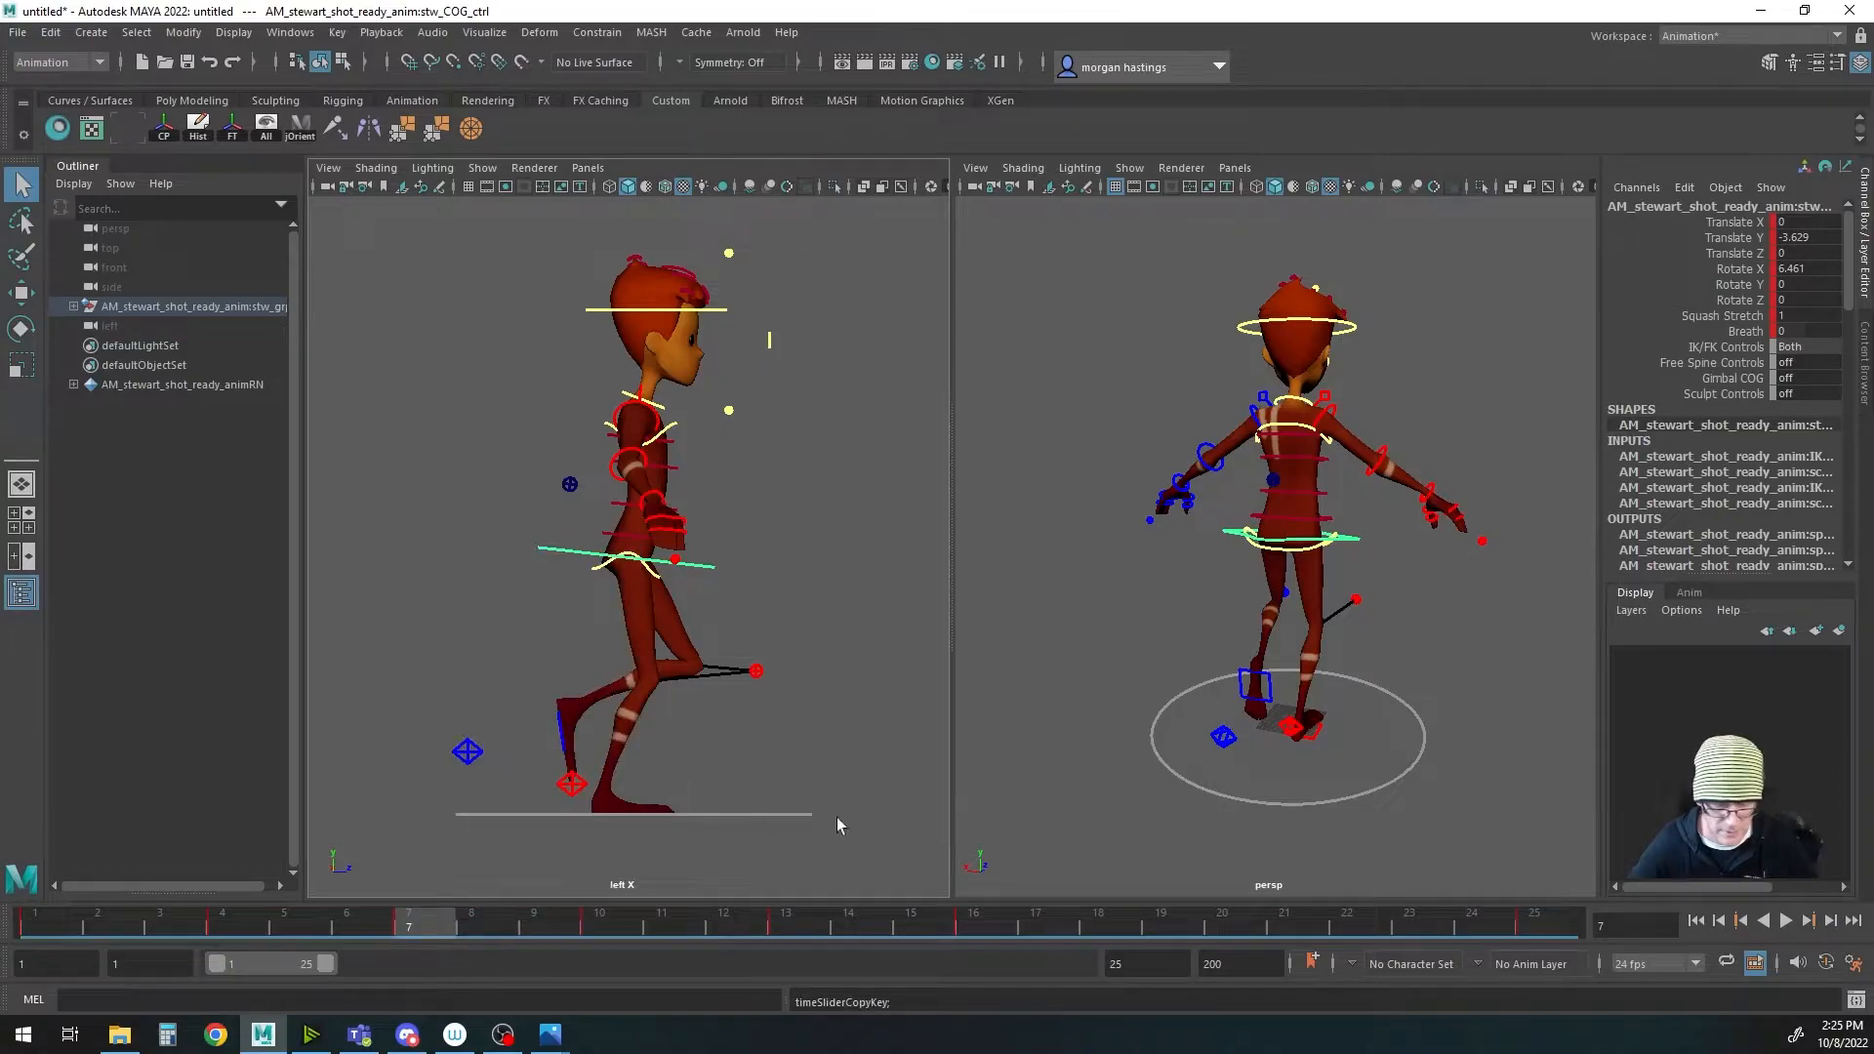
click(1162, 923)
right_click(1161, 922)
mouse_move(1255, 591)
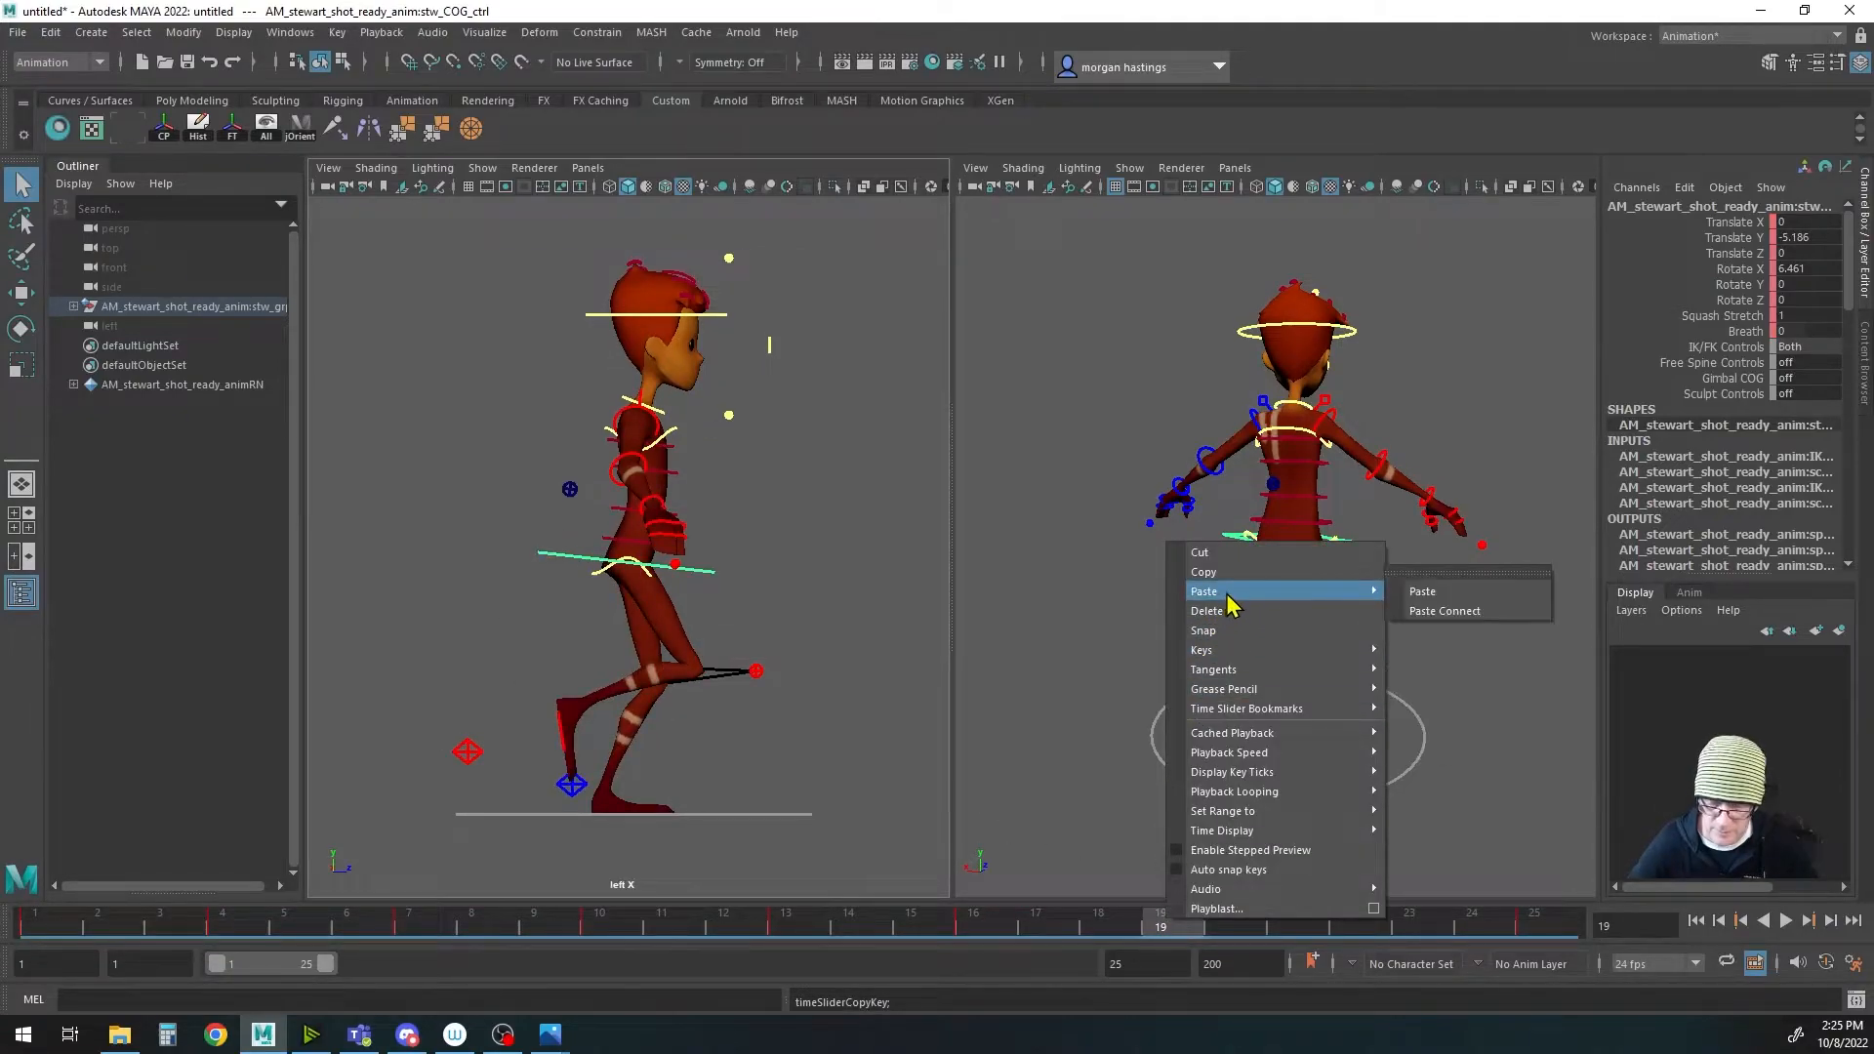
click(1423, 591)
Step: Copy the COG control's key from frame 10 and paste it at frame 22
click(599, 924)
right_click(599, 924)
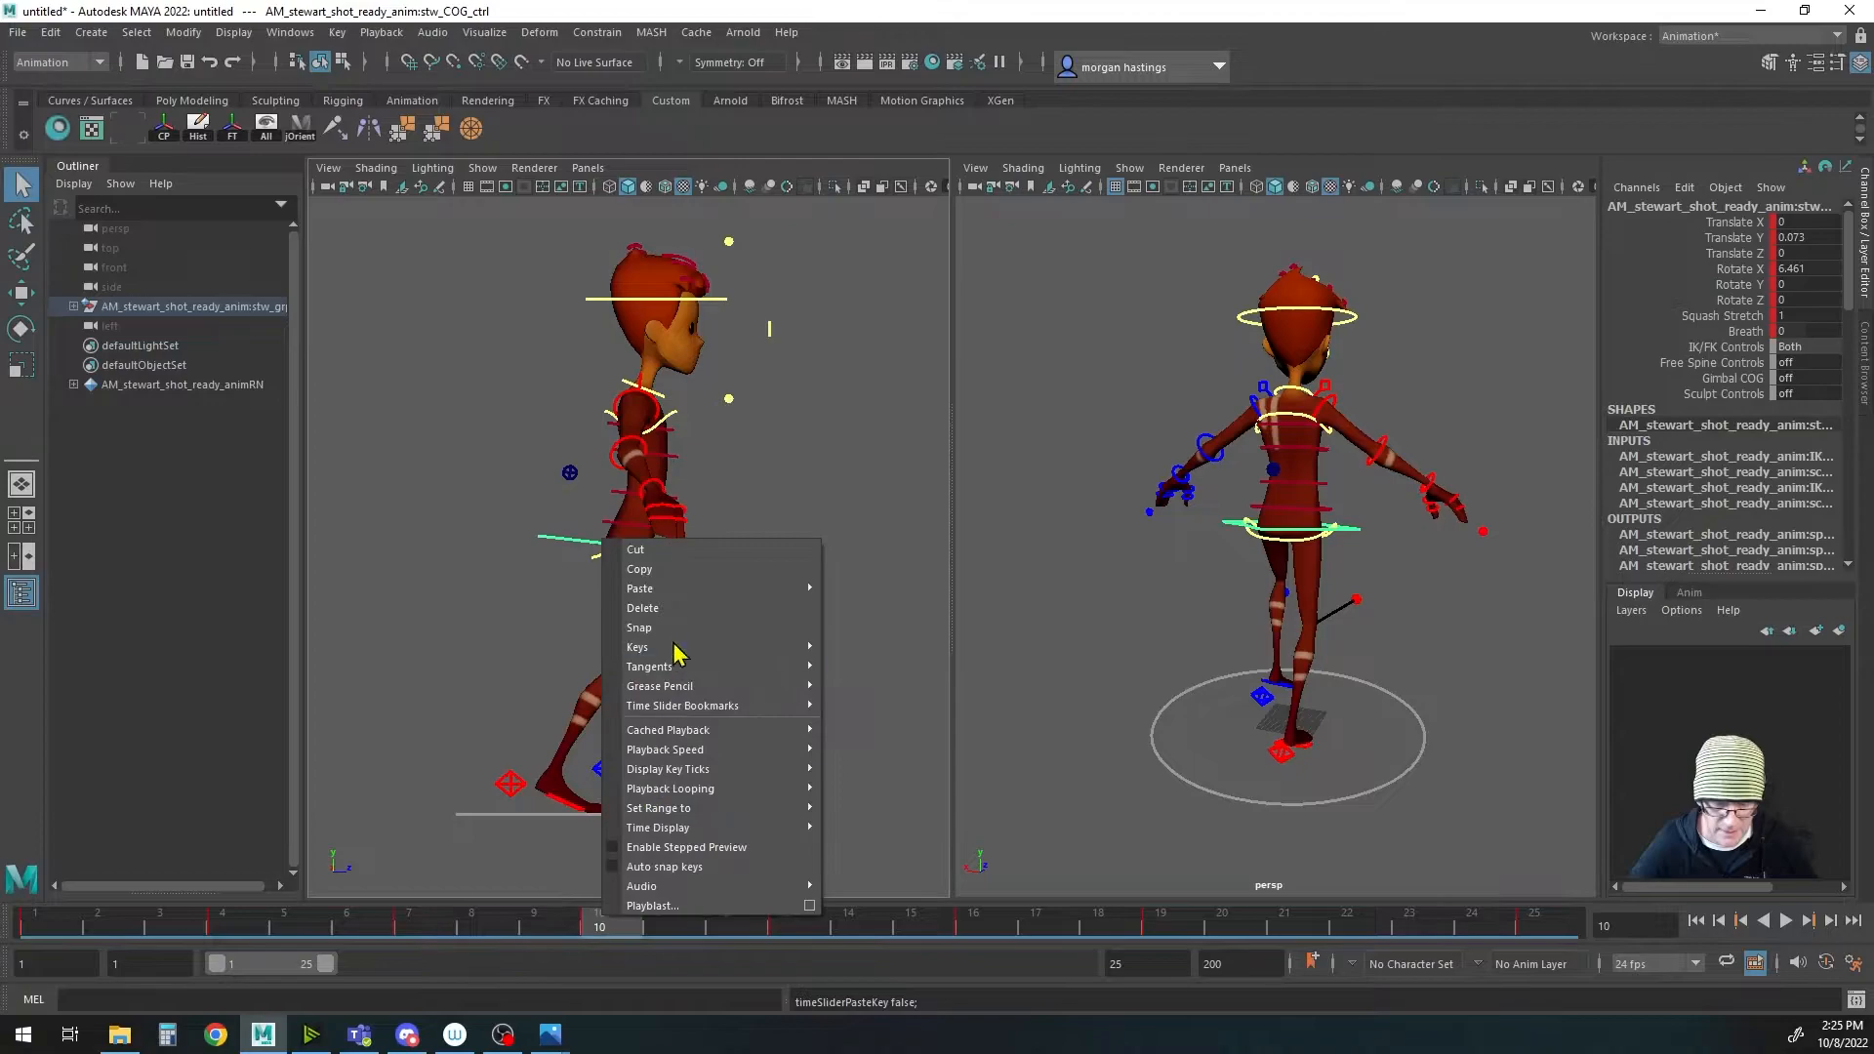
click(673, 569)
click(1357, 927)
right_click(1356, 927)
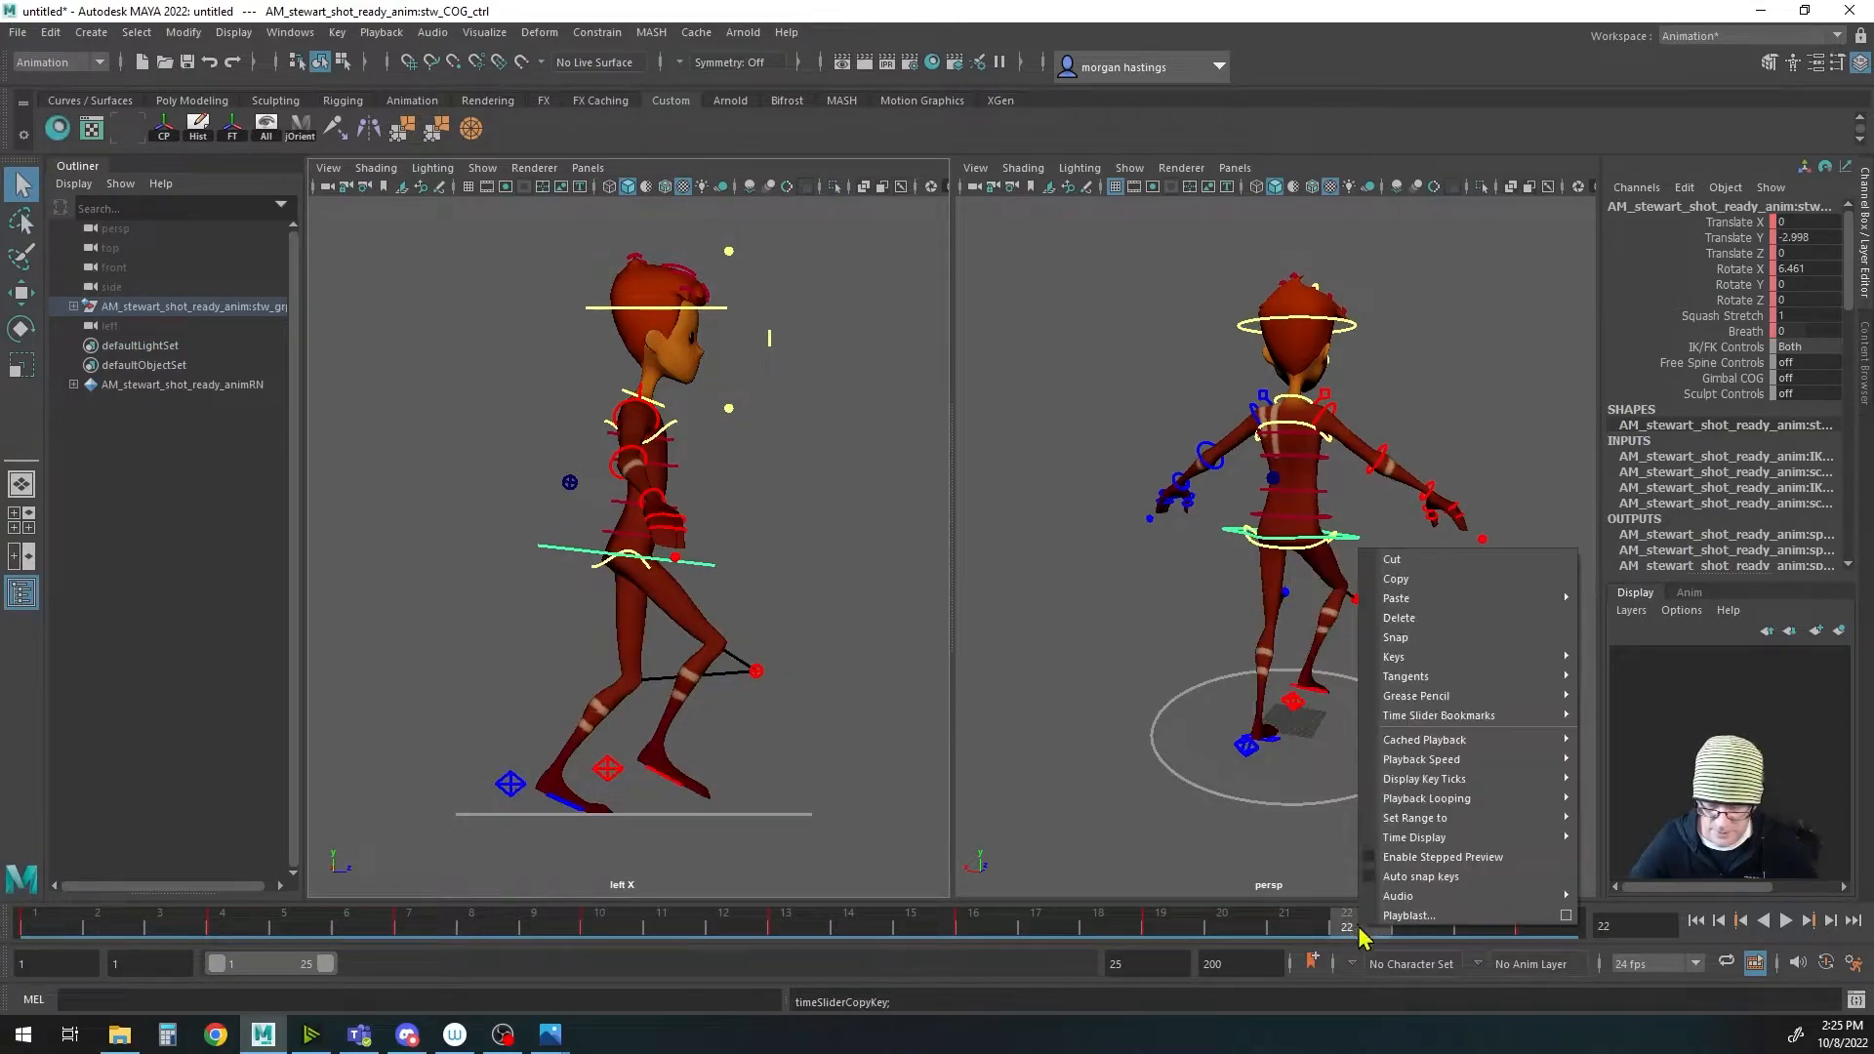
mouse_move(1422, 598)
click(1608, 603)
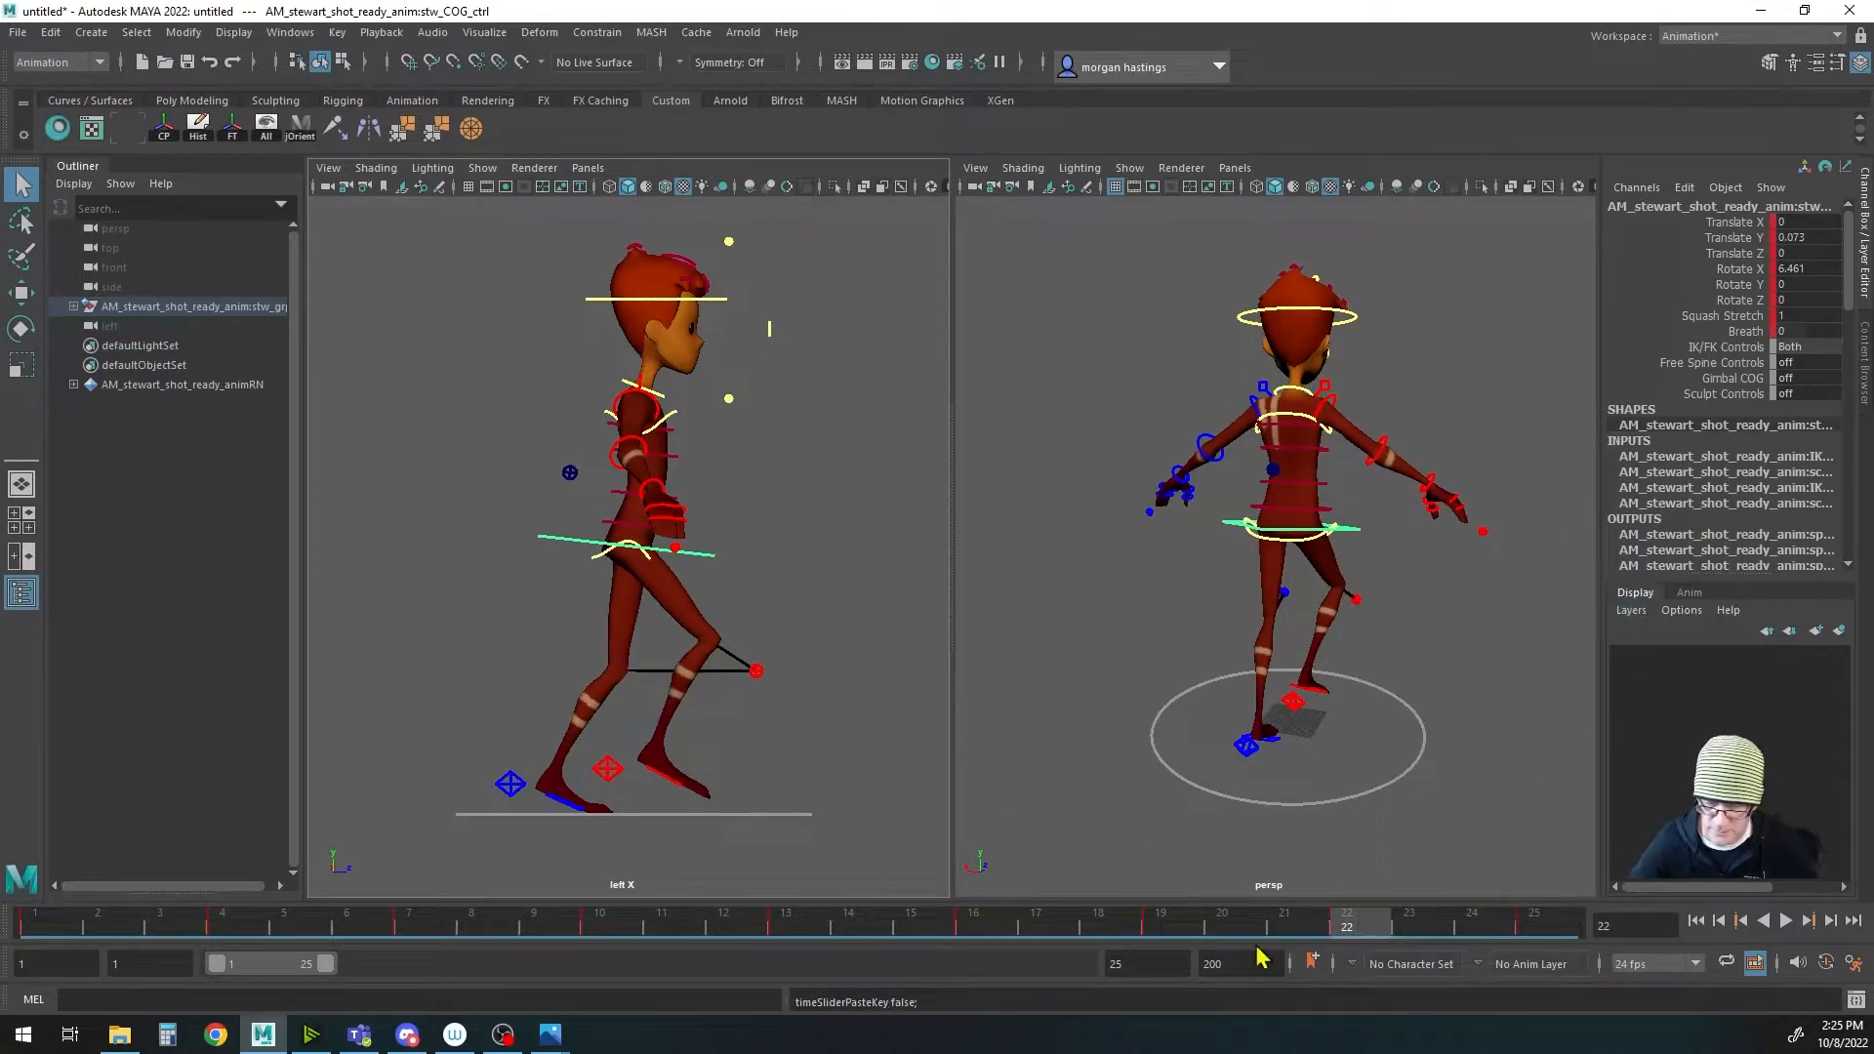
Step: Set the playback range's end to frame 24 and play the walk cycle to check the loop
click(47, 922)
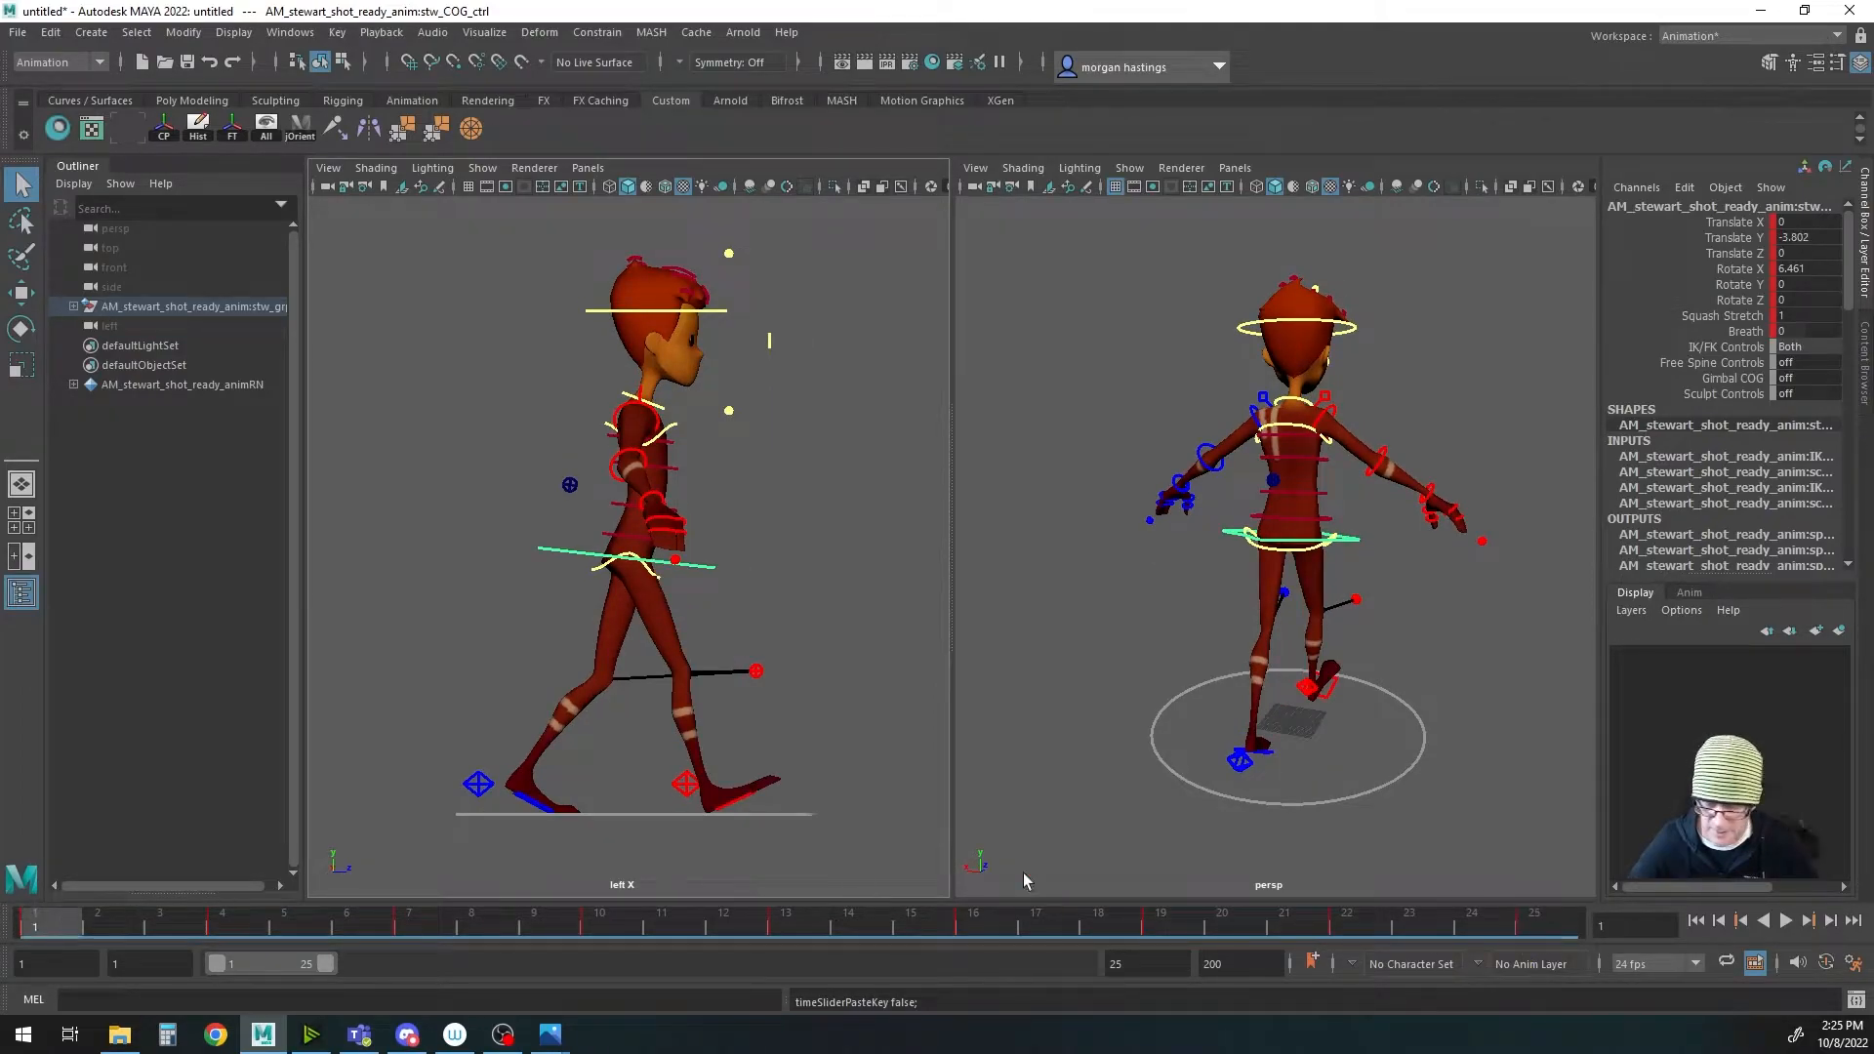
double_click(1122, 964)
text(24)
key(Tab)
click(1785, 921)
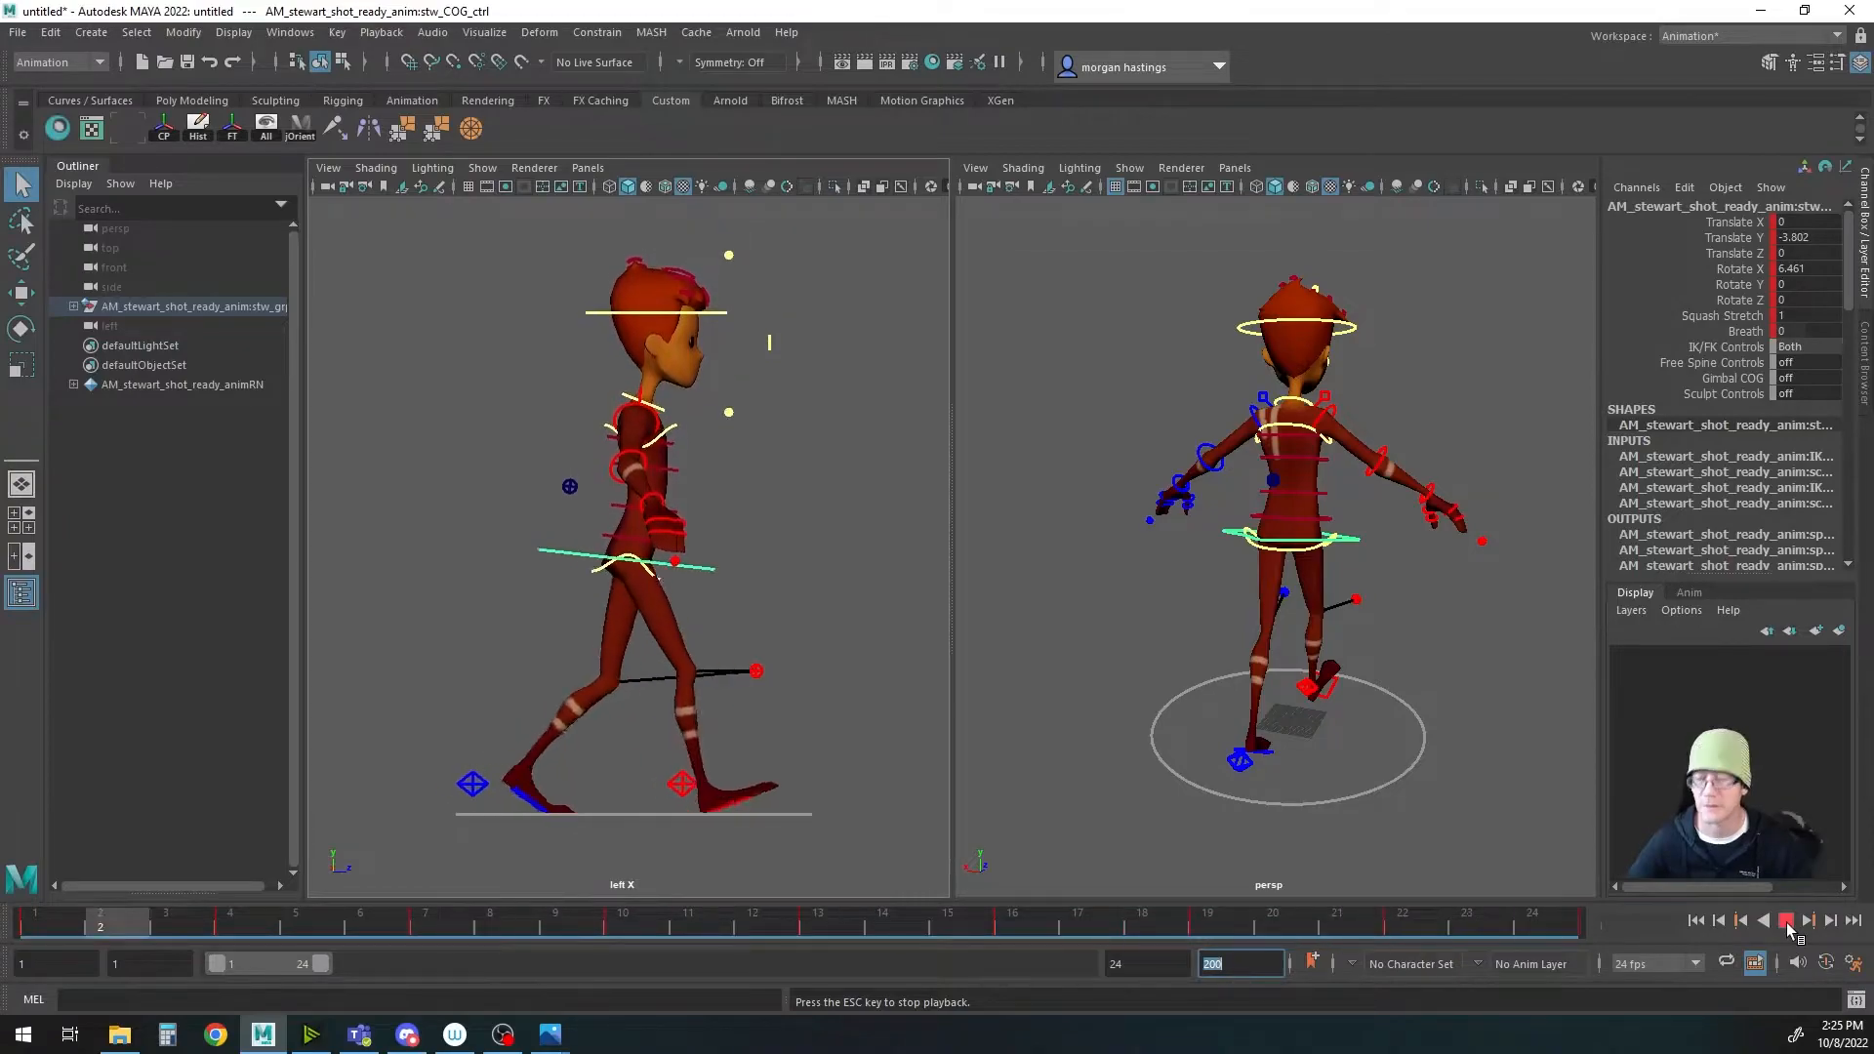
click(1784, 922)
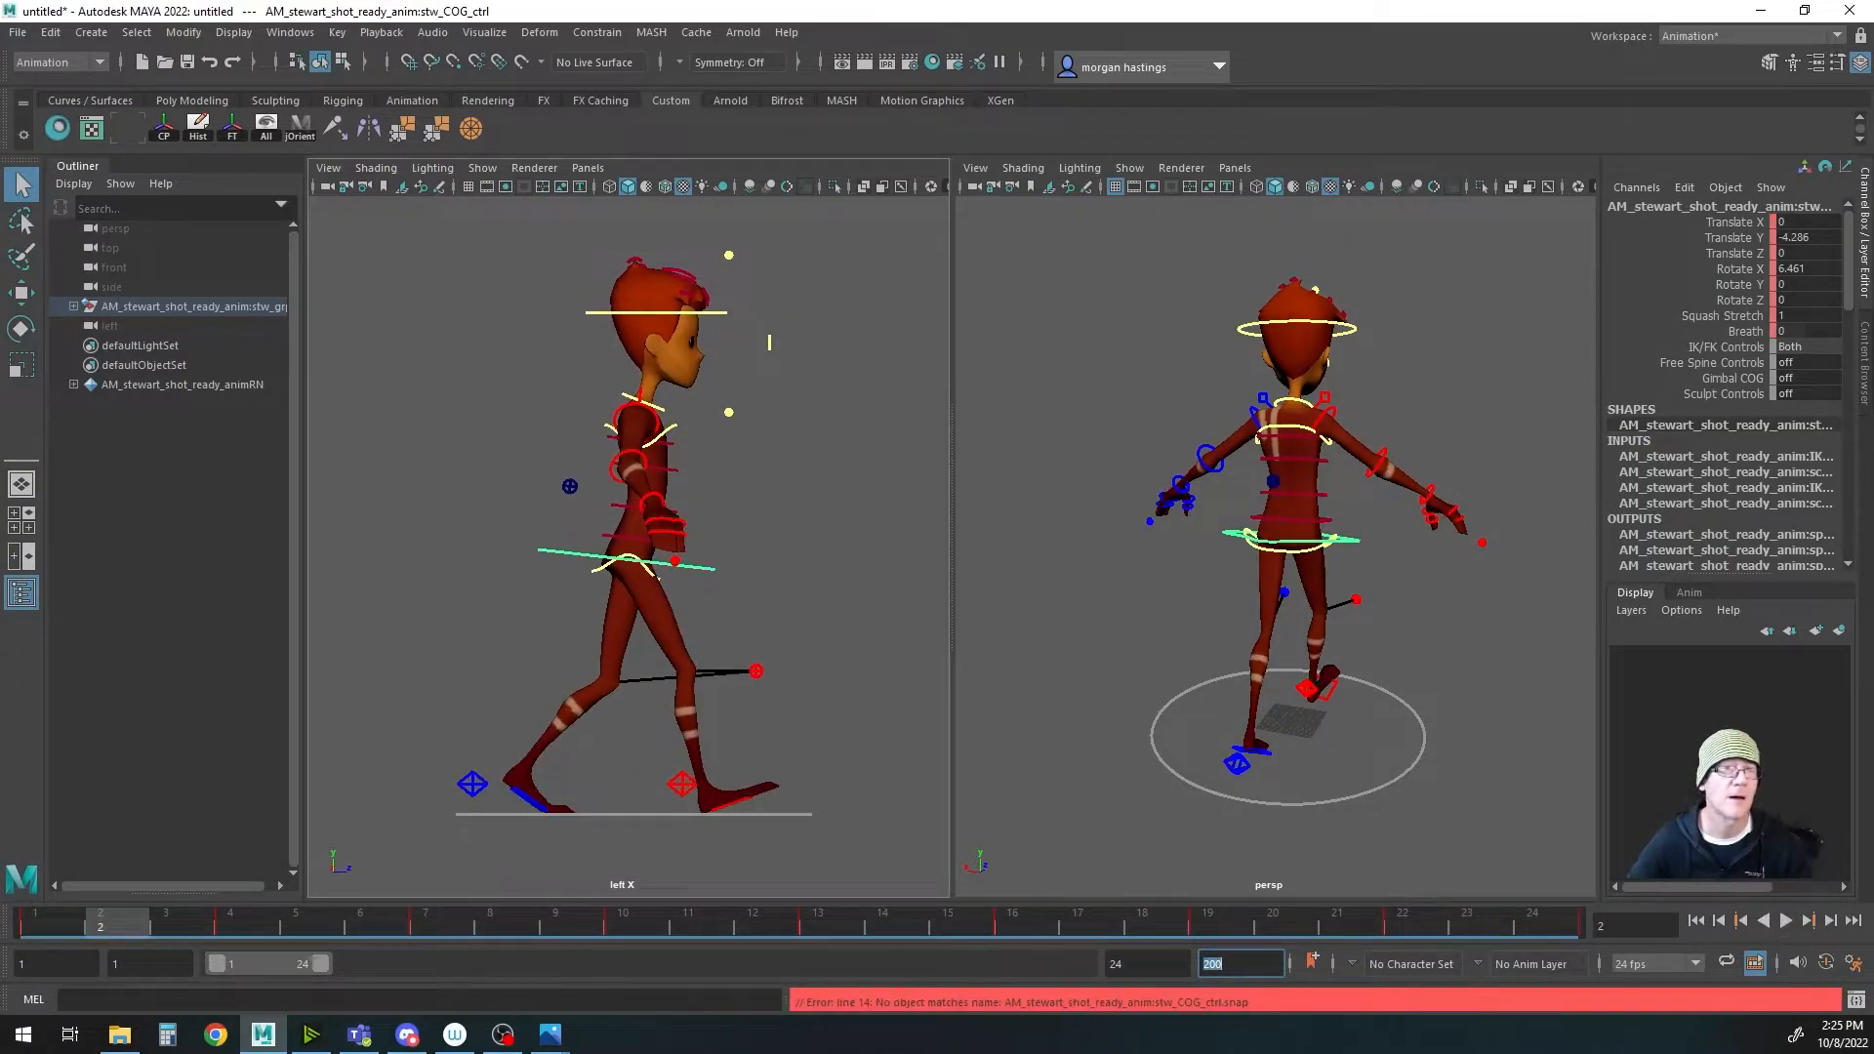
Step: In the Graph Editor, delete the COG control's Translate Y keys at frames 7, 13 and 19
drag(872, 0, 893, 287)
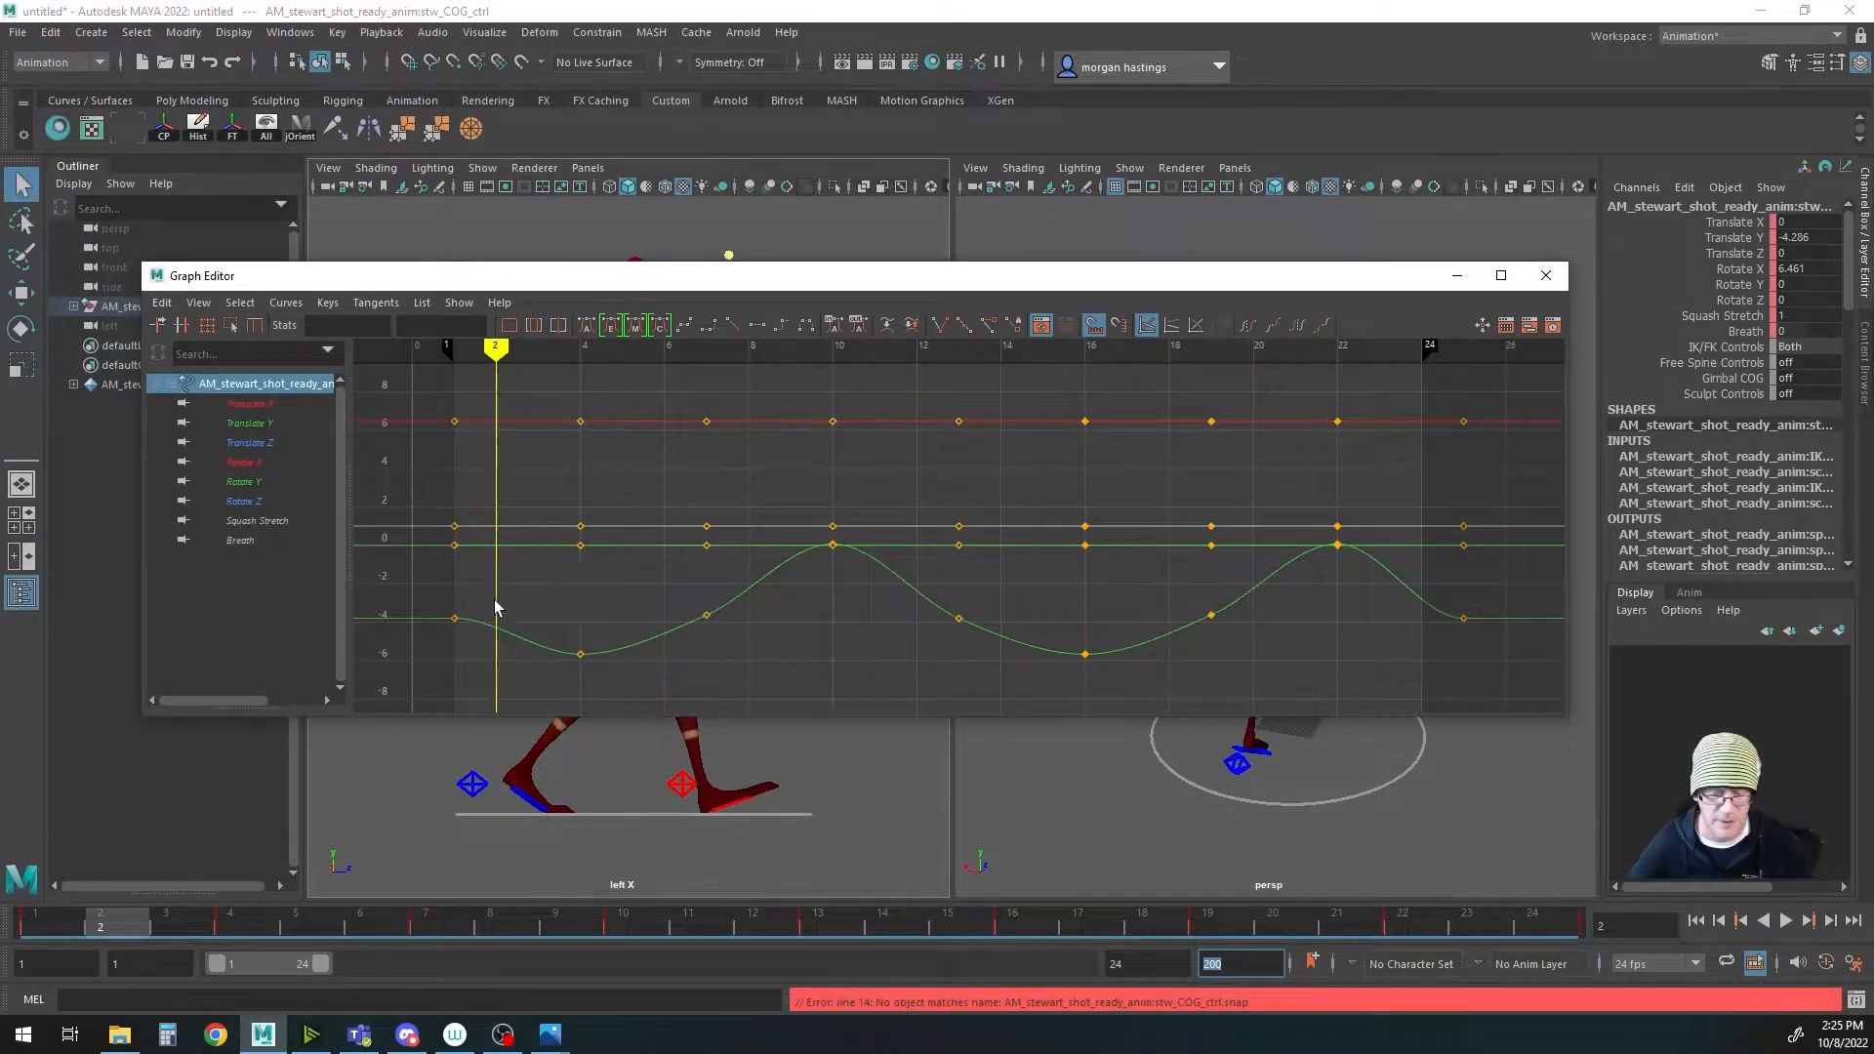
drag(667, 589, 1293, 642)
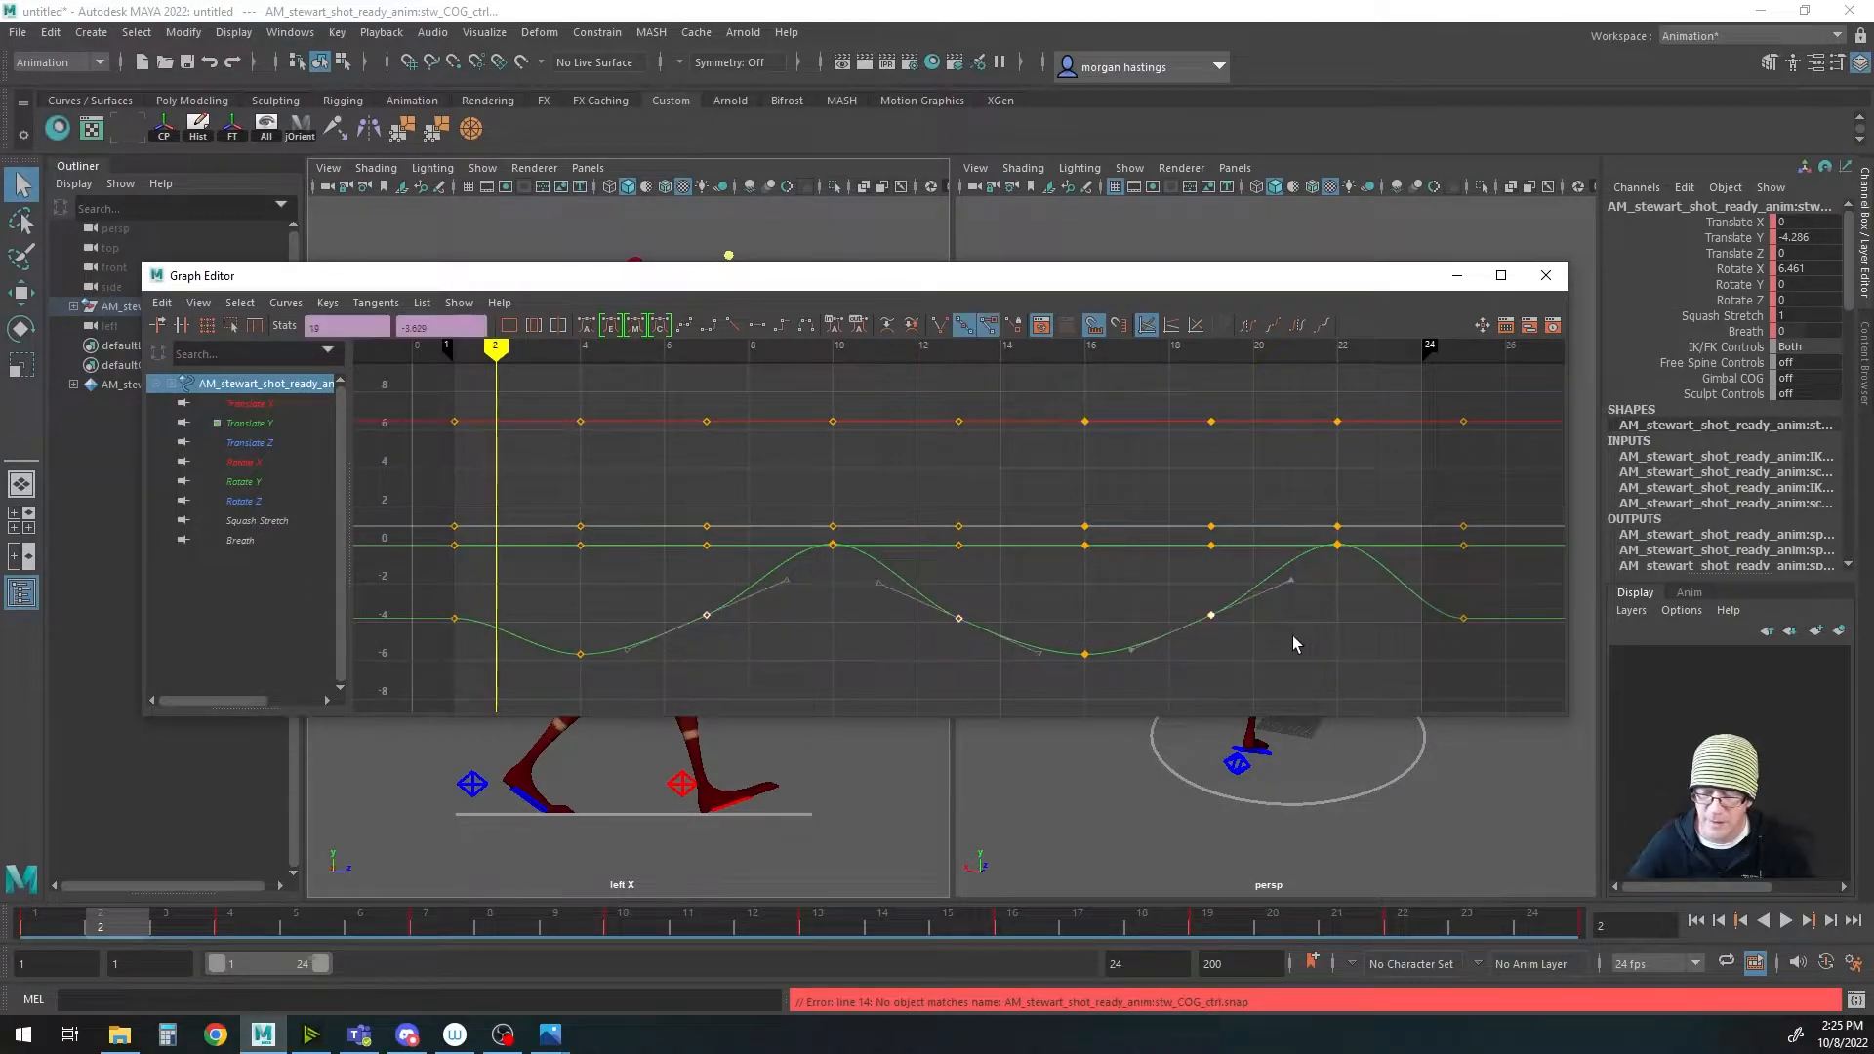
key(Delete)
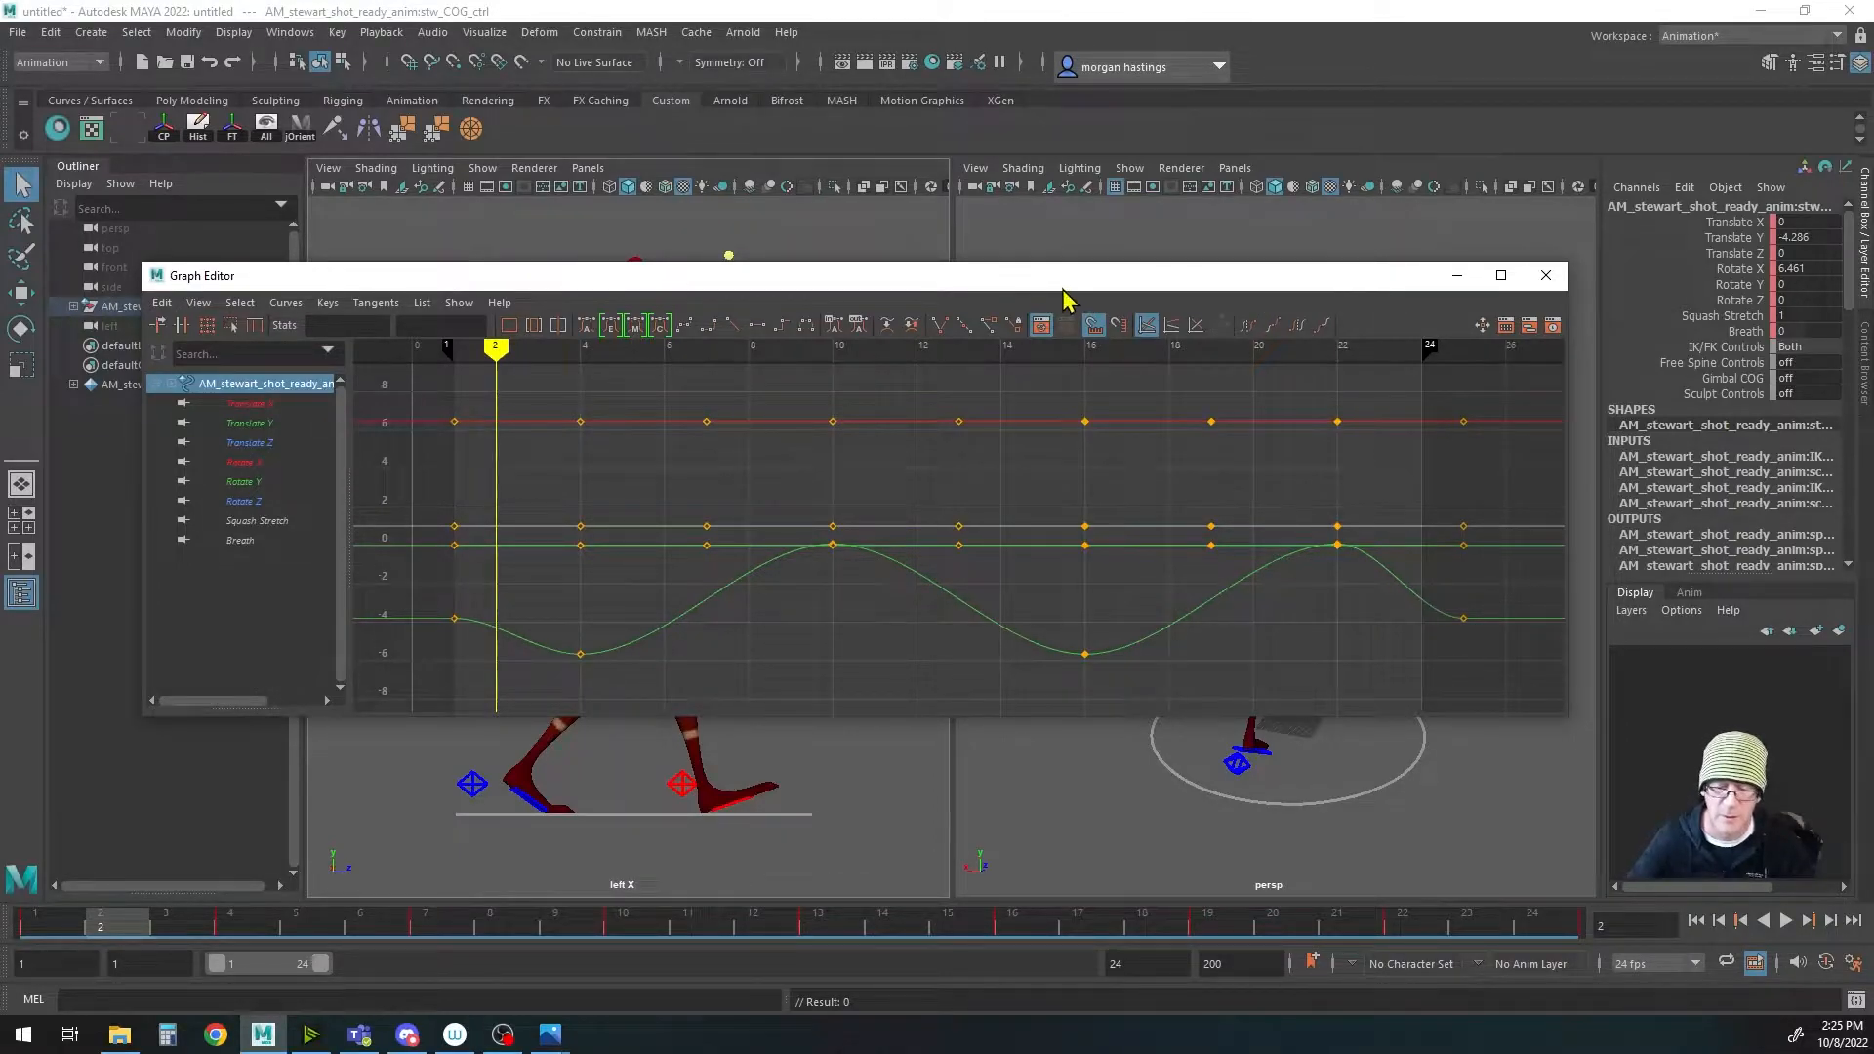
drag(1066, 280, 1137, 2)
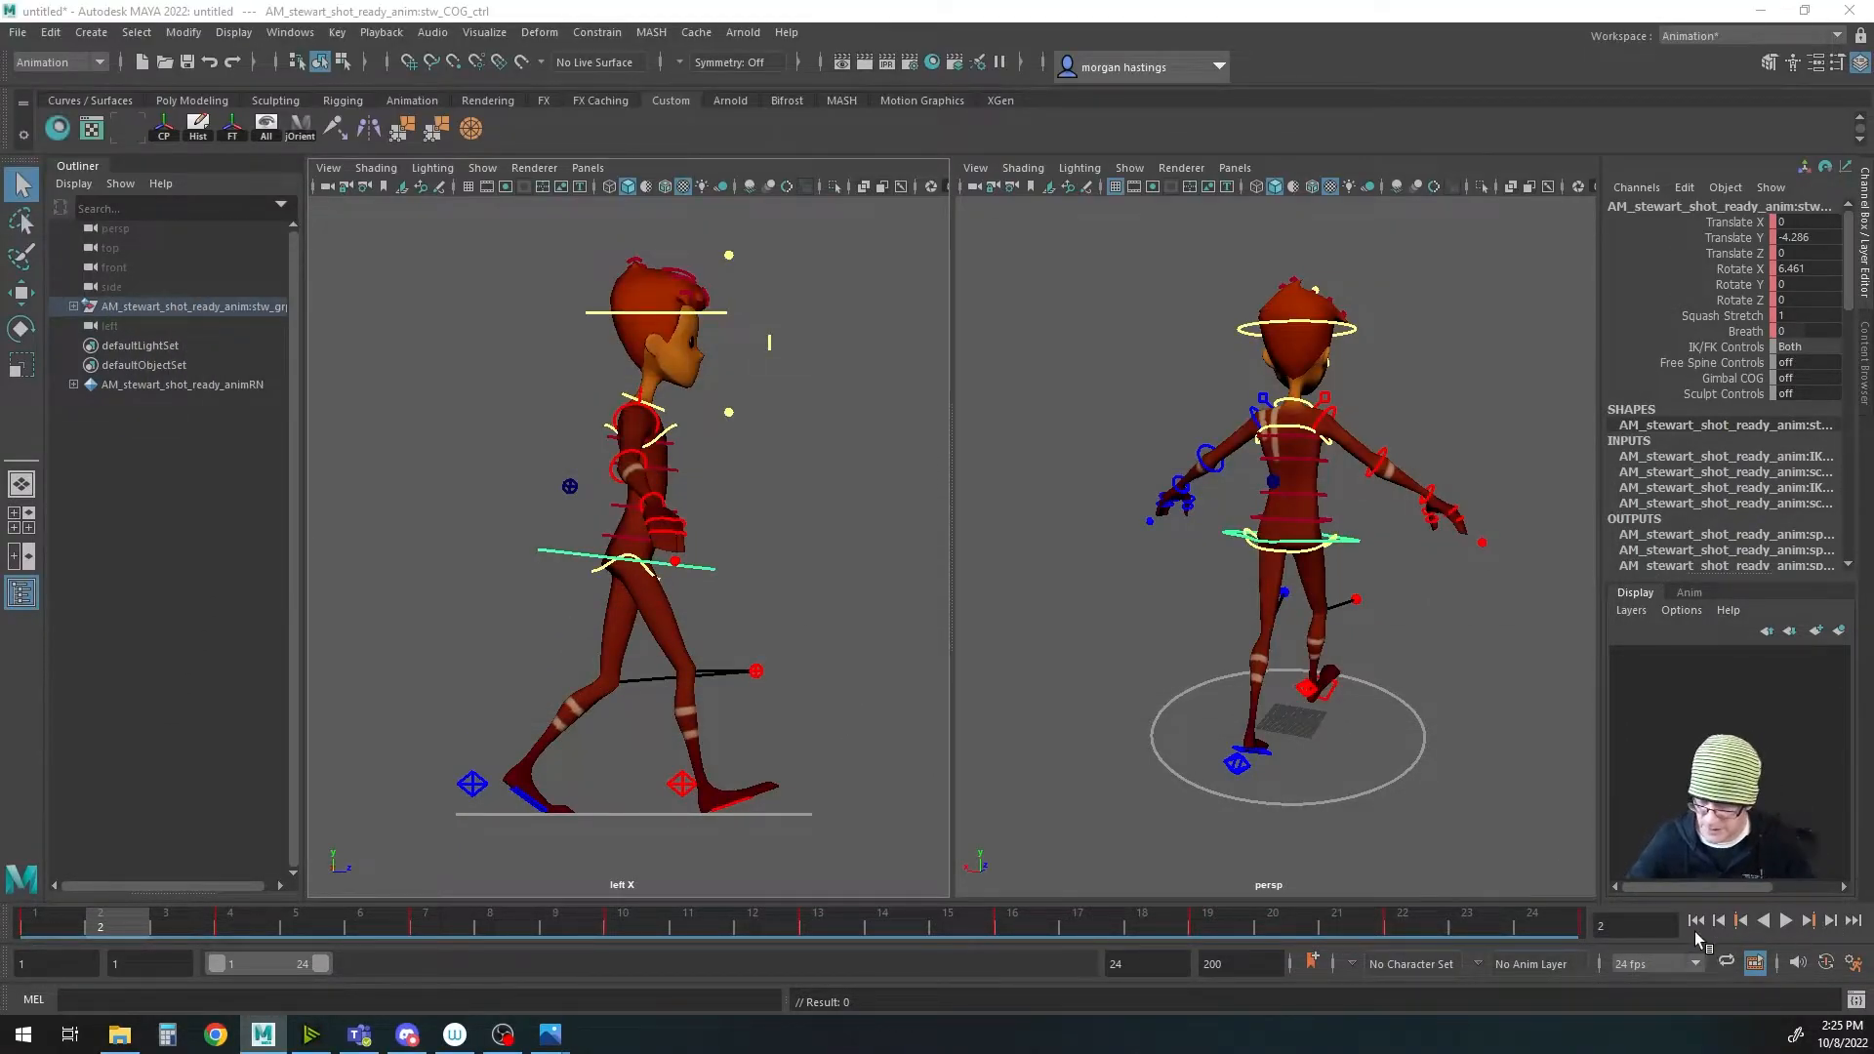
Step: Play the walk cycle from the first frame to review the smoothed body bounce
click(1696, 922)
click(1785, 920)
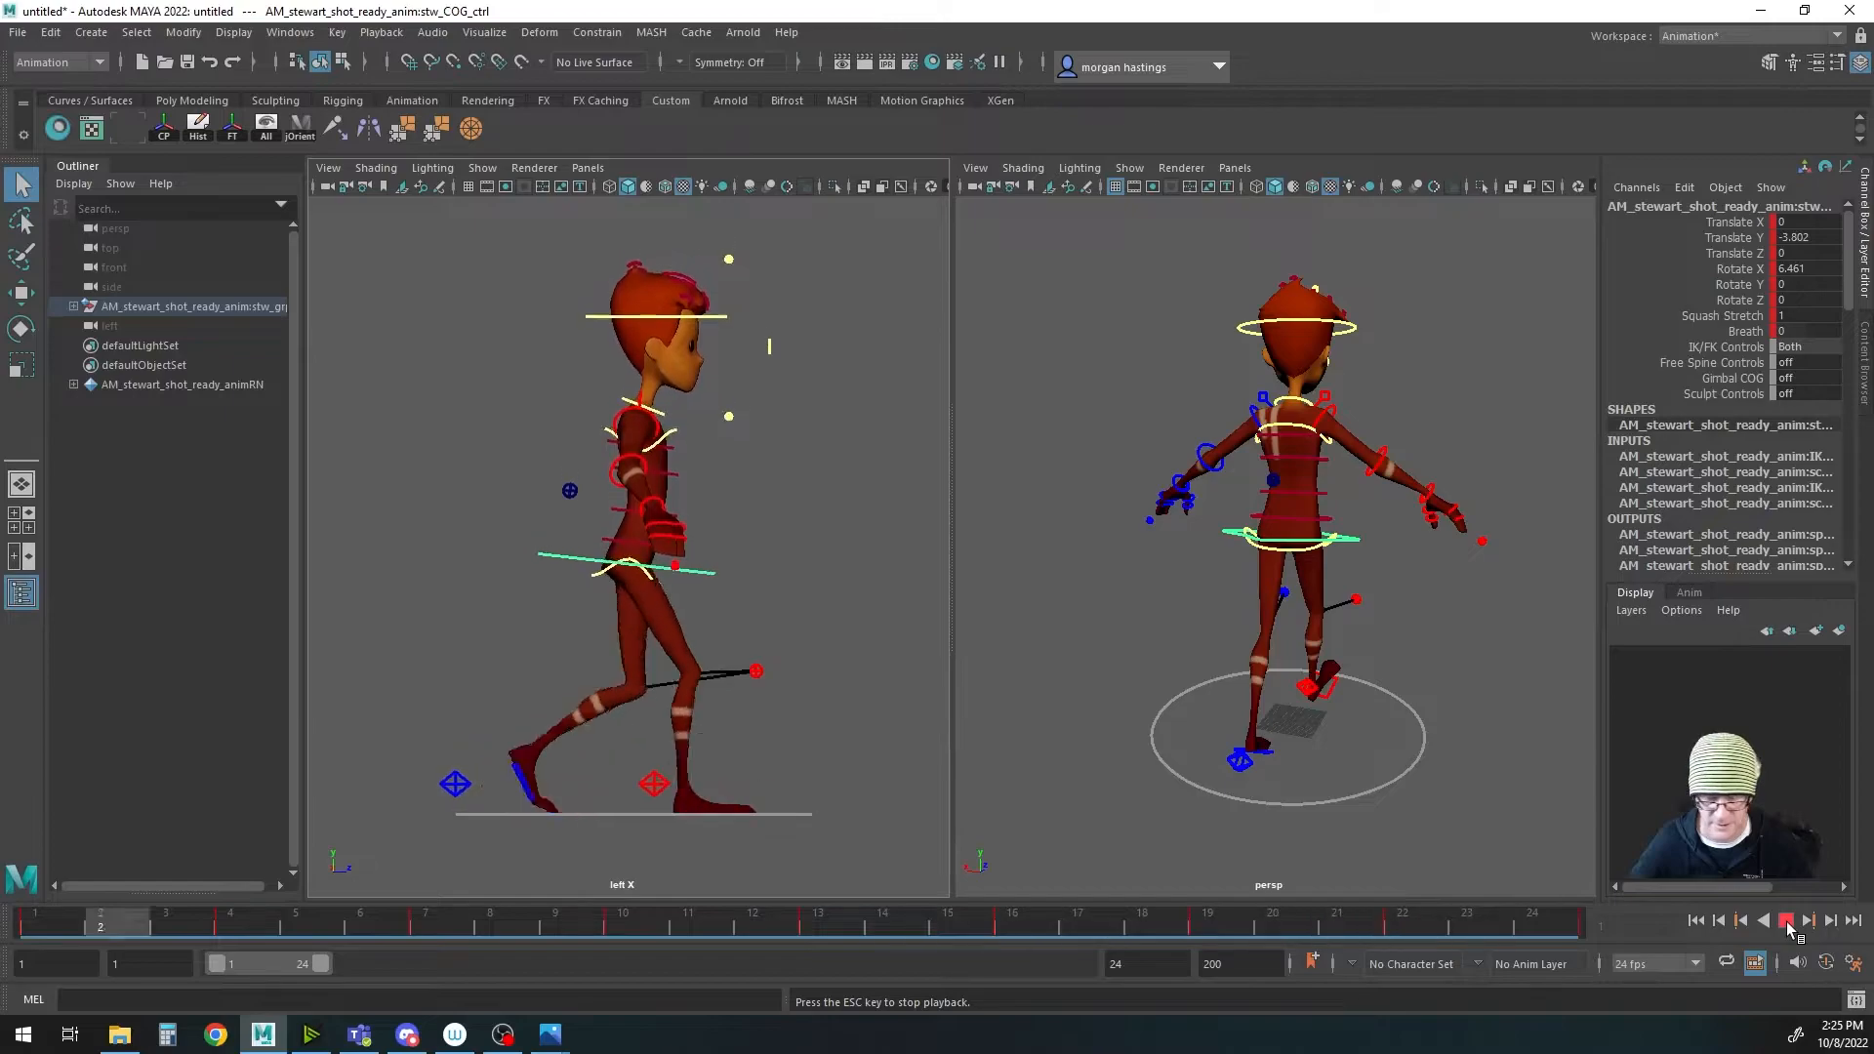
click(1785, 921)
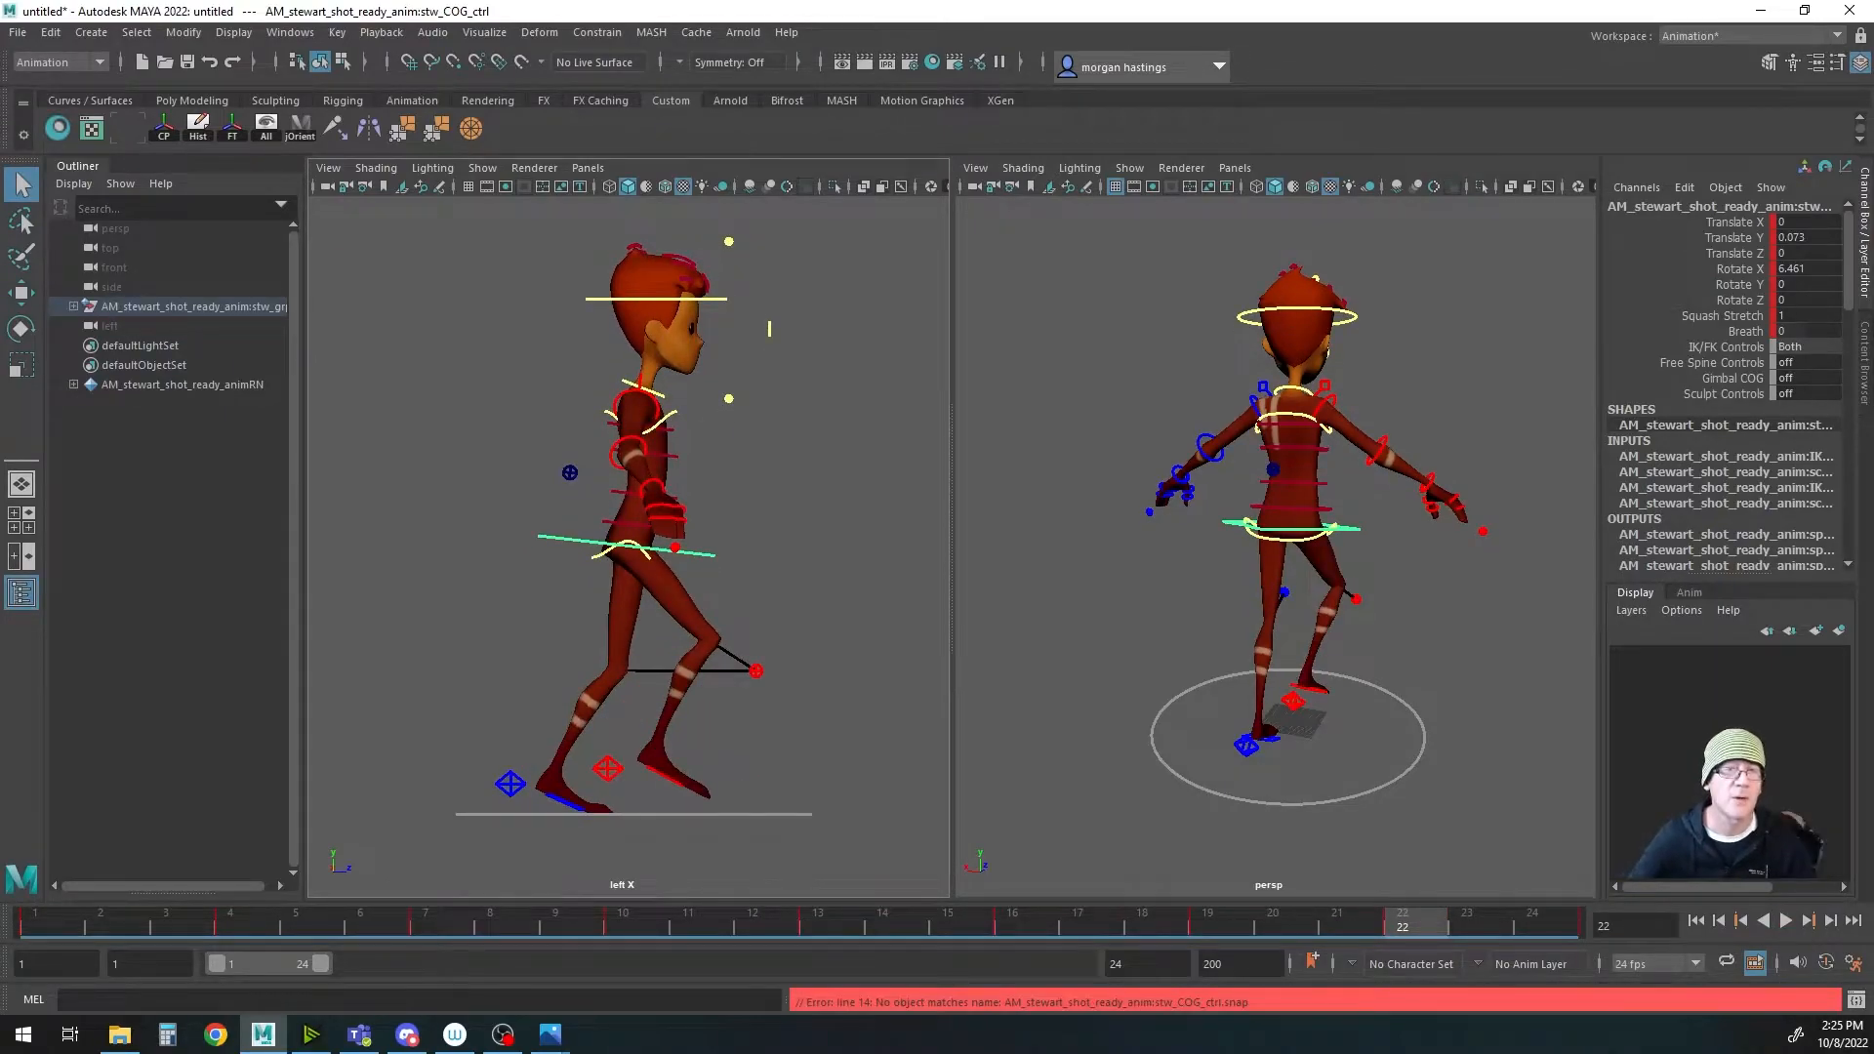
Step: Bring up the COG control's curves in the Graph Editor and scrub the current time to frame 24
key(ctrl+g)
drag(1005, 417, 725, 337)
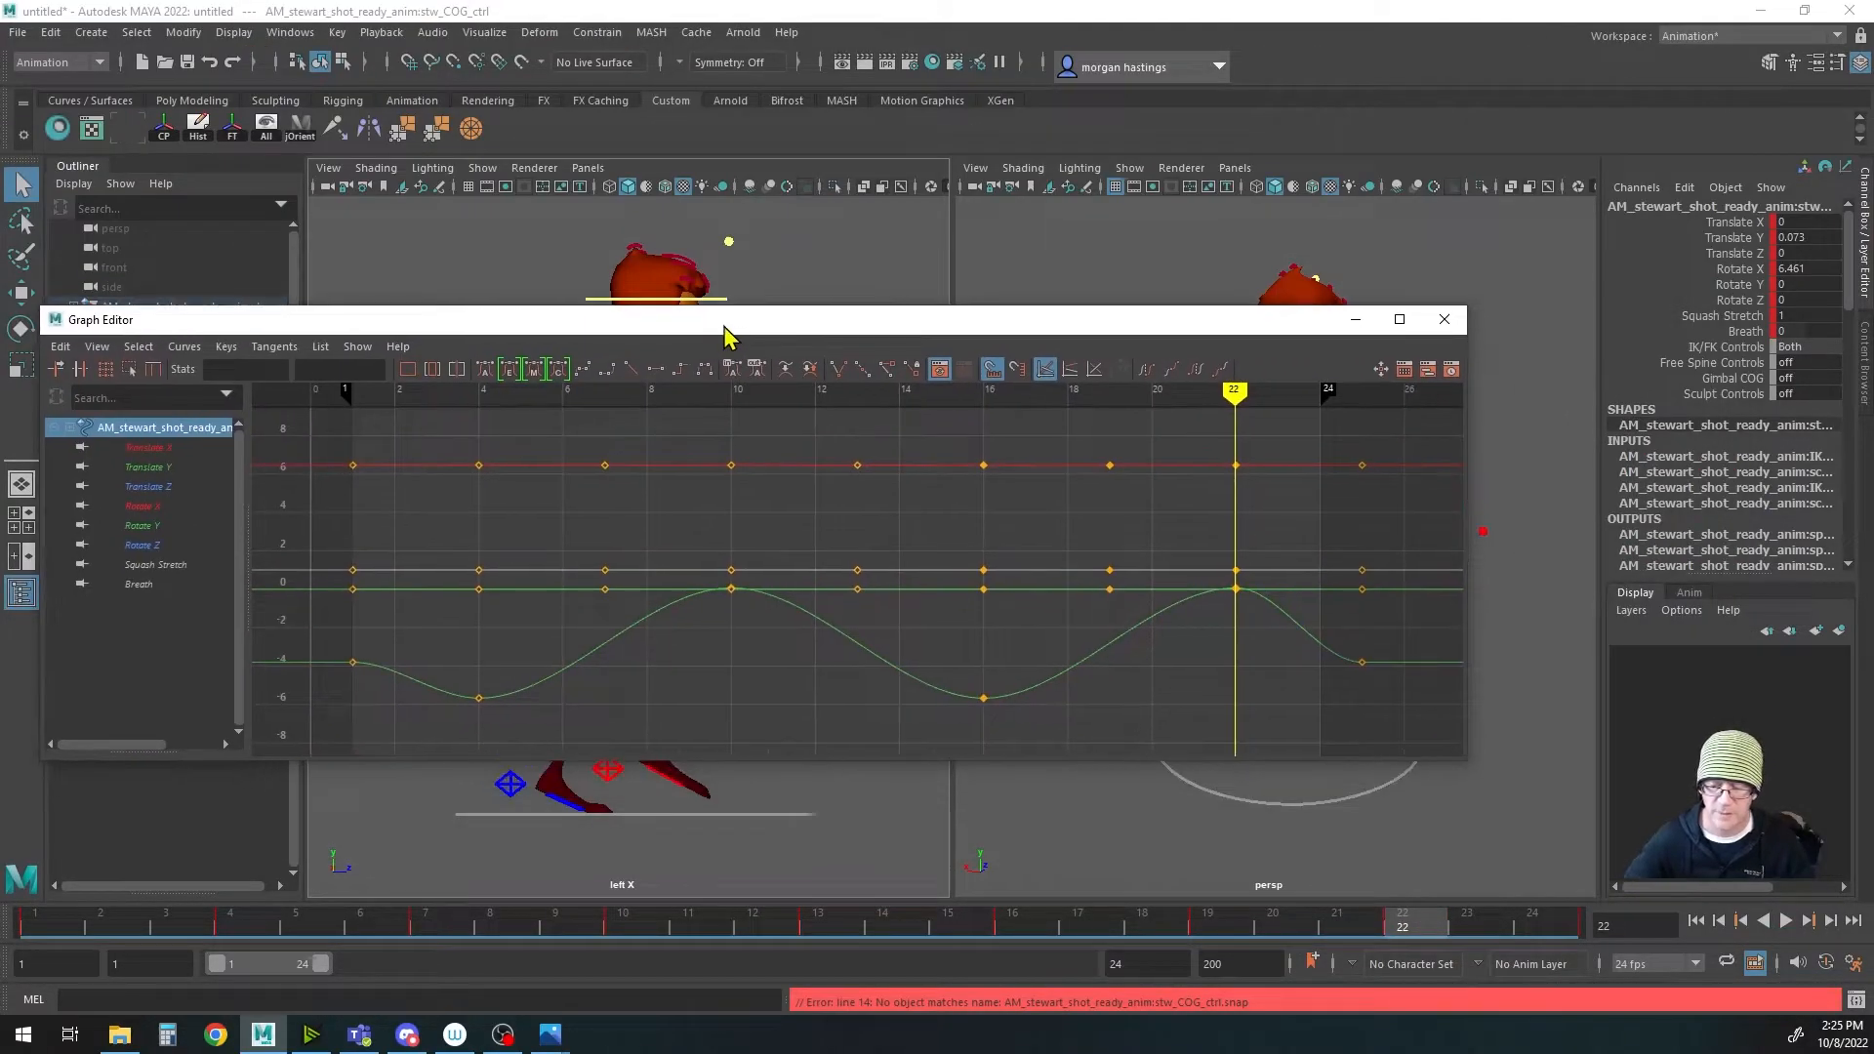
mouse_move(1234, 390)
mouse_down()
mouse_move(1315, 388)
mouse_move(389, 390)
mouse_move(370, 427)
mouse_move(1303, 402)
mouse_up()
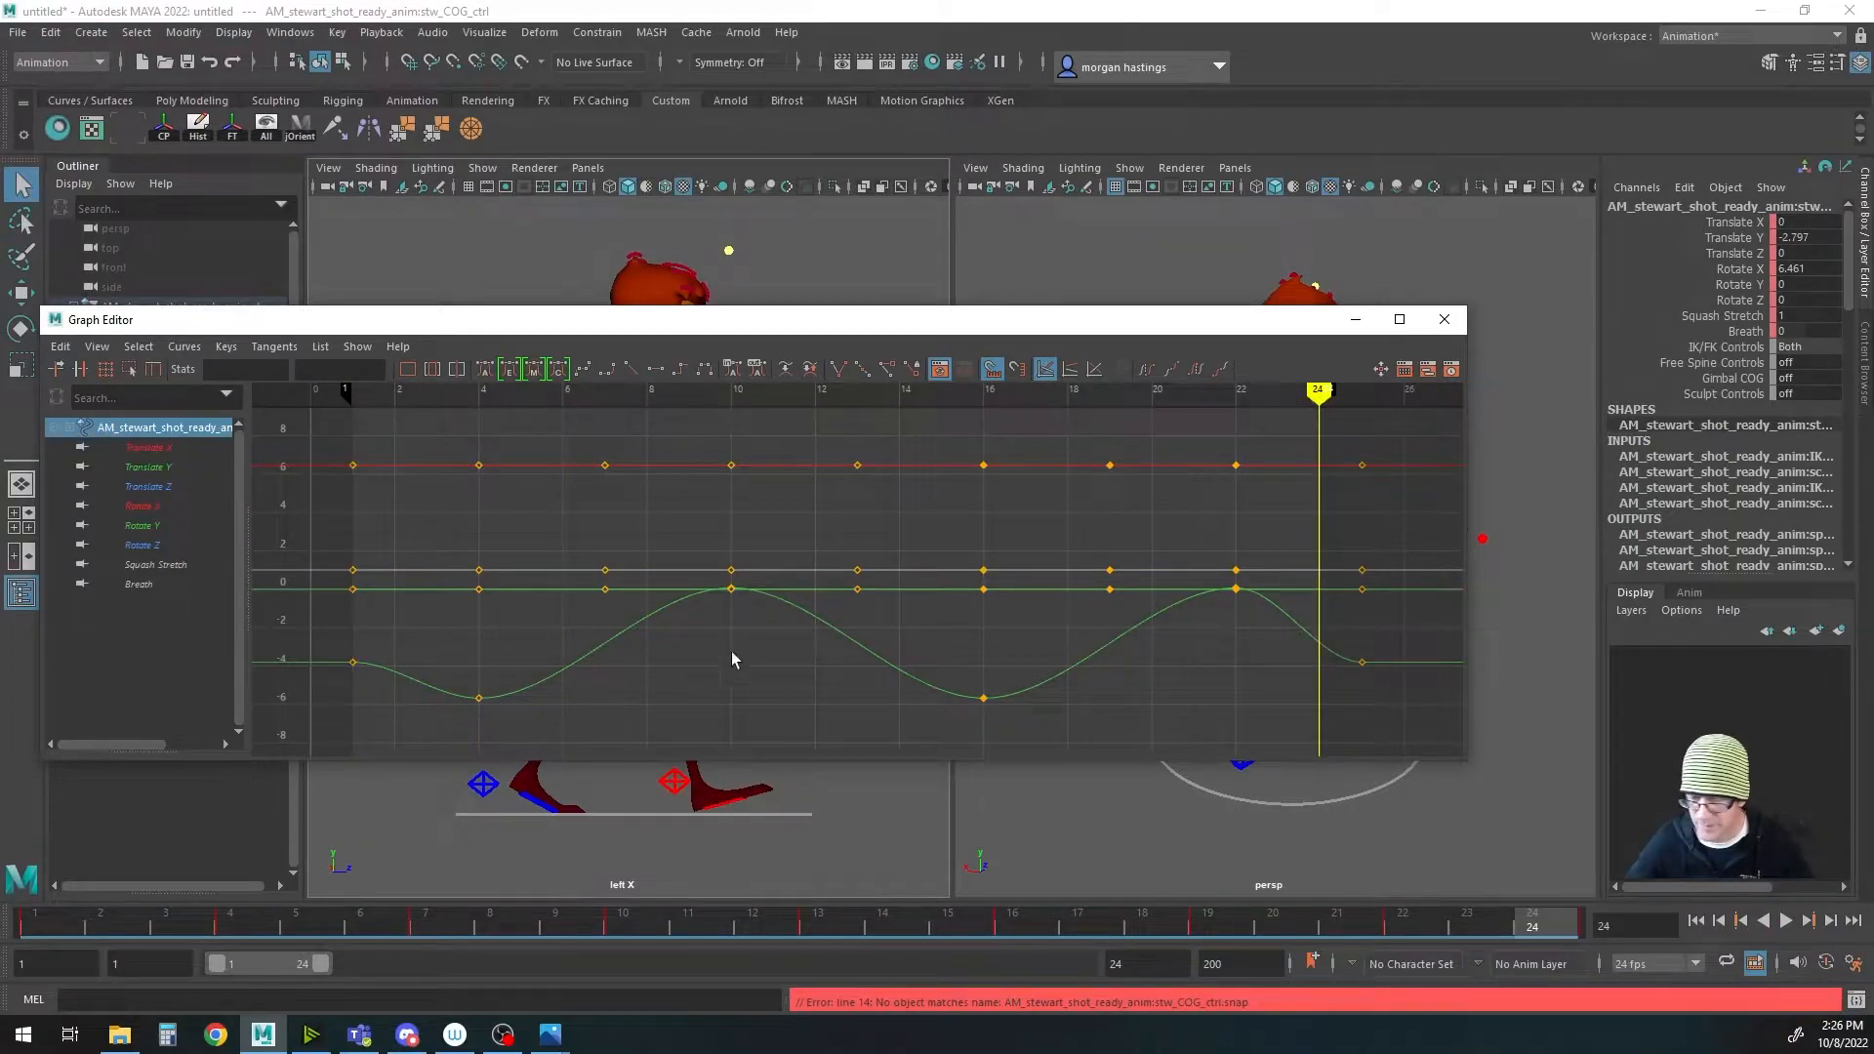
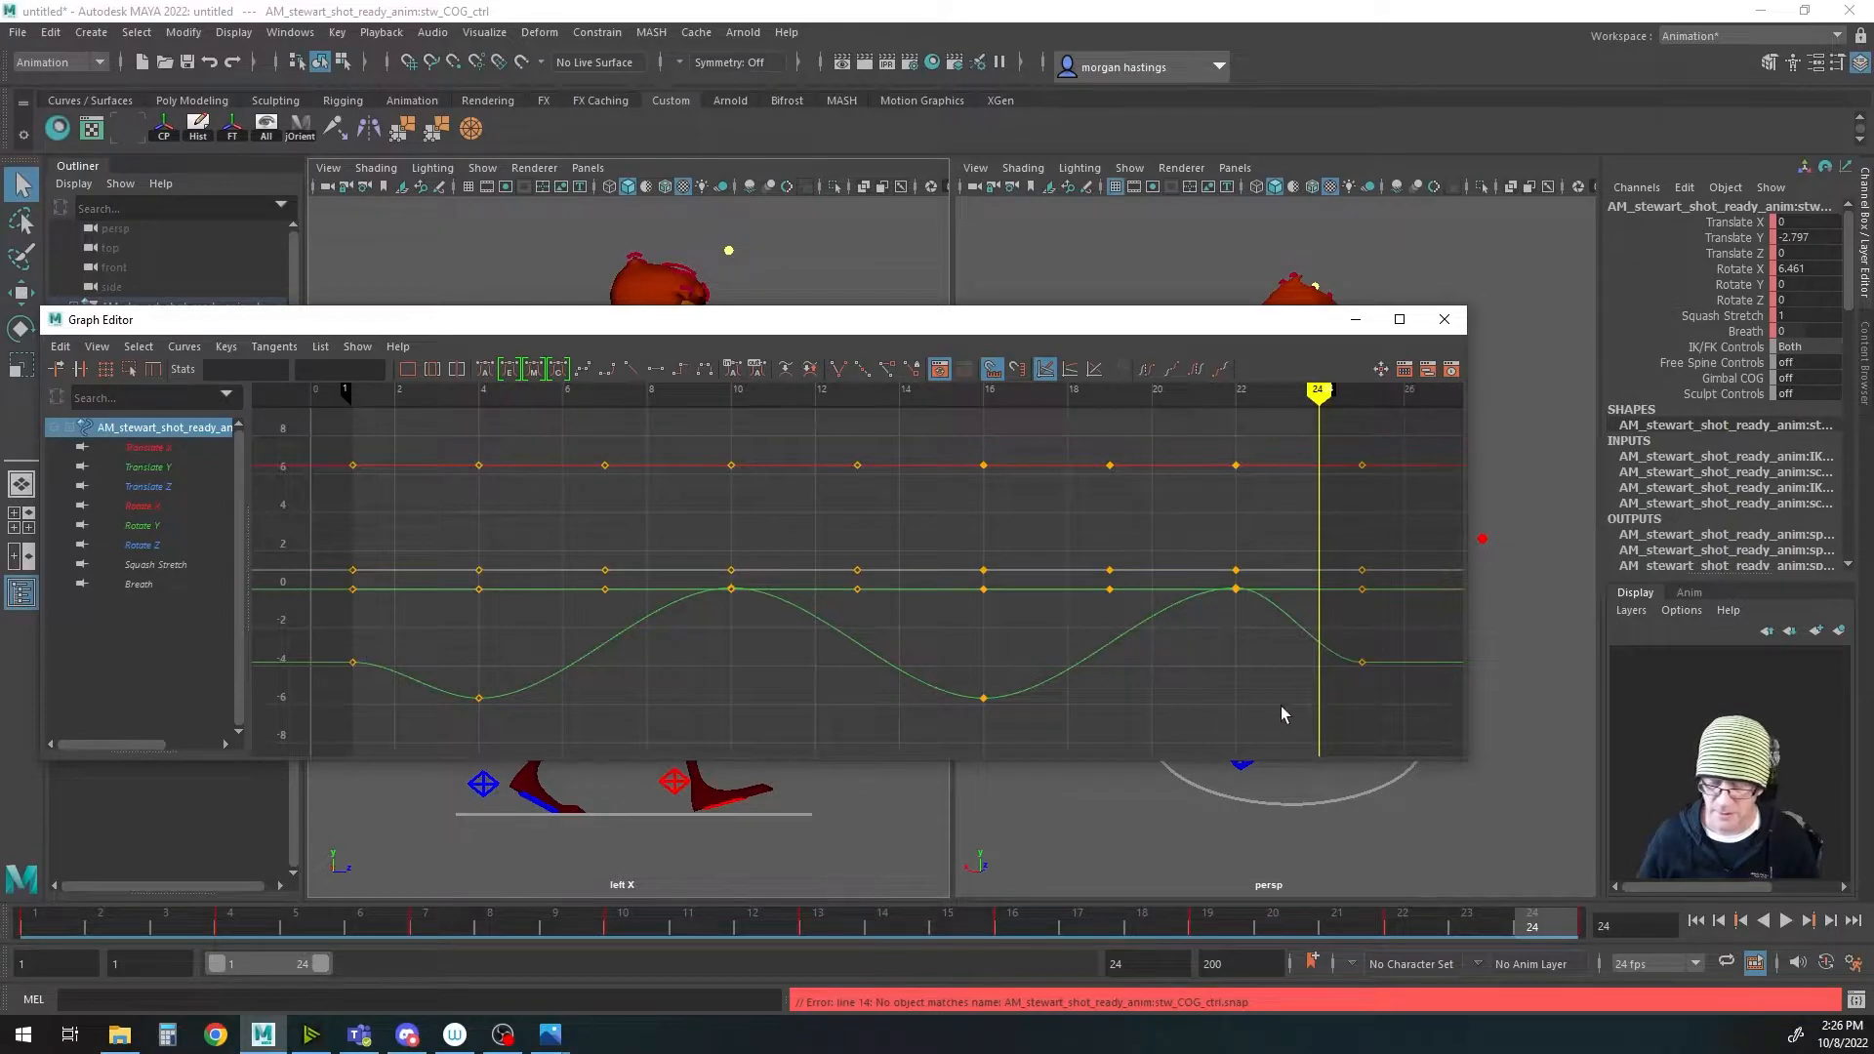
Step: Try moving the COG control's last Translate Y key to frame 24, keeping its value, and clear the Graph Editor from the viewports
drag(1343, 652, 1384, 679)
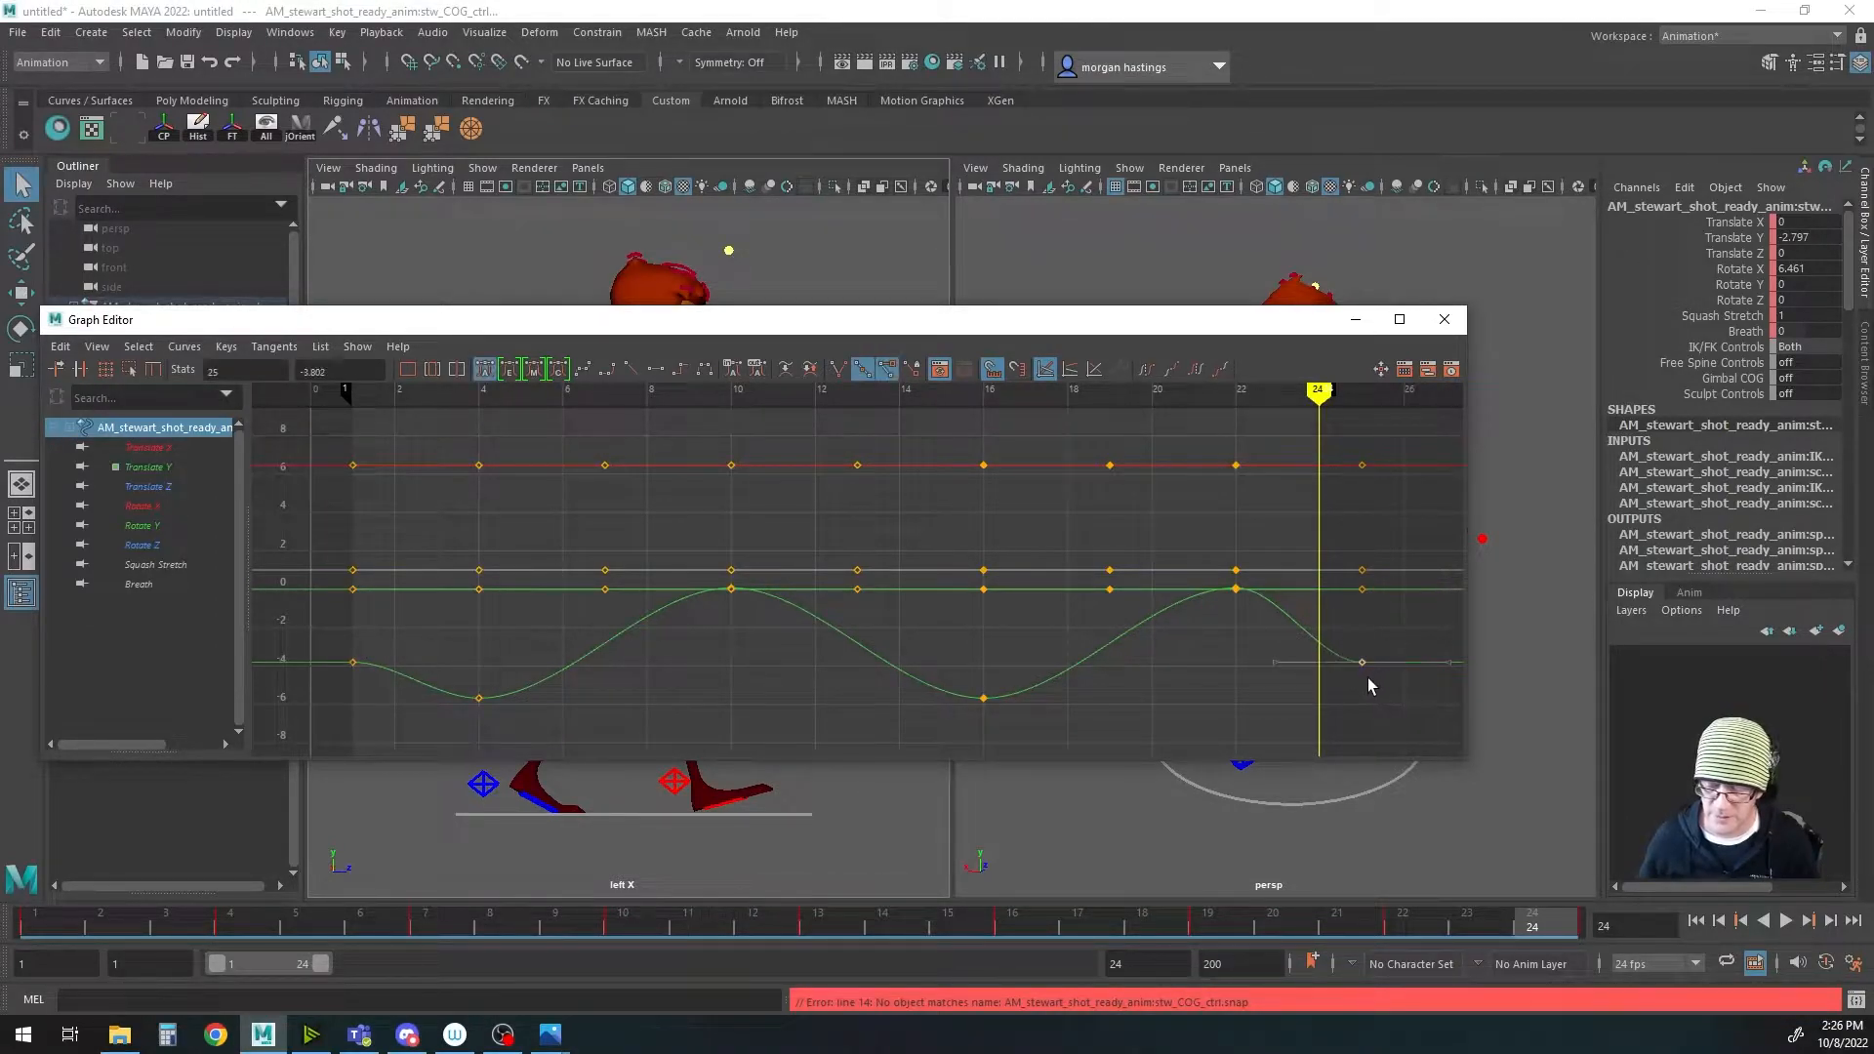
shift+middle_drag(1360, 659, 1335, 661)
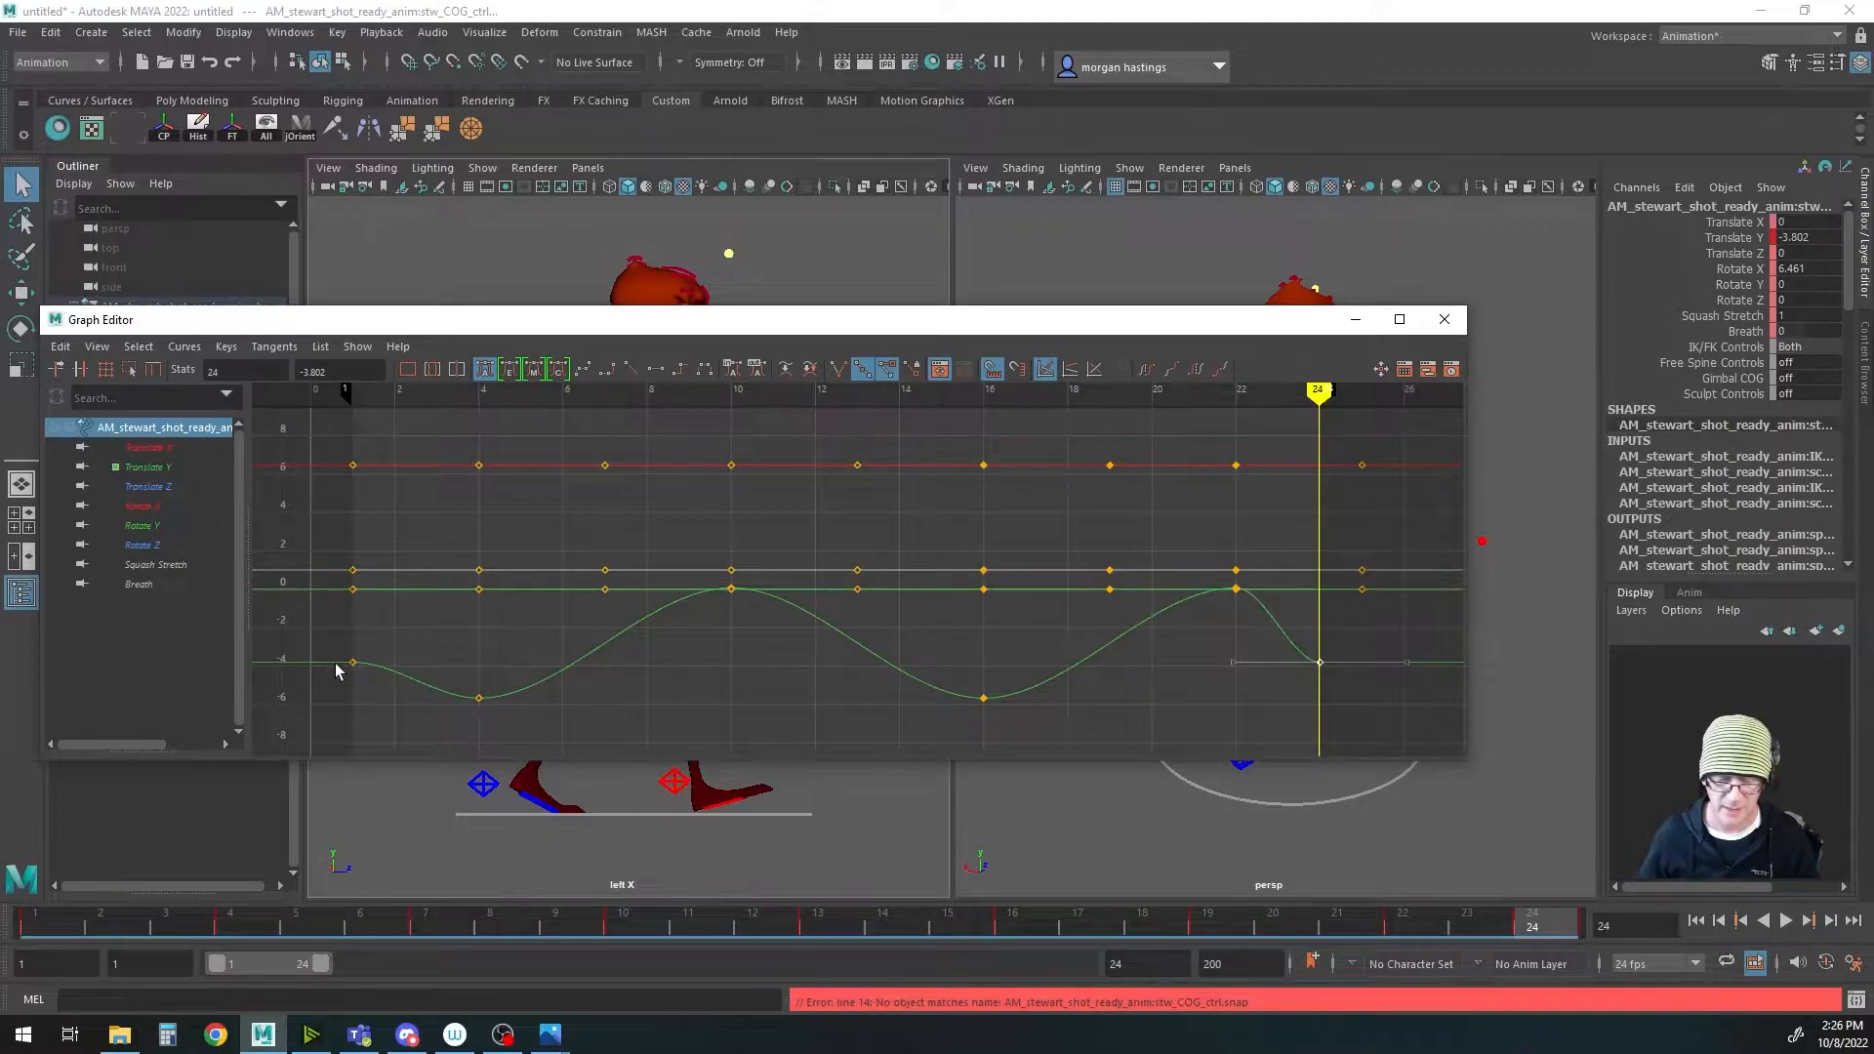
drag(1049, 326, 1186, 0)
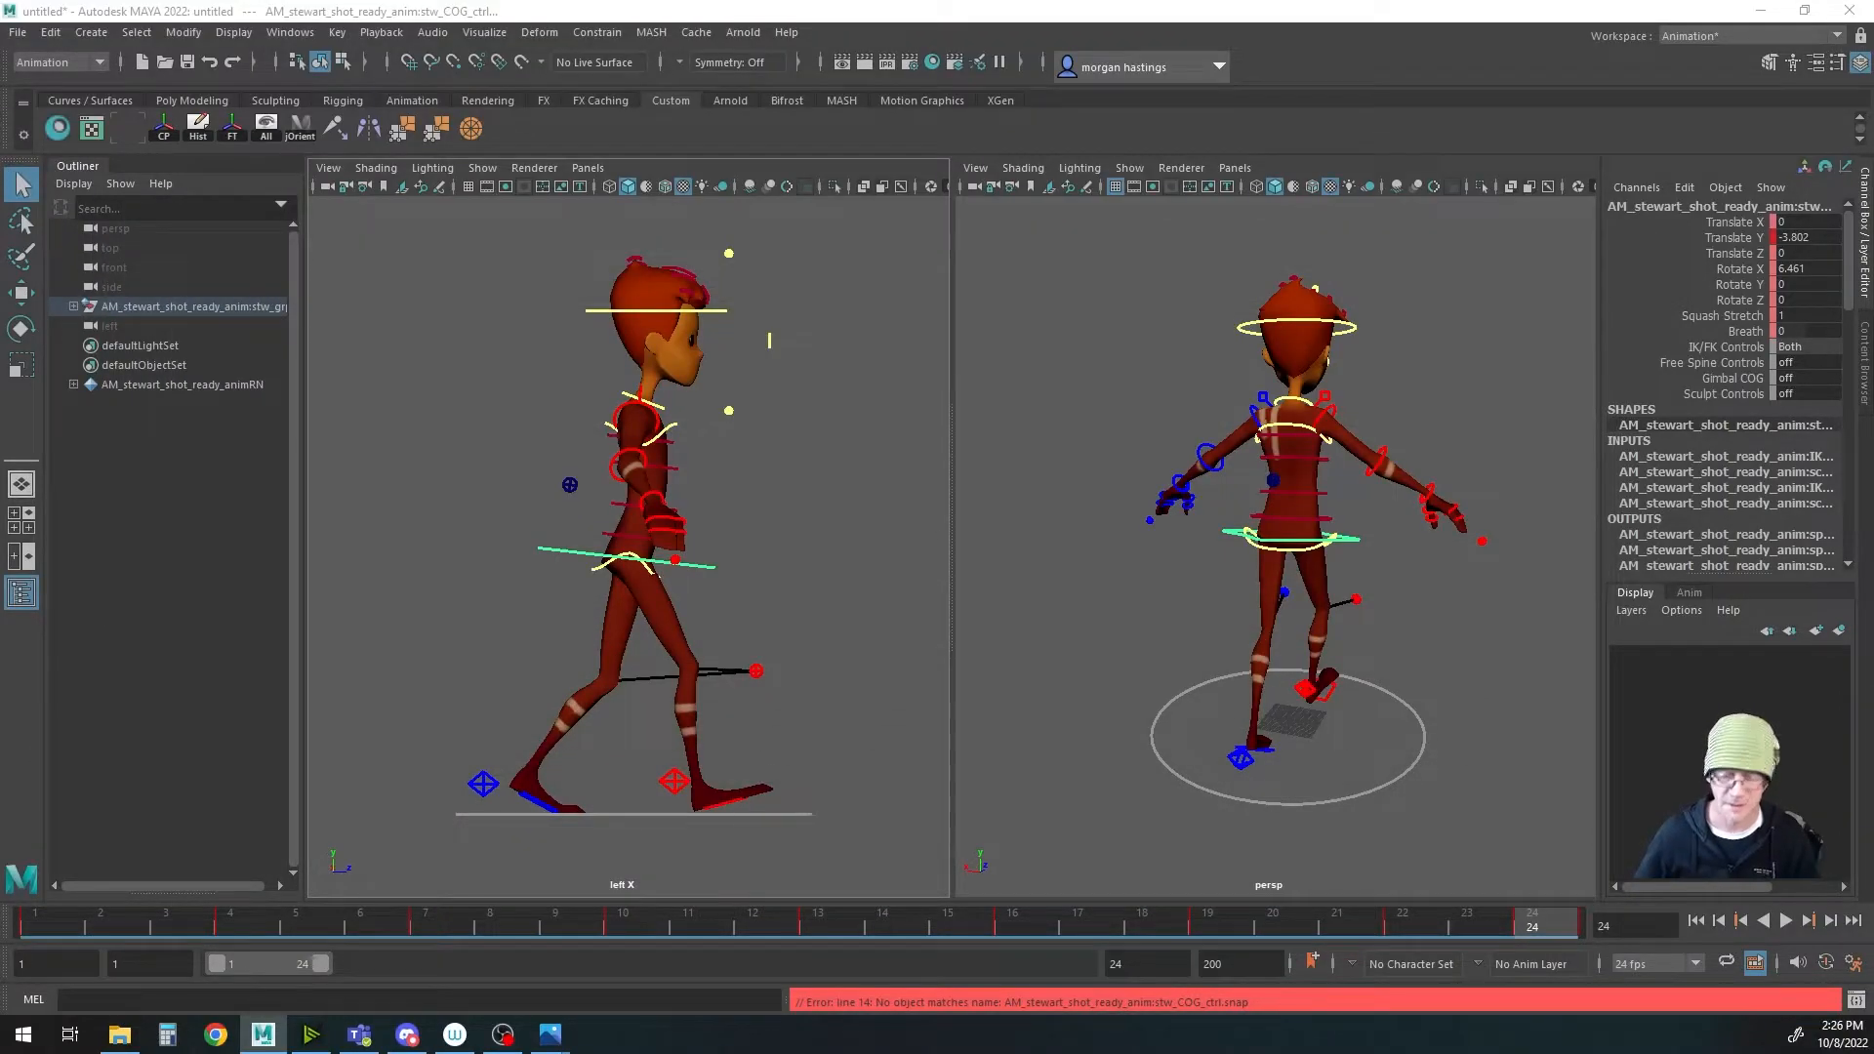
Step: Play the walk cycle, viewing the character from the front side in perspective, and stop playback
click(1785, 921)
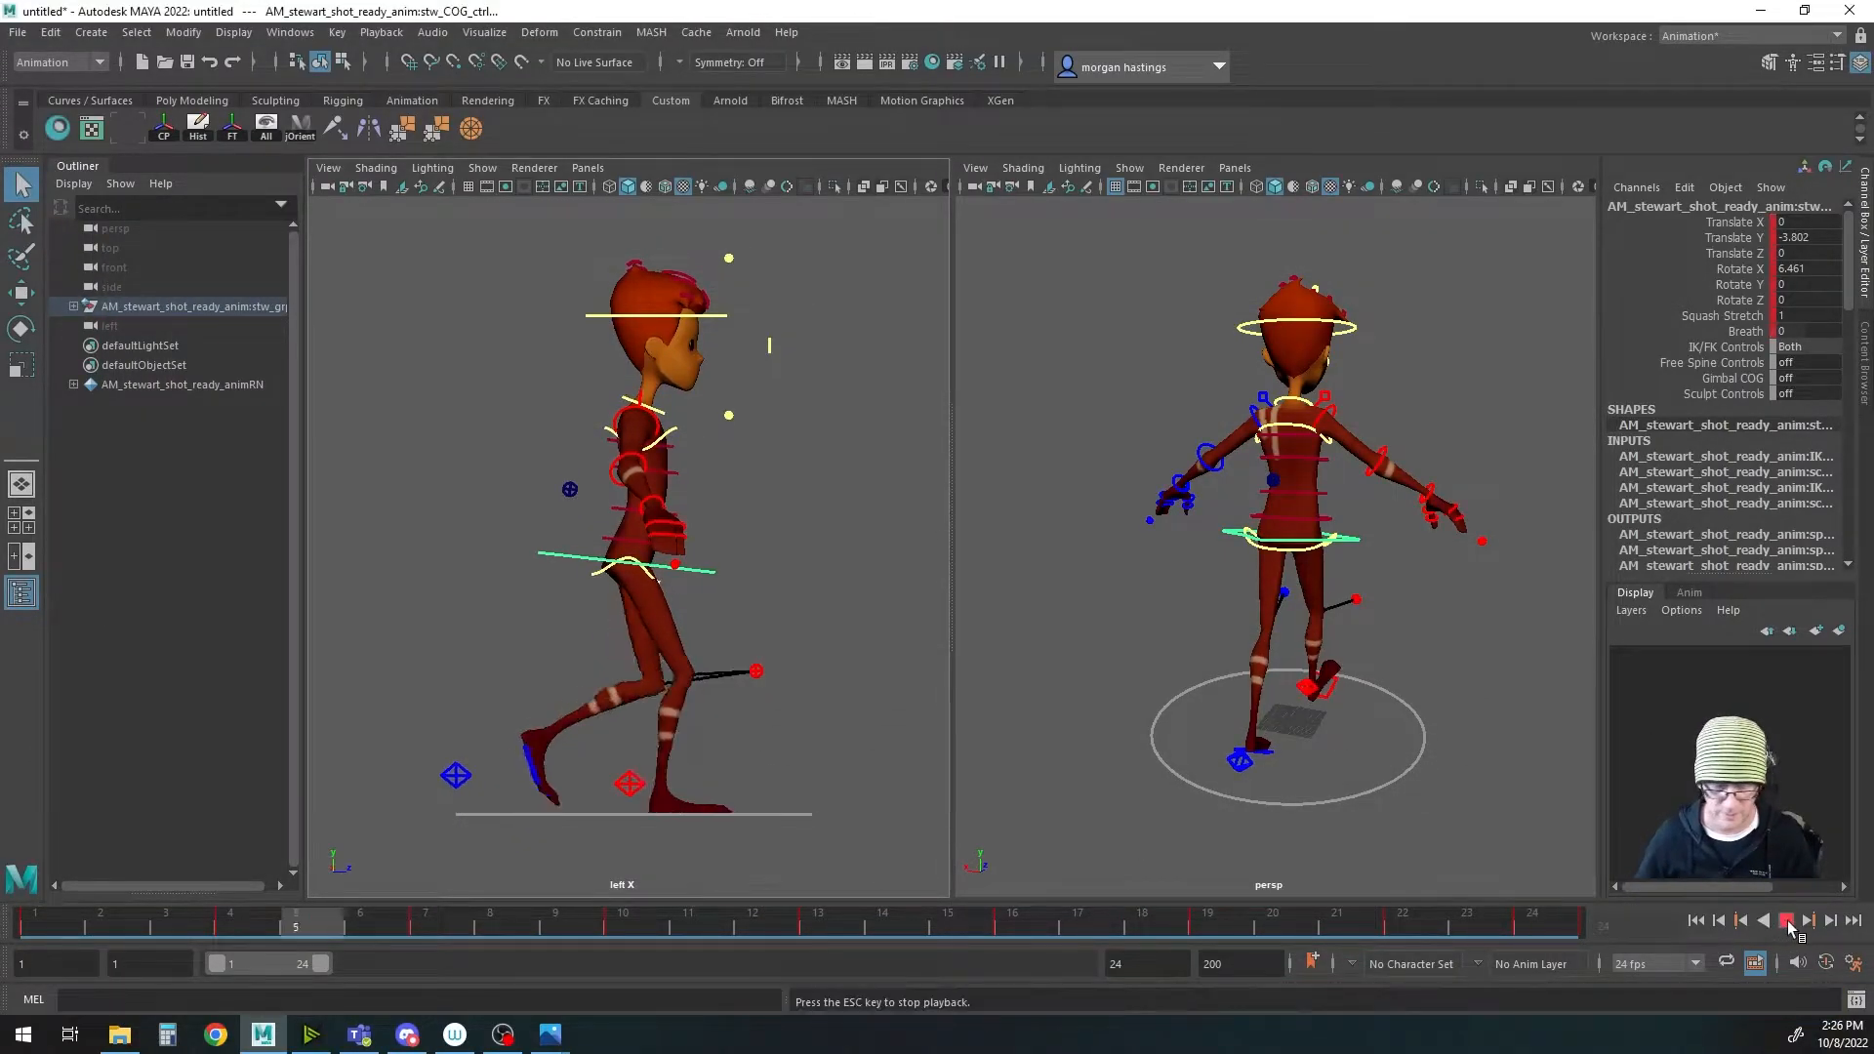
alt+drag(1444, 664, 1226, 671)
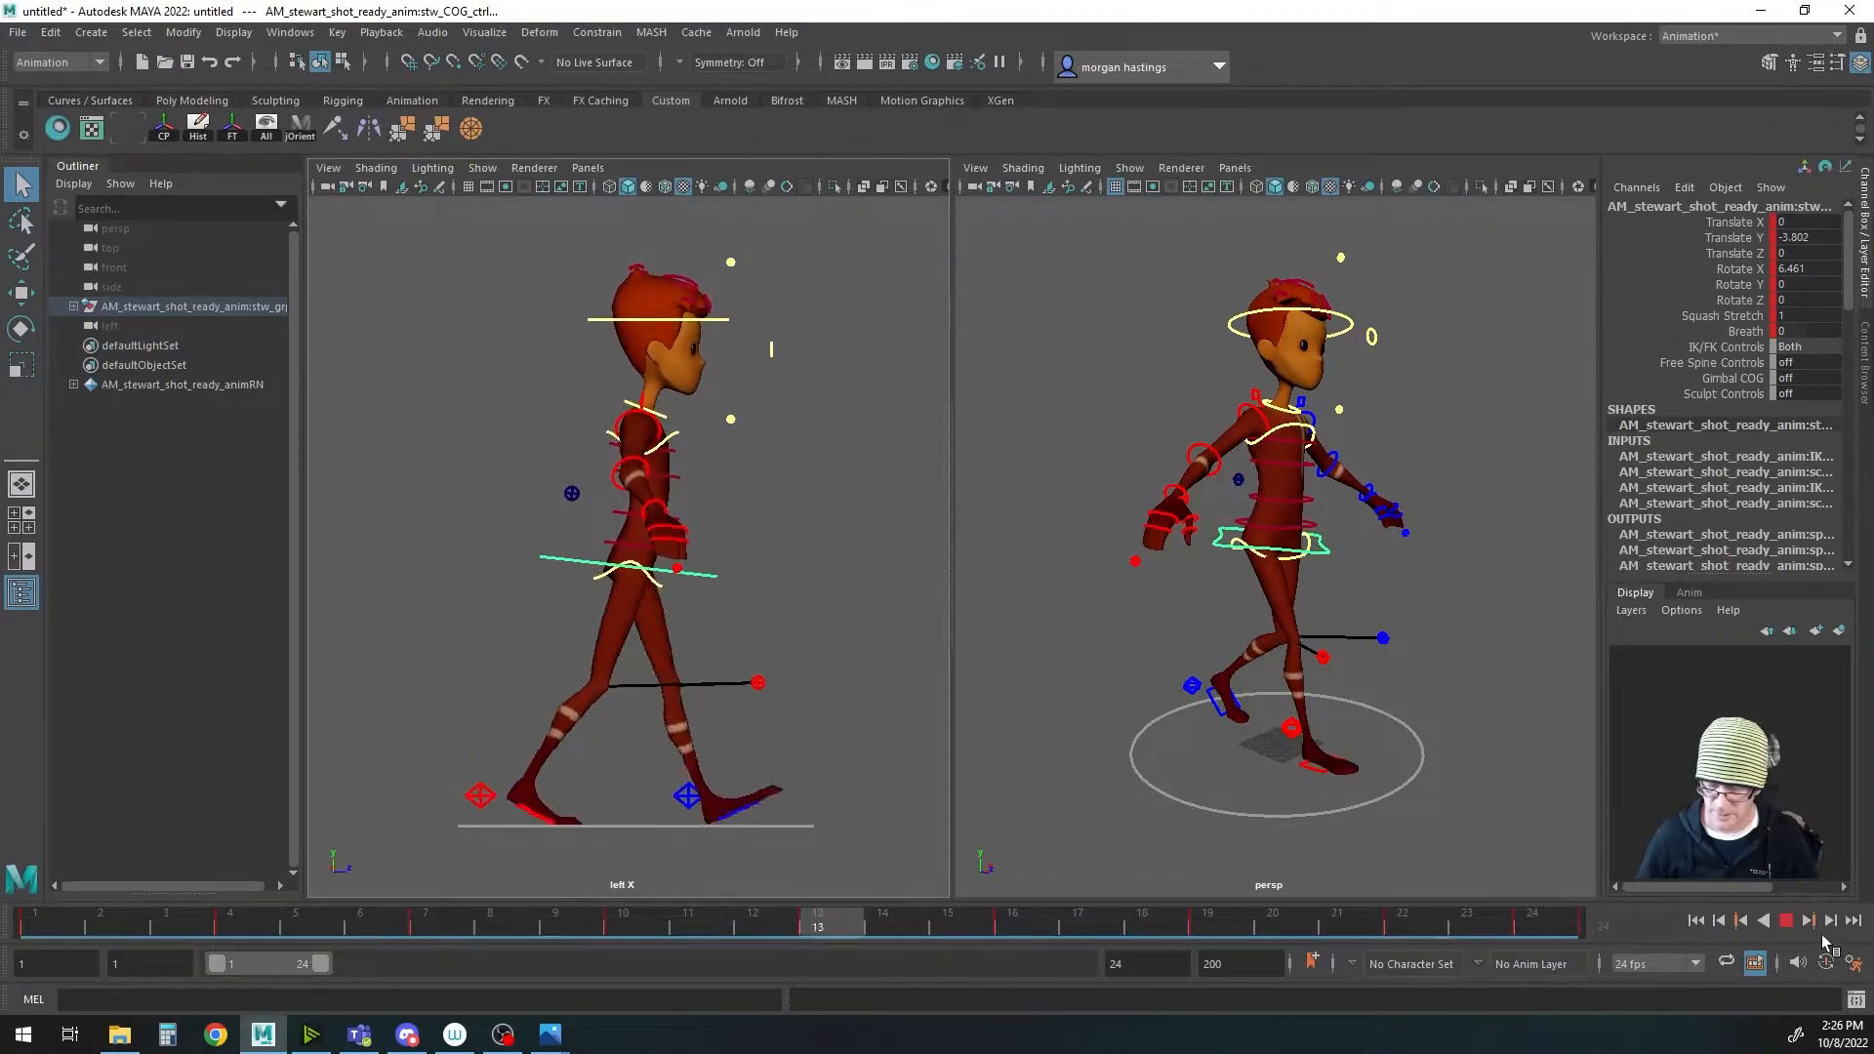
click(1785, 921)
Step: Scrub the second half of the cycle and compare the poses at frames 1 and 24
click(979, 917)
drag(979, 915, 1542, 924)
click(44, 925)
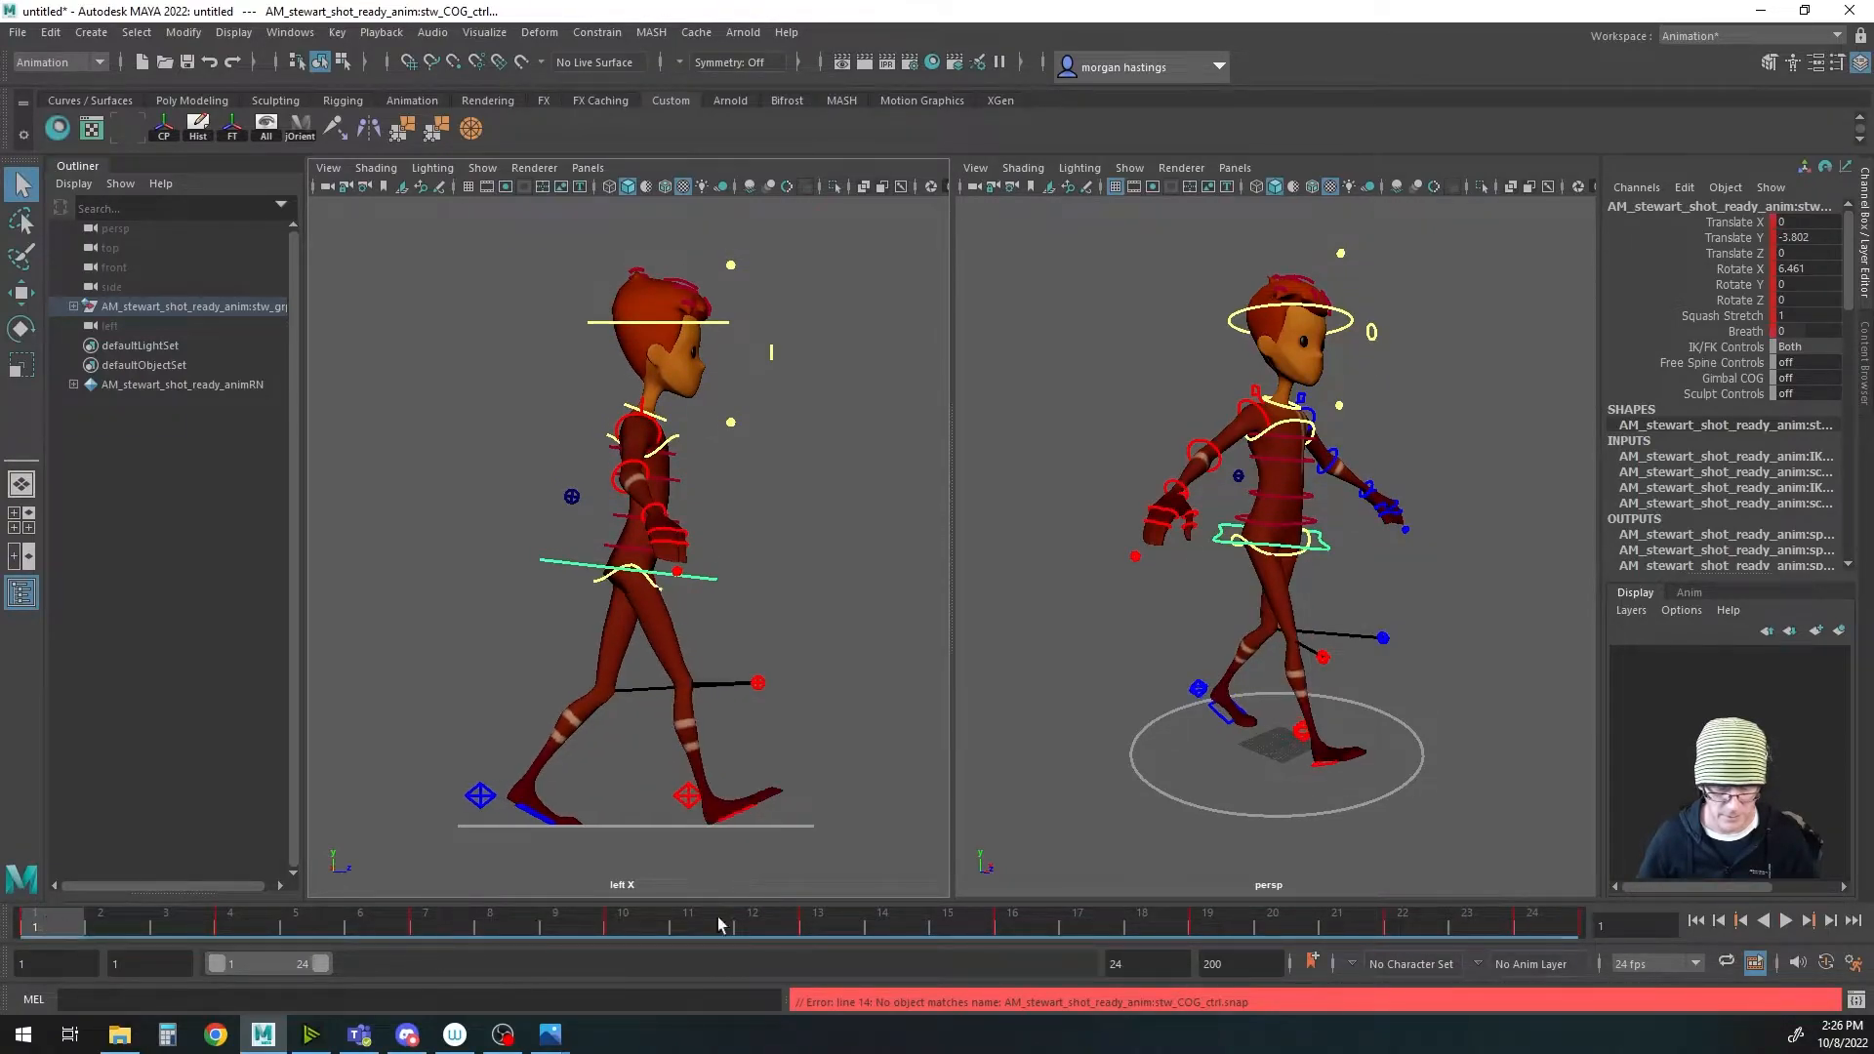
click(1556, 925)
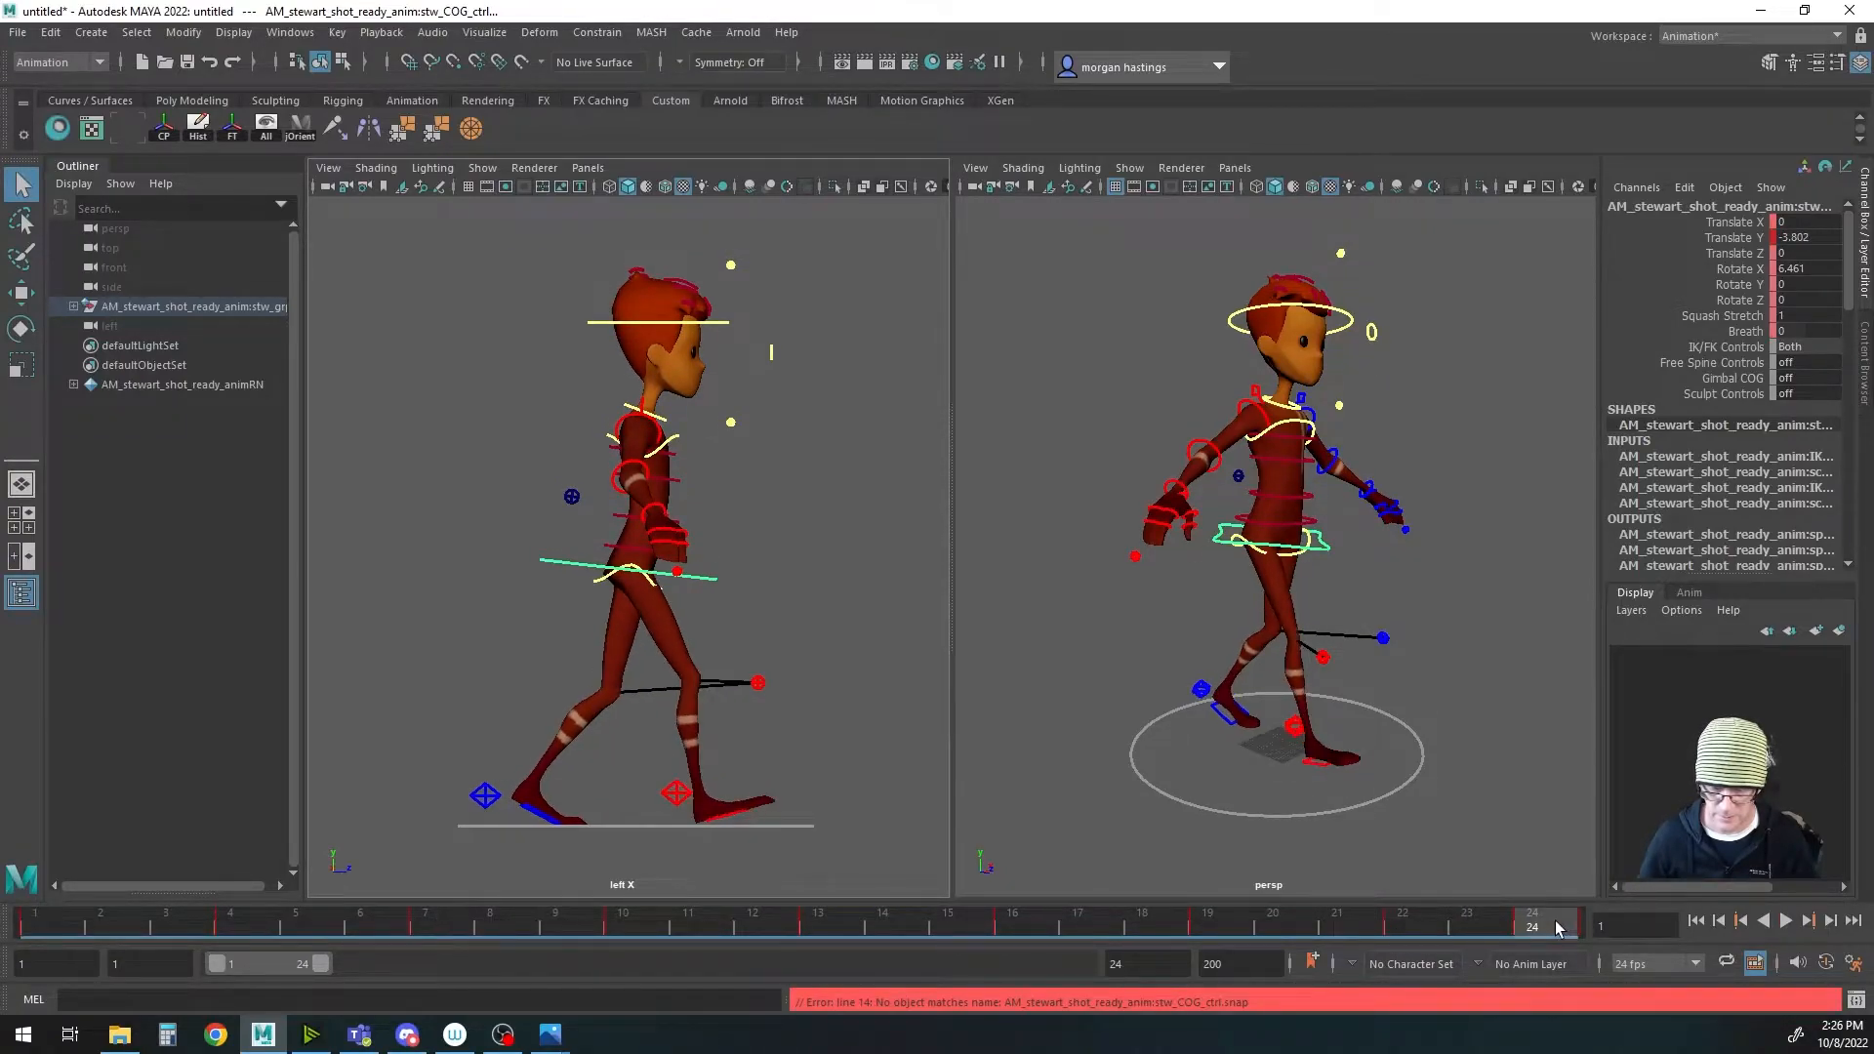
click(49, 922)
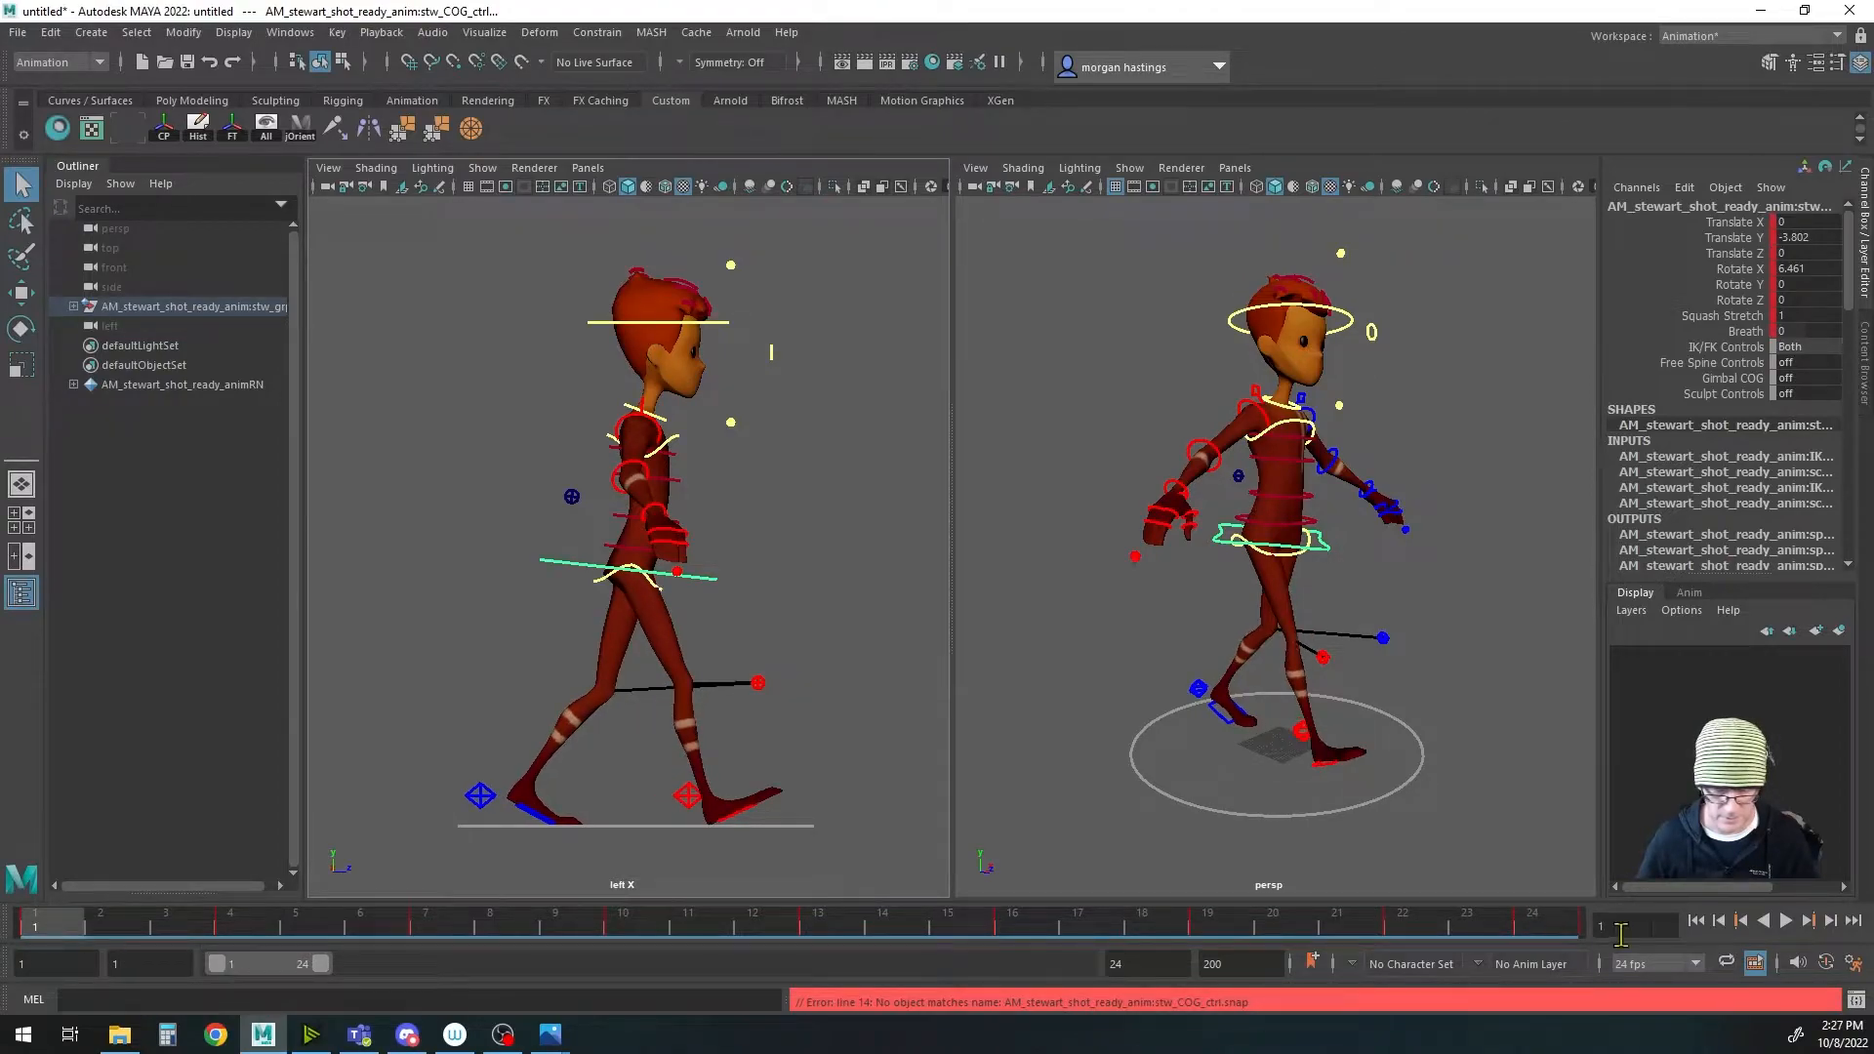
click(1535, 928)
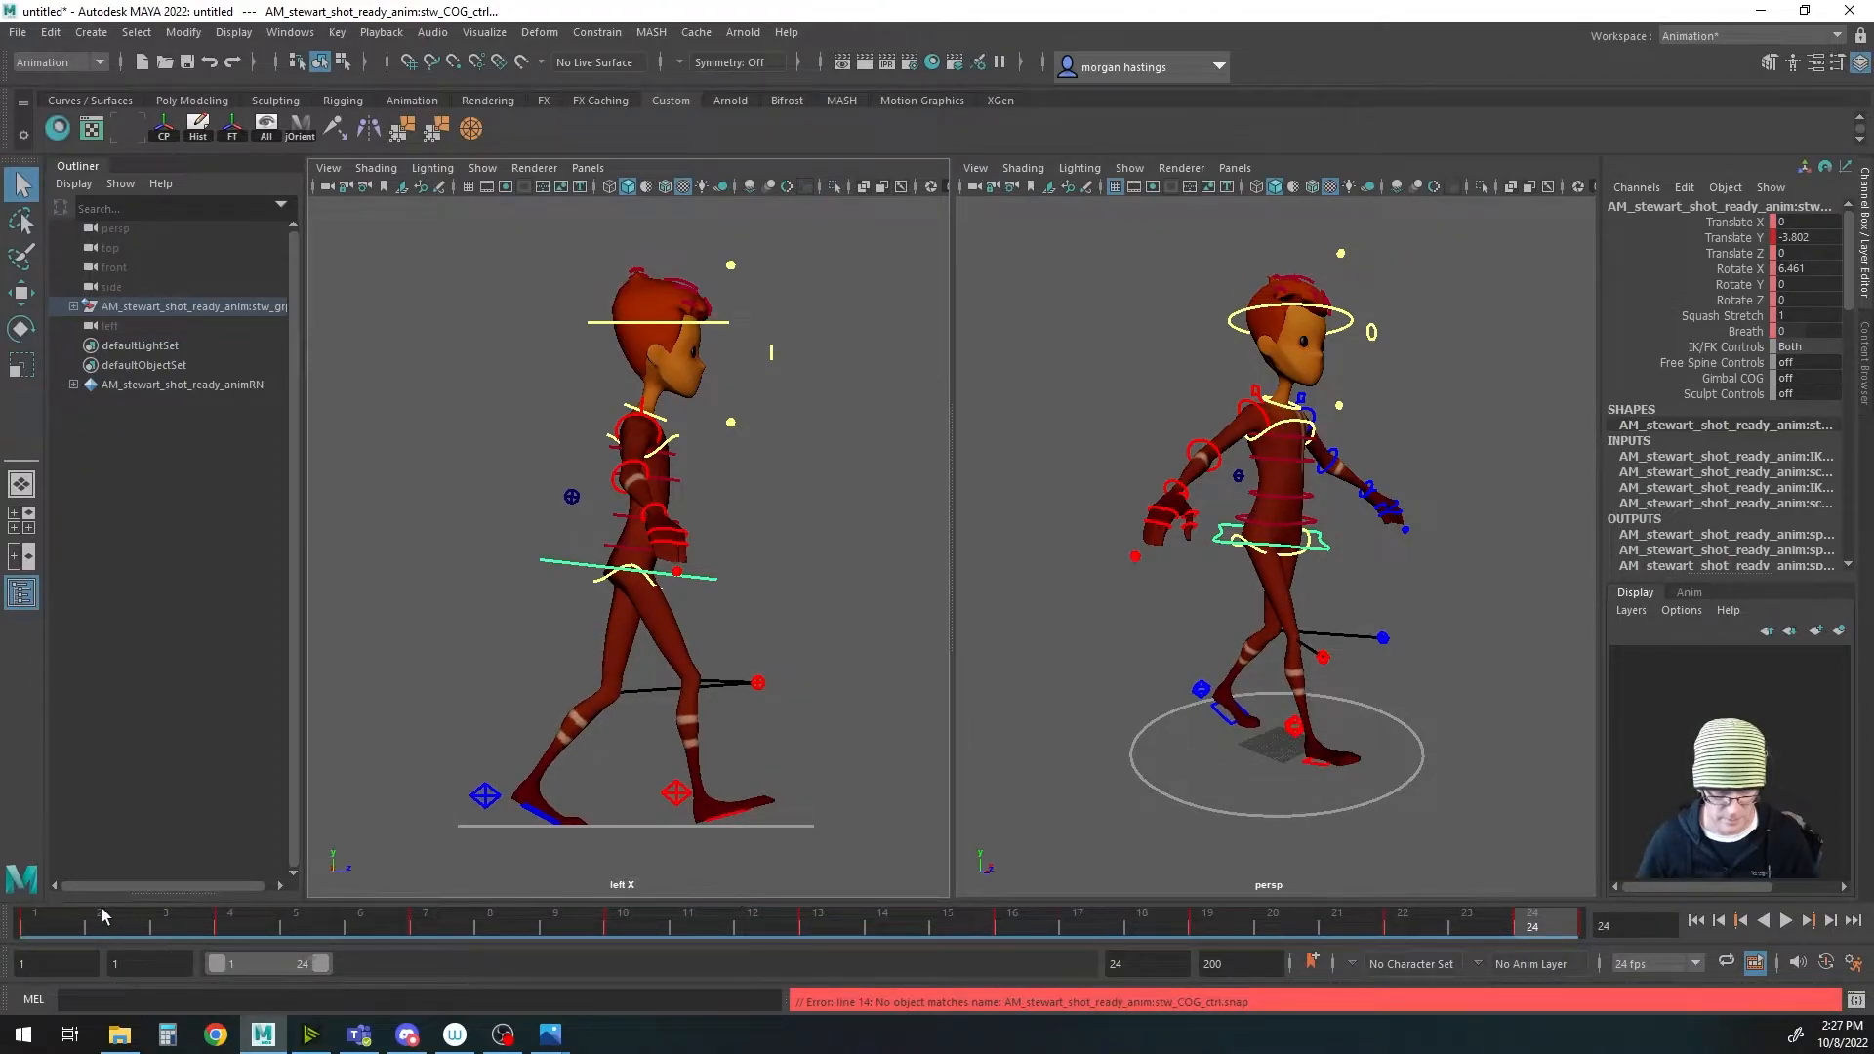
click(68, 925)
Step: Move the COG control's last Translate Y key back to frame 25 and clear the Graph Editor from the viewports
drag(0, 159, 810, 328)
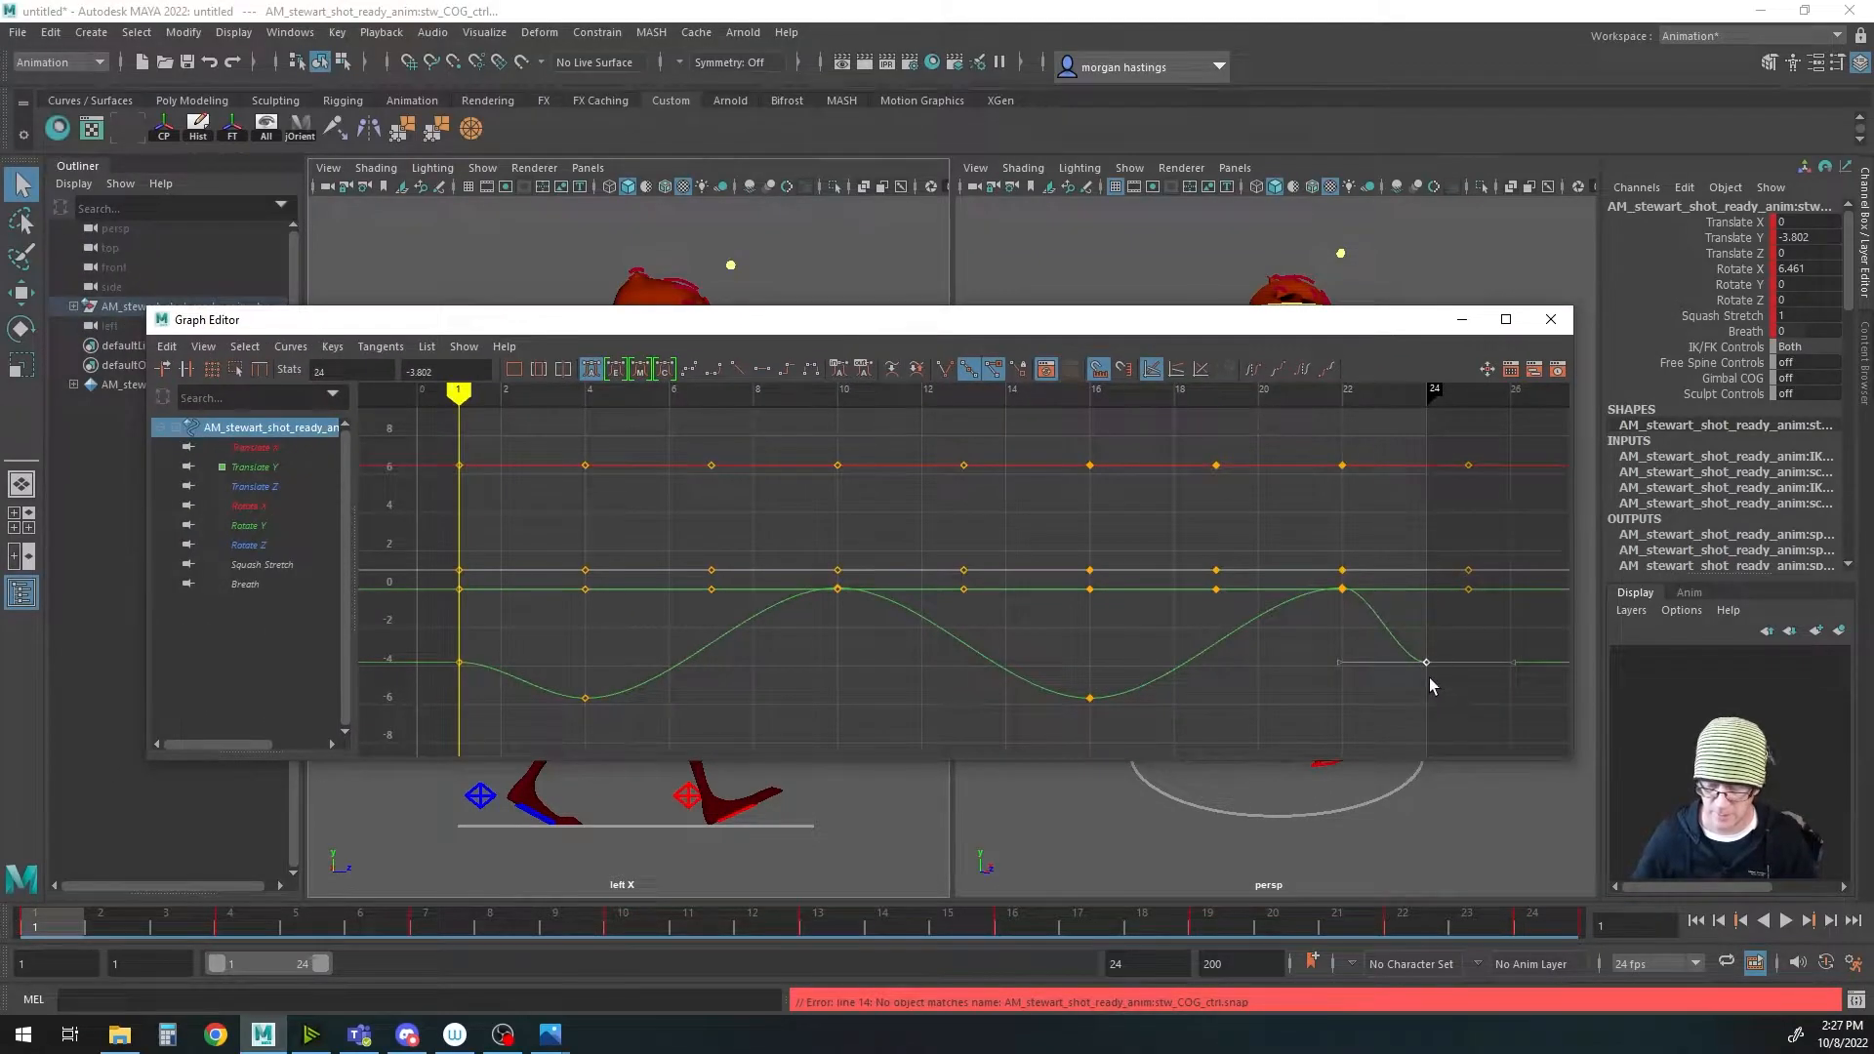
middle_drag(1427, 667, 1470, 663)
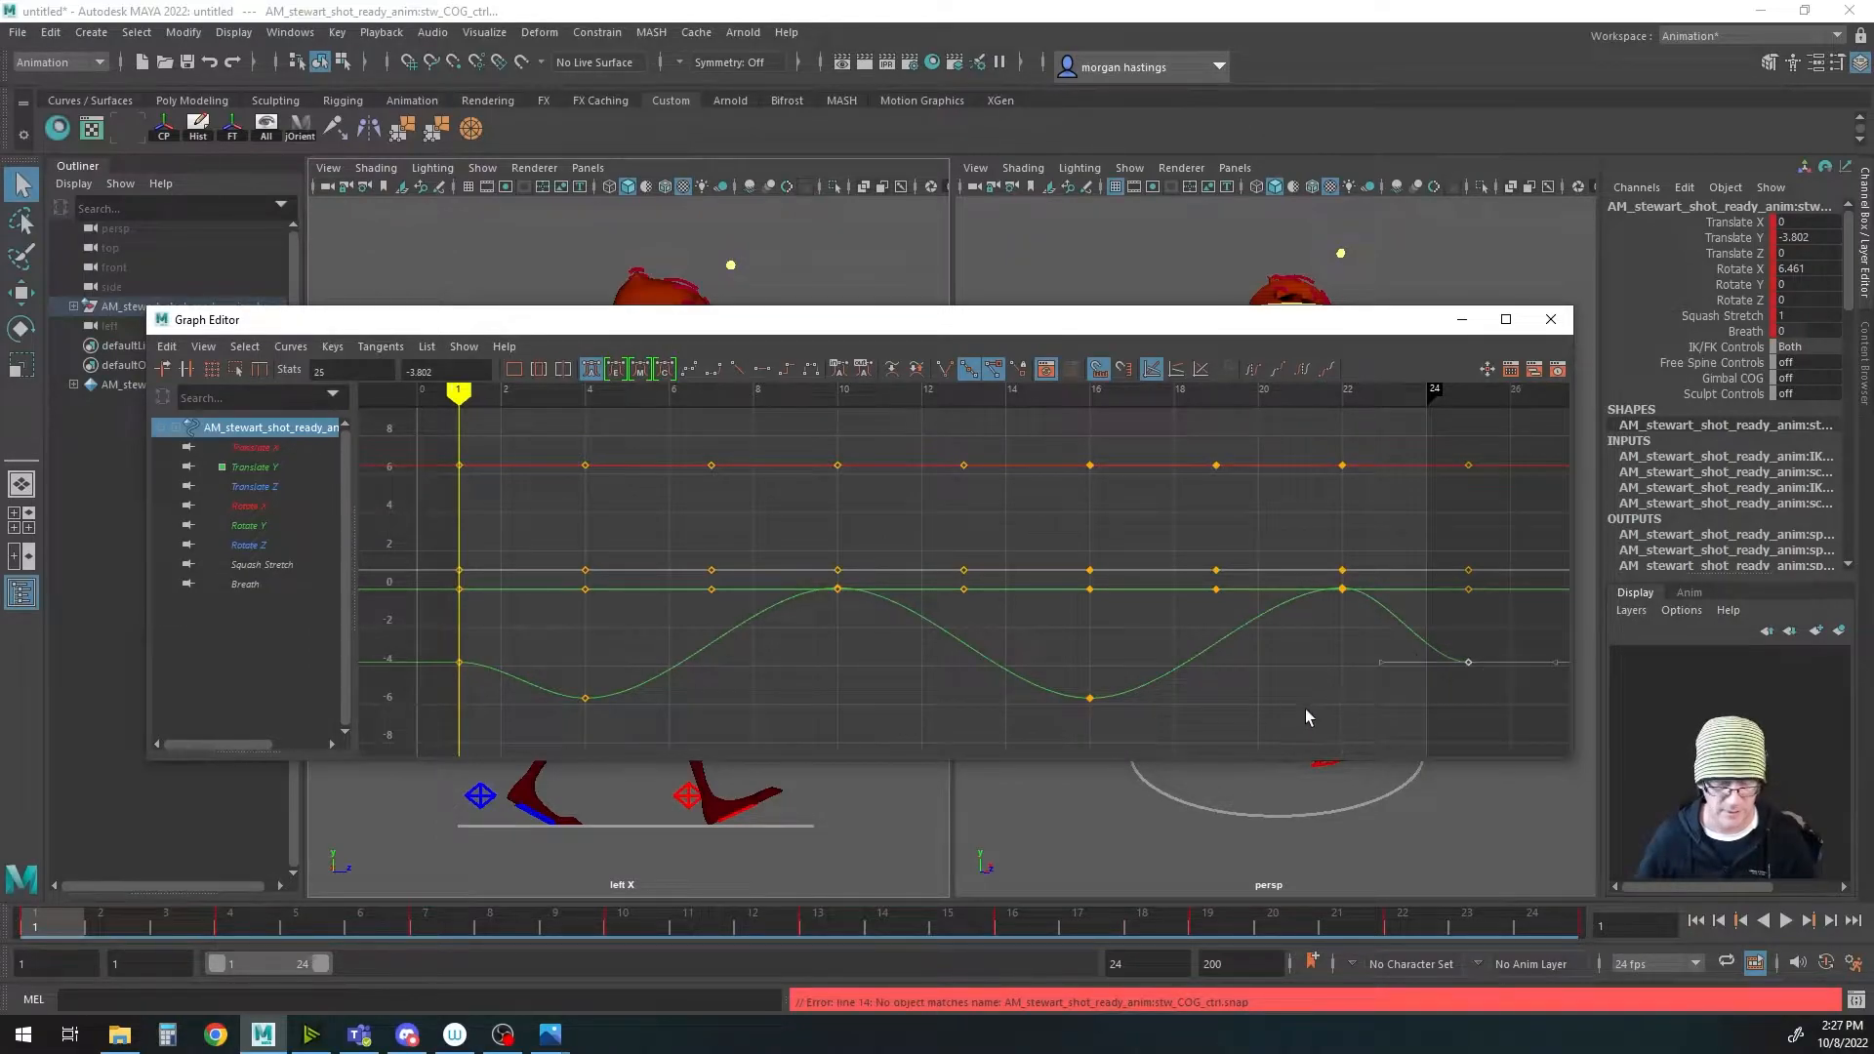
drag(1336, 328, 1269, 0)
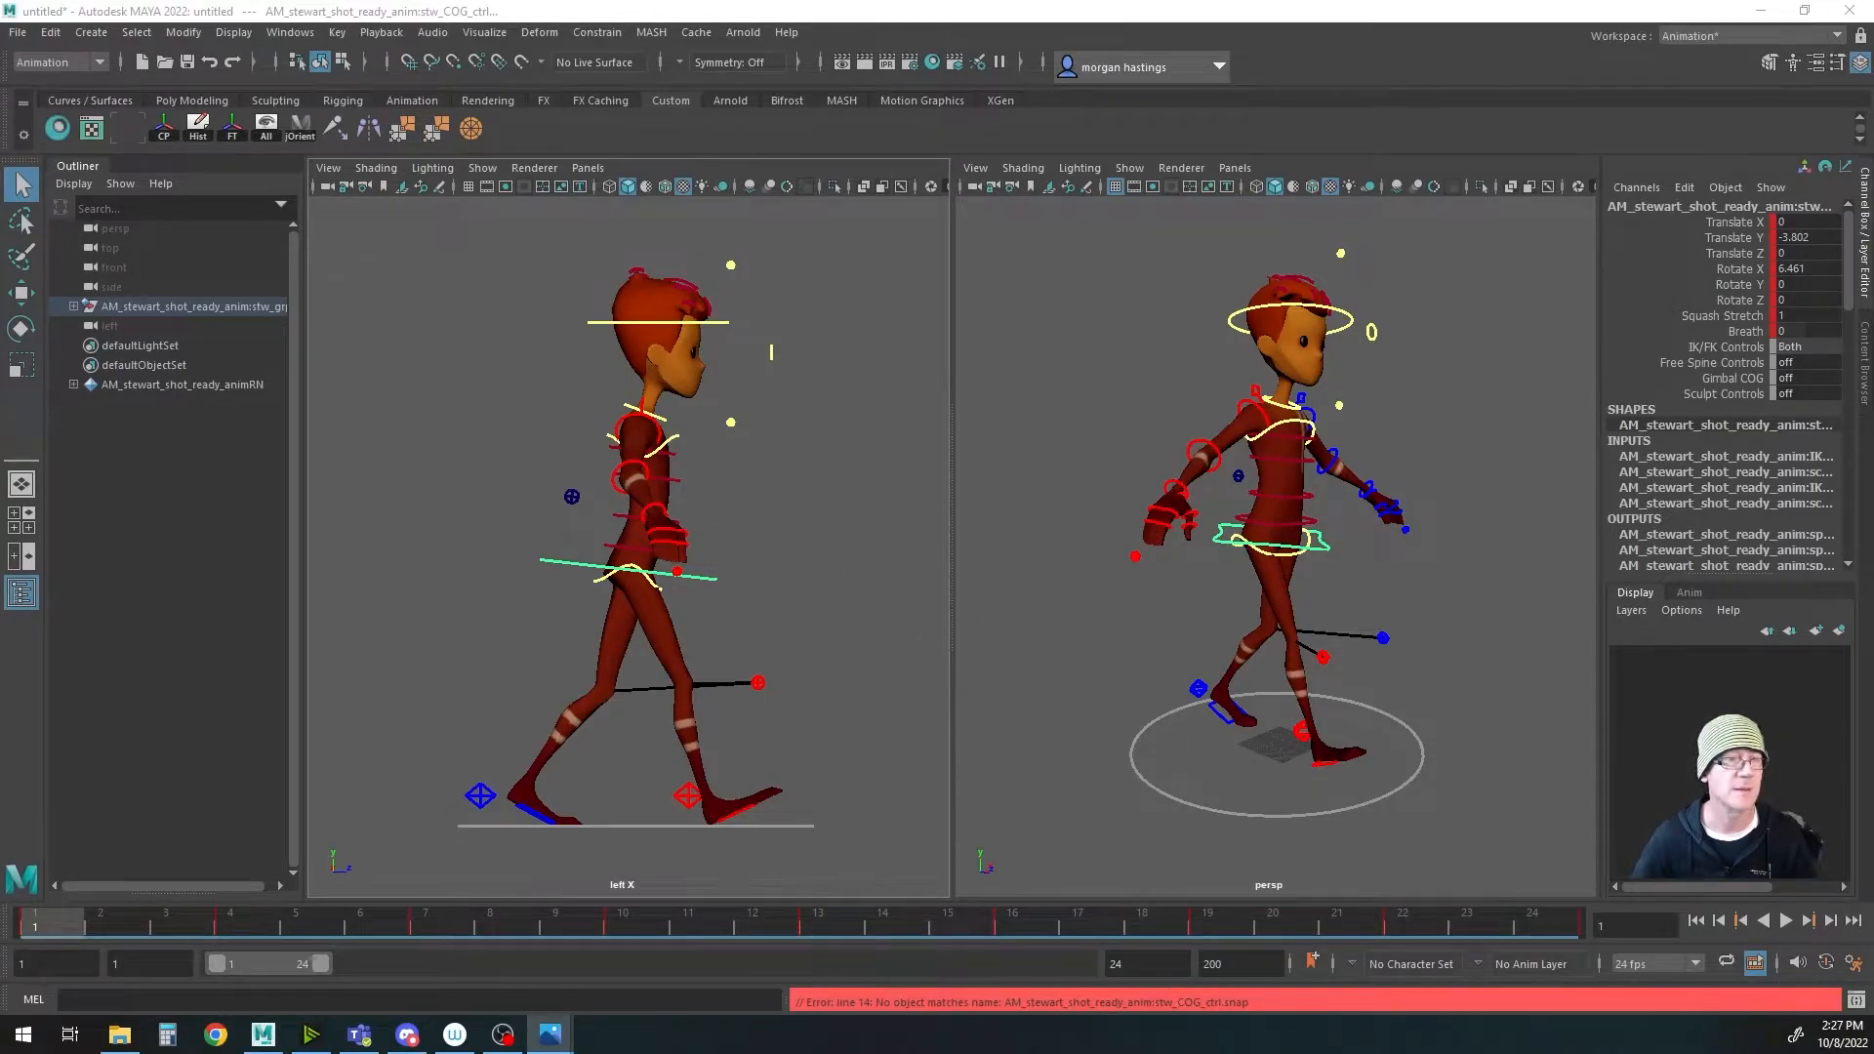
Step: Consult the reference image walkcycle_side_stewart.jpg for the arm poses and select the right upper arm FK control
drag(470, 408, 447, 342)
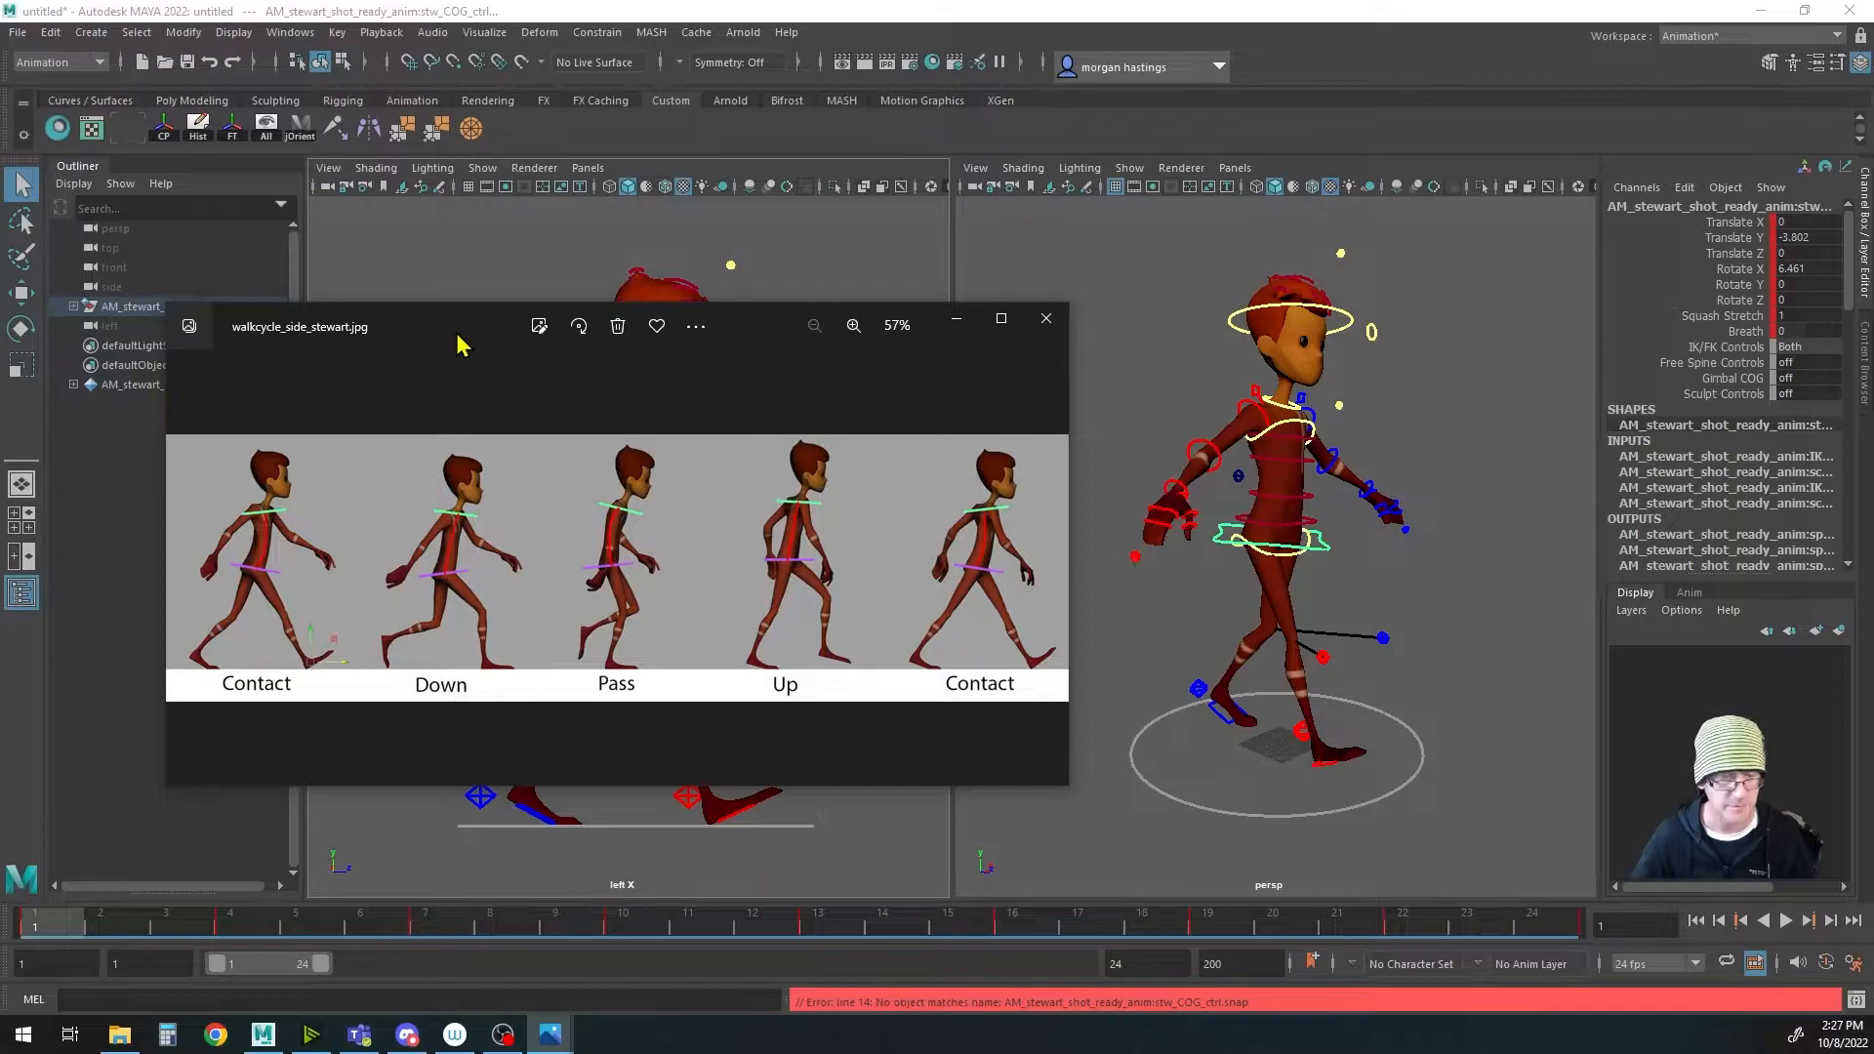
drag(458, 335, 1872, 527)
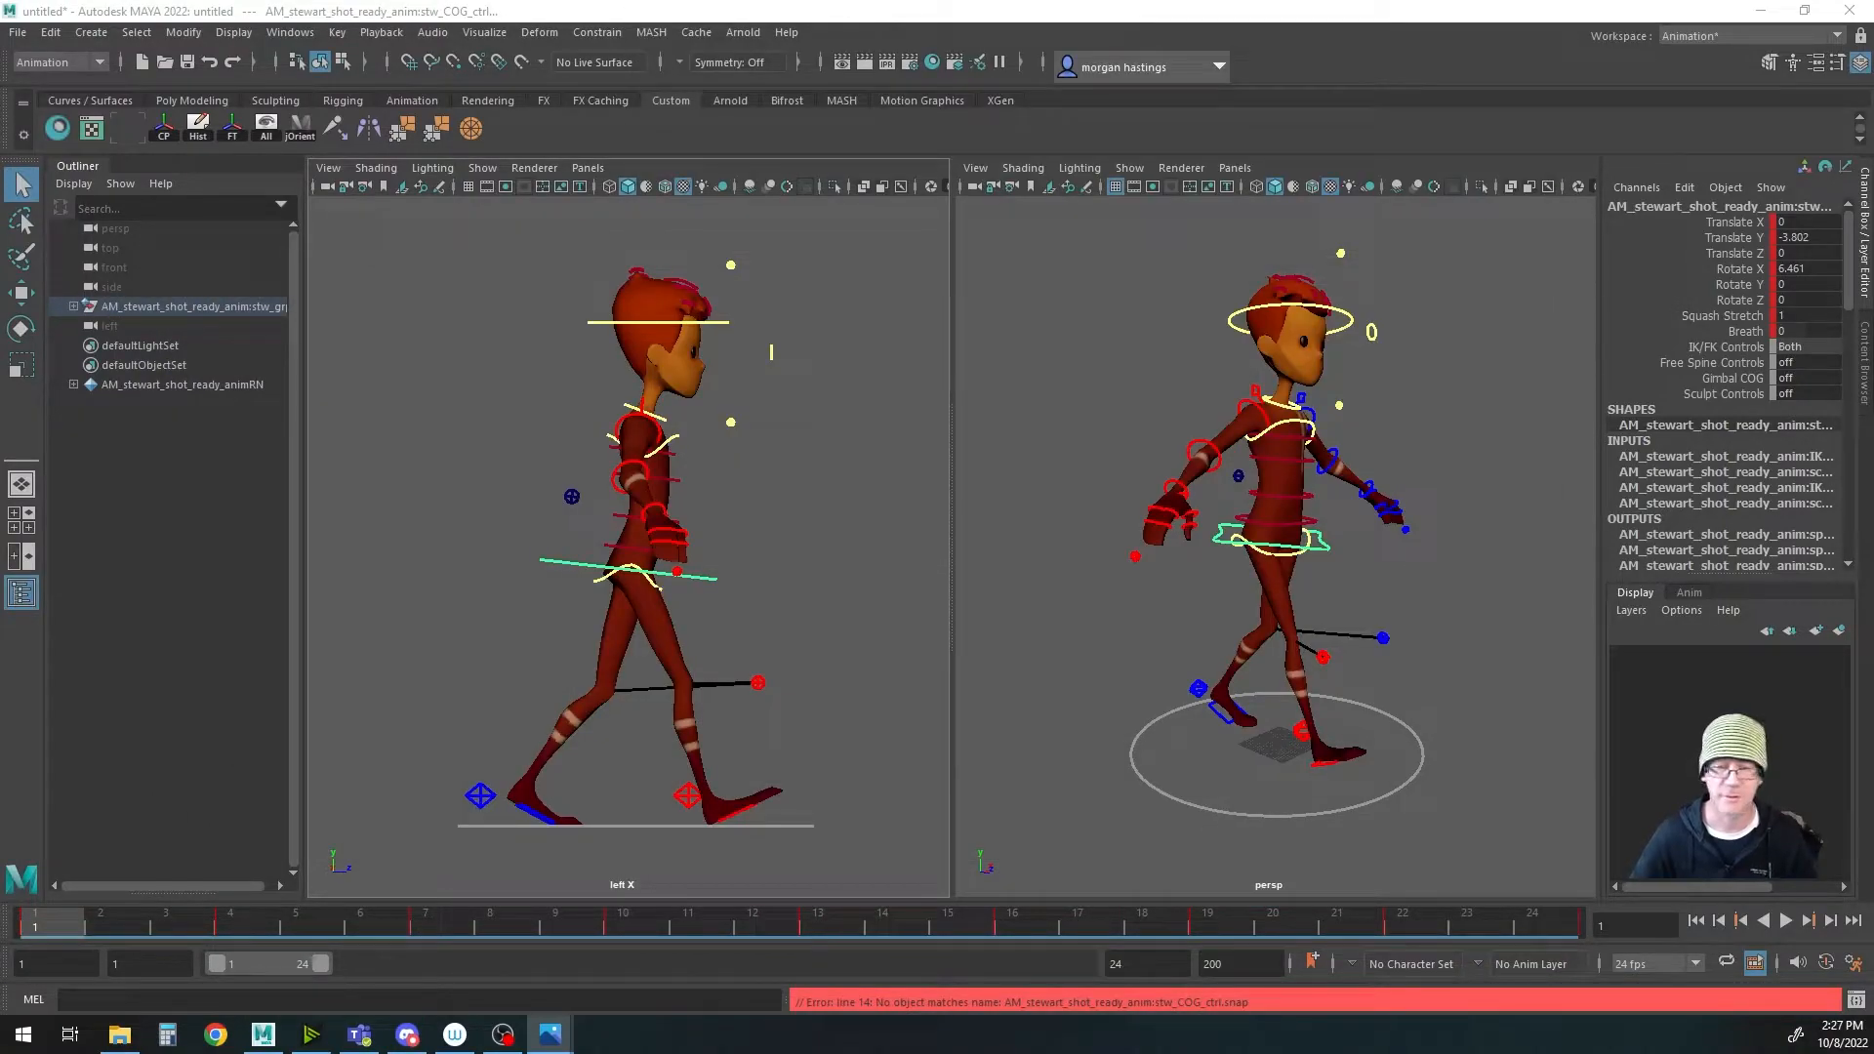
click(1238, 406)
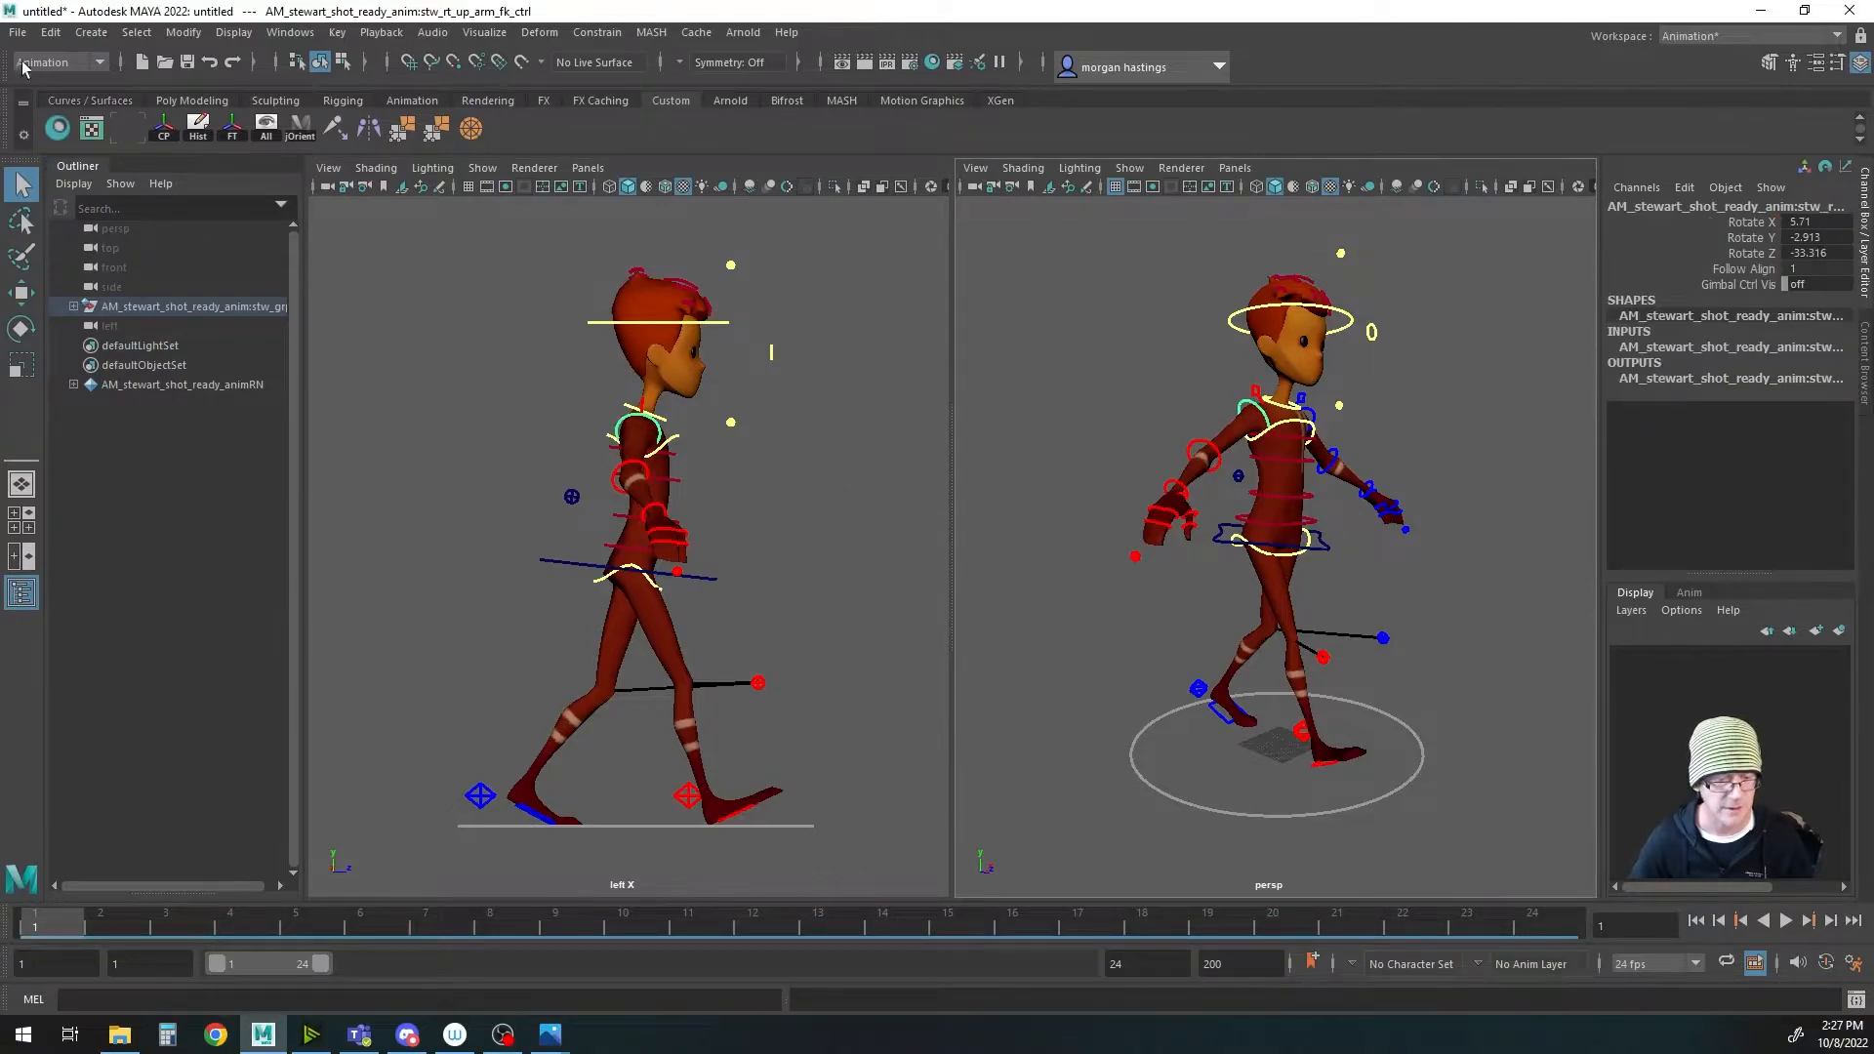
Step: Save the scene as a Maya Binary file named stewart walk cycle experiment_2.mb in the AnimationMentor_Stewart folder
click(18, 32)
click(59, 134)
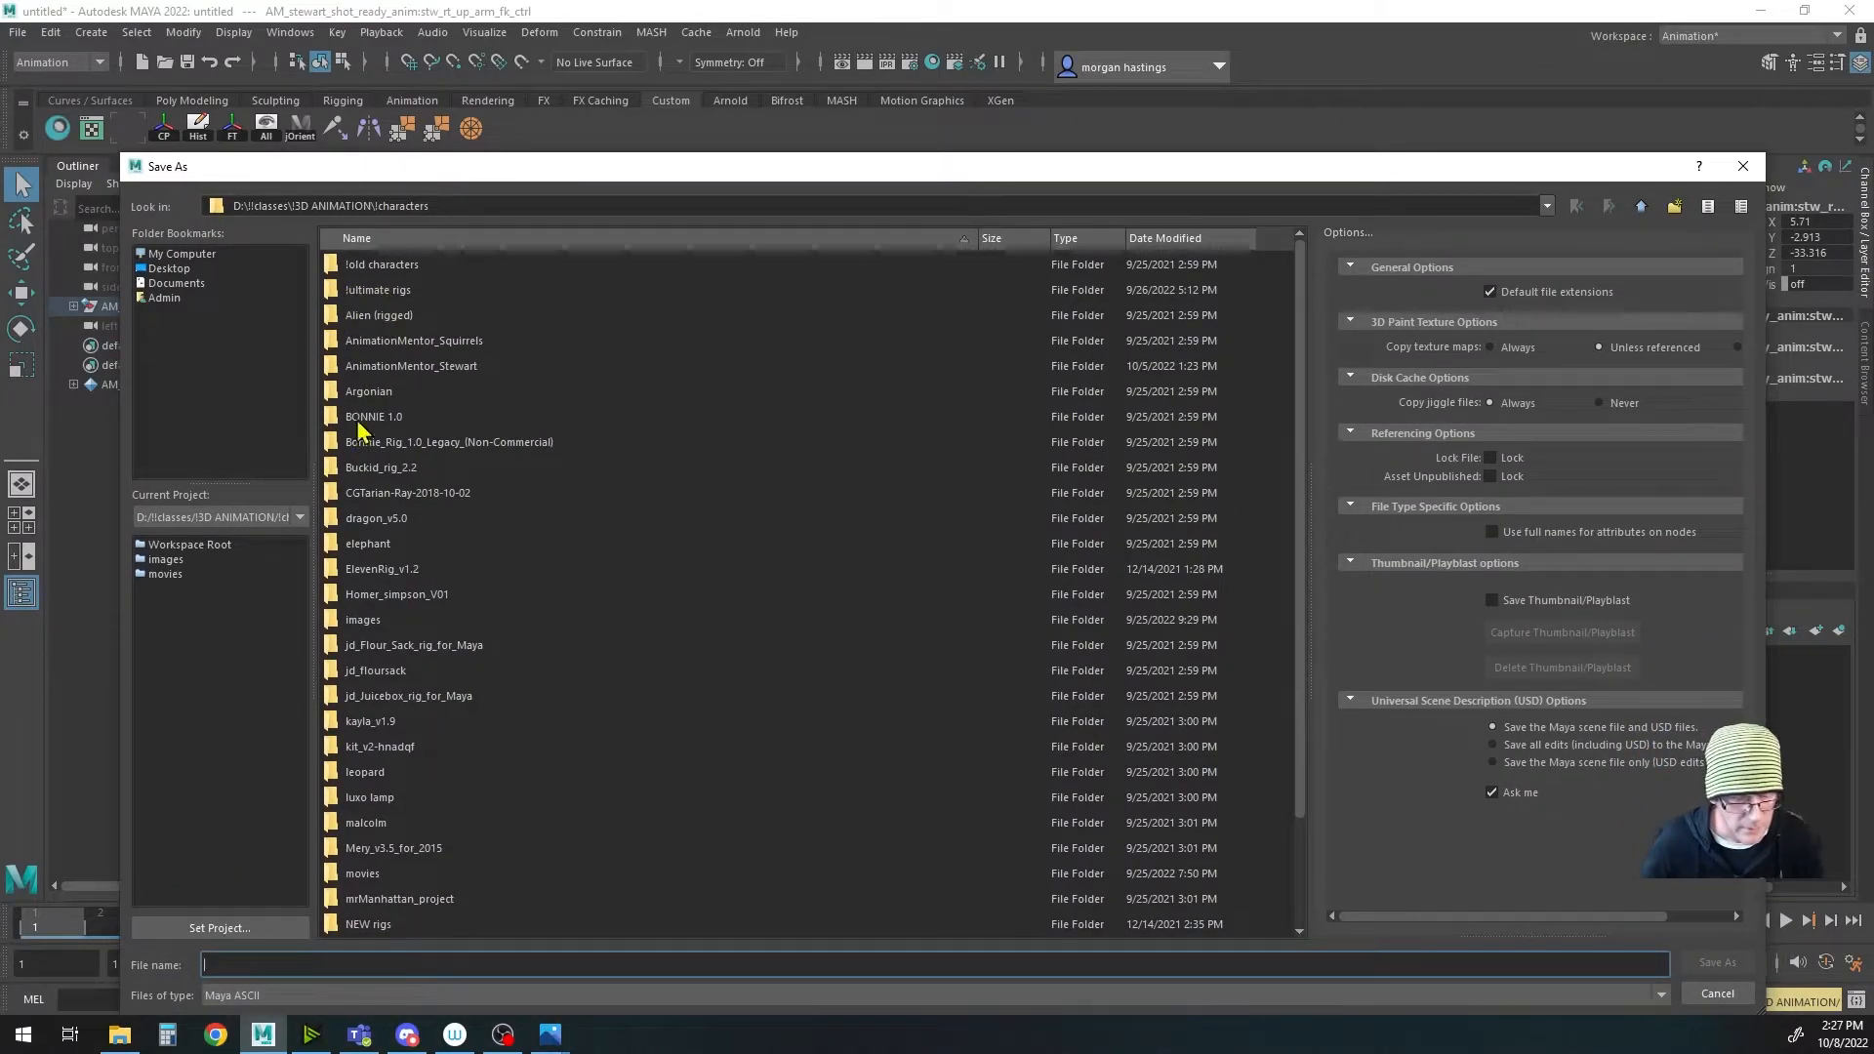
double_click(332, 367)
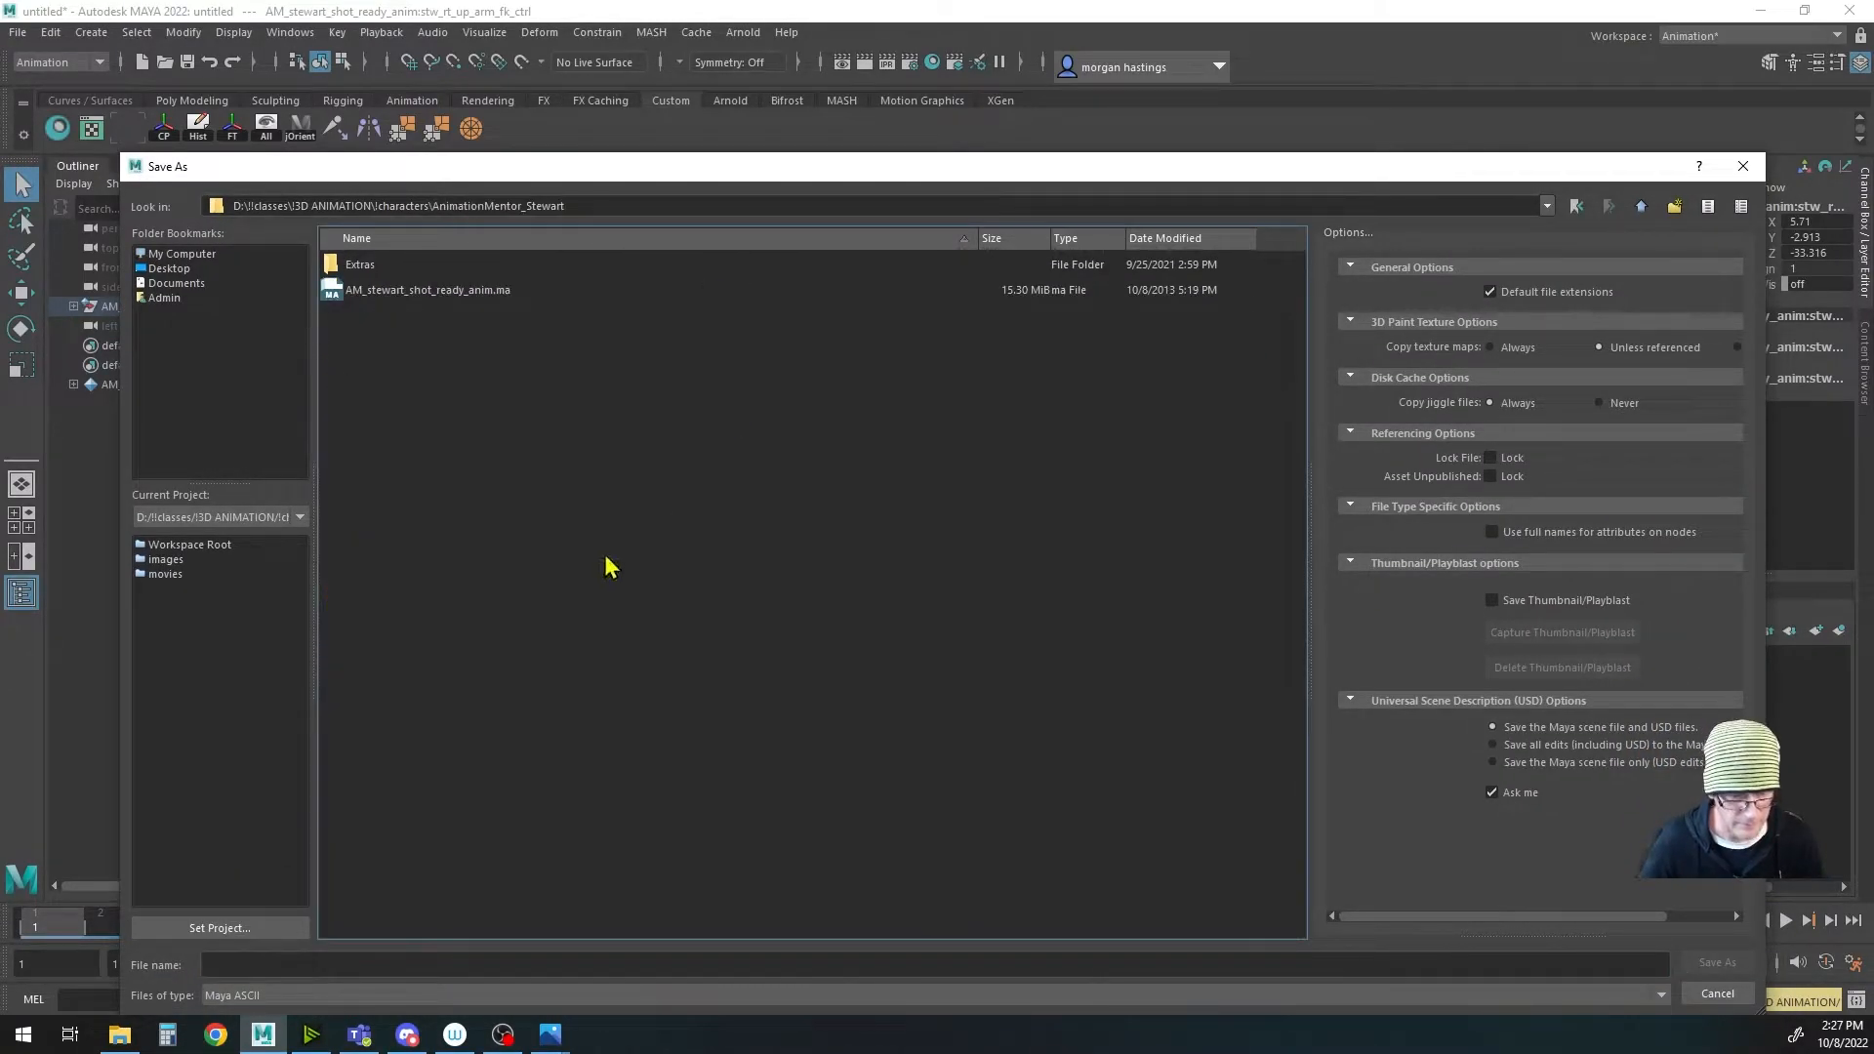
click(252, 996)
click(269, 1027)
click(280, 965)
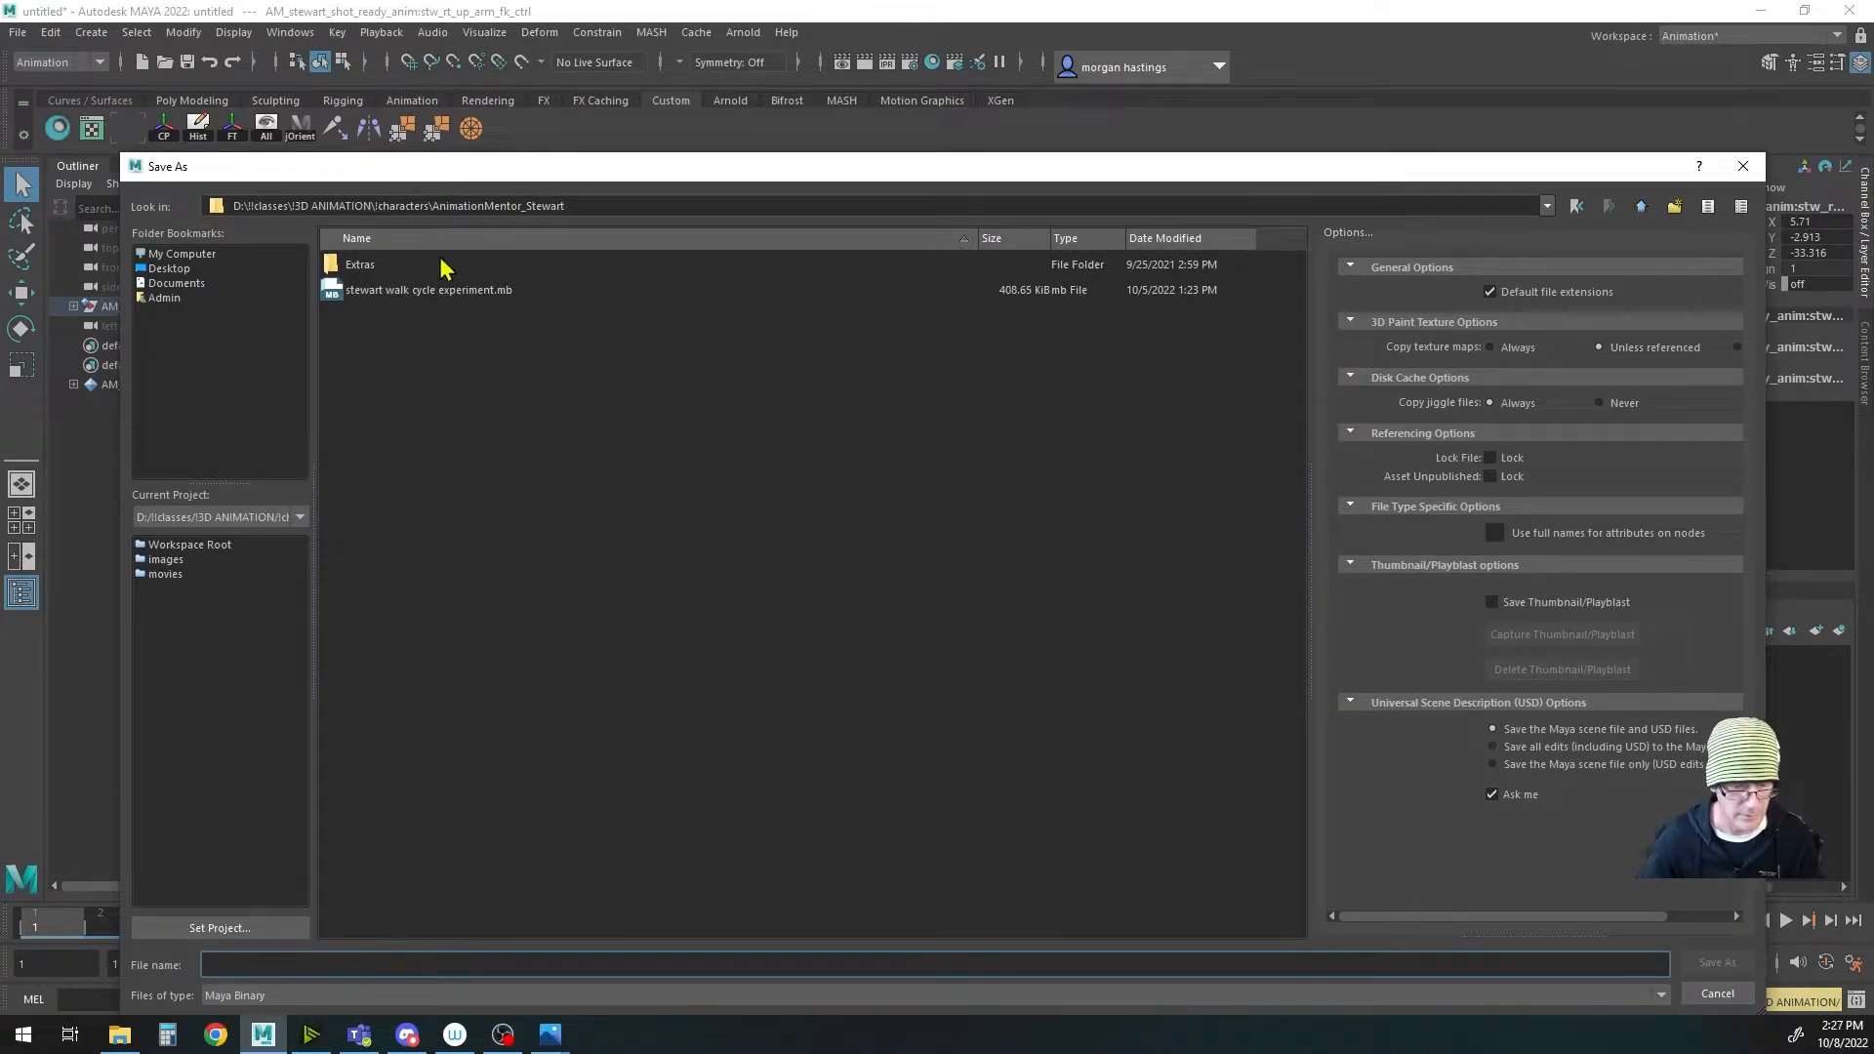
click(441, 290)
click(354, 965)
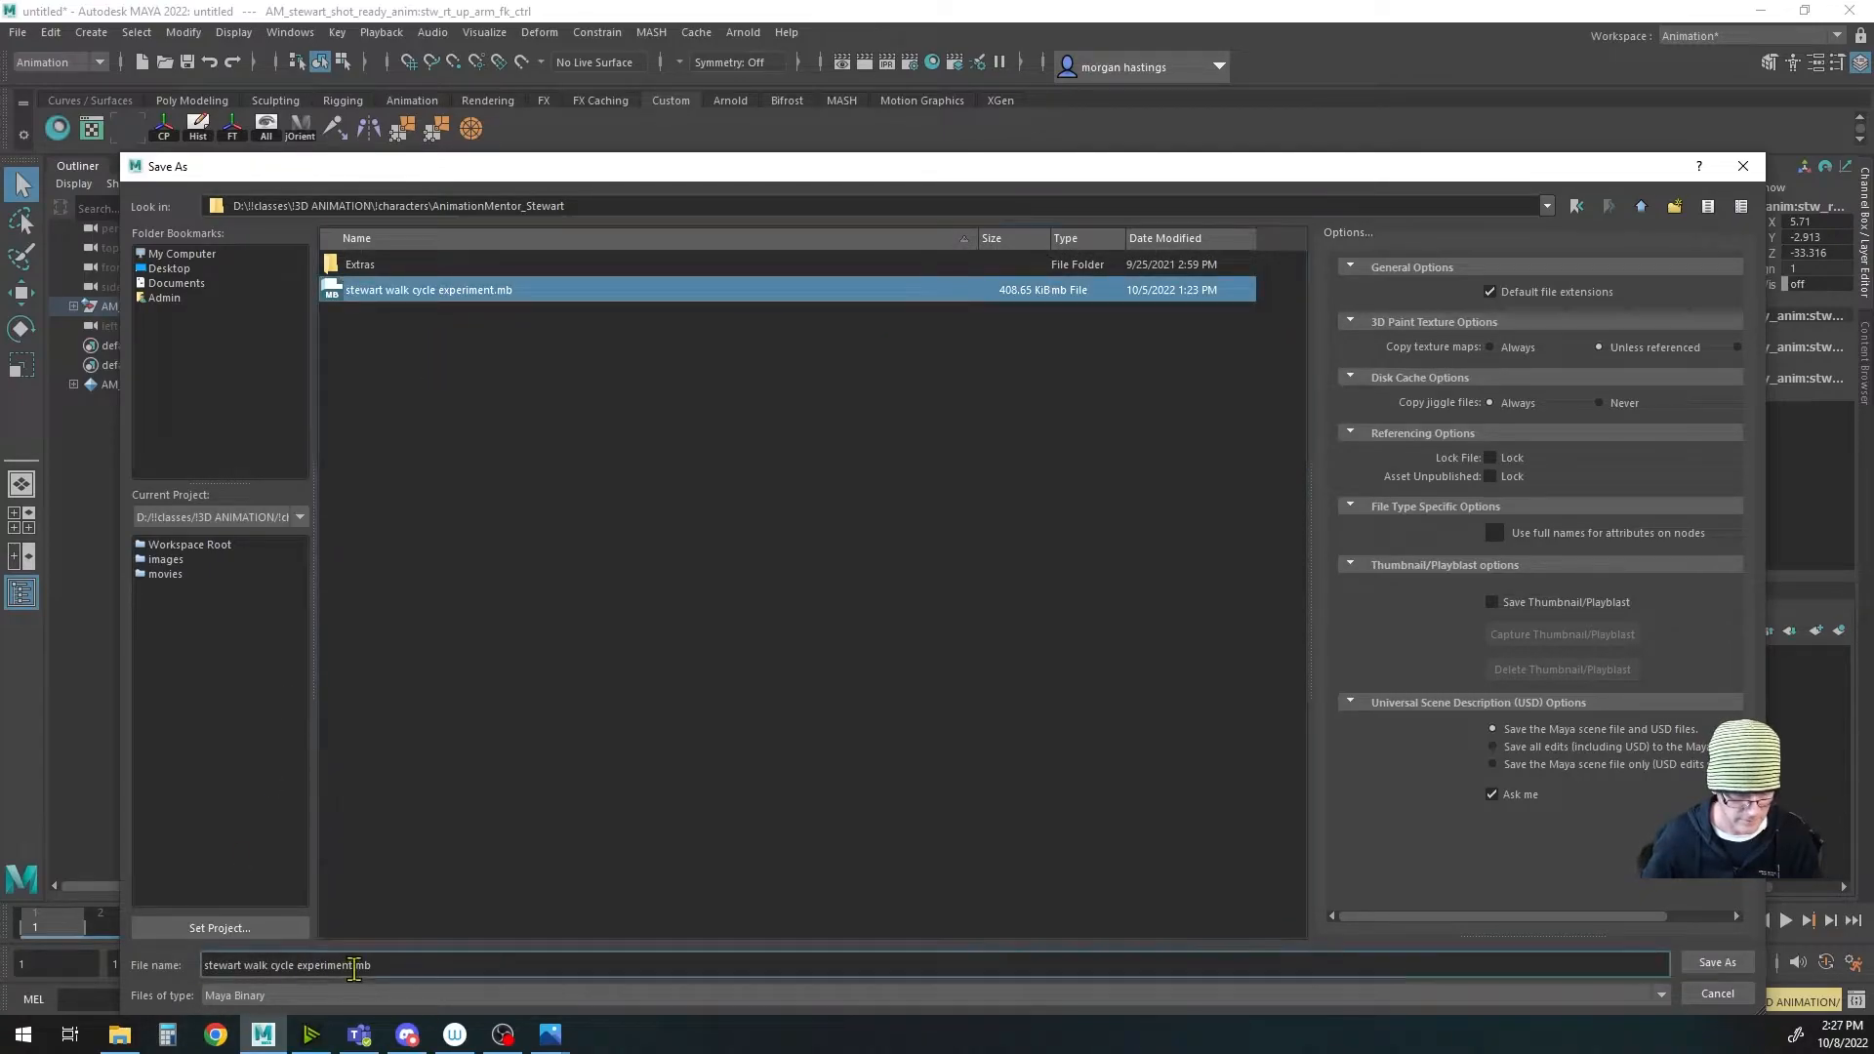
text(_2)
key(Return)
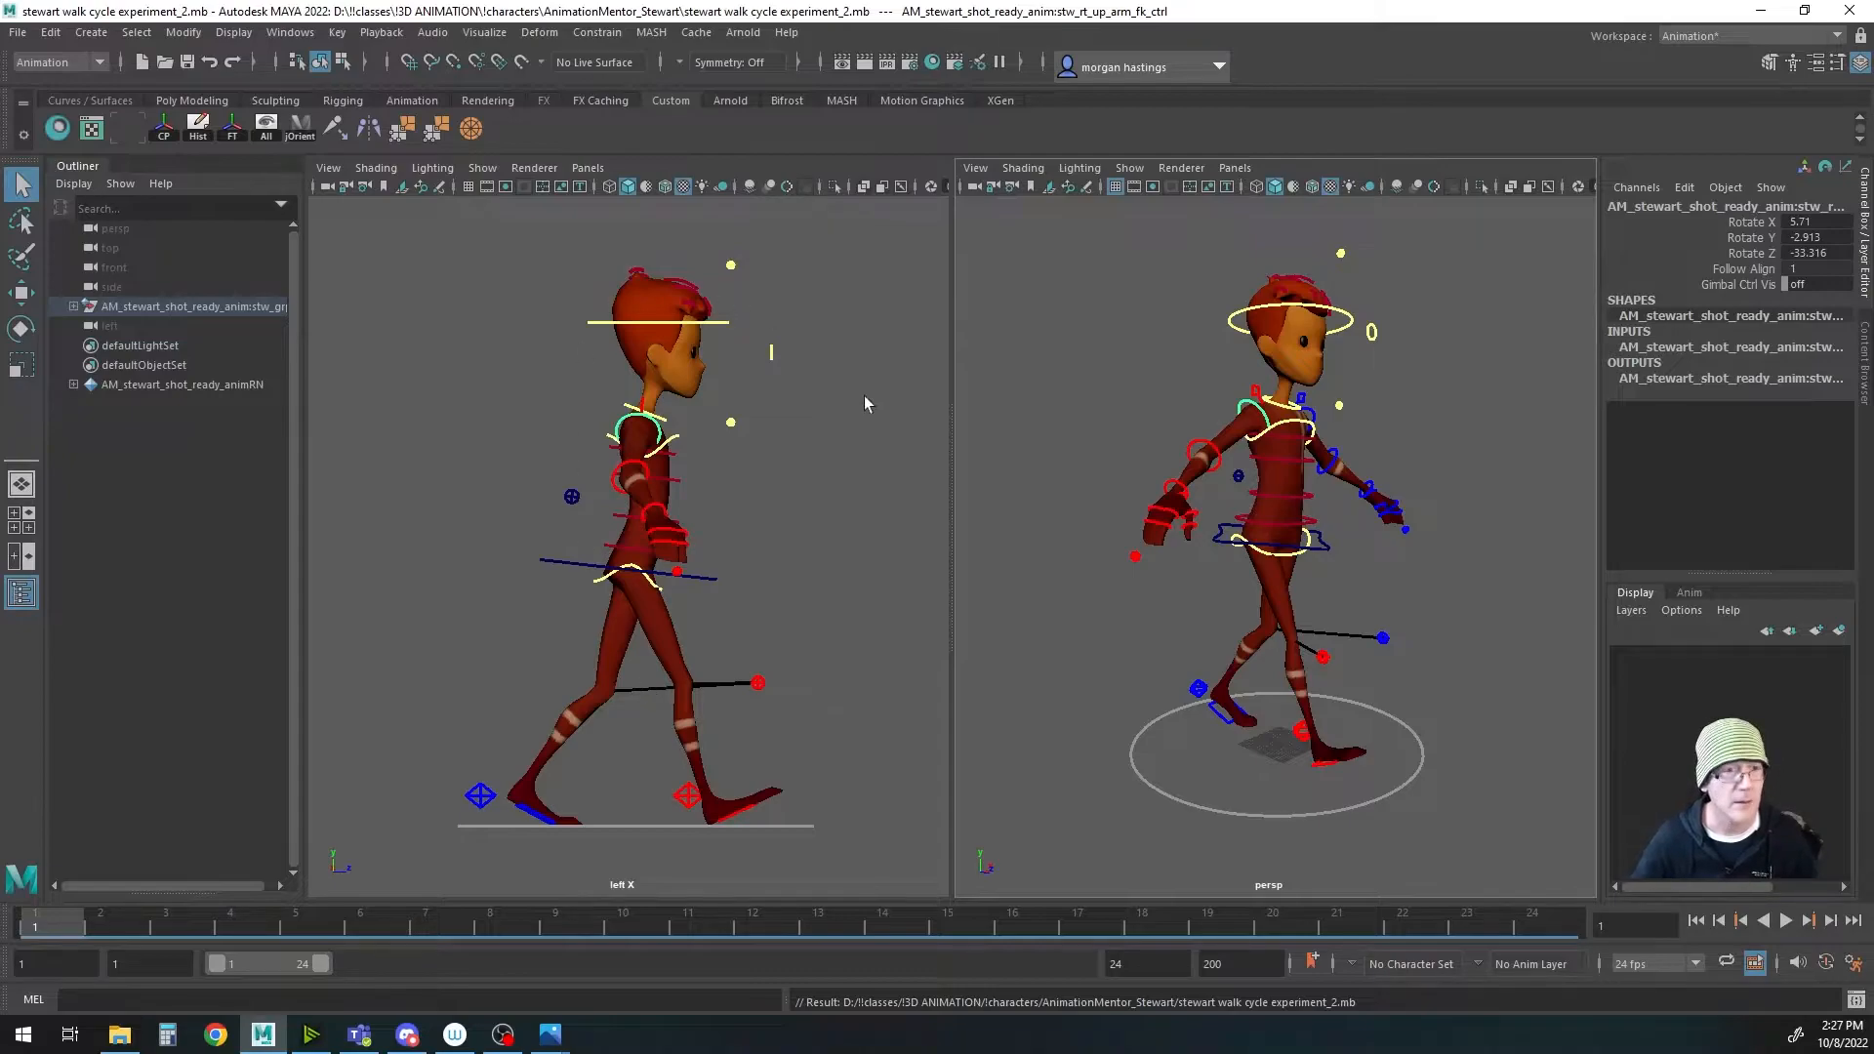
Step: At frame 1, rotate the right upper arm FK control down beside the body, to a Rotate Z of about -78
click(623, 429)
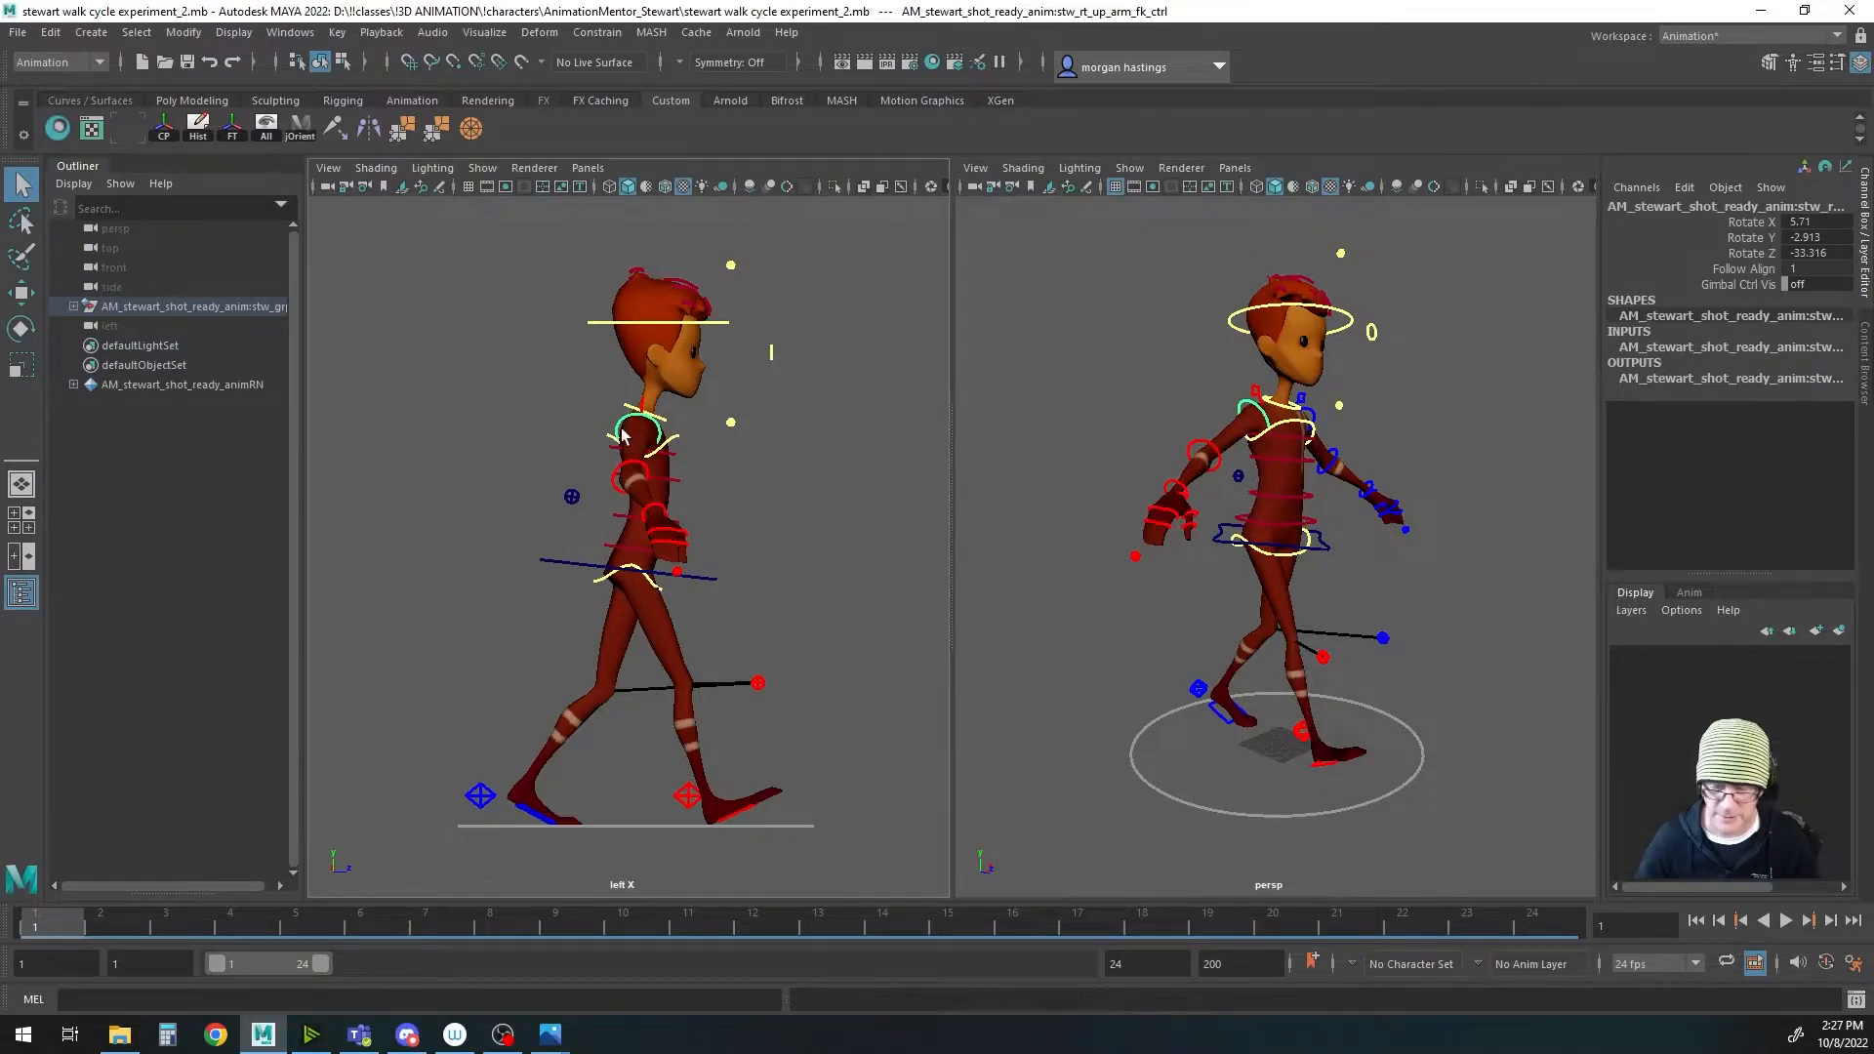
key(e)
drag(637, 398, 1047, 683)
alt+drag(1176, 679, 1108, 674)
drag(1161, 460, 1163, 474)
alt+drag(1283, 625, 1246, 603)
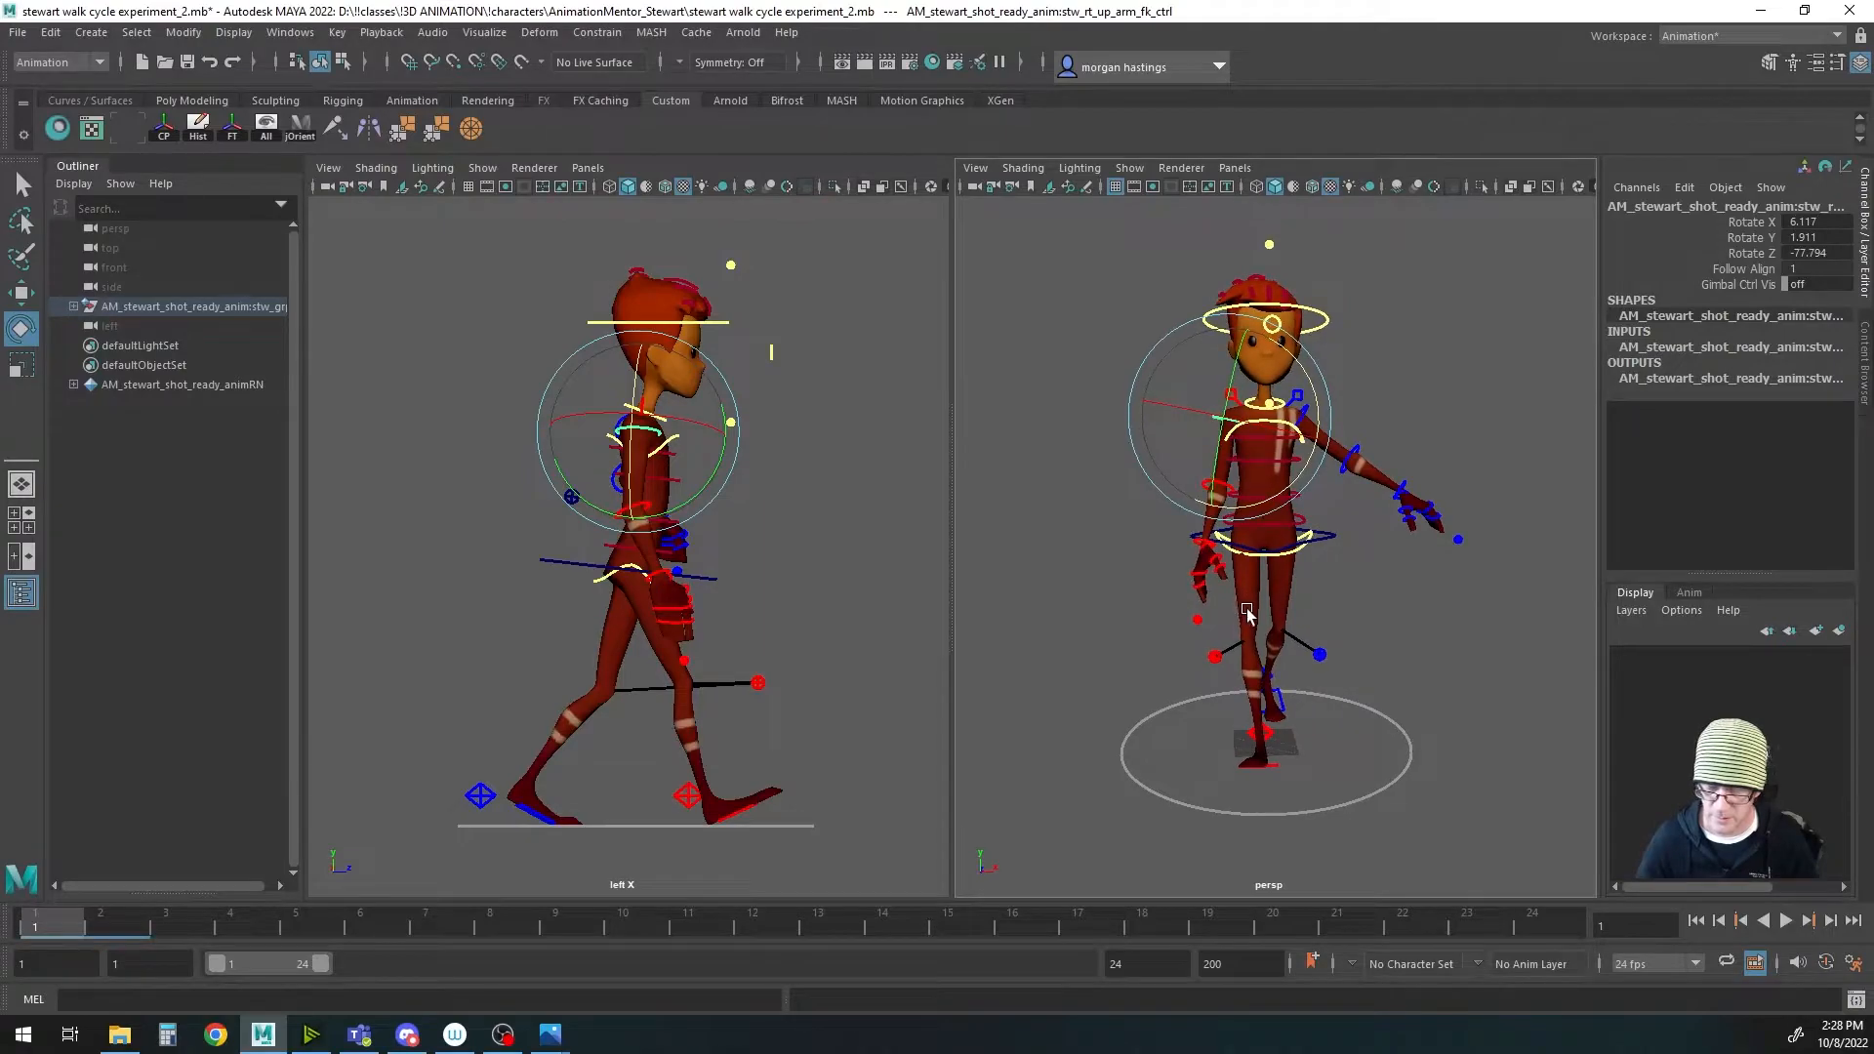
drag(1273, 490, 1277, 495)
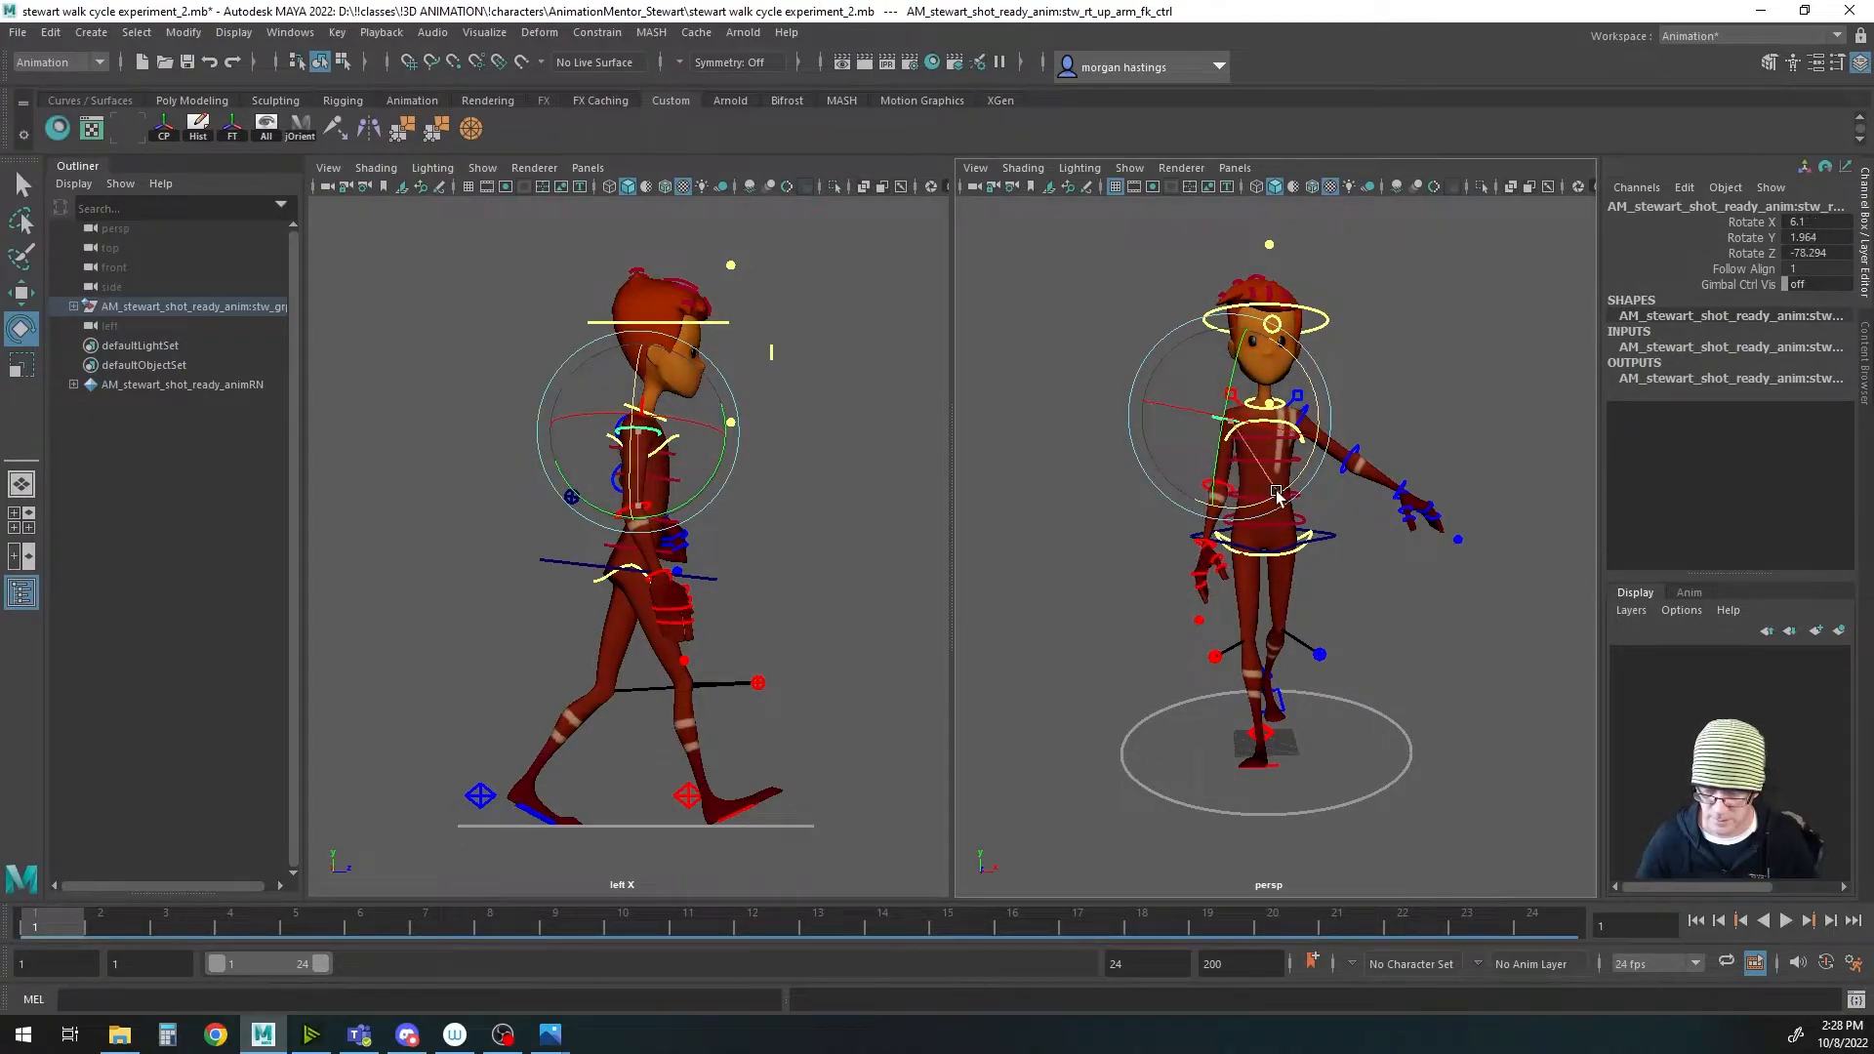
Step: Rotate the right thumb base control in towards the hand, to about 3, 15.5 and 11 in Rotate X, Y and Z
alt+right_drag(1070, 636, 1376, 638)
alt+middle_drag(1248, 628, 1292, 619)
alt+drag(1292, 619, 1265, 678)
click(1198, 535)
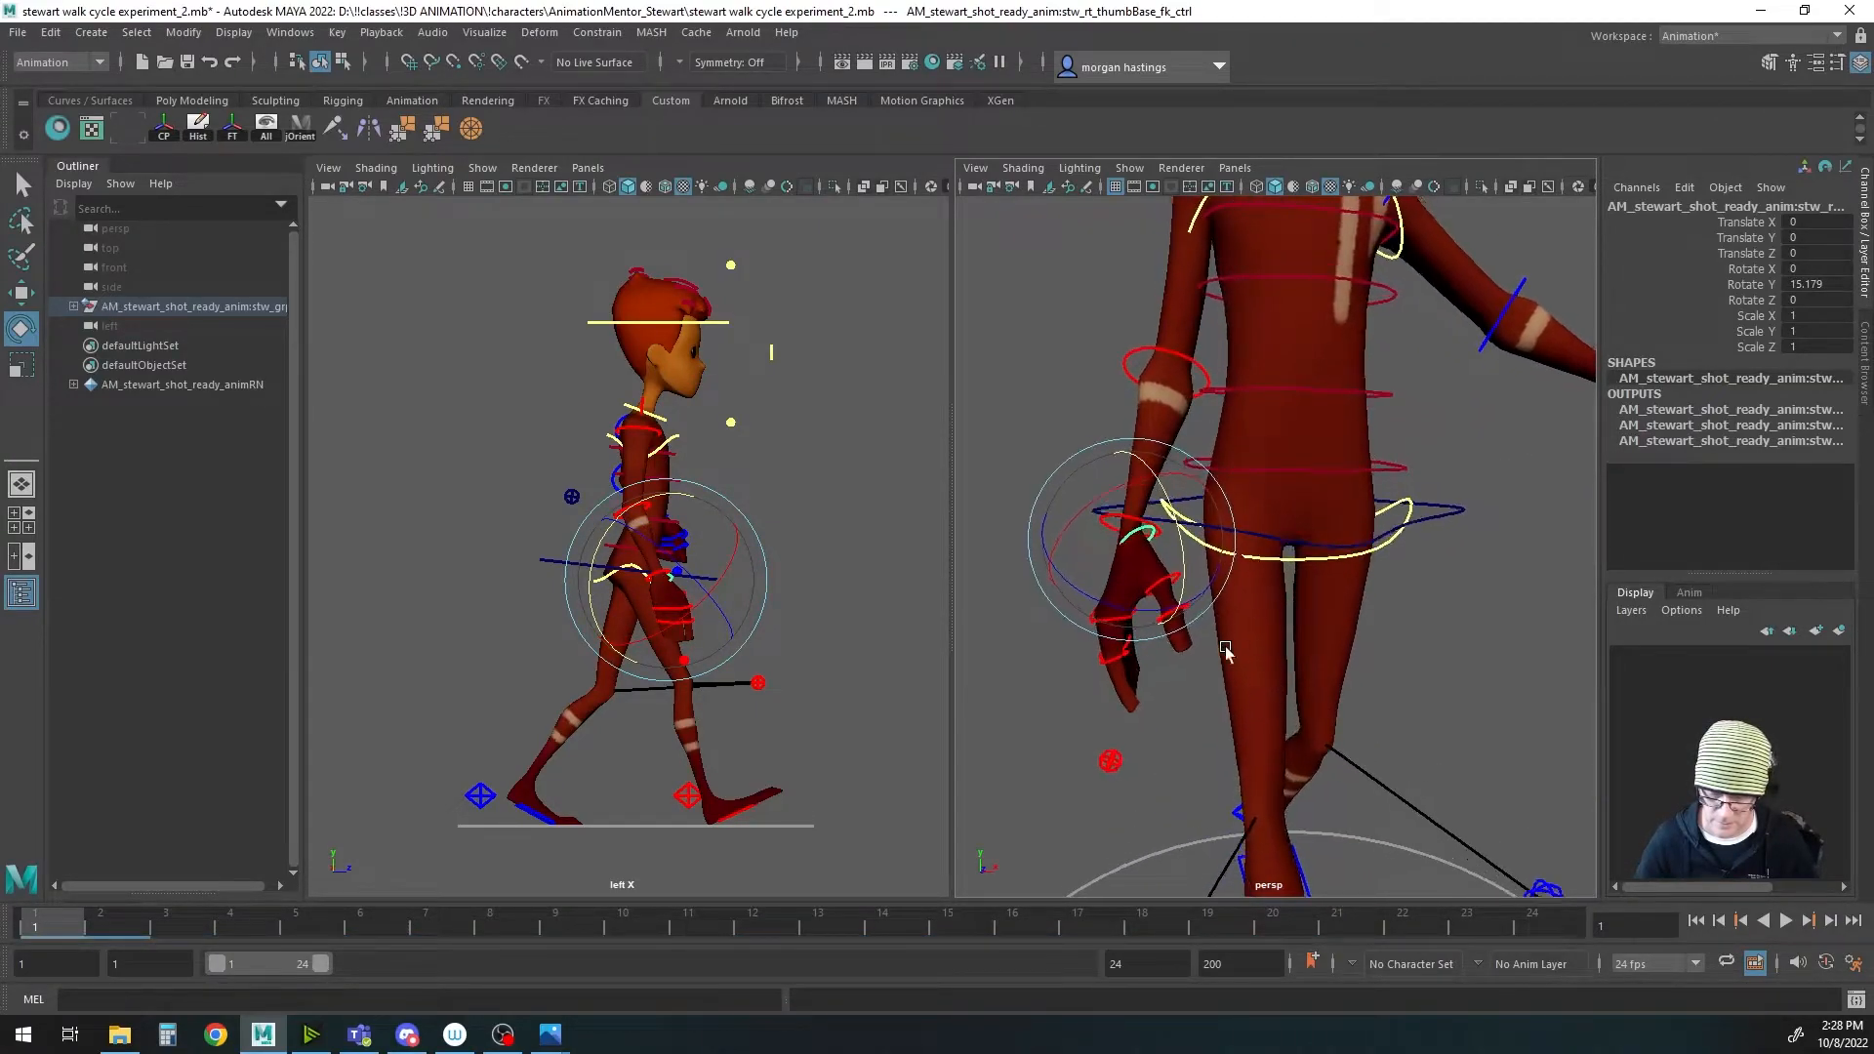
drag(1140, 613, 1121, 673)
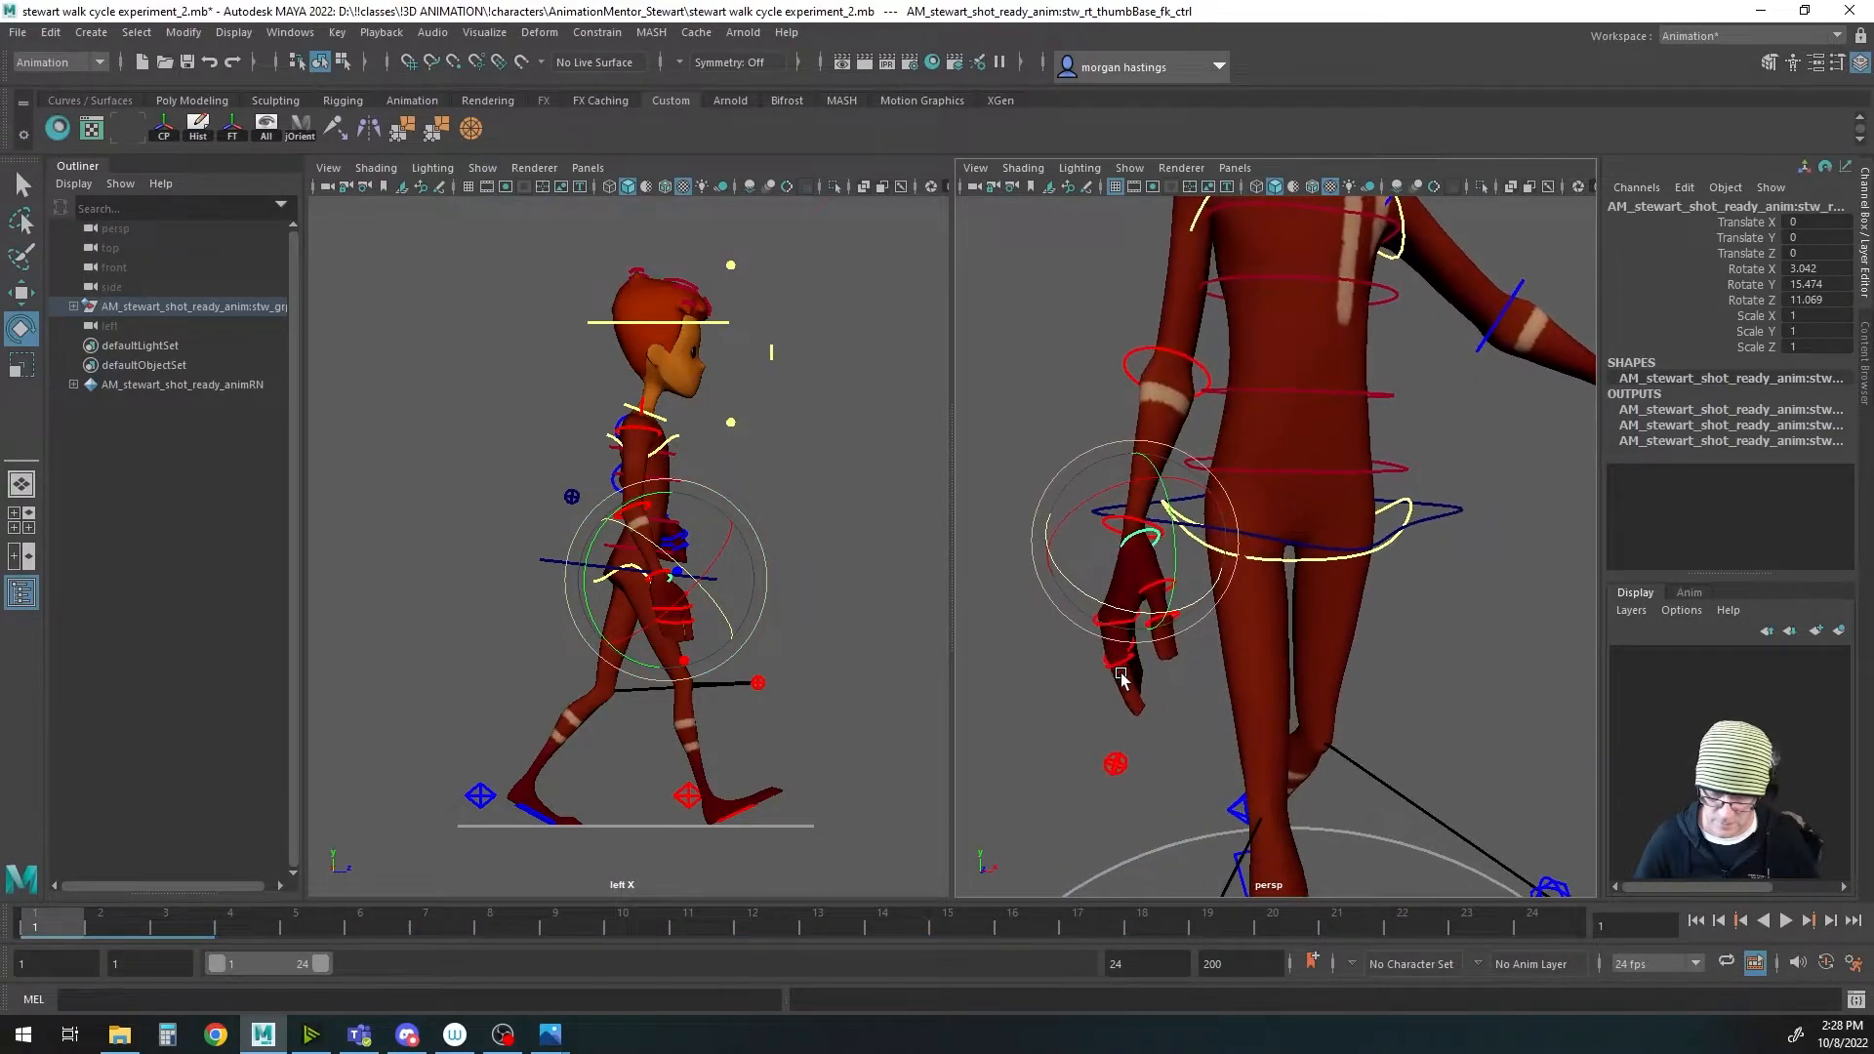
Step: Rotate the left upper arm FK control down beside the body, to a Rotate Z of about -77
alt+right_drag(1228, 668, 1138, 655)
alt+middle_drag(1295, 604, 1142, 677)
alt+drag(1308, 674, 1174, 459)
click(1183, 433)
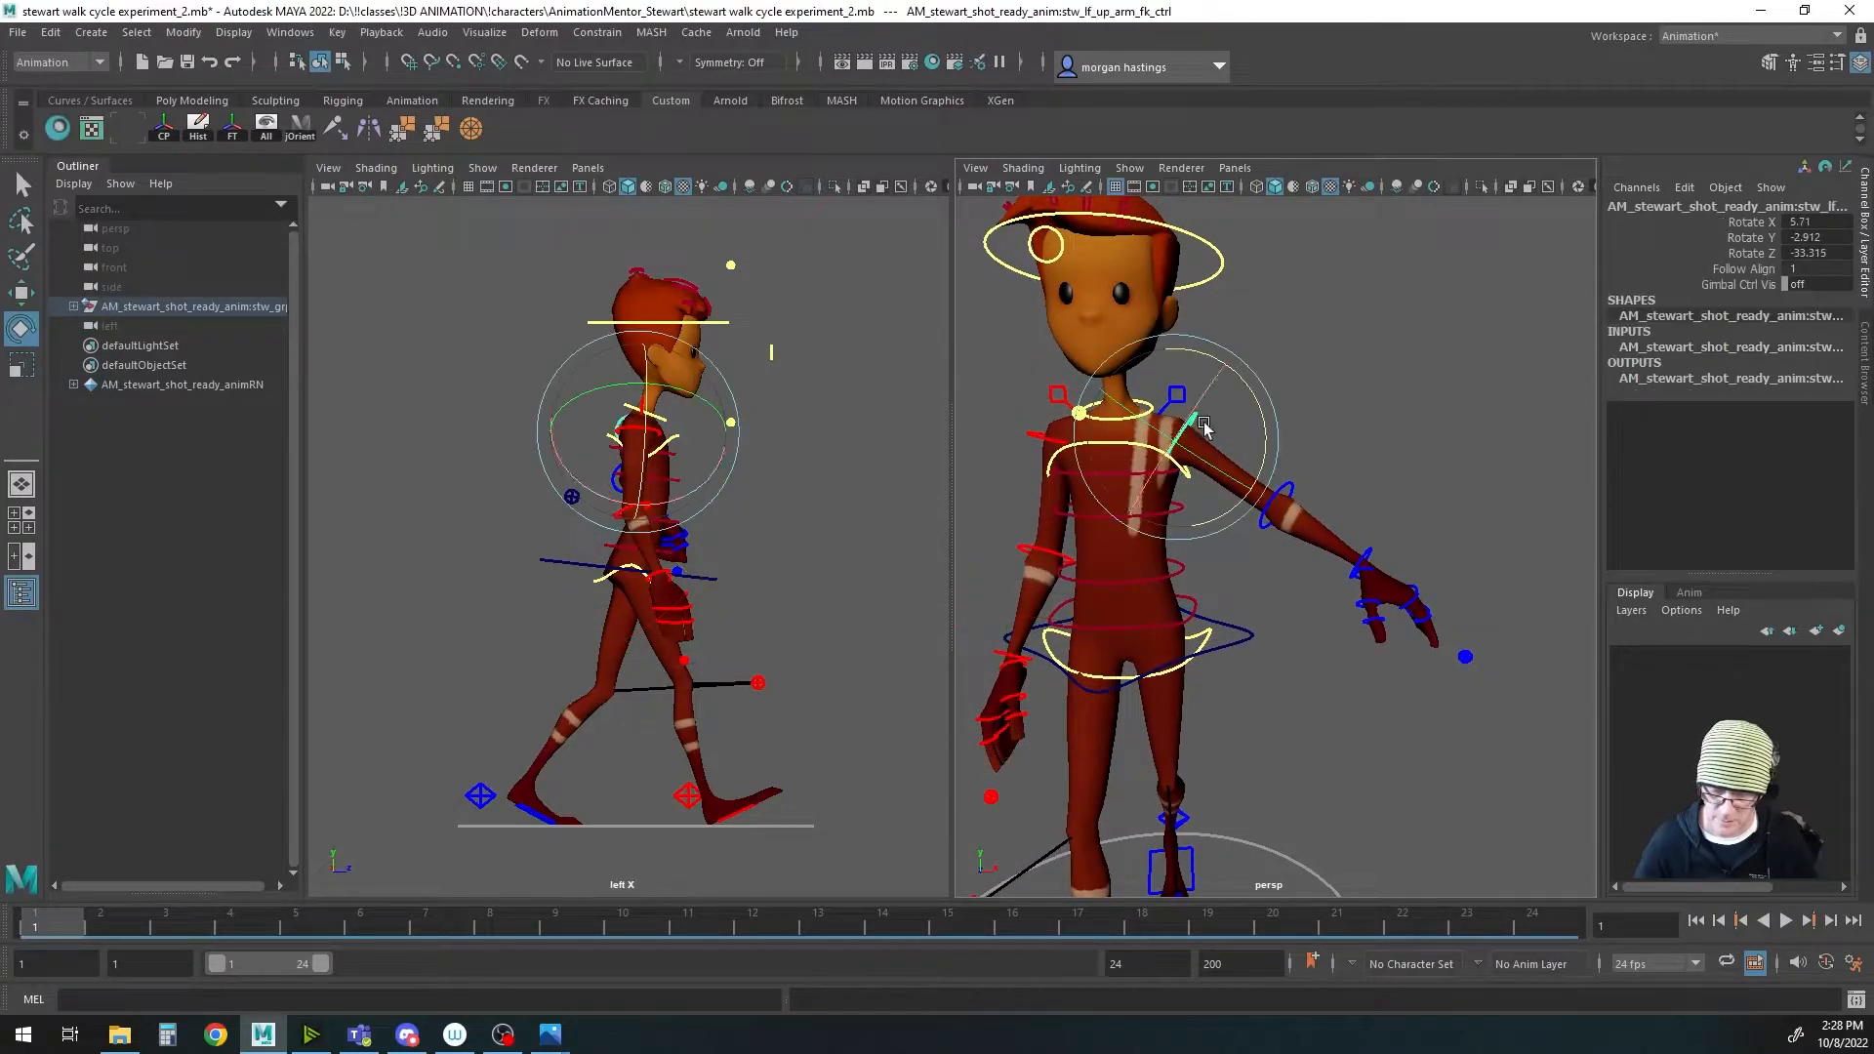
drag(1248, 387, 1263, 451)
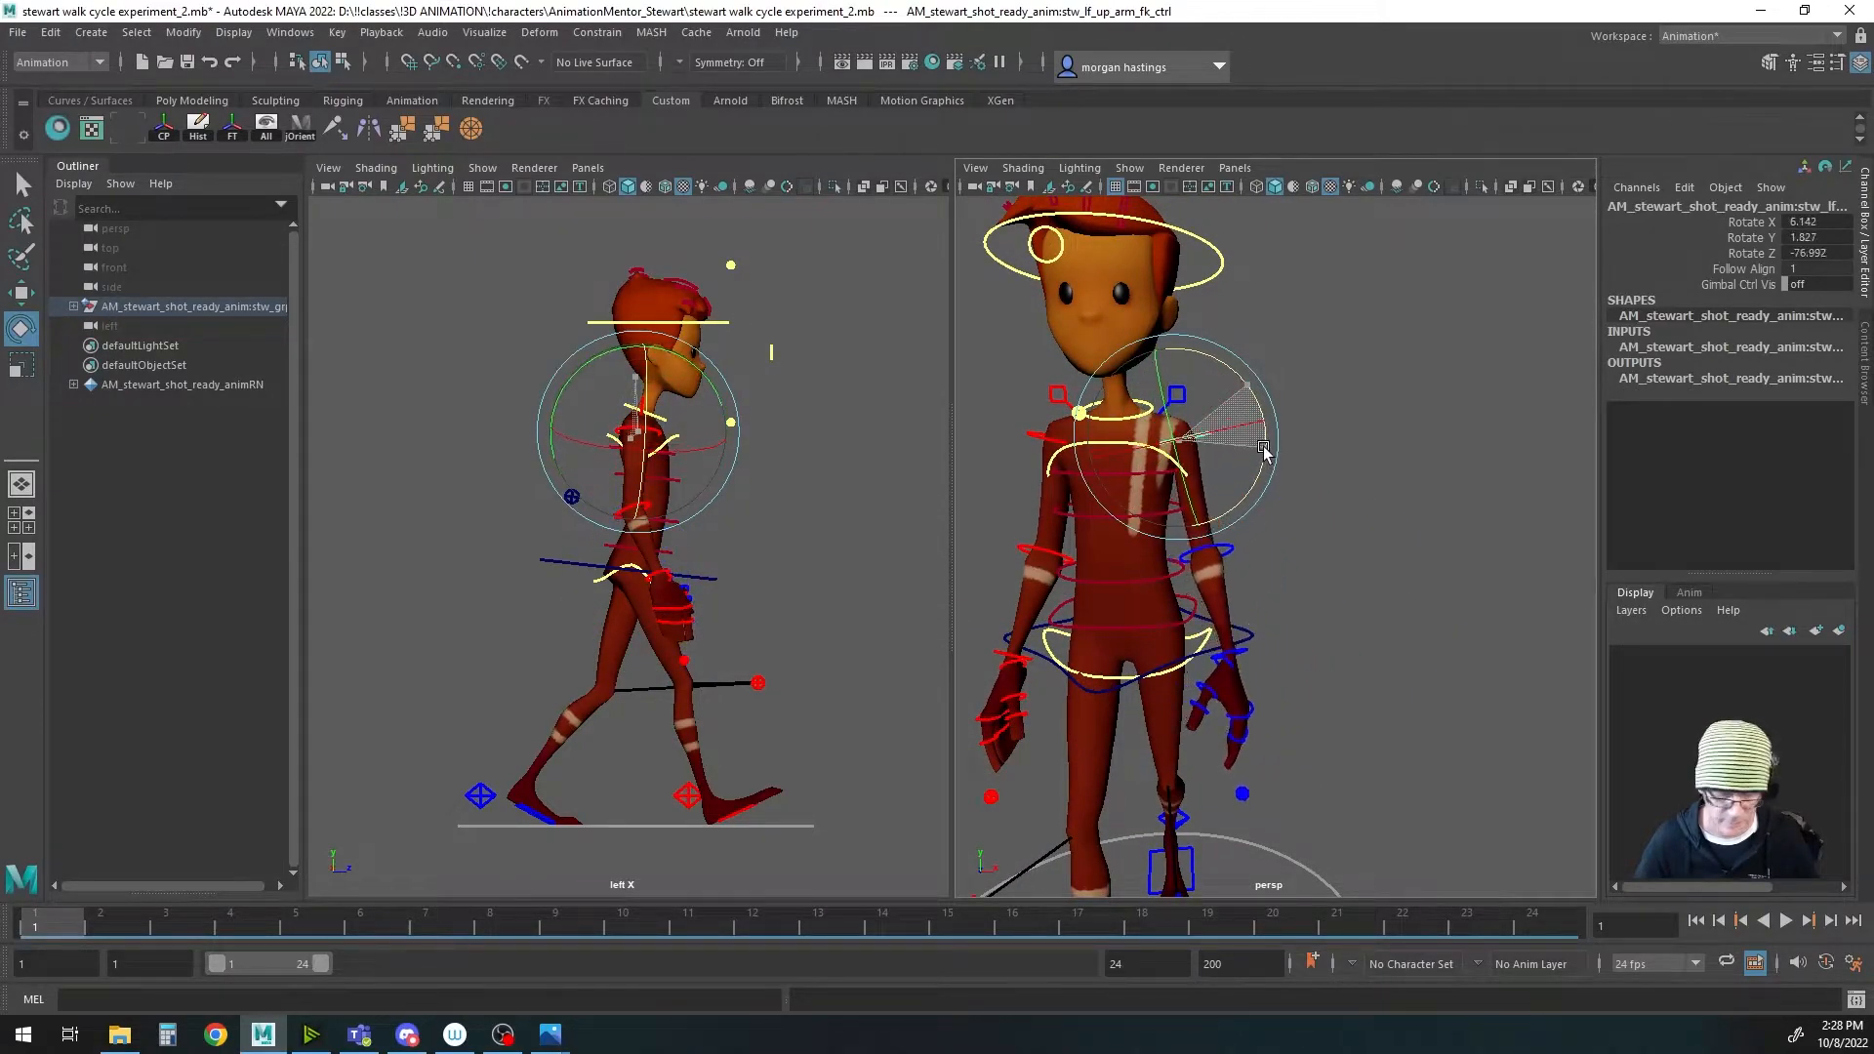
Step: Rotate the left thumb base control in towards the hand, to about 2.5, 21 and 6.6 in Rotate X, Y and Z
alt+drag(1269, 625, 1313, 623)
alt+drag(1186, 673, 1314, 688)
alt+middle_drag(1184, 710, 1162, 656)
alt+right_drag(1162, 656, 1292, 642)
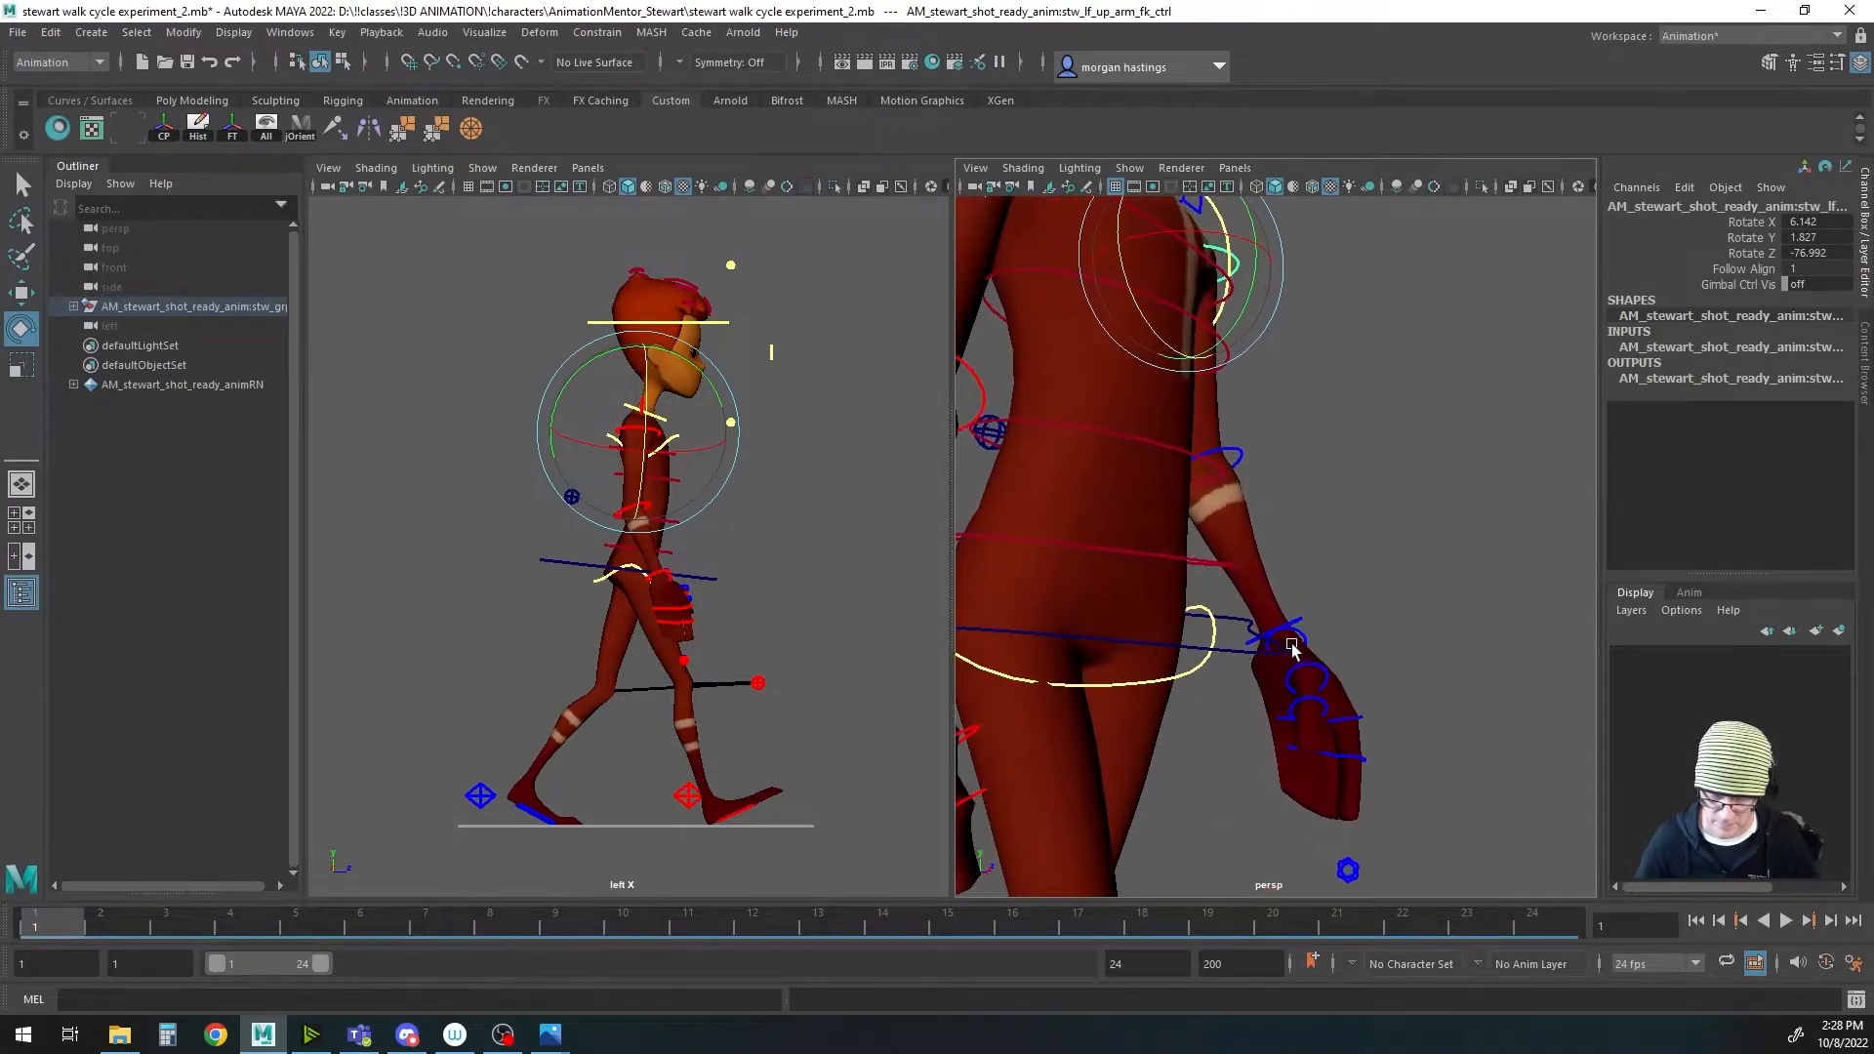
click(1294, 632)
alt+drag(1317, 691, 1082, 706)
alt+middle_drag(1081, 707, 1167, 662)
alt+drag(1167, 662, 1316, 687)
alt+right_drag(1357, 691, 1189, 628)
alt+middle_drag(1189, 629, 1192, 648)
alt+drag(1192, 648, 1249, 650)
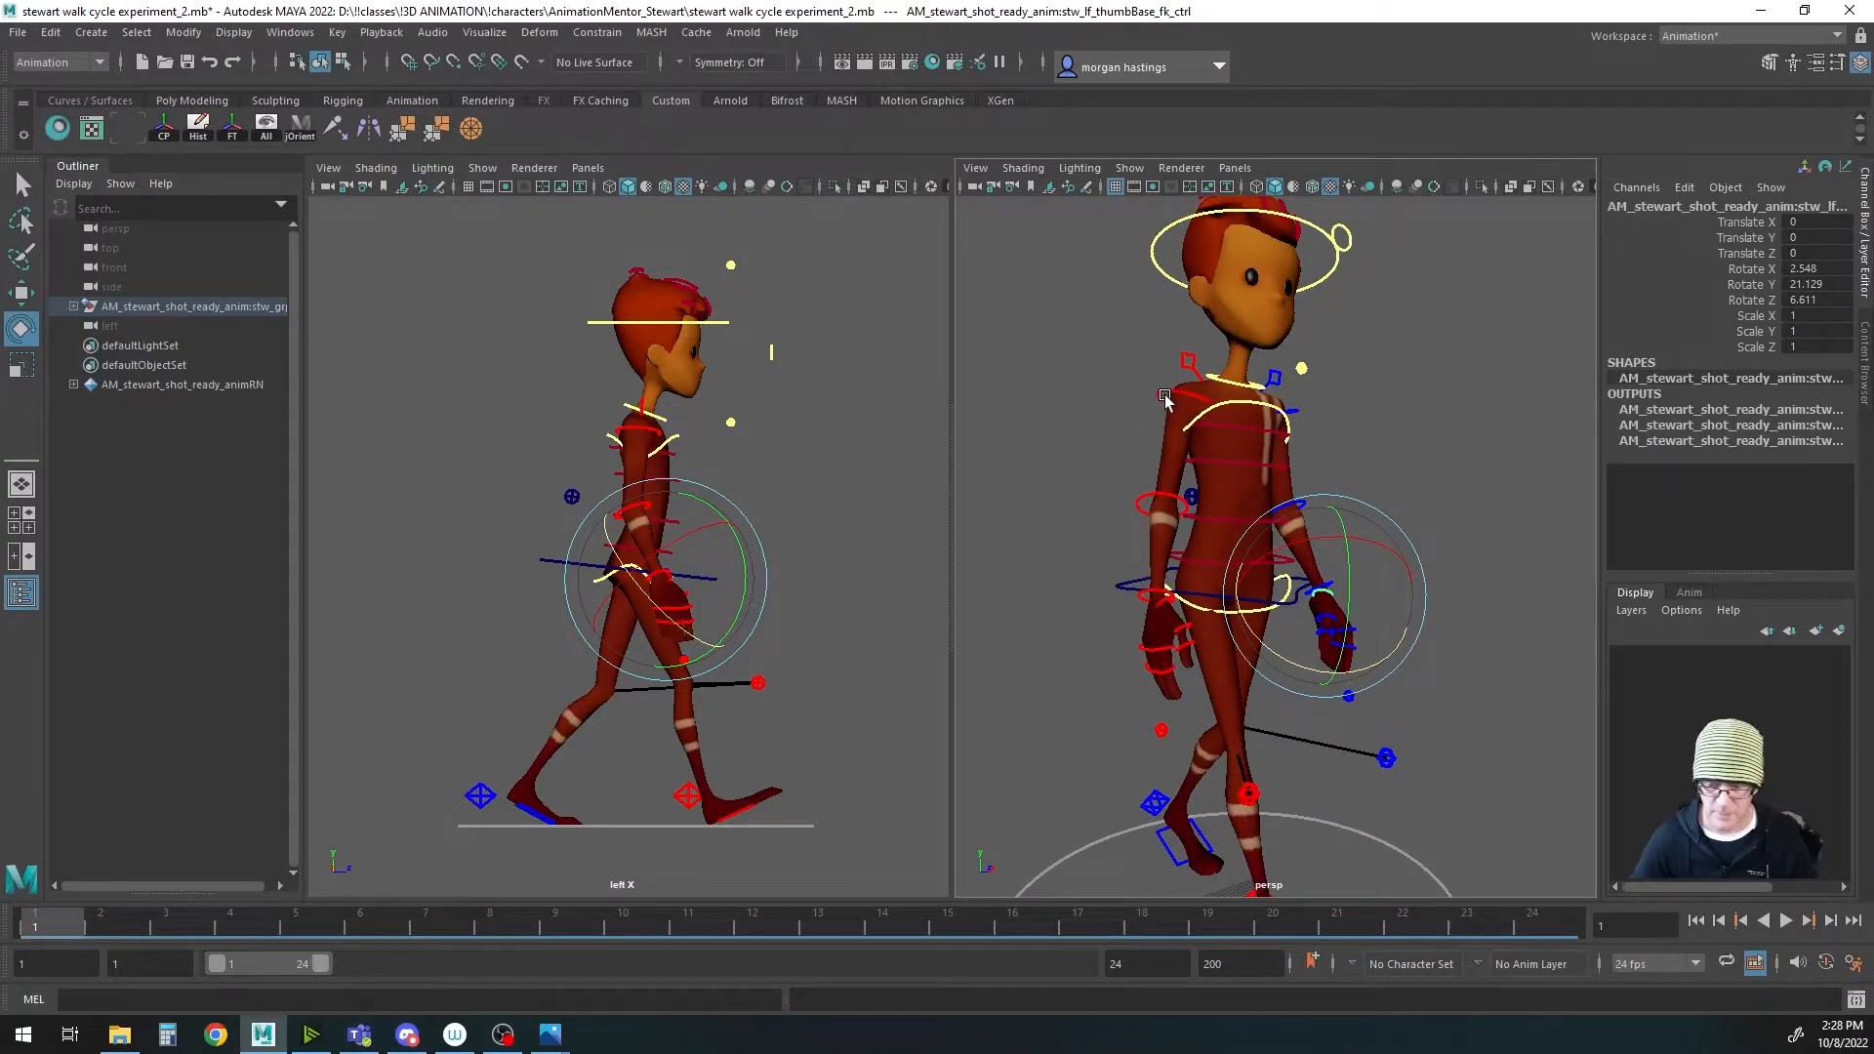
Step: Swing the right upper arm FK control backward at frame 1, to a Rotate Y of about 32
click(1136, 398)
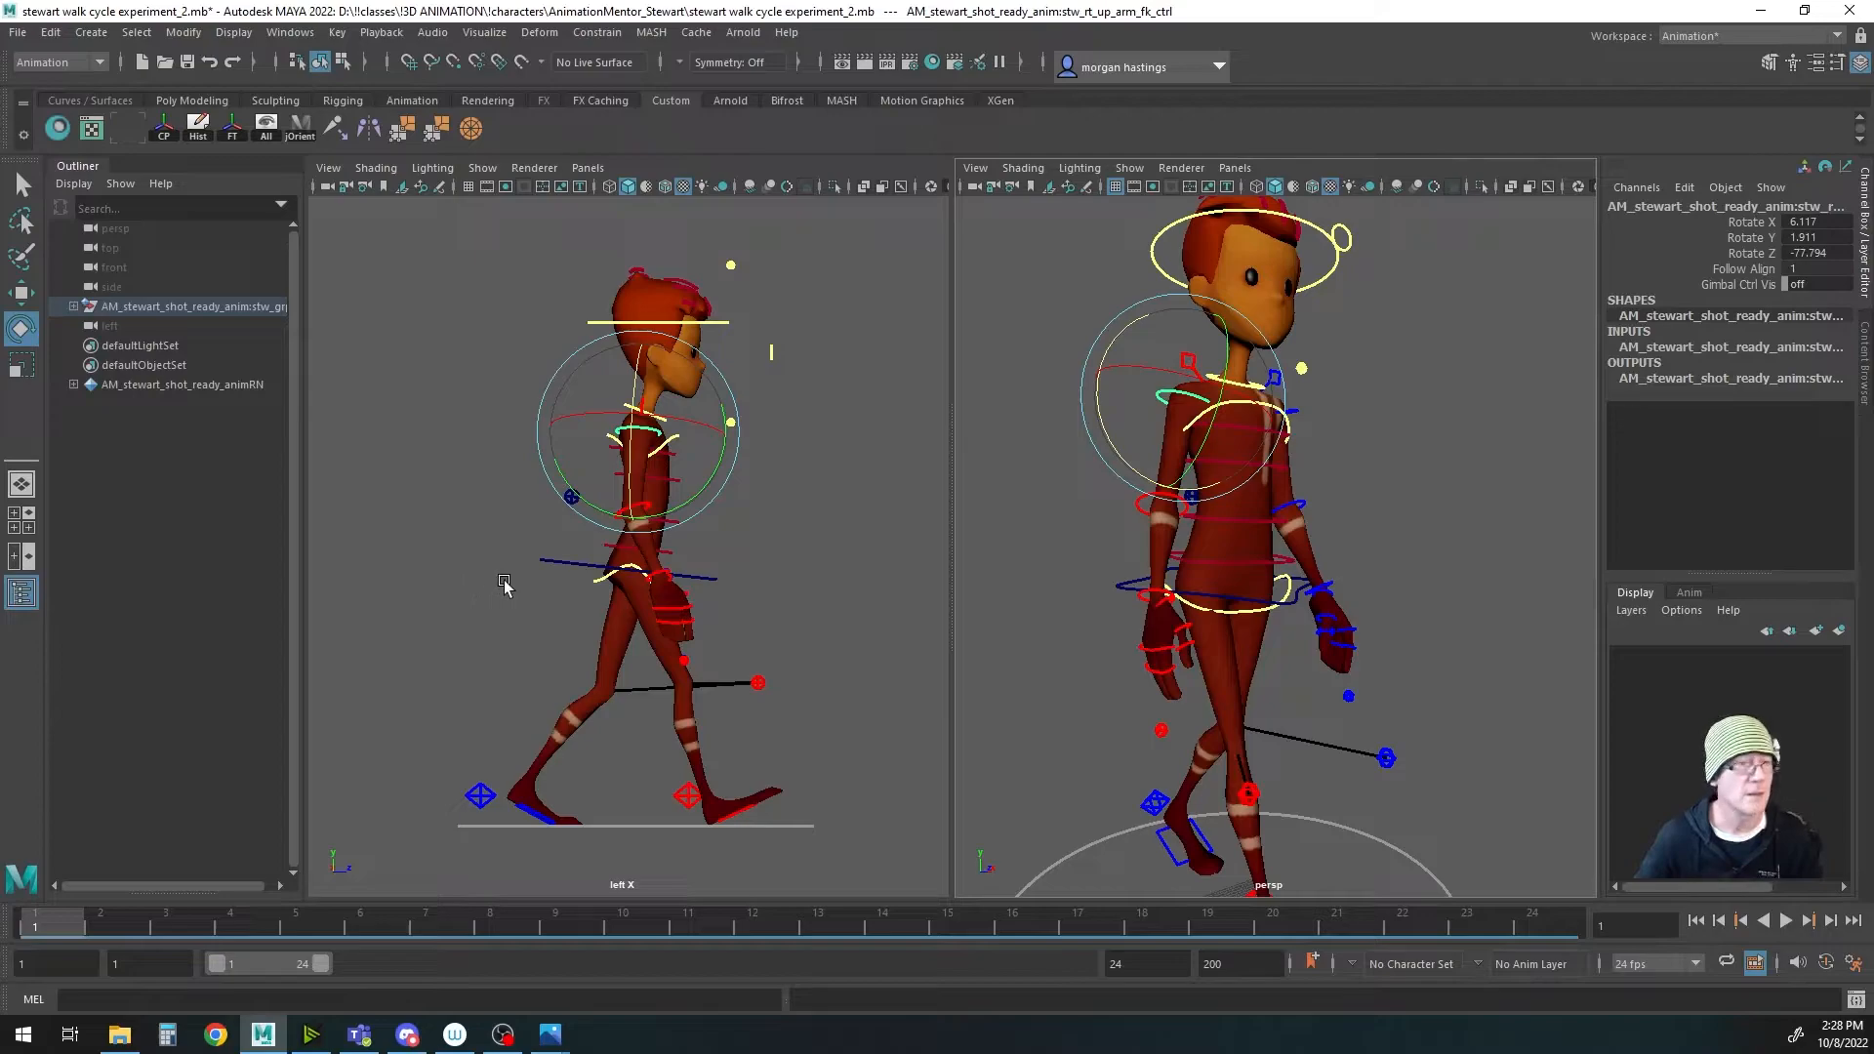
drag(702, 490, 664, 517)
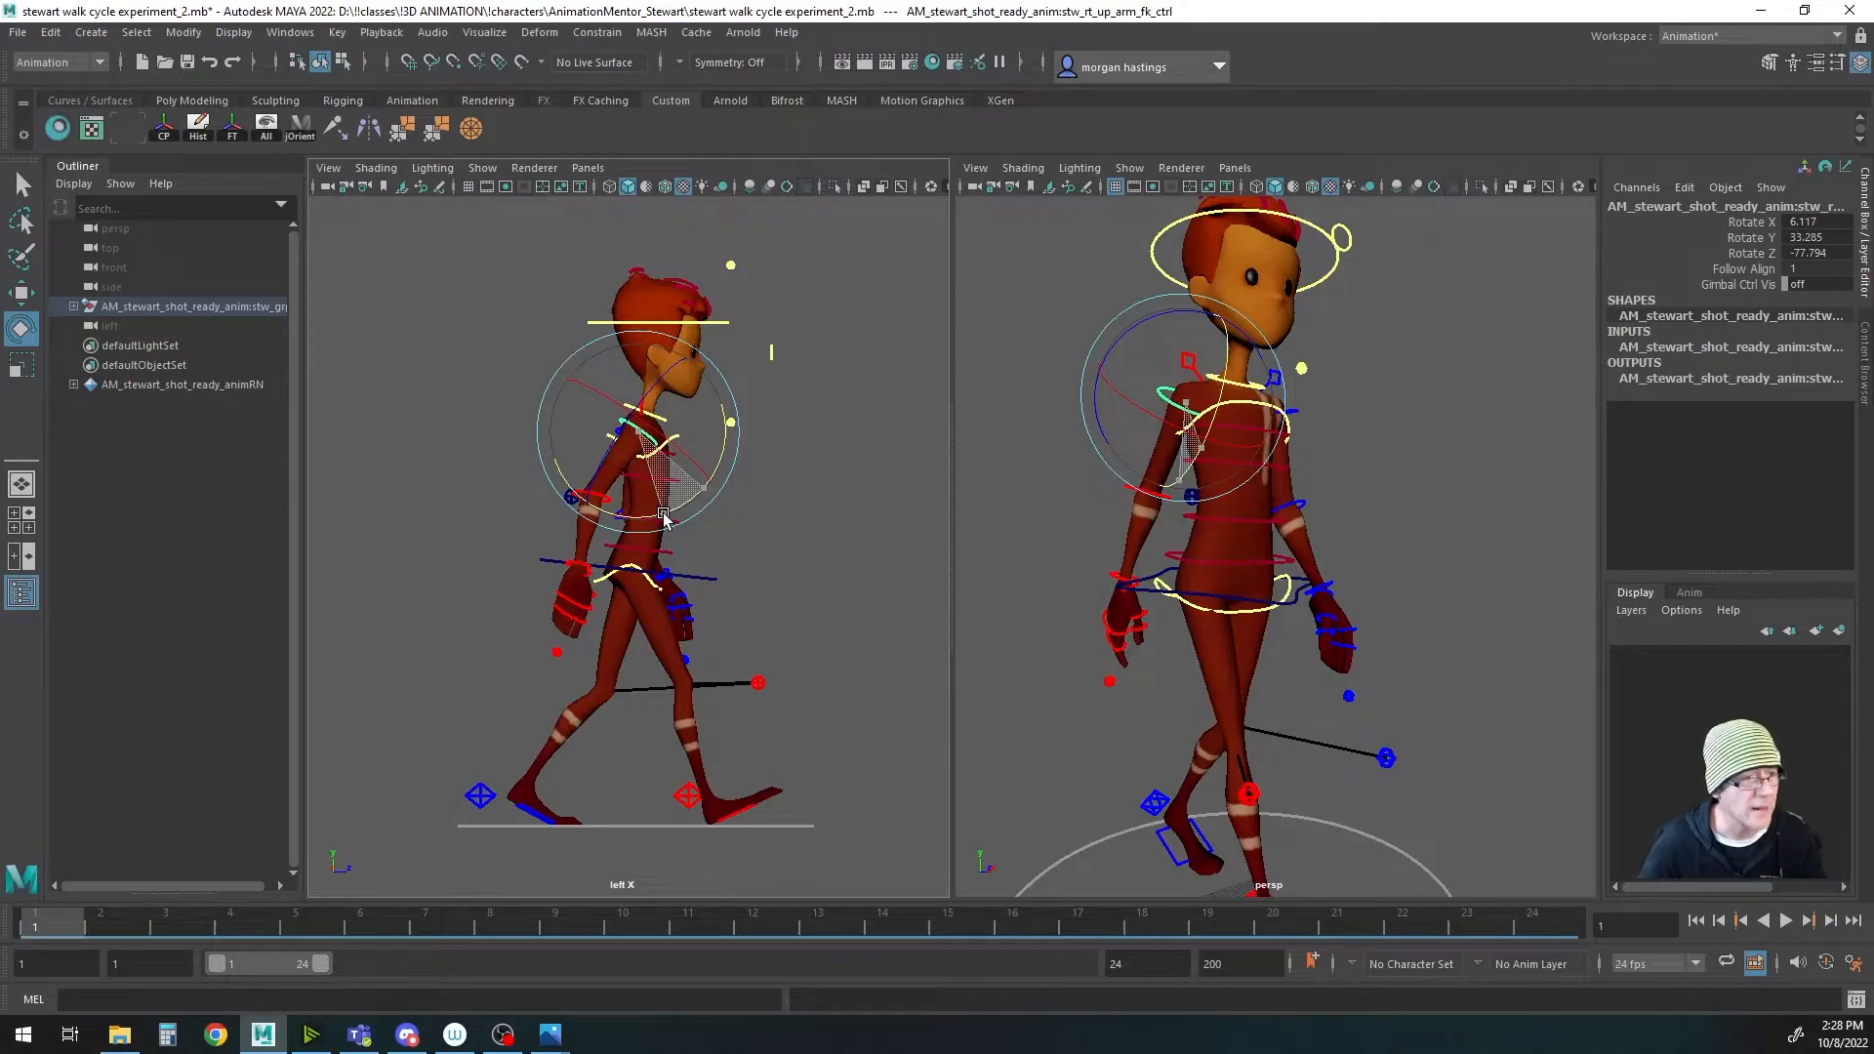
drag(663, 517, 685, 506)
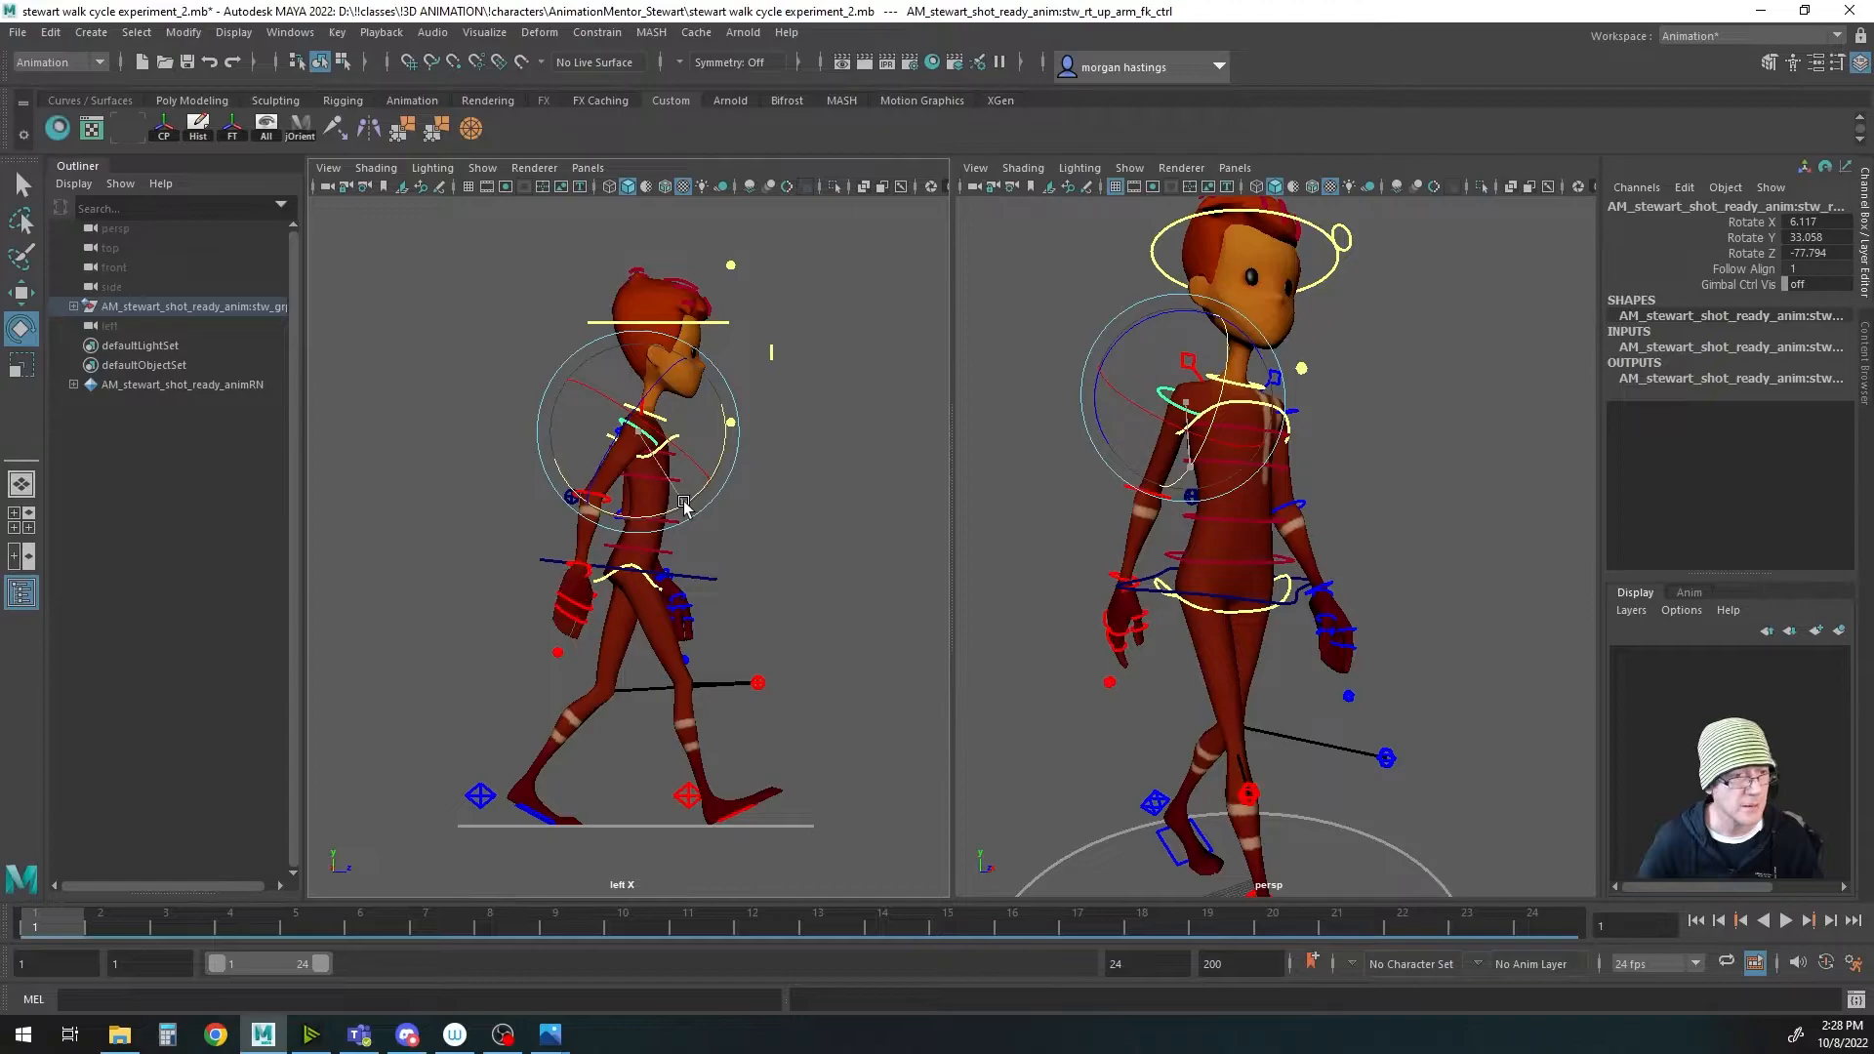
drag(685, 505, 679, 510)
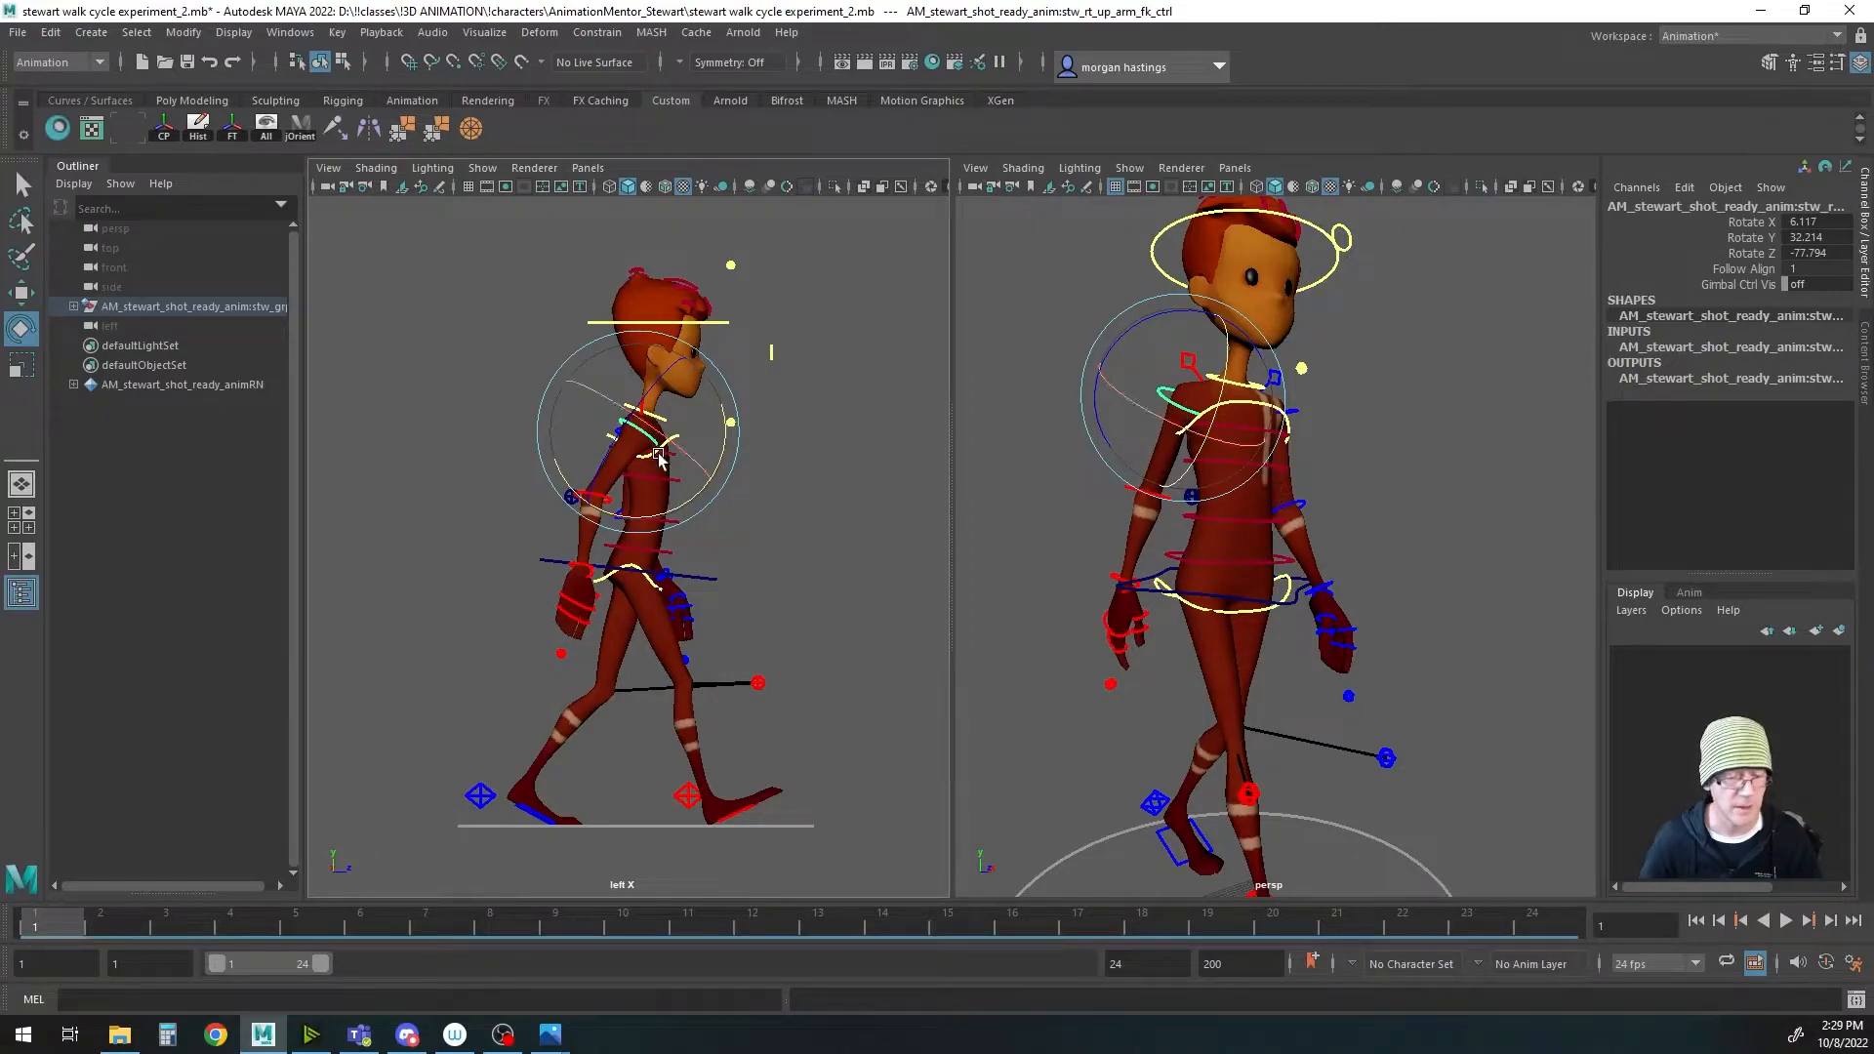
key(q)
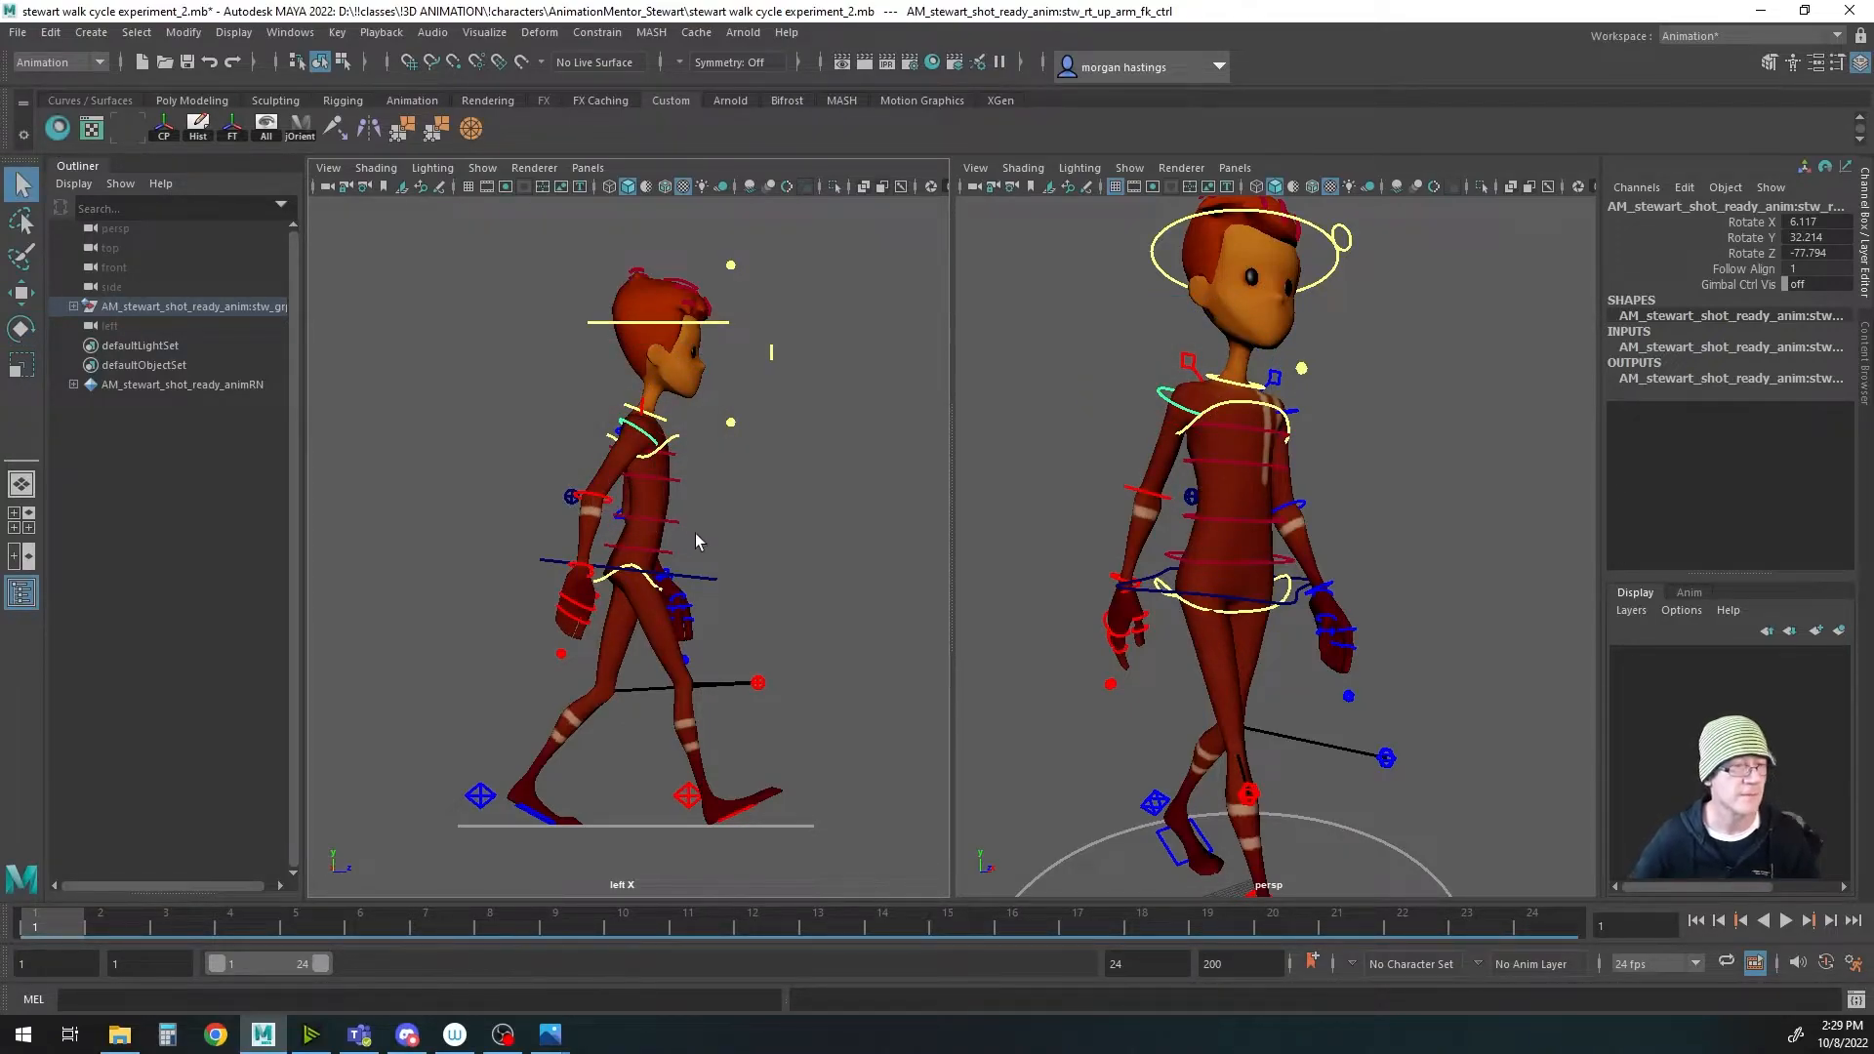
Step: Bend the right wrist FK control at frame 1 to a Rotate Y of about -7.6
click(600, 500)
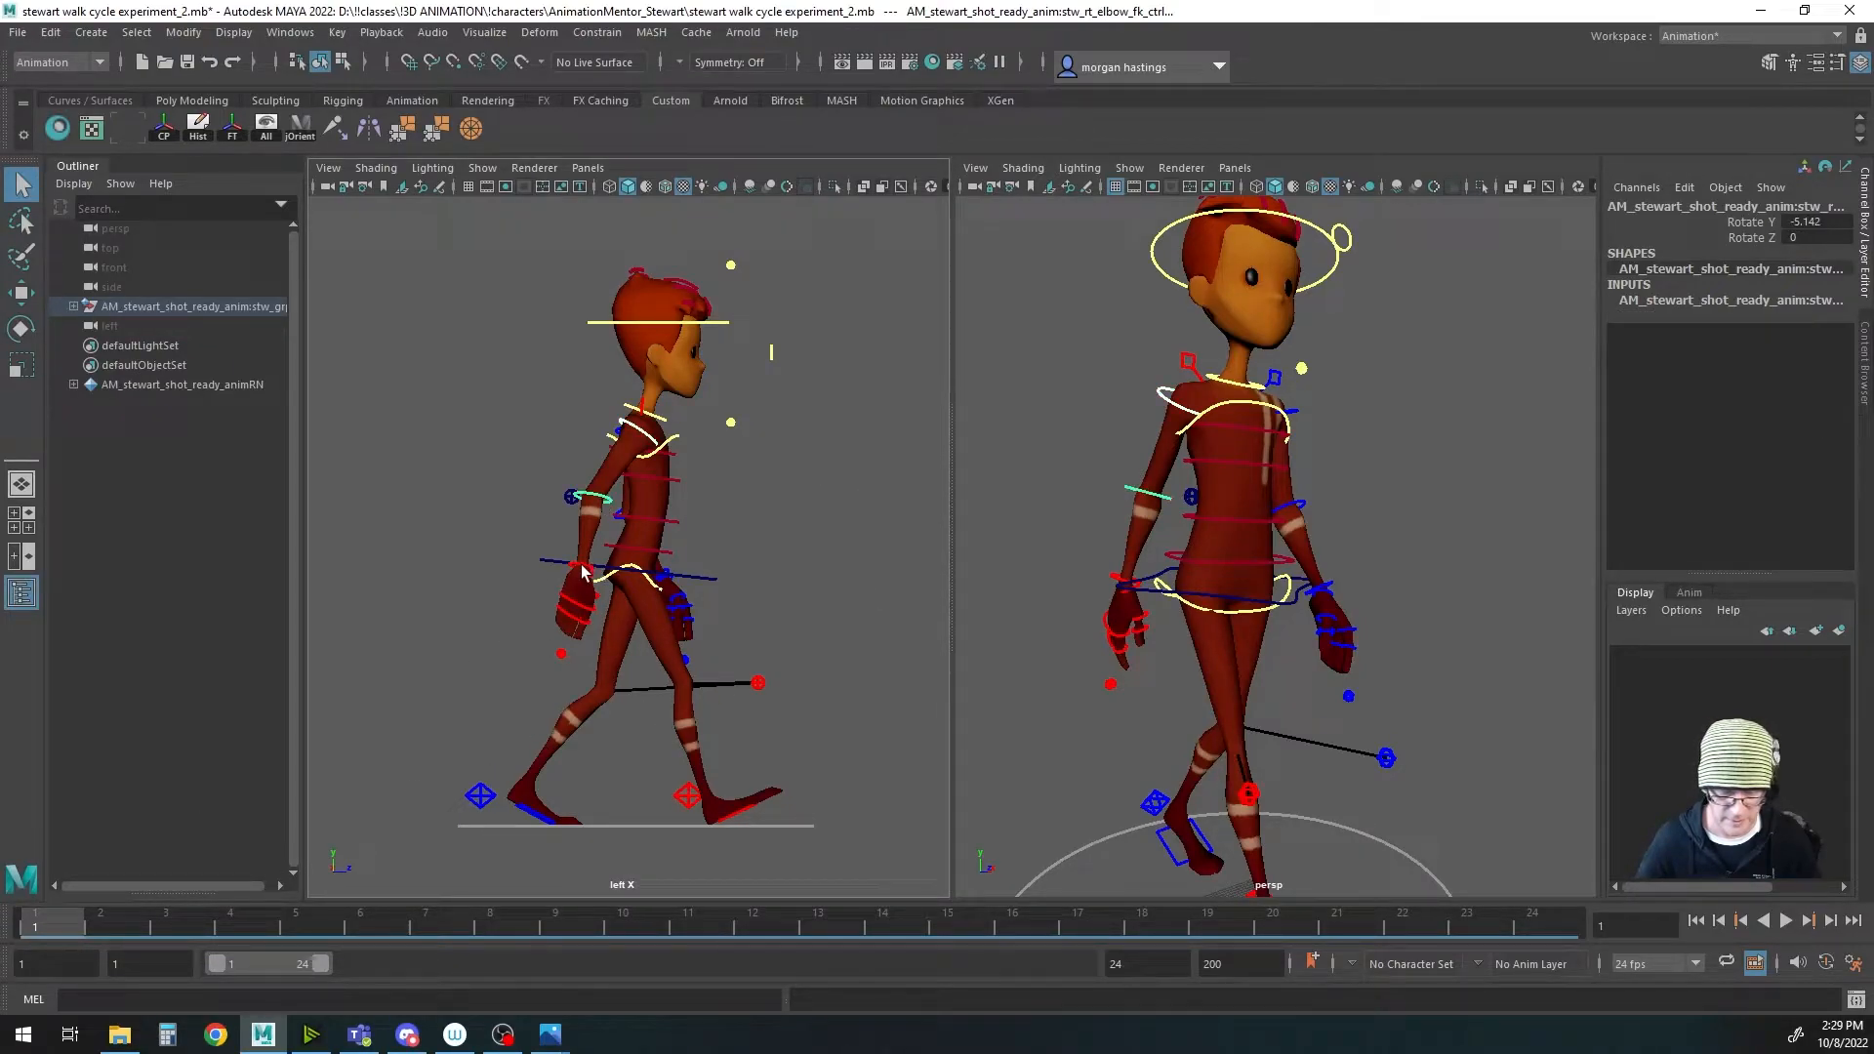
click(583, 571)
key(e)
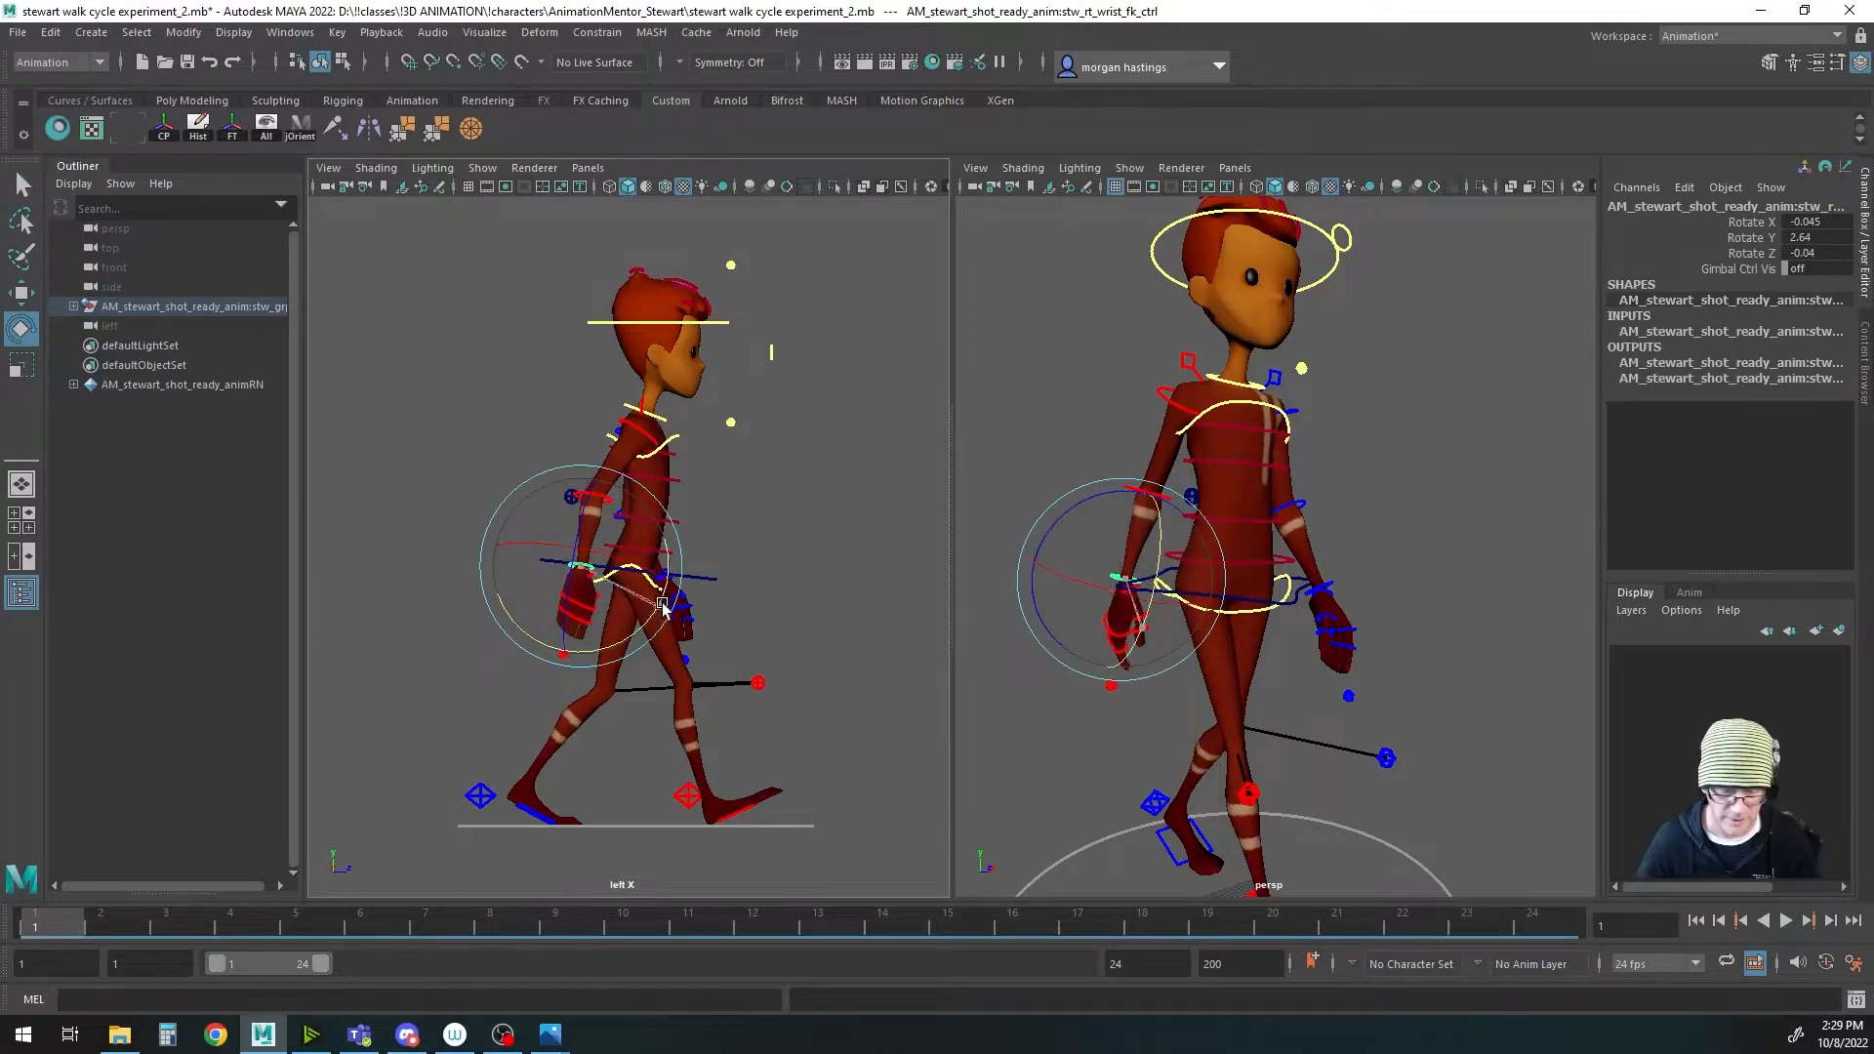
drag(667, 600, 666, 597)
key(q)
Step: Key the right wrist, elbow and upper arm FK controls together at frame 1
shift+click(600, 499)
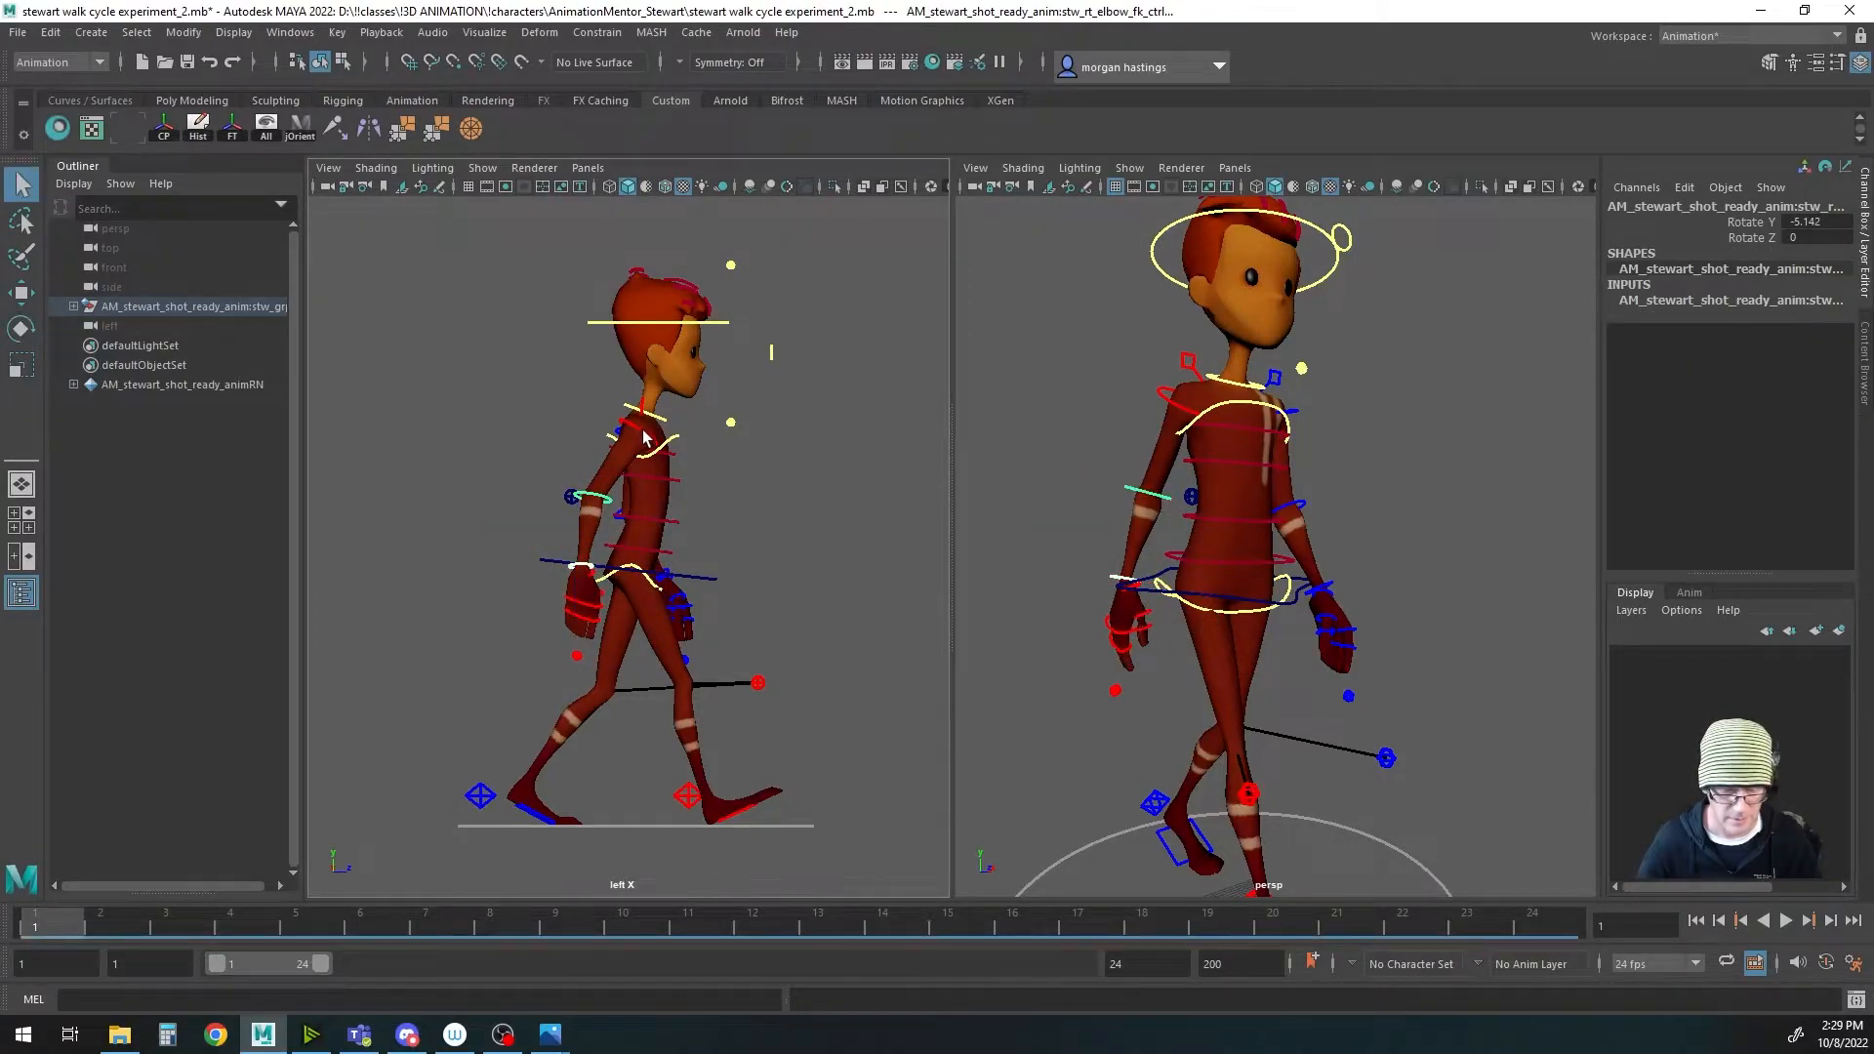
click(643, 435)
key(s)
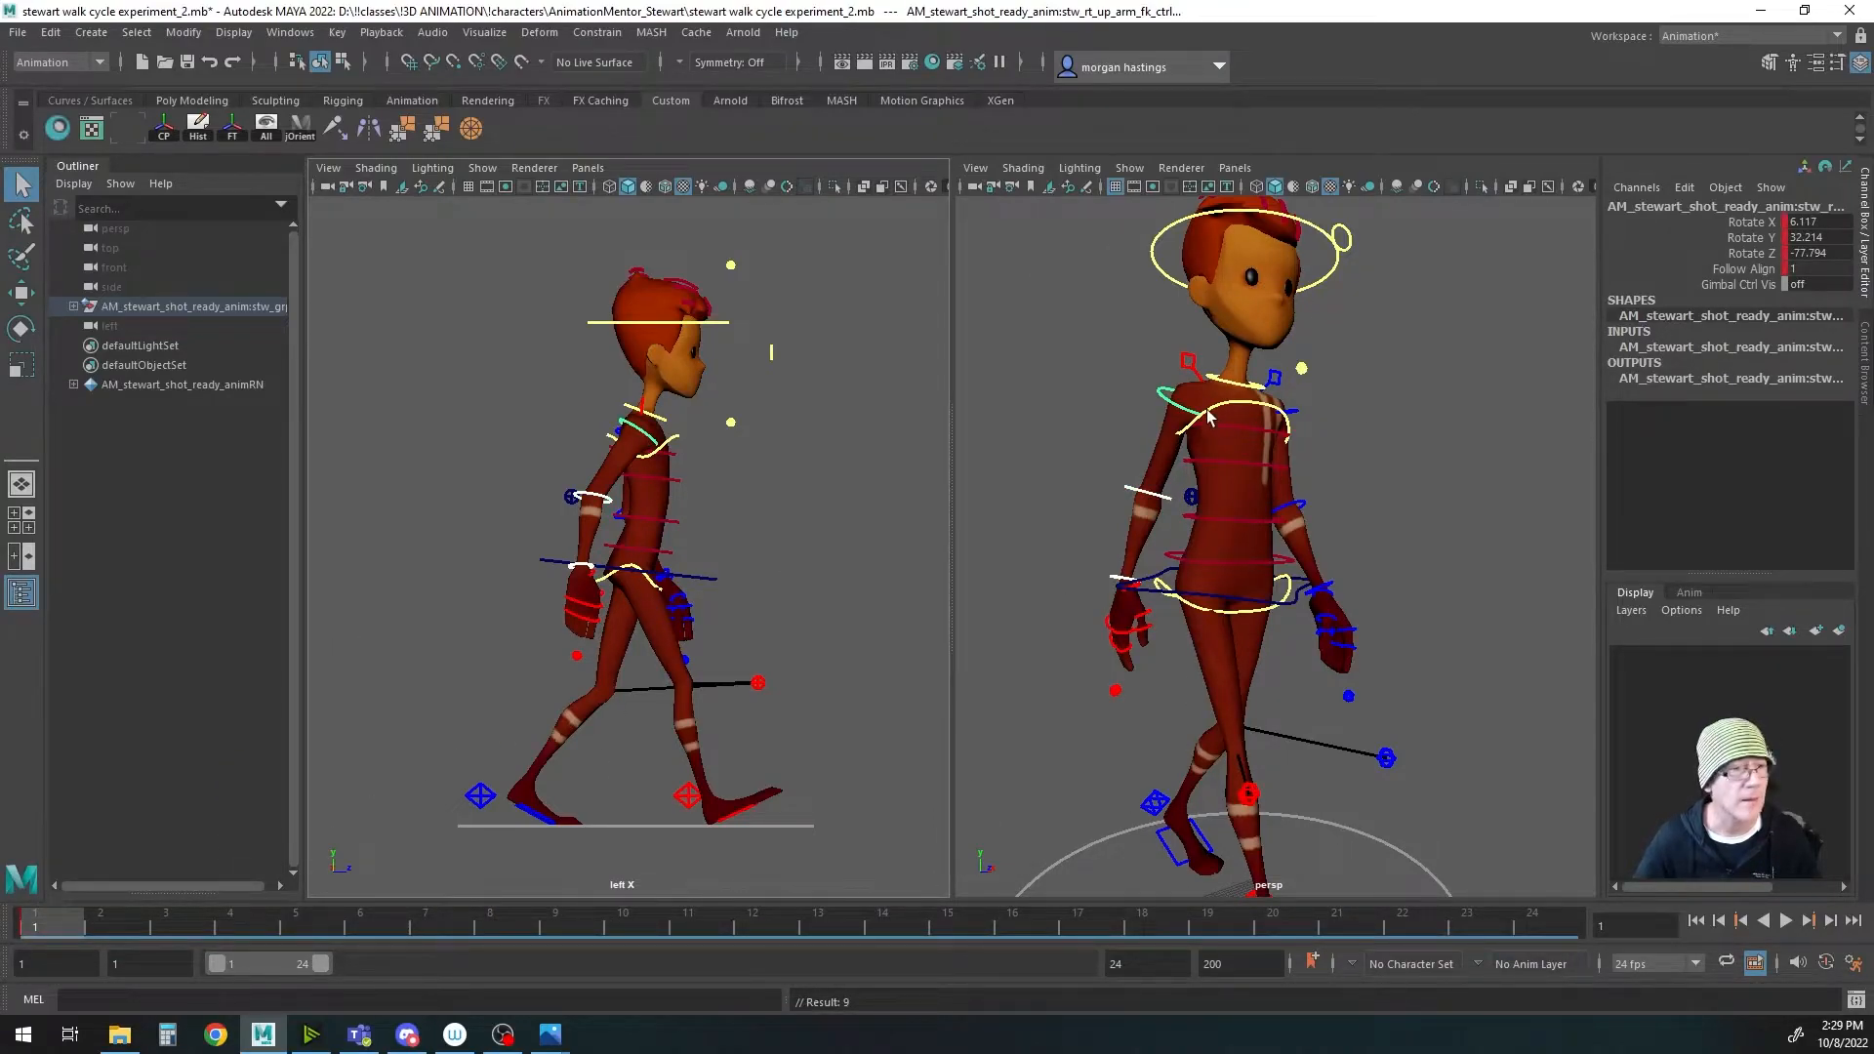
Step: At frame 4, swing the right upper arm FK control further backward, to a Rotate Y of about 37.4
click(246, 926)
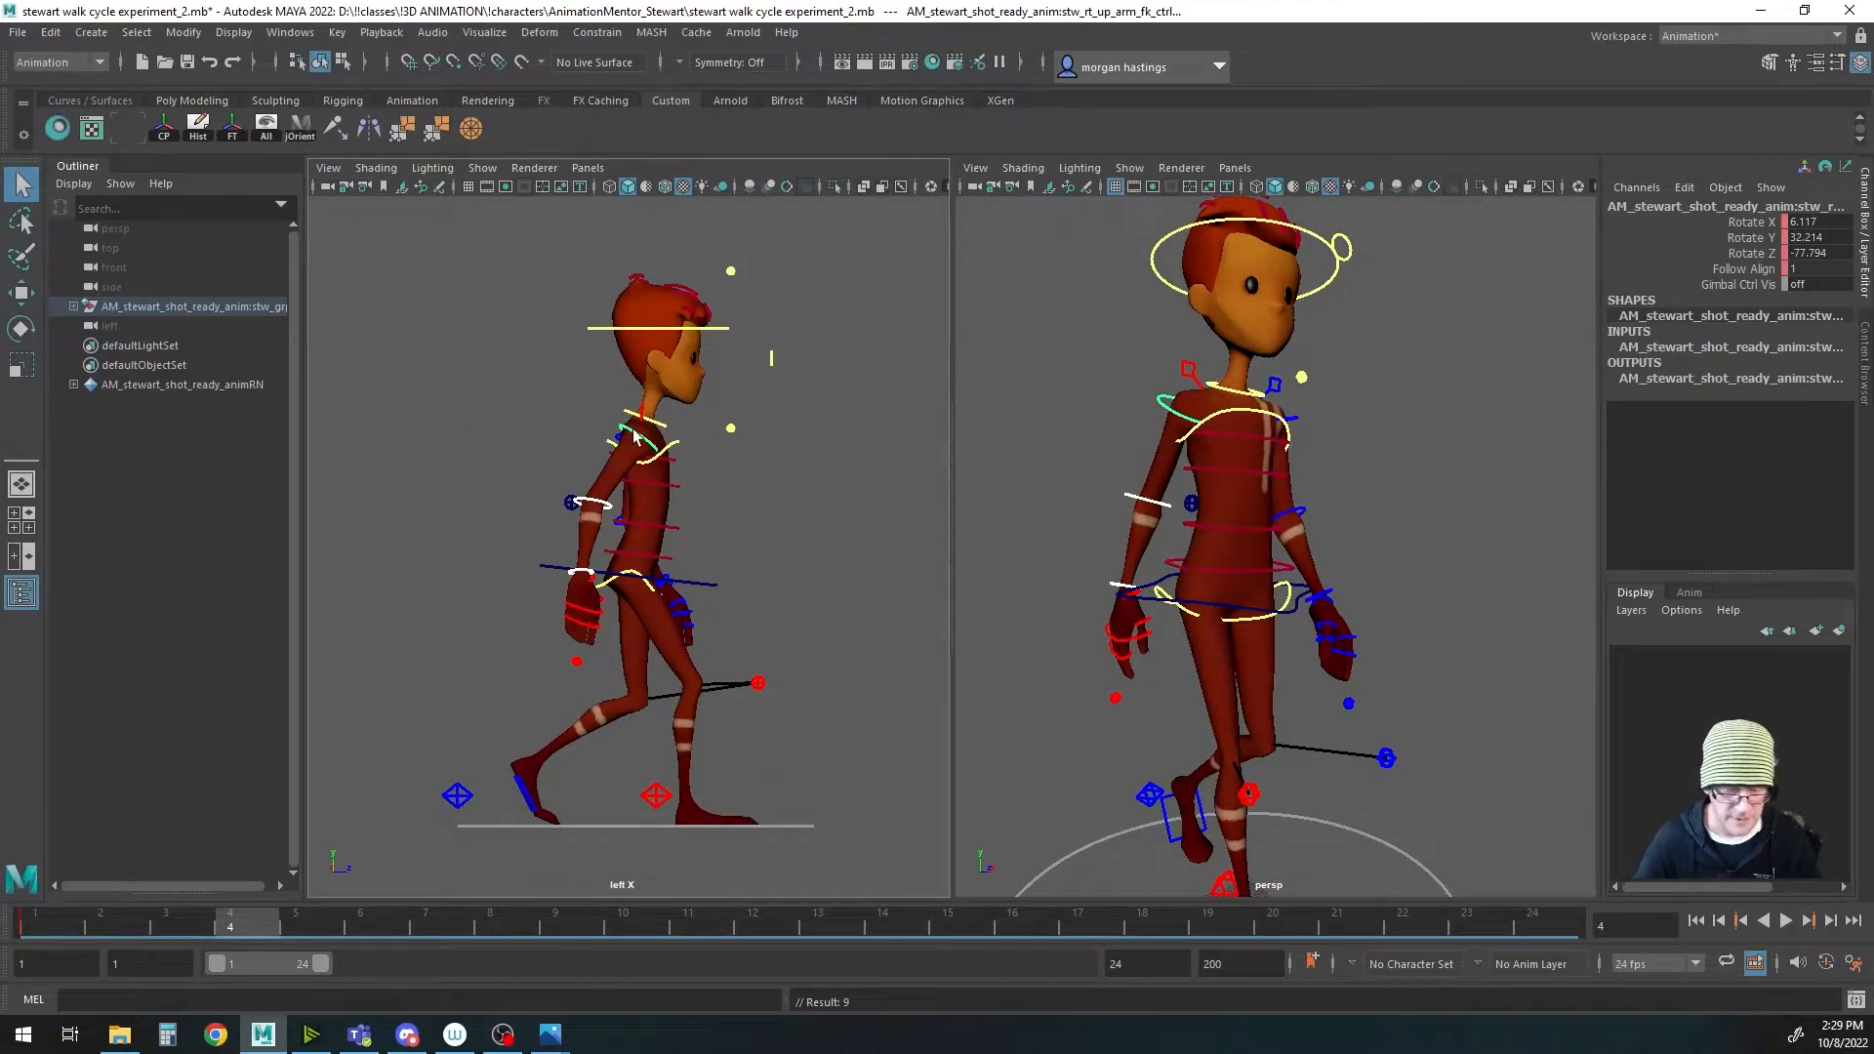
key(e)
drag(684, 511, 679, 522)
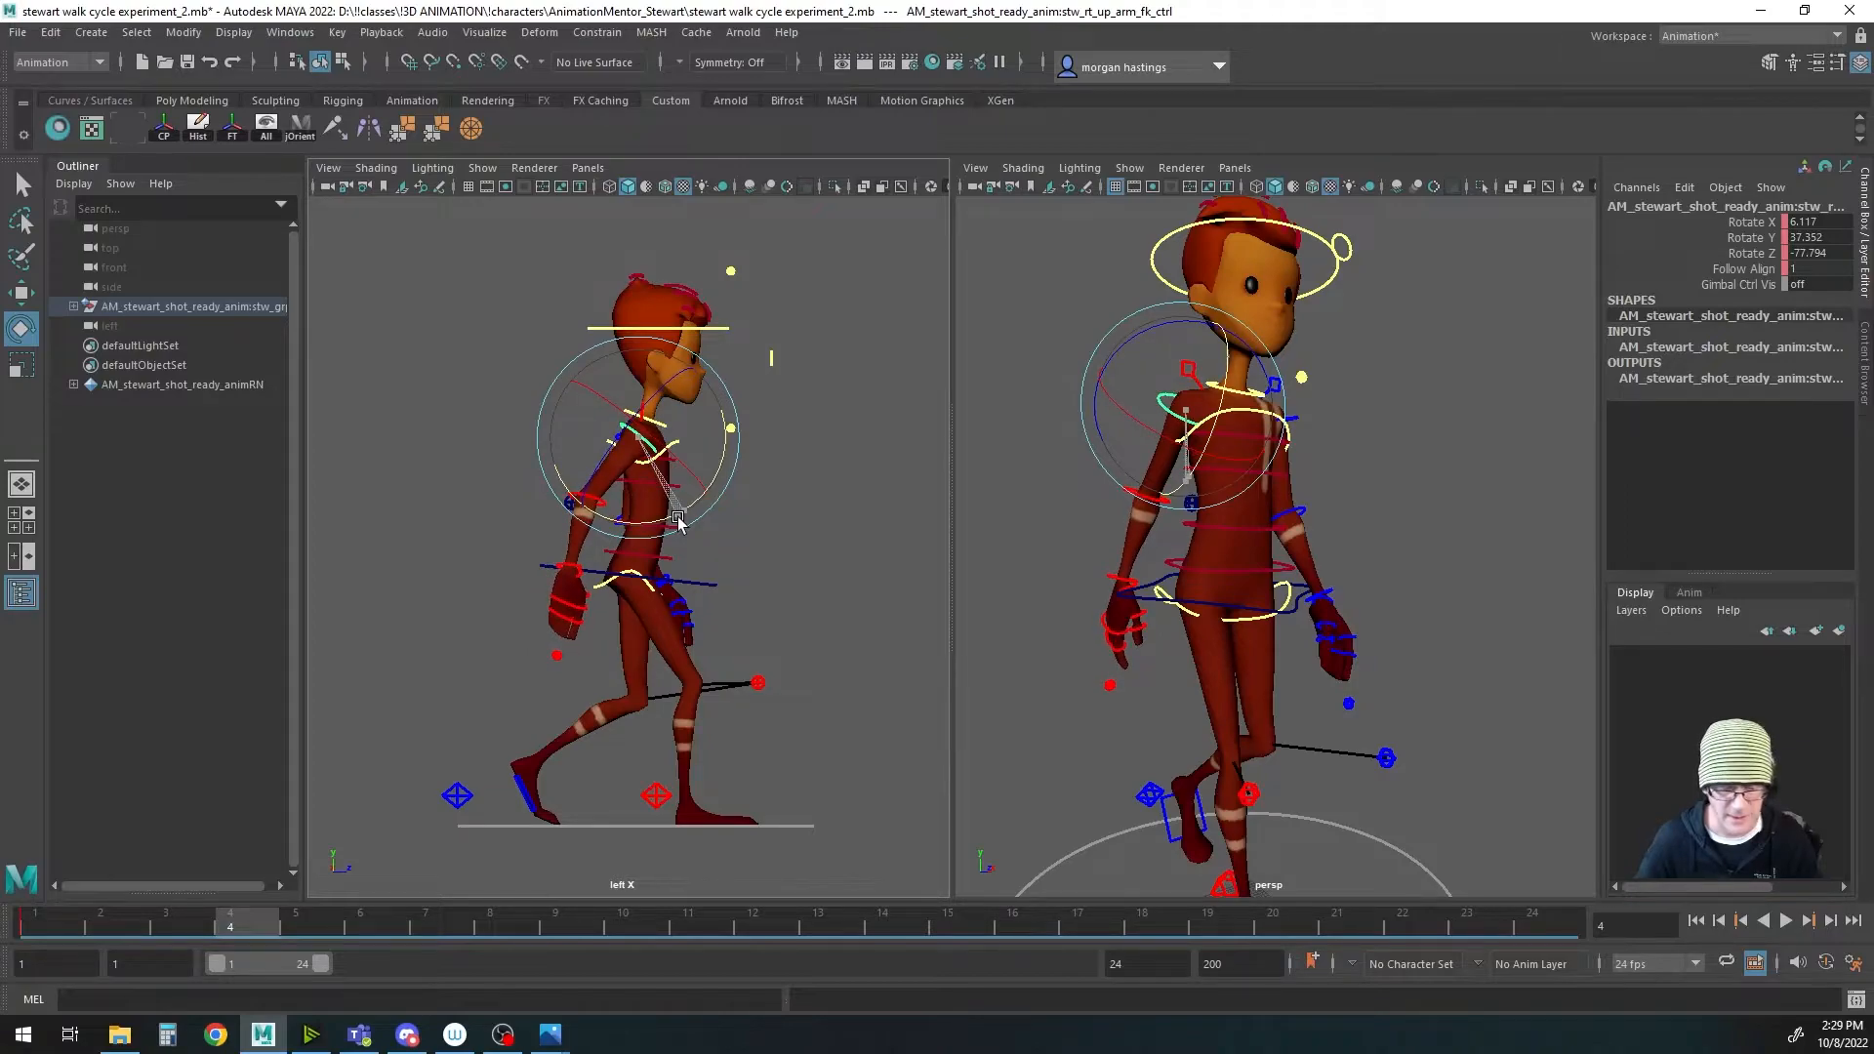
key(q)
Step: Rotate the right elbow FK control backward at frame 4, to a Rotate Y of about 9.4
click(598, 502)
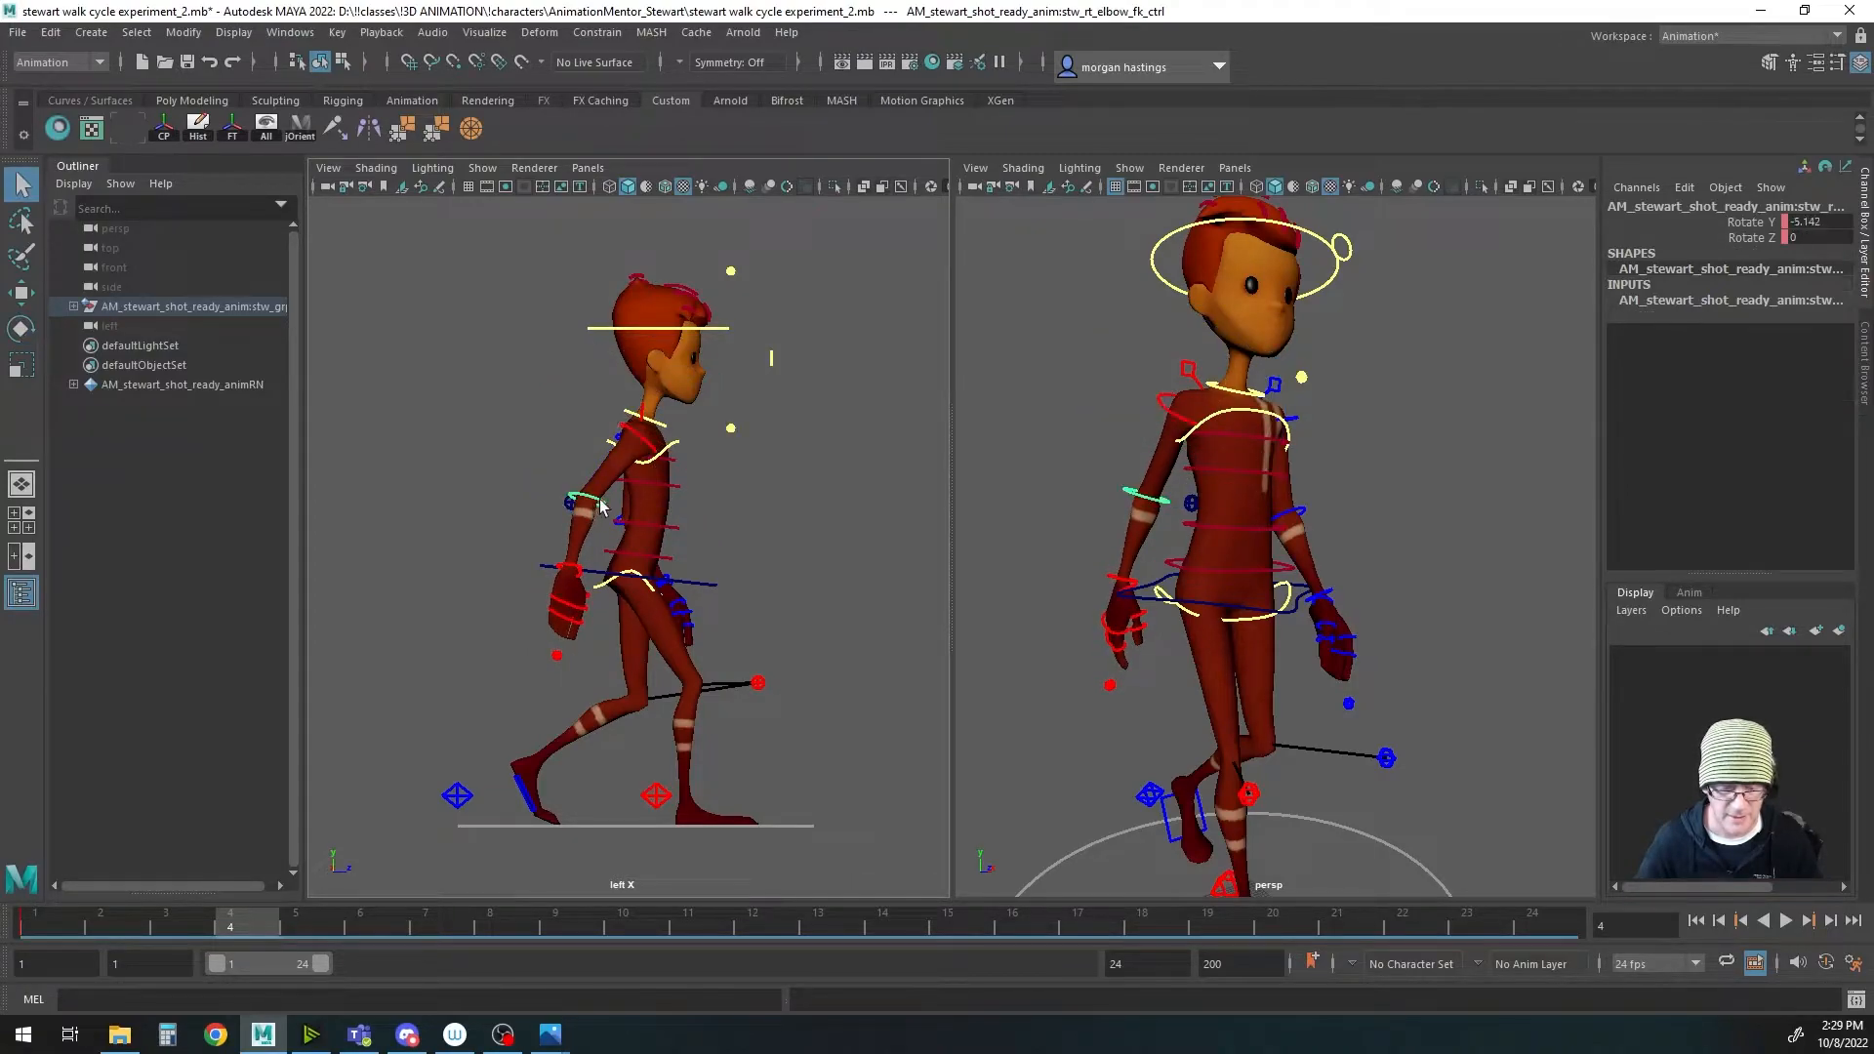
key(e)
drag(652, 558, 637, 575)
key(q)
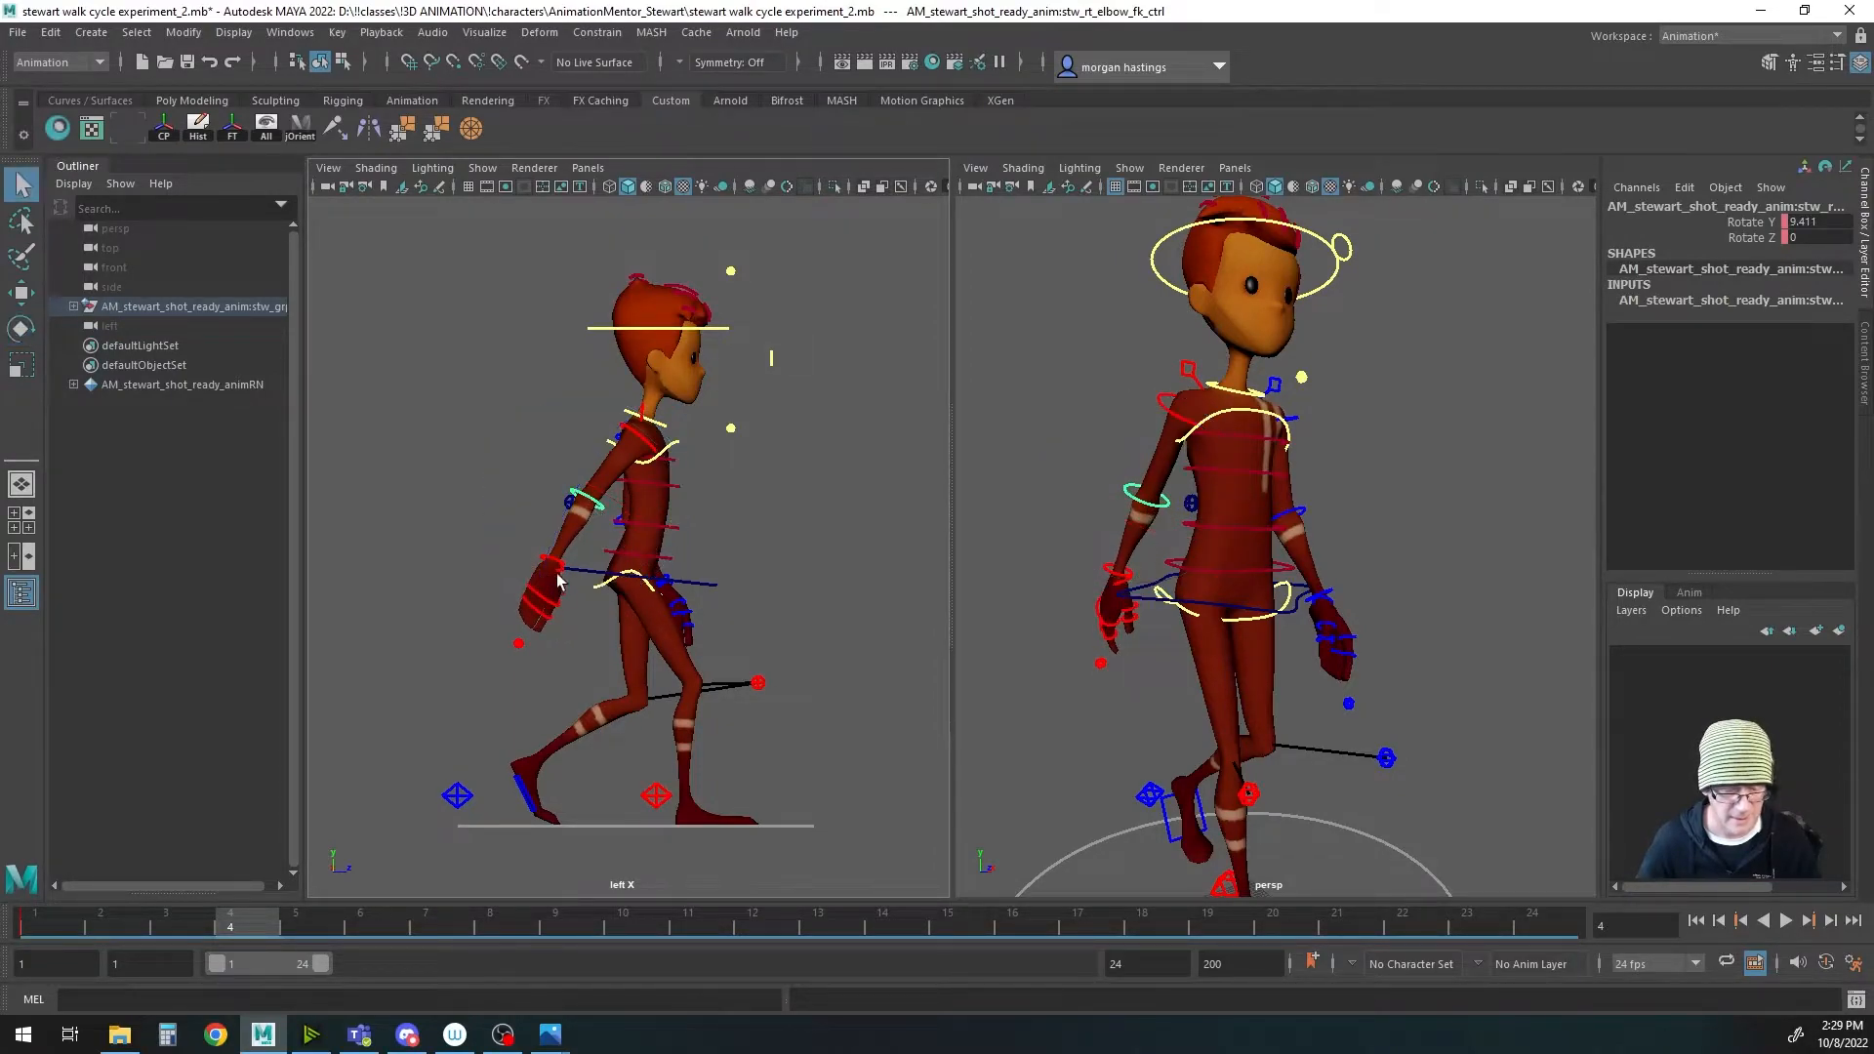
Step: Rotate the right wrist FK control at frame 4 so the hand hangs down more, to a Rotate Y of about -16.6
click(555, 566)
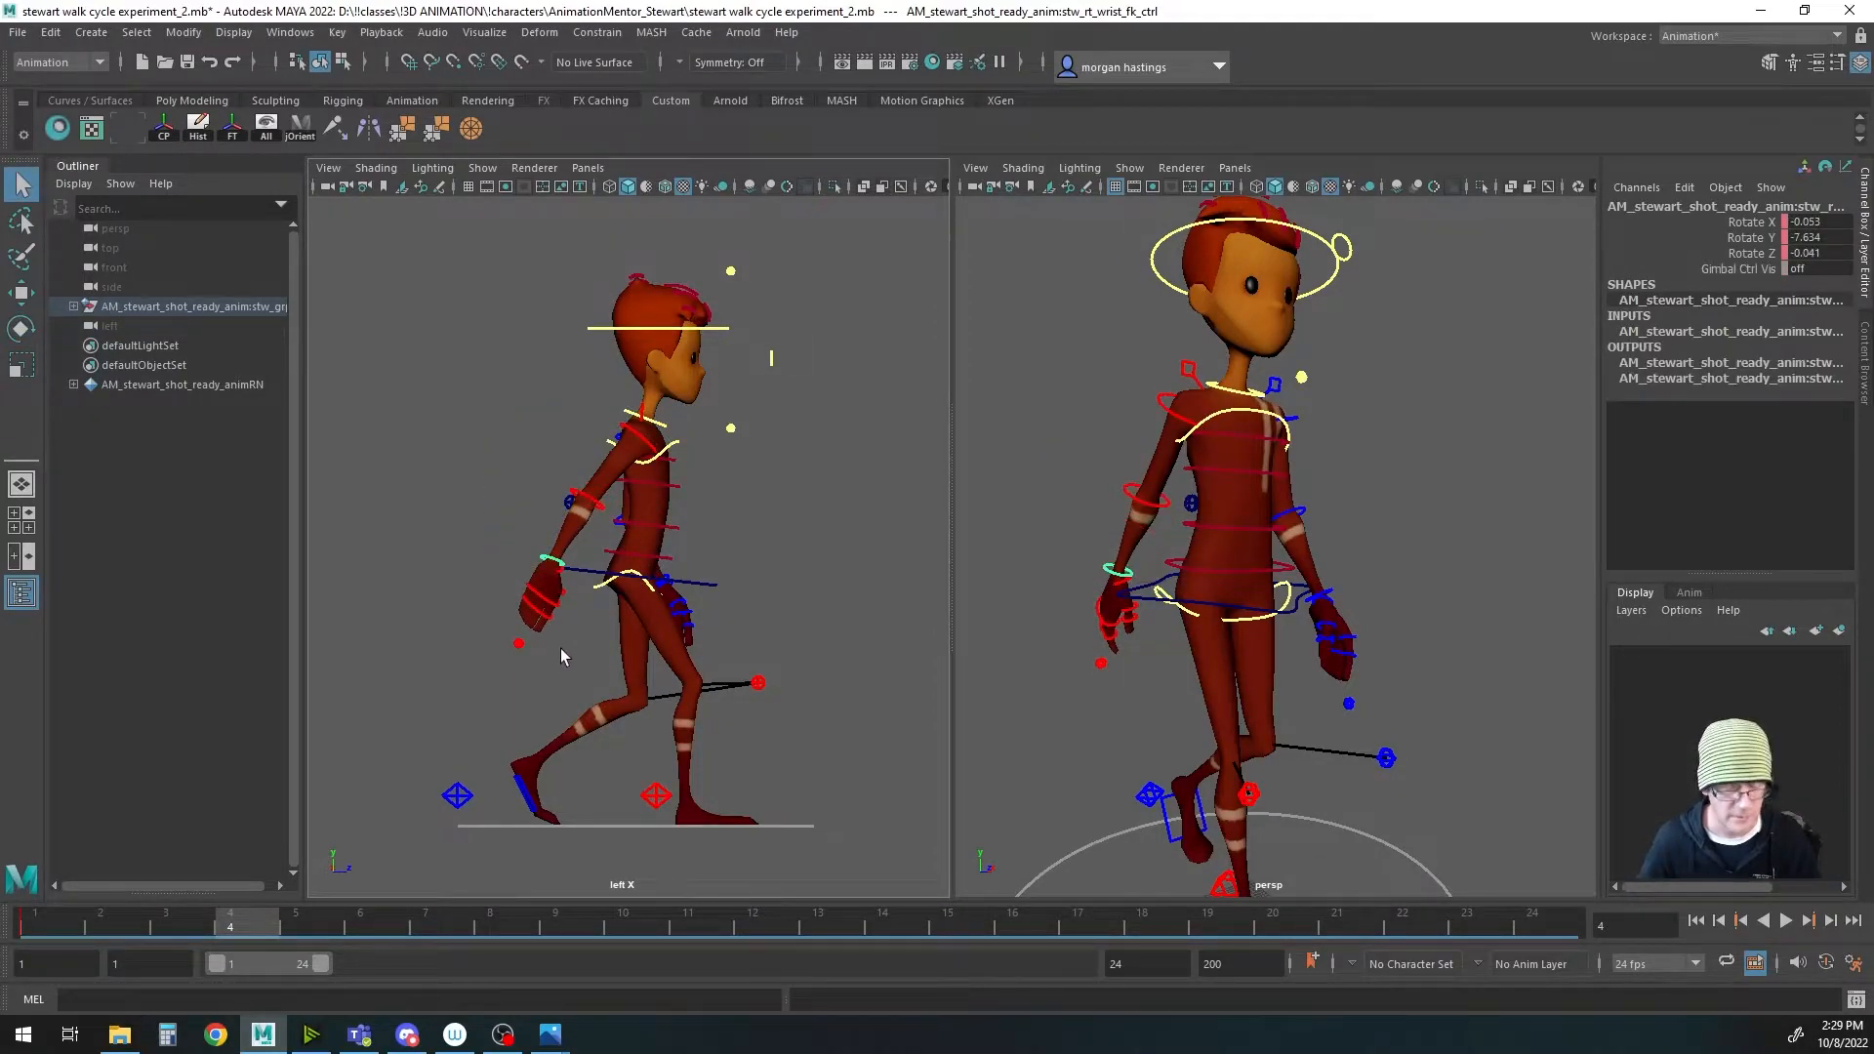
key(e)
mouse_move(621, 625)
mouse_down()
mouse_move(625, 606)
mouse_move(629, 624)
mouse_up()
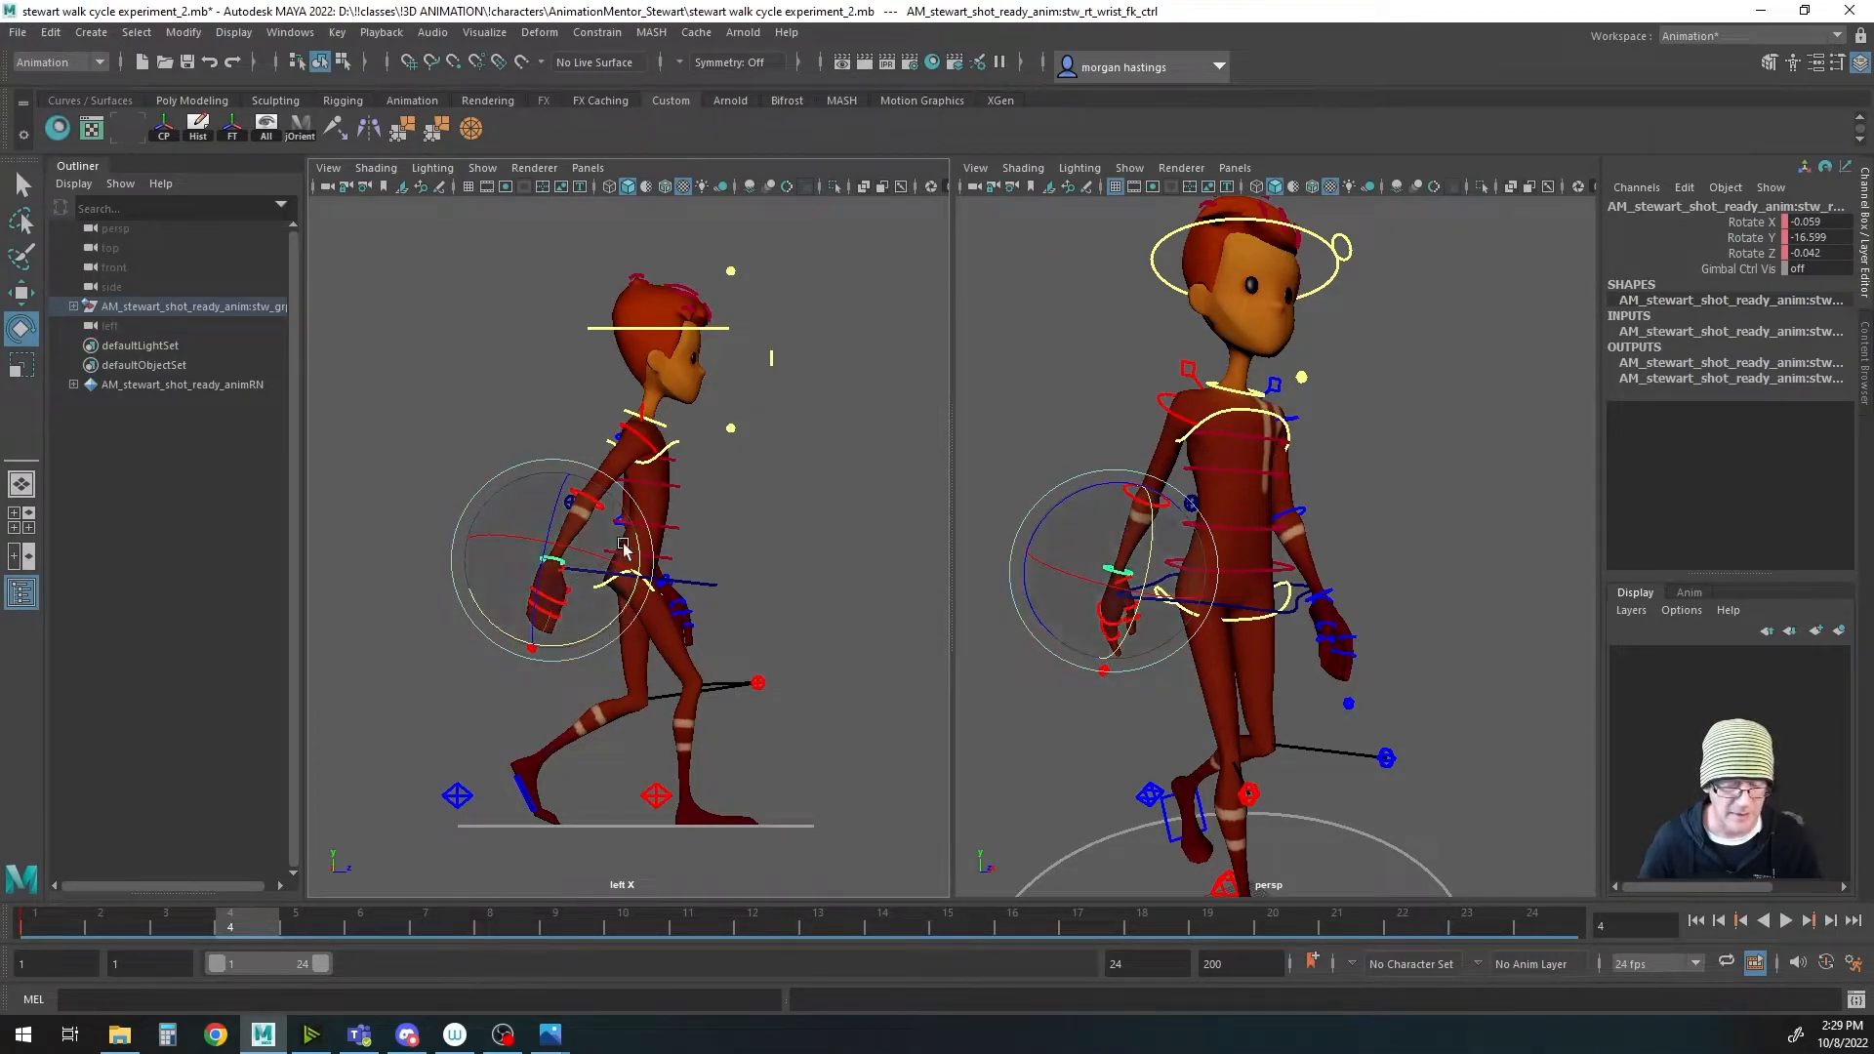
key(q)
Step: Key the right wrist, elbow and upper arm FK controls together at frame 4
alt+middle_drag(669, 613, 682, 602)
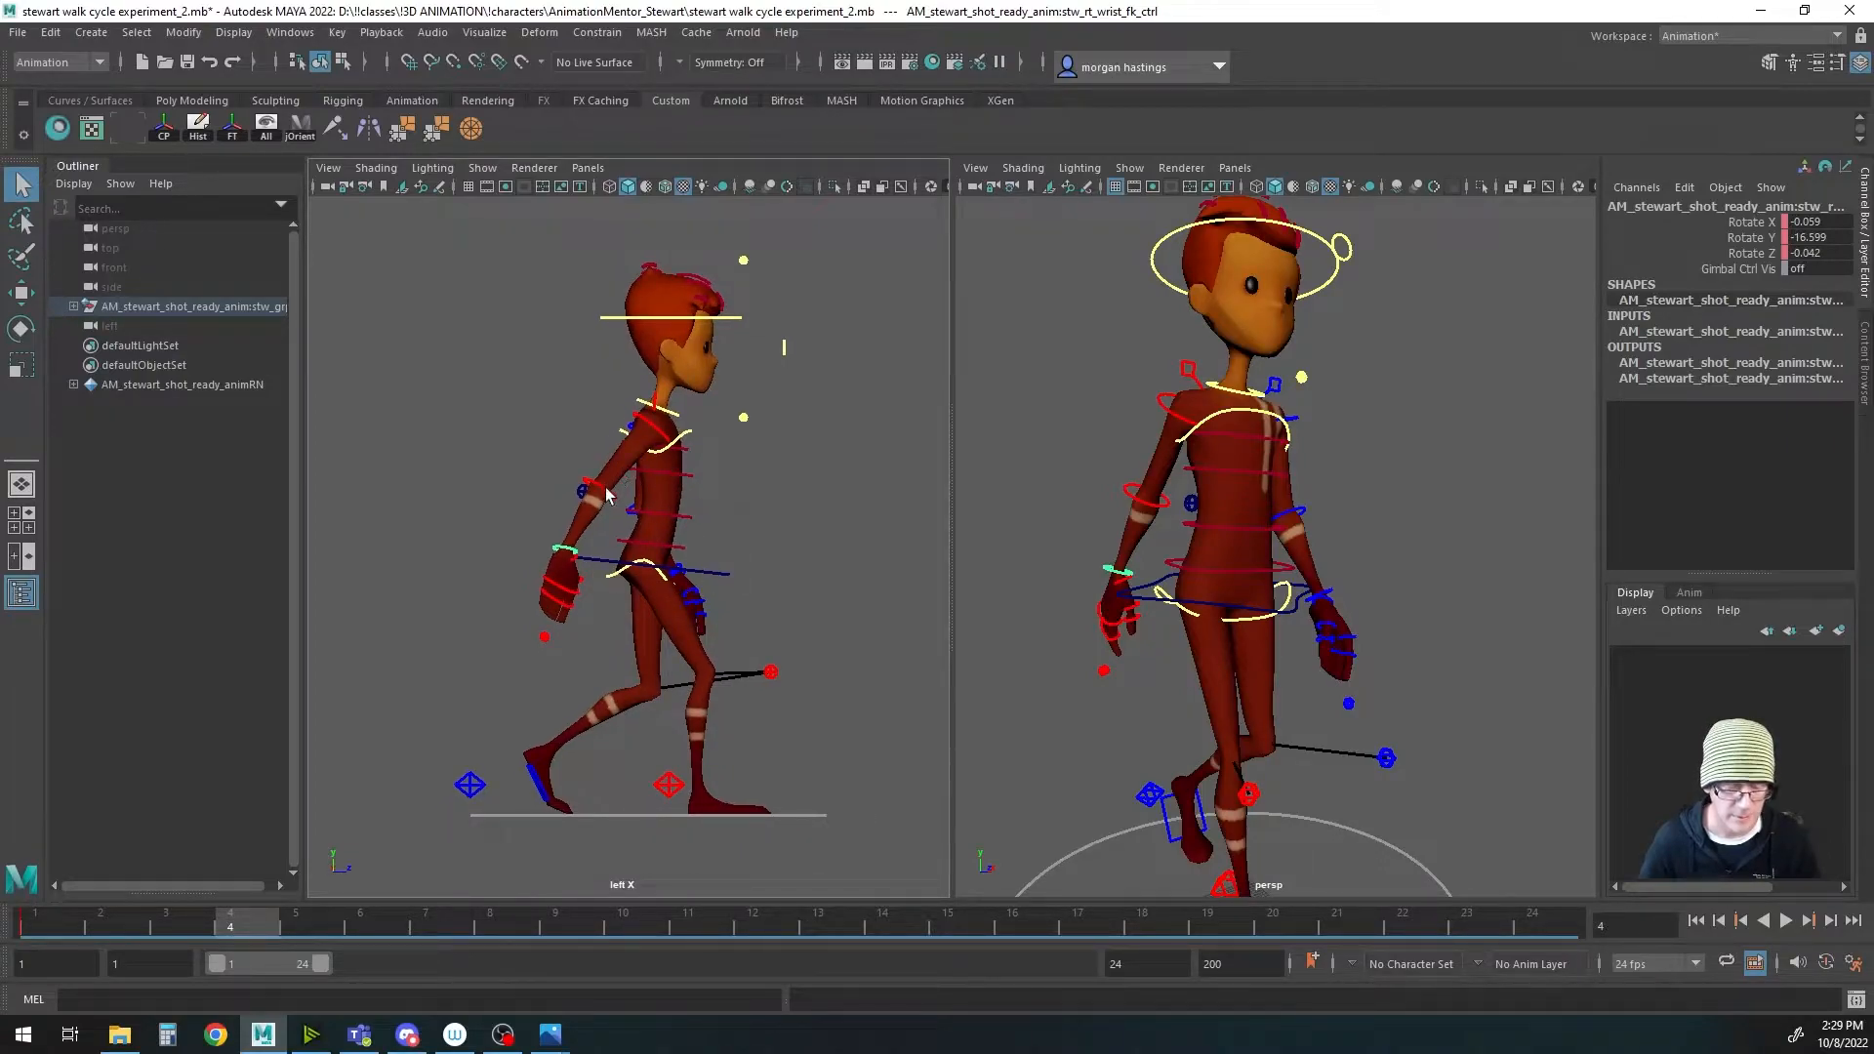
shift+click(606, 494)
shift+click(669, 460)
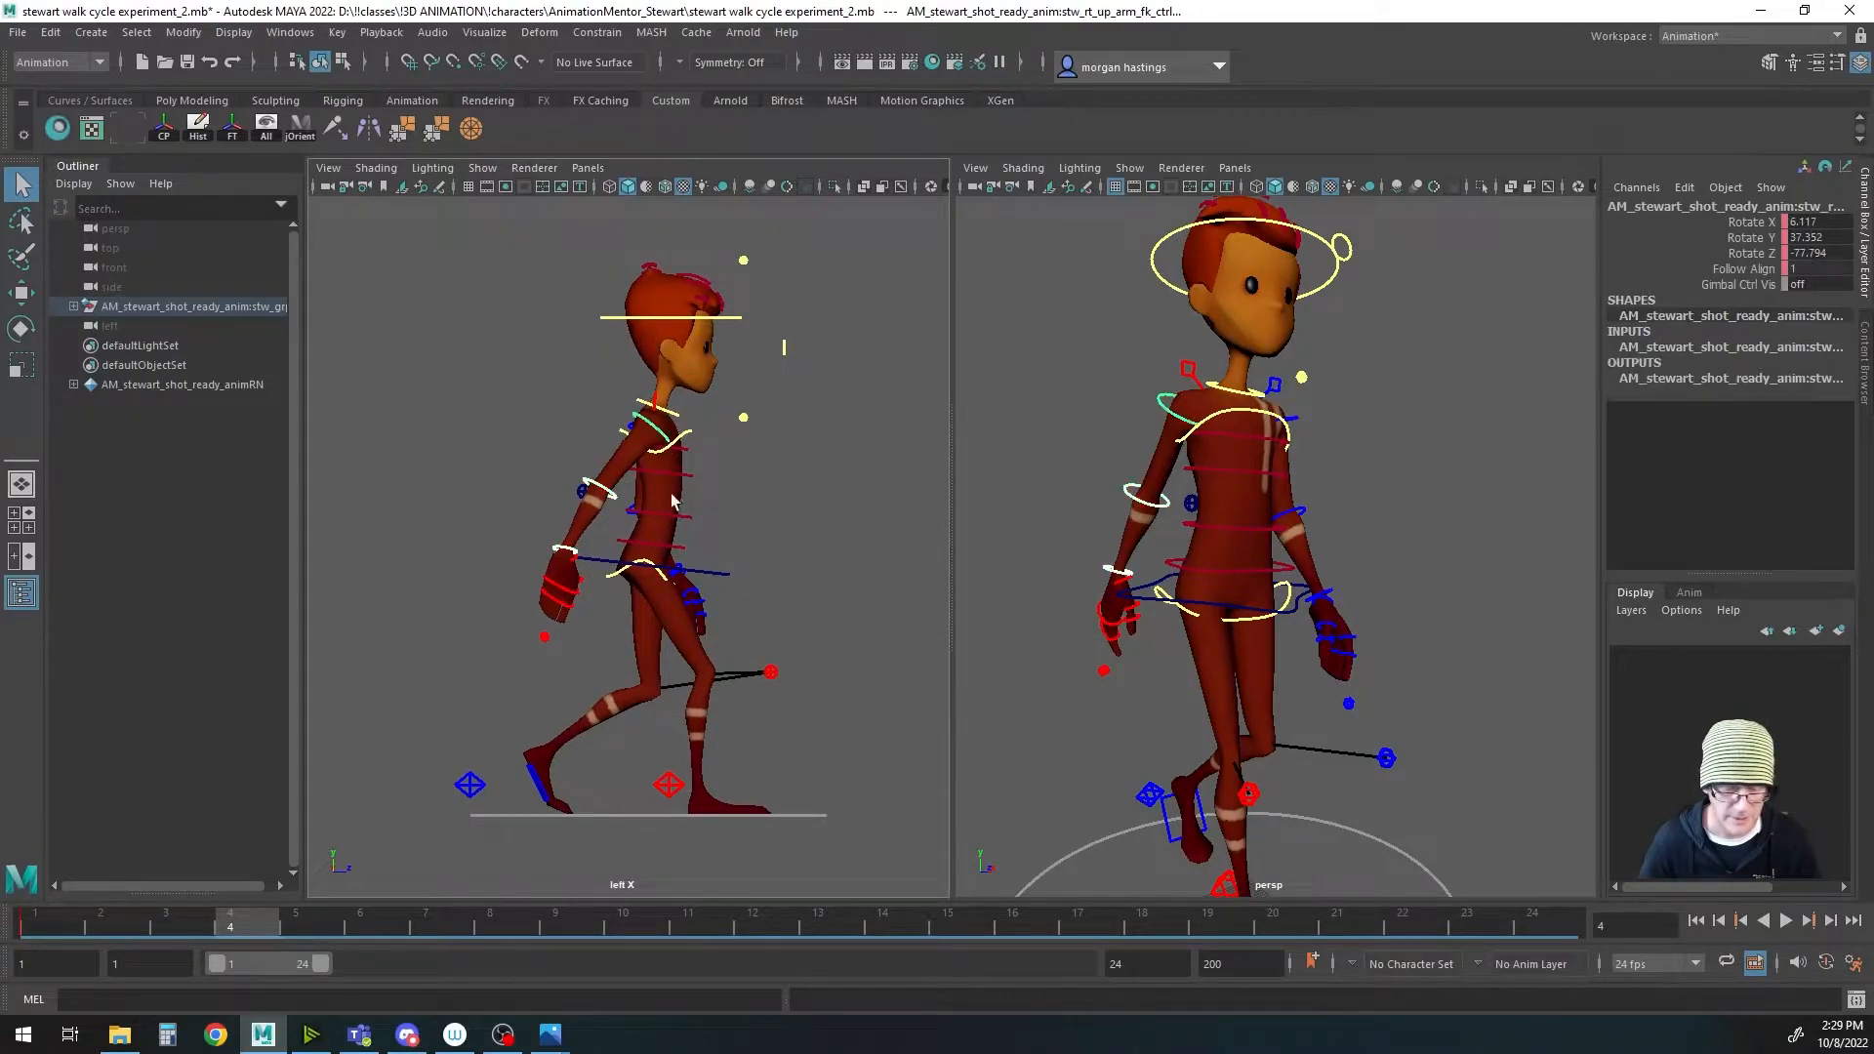
key(s)
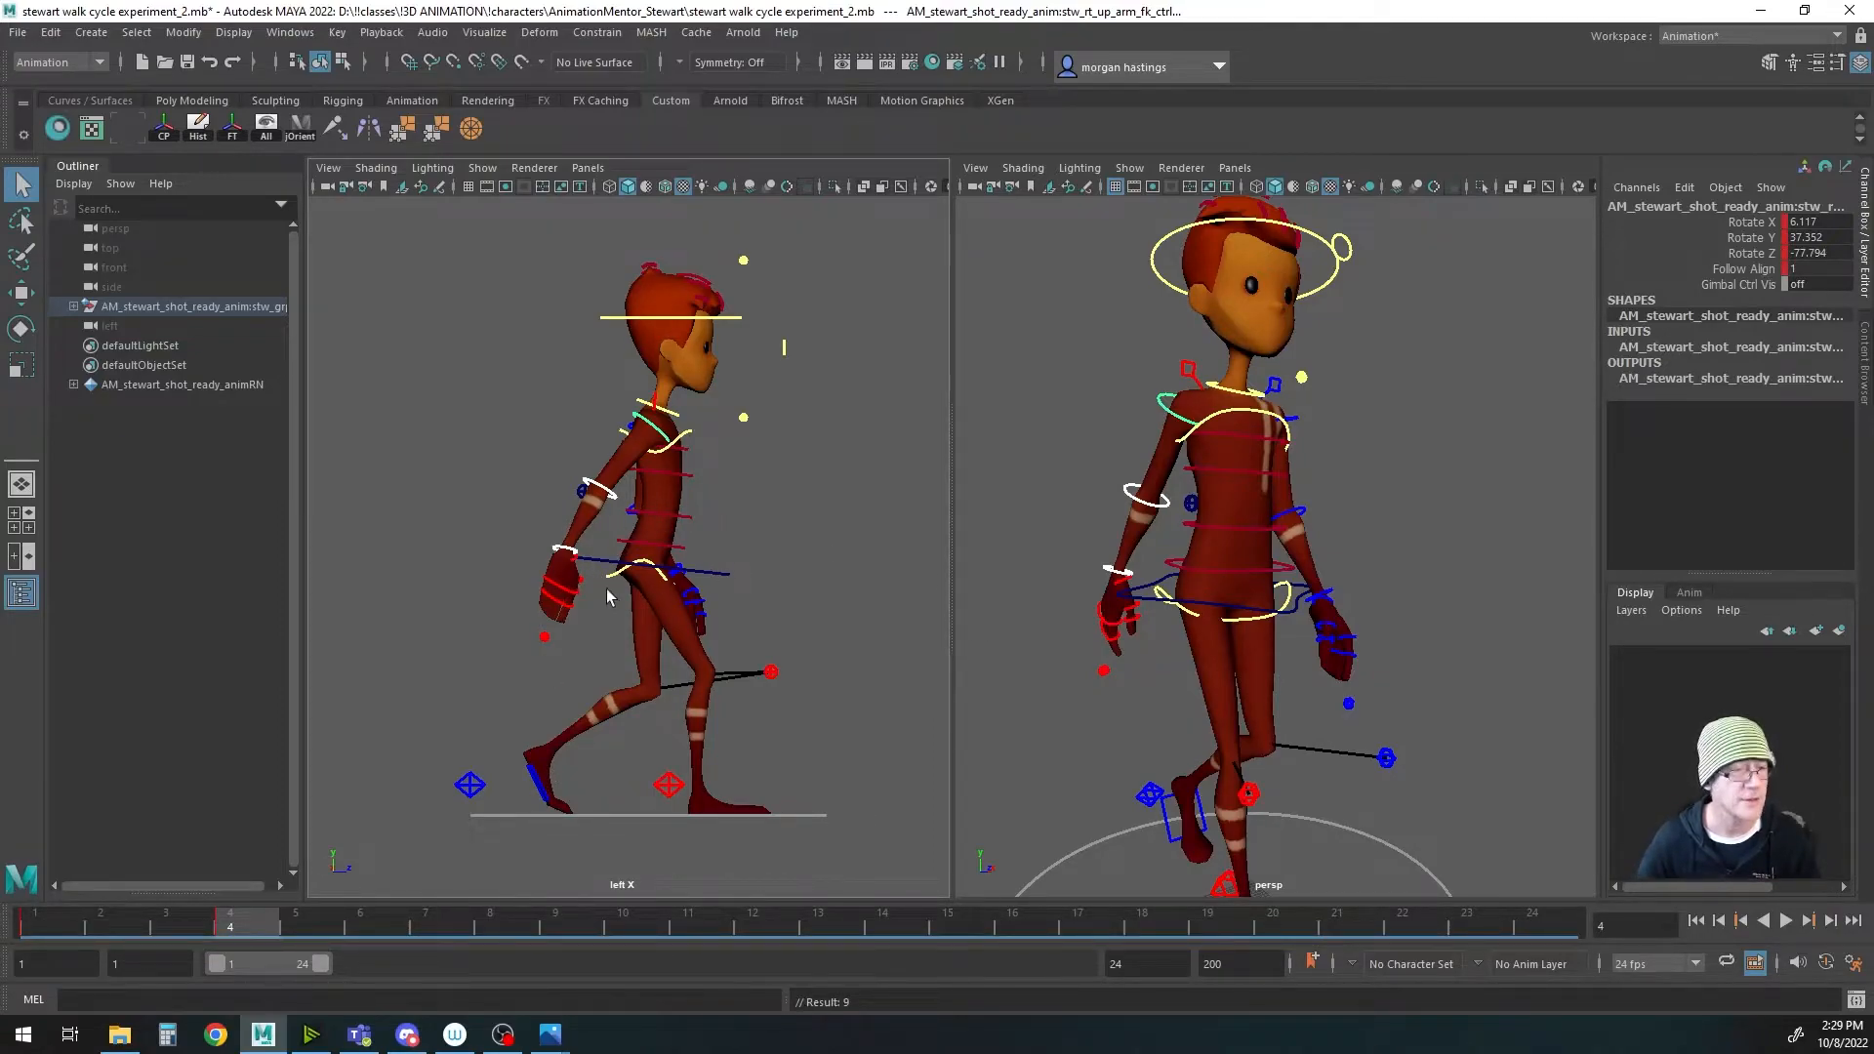
Step: At frame 7, swing the right upper arm FK control forward beside the body, to a Rotate Y of about 1.7
drag(242, 925, 424, 925)
click(650, 420)
key(e)
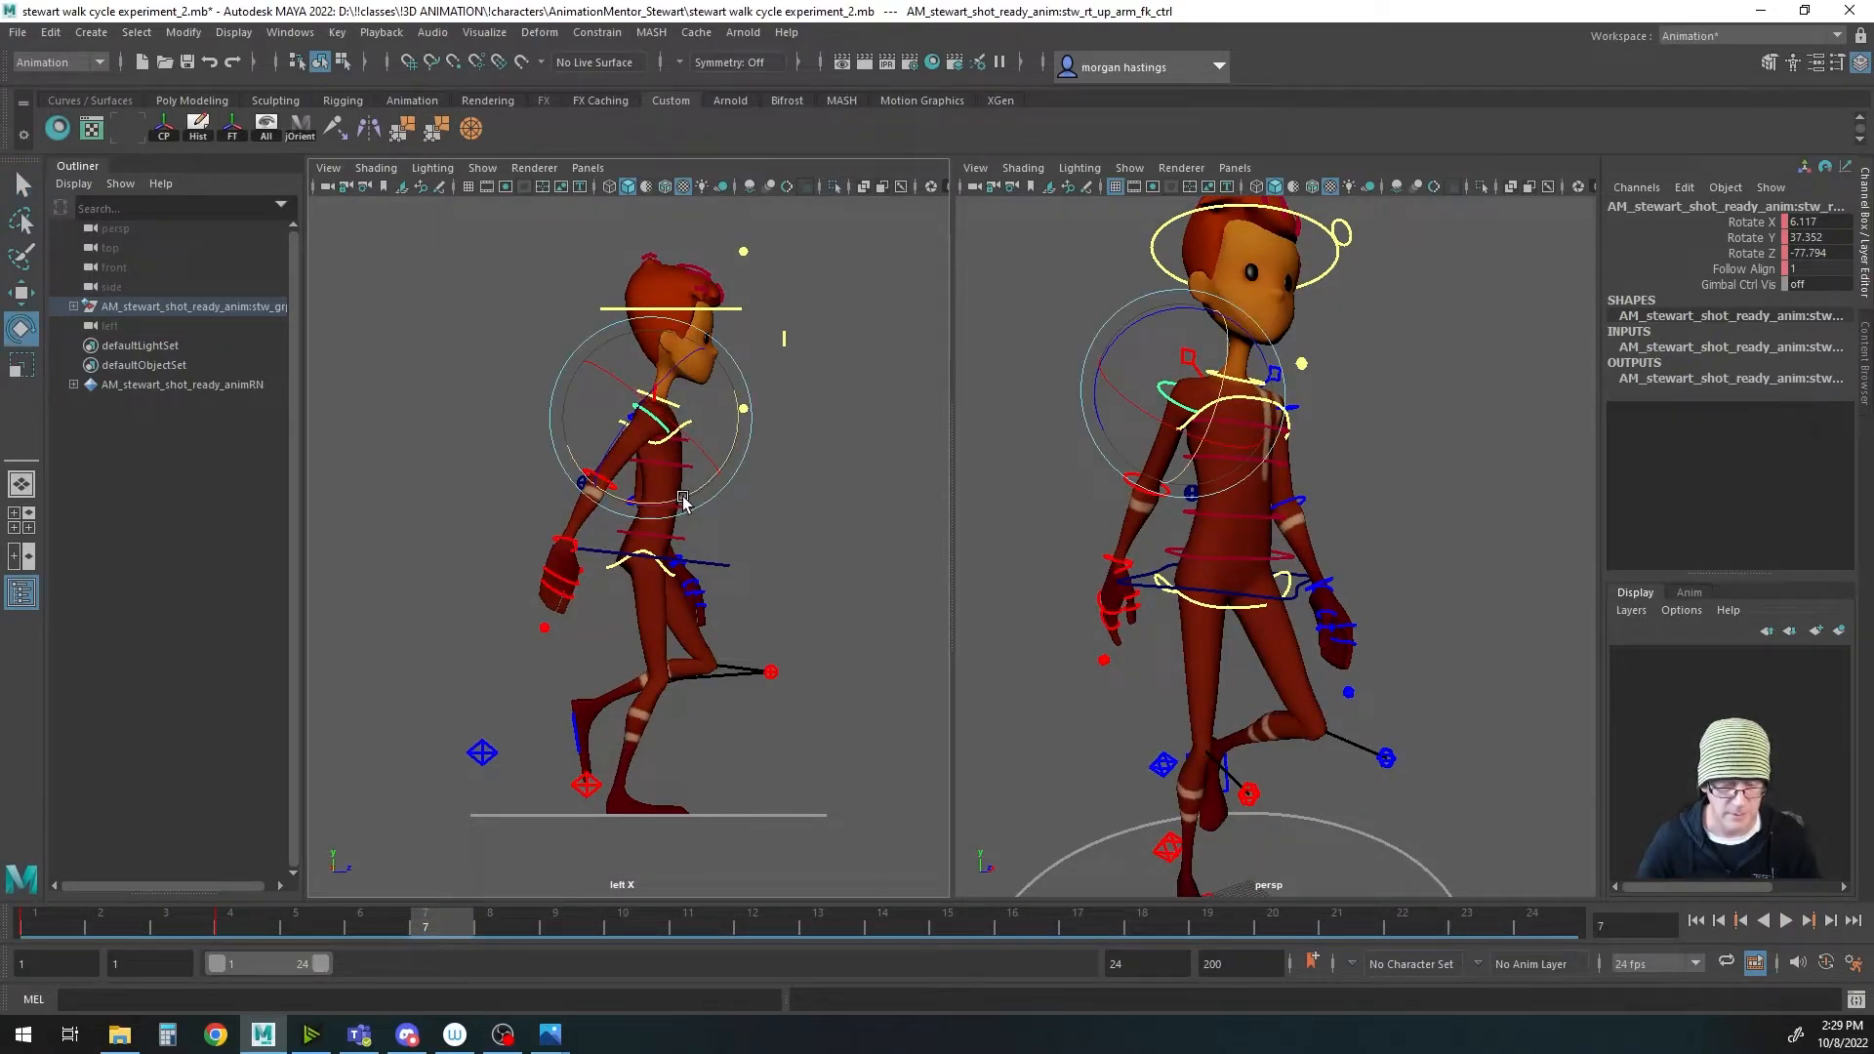
drag(682, 500, 756, 490)
key(q)
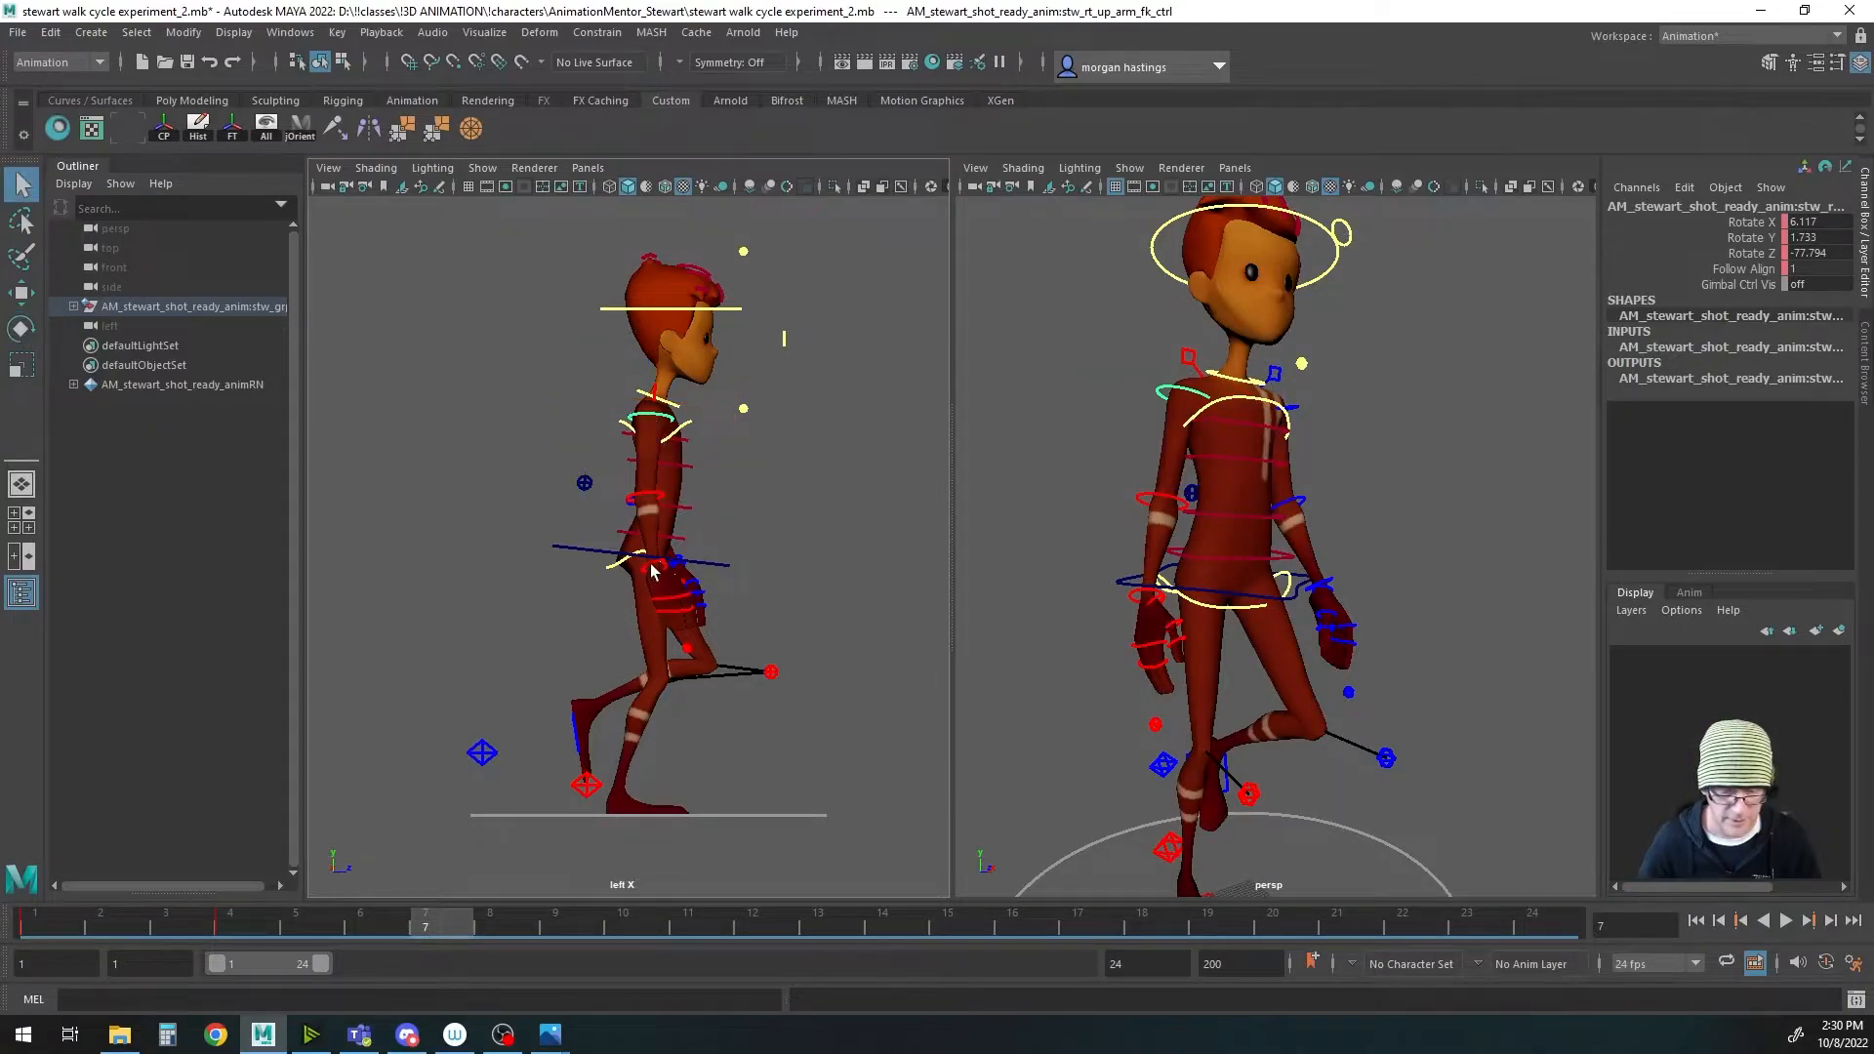
Step: Drag the right hand back at frame 7 by rotating the wrist FK control to a Rotate Y of about 10.5
click(653, 571)
key(e)
drag(742, 566, 733, 613)
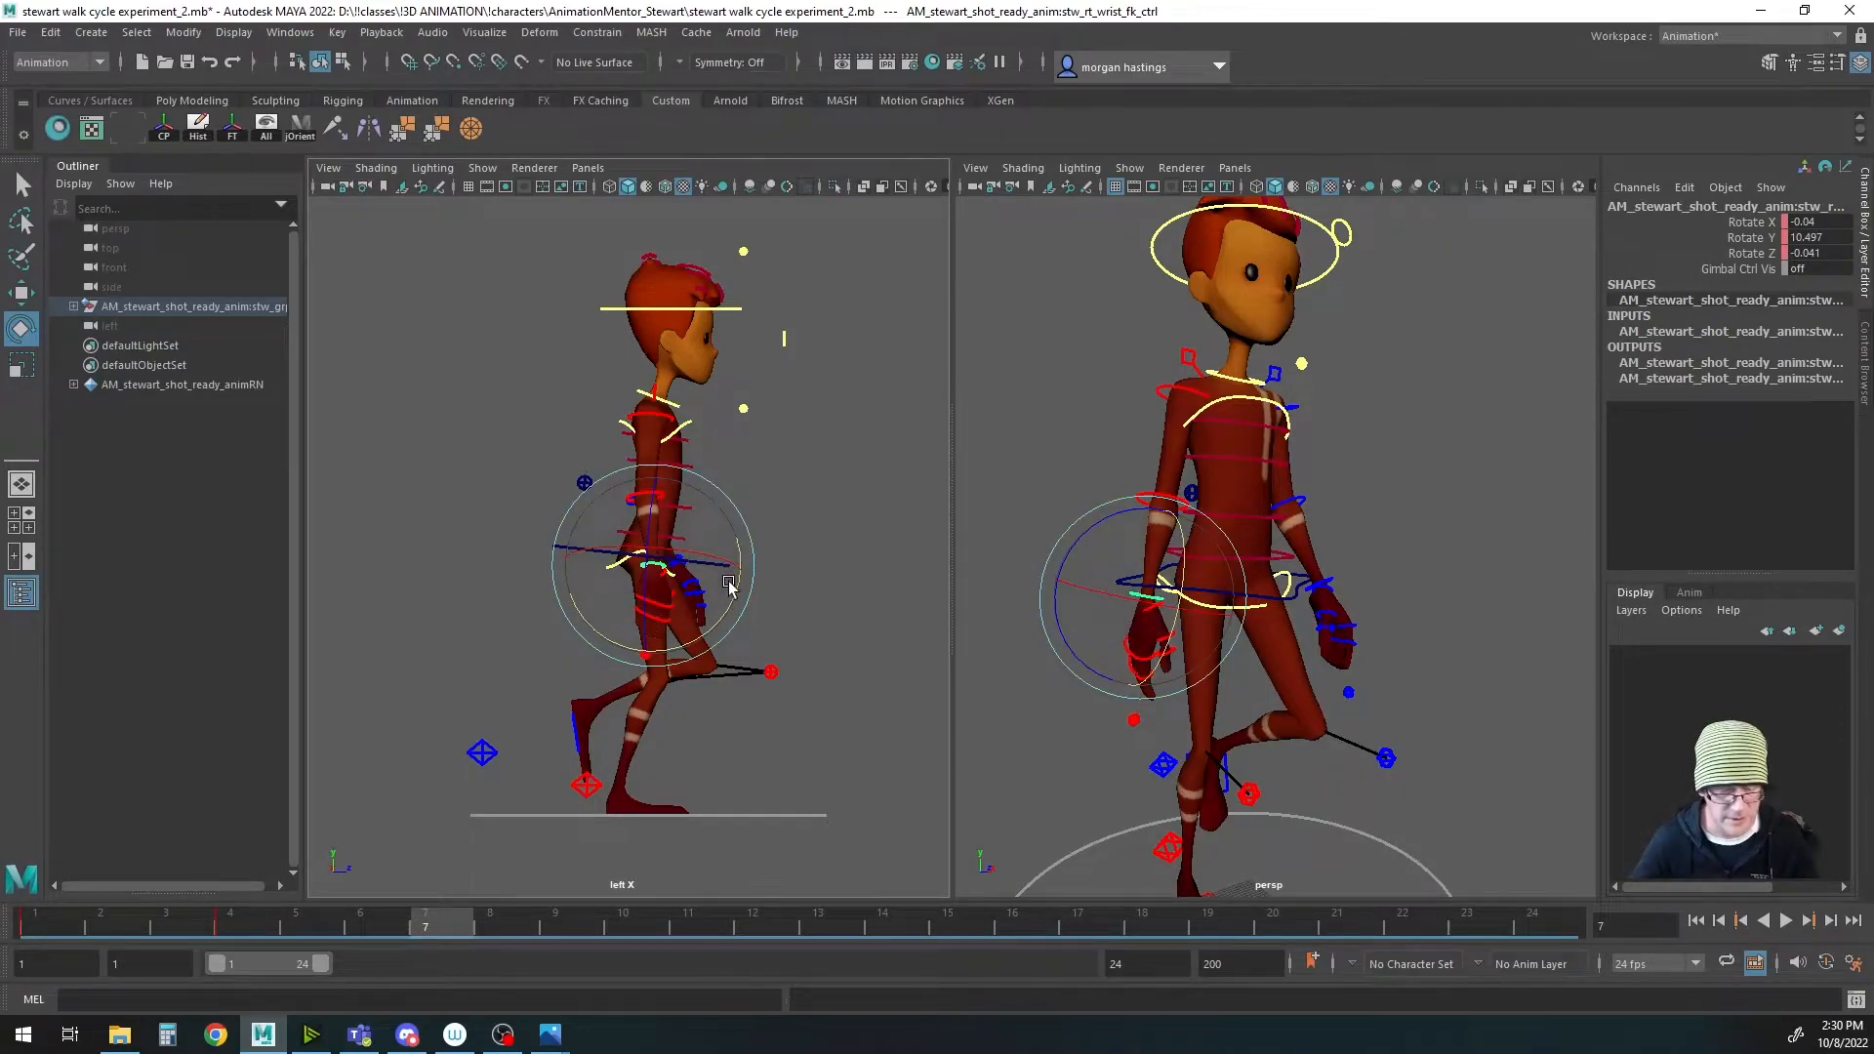
key(q)
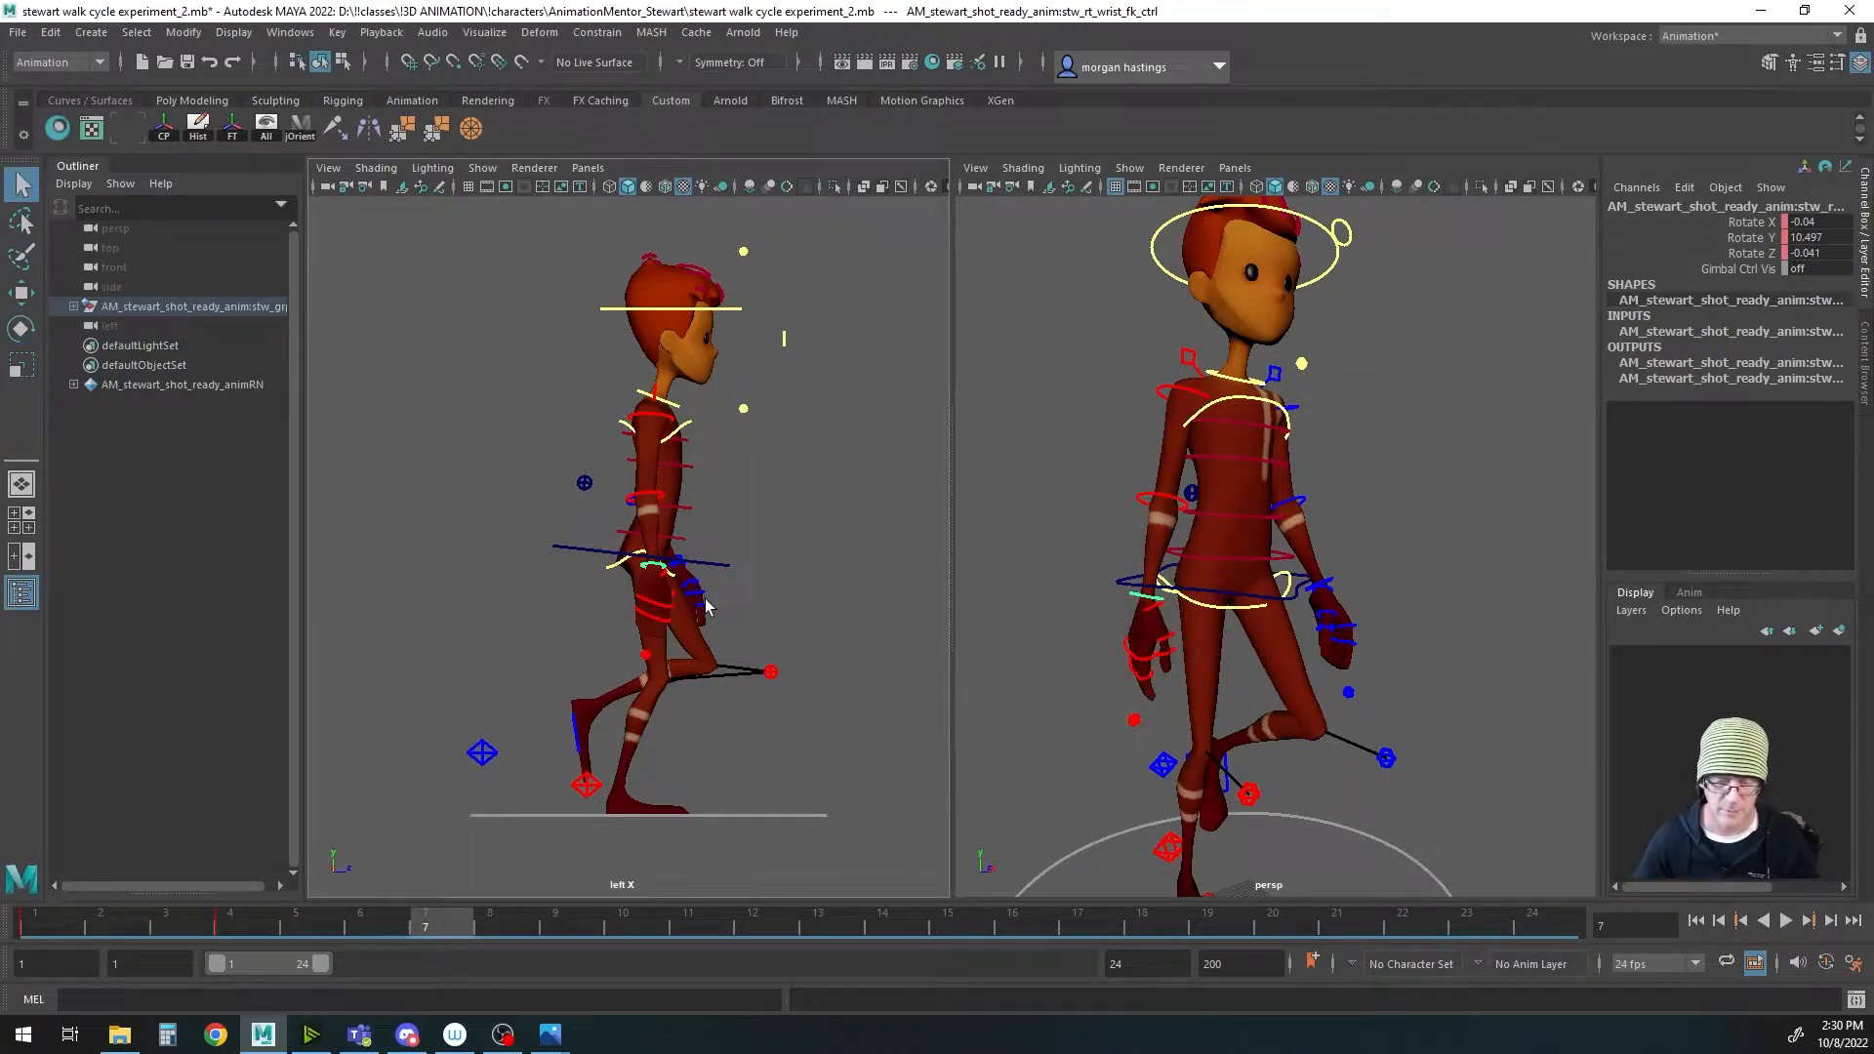
Step: Key the right wrist, elbow and upper arm FK controls at frame 7, and go to frame 10
click(652, 499)
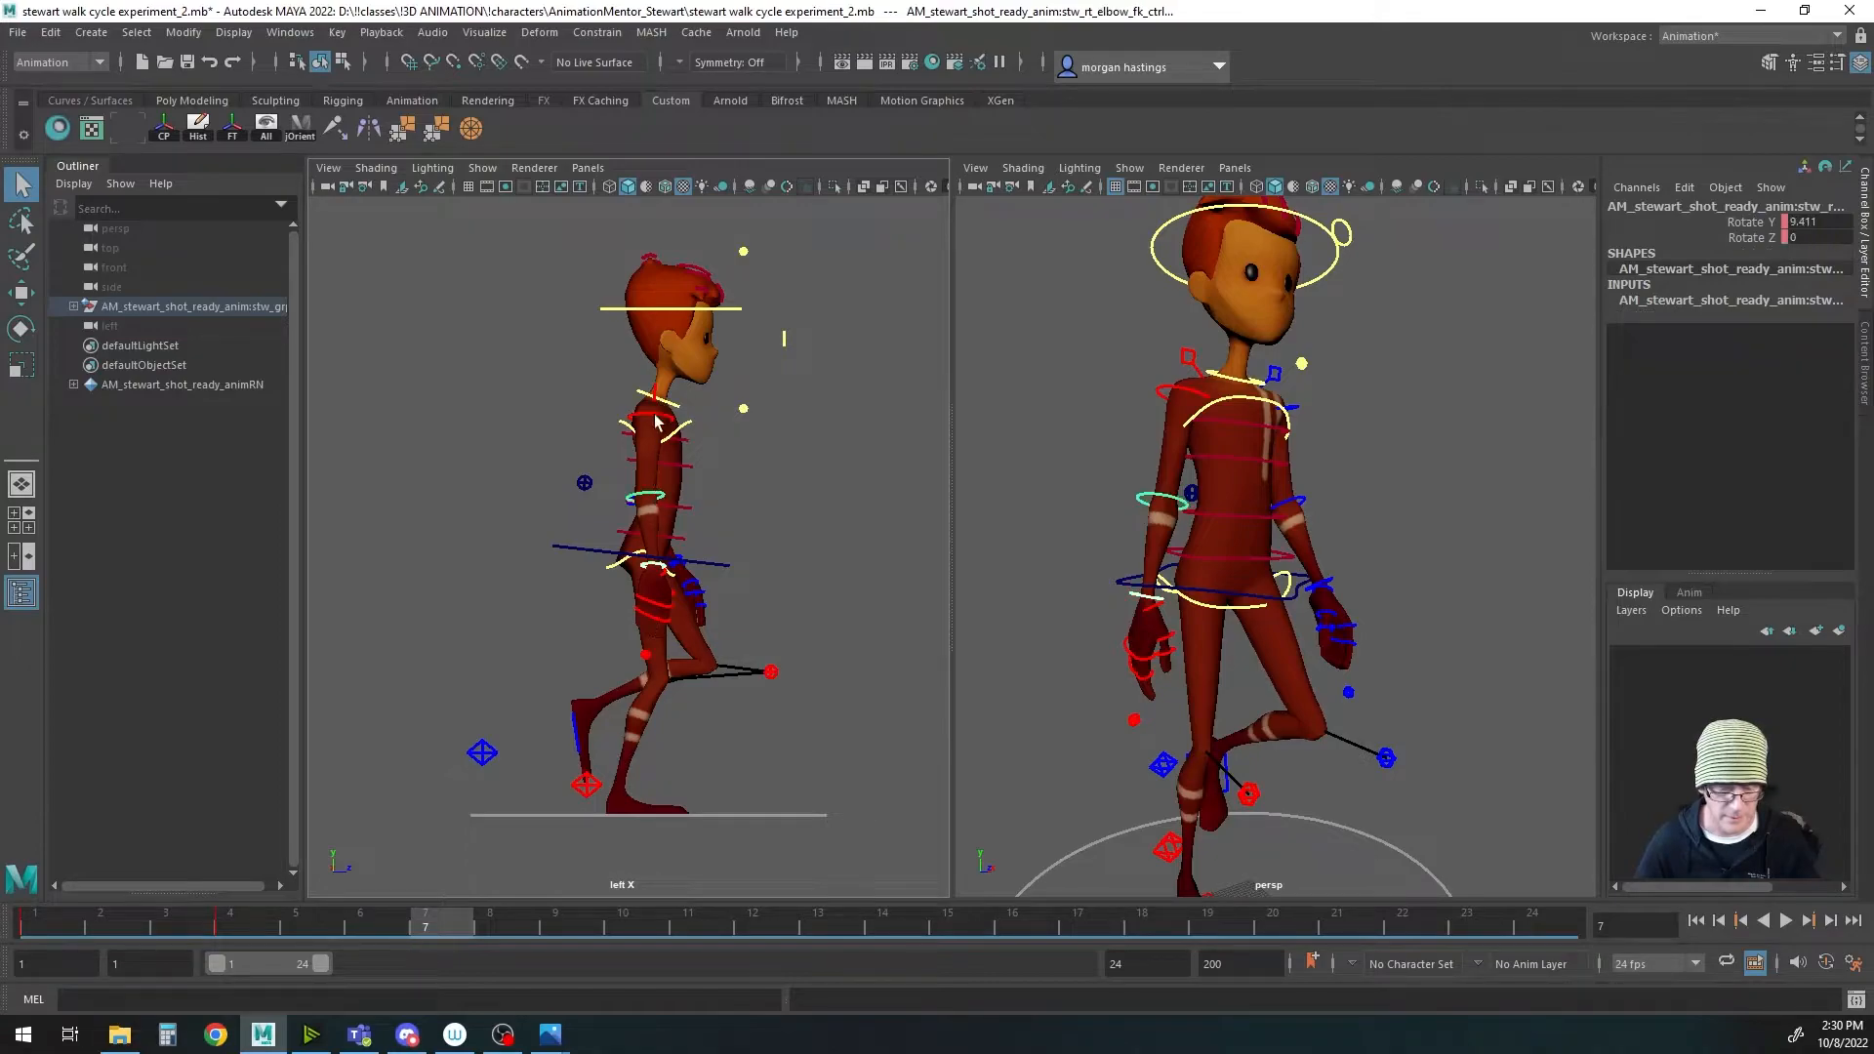
click(656, 419)
drag(434, 928, 621, 928)
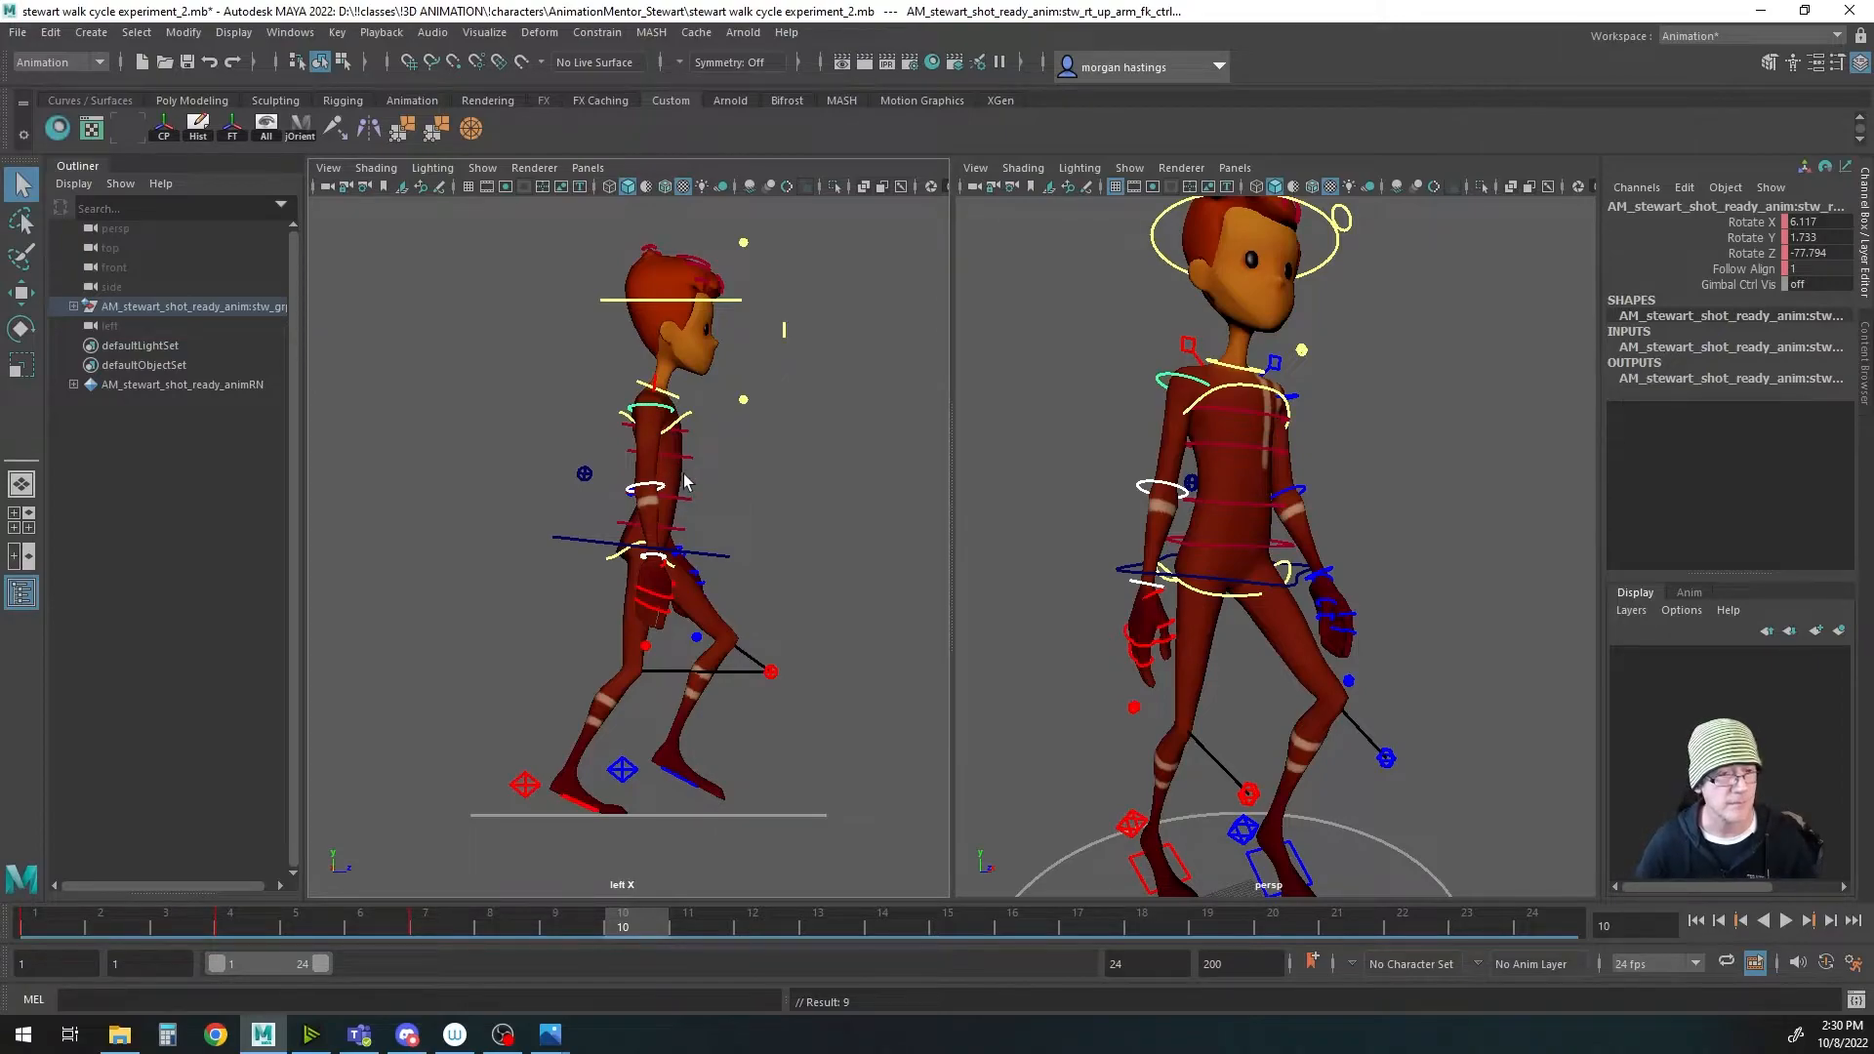
Step: At frame 10, swing the right upper arm forward to about -9.6 on Rotate Y and bend the right elbow to about 0.8
click(655, 406)
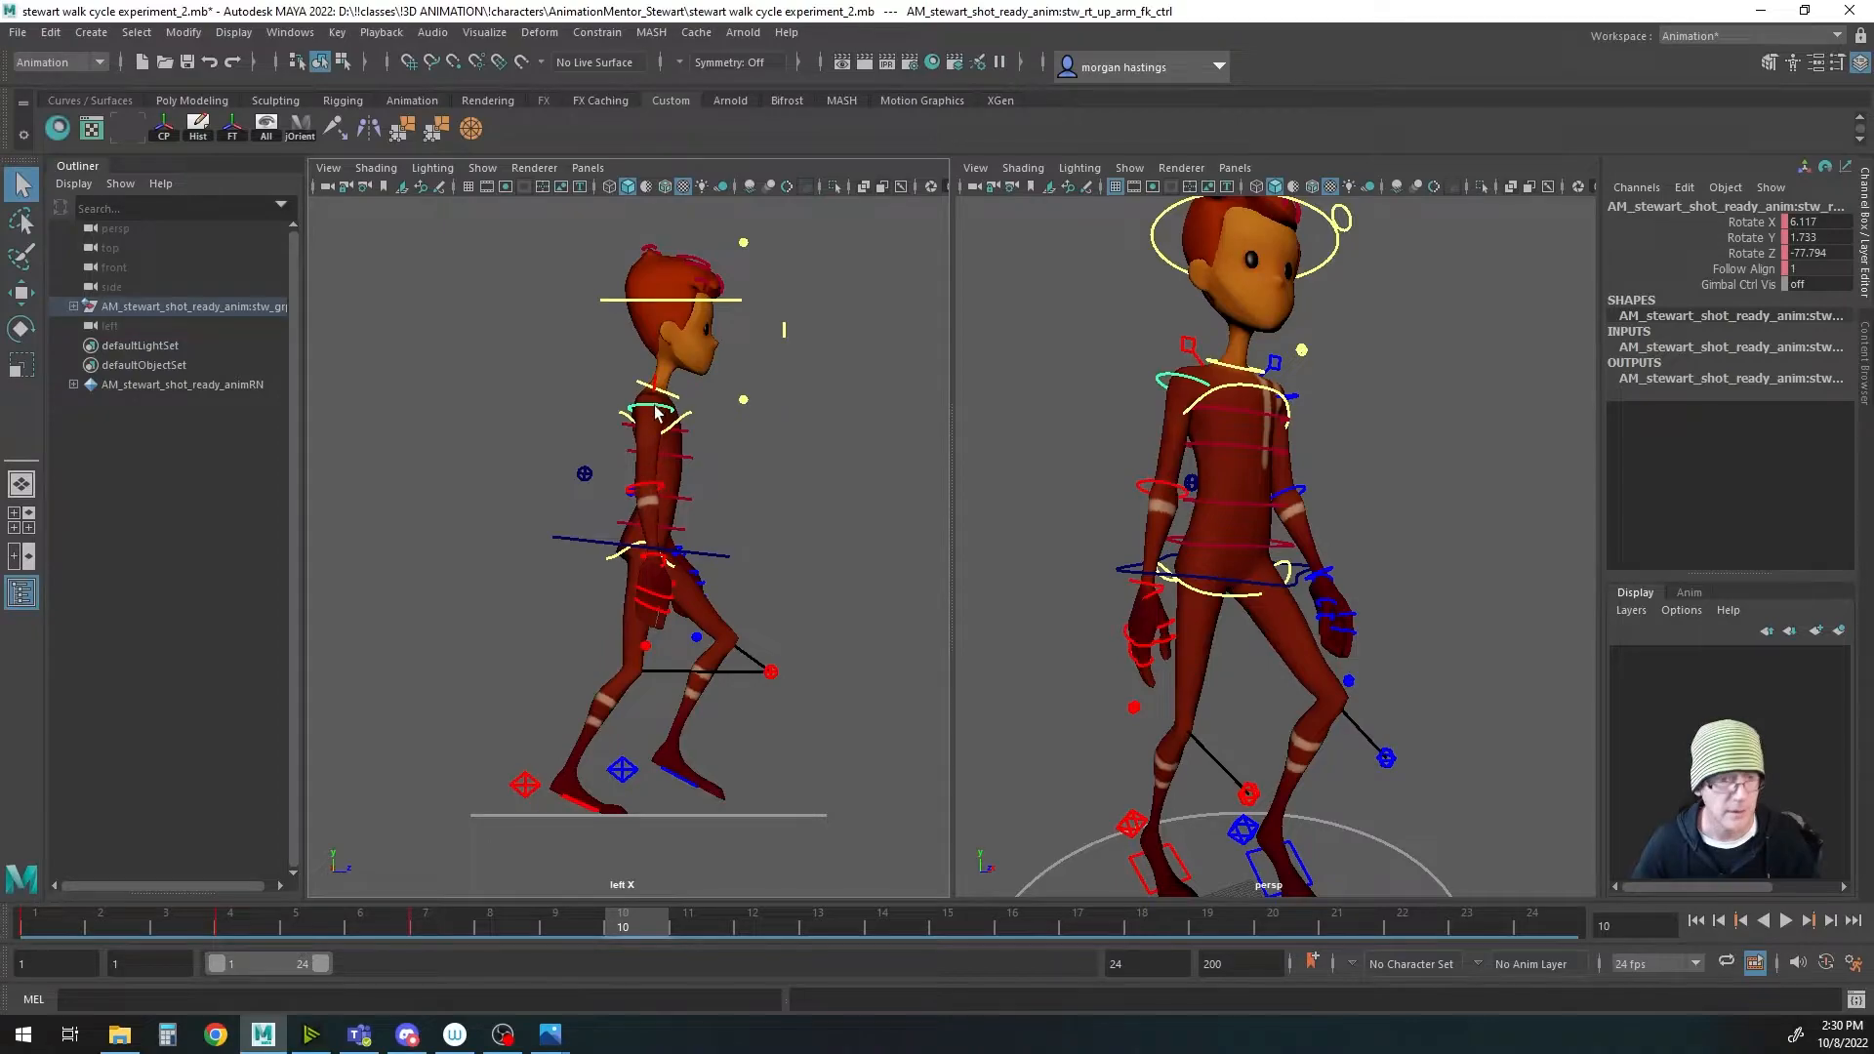
key(e)
drag(726, 447, 731, 465)
key(q)
click(671, 477)
key(e)
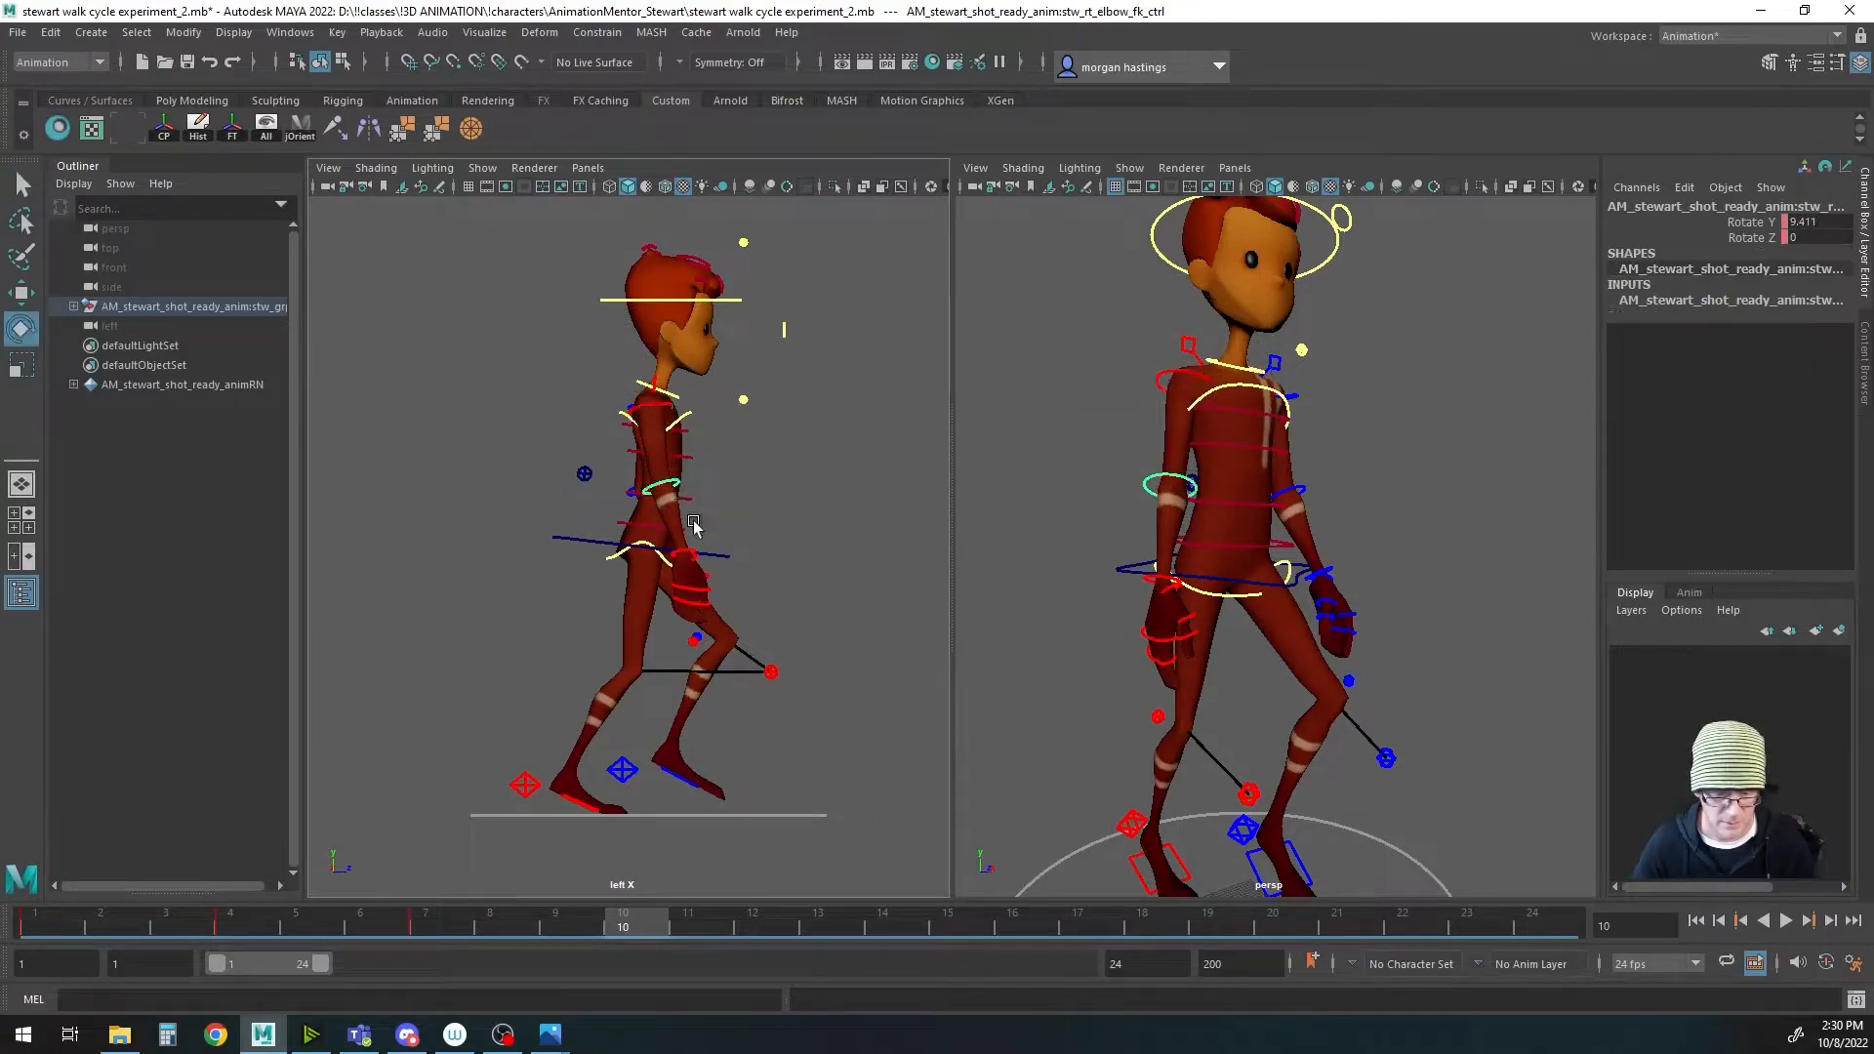
drag(732, 547, 742, 533)
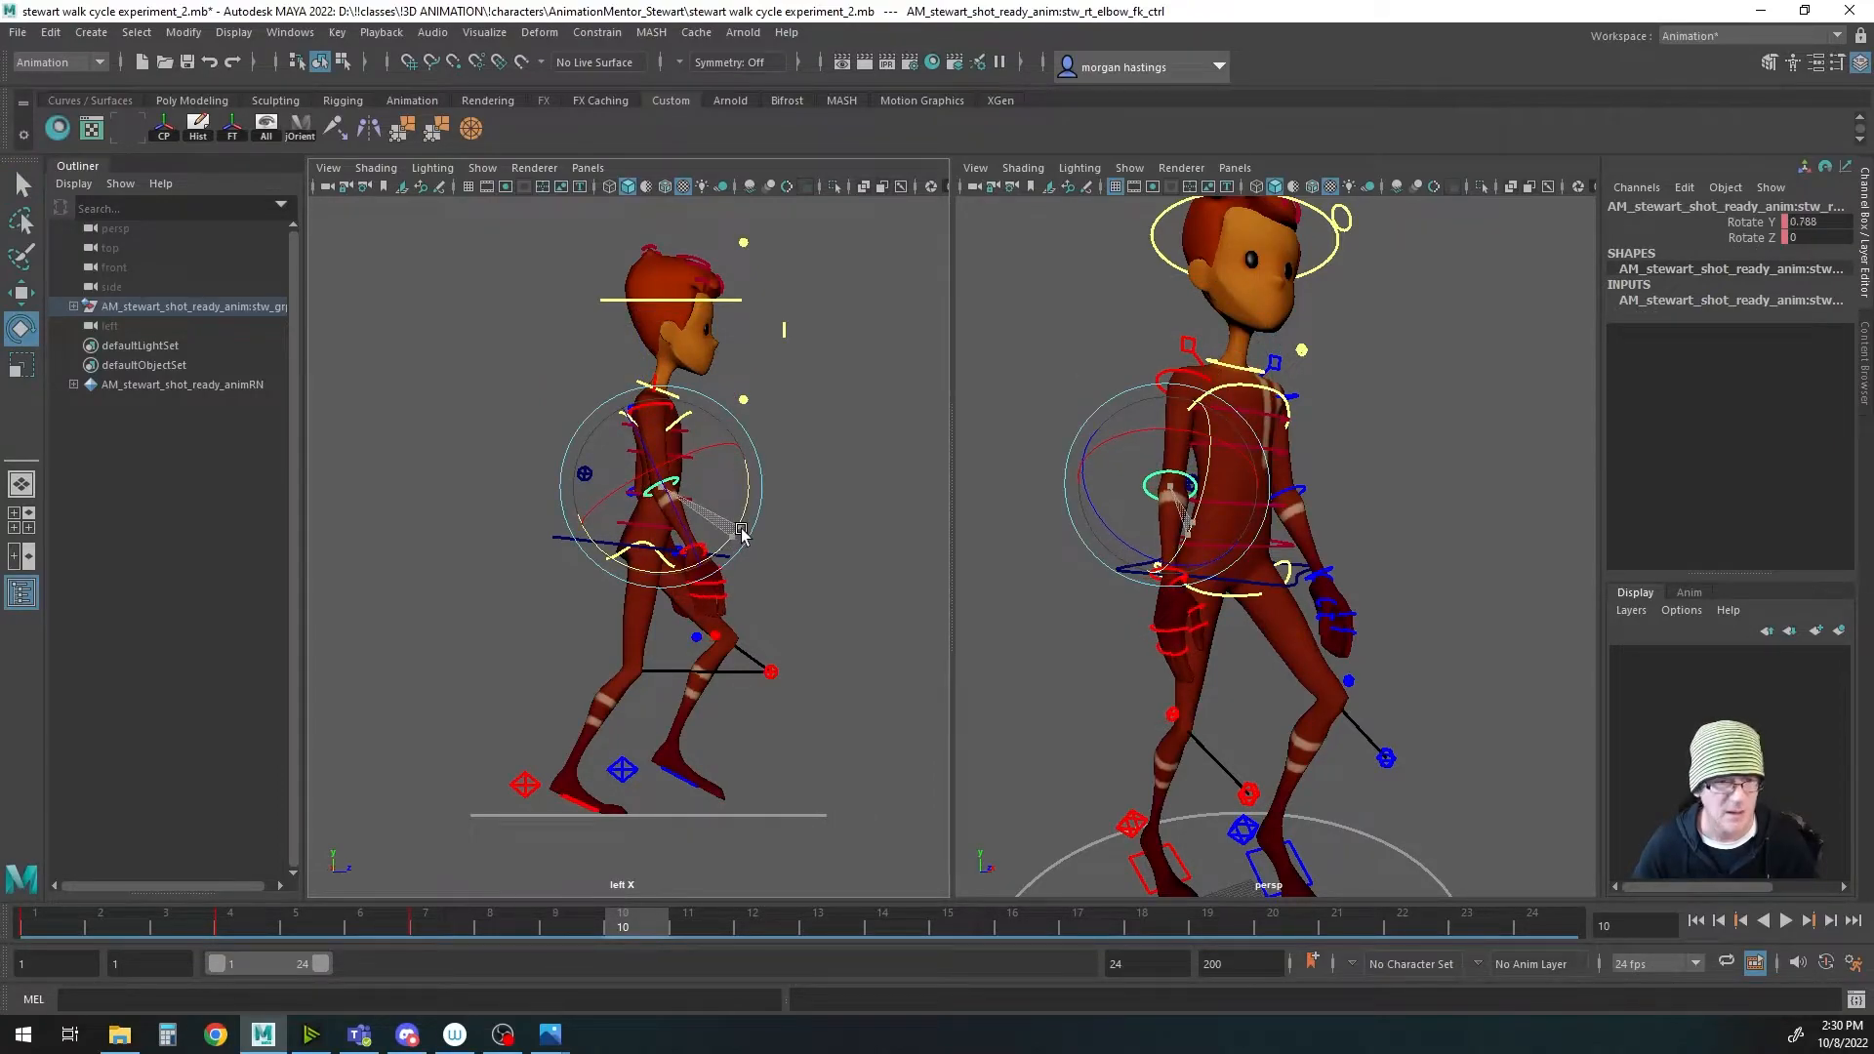
key(q)
Step: Rotate the right wrist to about 12 on Rotate Y and key the right wrist, elbow and upper arm controls at frame 10
click(695, 552)
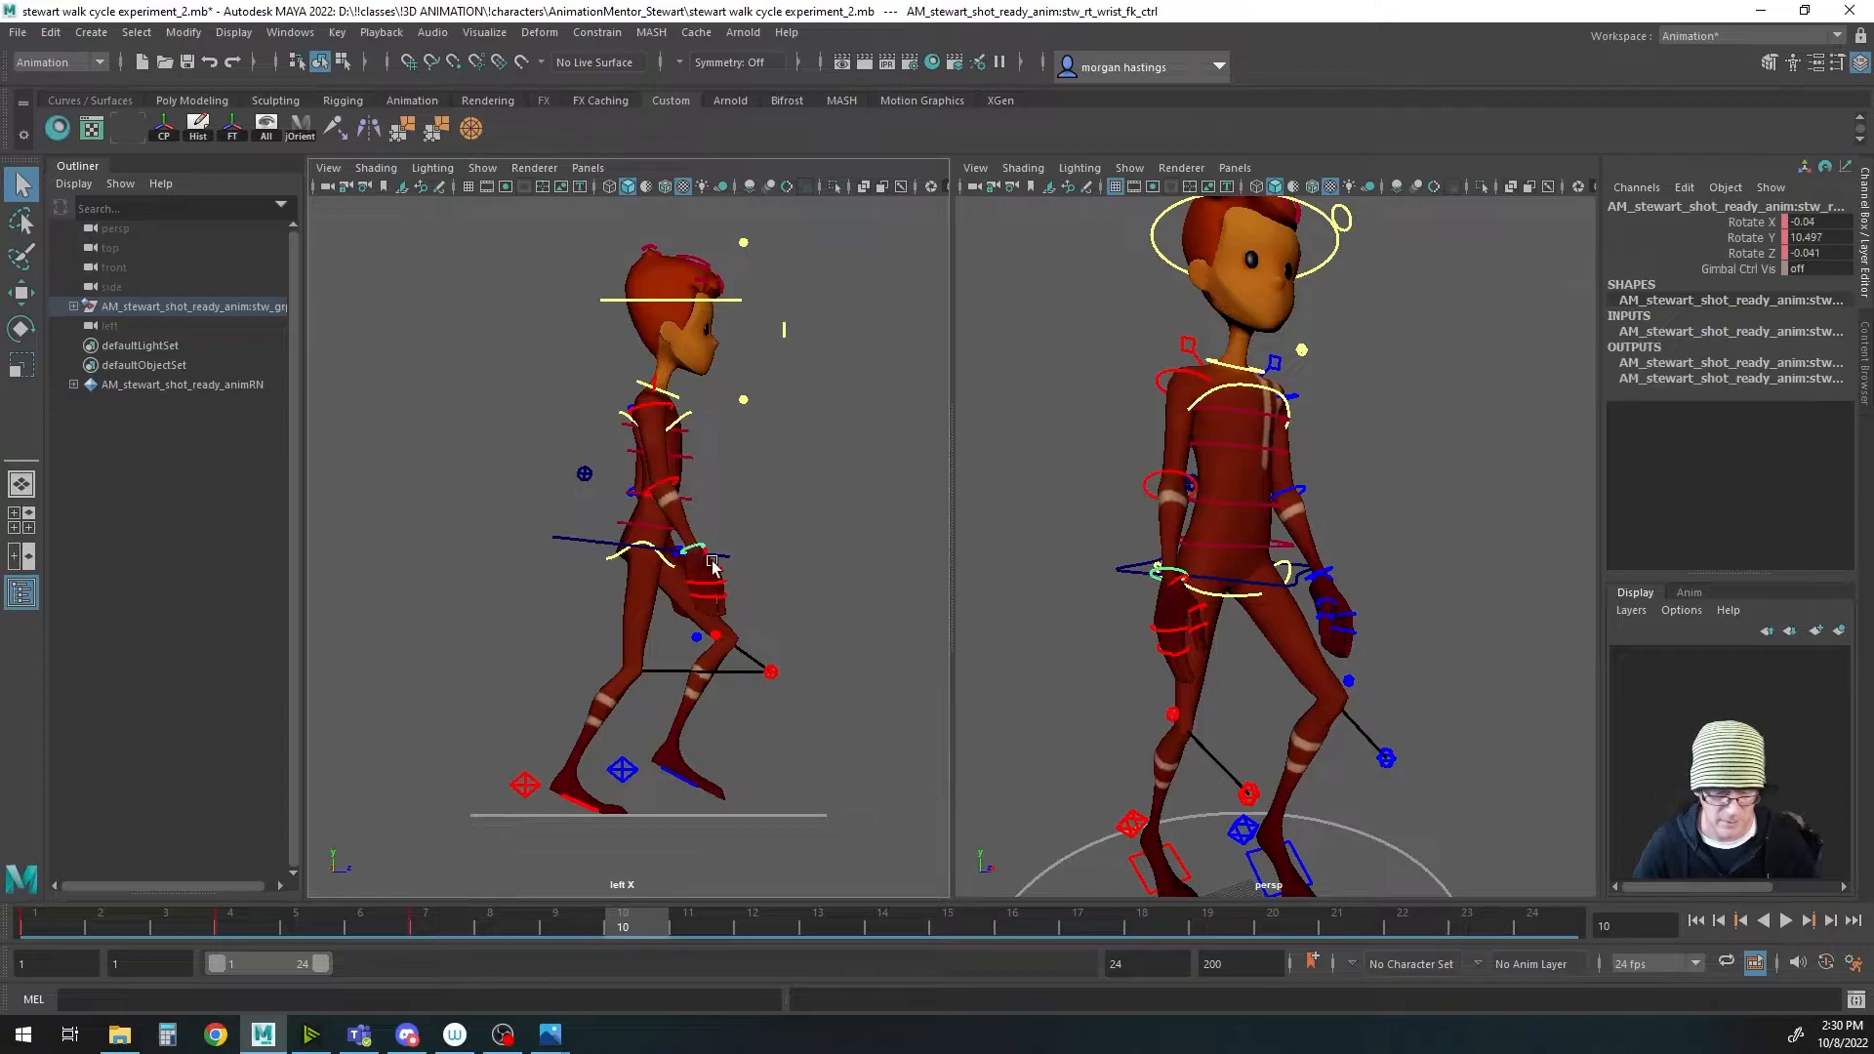
key(e)
drag(754, 590, 769, 602)
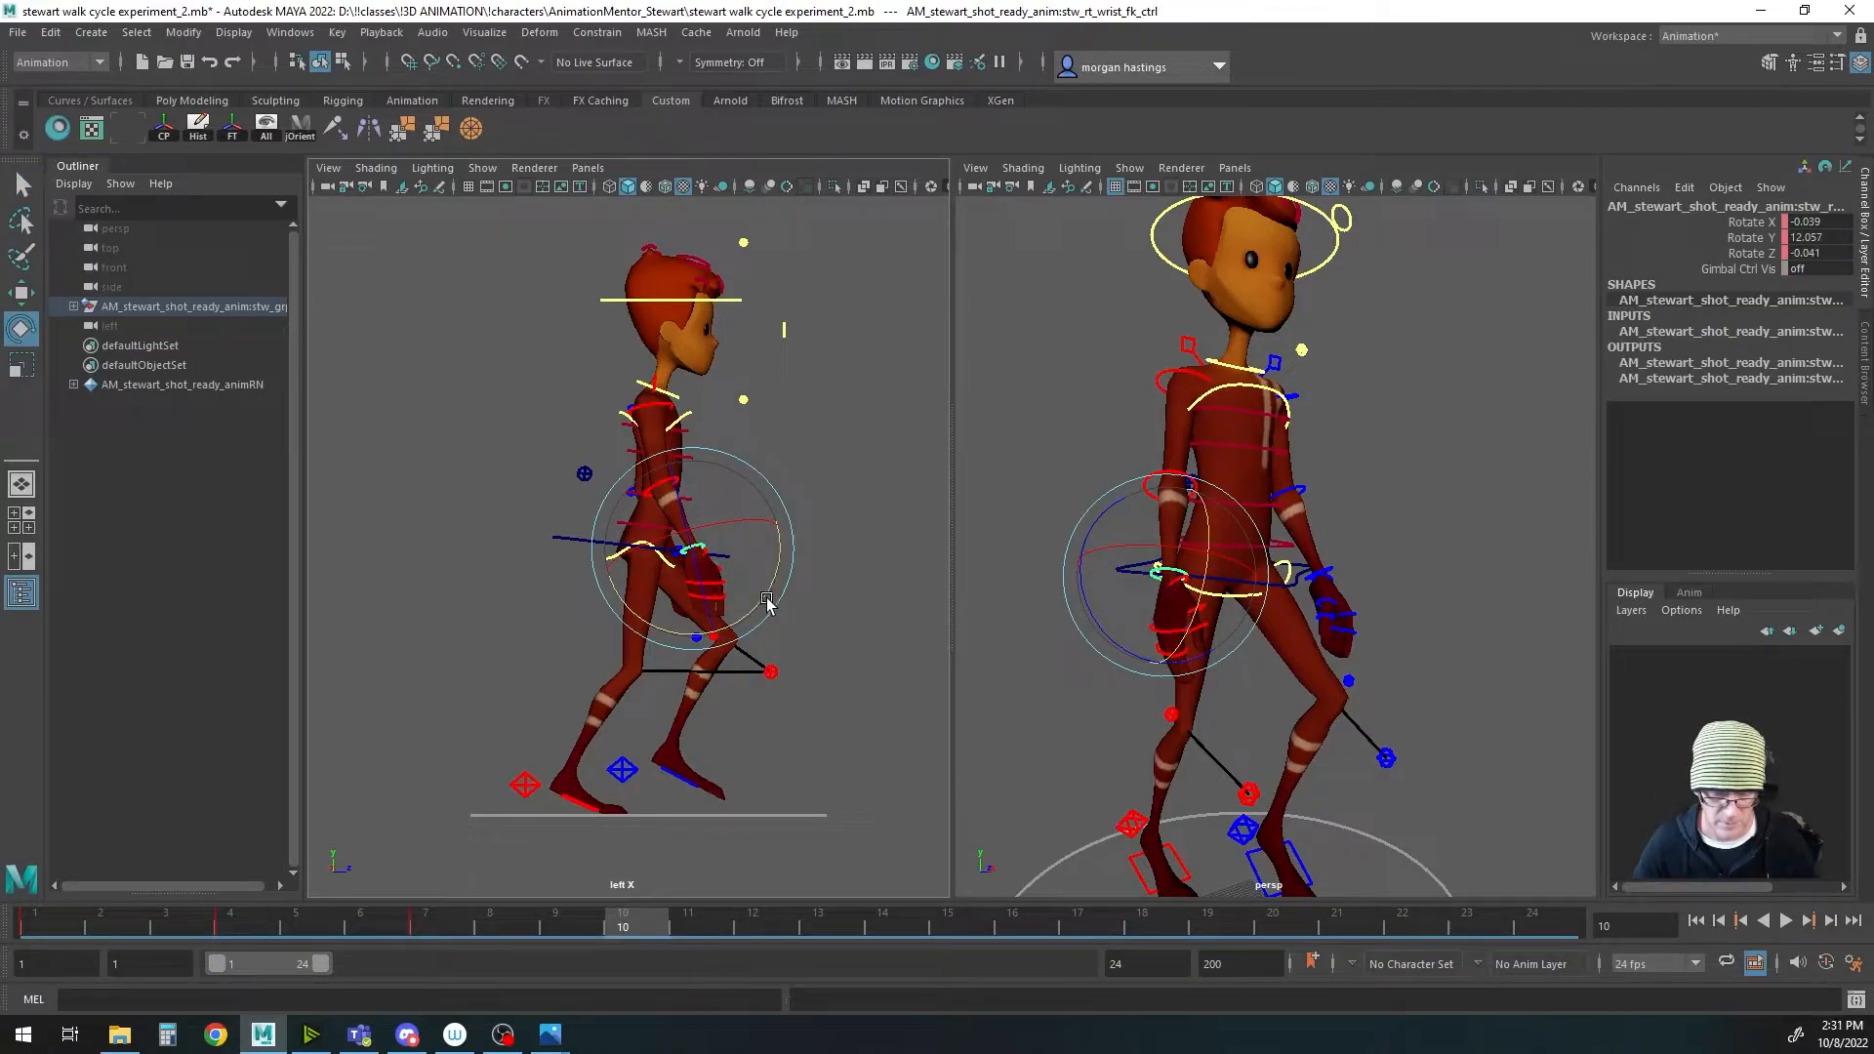
key(q)
click(663, 490)
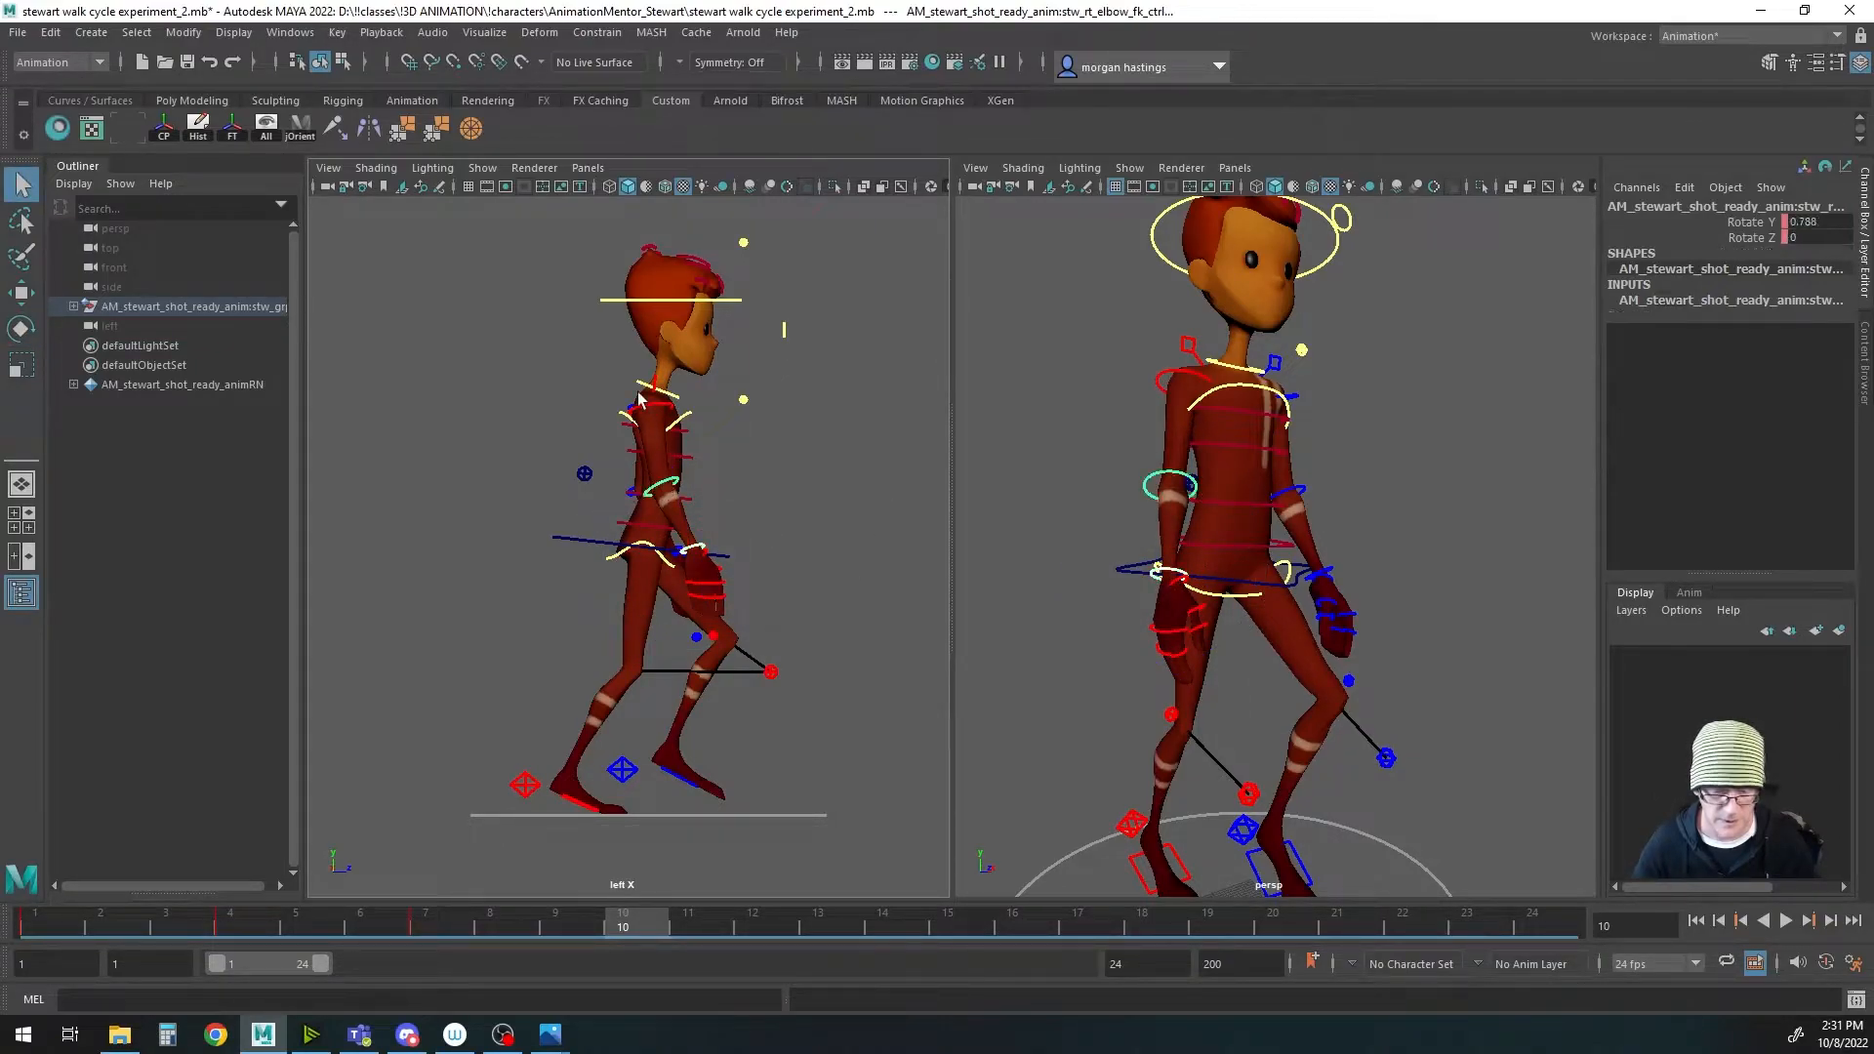
click(652, 410)
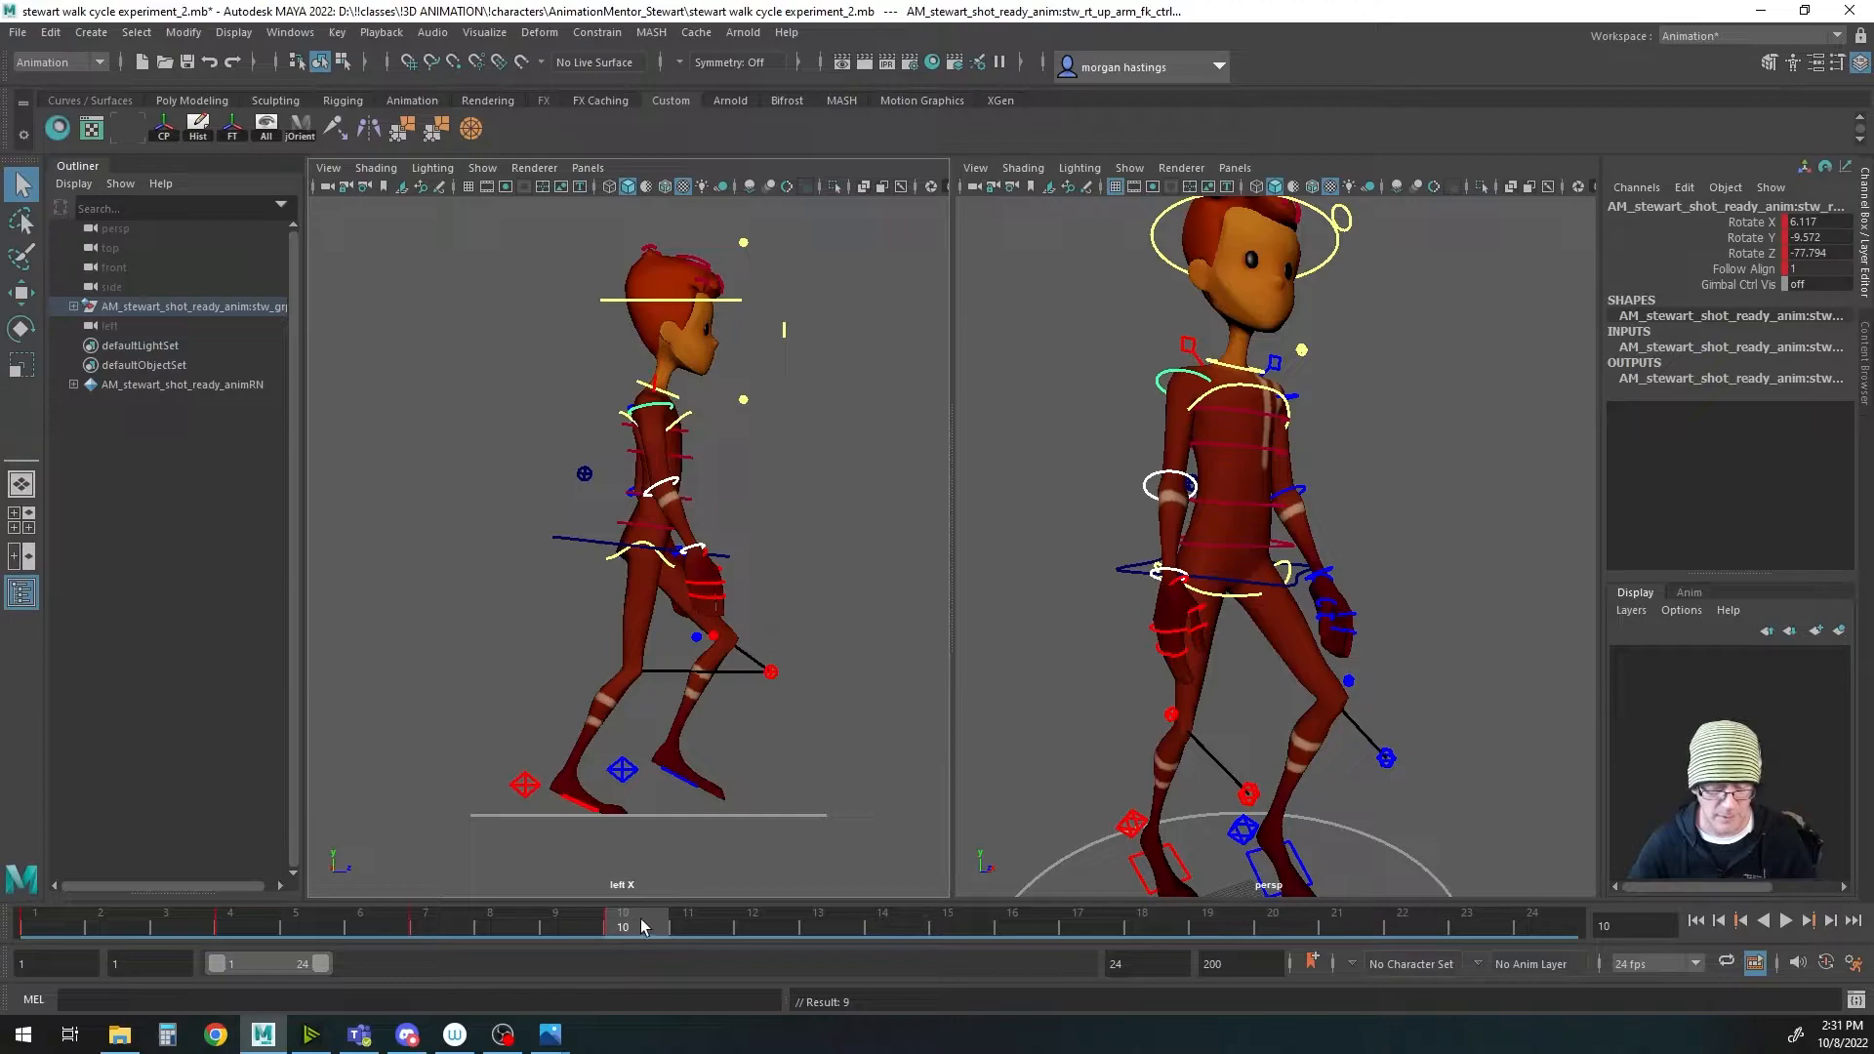
Step: At frame 13, swing the right upper arm forward to about -23.6 on Rotate Y and bend the right elbow slightly more
drag(639, 927, 818, 927)
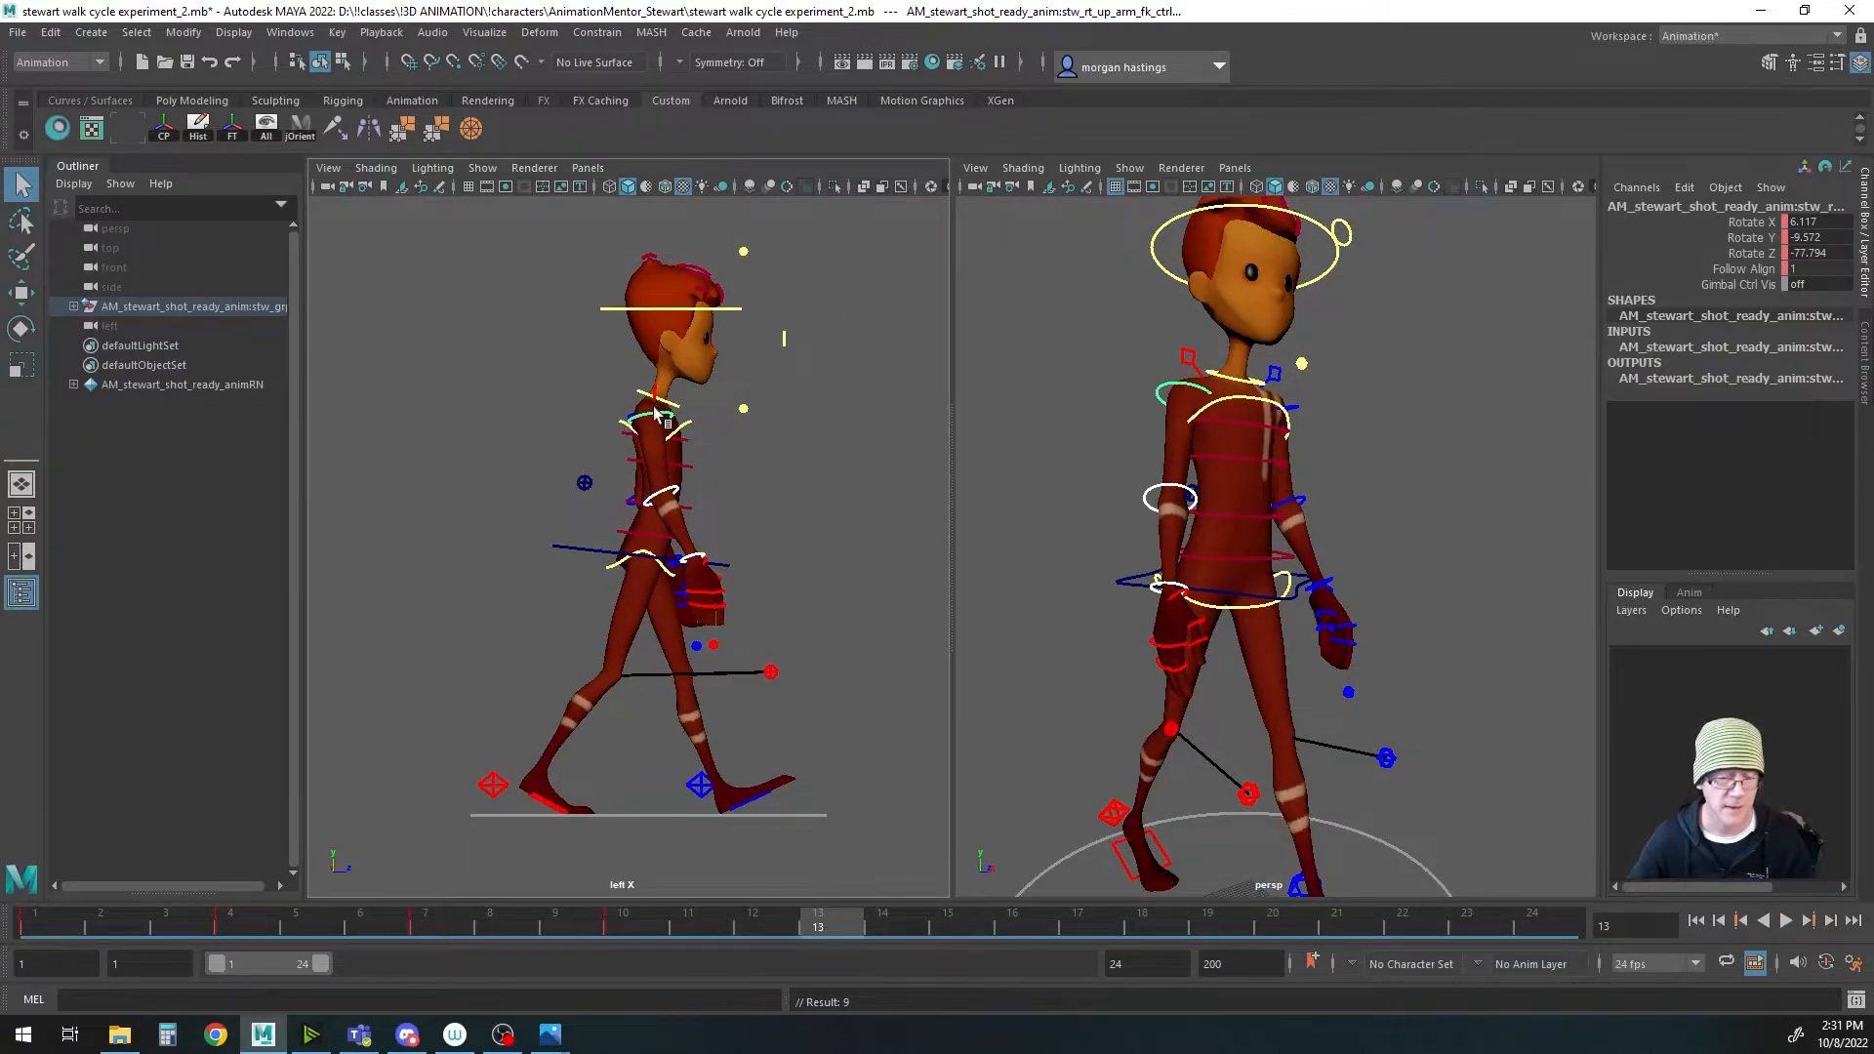
key(e)
drag(720, 468, 747, 461)
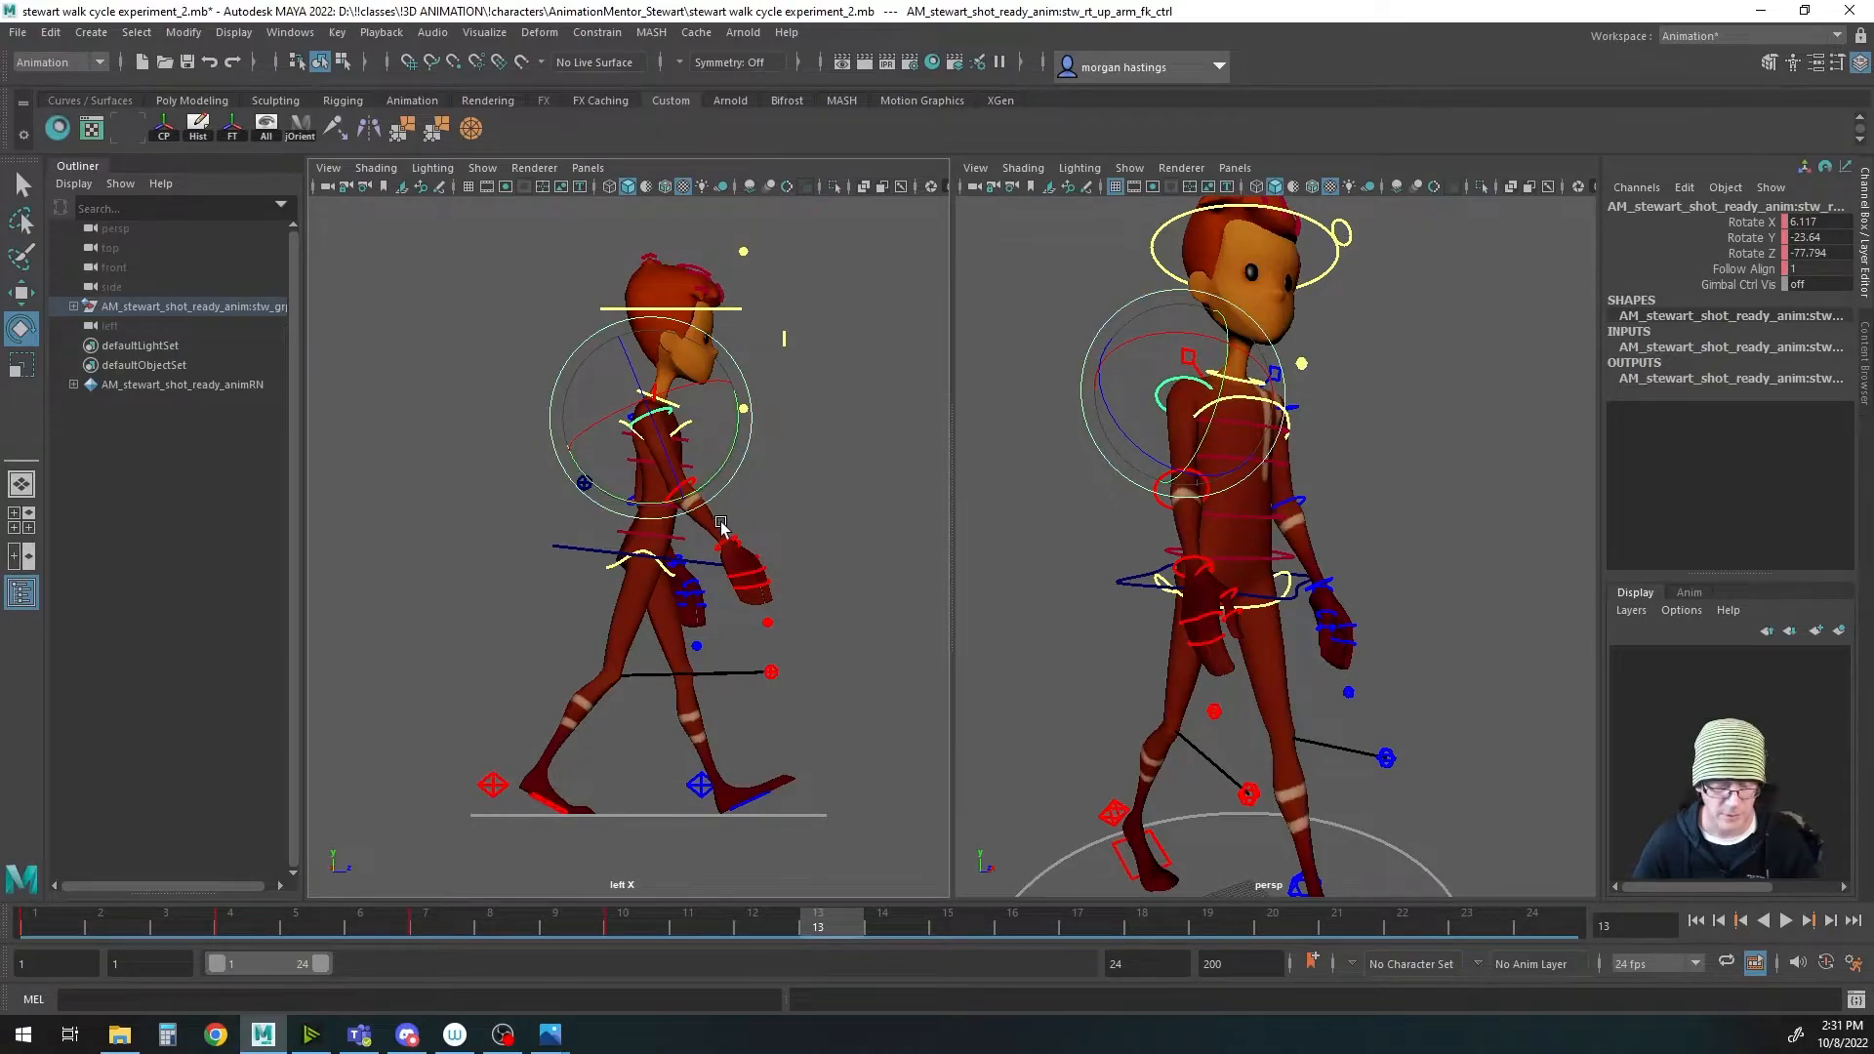
key(q)
click(686, 490)
key(e)
drag(713, 569, 713, 547)
Step: Set the right wrist to about 14.3 on Rotate Y and key the right wrist, elbow and upper arm controls at frame 13
key(q)
click(736, 562)
key(e)
key(q)
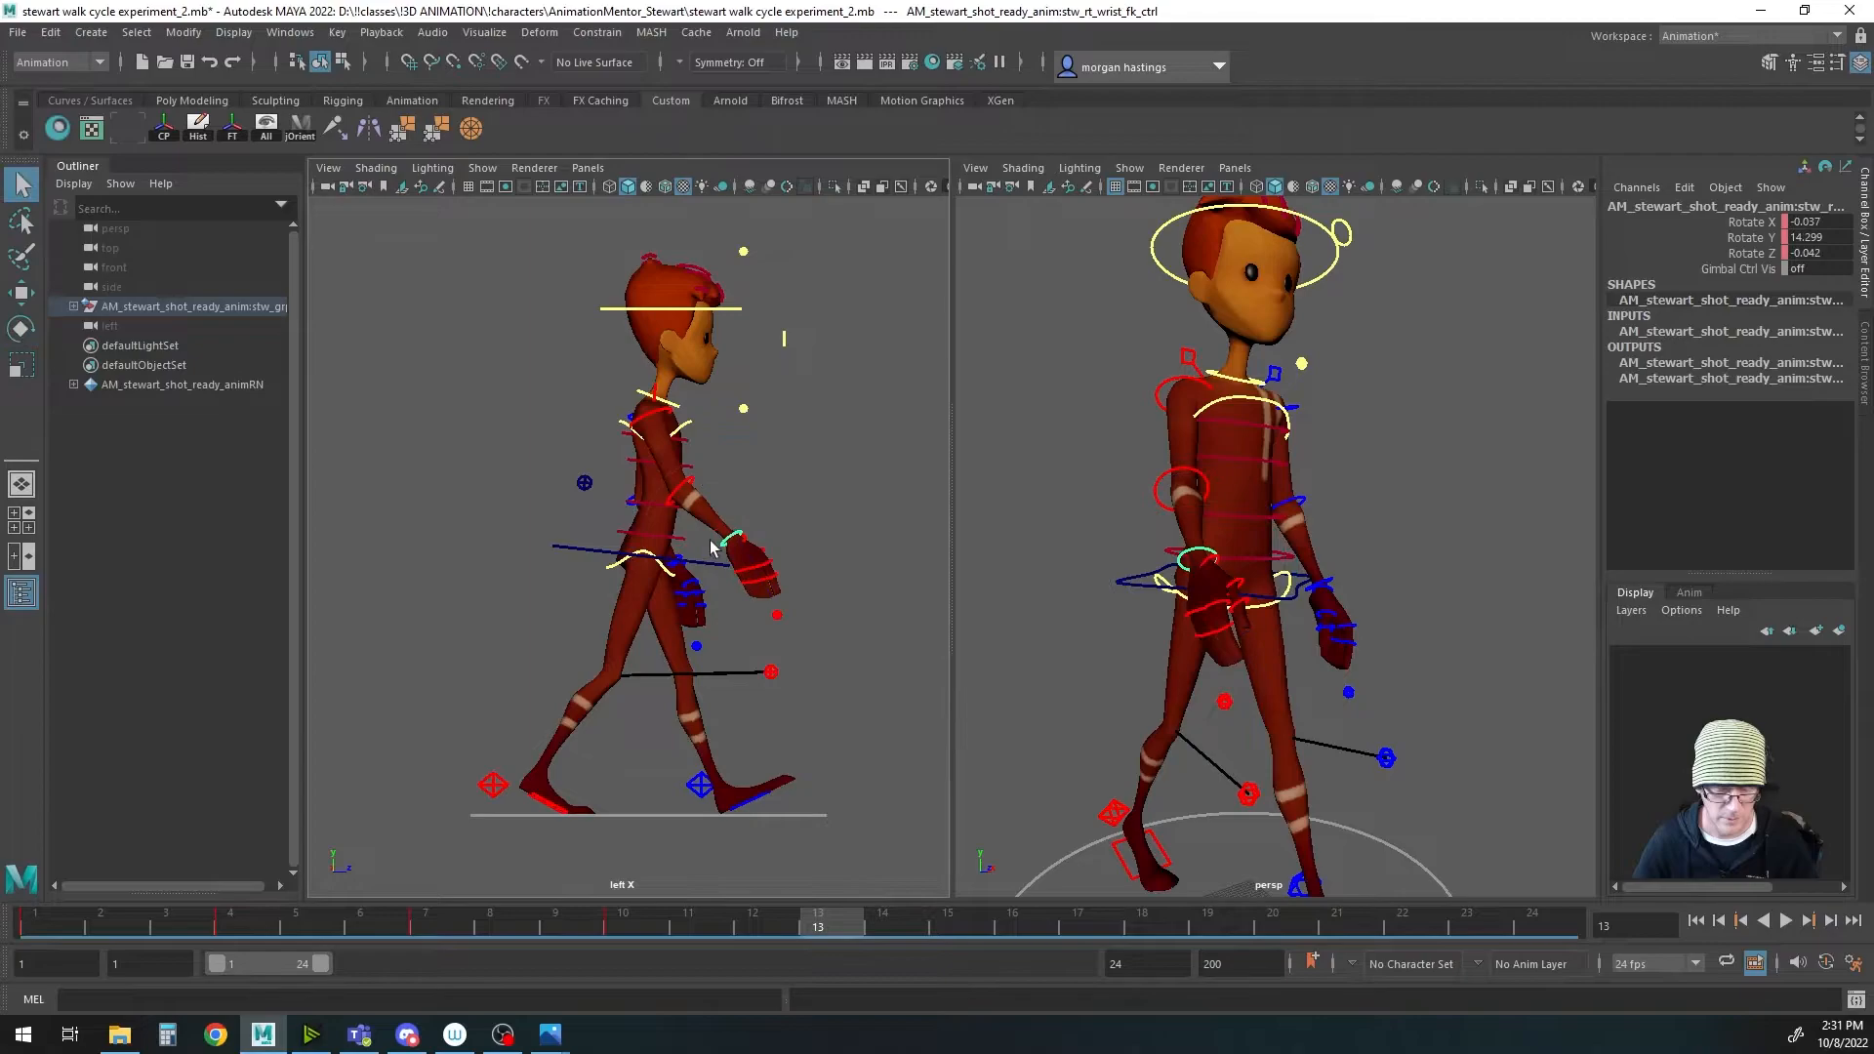
click(644, 419)
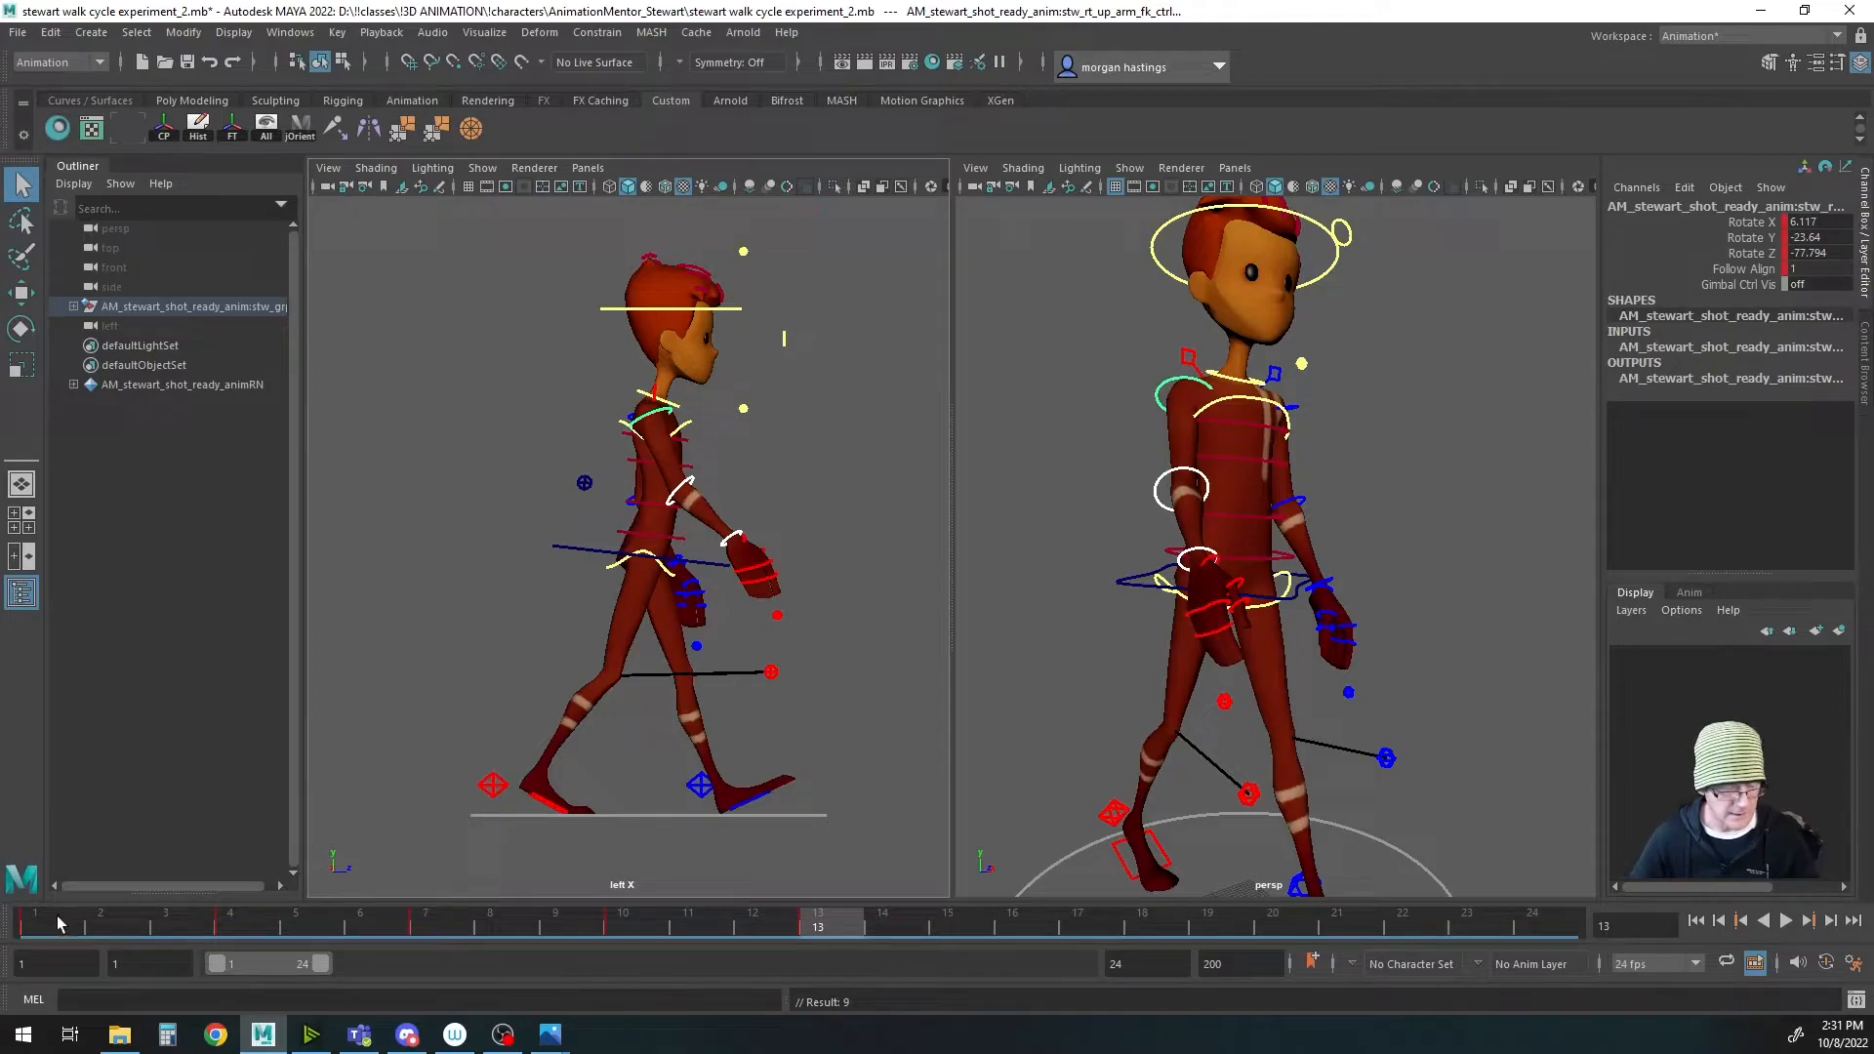
Step: At frame 1, swing the left upper arm forward to about -32.6 on Rotate Y
click(39, 922)
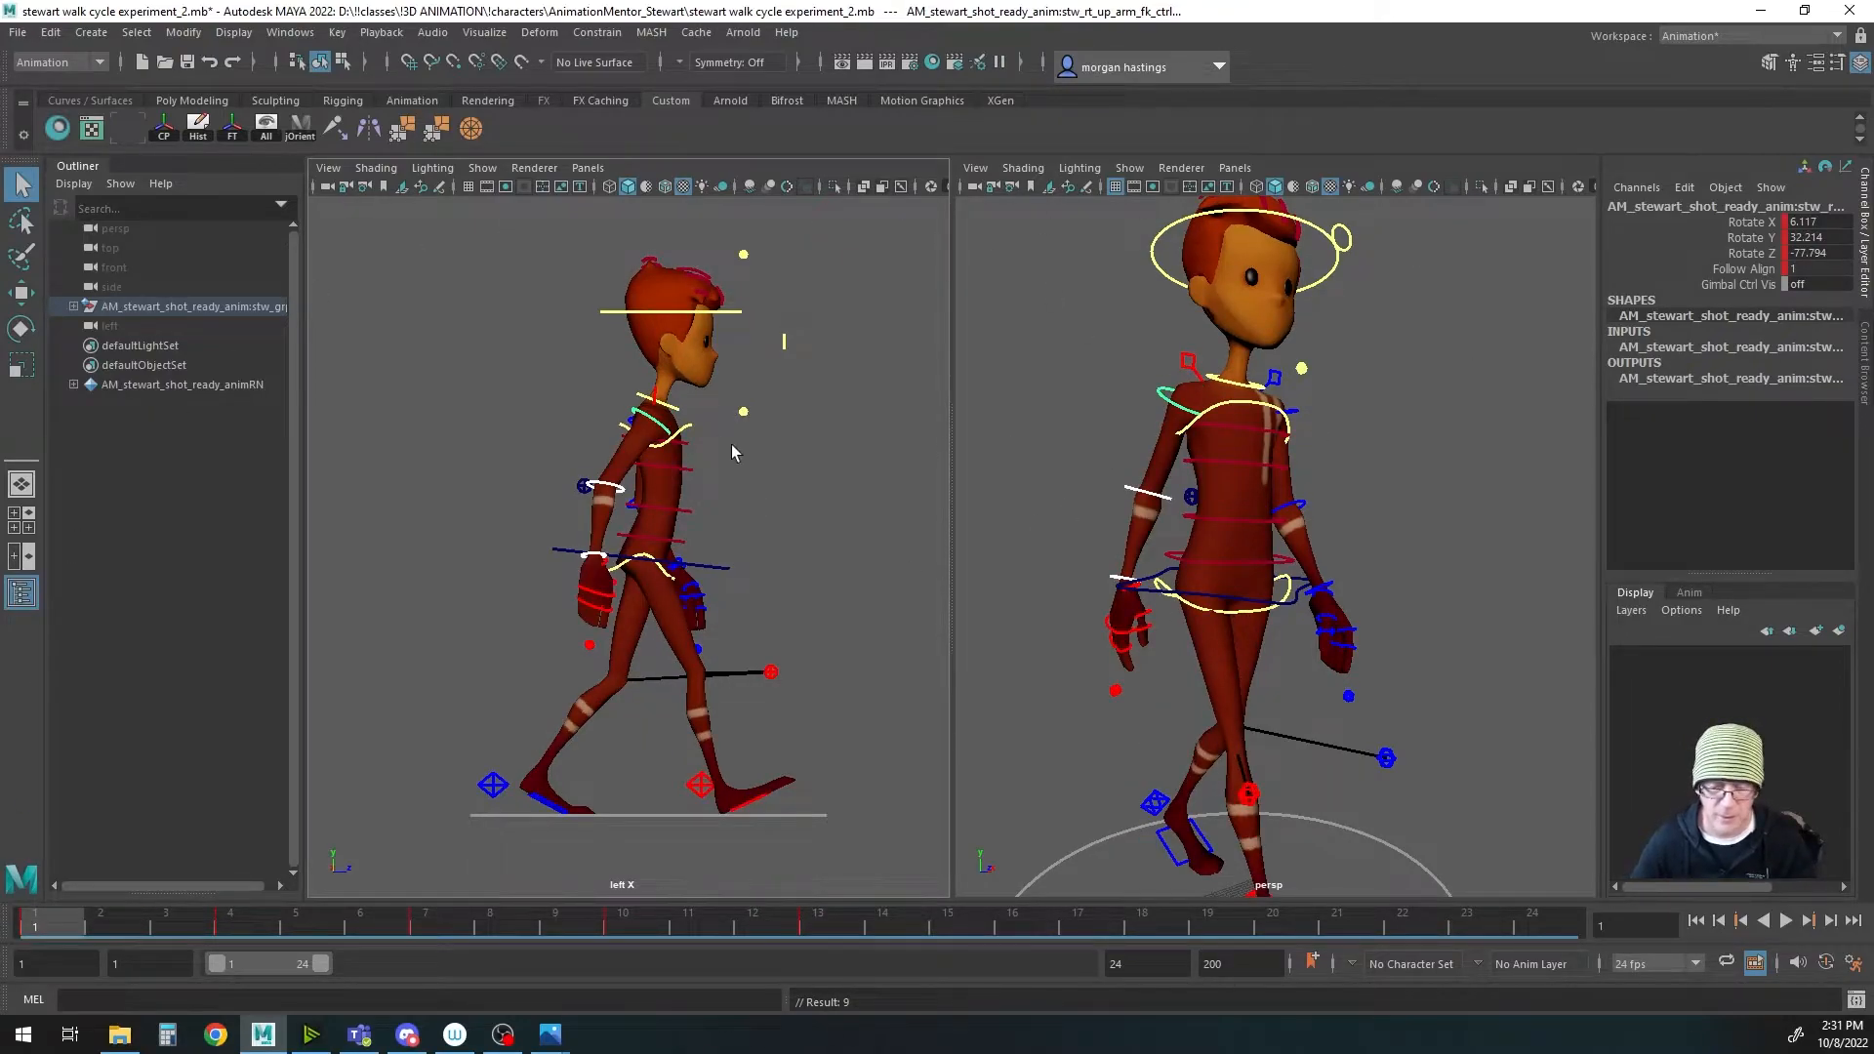
click(1296, 417)
alt+drag(1362, 542, 1323, 539)
key(e)
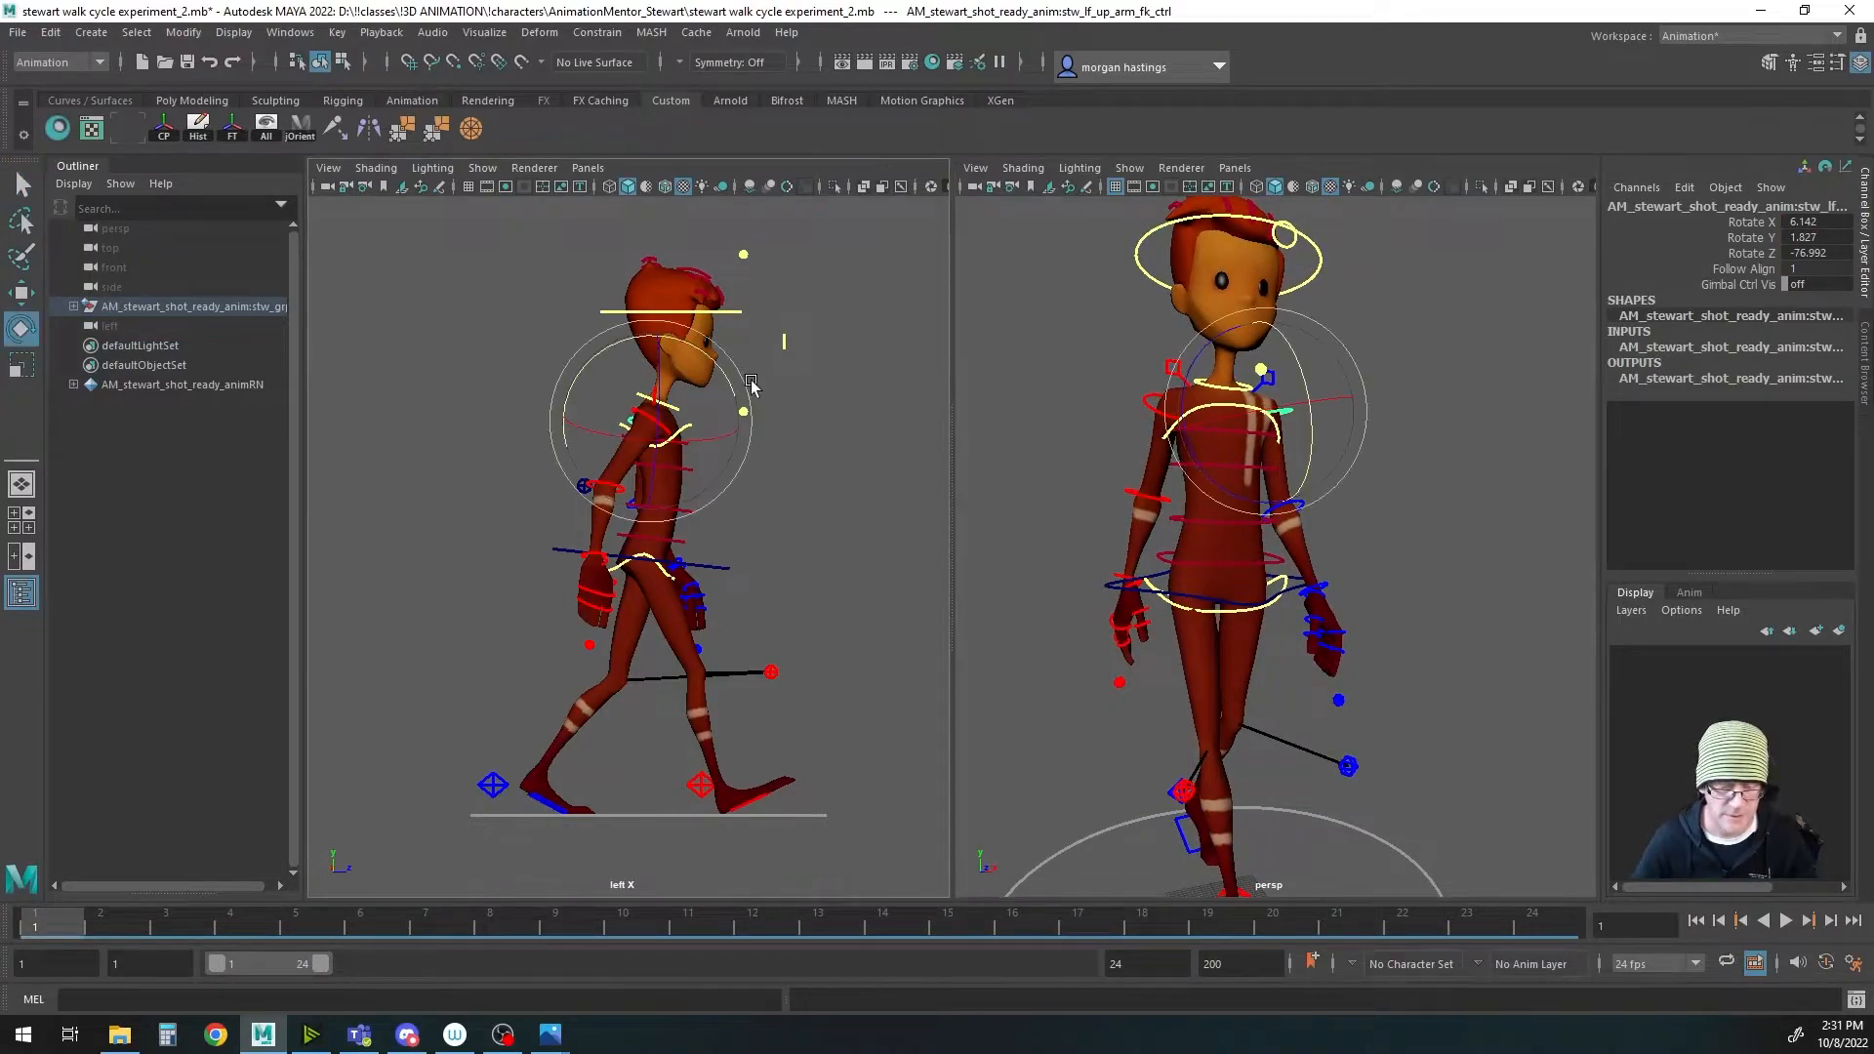
drag(727, 375, 675, 343)
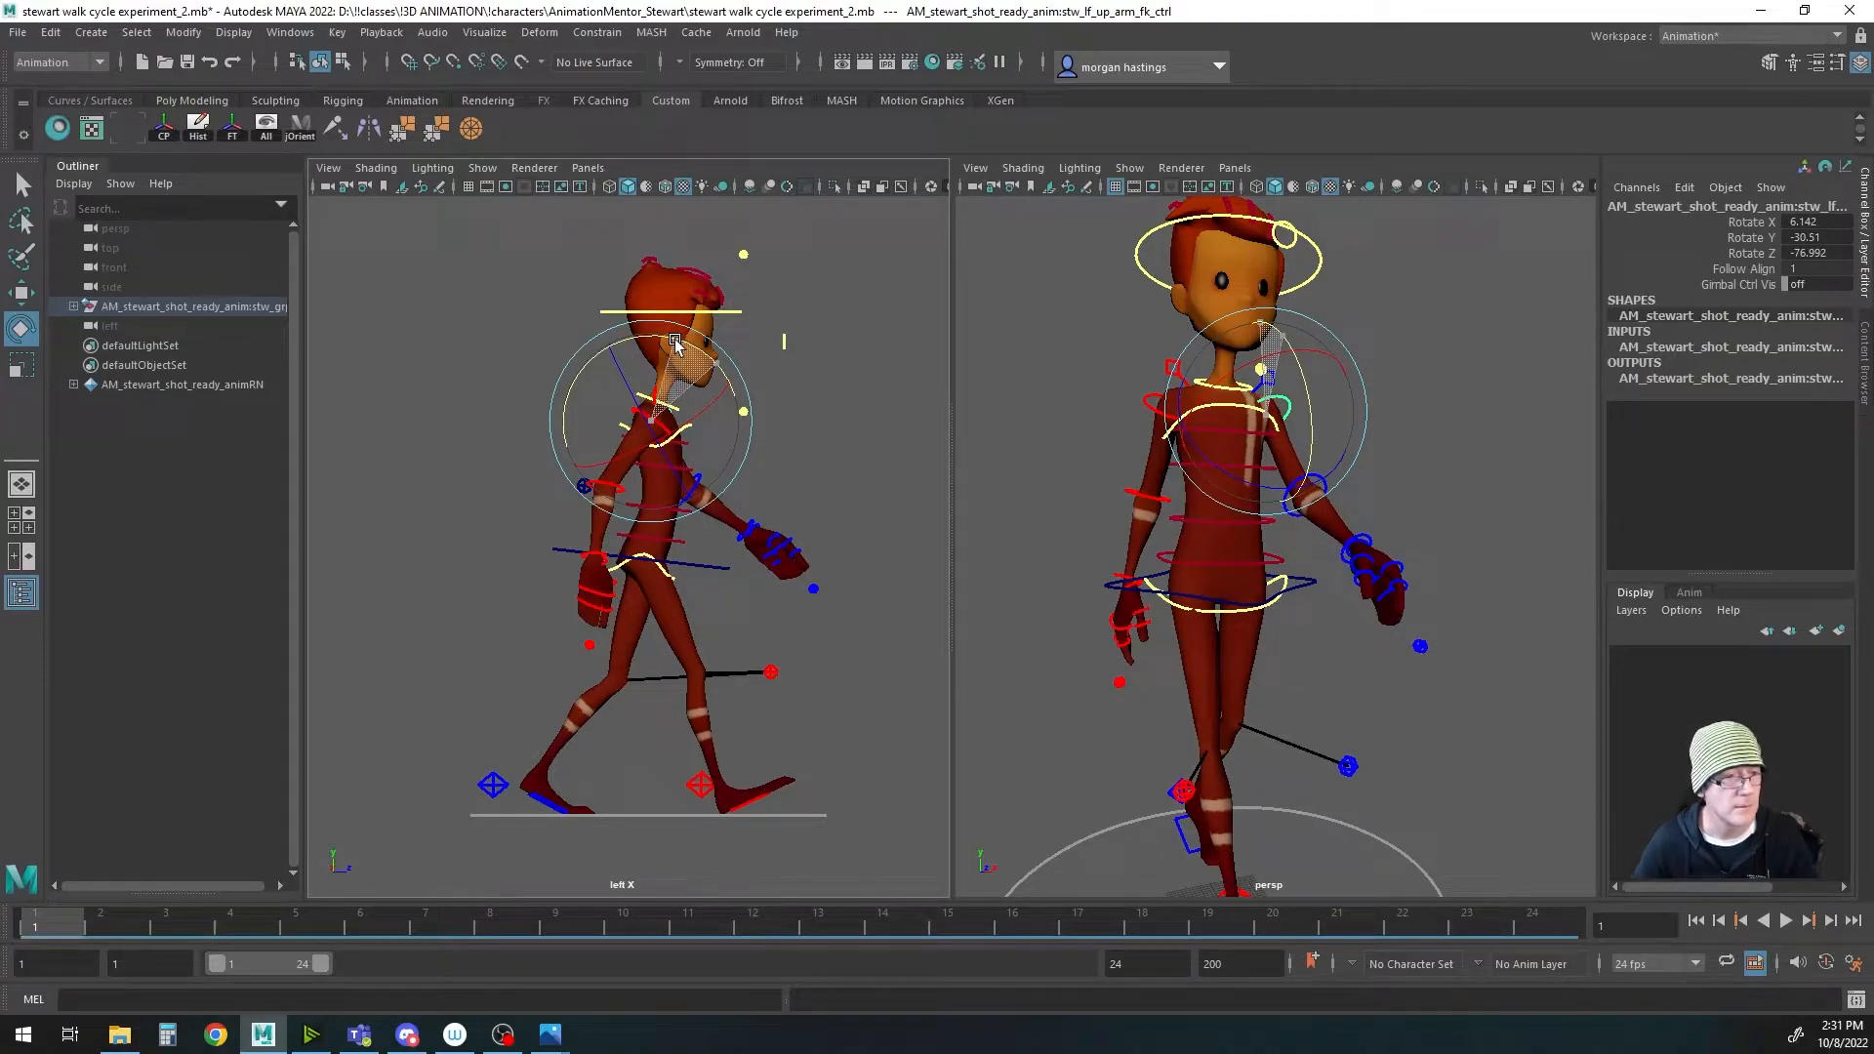
drag(675, 342, 671, 341)
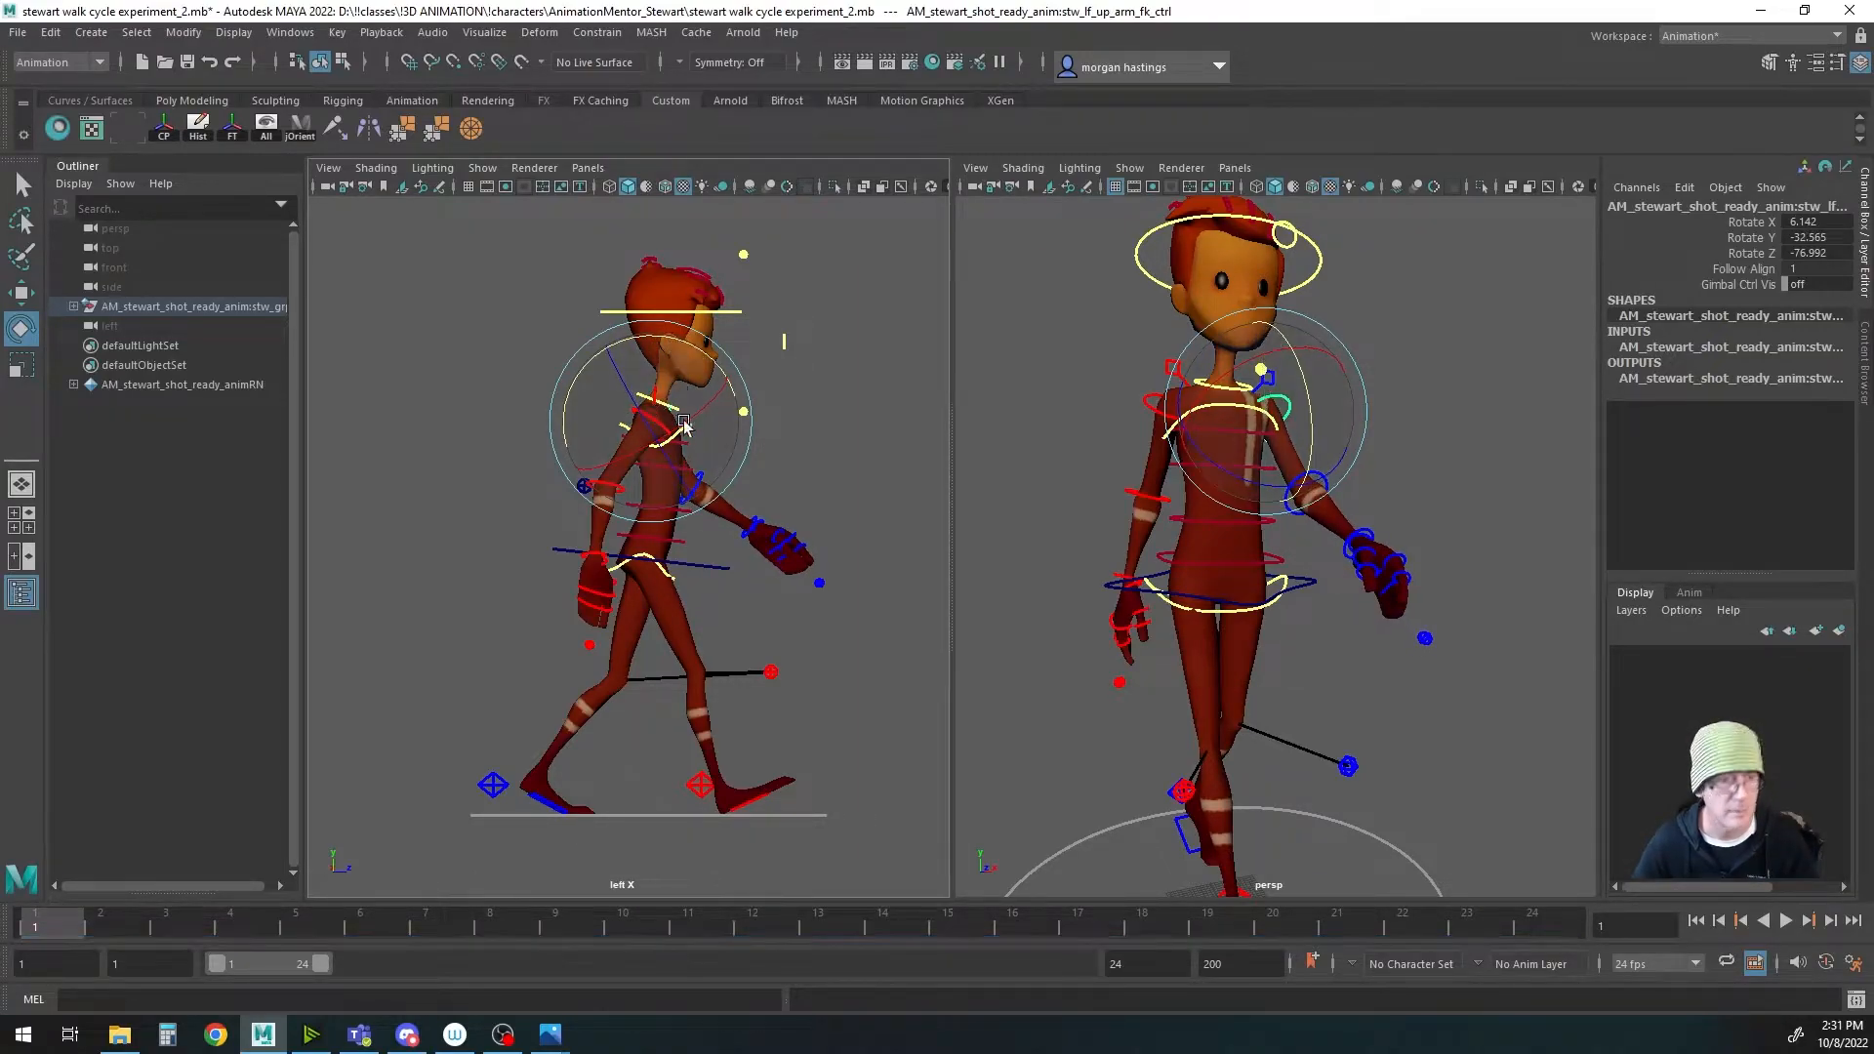
key(q)
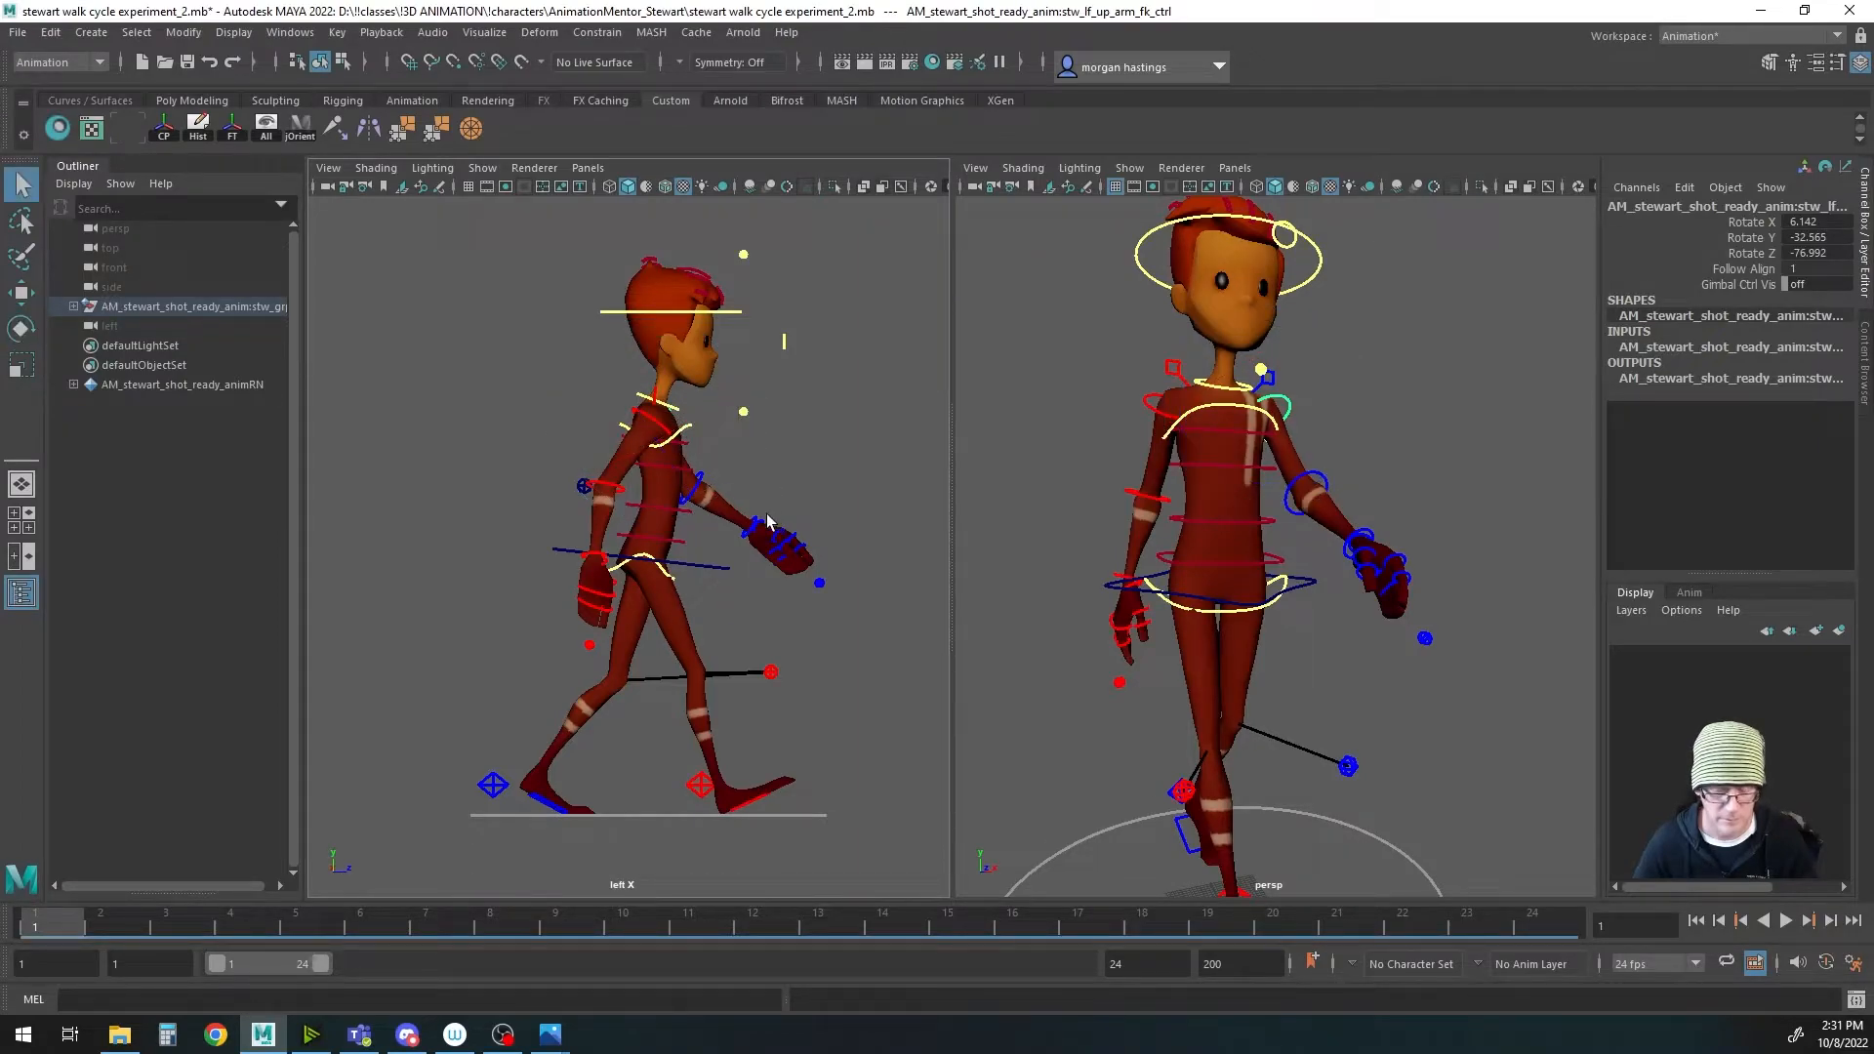
Step: Straighten the left elbow at frame 1 to about -0.8 on Rotate Y
click(698, 486)
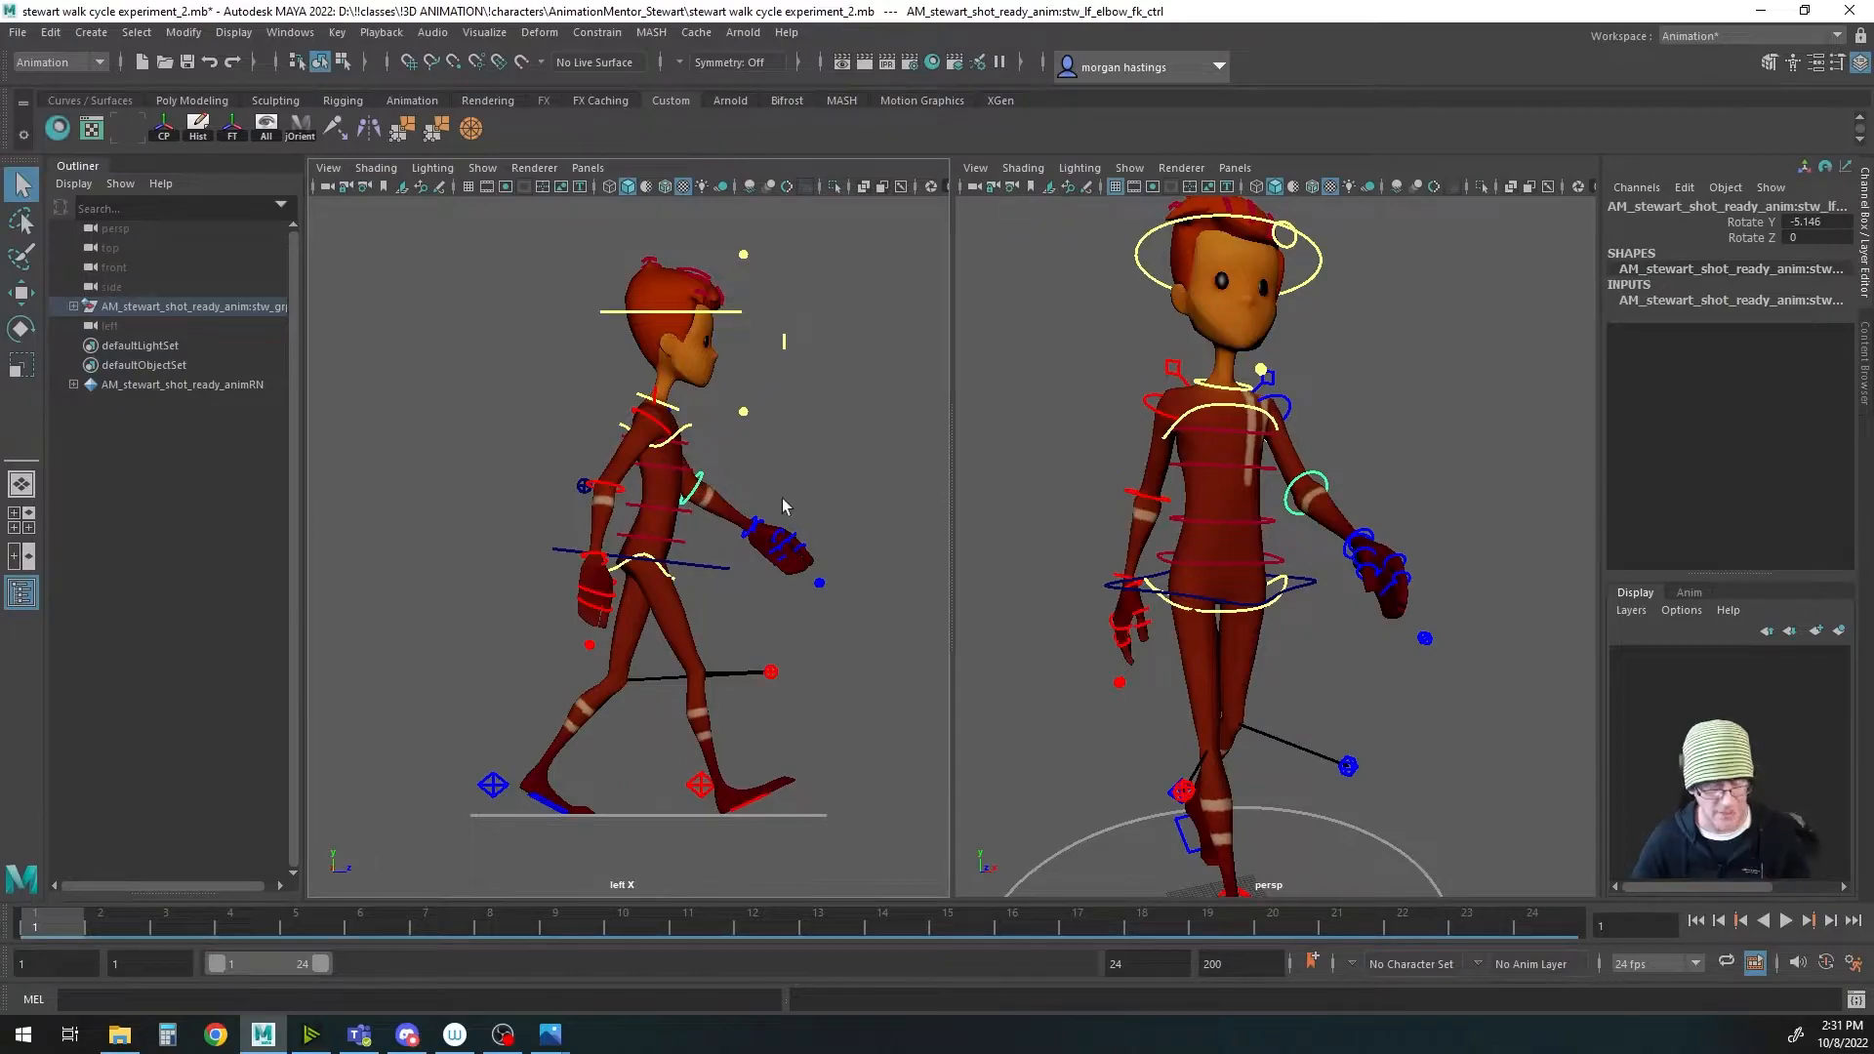
key(e)
drag(761, 455, 772, 454)
key(q)
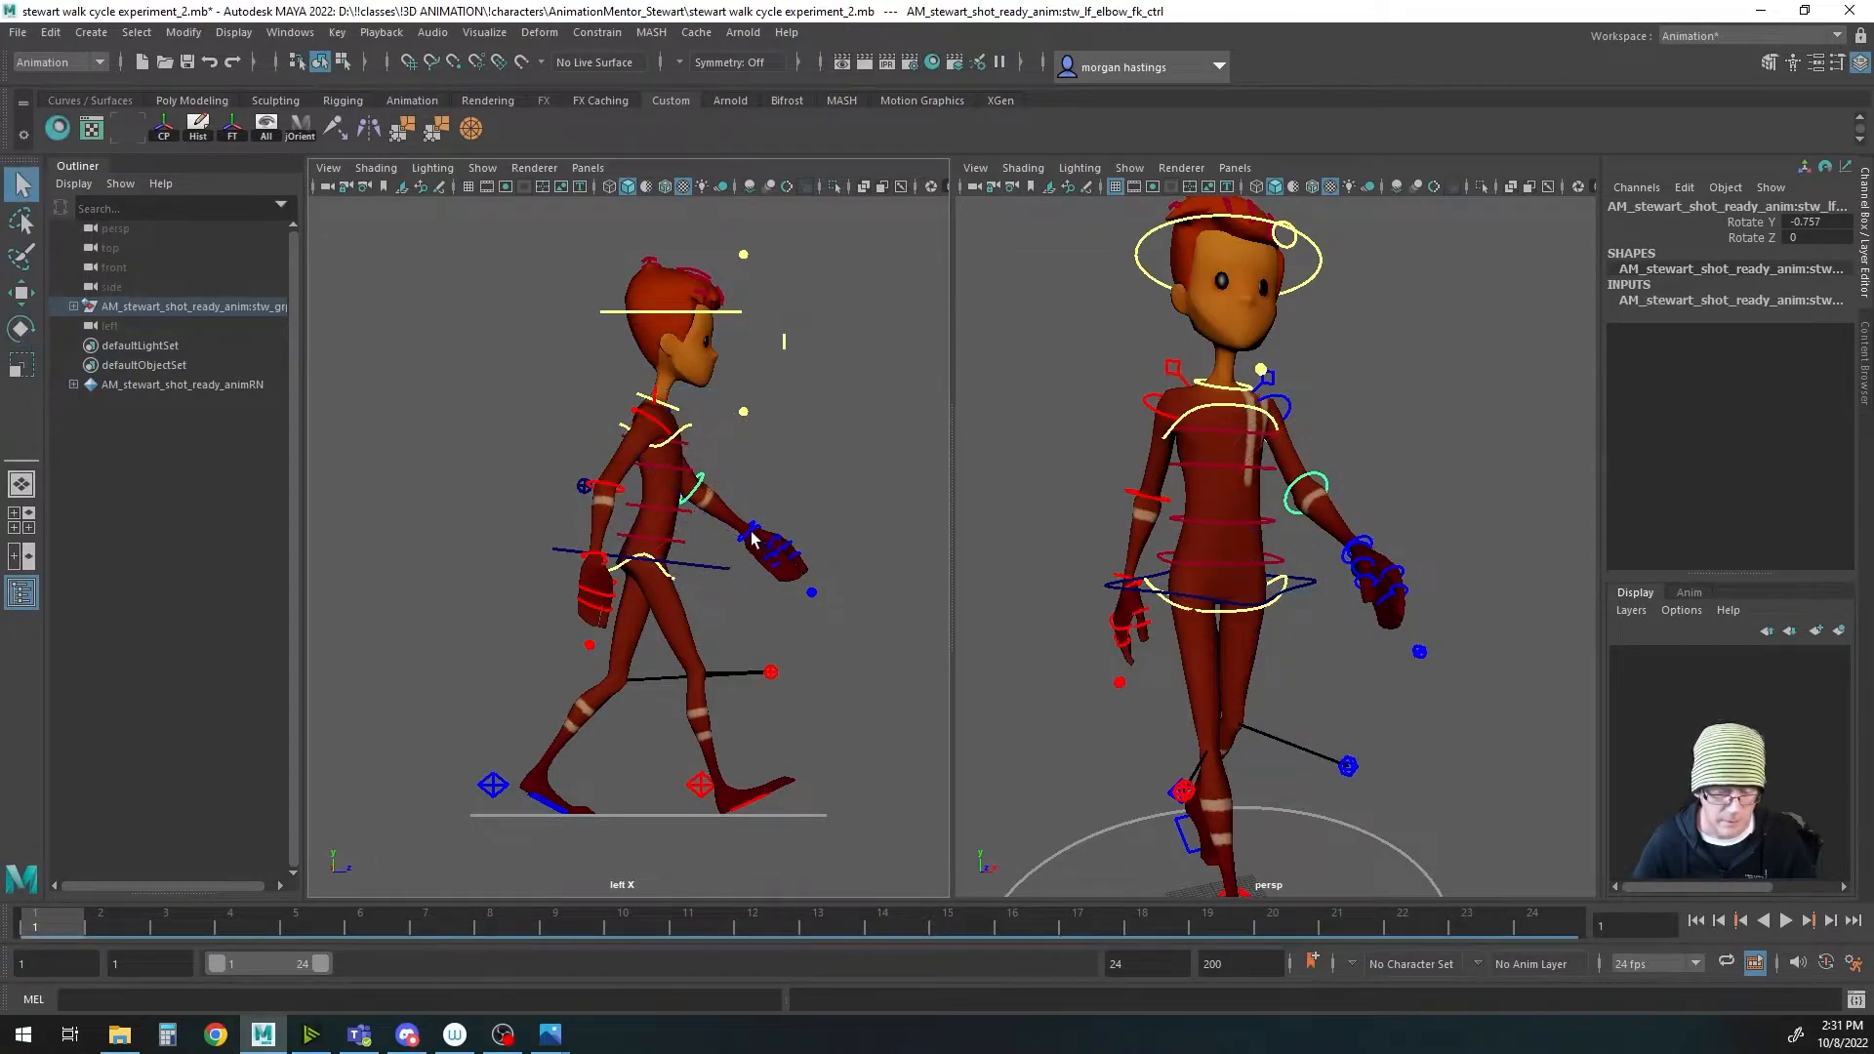
Step: Rotate the left wrist to about 6.4 on Rotate Y and key the left wrist, upper arm and elbow controls at frame 1
click(741, 543)
key(e)
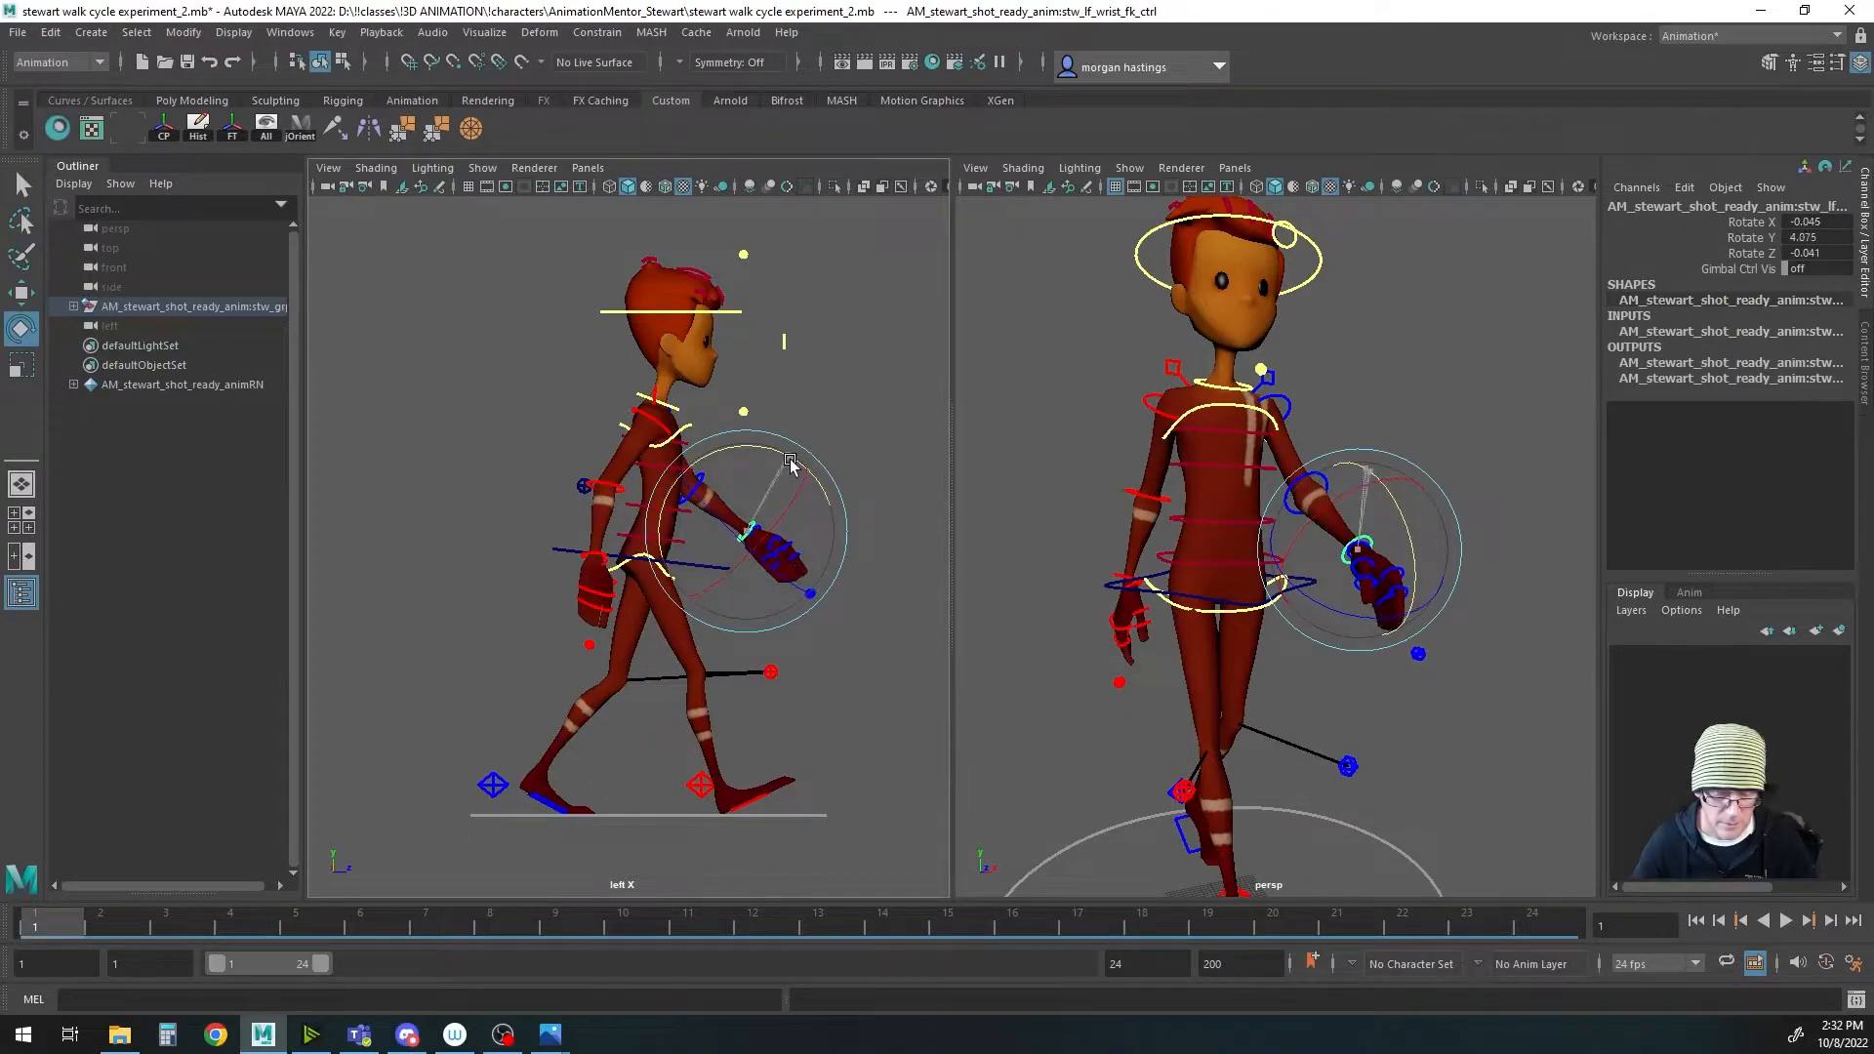
key(q)
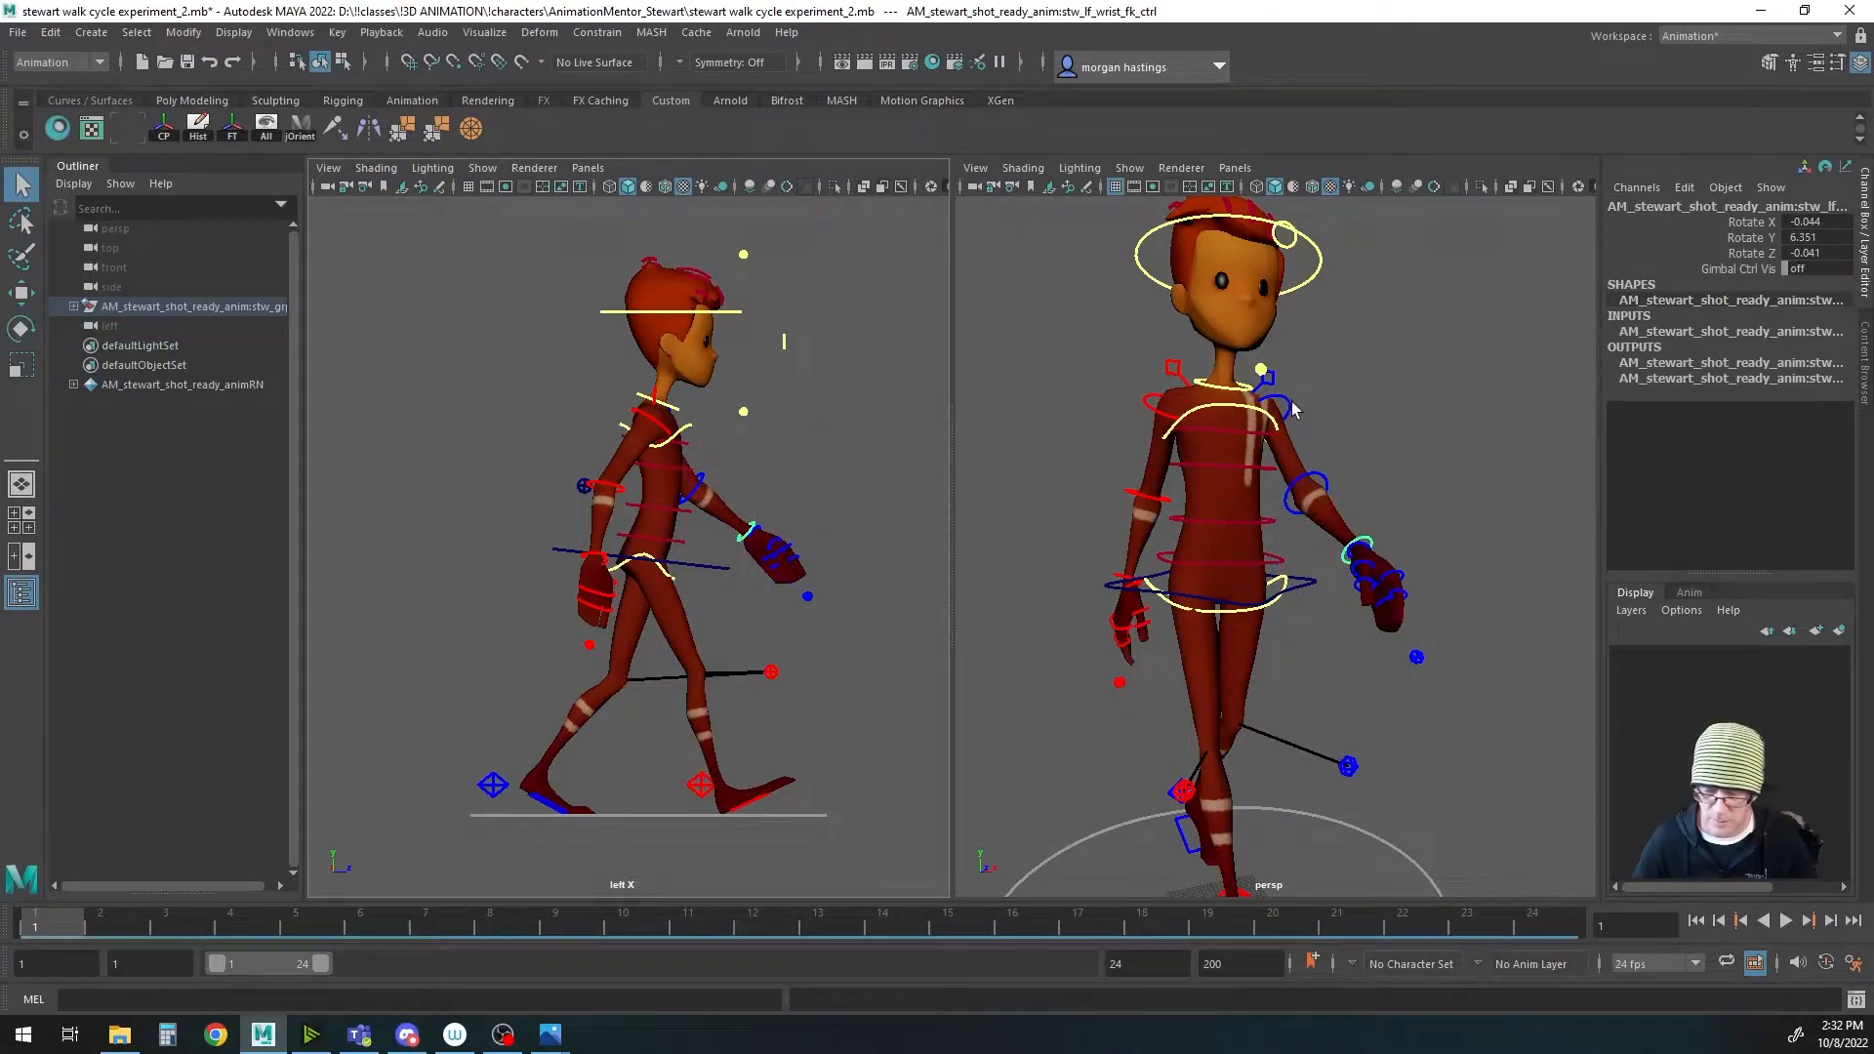
click(1325, 488)
key(s)
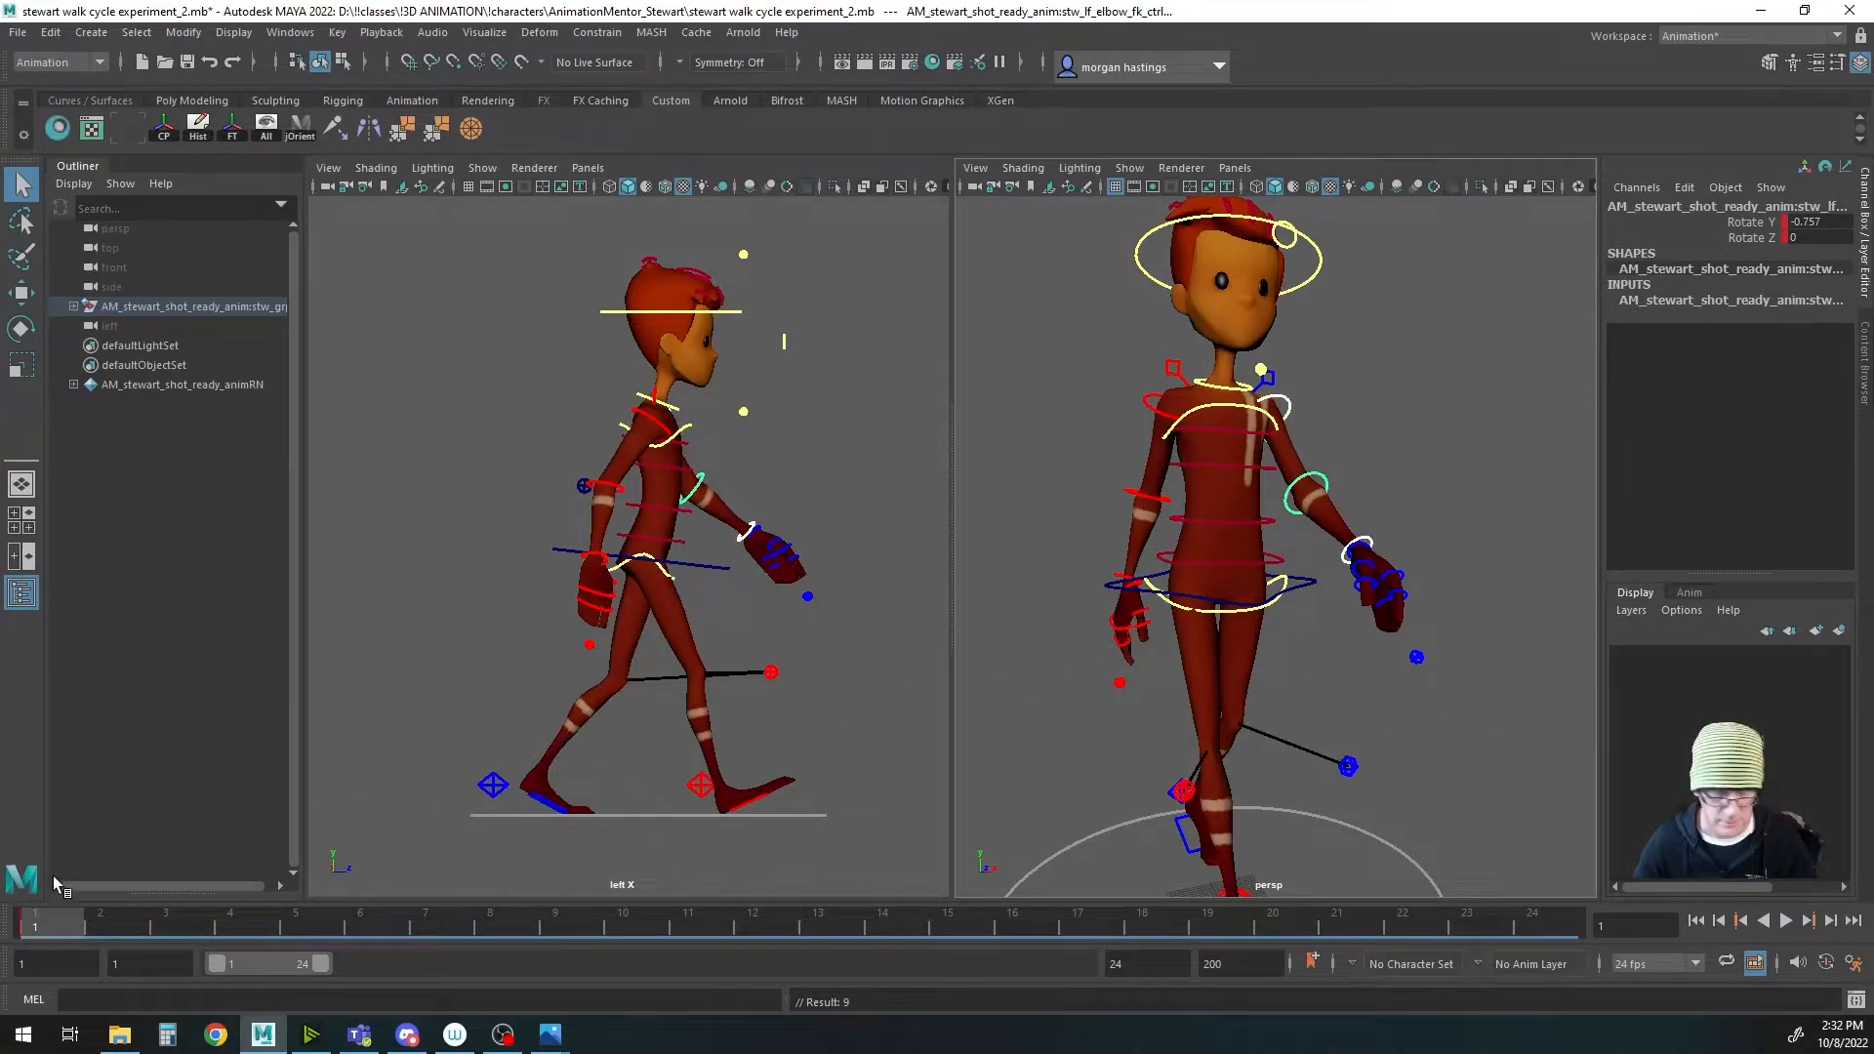
Step: At frame 4, lower the left upper arm to about -24.8 on Rotate Y
click(252, 927)
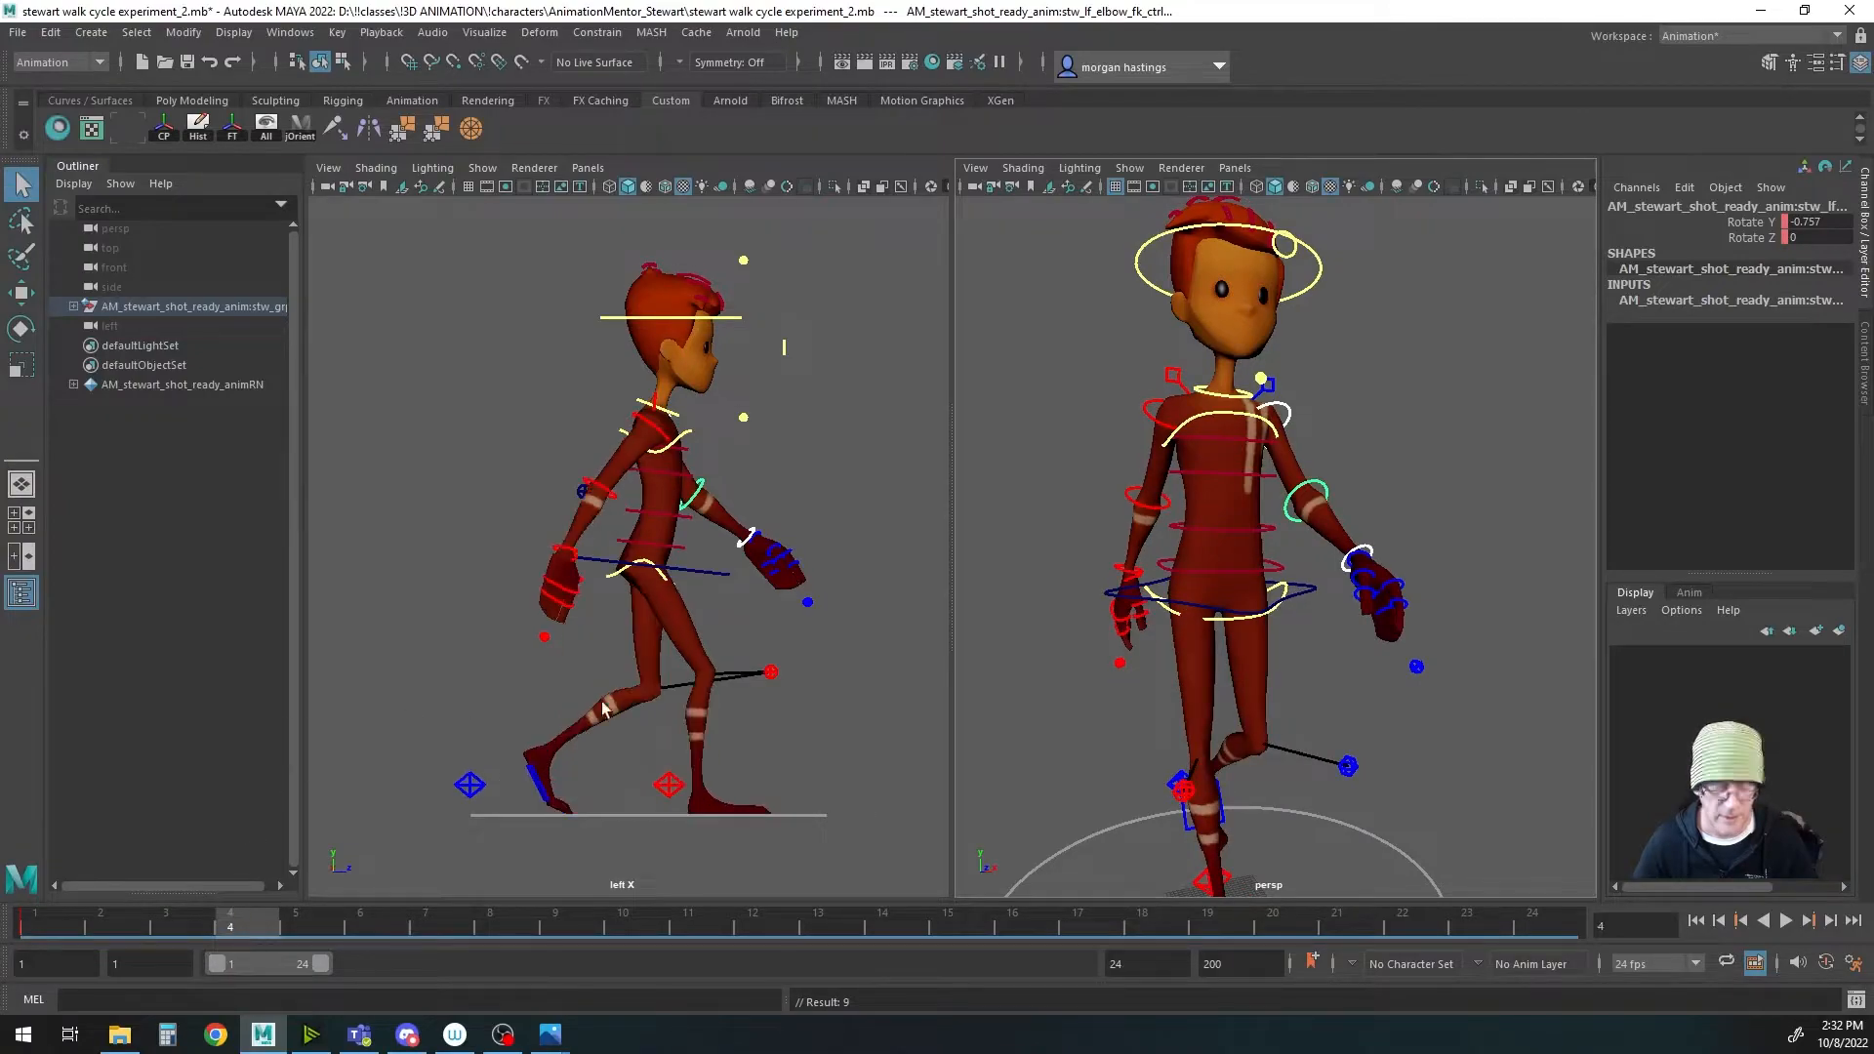
click(1284, 413)
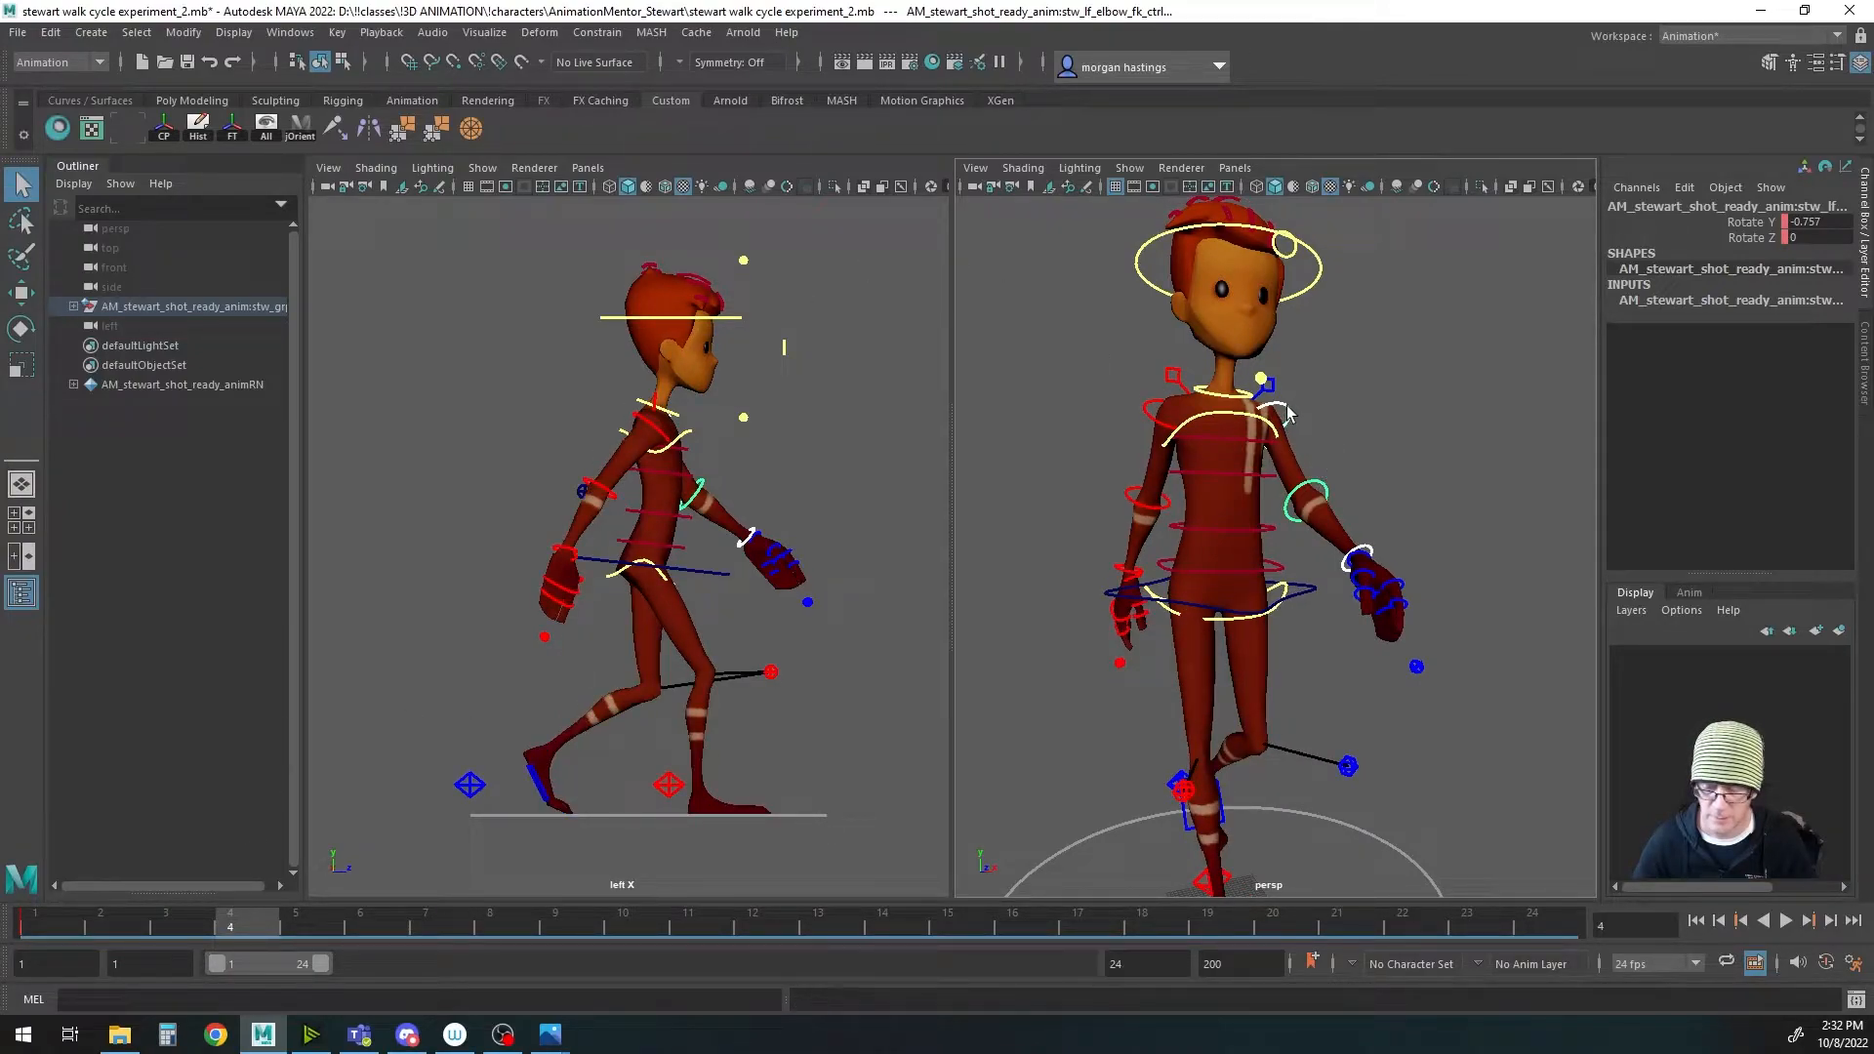
key(e)
drag(694, 350, 695, 359)
key(q)
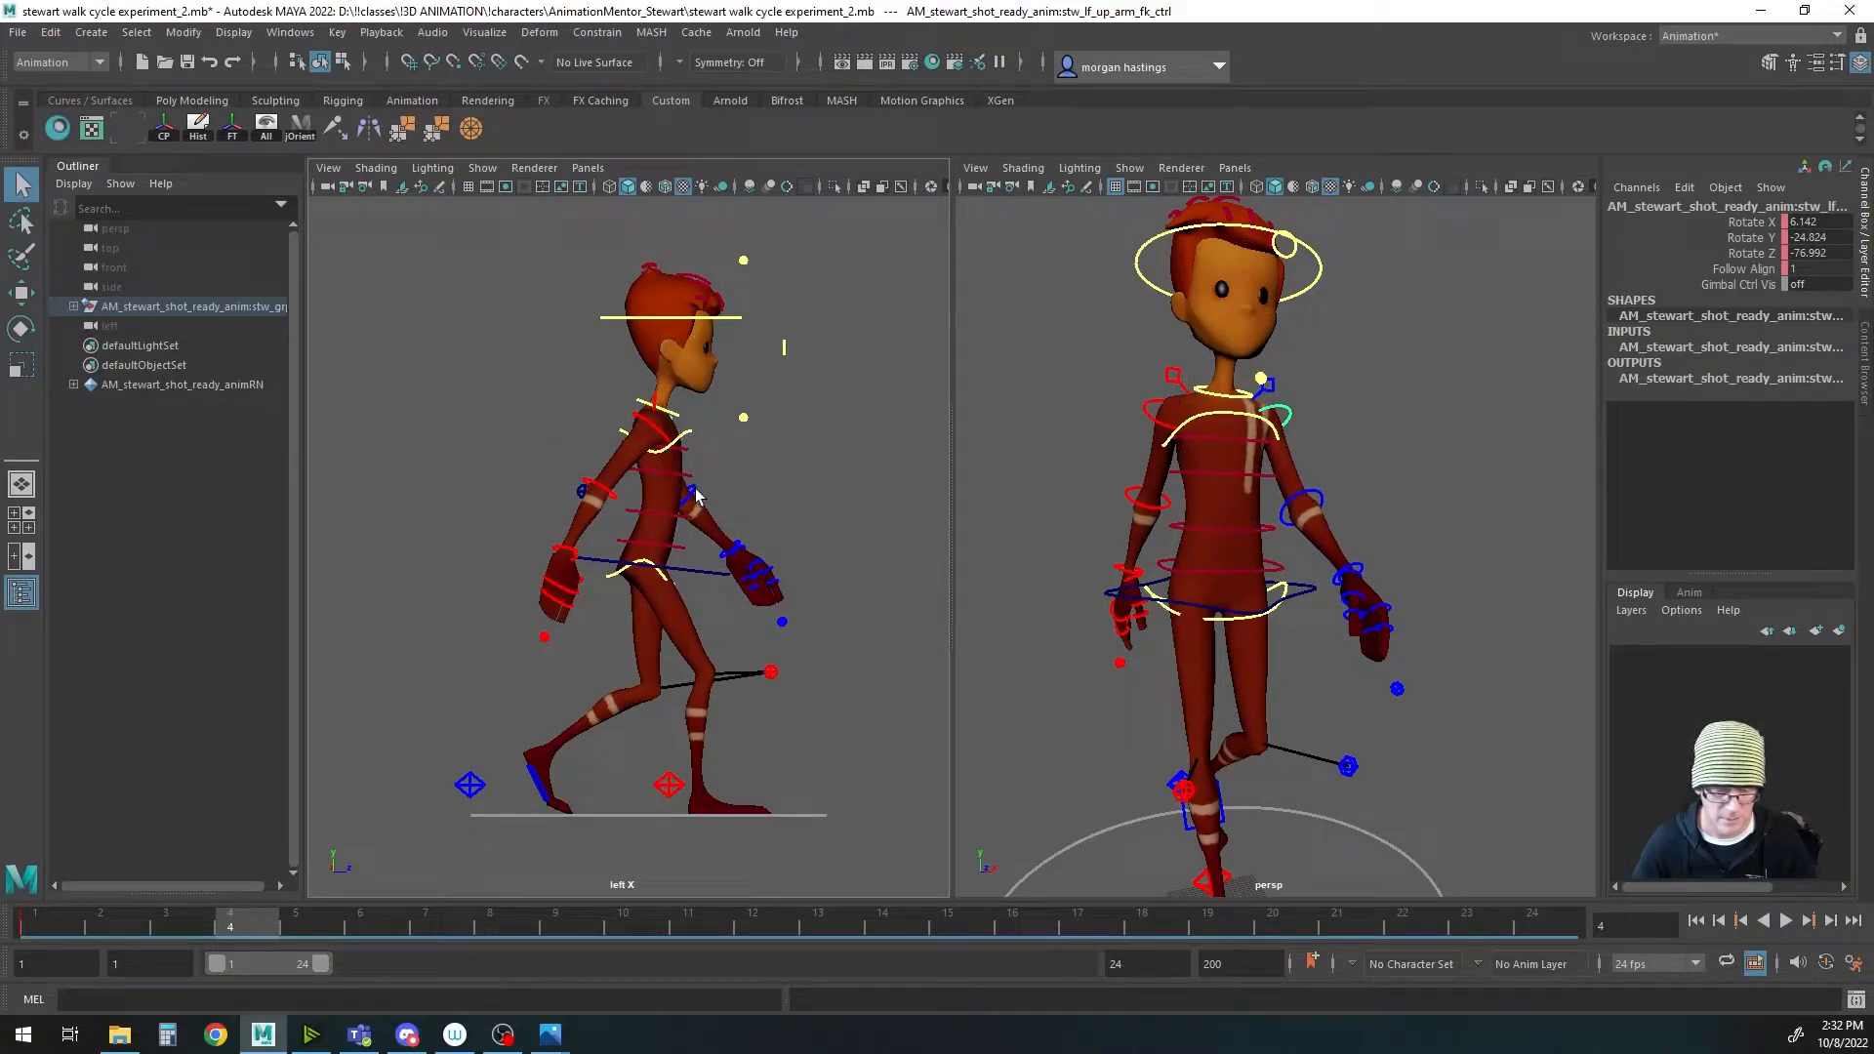
Step: Bend the left elbow at frame 4 to about -13.3 on Rotate Y
click(695, 495)
key(e)
drag(753, 449, 742, 437)
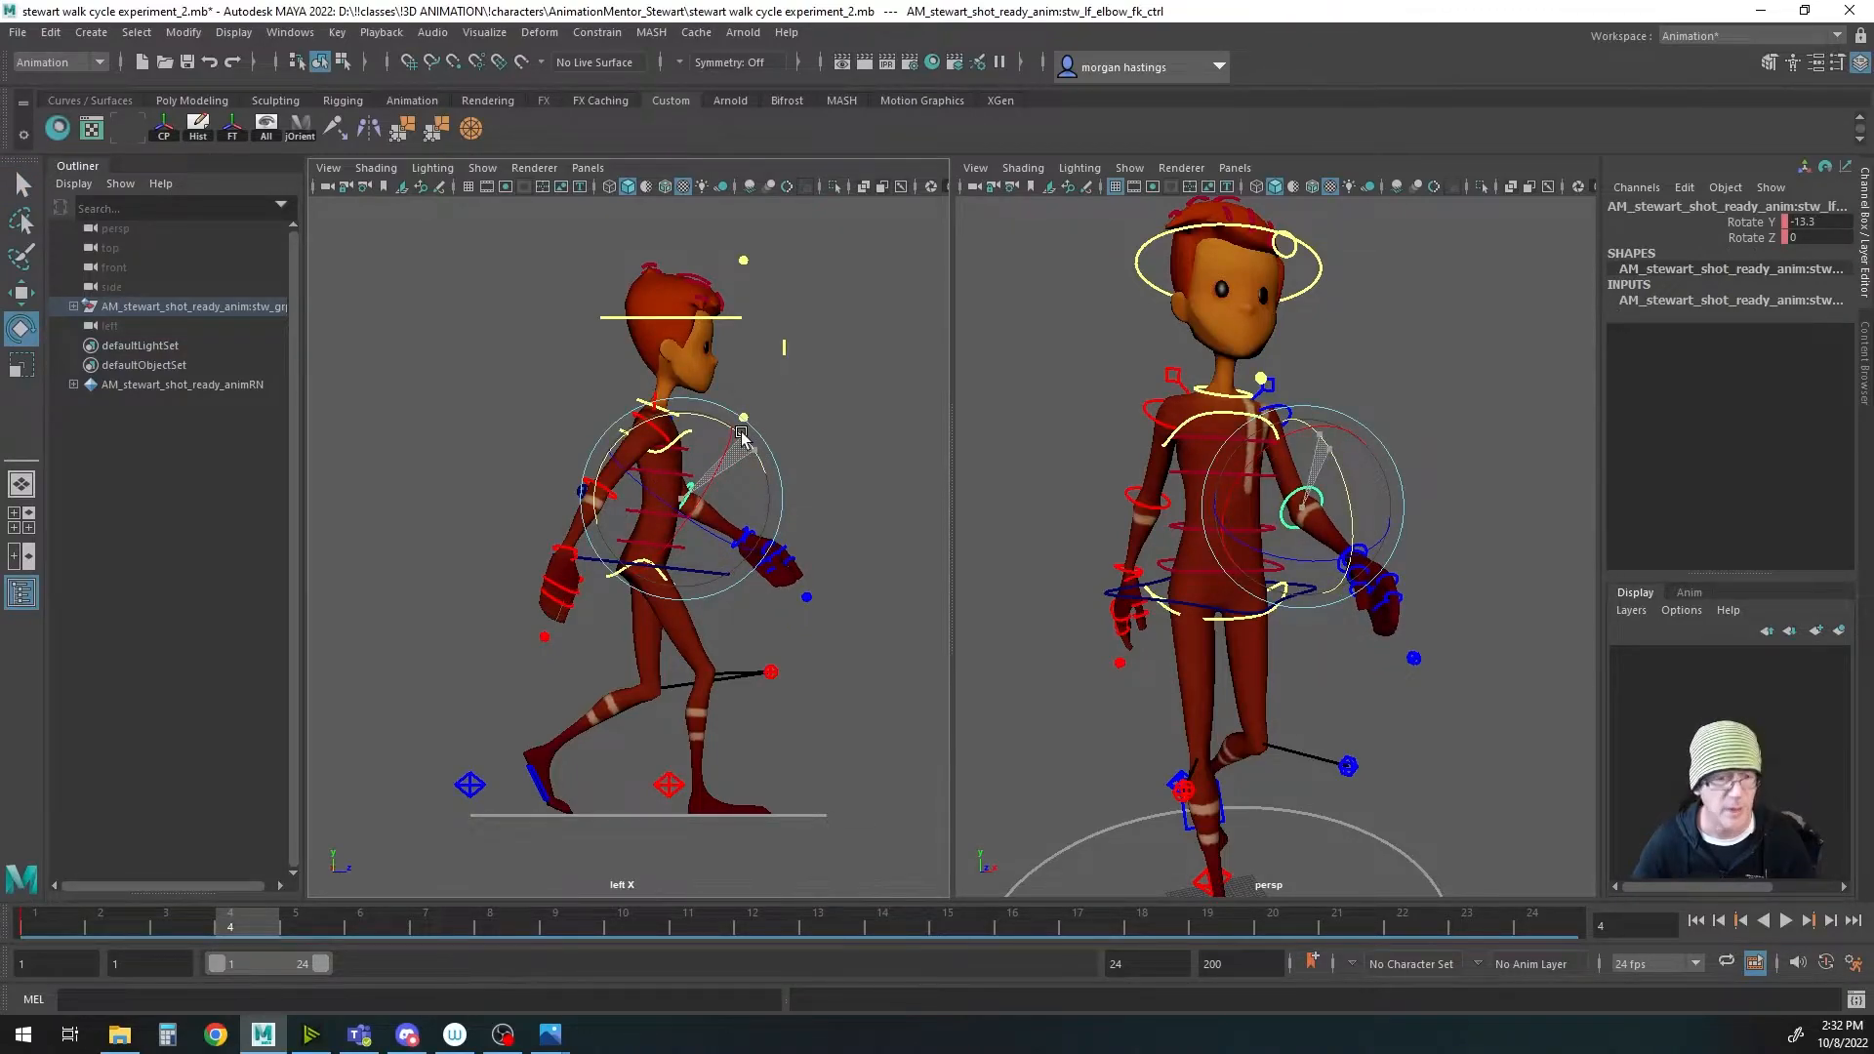
key(q)
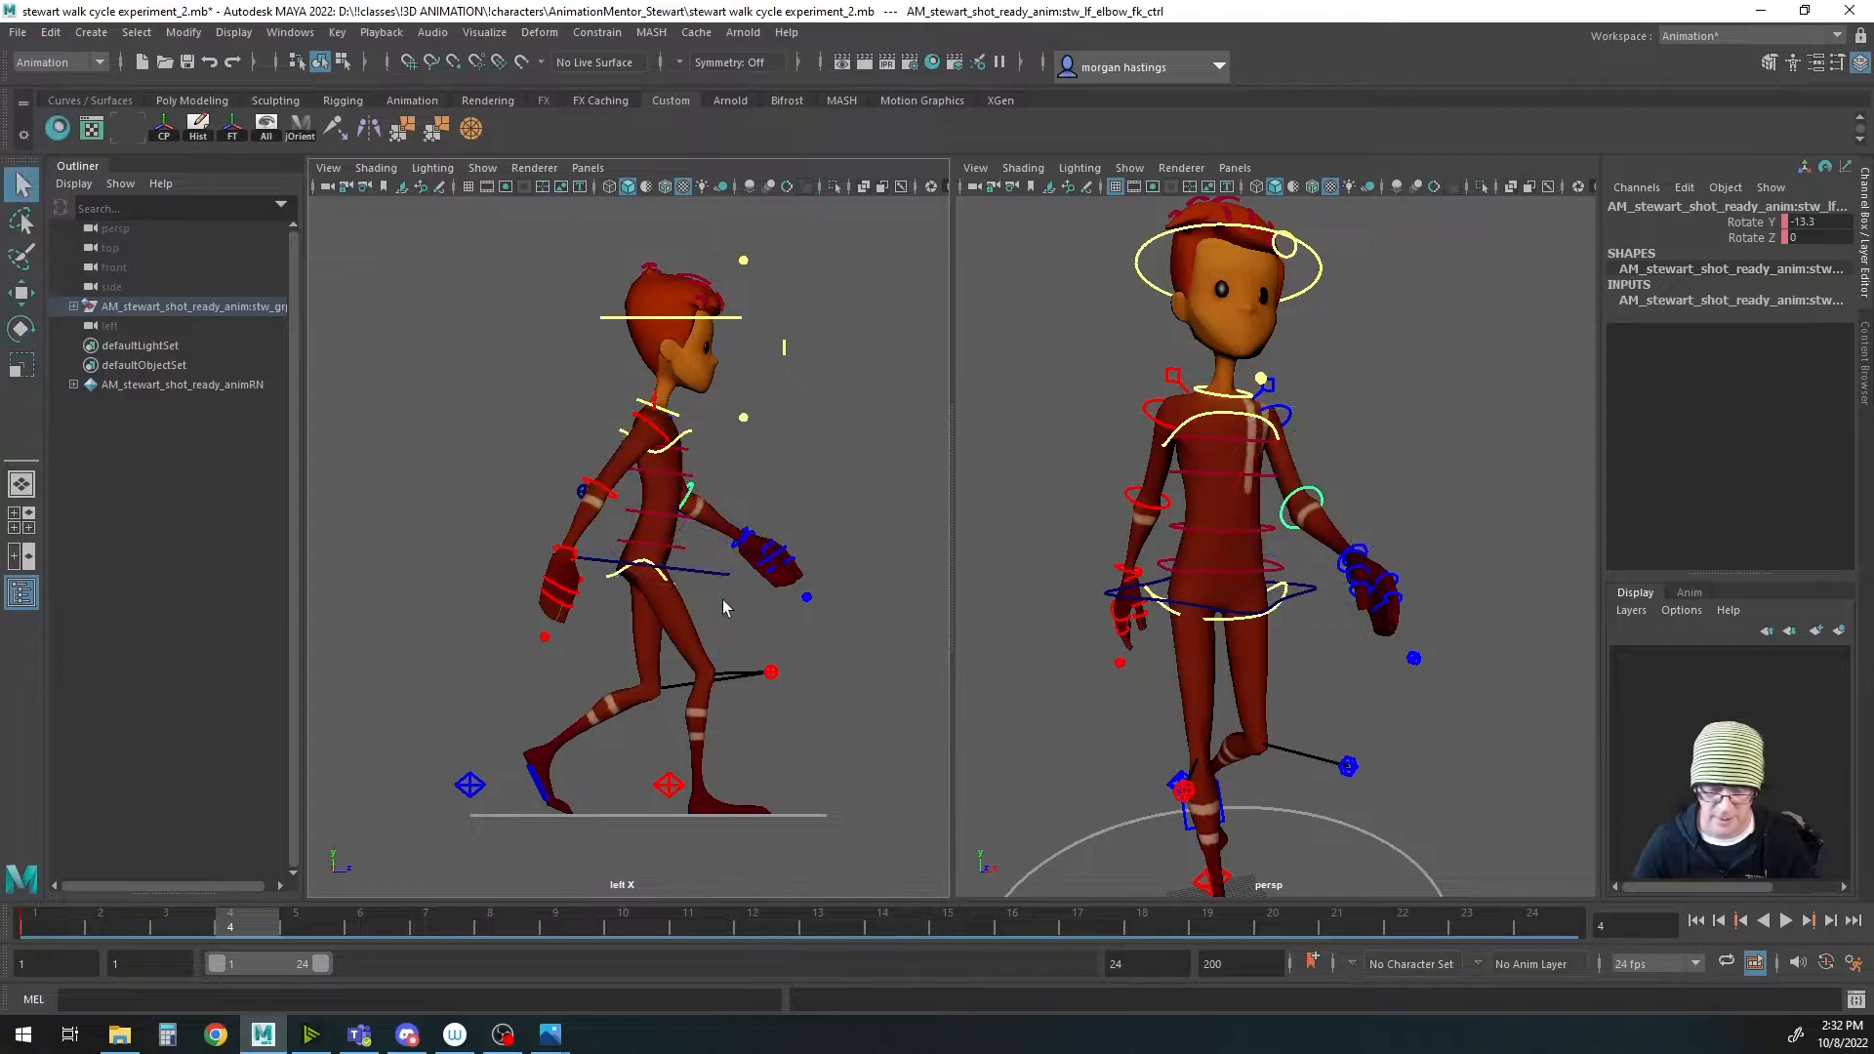
Step: Rotate the left wrist to about -9.4 on Rotate Y and key the left wrist, upper arm and elbow controls at frame 4
click(1338, 565)
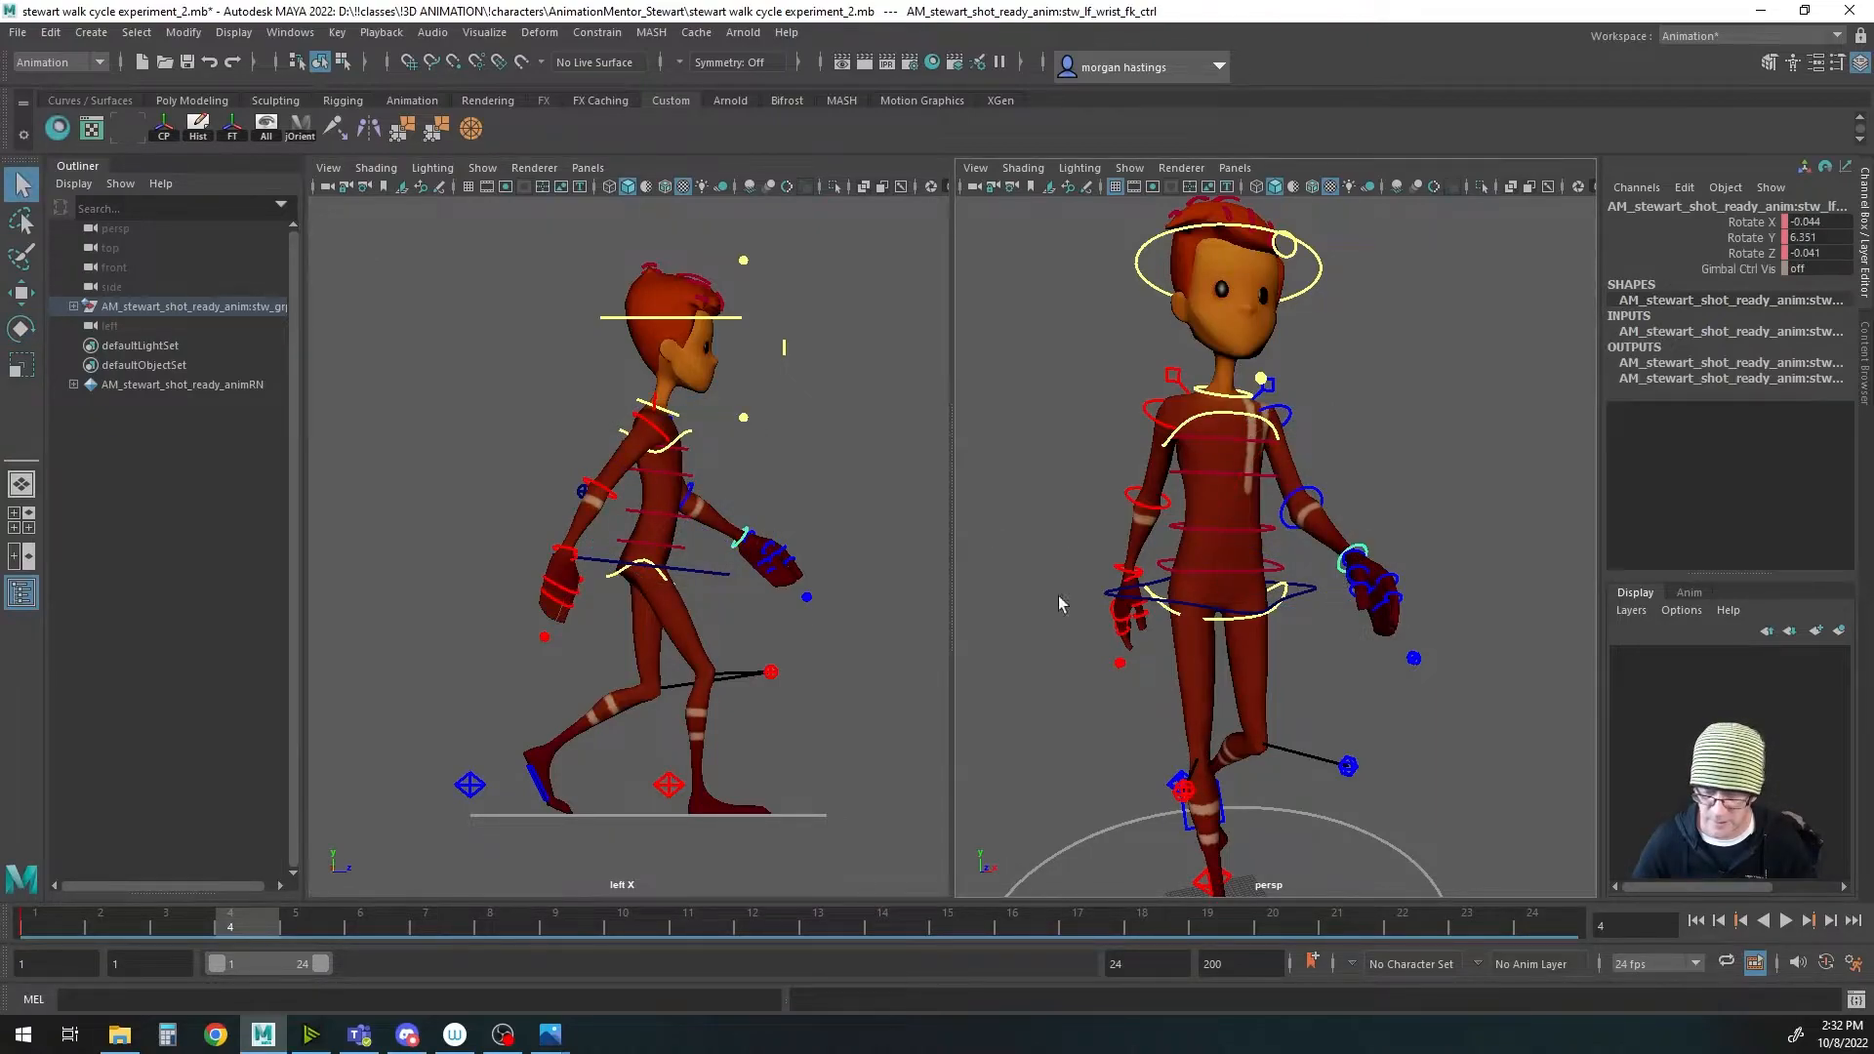
key(e)
drag(773, 461, 766, 462)
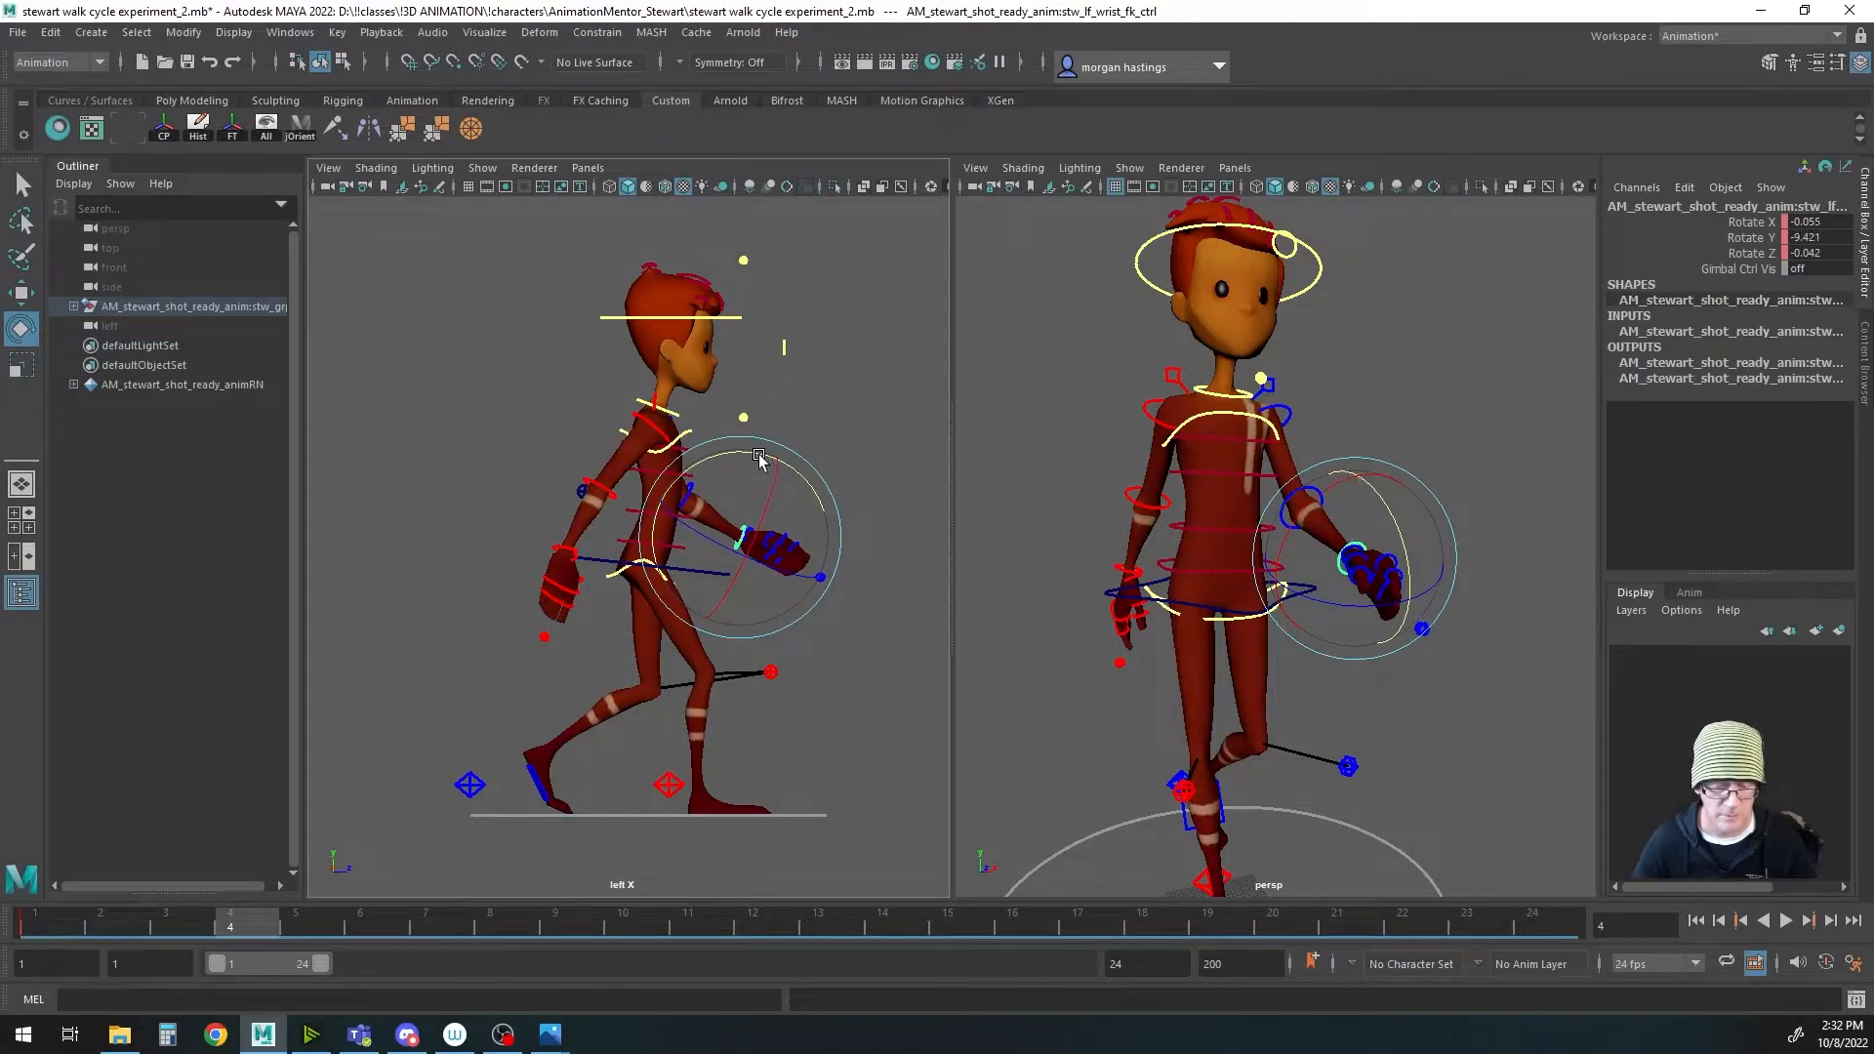
key(q)
click(1292, 421)
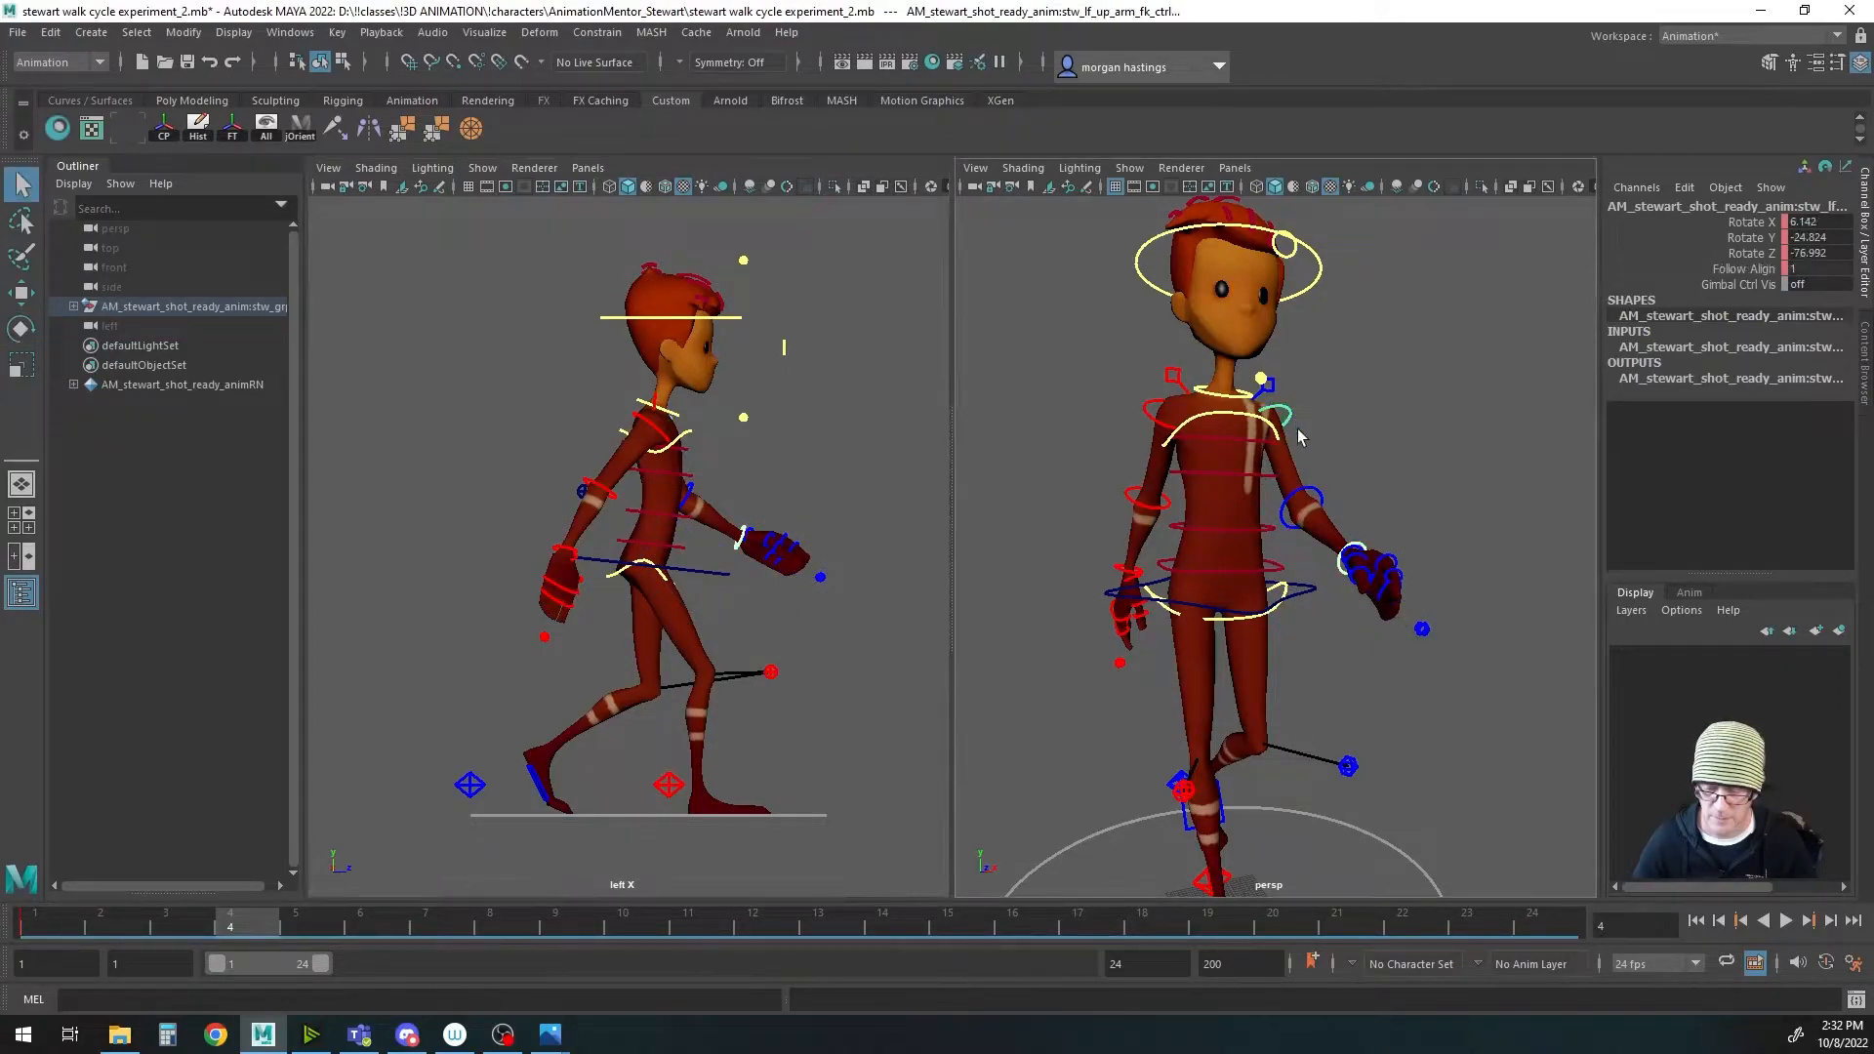
click(1323, 504)
key(s)
Step: At frame 7, swing the left upper arm back toward the body to about -5.1 on Rotate Y
drag(234, 930, 426, 930)
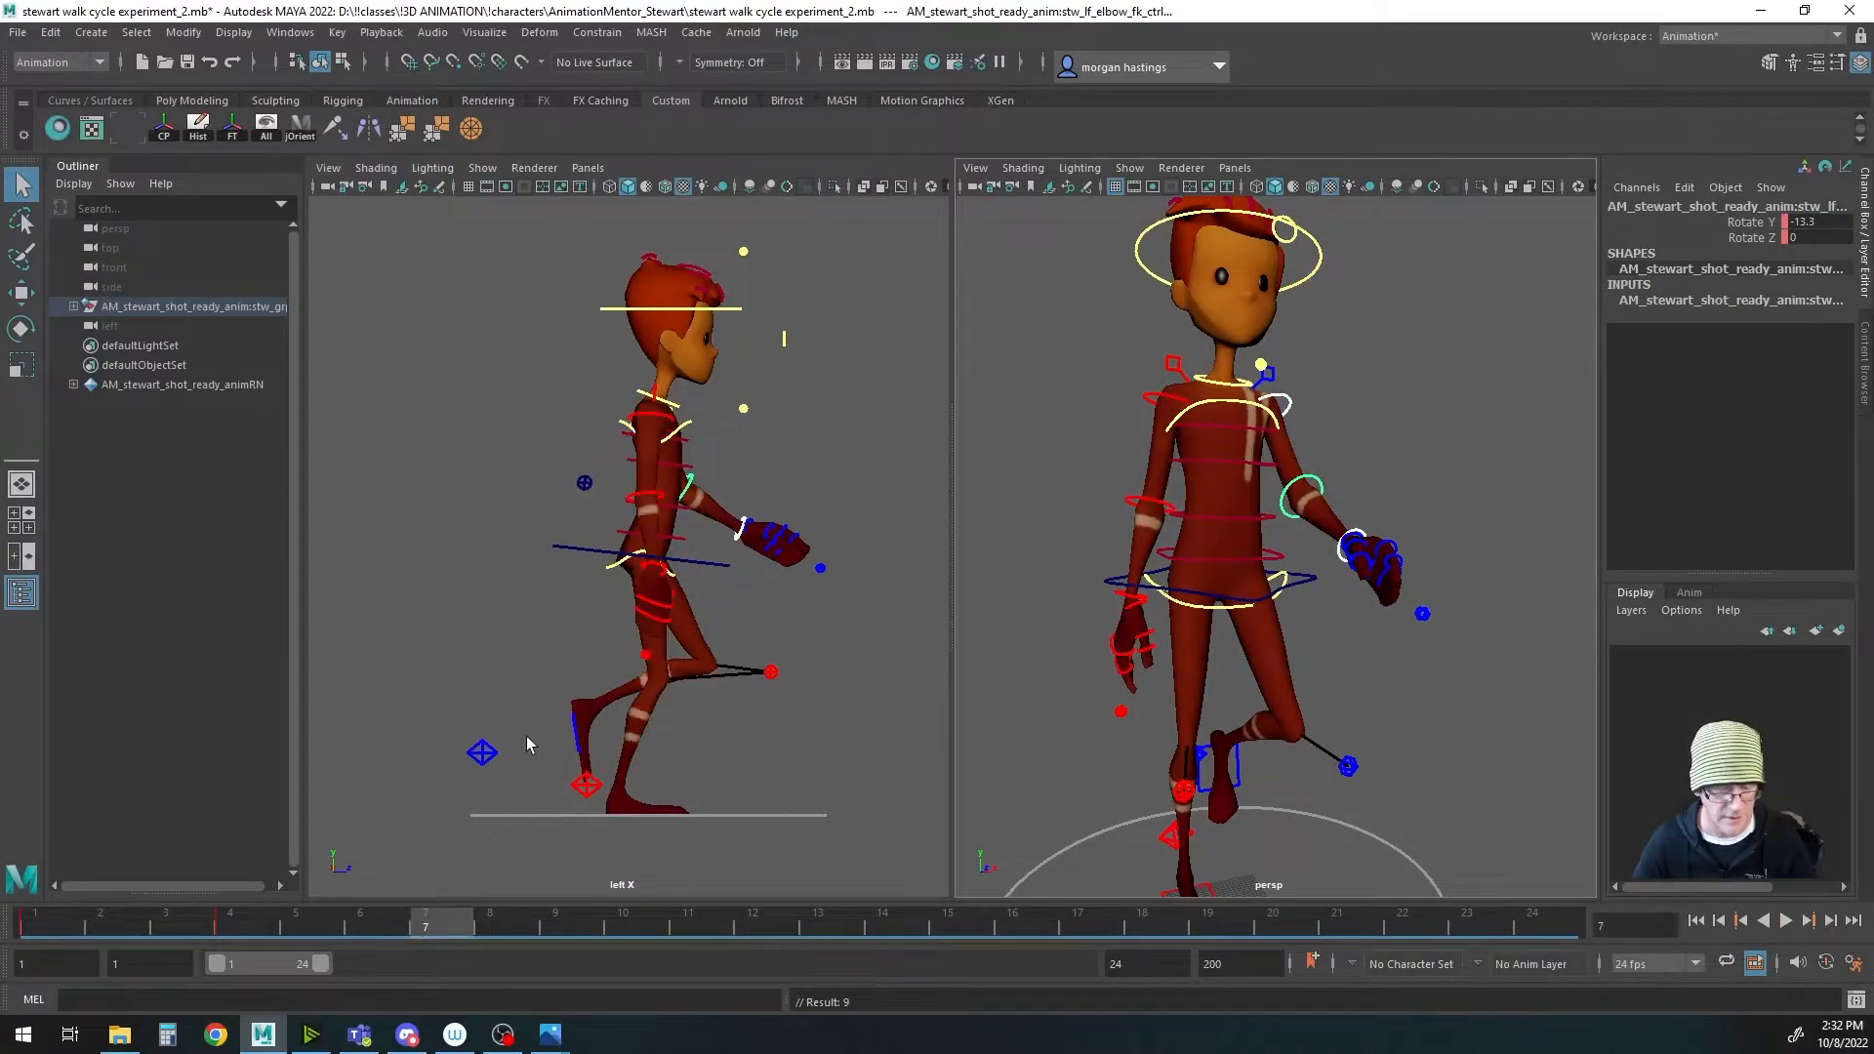
click(1283, 401)
key(e)
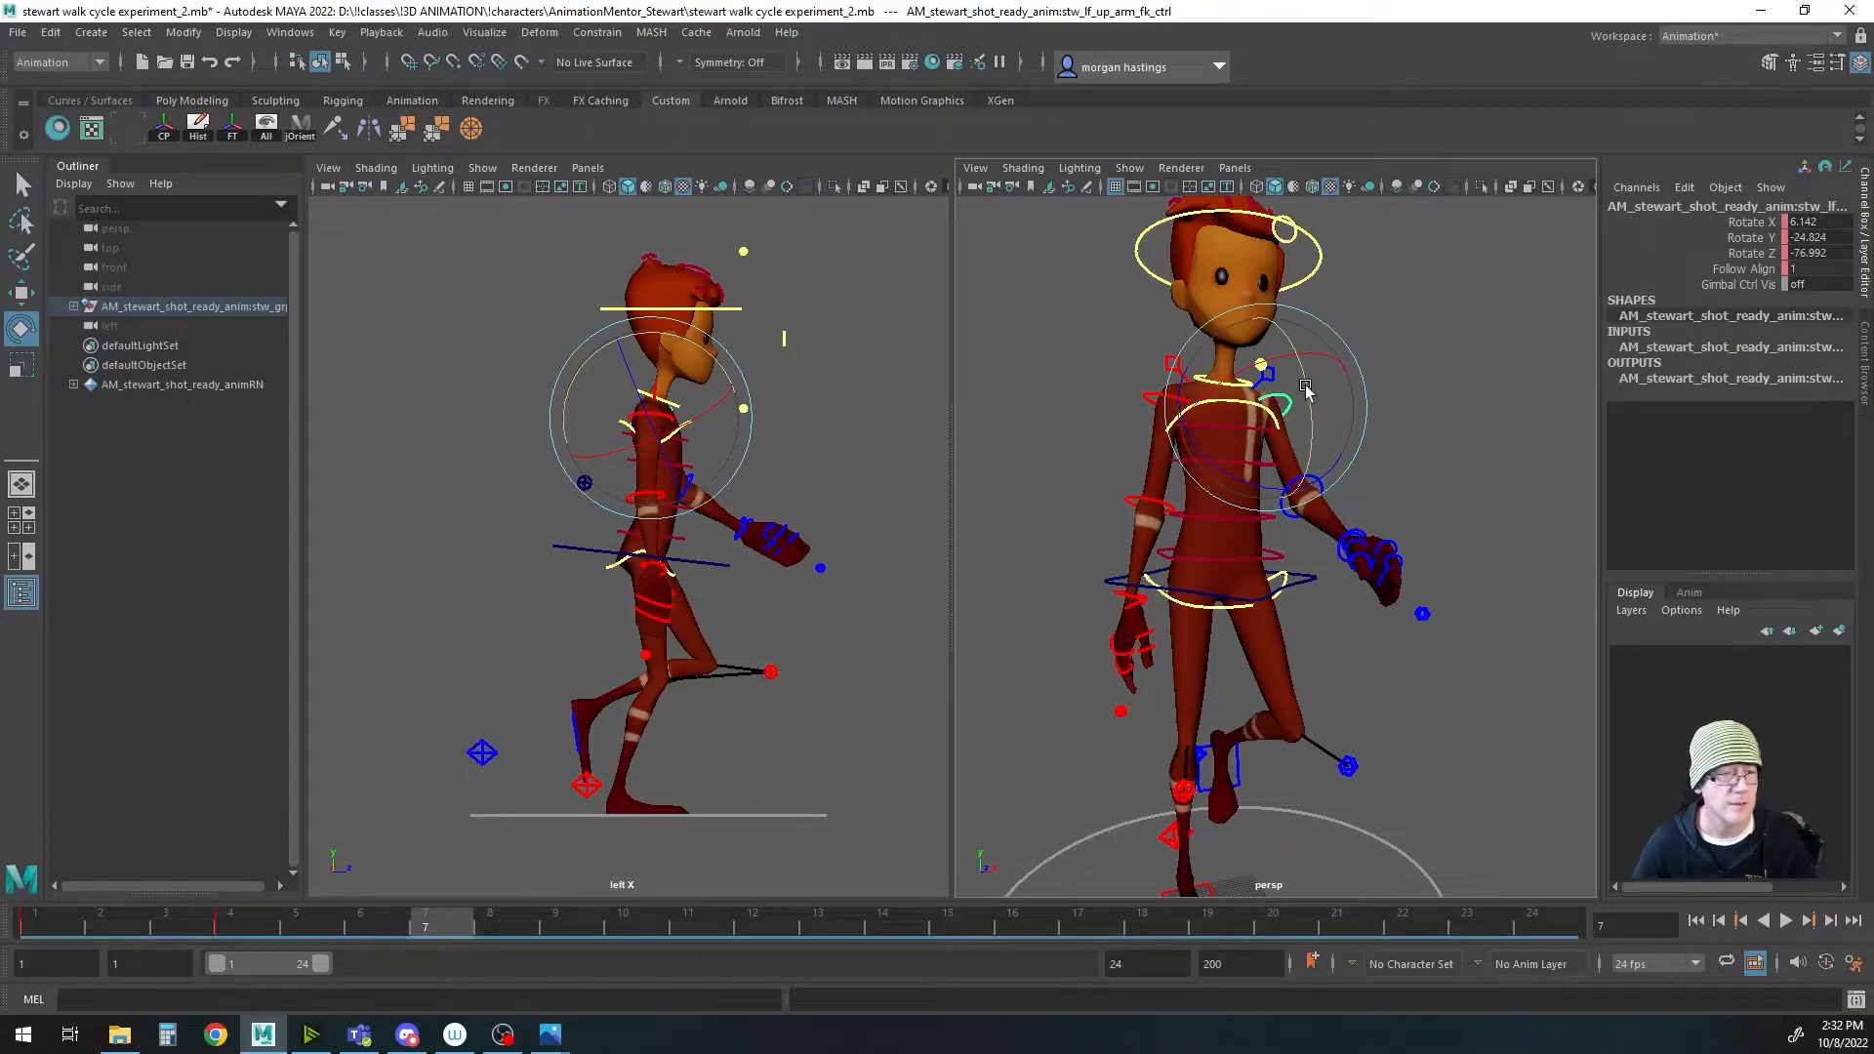
drag(1303, 389, 1307, 420)
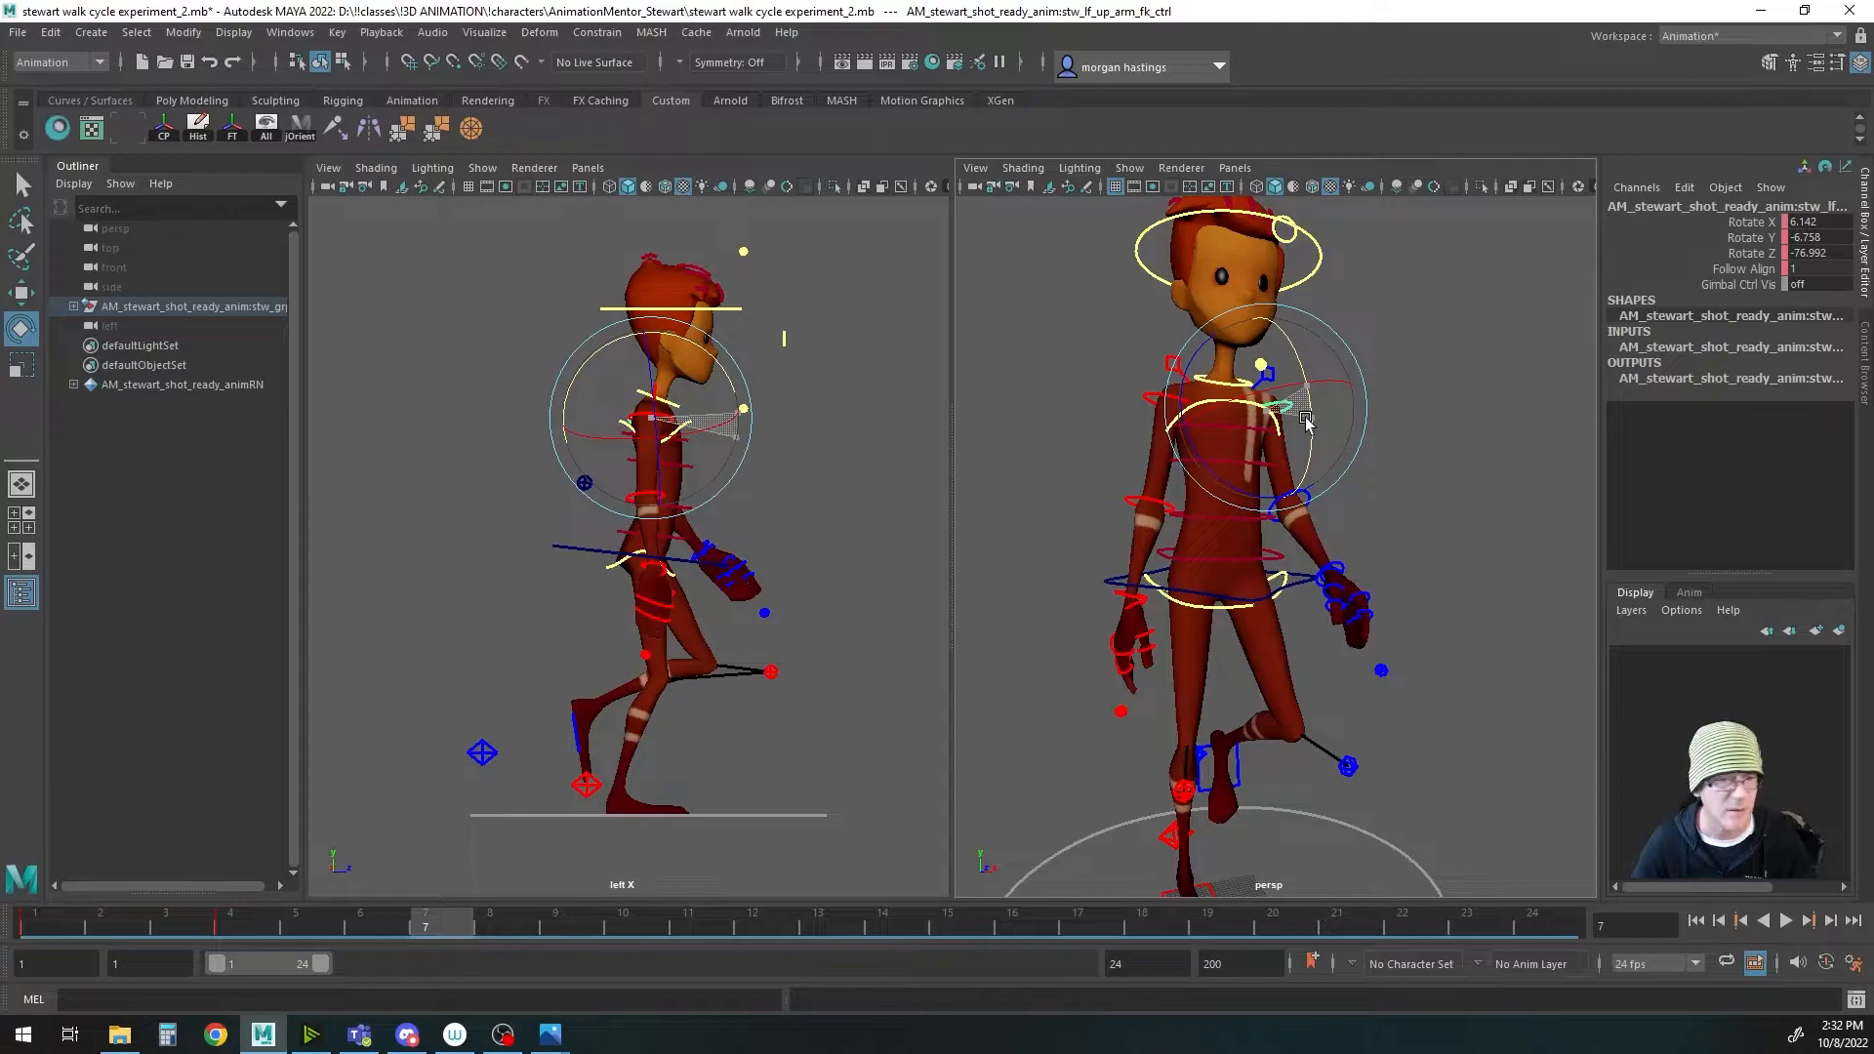
drag(1305, 422, 1307, 427)
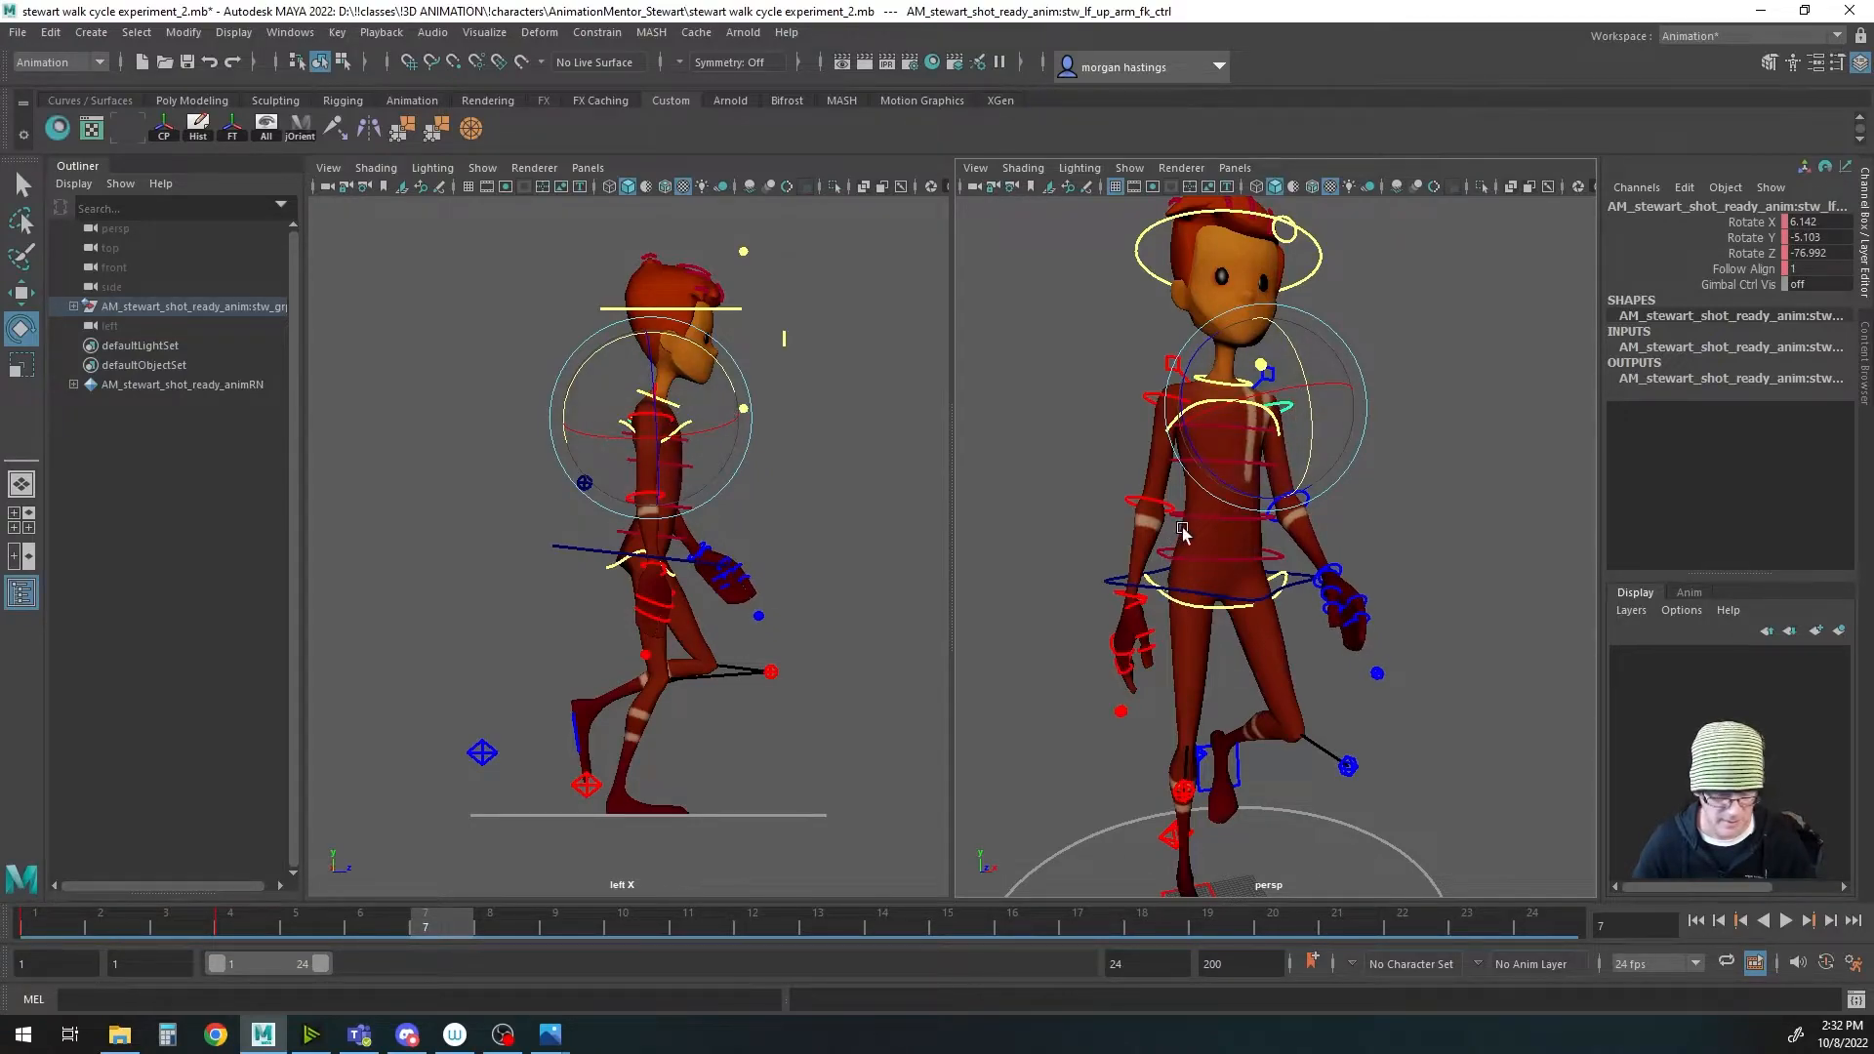
Step: Bend the left elbow at frame 7 to about -21.1 on Rotate Y
click(1297, 500)
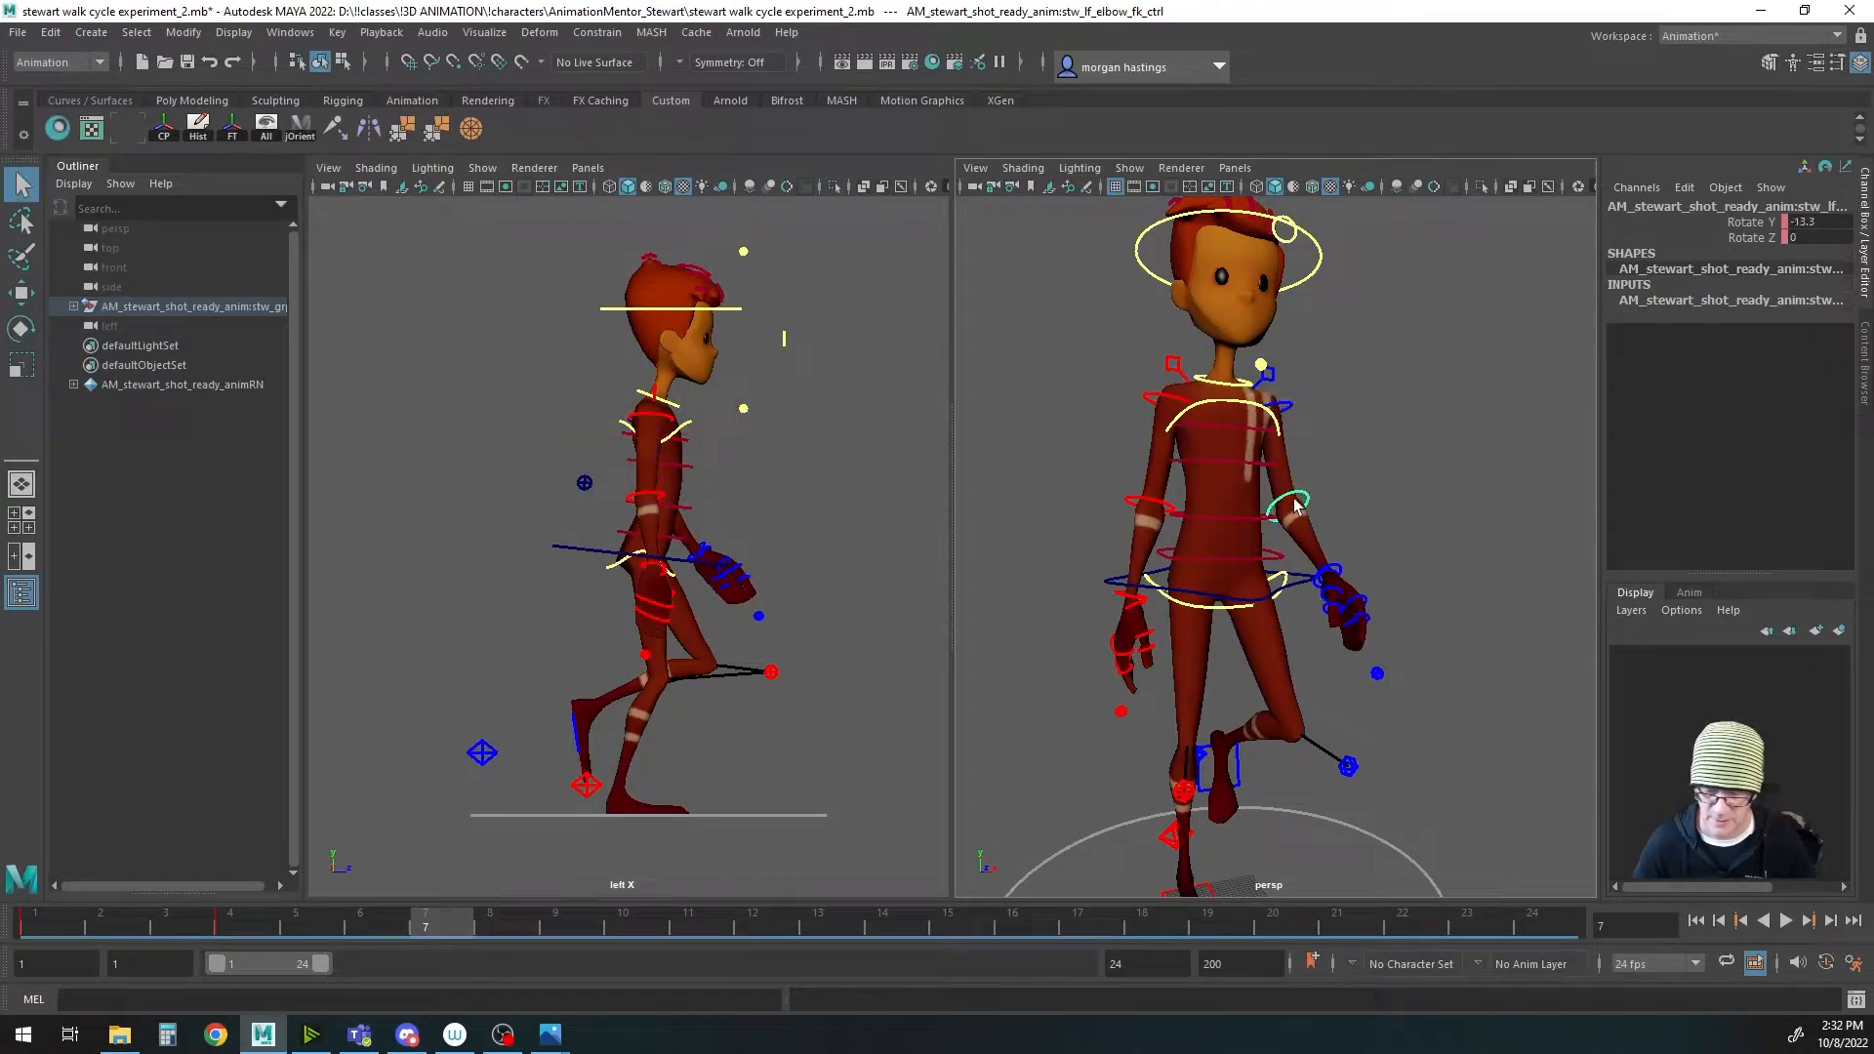
drag(1319, 499, 1334, 492)
key(q)
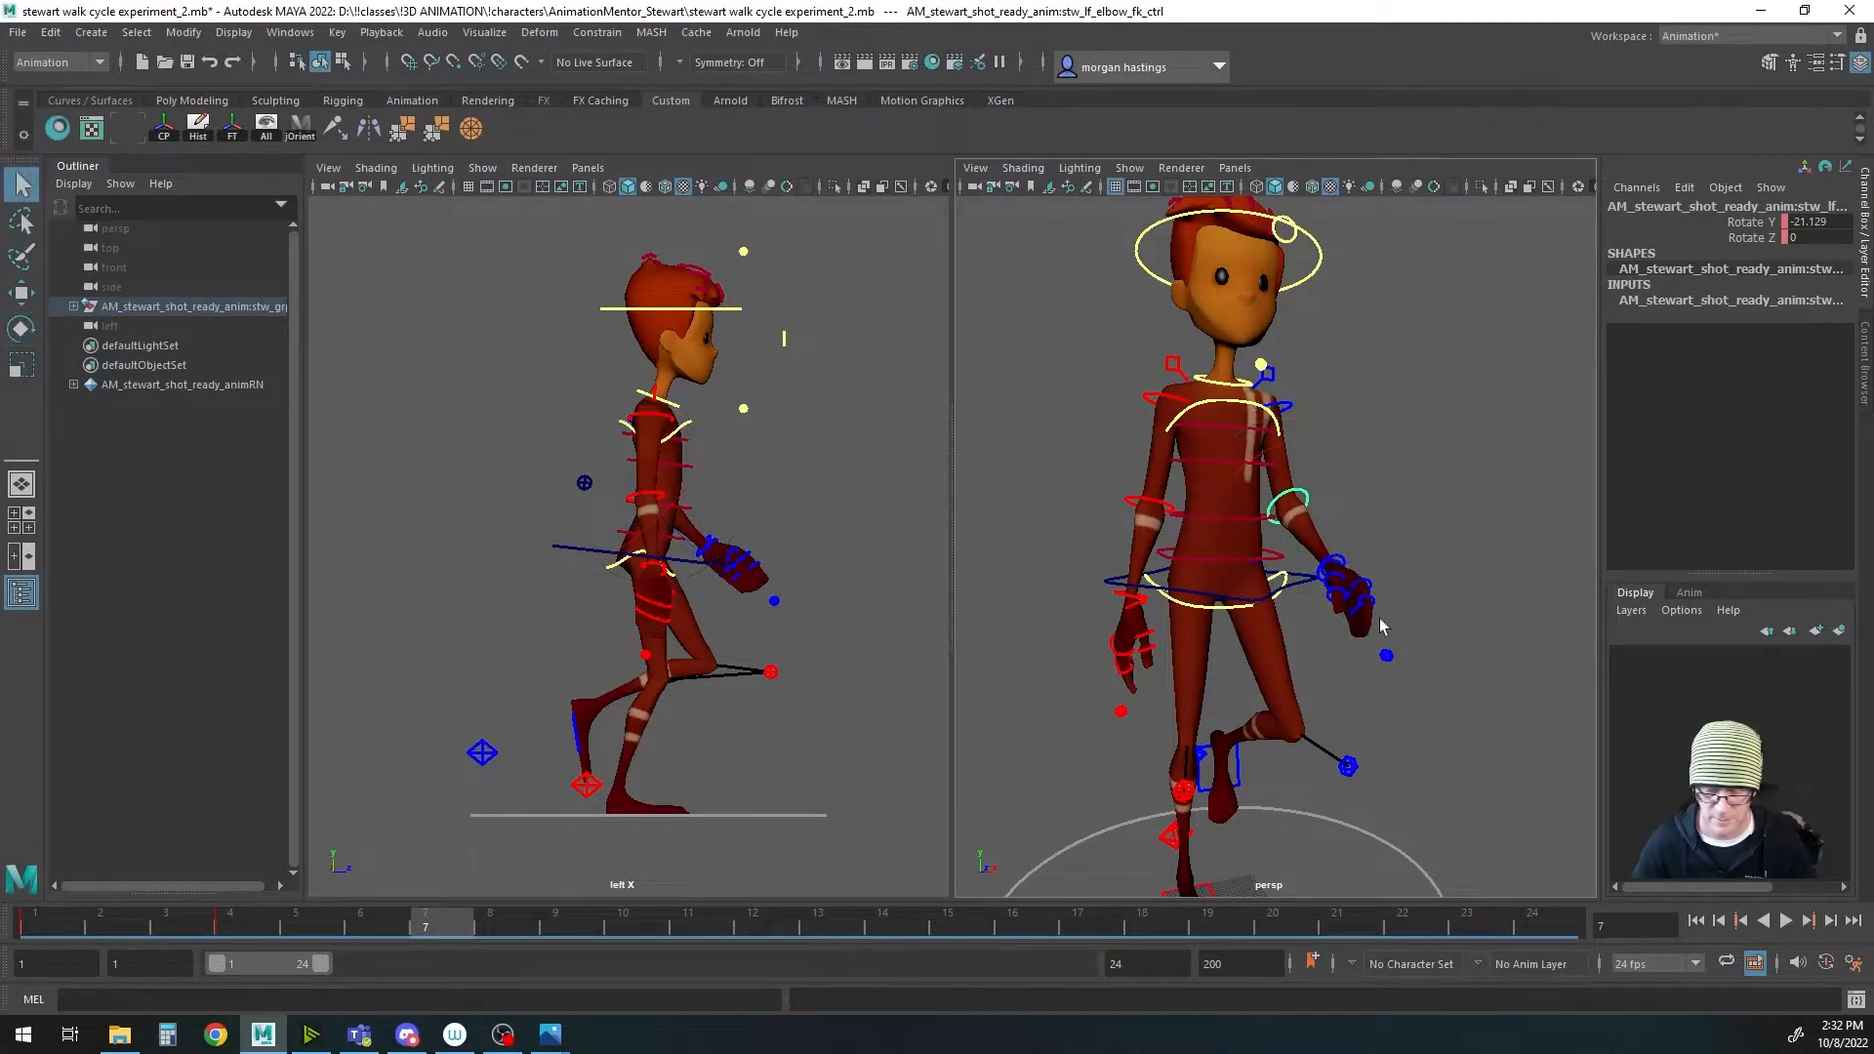
Step: Rotate the left wrist to about -12.8 on Rotate Y and key the left wrist, upper arm and elbow controls at frame 7
click(1339, 553)
key(e)
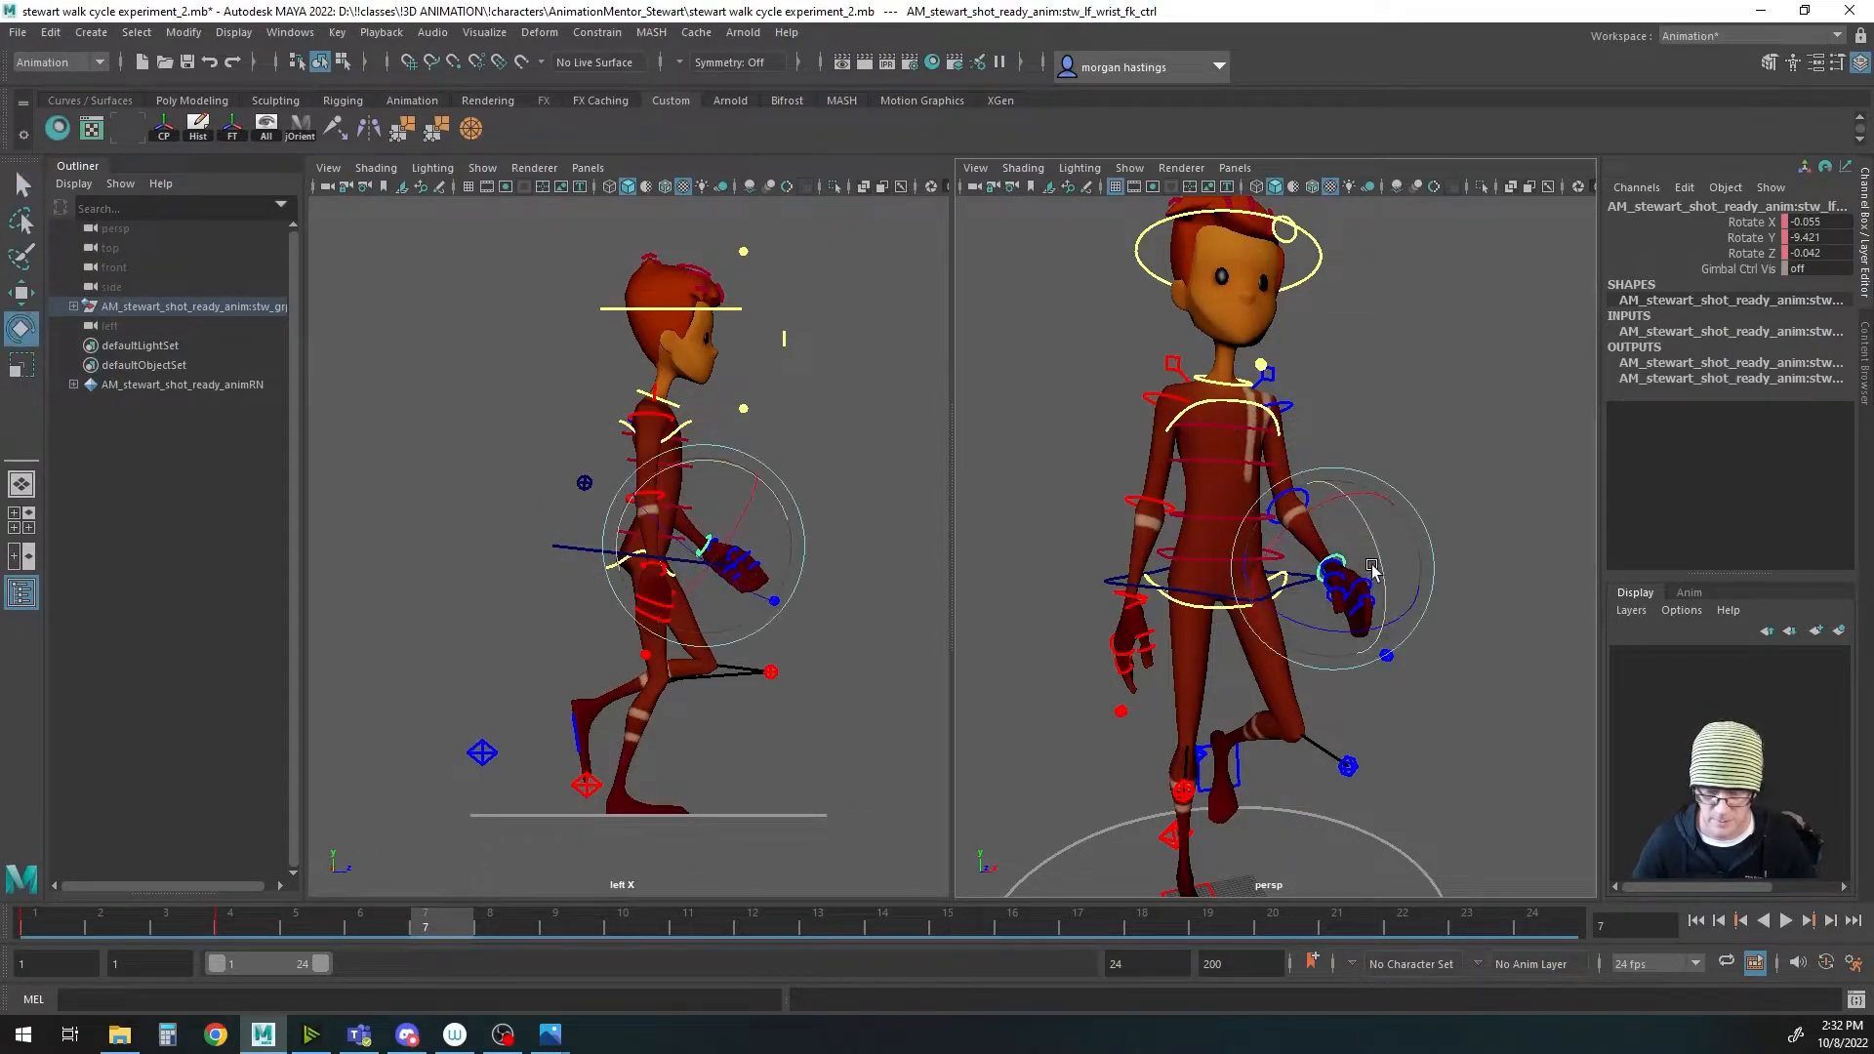
key(q)
click(1288, 406)
click(1306, 500)
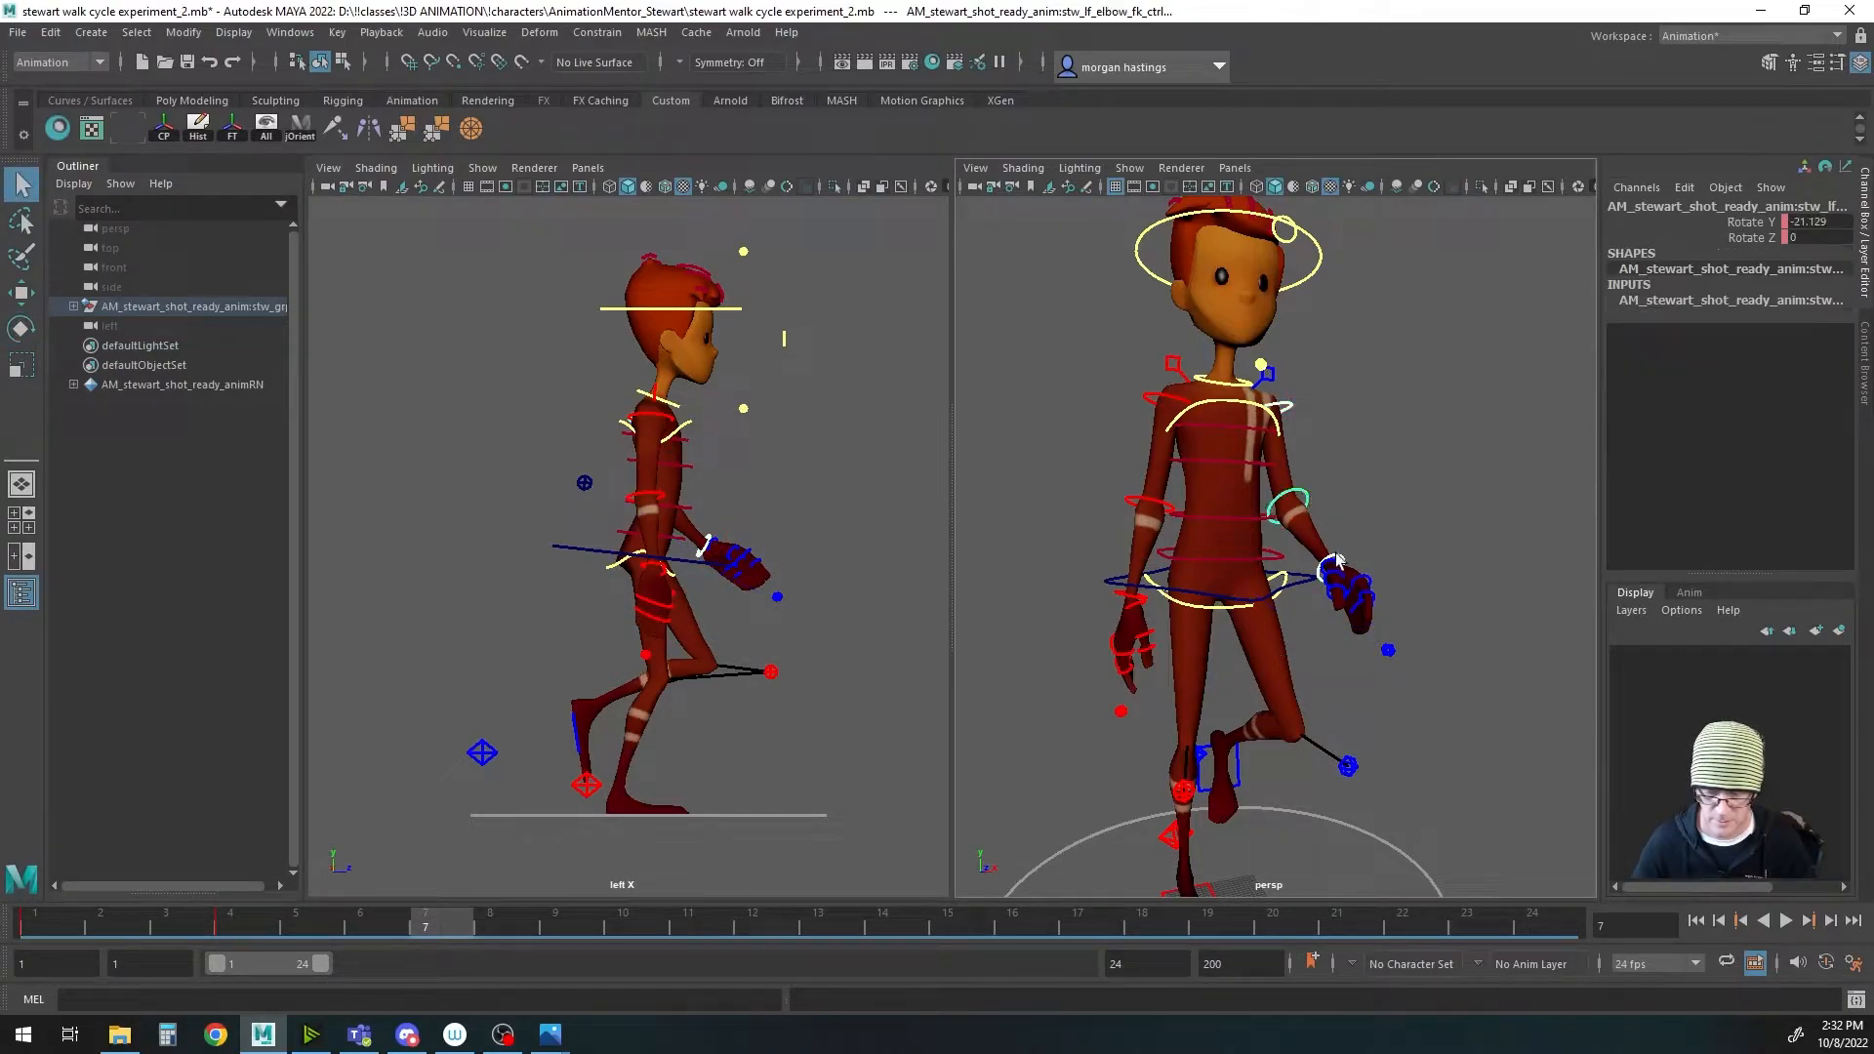
Step: At frame 10, swing the left upper arm back behind the body to about 30.7 on Rotate Y
drag(468, 928, 622, 927)
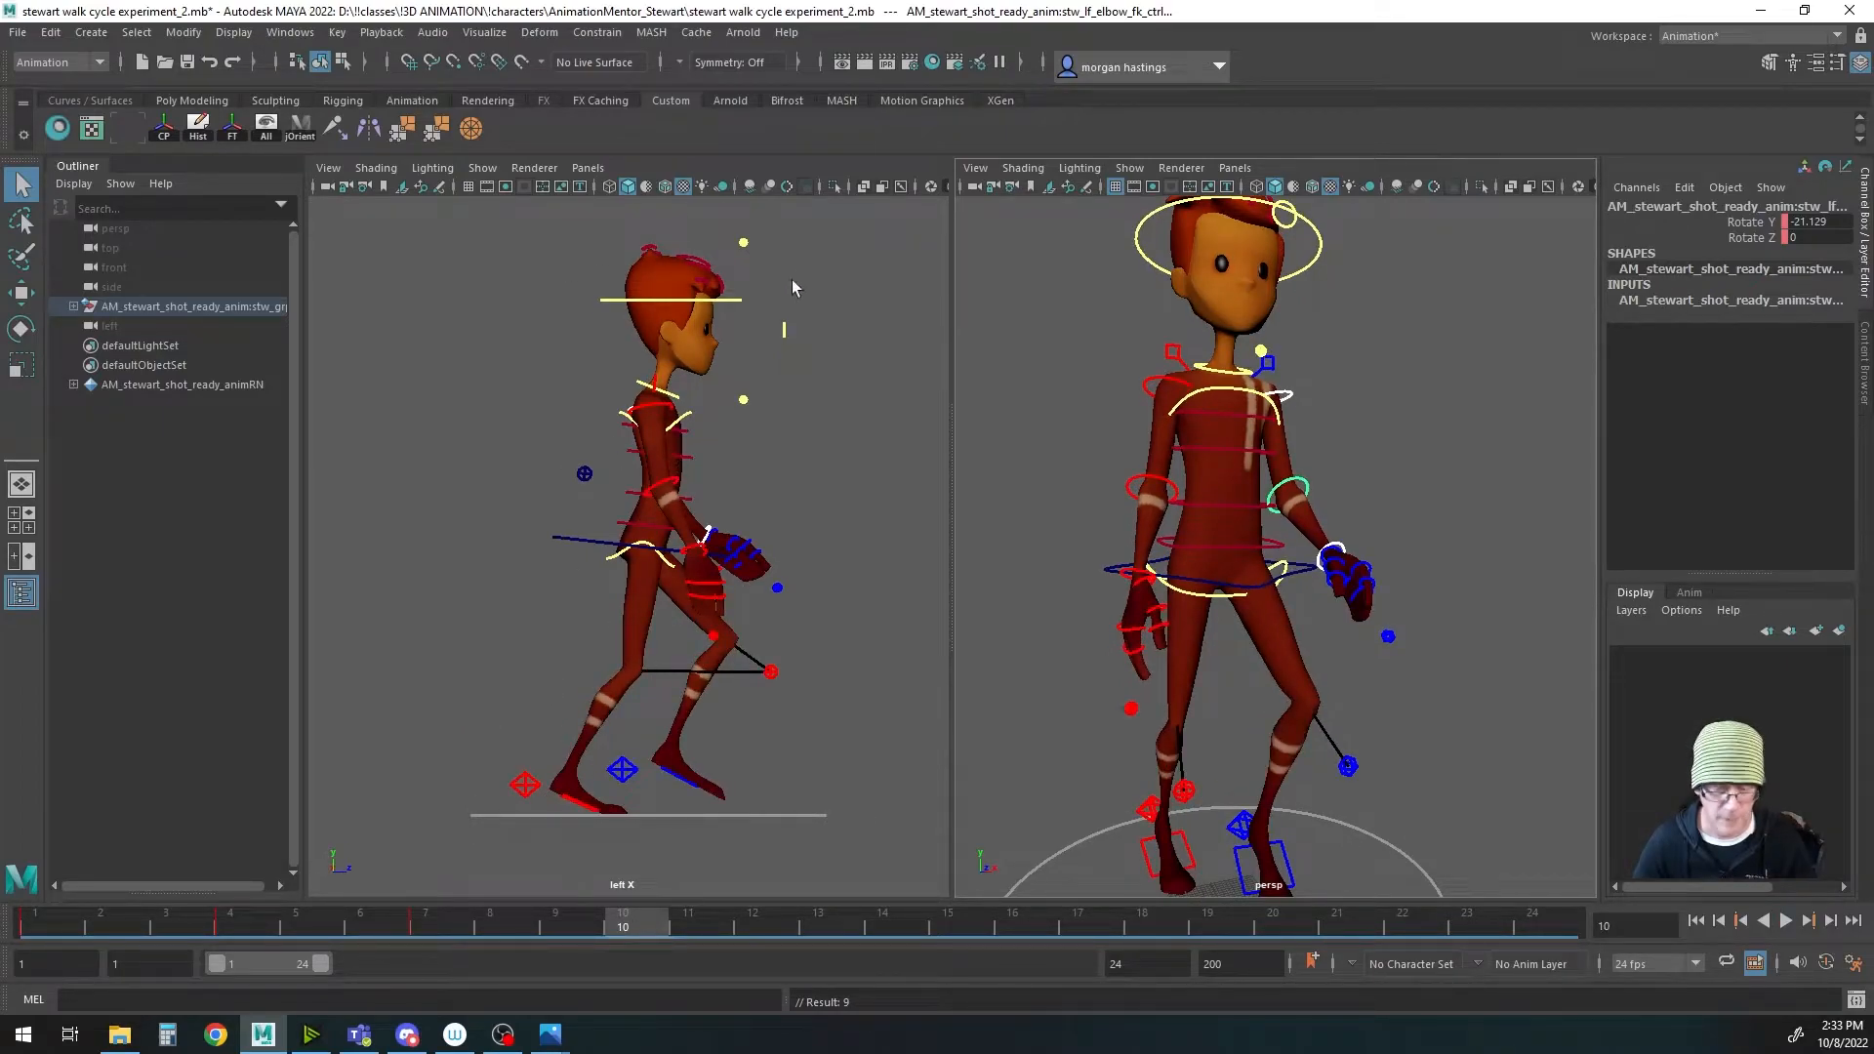
click(1289, 395)
key(e)
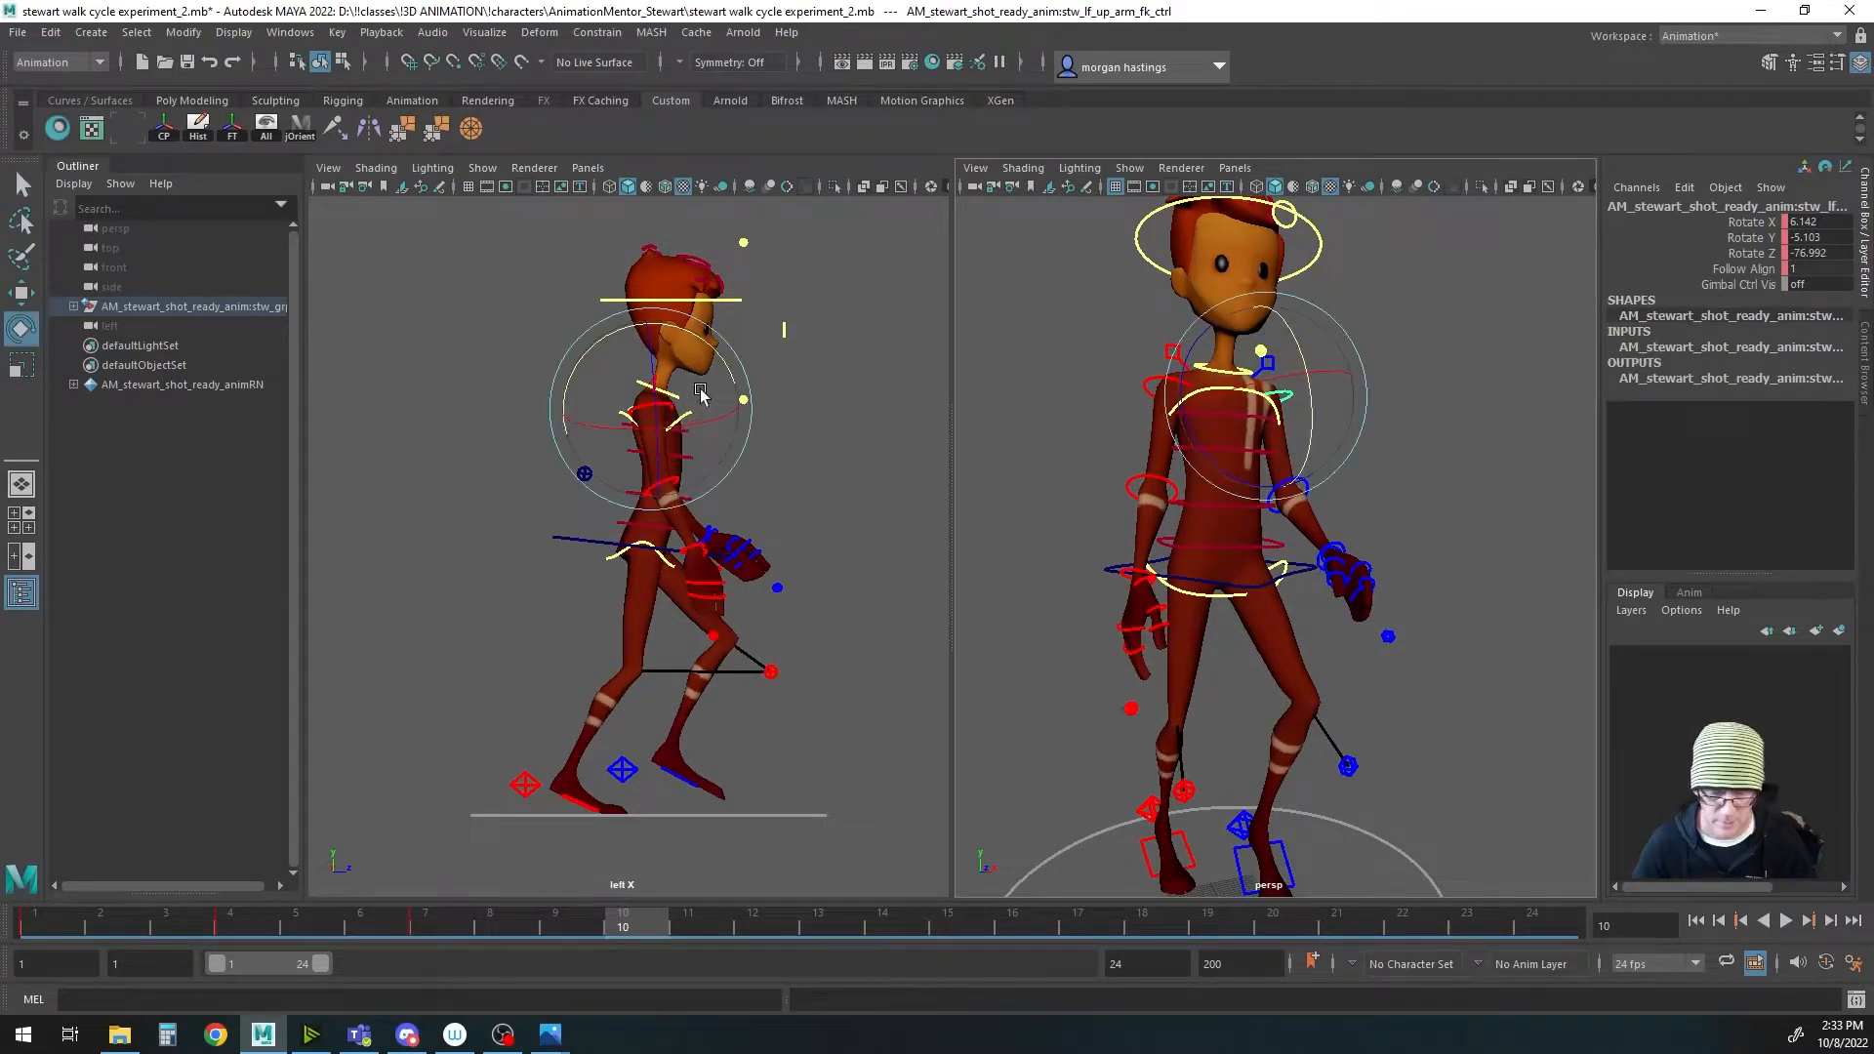
drag(702, 341, 732, 393)
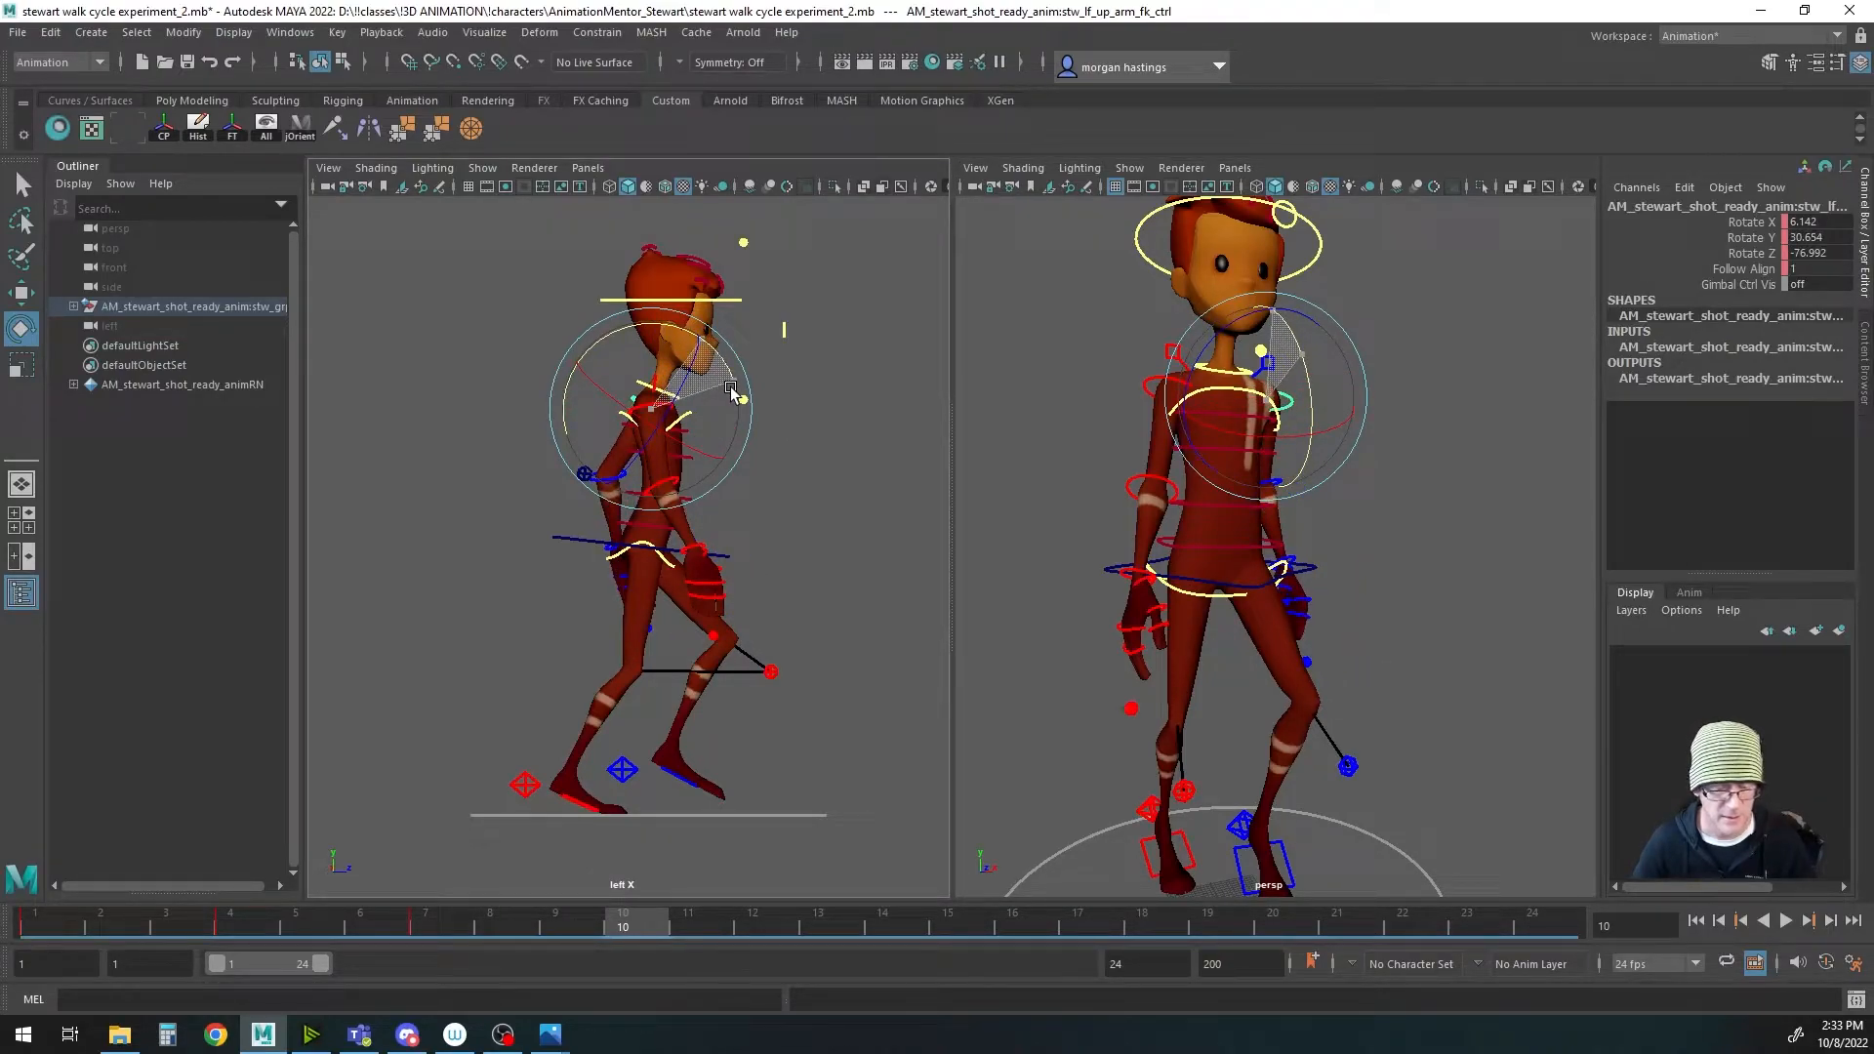
key(q)
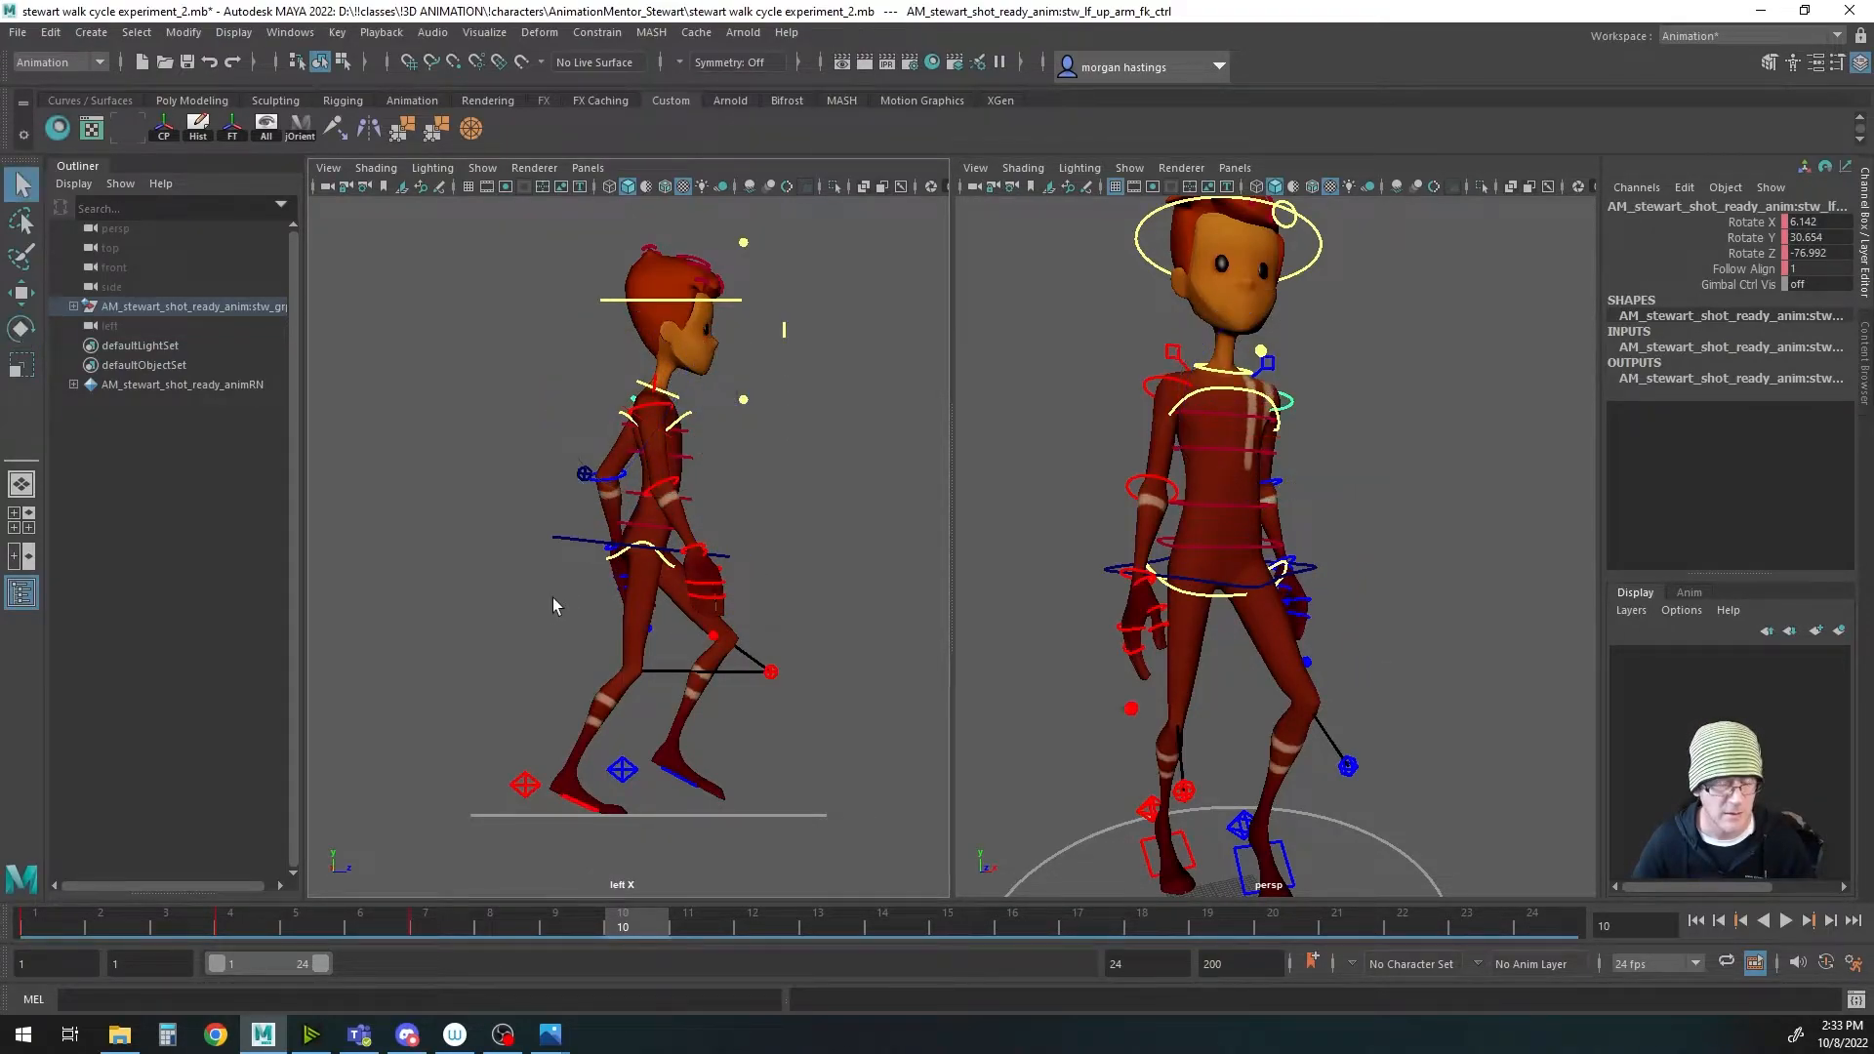
Step: Bend the left elbow at frame 10 to about -23.8 on Rotate Y
click(608, 487)
key(e)
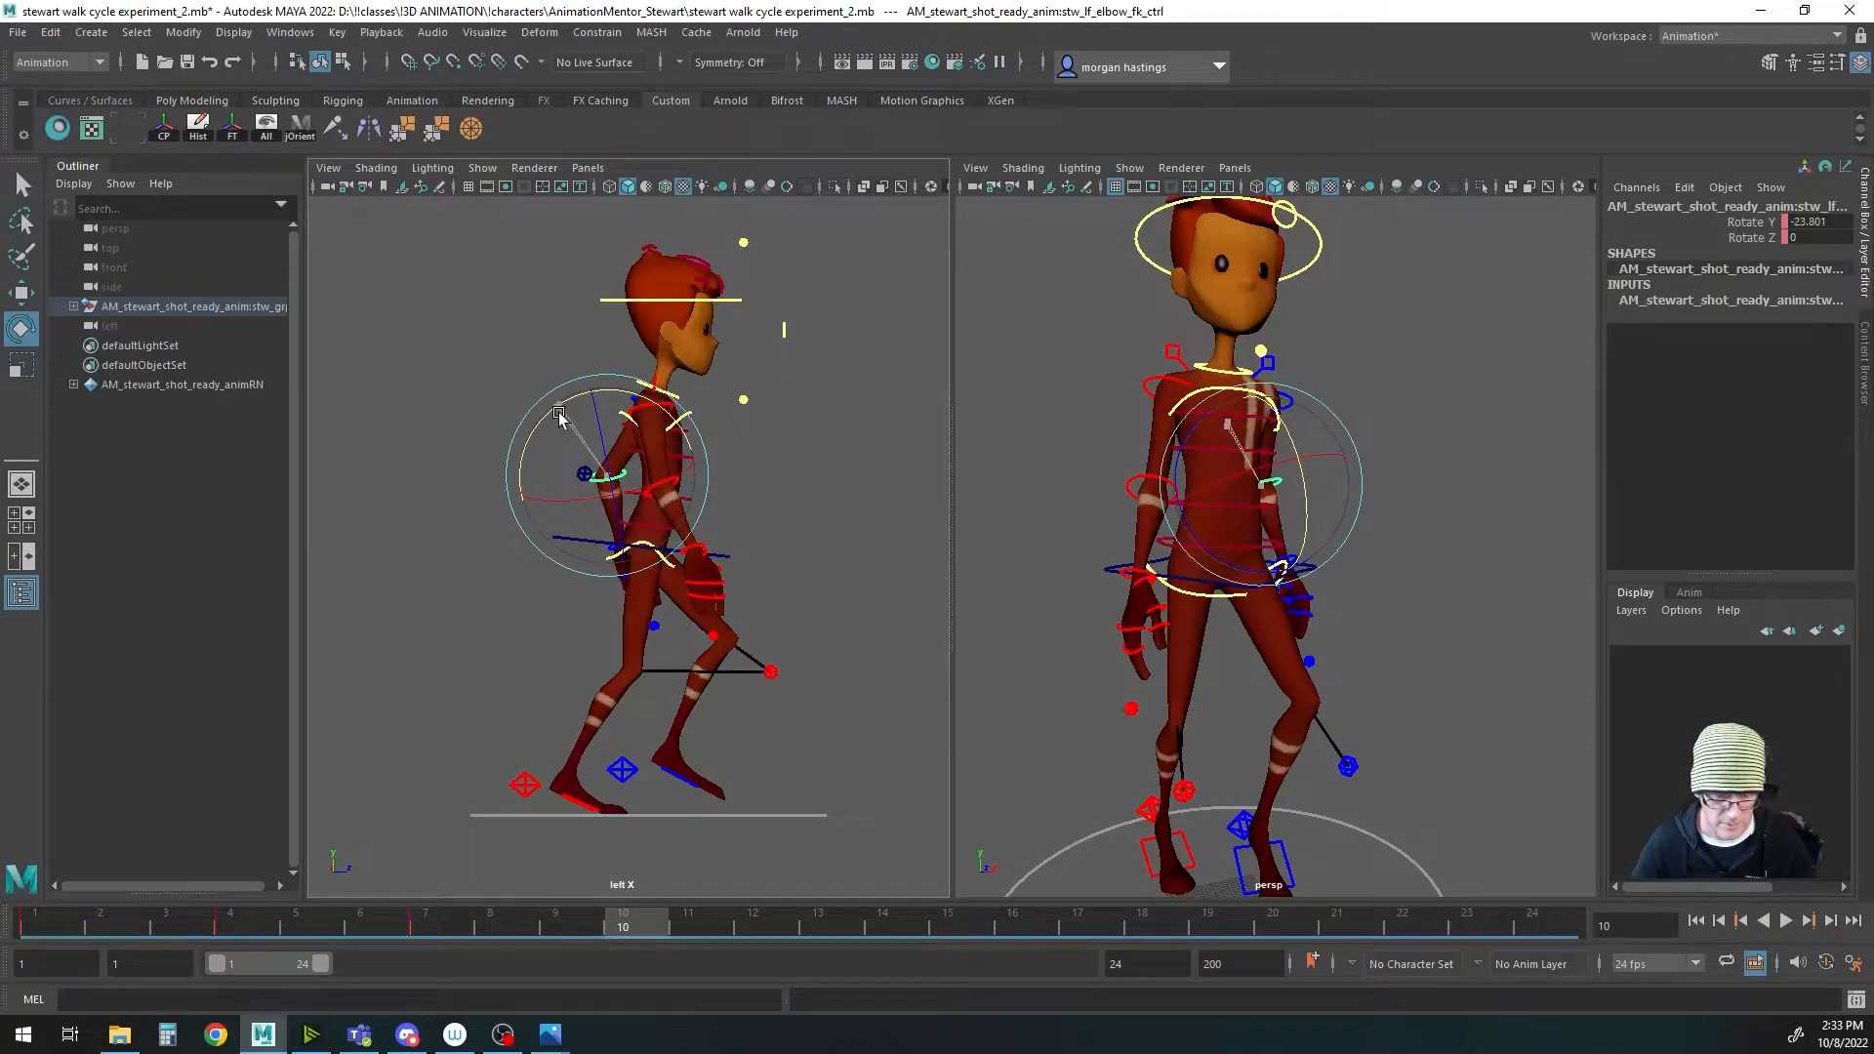
key(q)
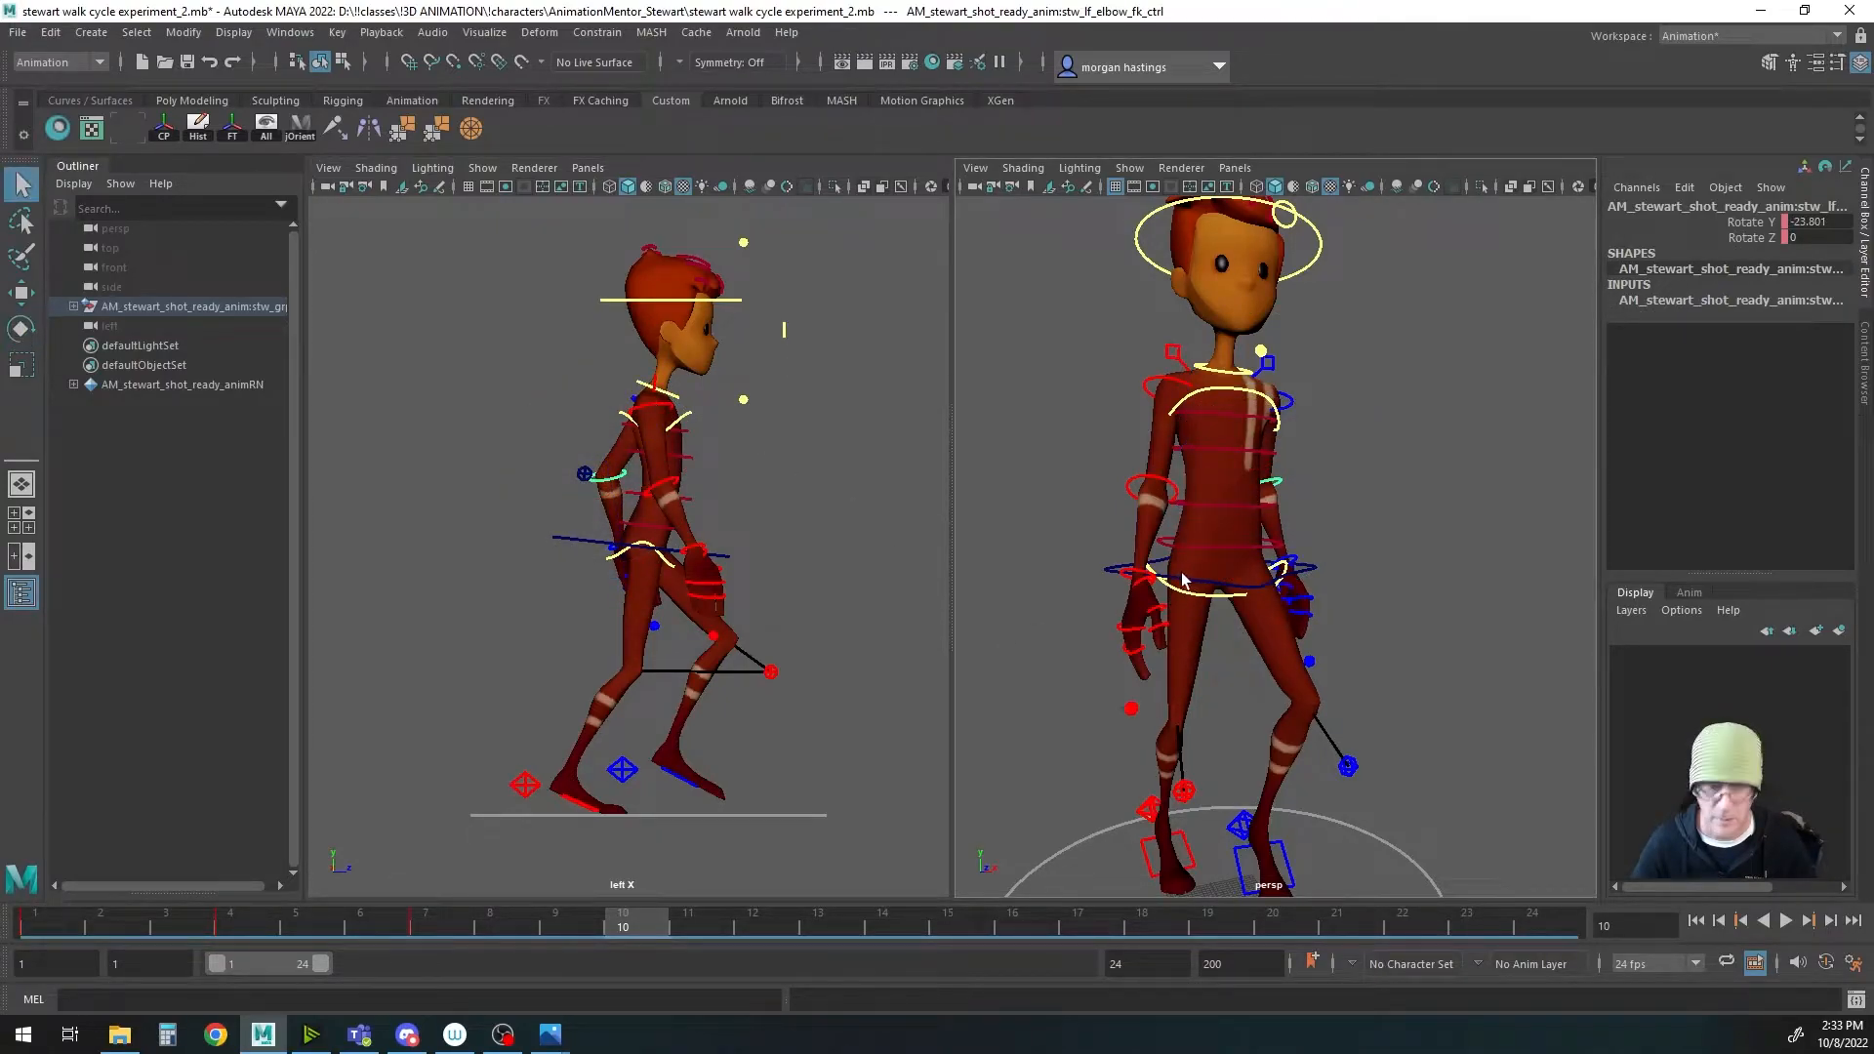
Step: Rotate the left wrist to about -17.8 on Rotate Y and key the left wrist, upper arm and elbow controls at frame 10
click(1291, 565)
key(e)
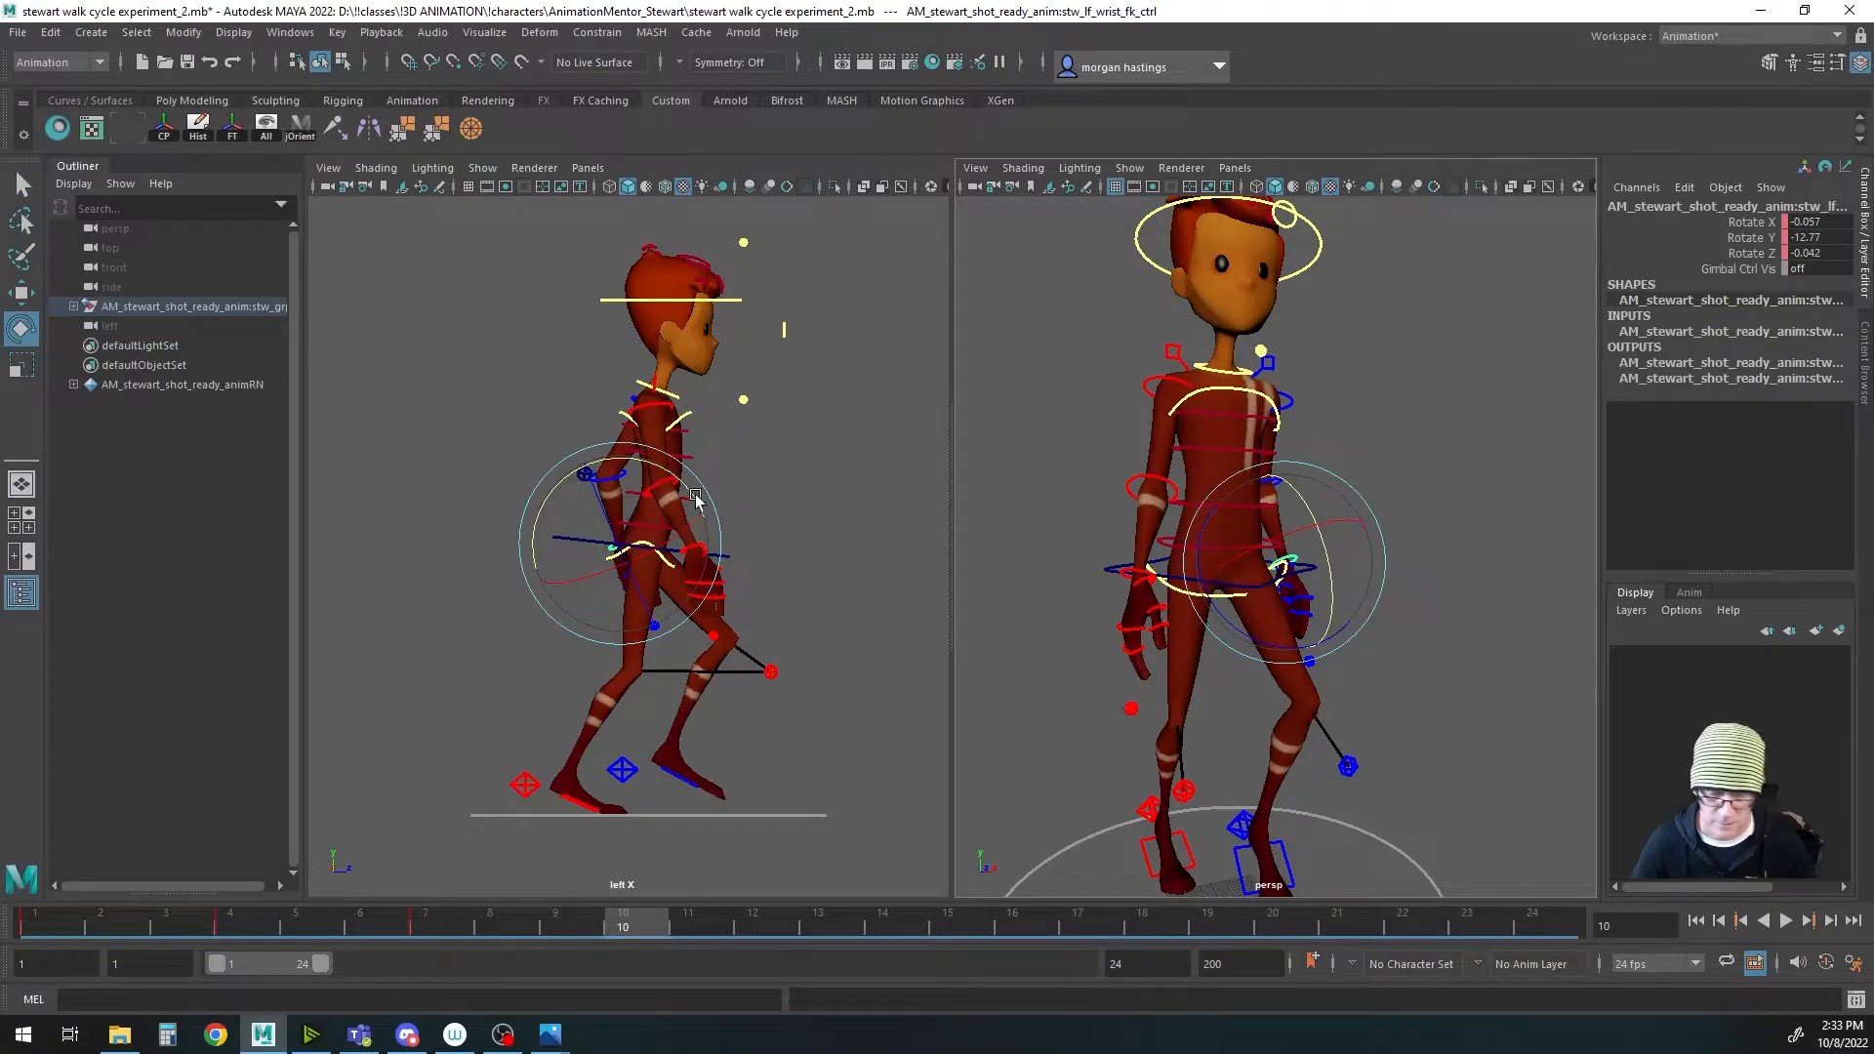
drag(665, 472, 656, 471)
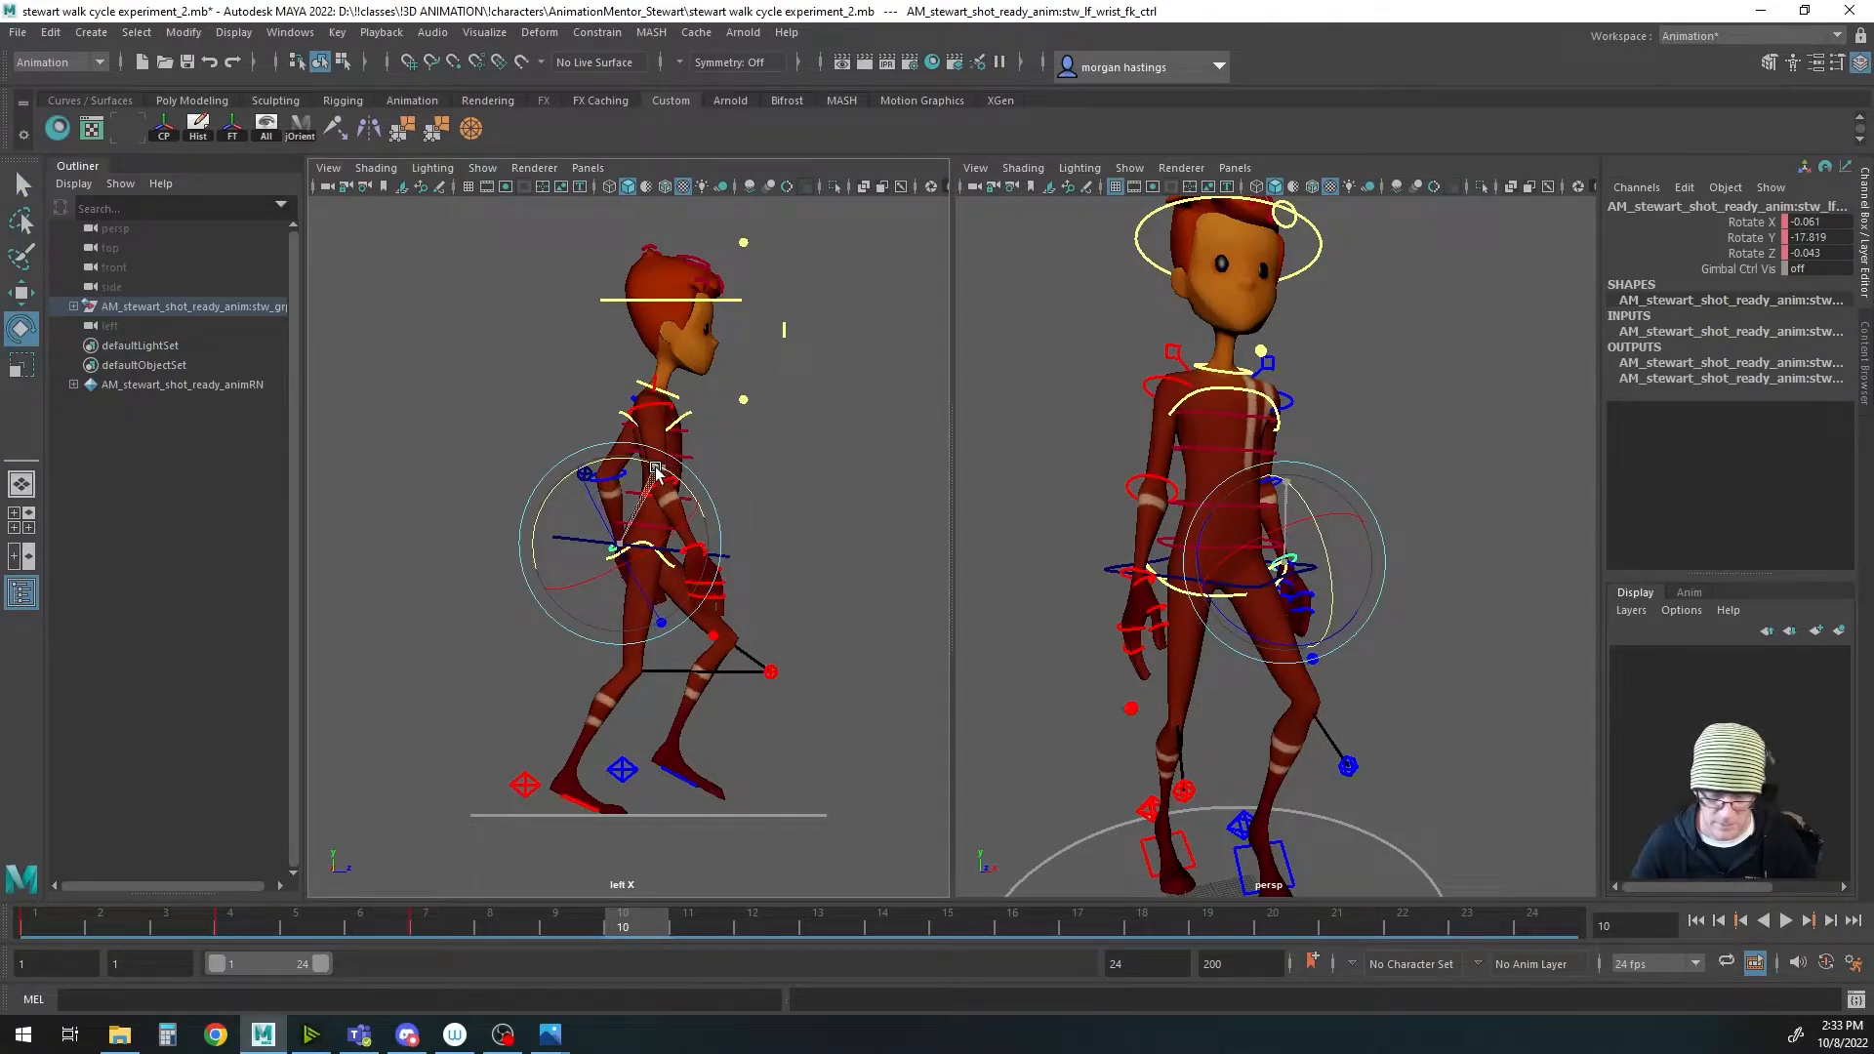
key(shift+e)
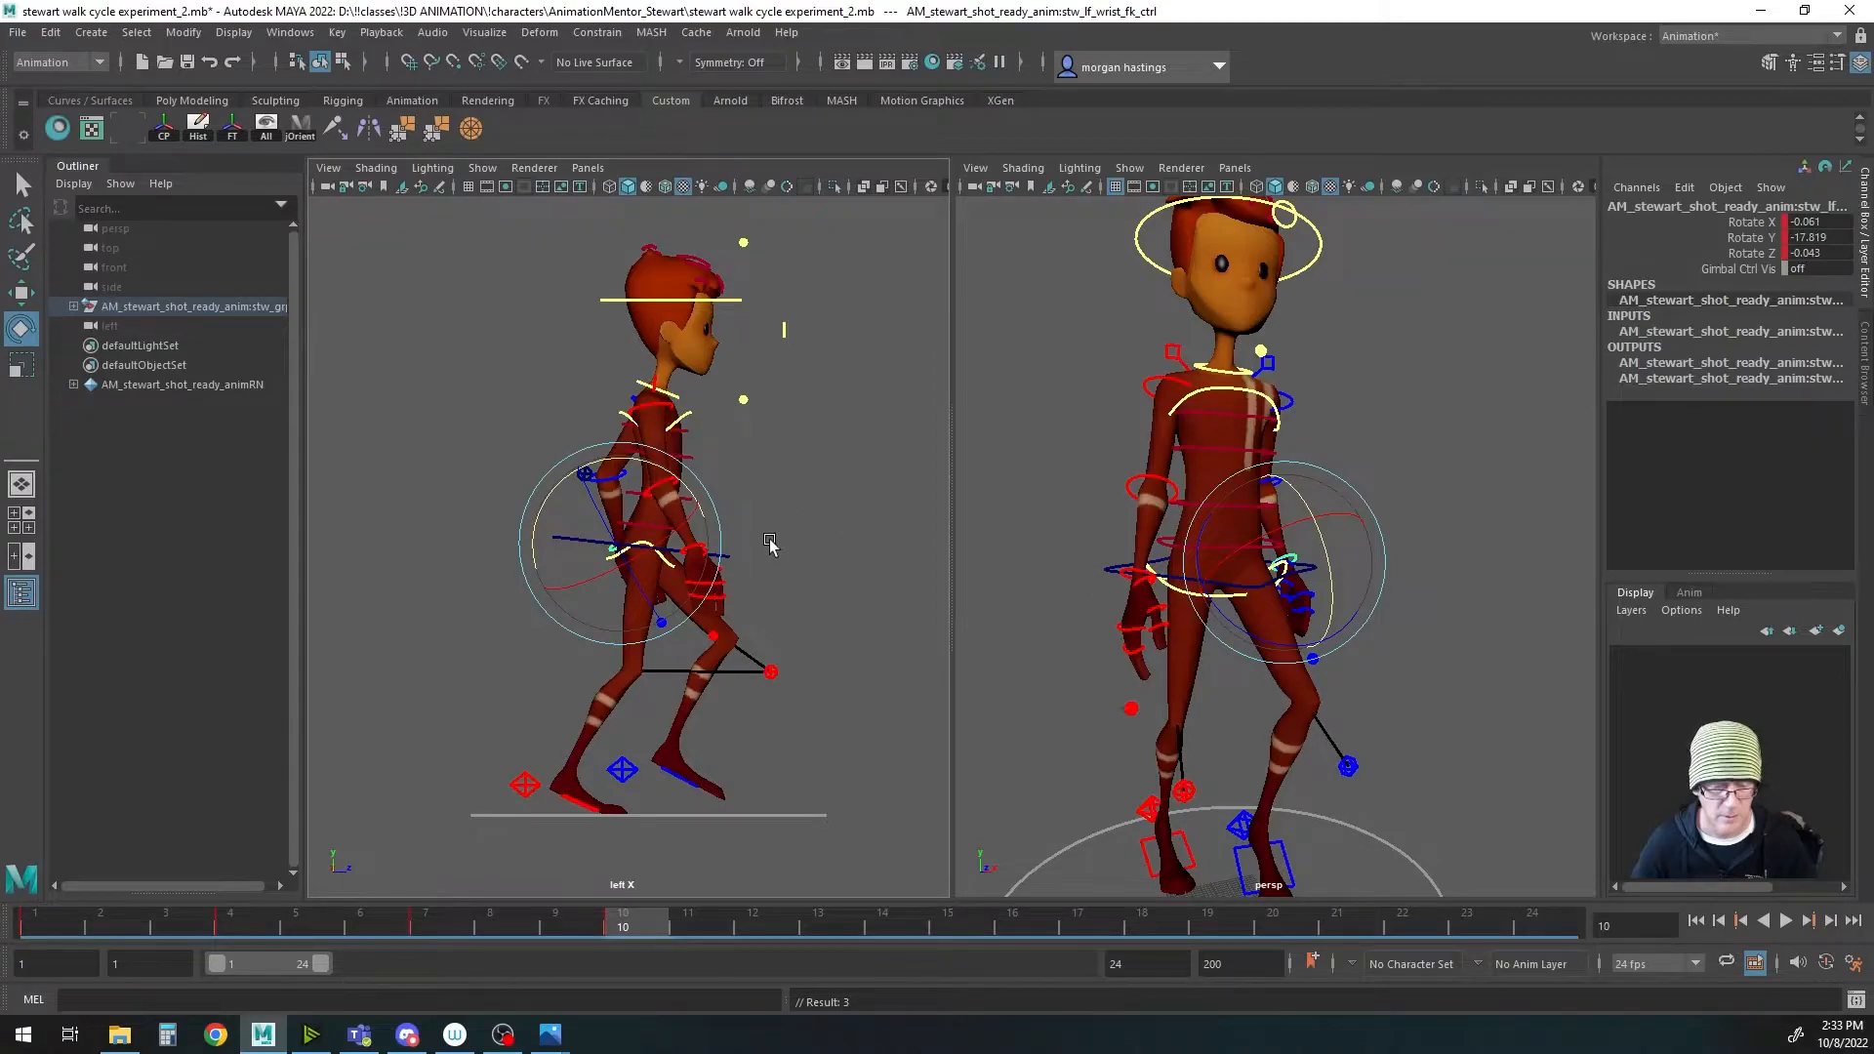
key(q)
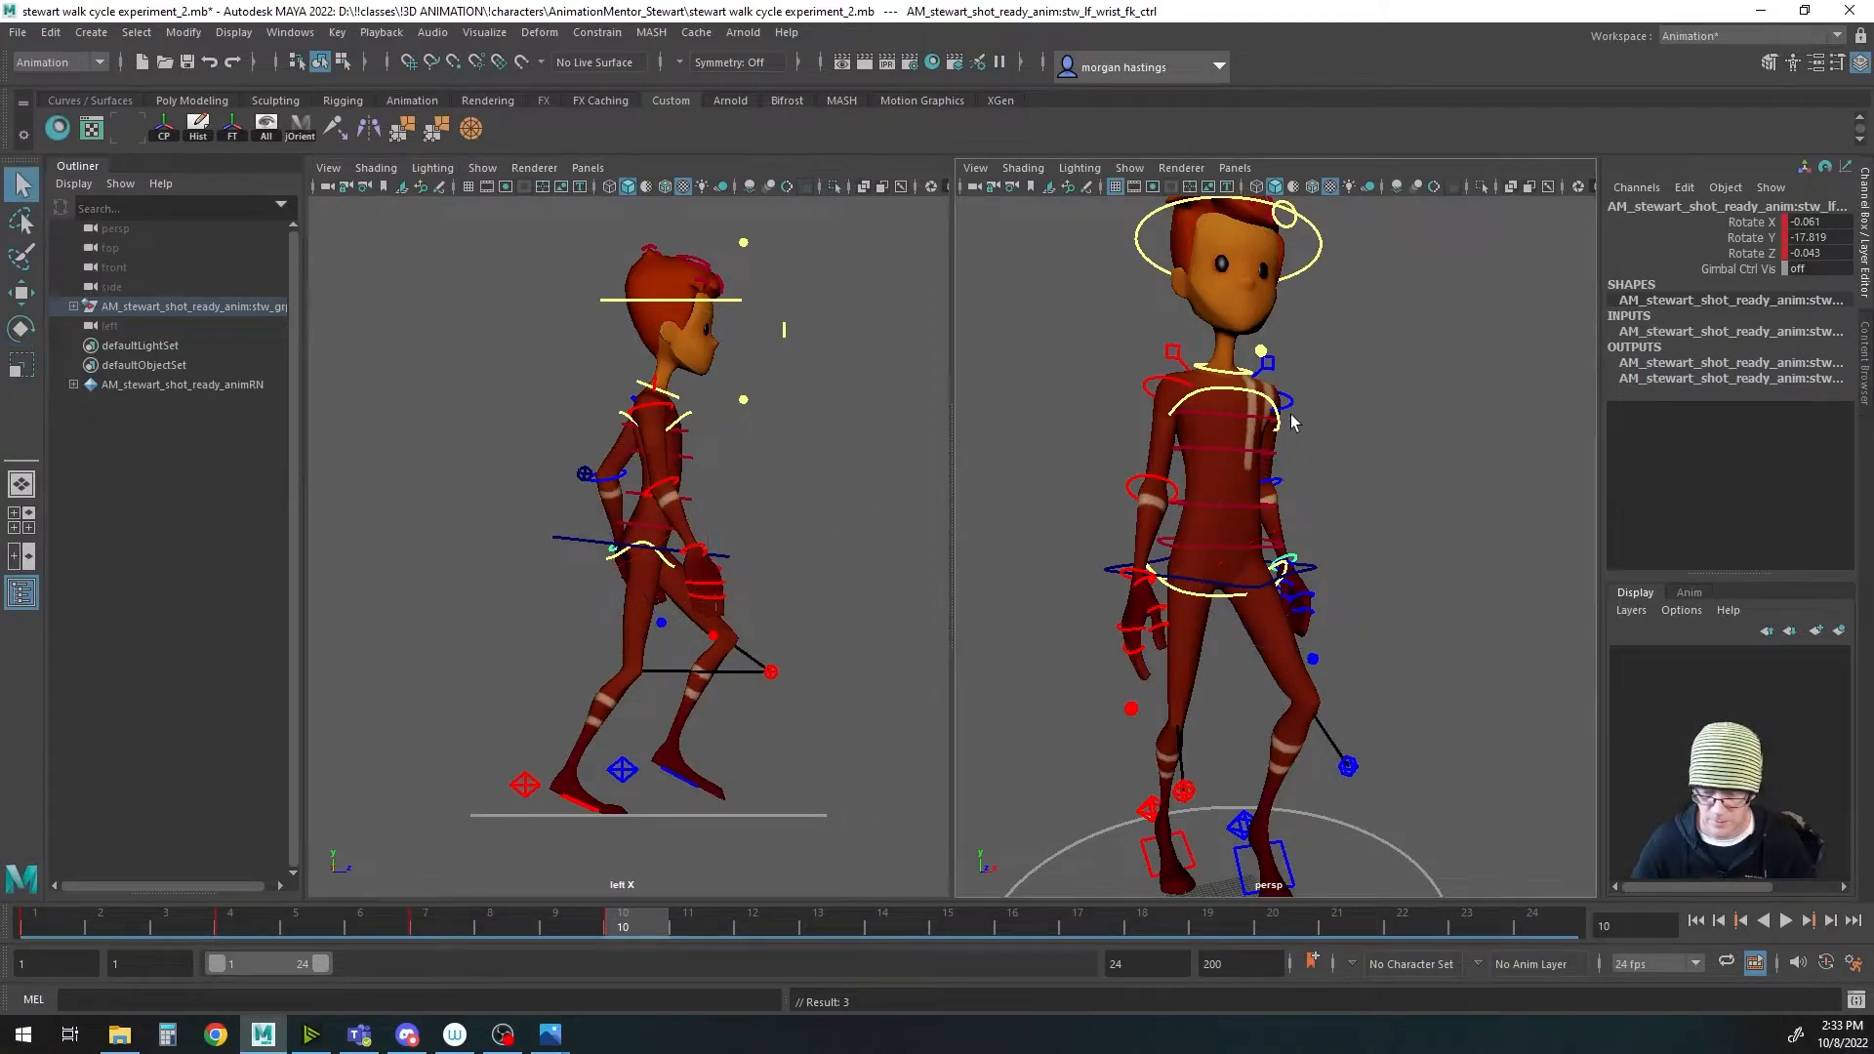
shift+click(1290, 412)
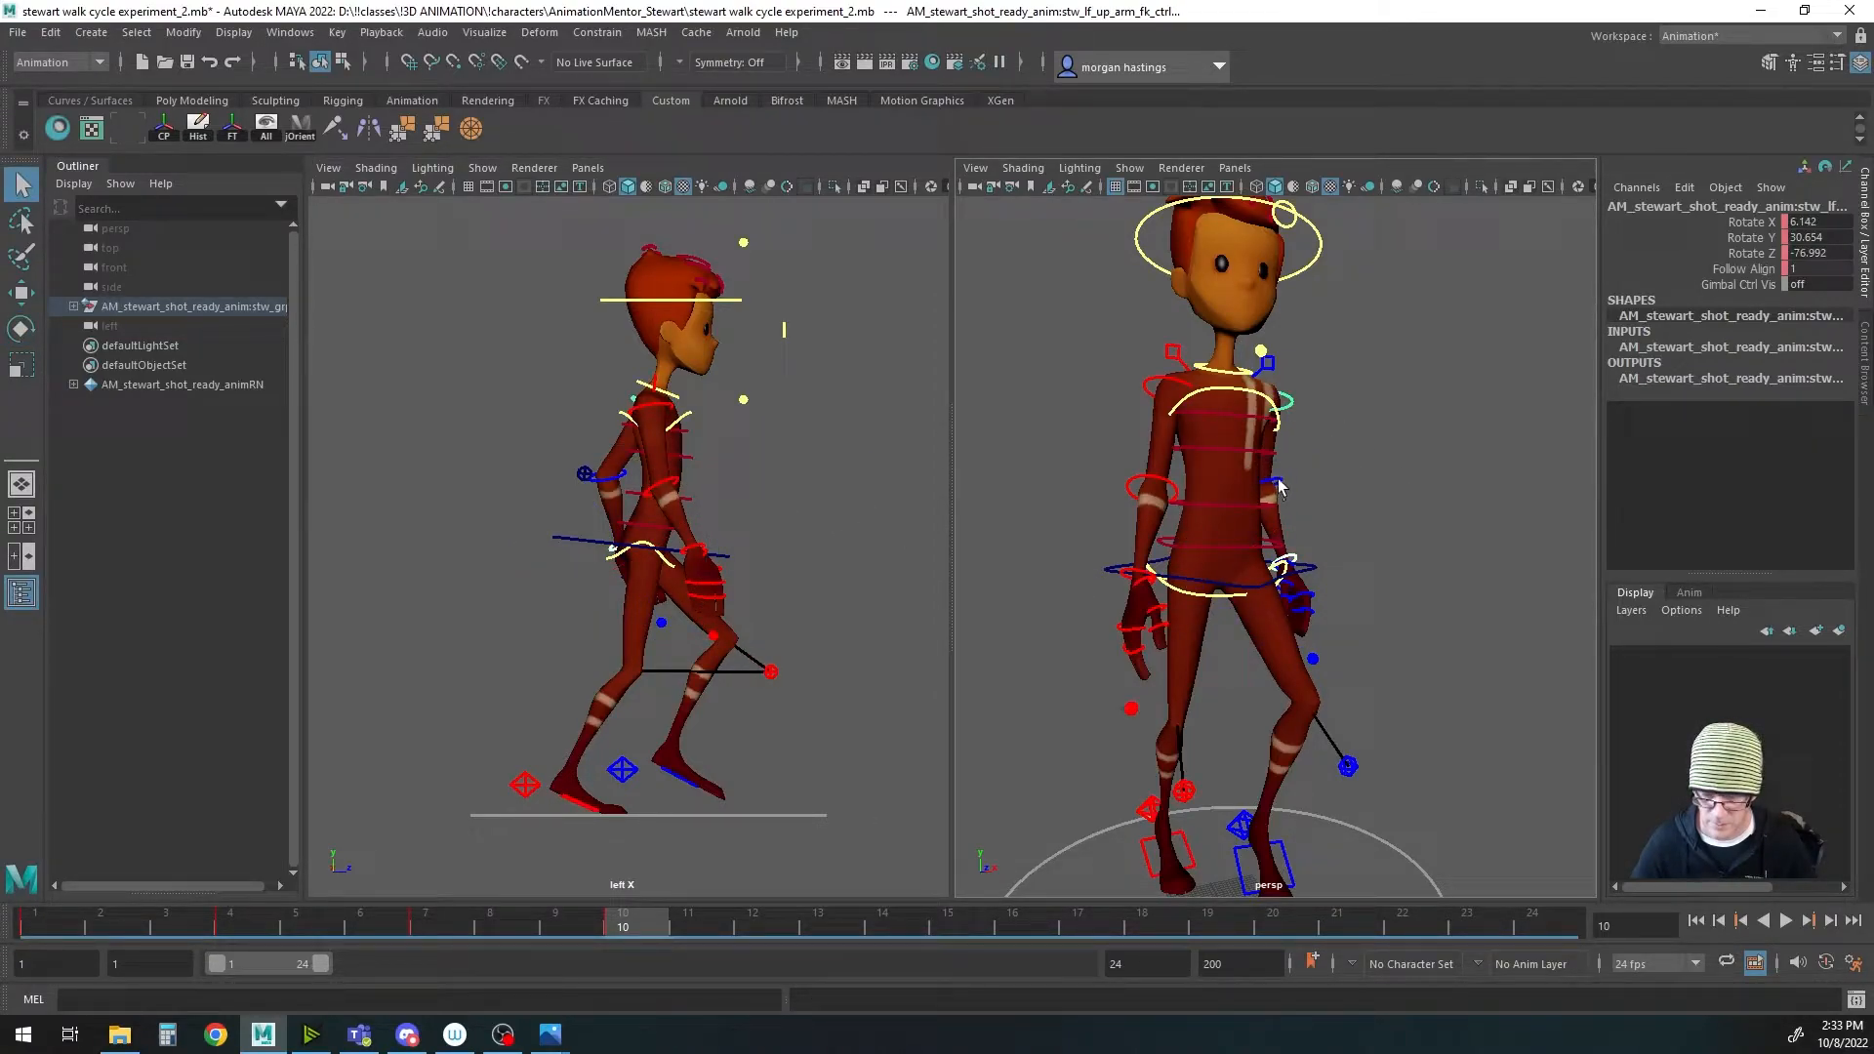
shift+click(1278, 485)
key(s)
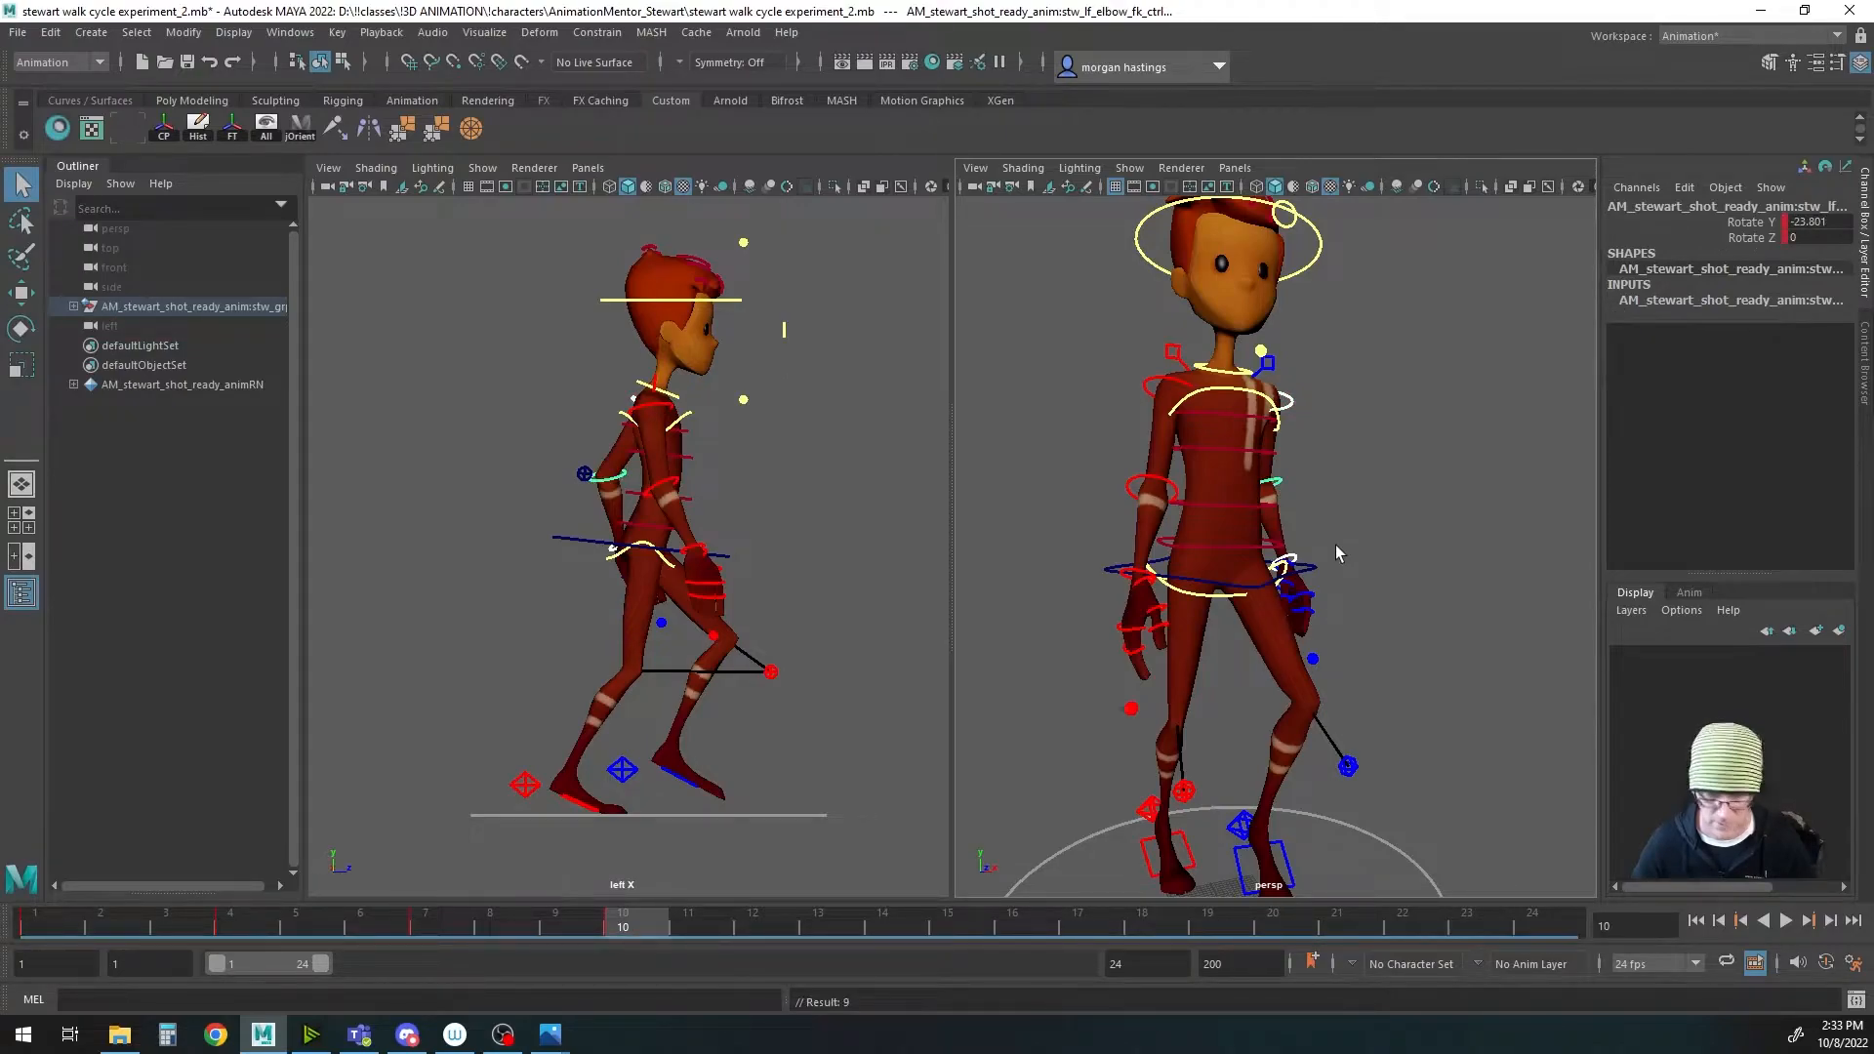
Step: At frame 13, swing the left upper arm slightly further back to about 35.6 on Rotate Y
drag(673, 927, 817, 937)
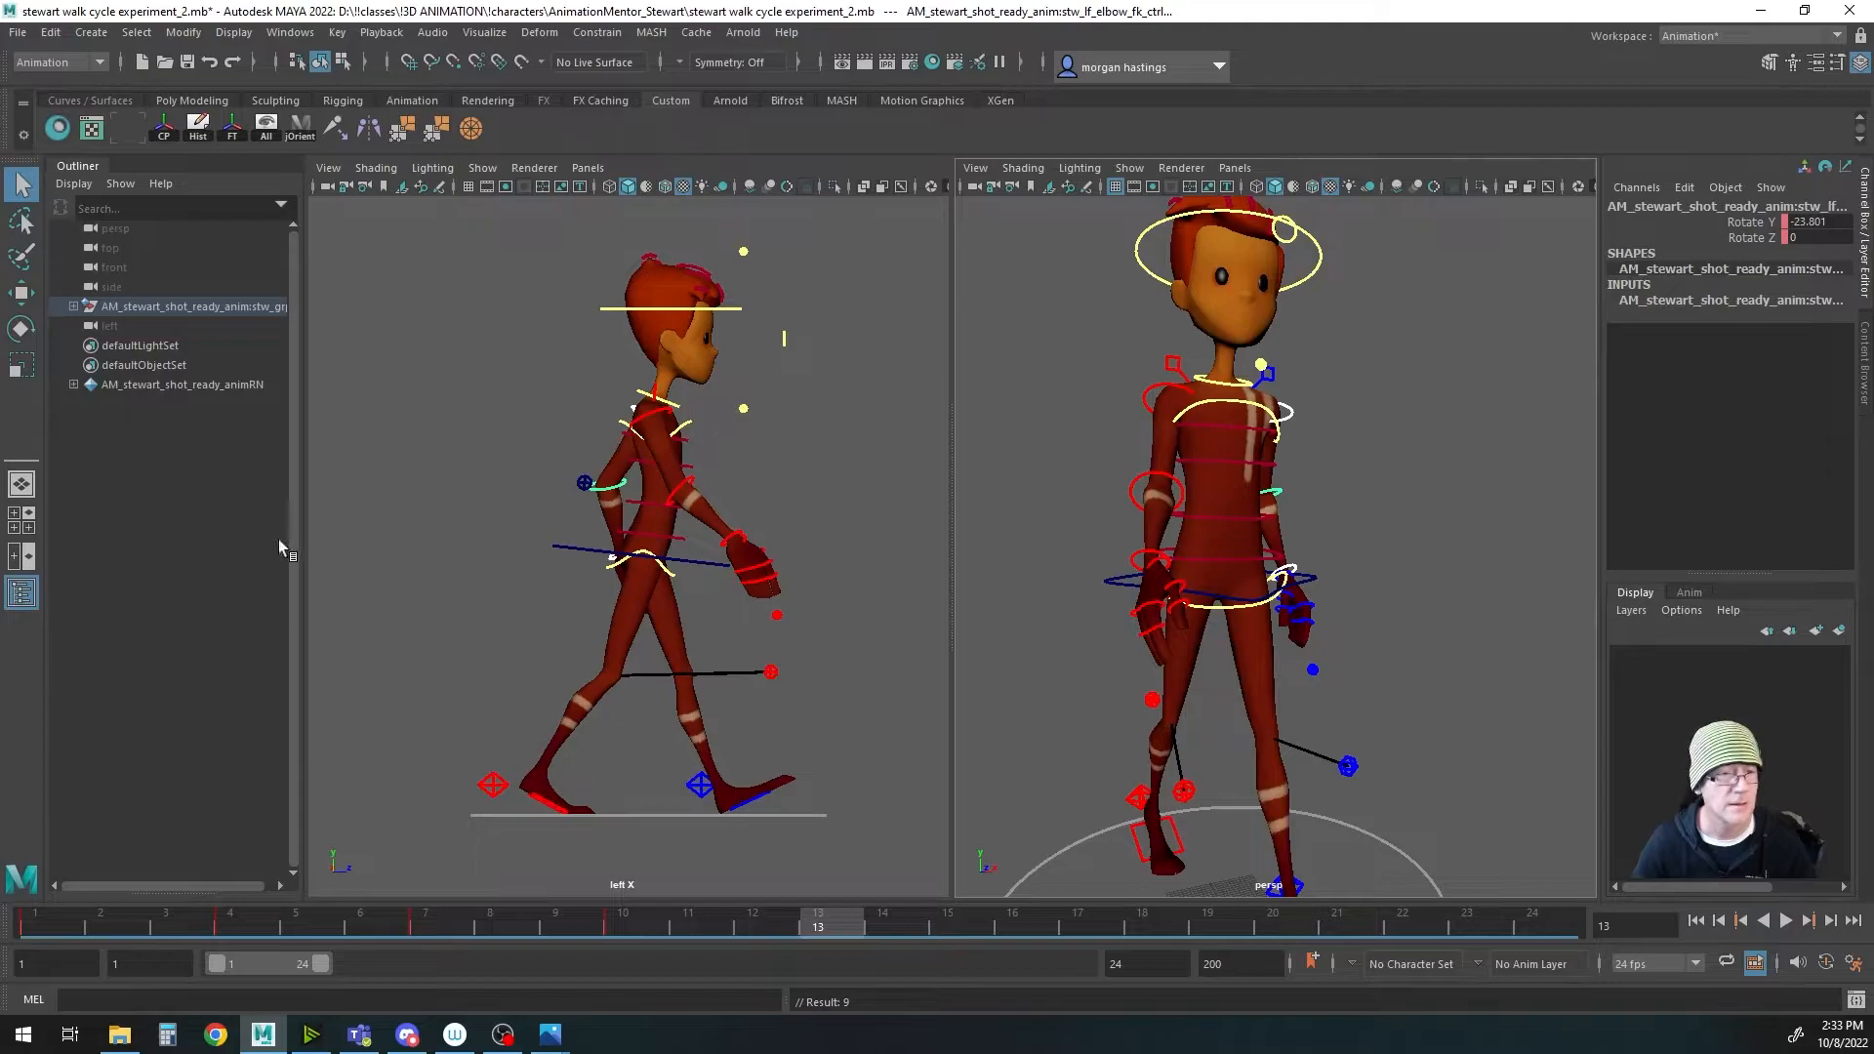
click(1286, 420)
key(e)
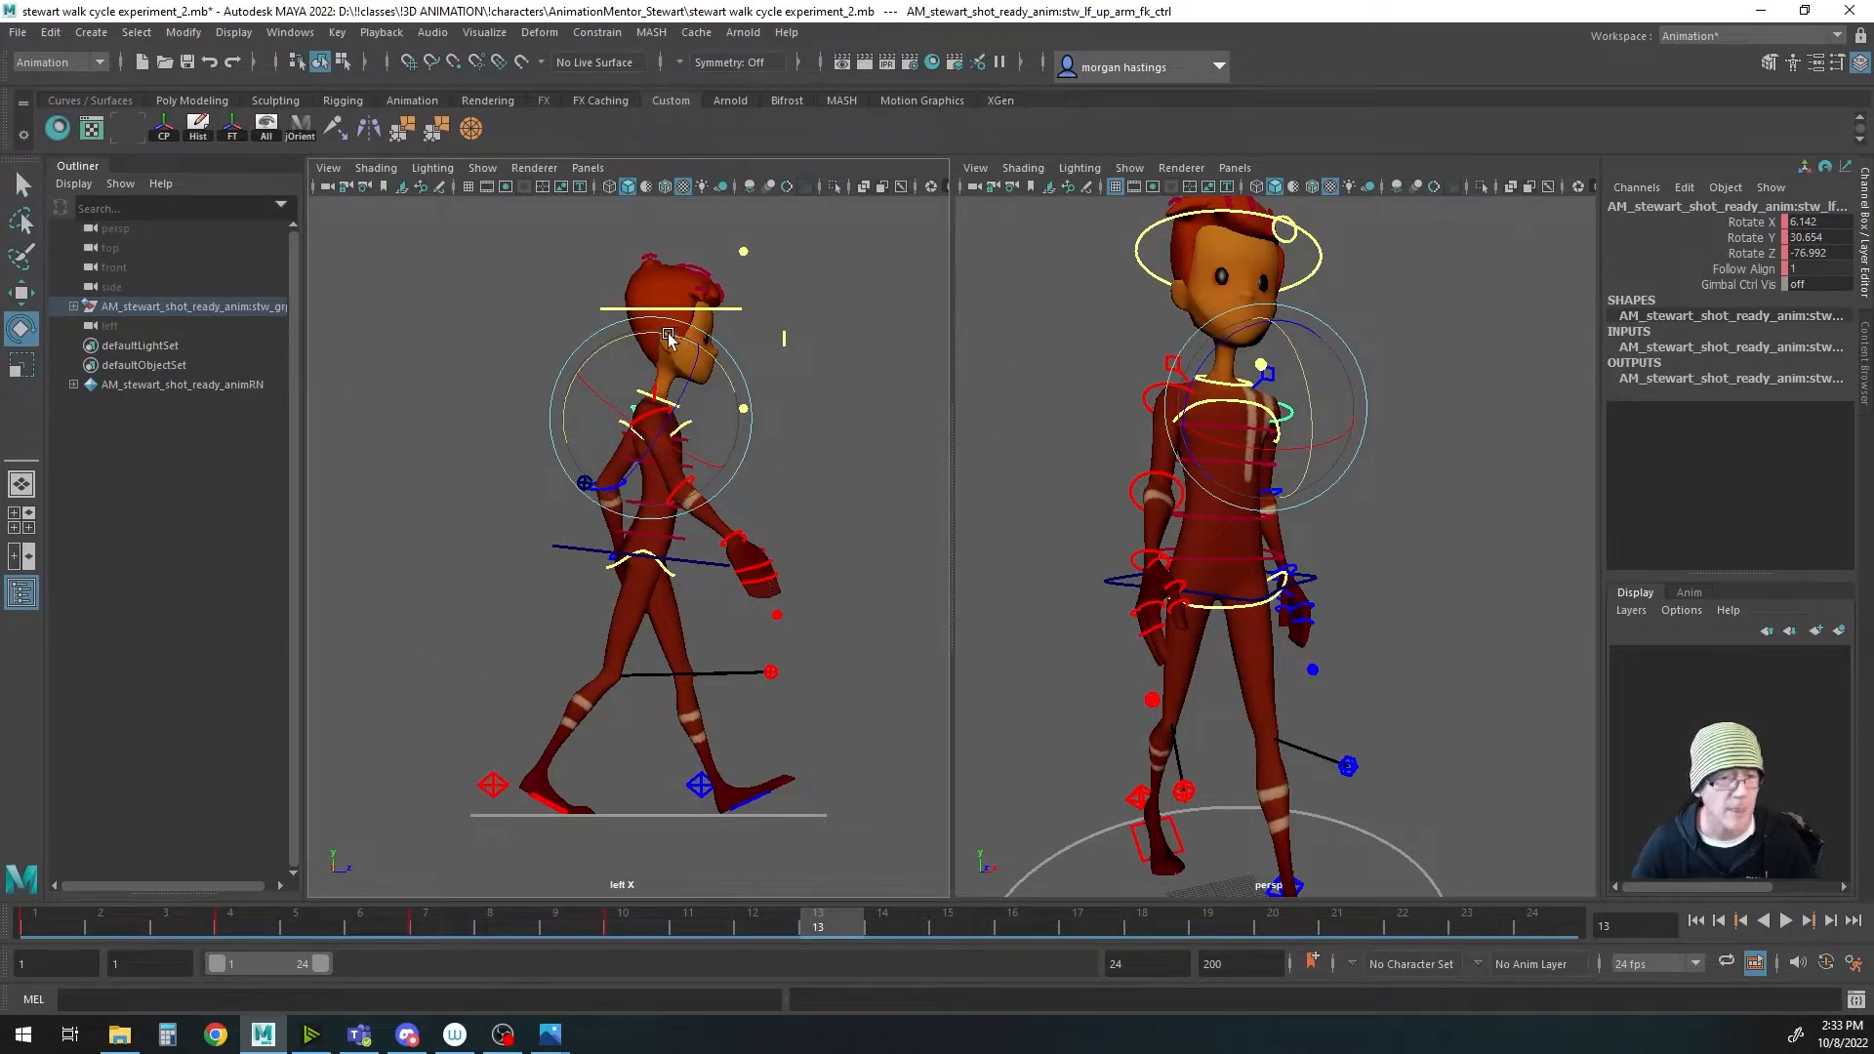
drag(668, 332, 672, 337)
key(q)
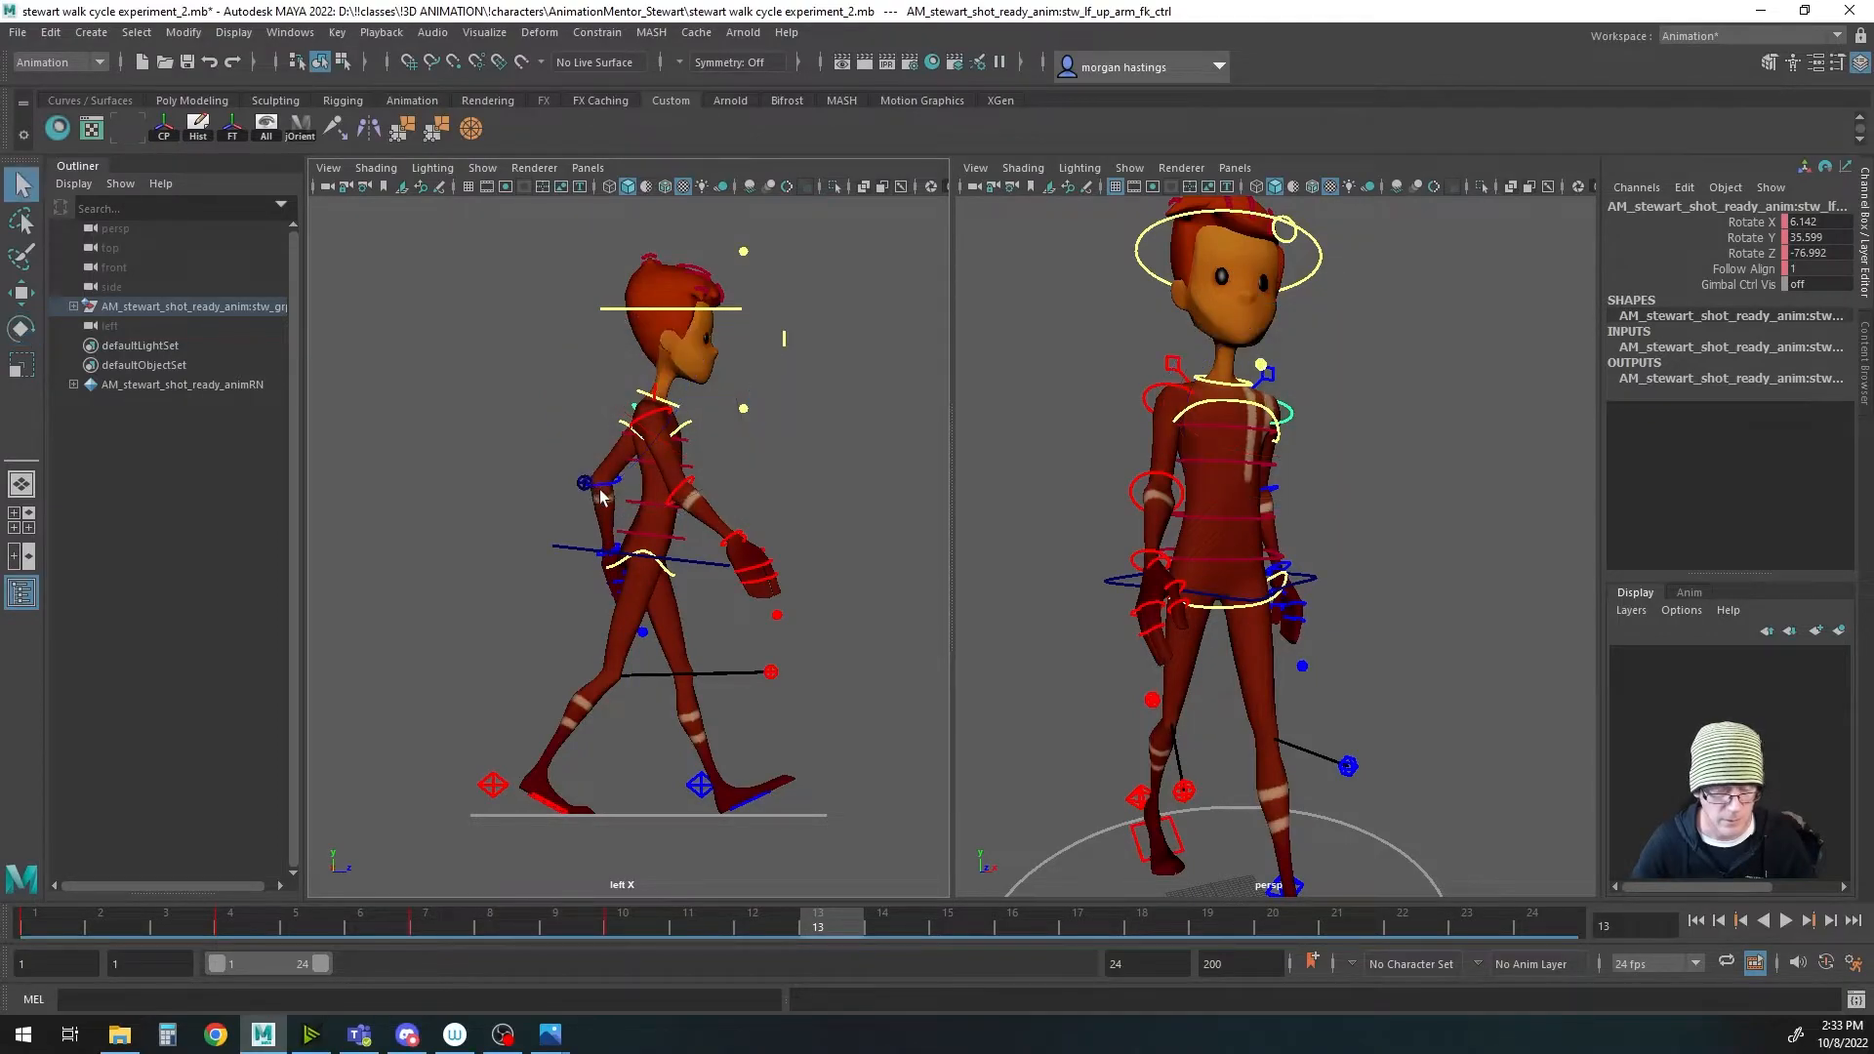
Step: Straighten the left elbow at frame 13 to about -11.7 on Rotate Y
click(603, 488)
key(e)
drag(622, 396, 639, 411)
key(q)
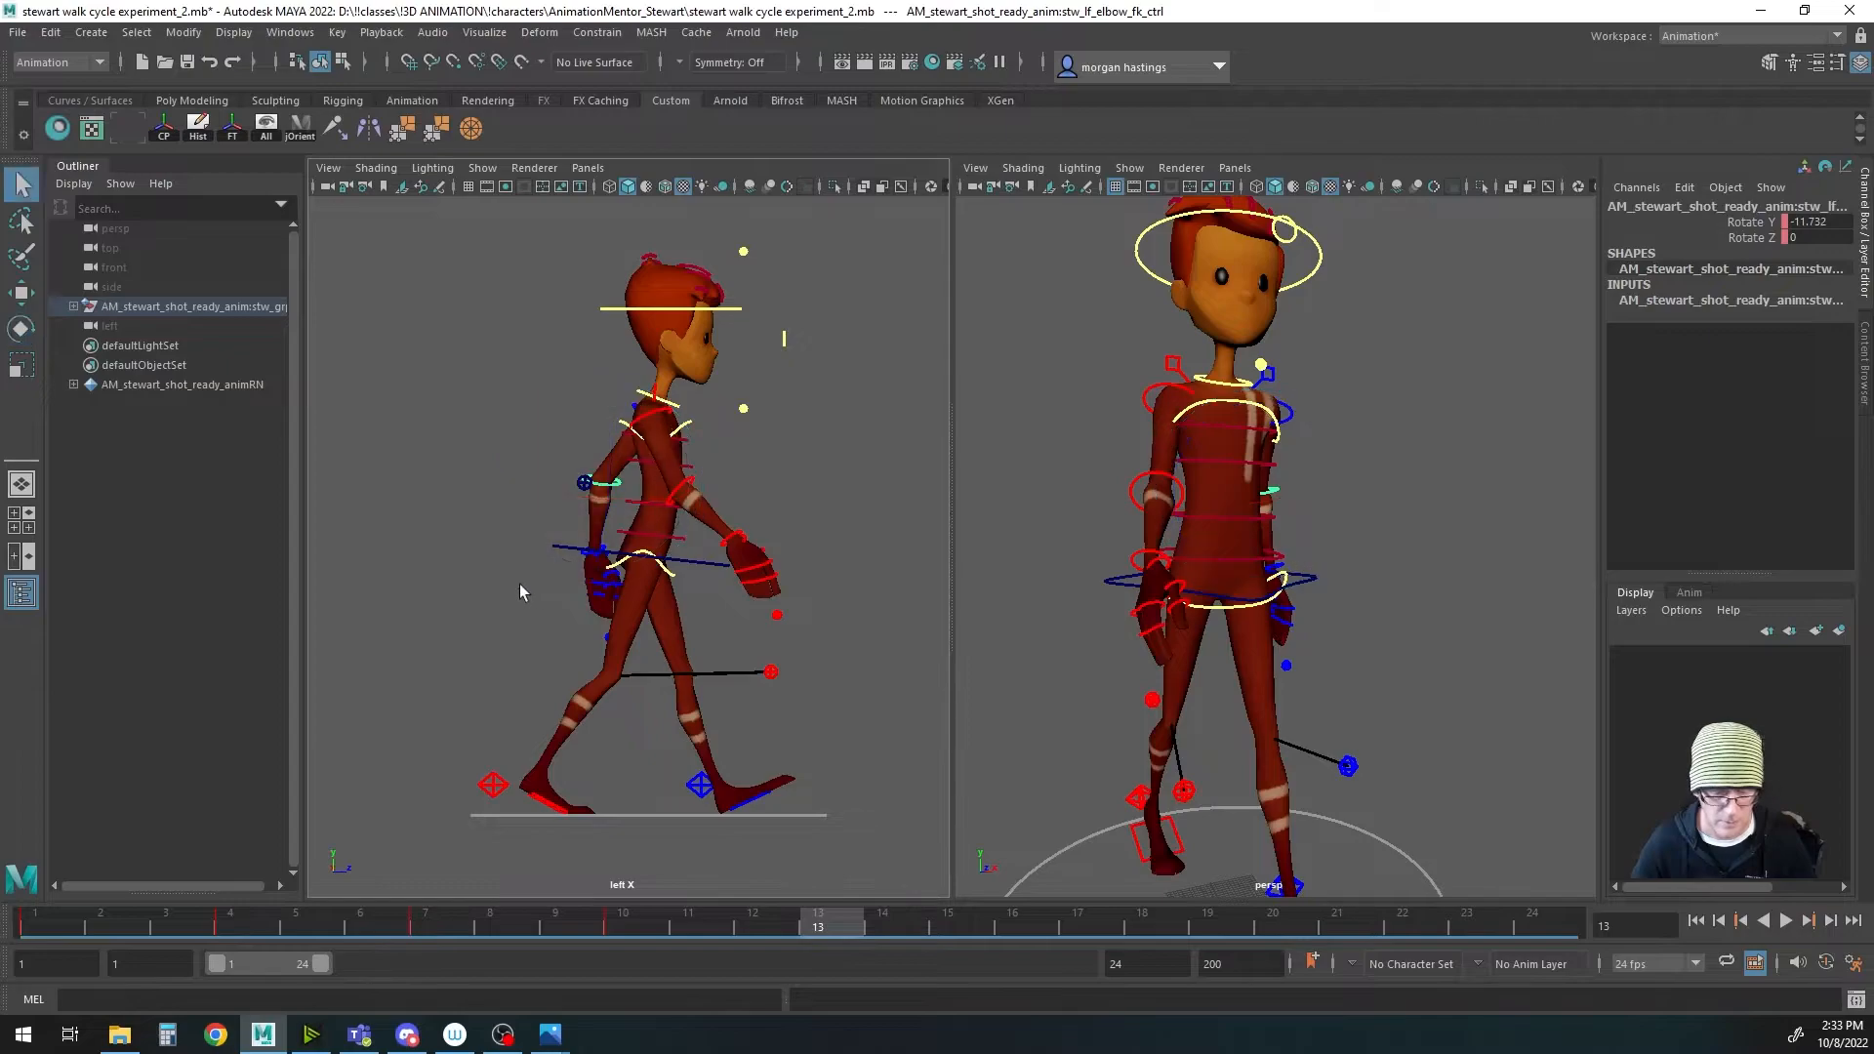
Step: Rotate the left wrist to about -14.9 on Rotate Y, key the left wrist, elbow and upper arm at frame 13, and scrub through the swing
alt+right_drag(707, 599, 892, 617)
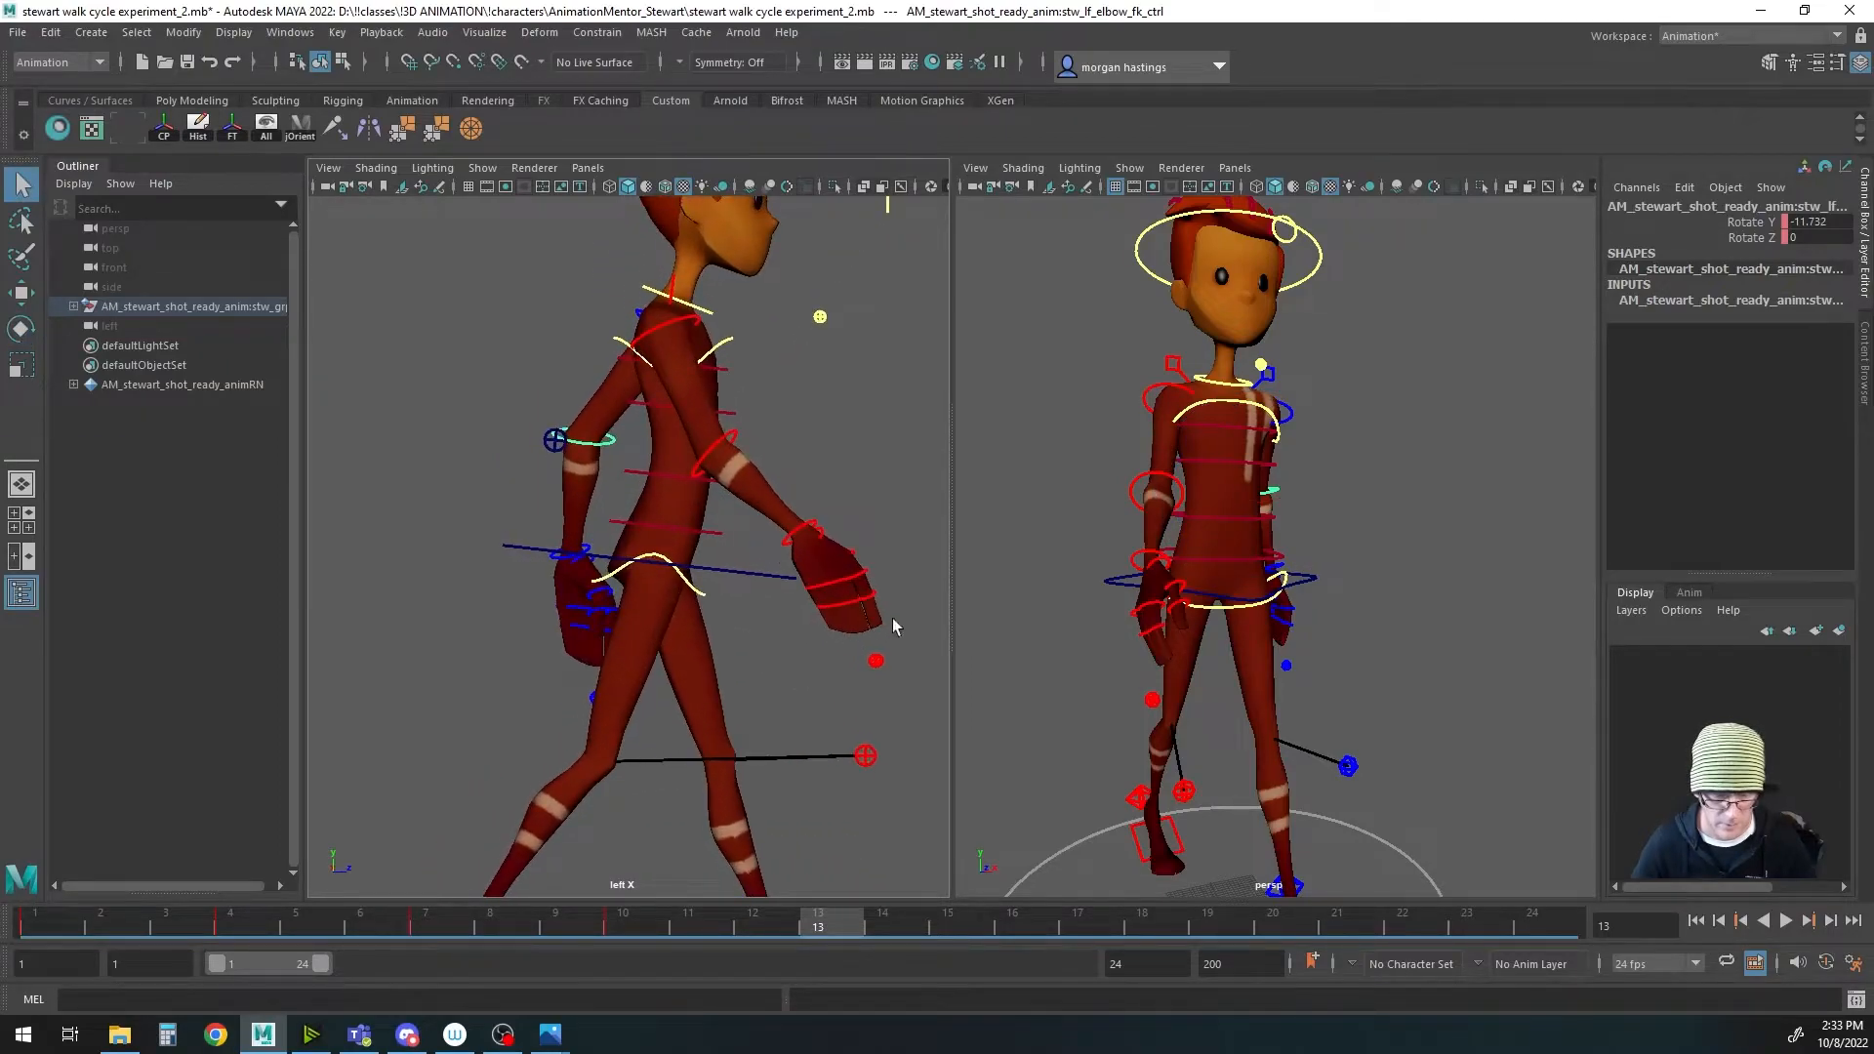
click(554, 562)
key(e)
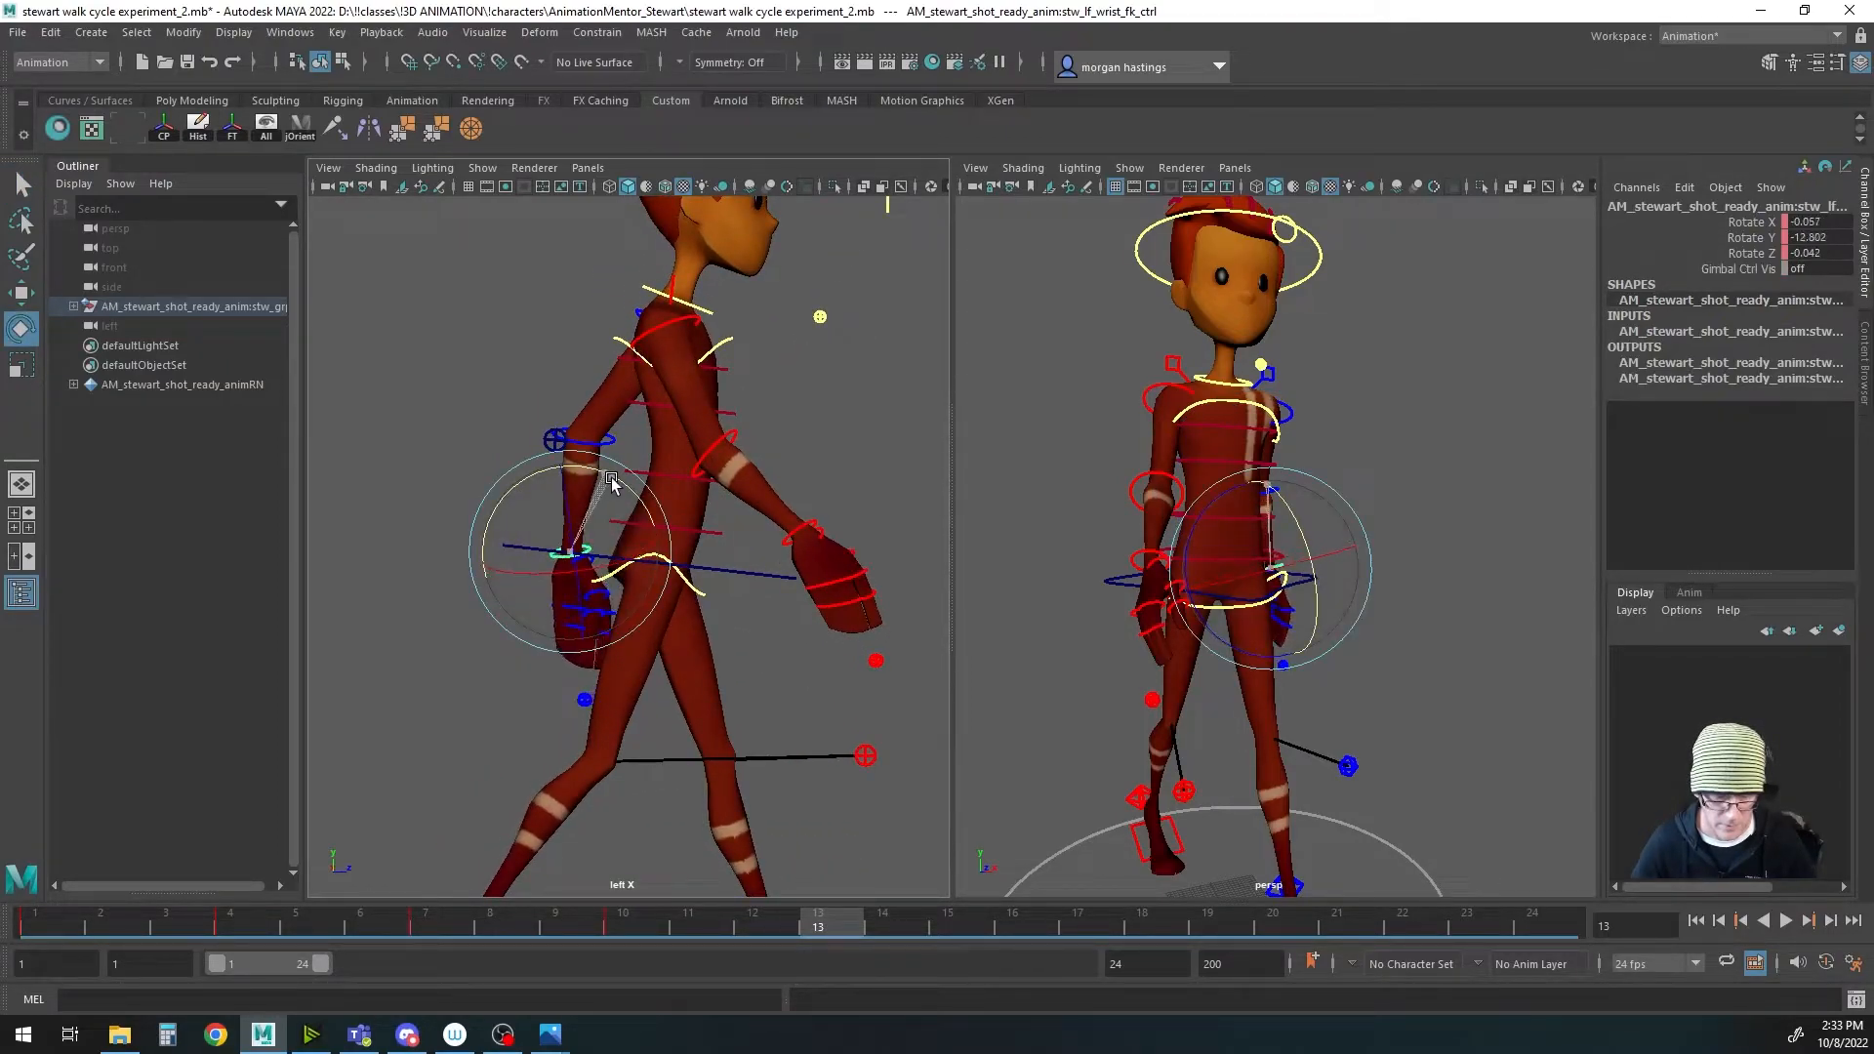
drag(610, 480, 619, 510)
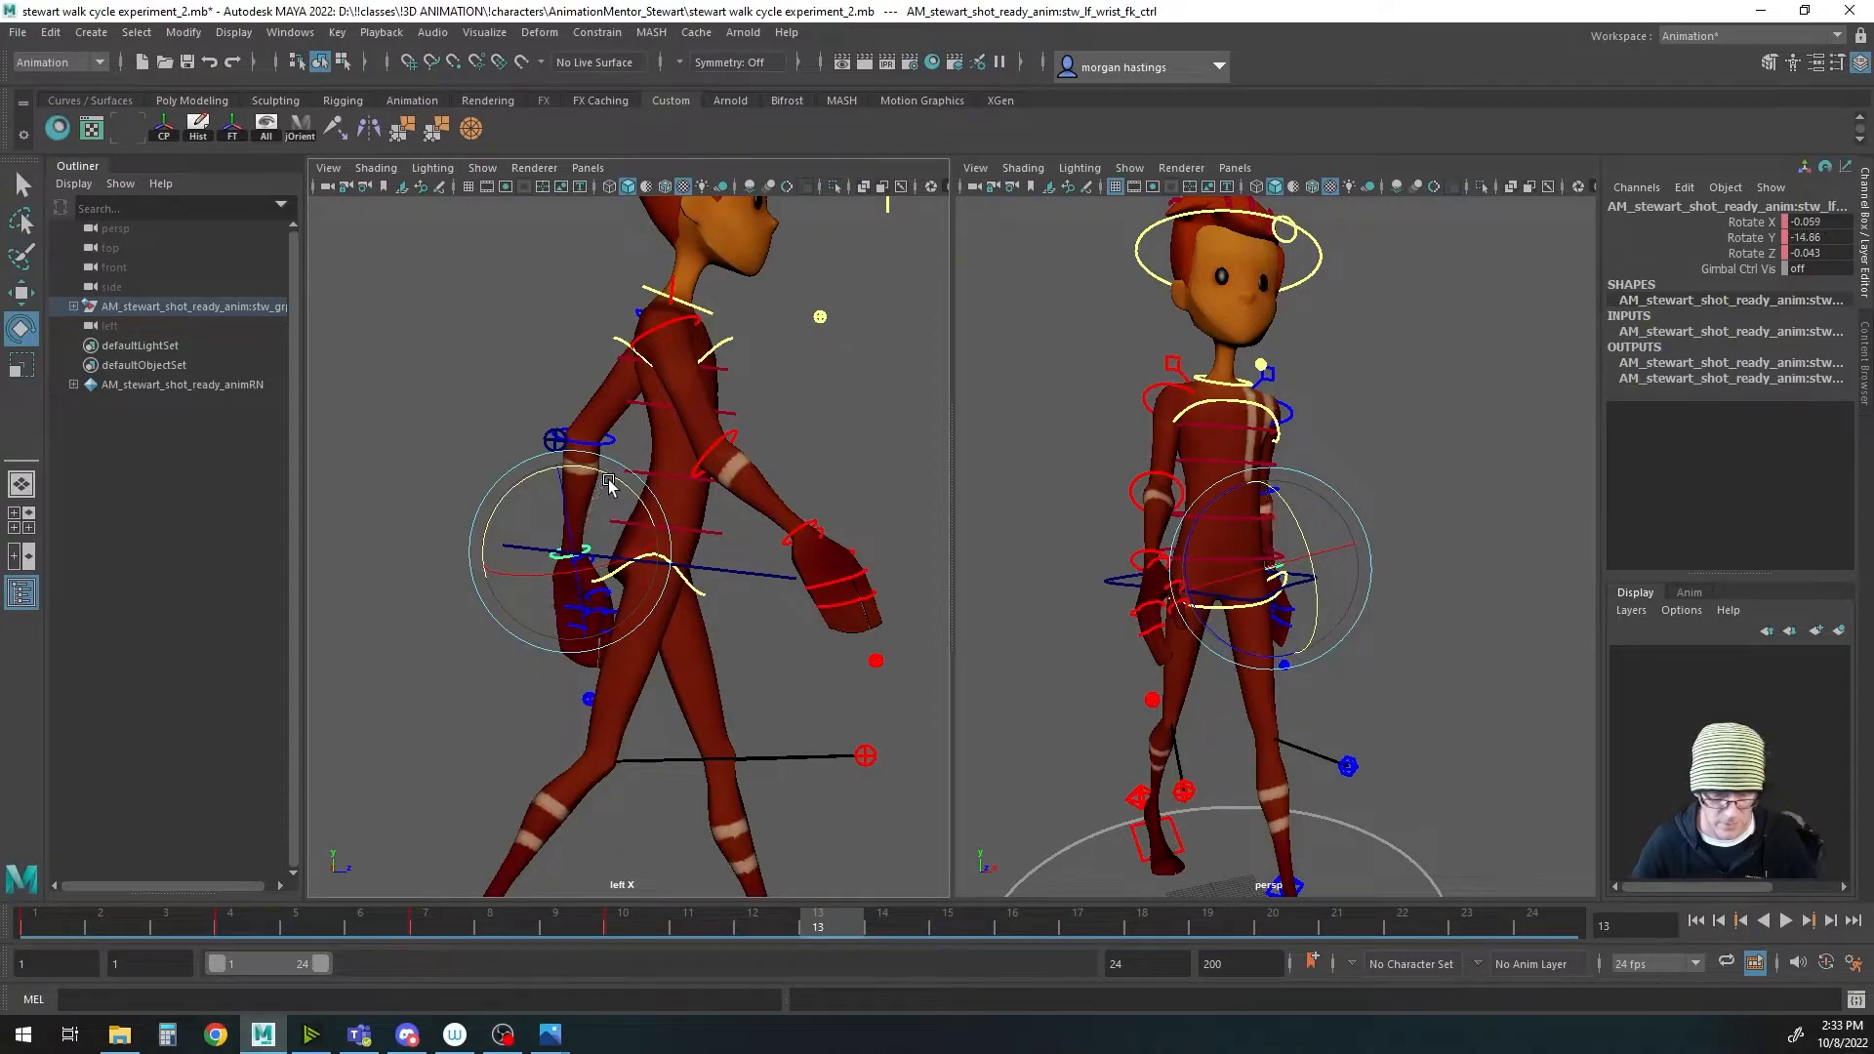
key(q)
click(583, 447)
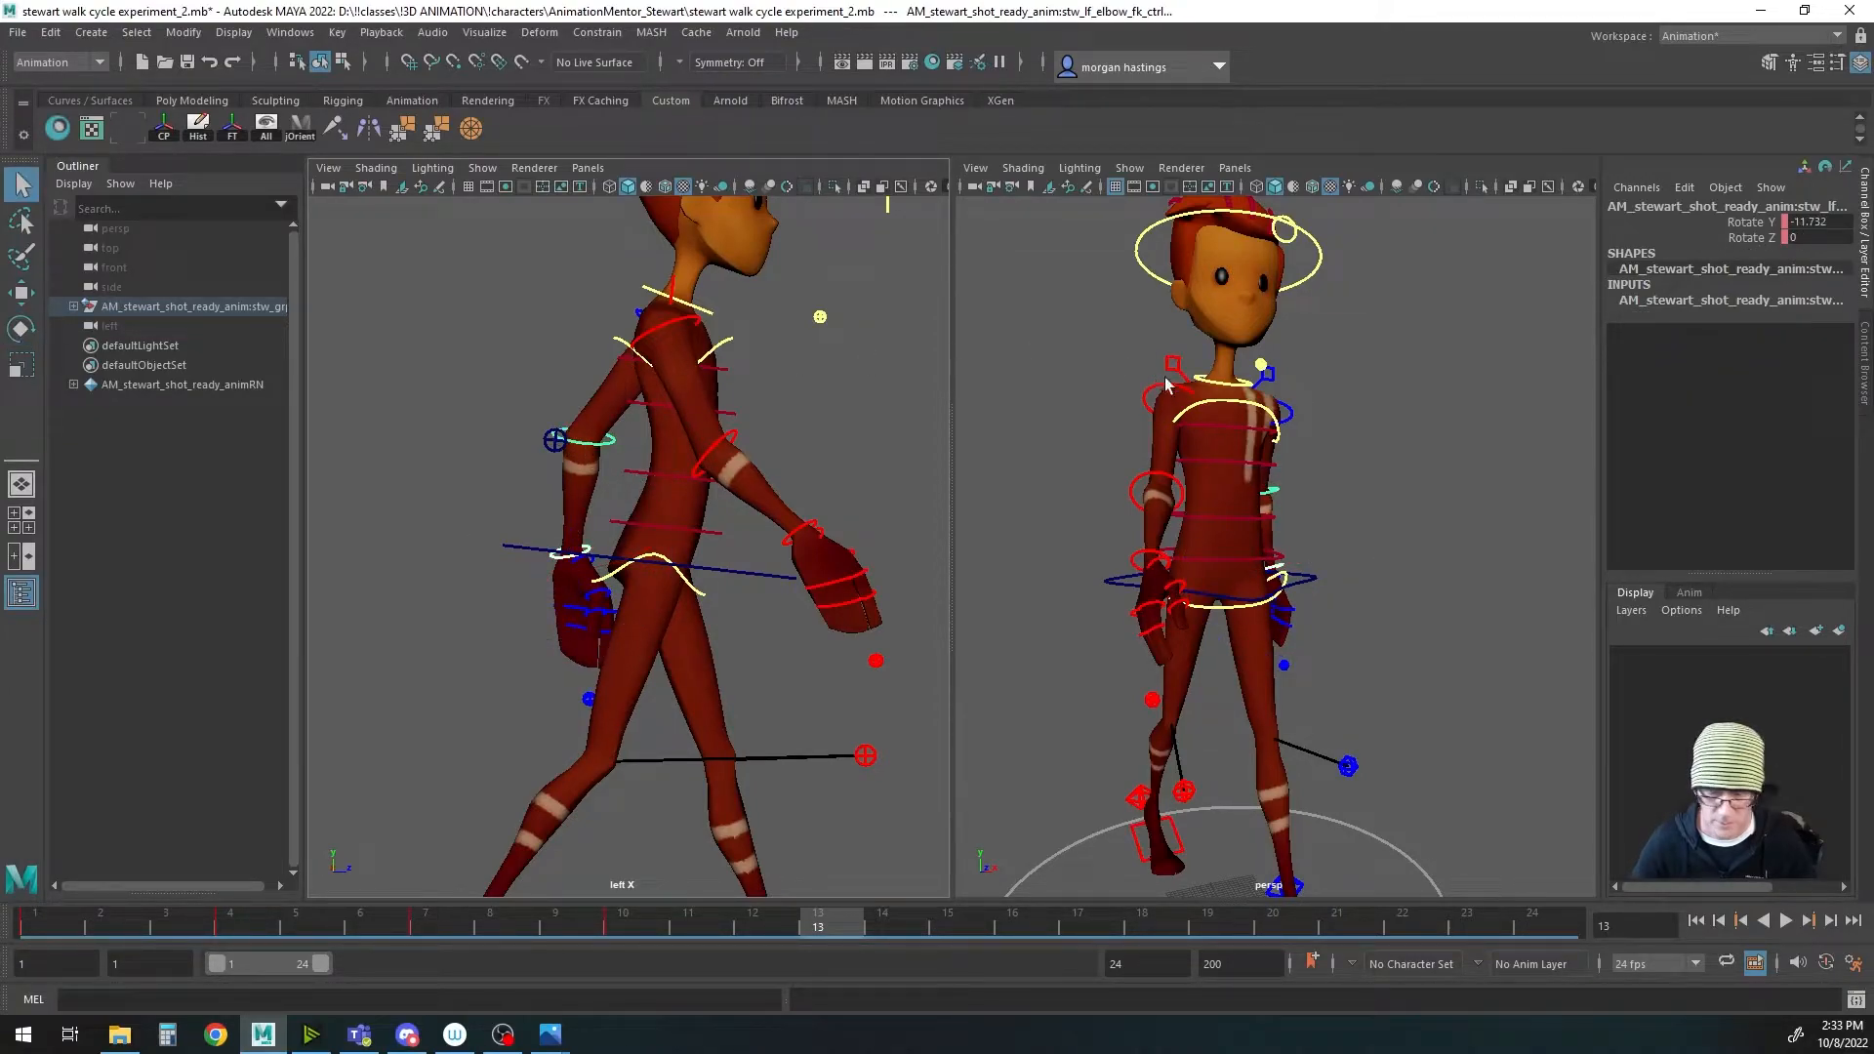
click(1288, 420)
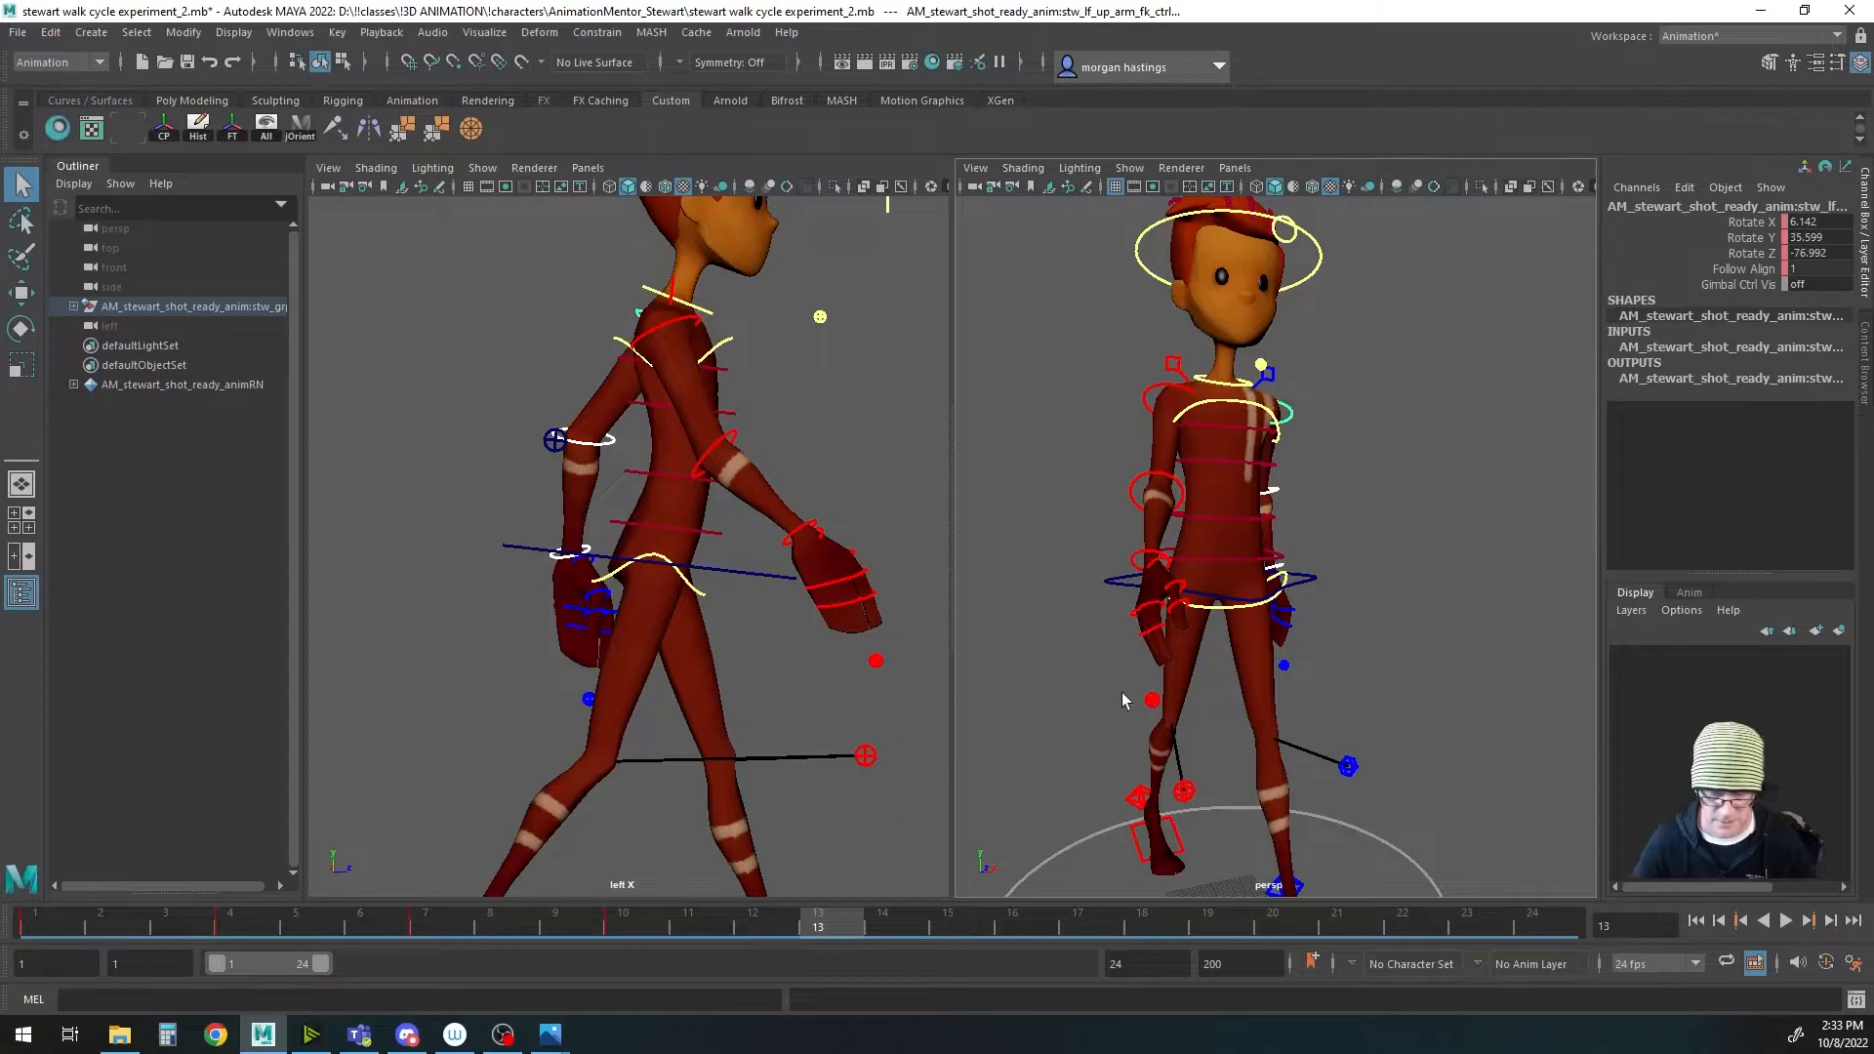
scroll(765, 669, down, 2)
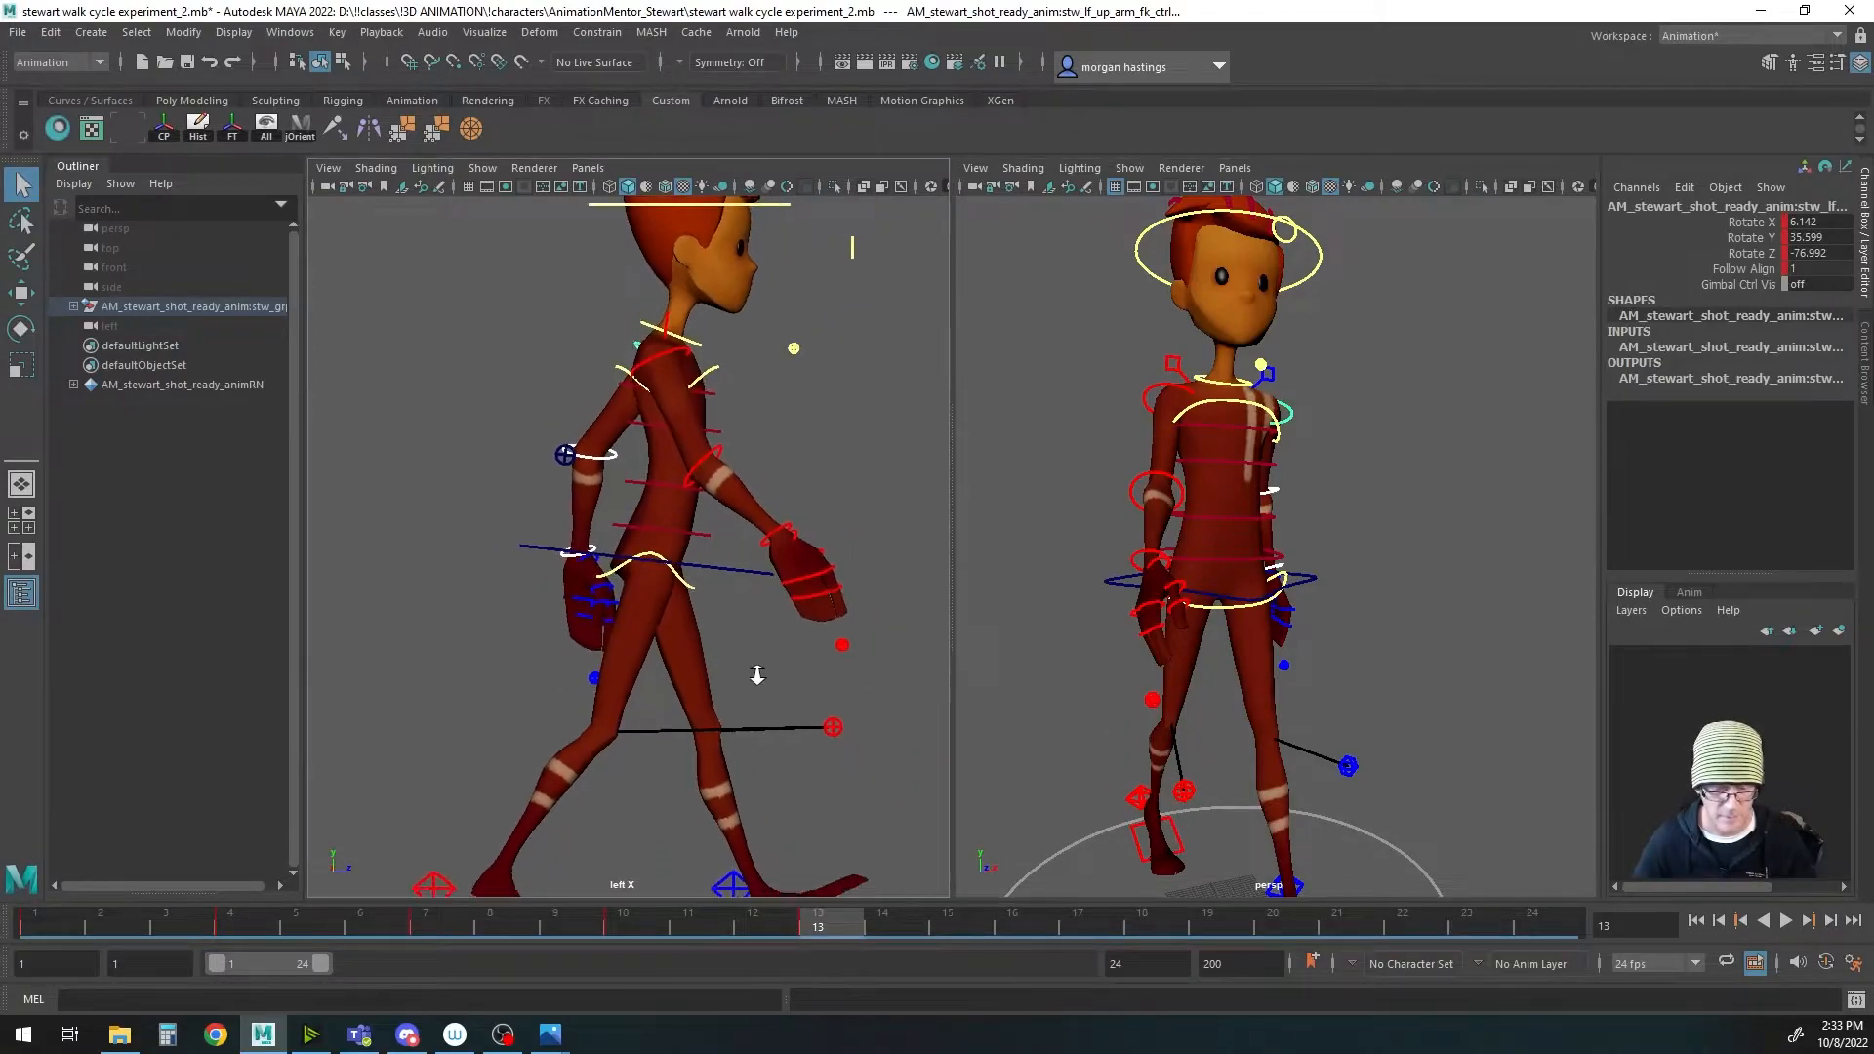
drag(44, 927, 787, 935)
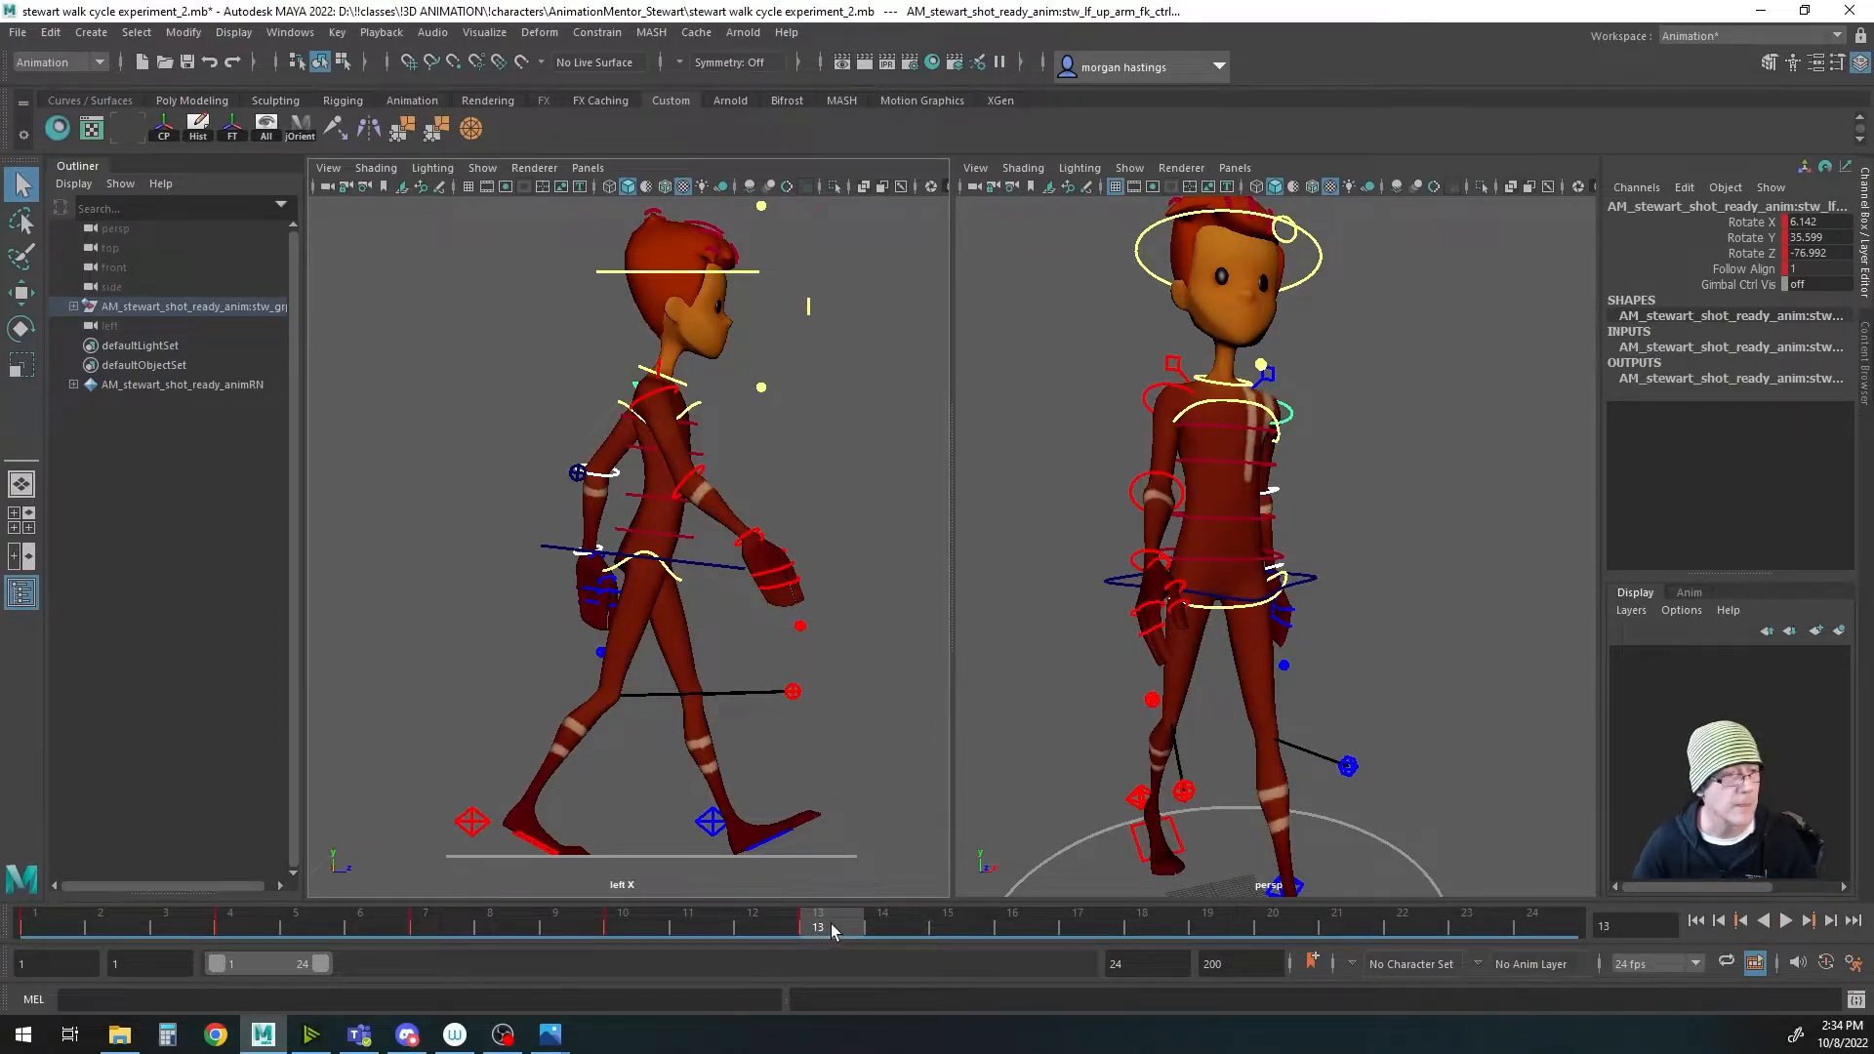
Step: At frame 16, swing the left upper arm back to about 42.8 and straighten the left elbow to about 0.8 on Rotate Y
drag(830, 923, 1012, 923)
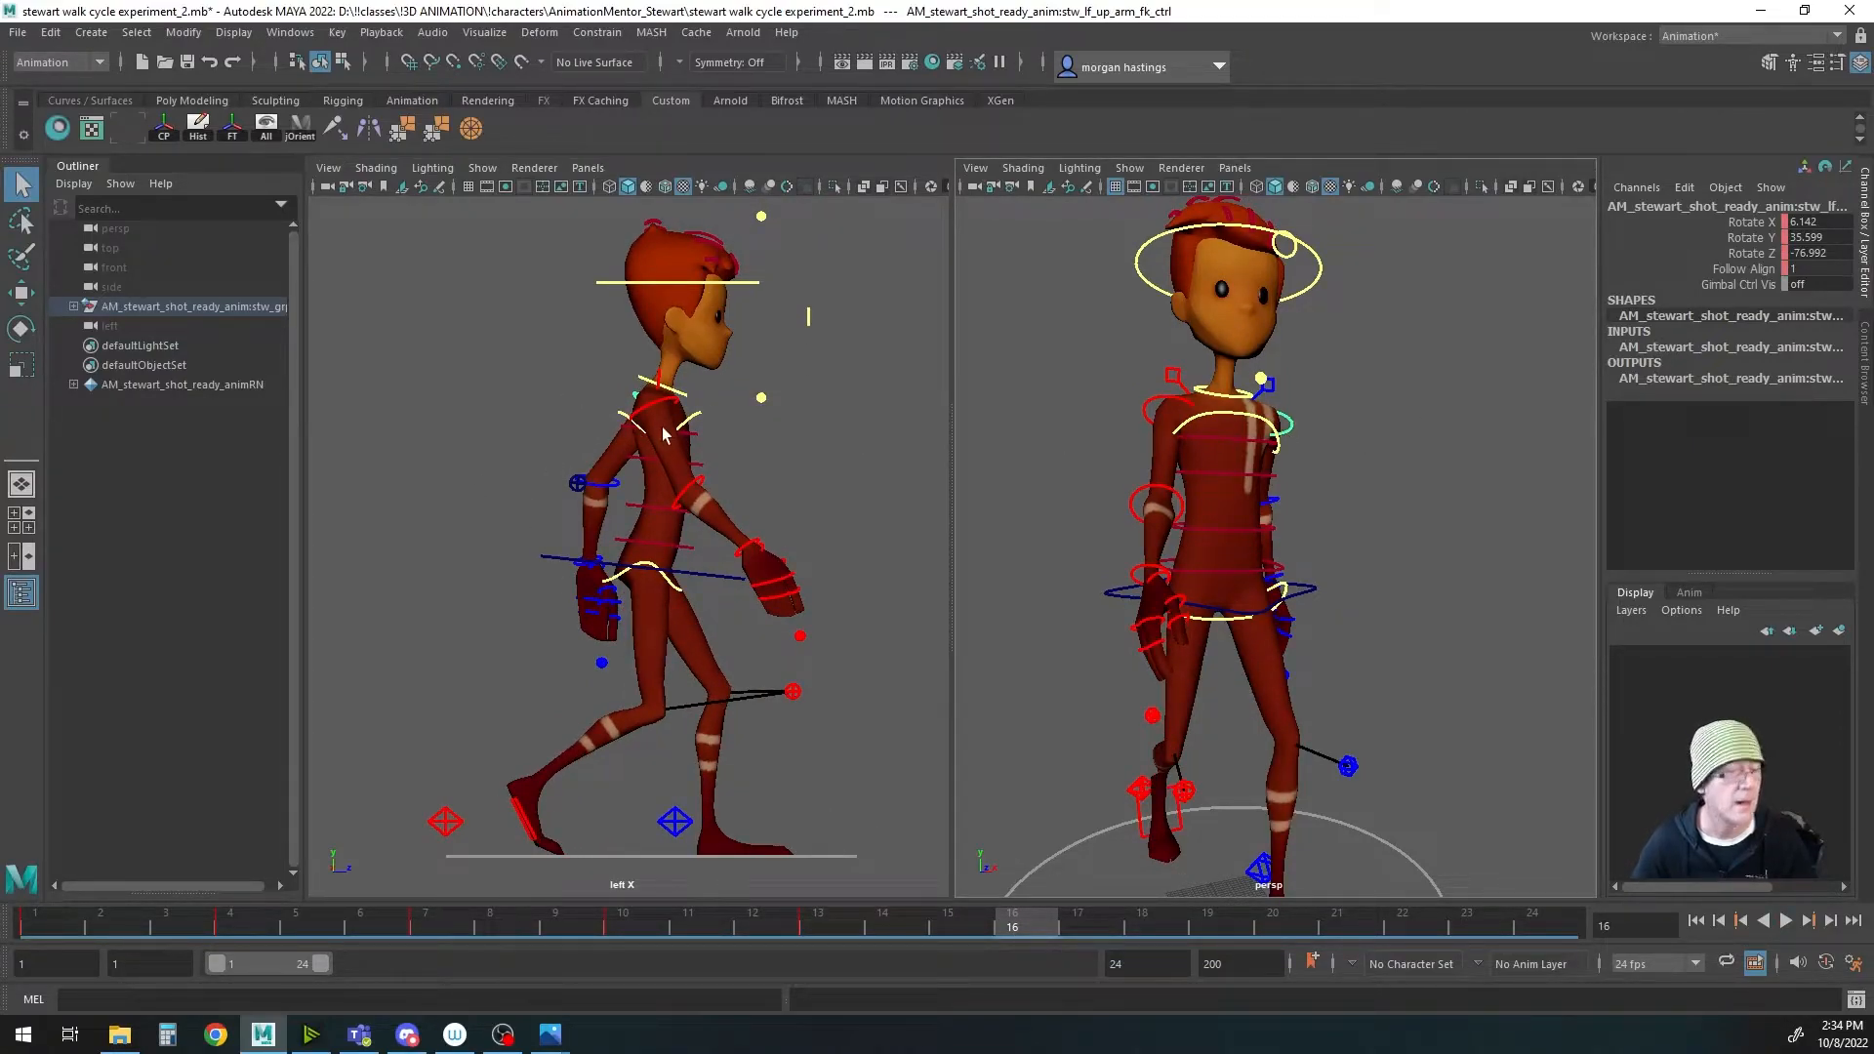
click(1152, 404)
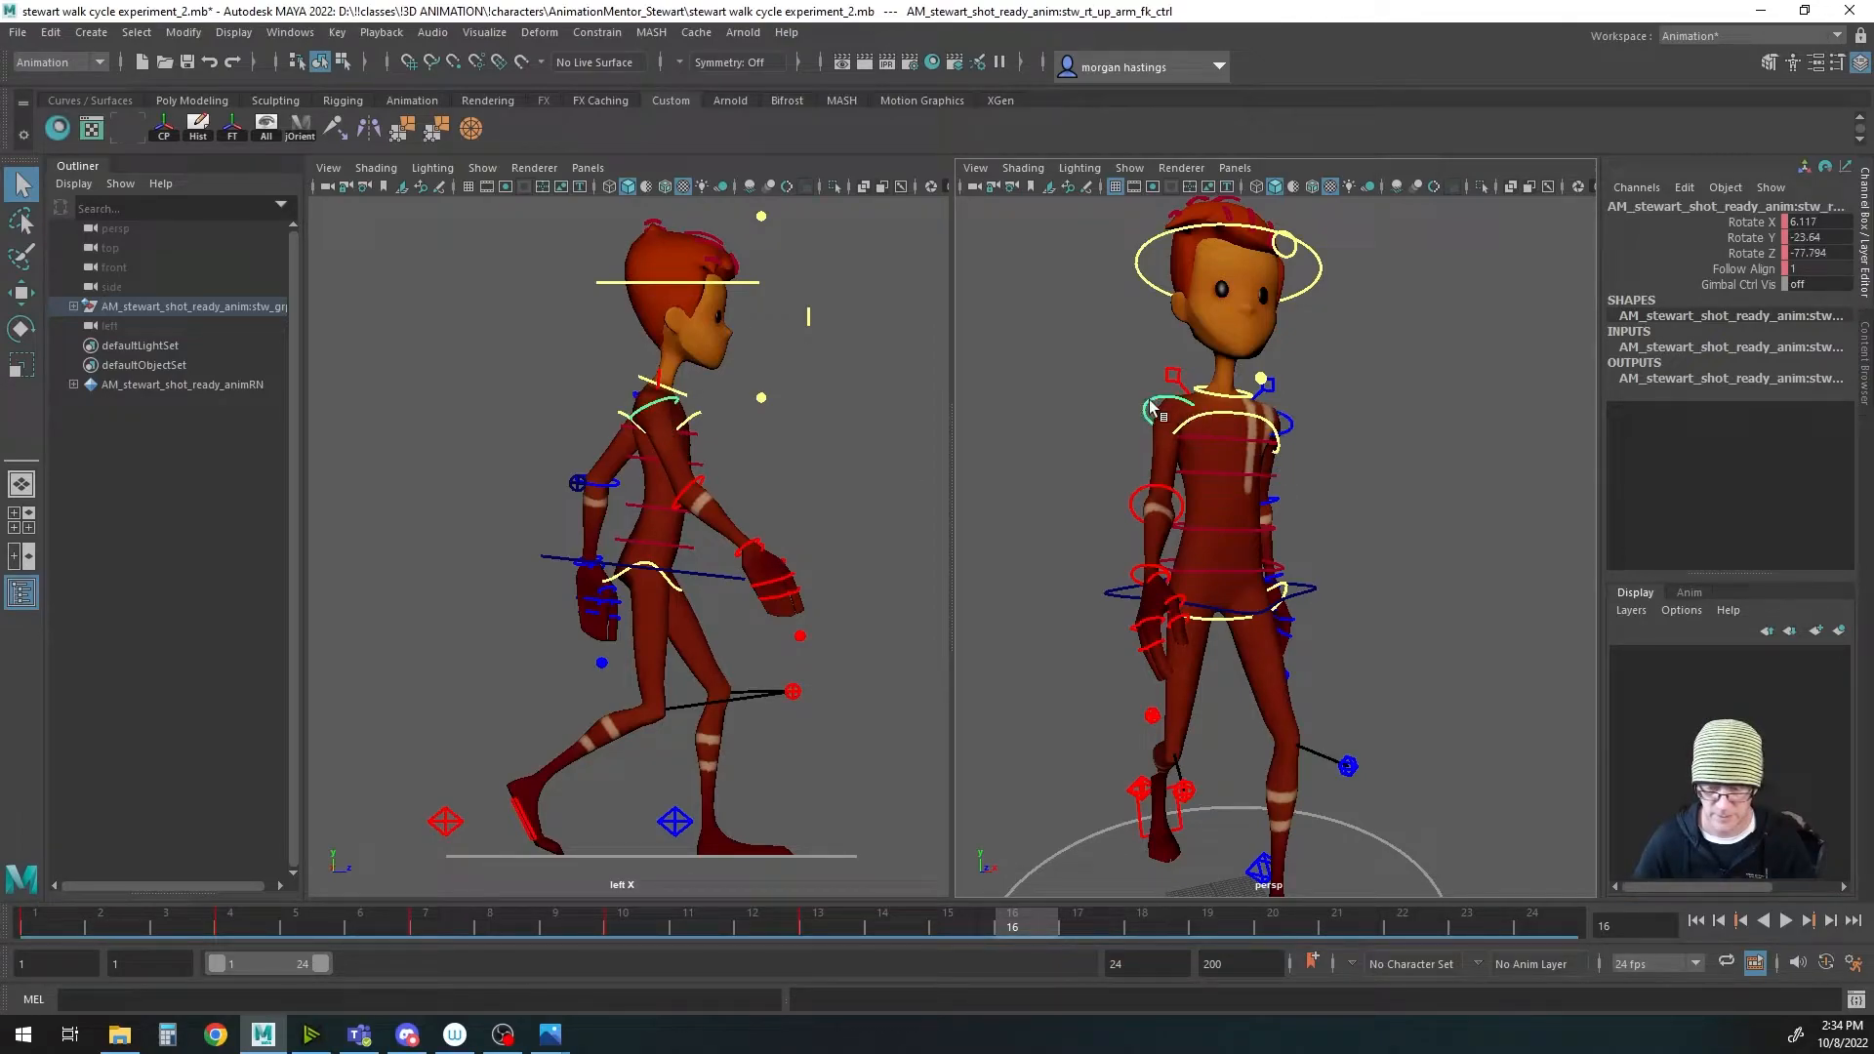
click(1285, 430)
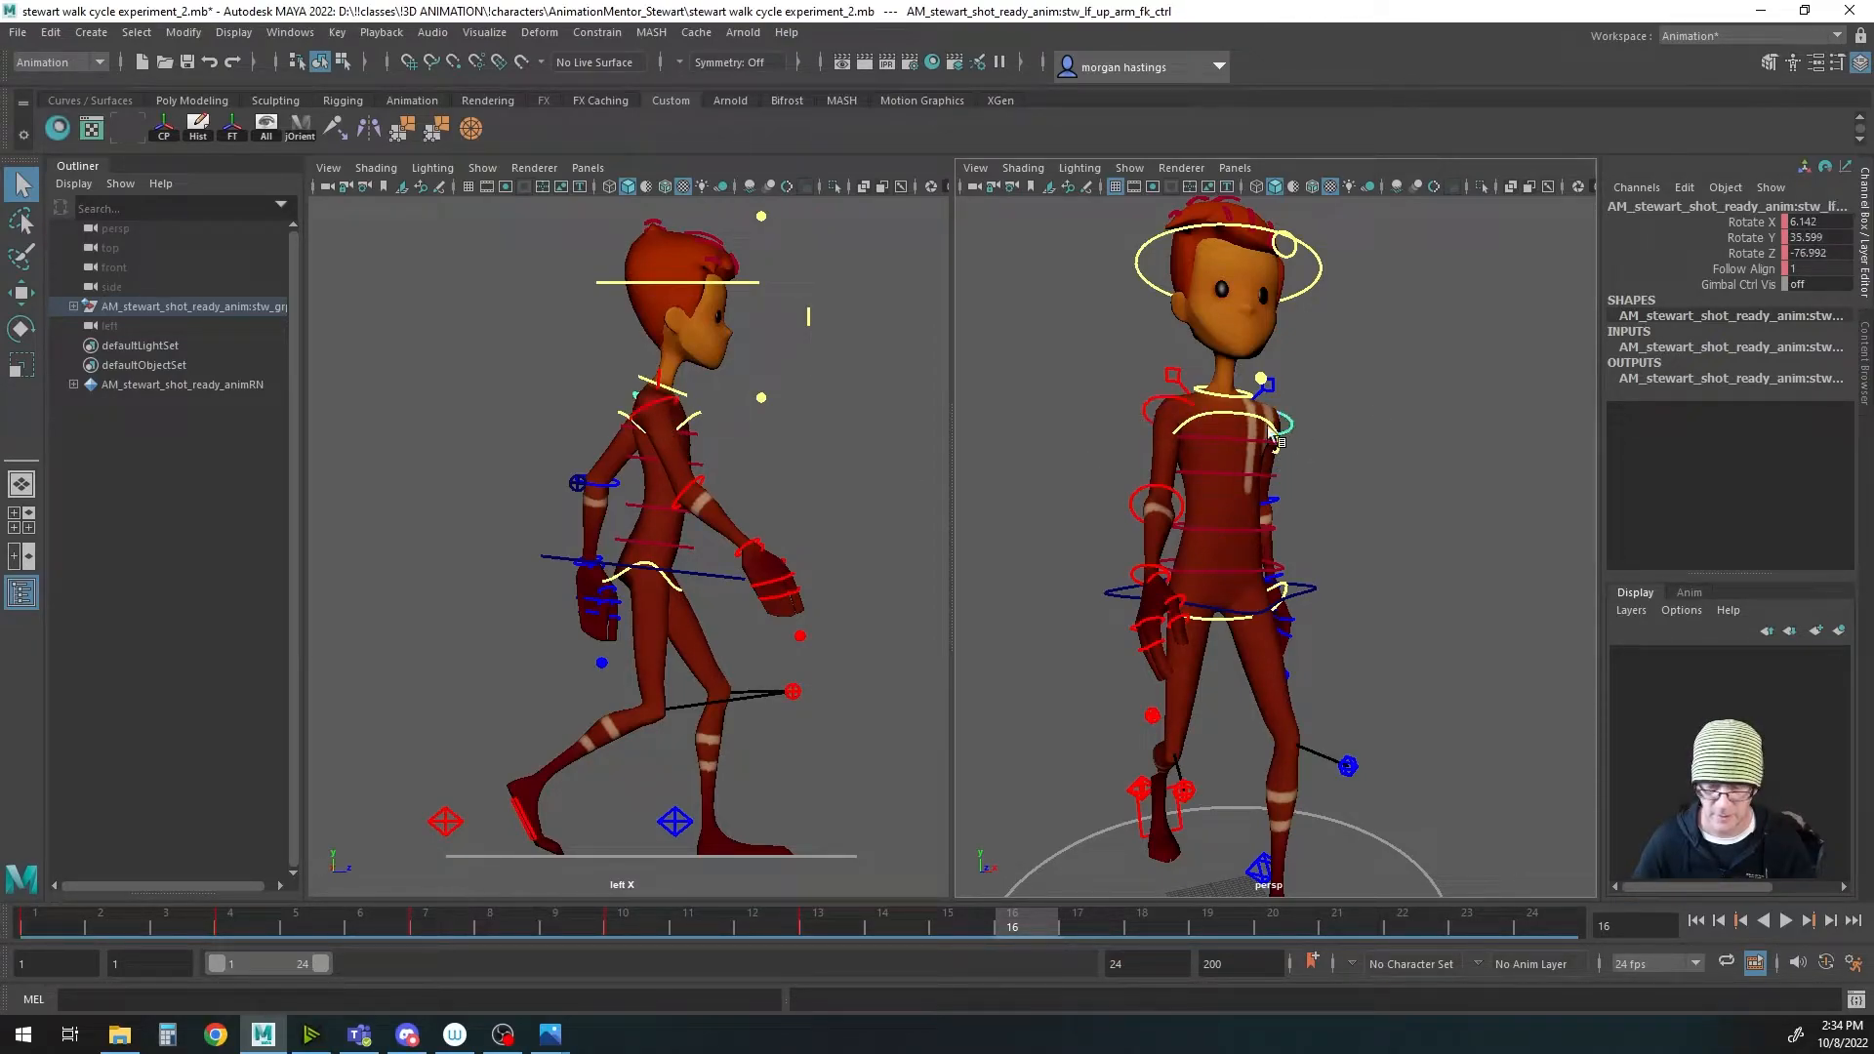
key(e)
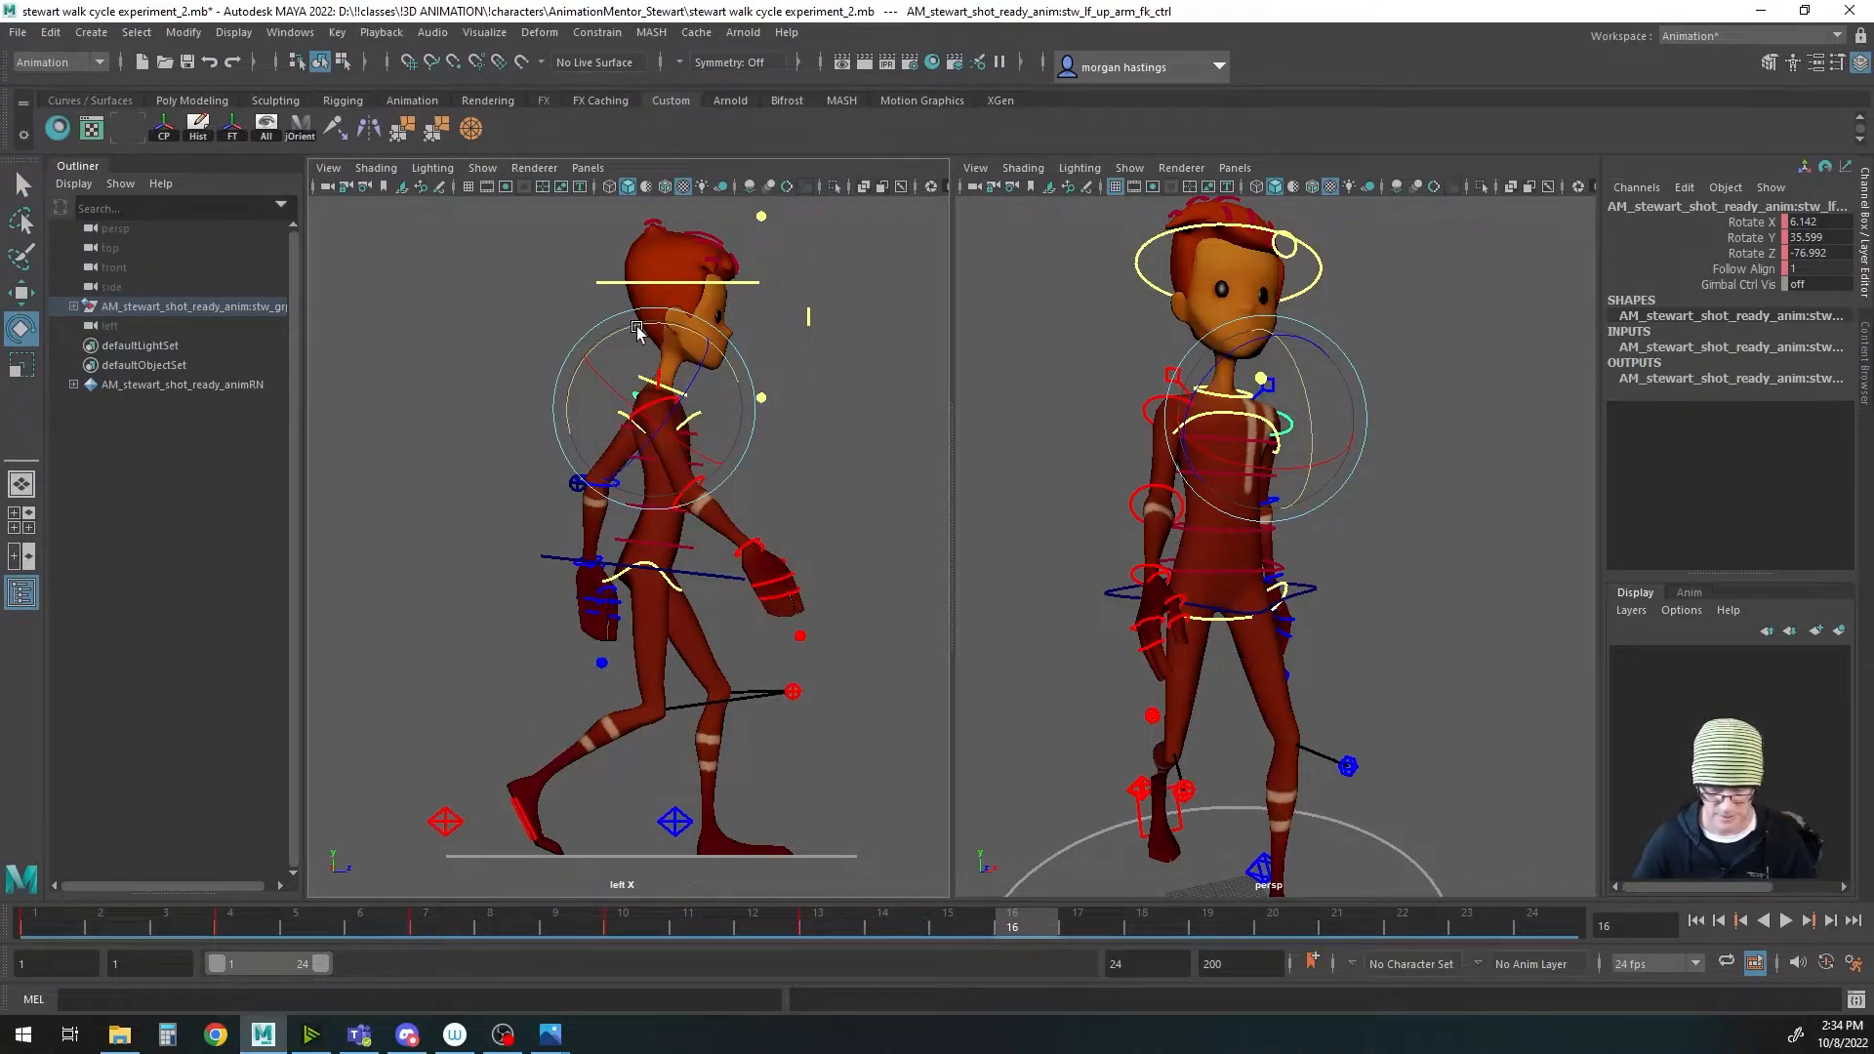
drag(636, 331, 595, 415)
click(605, 479)
key(q)
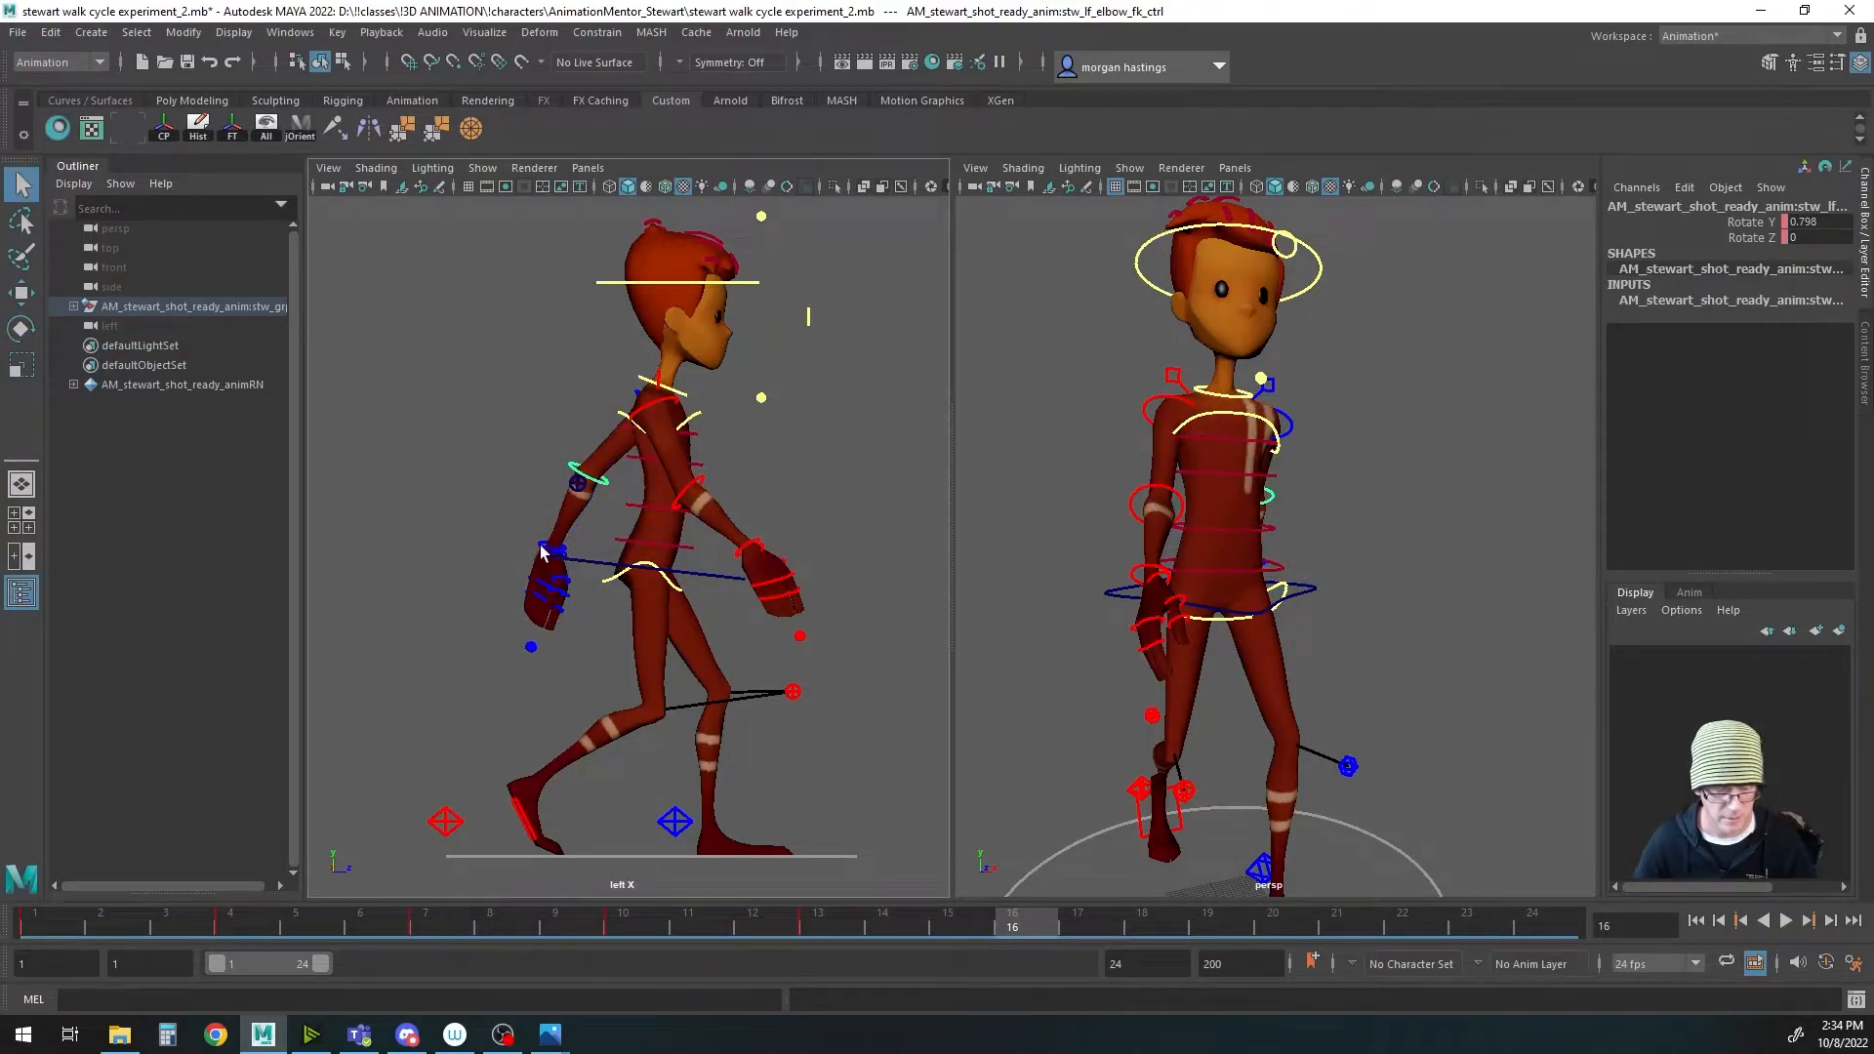
Step: Rotate the left wrist to about -11 on Rotate Y and key the left wrist, elbow and upper arm controls at frame 16
click(539, 546)
key(e)
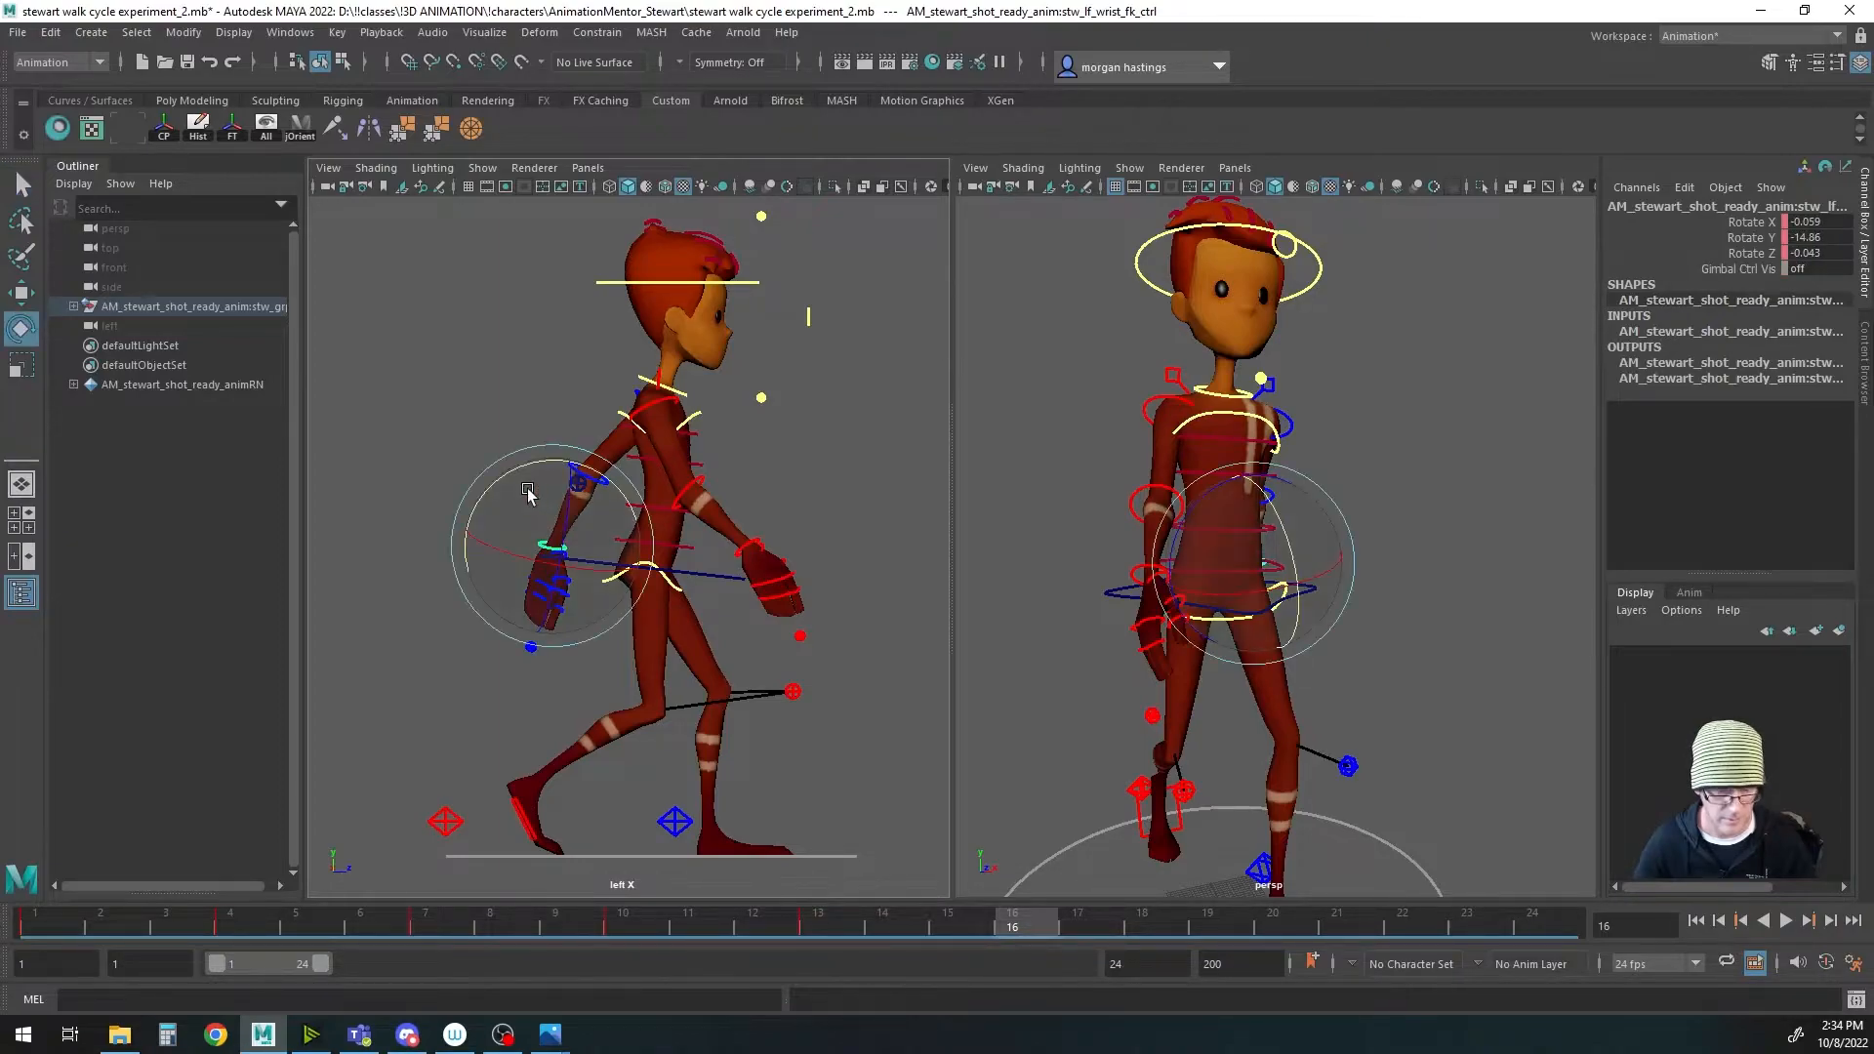
drag(528, 485, 527, 474)
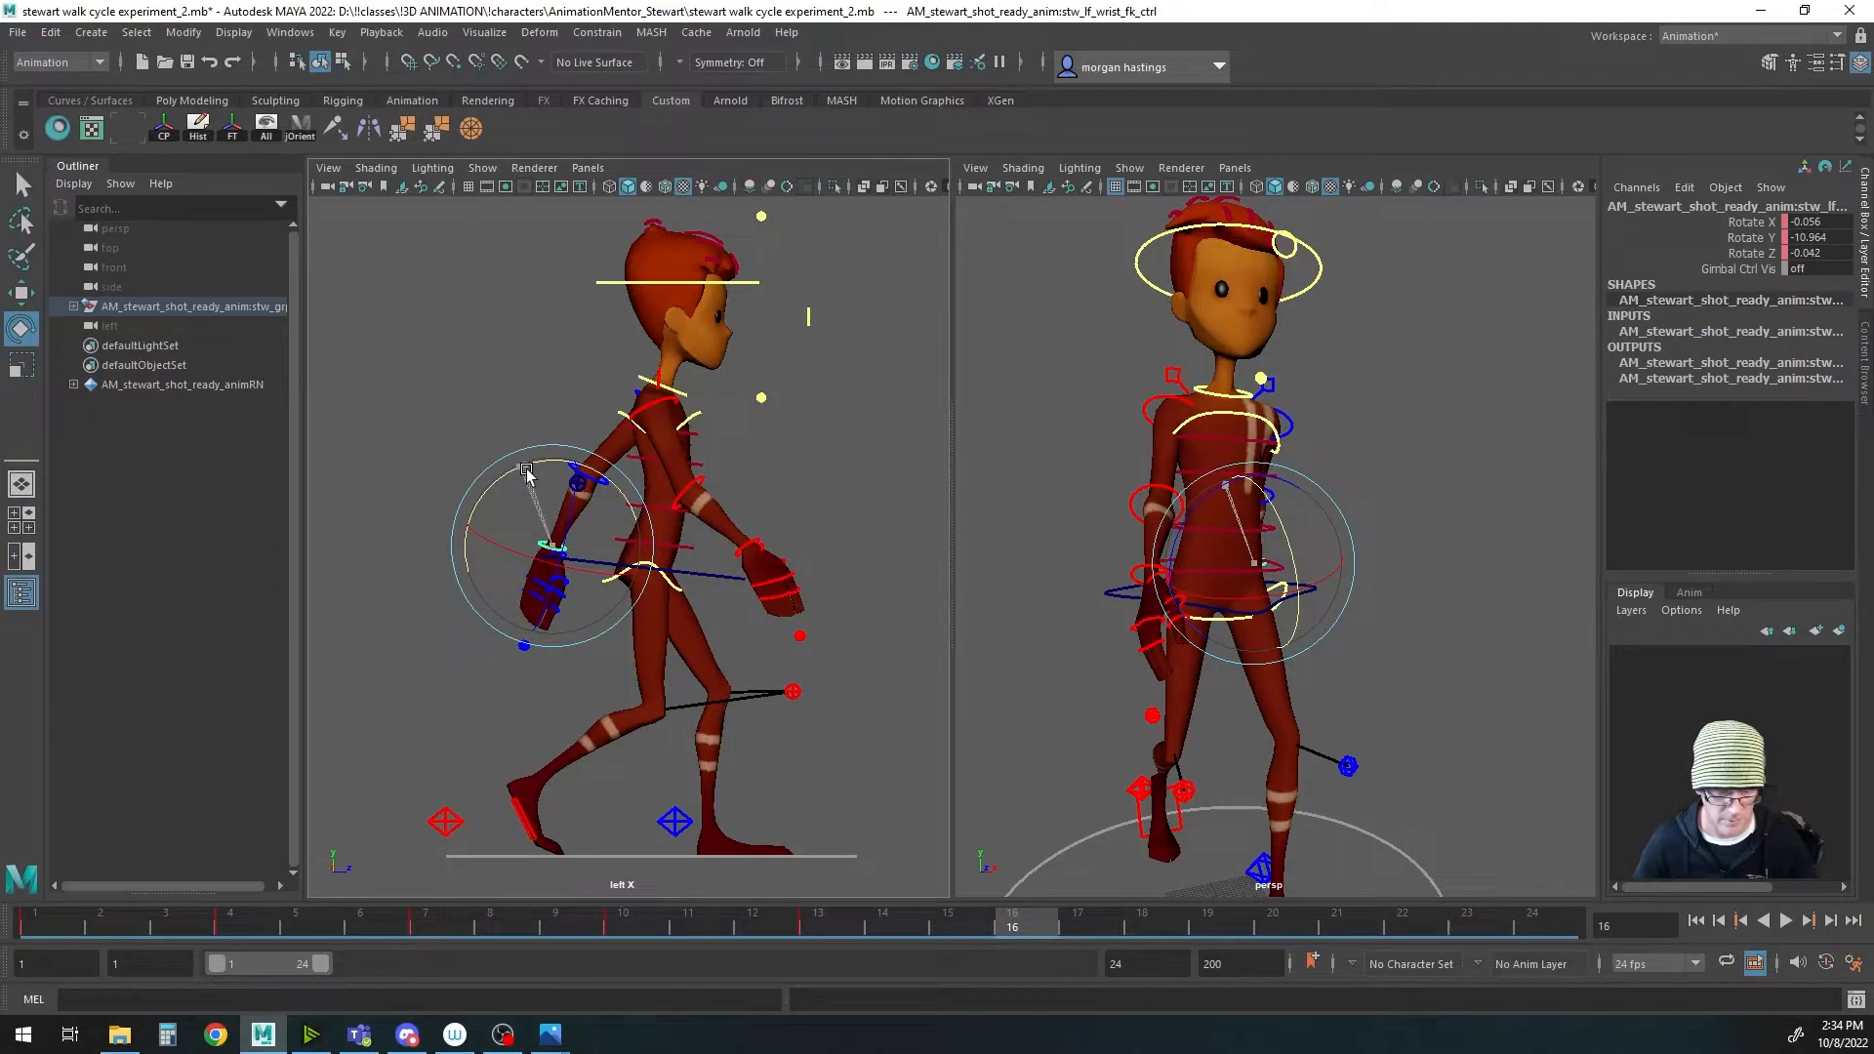
key(q)
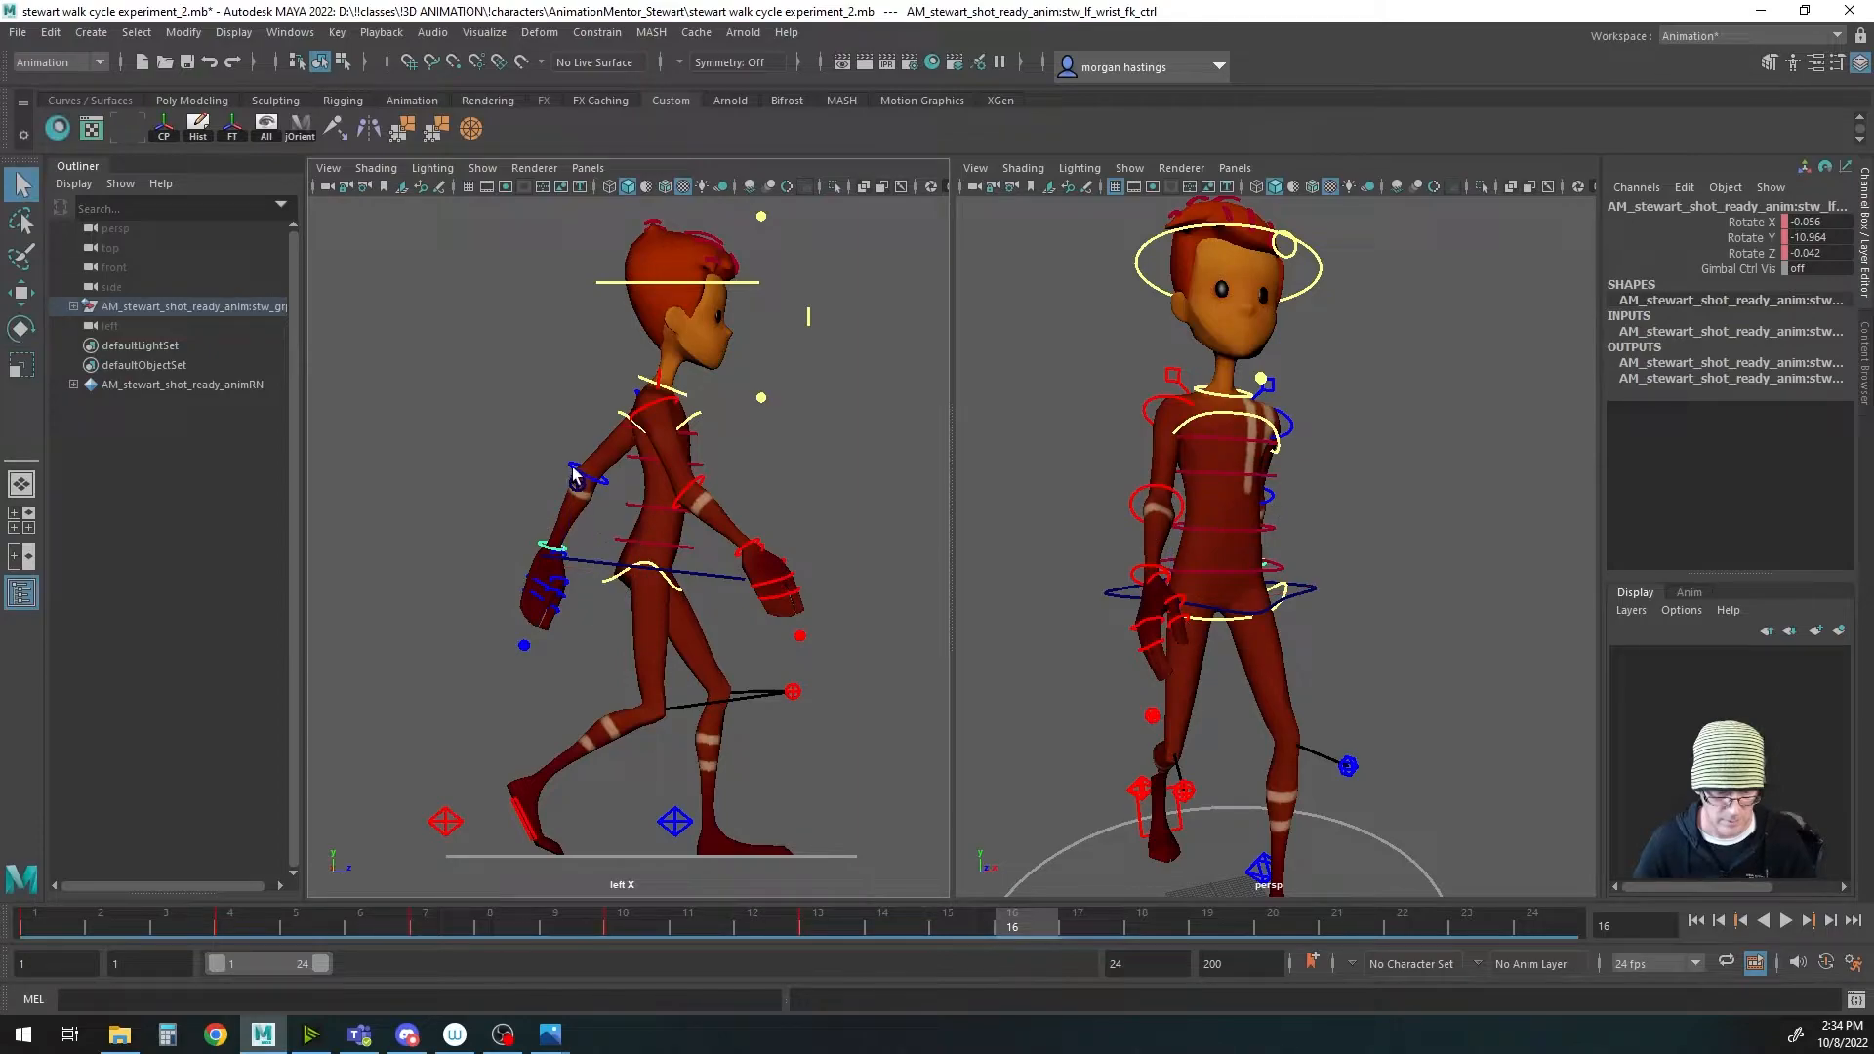
click(578, 477)
click(1291, 434)
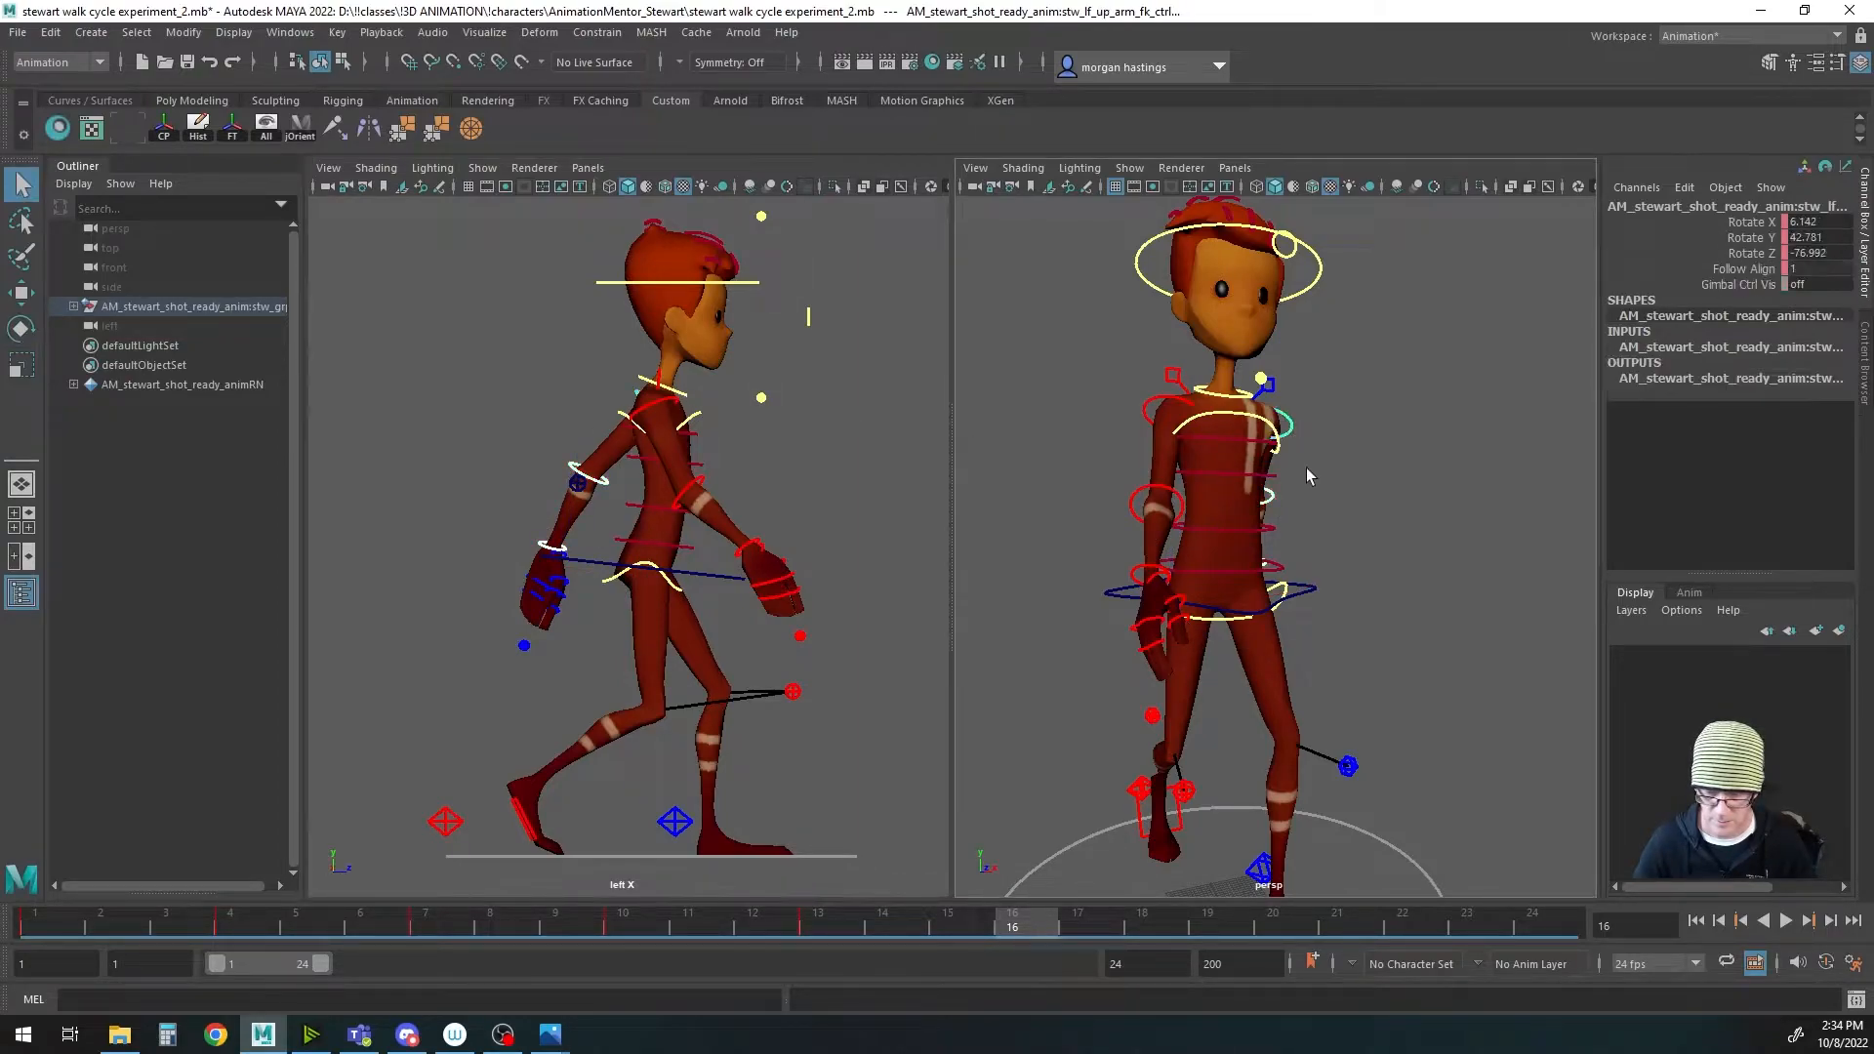
Step: At frame 19, swing the left upper arm forward to about 19.9 on Rotate Y
drag(1027, 921, 1187, 922)
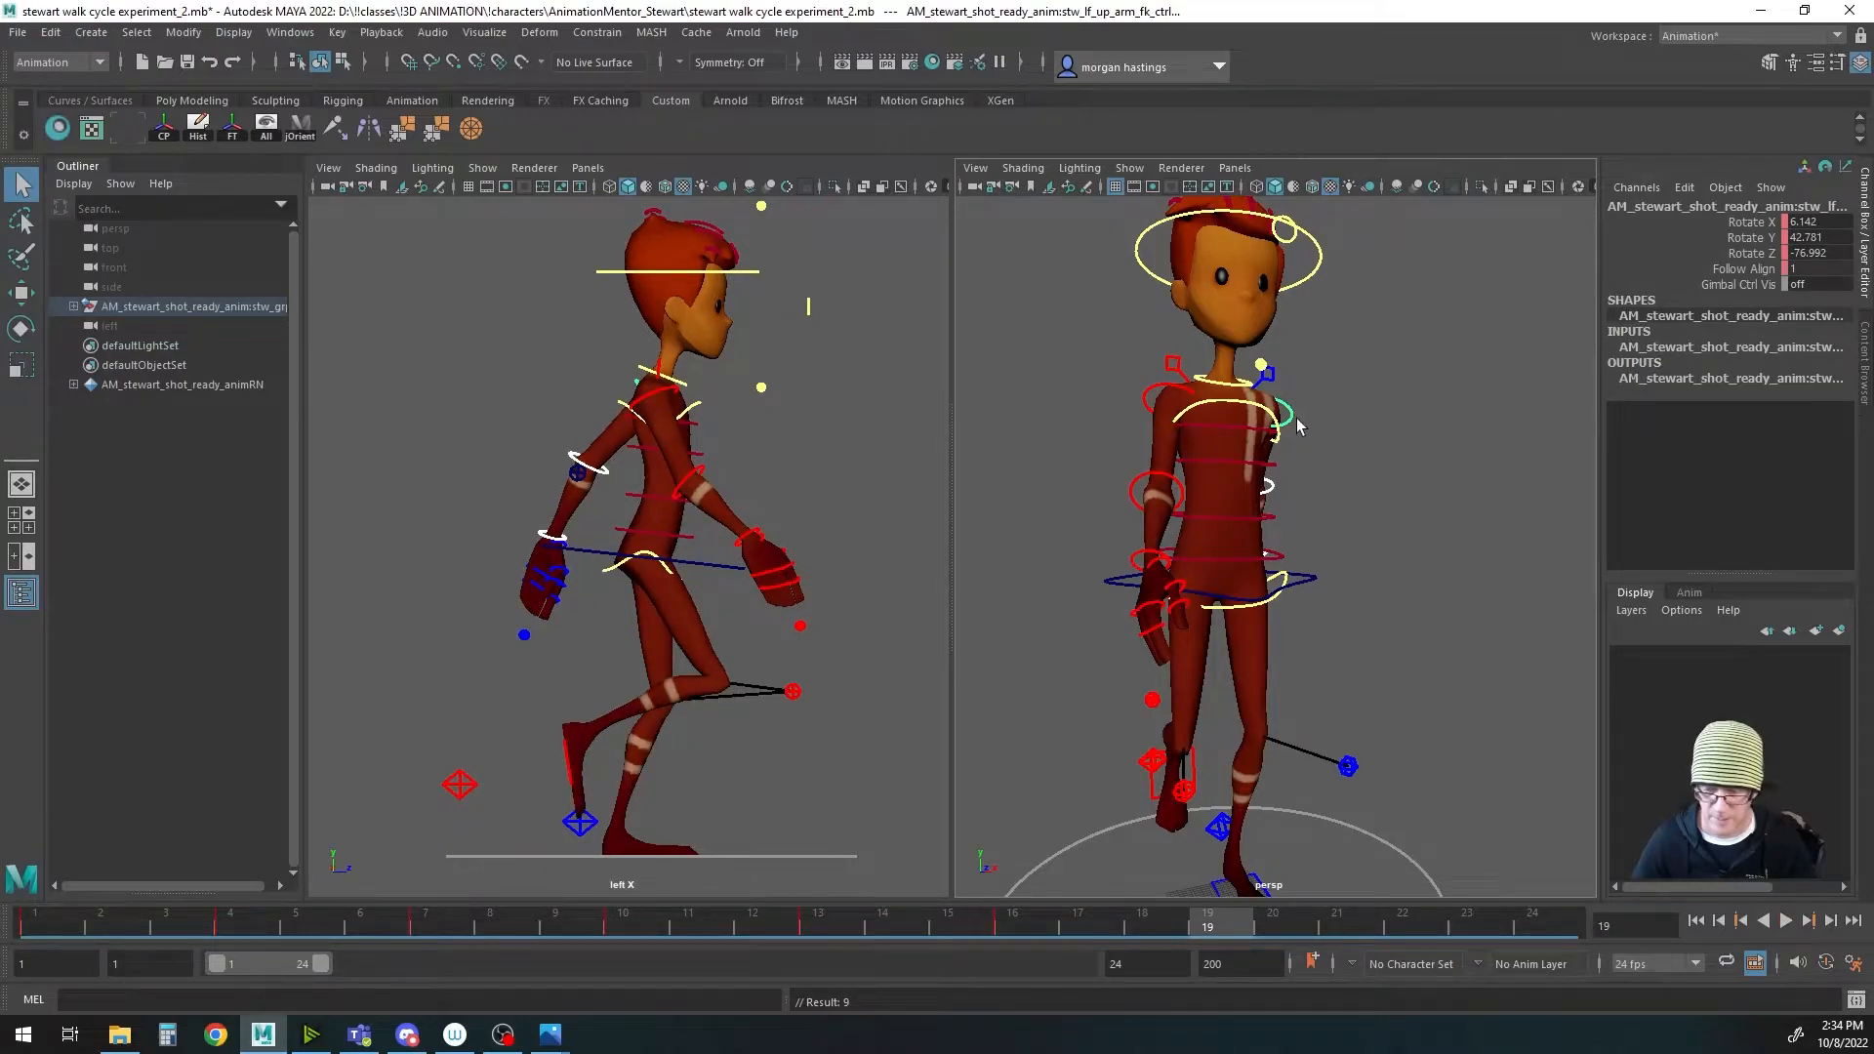
key(e)
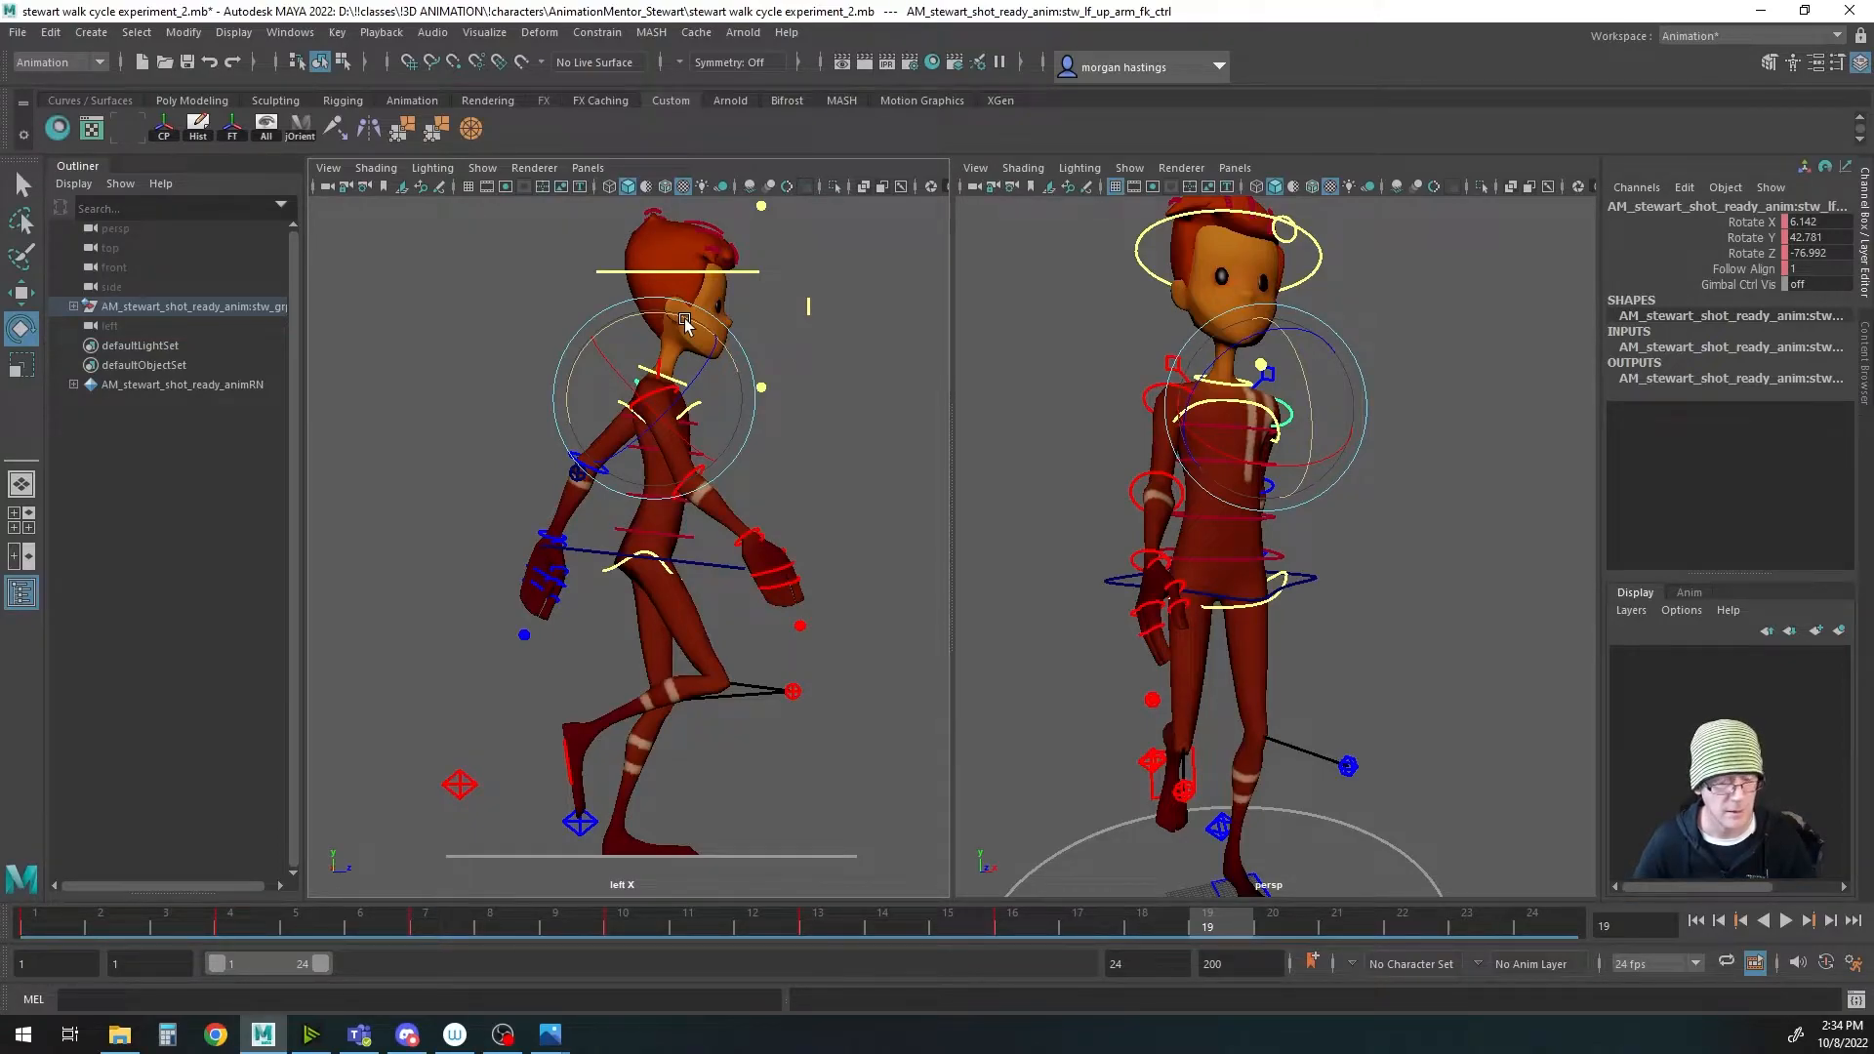
drag(685, 323, 655, 317)
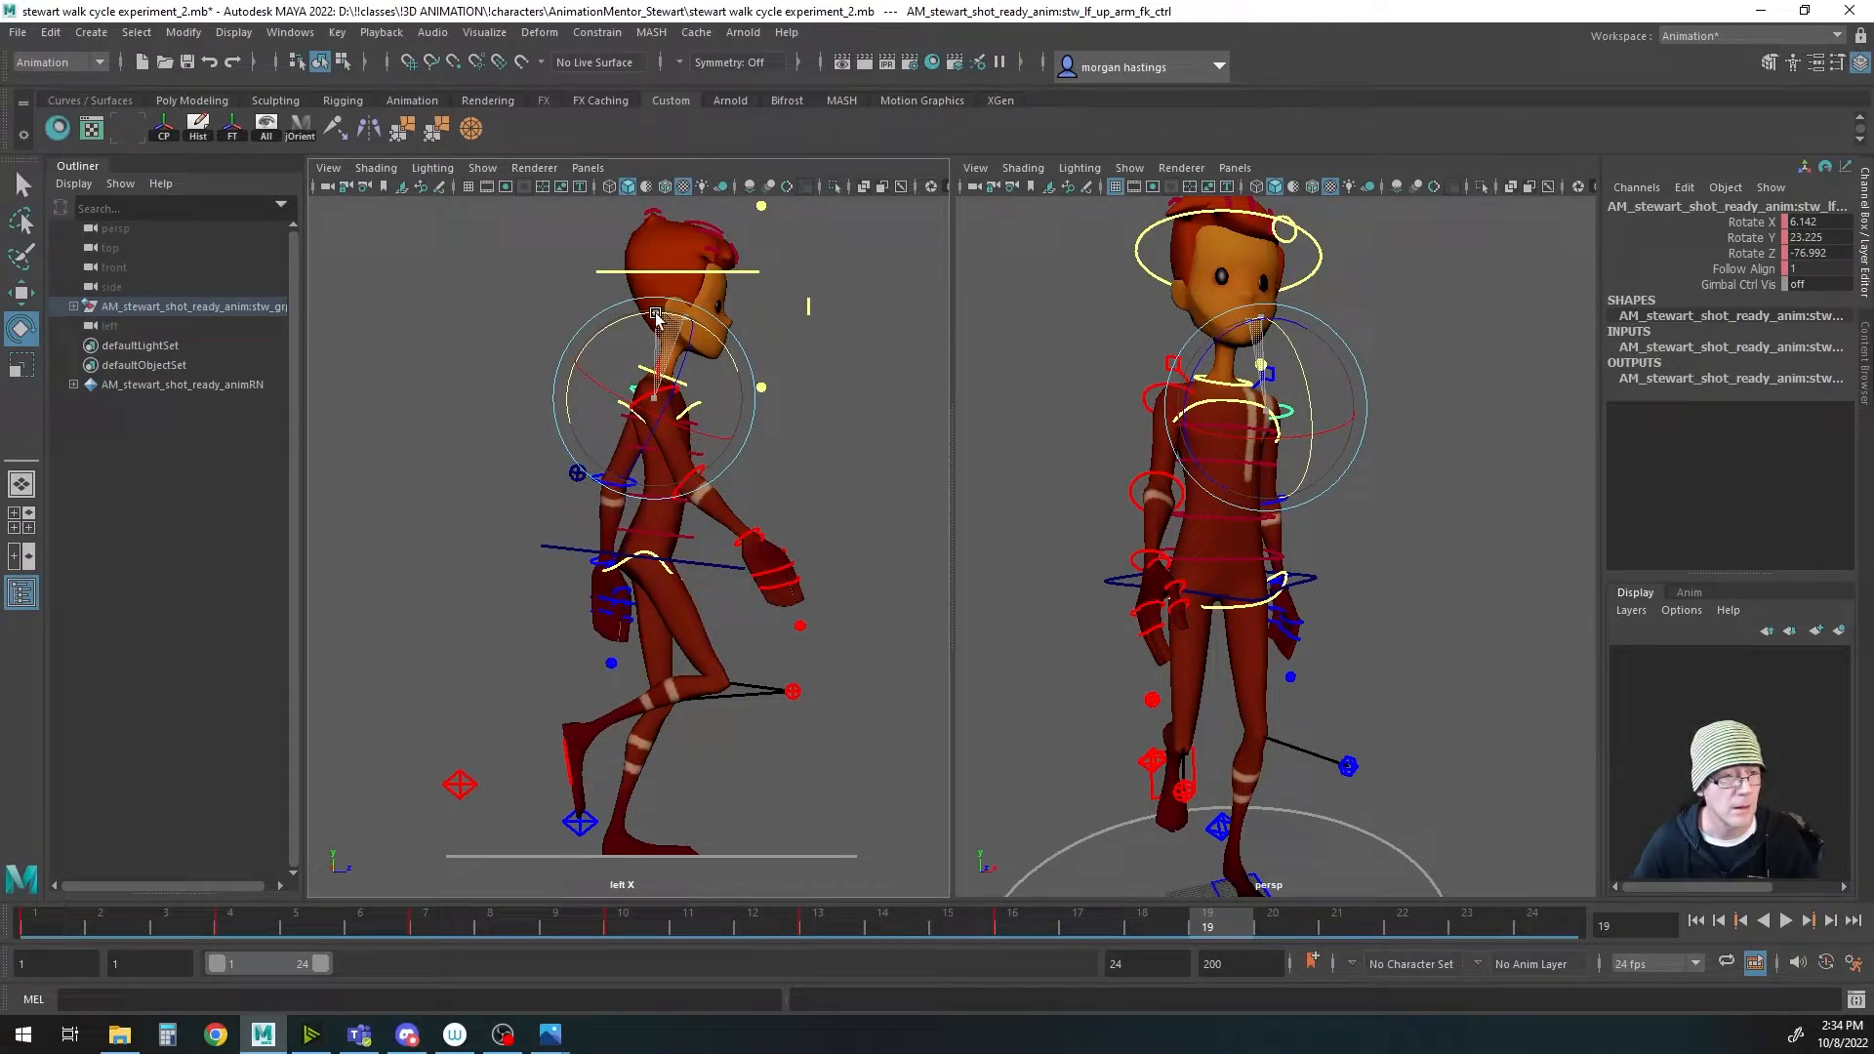
drag(655, 315, 651, 314)
key(q)
Step: At frame 19, rotate the left elbow to about 11.9 and the left wrist to about 10.8 on Rotate Y
click(600, 485)
key(e)
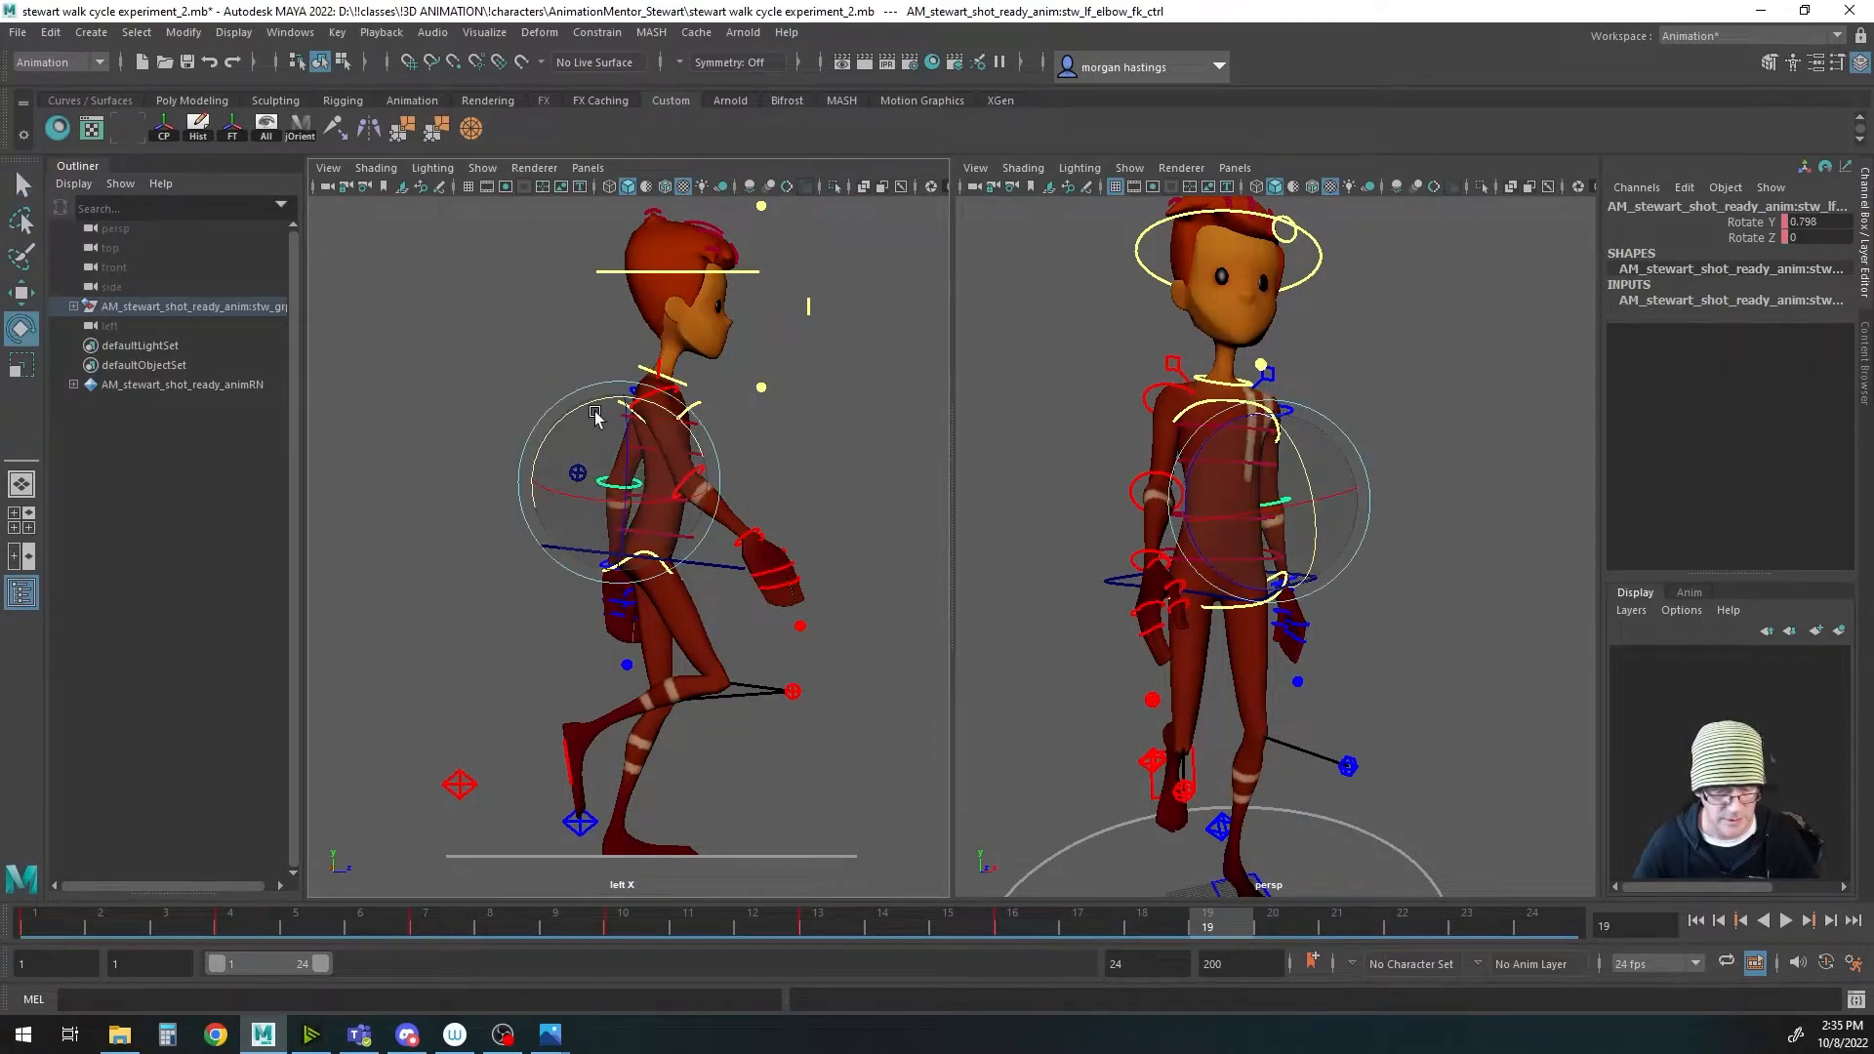
drag(602, 408, 599, 593)
key(q)
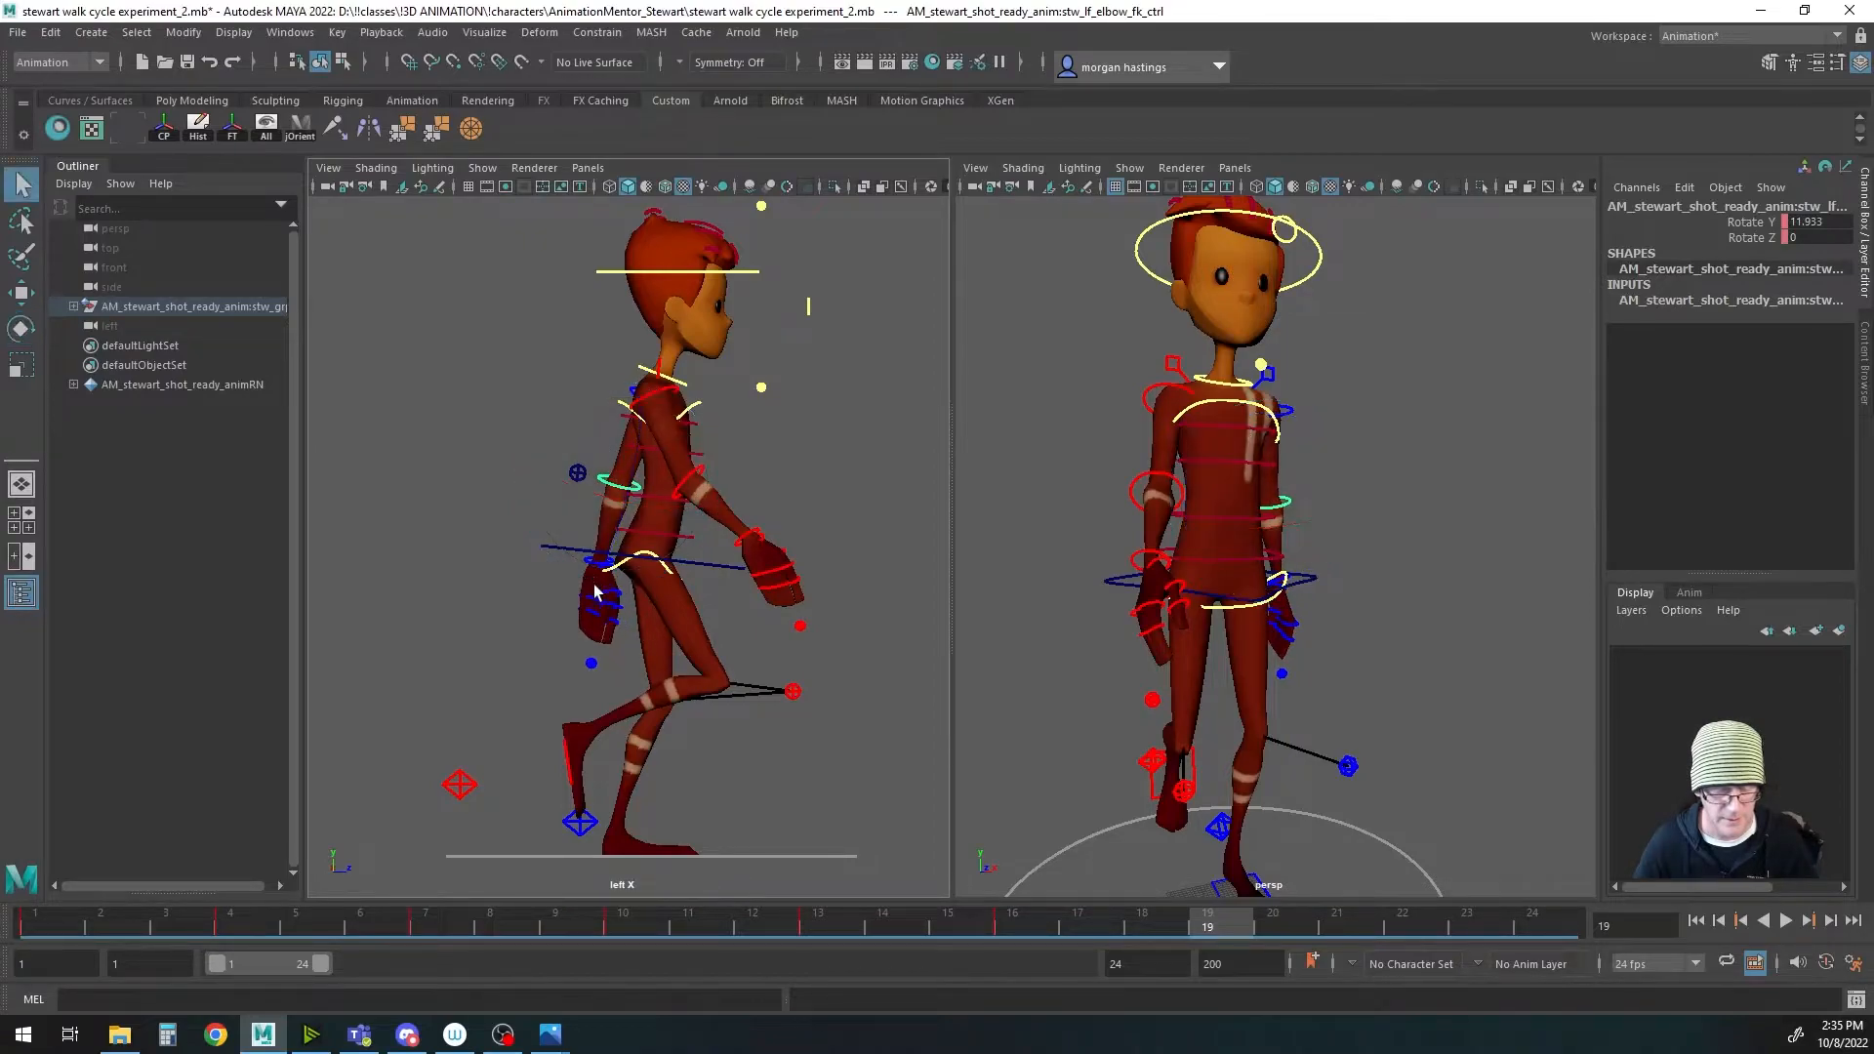
click(589, 571)
key(e)
drag(584, 473, 613, 488)
key(q)
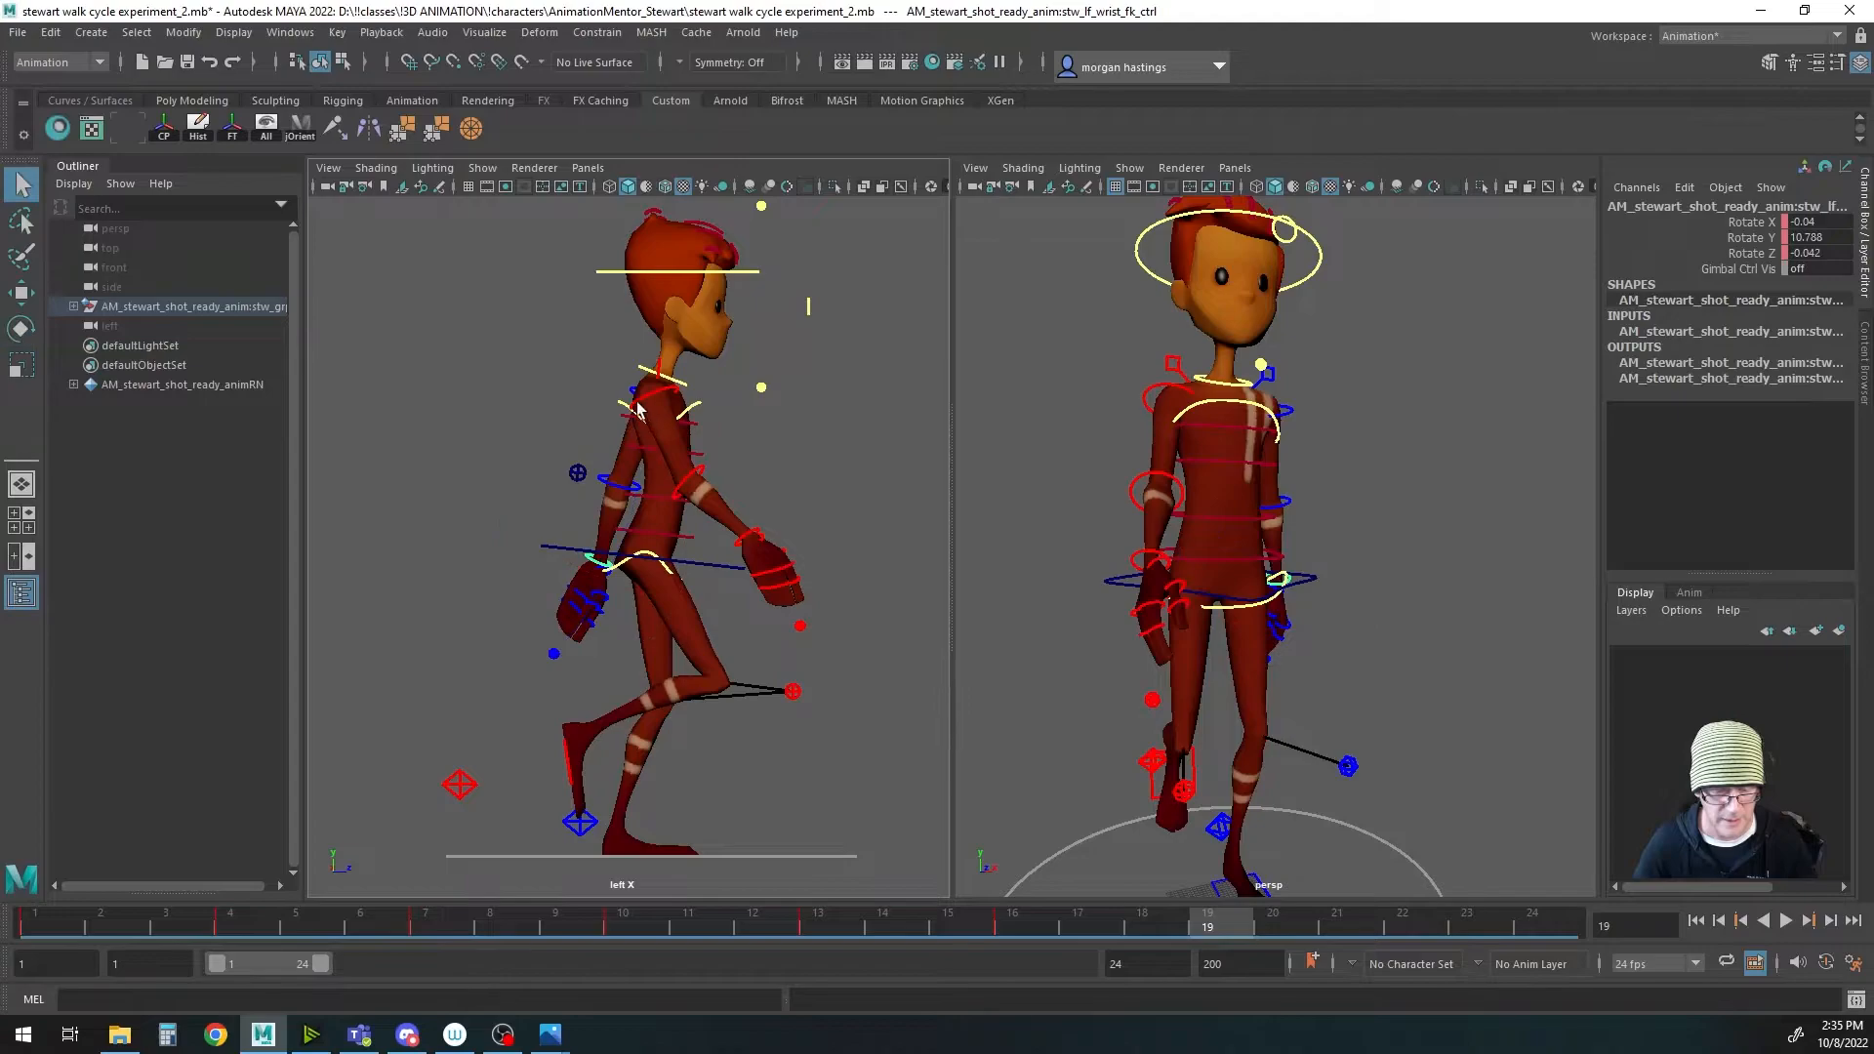
Step: Swing the left upper arm further forward to 8.8 on Rotate Y and key the left upper arm, elbow and wrist at frame 19
click(1286, 417)
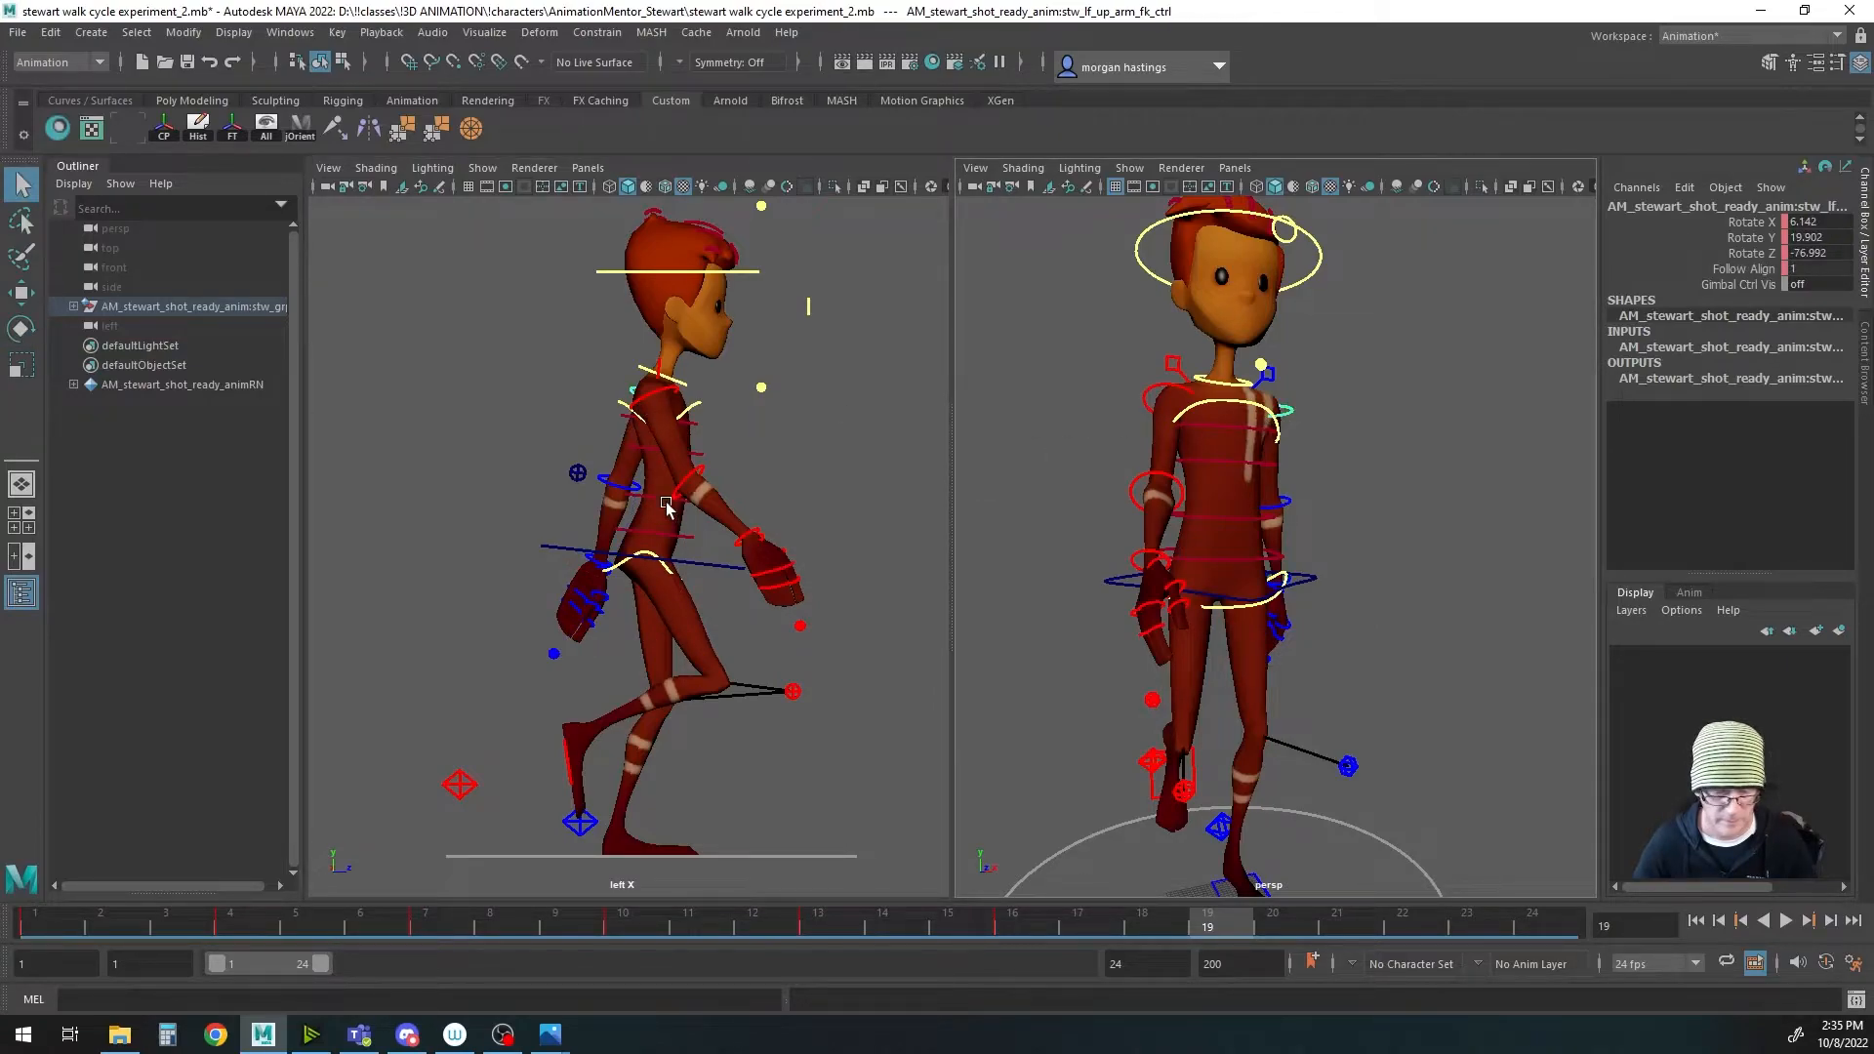
key(e)
drag(605, 361, 590, 349)
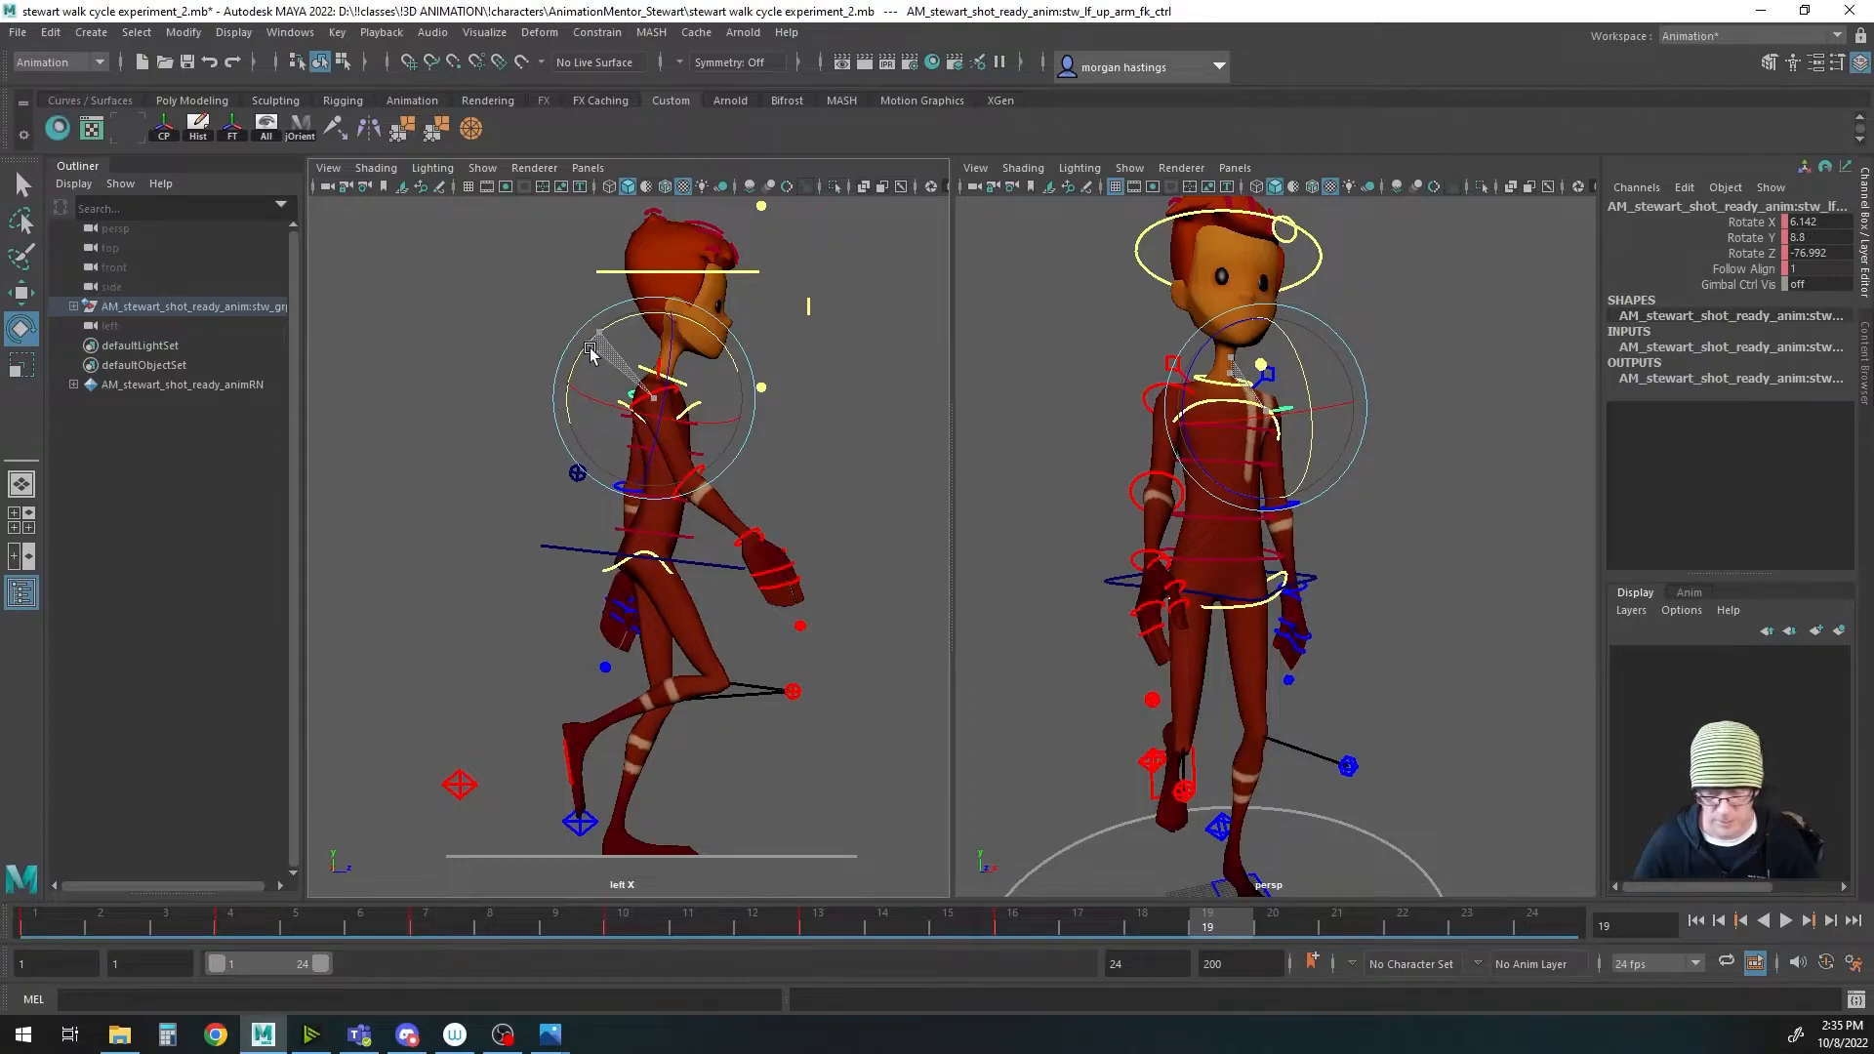
key(q)
click(1294, 508)
click(1303, 595)
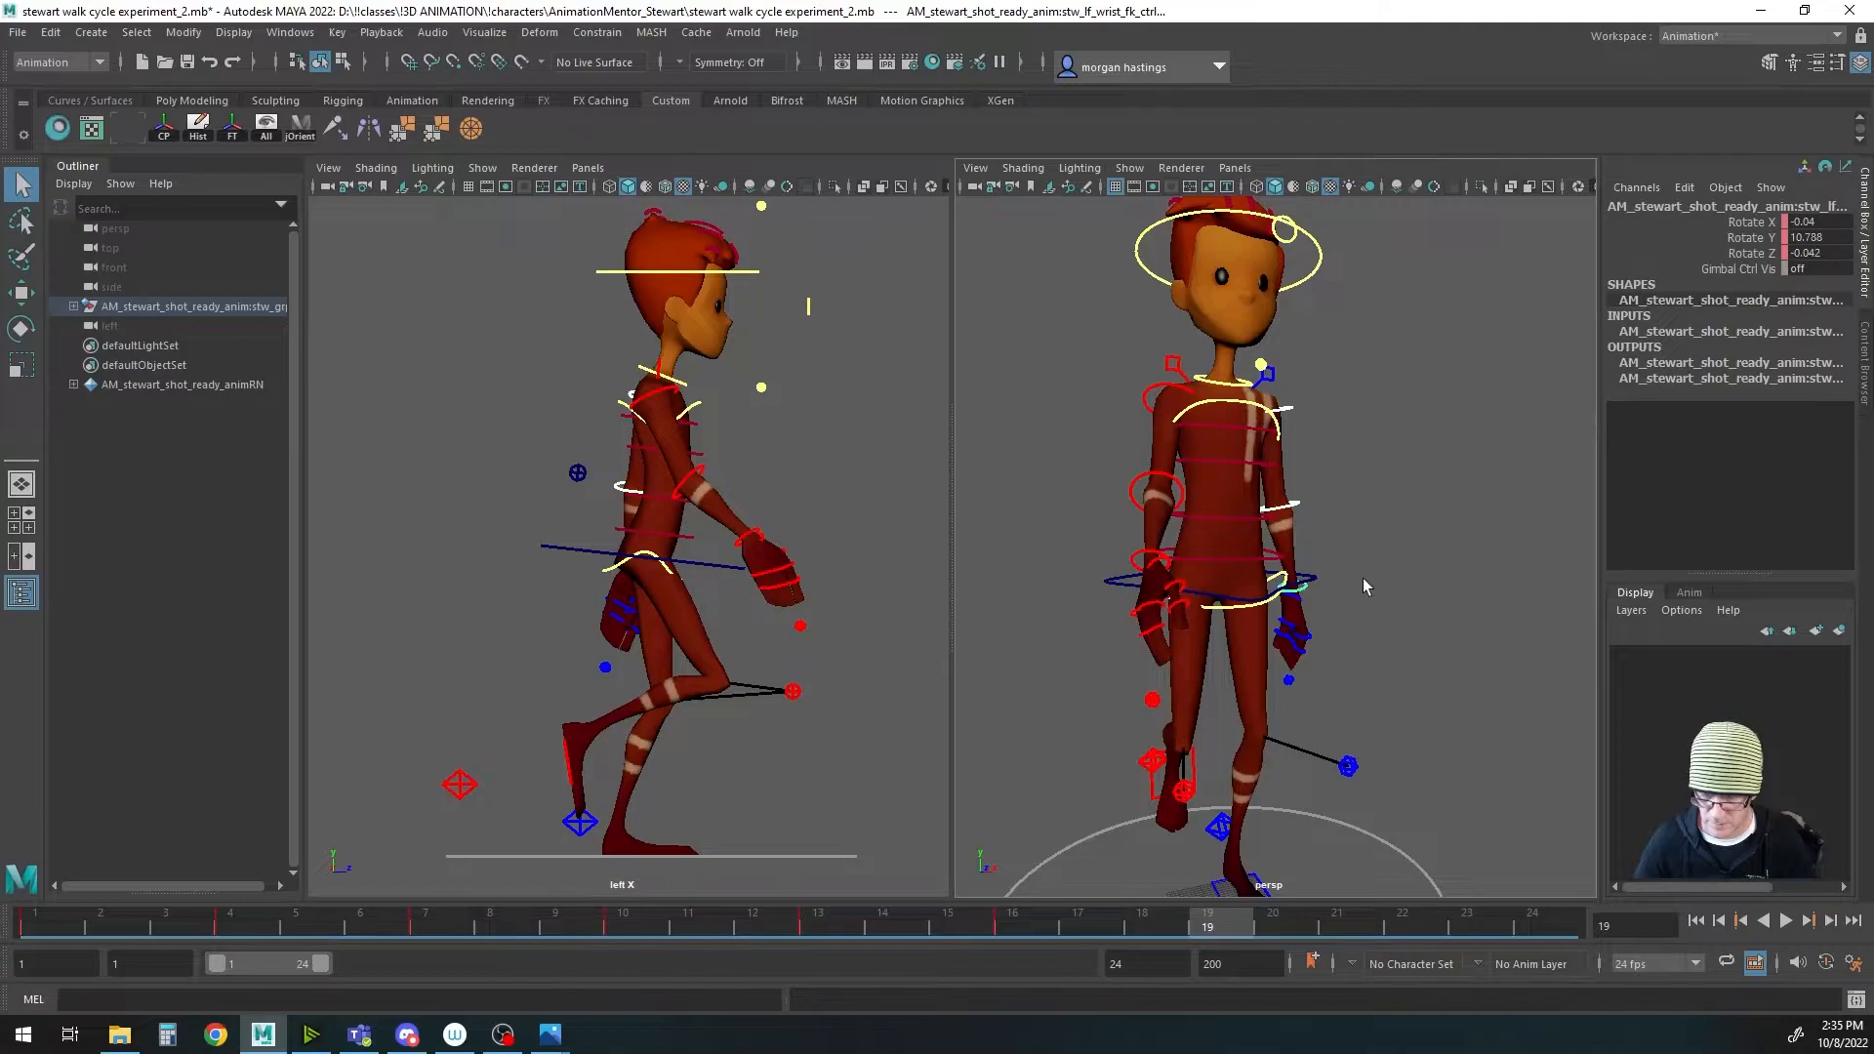
Step: At frame 22, swing the left upper arm forward to about -18.4 on Rotate Y
drag(1227, 927, 1400, 929)
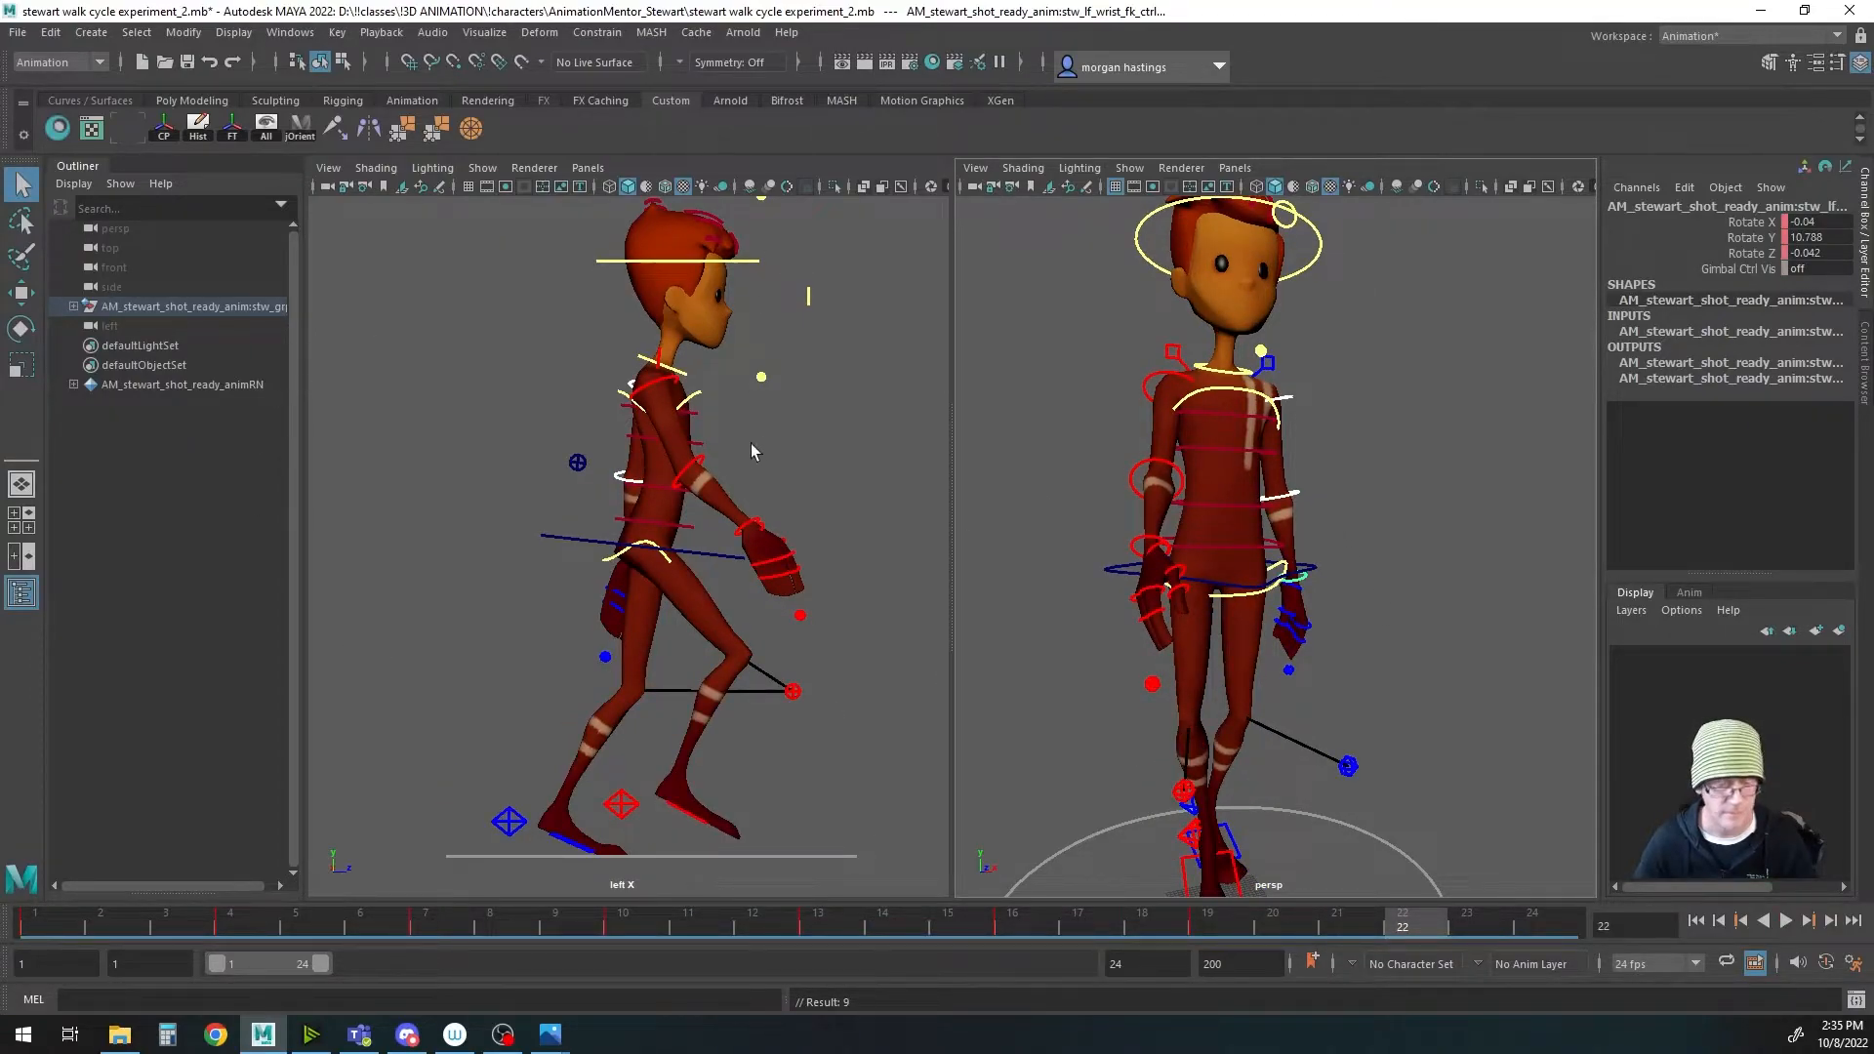
click(1286, 402)
key(e)
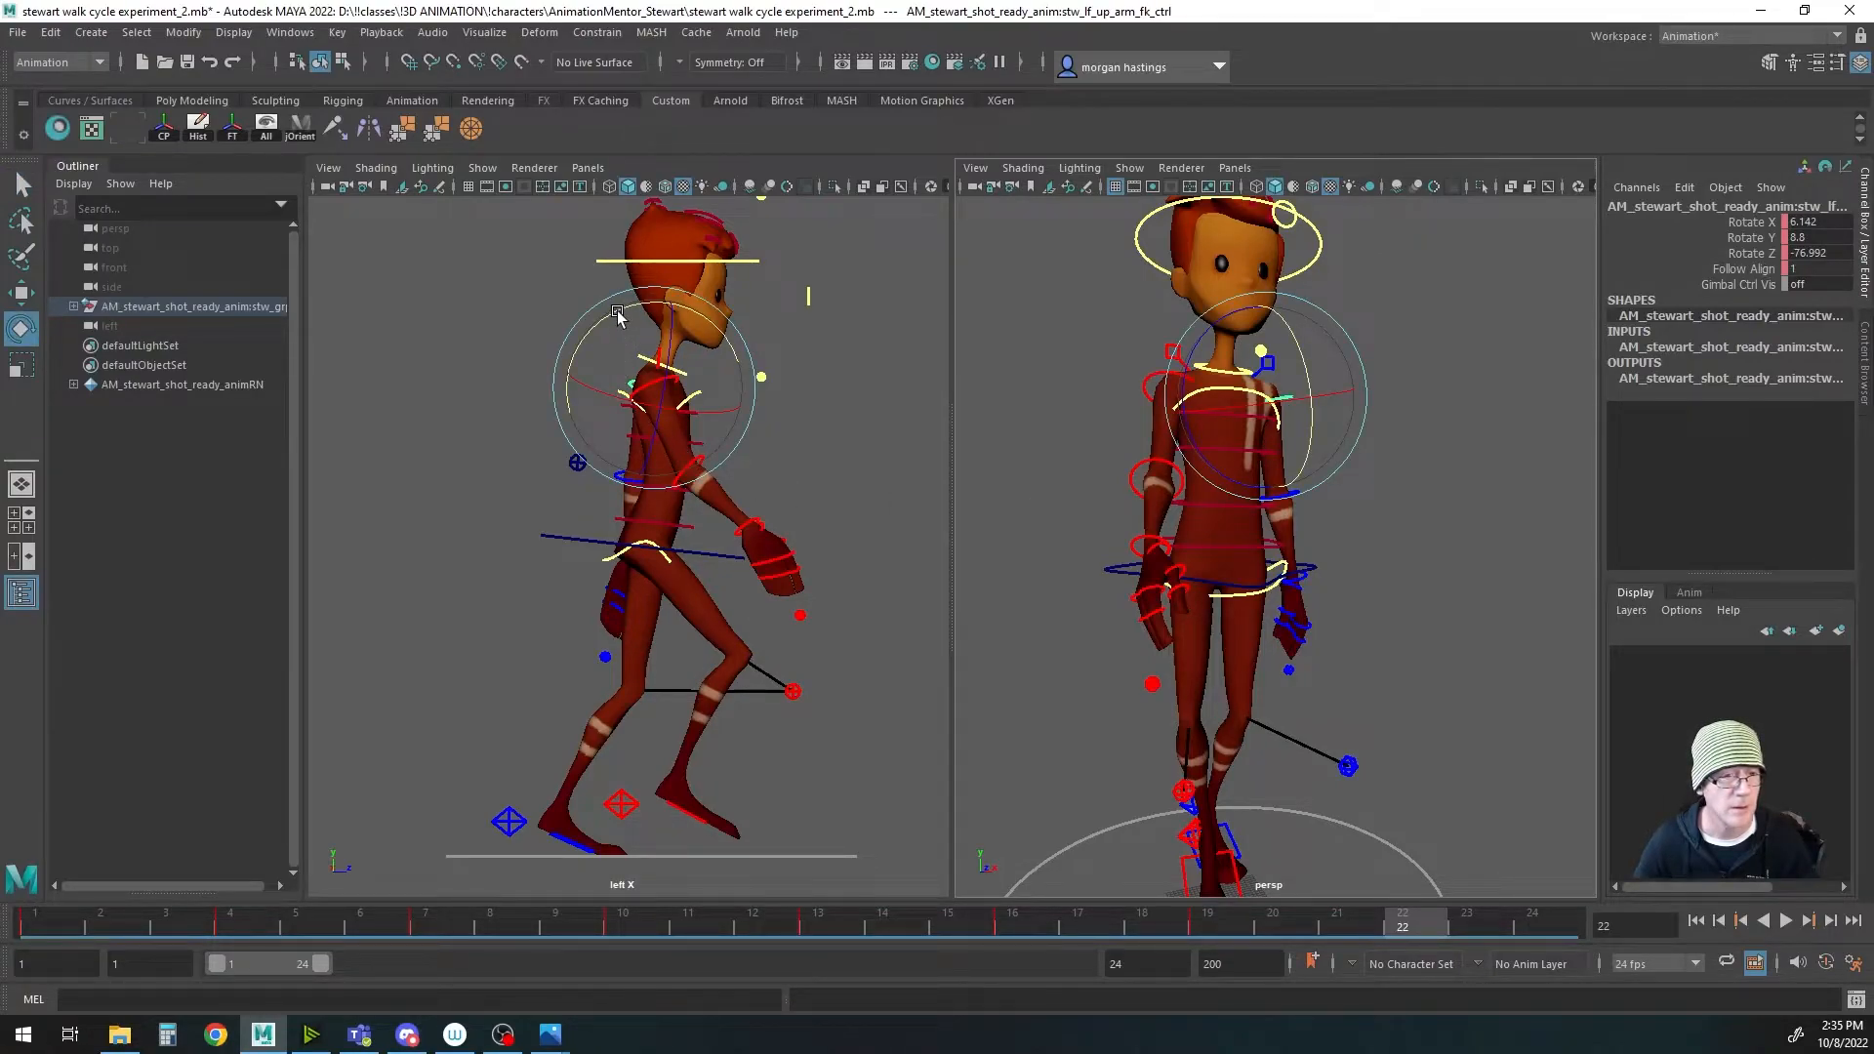
drag(616, 313, 584, 328)
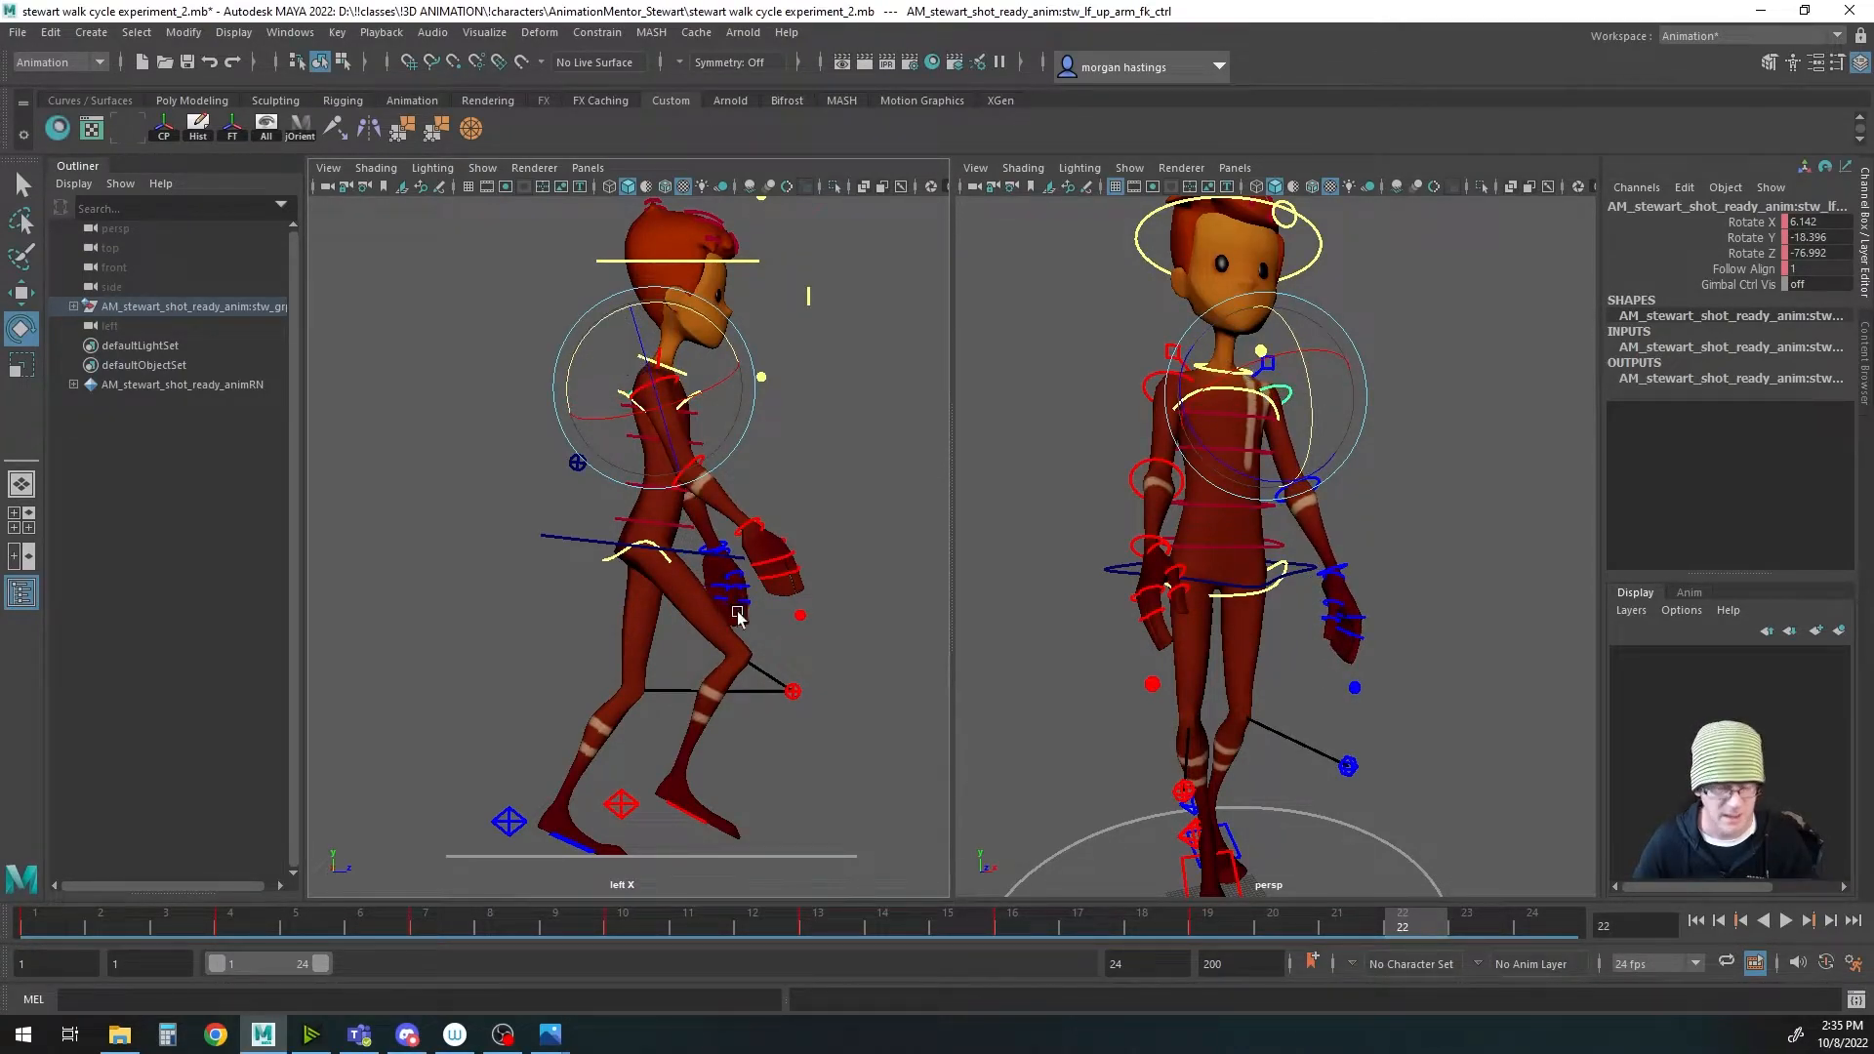
Step: Rotate the left wrist to about 17.1 on Rotate Y and key the left wrist, elbow and upper arm controls at frame 22
key(q)
click(1344, 571)
key(e)
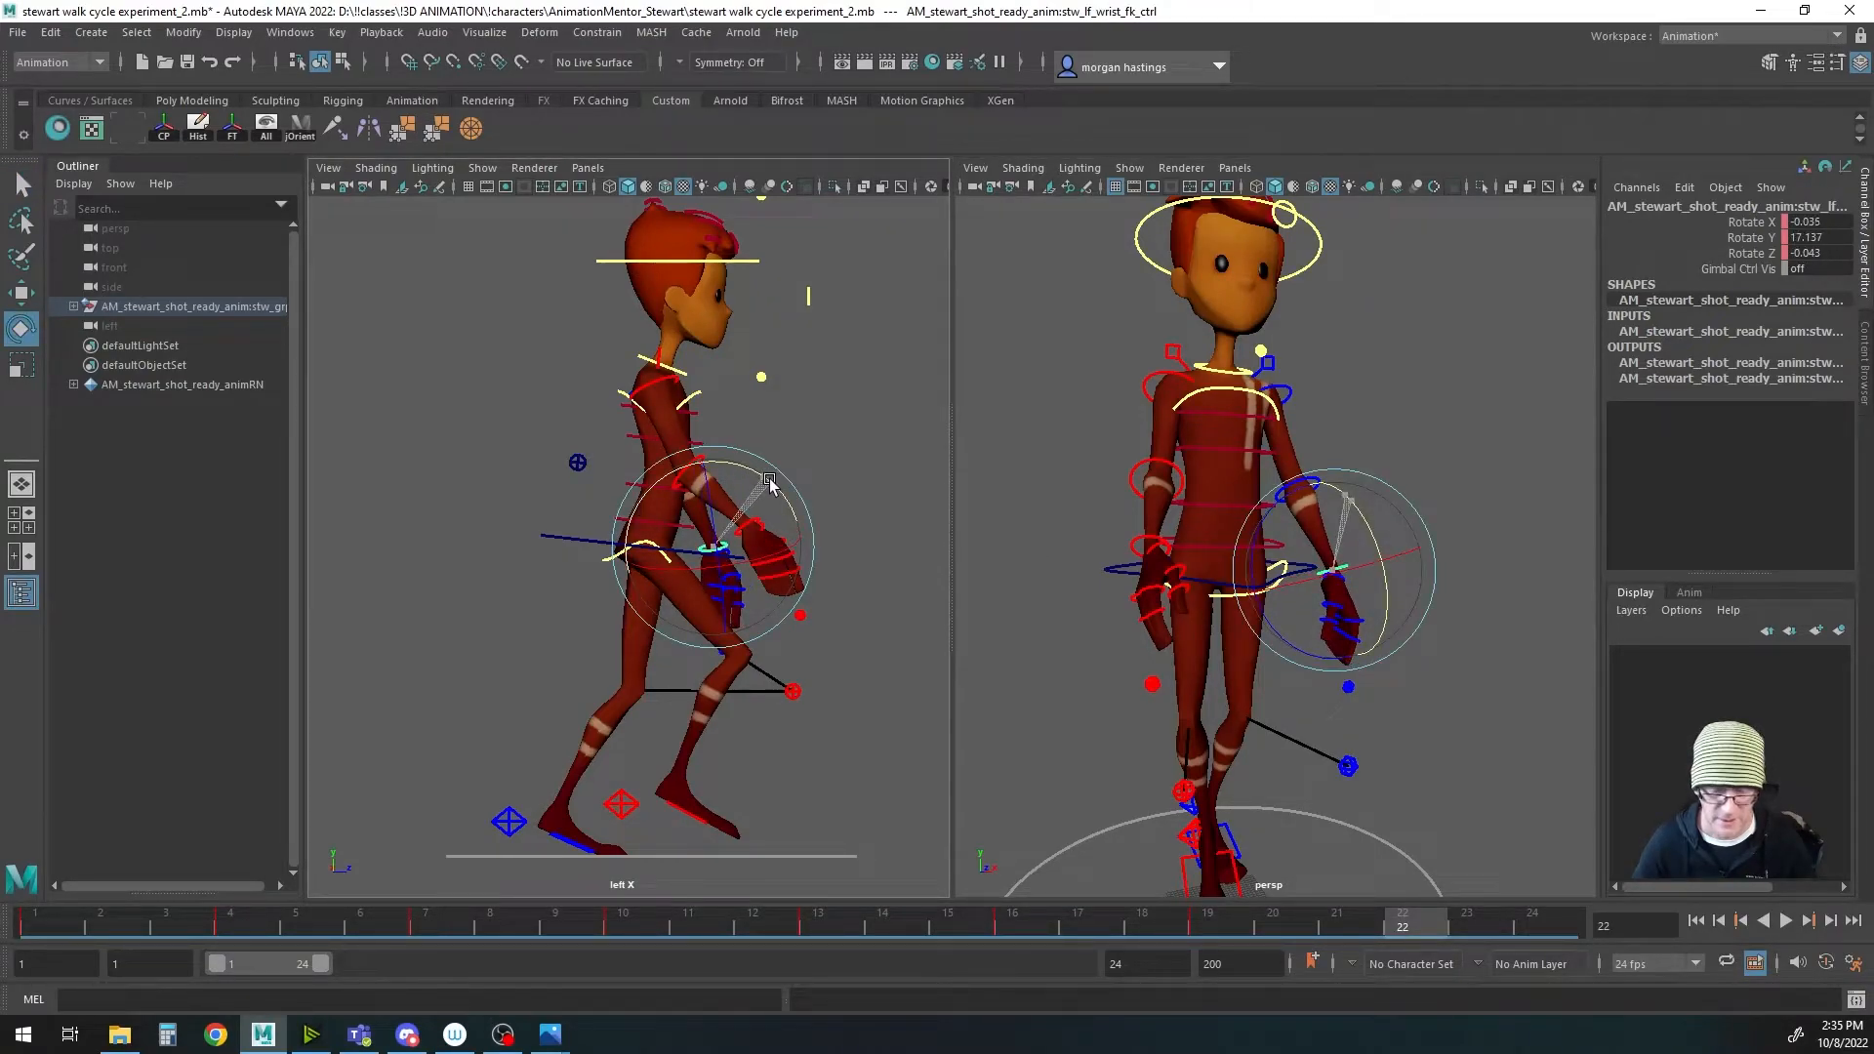
key(q)
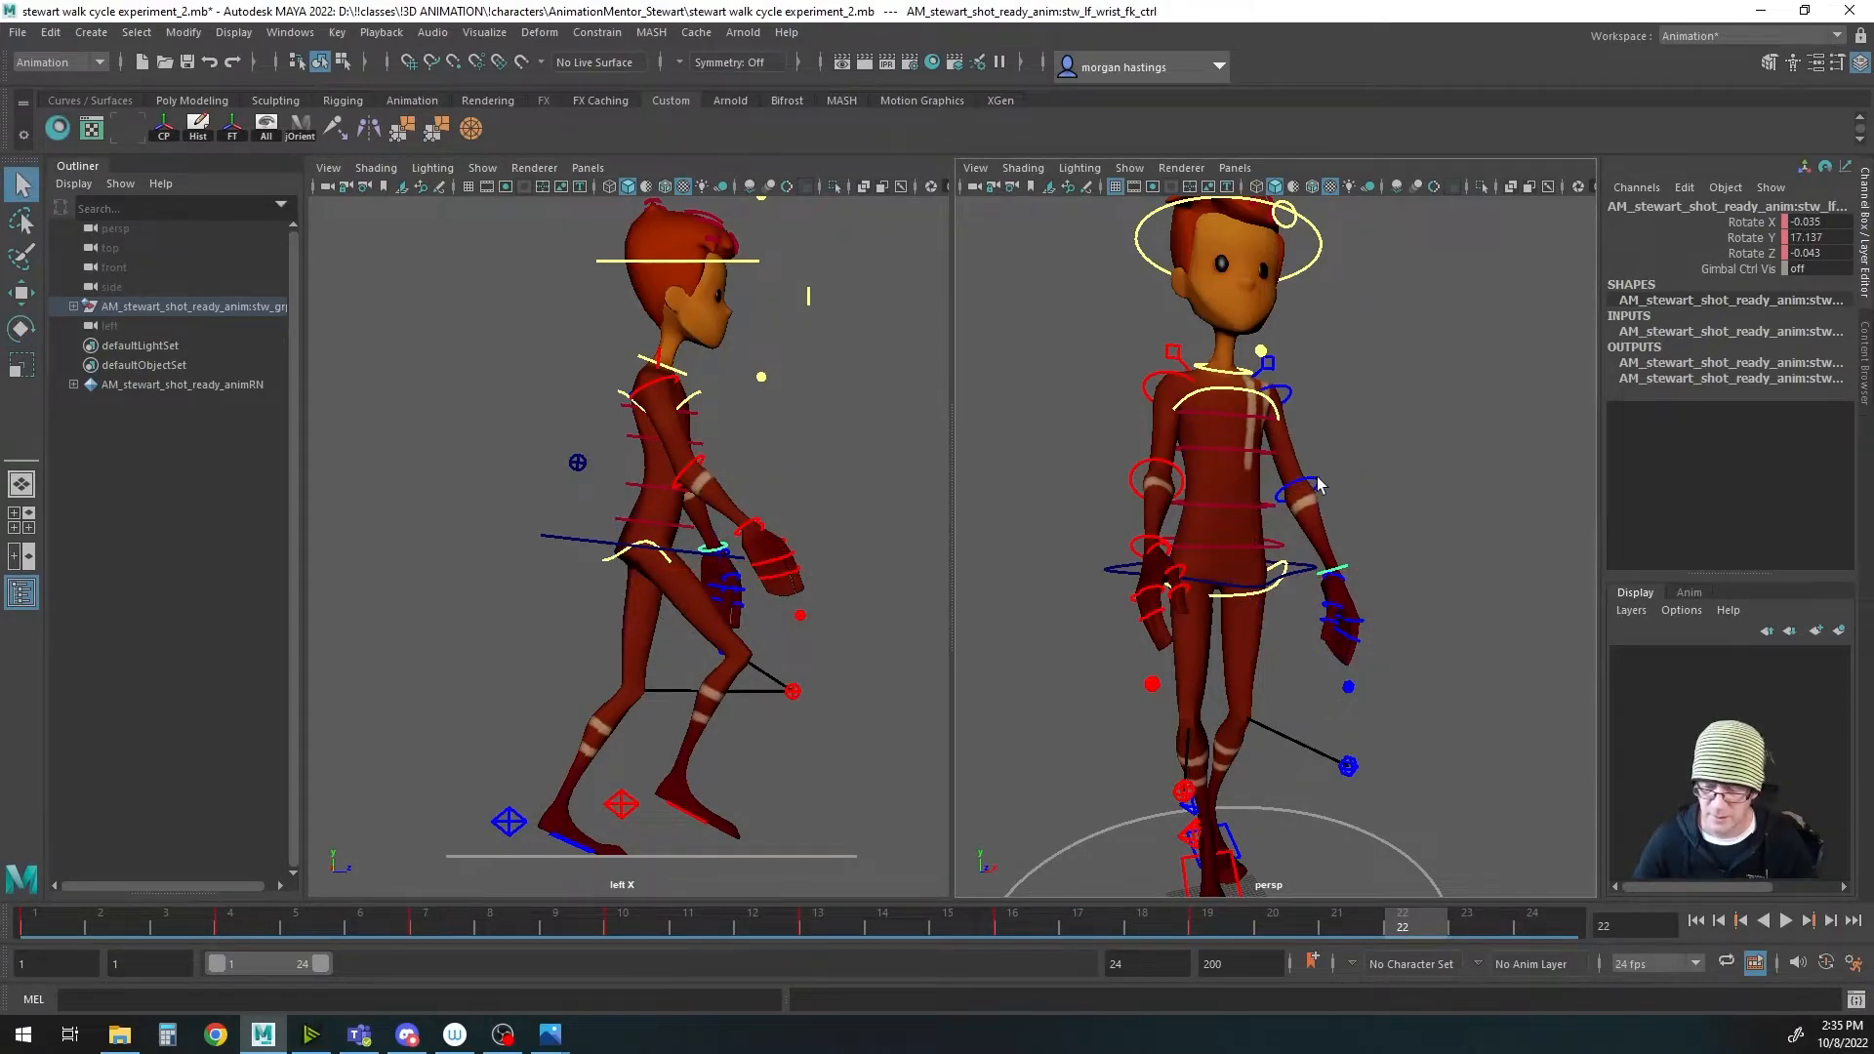
click(1290, 385)
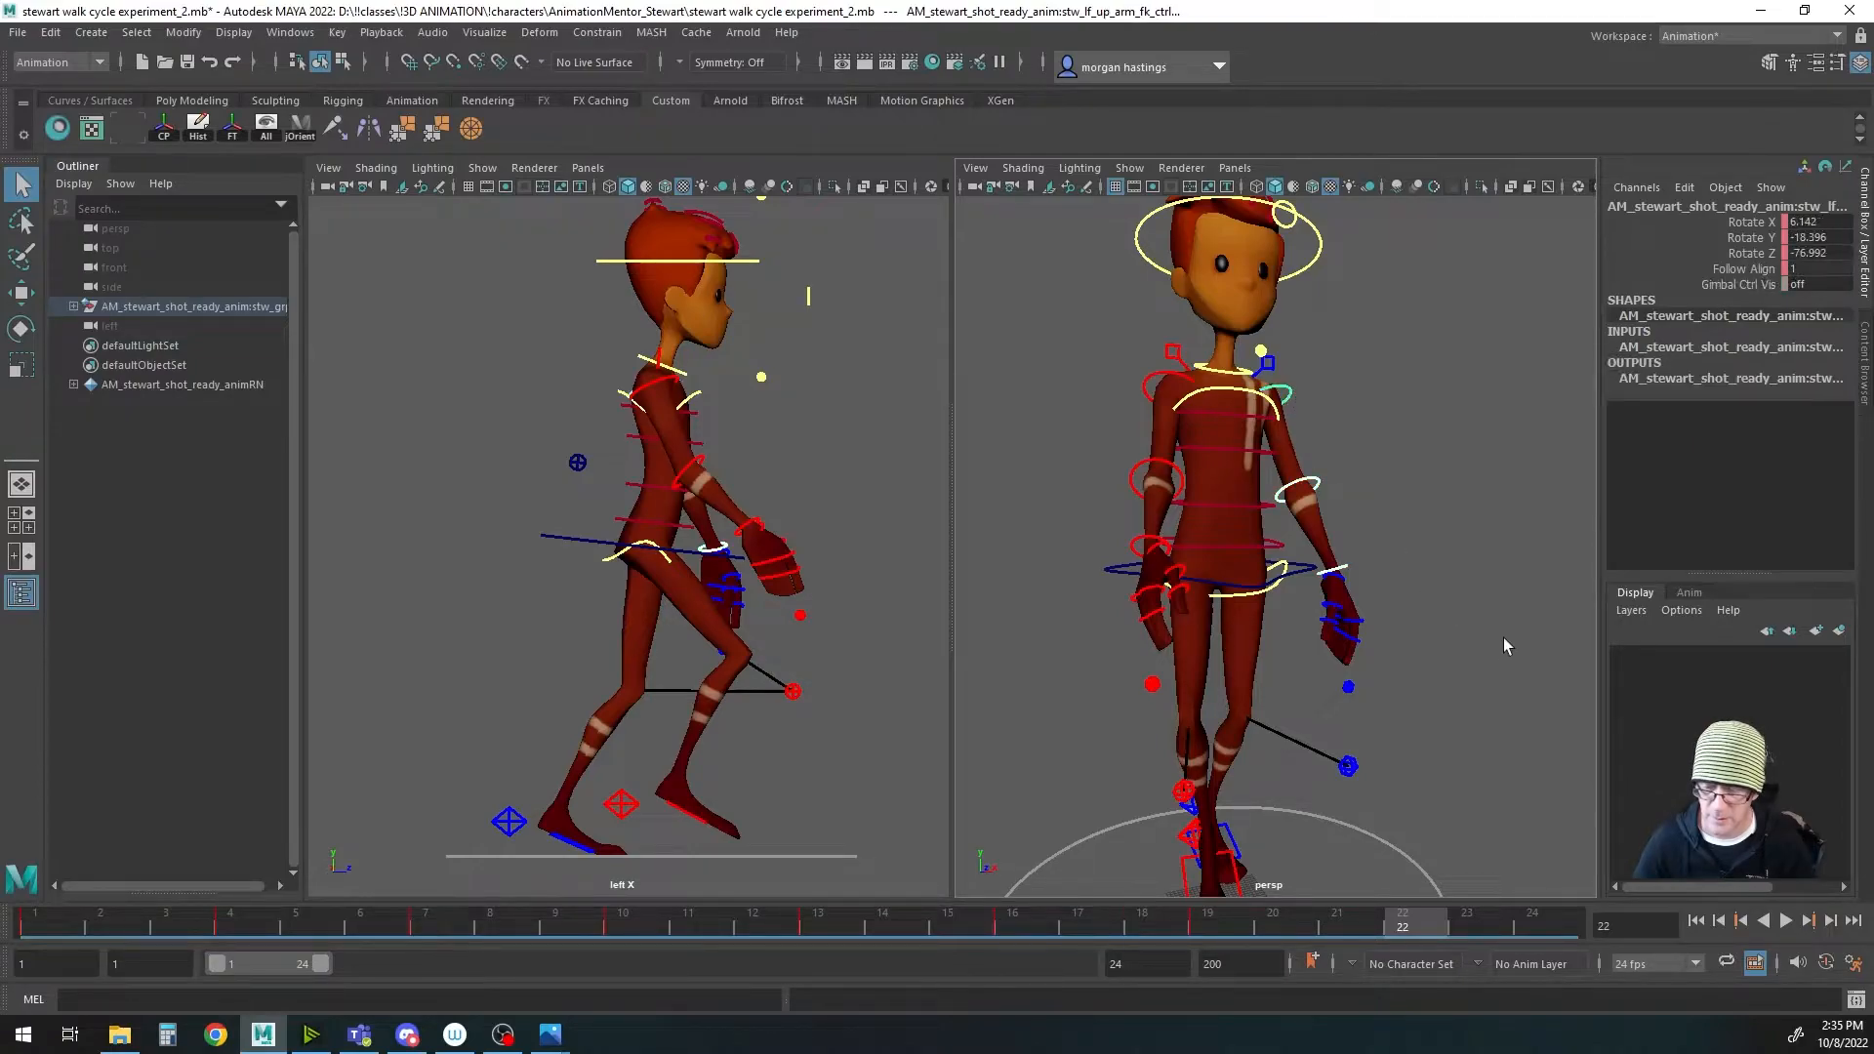
key(w)
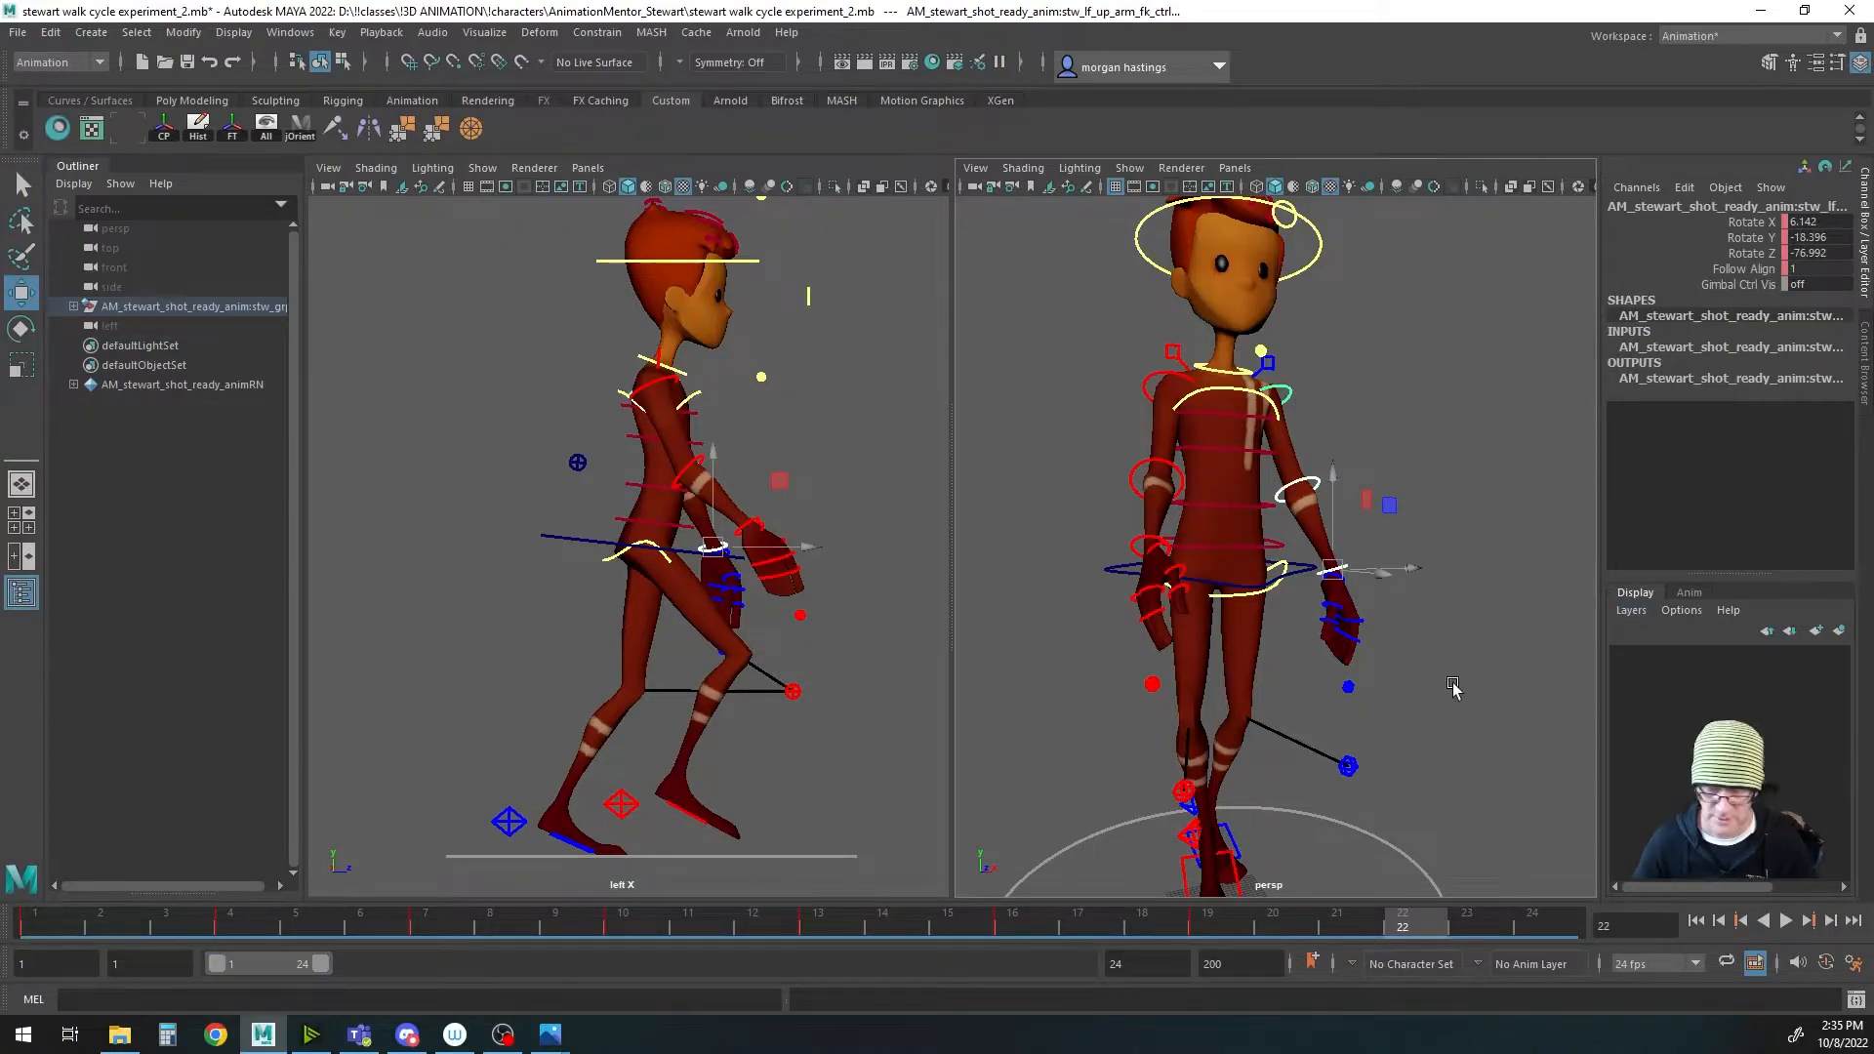
key(q)
key(s)
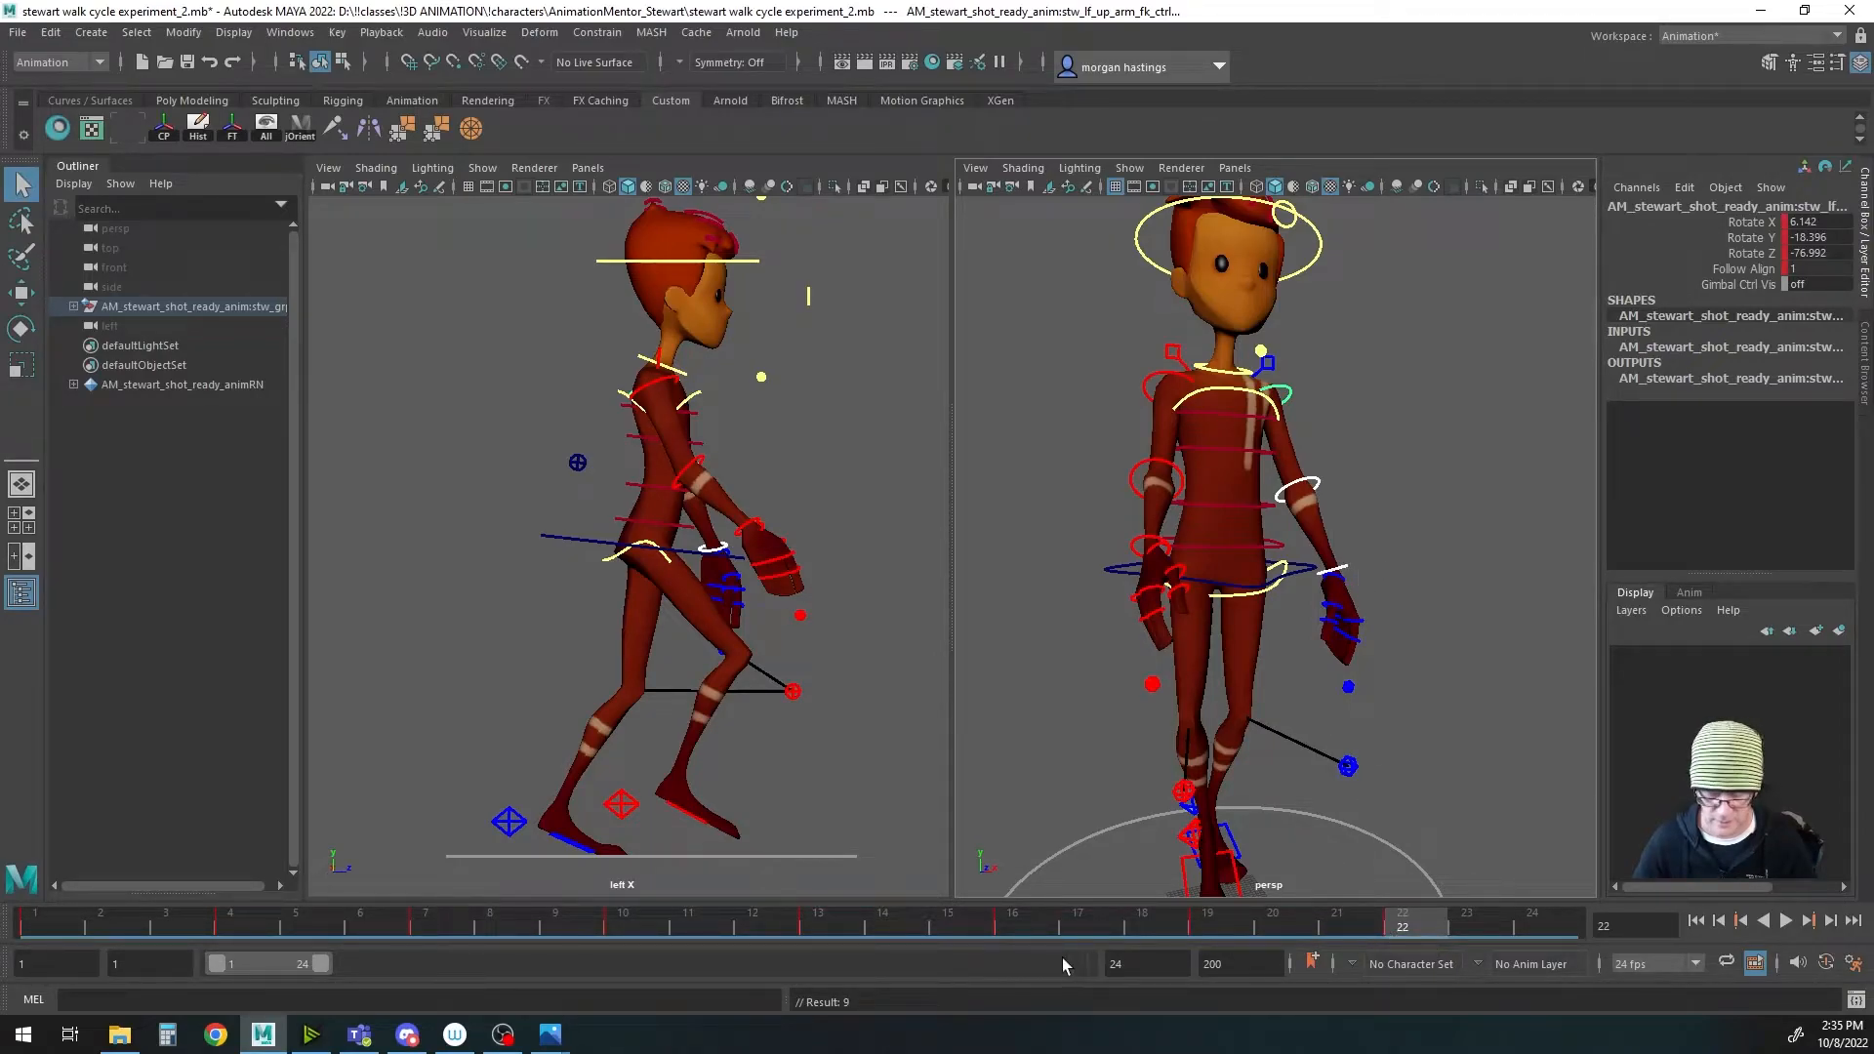
Step: Set the end frame of the playback range to 25
double_click(1132, 963)
text(25)
key(Tab)
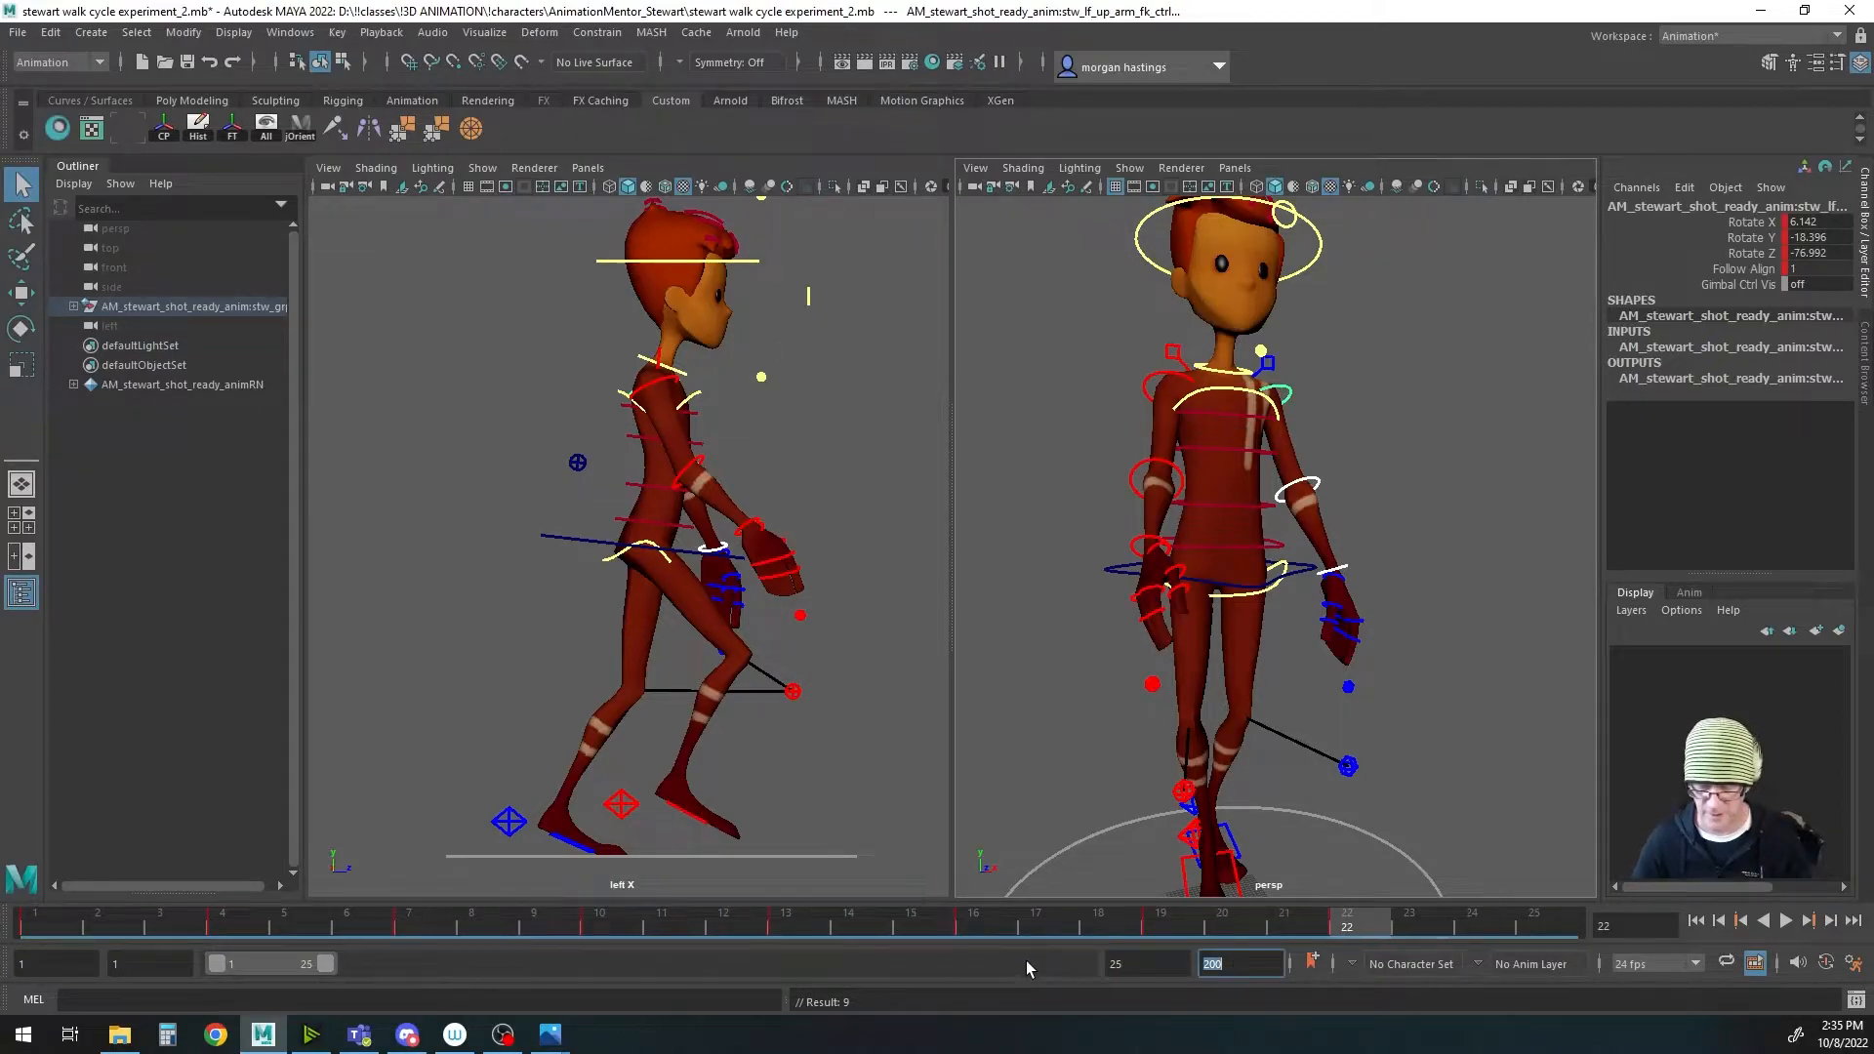
Step: Compare the arm poses at frames 25, 1, 10, 13, 16 and 19 to check how both arms swing
click(1550, 928)
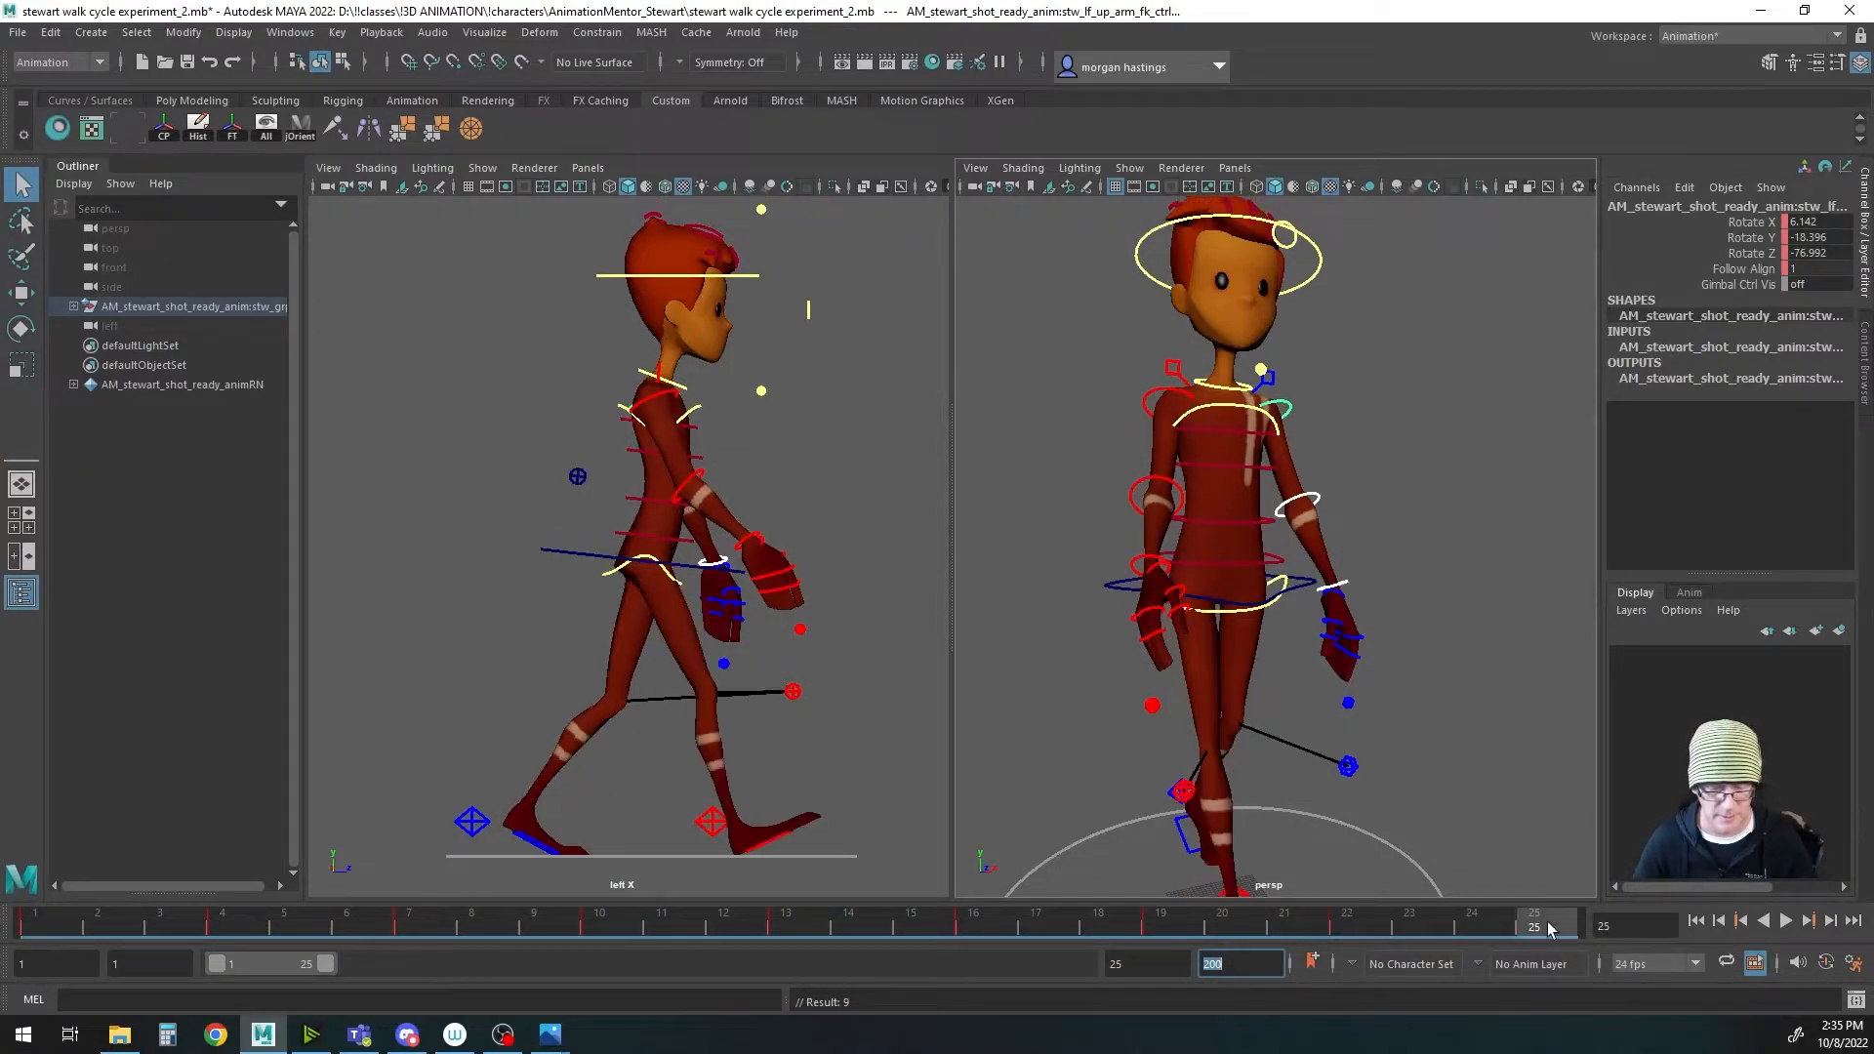
click(39, 923)
click(799, 930)
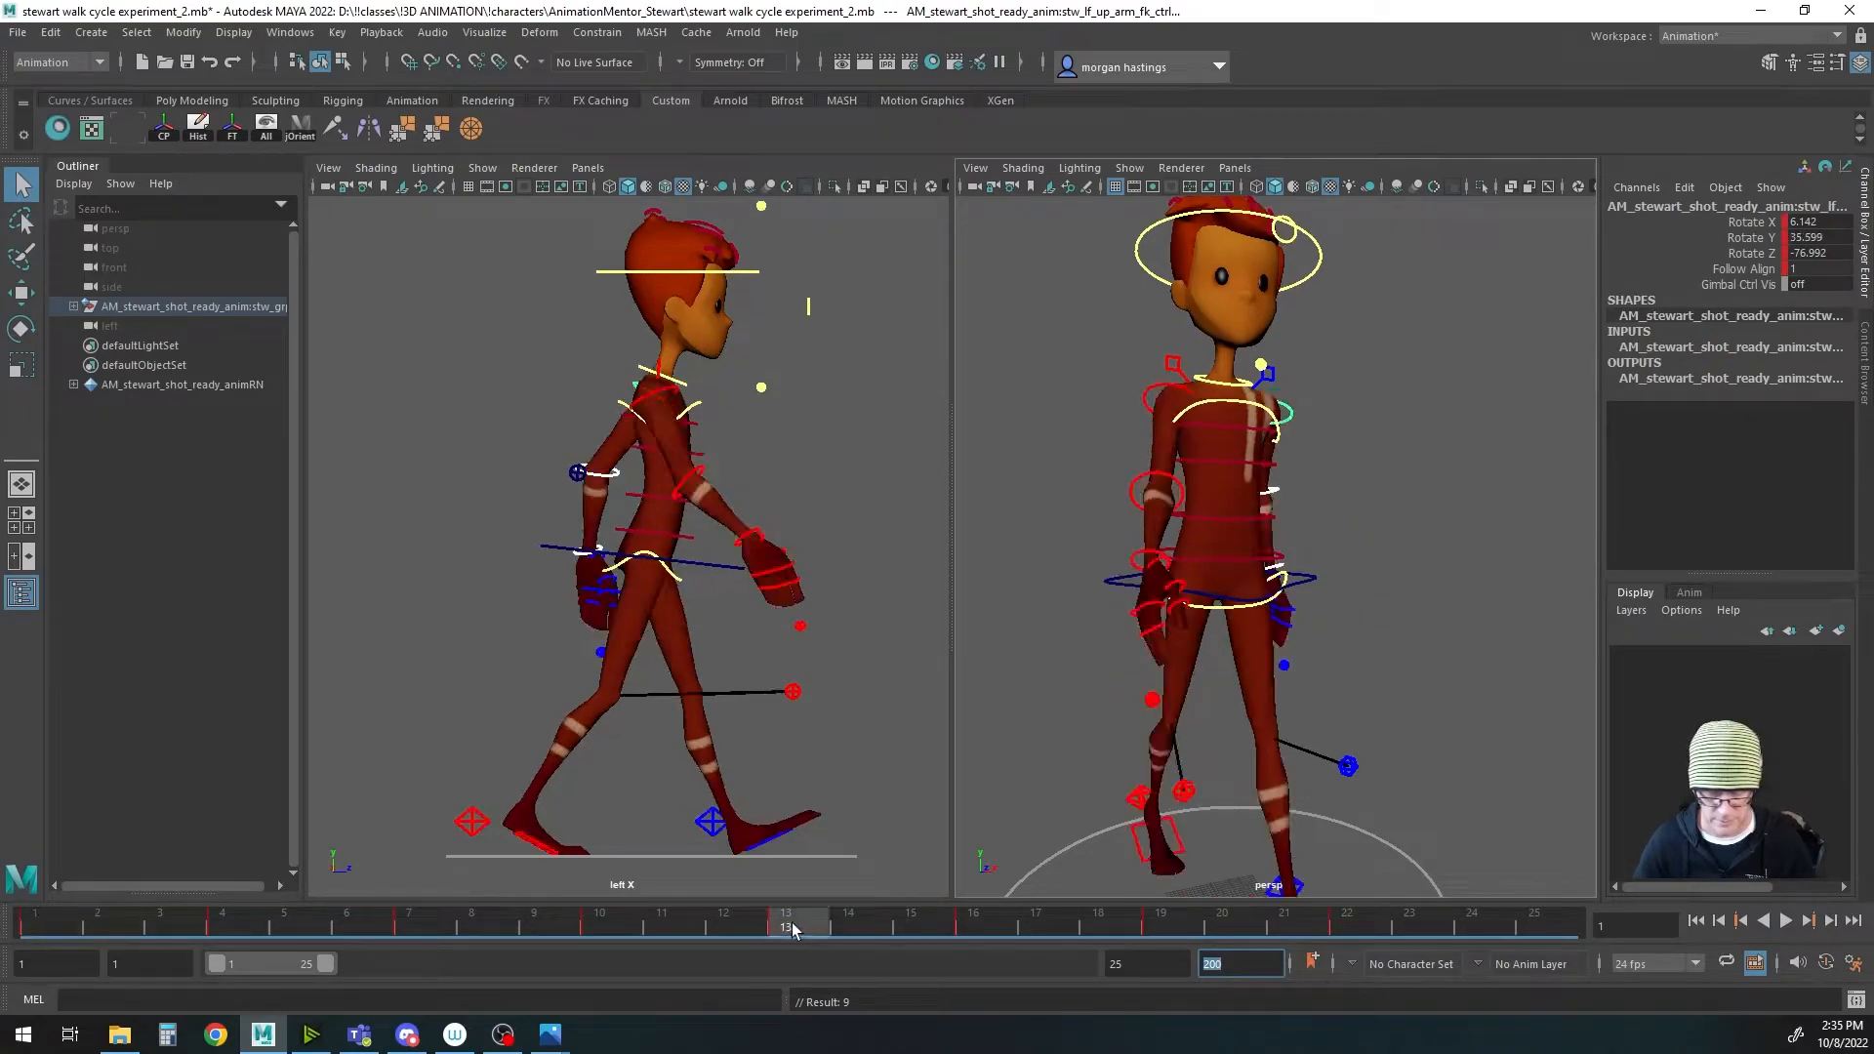
click(599, 927)
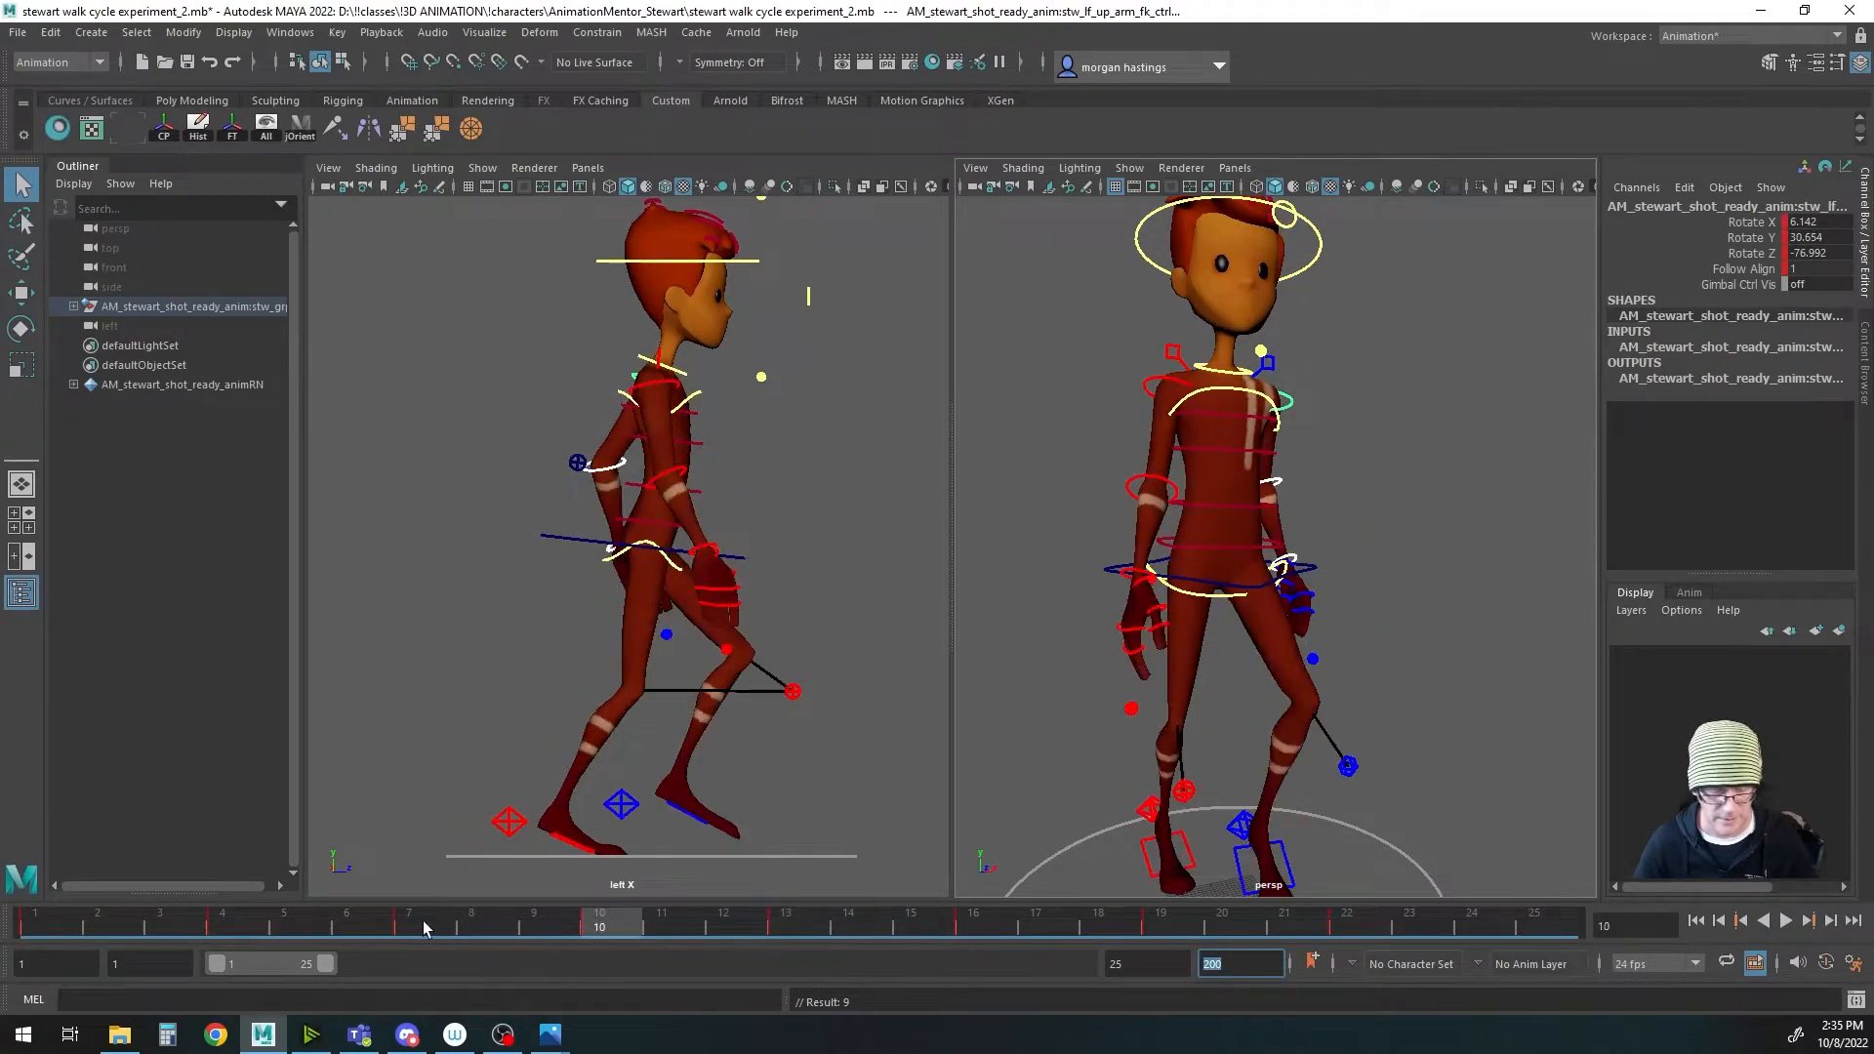
click(984, 923)
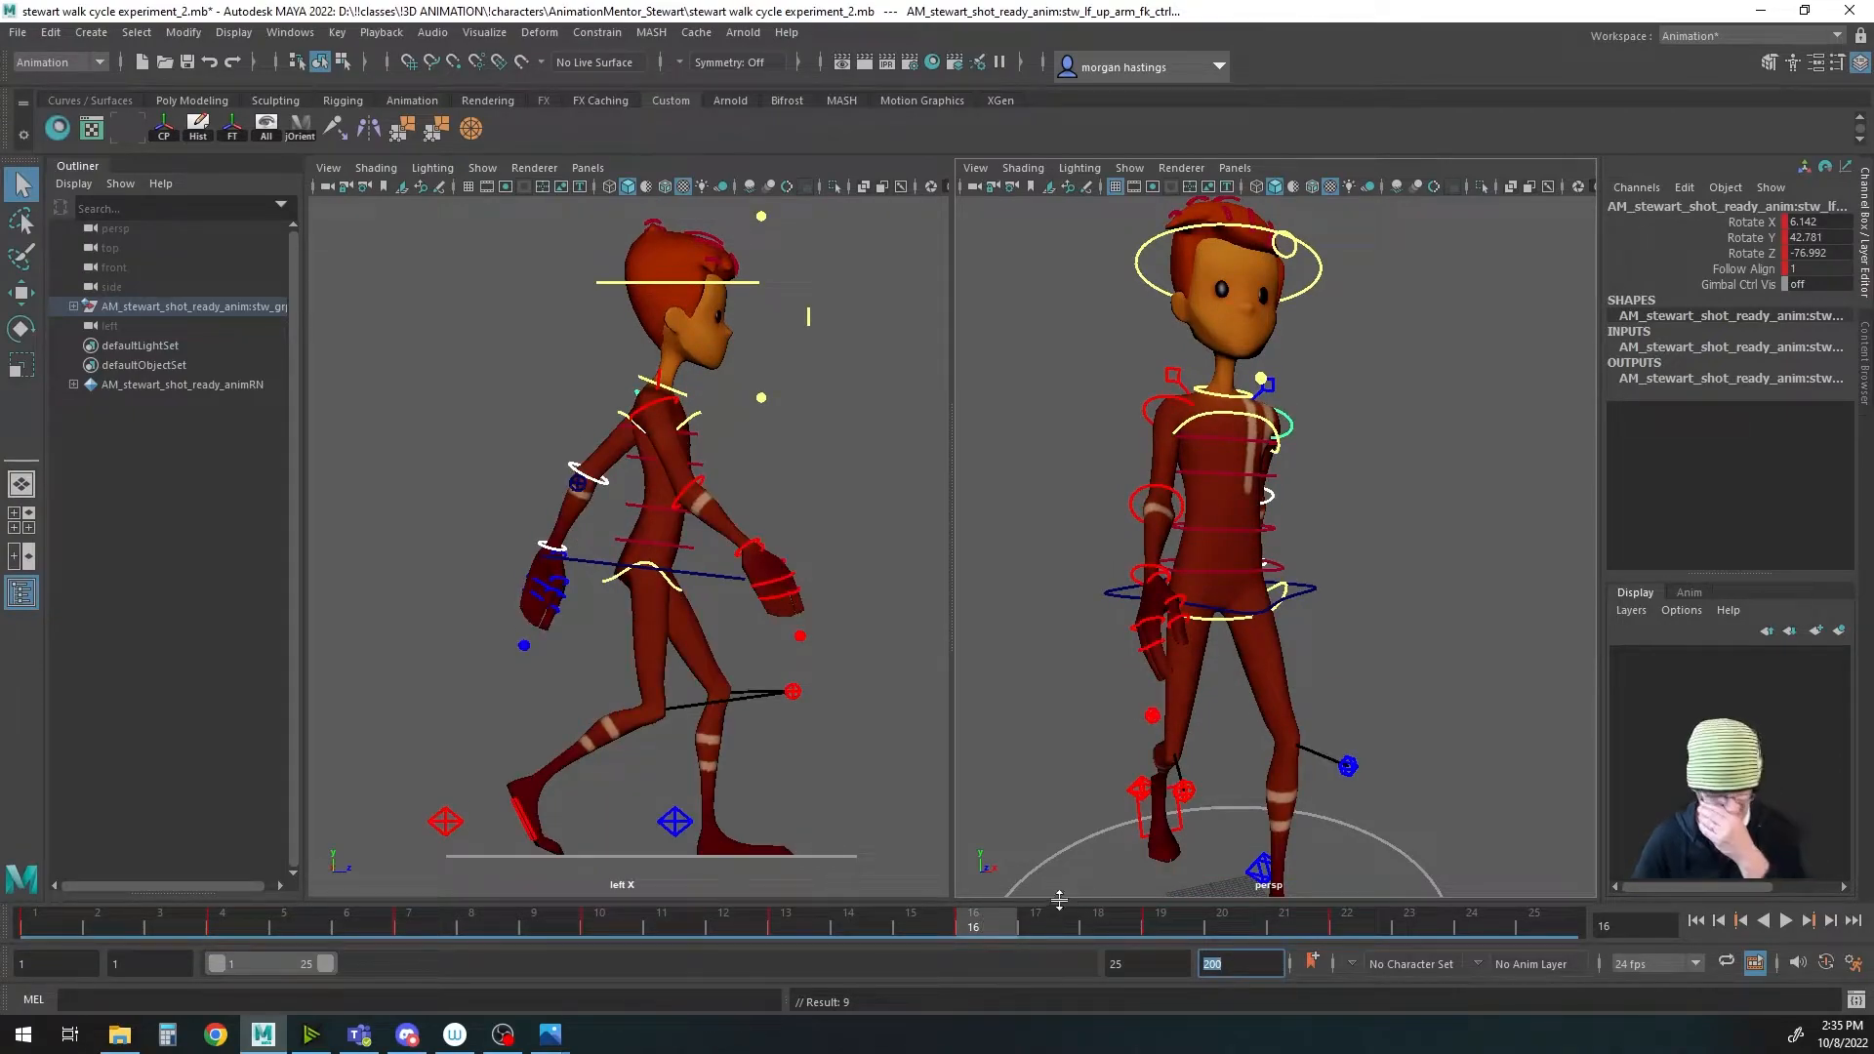
click(1159, 922)
click(979, 925)
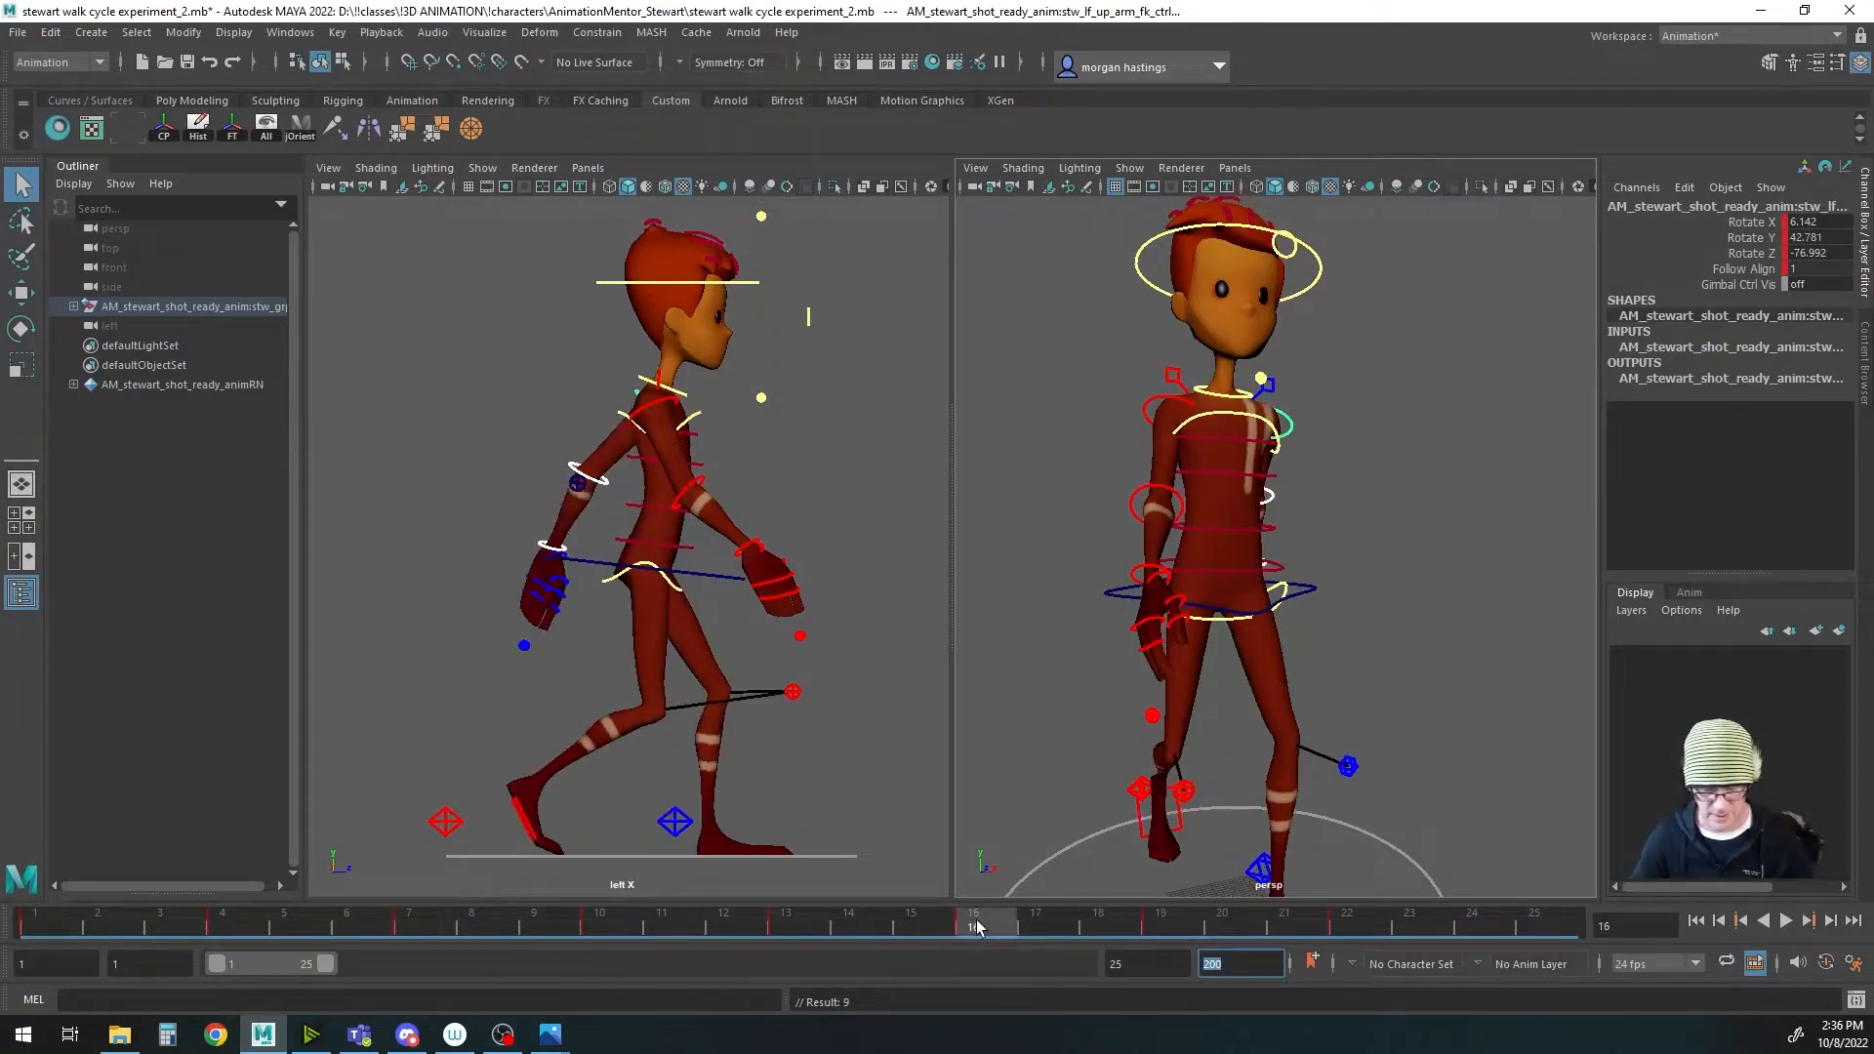
click(780, 927)
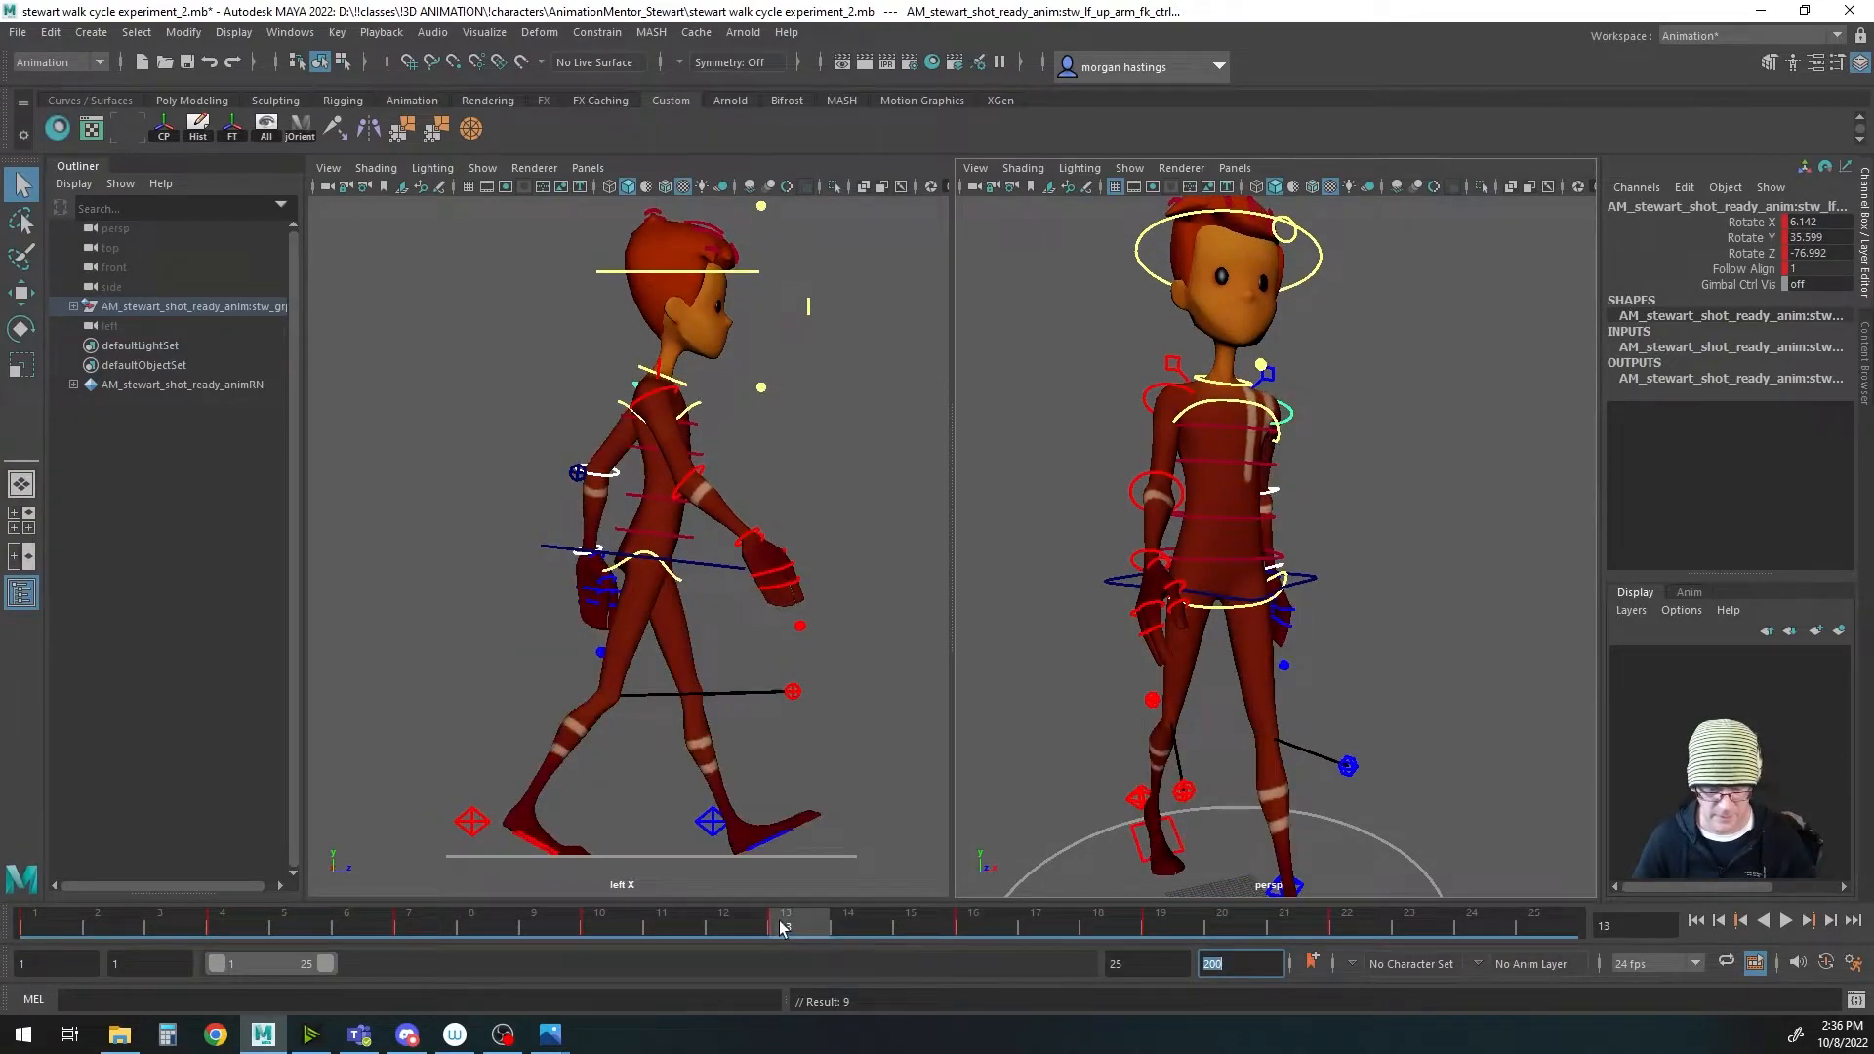
click(982, 927)
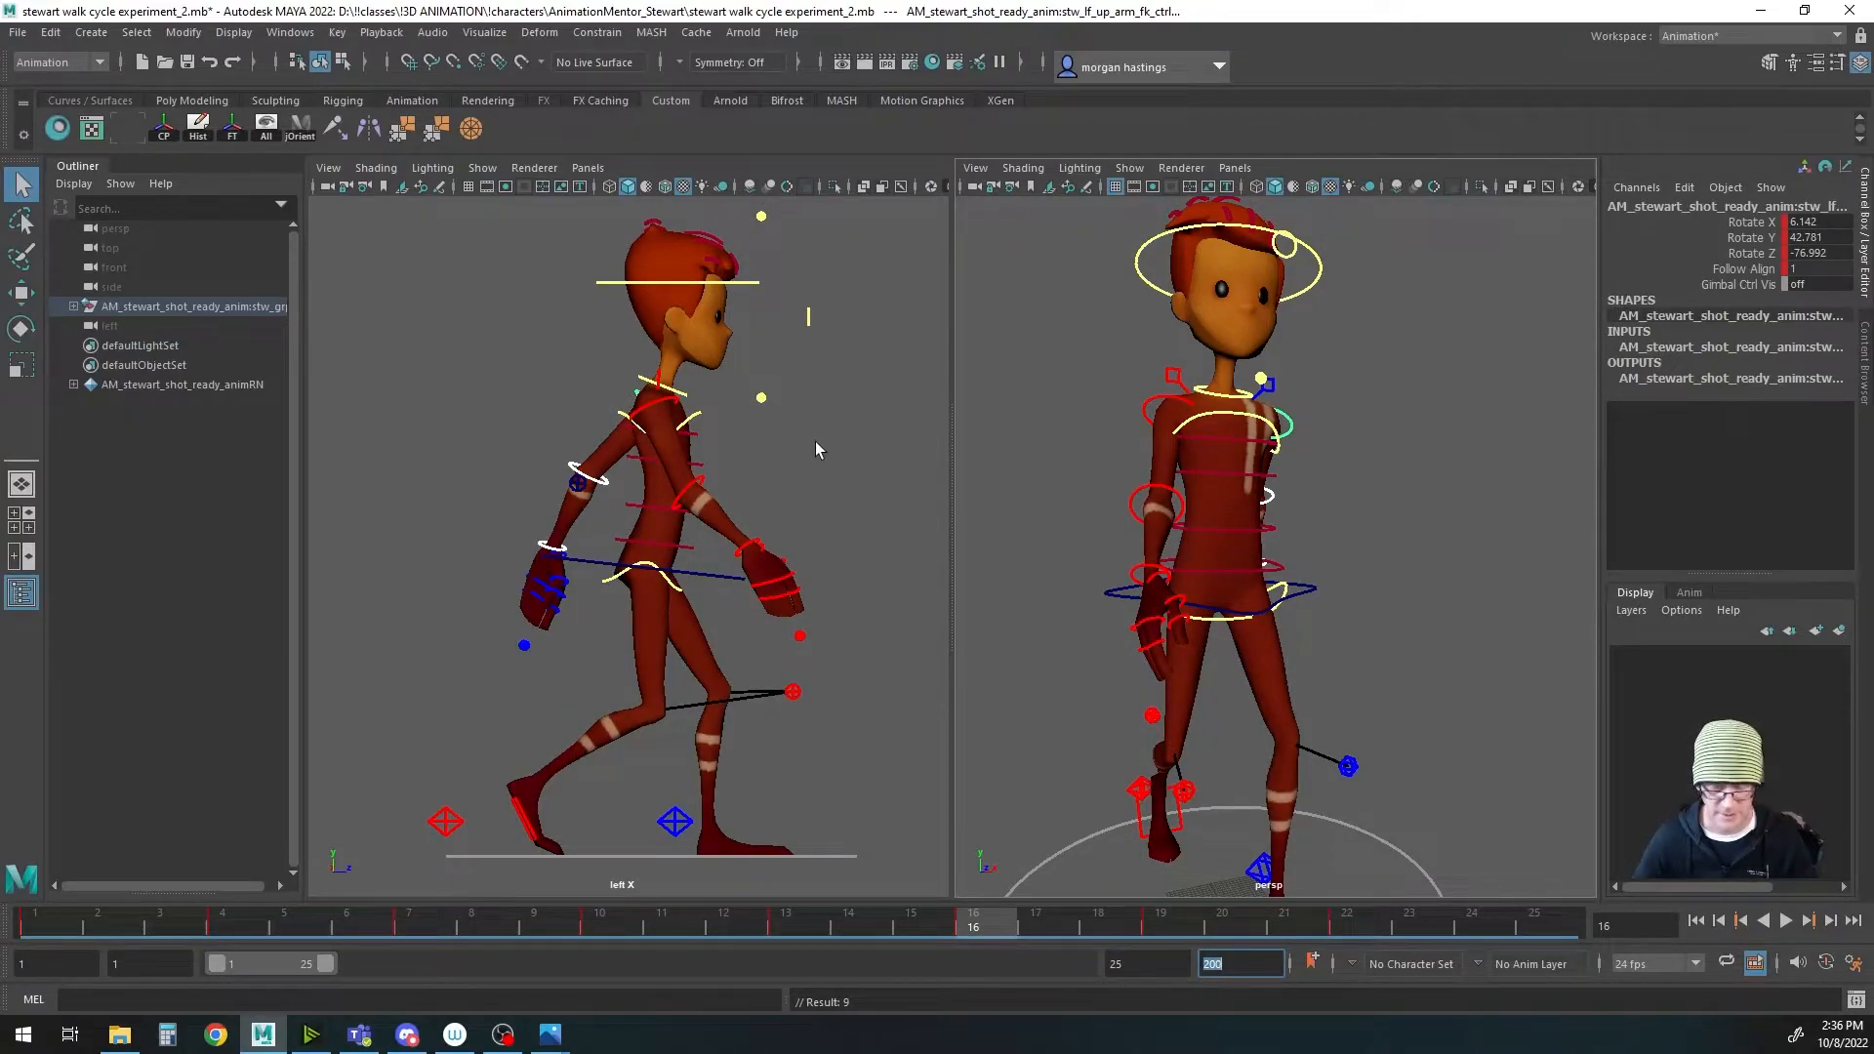
click(818, 934)
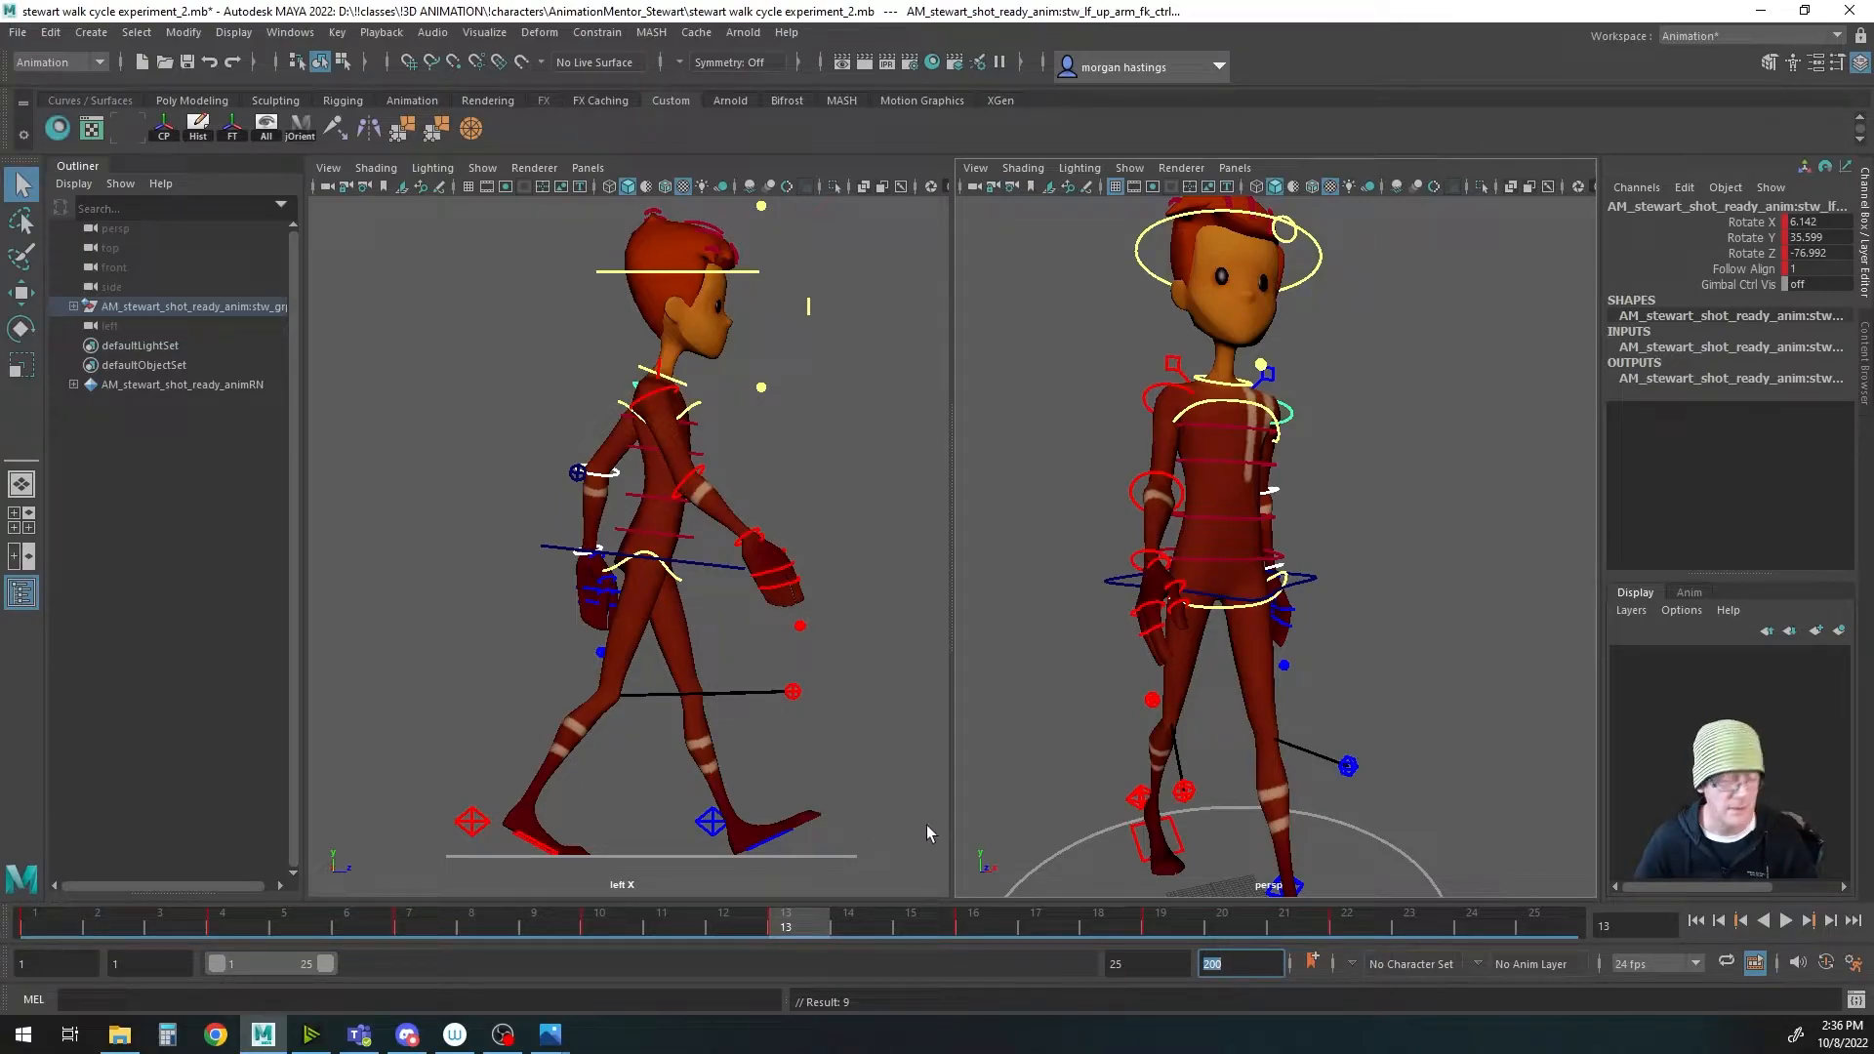
click(609, 929)
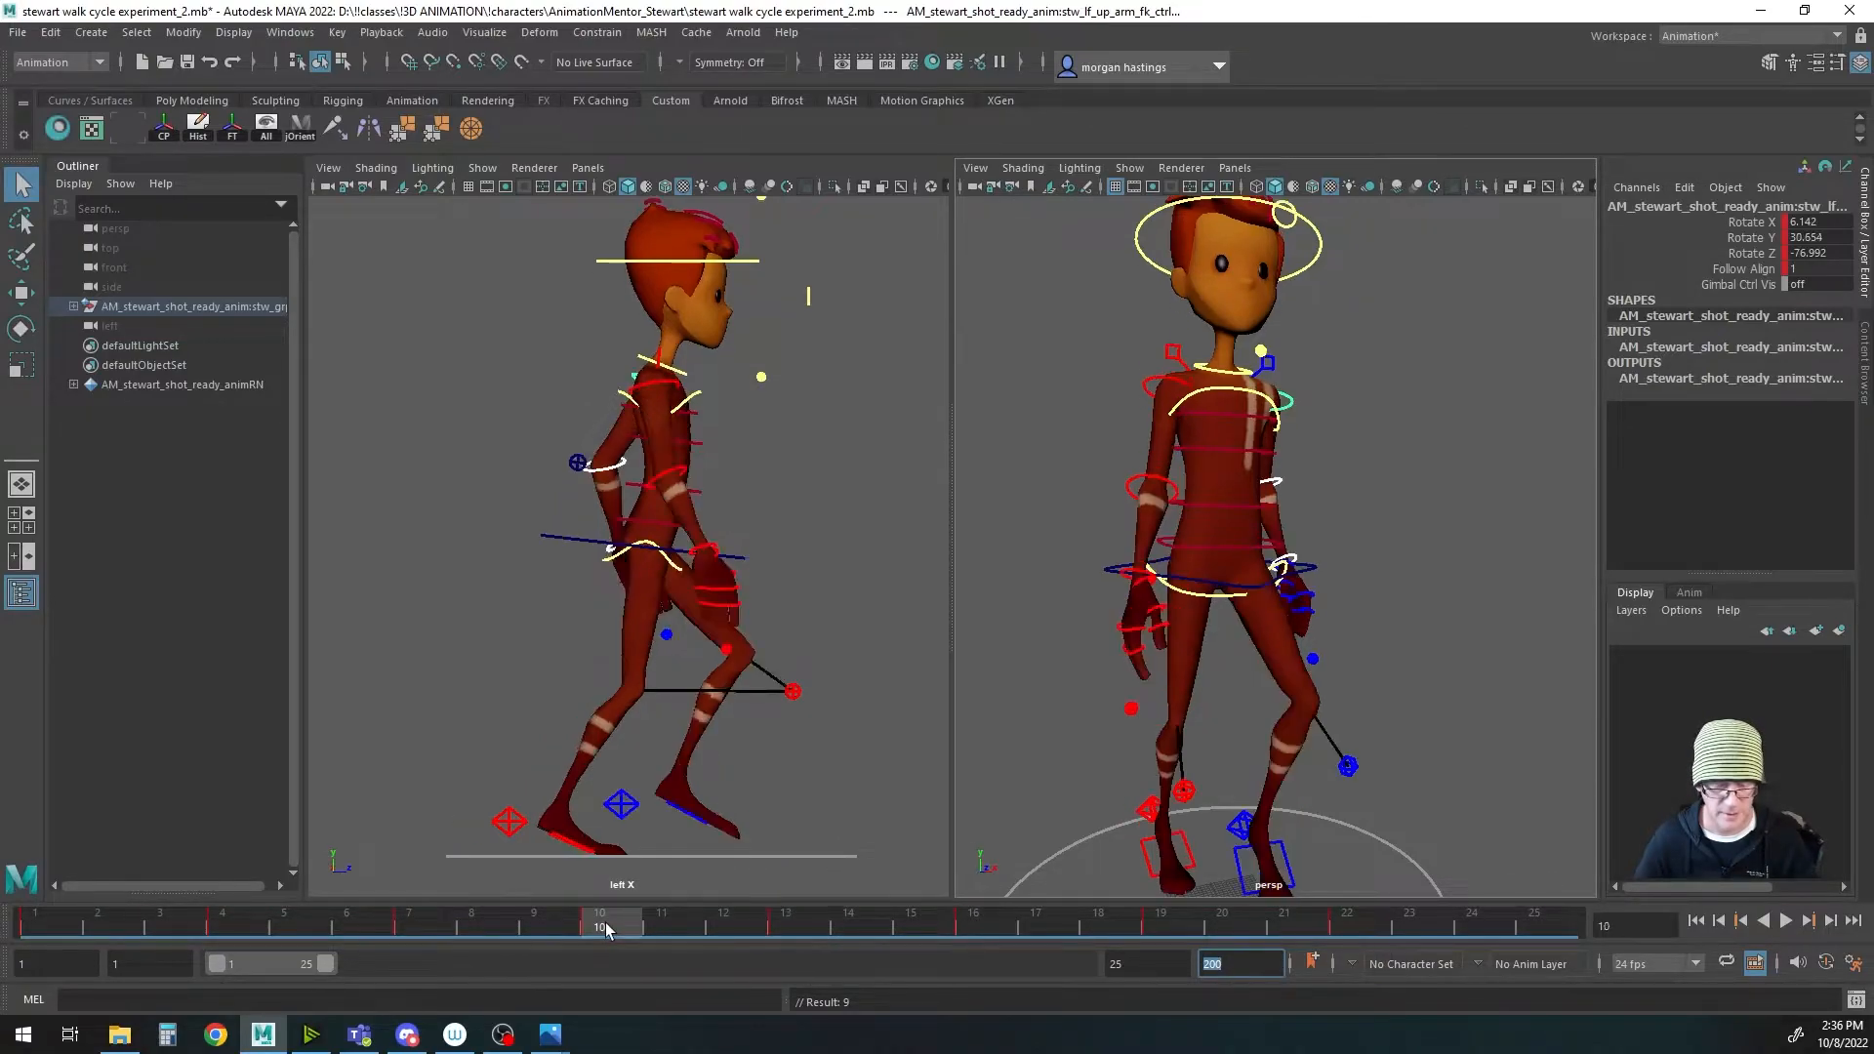
click(802, 929)
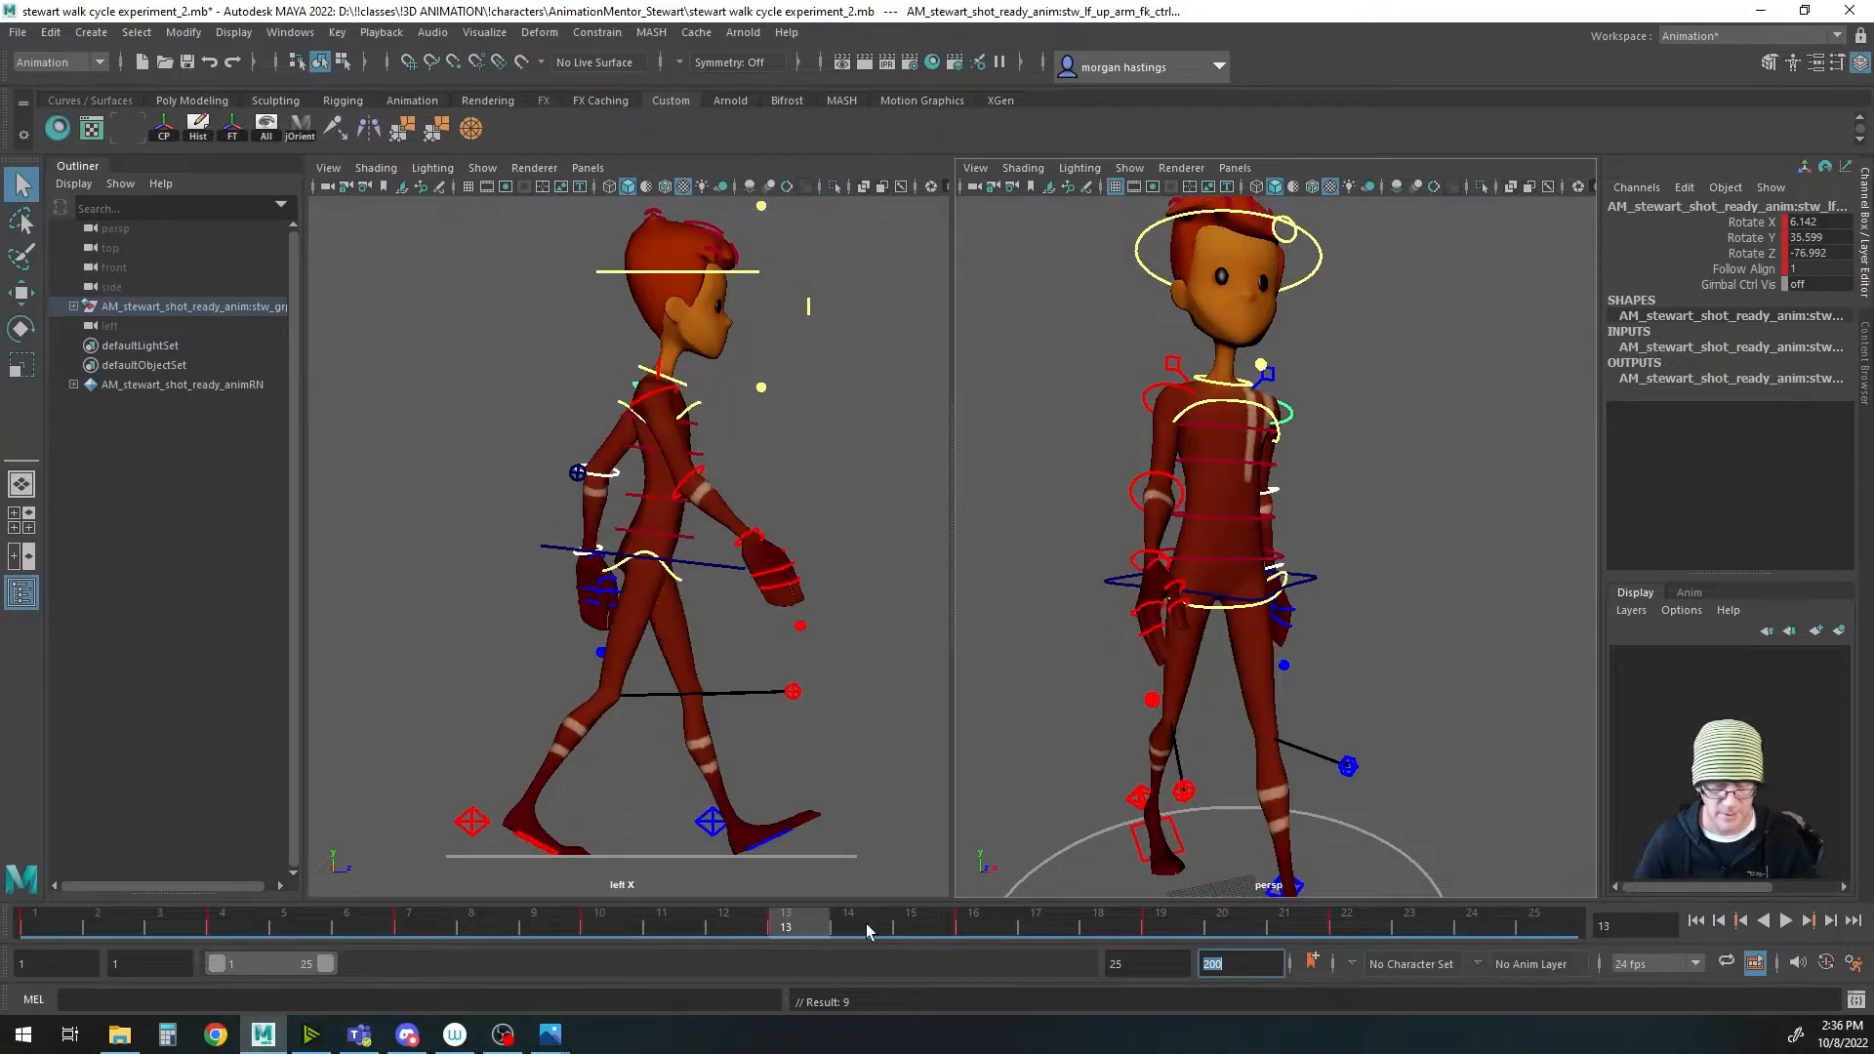
click(981, 929)
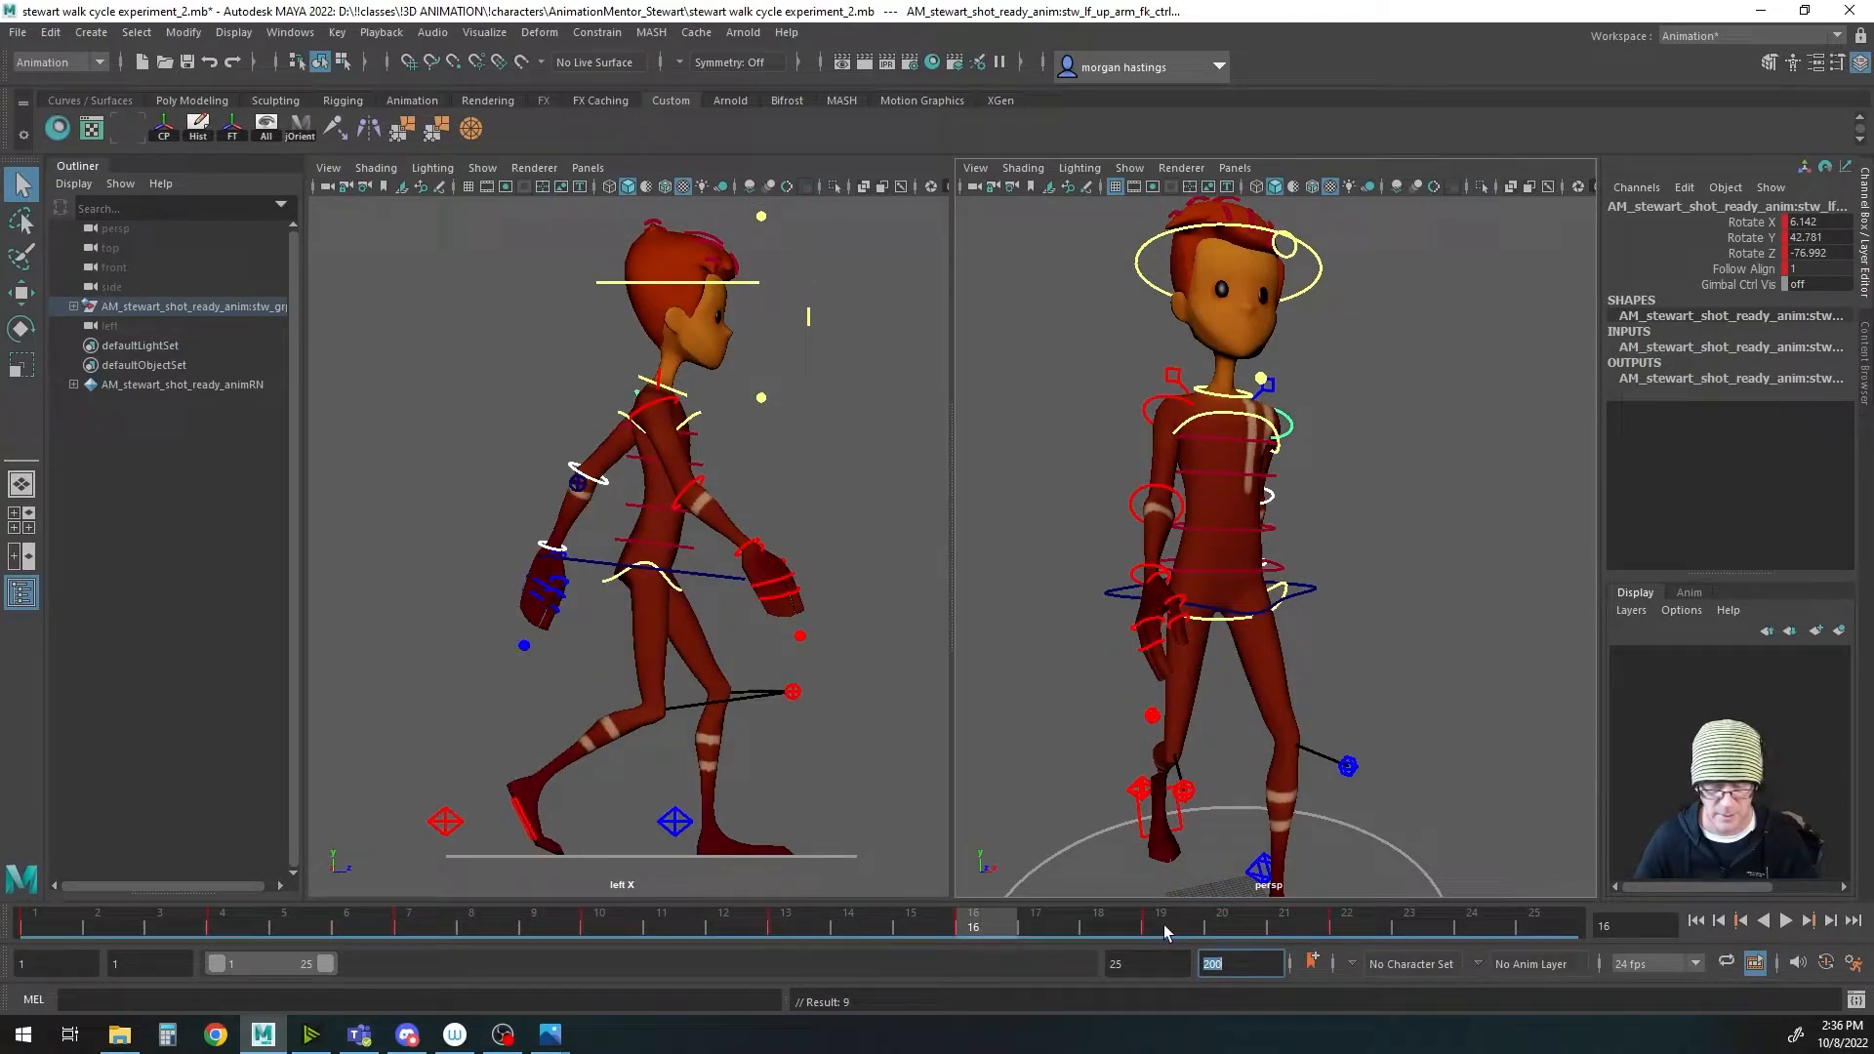
click(812, 930)
Step: At frame 16, swing the right upper arm to about -17.6 and rotate the right elbow to about -11.8 on Rotate Y
click(979, 929)
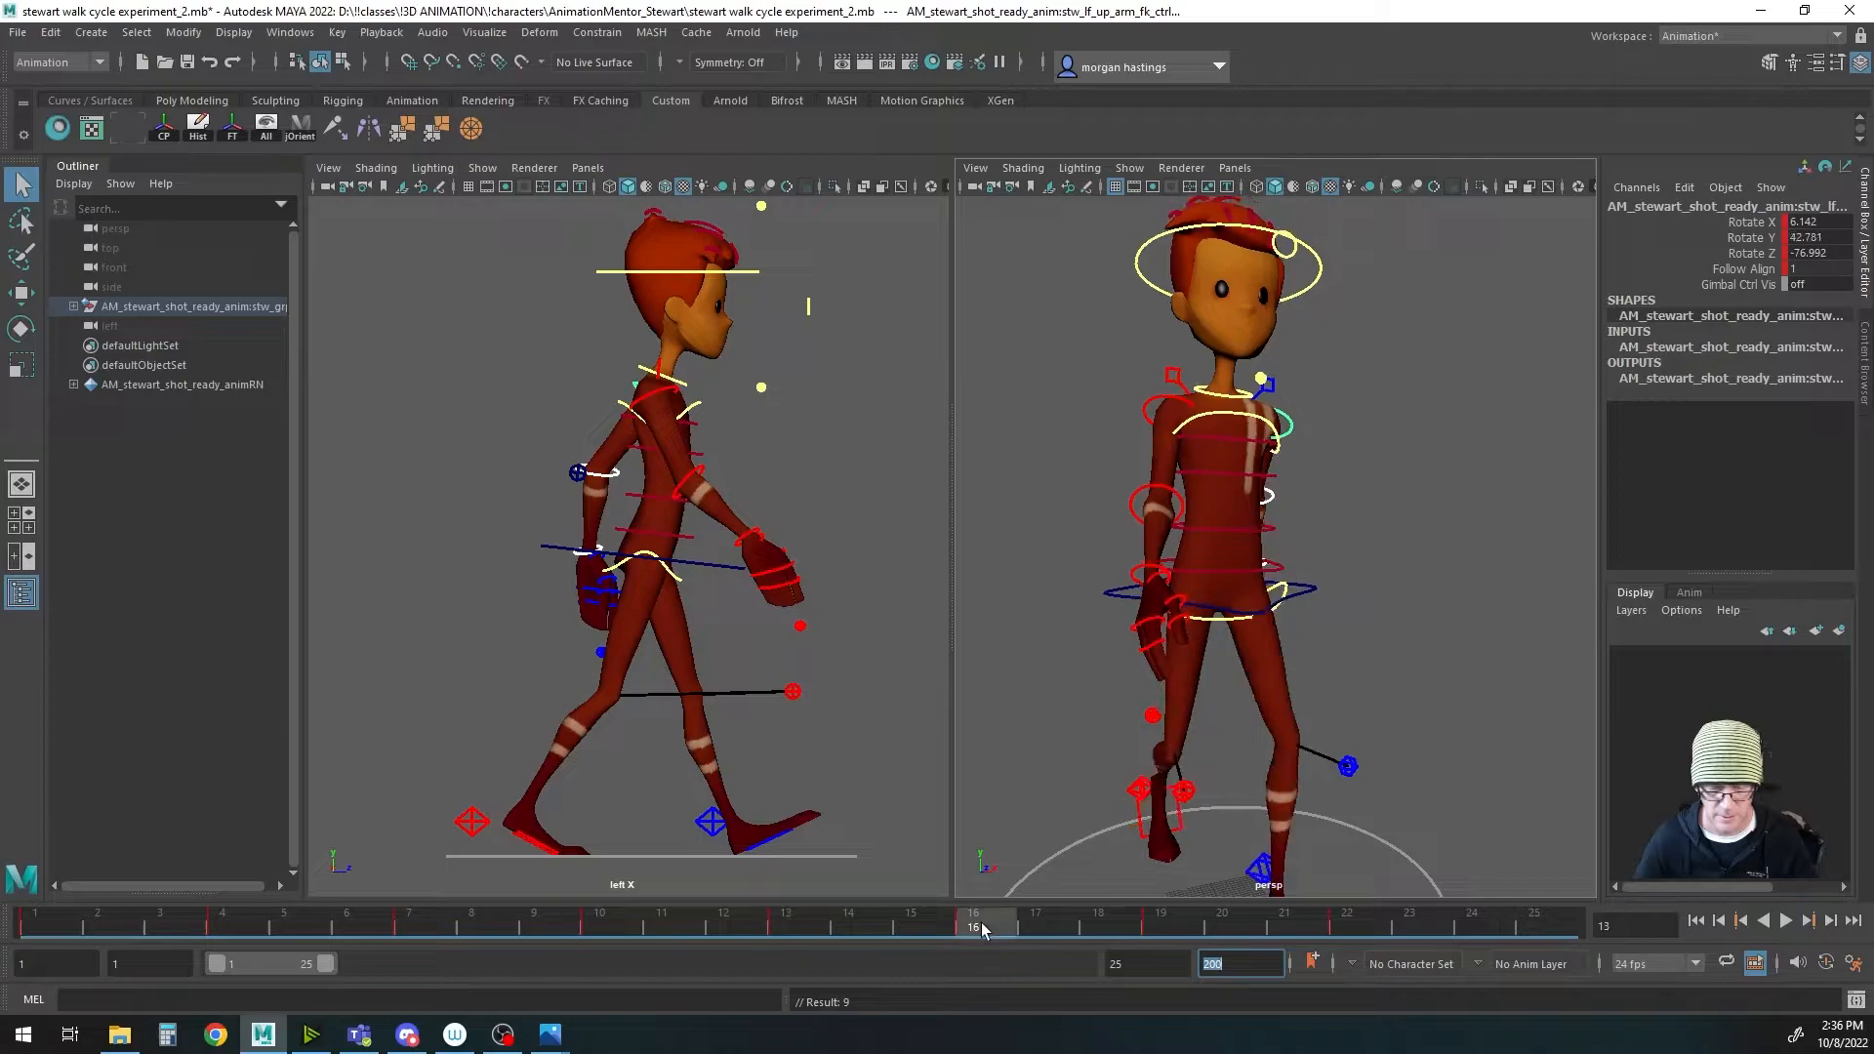
click(652, 411)
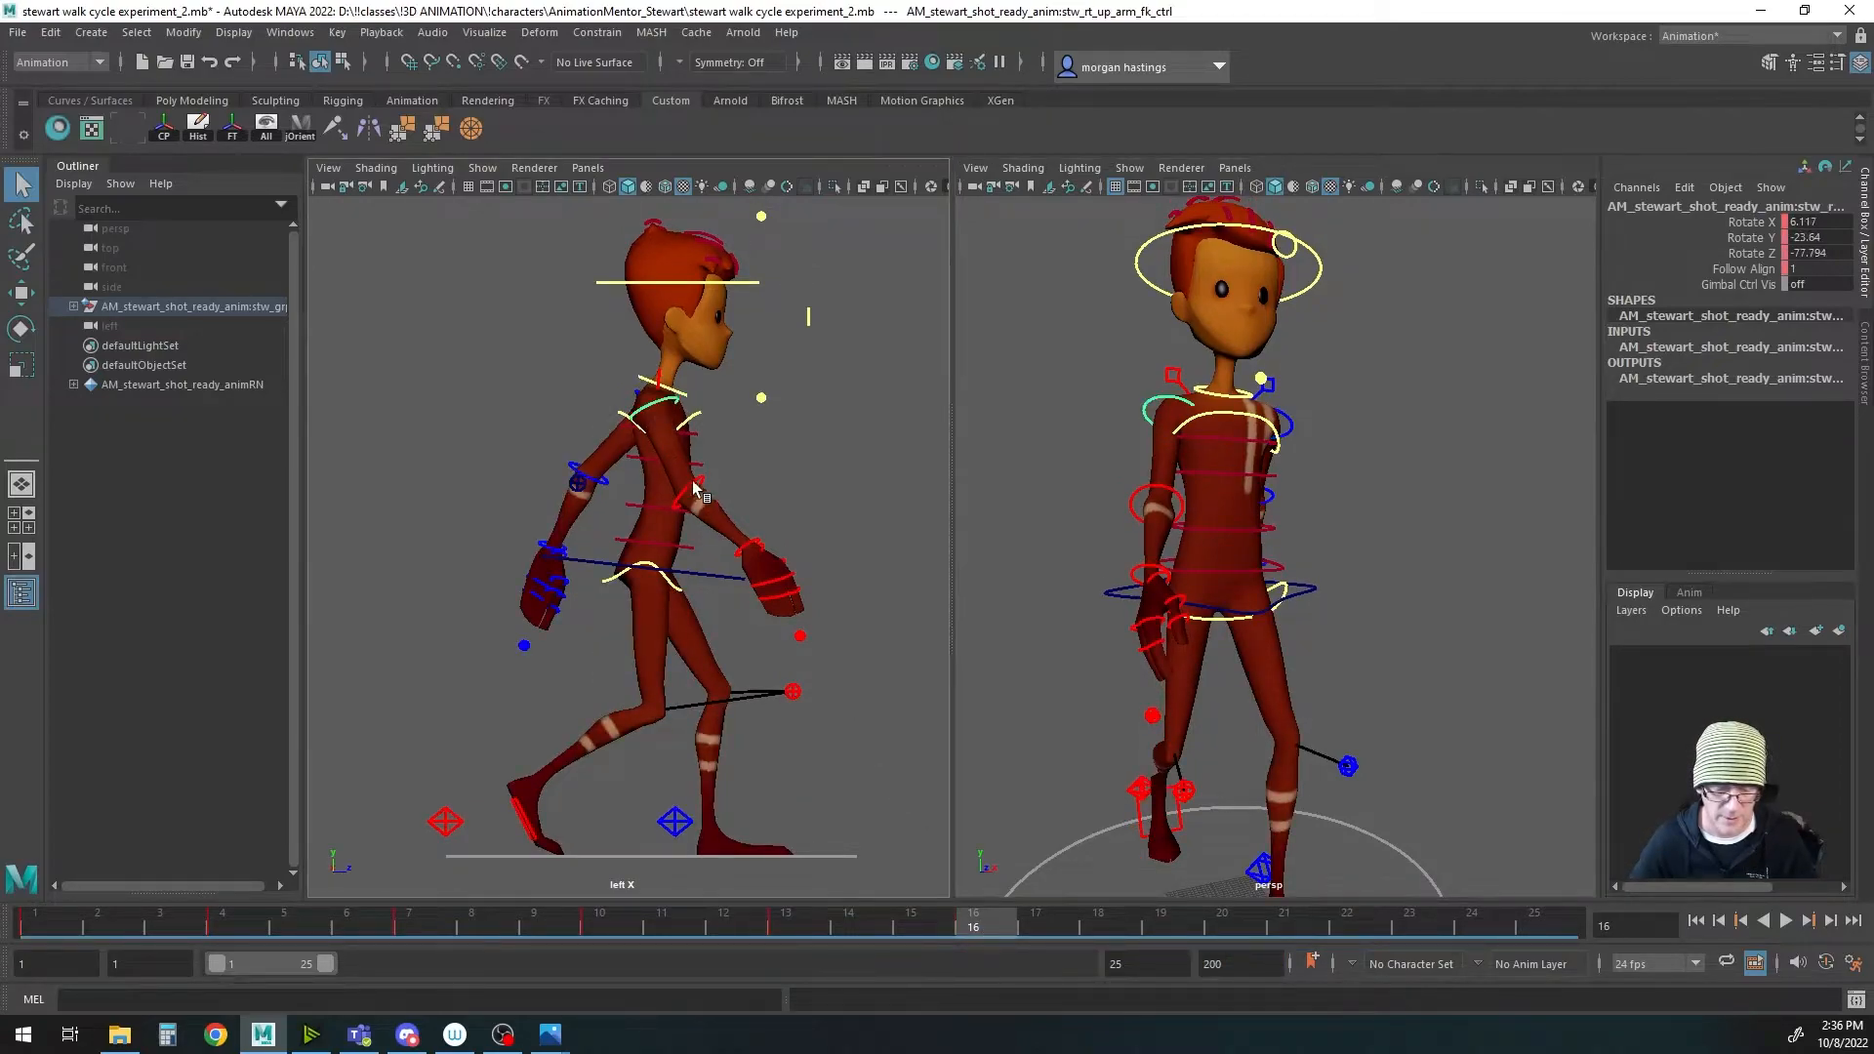
key(e)
drag(720, 462, 824, 521)
key(q)
click(674, 501)
key(e)
key(q)
Step: Rotate the right wrist to about -16.5 on Rotate Y and key the right wrist, elbow and upper arm controls at frame 16
click(744, 552)
key(e)
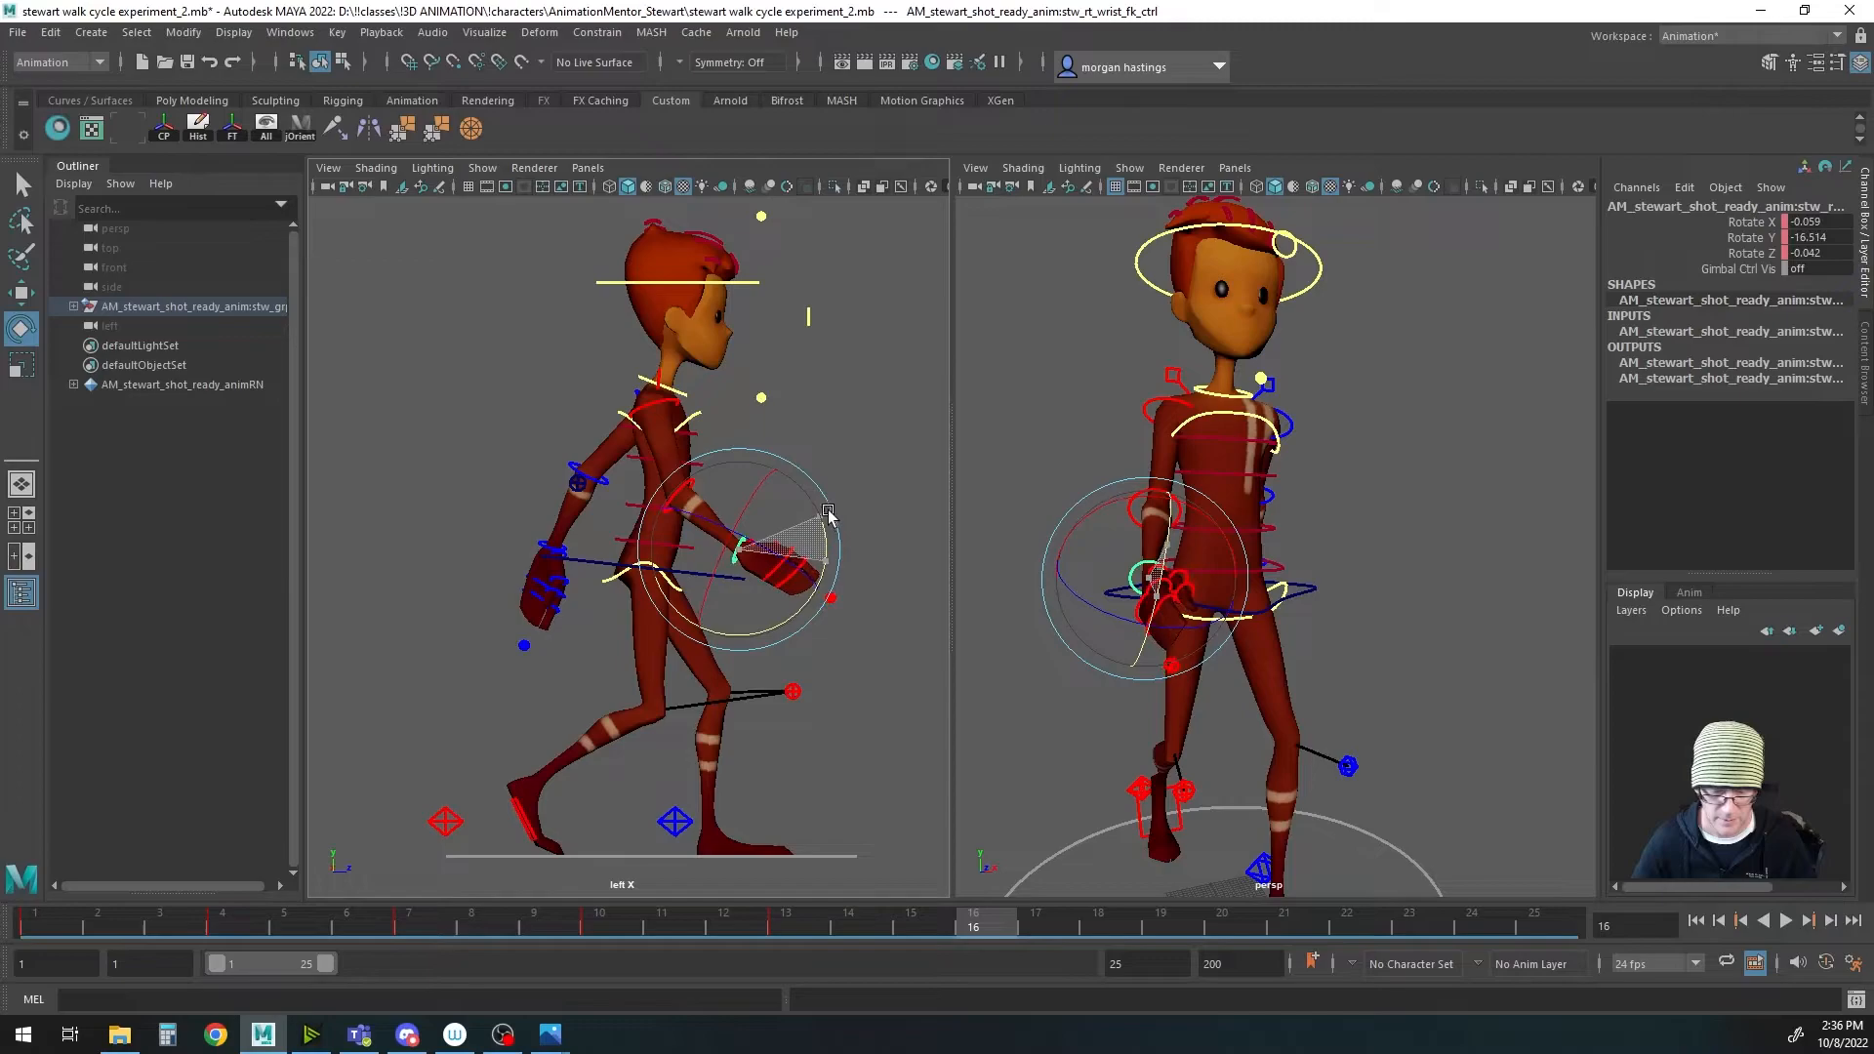
key(q)
click(677, 500)
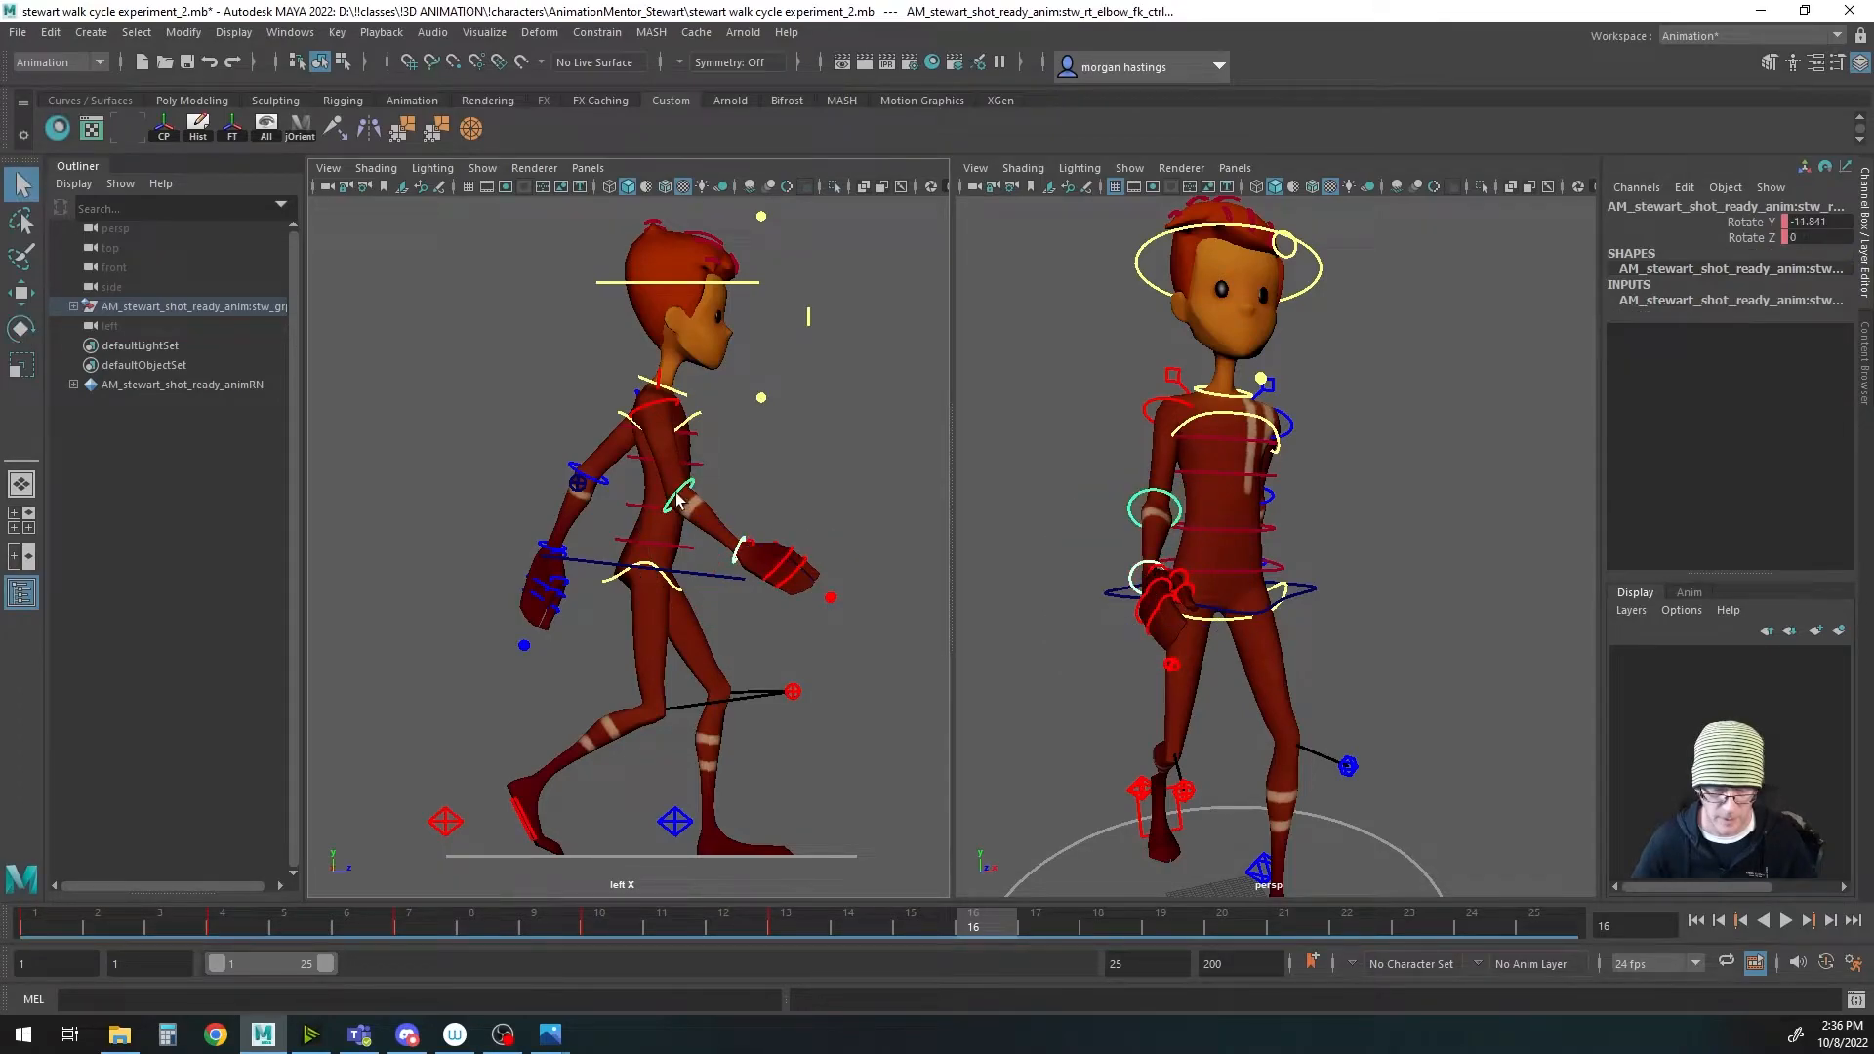
click(650, 406)
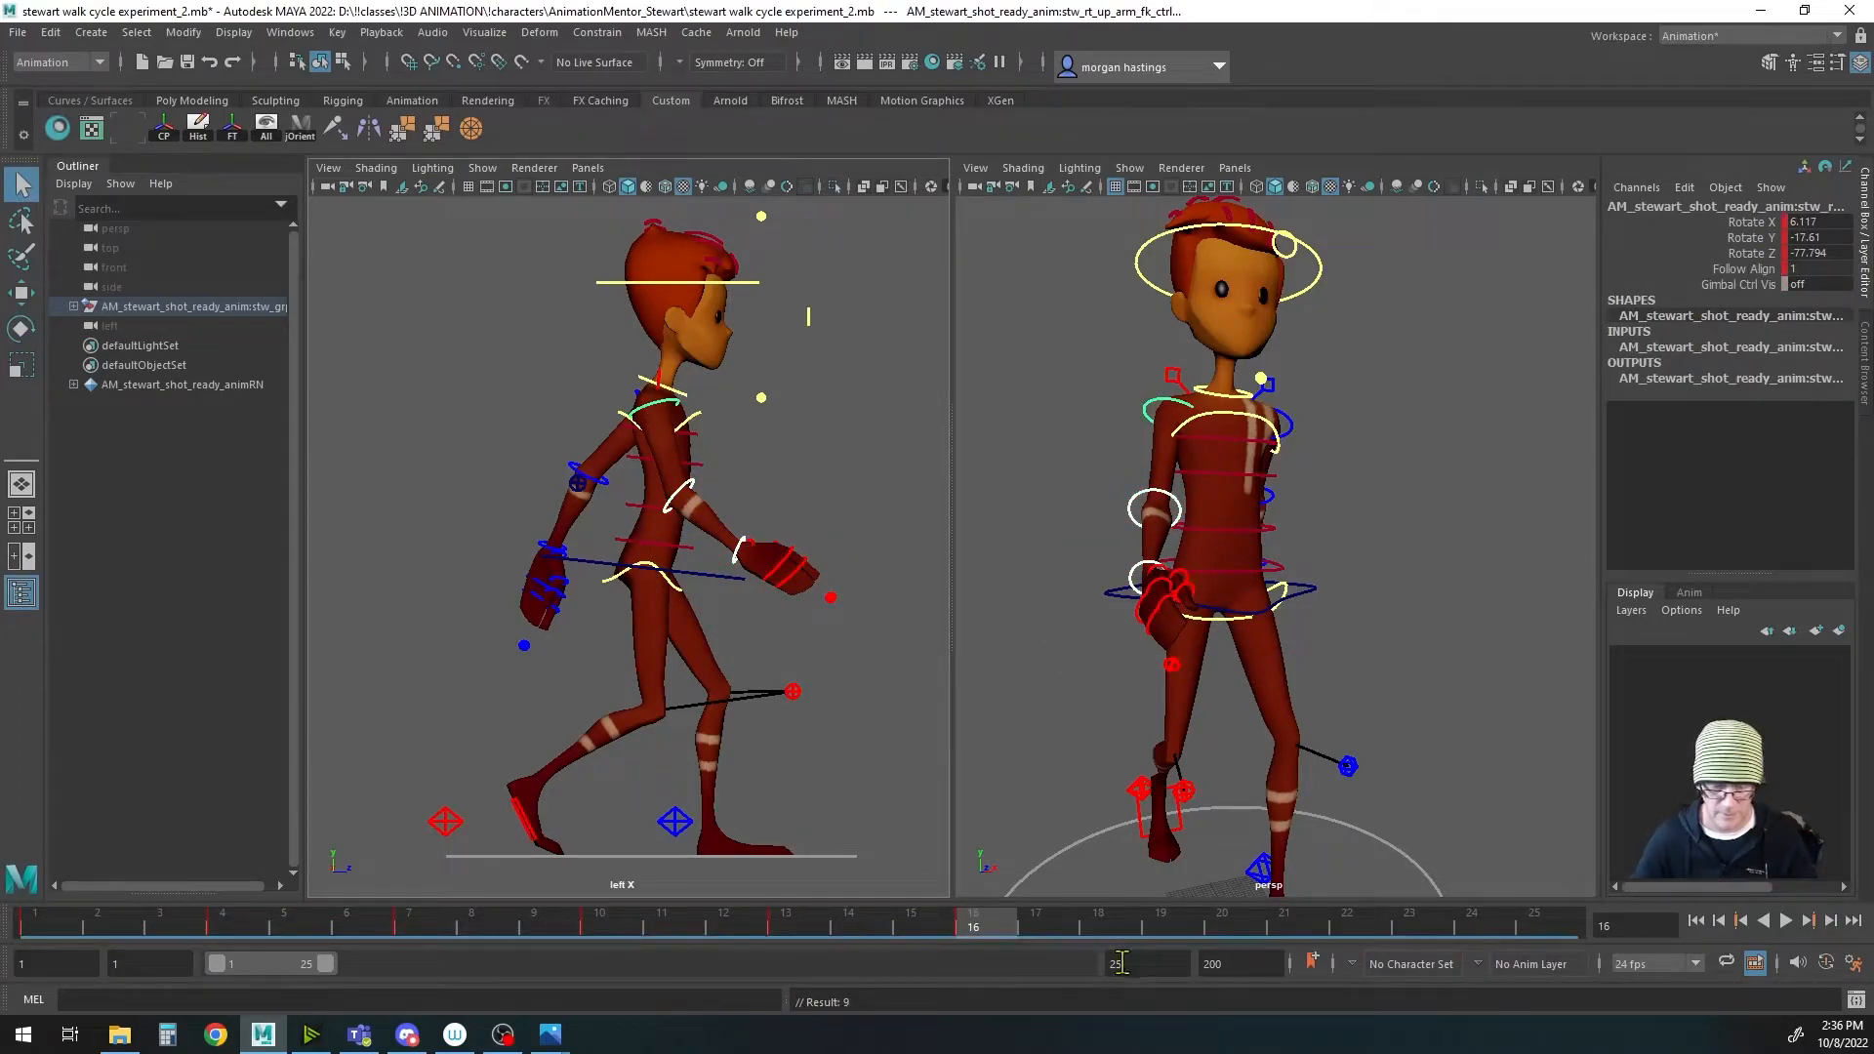
Step: Check the walk-cycle reference image for the frame 19 pose and rotate the right upper arm to about 0.7 on Rotate Y
click(1167, 928)
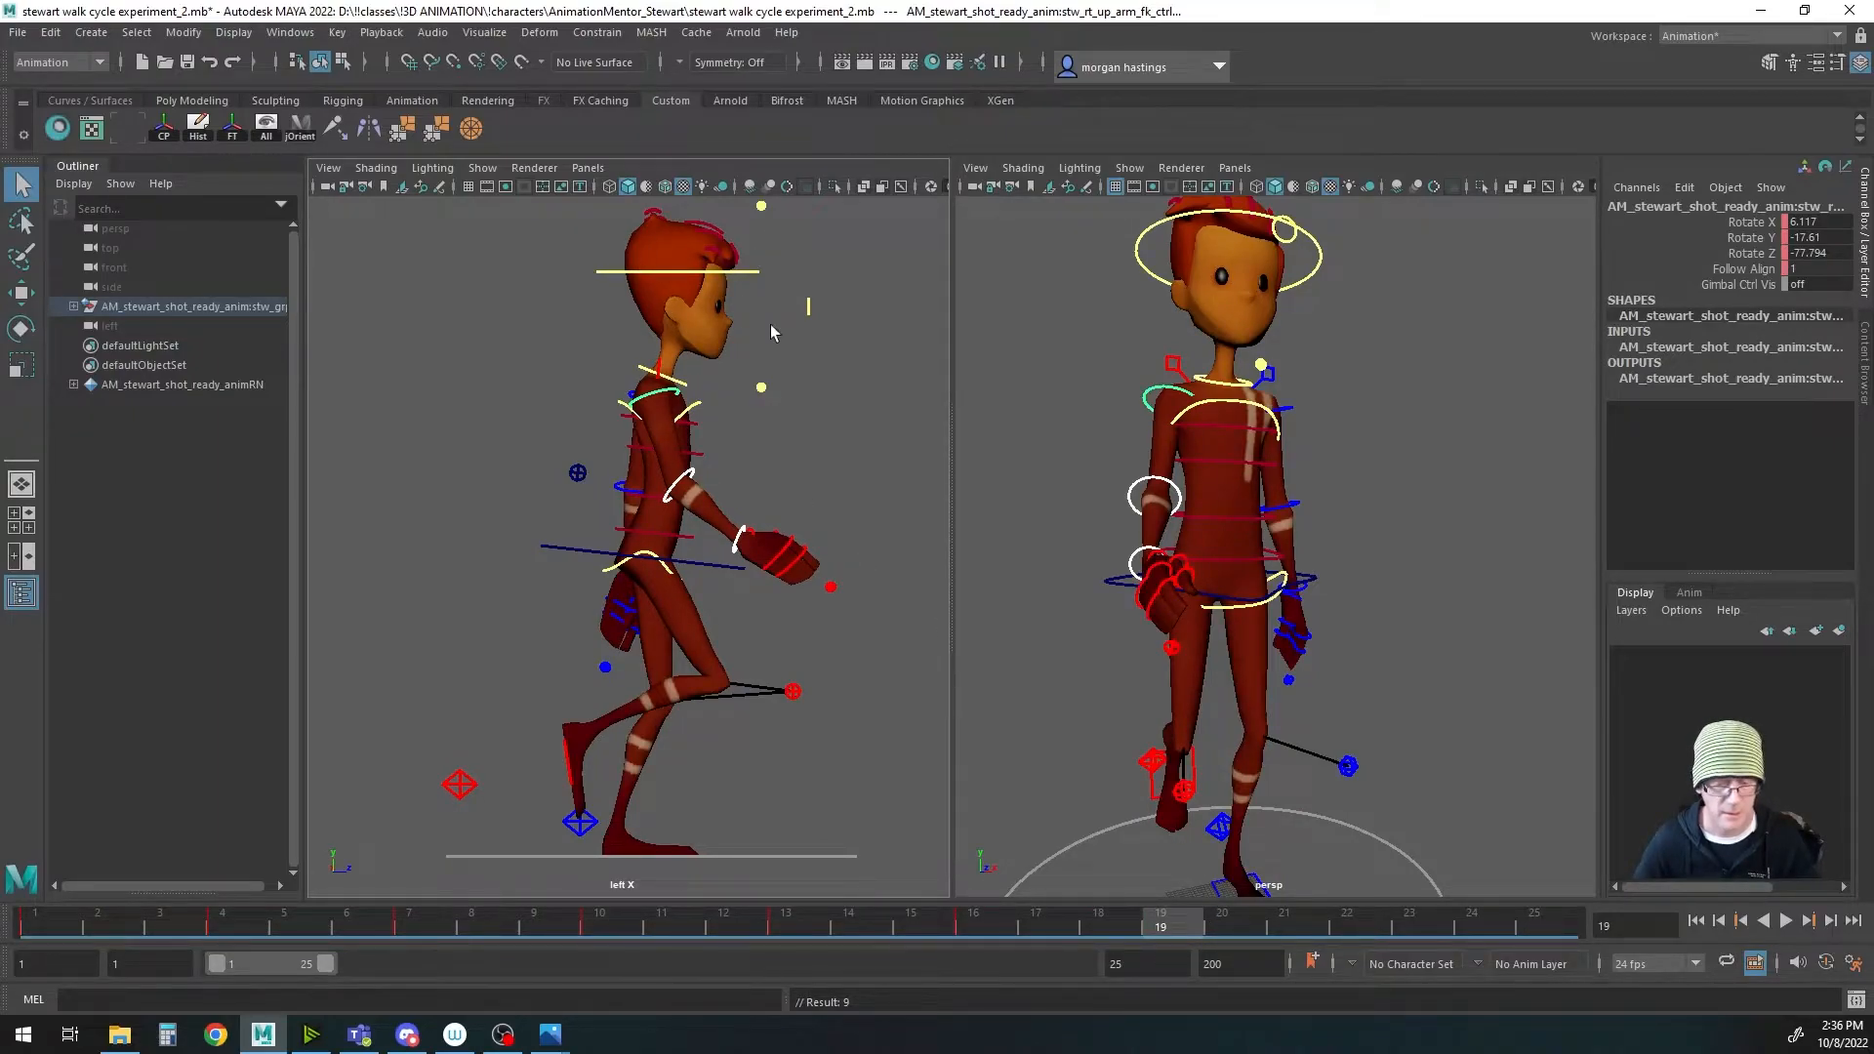
key(alt+Tab)
drag(659, 390, 748, 370)
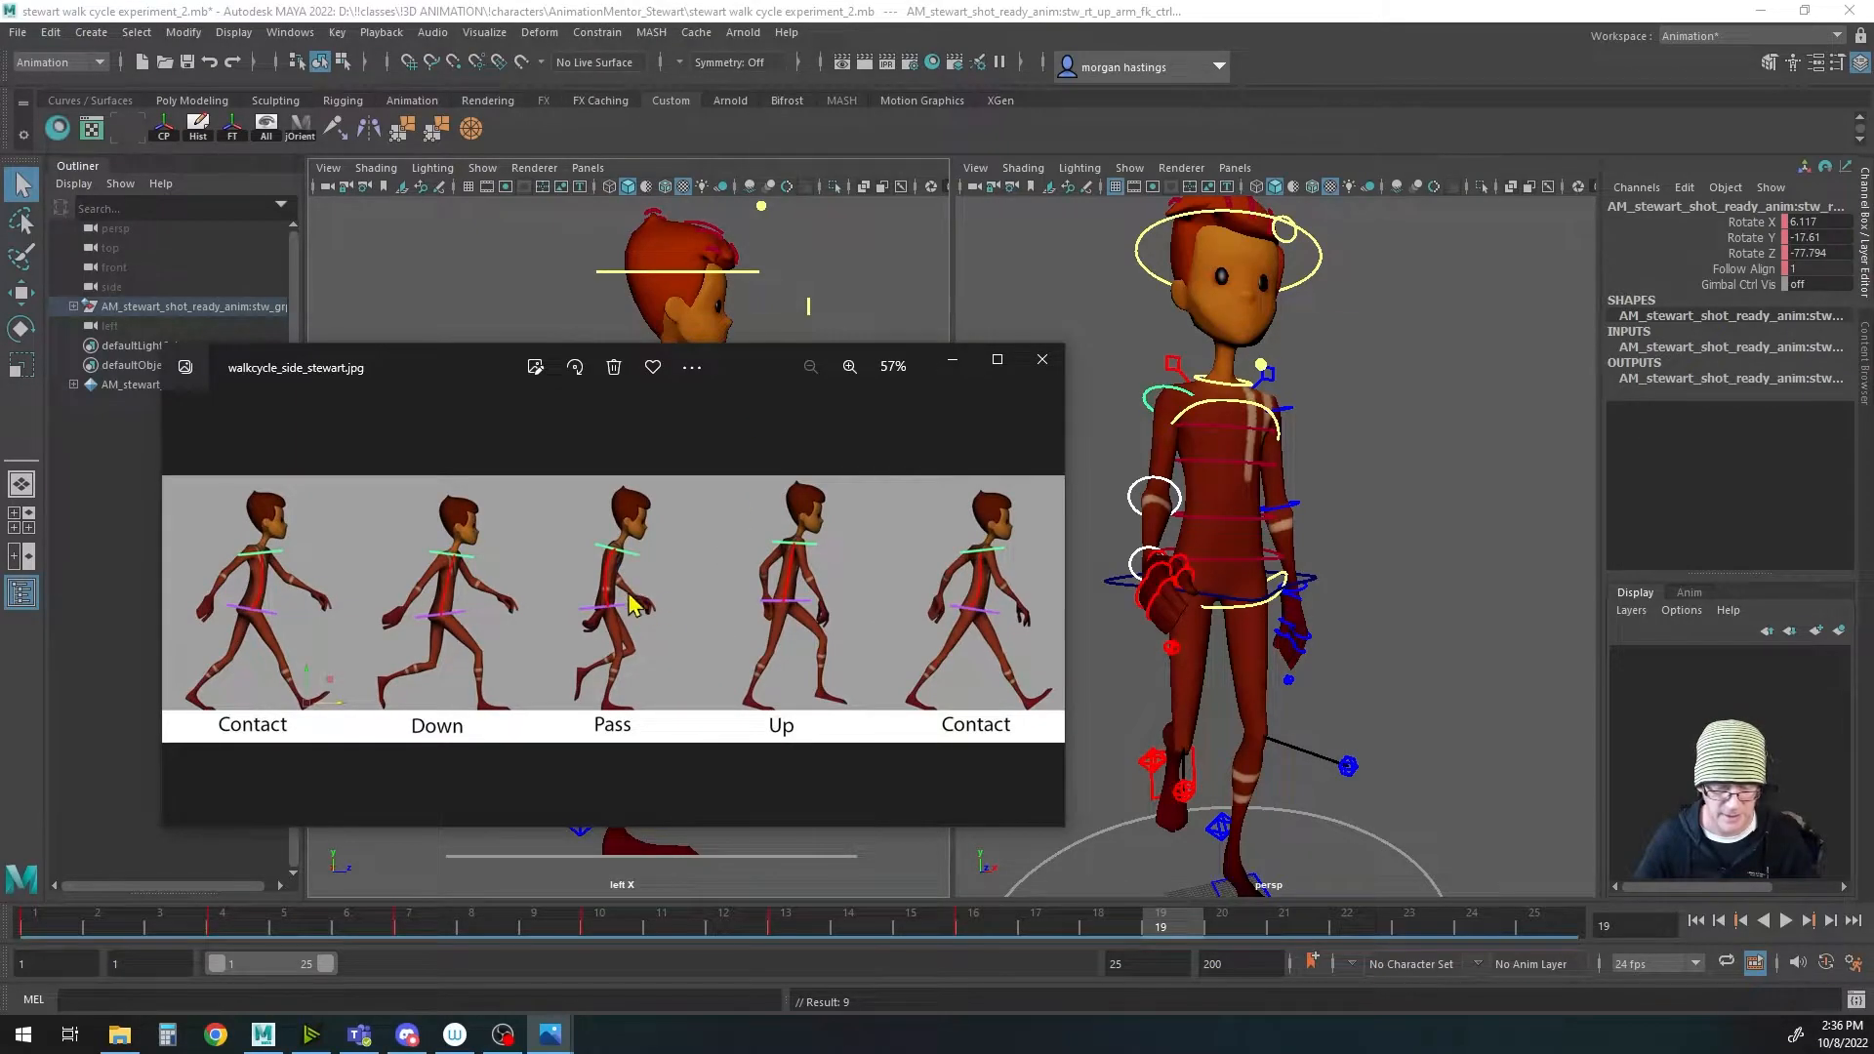
key(alt+Tab)
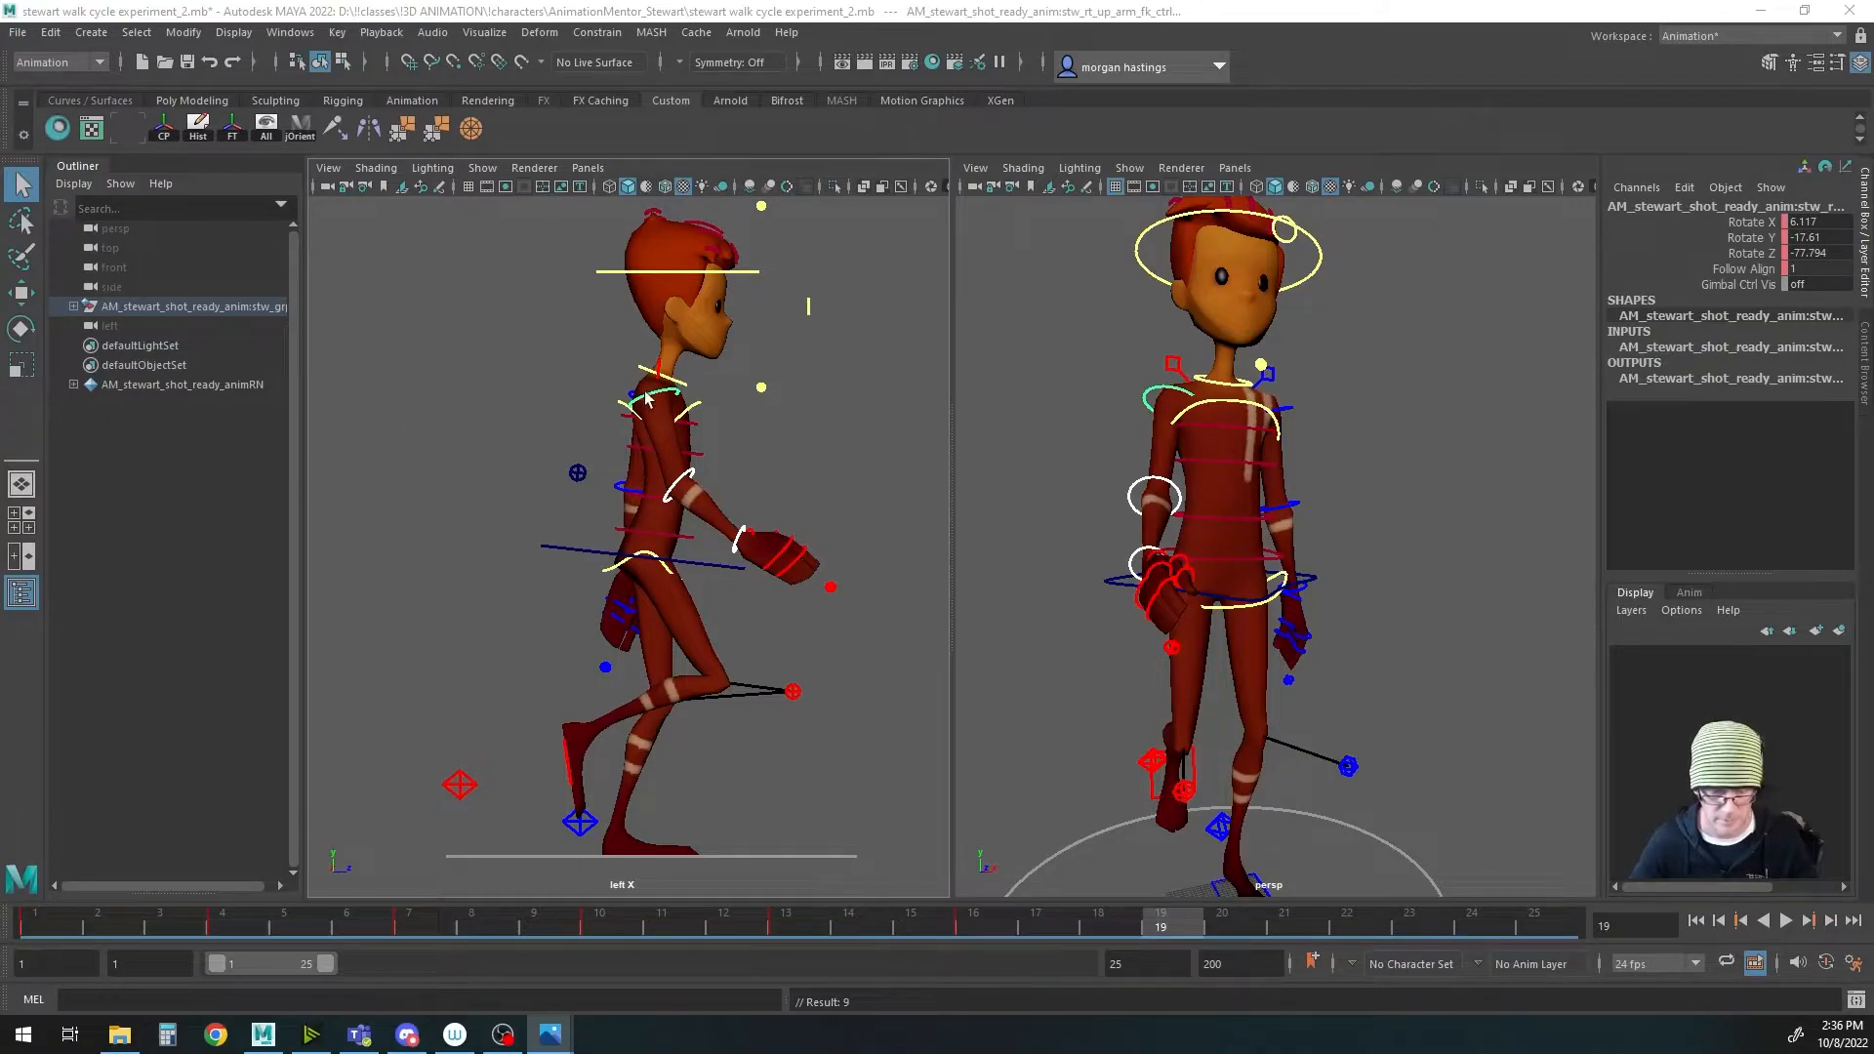
key(e)
drag(743, 418, 737, 446)
key(q)
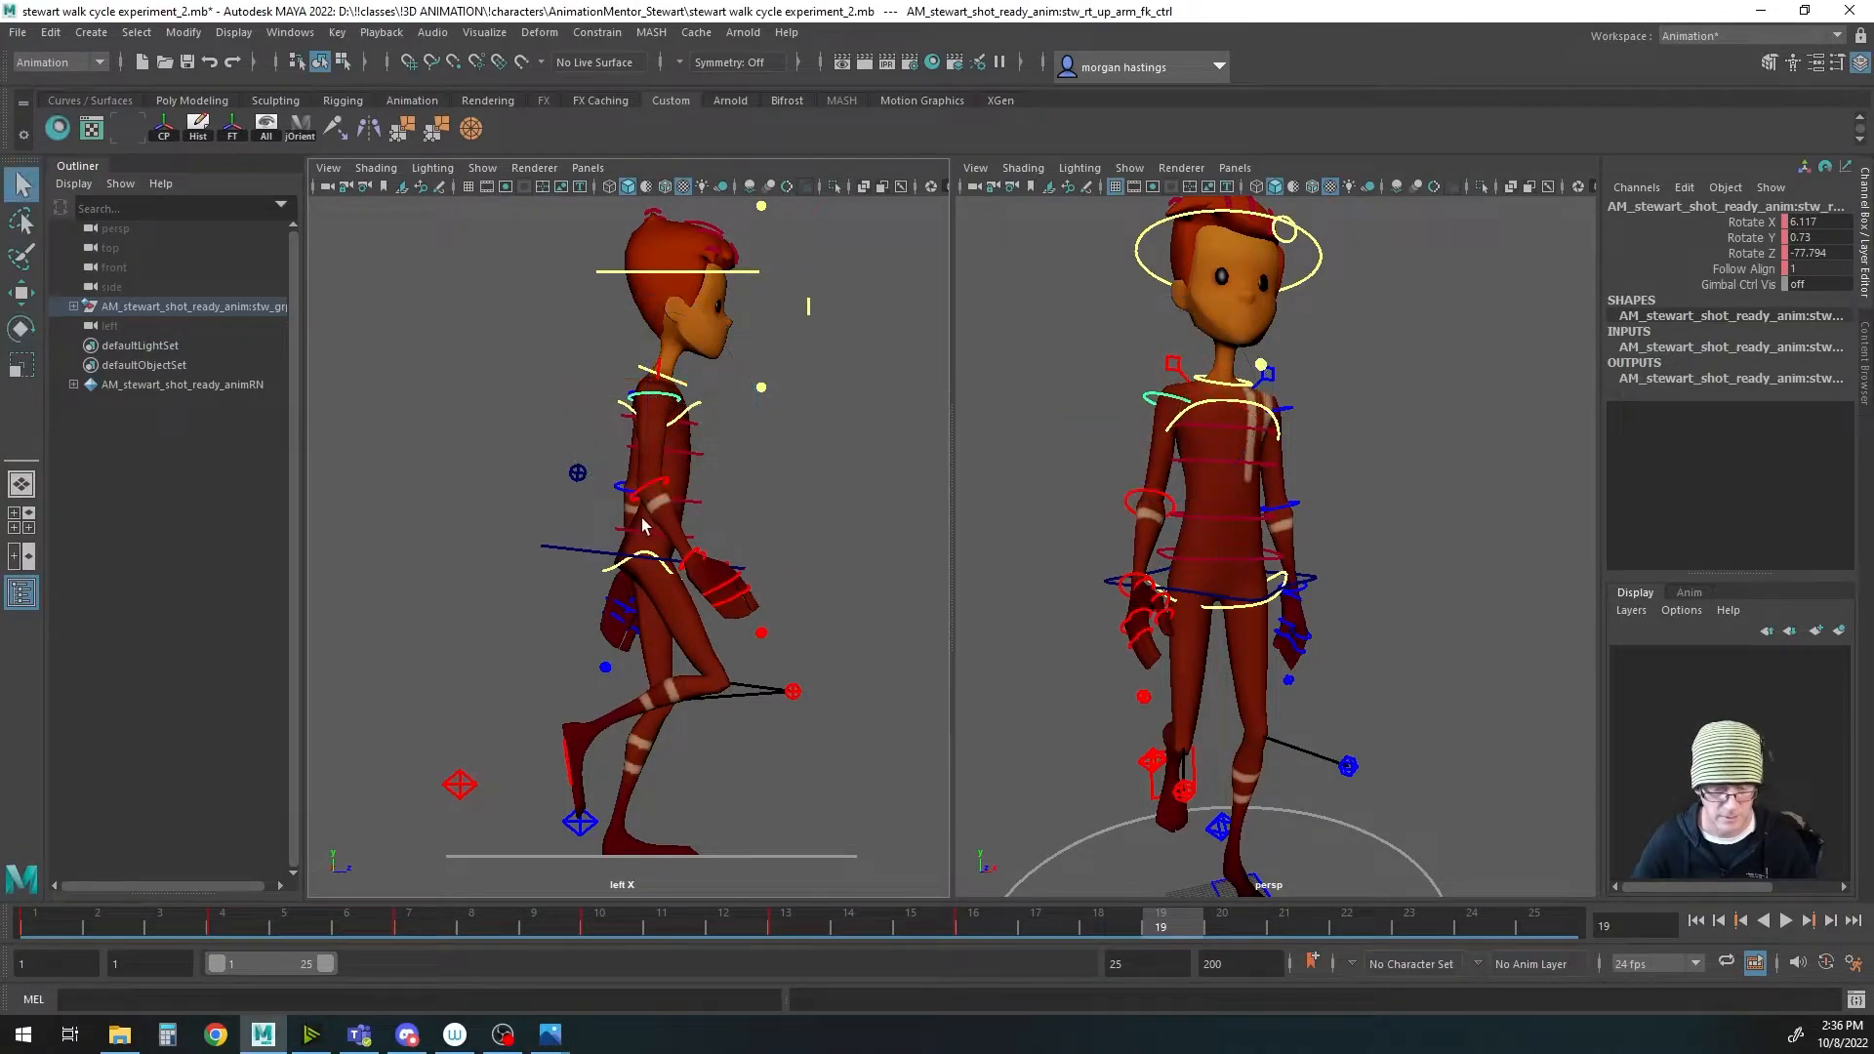
Step: Rotate the right elbow to about -23.7 and the wrist to about -20.5 on Rotate Y, and key the right arm controls at frame 19
click(640, 498)
key(e)
drag(727, 535, 733, 513)
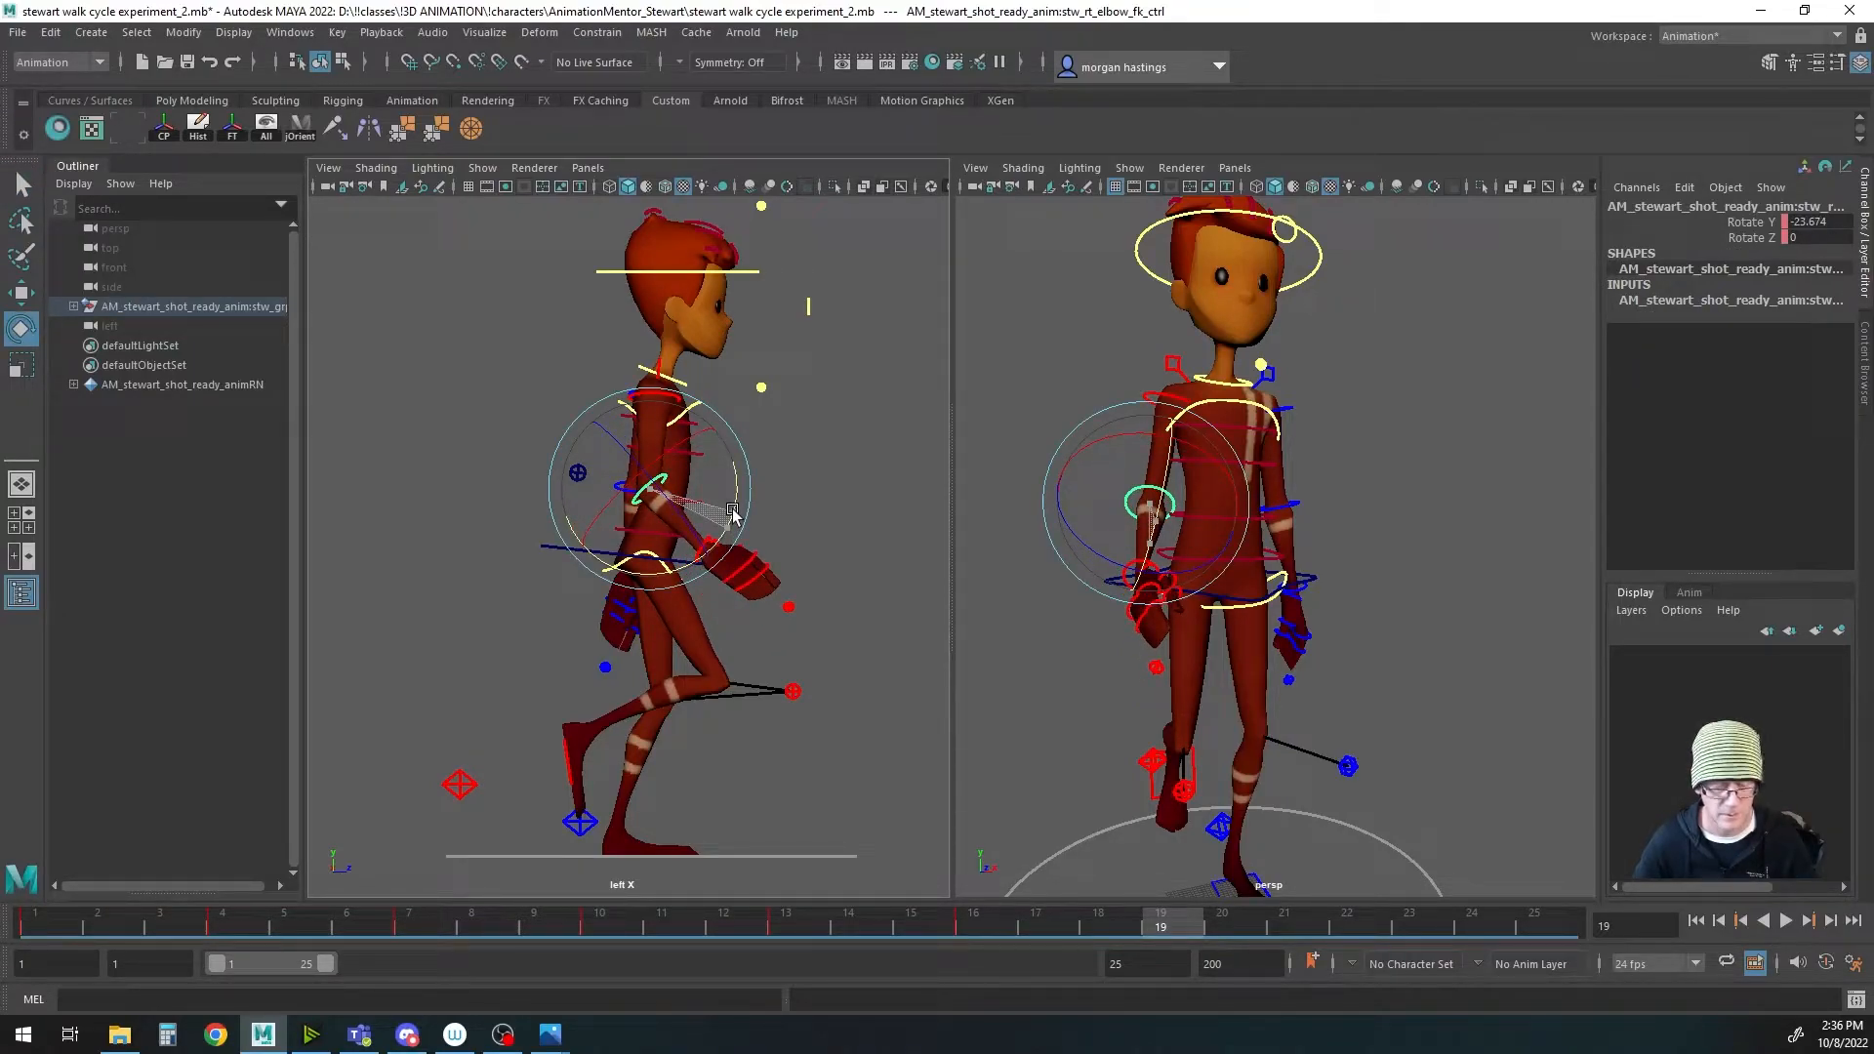
key(q)
click(705, 554)
key(e)
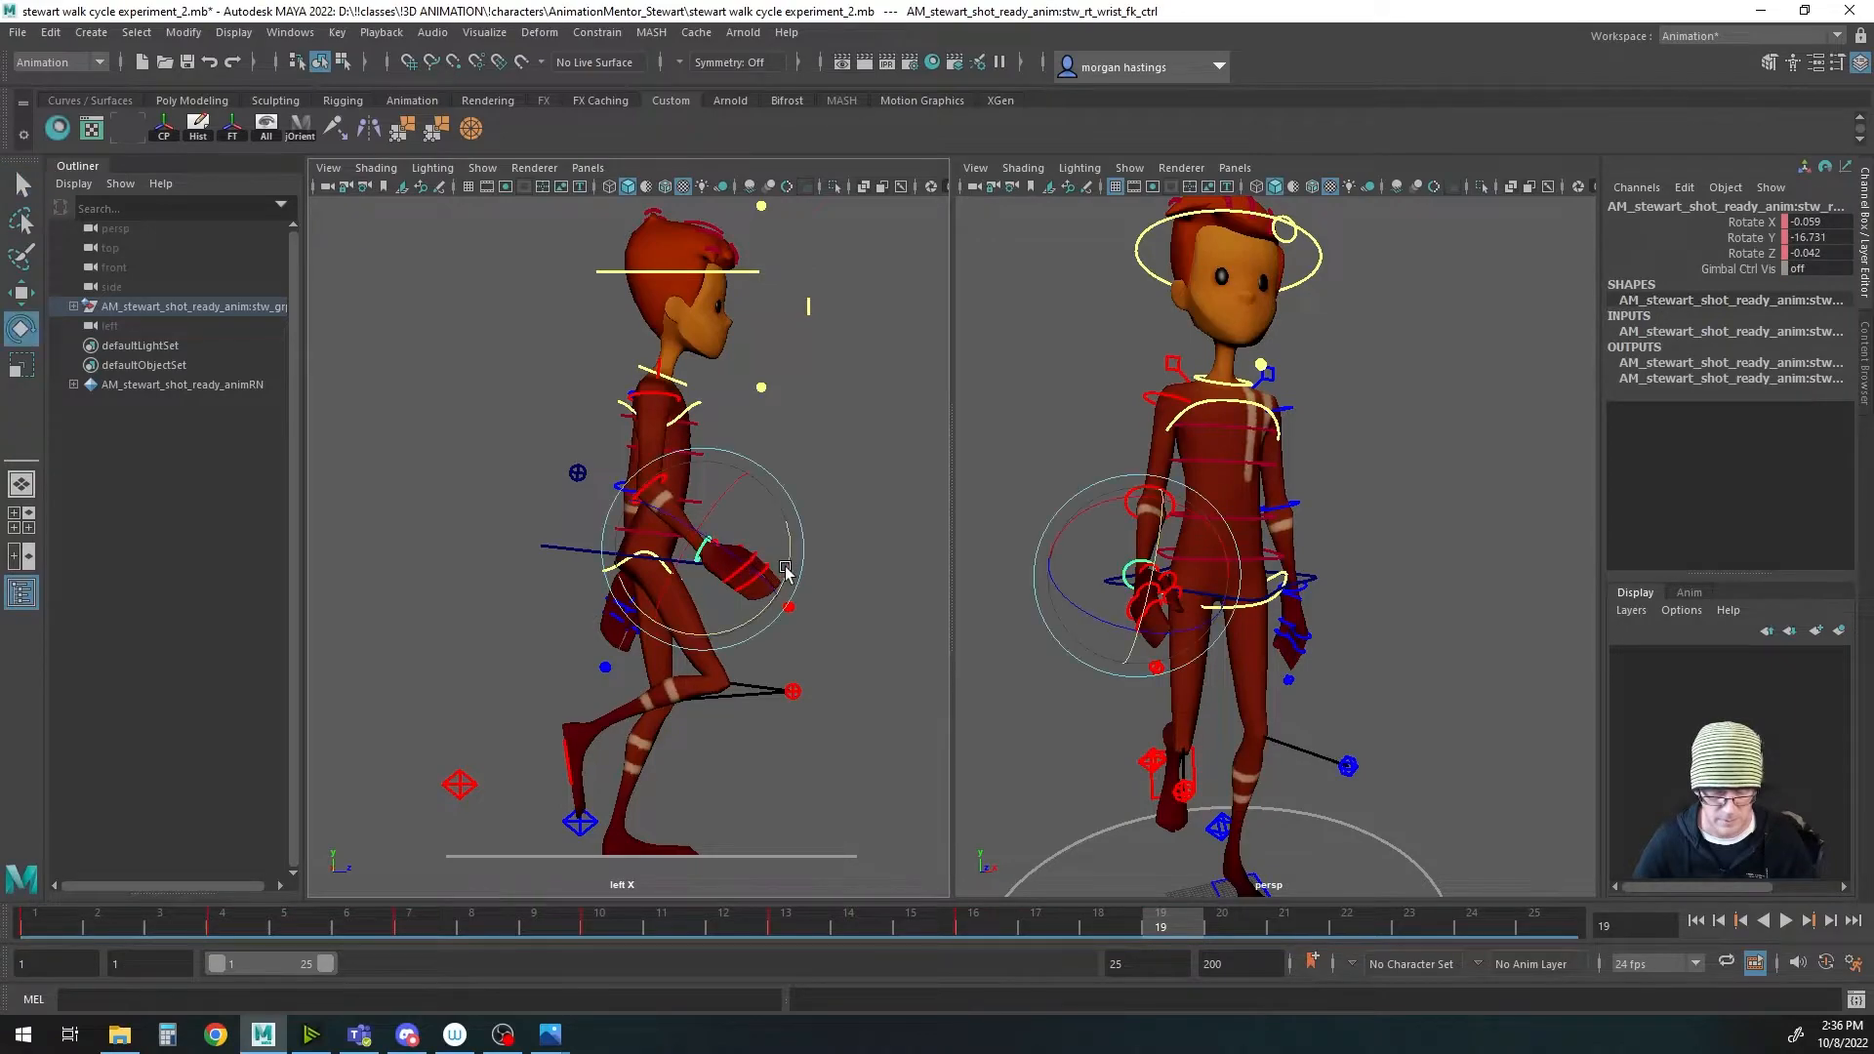
key(q)
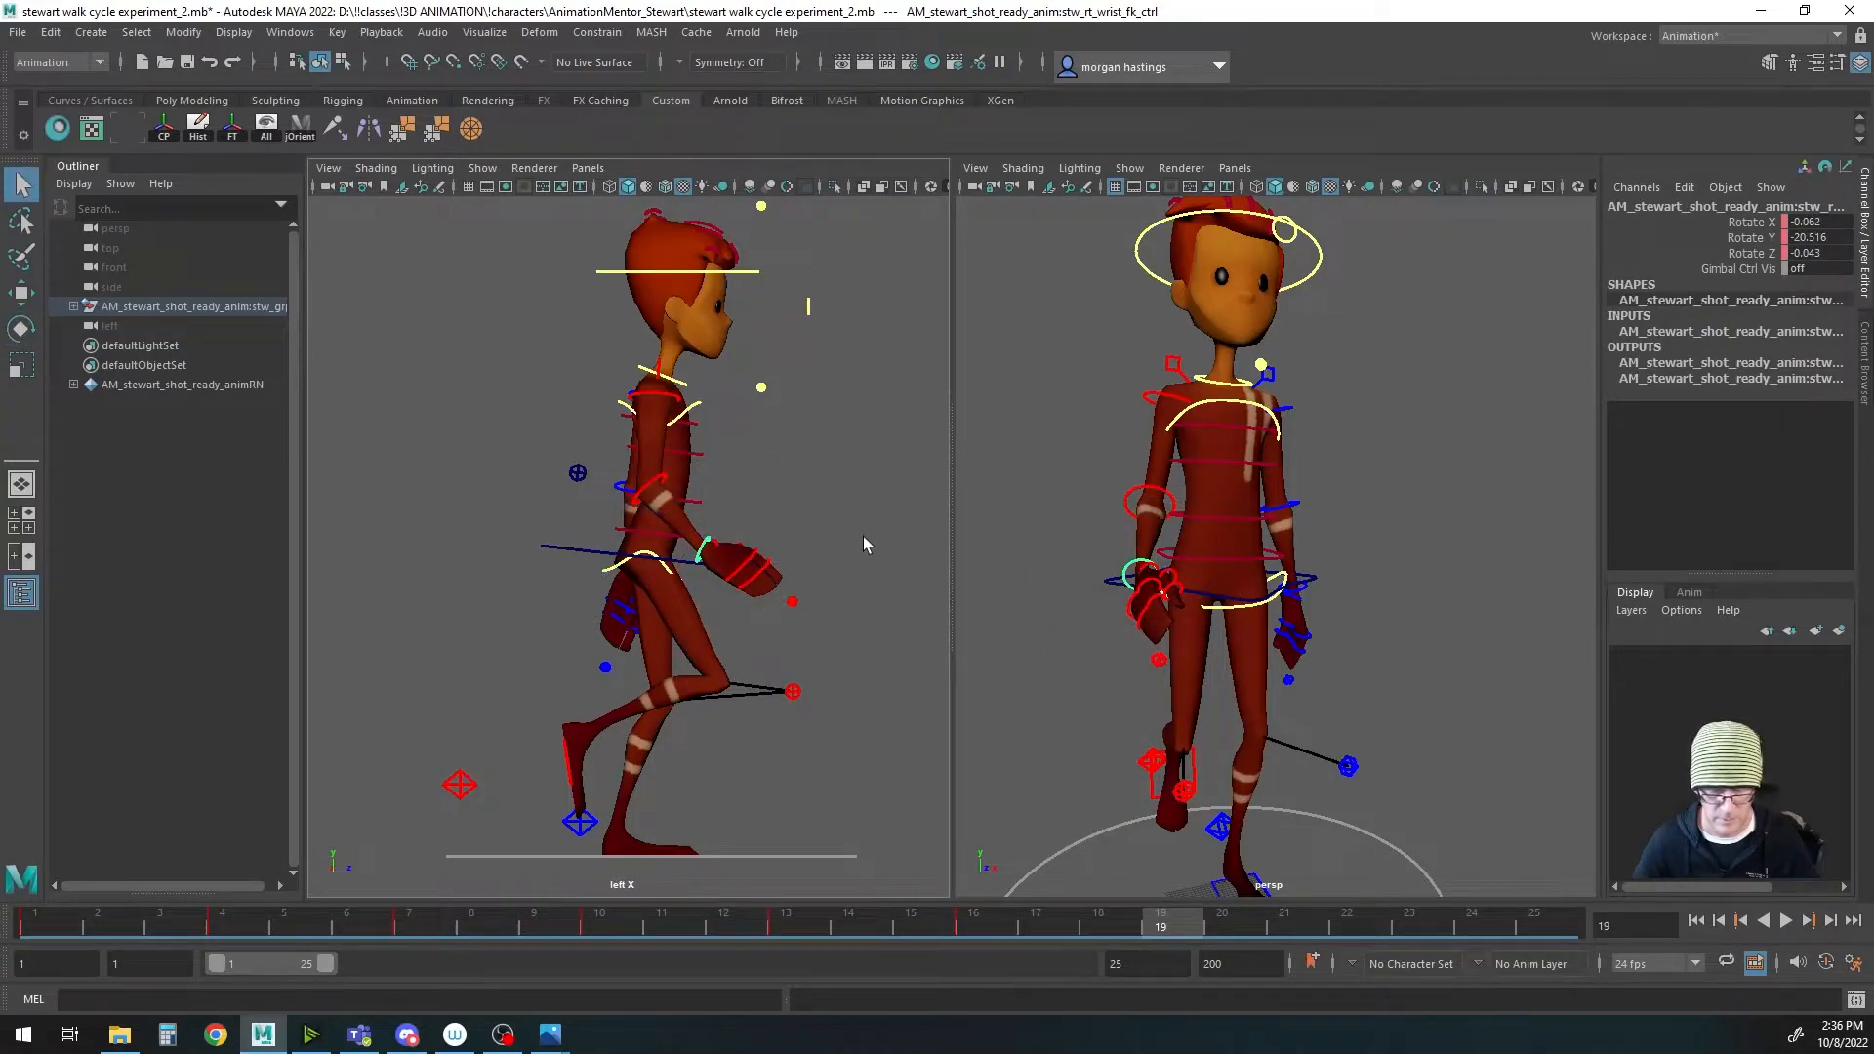
click(649, 493)
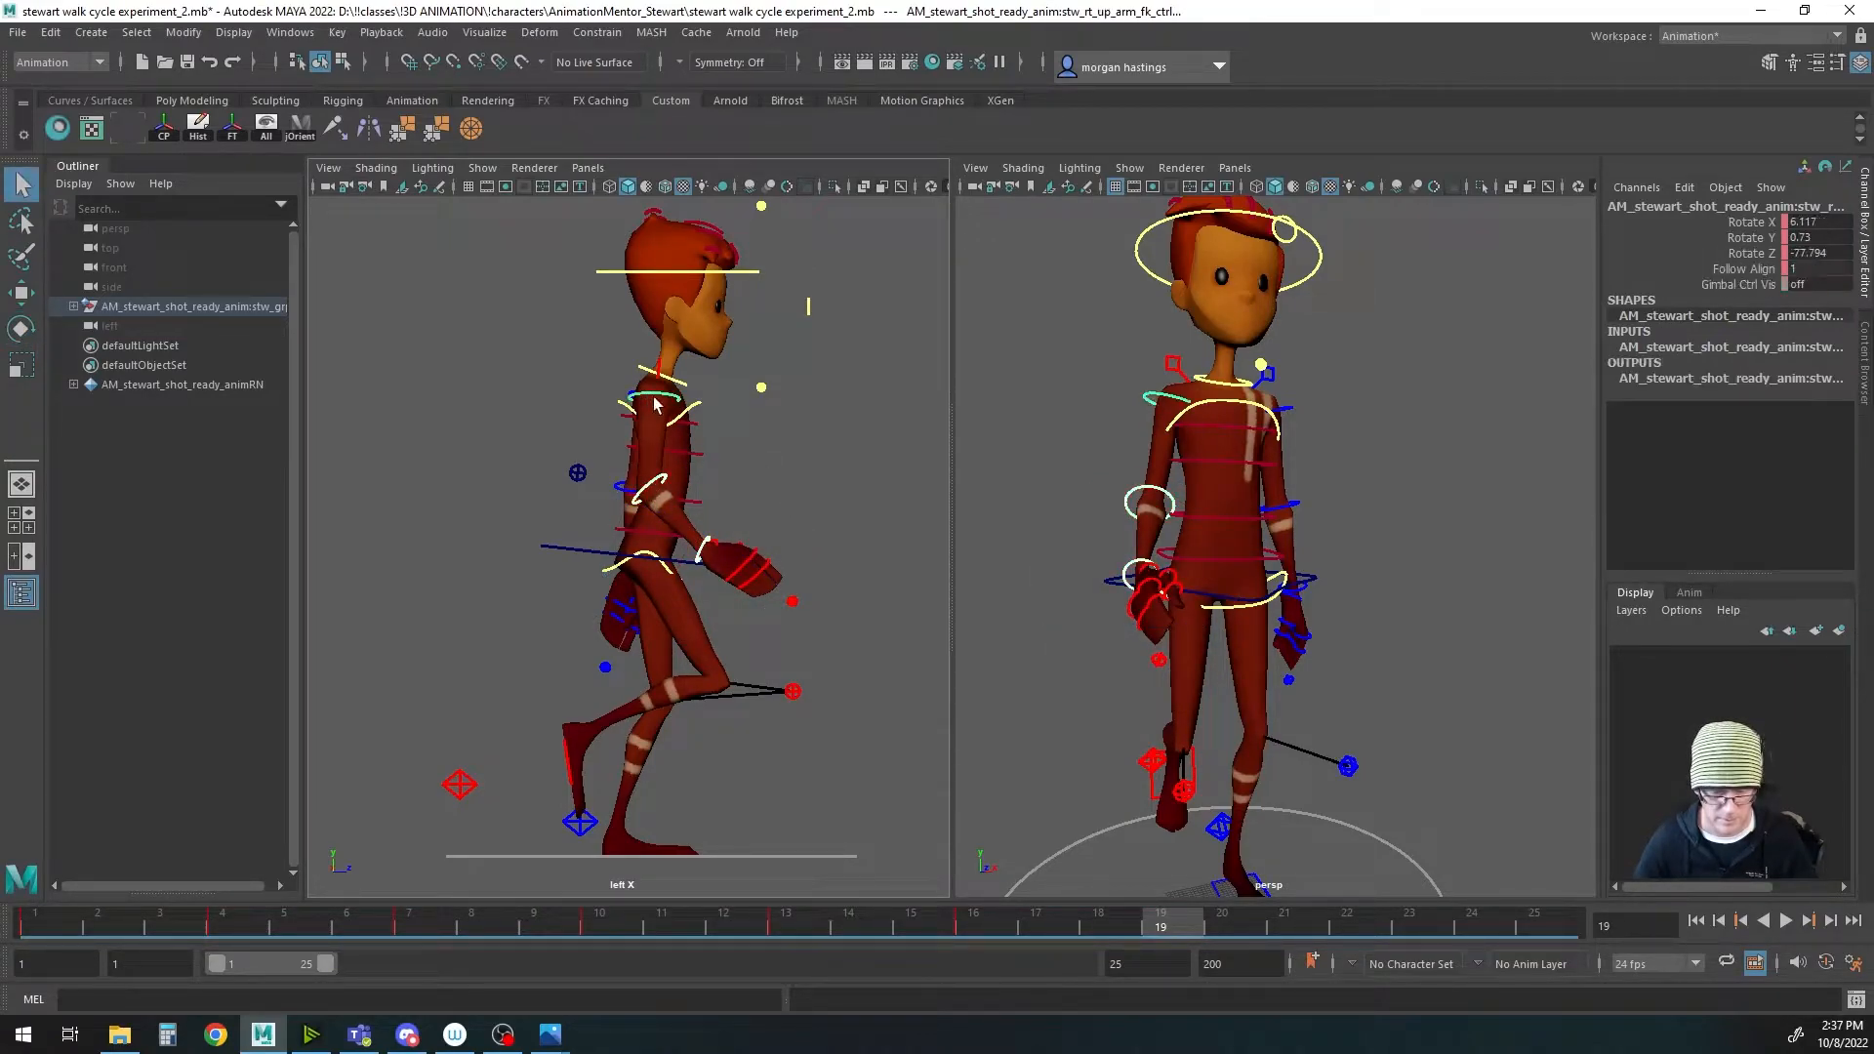
Step: At frame 22, swing the right upper arm back to about 29.8 on Rotate Y
click(1351, 925)
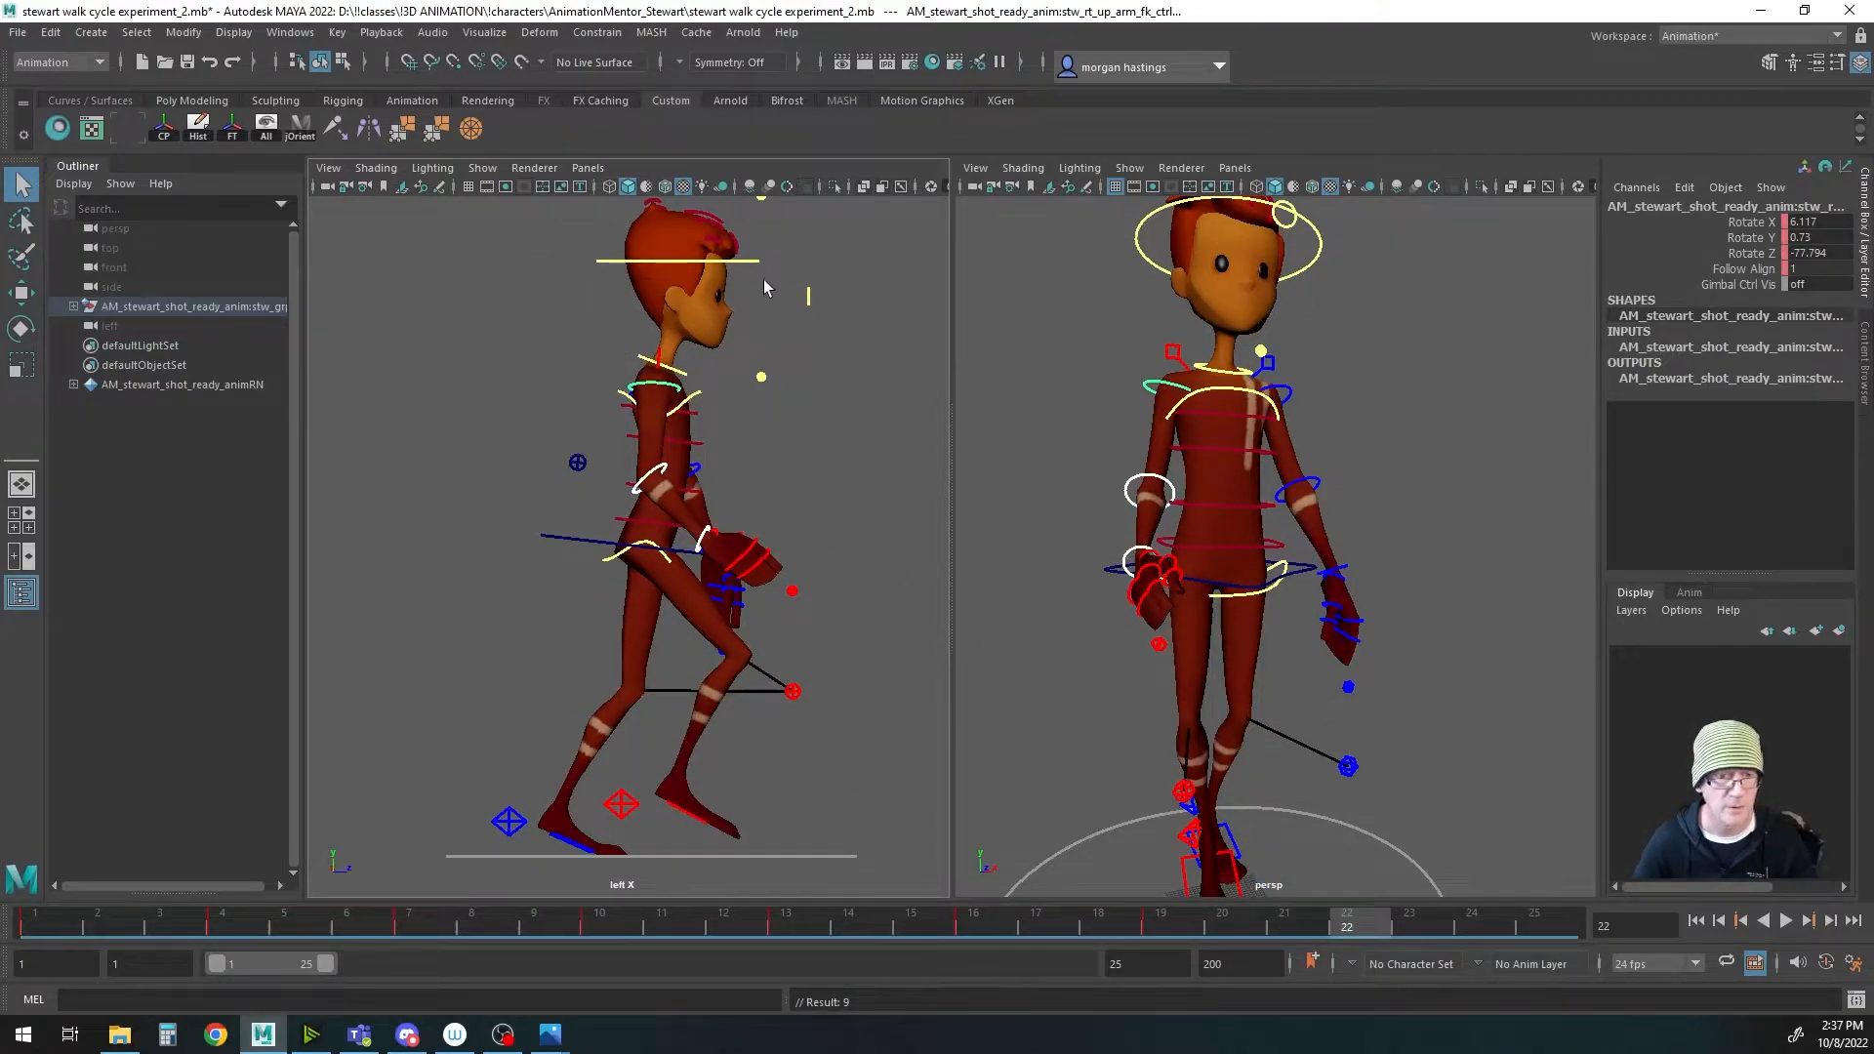
key(e)
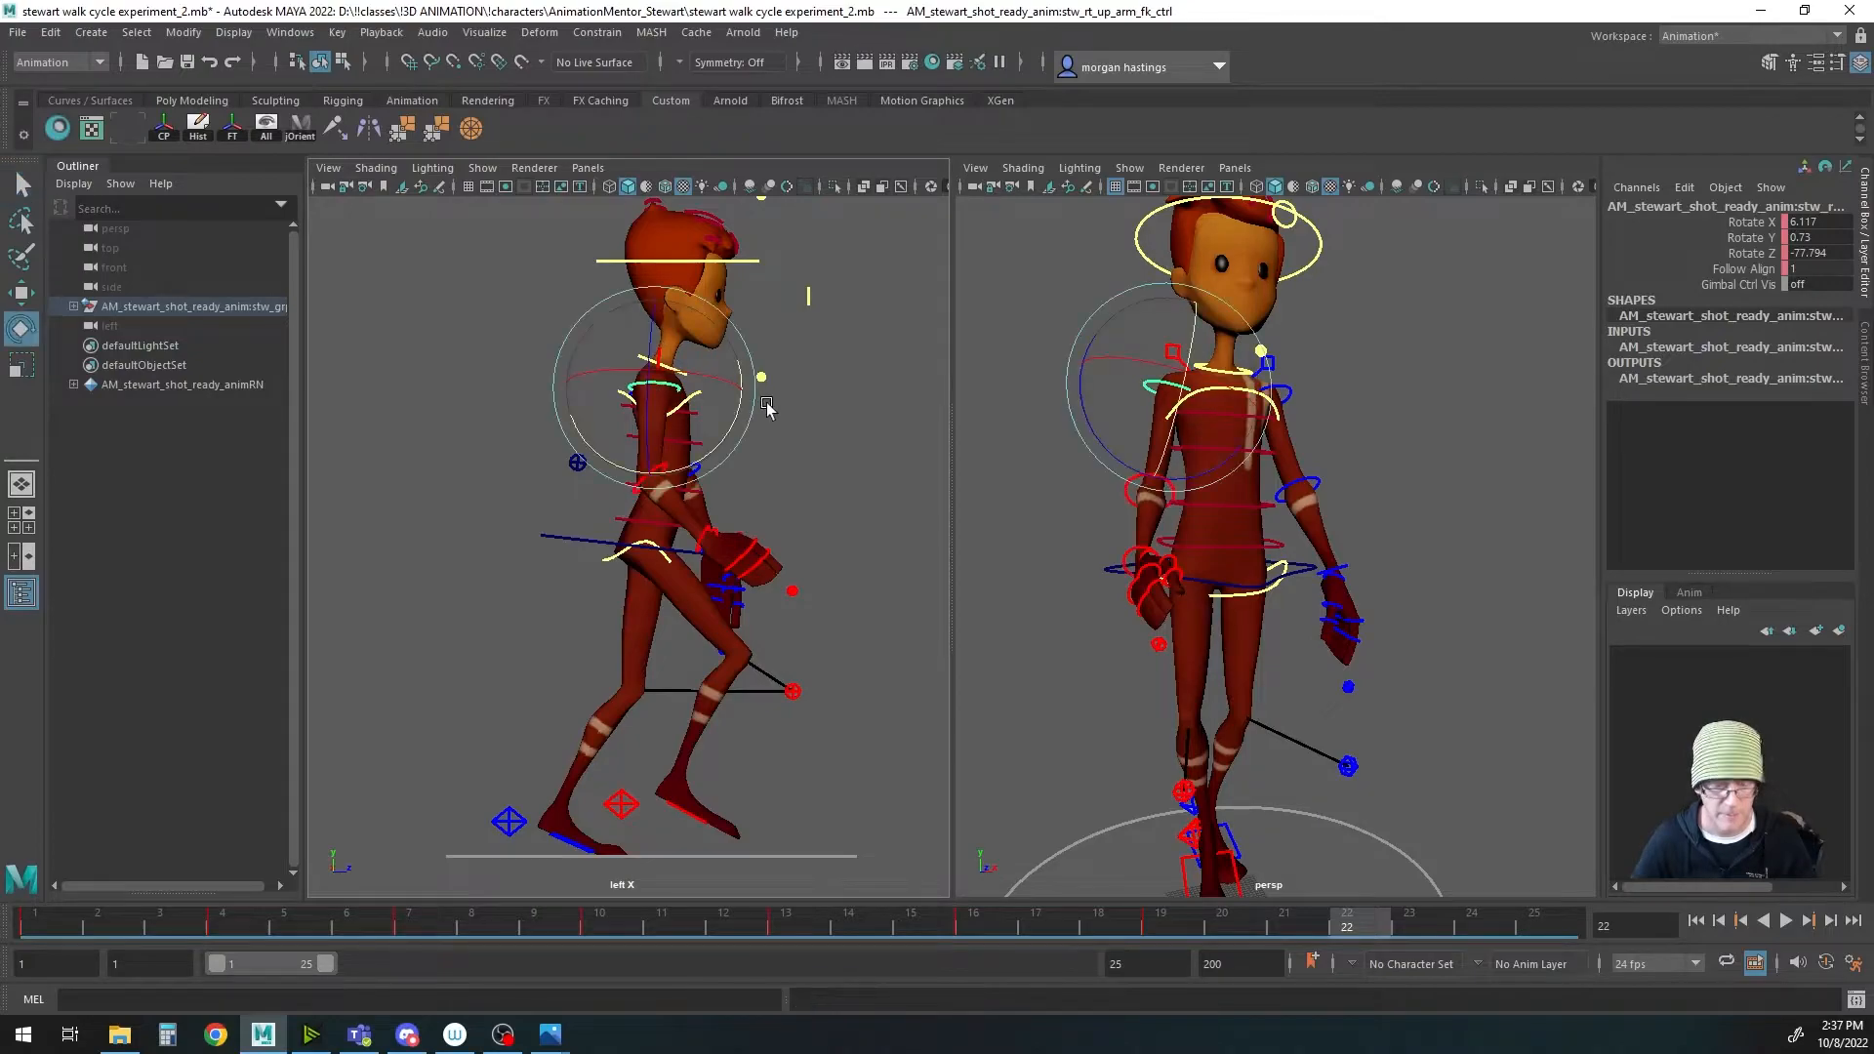
drag(738, 420, 713, 460)
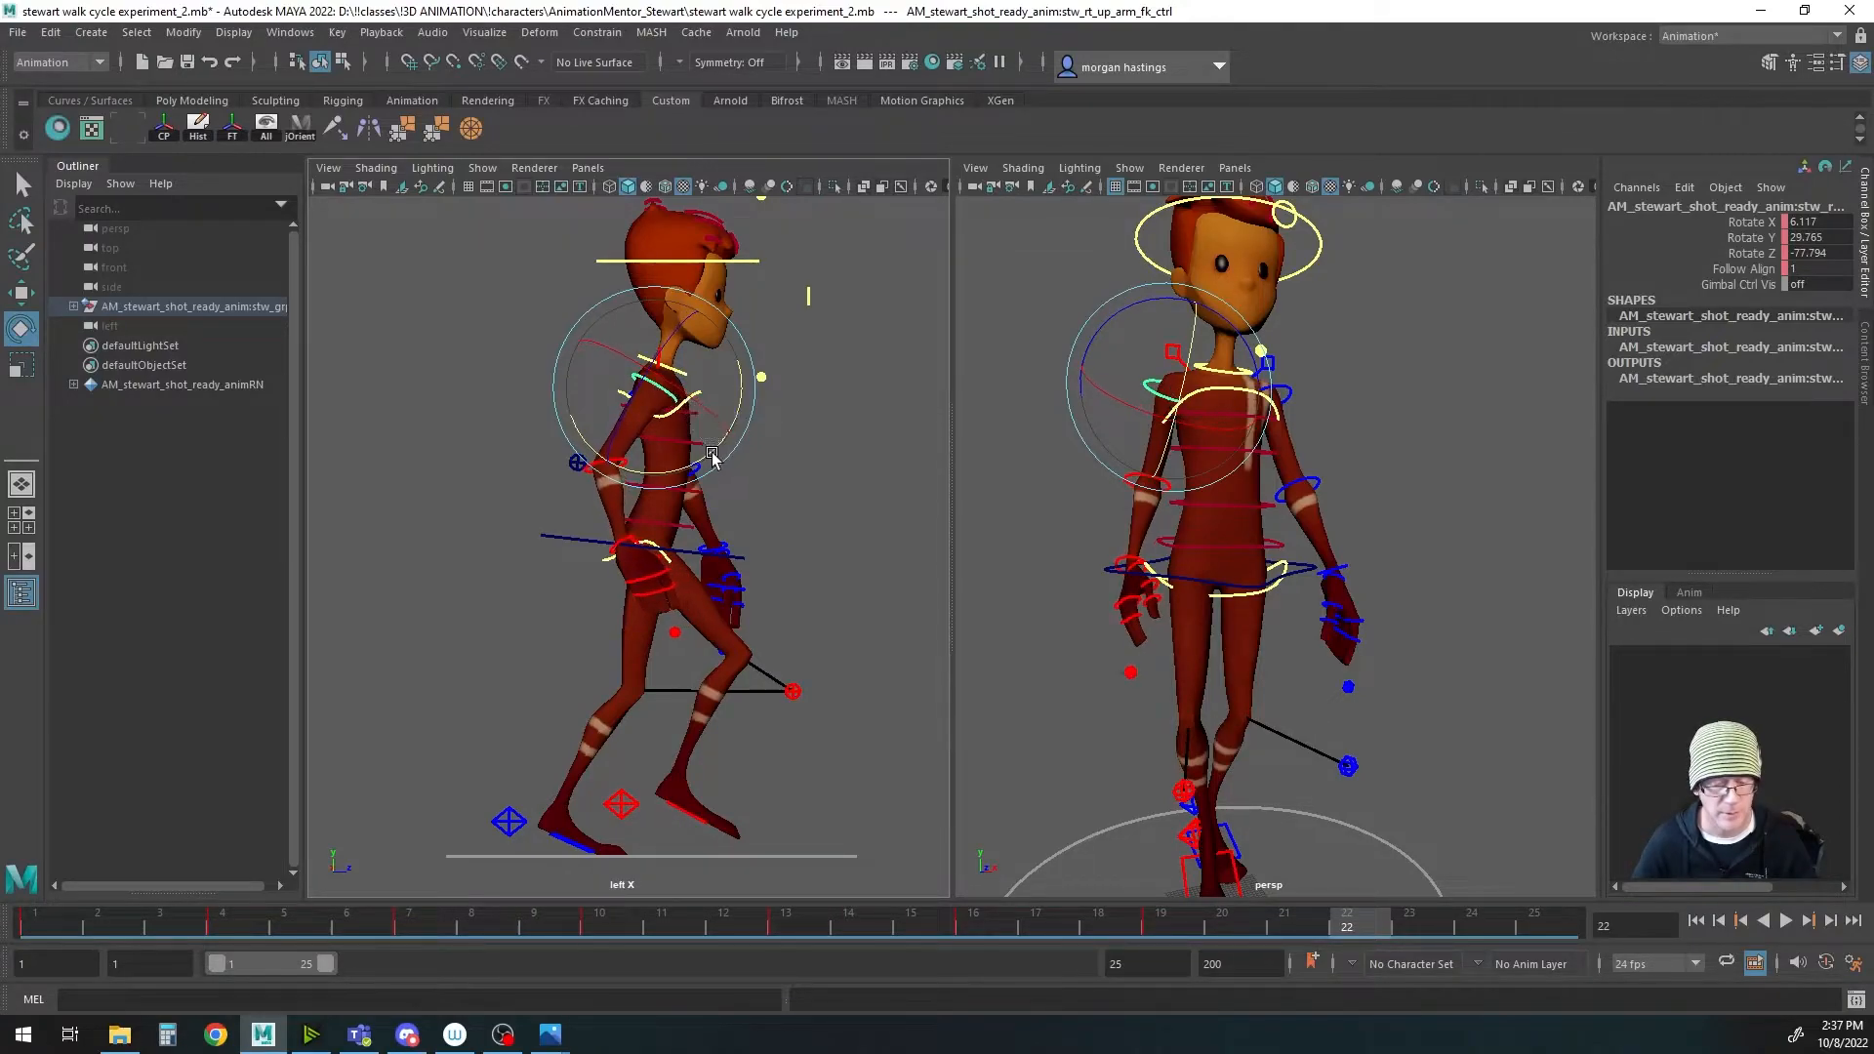
key(q)
Step: Rotate the right wrist to about -23.7 on Rotate Y and key the right wrist, elbow and upper arm controls at frame 22
click(613, 465)
key(e)
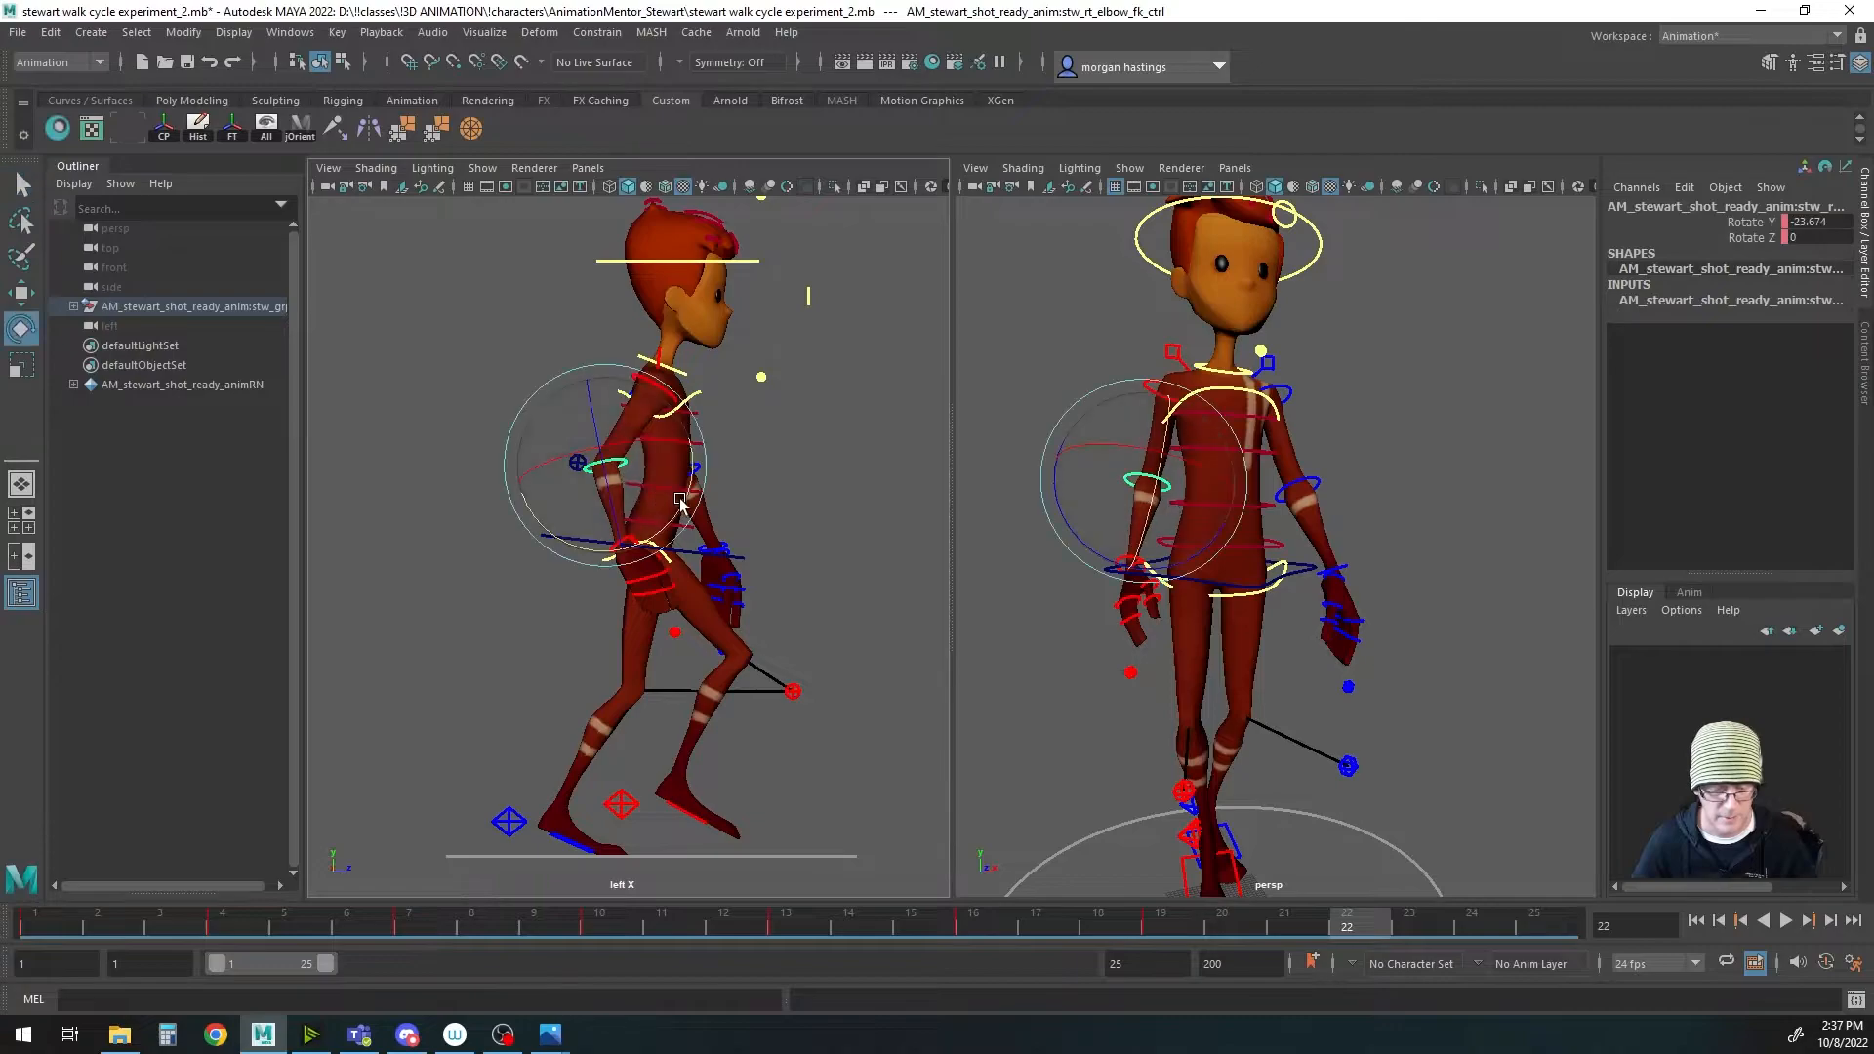
click(621, 548)
drag(703, 574, 706, 576)
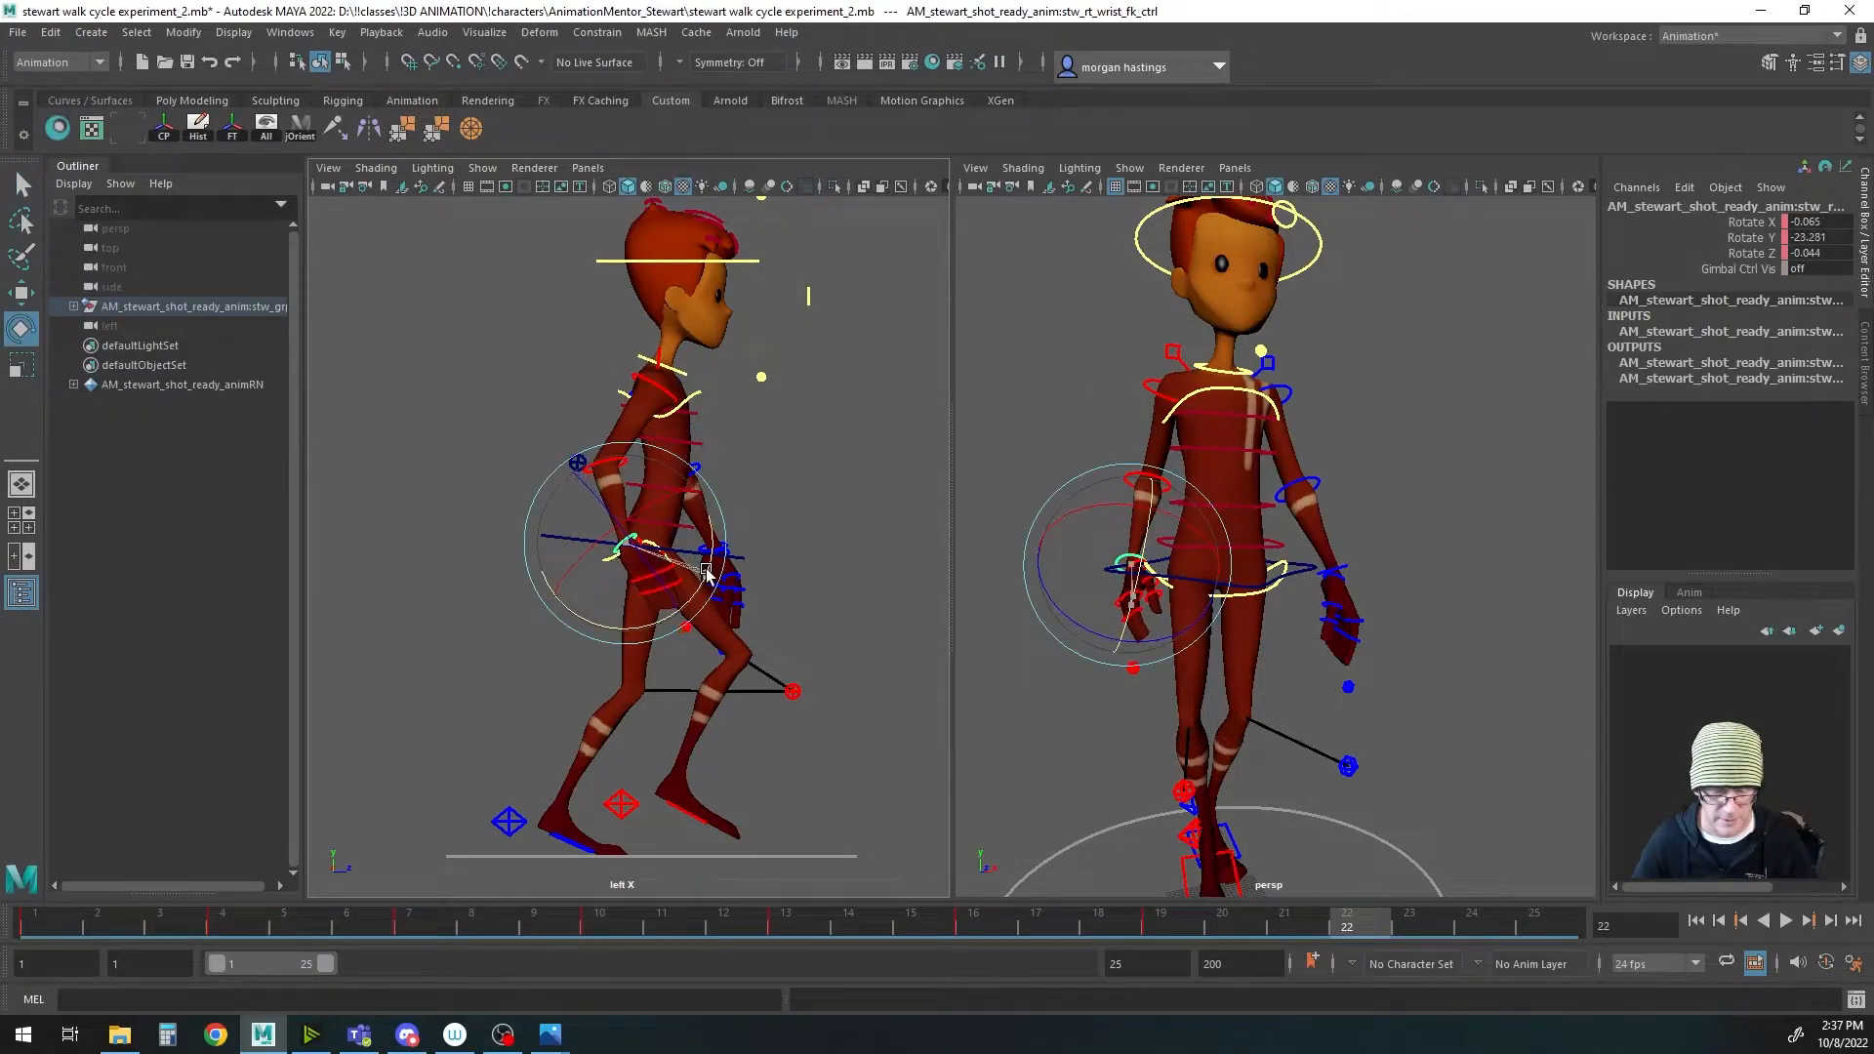
key(q)
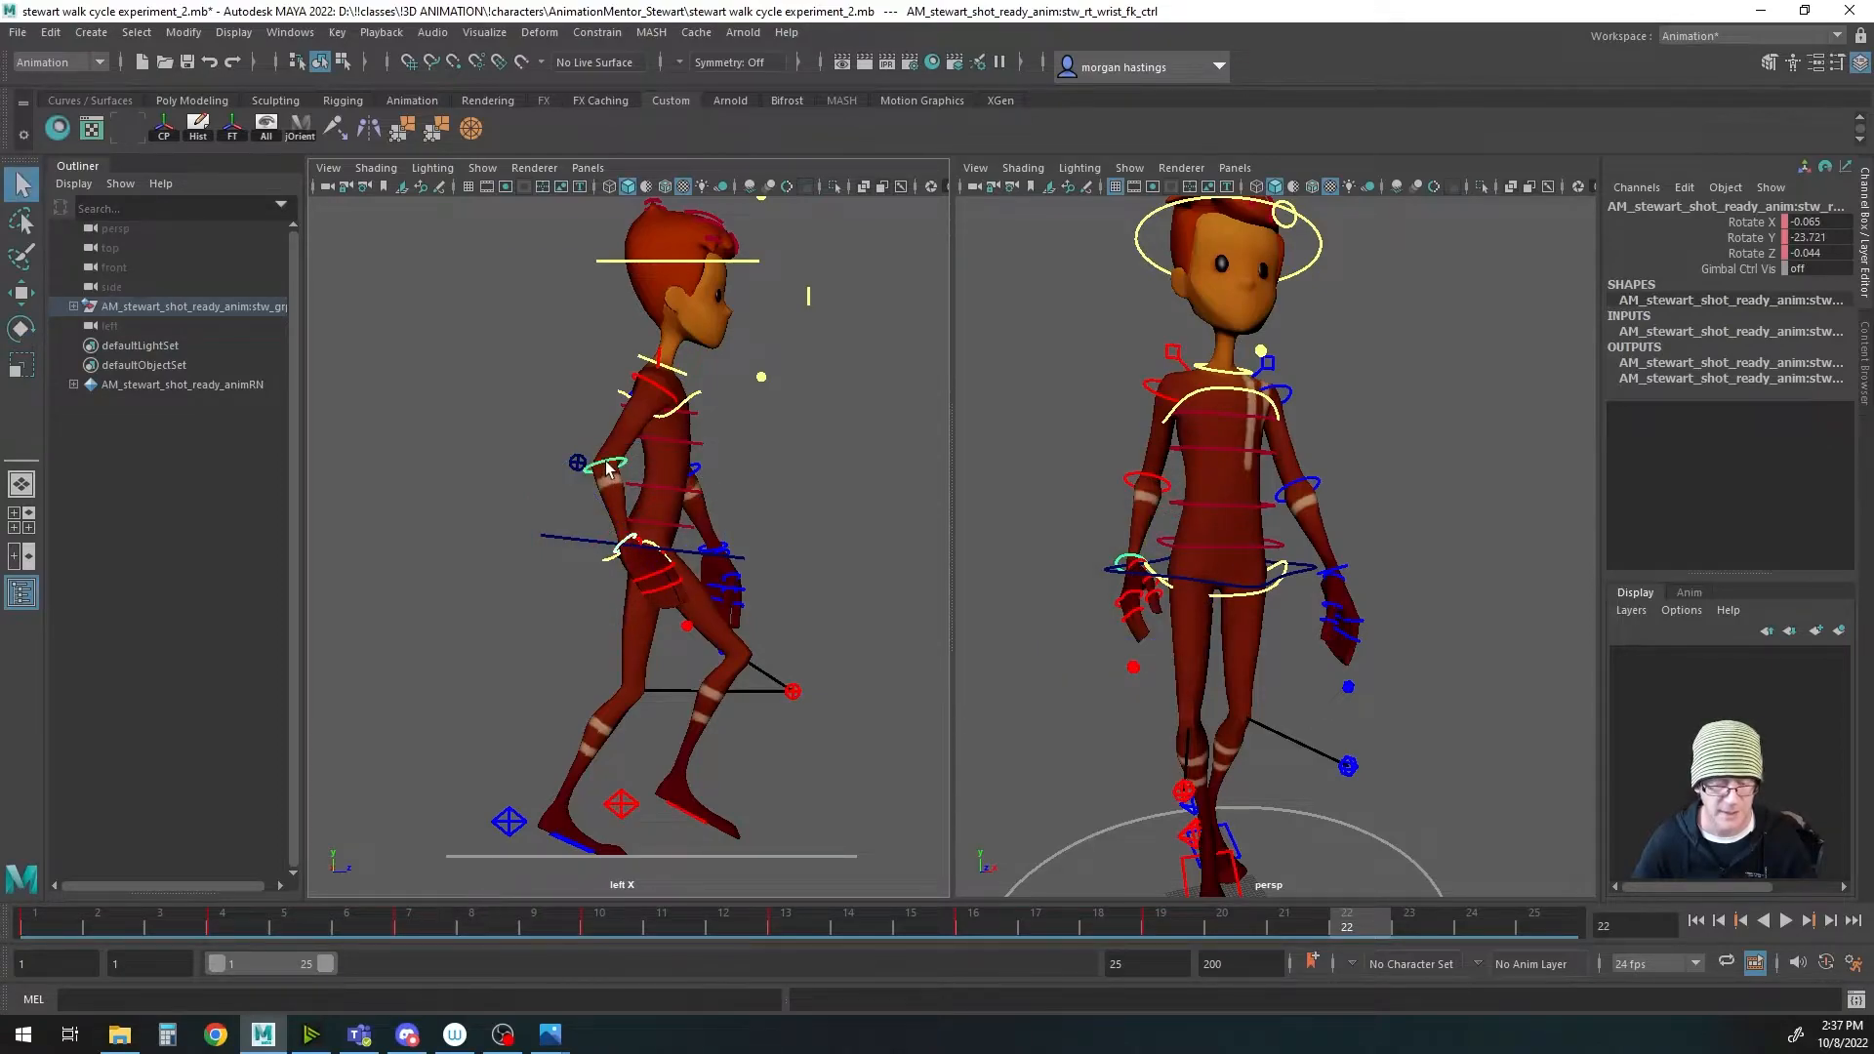
click(657, 391)
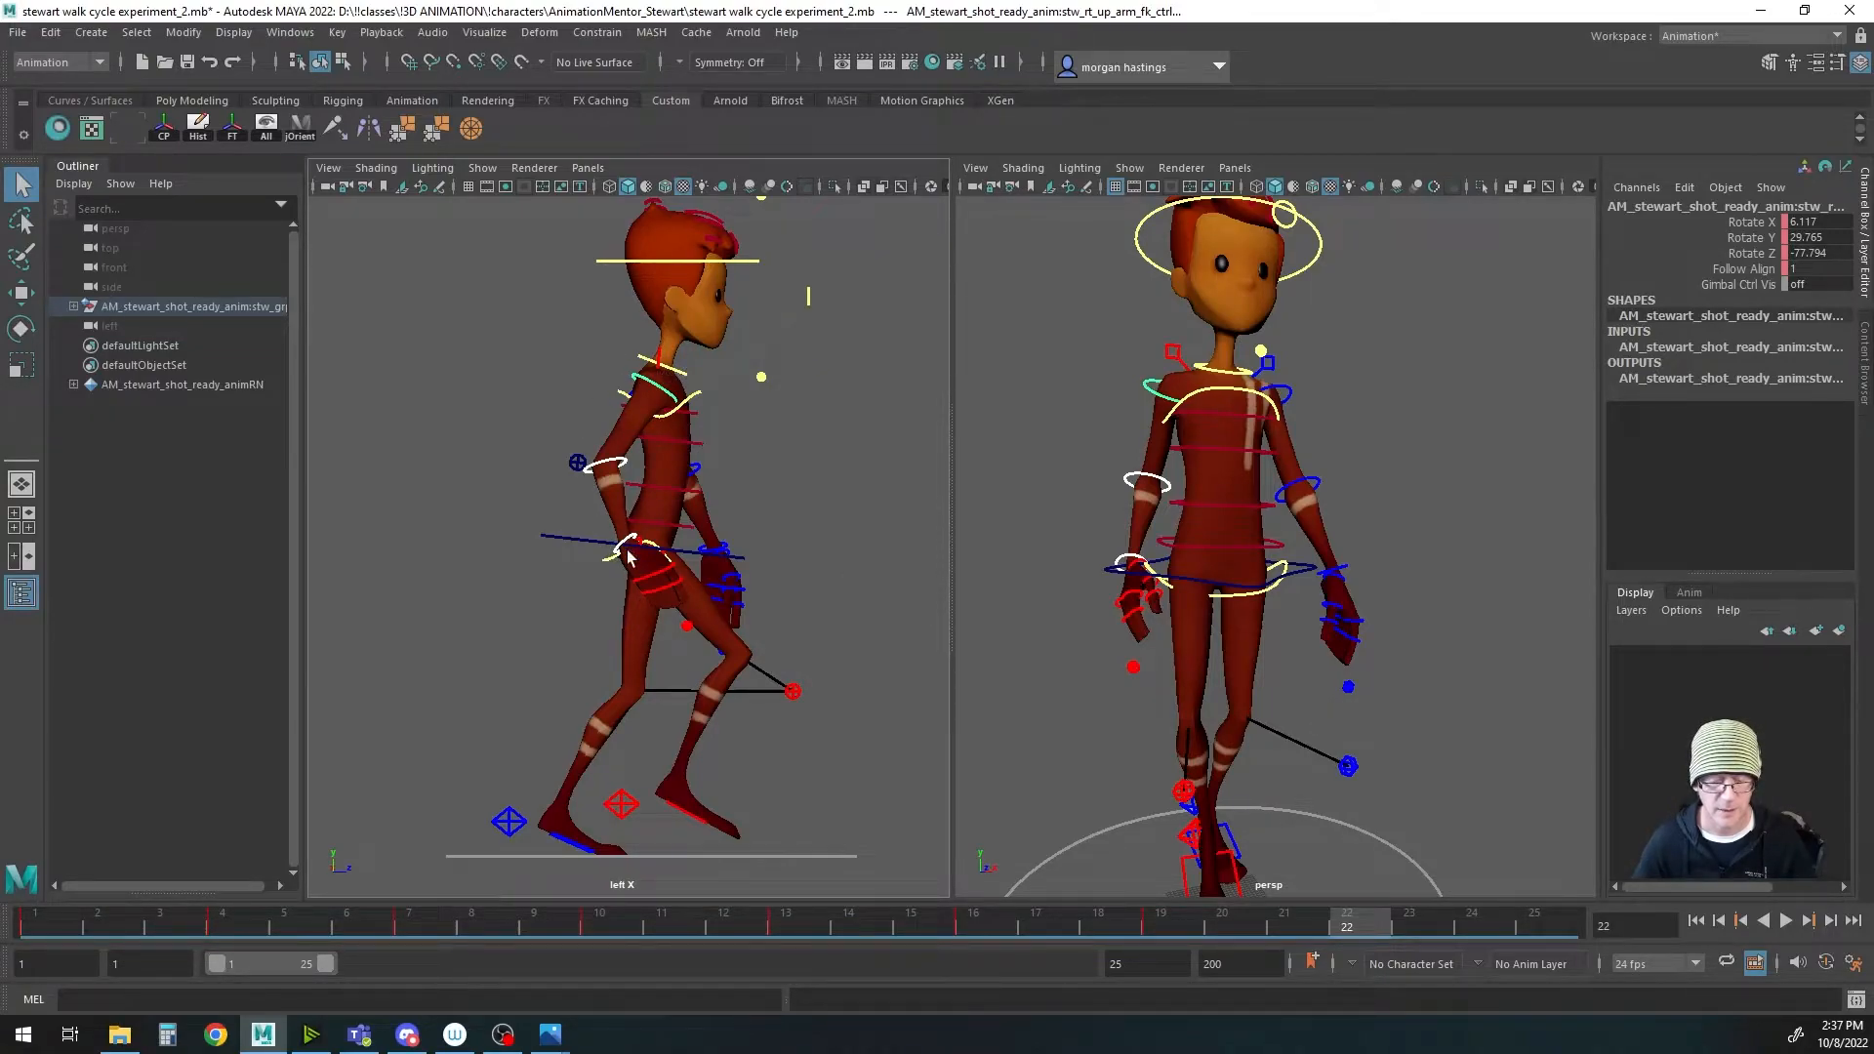
key(s)
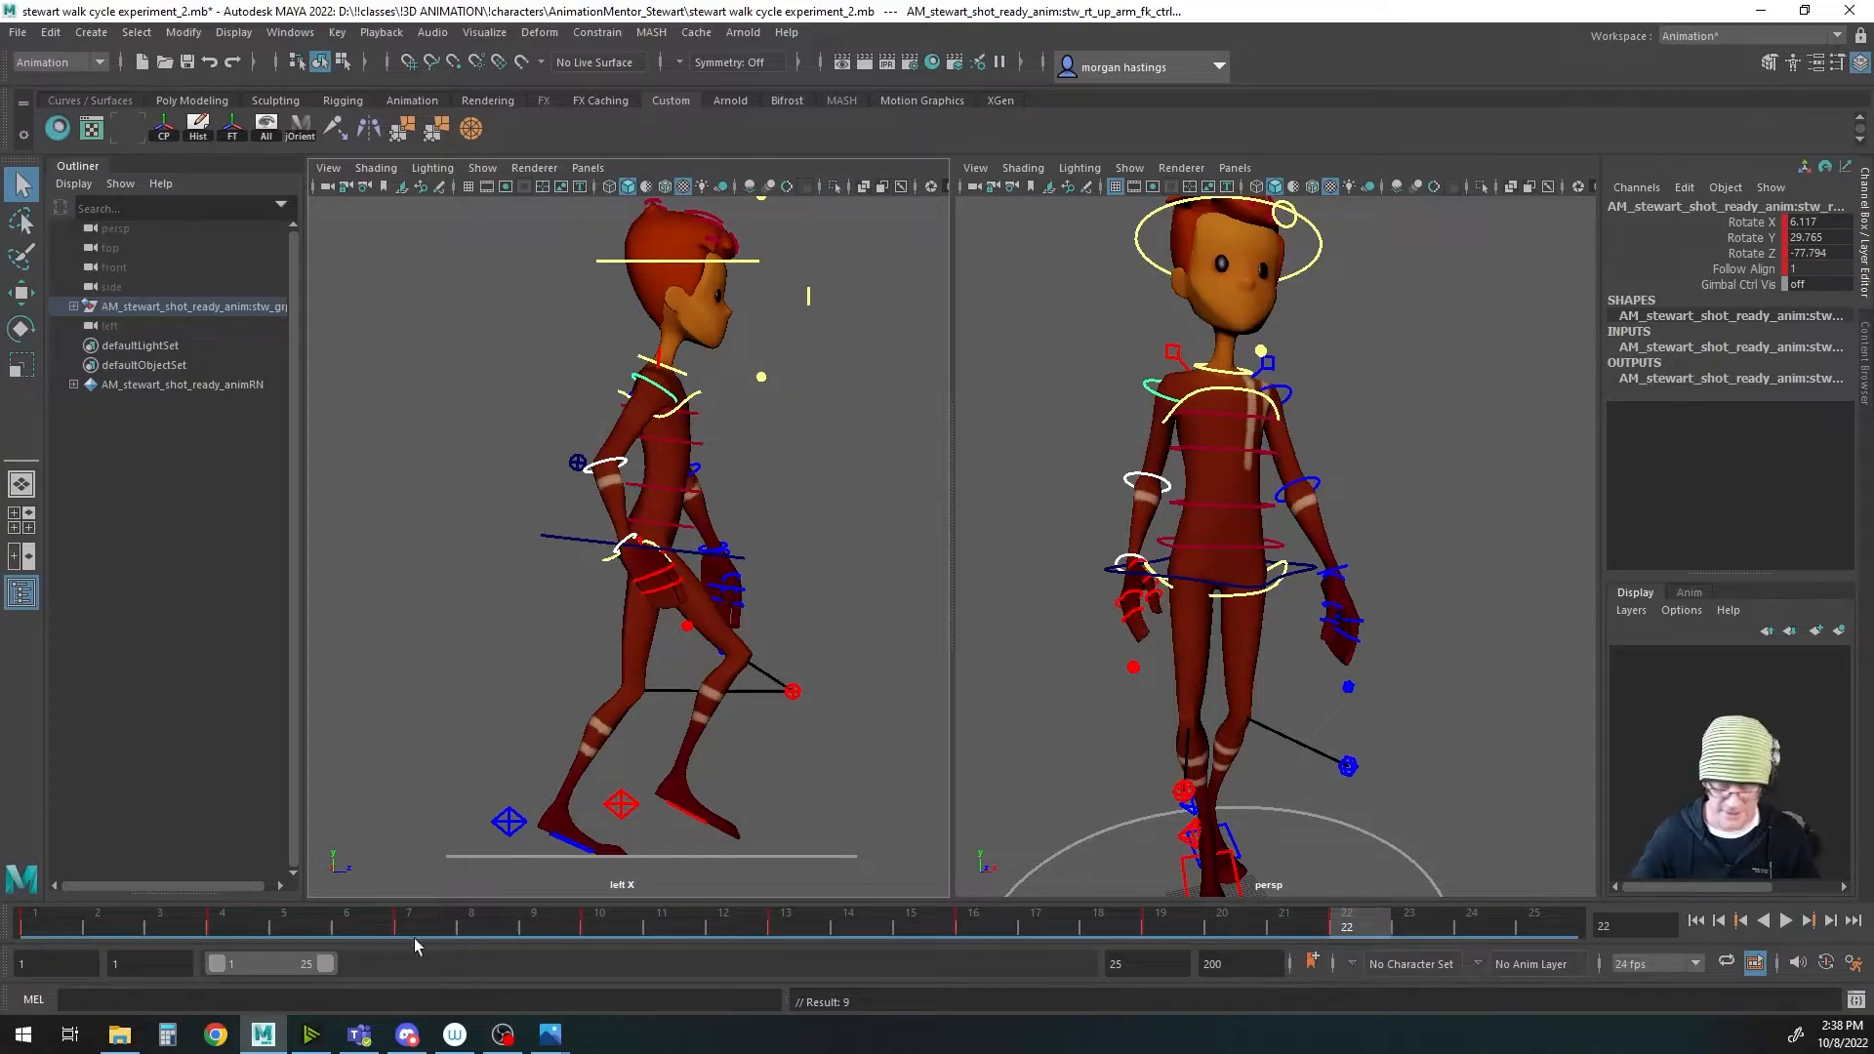
Step: Copy the right upper arm, elbow and wrist keys from frame 1 to frame 25 and compare the two frames
click(49, 931)
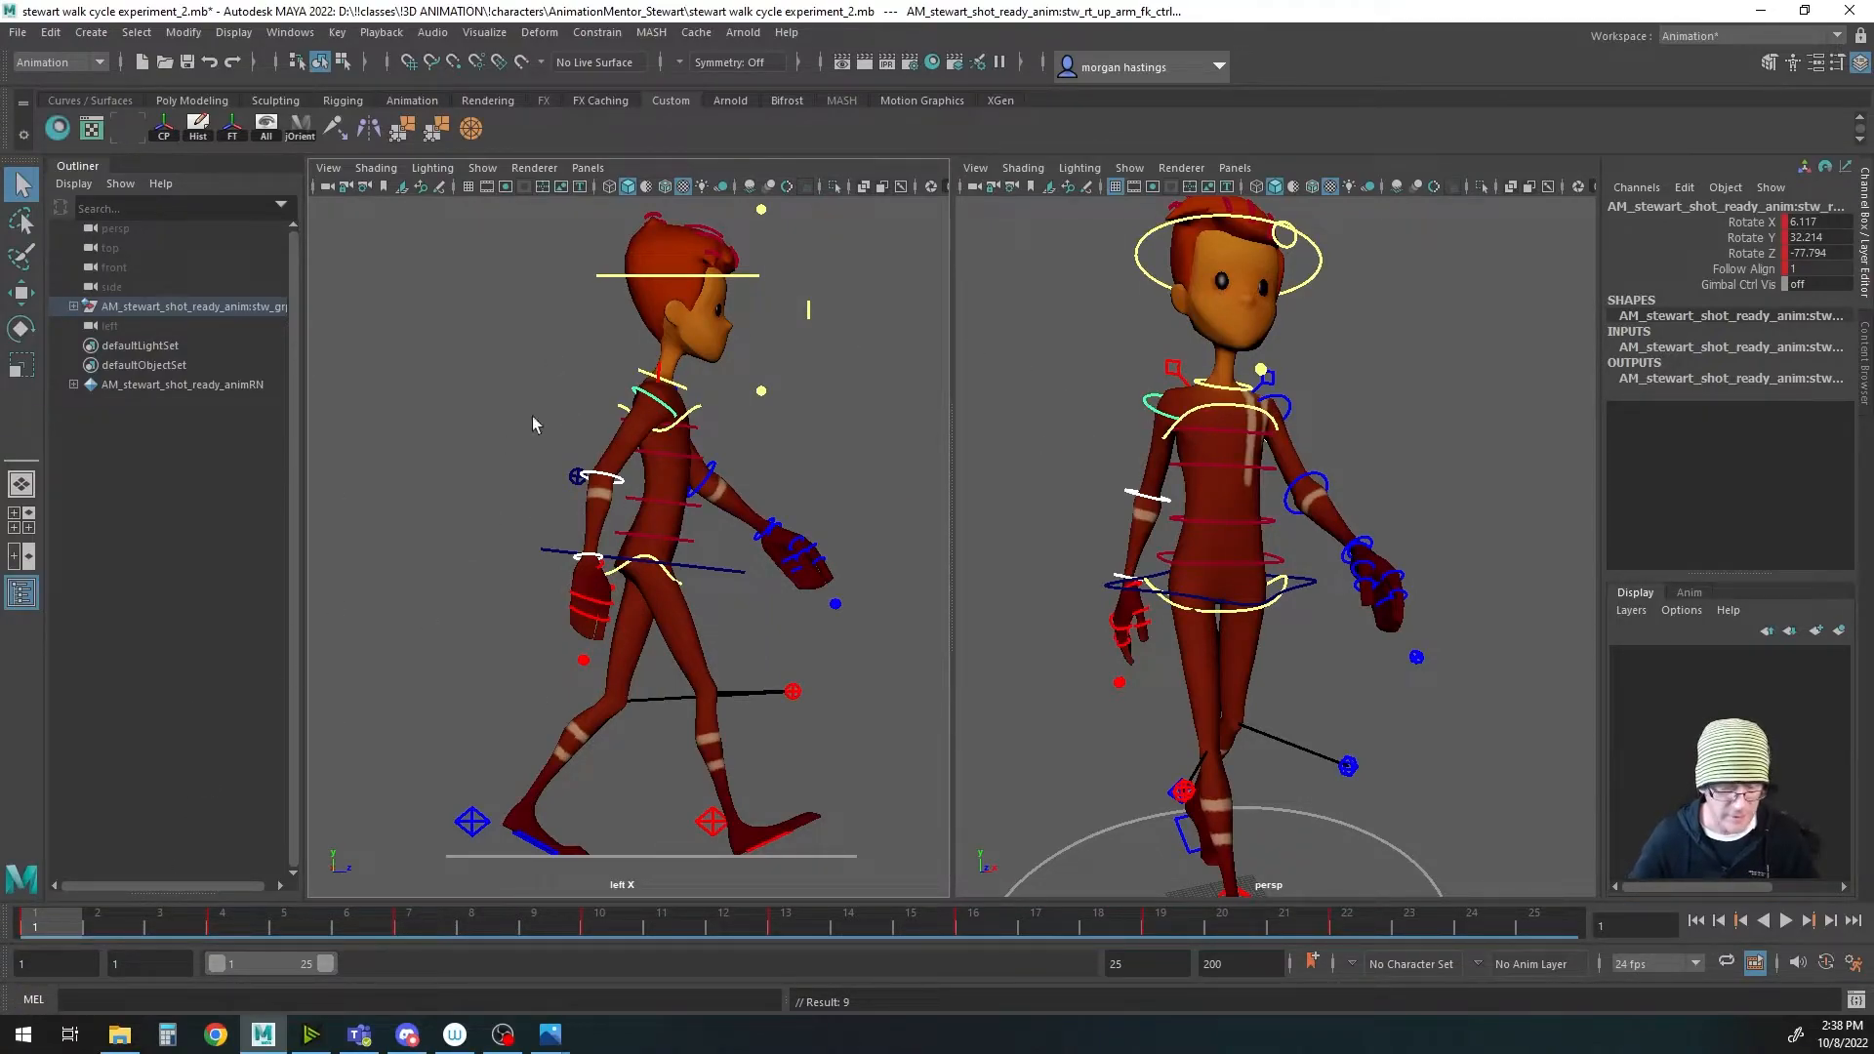
click(1149, 408)
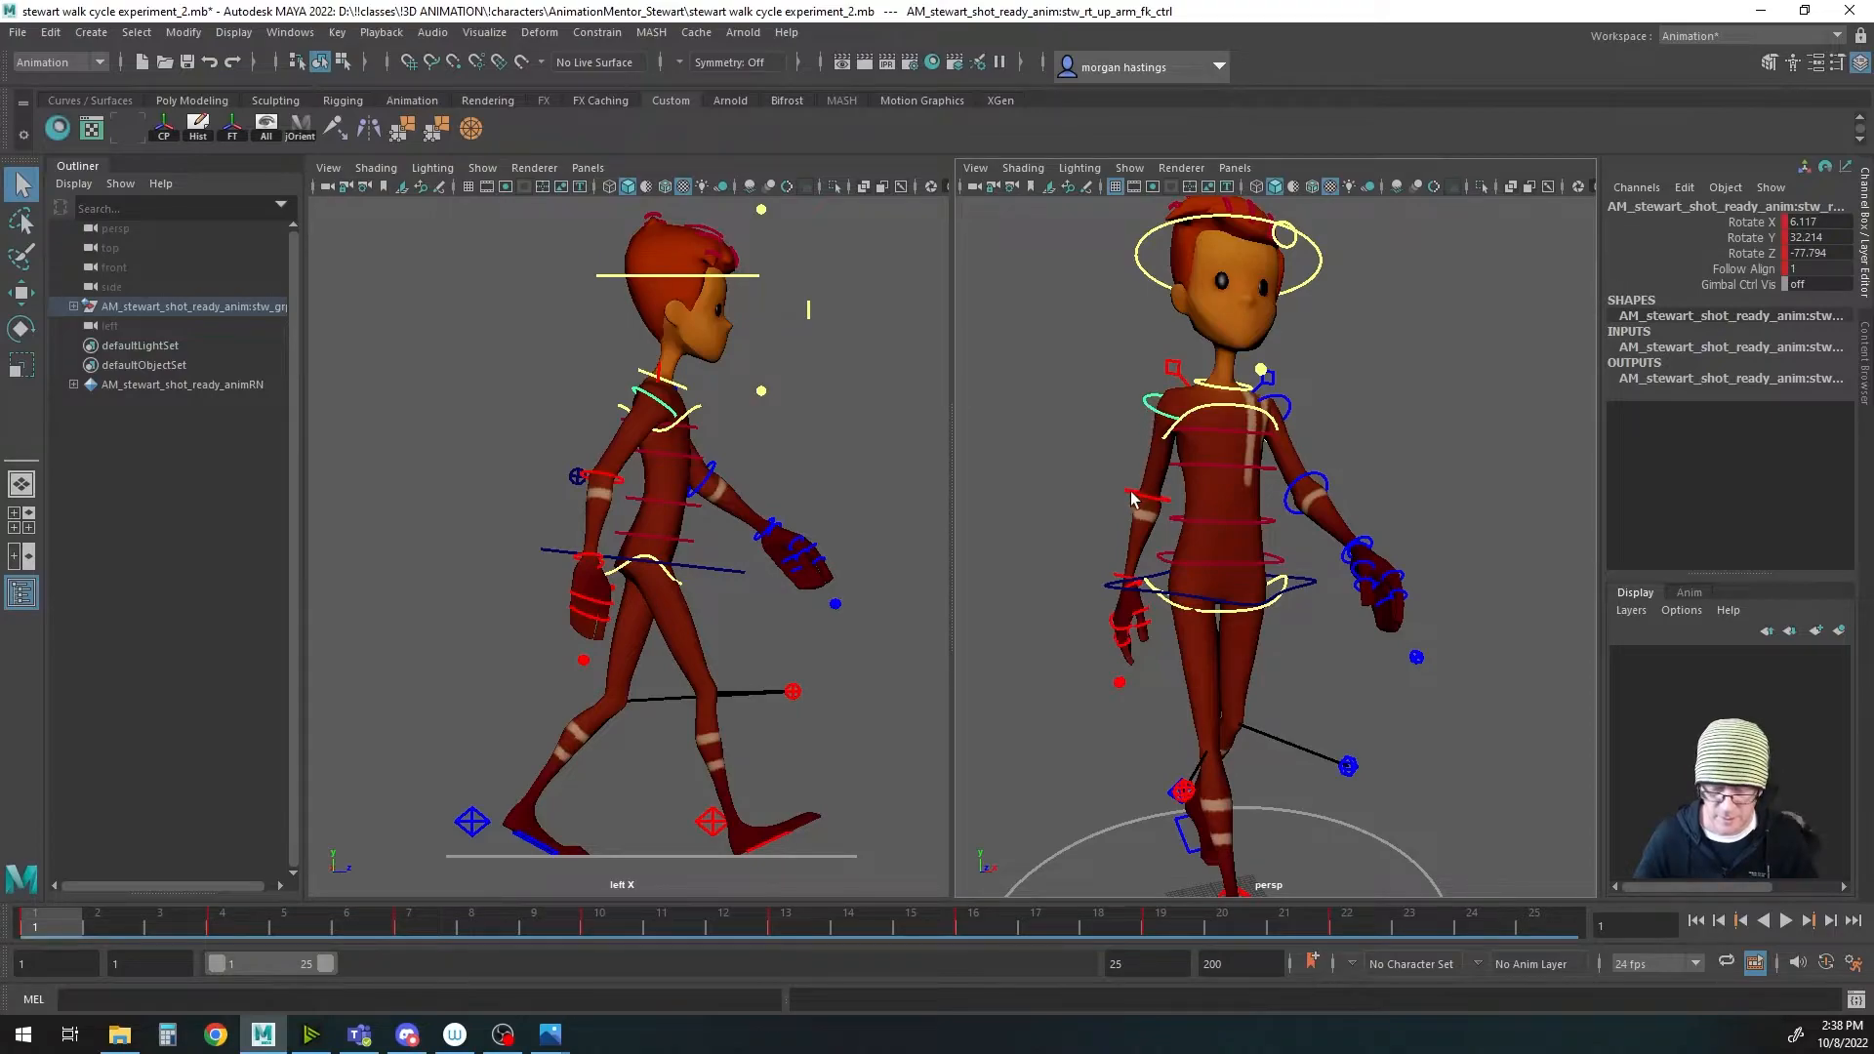
click(1134, 497)
click(1115, 581)
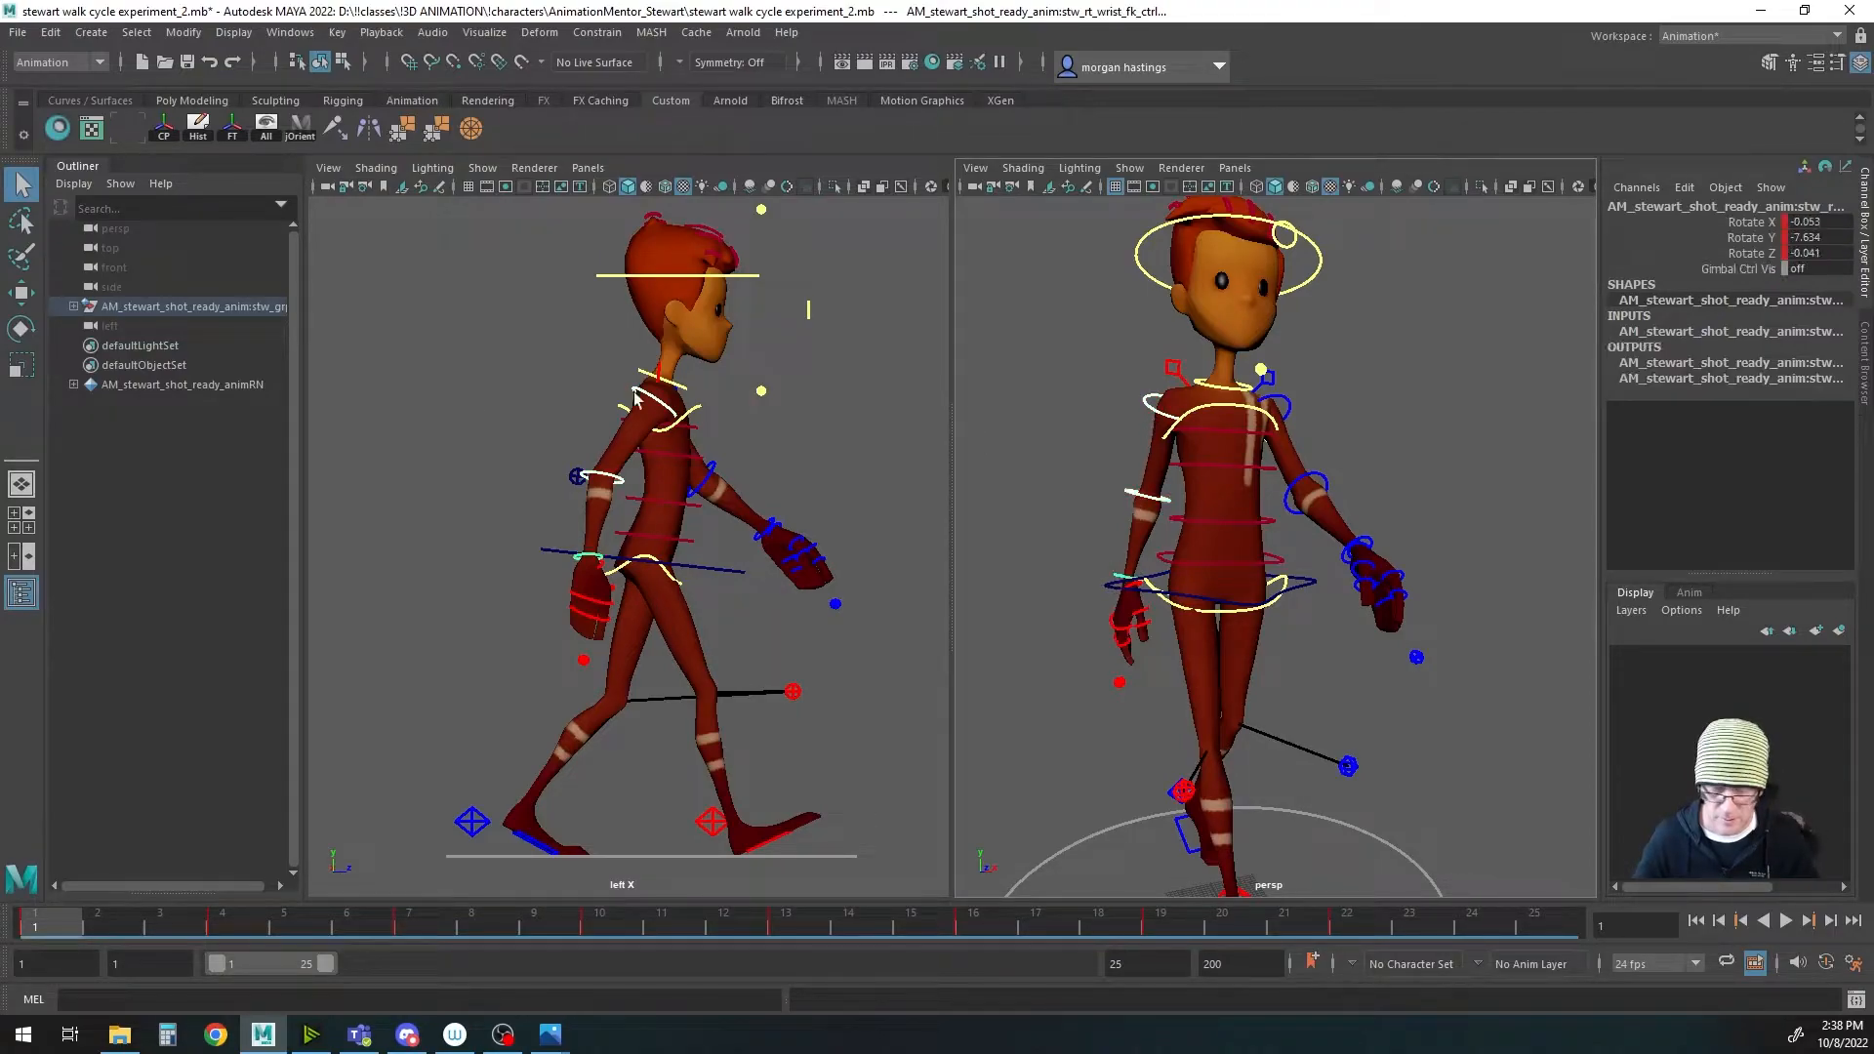
right_click(56, 925)
click(78, 561)
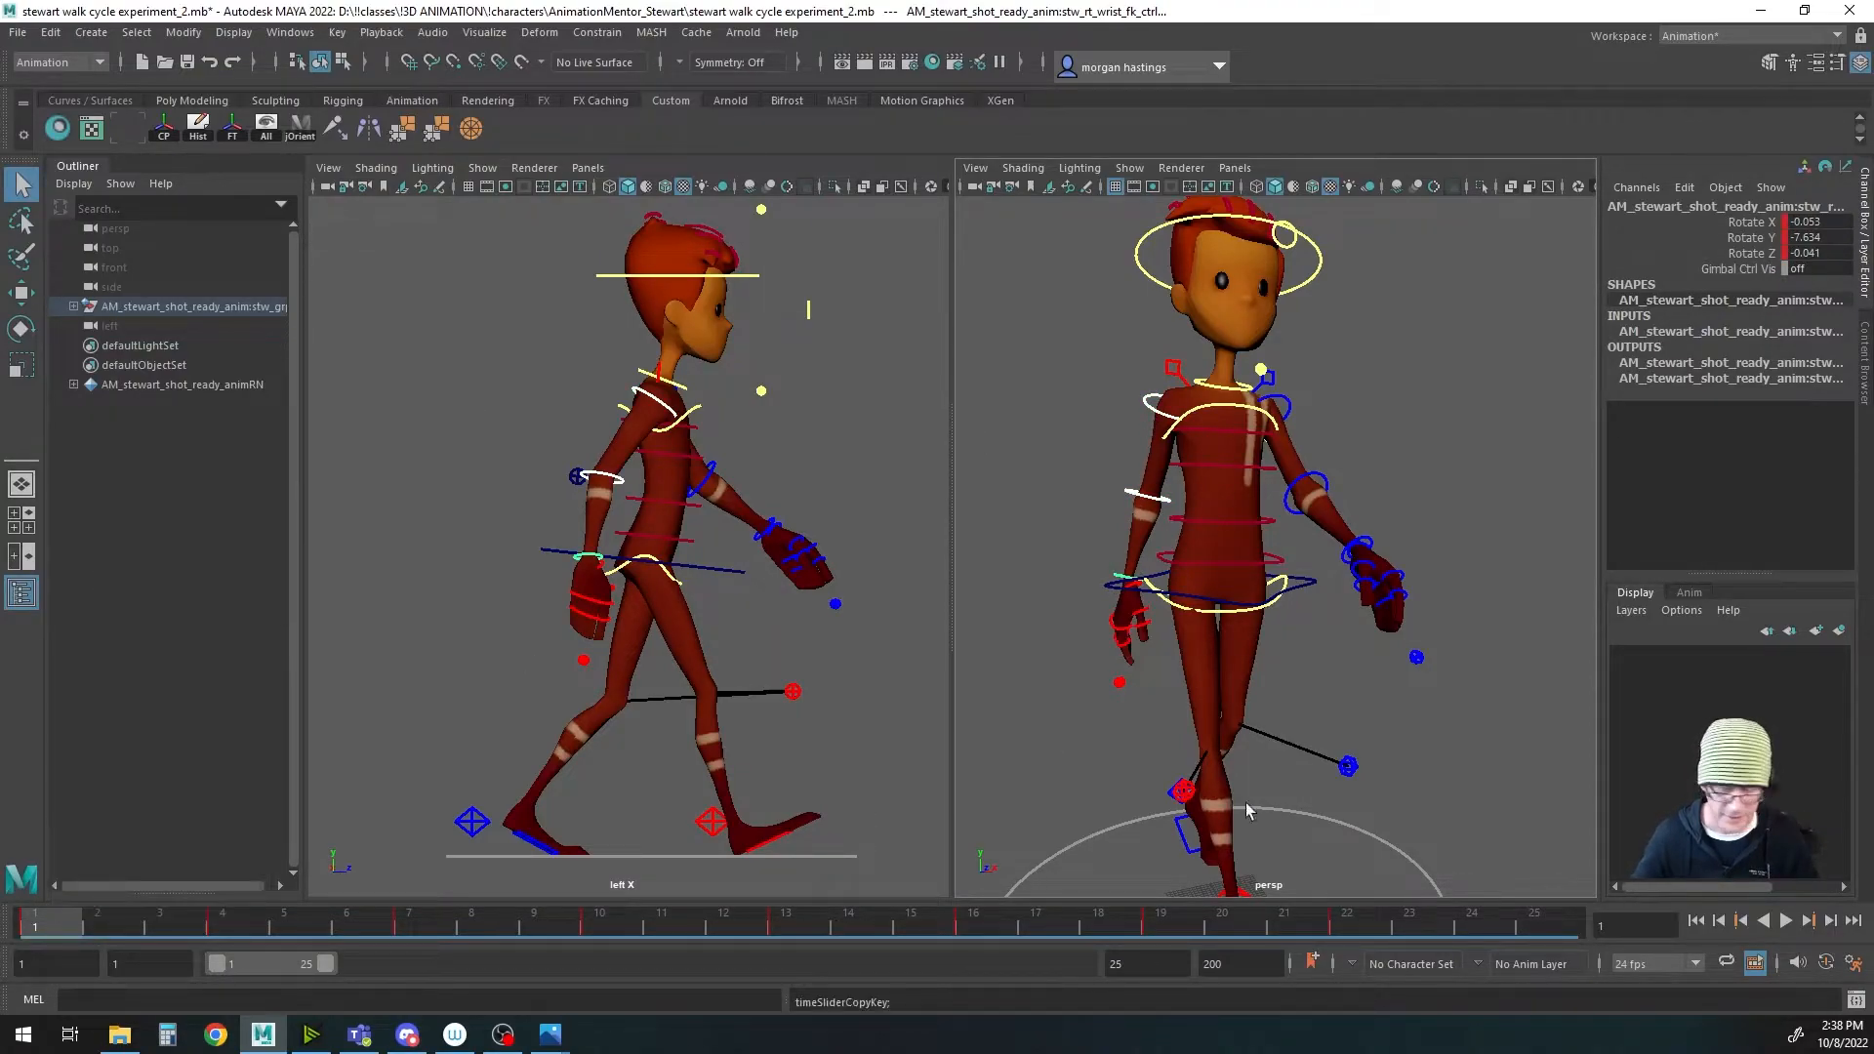
click(1532, 926)
right_click(1544, 927)
mouse_move(1625, 599)
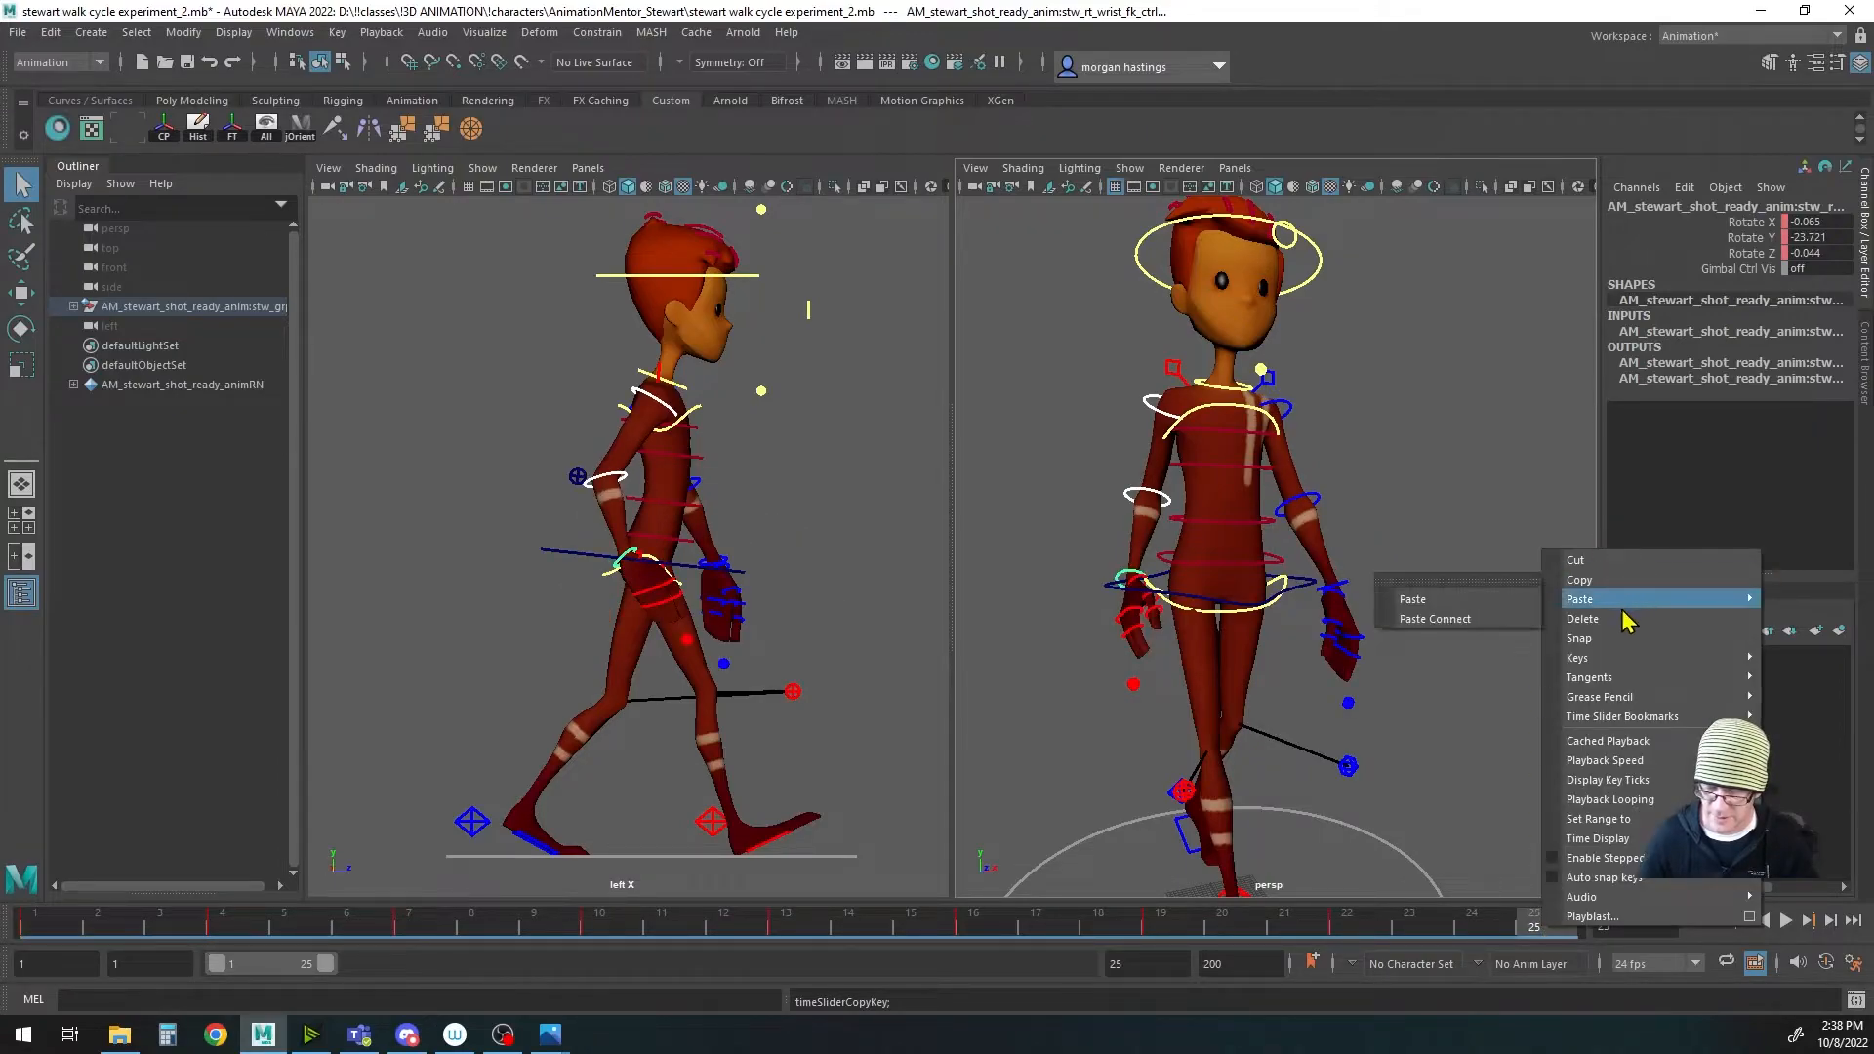
click(1444, 599)
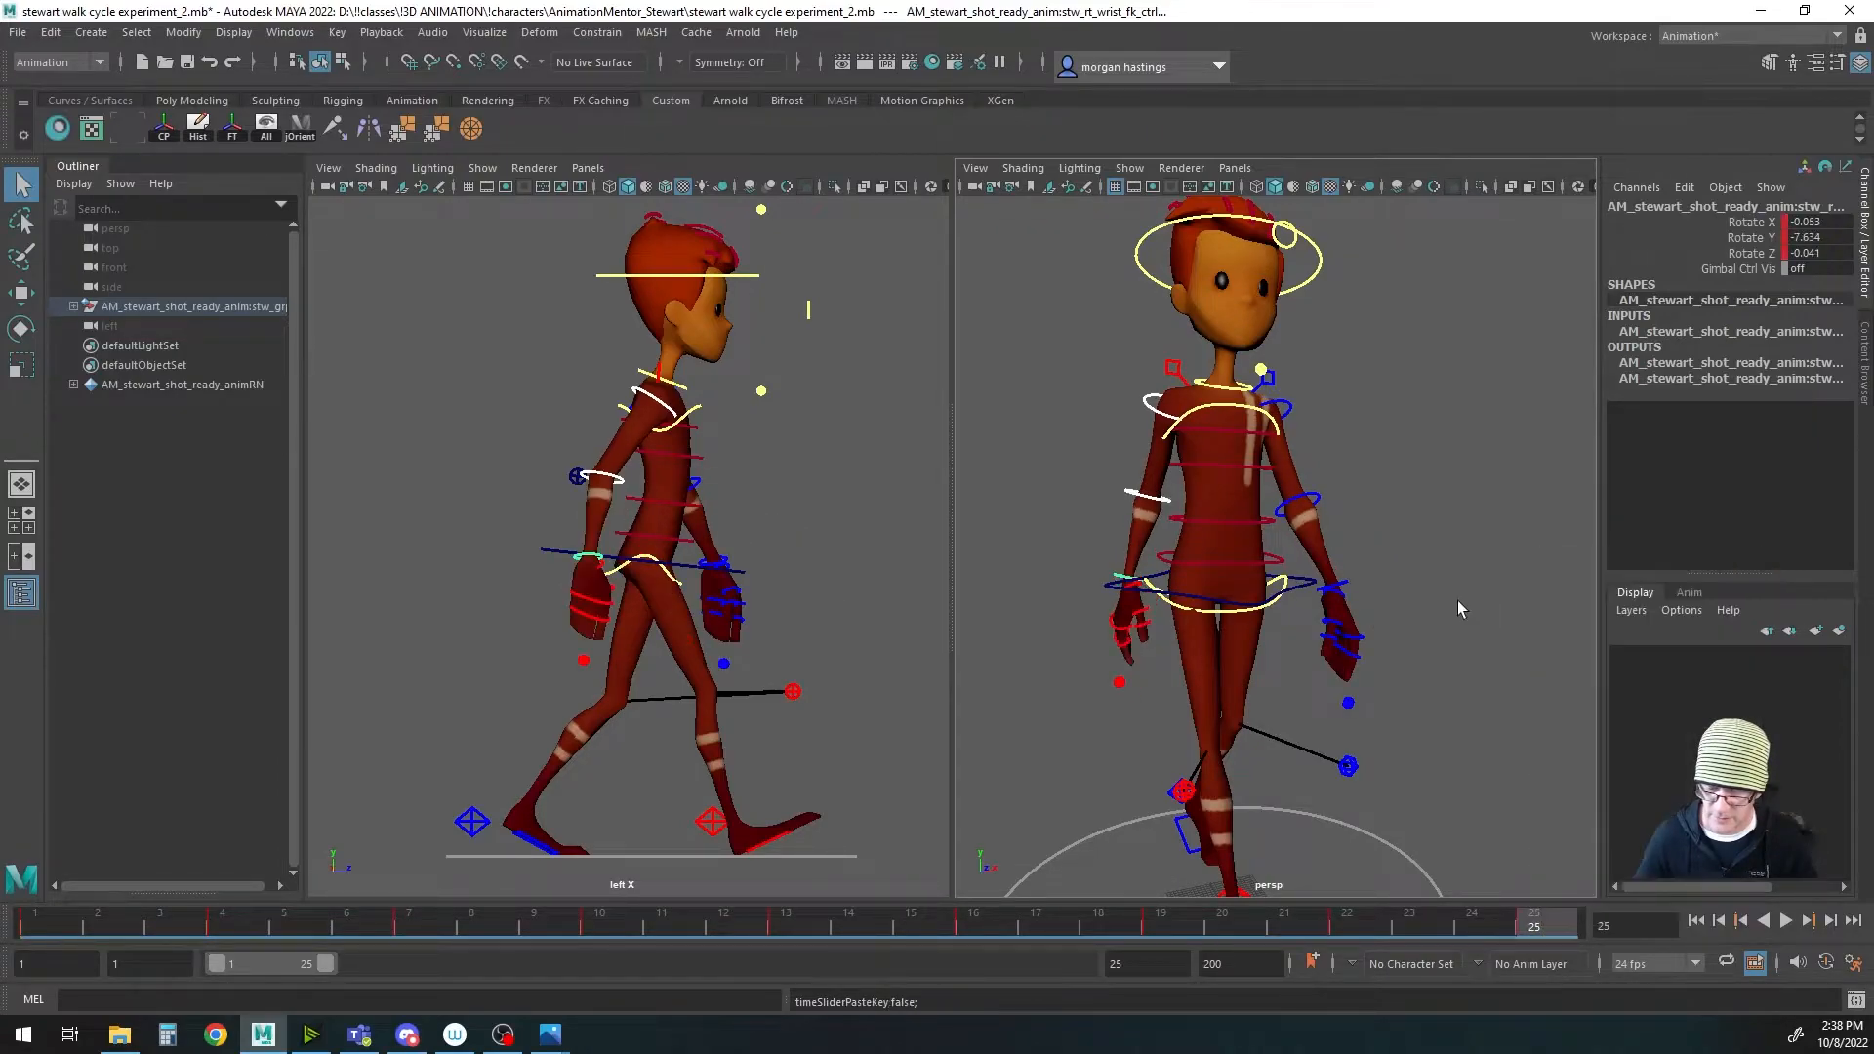
click(38, 927)
click(1536, 925)
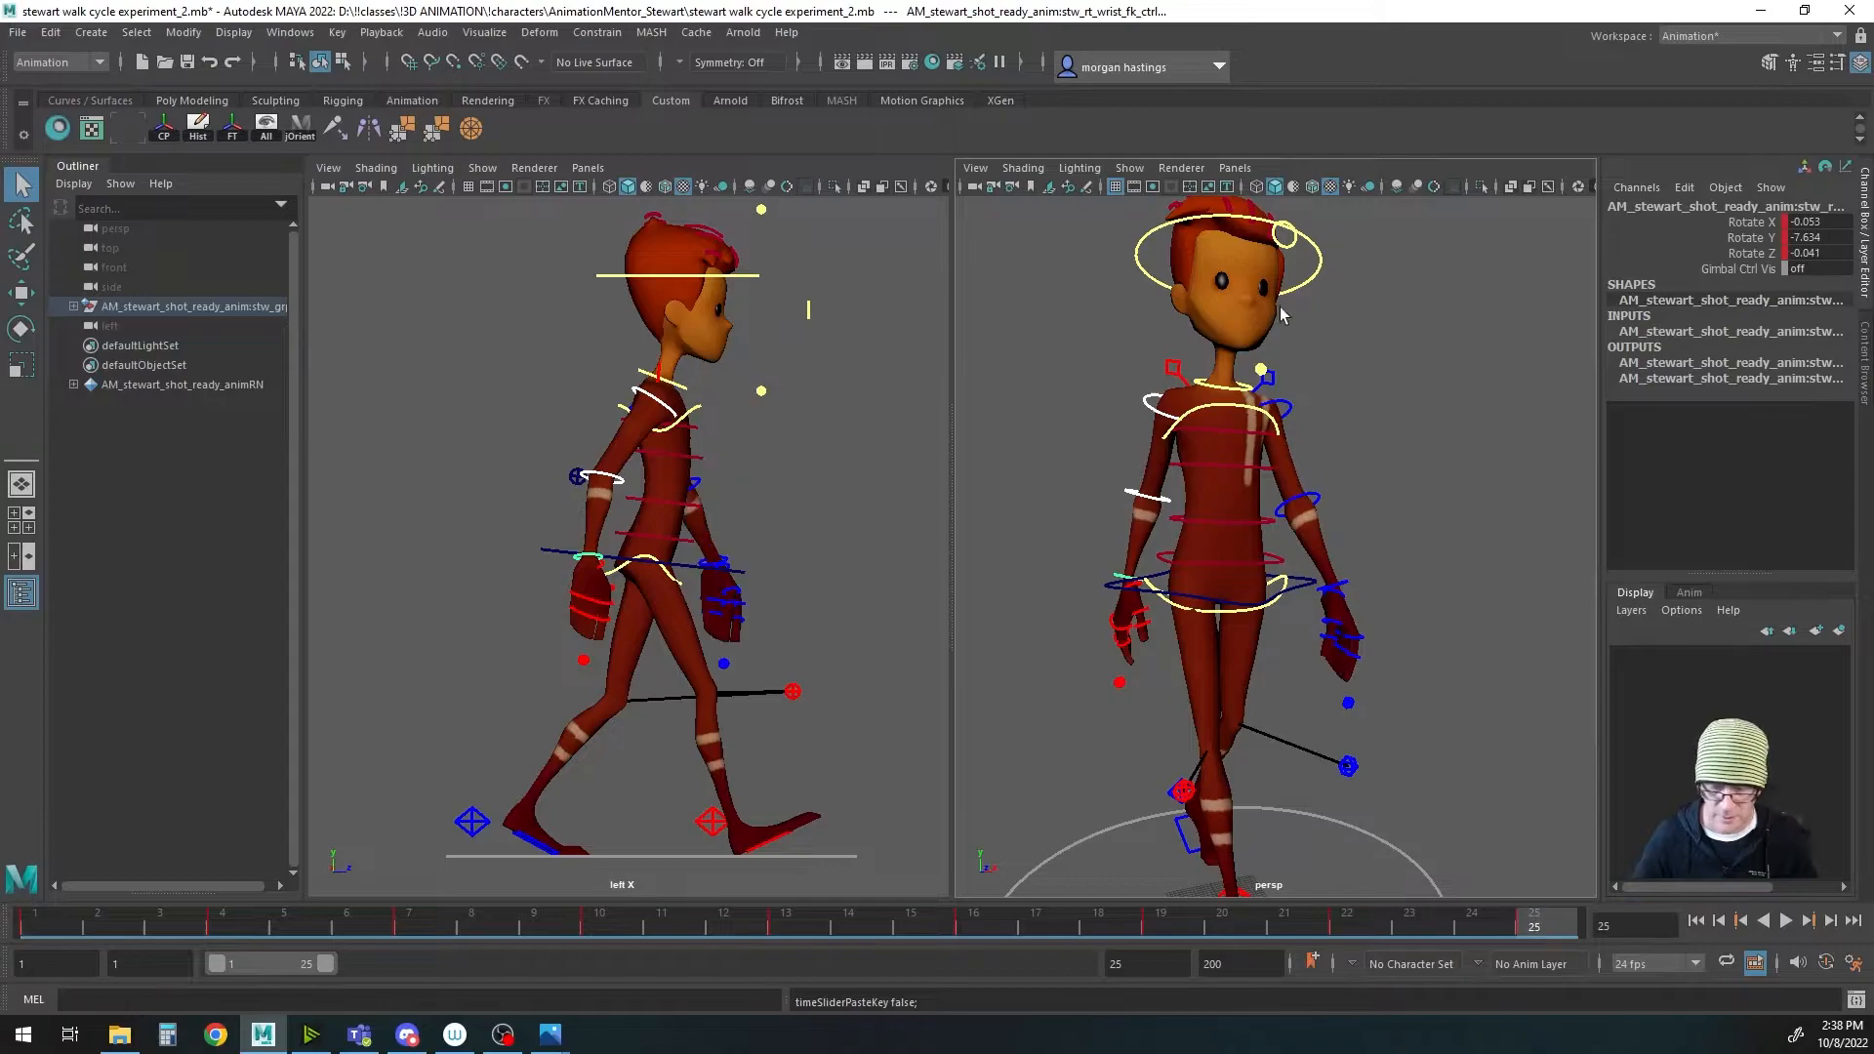
Step: Copy the left upper arm, elbow and wrist keys from frame 1 to frame 25 and compare the two frames
click(1284, 409)
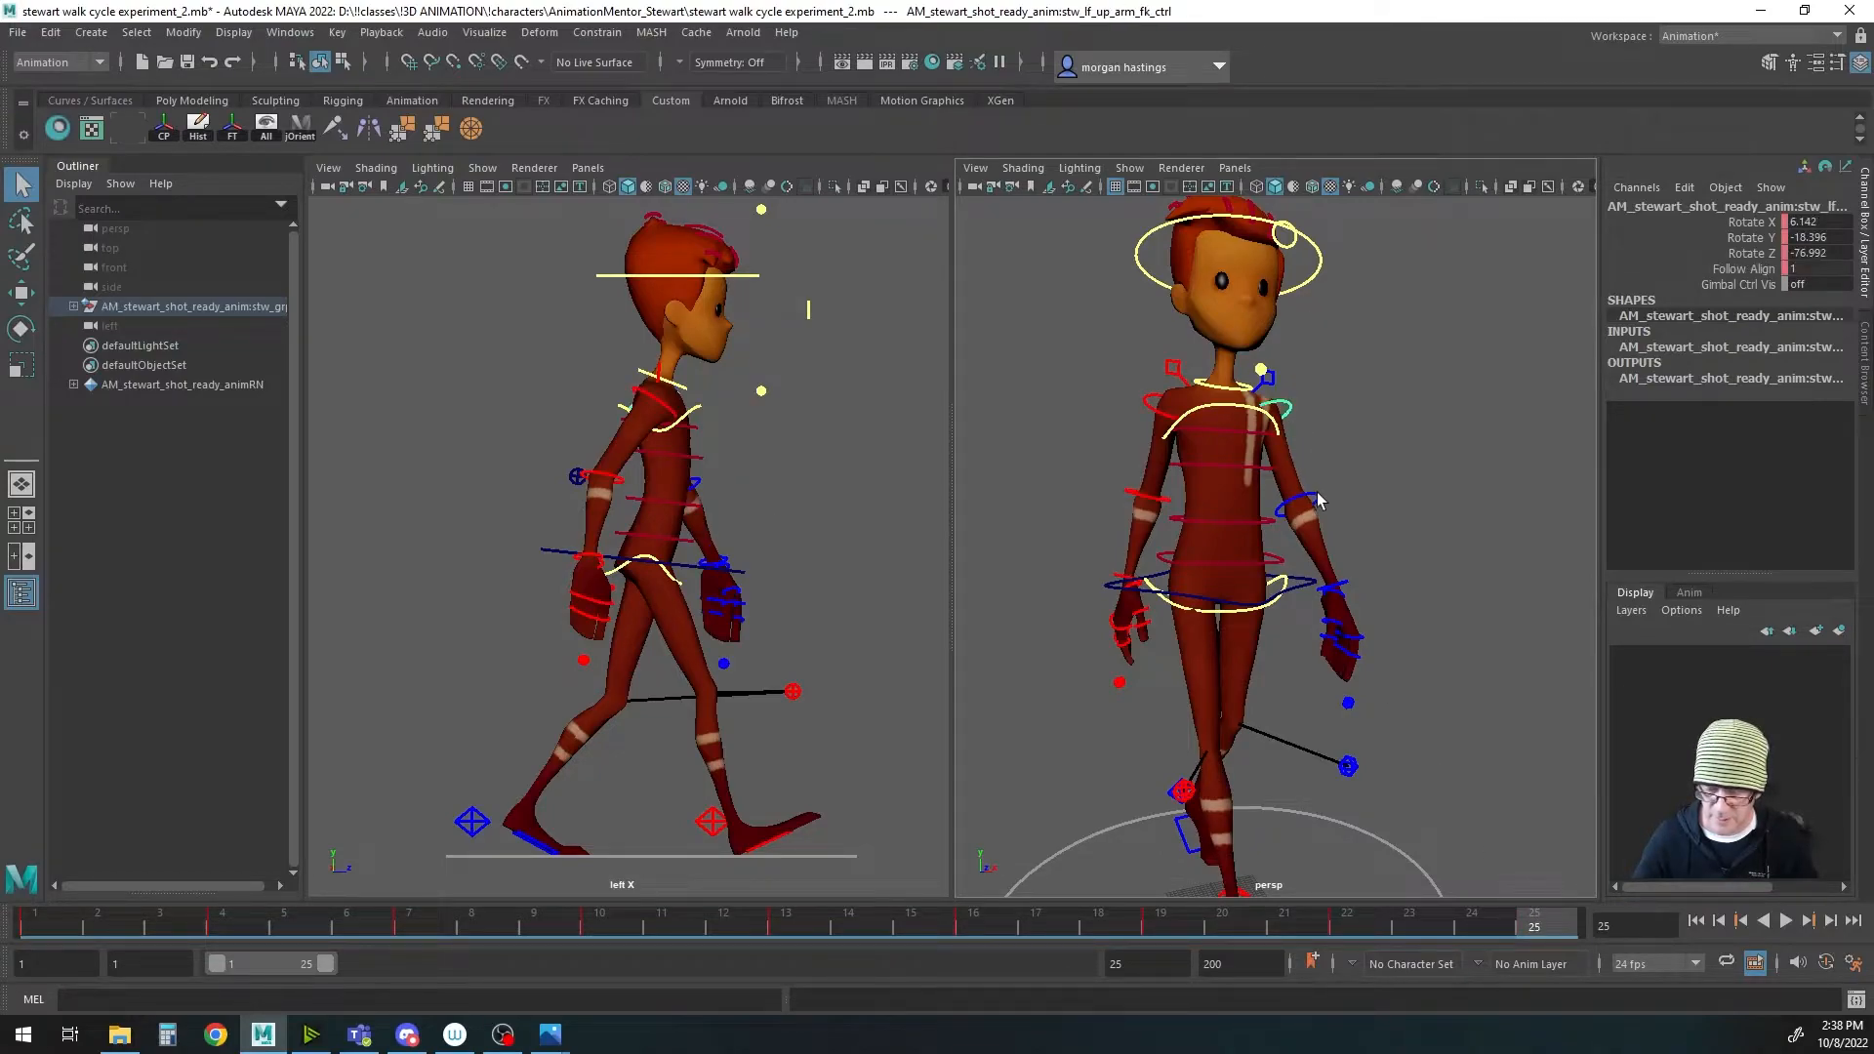
click(1315, 501)
click(39, 916)
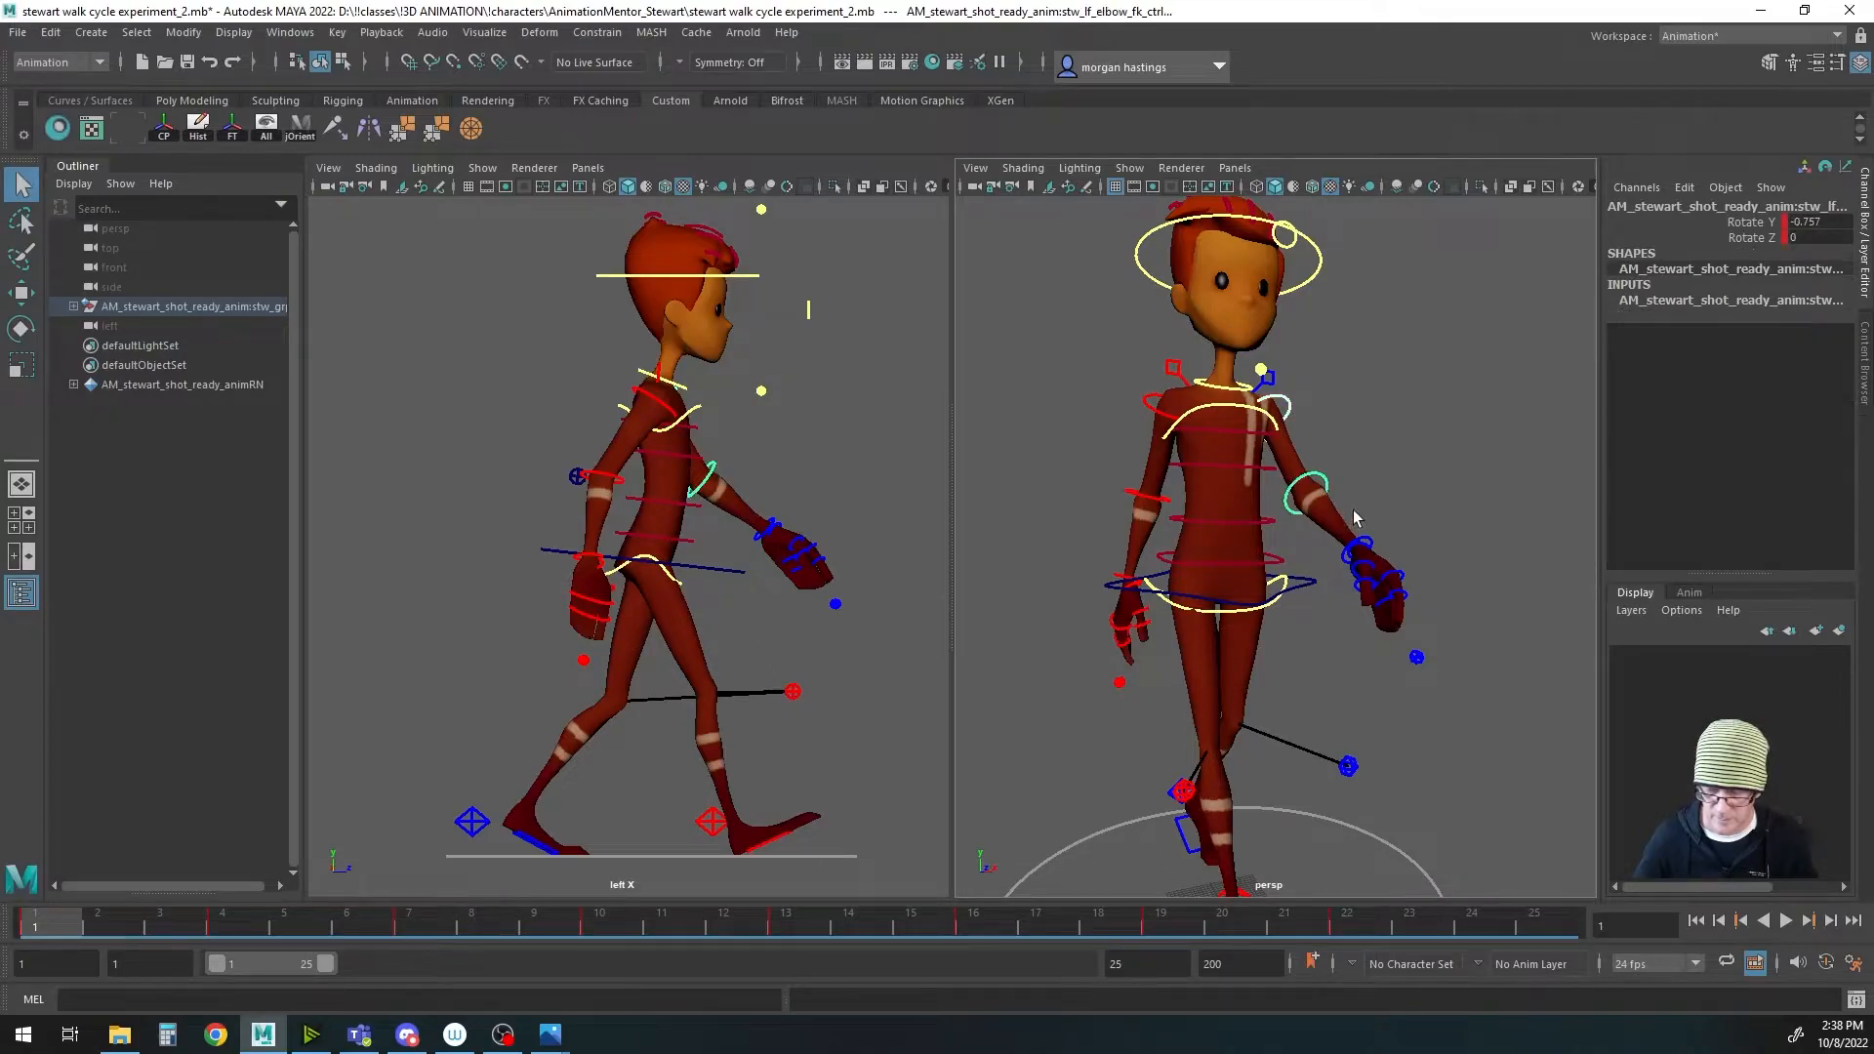
click(1366, 549)
right_click(49, 927)
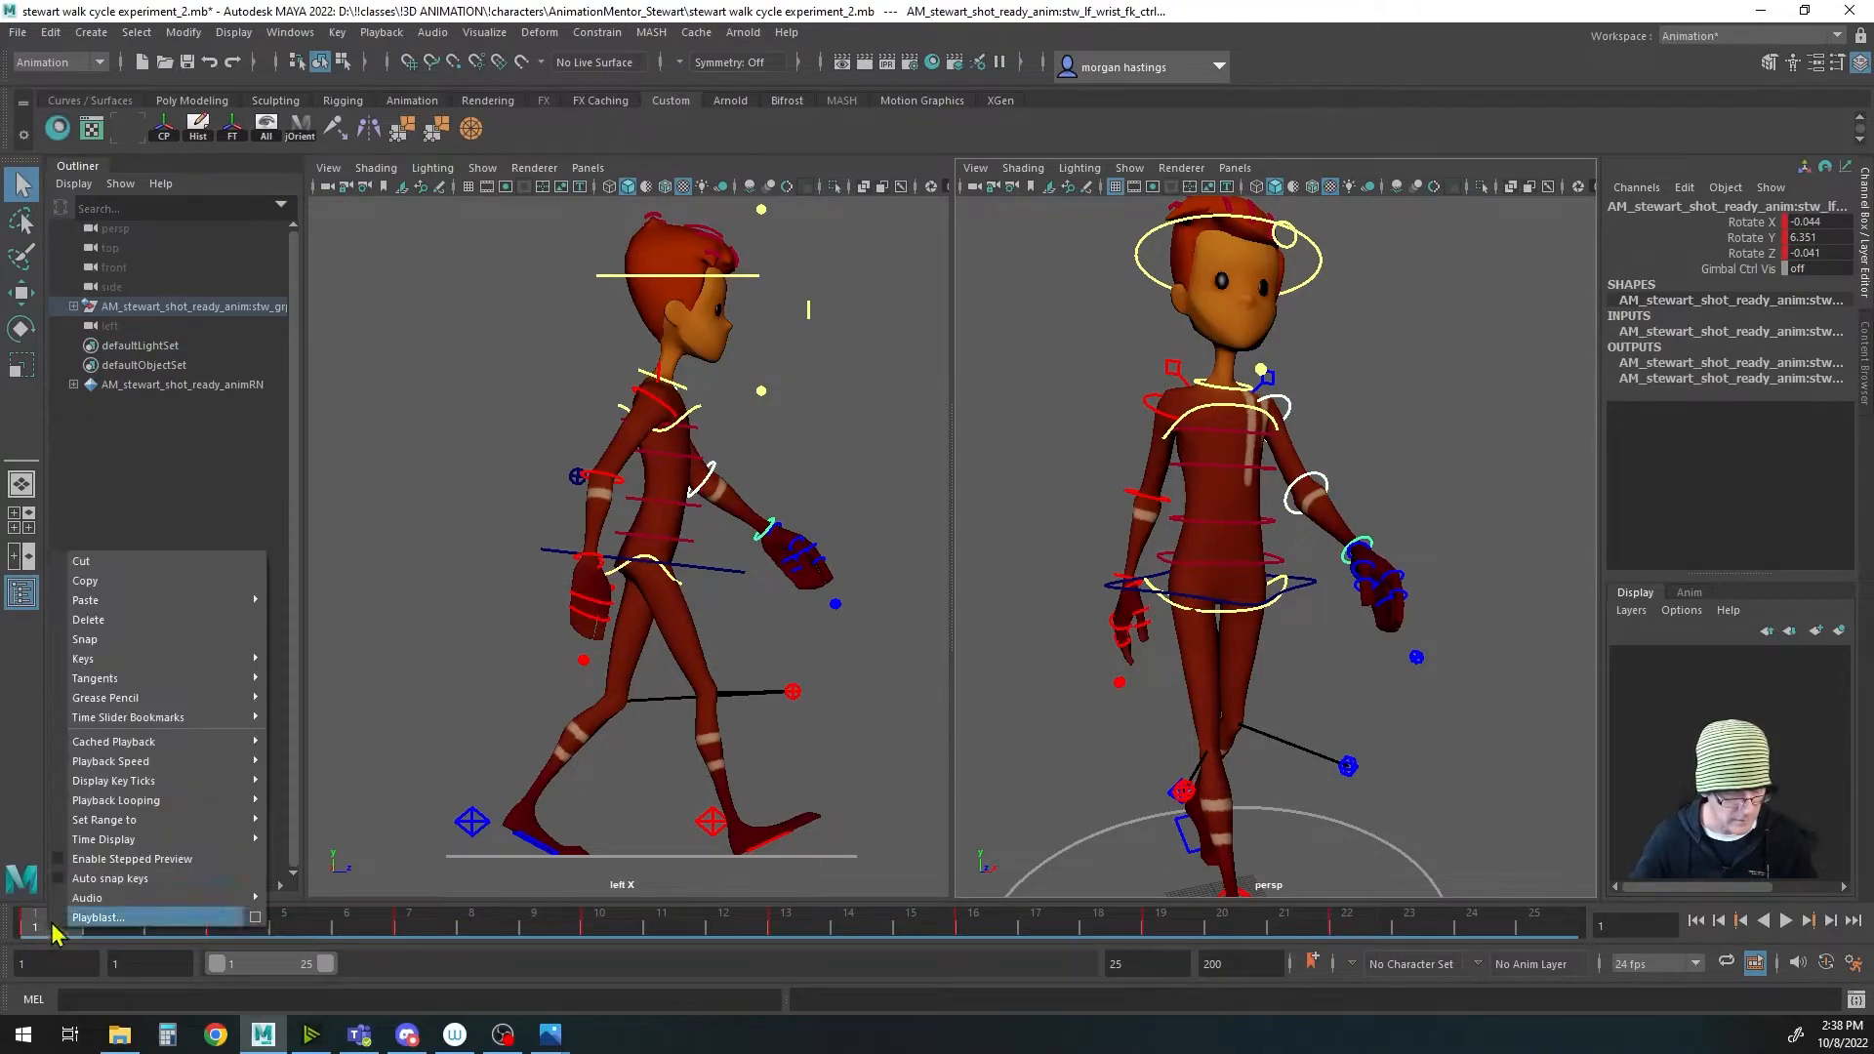
click(119, 583)
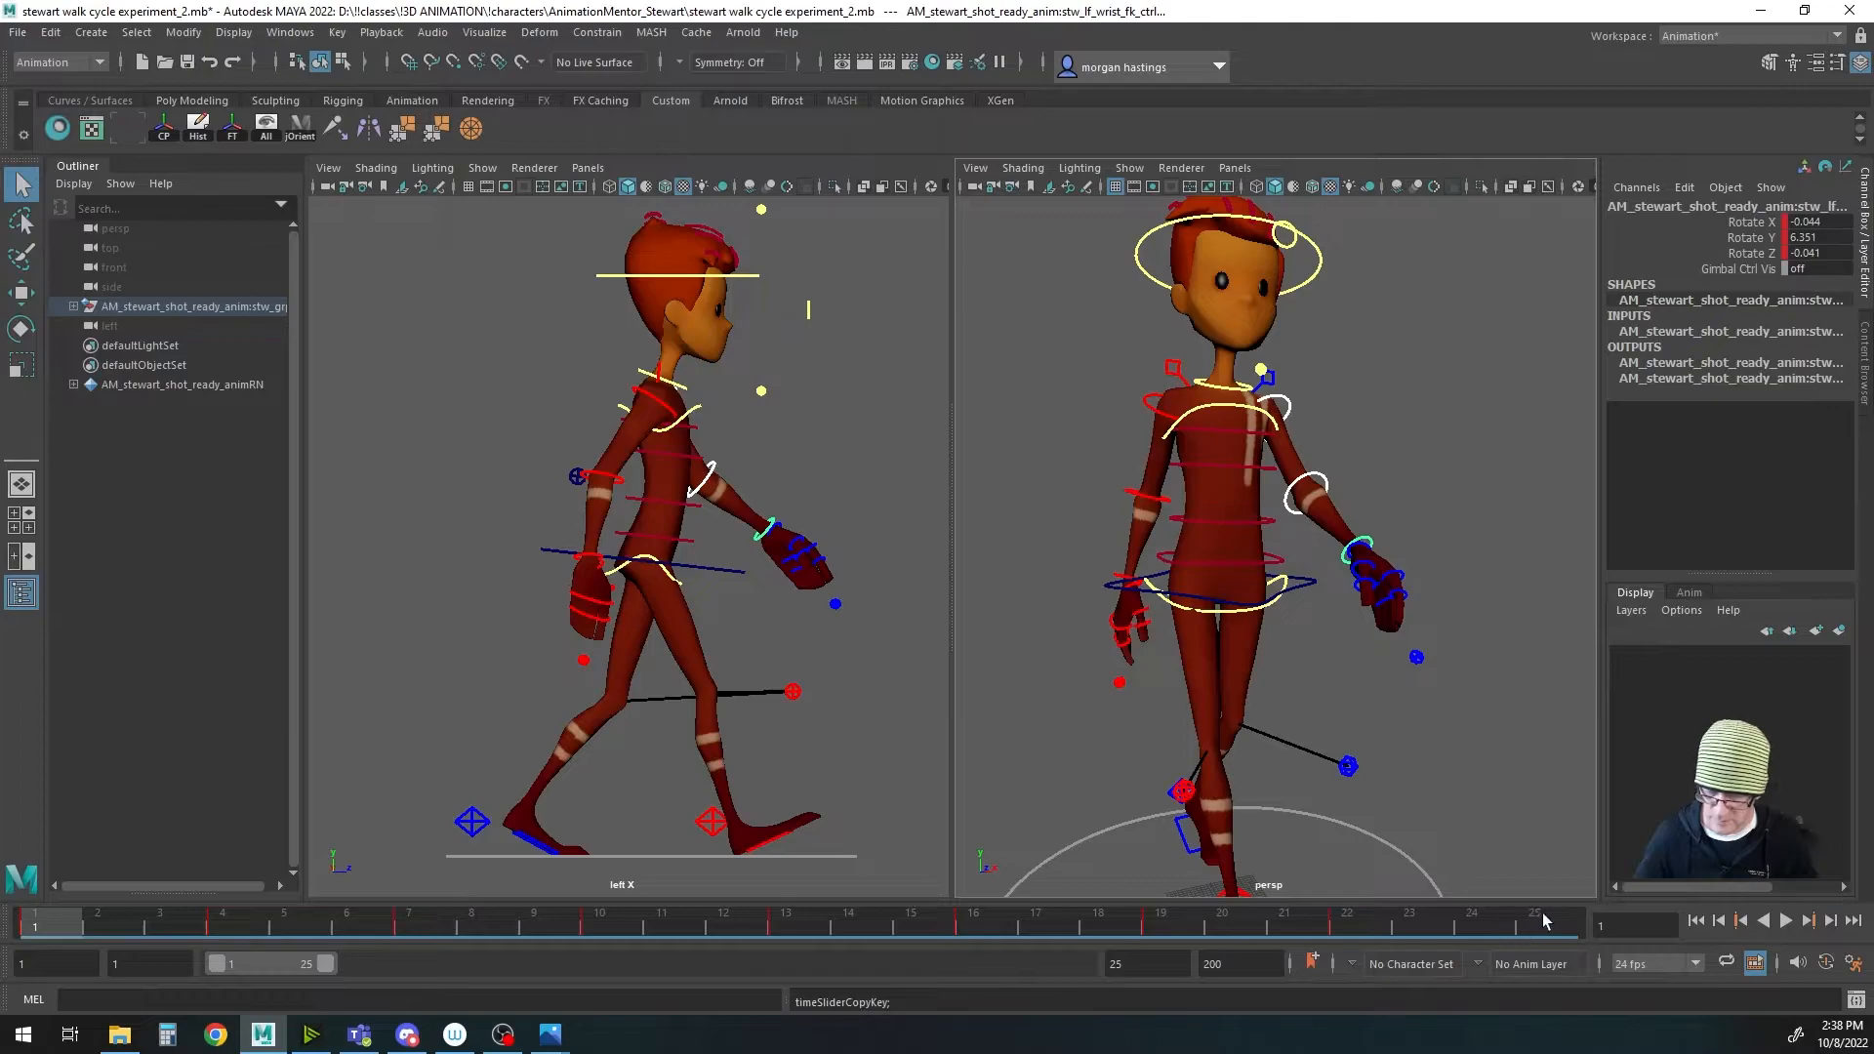
click(1534, 923)
right_click(1554, 925)
mouse_move(1608, 601)
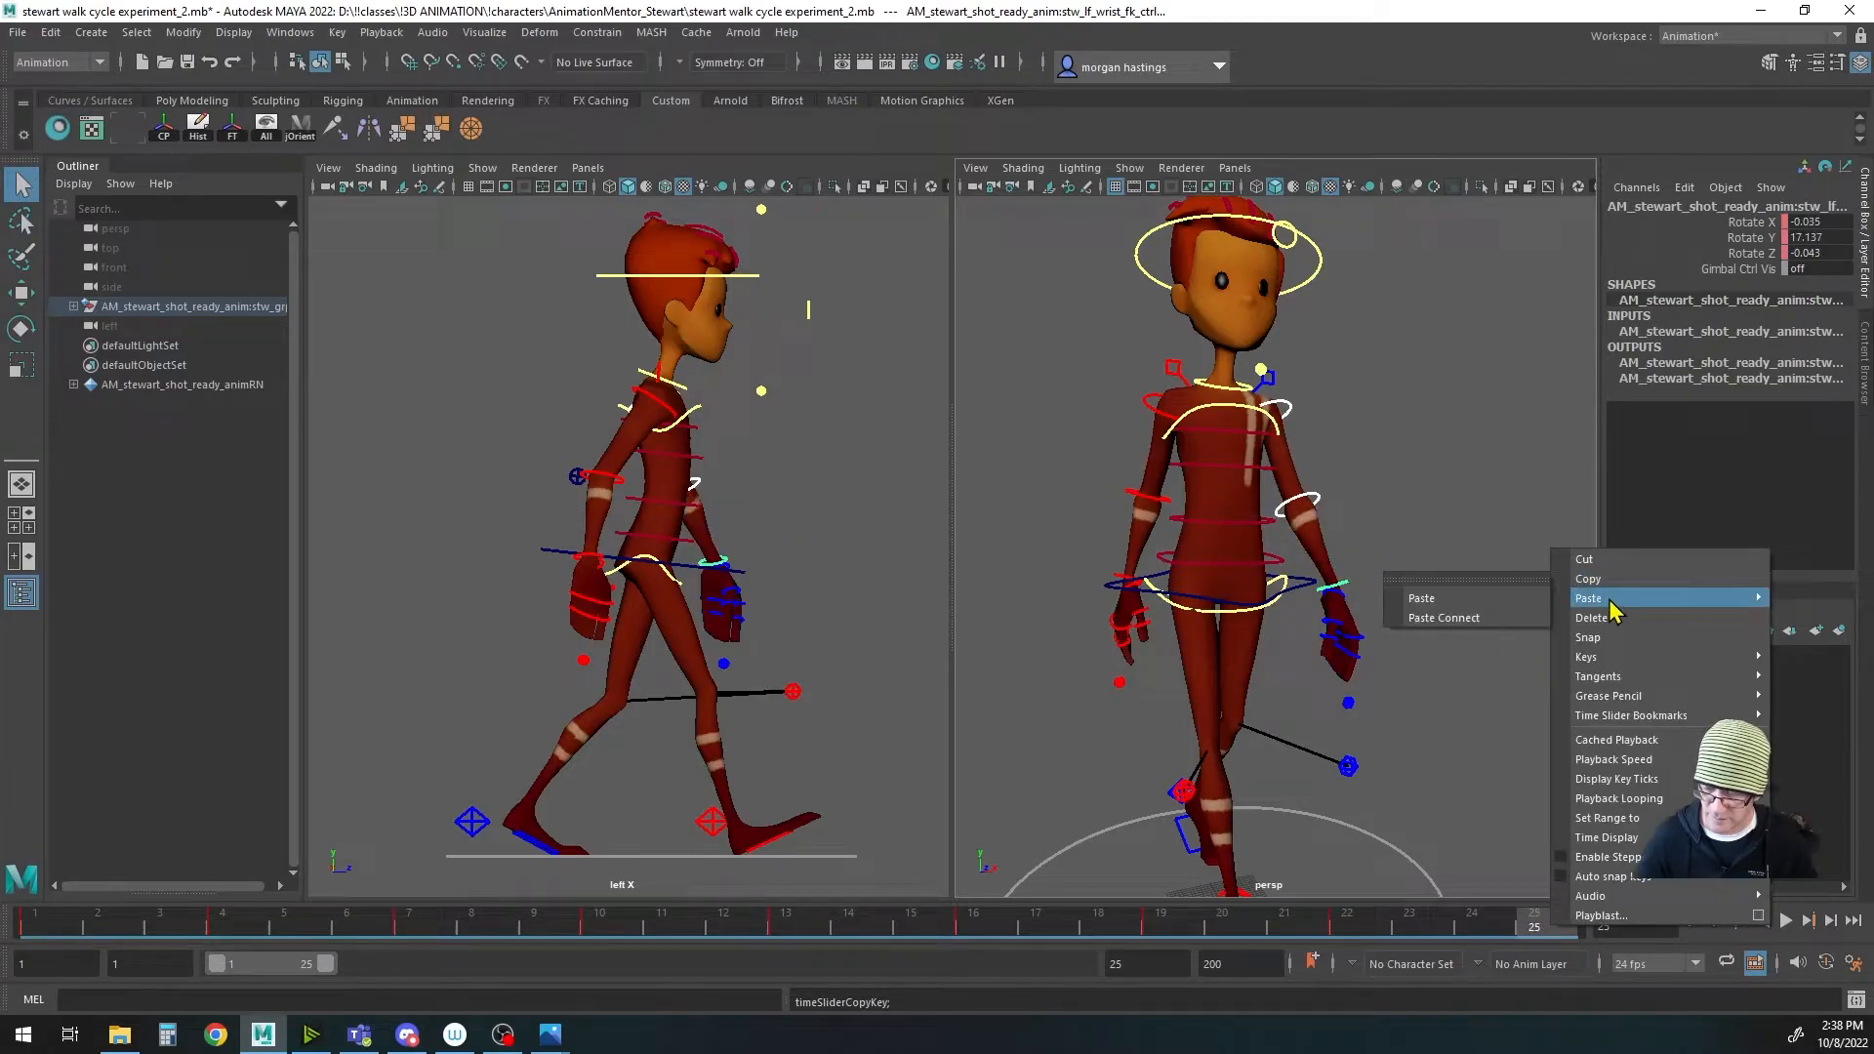
click(1469, 599)
click(39, 927)
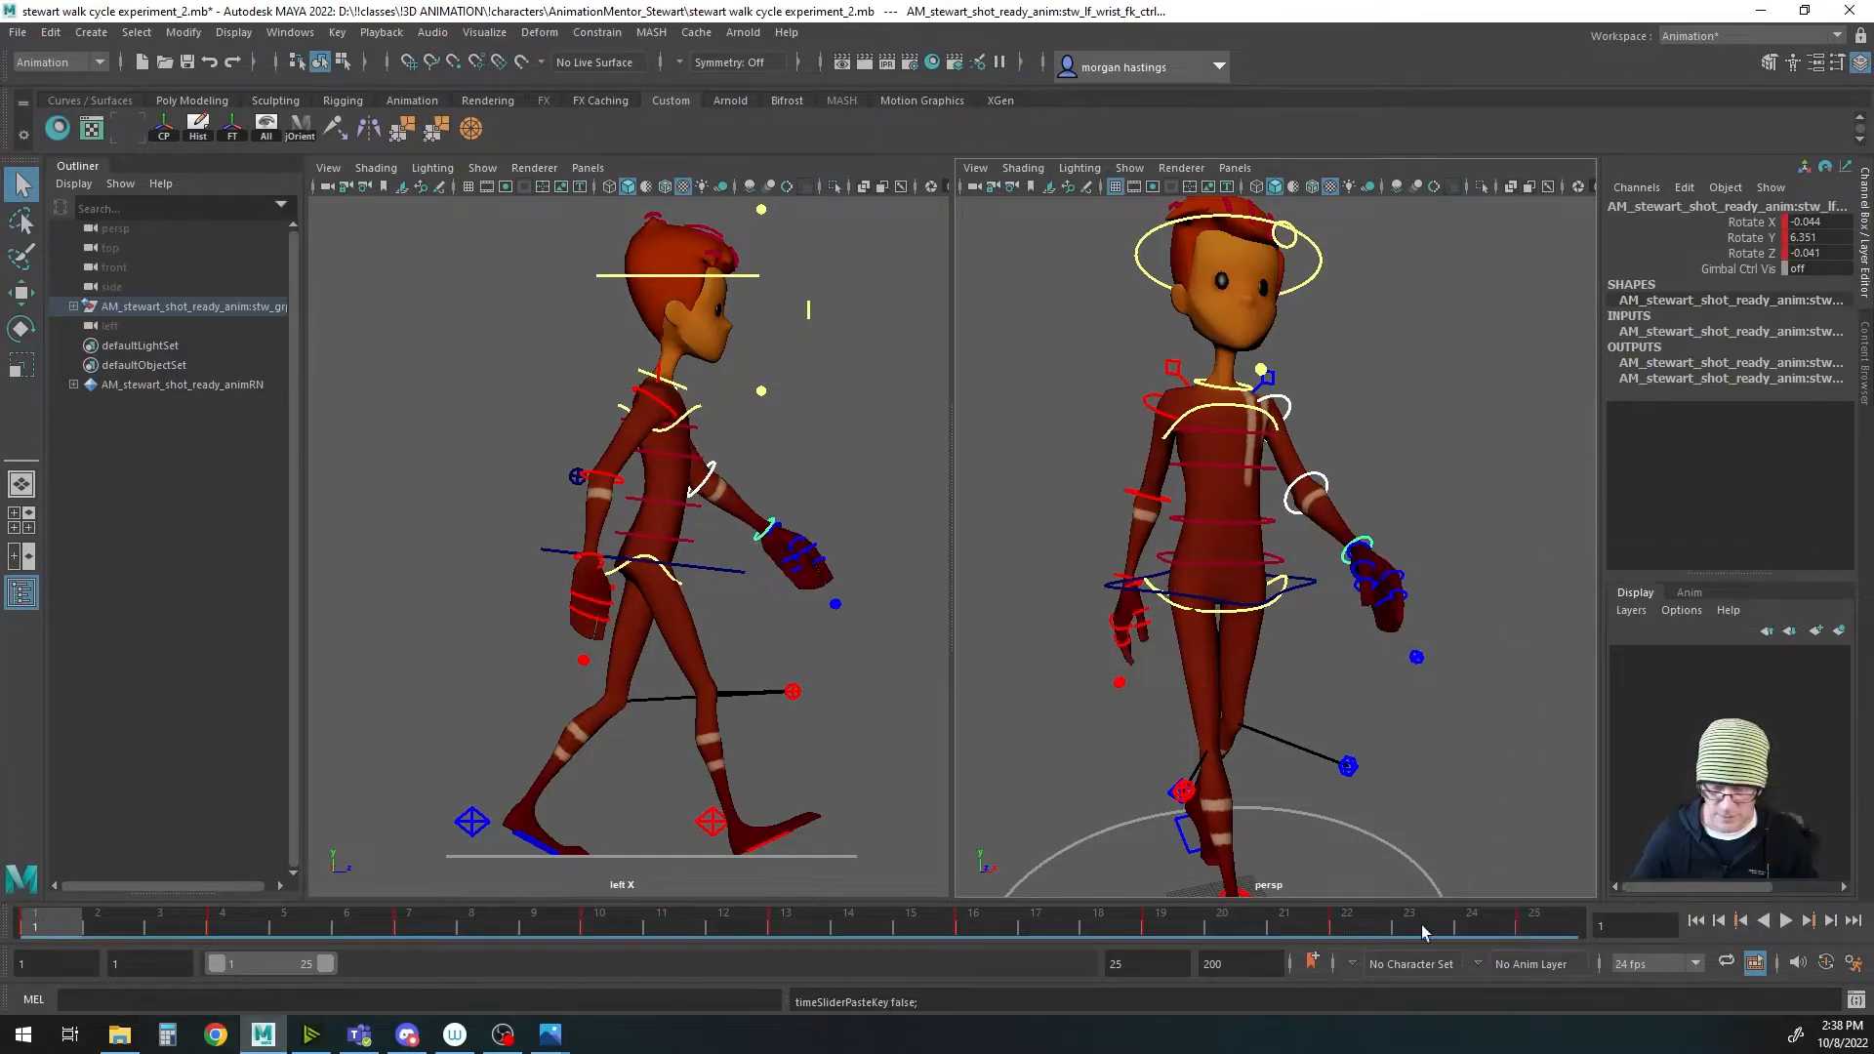
click(1545, 930)
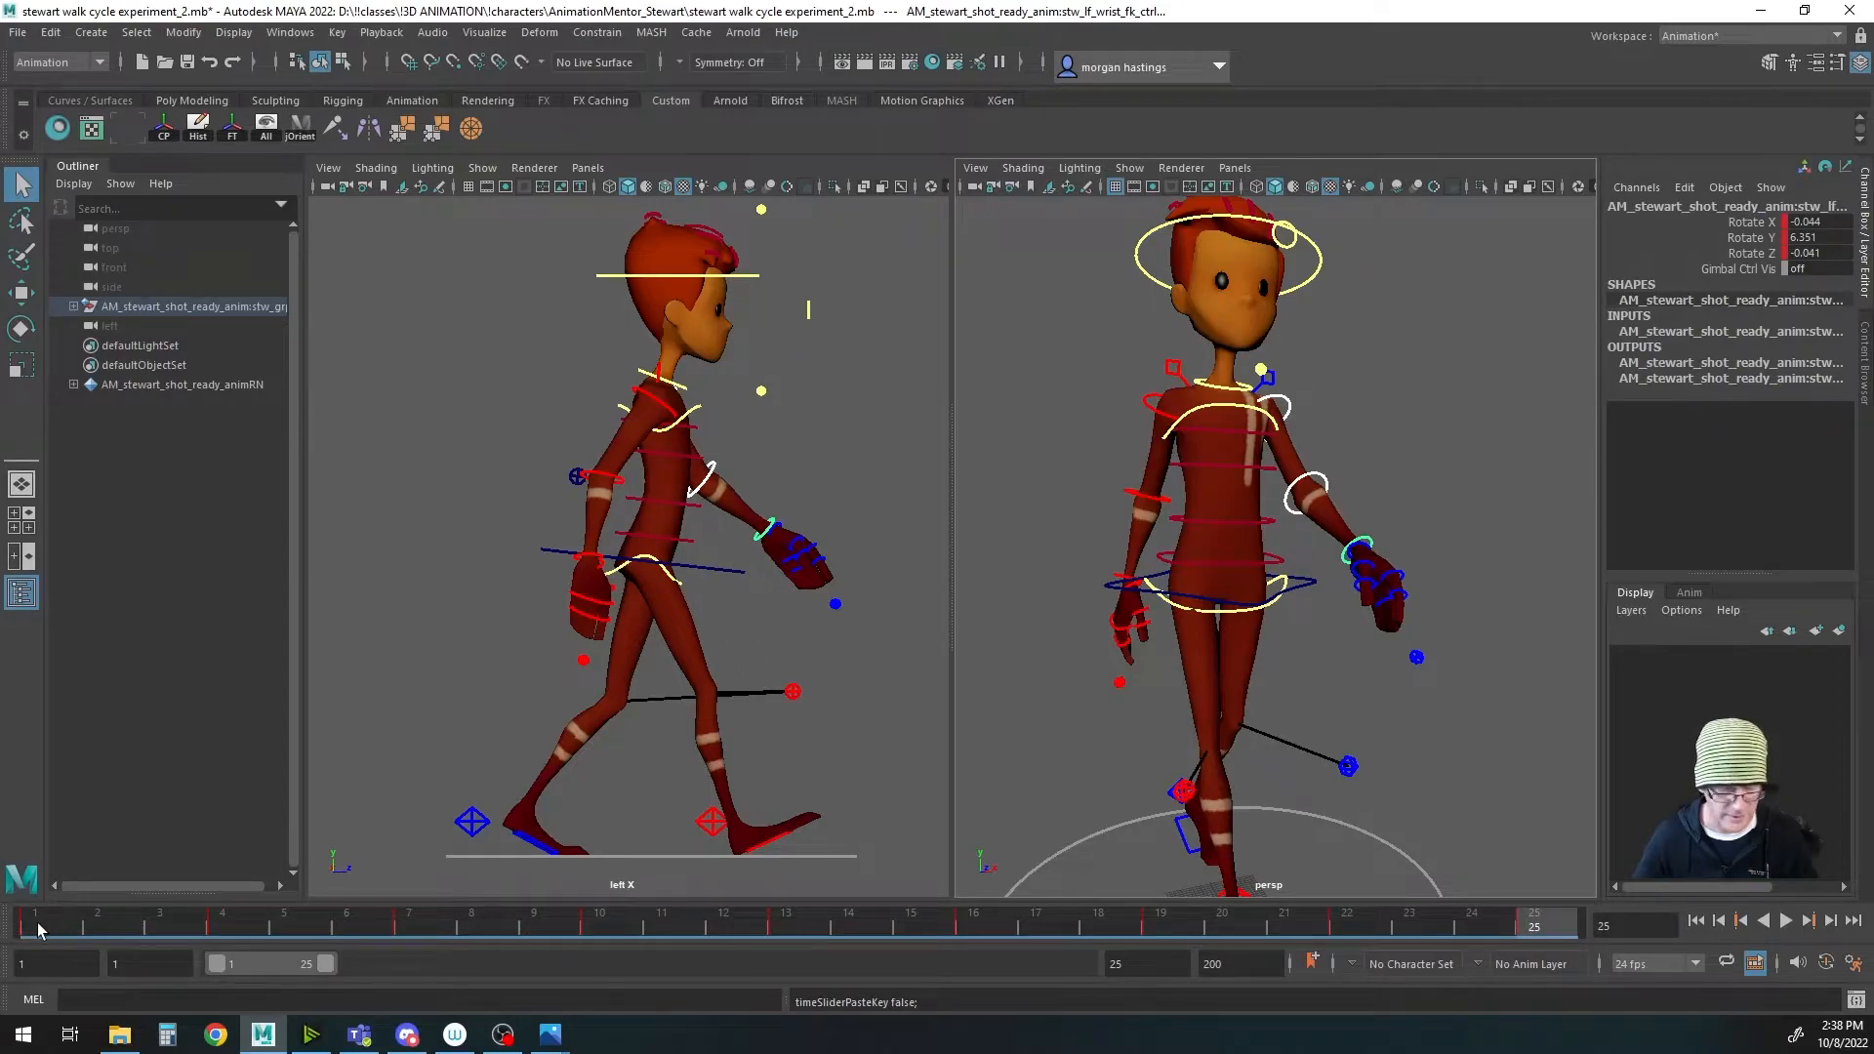
Step: Play the walk cycle from frame 1 to review the arm swing, including from the front, and save the scene
click(39, 927)
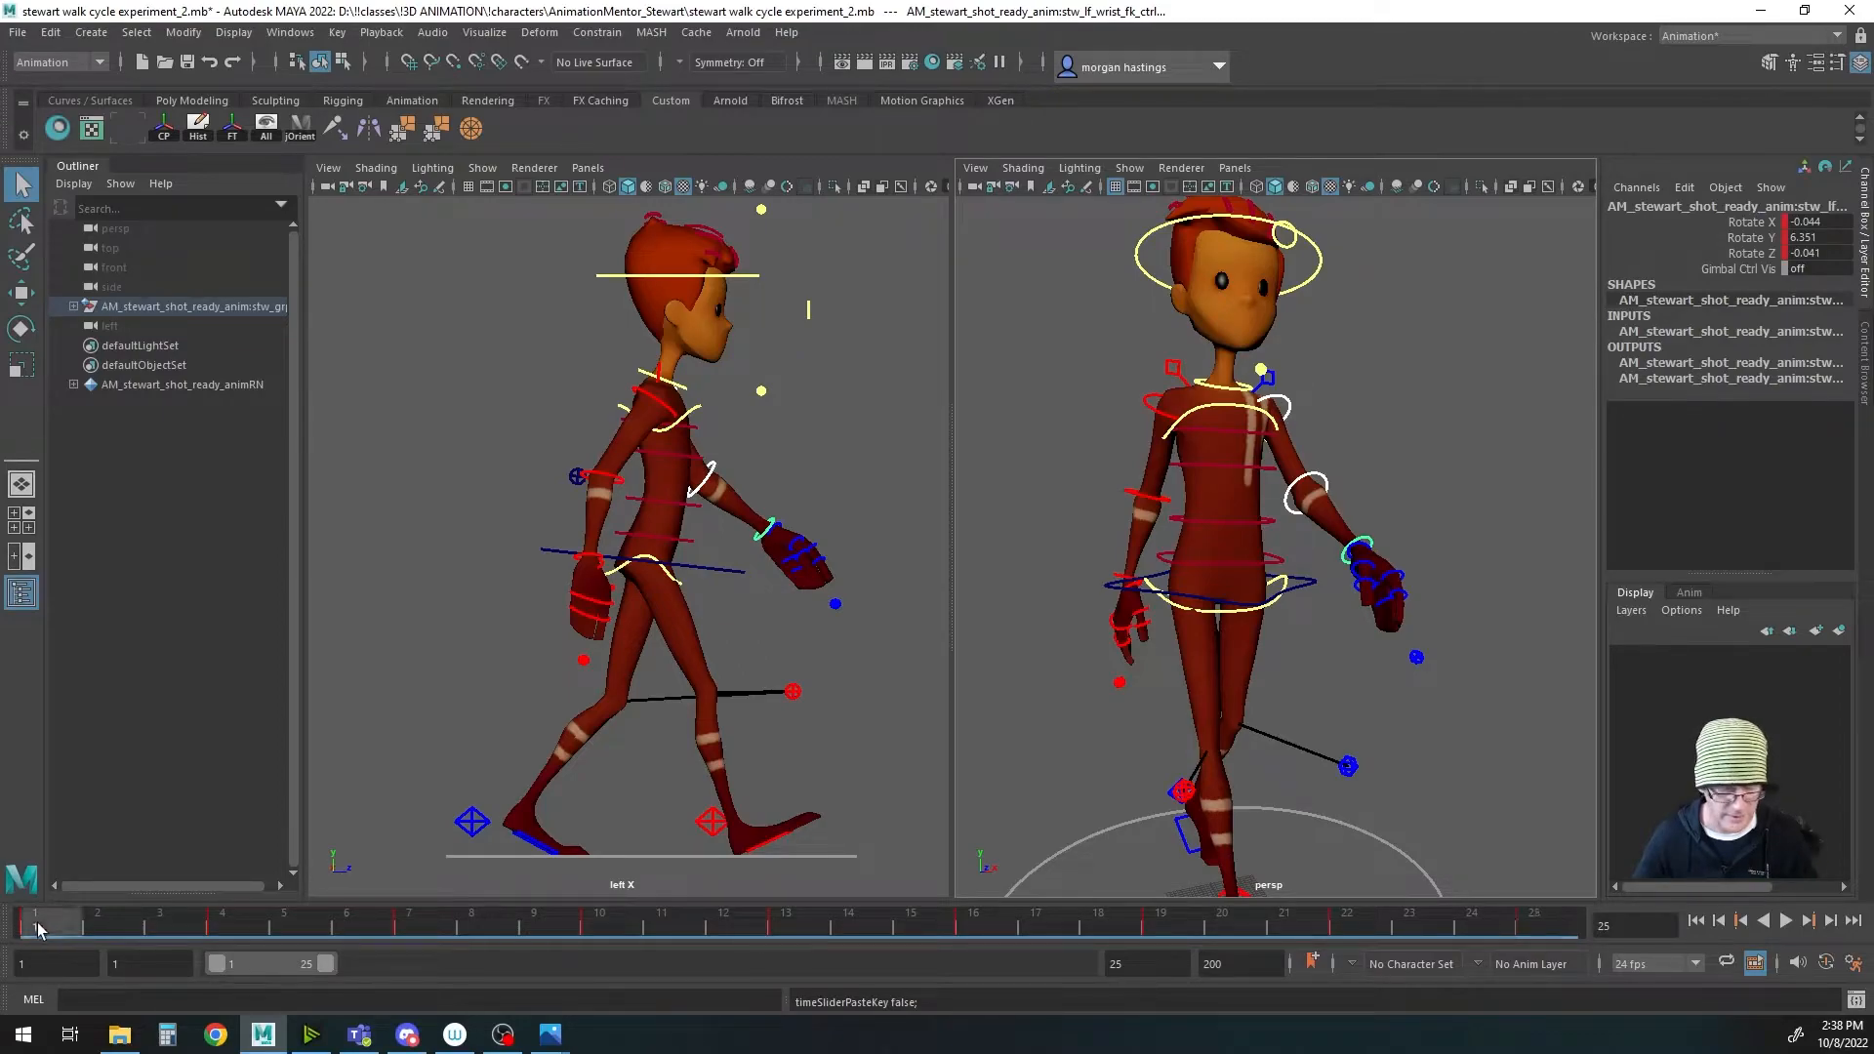
click(1784, 920)
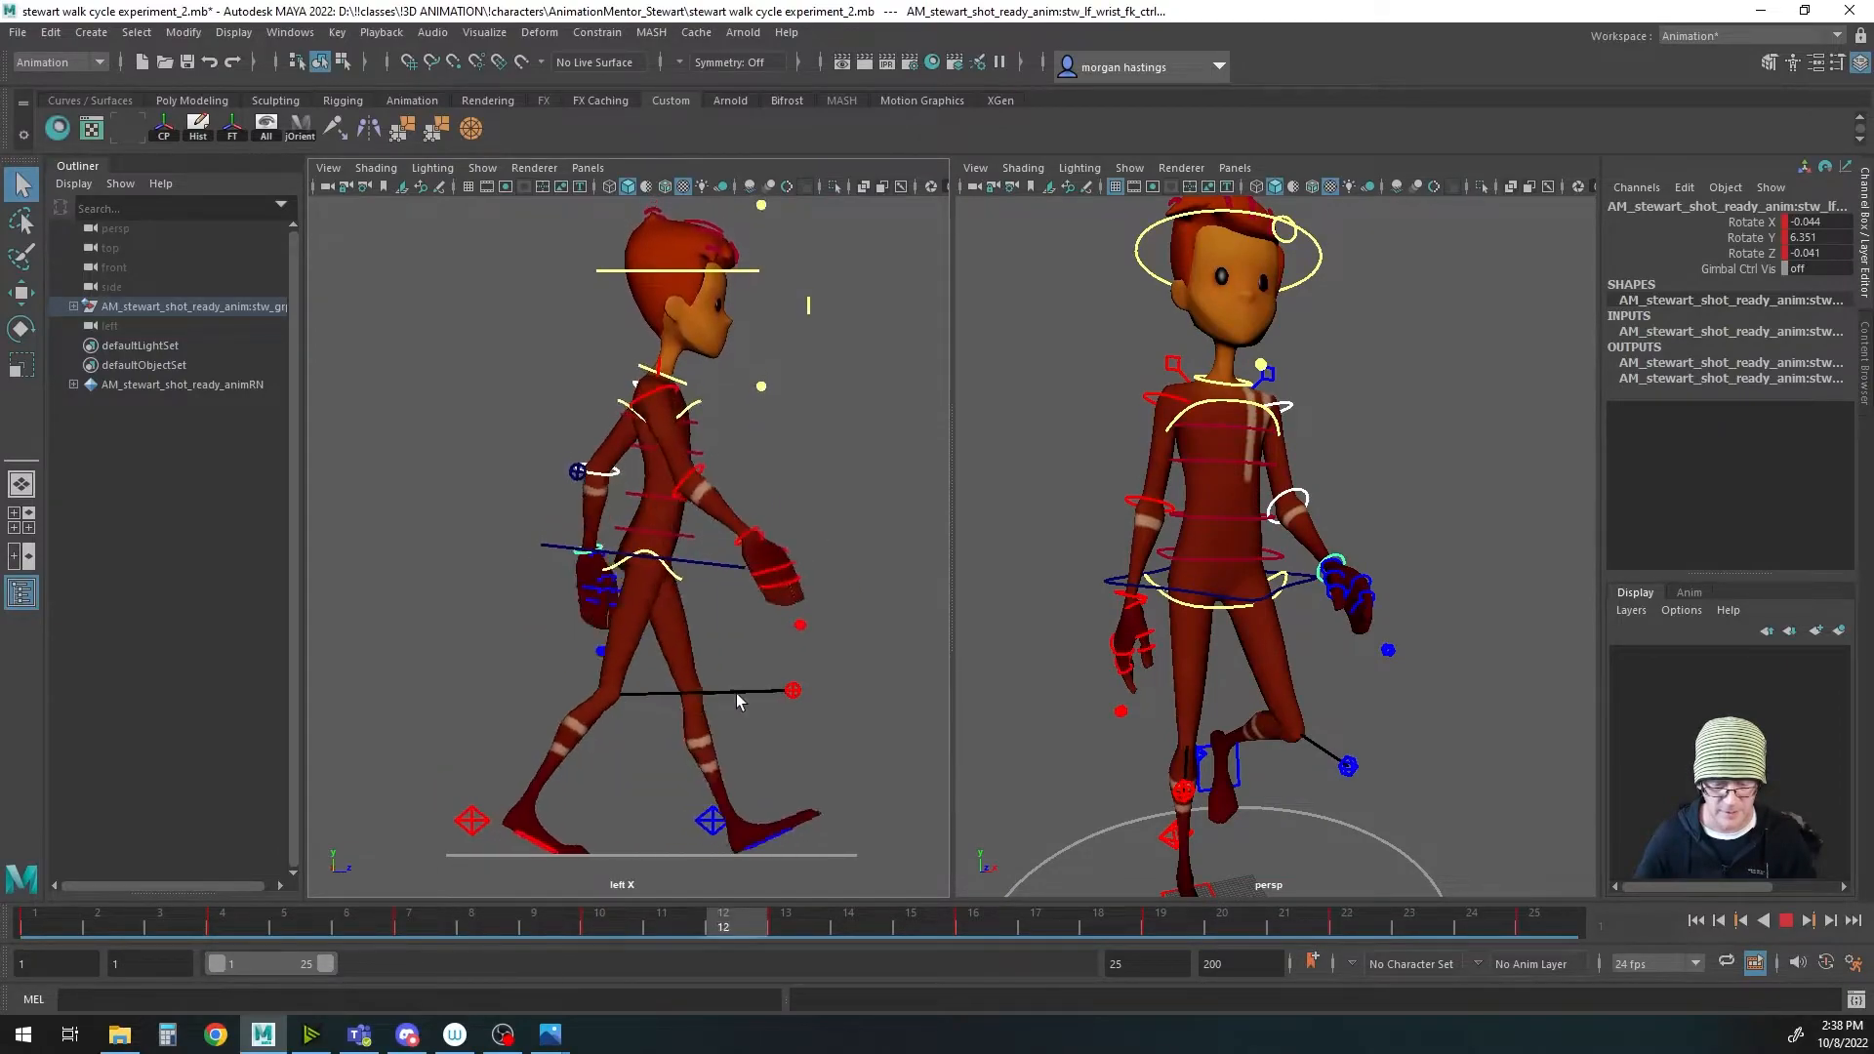
alt+drag(1314, 636, 1420, 695)
alt+right_drag(1420, 695, 1339, 675)
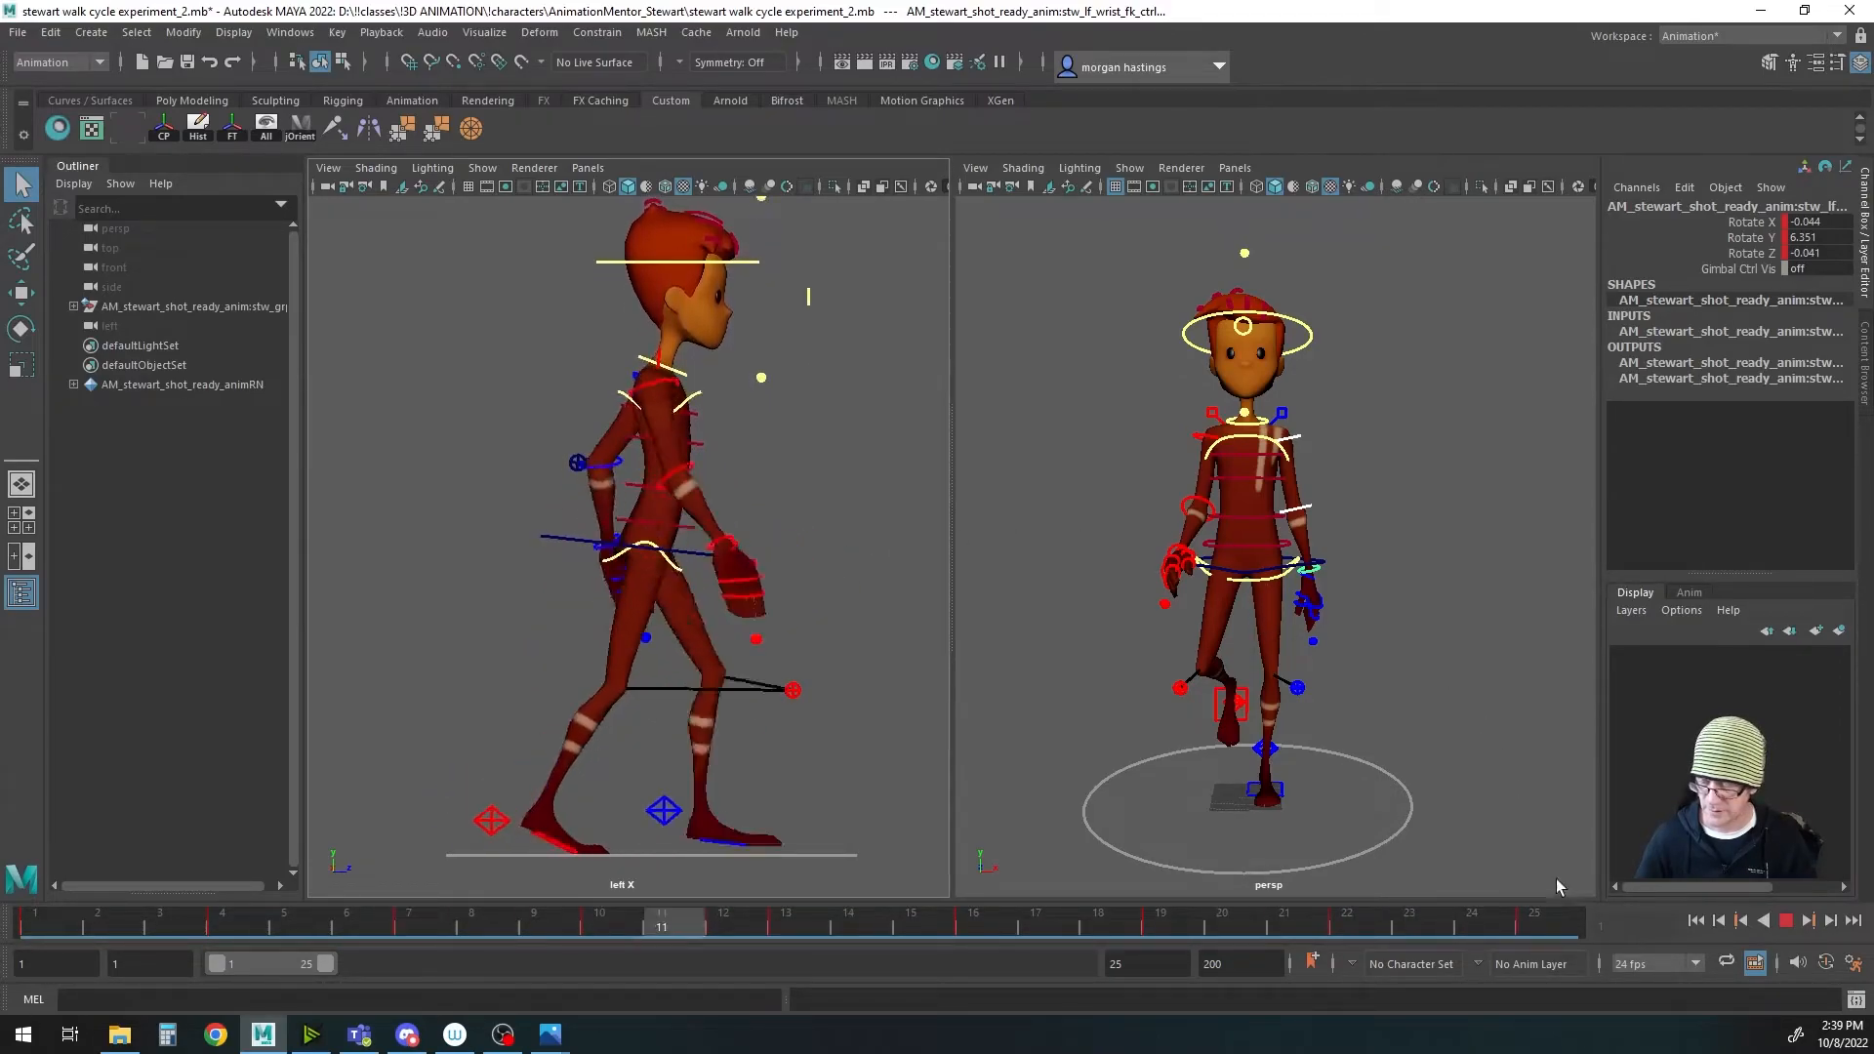
click(1786, 921)
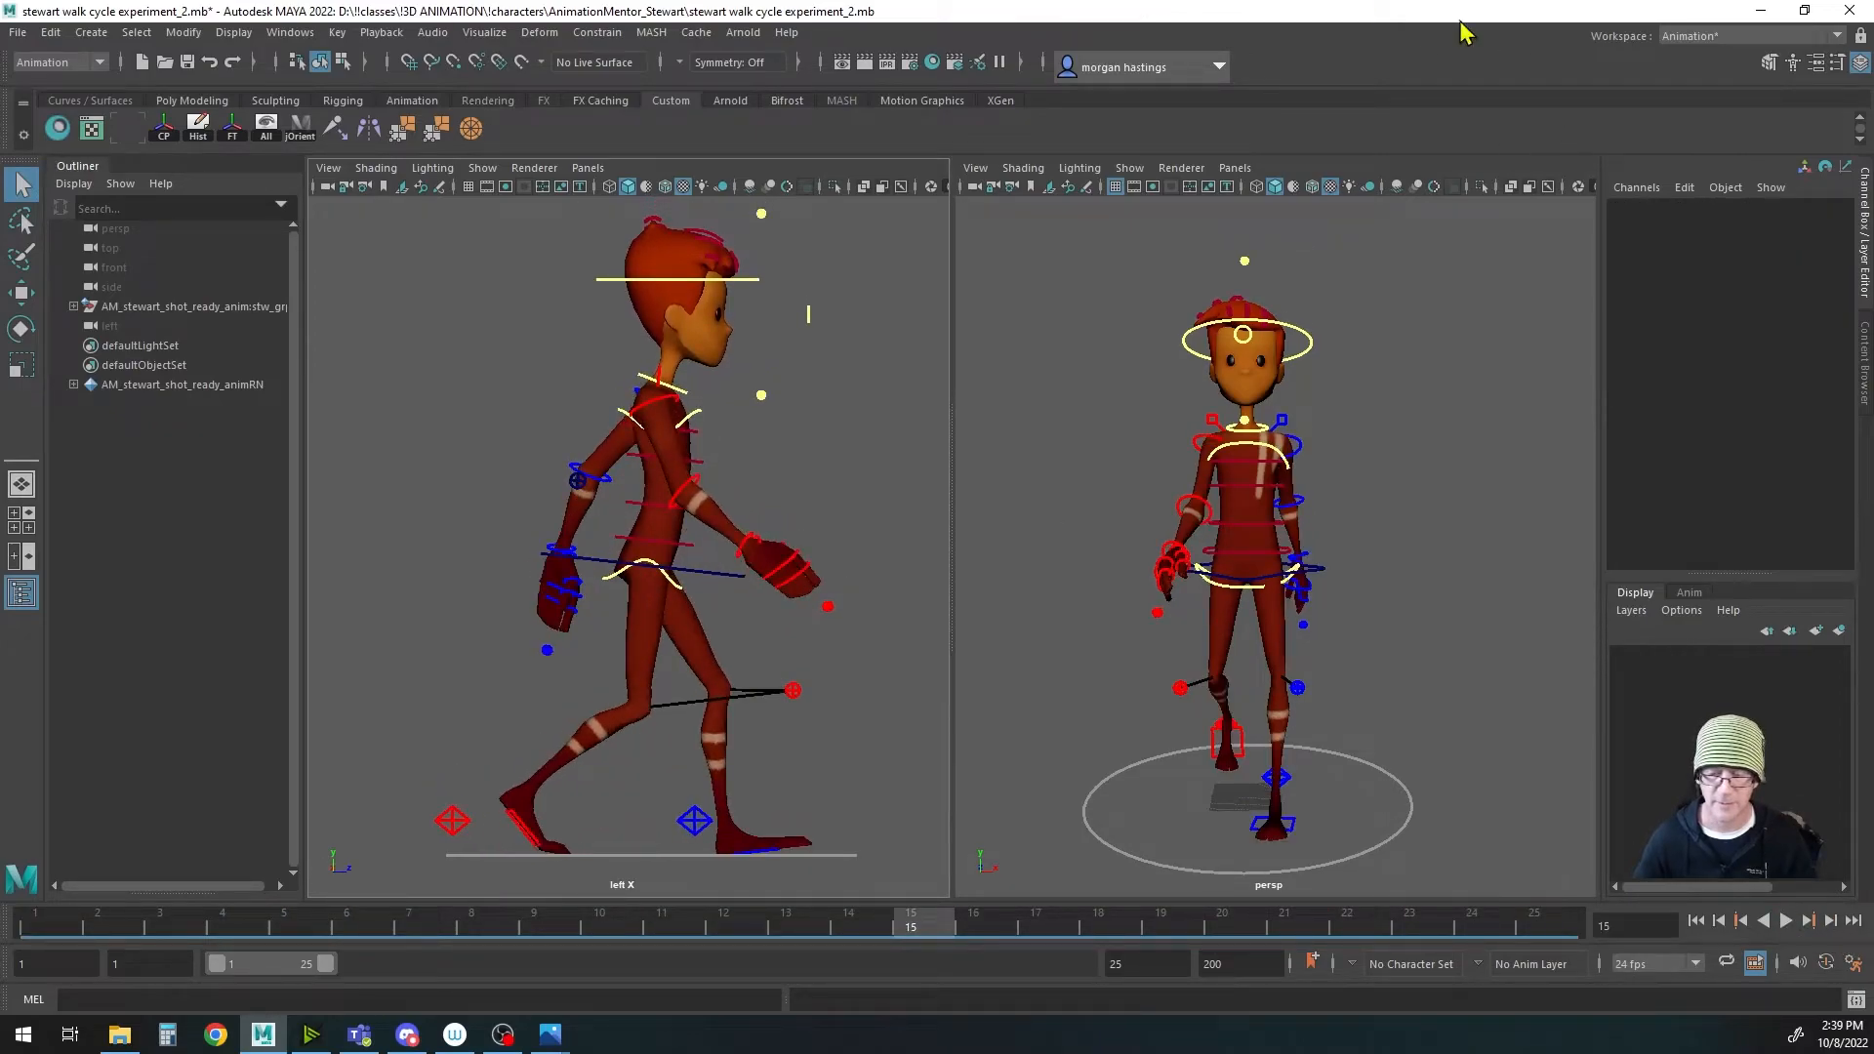
key(ctrl+s)
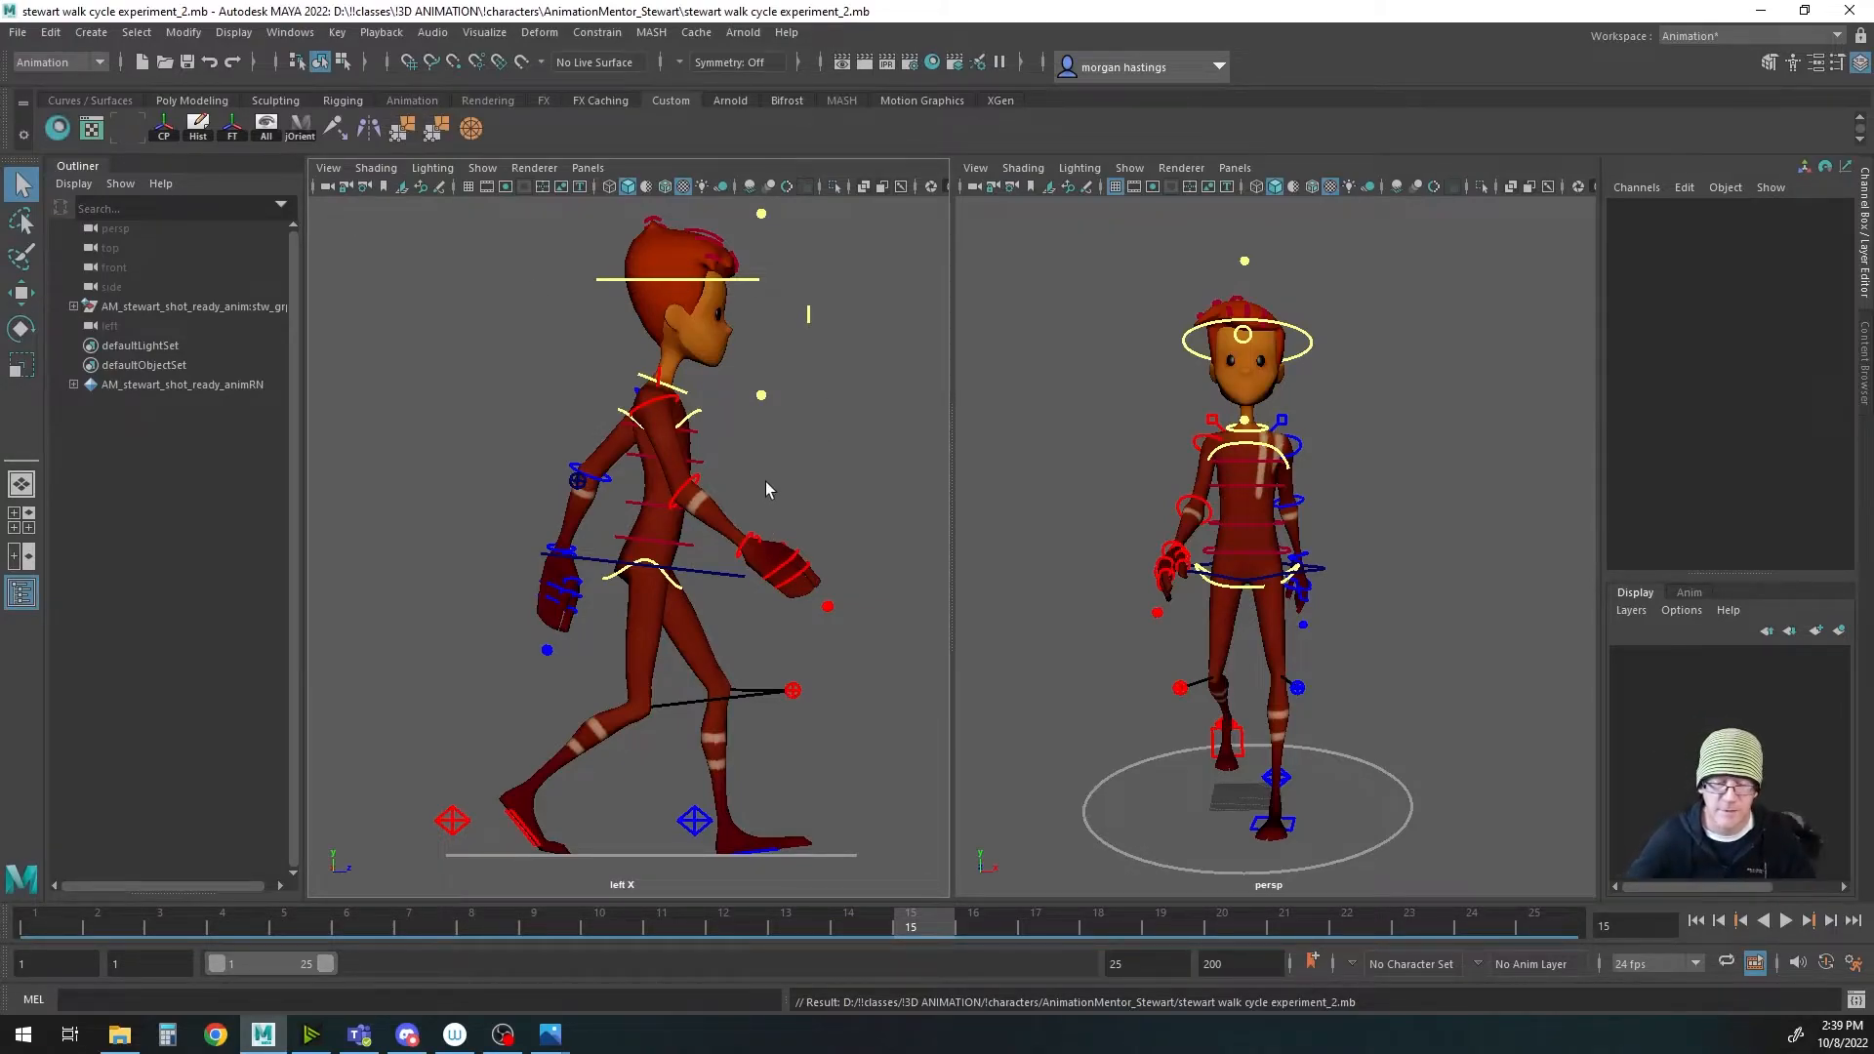
Step: Examine the shoulder and hip tilts in the side-view walk cycle reference image walkcycle_side_stewart.jpg and compare them with the character's pose
alt+middle_drag(765, 482, 750, 477)
alt+drag(1115, 531, 1231, 528)
alt+middle_drag(887, 525, 839, 507)
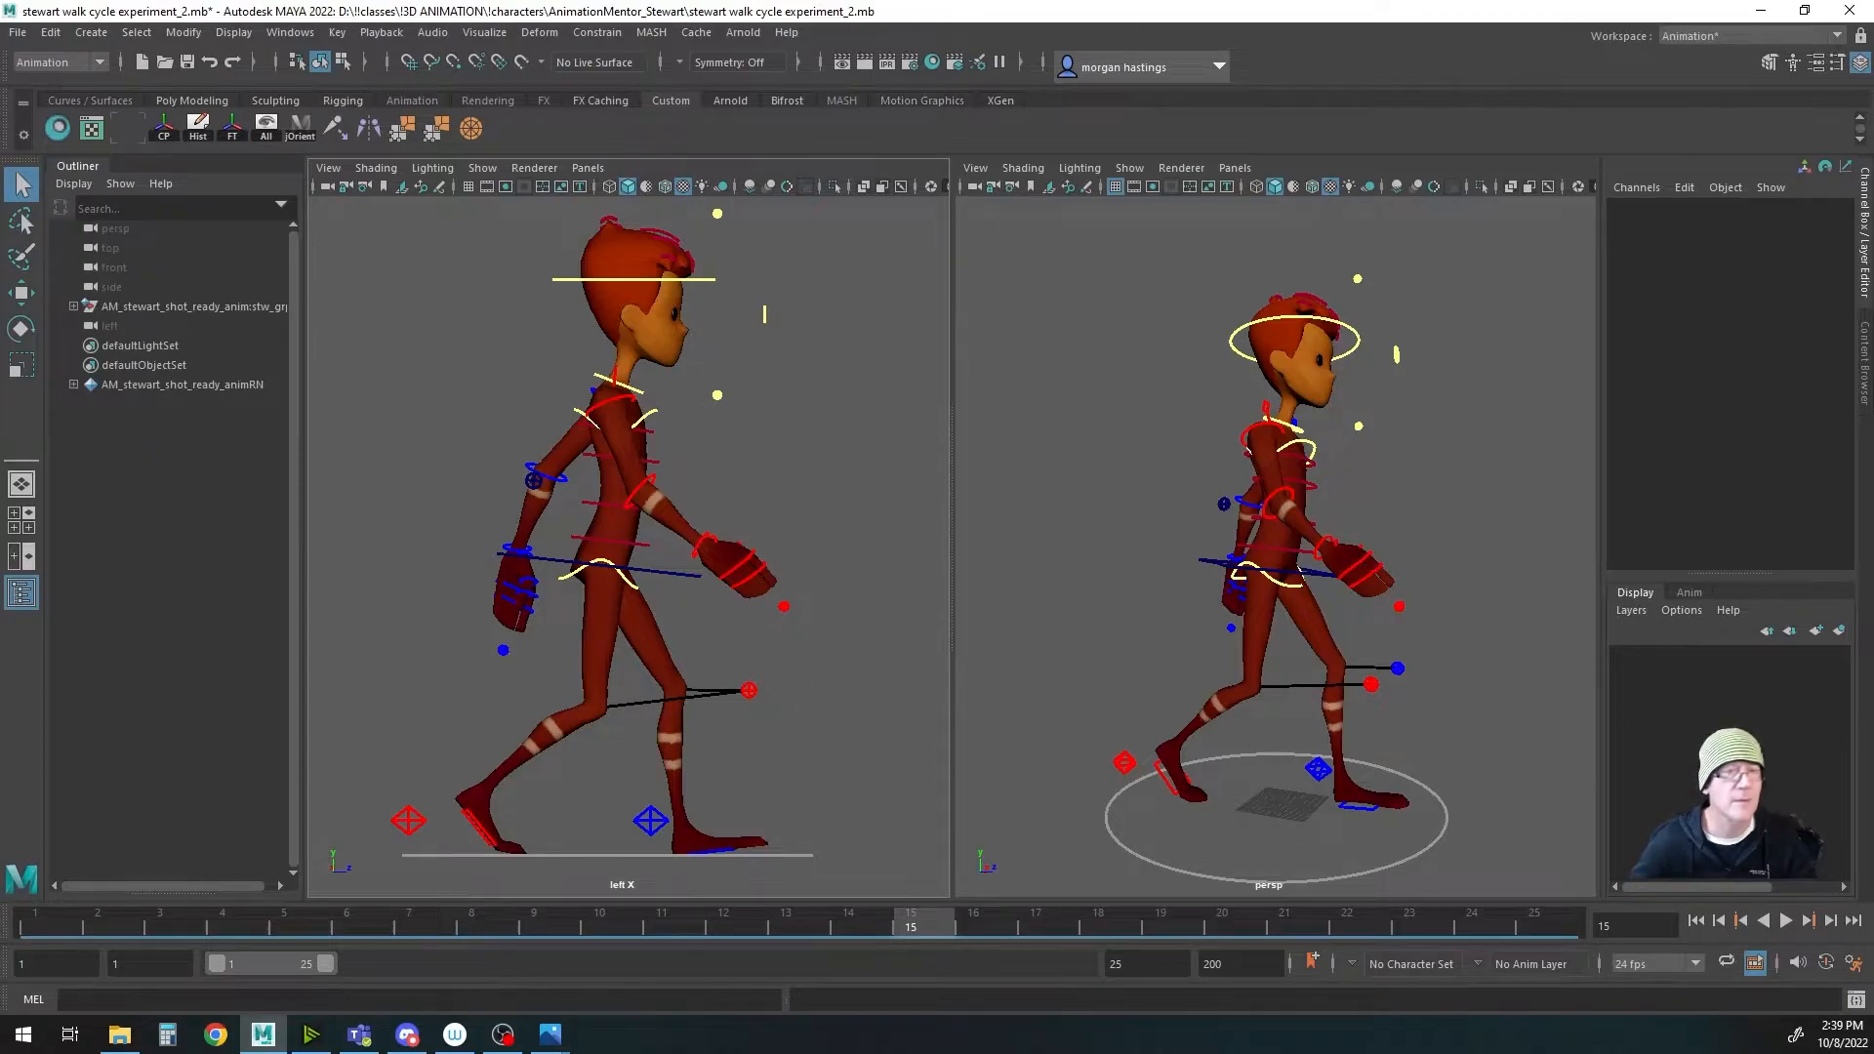
key(alt+Tab)
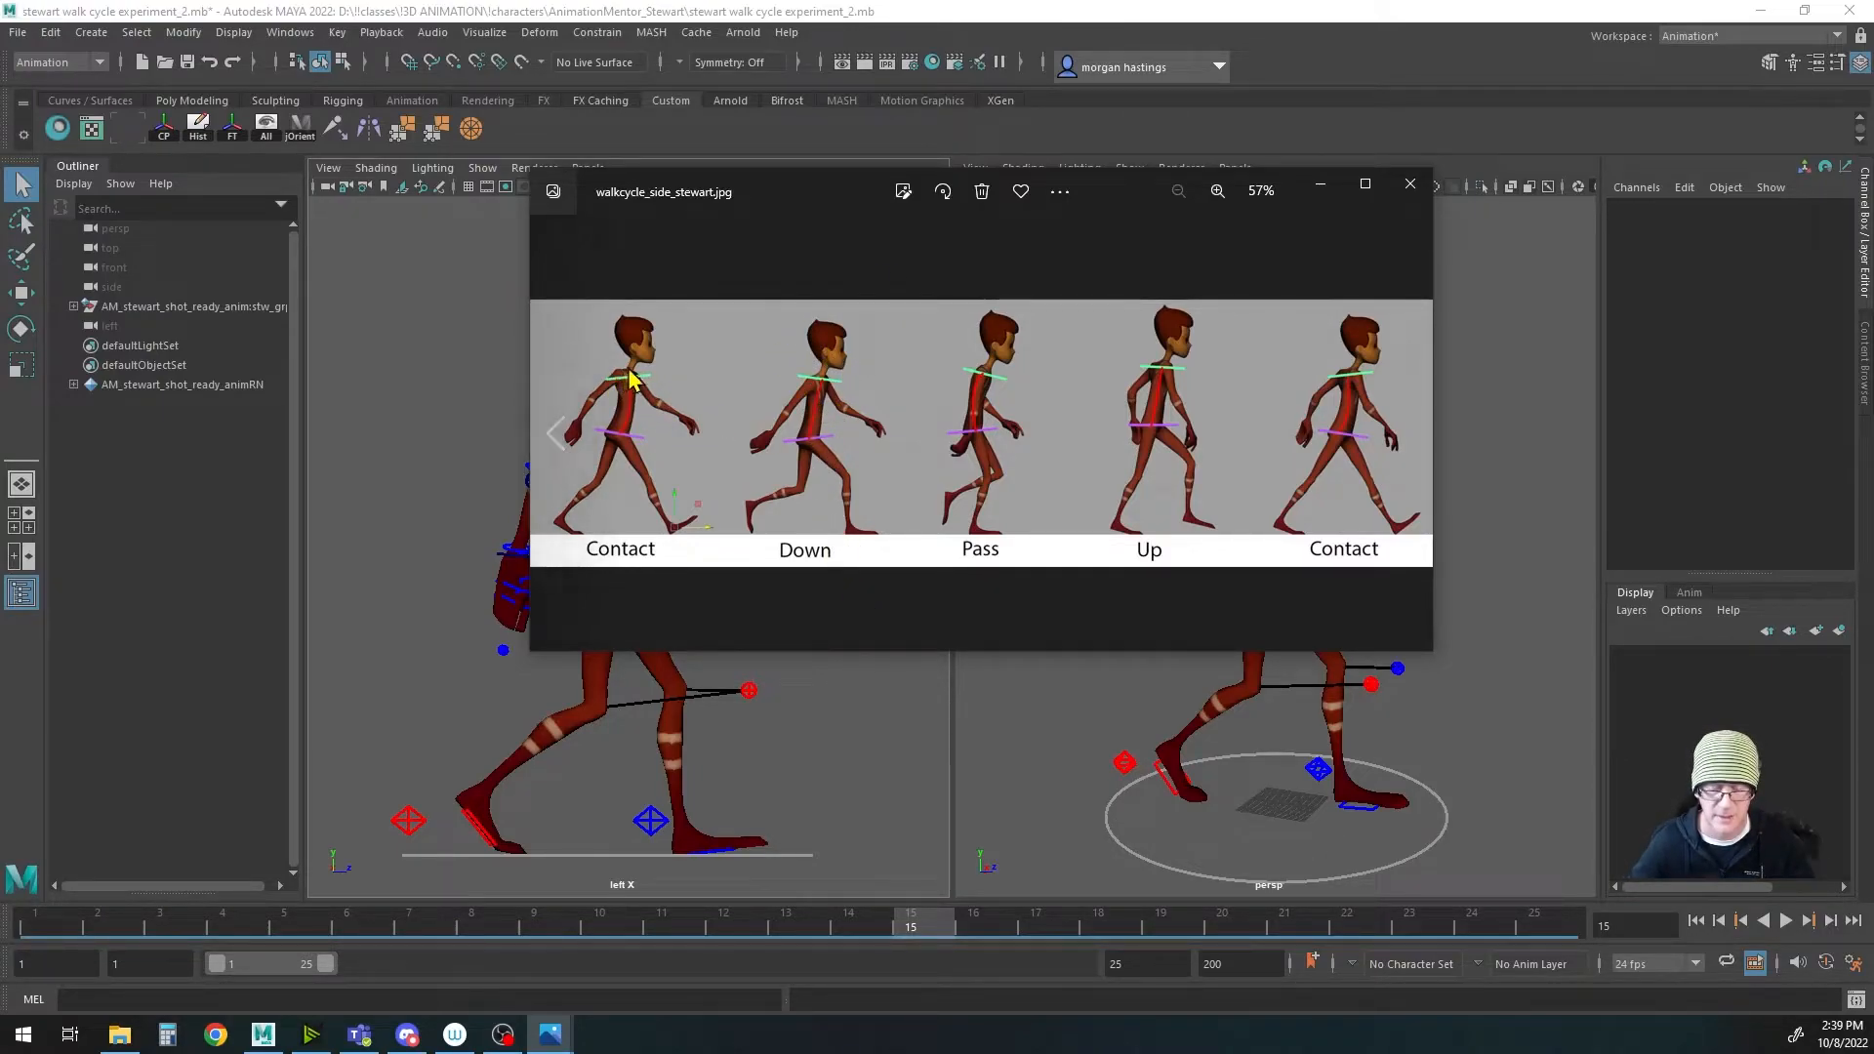
drag(826, 192, 1140, 2)
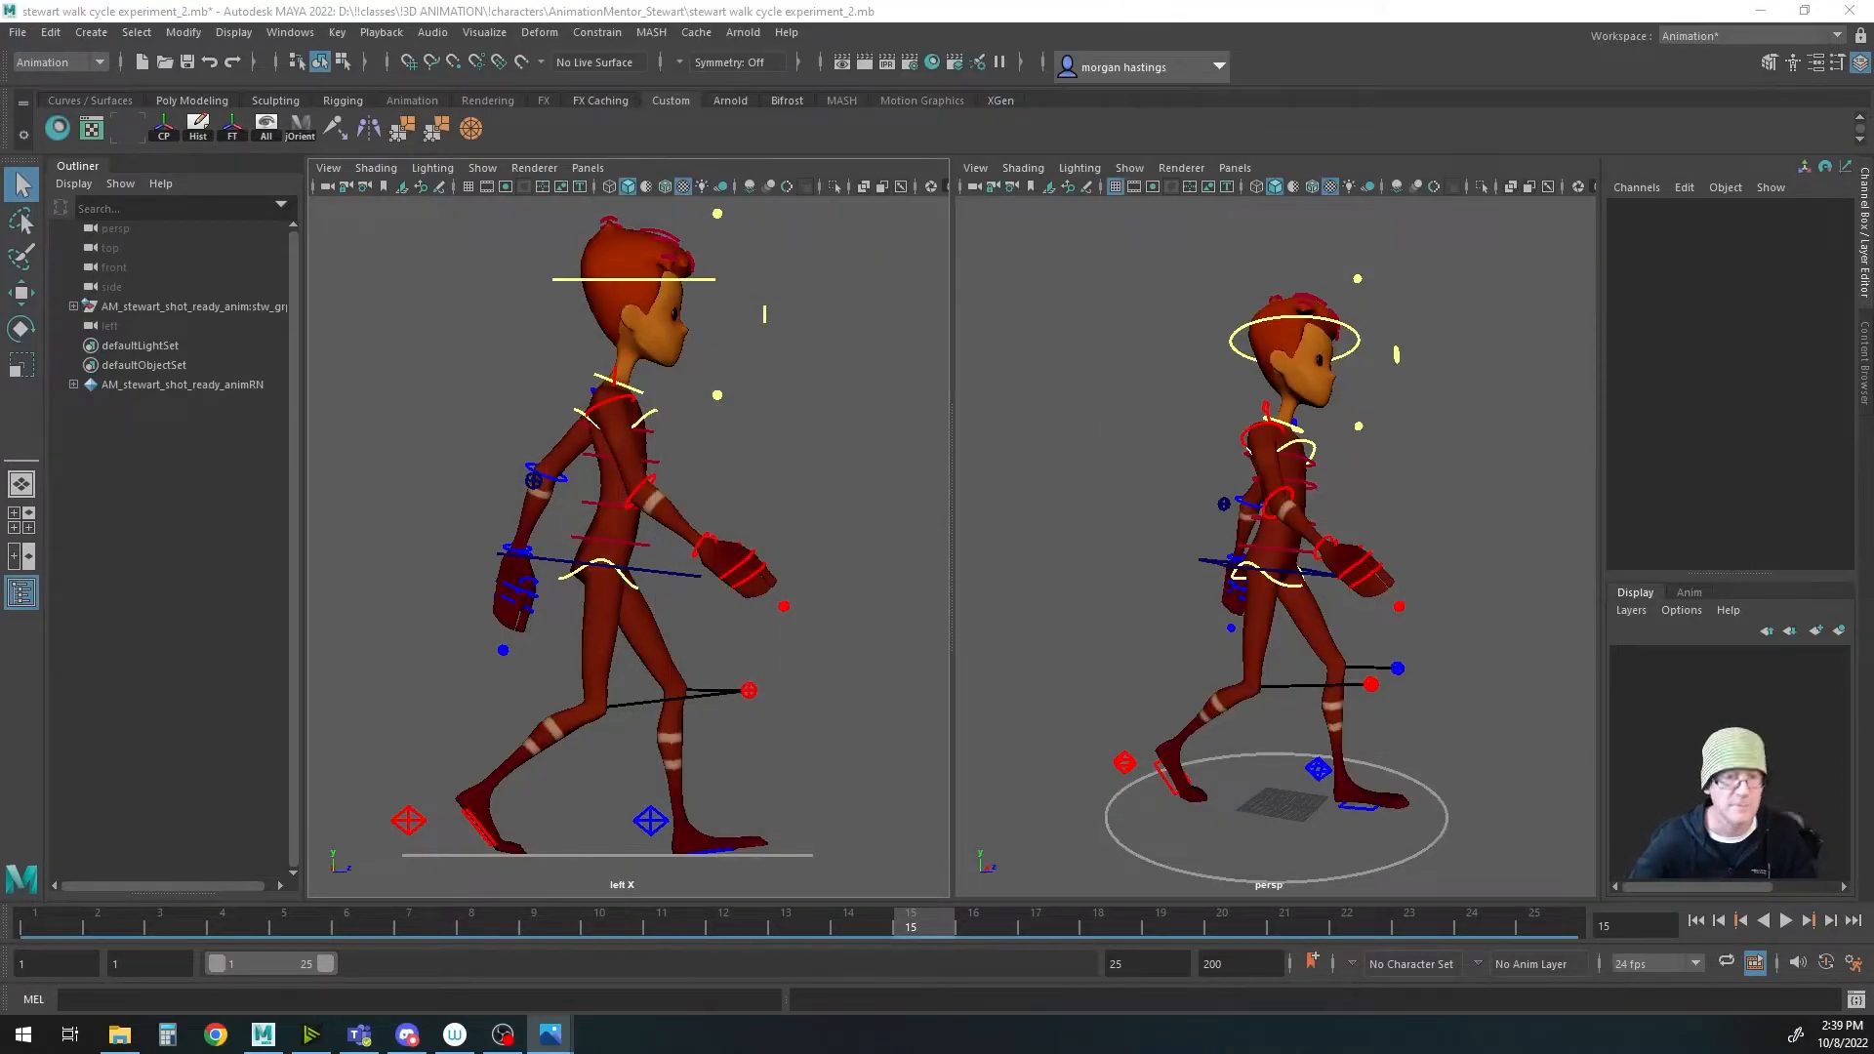
Step: At frame 1, rotate the spine shoulder control to about -4.7 on Rotate X
click(648, 411)
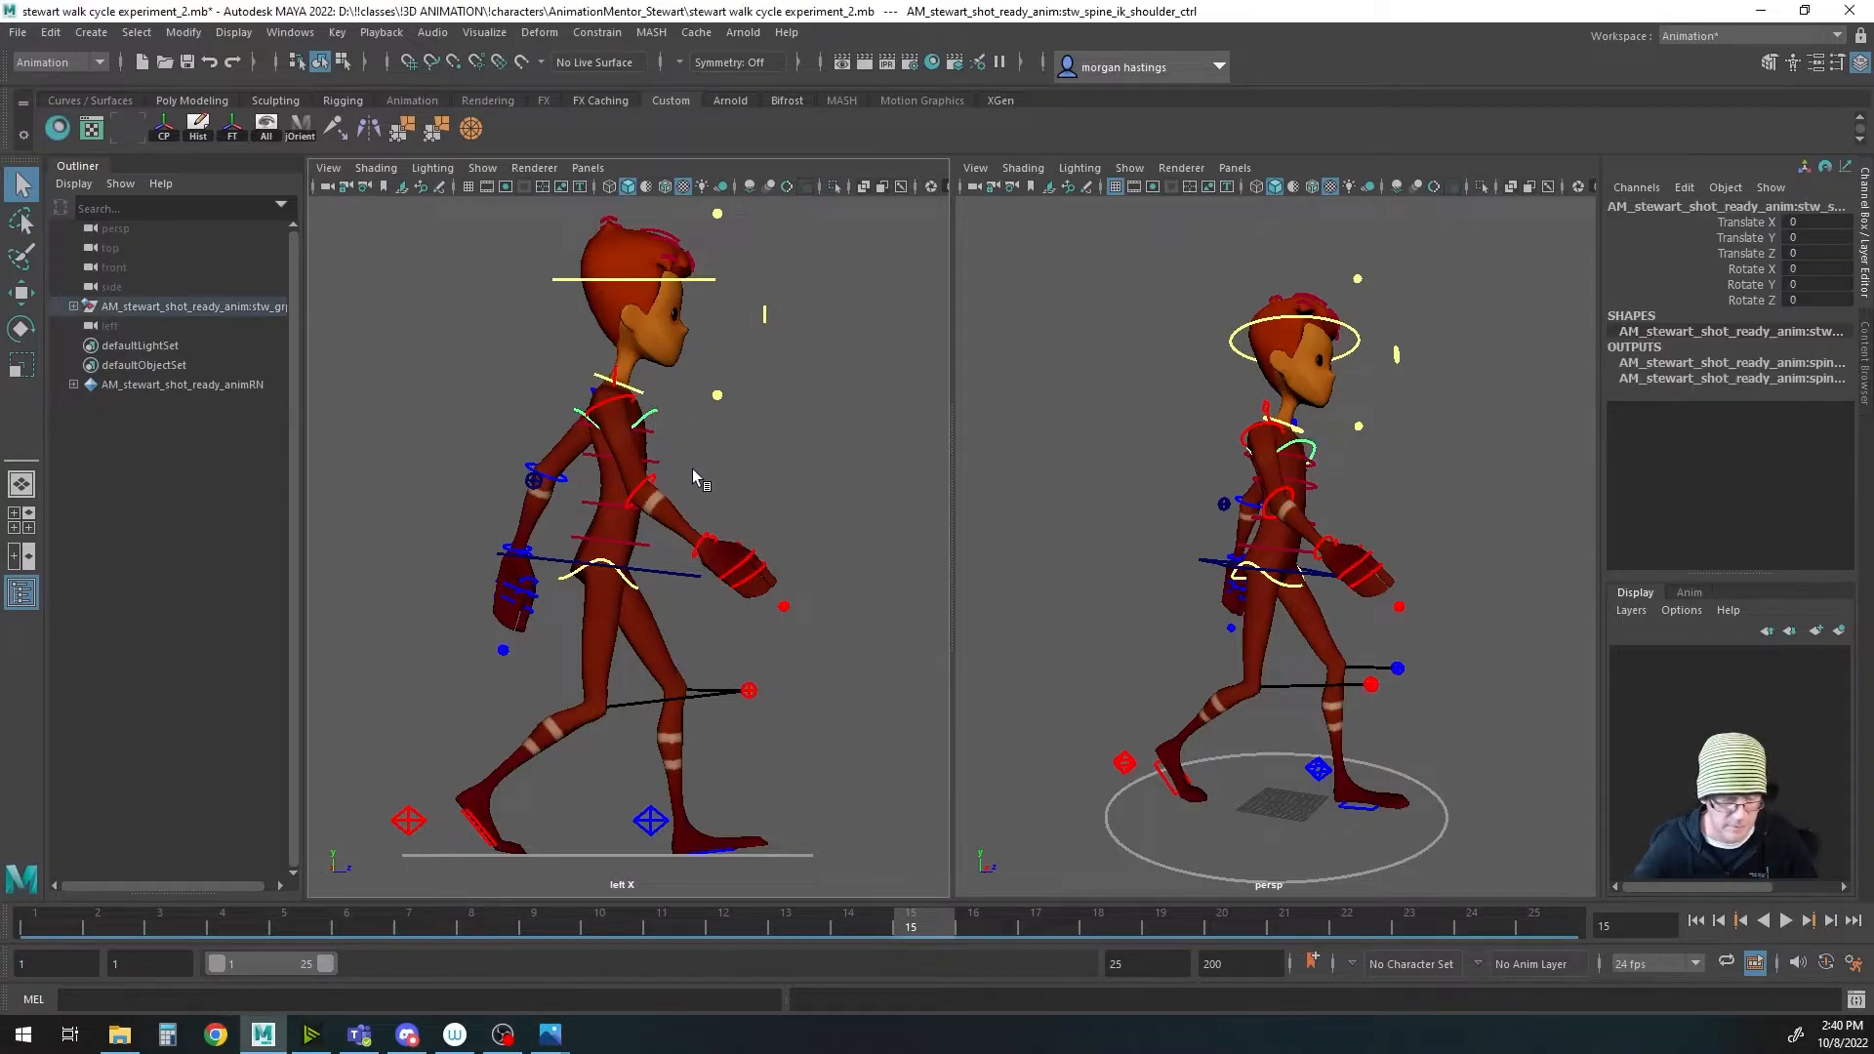
click(39, 913)
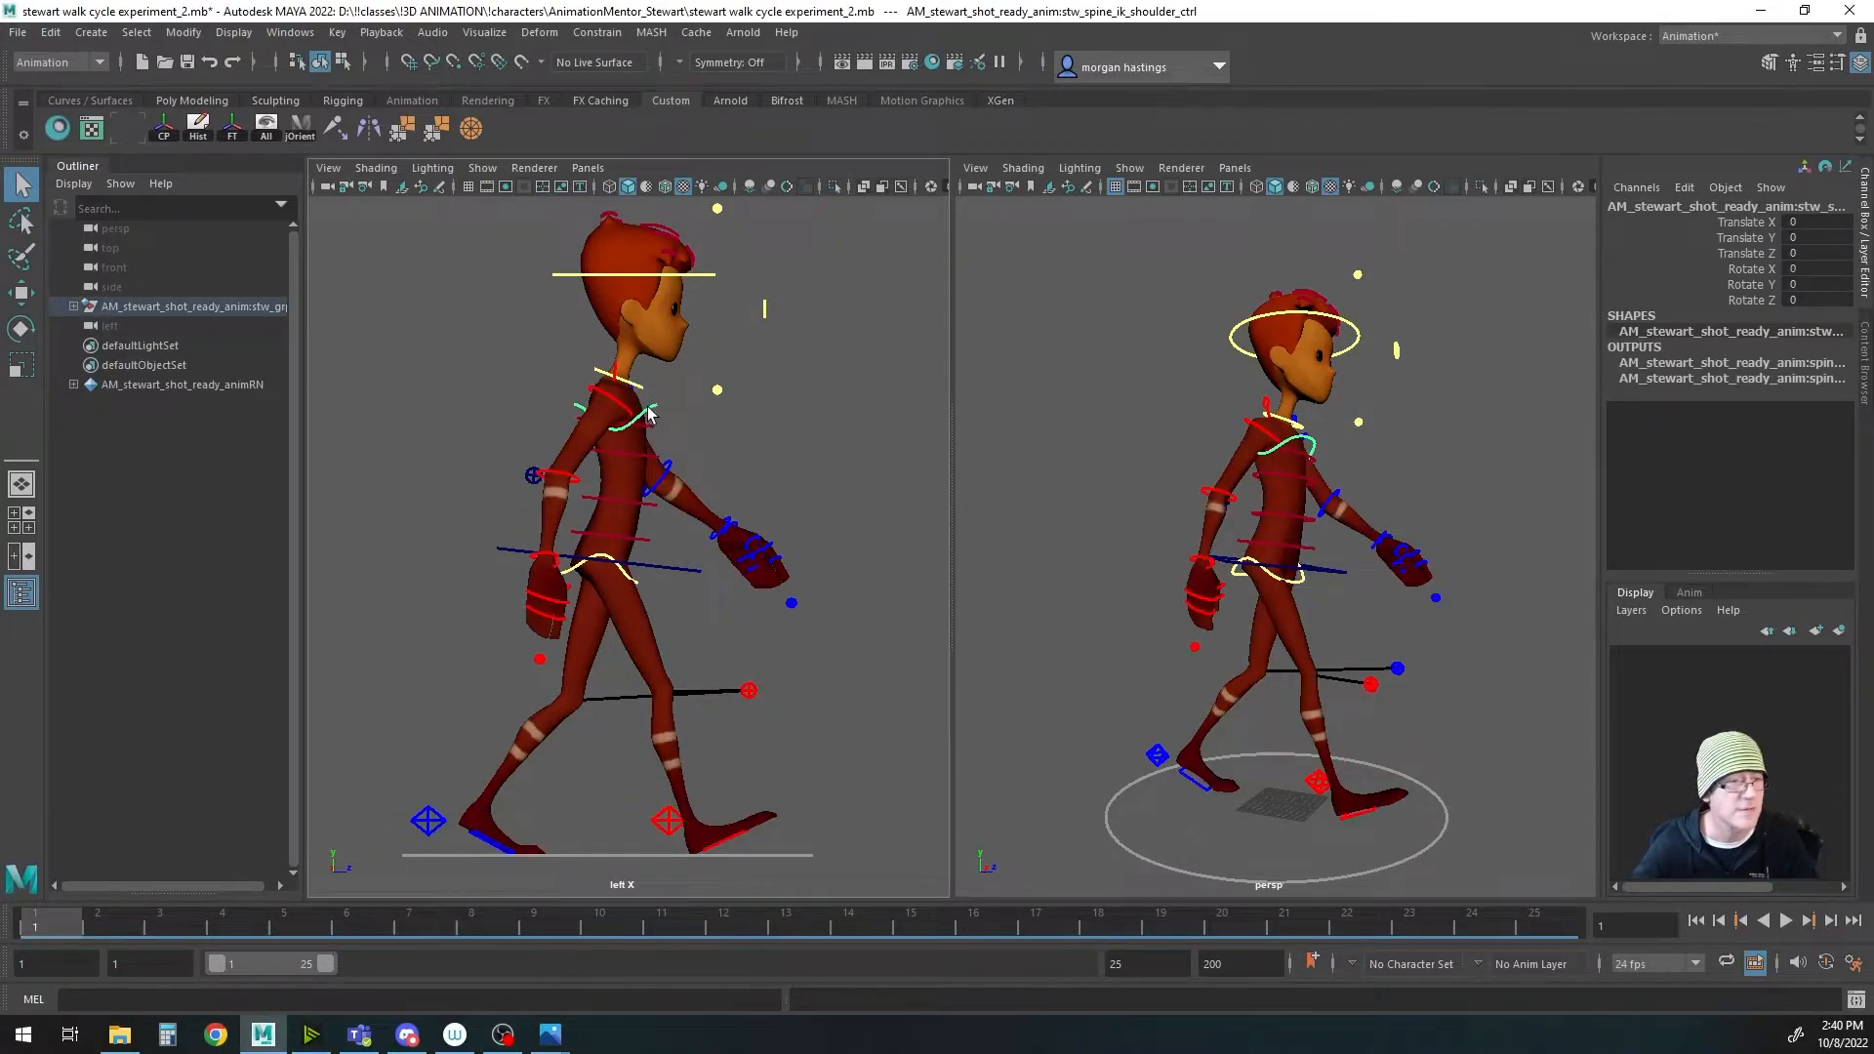
key(e)
drag(710, 402, 706, 383)
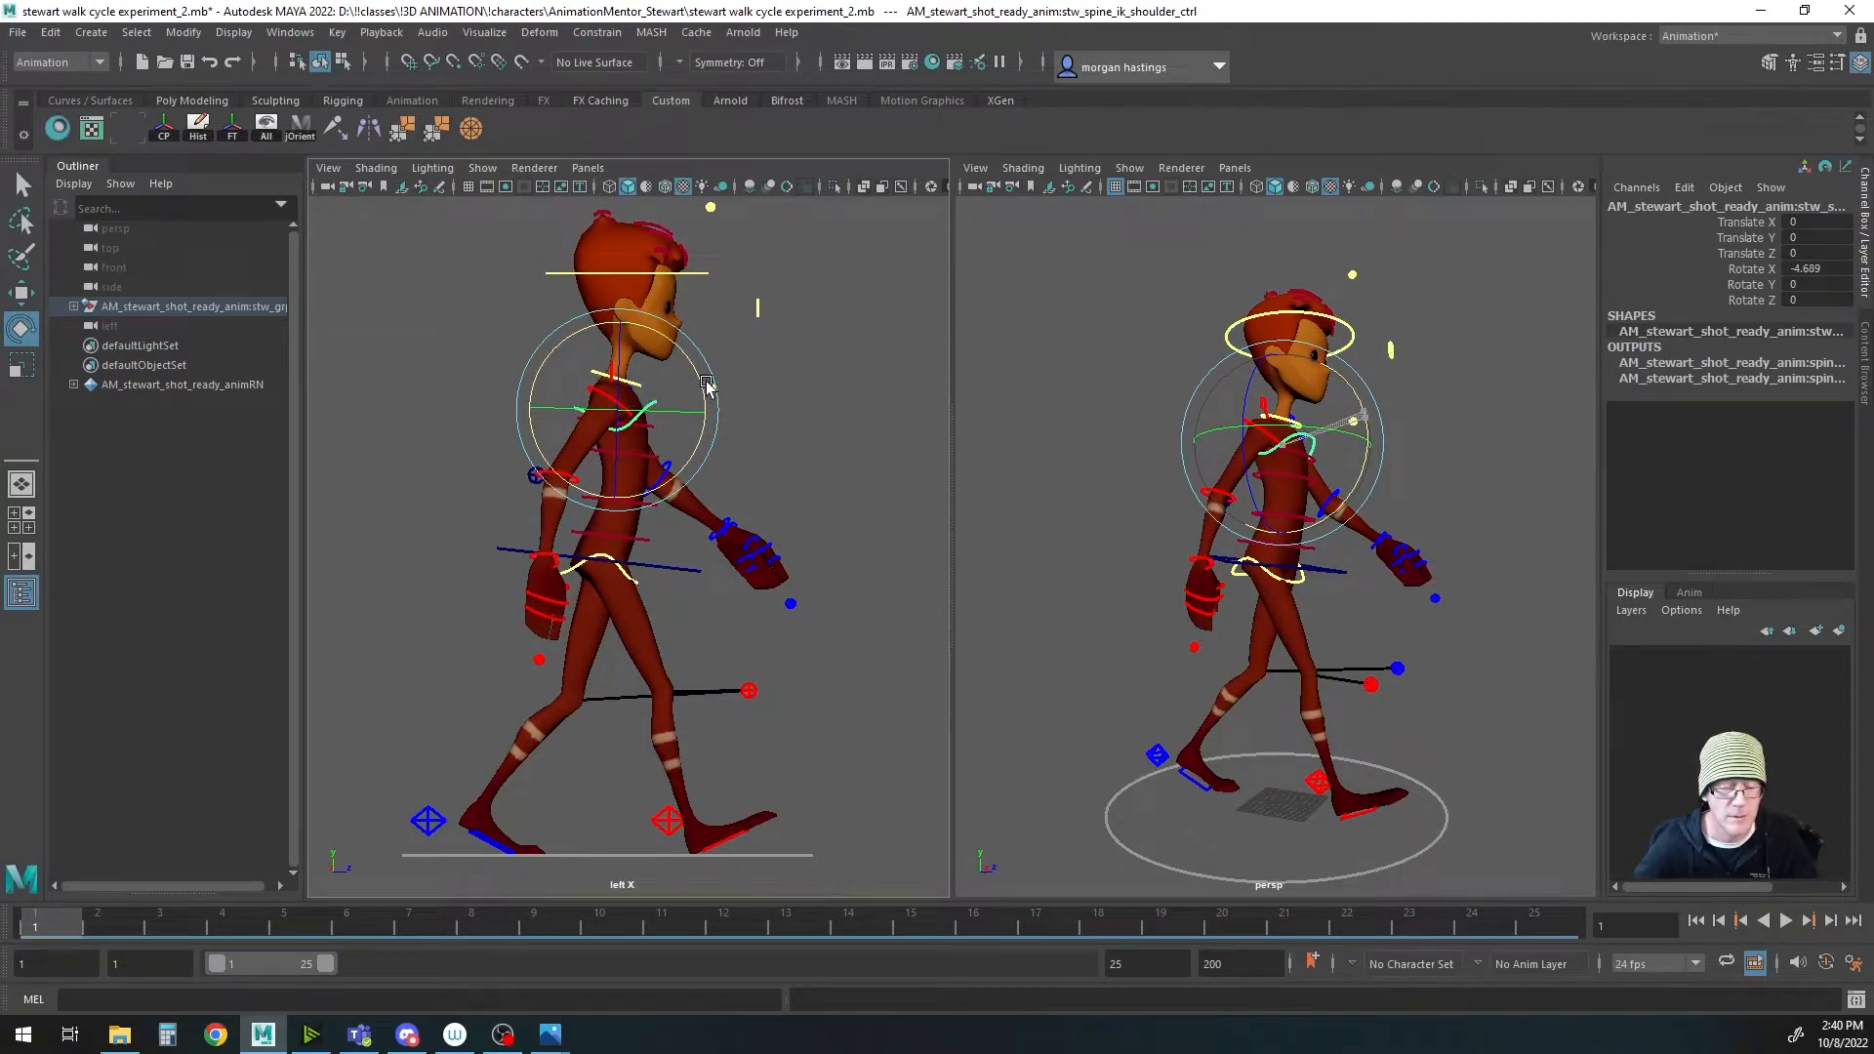
key(q)
Step: Rotate the neck control to about 8.3 and the spine hip control to about 3.9 on Rotate X at frame 1
click(598, 382)
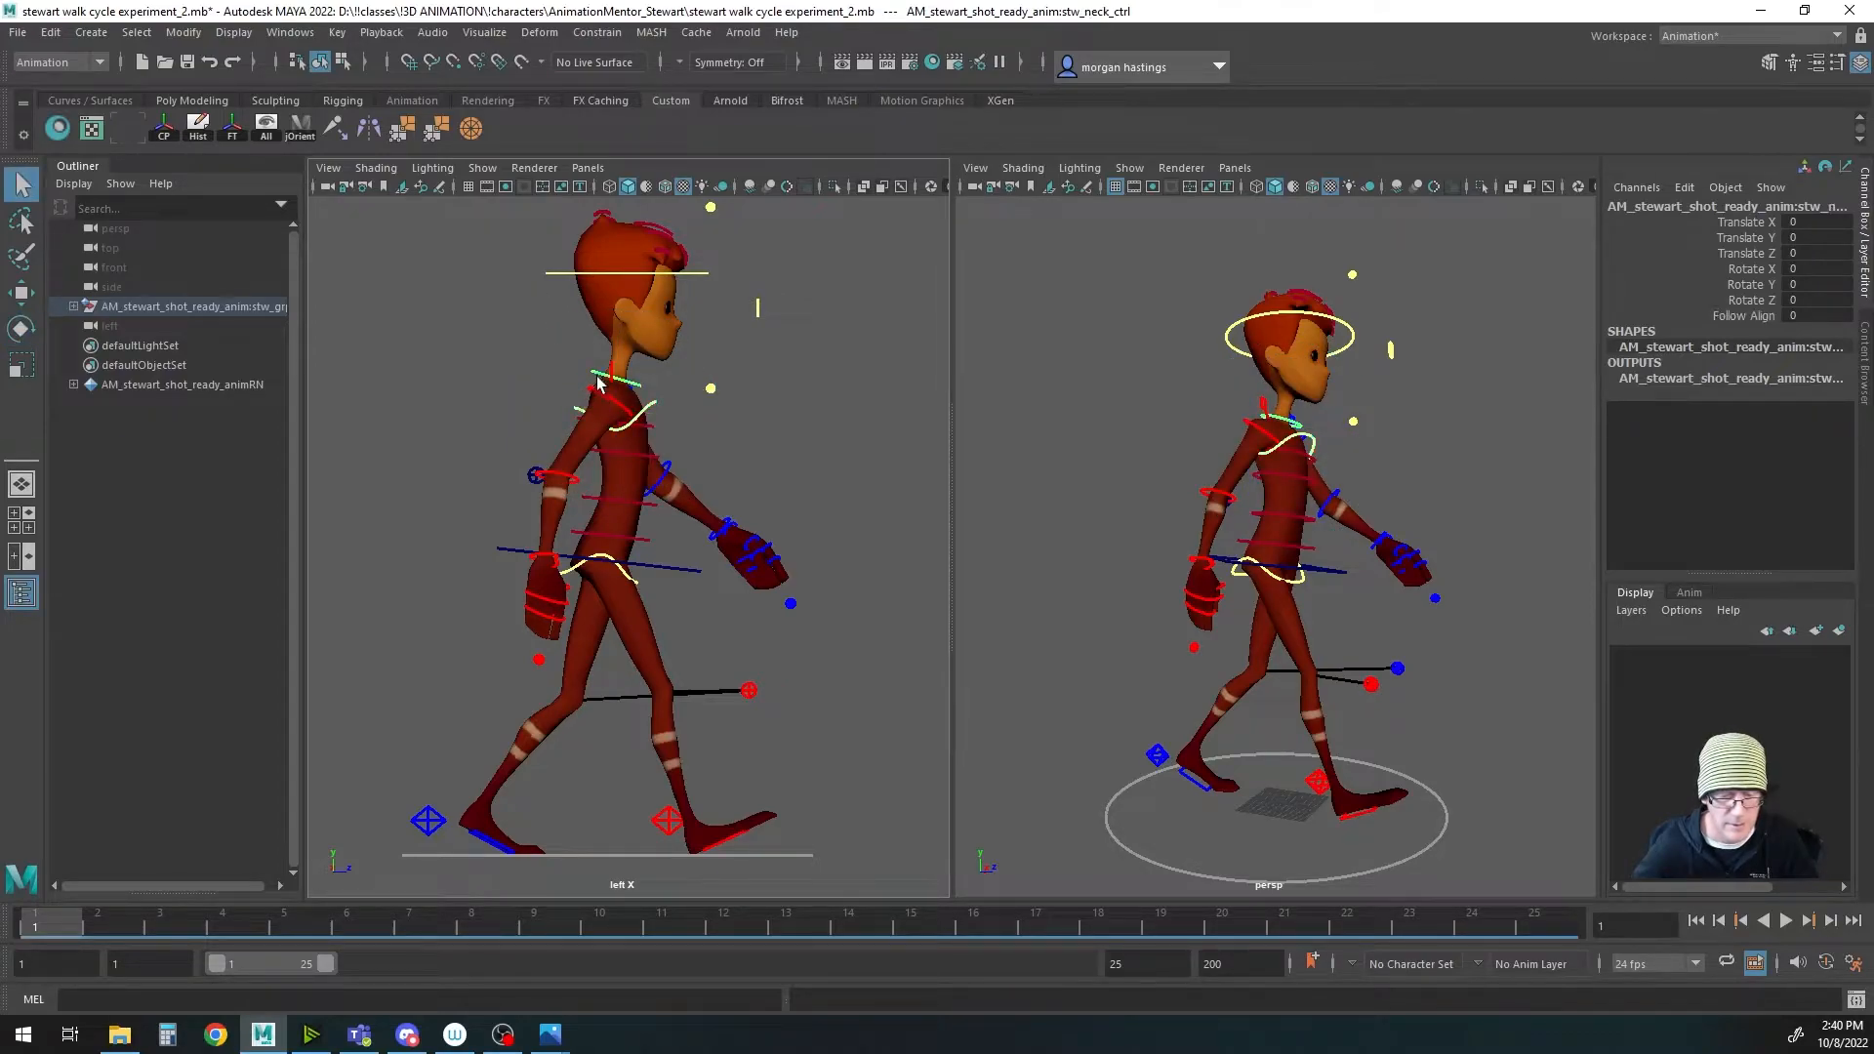
key(e)
drag(684, 339, 692, 348)
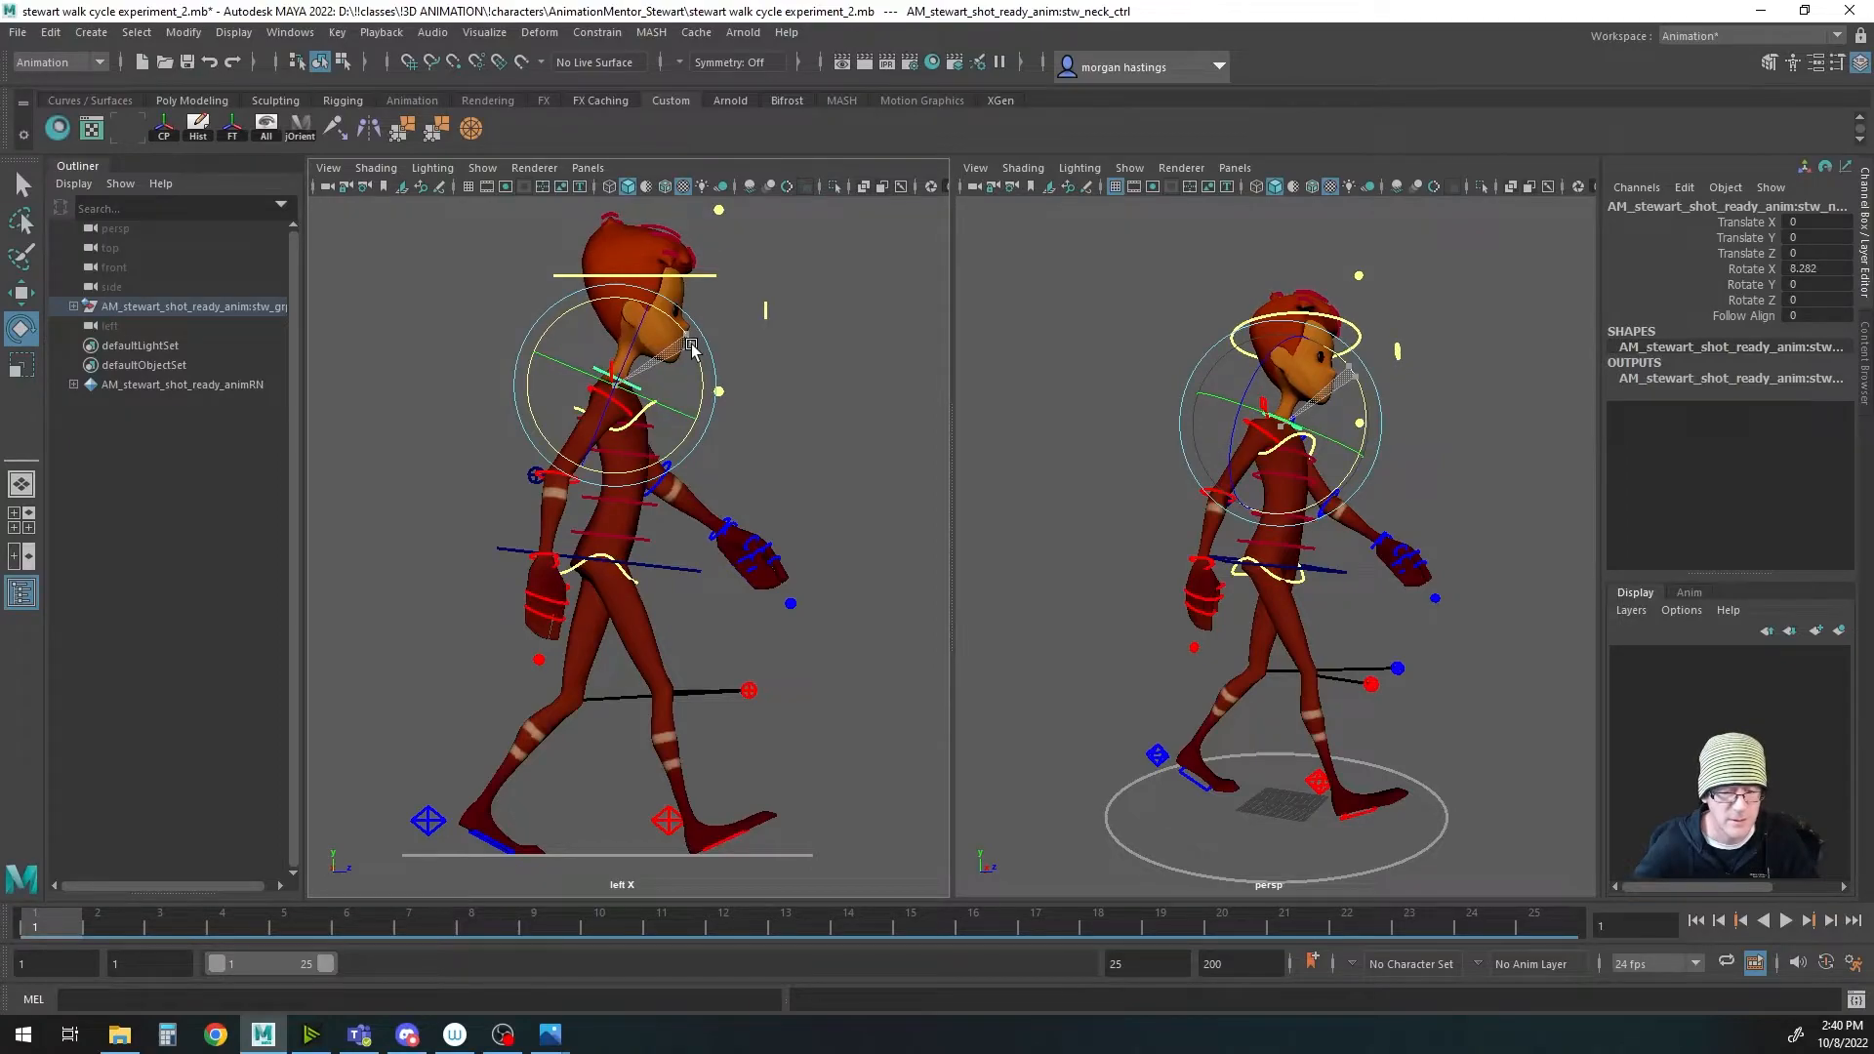
key(q)
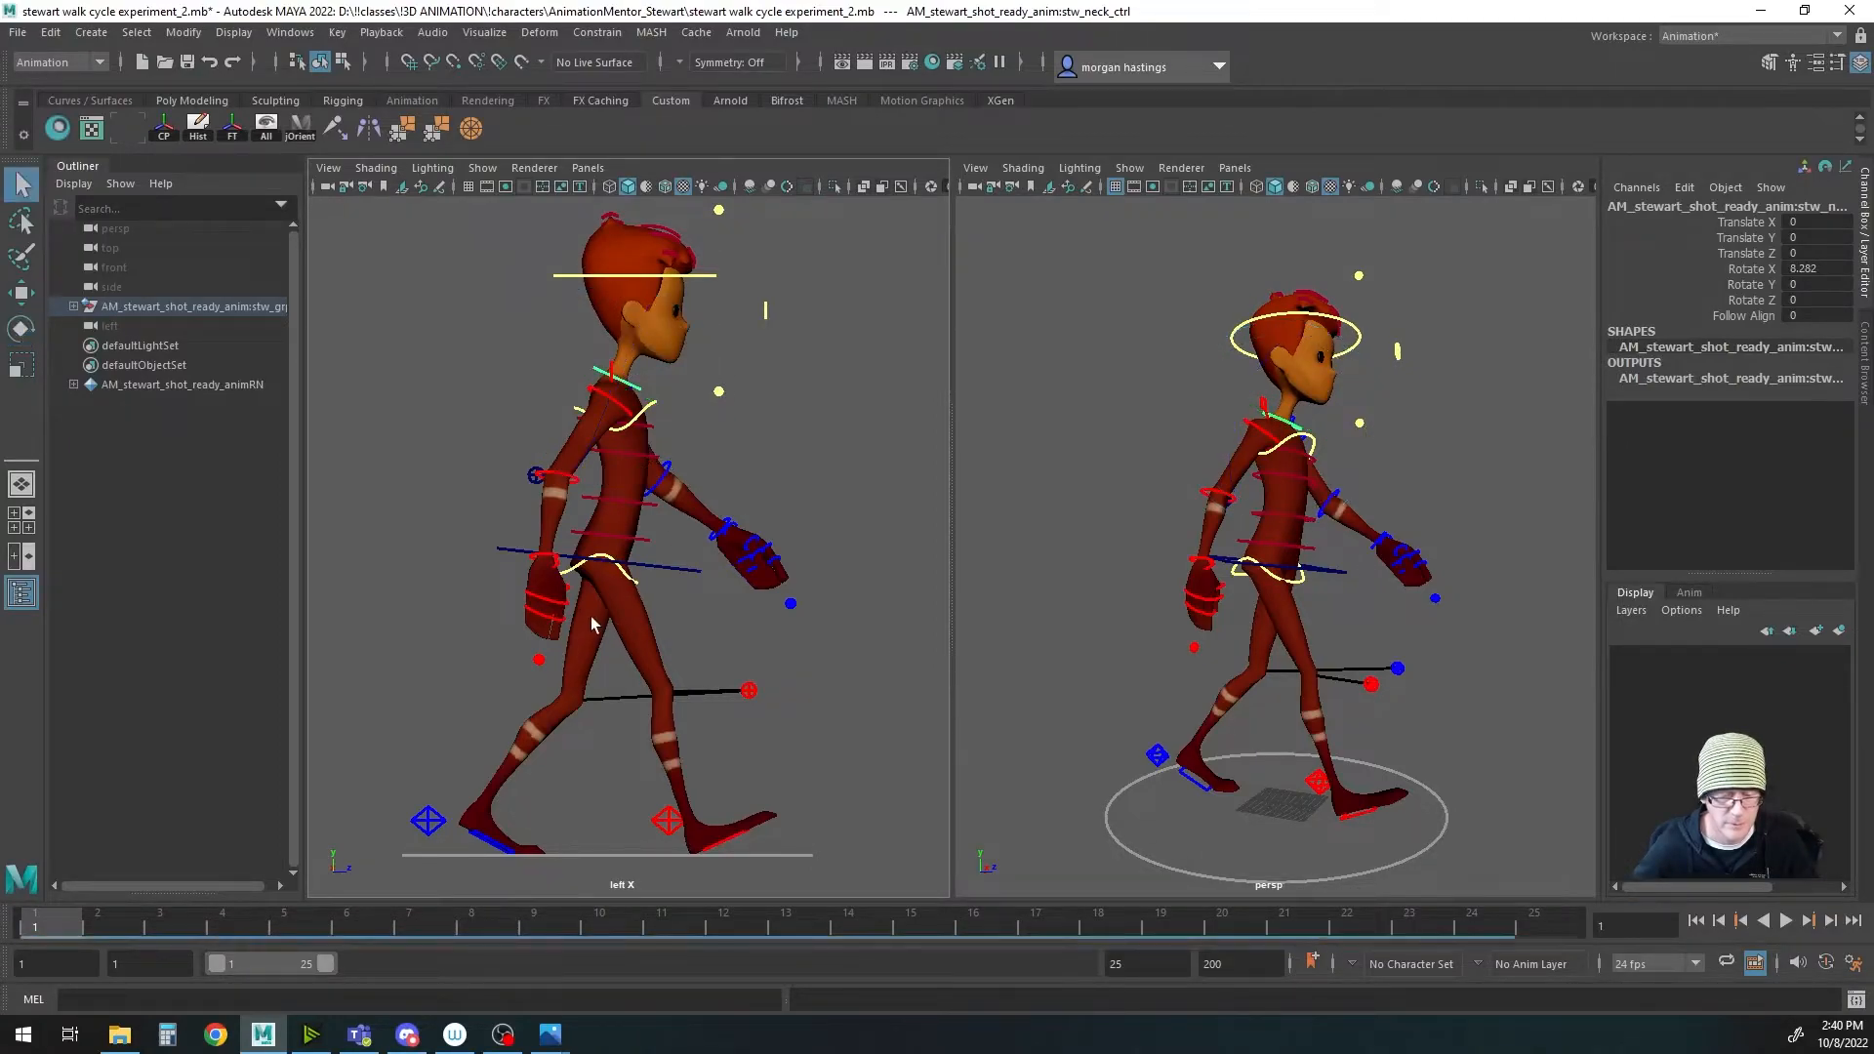
click(573, 576)
key(e)
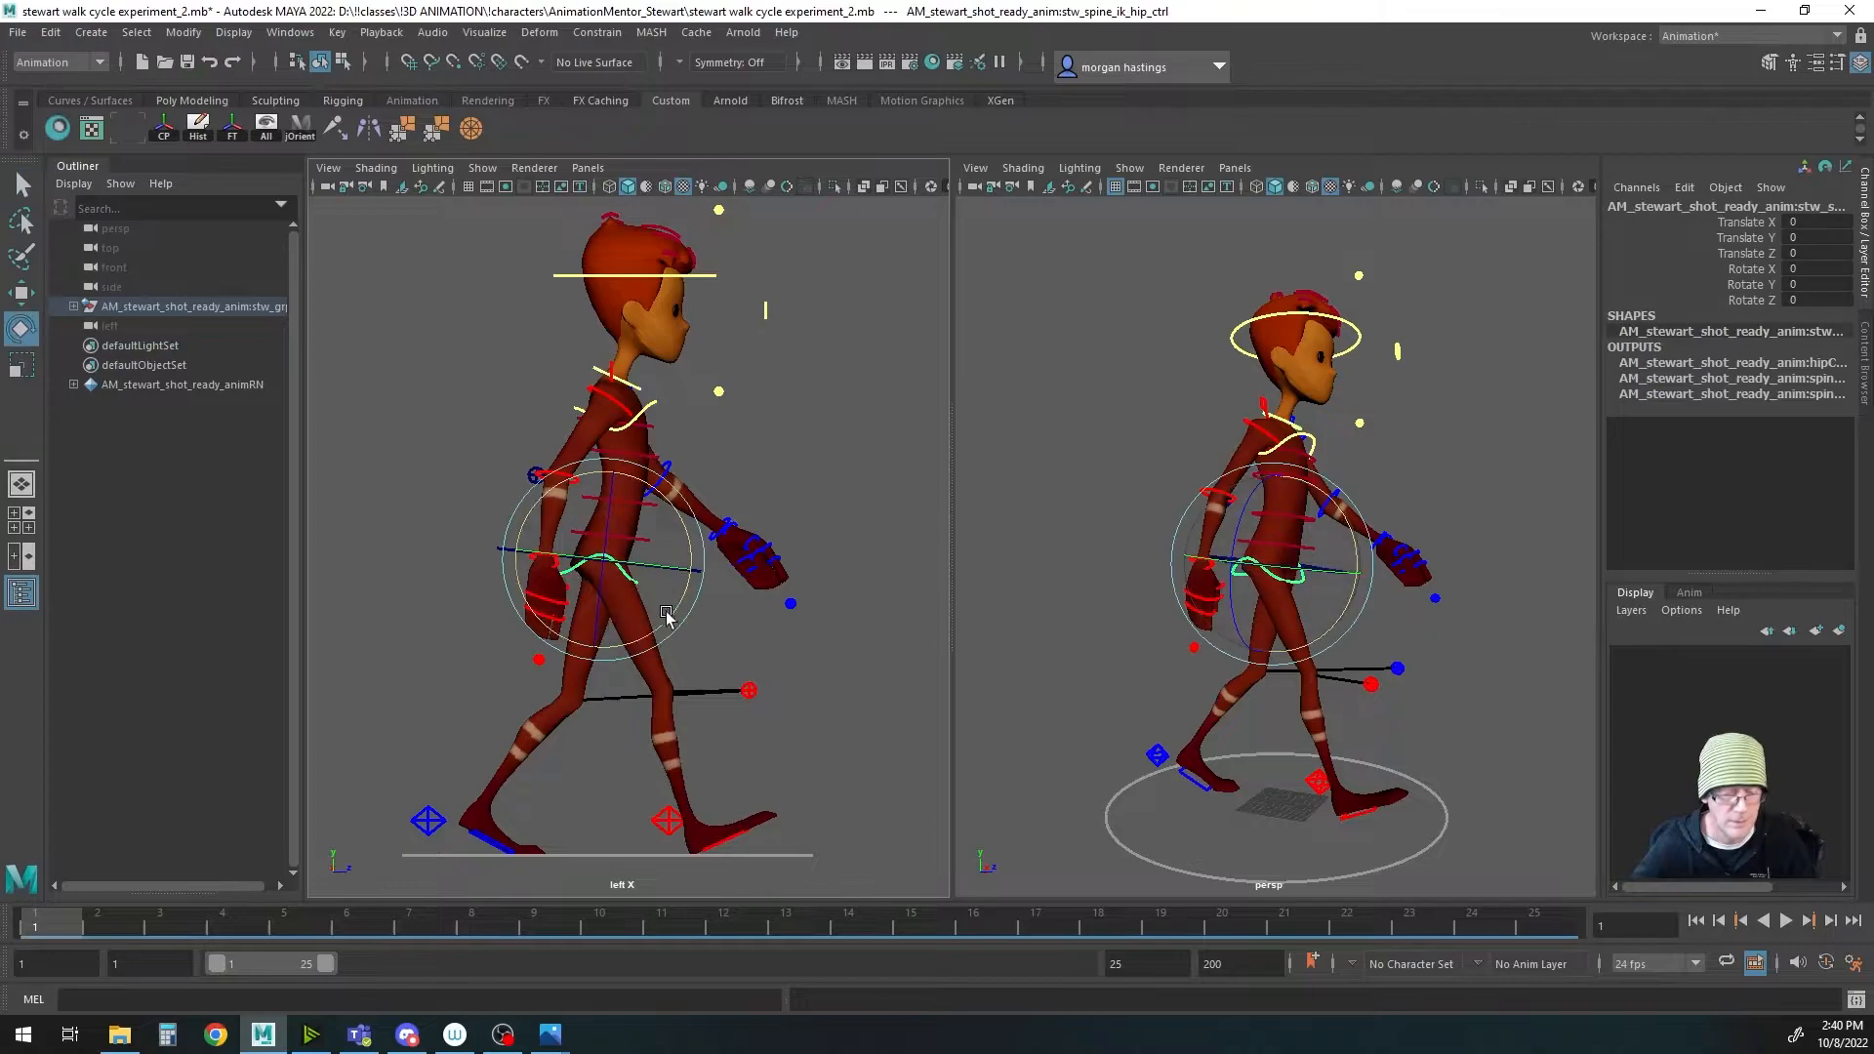
drag(683, 528, 687, 535)
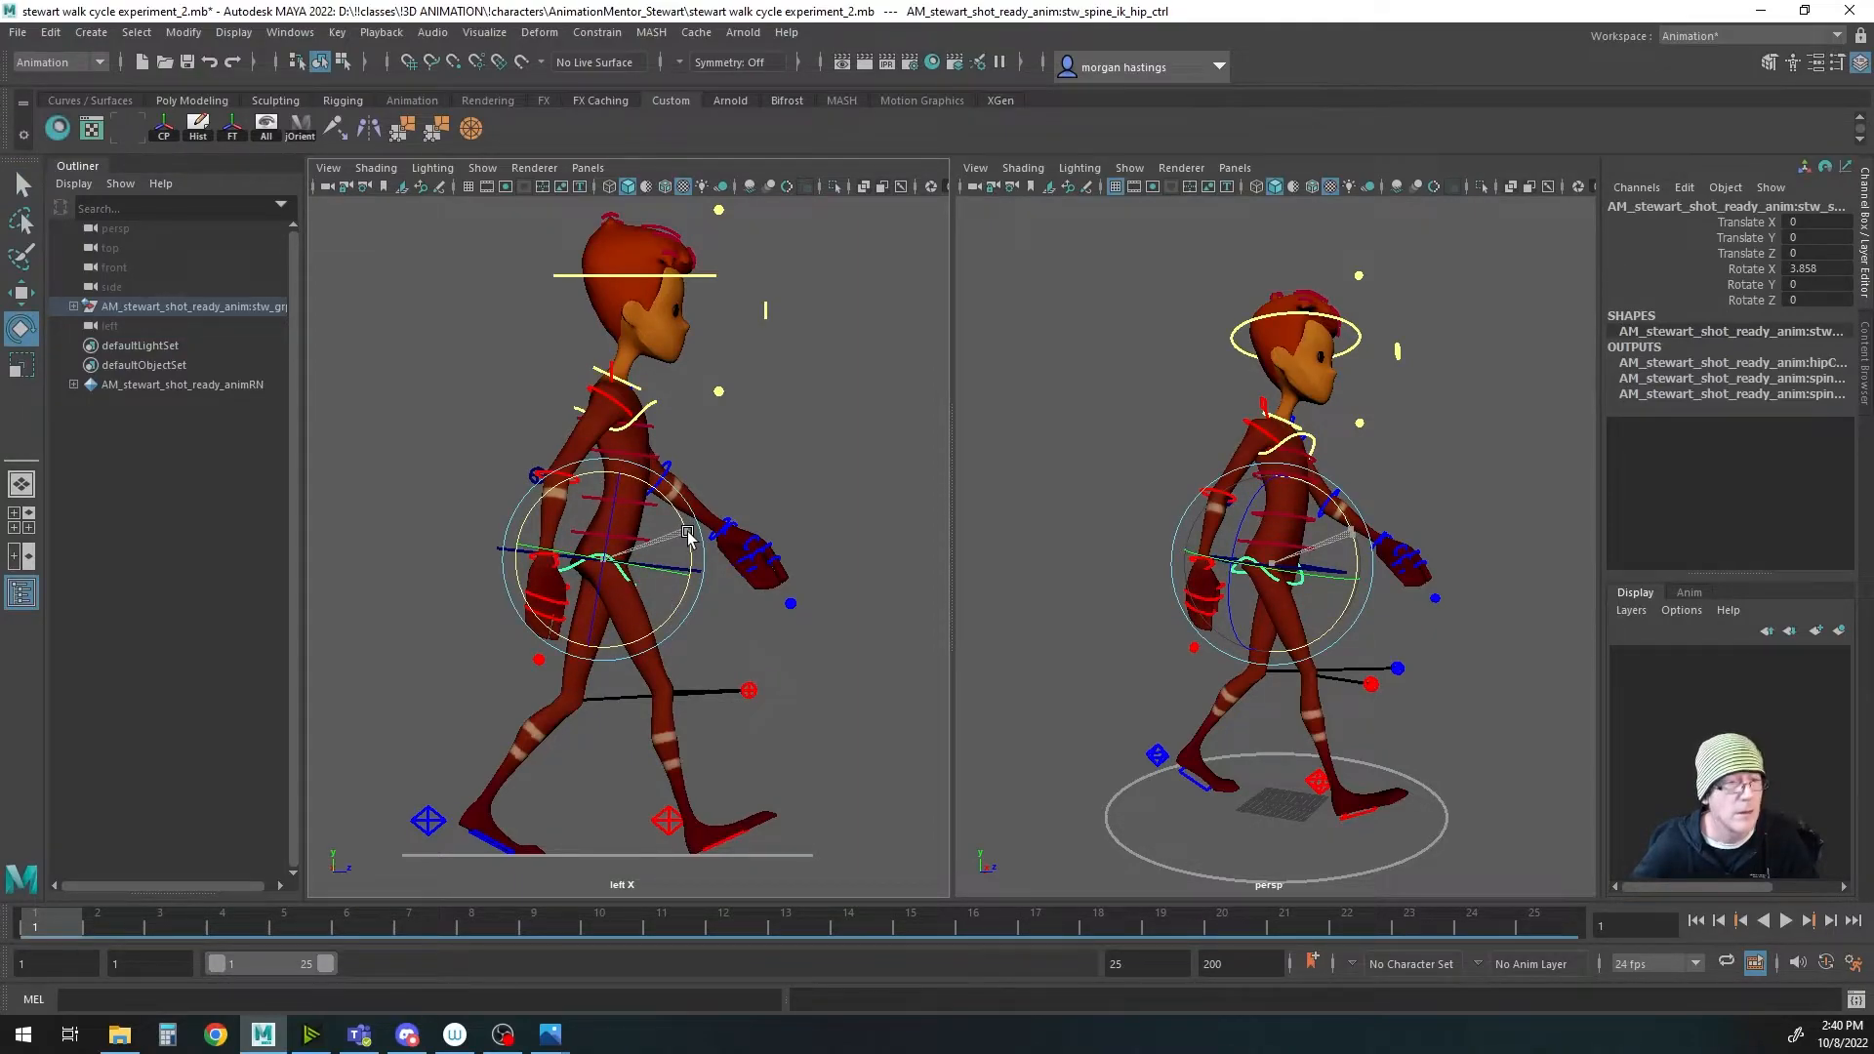
Step: Adjust the shoulder control to about -6.1 on Rotate X and key the shoulder, hip and neck controls at frame 1
click(648, 404)
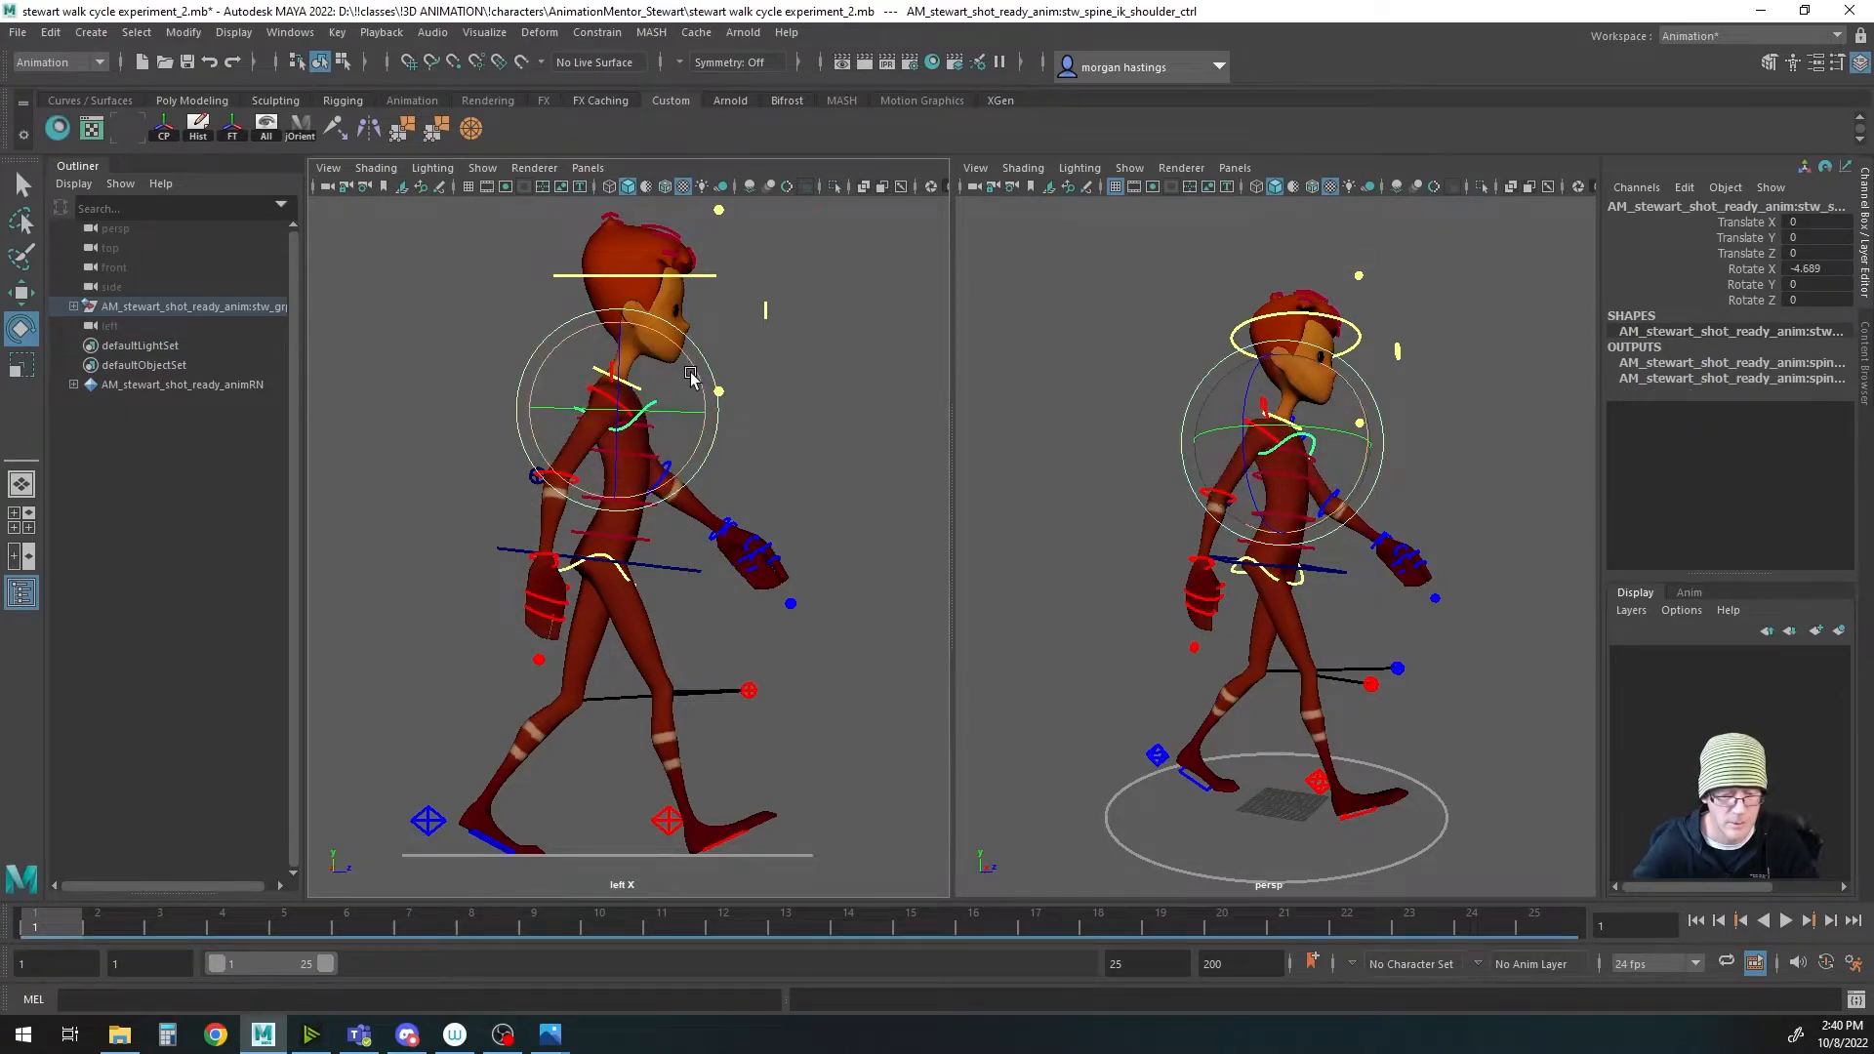
drag(697, 367, 699, 364)
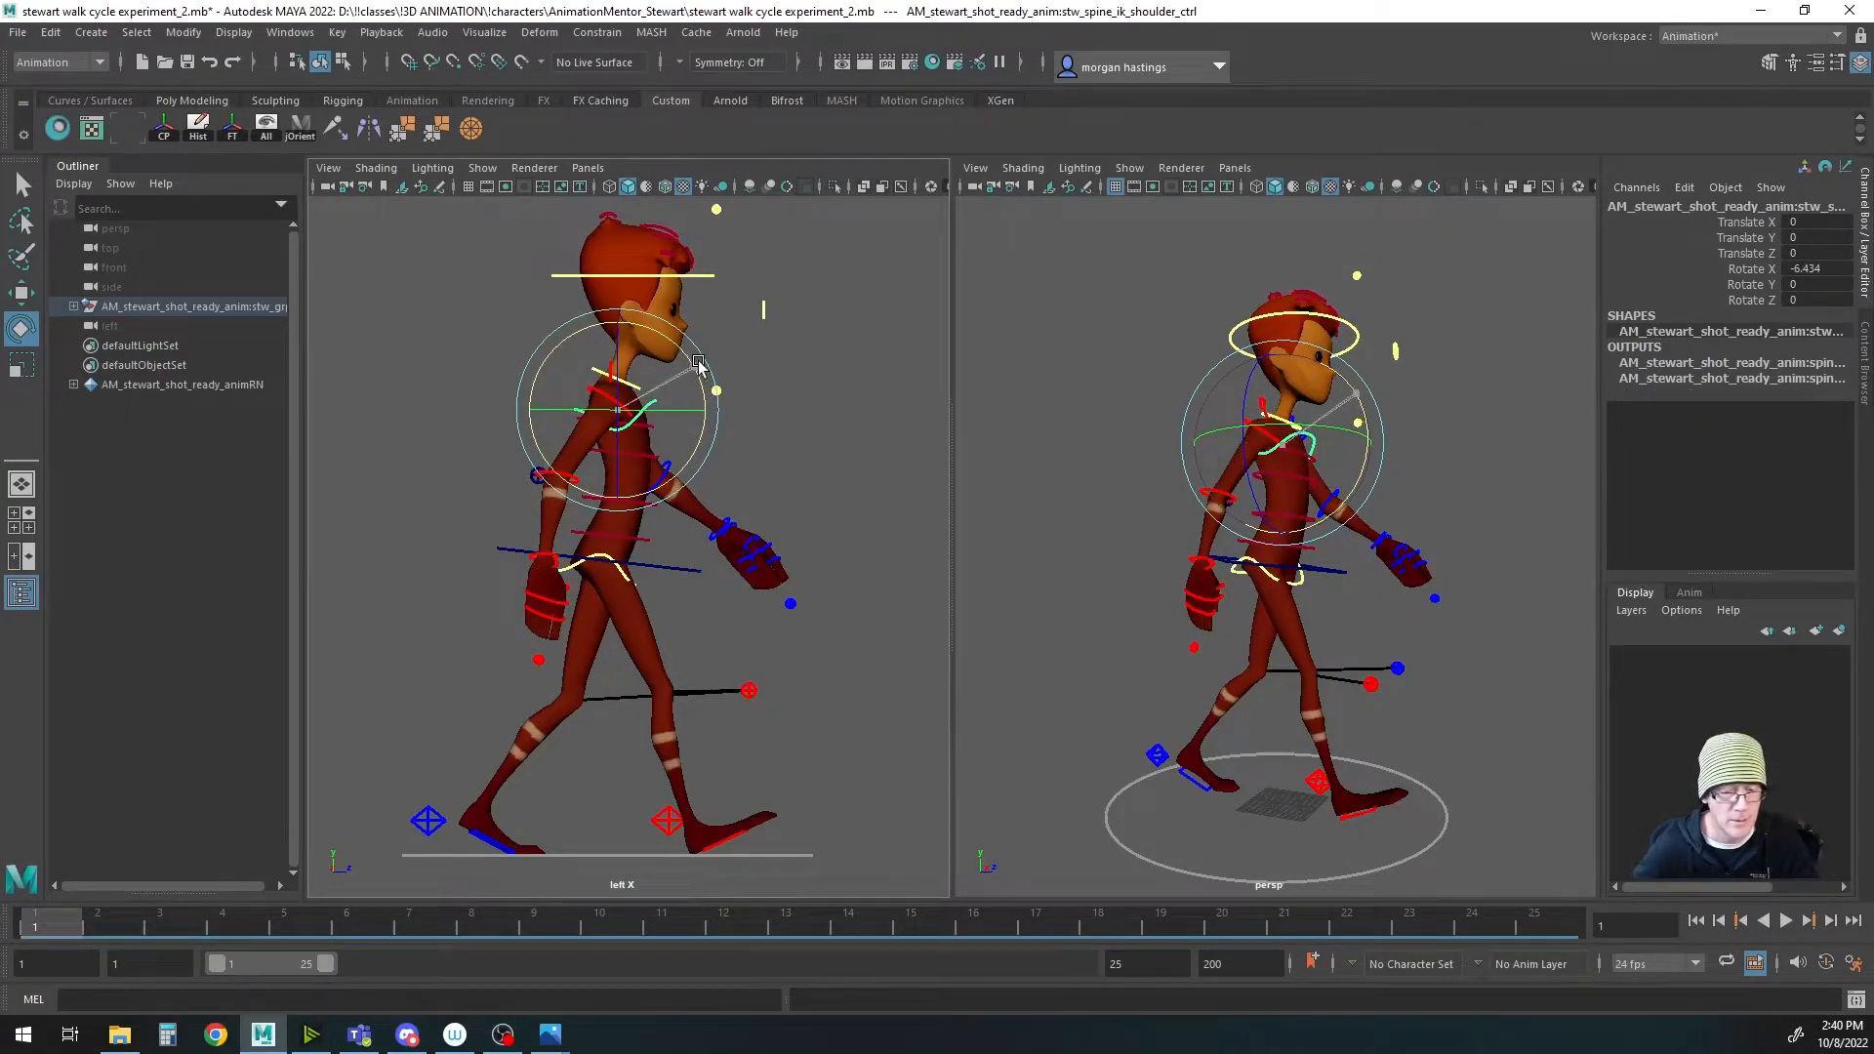
key(q)
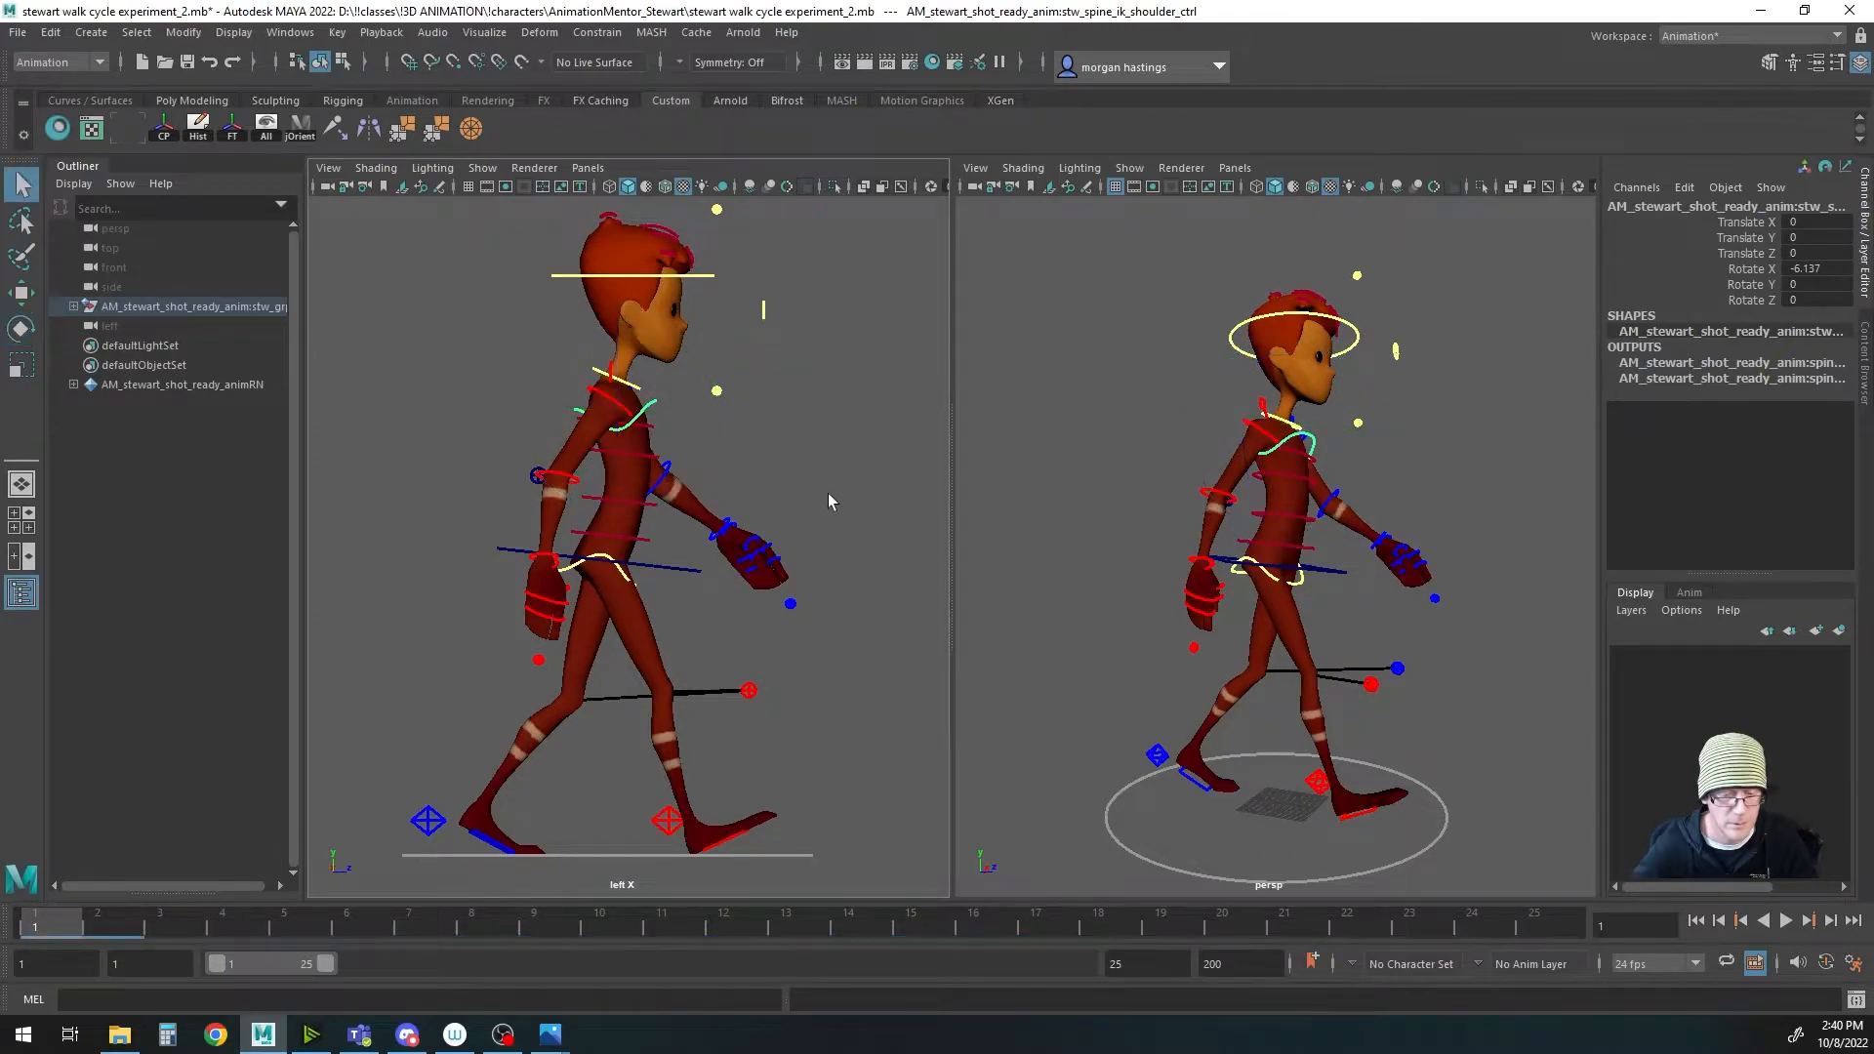
click(569, 575)
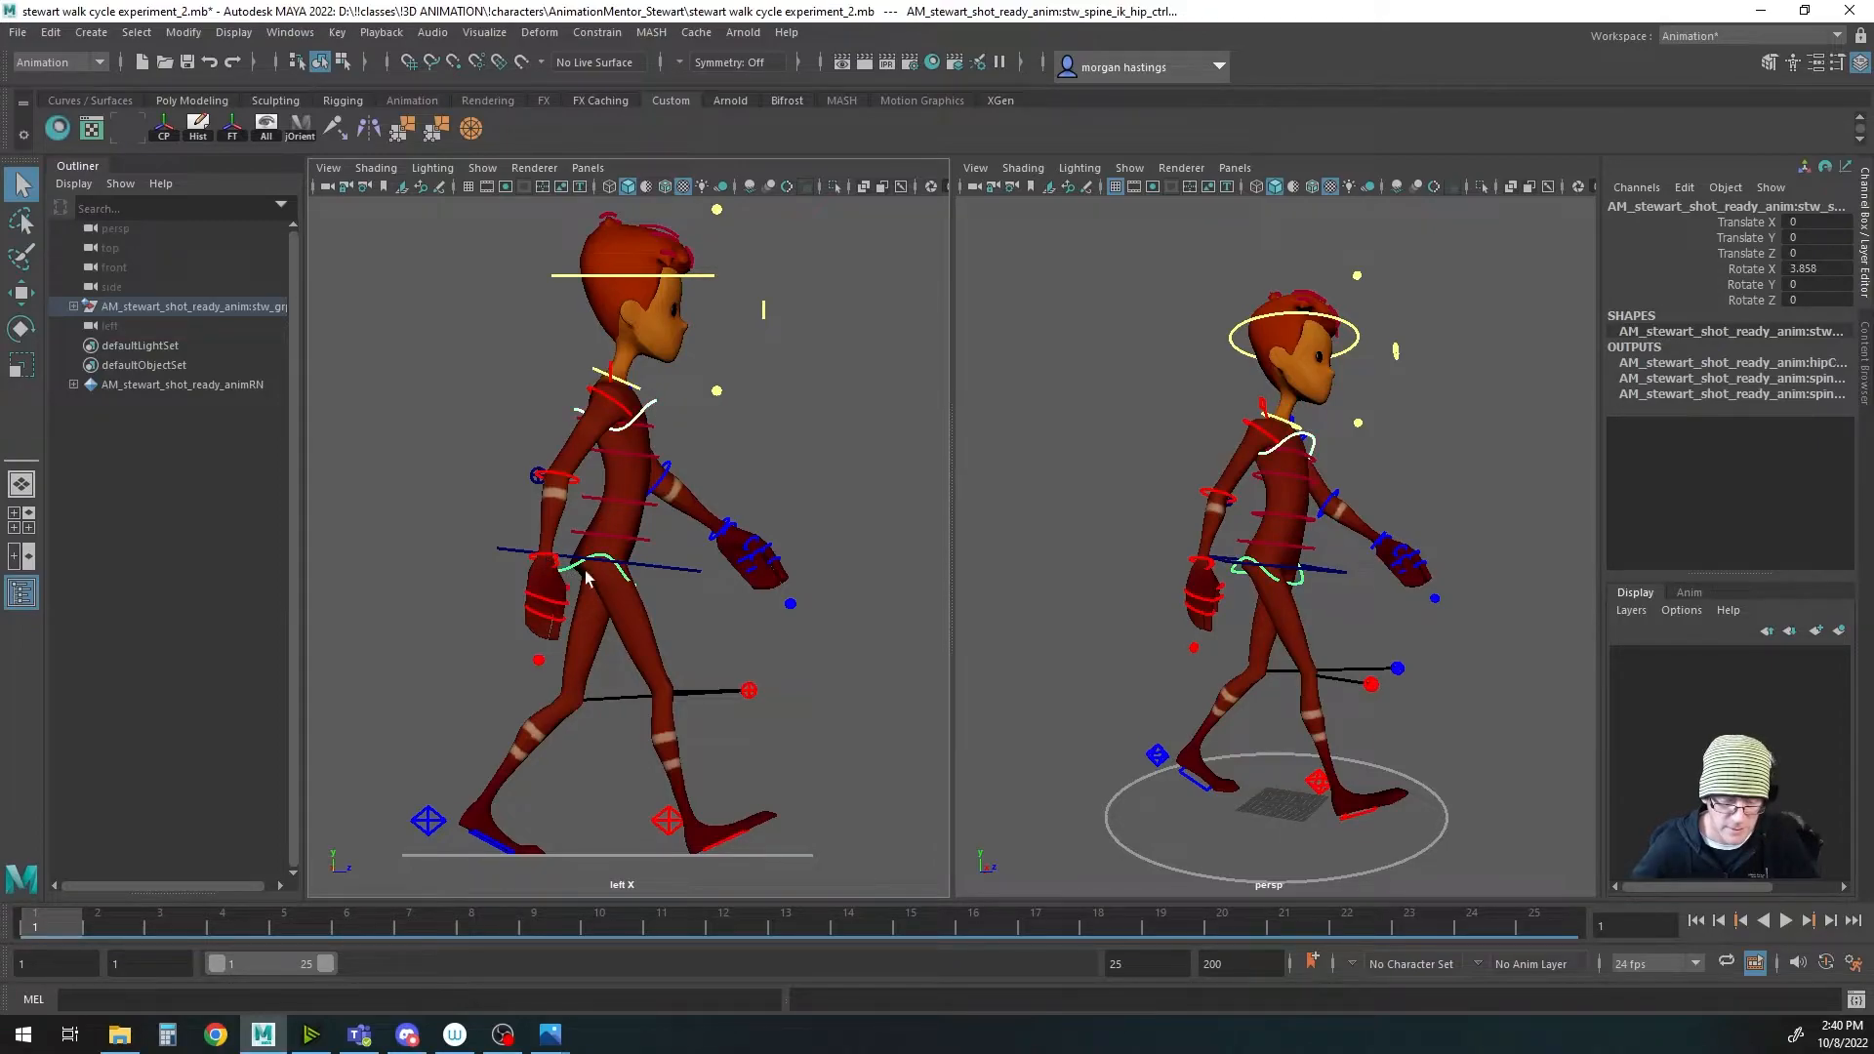
click(598, 376)
key(s)
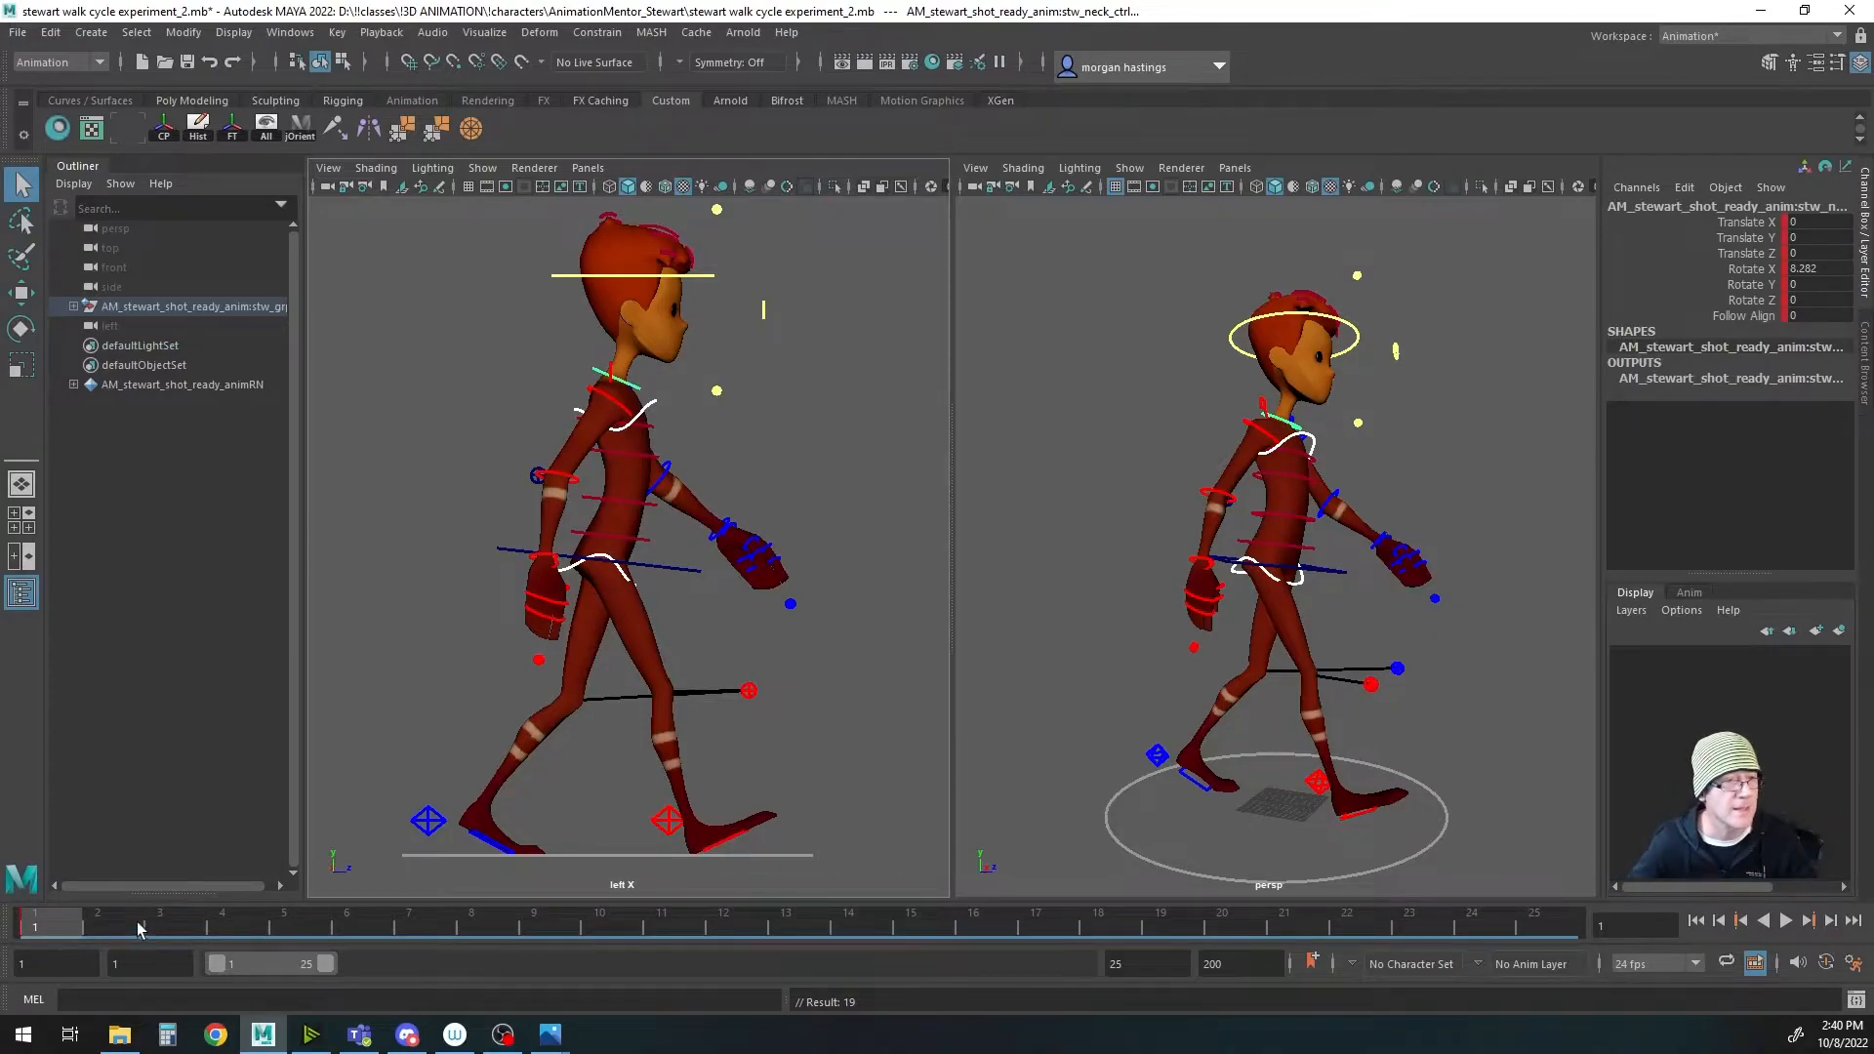
Step: At the passing pose on frame 7, rotate the spine shoulder control to about 8.8 on Rotate X
click(234, 924)
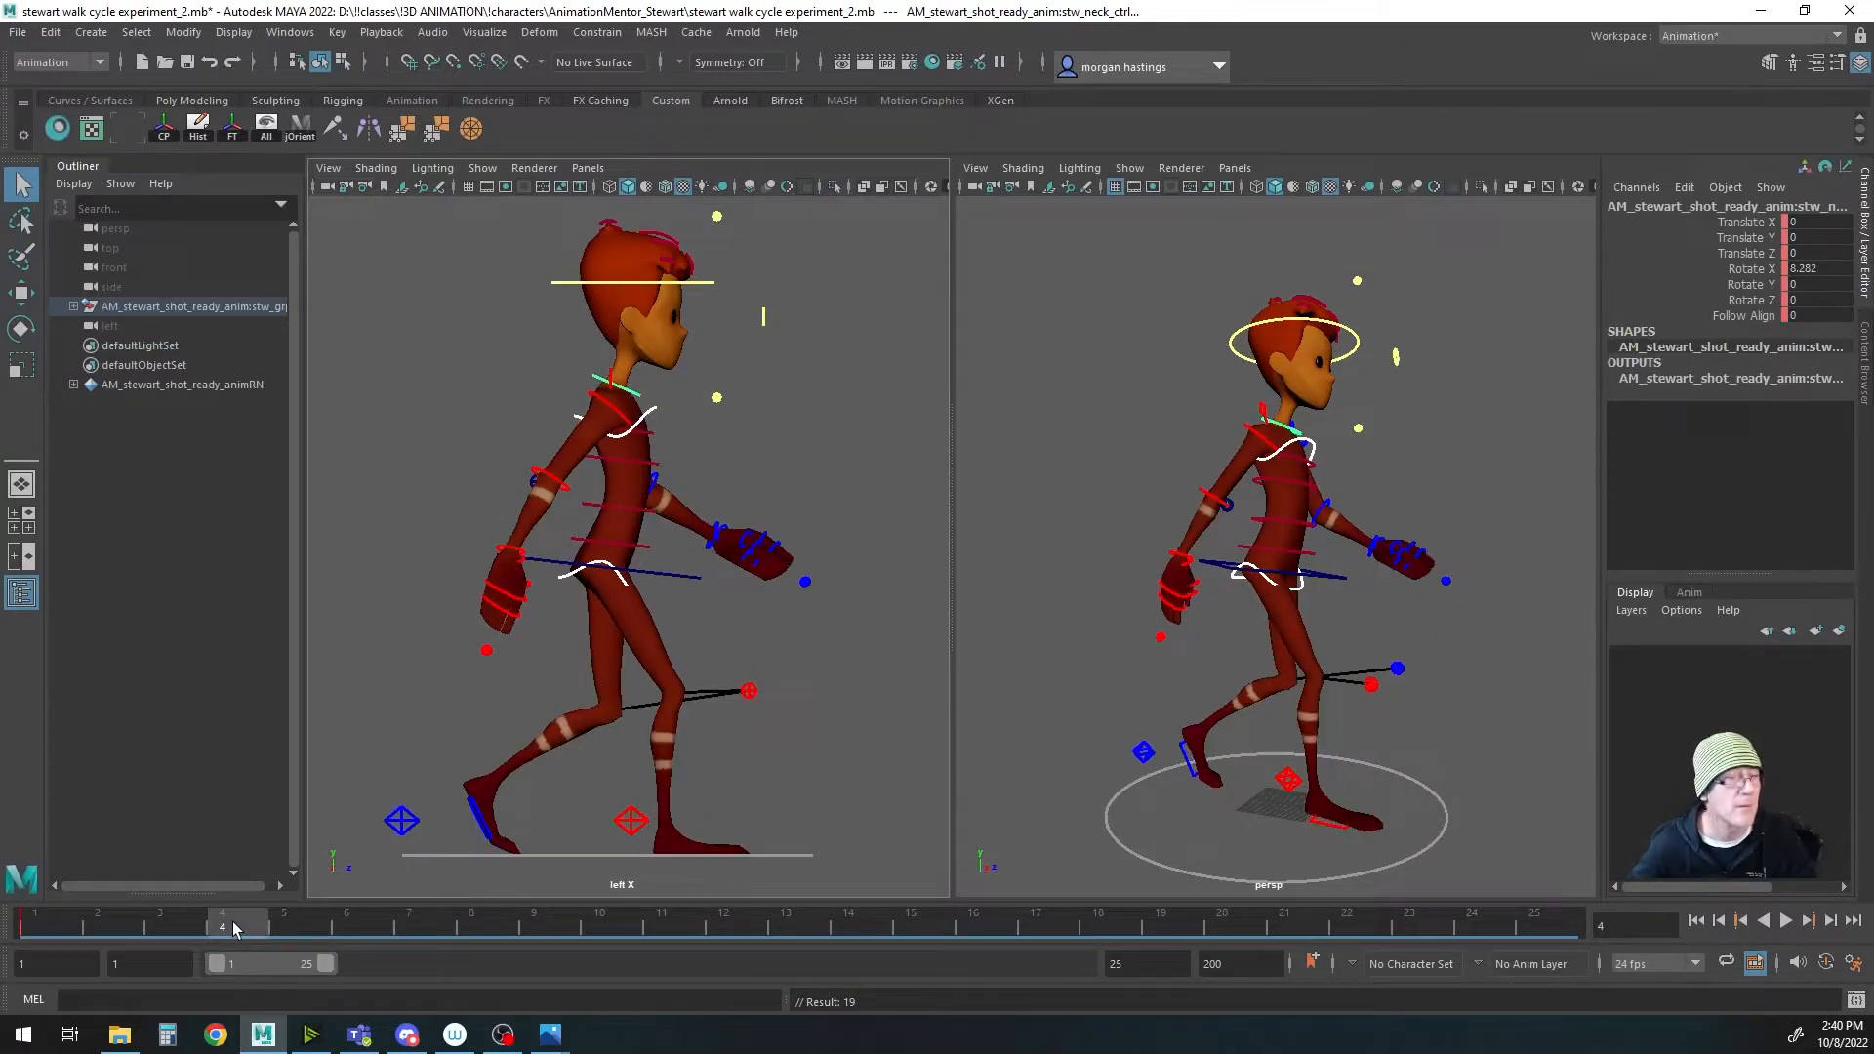
click(422, 923)
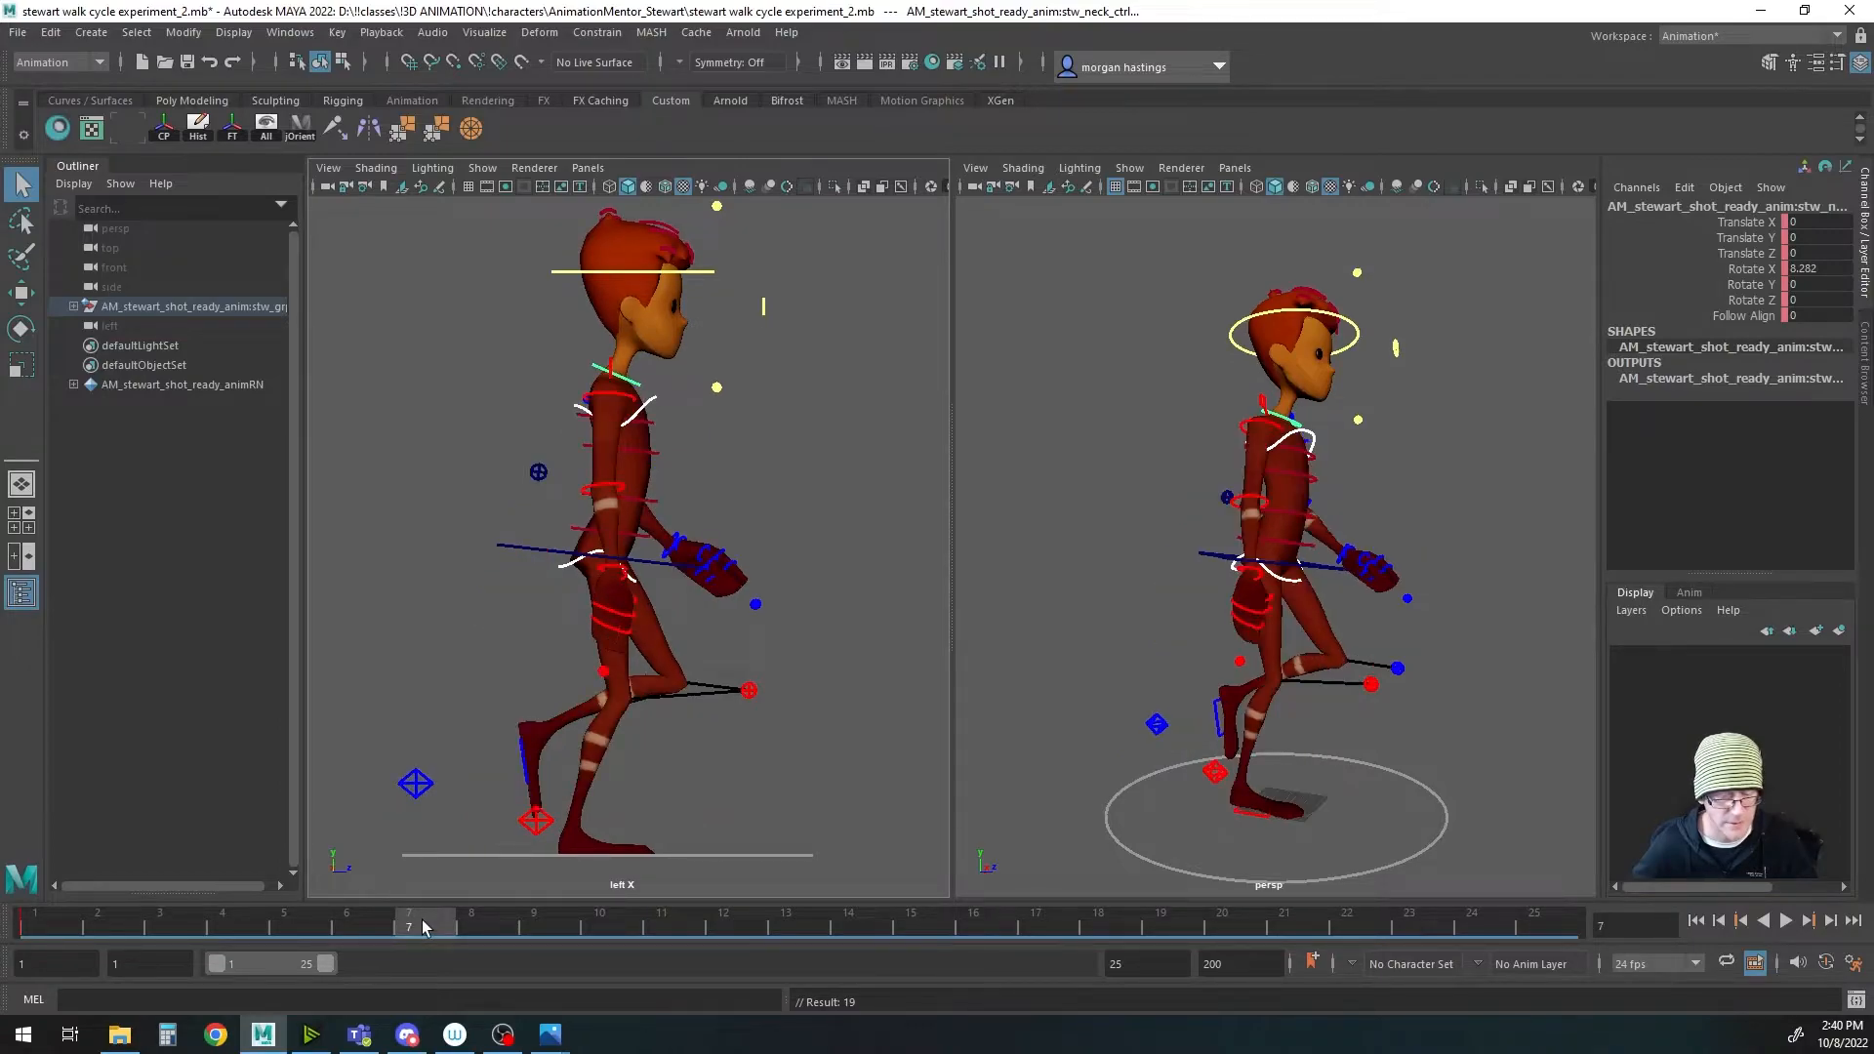
click(651, 405)
key(e)
drag(696, 371, 707, 386)
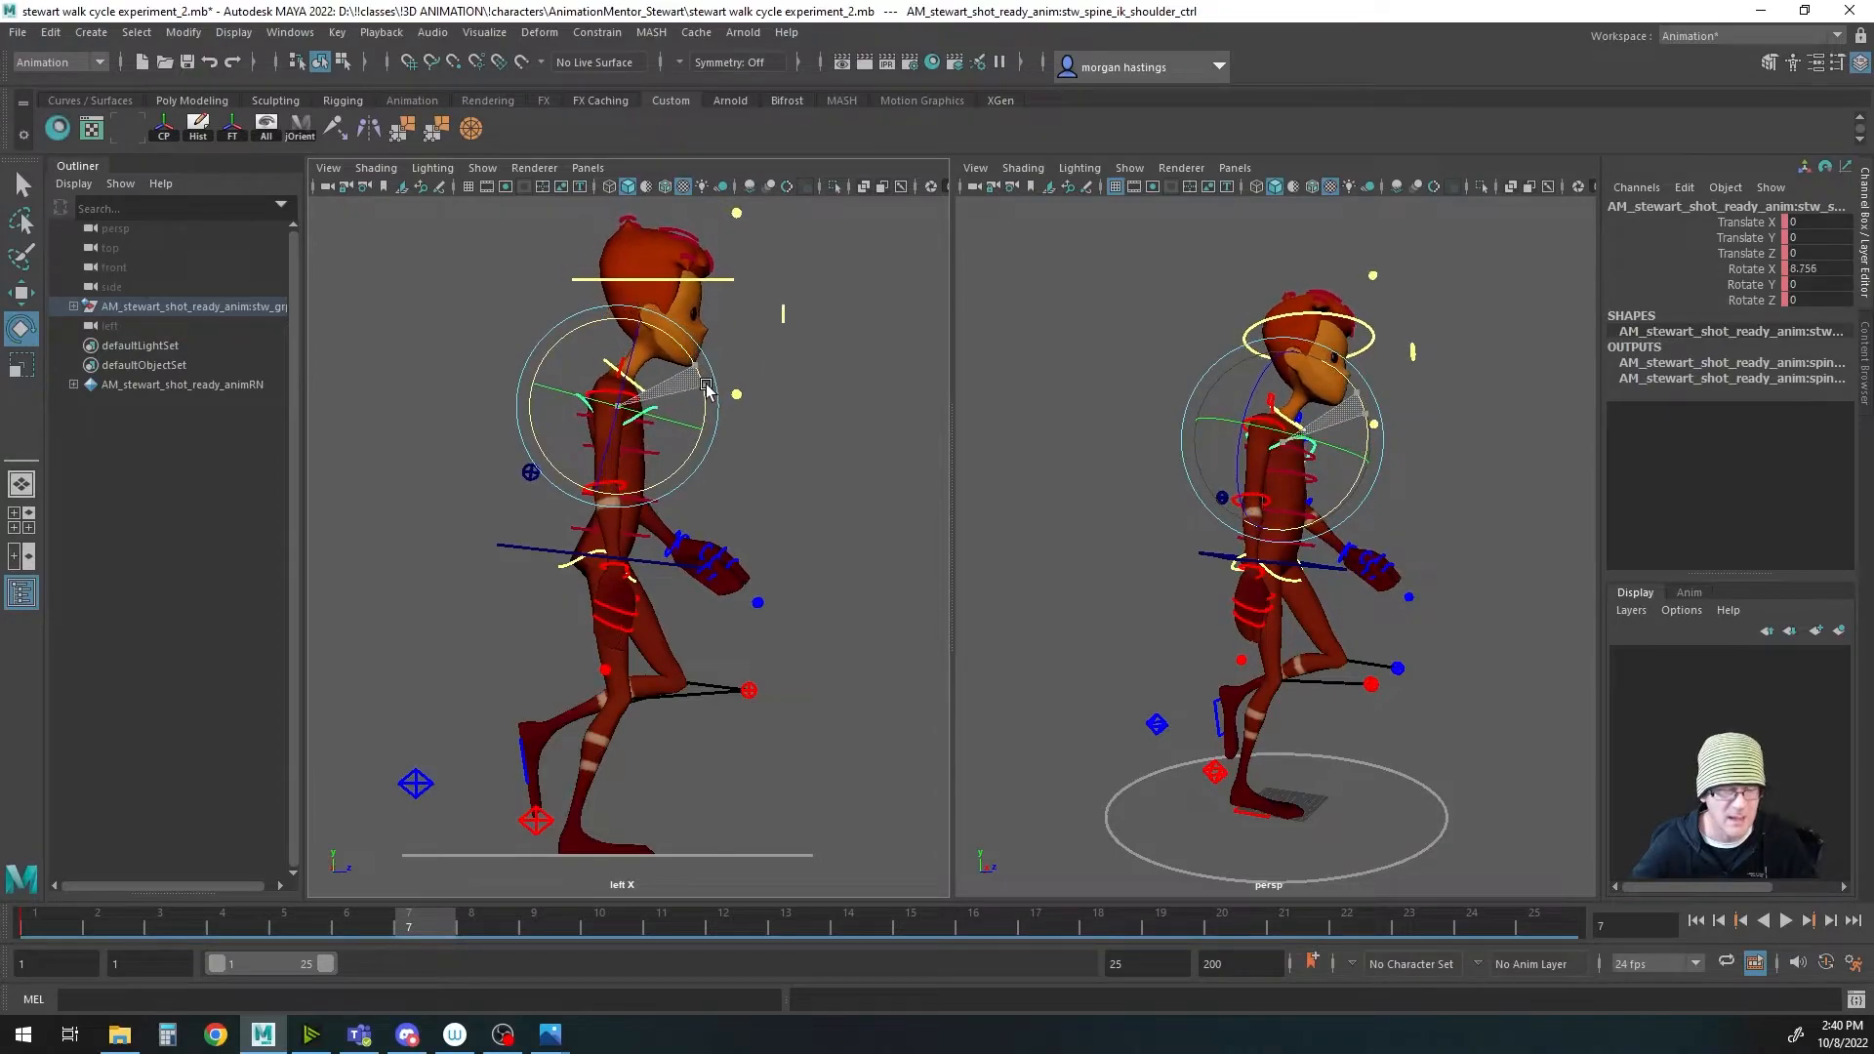
Step: Rotate the spine hip control to about -13.4 on Rotate X at frame 7, checking the Pass pose in the reference image
click(571, 568)
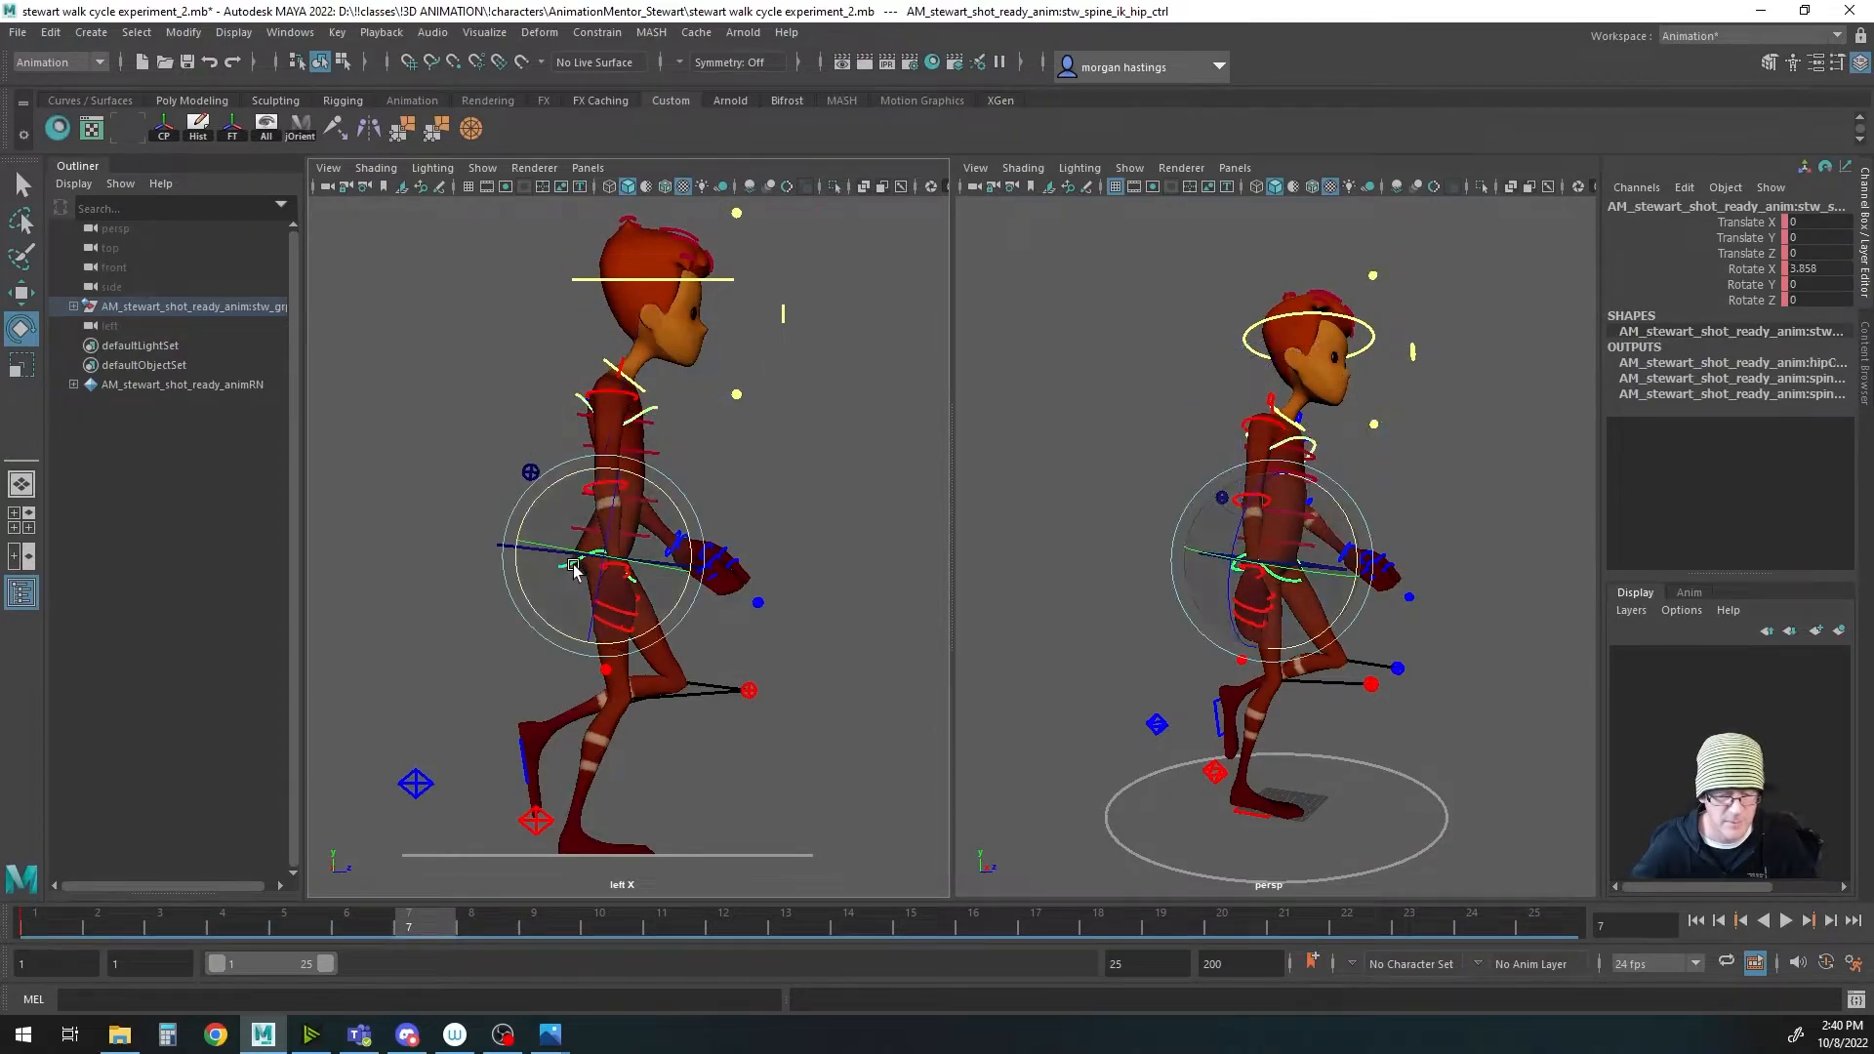
drag(678, 542, 692, 507)
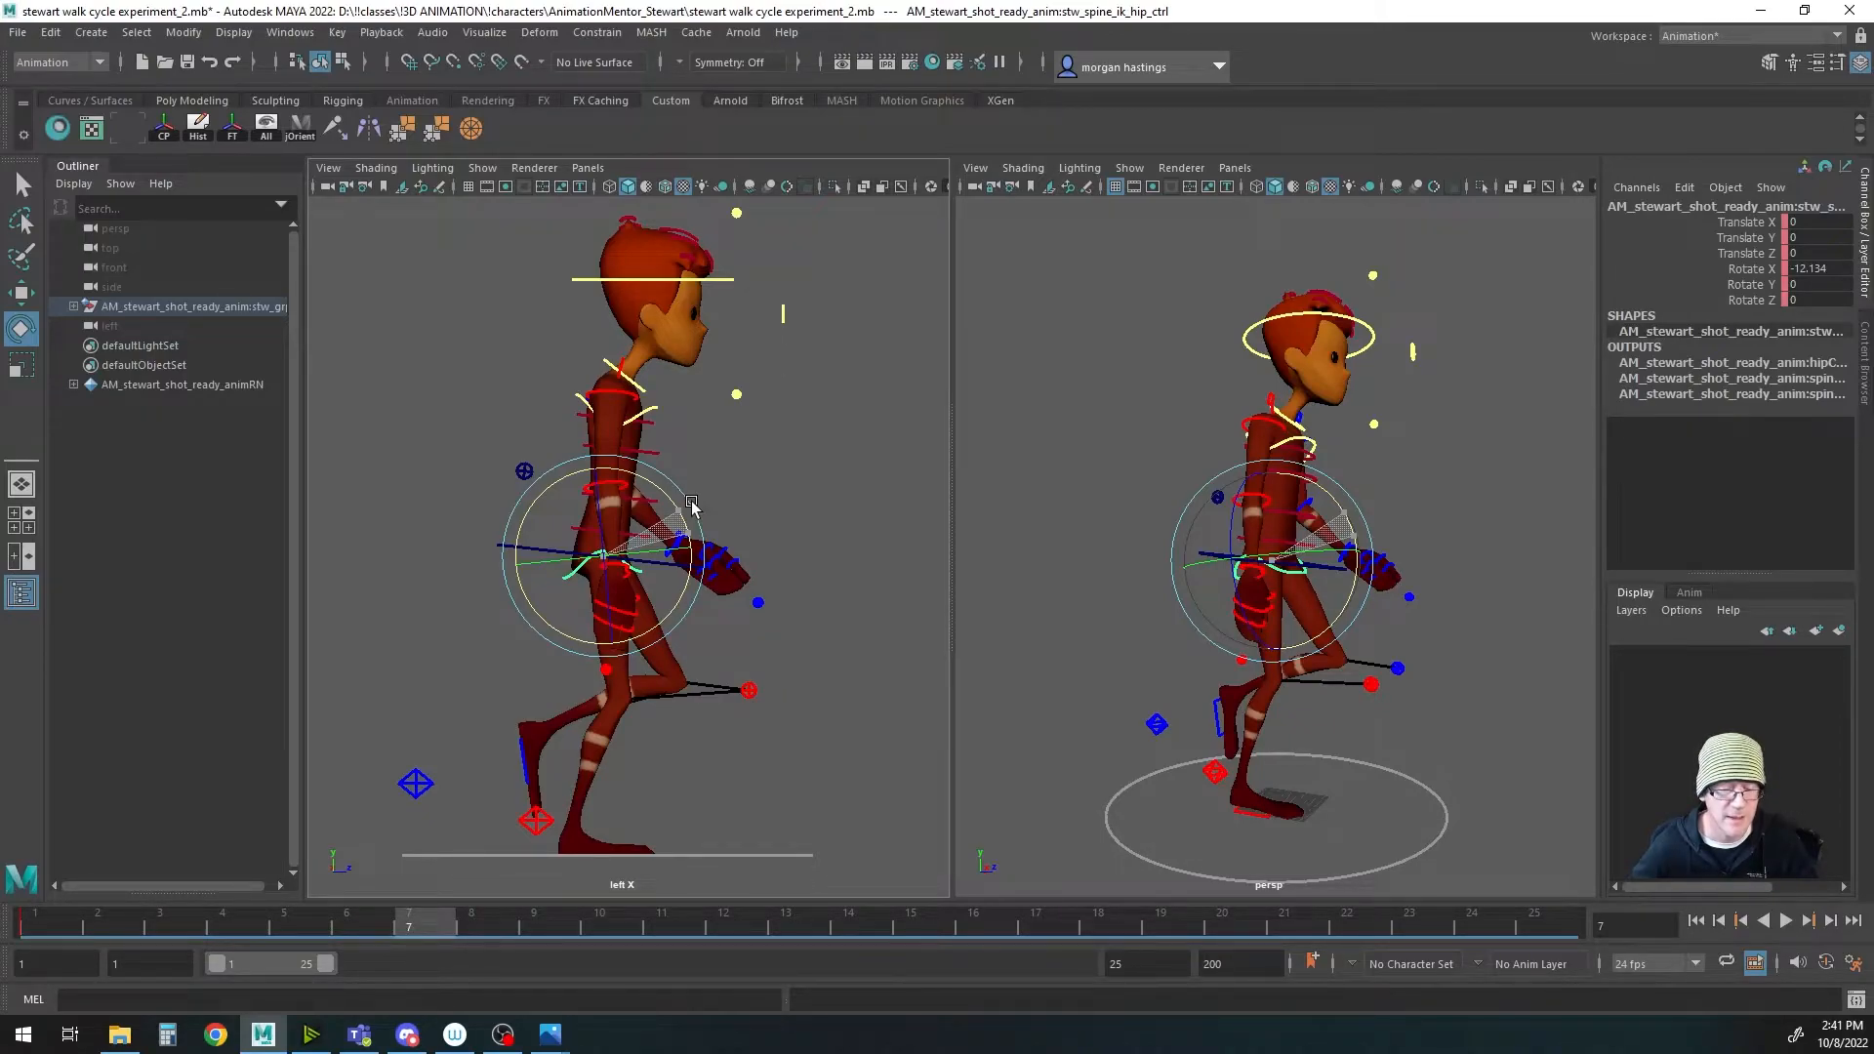
drag(691, 506, 692, 506)
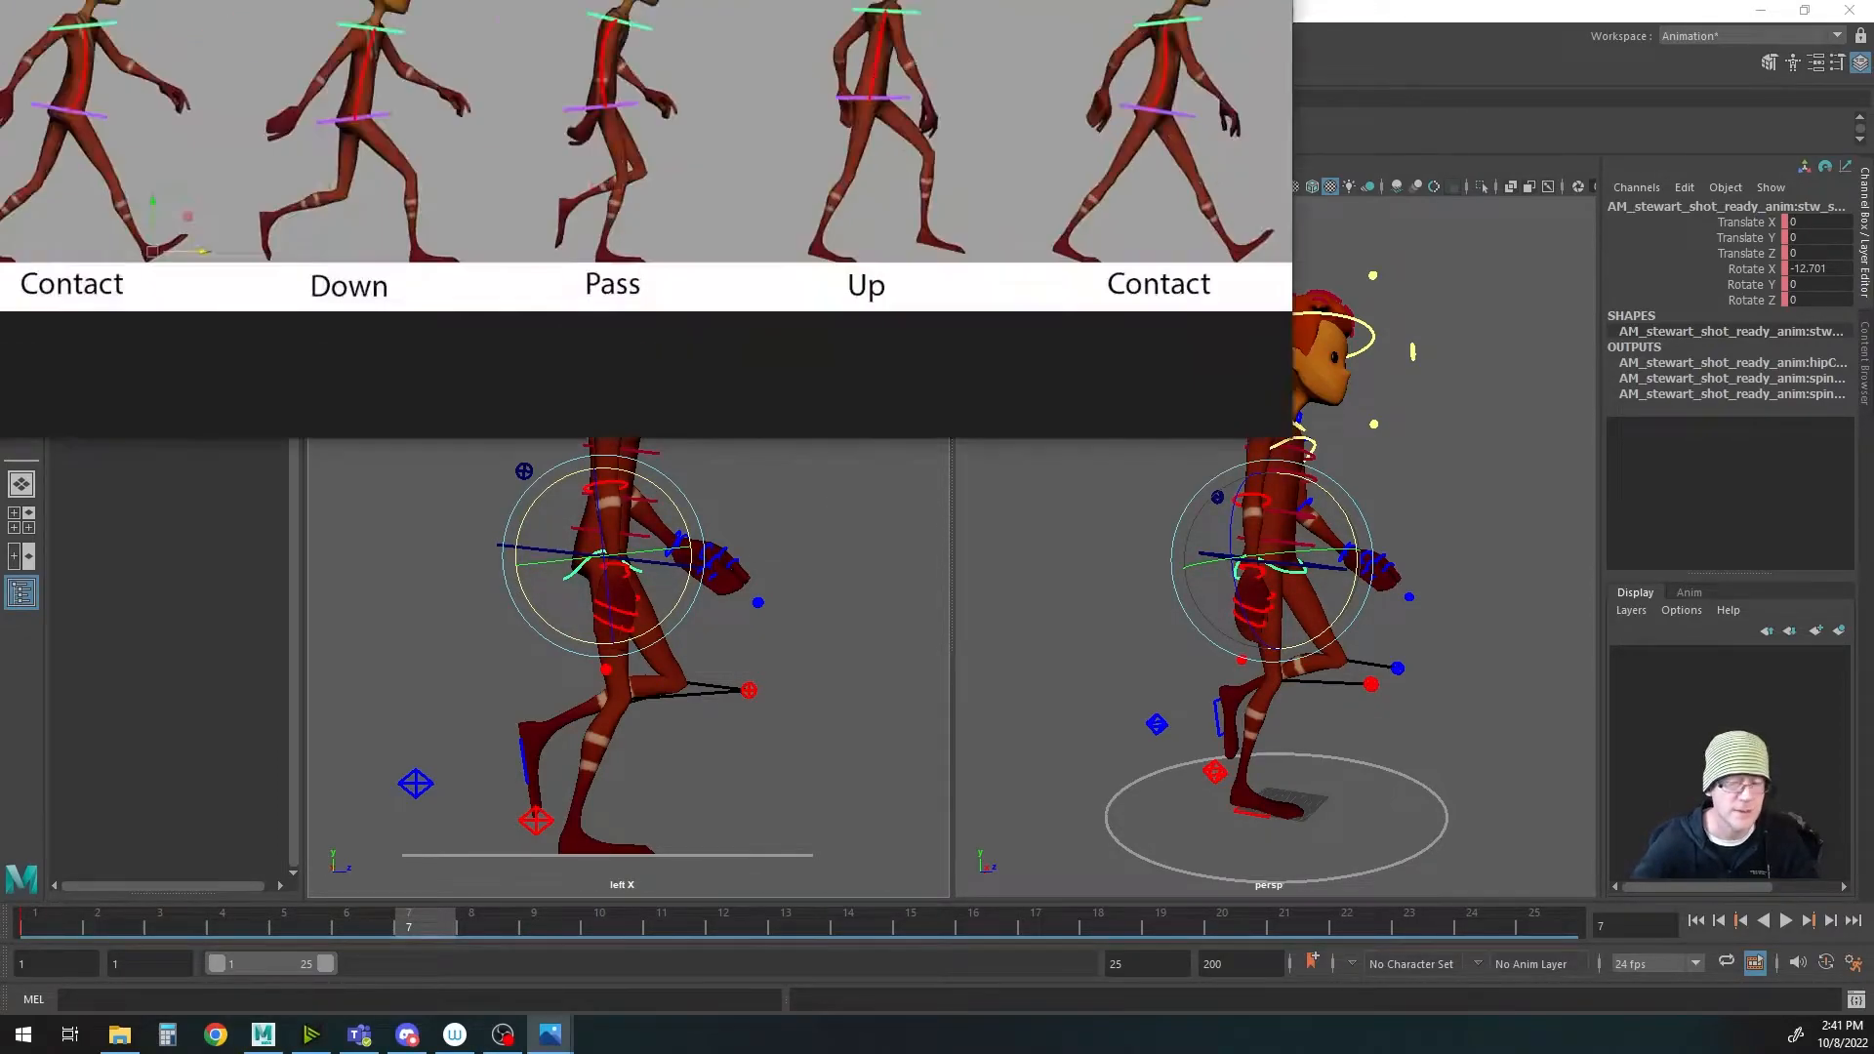
drag(607, 0, 659, 339)
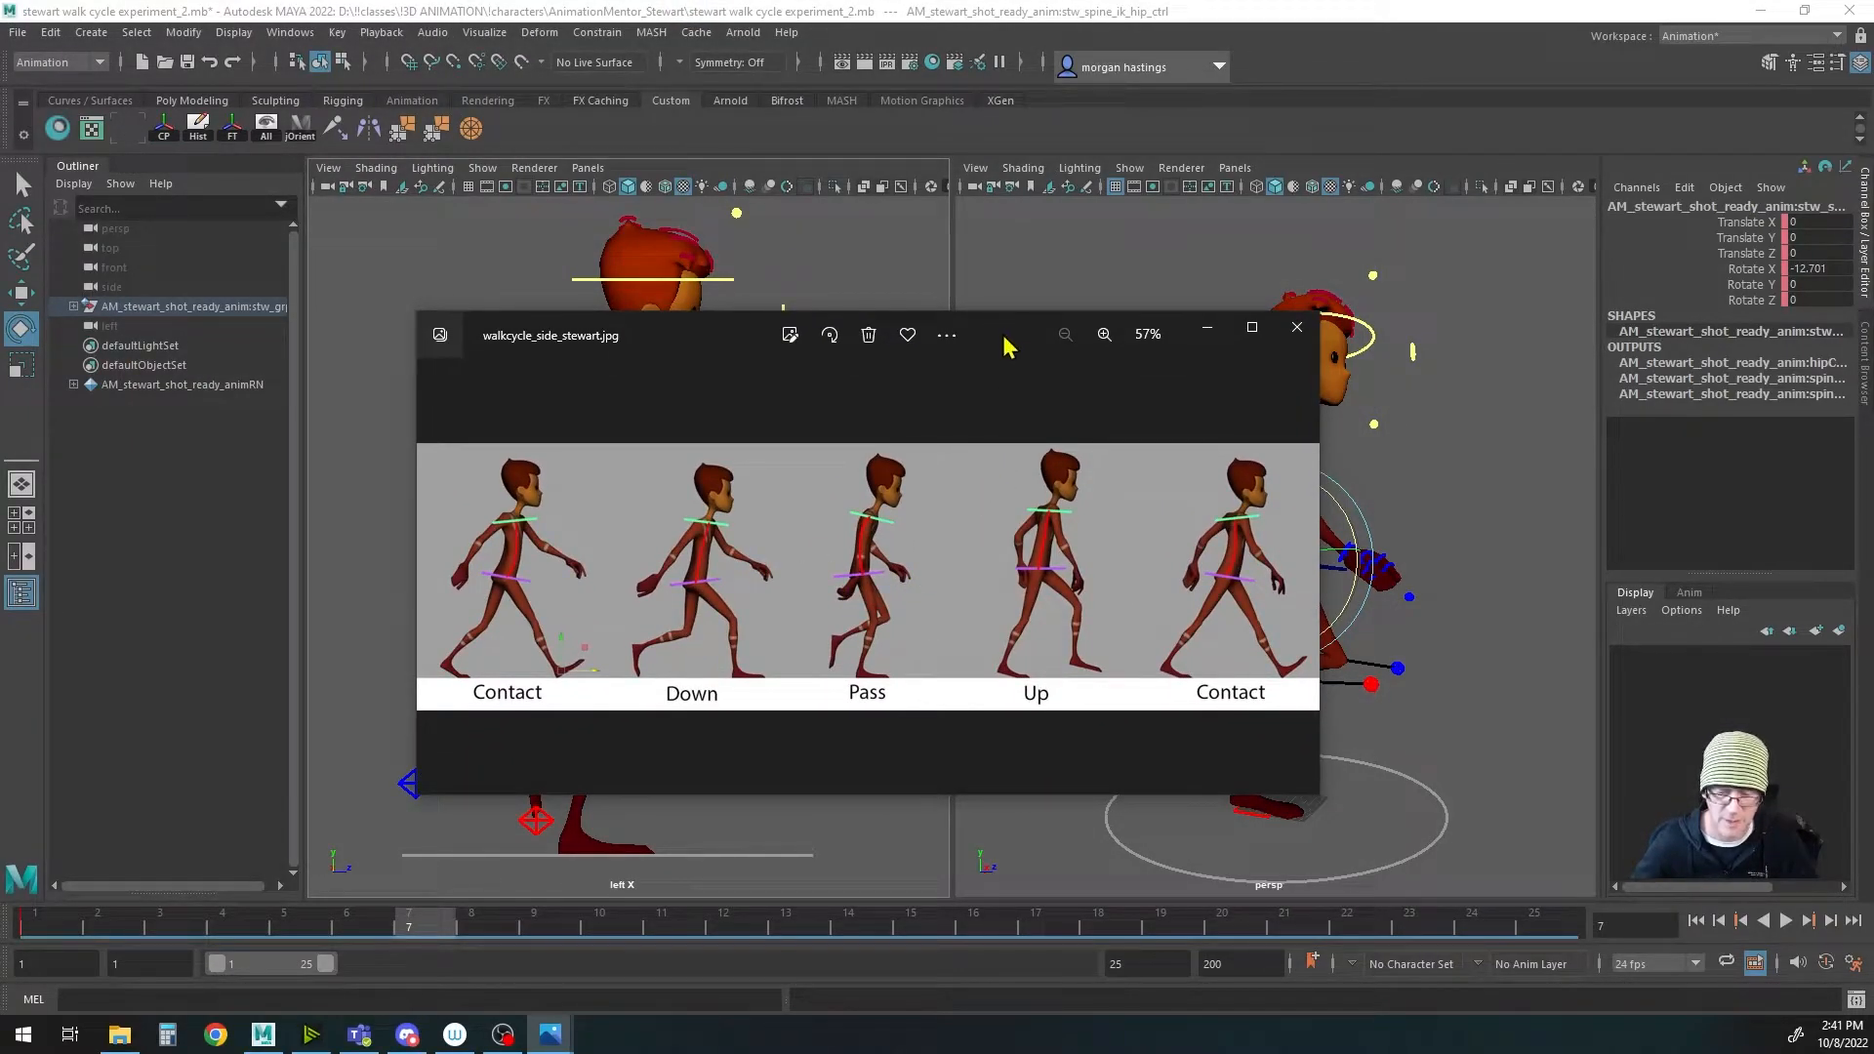
drag(1005, 346, 998, 0)
drag(645, 483, 650, 485)
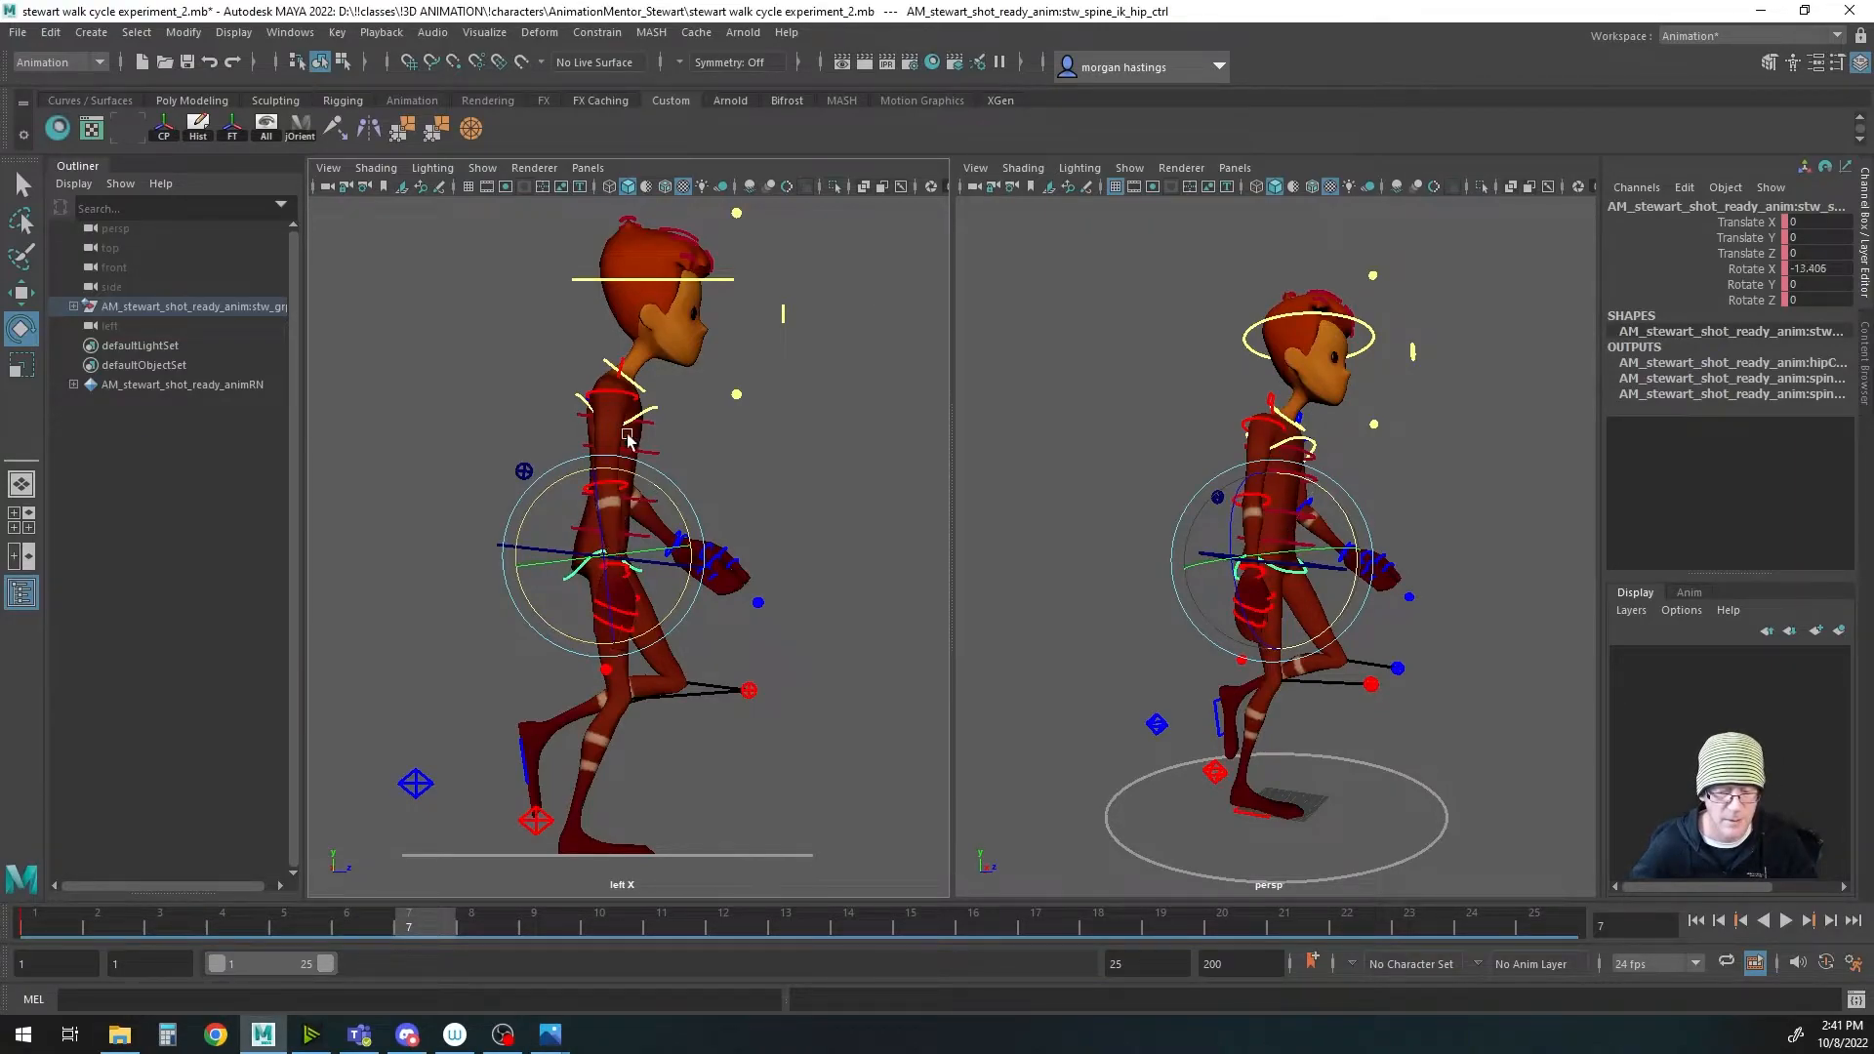
Step: Rotate the neck control to about -6 on Rotate X and key the neck, shoulder and hip controls at frame 7
click(603, 359)
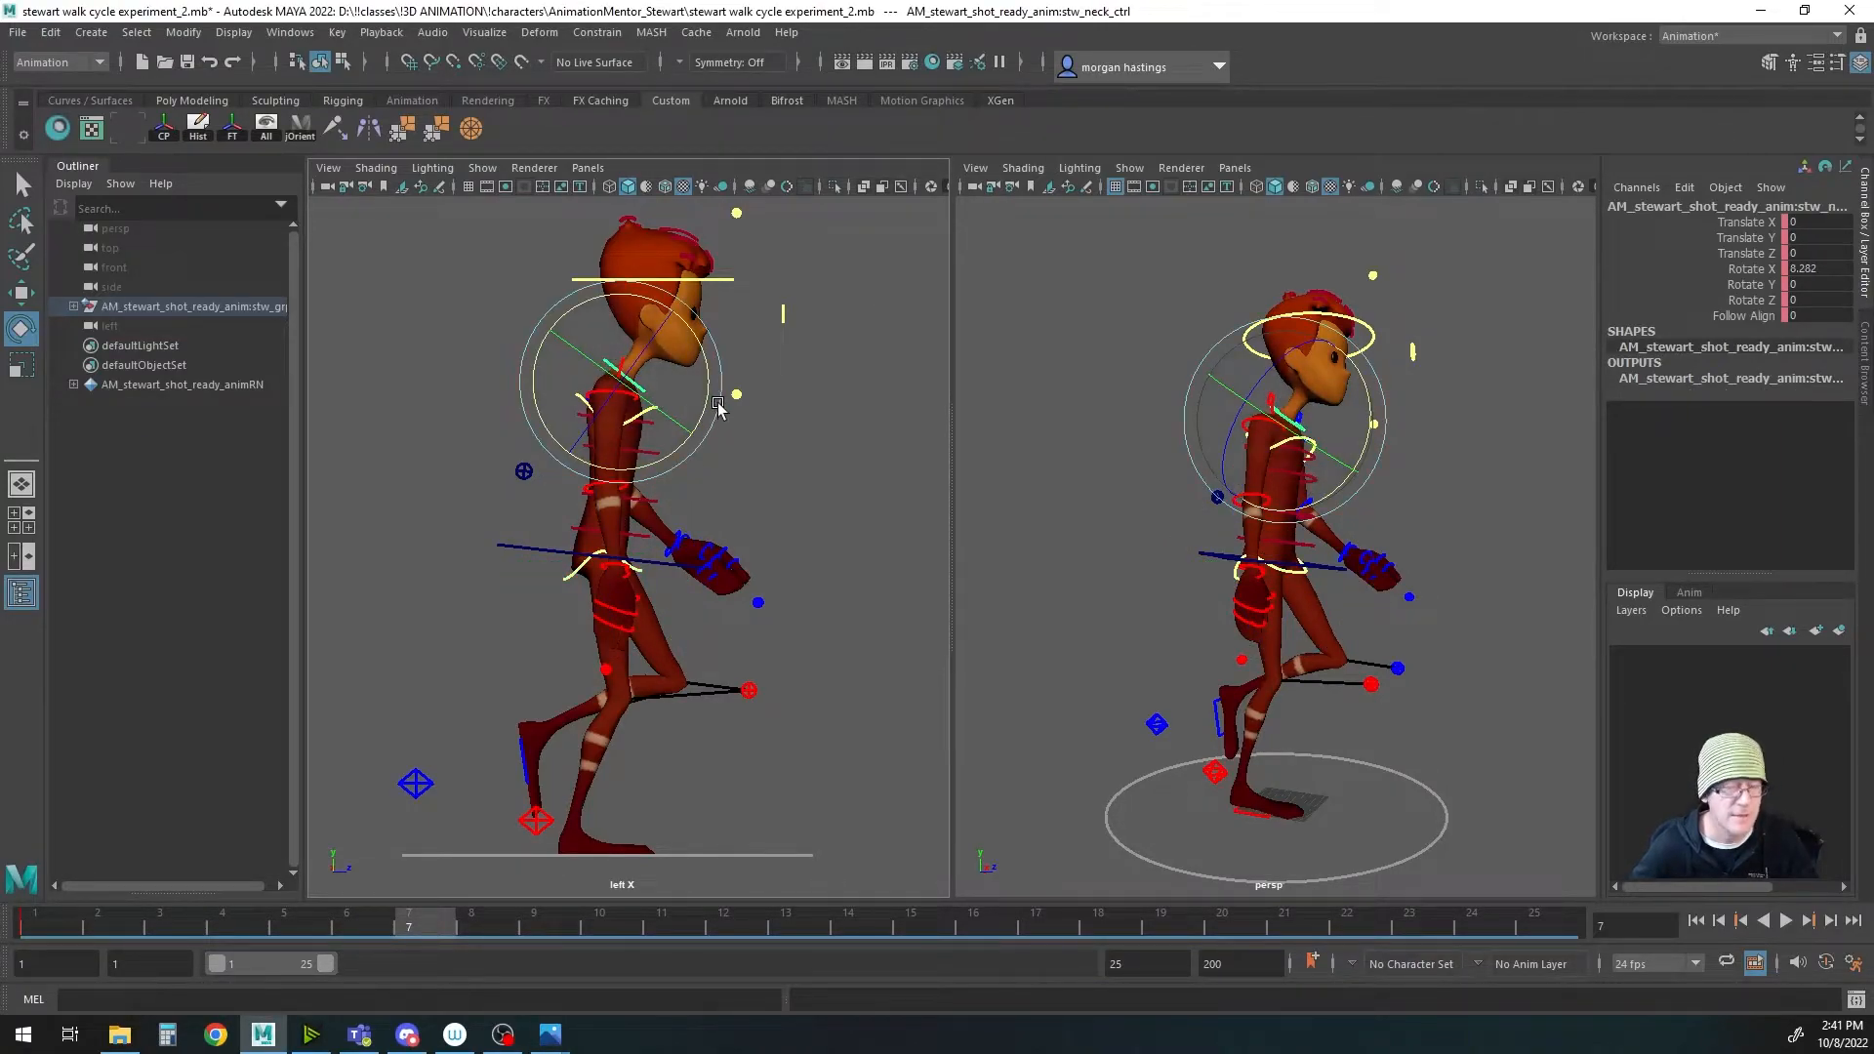
drag(707, 390, 705, 371)
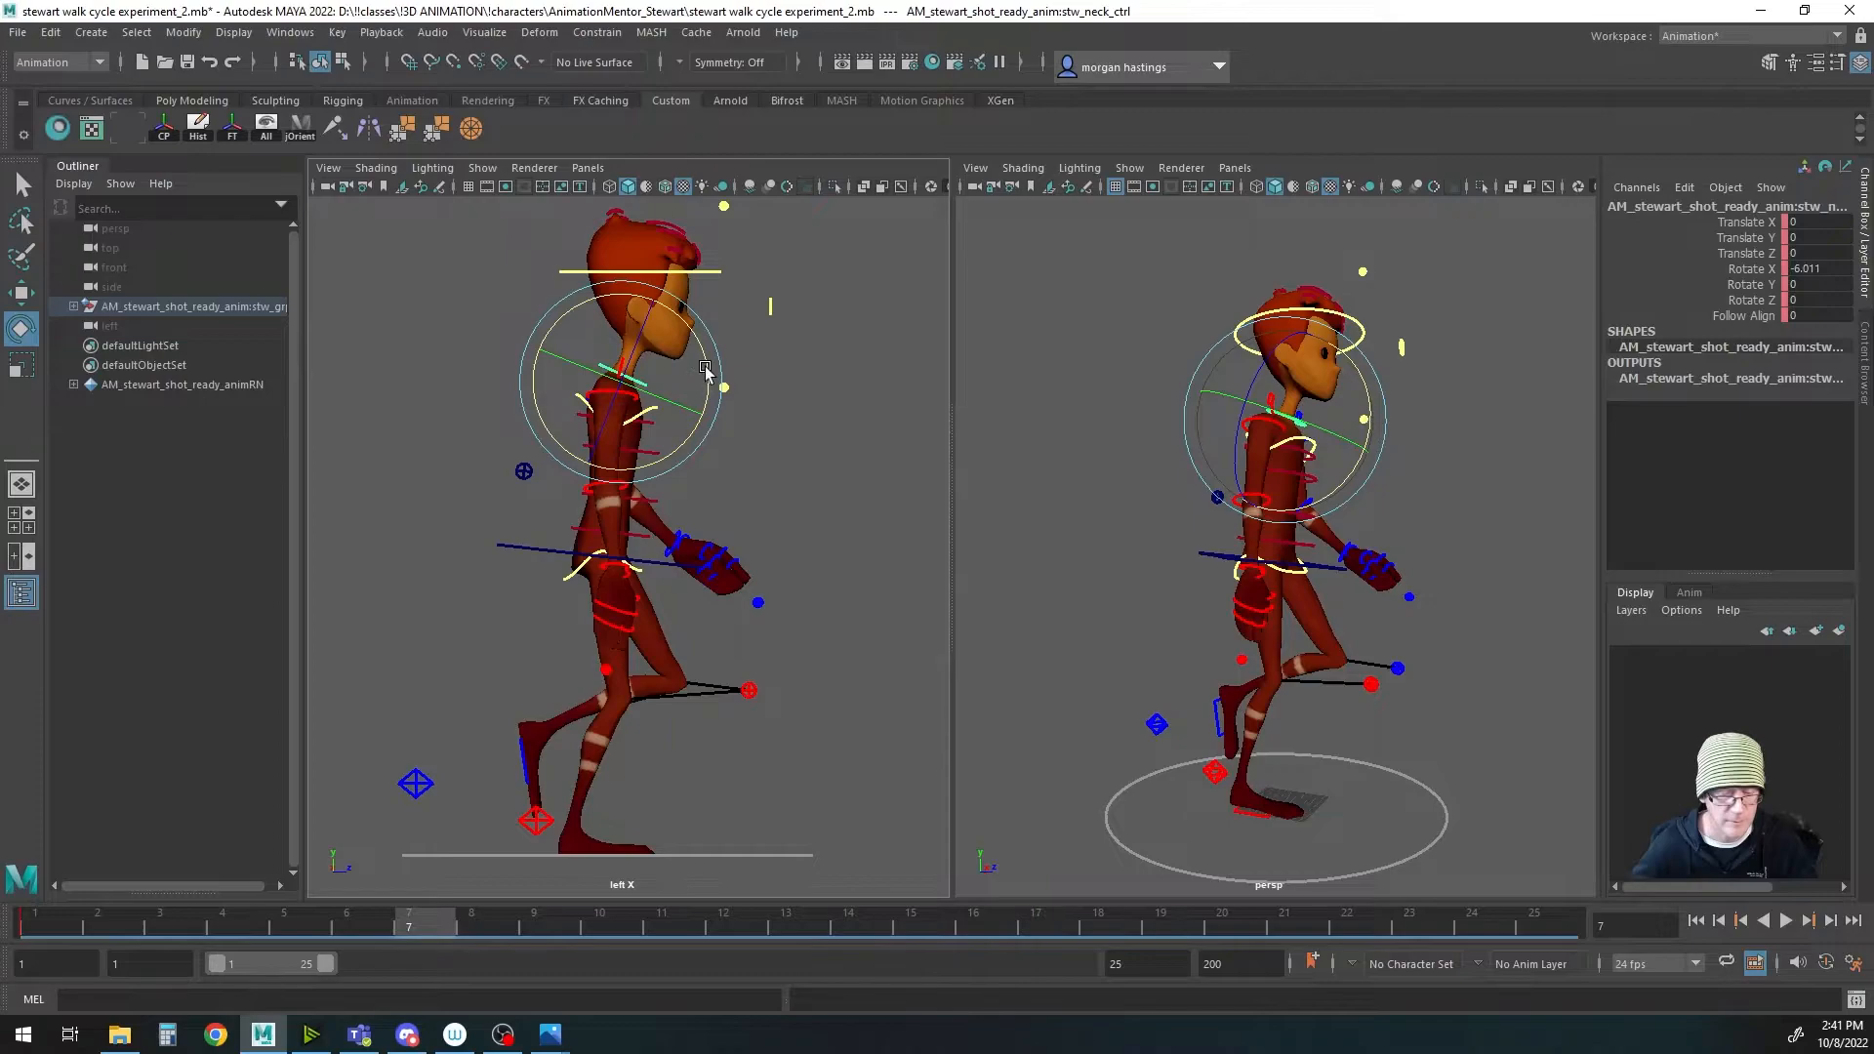
key(q)
click(581, 402)
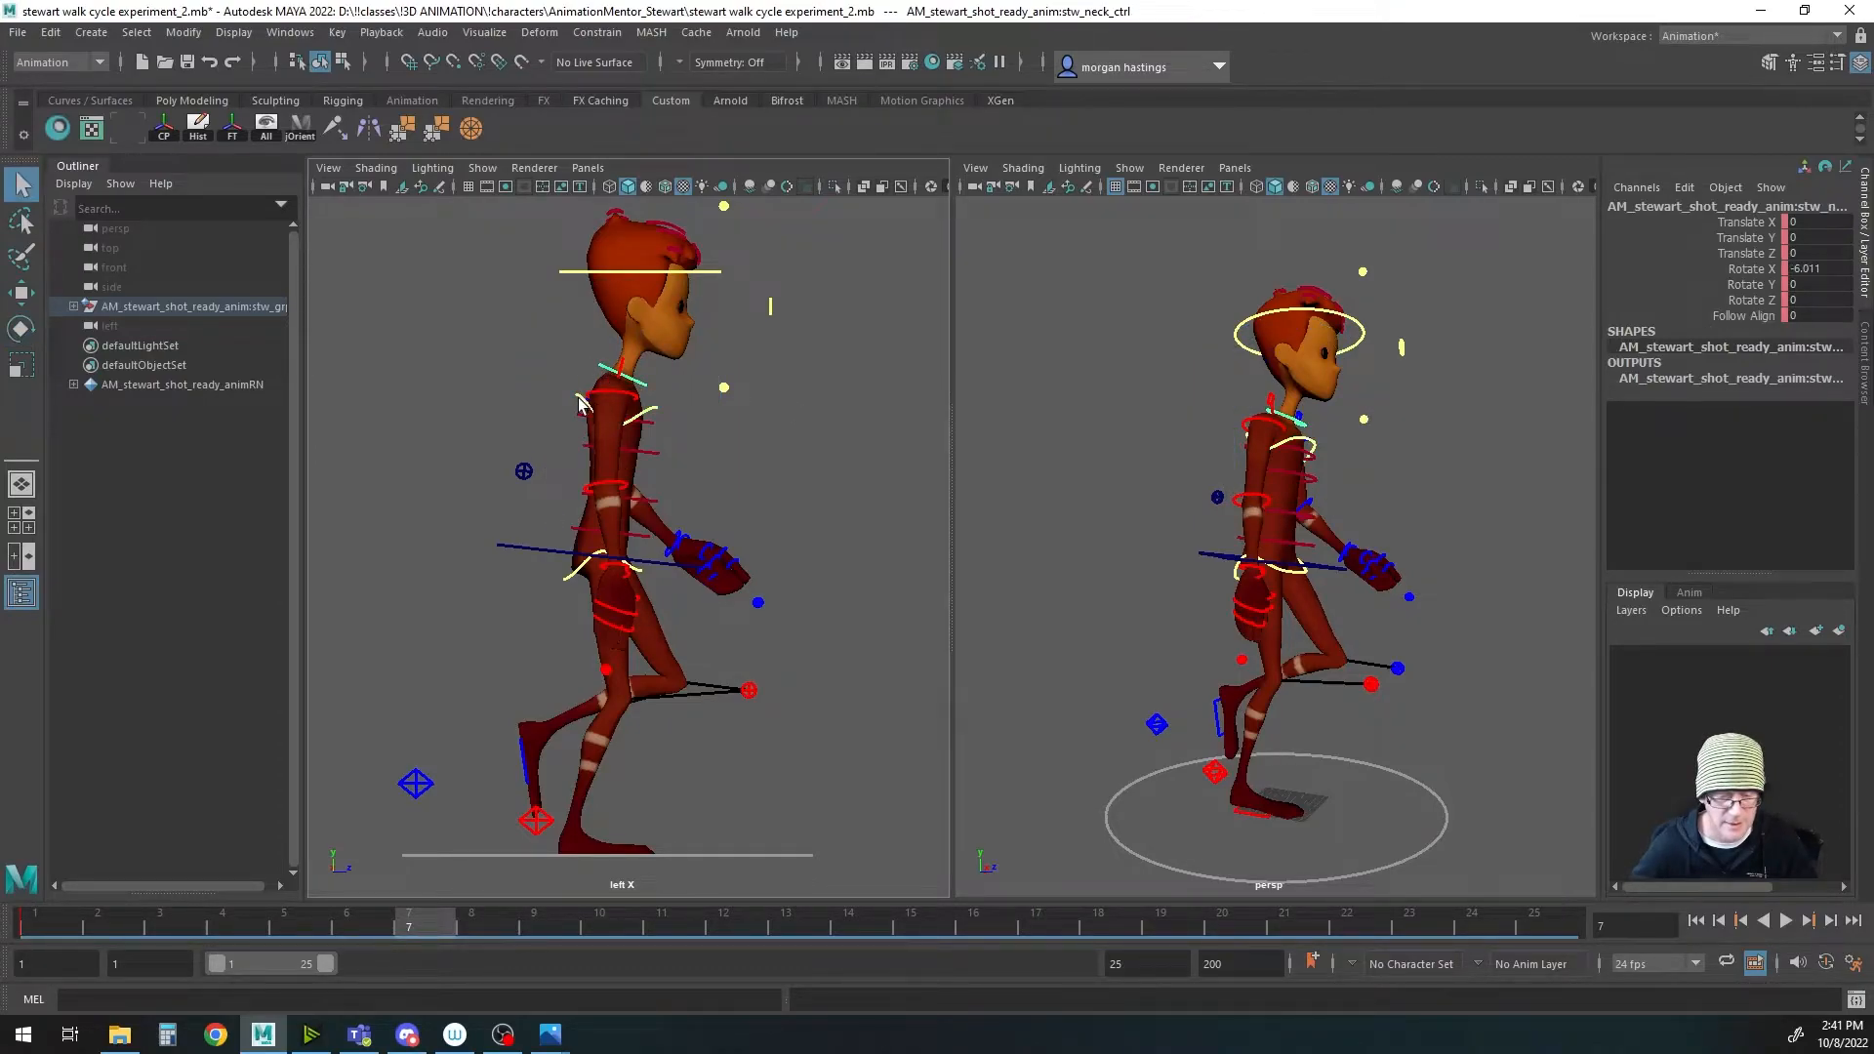
click(586, 403)
click(564, 582)
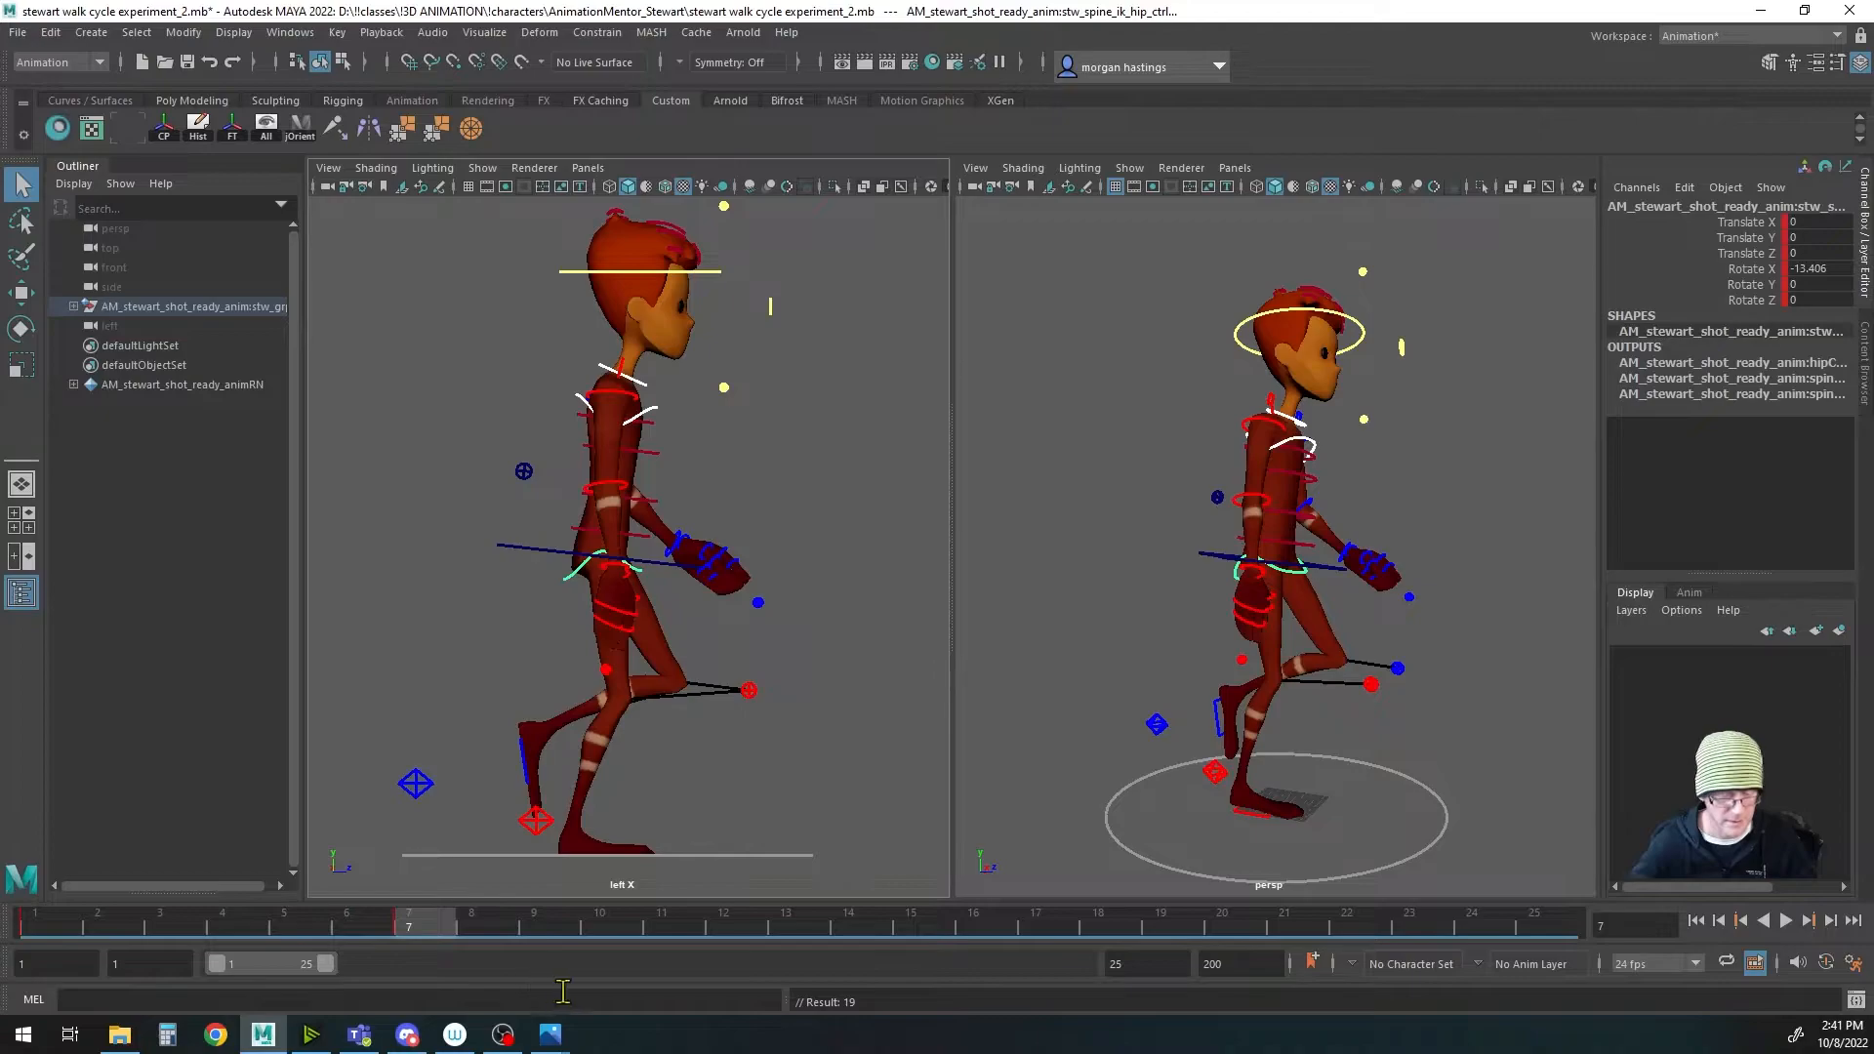
Step: At the up pose on frame 10, rotate the spine shoulder control to about 2.1 on Rotate X
click(609, 940)
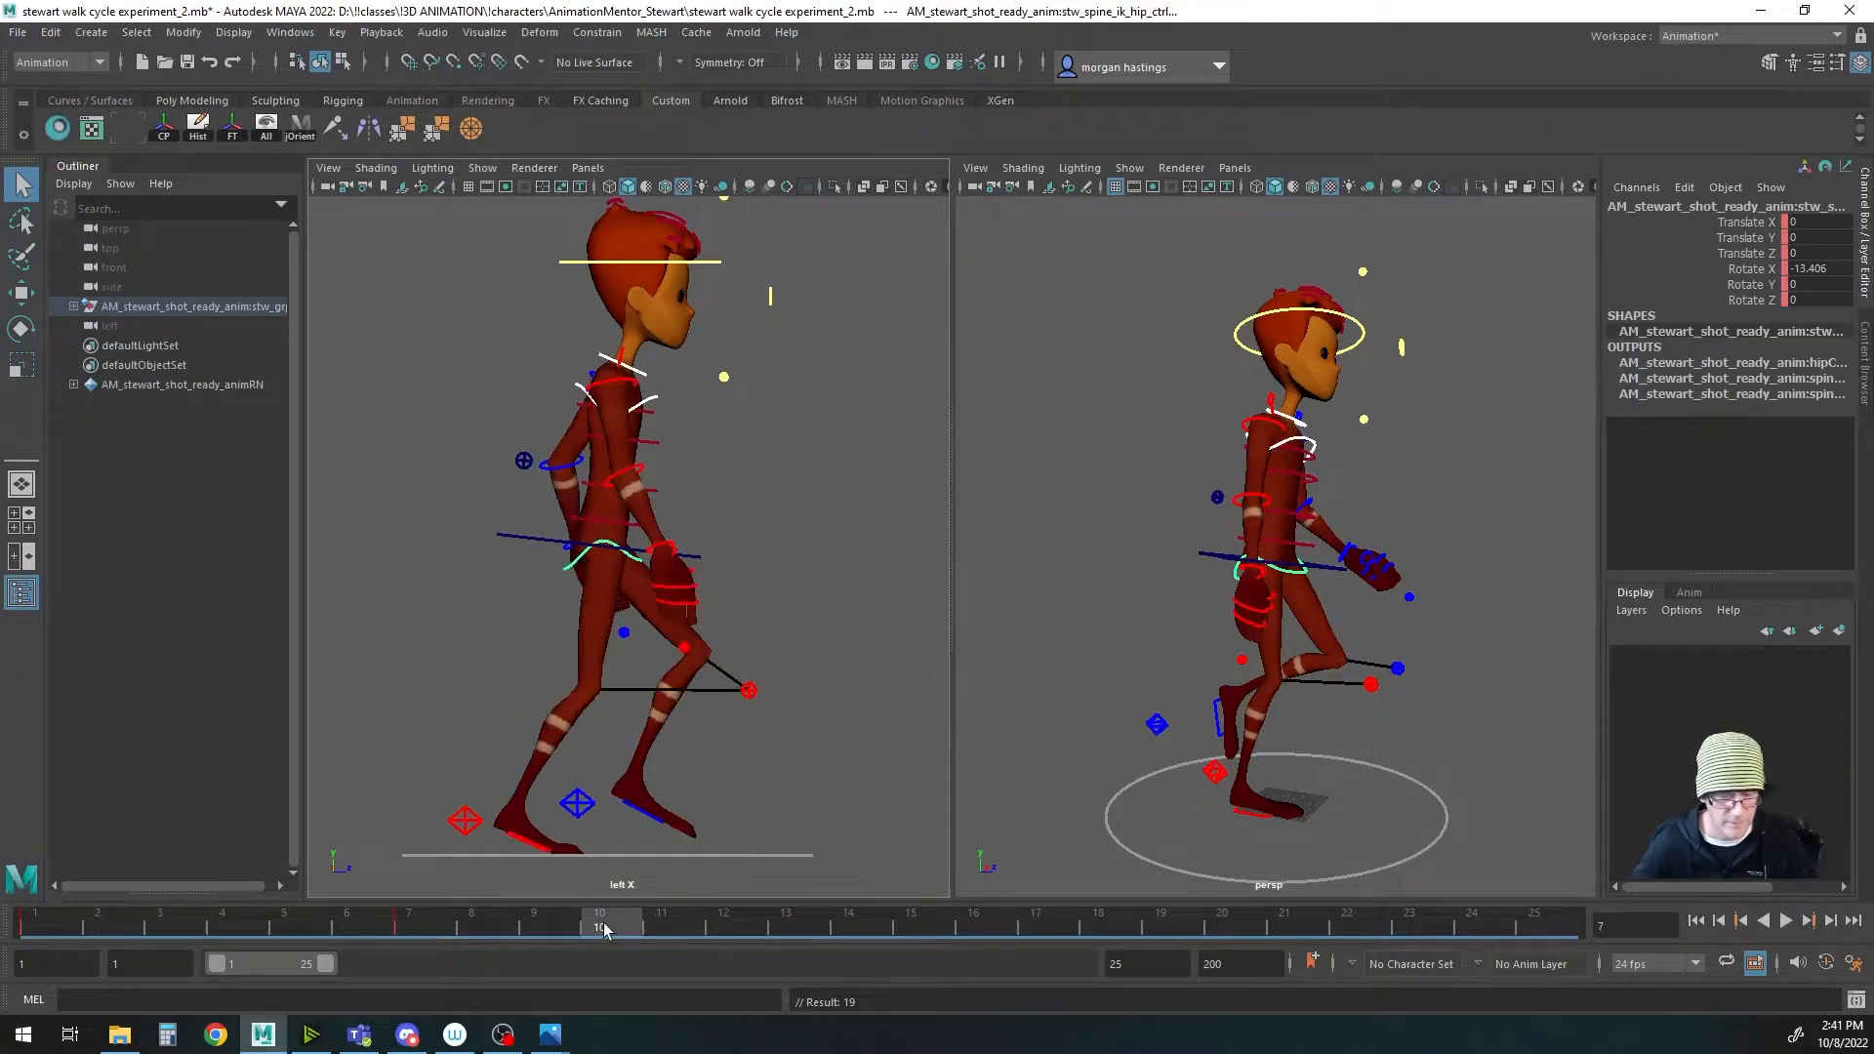
click(584, 394)
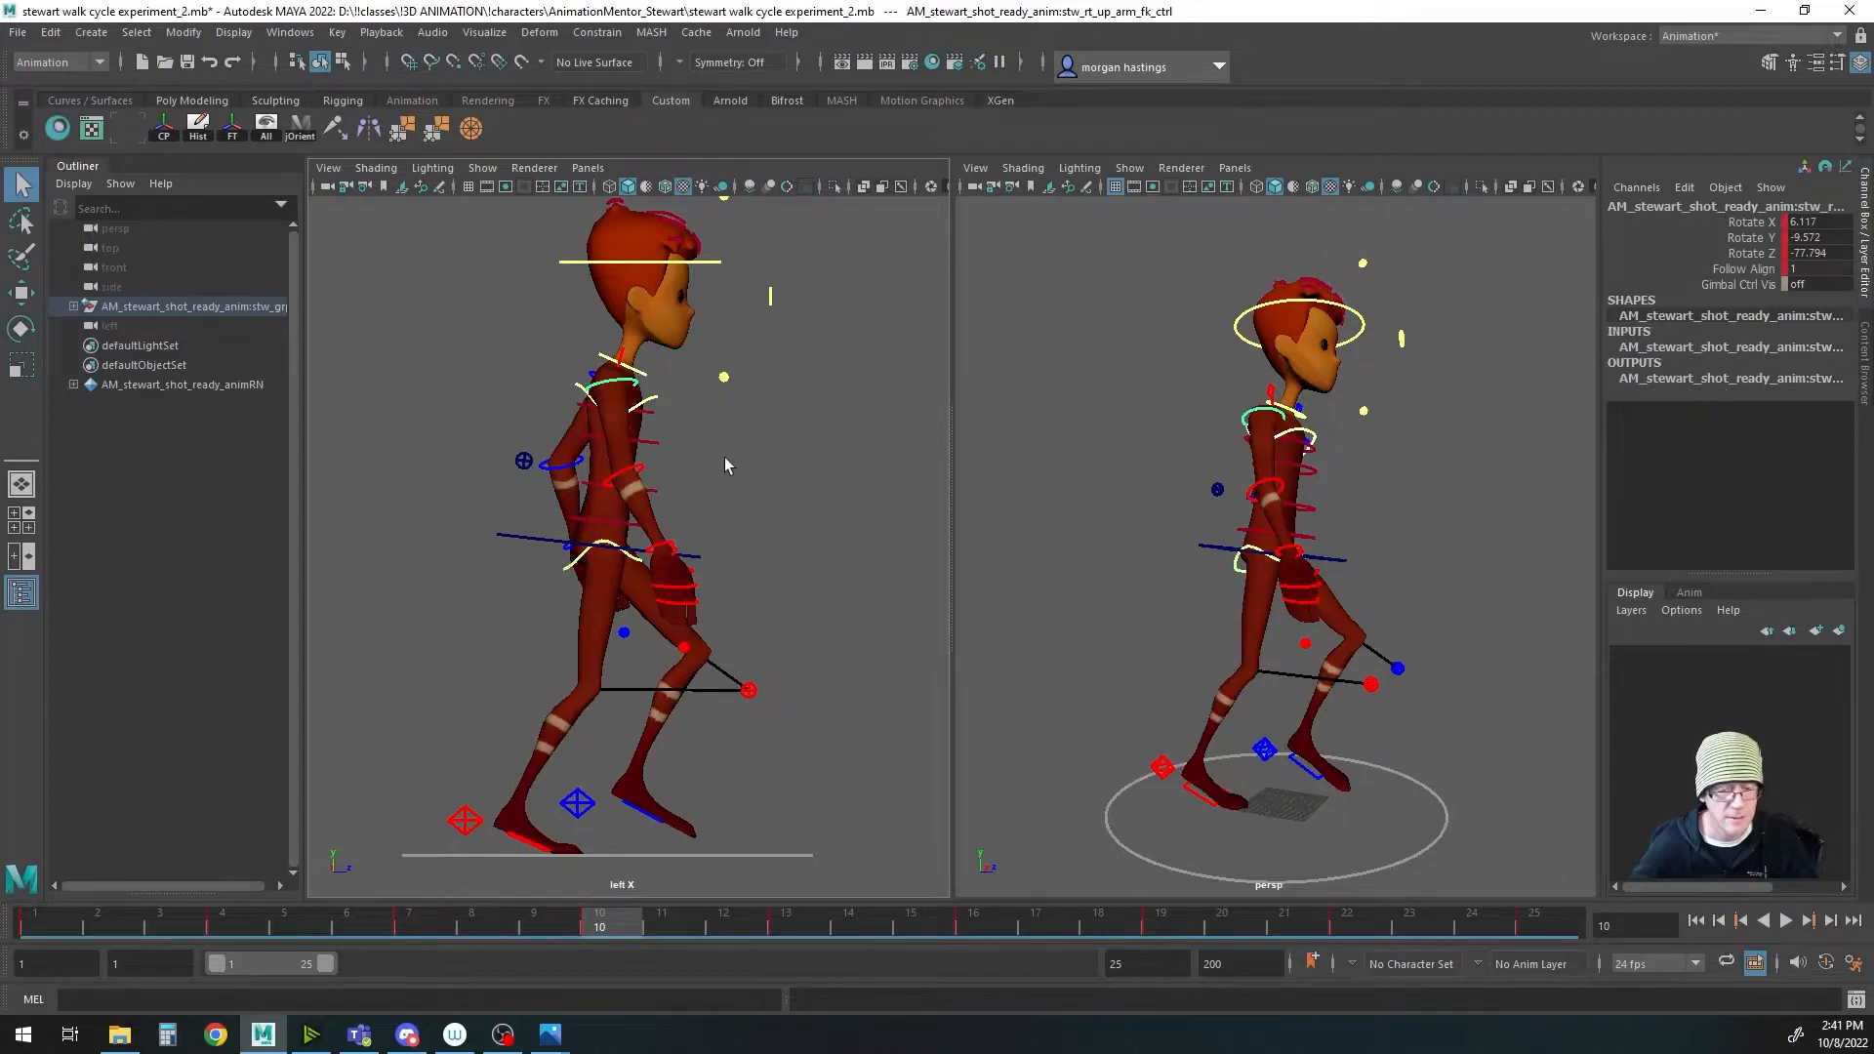
key(e)
key(q)
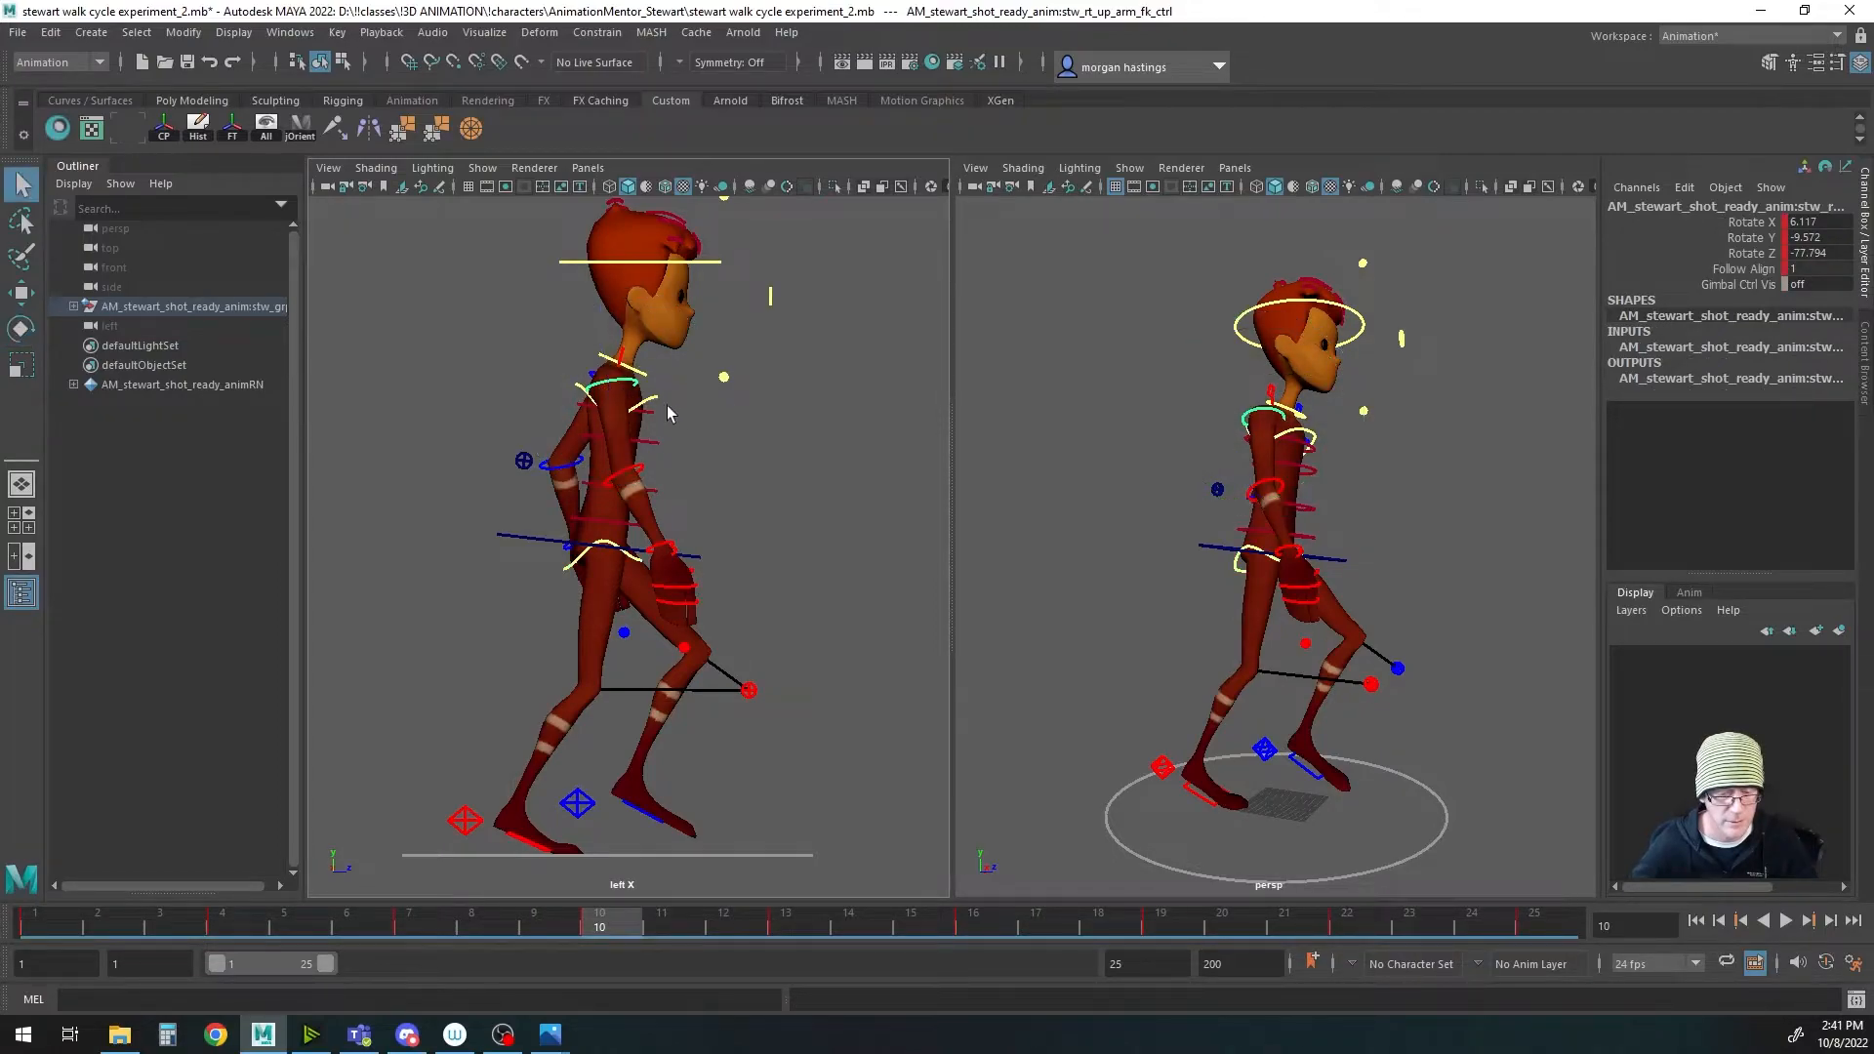
click(654, 403)
key(e)
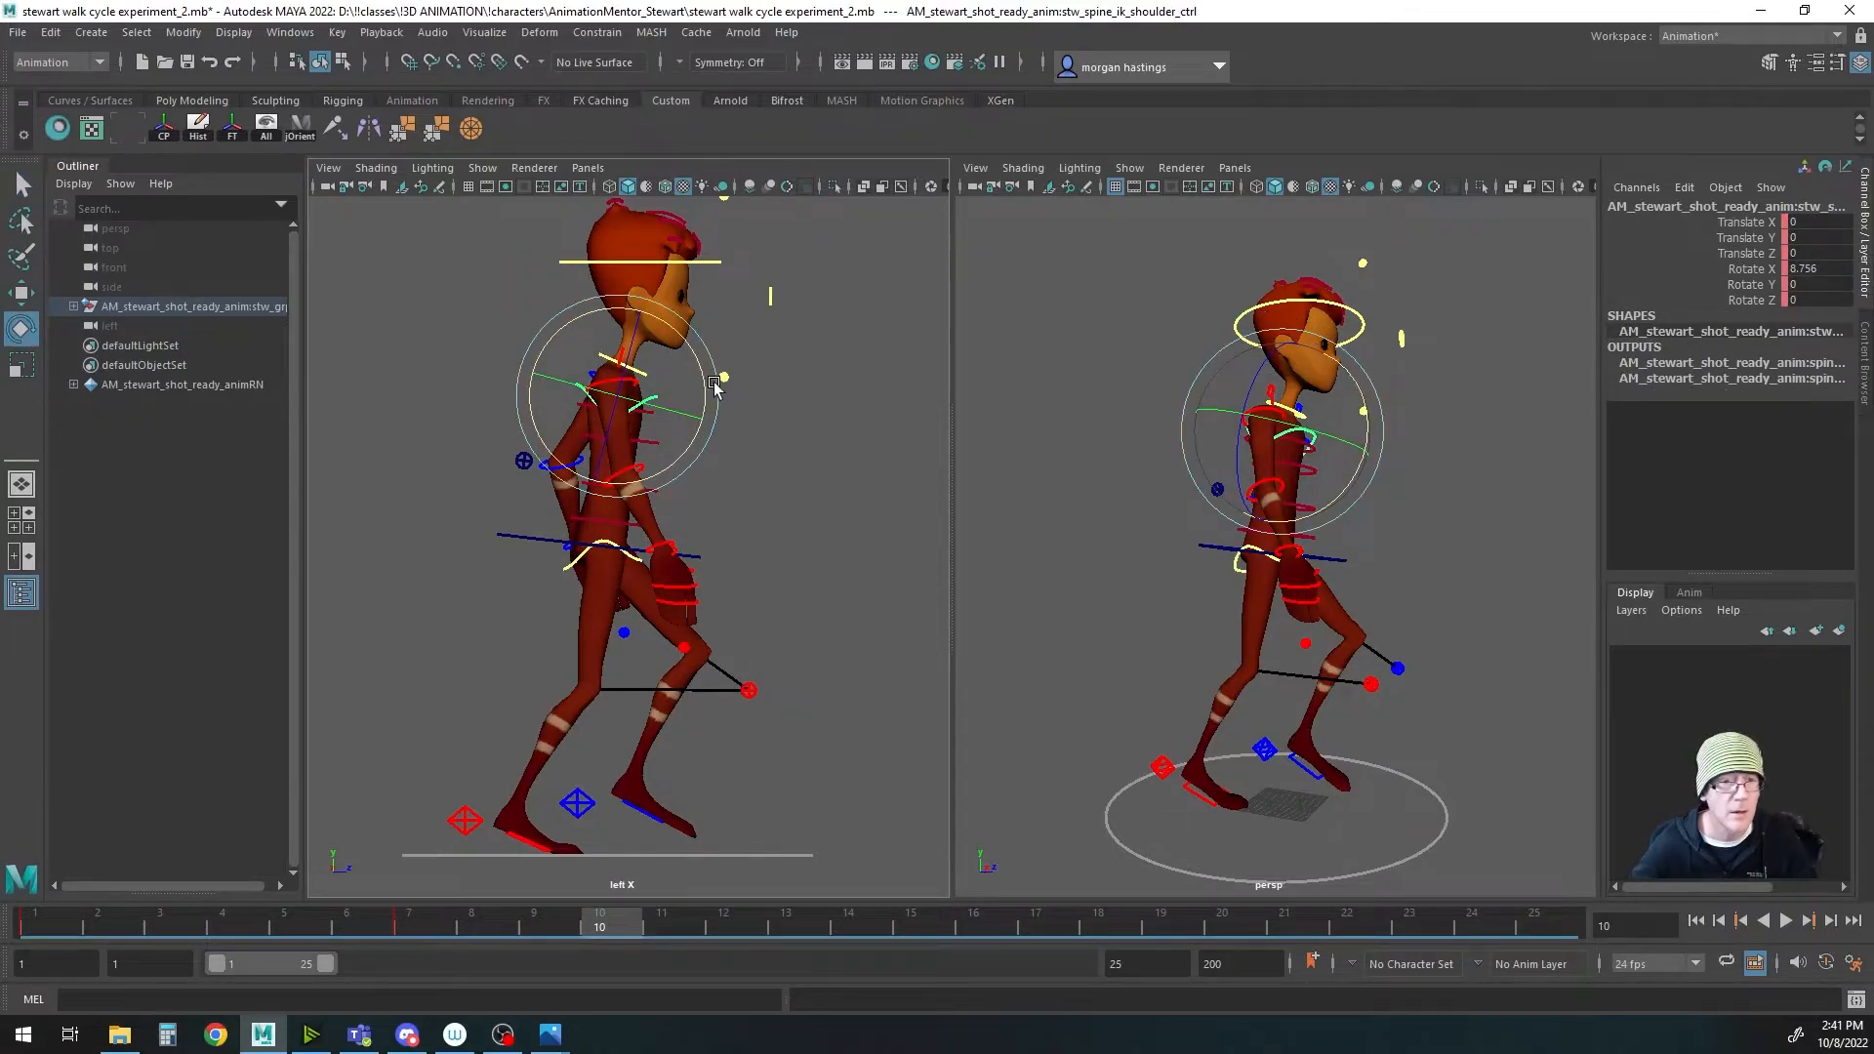
drag(712, 393, 713, 382)
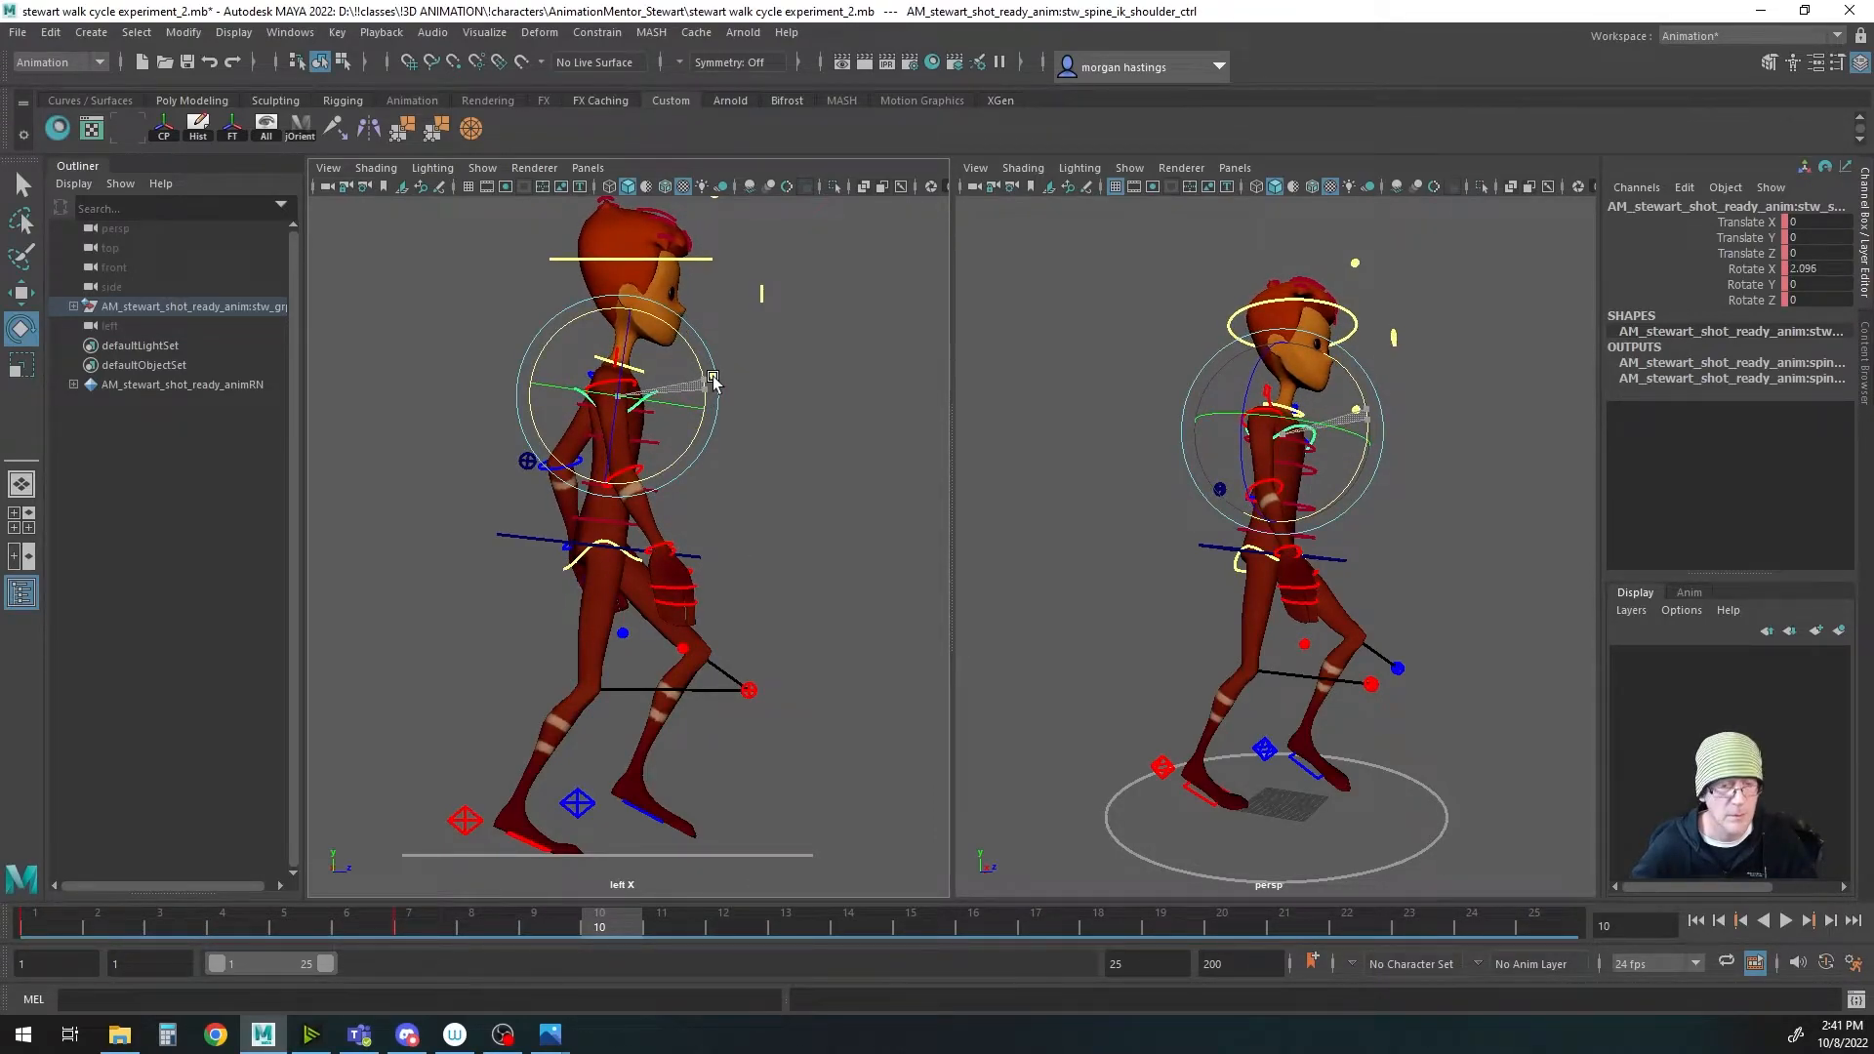
Step: Rotate the spine hip control to about -6.4 on Rotate X at frame 10
click(577, 558)
drag(671, 499, 684, 507)
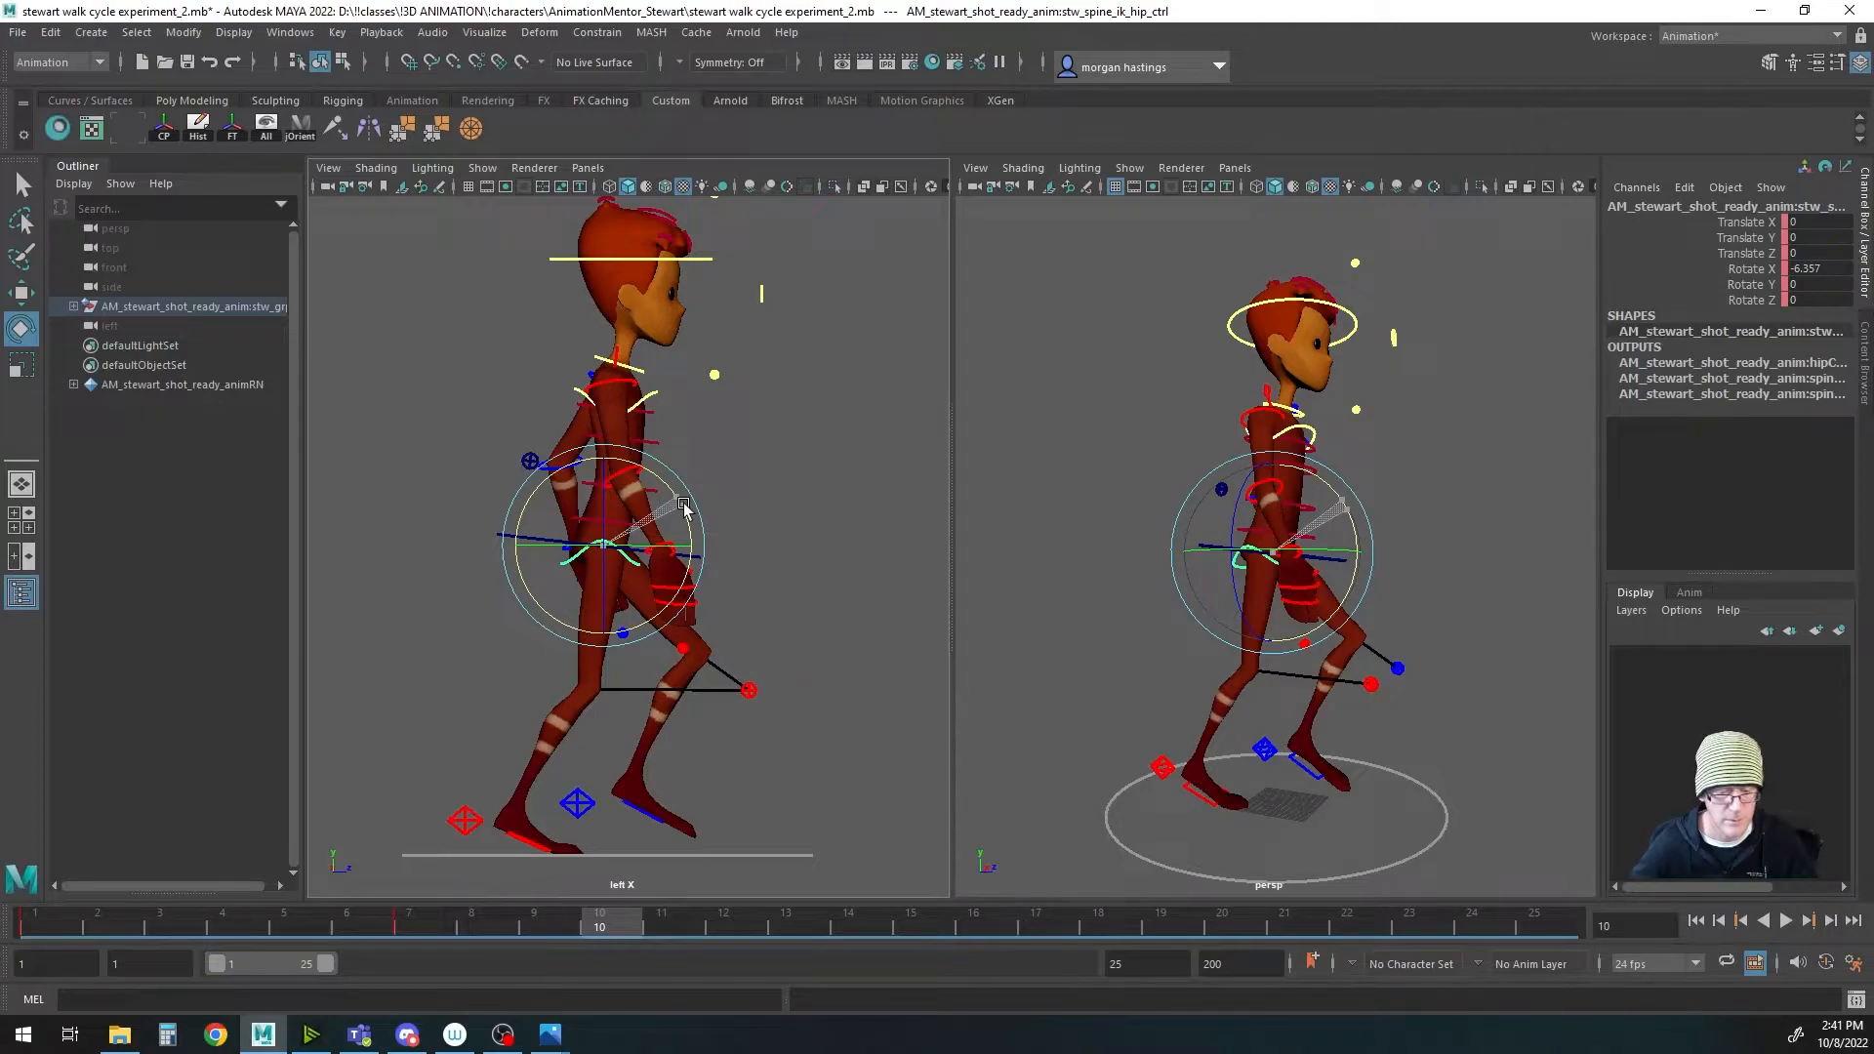
key(q)
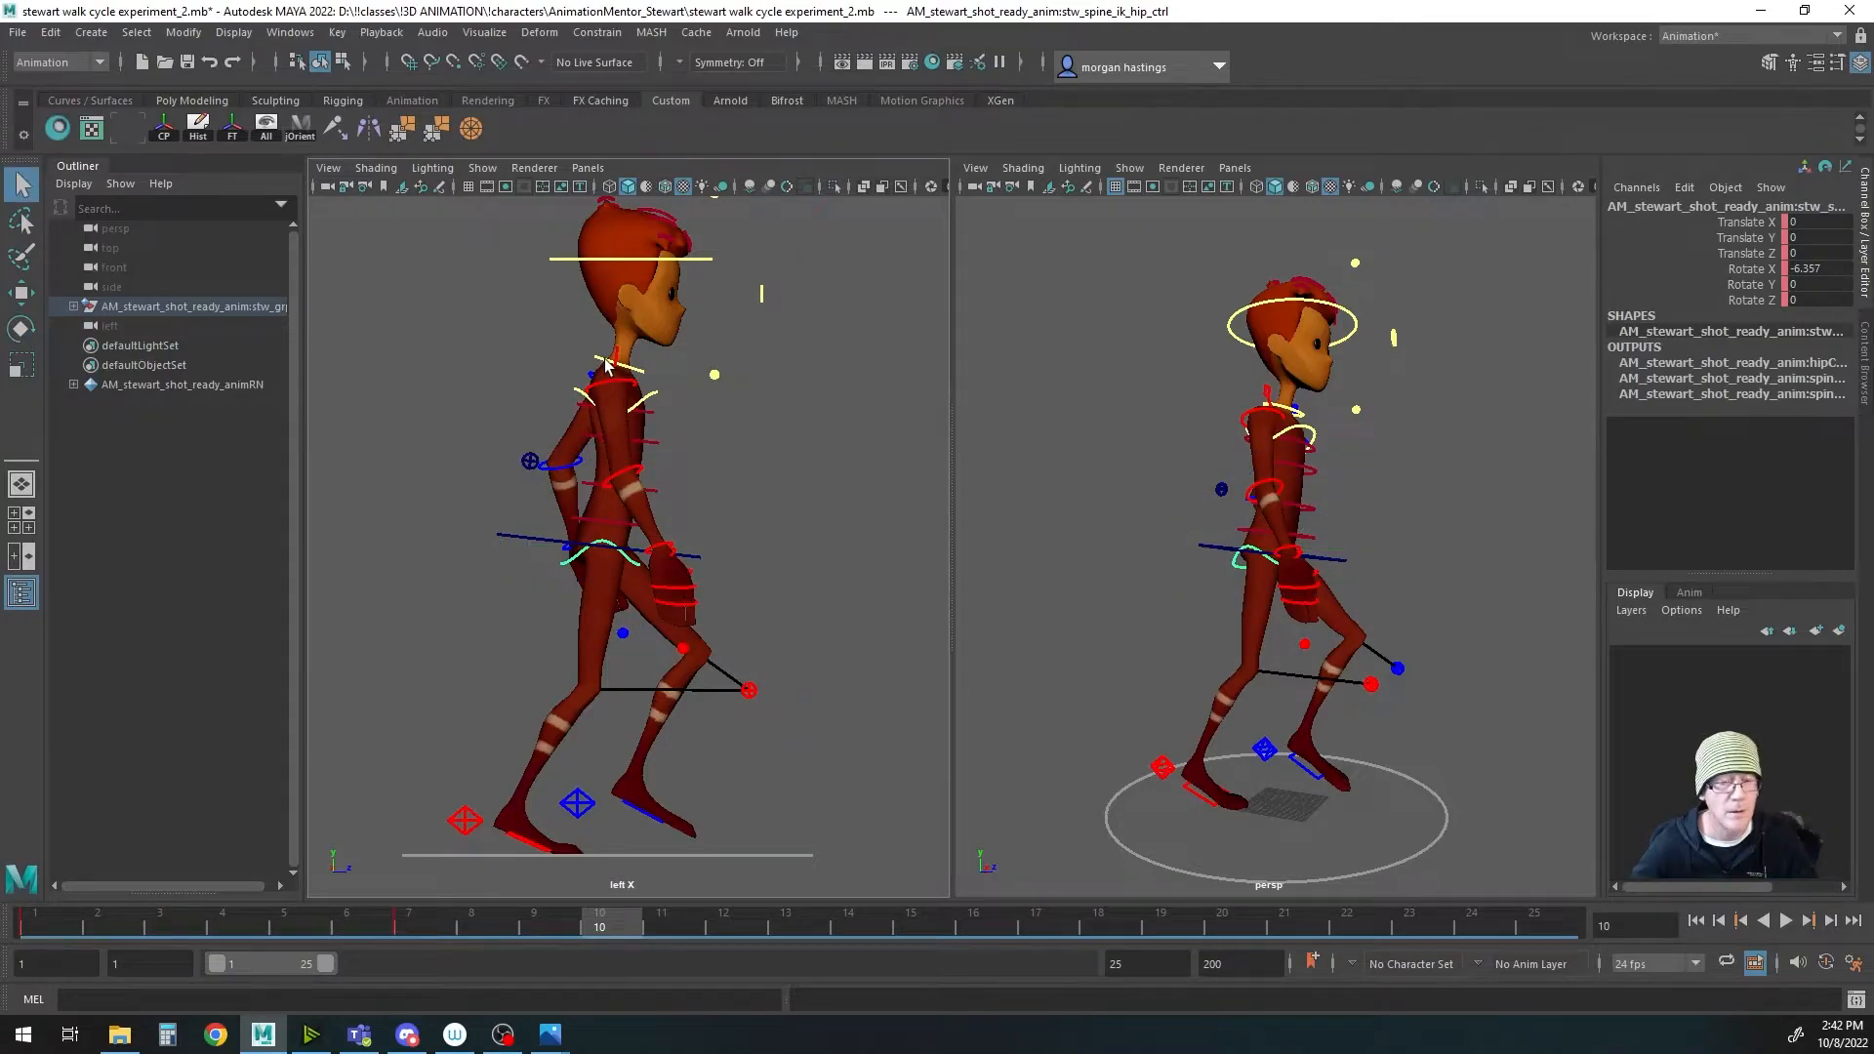
Step: Rotate the neck control to about -0.2 on Rotate X and key the neck, shoulder and hip controls at frame 10
click(605, 366)
key(e)
drag(693, 342, 700, 337)
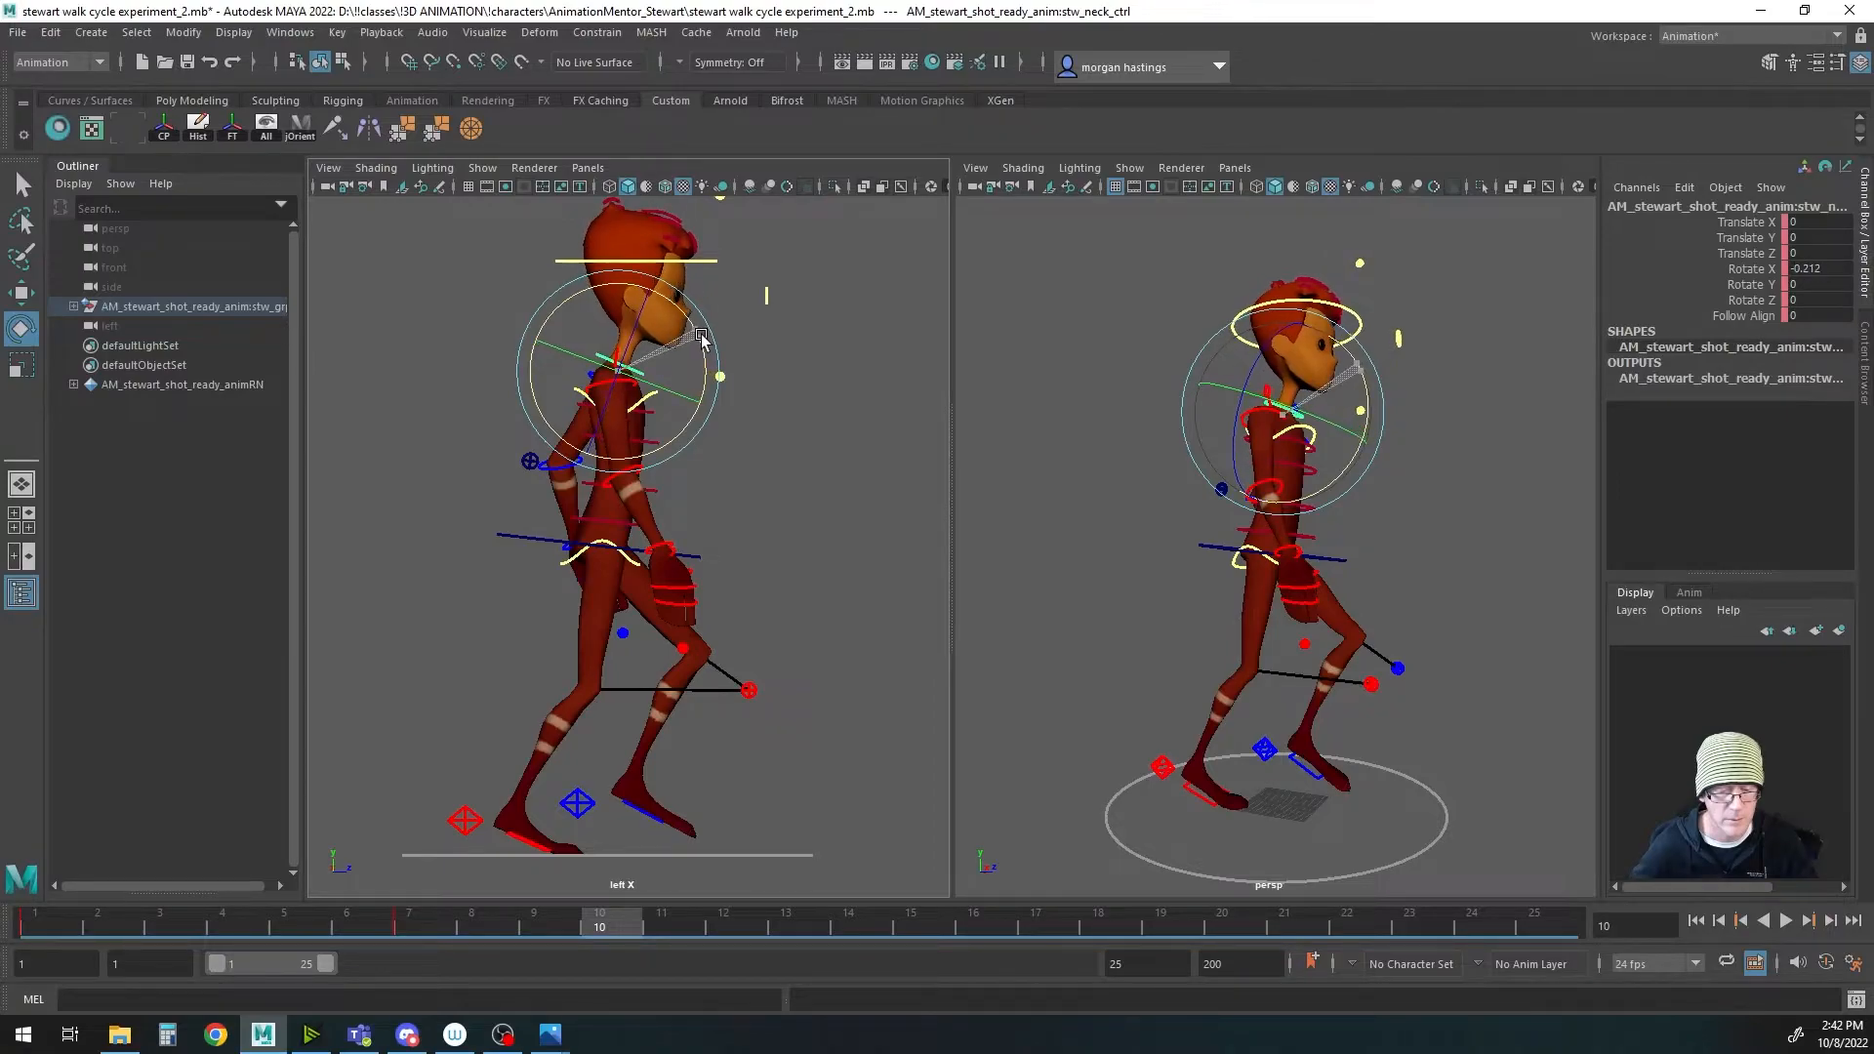
key(q)
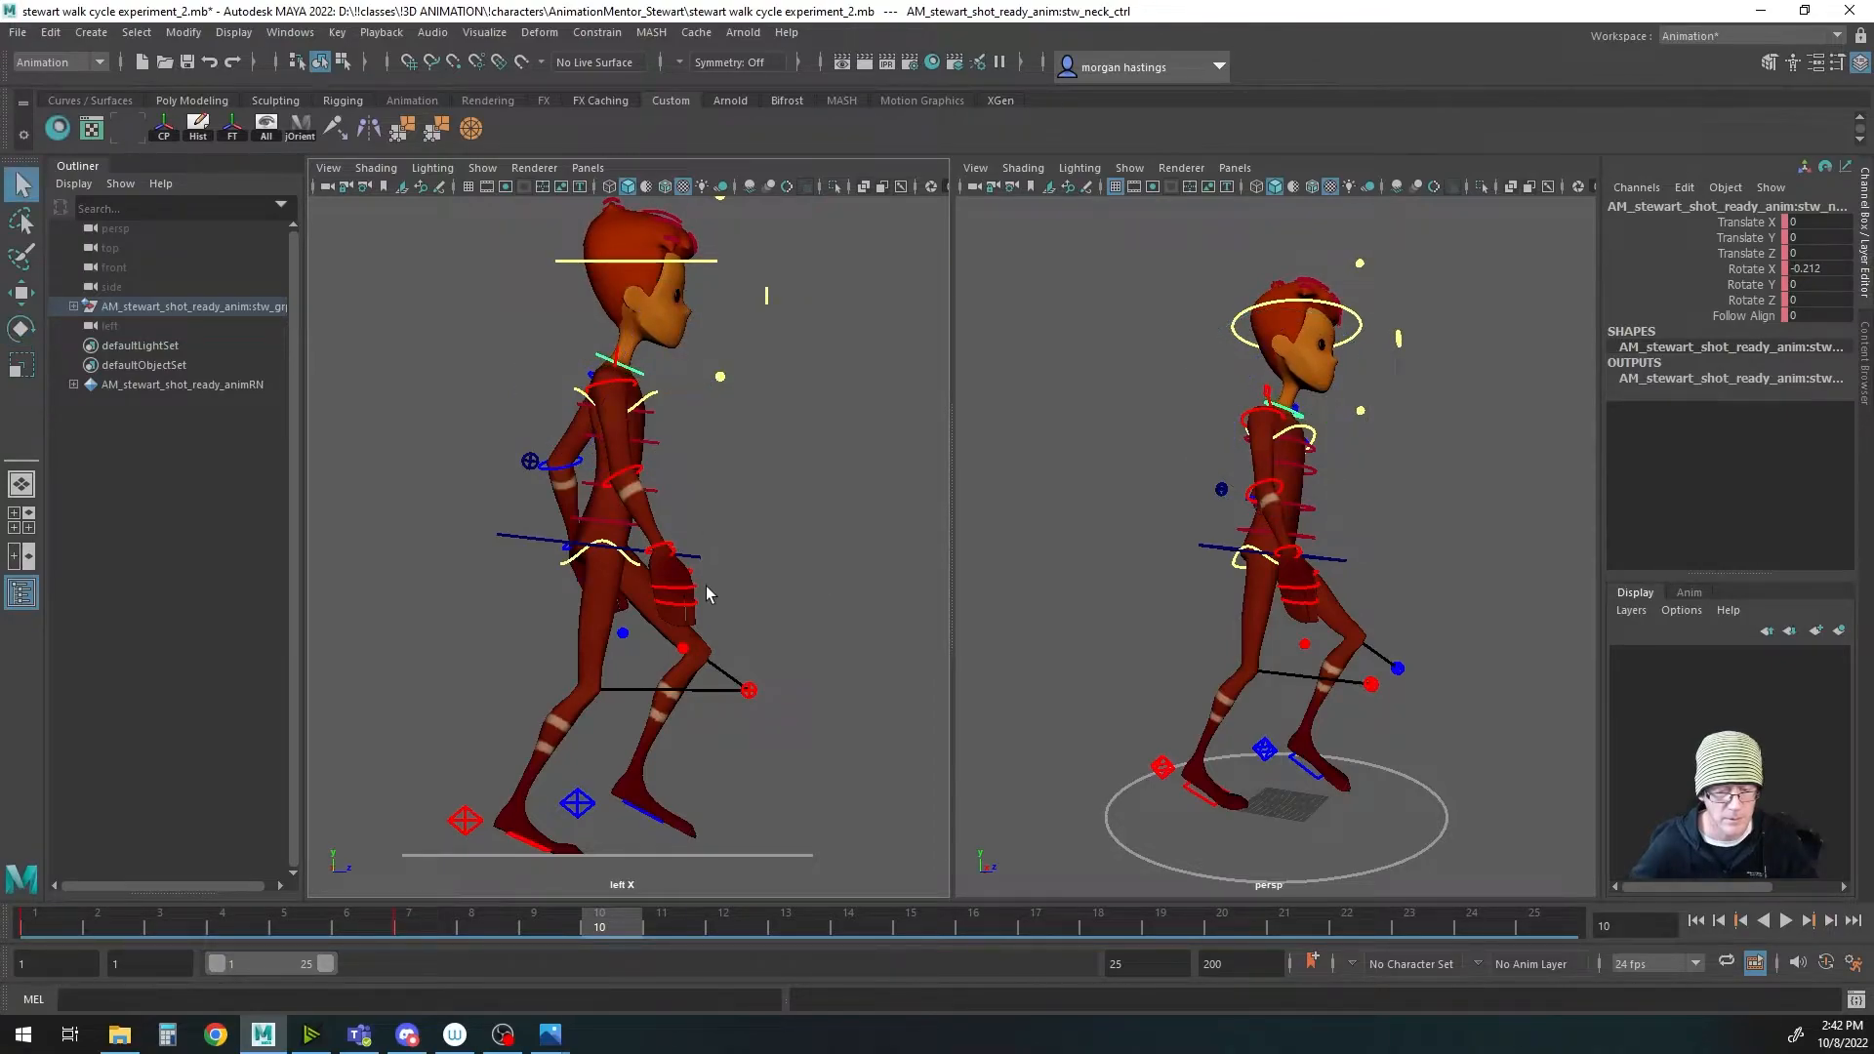
click(578, 395)
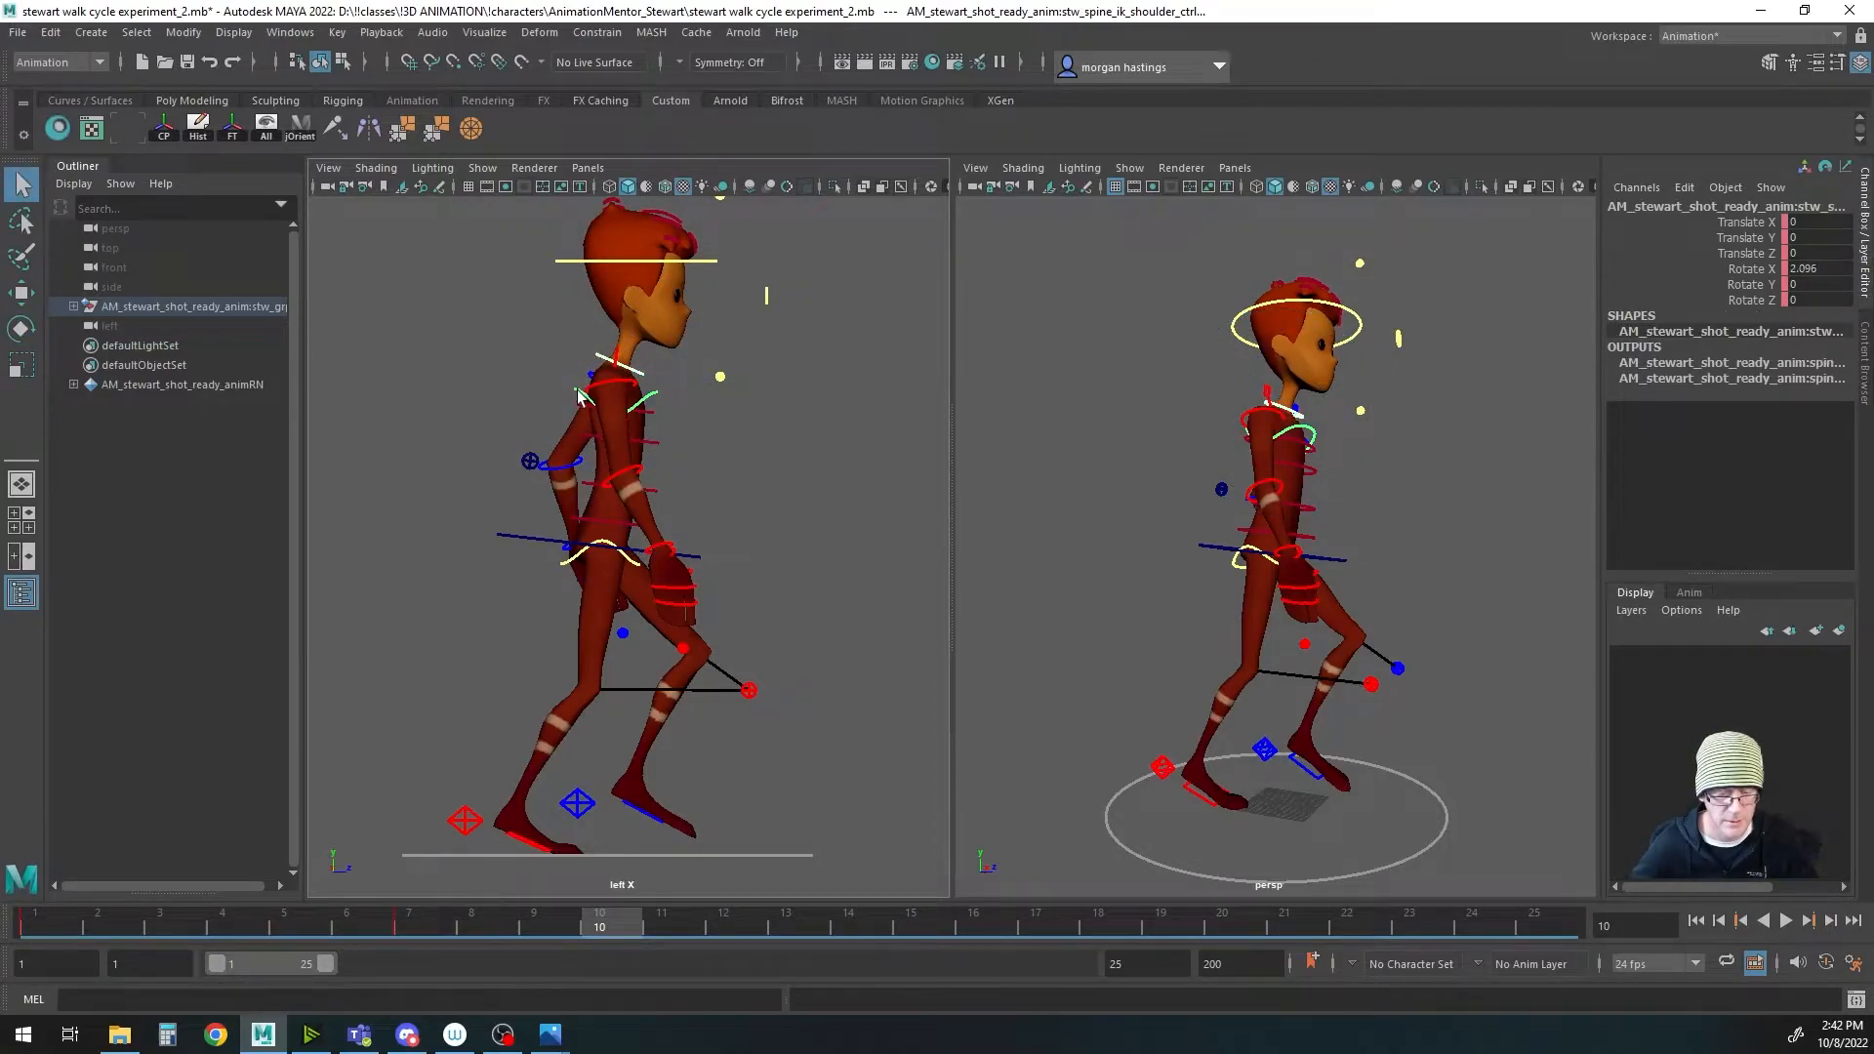
click(563, 566)
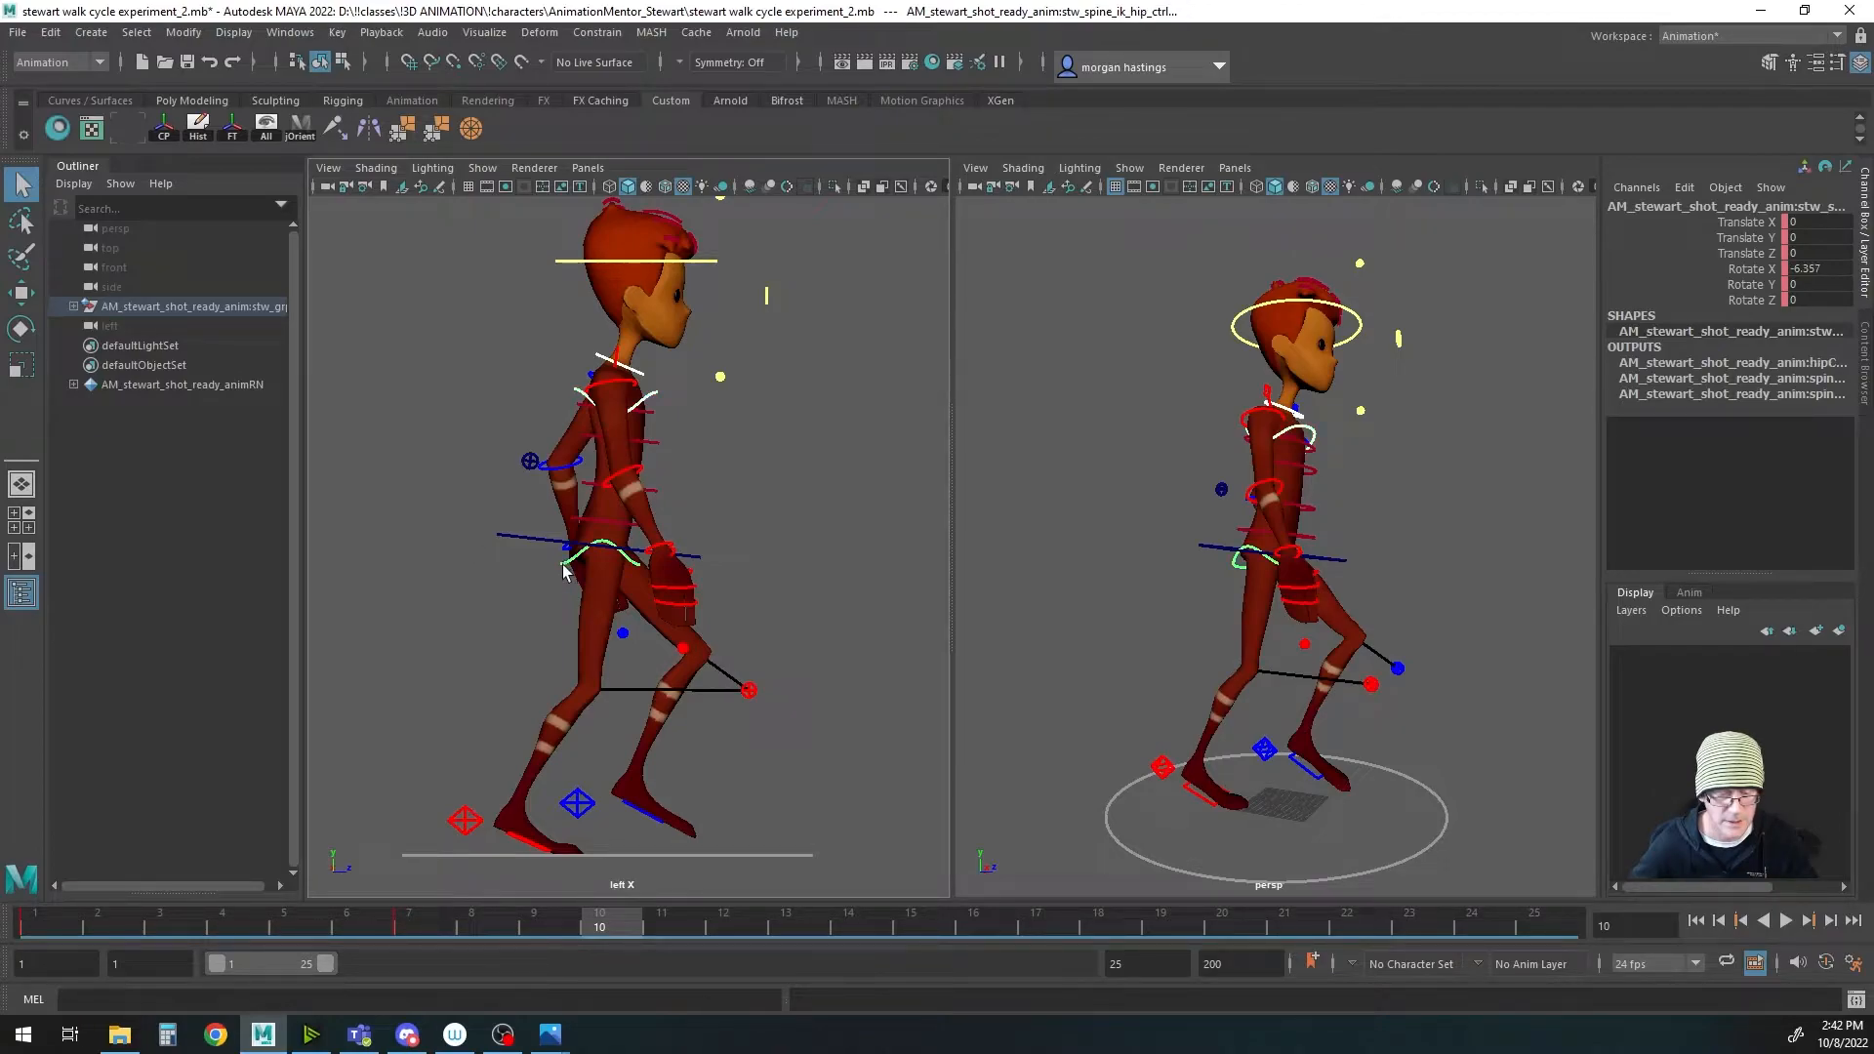
key(s)
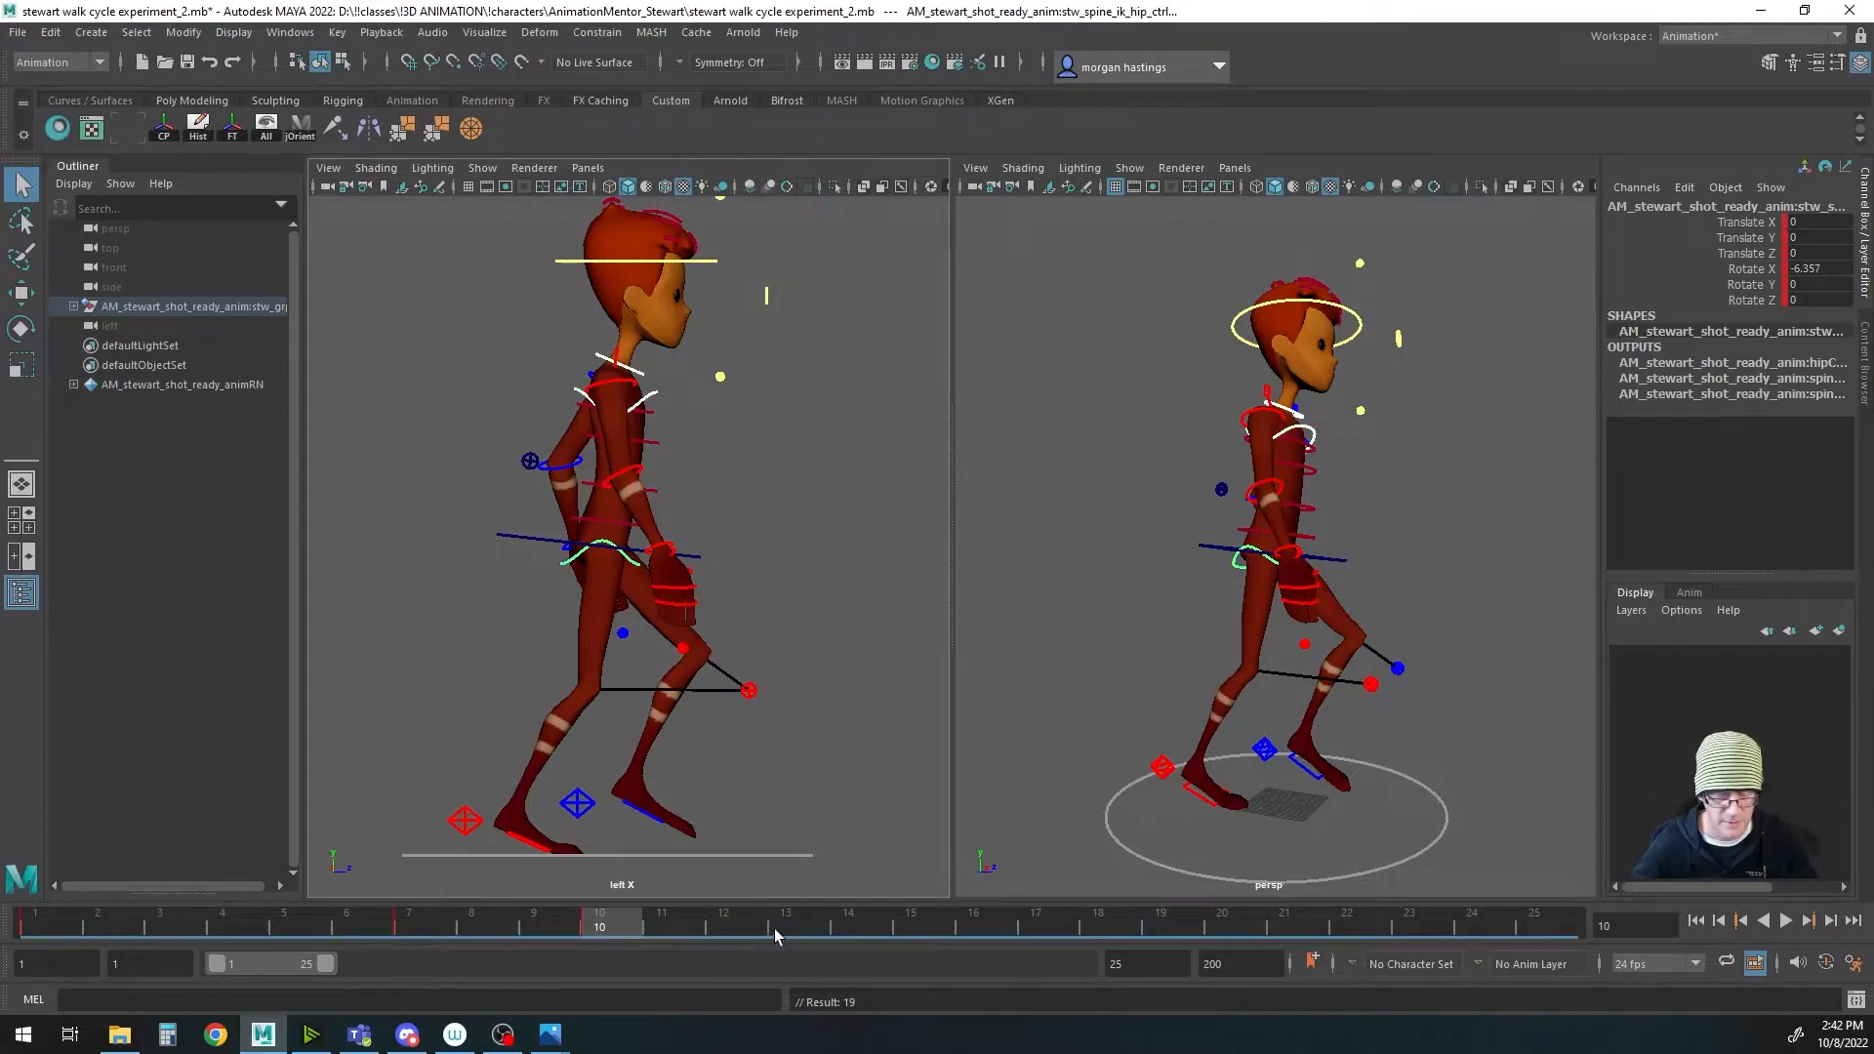
Step: Copy the neck, shoulder and hip keys from the contact pose on frame 1 and paste them at frame 13
drag(134, 920, 786, 927)
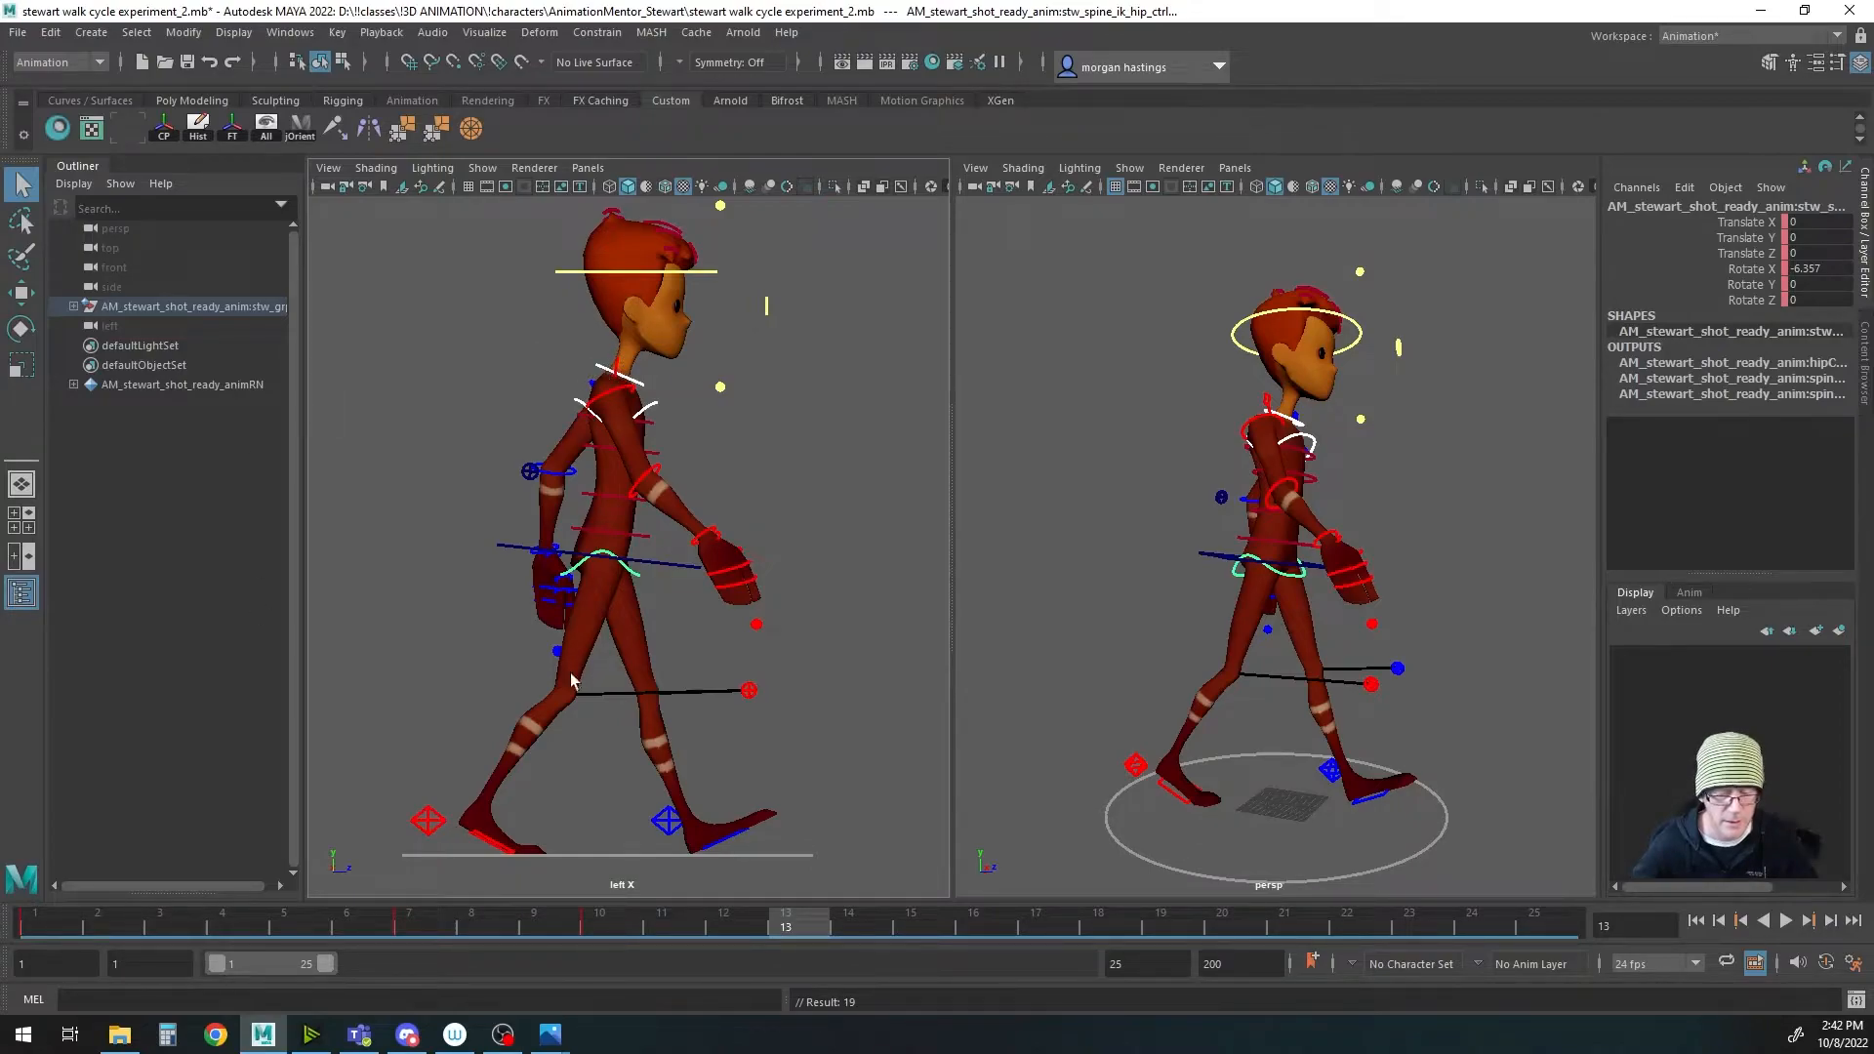
click(52, 926)
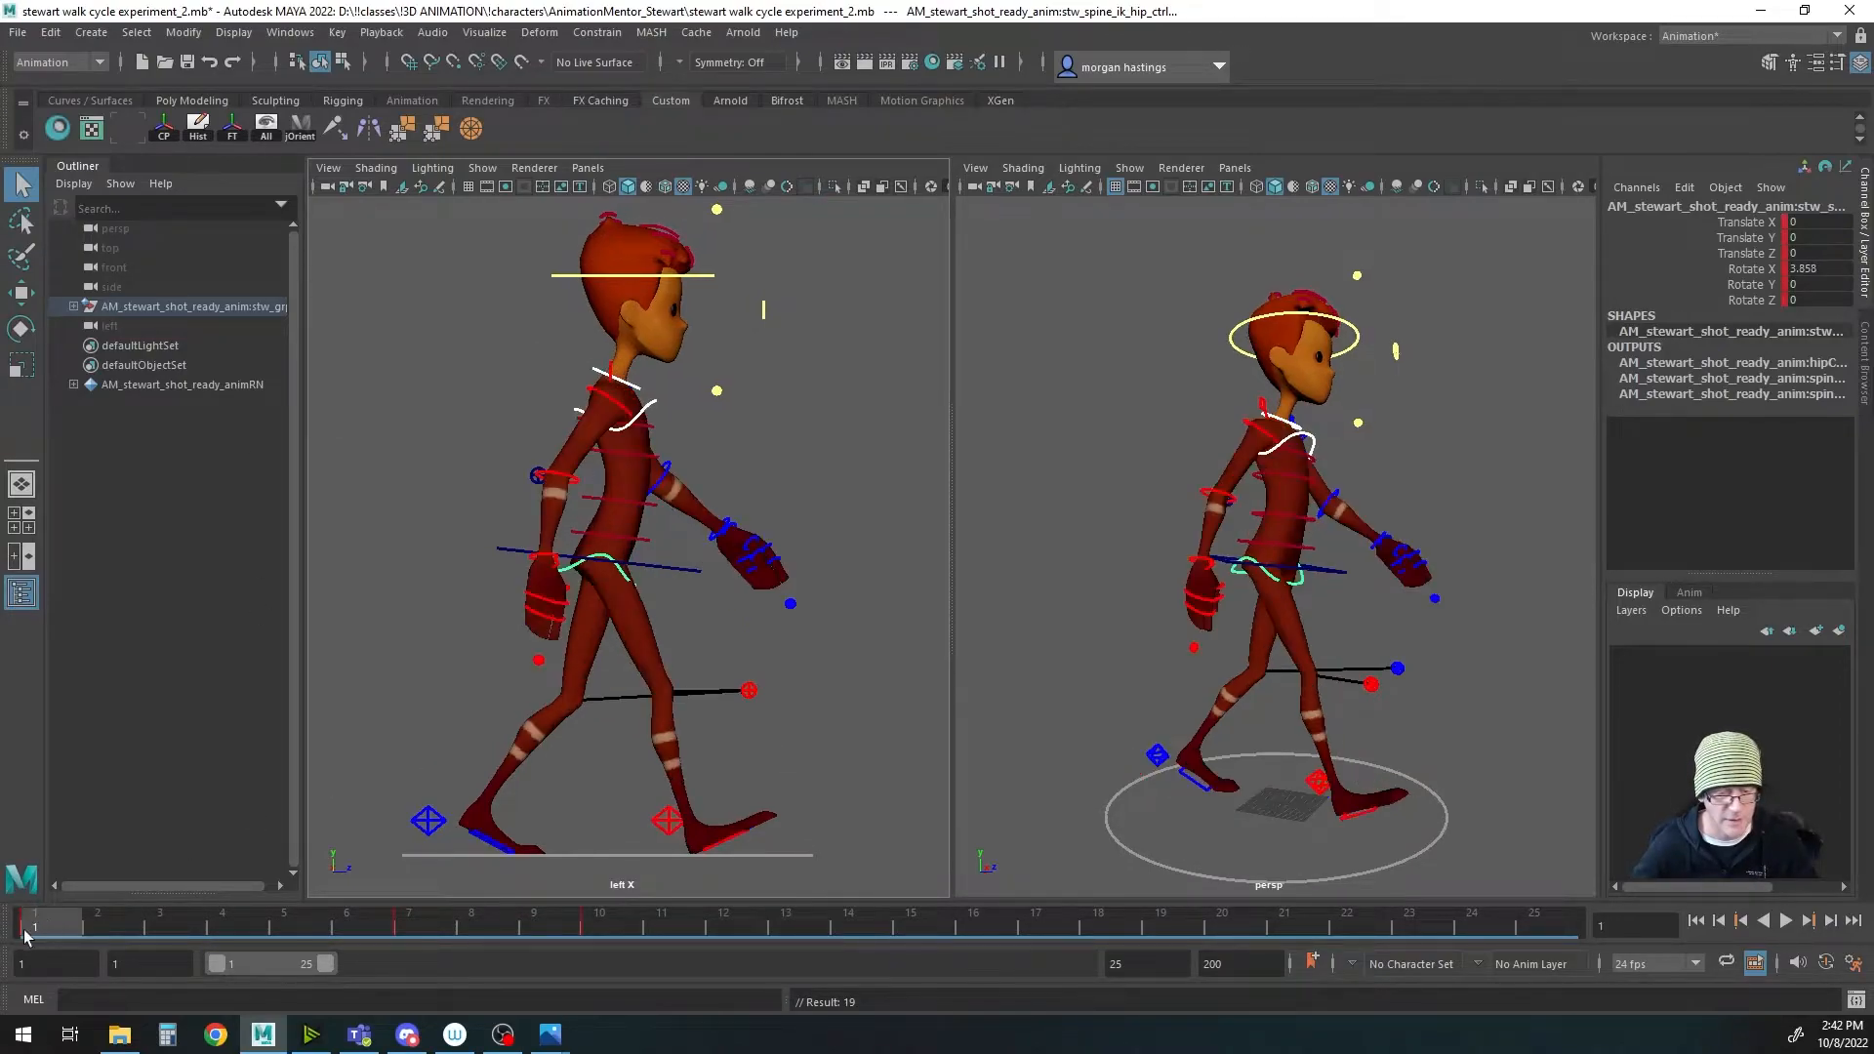
right_click(51, 920)
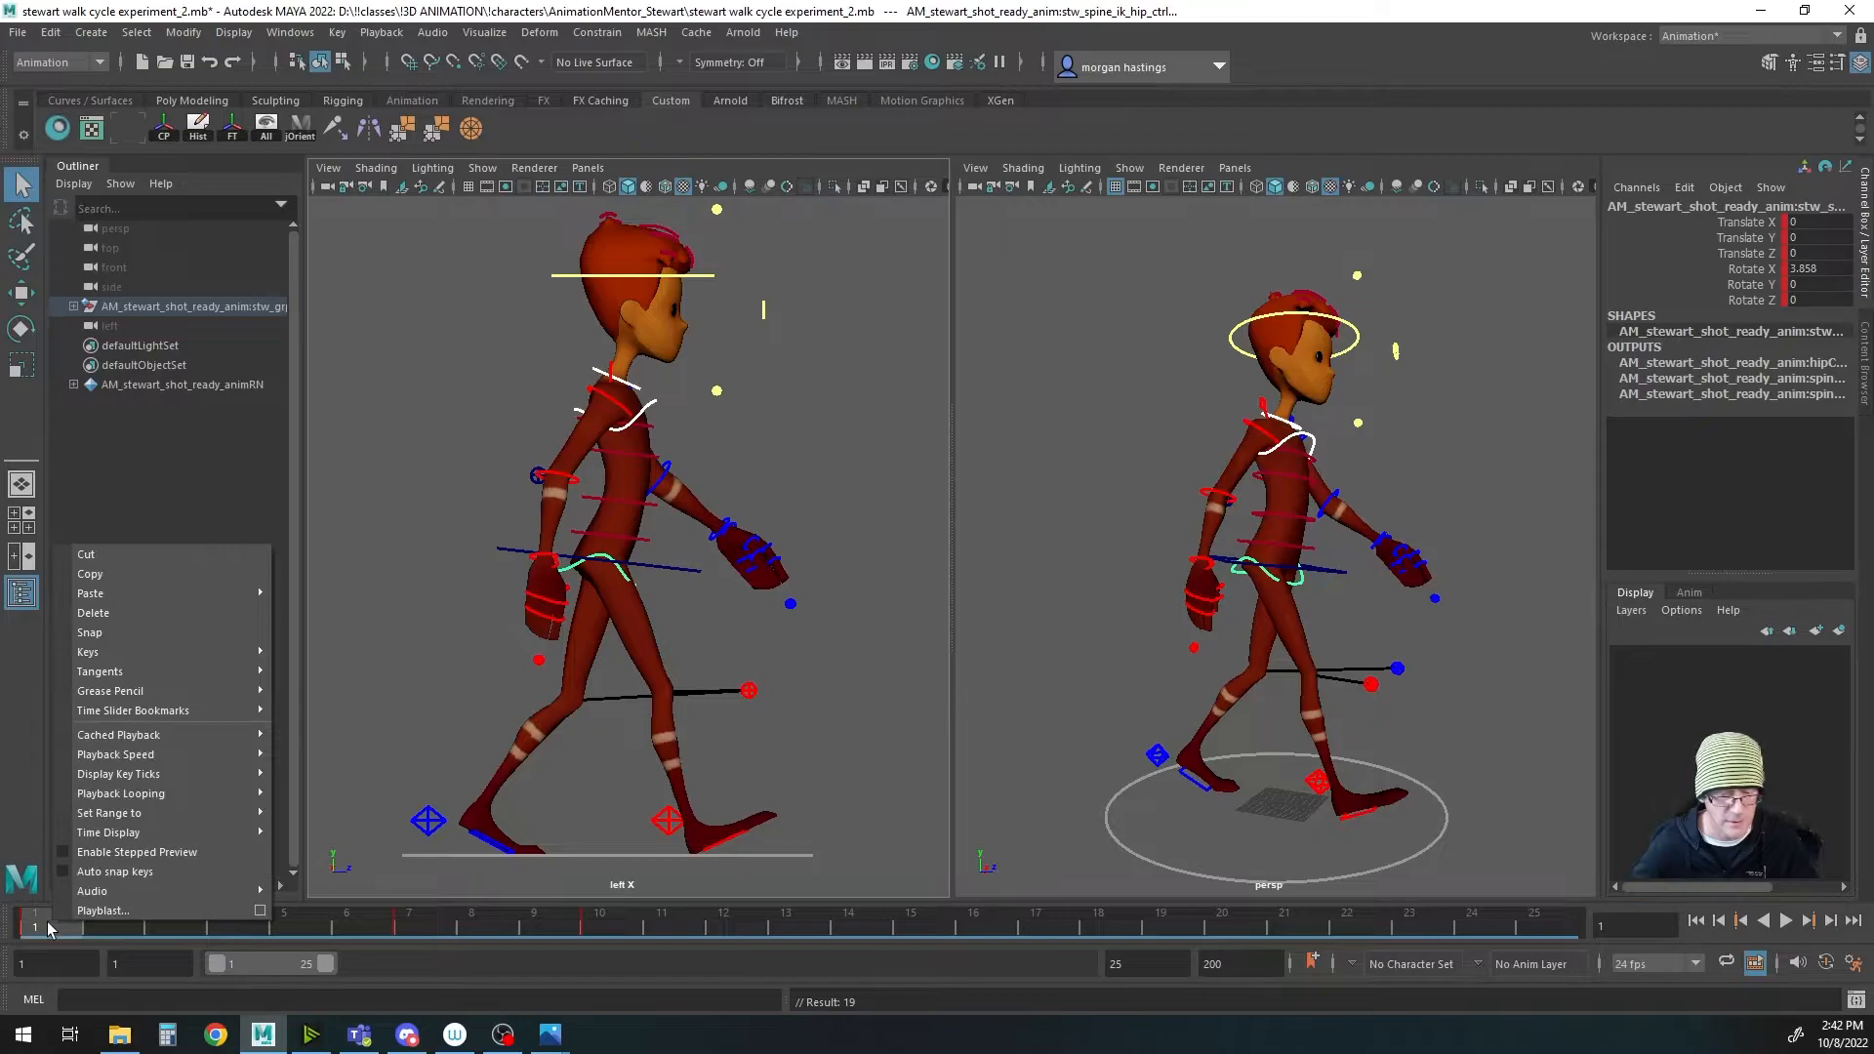
click(109, 576)
click(795, 922)
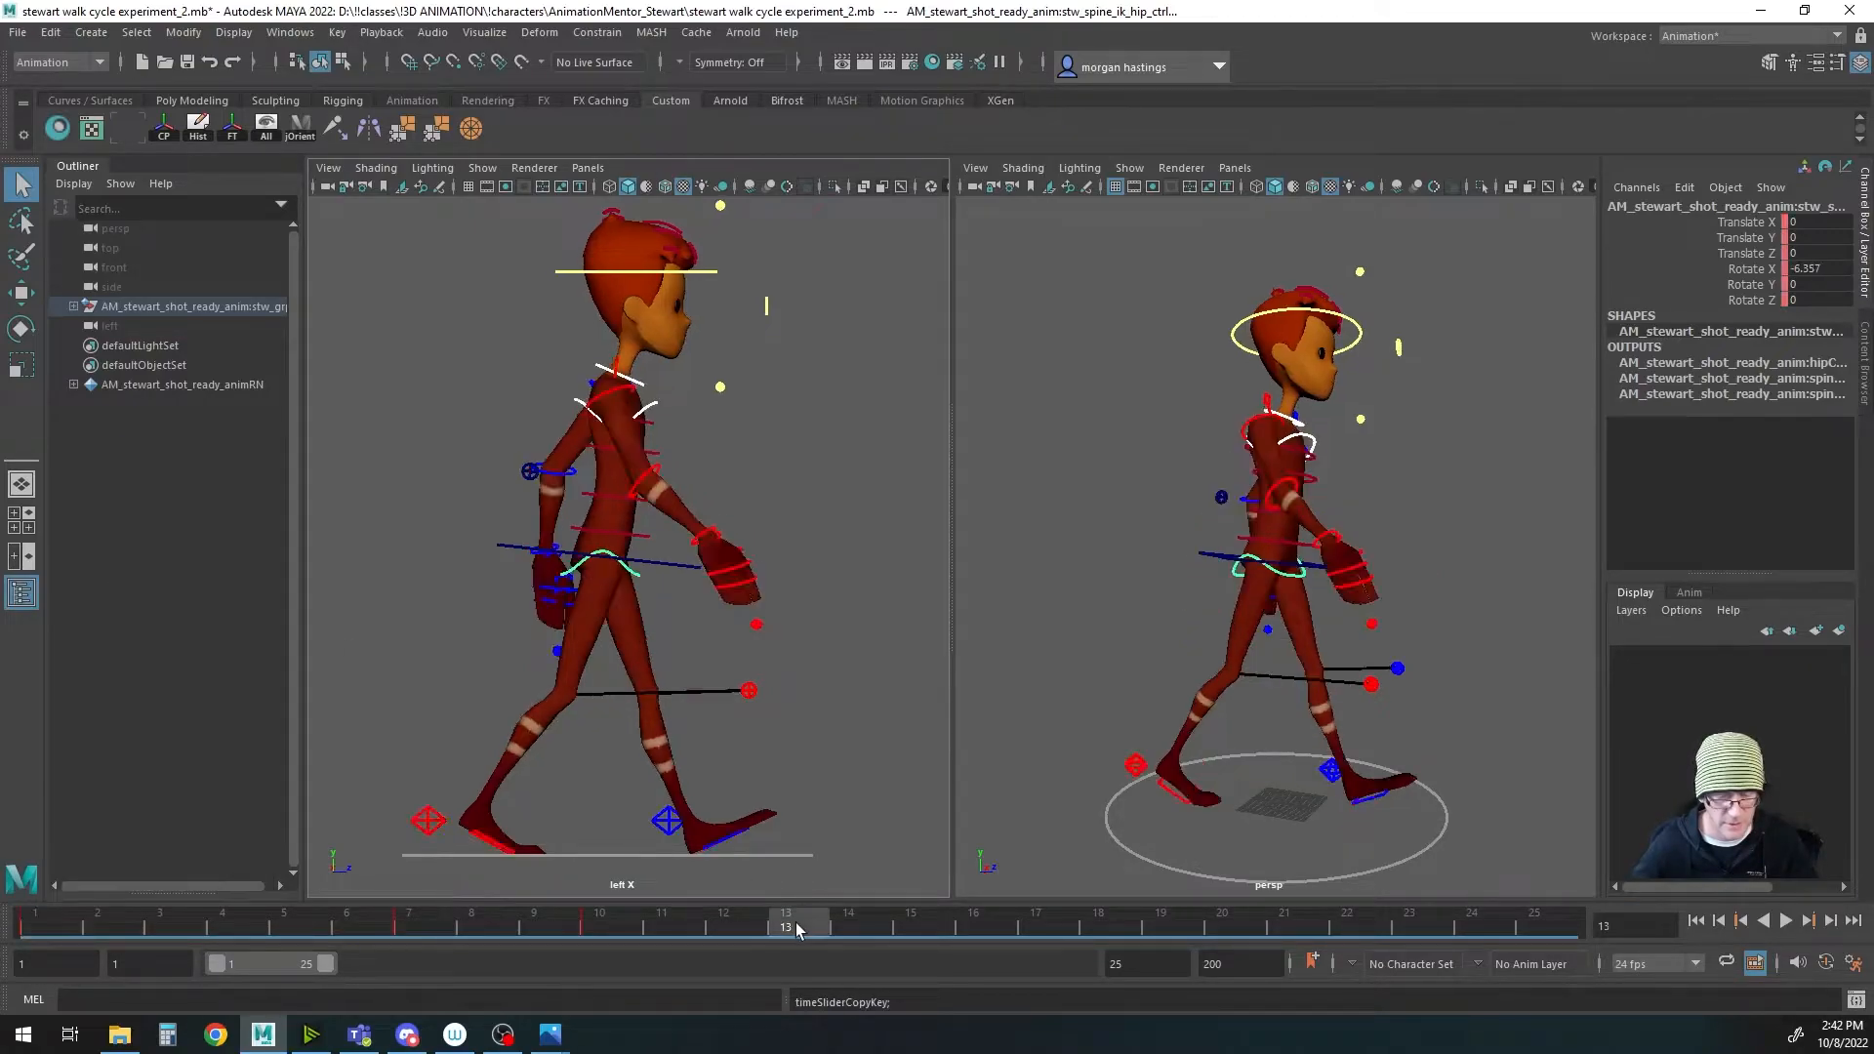
right_click(794, 922)
mouse_move(878, 596)
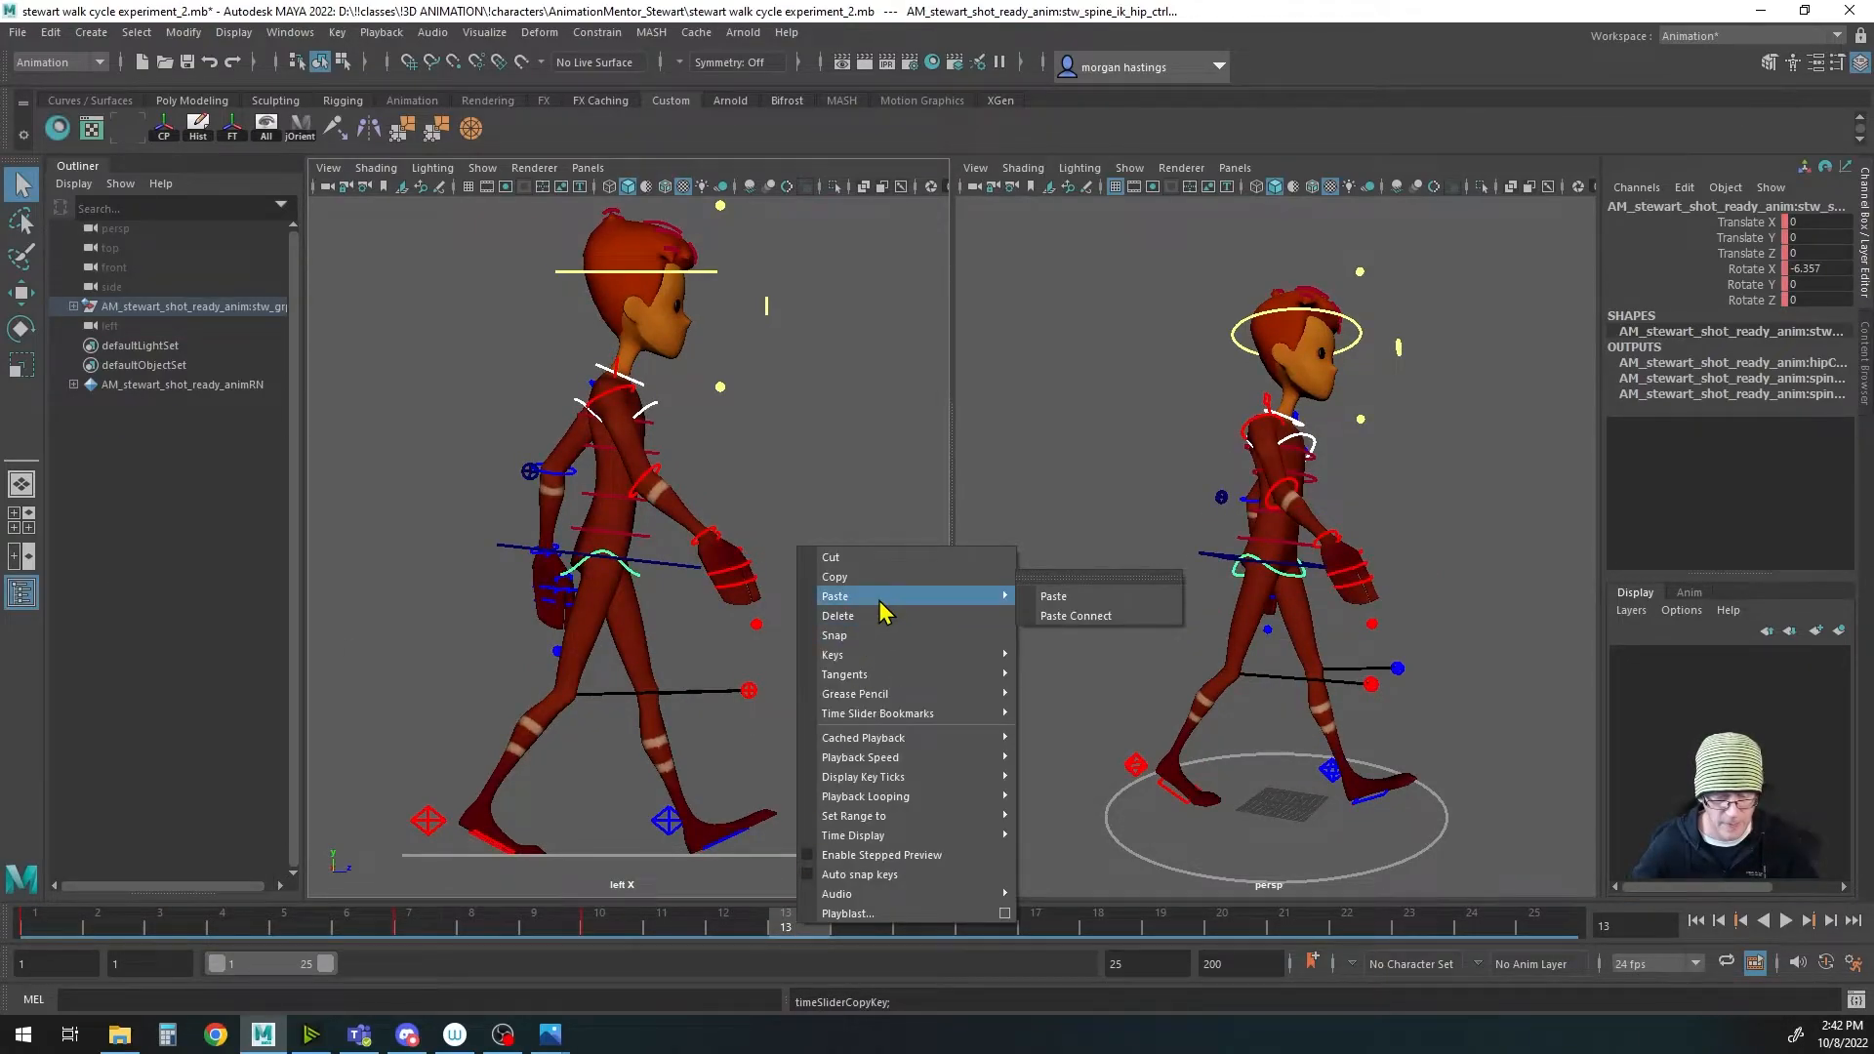
click(1052, 595)
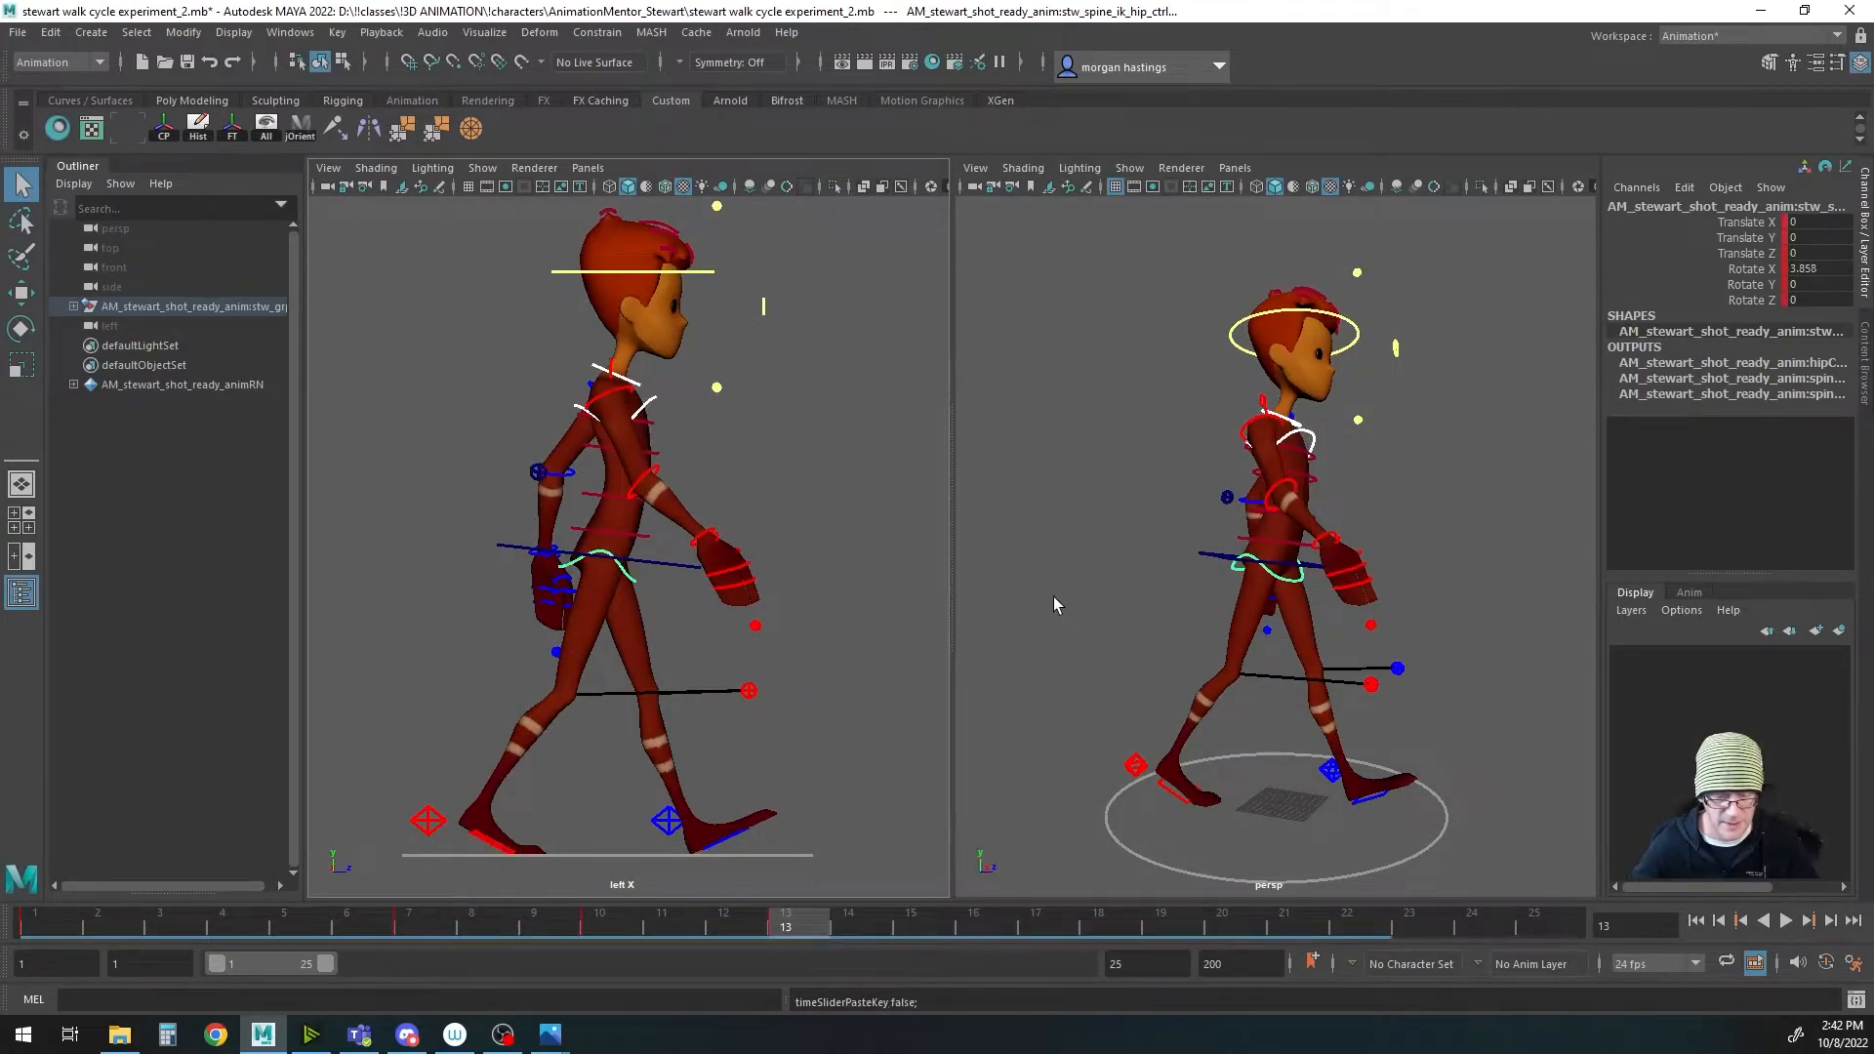
Step: Copy the neck, shoulder and hip keys from the pass pose on frame 7 and paste them at frame 19
click(418, 924)
right_click(419, 921)
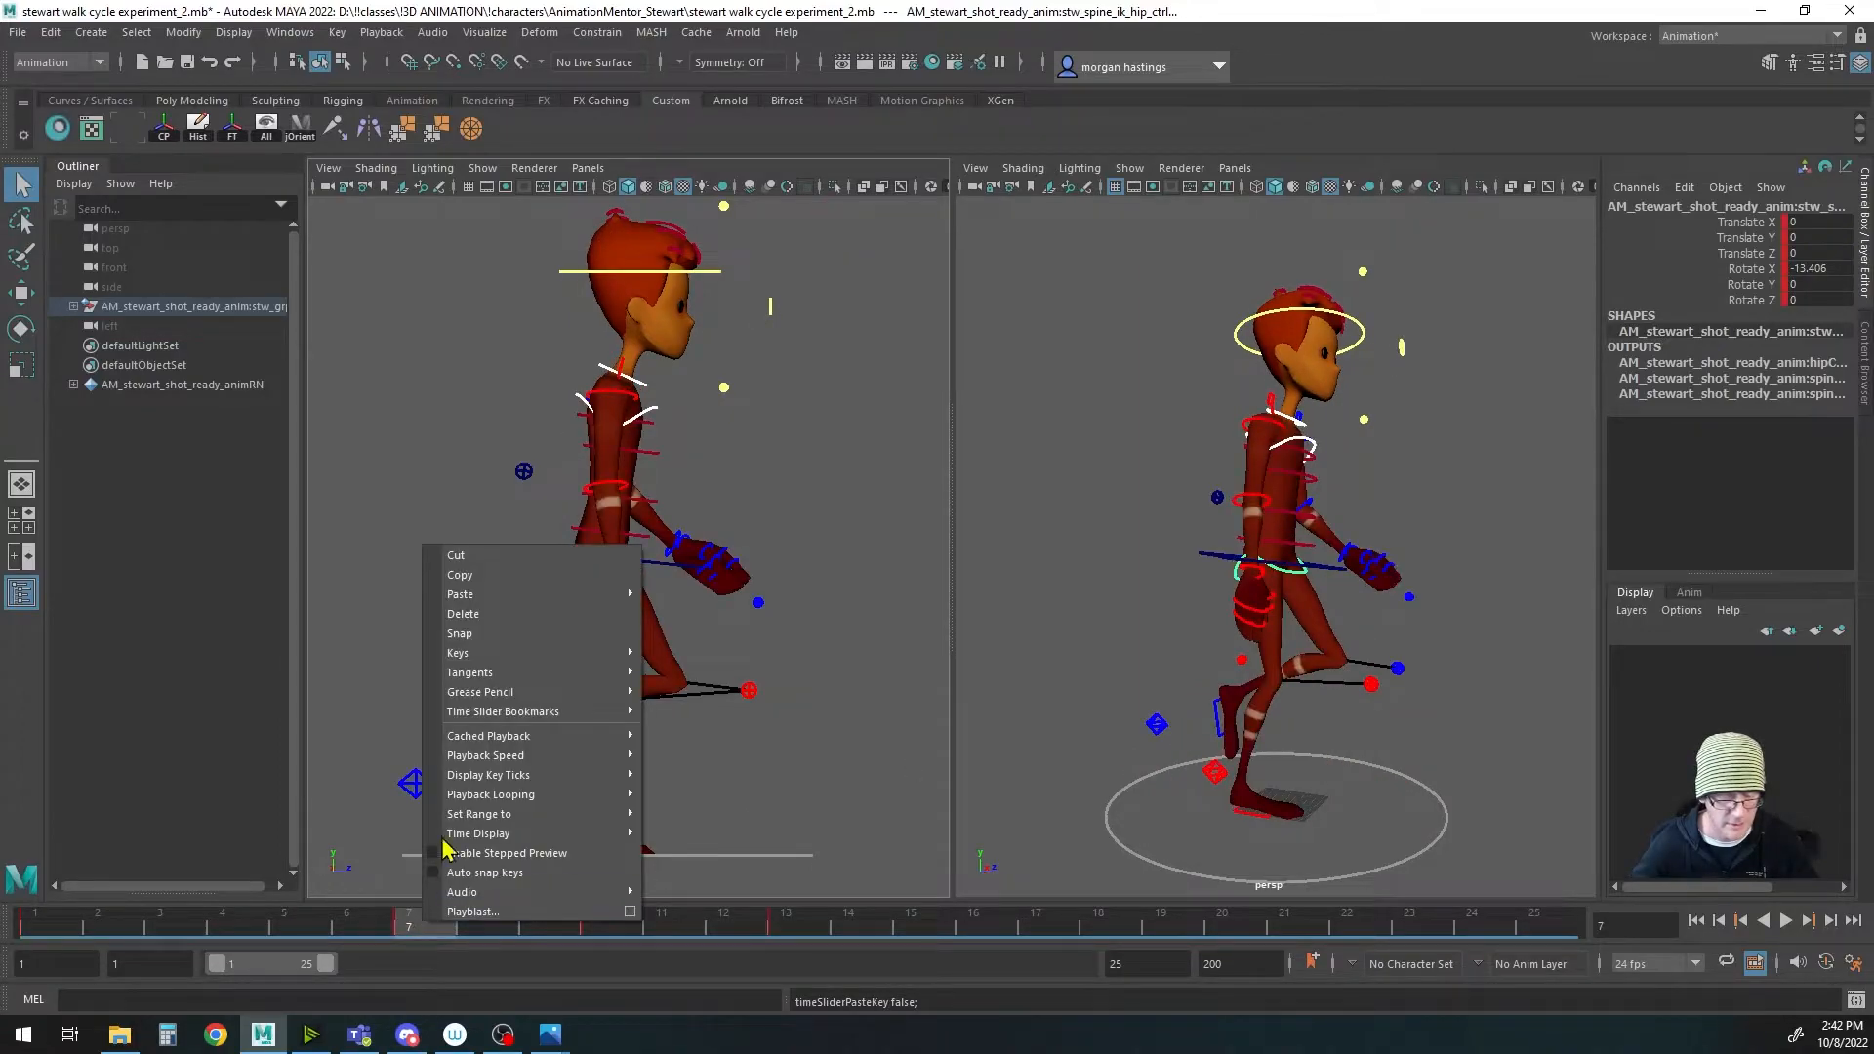
click(482, 576)
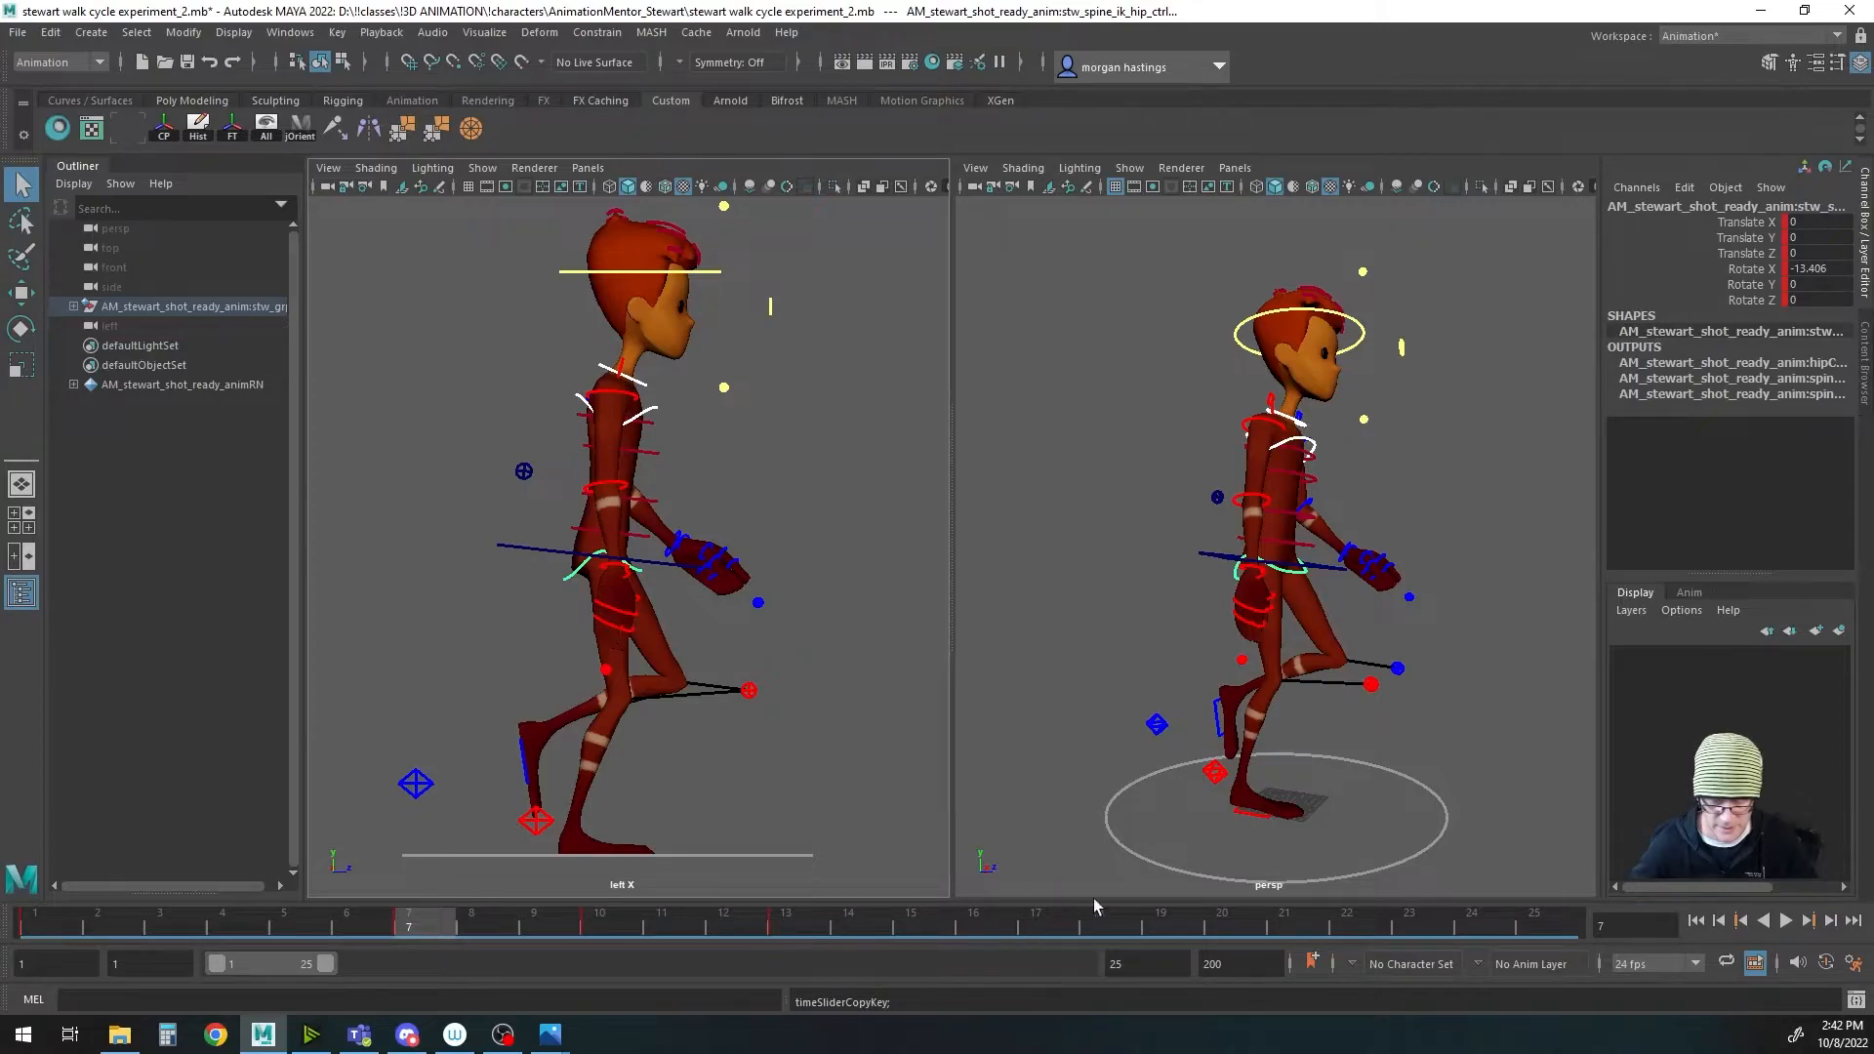
click(1167, 924)
right_click(1167, 924)
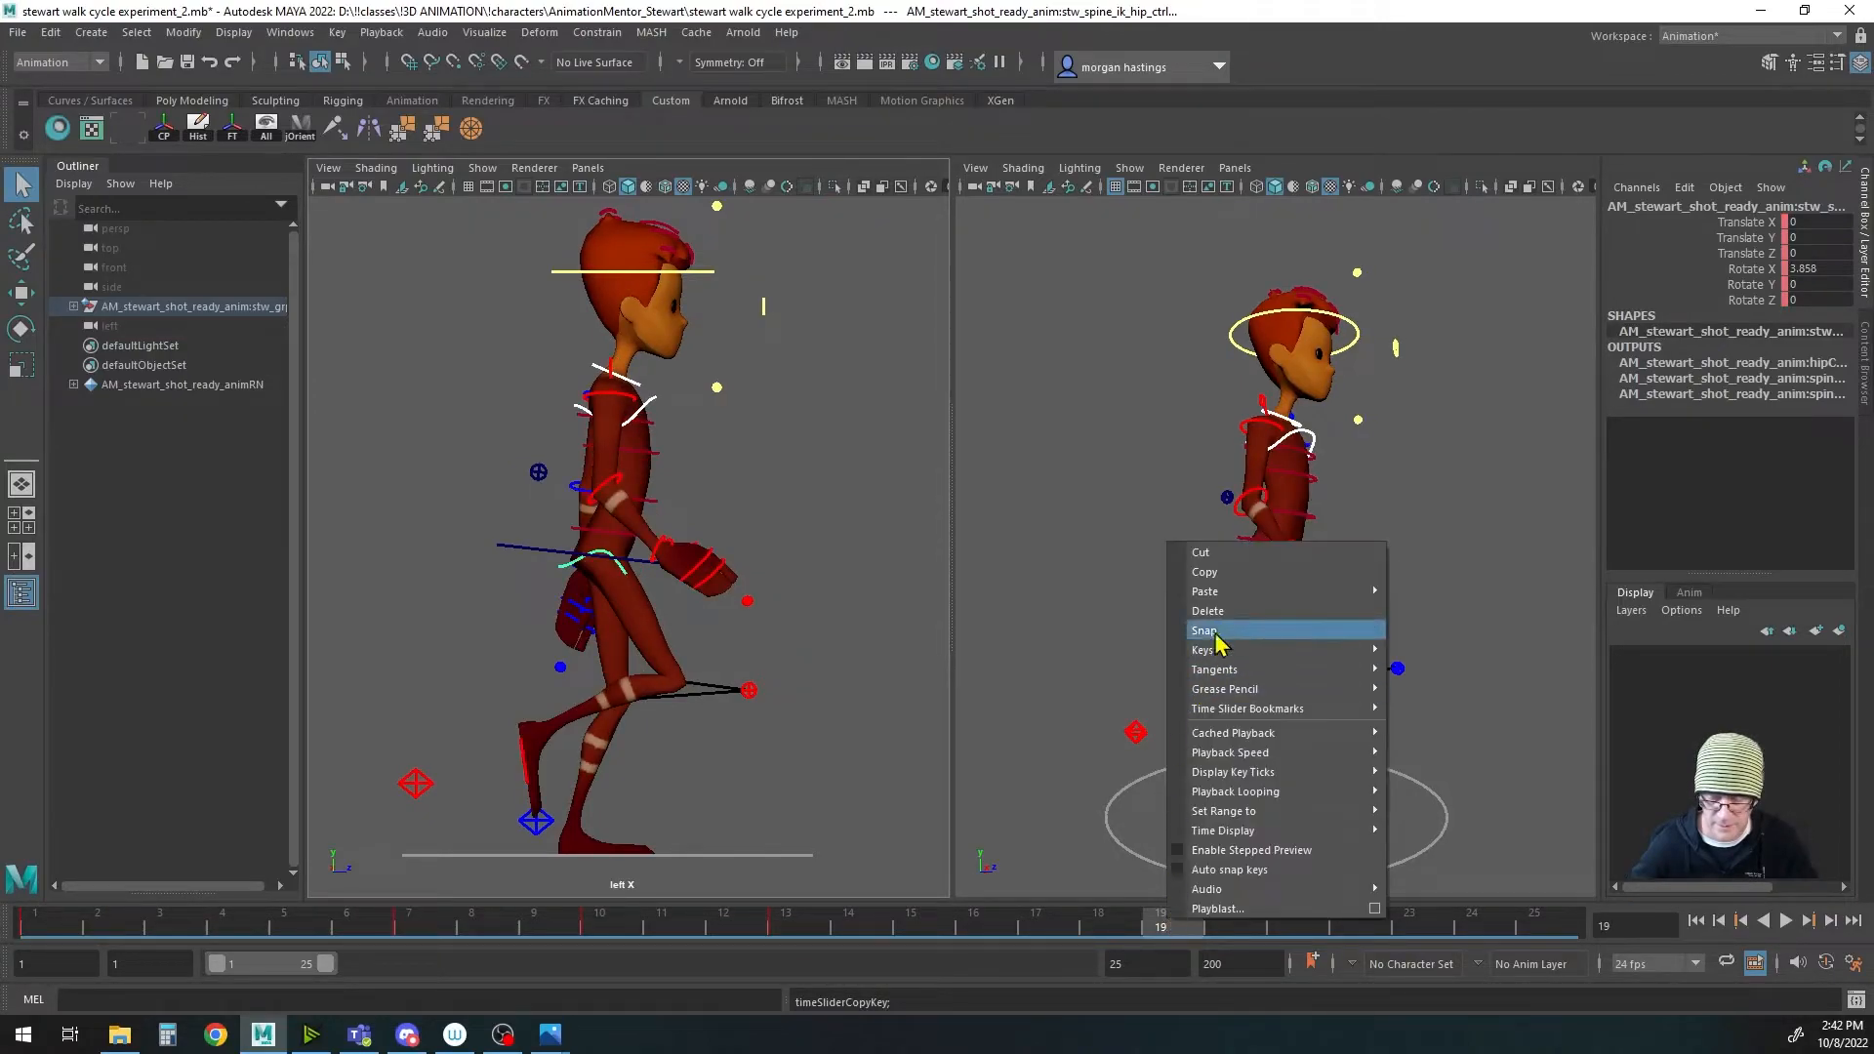
mouse_move(1255, 592)
click(1425, 592)
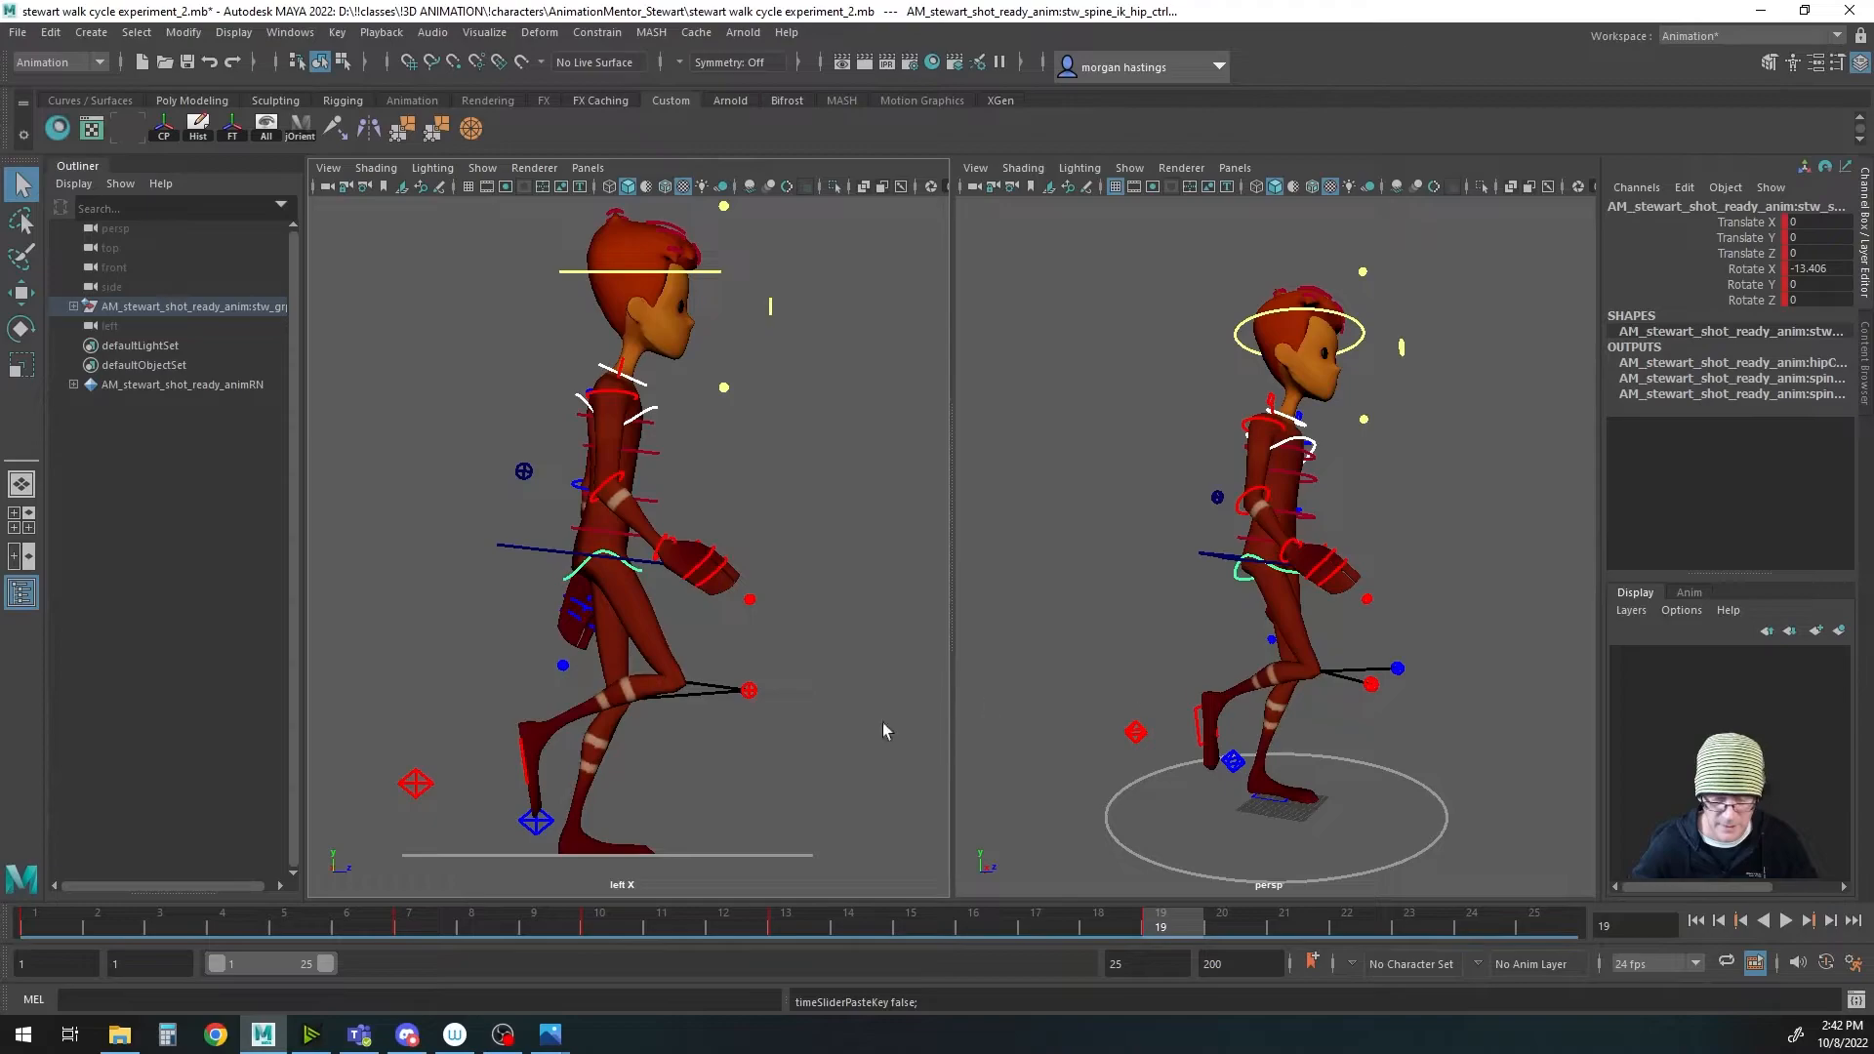
Step: Copy the frame 1 keys of the neck, shoulder and hip controls to frame 25 to close the loop
drag(790, 927, 43, 923)
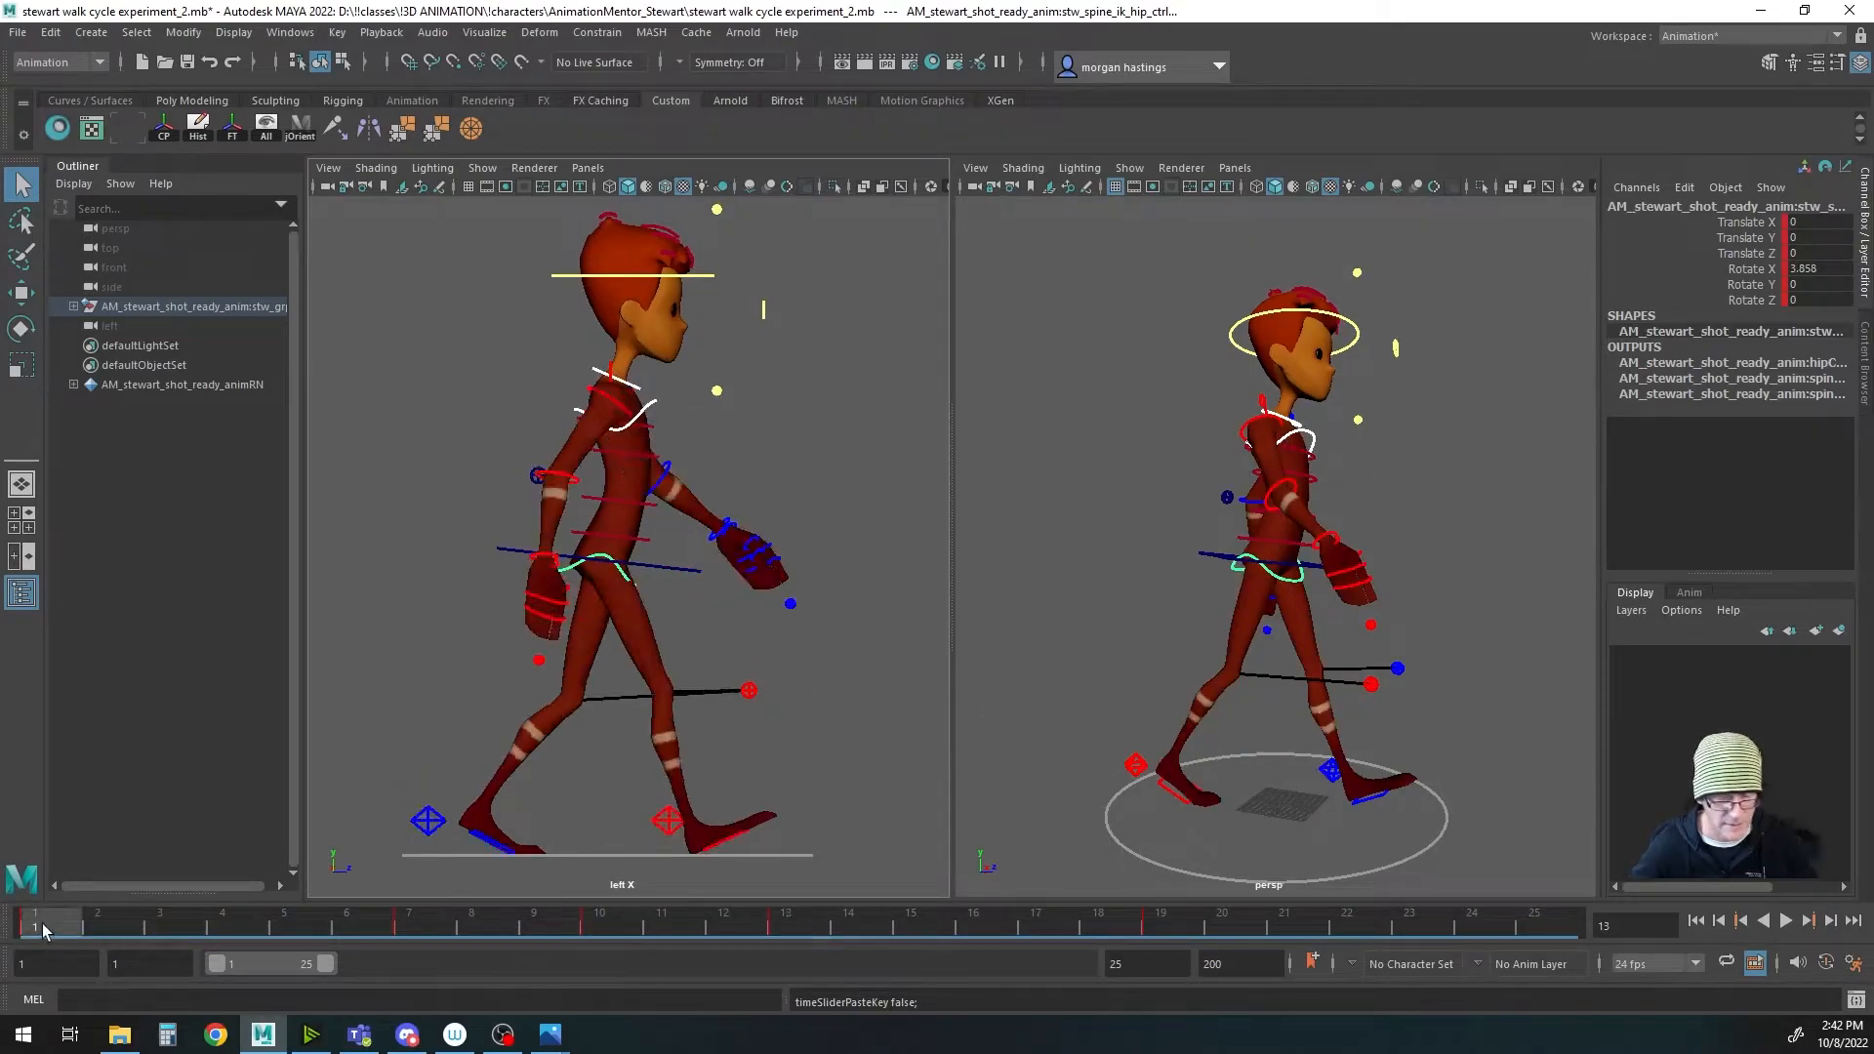
right_click(41, 923)
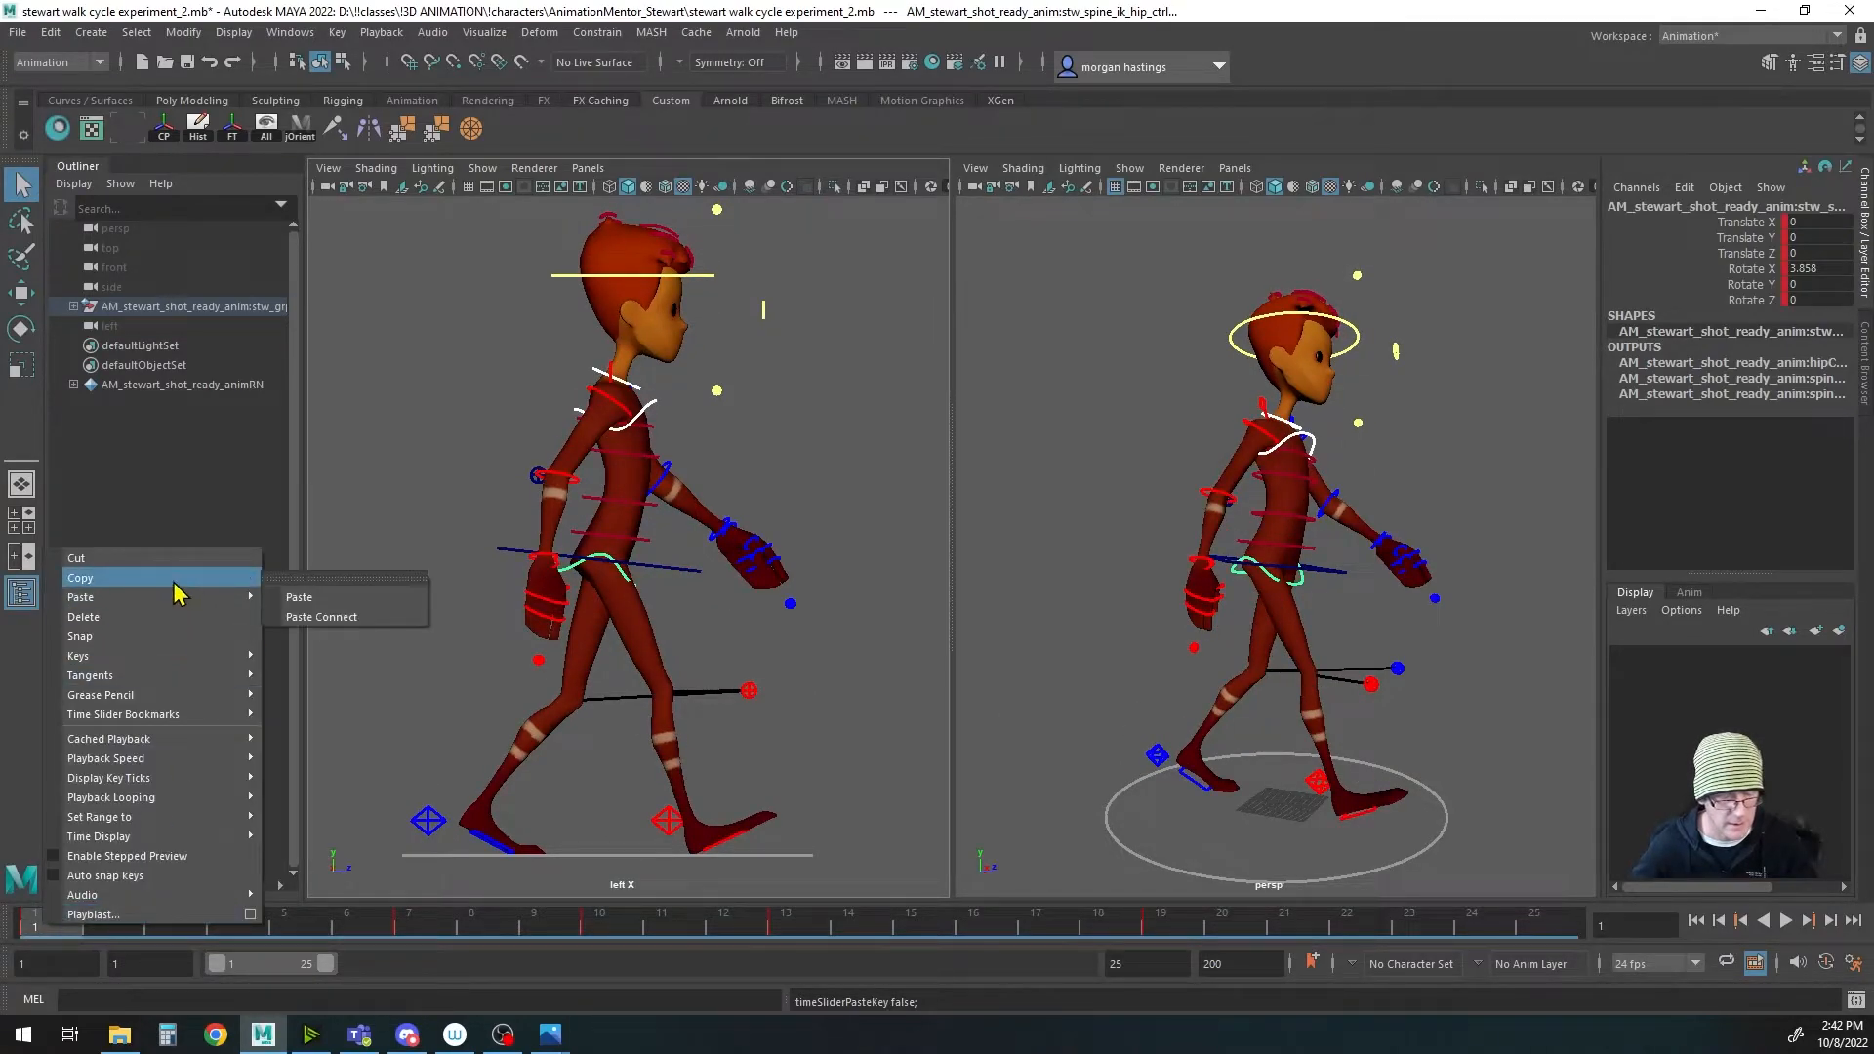
click(88, 576)
click(1534, 923)
right_click(1538, 925)
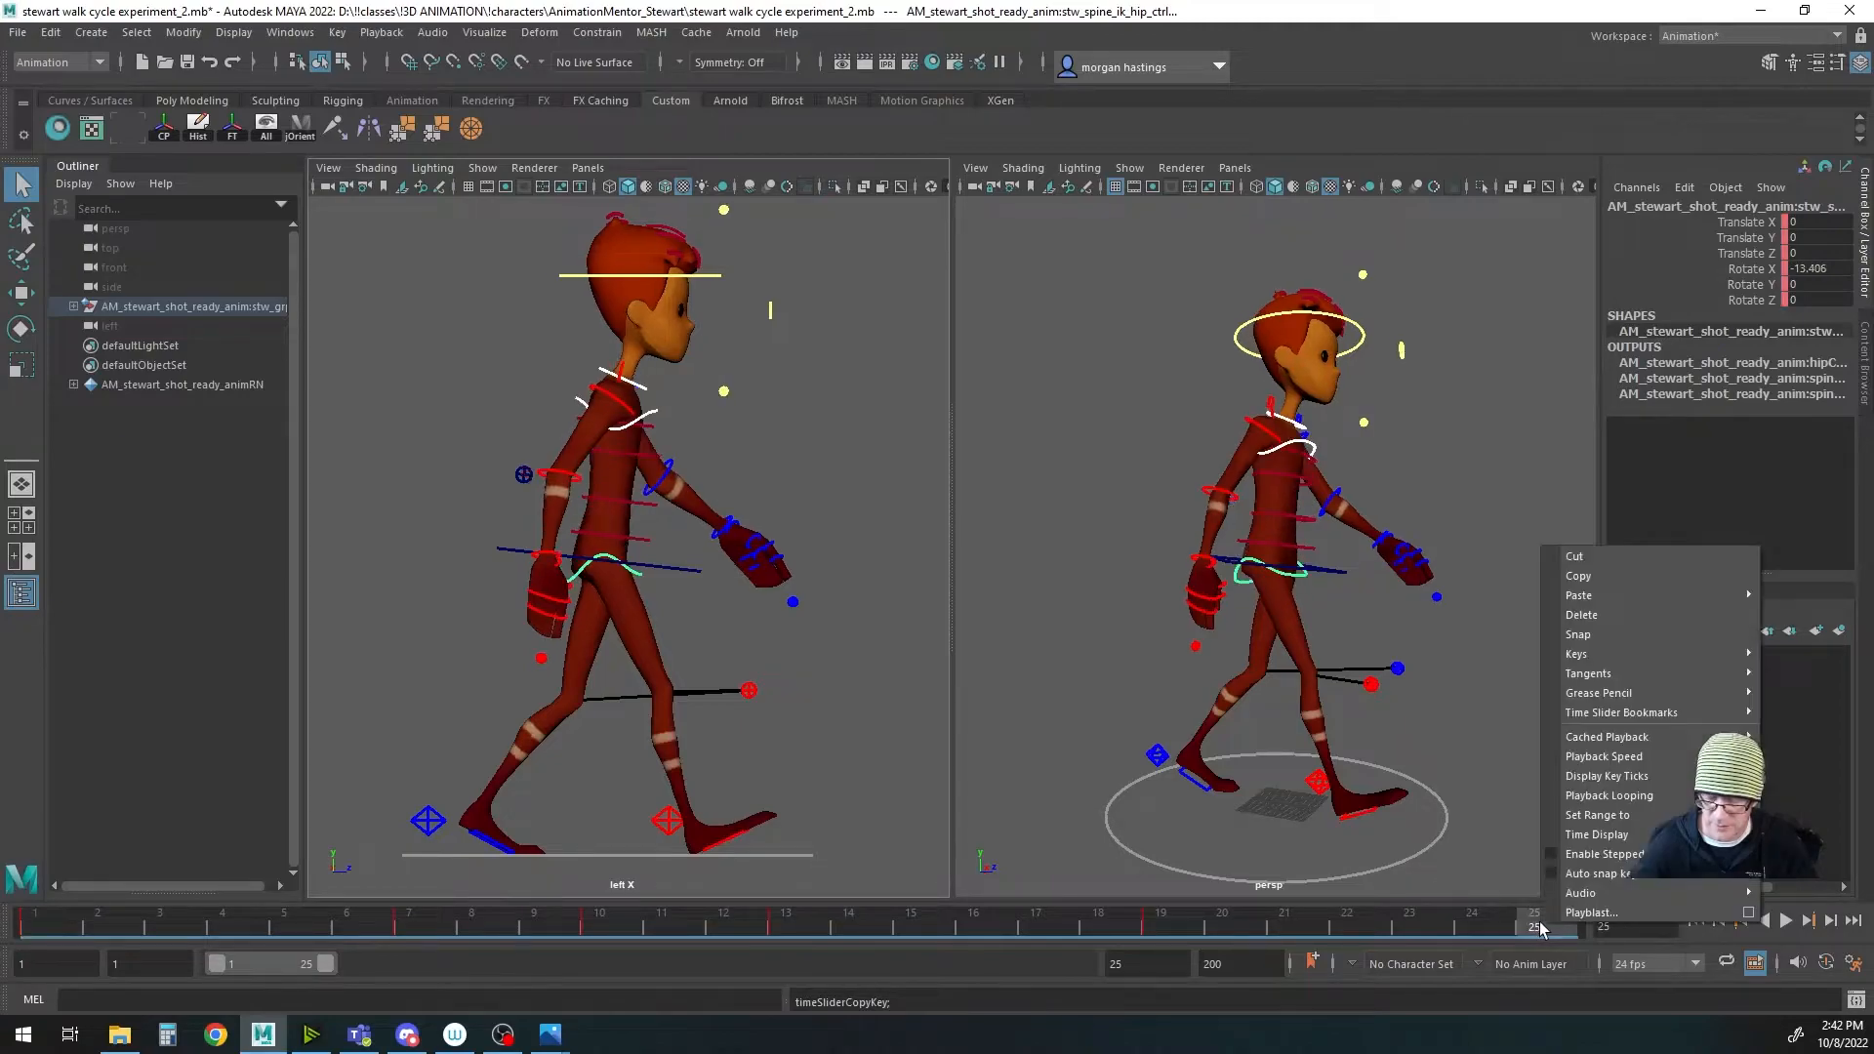
mouse_move(1582, 597)
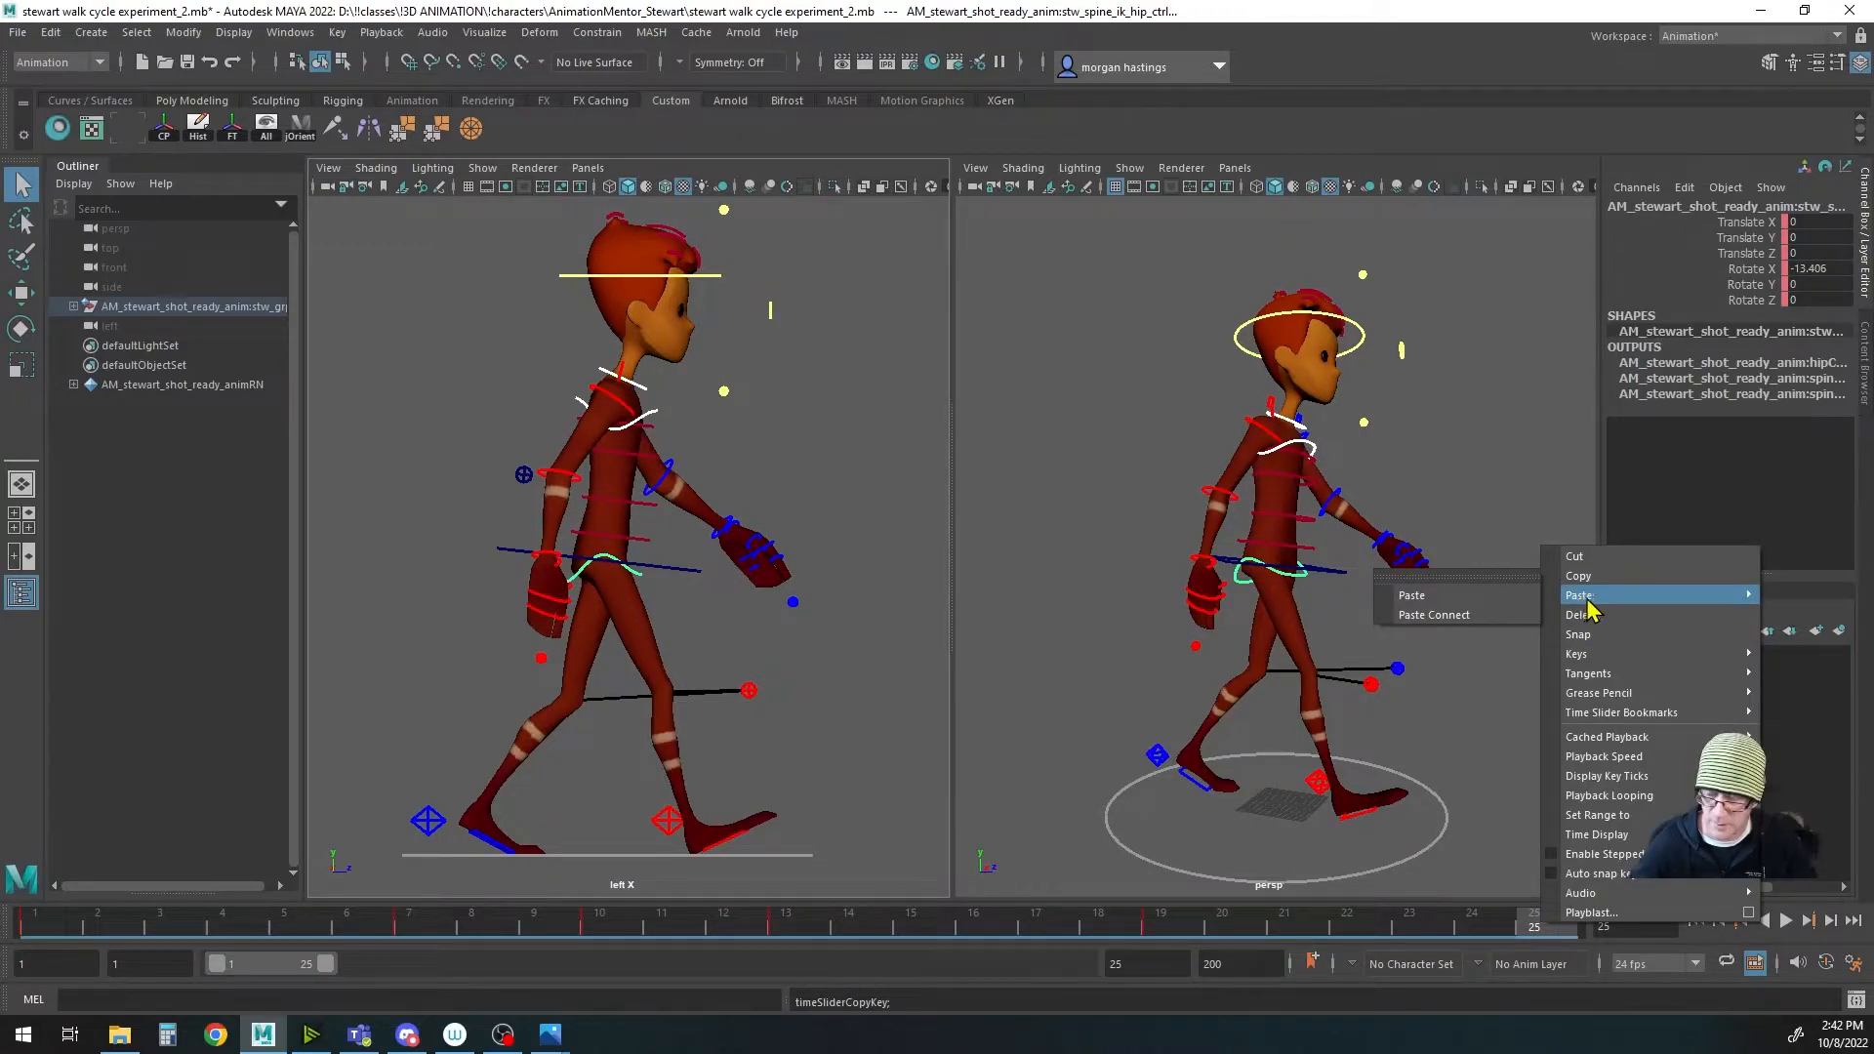
click(1503, 596)
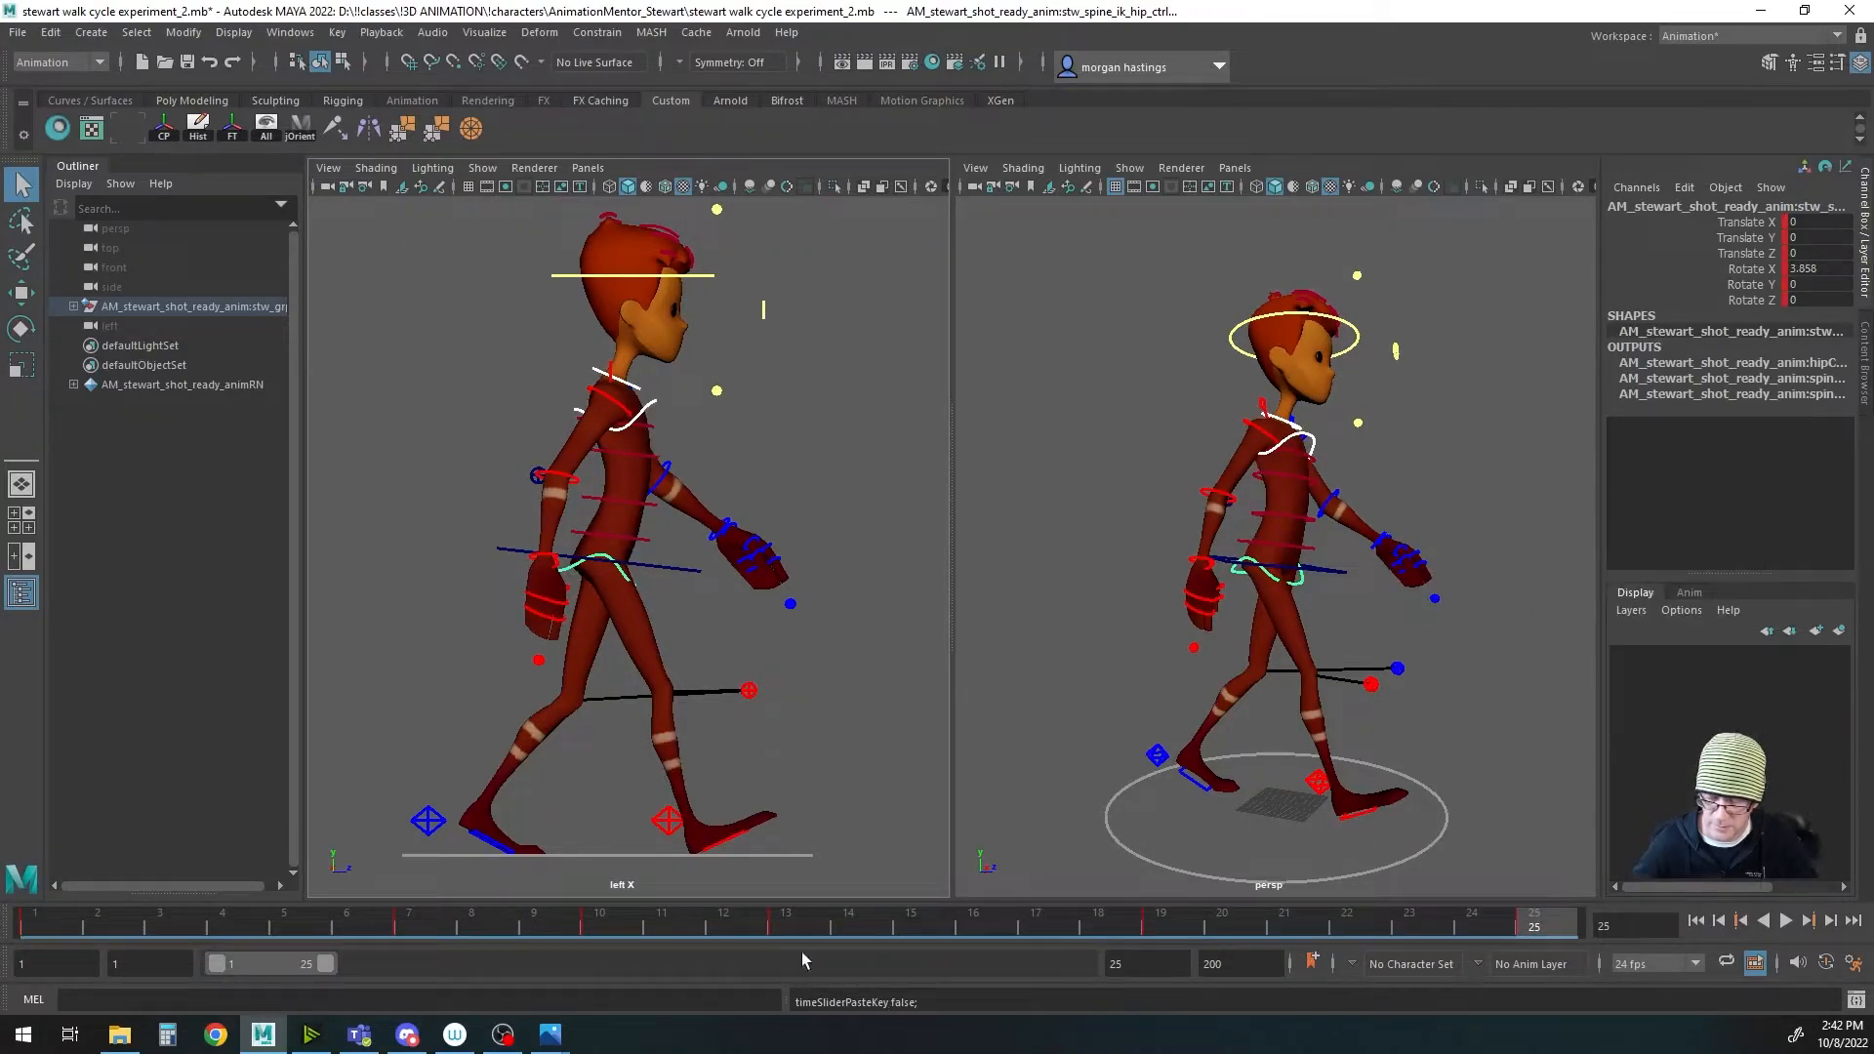
Step: Copy the neck, shoulder and hip keys from the up pose on frame 10 and paste them at frame 22
click(601, 927)
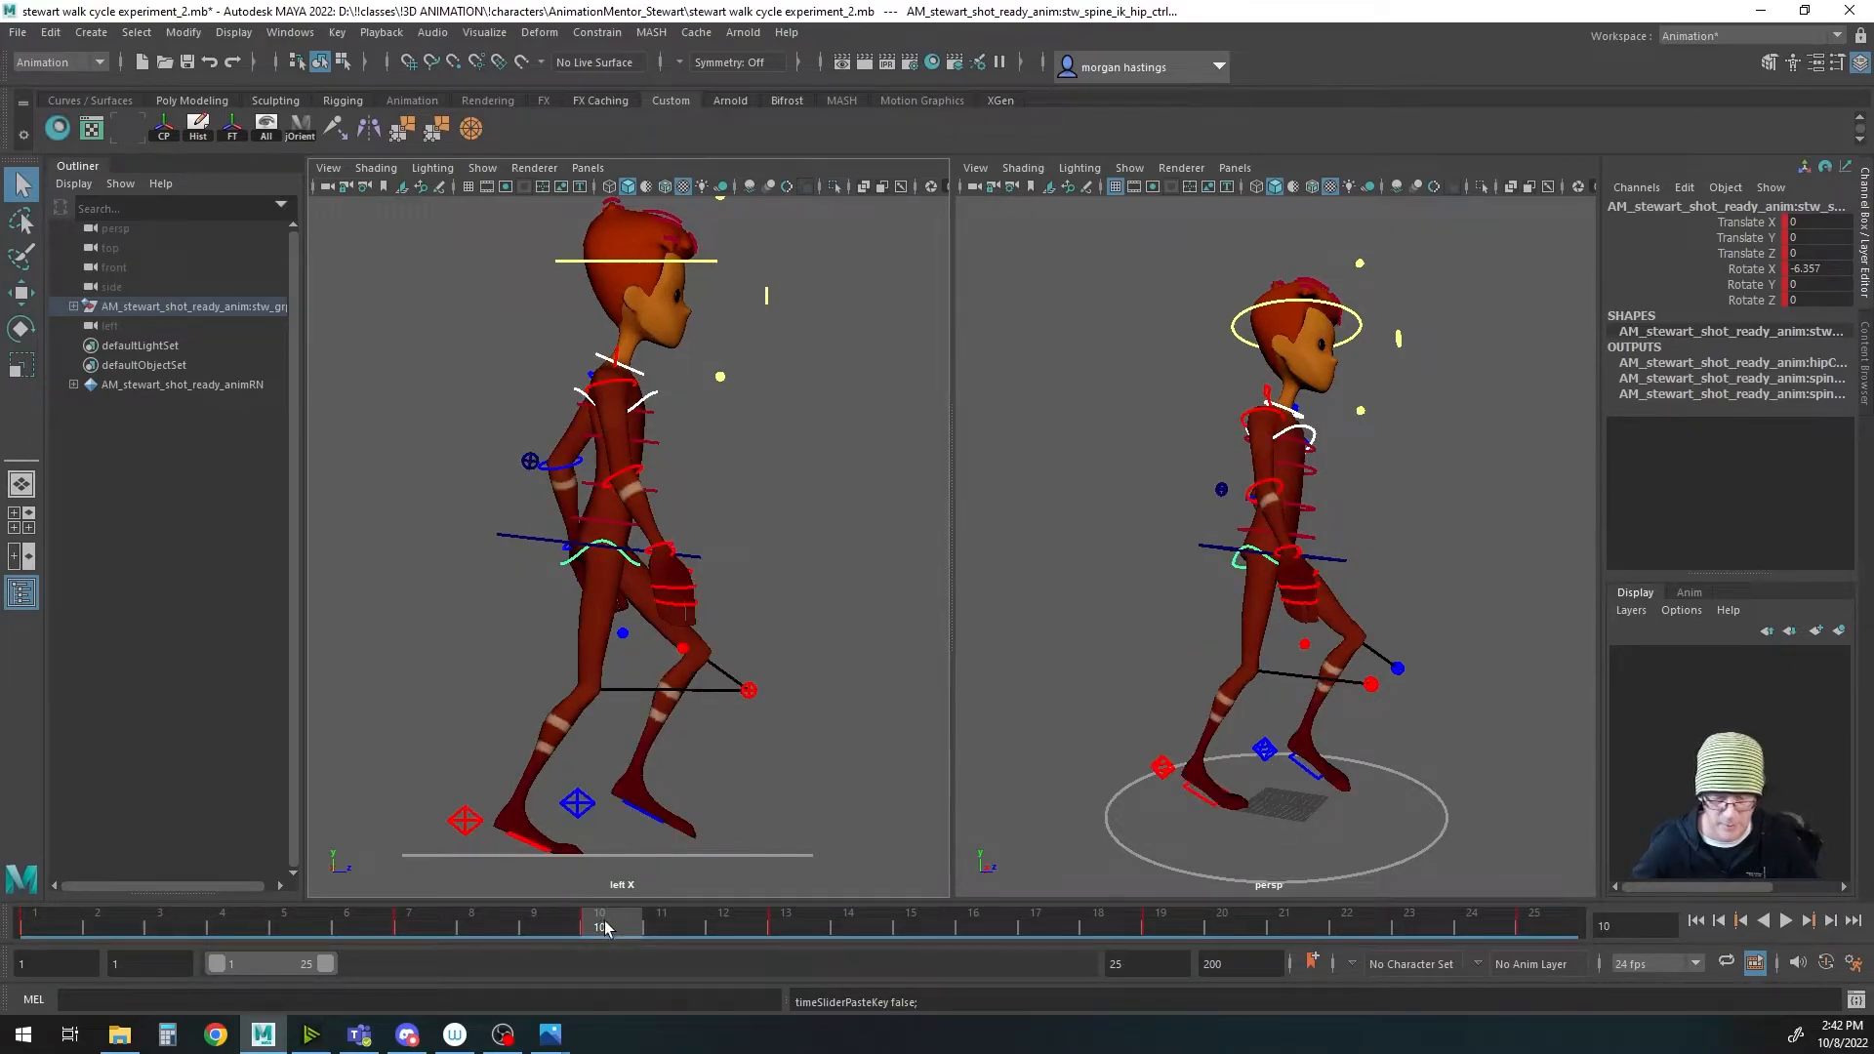
right_click(601, 927)
click(660, 576)
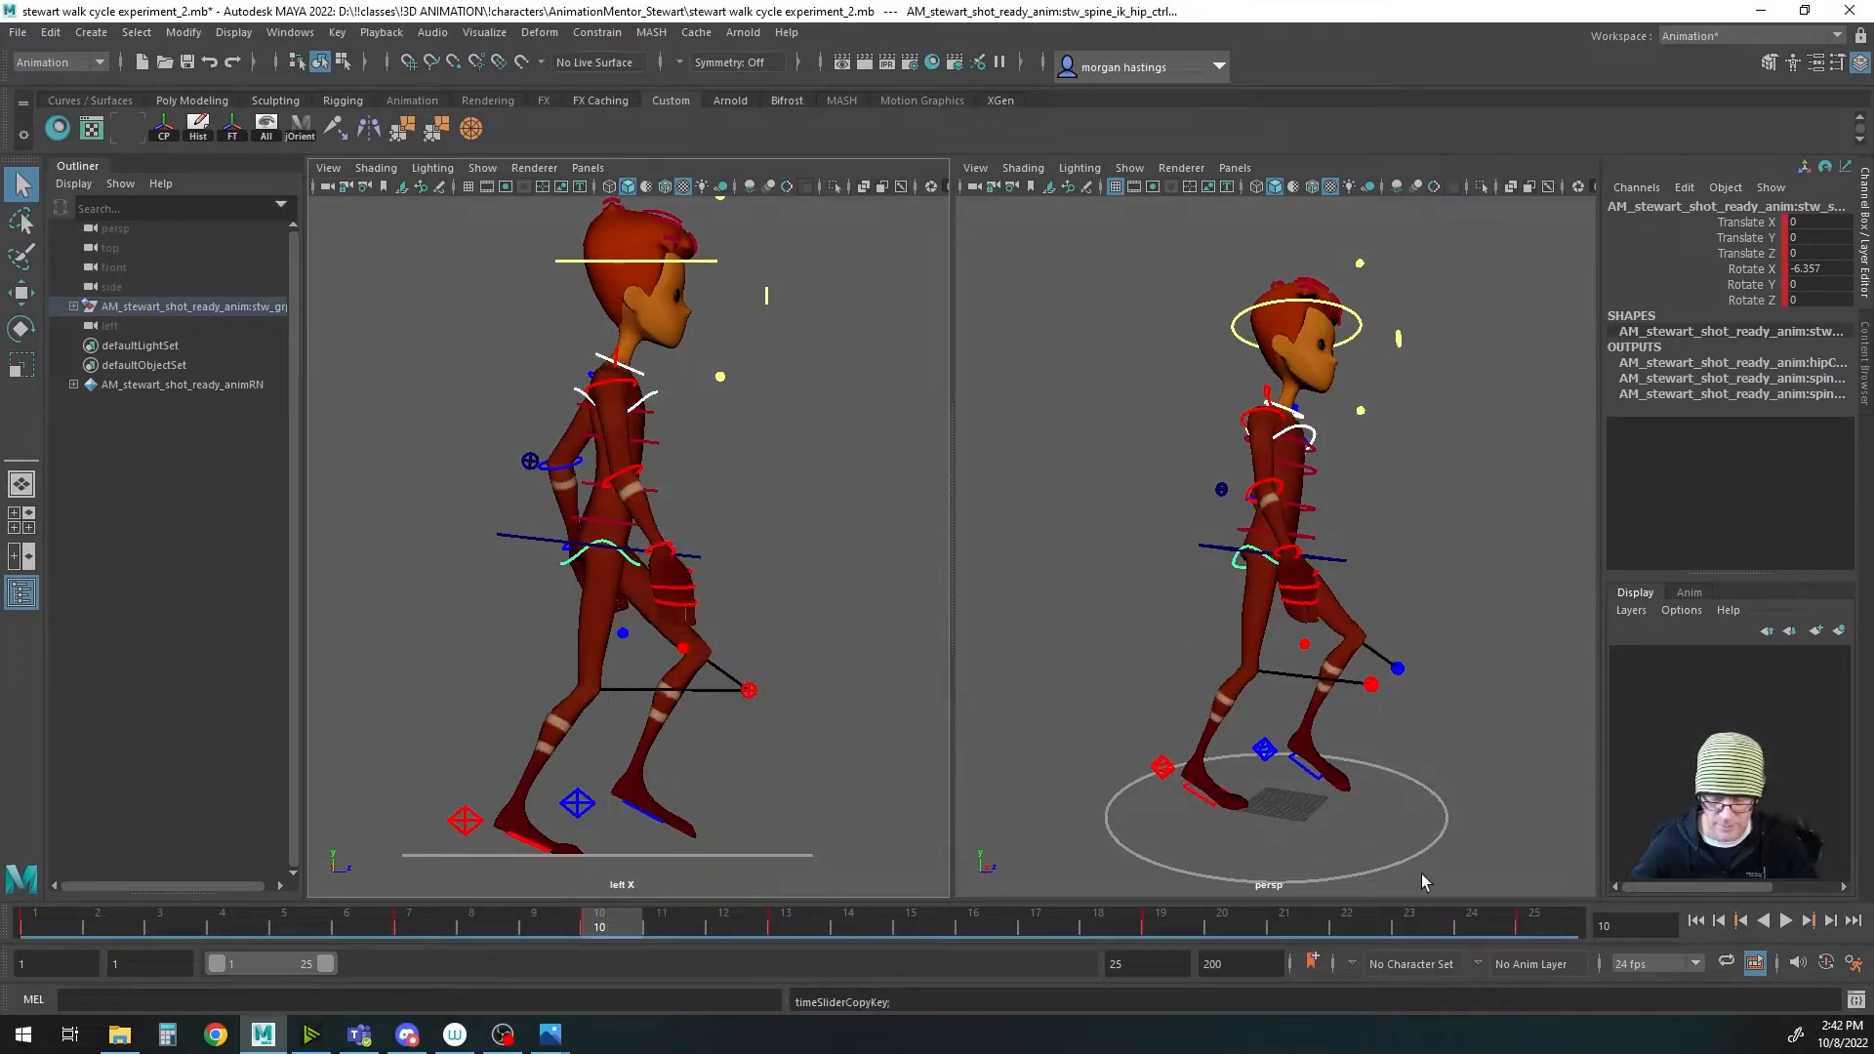
click(1357, 925)
right_click(1357, 926)
mouse_move(1435, 606)
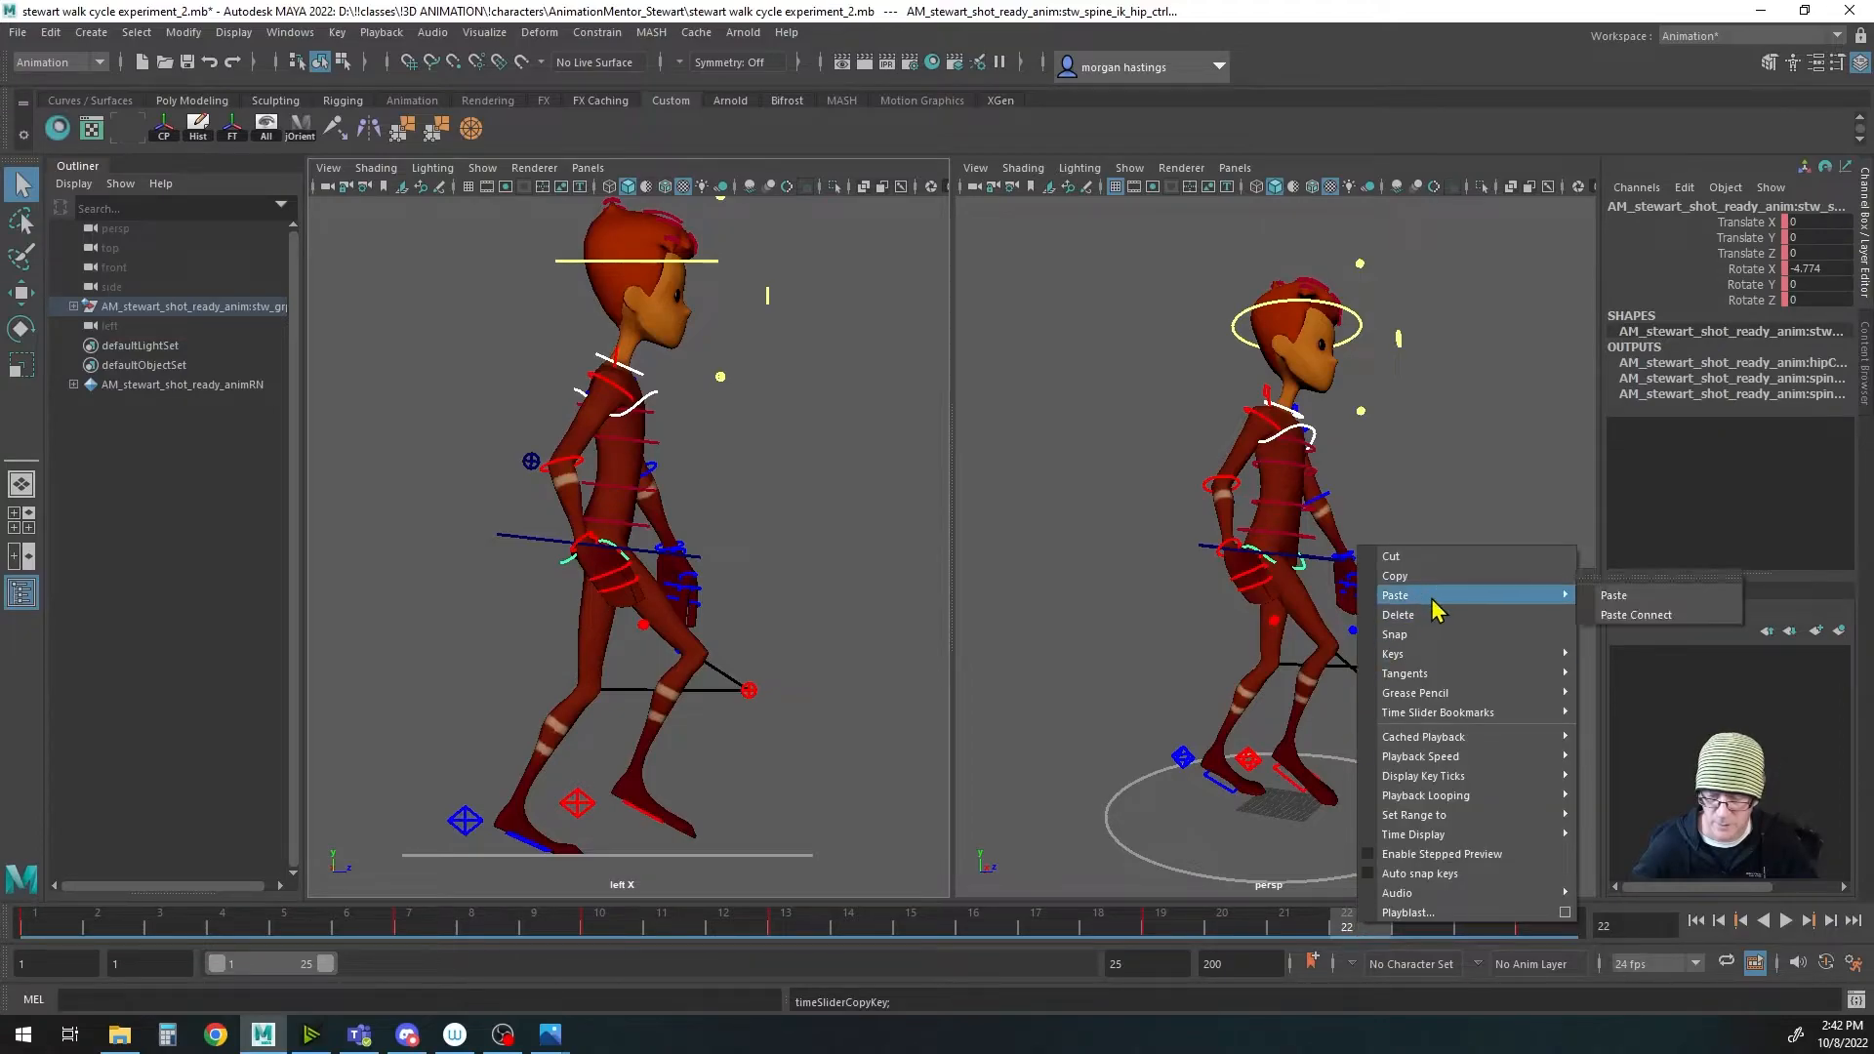
click(1620, 601)
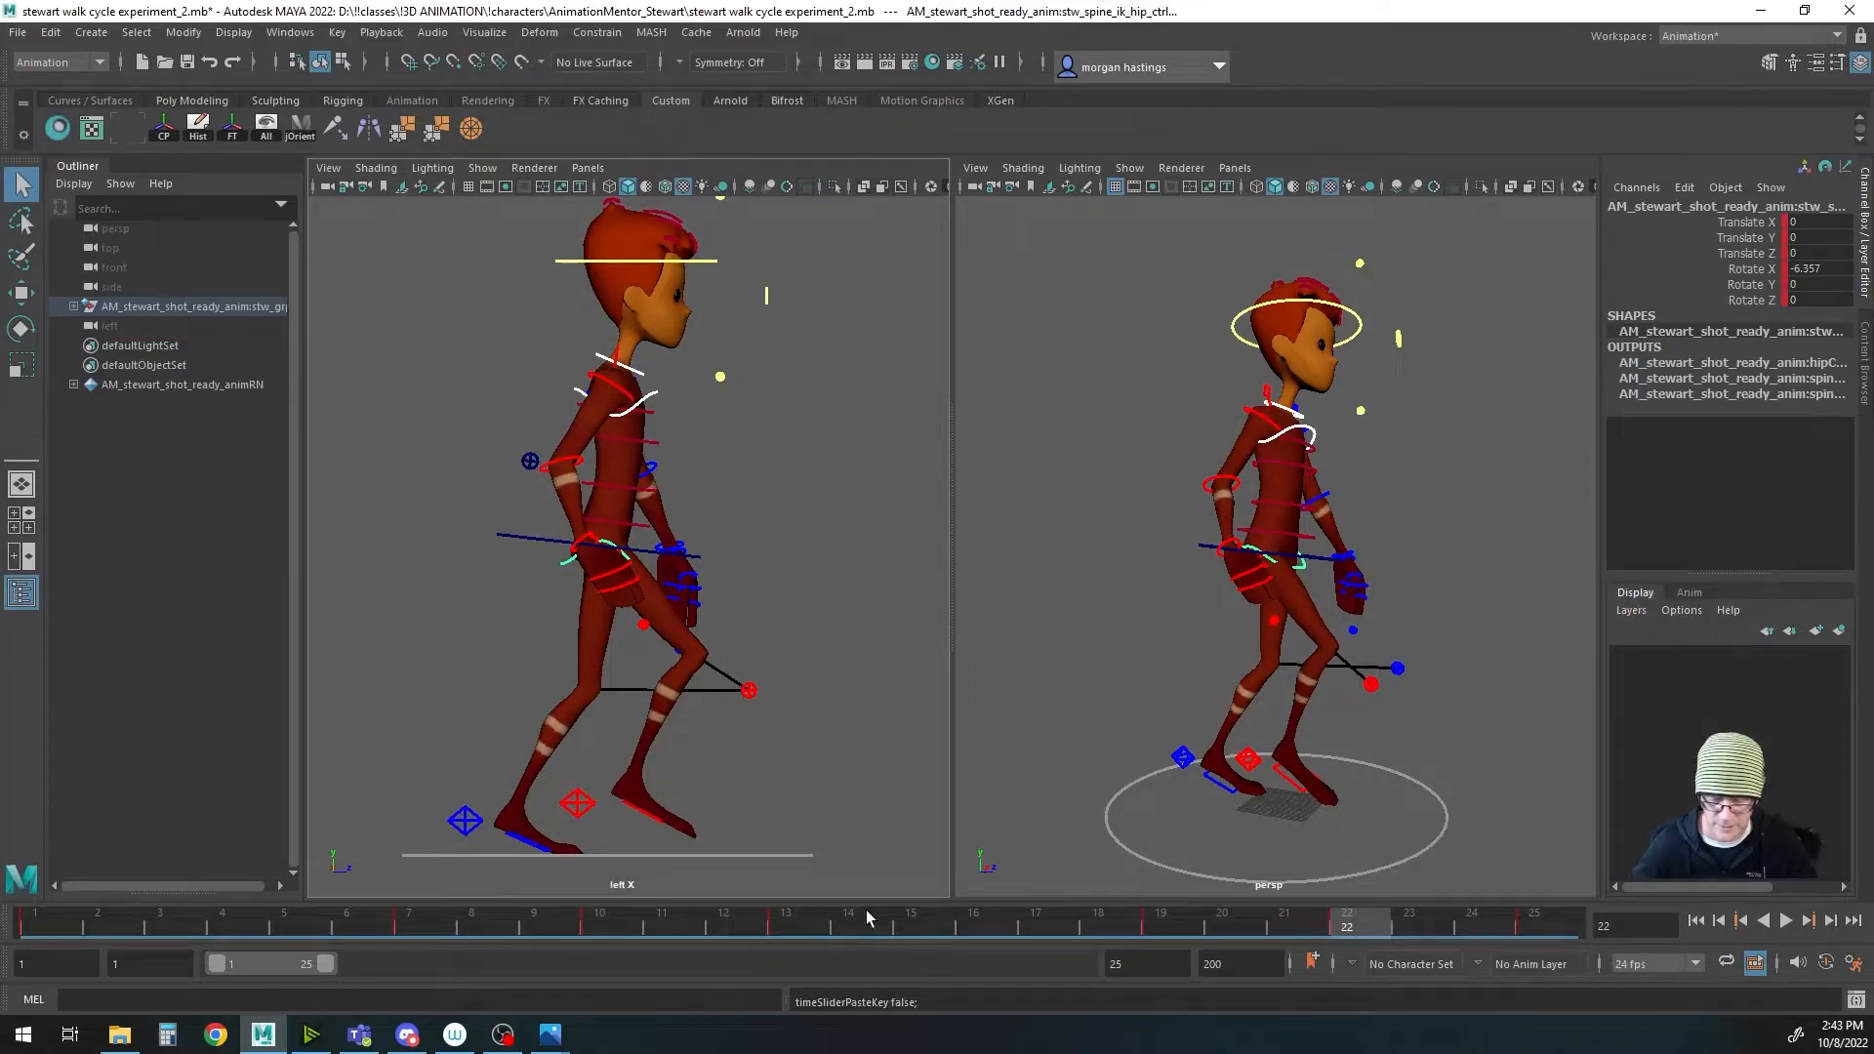
Step: Check the key poses on frames 7, 10, 13, 19, 22 and 25, and play the walk cycle from frame 1
click(406, 925)
click(612, 927)
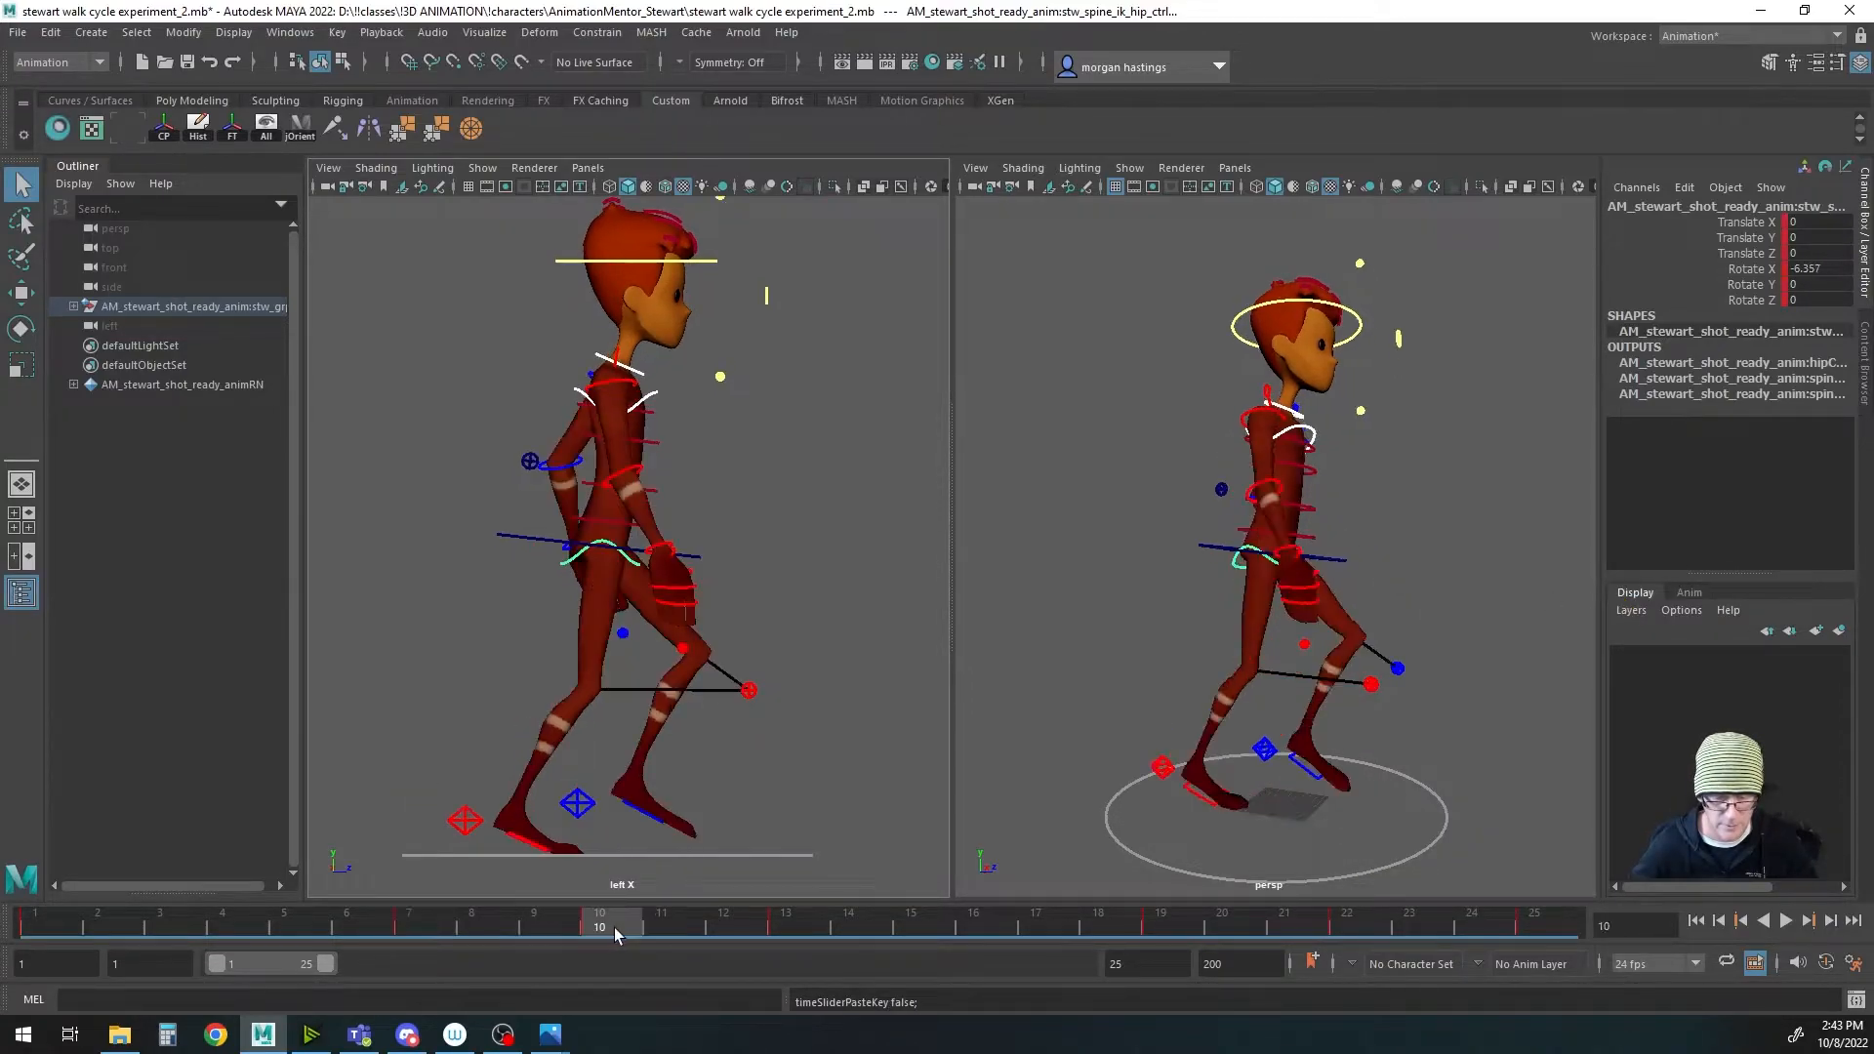
click(800, 923)
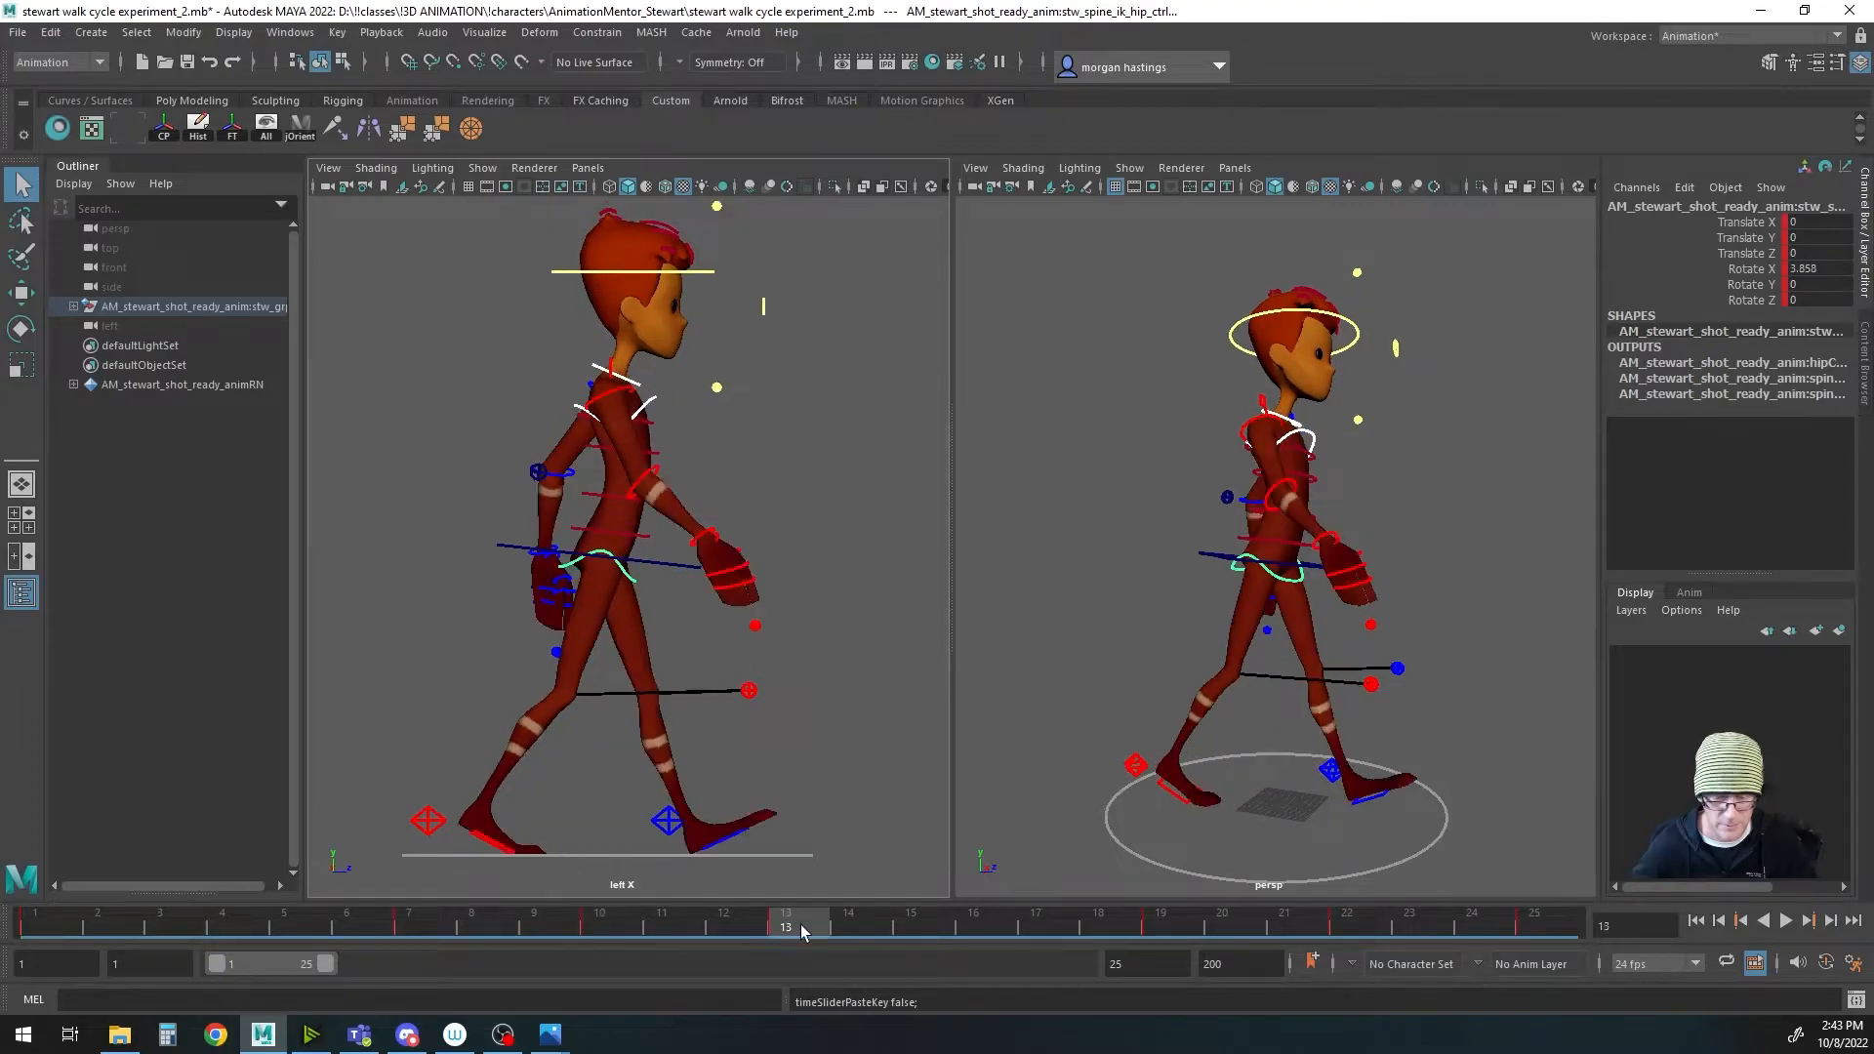
click(406, 926)
click(607, 927)
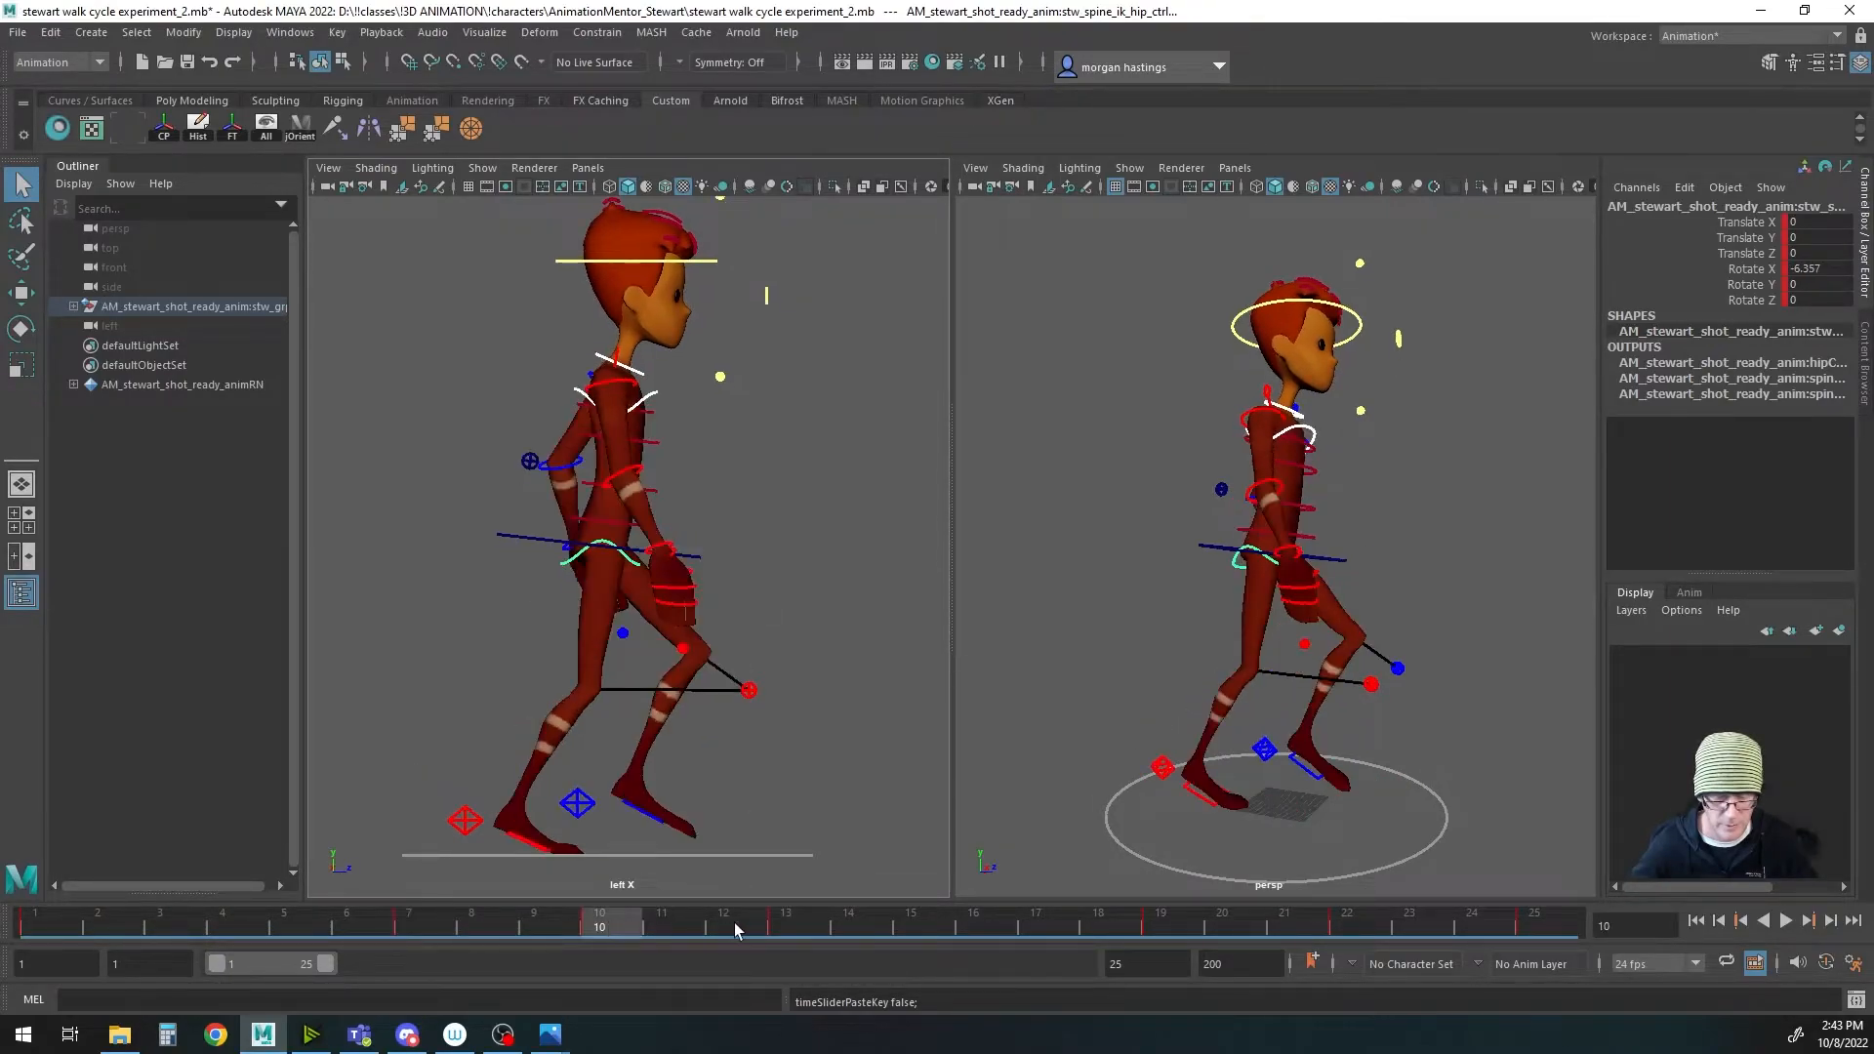
click(792, 923)
click(1184, 923)
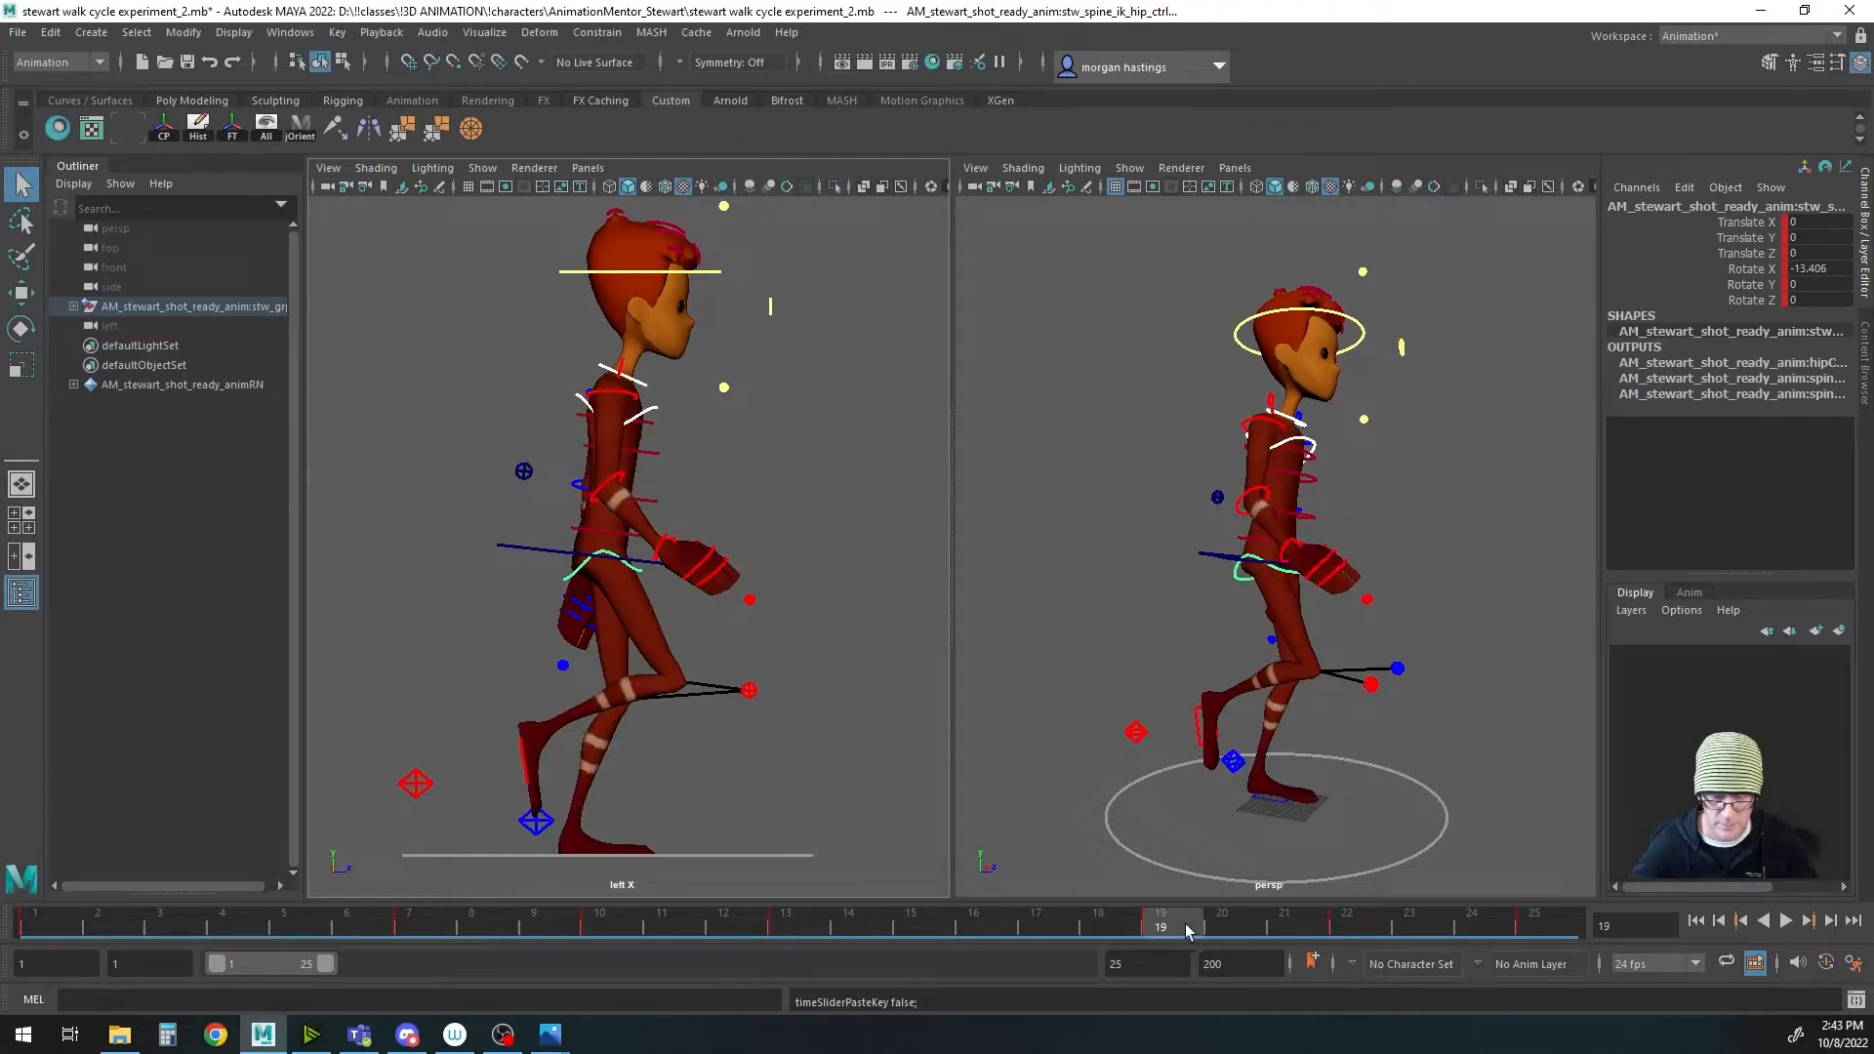
click(1346, 925)
click(1545, 925)
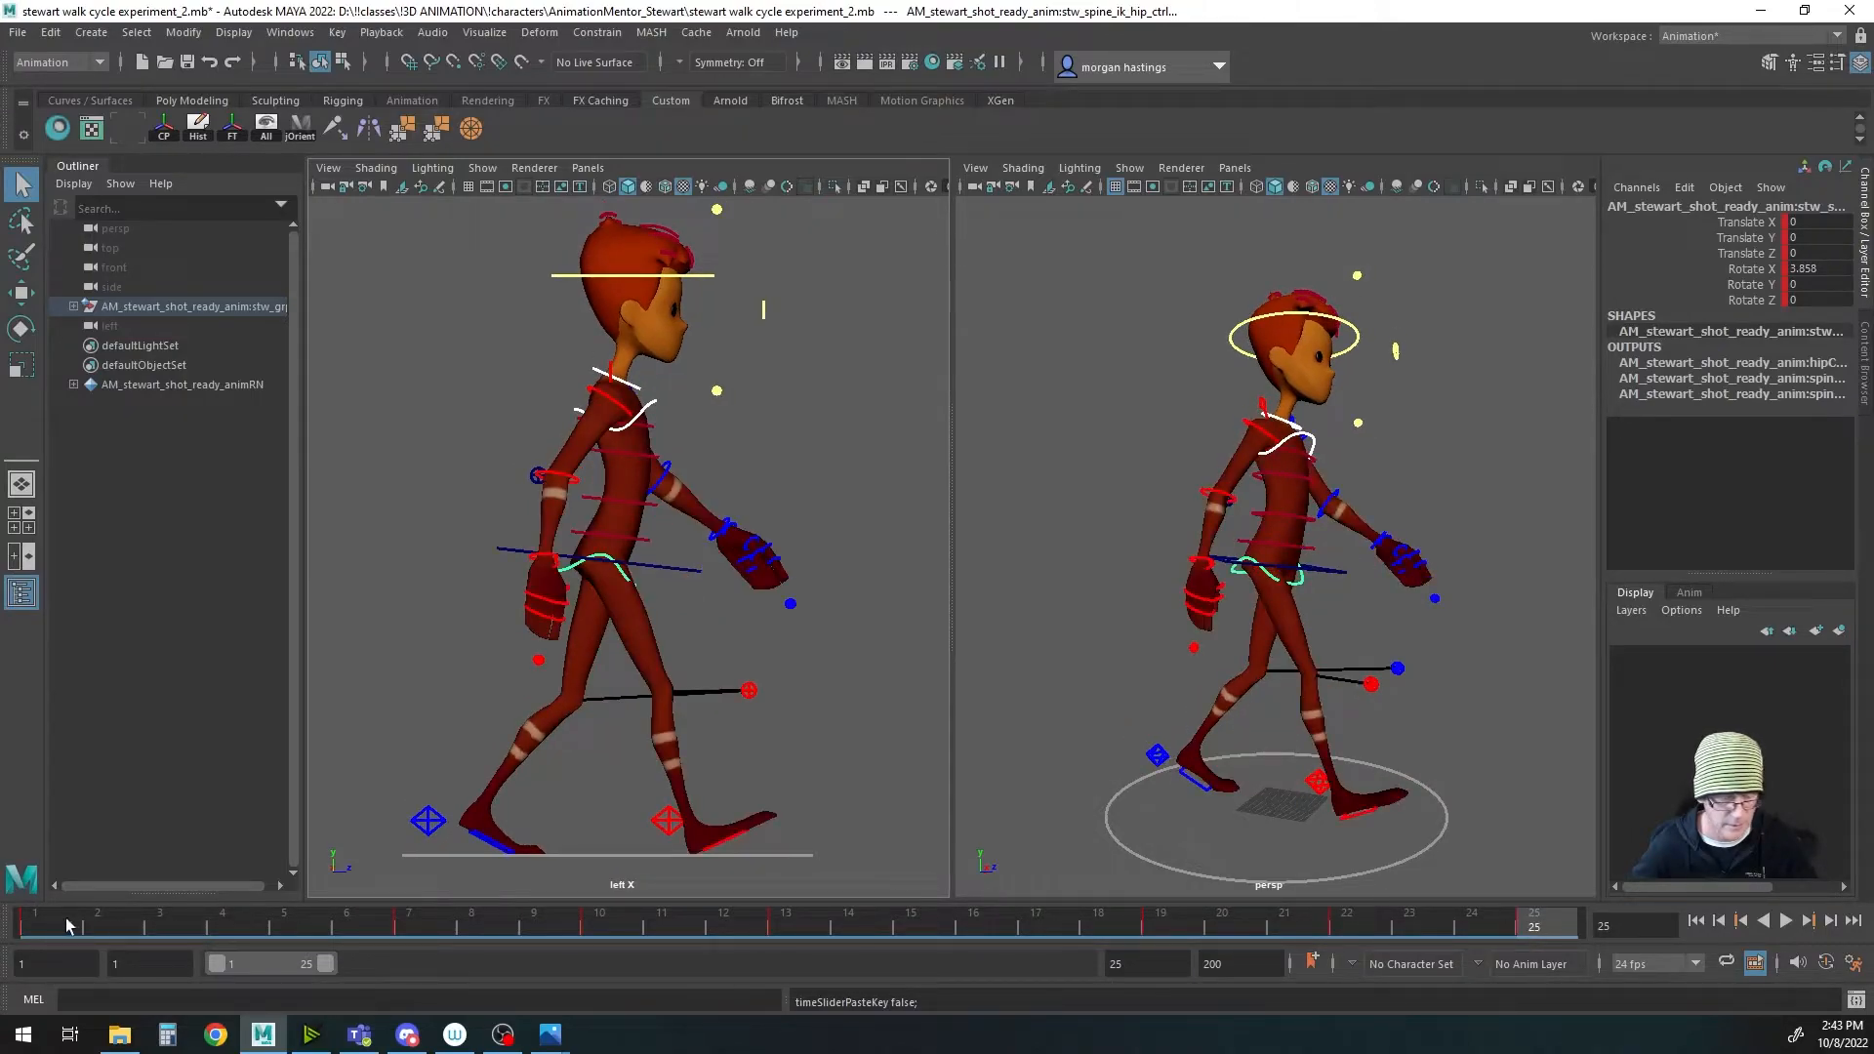
click(44, 923)
click(1784, 922)
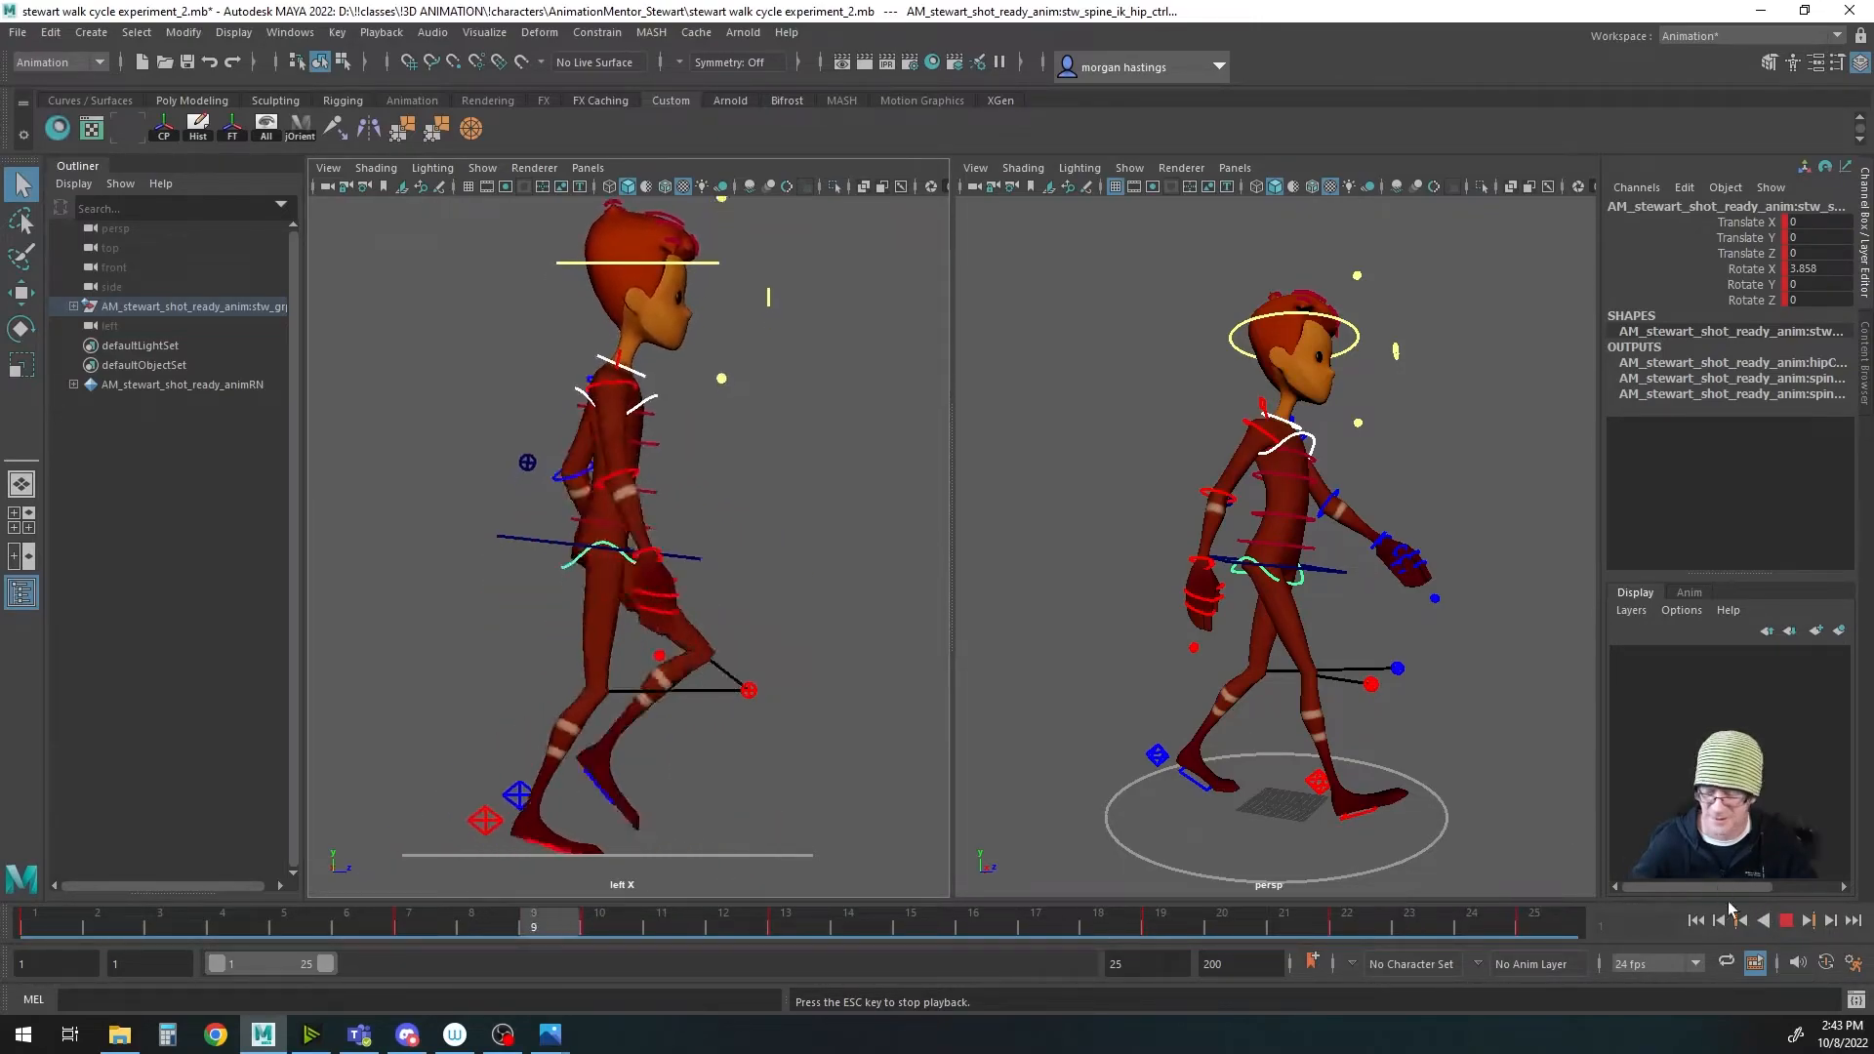
click(1787, 921)
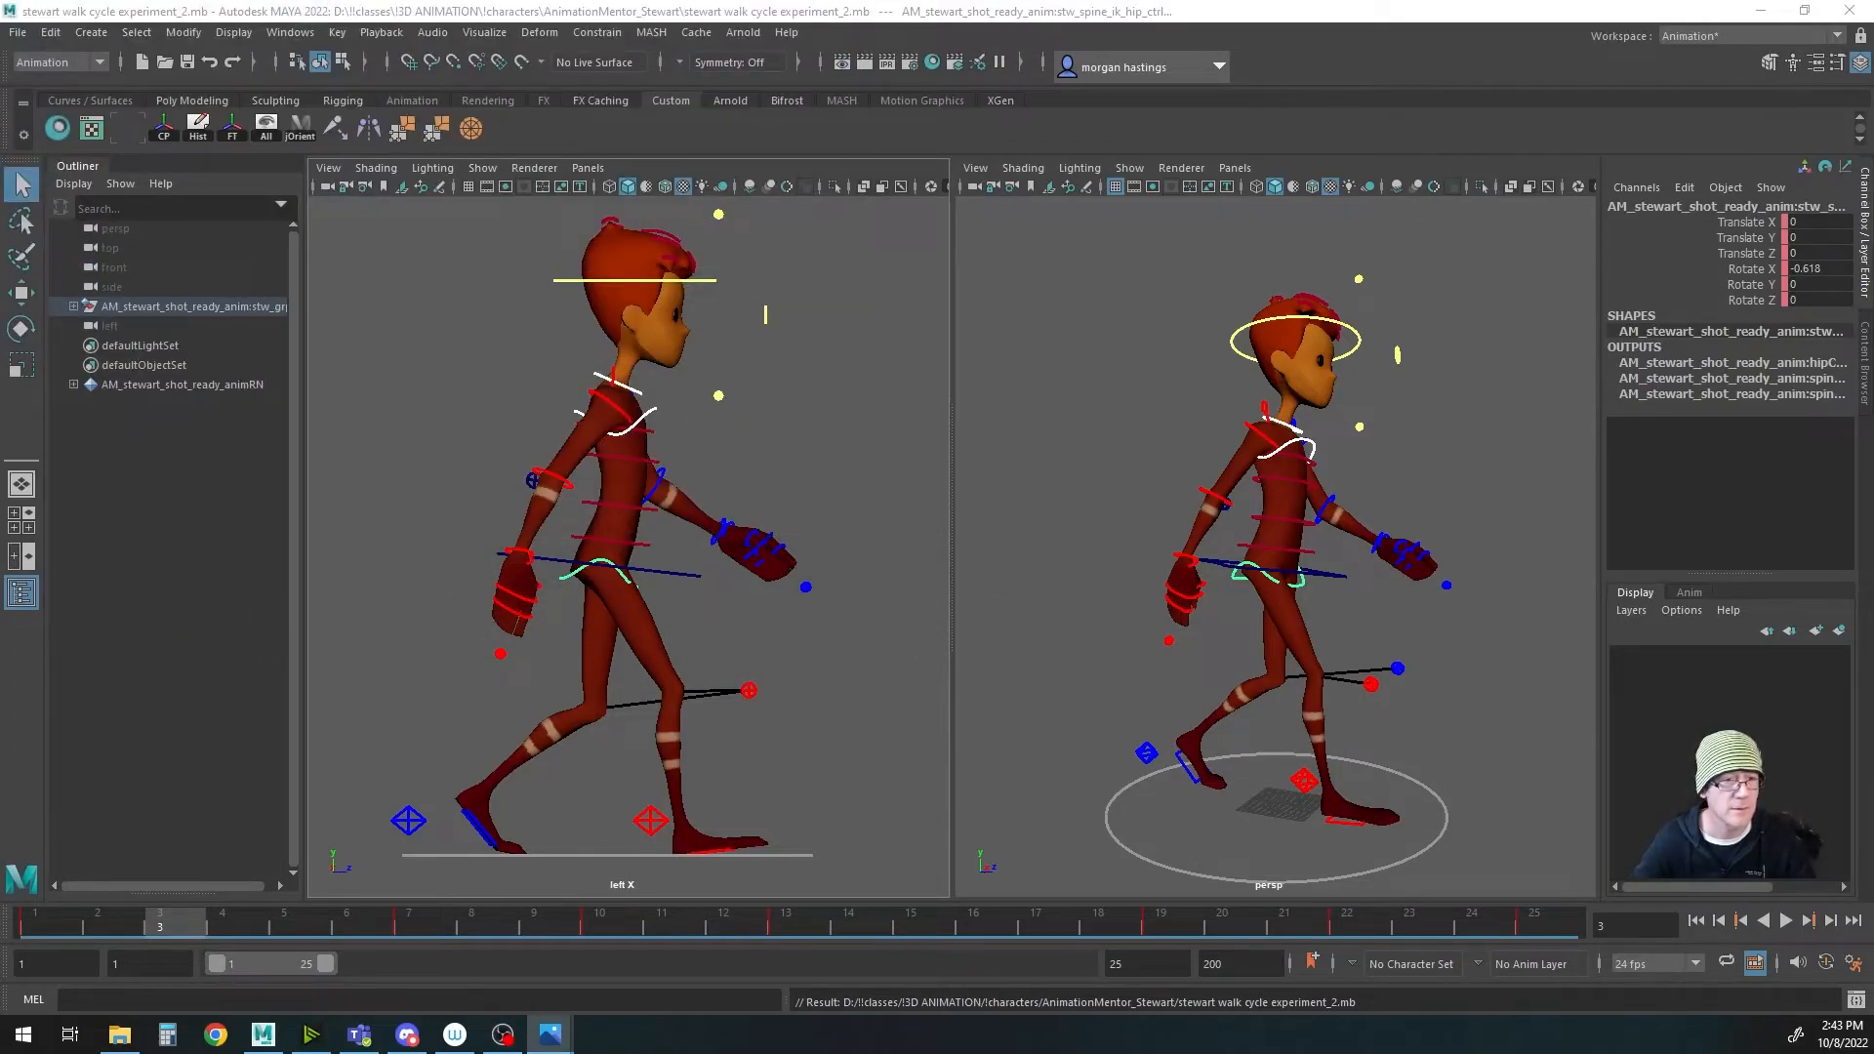
Step: Consult the front-view reference image walkcycle_front_stewart.jpg, and switch the perspective viewport to the front view
drag(0, 0, 706, 355)
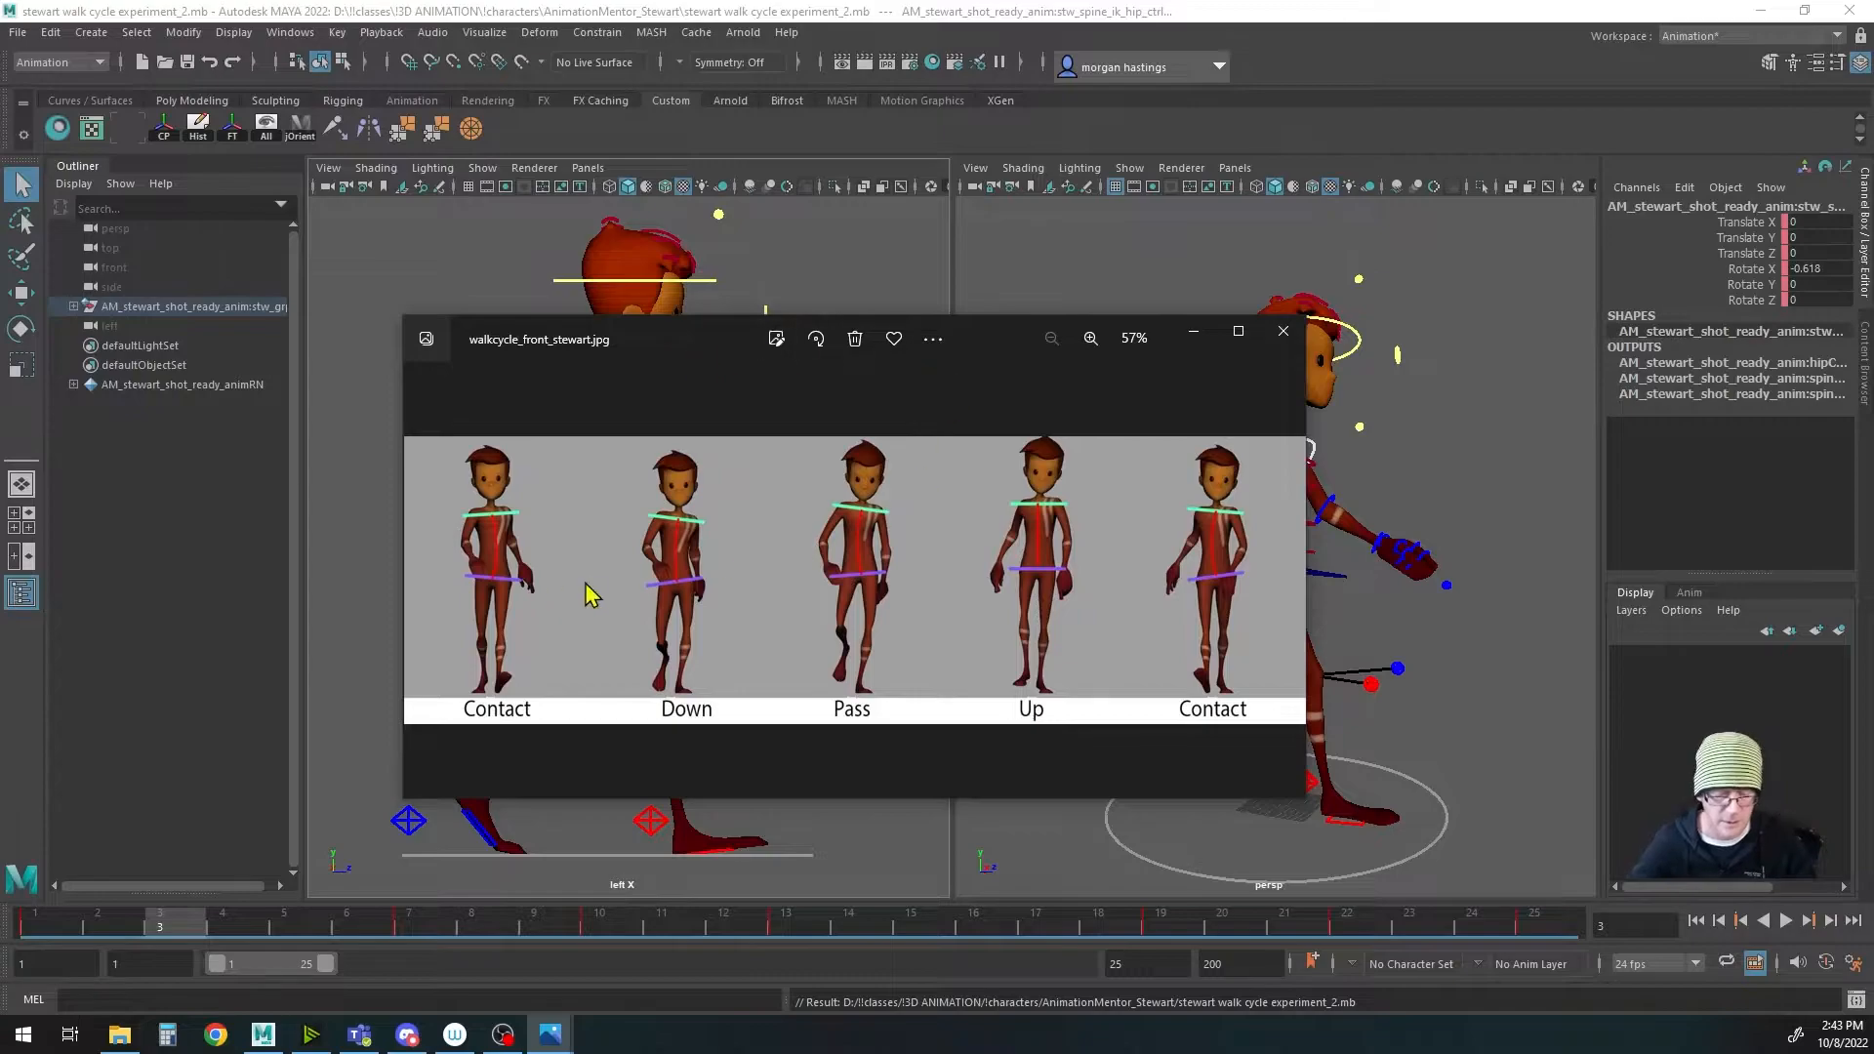
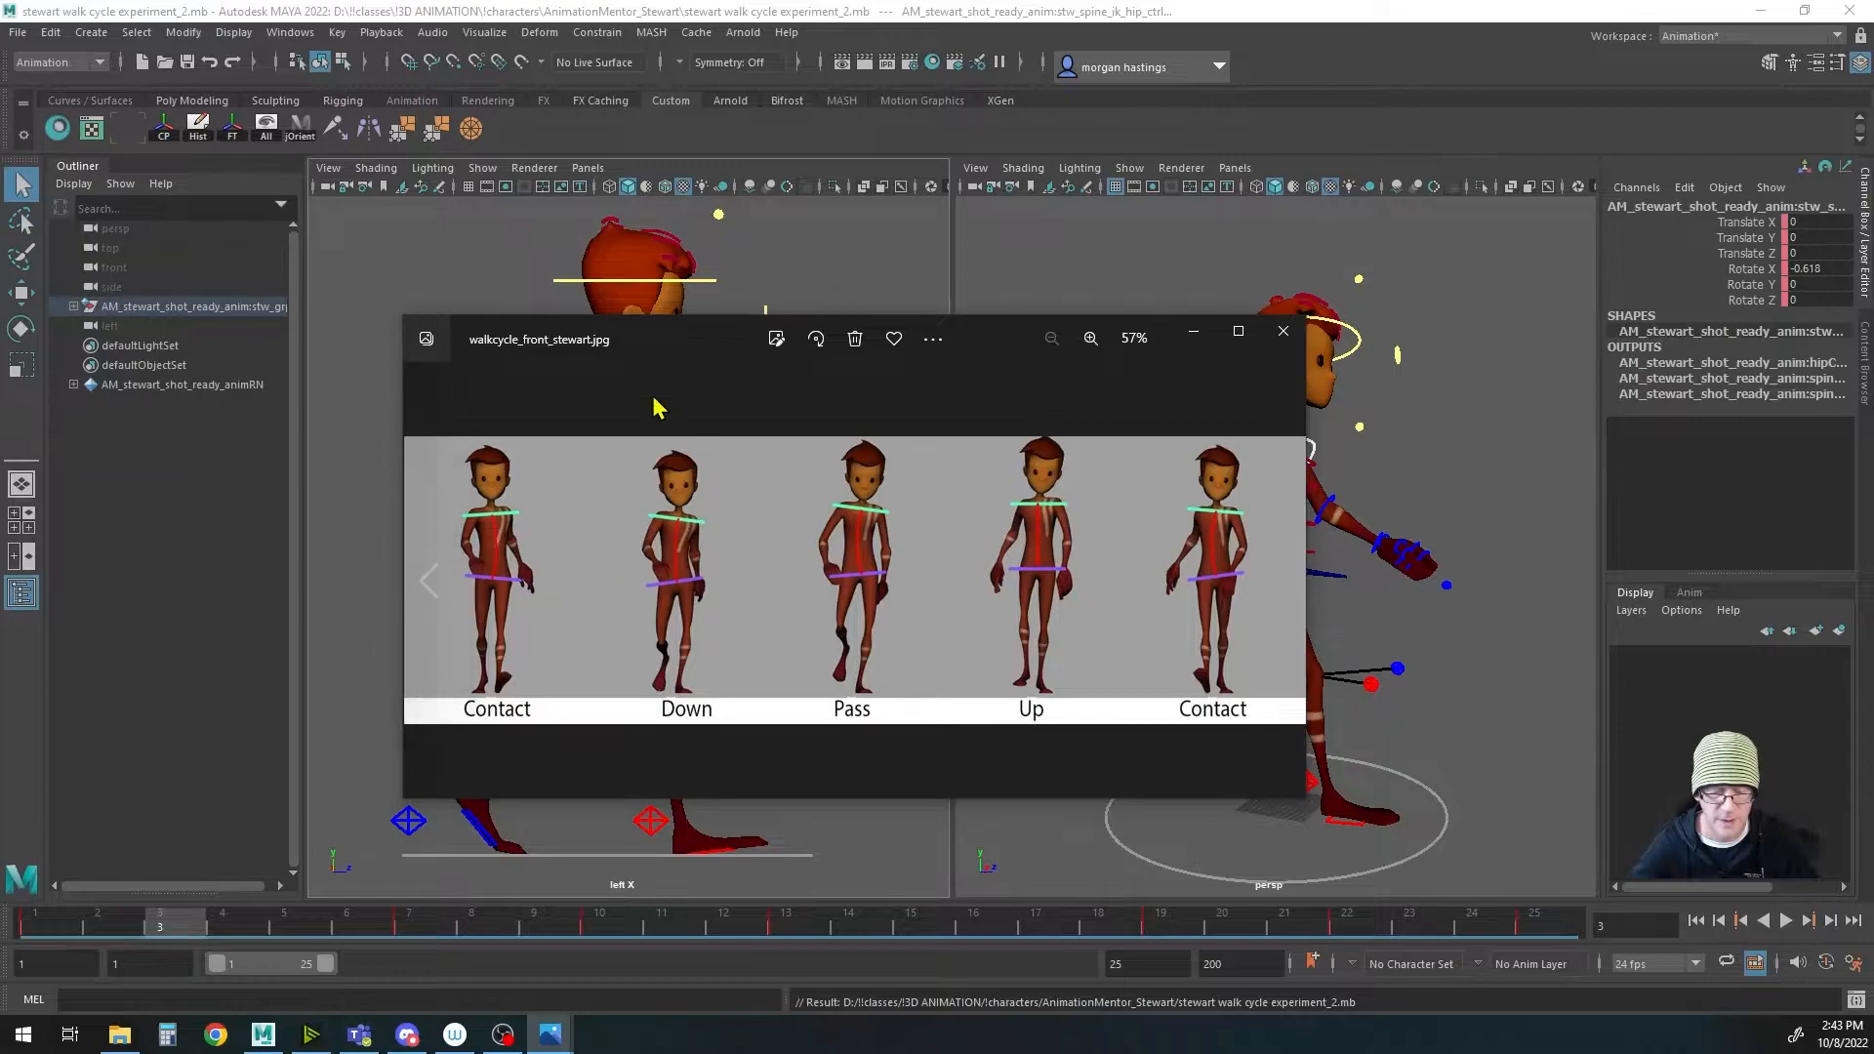
drag(691, 342, 469, 0)
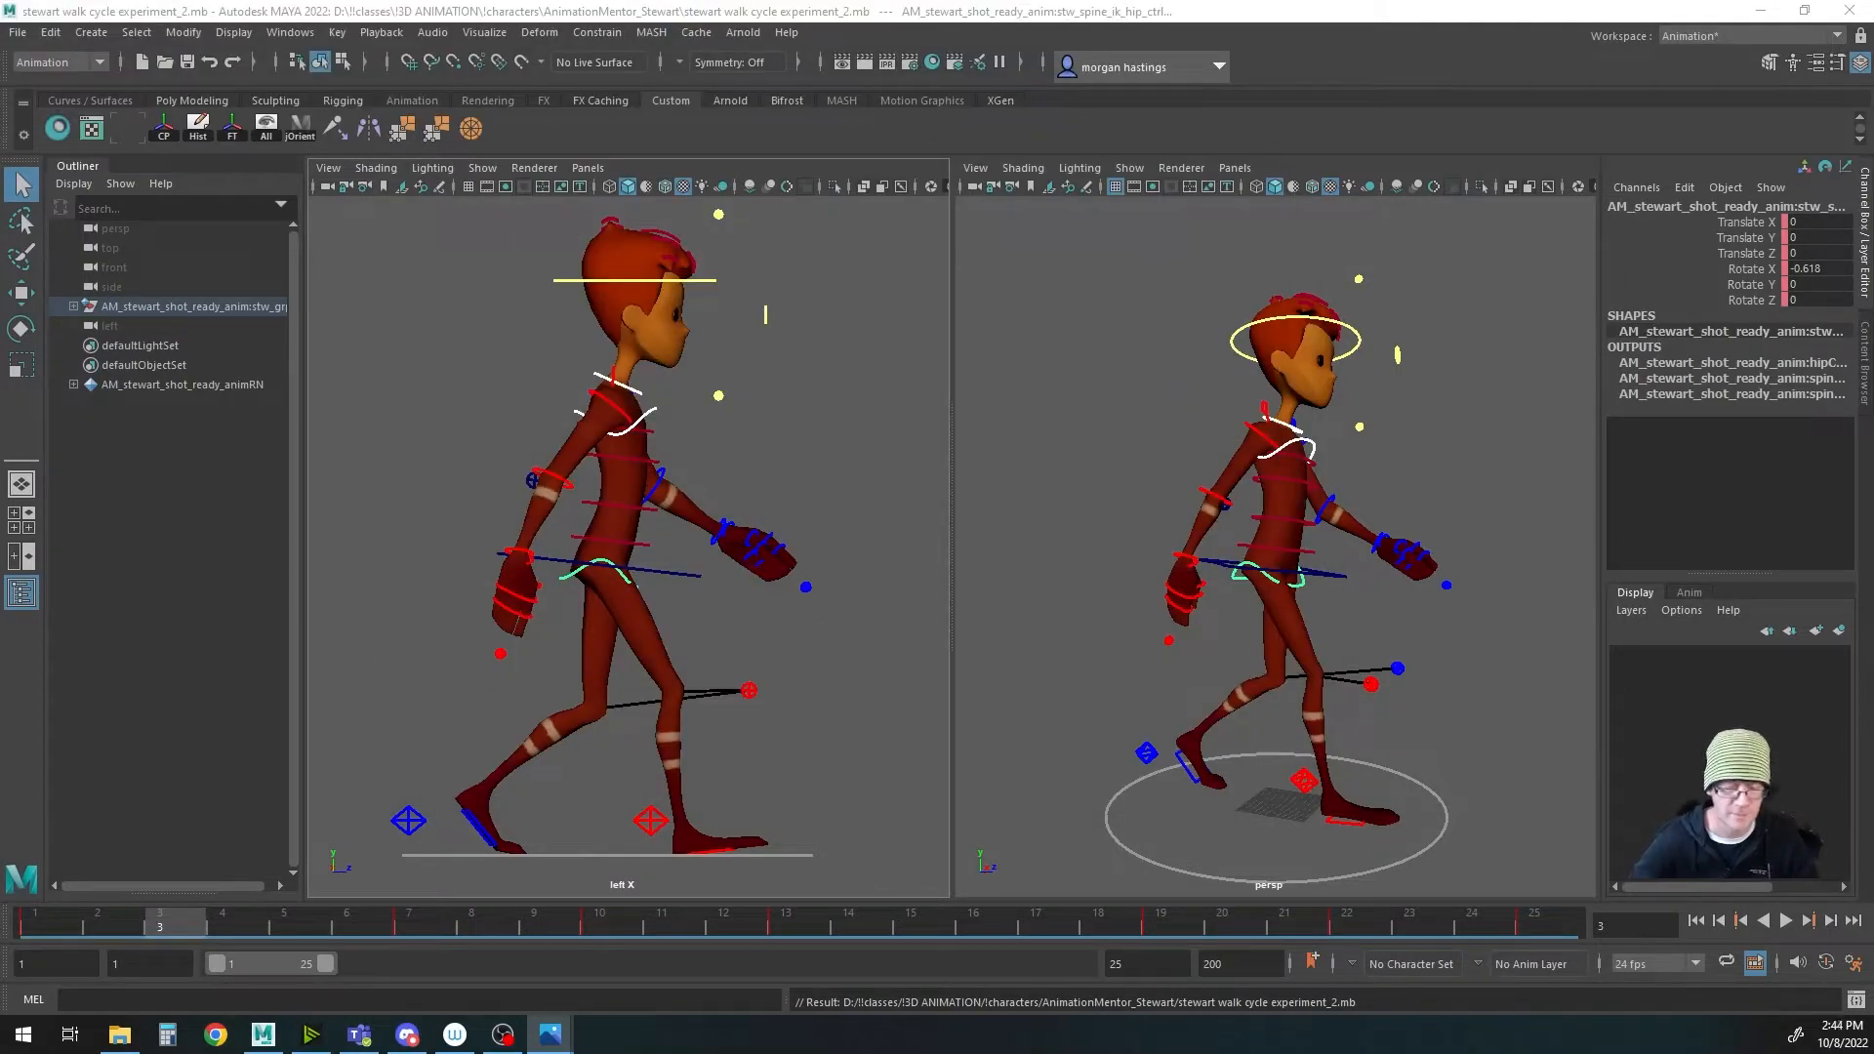
mouse_move(1232, 666)
alt+mouse_down()
mouse_move(1178, 660)
mouse_move(1233, 674)
alt+mouse_up()
key(space)
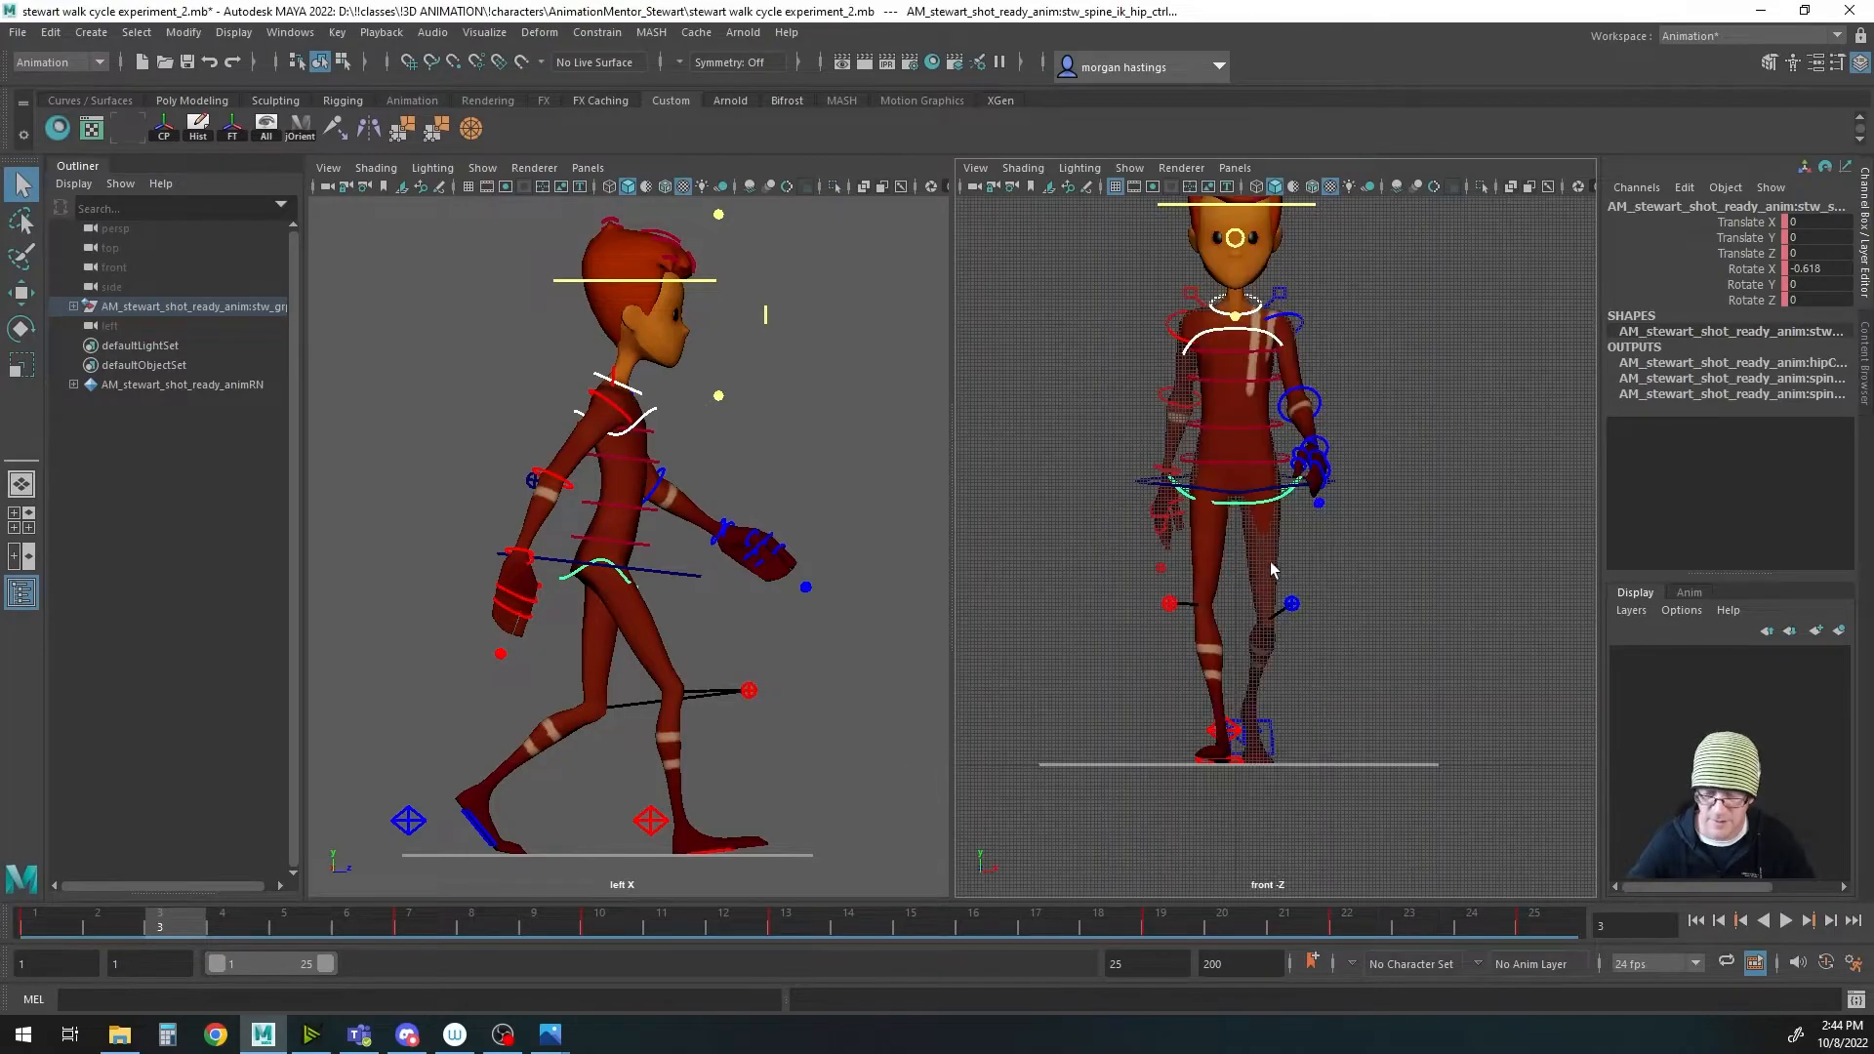
Step: Hide the grid in the front view and frame the whole character from head to feet
alt+middle_drag(1271, 572, 1287, 677)
click(1129, 168)
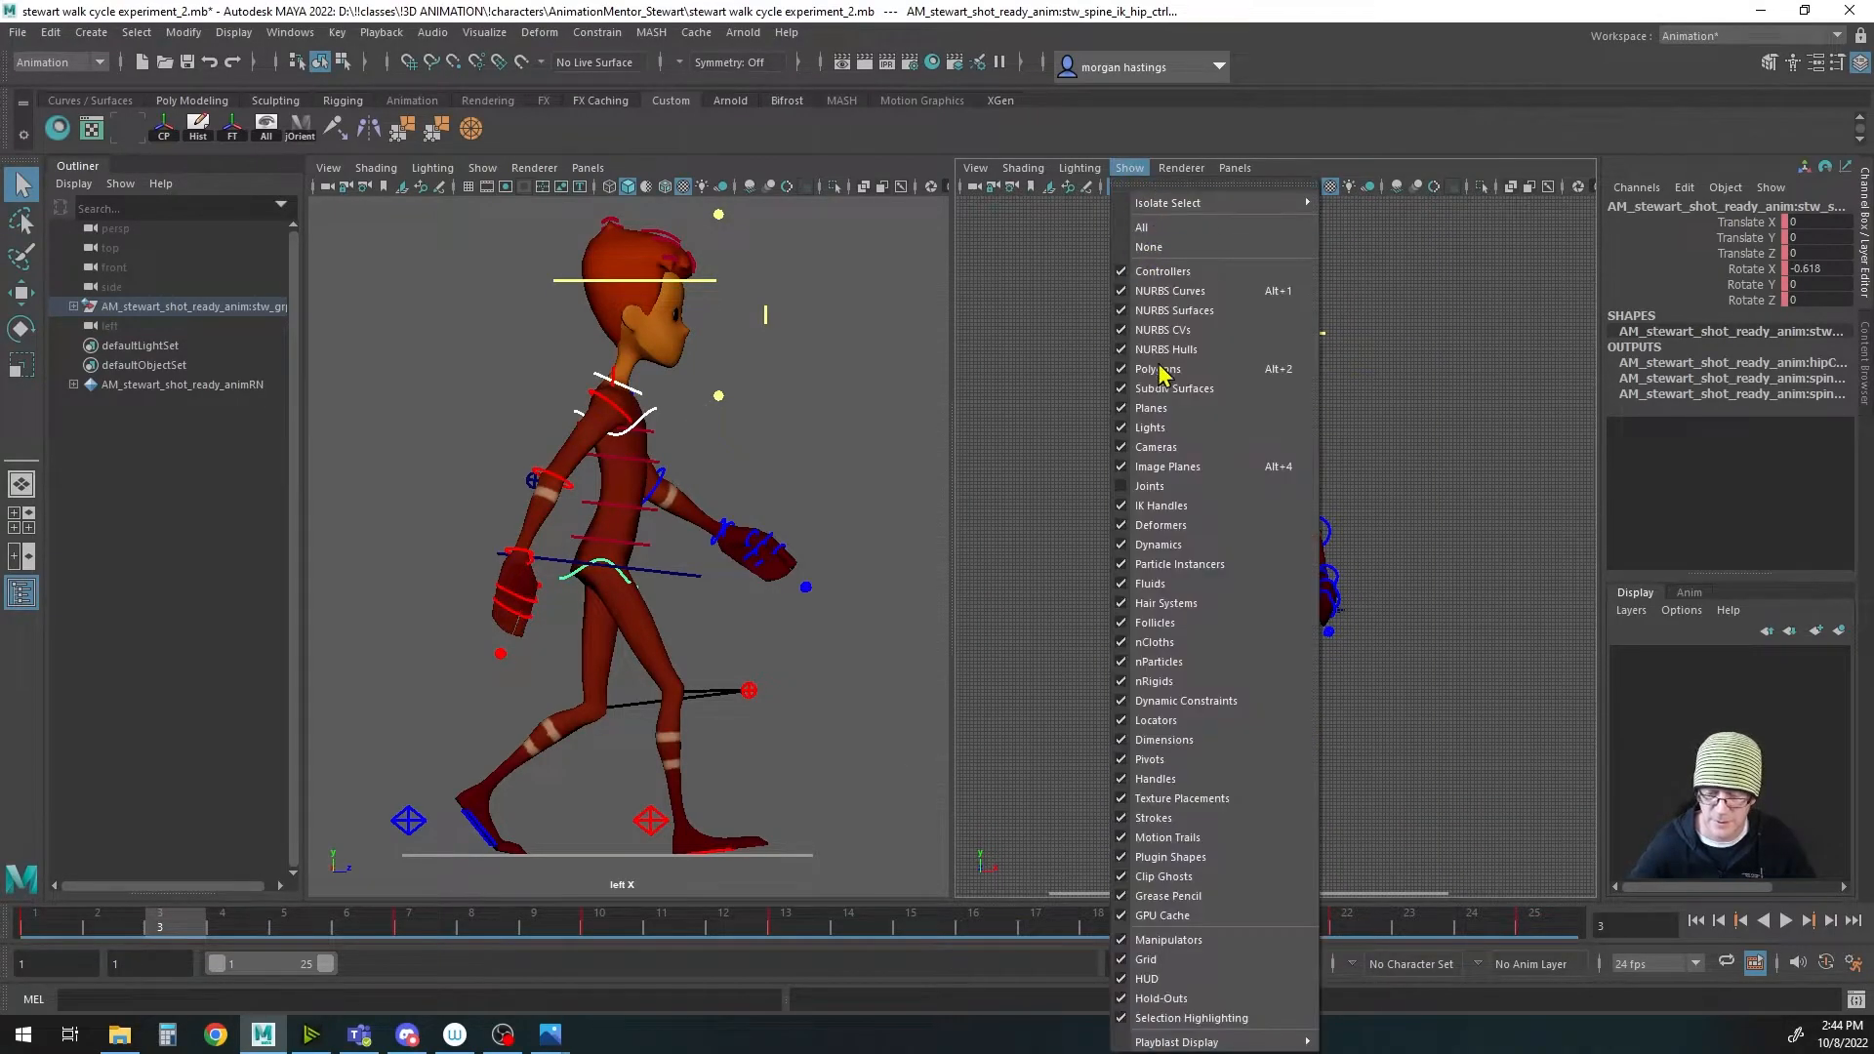
click(1144, 961)
alt+middle_drag(1300, 652, 1300, 630)
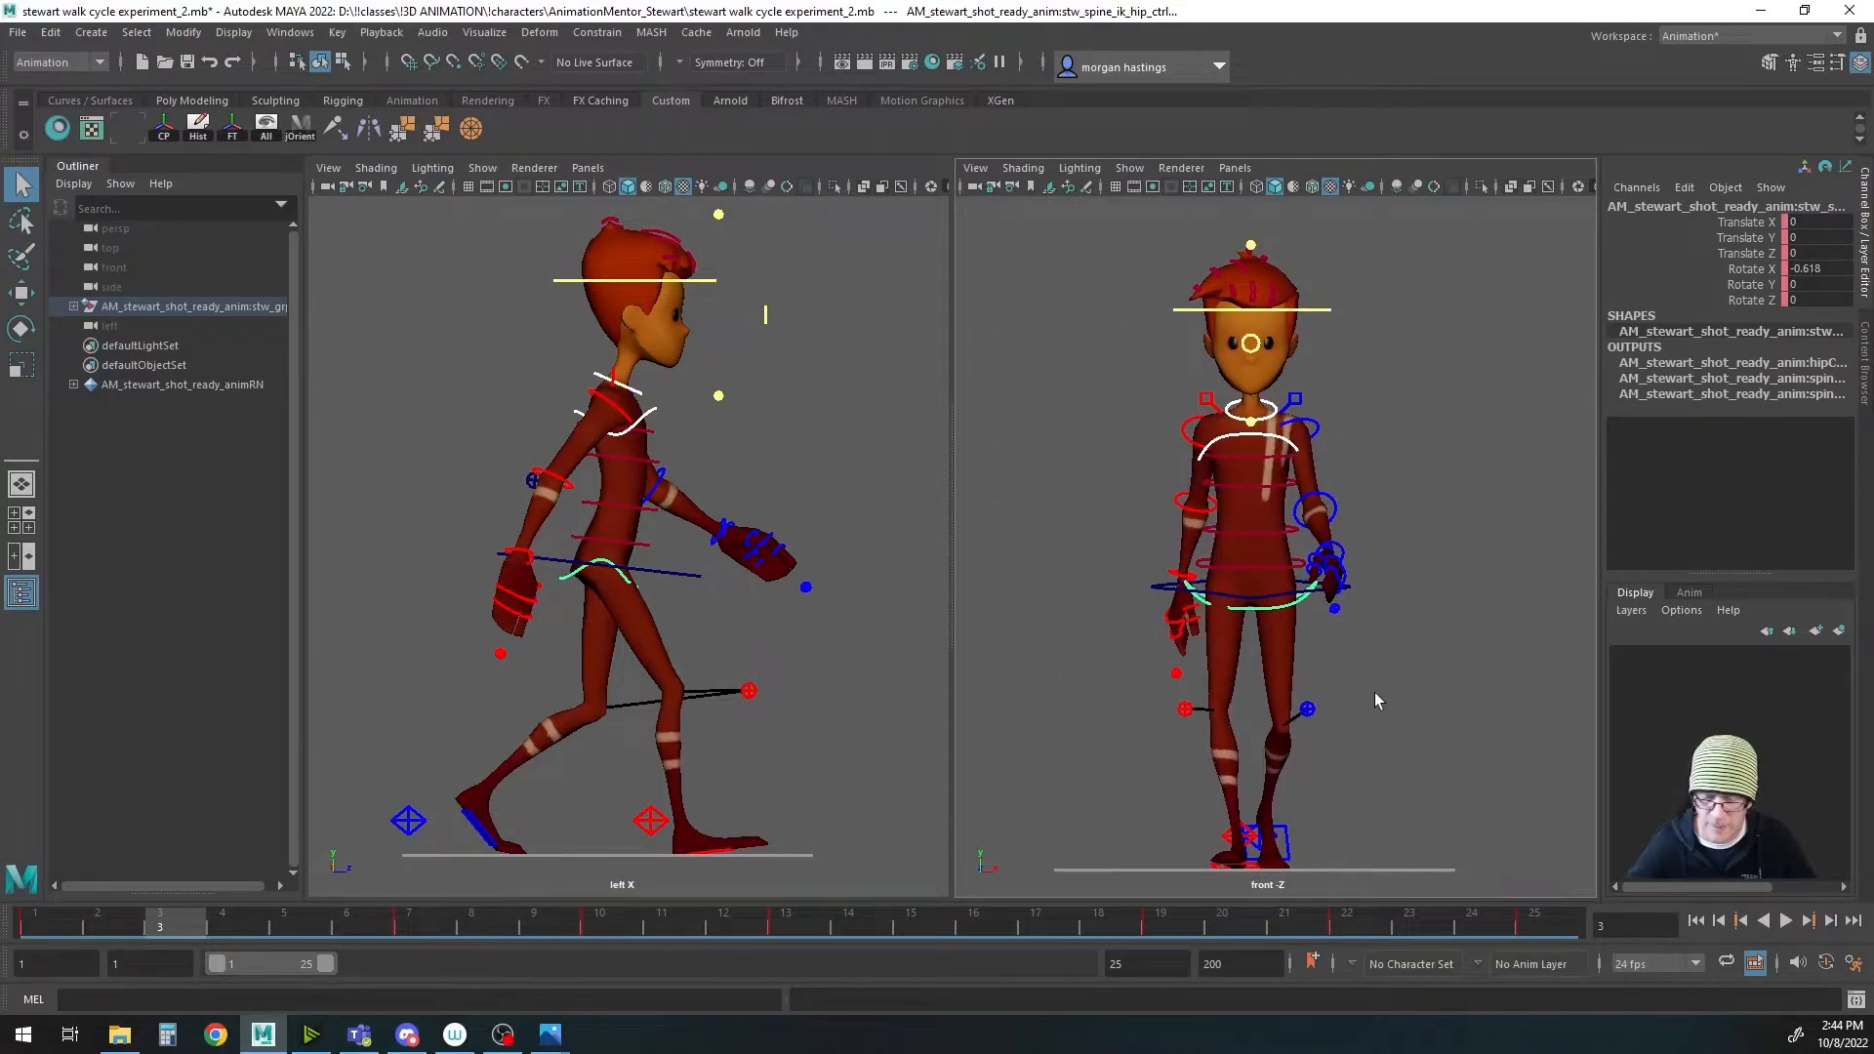
Step: On frame 4, tilt the hip control sideways in the front view to about -3.66 in Rotate Z and key it
click(26, 927)
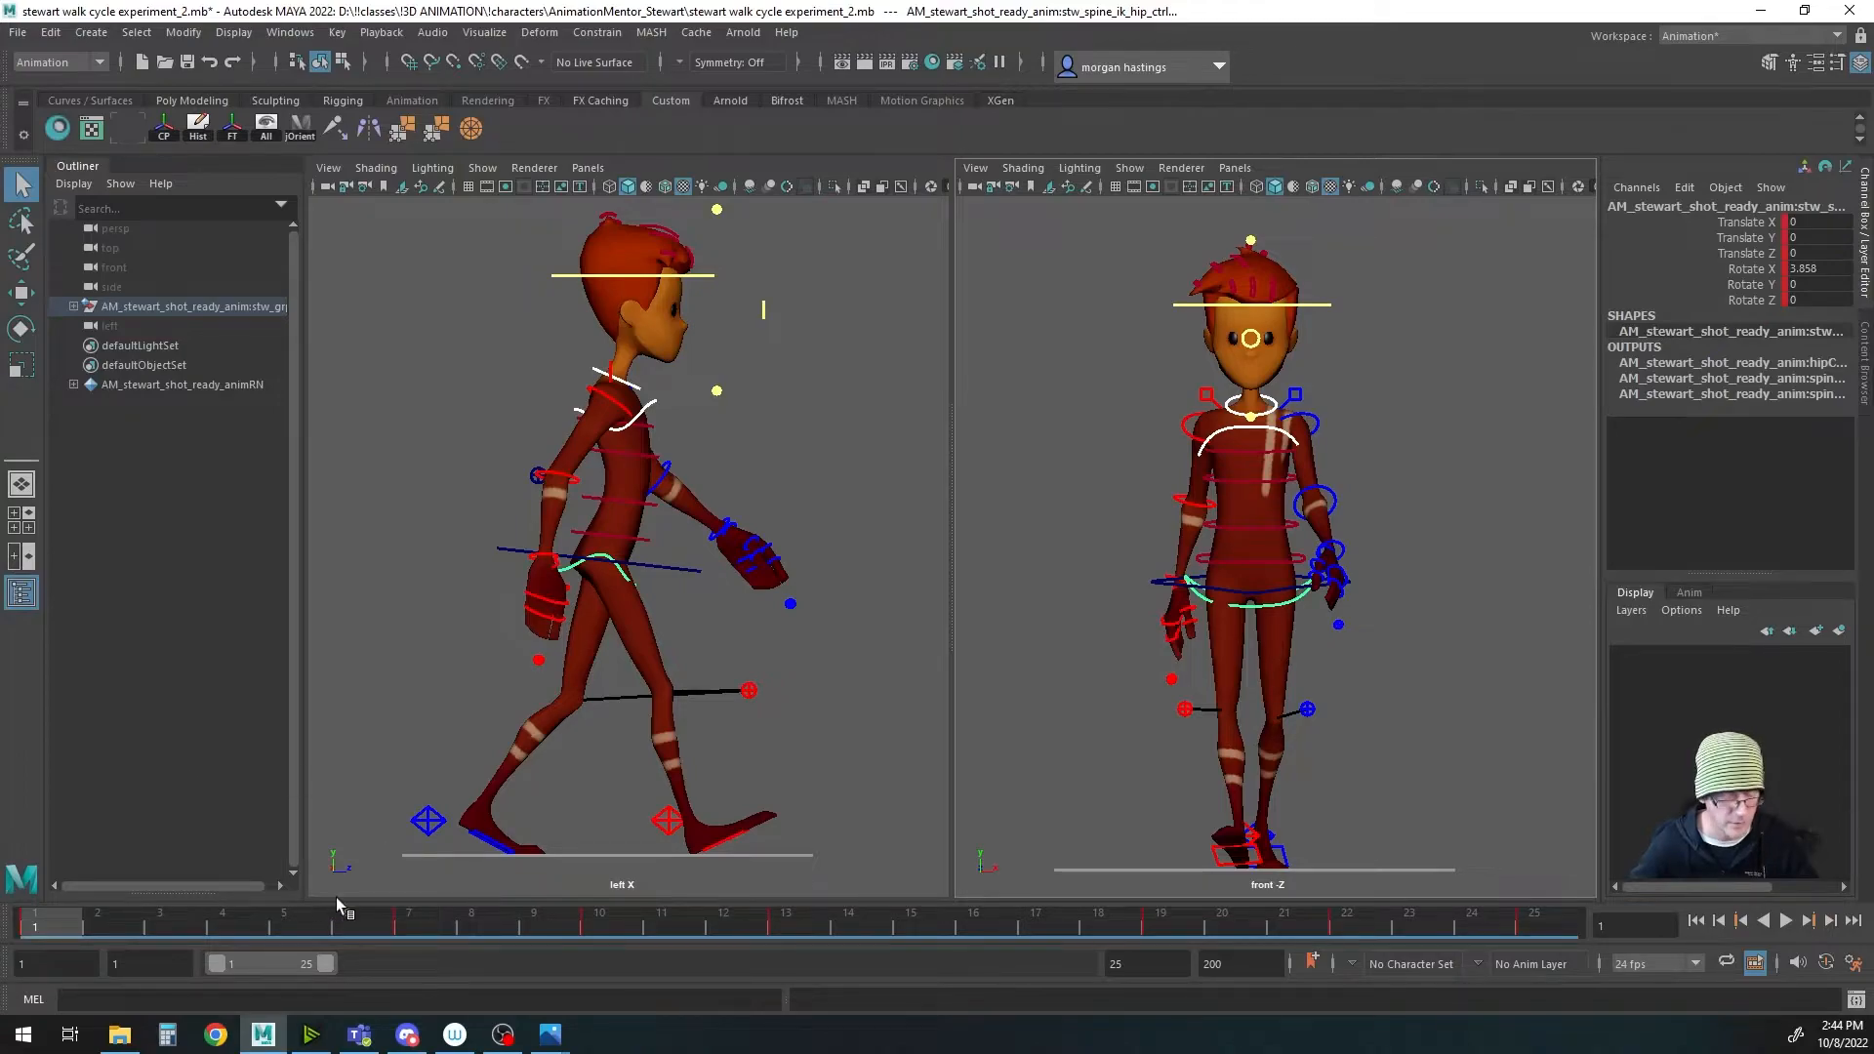
click(244, 922)
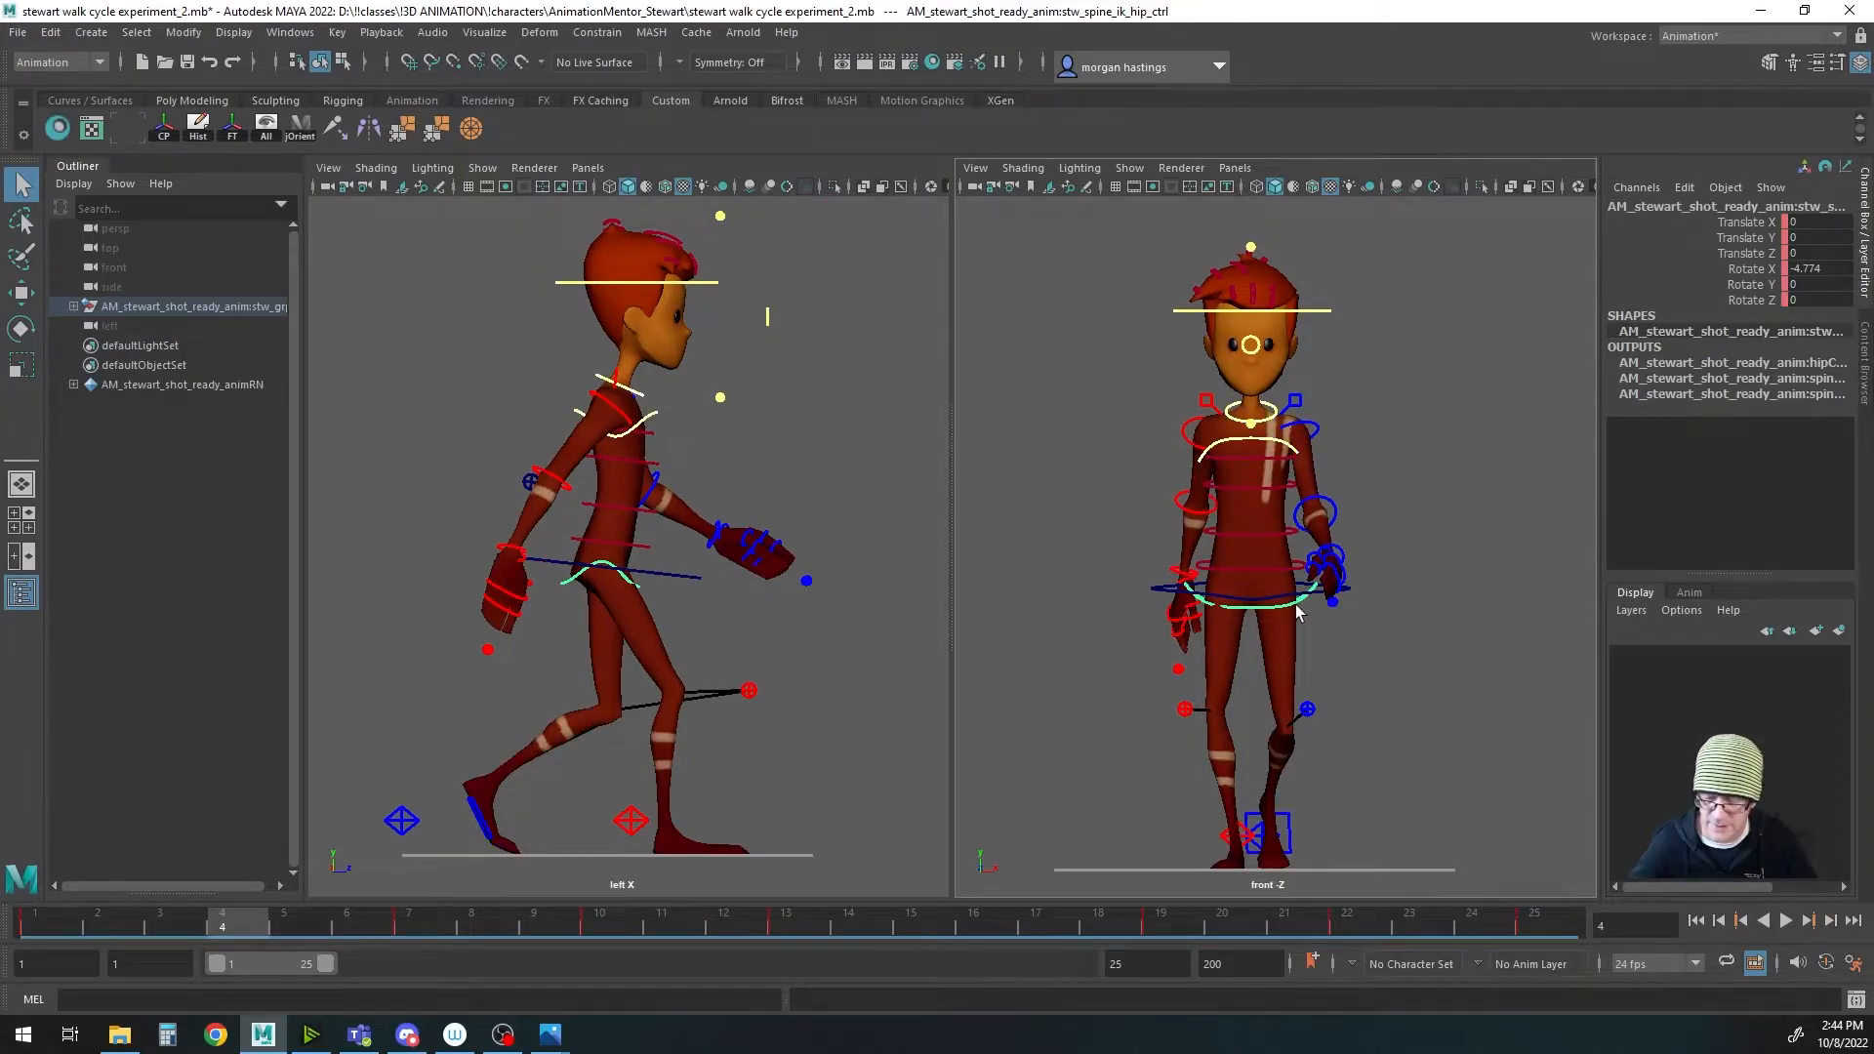
key(e)
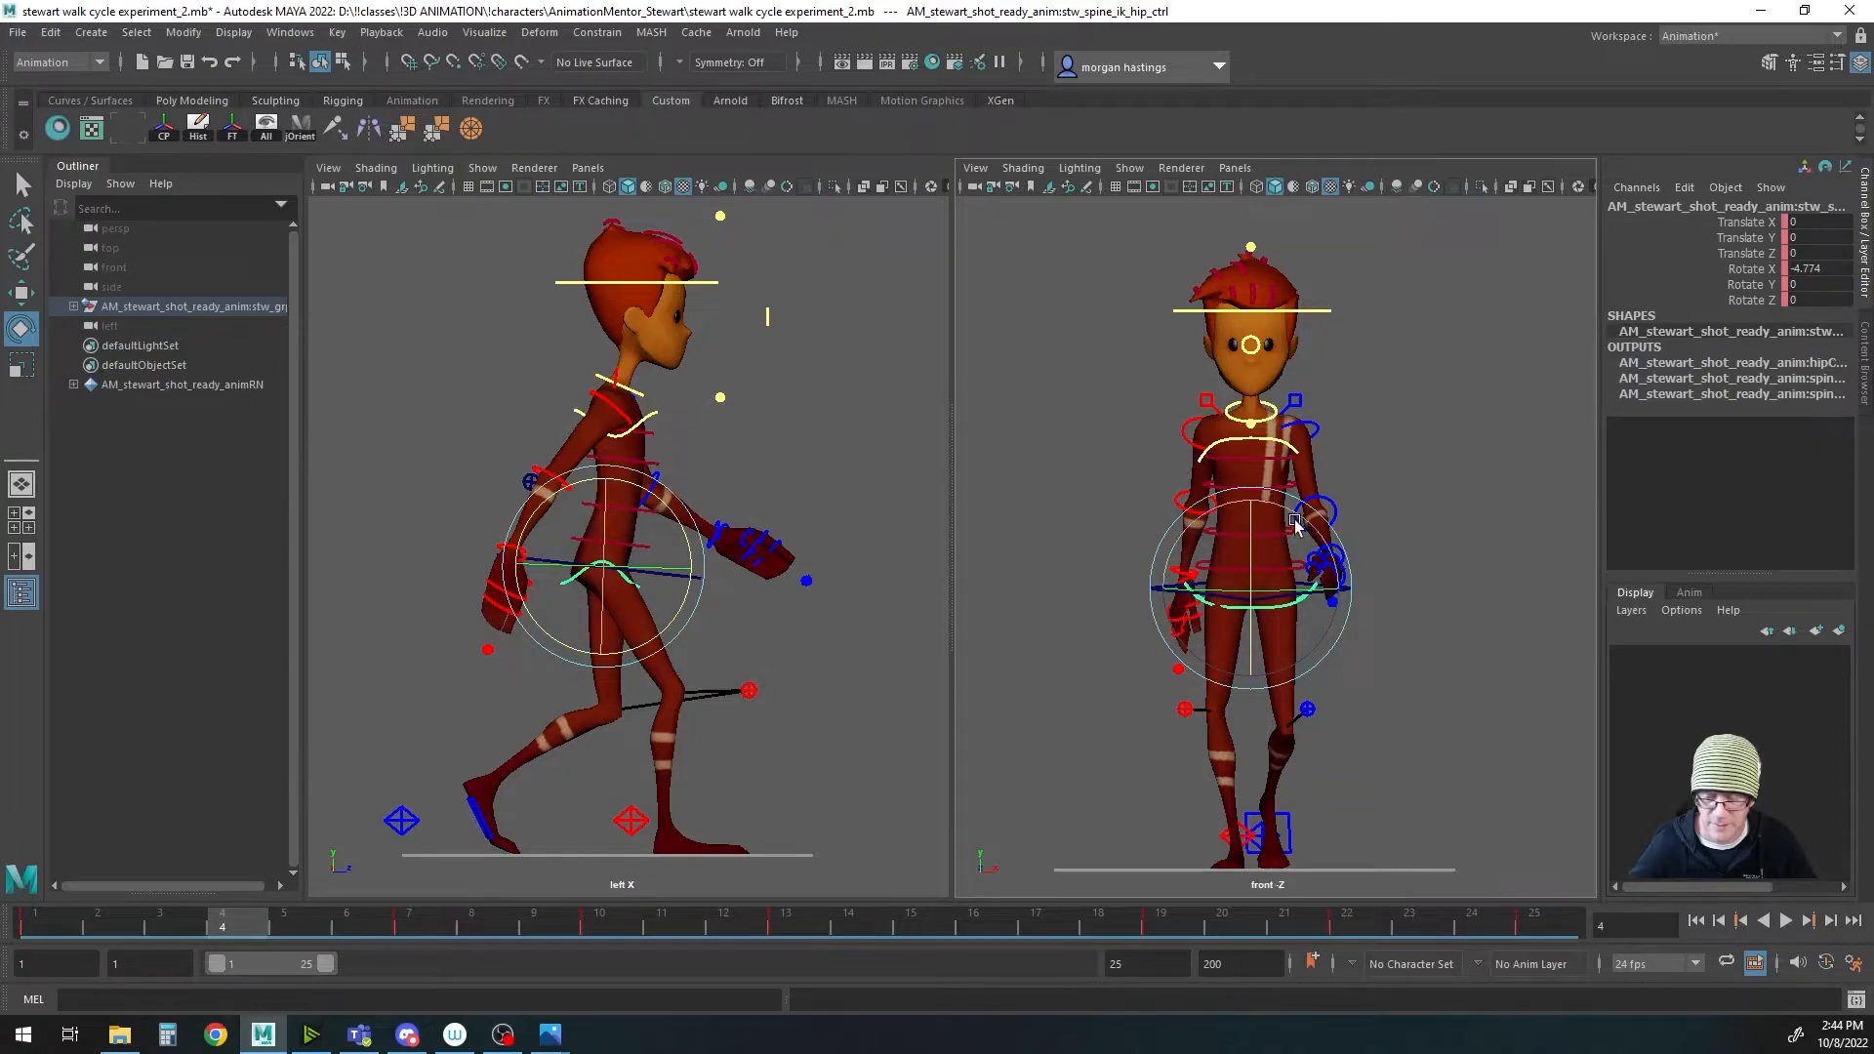
drag(1297, 512, 1303, 517)
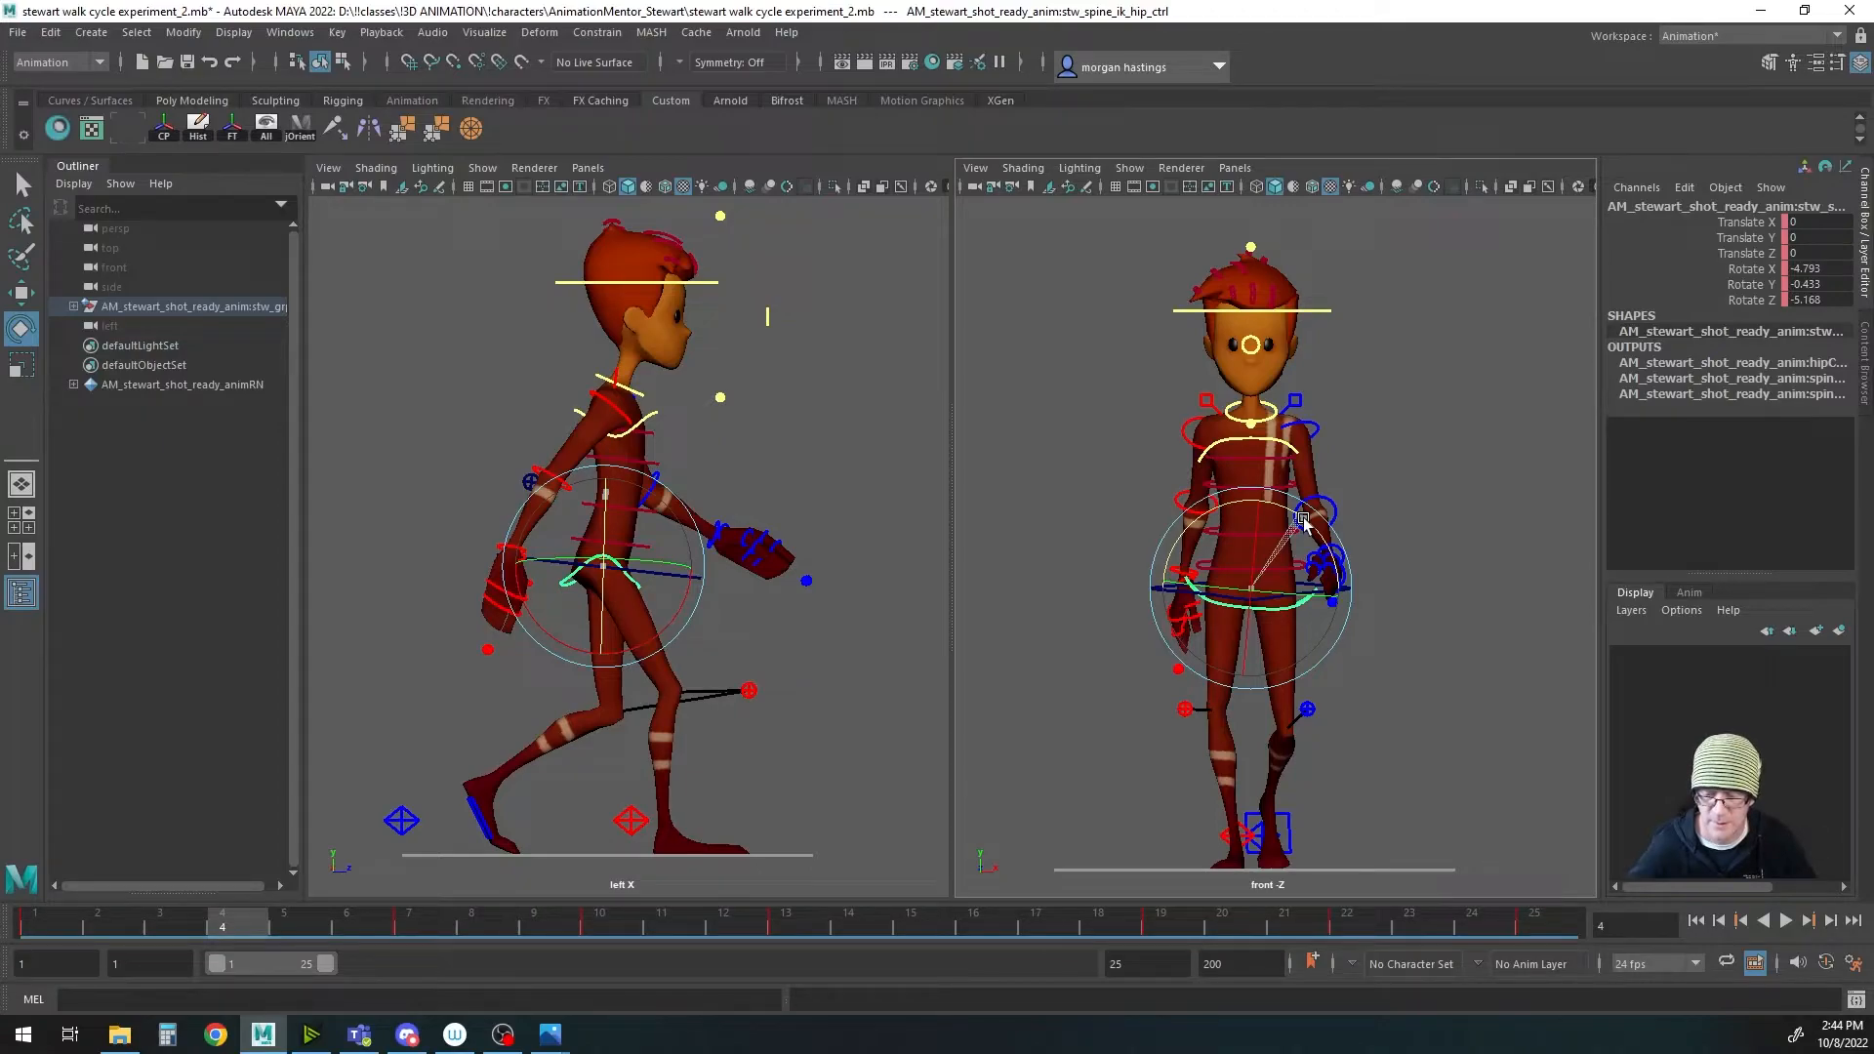
drag(1303, 519, 1302, 518)
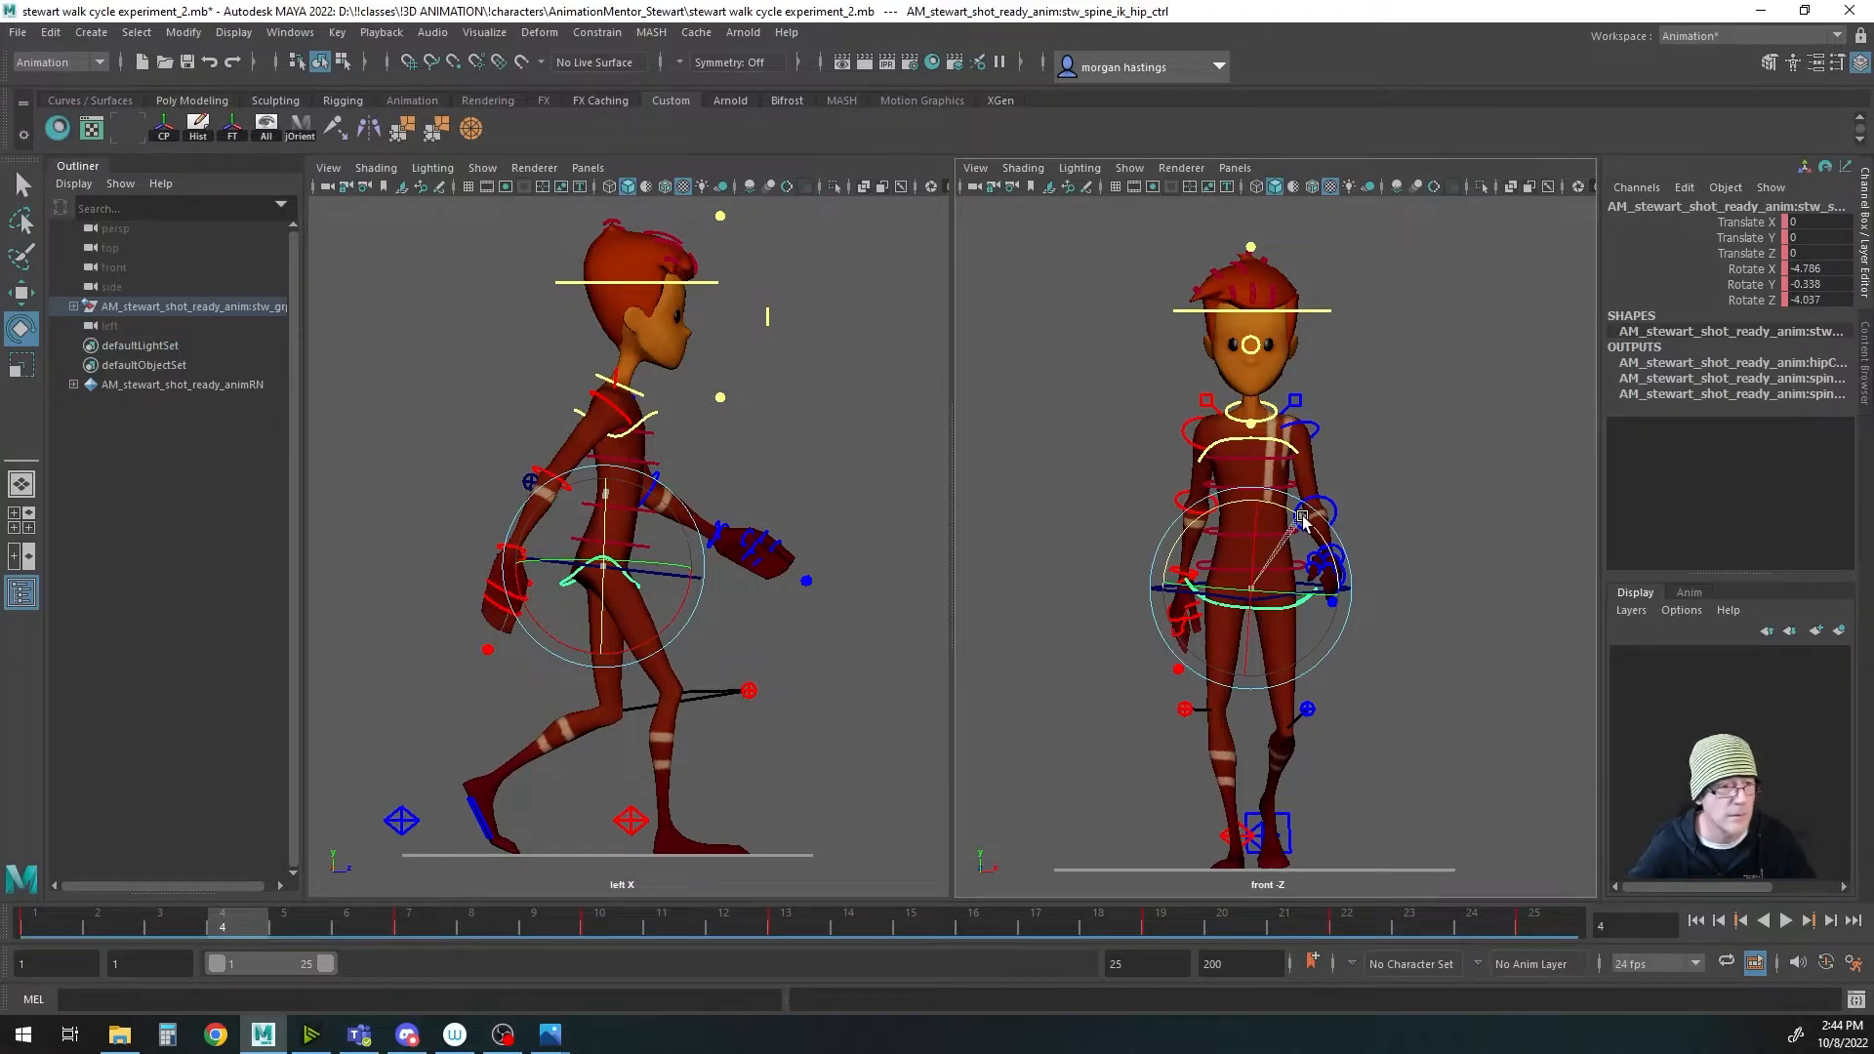
drag(1302, 520, 1303, 519)
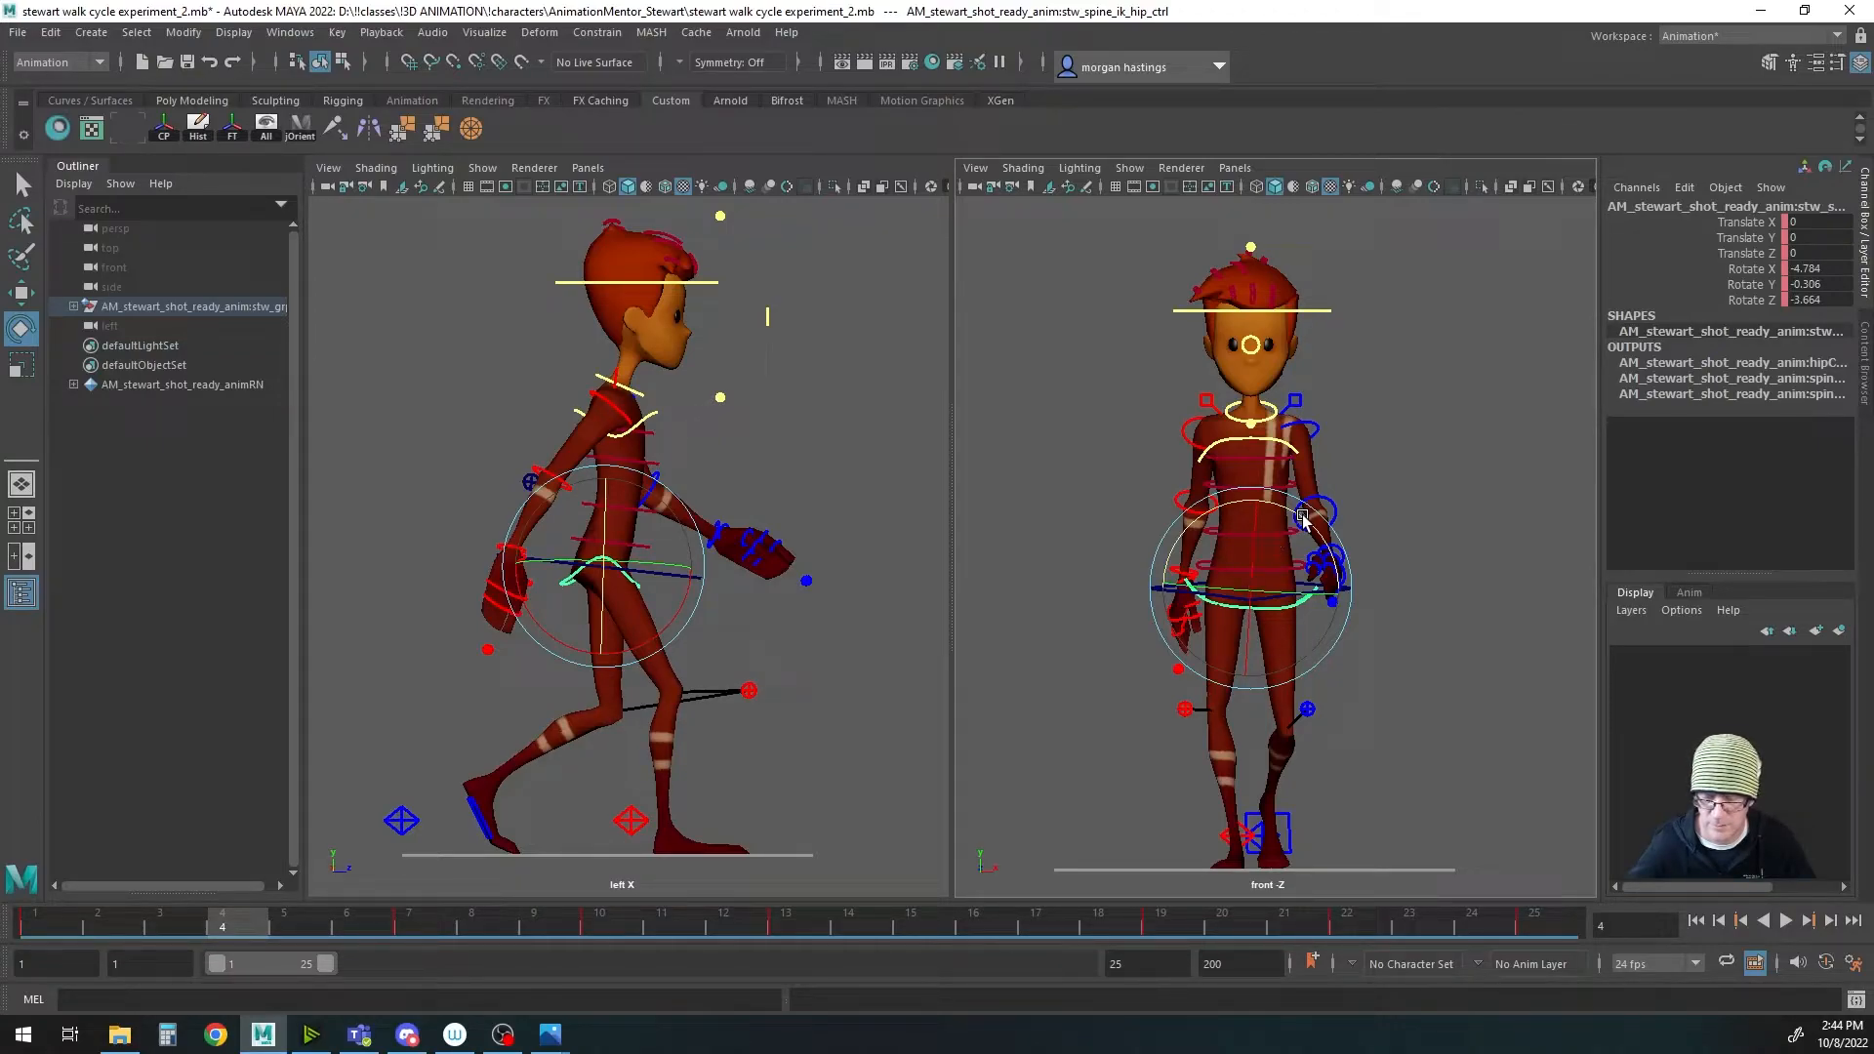
key(q)
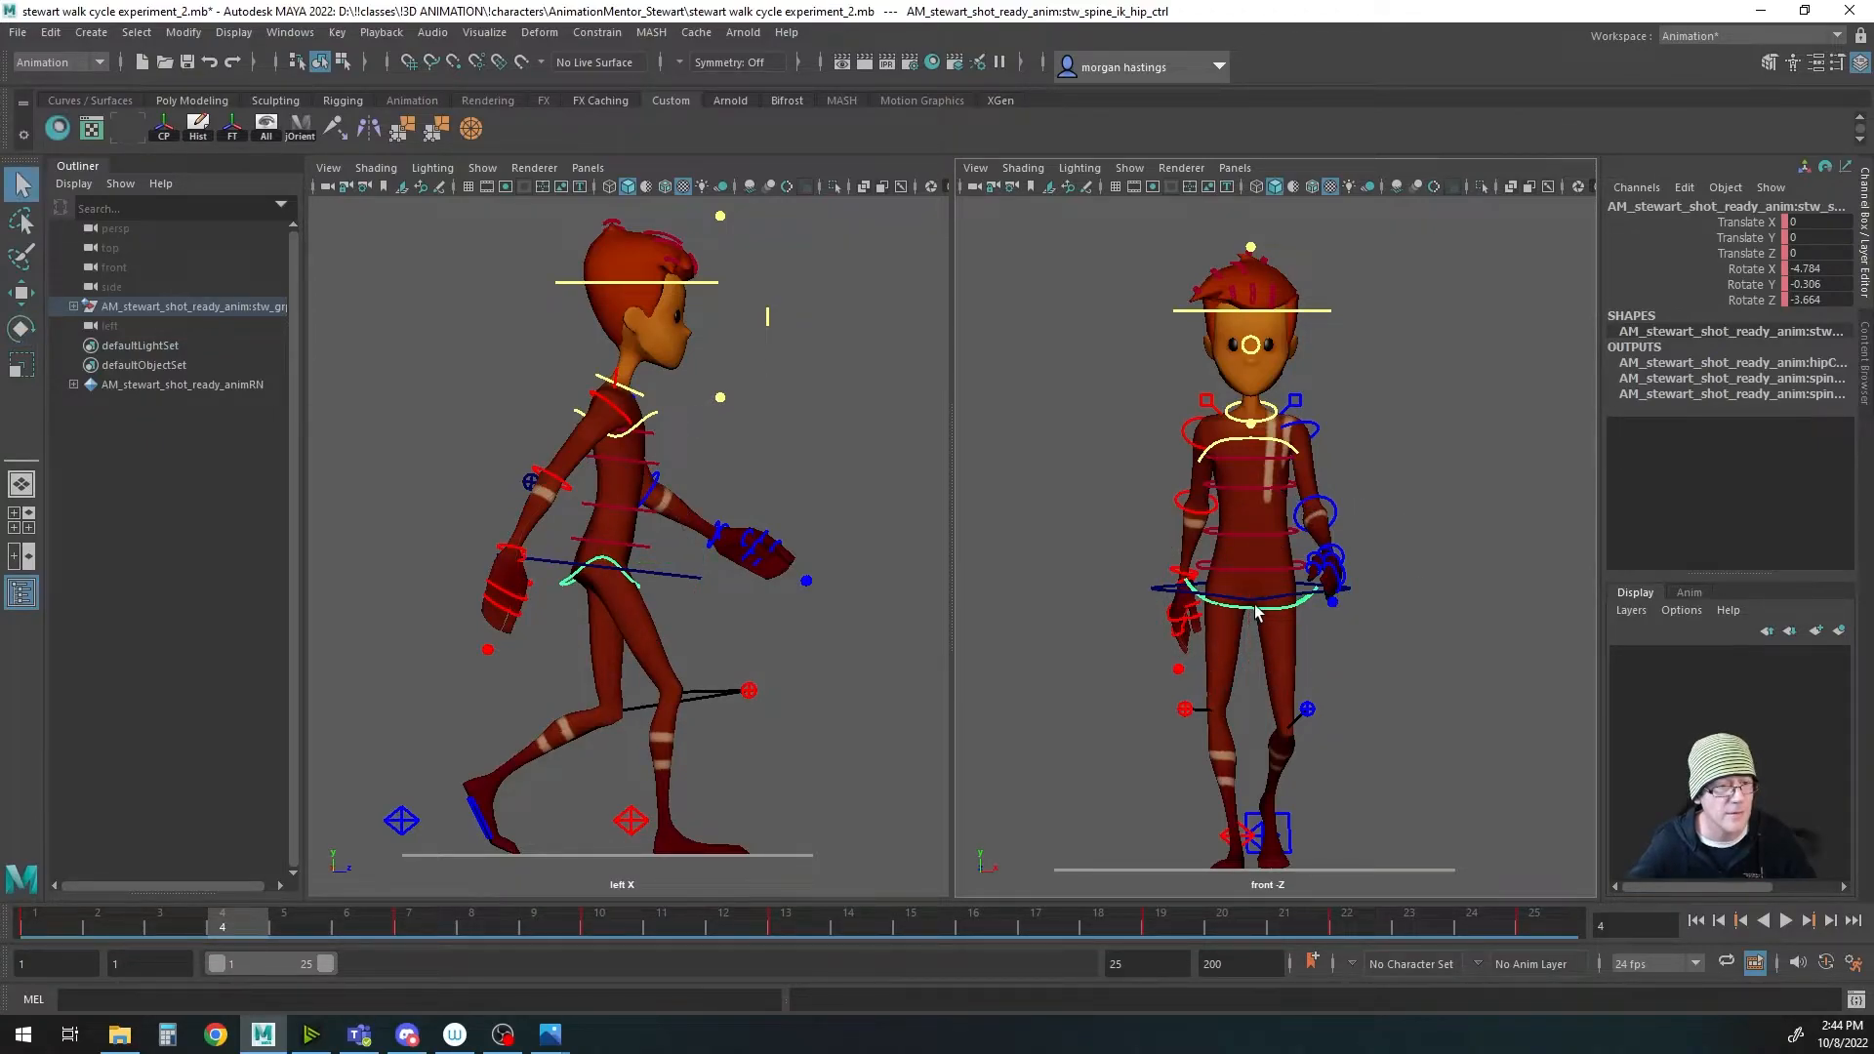
key(w)
key(s)
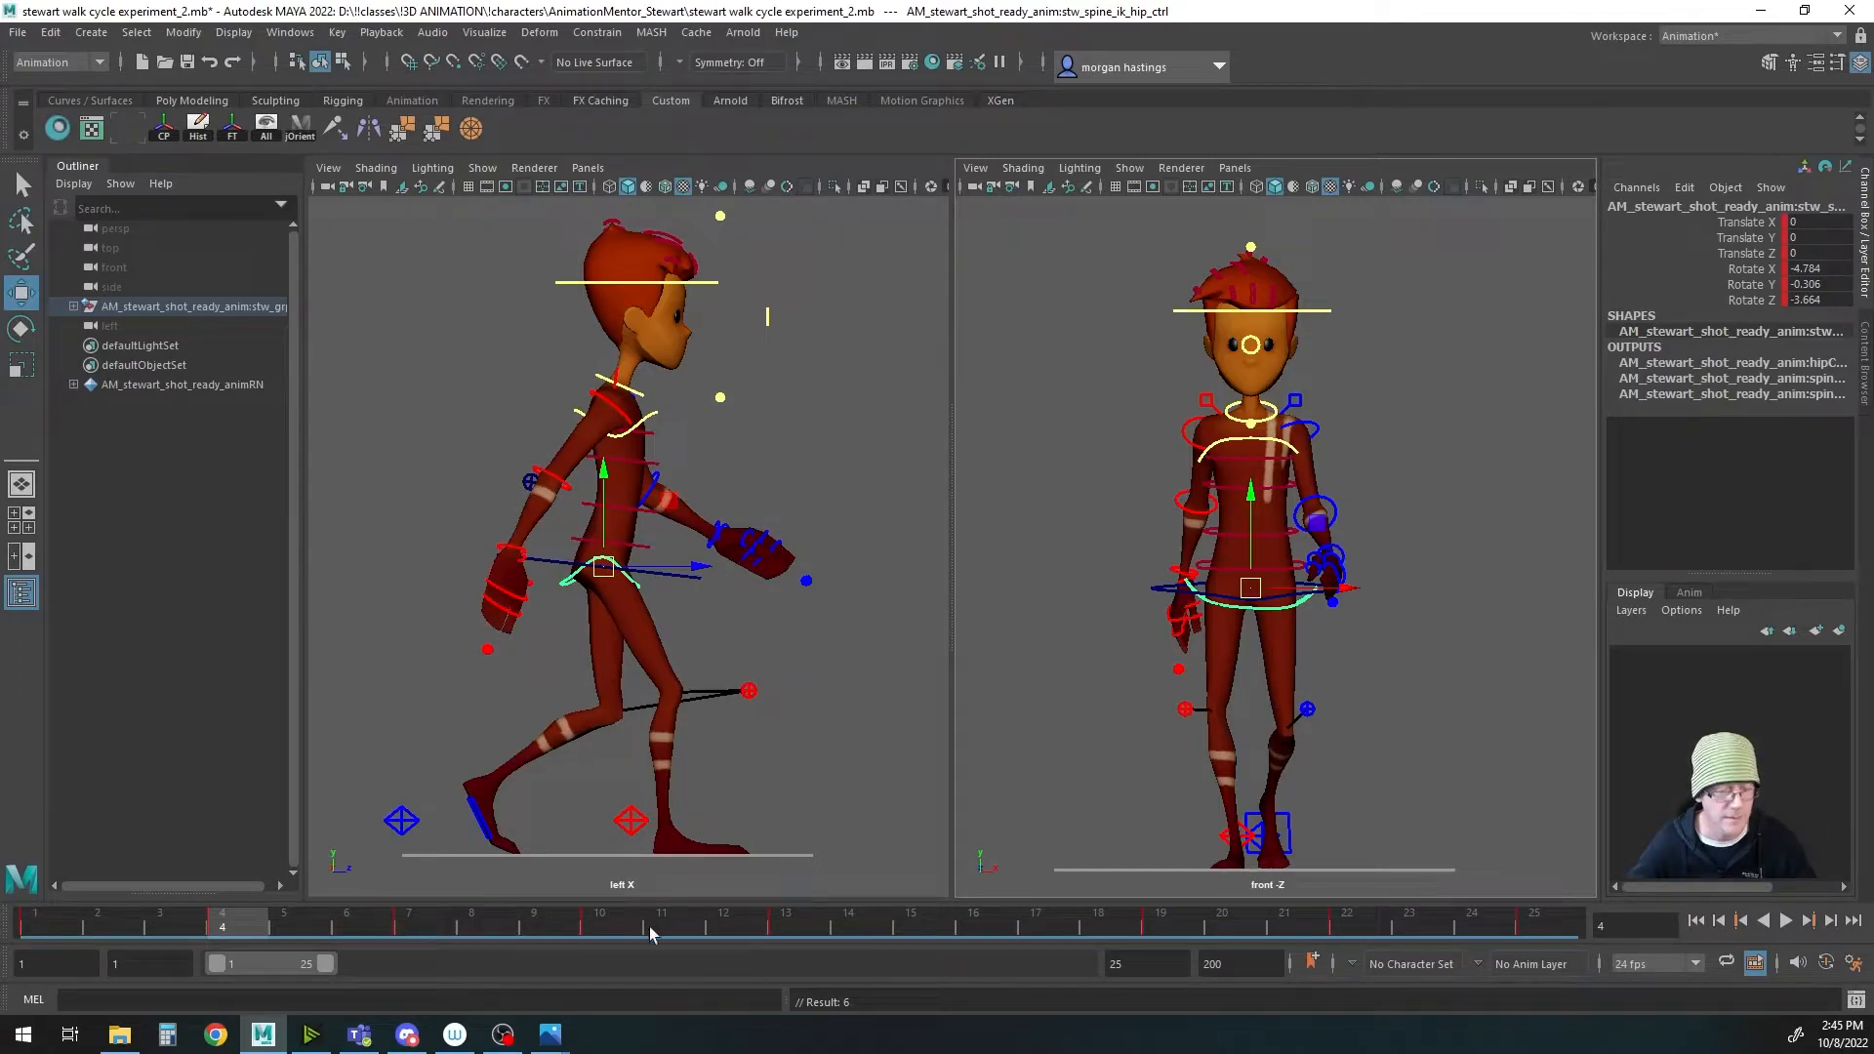
Step: On the passing pose at frame 7, tilt the hip control to about 2.3 in Rotate Z and key it
click(599, 927)
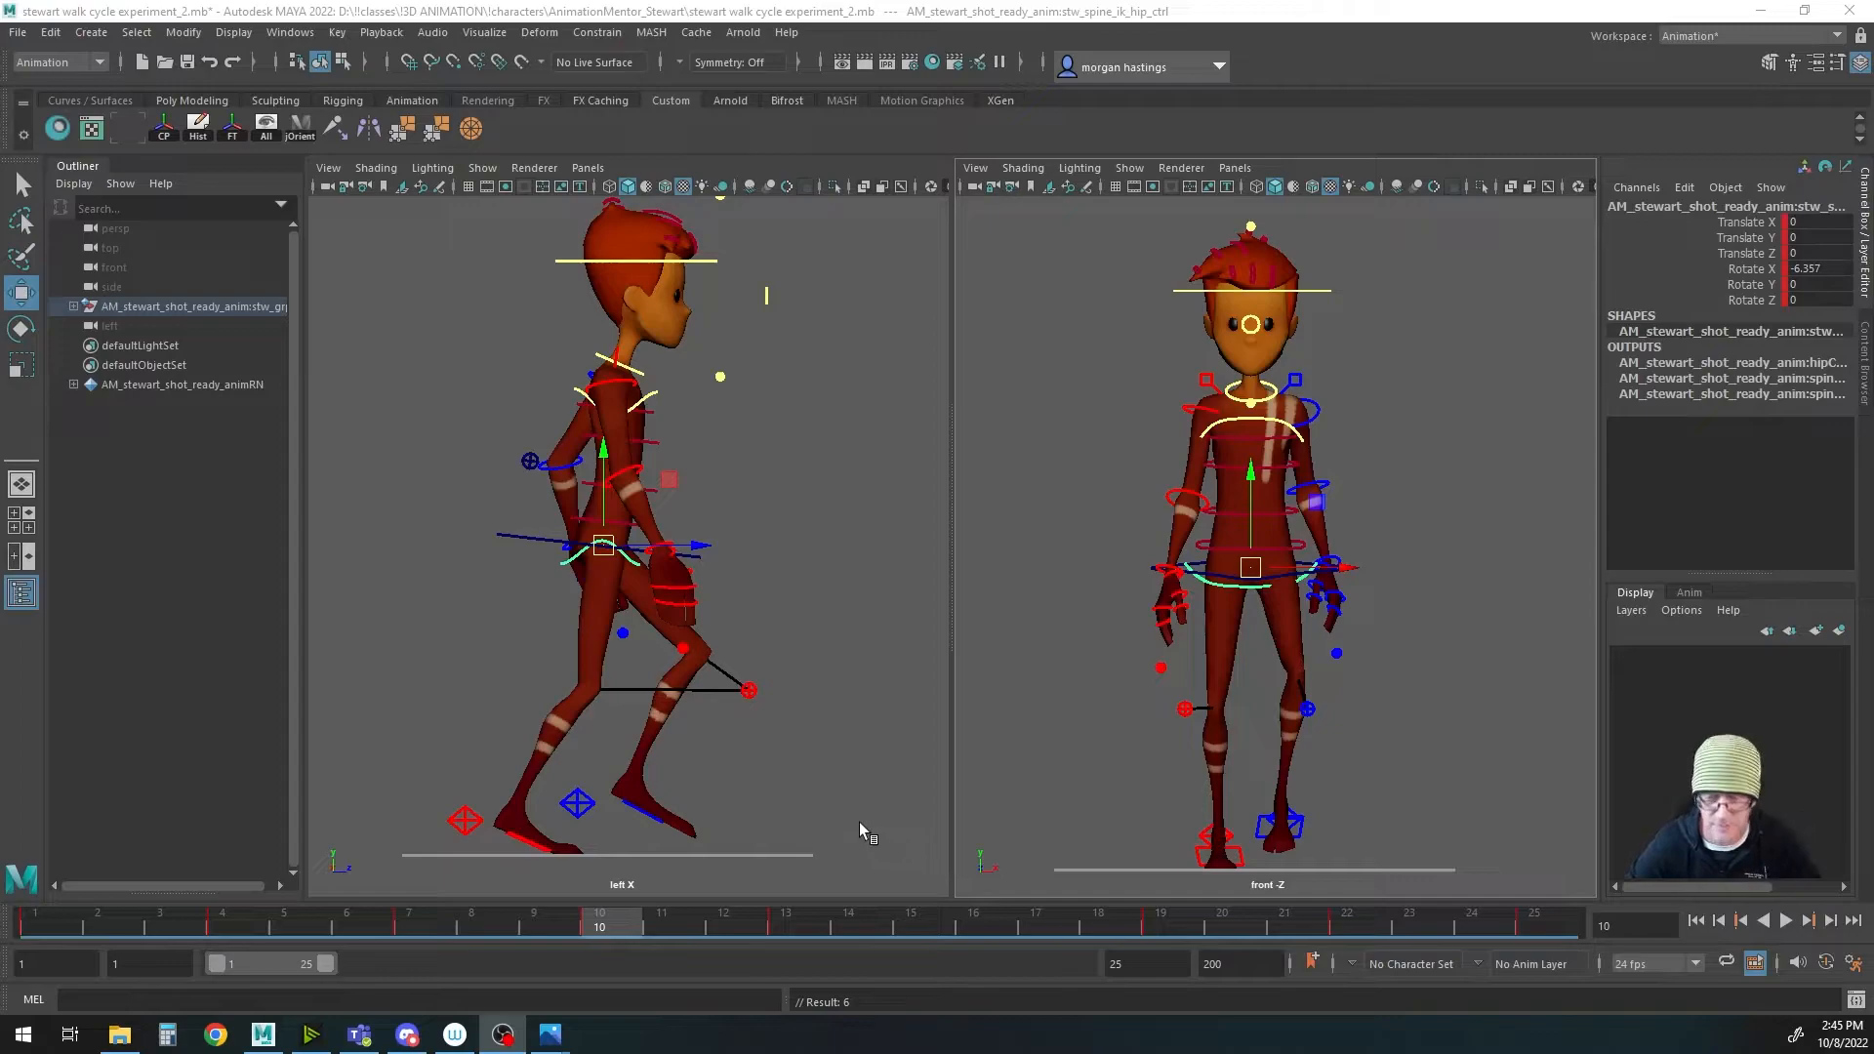
click(224, 927)
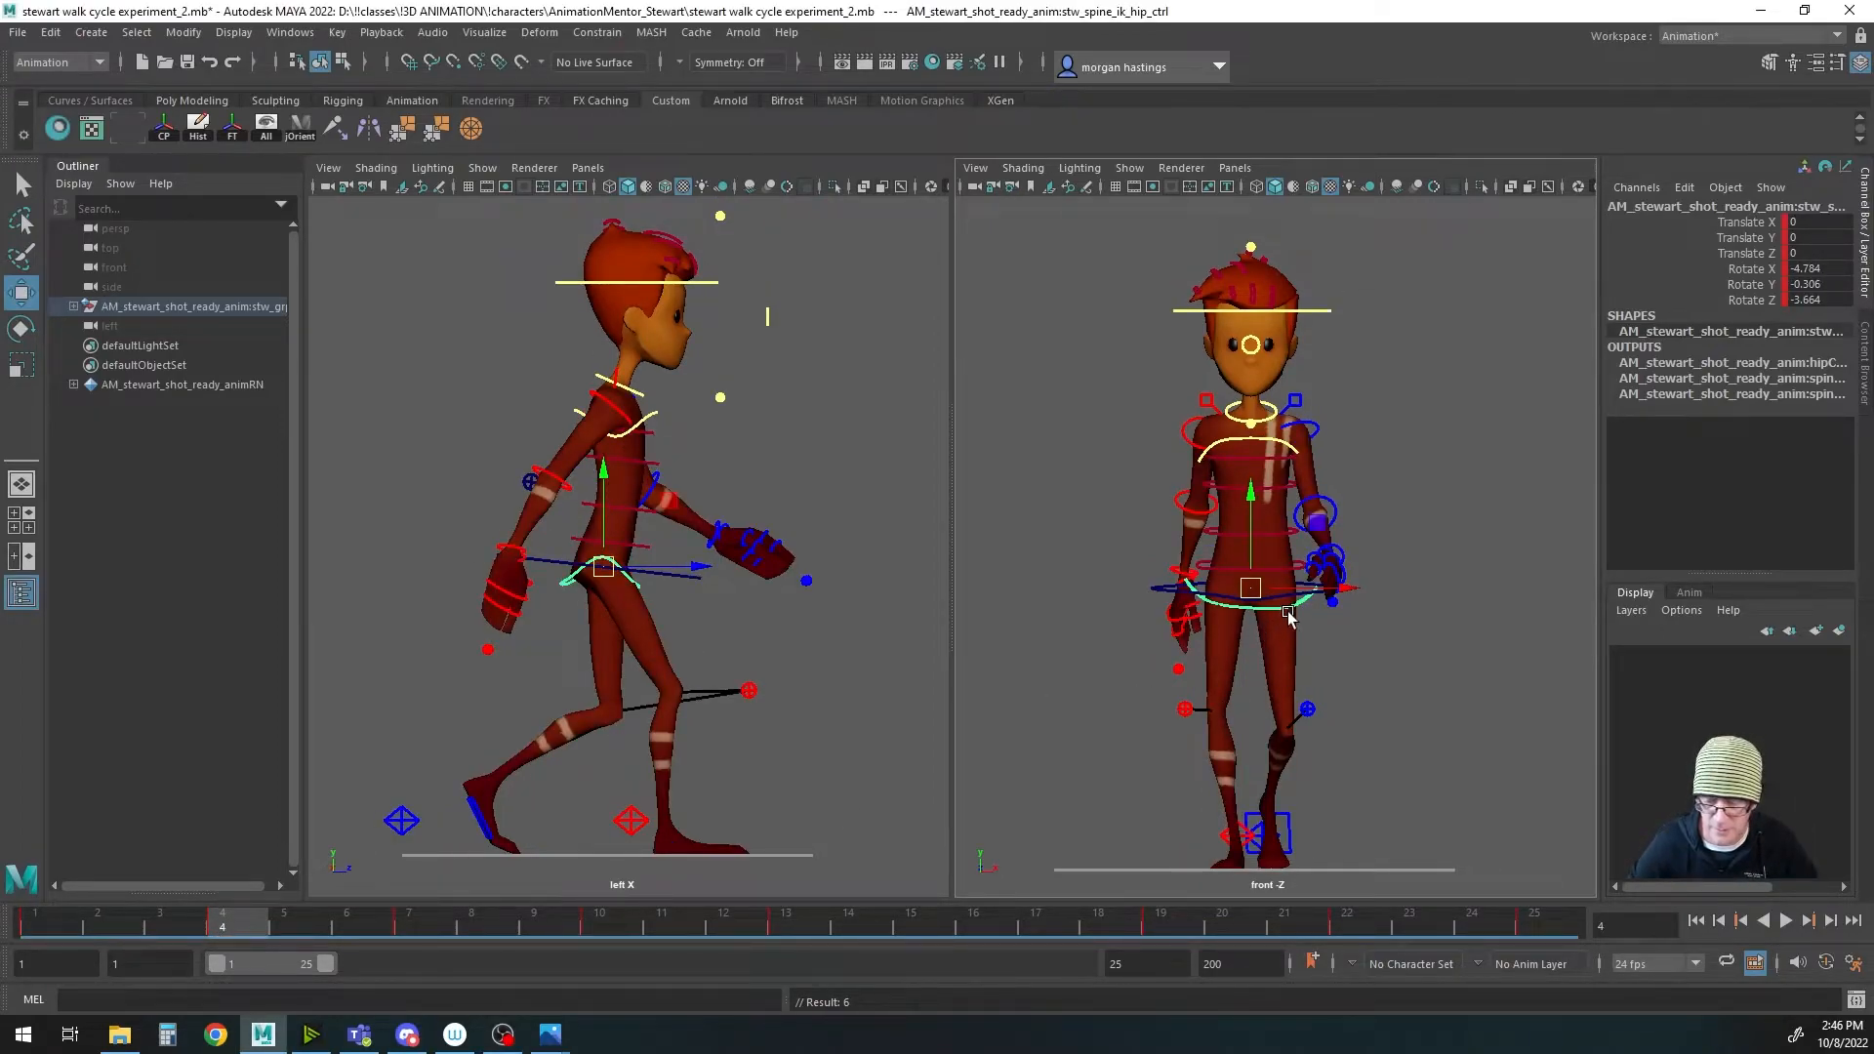
key(e)
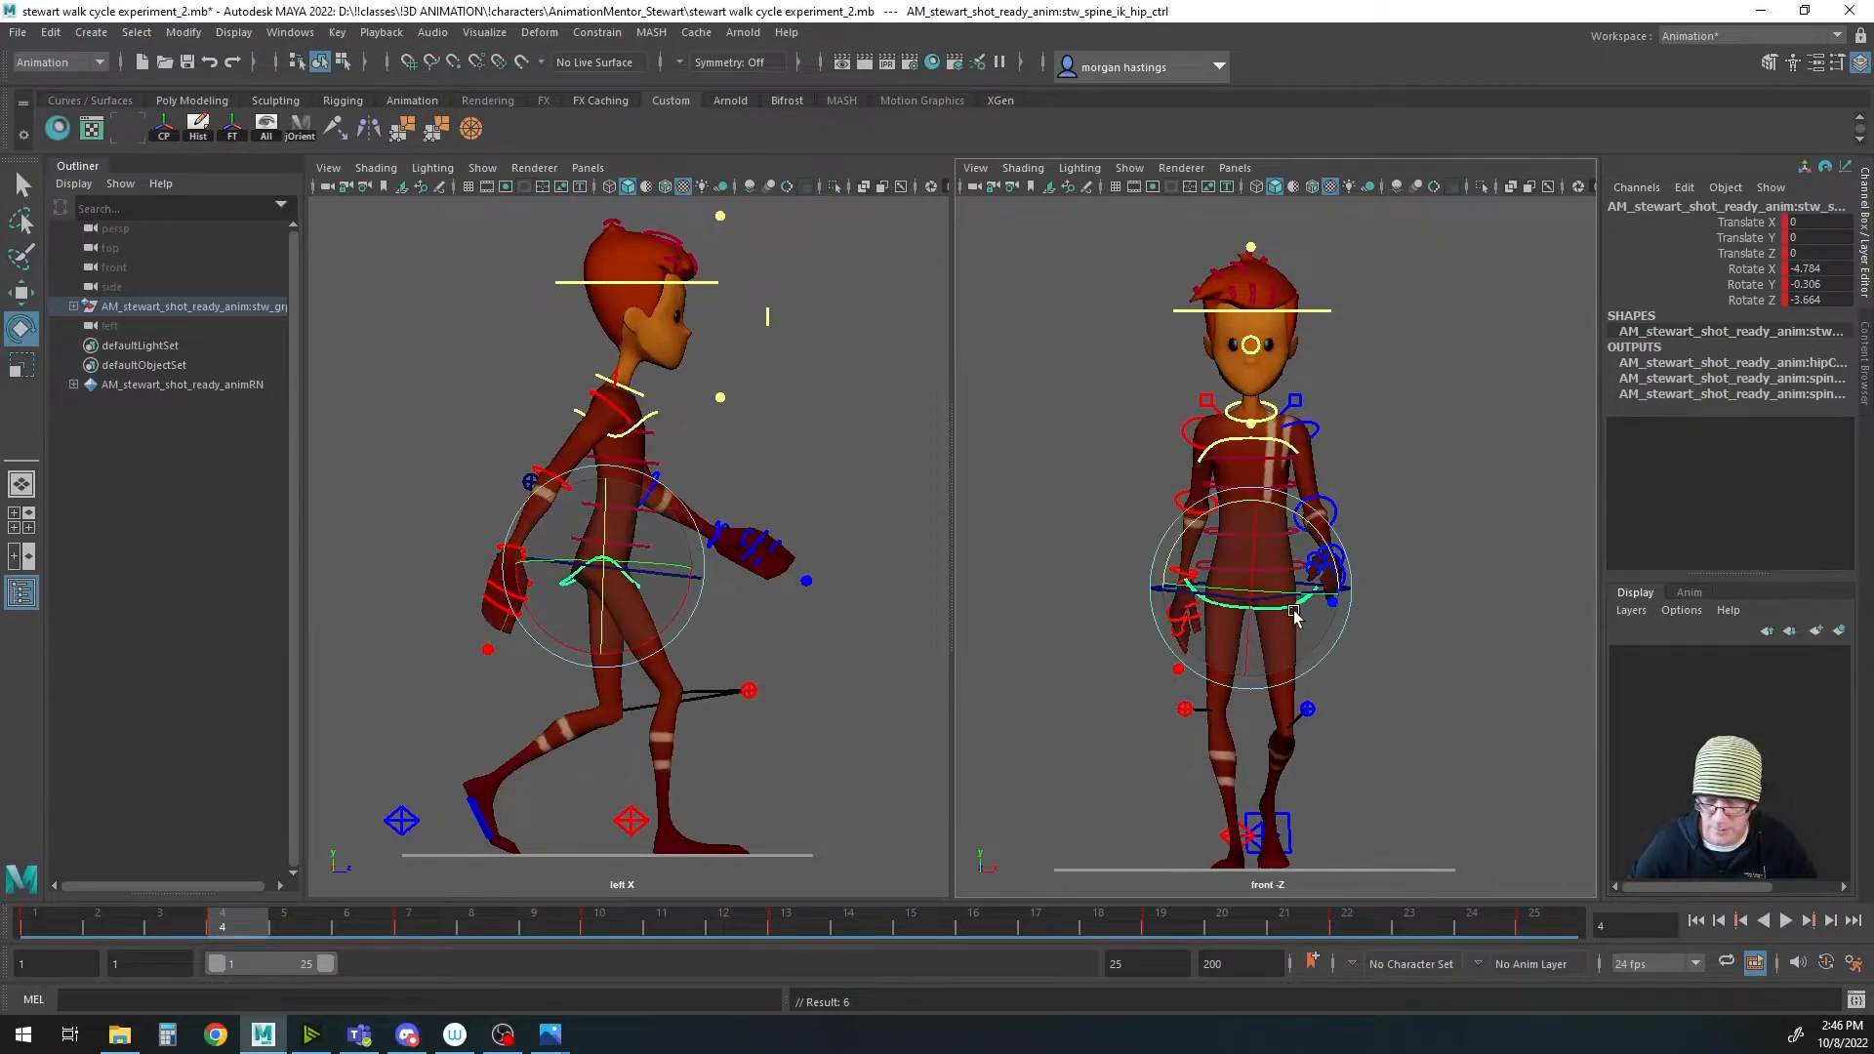
click(426, 927)
mouse_move(425, 921)
mouse_down()
mouse_move(624, 911)
mouse_move(415, 927)
mouse_up()
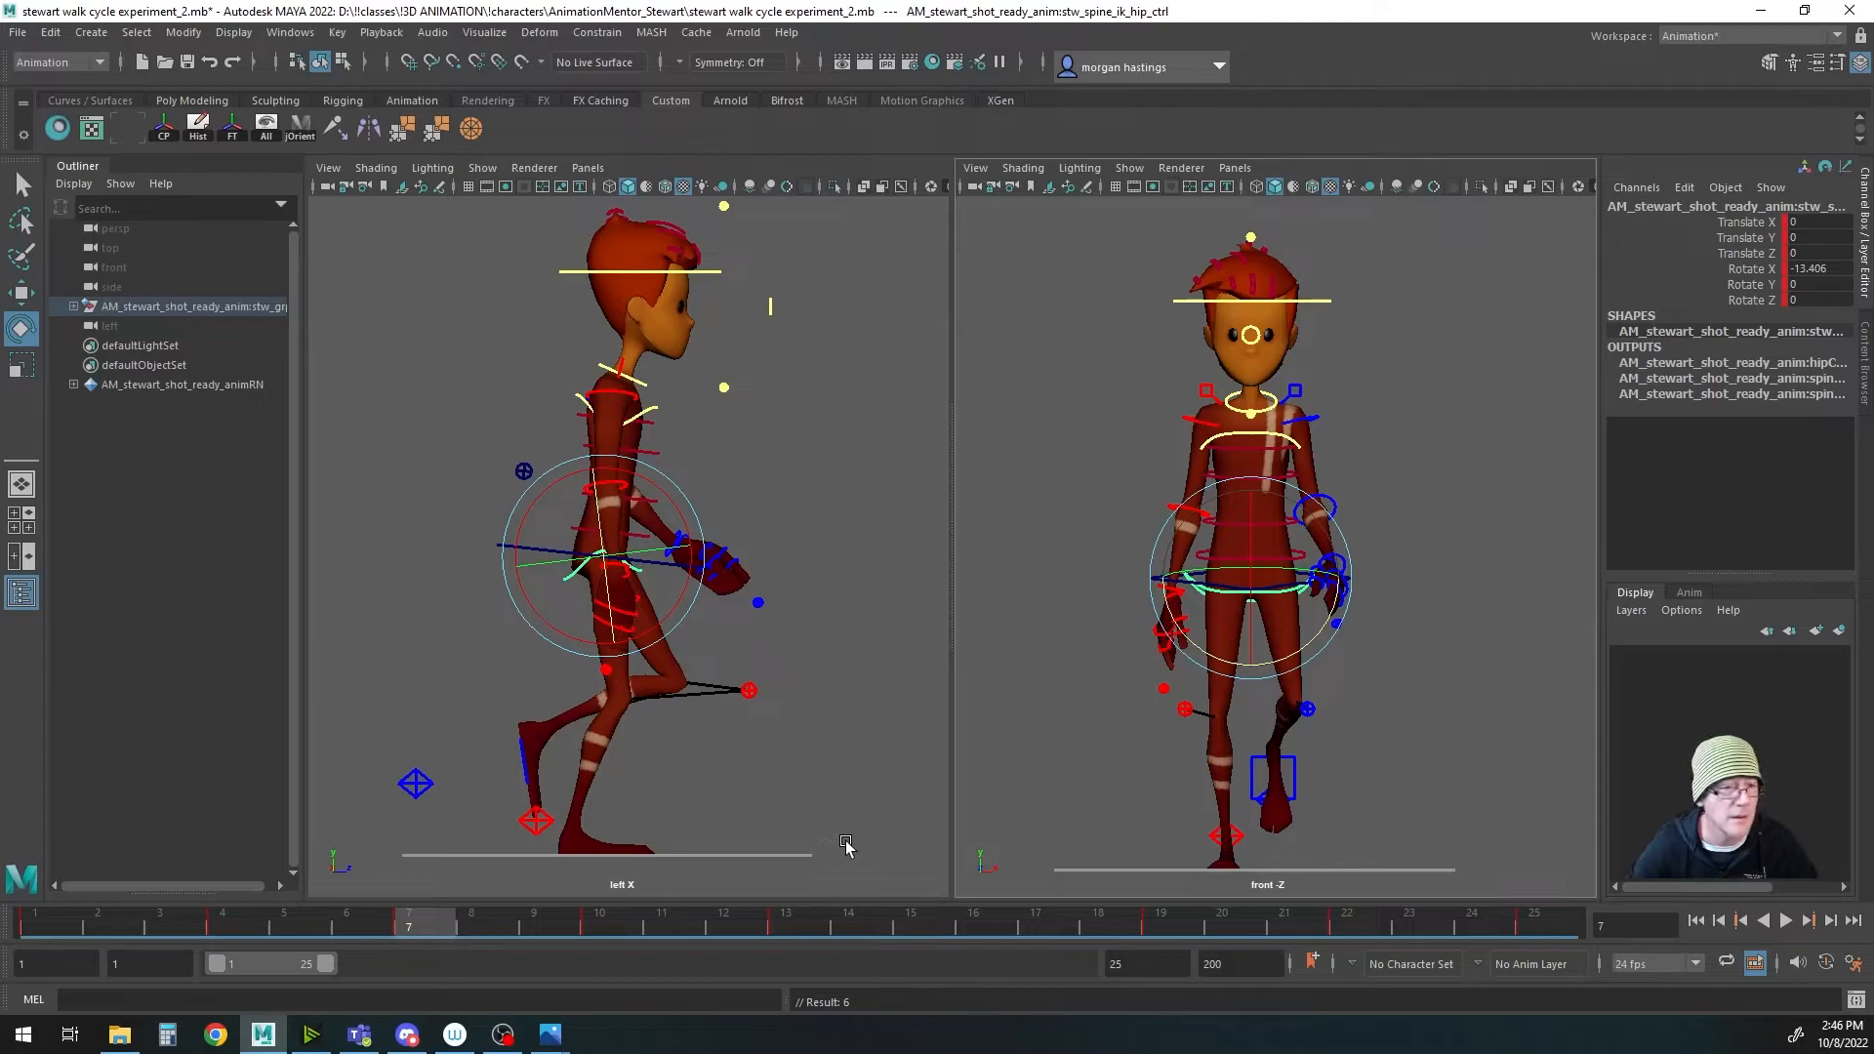
drag(1304, 648, 1308, 649)
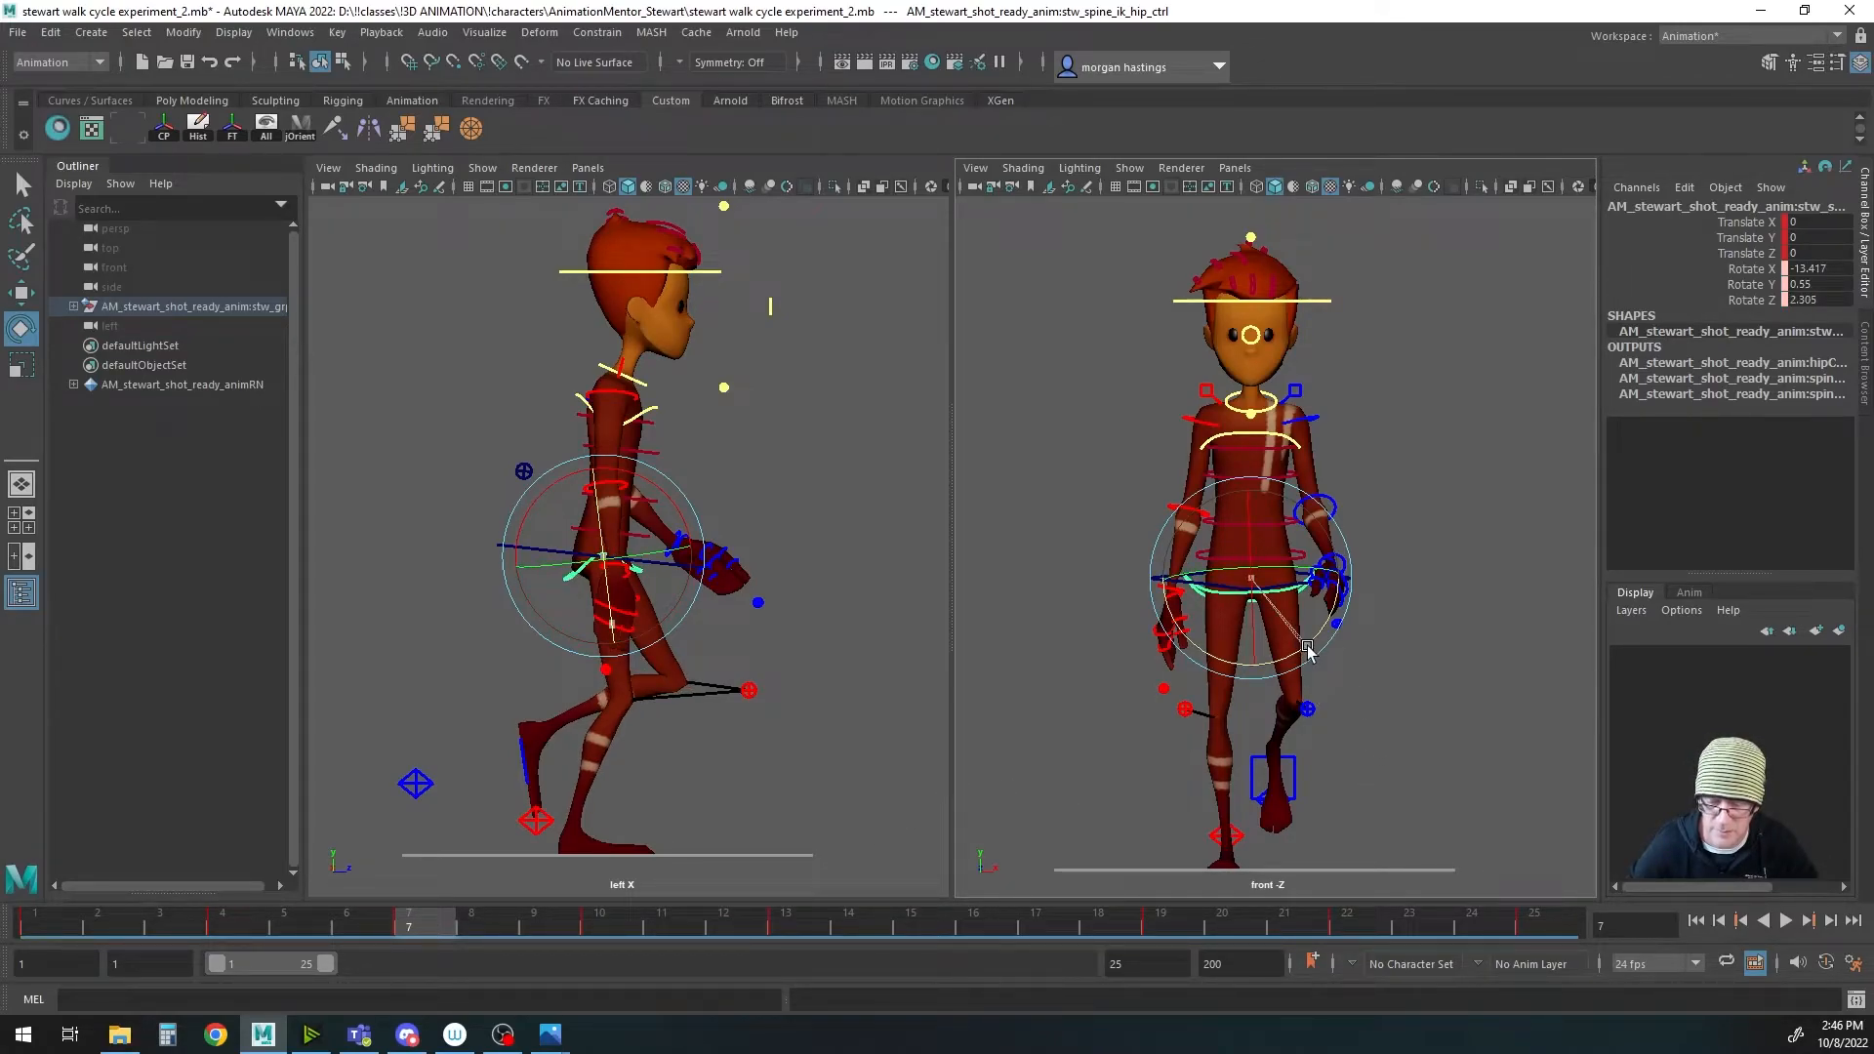
key(s)
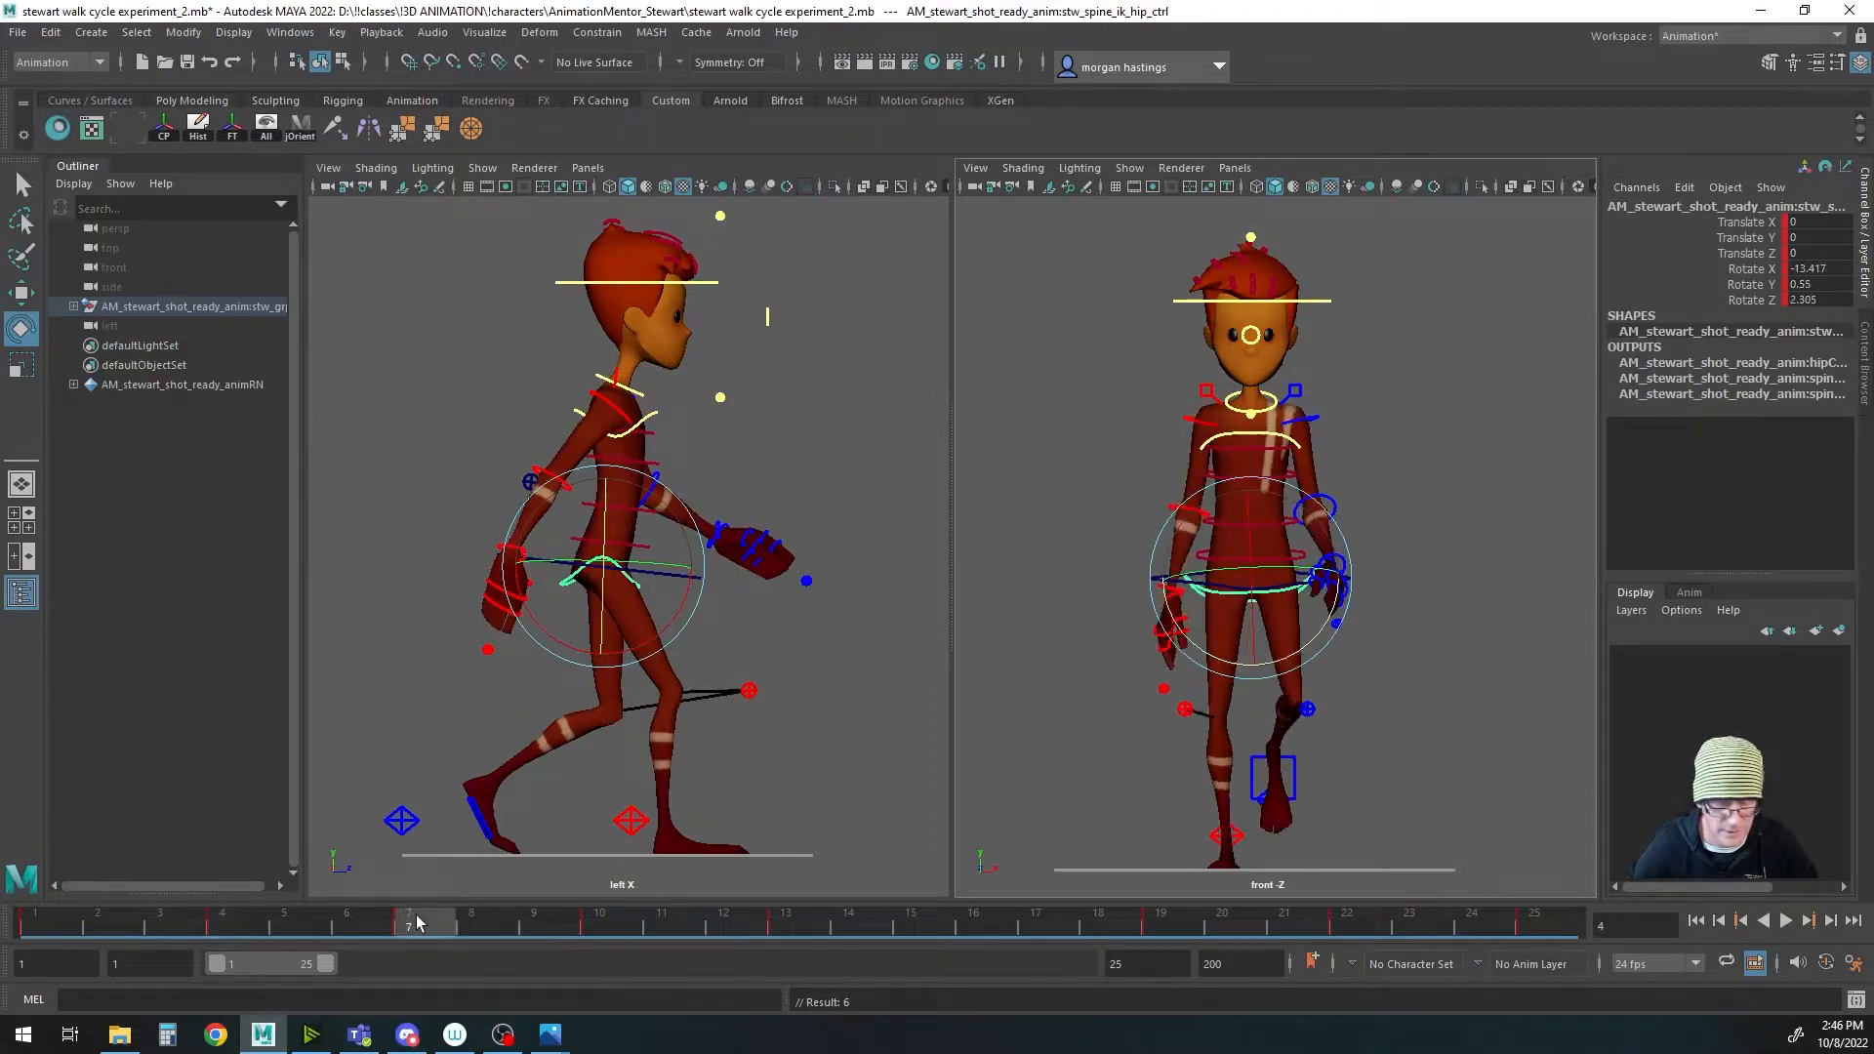
Step: On the contact pose at frame 13, tilt the hip control to about -3.32 in Rotate Z and key it
click(597, 922)
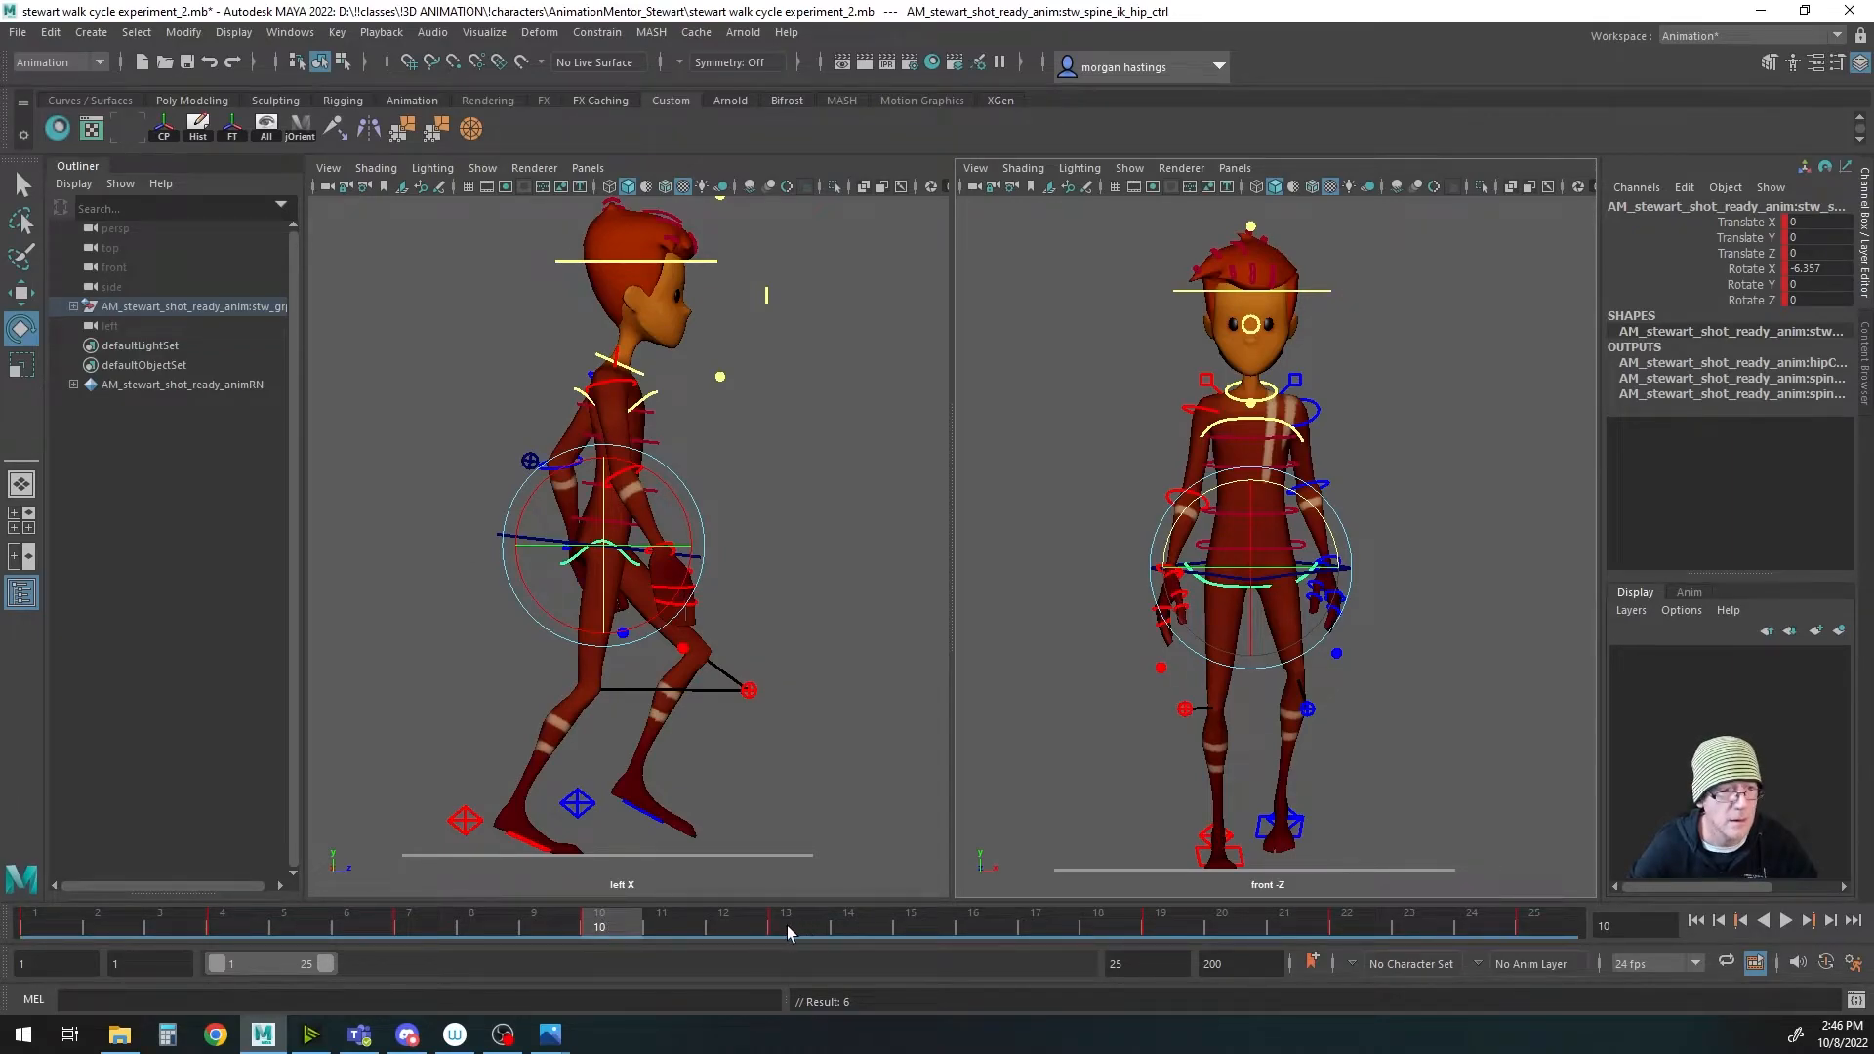
click(788, 932)
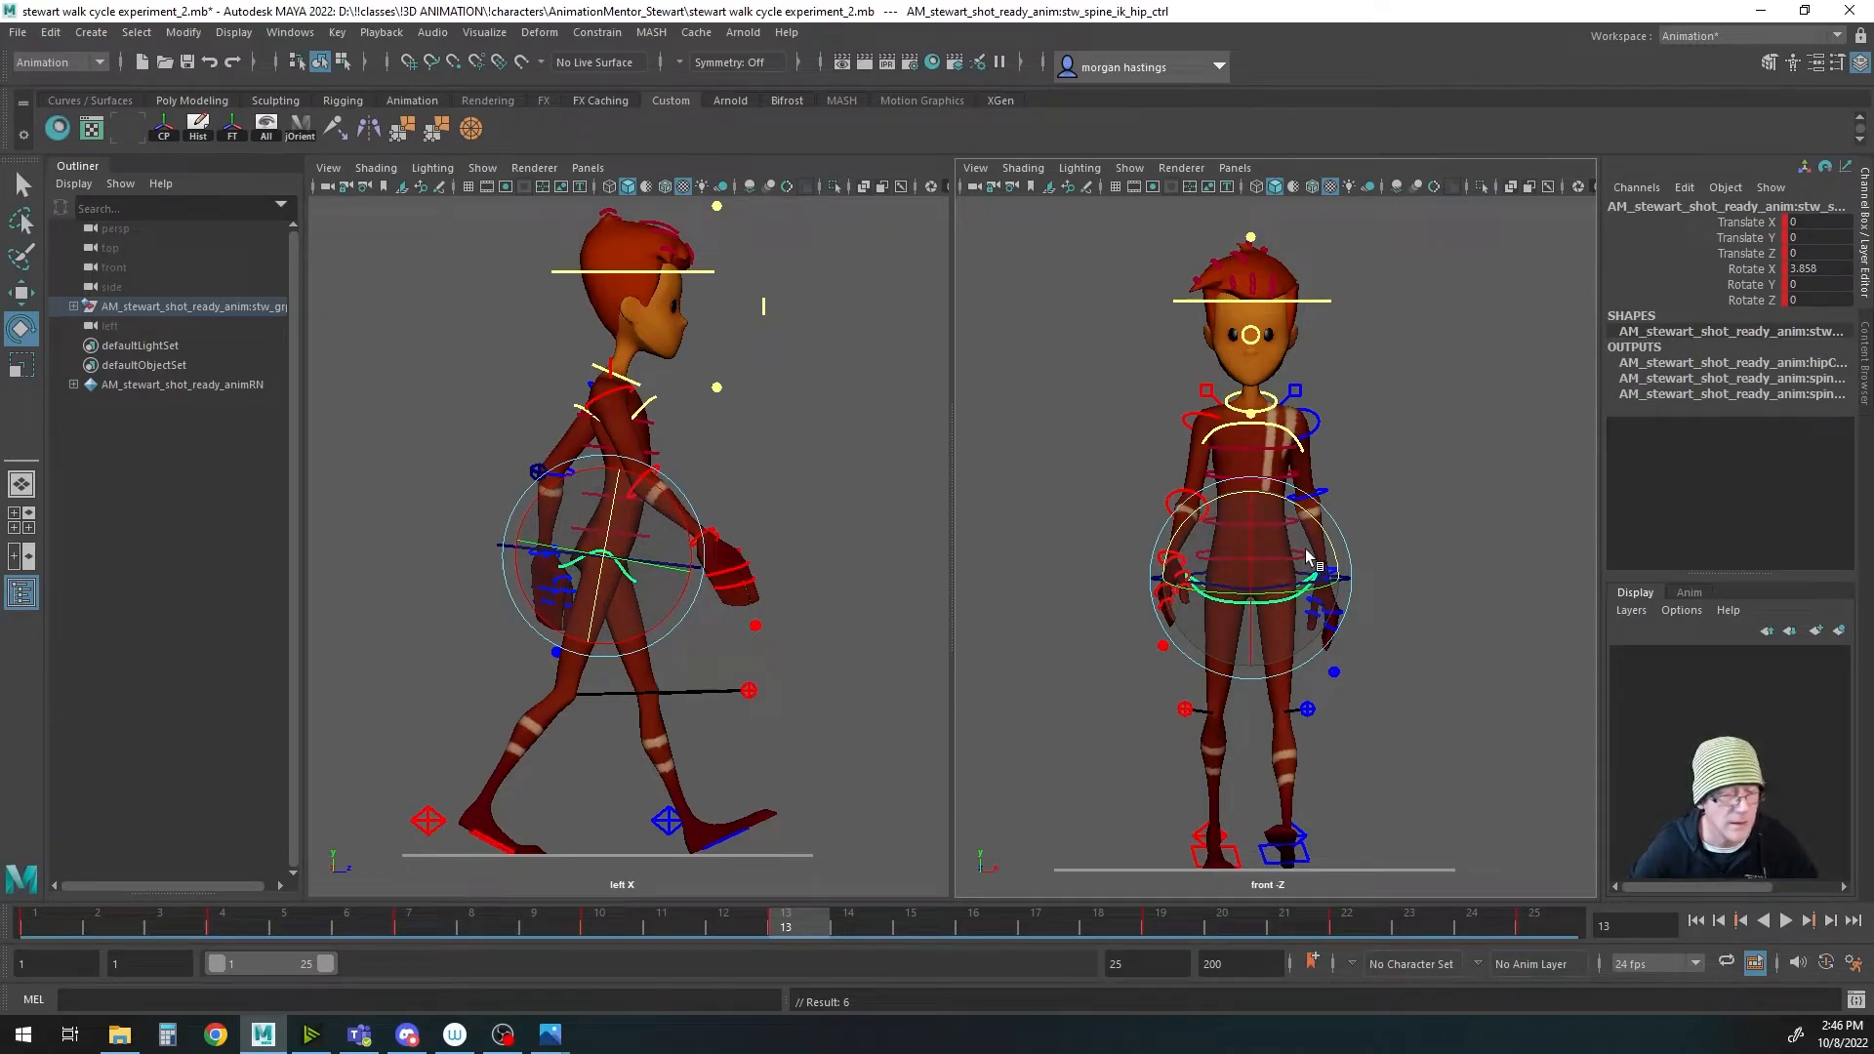
drag(1308, 517, 1312, 521)
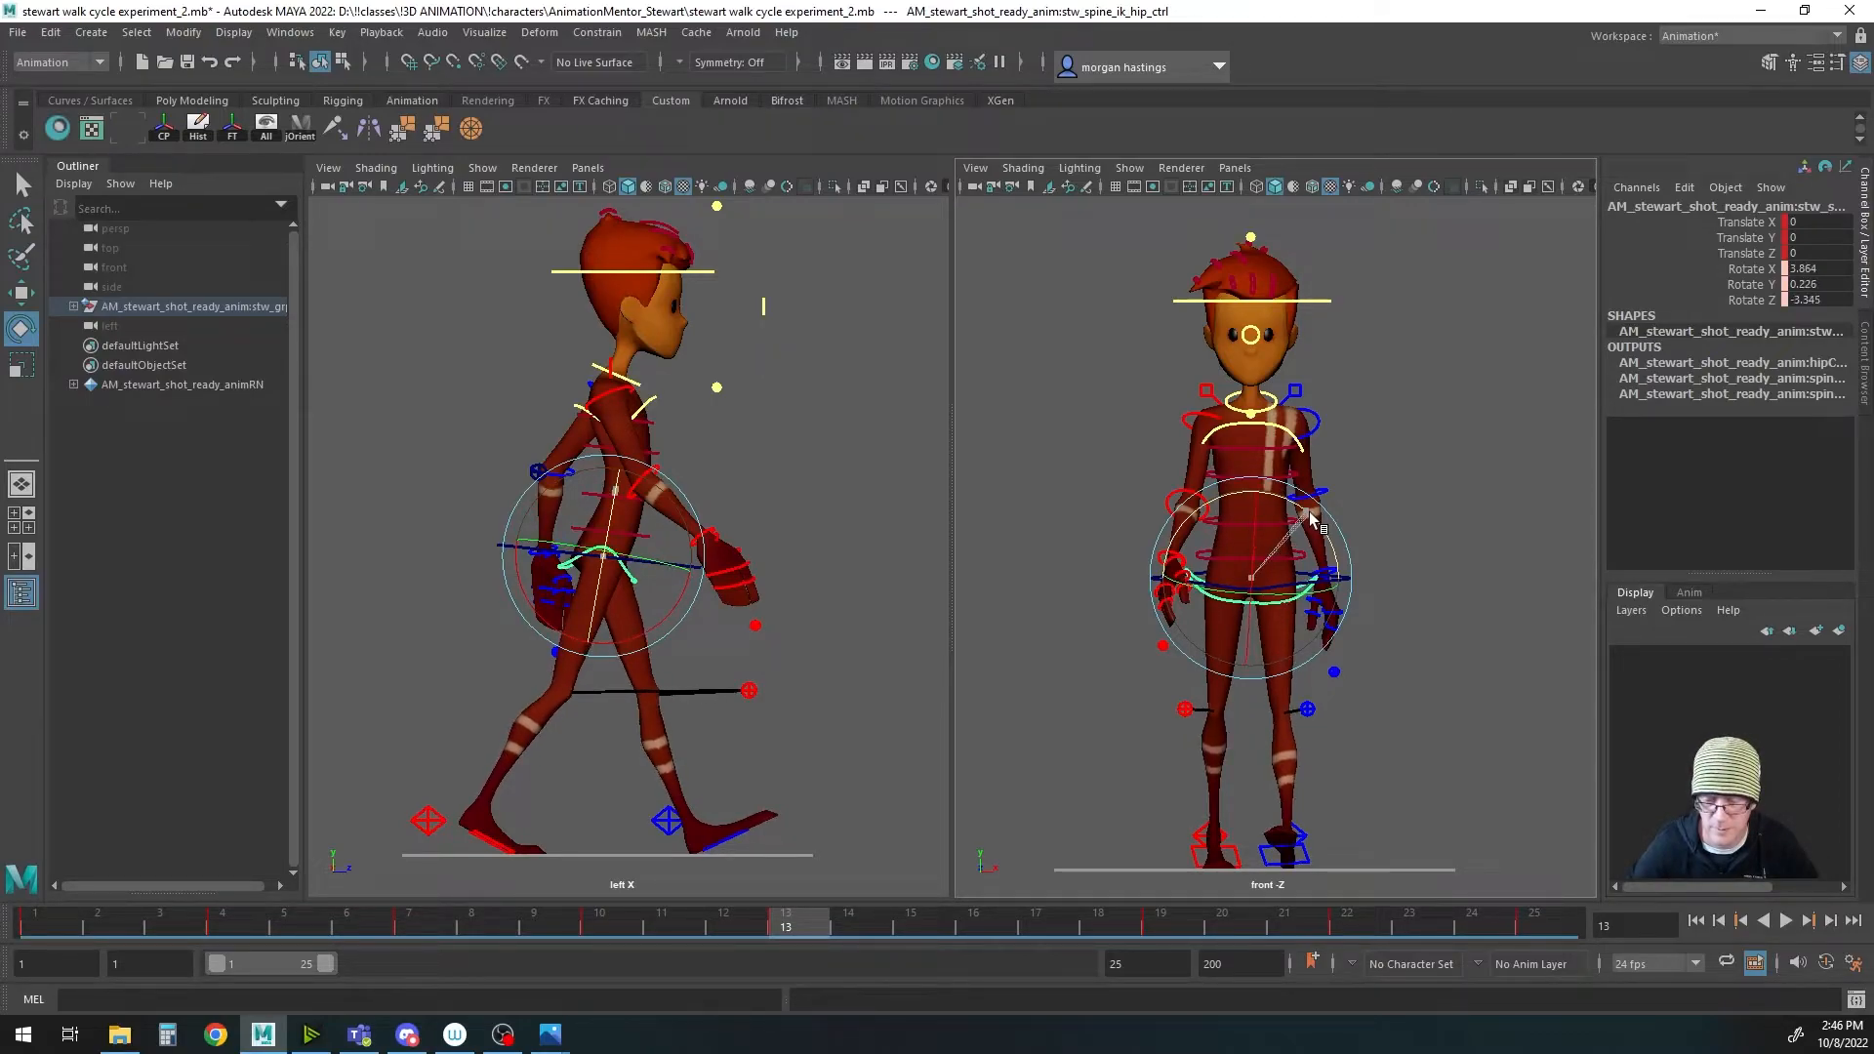
drag(1312, 522, 1313, 522)
key(s)
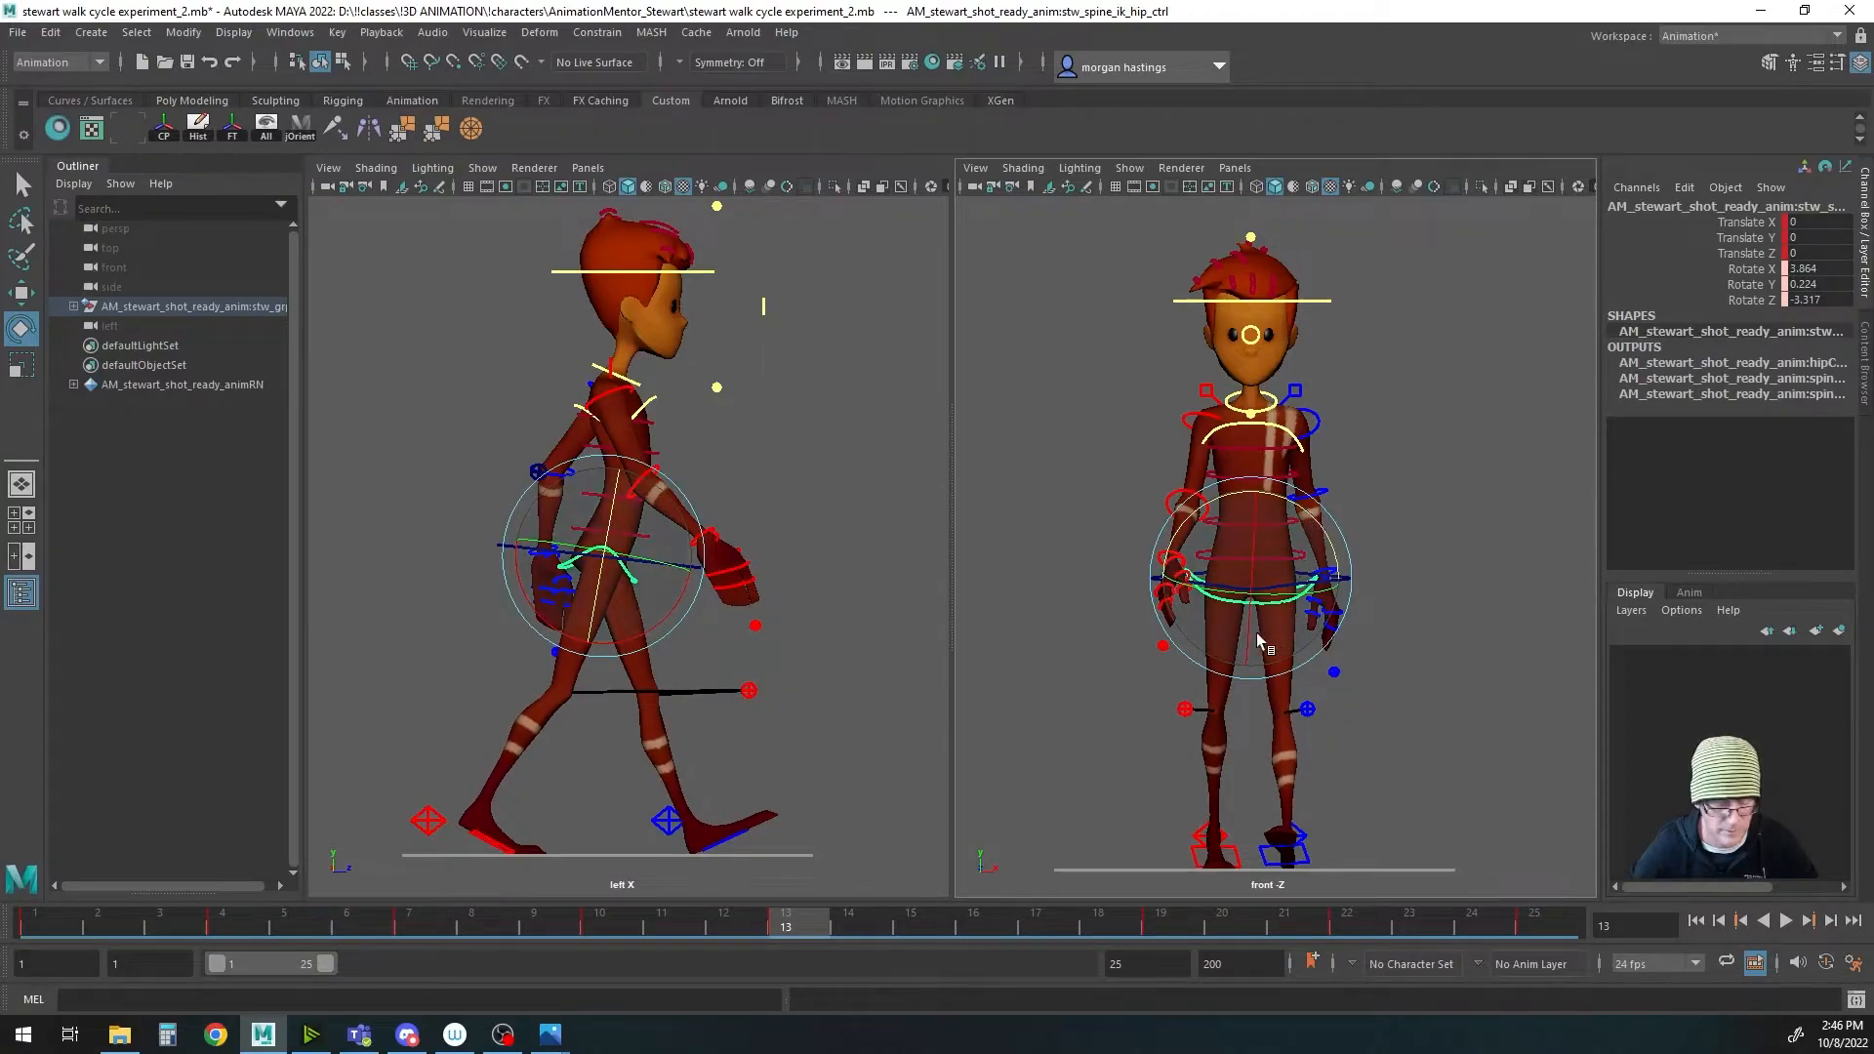
Step: On the down pose at frame 16, tilt the hip control to about 2.6 in Rotate Z and key it
click(984, 927)
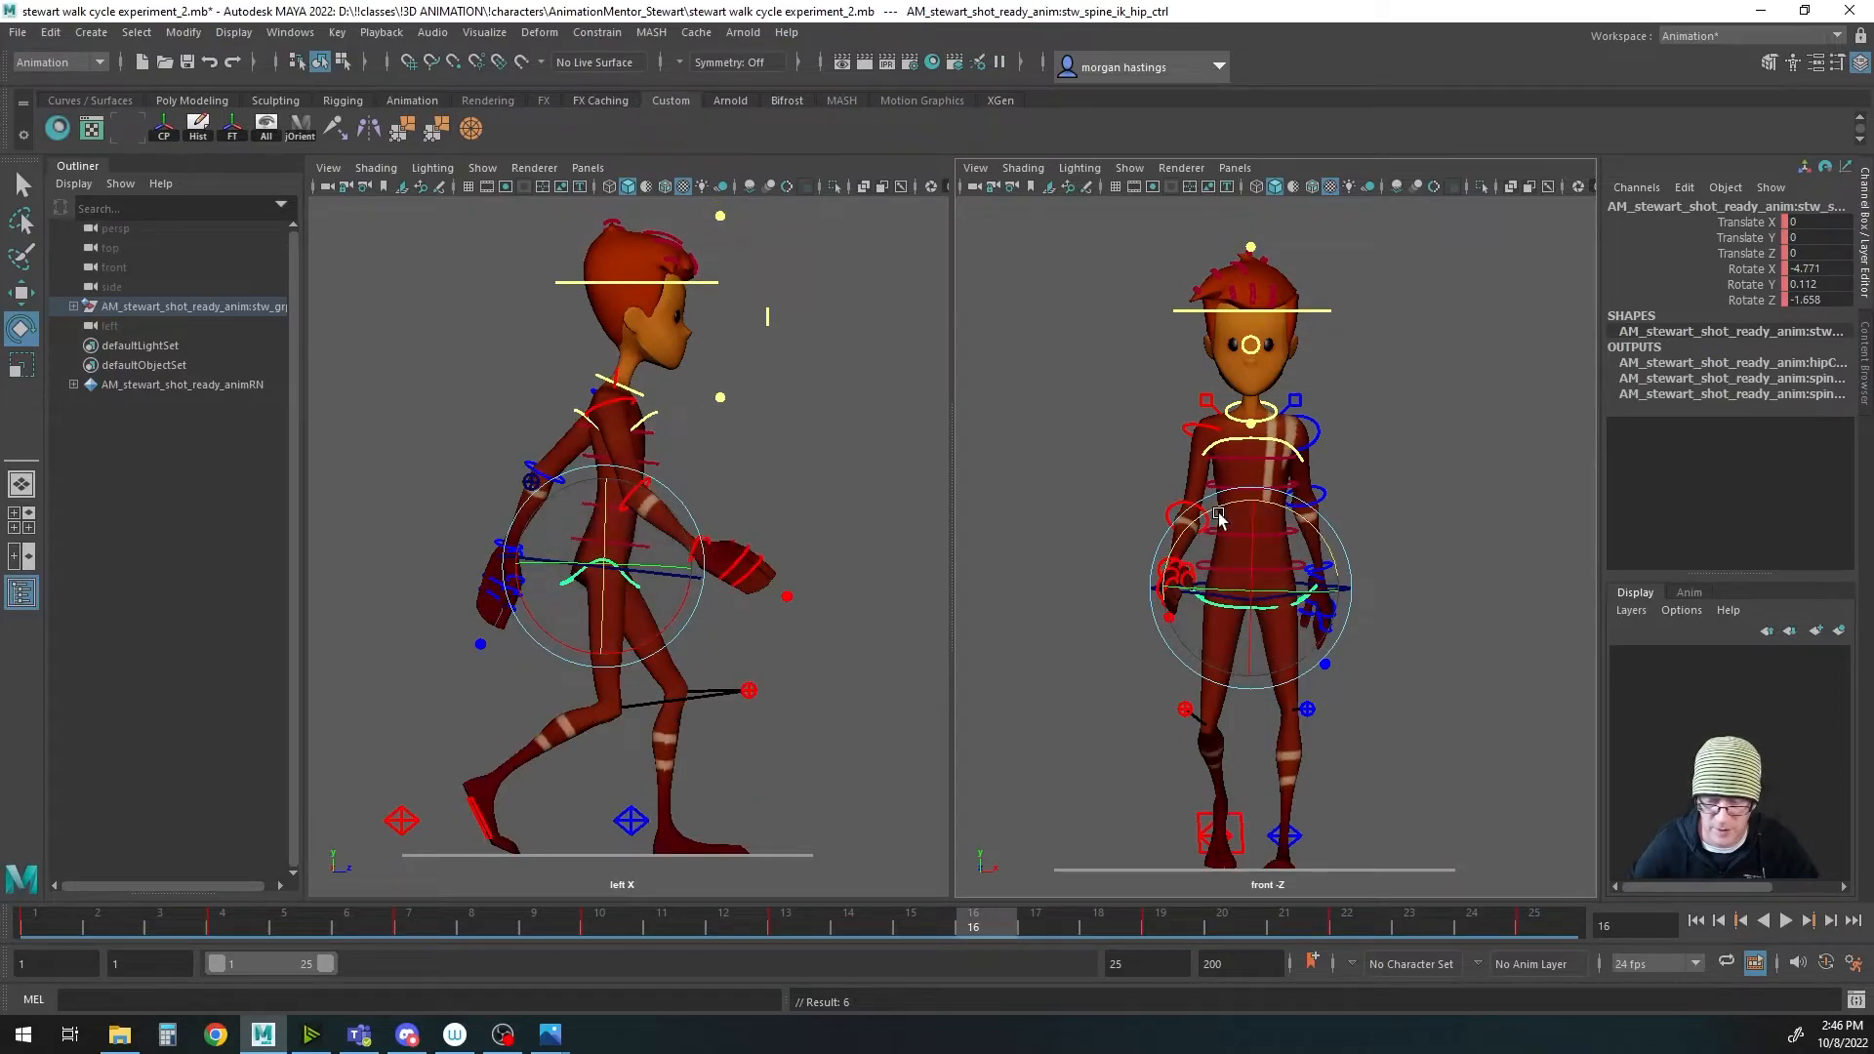
drag(1218, 511, 1212, 517)
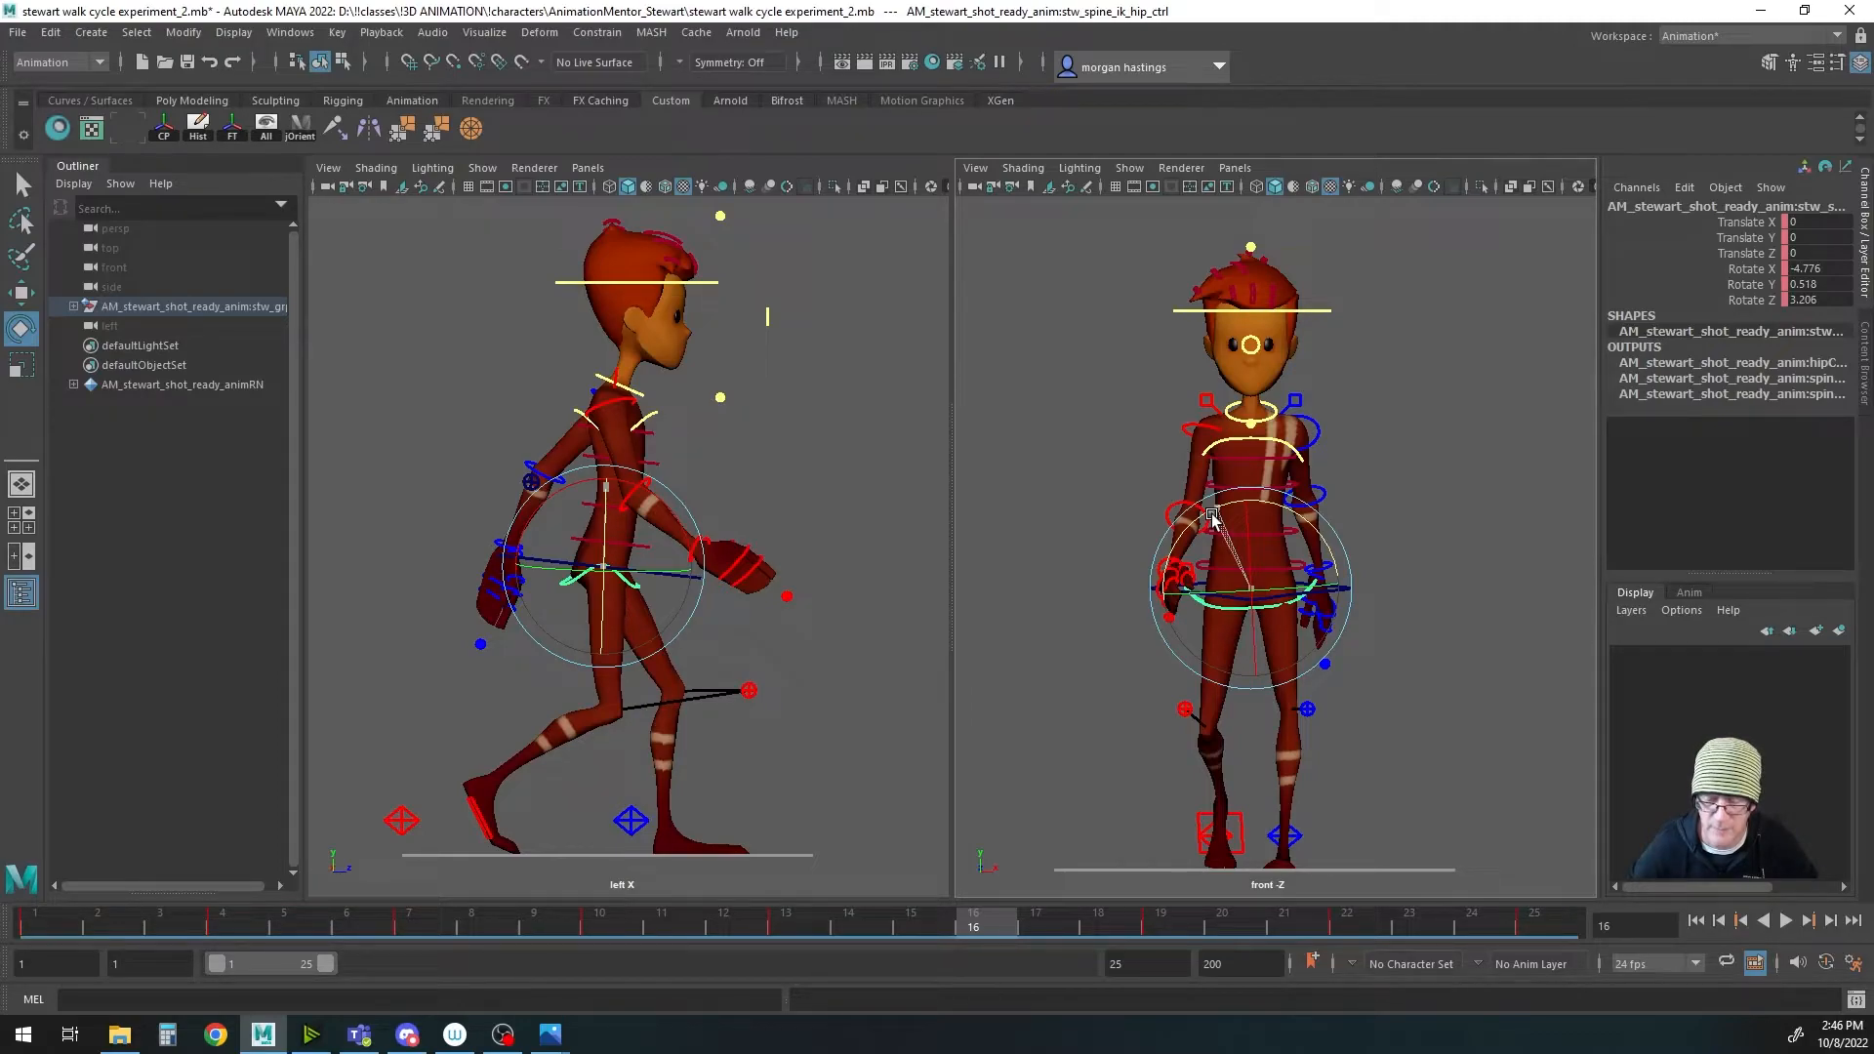
drag(1212, 518, 1214, 520)
key(s)
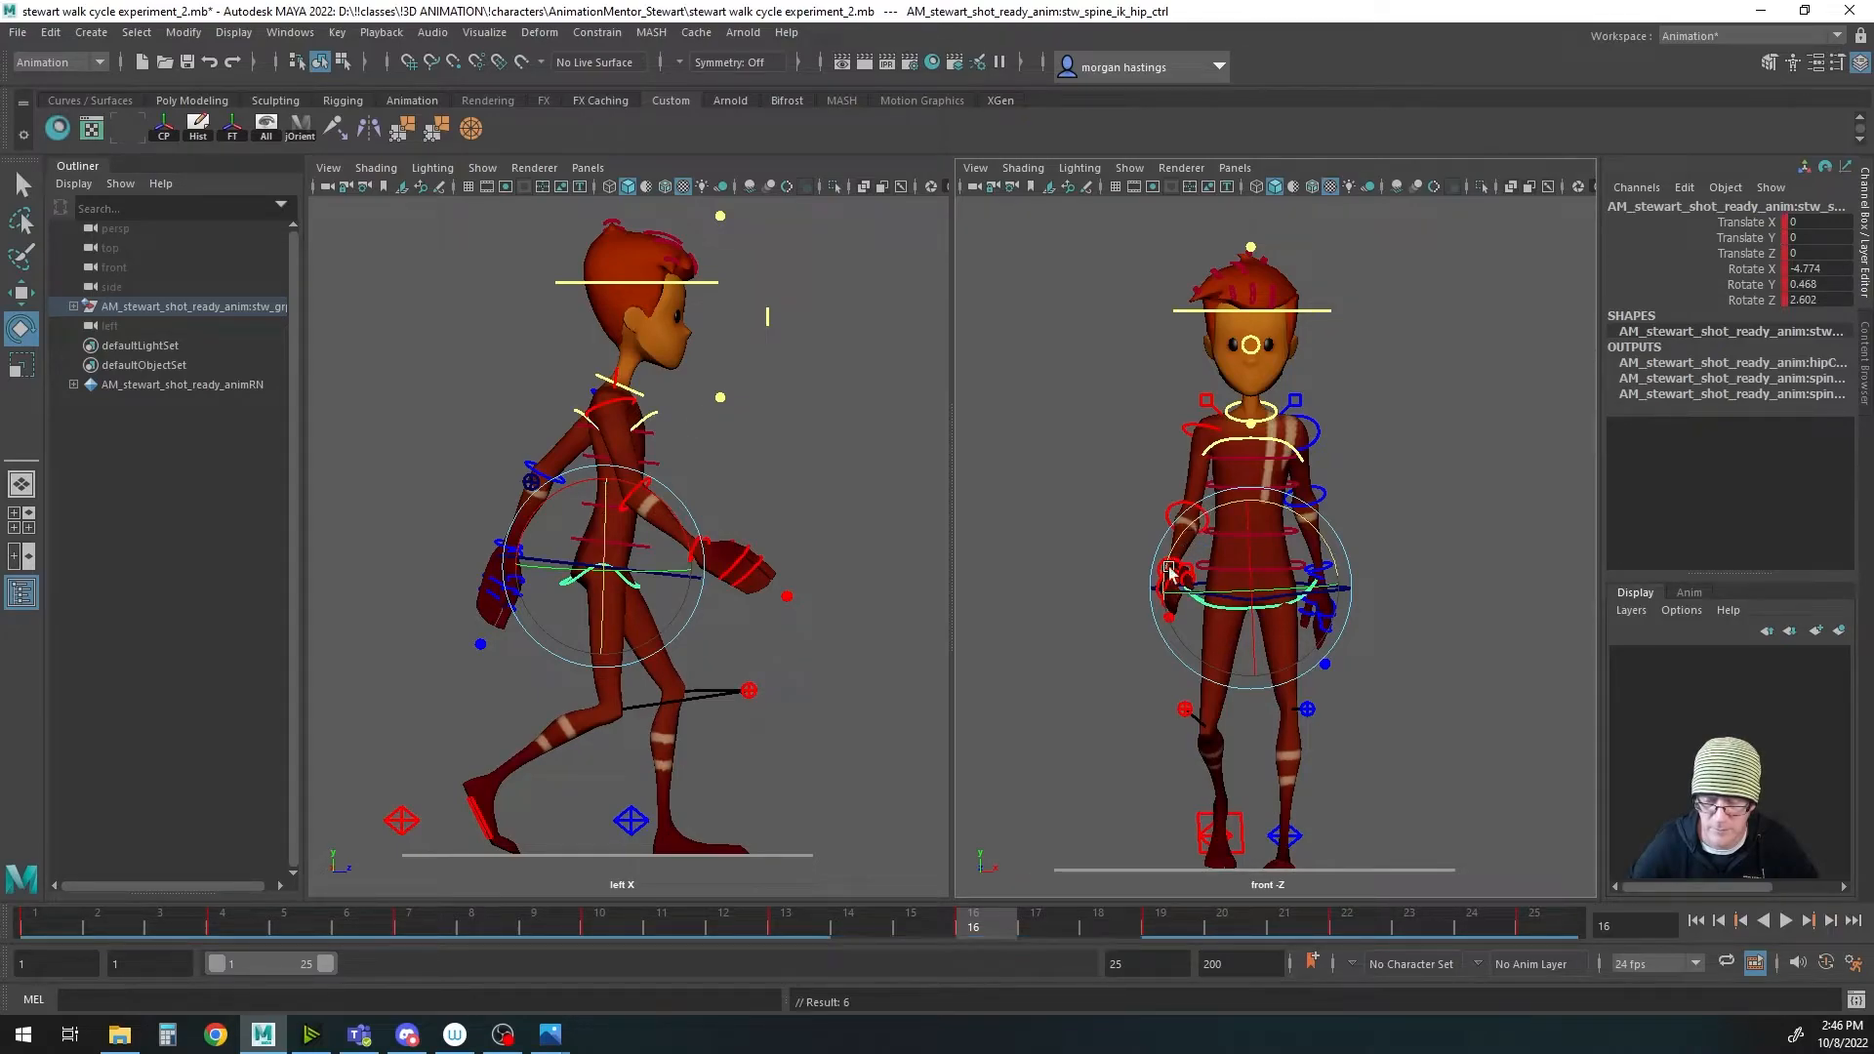
Step: On frame 19, tilt the hip control to about 1.96 in Rotate Z, and check the up pose on frame 22
click(1160, 925)
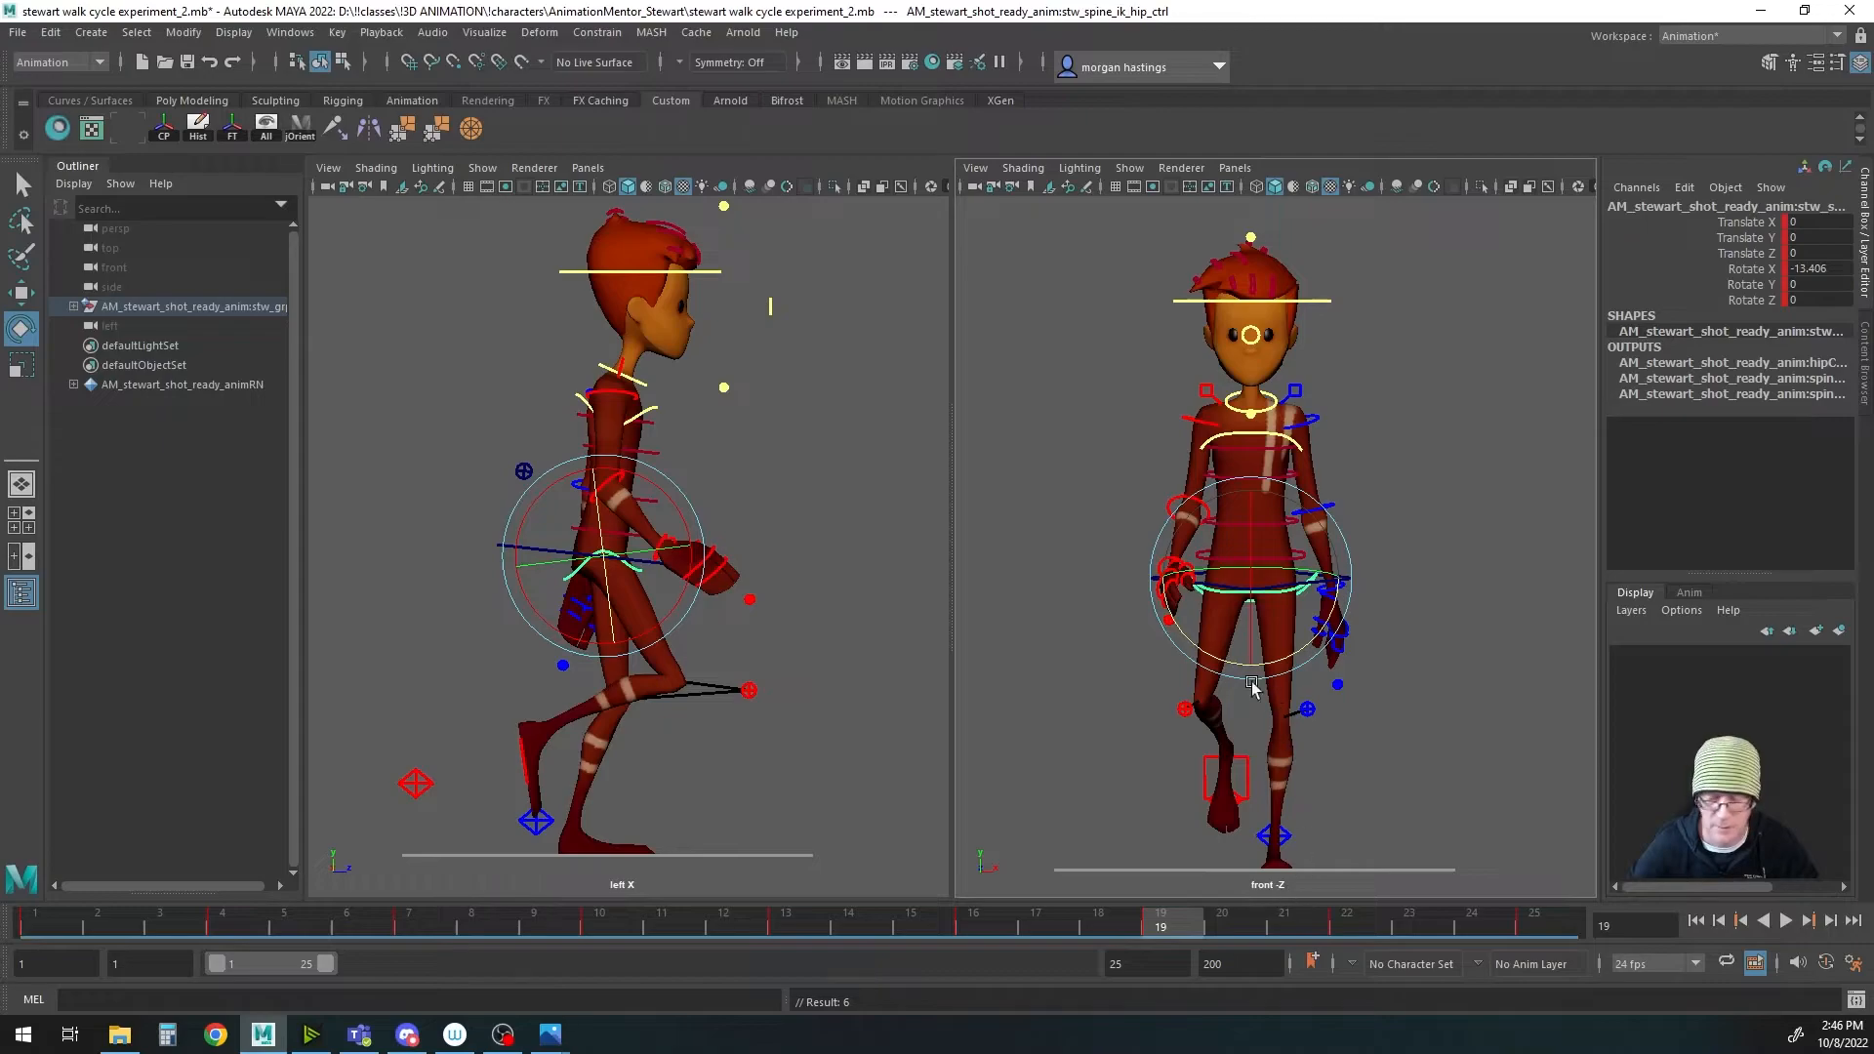
drag(1218, 661, 1221, 665)
click(1345, 925)
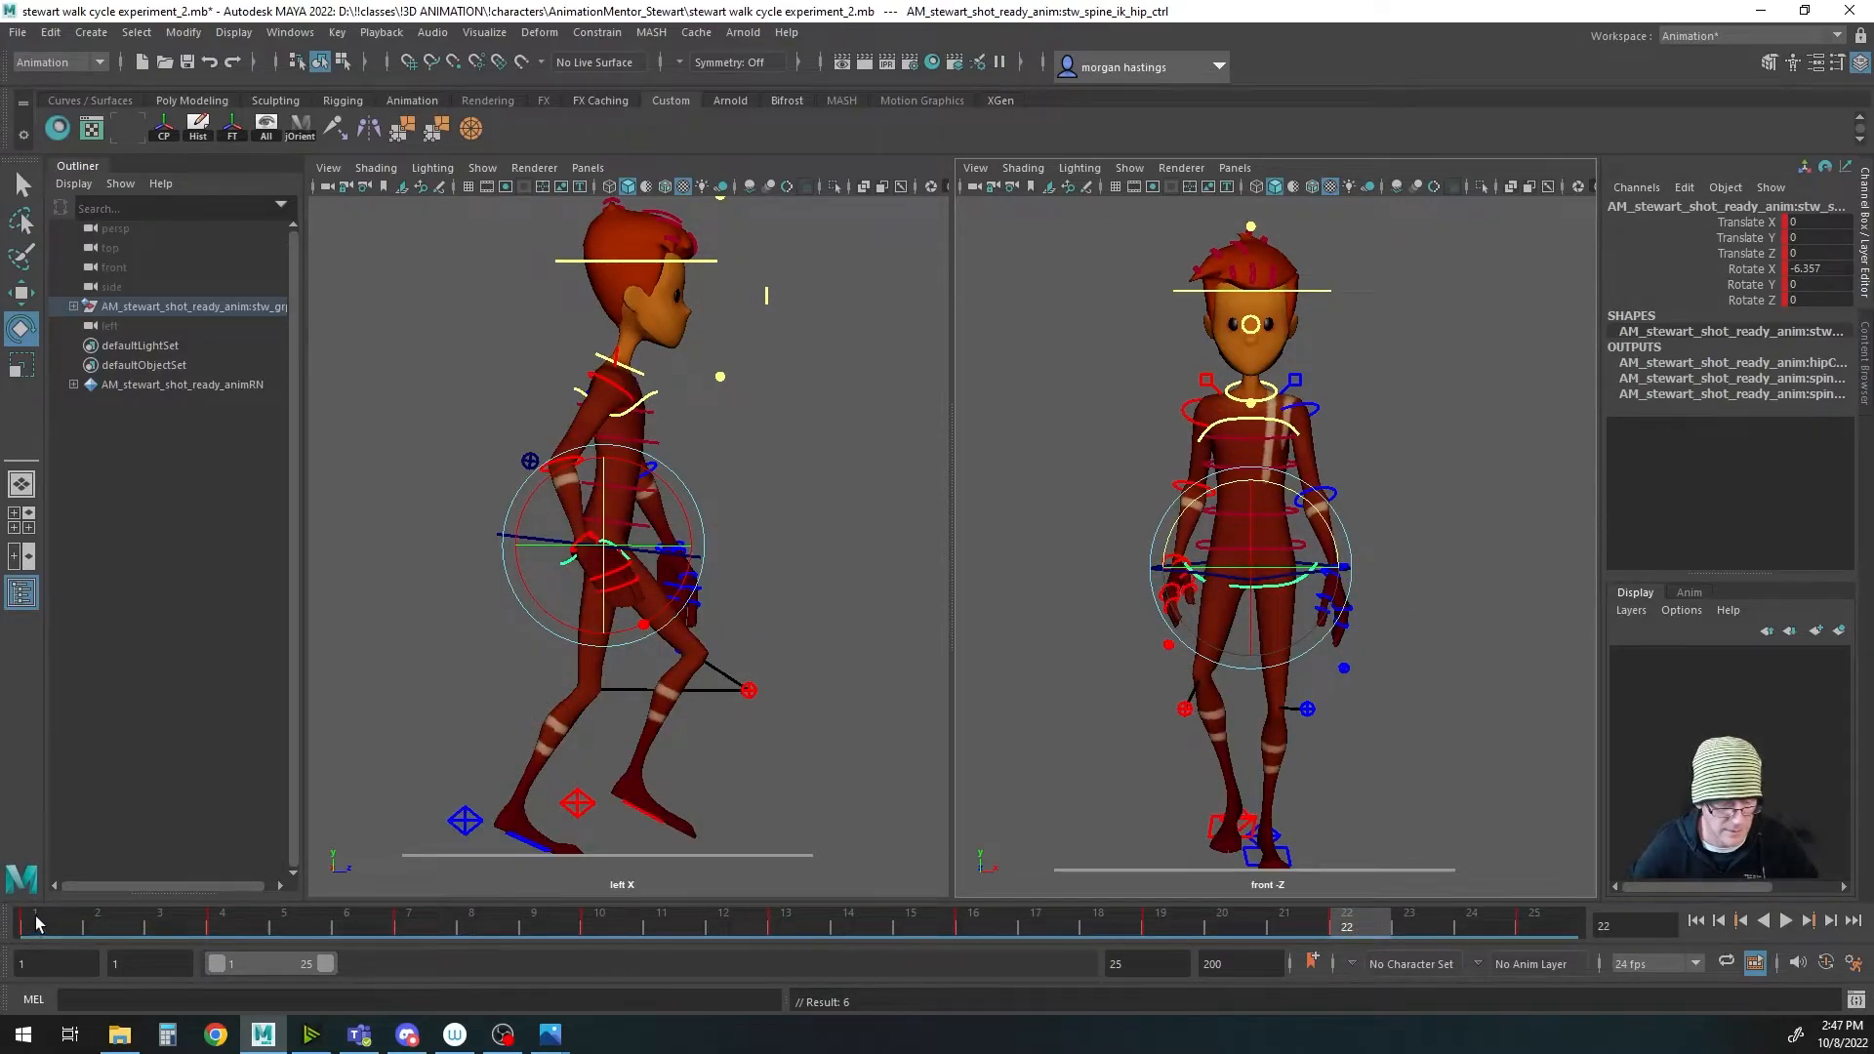
Step: Copy the hip control's keys from frame 1 and paste them at frame 25
click(39, 925)
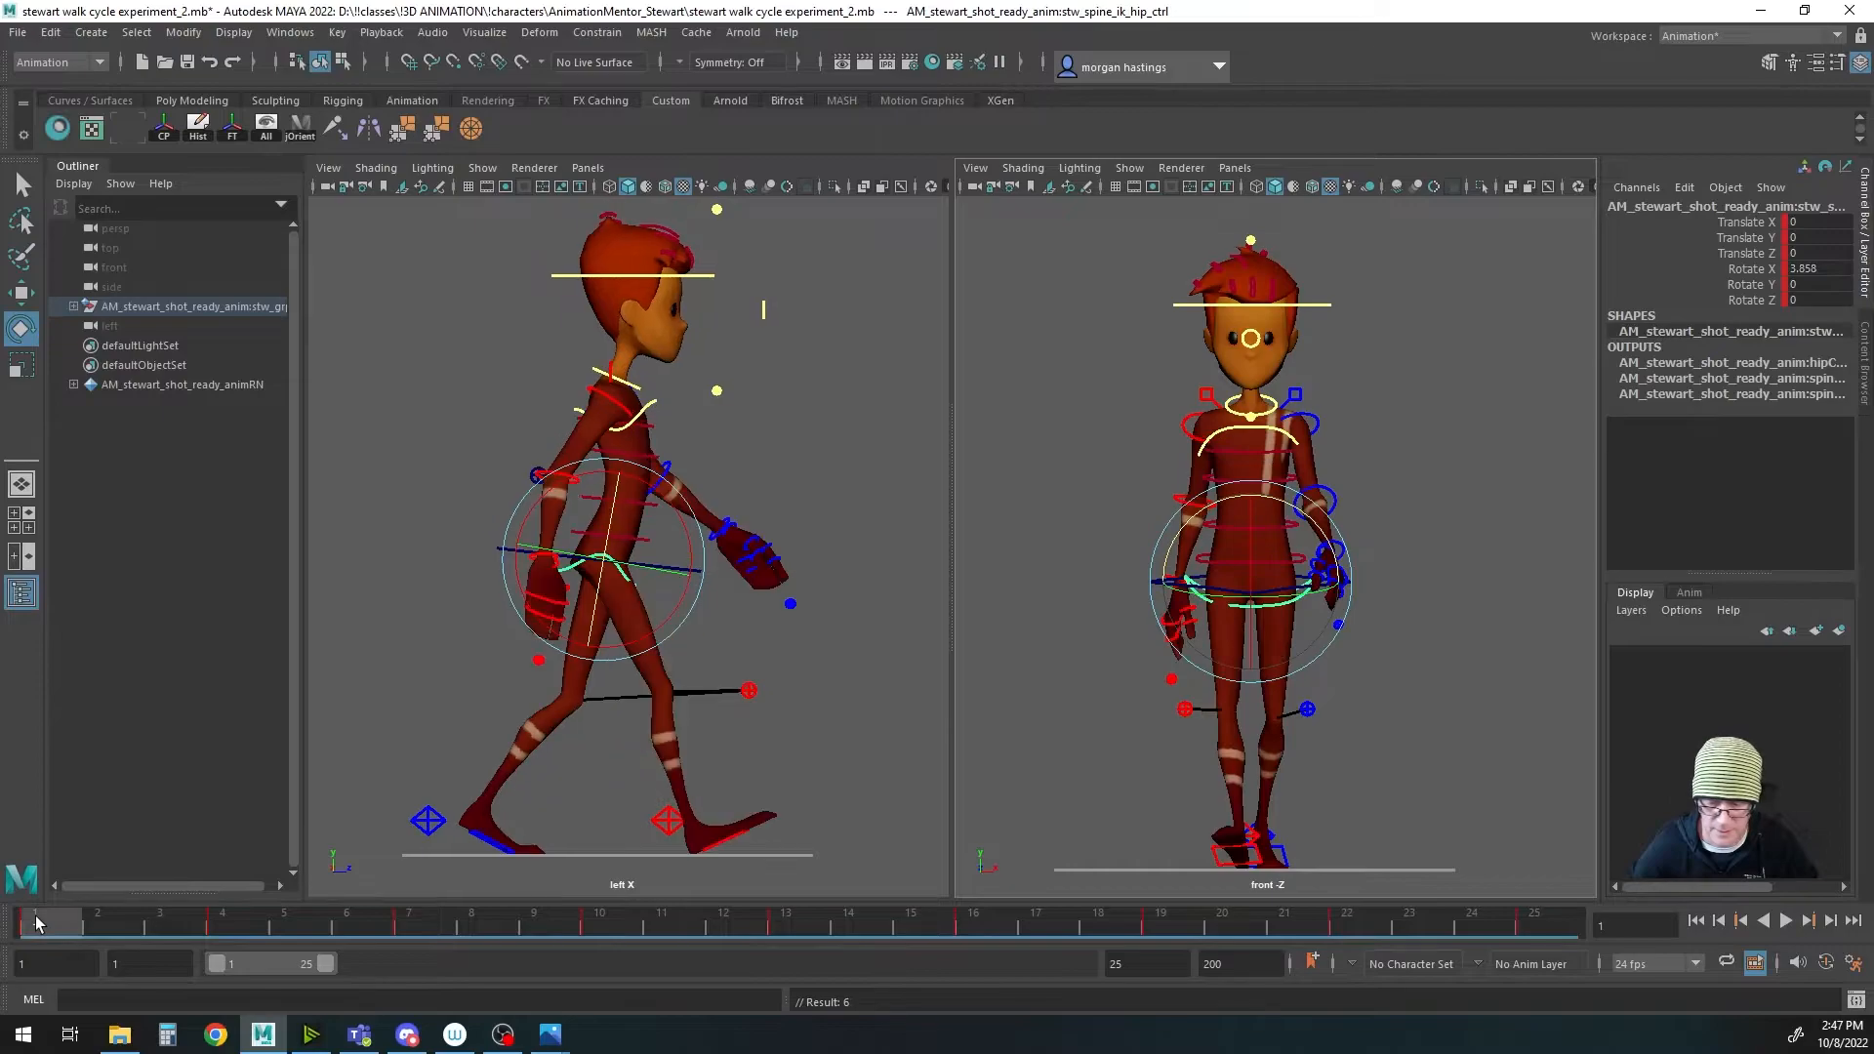
right_click(43, 925)
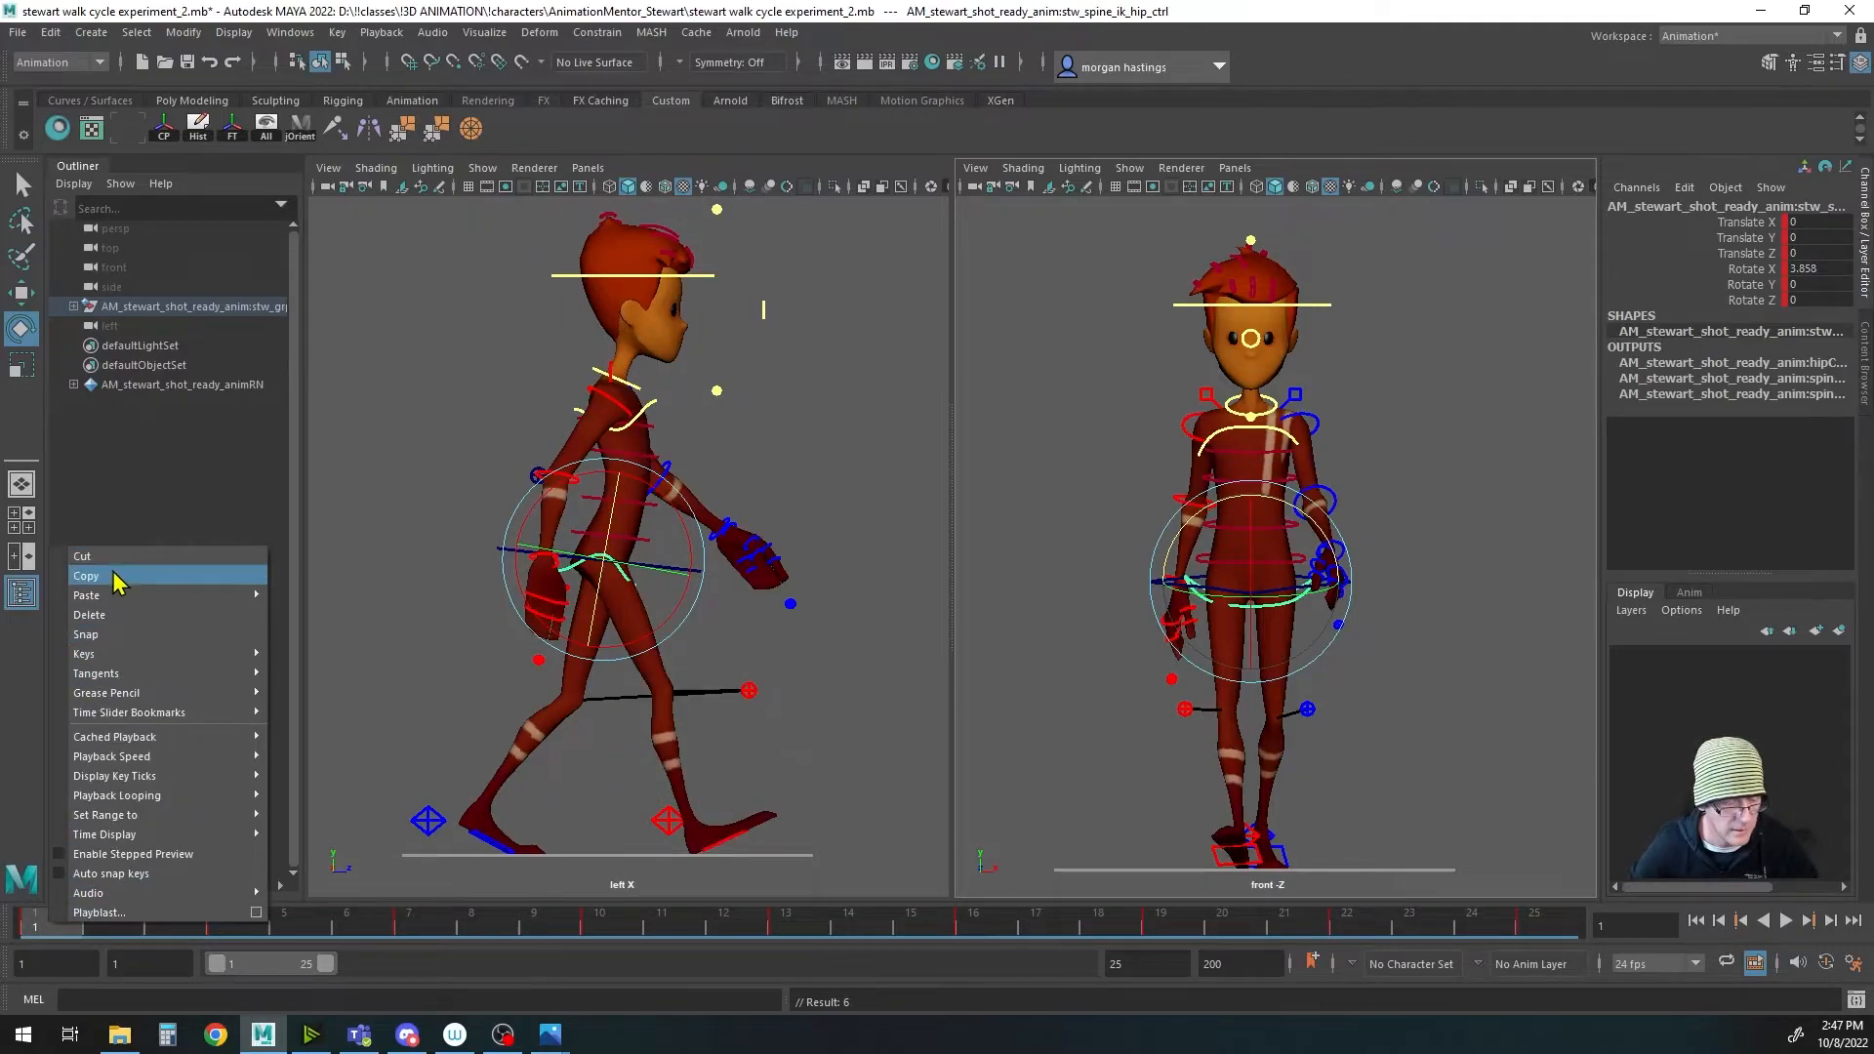
click(116, 583)
click(1534, 925)
right_click(1534, 925)
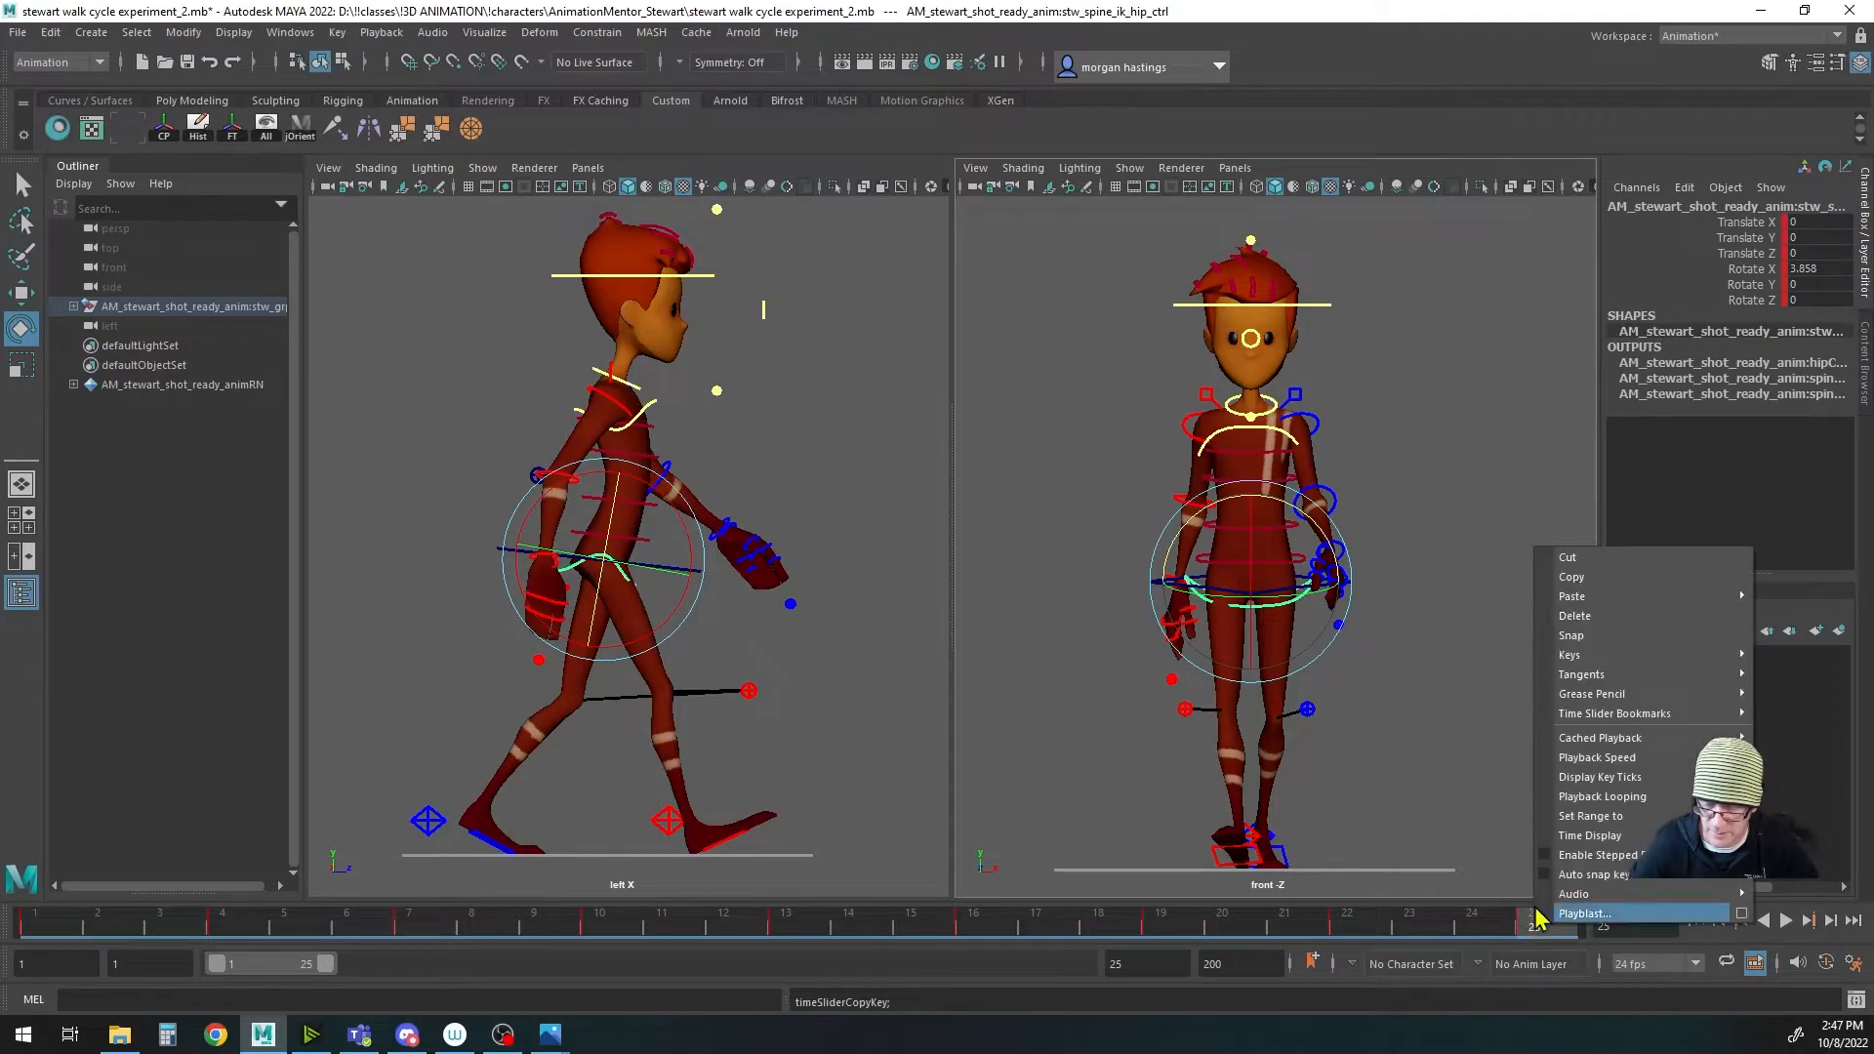
mouse_move(1573, 596)
click(1415, 585)
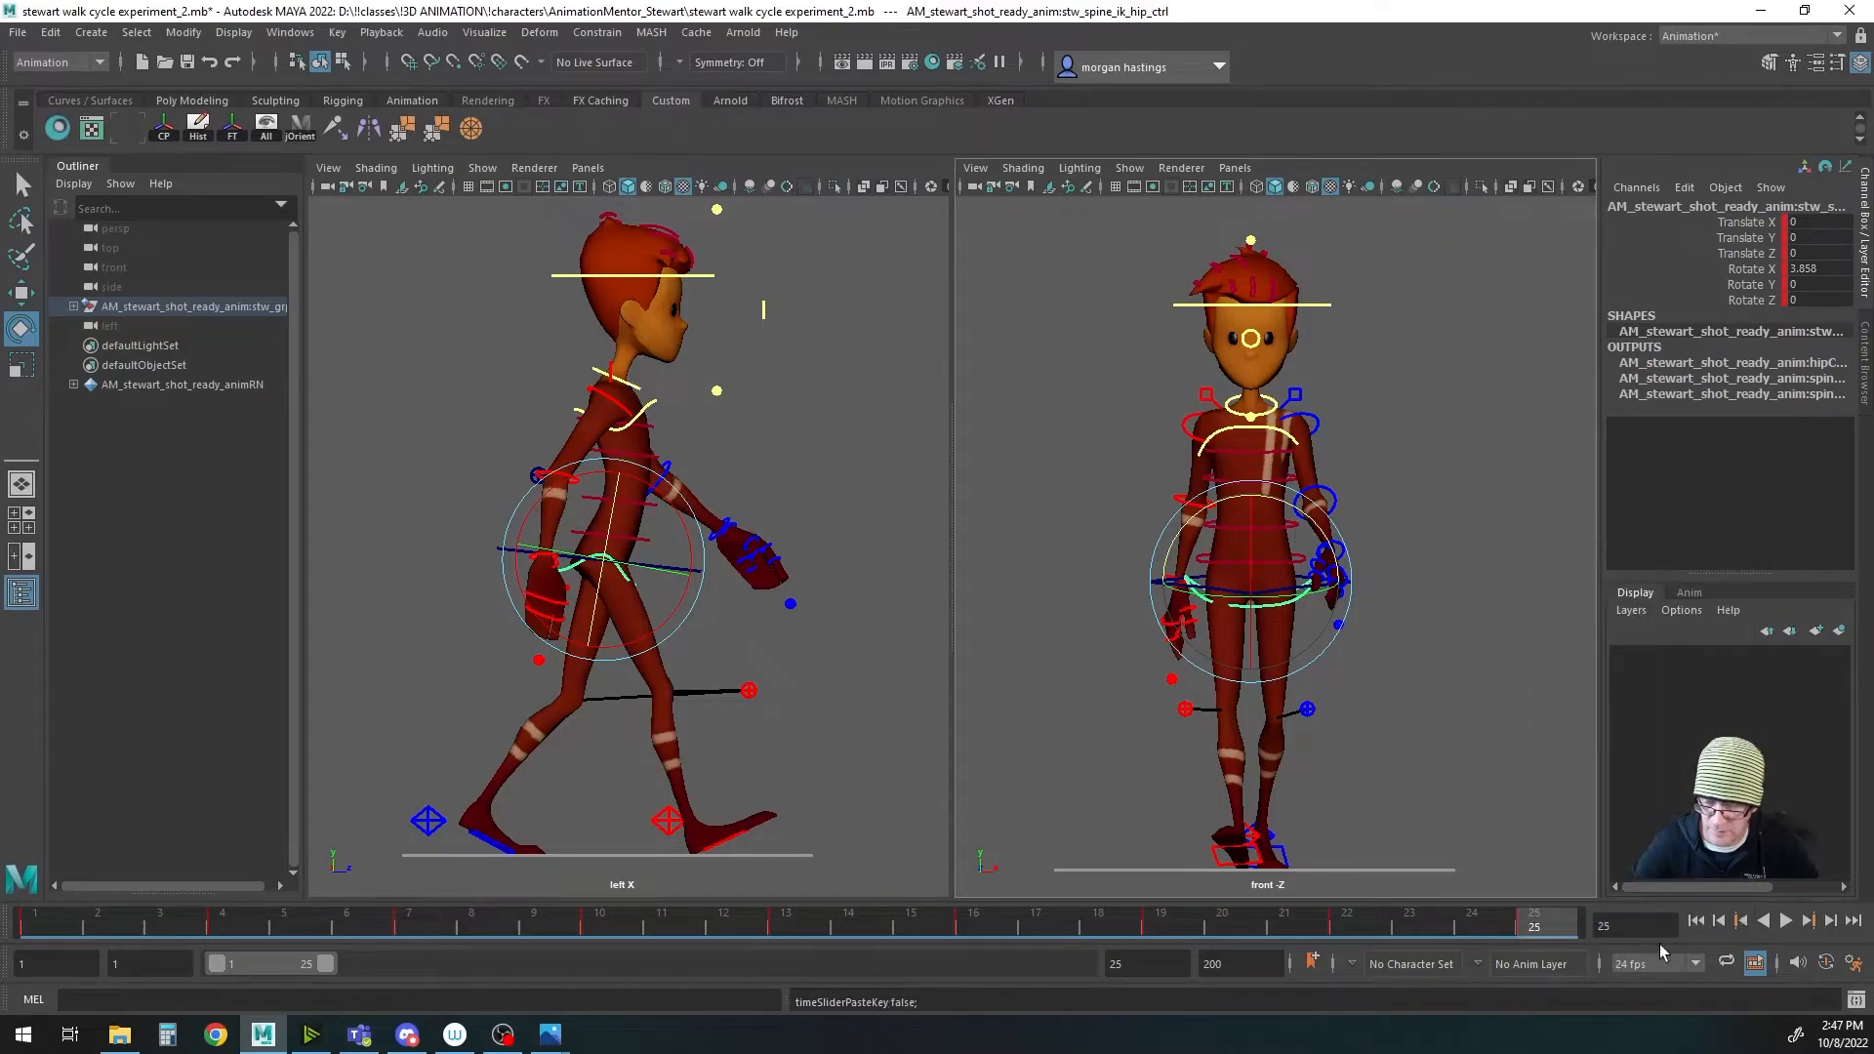
Step: Play the walk cycle to review the hip tilt, and stop the playback
click(1785, 923)
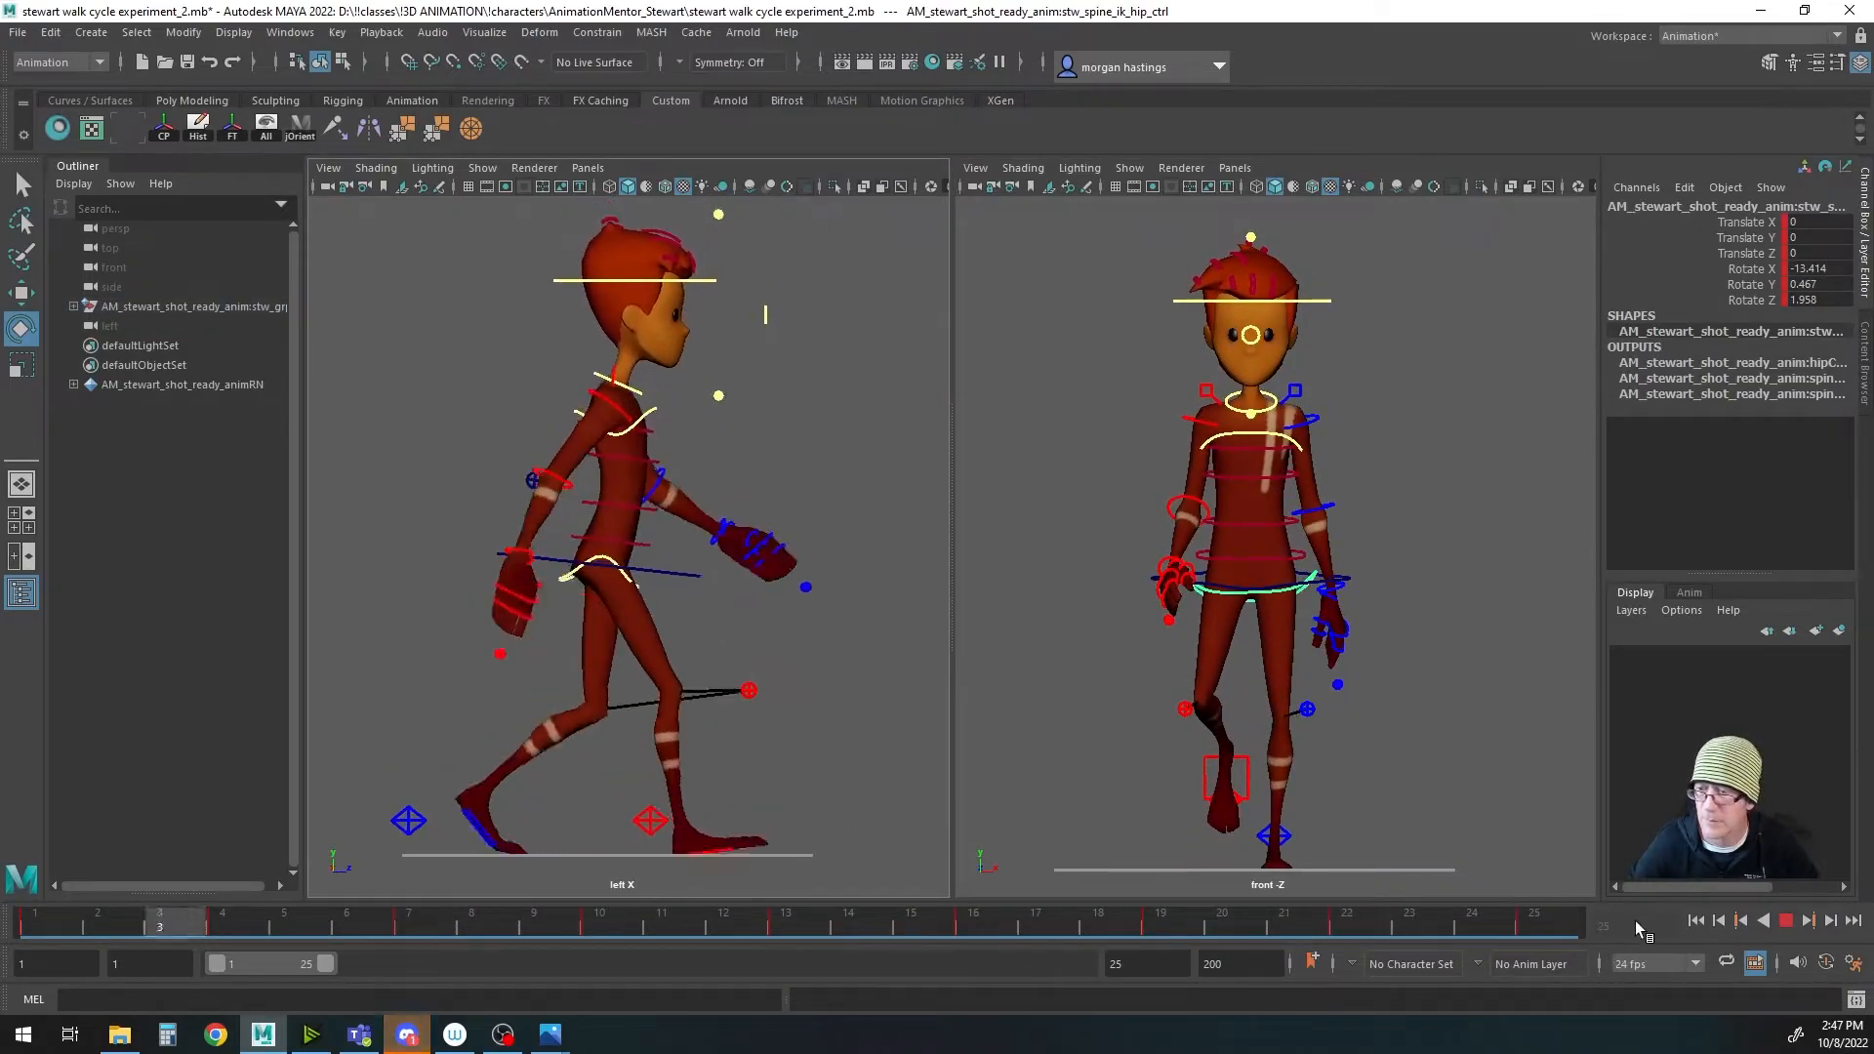
click(1787, 922)
alt+middle_drag(810, 652, 792, 671)
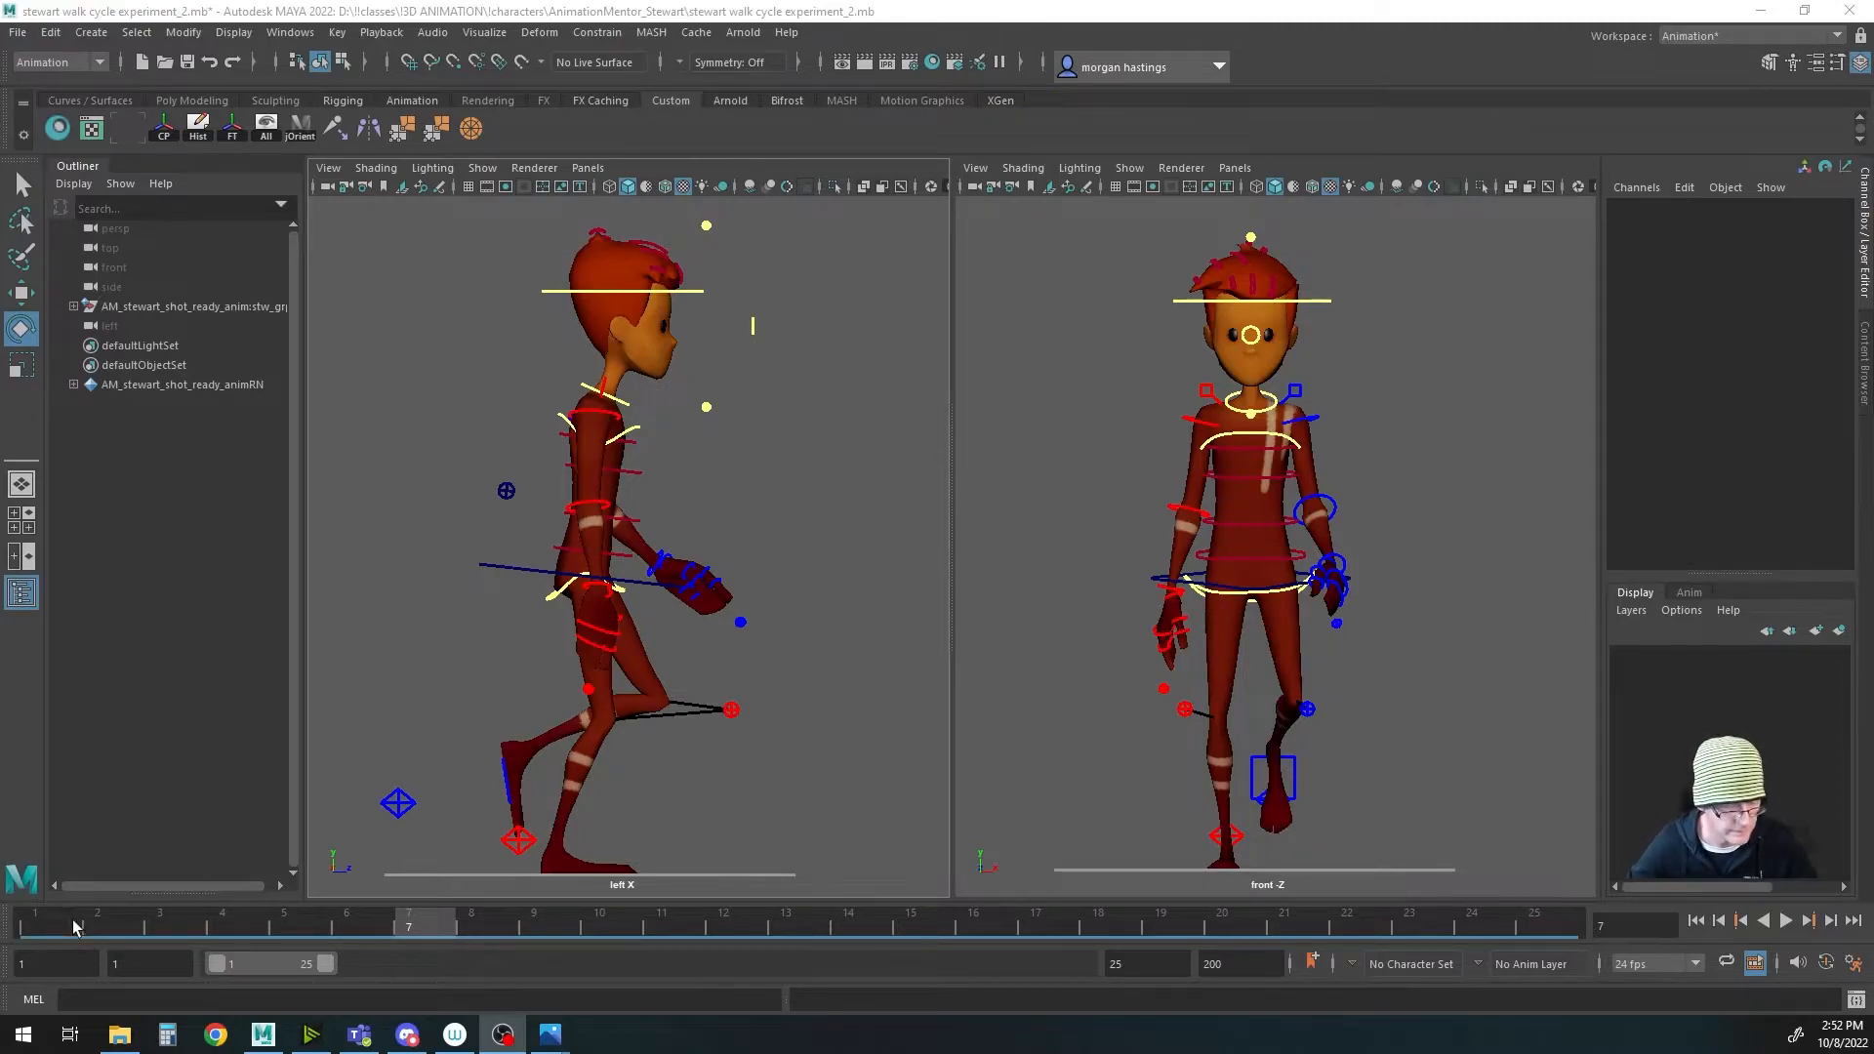
Step: Return to frame 1, check the shoulder lines in walkcycle_front_stewart.jpg, and move the reference image clear of the Maya viewports
click(44, 915)
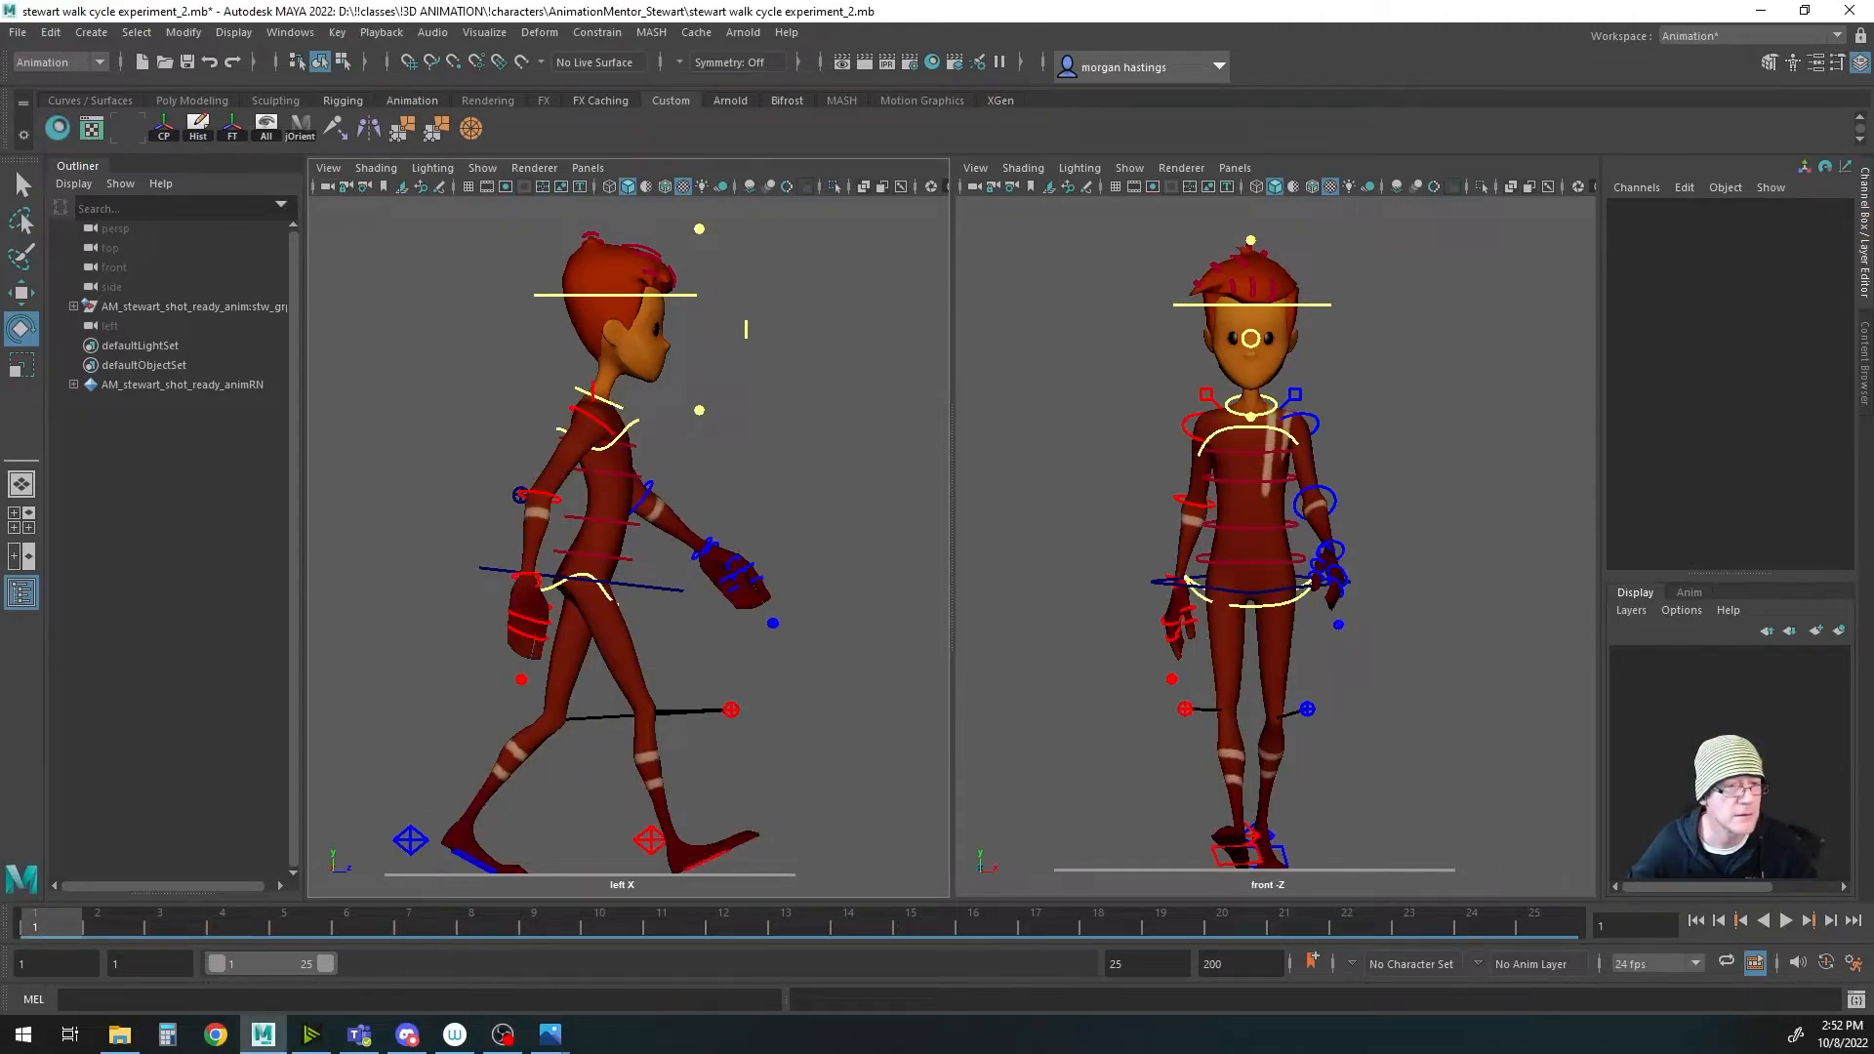
key(alt+Tab)
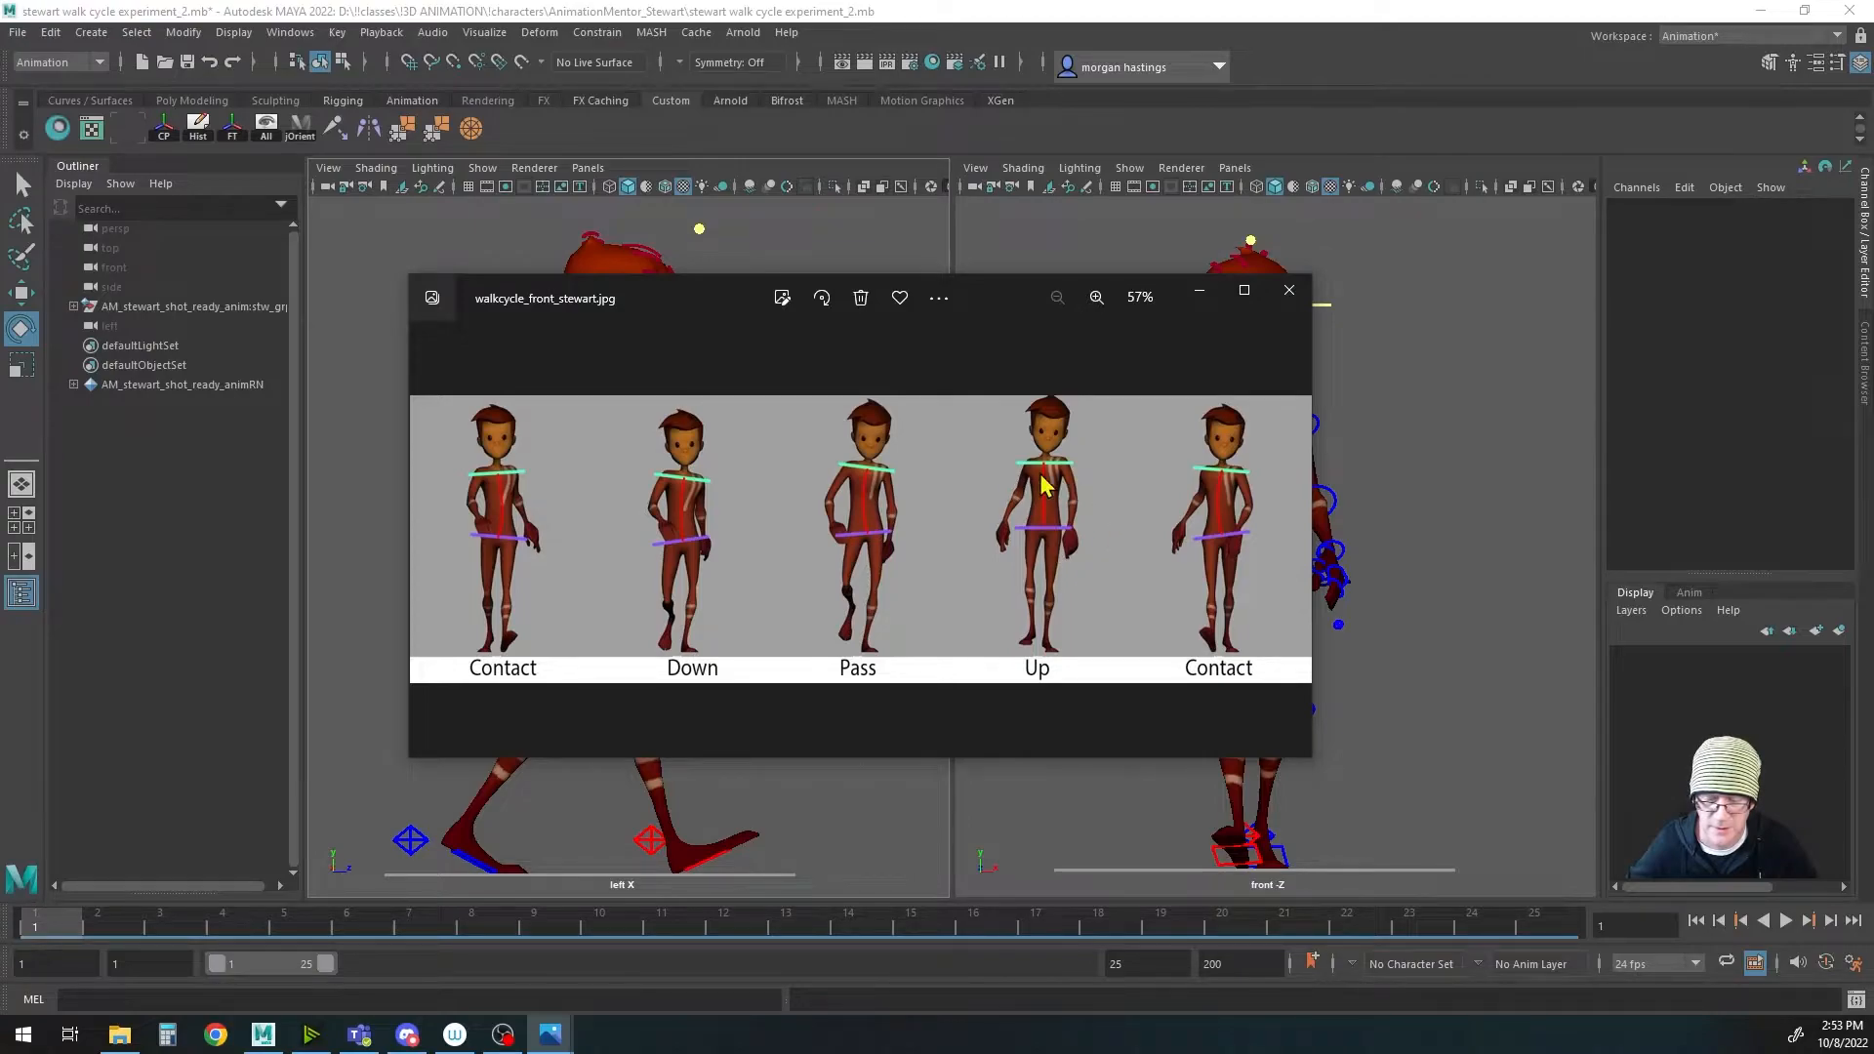
drag(992, 301, 1873, 97)
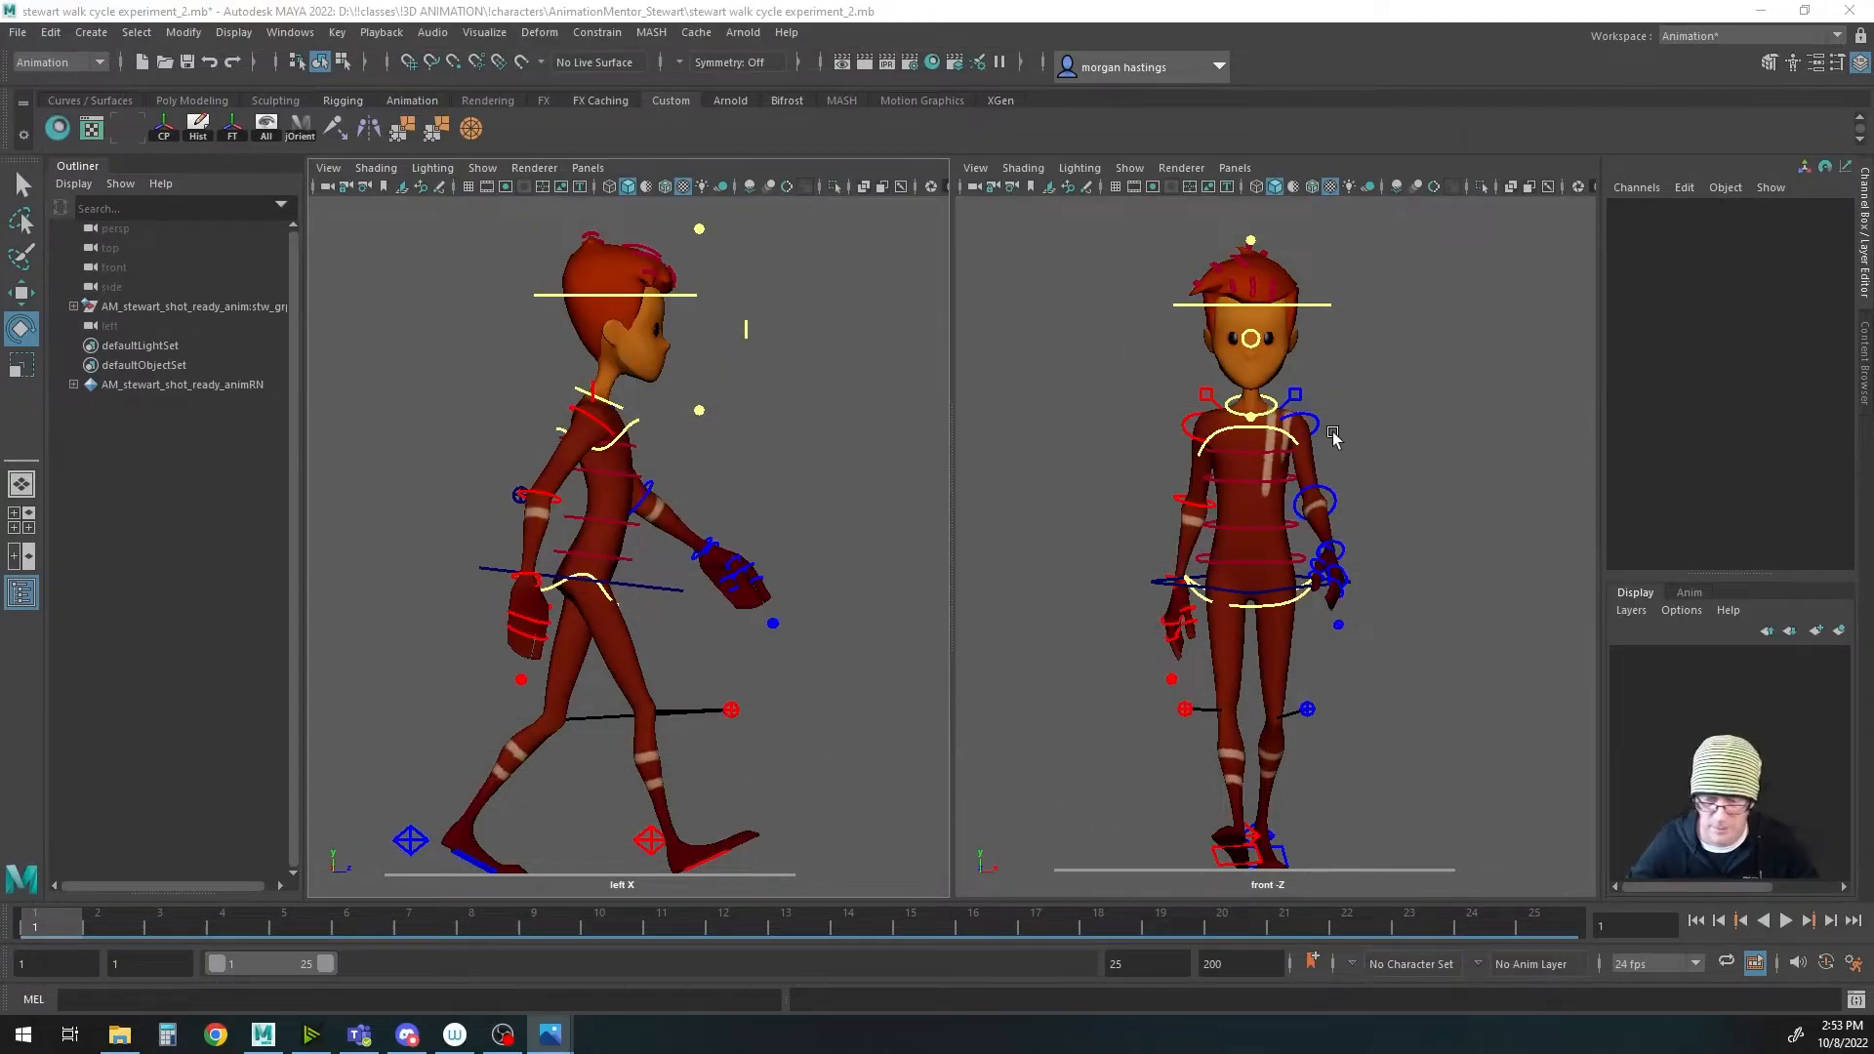
Step: On the down pose at frame 4, tilt the shoulder control to about -4.6 in Rotate Z and key it
click(1264, 433)
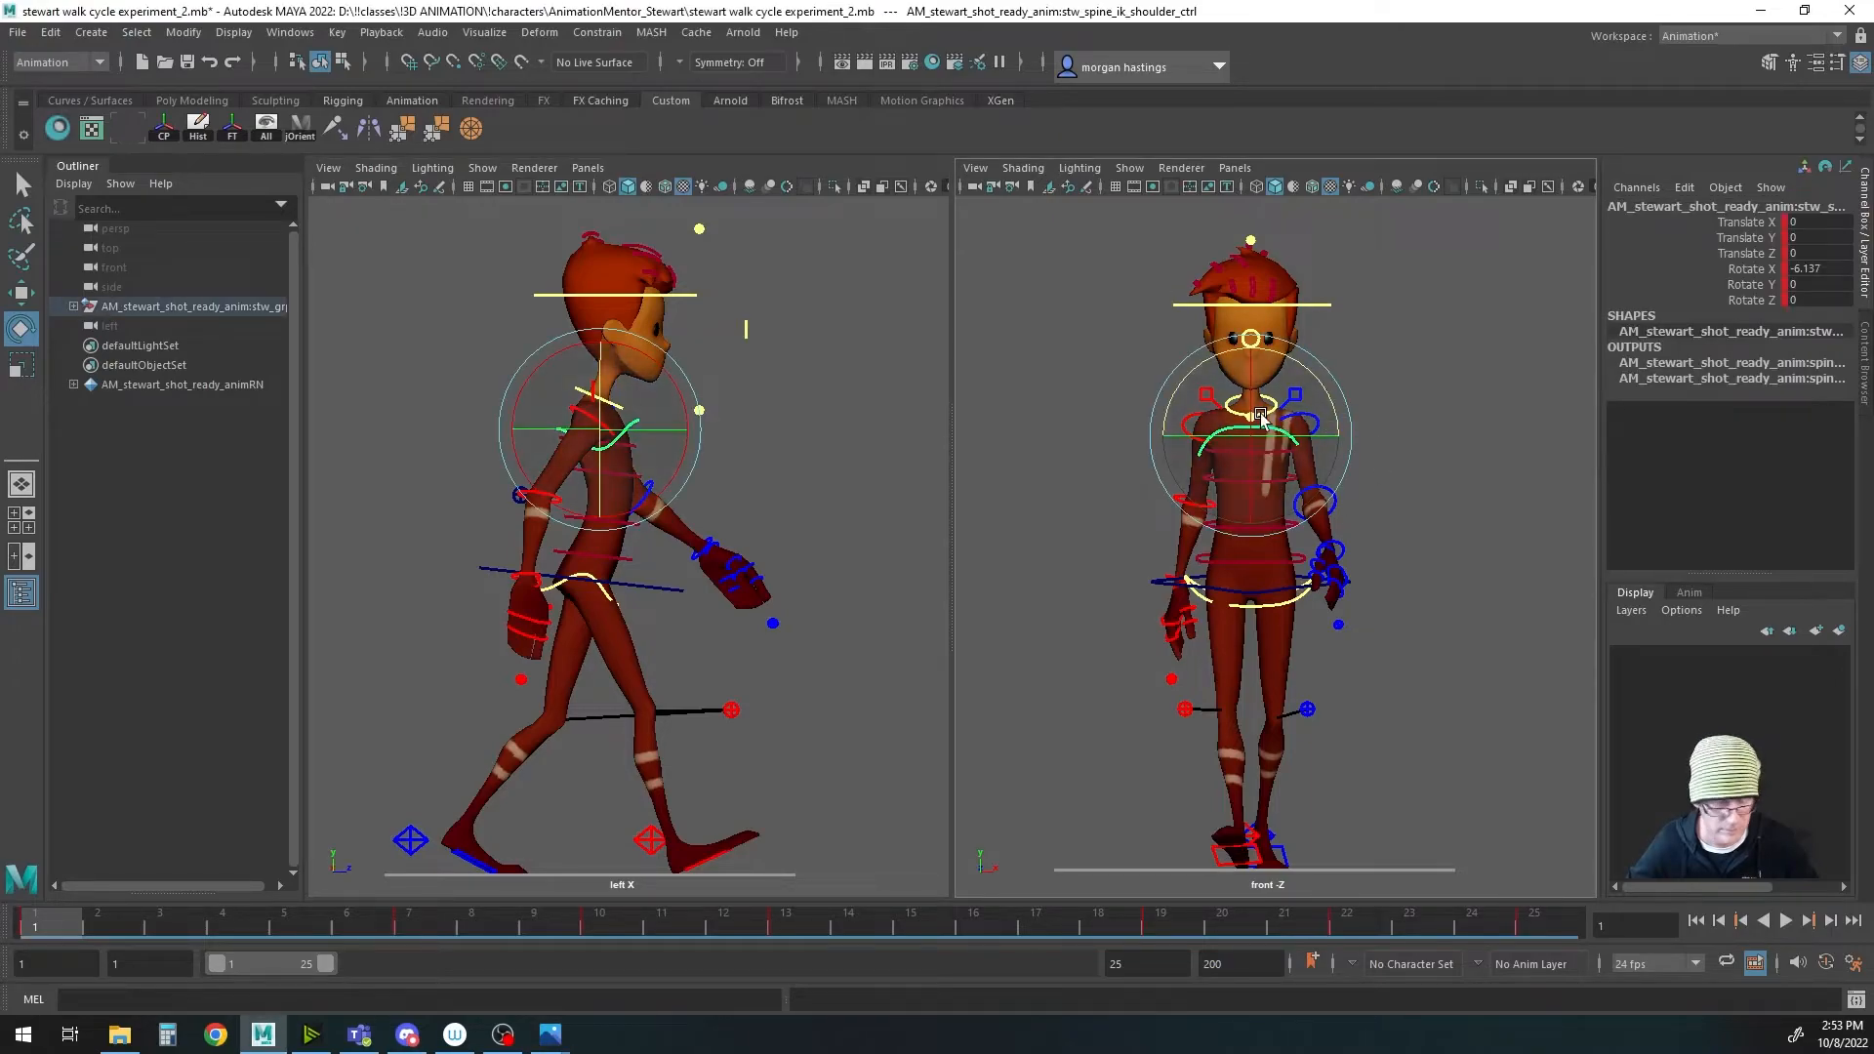
key(period)
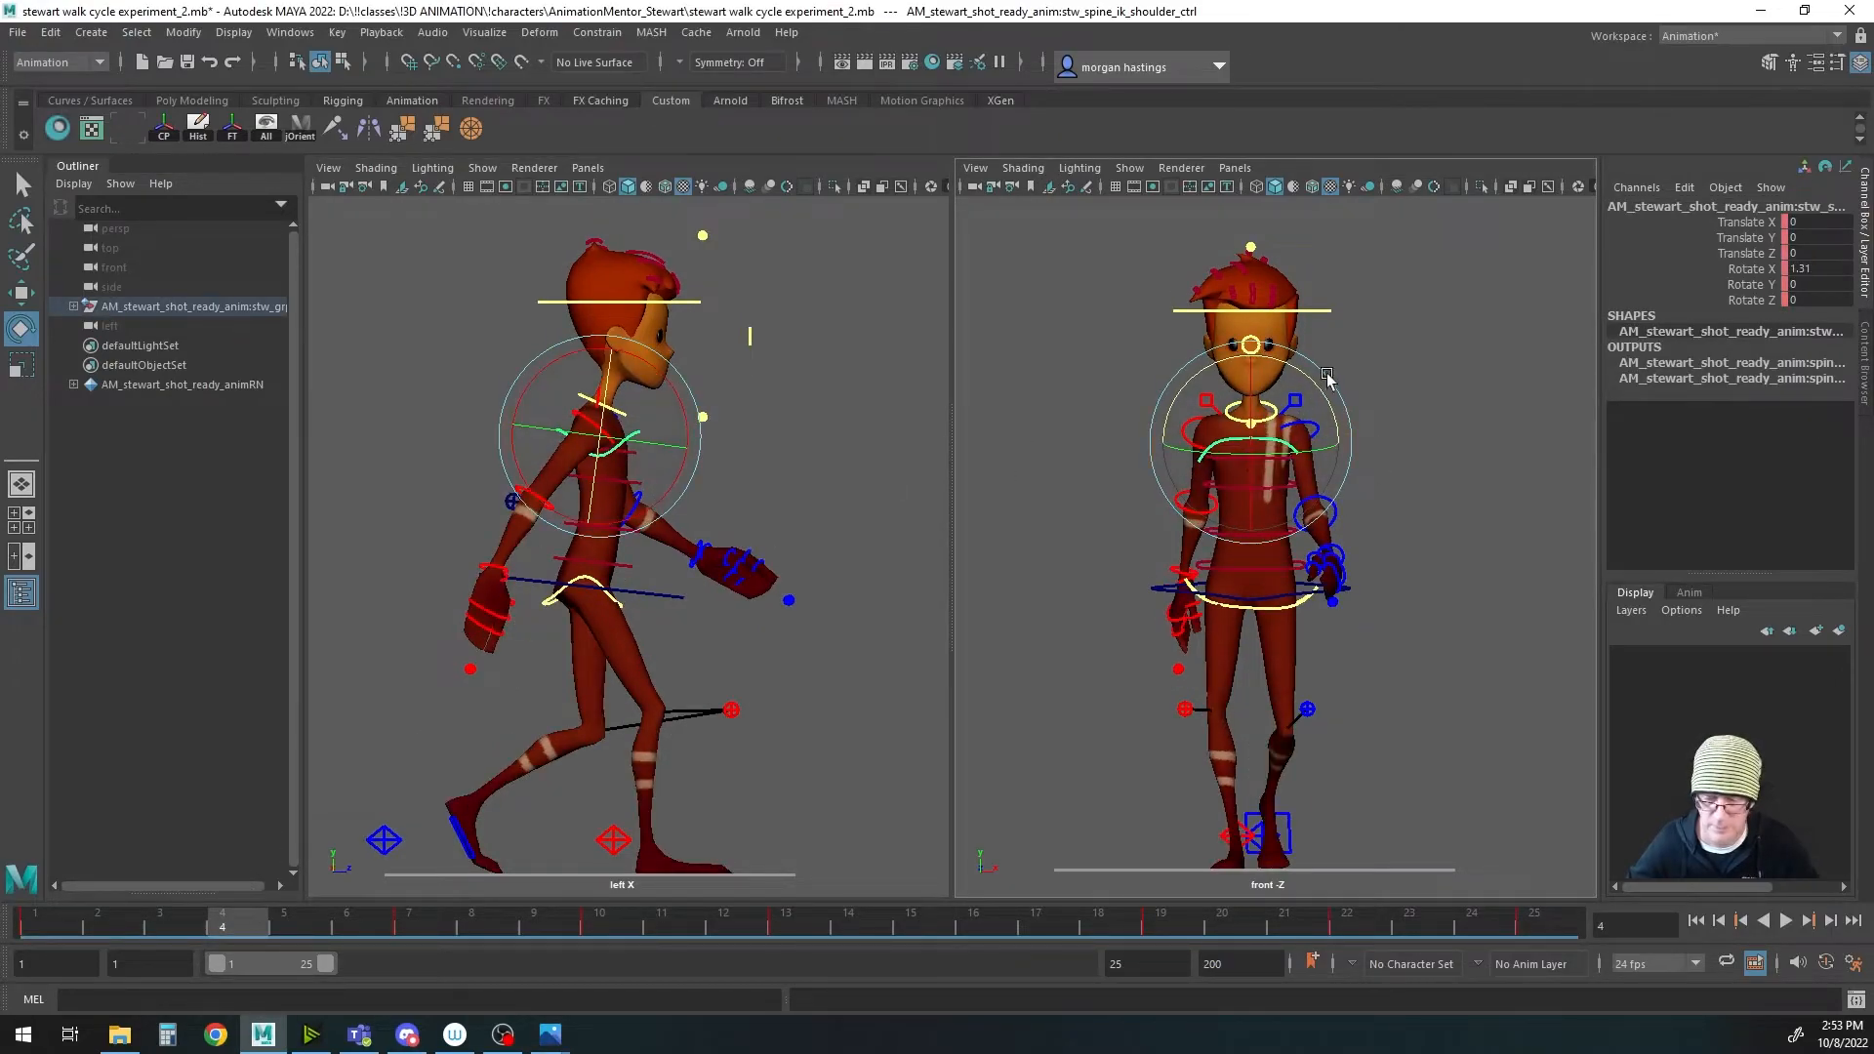
drag(1296, 372, 1304, 378)
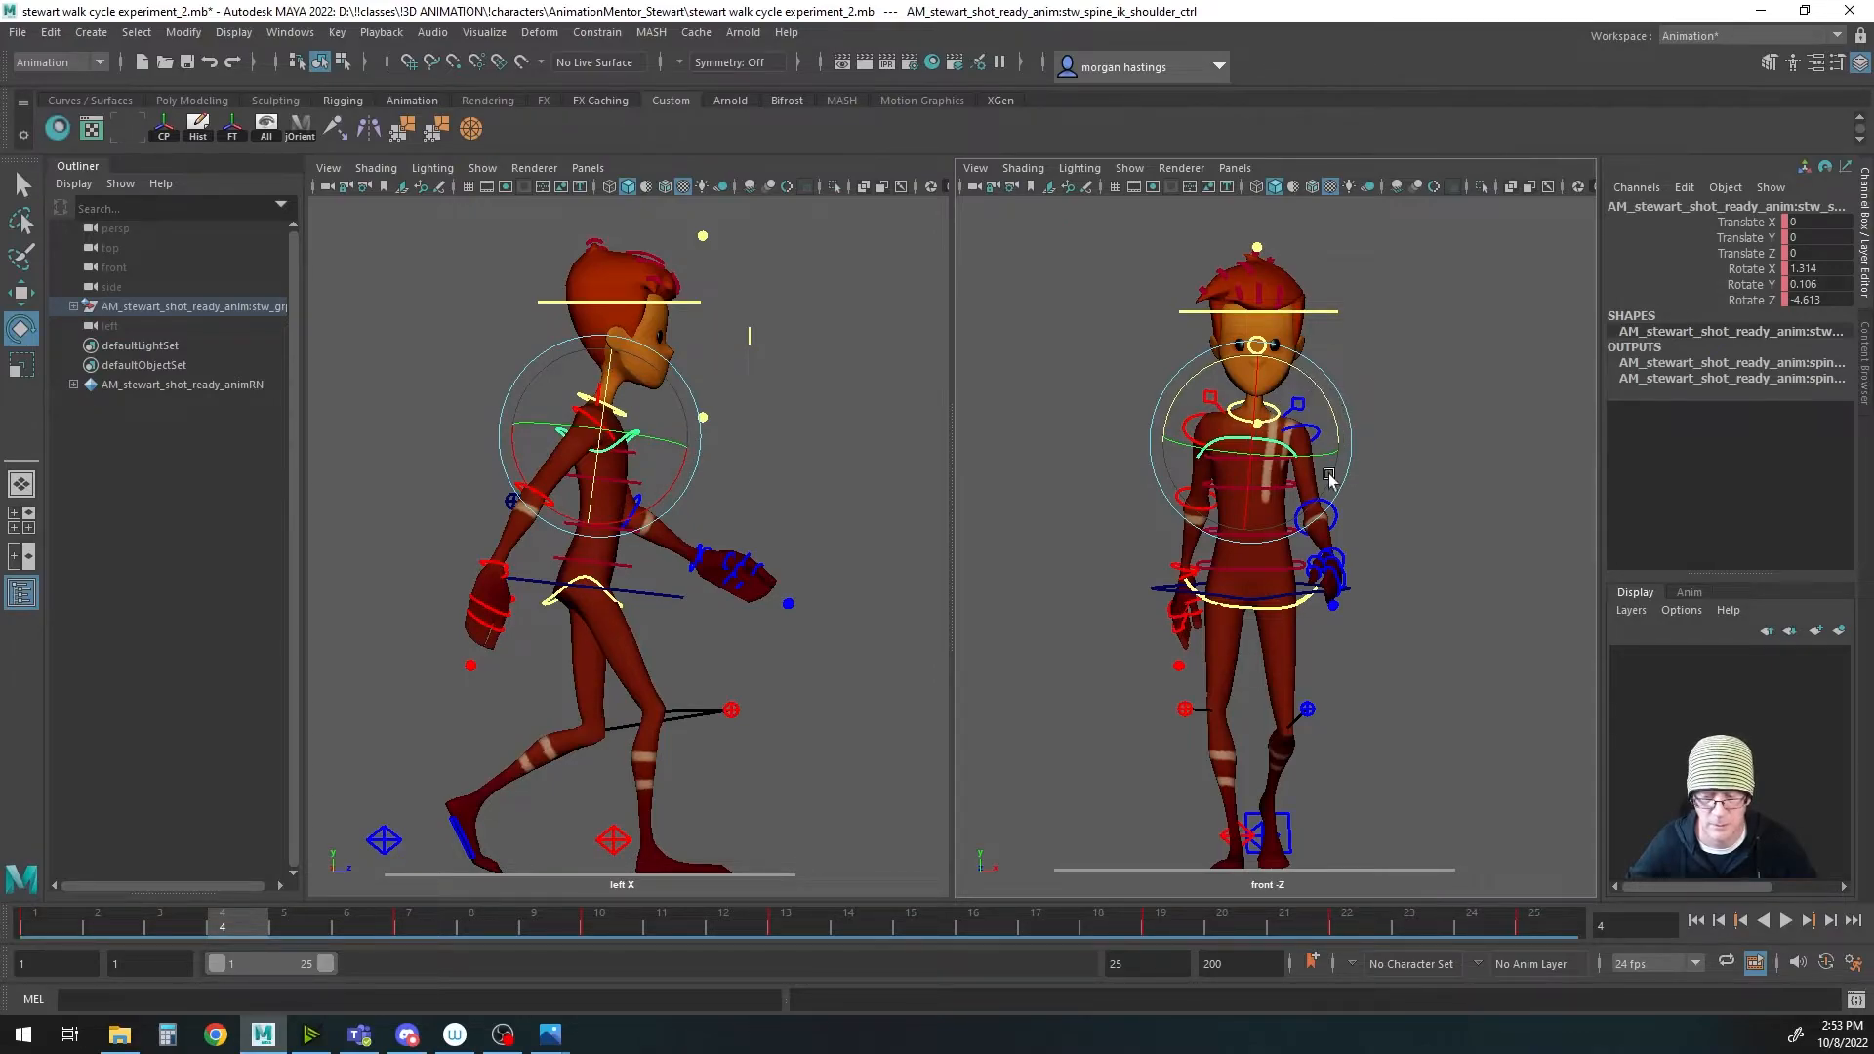
key(s)
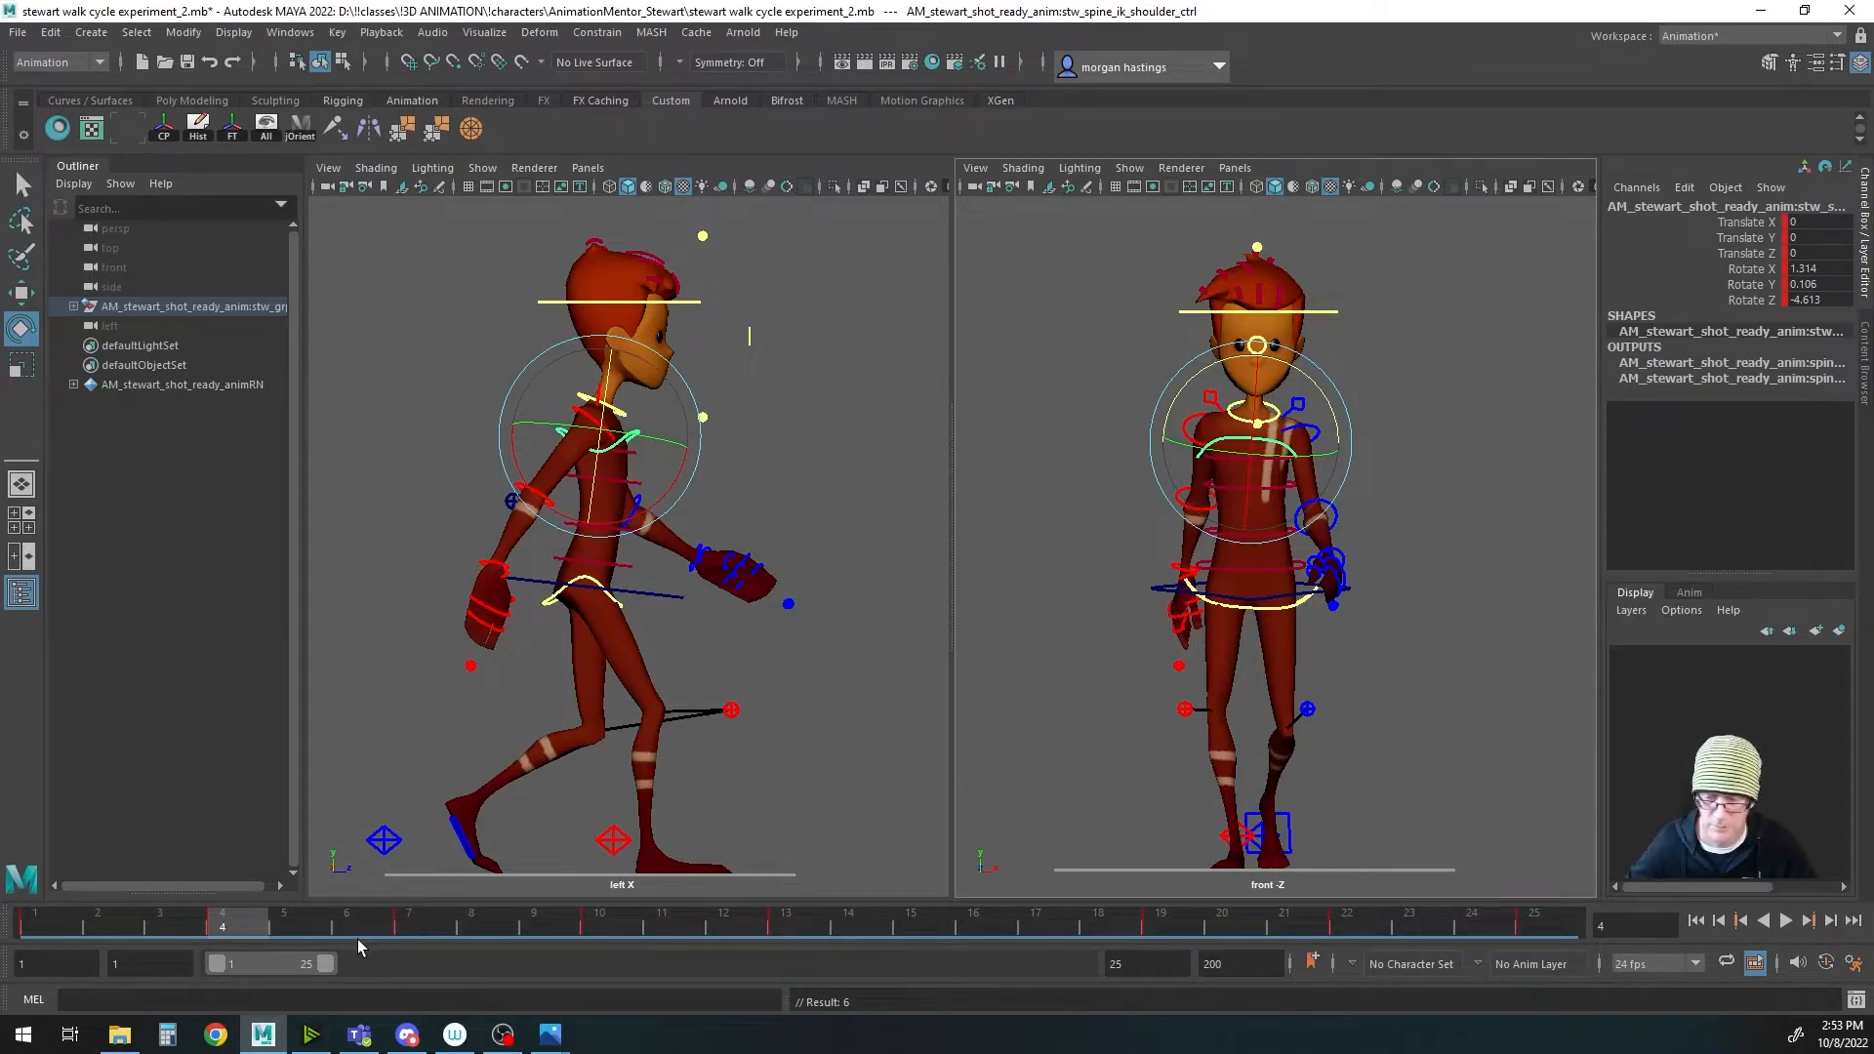
Step: Copy the shoulder control's keys from frame 4 and paste them onto the passing pose at frame 7
right_click(242, 923)
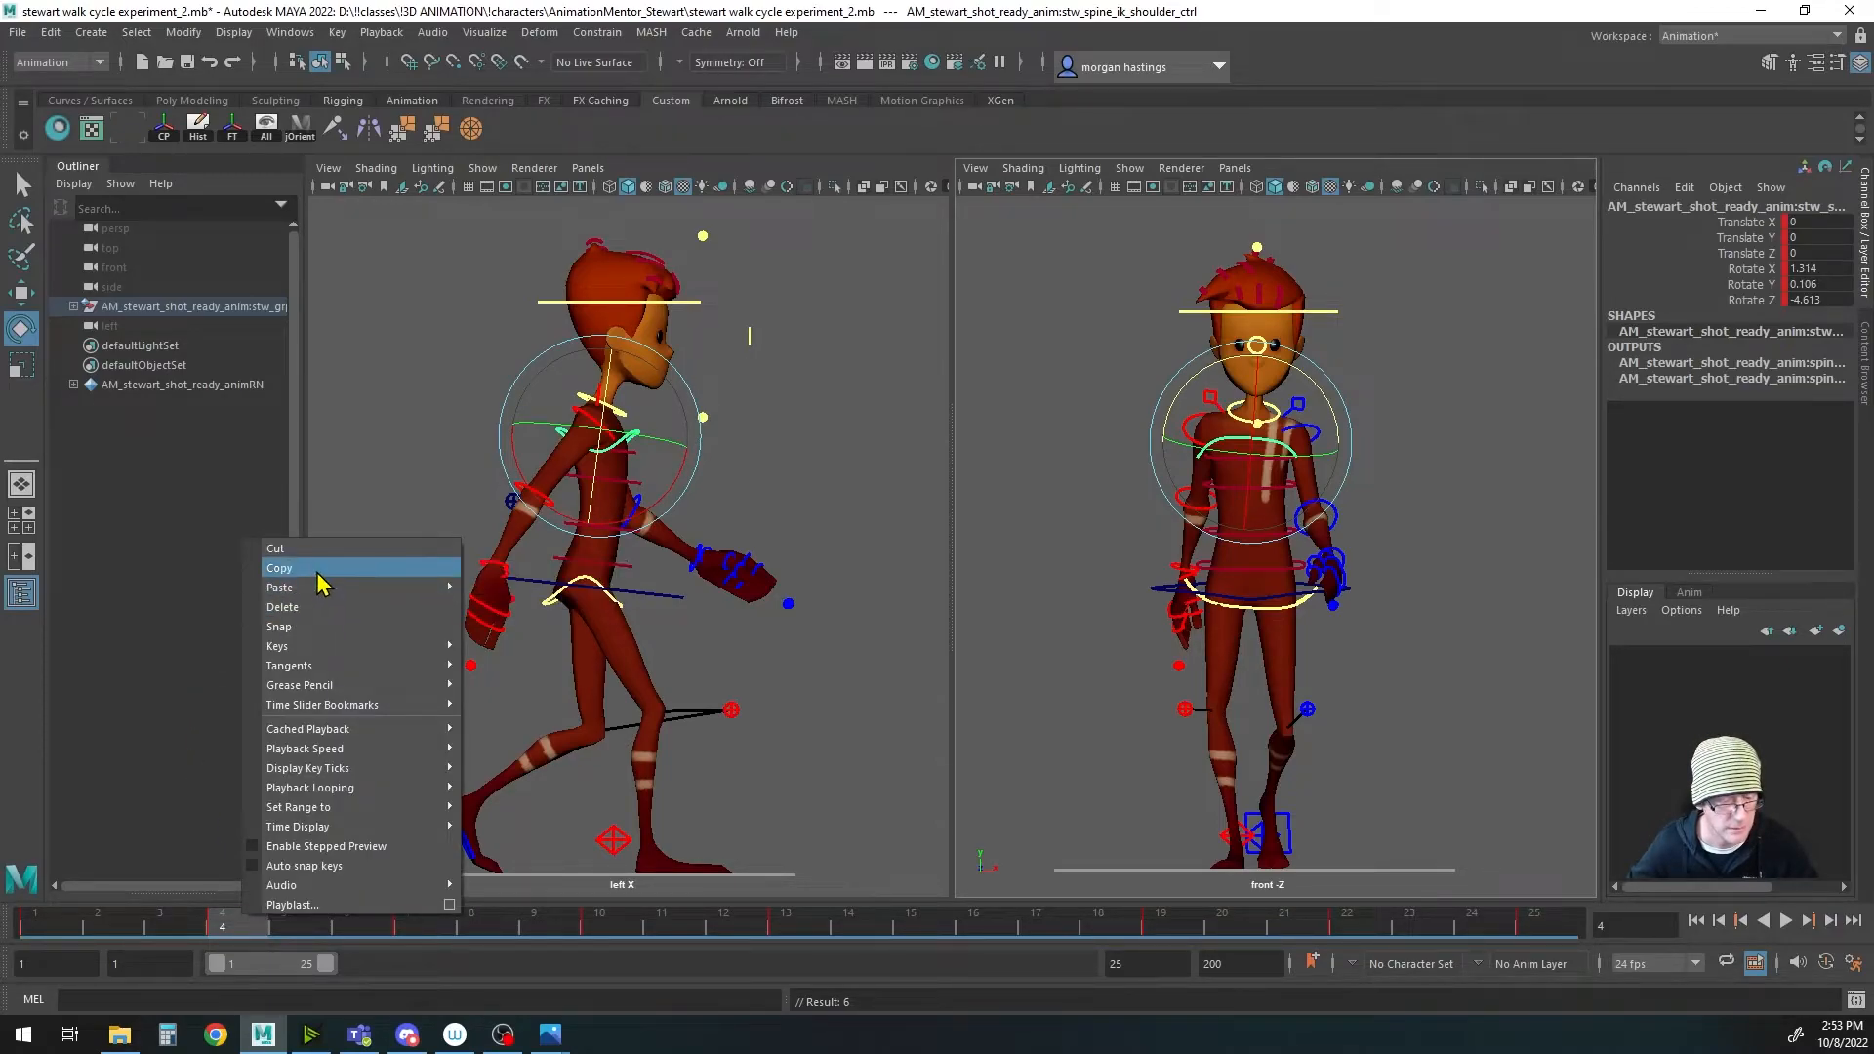
click(310, 569)
click(409, 924)
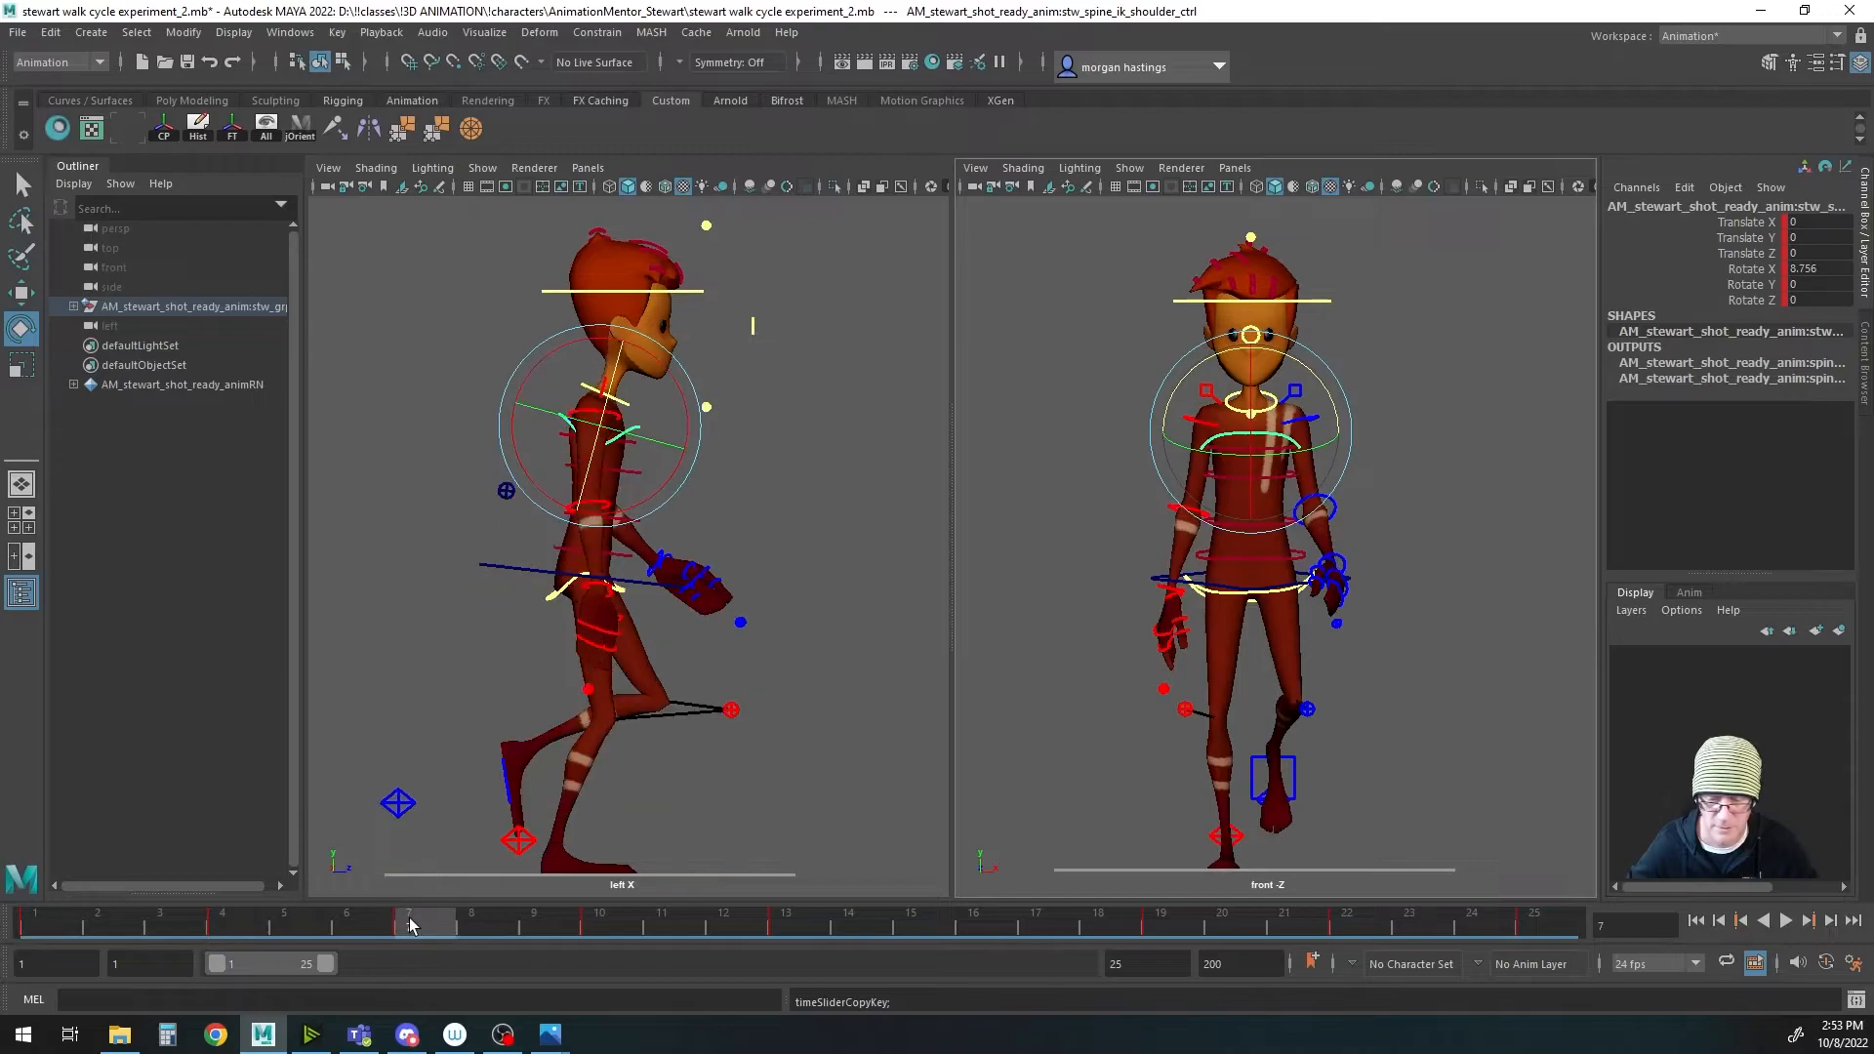
right_click(410, 924)
mouse_move(515, 593)
click(664, 592)
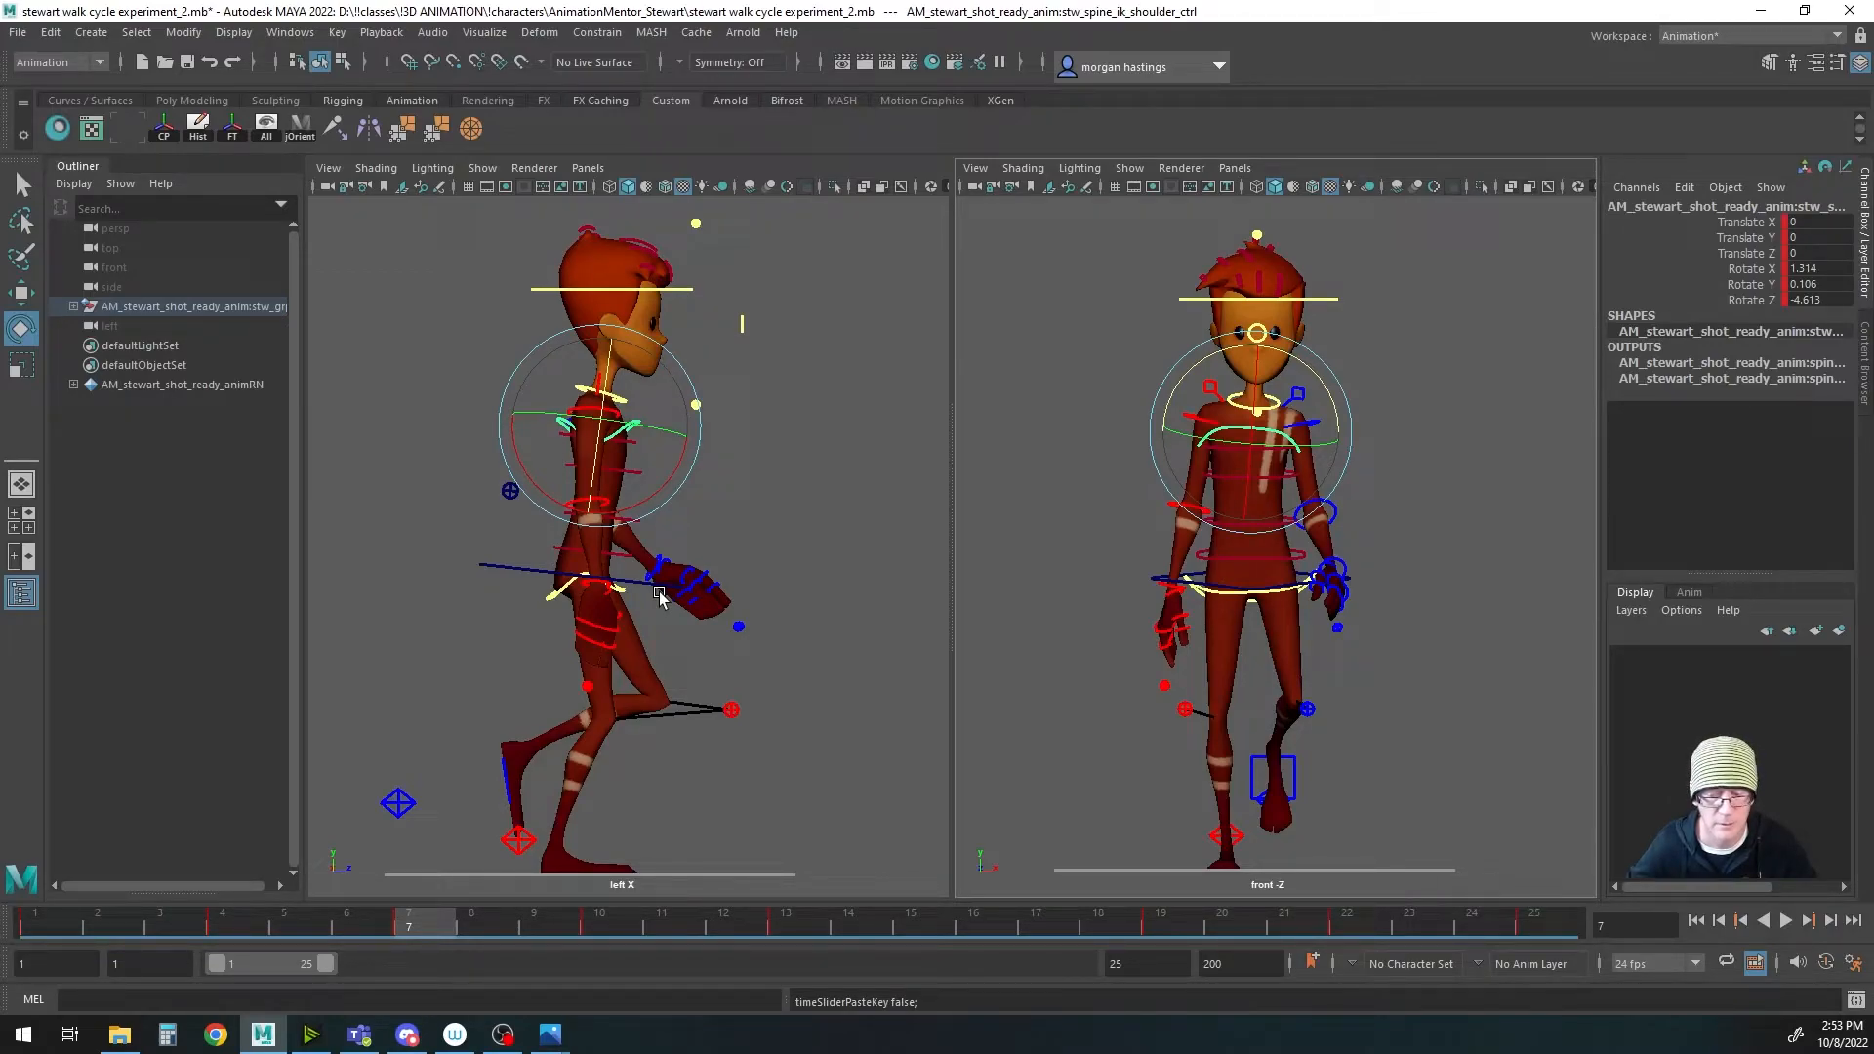
Step: Check the up pose on frame 10, and on frame 1 tilt the shoulder control to about 1.23 in Rotate Z and key it
click(605, 925)
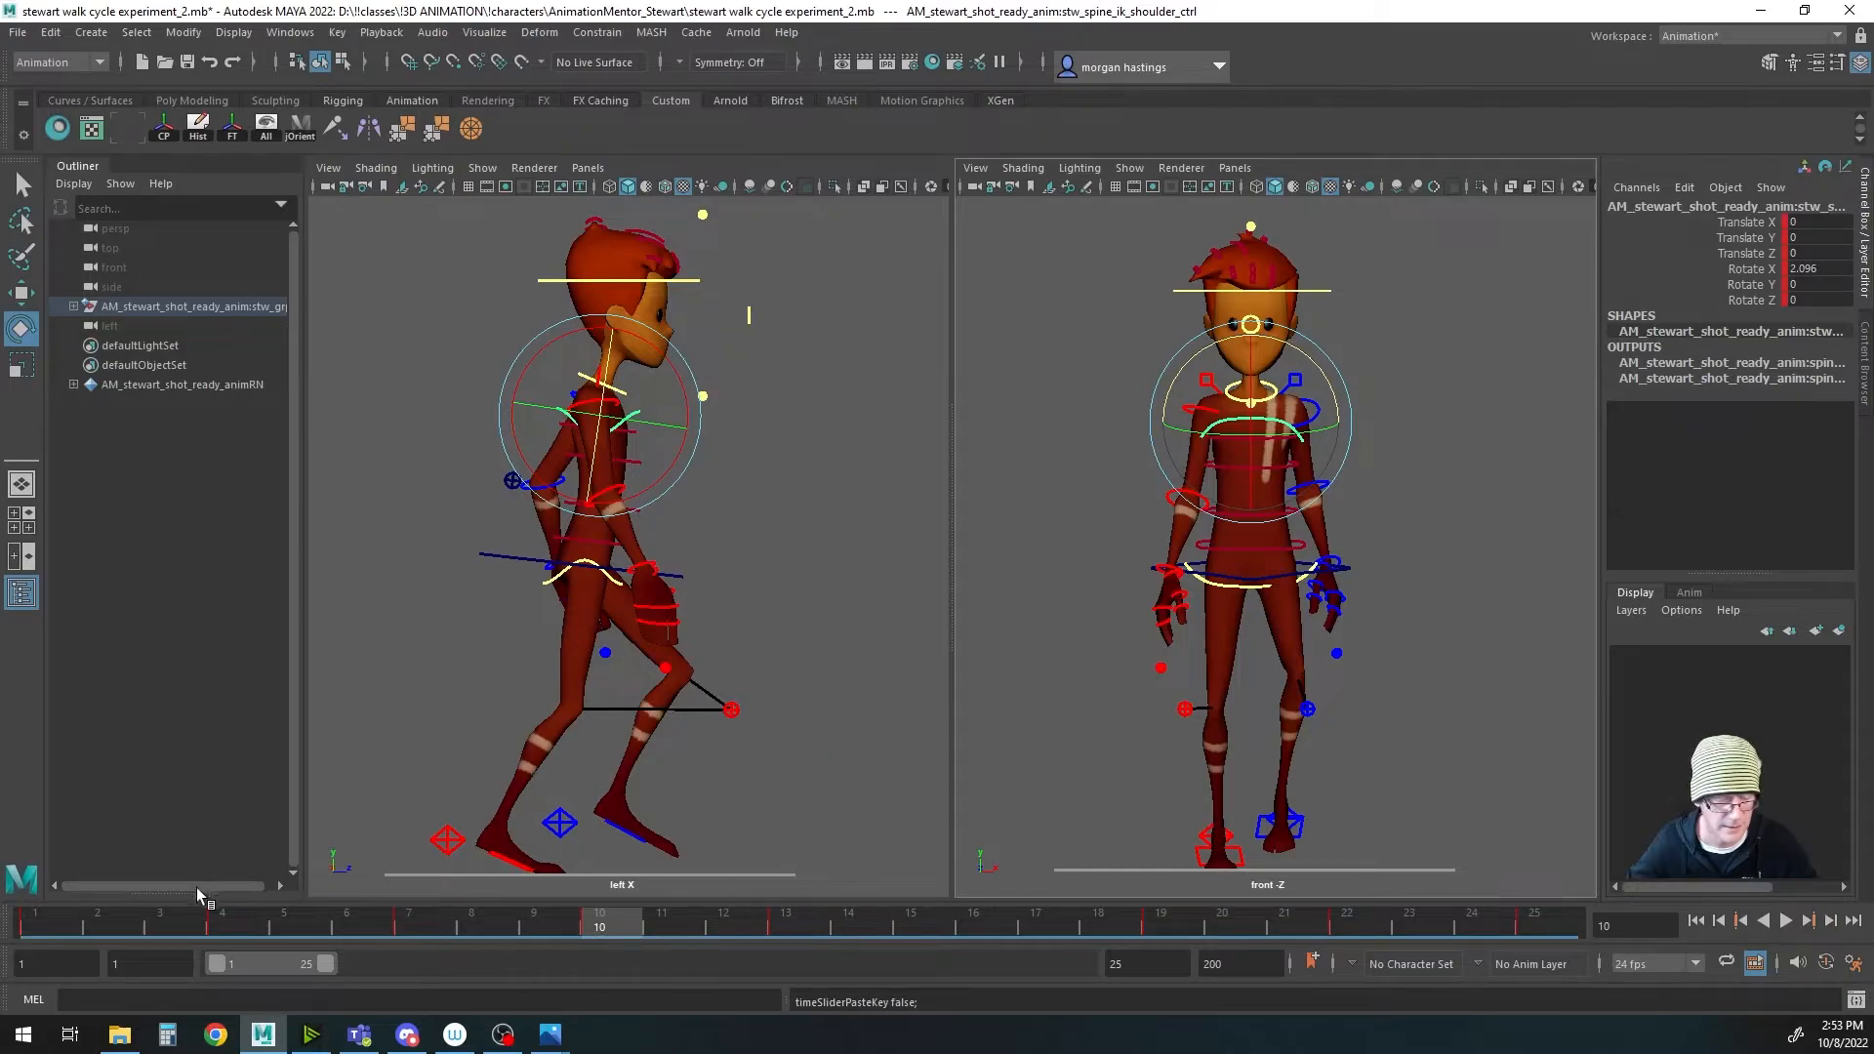
click(43, 923)
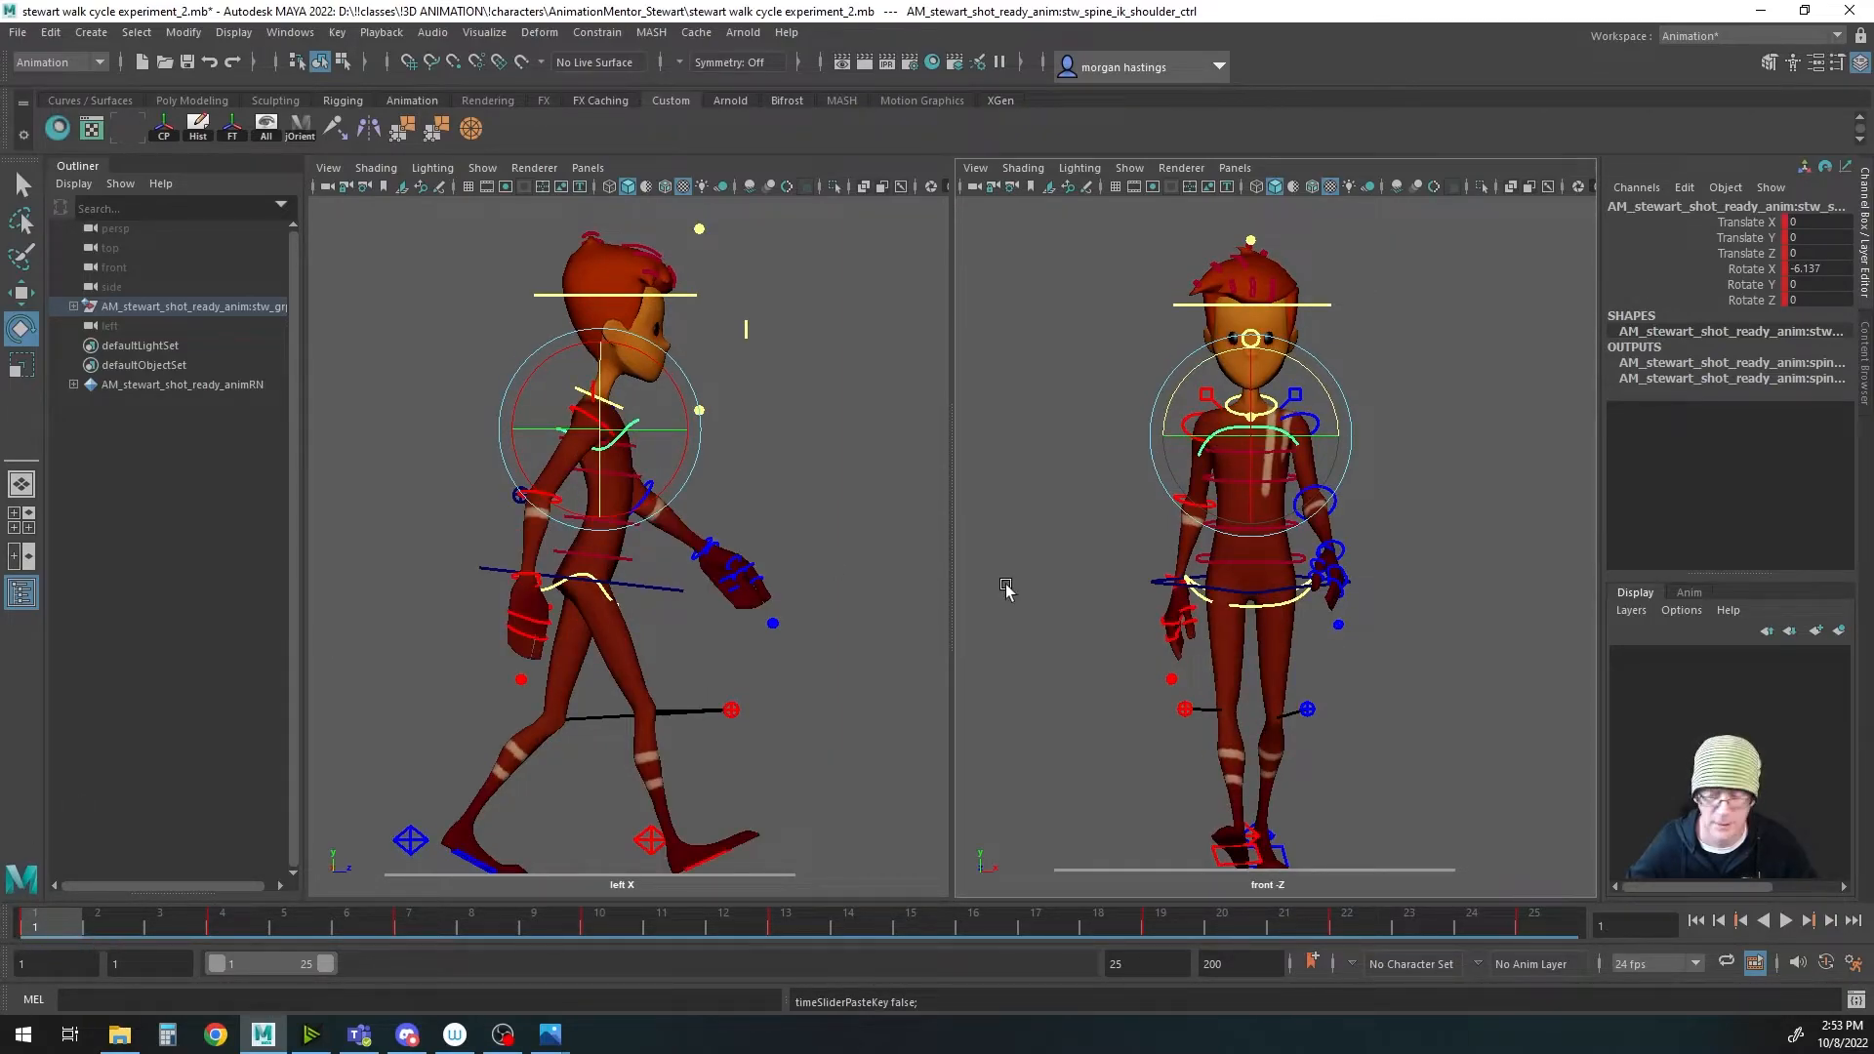
drag(1171, 410, 1171, 413)
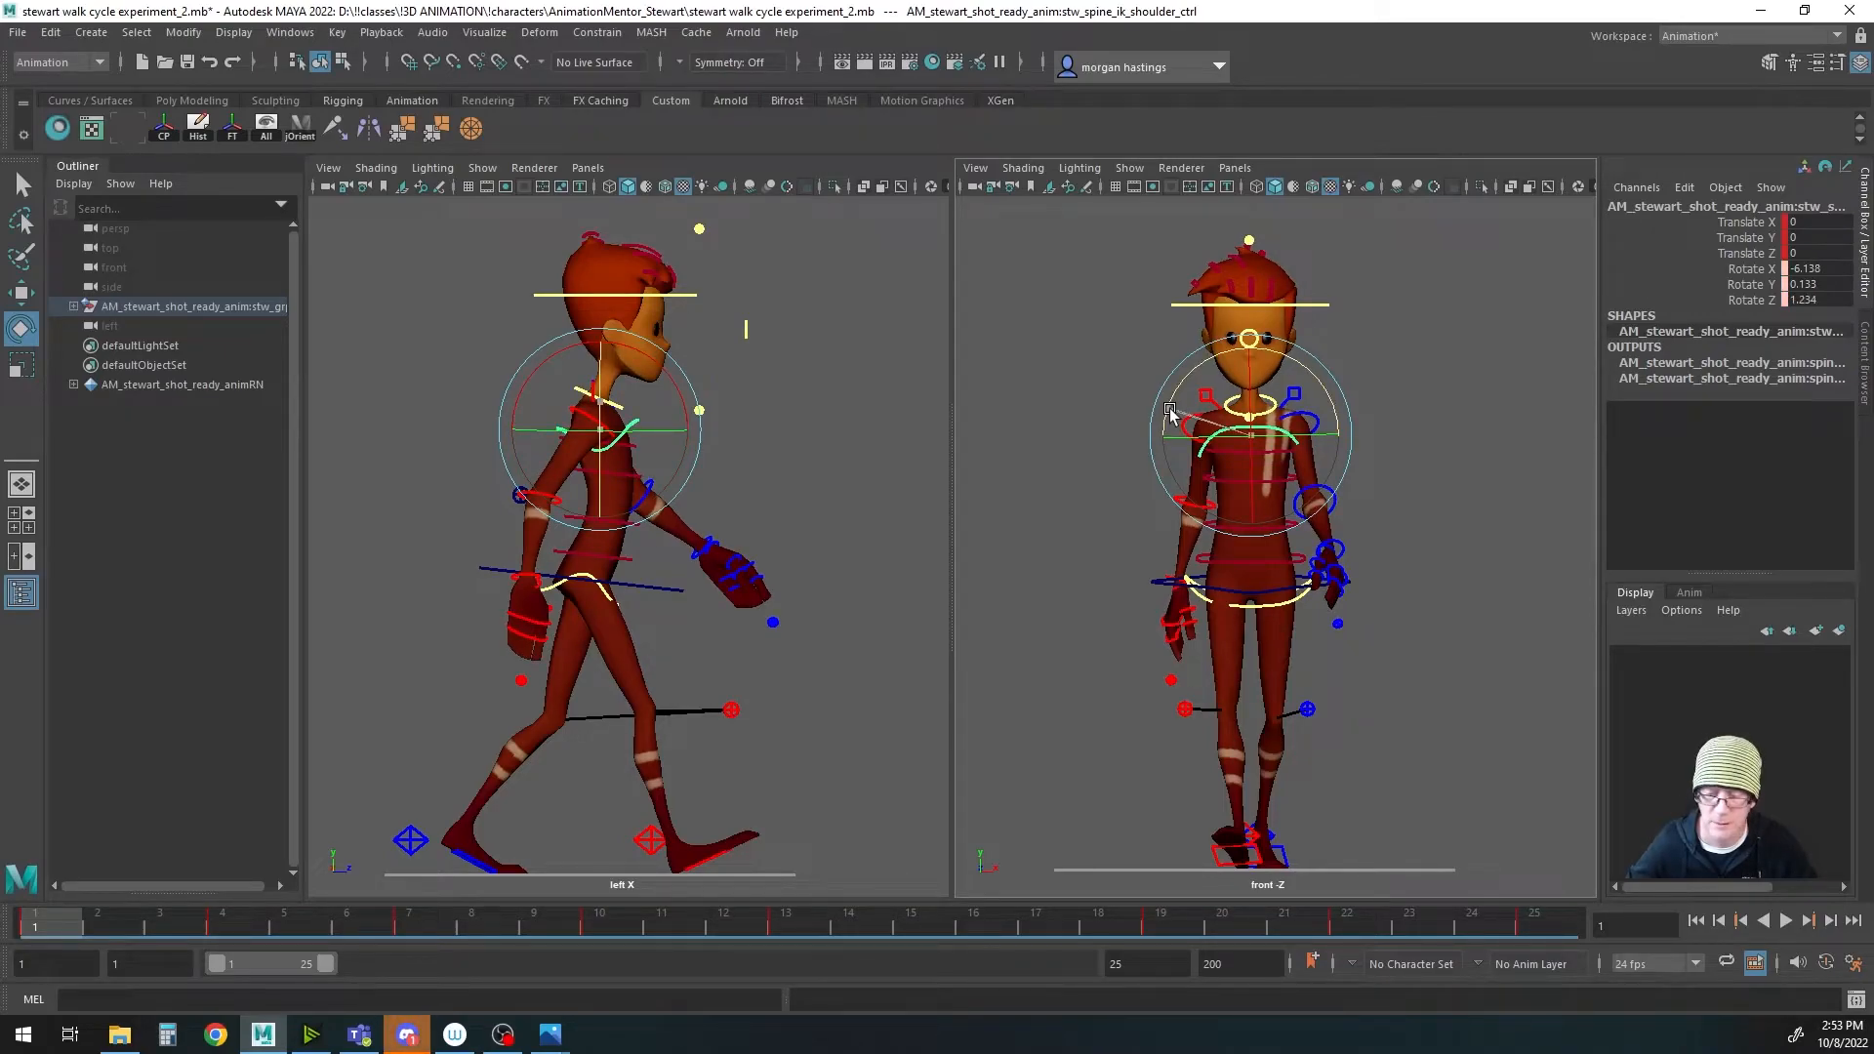
key(s)
Step: Copy the shoulder control's keys from frame 1 and paste them onto the contact pose at frame 13
right_click(97, 939)
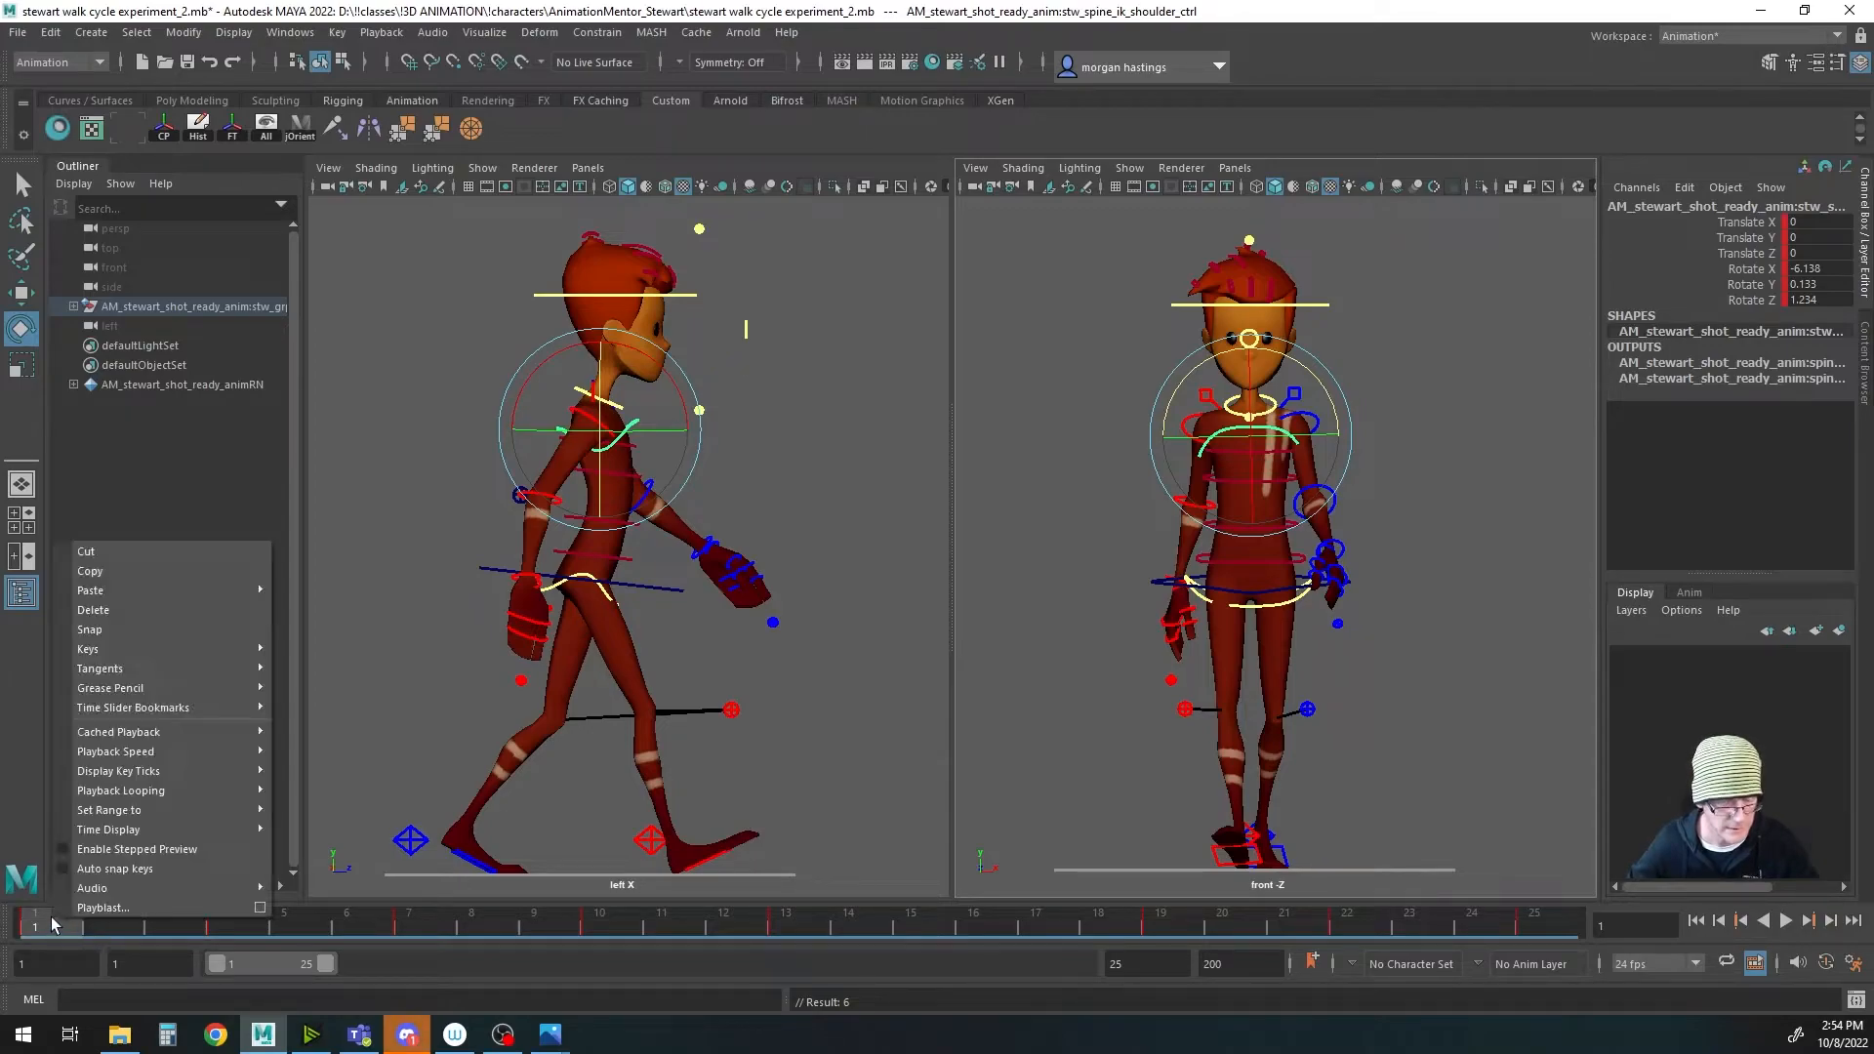
click(135, 571)
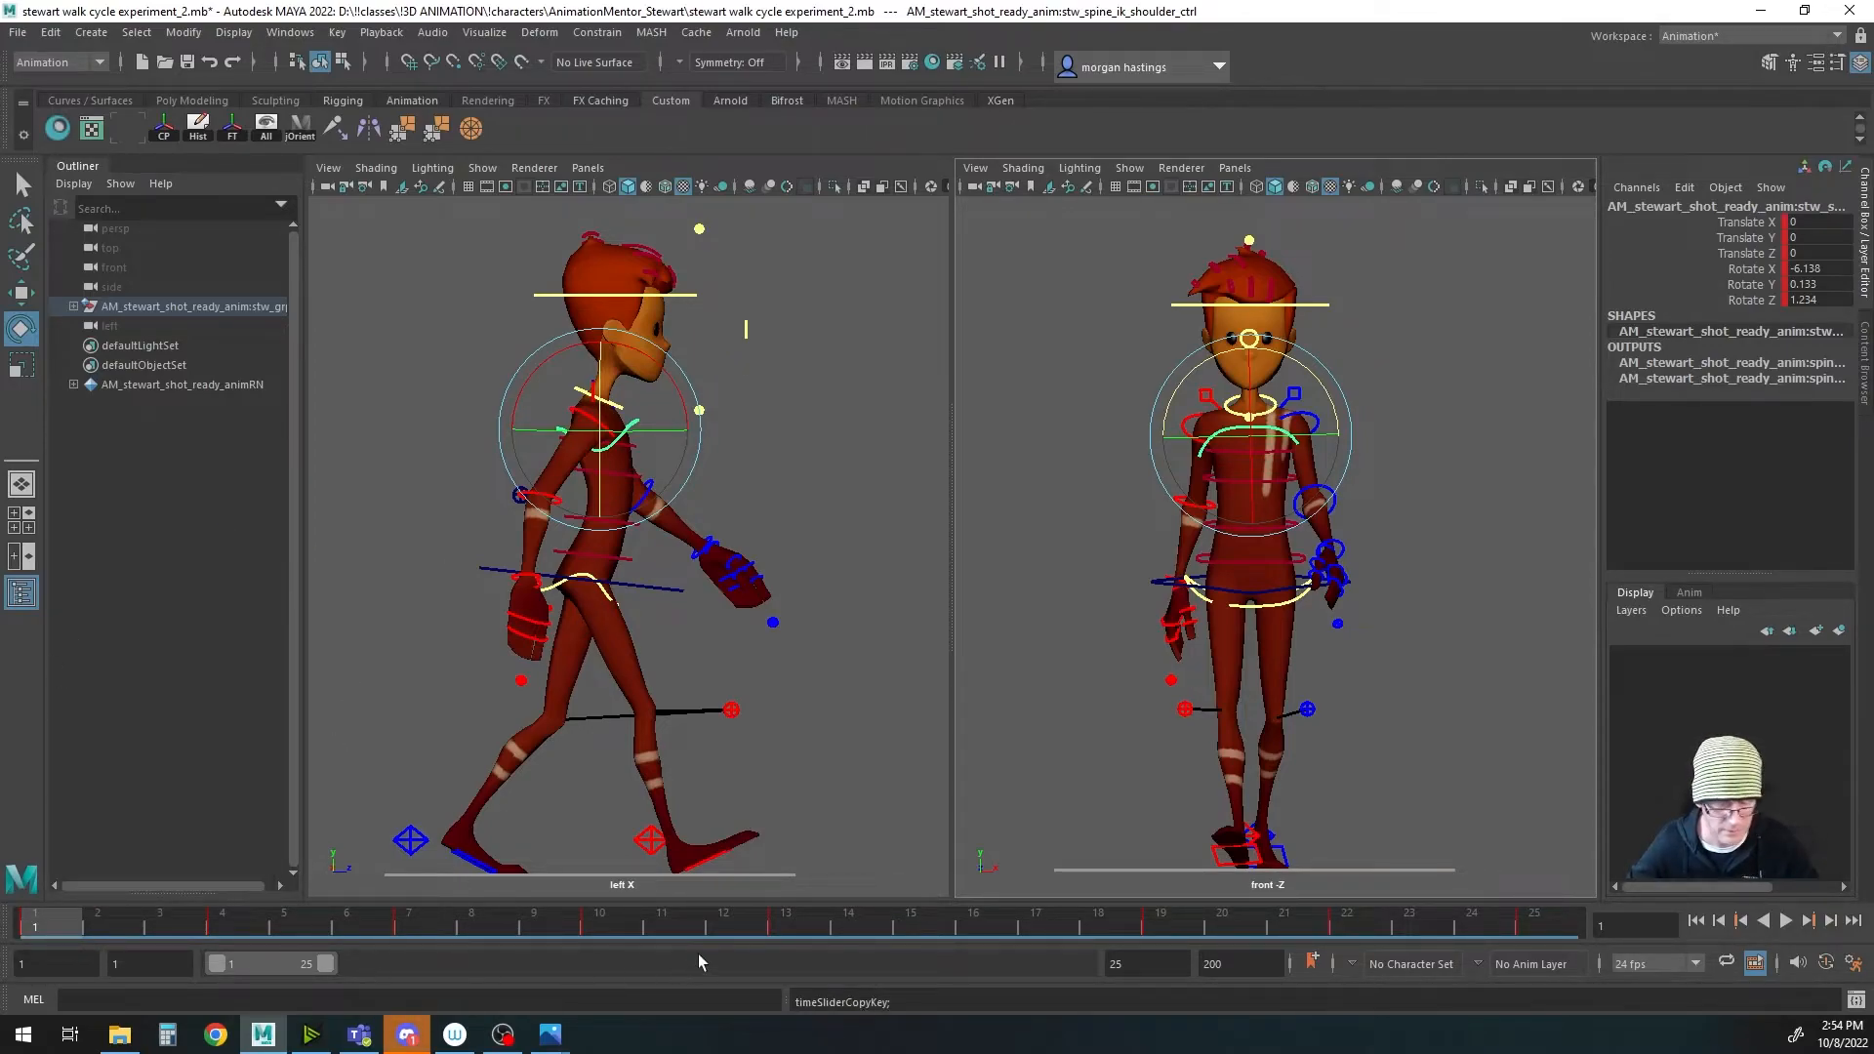
click(792, 923)
right_click(792, 924)
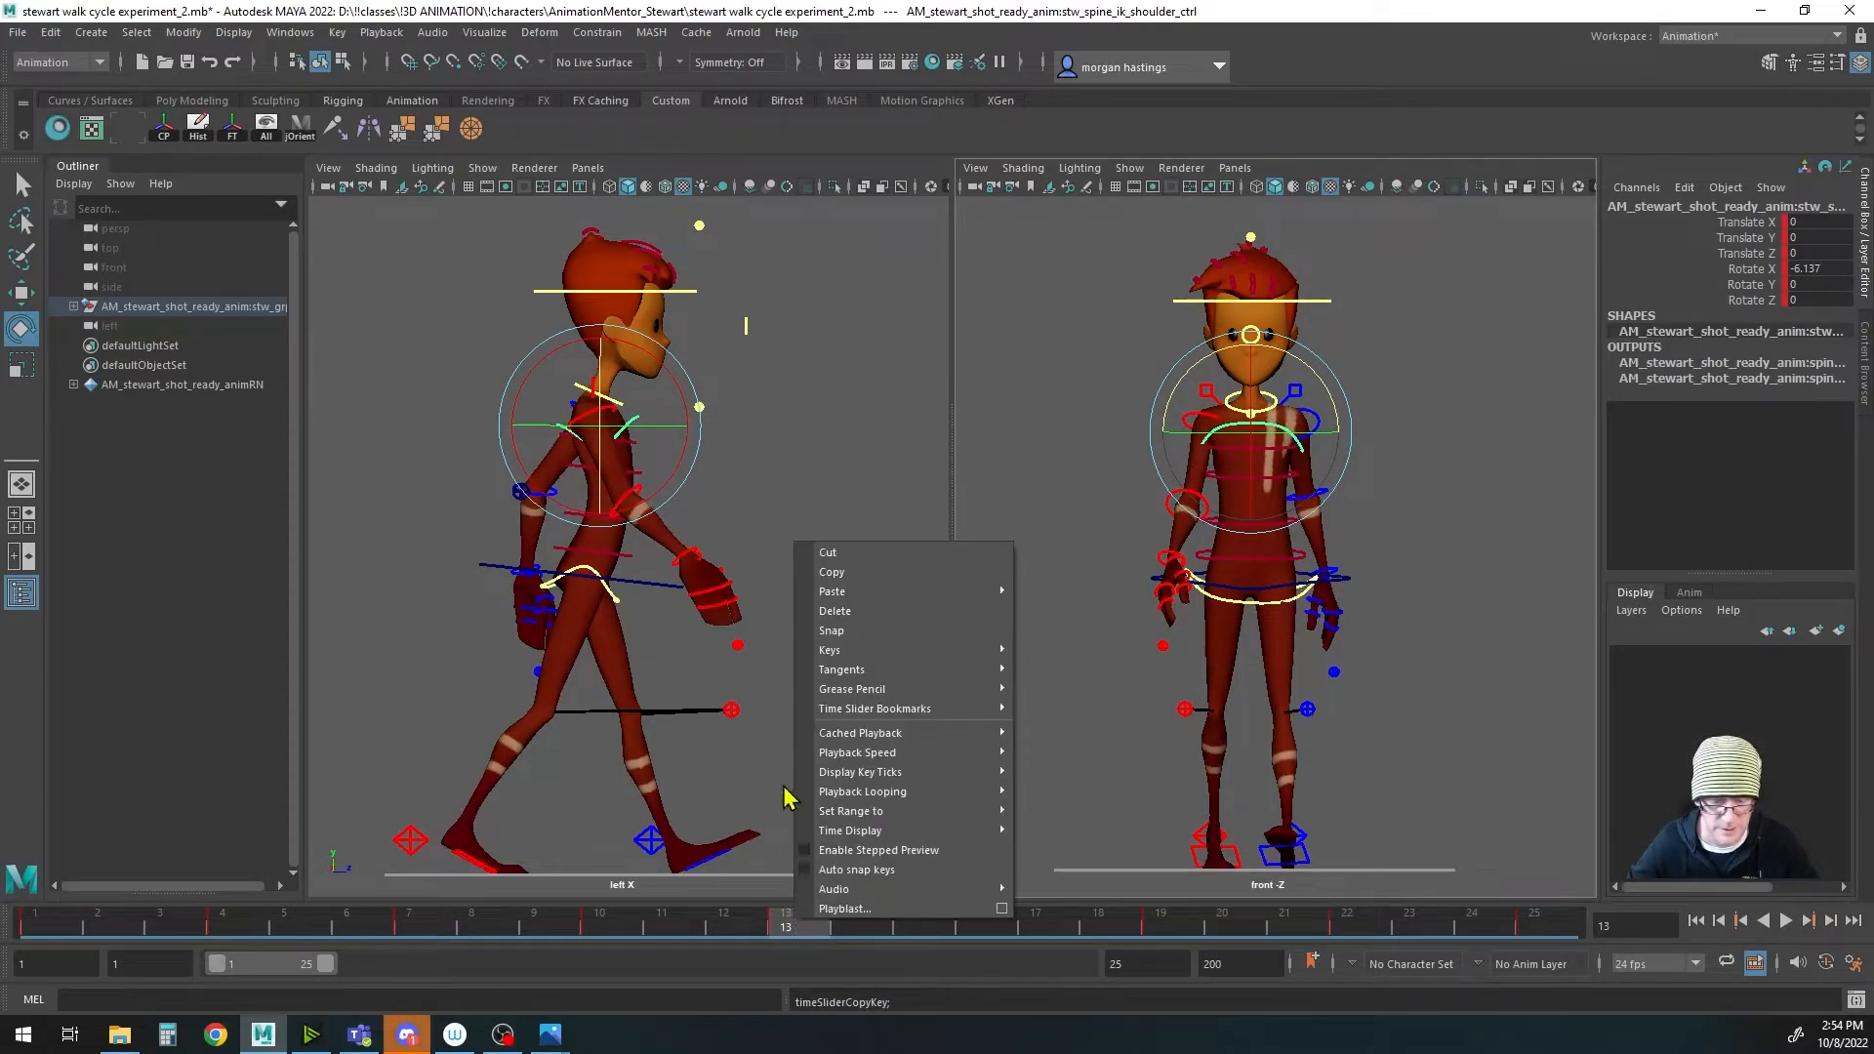
mouse_move(878, 594)
click(1054, 590)
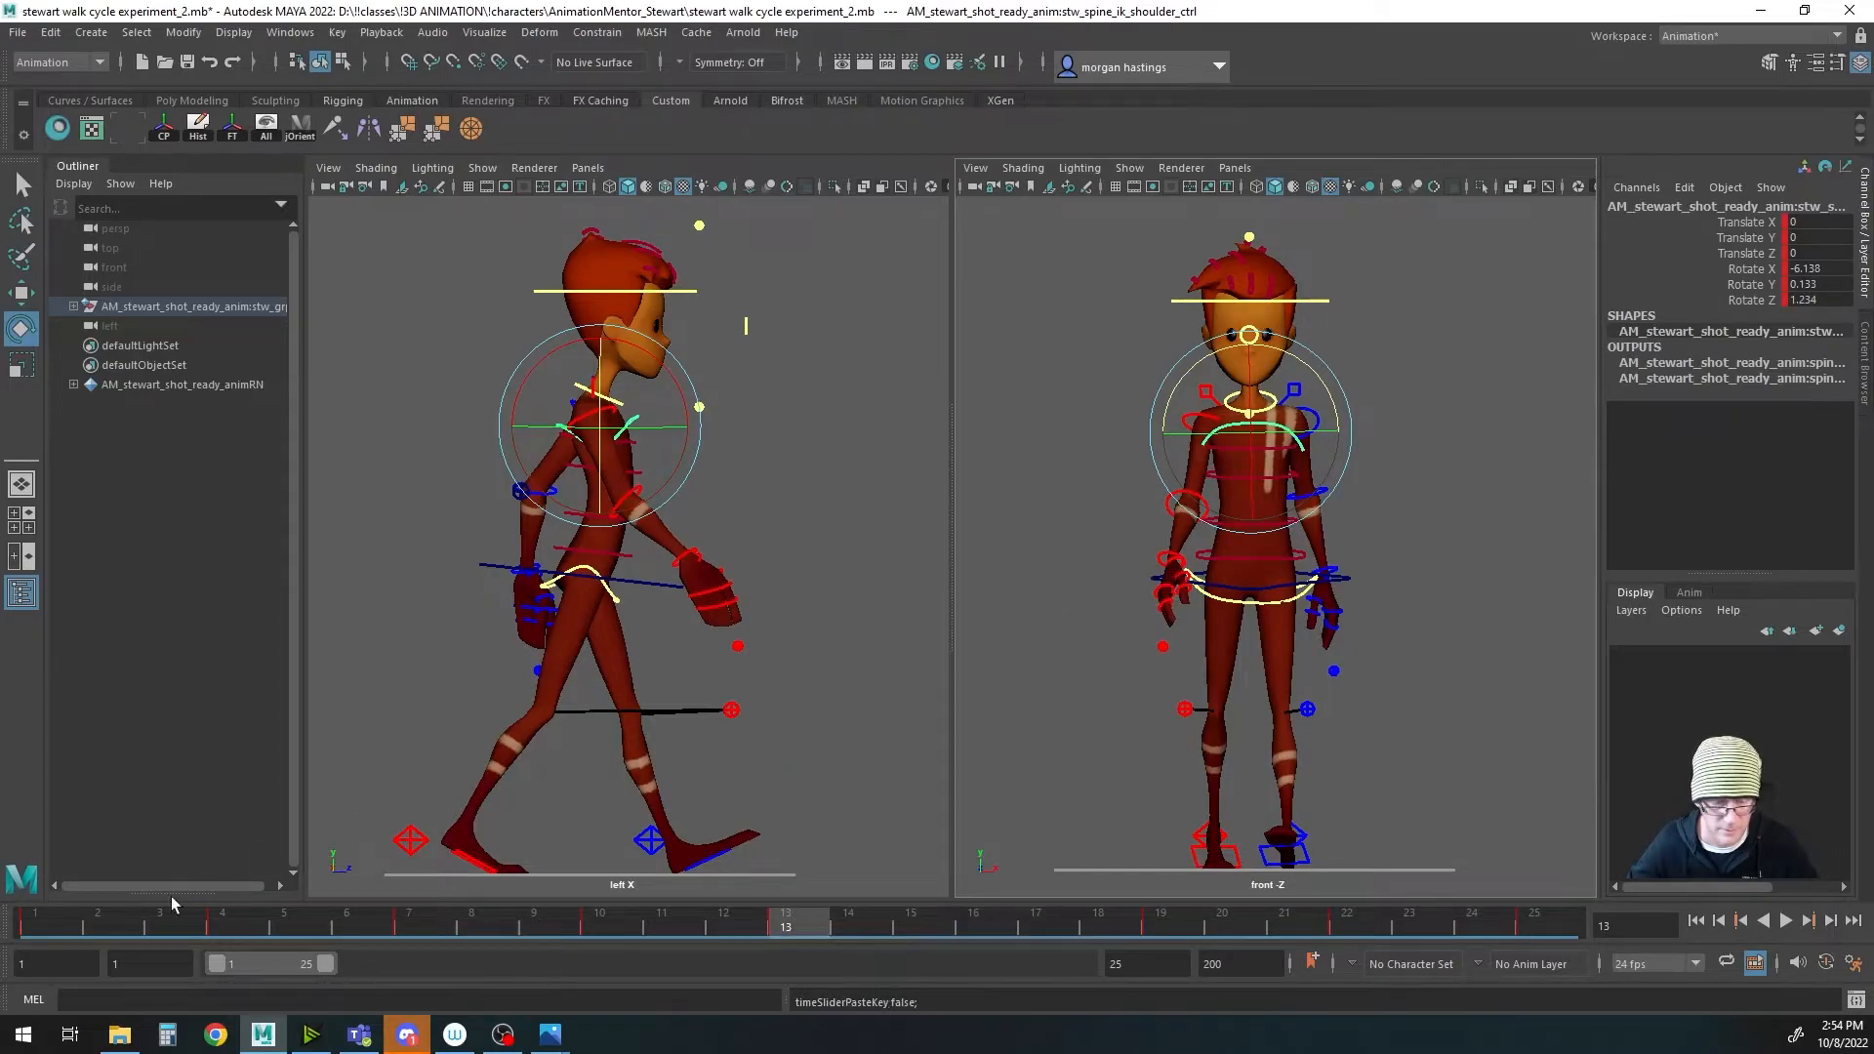
Step: Copy the shoulder control's keys from frame 4 and paste them onto the down pose at frame 16
click(231, 927)
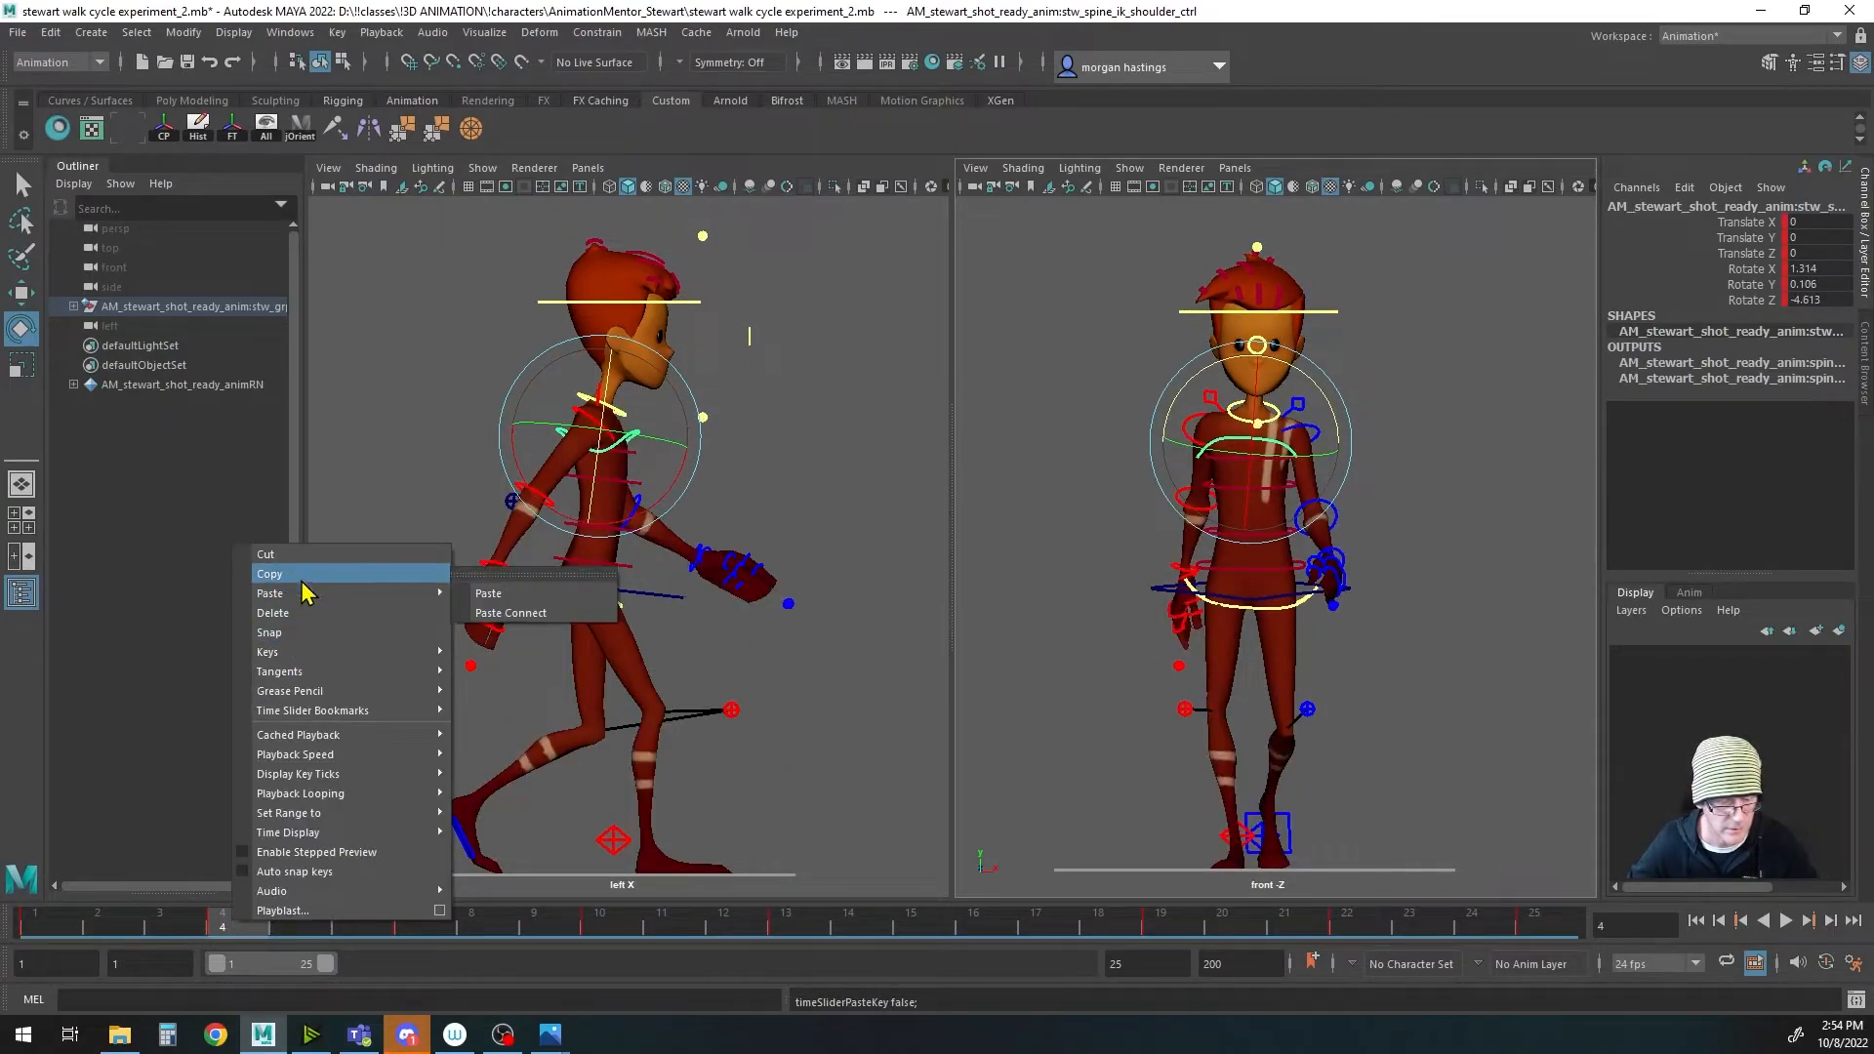
click(293, 575)
click(974, 922)
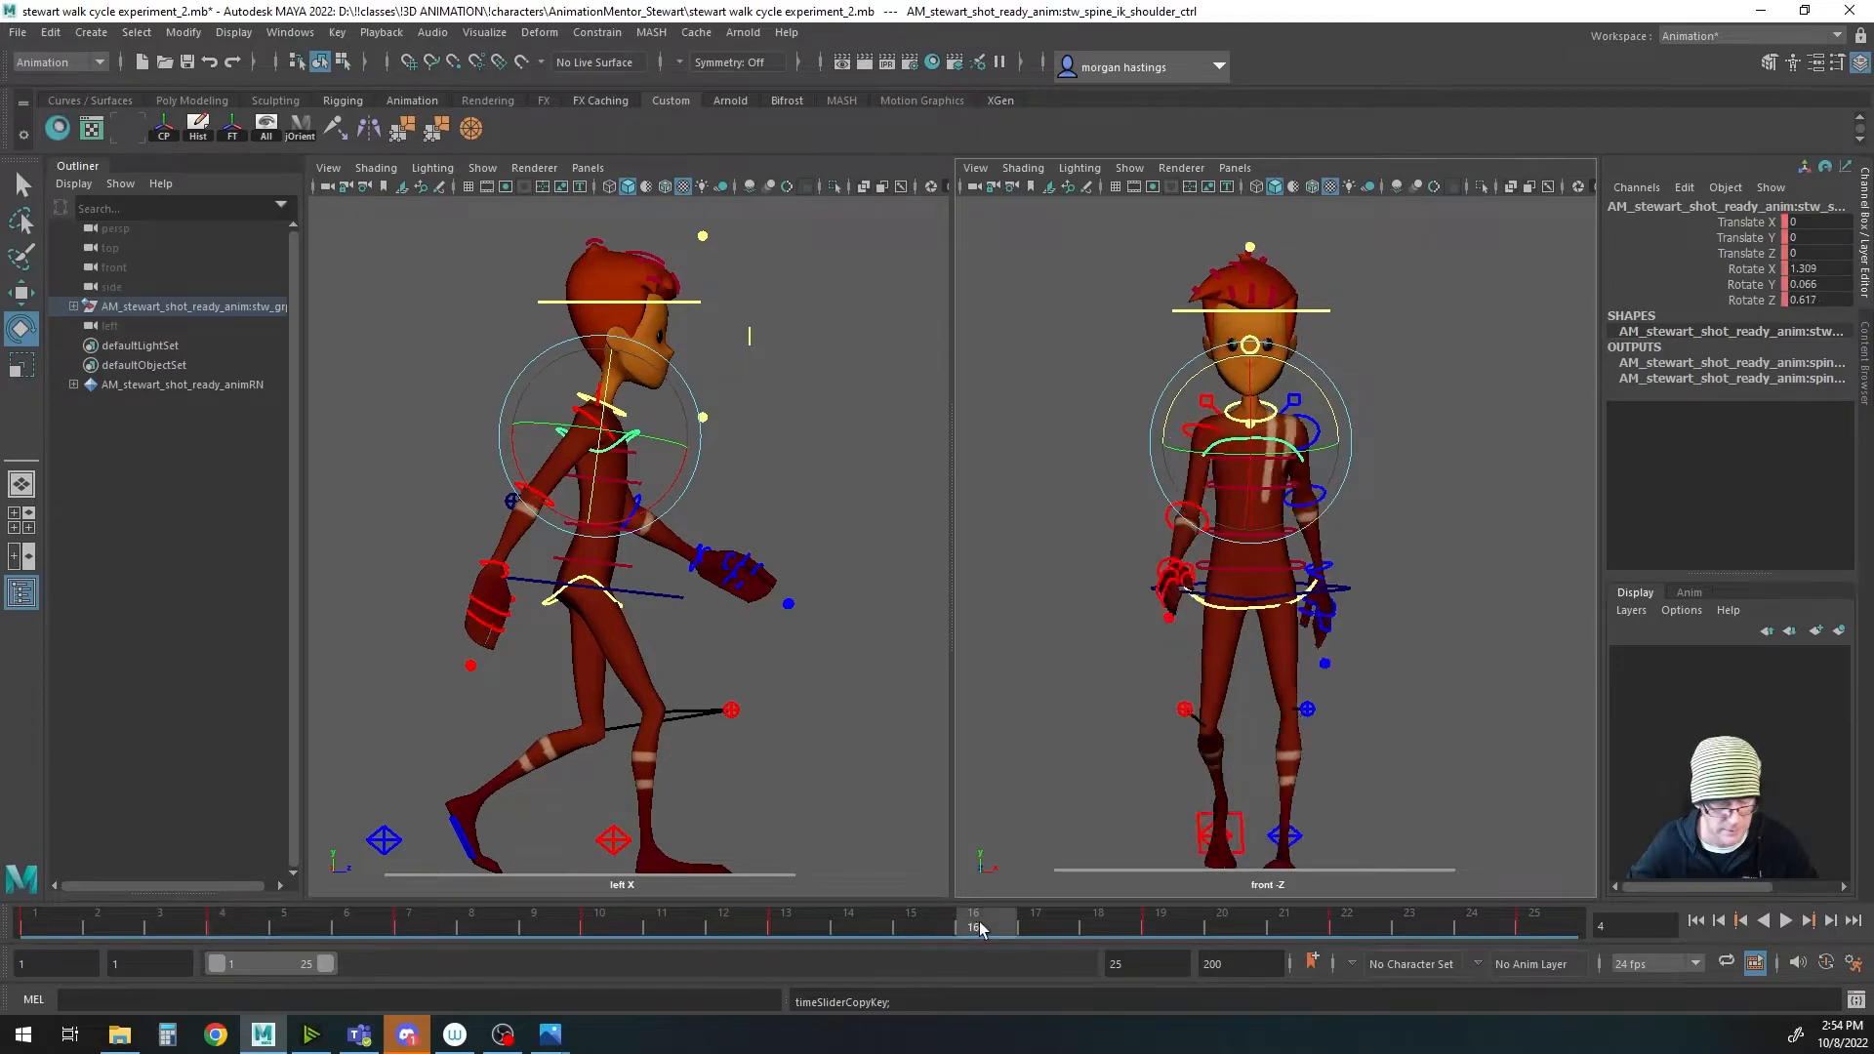
right_click(992, 925)
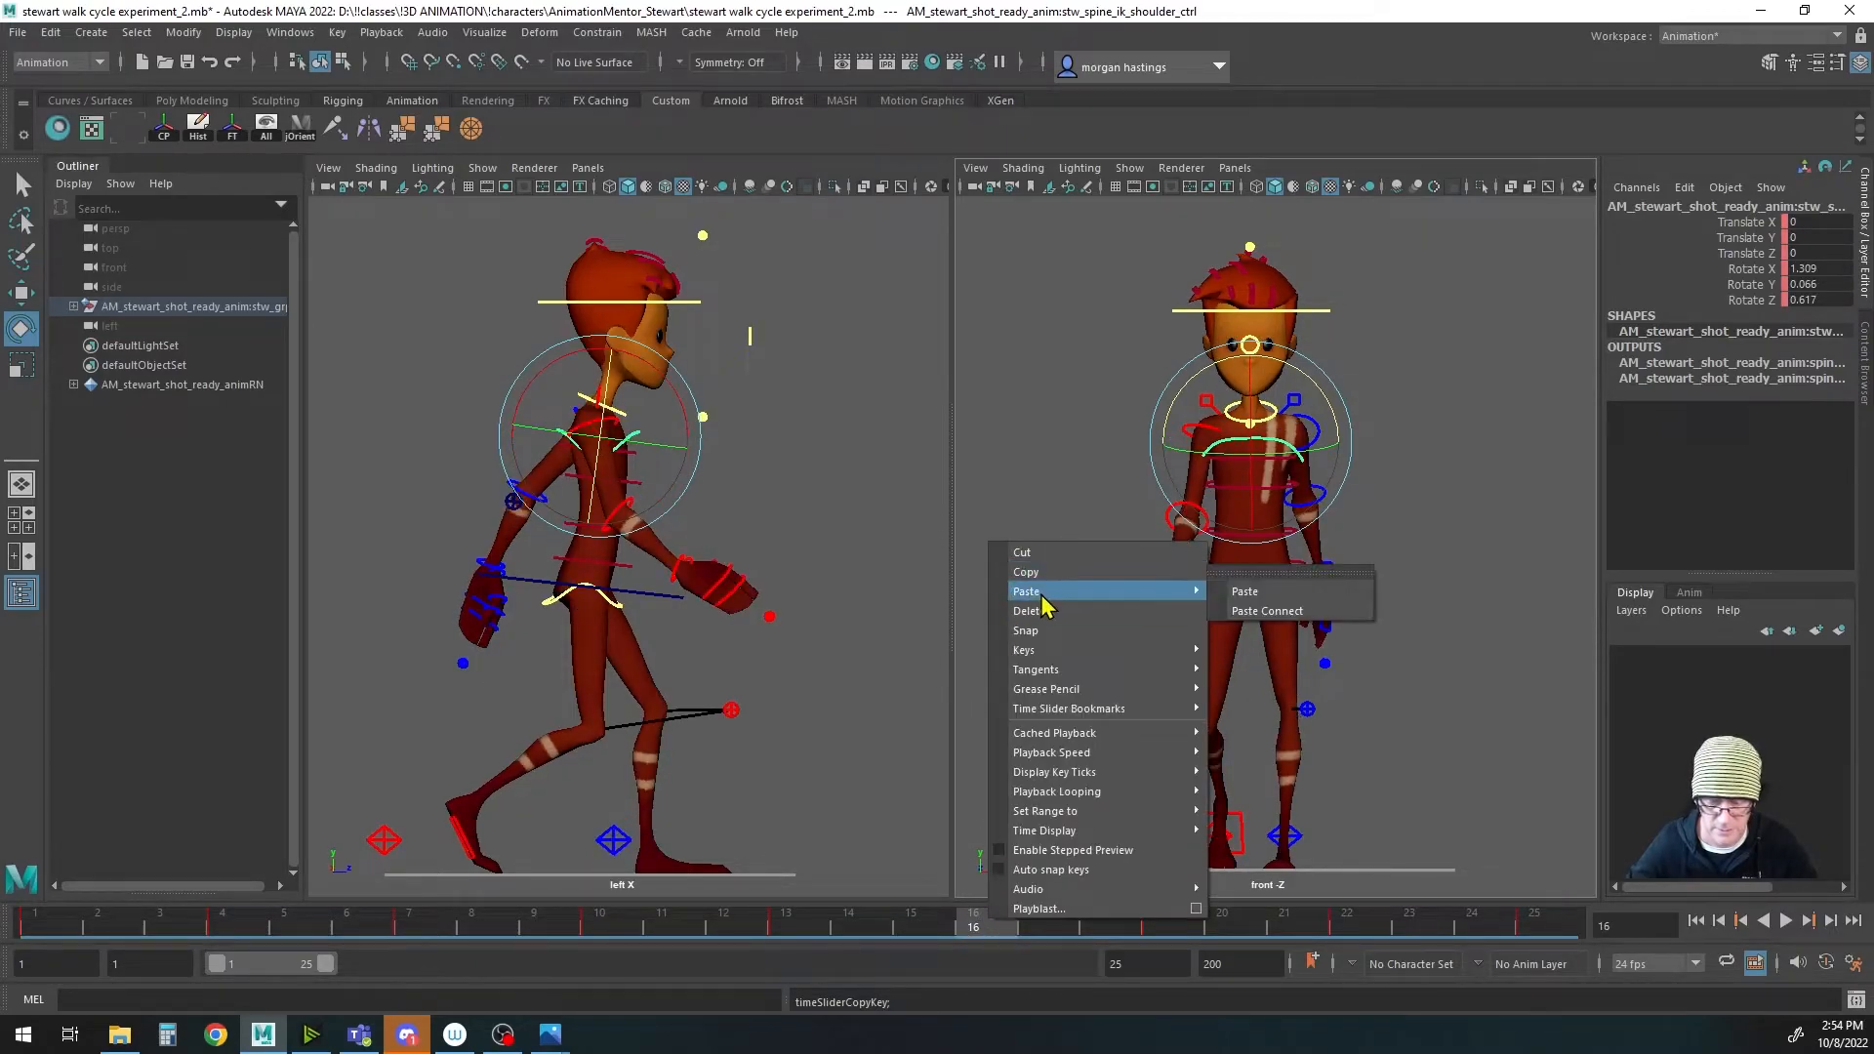
click(1263, 592)
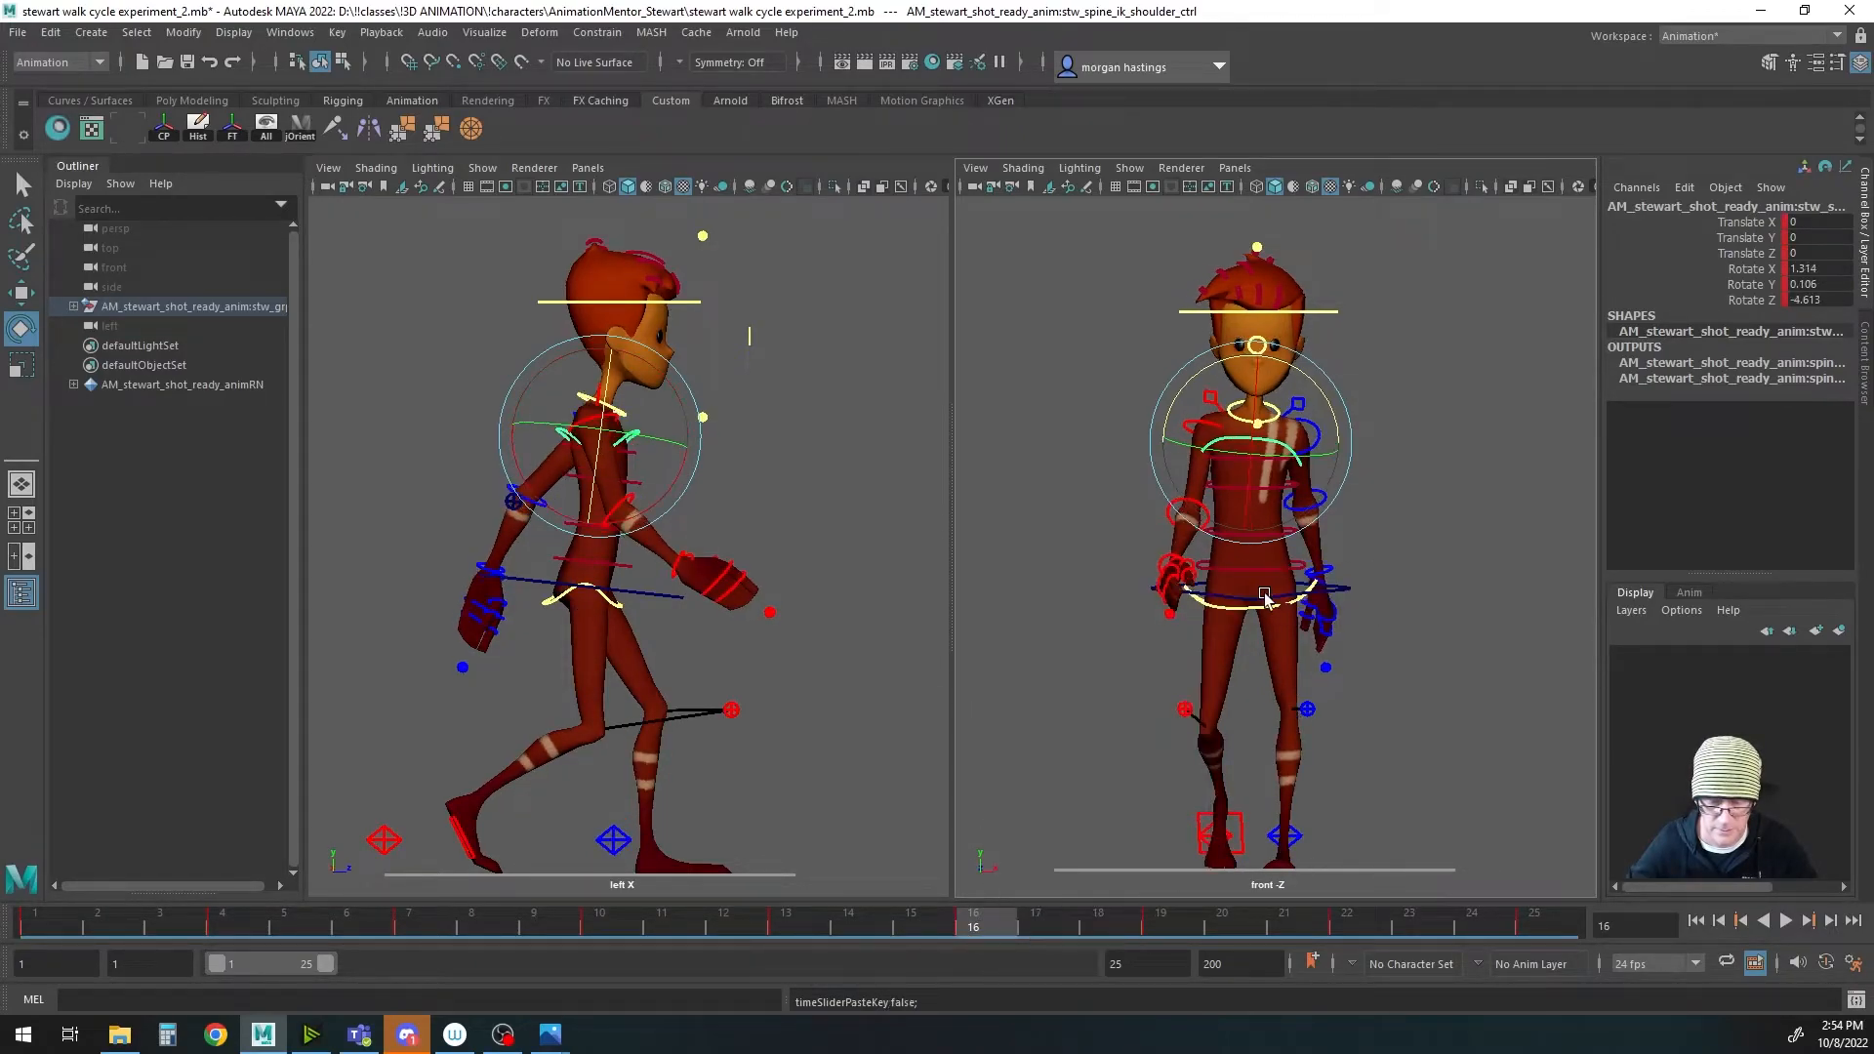
Step: Copy the shoulder control's keys from frame 7 and paste them onto the passing pose at frame 19
click(408, 923)
right_click(410, 927)
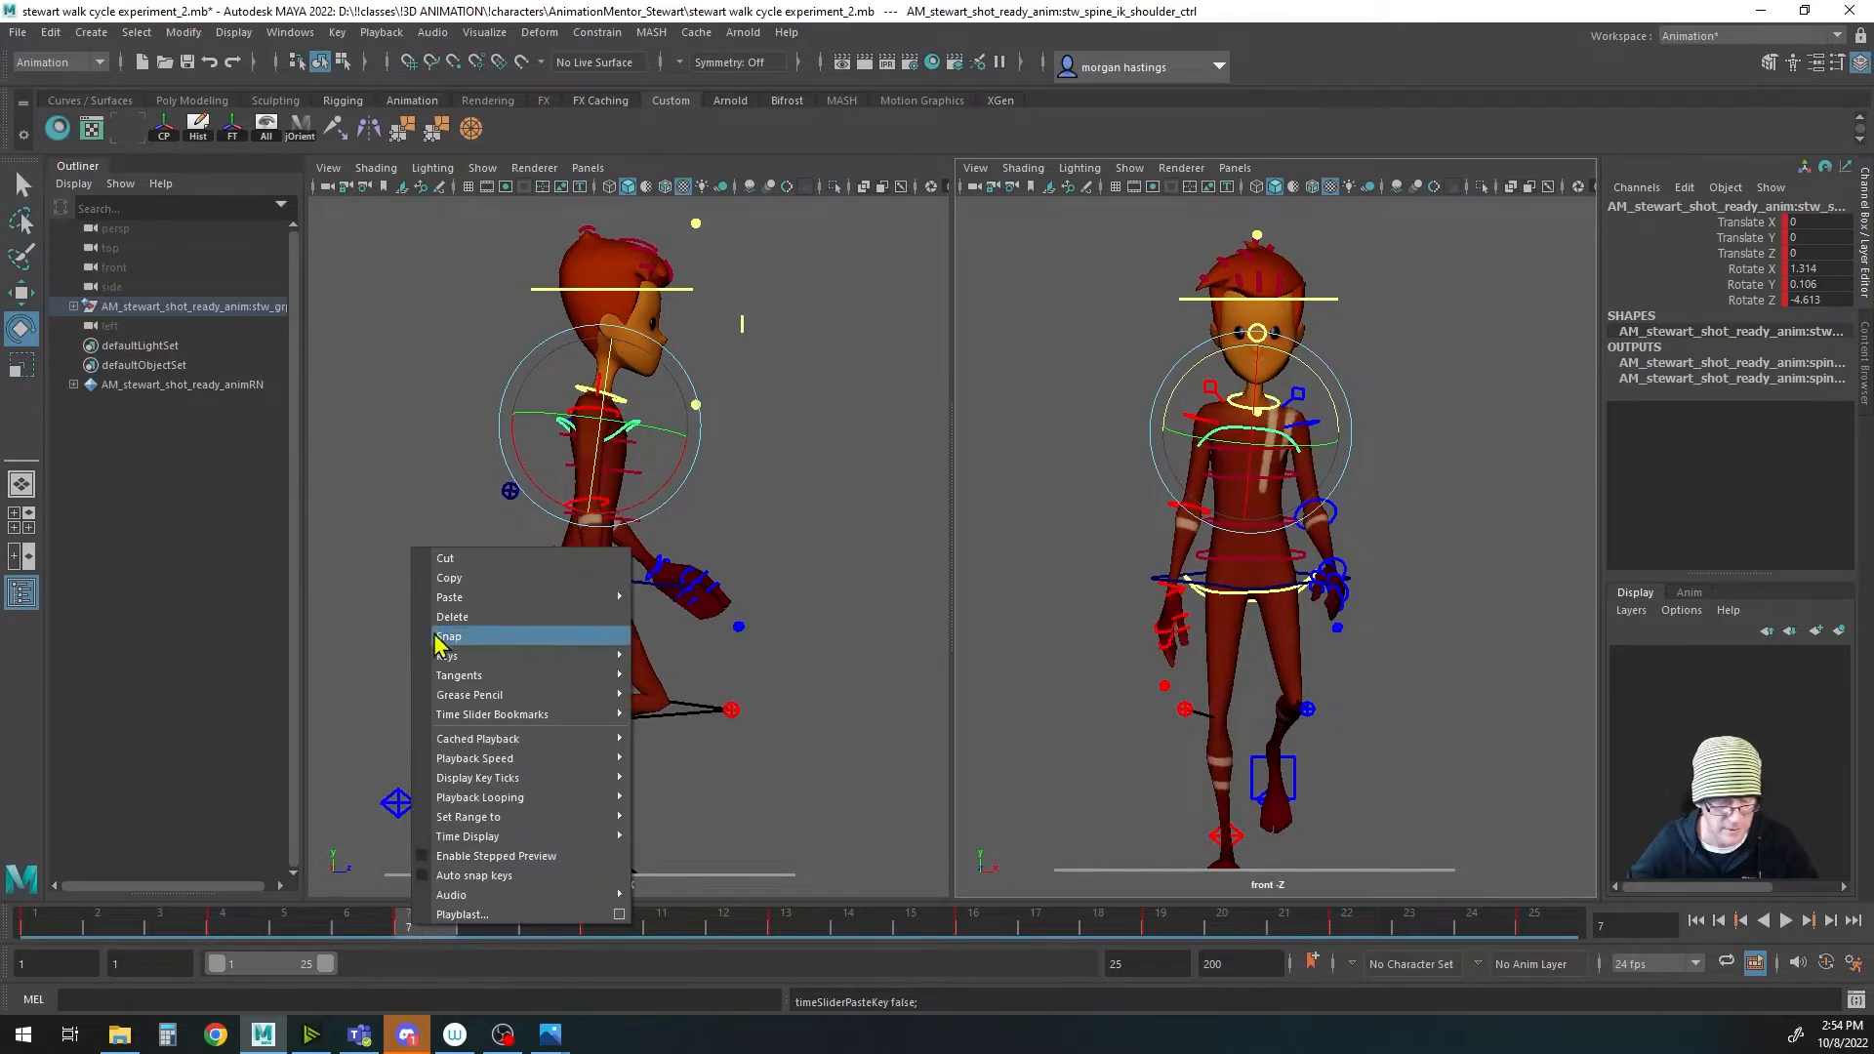
click(451, 581)
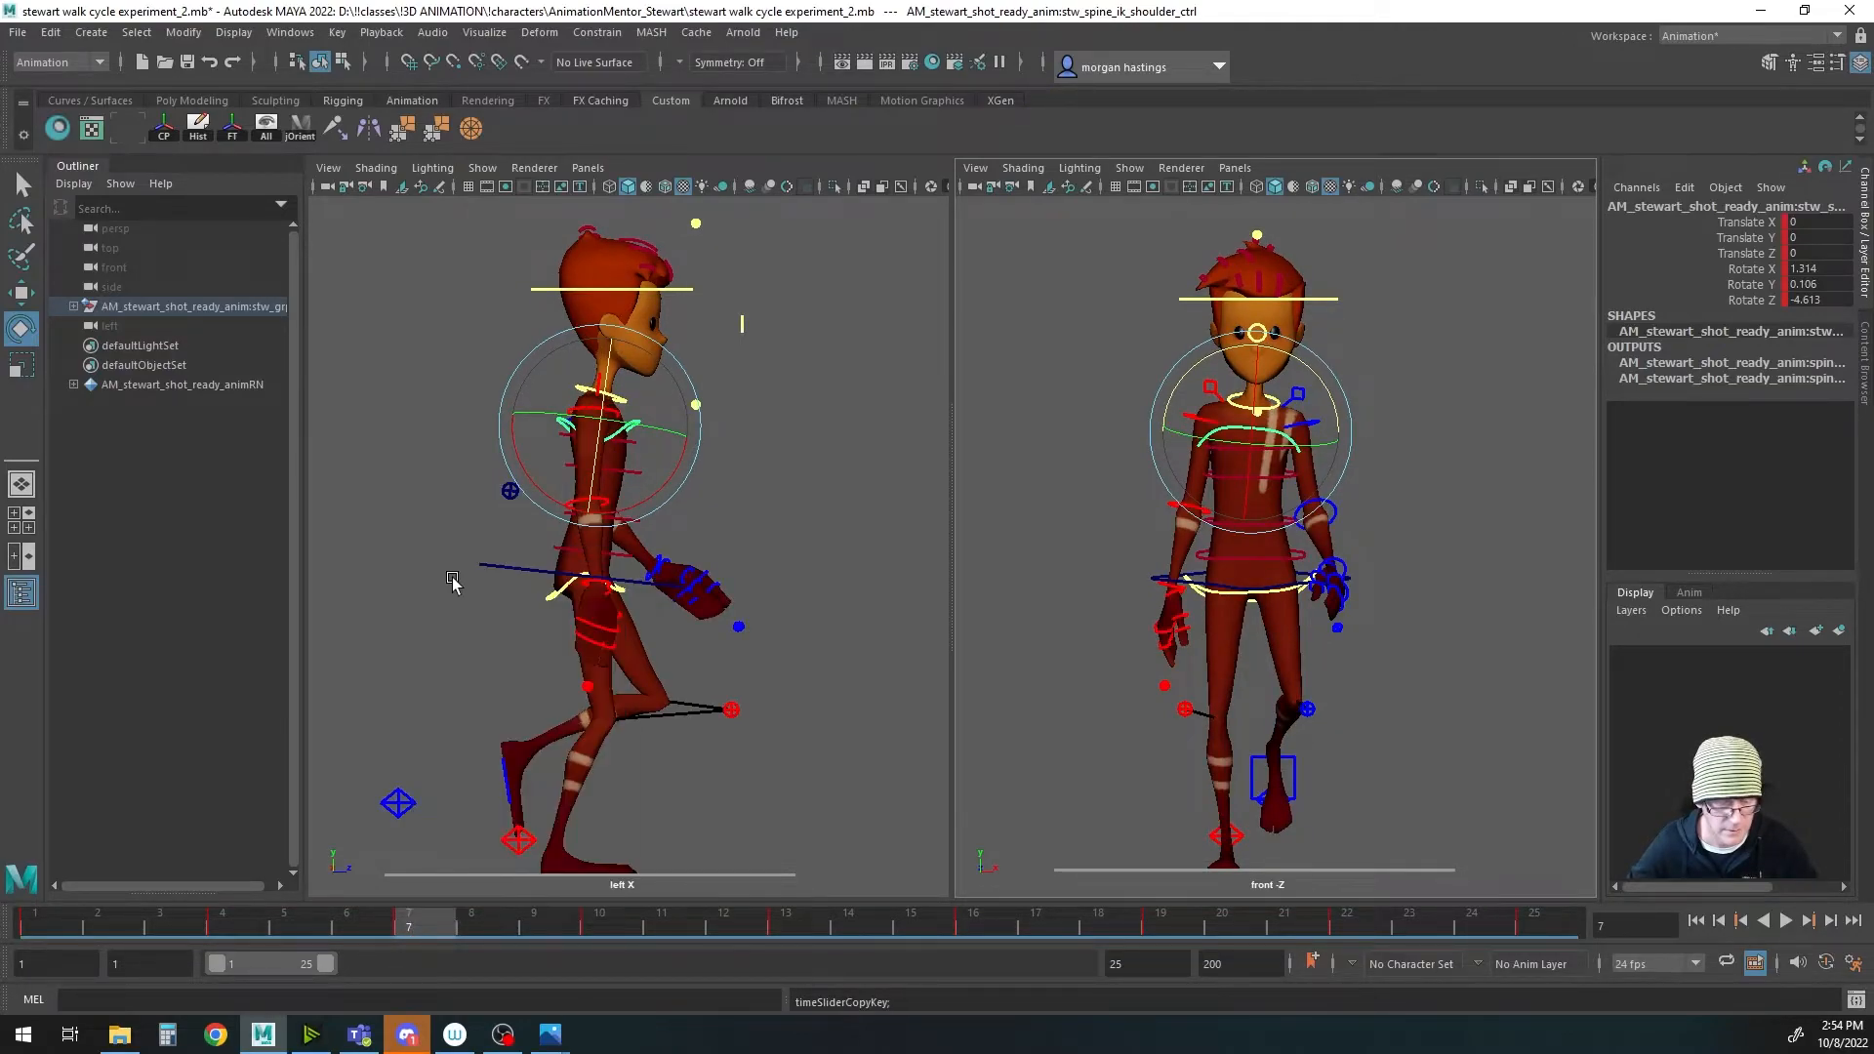
click(1161, 923)
right_click(1164, 925)
mouse_move(1232, 598)
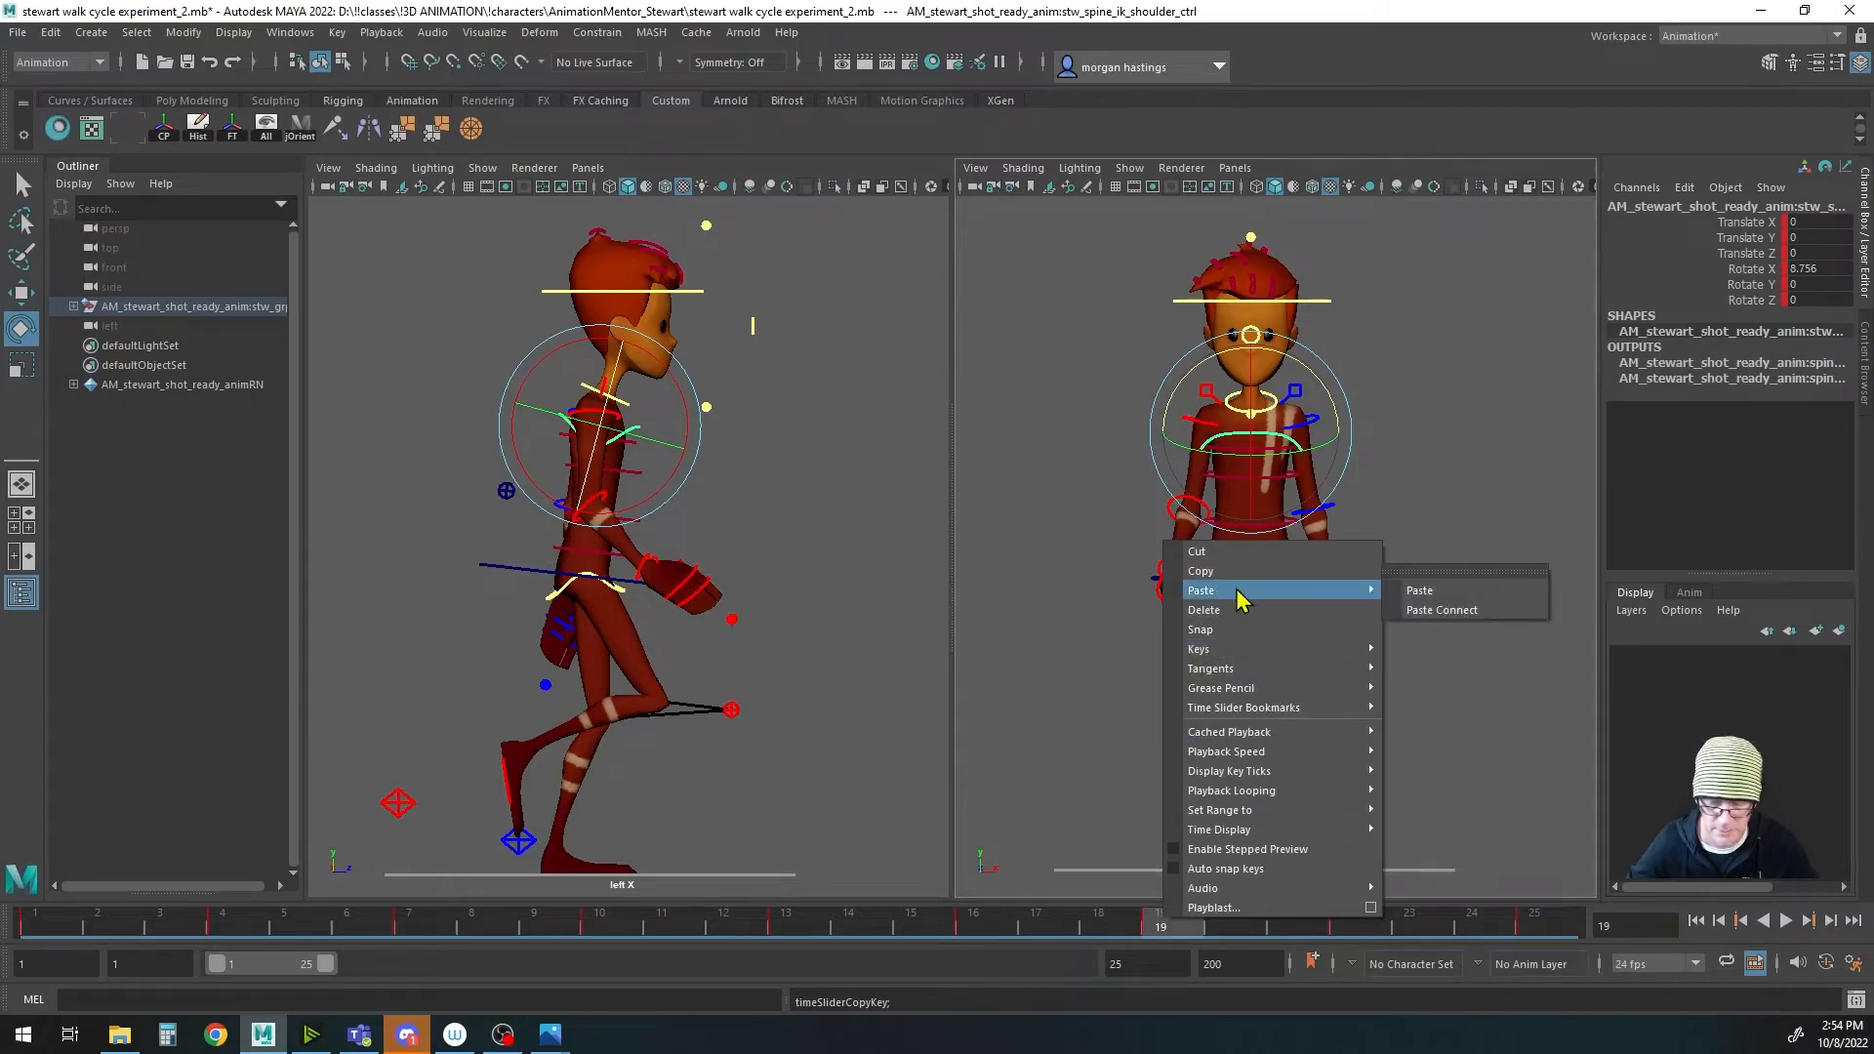
click(1421, 591)
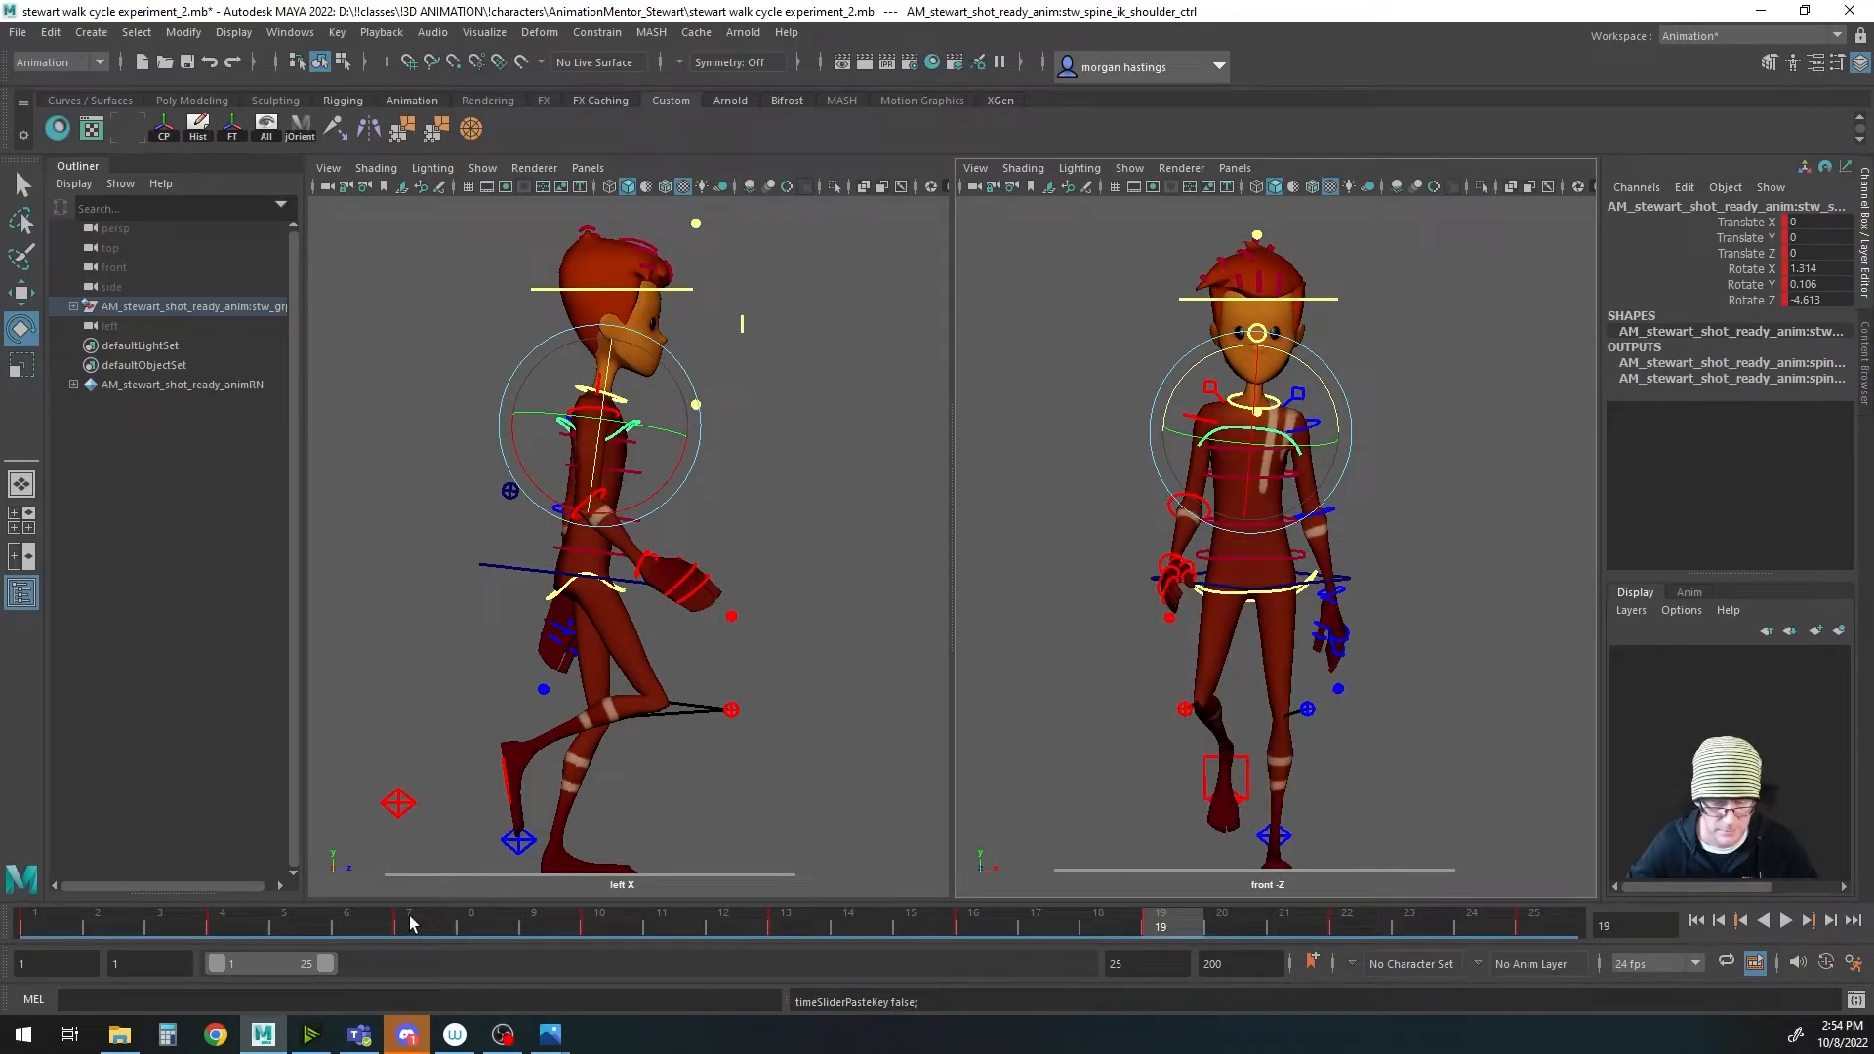
Step: Compare the shoulder tilt on the contact poses at frames 1 and 13
click(787, 924)
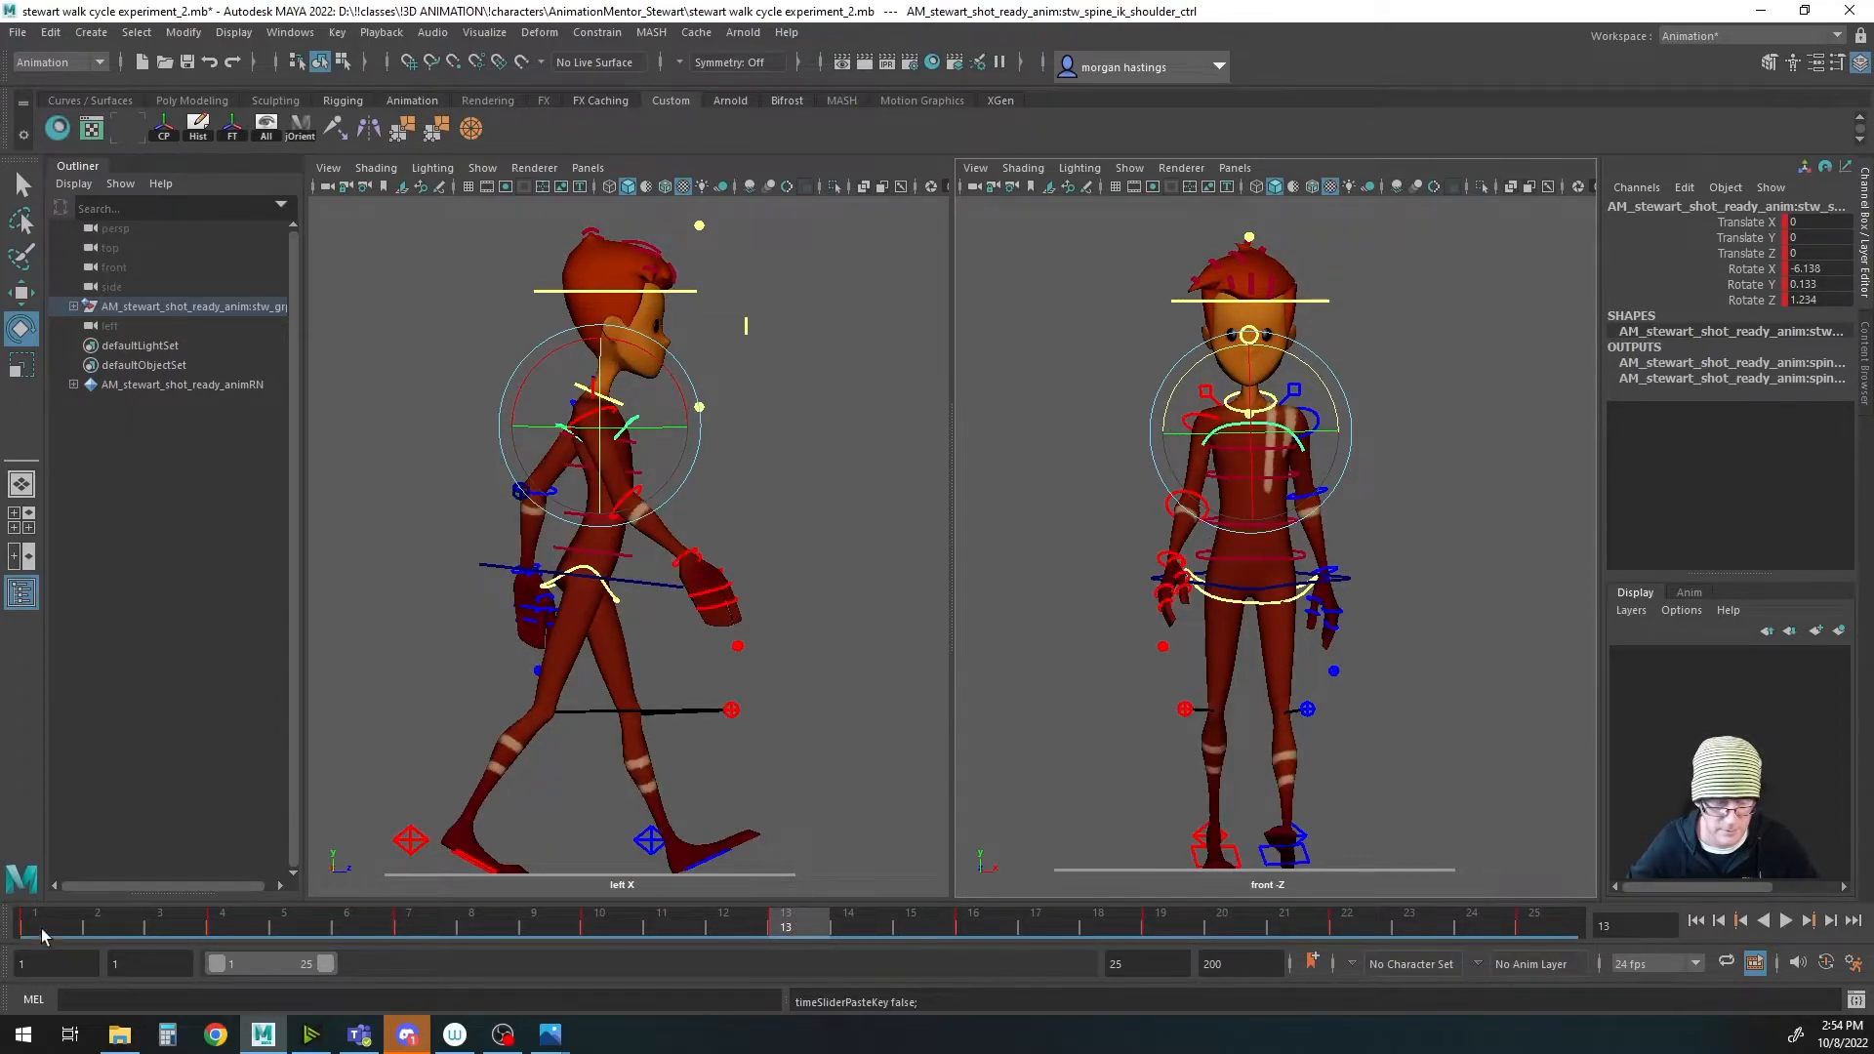
click(45, 927)
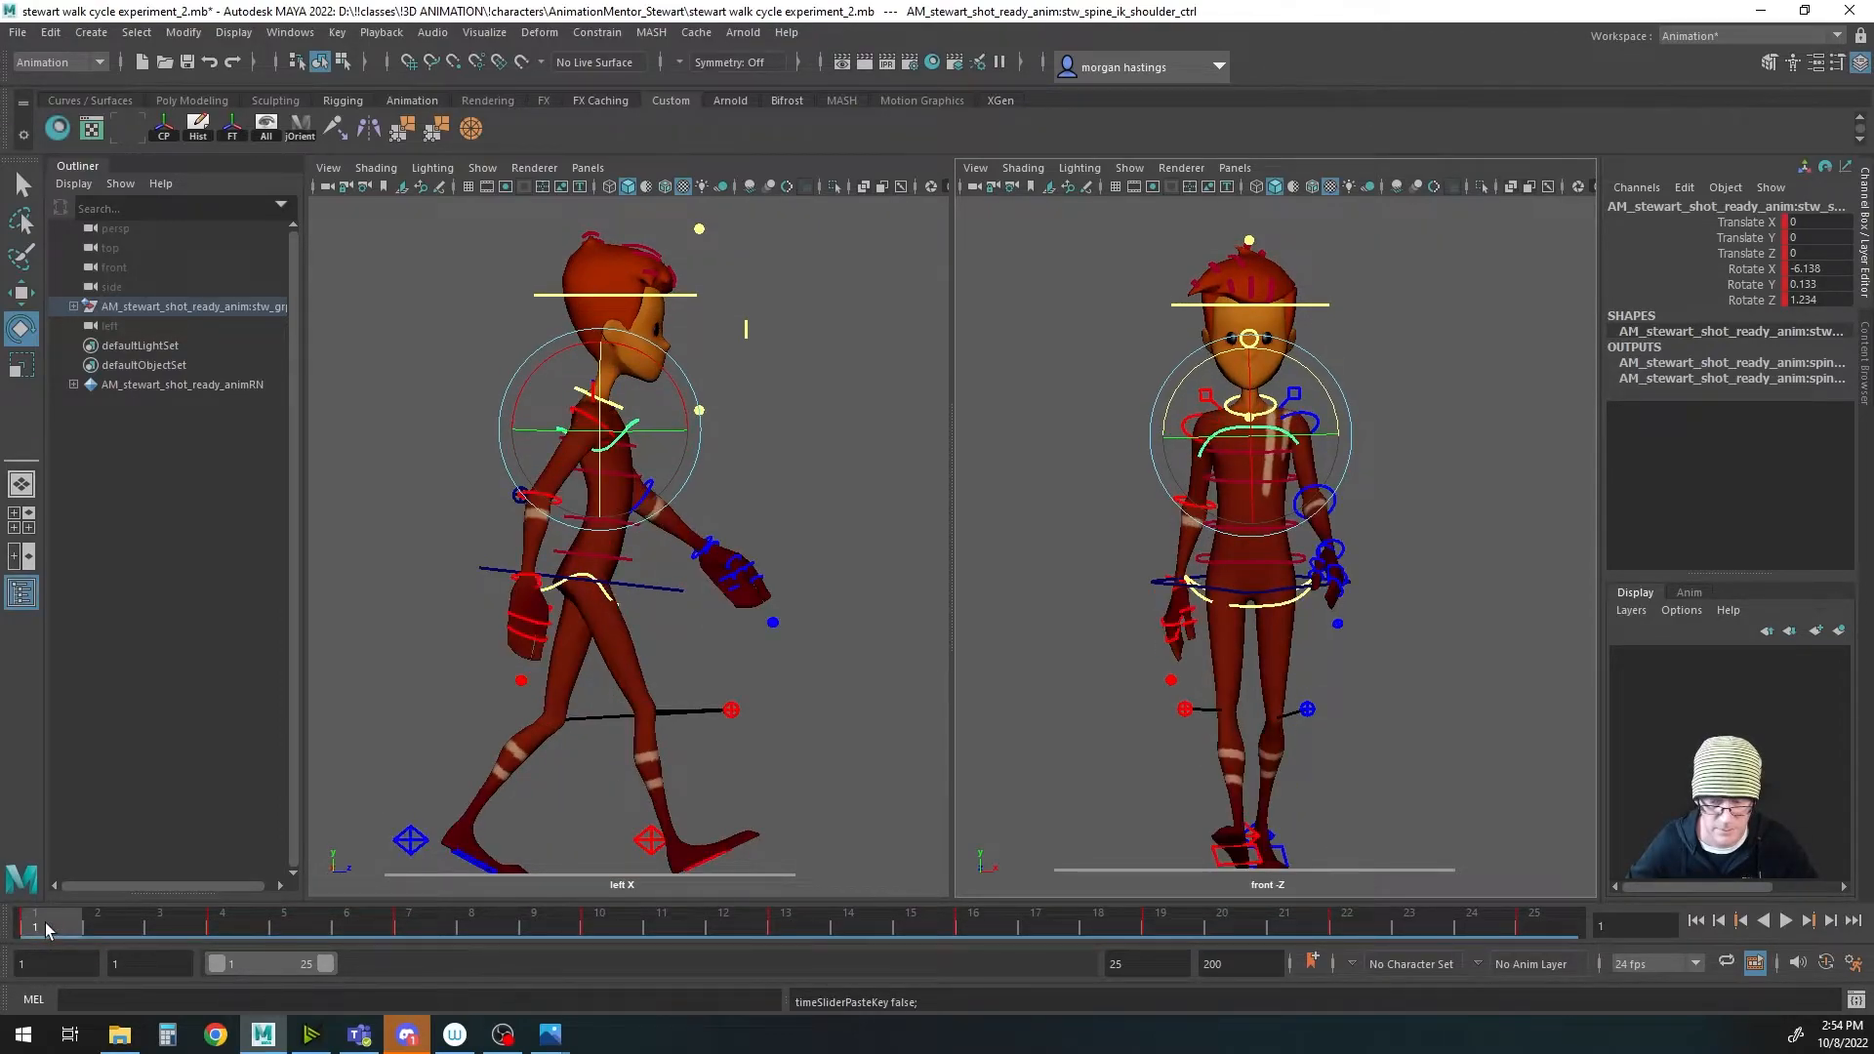
click(801, 927)
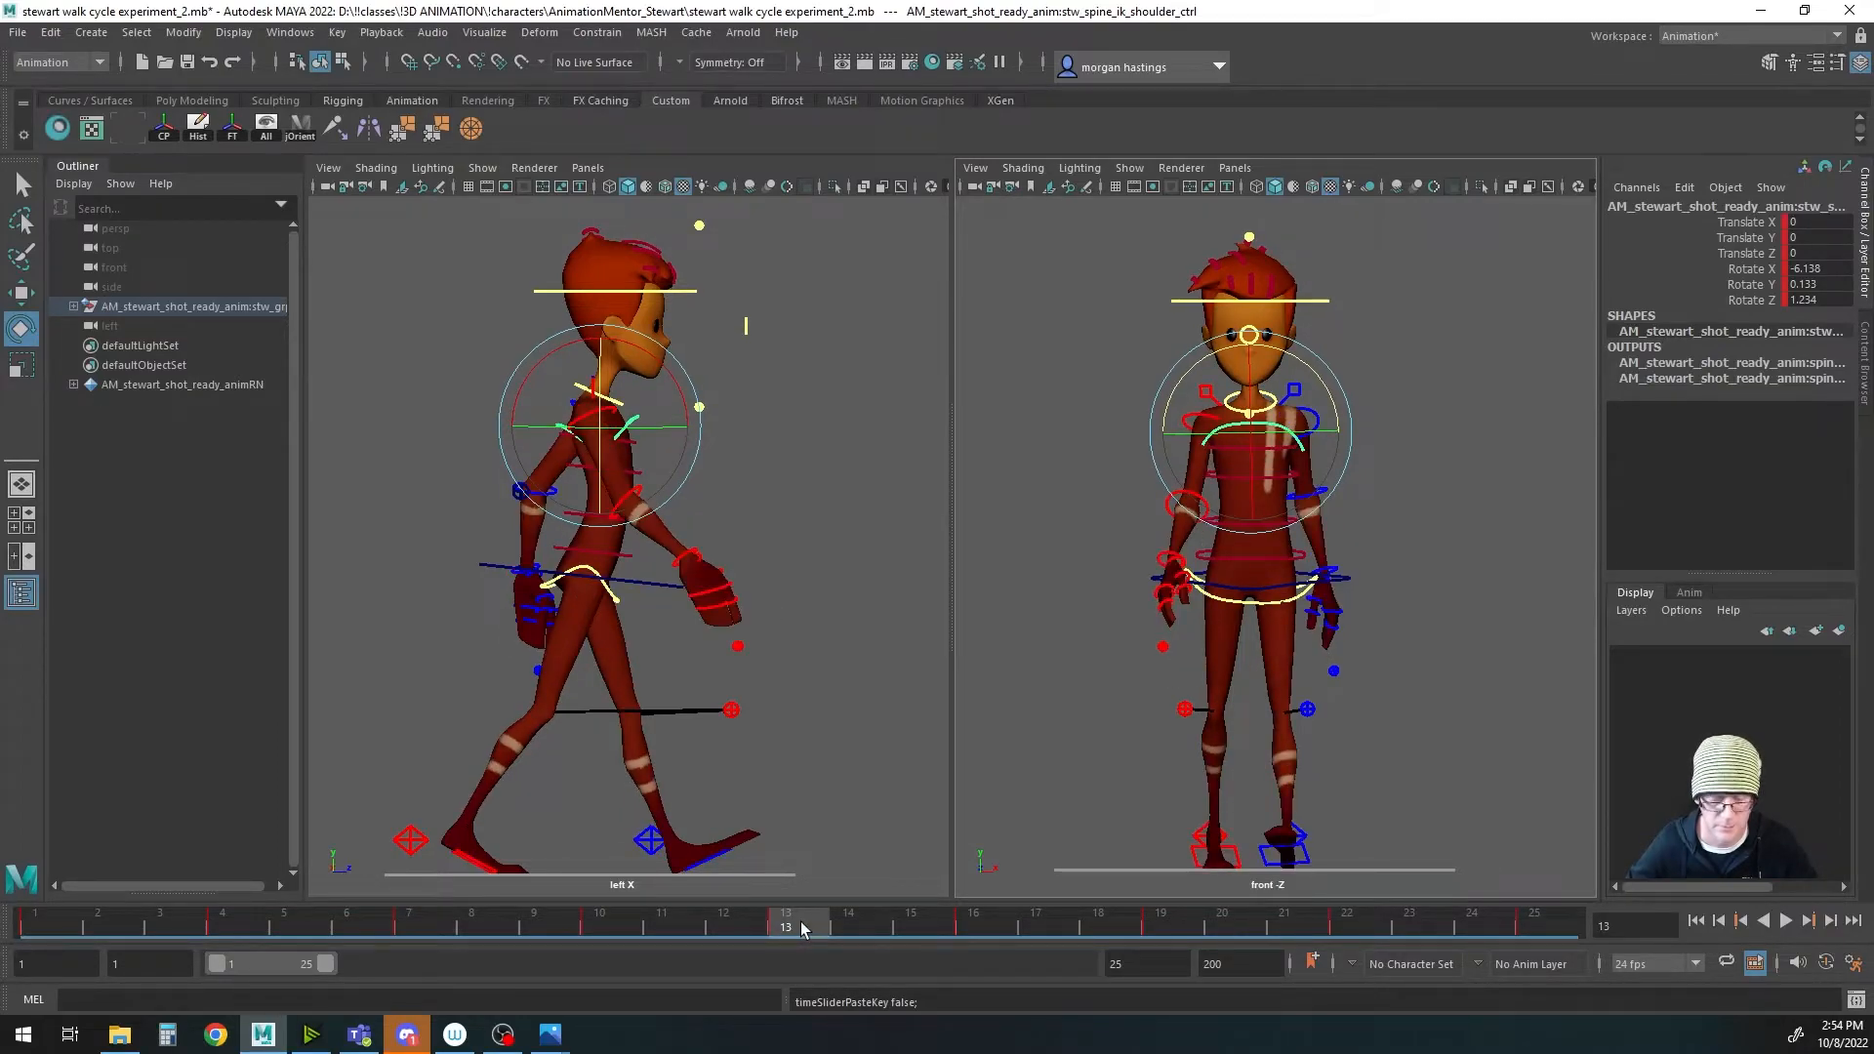
click(43, 932)
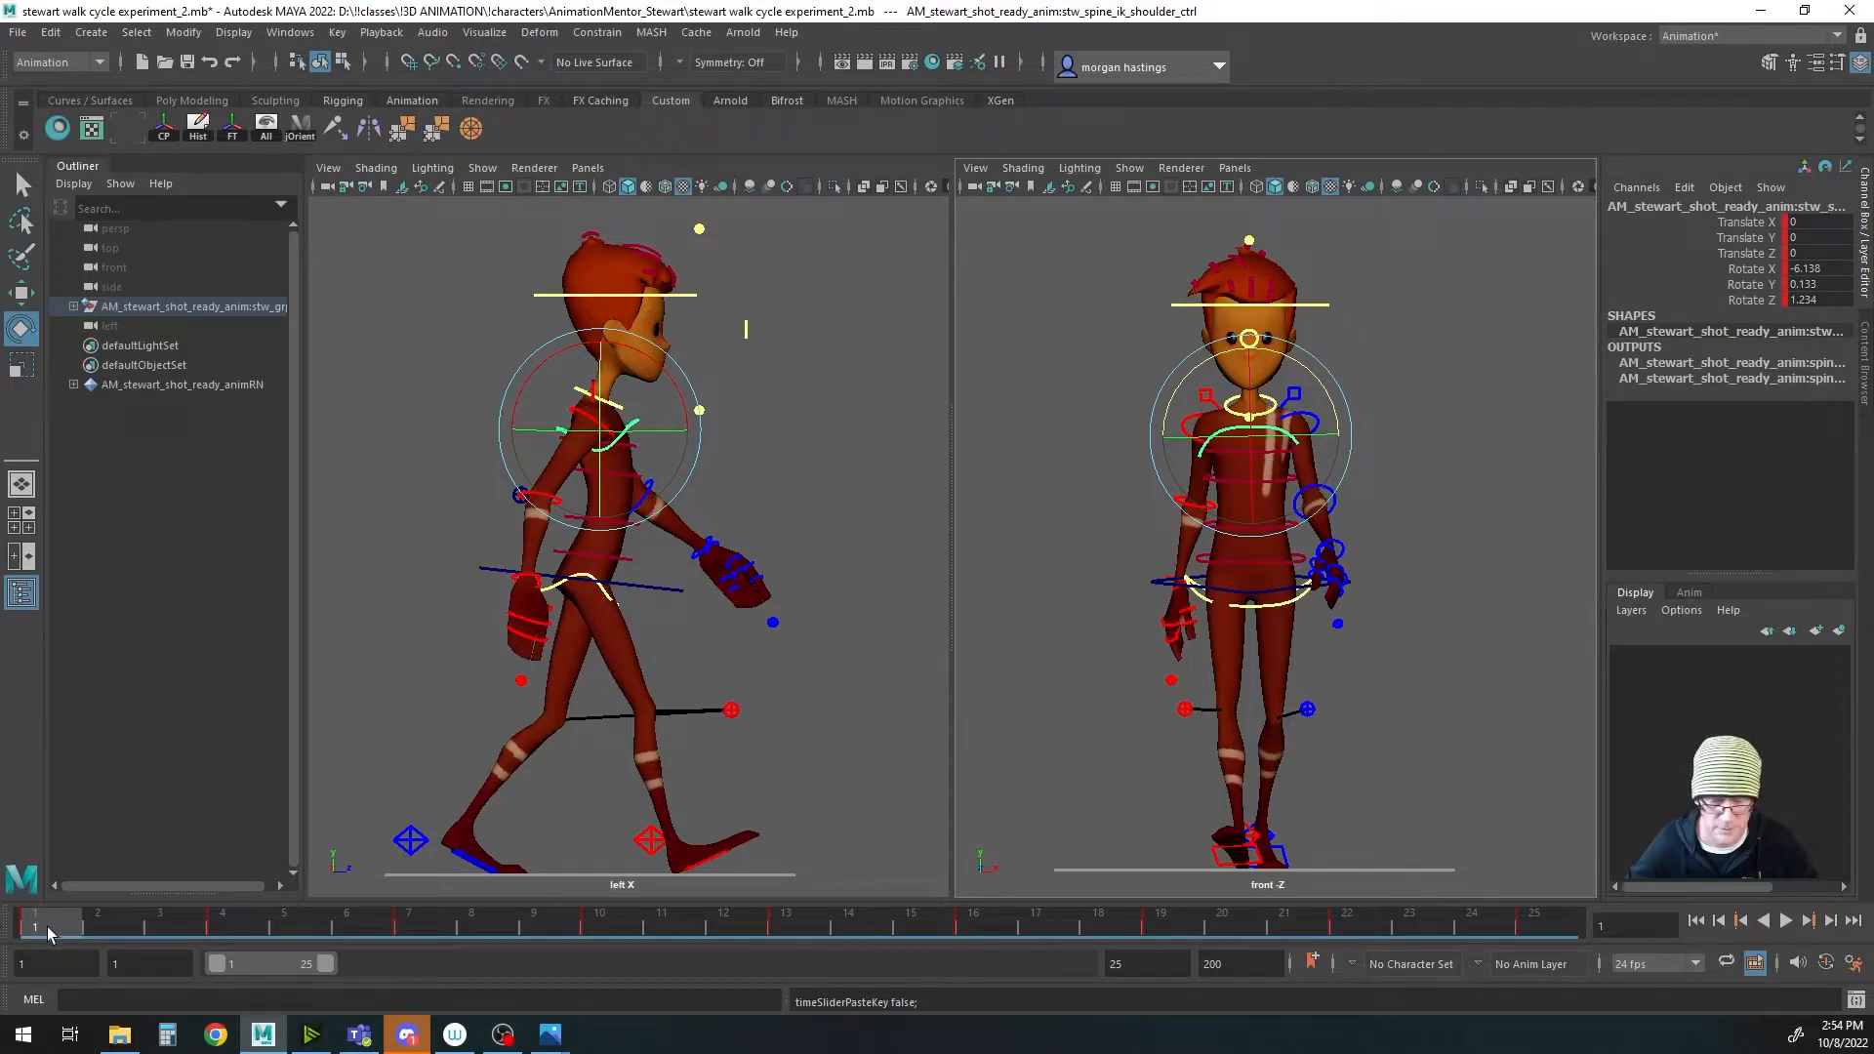
click(784, 929)
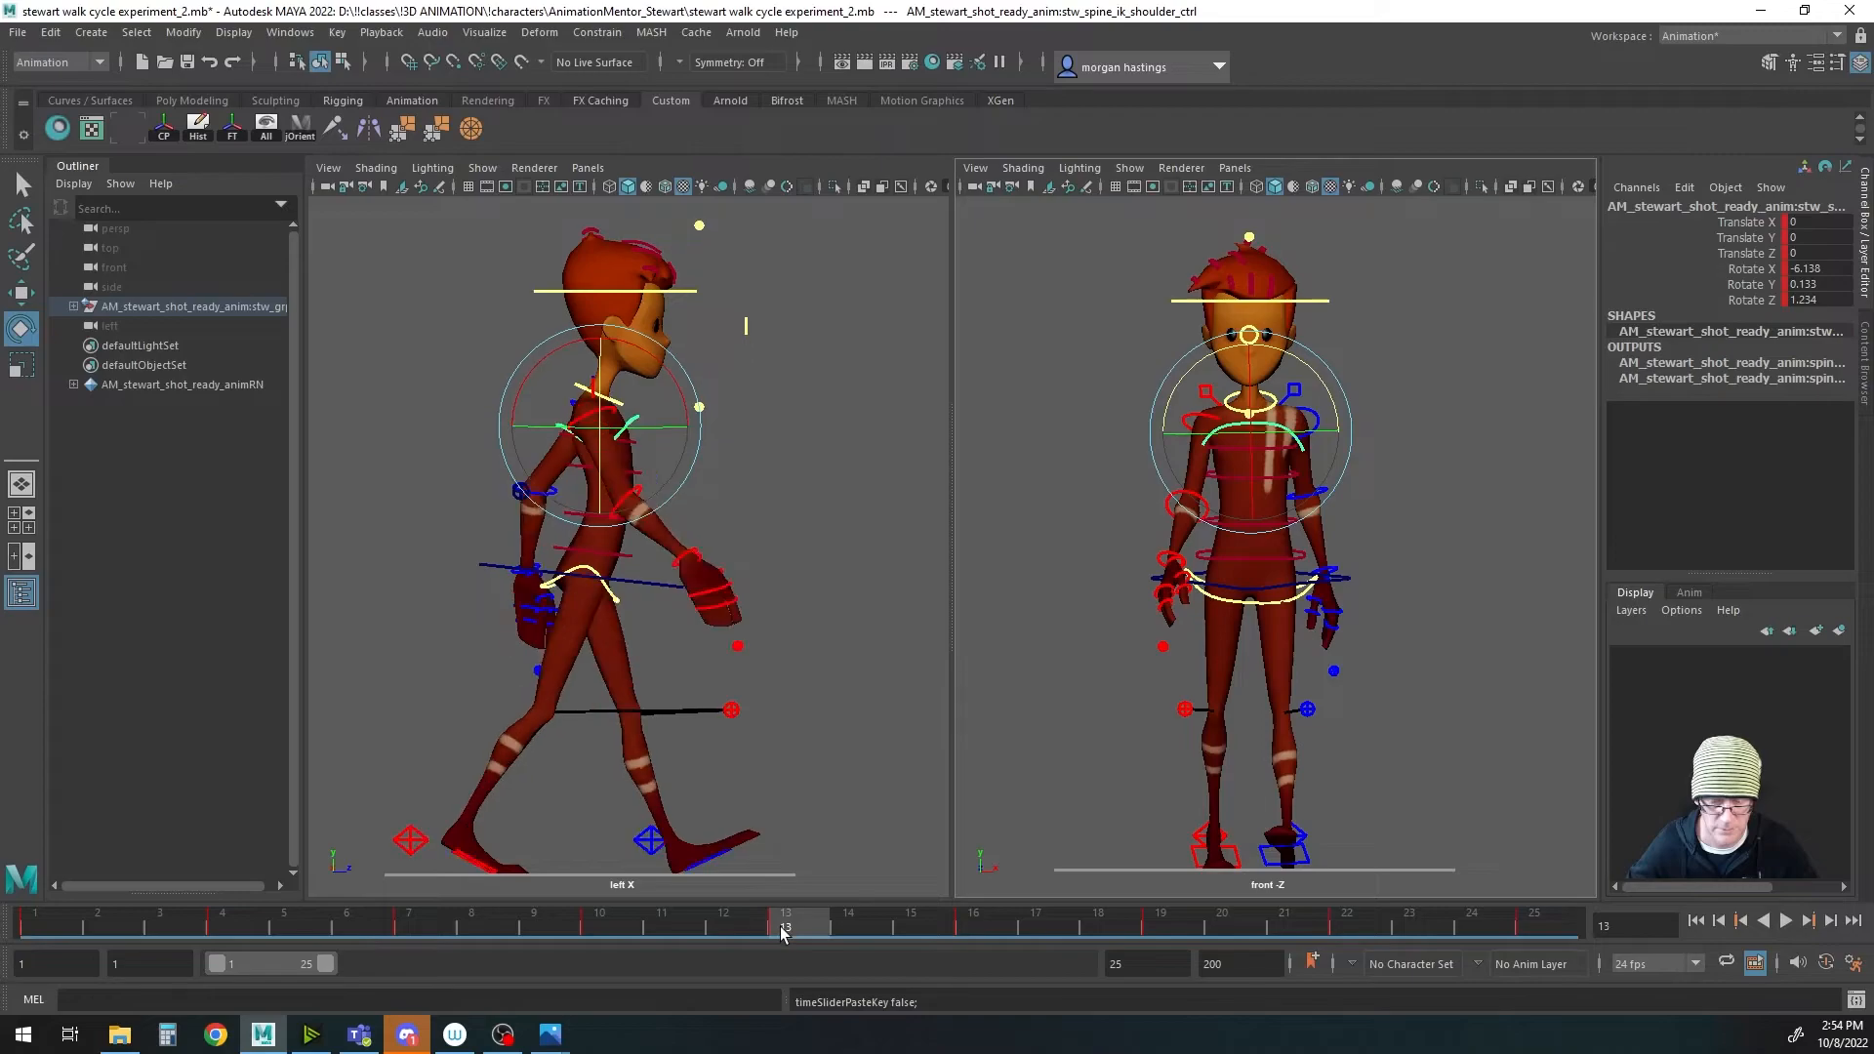
Step: Copy the shoulder control's keys from the contact pose at frame 1 and move to frame 25
click(60, 921)
right_click(61, 922)
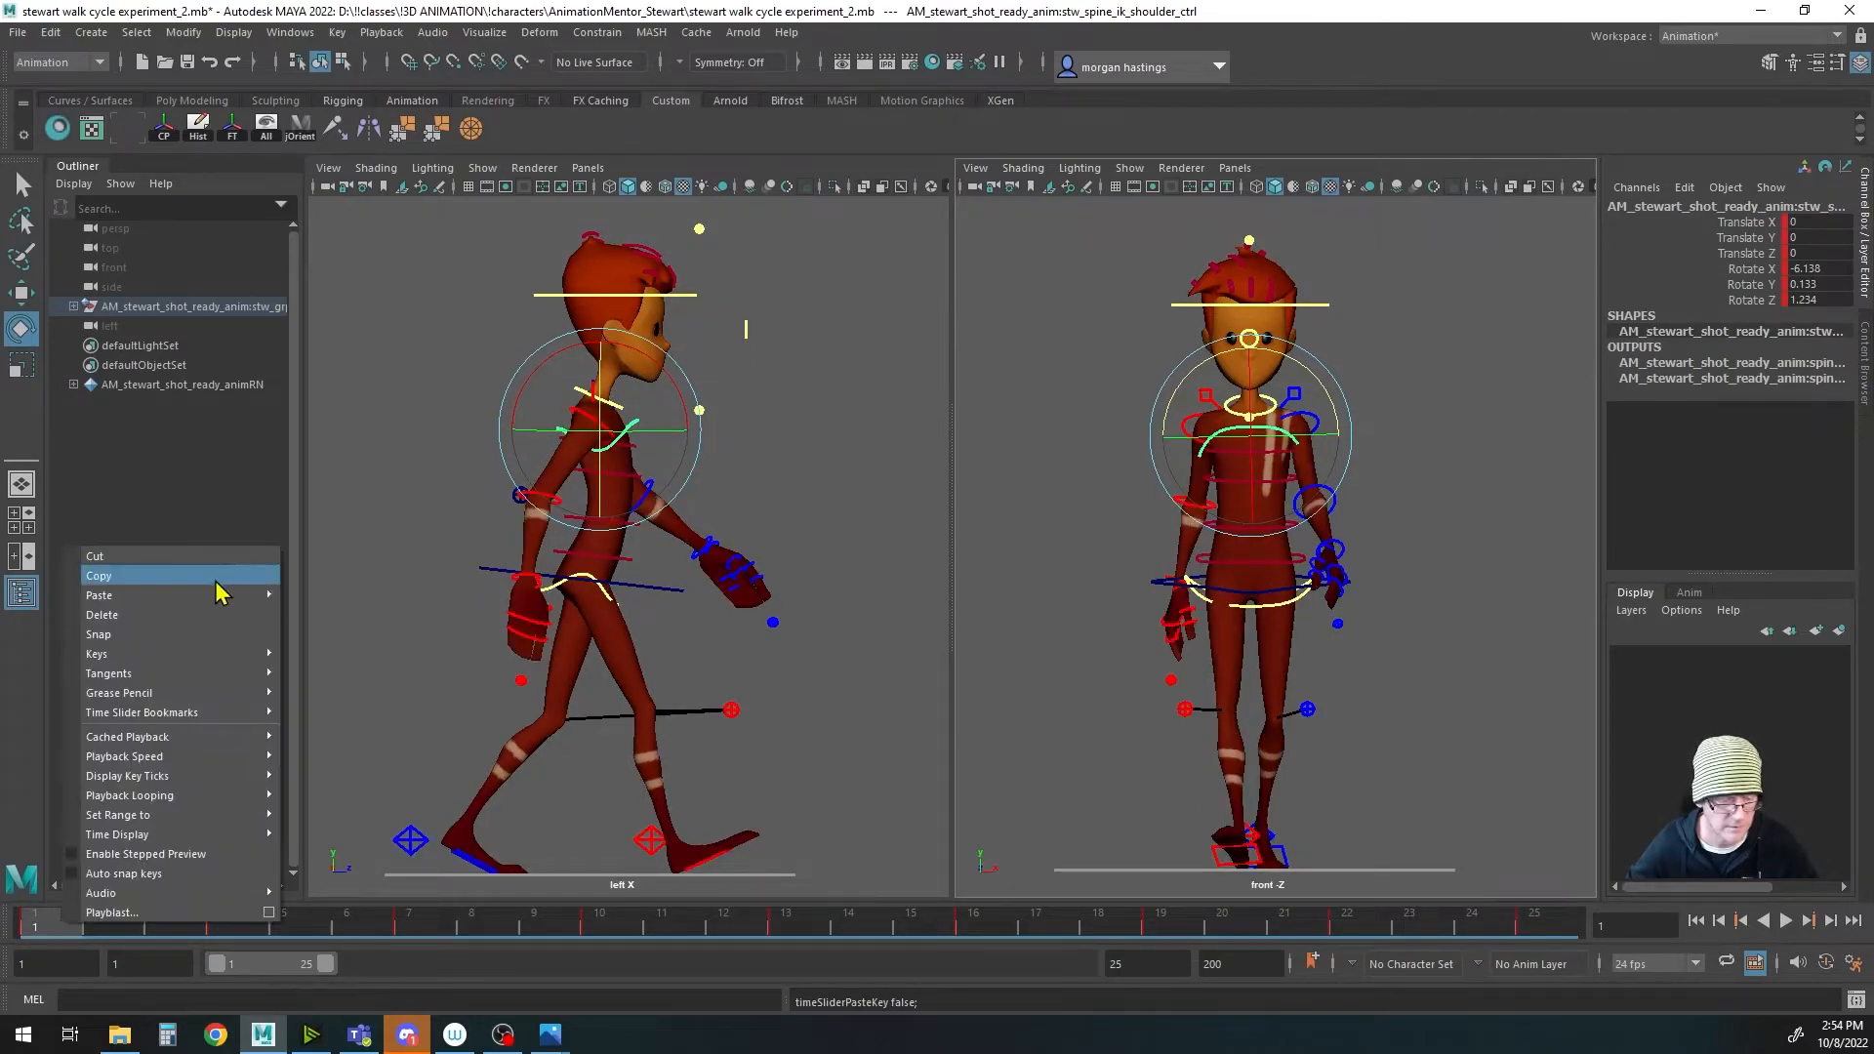
click(99, 575)
click(787, 921)
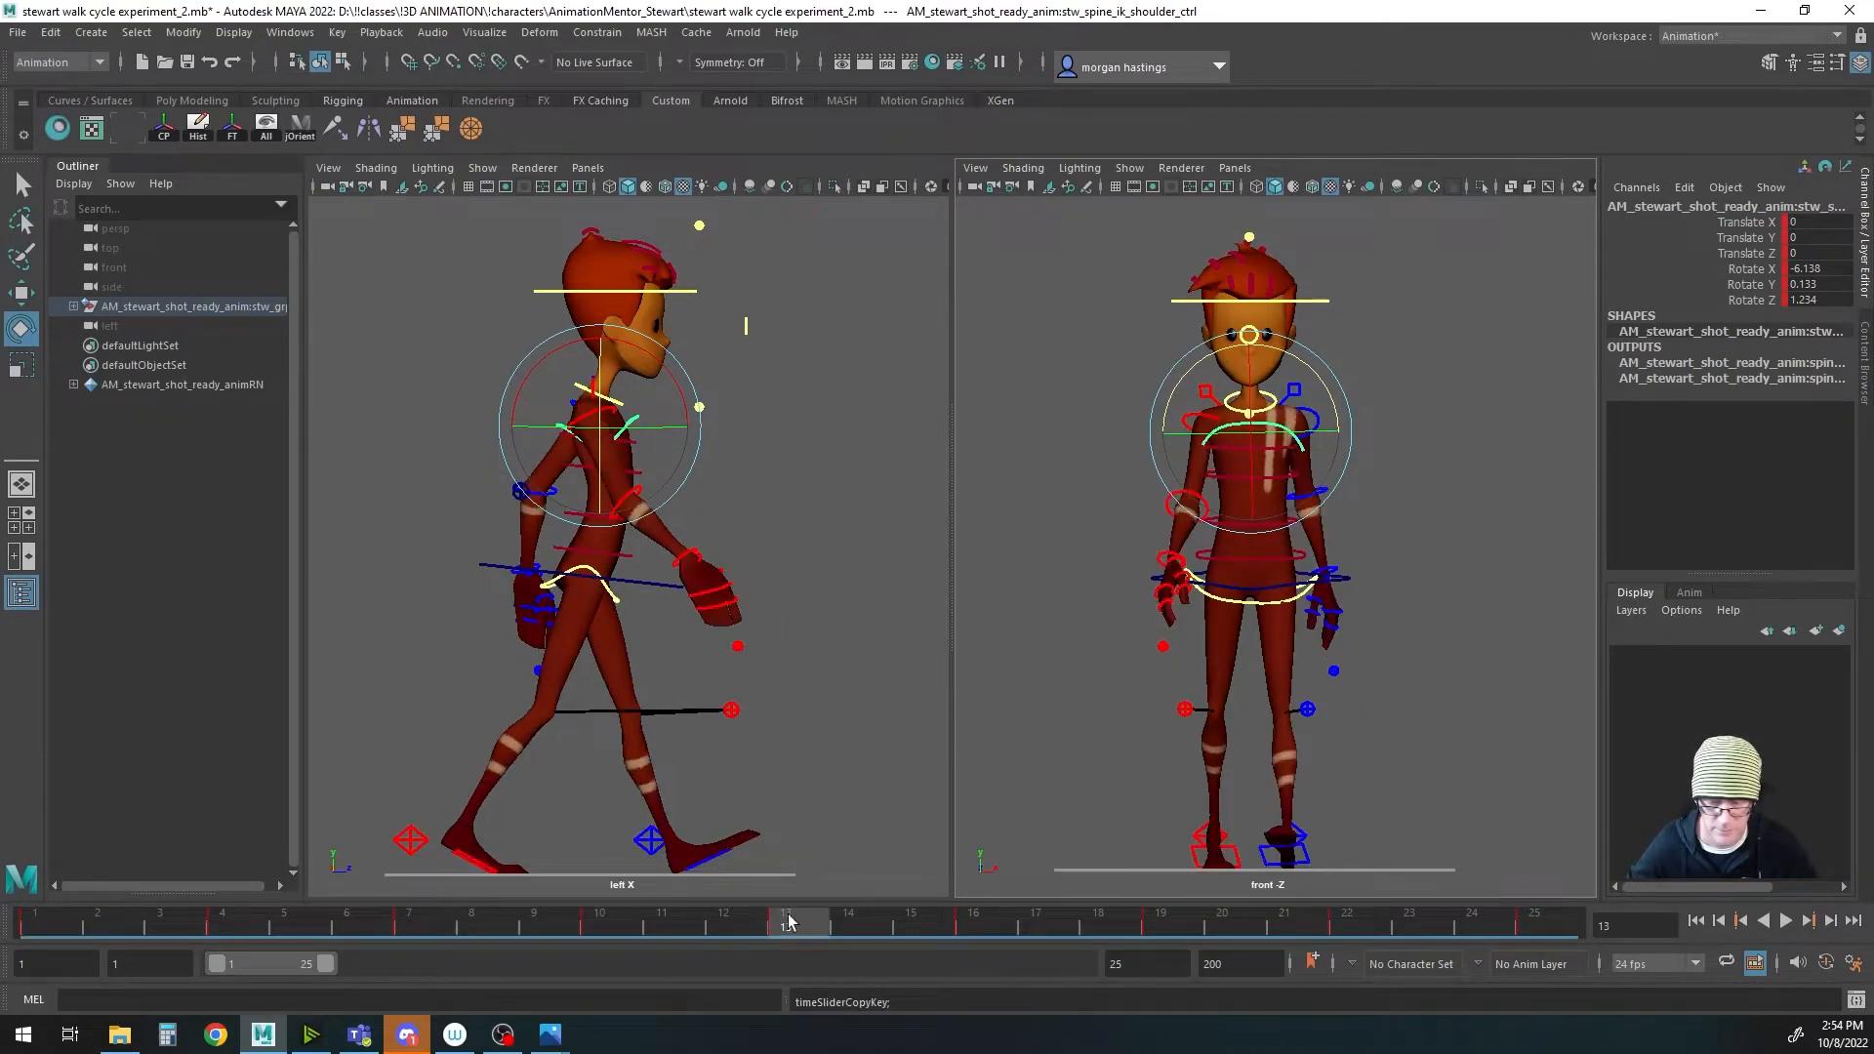
click(1548, 926)
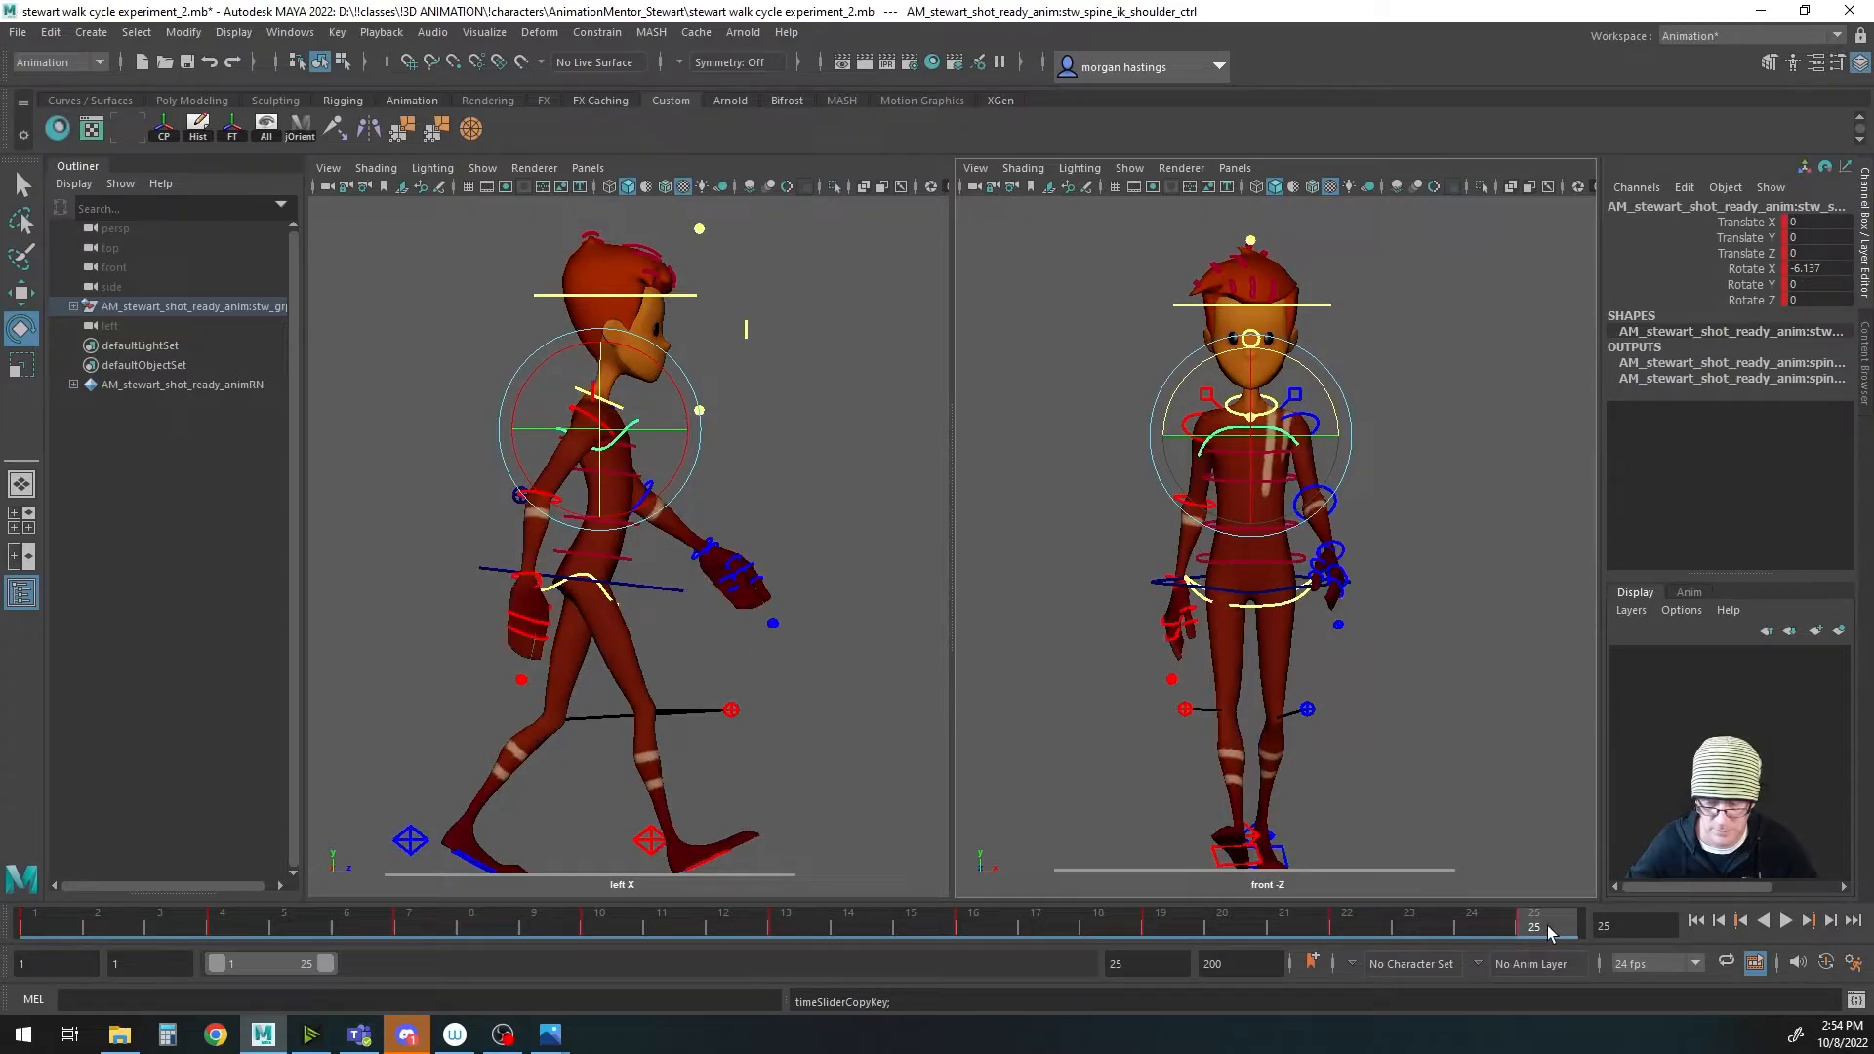
right_click(1548, 925)
mouse_move(1638, 603)
click(1493, 619)
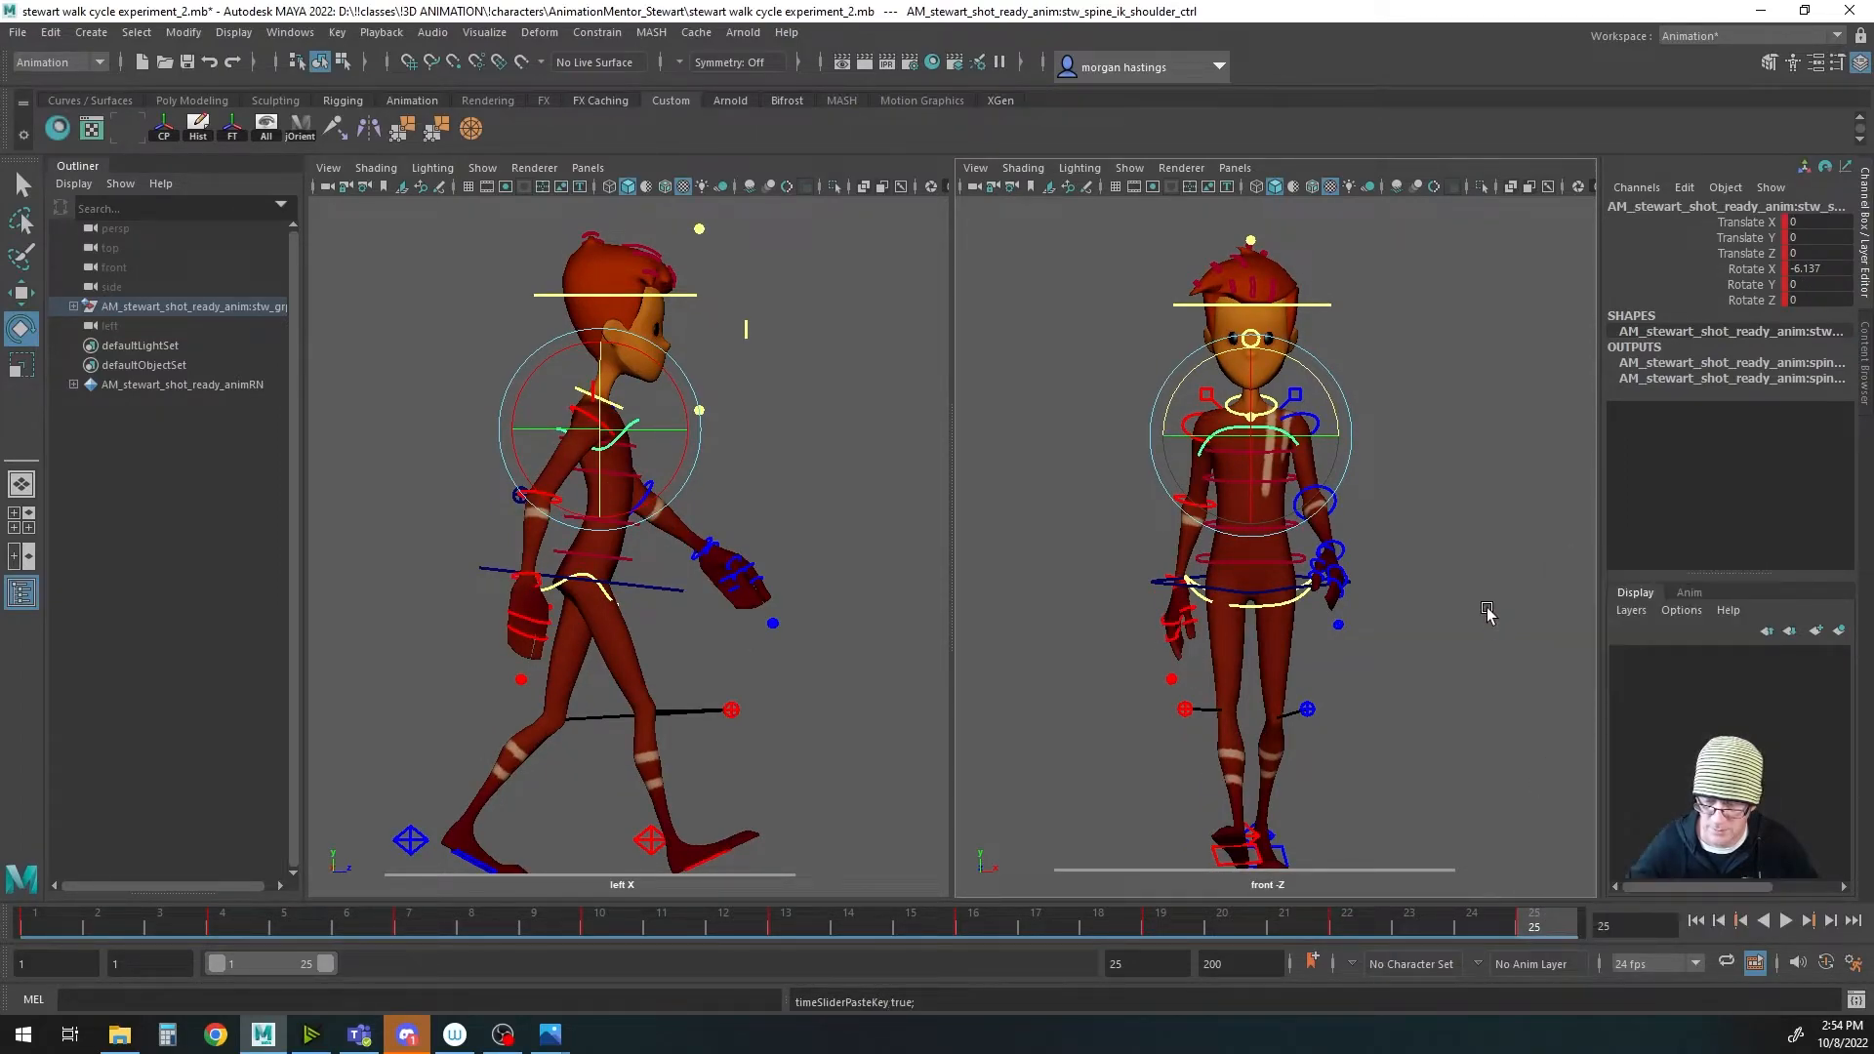
key(ctrl+z)
Step: Paste the copied shoulder control keys onto the final contact pose at frame 25
right_click(1545, 925)
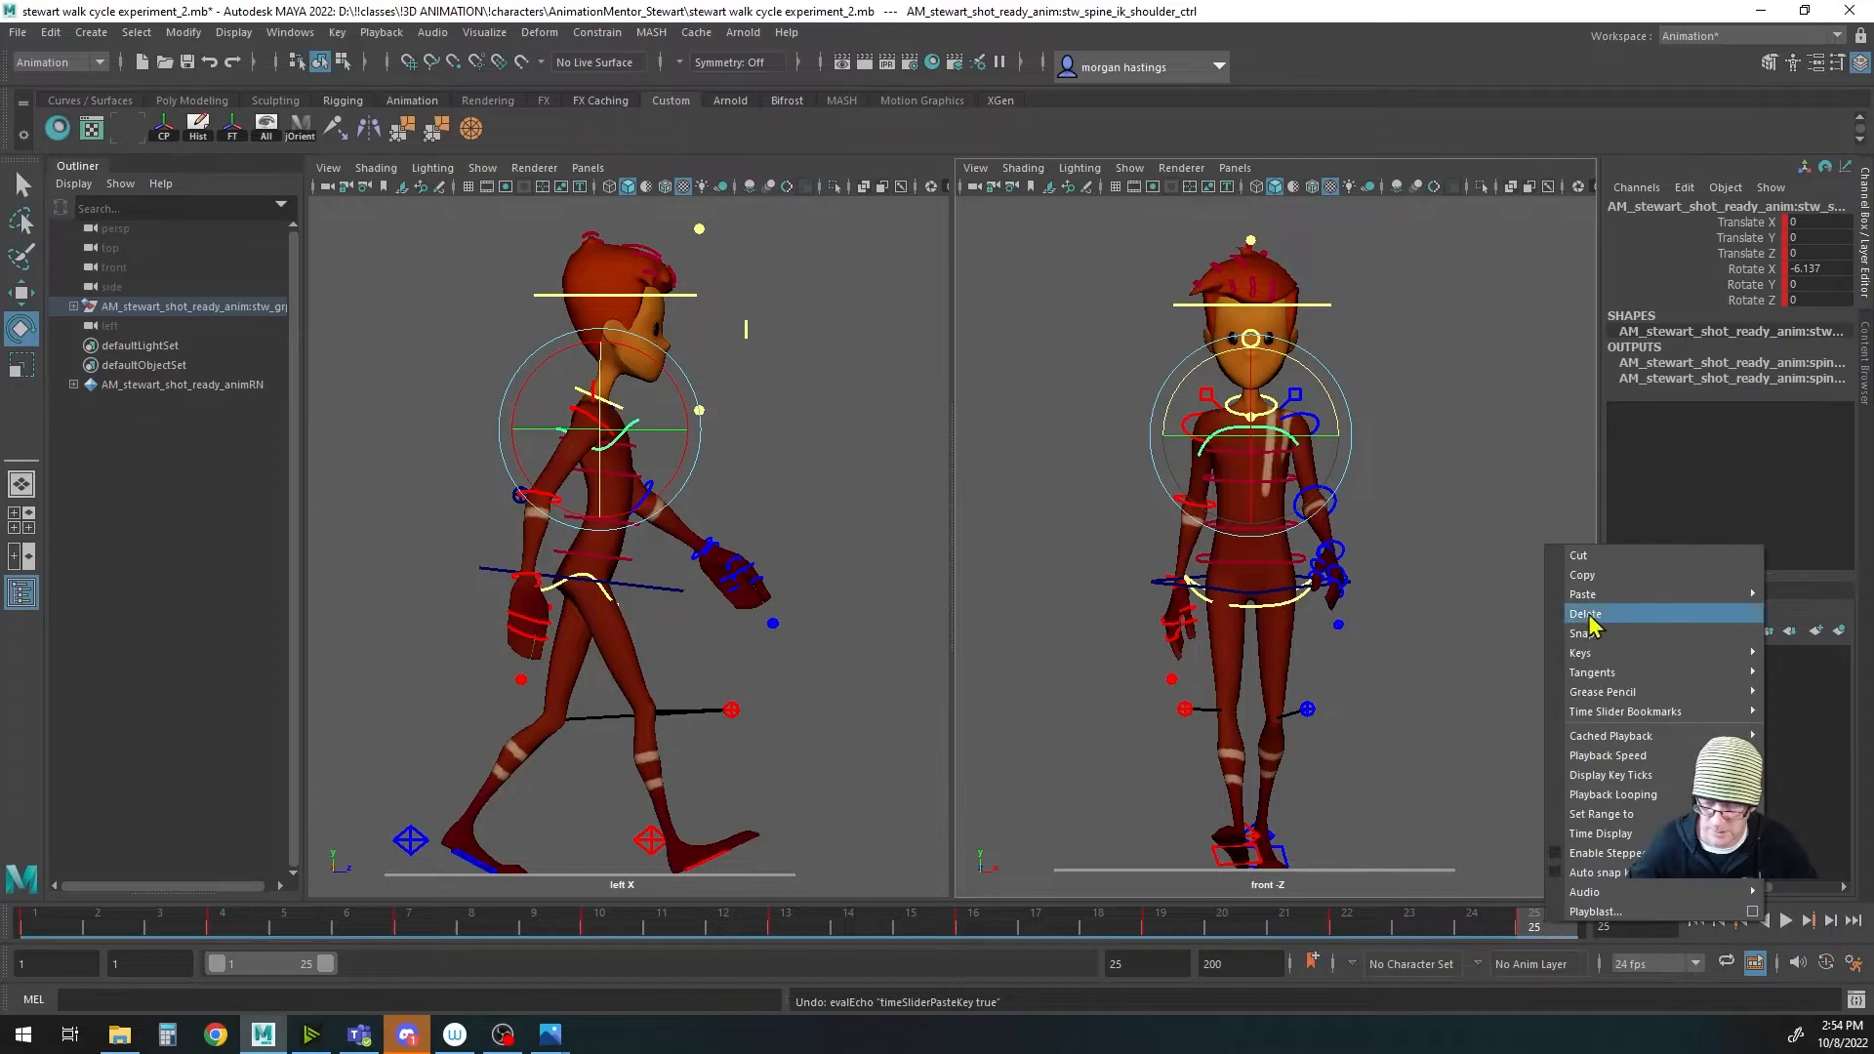
mouse_move(1592, 602)
click(1482, 597)
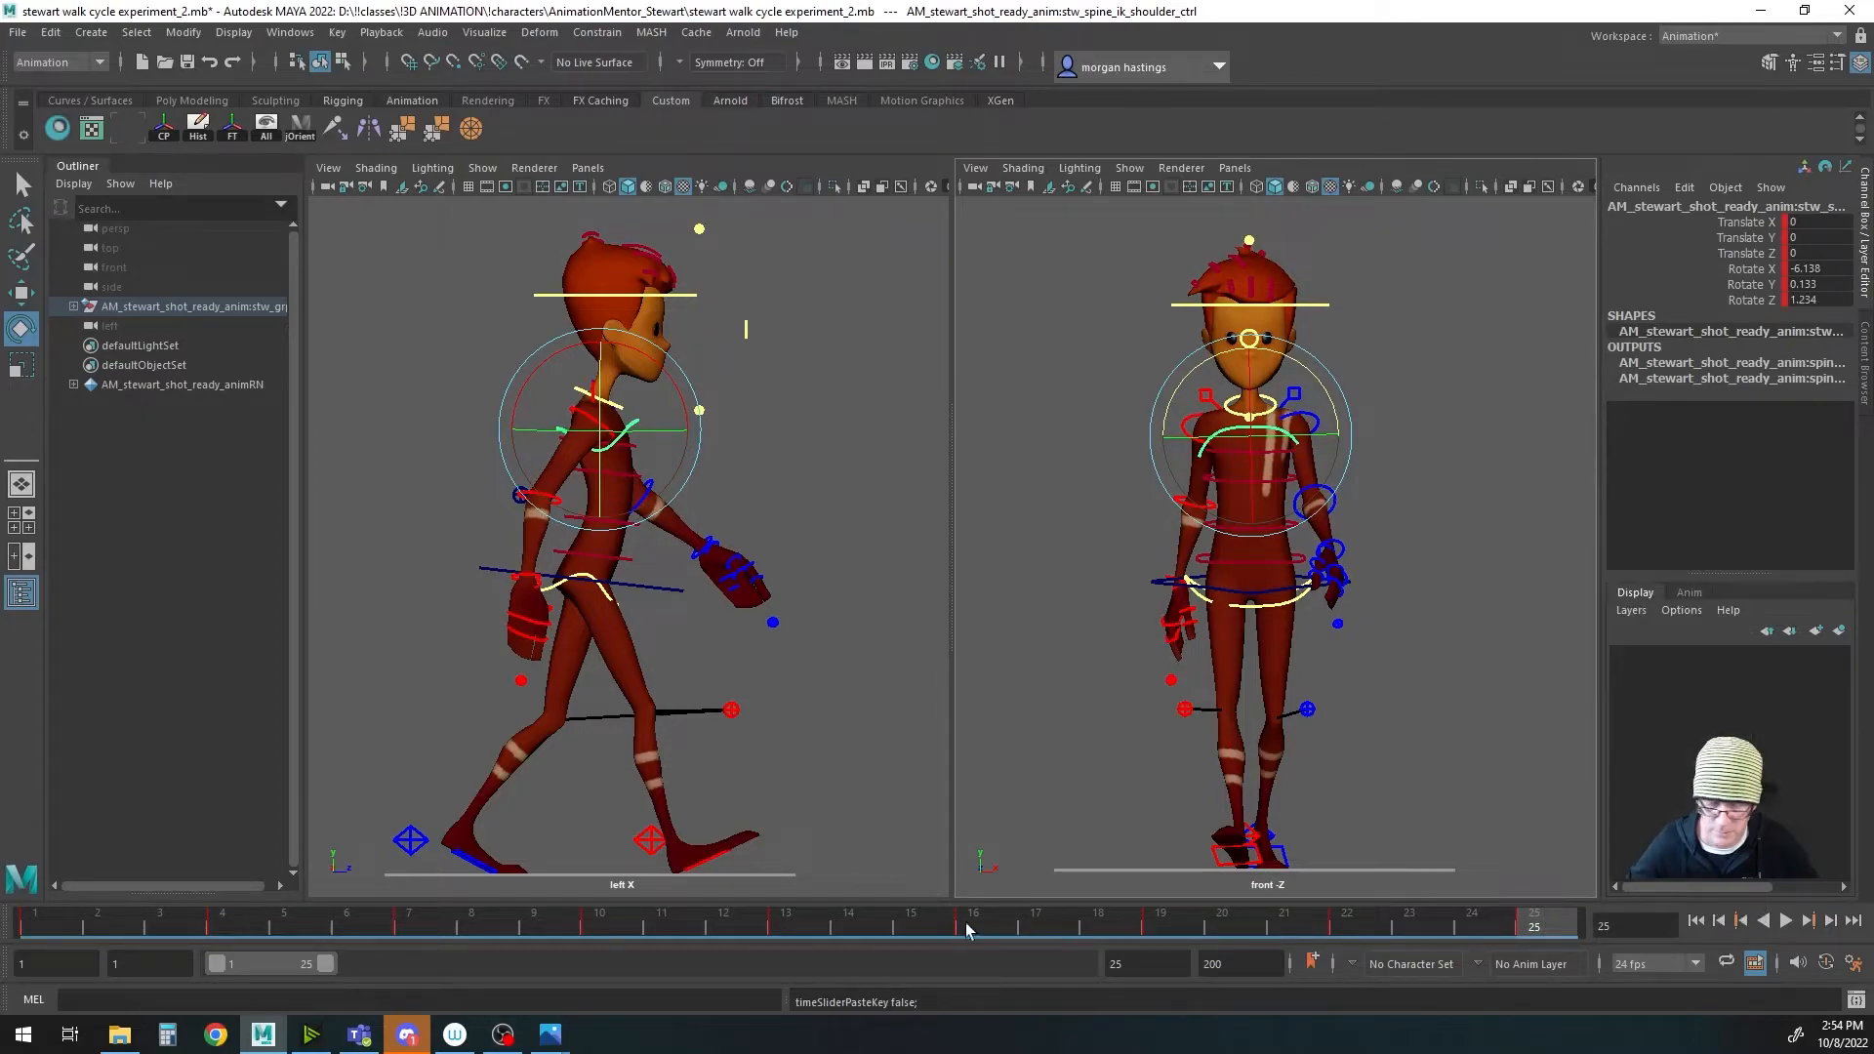
Step: Play the walk cycle from frame 1 to check the shoulder motion, and stop the playback
click(60, 925)
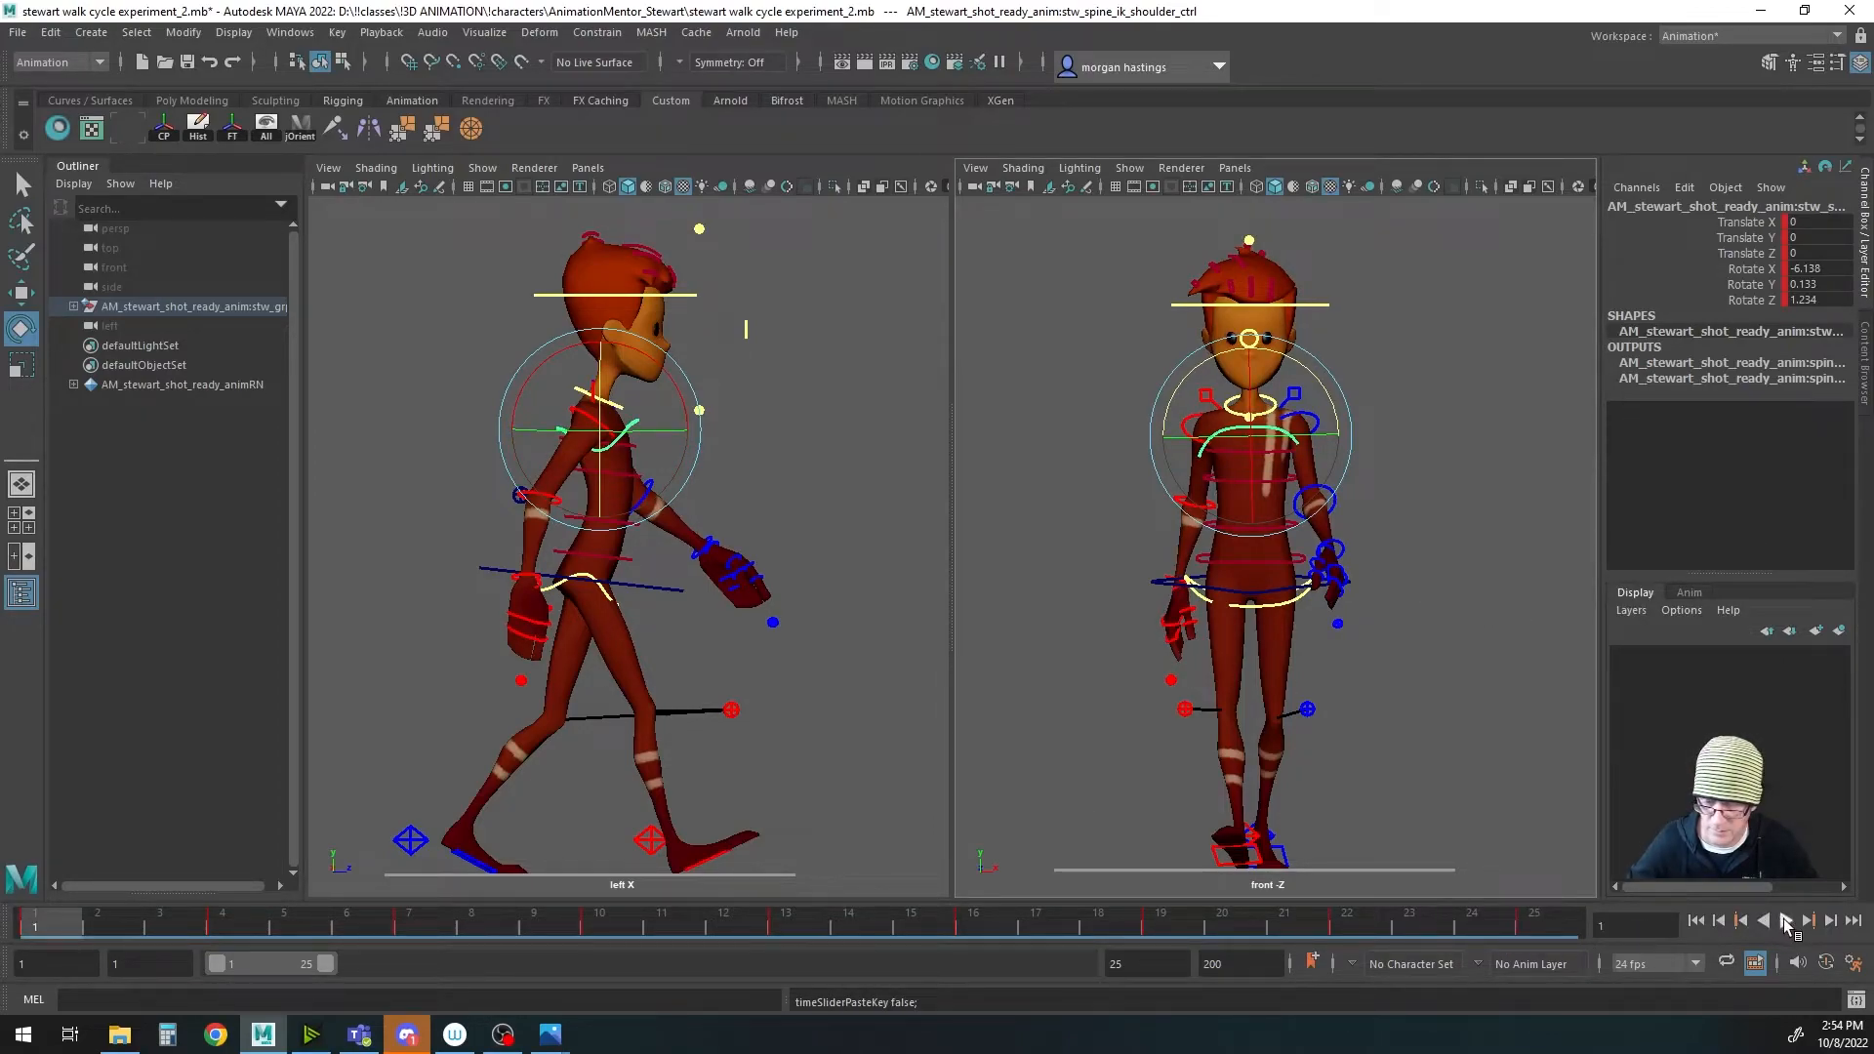
click(1786, 921)
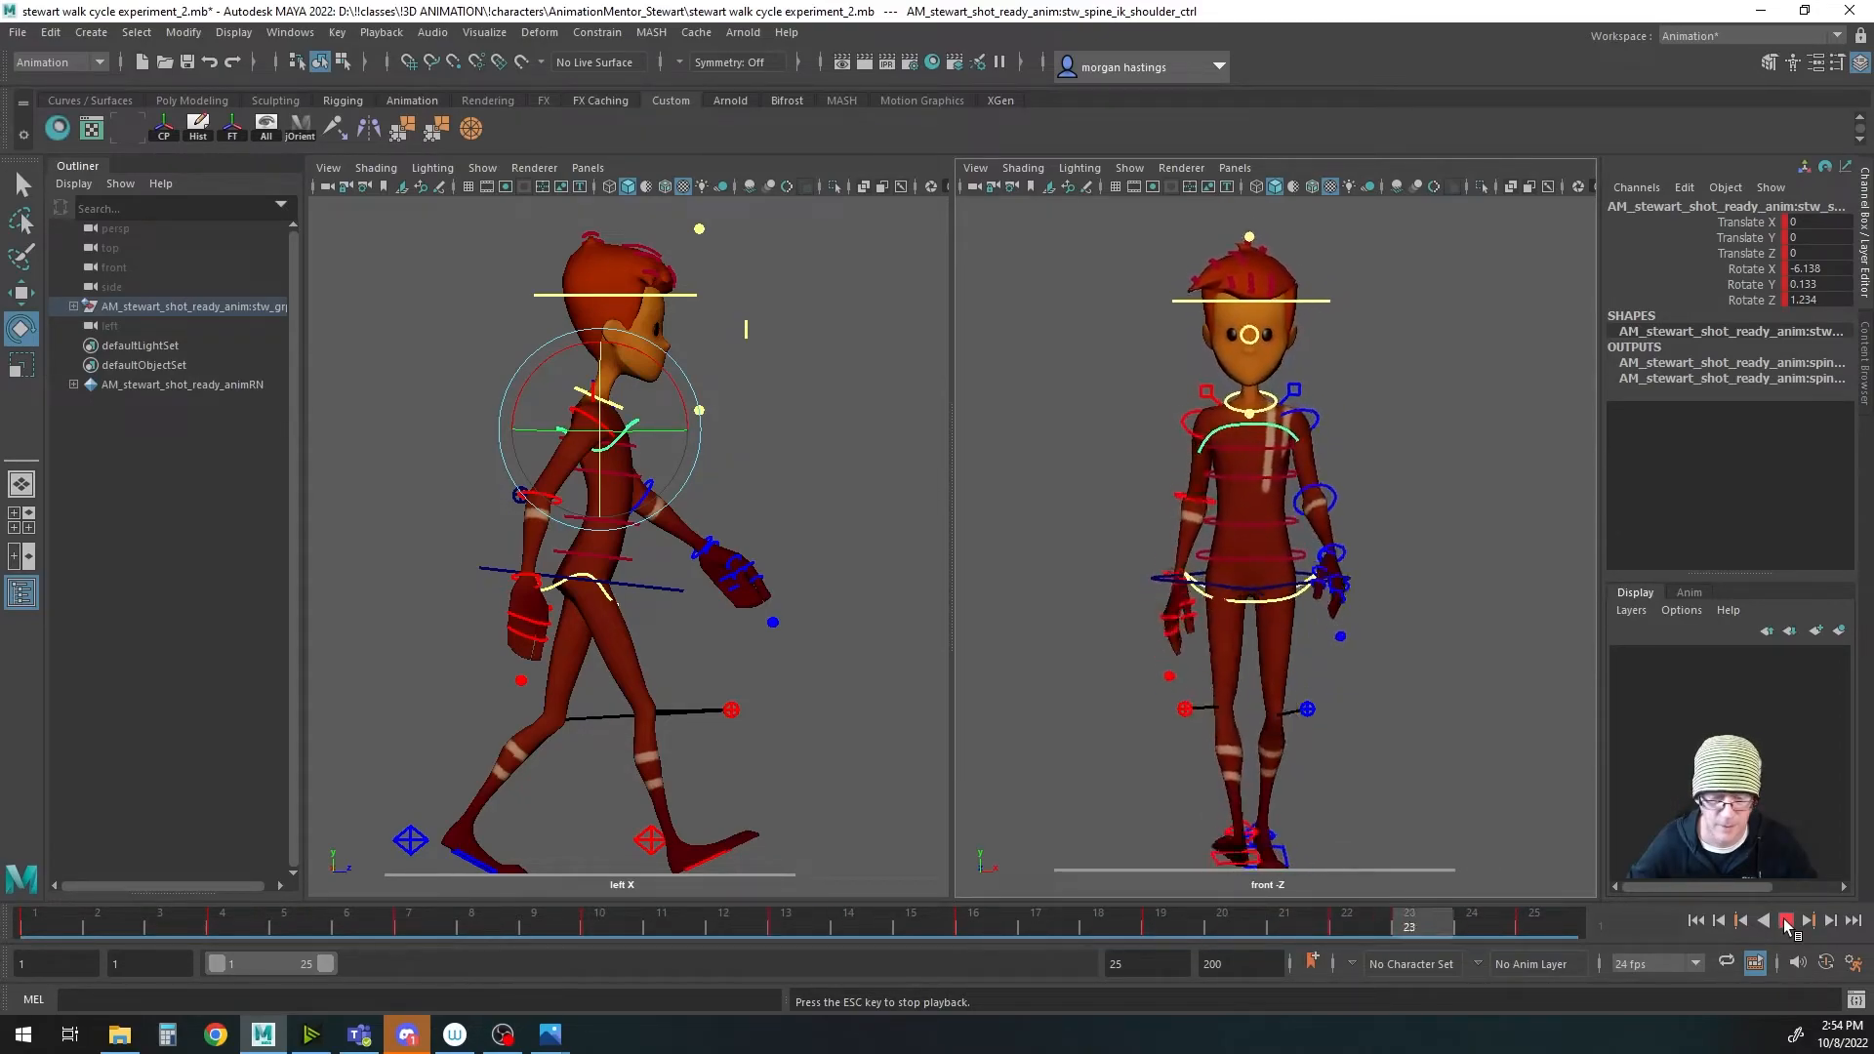
click(1786, 922)
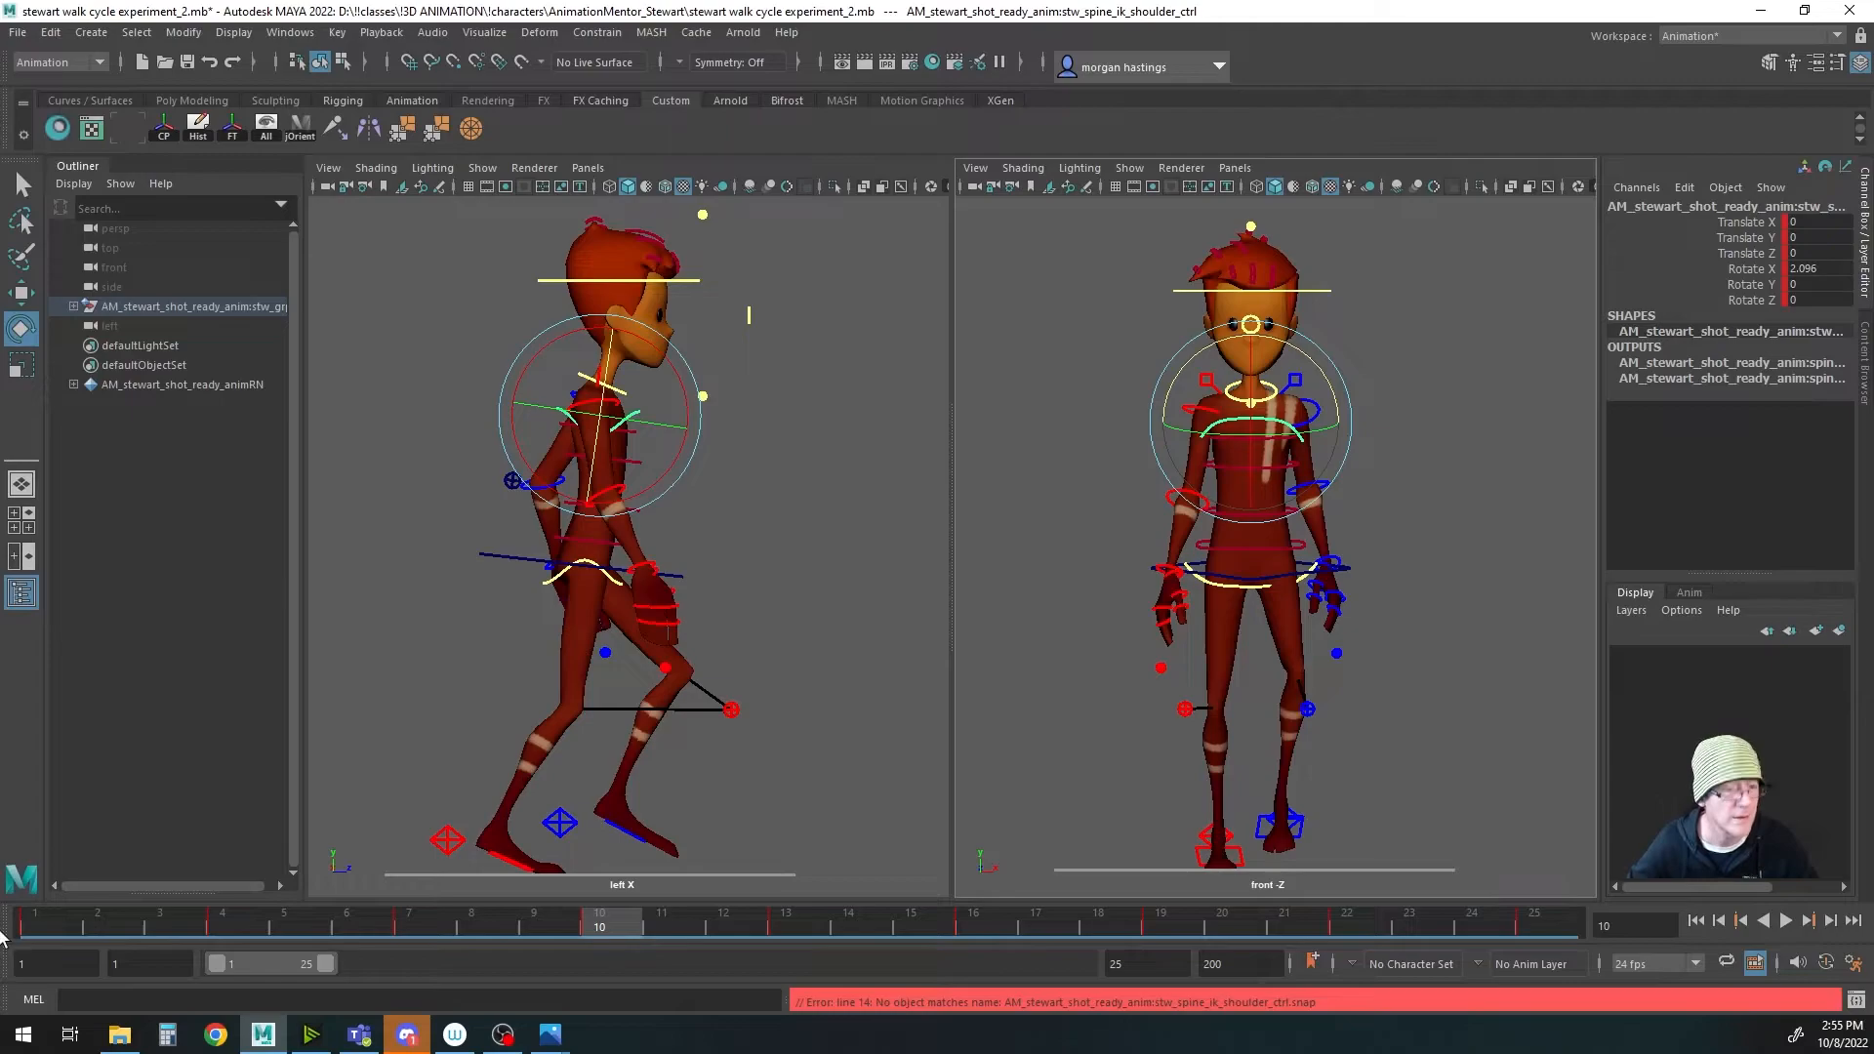
Step: Level the shoulder control on the contact pose at frame 1 to about -0.2 in Rotate Z and key it
click(45, 925)
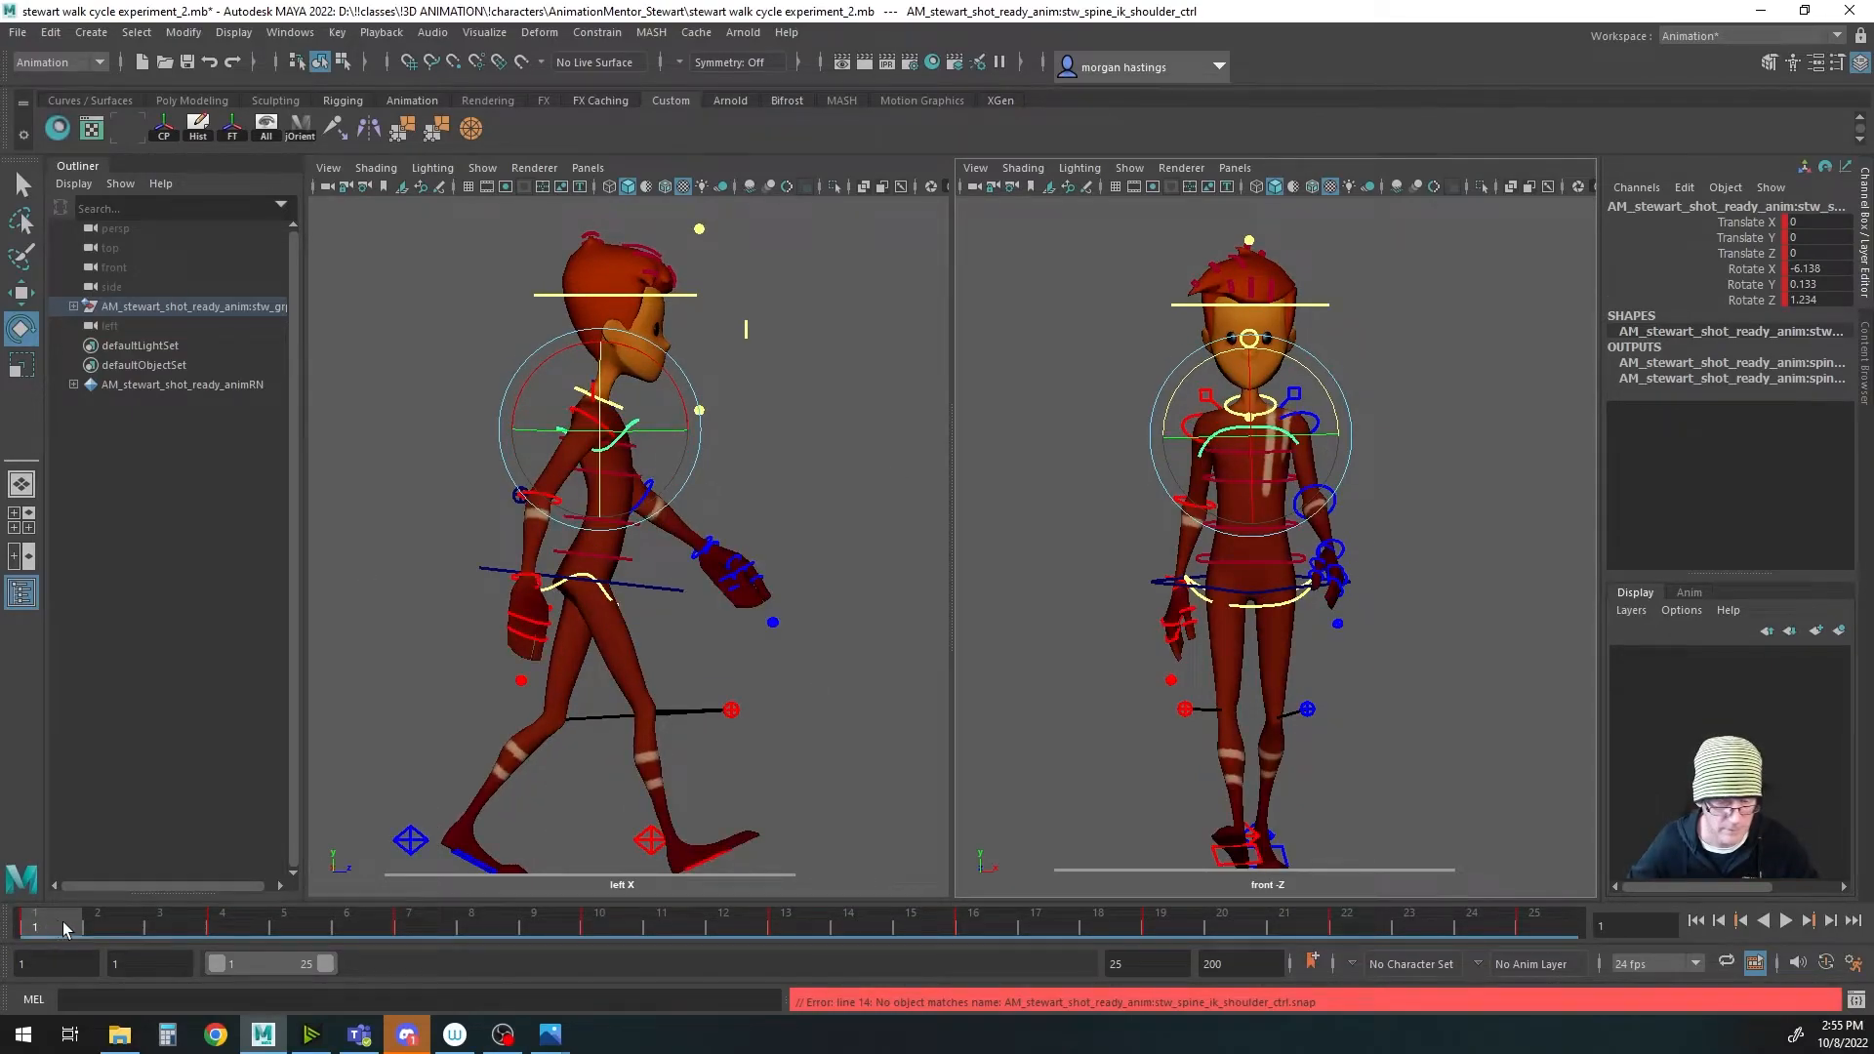
mouse_move(64, 927)
mouse_down()
mouse_move(1483, 932)
mouse_move(59, 915)
mouse_up()
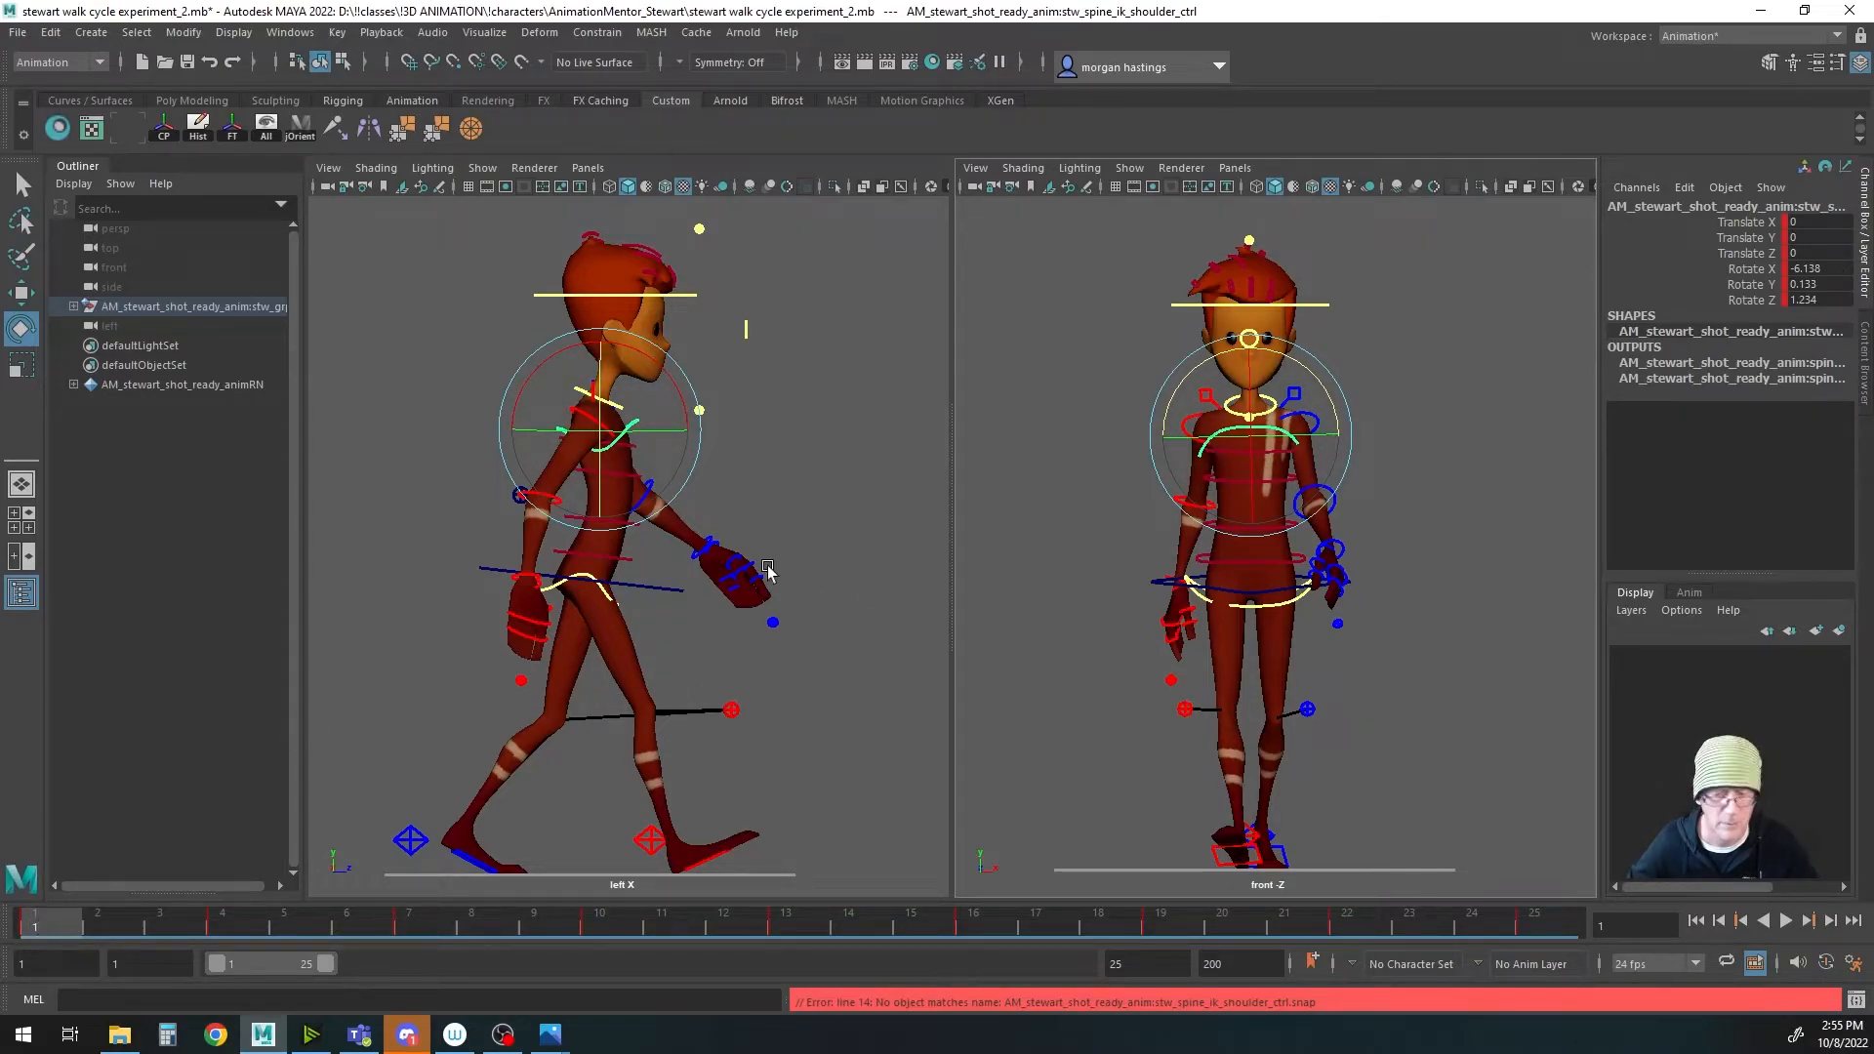
drag(1291, 363, 1295, 365)
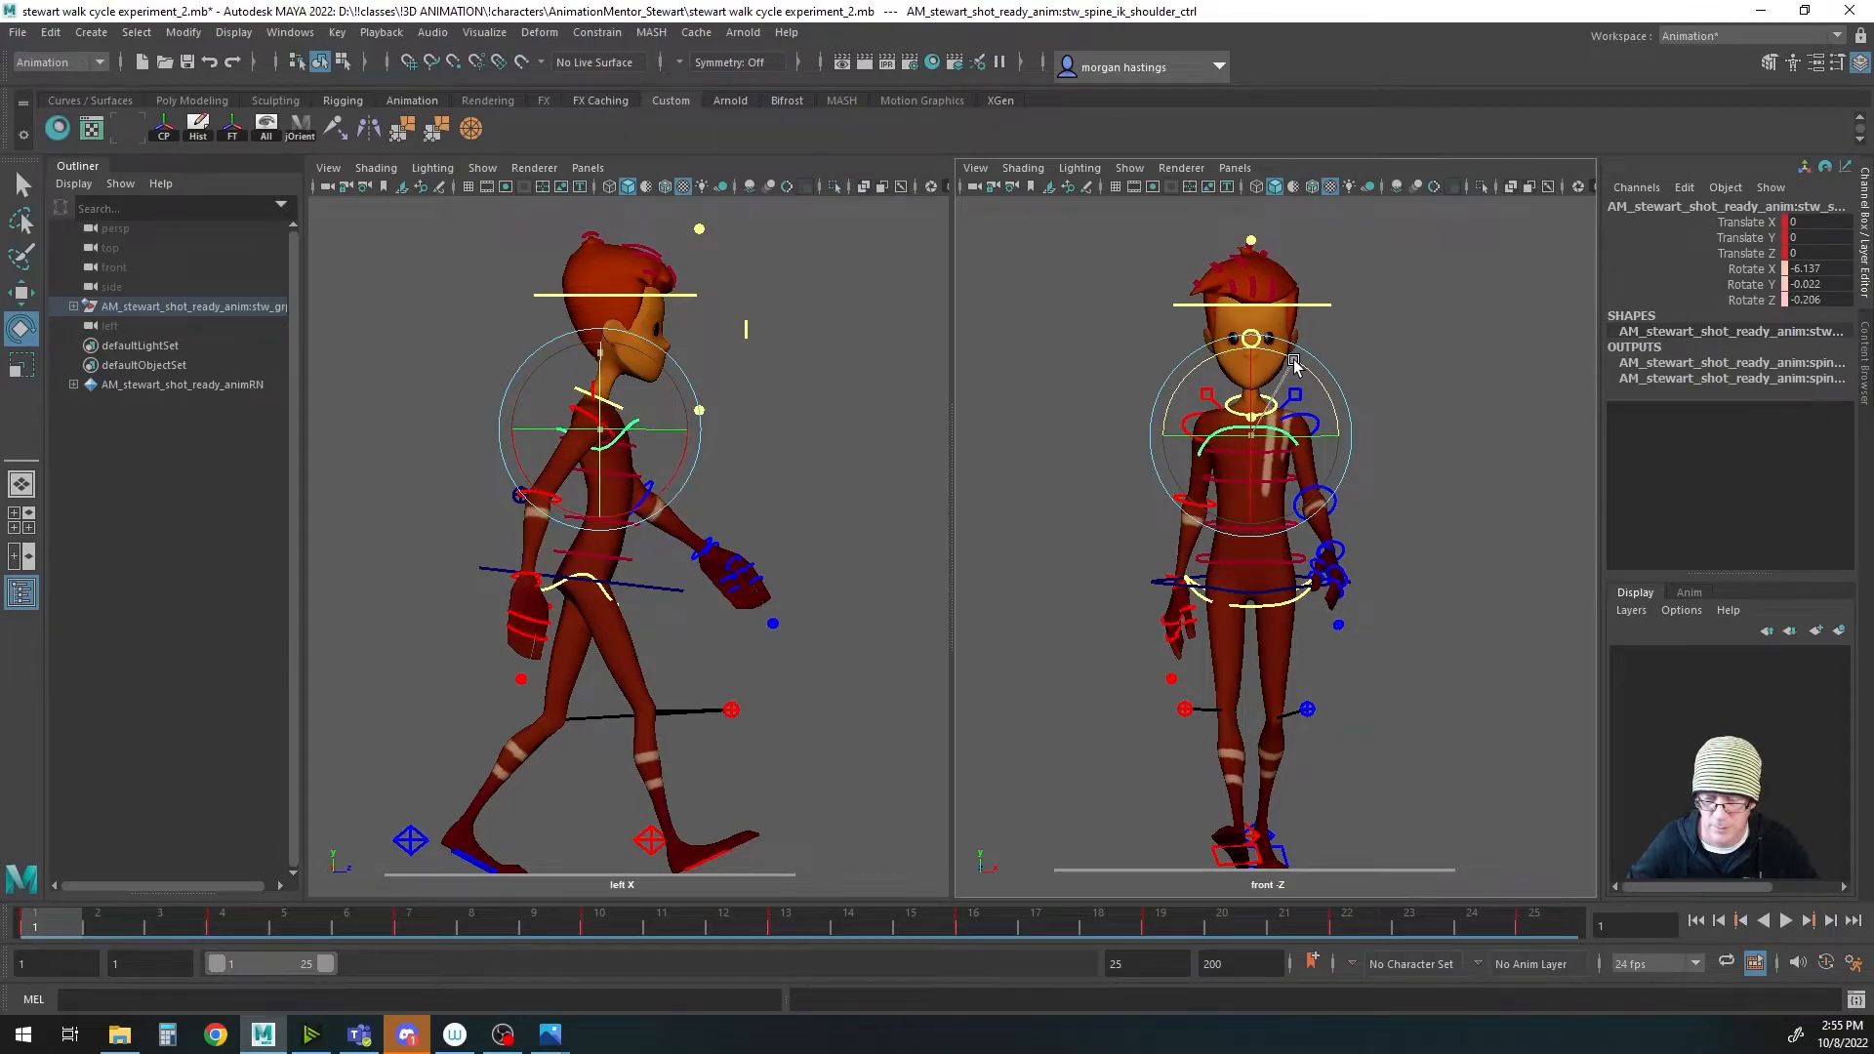
Step: Tilt the shoulder control on the down pose at frame 4 to about 4.2 in Rotate Z and key it
click(222, 925)
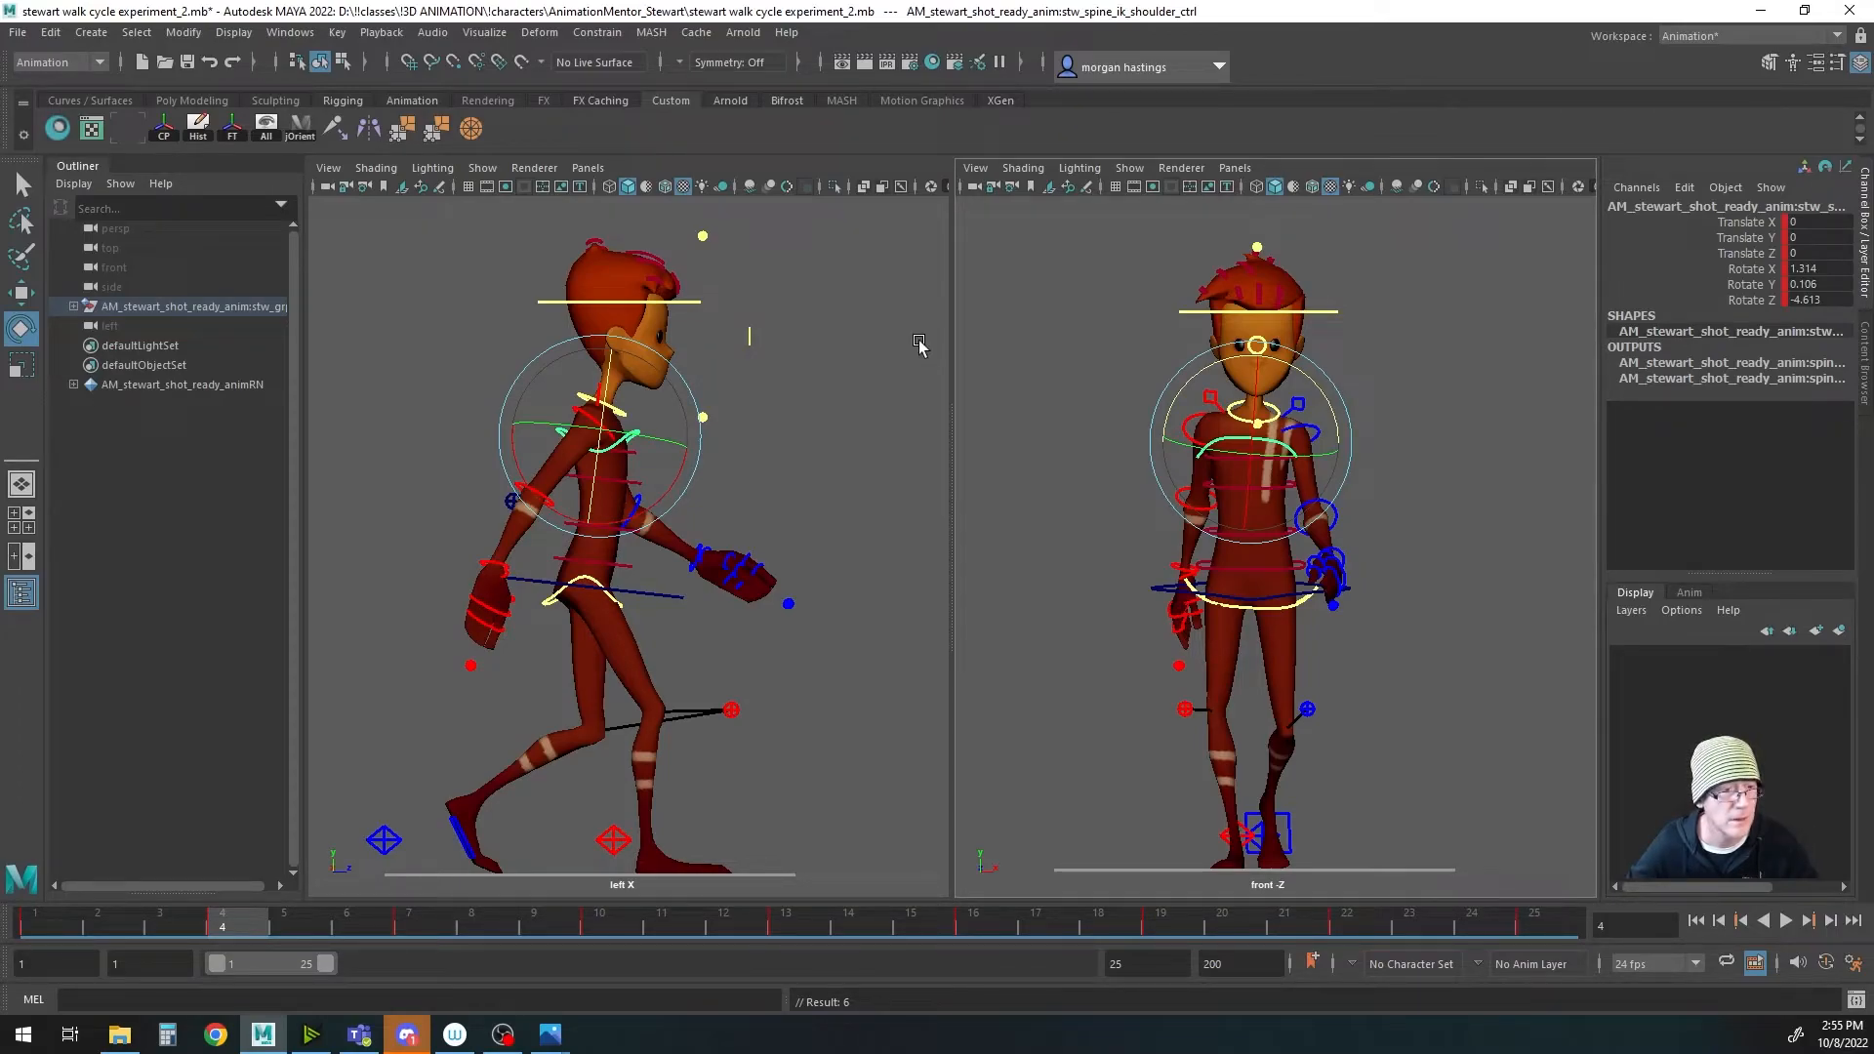
drag(1203, 377, 1195, 383)
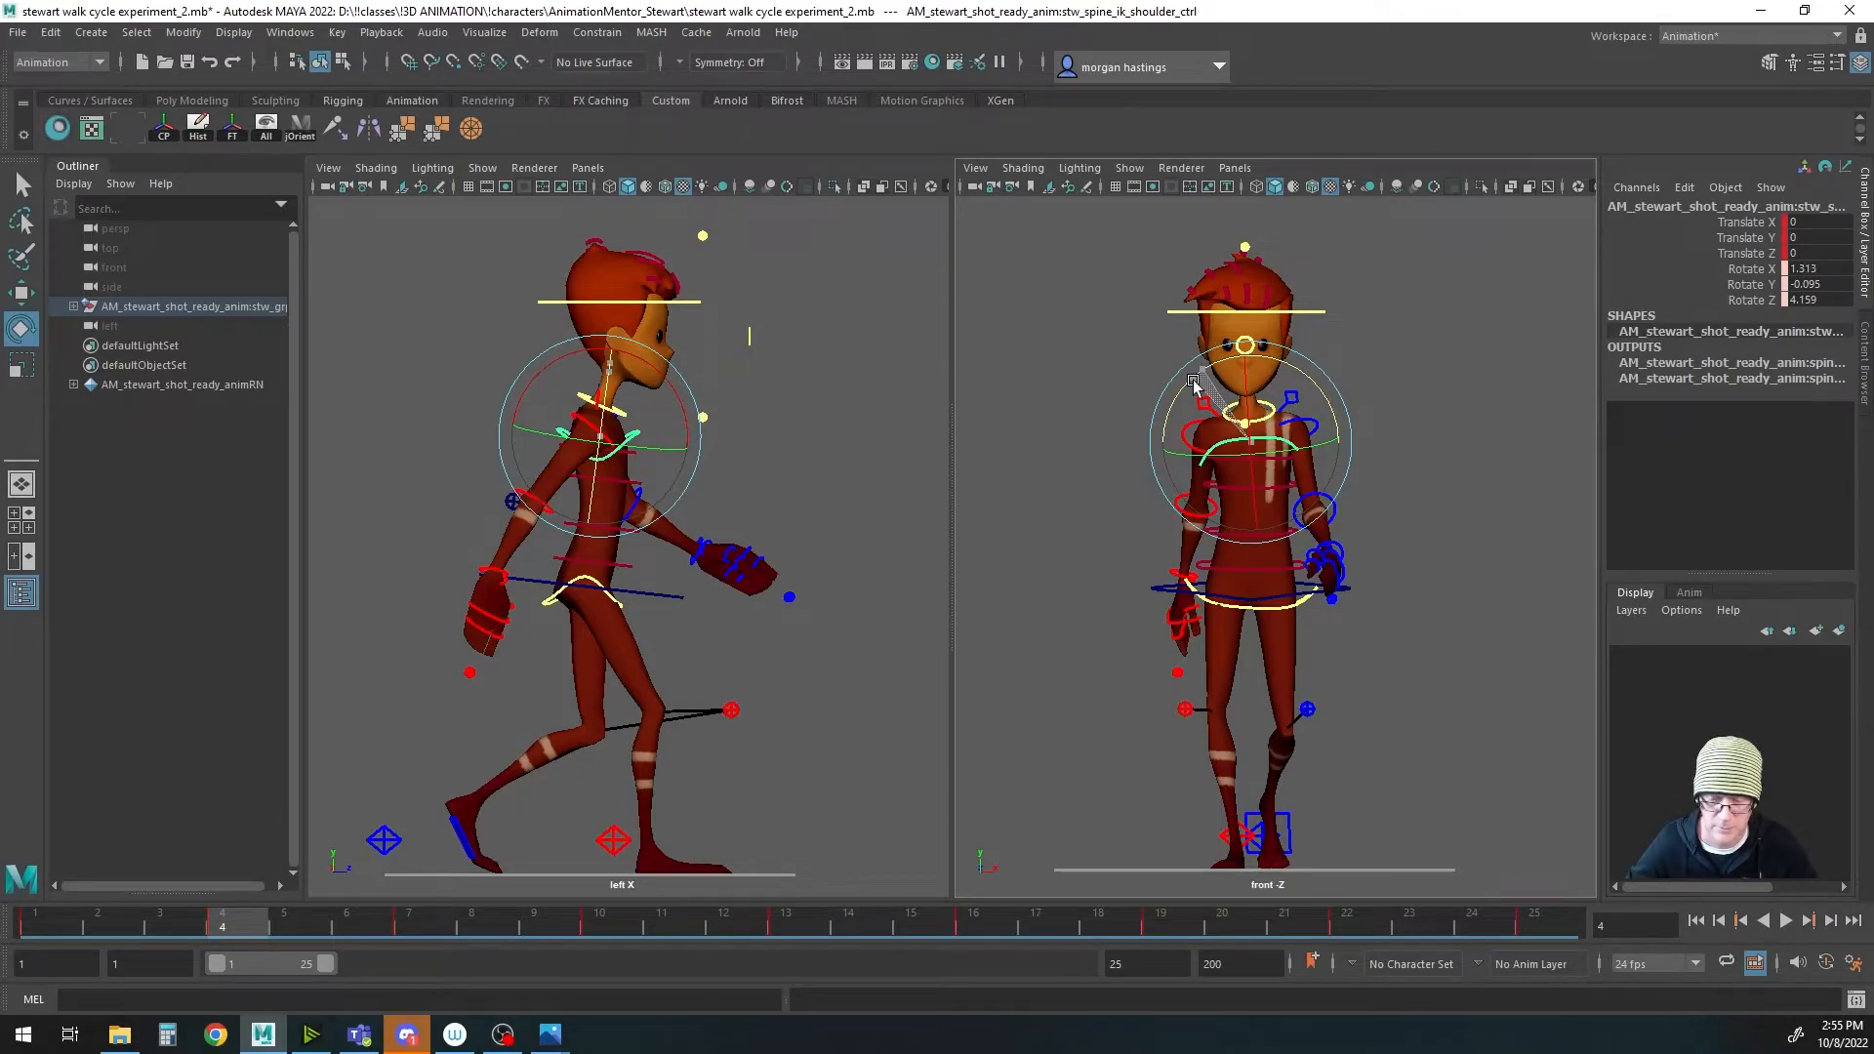
key(s)
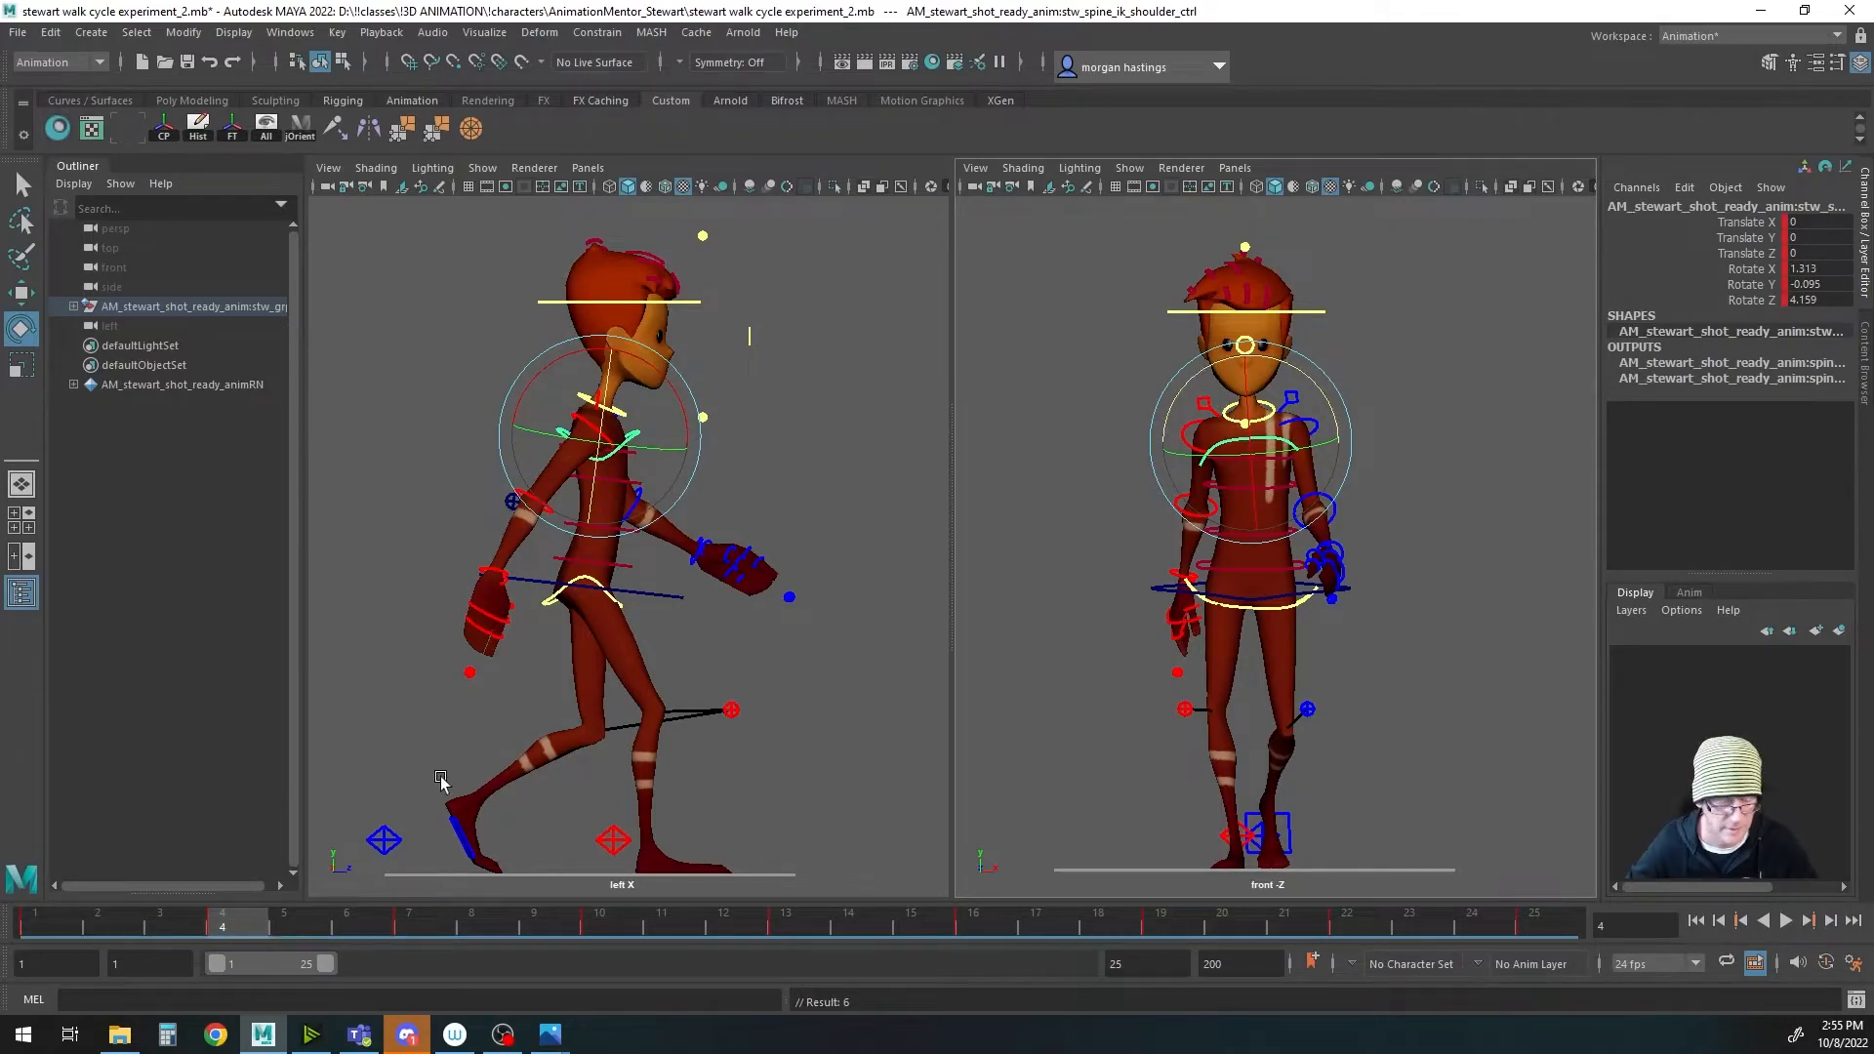
Step: Move to the passing pose at frame 7 to adjust the shoulder control's tilt
click(412, 926)
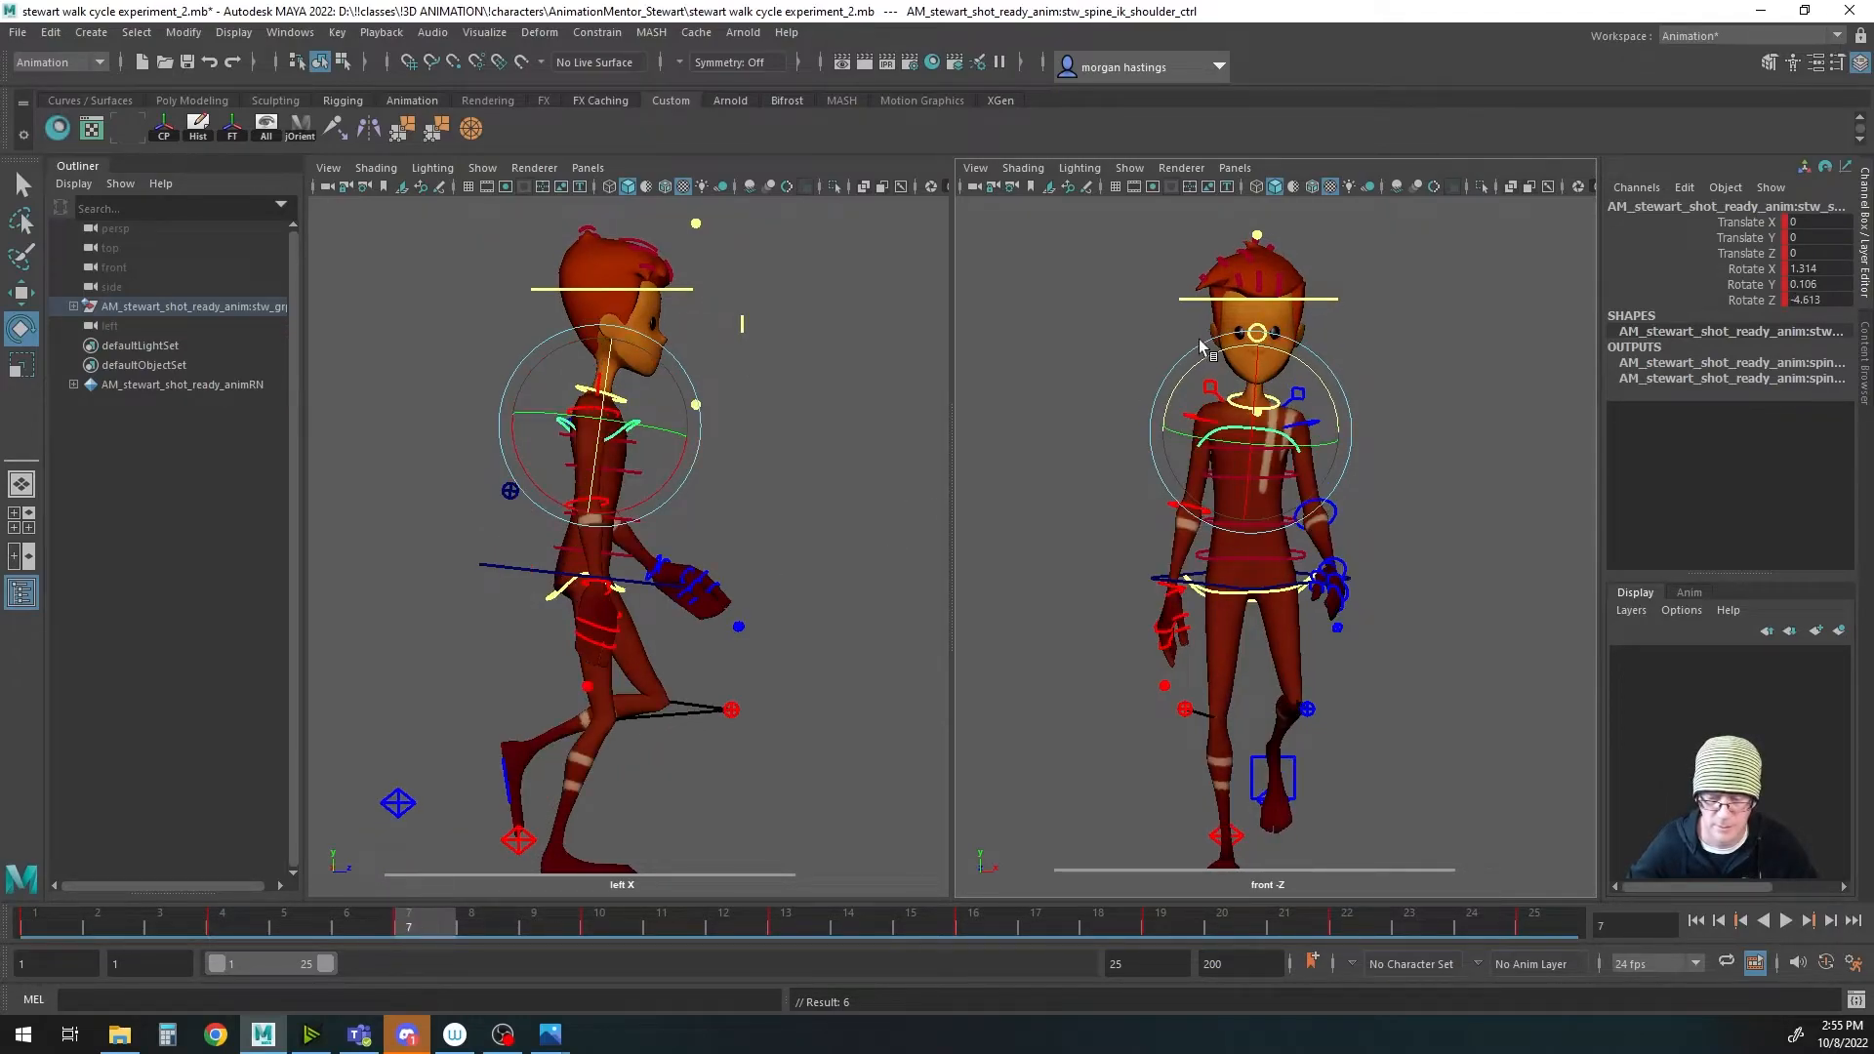
Step: Tilt the shoulder control to a Rotate Z of about 4.04 at frame 7 and about 2.12 at frame 13, keying the pose
drag(1196, 359, 1194, 381)
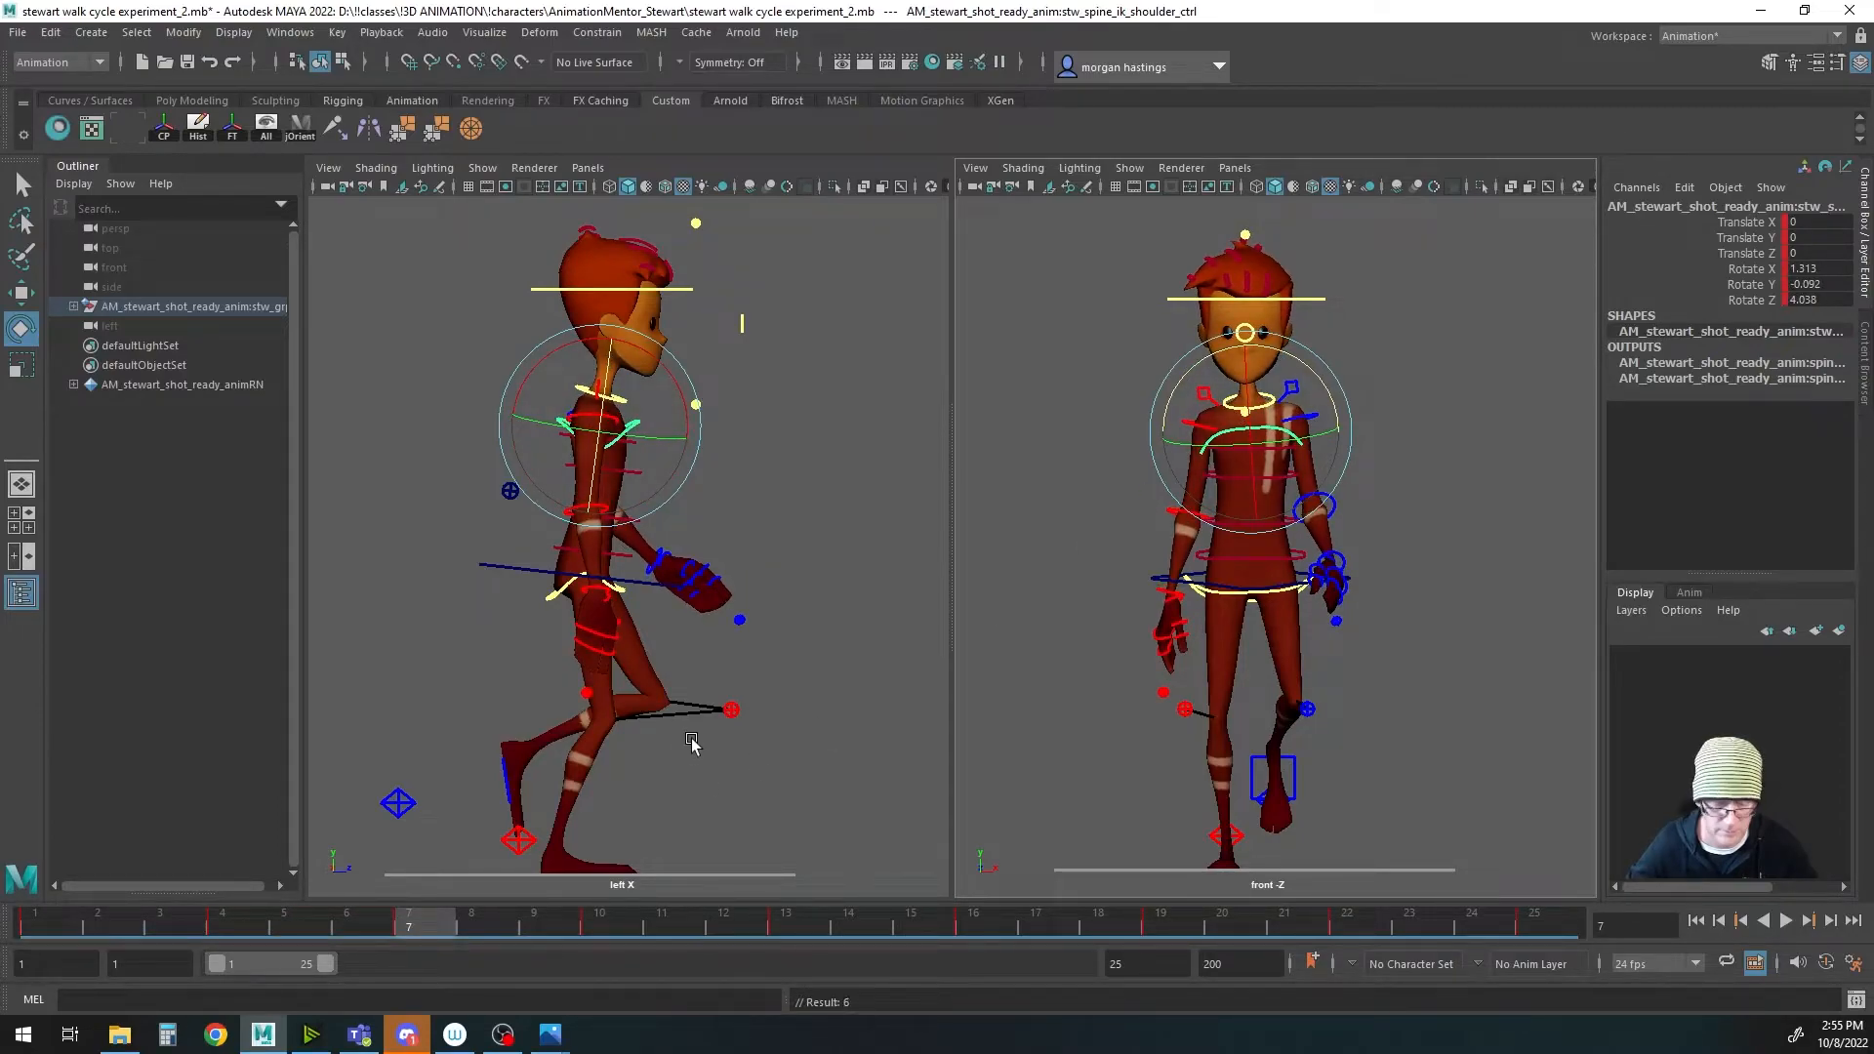
click(605, 925)
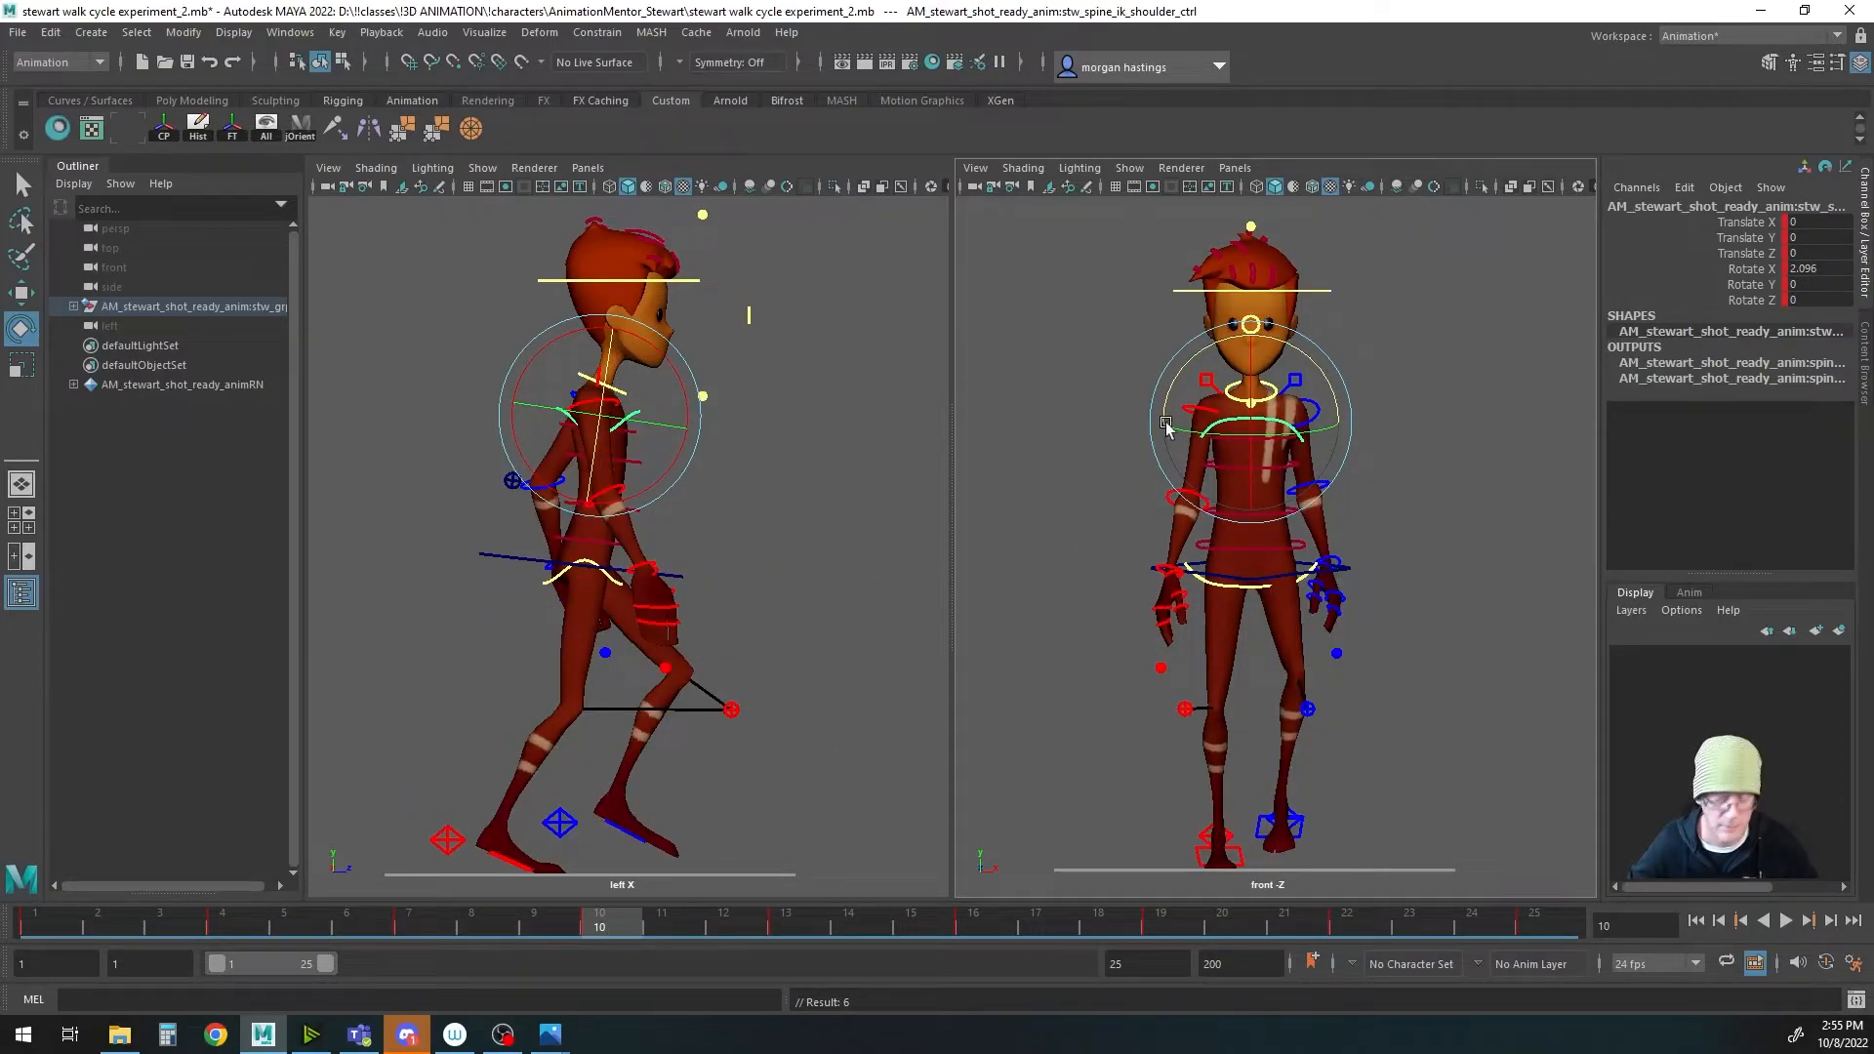
click(787, 926)
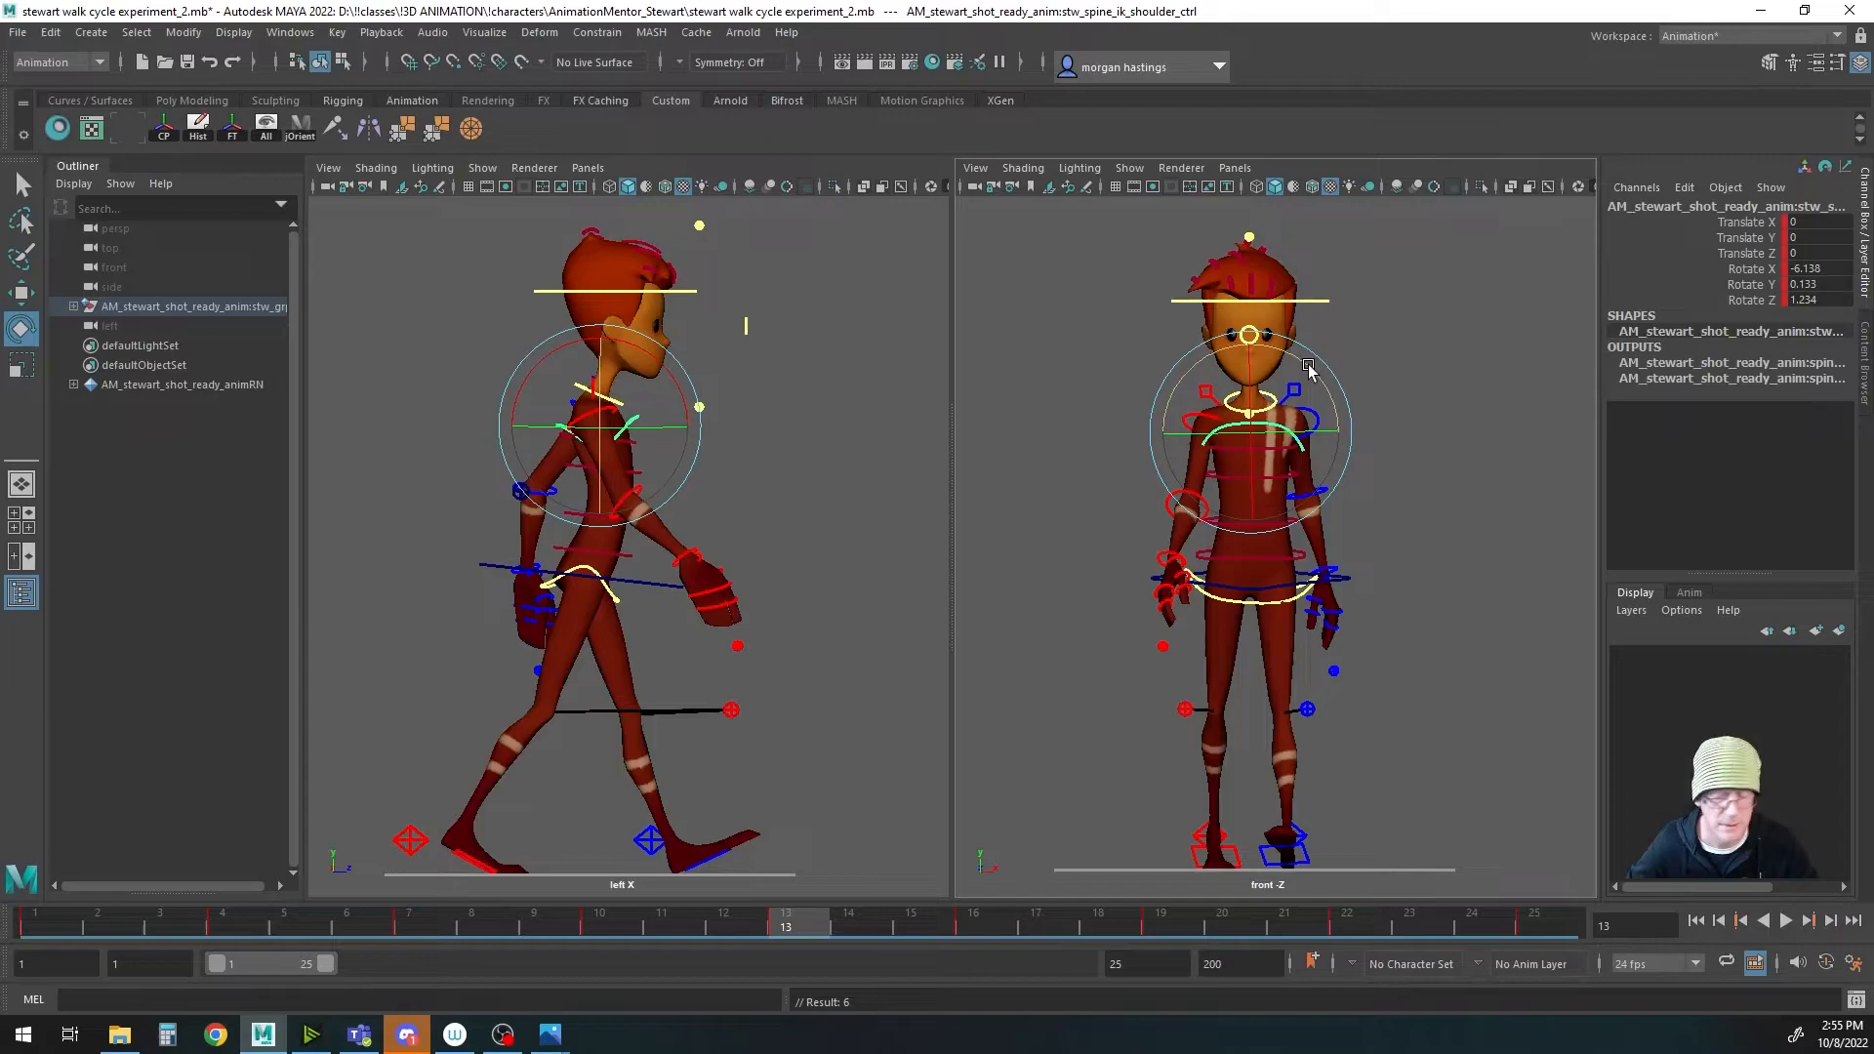
drag(1309, 368, 1308, 366)
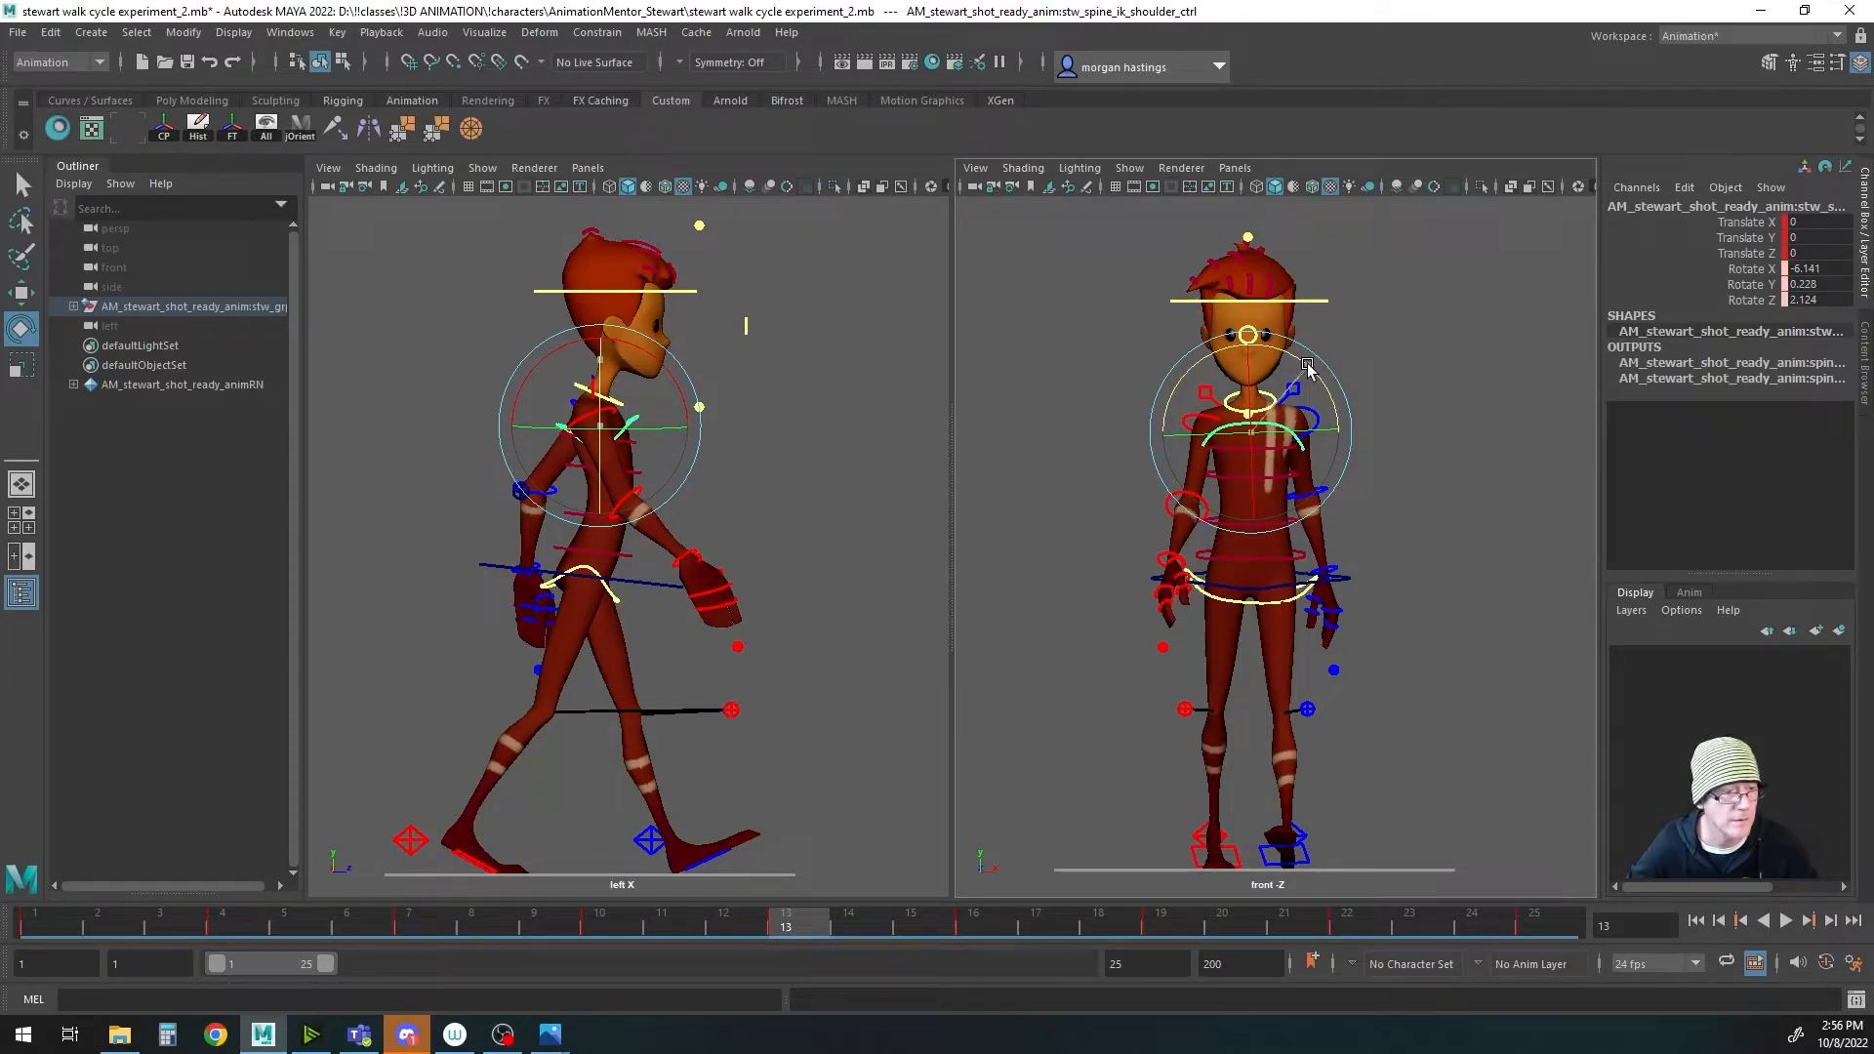
key(s)
Step: Tilt the shoulder control to a Rotate Z of about -2.72 at frame 1 and key it
click(974, 925)
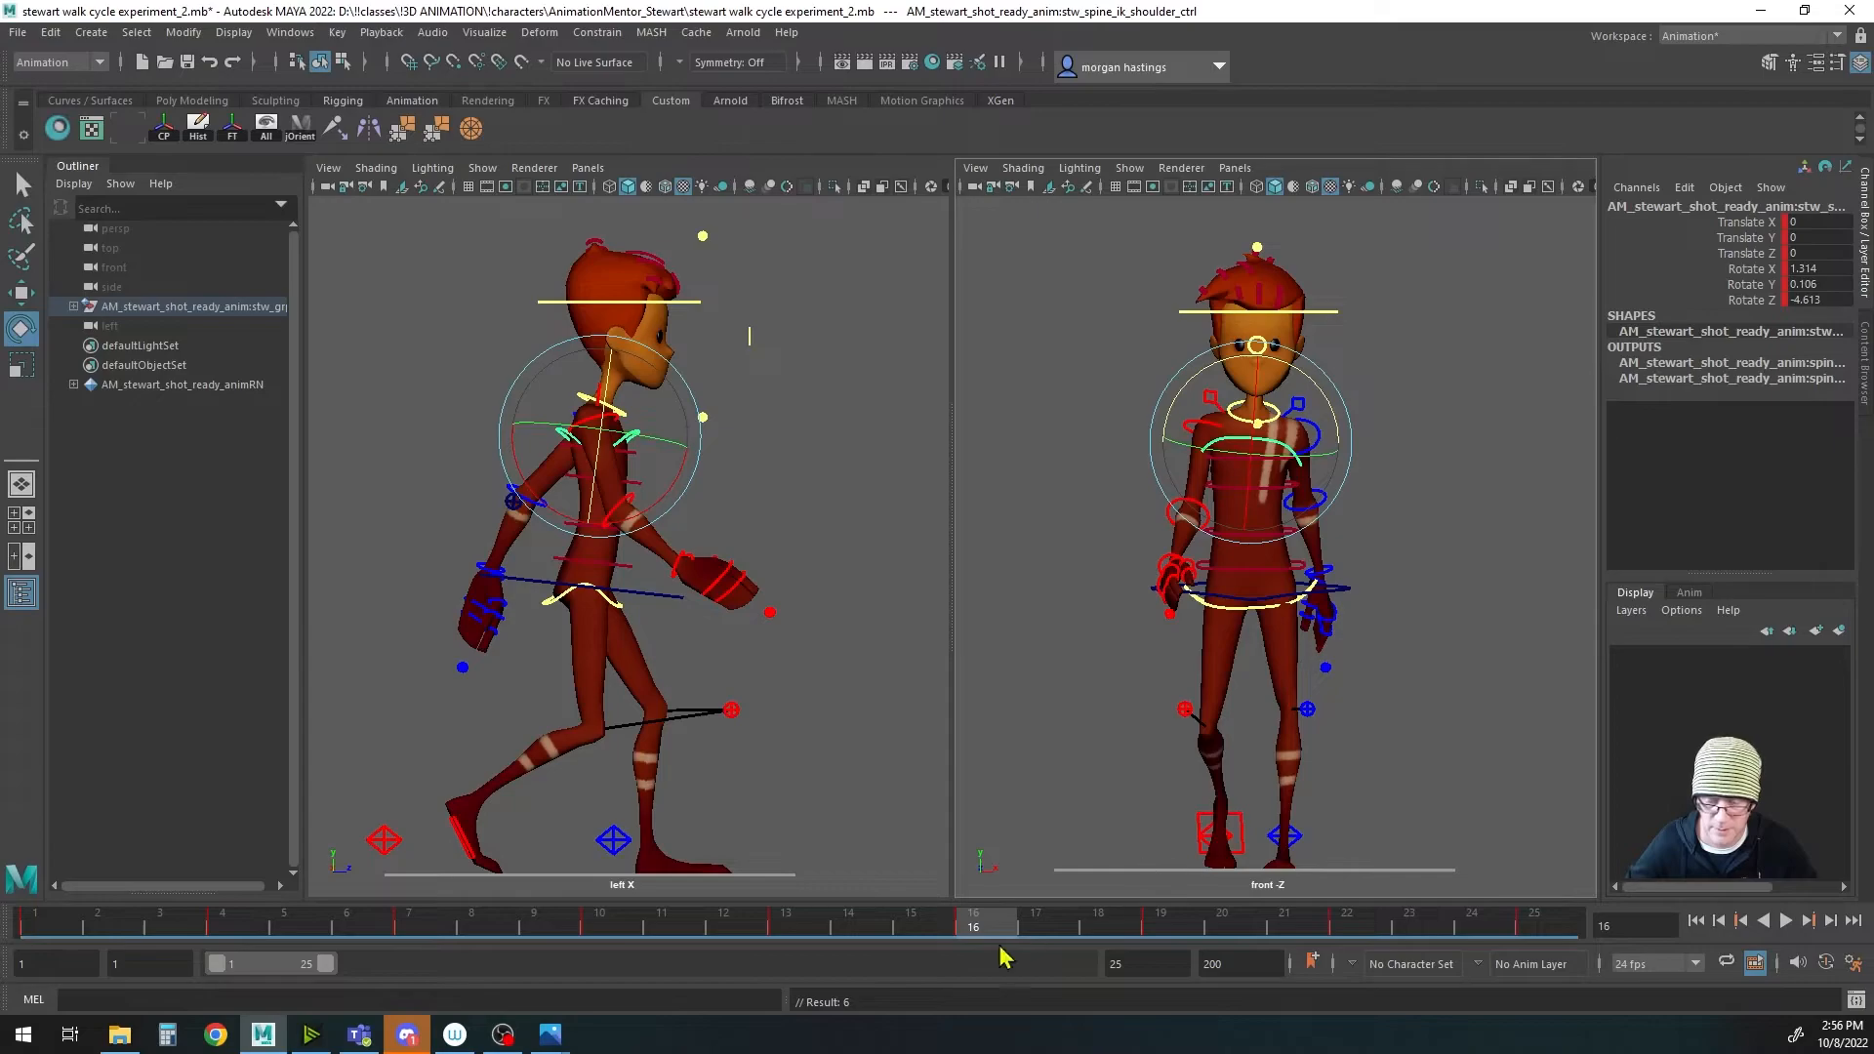
drag(981, 922, 1591, 918)
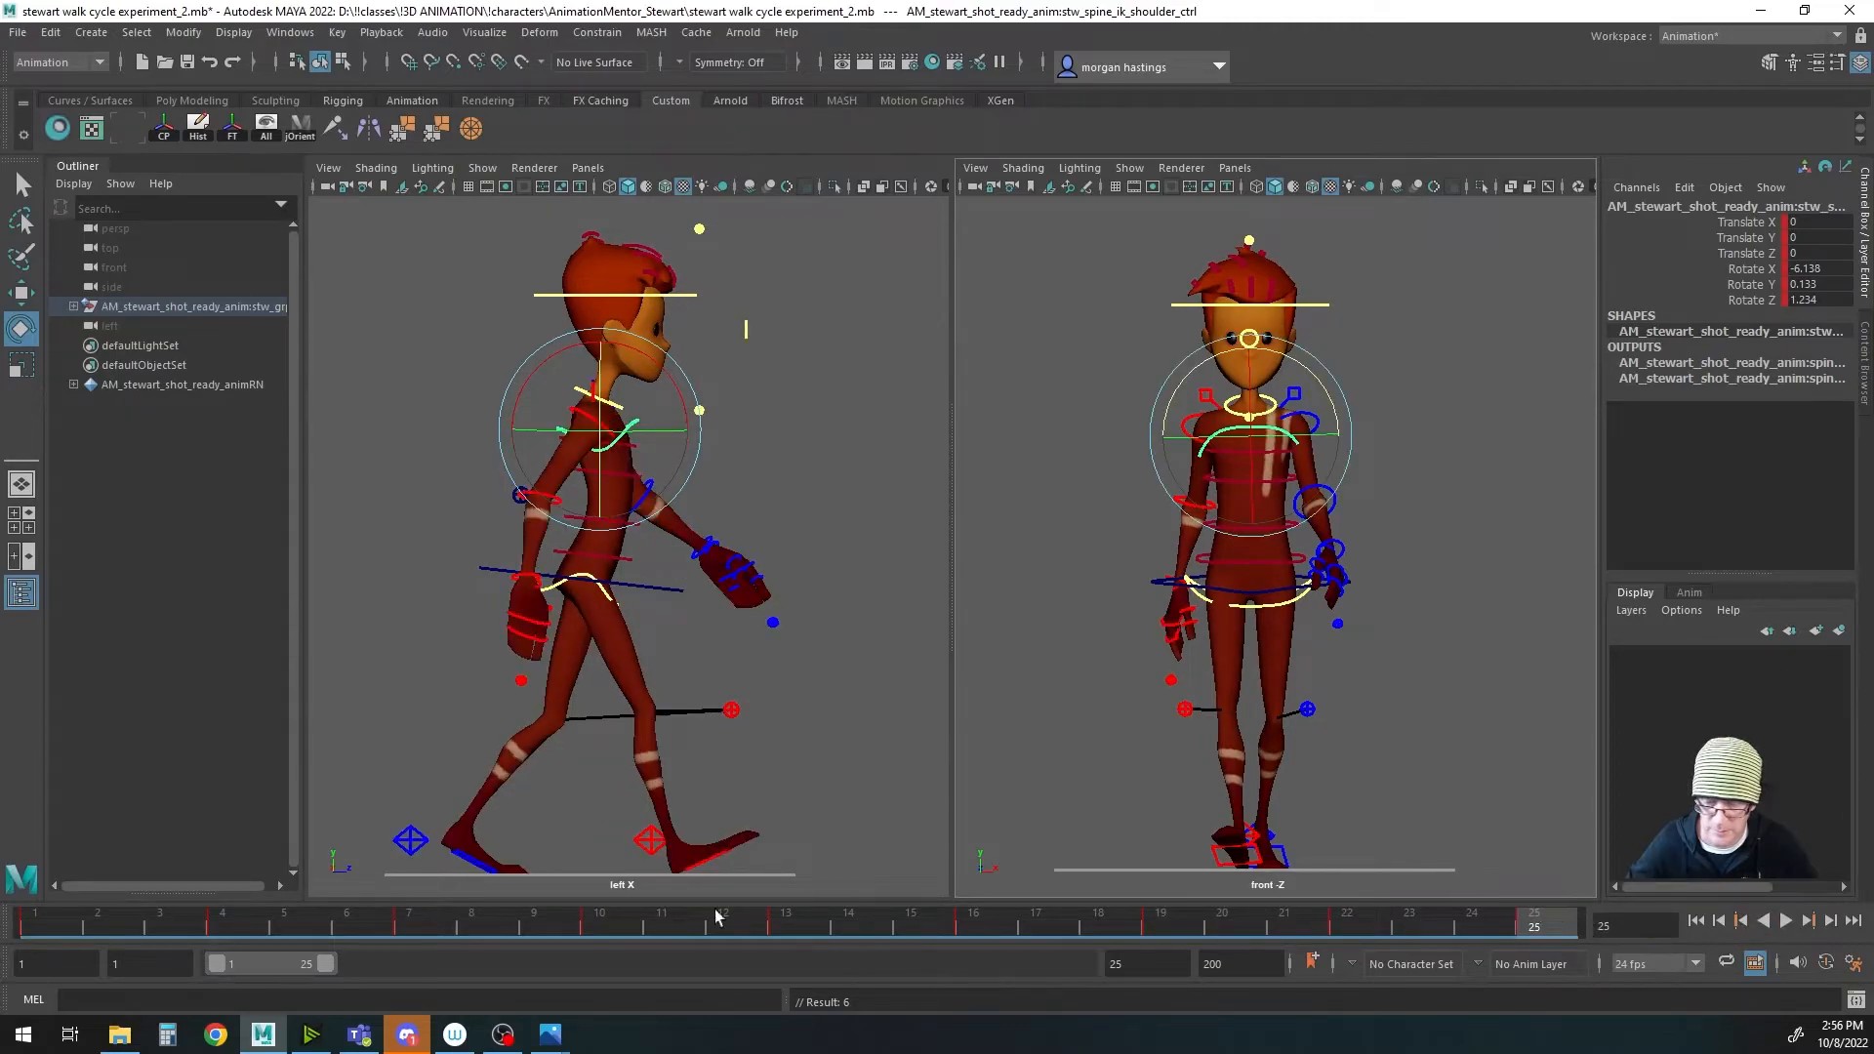
click(47, 932)
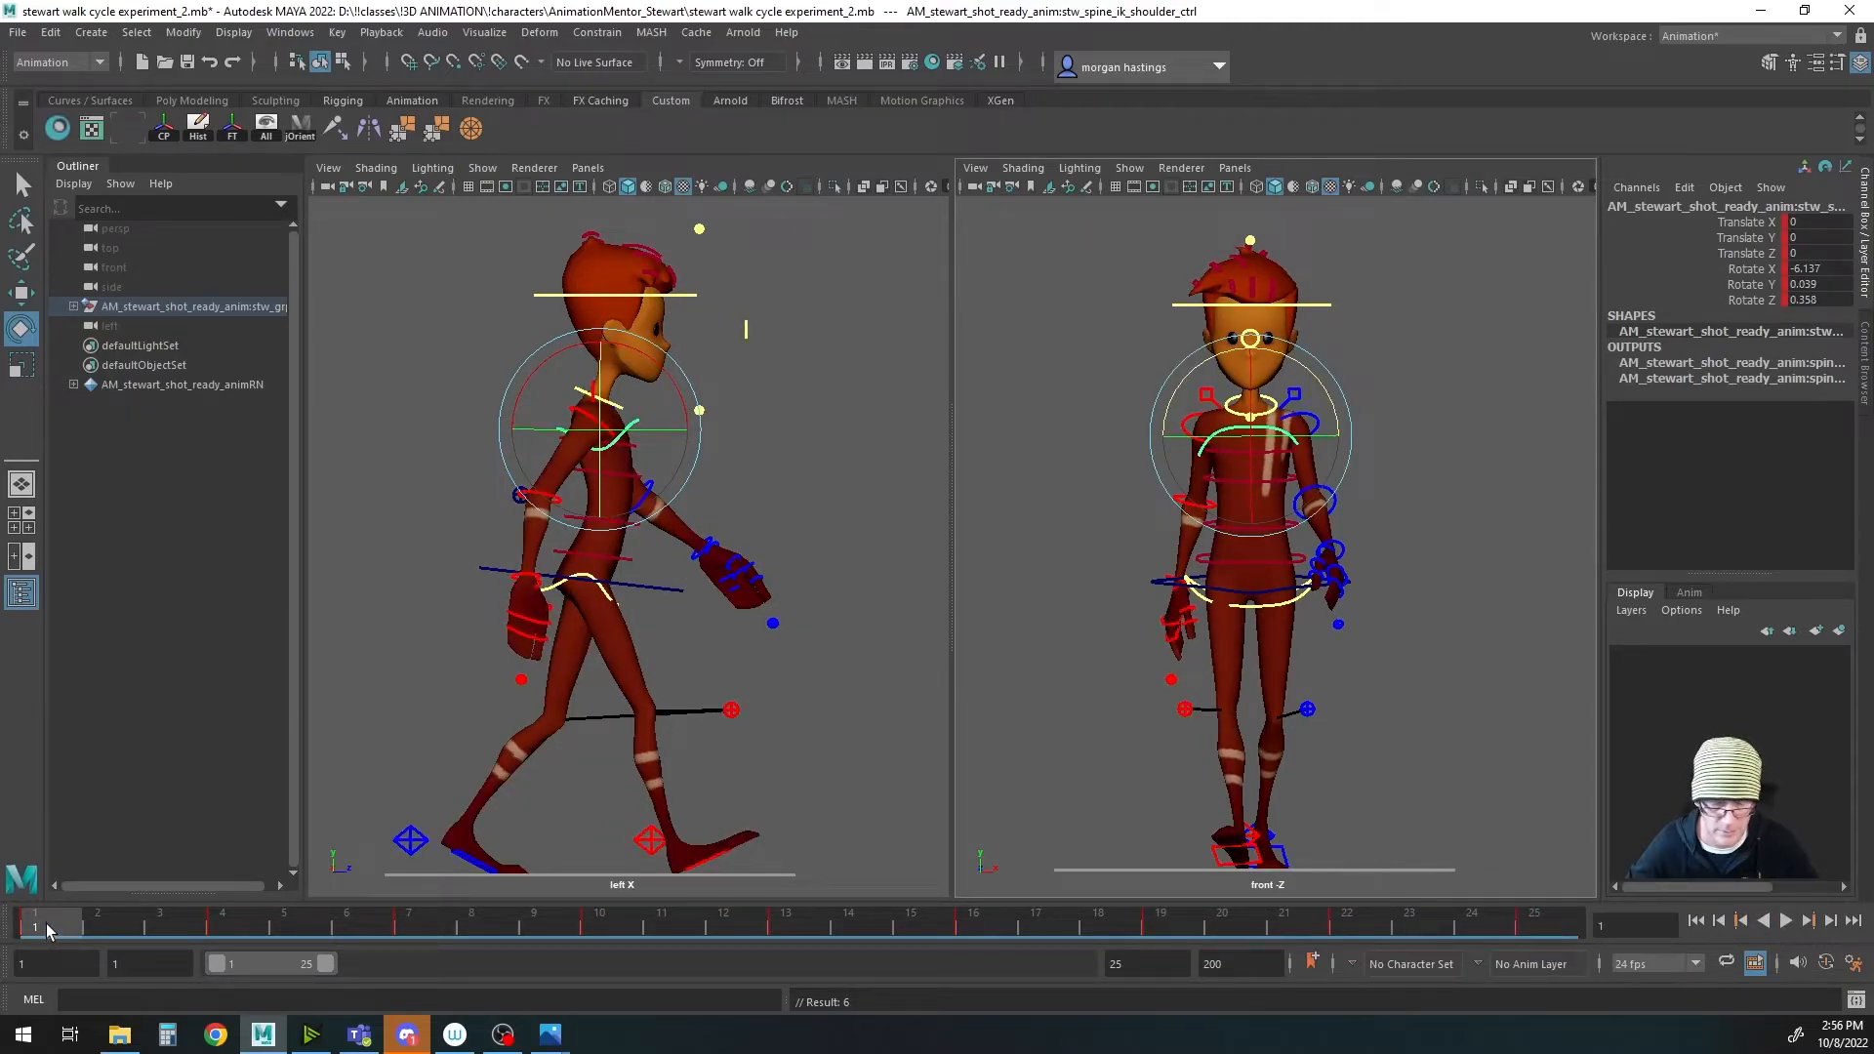
right_click(47, 932)
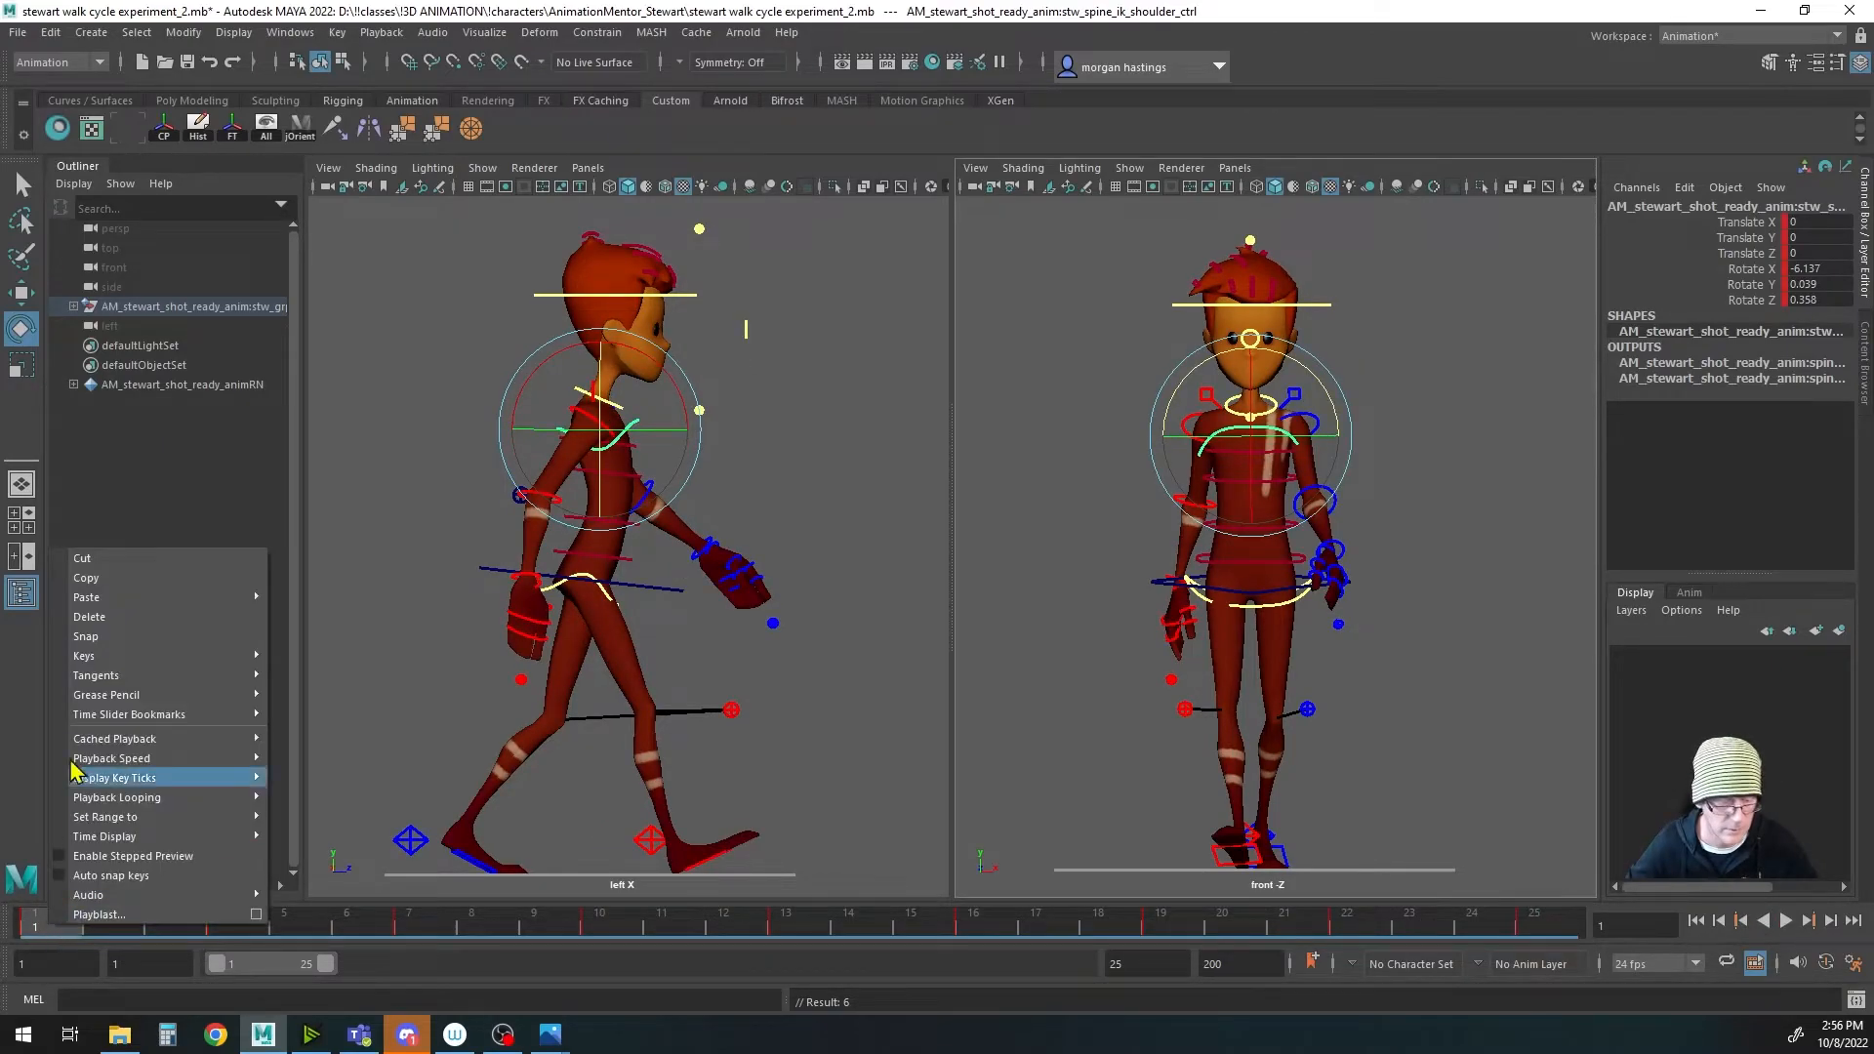
click(109, 586)
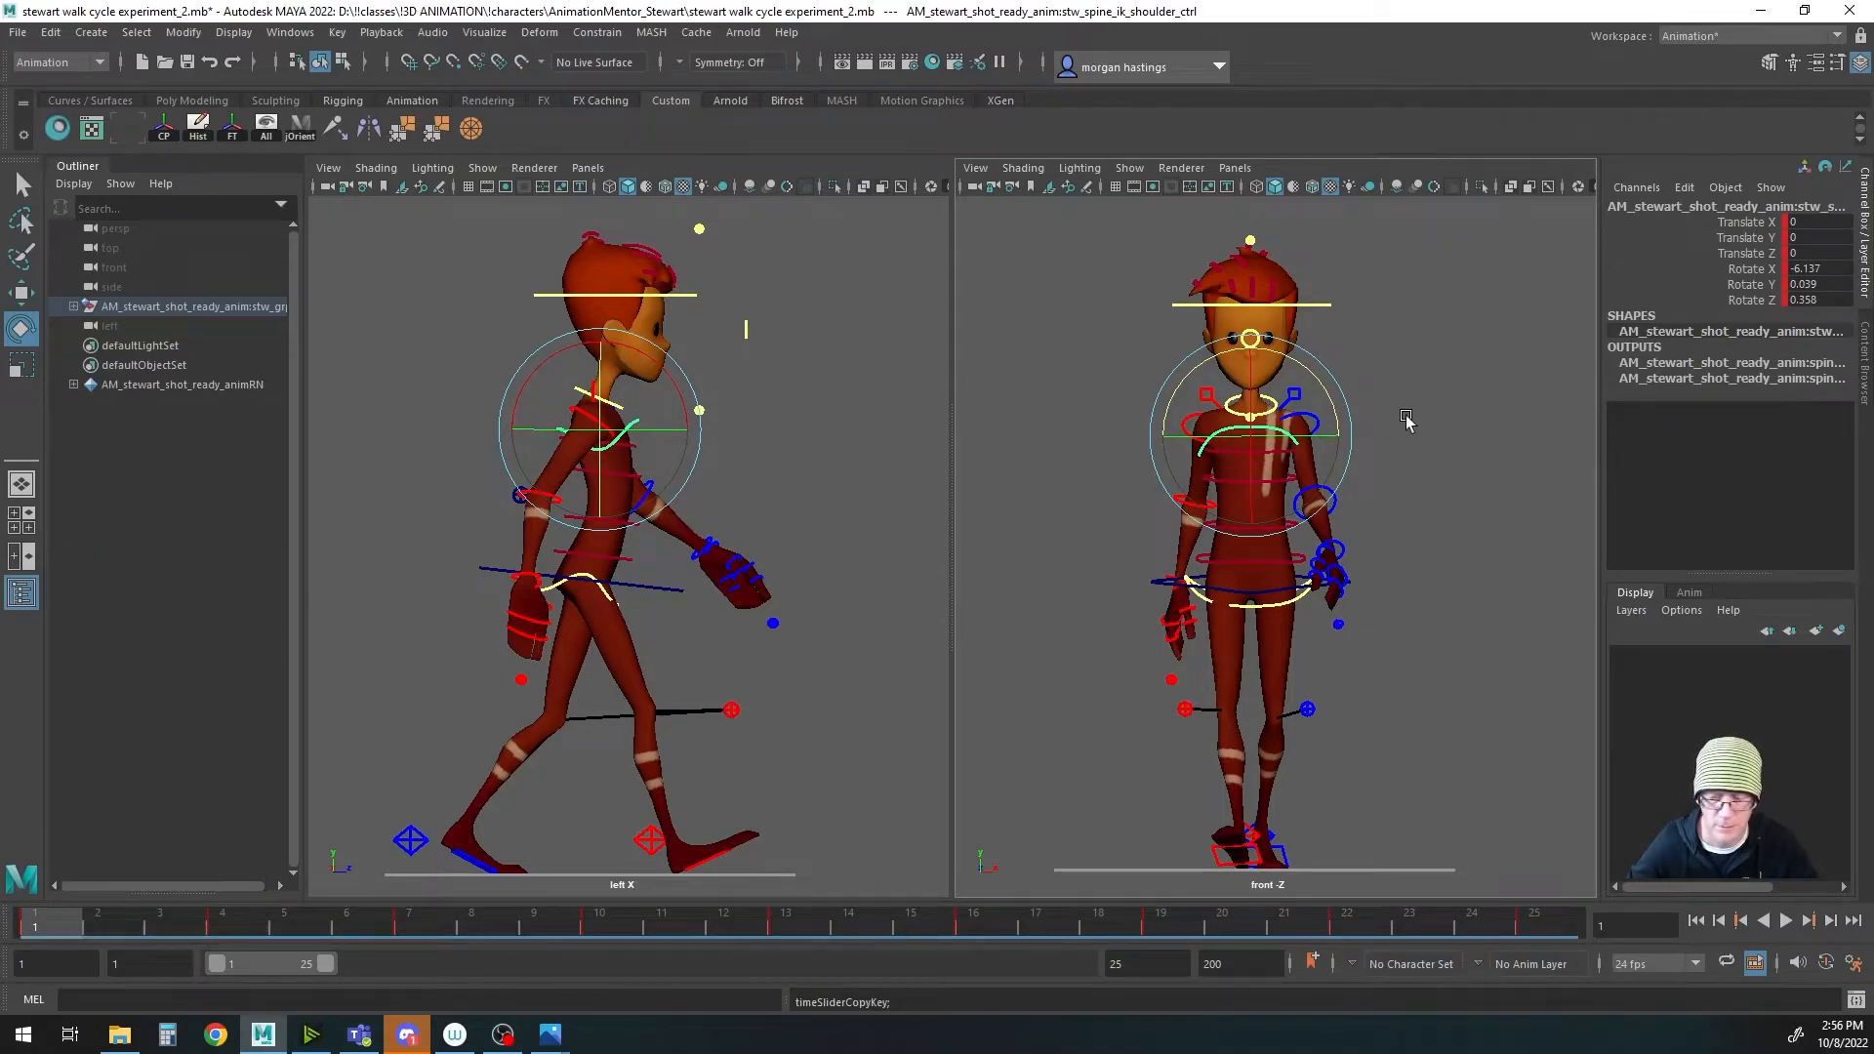
drag(1326, 393, 1326, 394)
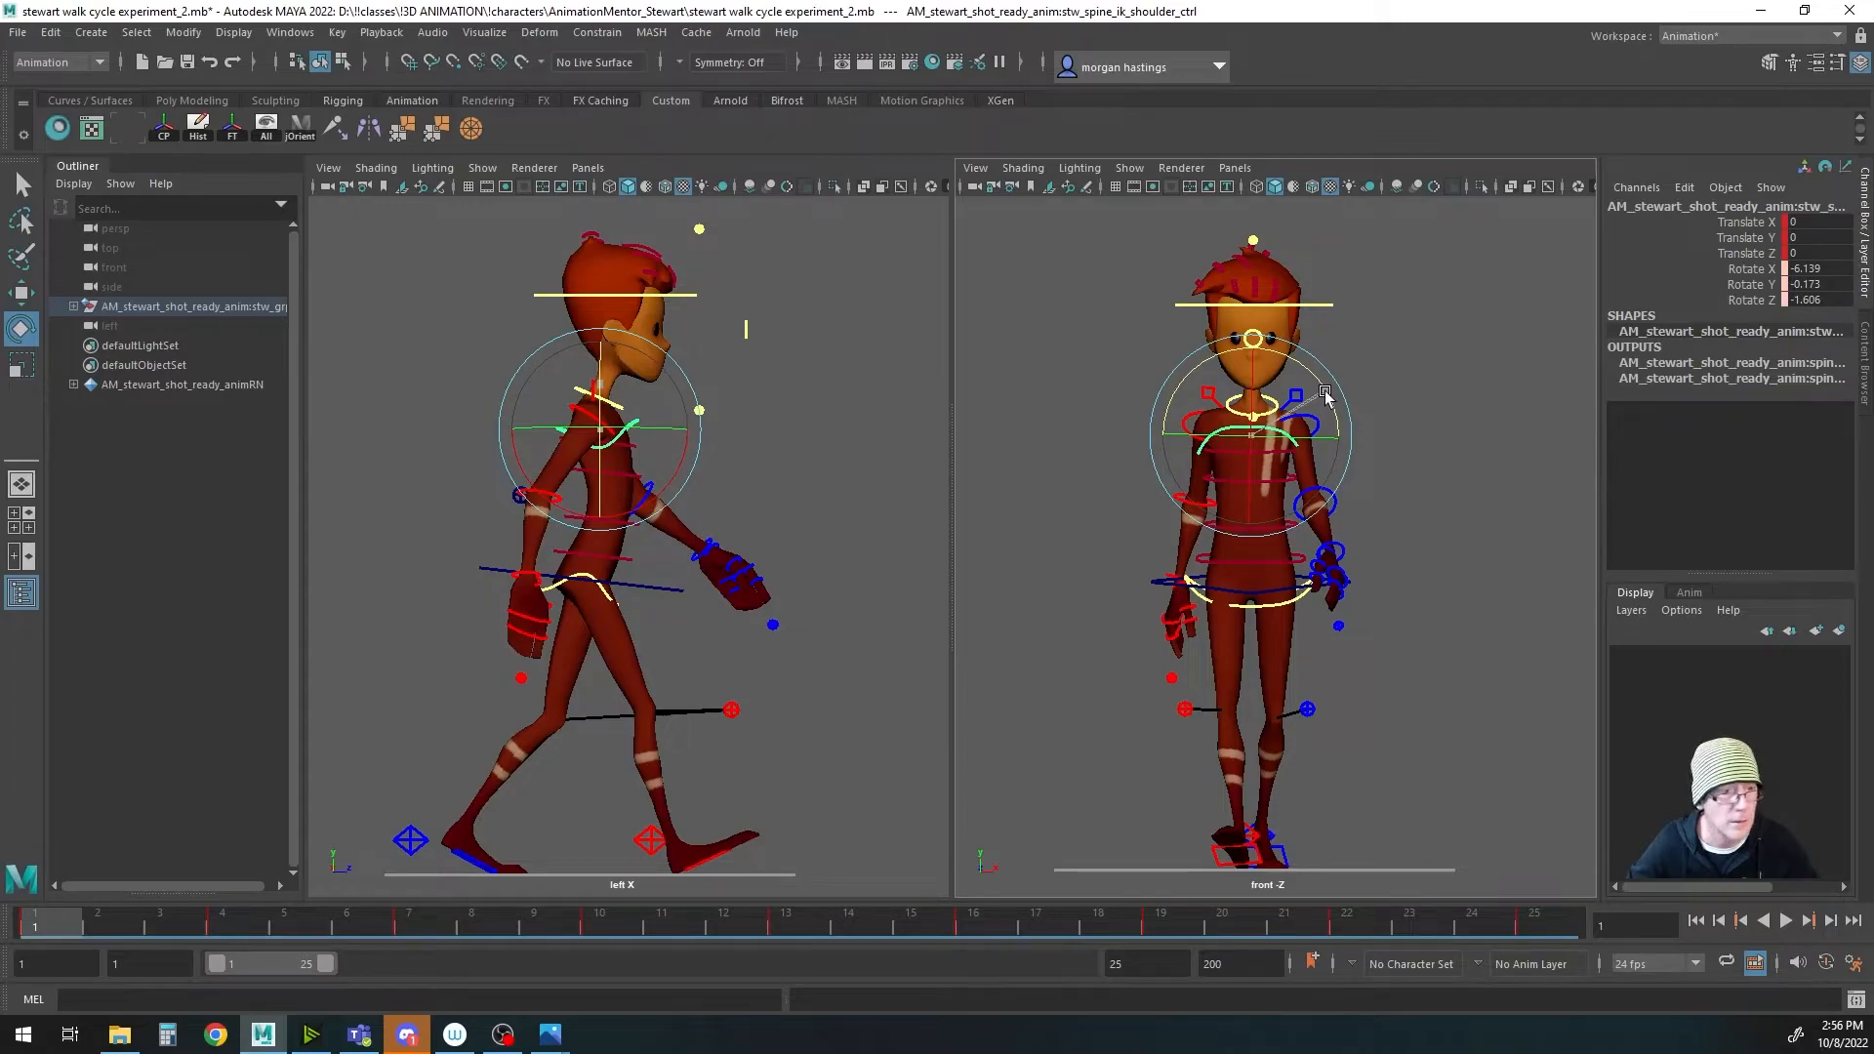
drag(1326, 395, 1326, 396)
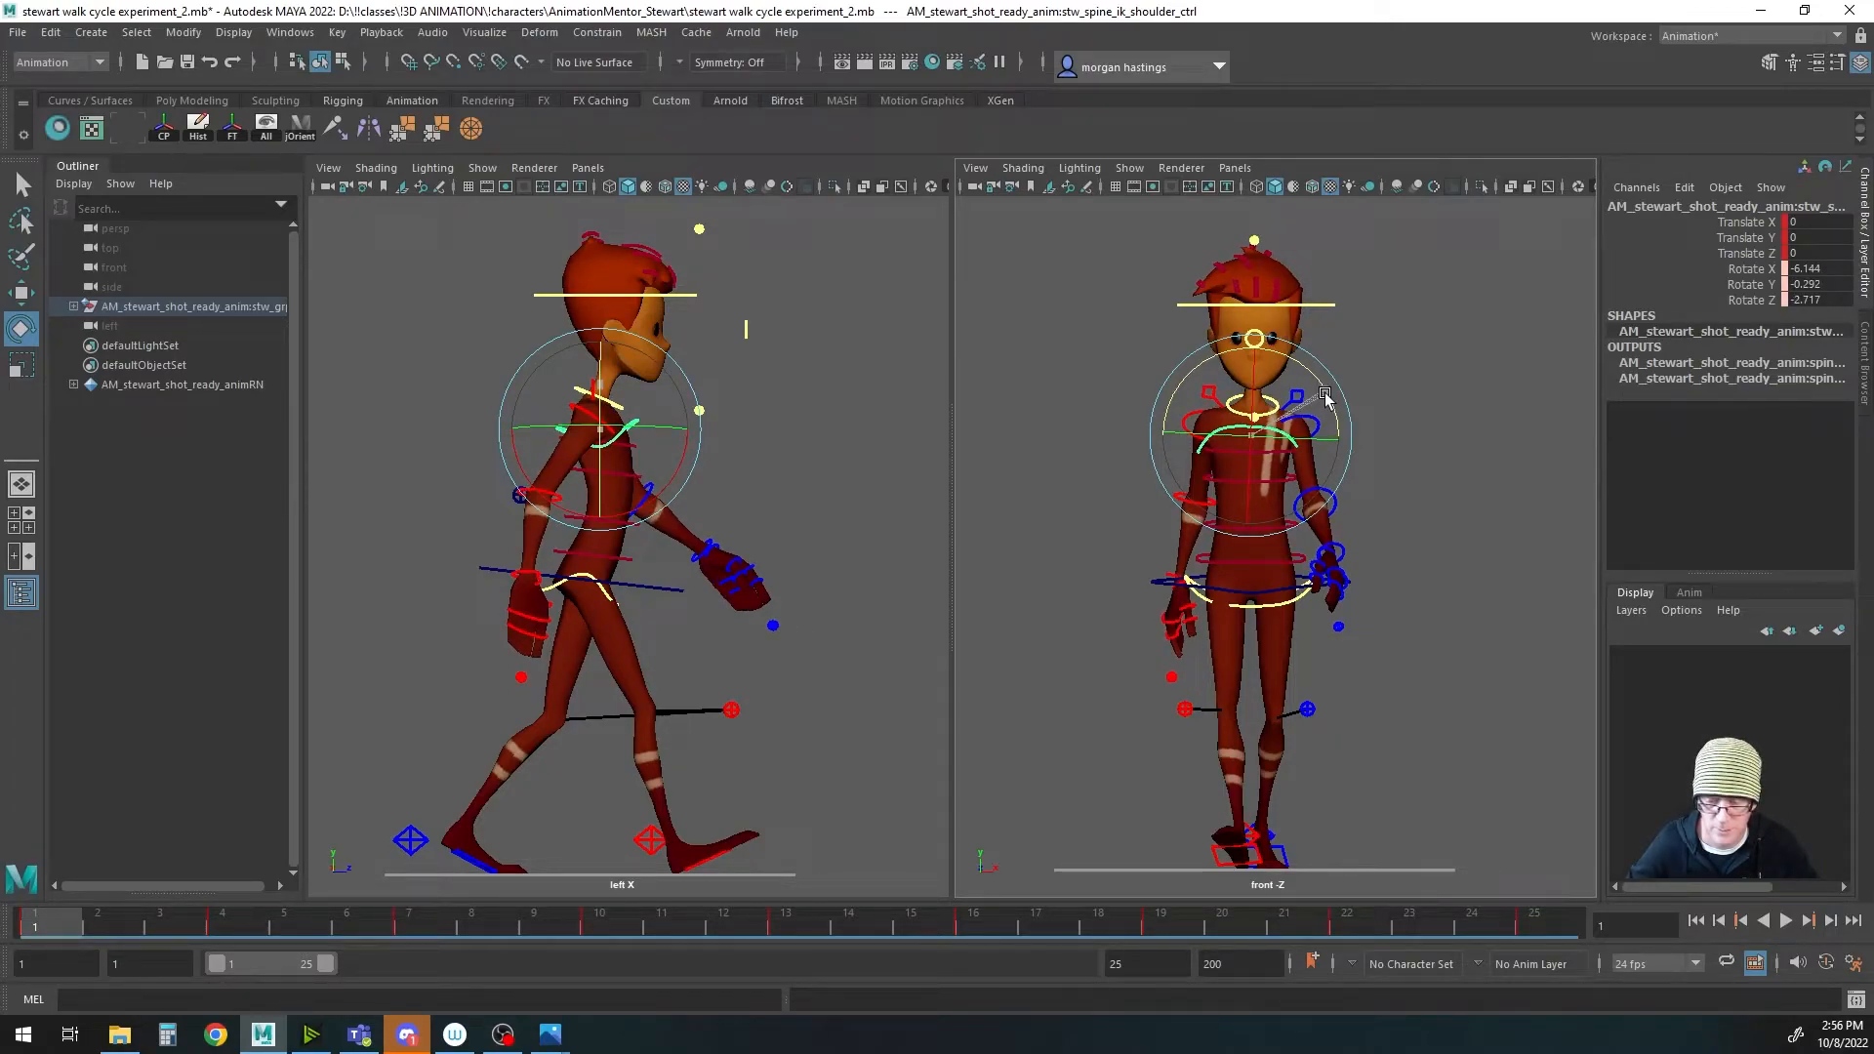
key(s)
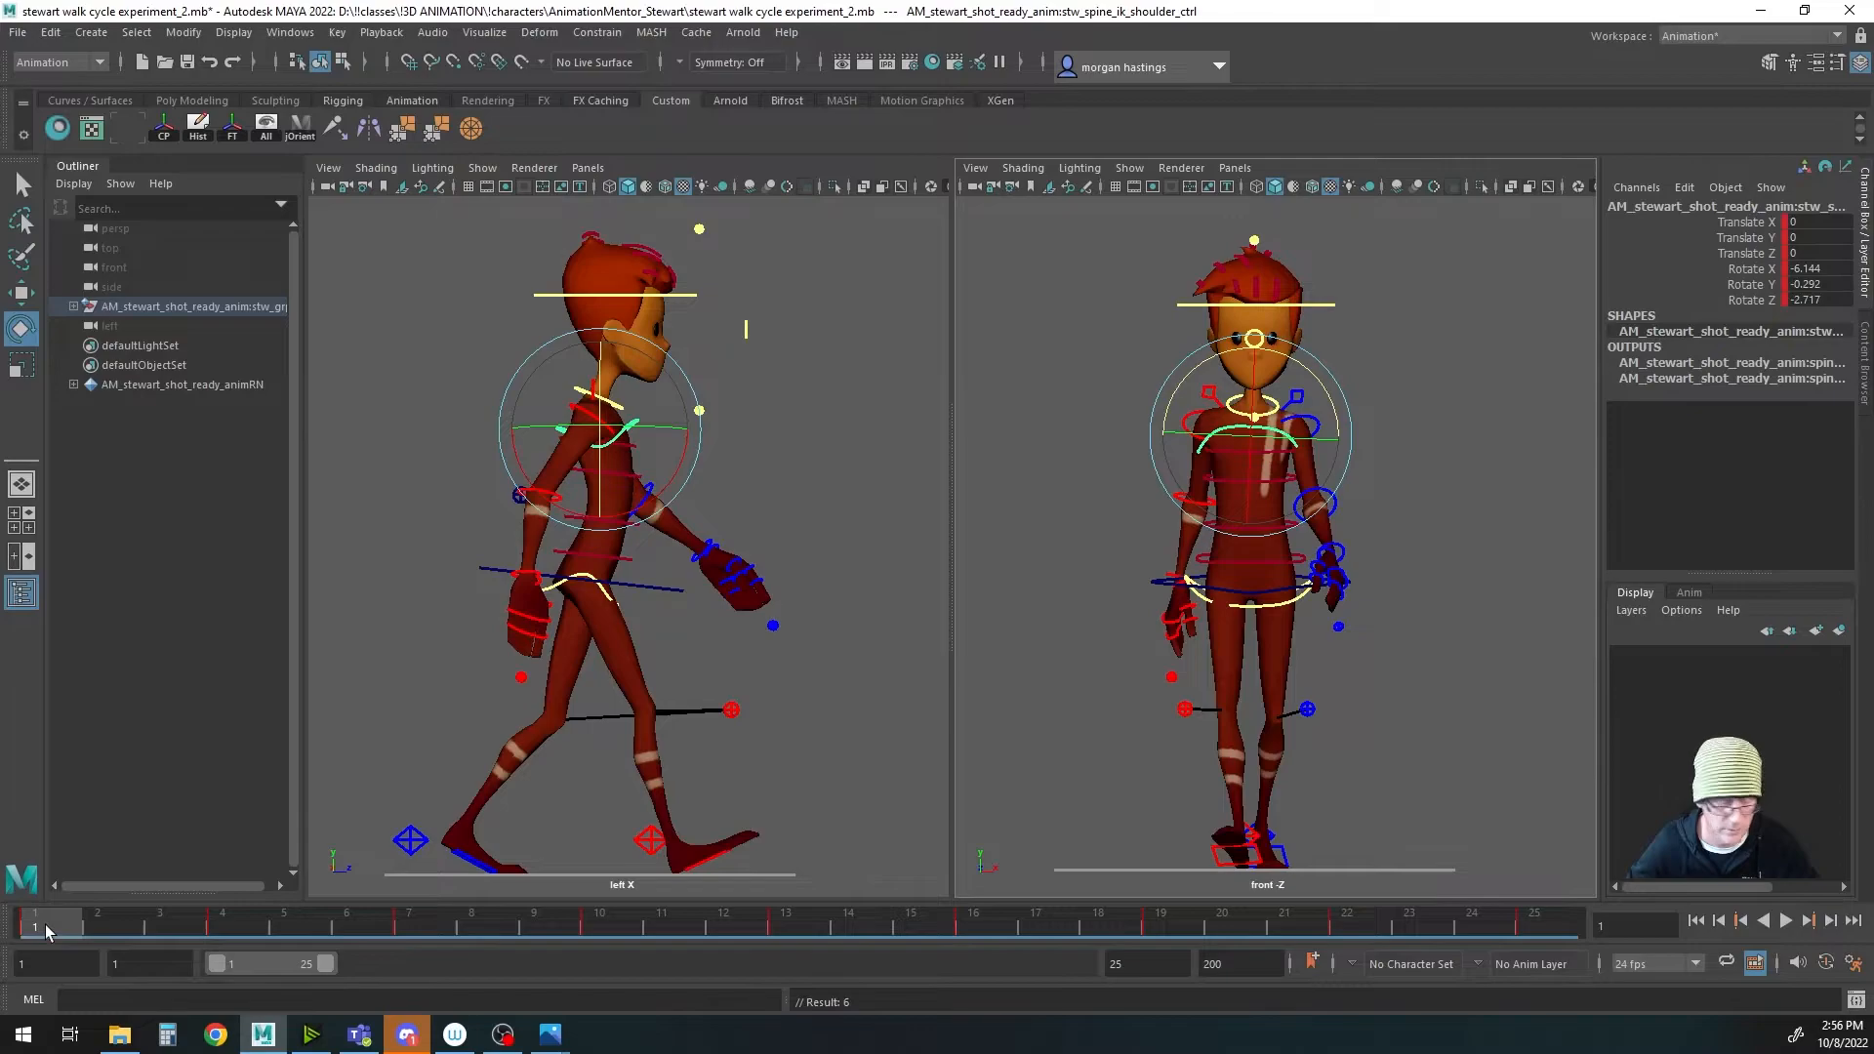
Step: Copy the shoulder control's key from frame 1 and paste it at frame 25
right_click(45, 924)
click(146, 584)
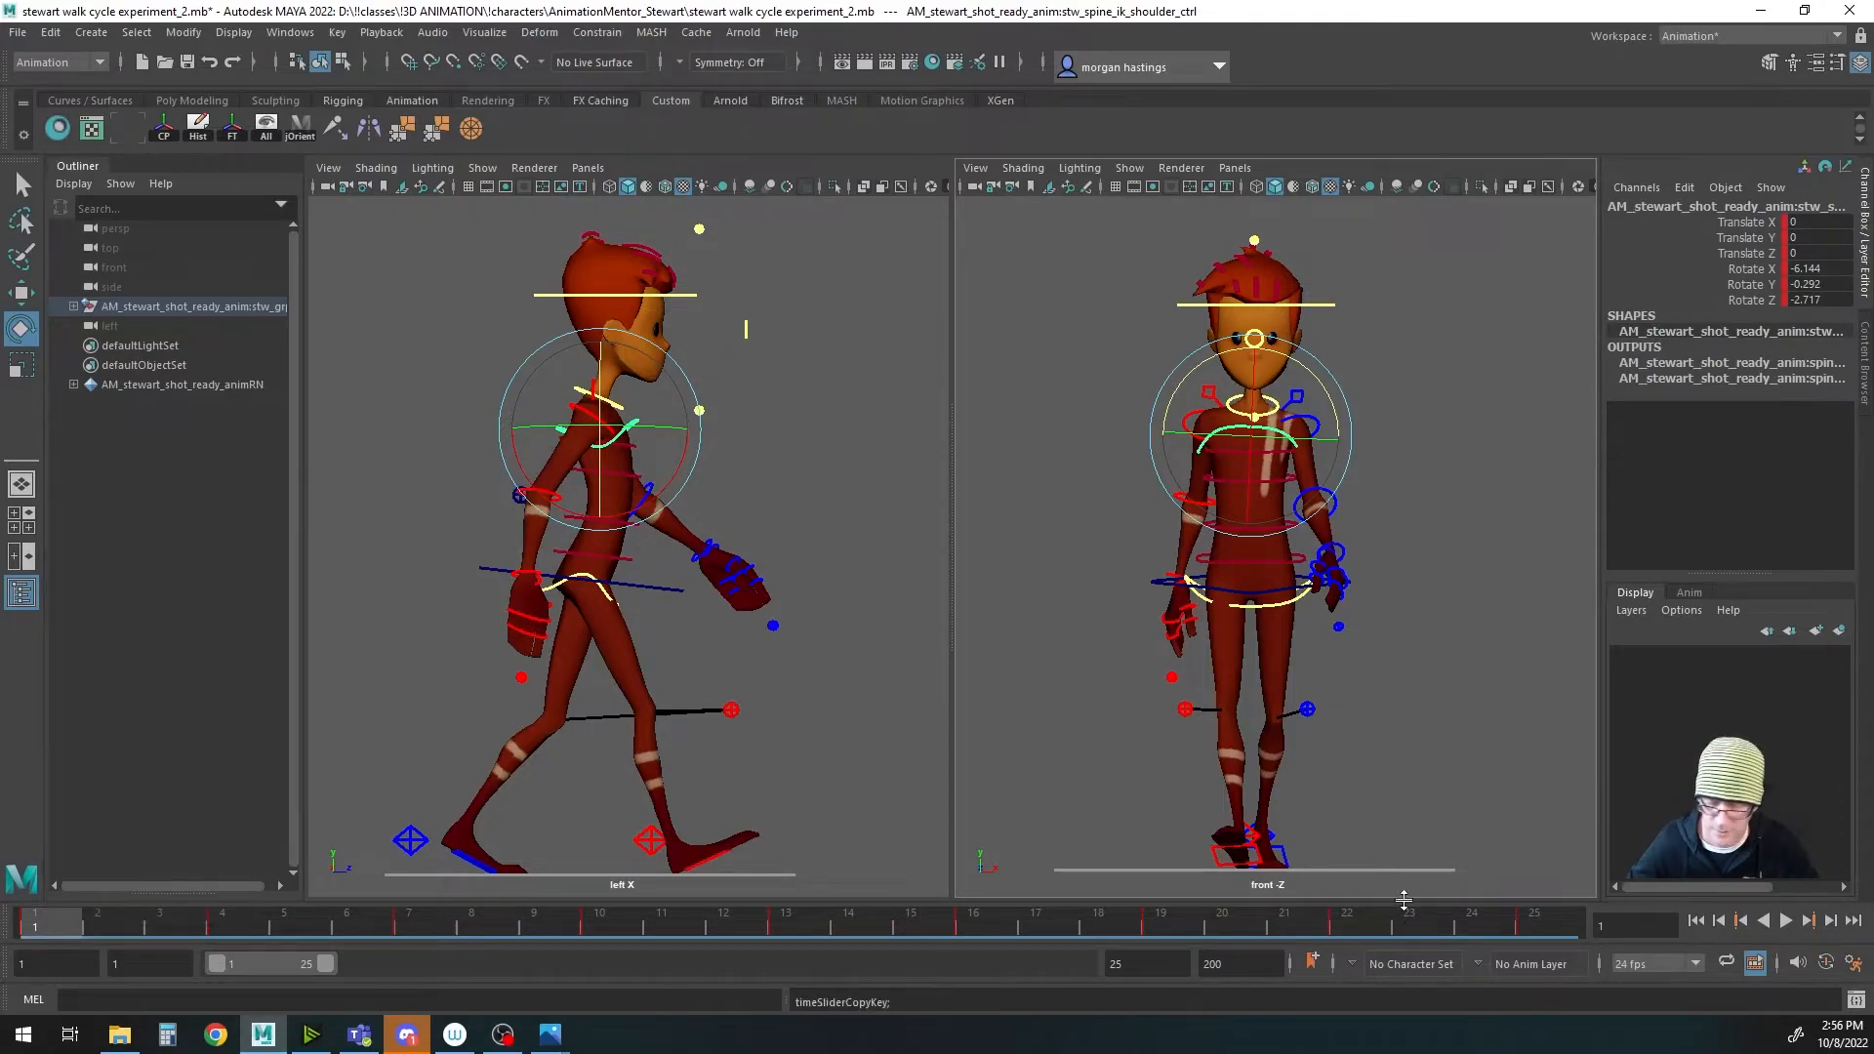
click(1534, 923)
right_click(1546, 923)
mouse_move(1600, 600)
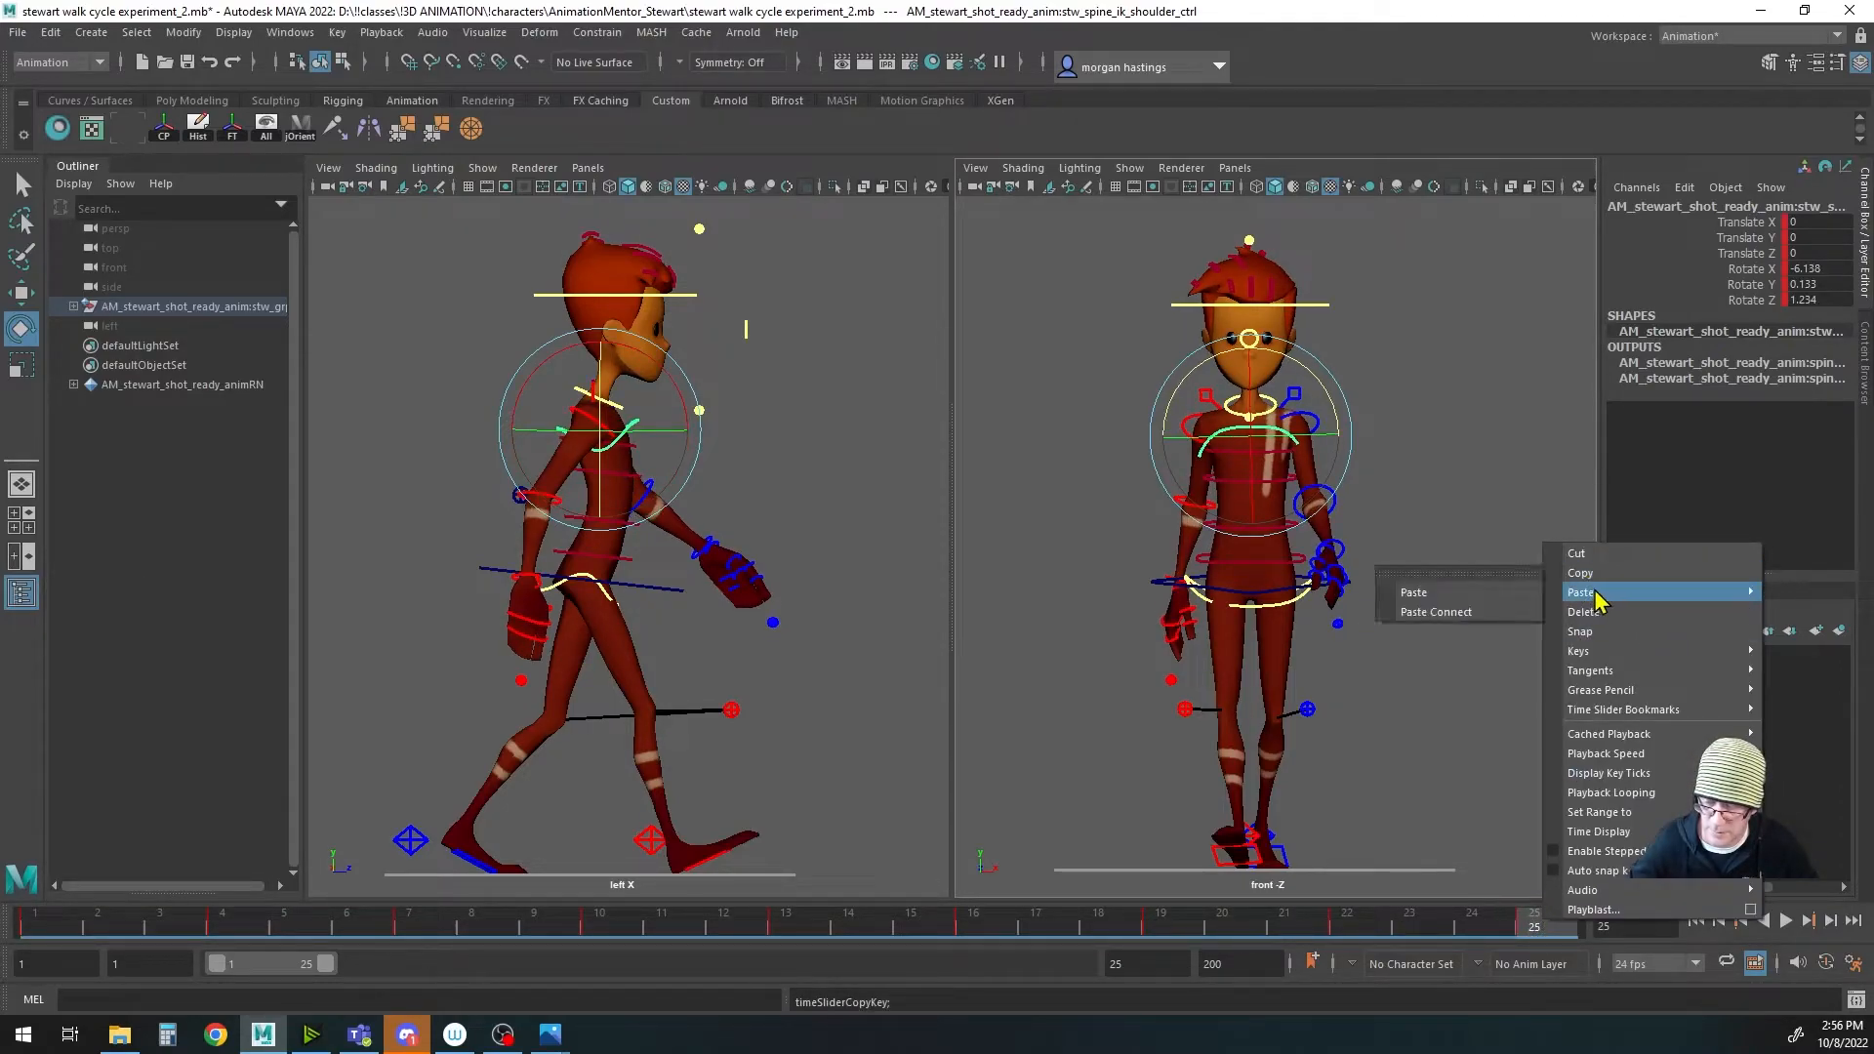
click(1472, 592)
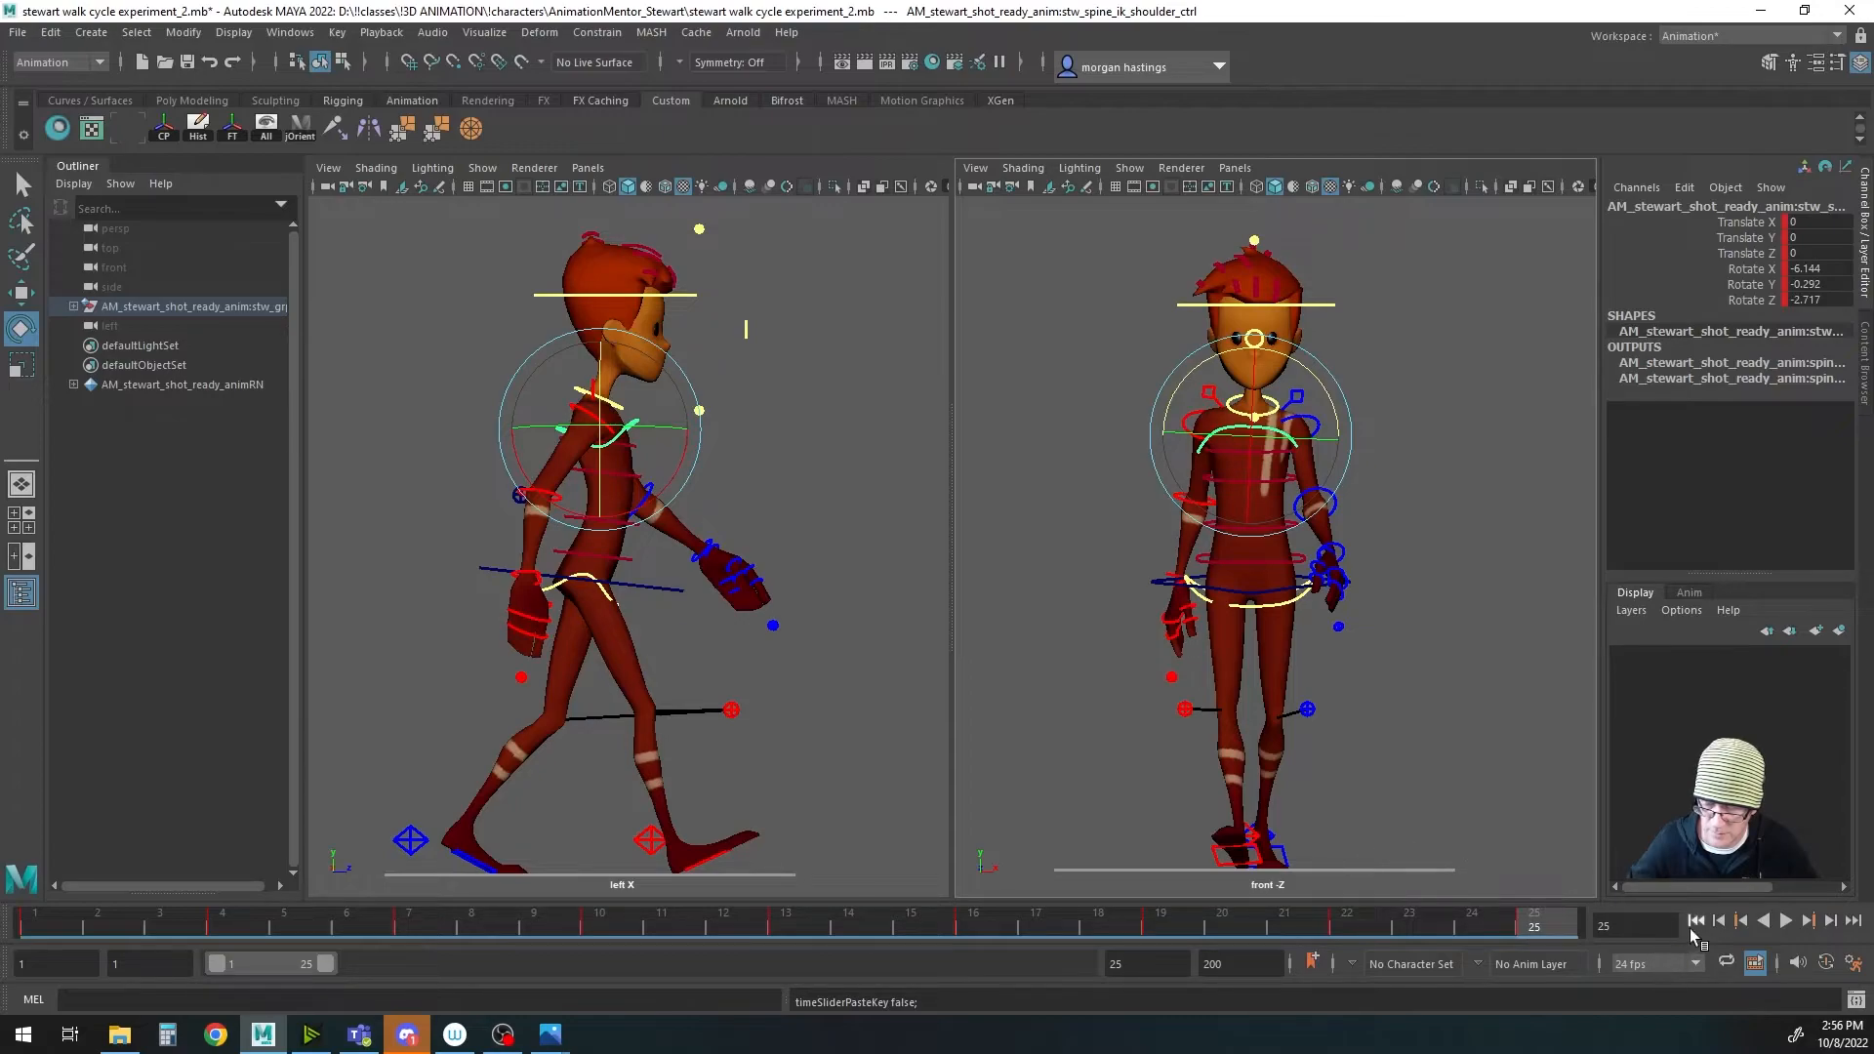
Step: Set the playback range to end at frame 24 and play the walk cycle
click(1696, 920)
click(1784, 921)
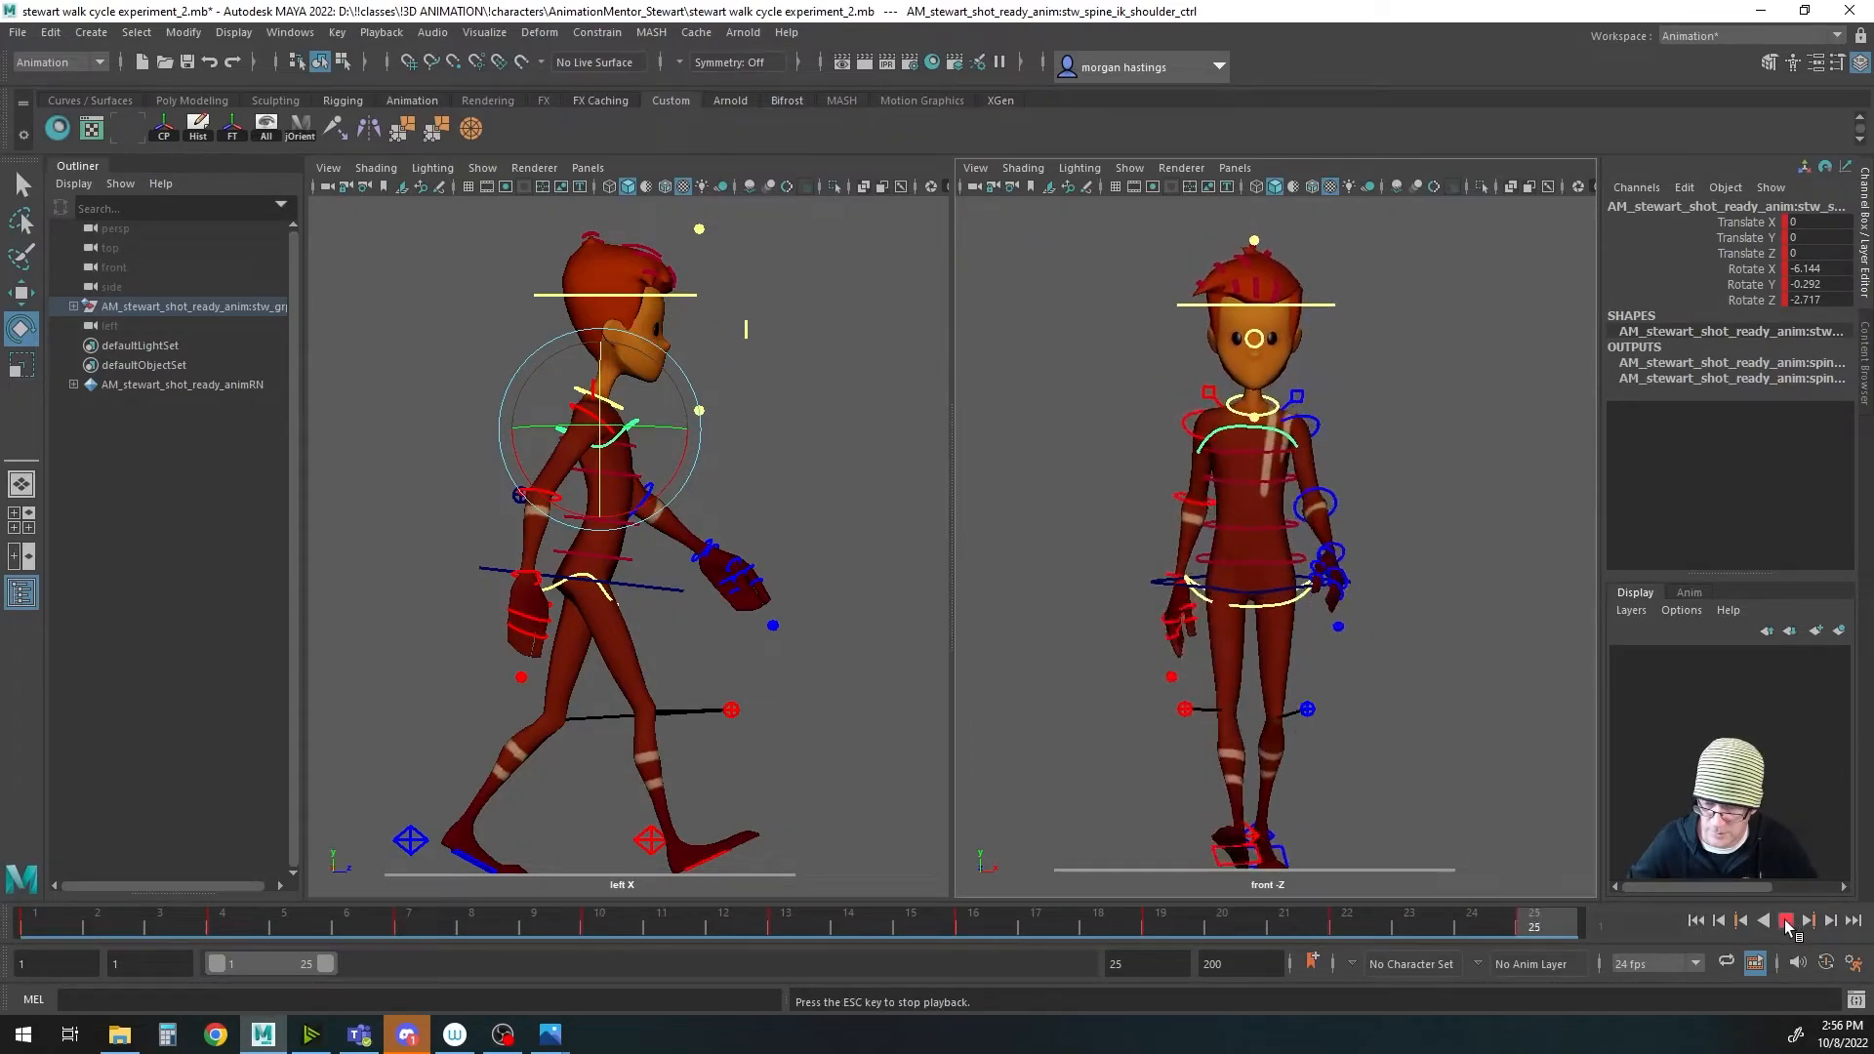
click(1785, 922)
double_click(1147, 964)
text(24)
key(Tab)
click(1786, 921)
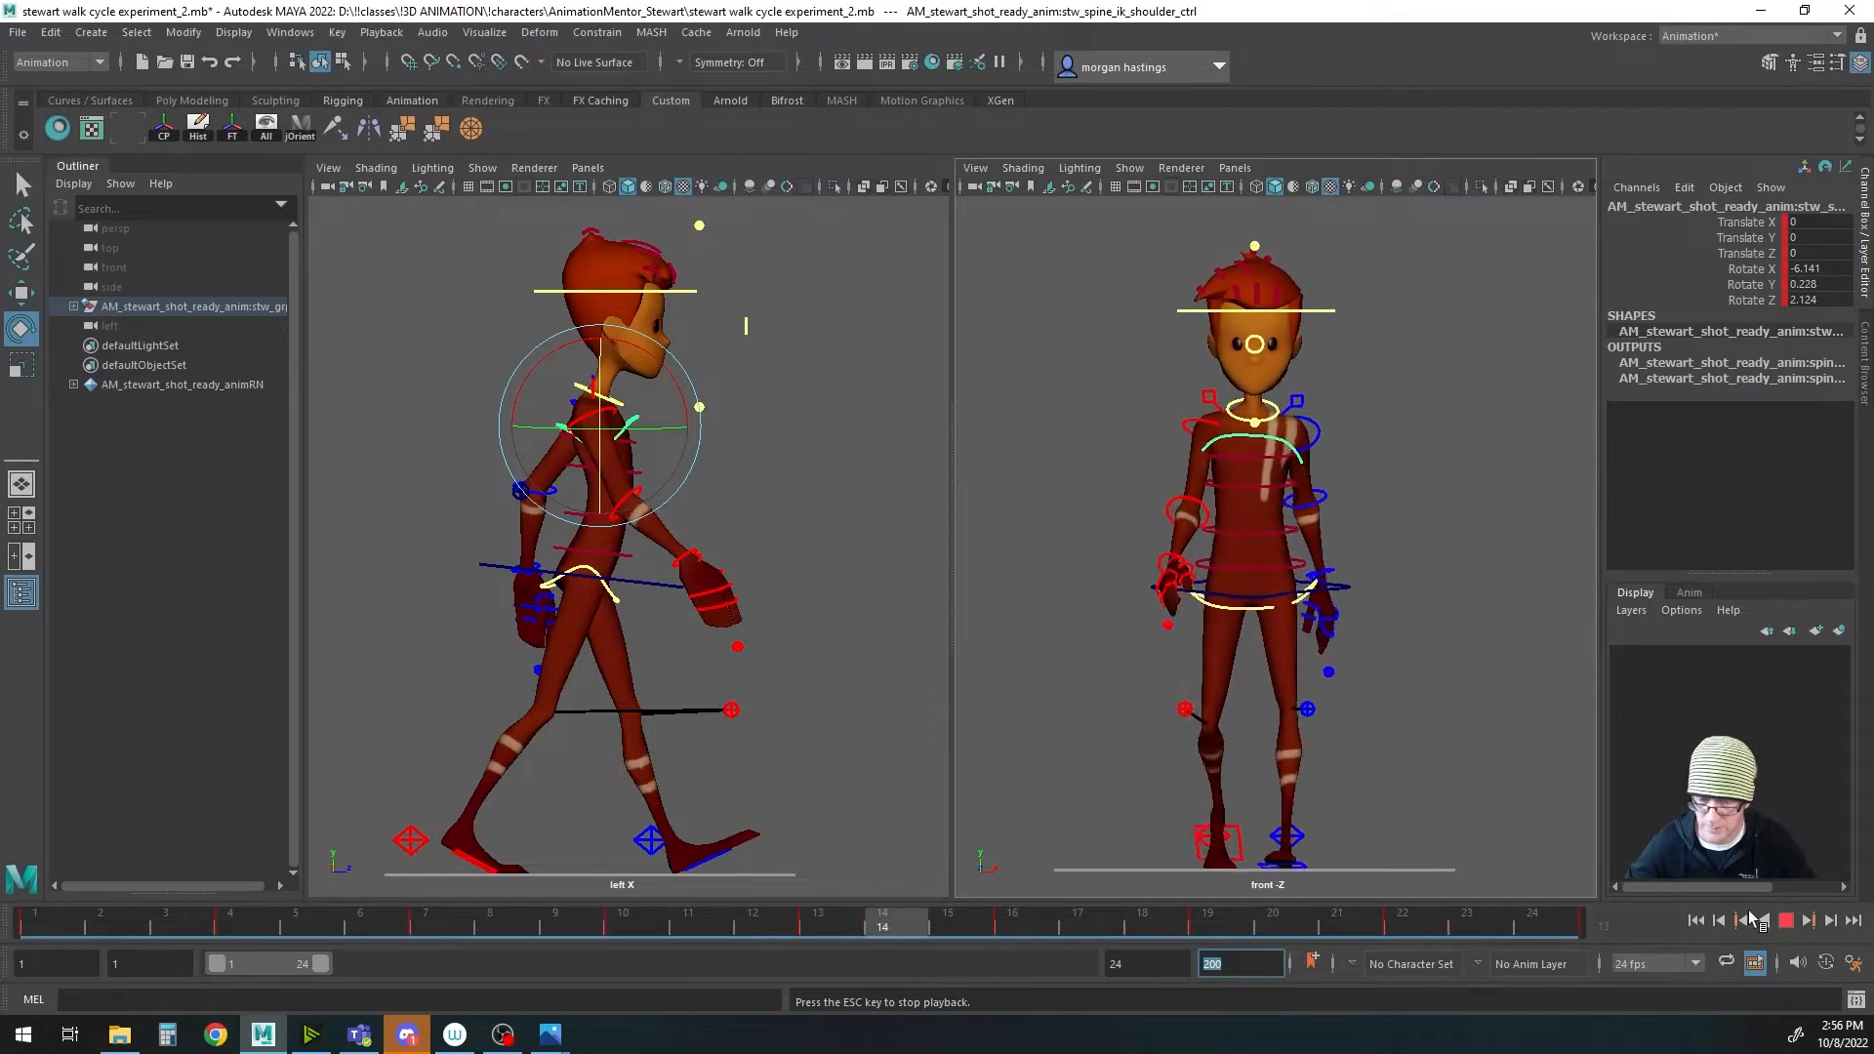
Step: Switch the front view to the perspective view and play the walk cycle there
key(space)
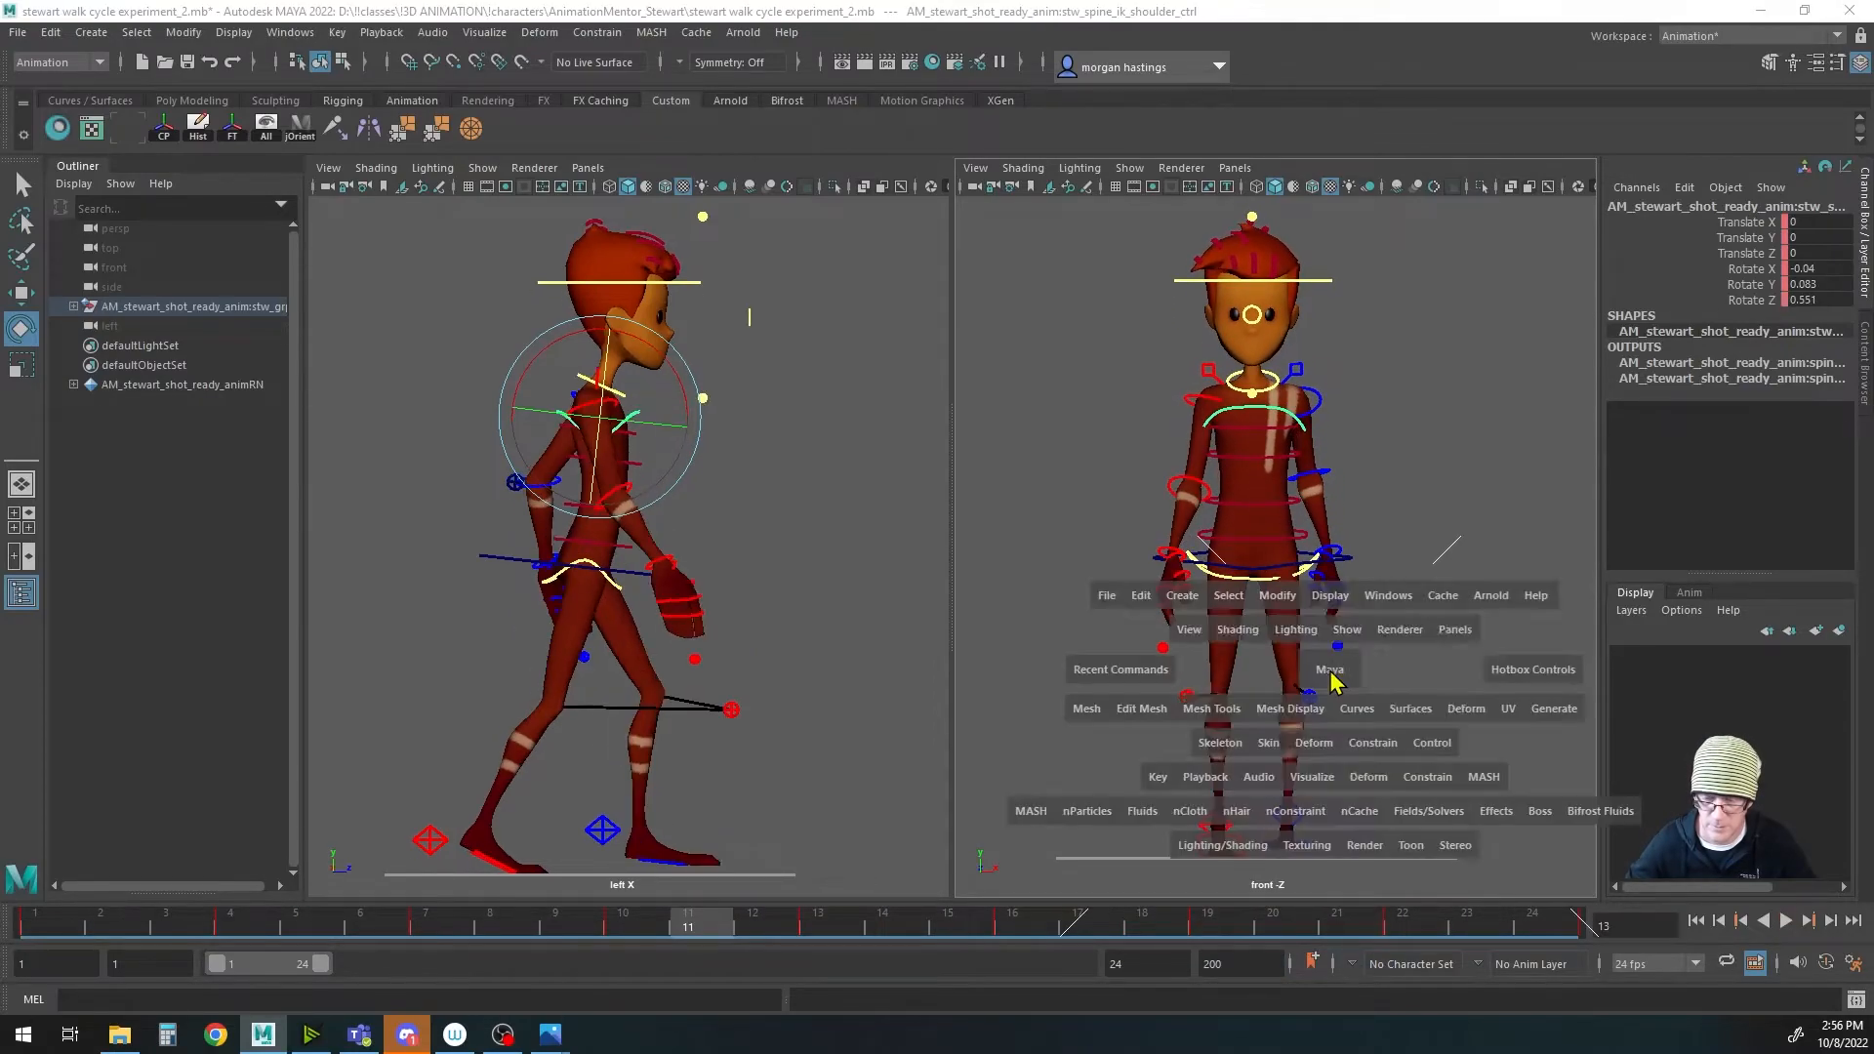
drag(1337, 683, 1265, 728)
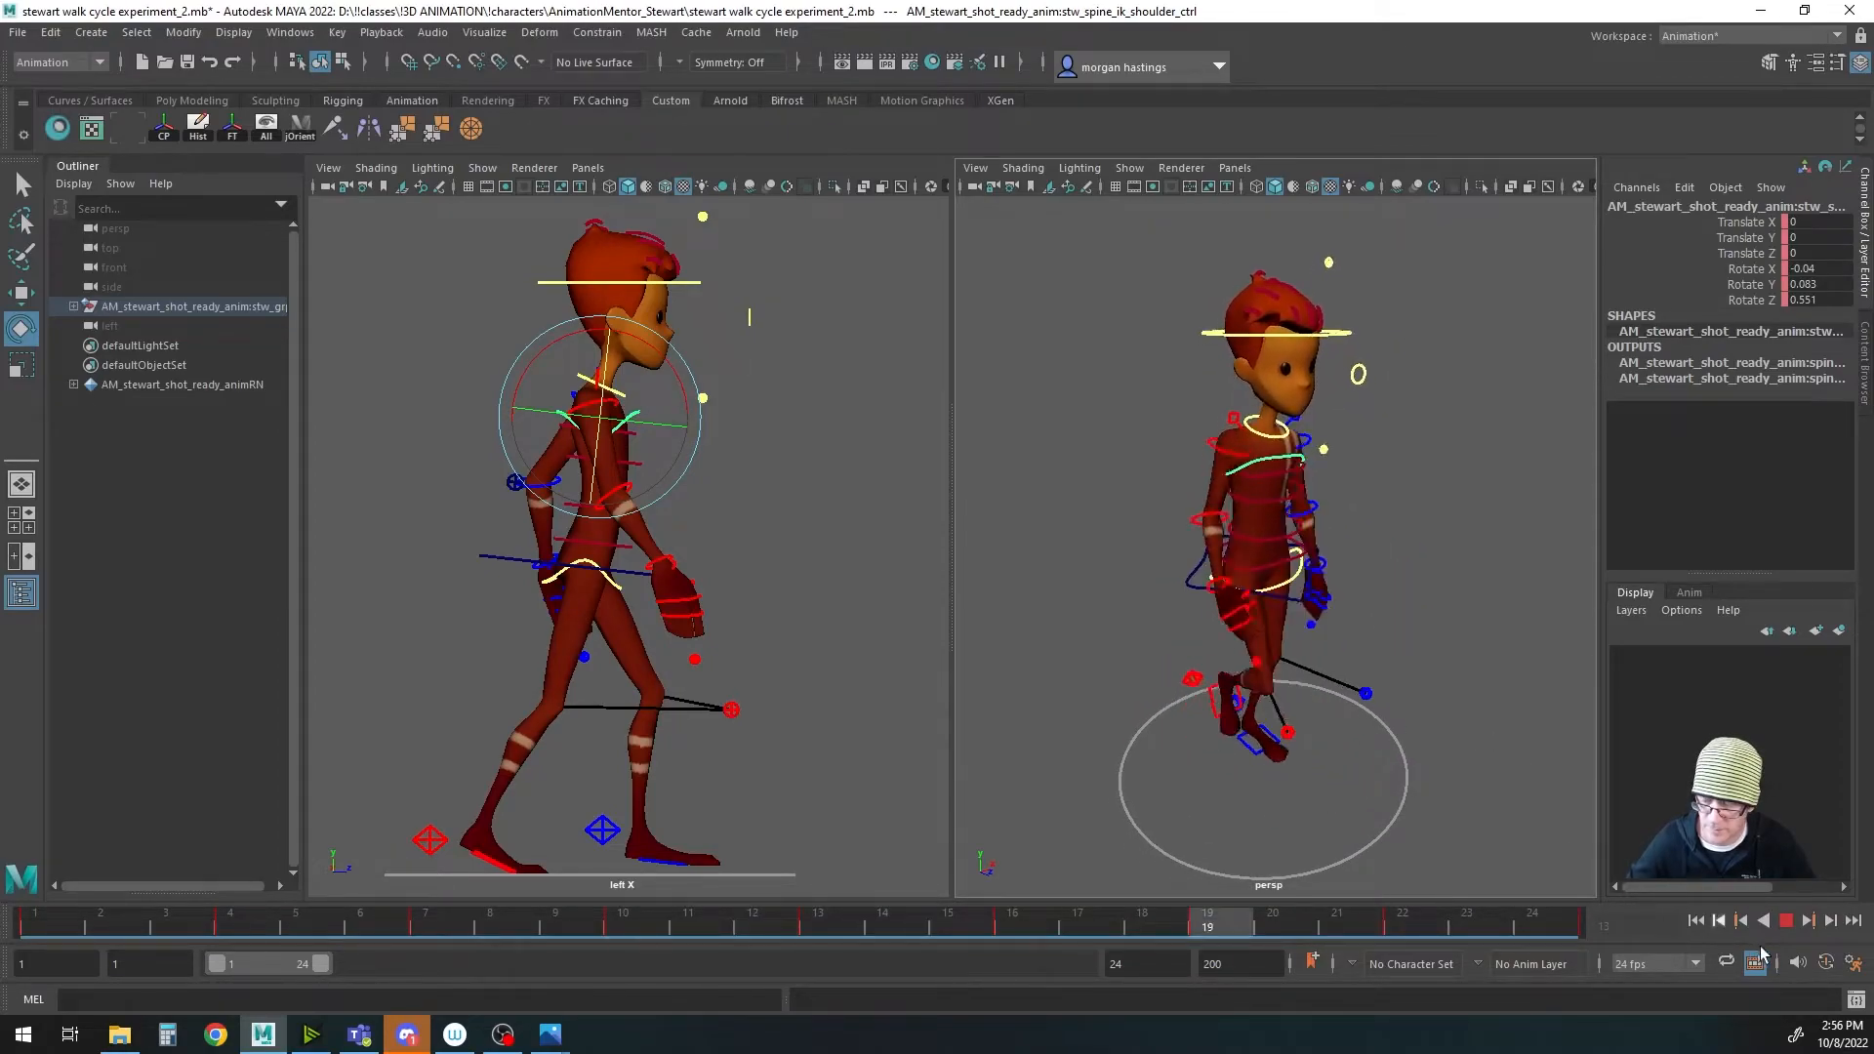
click(1785, 920)
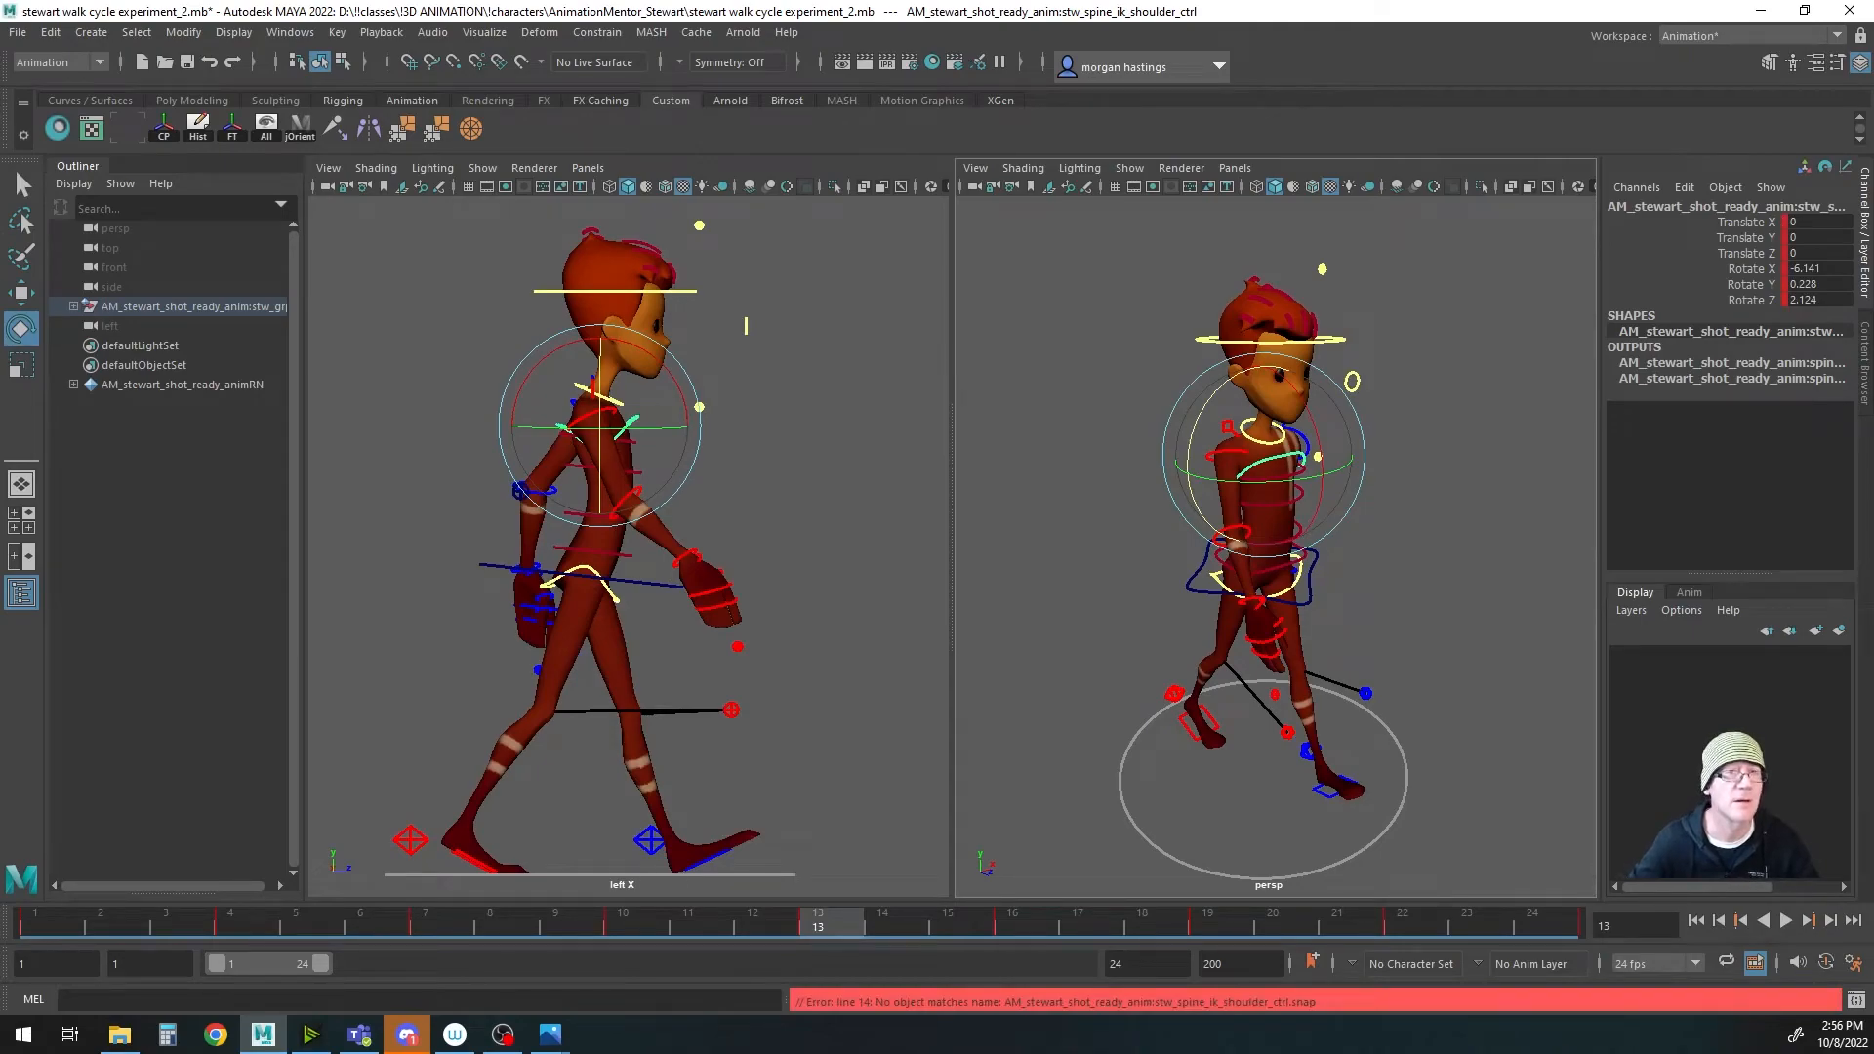
Step: Open the Graph Editor for the shoulder control and dock it beneath the viewports
mouse_move(1109, 520)
mouse_down()
mouse_move(1140, 373)
mouse_move(1096, 452)
mouse_move(1100, 529)
mouse_up()
alt+right_drag(1130, 468, 1074, 468)
alt+middle_drag(1231, 496, 1183, 404)
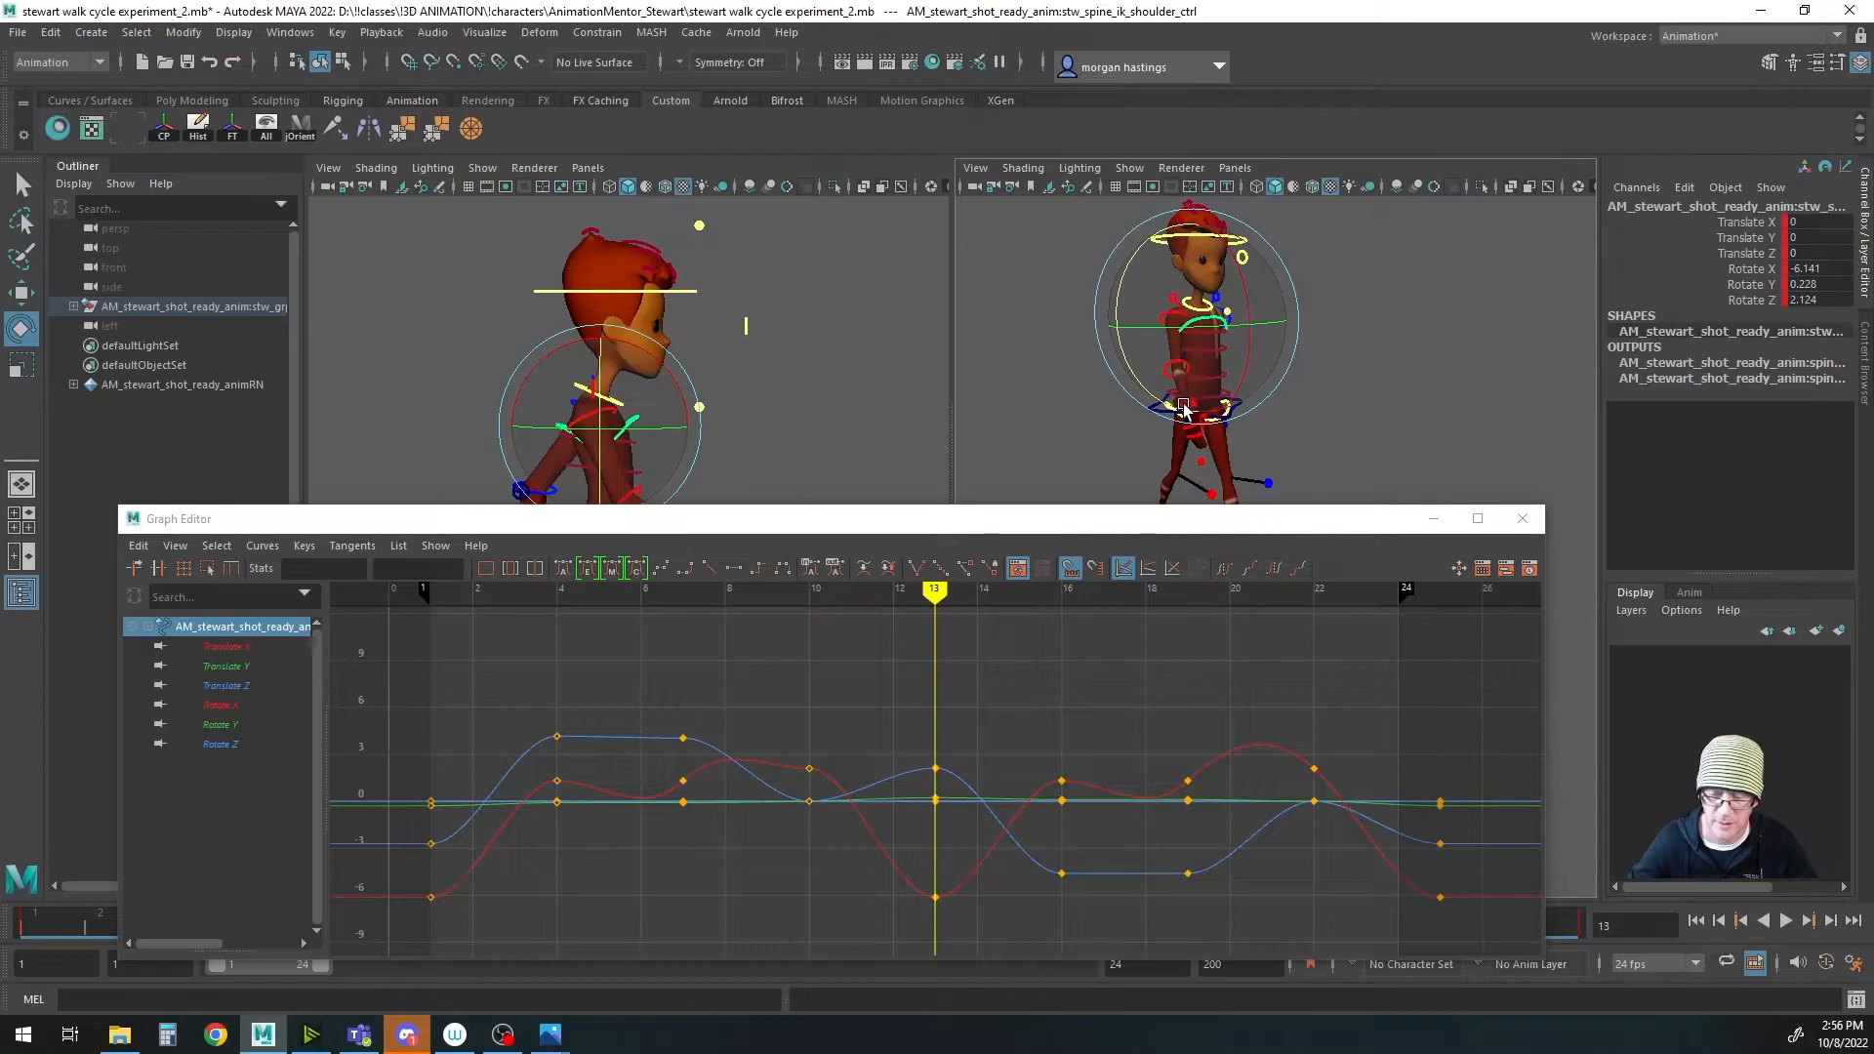
drag(937, 507, 929, 621)
drag(186, 624, 207, 912)
drag(1134, 427, 1130, 587)
alt+drag(1270, 434, 1290, 476)
alt+middle_drag(823, 422, 834, 383)
alt+right_drag(834, 382, 759, 394)
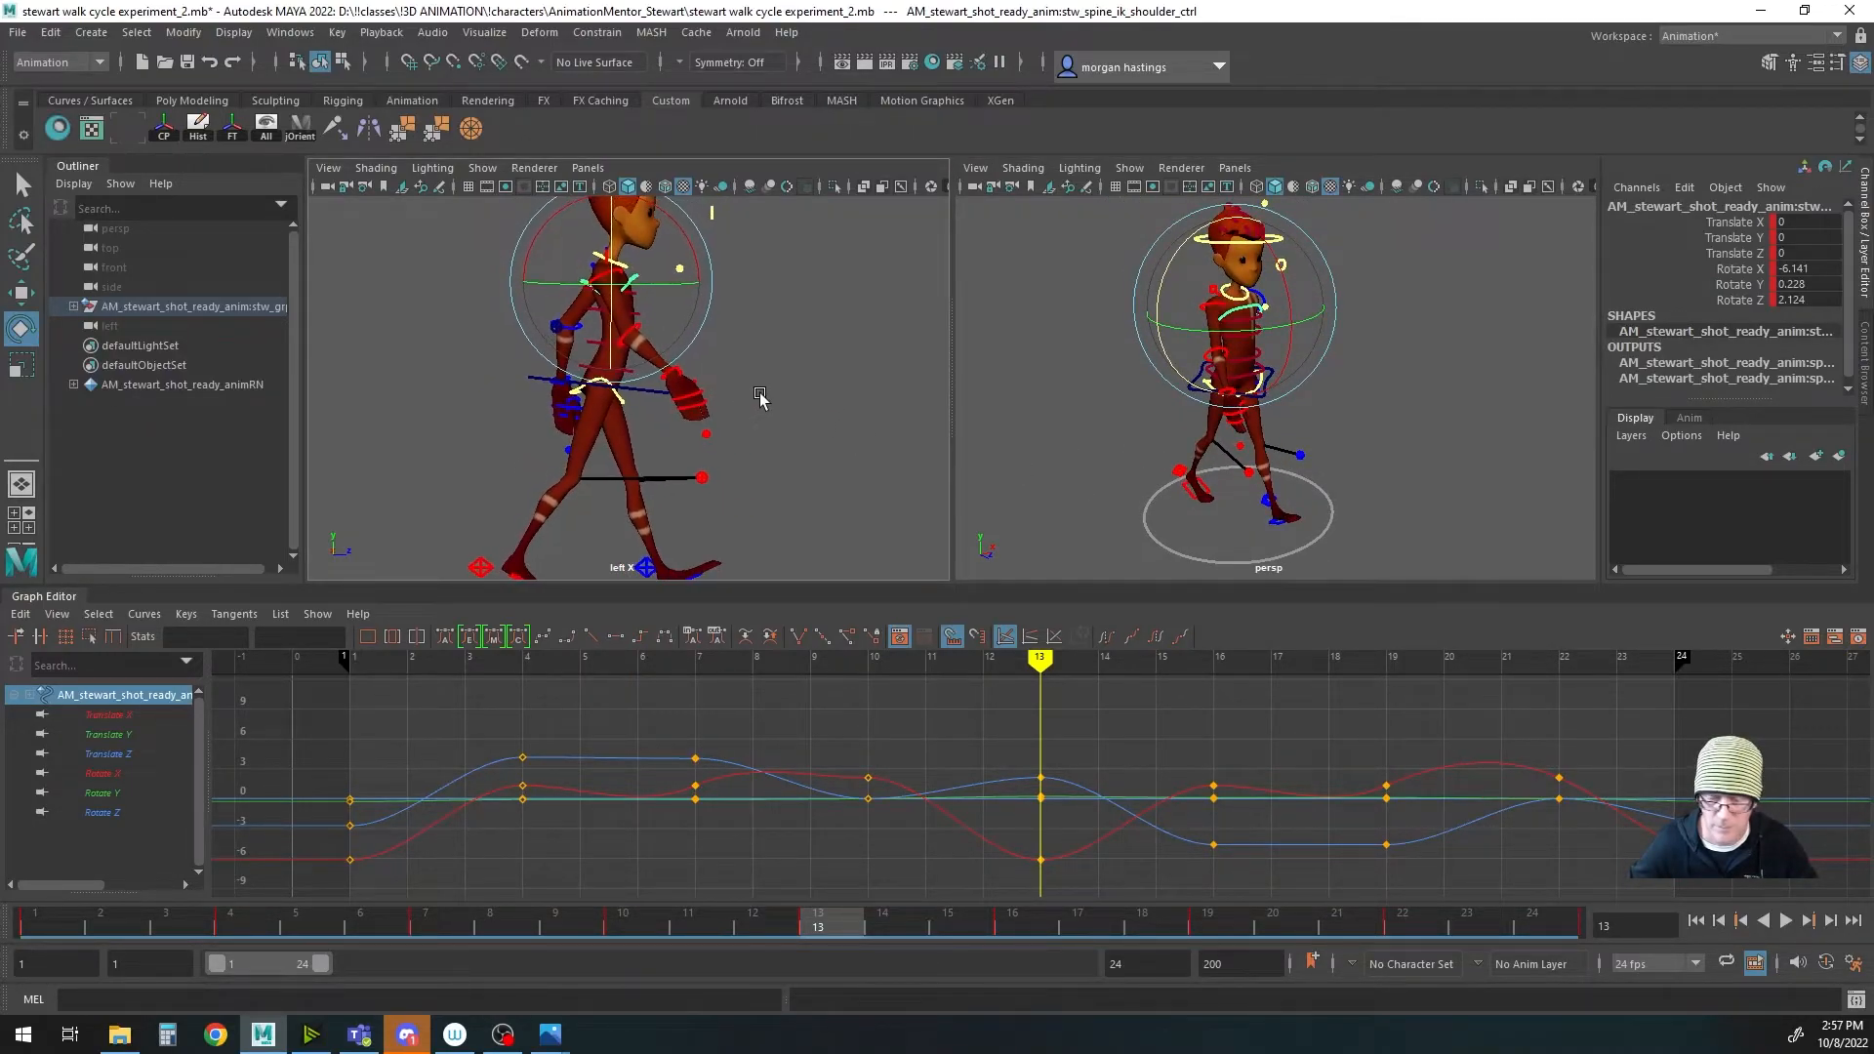
Step: Reselect the shoulder control and delete all its keys at frame 7 in the Graph Editor
key(q)
click(1399, 419)
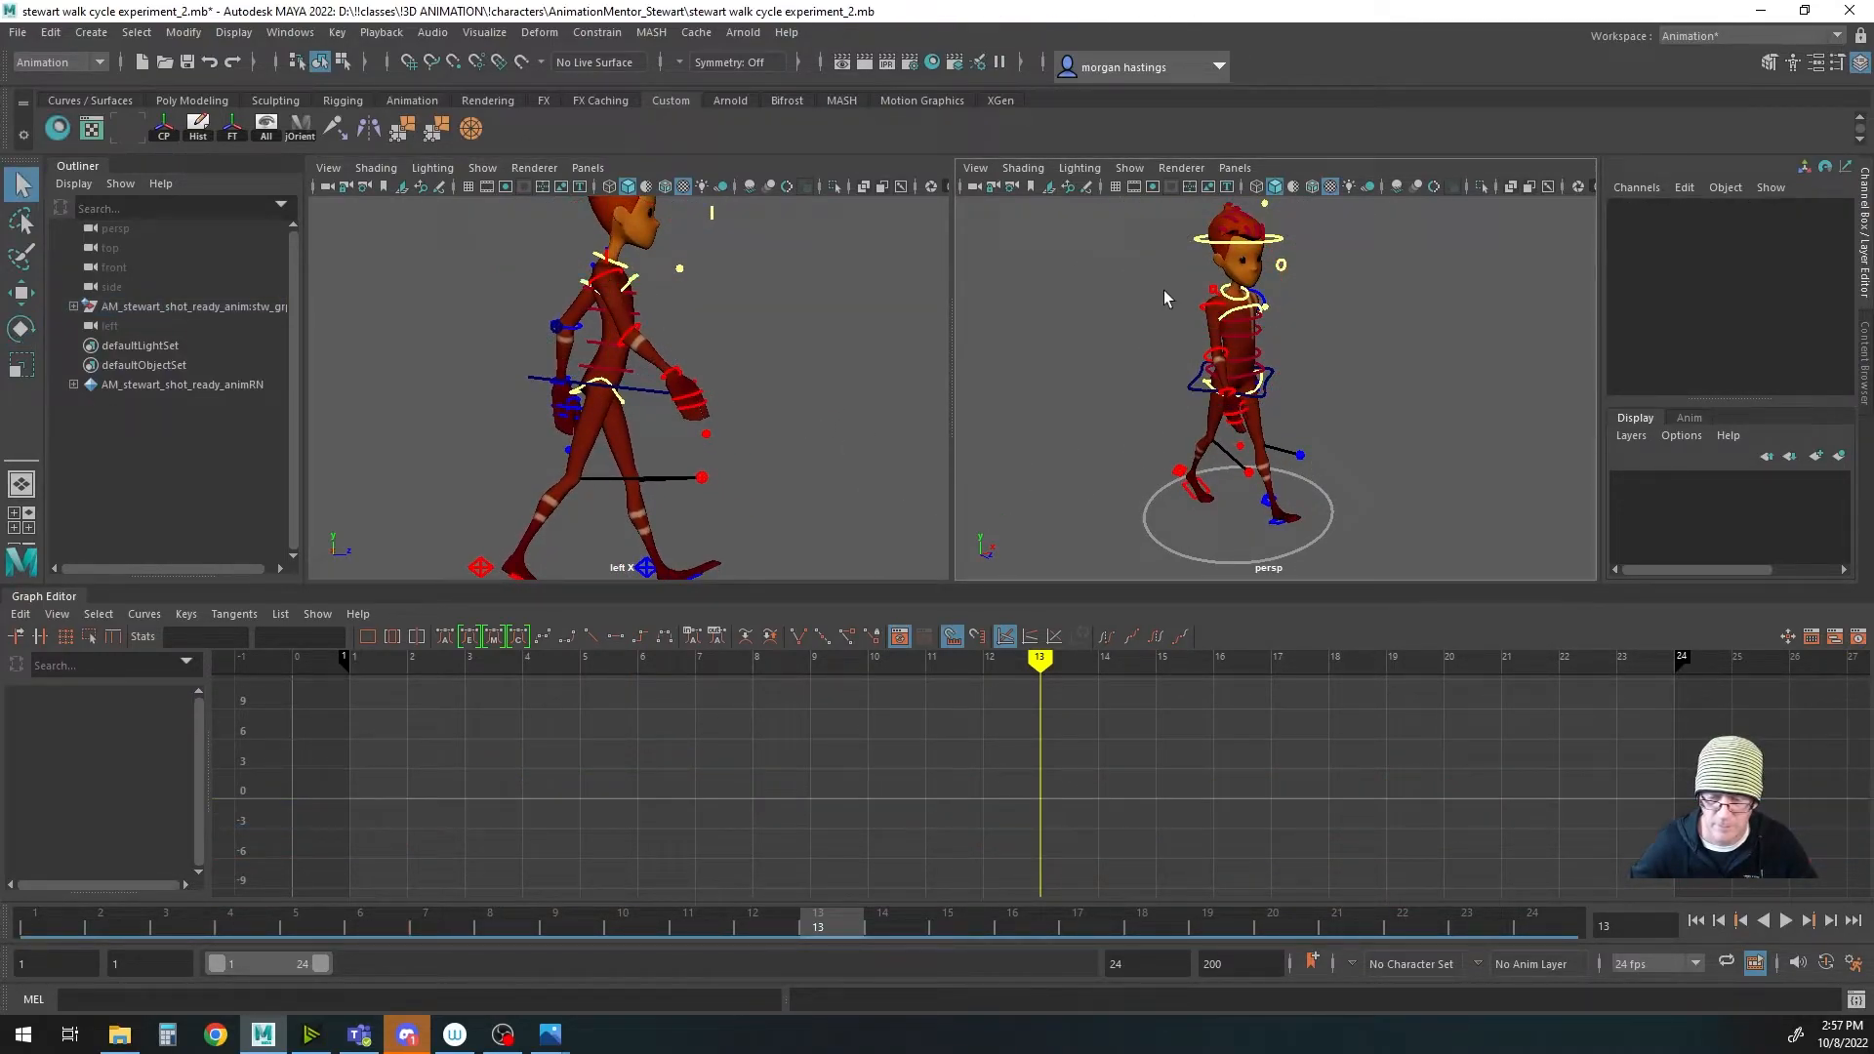
click(1232, 317)
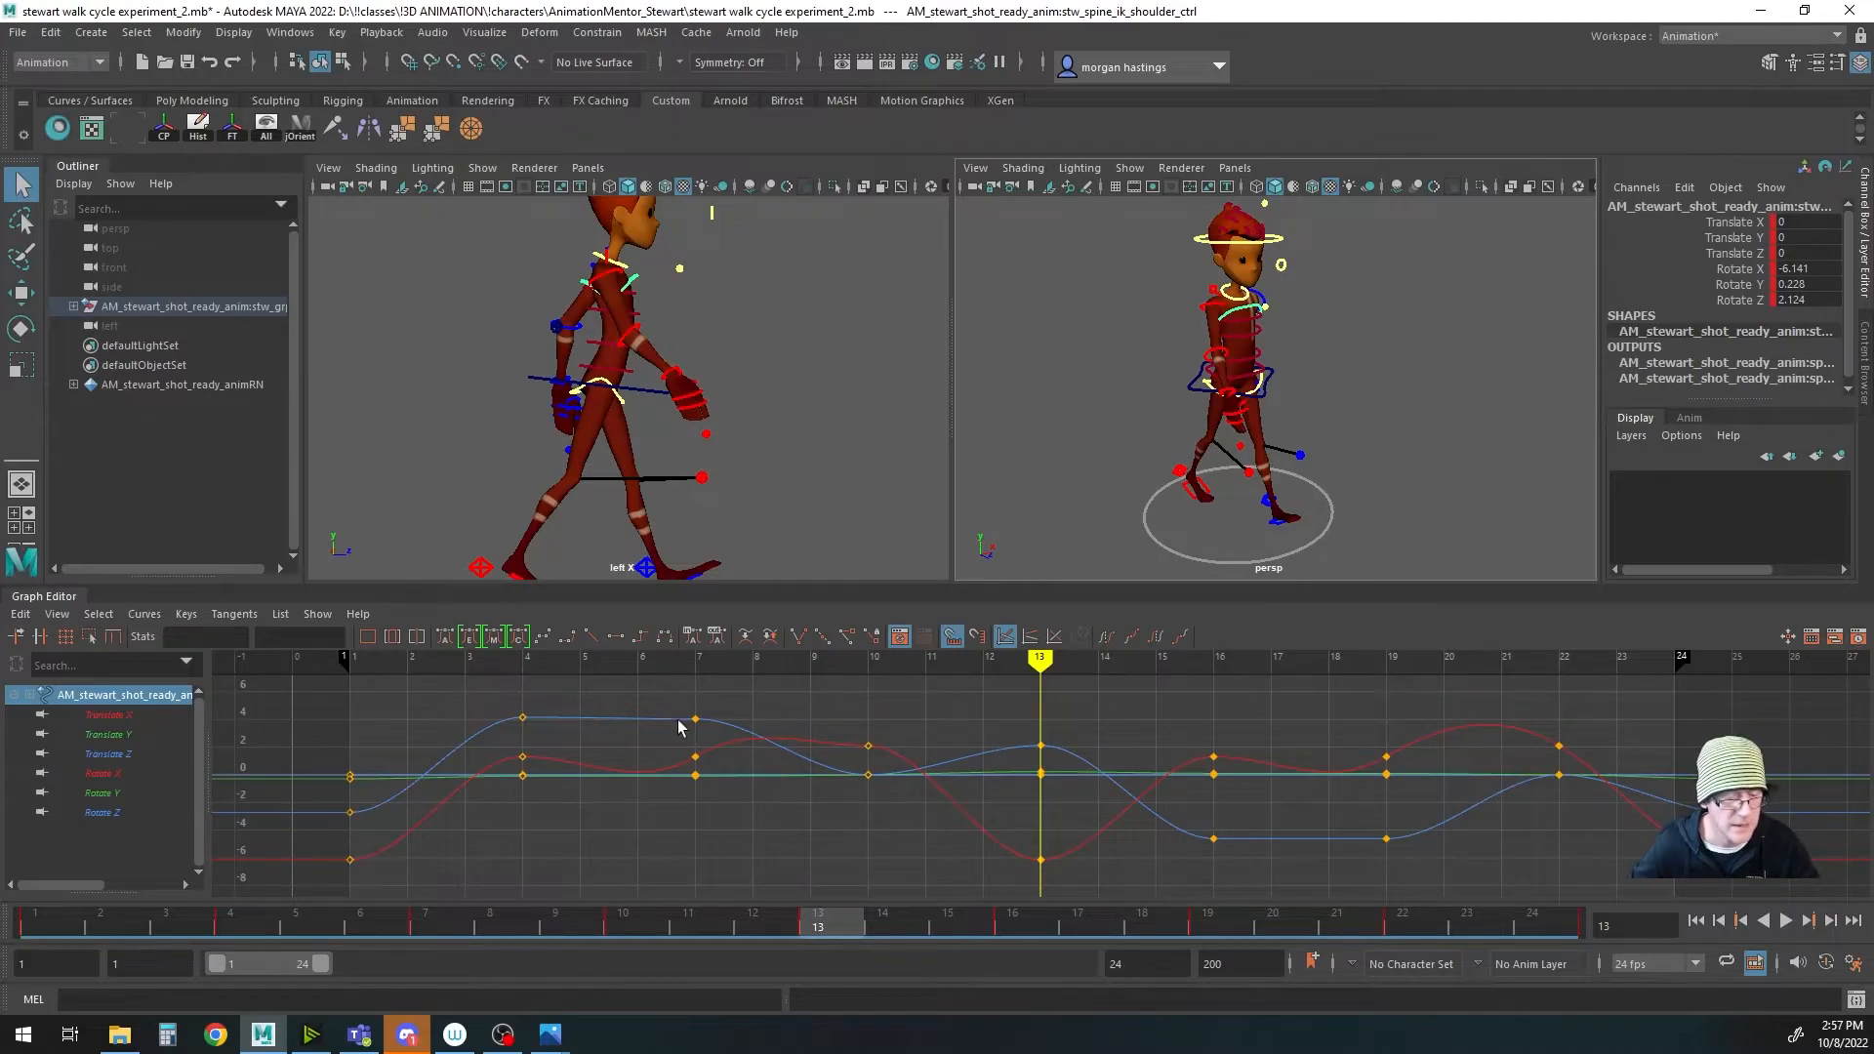
mouse_move(399, 658)
mouse_down()
mouse_move(359, 661)
mouse_move(508, 665)
mouse_up()
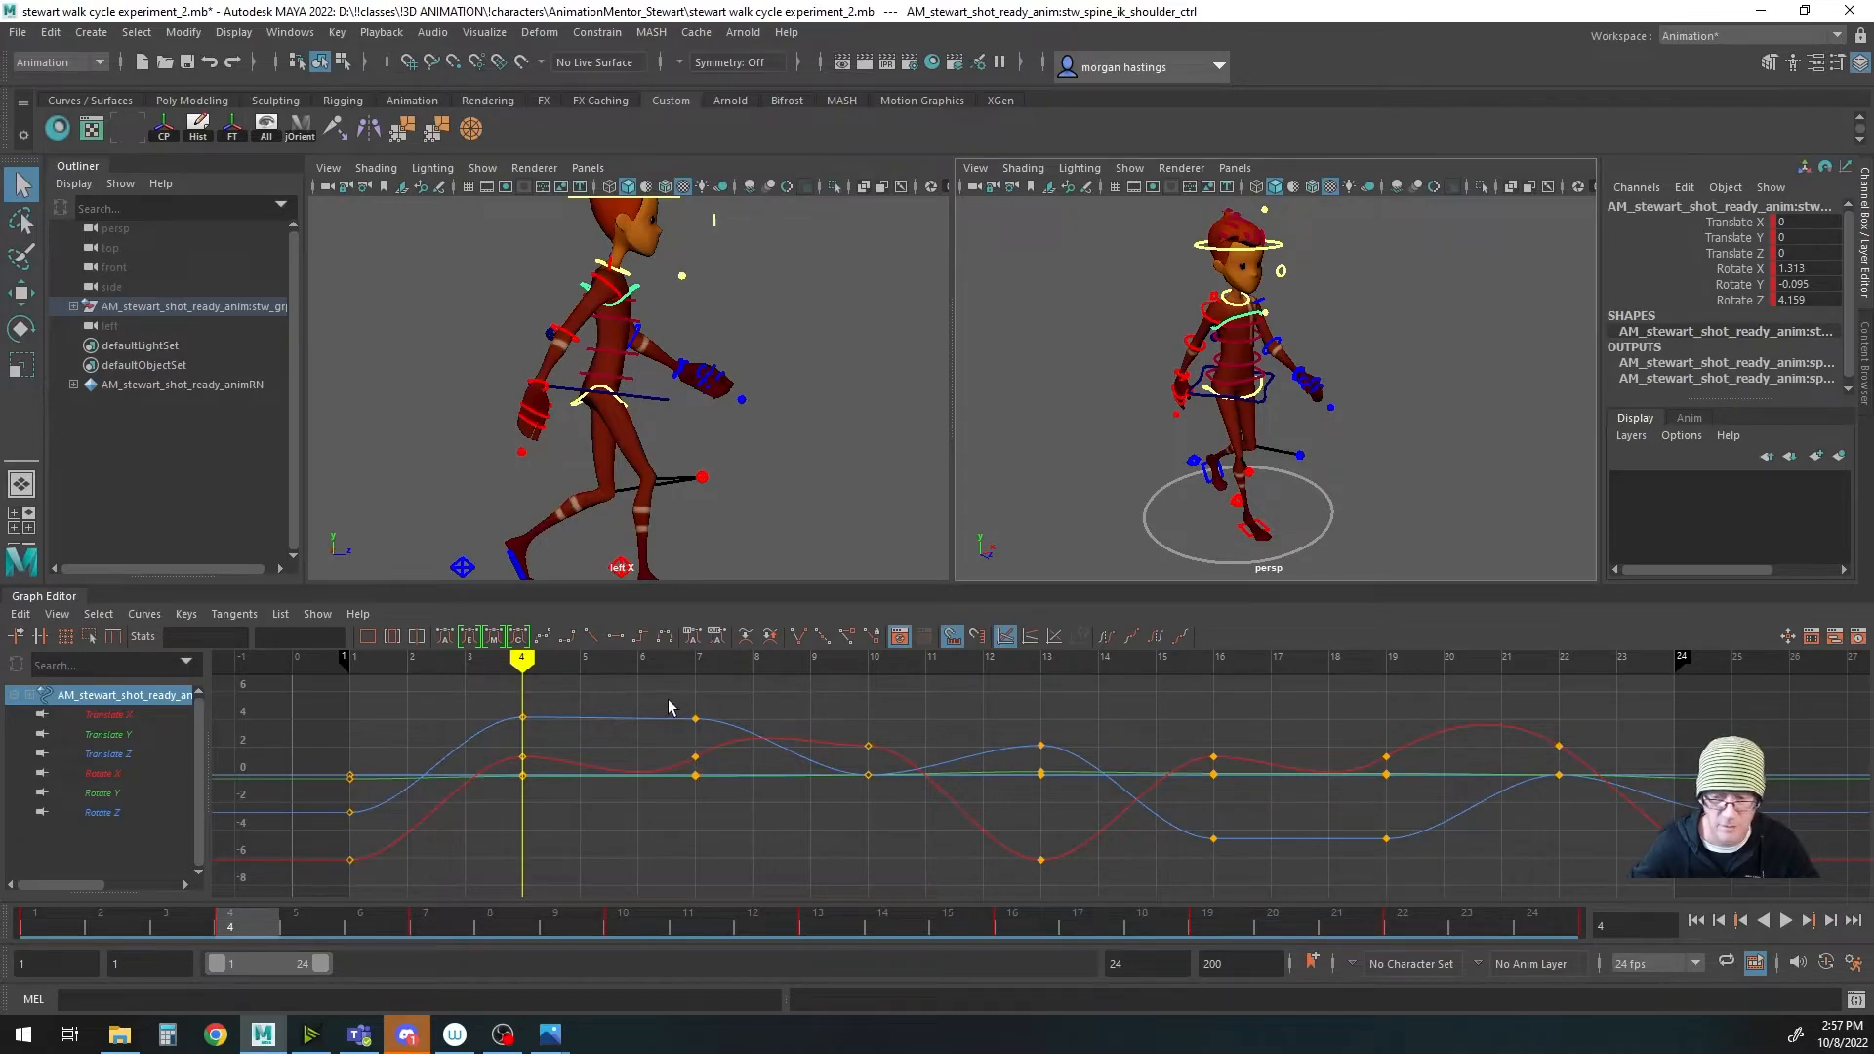
drag(666, 703, 732, 818)
key(Delete)
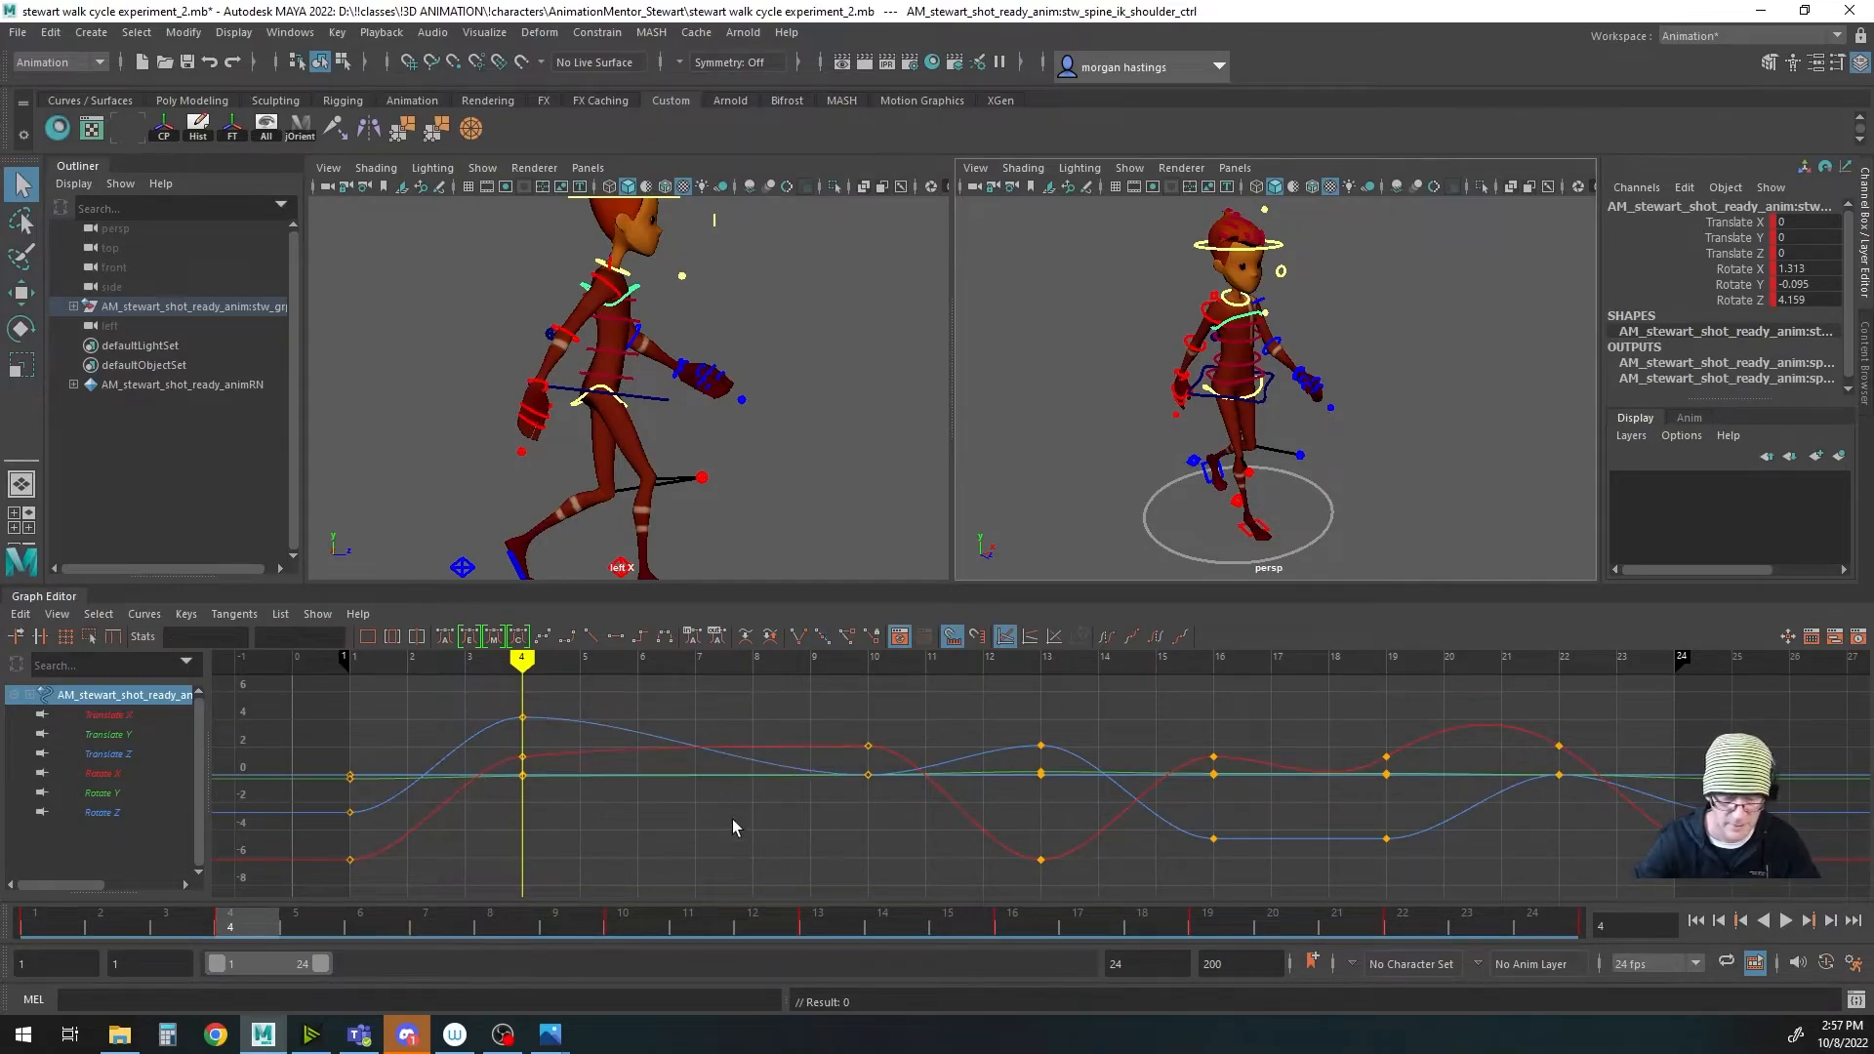
Step: Delete all the shoulder control's keys at frame 19 in the Graph Editor
key(alt+v)
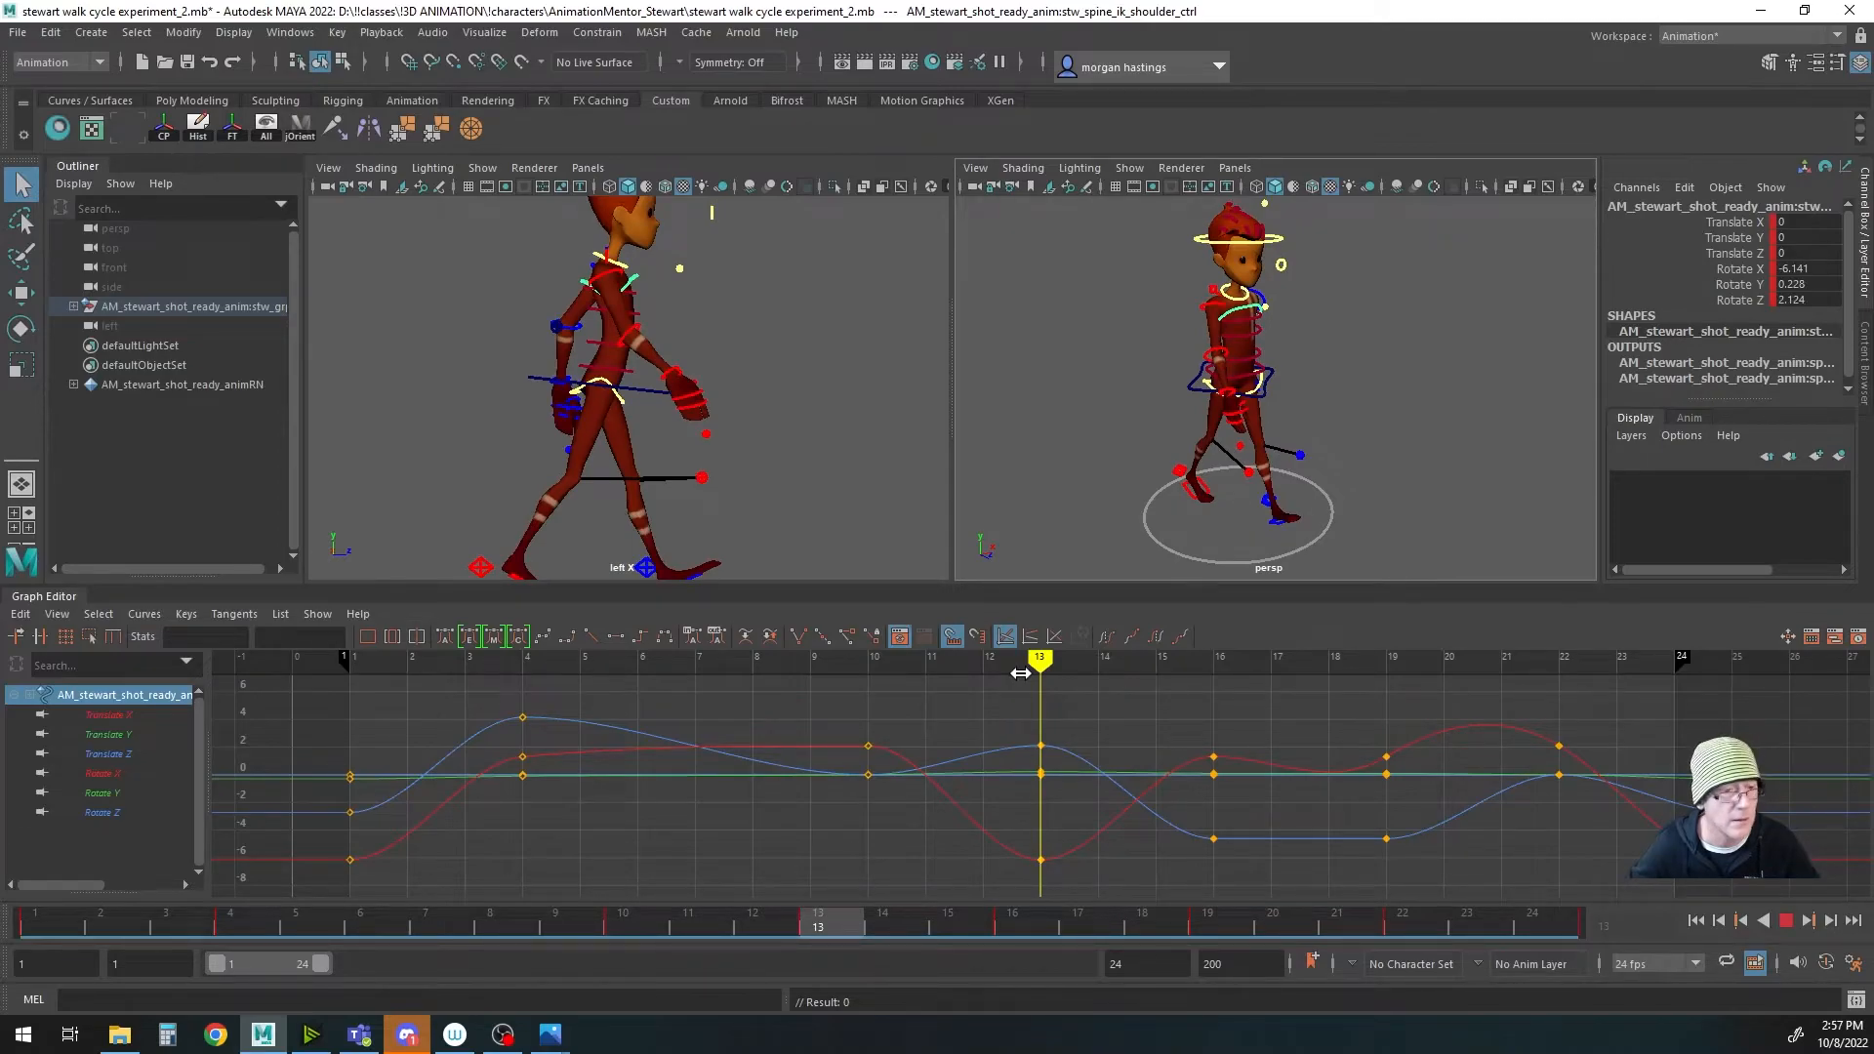
mouse_move(1019, 673)
mouse_down()
mouse_move(895, 674)
mouse_move(1187, 685)
mouse_up()
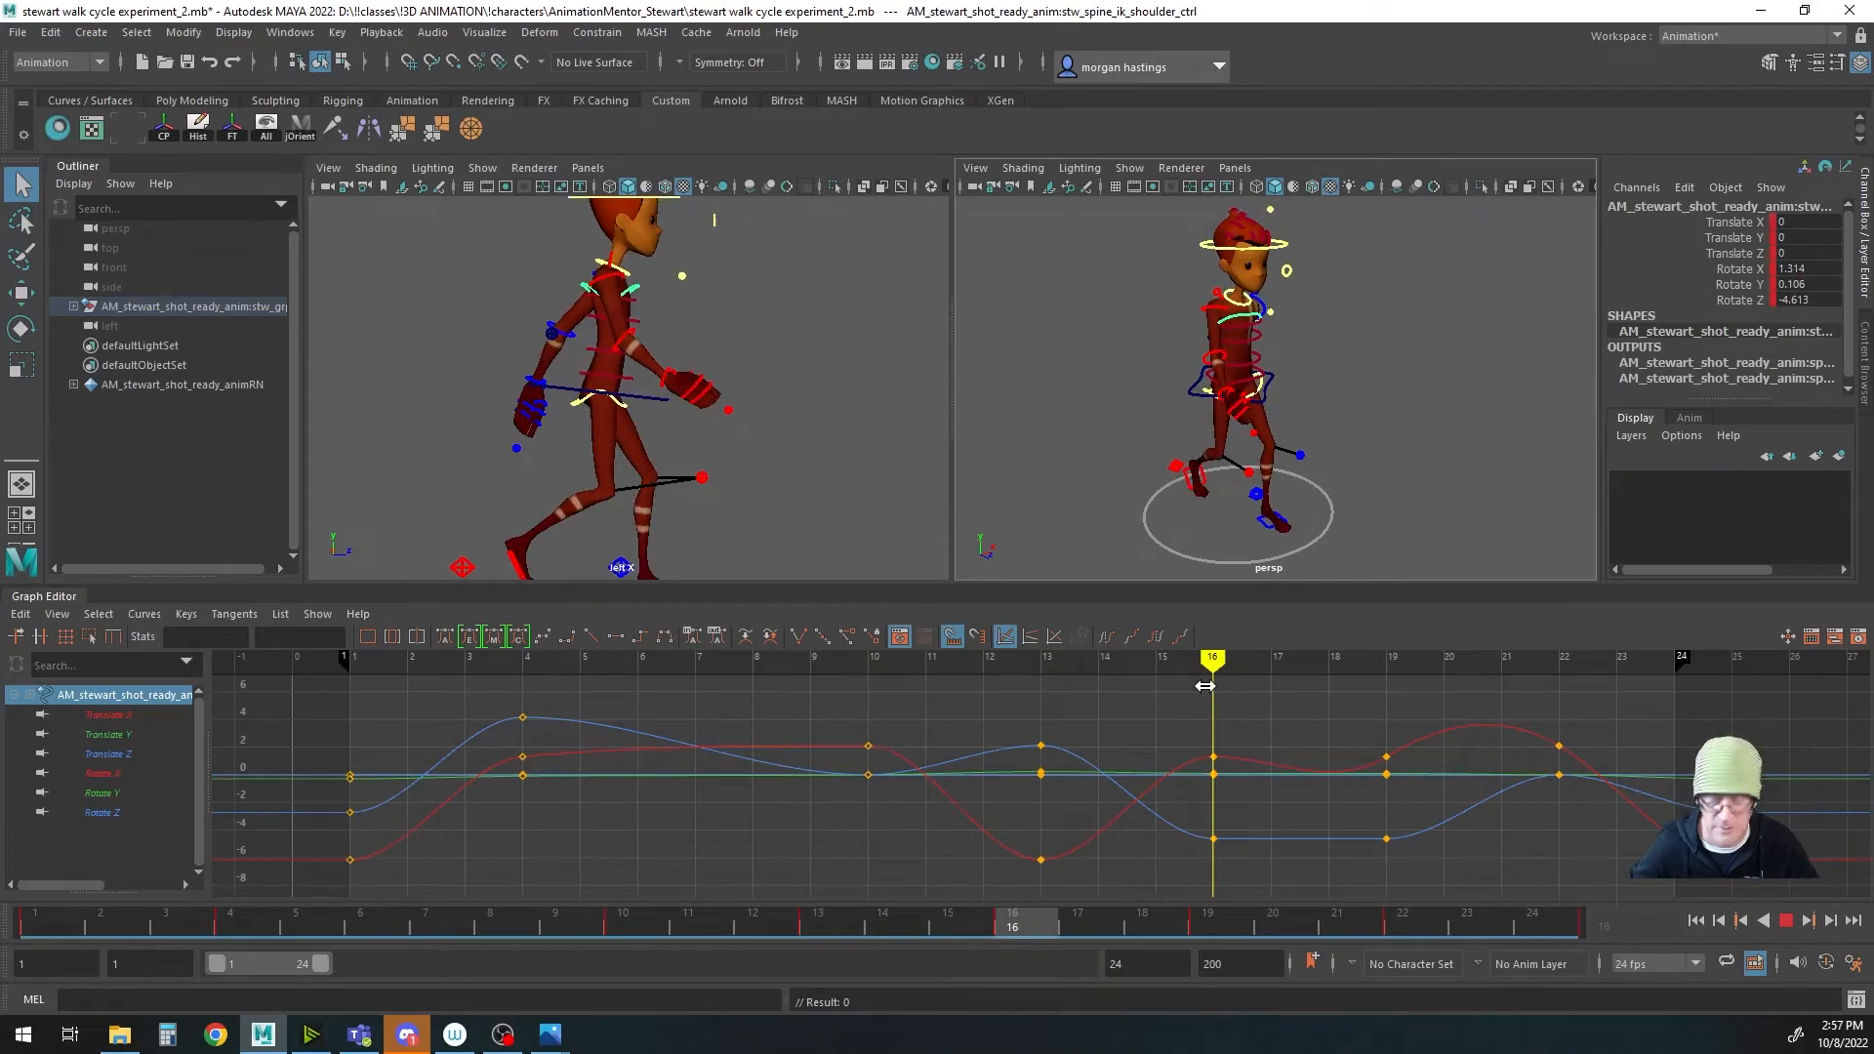
mouse_move(1206, 686)
mouse_down()
mouse_move(1372, 689)
mouse_move(1455, 891)
mouse_up()
key(Delete)
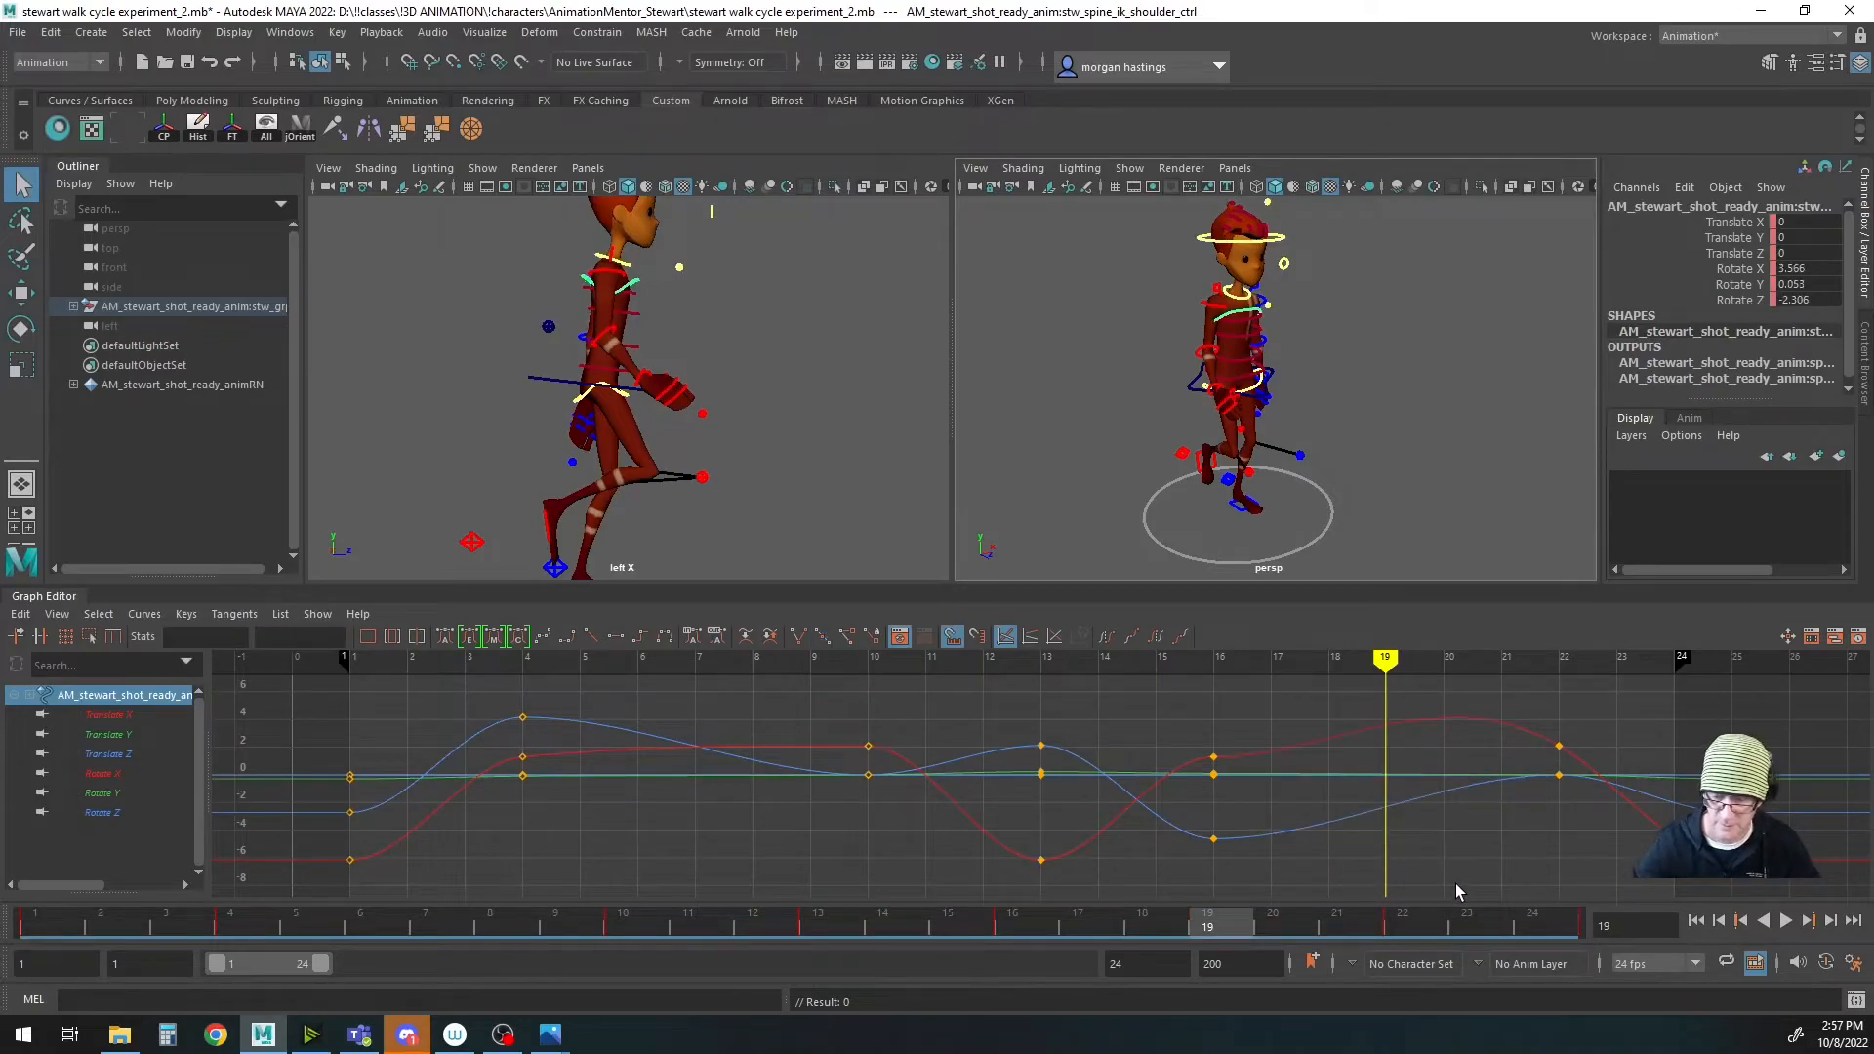
Step: Maximise the perspective view and play the walk cycle from the first frame to review the shoulder motion
click(1784, 923)
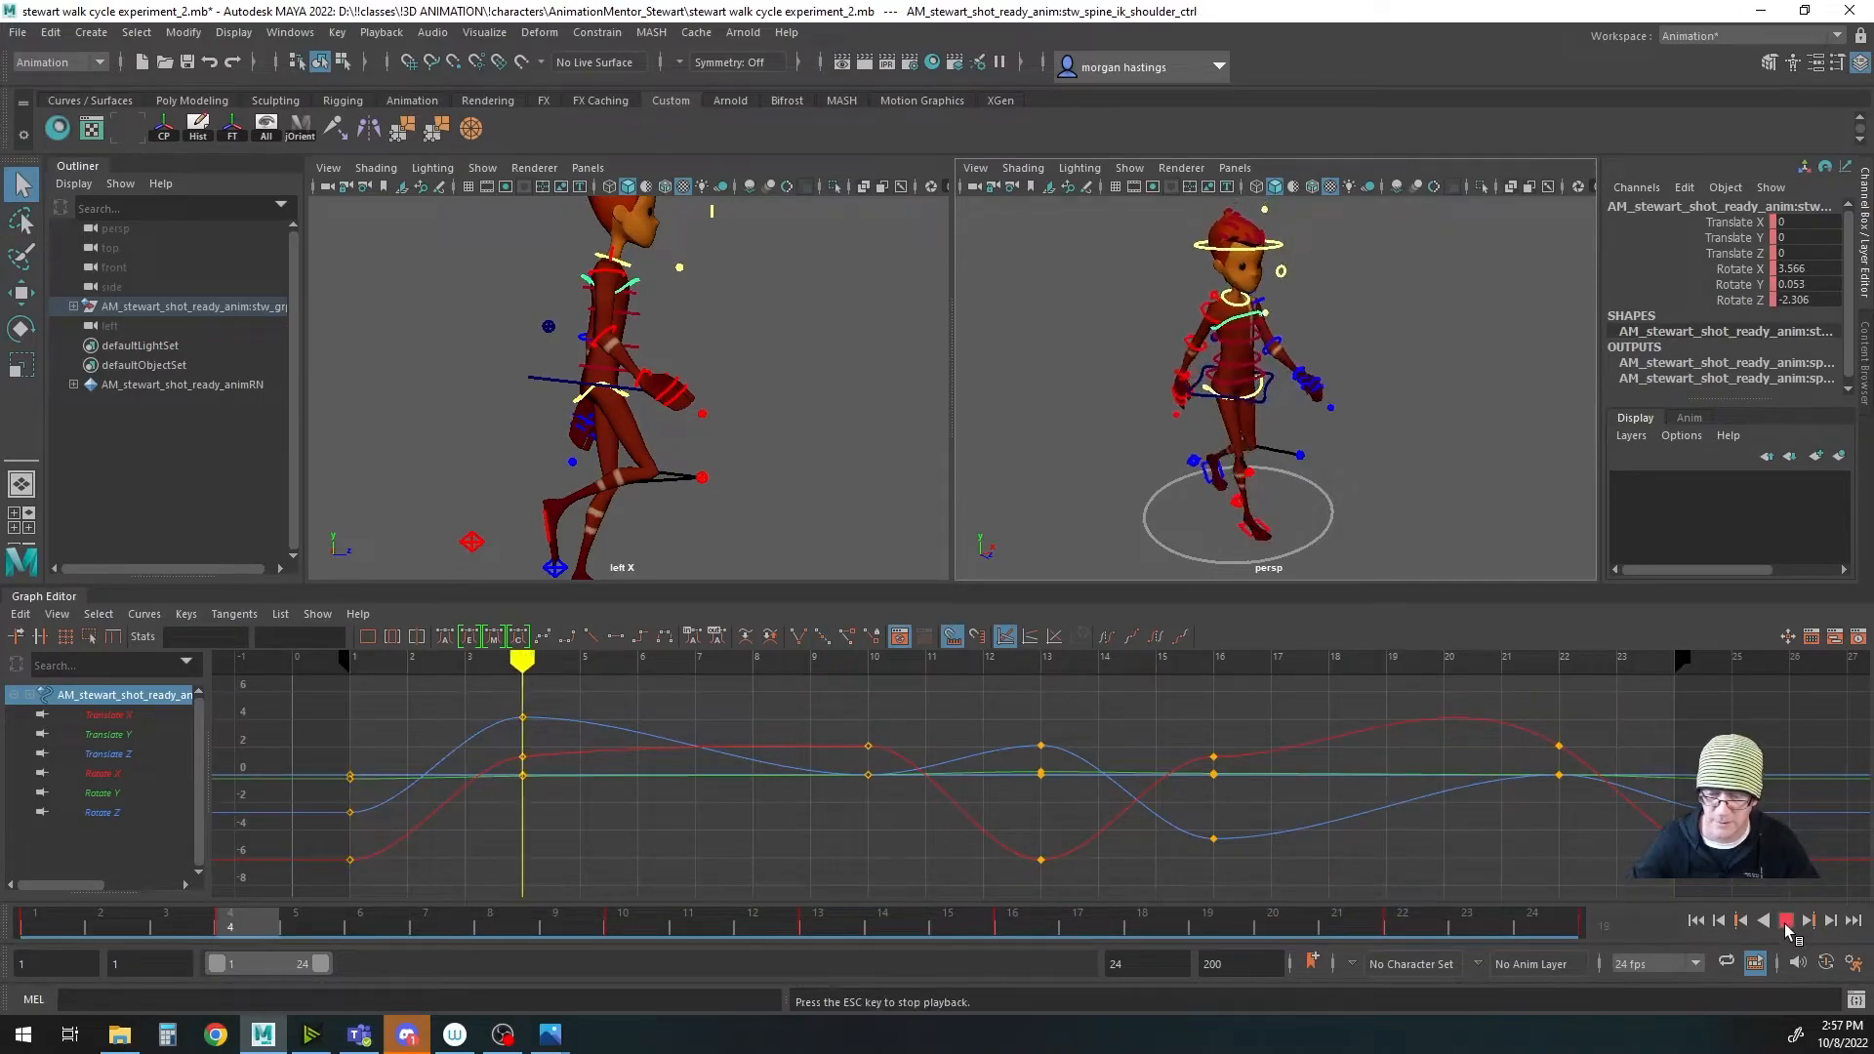
key(Escape)
key(space)
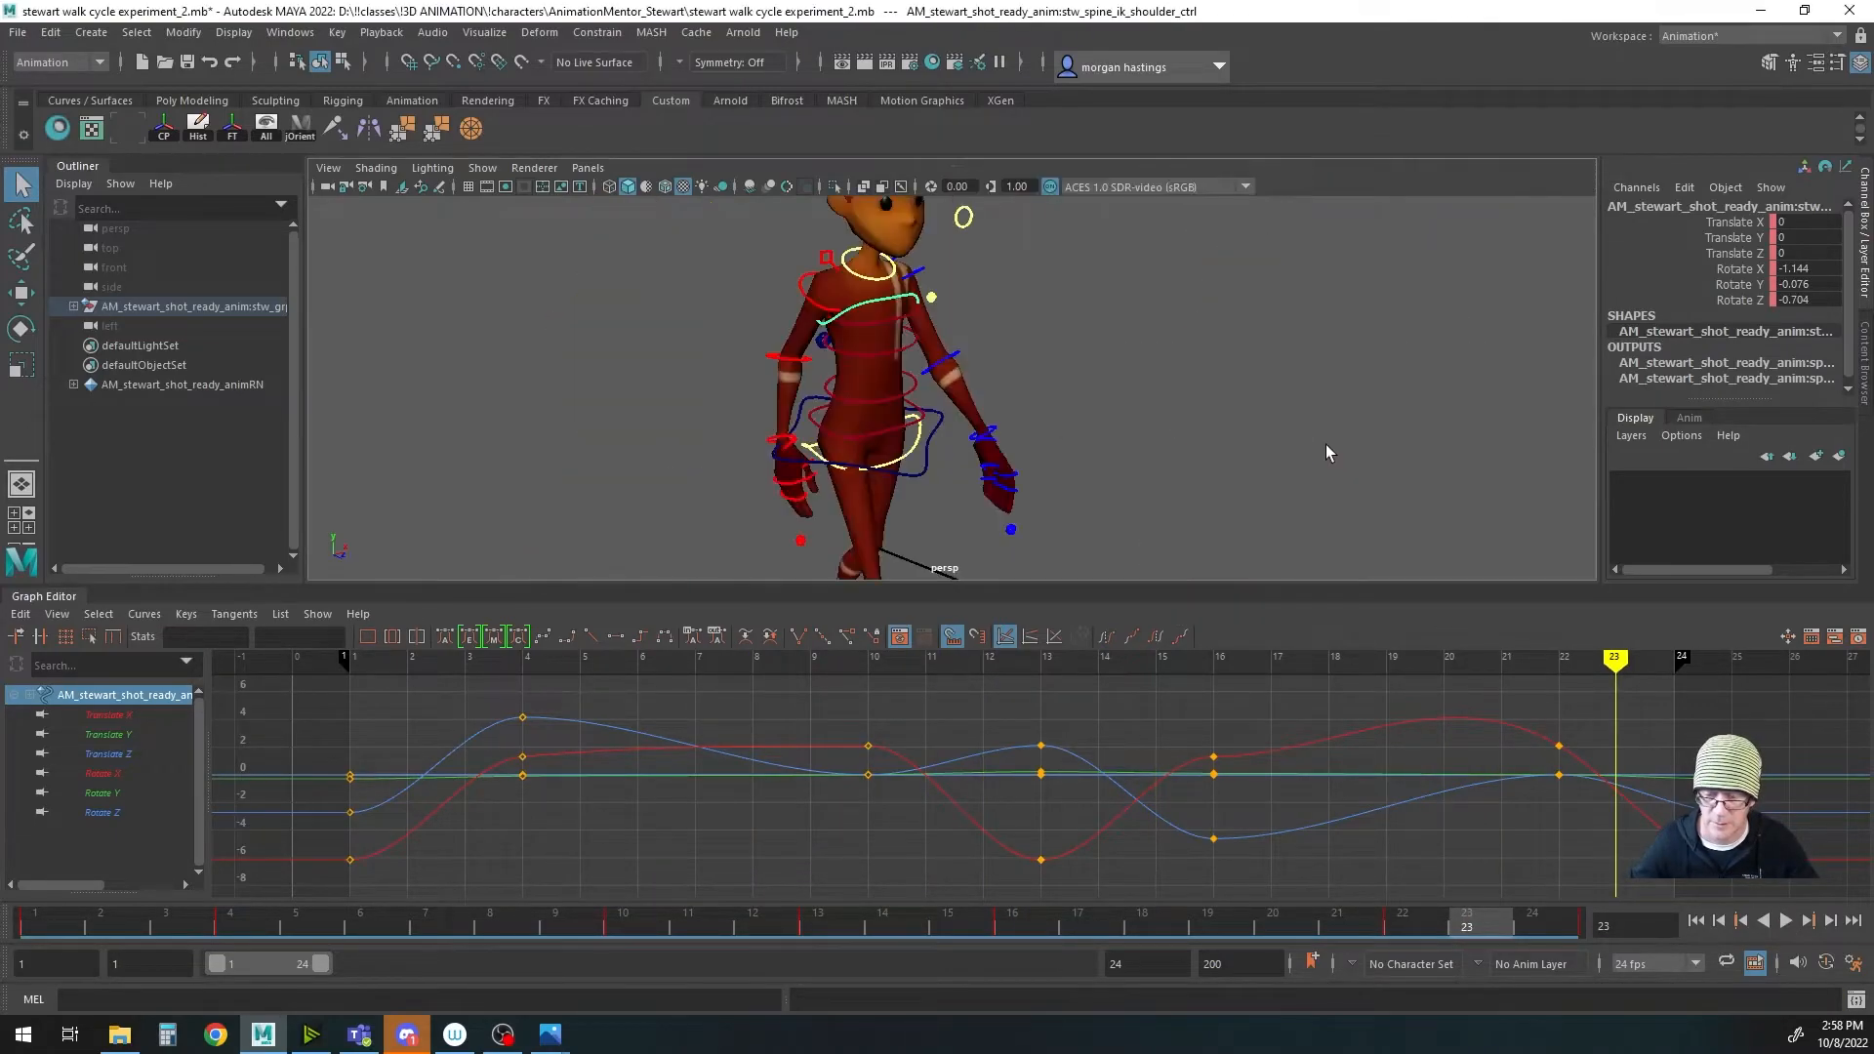
alt+drag(1269, 455, 1110, 386)
drag(1014, 584, 992, 734)
alt+right_drag(1107, 561, 1259, 600)
click(1697, 922)
click(1786, 921)
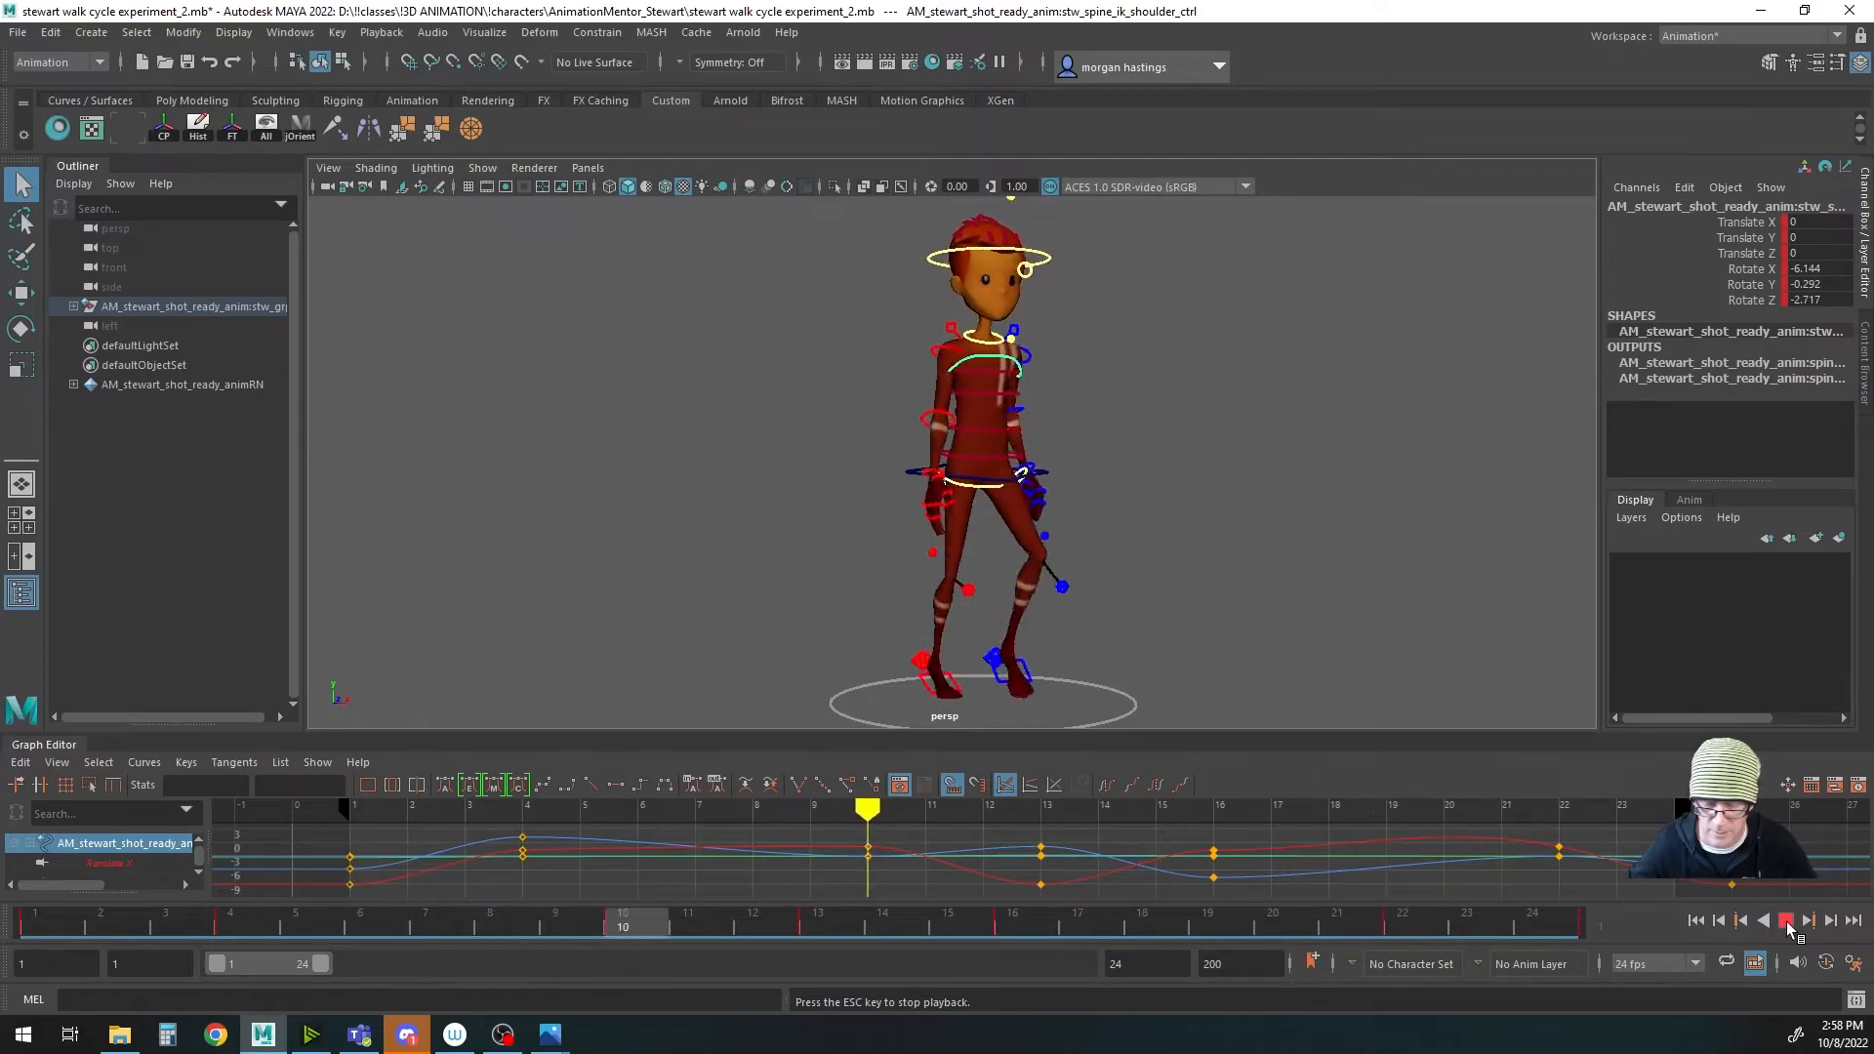
click(1786, 922)
Step: Enlarge the Graph Editor, restore the side-by-side left and perspective views, and return to frame 1
drag(1012, 731, 1005, 646)
key(space)
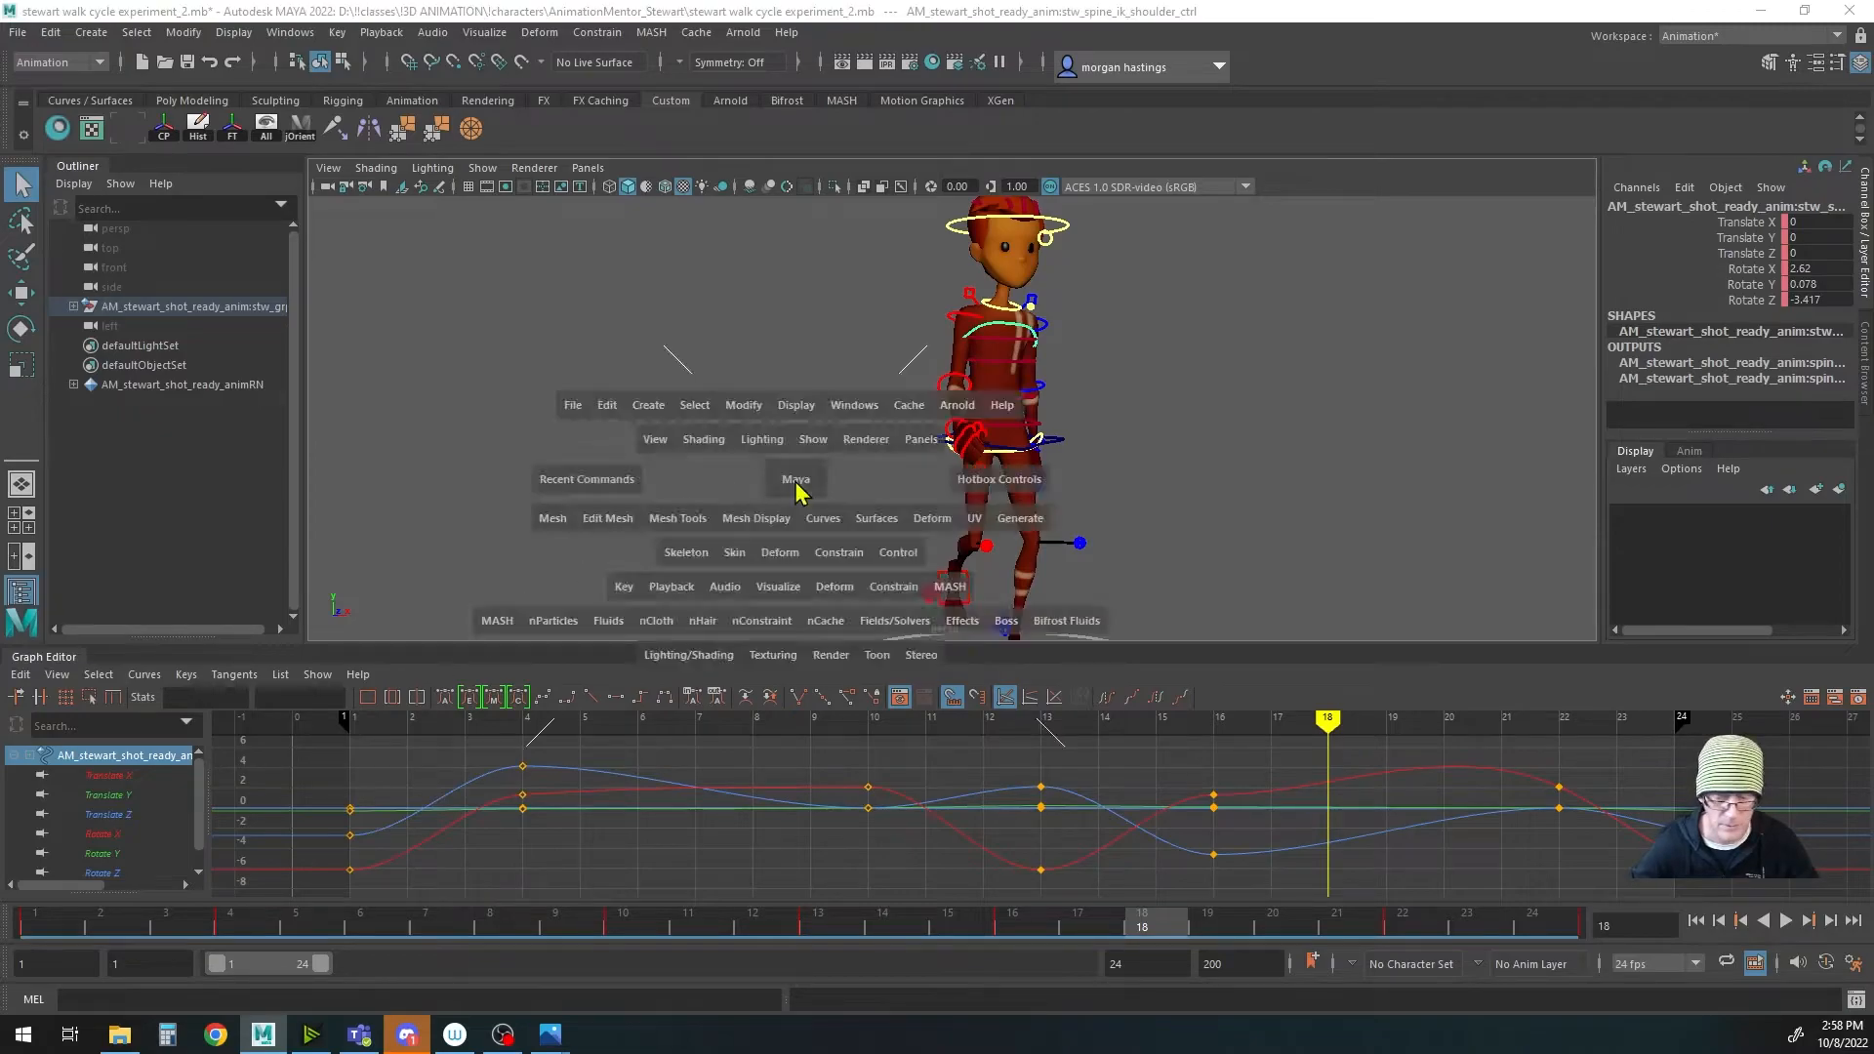
alt+middle_drag(1095, 504, 1092, 509)
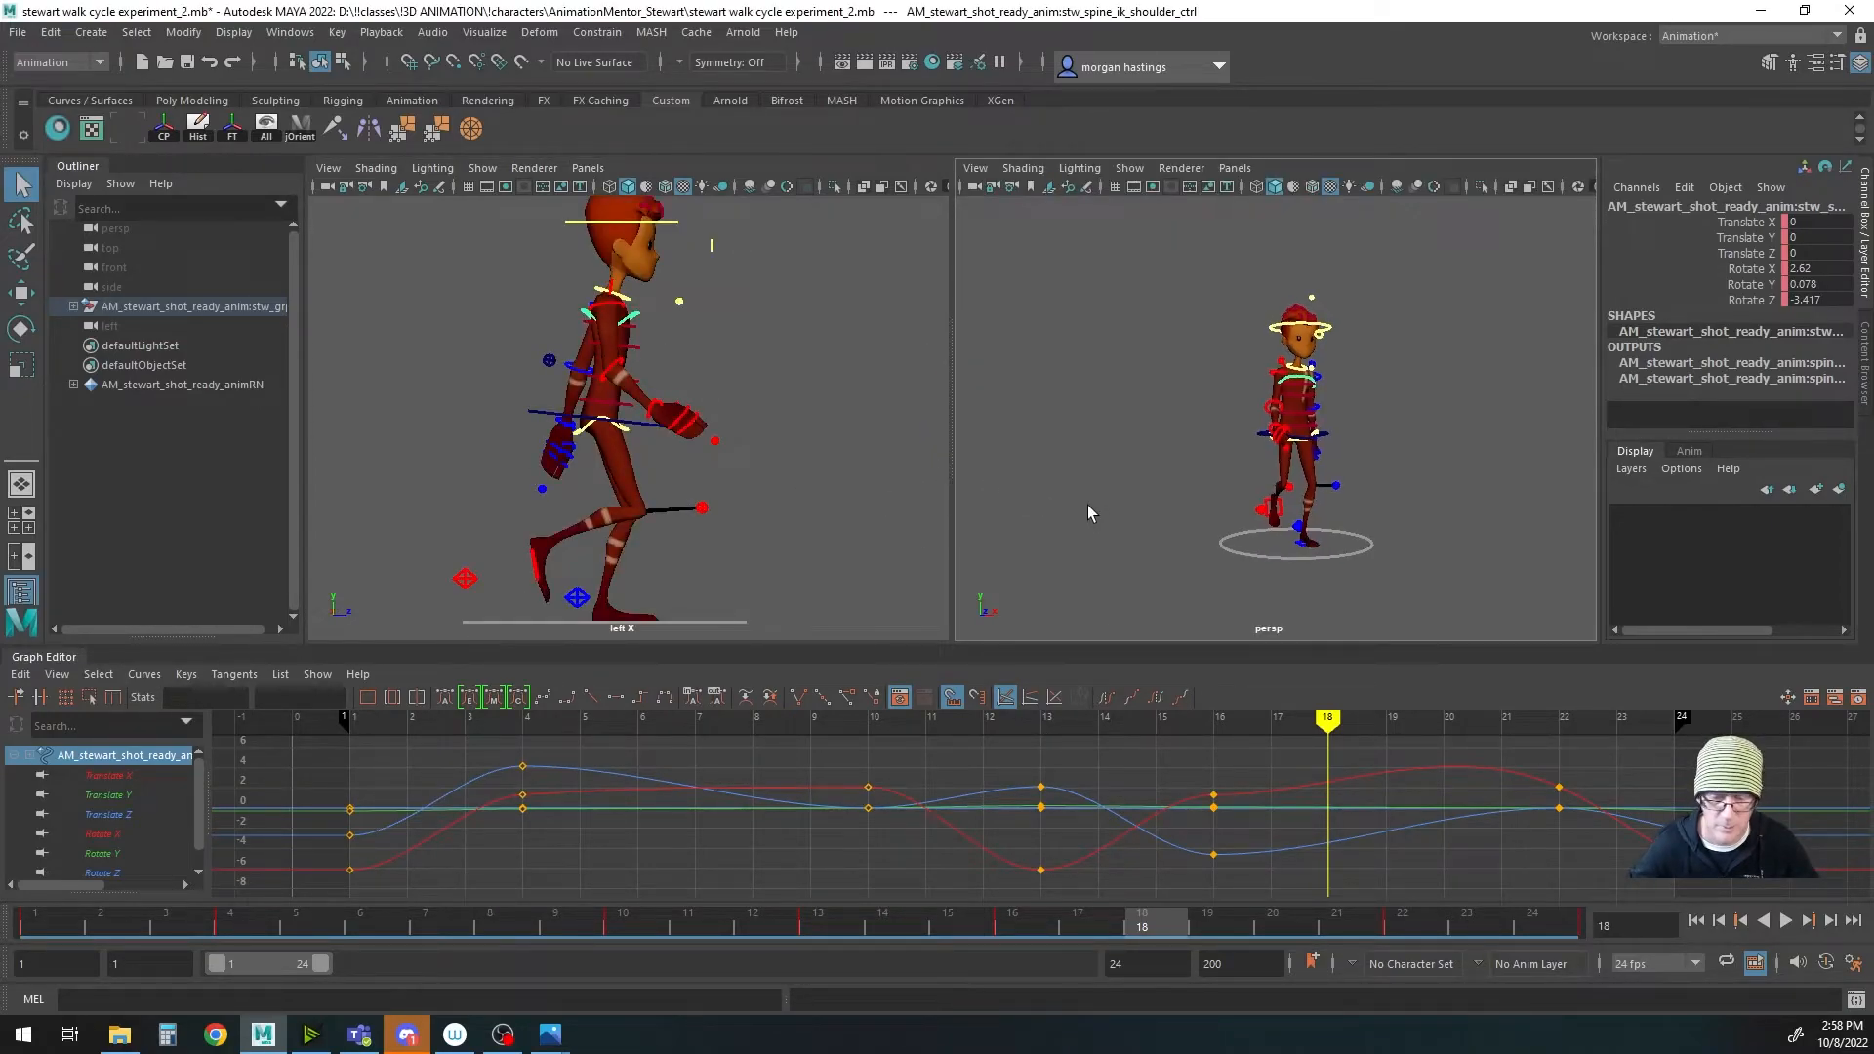
alt+middle_drag(794, 430, 796, 439)
click(1695, 920)
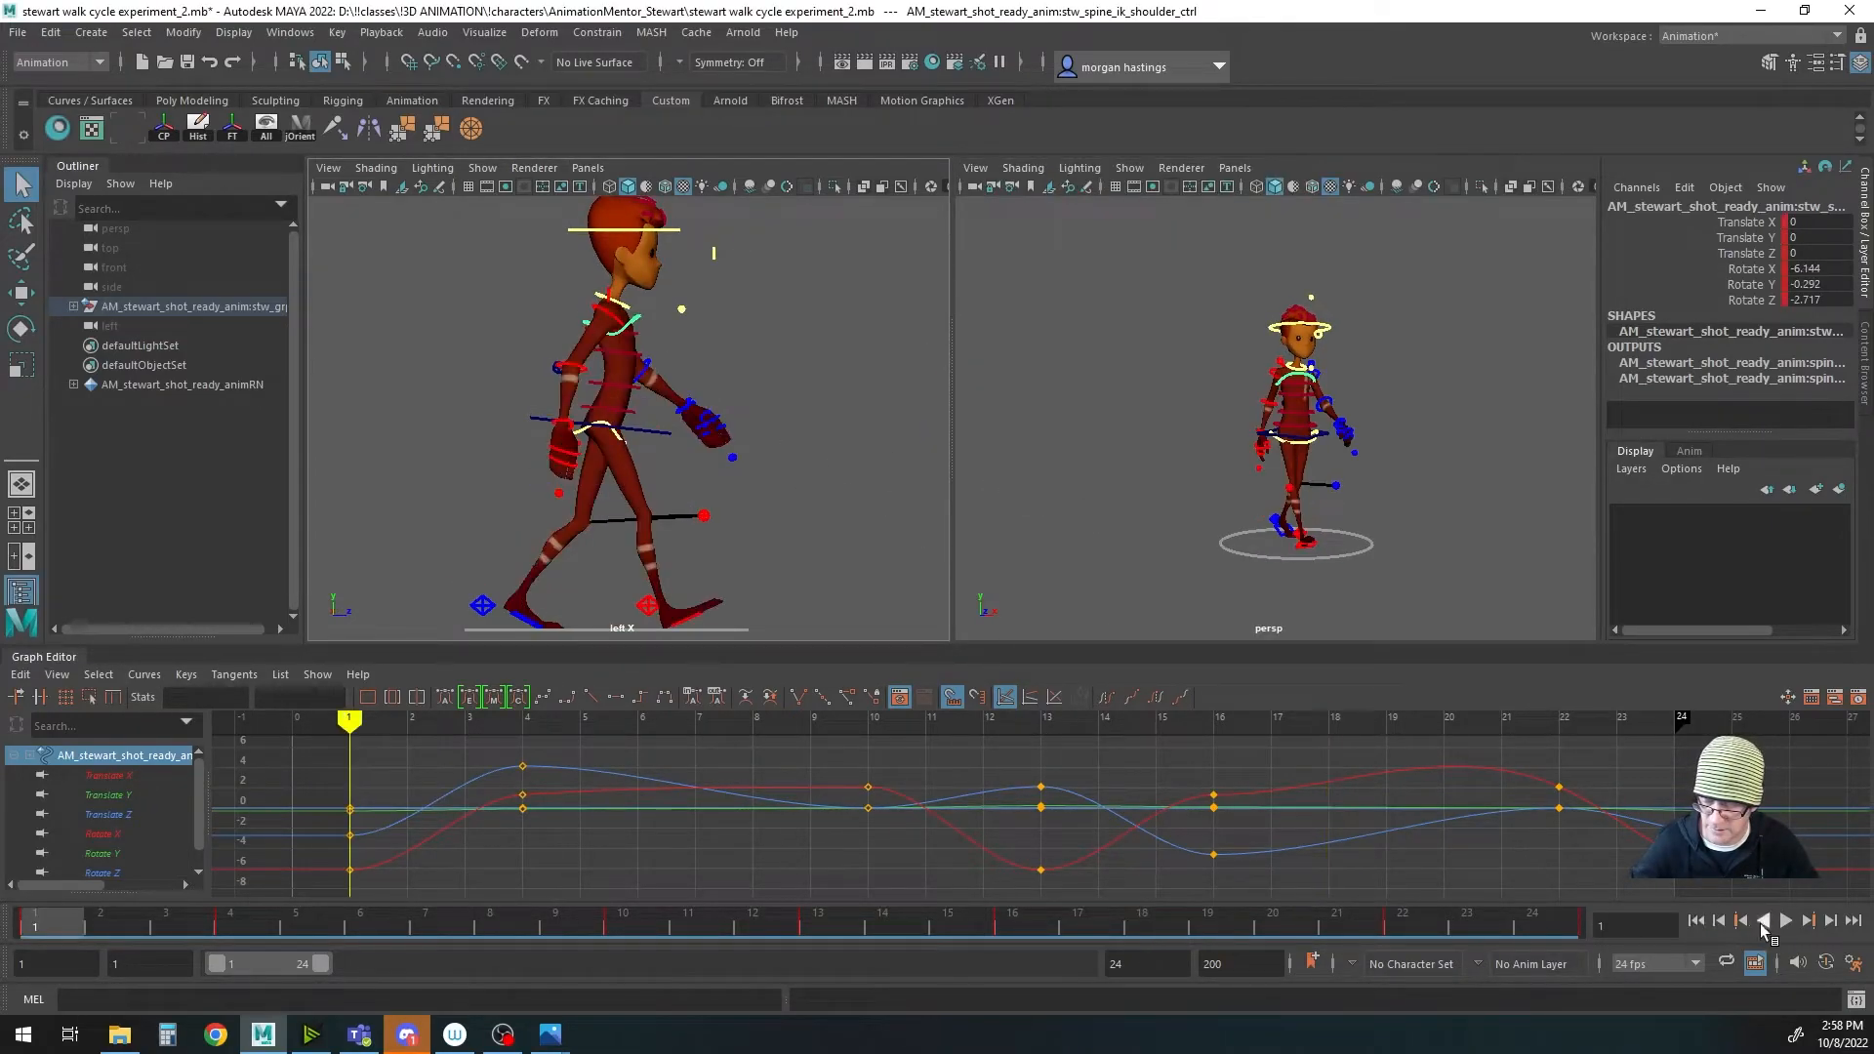
Step: Play the walk cycle to review the shoulder motion, and go back to frame 1
click(1787, 921)
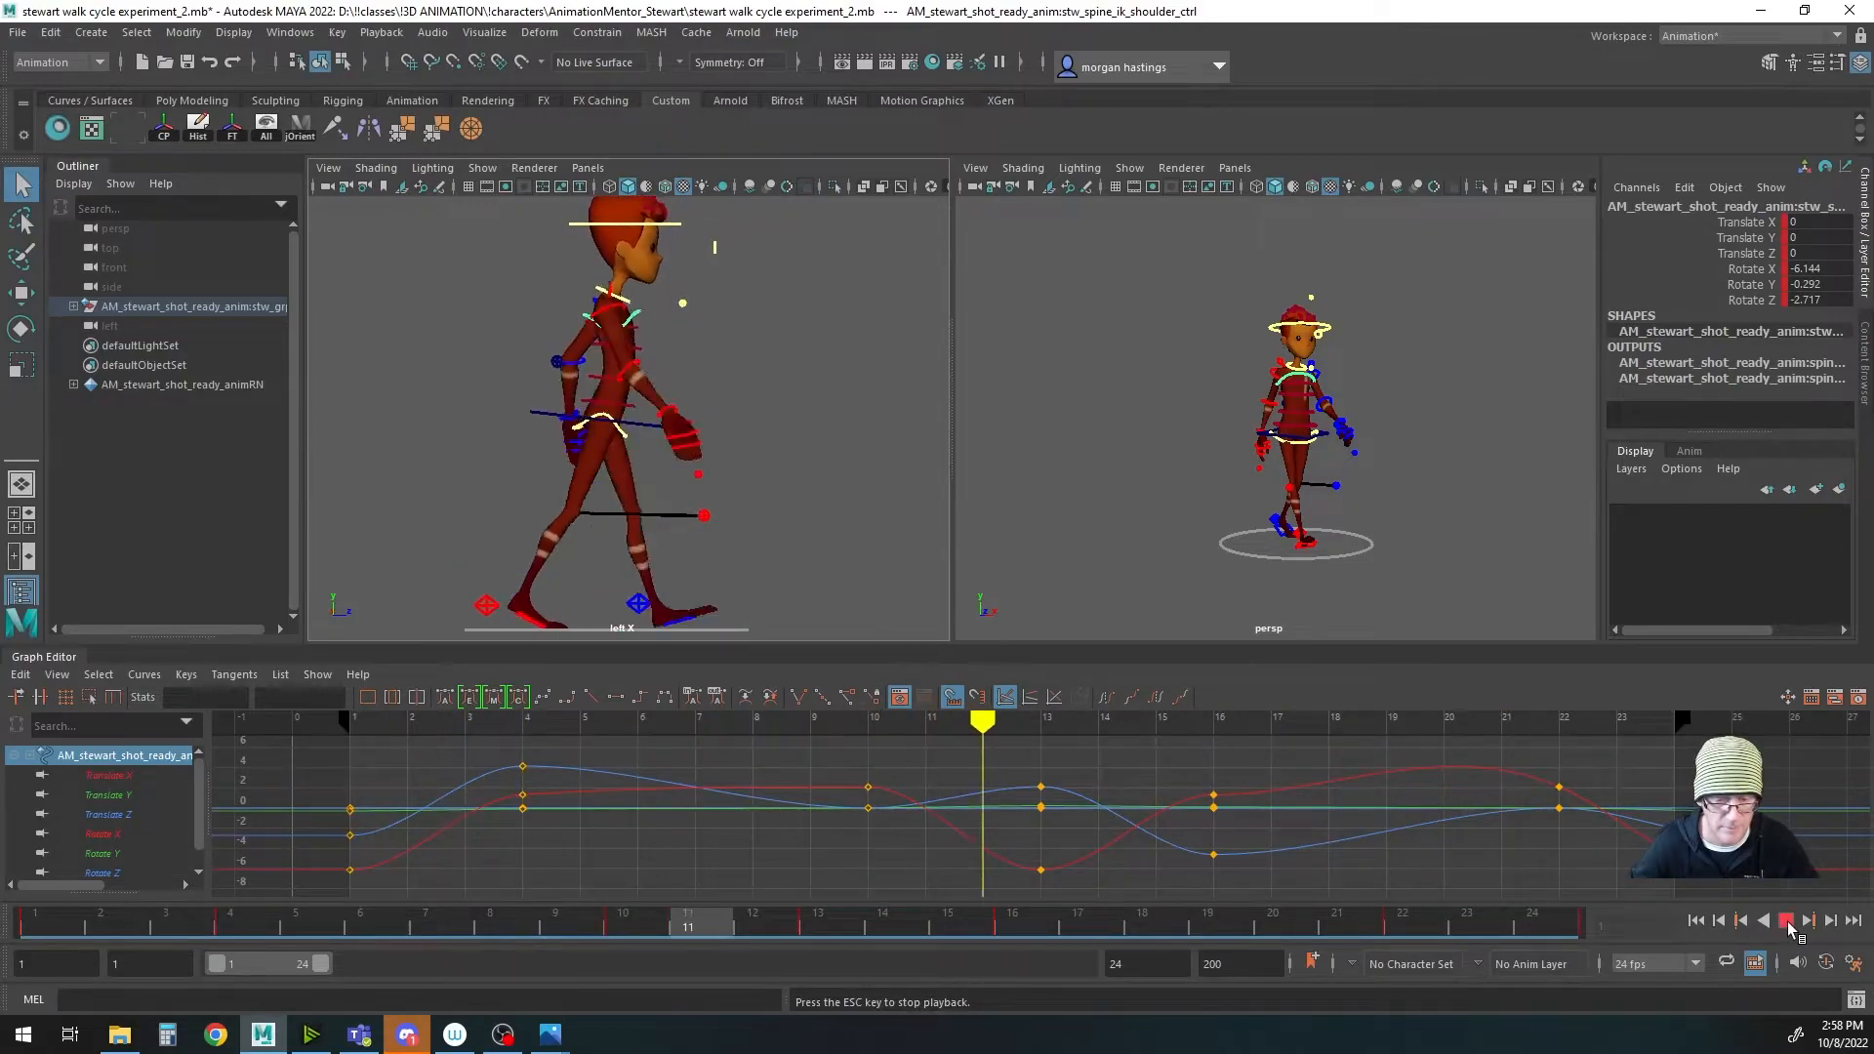
click(1786, 921)
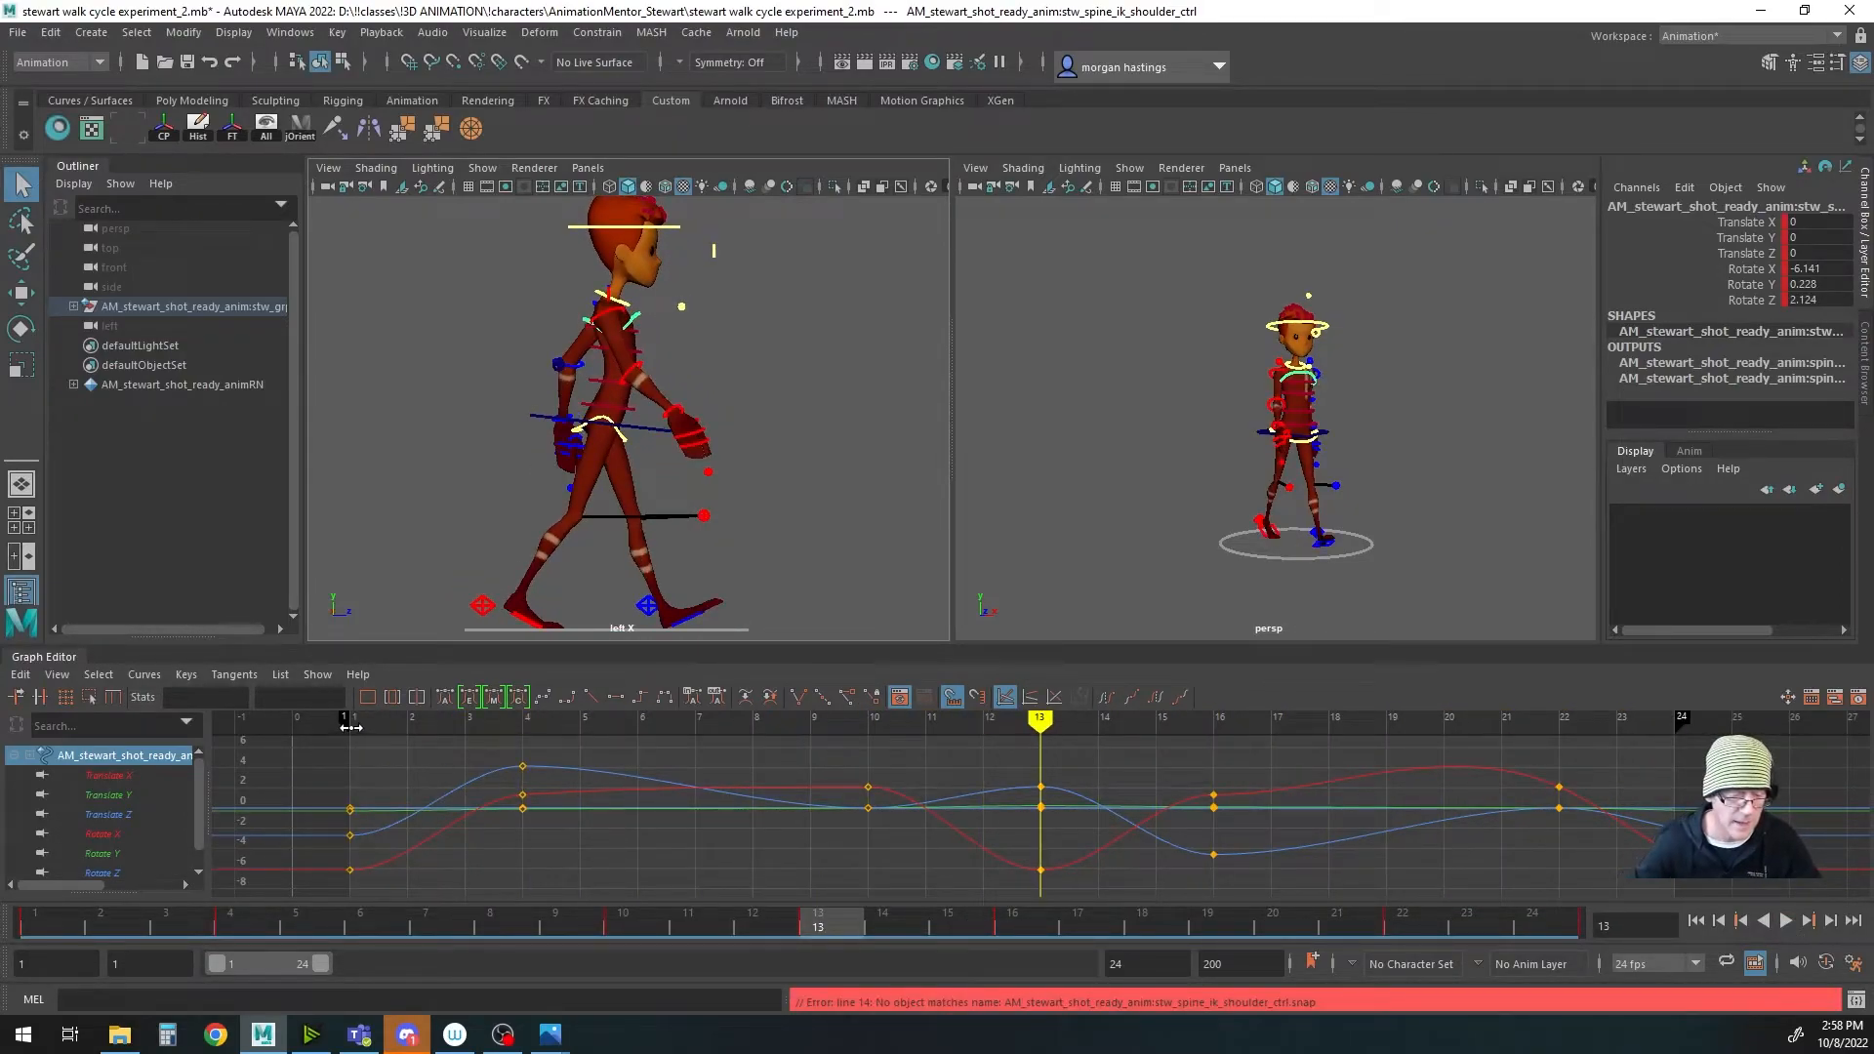
key(alt+shift+v)
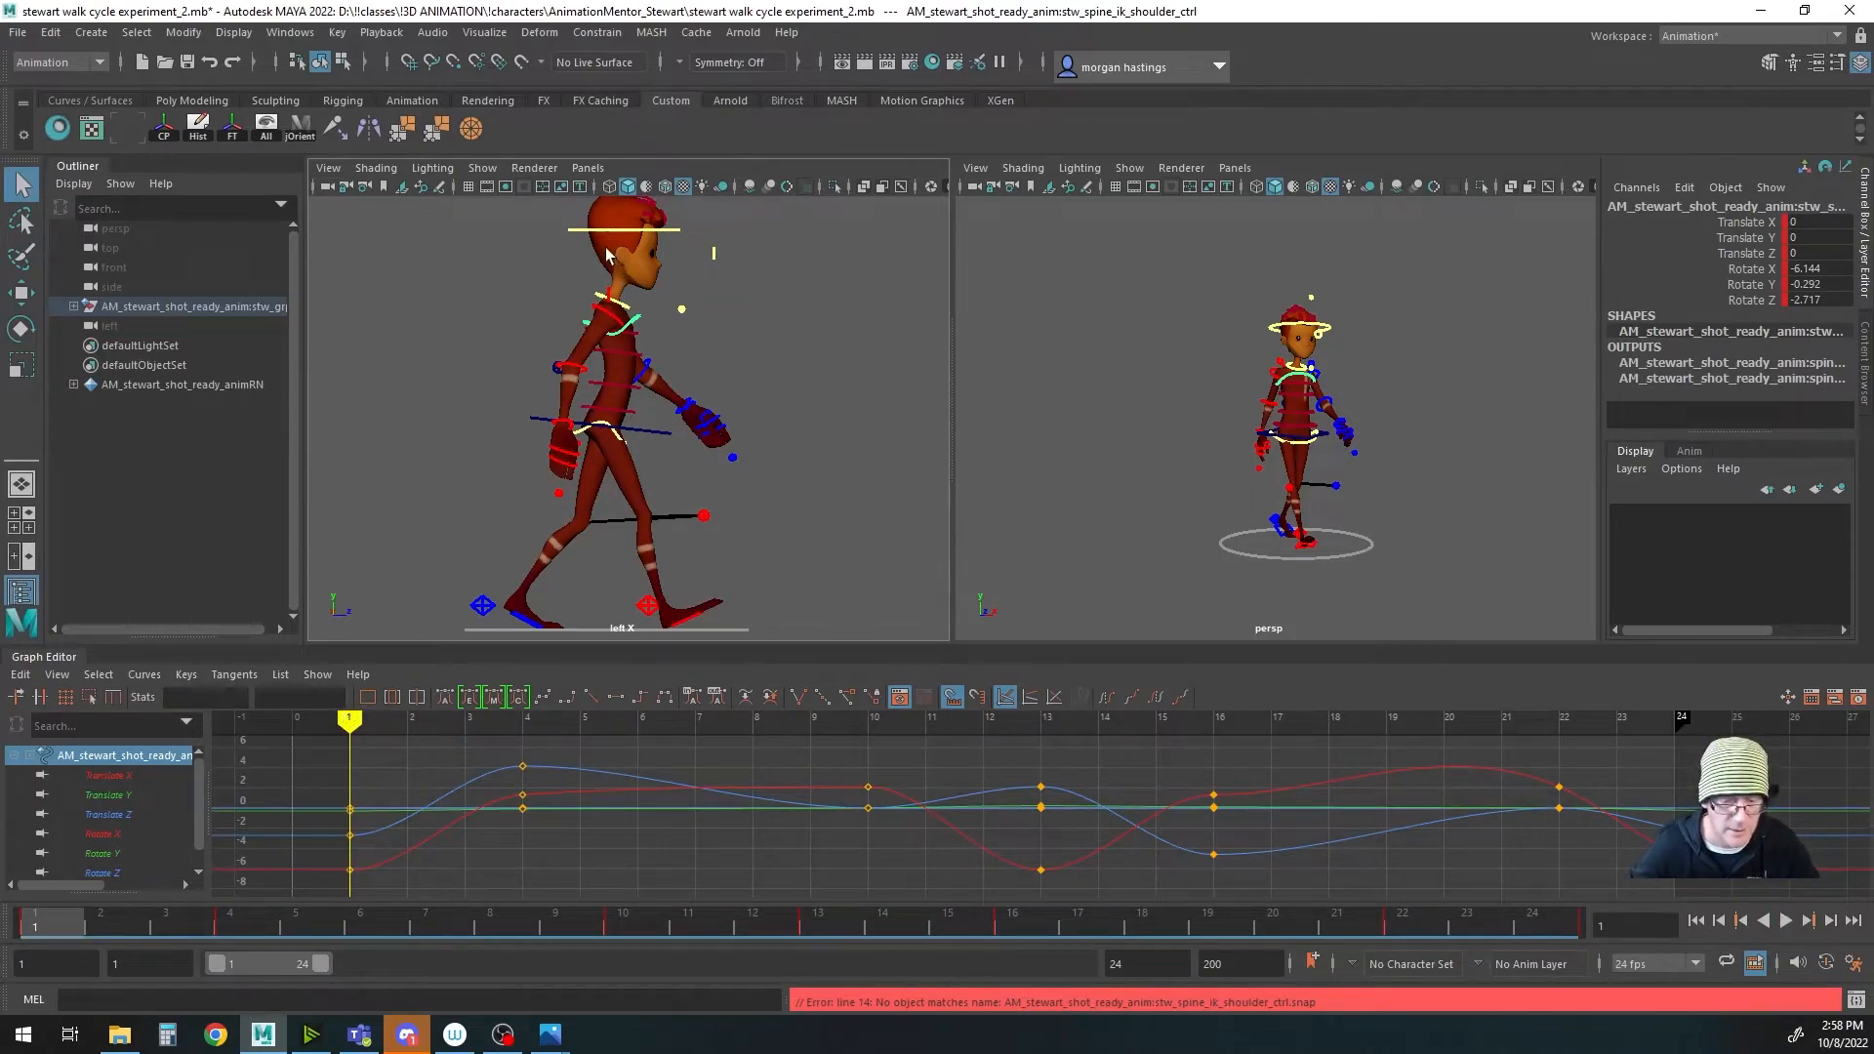
Step: Select the neck control and compare the poses up to frame 7 with the walkcycle_front_stewart.jpg reference in a closer perspective view
click(597, 302)
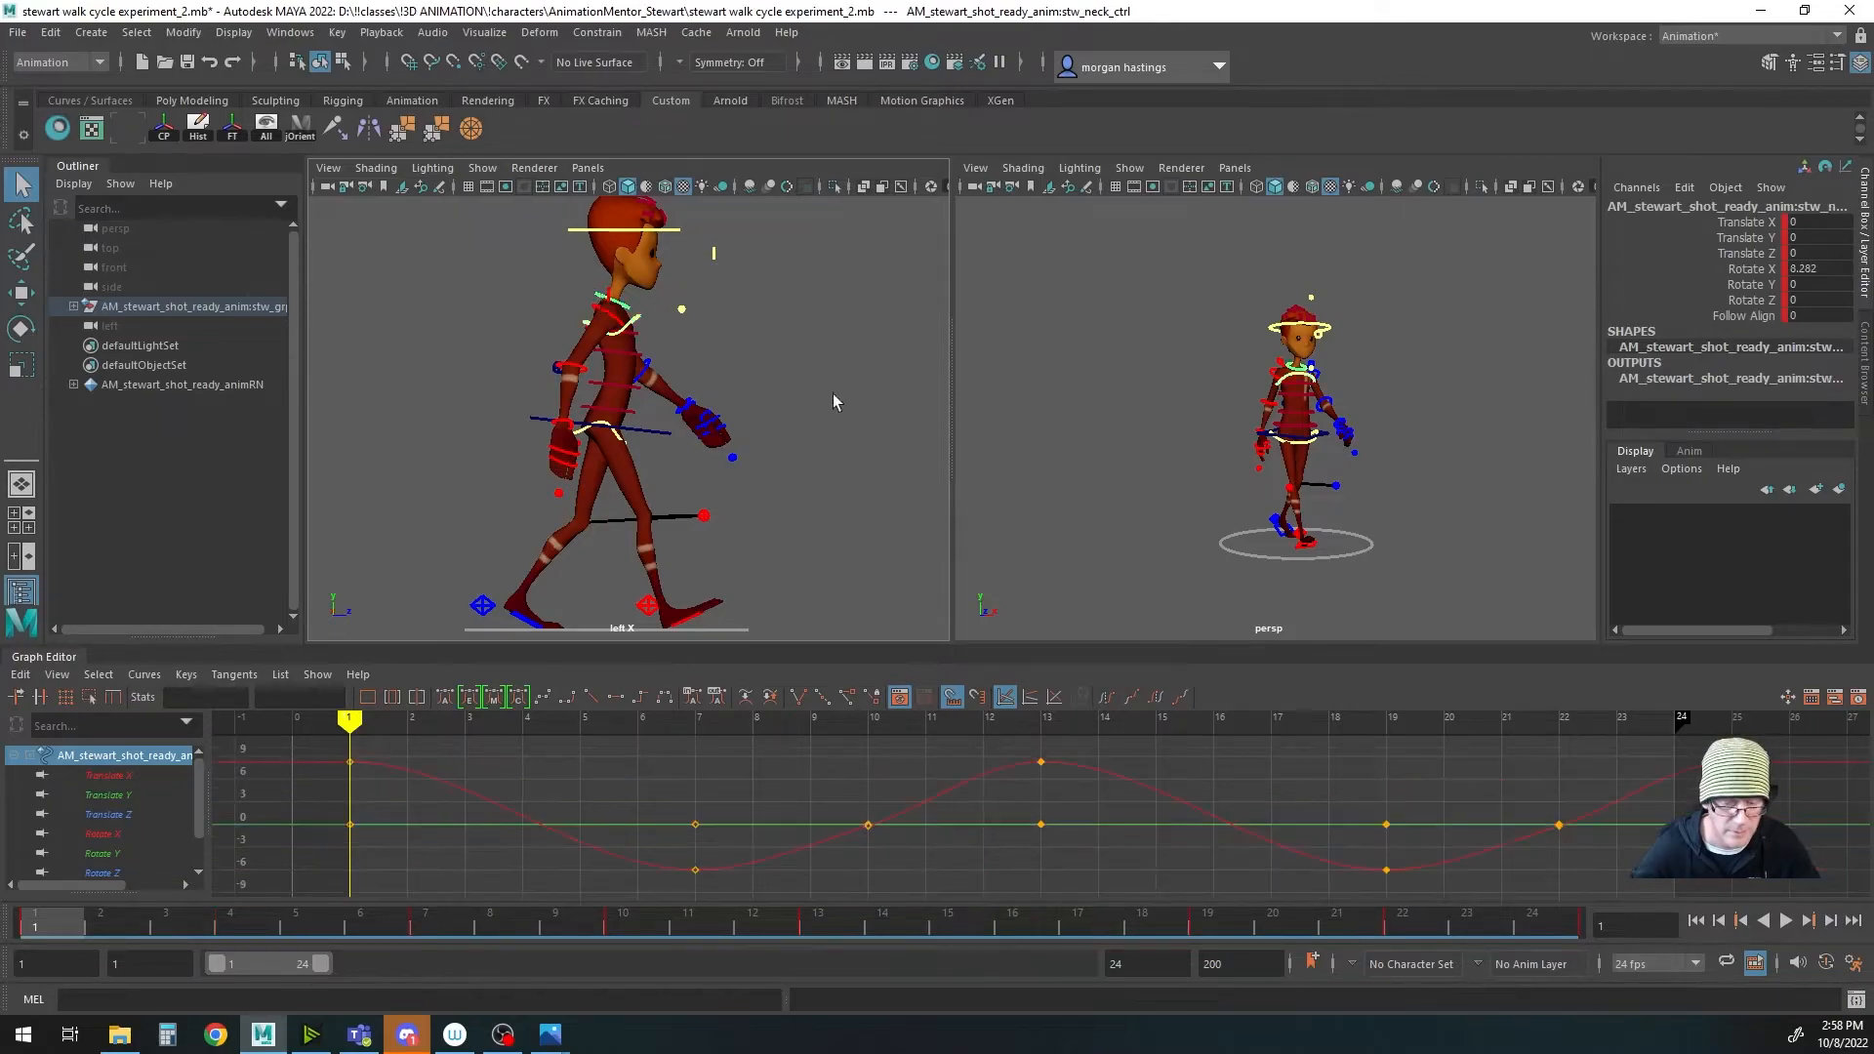
mouse_move(350, 728)
mouse_down()
mouse_move(700, 734)
mouse_move(419, 734)
mouse_up()
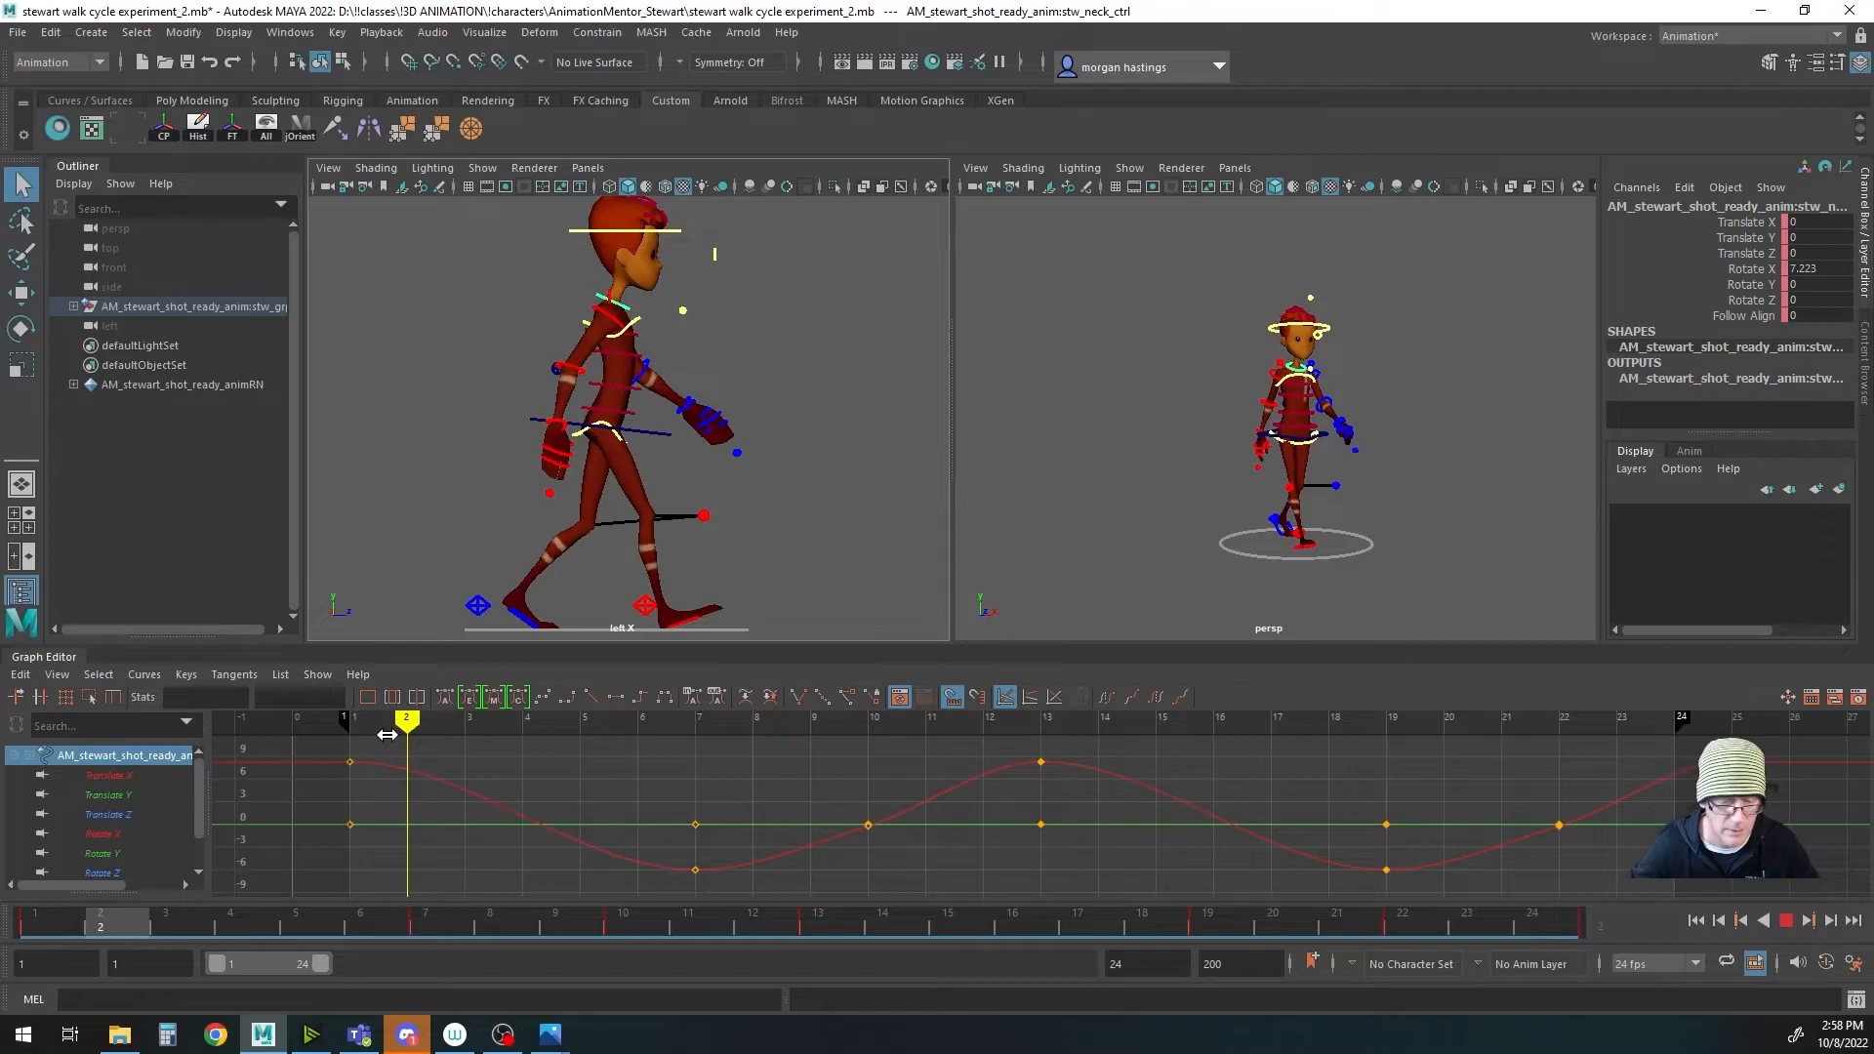
scroll(1159, 485, up, 5)
alt+drag(1274, 547, 1185, 571)
drag(10, 34, 360, 202)
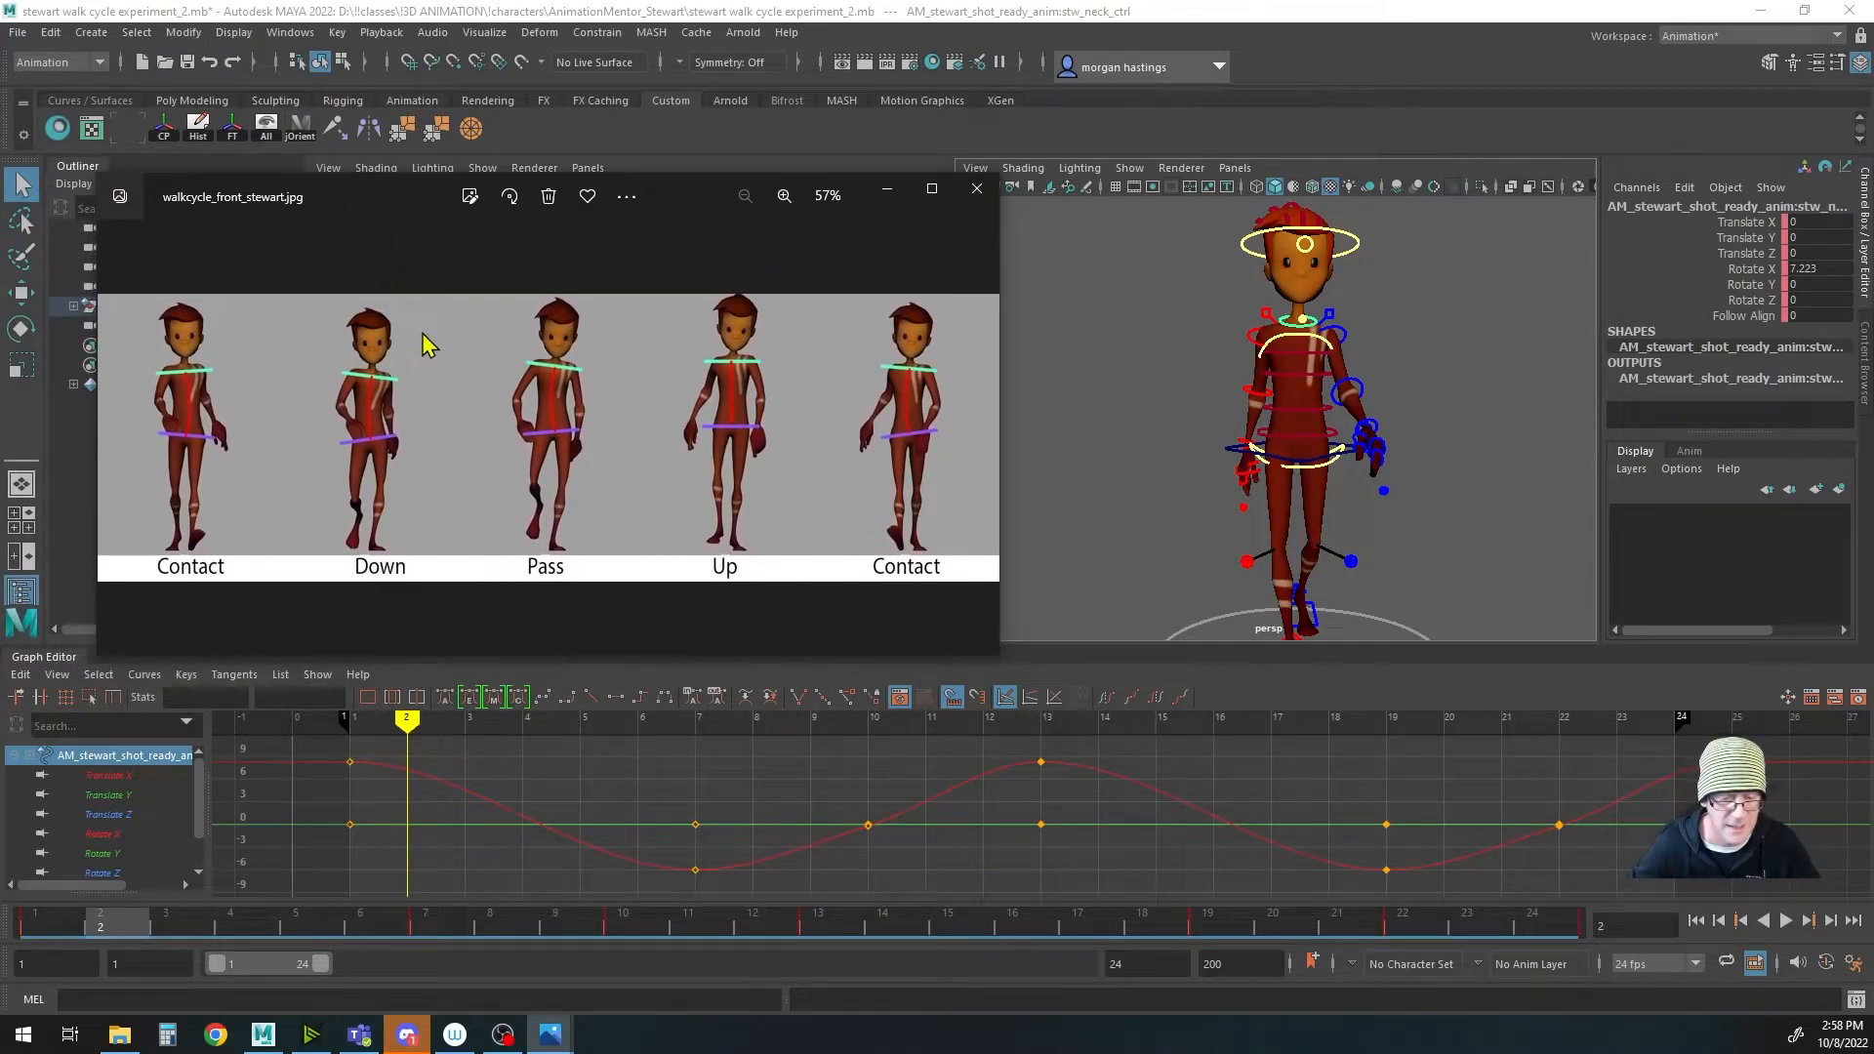
click(398, 727)
drag(398, 727, 694, 730)
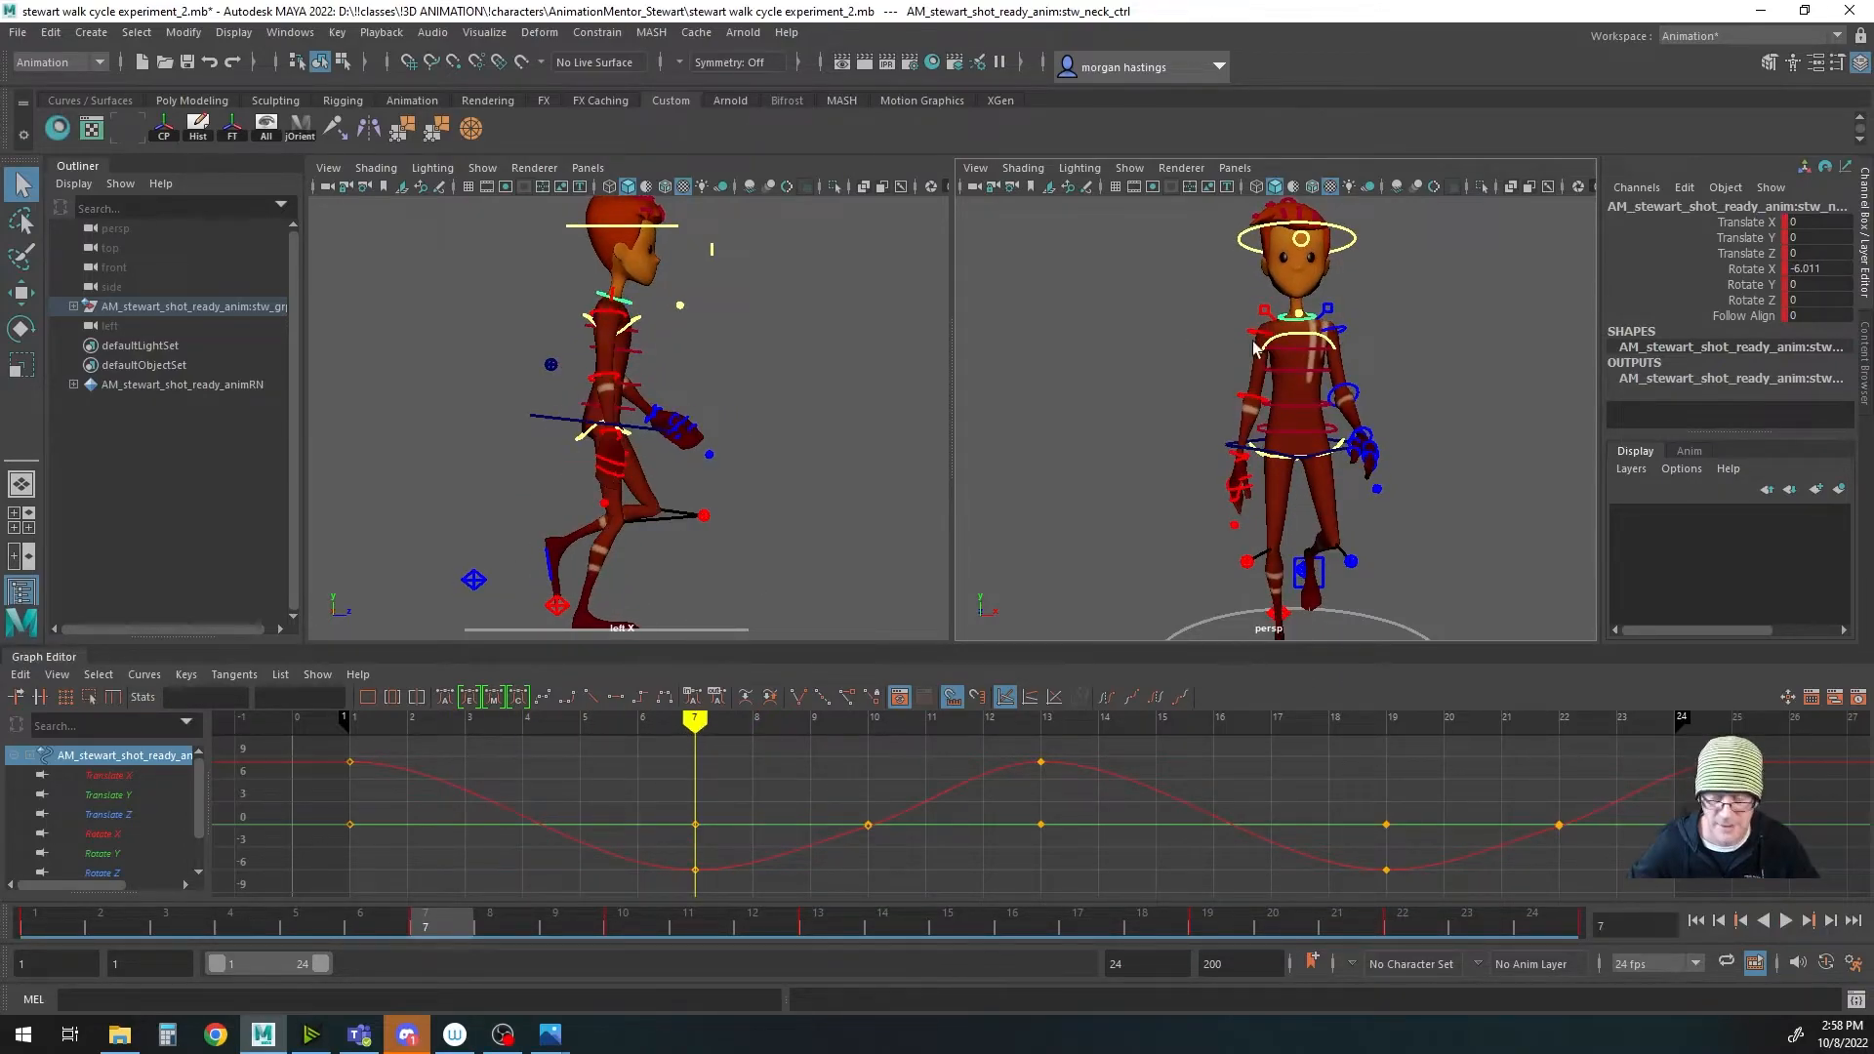
Step: Tilt the head control downward at frame 7 to a Rotate X of about 5.347 and key it
click(579, 235)
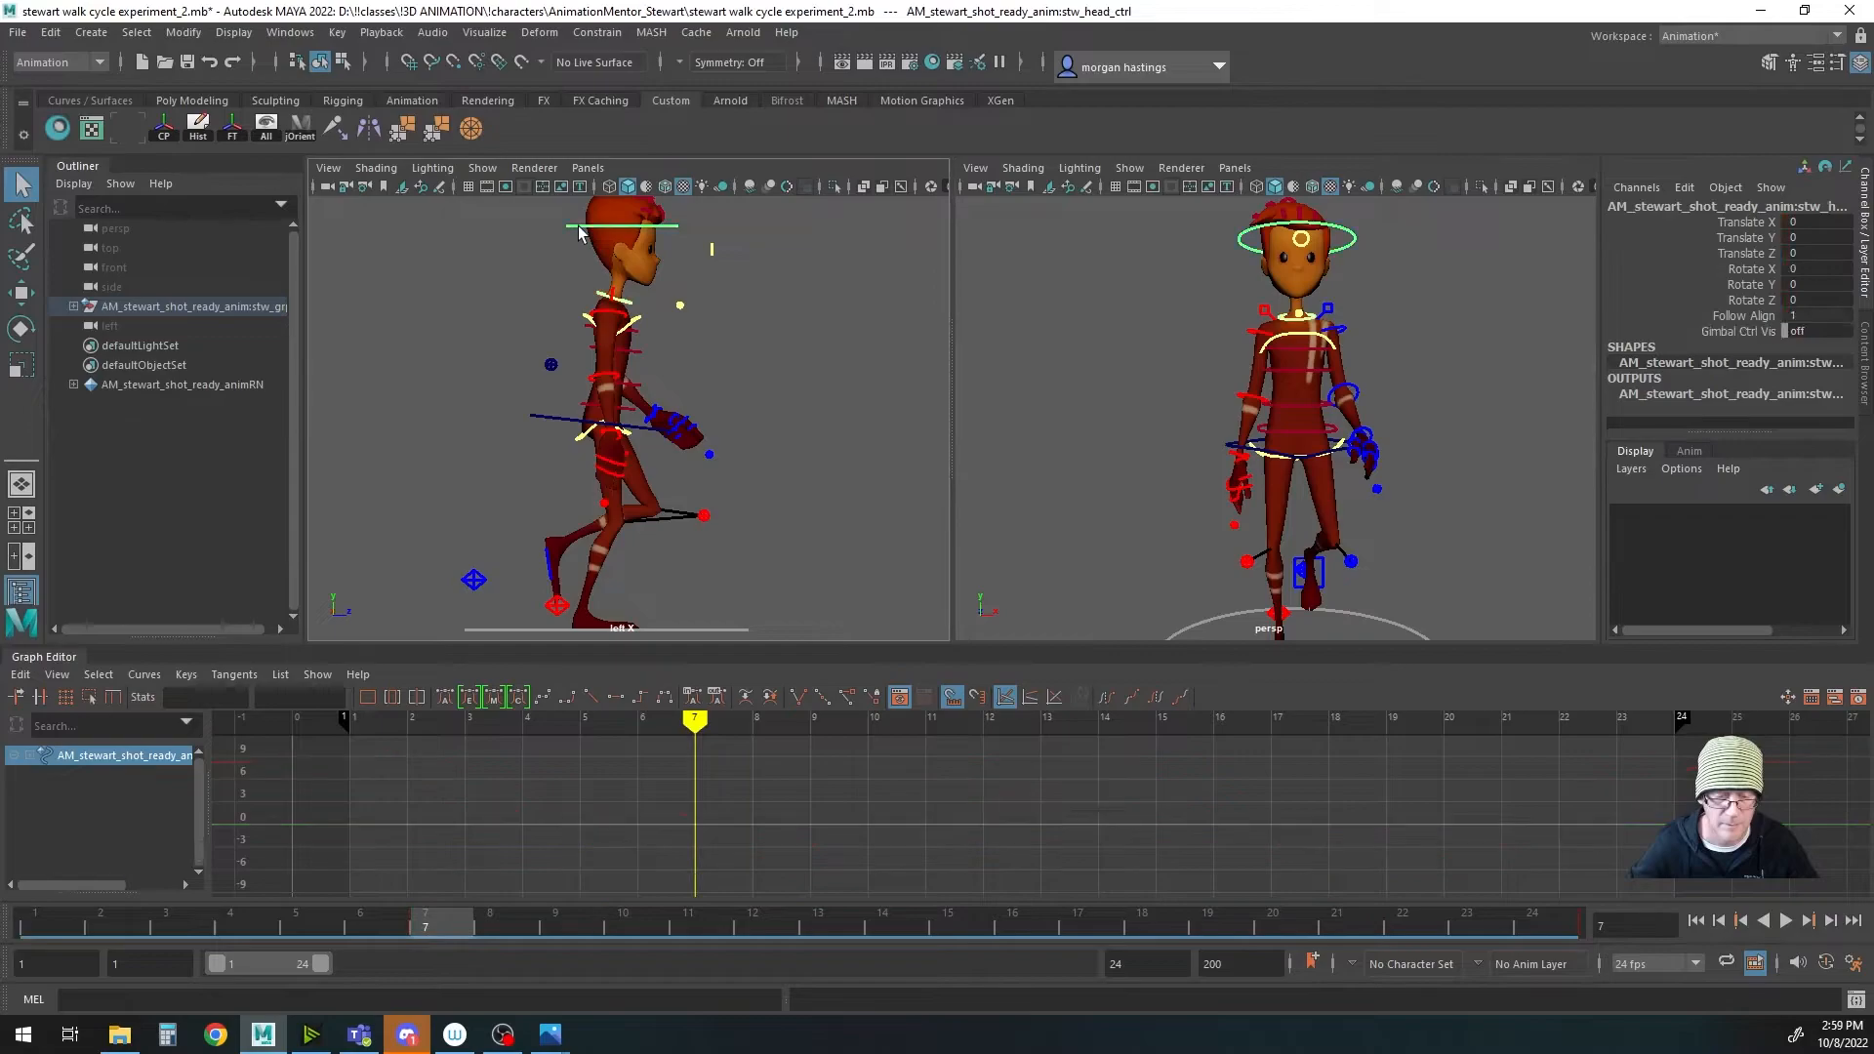
key(e)
drag(705, 234, 709, 242)
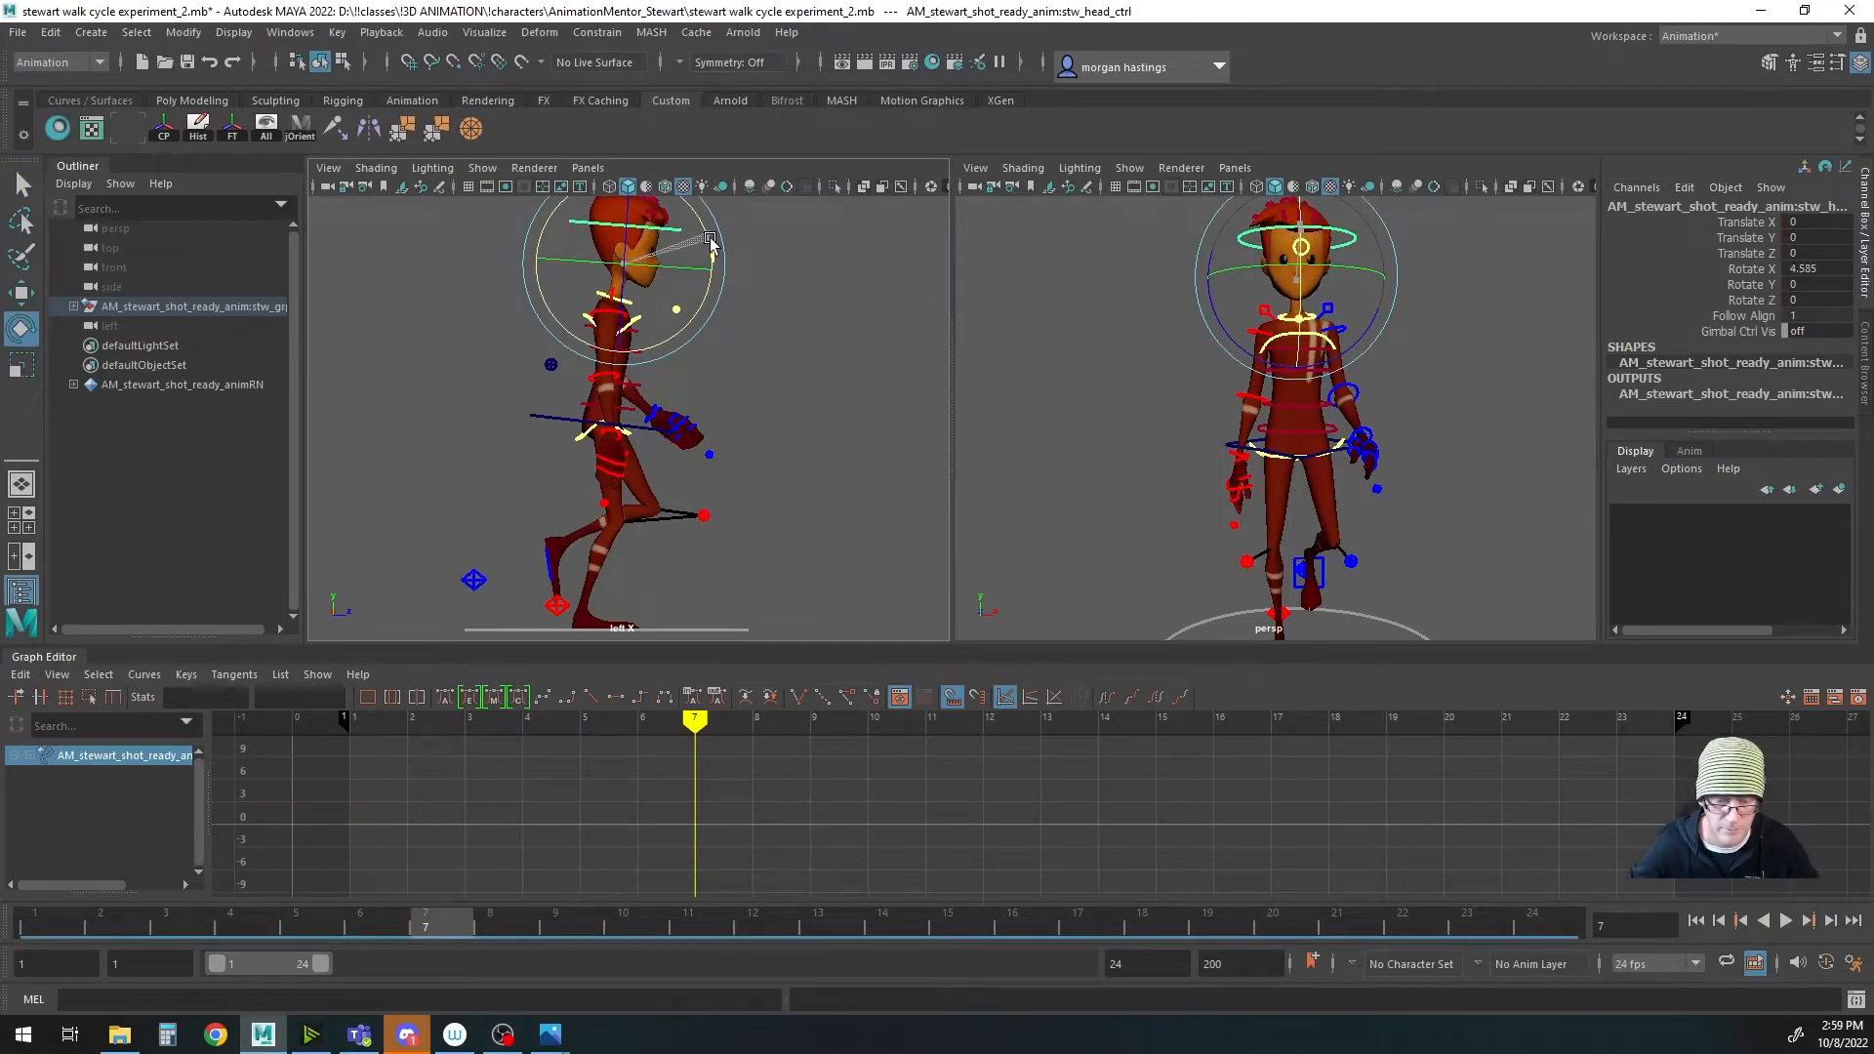
drag(710, 244, 711, 244)
key(s)
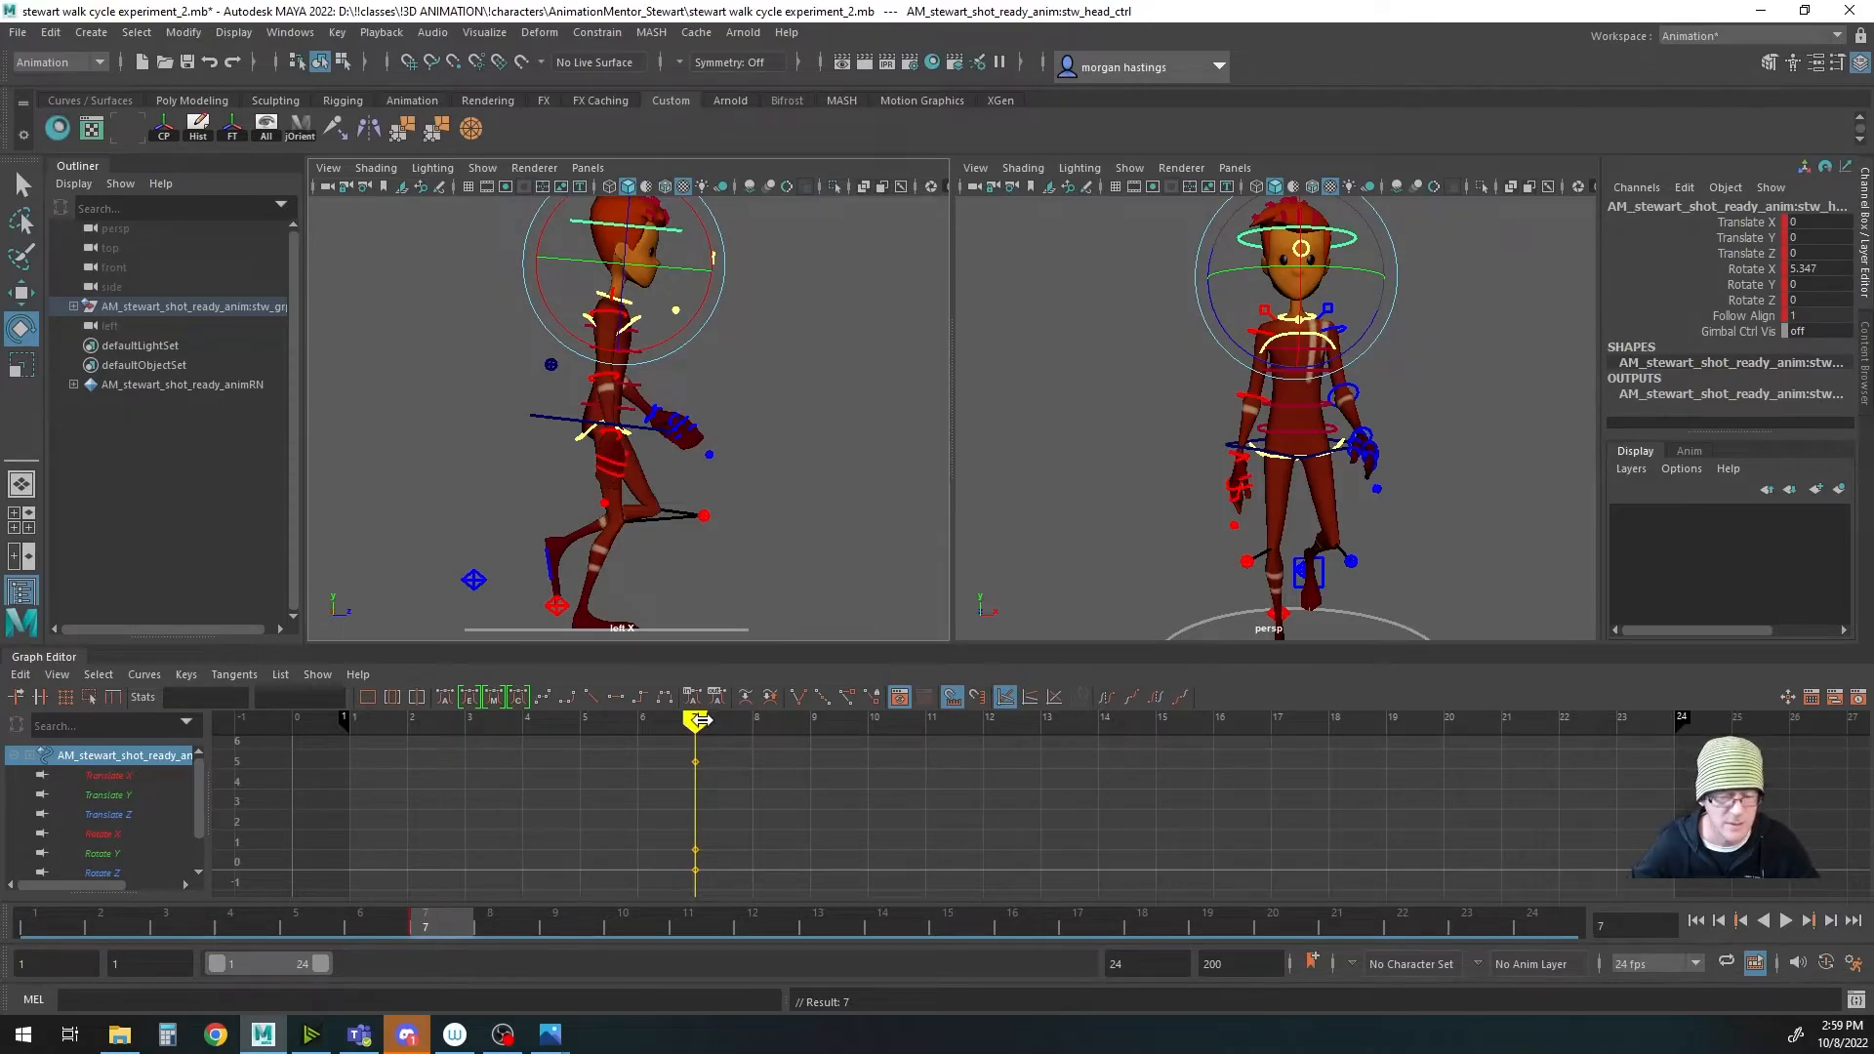
Step: Set the head control's Rotate X to 0 at frame 12 and key it
drag(699, 720, 1008, 726)
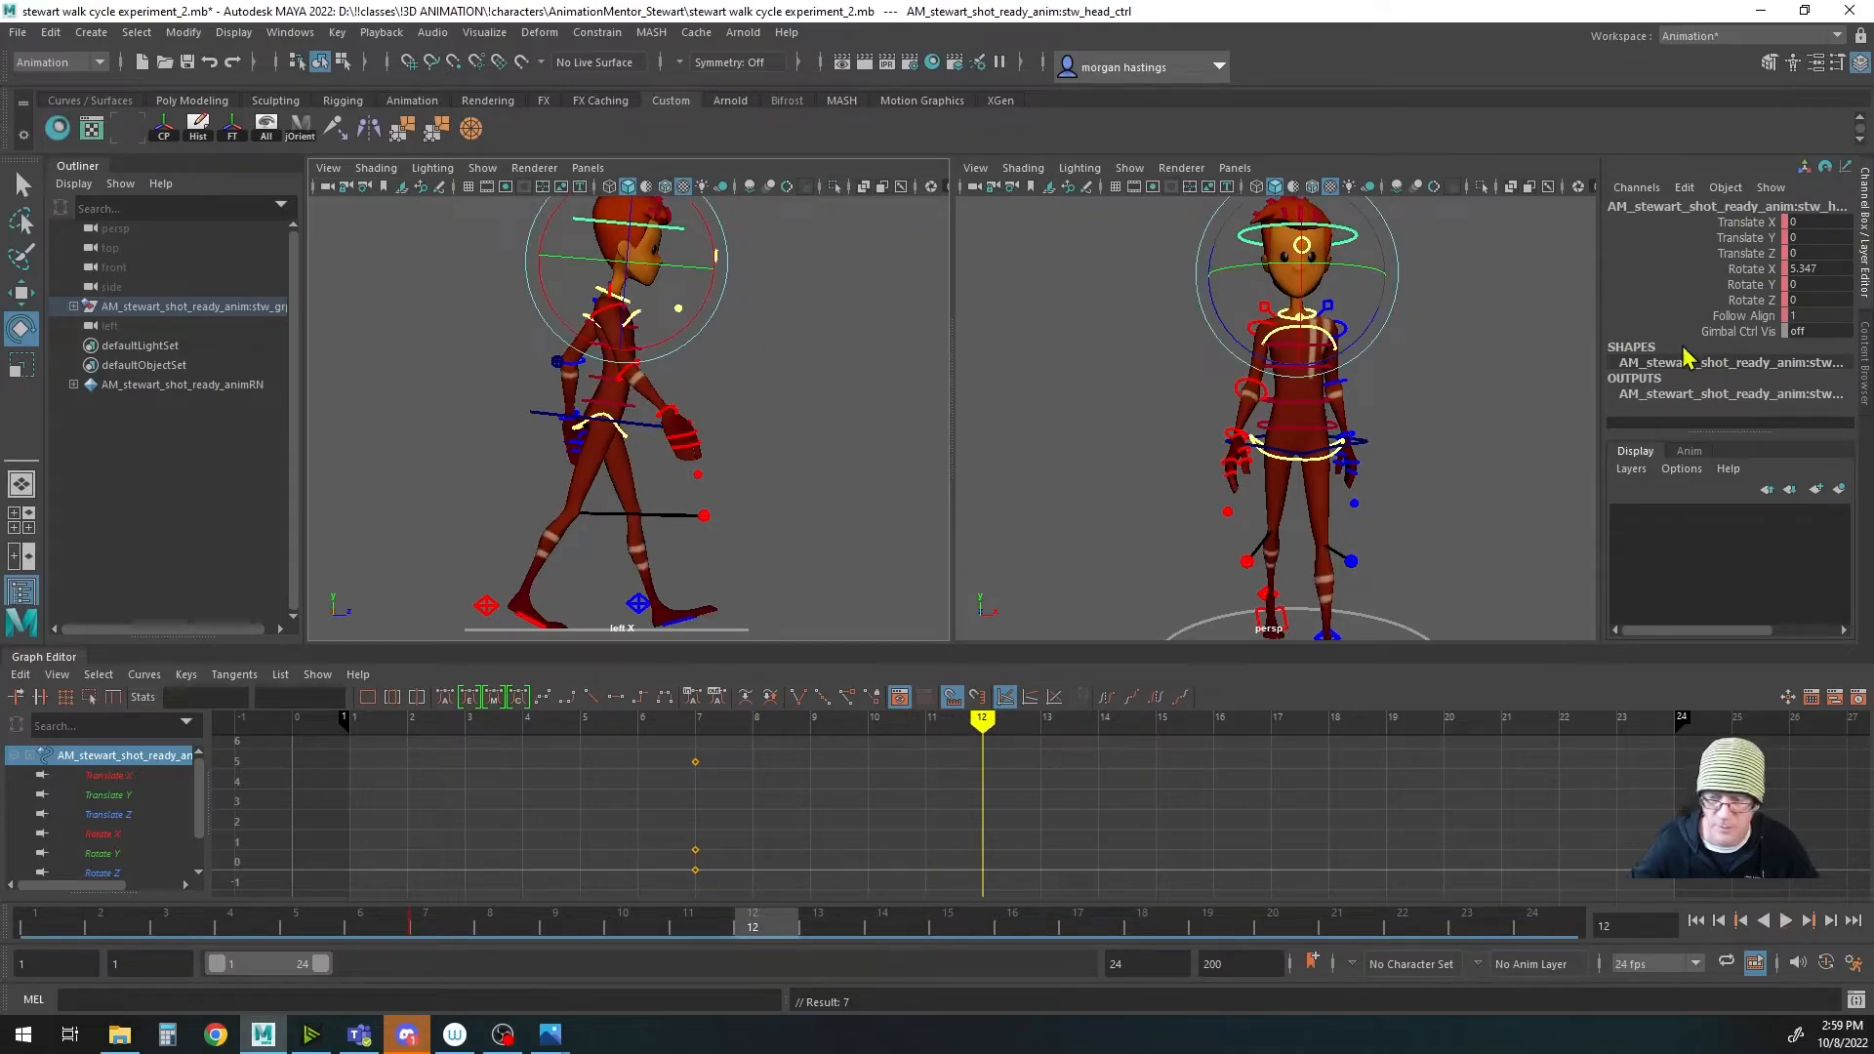
text(0)
key(Return)
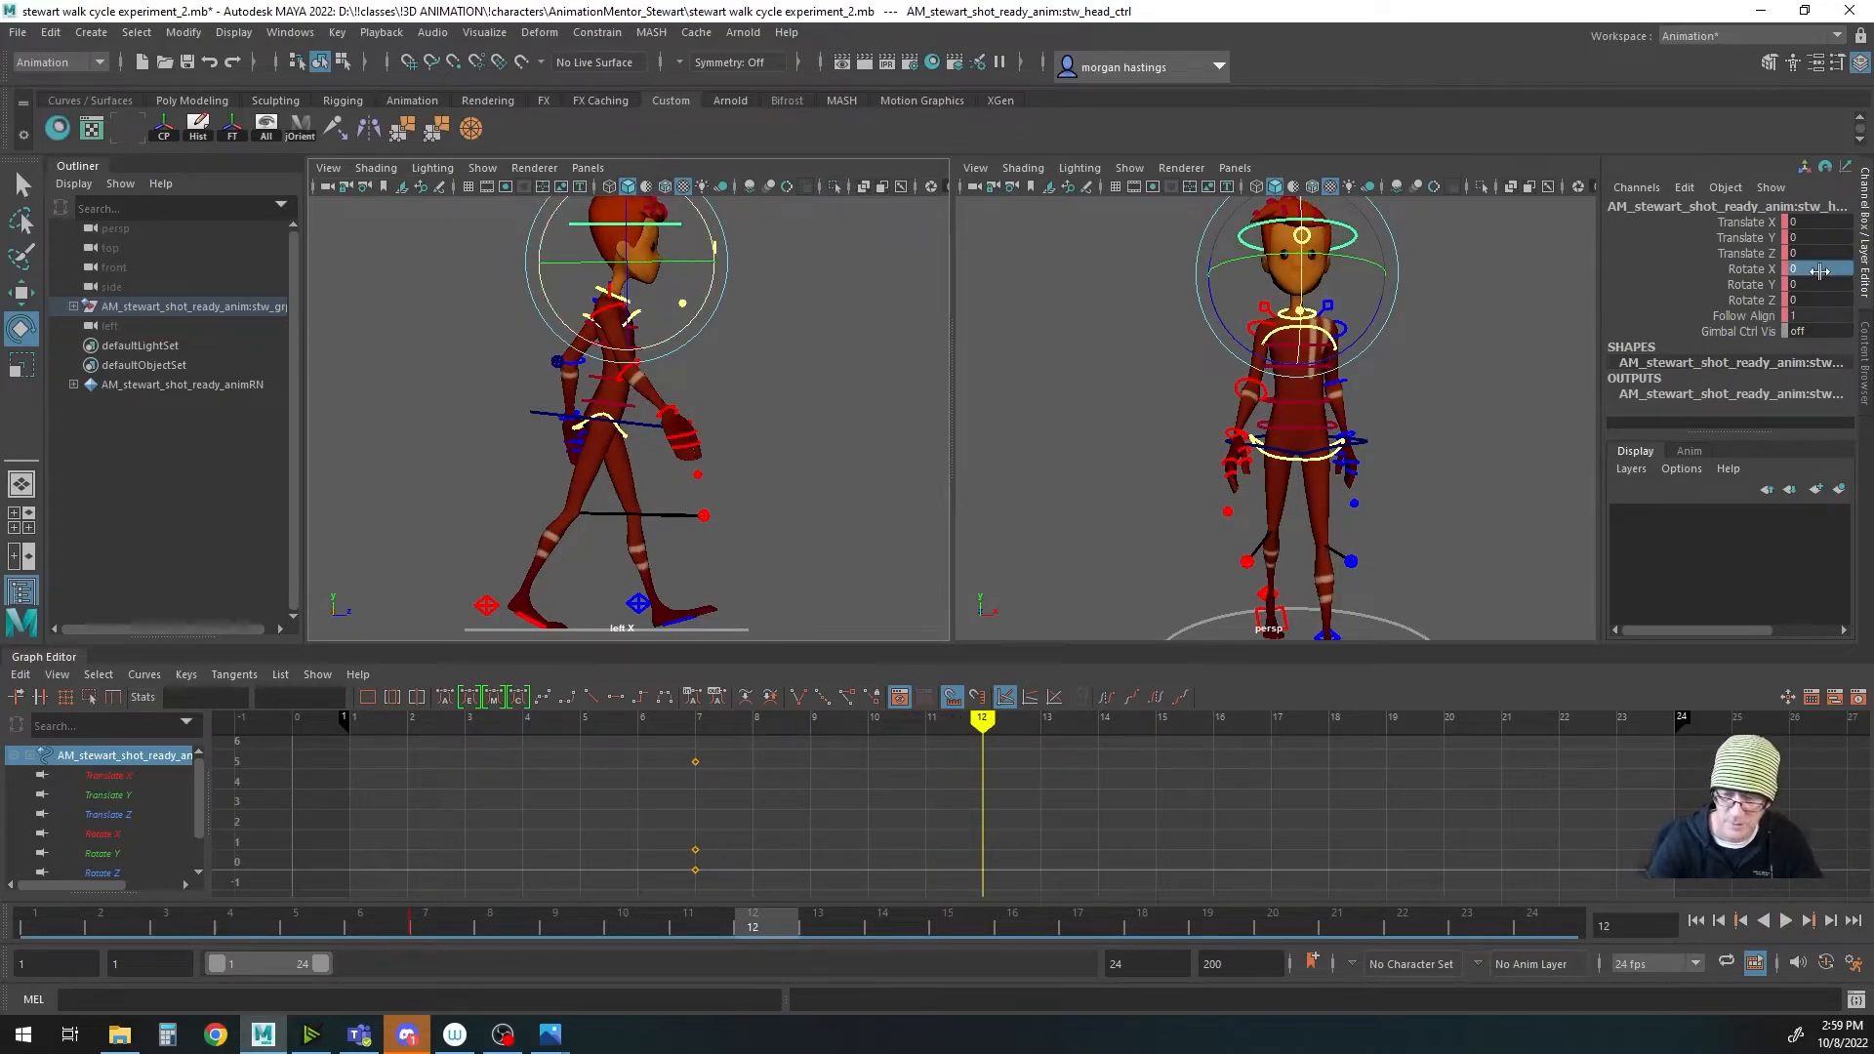
key(s)
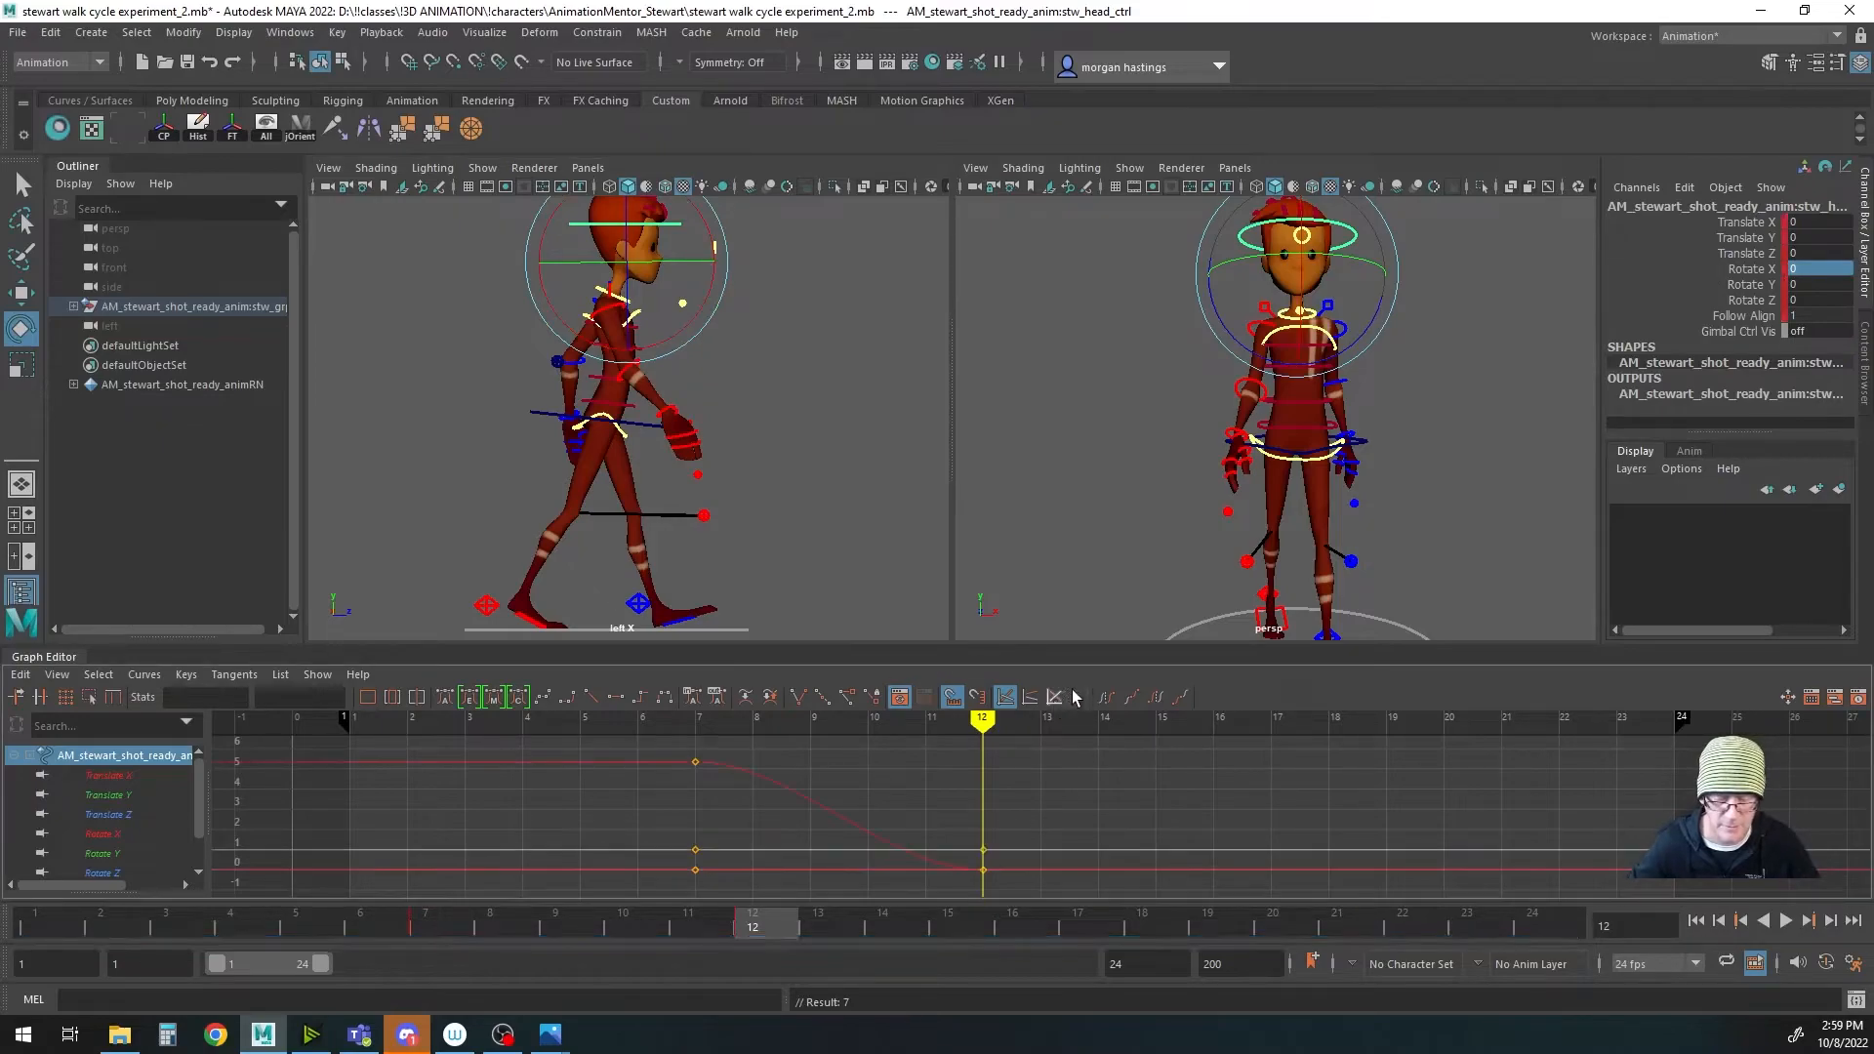
Step: Copy the head control's key at frame 7 from the timeline
mouse_move(989, 718)
mouse_down()
mouse_move(532, 722)
mouse_move(1333, 722)
mouse_move(696, 720)
mouse_up()
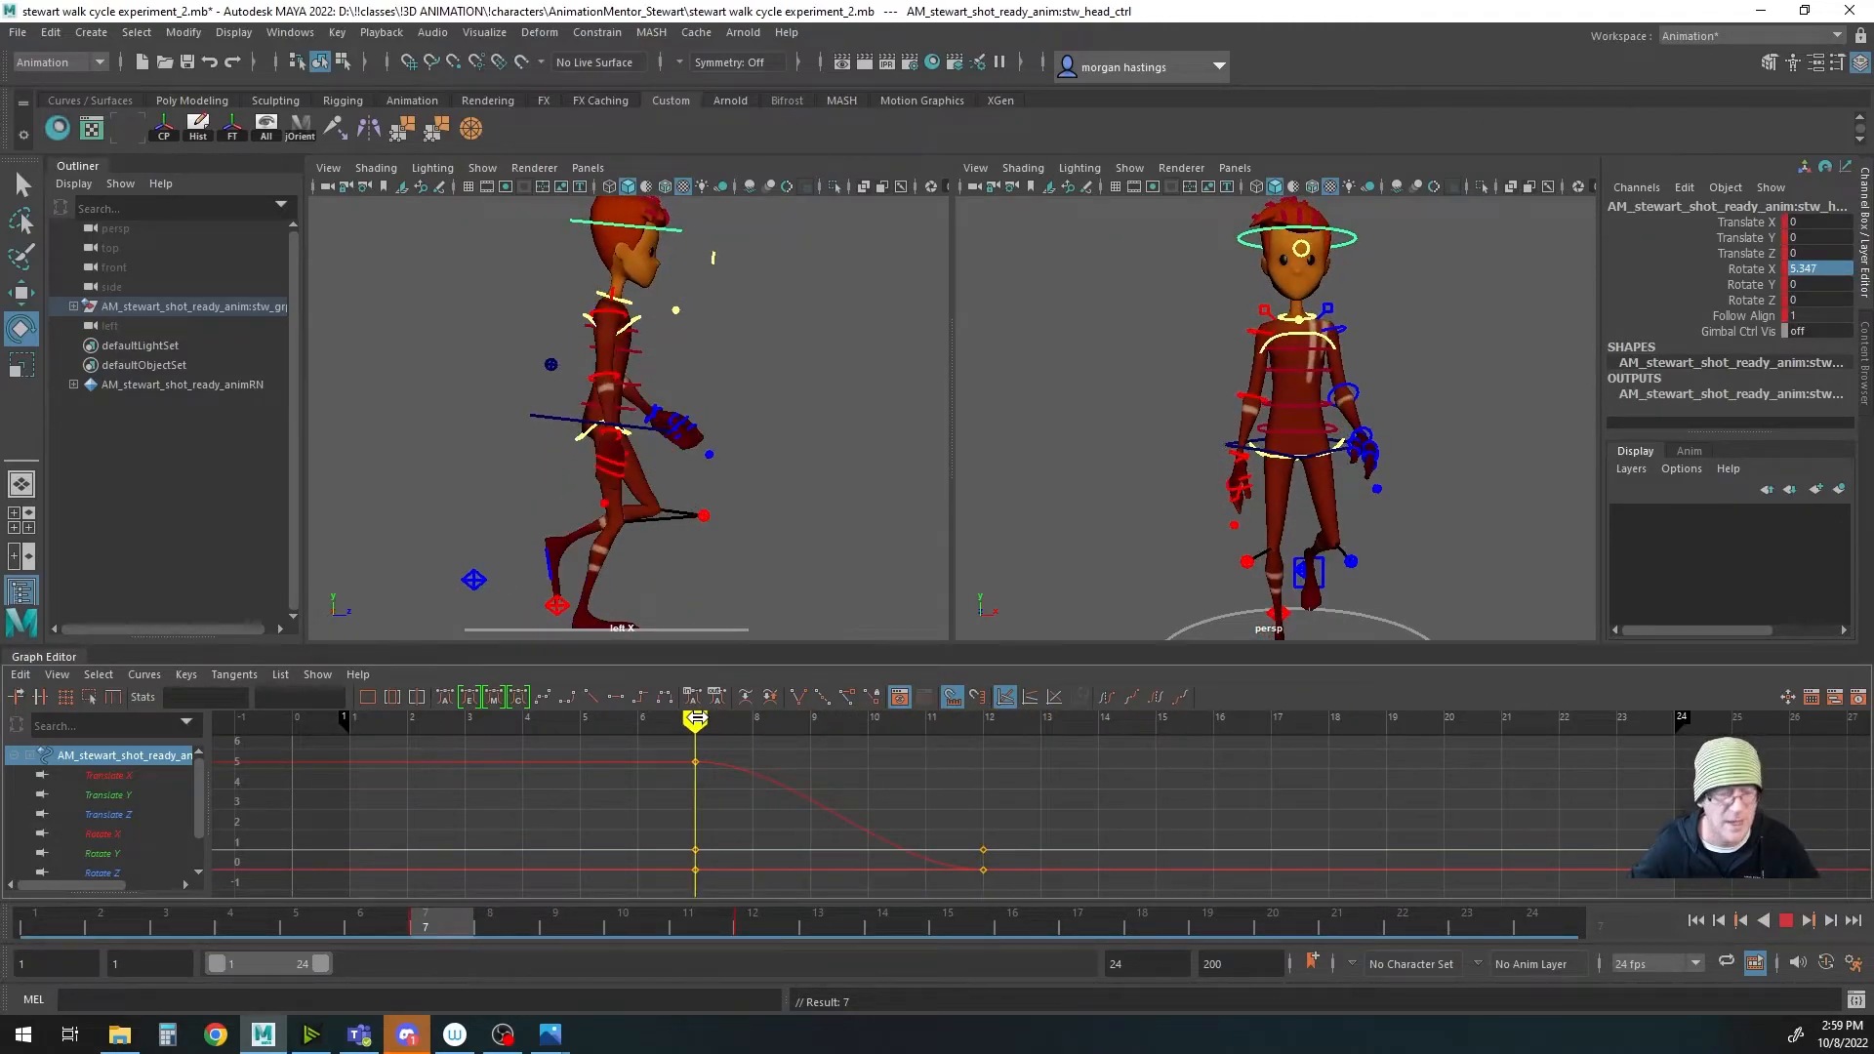
drag(694, 719, 695, 719)
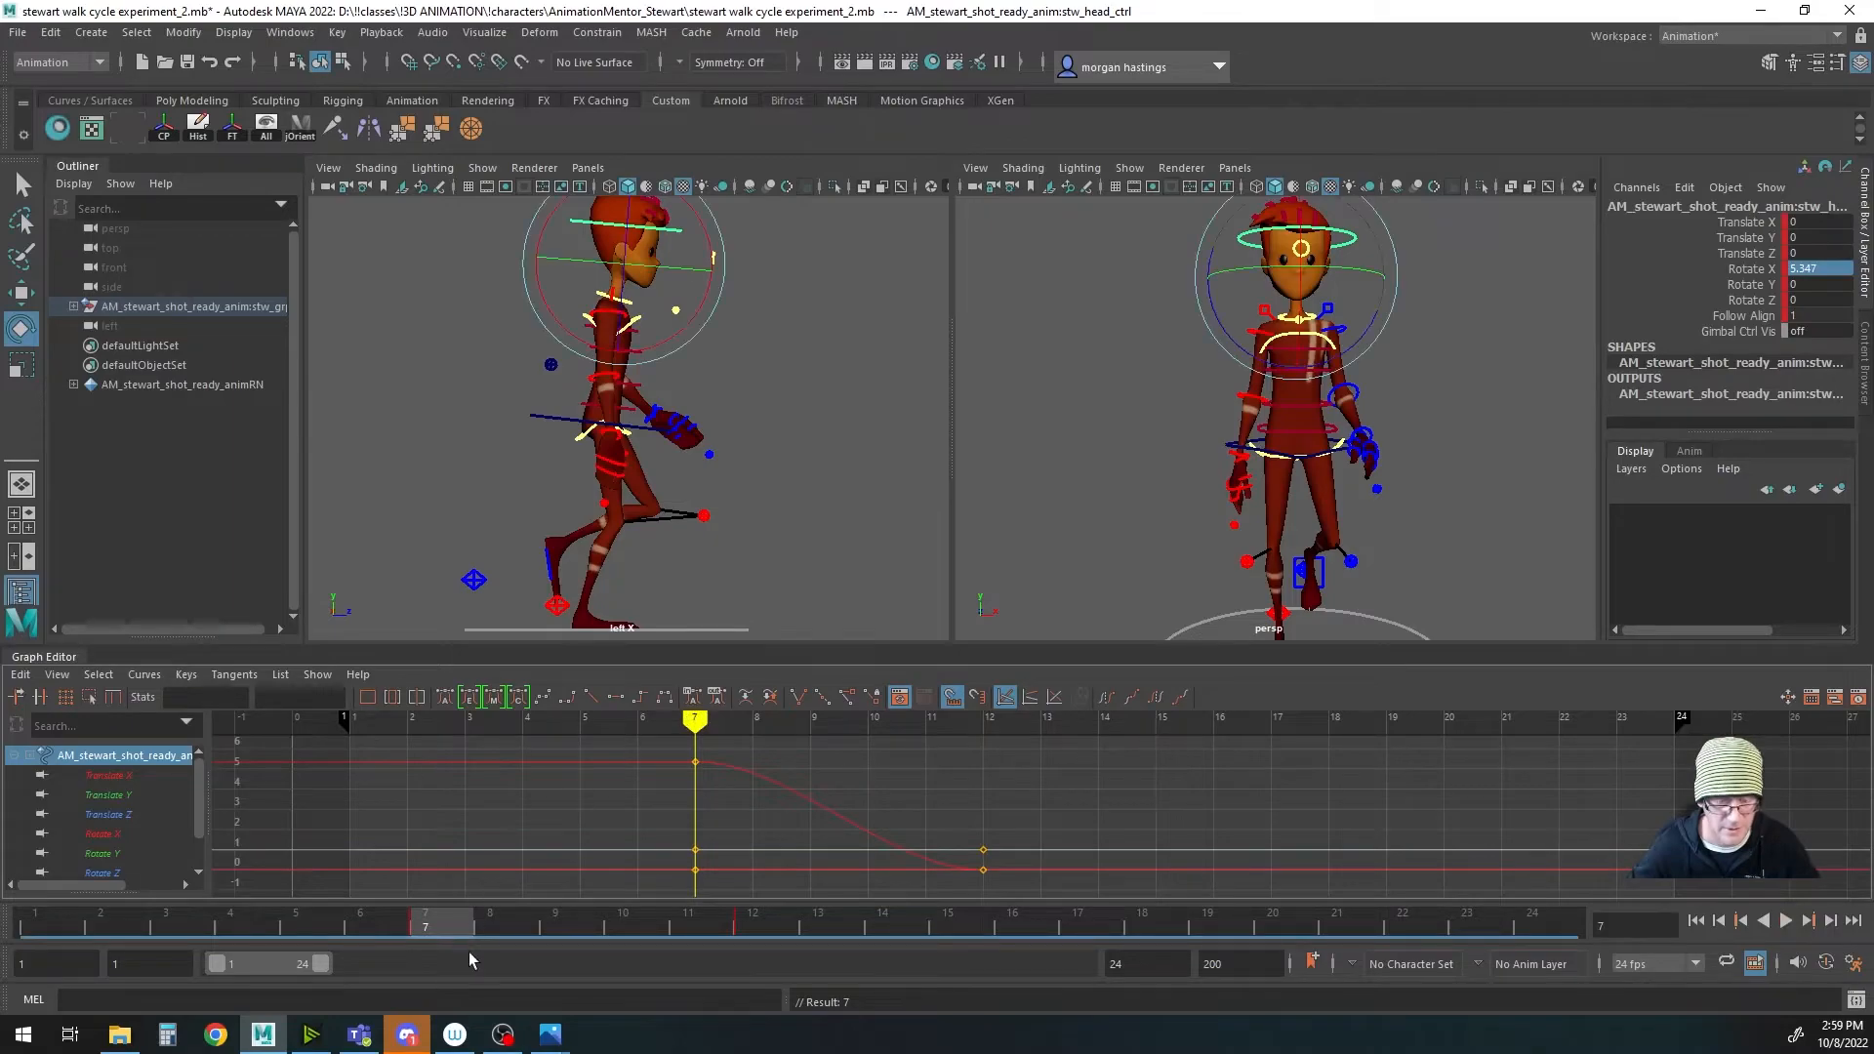
right_click(439, 925)
click(488, 571)
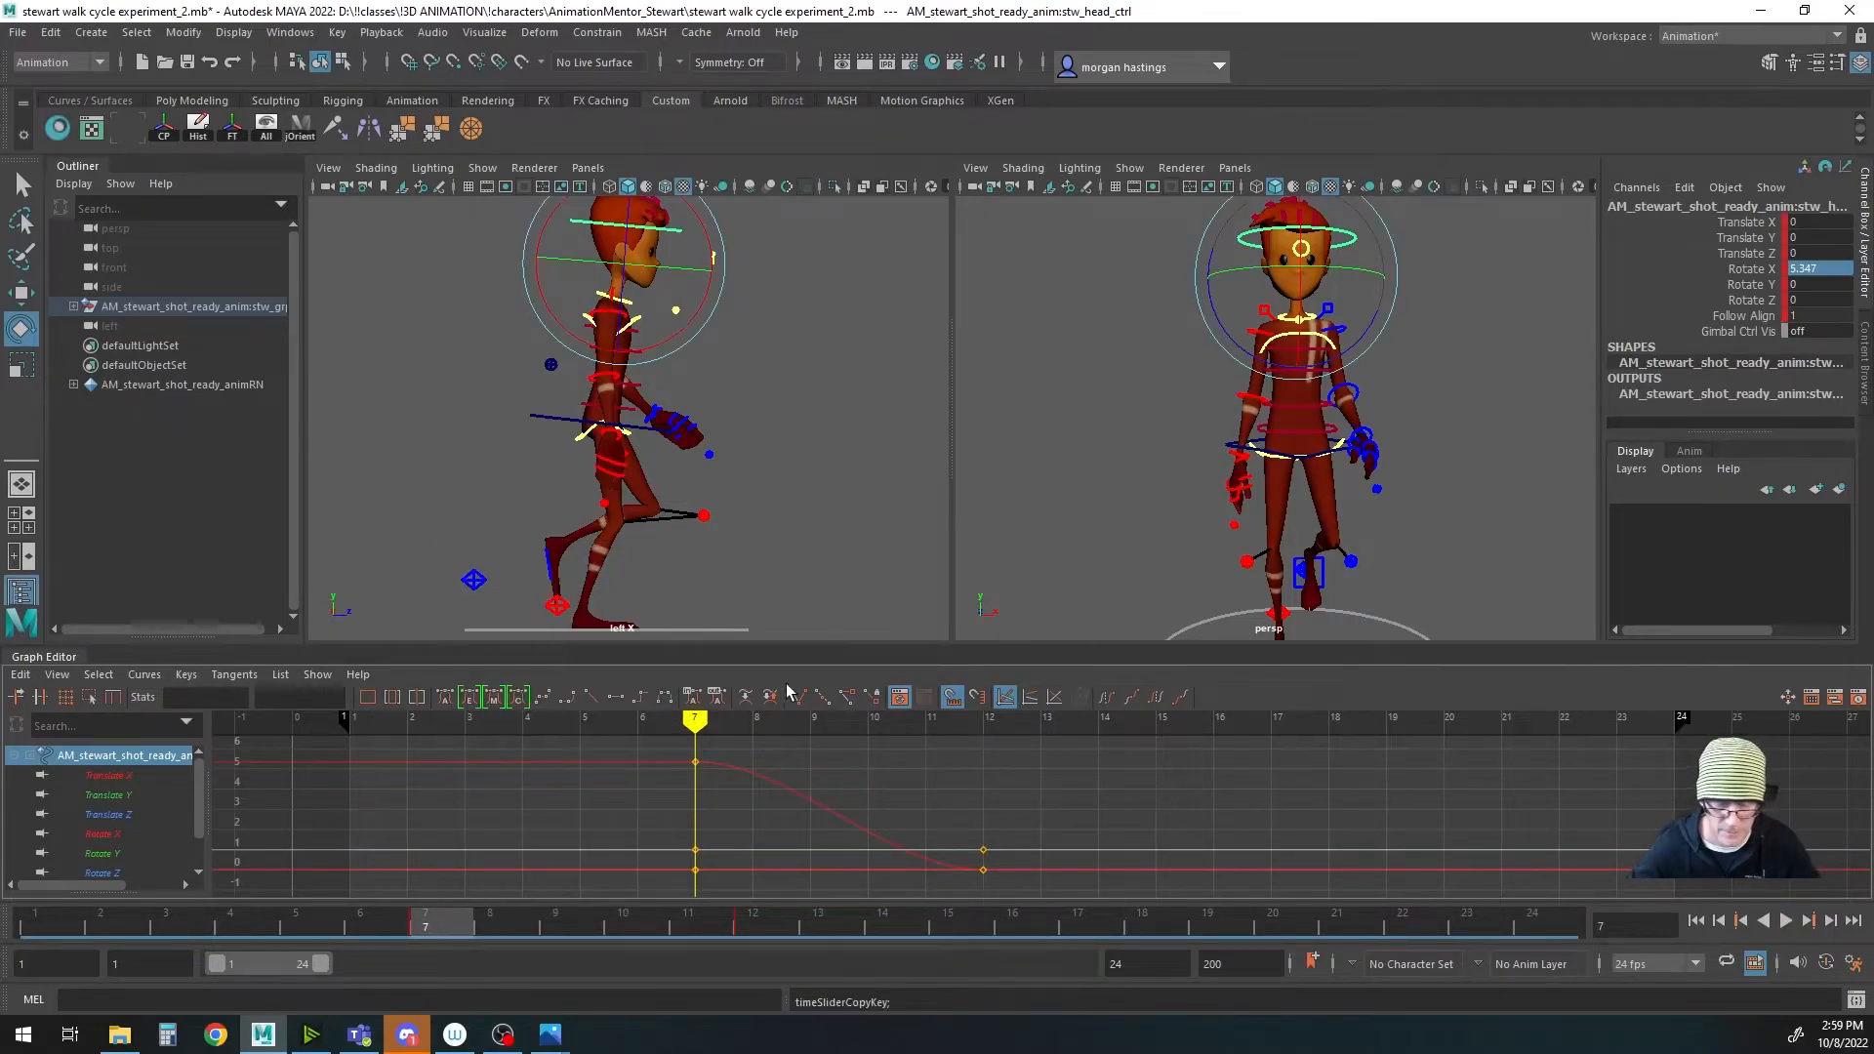
Step: Shift the head control's frame 12 keys to frame 13 in the Graph Editor
drag(700, 720, 985, 727)
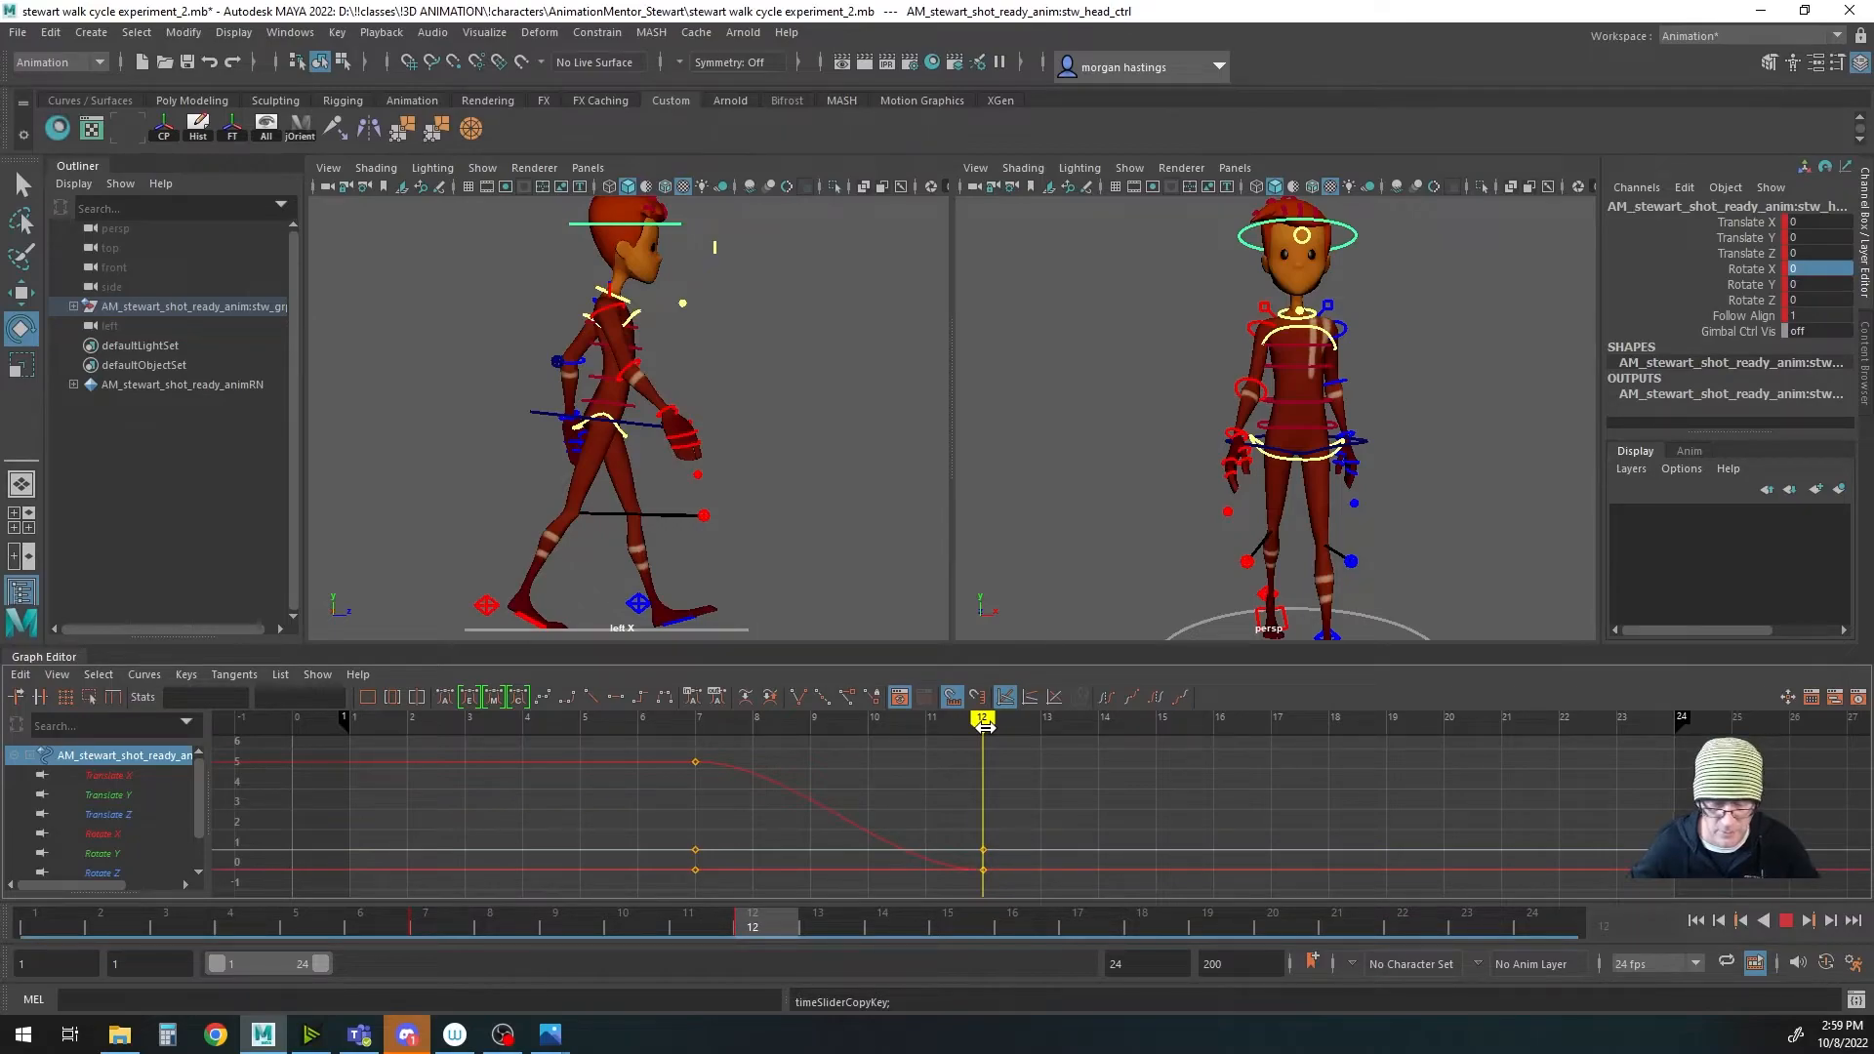
drag(986, 727, 985, 727)
drag(974, 835, 1017, 880)
middle_drag(990, 850, 1041, 849)
Step: Paste the copied head key at frame 19
drag(983, 722, 1367, 722)
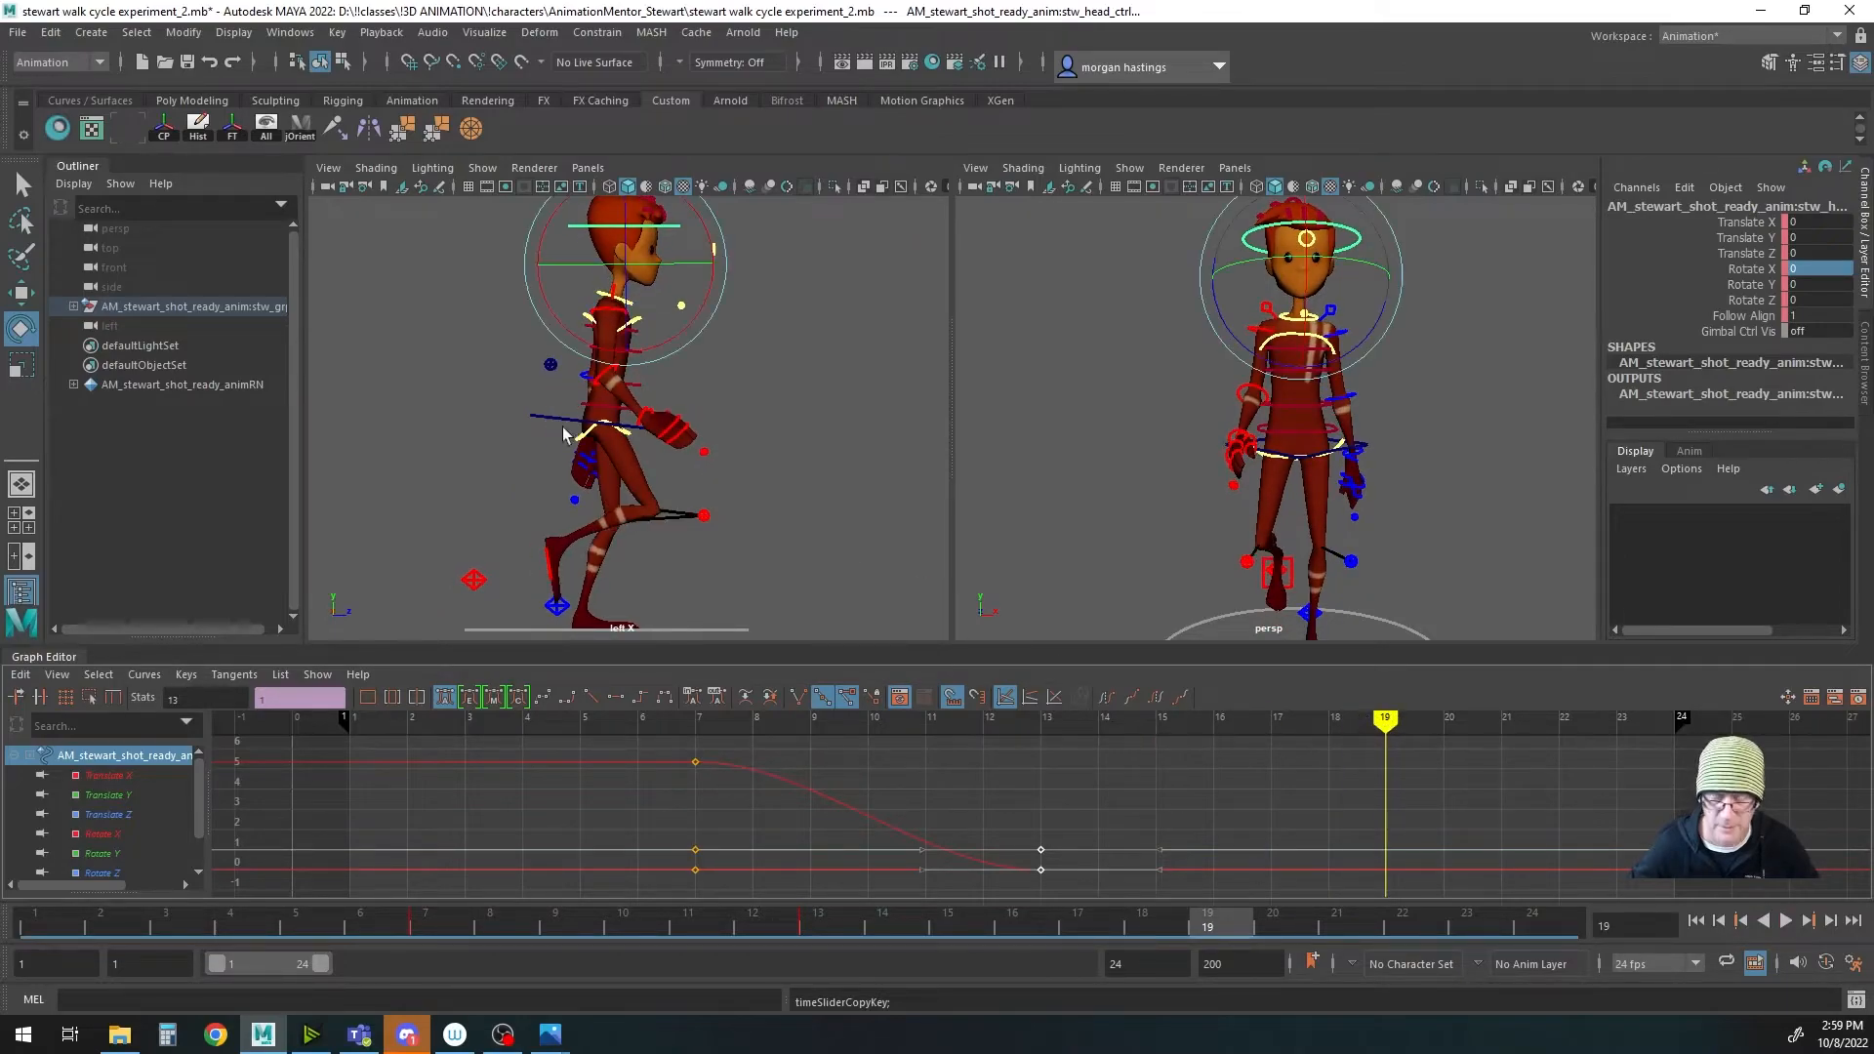
right_click(1225, 925)
mouse_move(1363, 597)
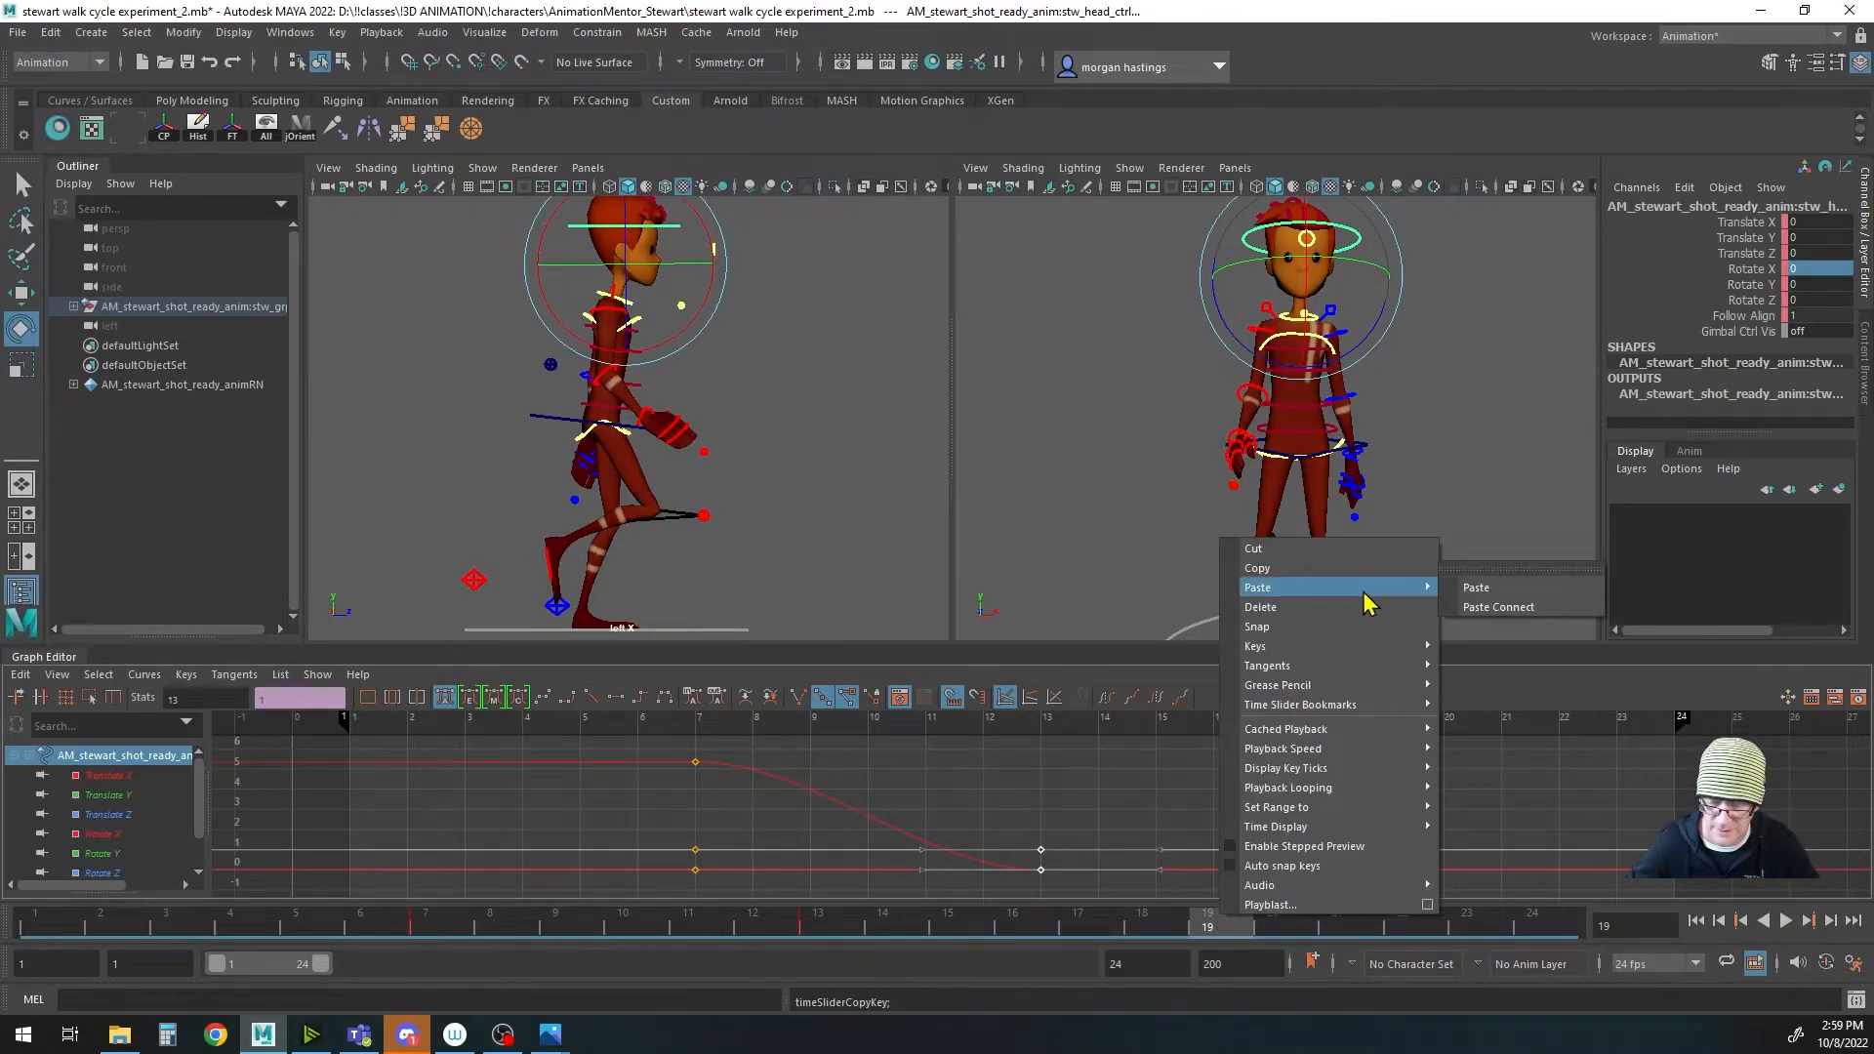
click(1476, 588)
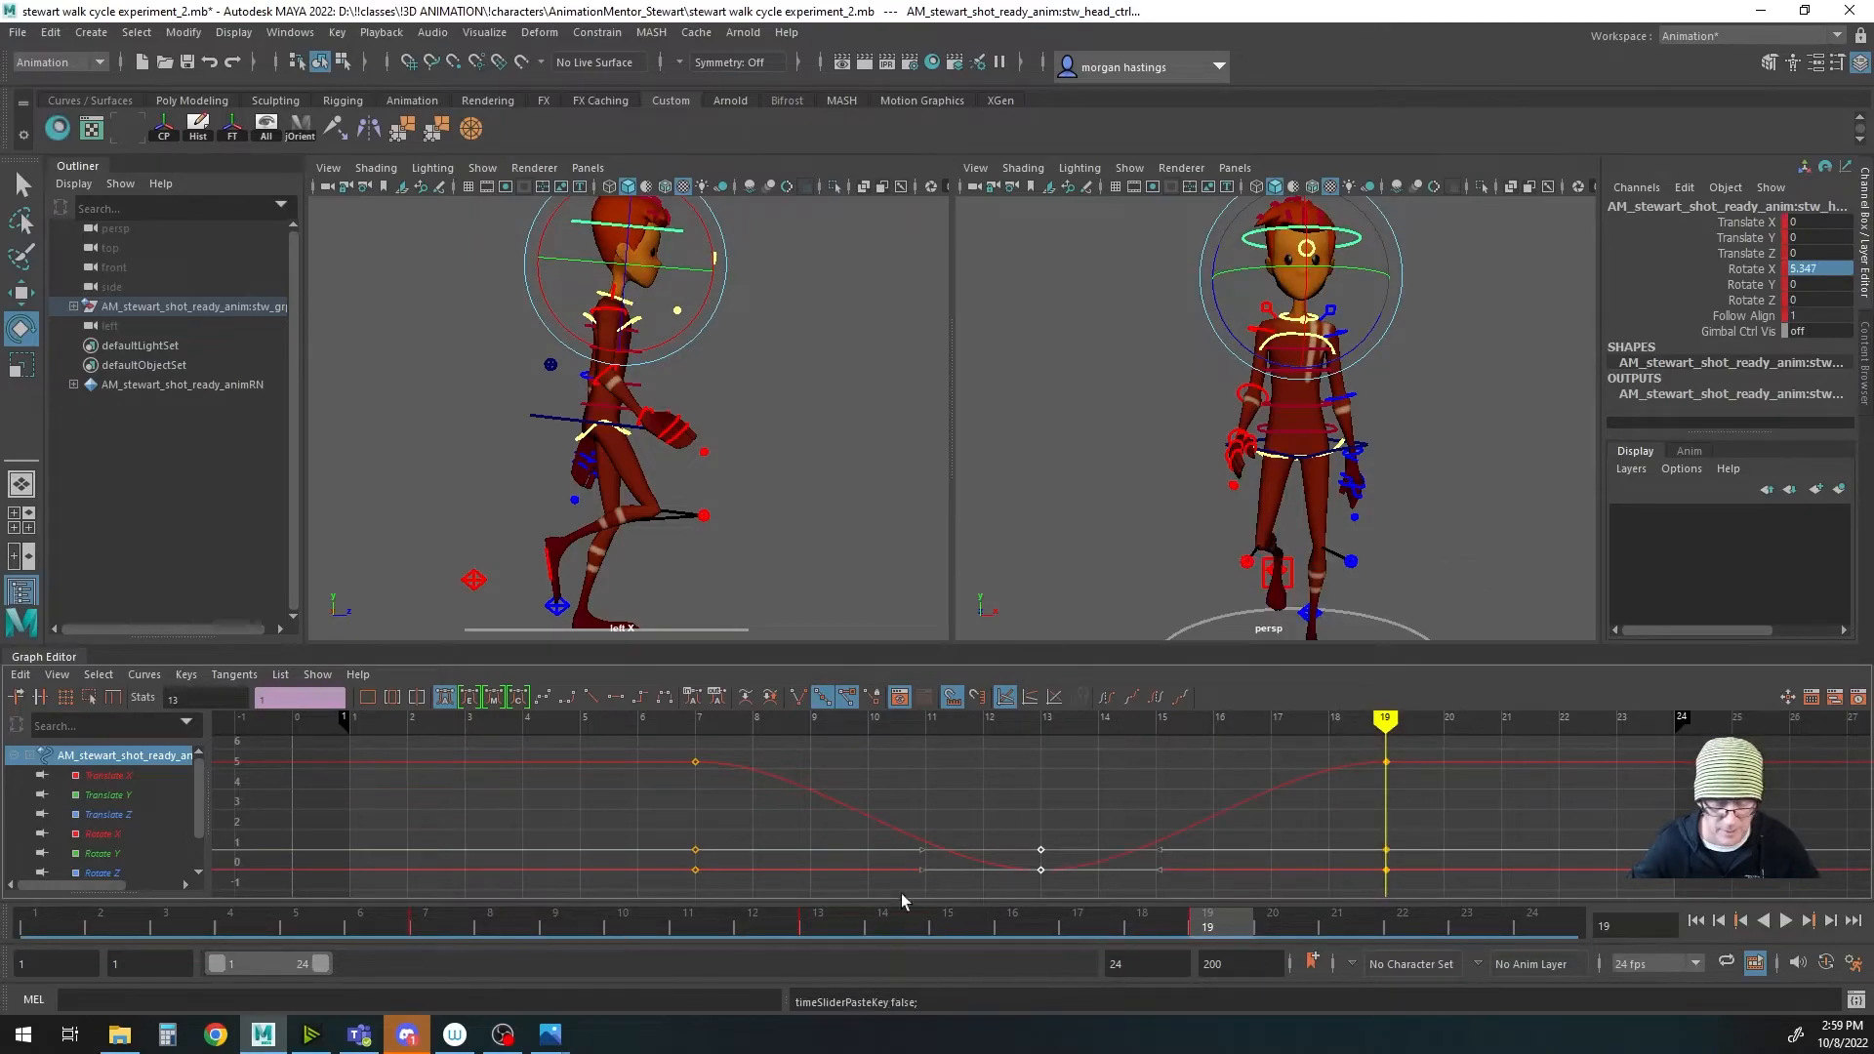
Step: Copy the head control's key at frame 13 and paste it at frame 1
click(1041, 724)
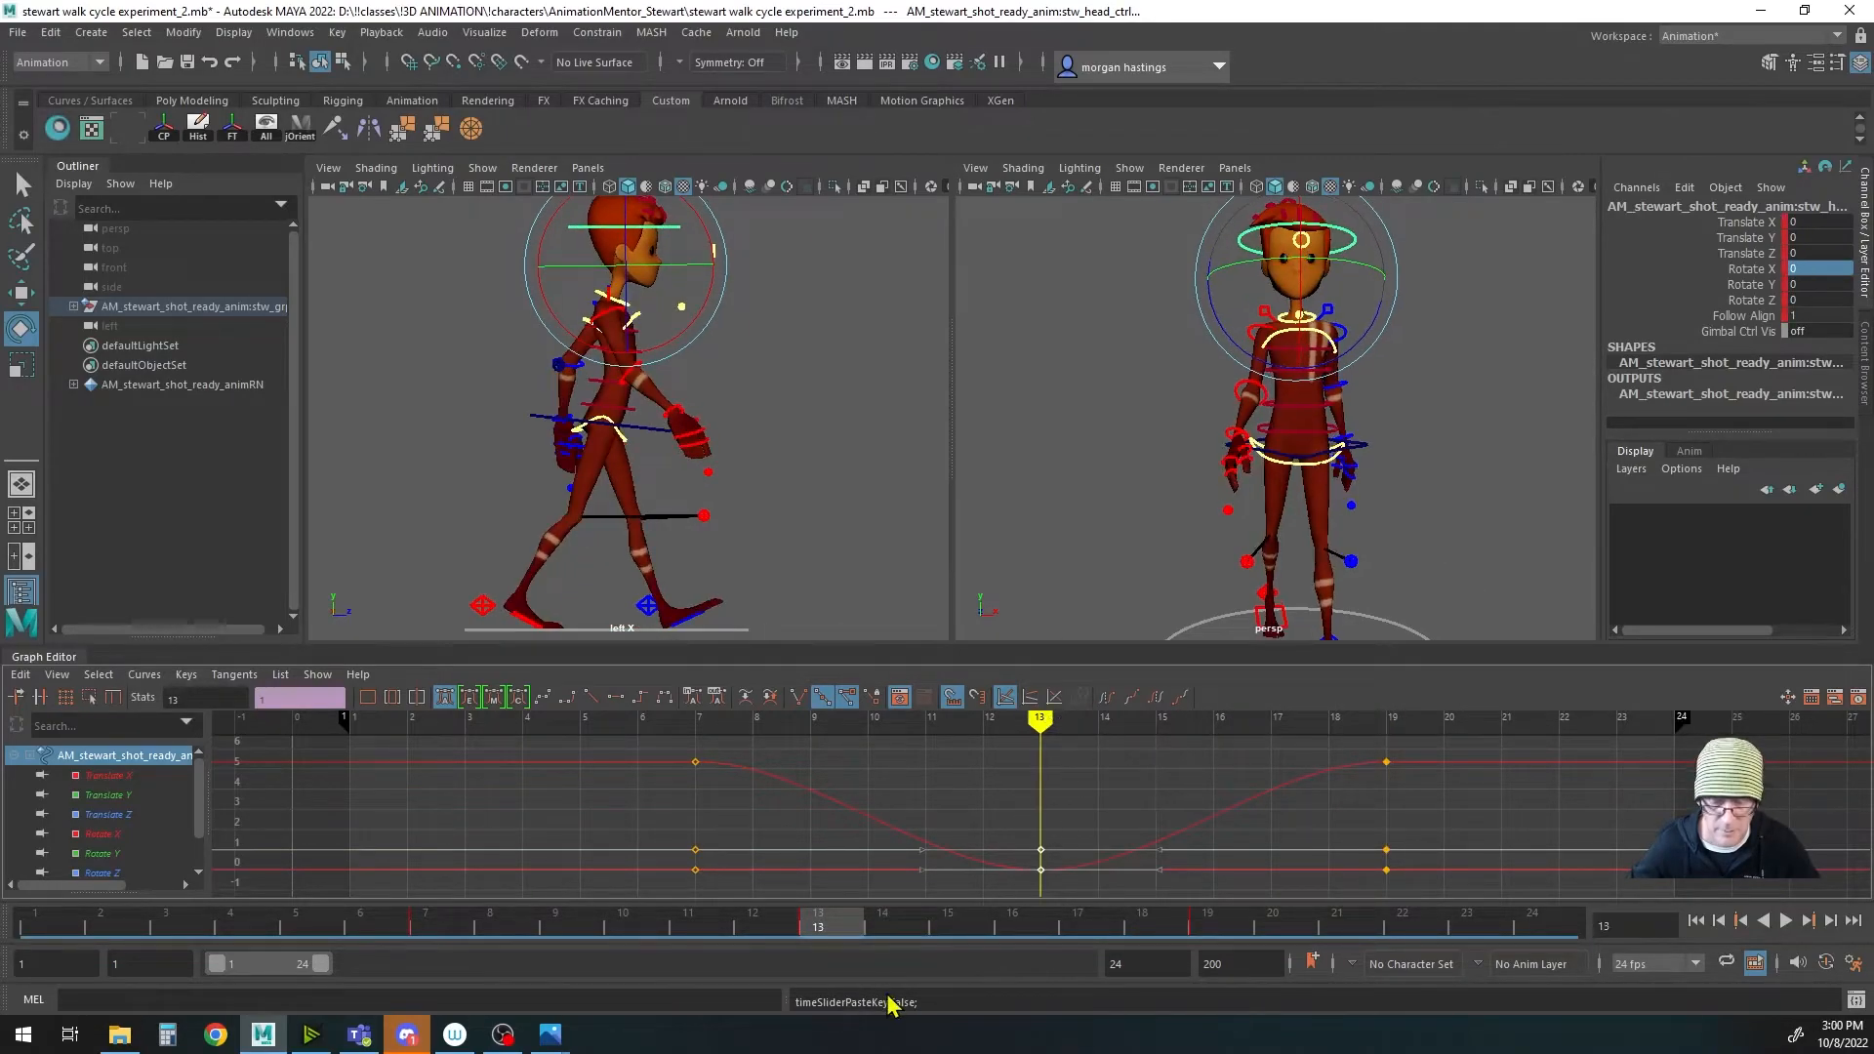
right_click(833, 927)
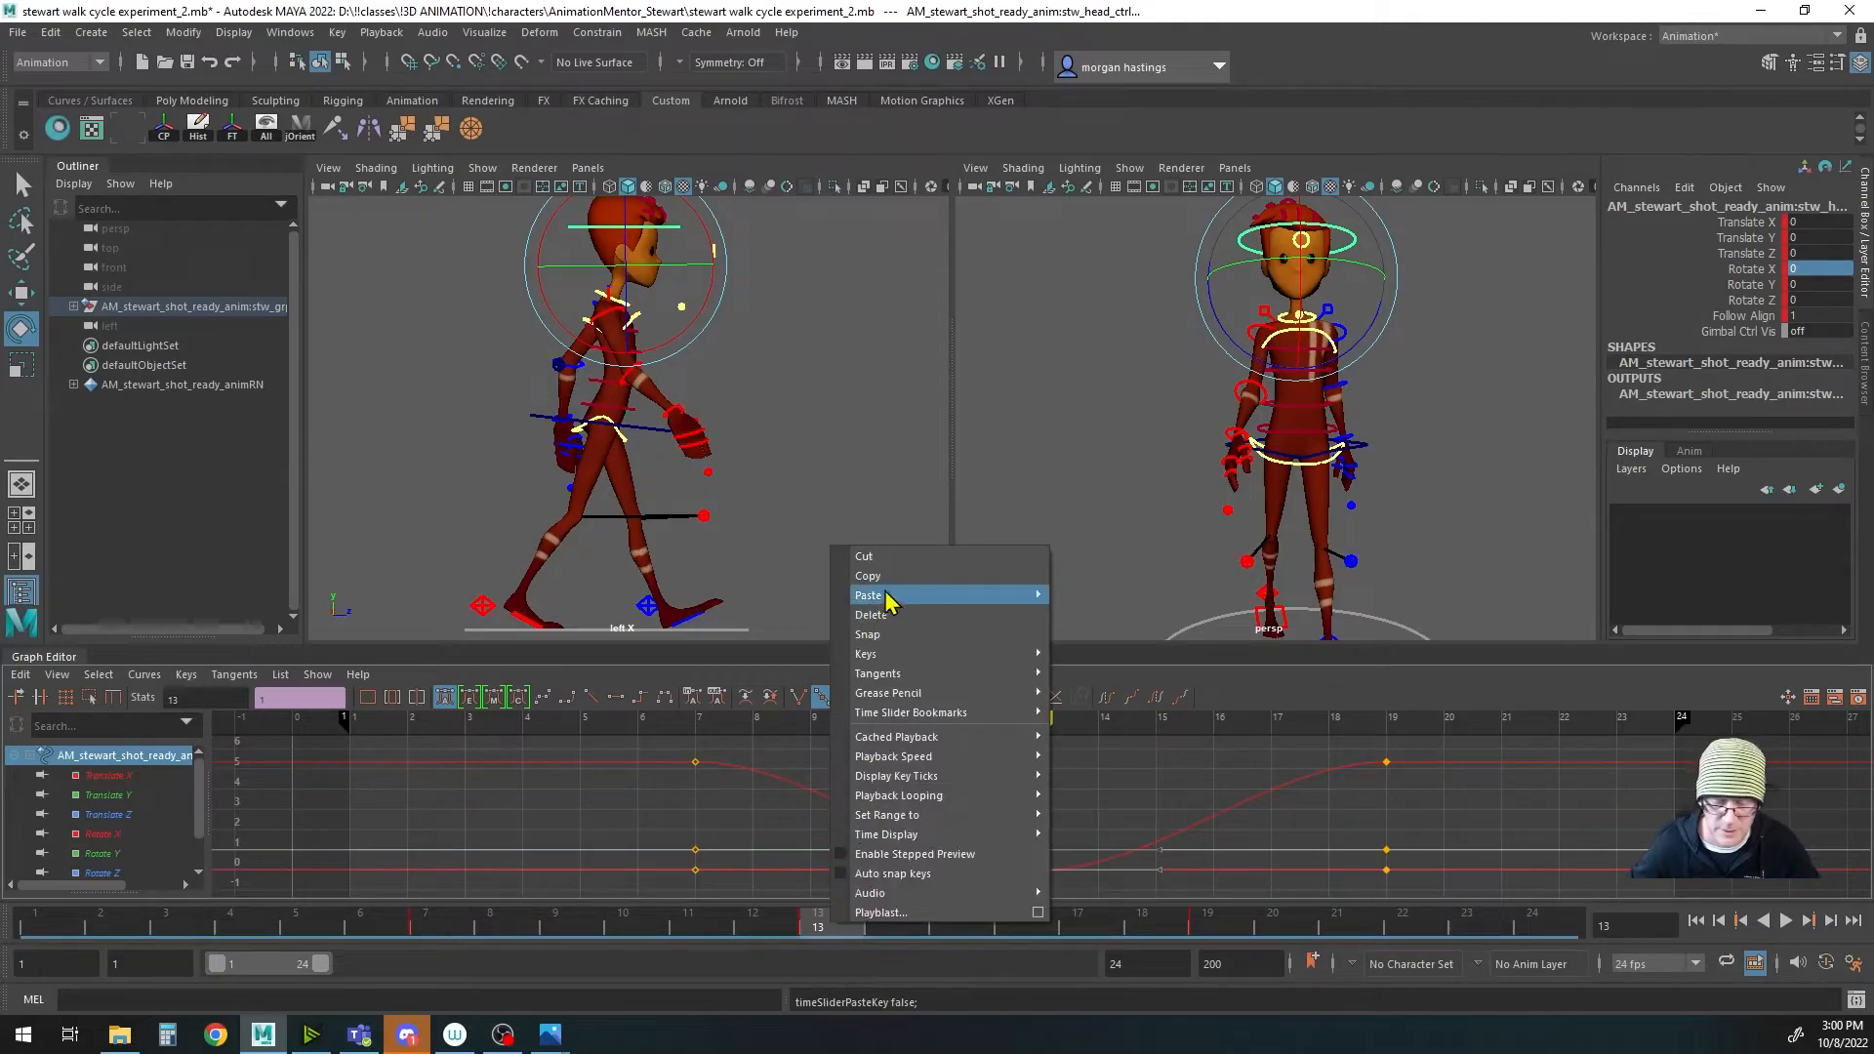
click(890, 580)
click(57, 927)
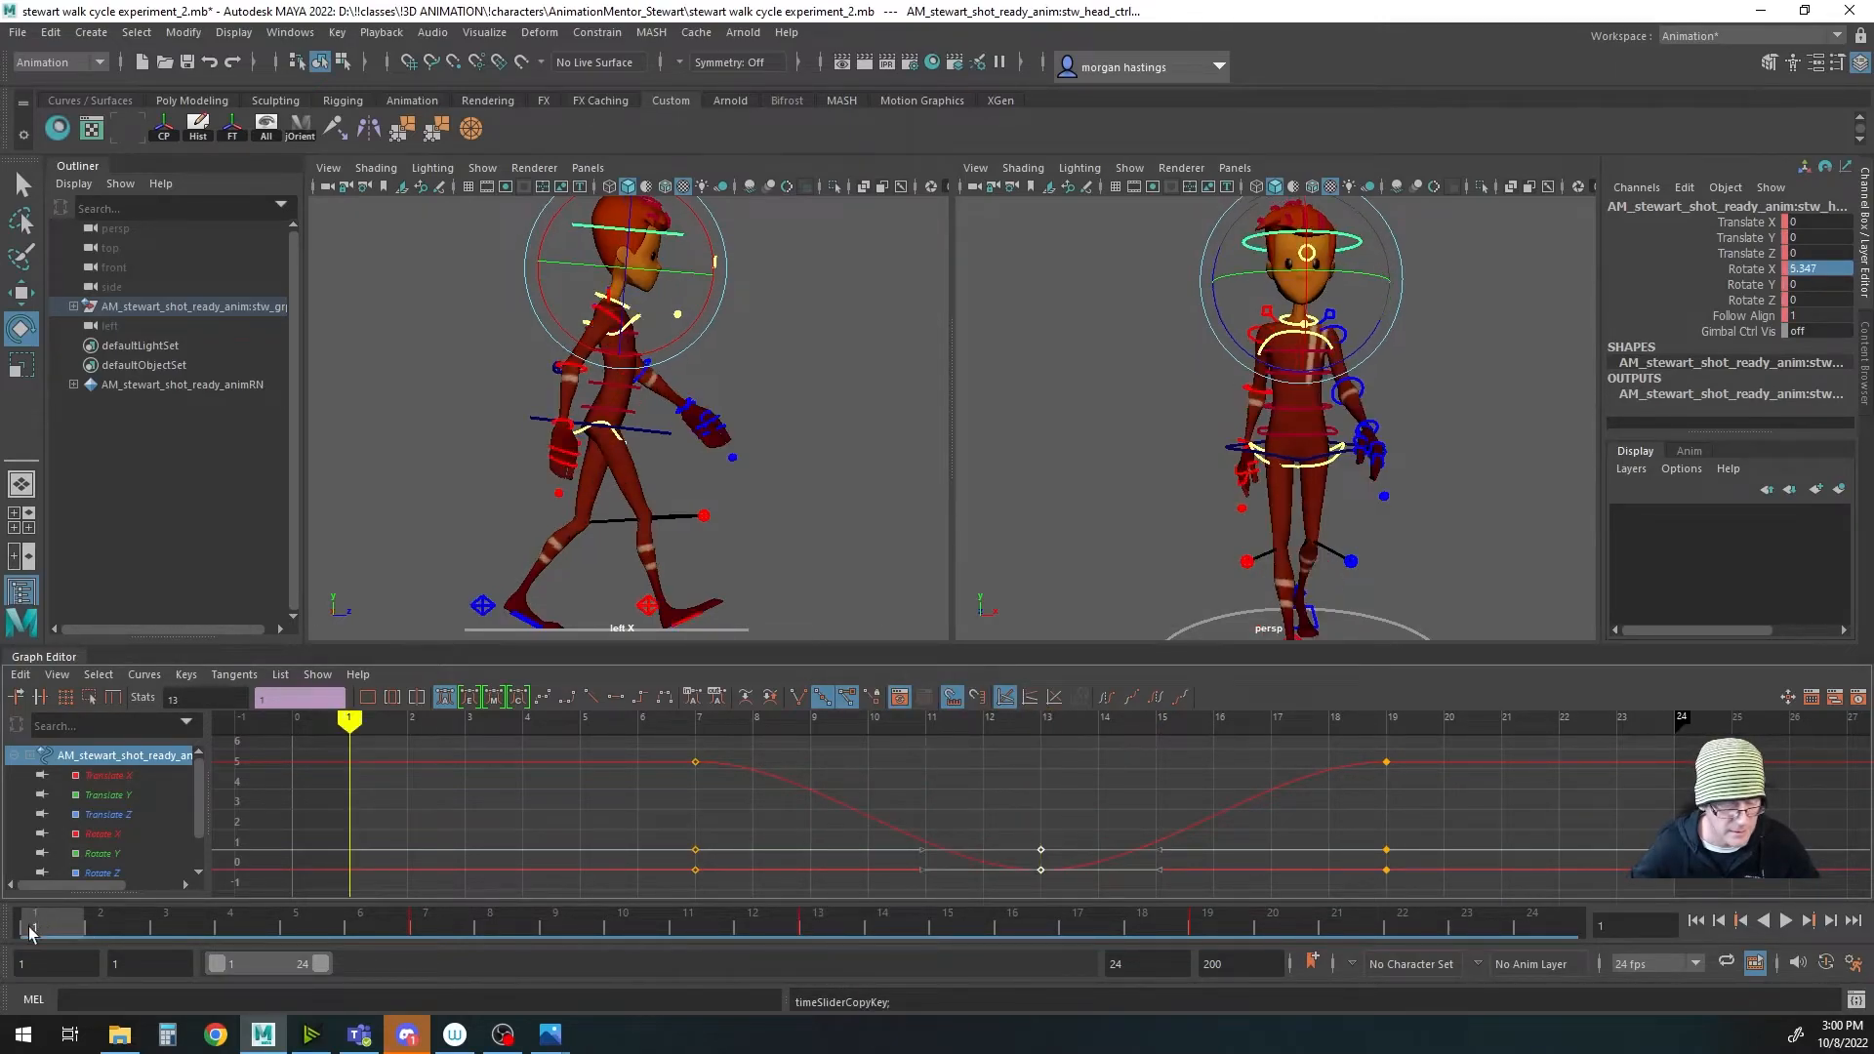
right_click(56, 928)
mouse_move(199, 610)
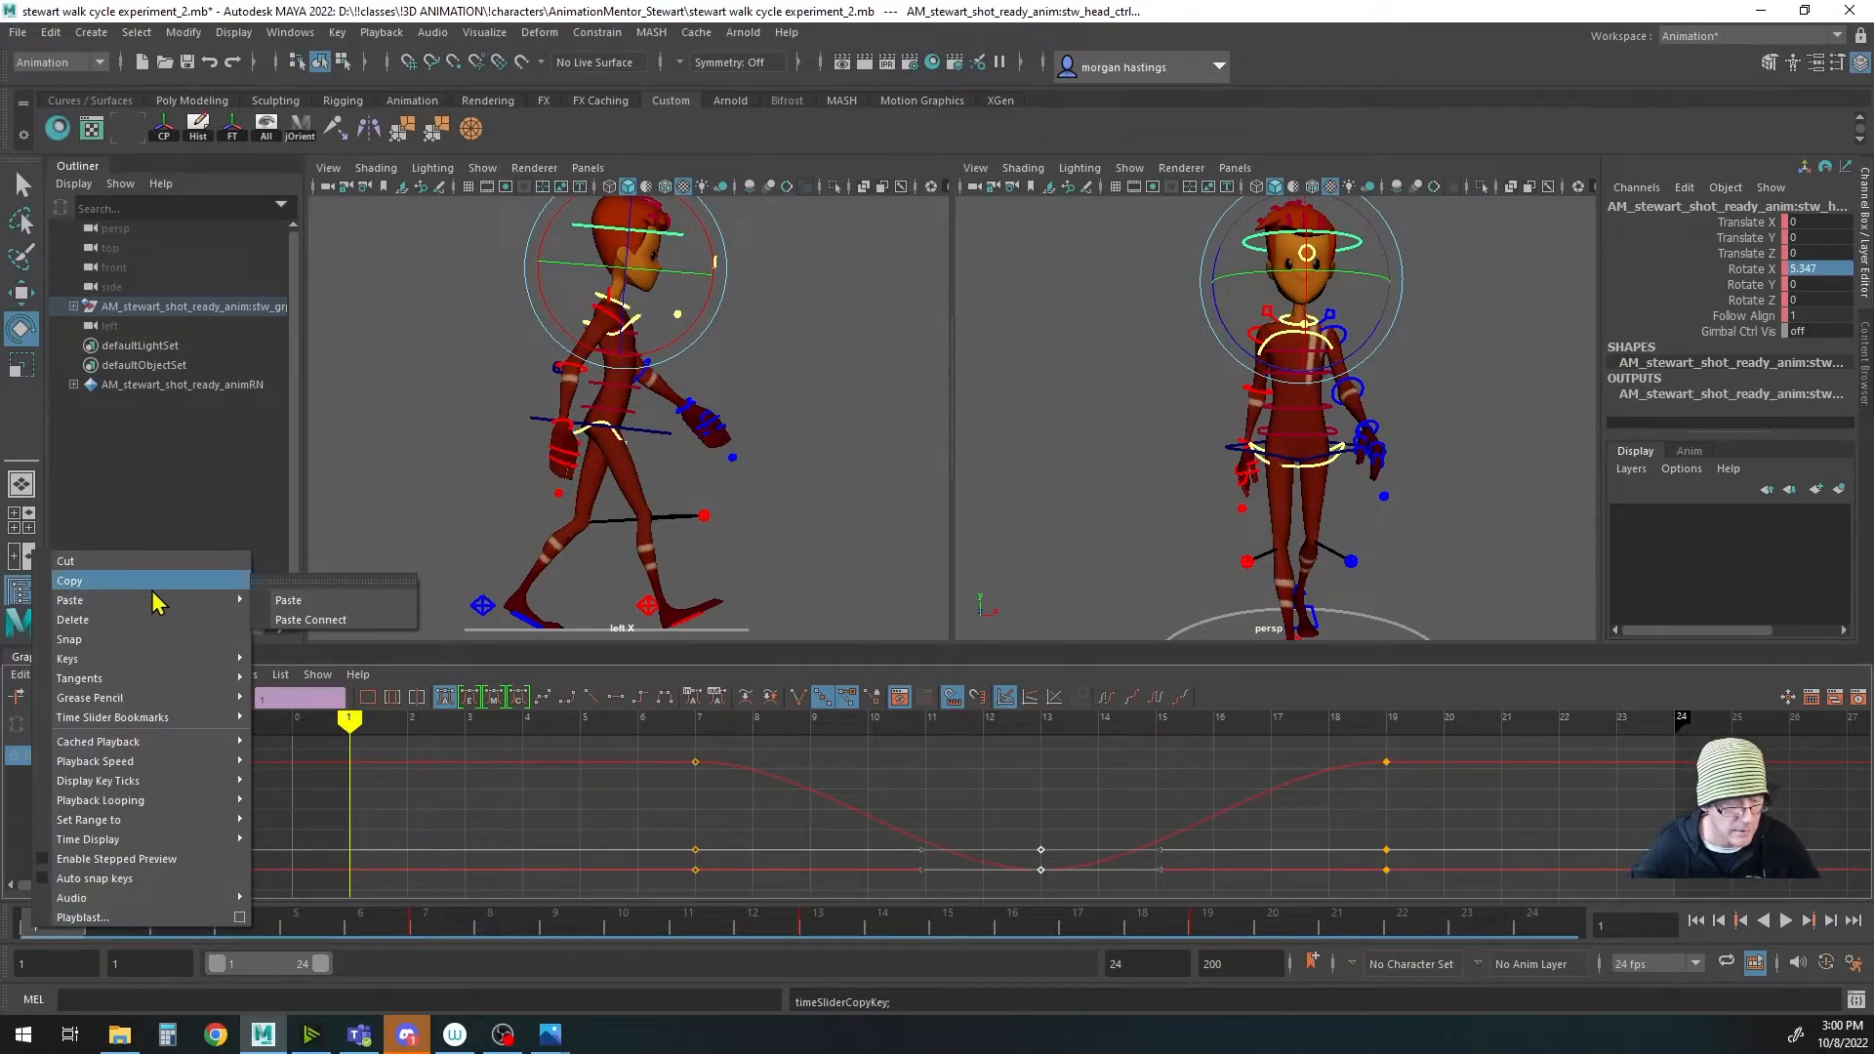
click(290, 606)
Step: Extend the playback range to end at frame 25 and paste the copied head key at that frame
key(BackSpace)
text(5)
key(Tab)
click(1542, 922)
right_click(1542, 923)
mouse_move(1609, 656)
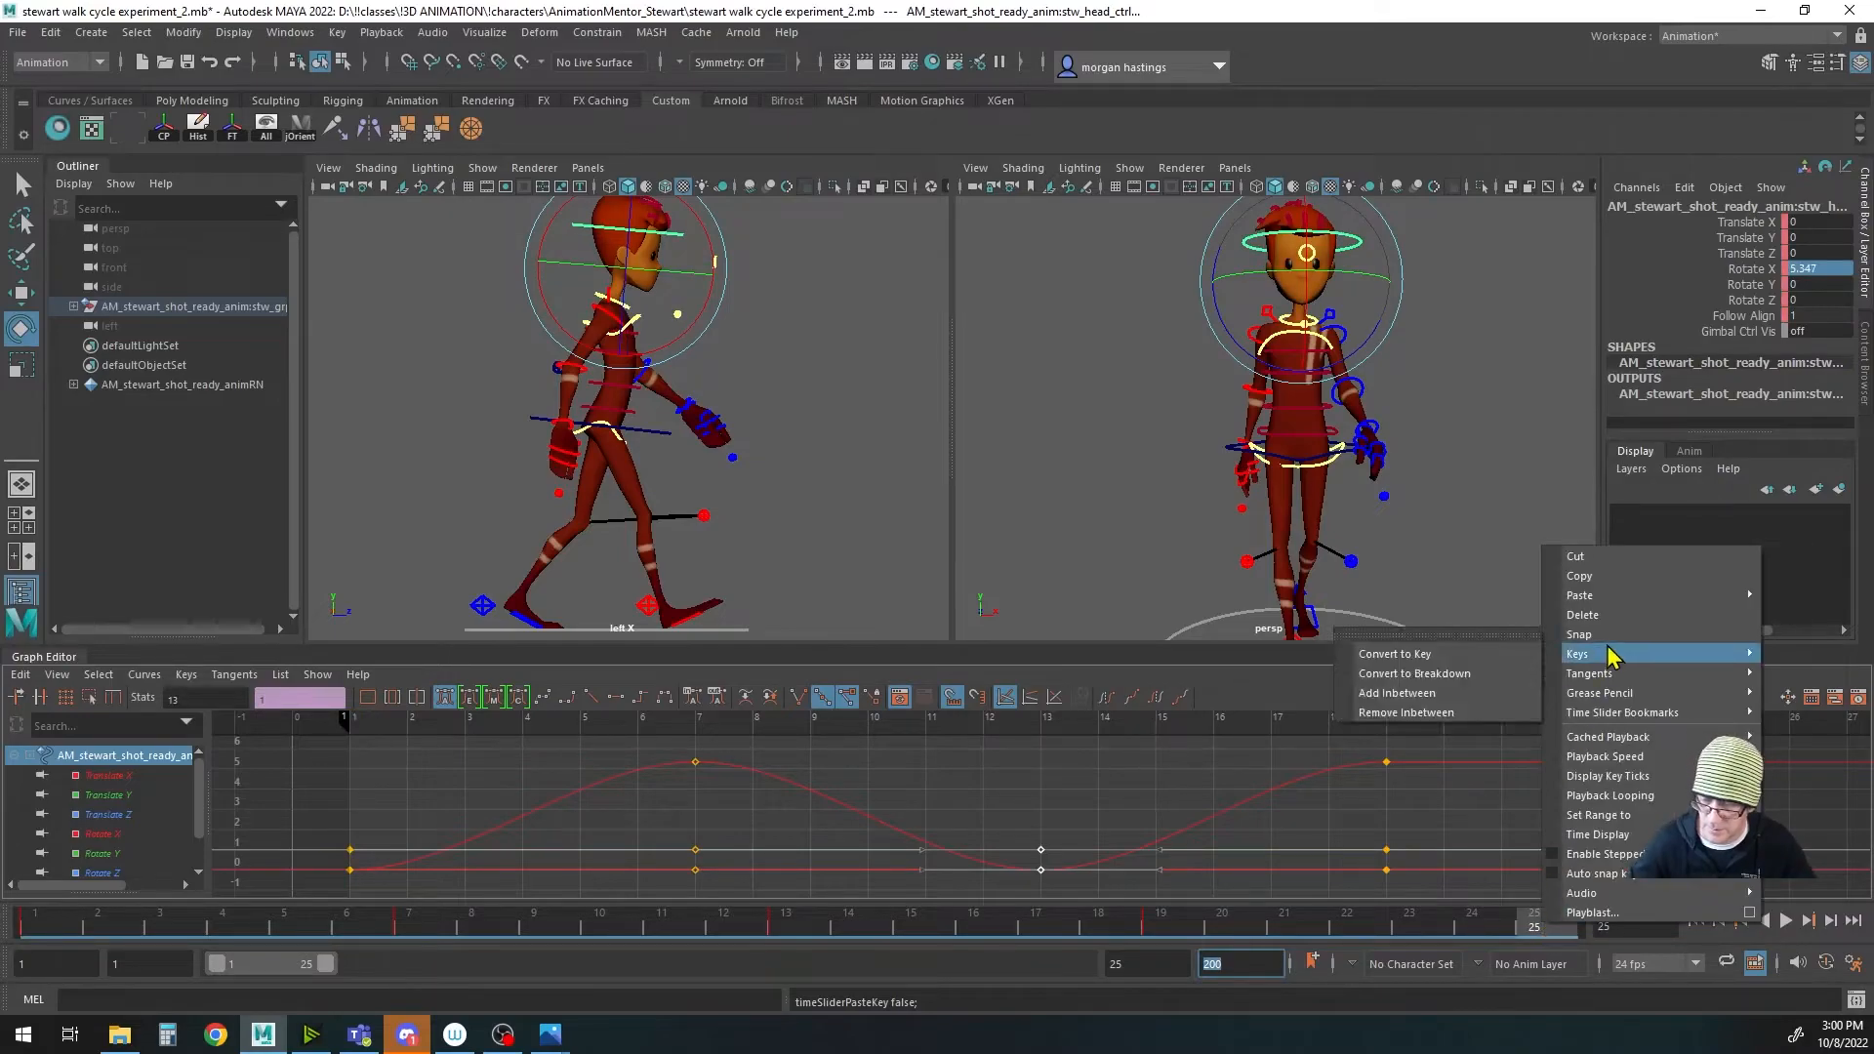
mouse_move(1610, 595)
click(1484, 597)
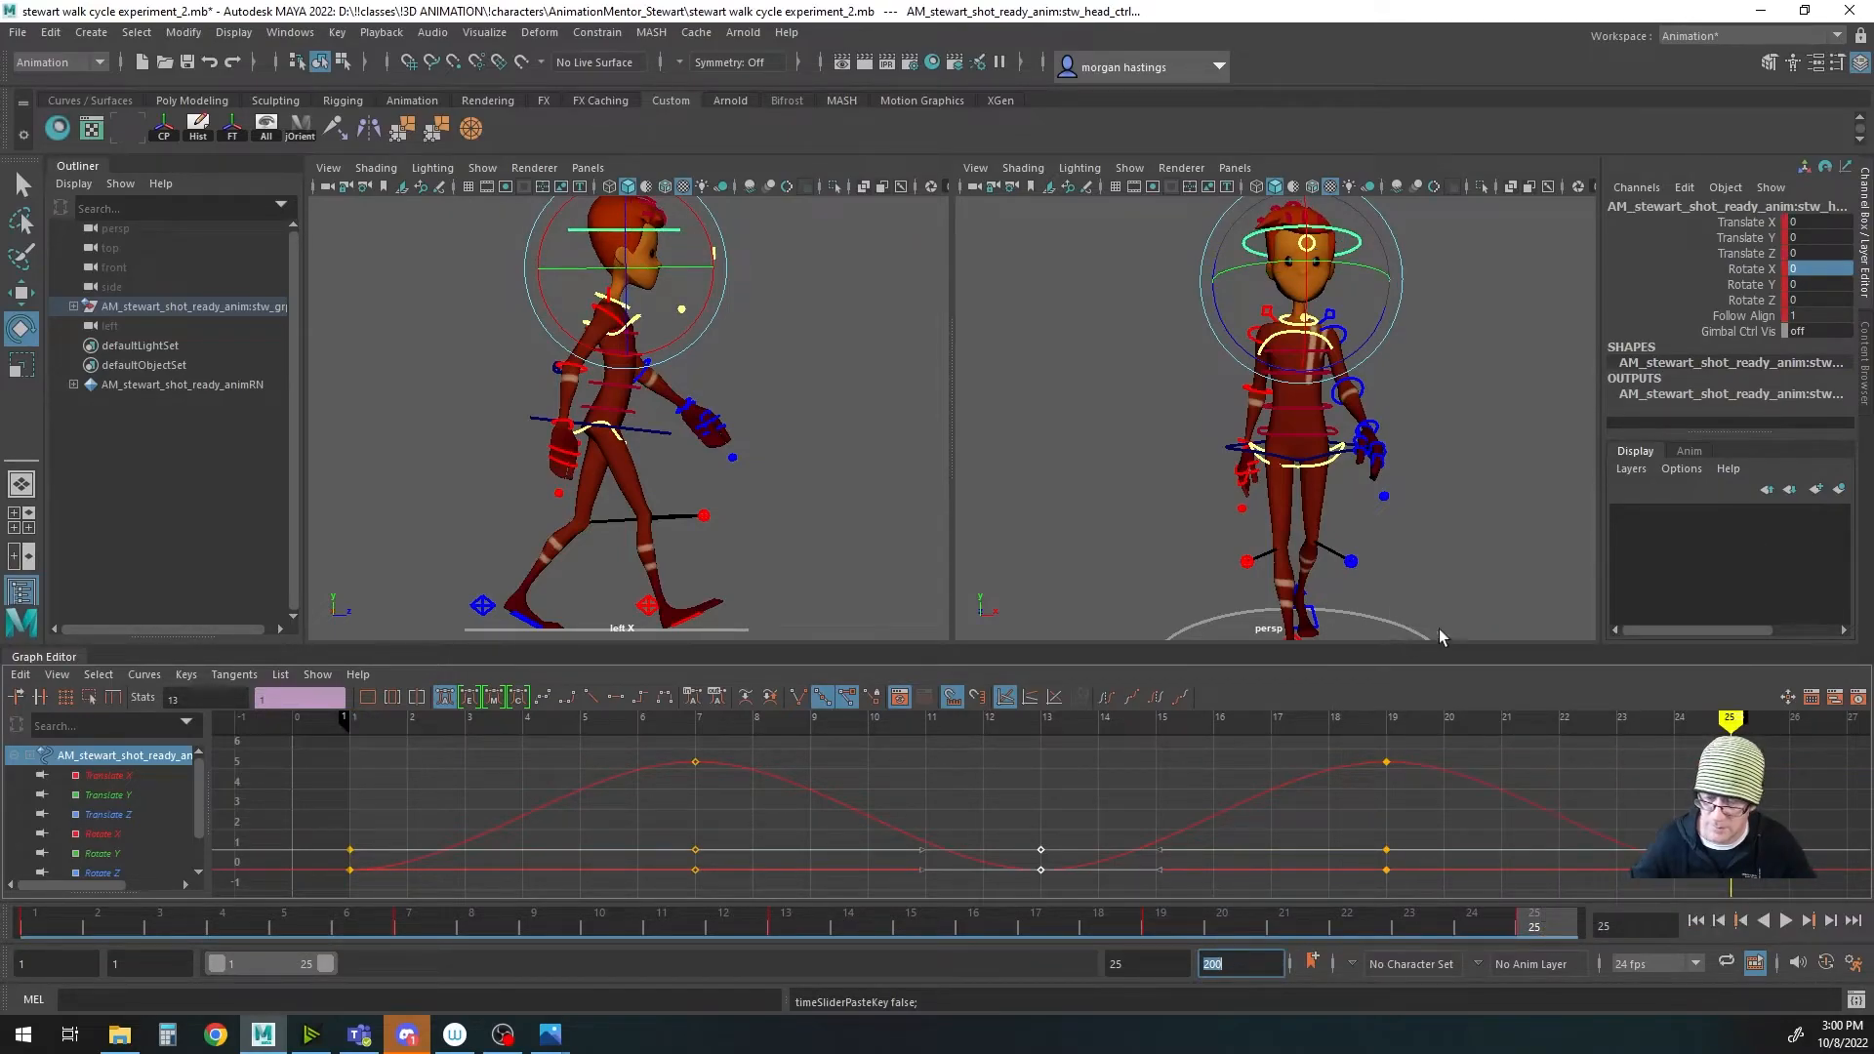
Step: Play the walk cycle to review the head motion, stopping at frame 17
click(1787, 920)
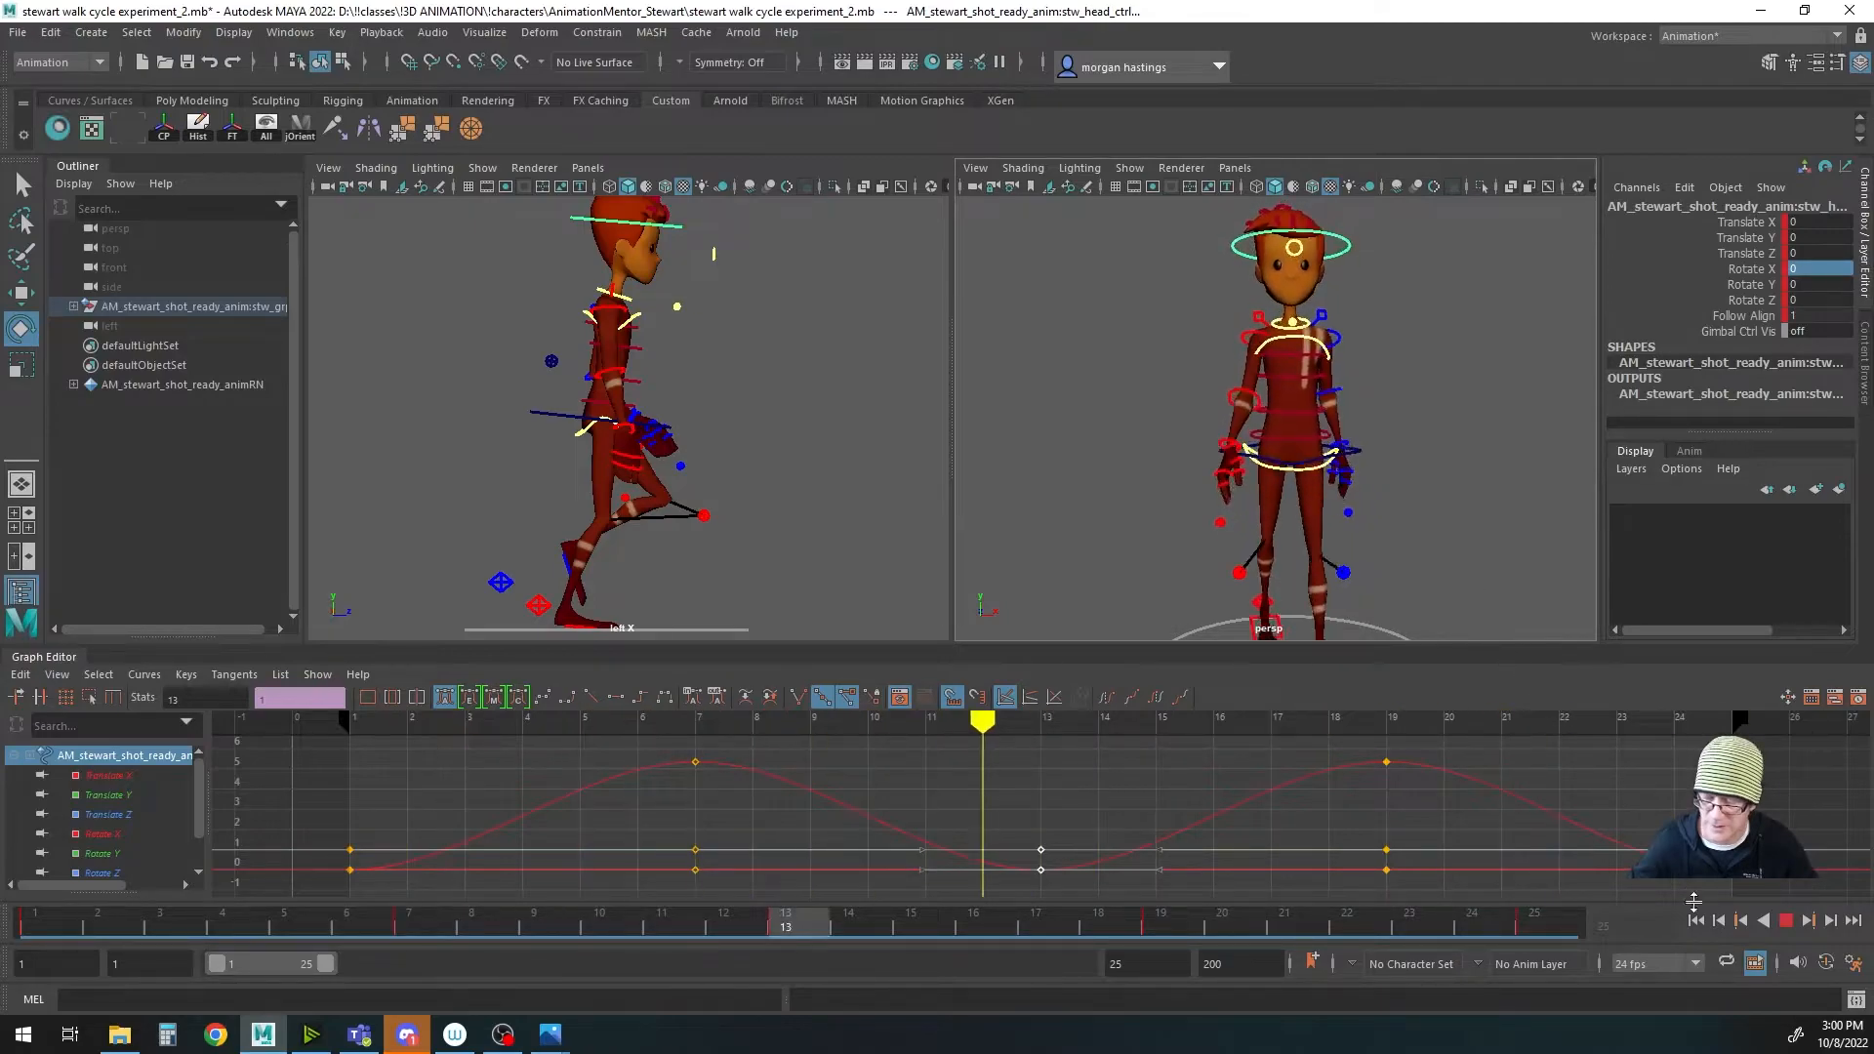
click(1786, 921)
alt+right_drag(1135, 494, 1159, 456)
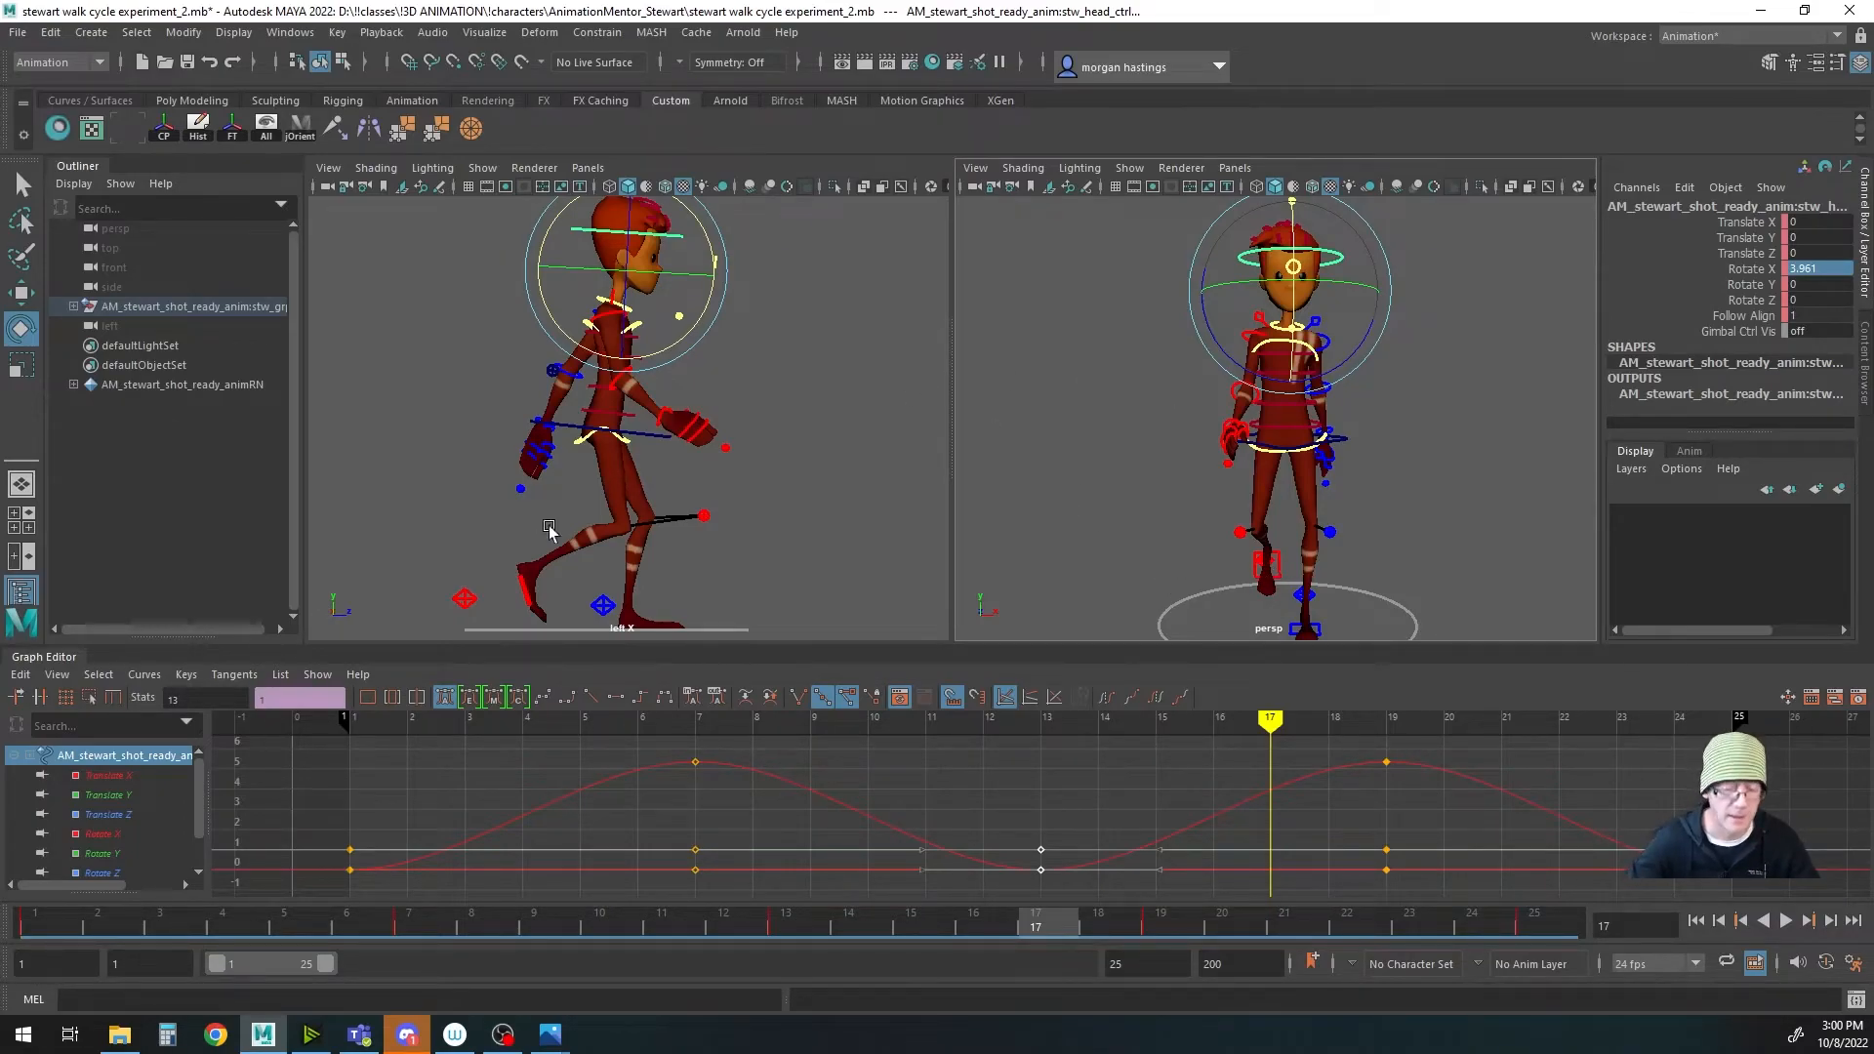
Step: Delete the hip control's Rotate X keys at frames 4, 10, 16 and 22 in the Graph Editor
key(q)
click(582, 444)
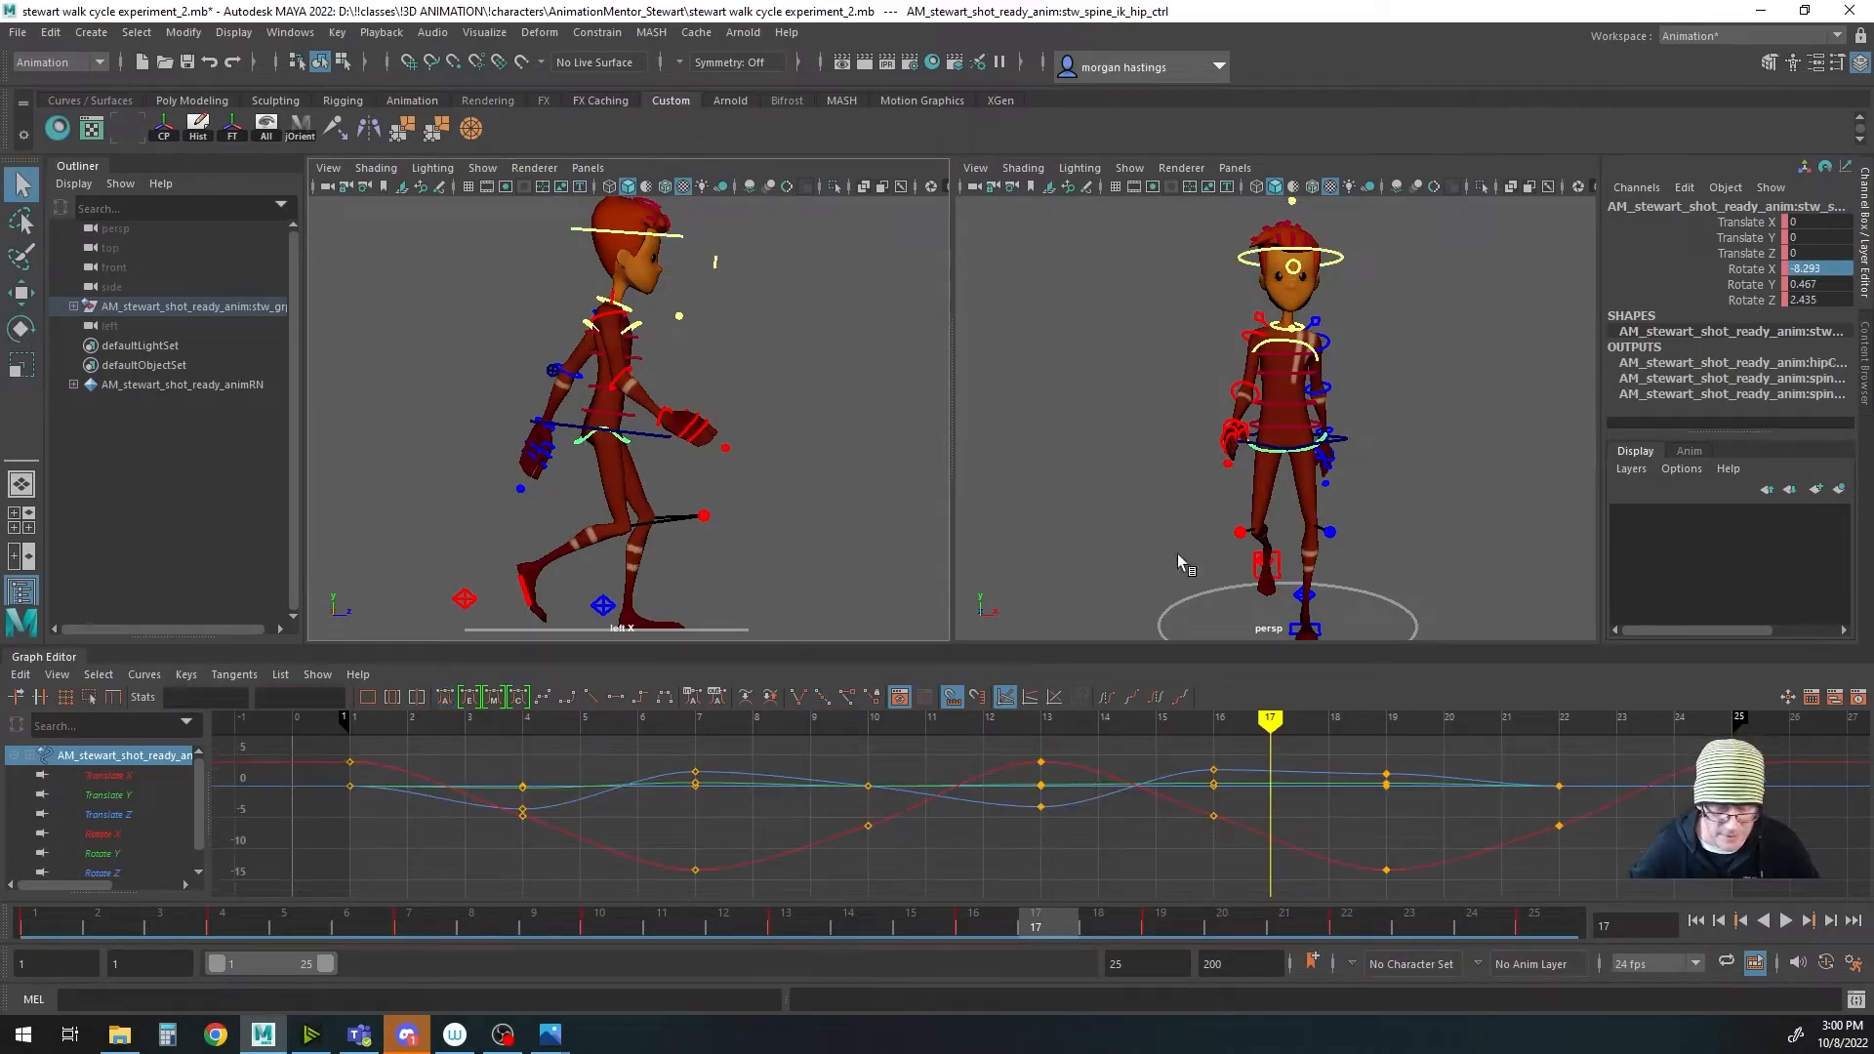
click(523, 815)
shift+click(870, 827)
shift+click(1213, 817)
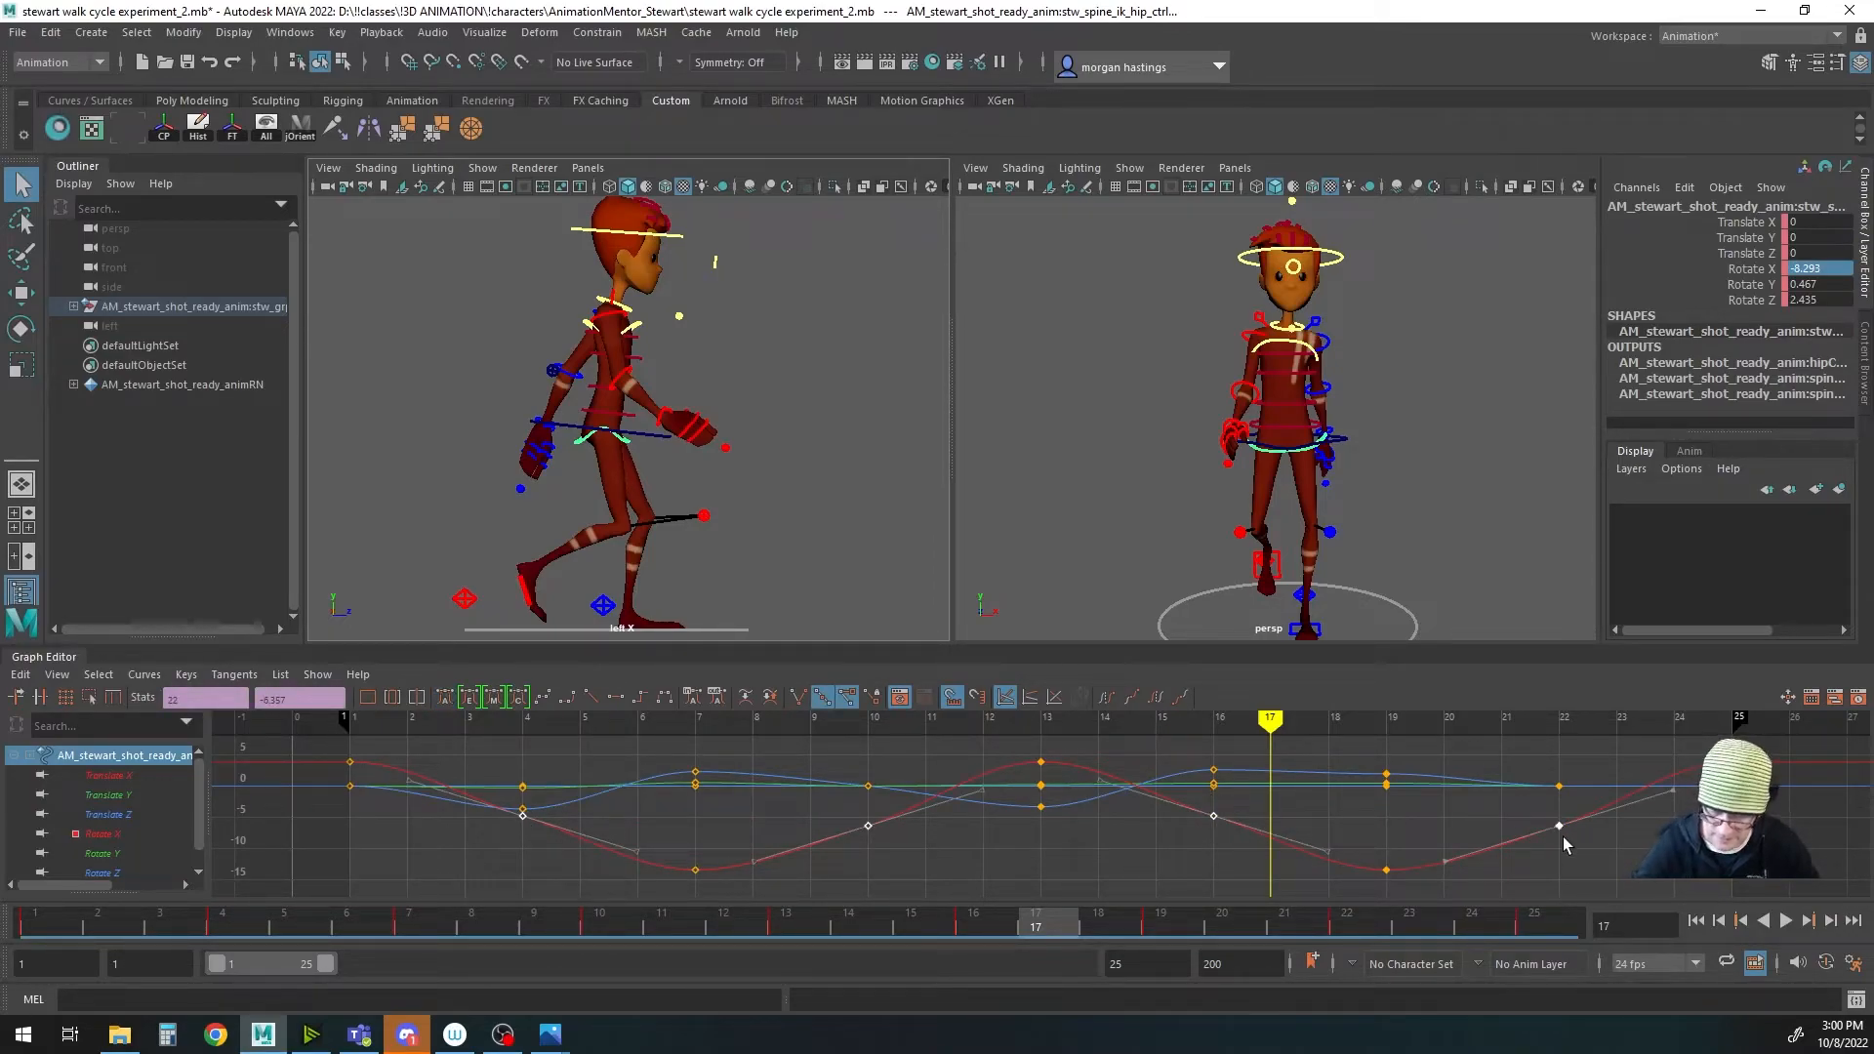
key(Delete)
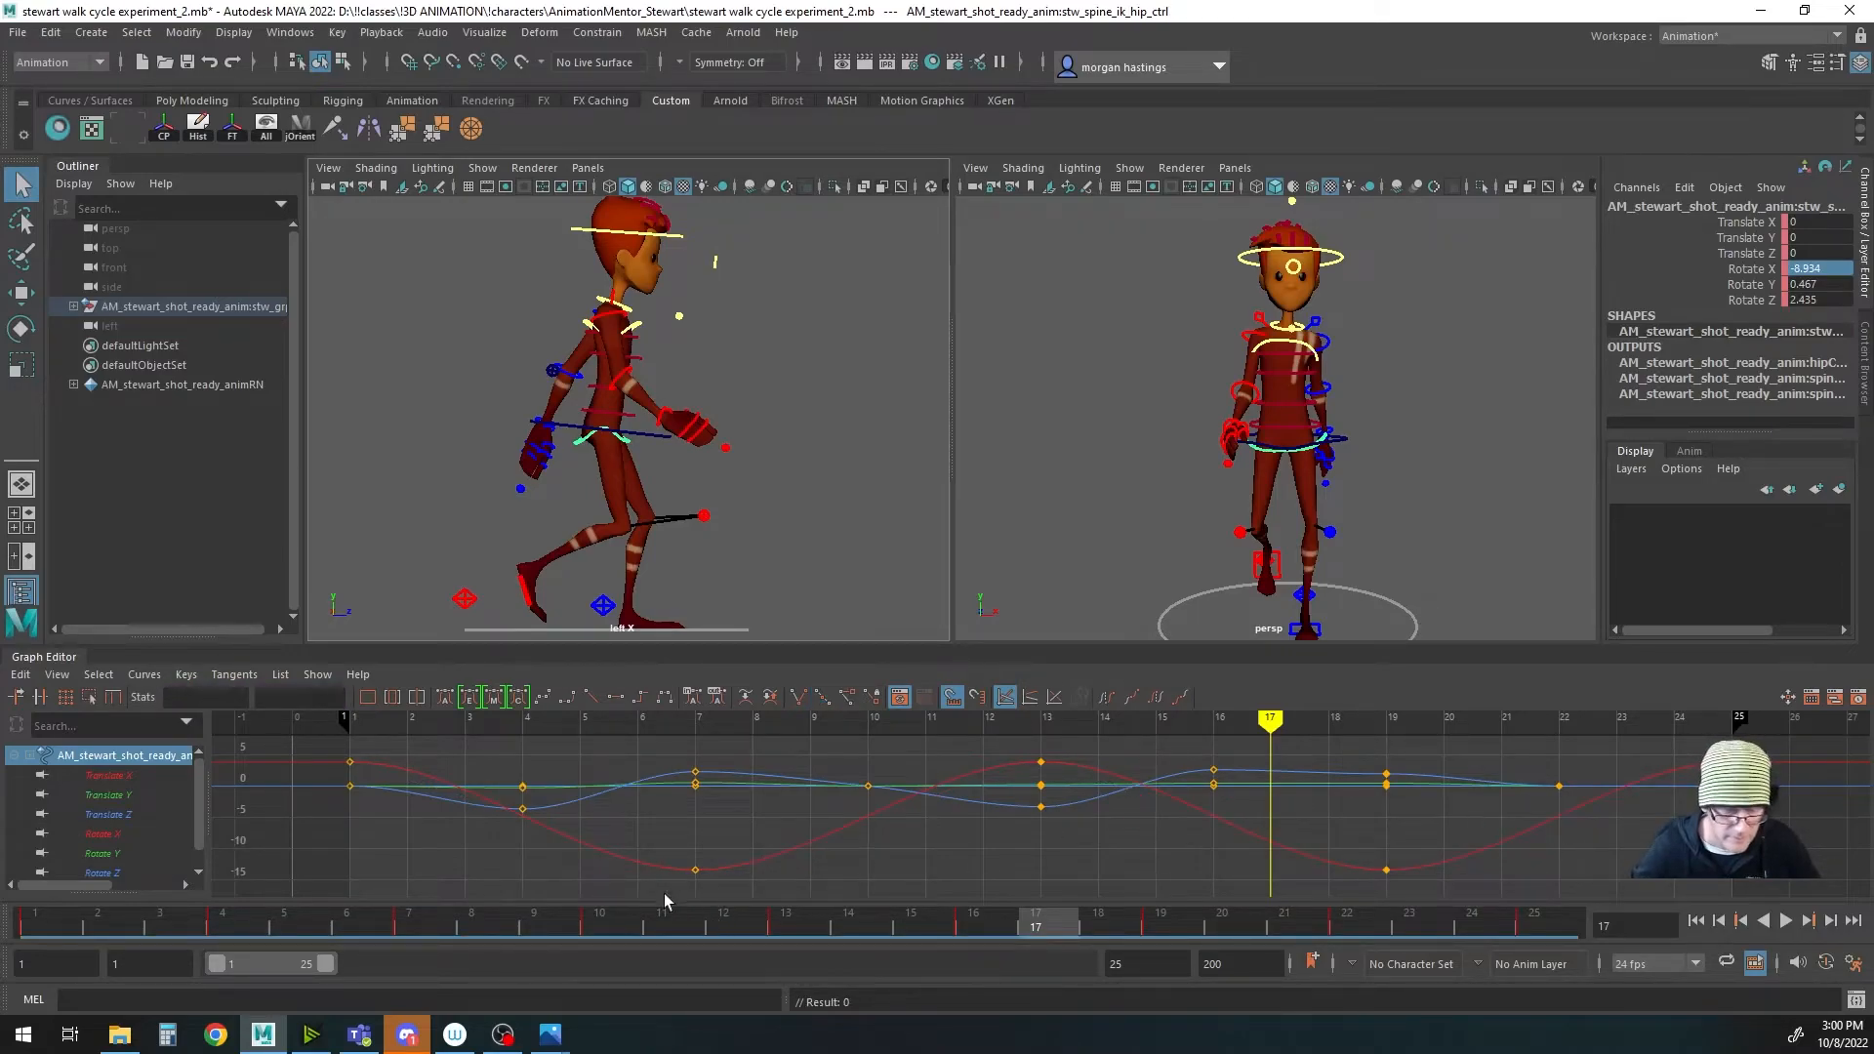
Step: Delete the hip control's Translate X keys after frame 1 in the Graph Editor
scroll(812, 795, up, 2)
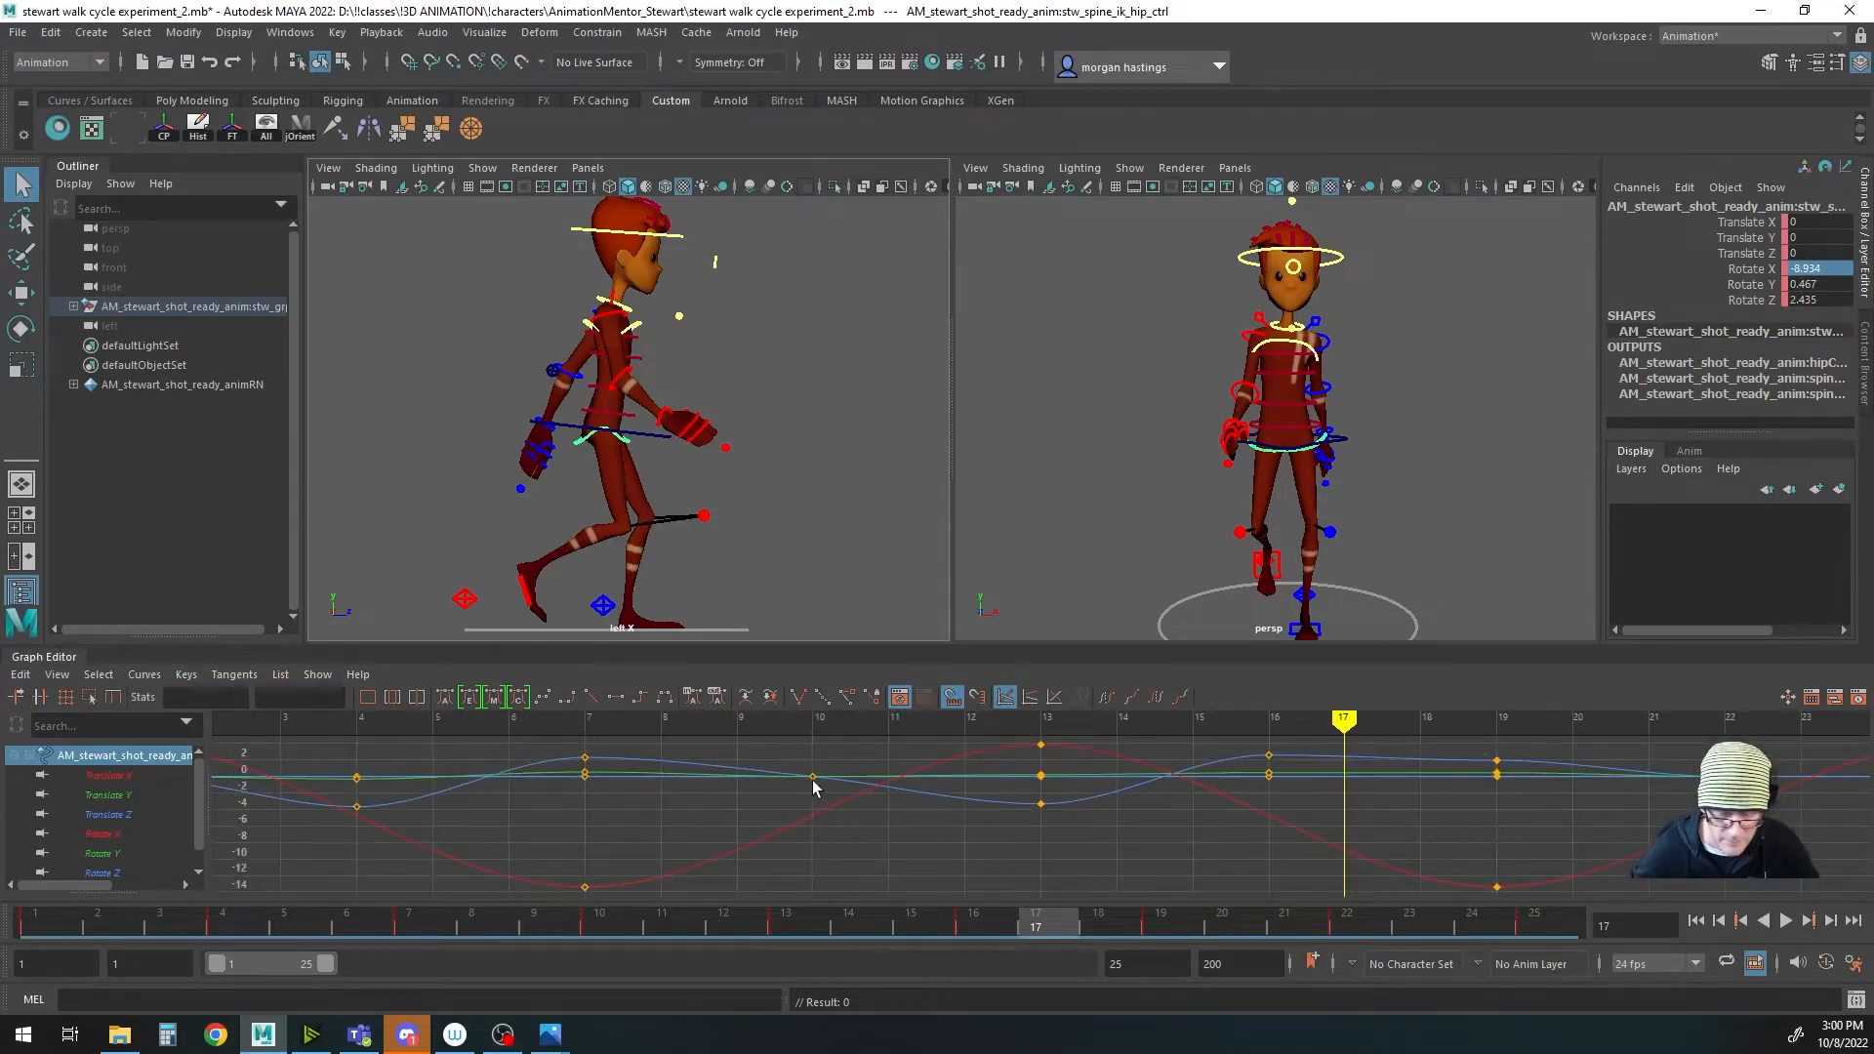
drag(798, 770, 818, 797)
scroll(966, 855, down, 2)
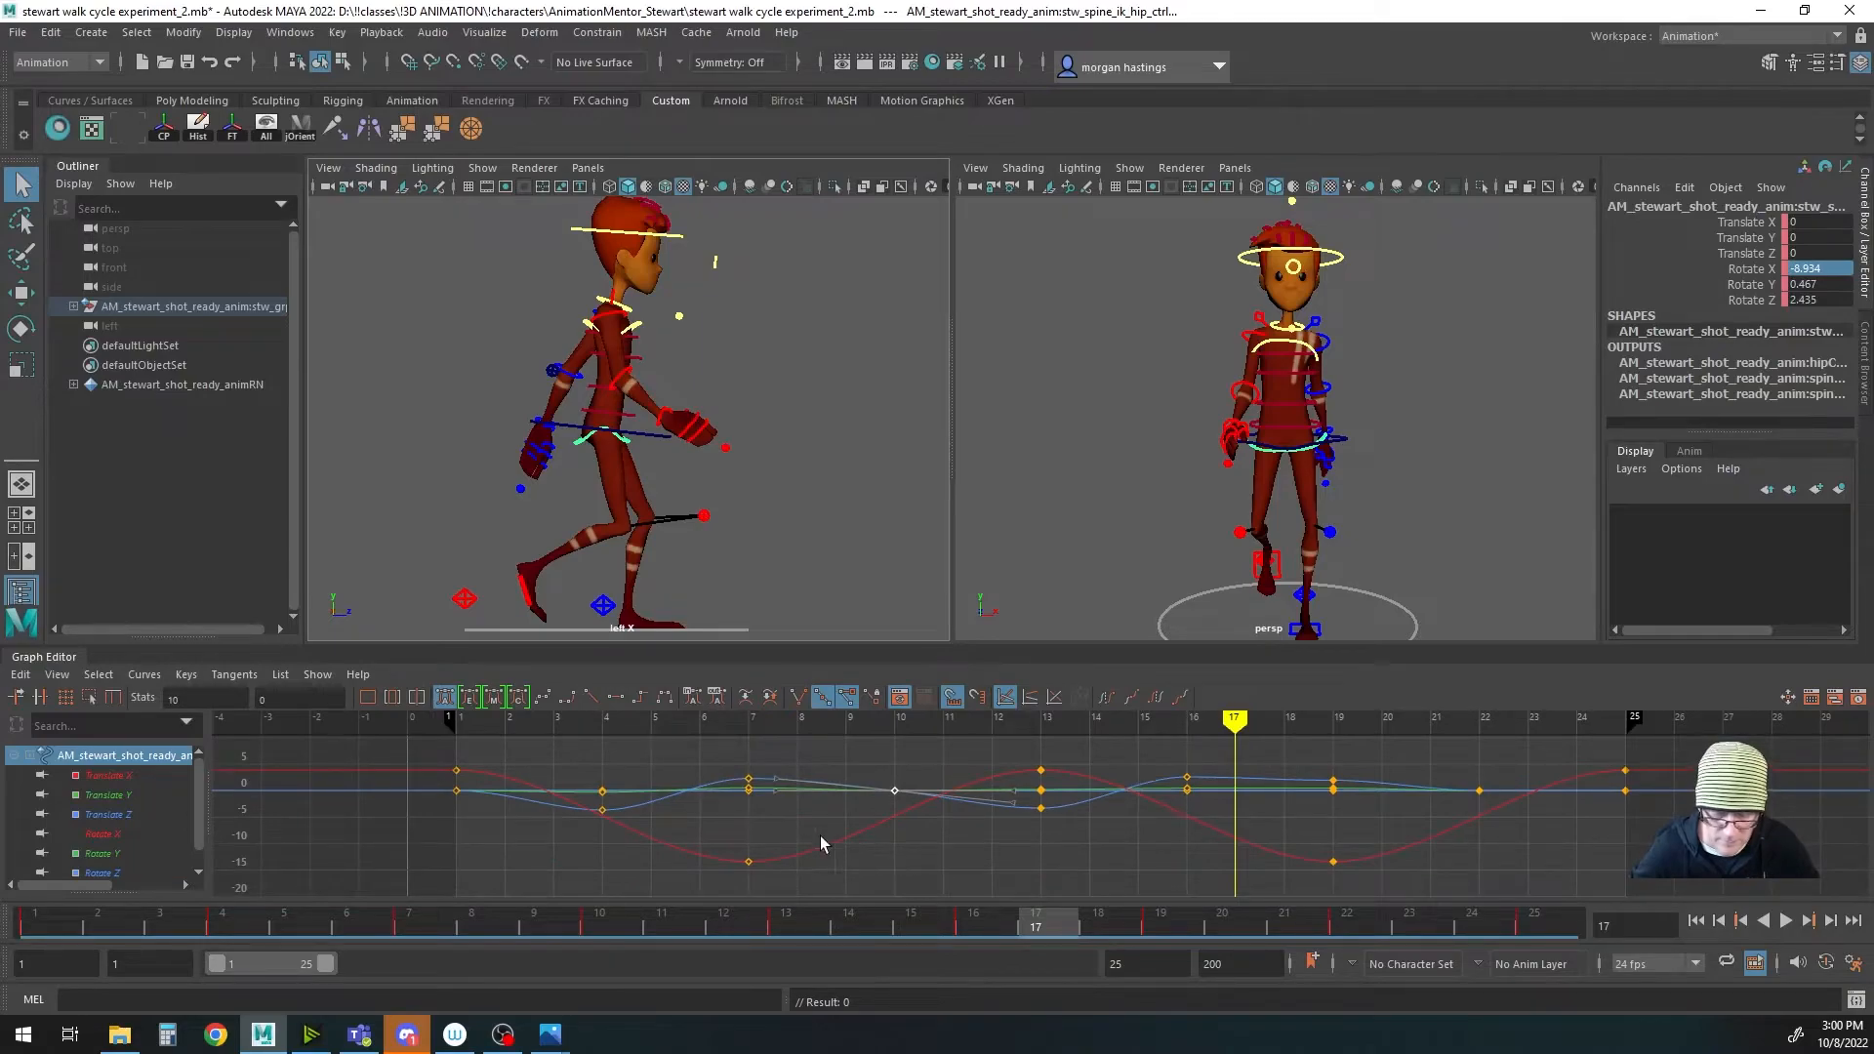
alt+middle_drag(801, 834, 925, 832)
mouse_move(739, 848)
alt+right_down()
mouse_move(828, 847)
mouse_move(734, 855)
alt+right_up()
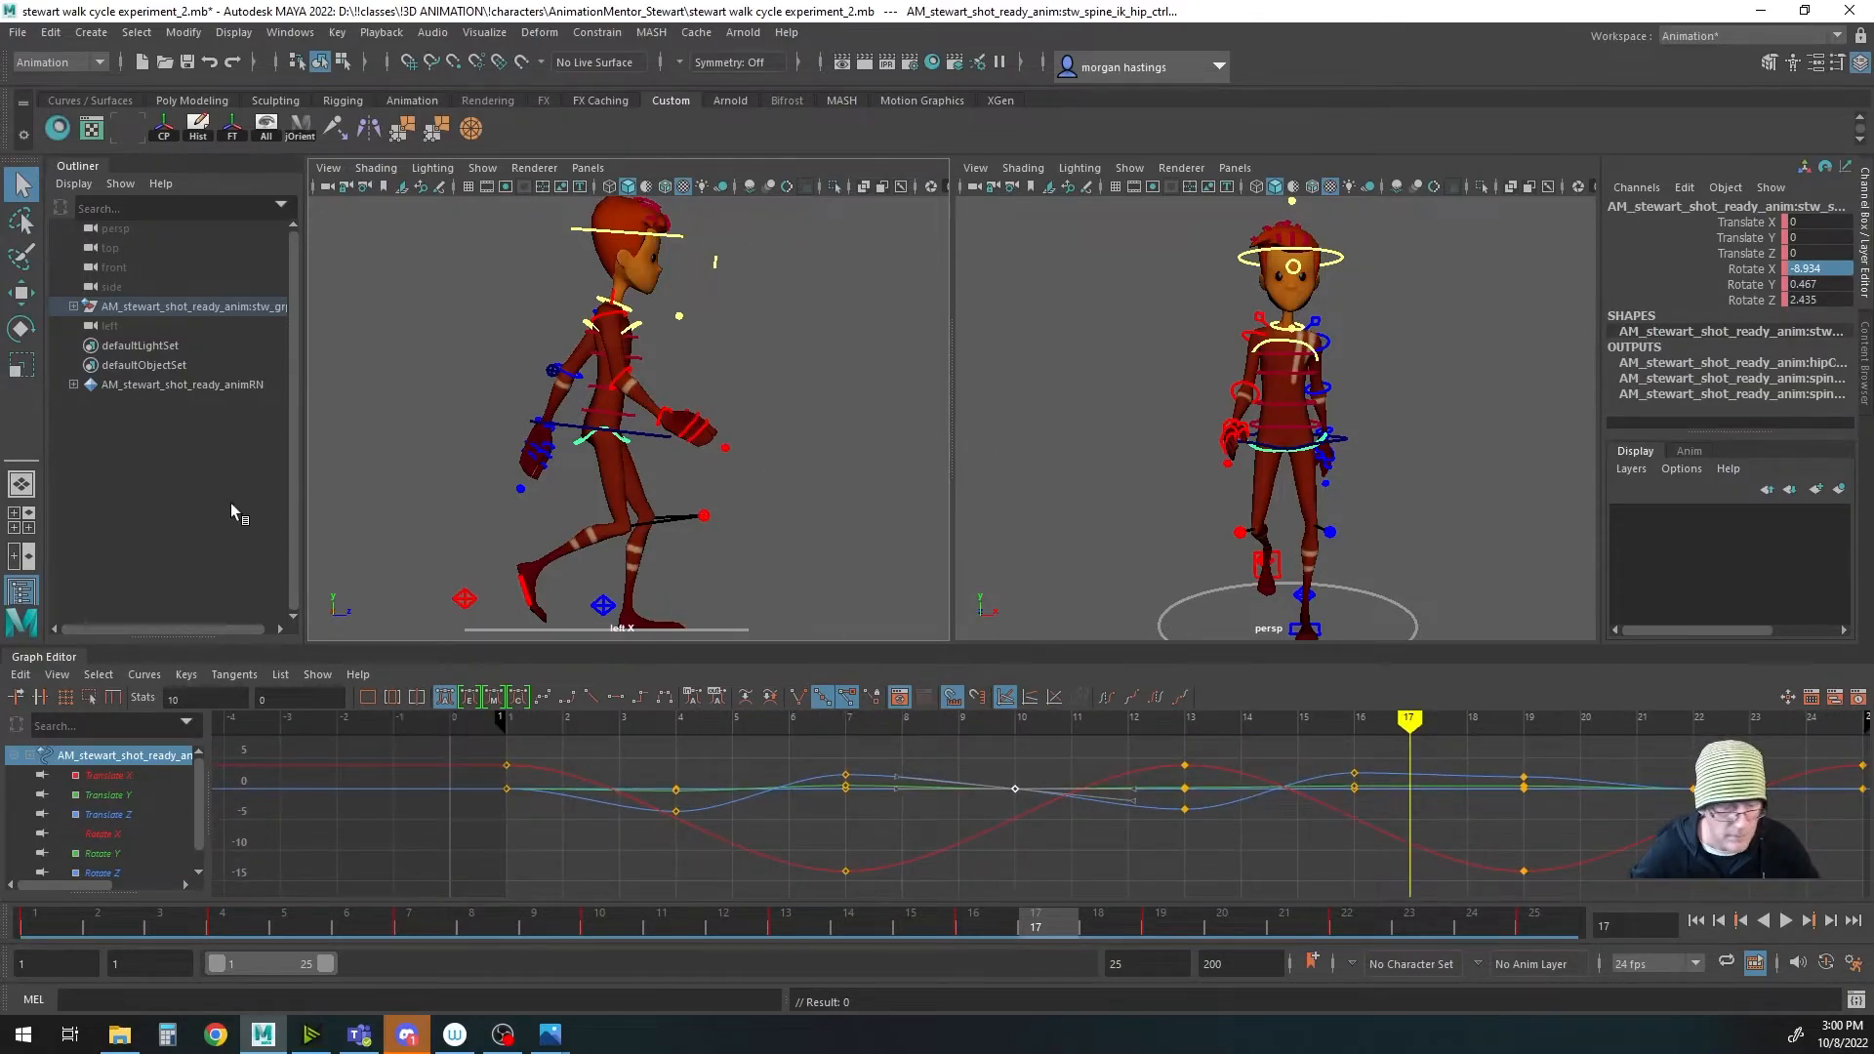
click(117, 779)
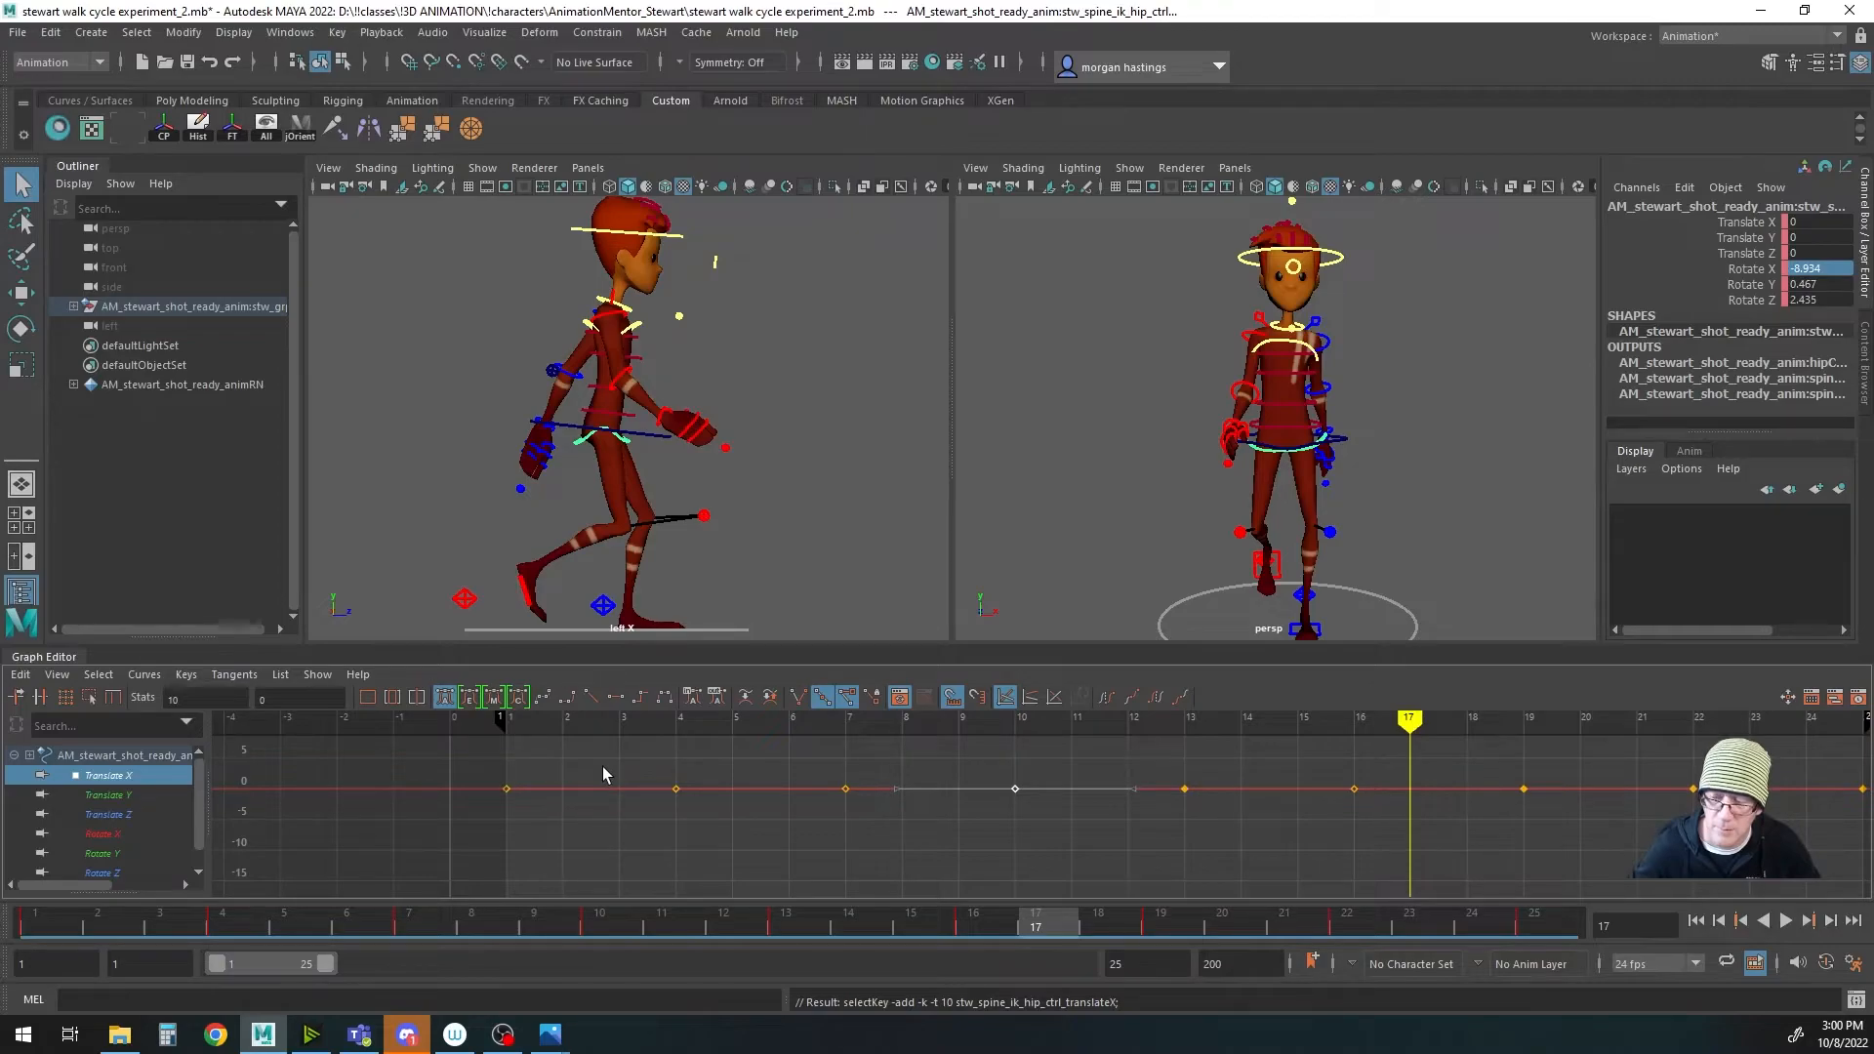
drag(601, 765, 1718, 820)
key(f)
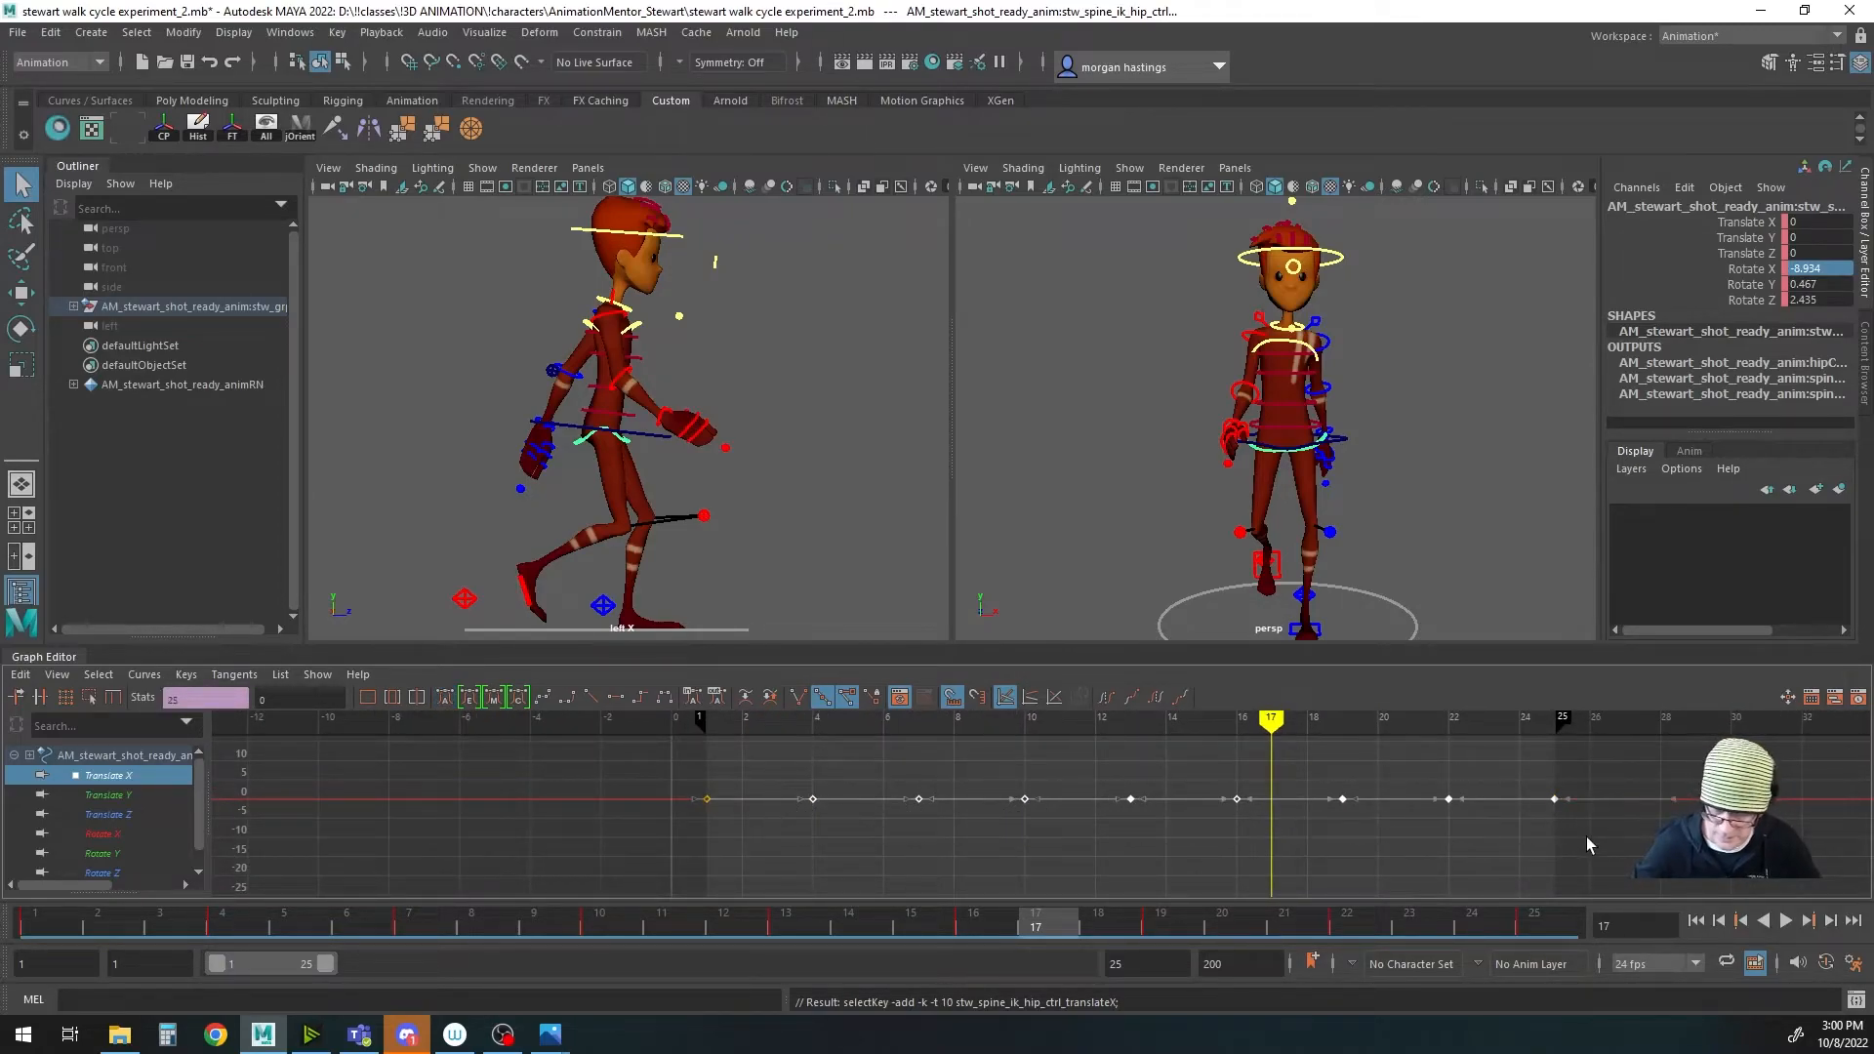
key(Delete)
Step: Delete the hip control's Translate Y and Translate Z keys after frame 1
click(122, 796)
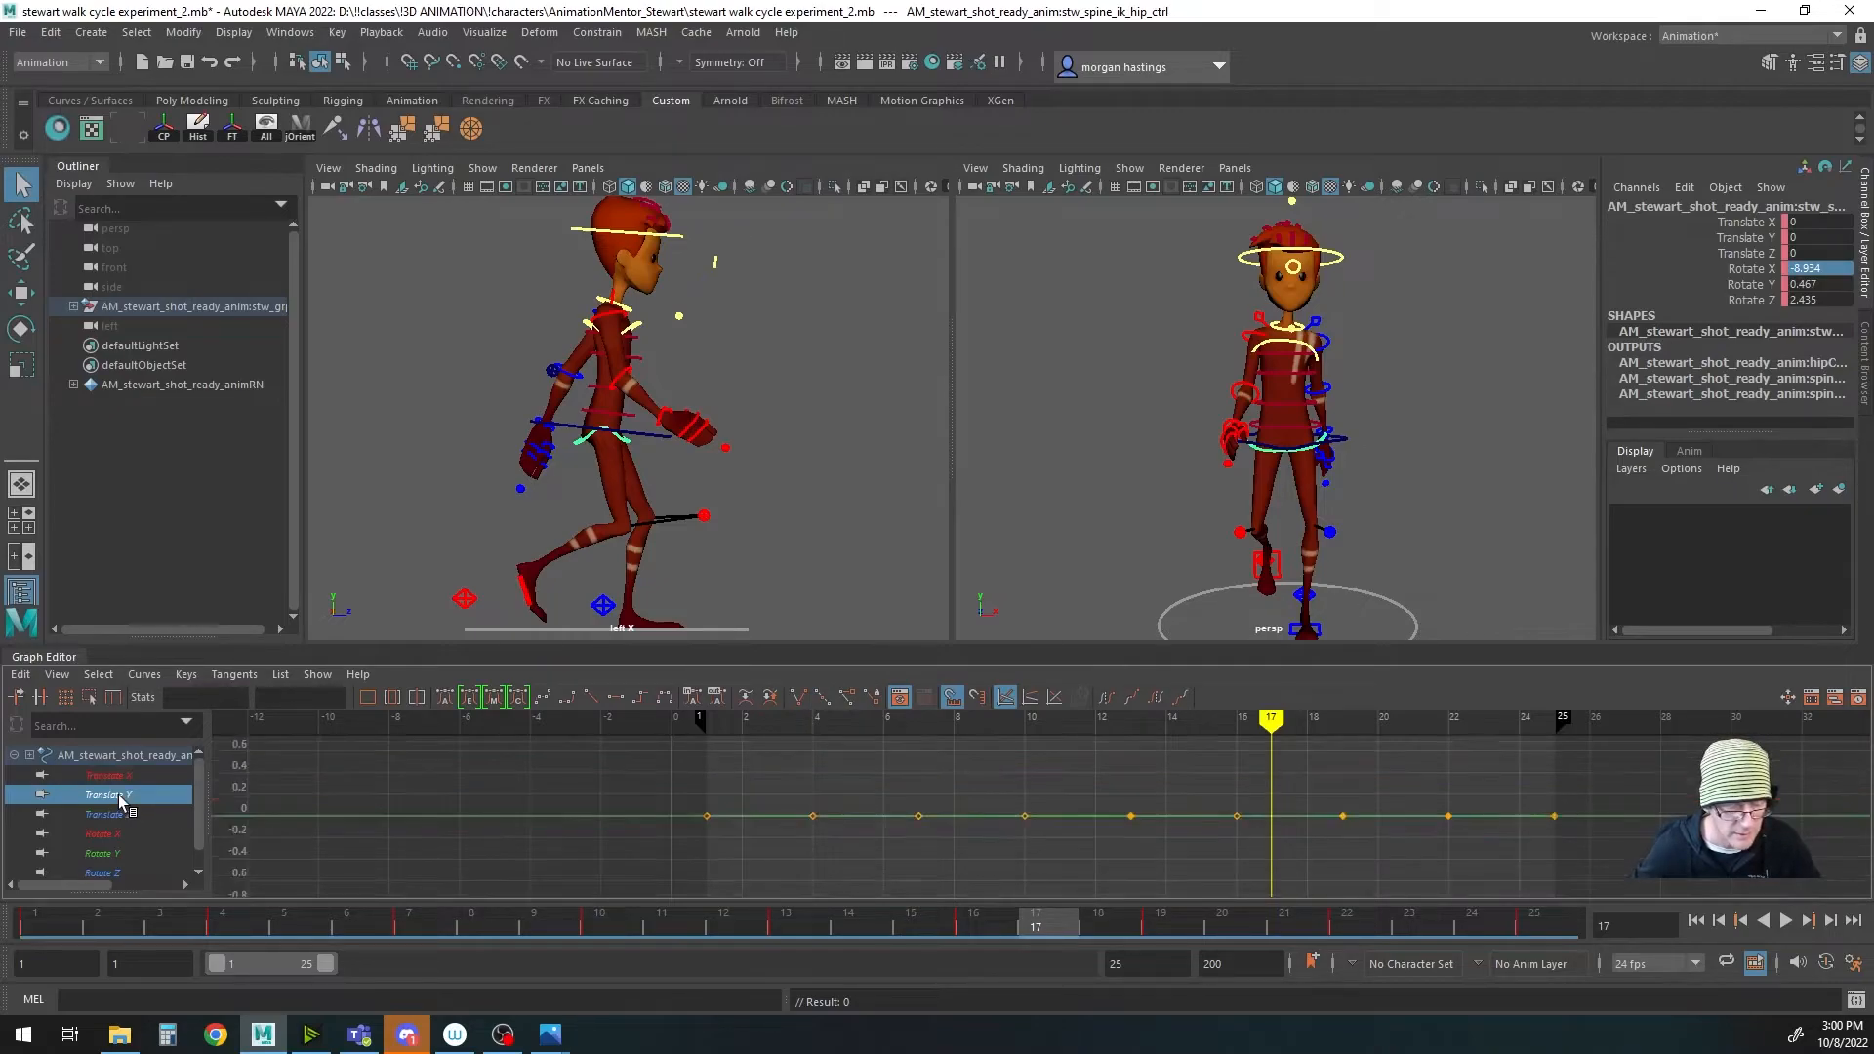
drag(791, 786, 1593, 860)
key(Delete)
click(118, 817)
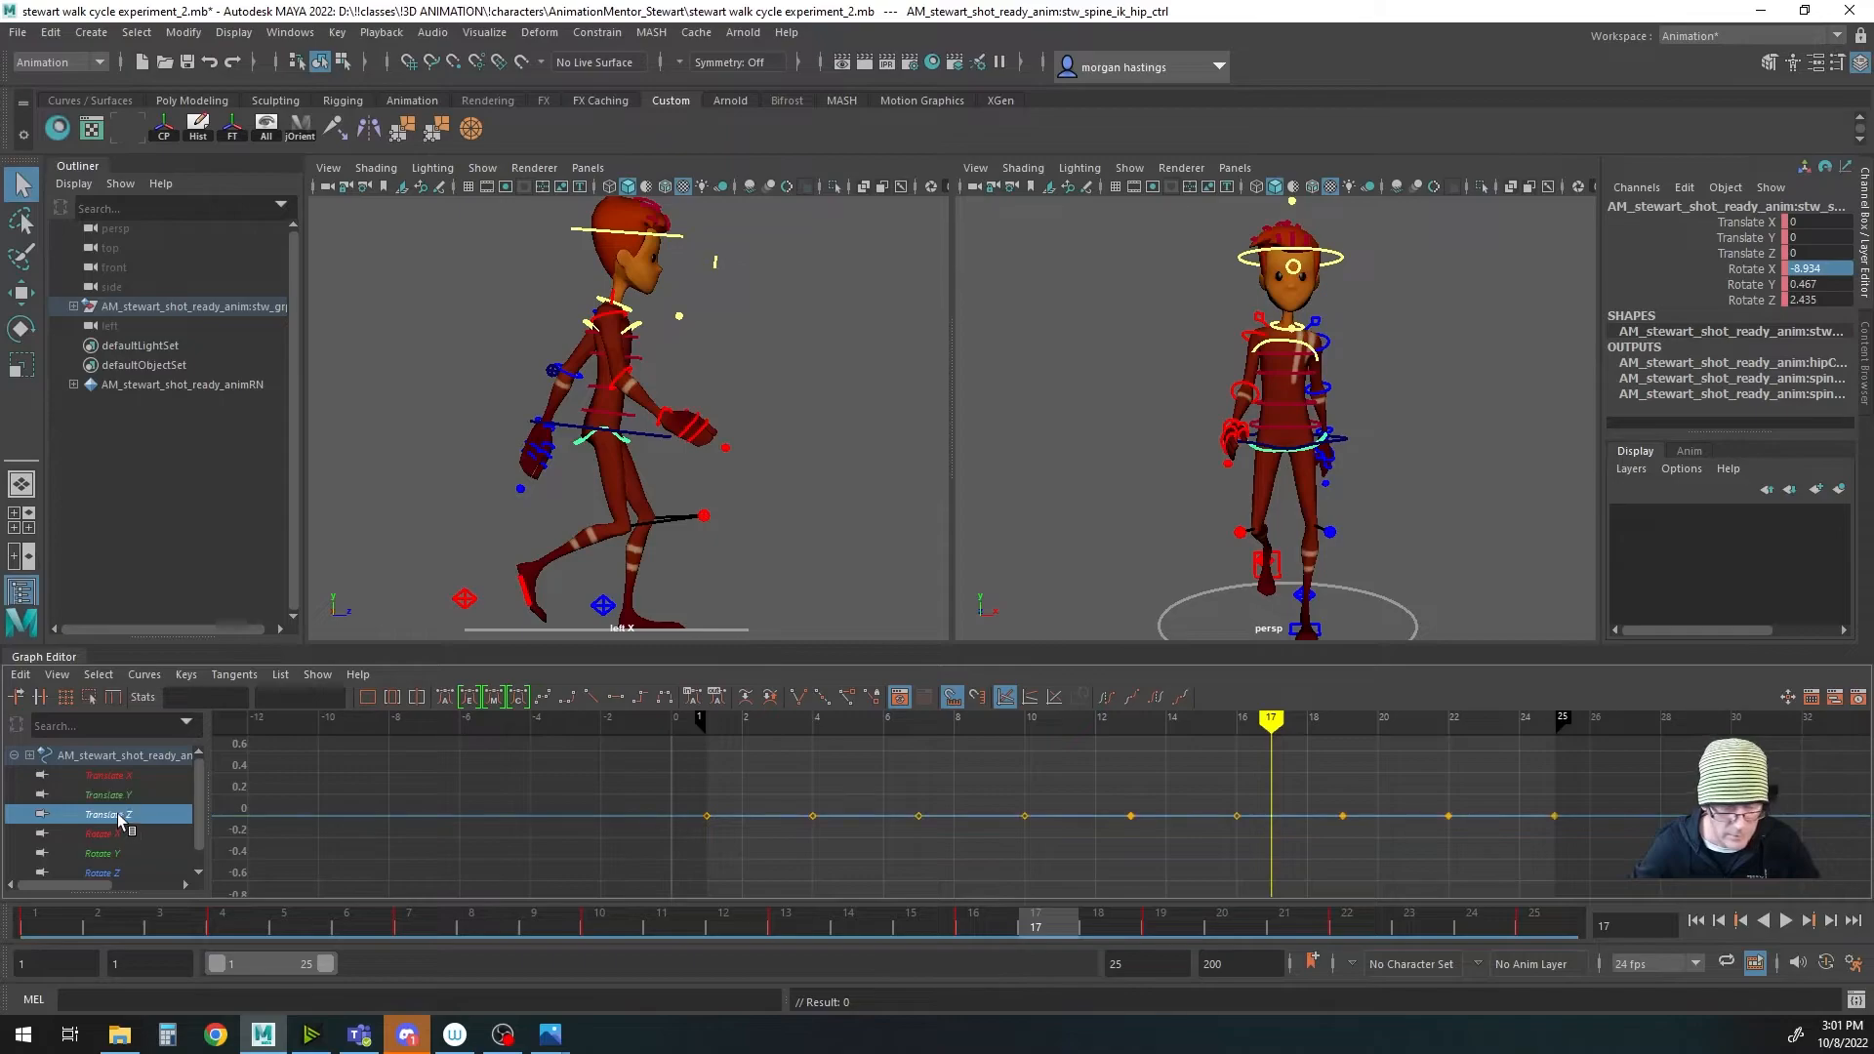
drag(774, 788, 1628, 858)
key(Delete)
Step: Tilt the tangent of the hip control's Rotate Y key at frame 13 upward so it follows the rising curve
click(102, 833)
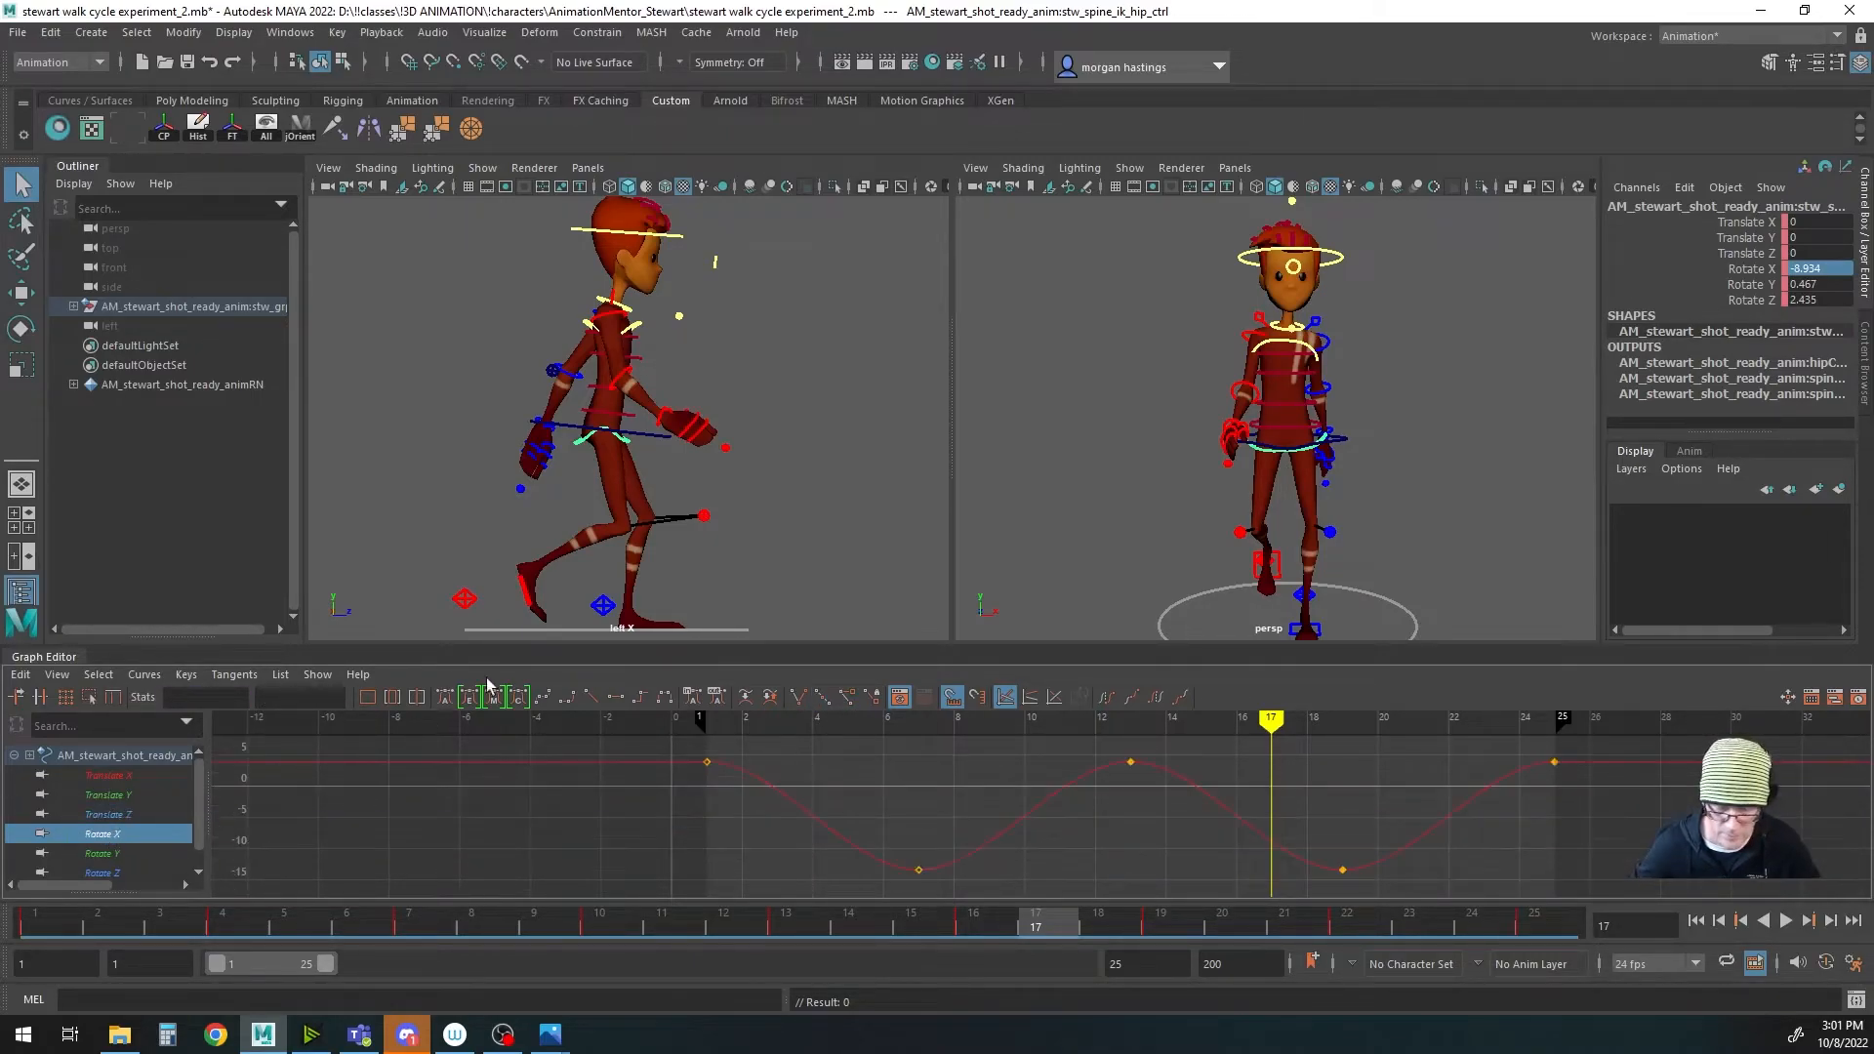
click(110, 853)
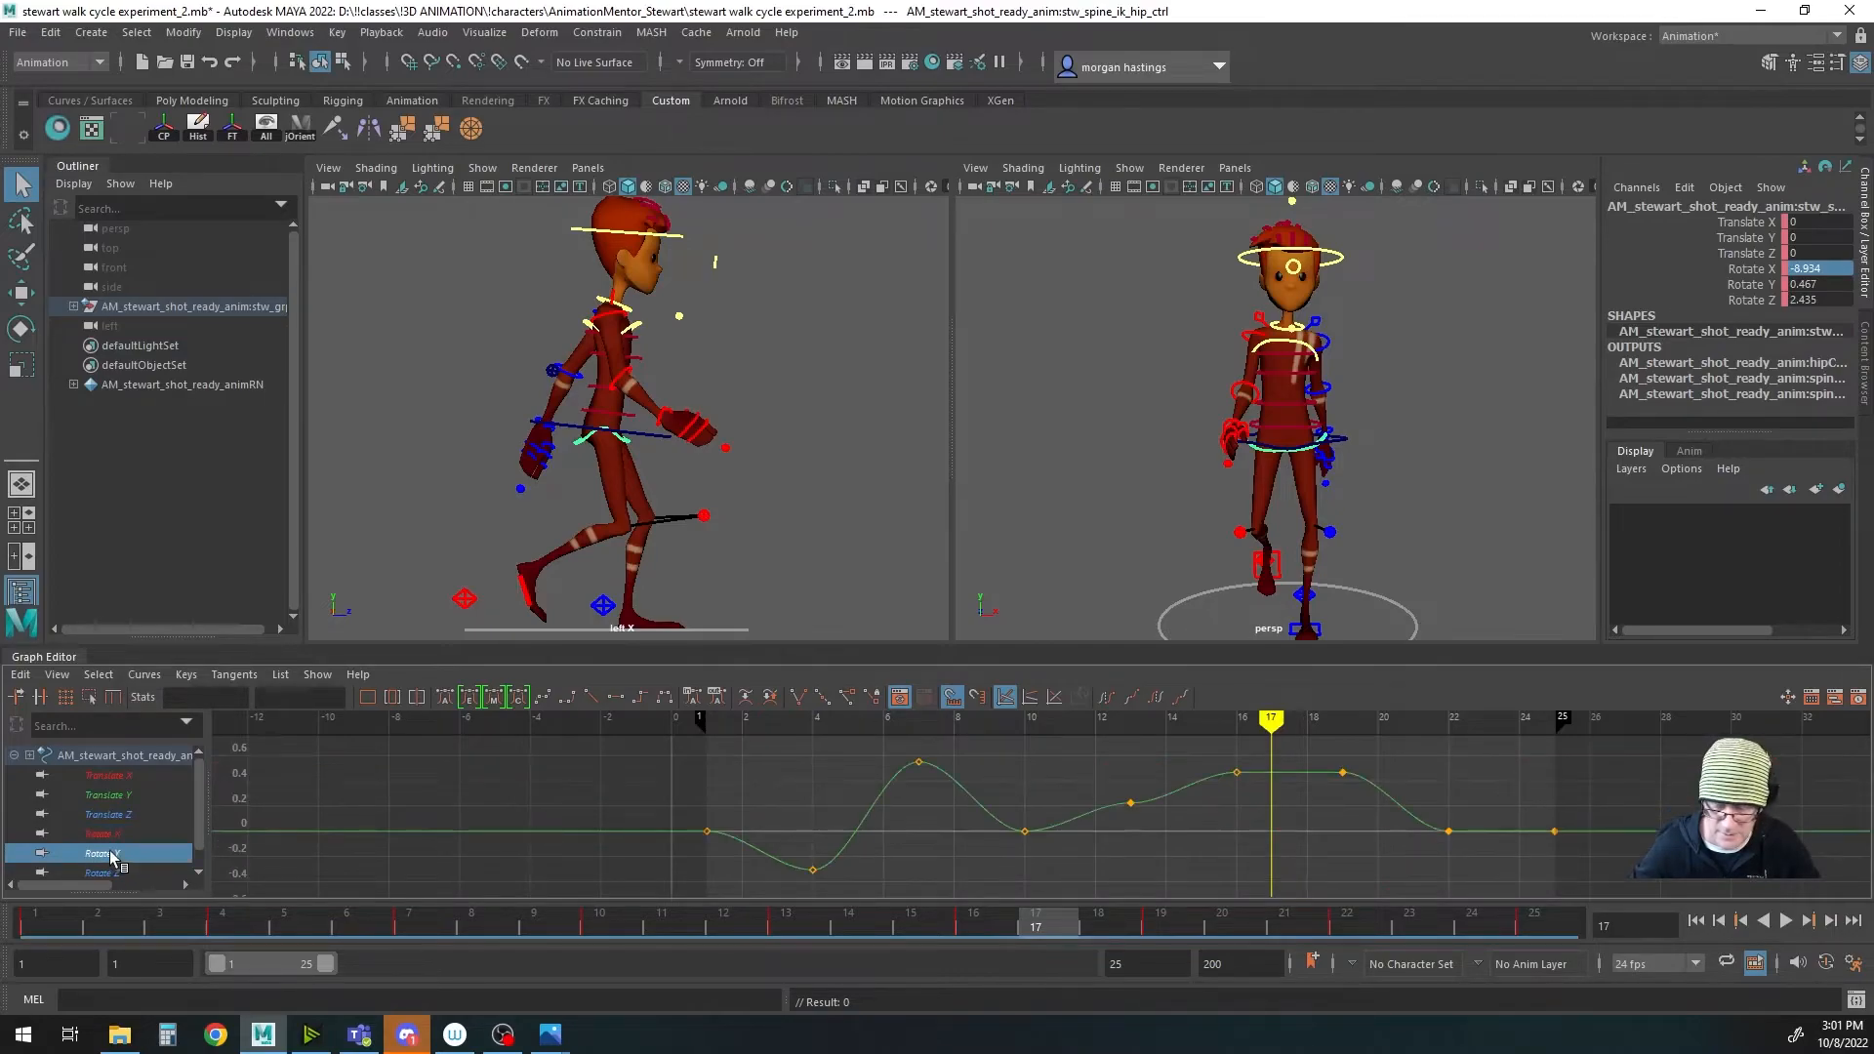
click(1129, 805)
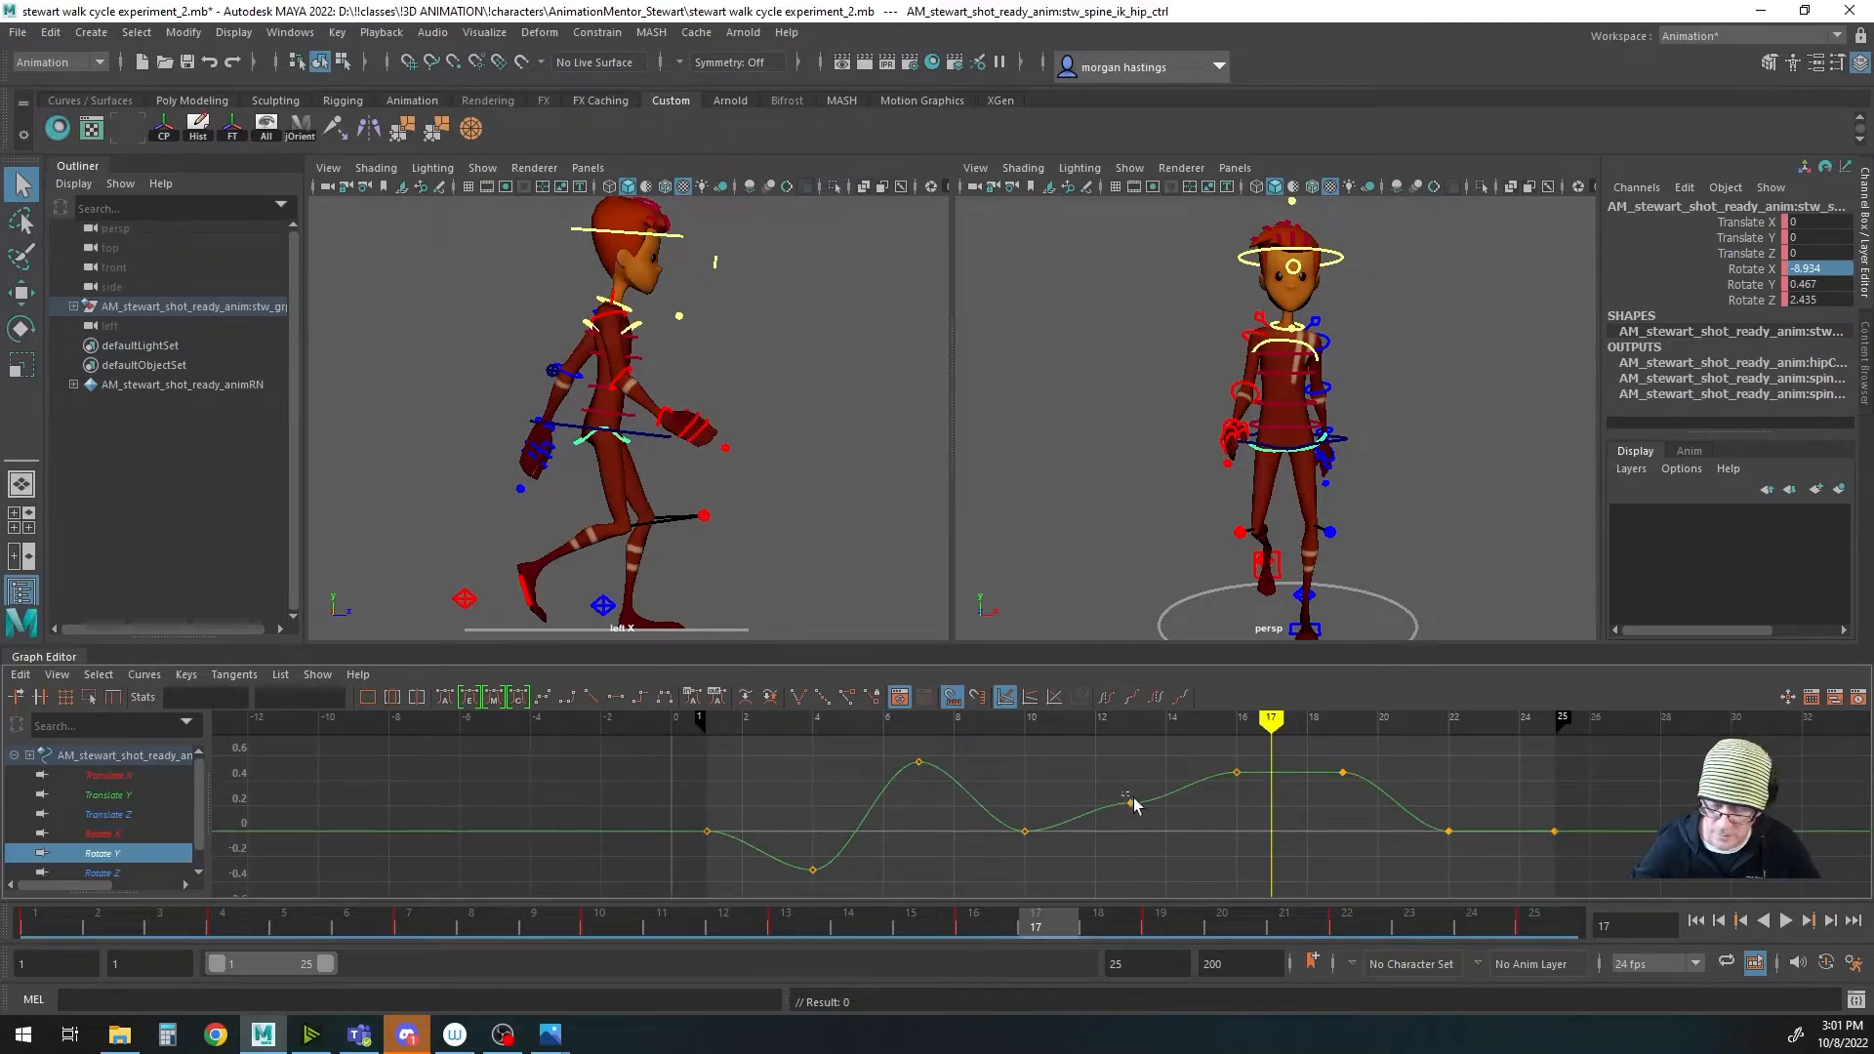
scroll(1132, 849, up, 4)
scroll(1150, 857, down, 3)
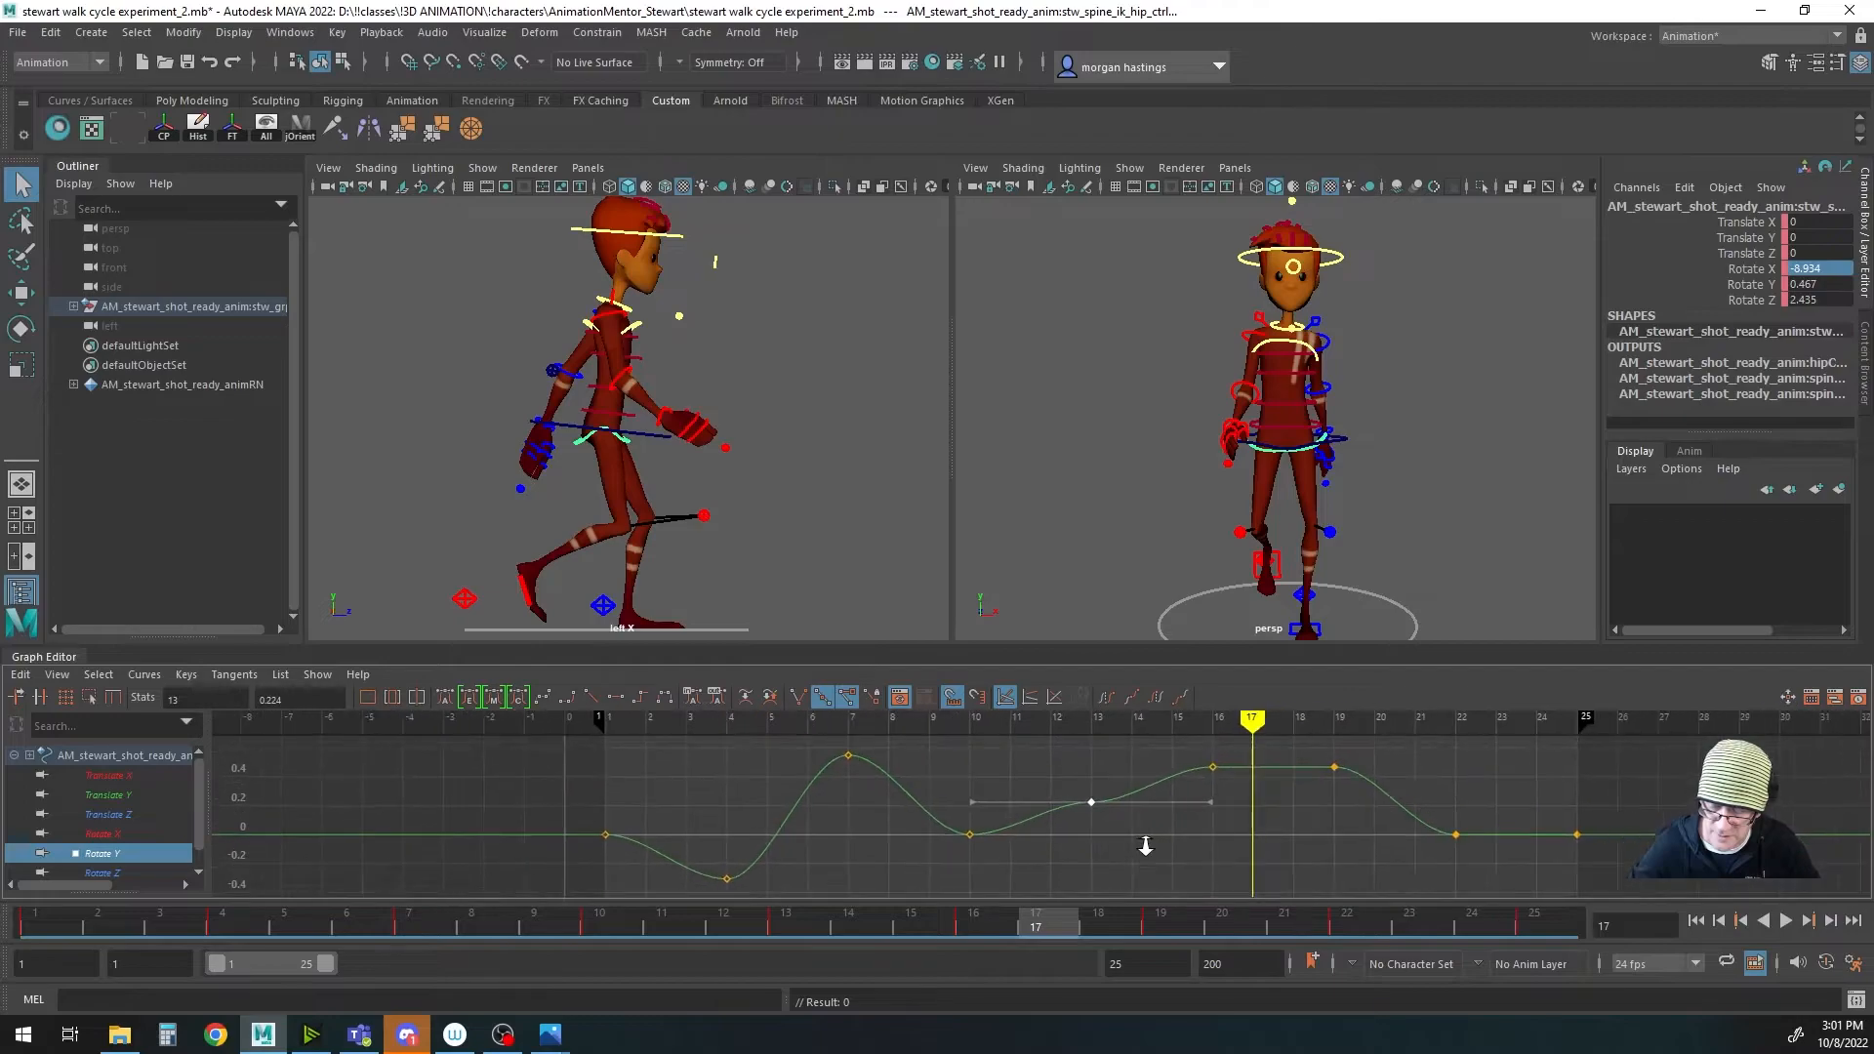
drag(1209, 804, 1196, 750)
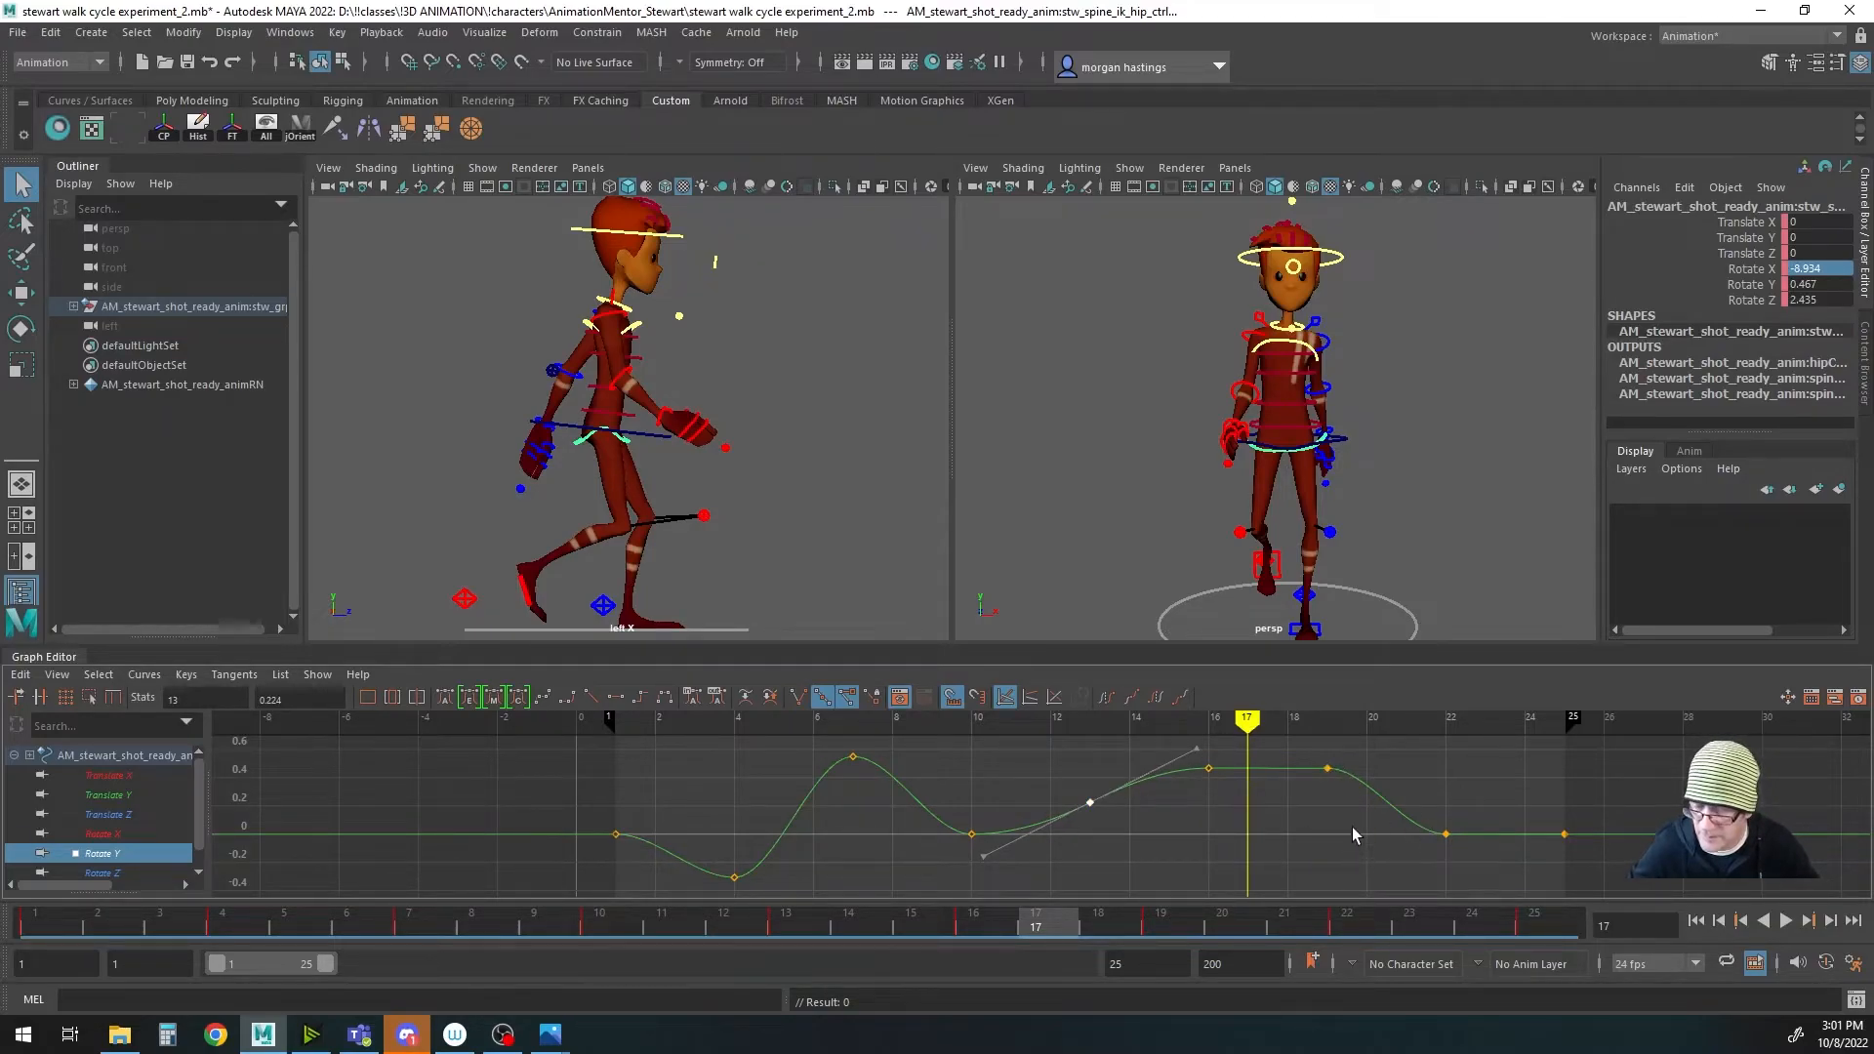
alt+middle_drag(1294, 741, 1274, 750)
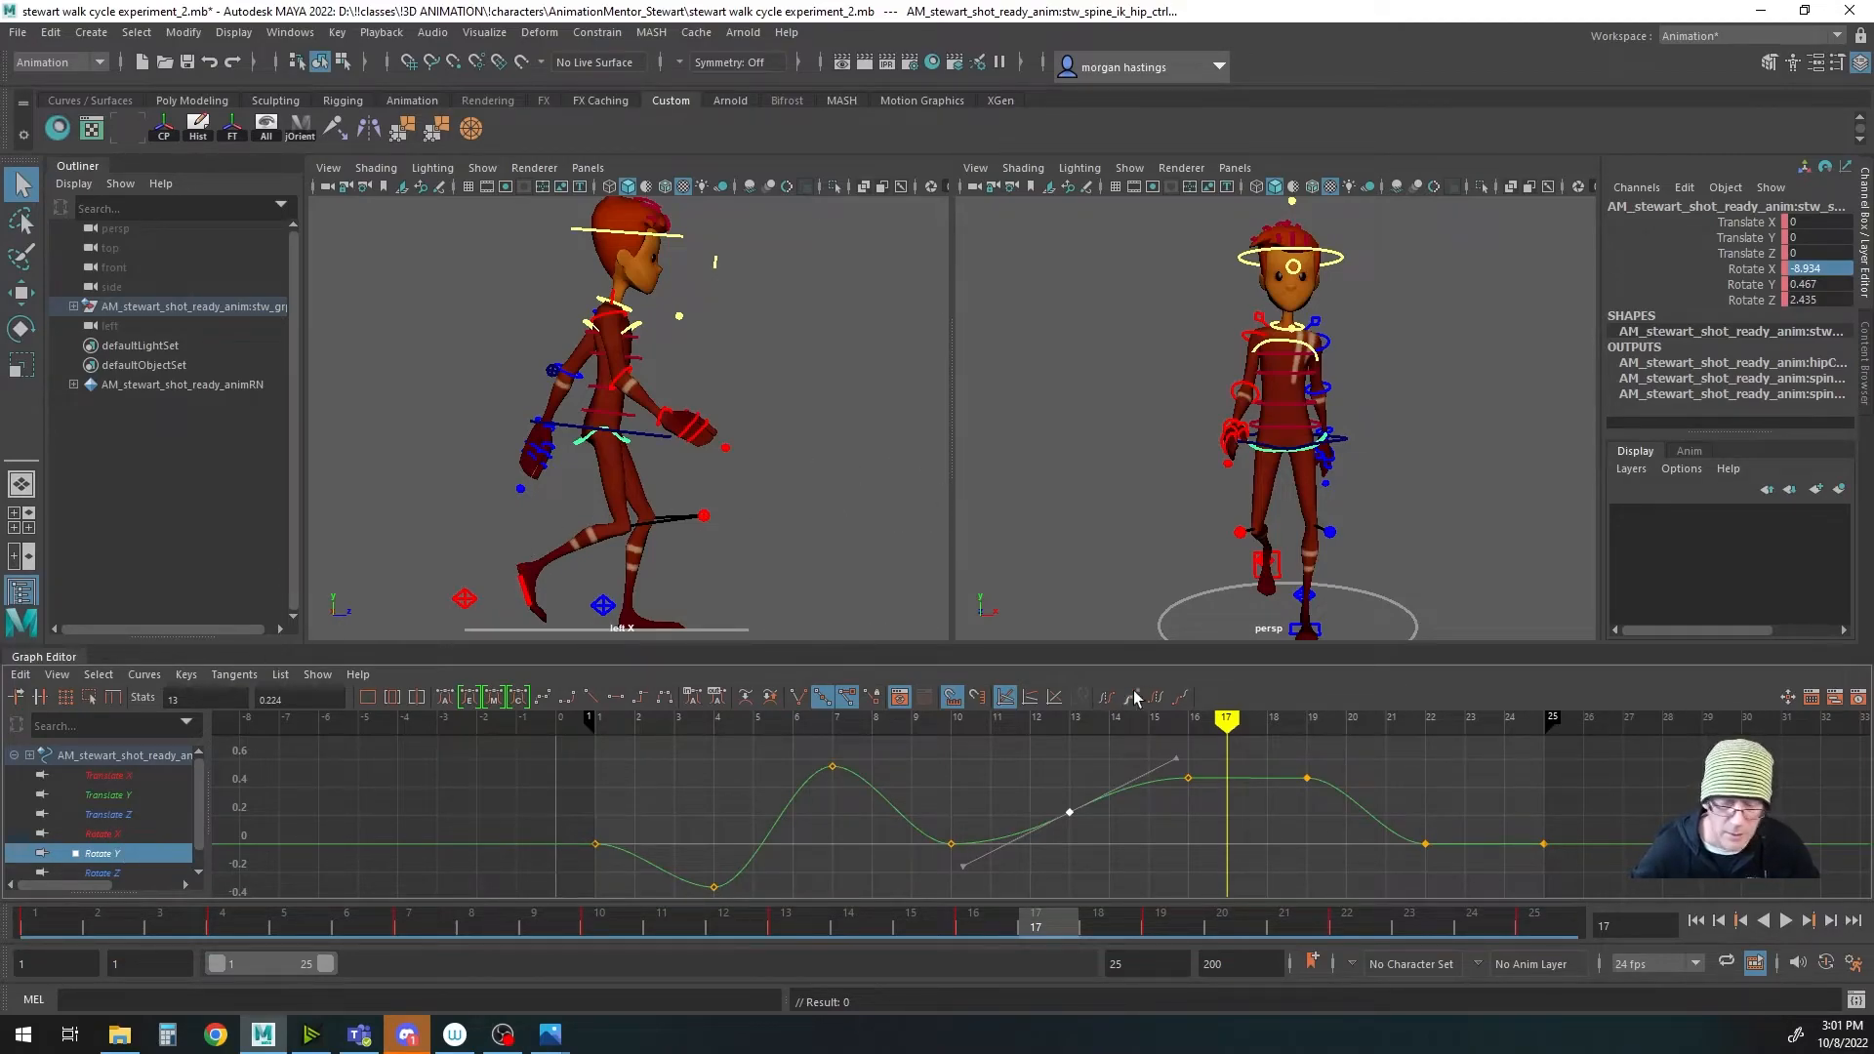
Step: Tilt the hip Rotate Y tangents slightly upward at frame 16 and downward at frame 19, rounding the plateau between them
key(alt+v)
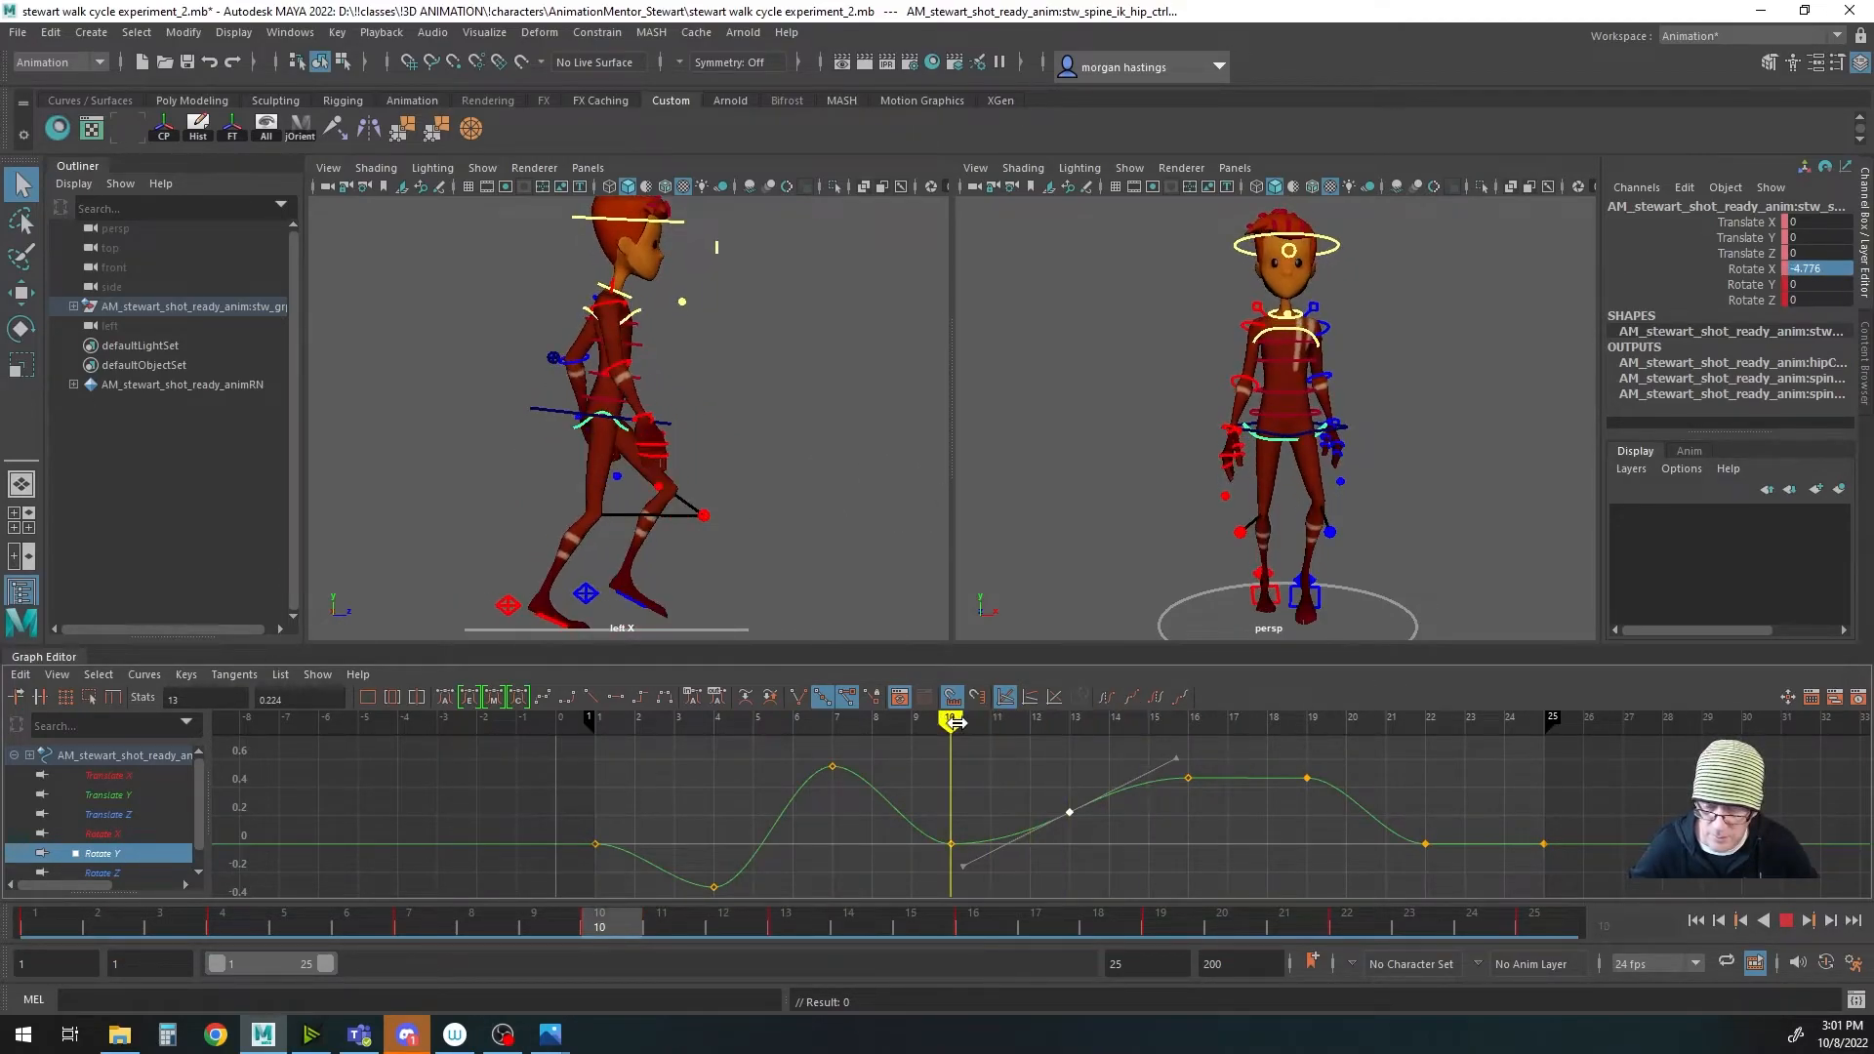
drag(1213, 730, 1310, 741)
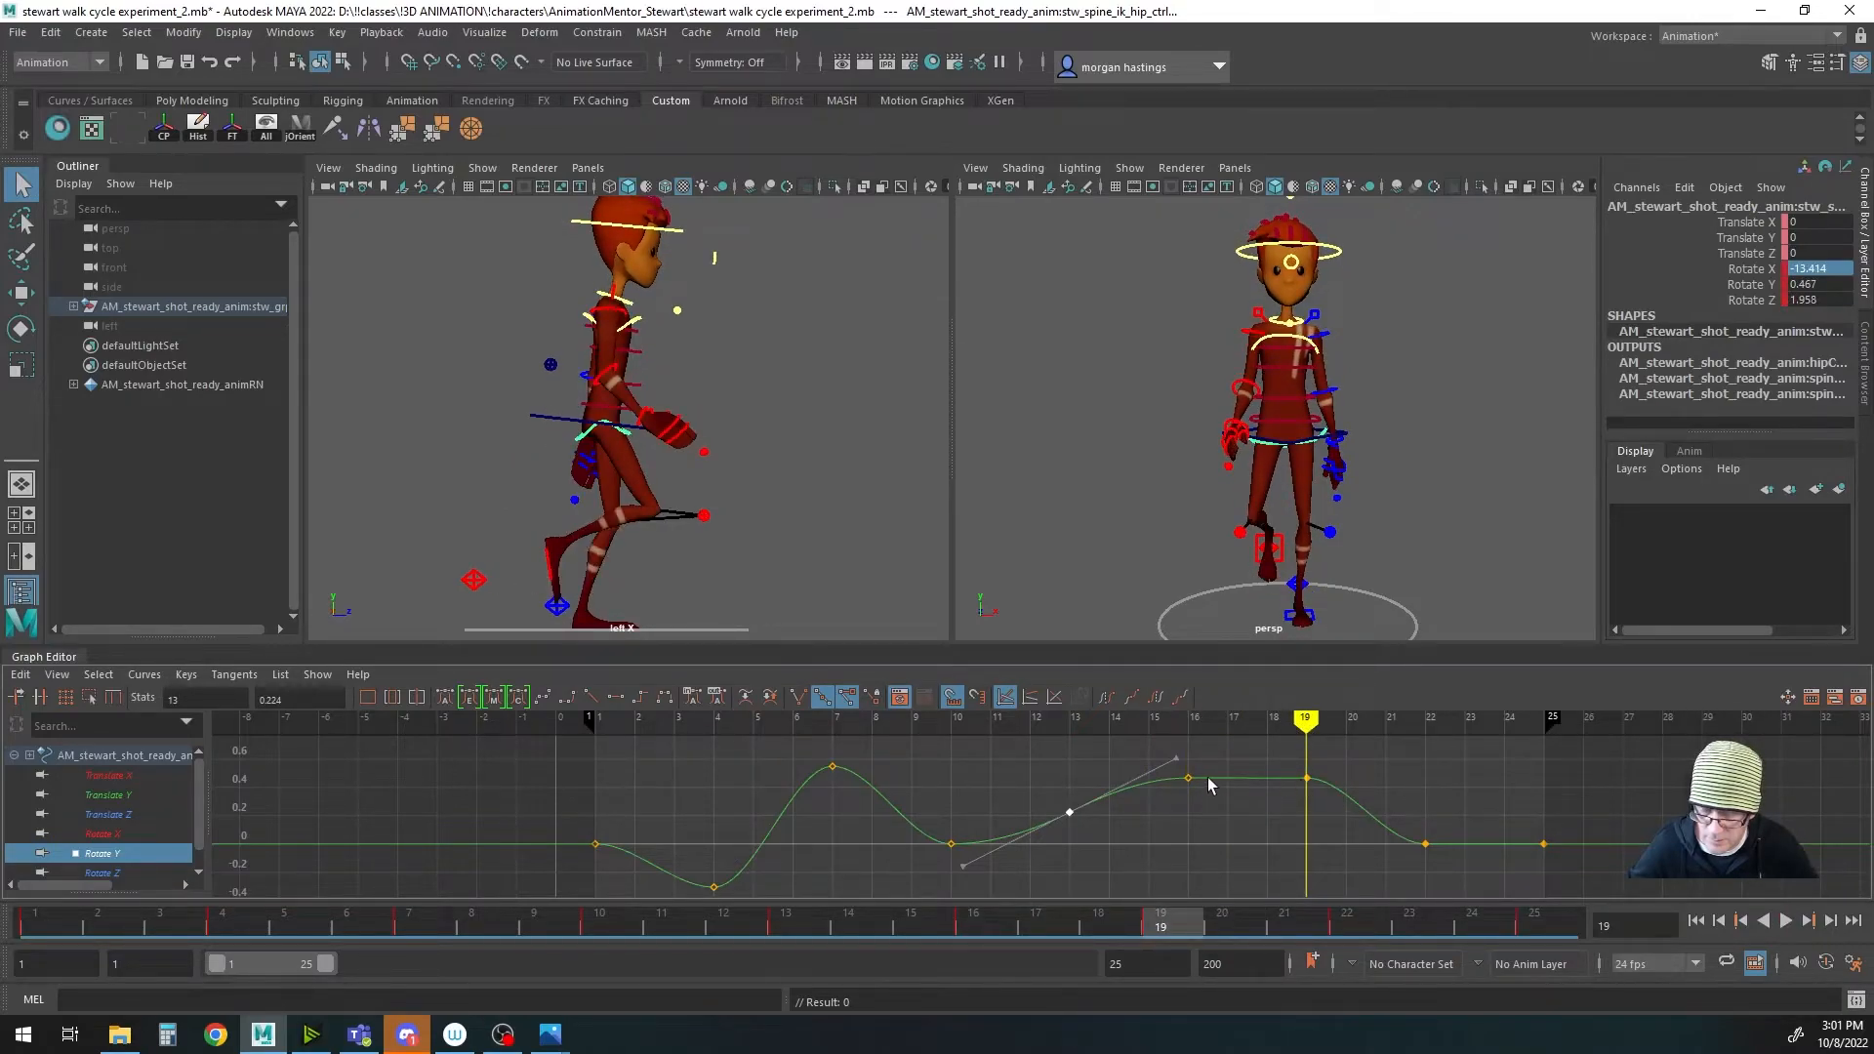
click(1189, 778)
drag(1073, 777, 1071, 786)
click(1308, 777)
drag(1426, 778, 1420, 808)
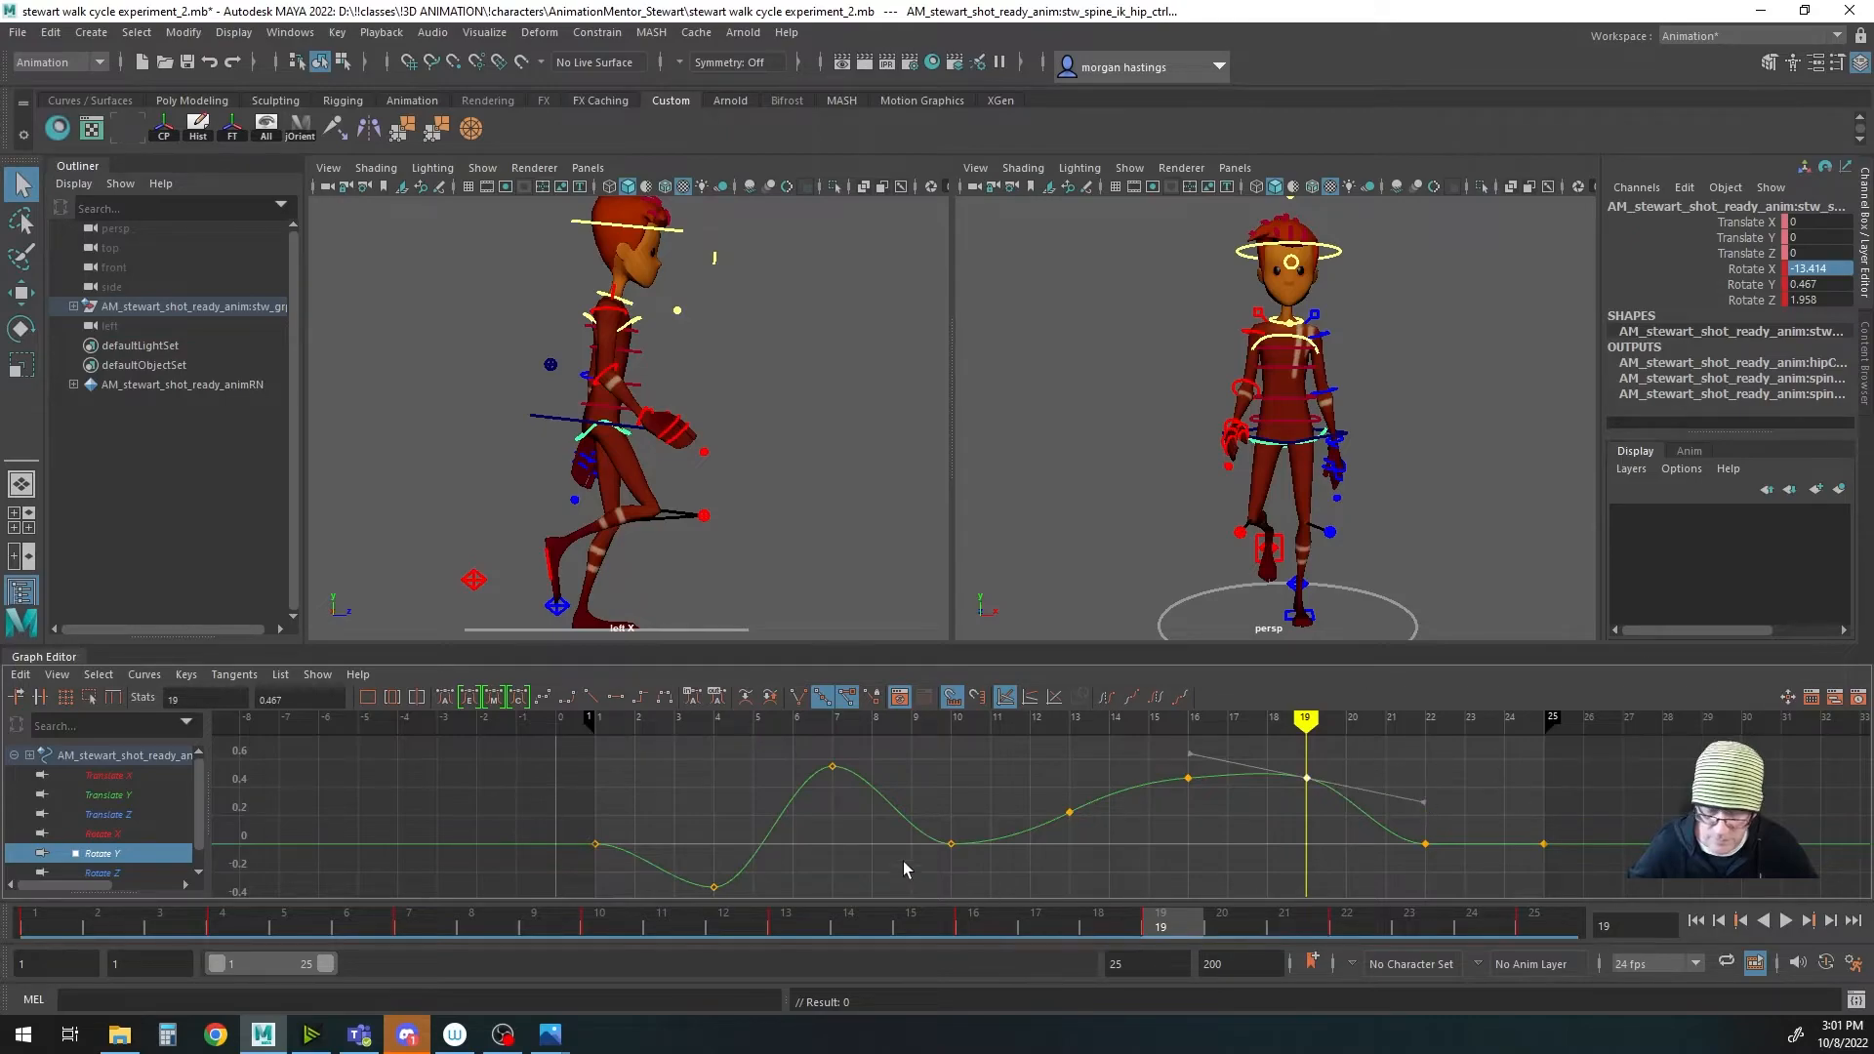
Step: Play the walk cycle from frame 1 to review the hip motion, stopping at frame 16
drag(1276, 724, 596, 719)
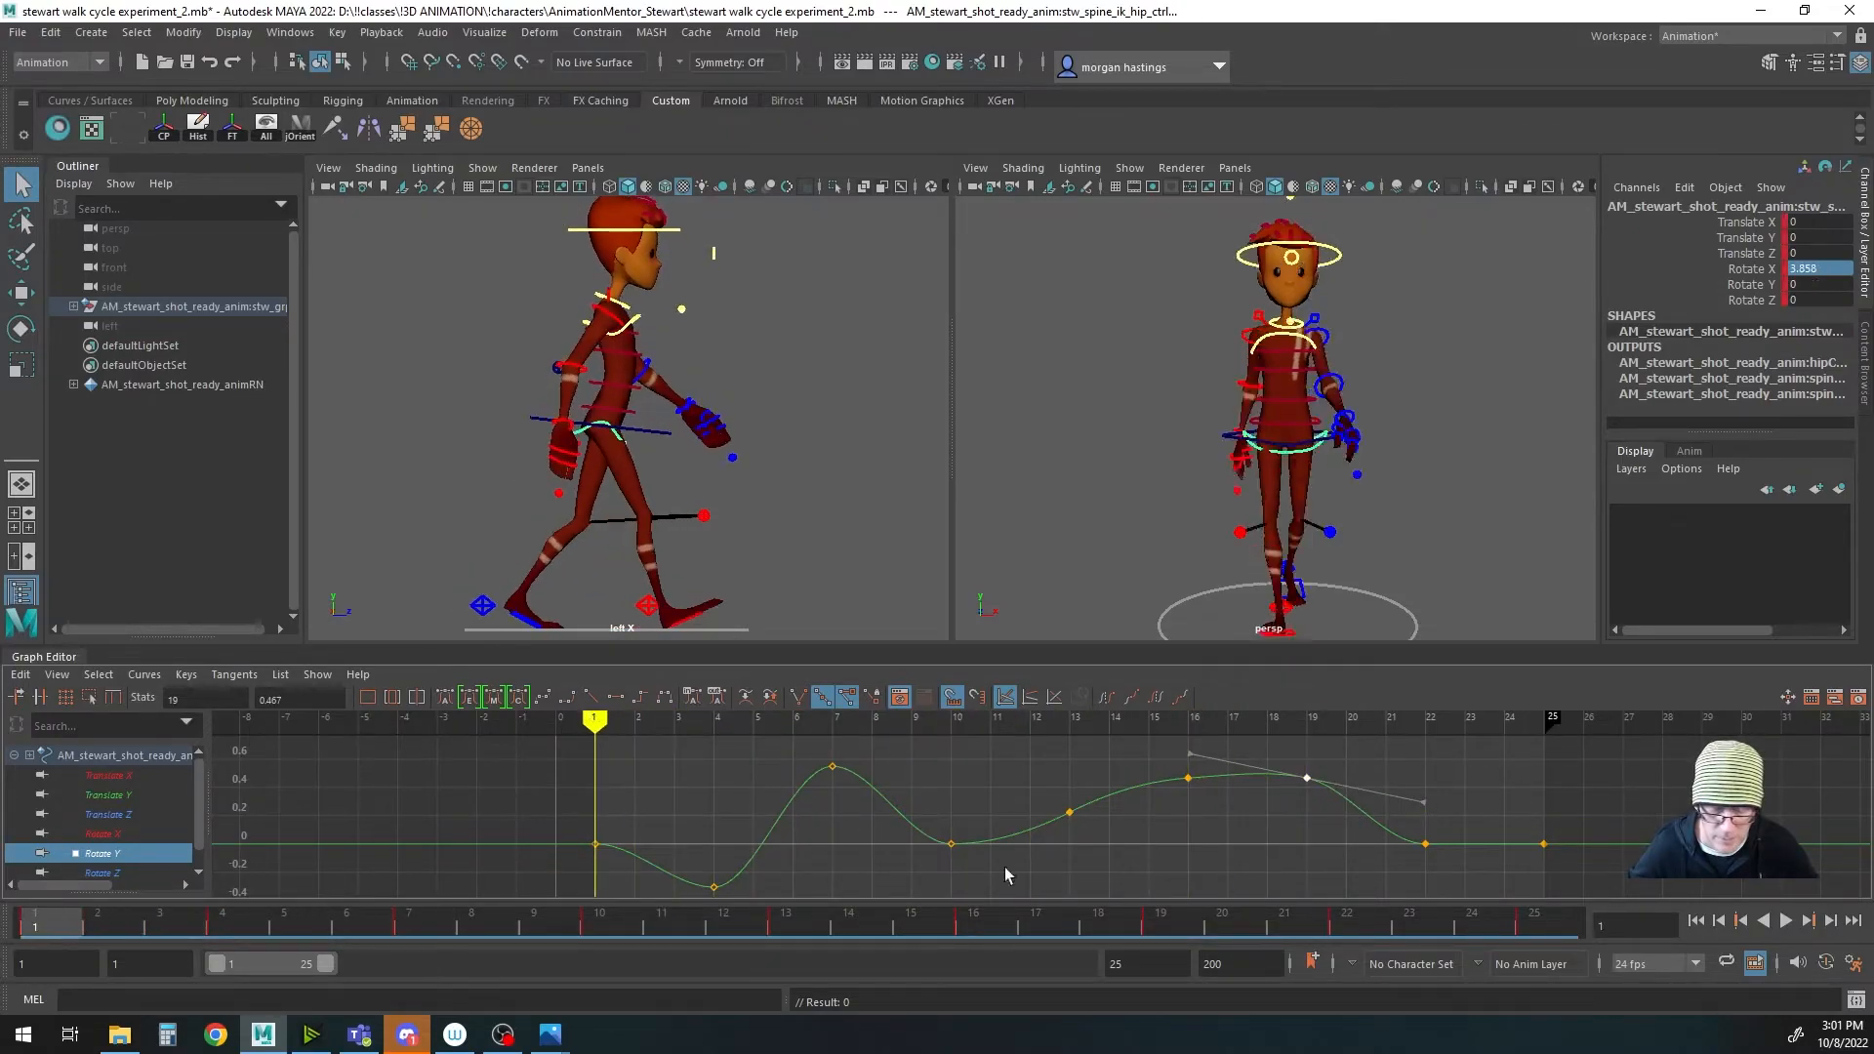
click(1785, 921)
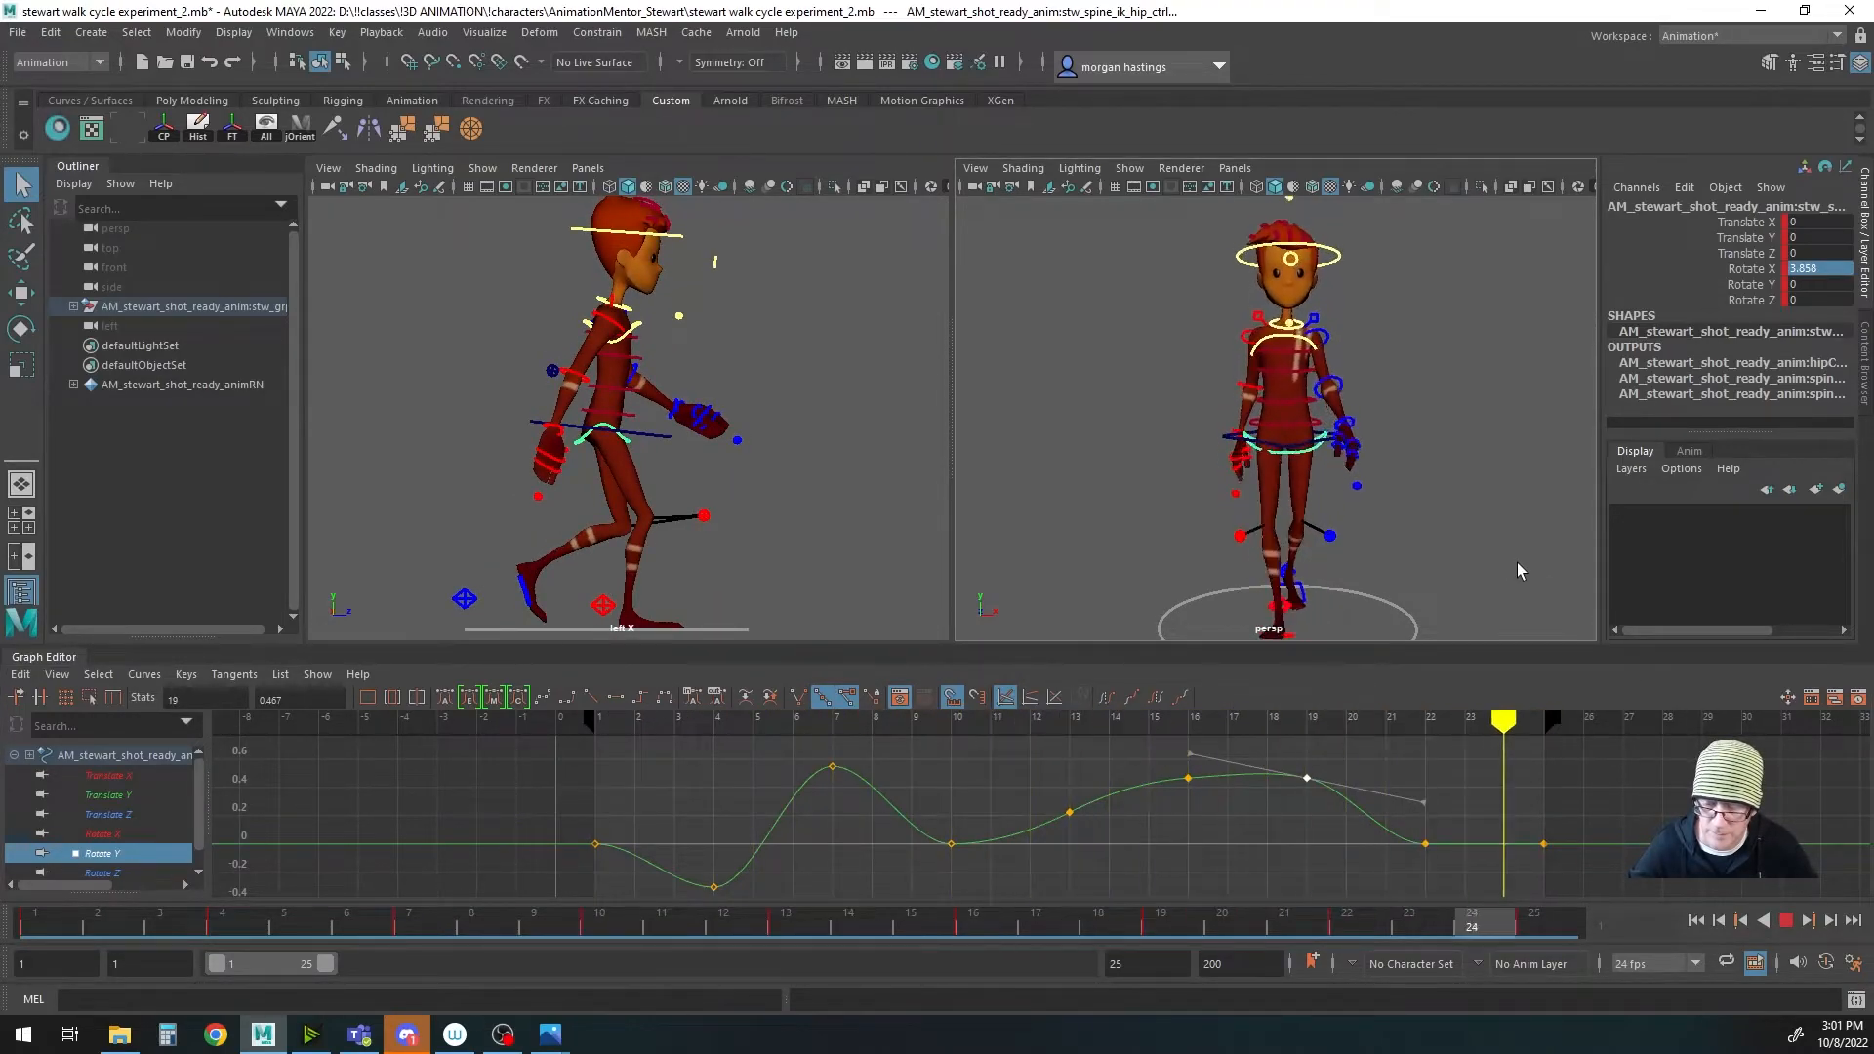
key(Escape)
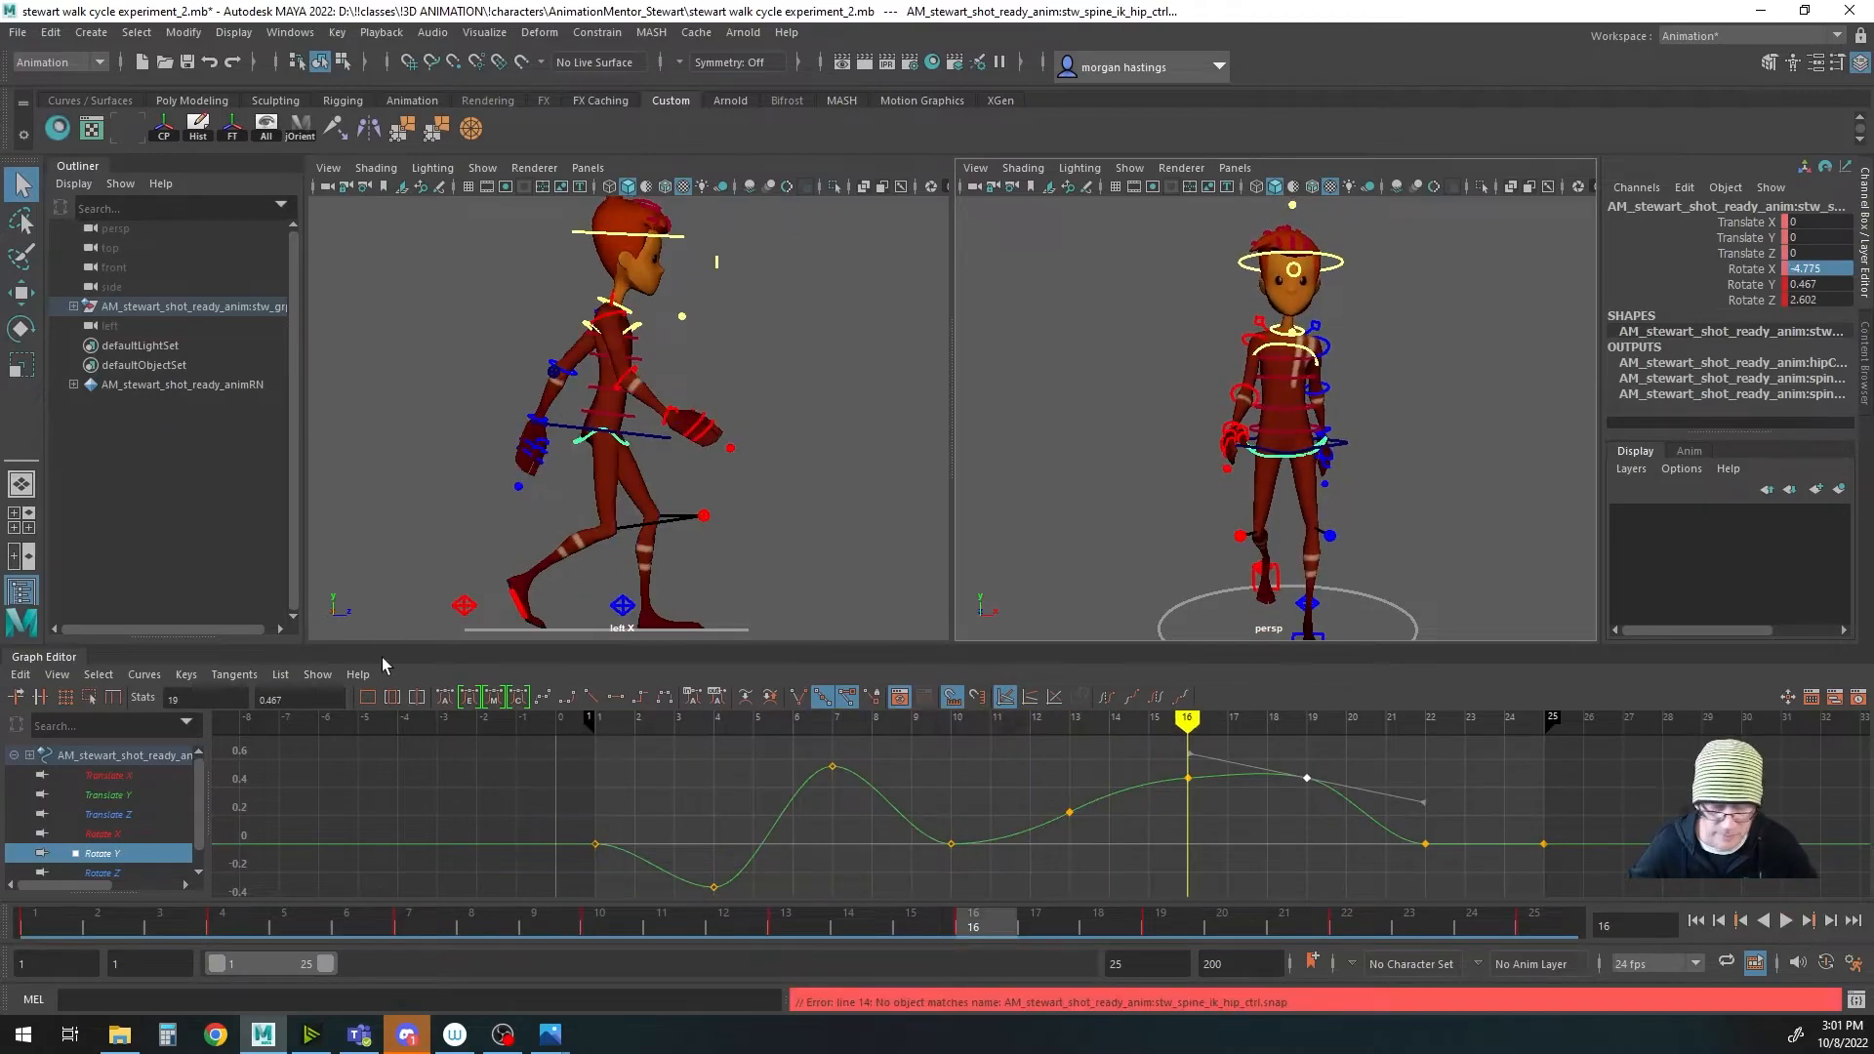
Step: Tilt the tangent of the hip control's Rotate Z key at frame 22 slightly downward
click(105, 873)
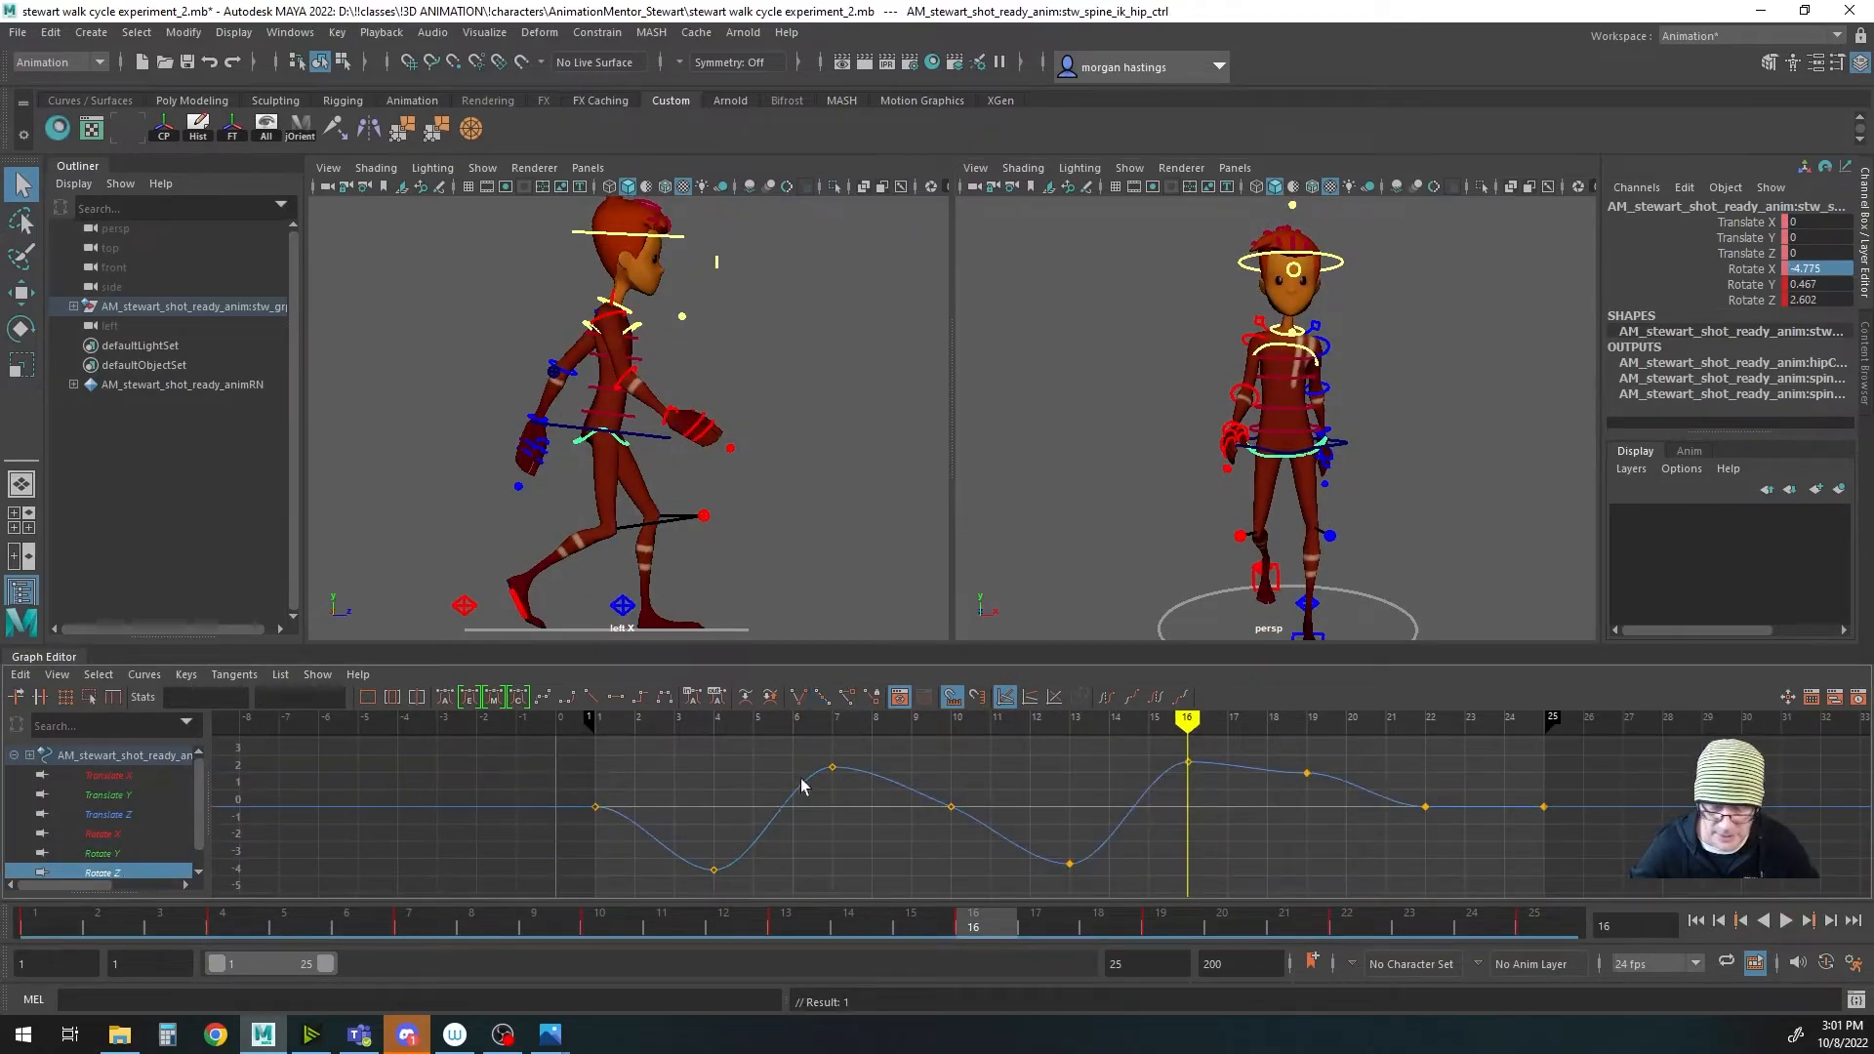
drag(1276, 758, 1422, 797)
click(1425, 807)
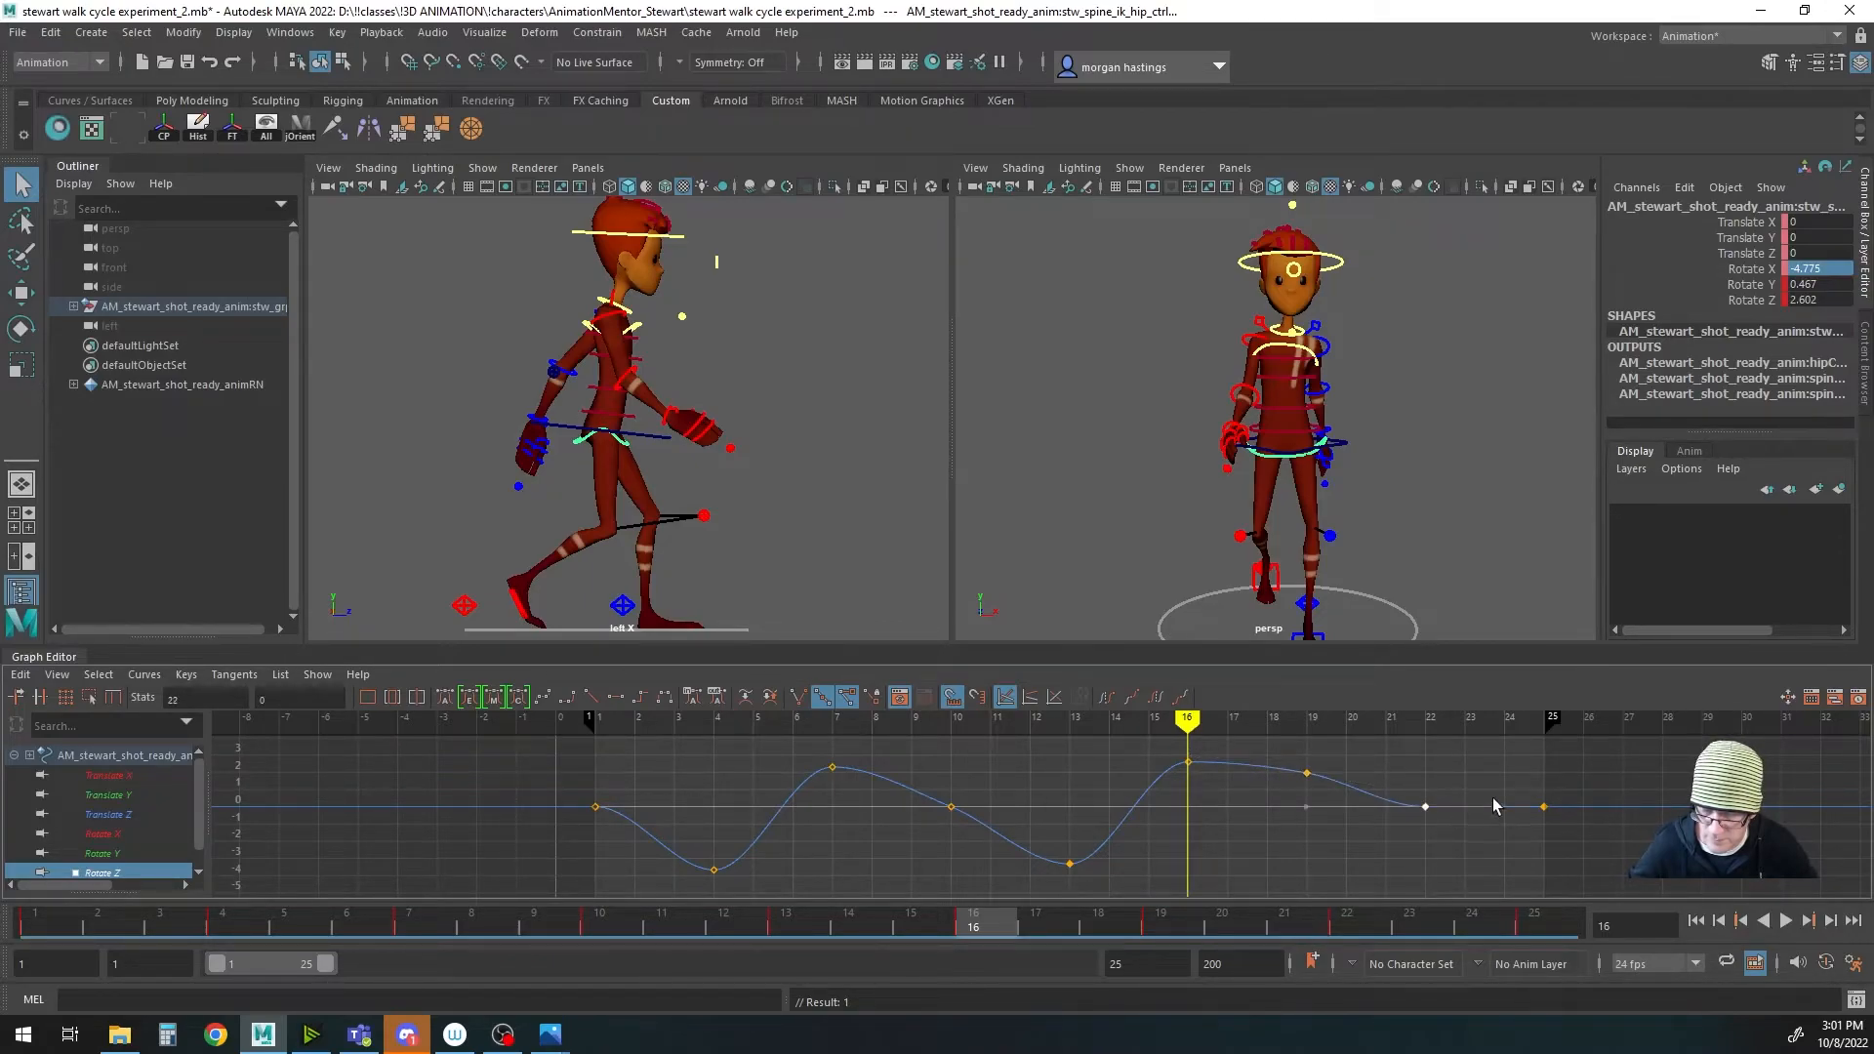
key(w)
drag(1307, 806, 1305, 789)
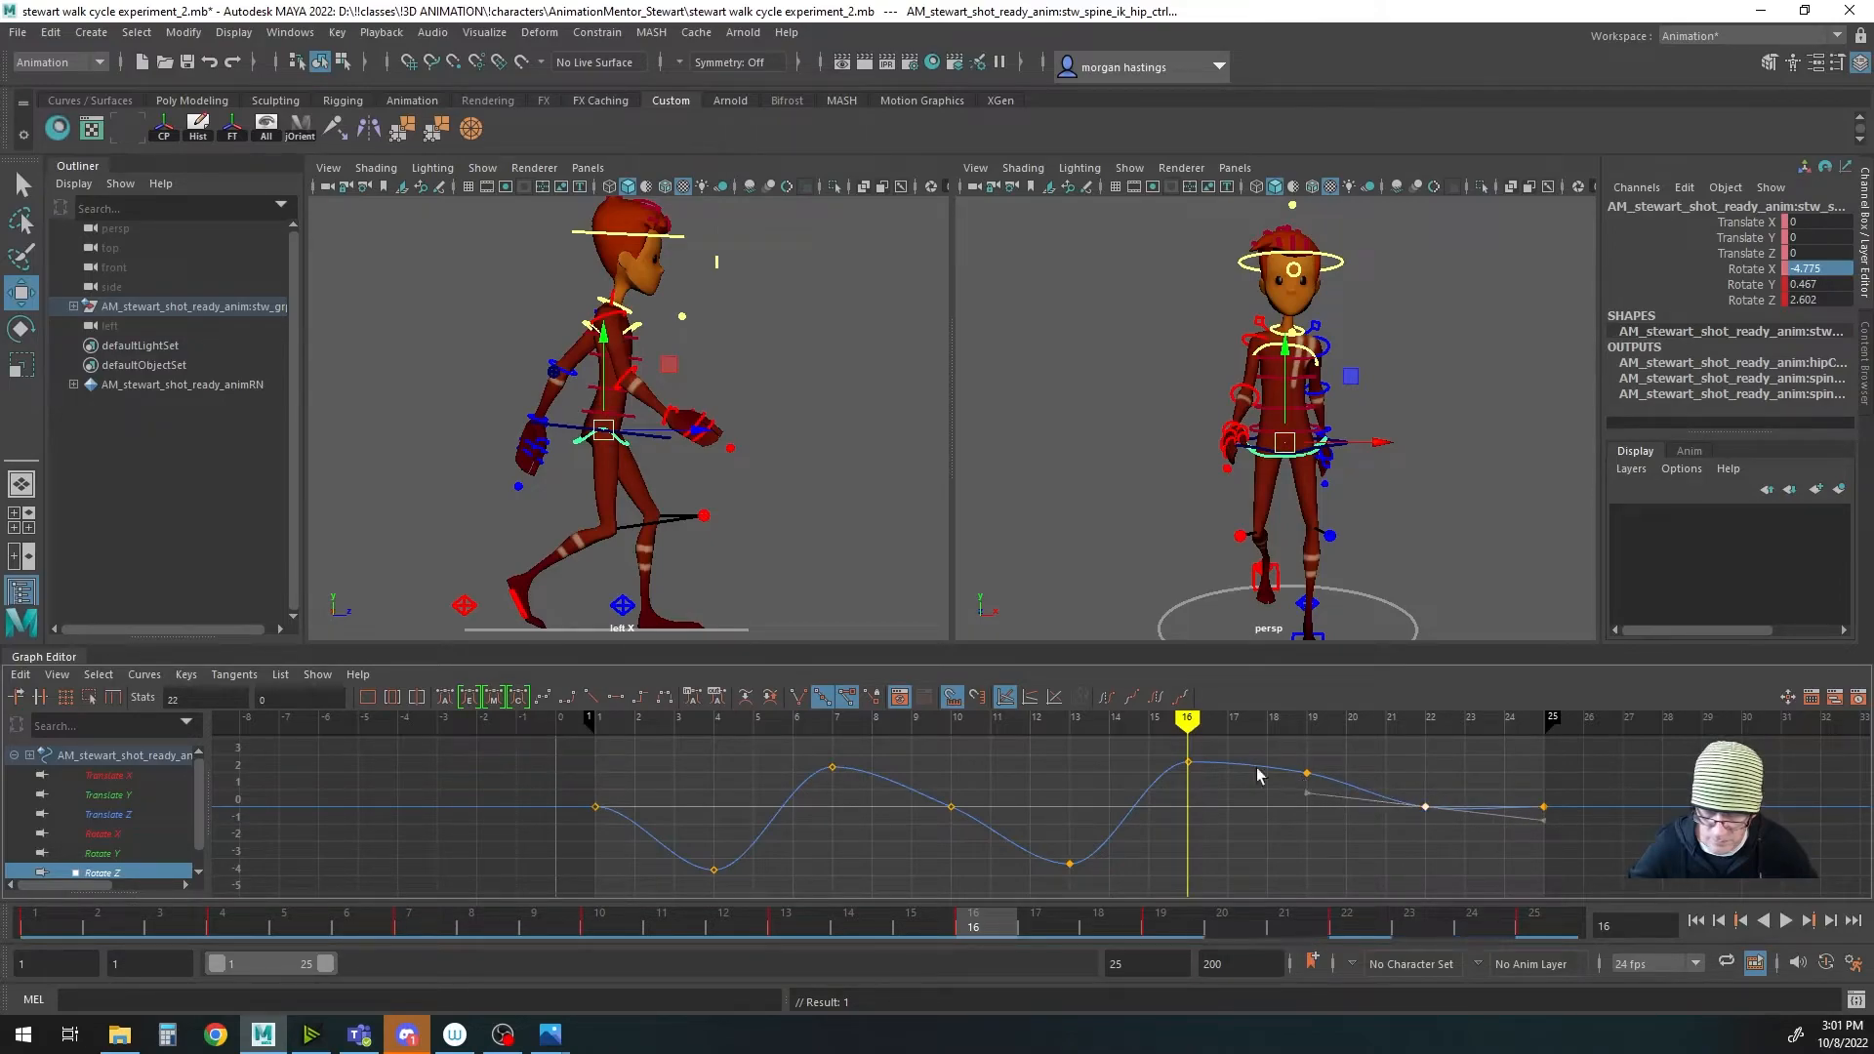
Step: Delete the hip control's Rotate Z key at frame 10 and undo the deletion tried on the key at frame 19
drag(922, 788, 980, 844)
click(981, 844)
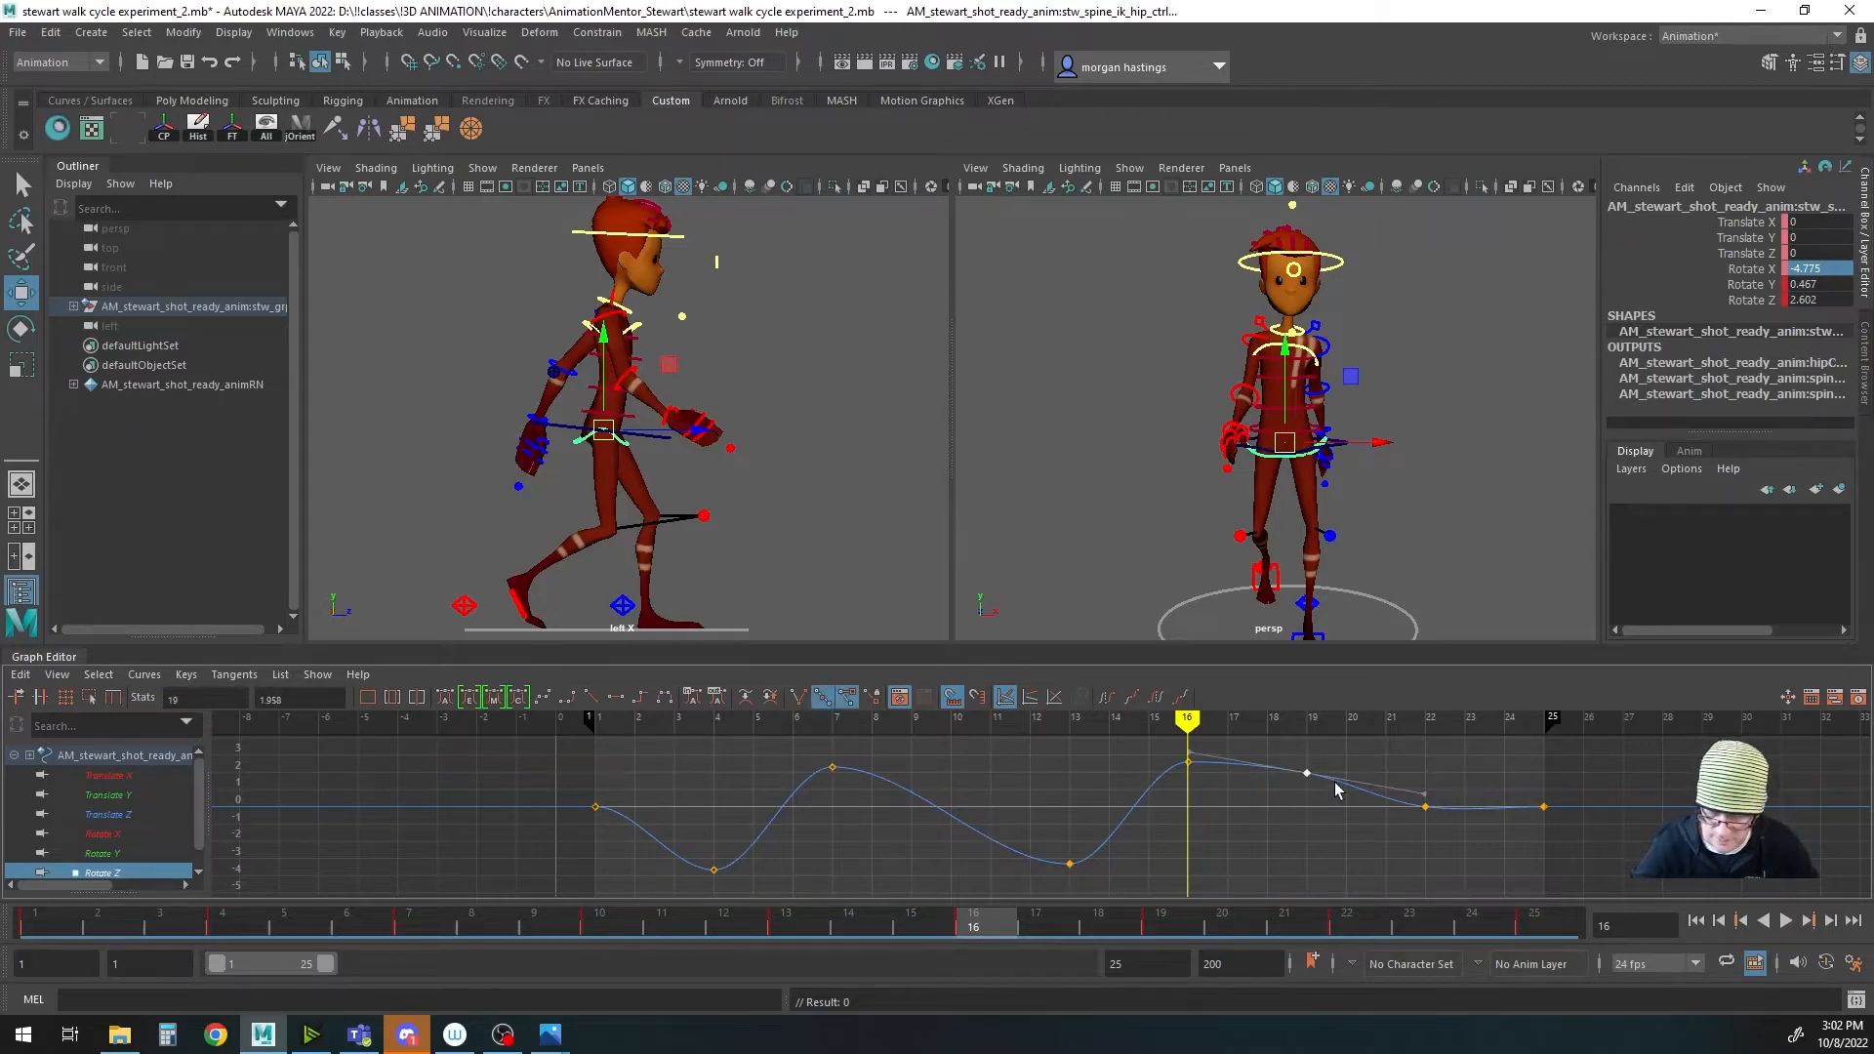
key(ctrl+z)
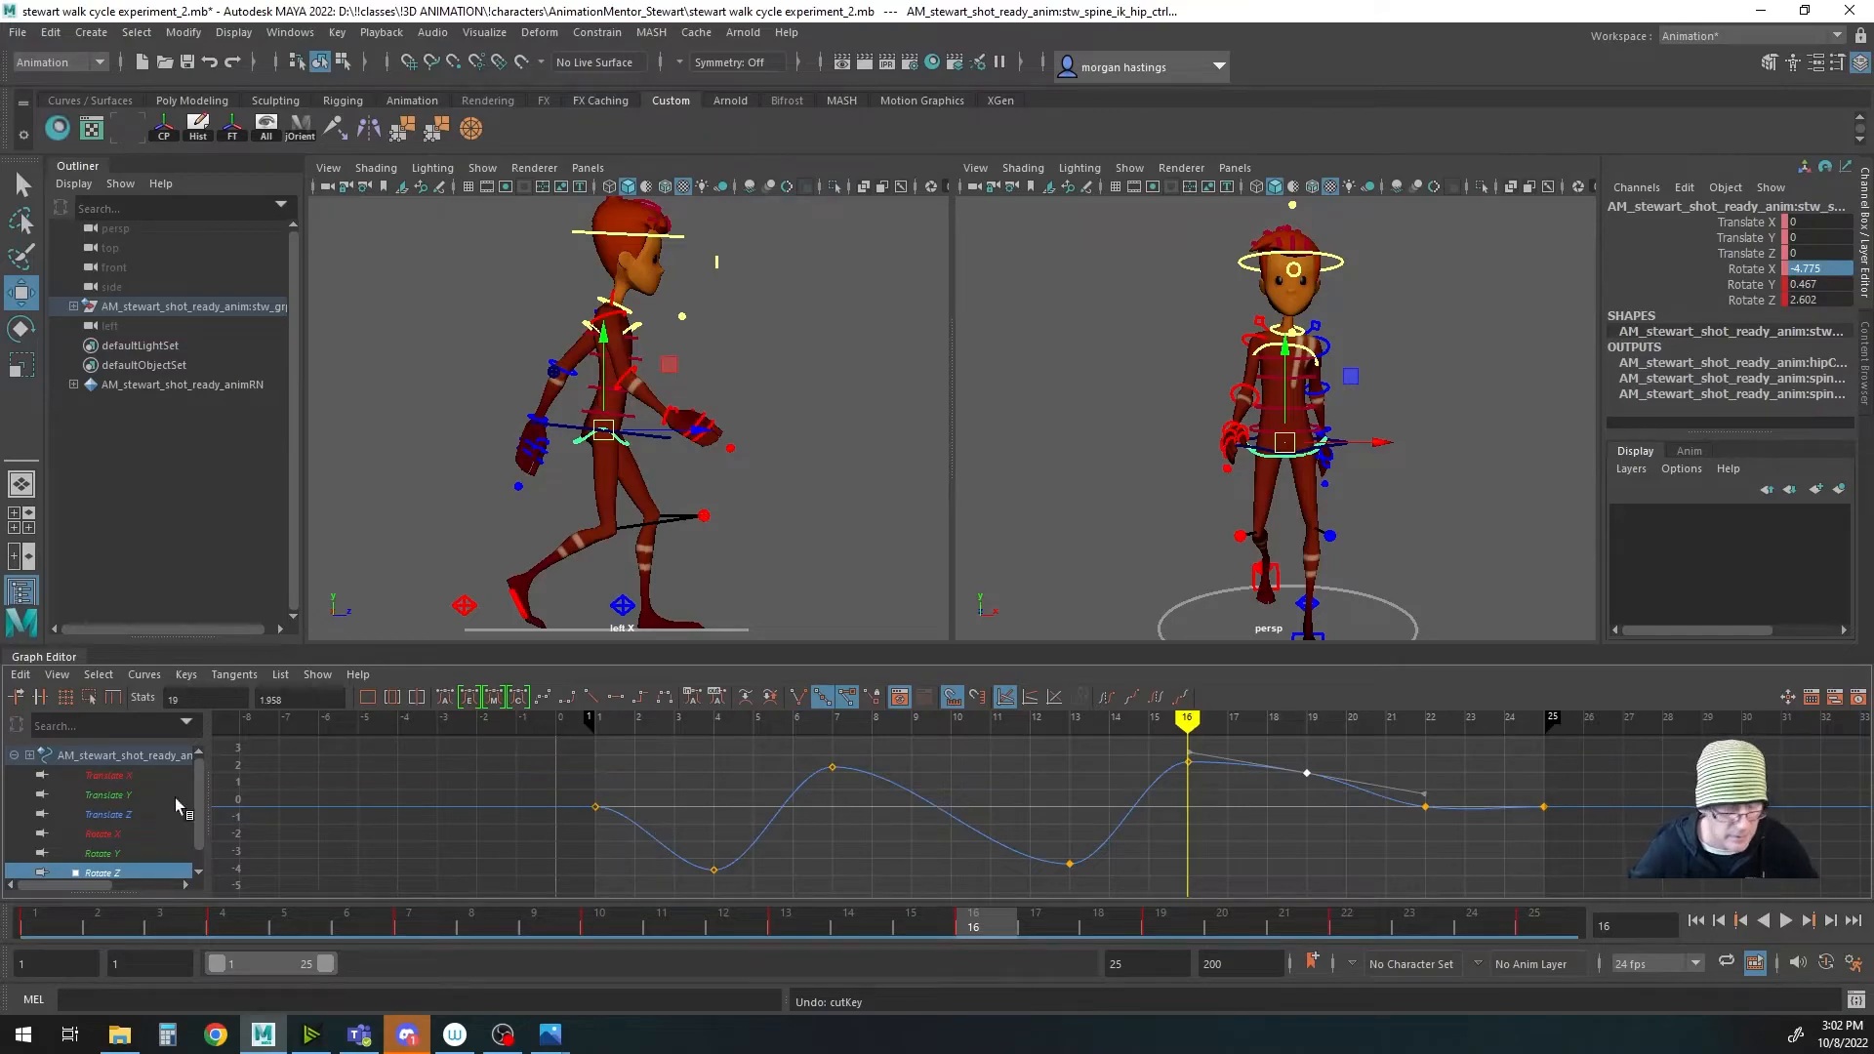
scroll(138, 845, down, 1)
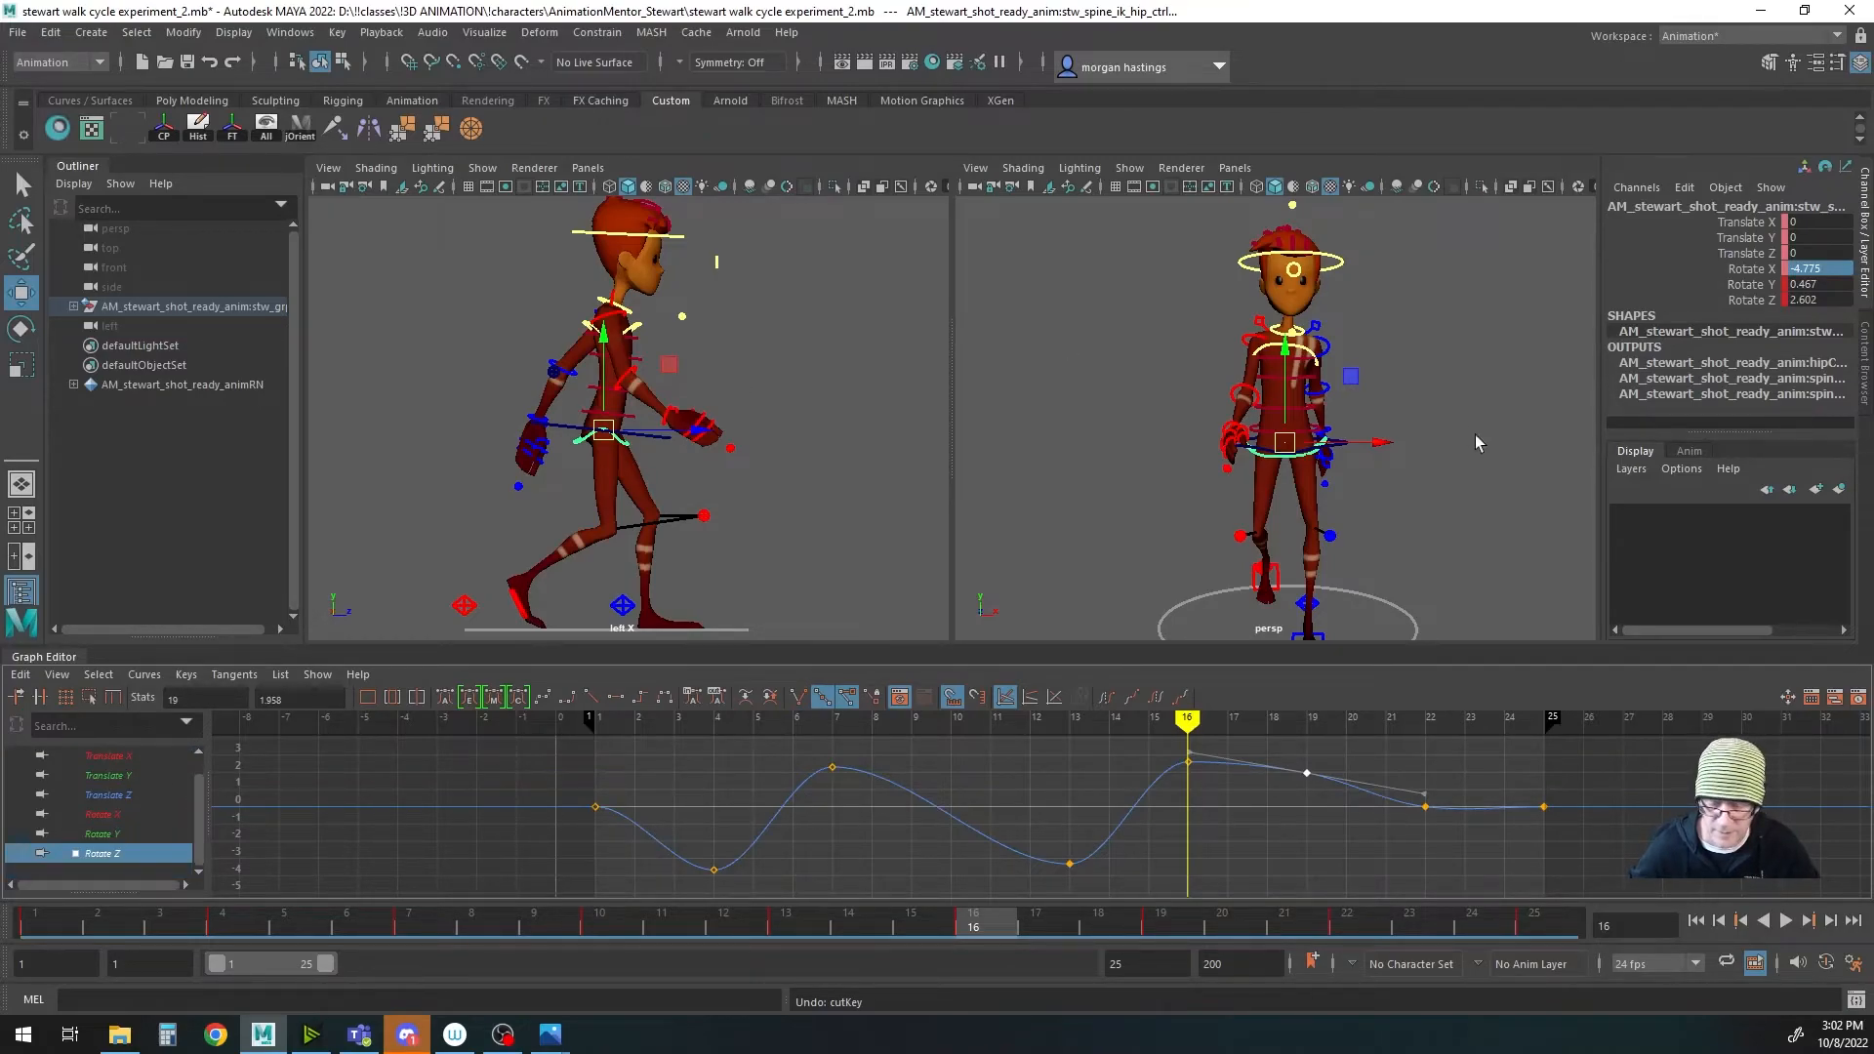
Step: Select the shoulder control and delete its Translate X keys after frame 1
click(594, 332)
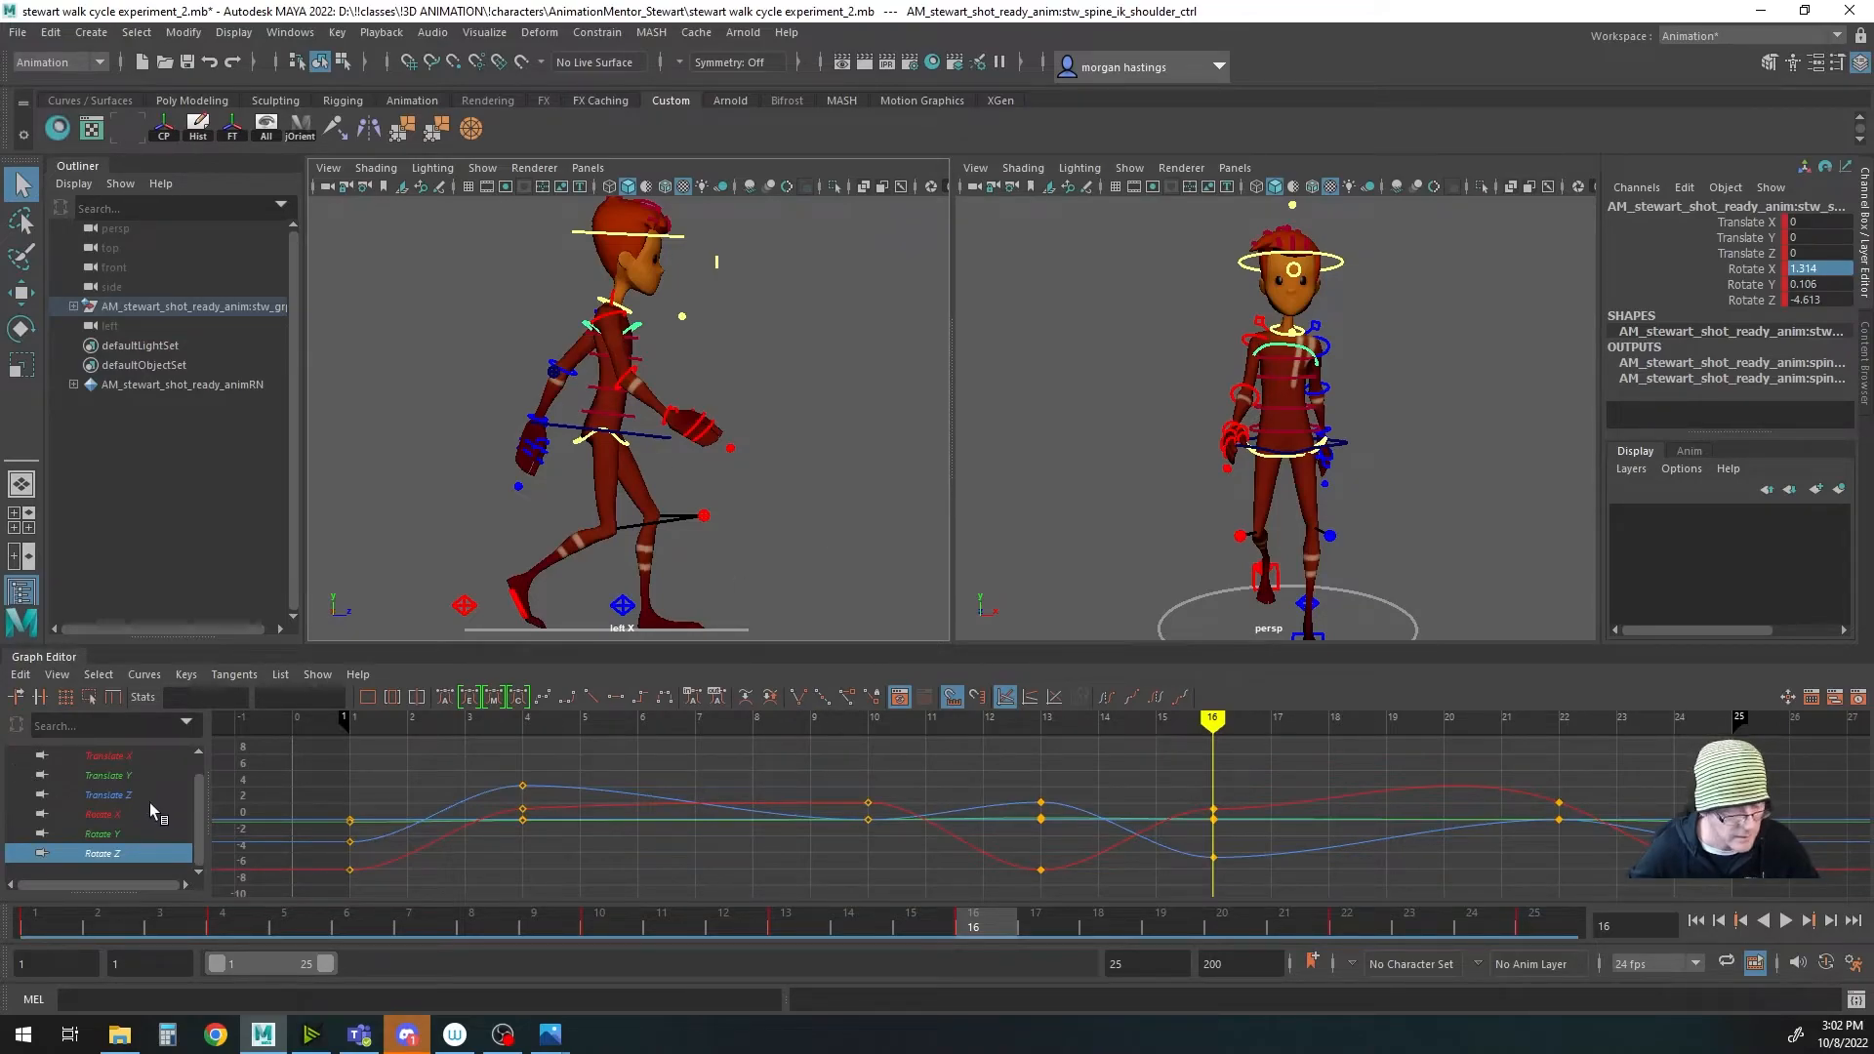
scroll(150, 802, up, 1)
click(125, 776)
drag(518, 794, 1761, 880)
key(Delete)
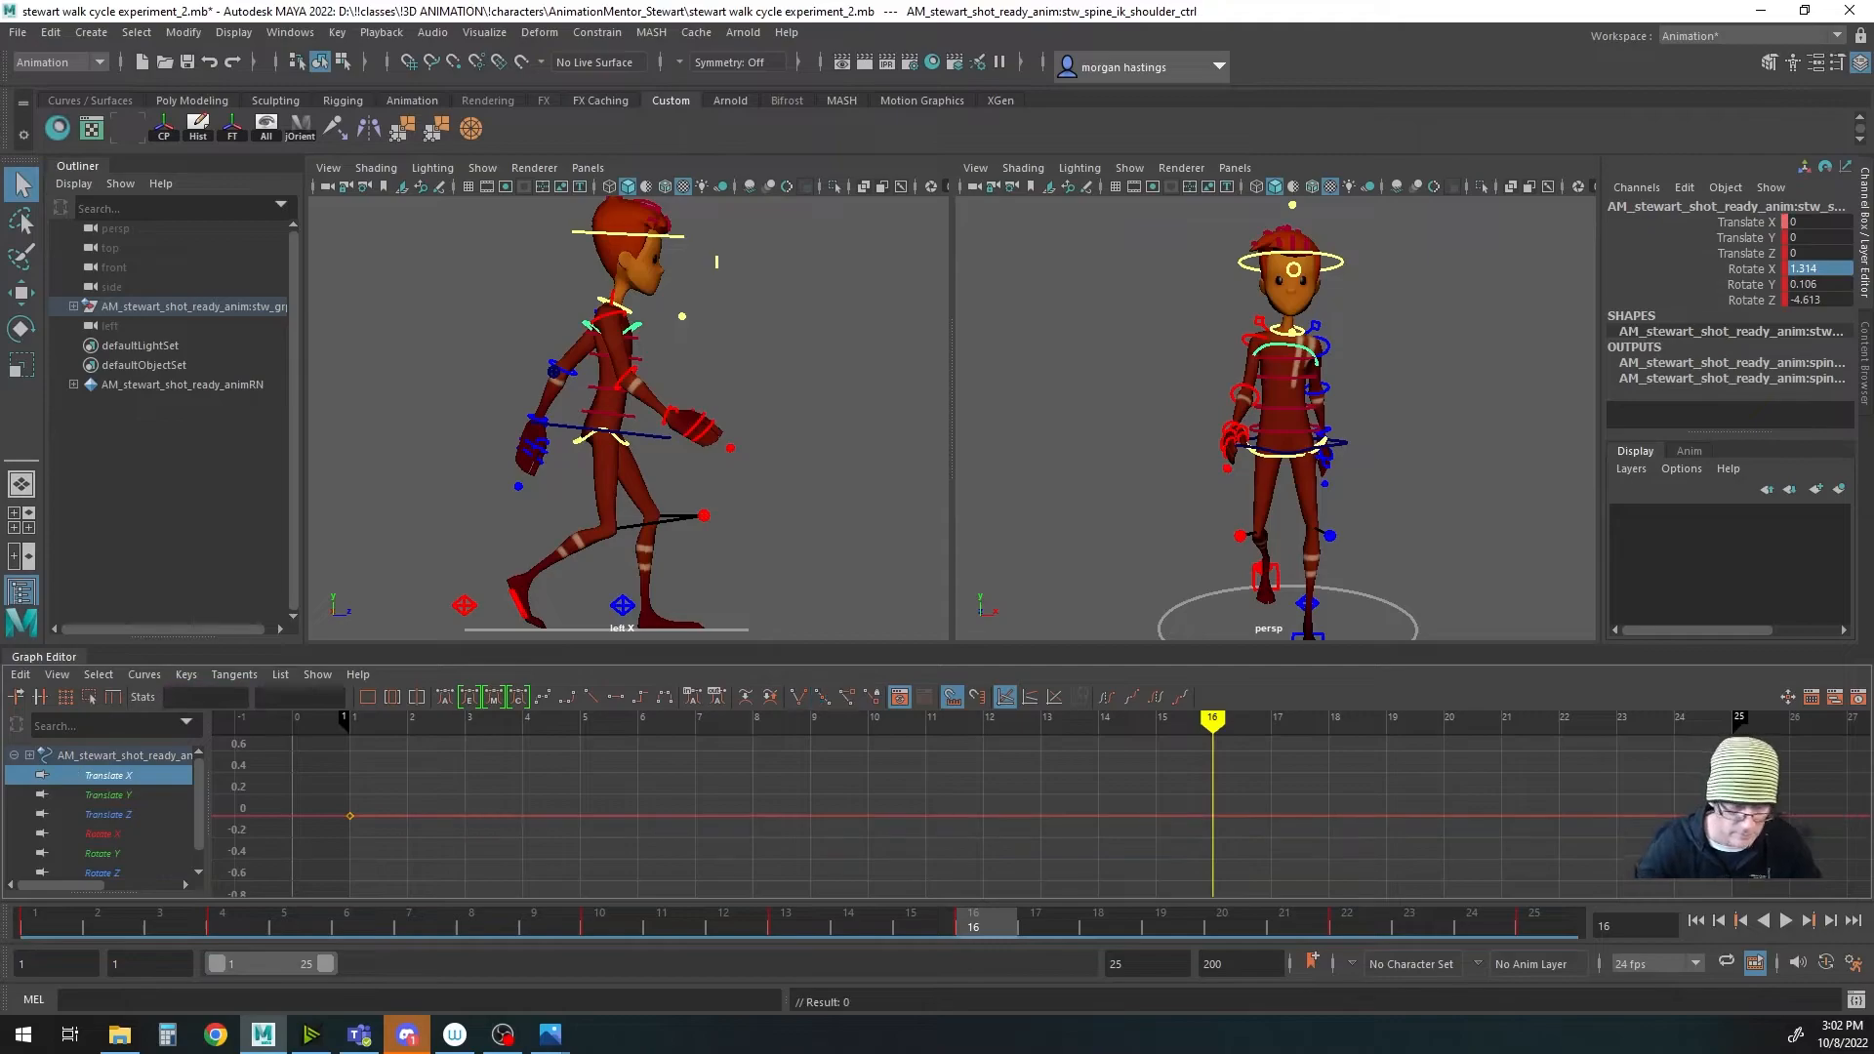
Step: Delete the shoulder control's Translate Y and Translate Z keys after frame 1
click(108, 794)
drag(477, 783, 1745, 898)
key(Delete)
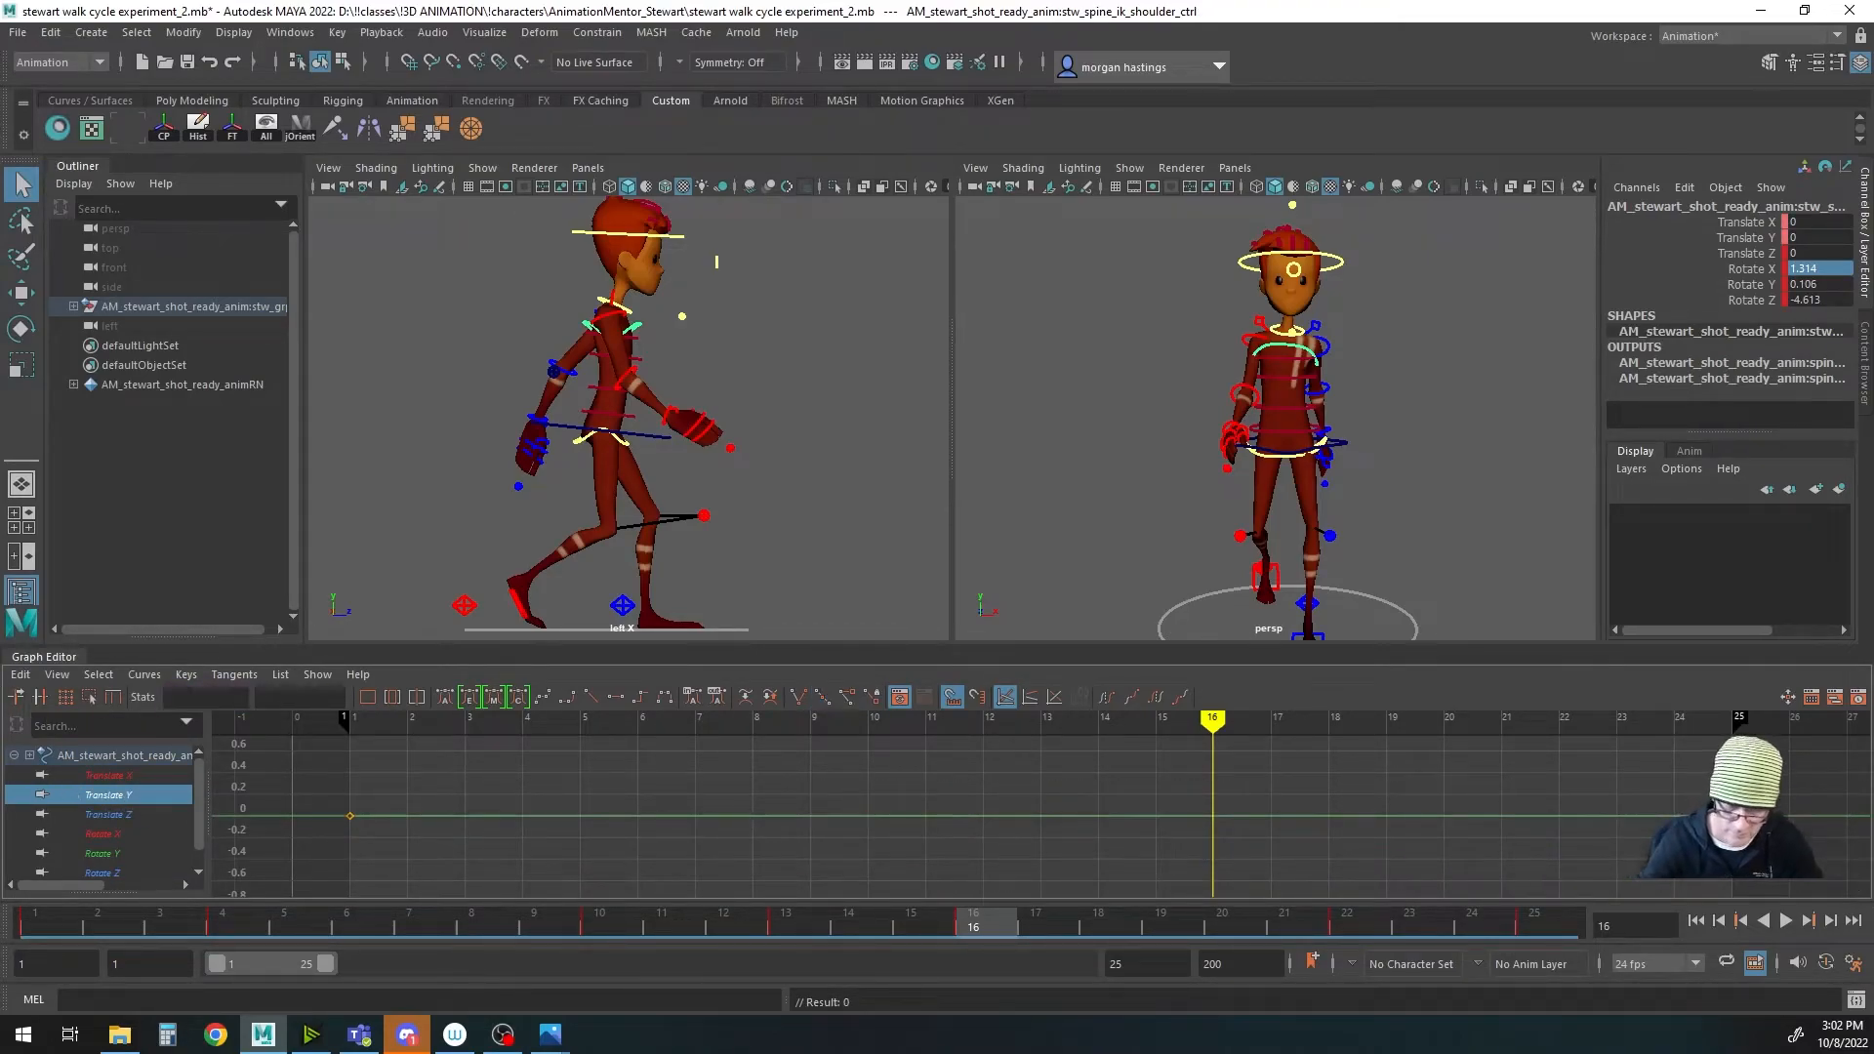
click(108, 814)
drag(484, 778, 1800, 882)
key(Delete)
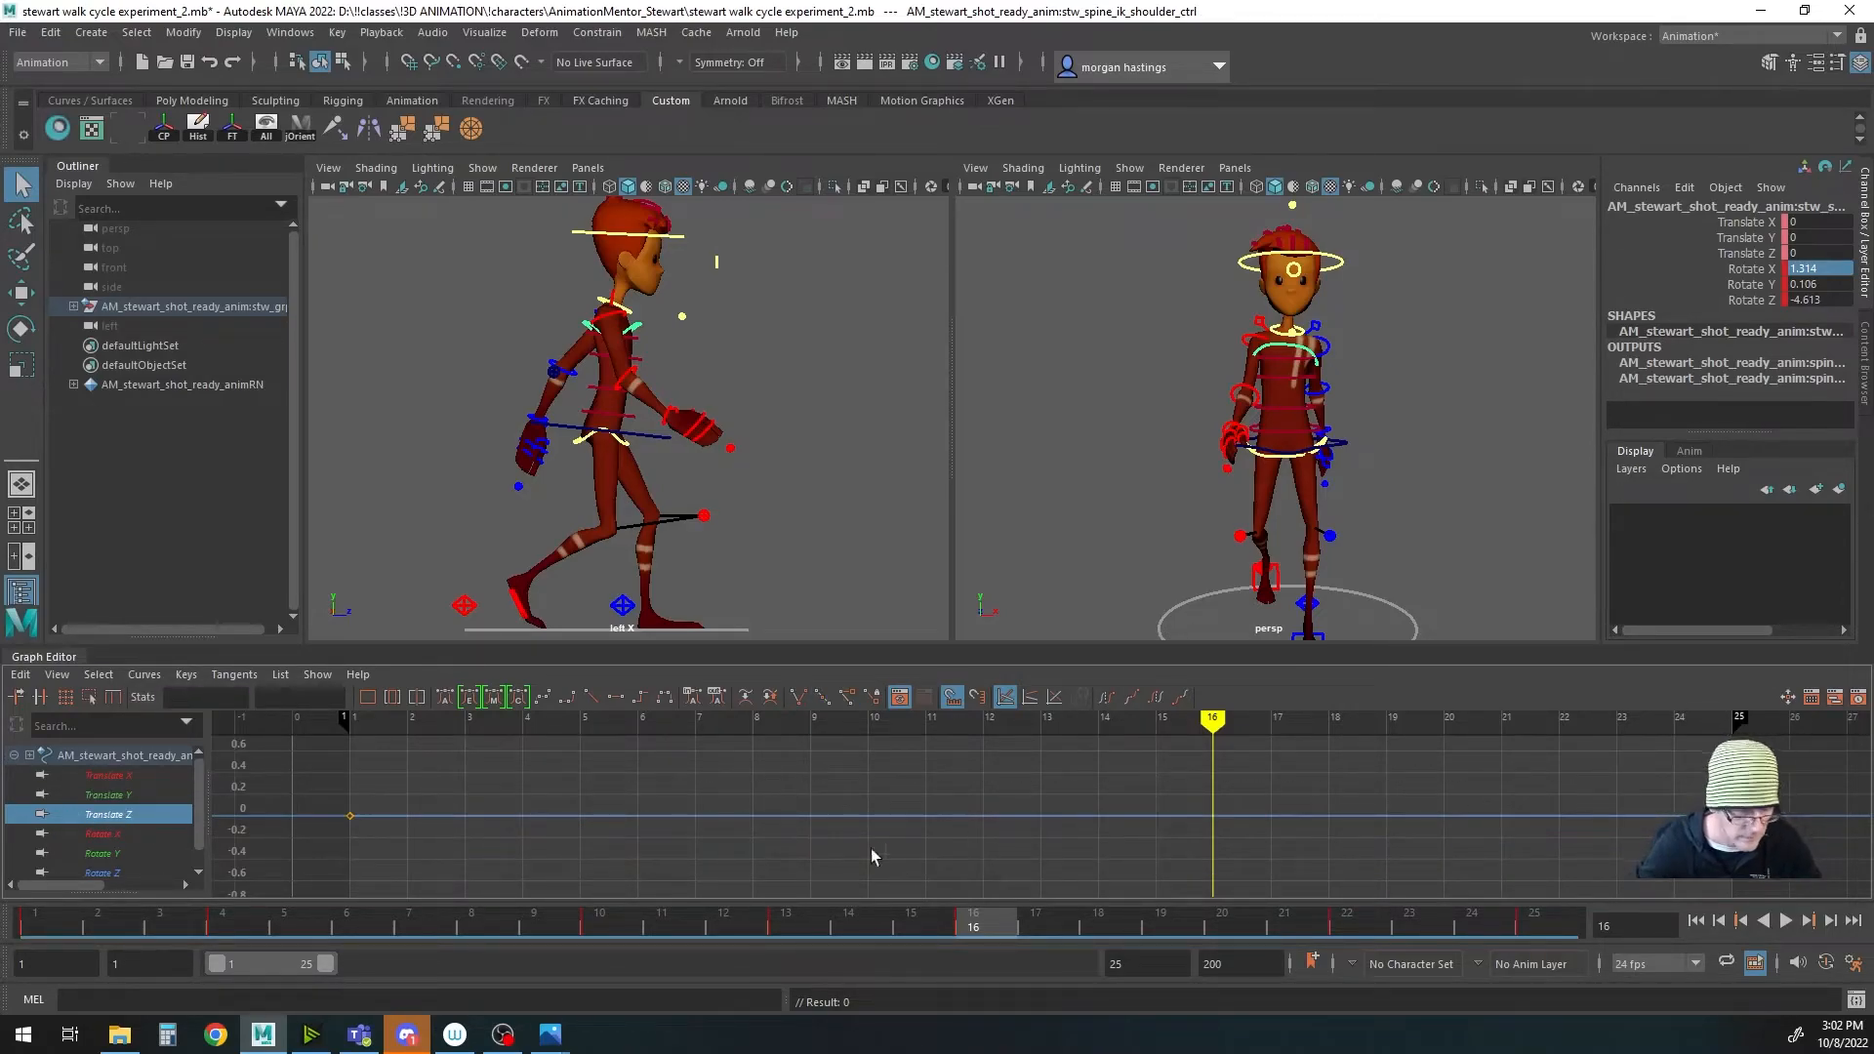
Step: Examine the shoulder control's Rotate X, Y and Z curves while scrubbing to frame 25, and select the head control
click(90, 834)
scroll(934, 806, down, 3)
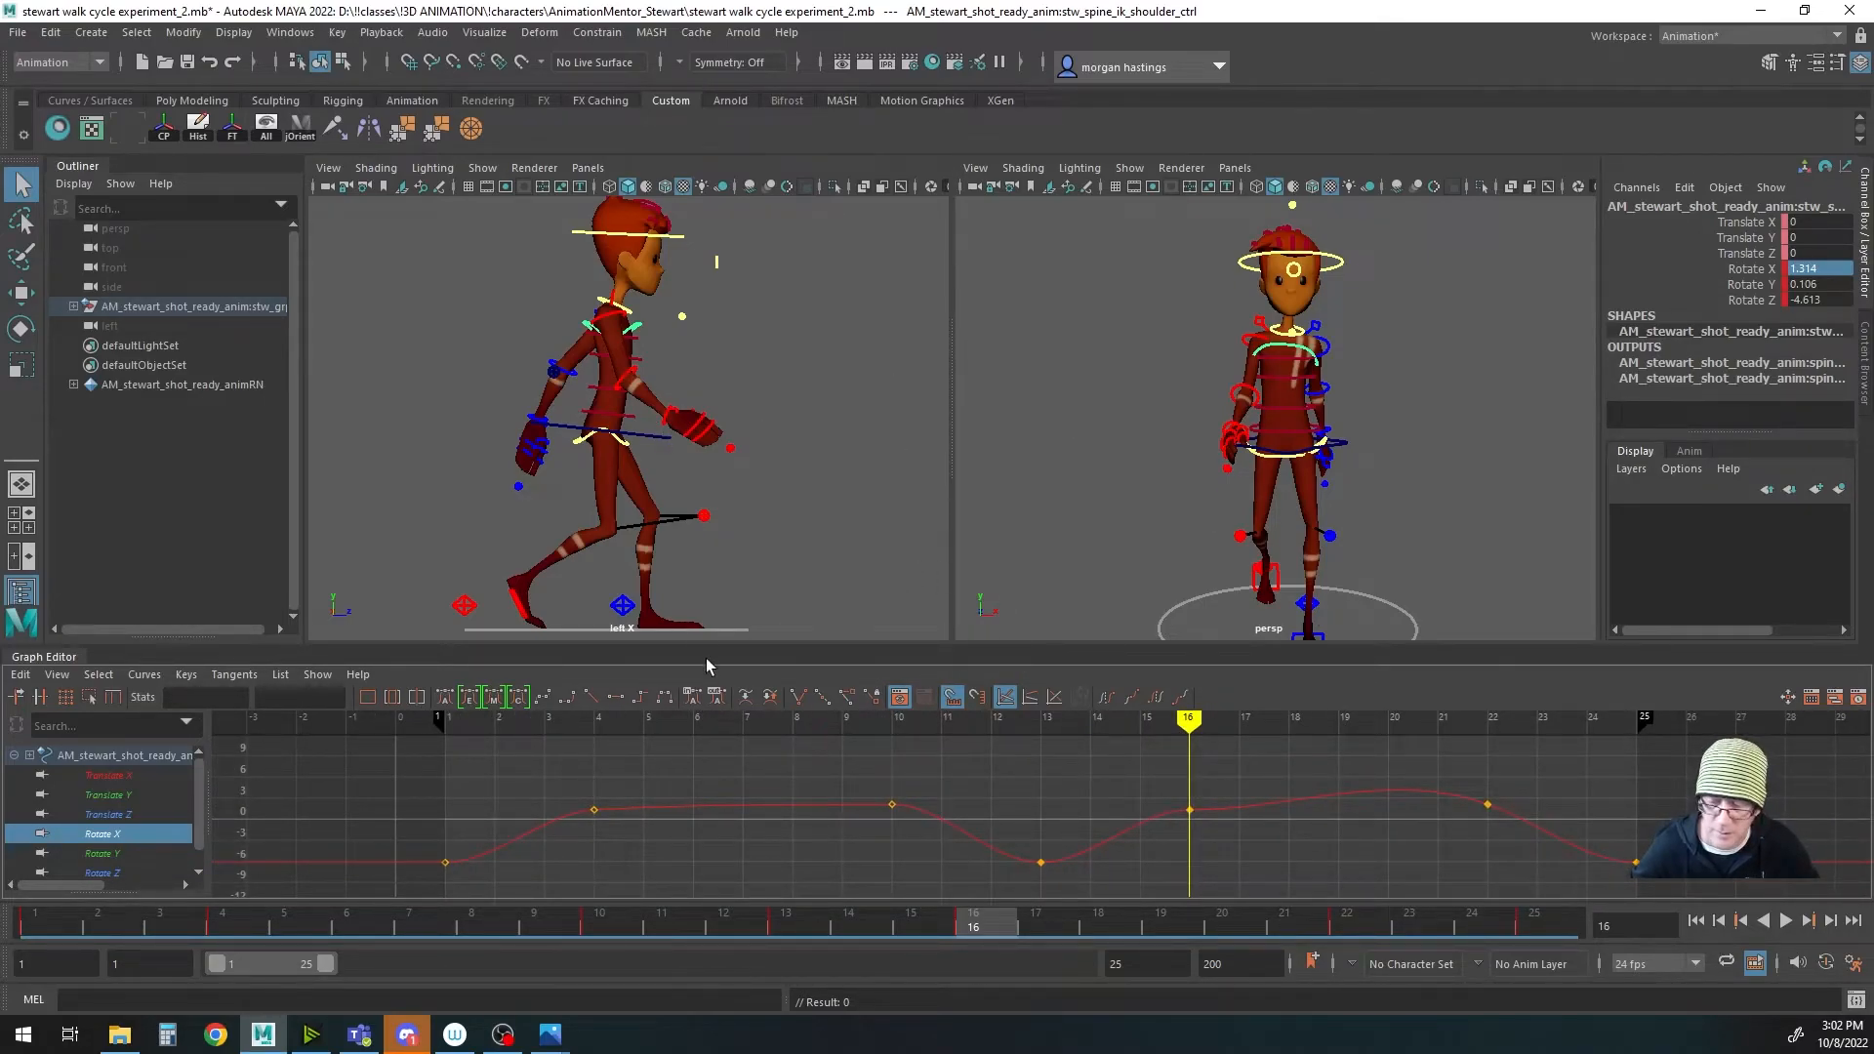
mouse_move(1191, 720)
mouse_down()
mouse_move(490, 720)
mouse_move(1622, 744)
mouse_up()
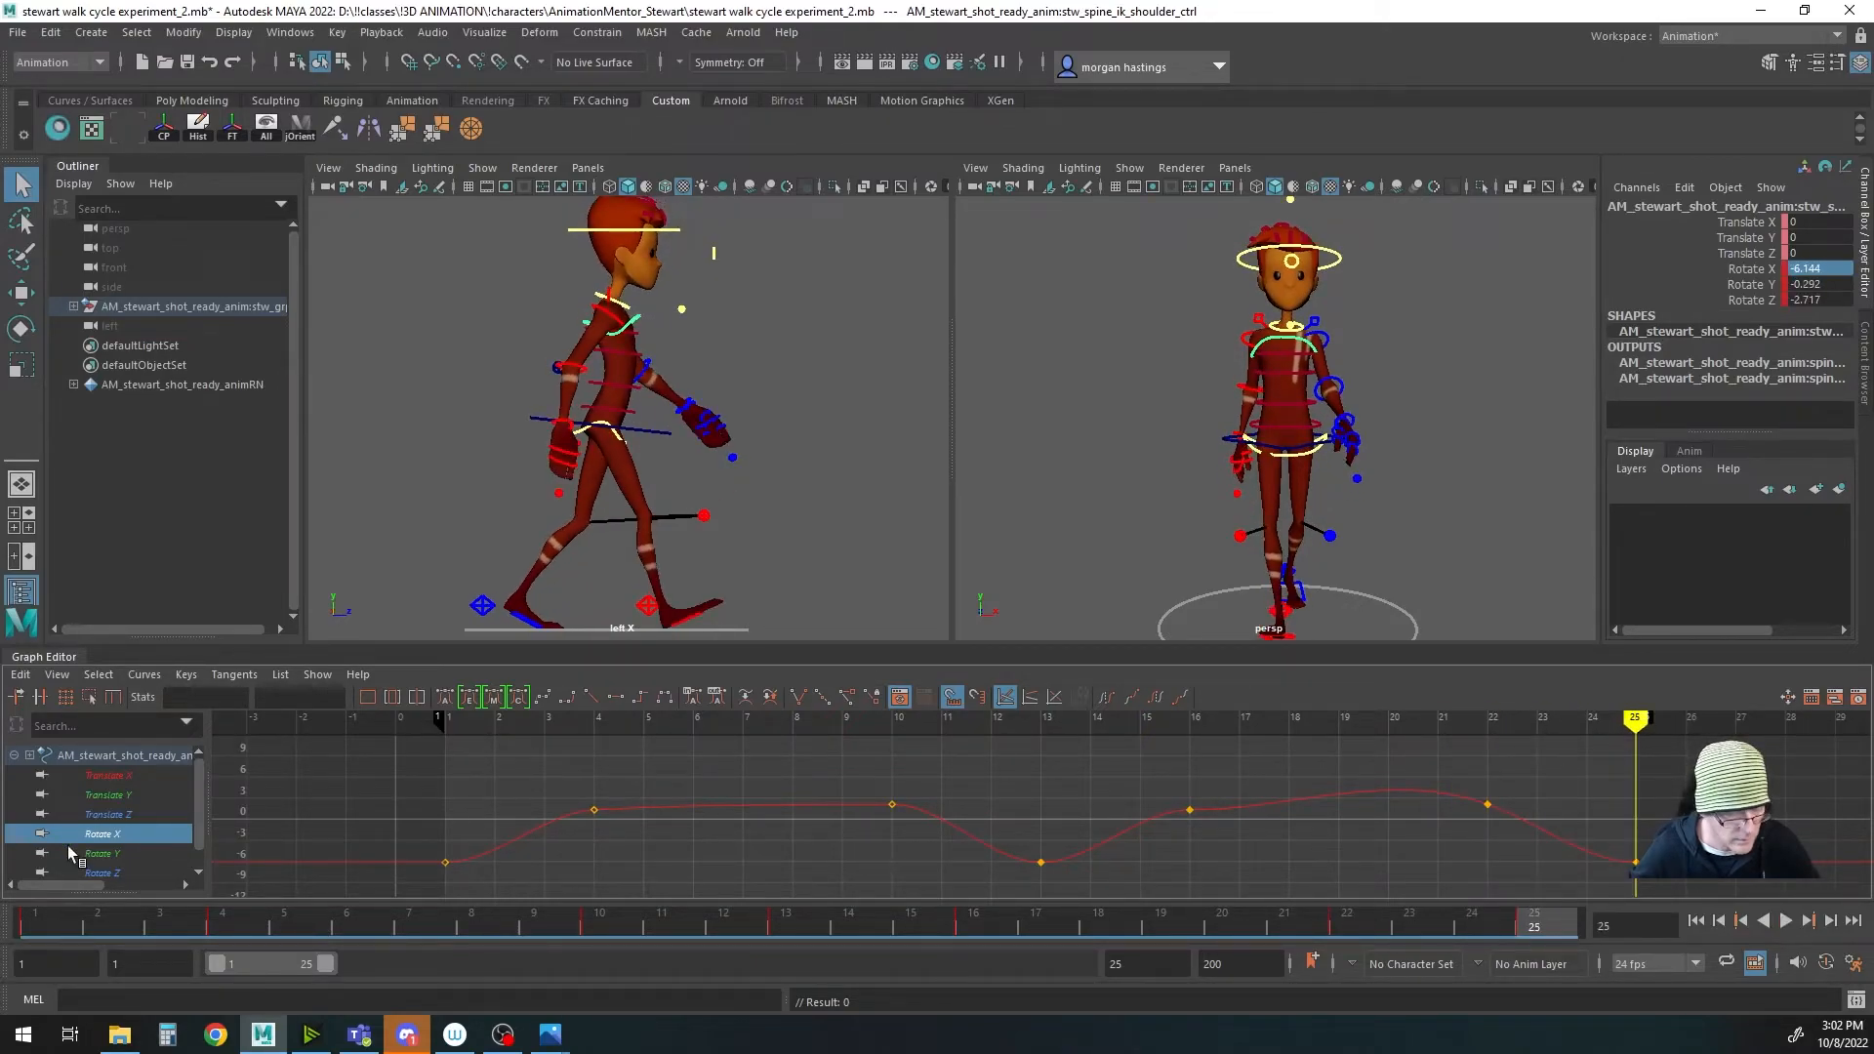
click(101, 854)
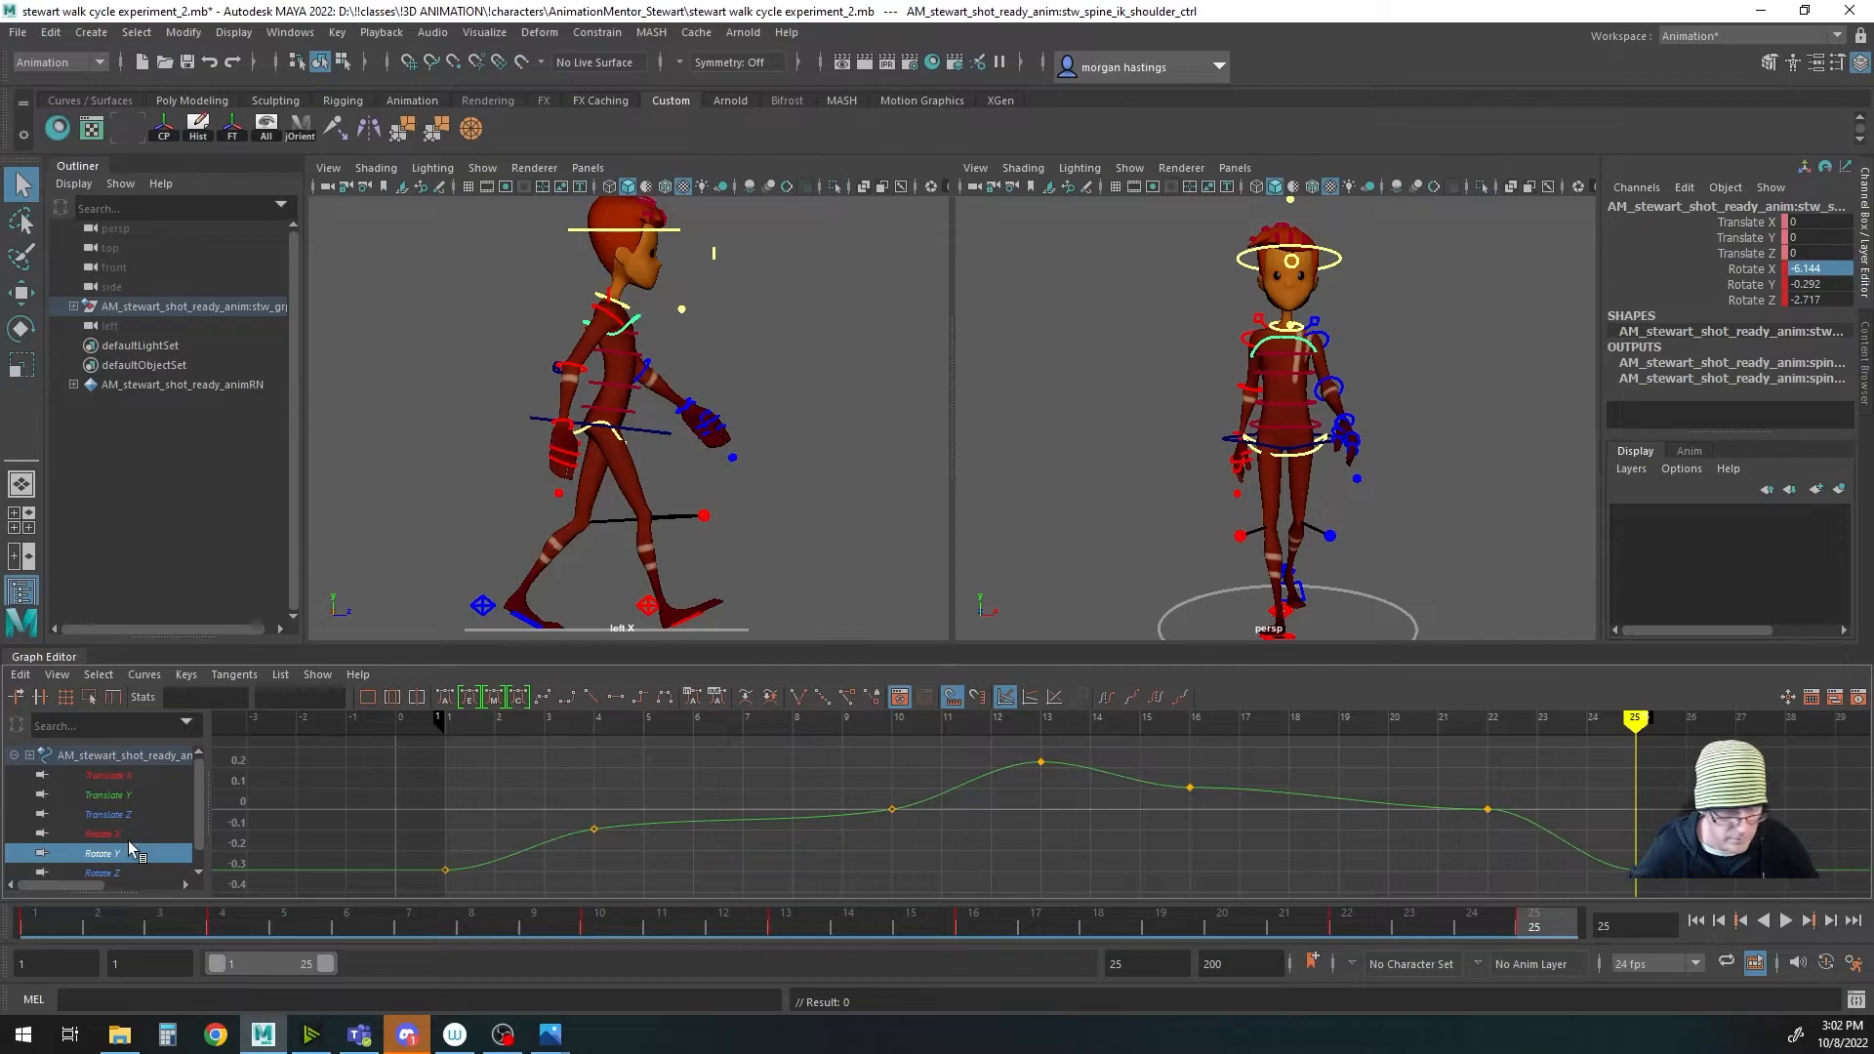
click(113, 874)
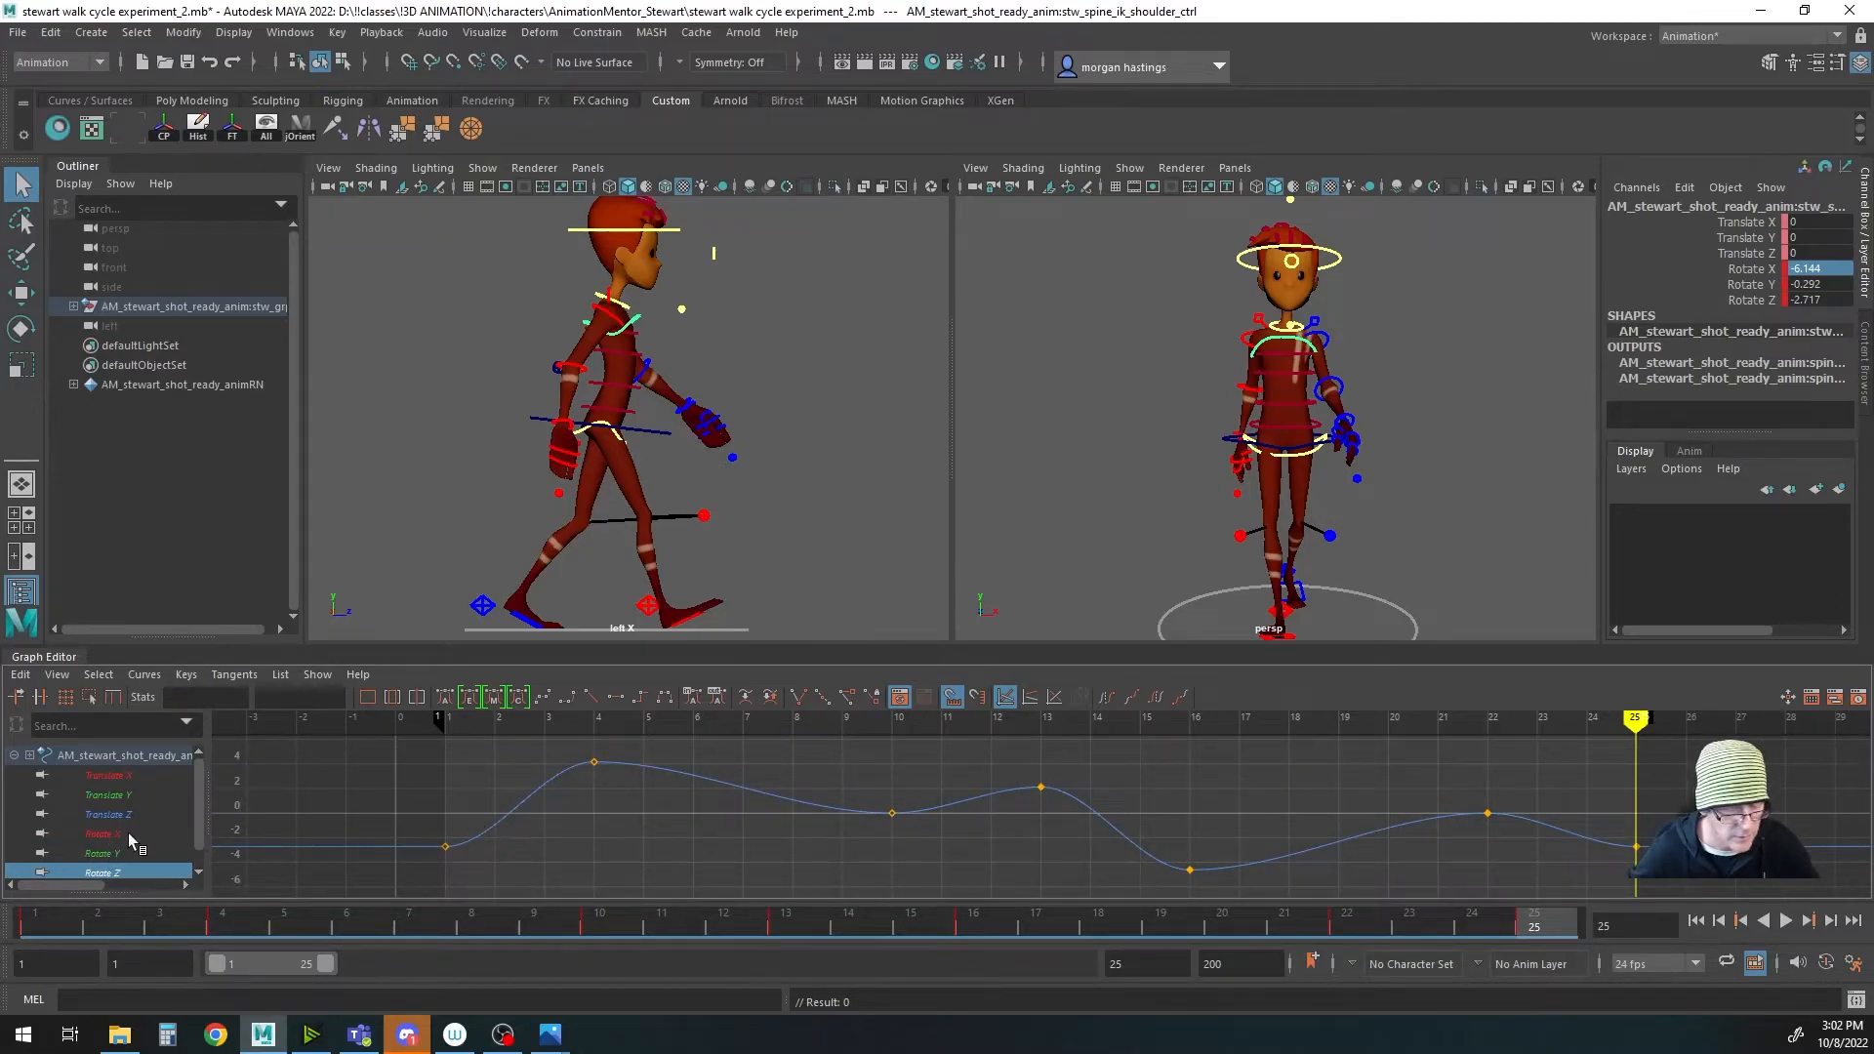
scroll(130, 837, down, 1)
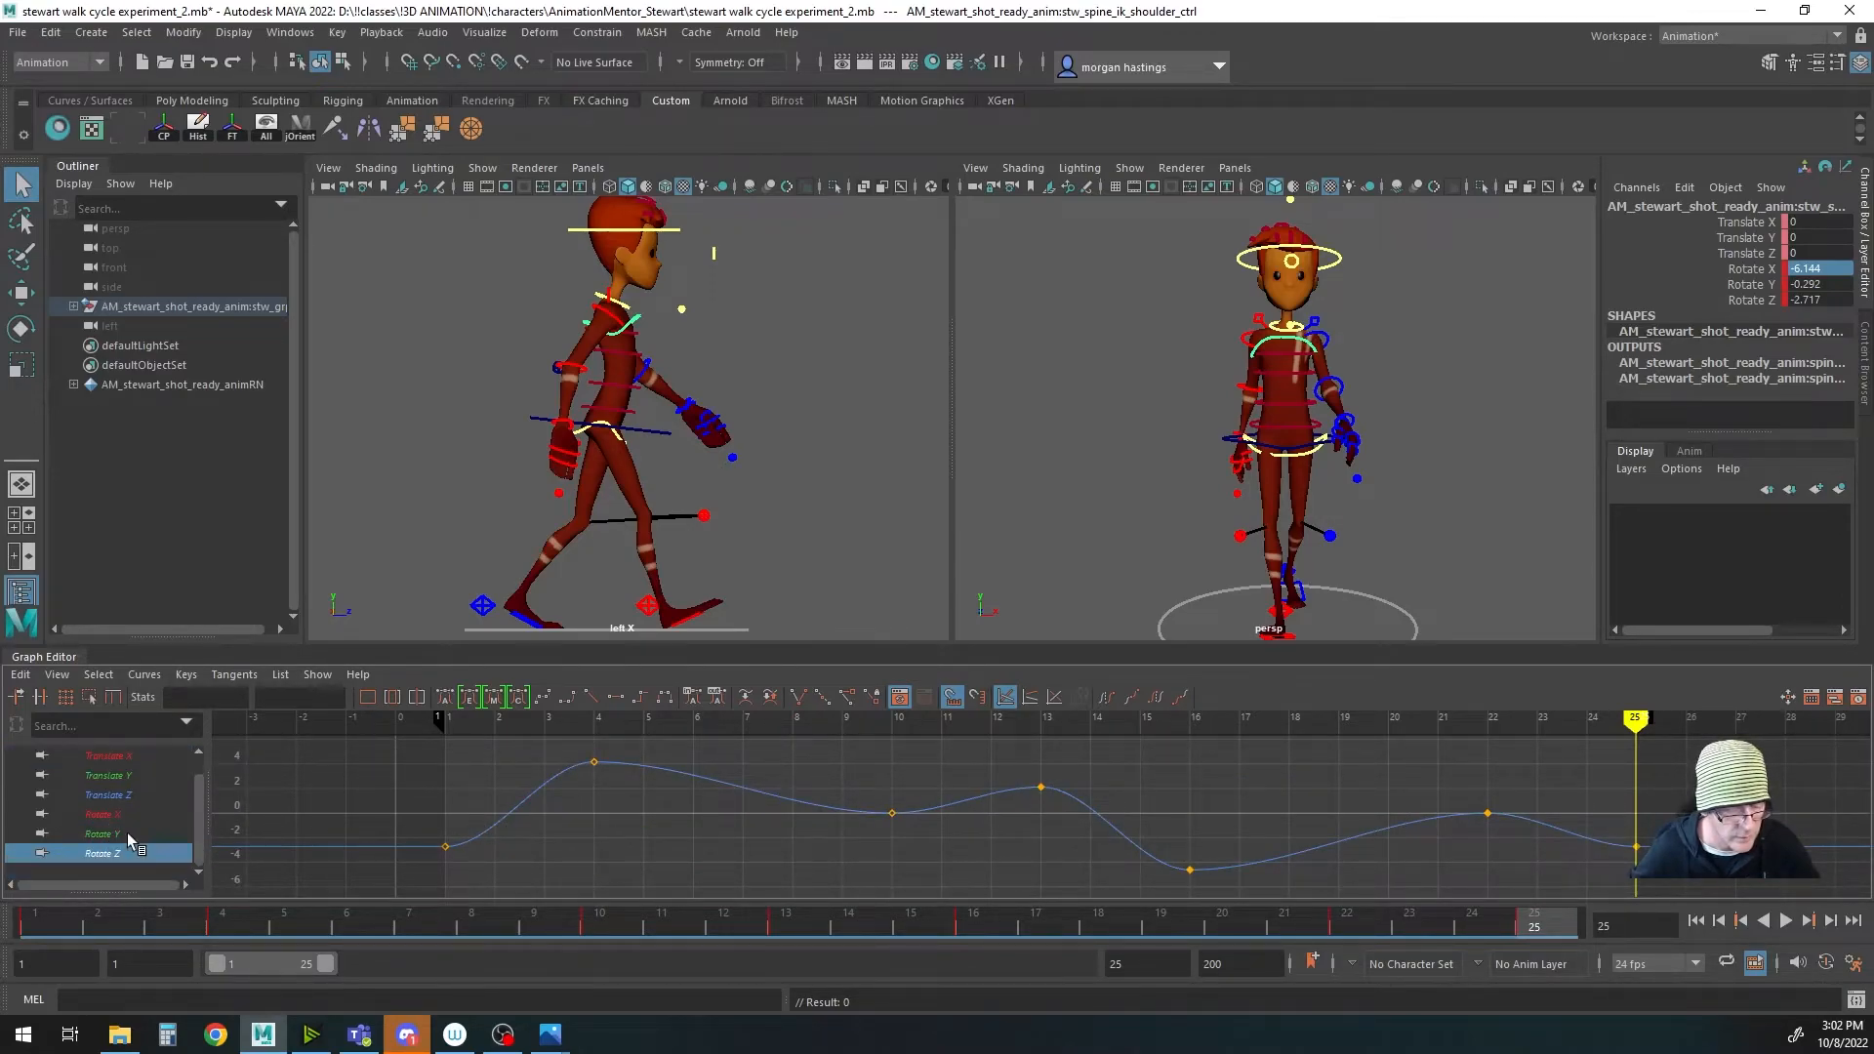
click(1340, 261)
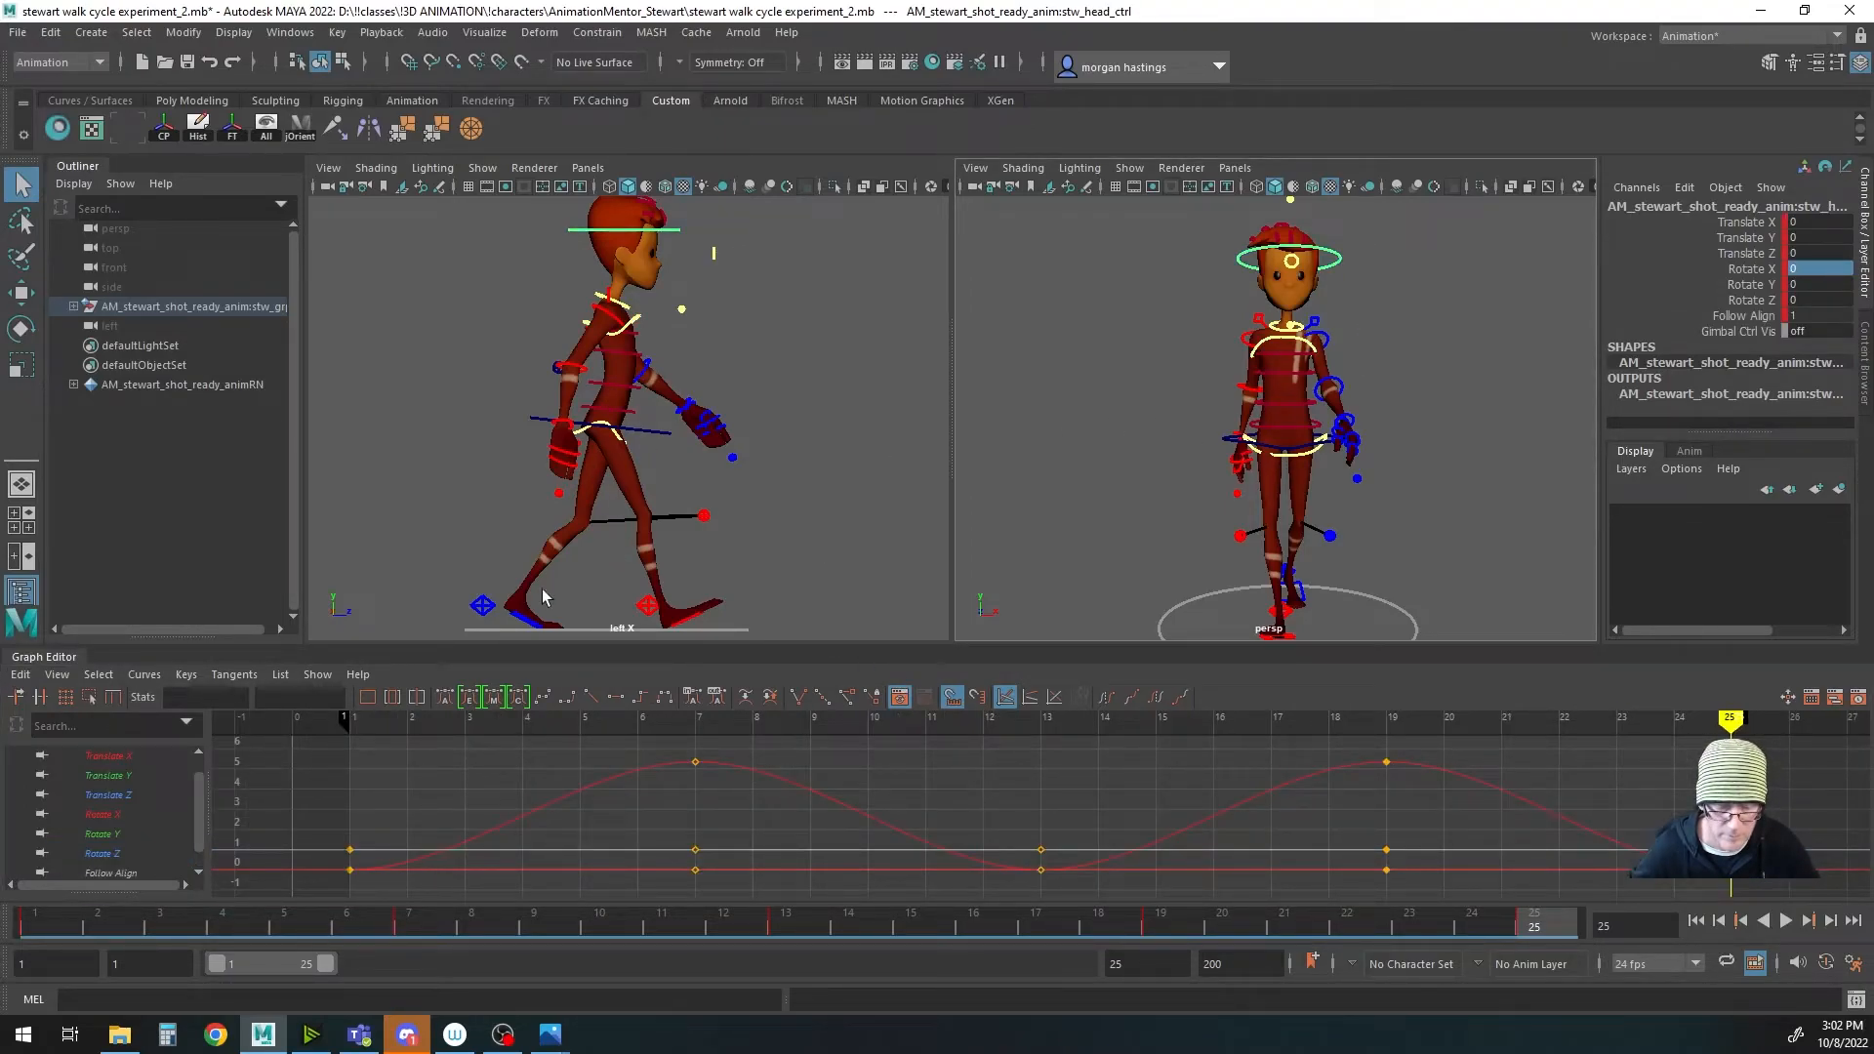
Step: Select the left foot IK control and examine its Translate, Rotate and Leg Twist curves and the remaining foot attribute channels
click(480, 606)
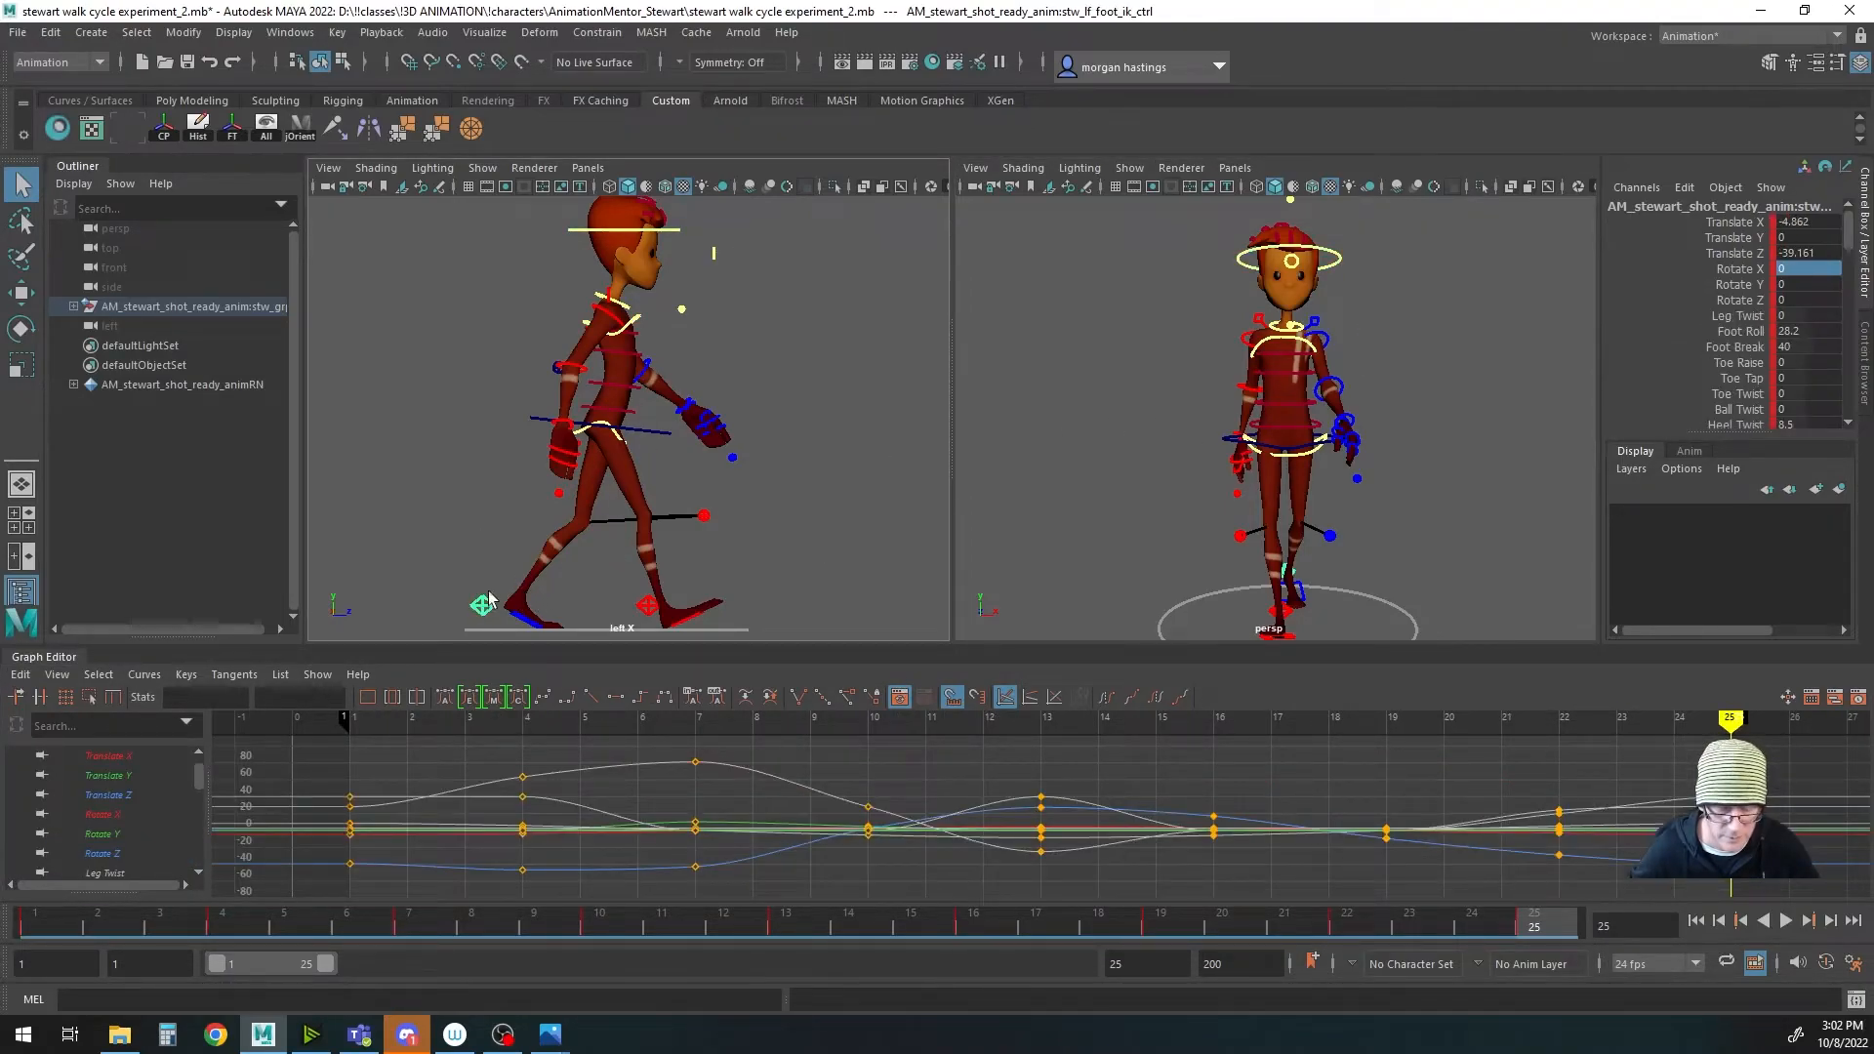
click(116, 756)
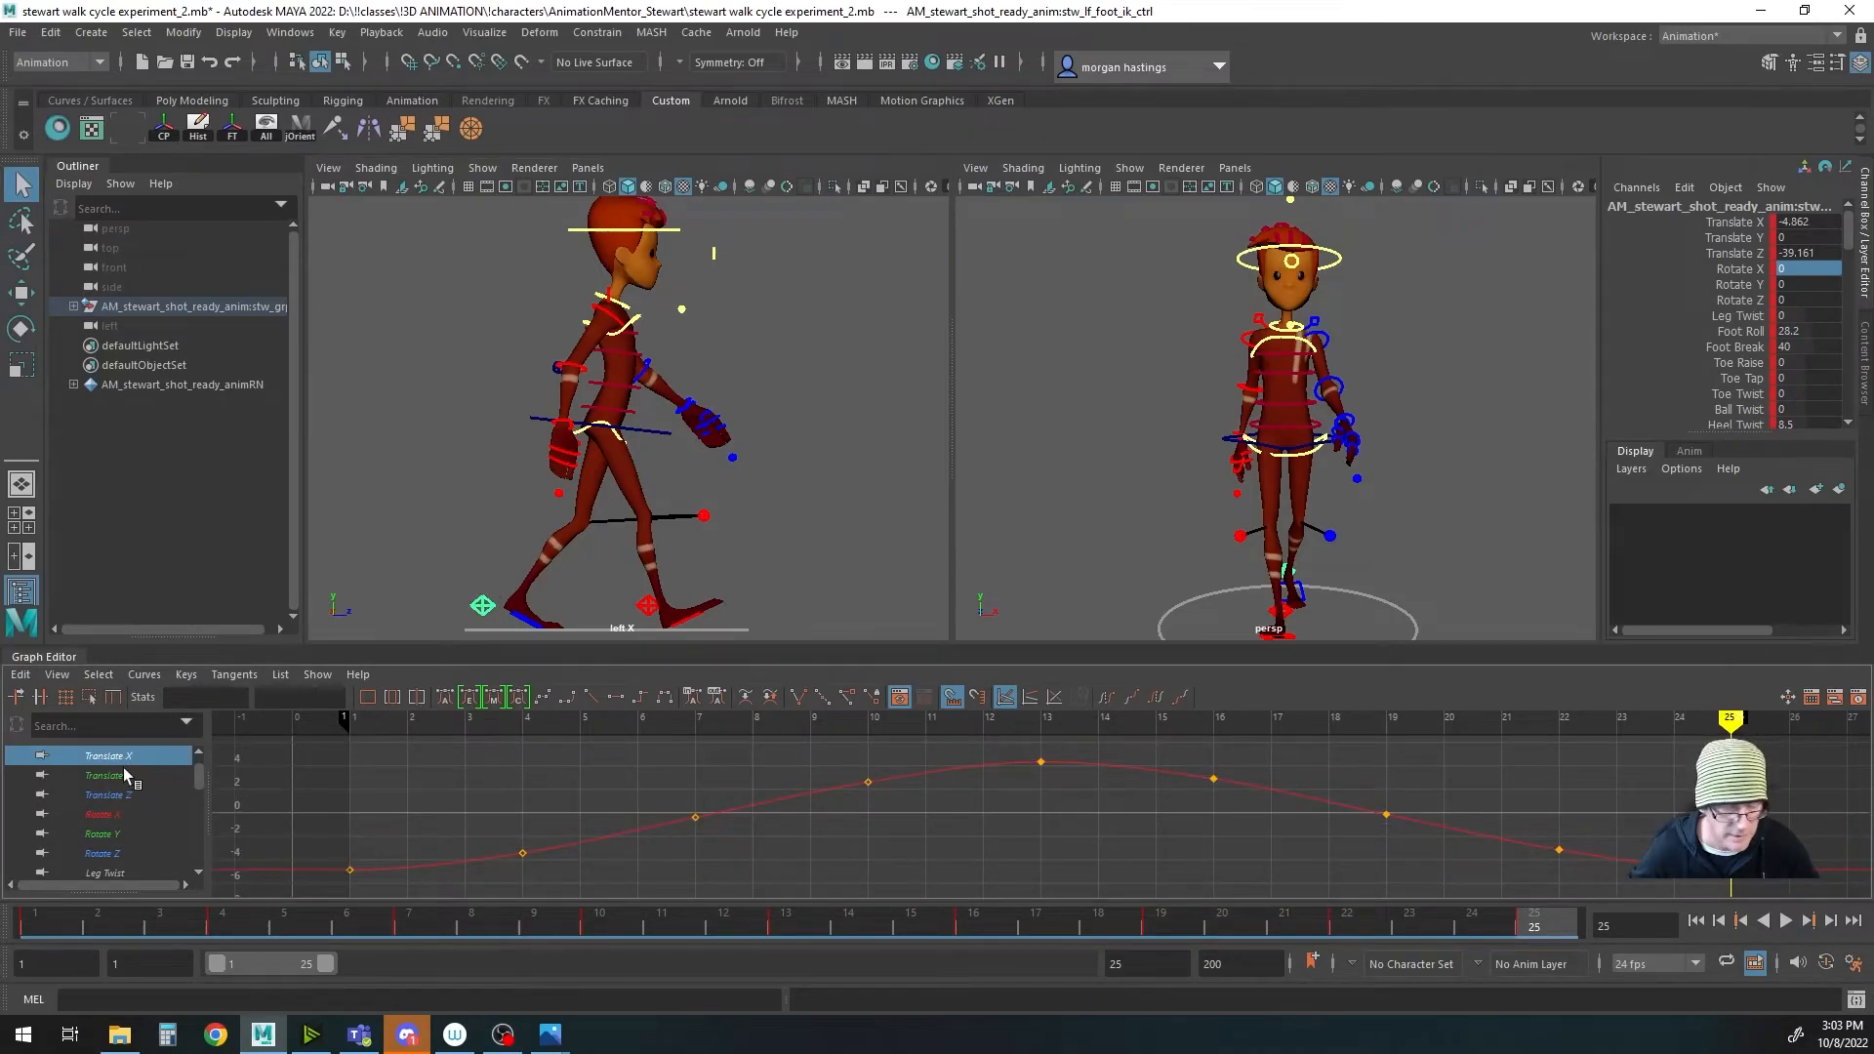
click(117, 776)
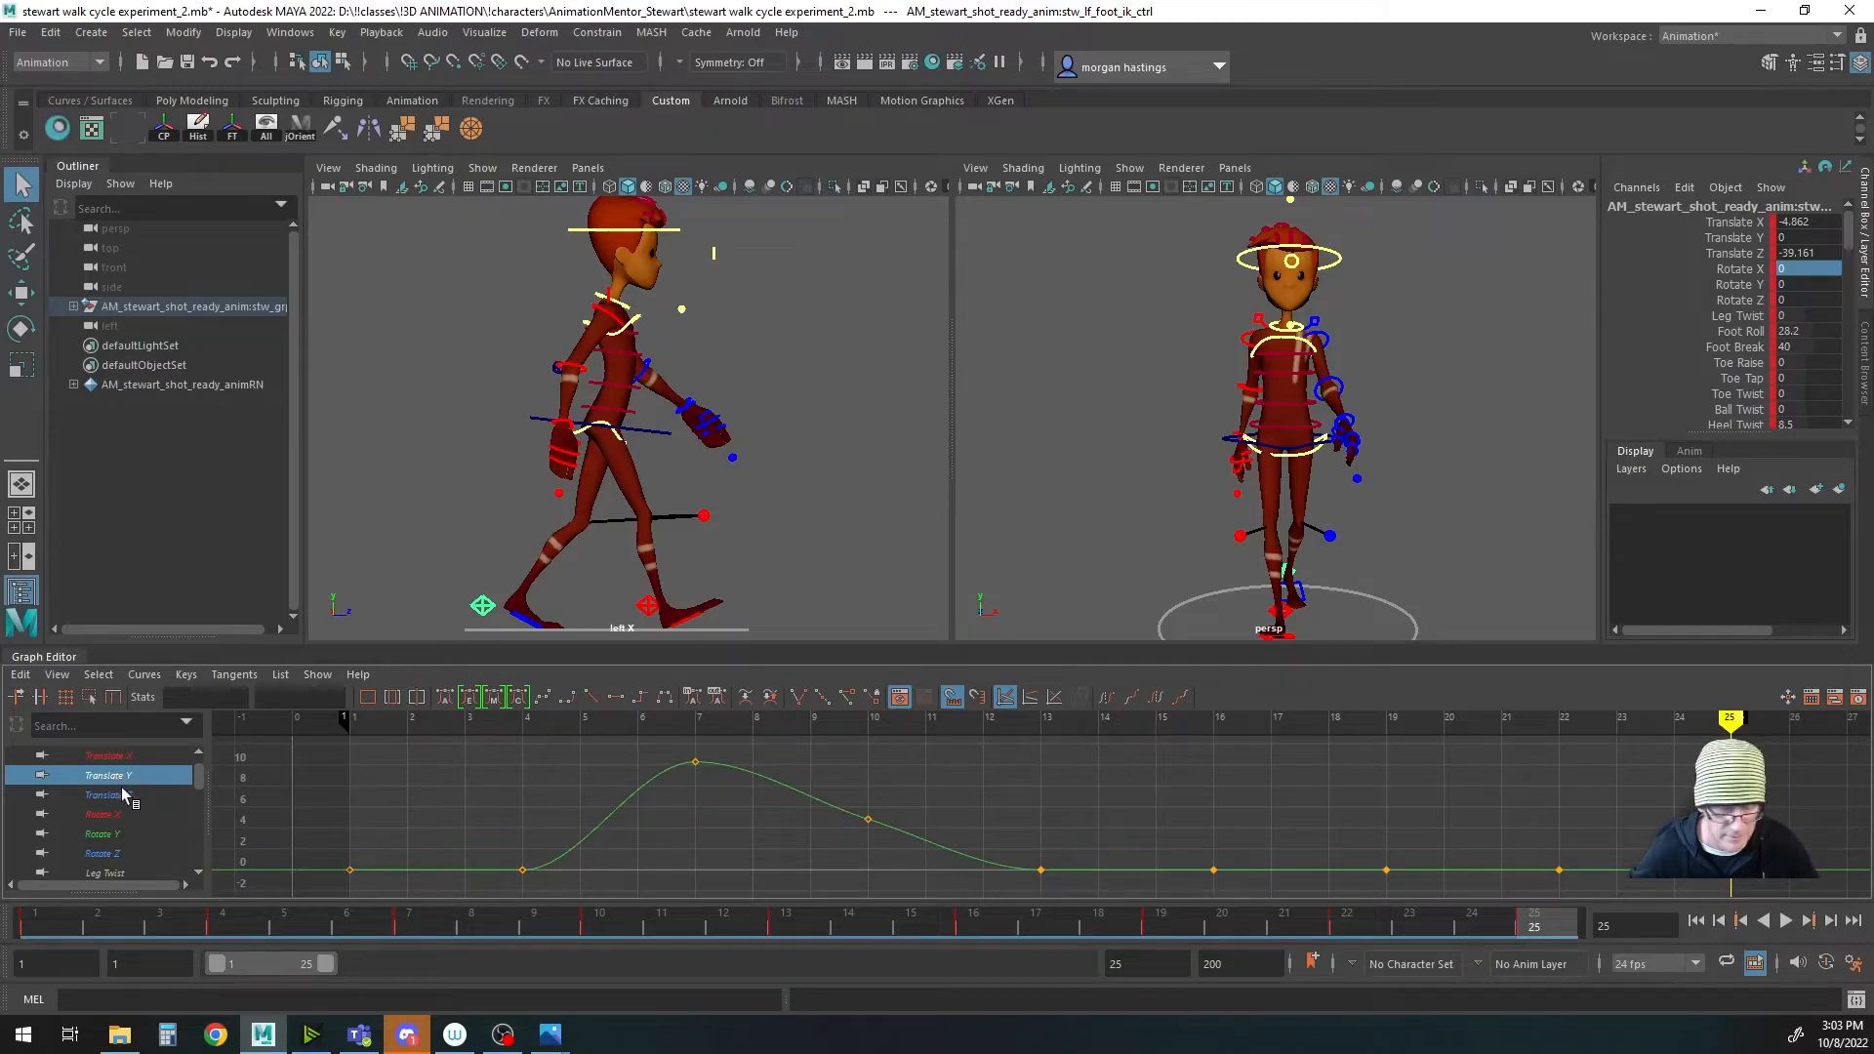
click(125, 795)
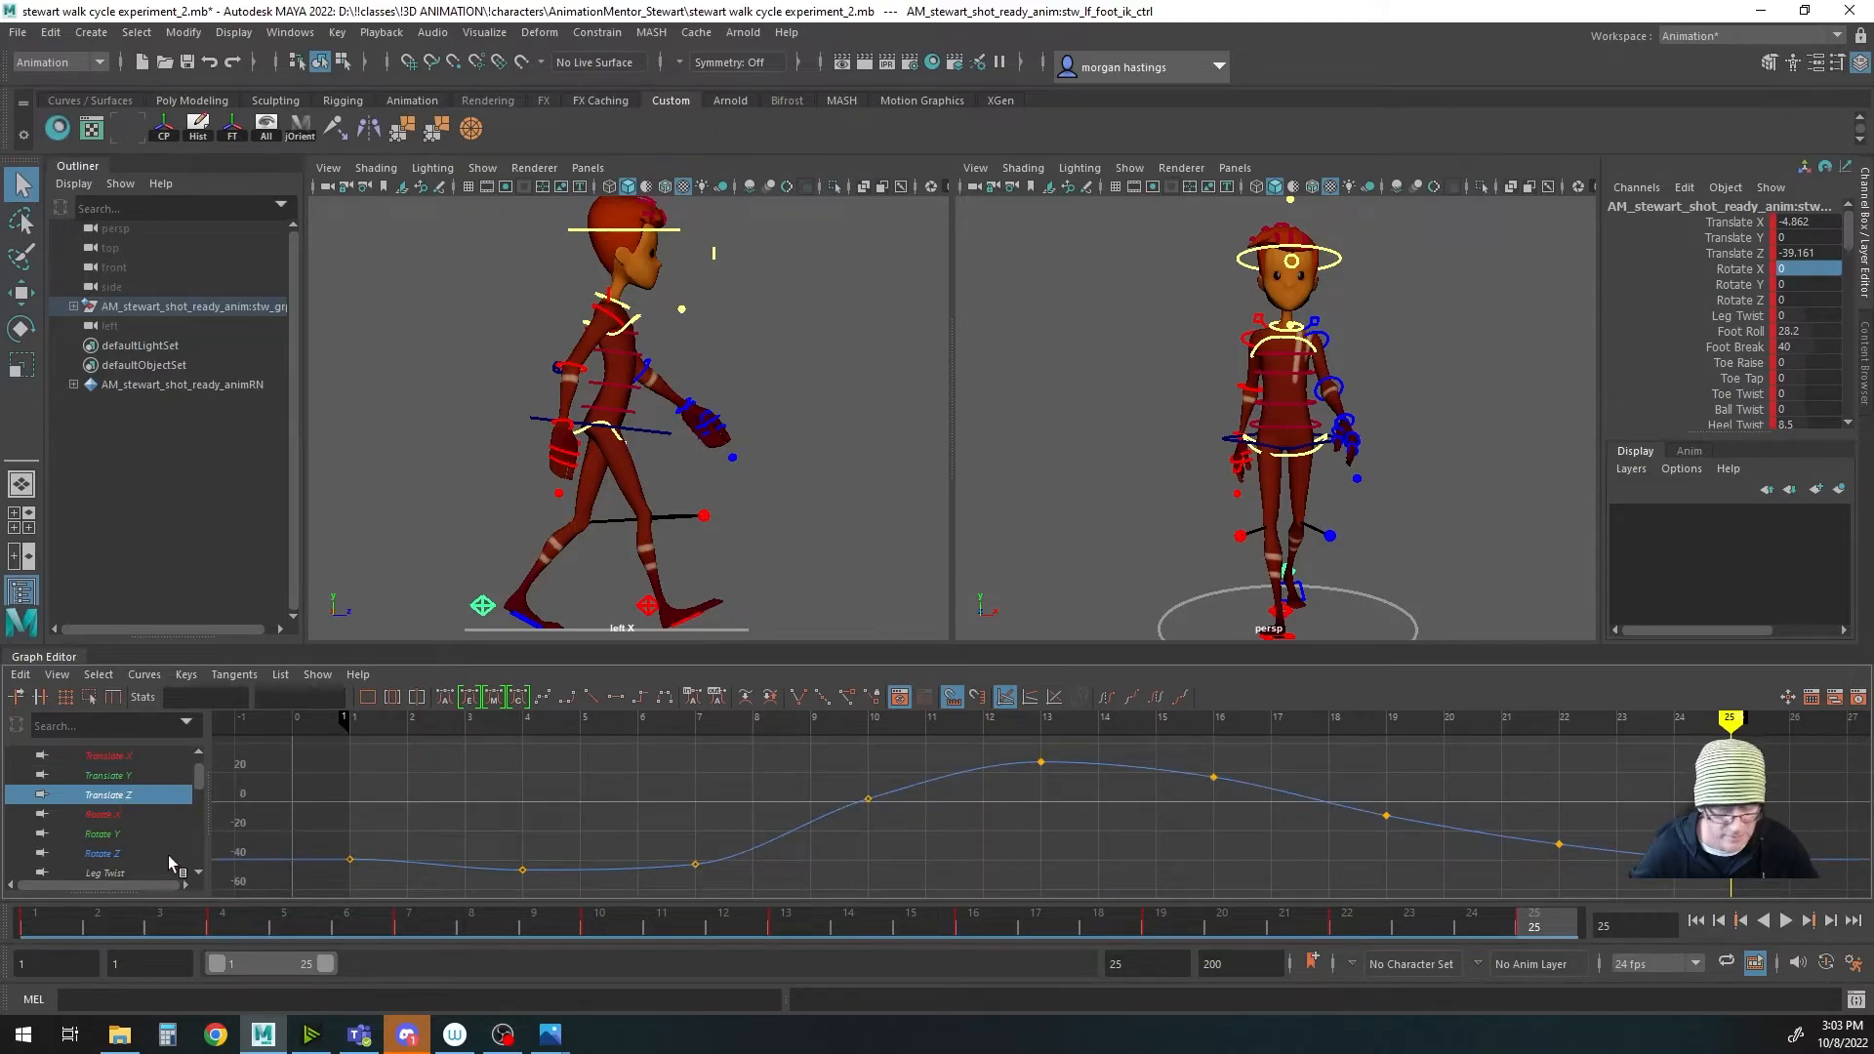
click(115, 813)
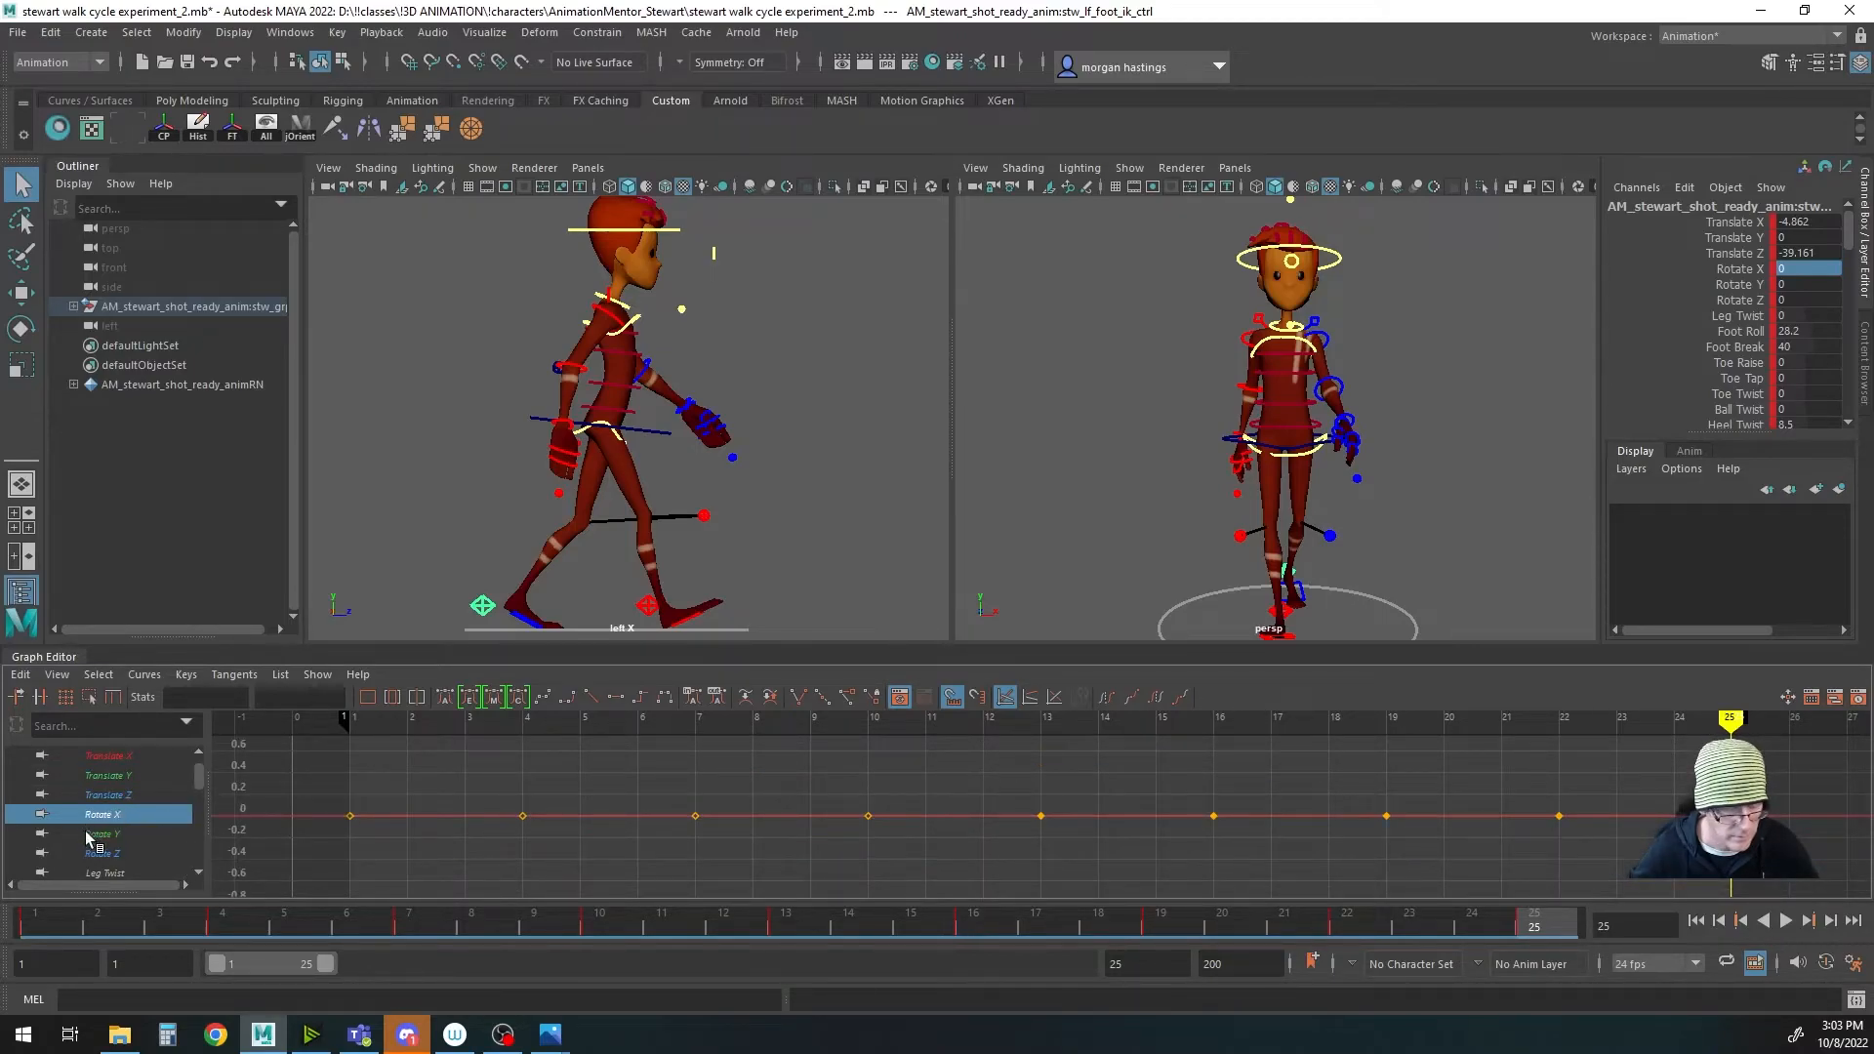
click(103, 833)
click(121, 853)
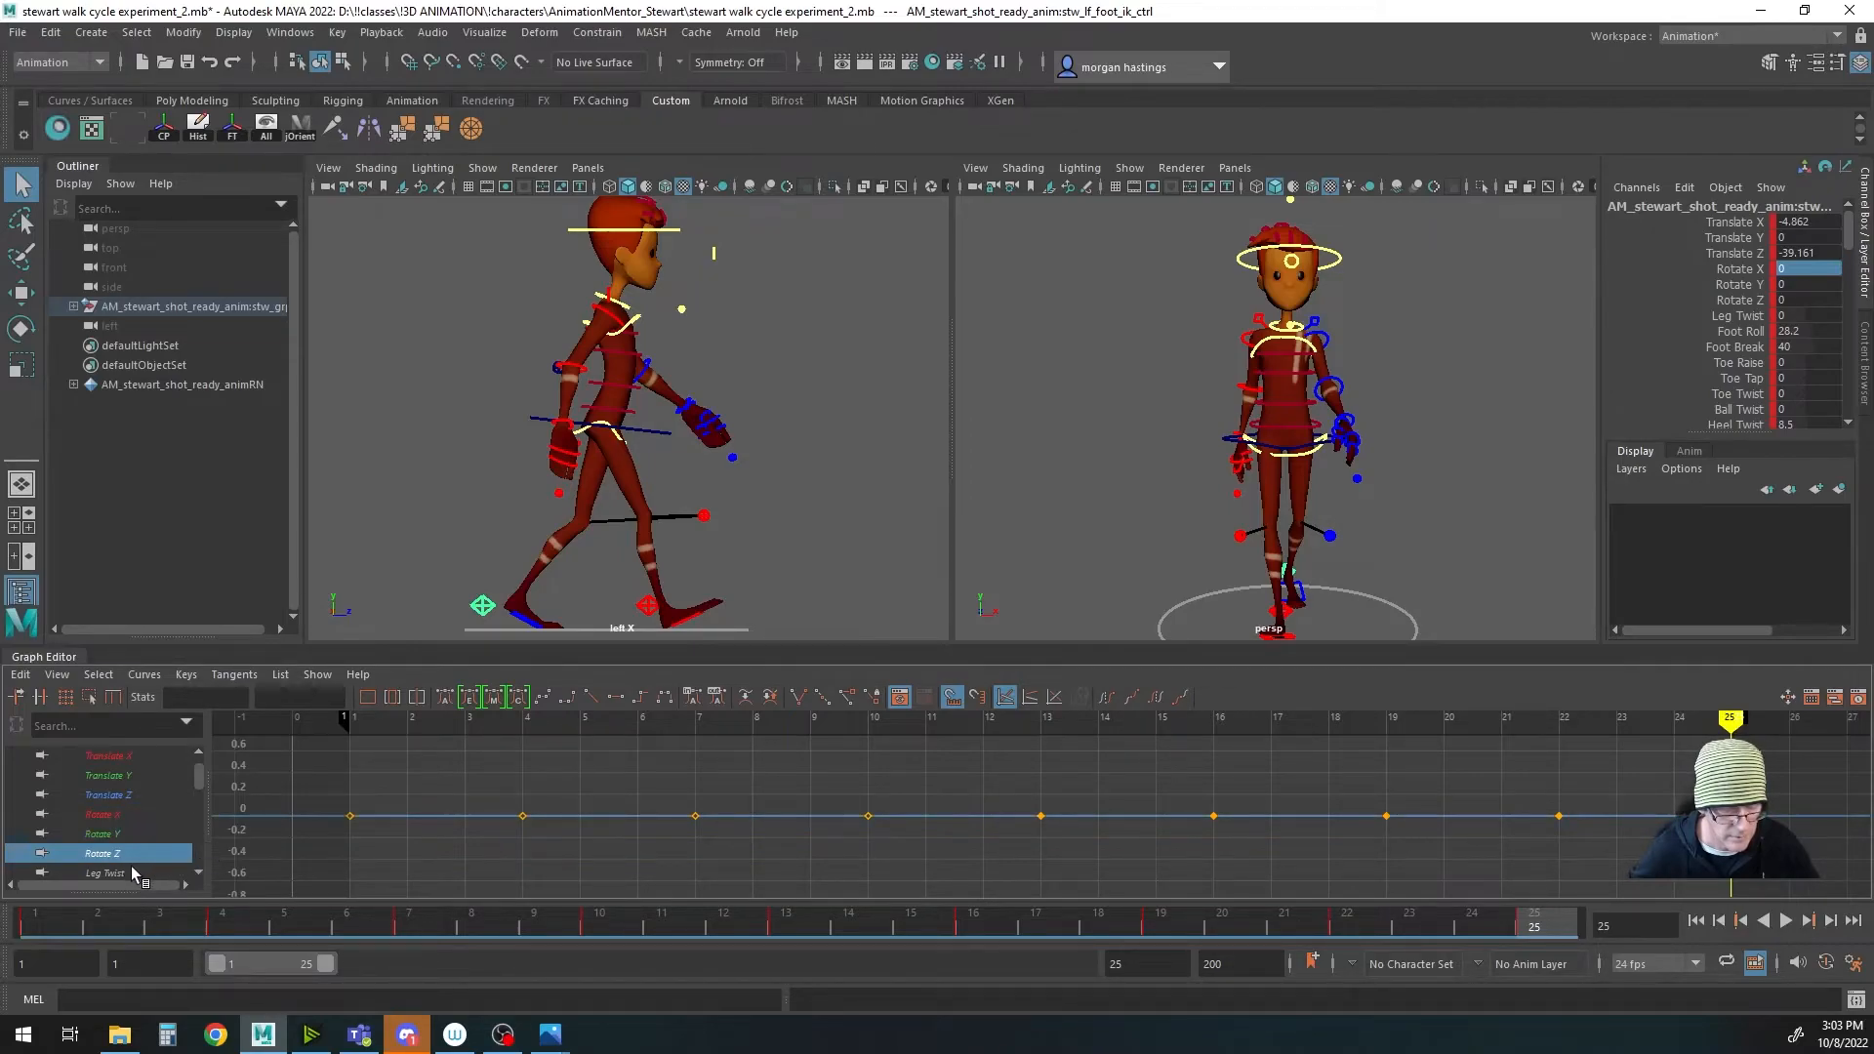
click(131, 868)
scroll(137, 839, down, 3)
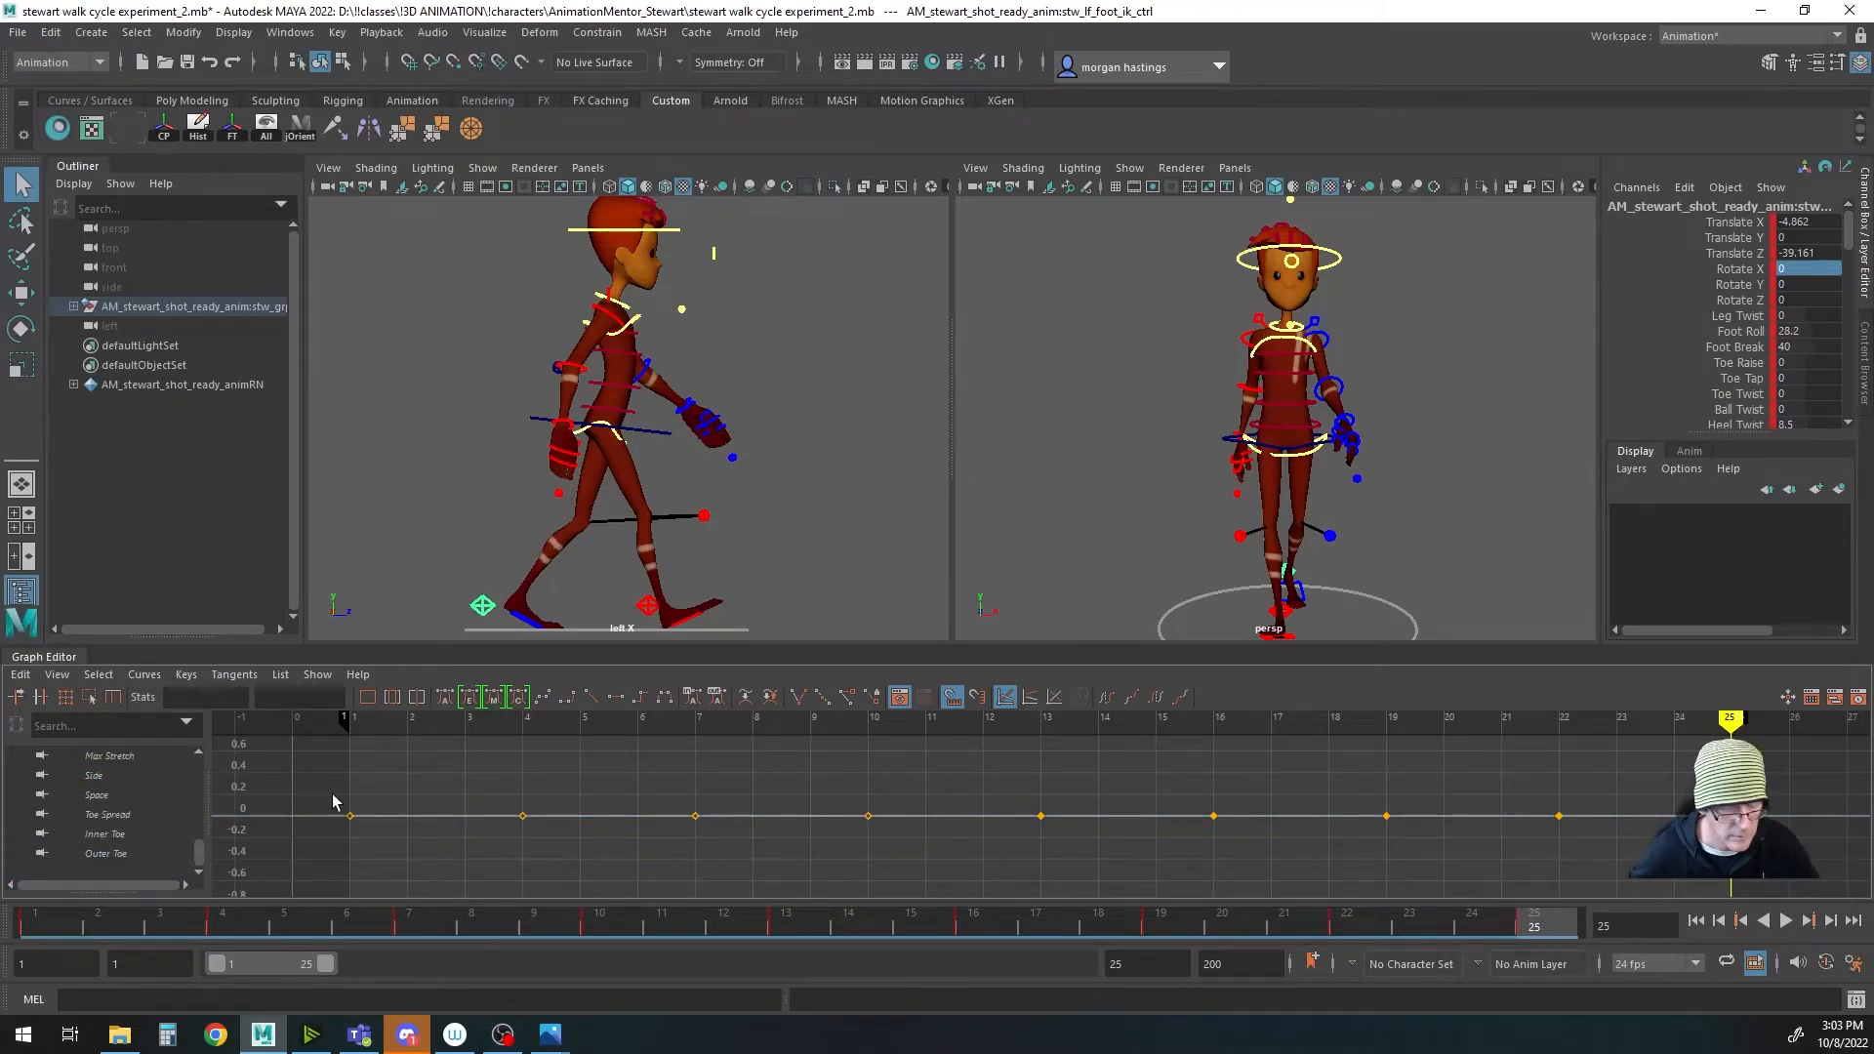
scroll(1265, 462, down, 1)
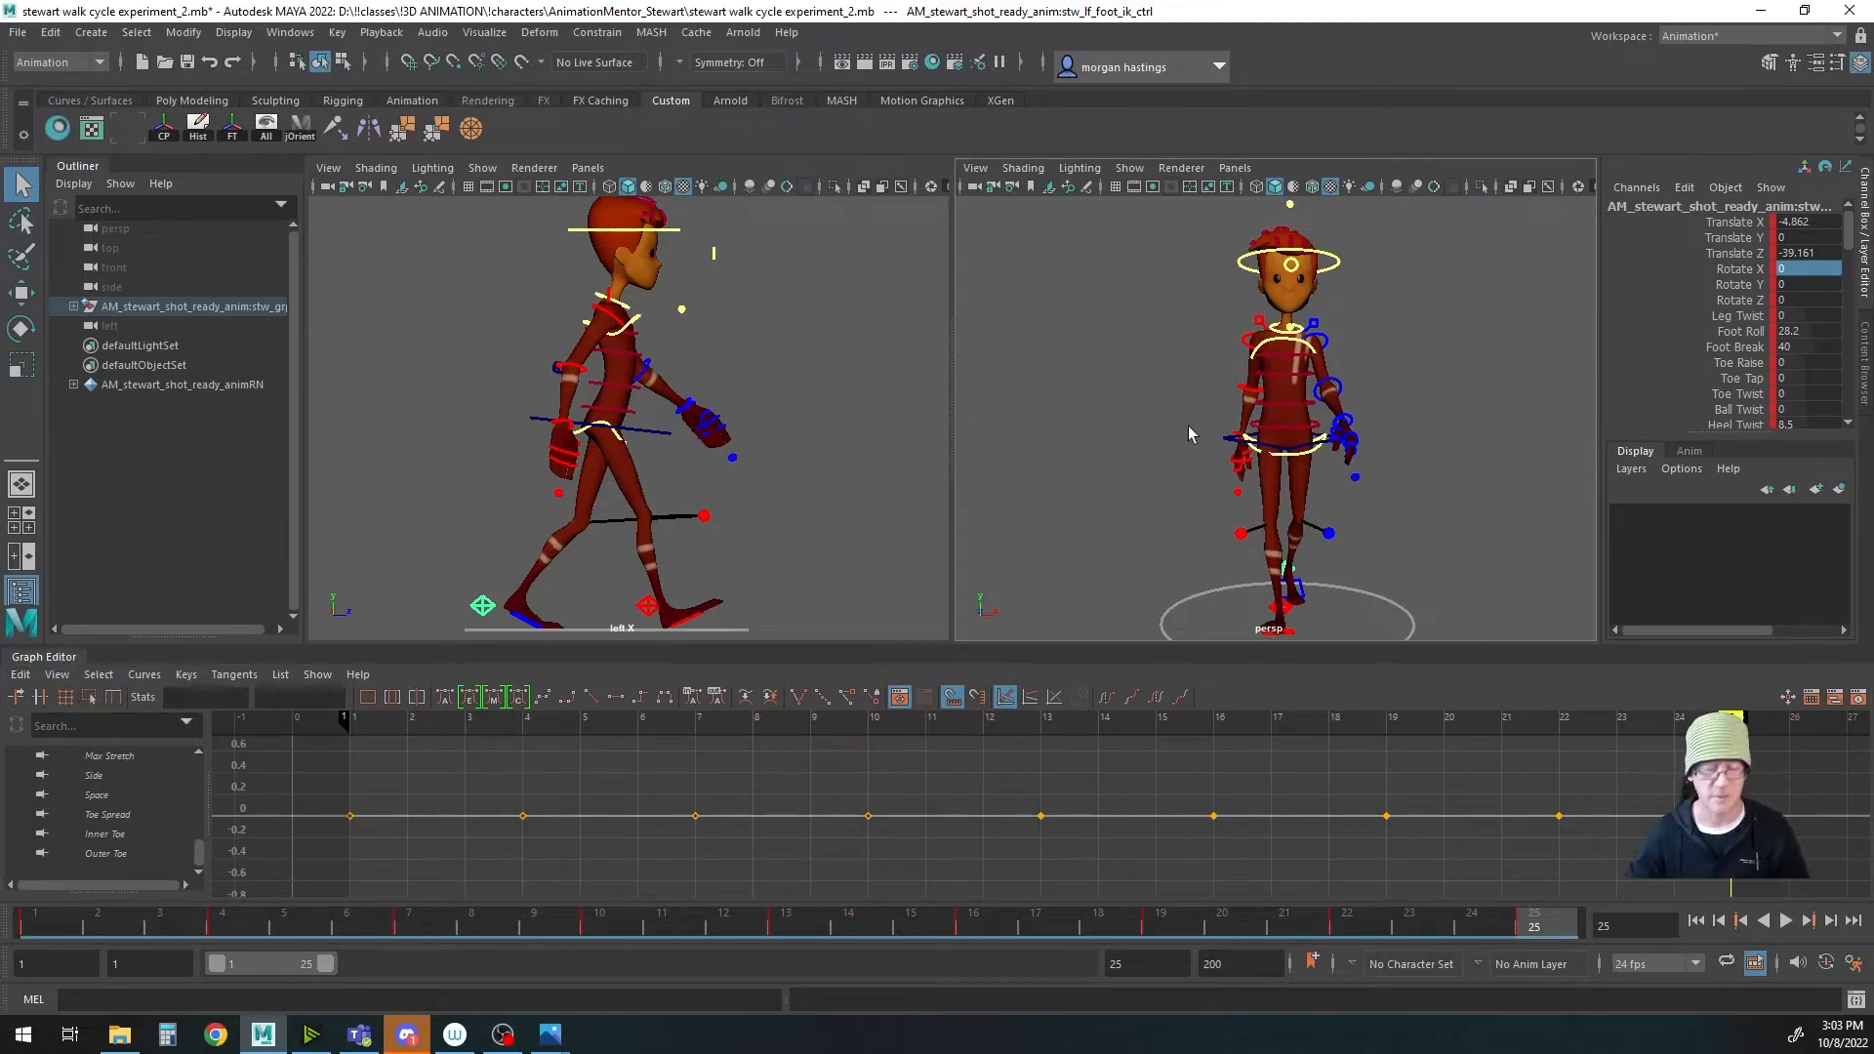
Step: Move the Graph Editor clear of the viewports, frame the character closer in the perspective view, and save the scene
alt+middle_drag(1227, 478, 1203, 488)
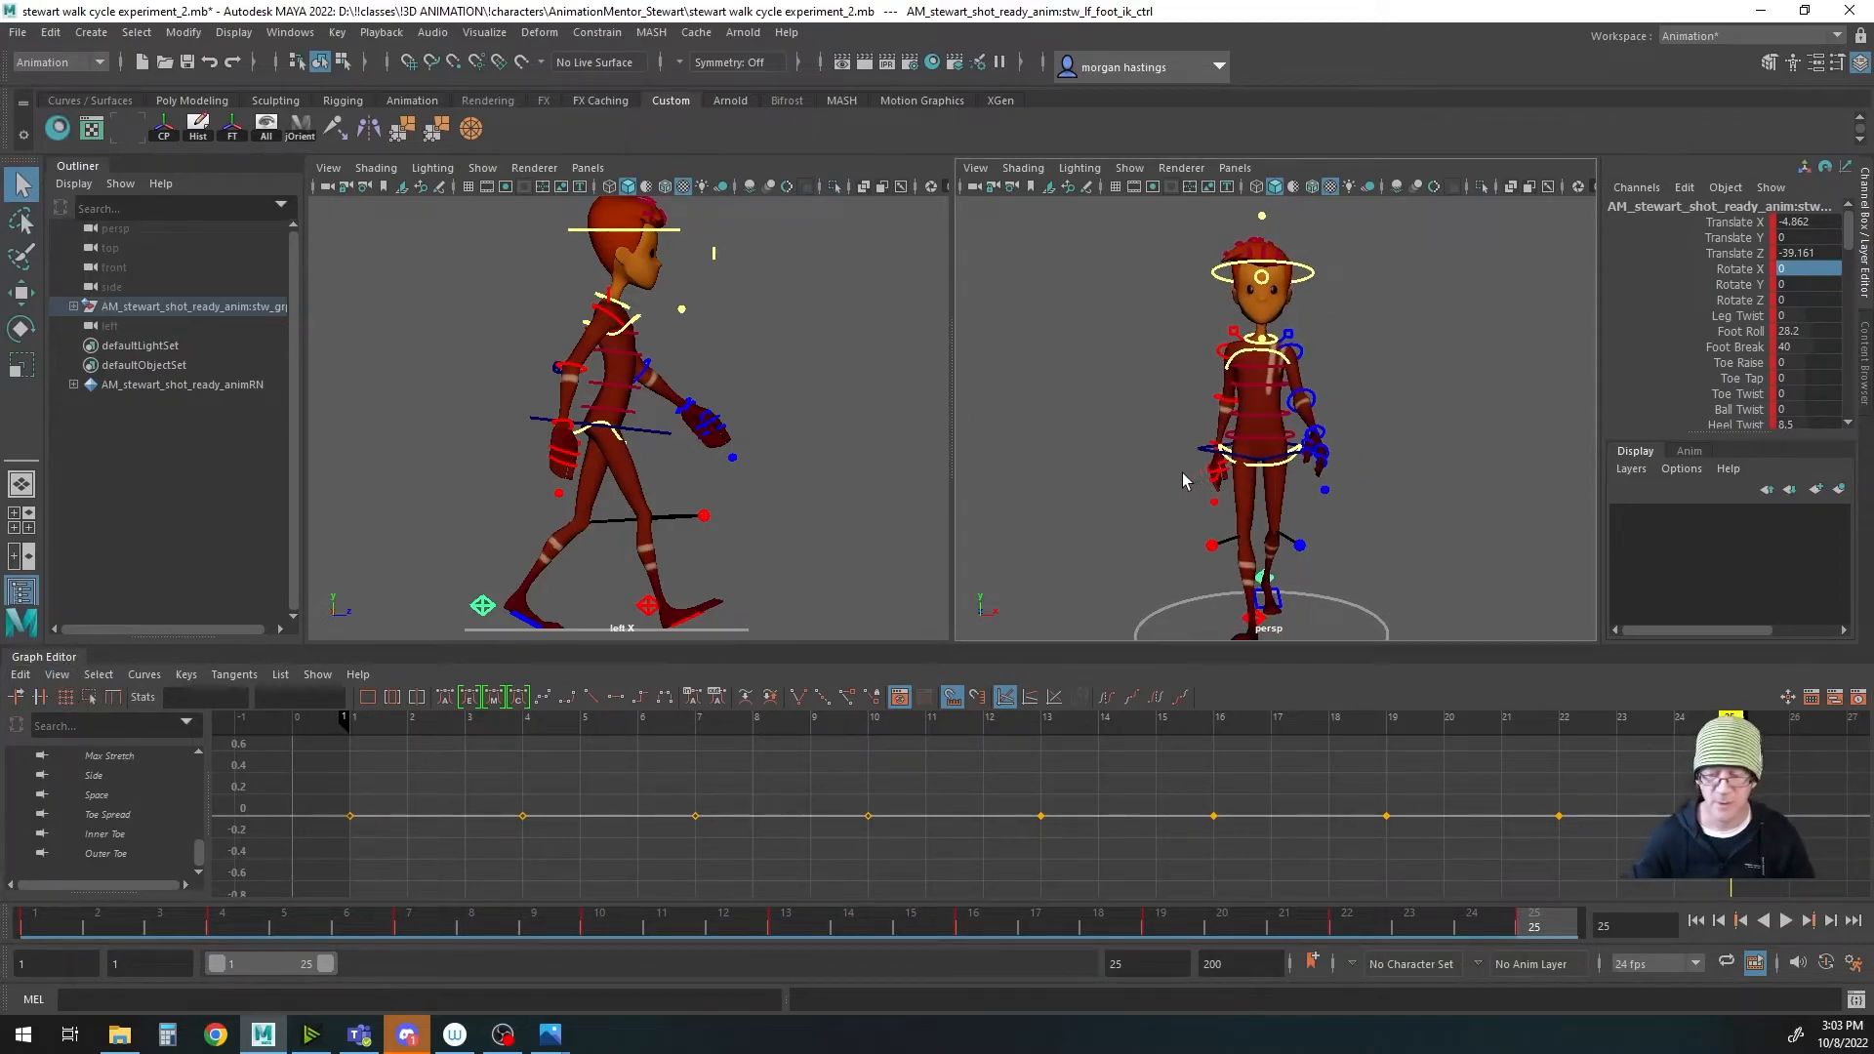
drag(62, 664, 1171, 2)
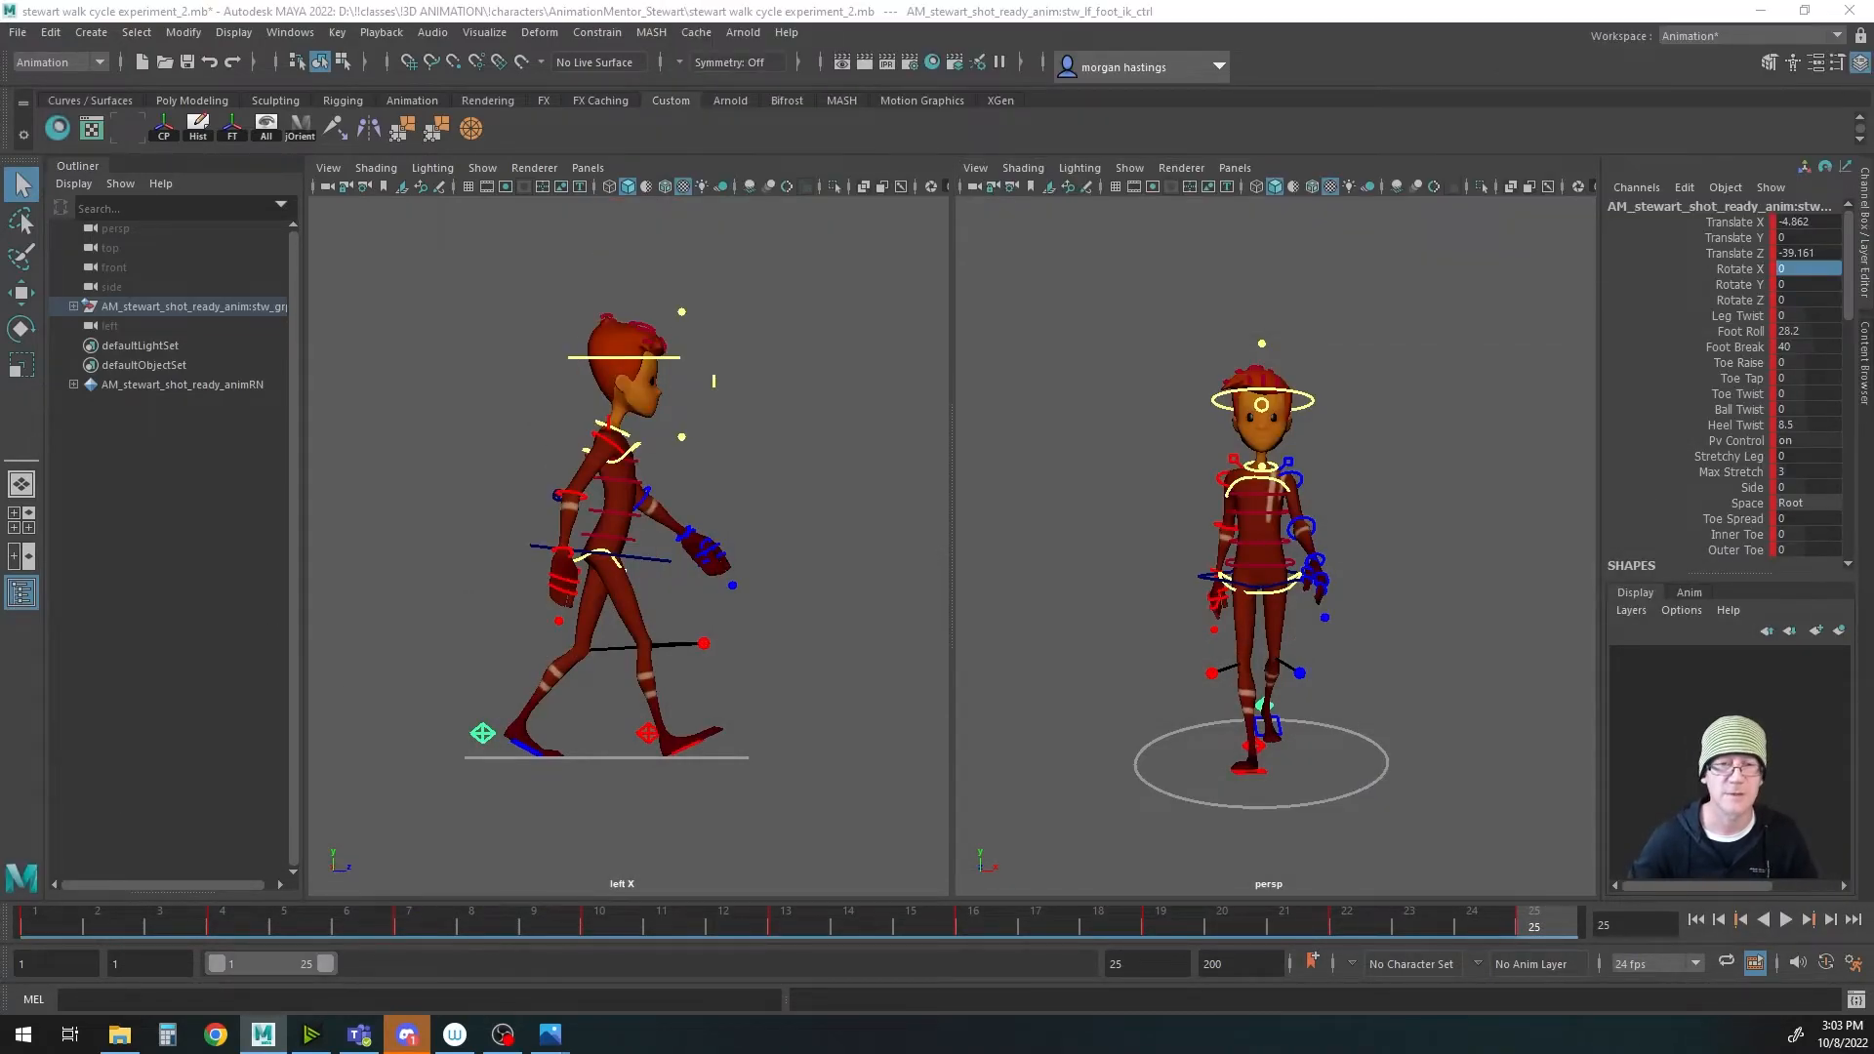
mouse_move(1241, 622)
alt+mouse_down()
mouse_move(1304, 617)
mouse_move(1254, 620)
alt+mouse_up()
scroll(1304, 617, up, 5)
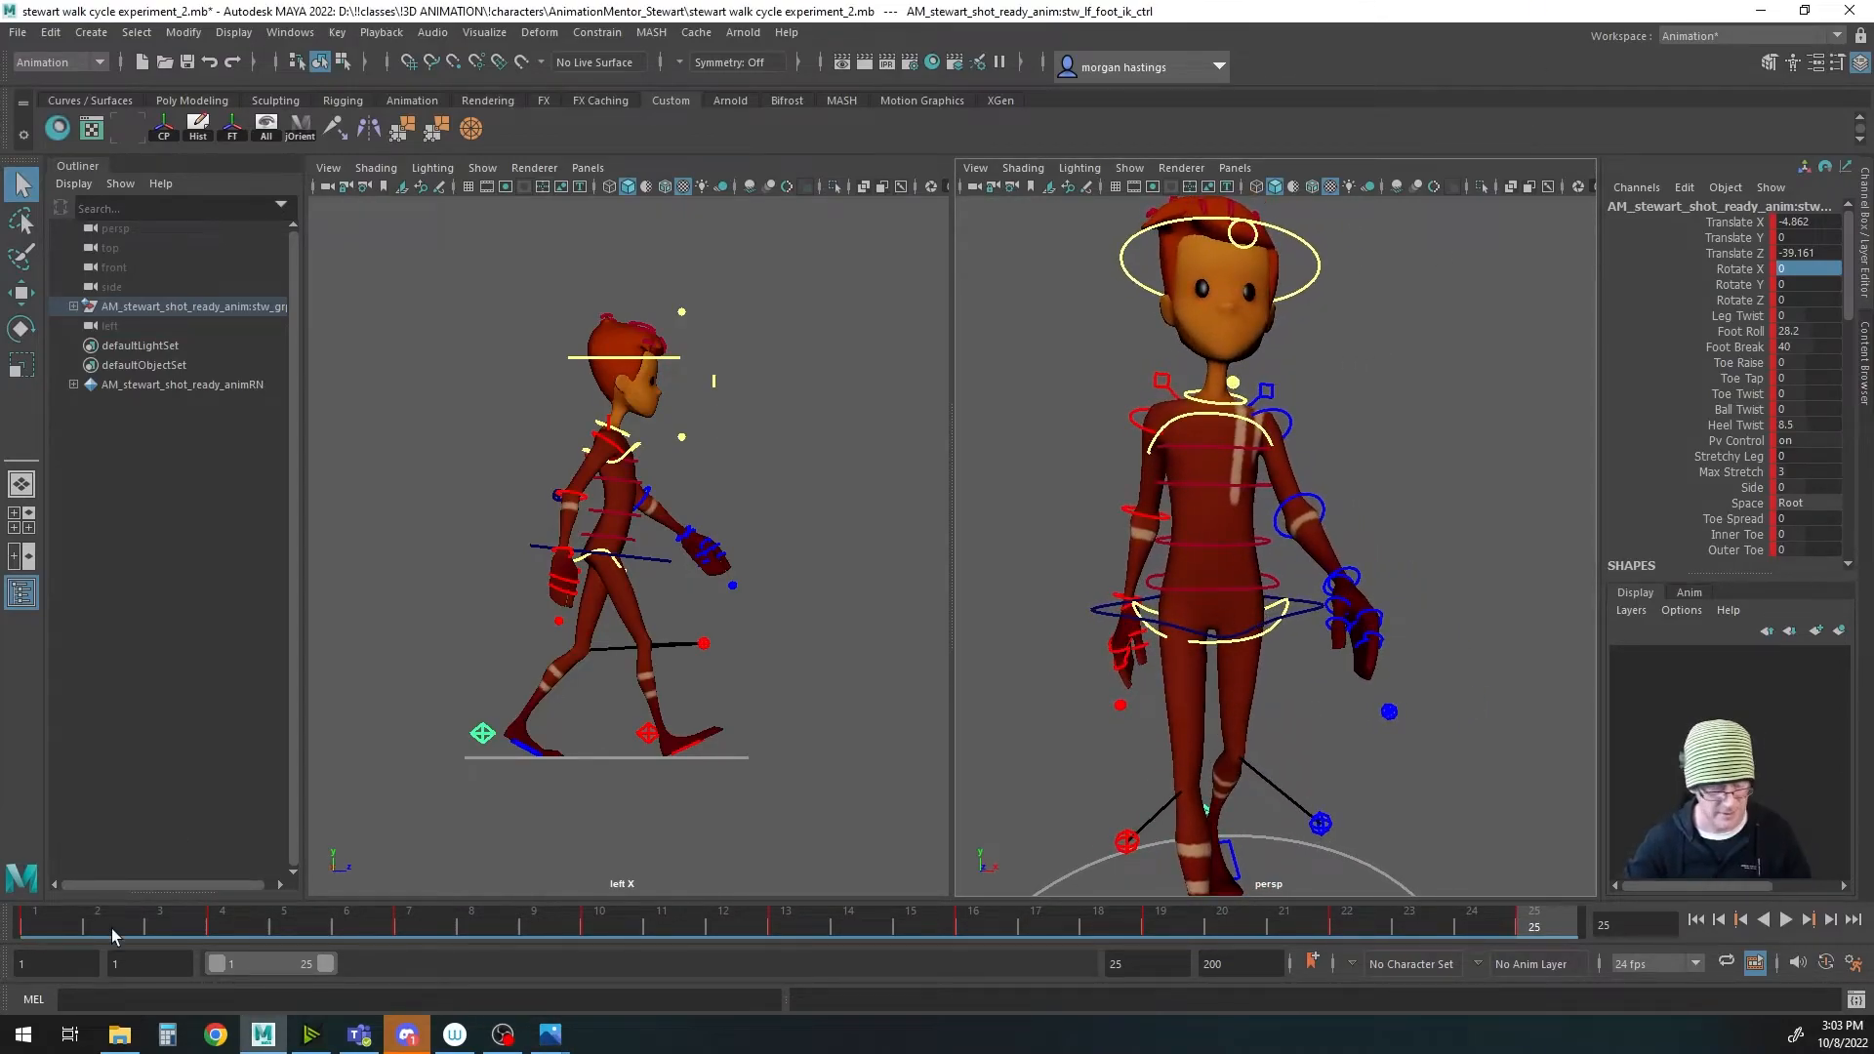
key(ctrl+s)
Step: Play the walk cycle briefly, return to frame 1 and examine the character's arms from the front
key(alt+v)
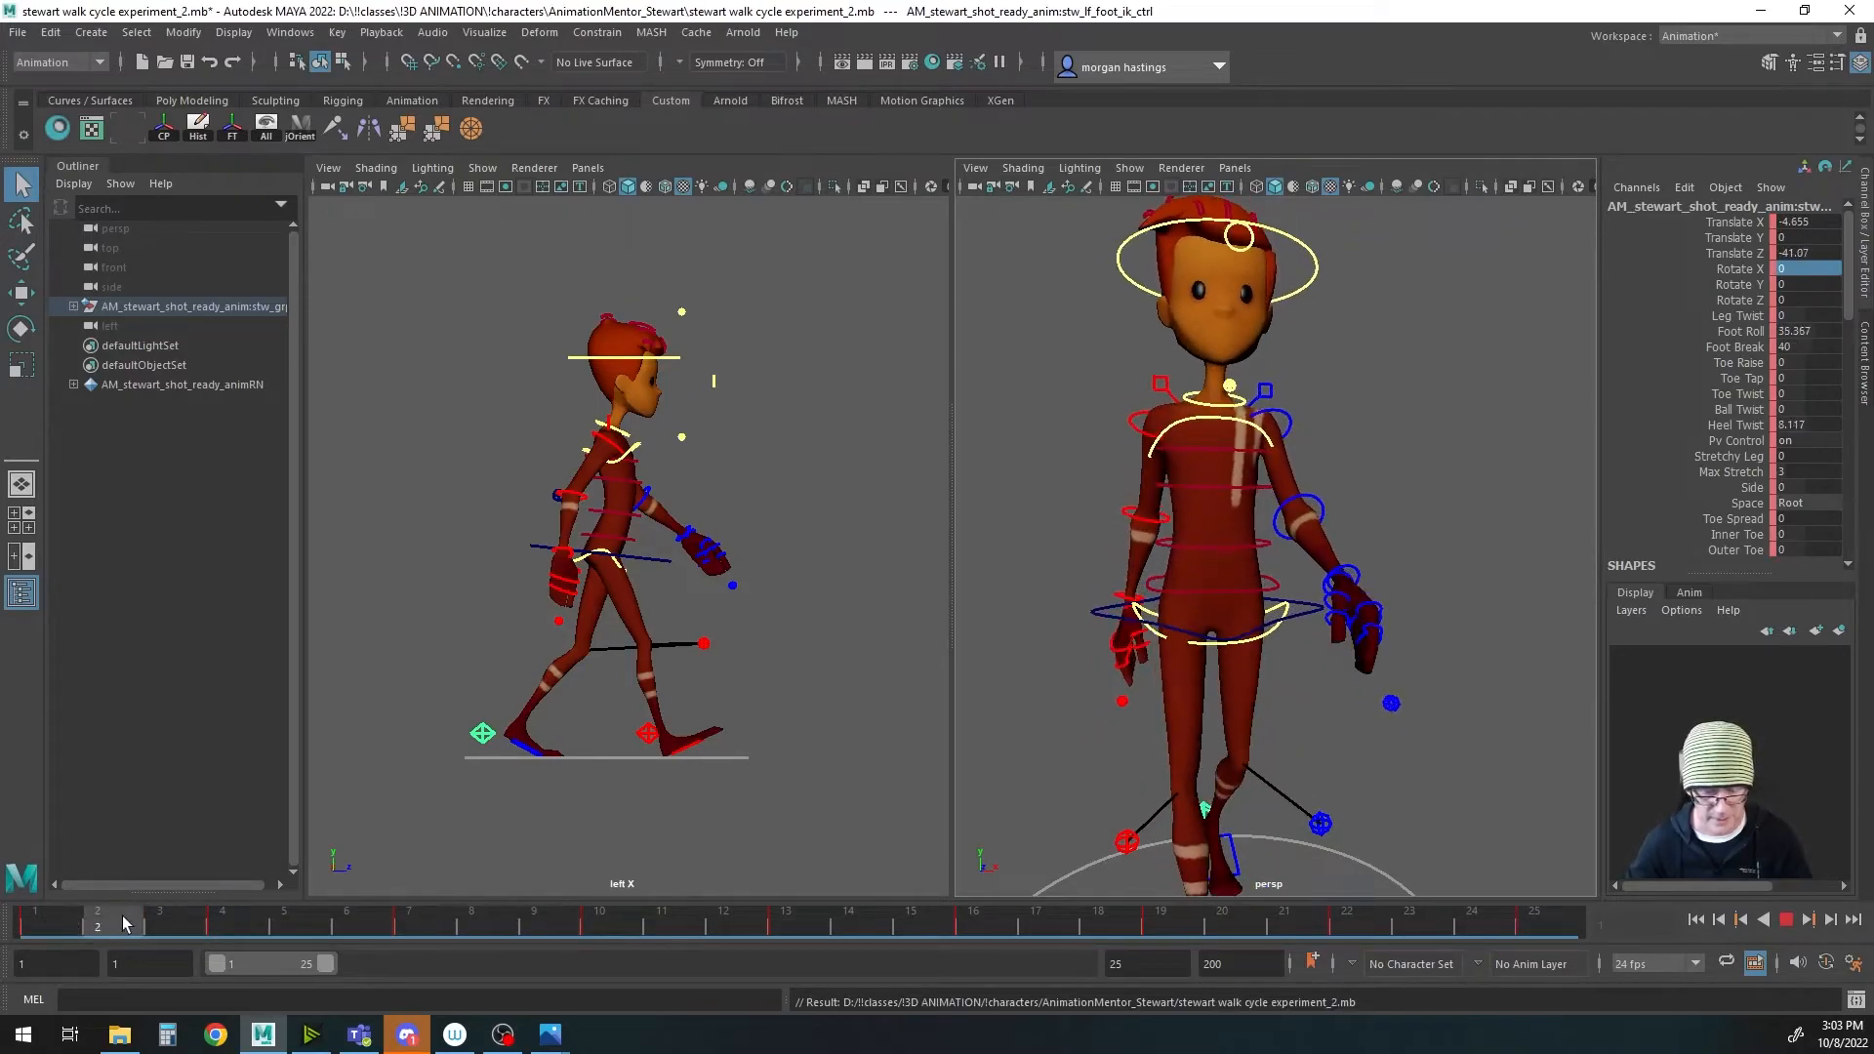
click(22, 922)
alt+drag(1121, 671, 1078, 675)
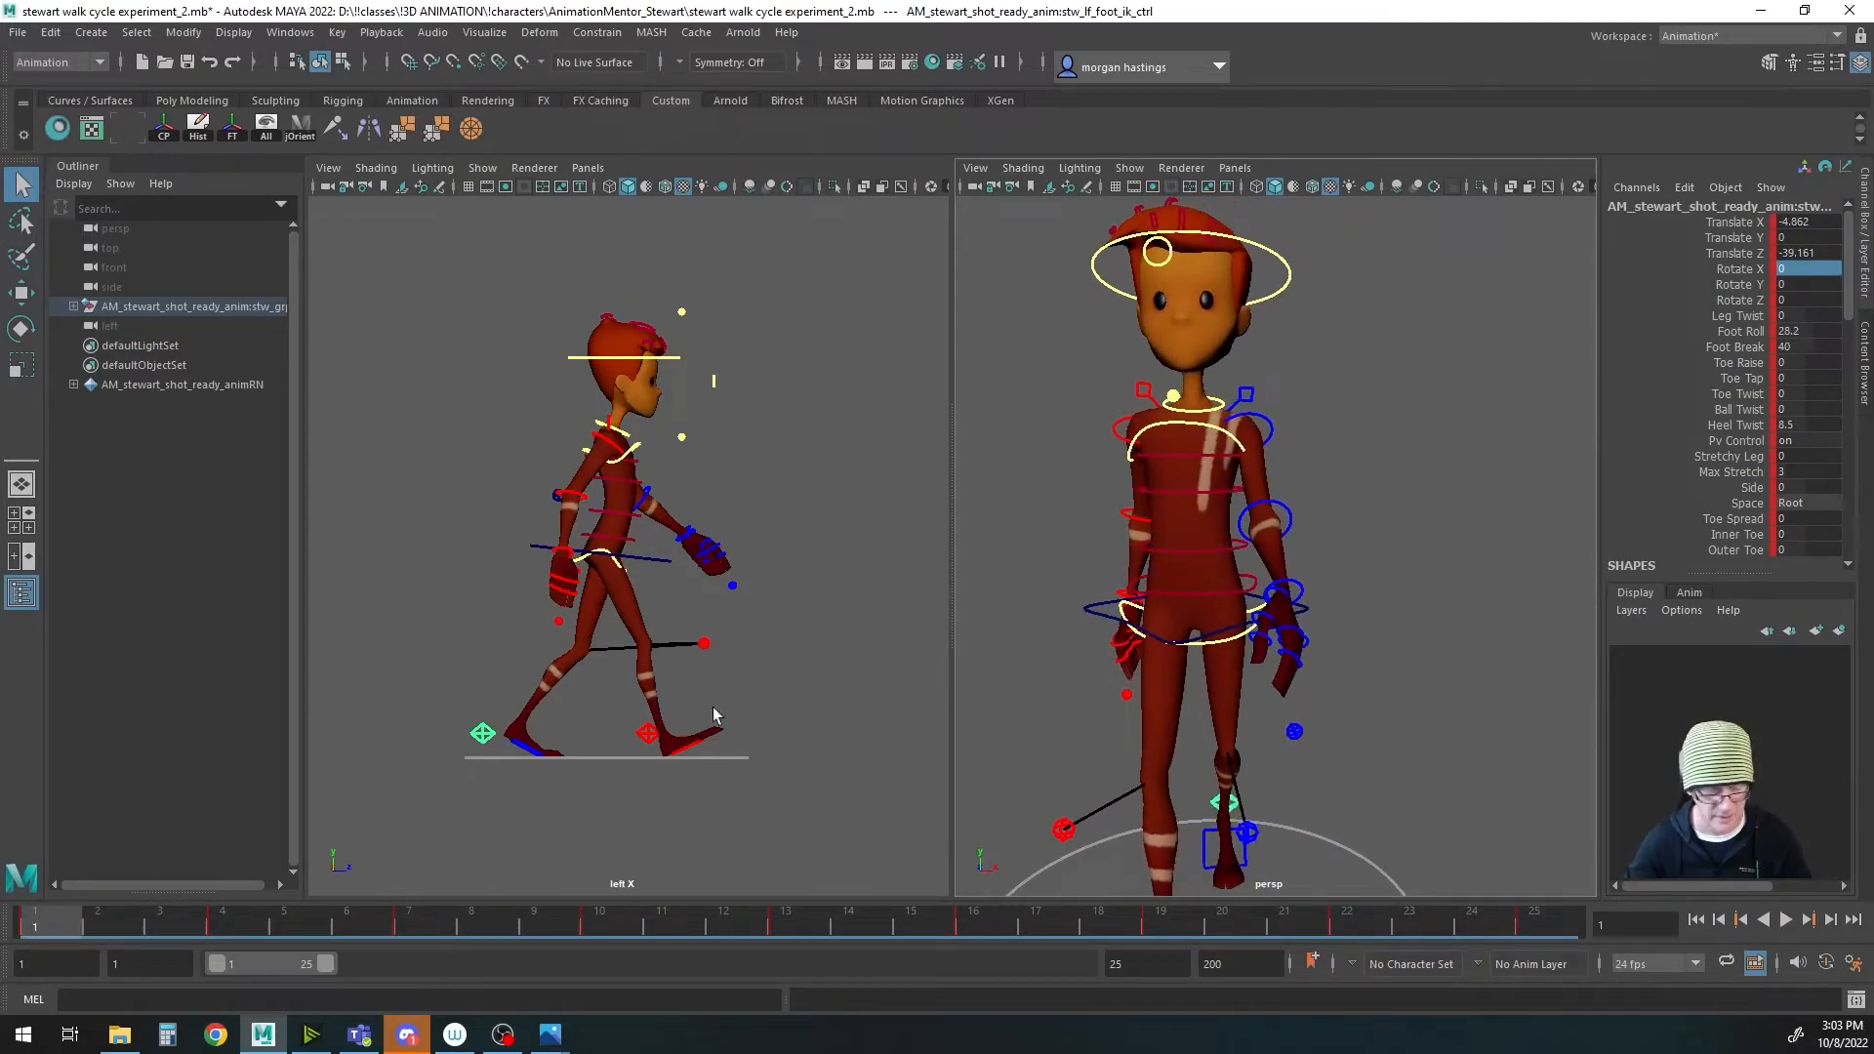
Step: At frame 4, rotate the right upper arm FK control to about X 21.139, Y 40.299, Z -90.15
click(228, 921)
alt+drag(1225, 601, 1208, 553)
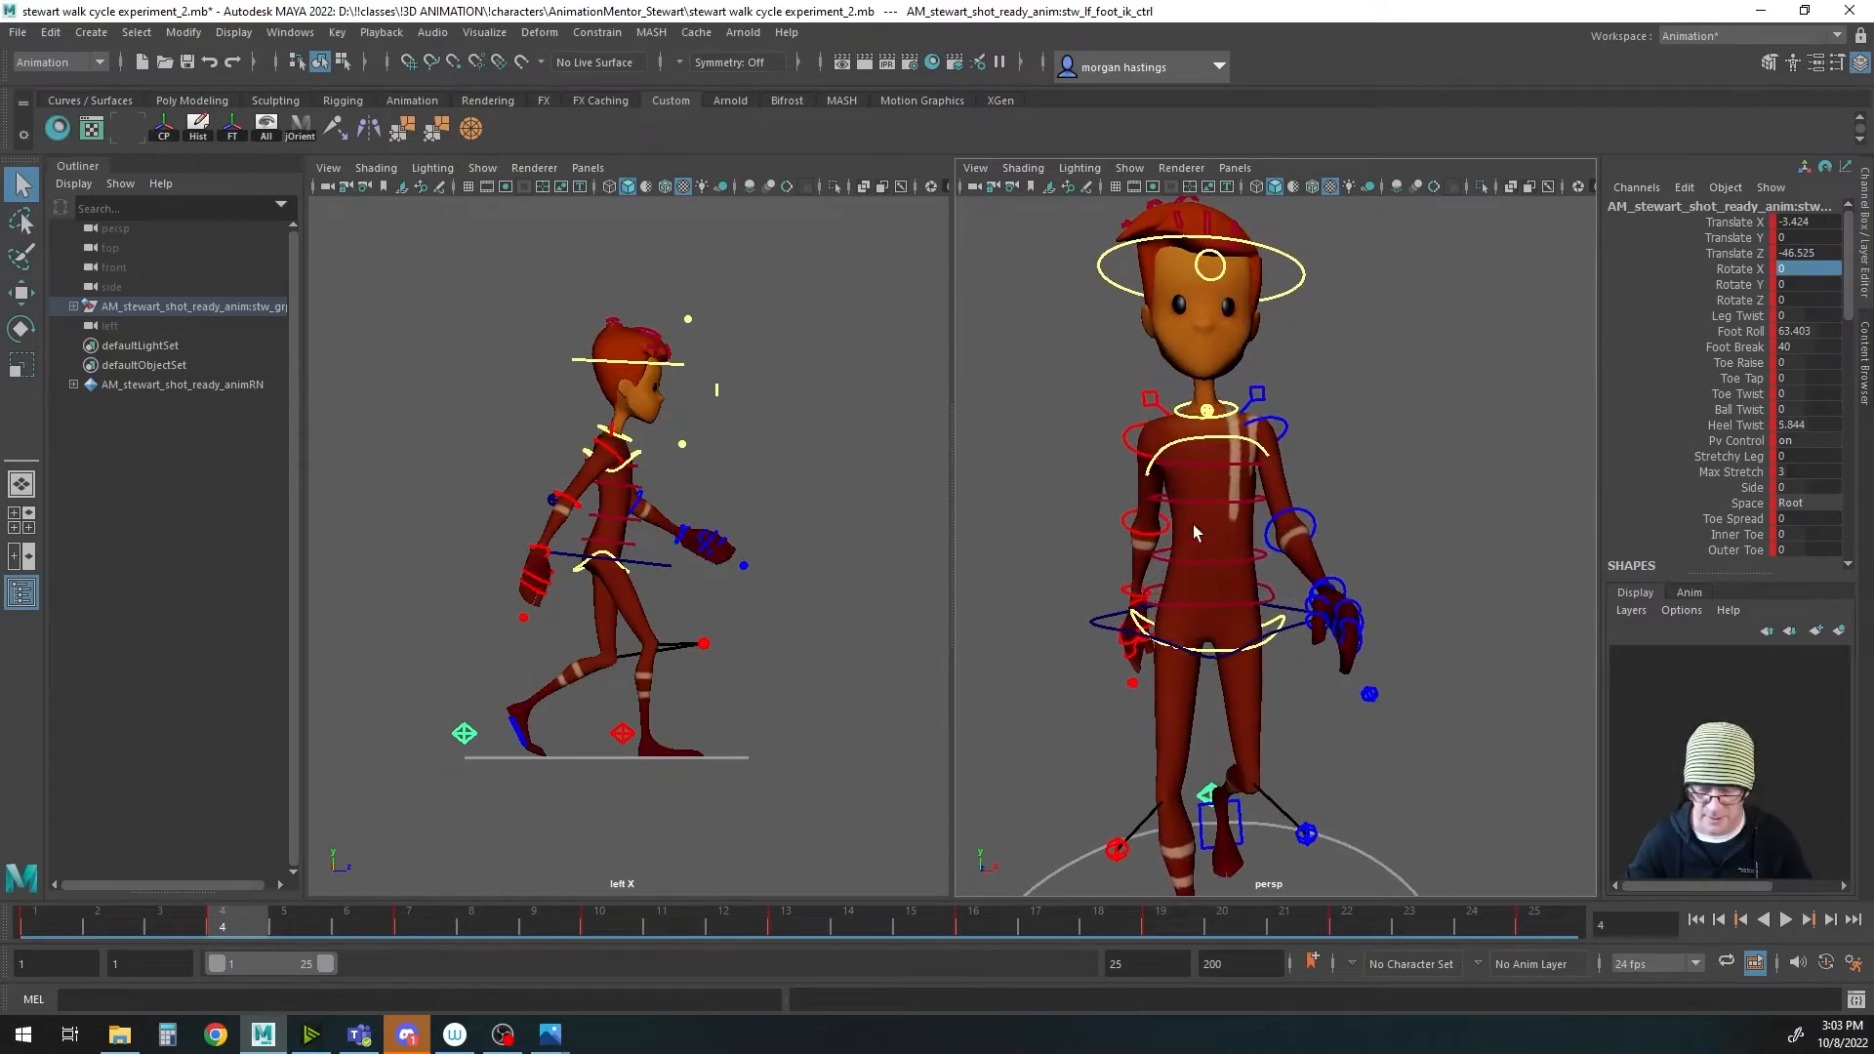
click(1132, 455)
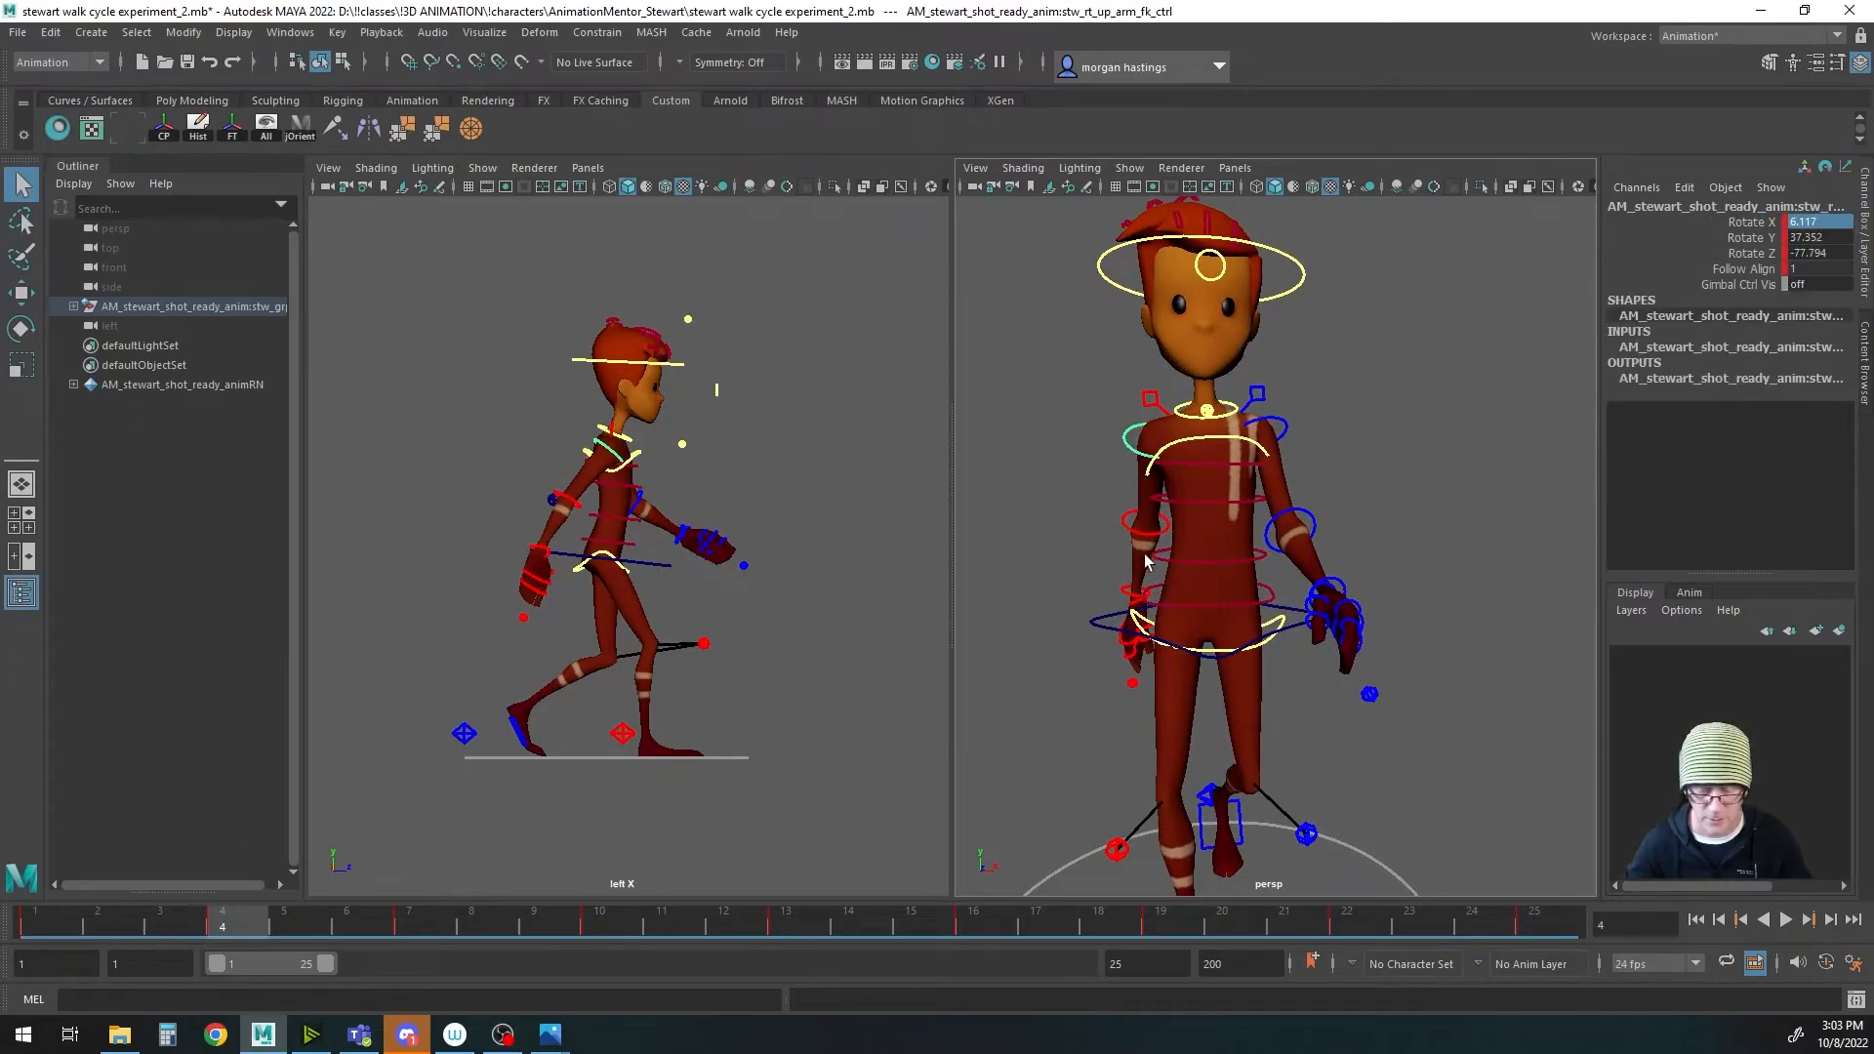
key(e)
drag(1130, 500, 1126, 477)
alt+drag(1152, 651, 1149, 572)
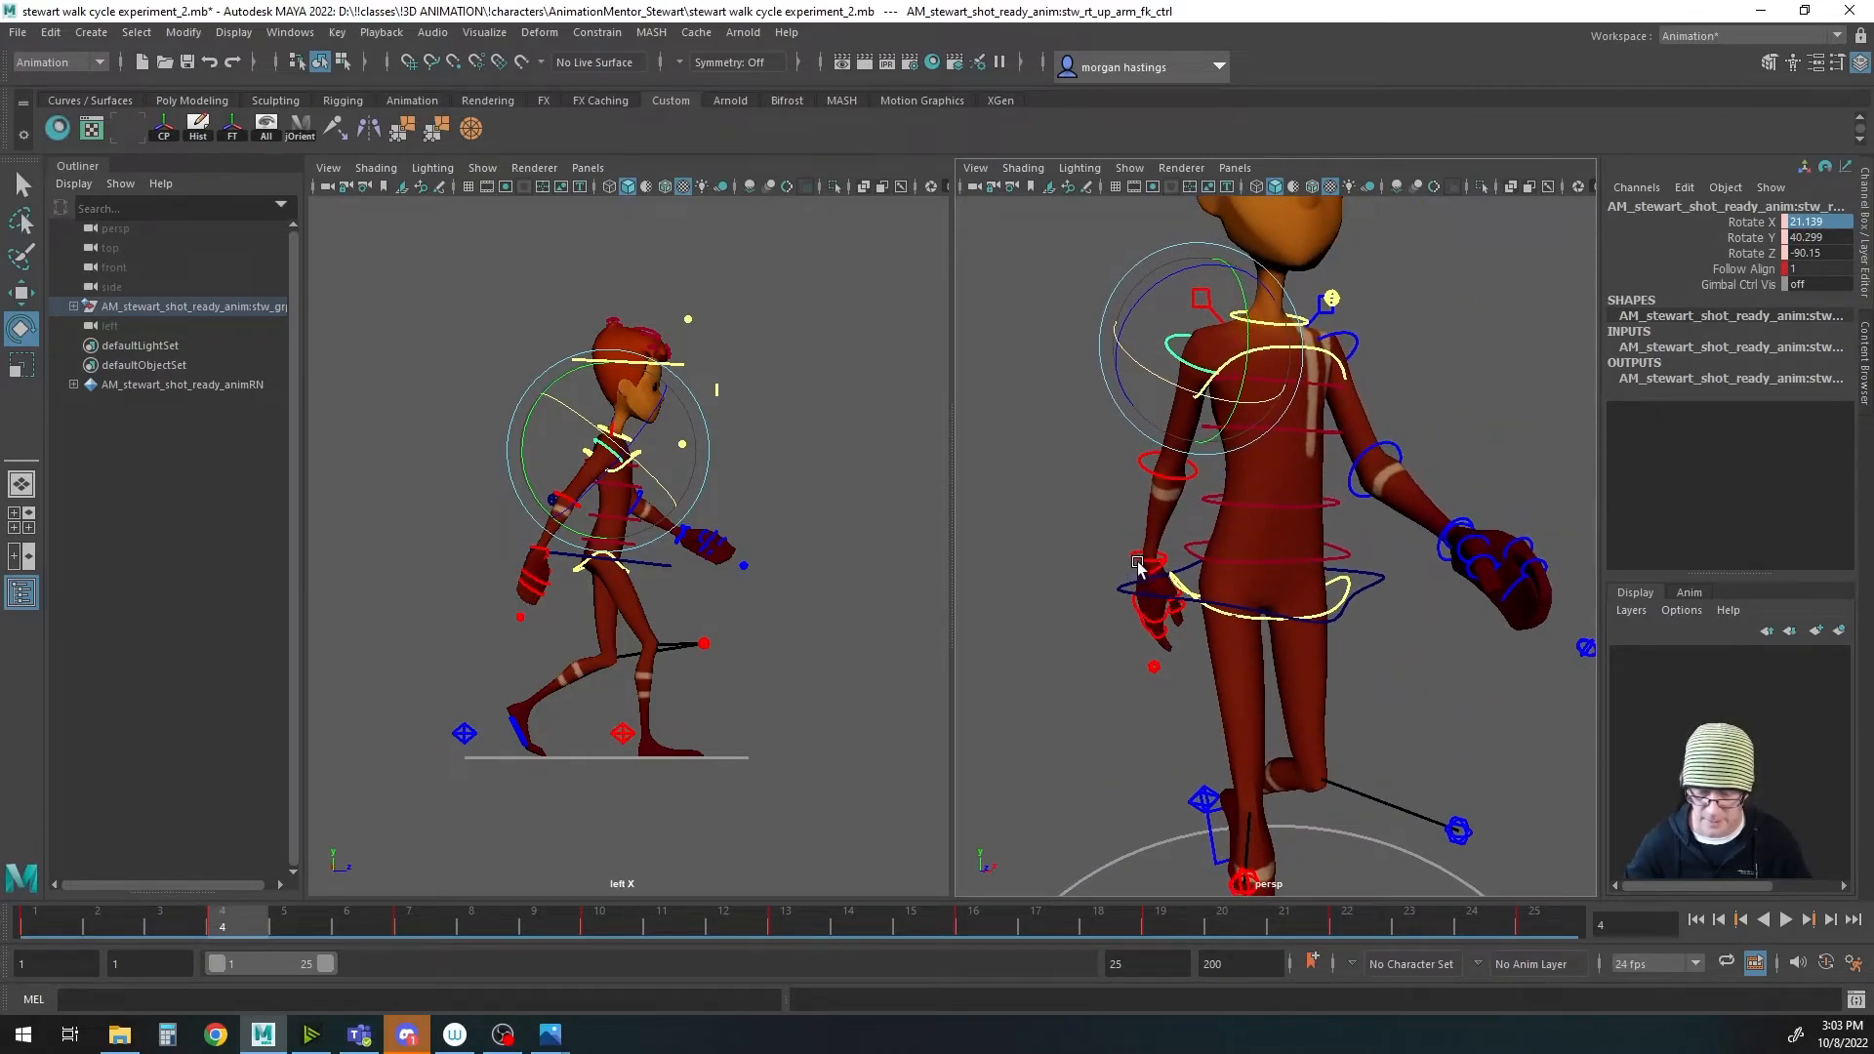
Step: Rotate the right wrist control at frame 4 to about -6.299 in Z, and key the wrist and upper arm controls together
click(1137, 562)
drag(1078, 514, 1074, 522)
alt+drag(1174, 666, 1168, 661)
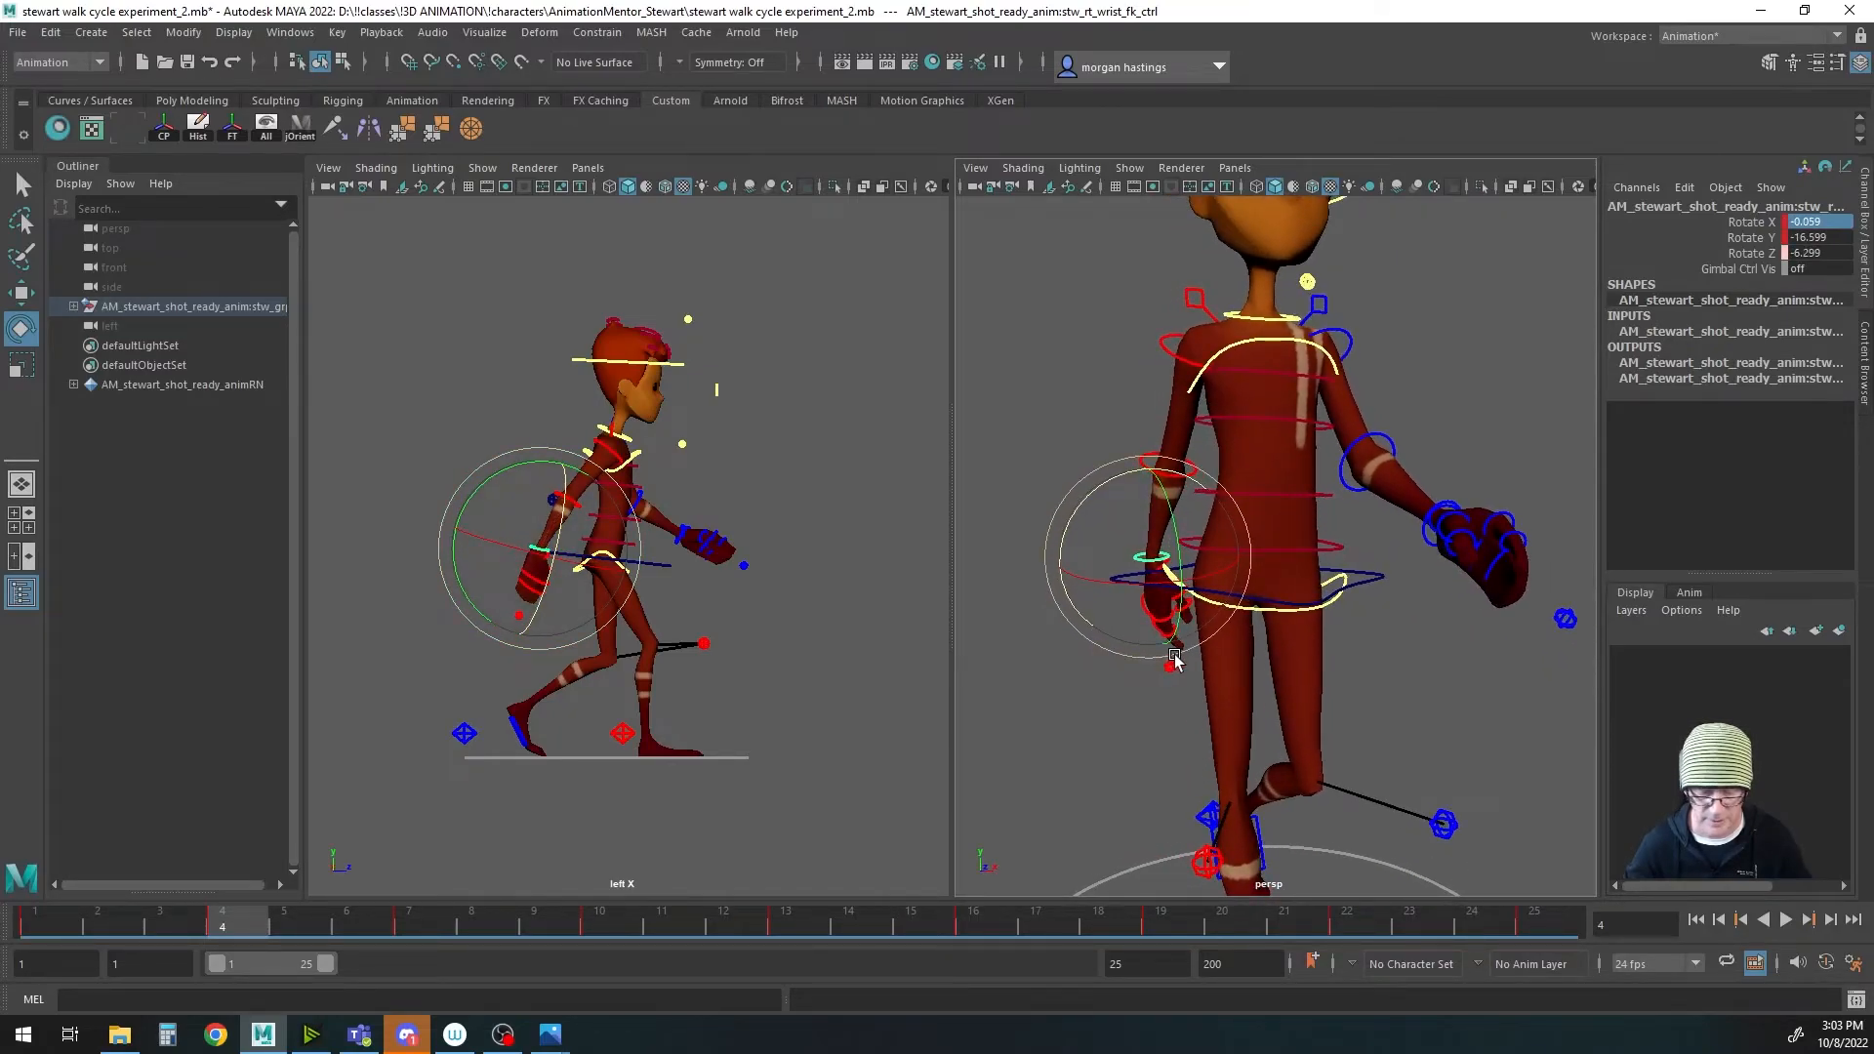
key(q)
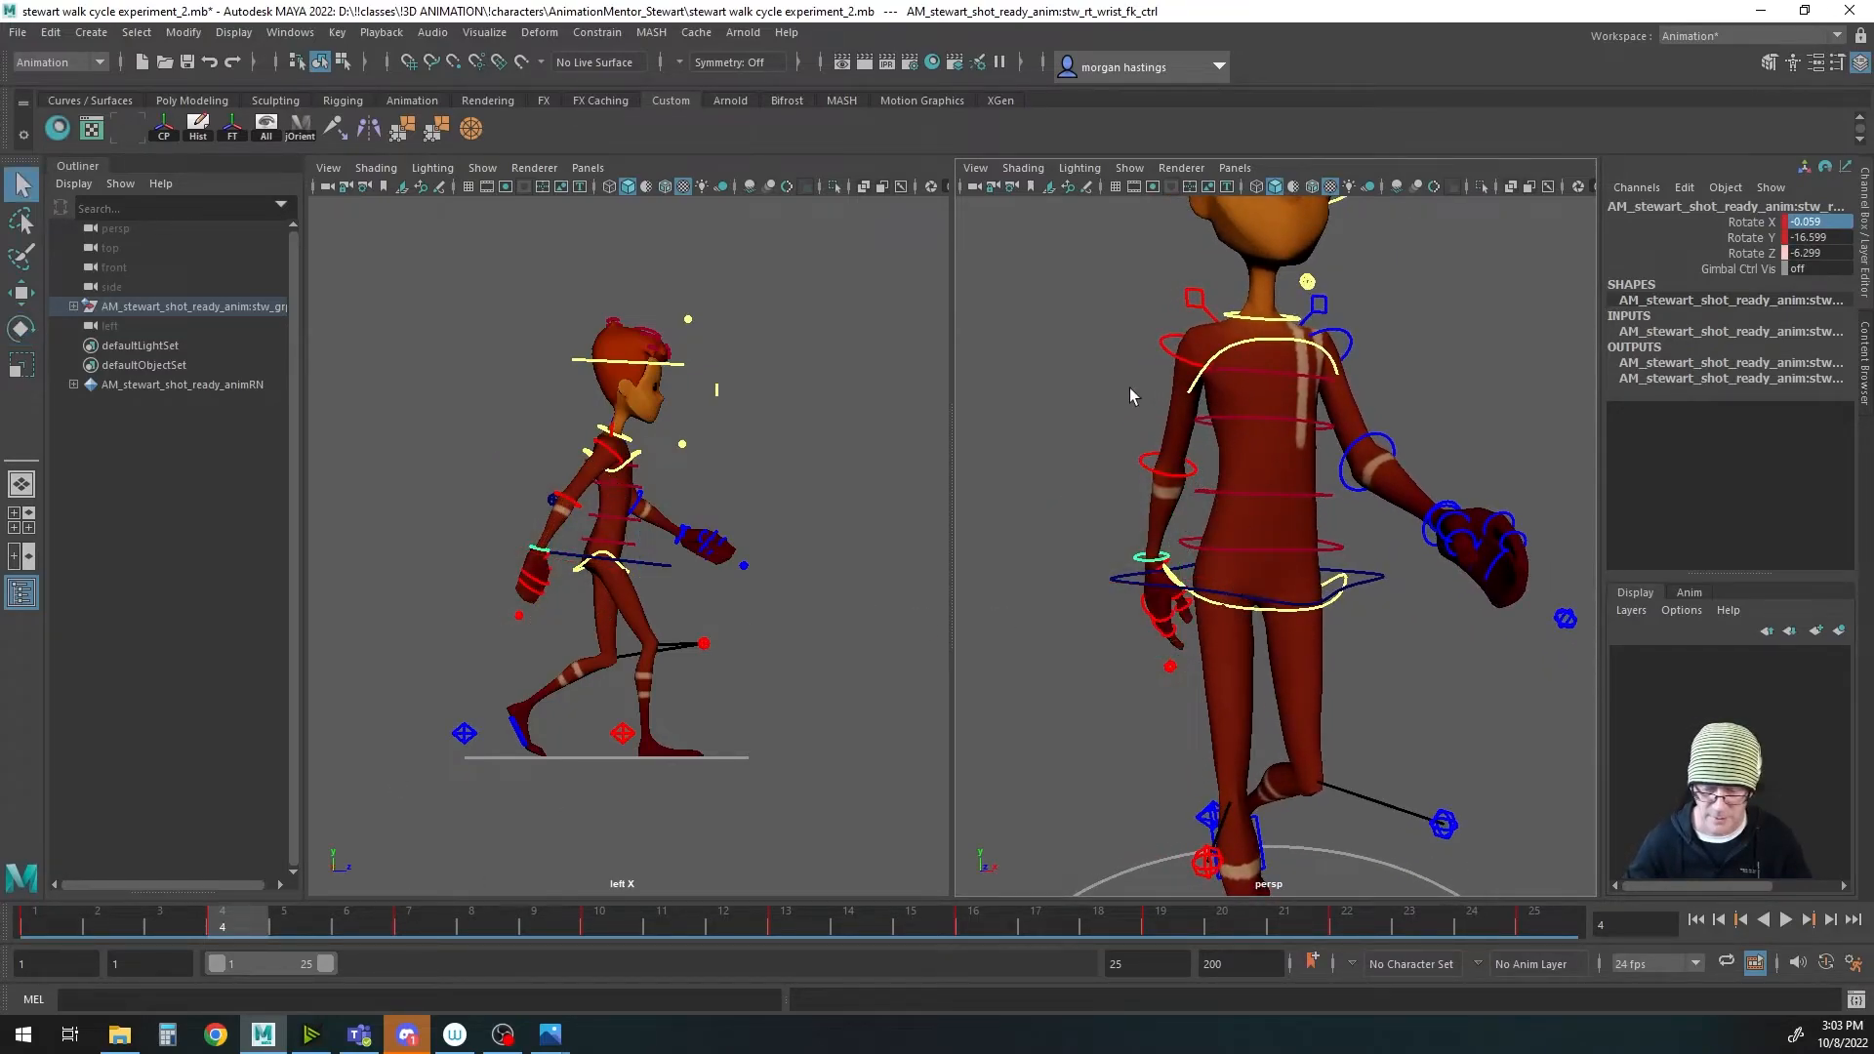
click(1173, 362)
key(s)
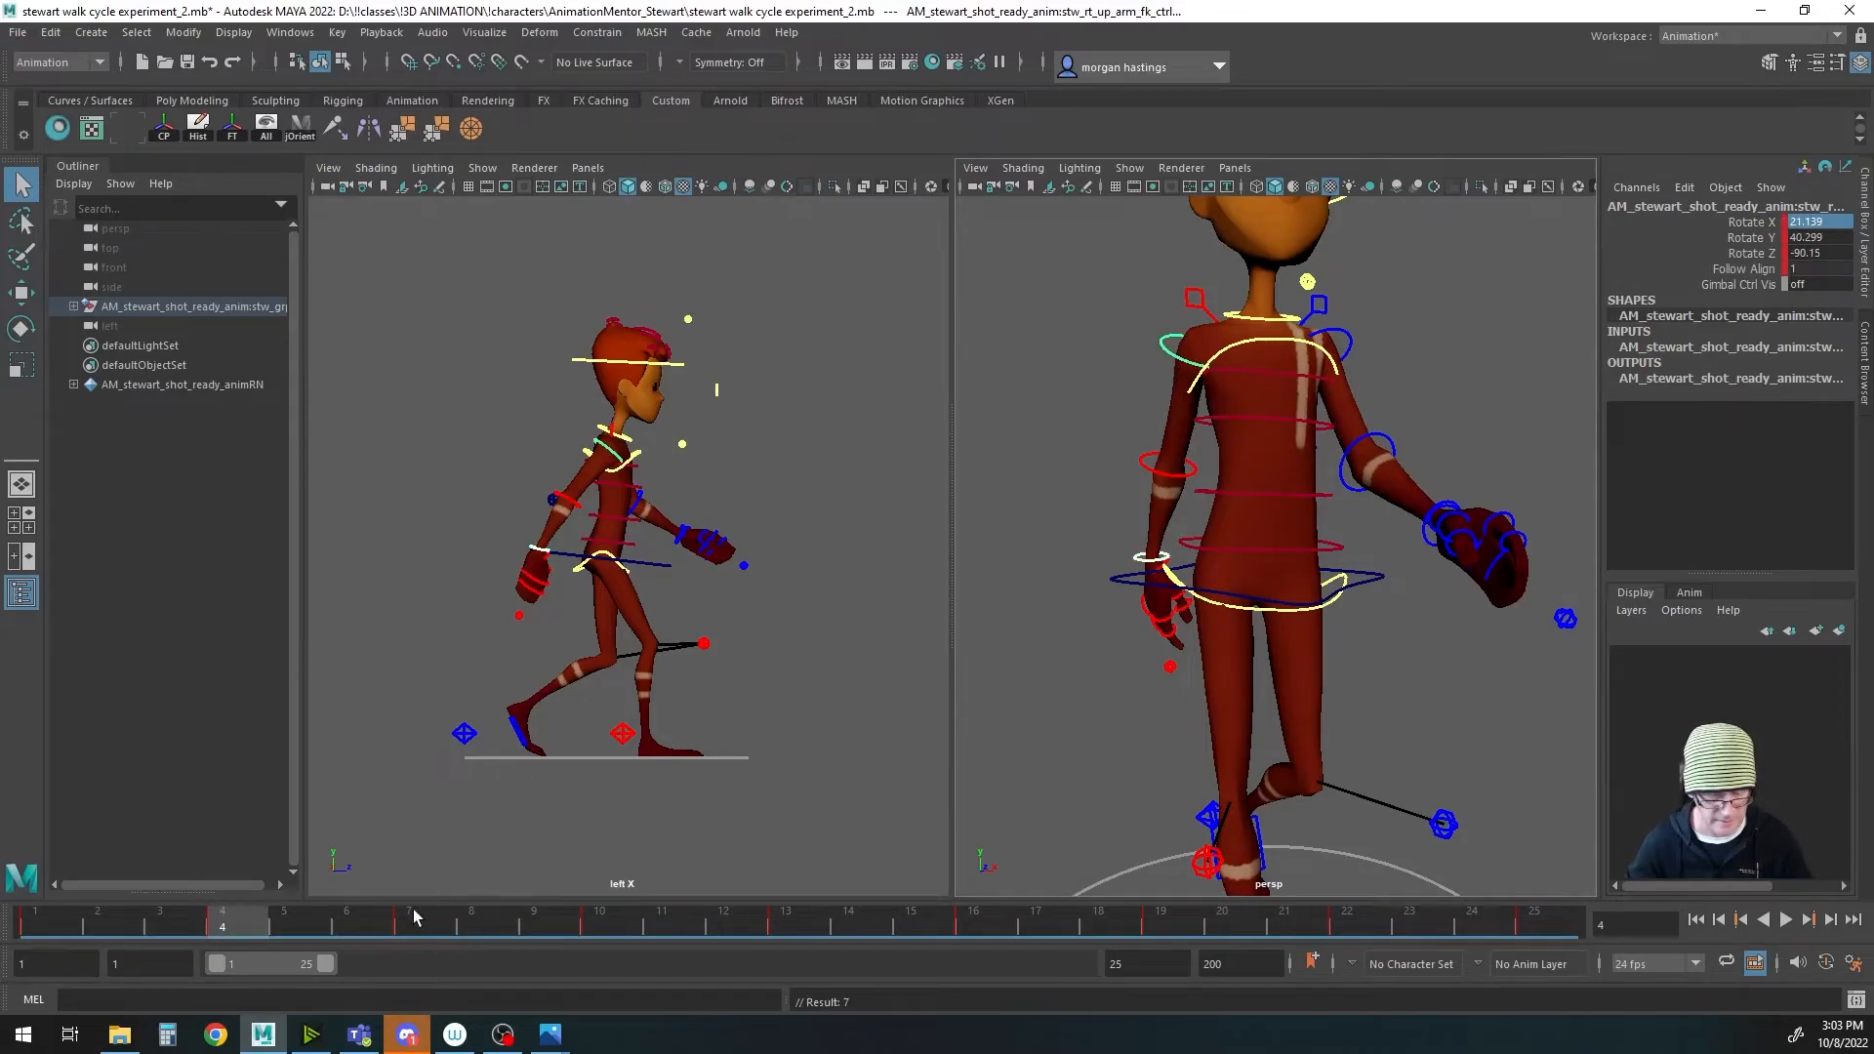
Step: At frame 16, rotate the right upper arm FK control to about X 20.517, Y -18.734, Z -72.953
scroll(1147, 732, down, 3)
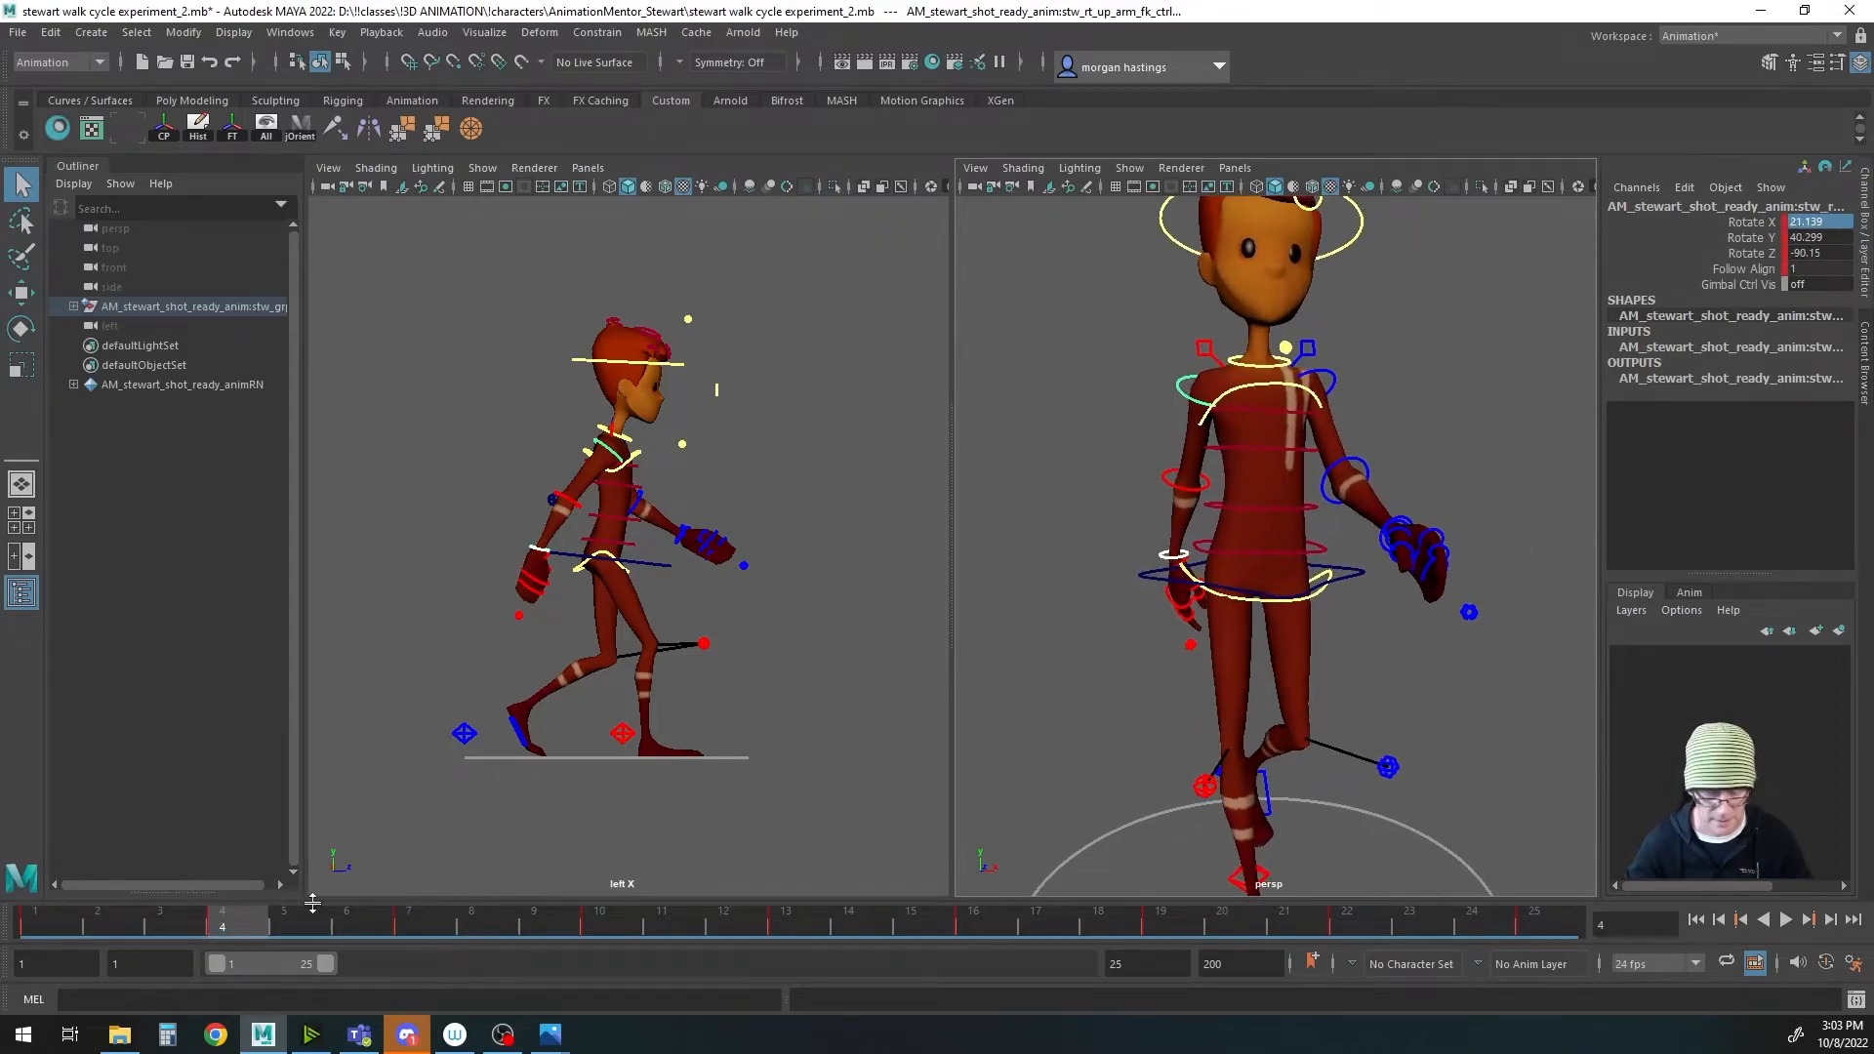
drag(276, 927, 973, 932)
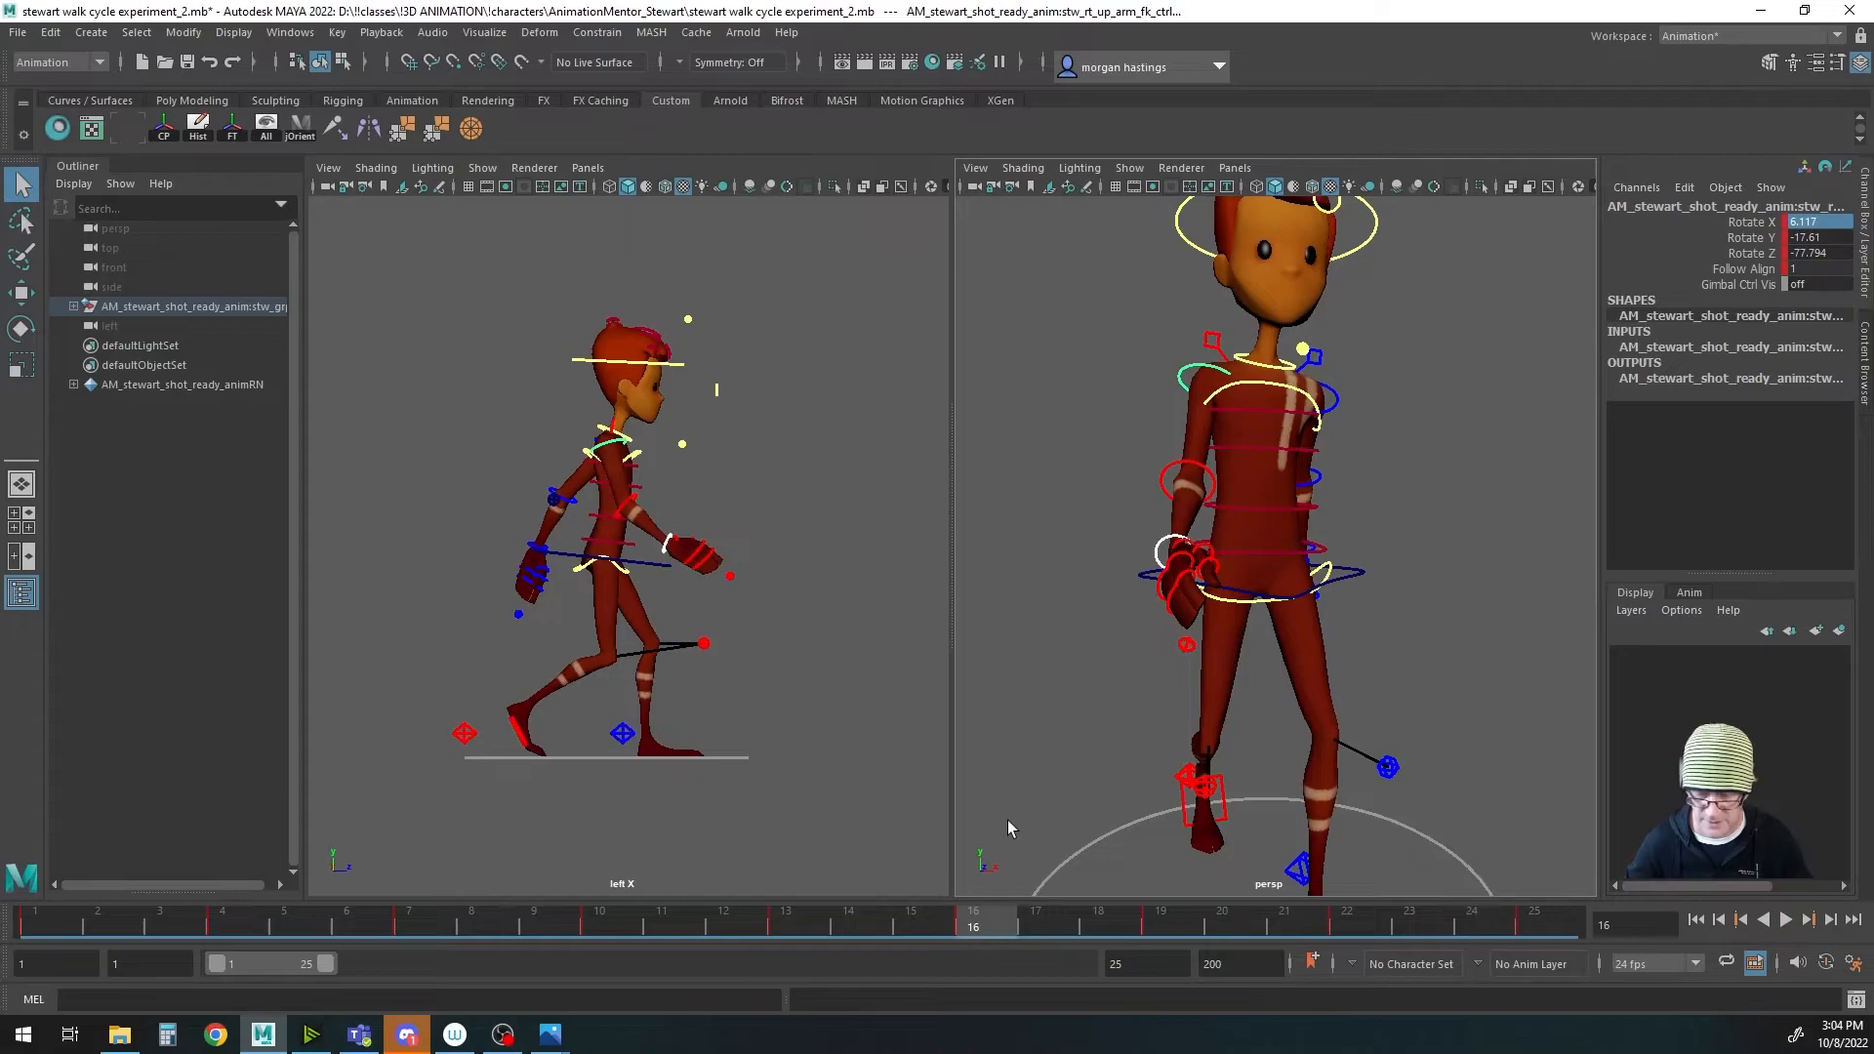
alt+drag(1007, 810, 986, 796)
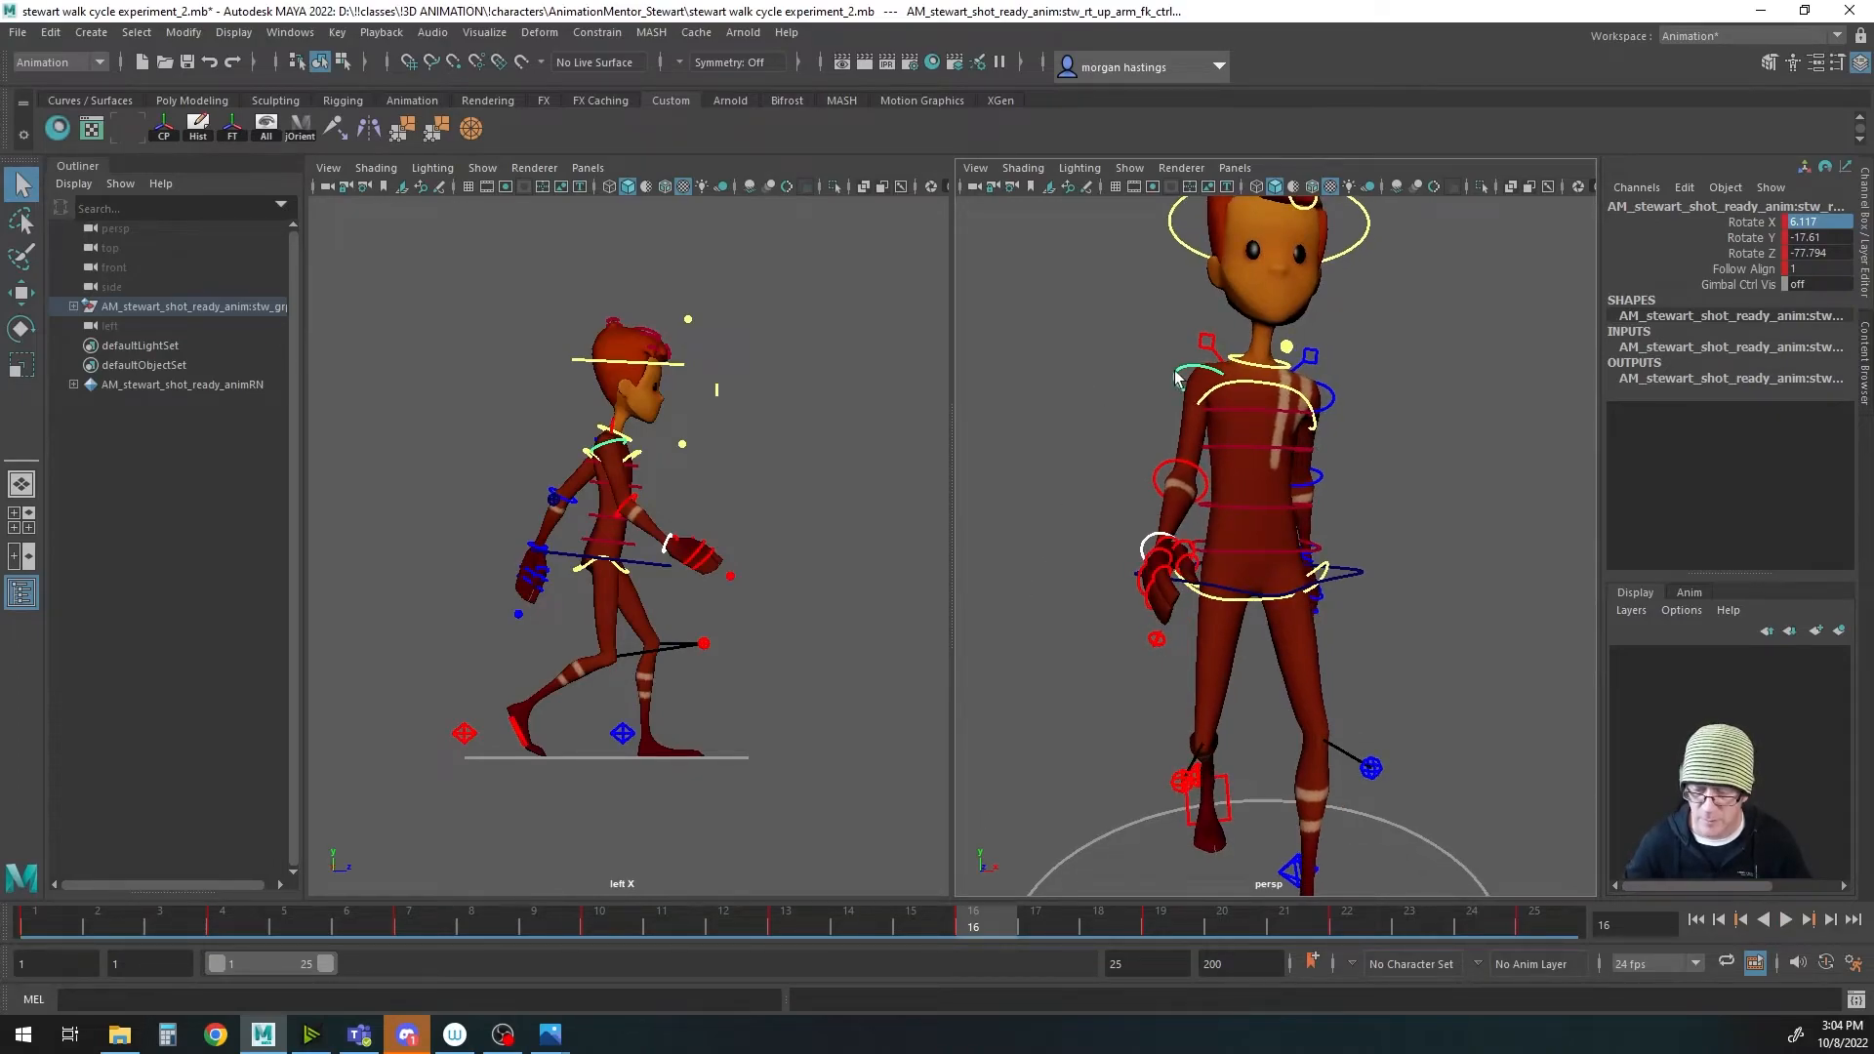
key(e)
drag(1183, 332, 1205, 343)
Step: Rotate the right wrist control at frame 16 to about -7.291 in Z, and key it with the upper arm control
click(1167, 541)
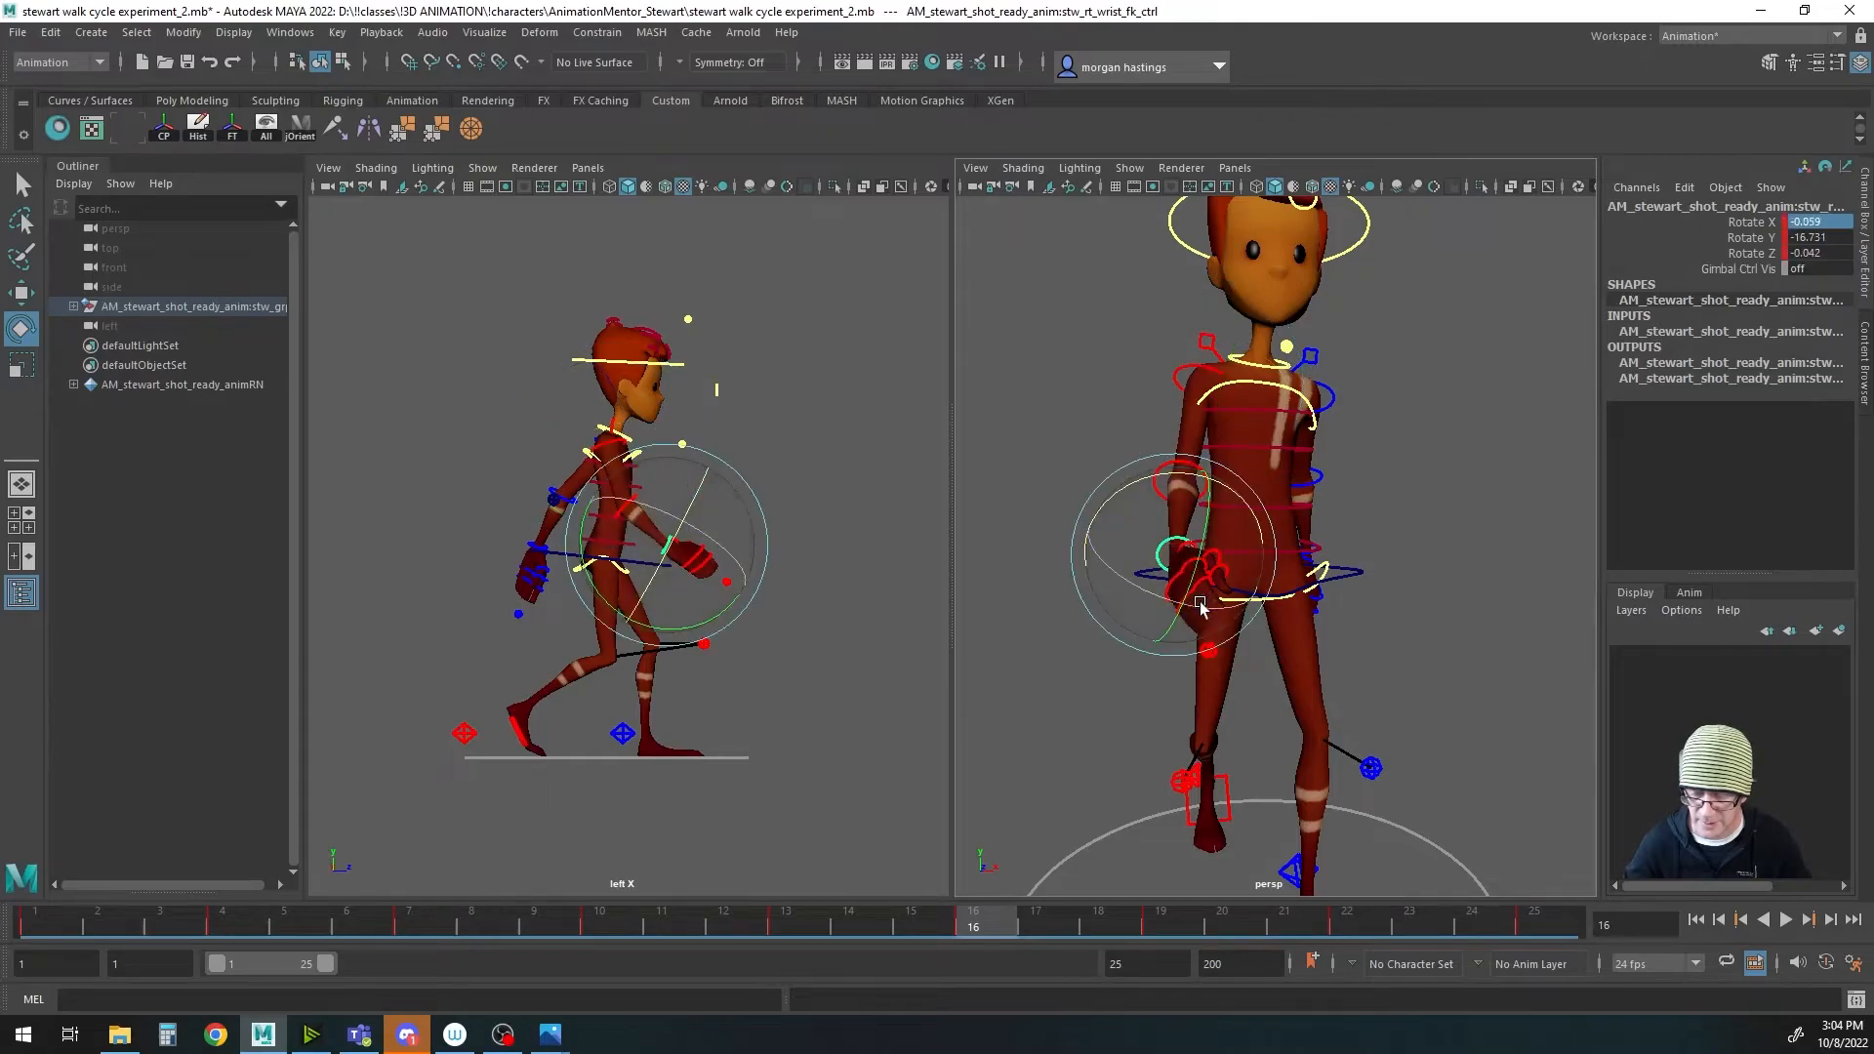
drag(1148, 592, 1171, 651)
key(q)
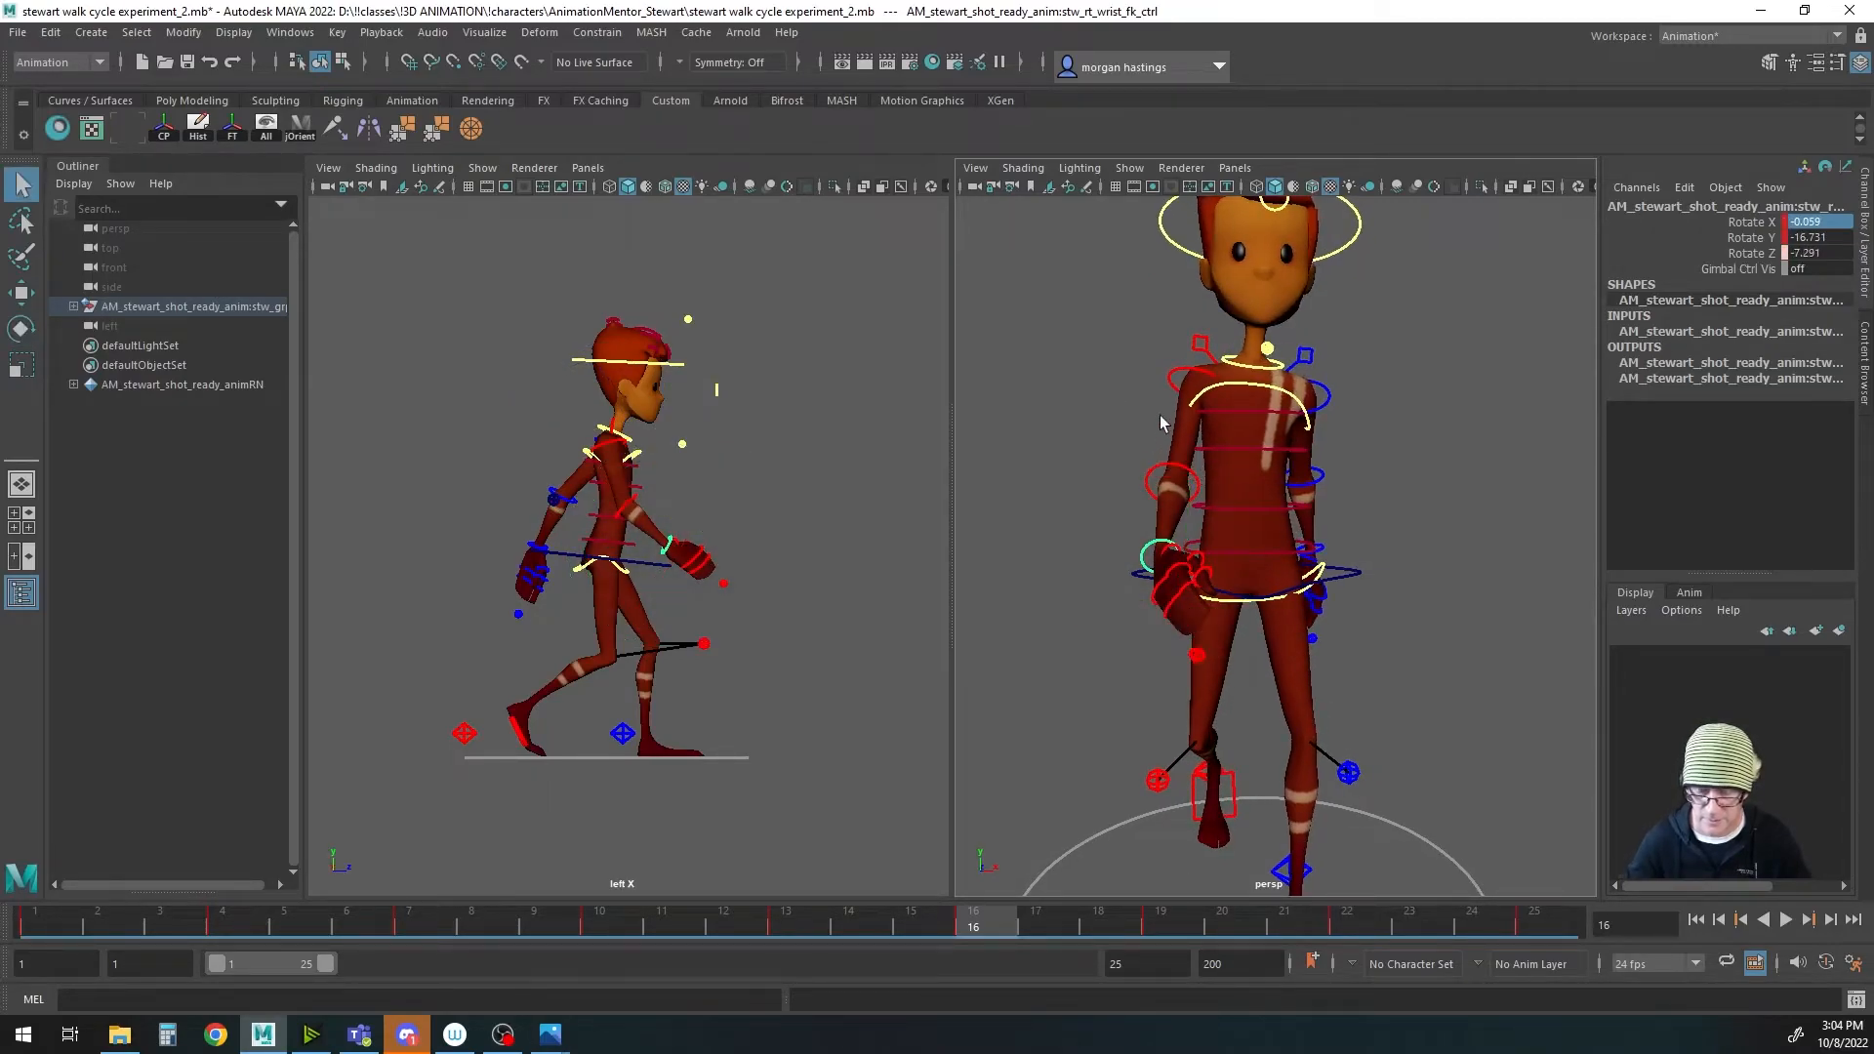
click(1174, 379)
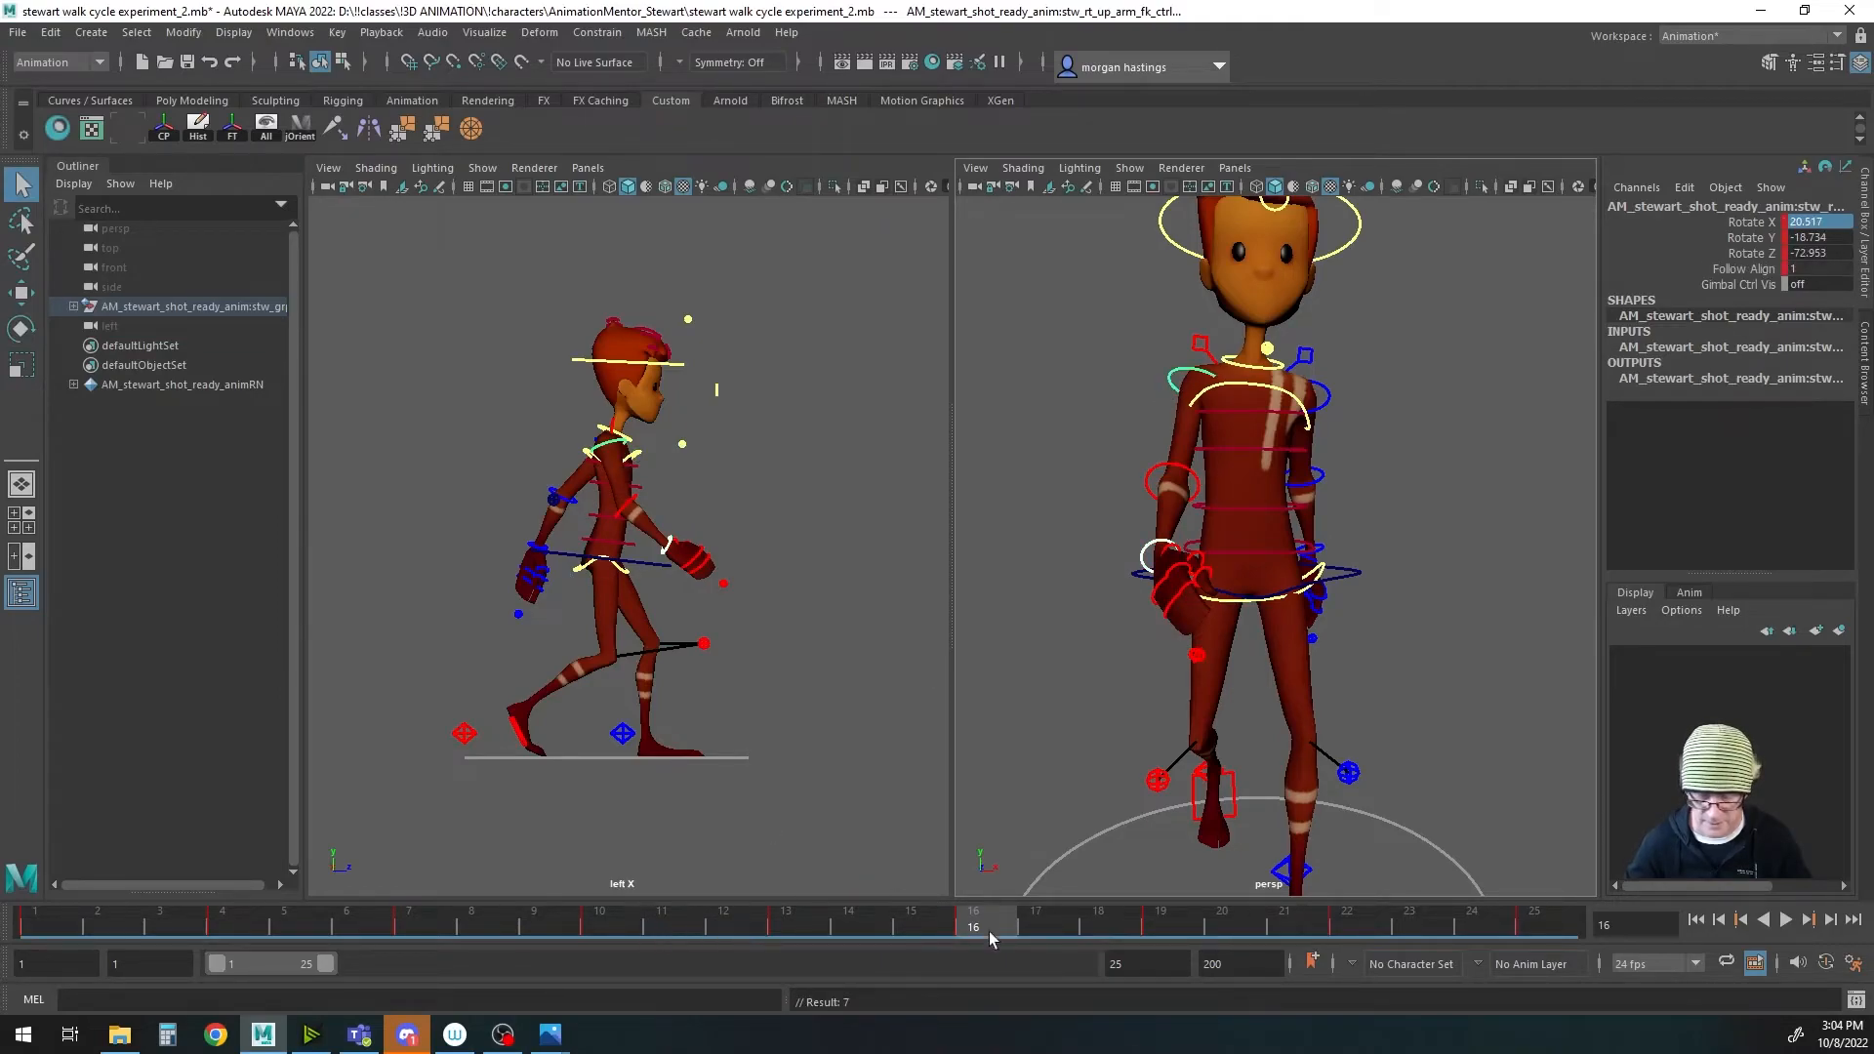
Step: Review the right arm's swing by scrubbing and playing the walk cycle, comparing frames 1 and 4 and ending at frame 1
drag(976, 924, 3, 938)
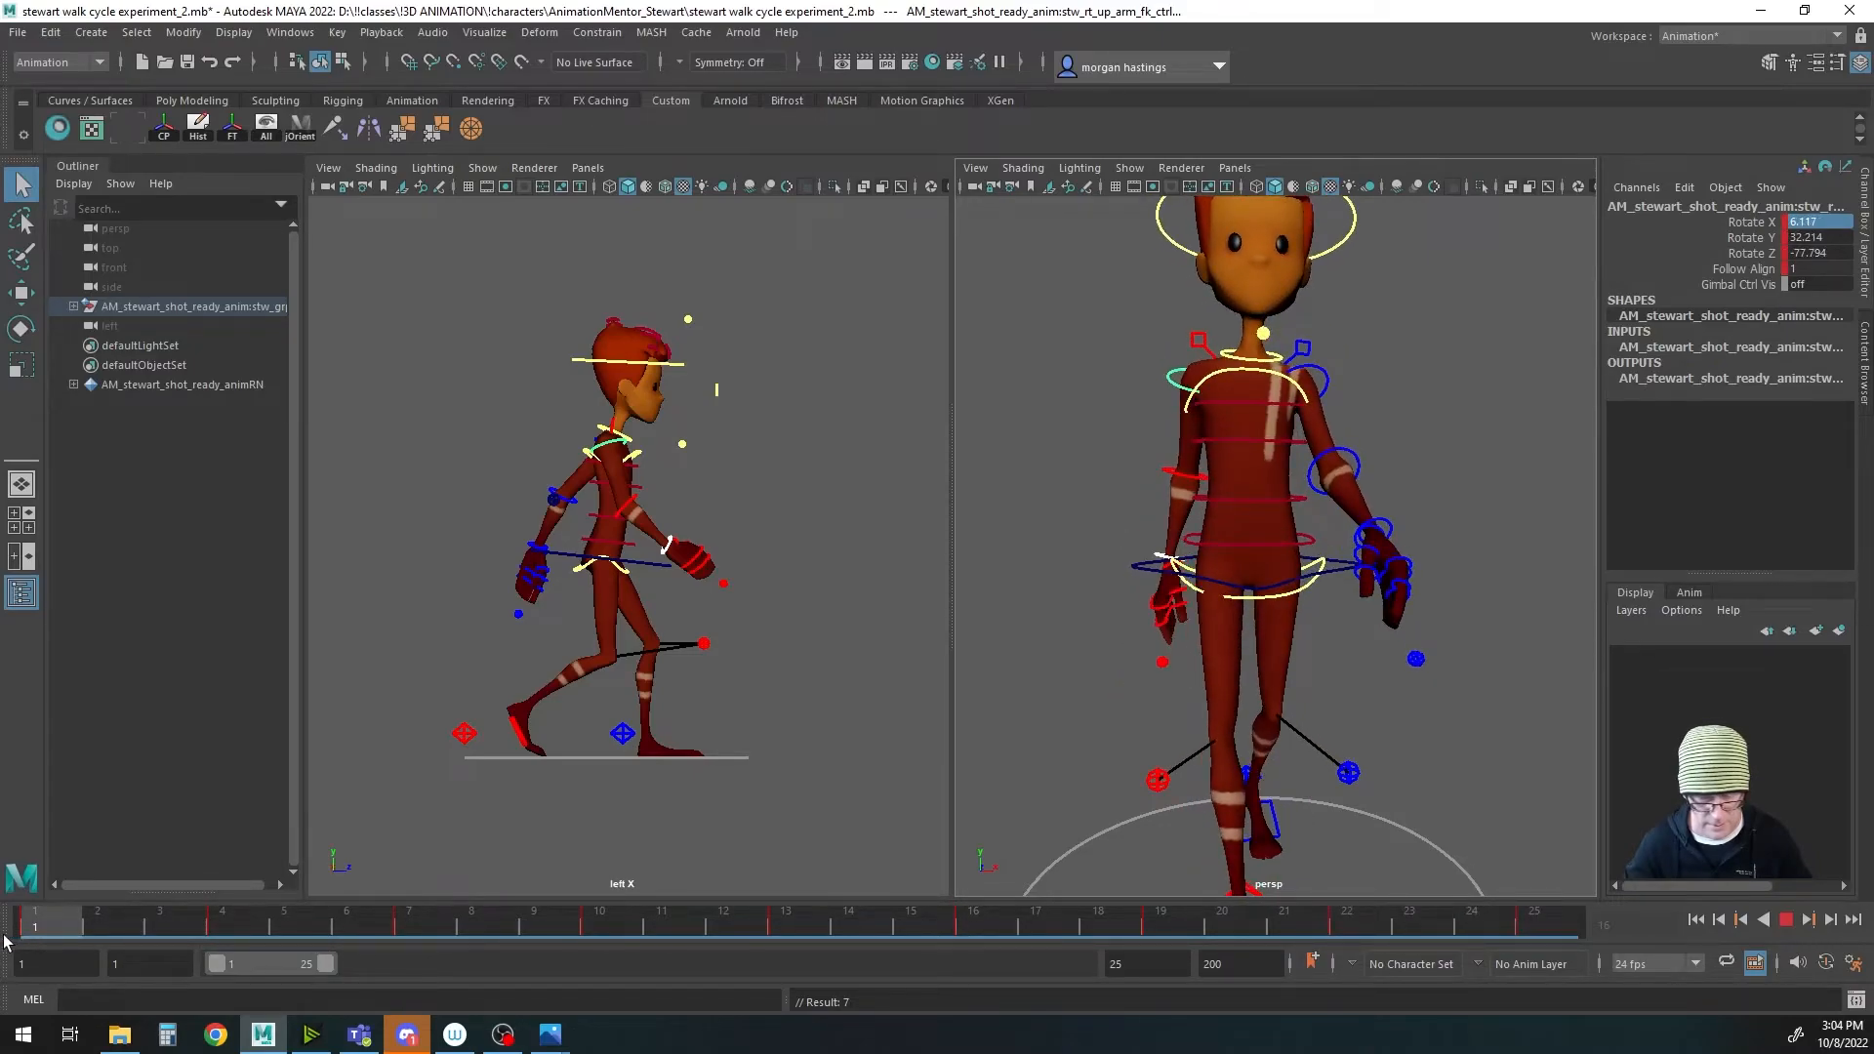
click(224, 929)
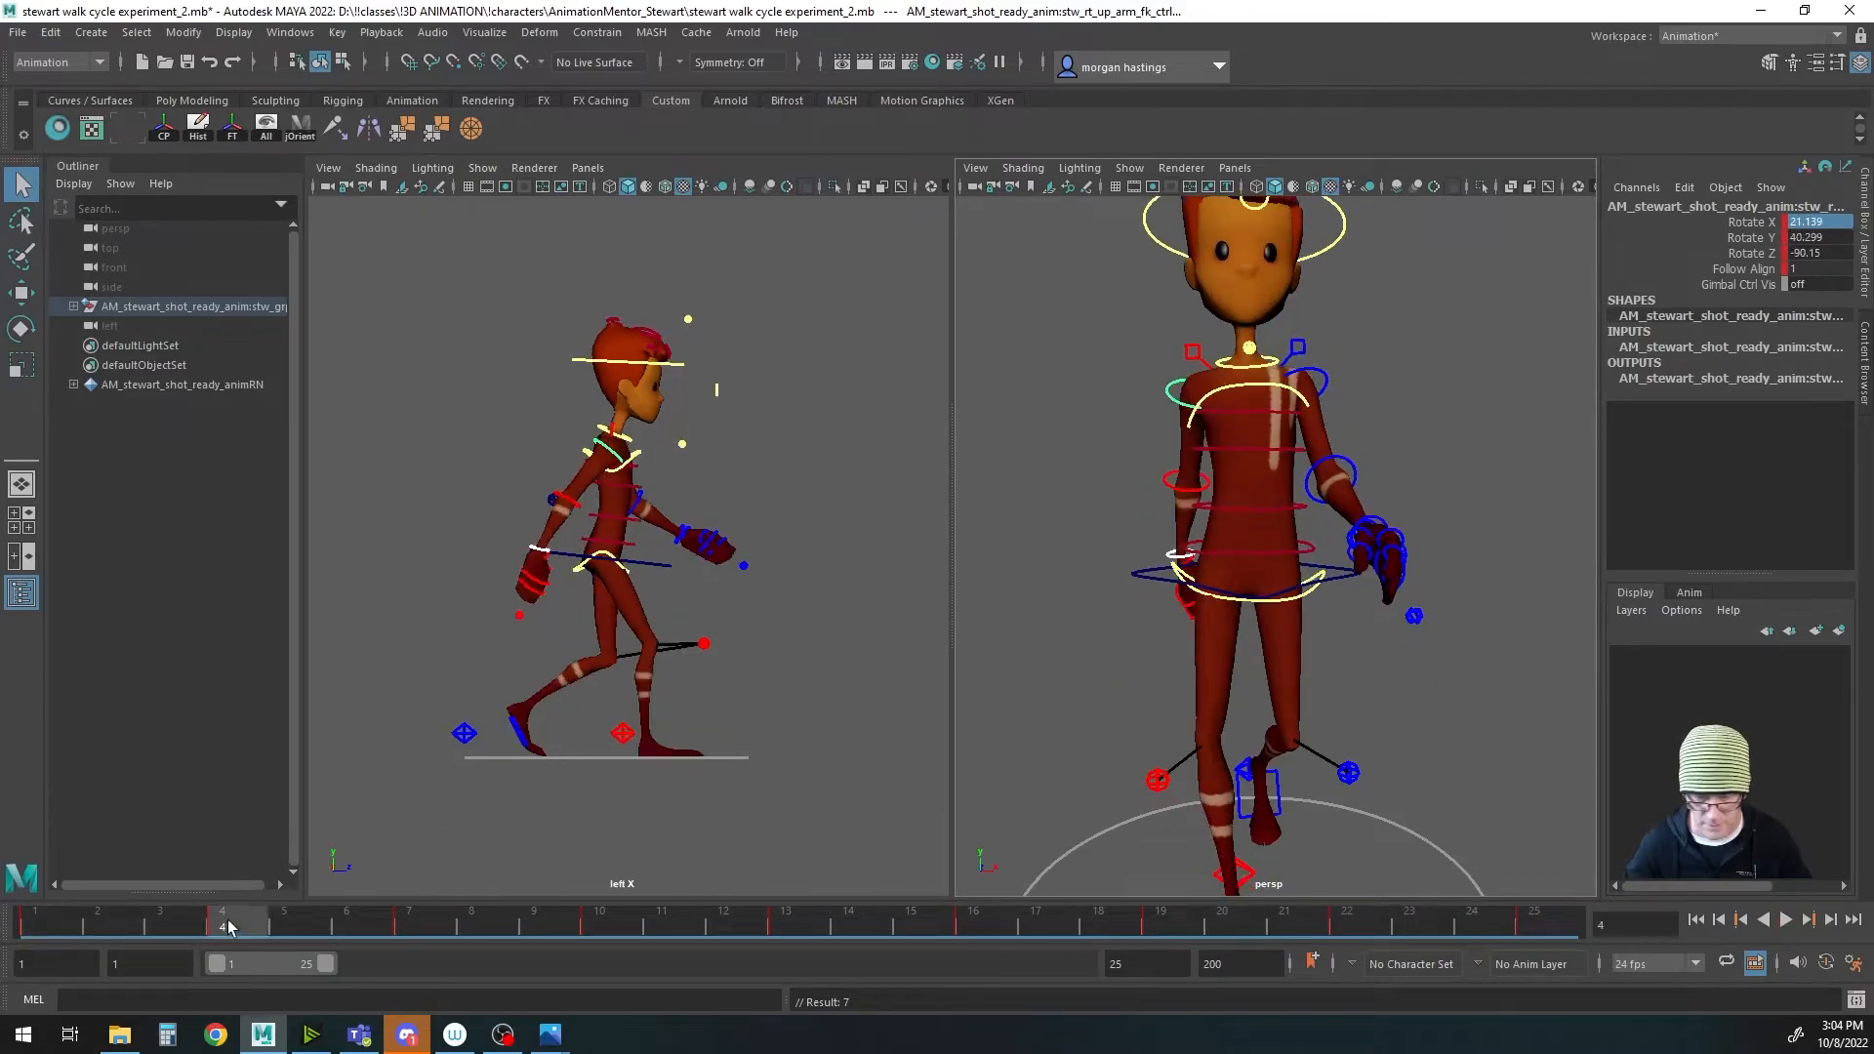
click(56, 934)
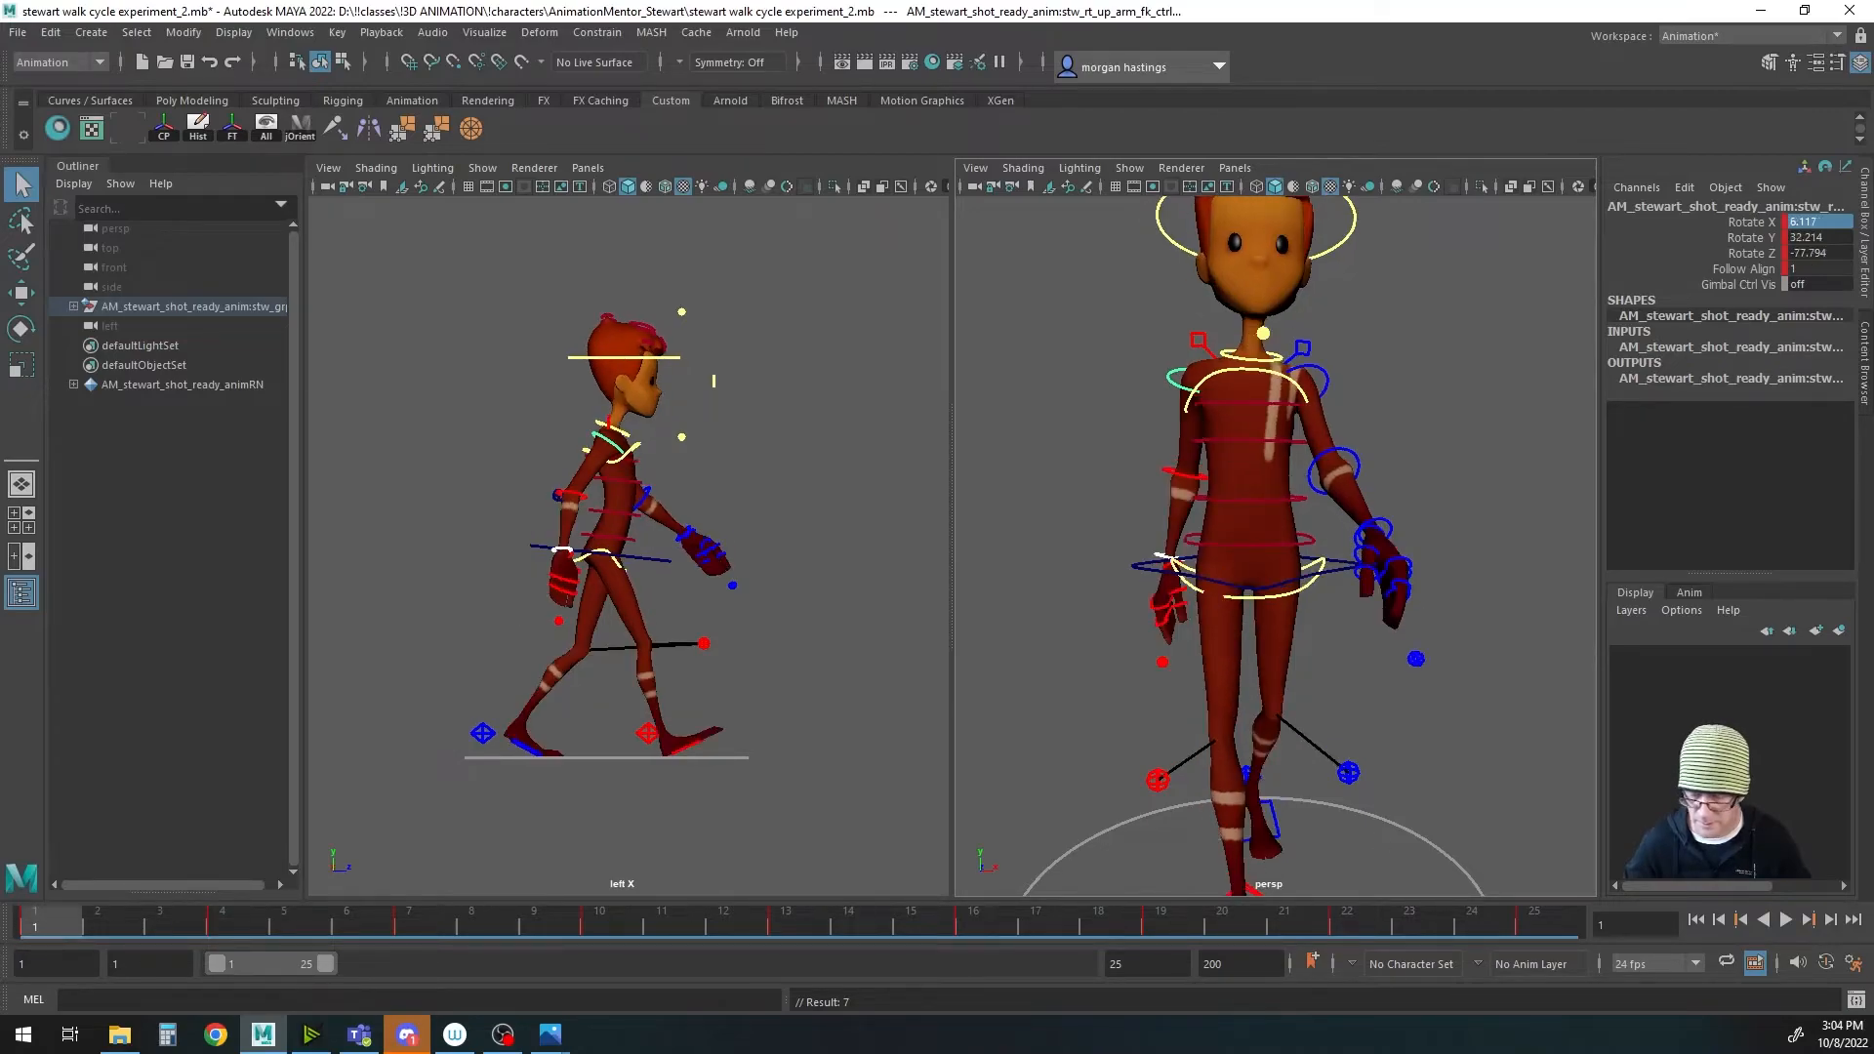
click(1786, 919)
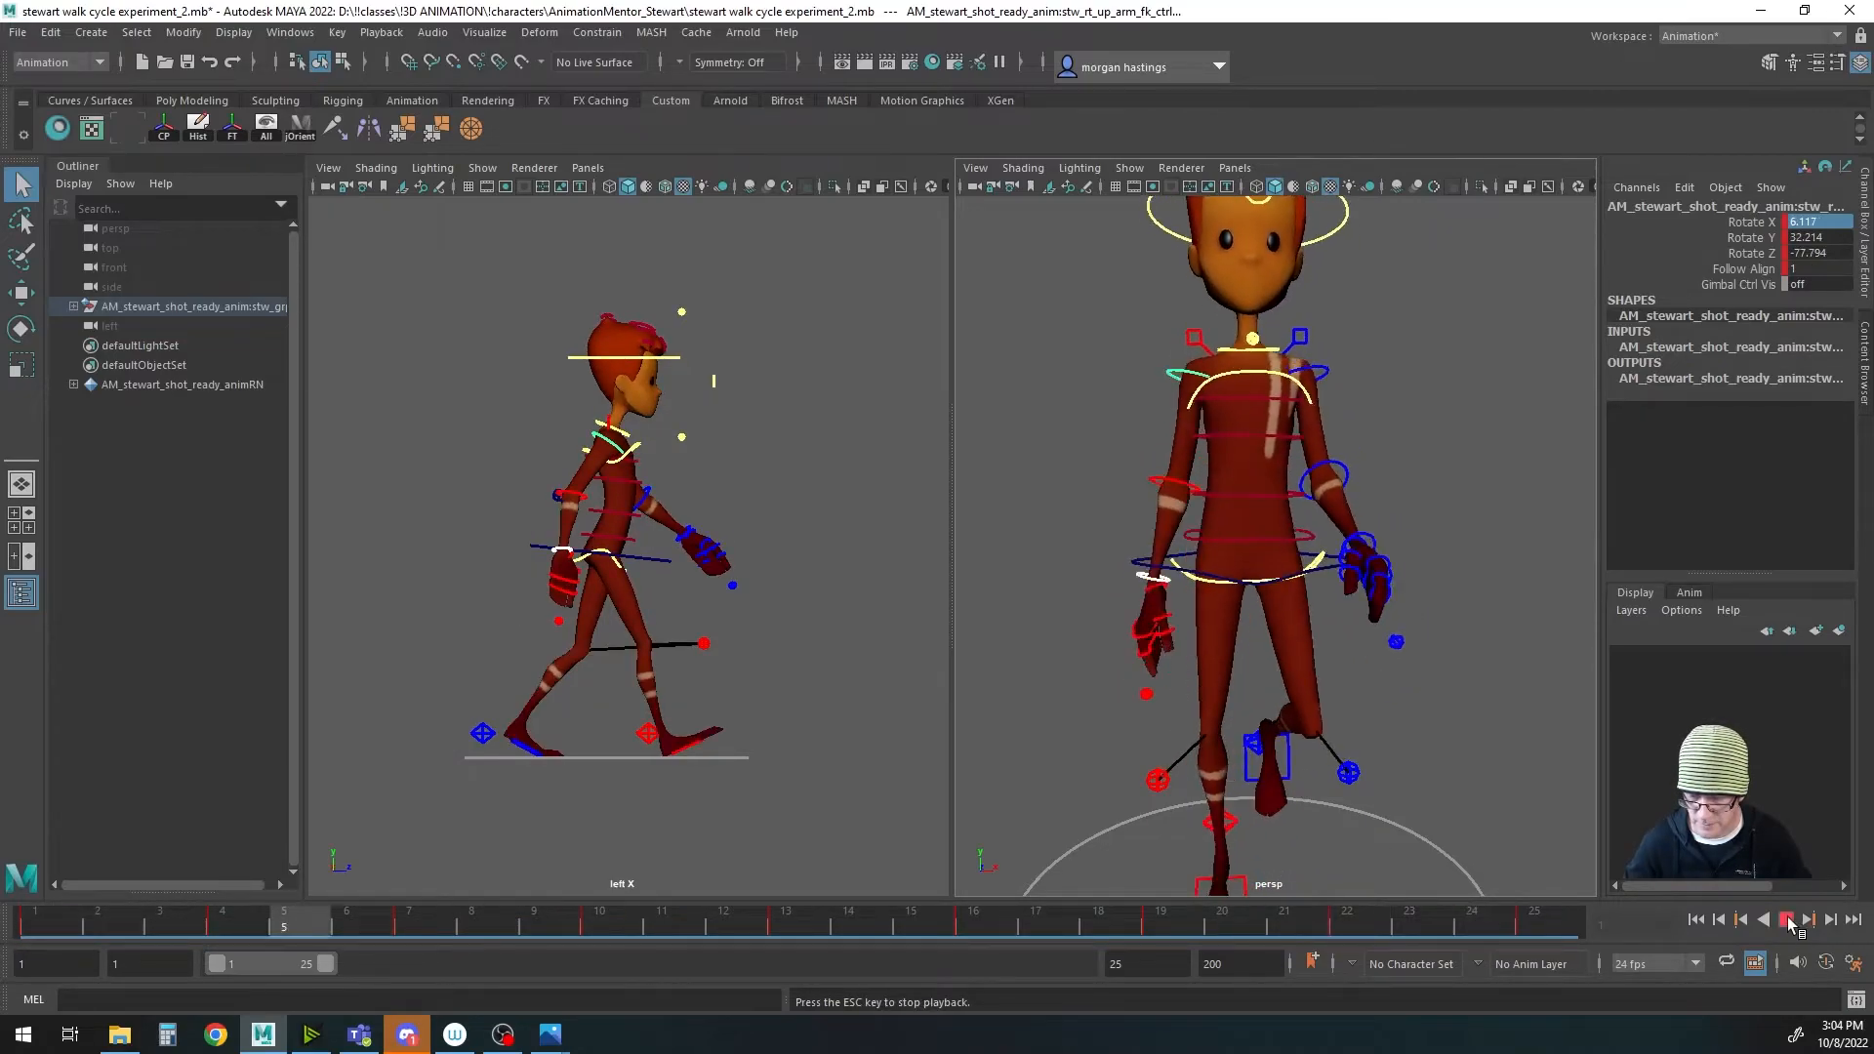
key(Escape)
click(56, 934)
key(alt+v)
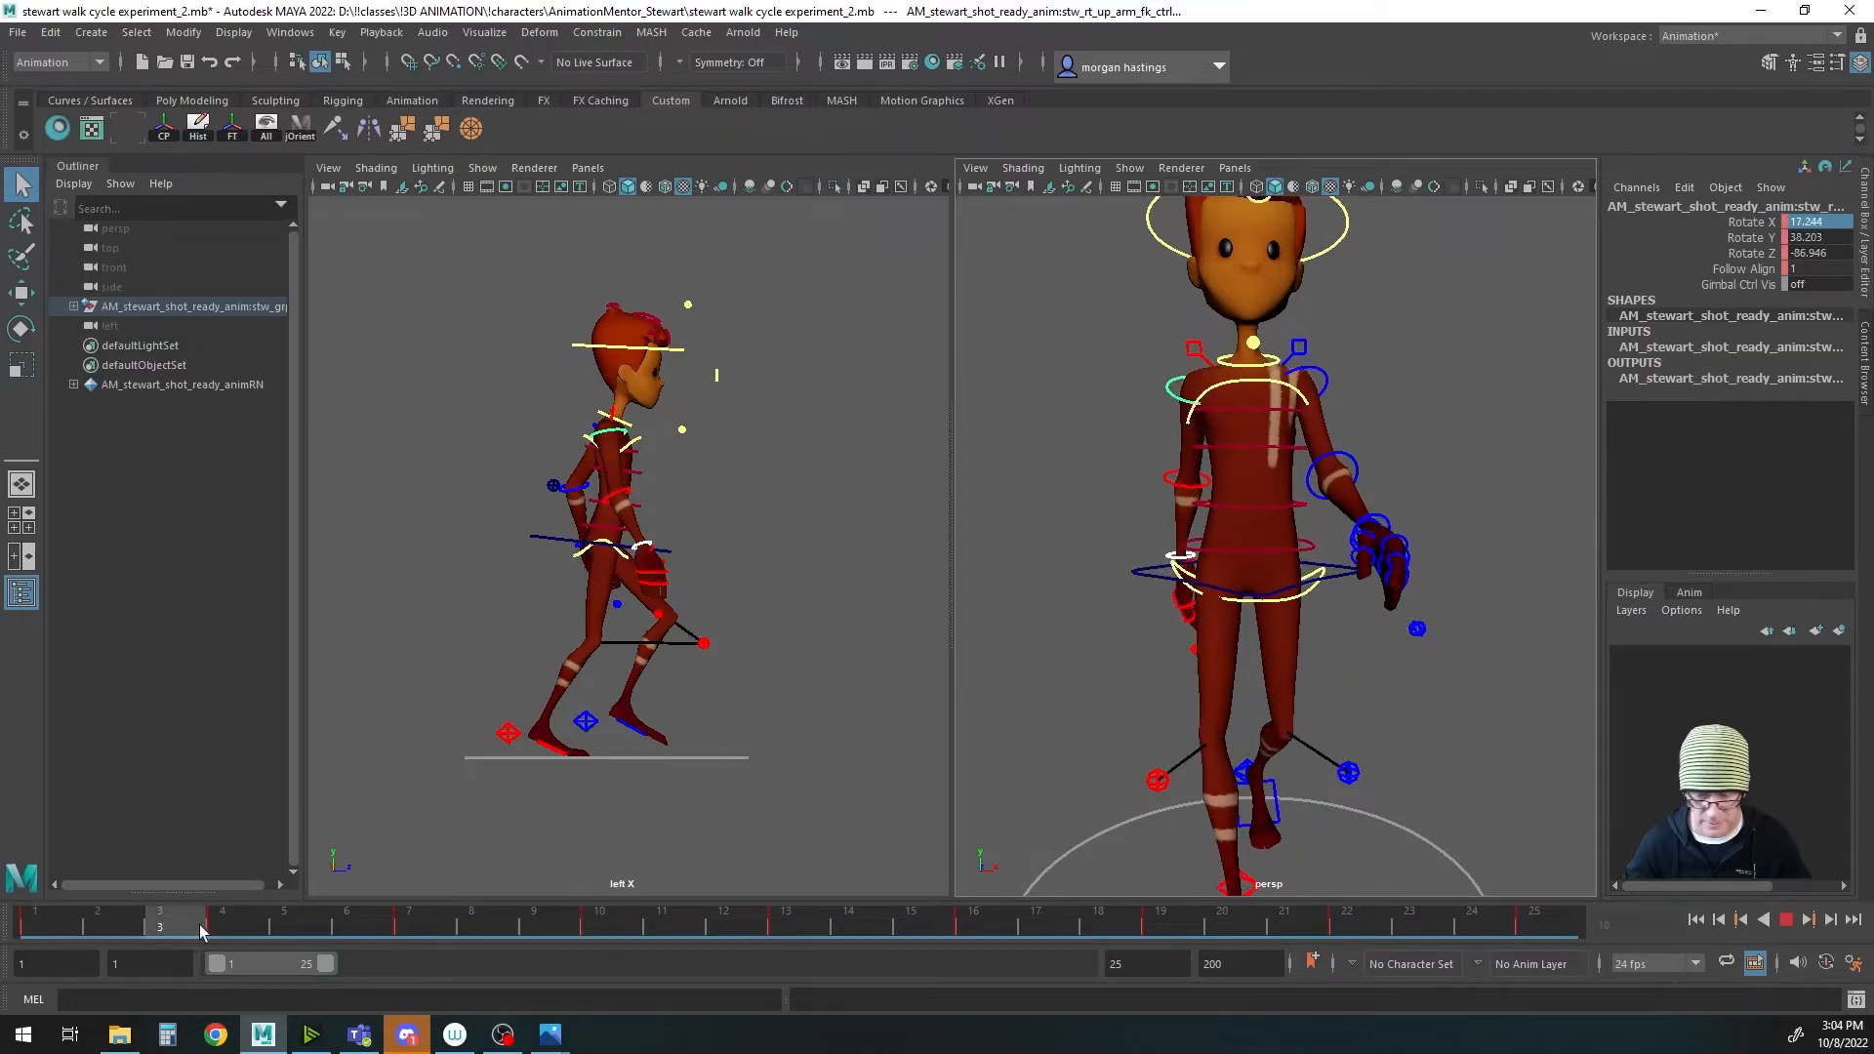
key(Escape)
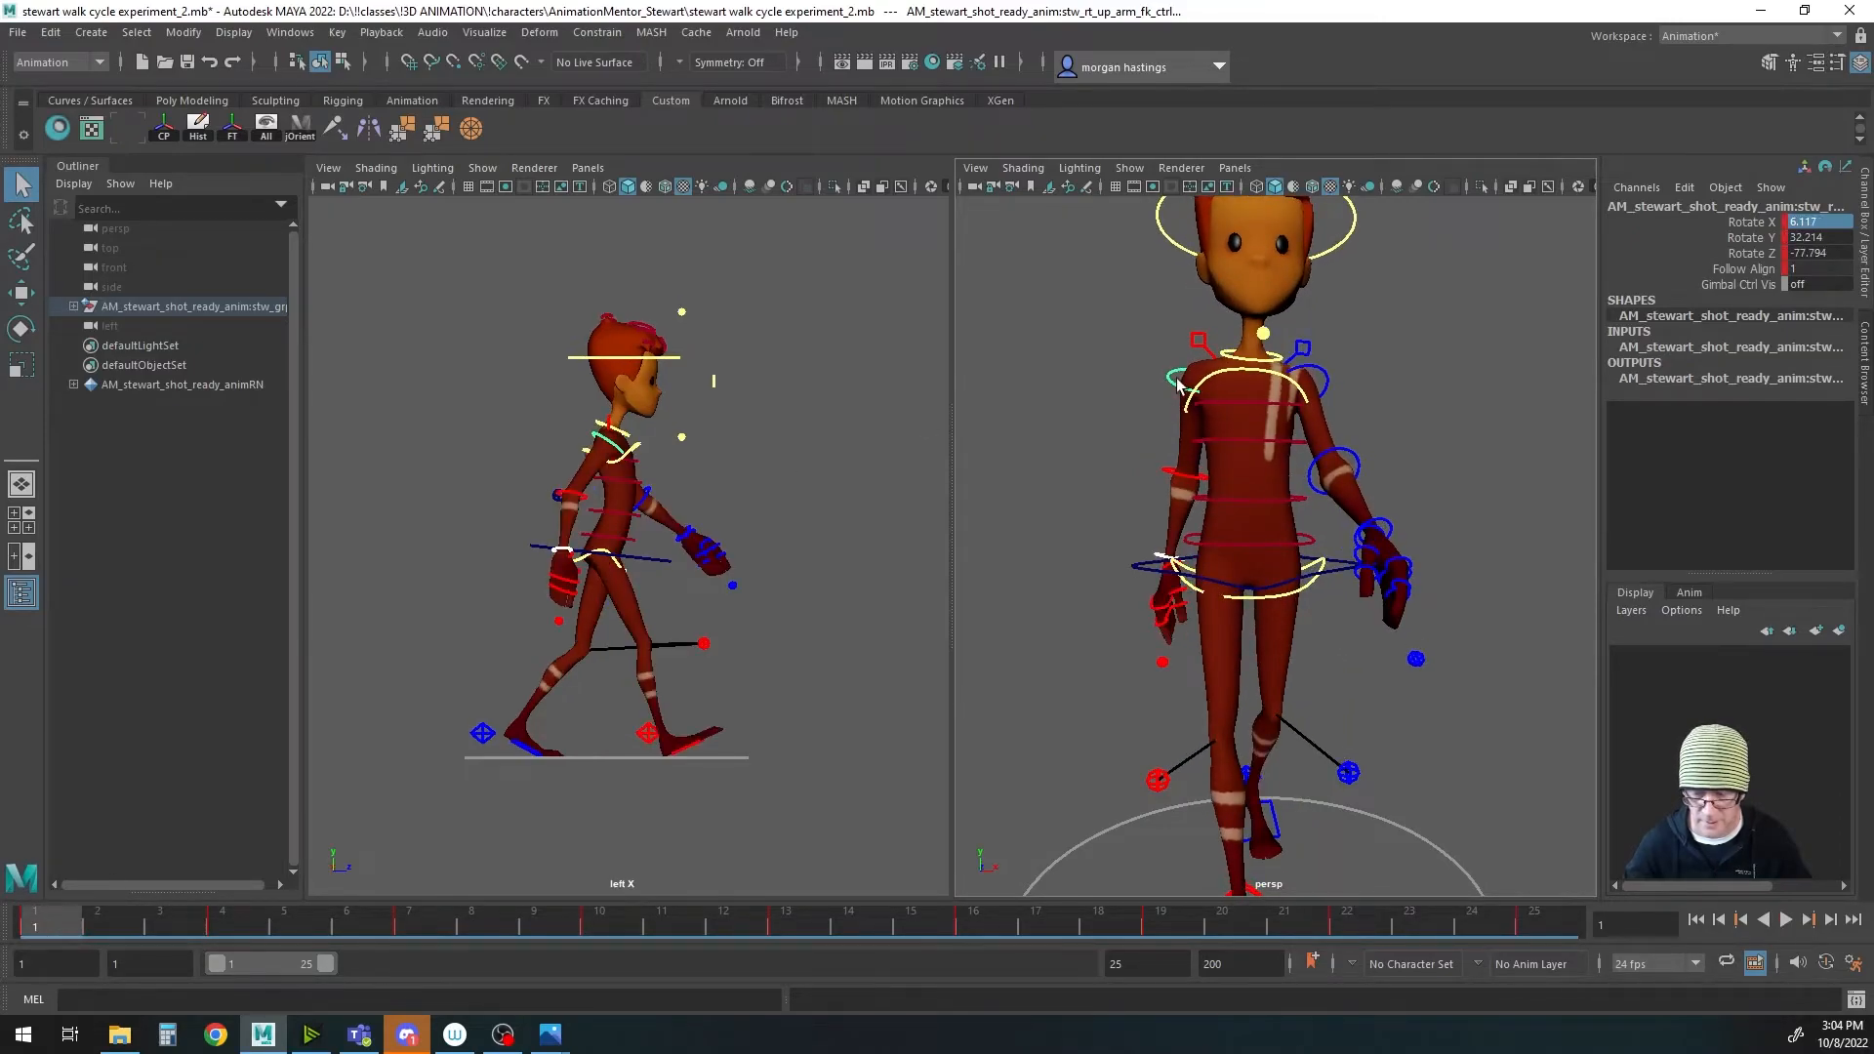
Step: At frame 1, rotate the right upper arm control to about X 14.316, Y 33.163, Z -83.132 and key it
key(e)
drag(1169, 434, 1161, 422)
key(s)
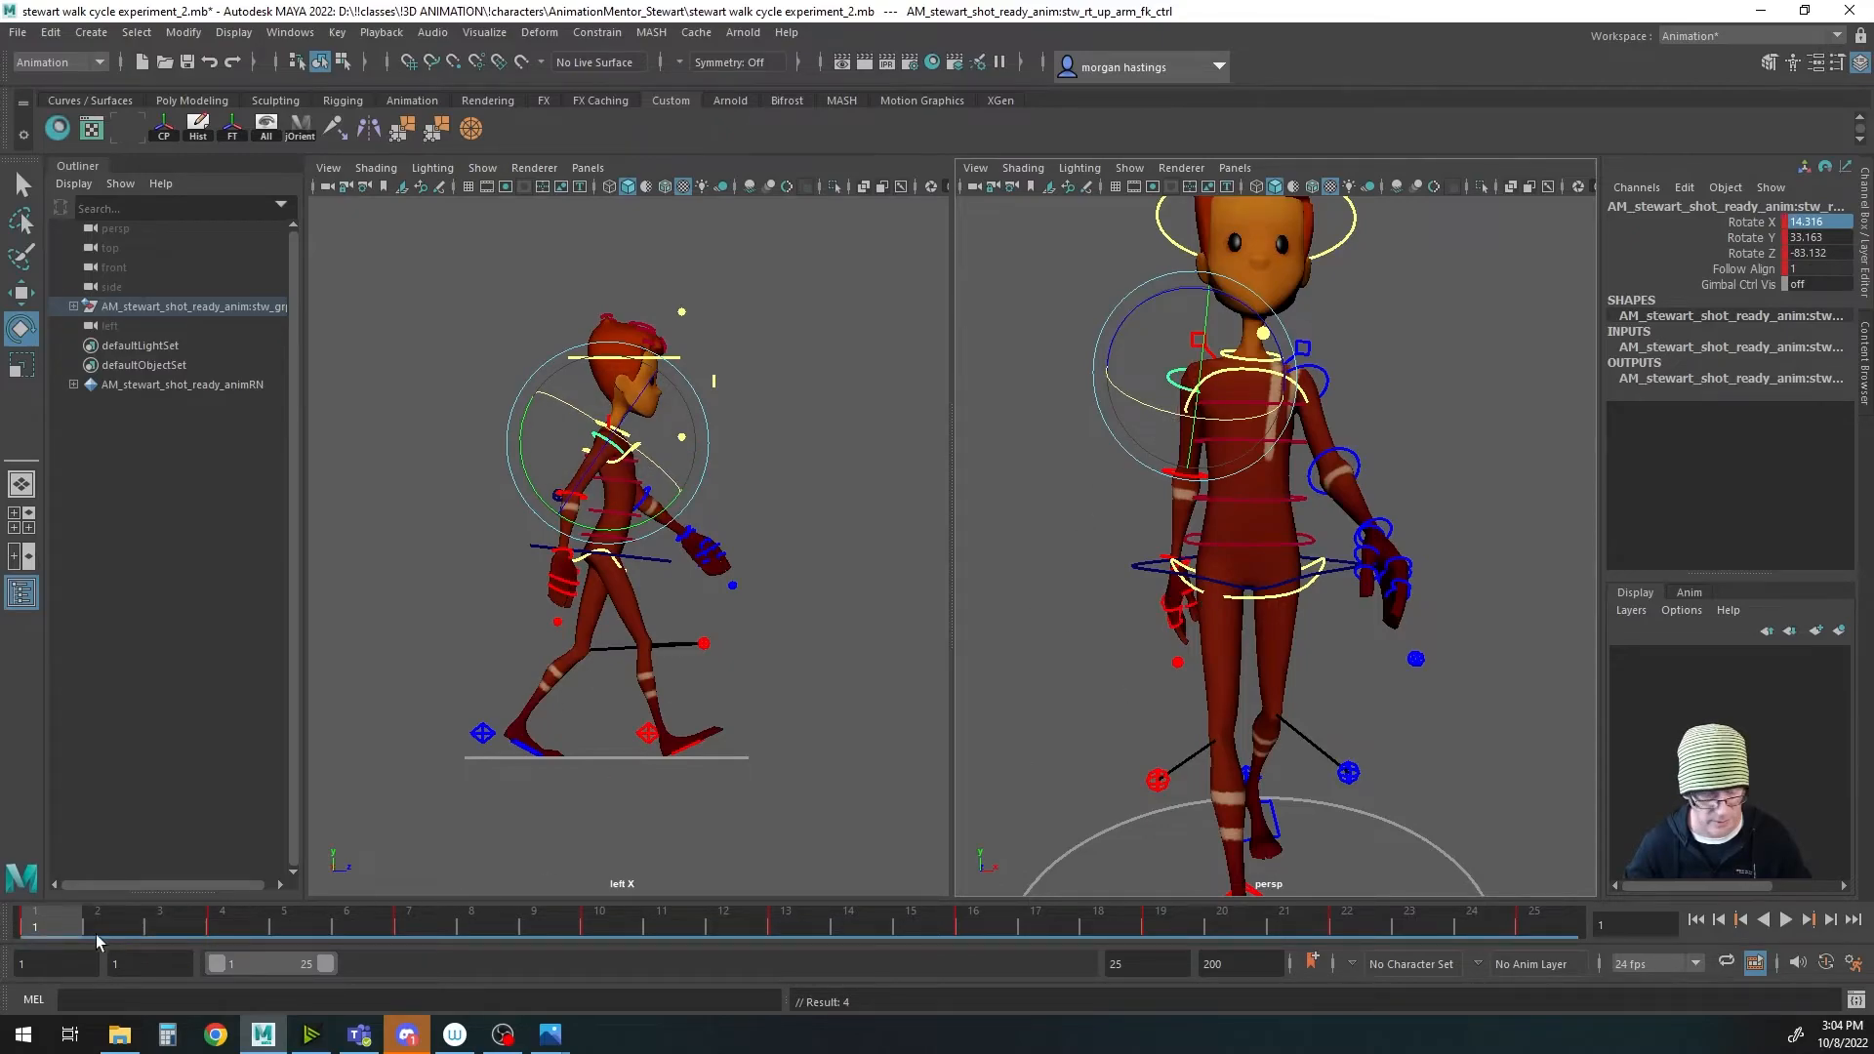
Step: At frame 13, rotate the right upper arm FK control to about X 15.934, Y -24.497, Z -73.335 and key it
drag(58, 922, 804, 933)
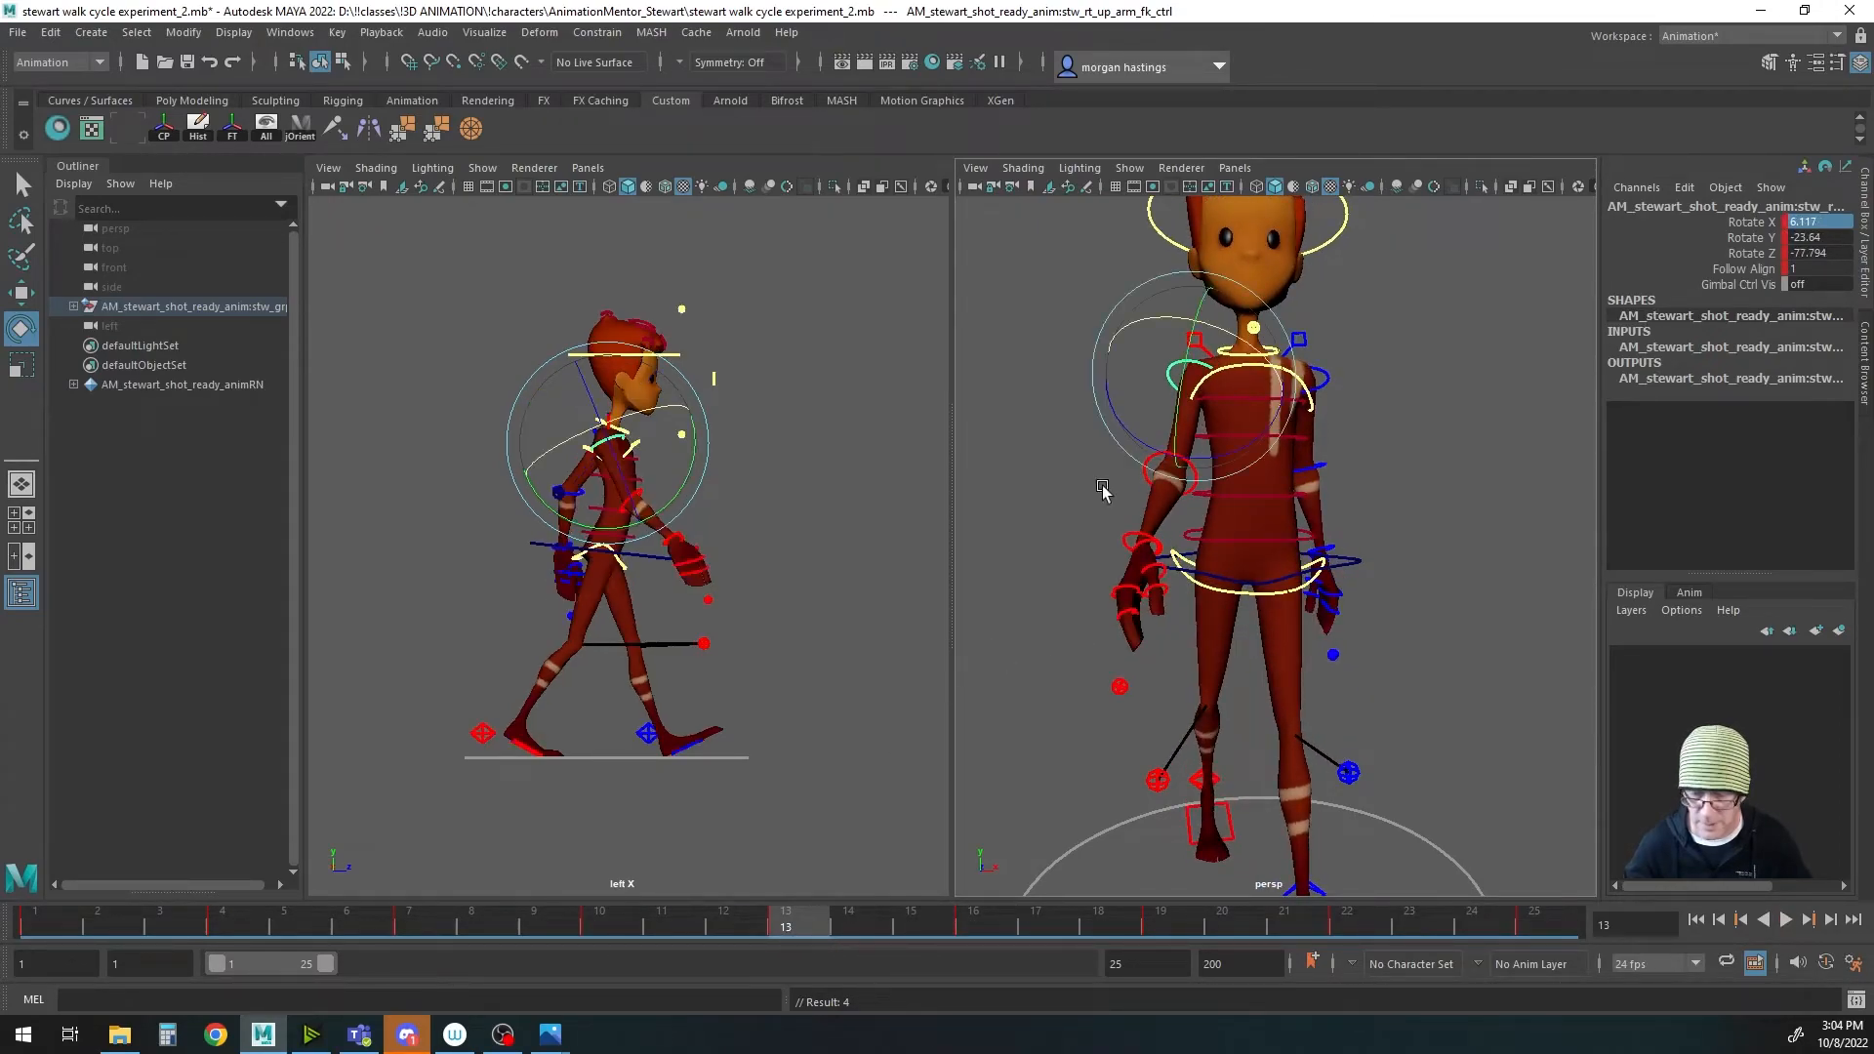
drag(1159, 347, 1181, 326)
click(1146, 619)
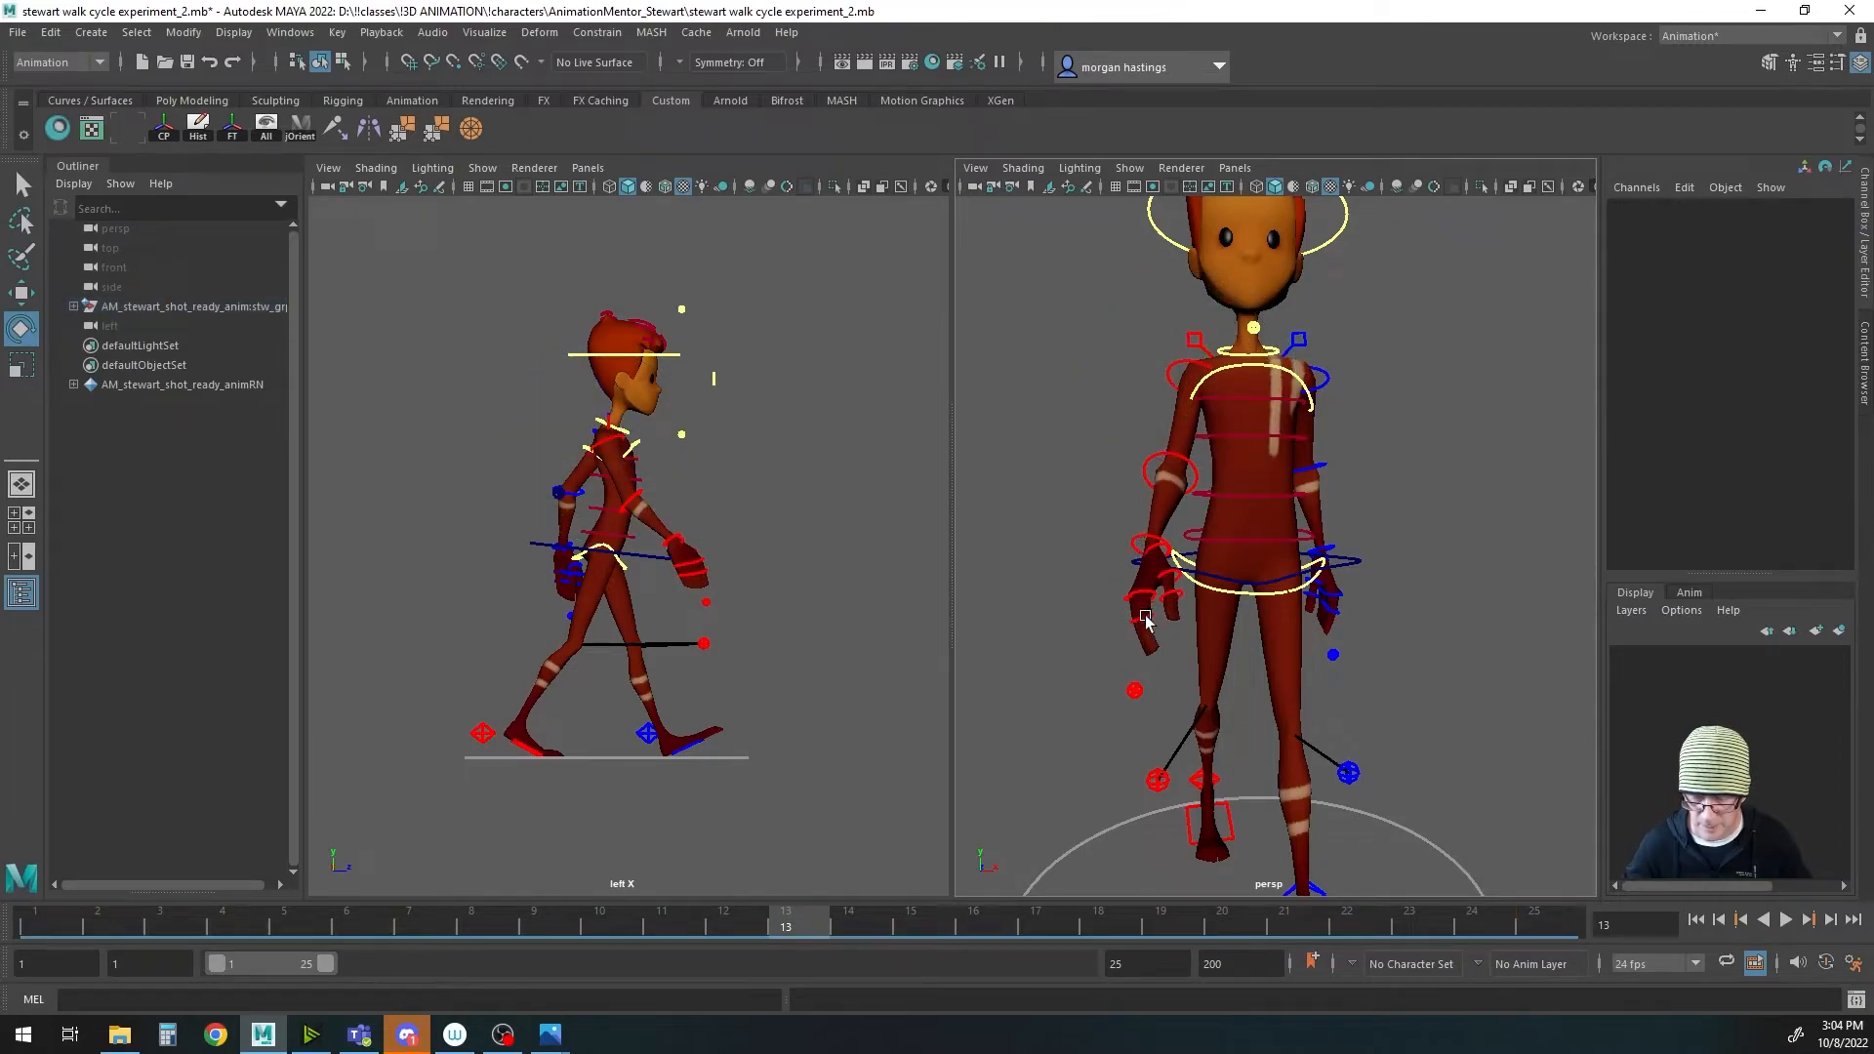
click(1137, 543)
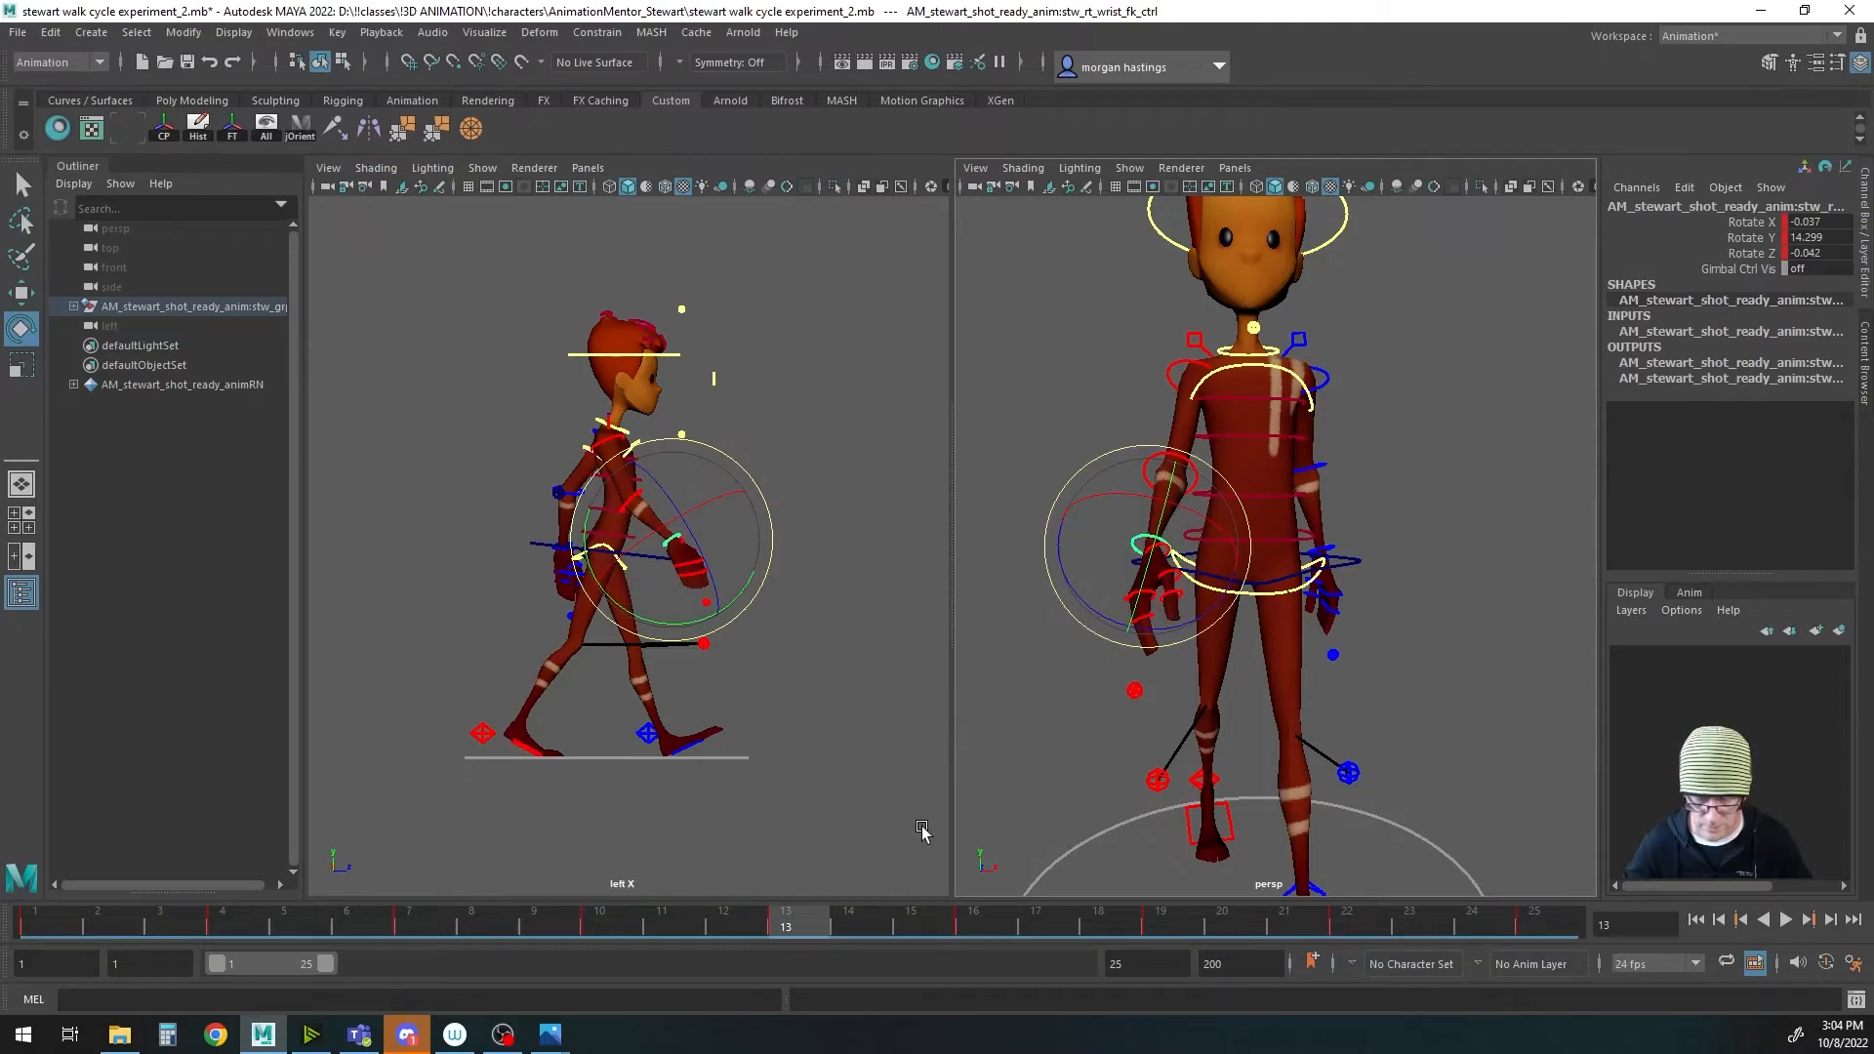
key(q)
click(1175, 374)
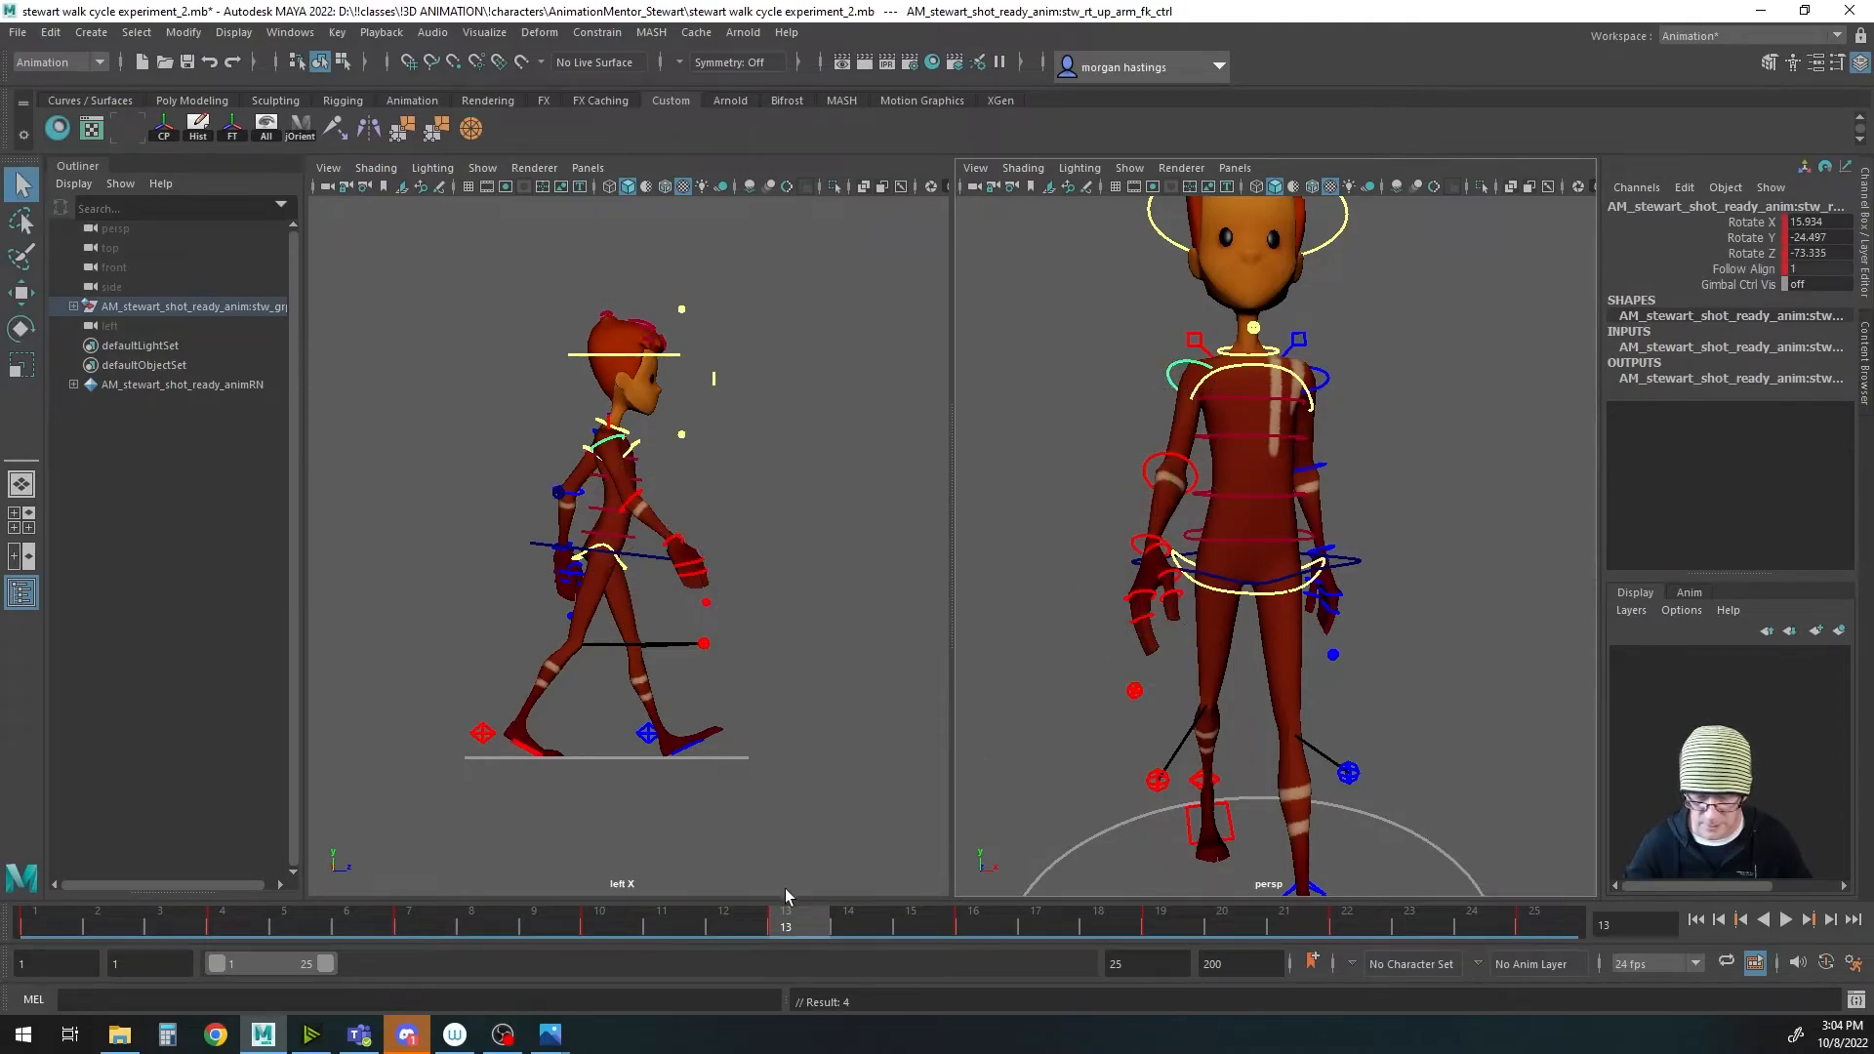
Step: At frame 16, rotate the right wrist control to about -11.676 in Z and key it
drag(817, 925, 968, 927)
click(1154, 557)
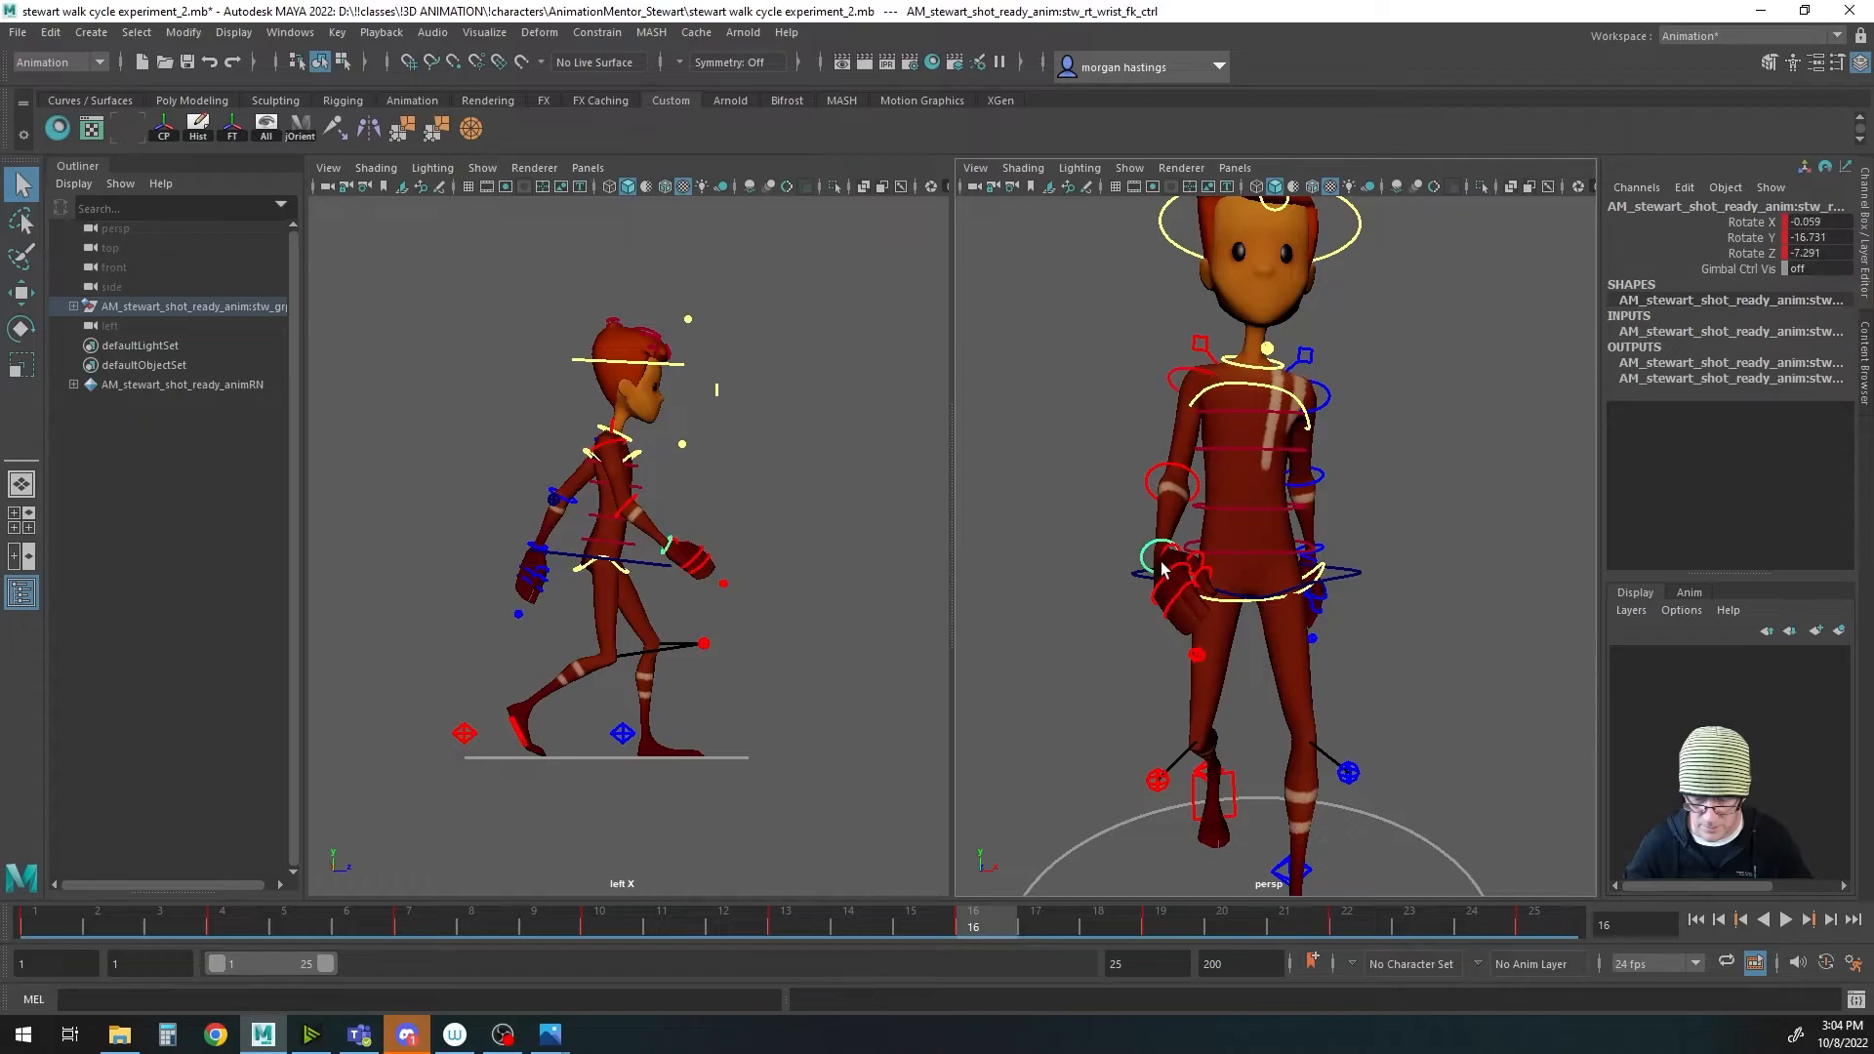
key(e)
drag(1181, 577, 1132, 599)
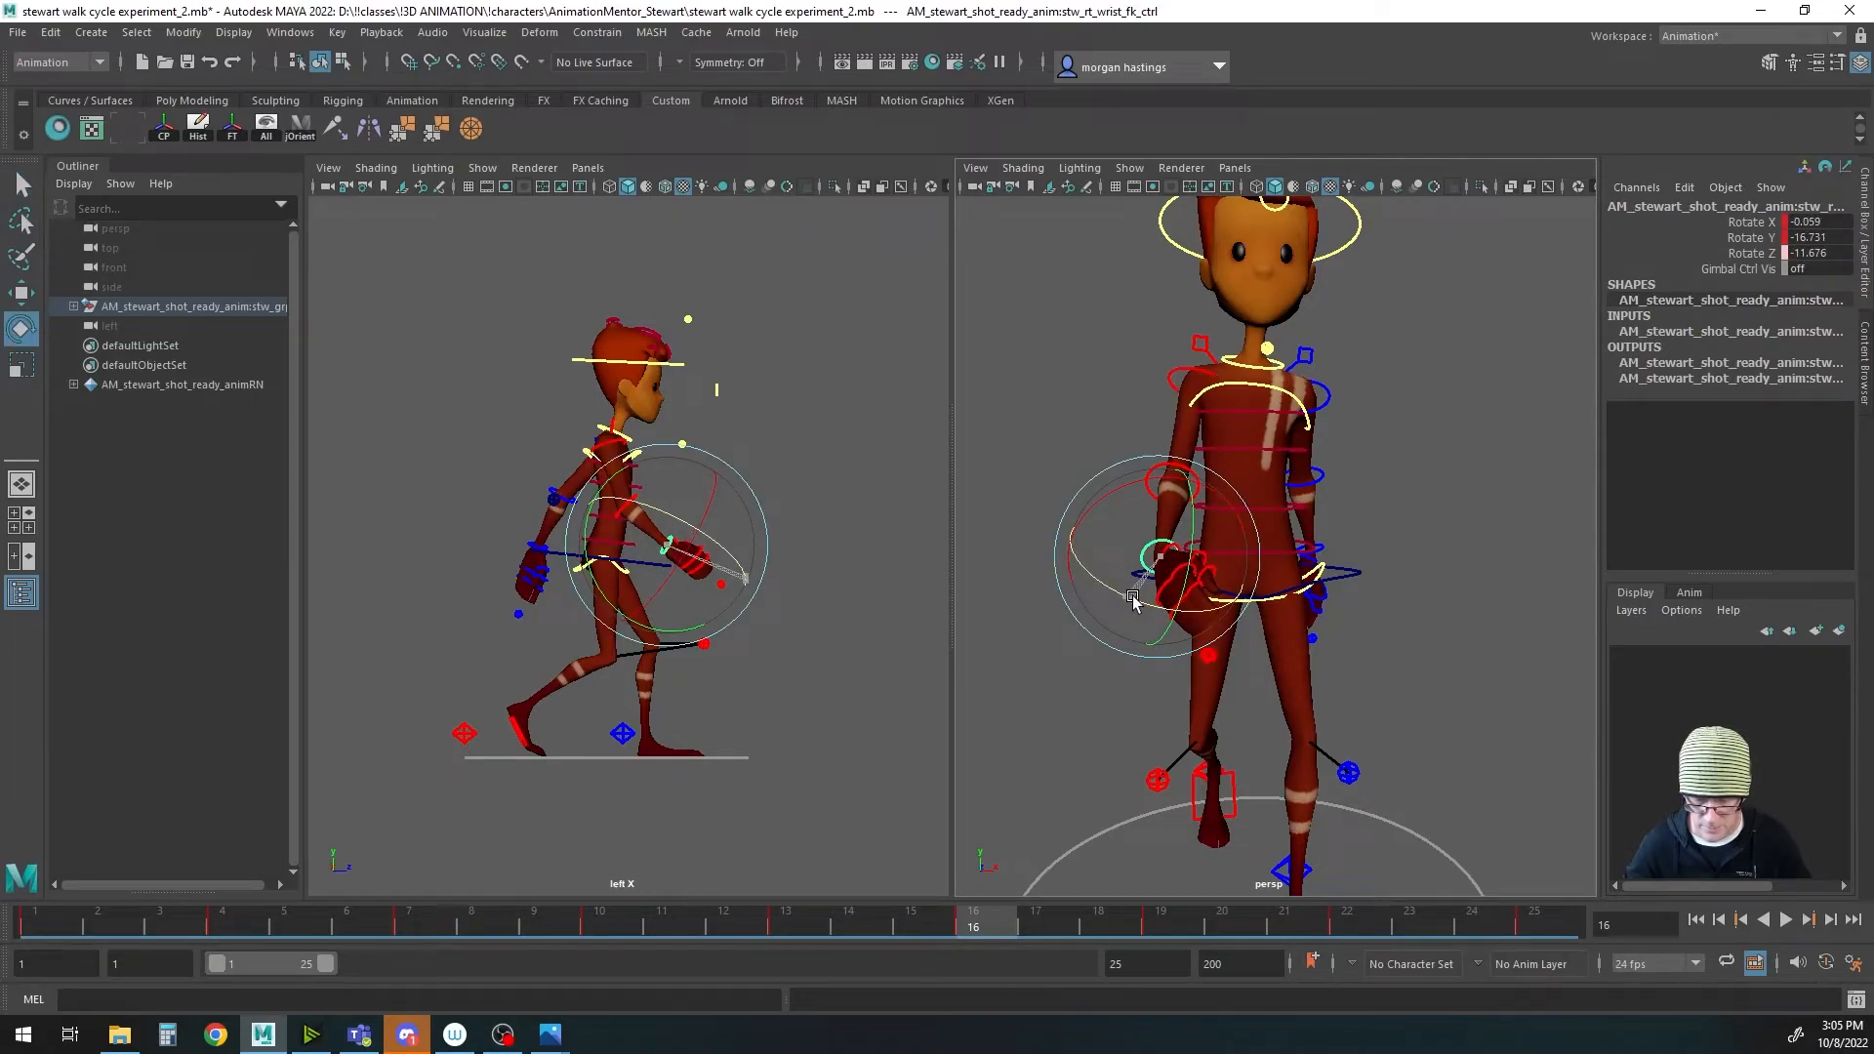
key(s)
key(q)
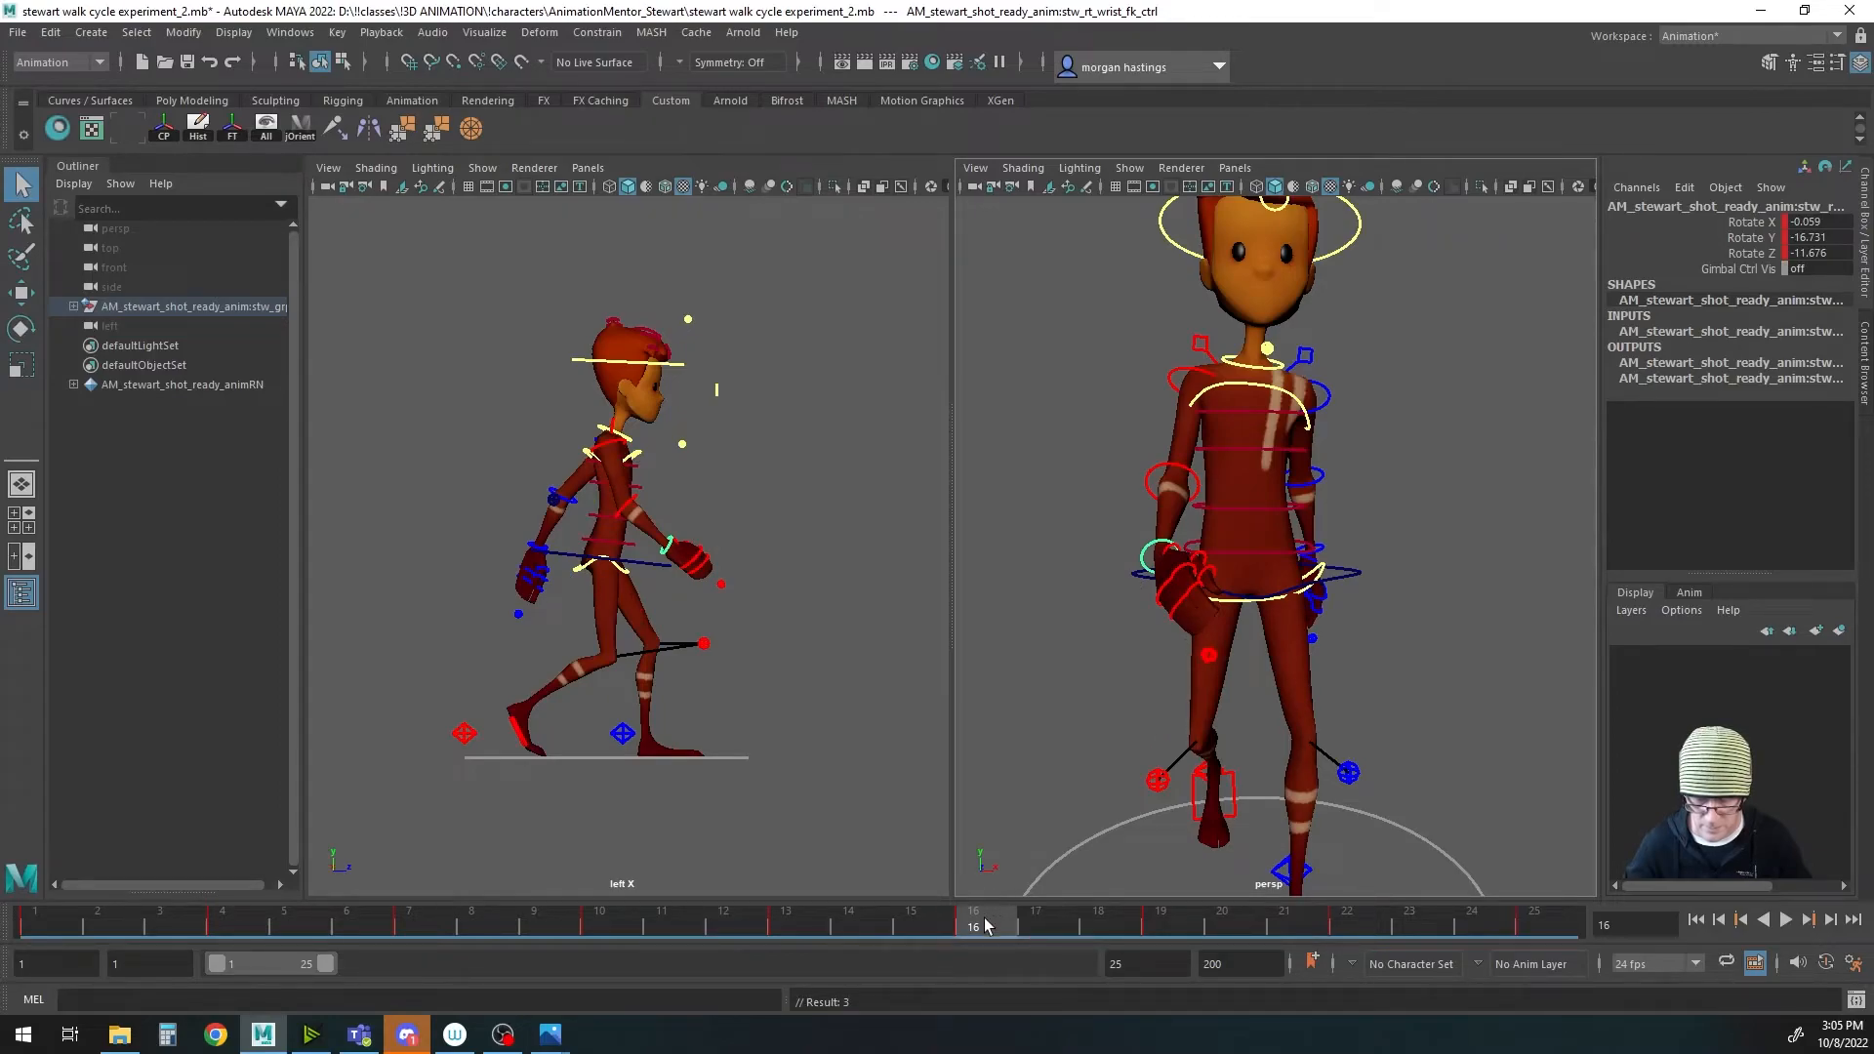
Step: Play the walk cycle and check the right arm's swing from the side and the front
key(alt+v)
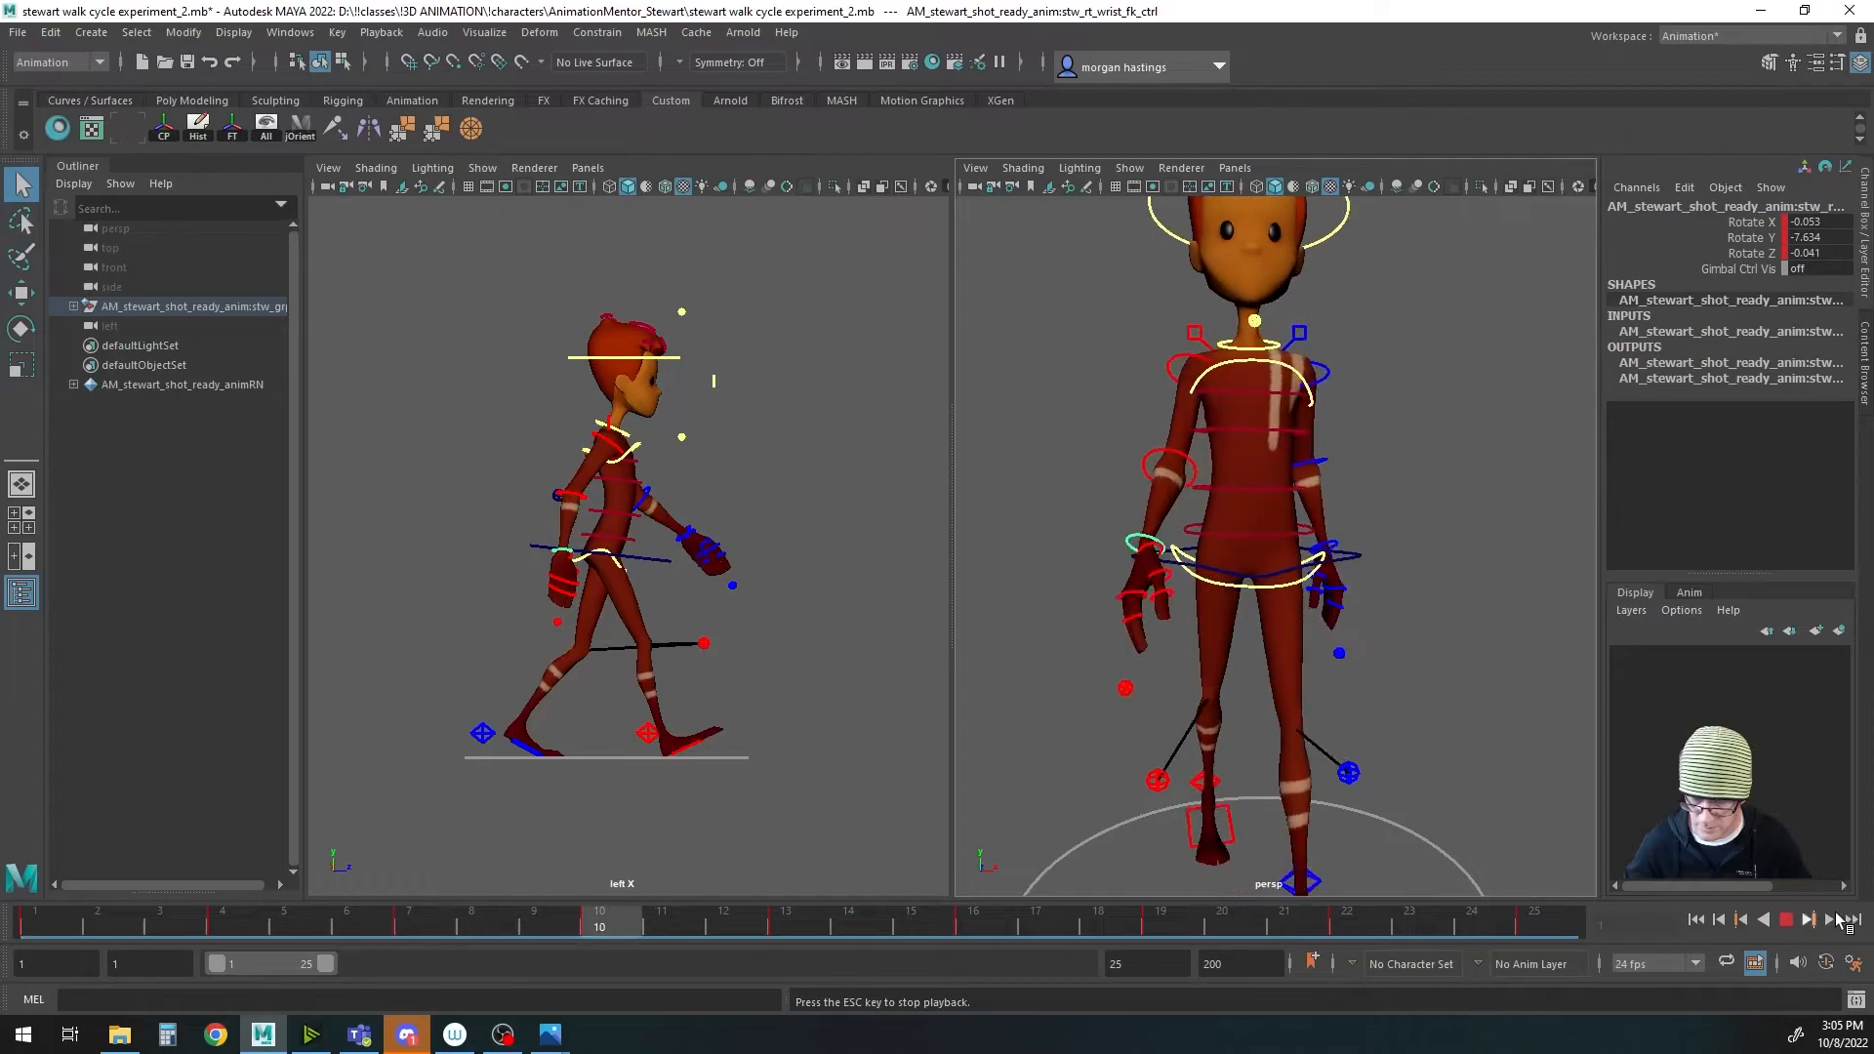
mouse_move(1219, 673)
alt+mouse_down()
mouse_move(1390, 673)
mouse_move(1202, 653)
alt+mouse_up()
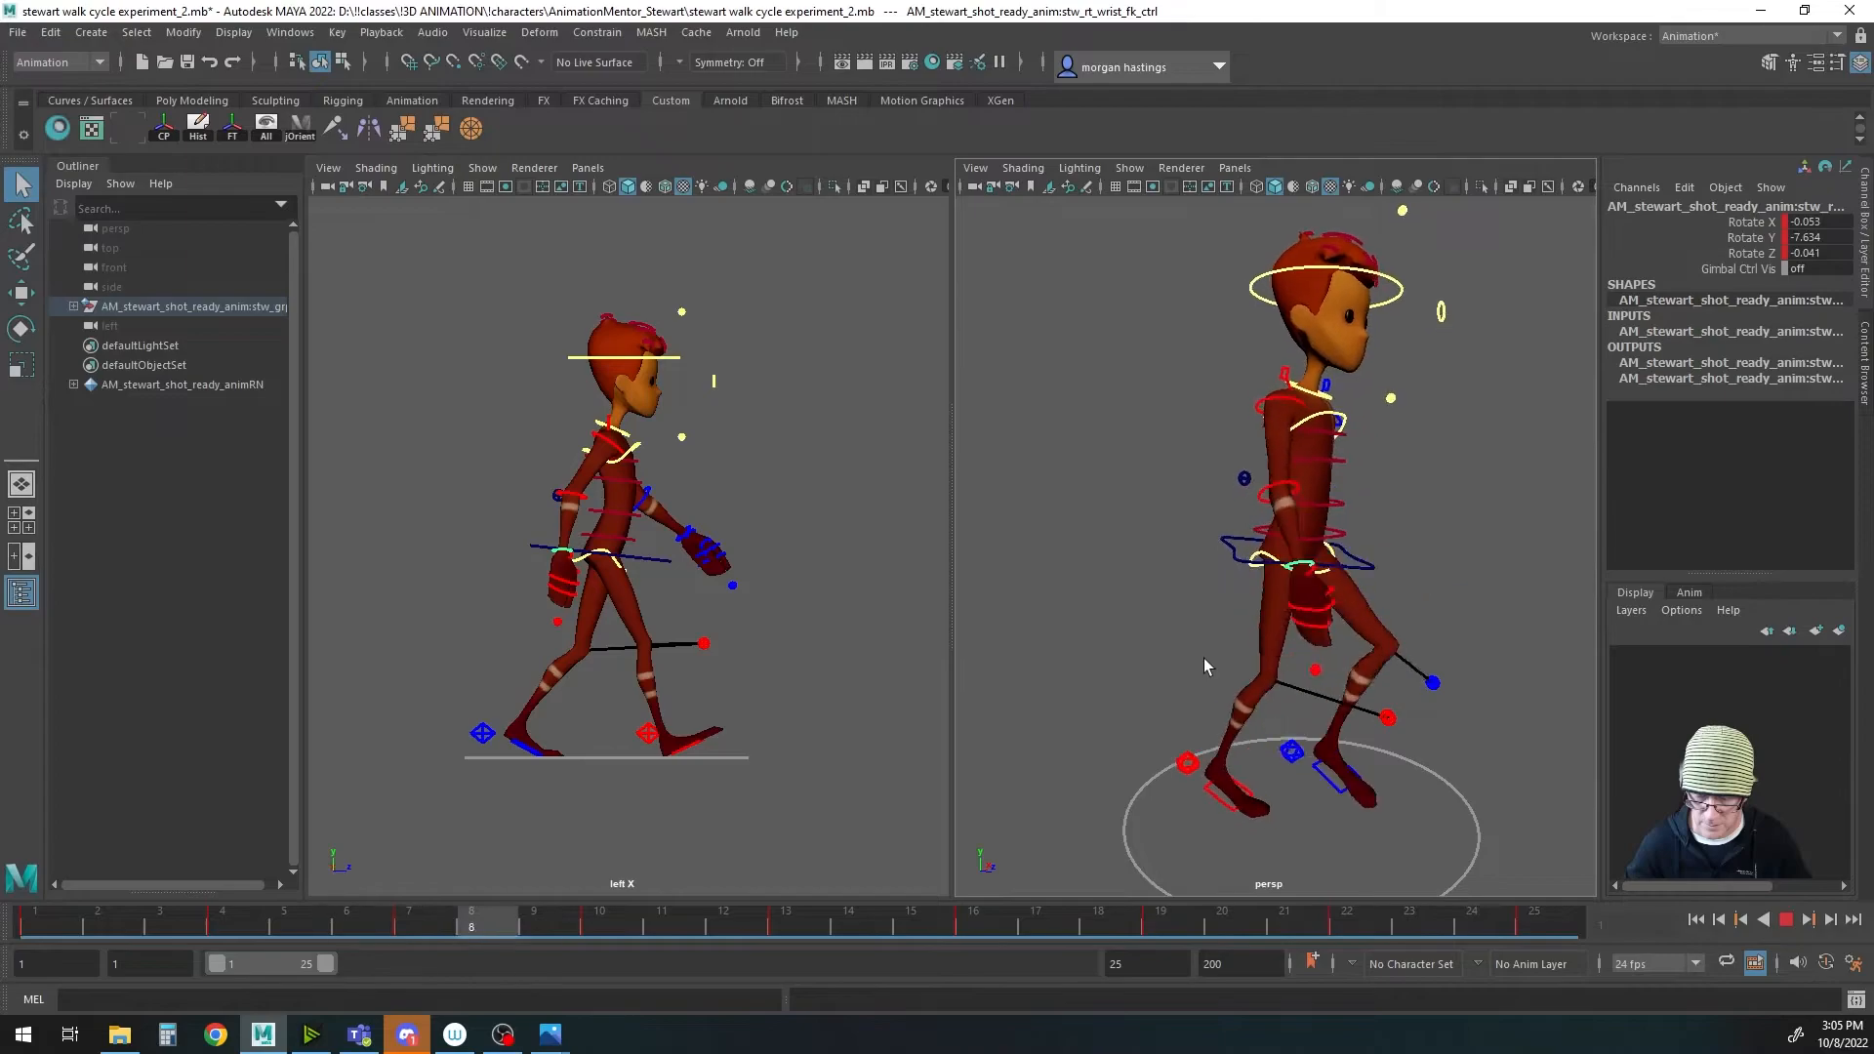
click(1786, 919)
alt+drag(1200, 656, 1237, 655)
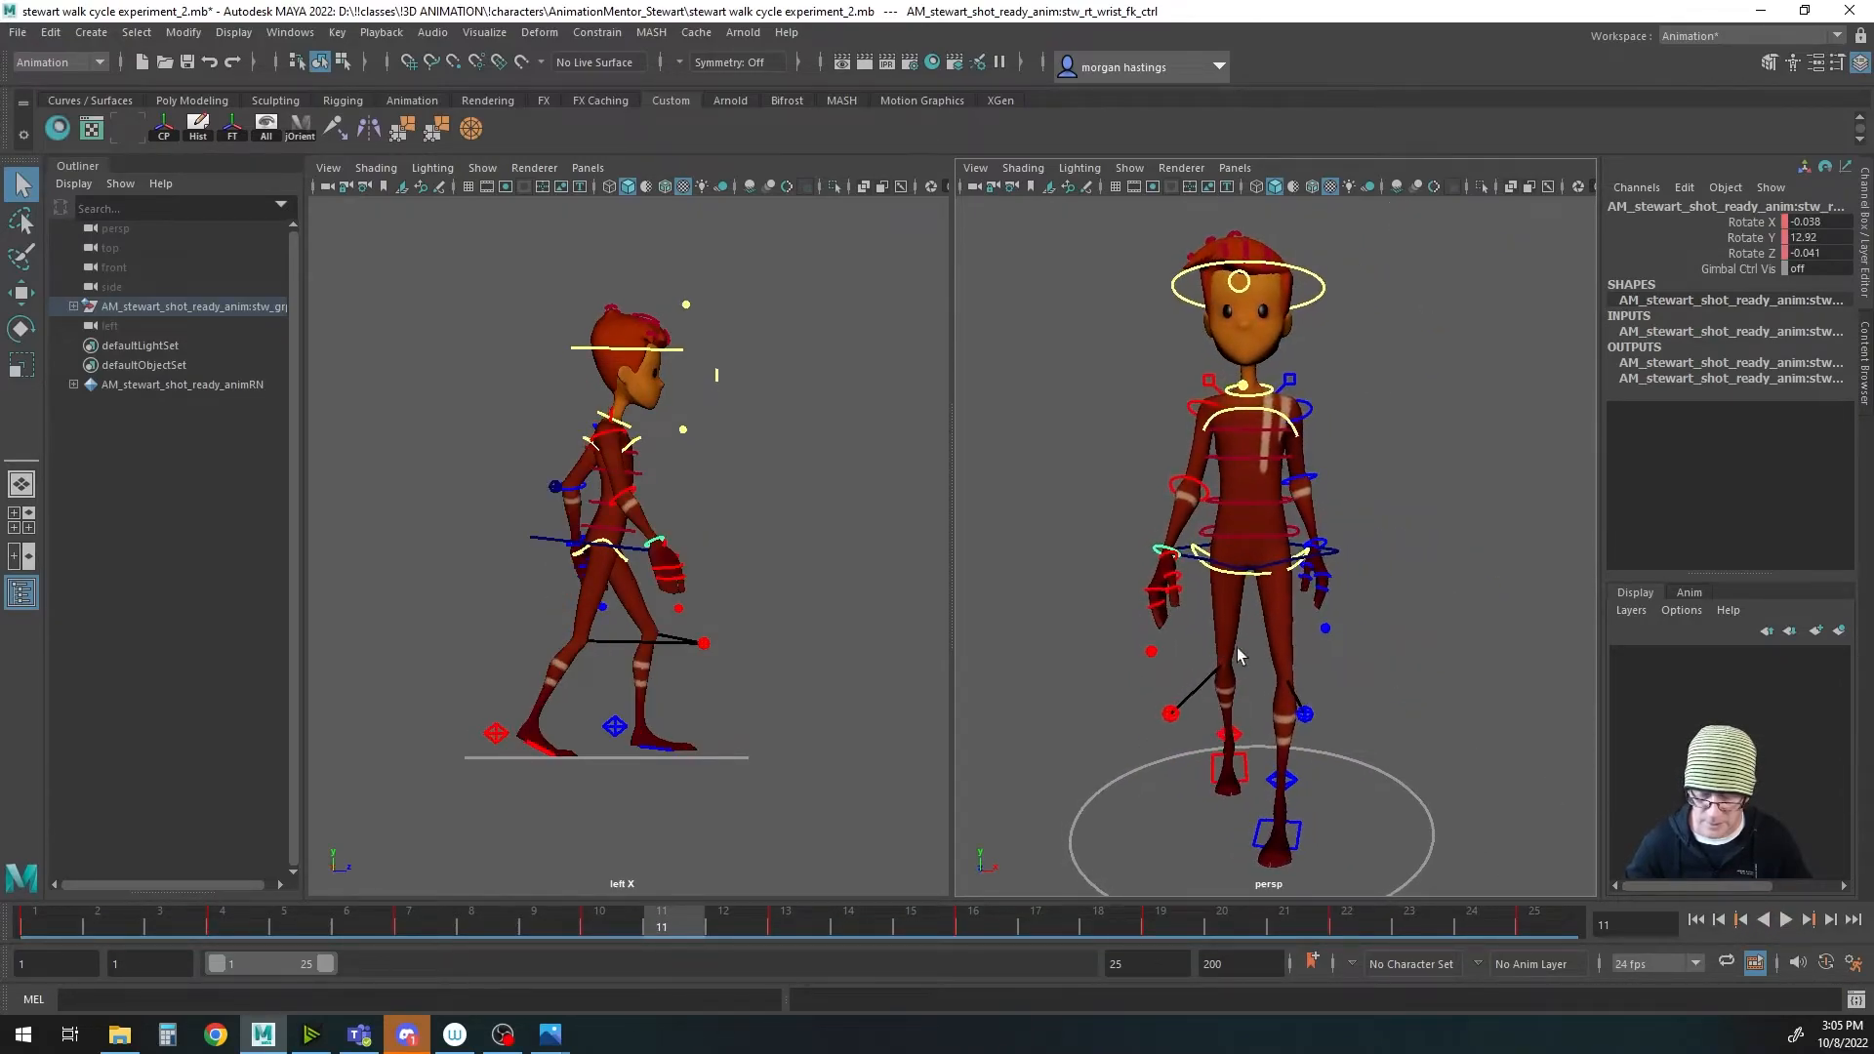
Step: At frame 1, rotate the left upper arm FK control to about X 17.214, Y -34.074, Z -69.582
click(45, 922)
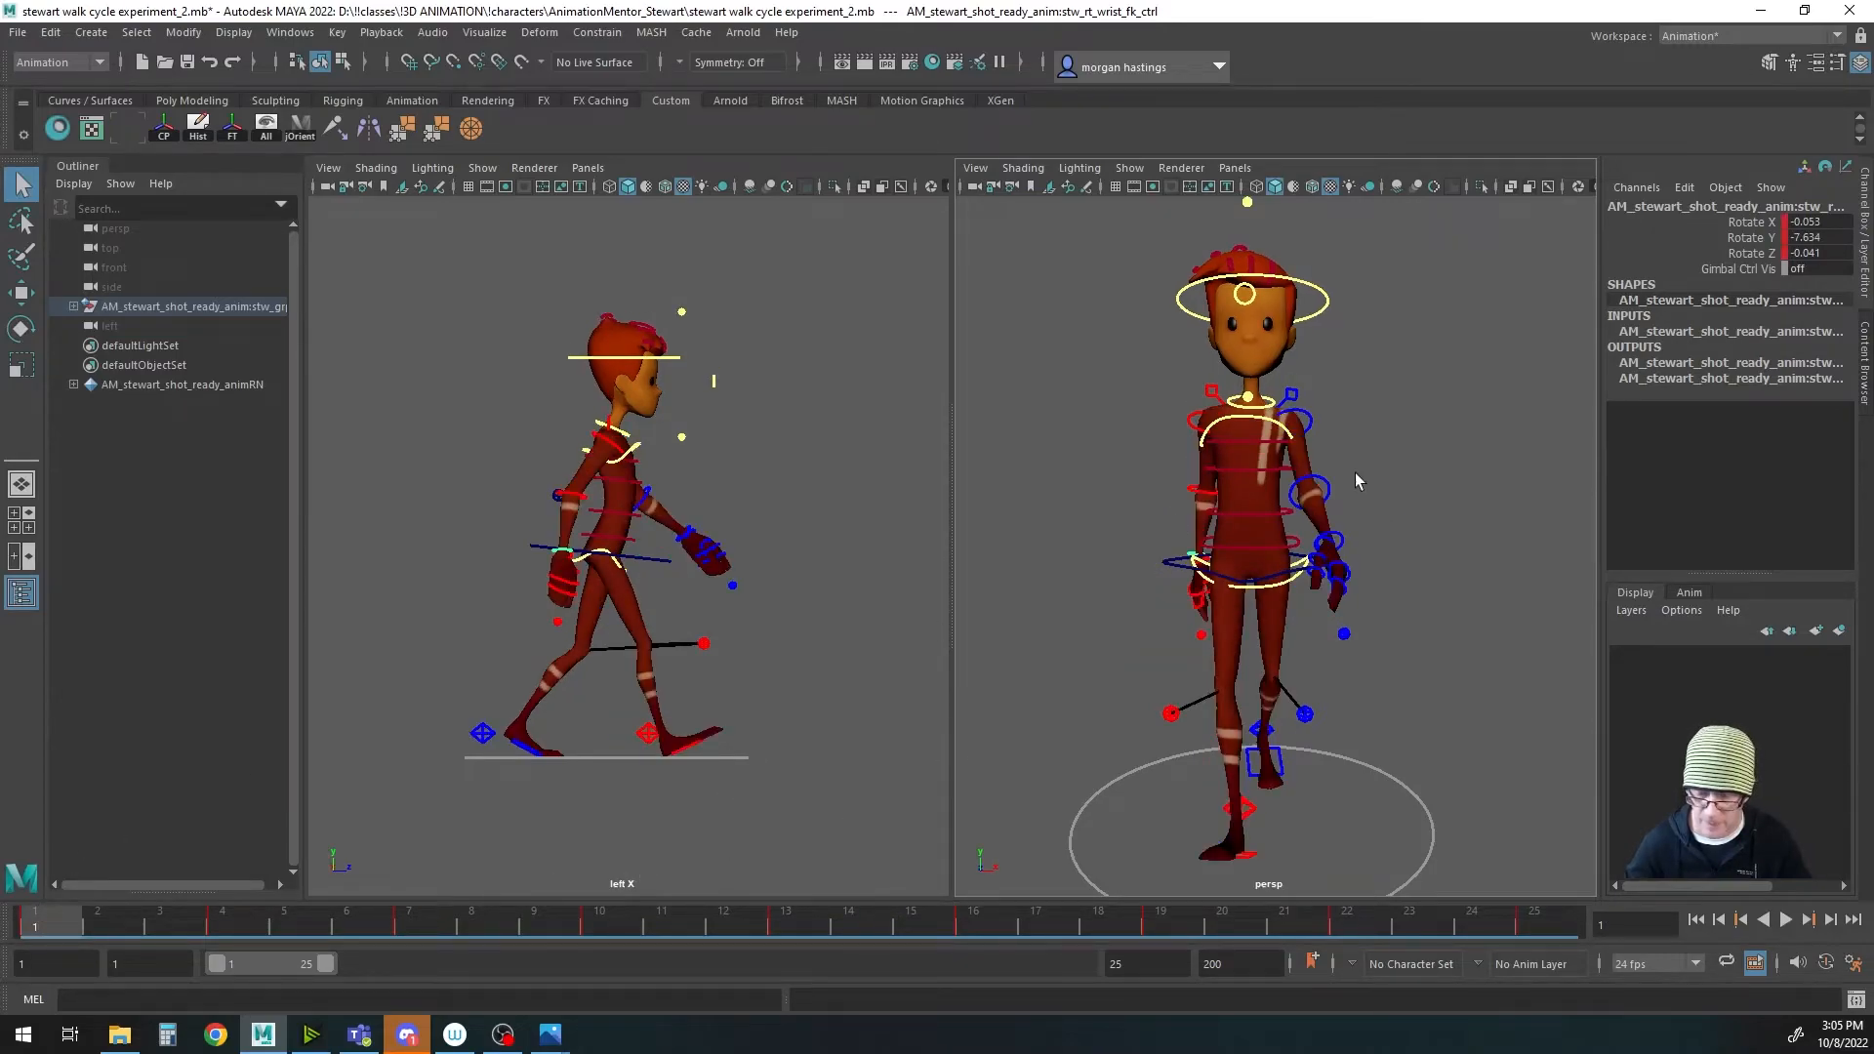
click(1309, 417)
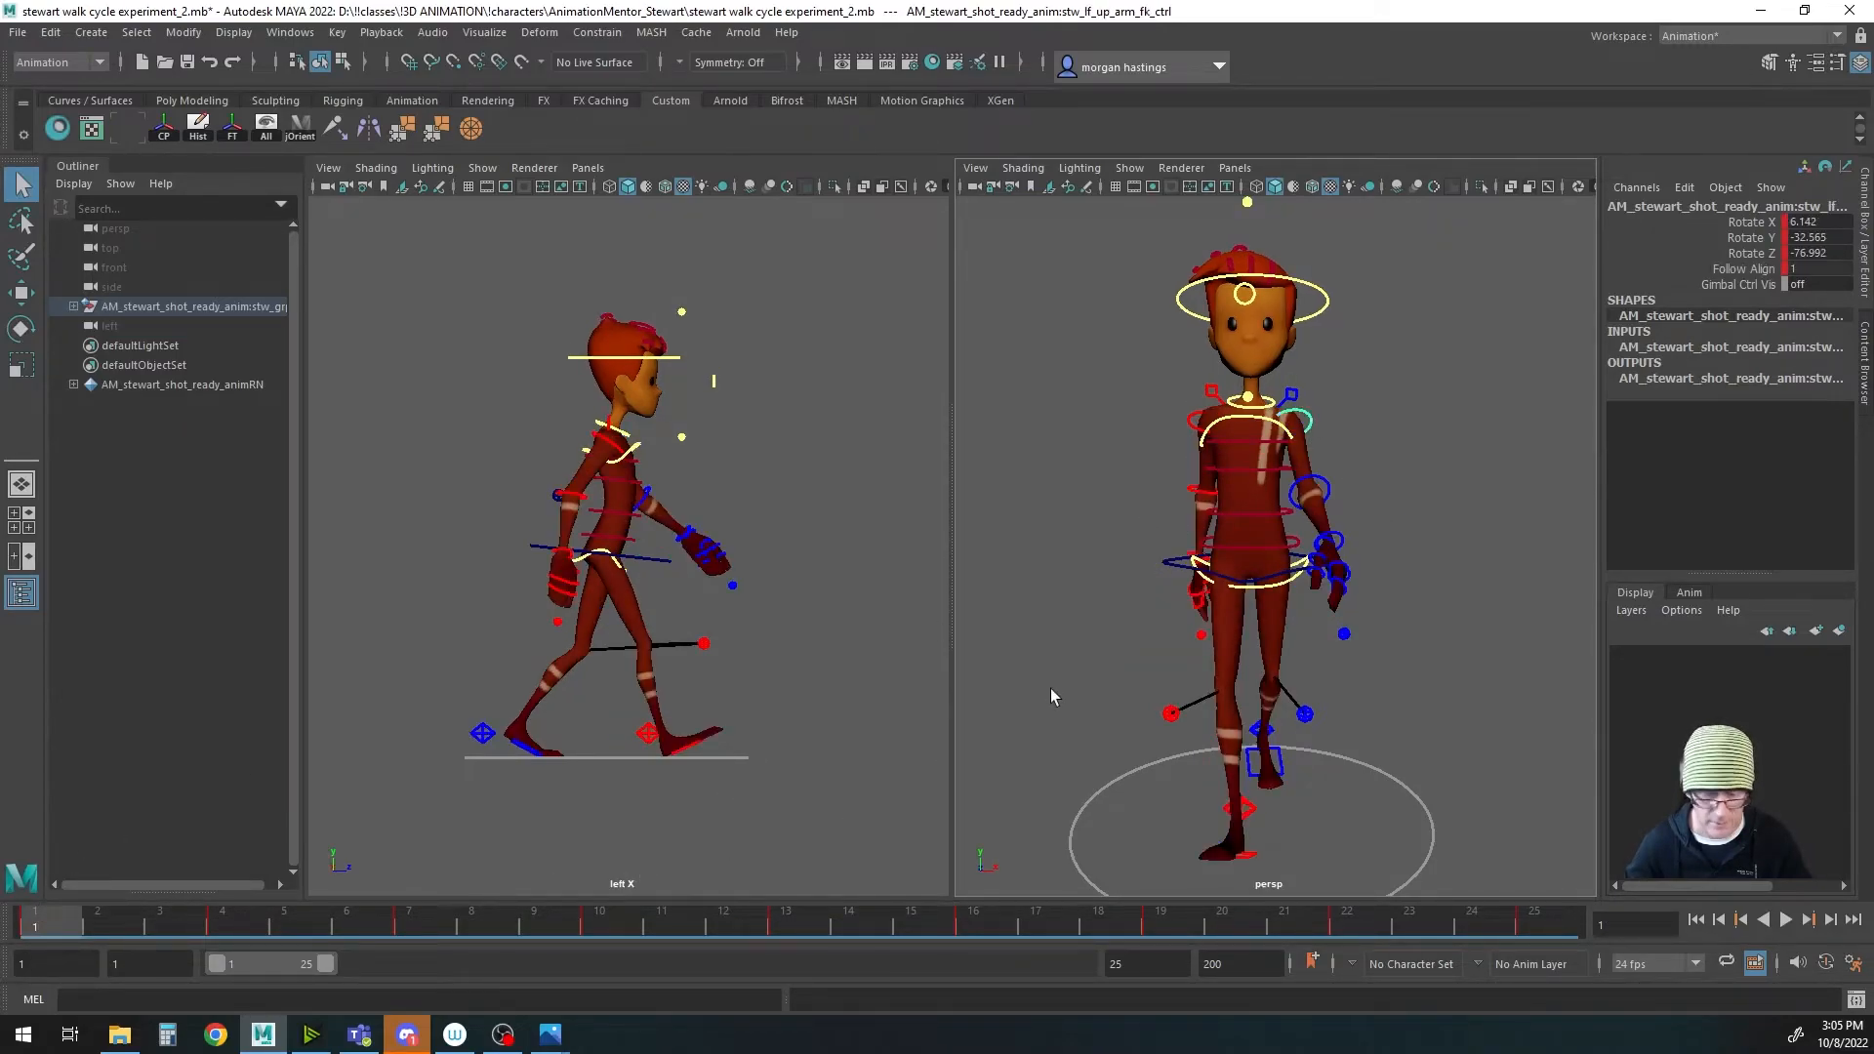
key(e)
drag(1301, 445, 1299, 371)
key(q)
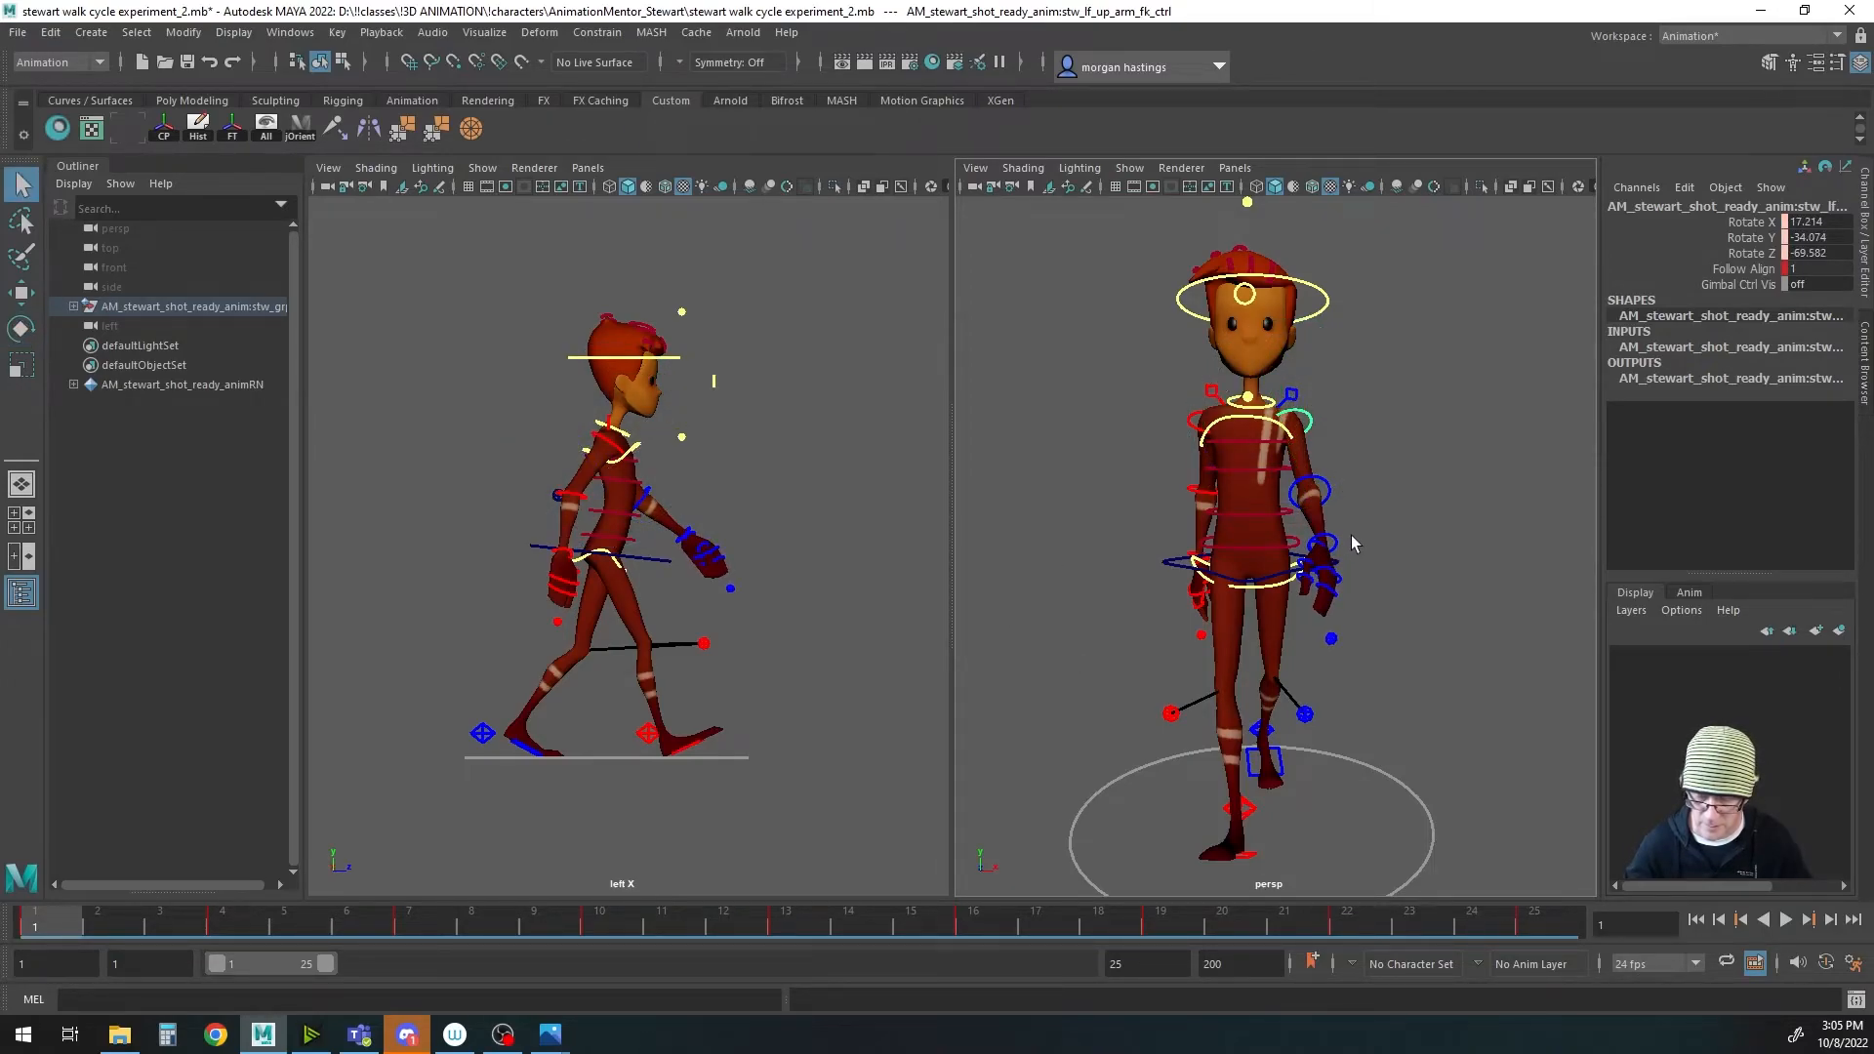
Step: Rotate the left wrist control at frame 1 to about -6.132 in Z, and key it with the left upper arm control
click(1333, 535)
key(e)
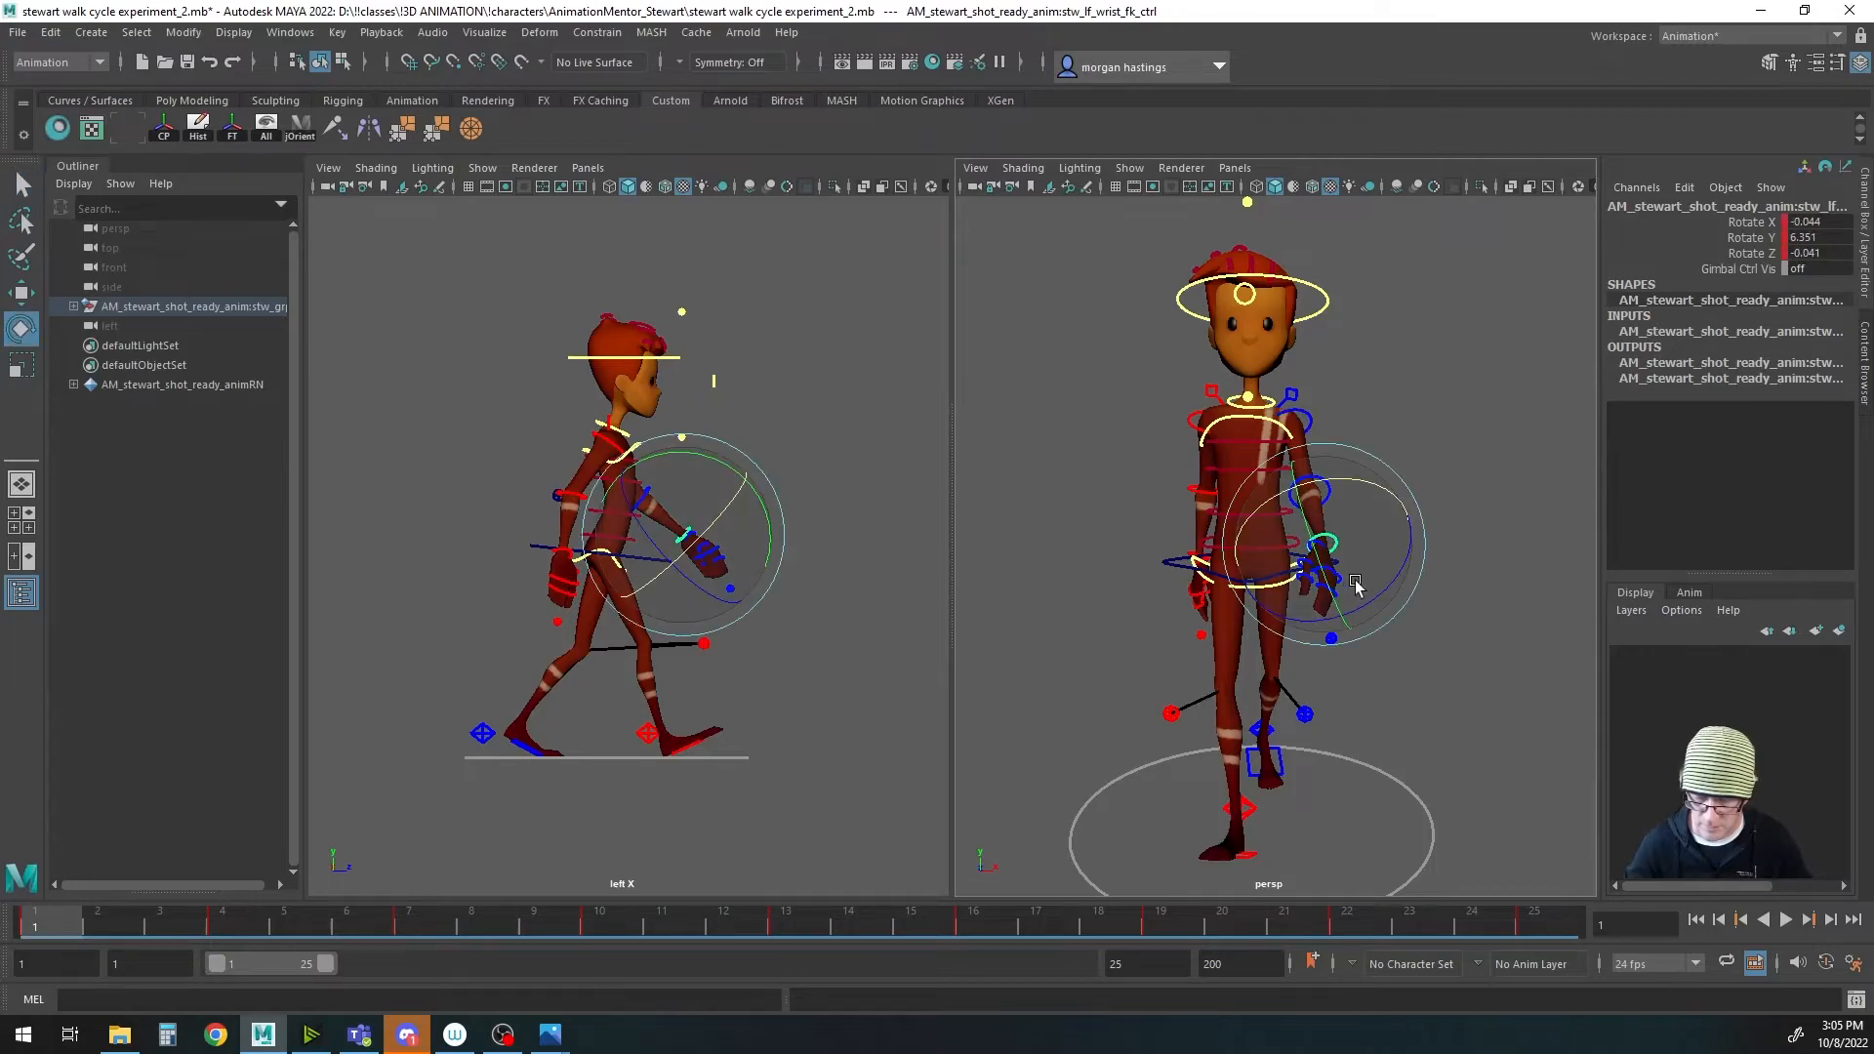
drag(1380, 599, 1379, 605)
key(q)
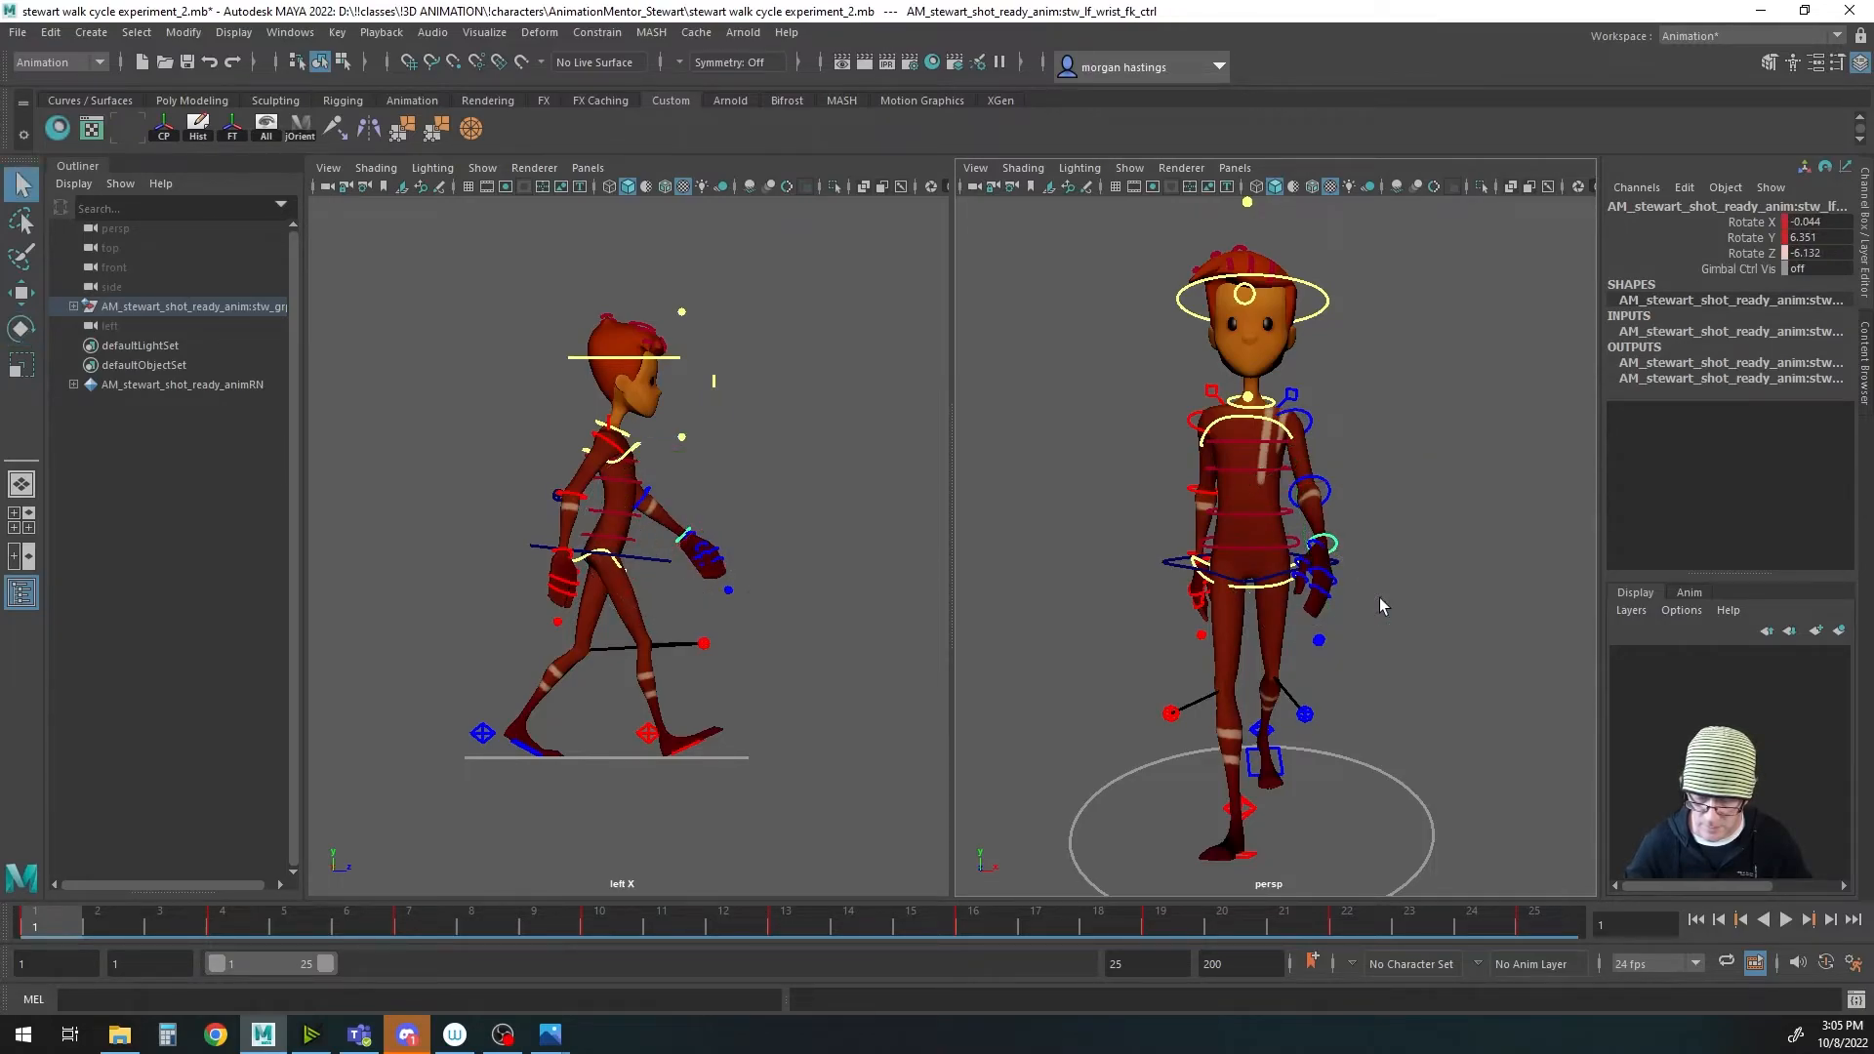
click(1304, 418)
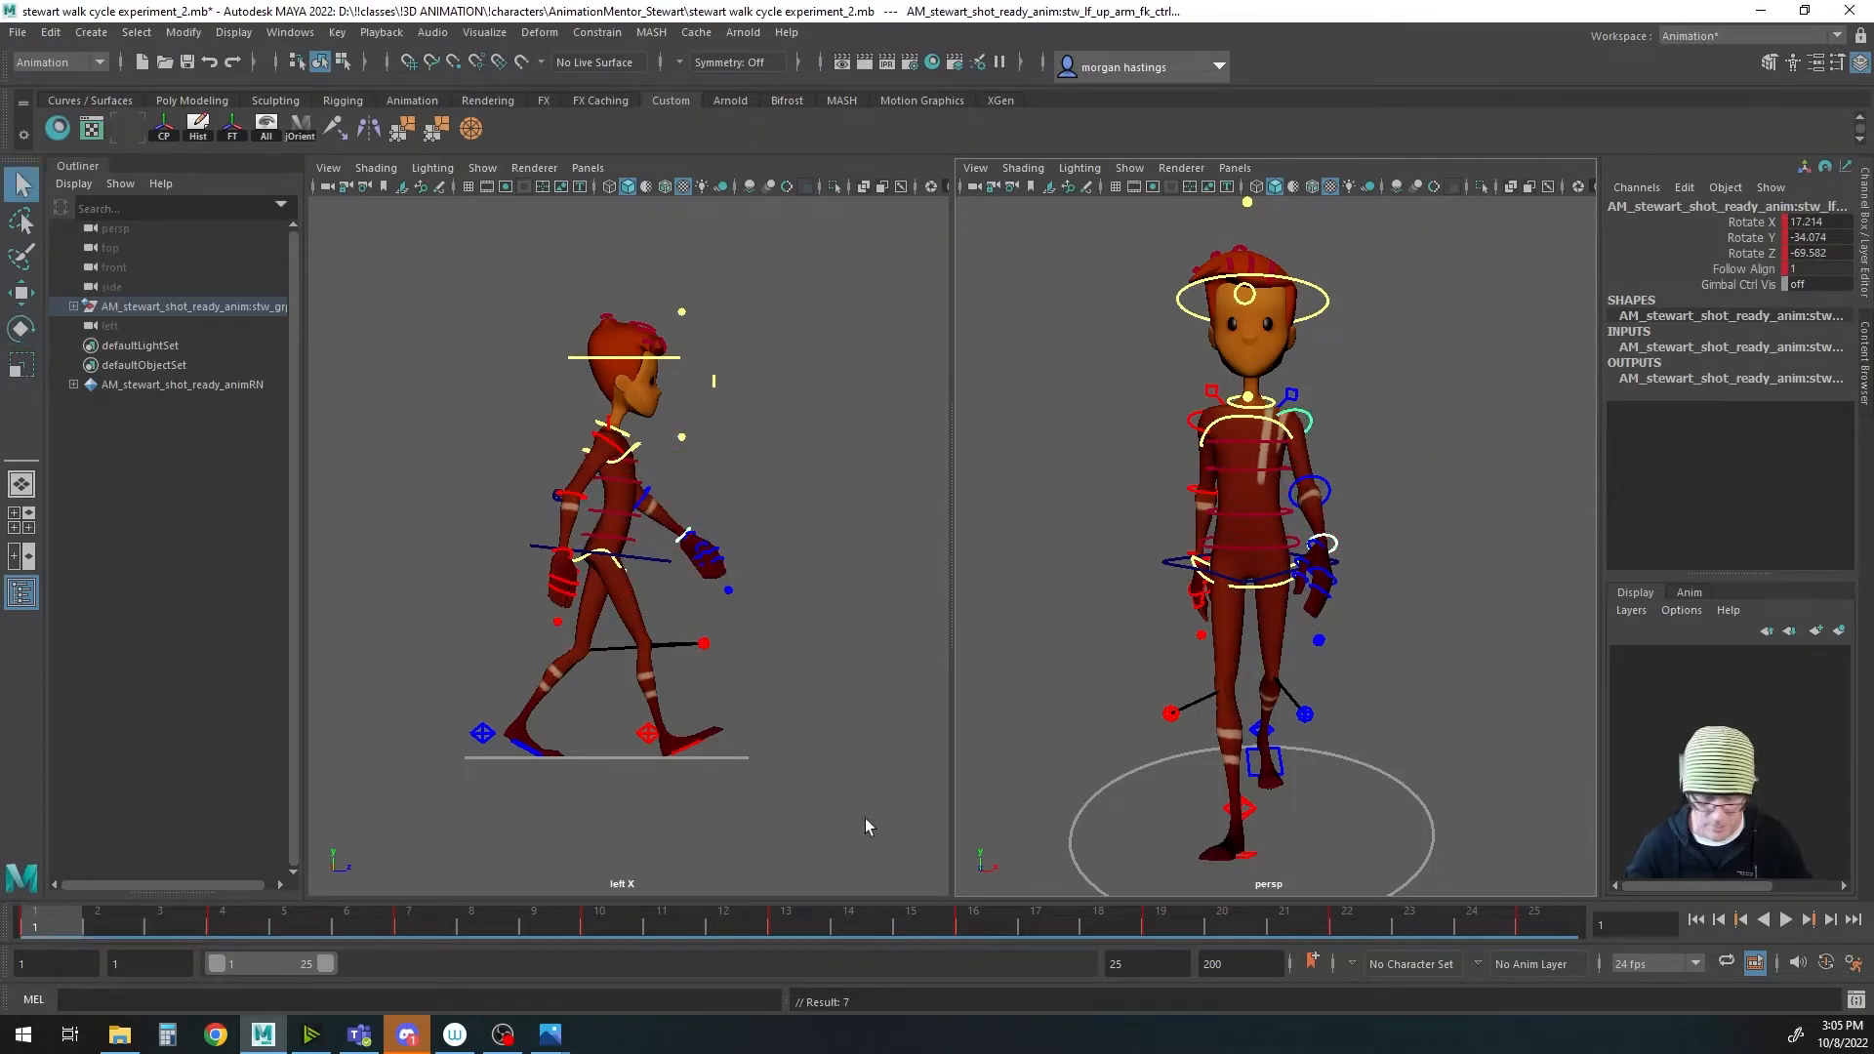
Step: At frame 4, rotate the left upper arm FK control to about X 18.468, Y -26.109, Z -71
click(219, 932)
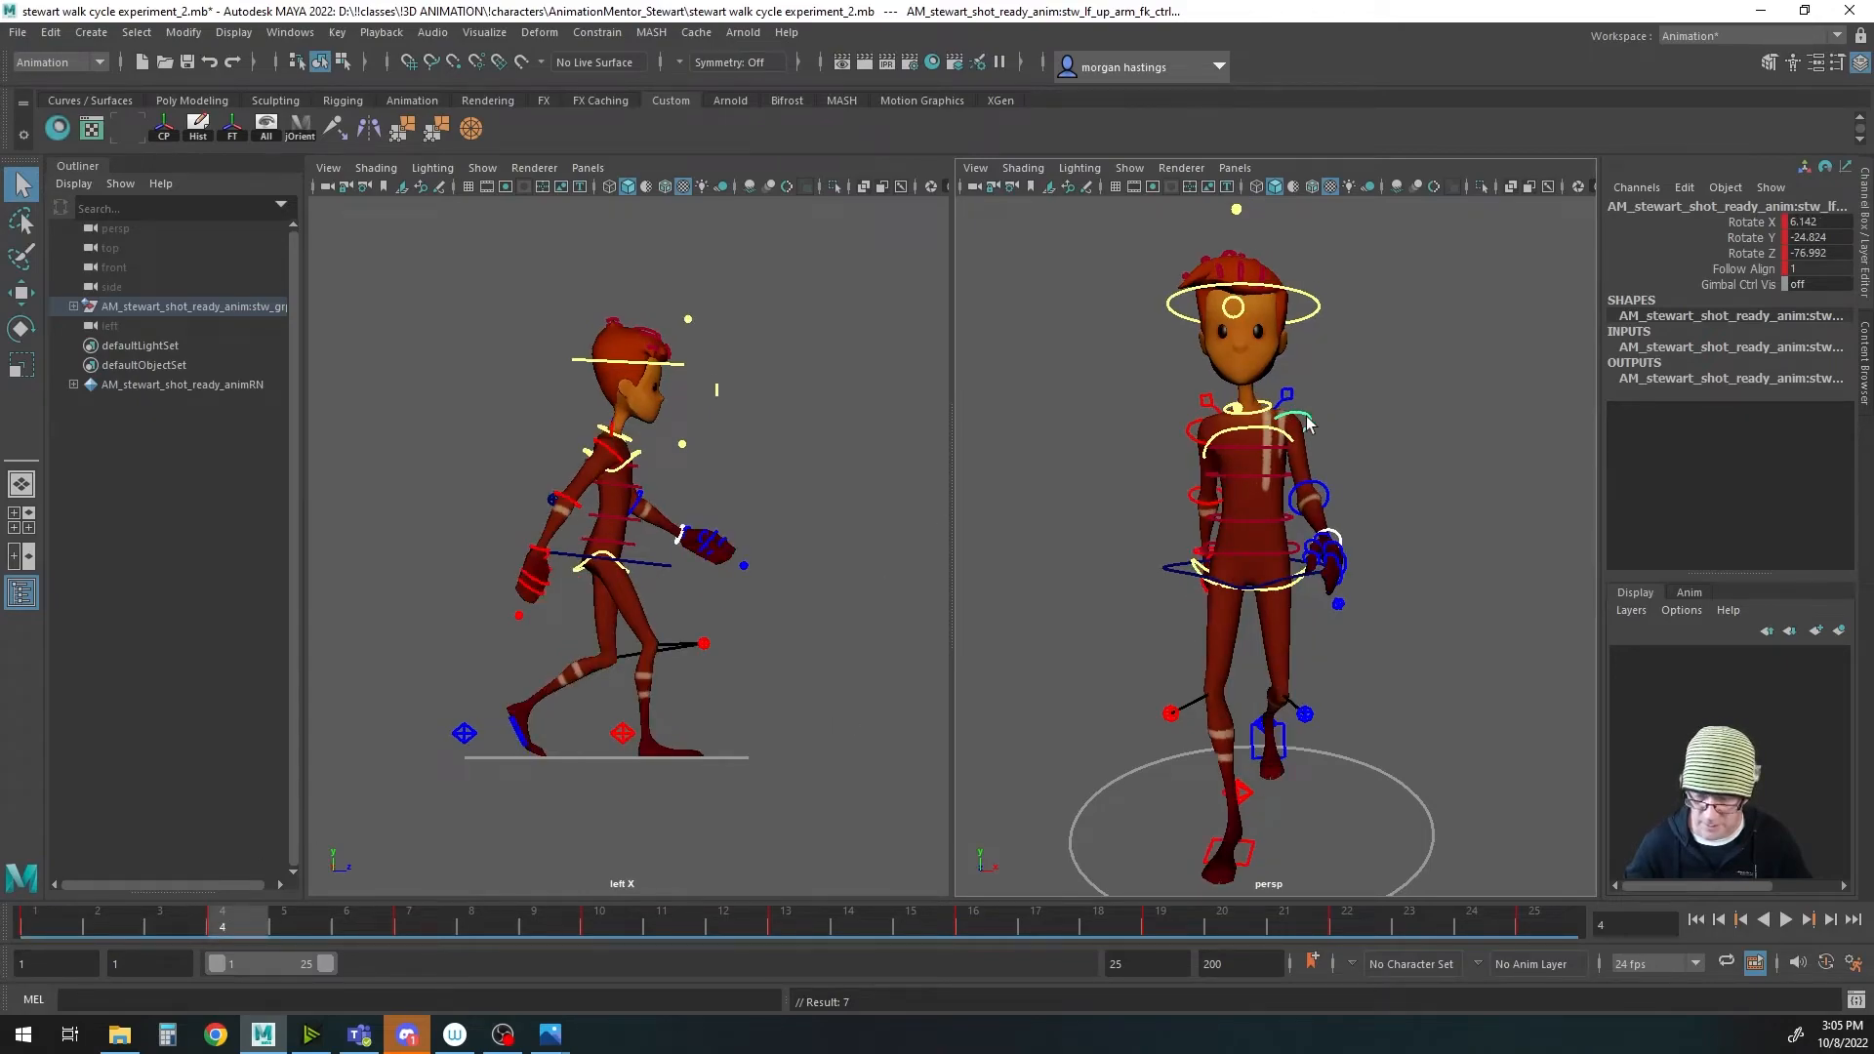
key(e)
drag(1302, 391, 1305, 389)
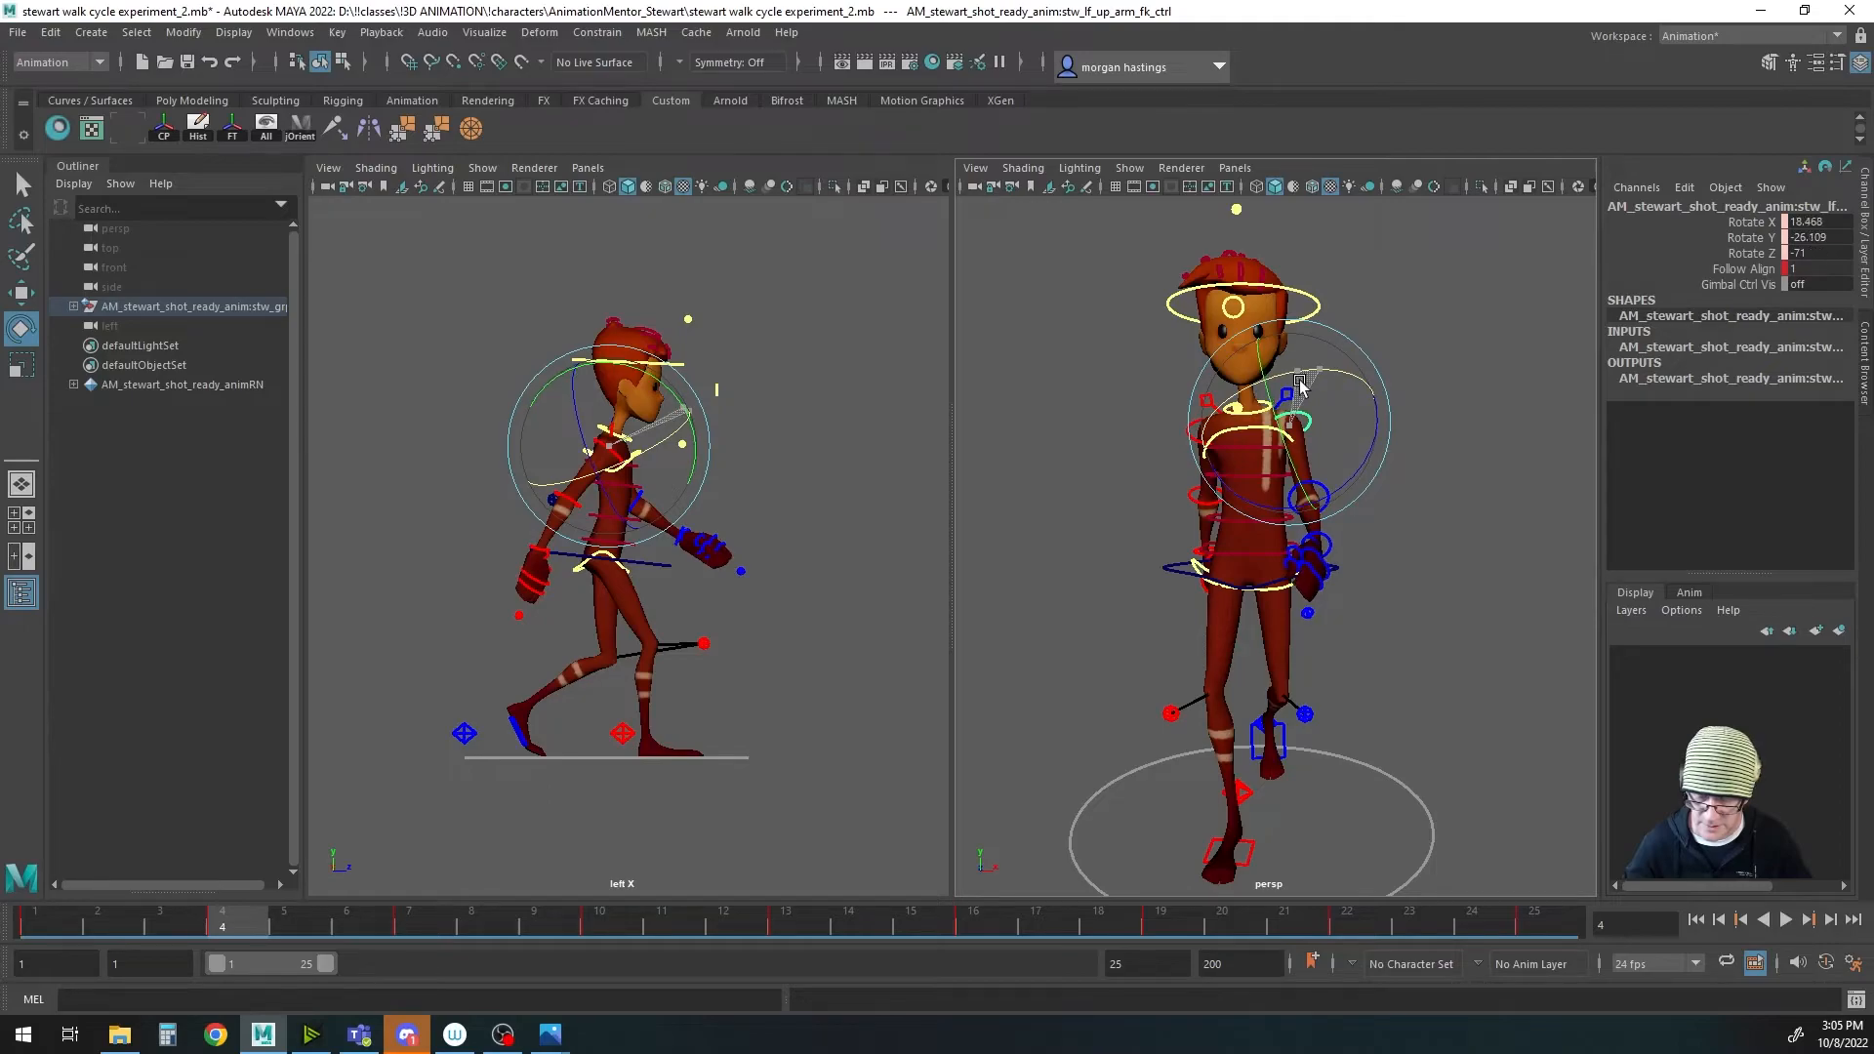
key(q)
Step: Rotate the left wrist control at frame 4 to about -7.377 in Z, and key it with the left upper arm control
click(1329, 544)
key(e)
drag(1370, 572, 1366, 582)
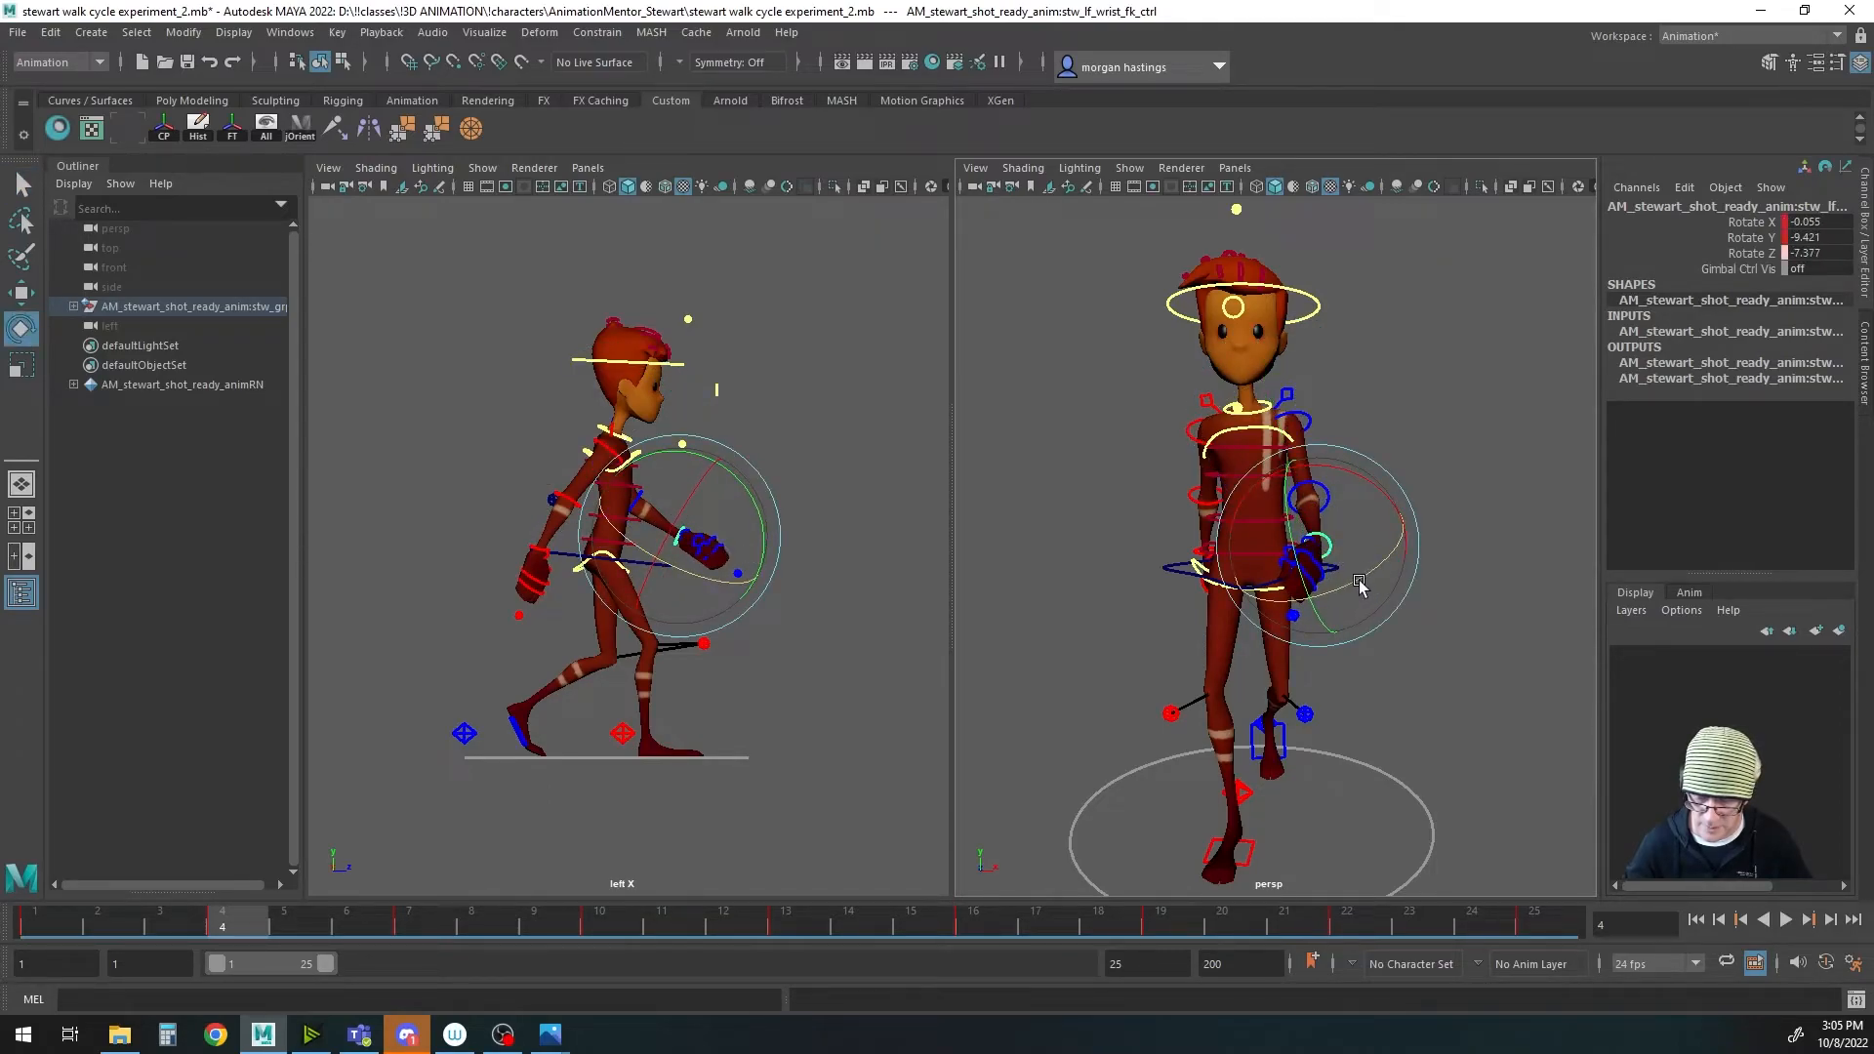
key(q)
click(1305, 418)
alt+drag(1359, 603, 1377, 589)
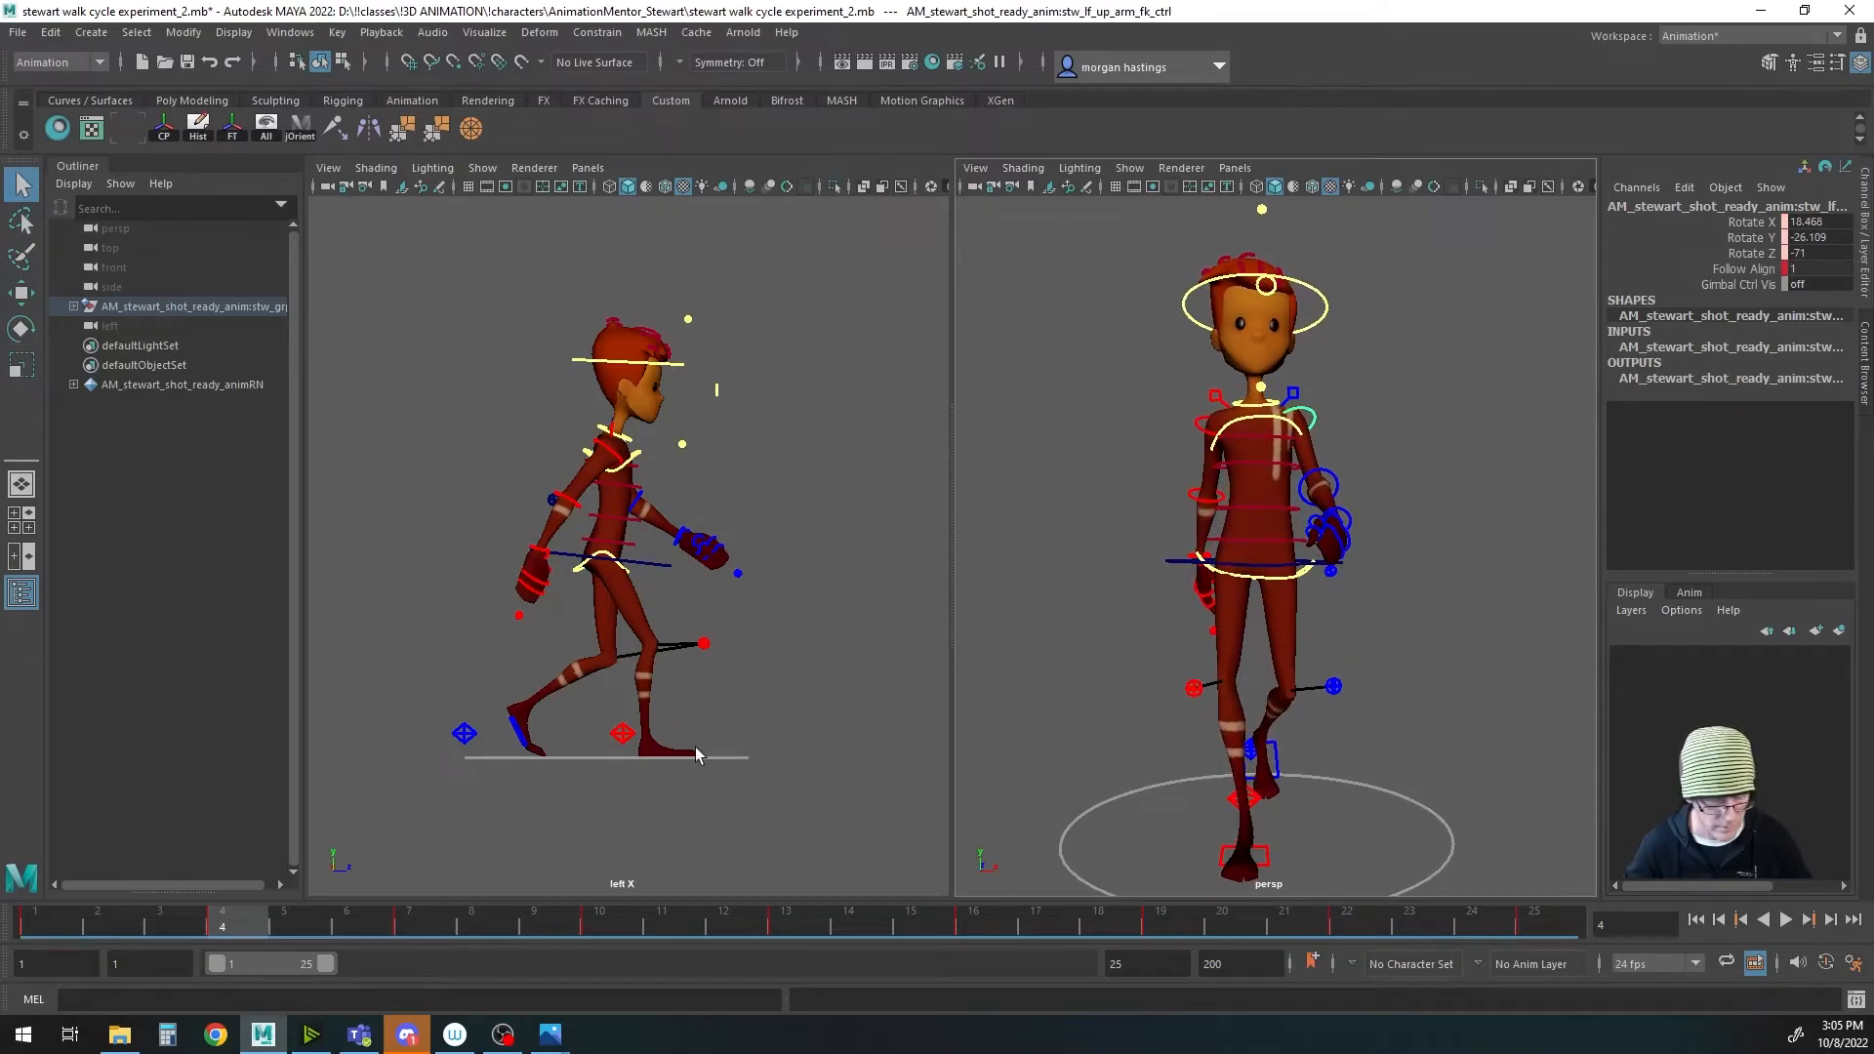
click(1352, 524)
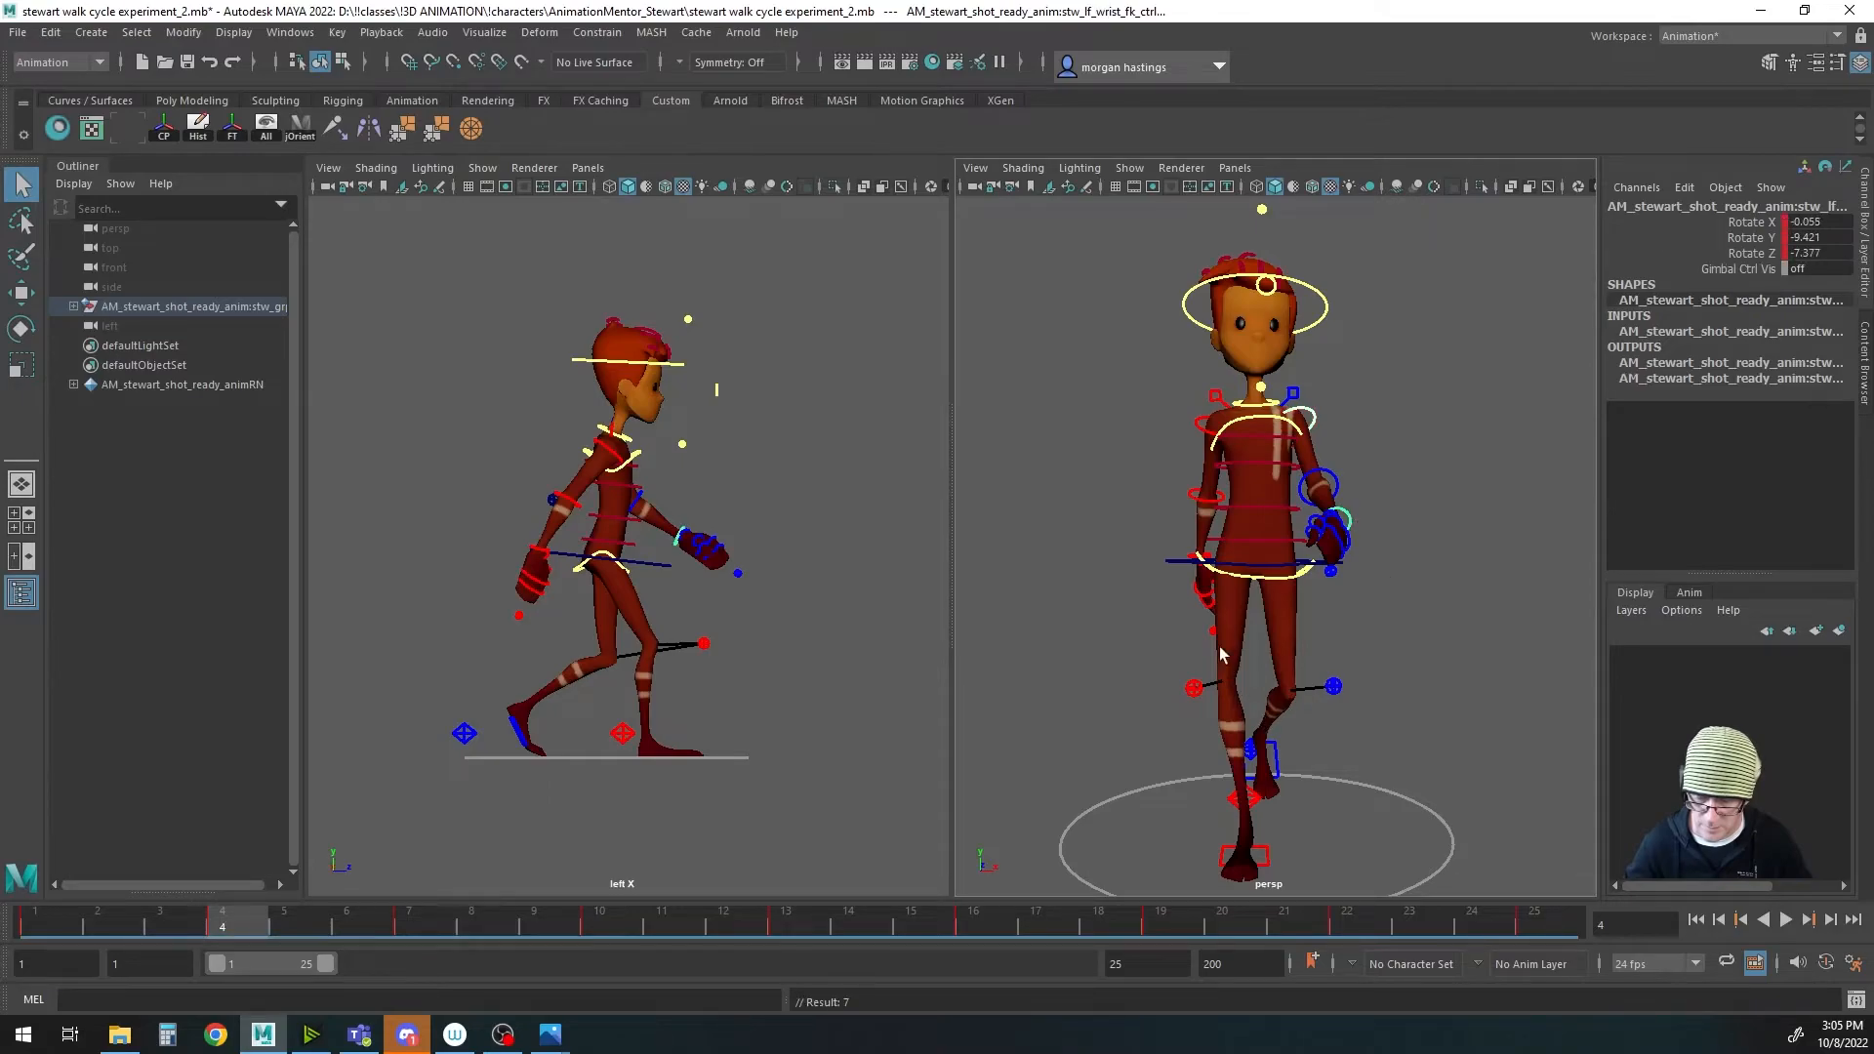
Step: At frame 7, rotate the left upper arm FK control to about X 15.783, Y -5.273, Z -76.101
click(407, 926)
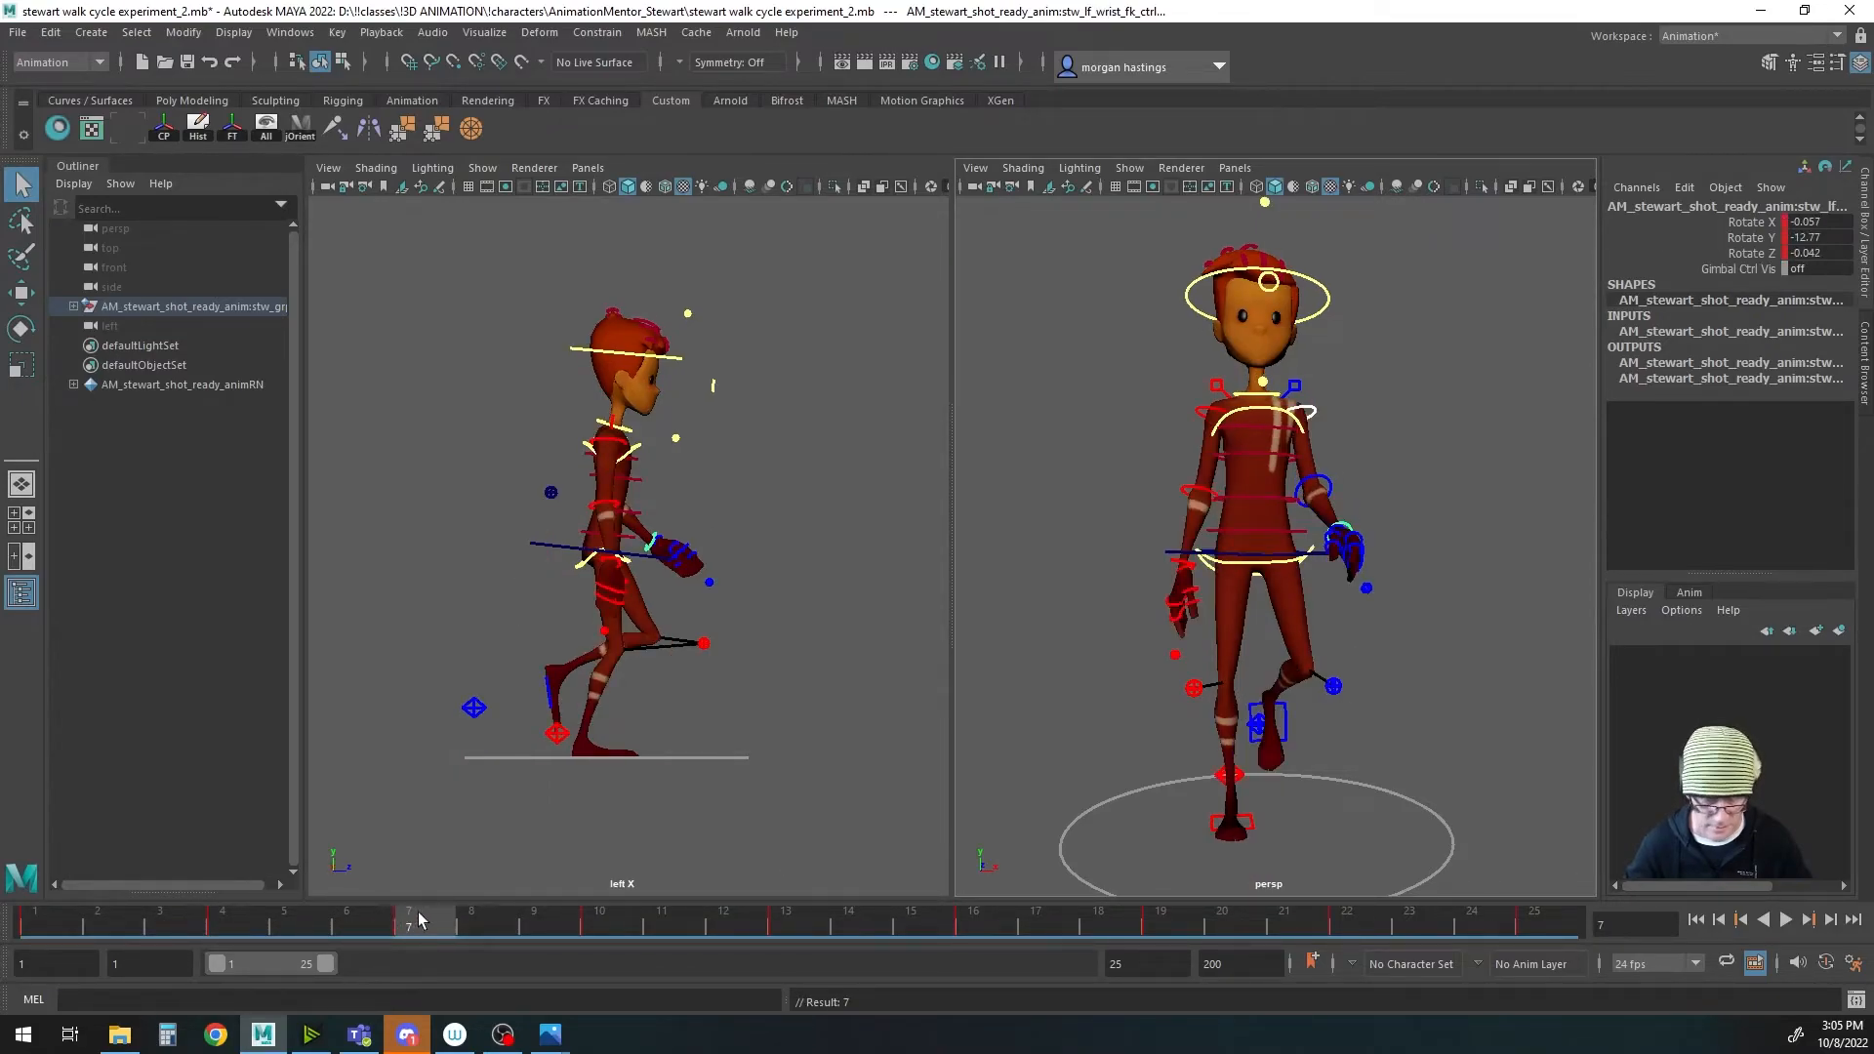
click(1294, 388)
key(e)
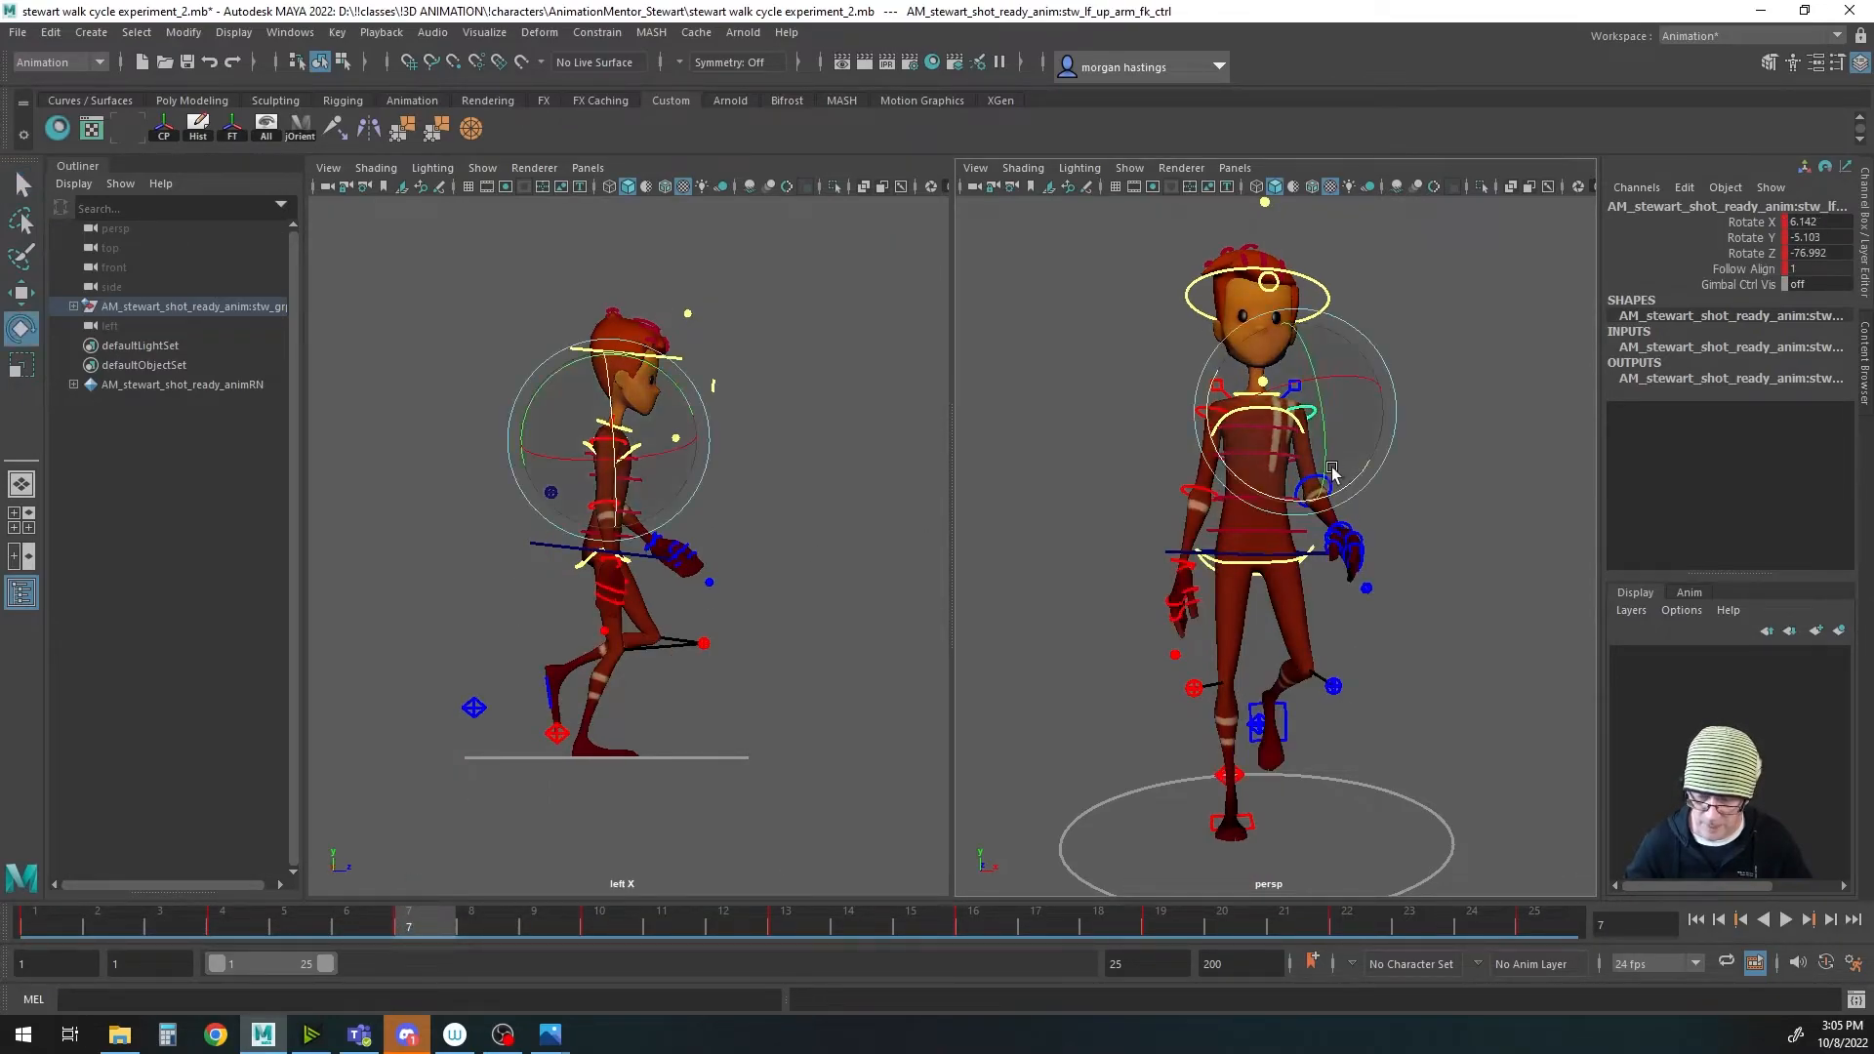
drag(1297, 385, 1283, 393)
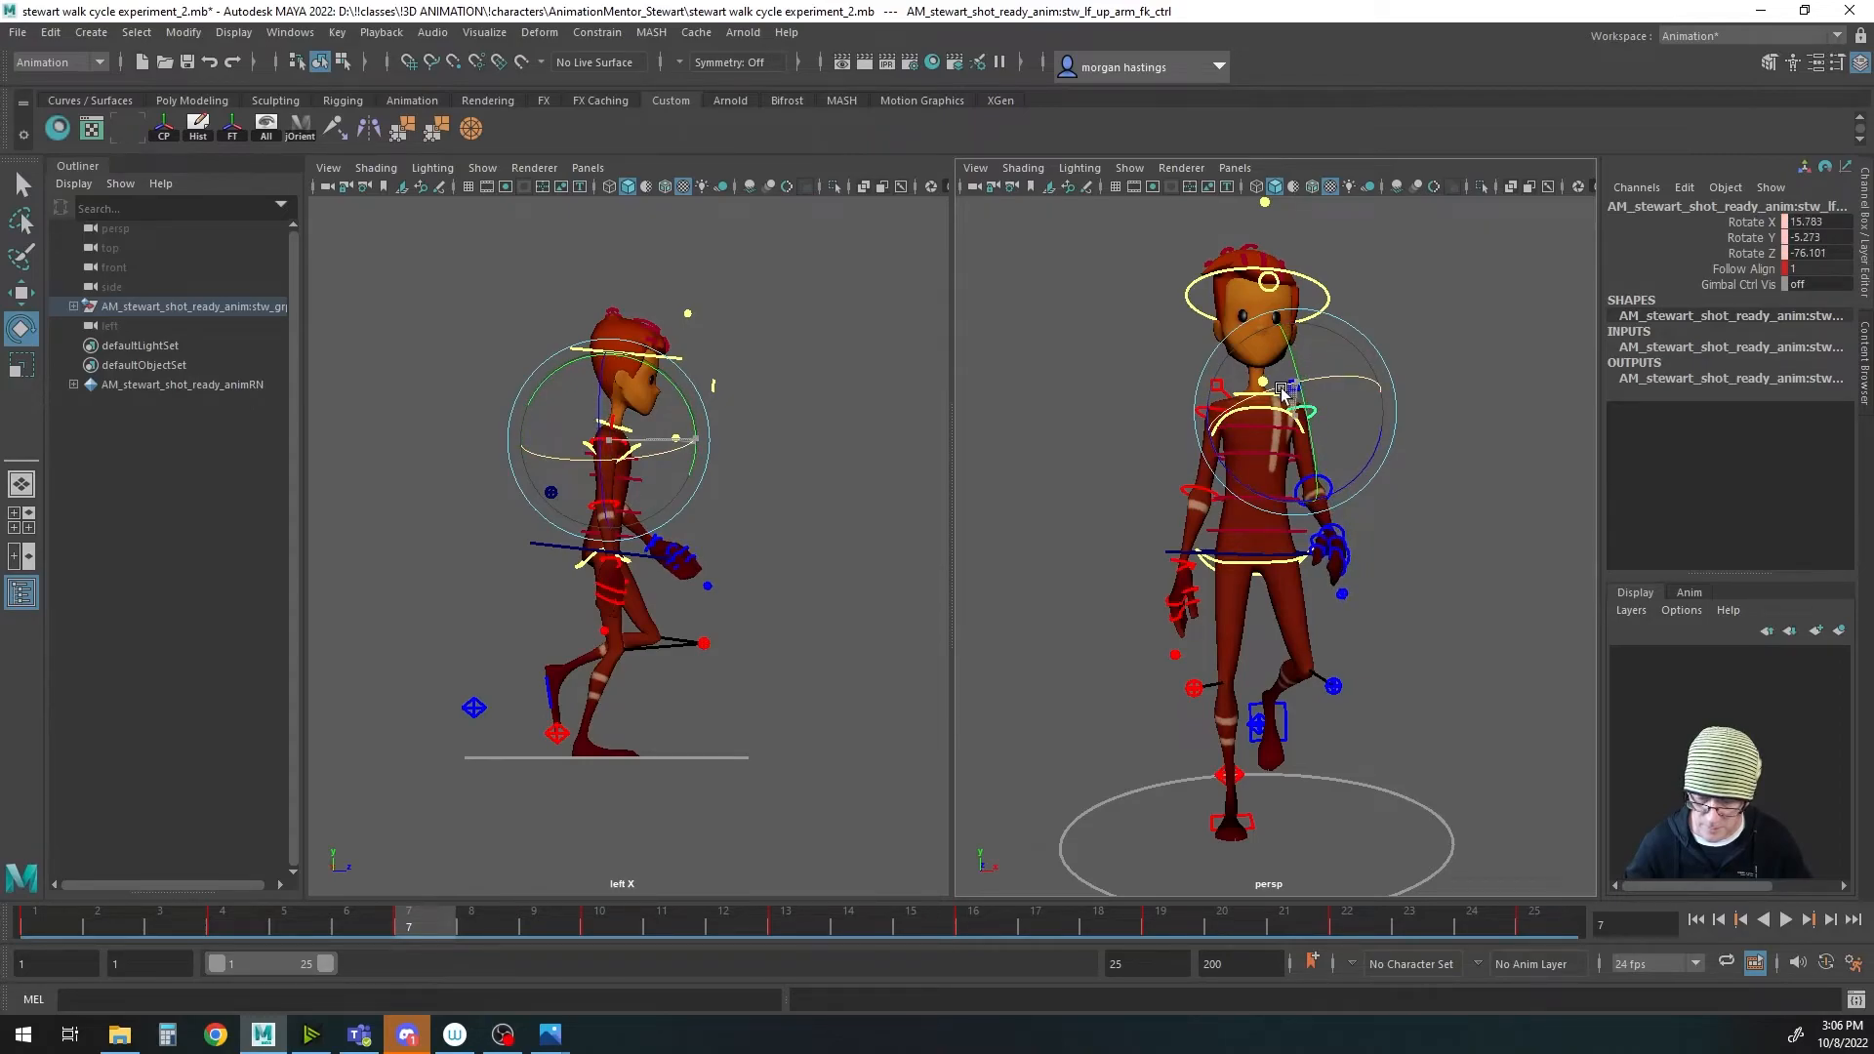
Step: Rotate the left wrist control at frame 7 to about -4.783 in Z, and key it with the left upper arm control
click(1344, 530)
drag(1380, 598, 1352, 551)
key(q)
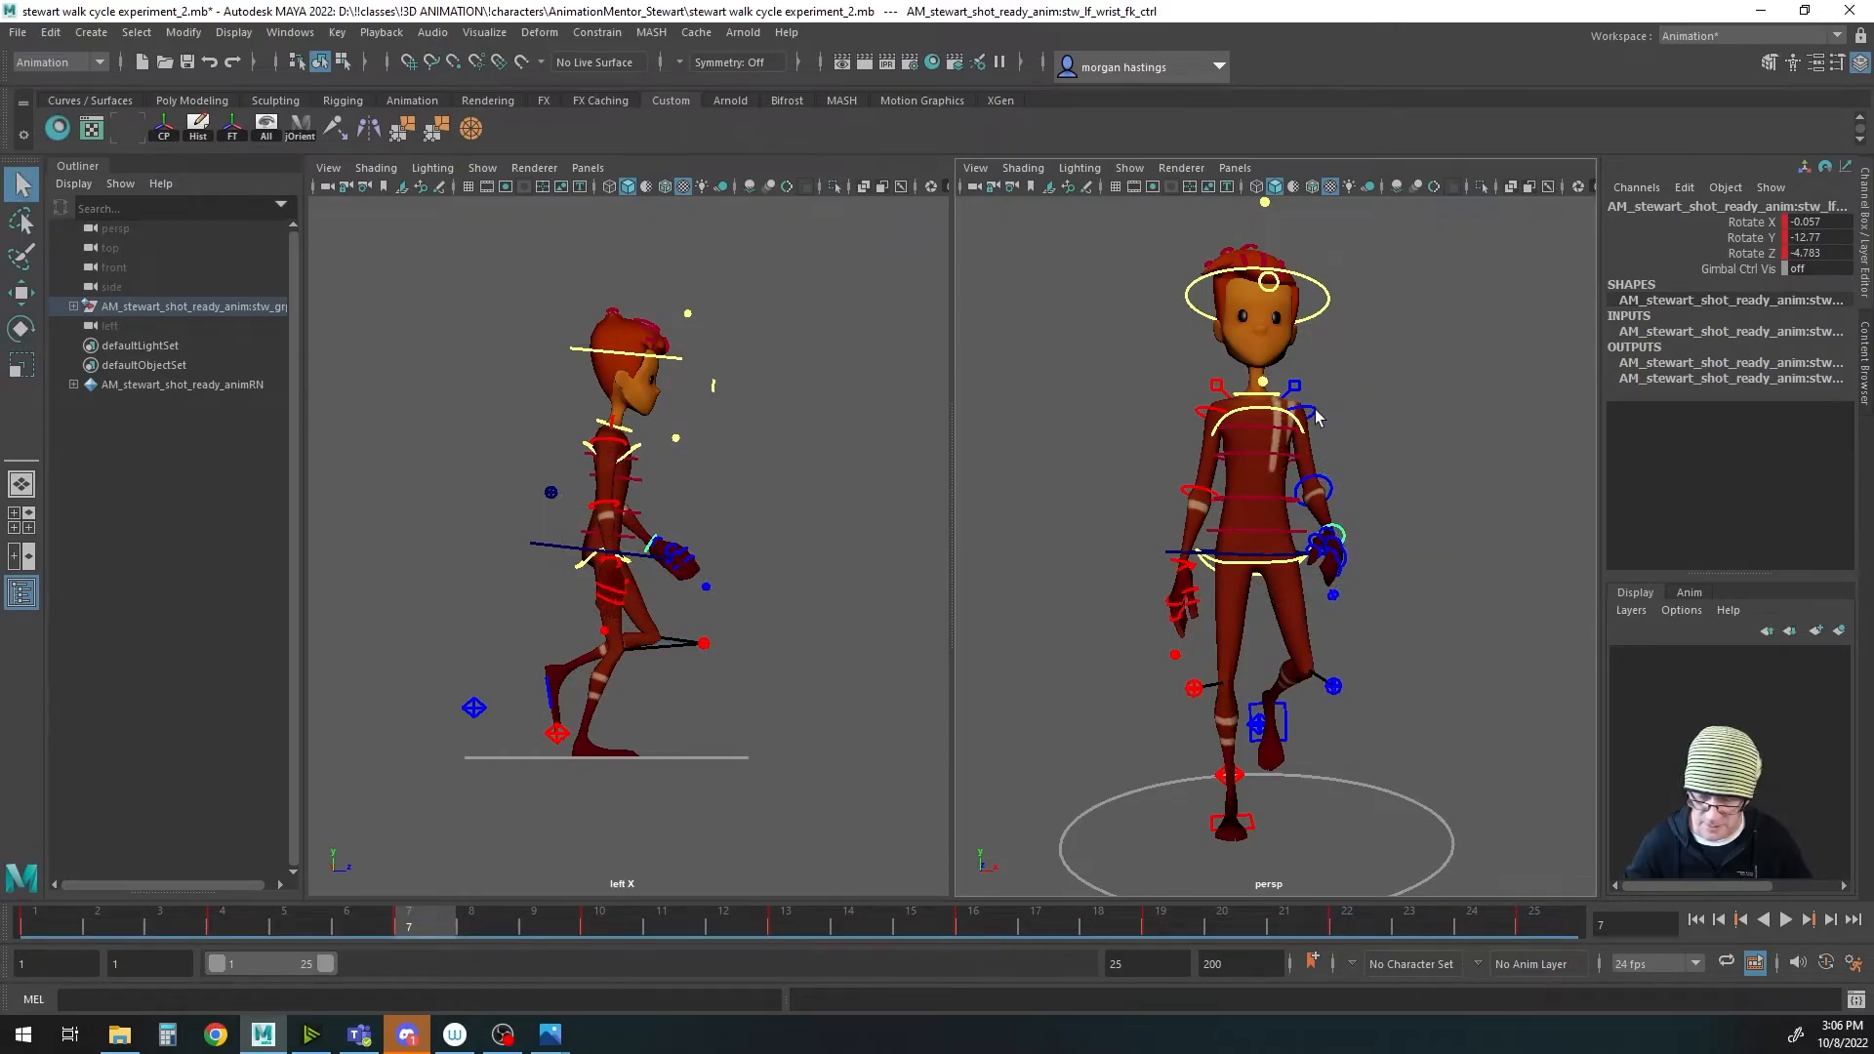
click(1316, 410)
Step: At frame 13, rotate the left upper arm FK control to about X 12.546, Y 36.365, Z -81.699 and key it
click(612, 927)
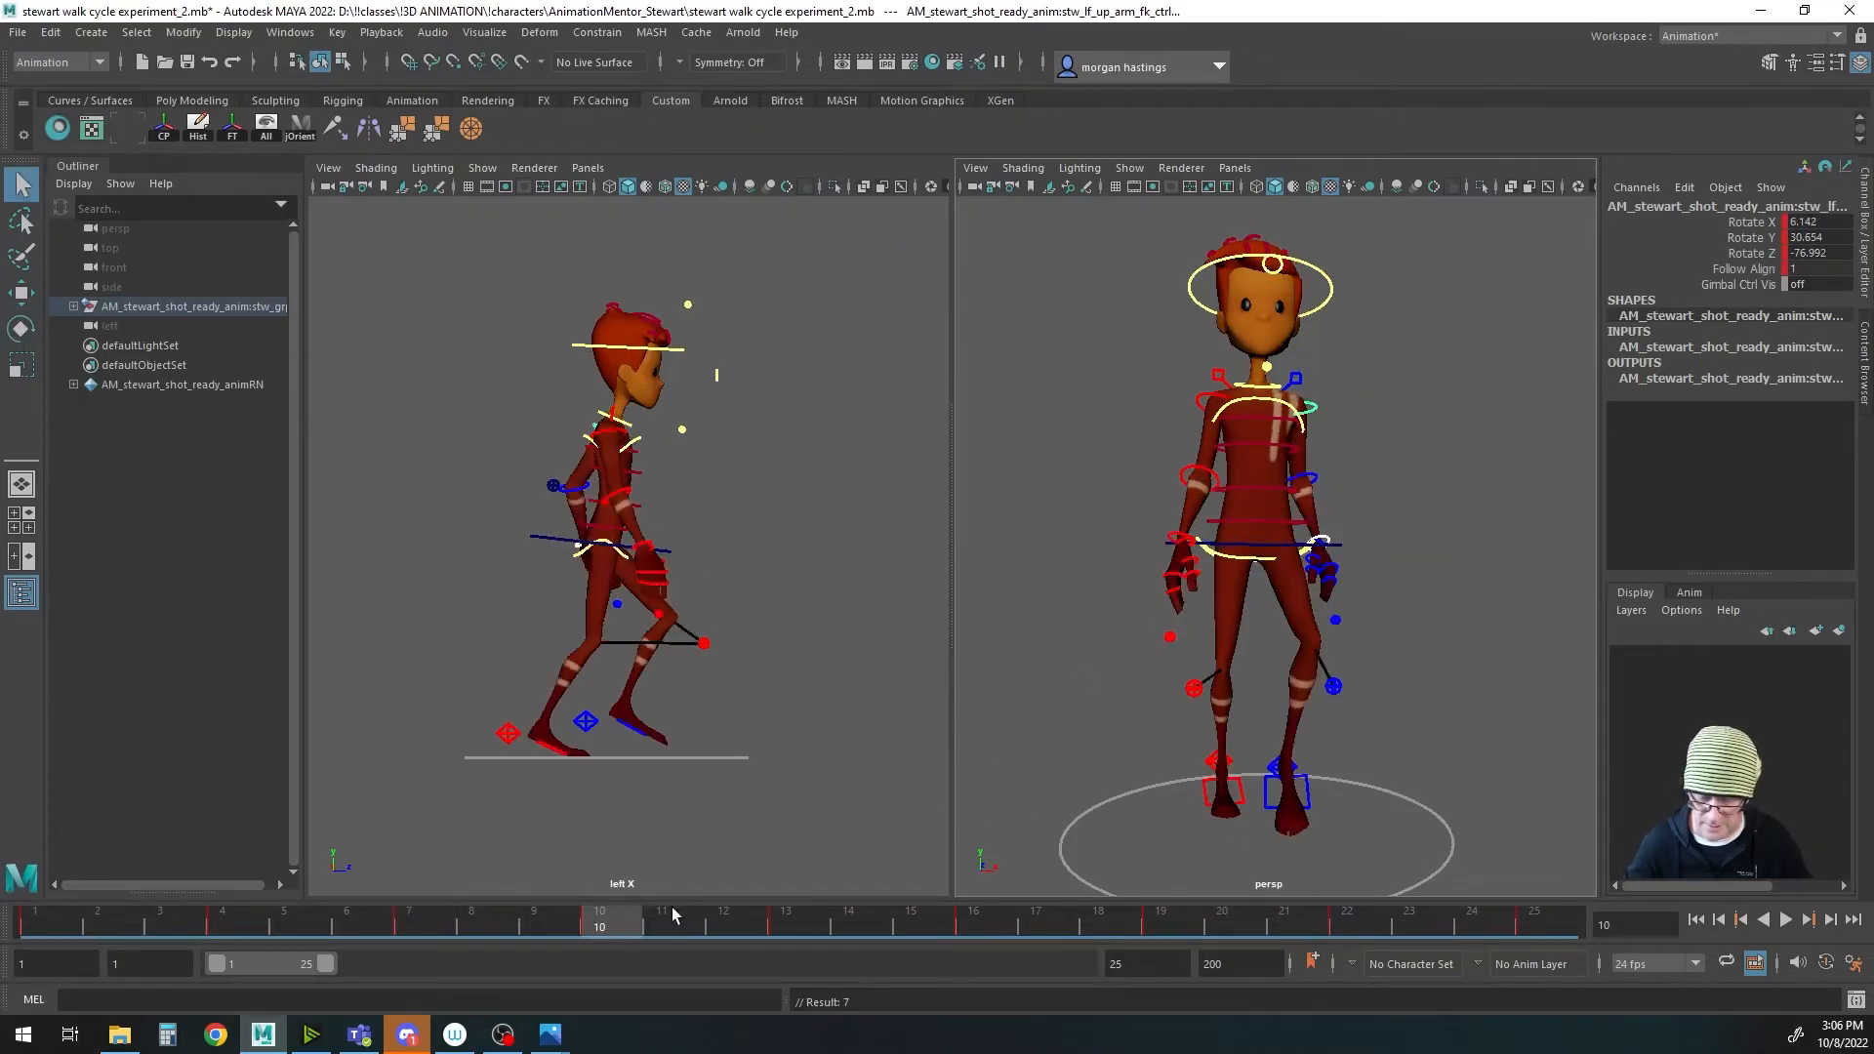
click(786, 927)
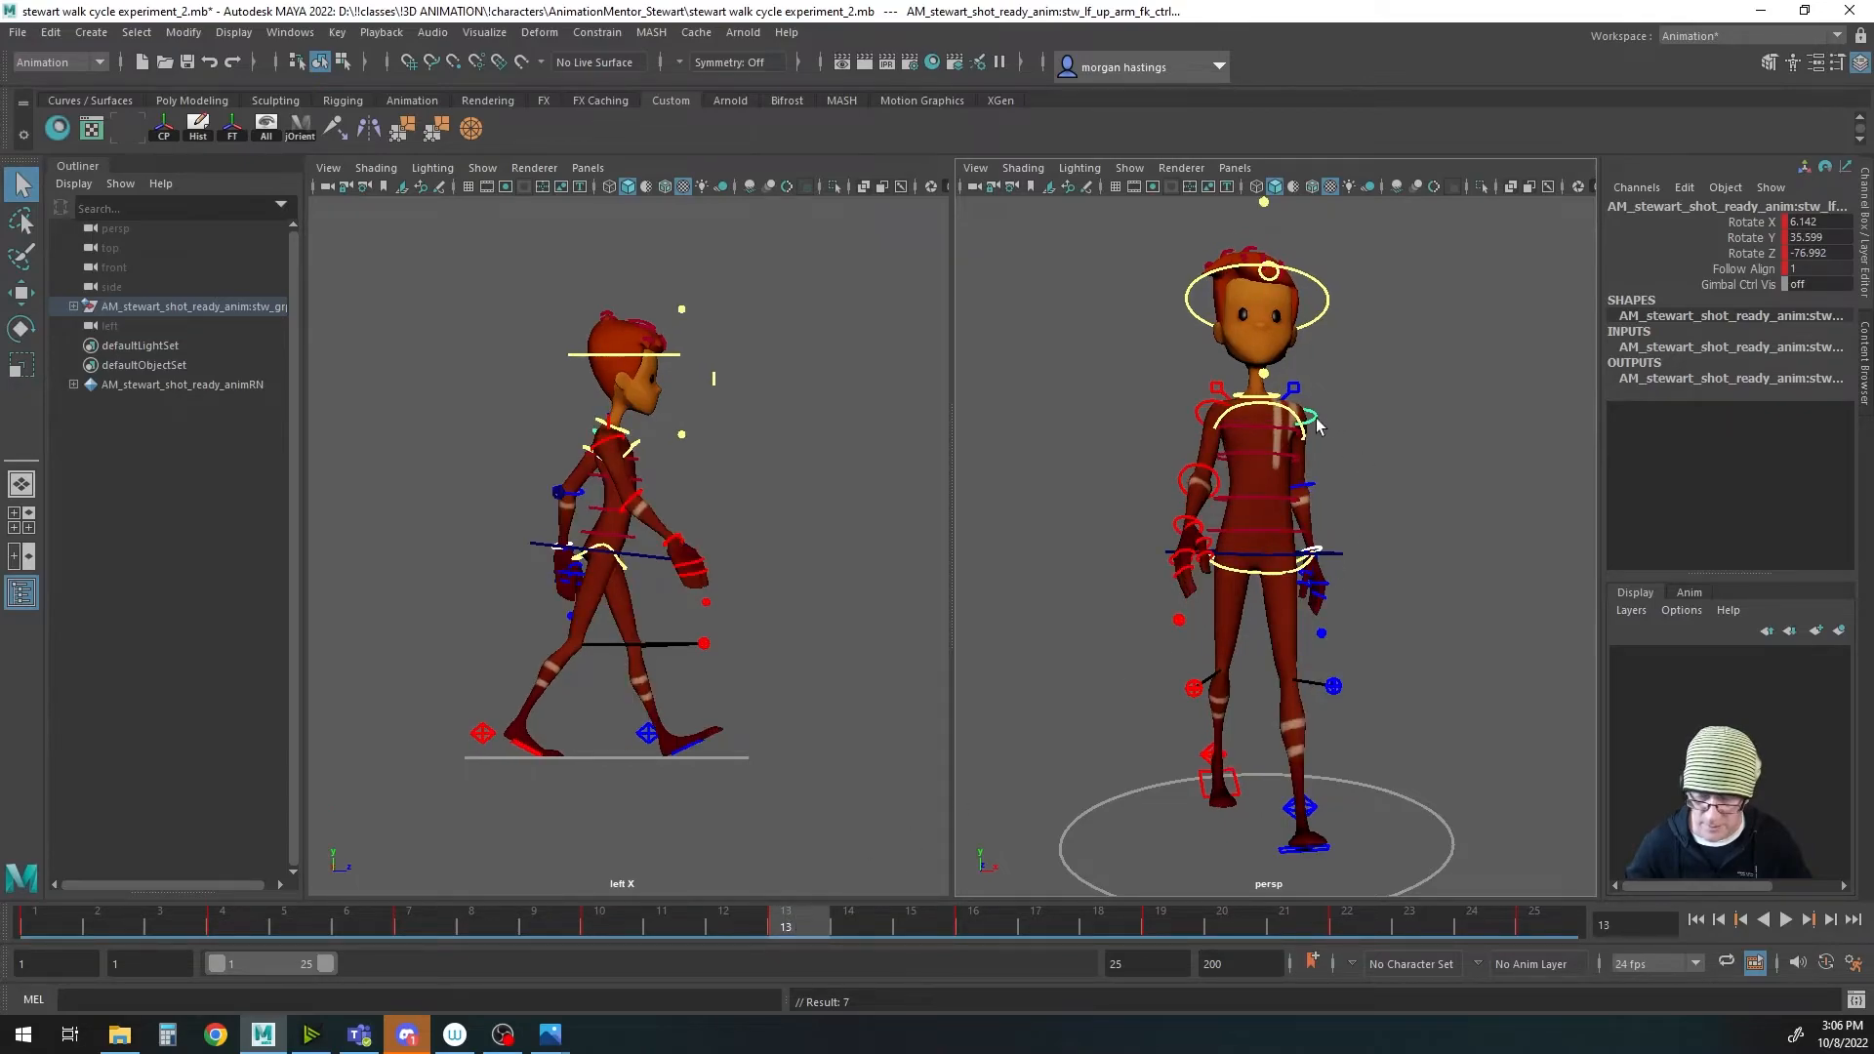
key(e)
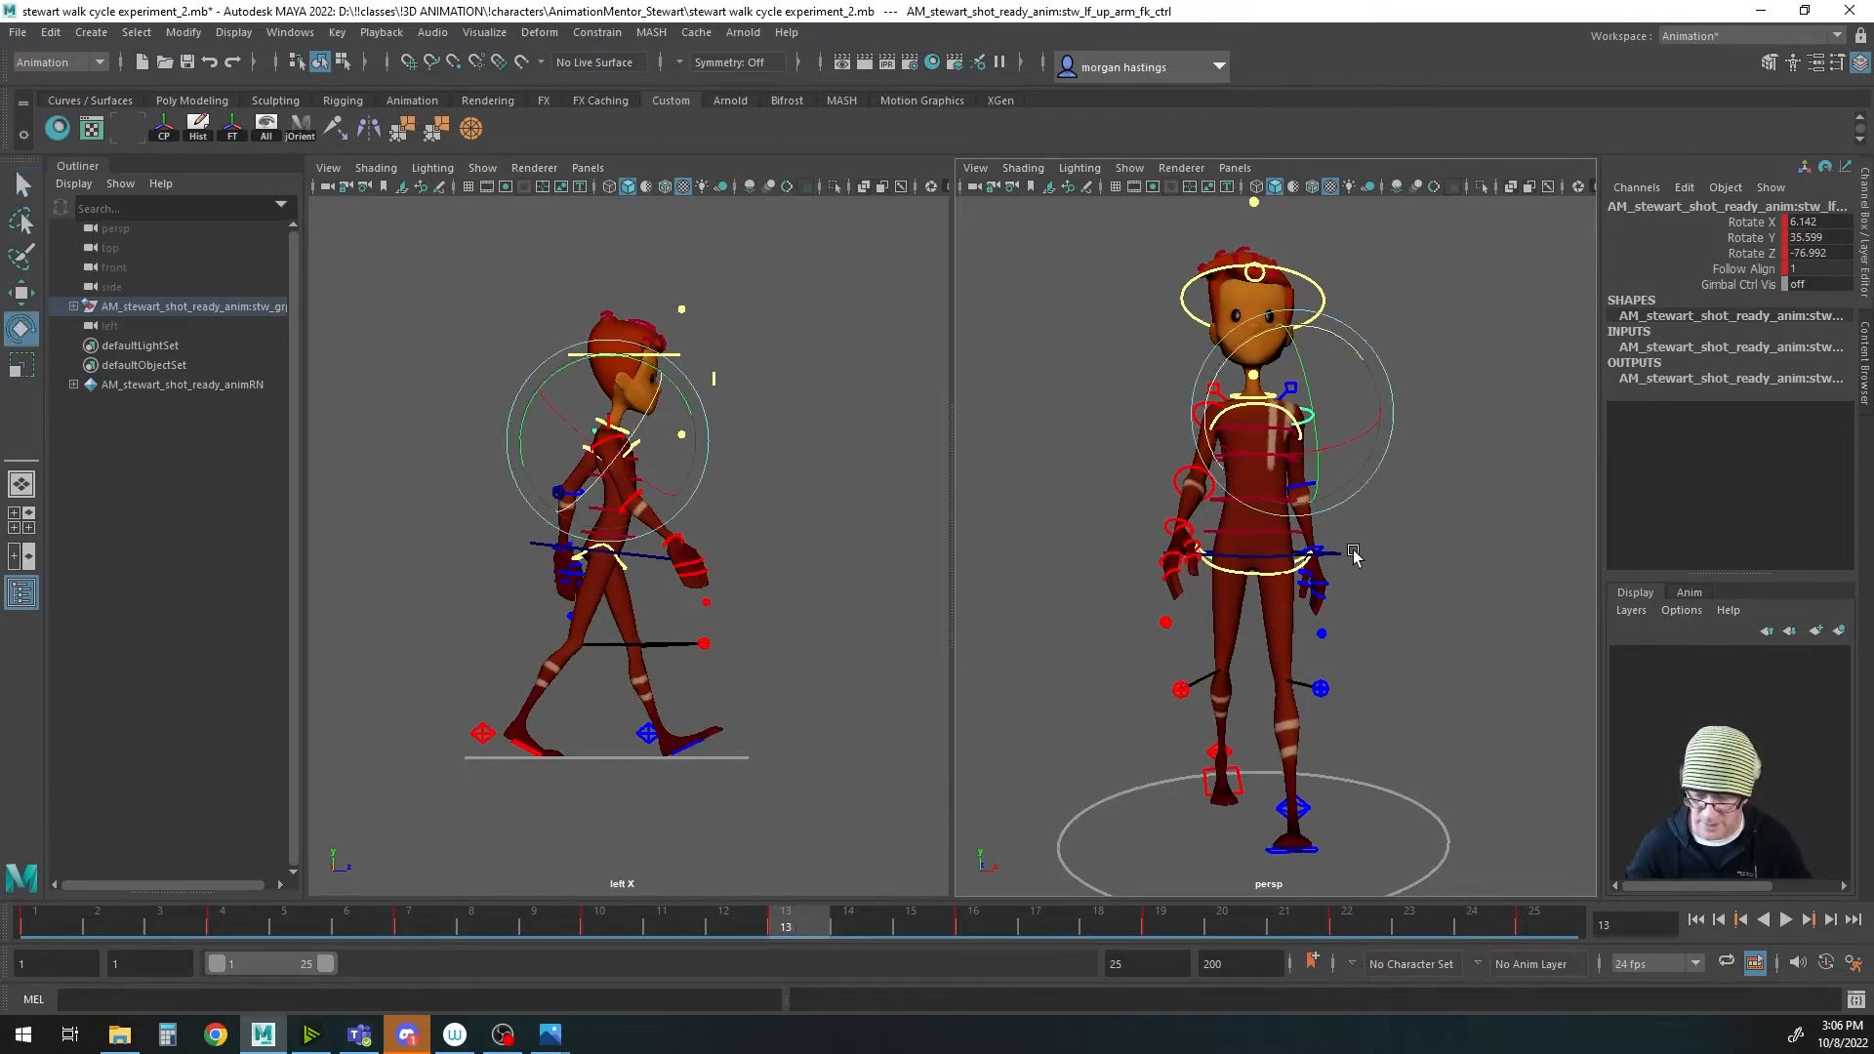
drag(1362, 404, 1340, 450)
key(s)
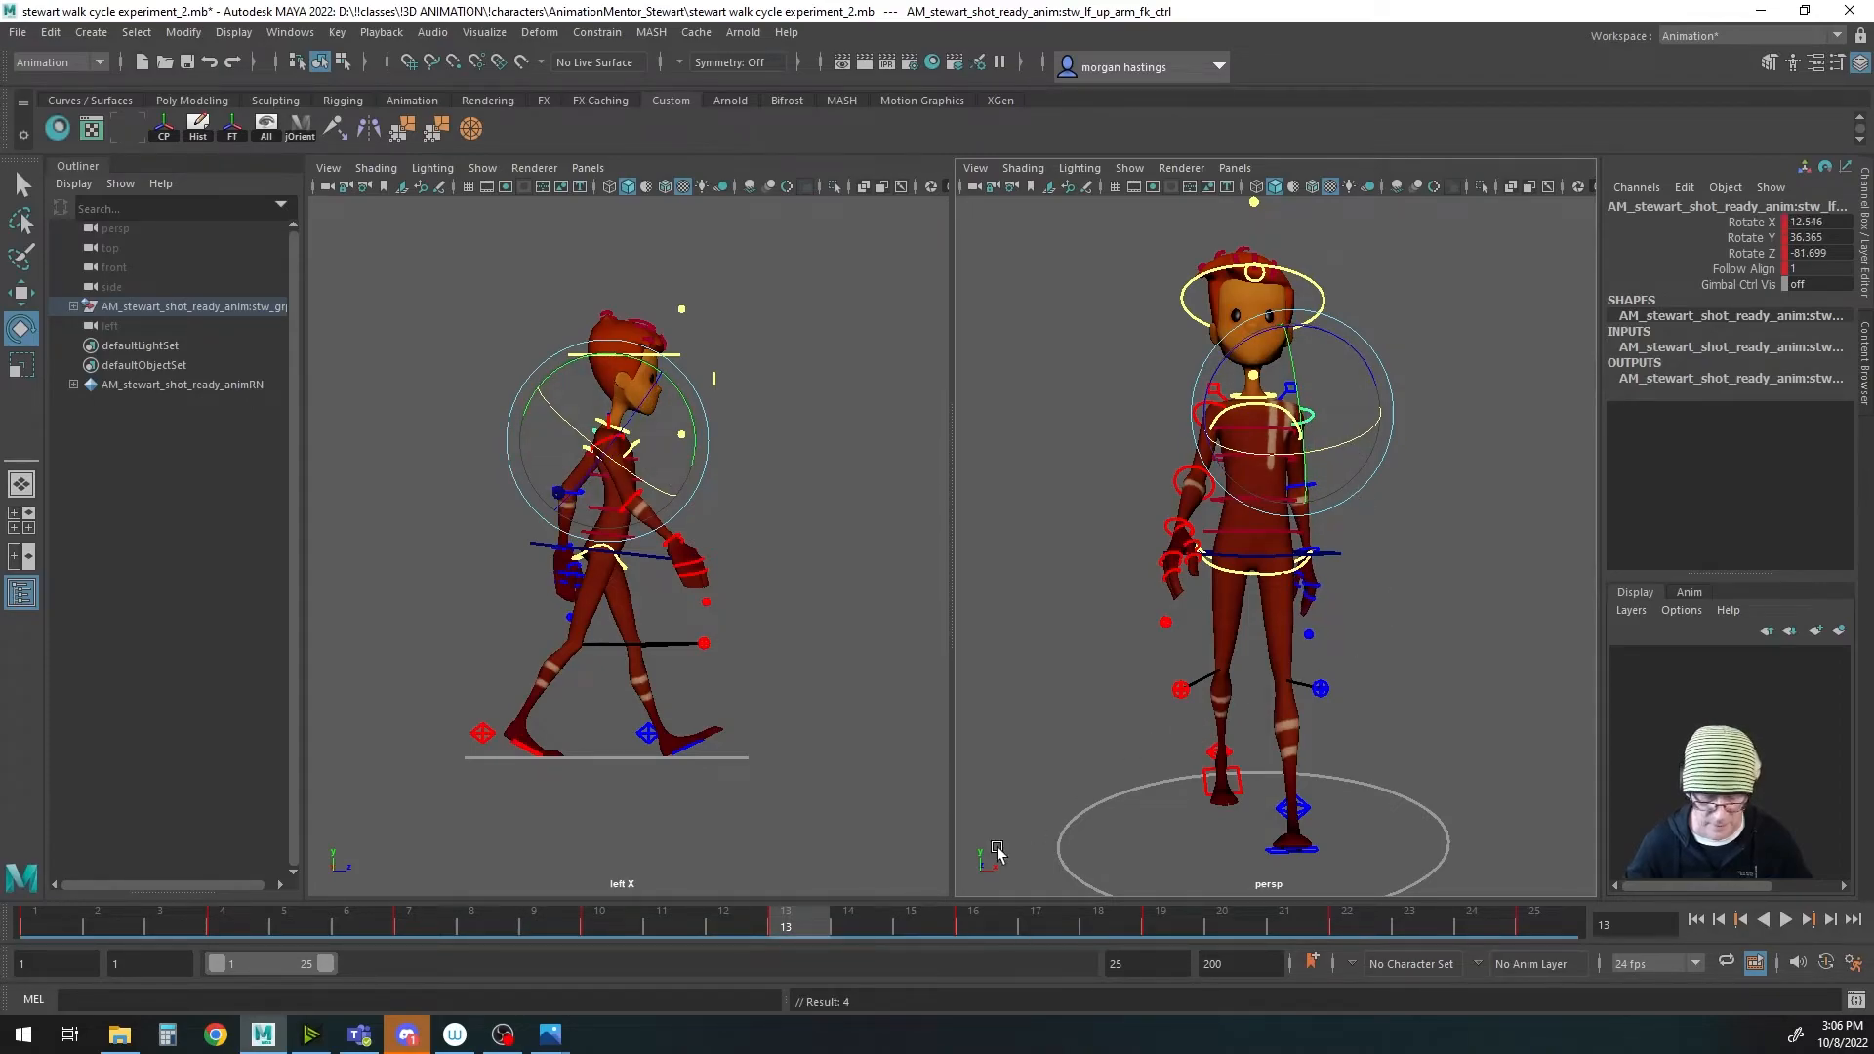
Step: At frame 16, rotate the left upper arm FK control to bring the arm closer to the body
click(974, 927)
alt+drag(1388, 715, 1346, 586)
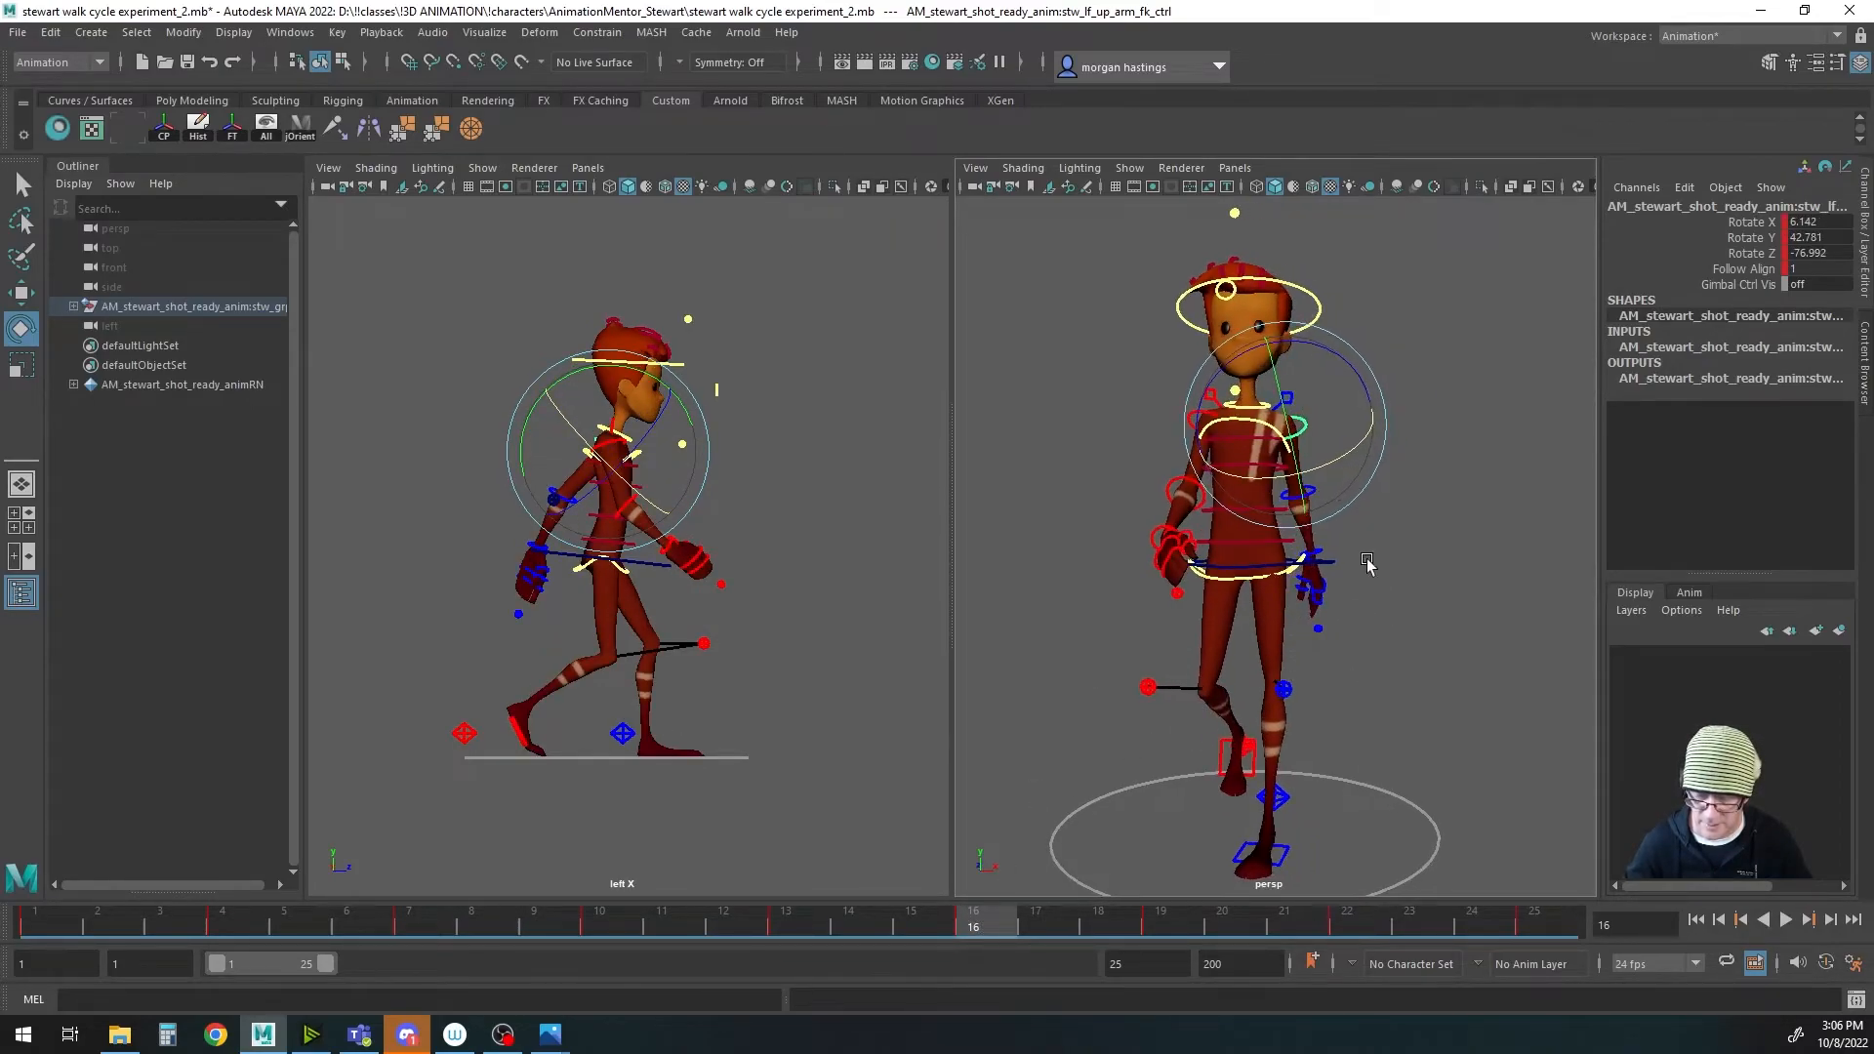
drag(1335, 459, 1303, 484)
Step: Rotate the left wrist control at frame 16 to about -8.563 in Z, and key it with the left upper arm control
alt+drag(1390, 712, 1138, 732)
alt+right_drag(1138, 732, 1342, 576)
click(1351, 557)
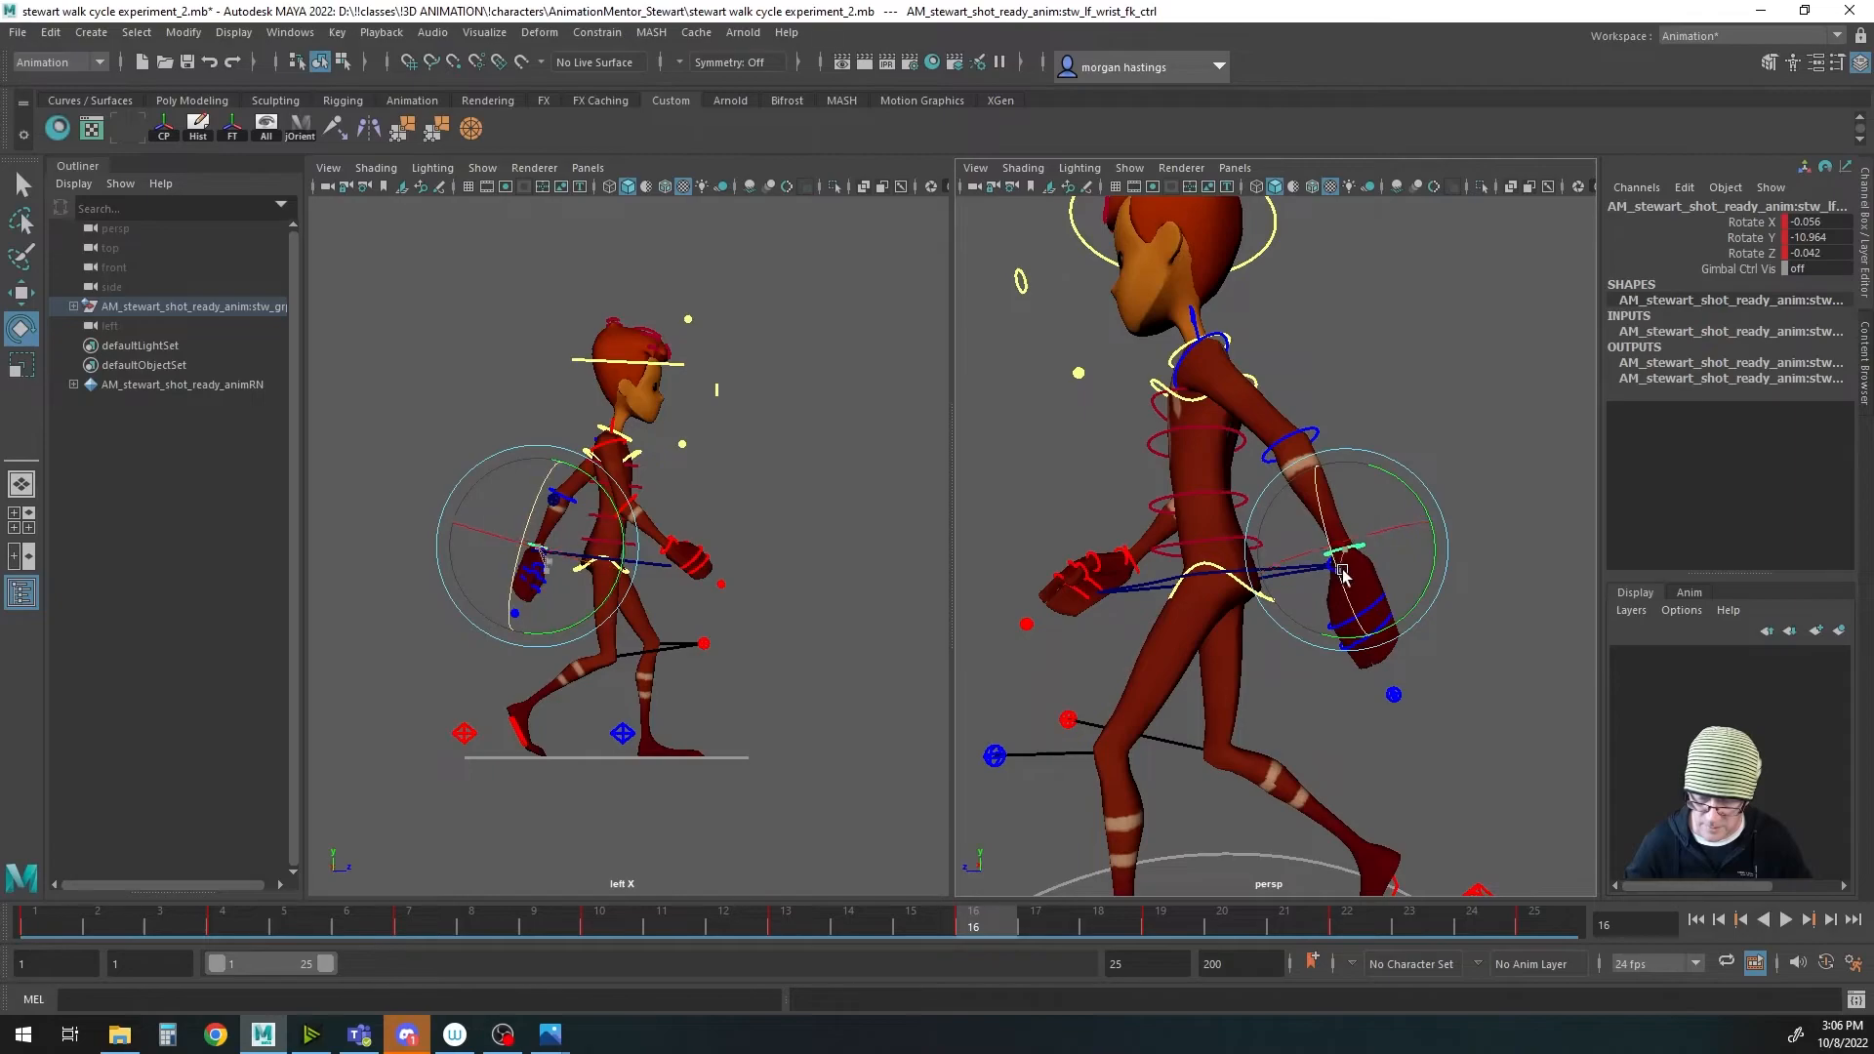
alt+drag(1239, 688, 1460, 695)
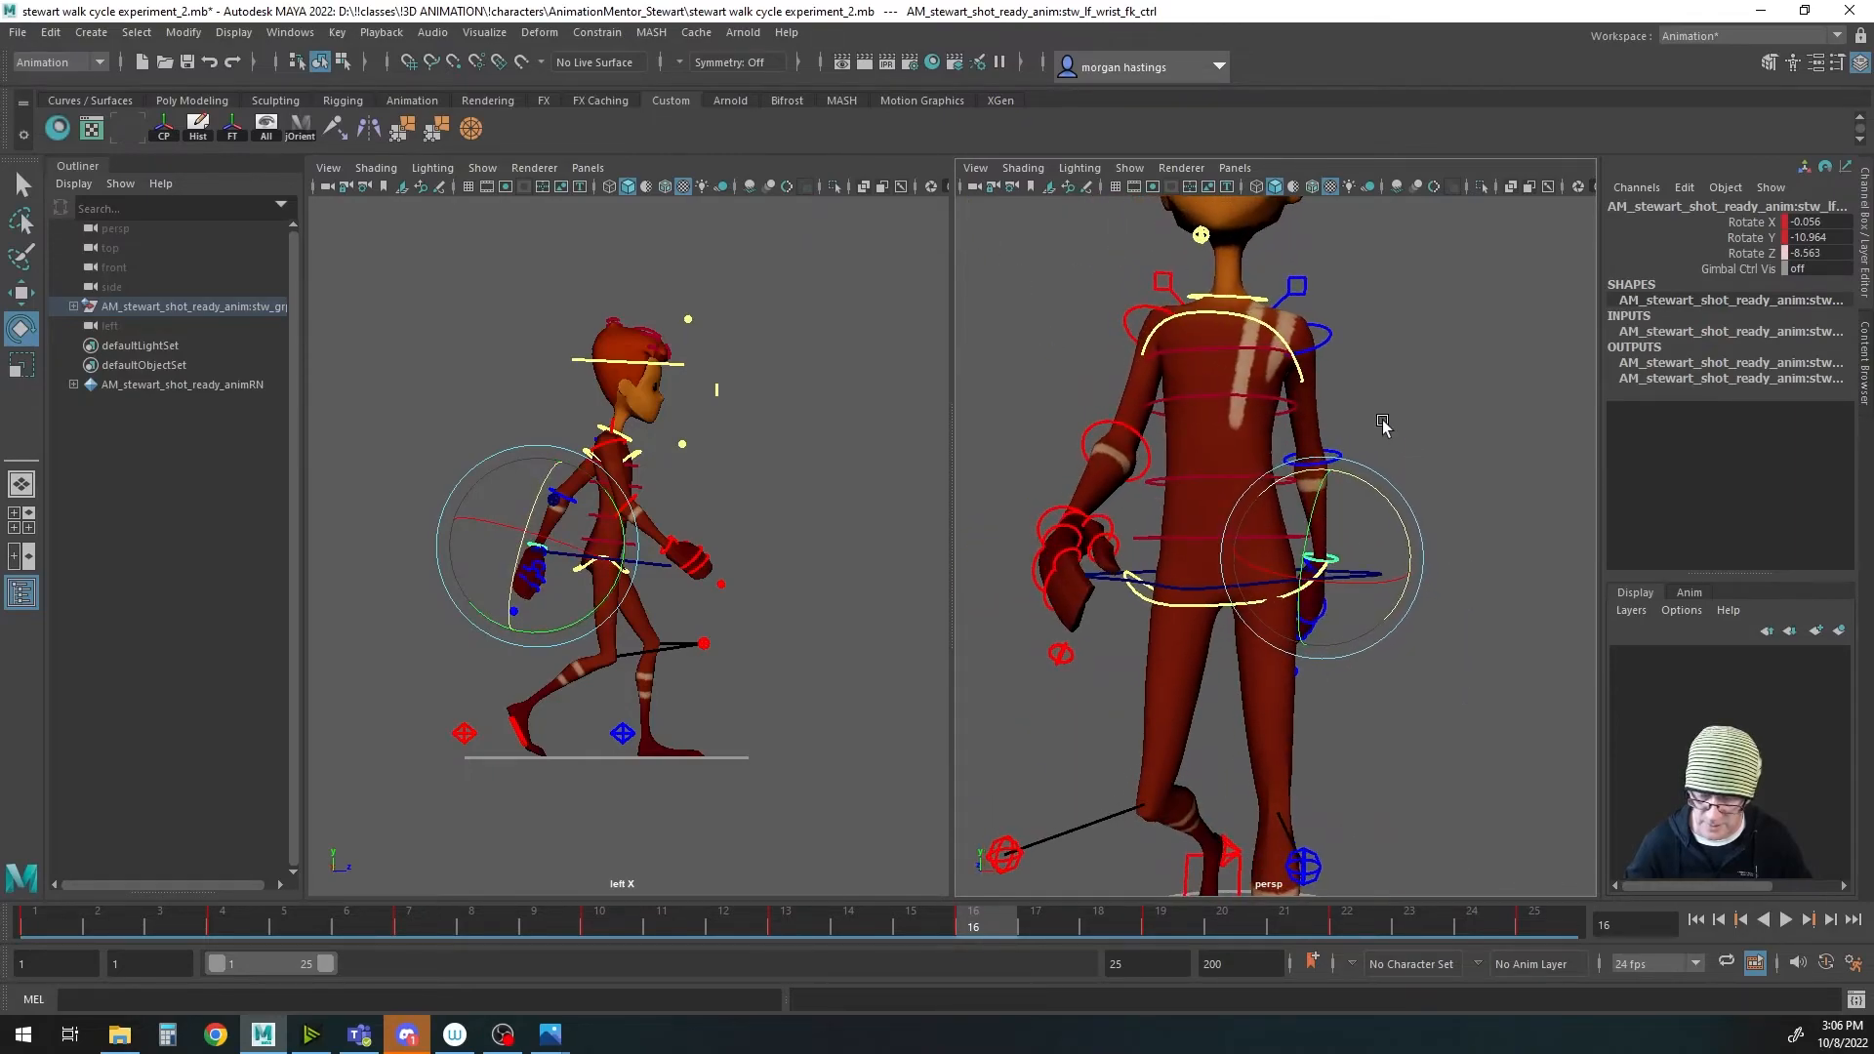
key(q)
click(1323, 345)
key(s)
Step: At frame 19, rotate the left upper arm FK control to about X 15.978, Y 9.104, Z -78.568
click(1167, 924)
alt+drag(1354, 602, 1411, 617)
key(e)
drag(1356, 351, 1343, 322)
Step: Rotate the left wrist control slightly inward at frame 19, and key it together with the left upper arm control
mouse_move(1355, 603)
alt+mouse_down()
mouse_move(1329, 606)
mouse_move(1348, 607)
alt+mouse_up()
click(1351, 595)
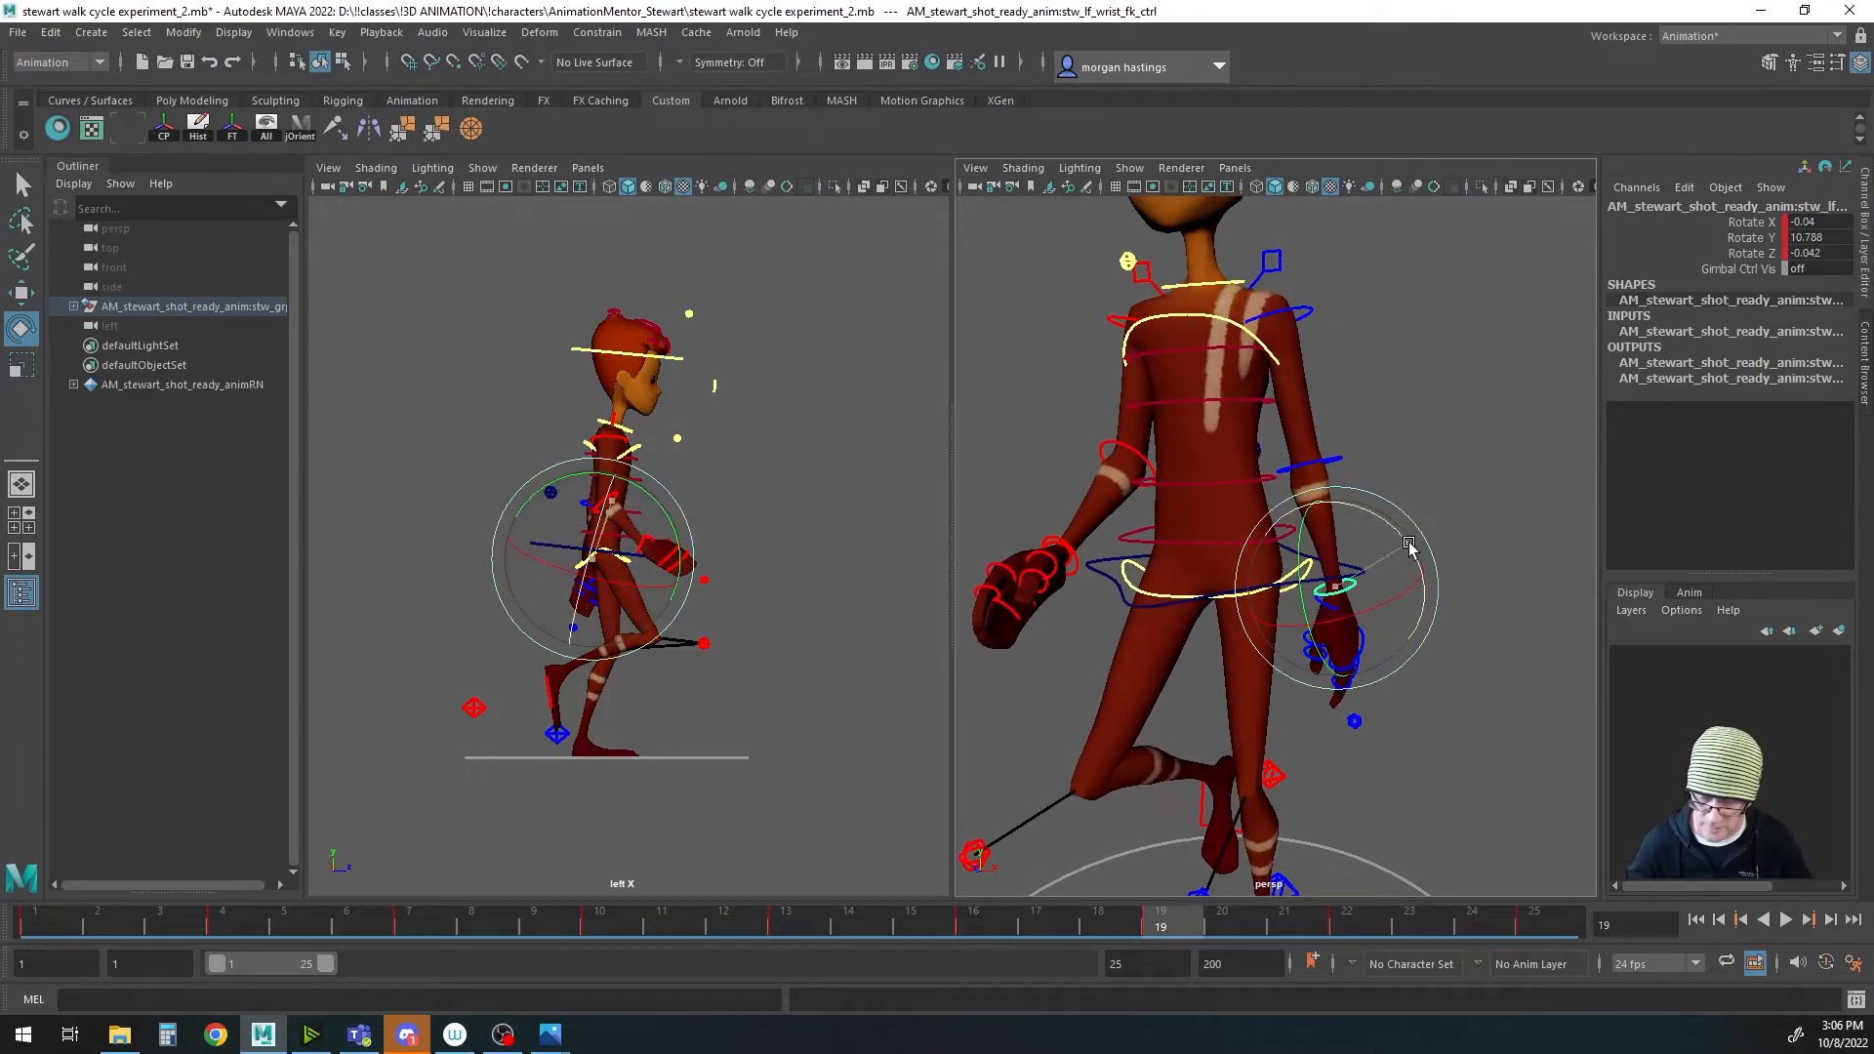
key(q)
click(1308, 320)
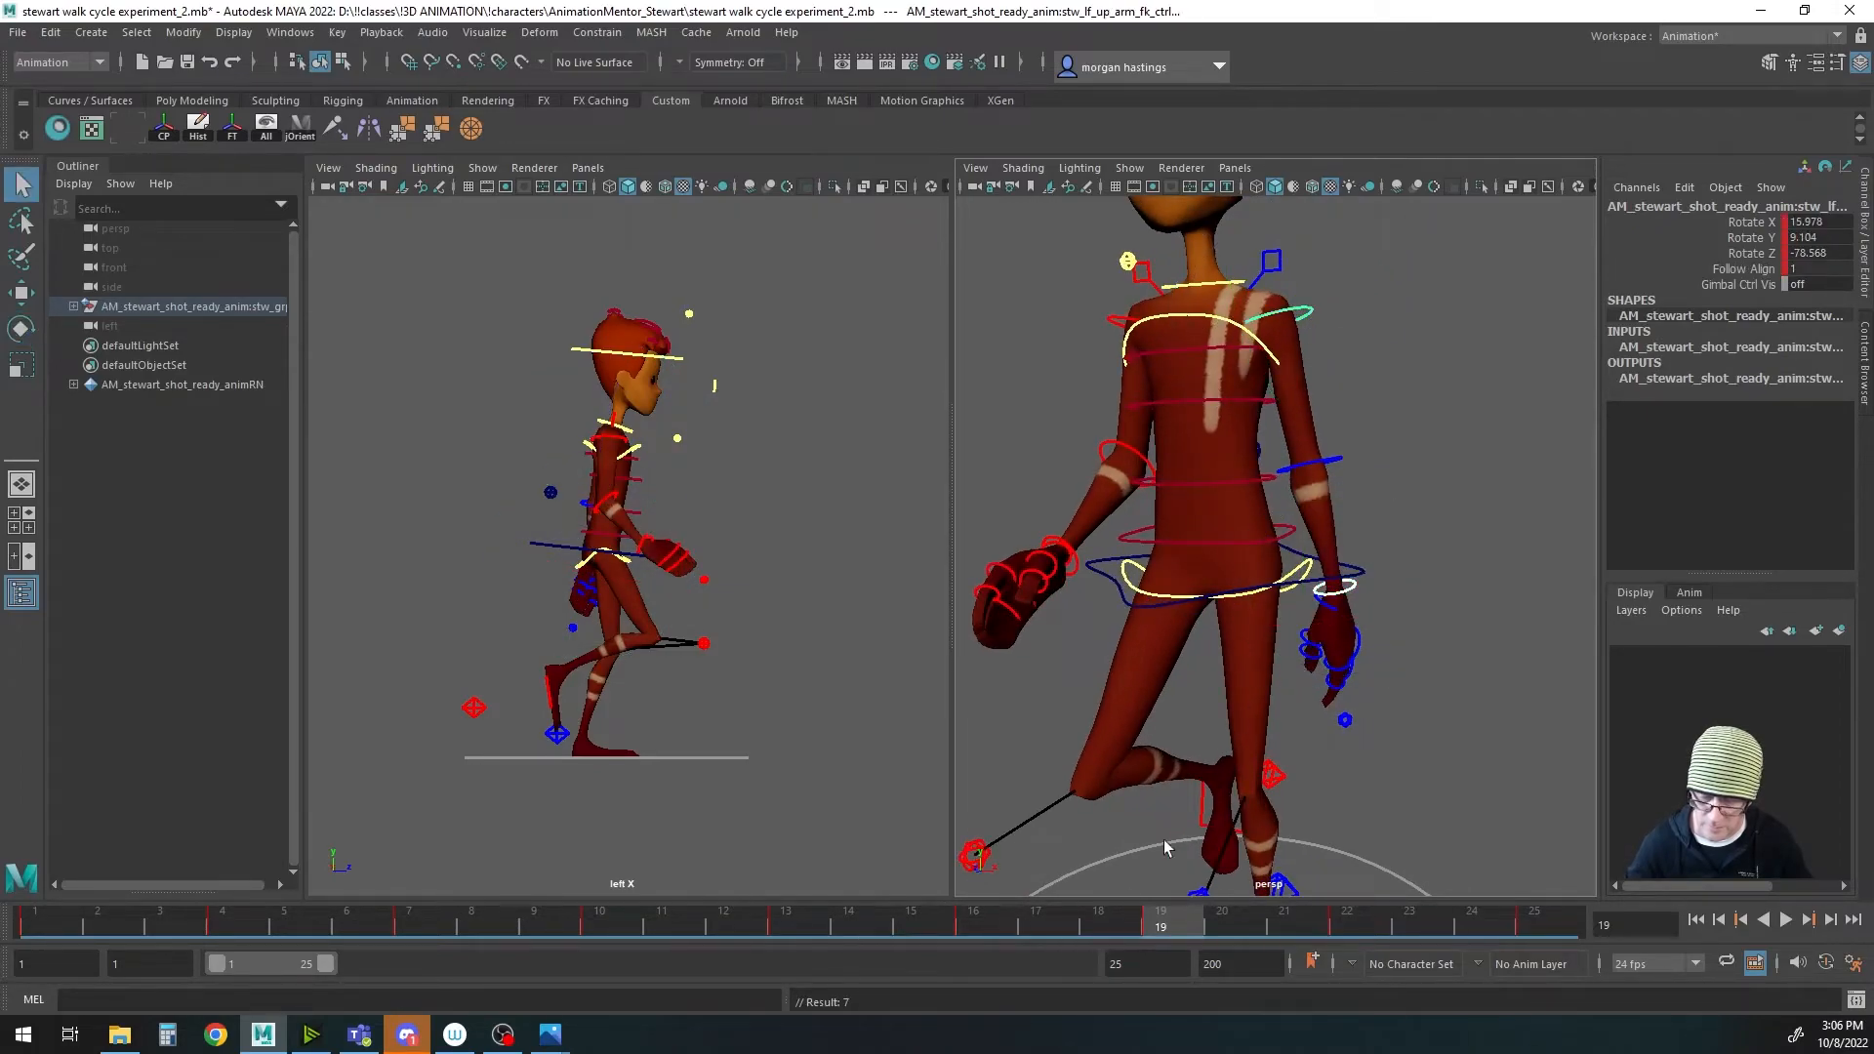
Step: At frame 22, rotate the left upper arm FK control to about X 17.856, Y -19.248, Z -72.919
click(1347, 925)
alt+drag(1152, 726, 1220, 738)
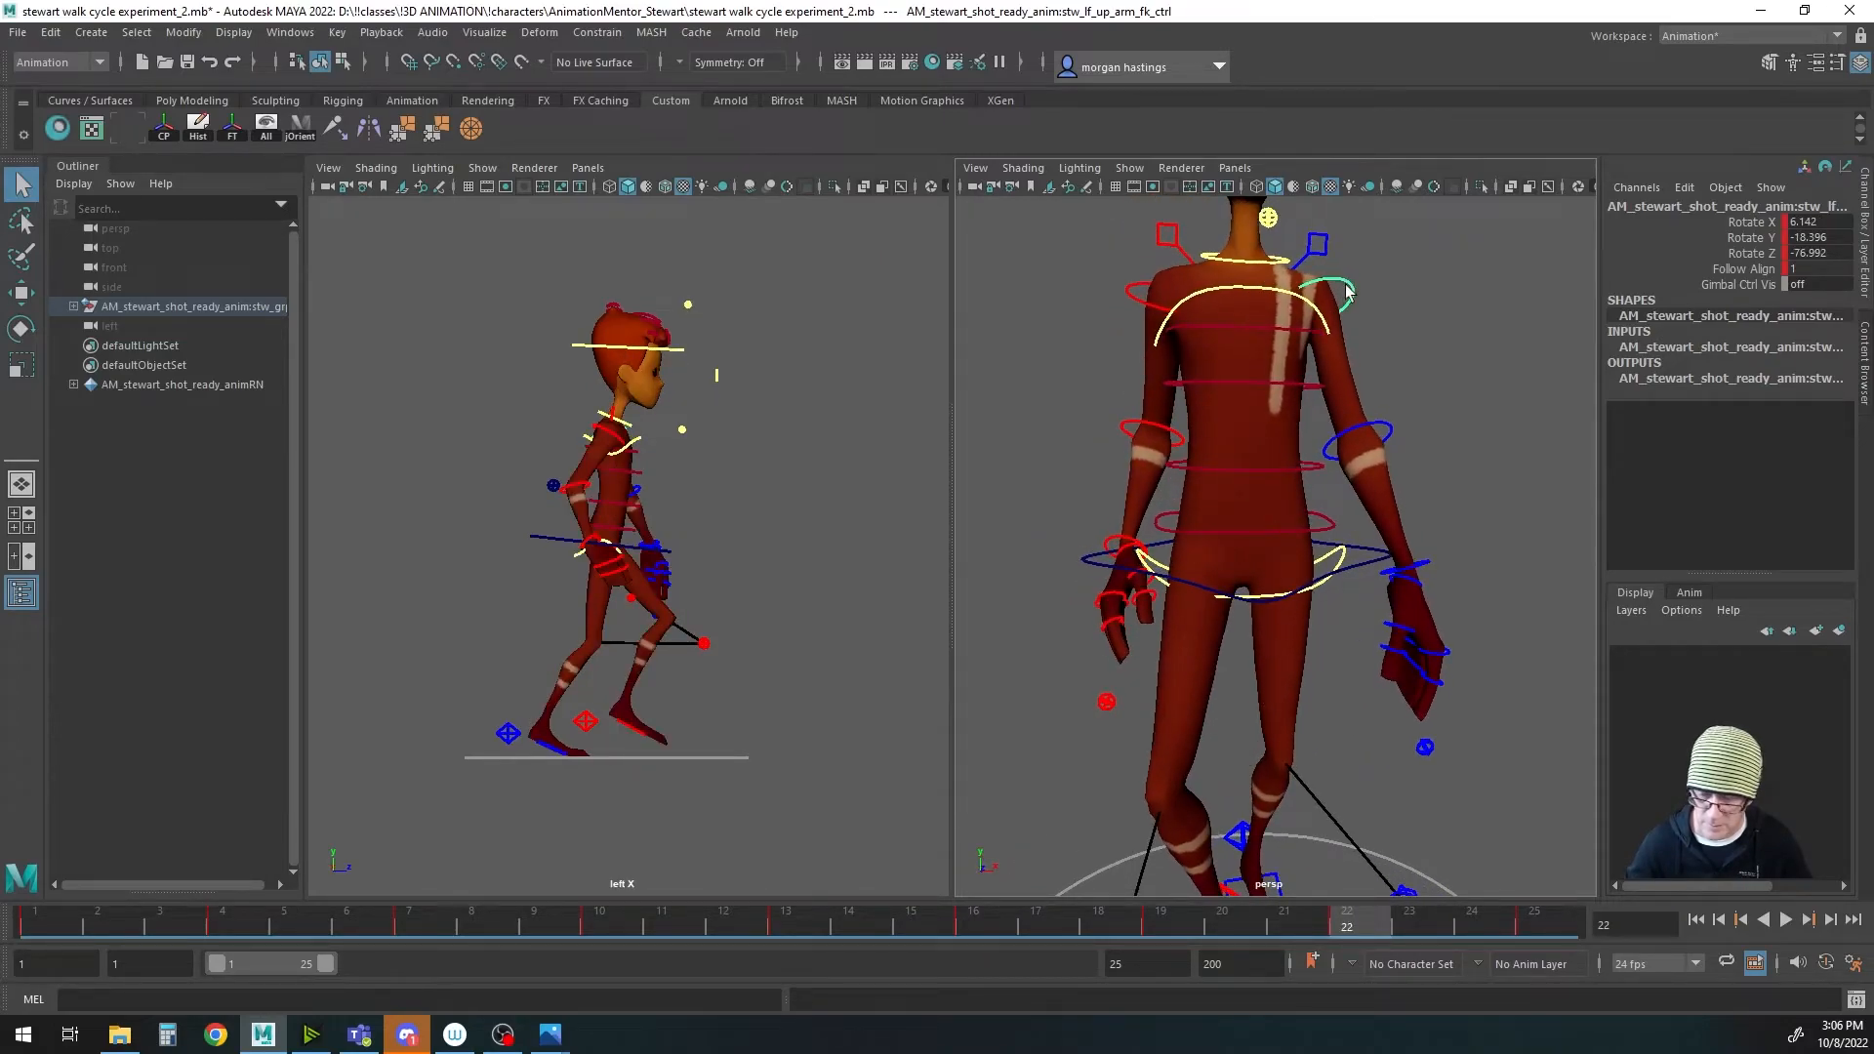
key(e)
drag(1303, 255, 1292, 256)
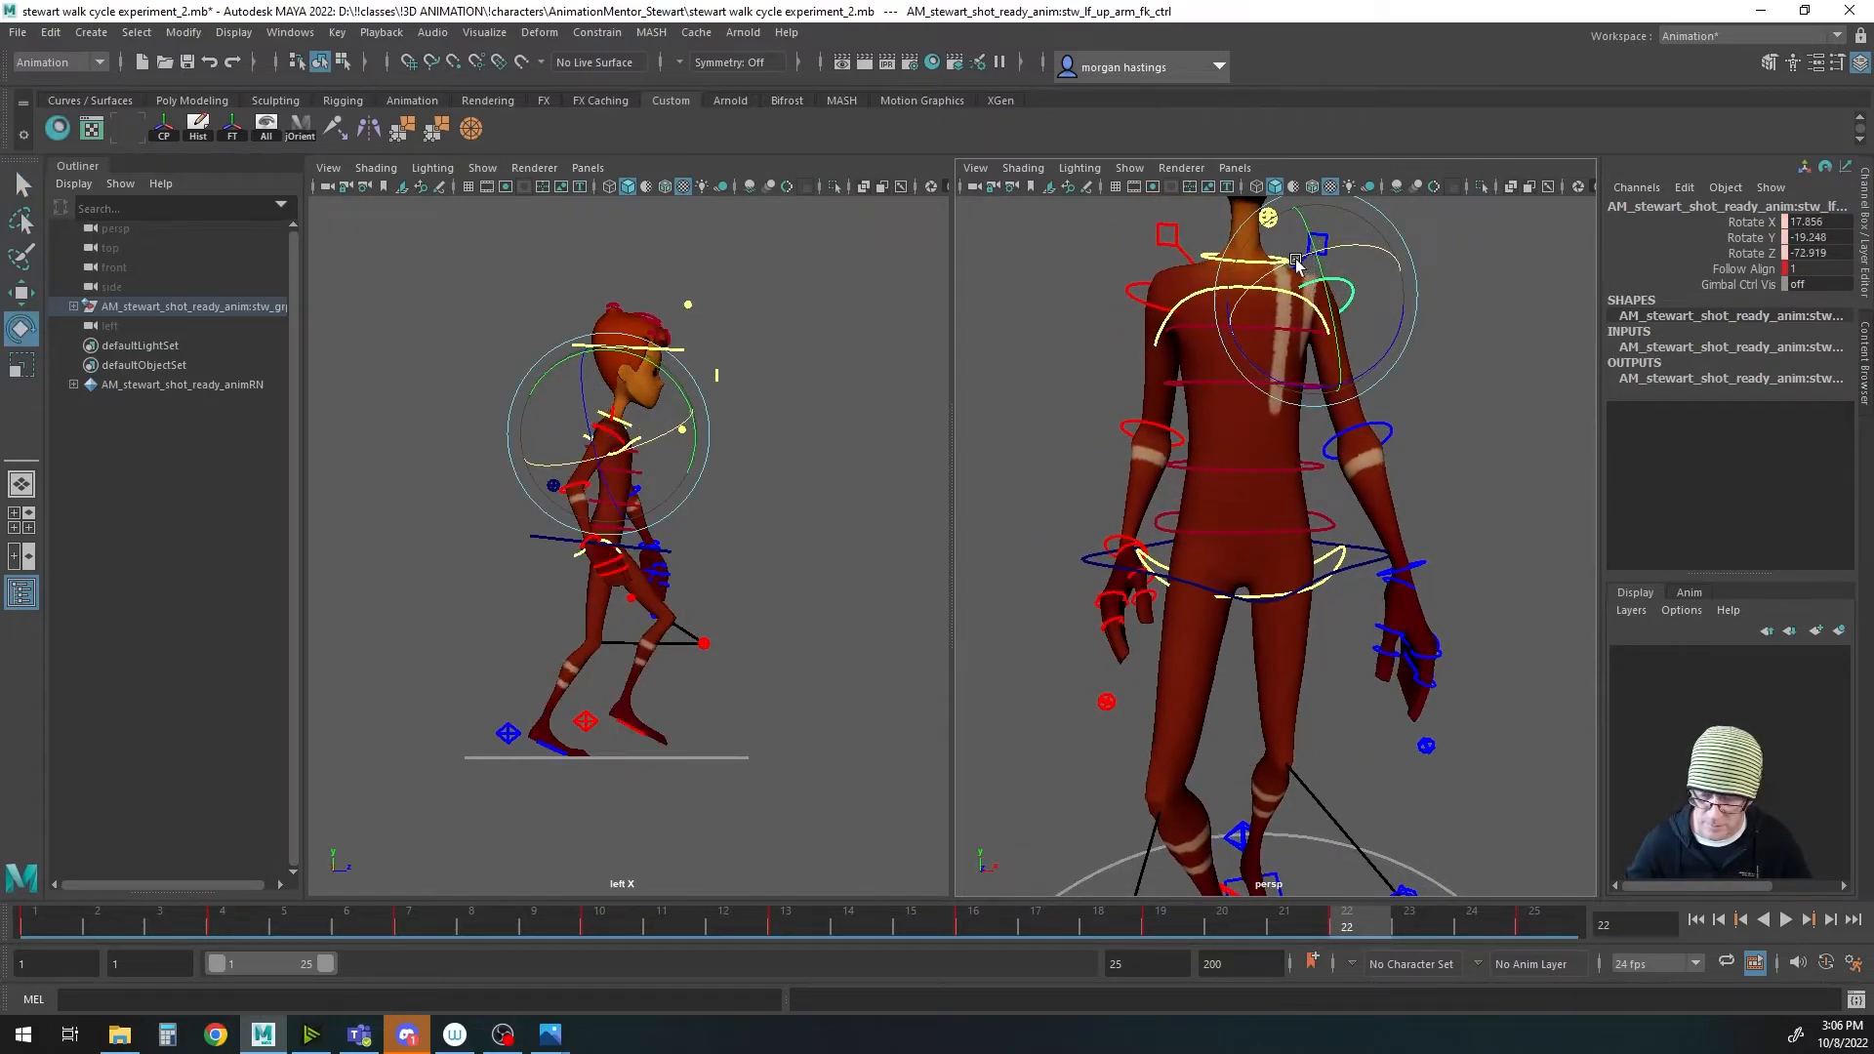
key(q)
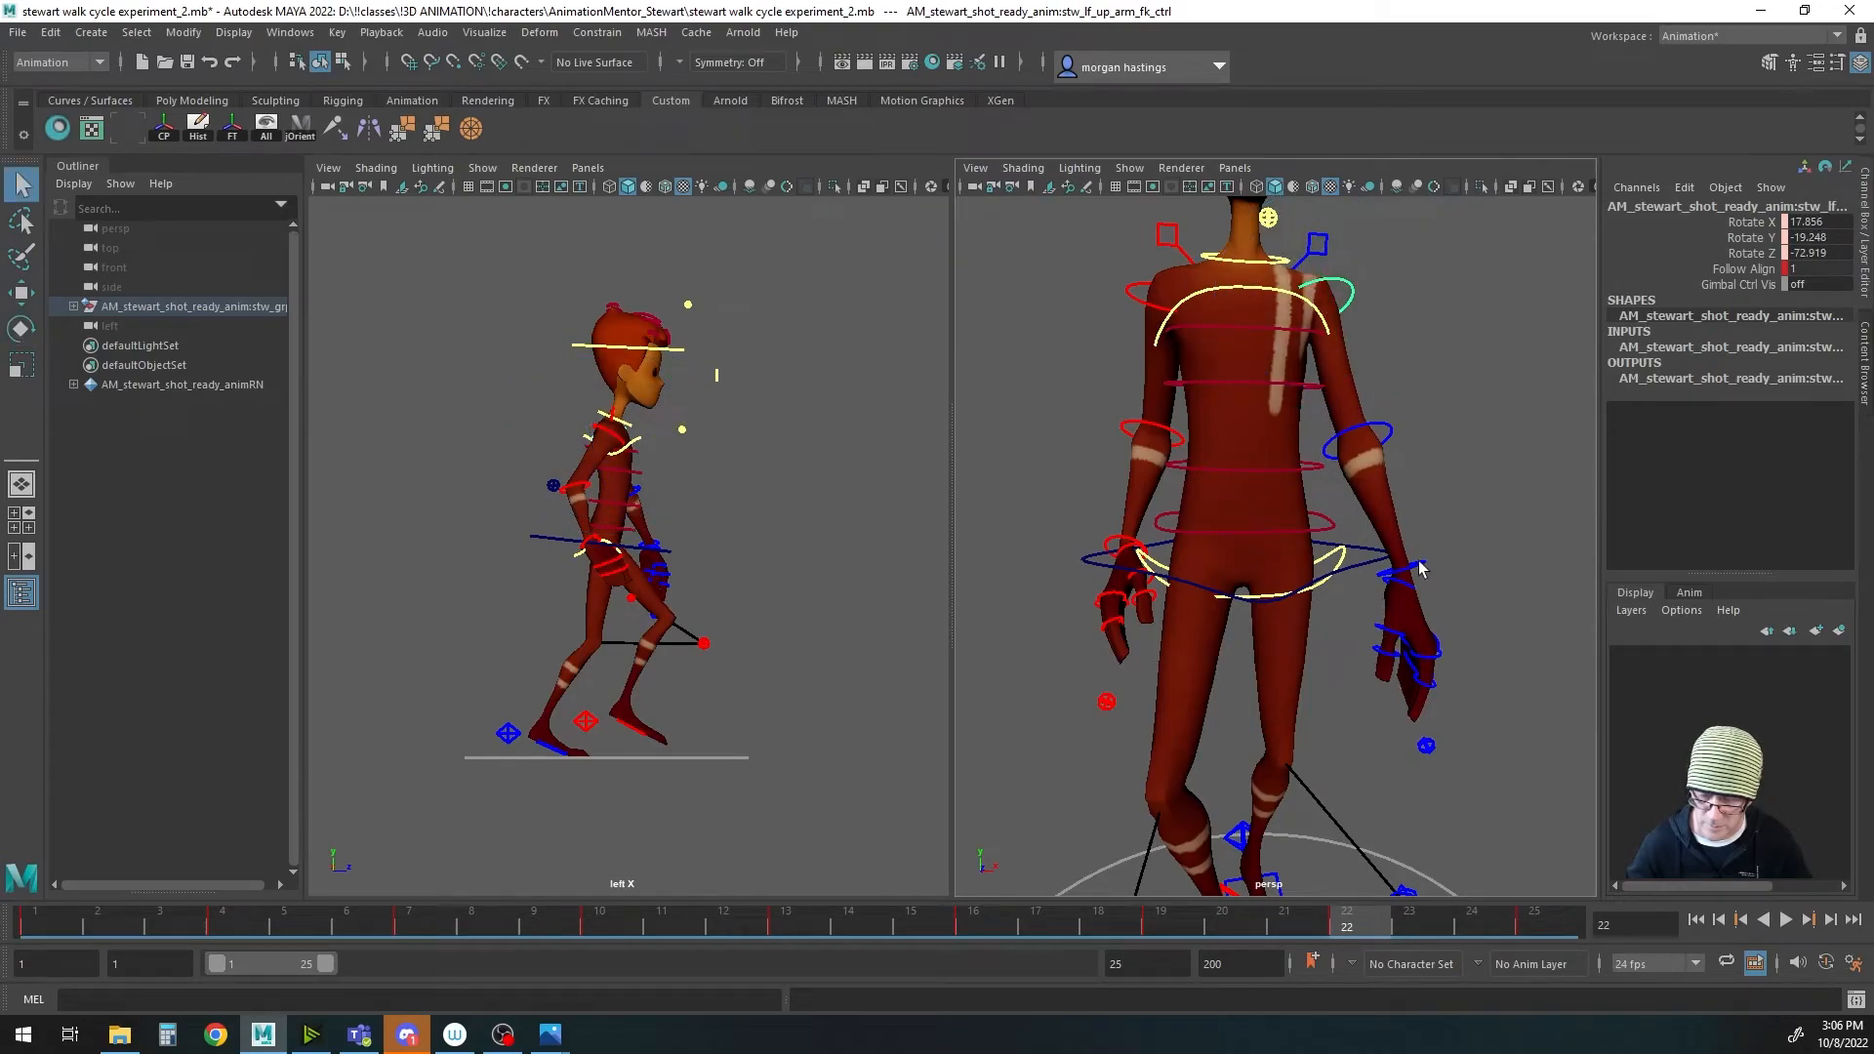
Step: Rotate the left wrist control at frame 22 to about -0.629 in Z, and key it together with the left upper arm control
click(1420, 568)
key(e)
drag(1398, 654, 1394, 660)
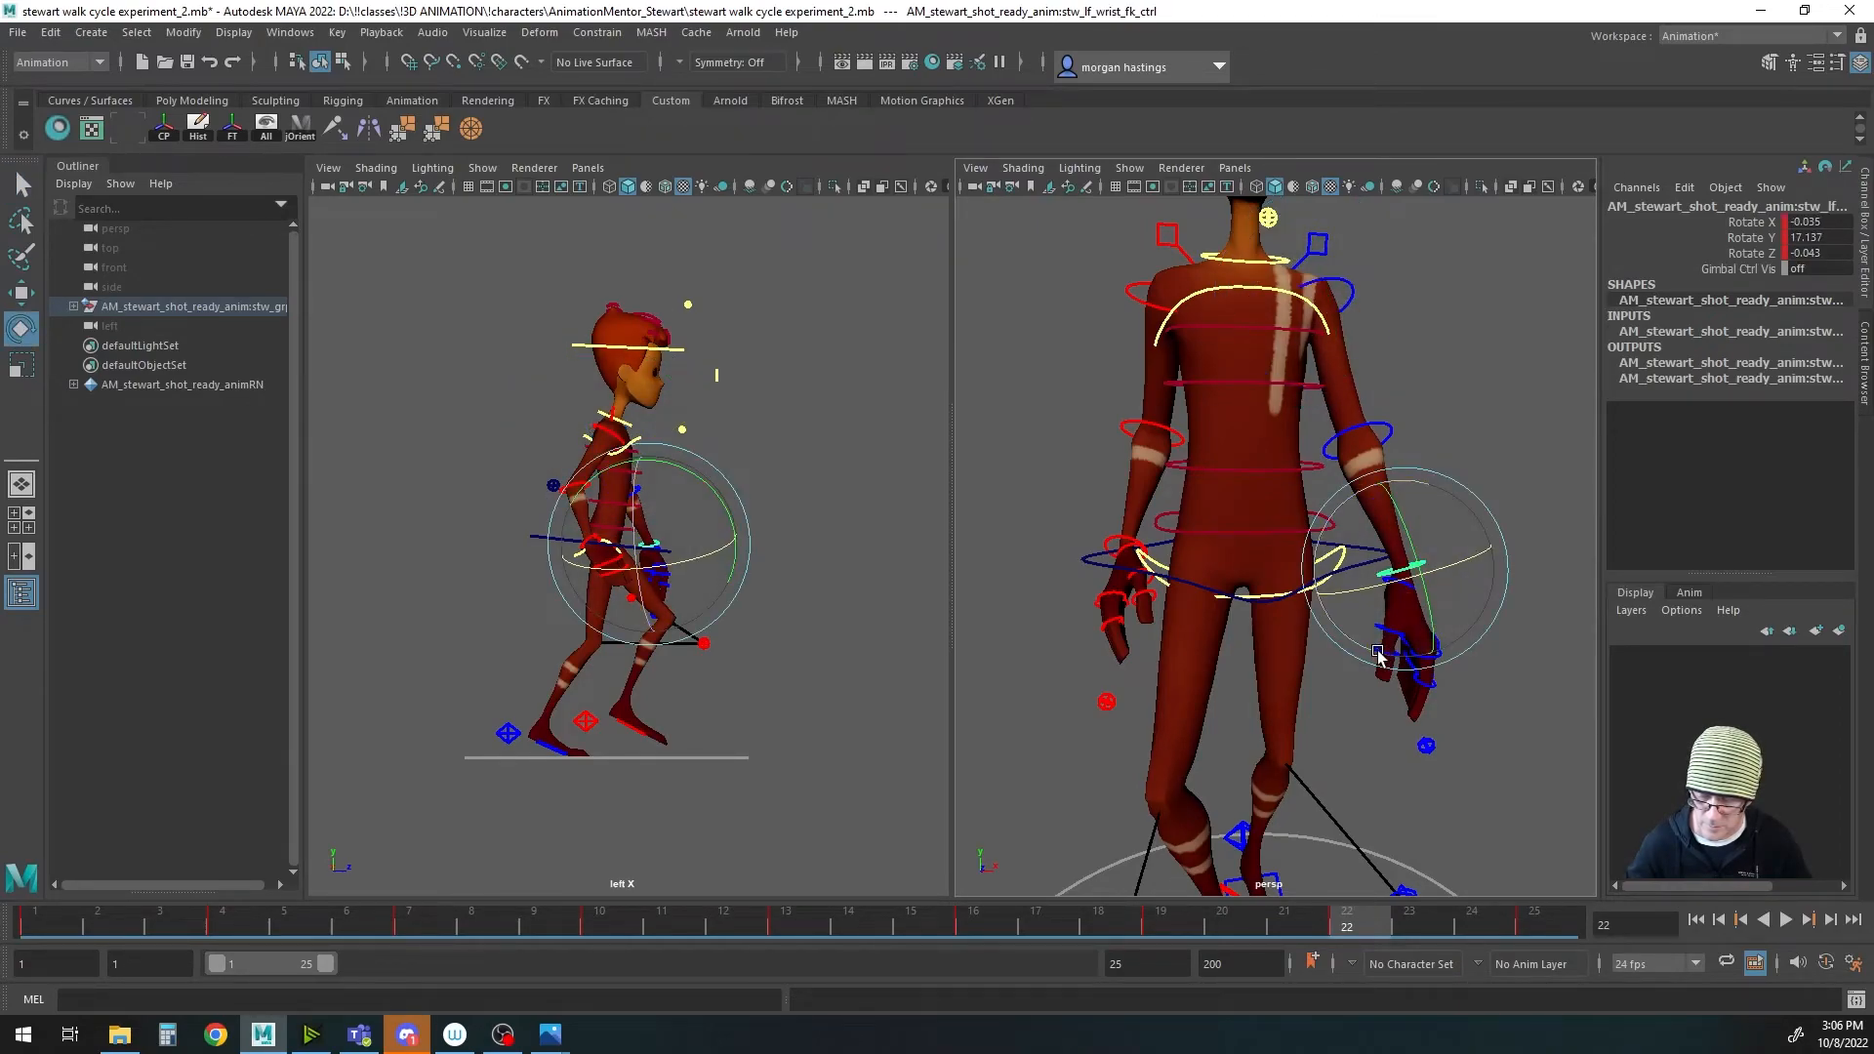
key(q)
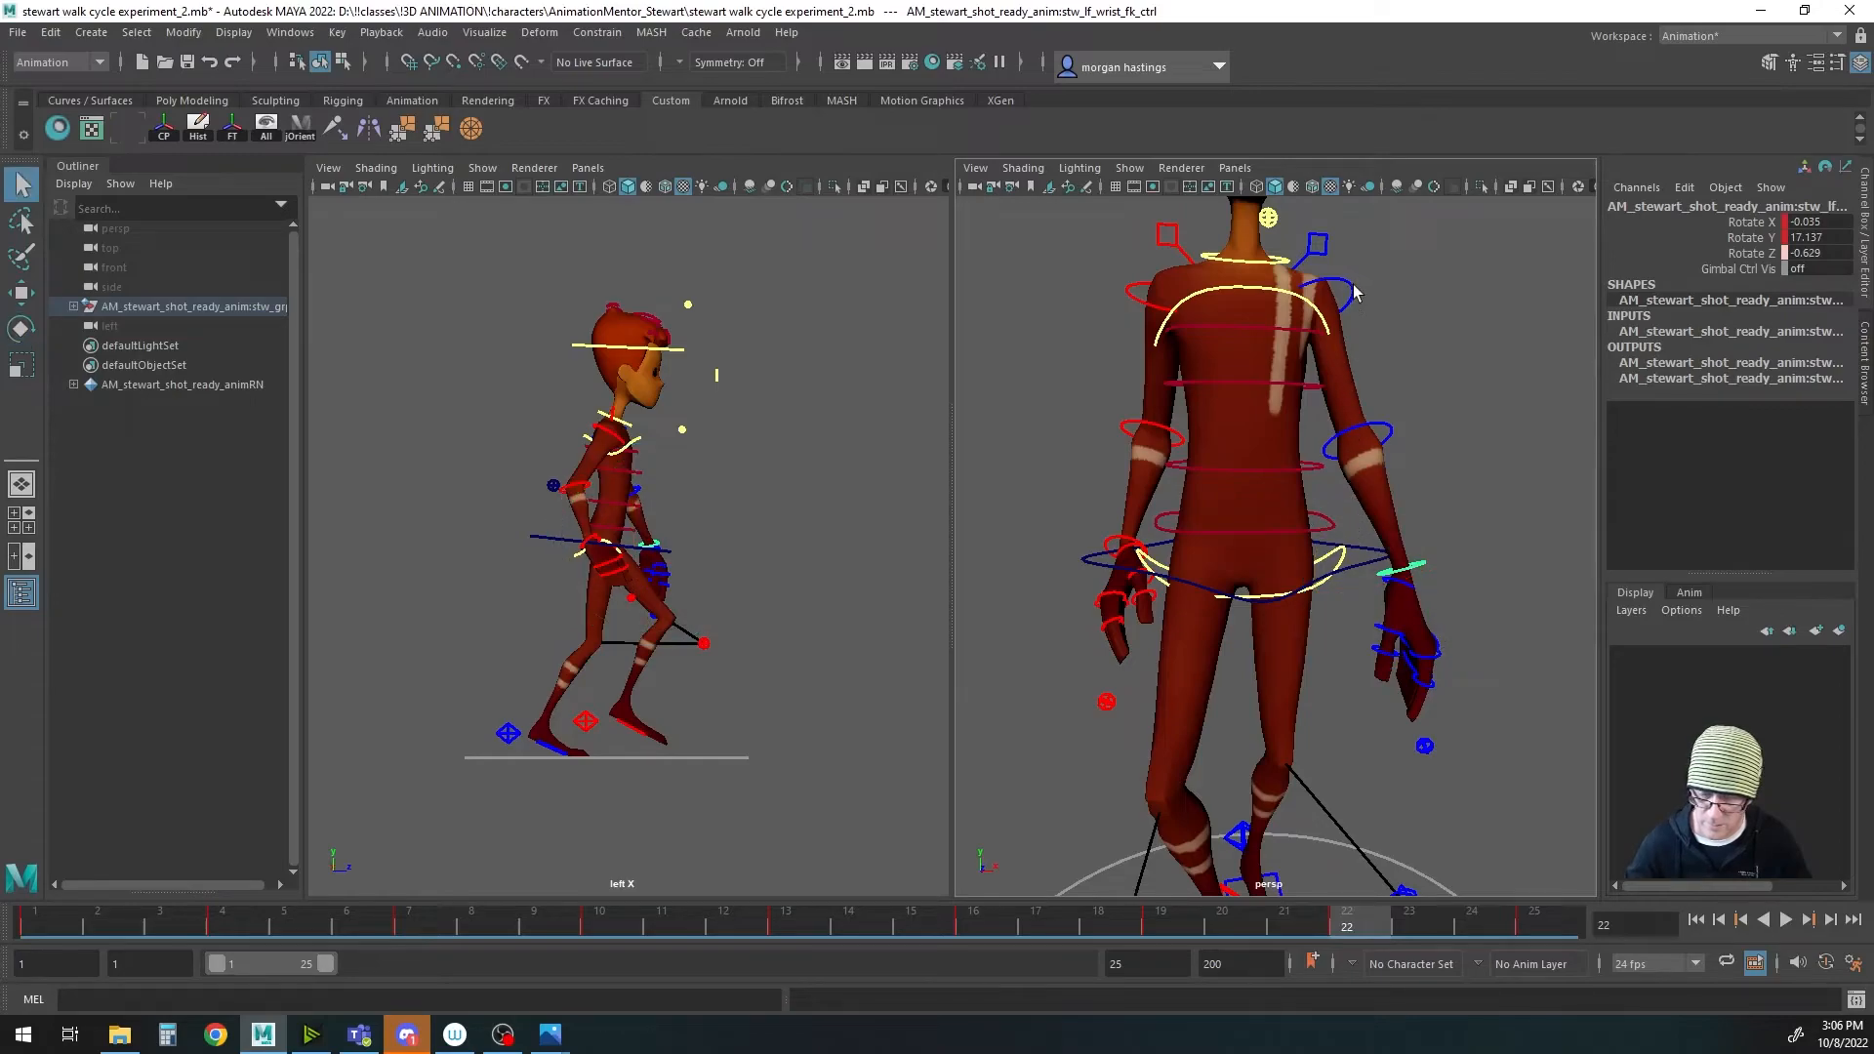
click(1352, 296)
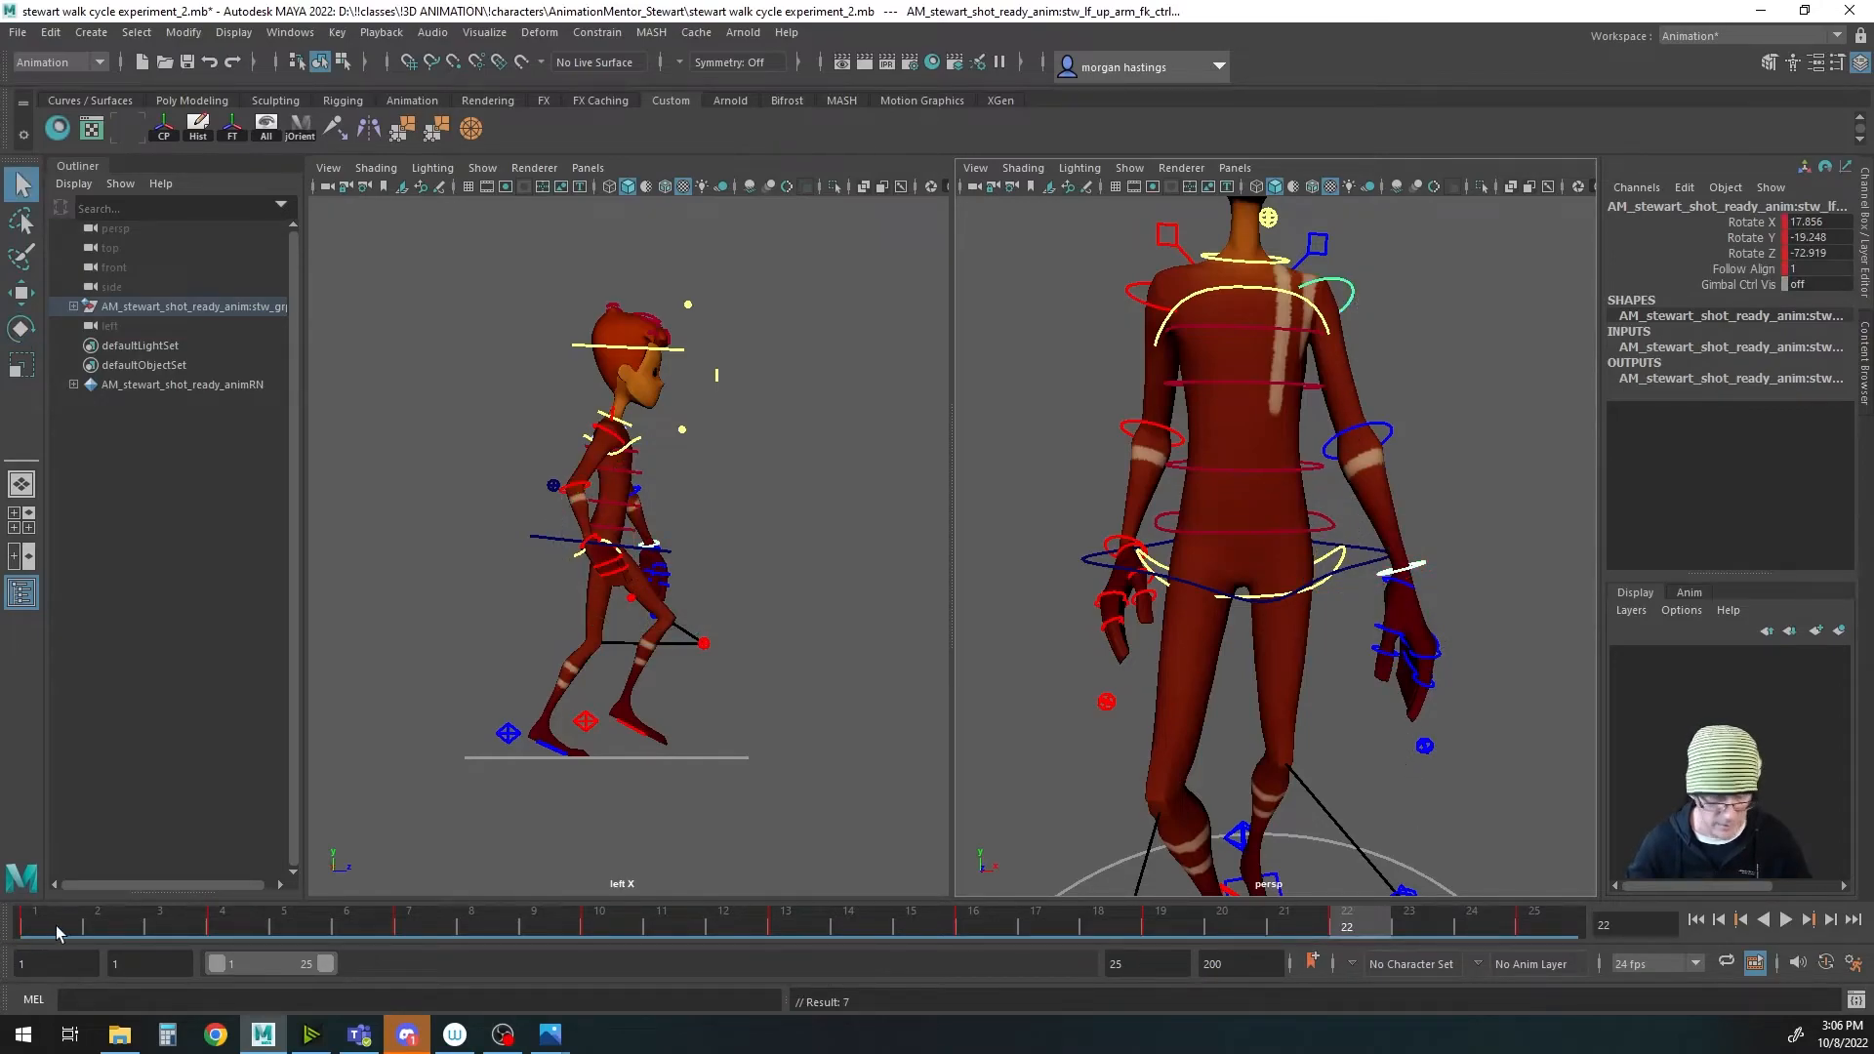
Step: At frame 1, rotate the left upper arm FK control to about X 26.587, Y -36.759, Z -62.415 and key it
click(56, 932)
alt+drag(1321, 745, 1390, 382)
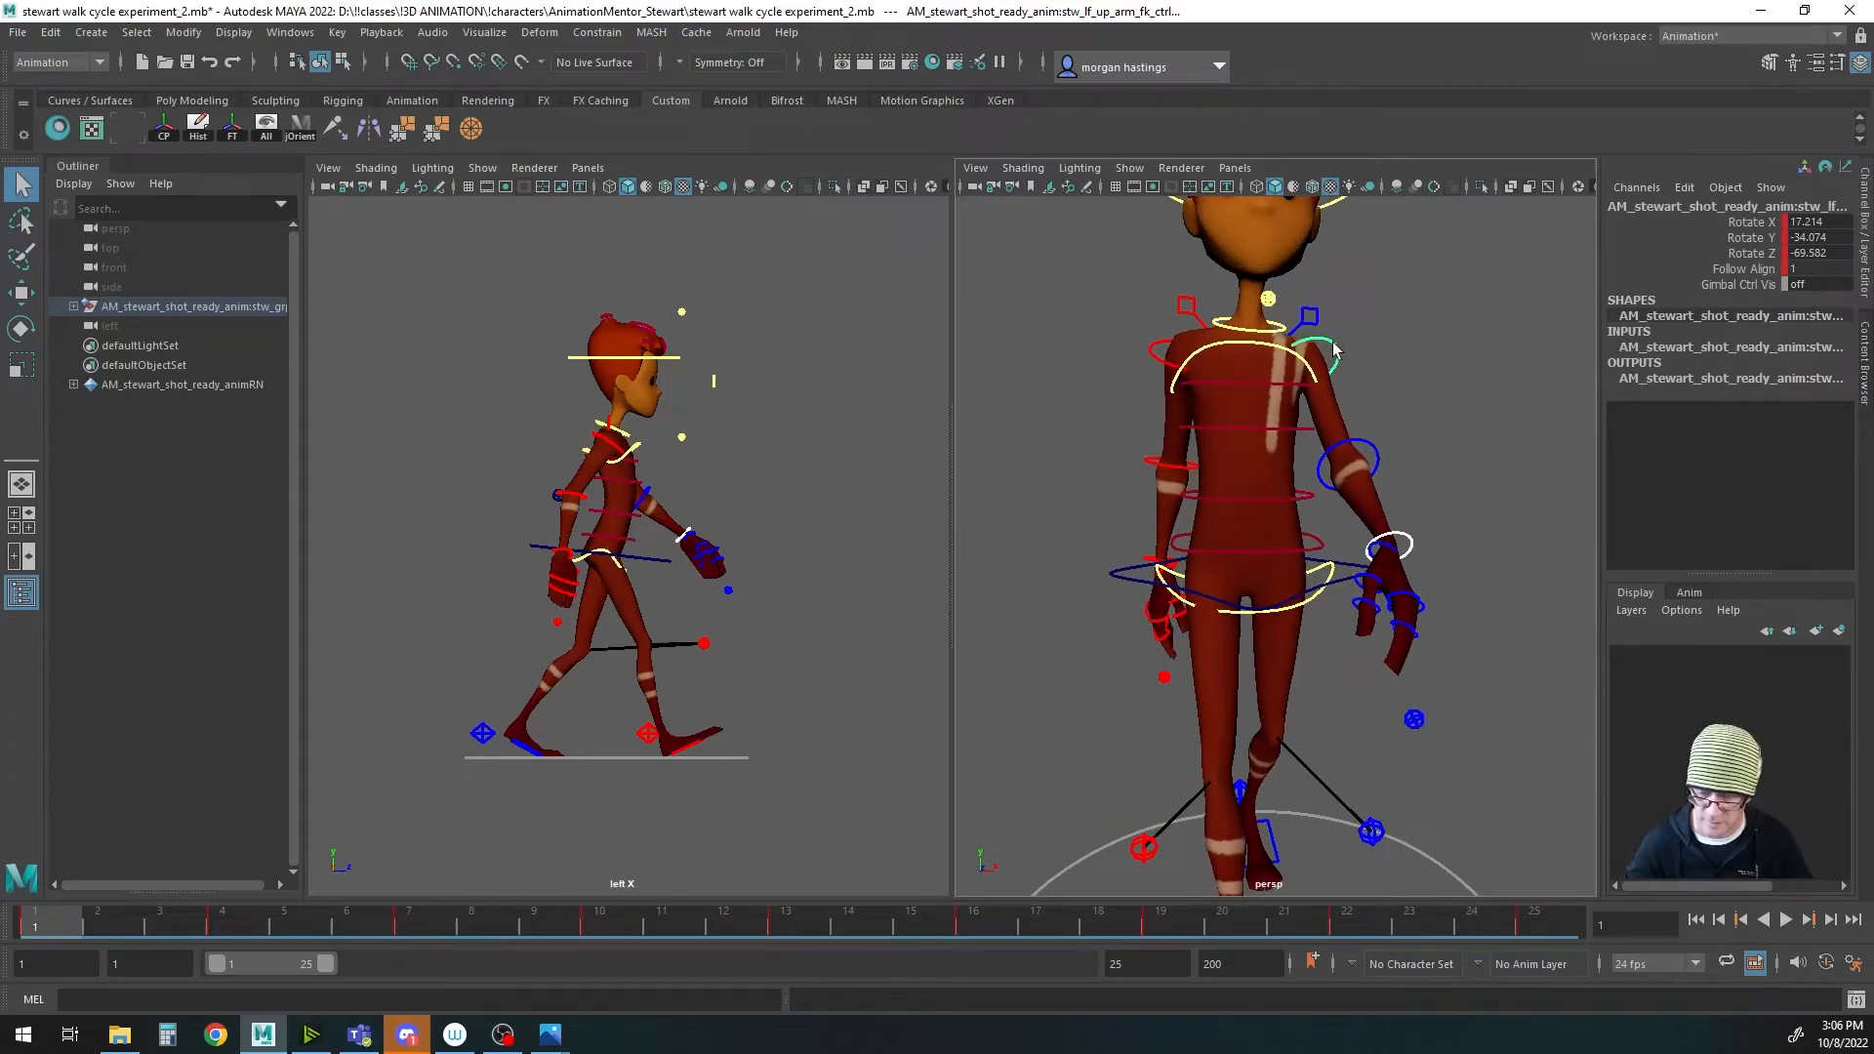
key(e)
drag(1313, 311, 1296, 306)
mouse_move(1392, 723)
alt+mouse_down()
mouse_move(1301, 723)
mouse_move(1417, 702)
alt+mouse_up()
key(q)
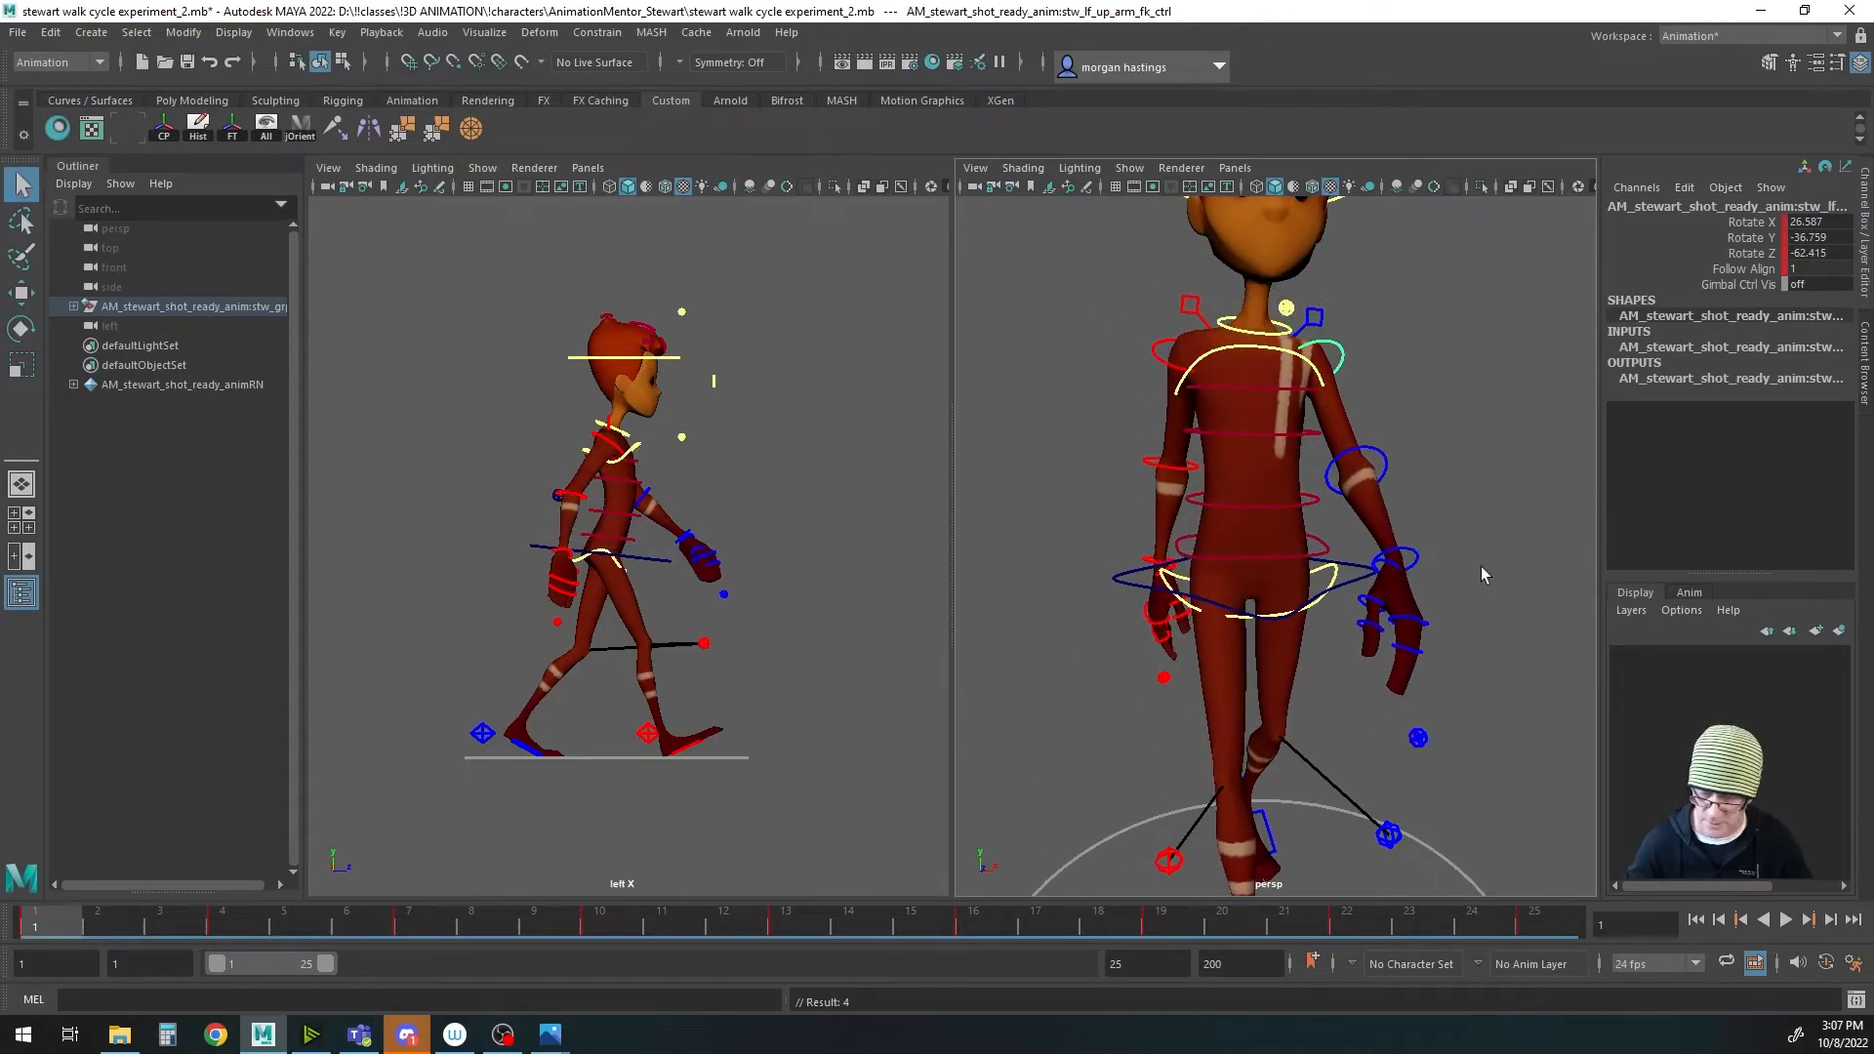
Step: Copy the left upper arm and wrist keys from frame 1 and paste them at frame 25
click(1416, 559)
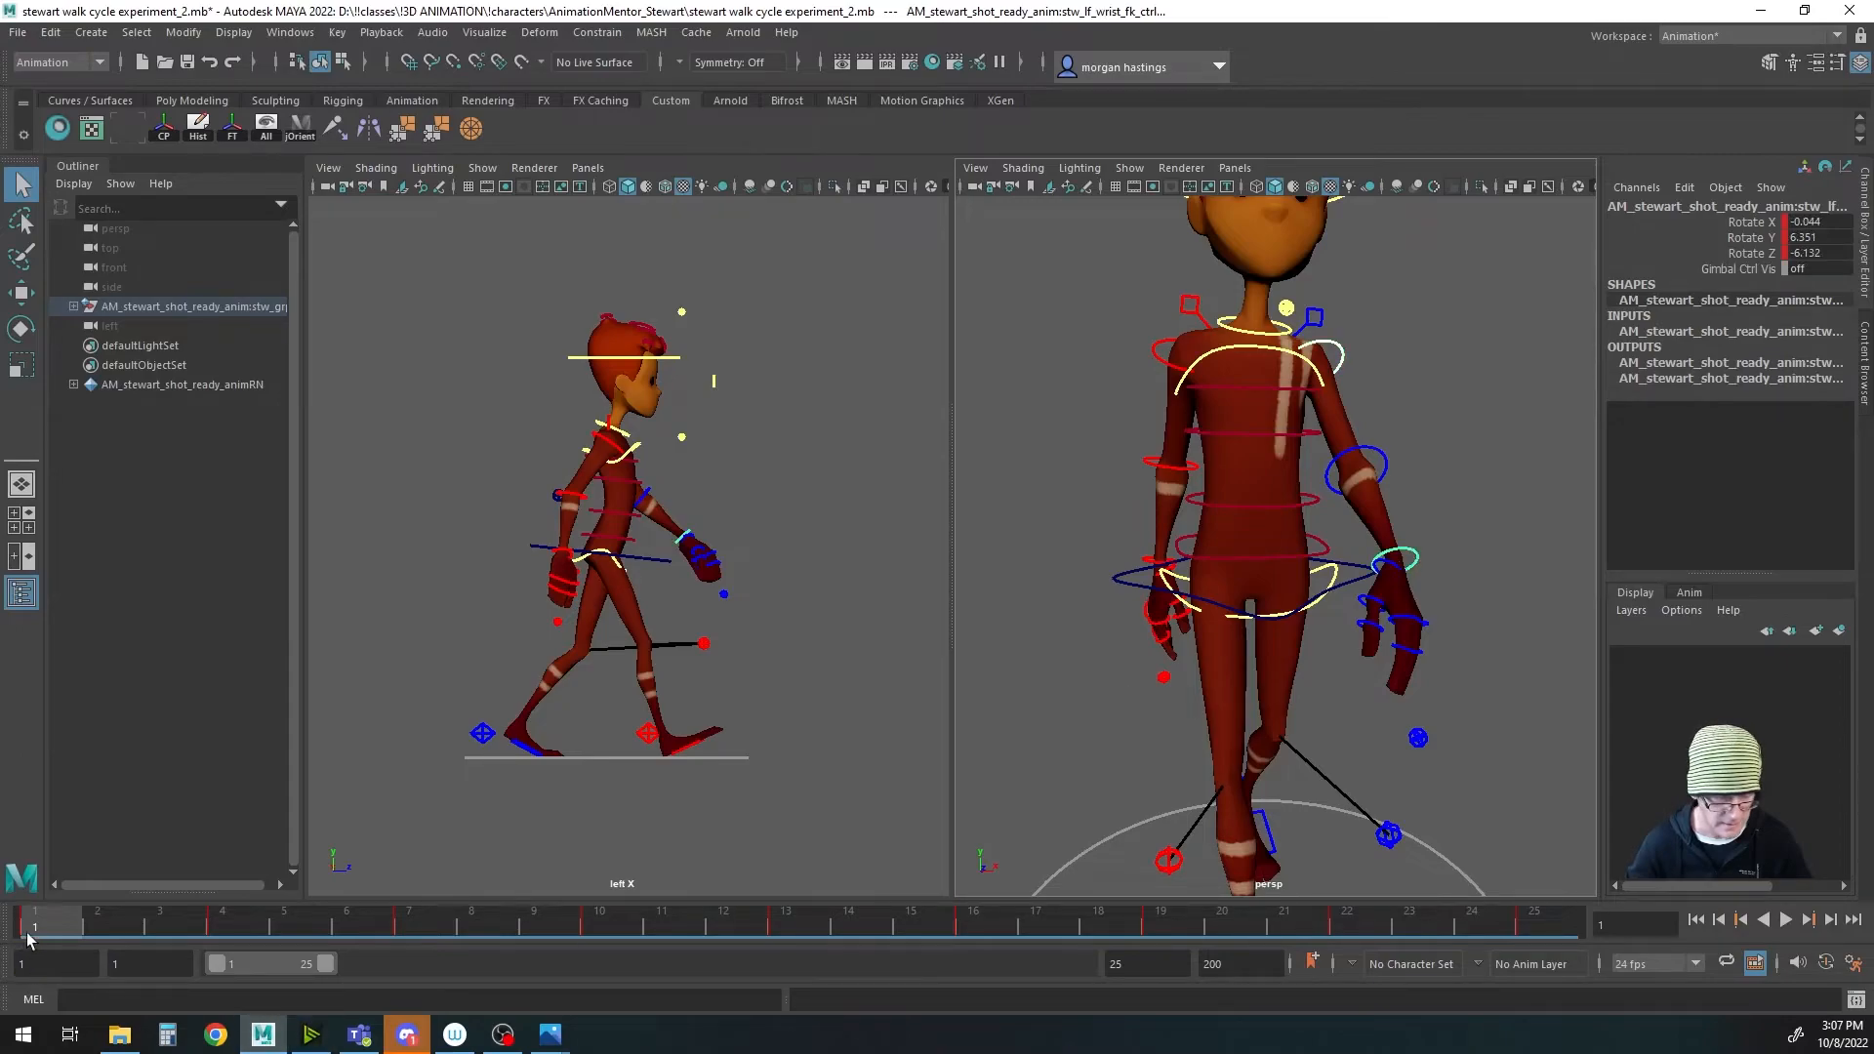
right_click(54, 927)
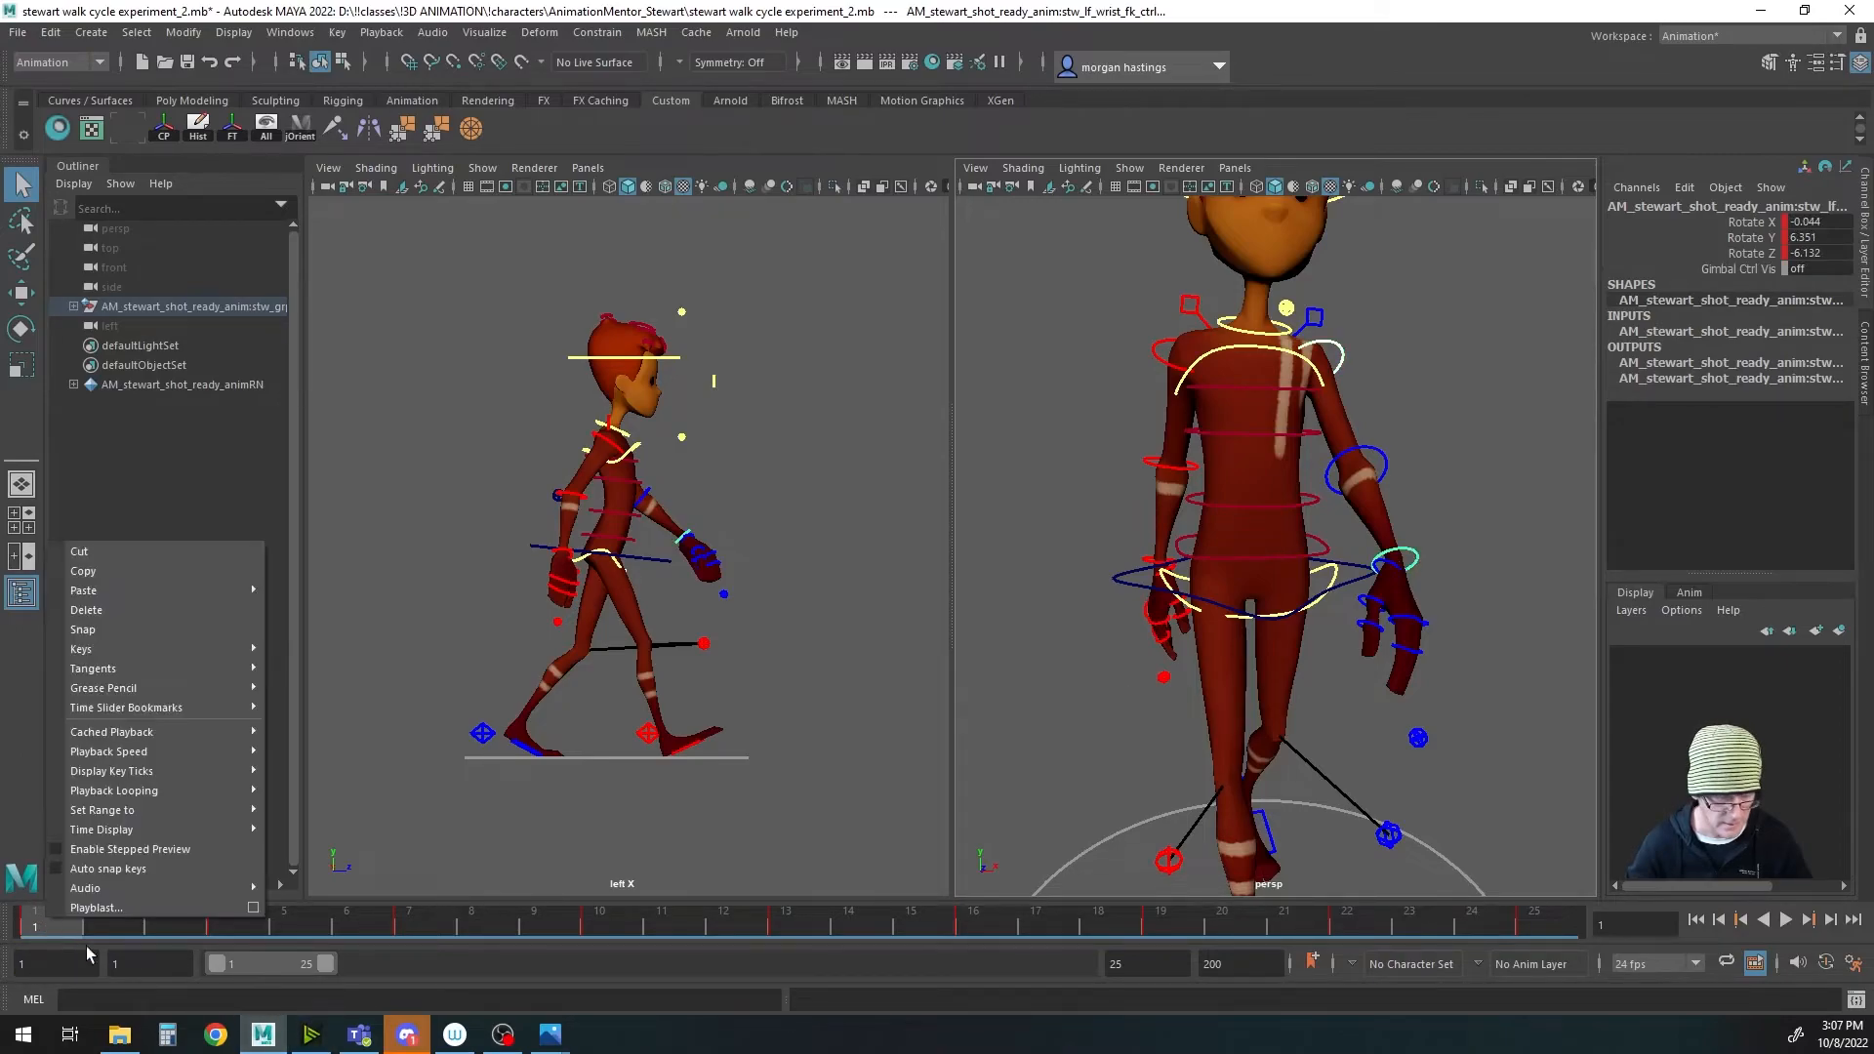
click(149, 571)
click(1527, 932)
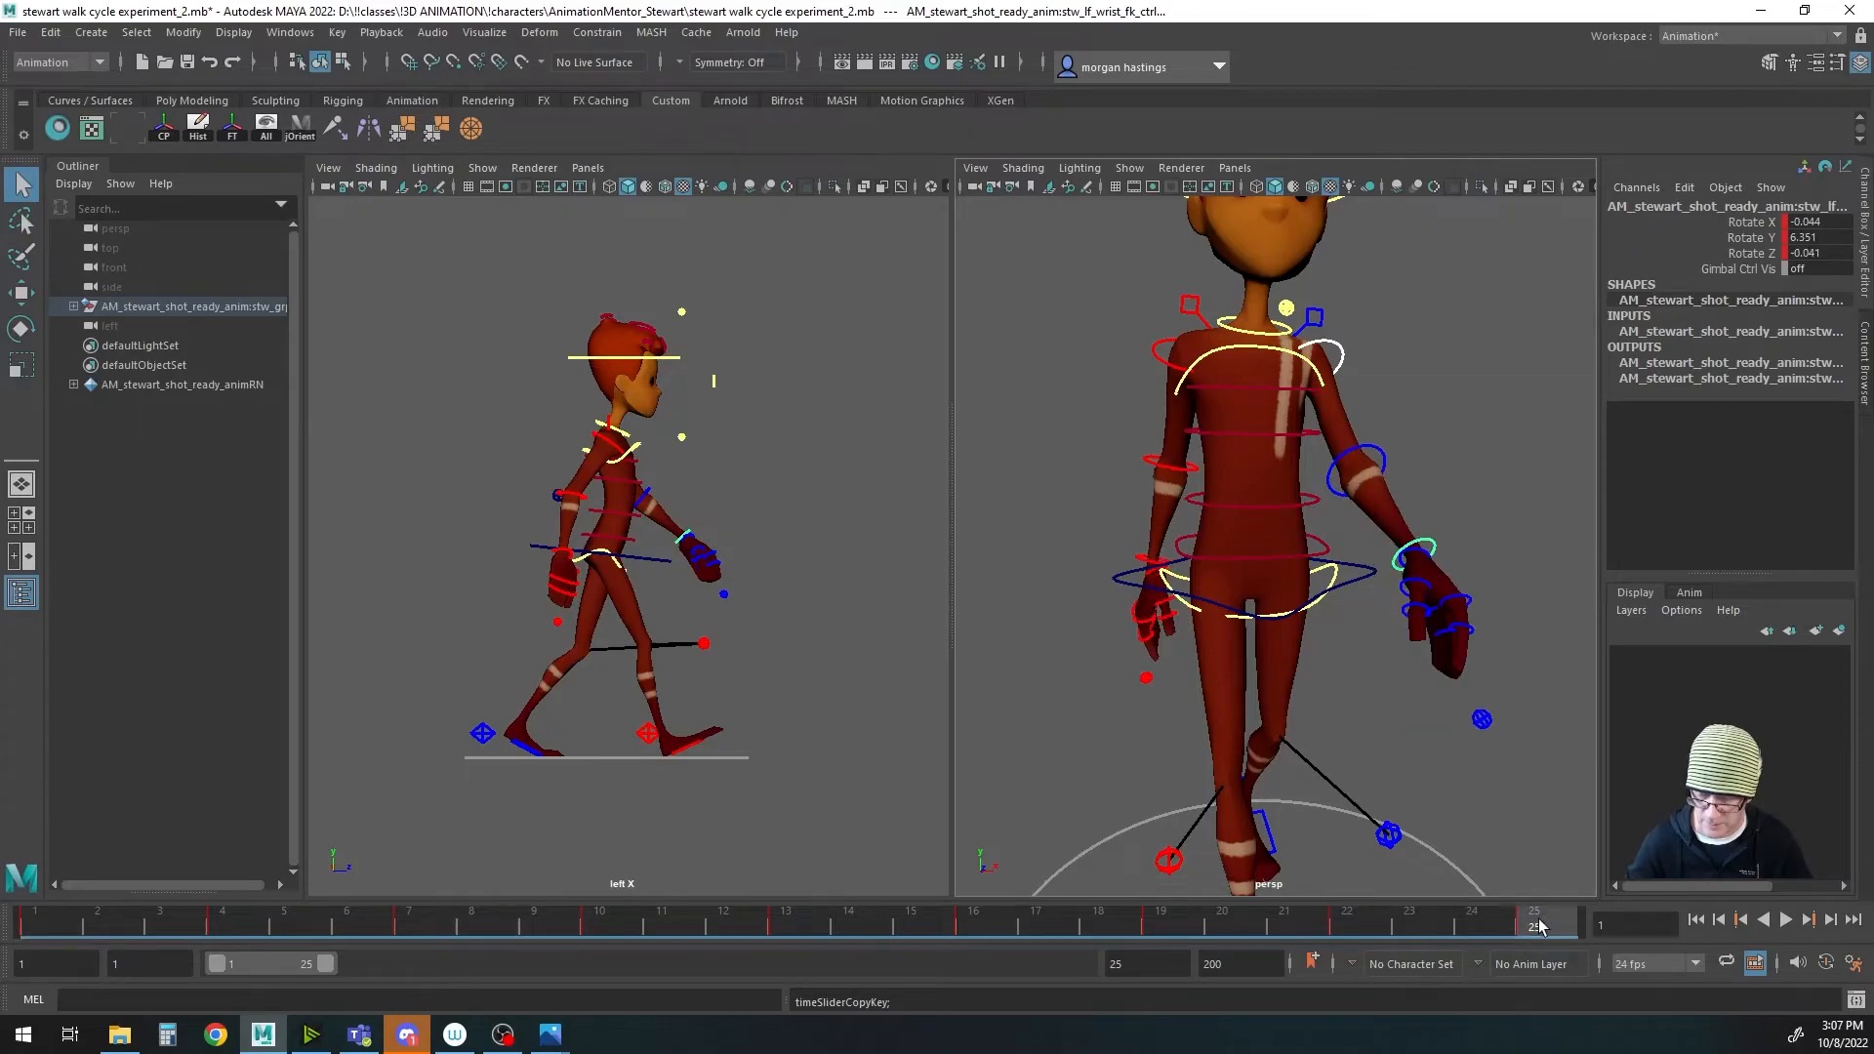
right_click(1540, 925)
mouse_move(1647, 607)
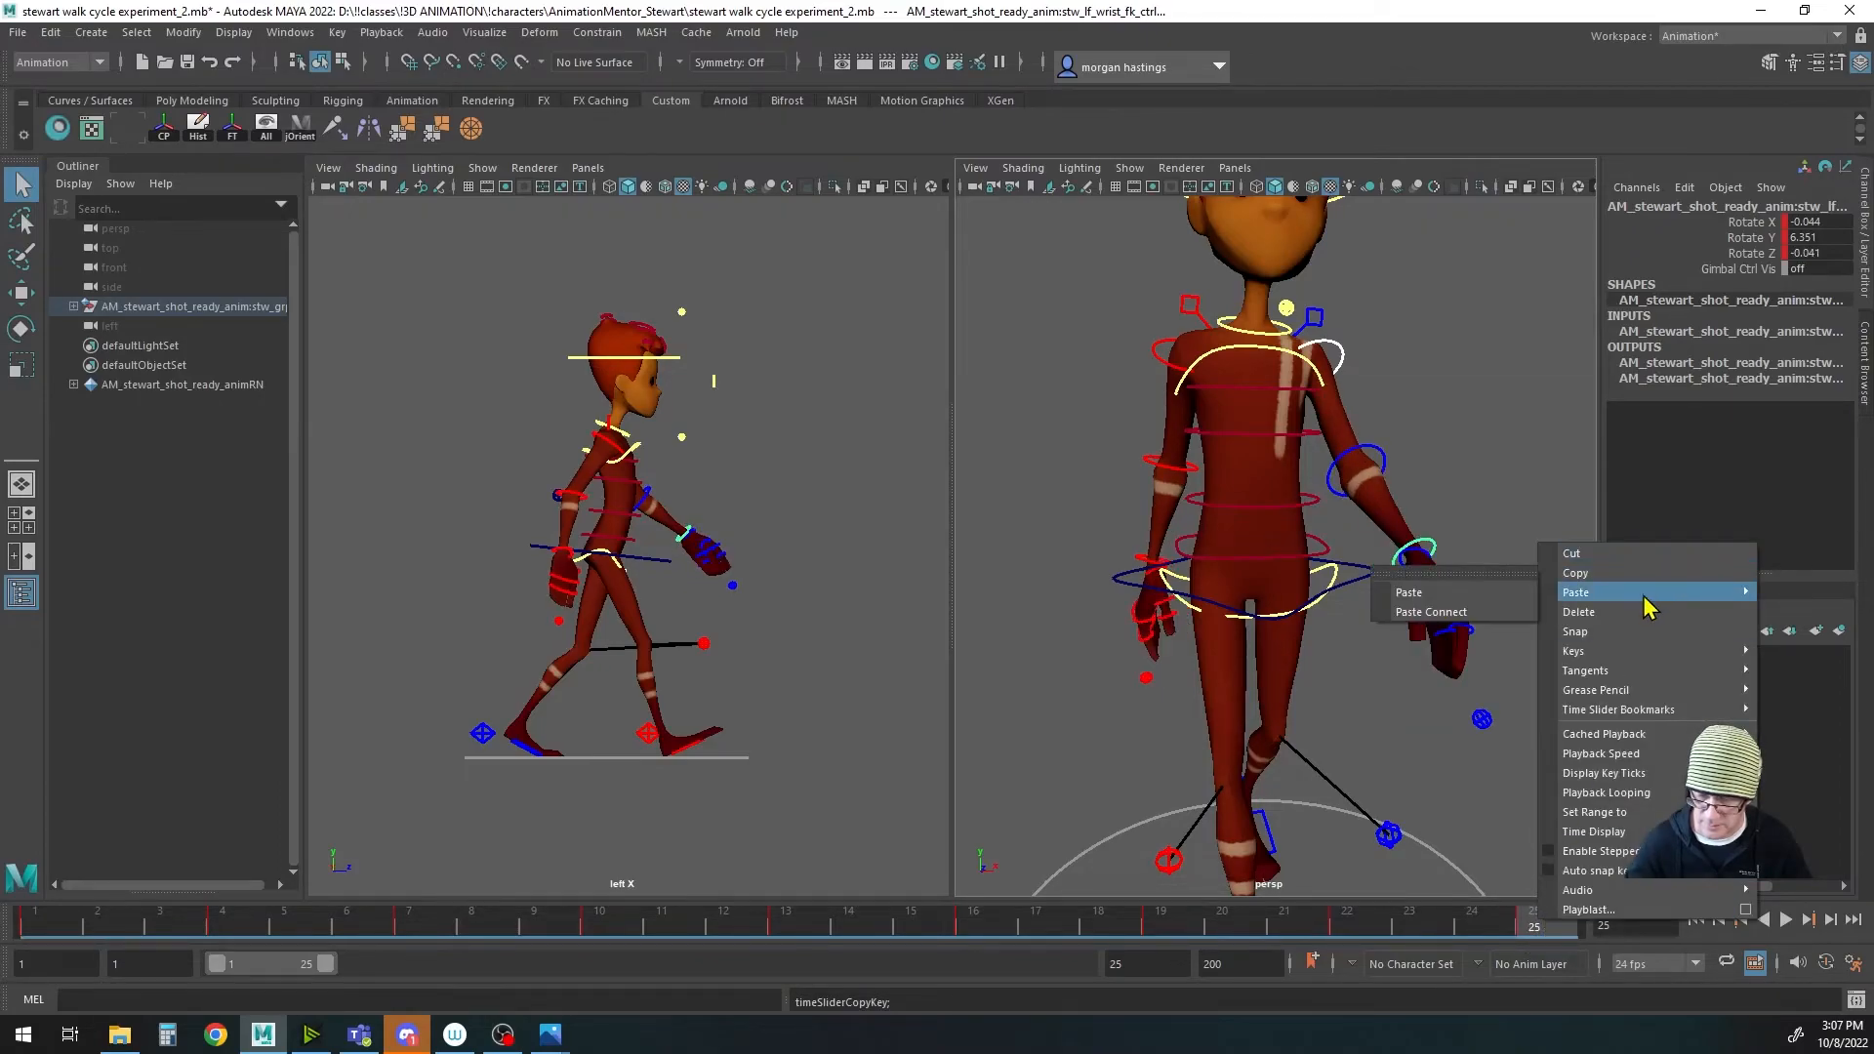
click(1481, 593)
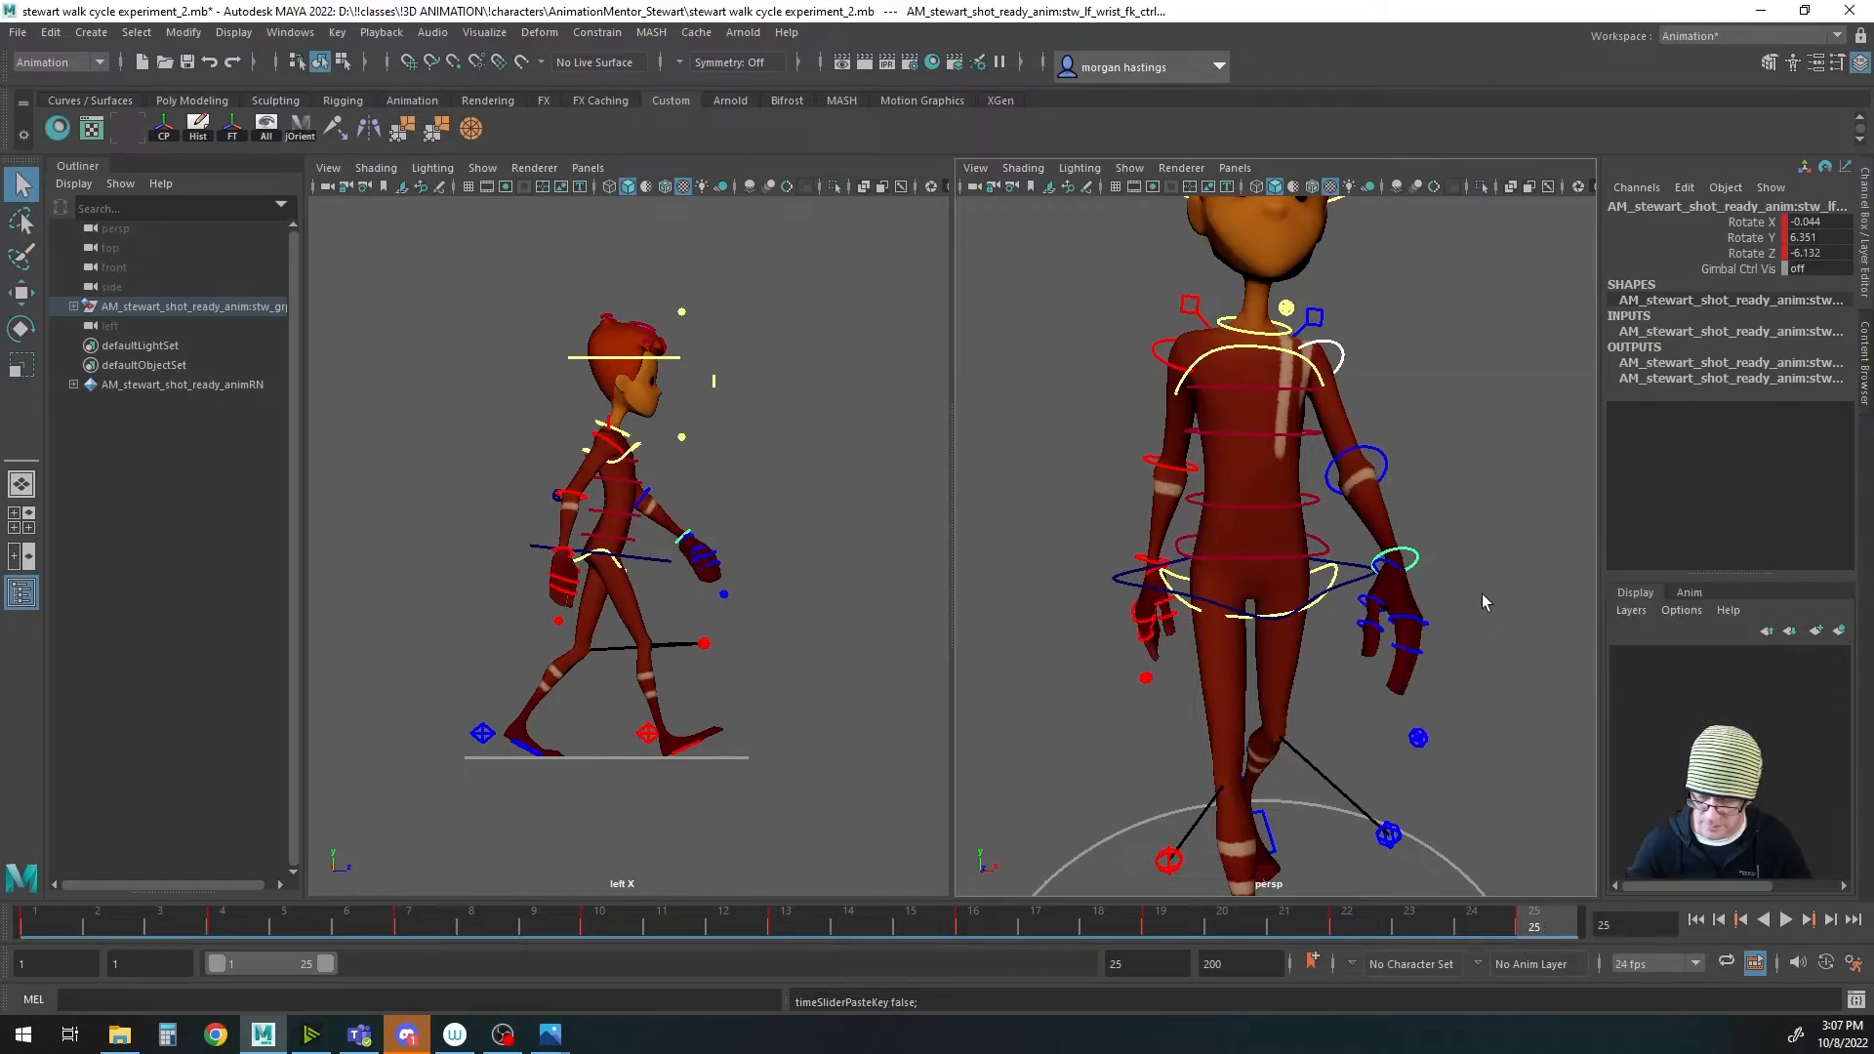
Step: Copy the right upper arm and wrist keys from frame 1 and paste them at frame 25
click(1161, 361)
click(1143, 566)
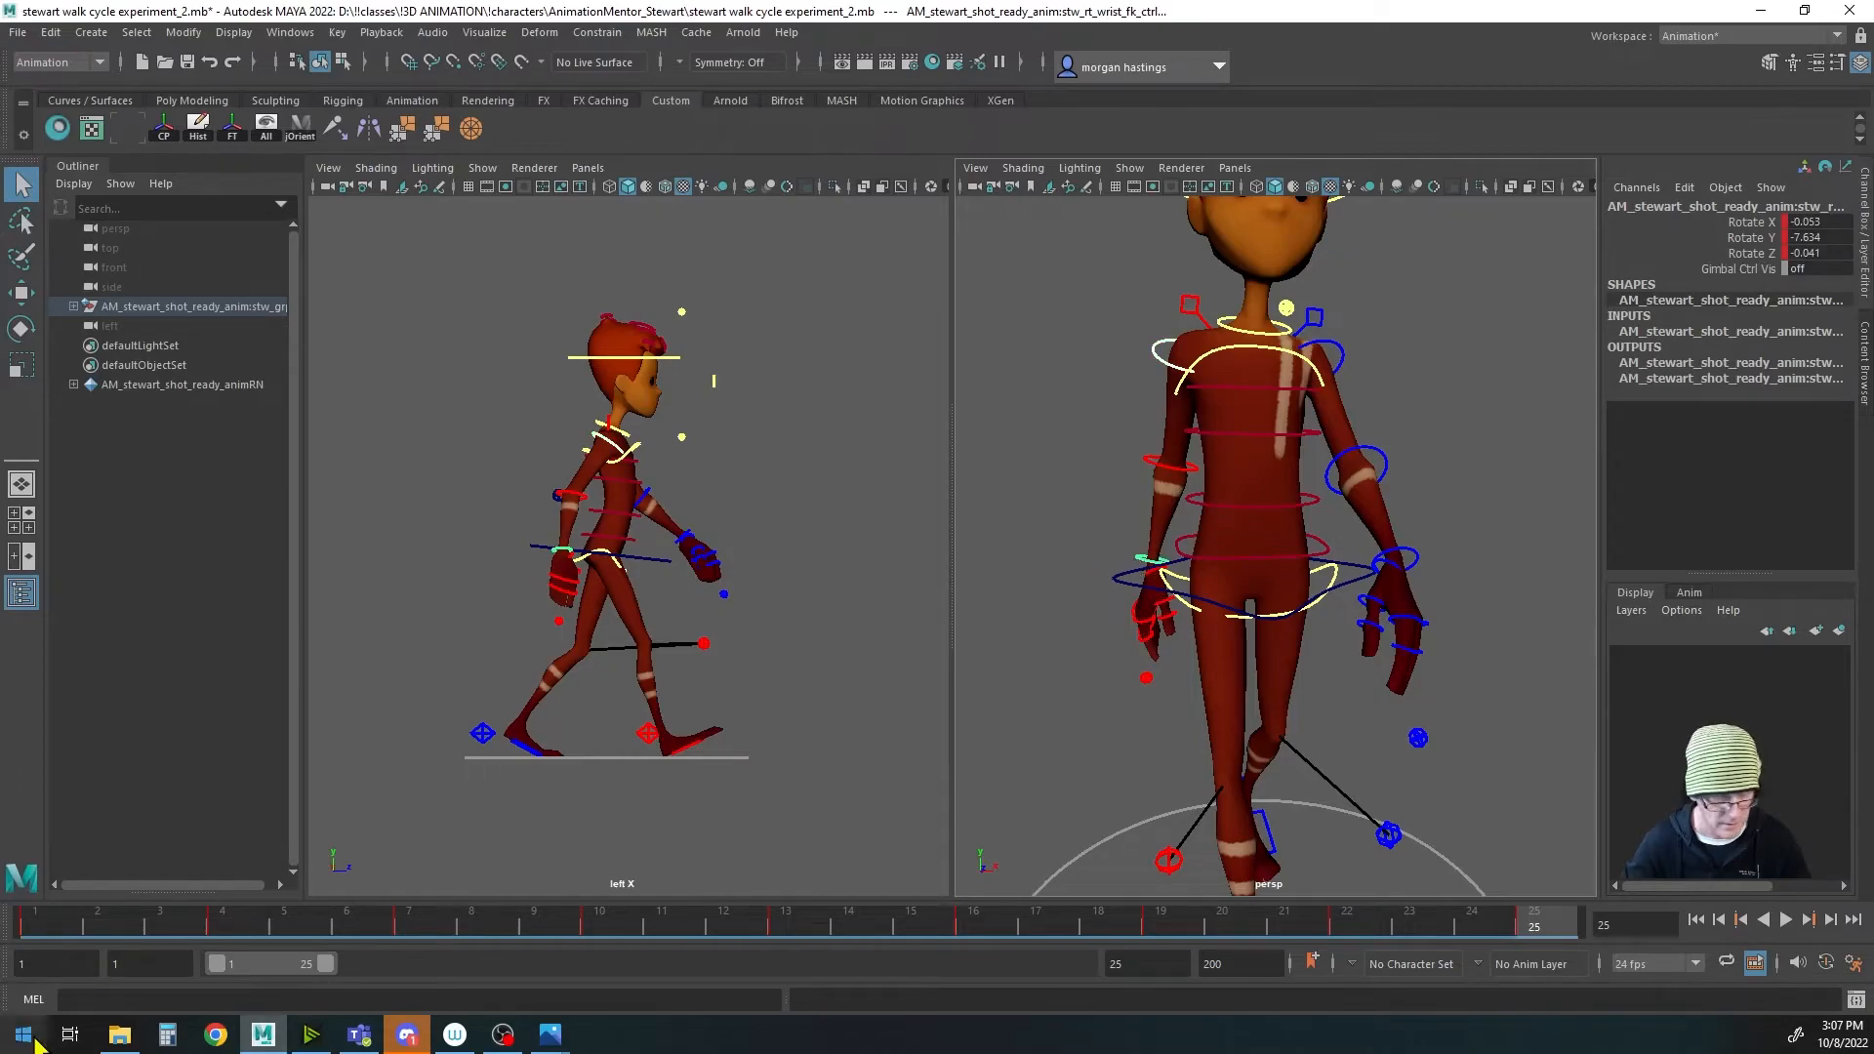
click(64, 932)
right_click(64, 932)
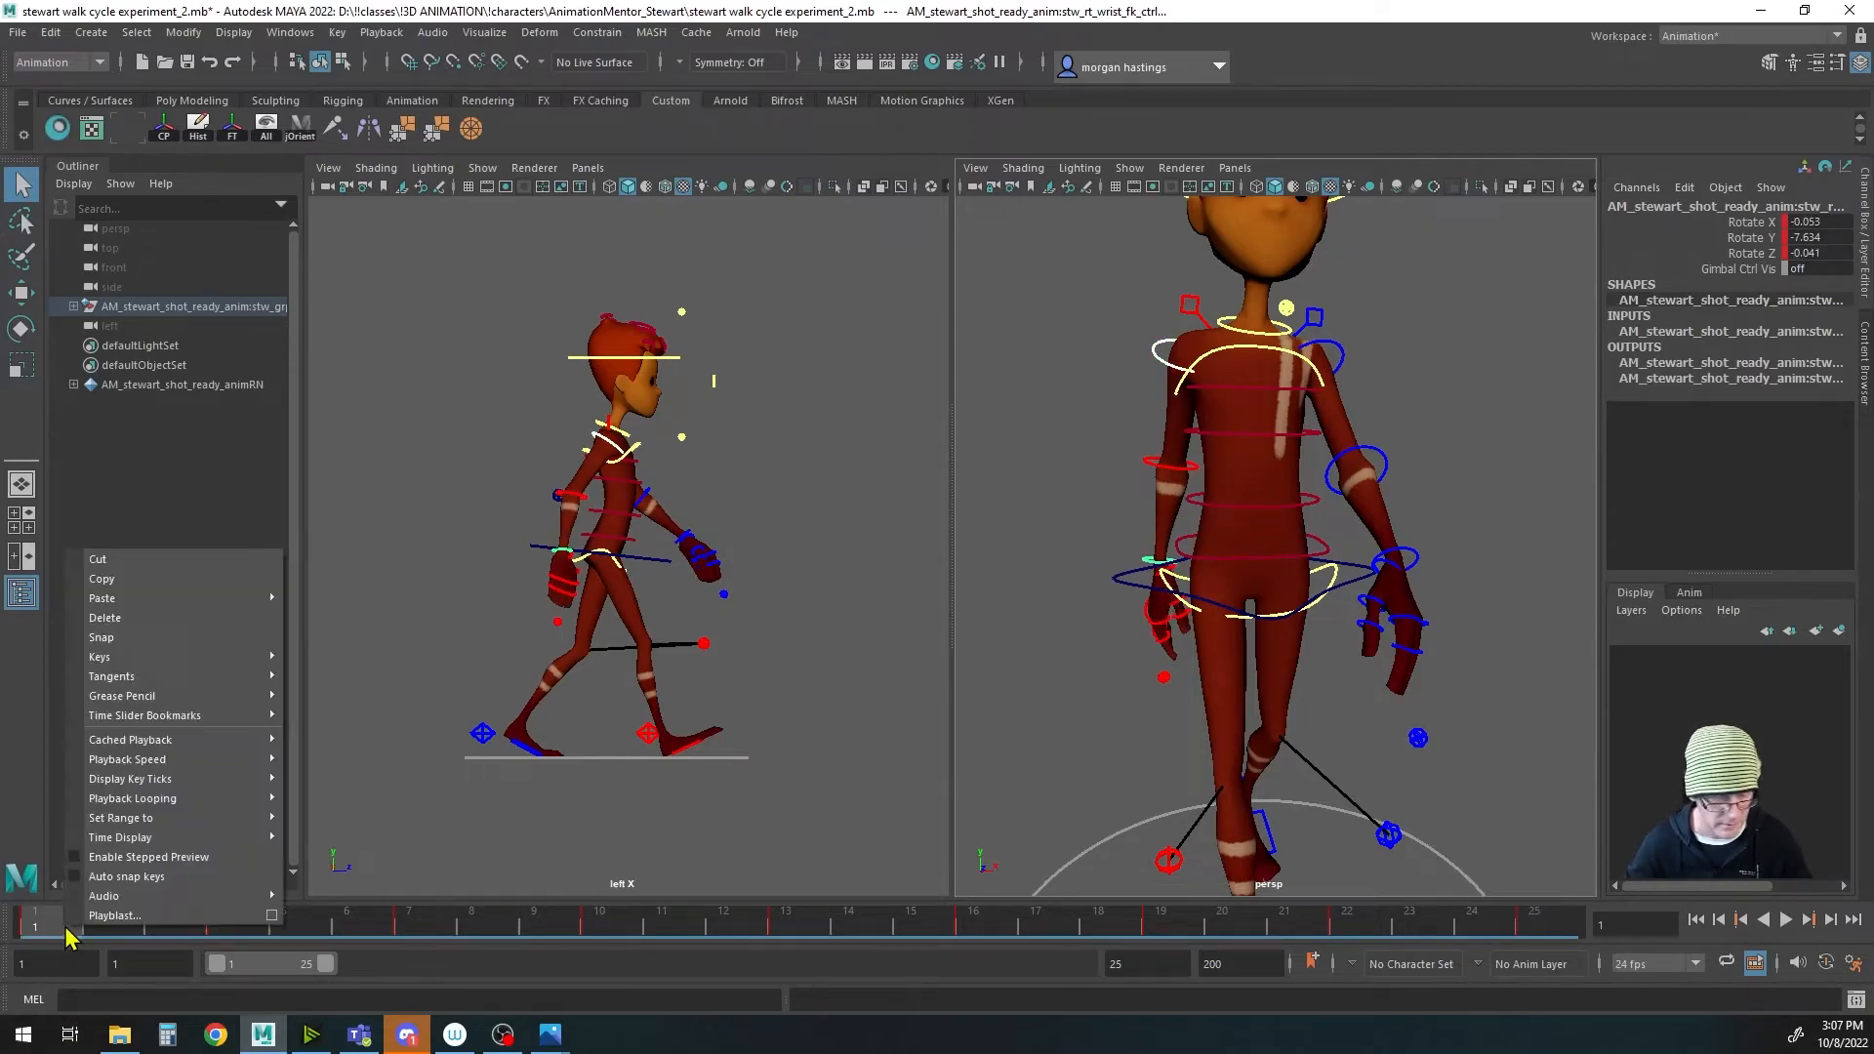
click(102, 579)
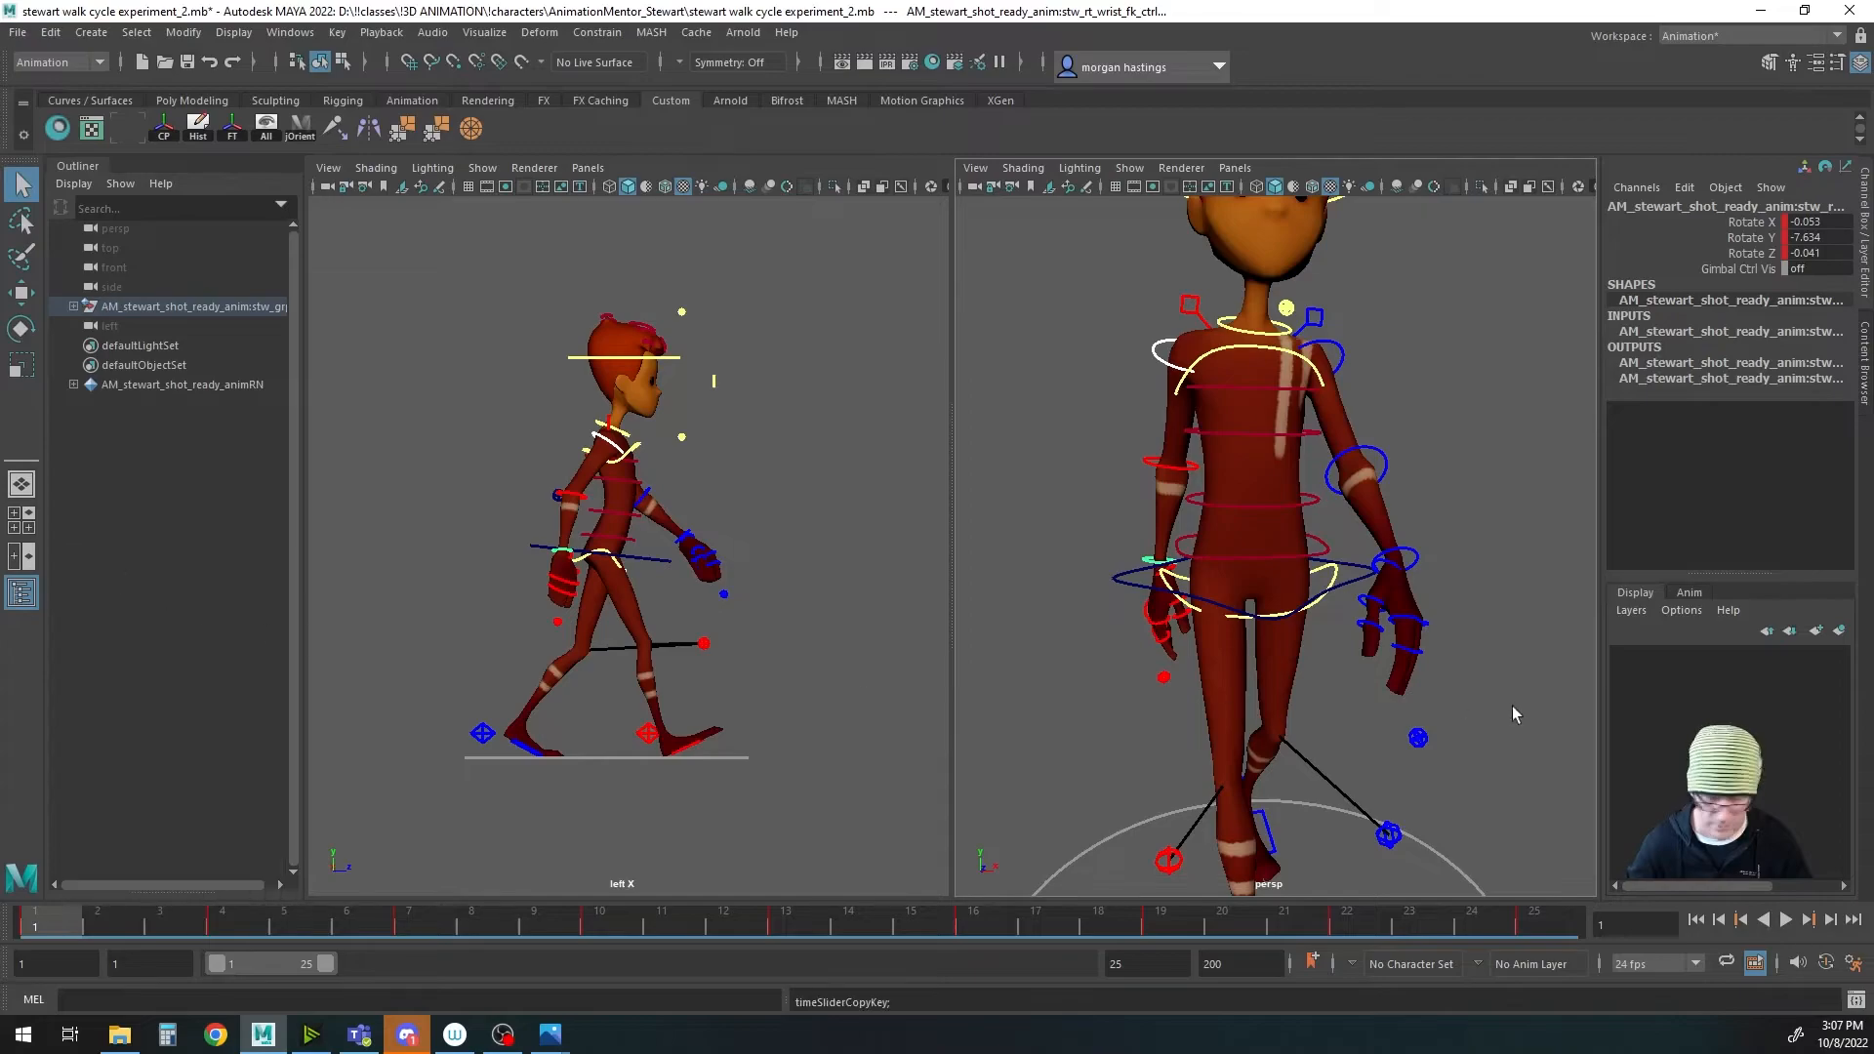
click(1532, 927)
right_click(1535, 932)
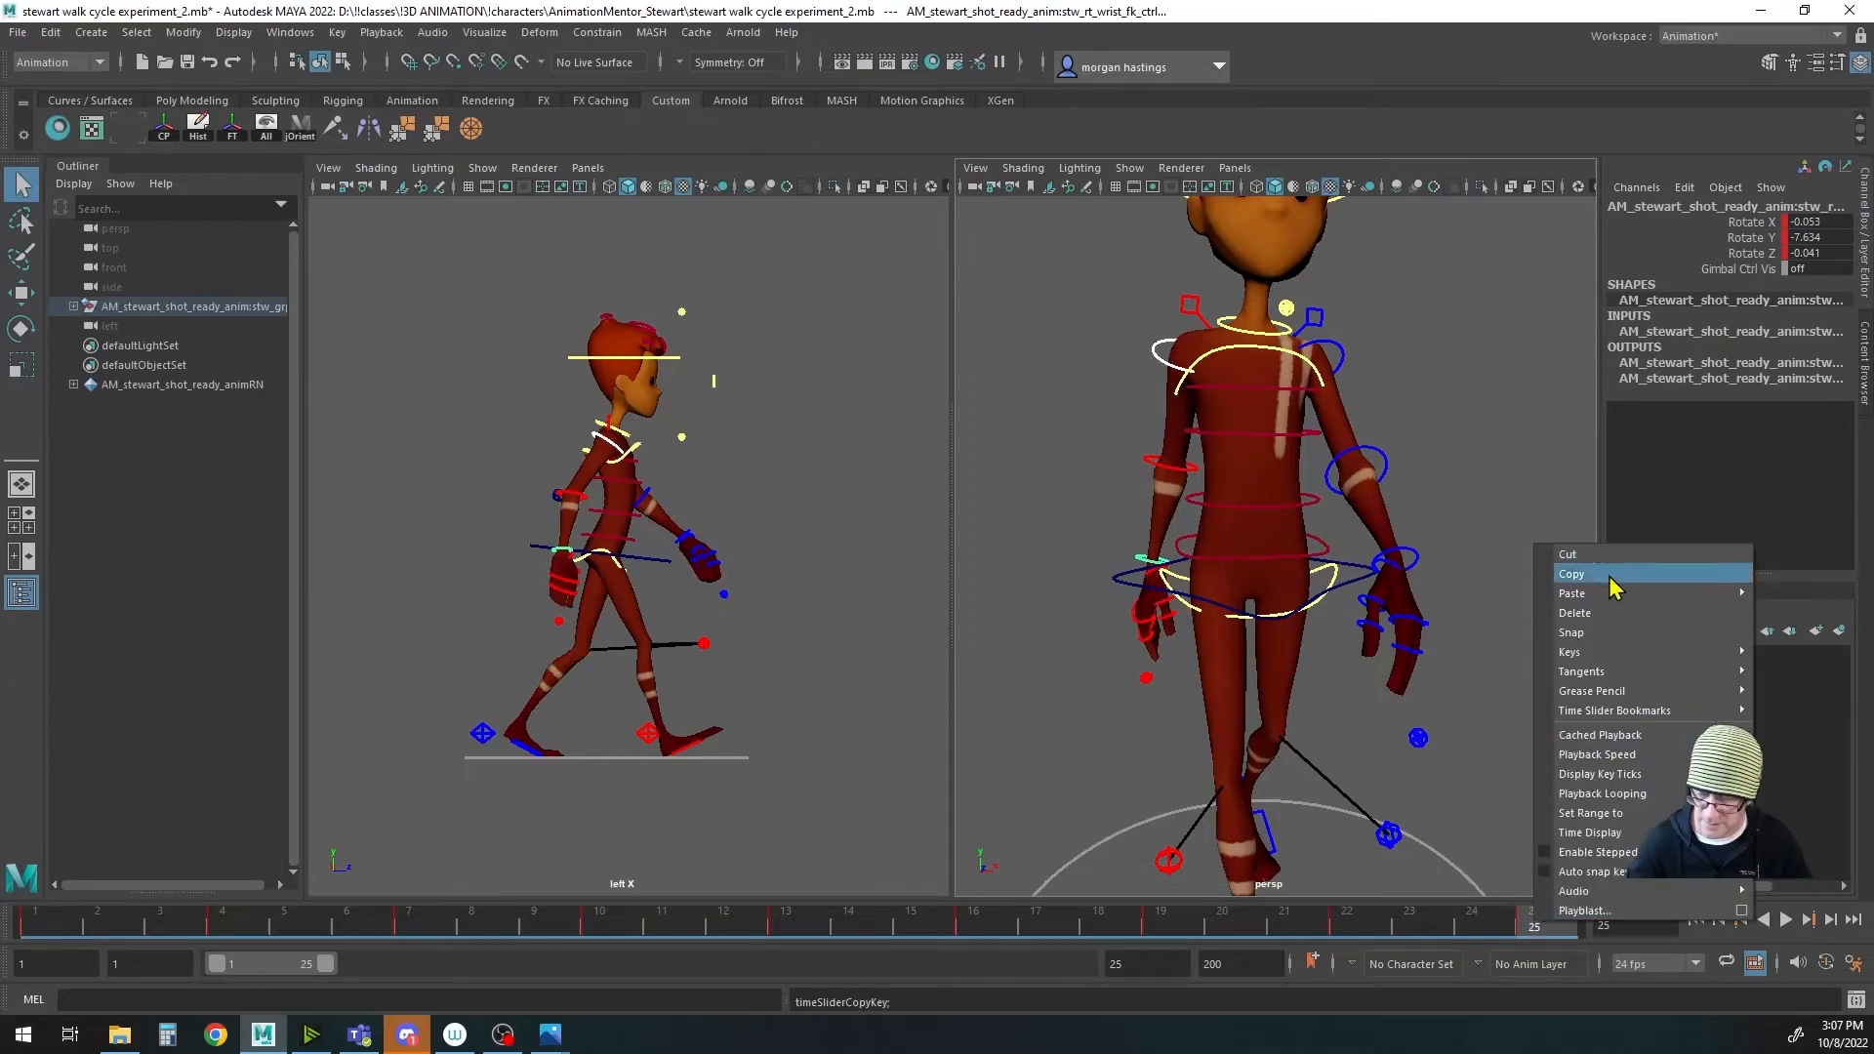
click(1463, 596)
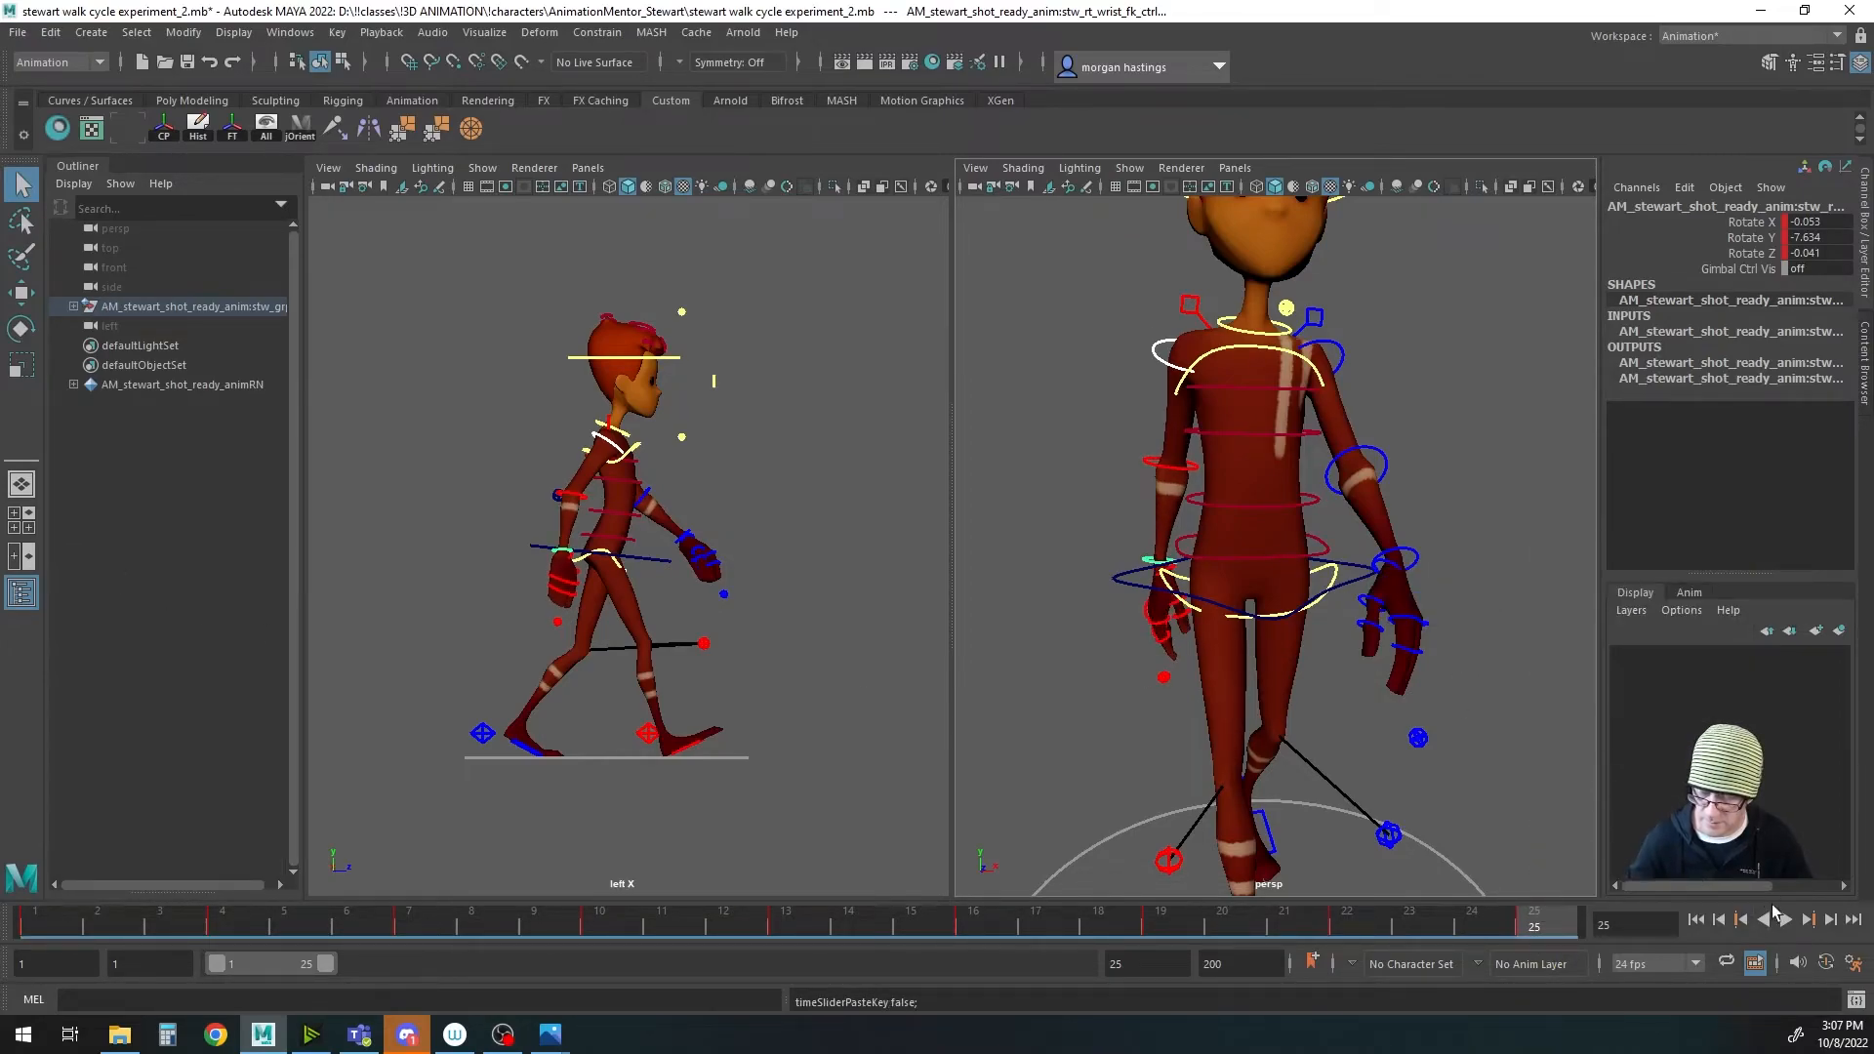
Step: Play the looping walk cycle and examine the arm swing from the front and side, then stop playback
click(1782, 918)
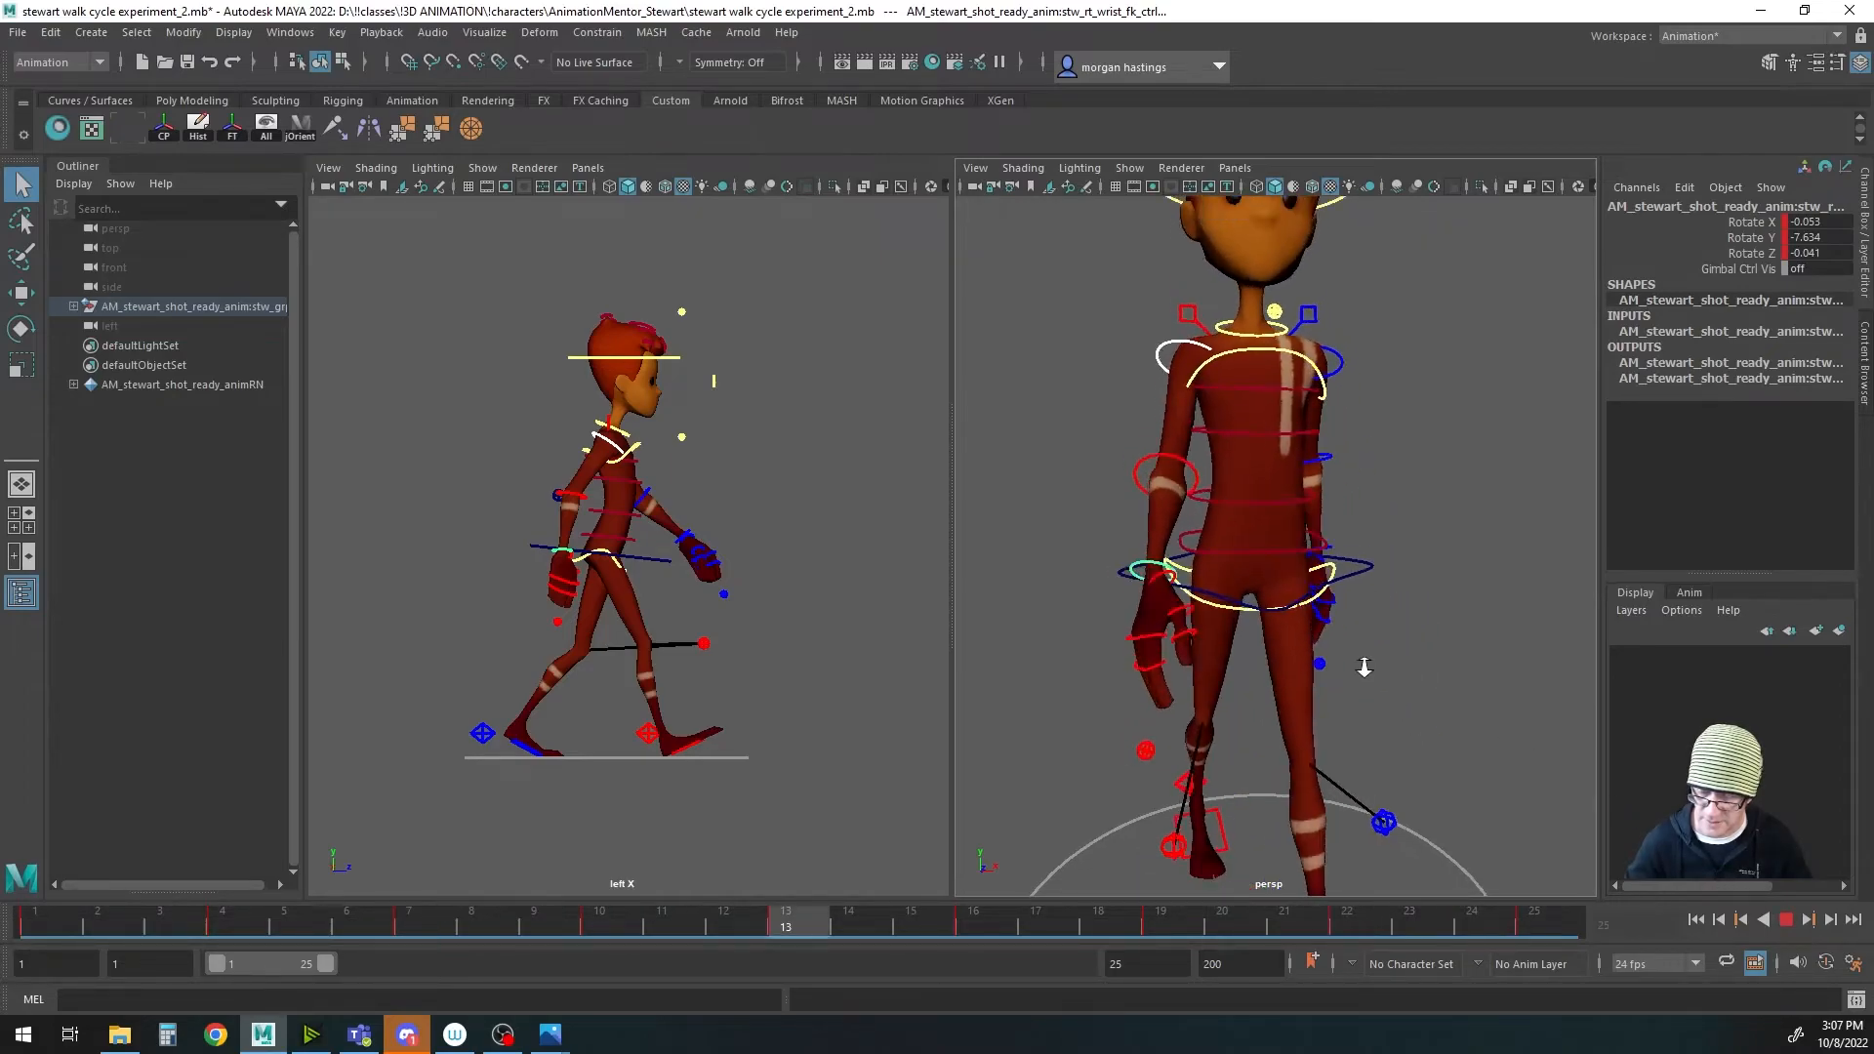
alt+right_drag(1372, 668, 1303, 688)
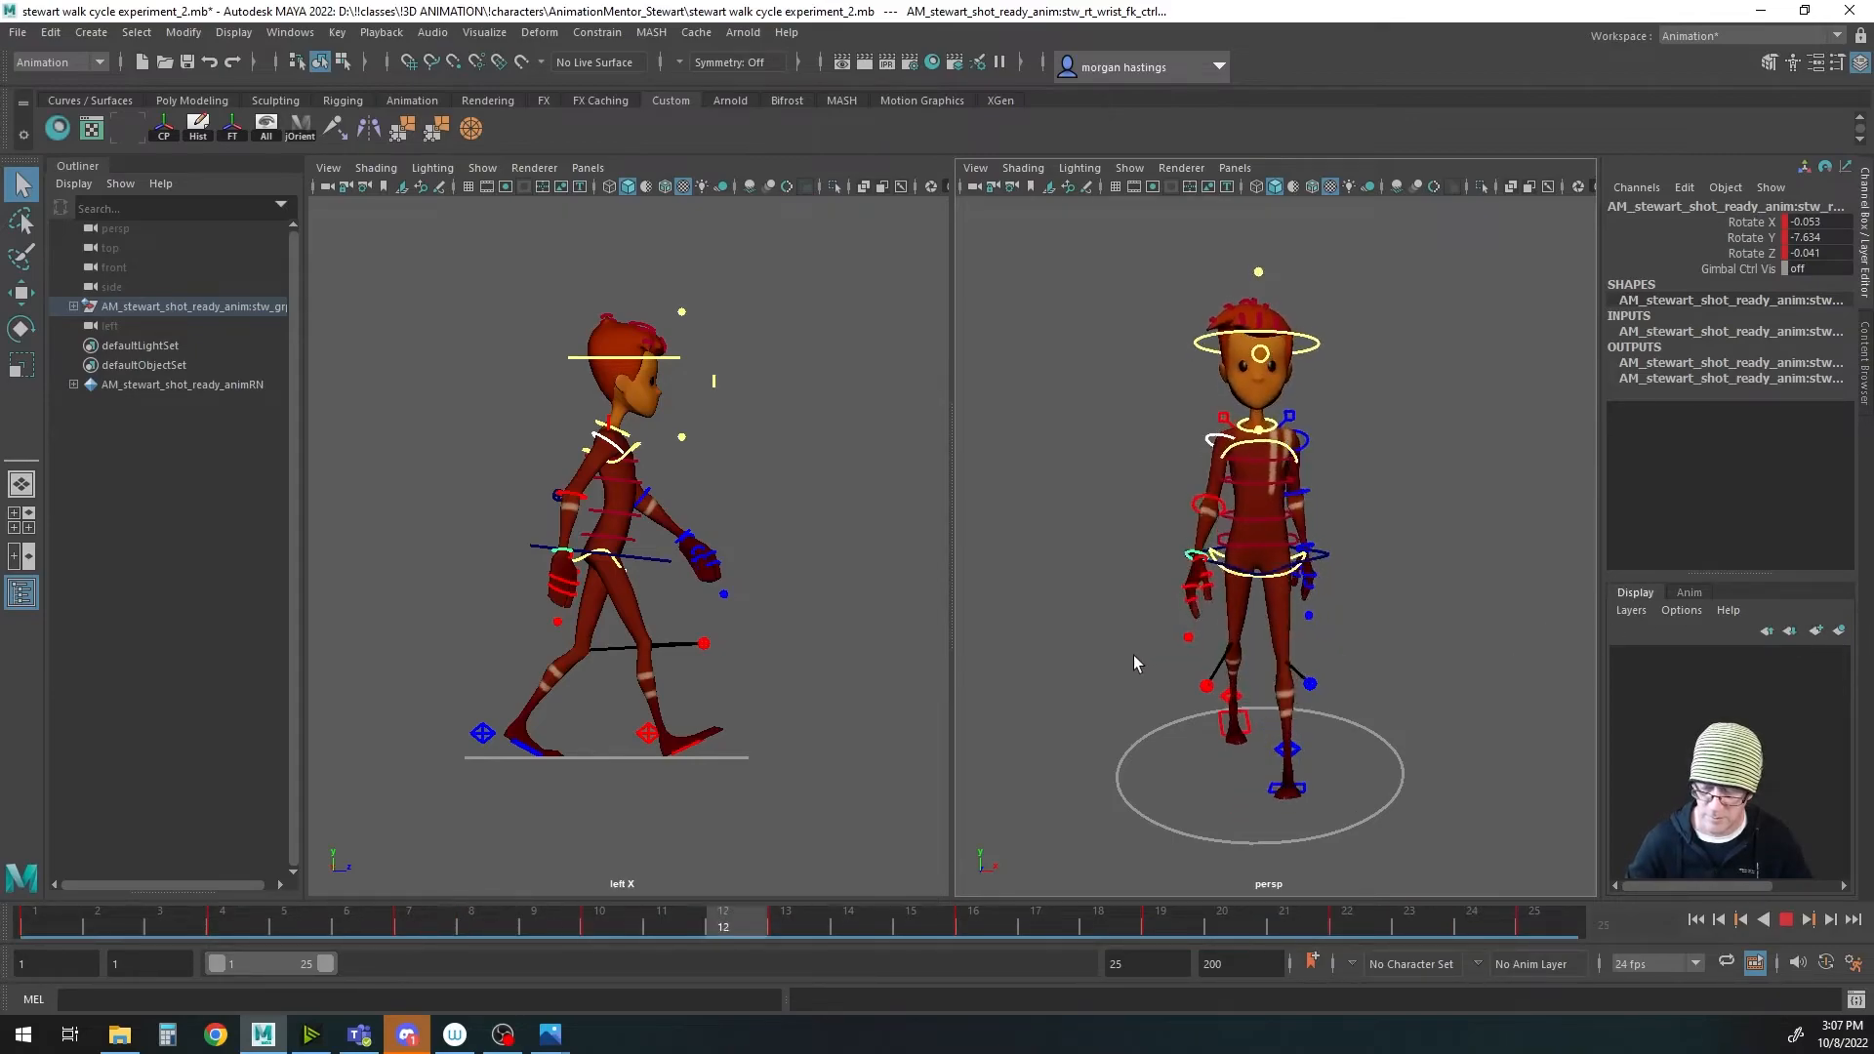
alt+drag(1133, 654, 1300, 642)
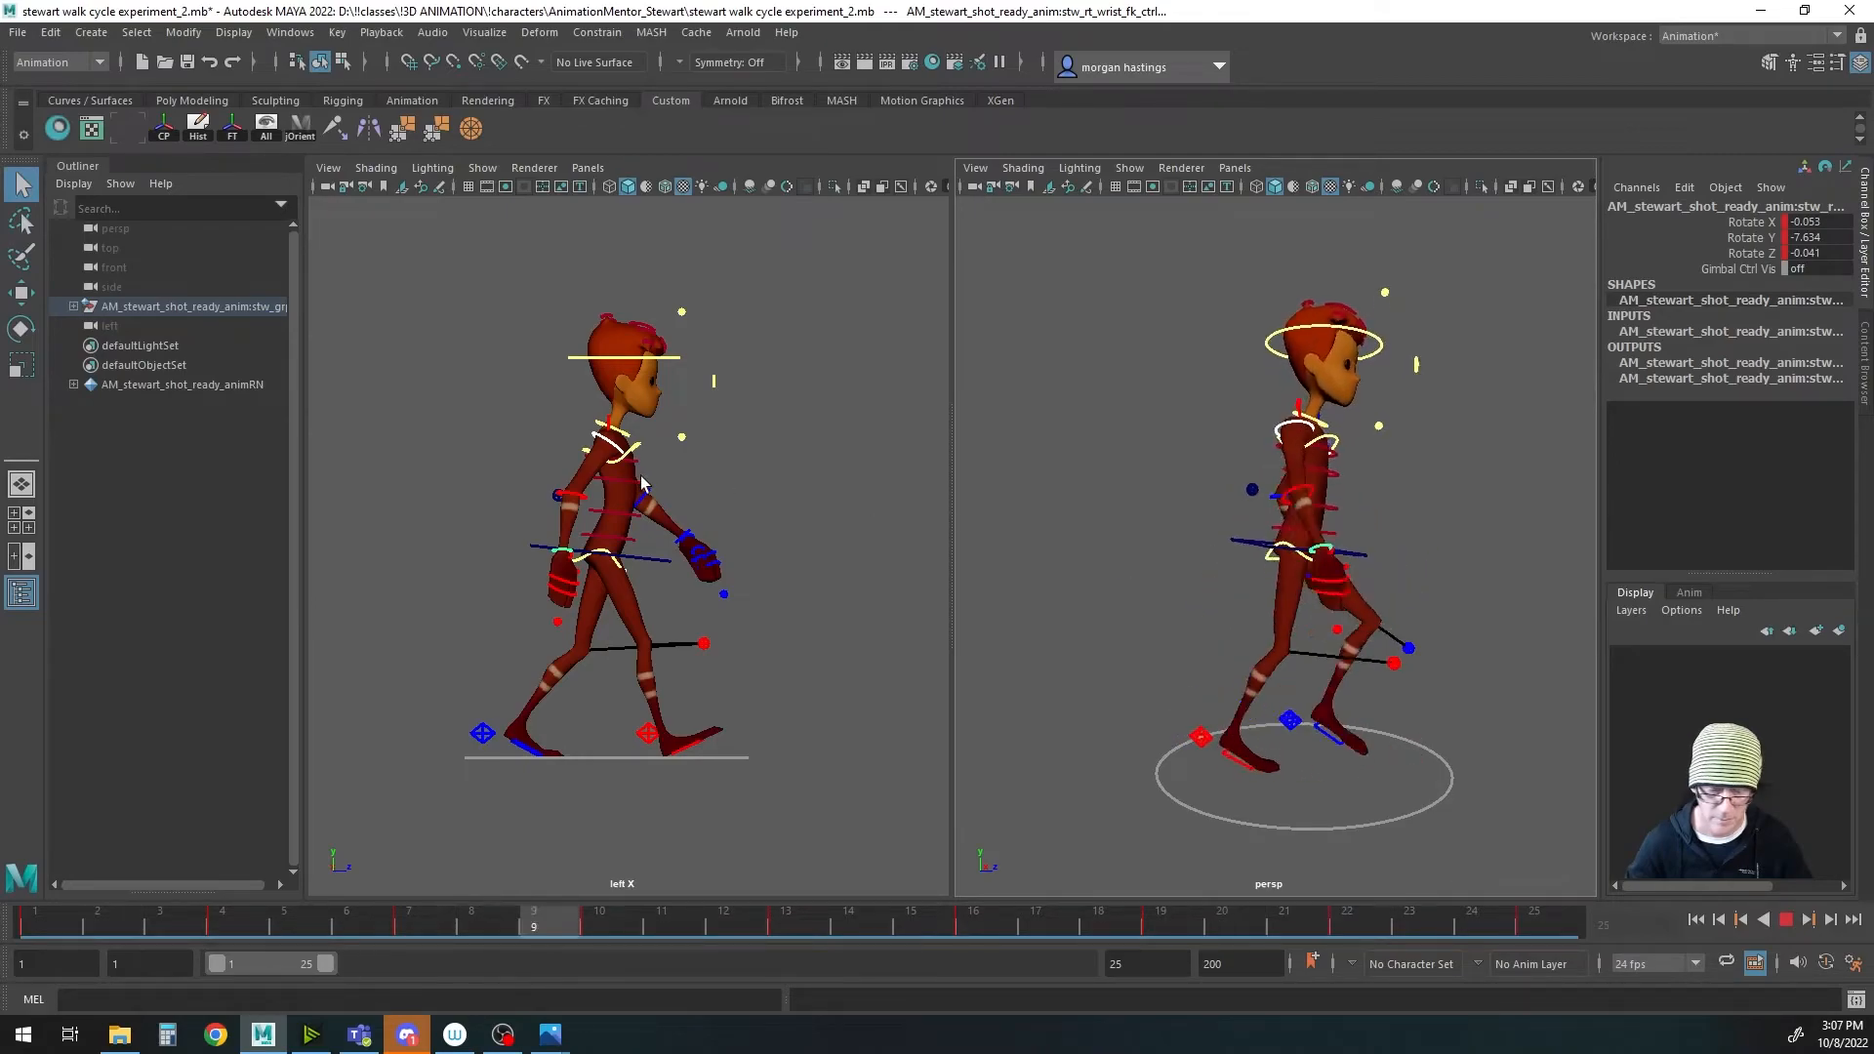
alt+middle_drag(652, 496, 657, 520)
alt+right_drag(664, 543, 775, 558)
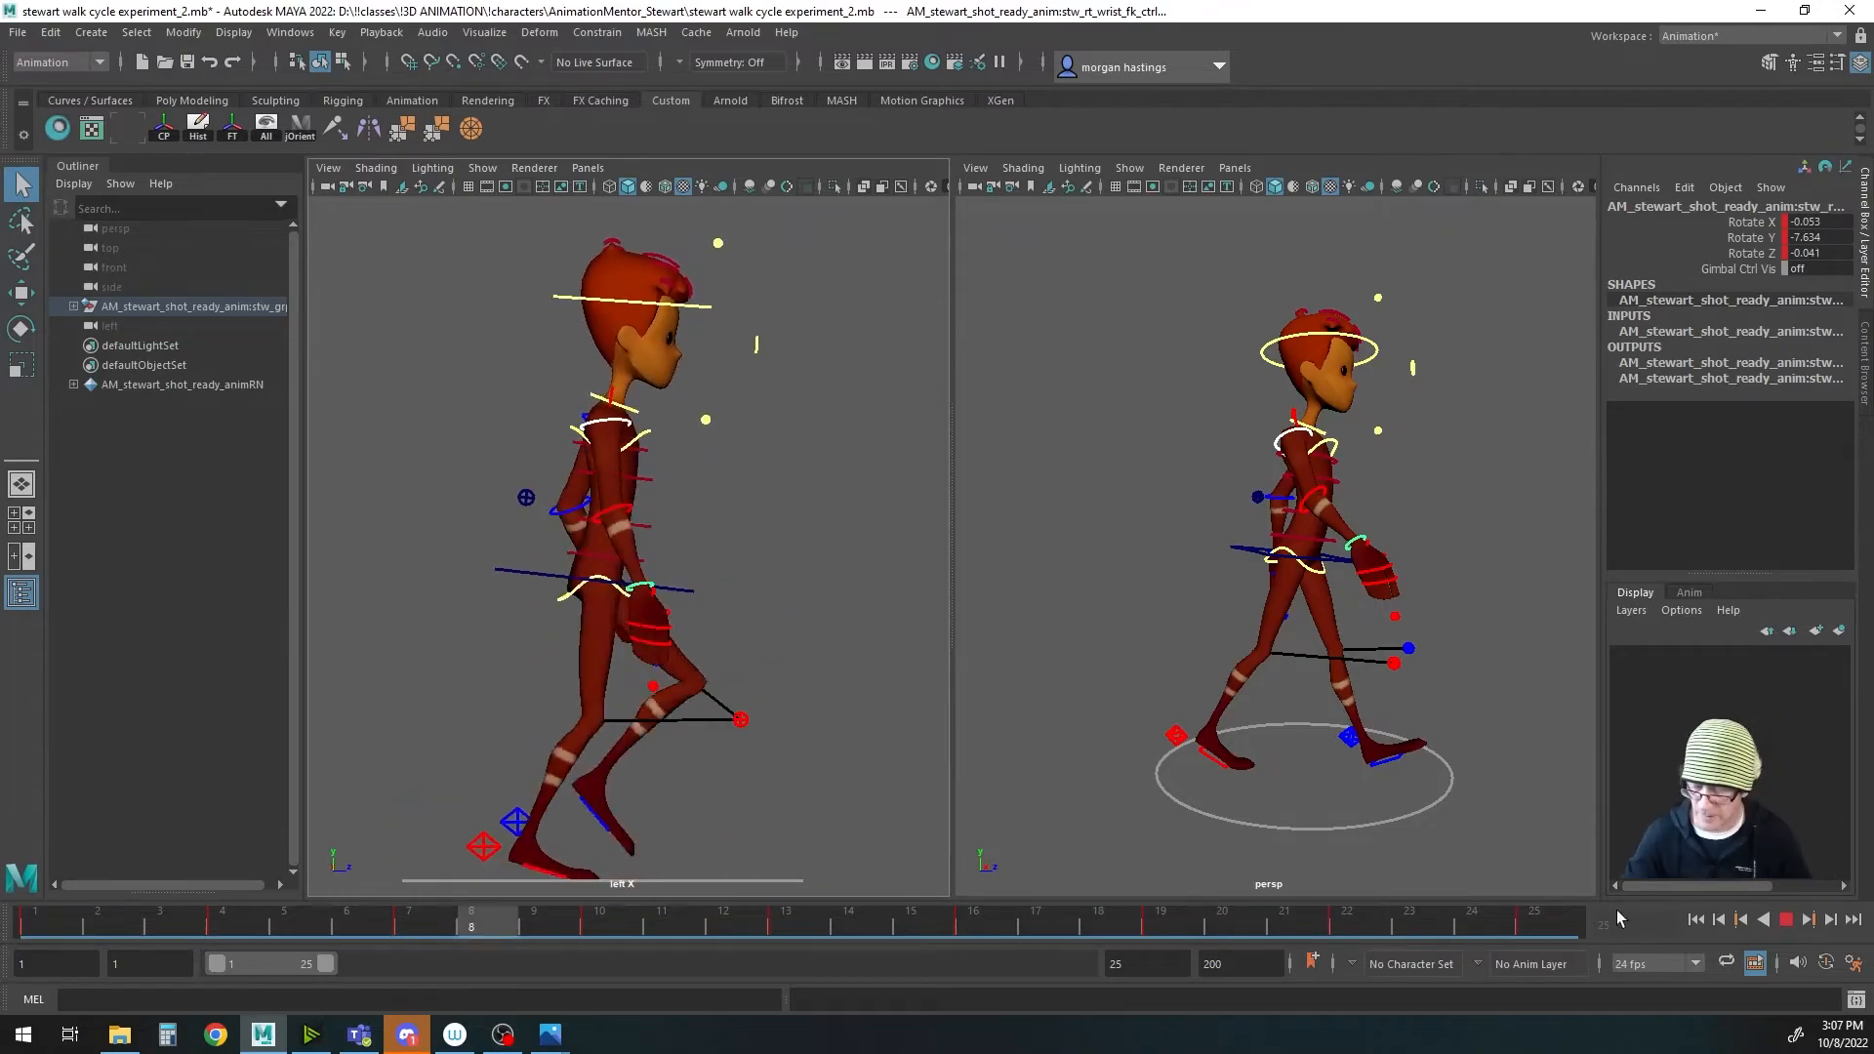
key(Escape)
alt+drag(1381, 584, 1168, 599)
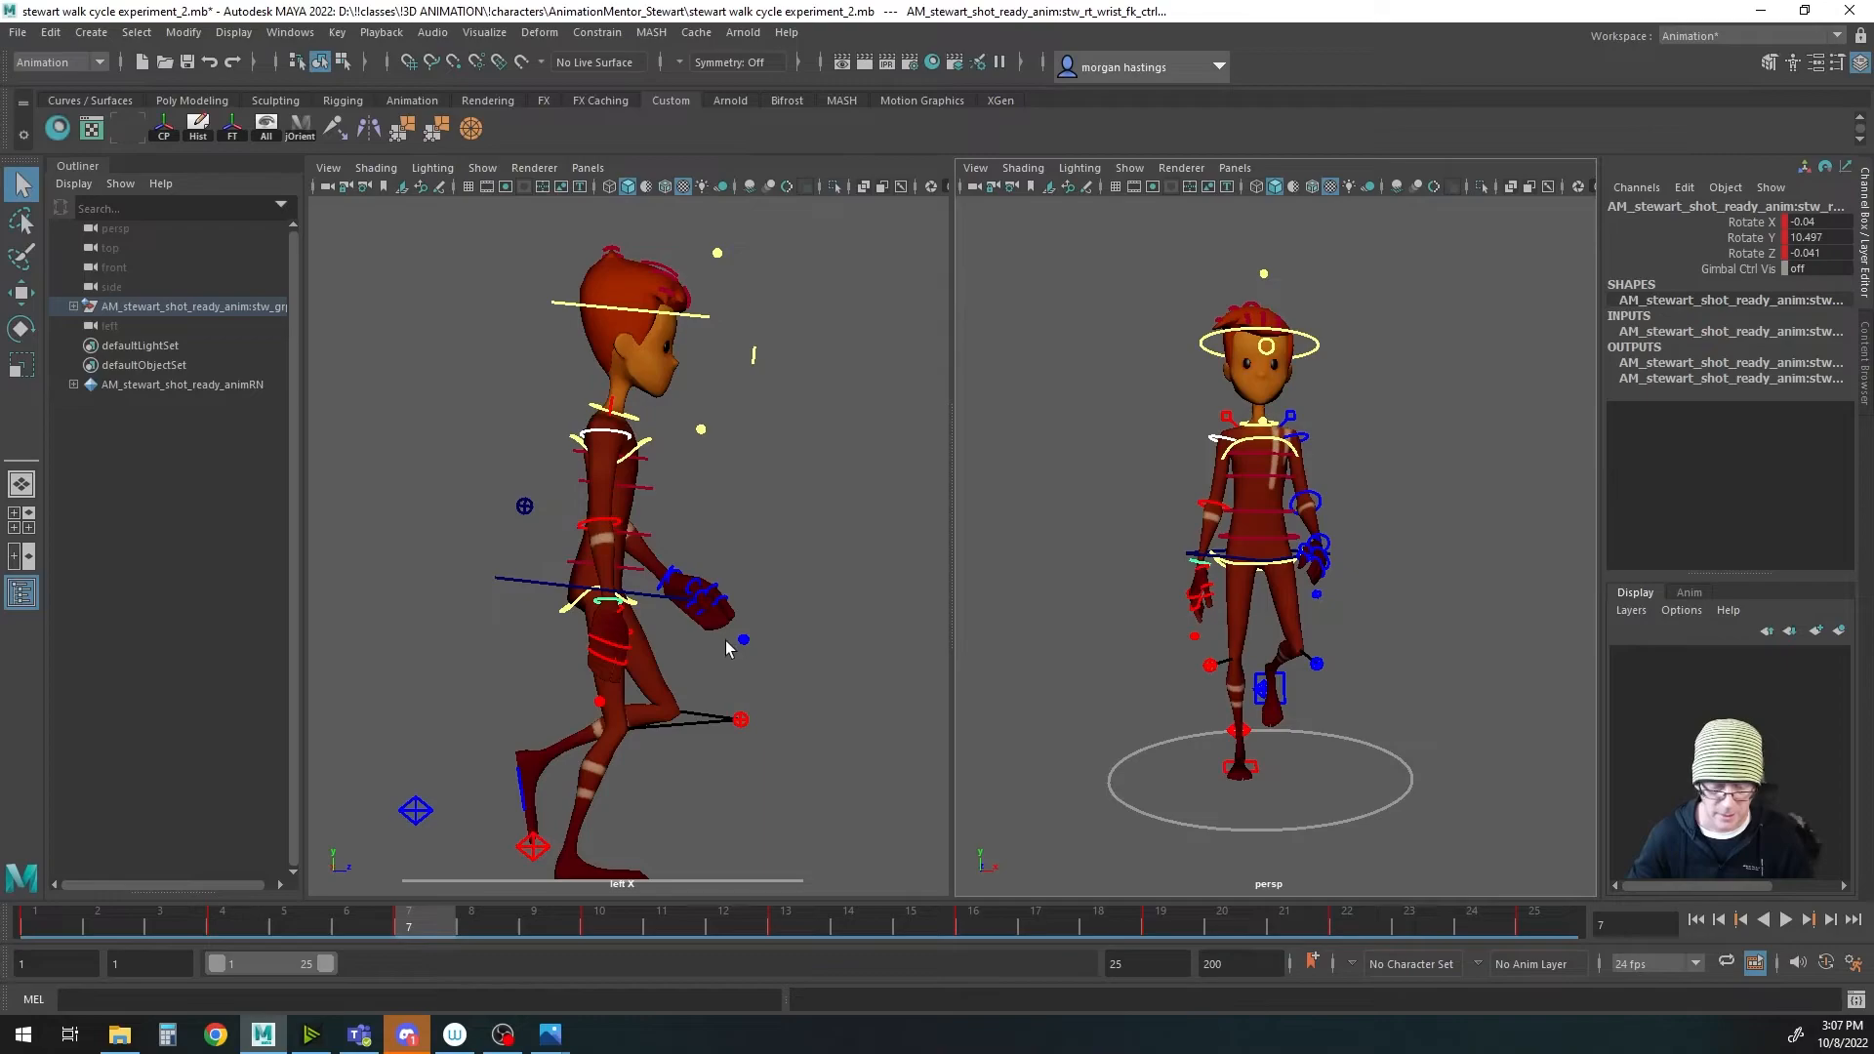
alt+middle_drag(740, 696, 745, 687)
Step: At frame 1, set the right foot IK control's Toe Tap to about -20.8 and key it
click(51, 925)
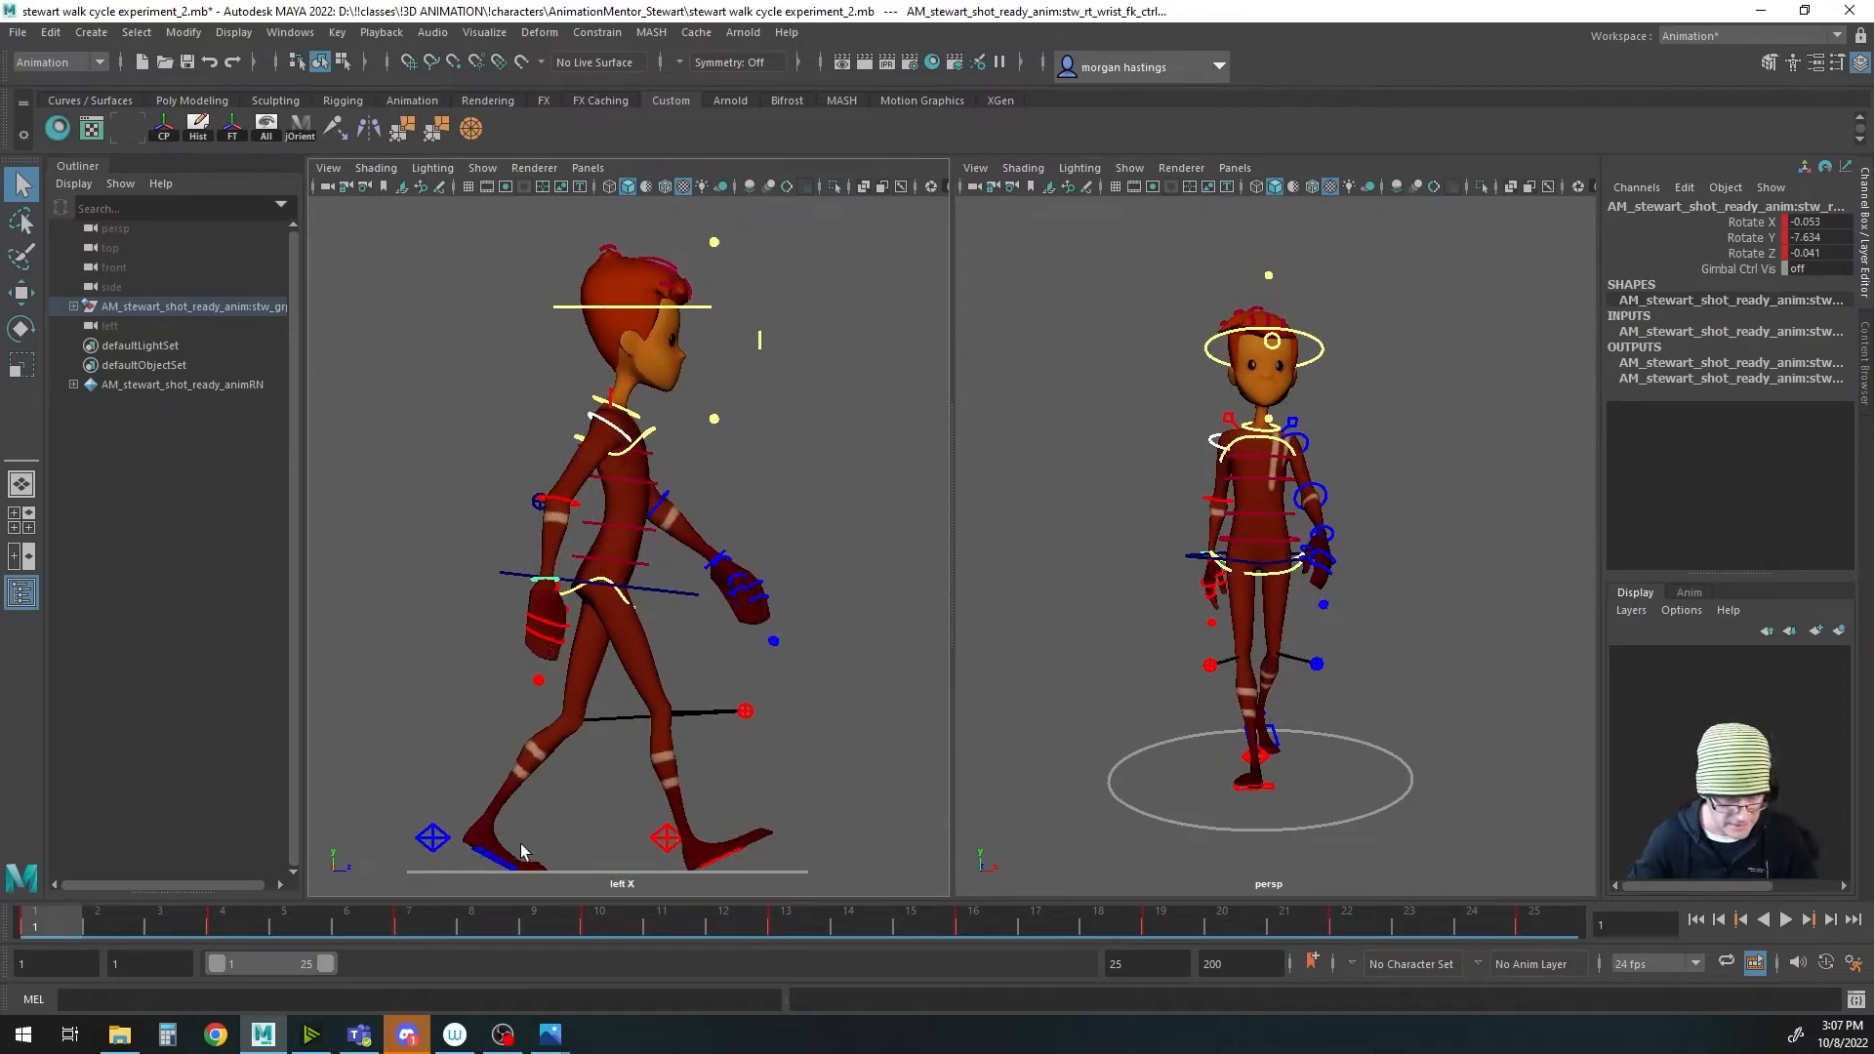
click(432, 838)
mouse_move(127, 921)
mouse_down()
mouse_move(232, 922)
mouse_move(22, 932)
mouse_up()
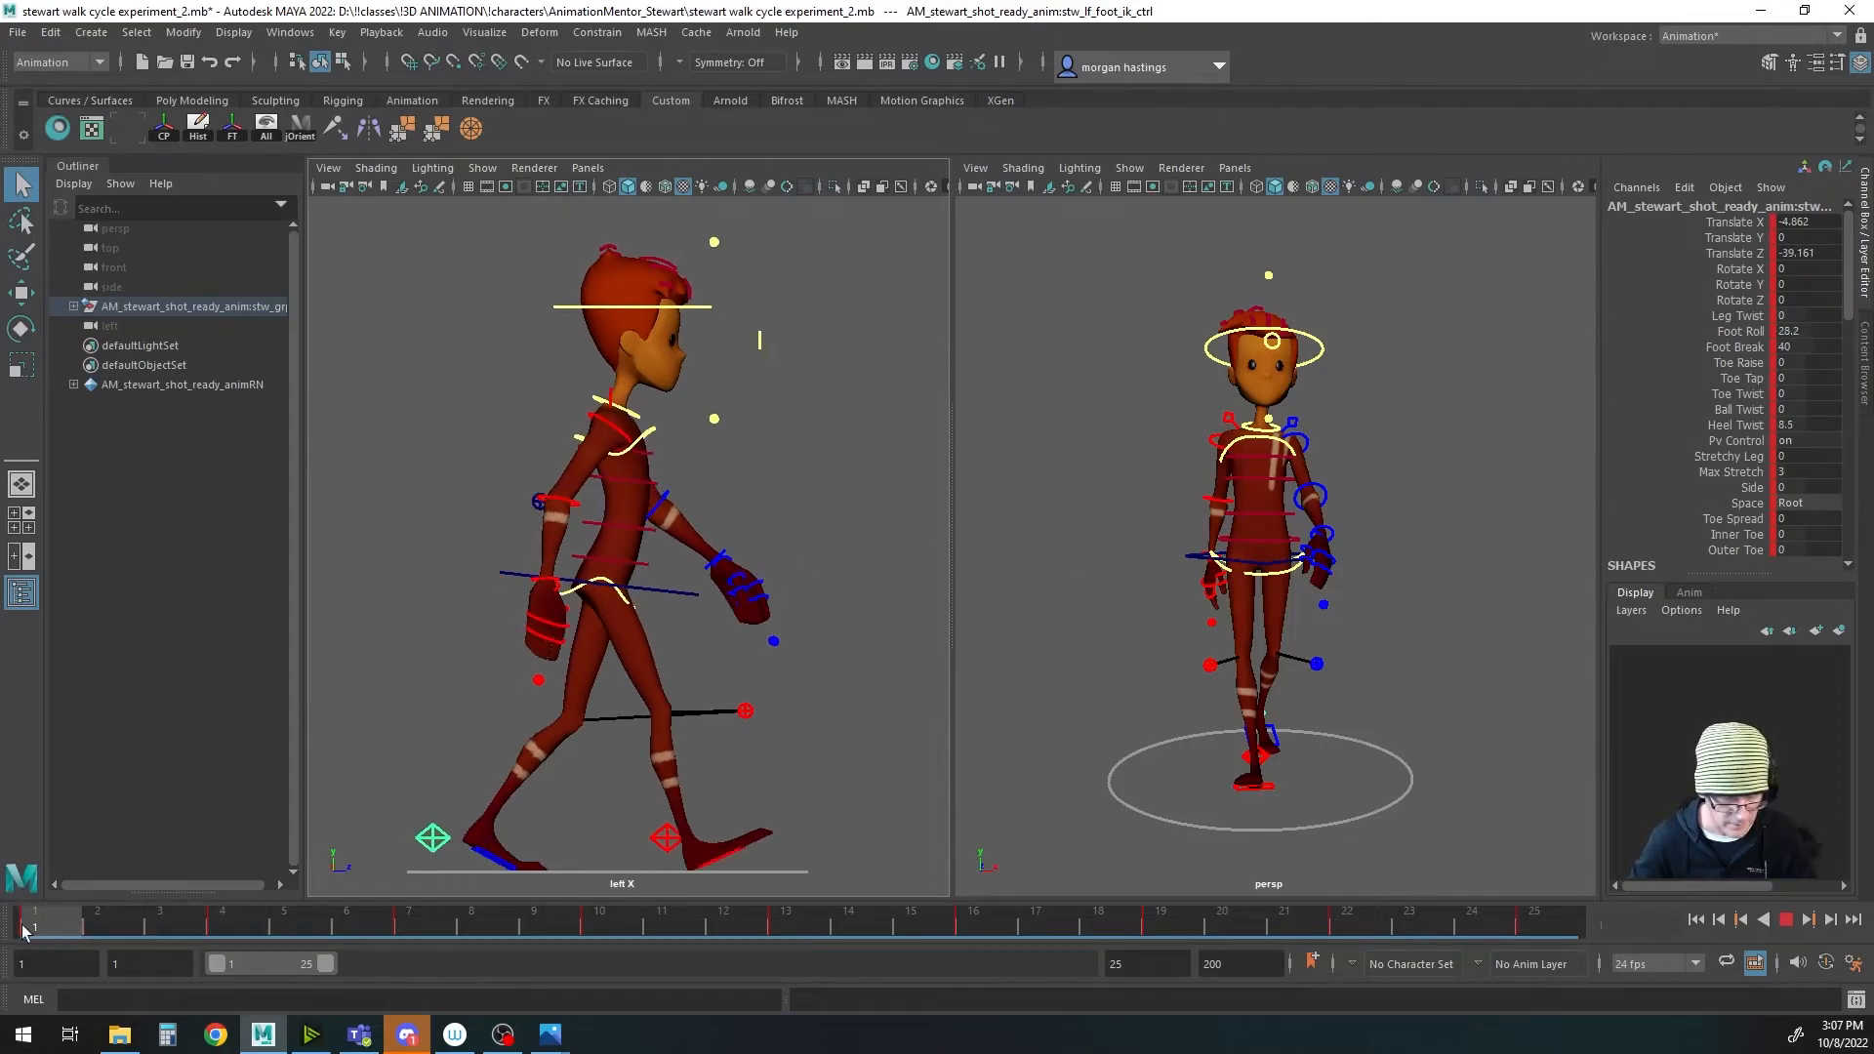
click(667, 838)
click(1741, 379)
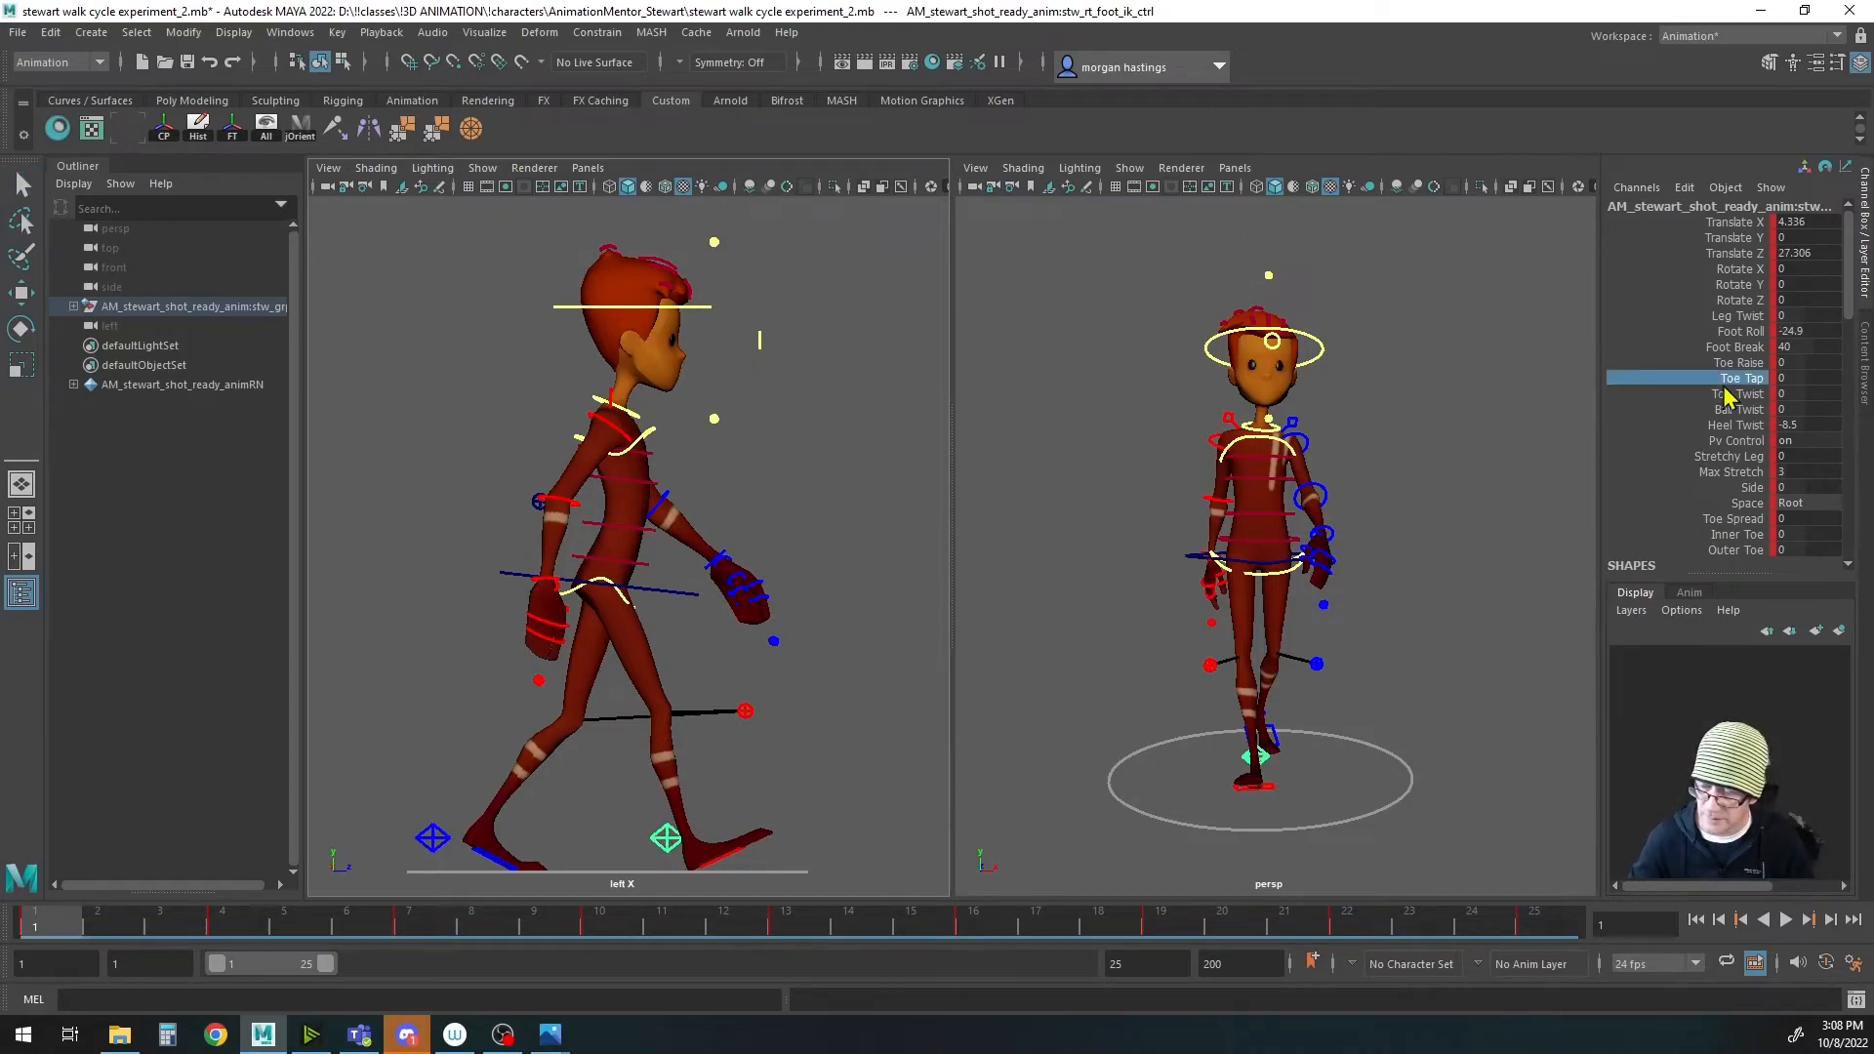
middle_drag(881, 758, 642, 760)
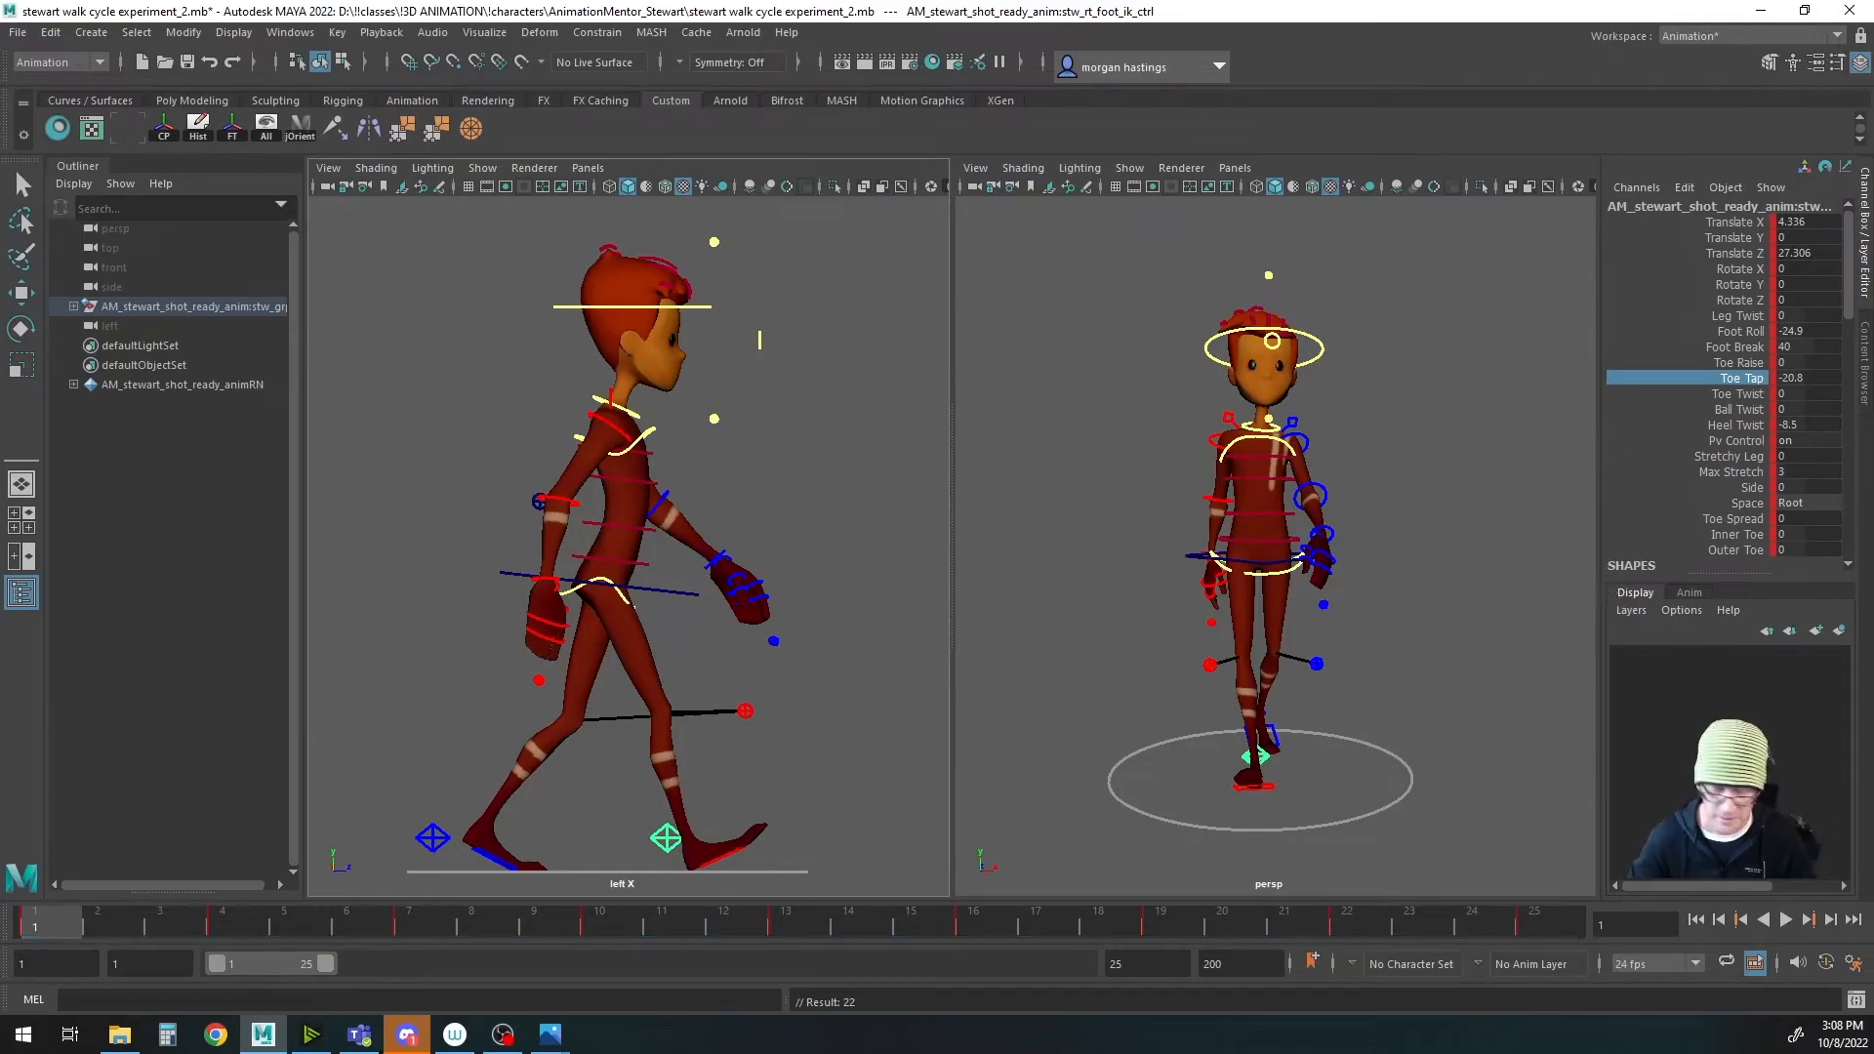
Step: At frame 7, set the left foot IK control's Toe Tap to about 15.9 and key it
click(234, 927)
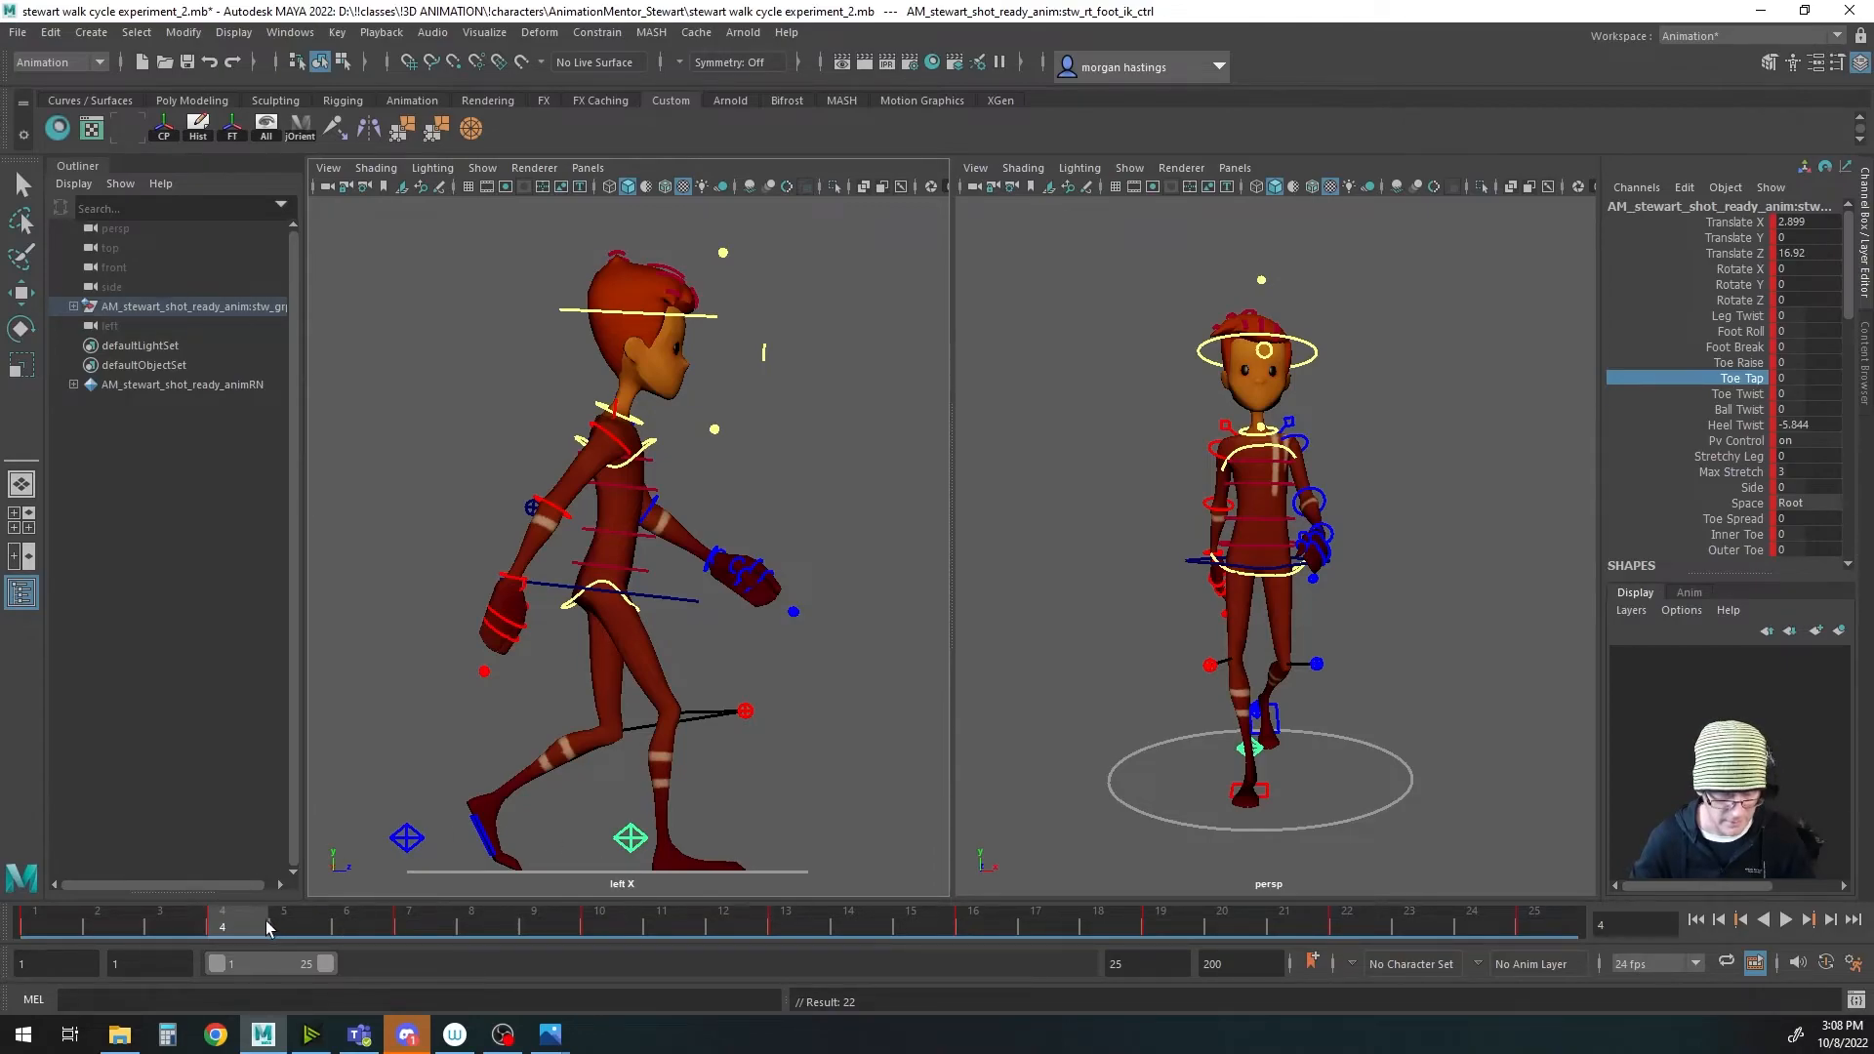
drag(265, 927, 409, 928)
key(q)
click(421, 802)
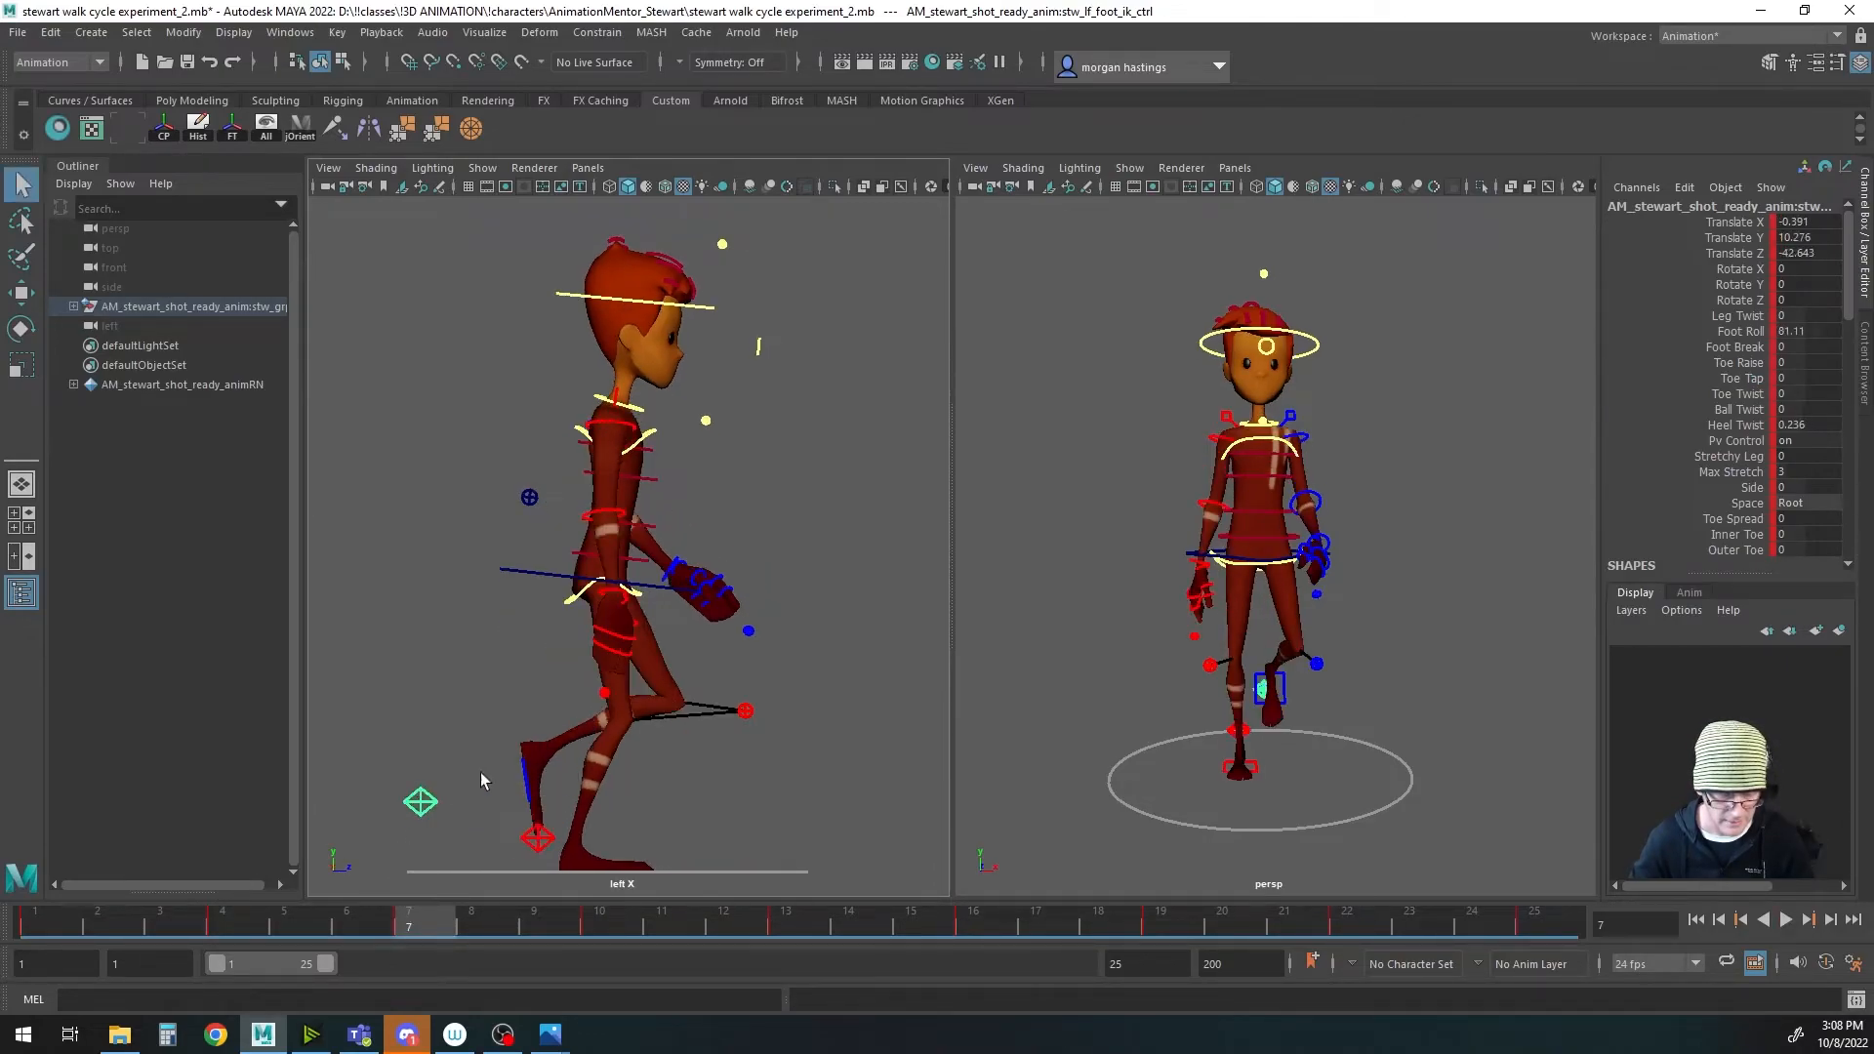
click(1746, 379)
middle_drag(824, 680, 977, 675)
key(s)
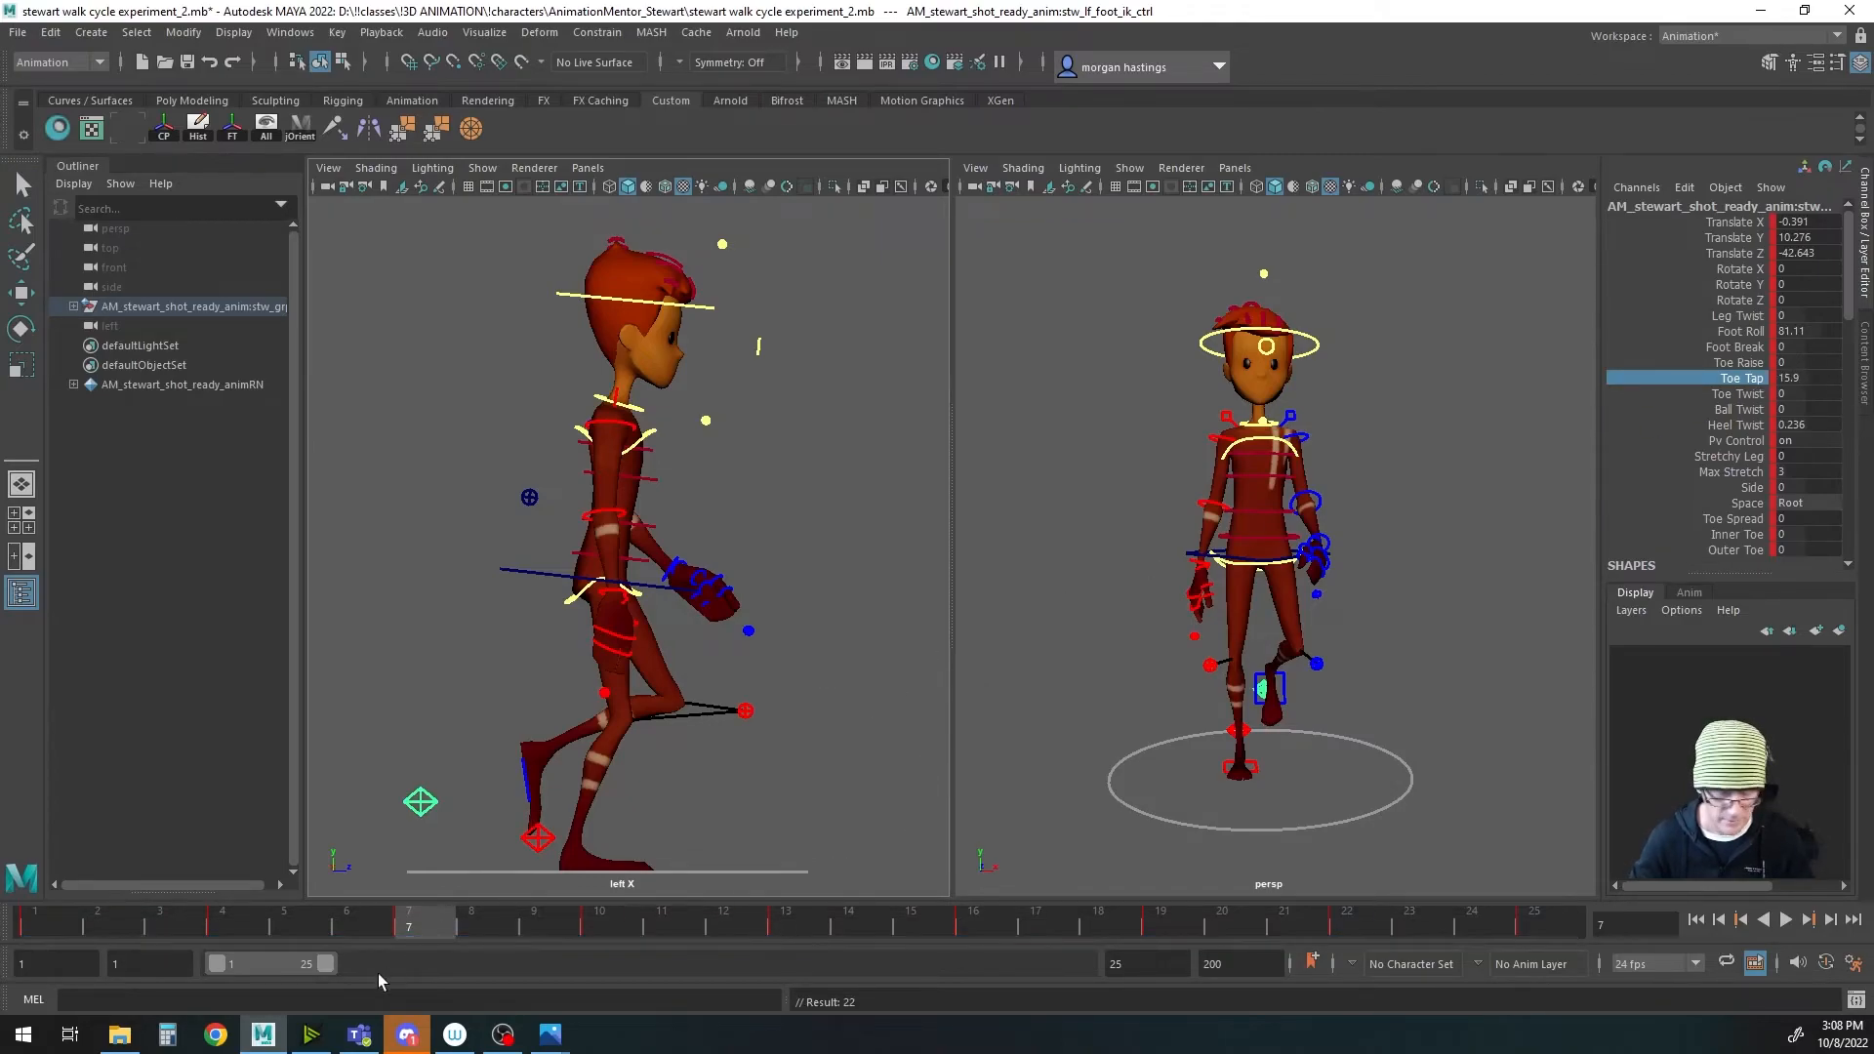
Step: At frame 10, increase the left foot control's Toe Tap to bend the toes, and key it
drag(432, 924, 599, 924)
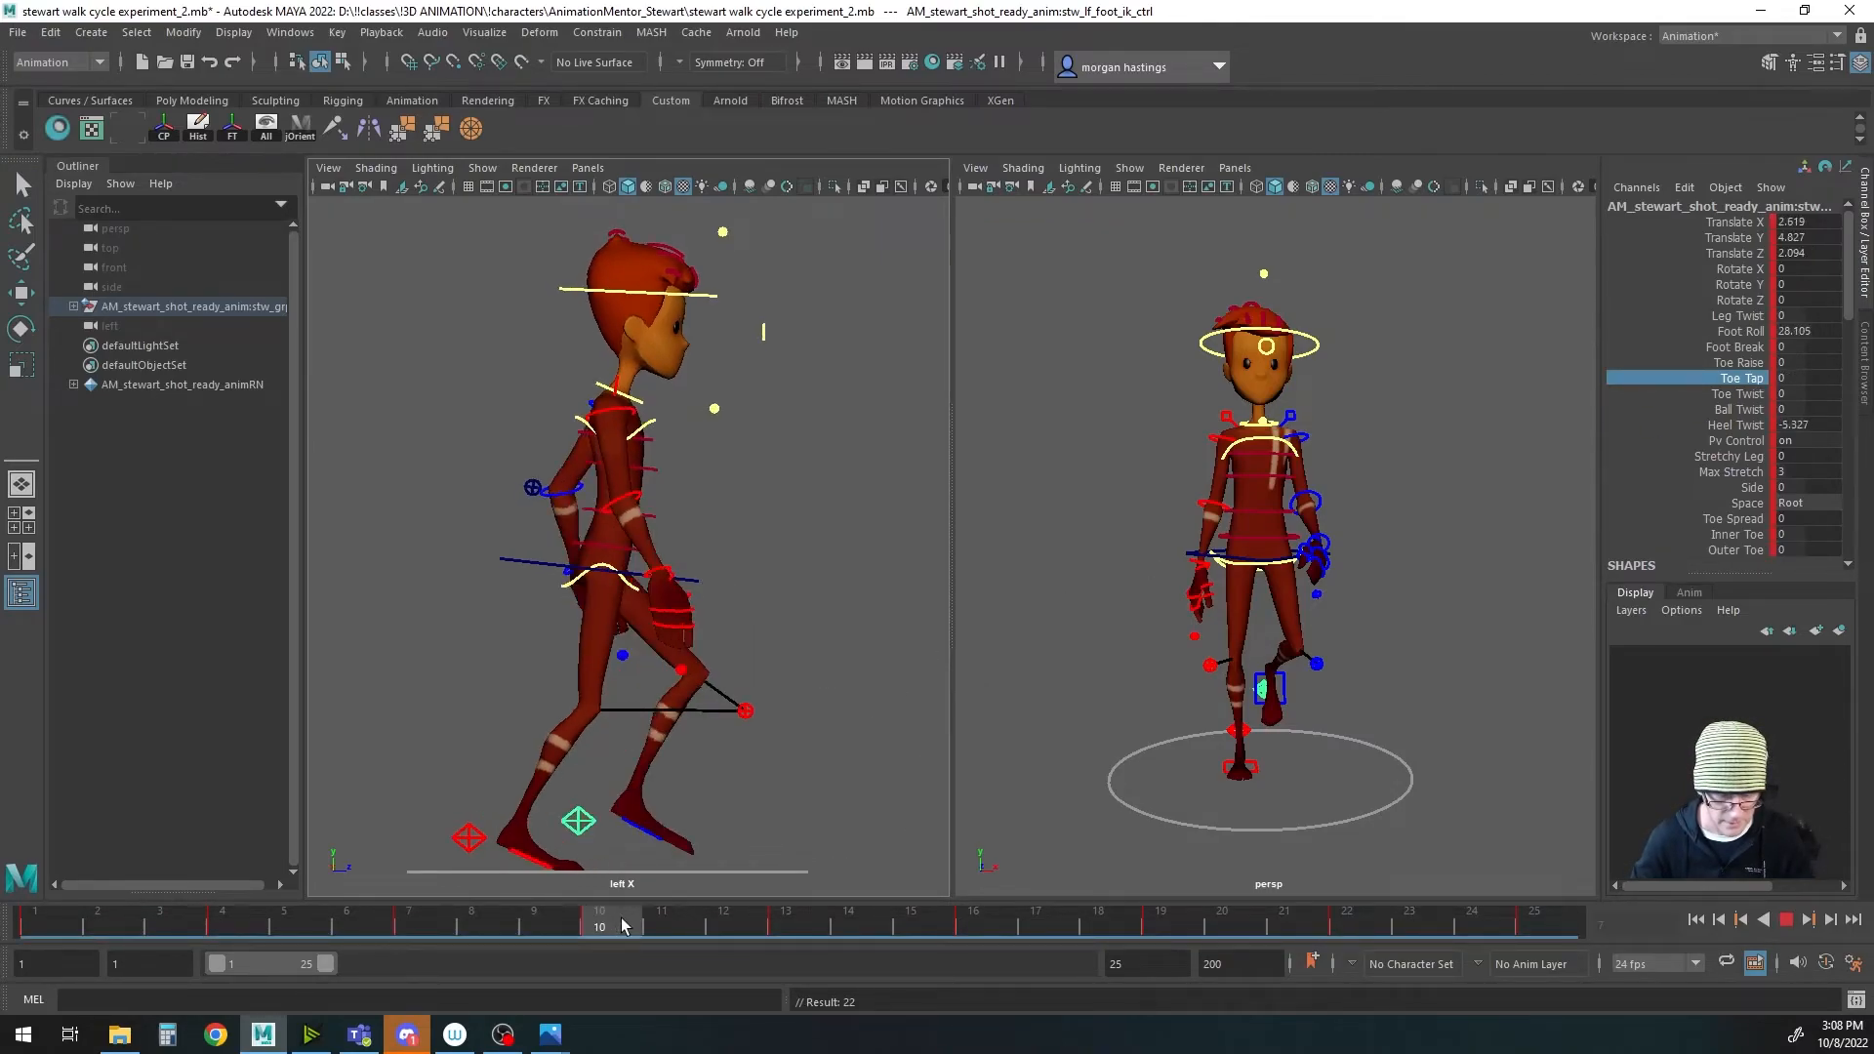
middle_drag(1408, 554, 1510, 552)
key(s)
Step: At frame 13, set the left foot control's Toe Tap to about -15.5 and key it
drag(637, 924, 786, 924)
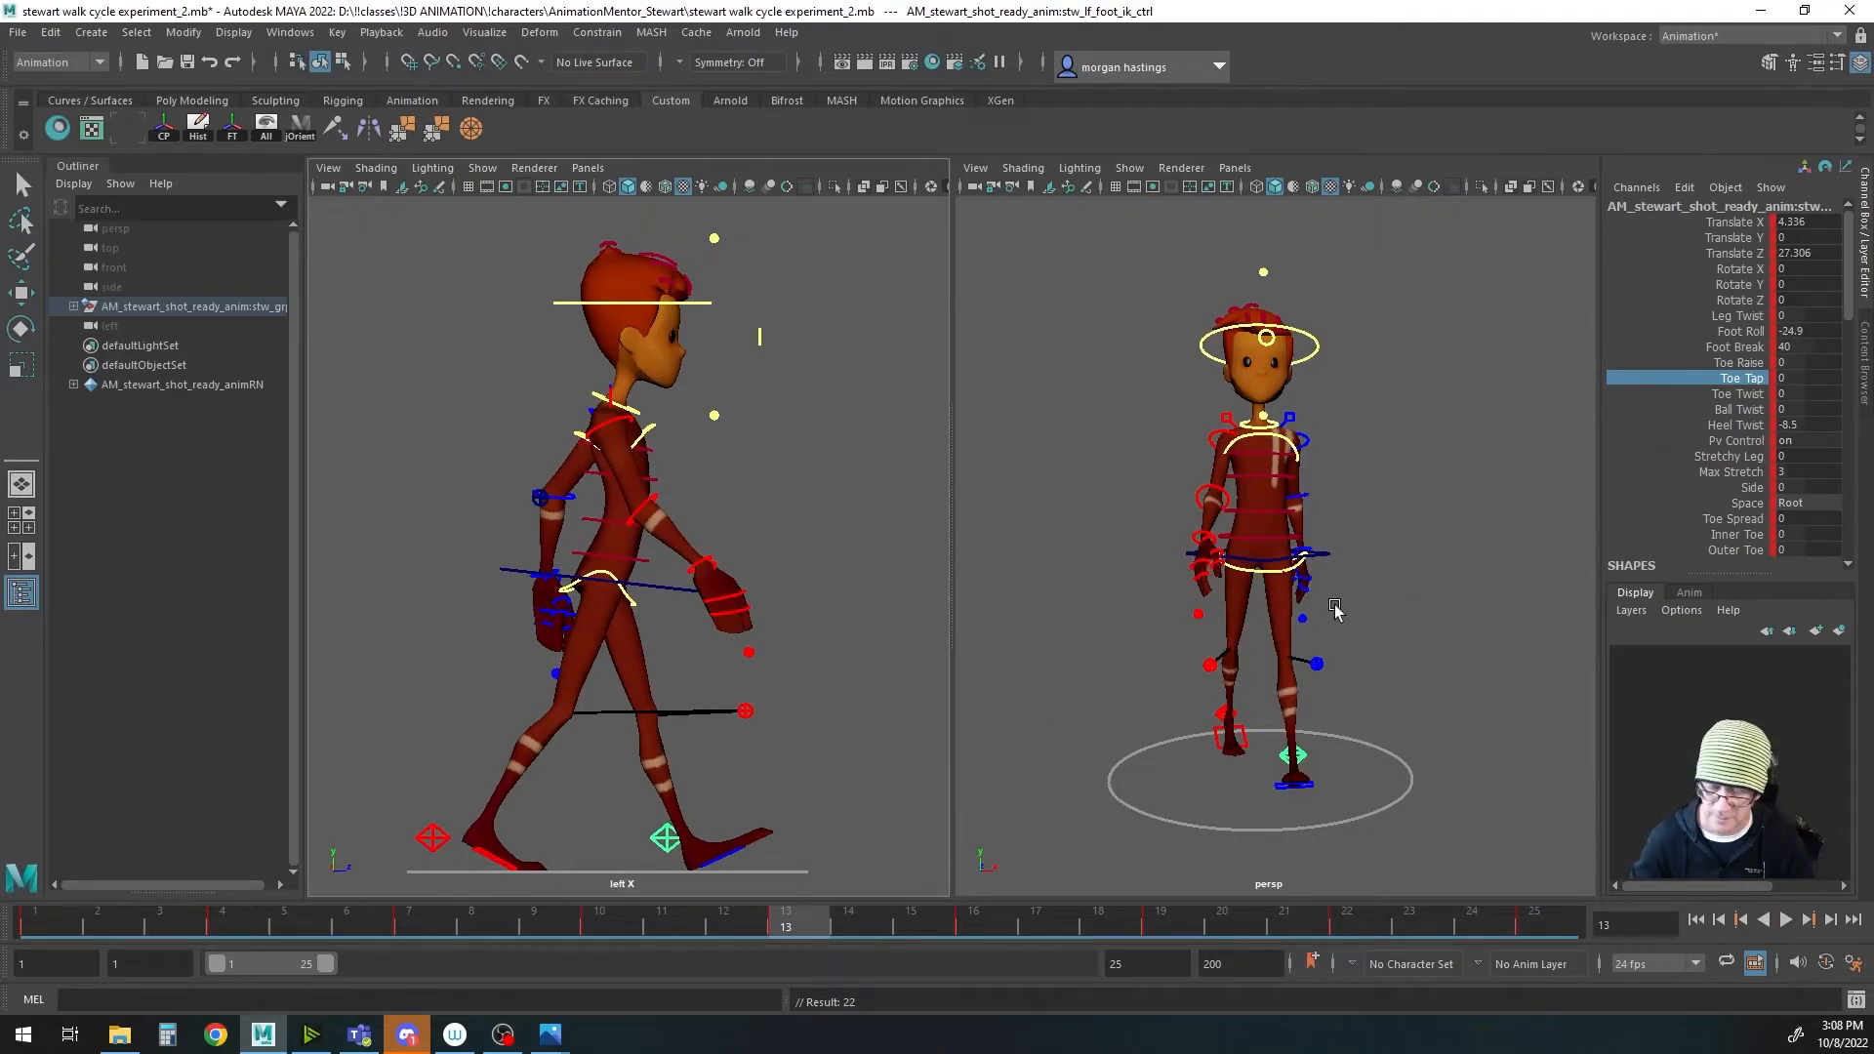
middle_drag(903, 619, 798, 625)
key(s)
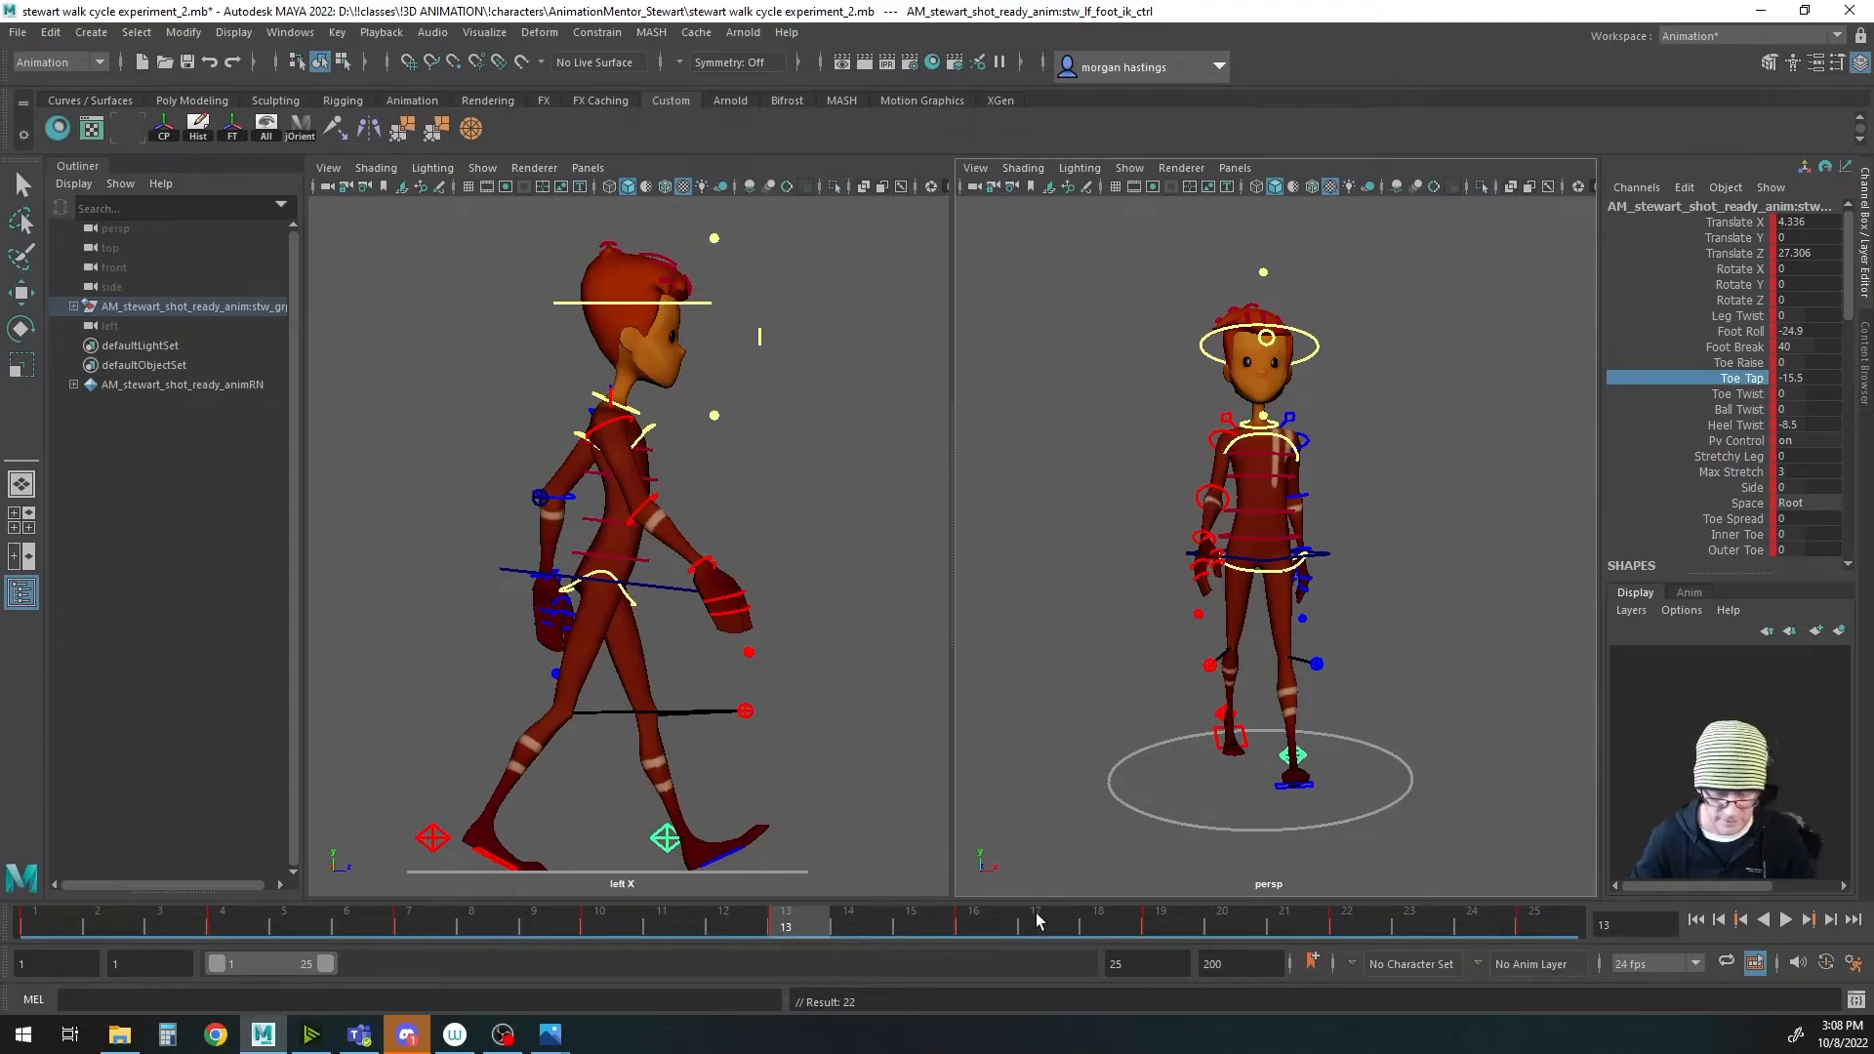
Step: At frame 19, set the right foot IK control's Toe Tap to about 16.7 and key it
click(976, 926)
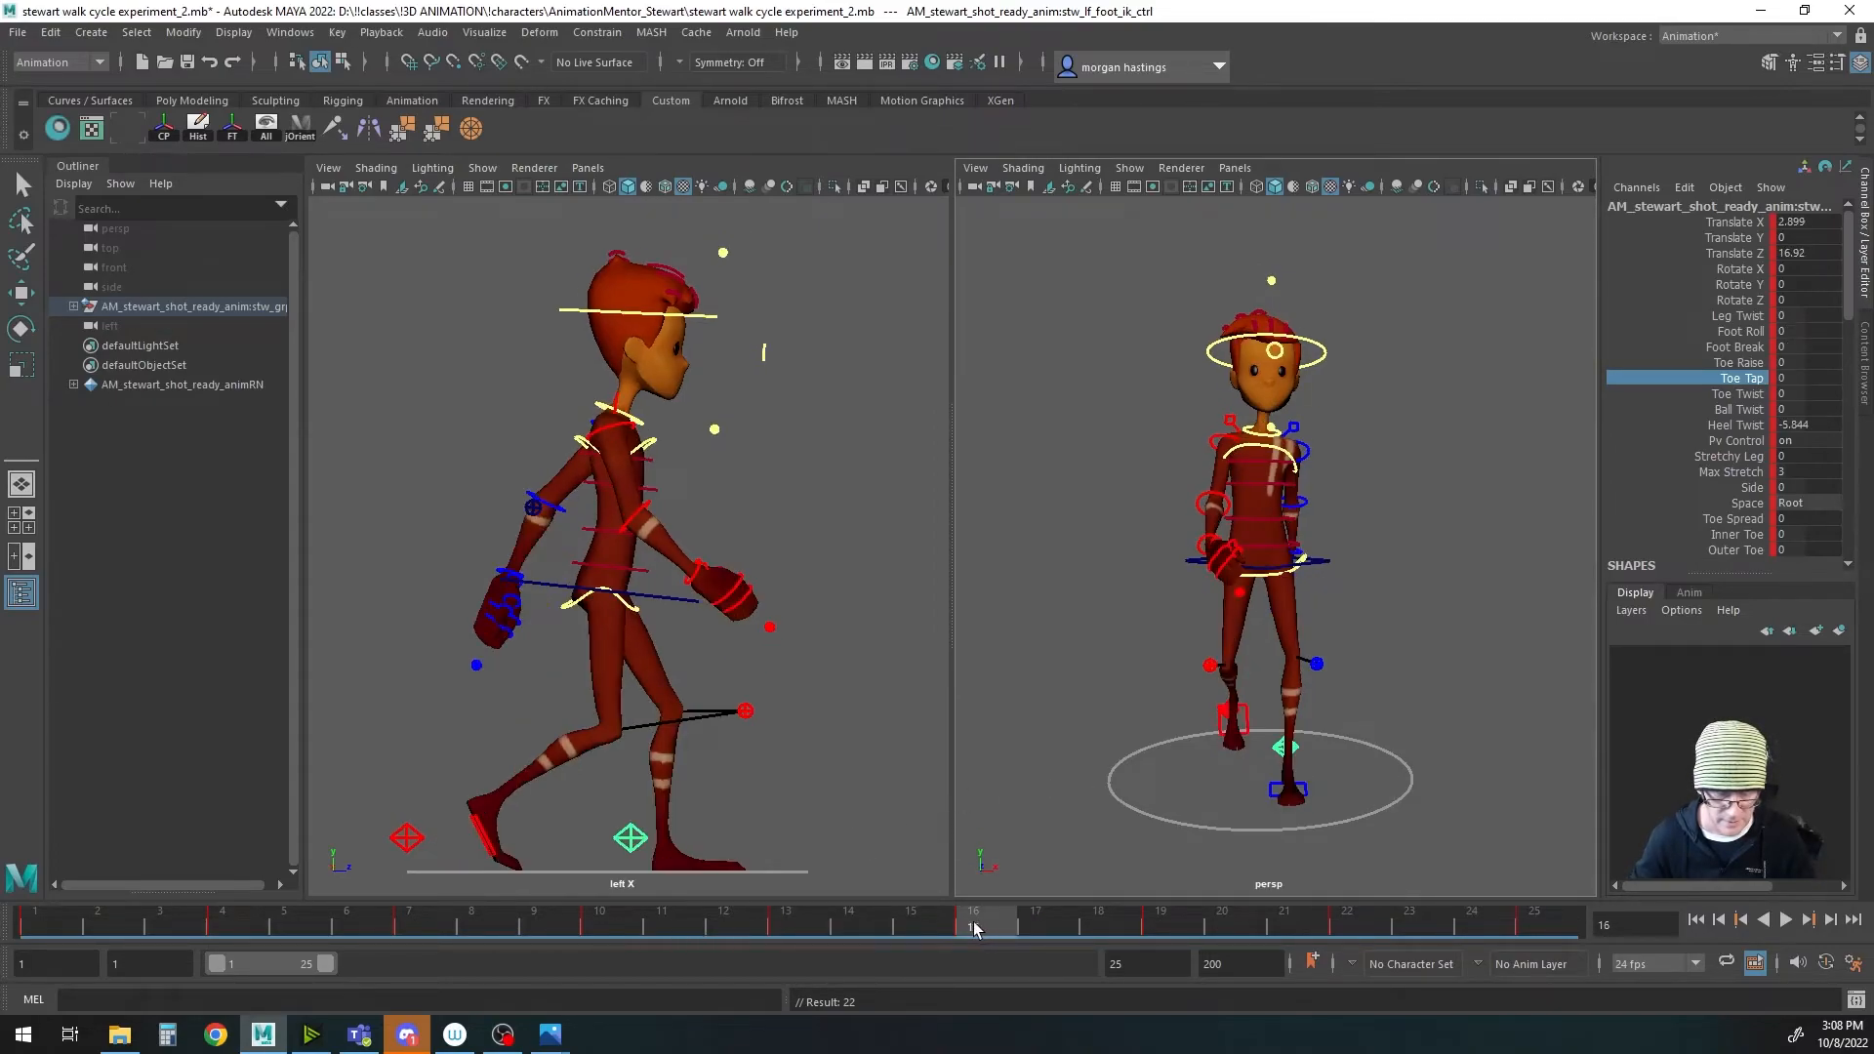
click(1167, 926)
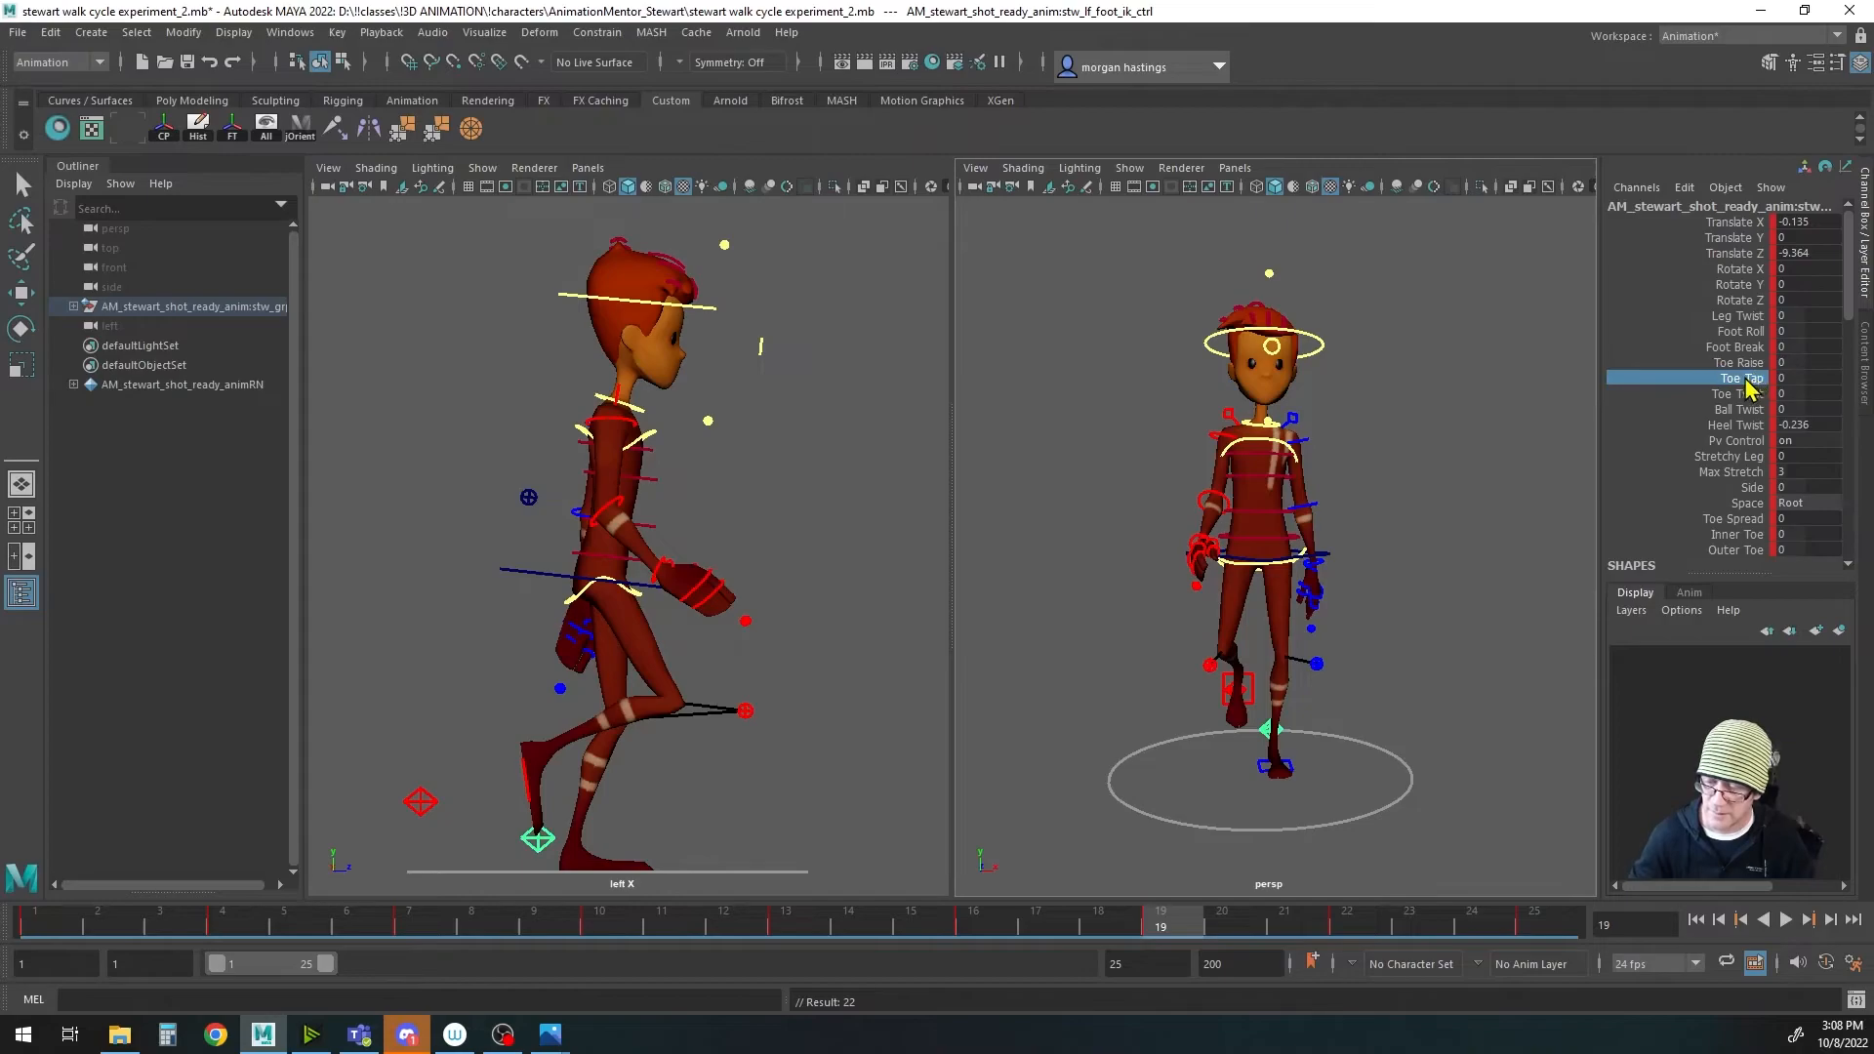
click(421, 802)
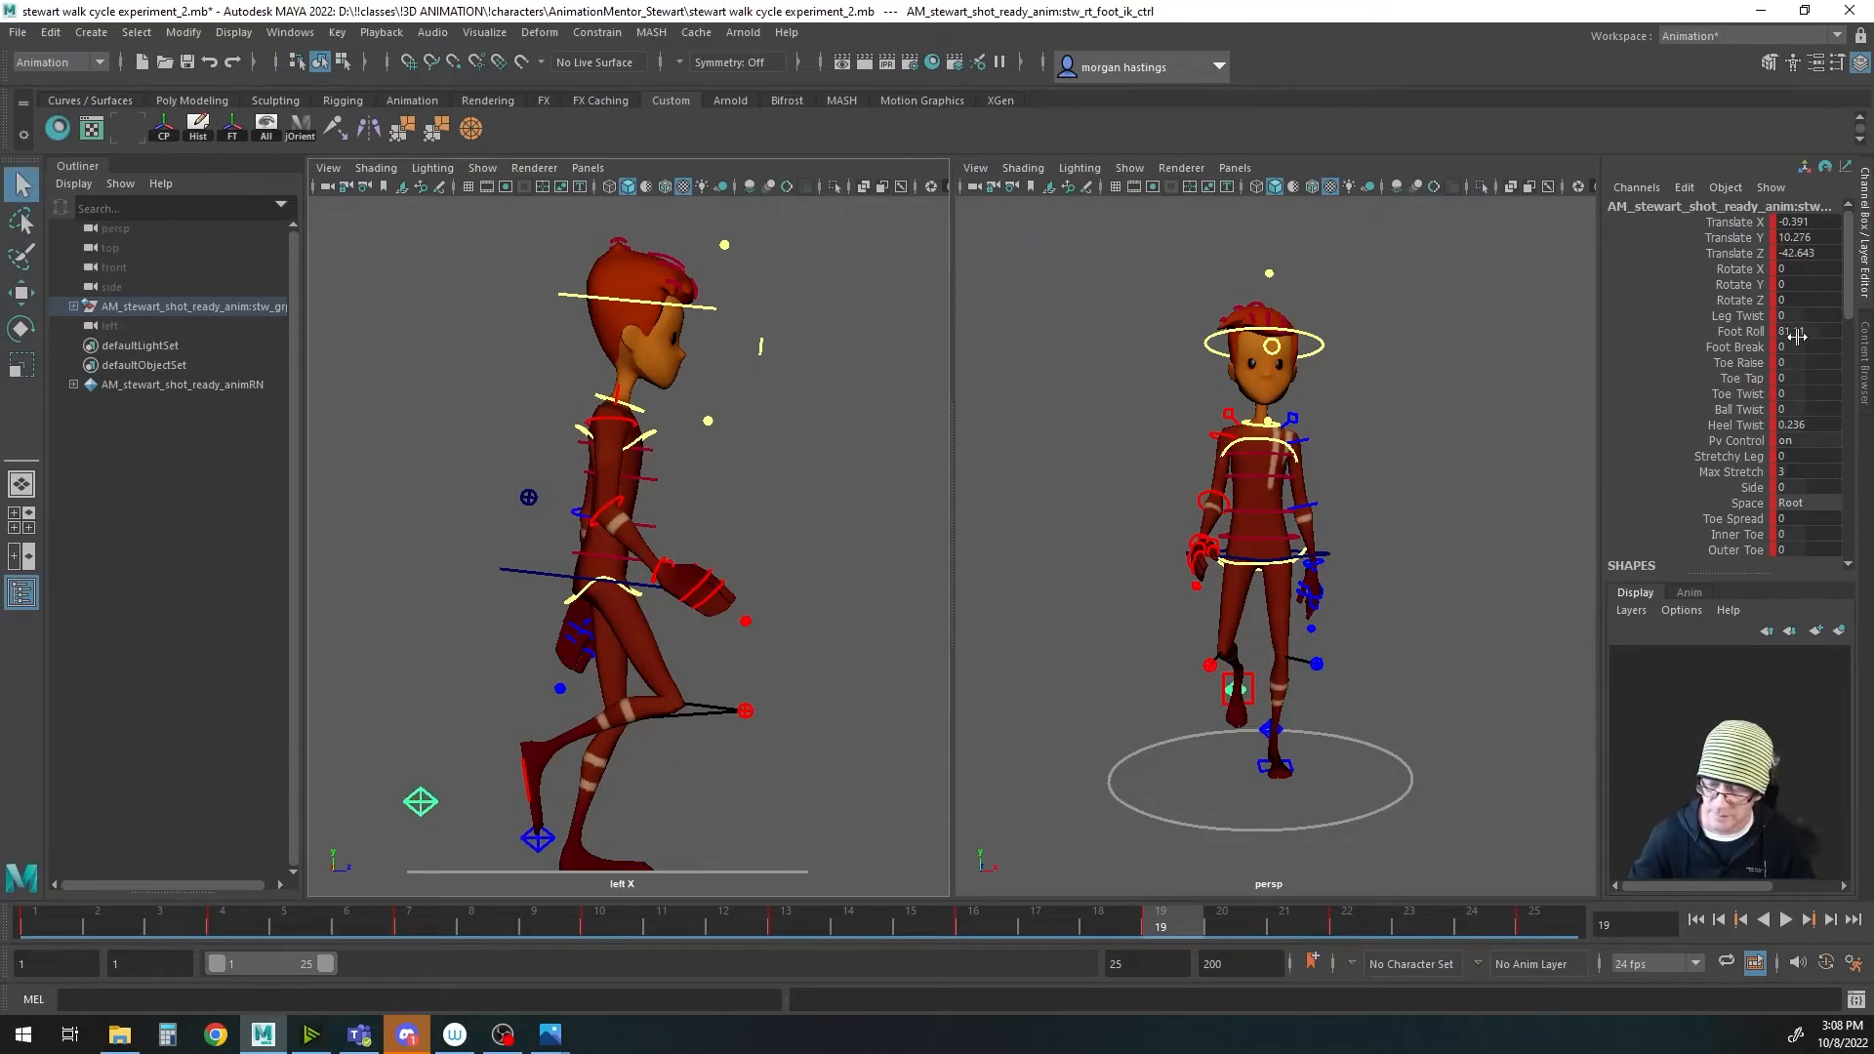
click(1759, 382)
middle_drag(1334, 583, 1511, 576)
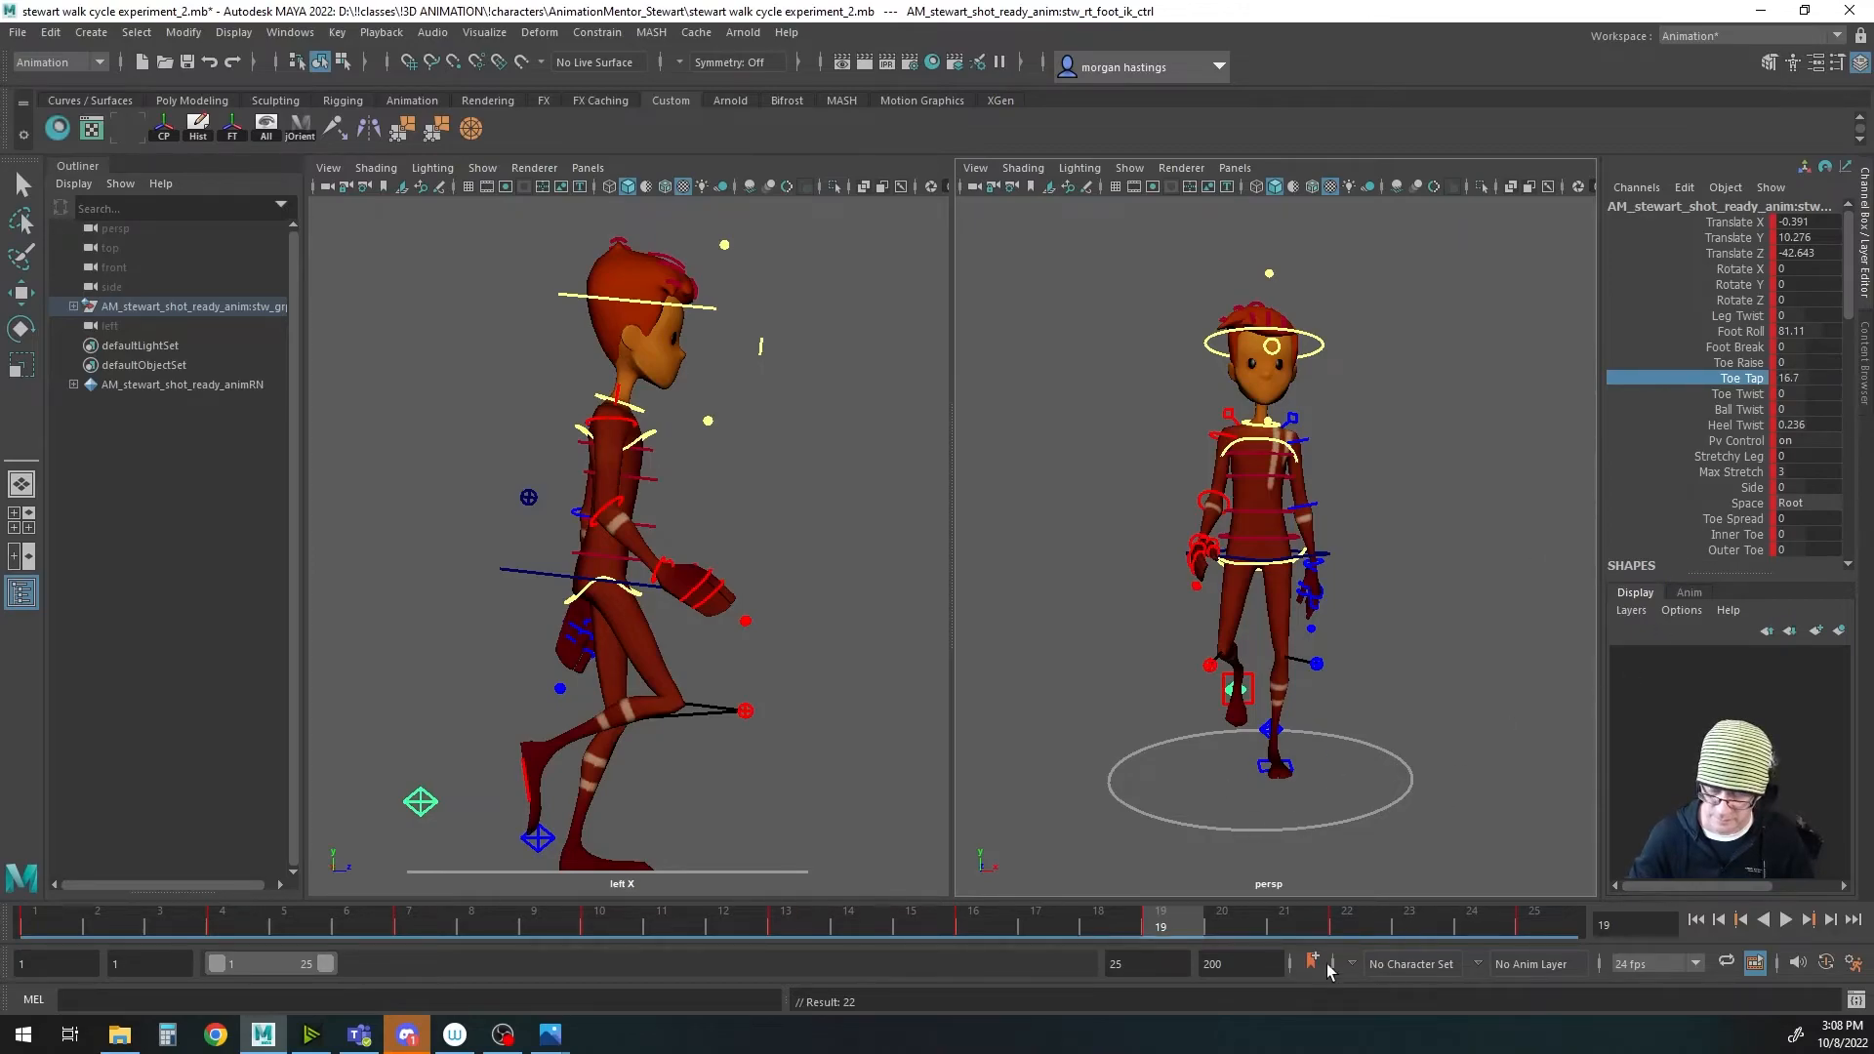
Step: At frame 22, set the right foot IK control's Toe Tap to about 14.6 and key it
key(period)
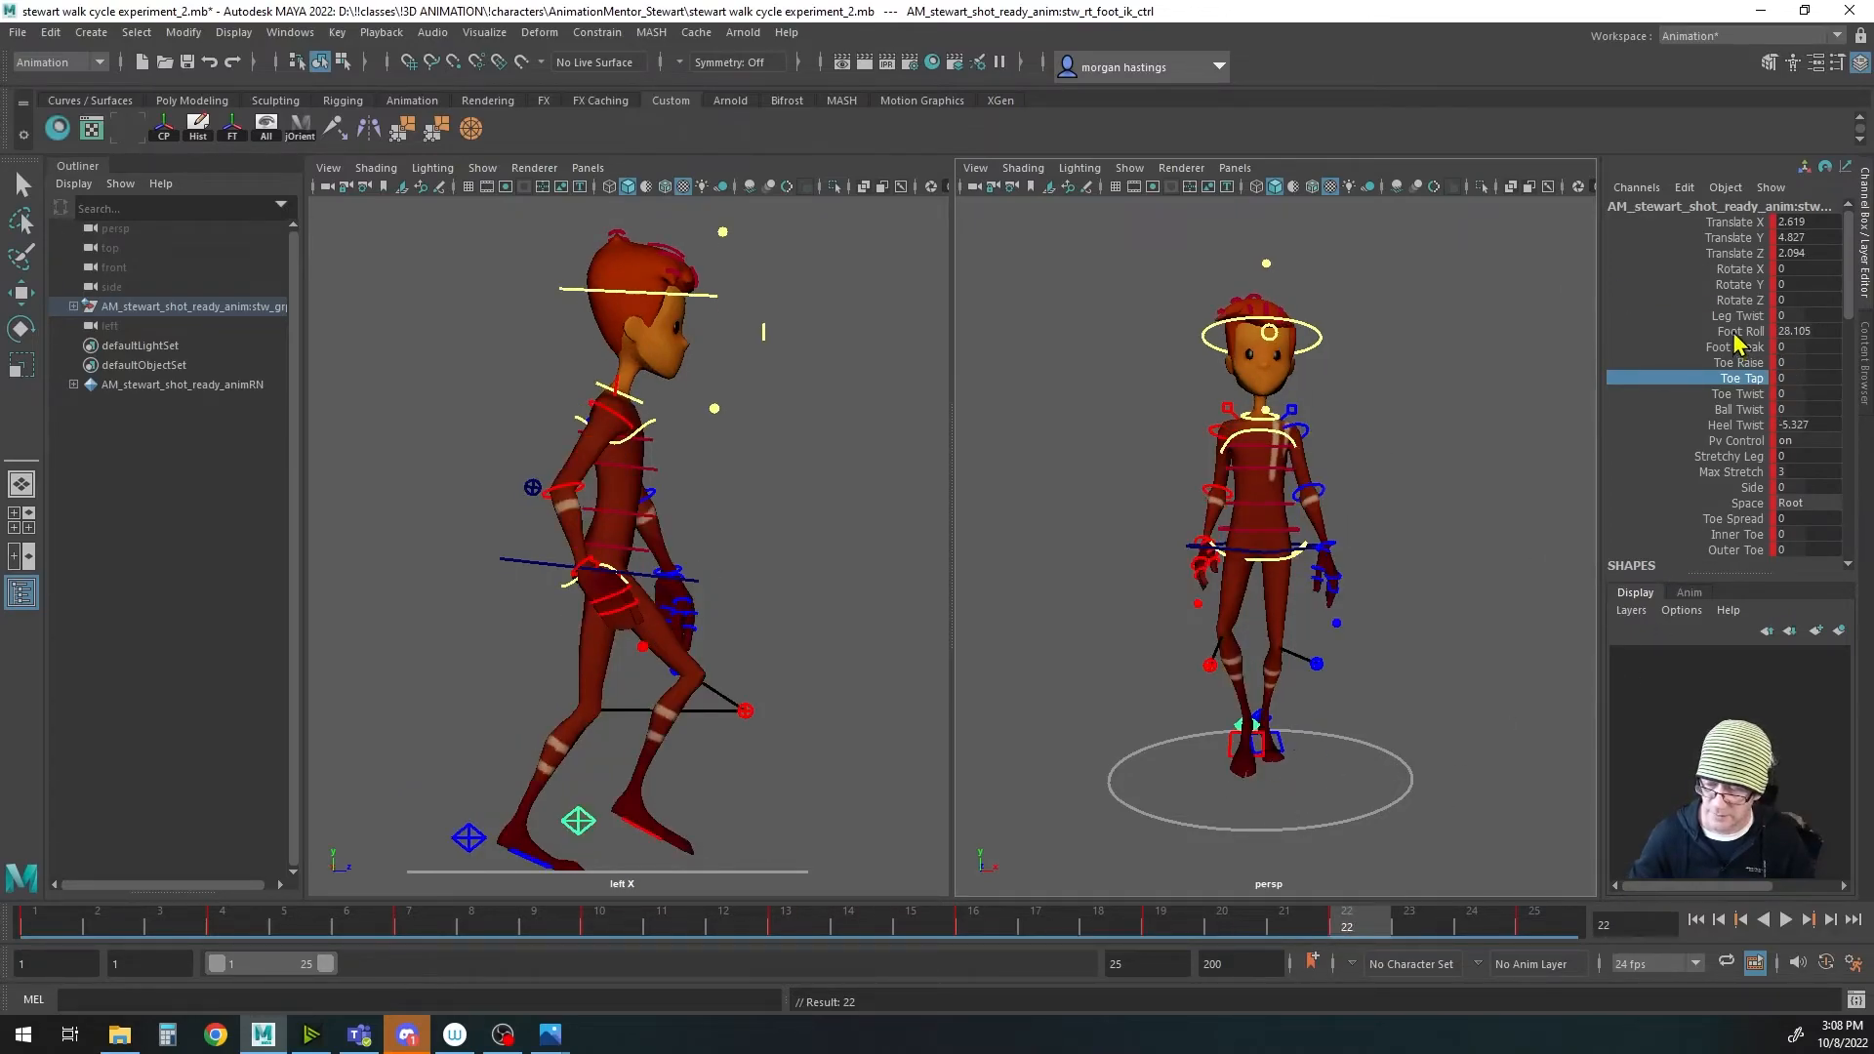
middle_drag(1186, 707, 1333, 702)
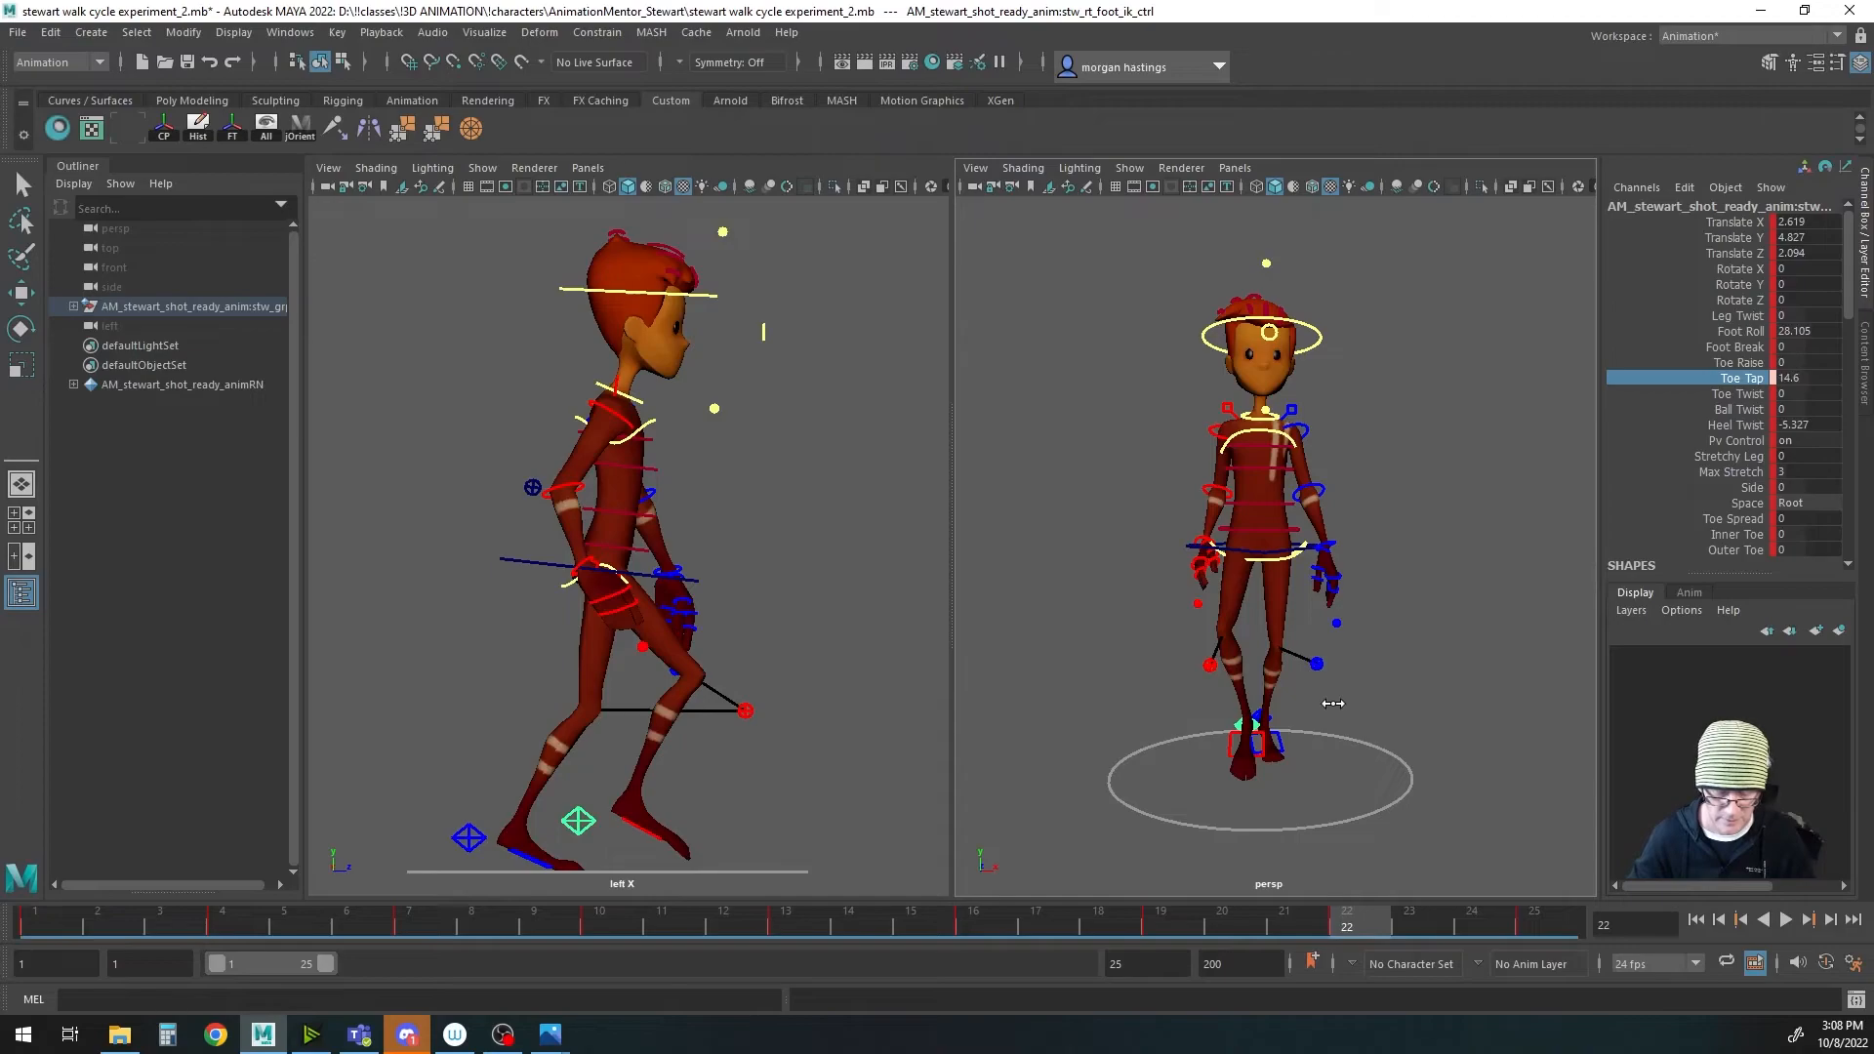
key(s)
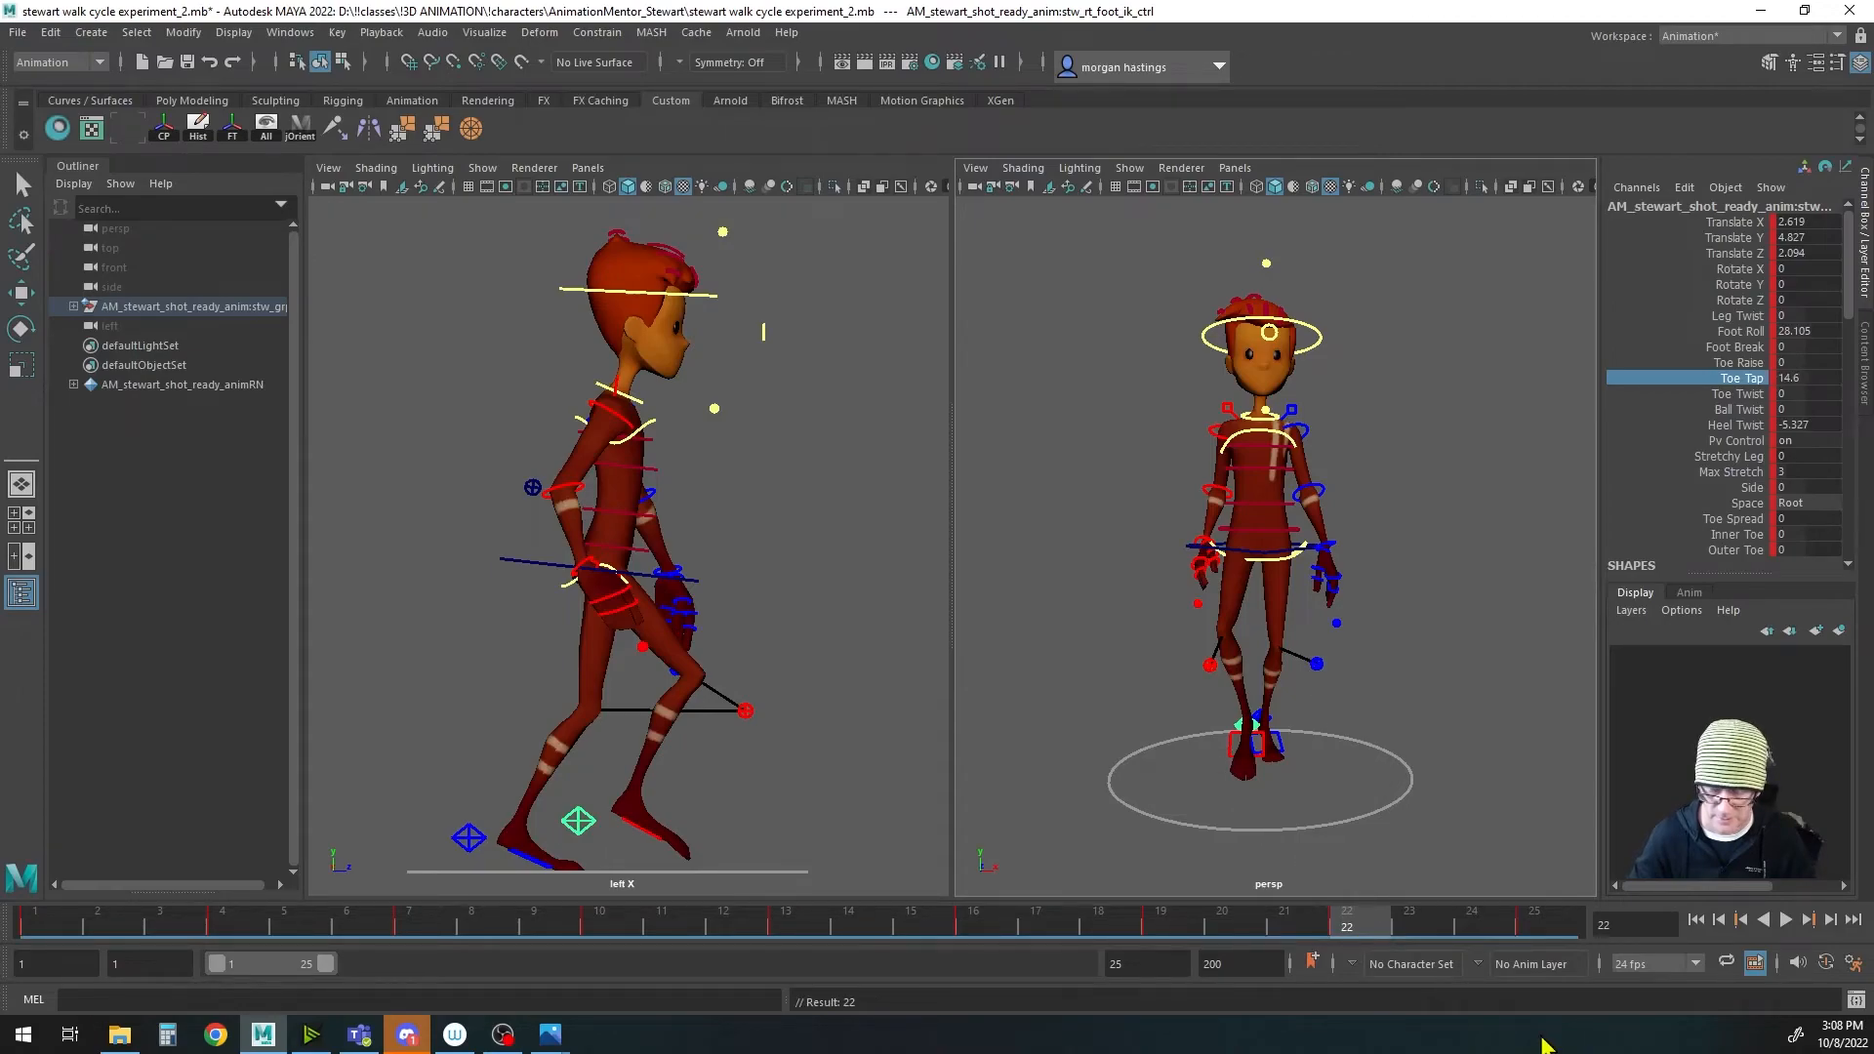
Step: Copy the right foot IK control's key from frame 1 and paste it onto frame 25
click(49, 924)
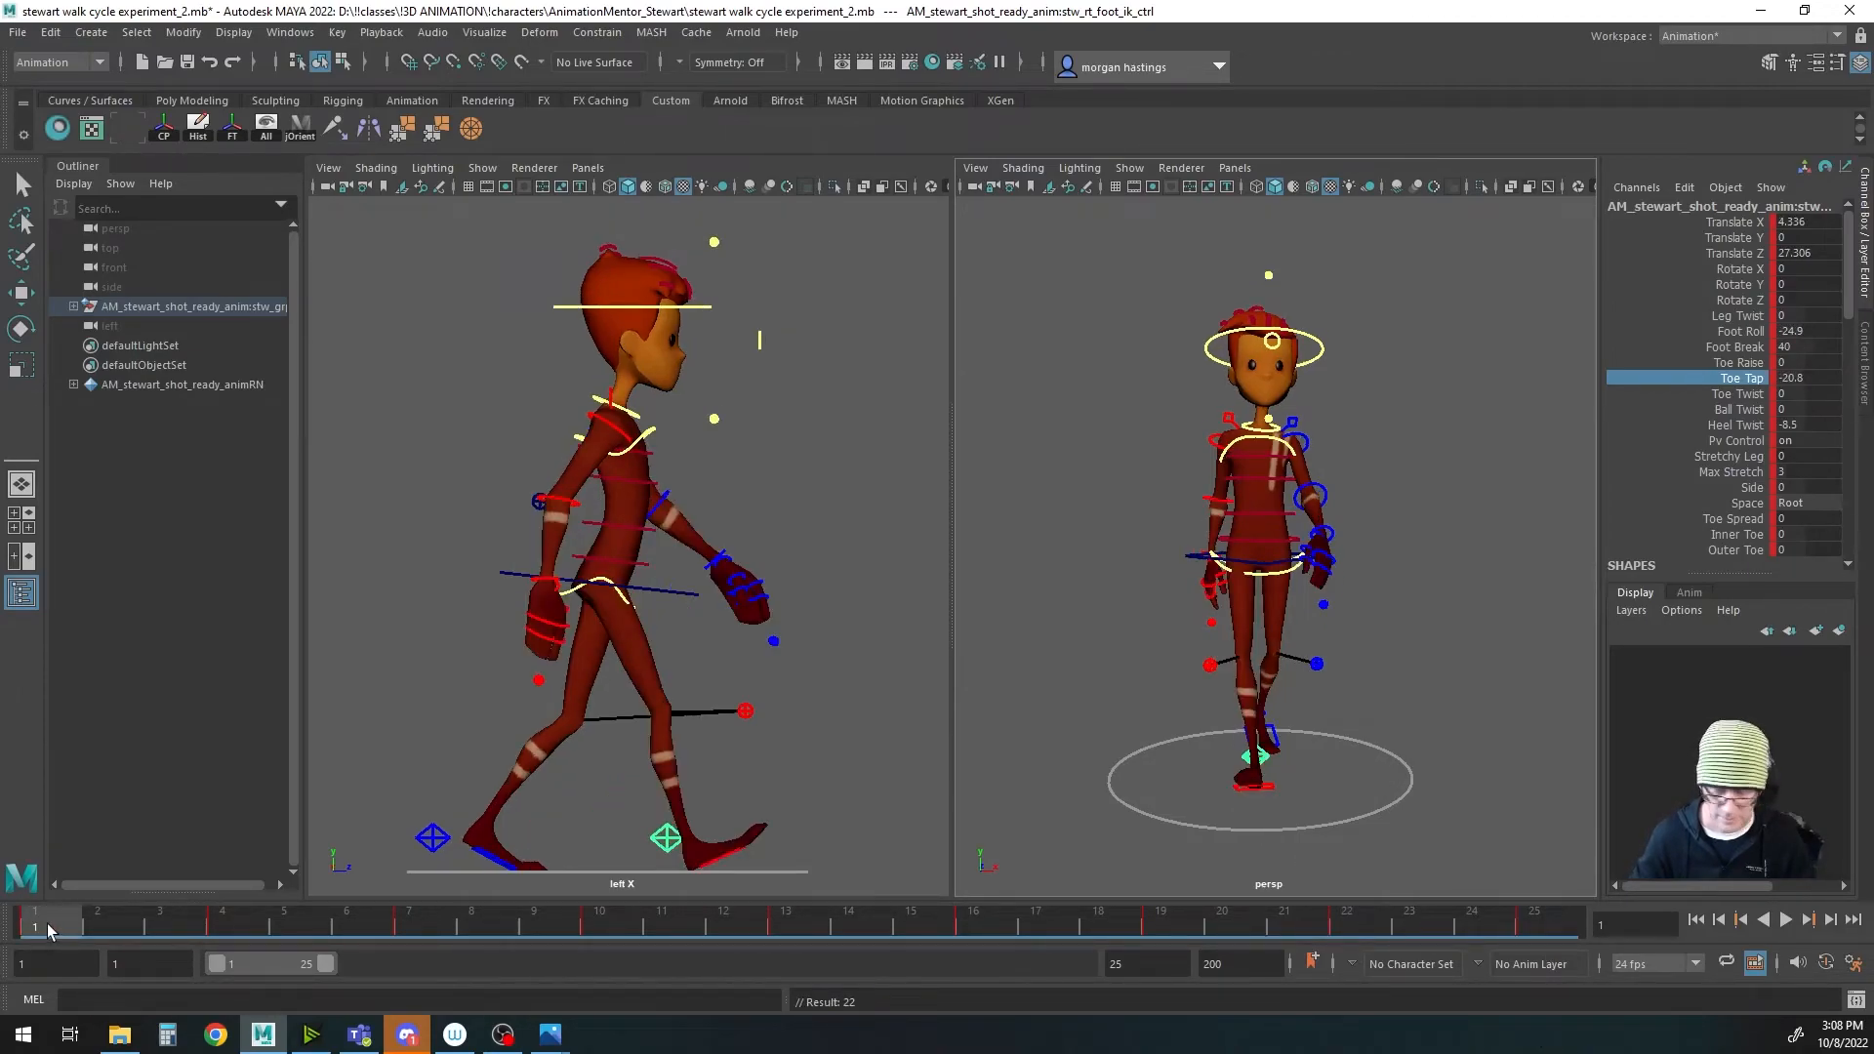
right_click(43, 928)
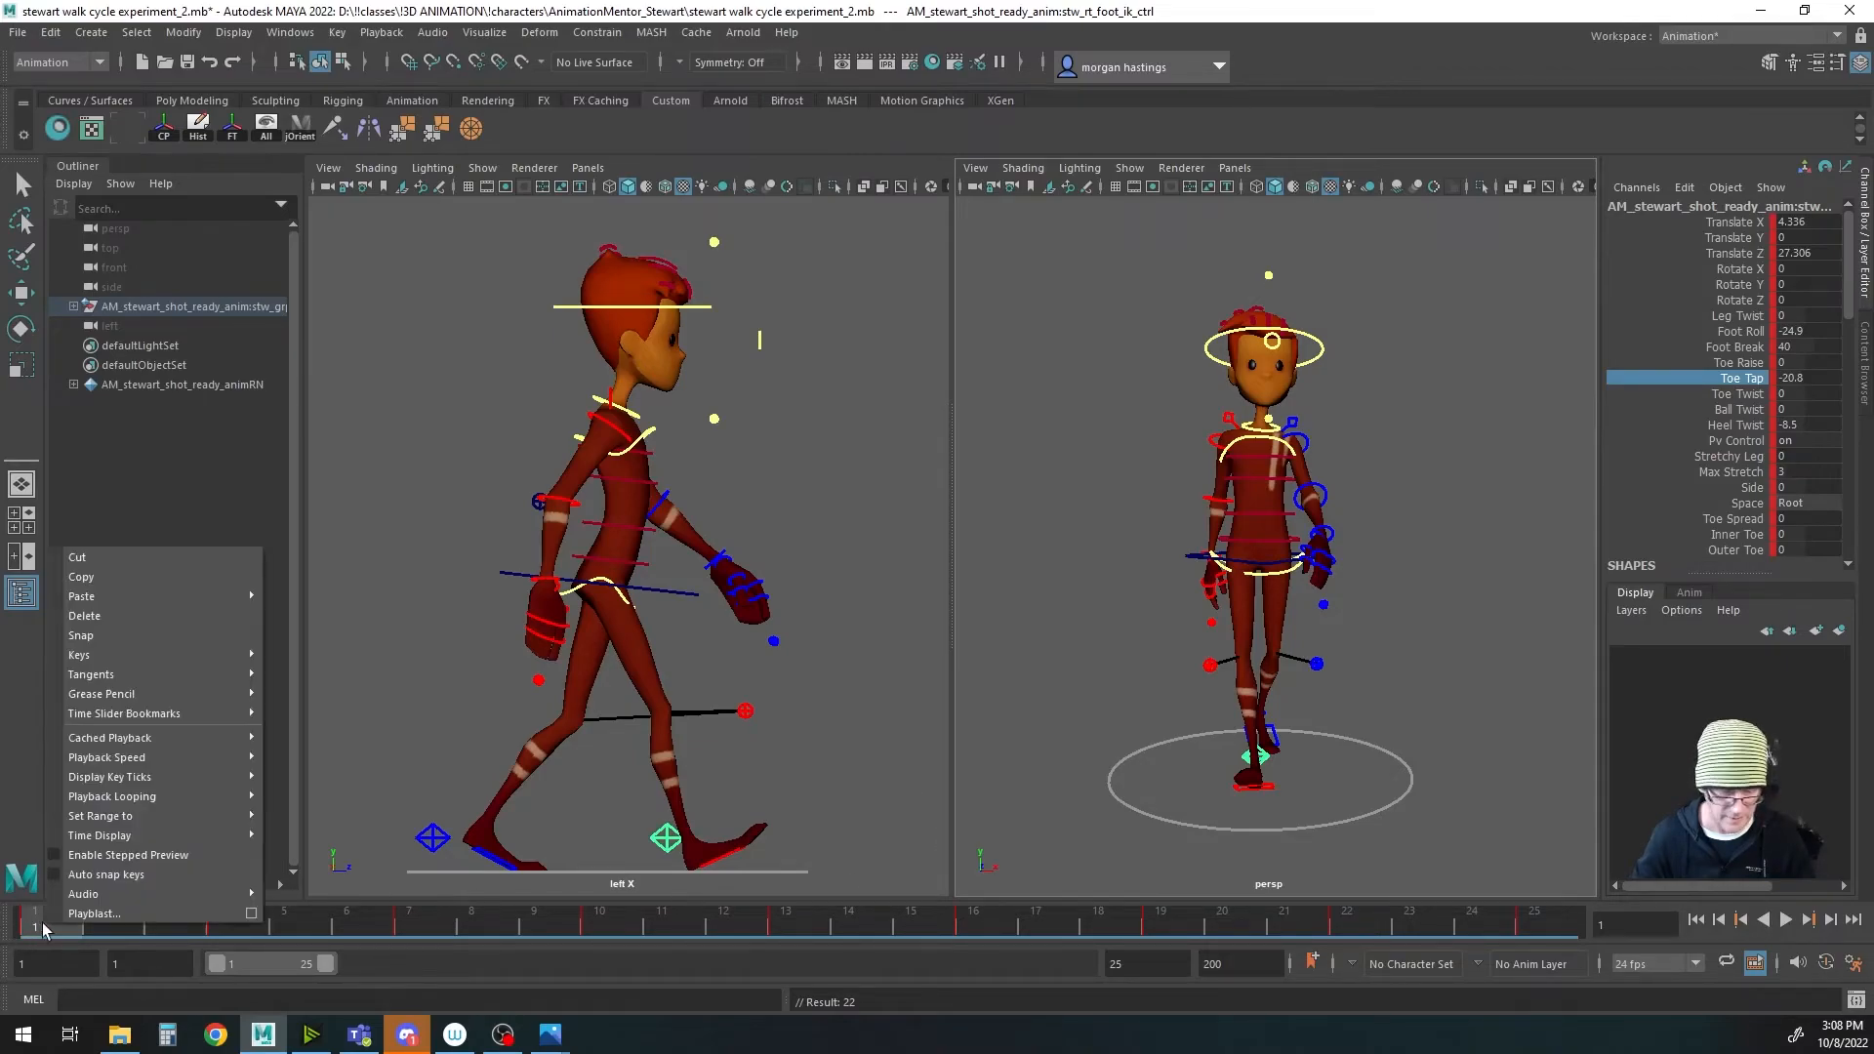
click(159, 579)
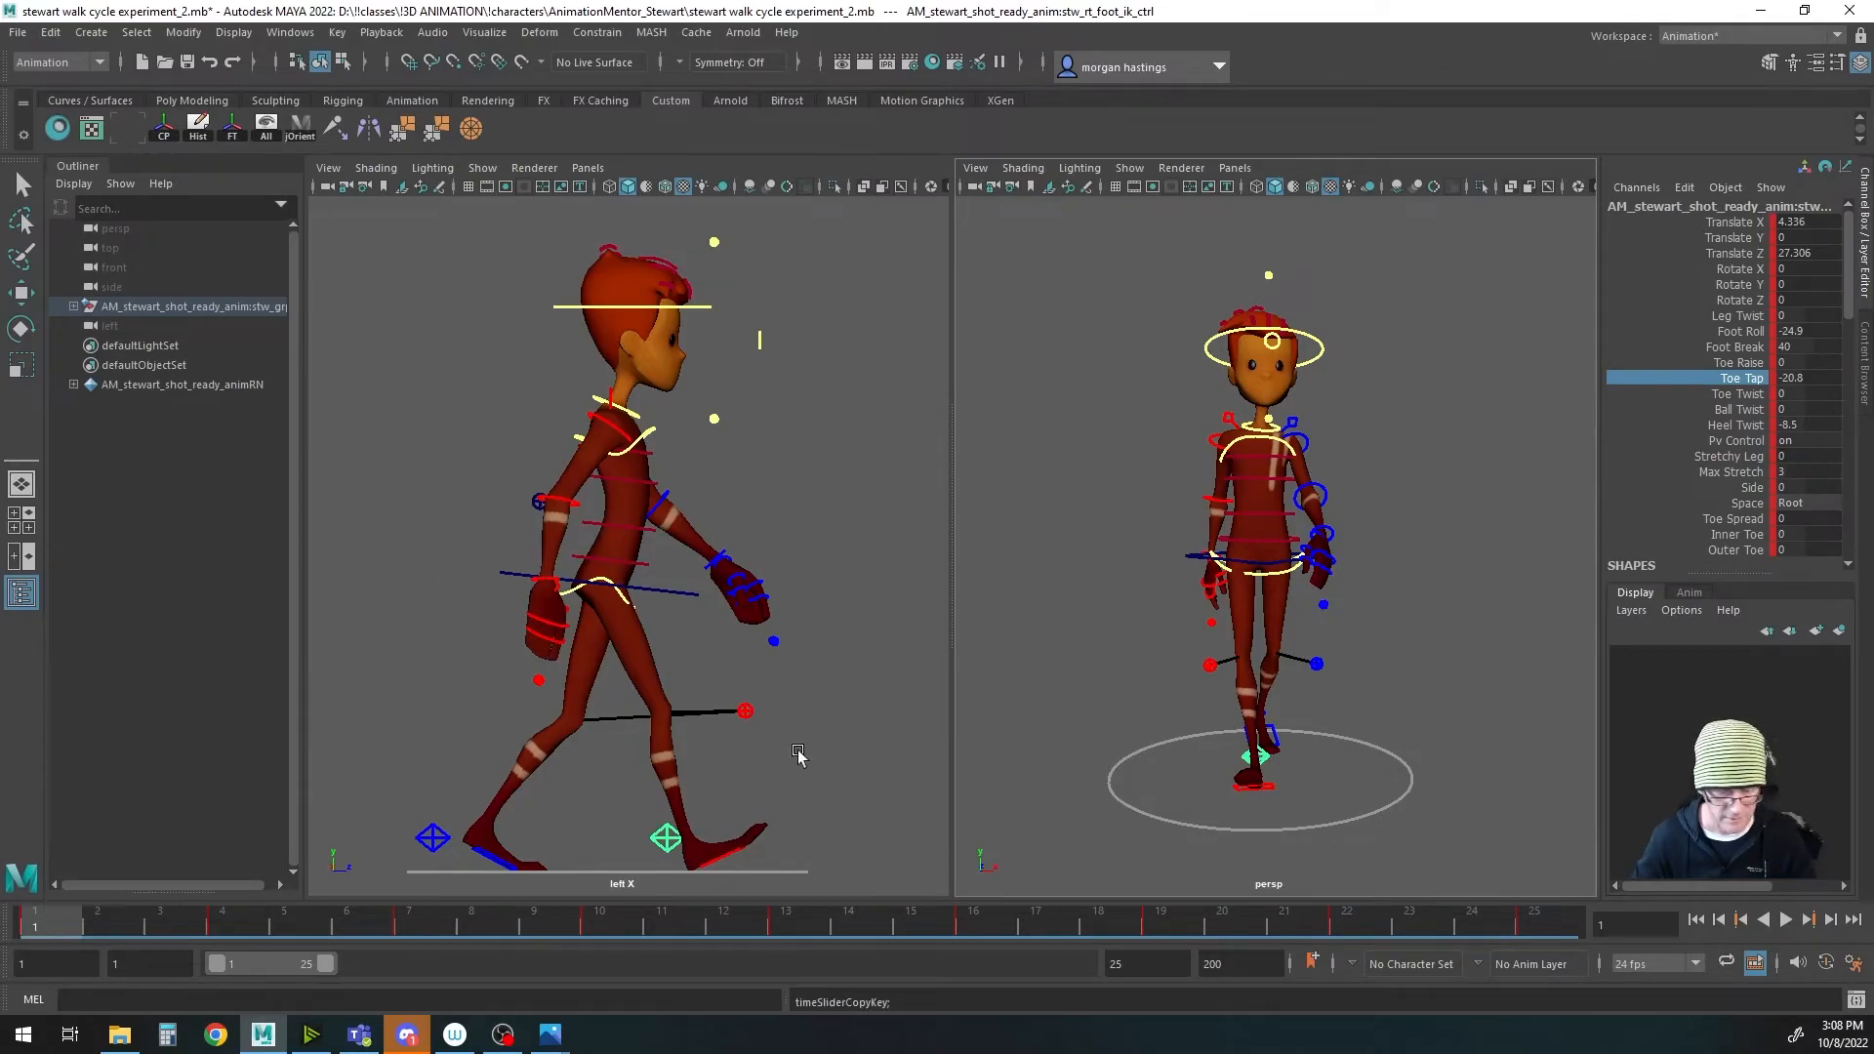
click(1523, 924)
right_click(1532, 927)
mouse_move(1573, 593)
click(1469, 594)
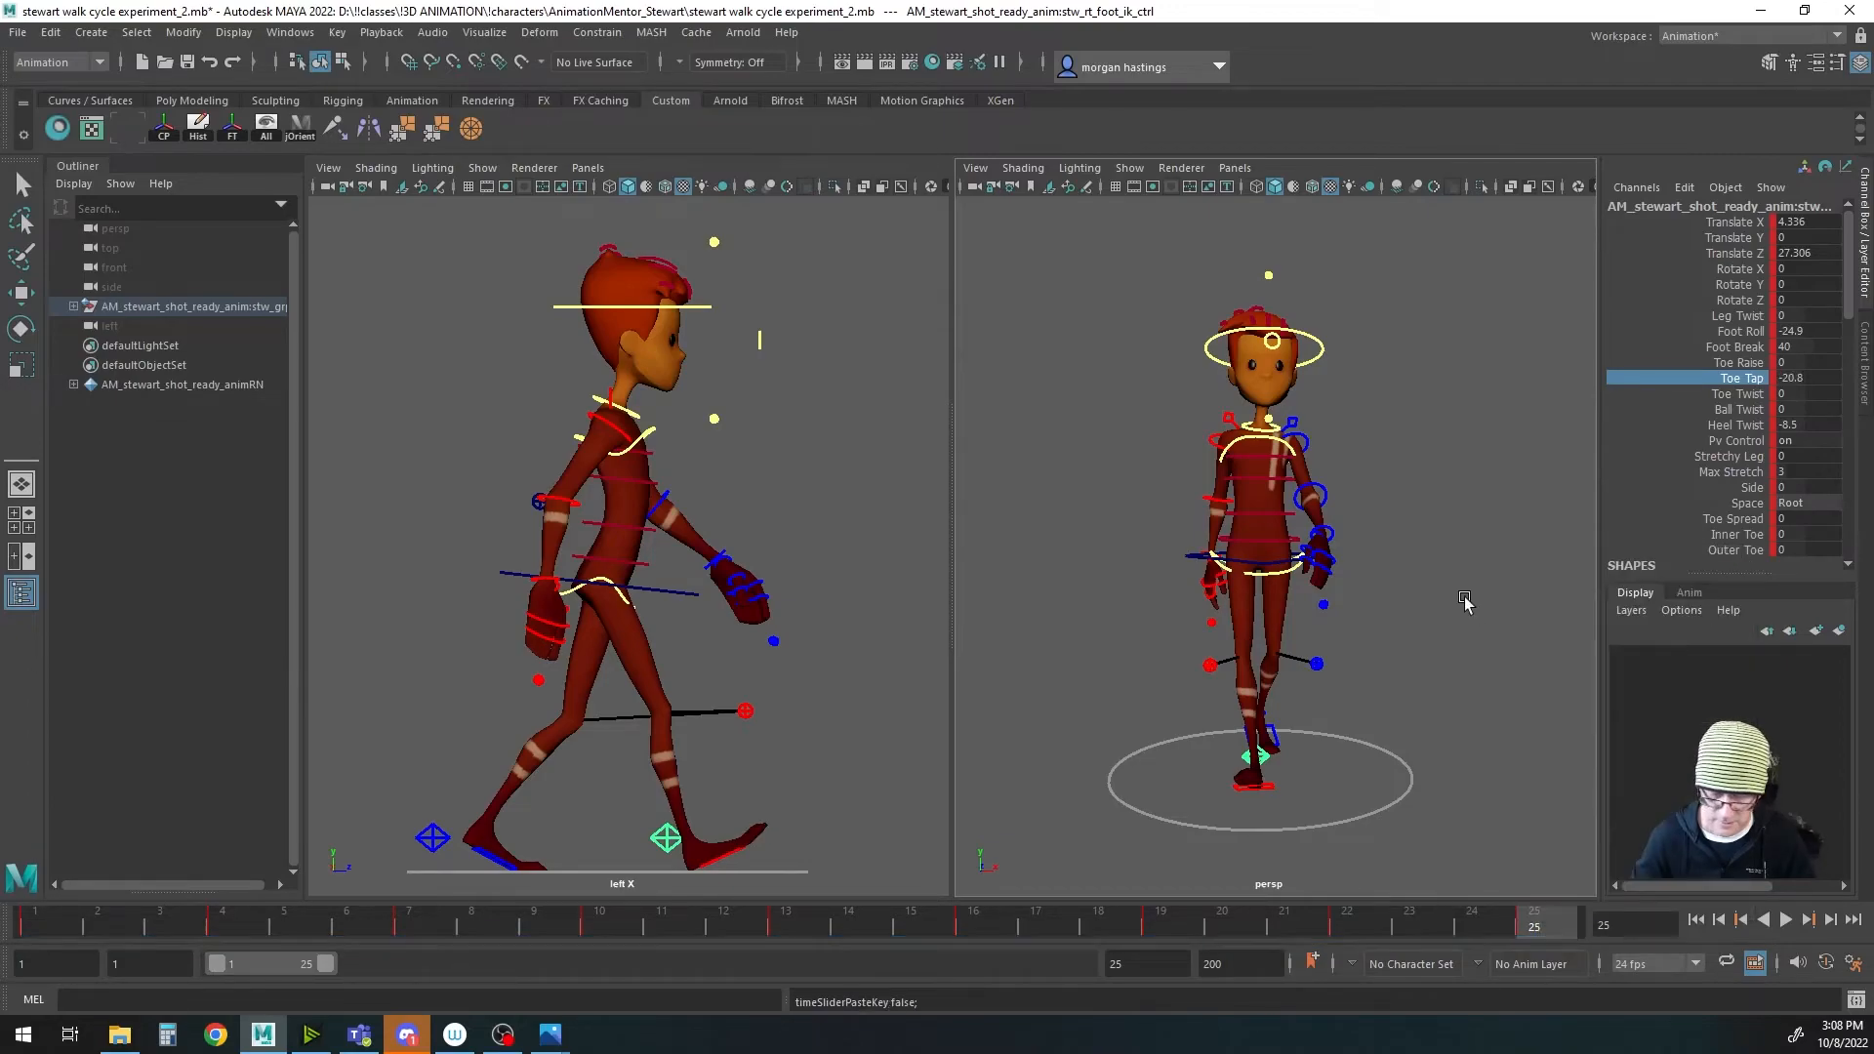
Step: Play back the looping walk cycle to check the toe bends, and save the scene
click(1785, 920)
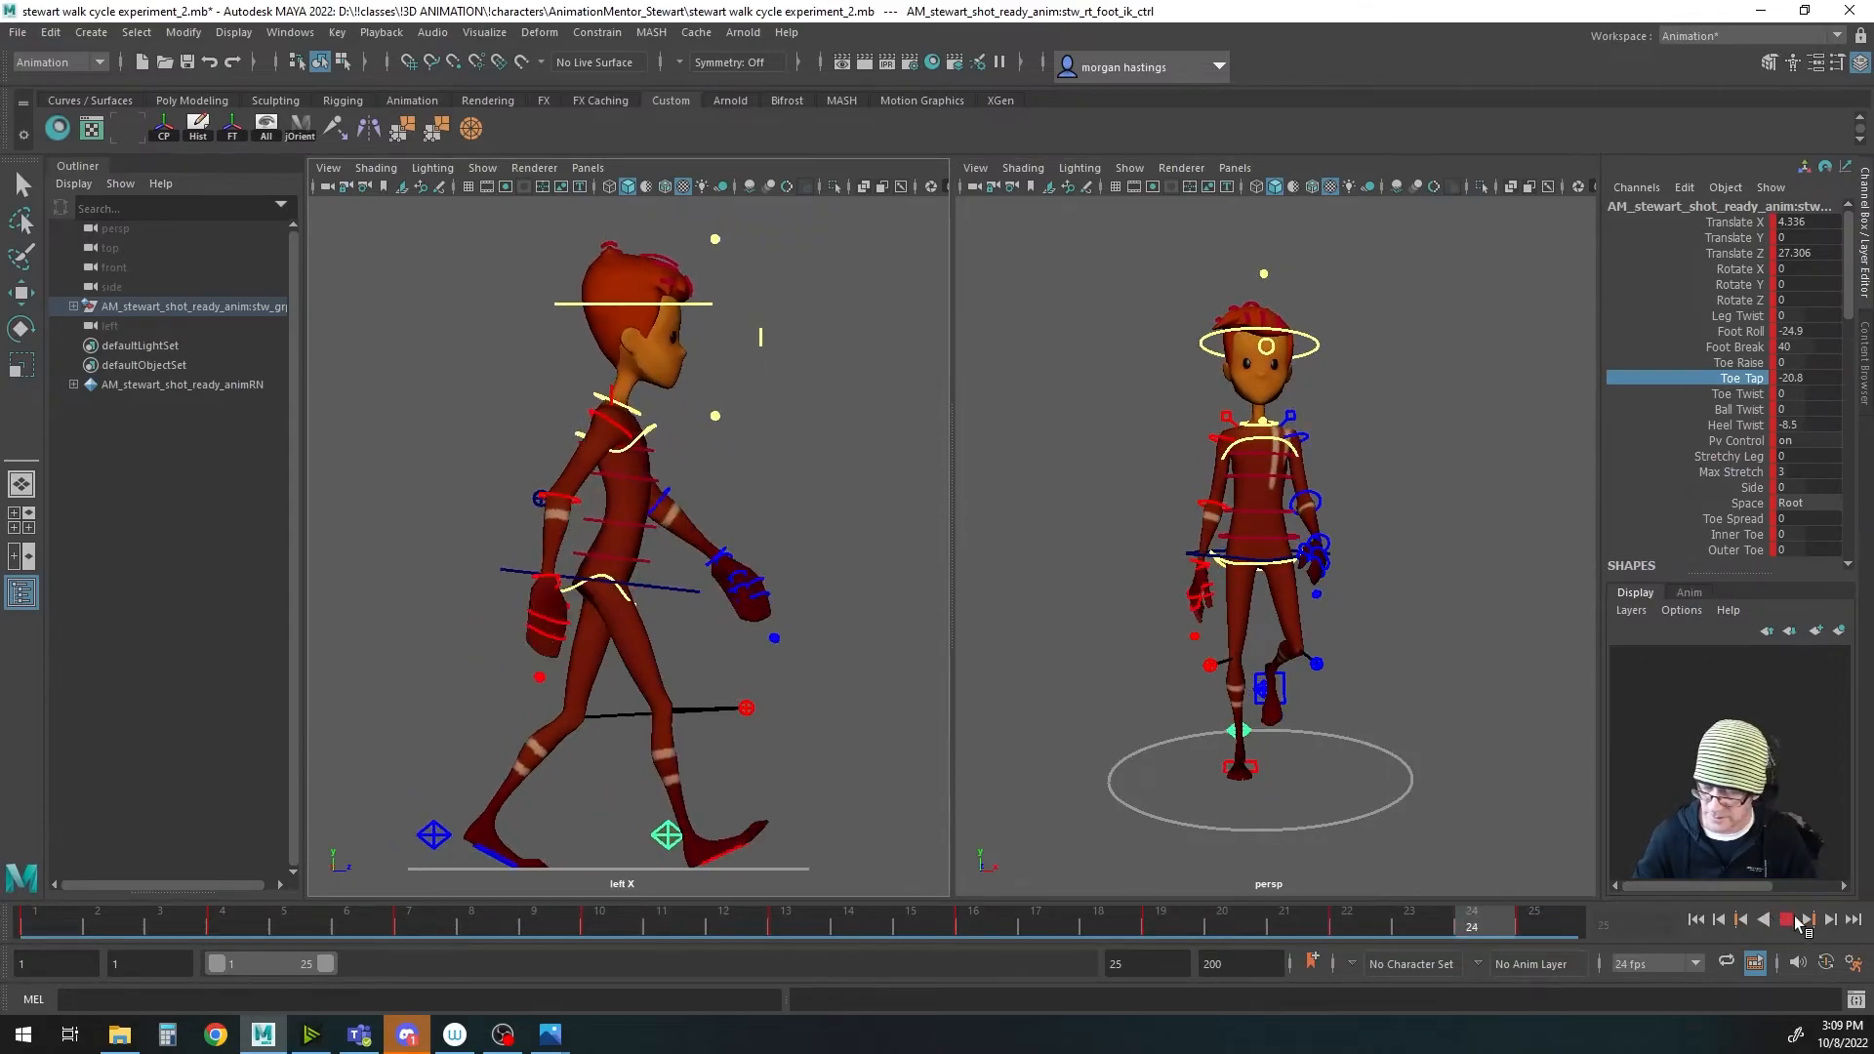
click(1786, 921)
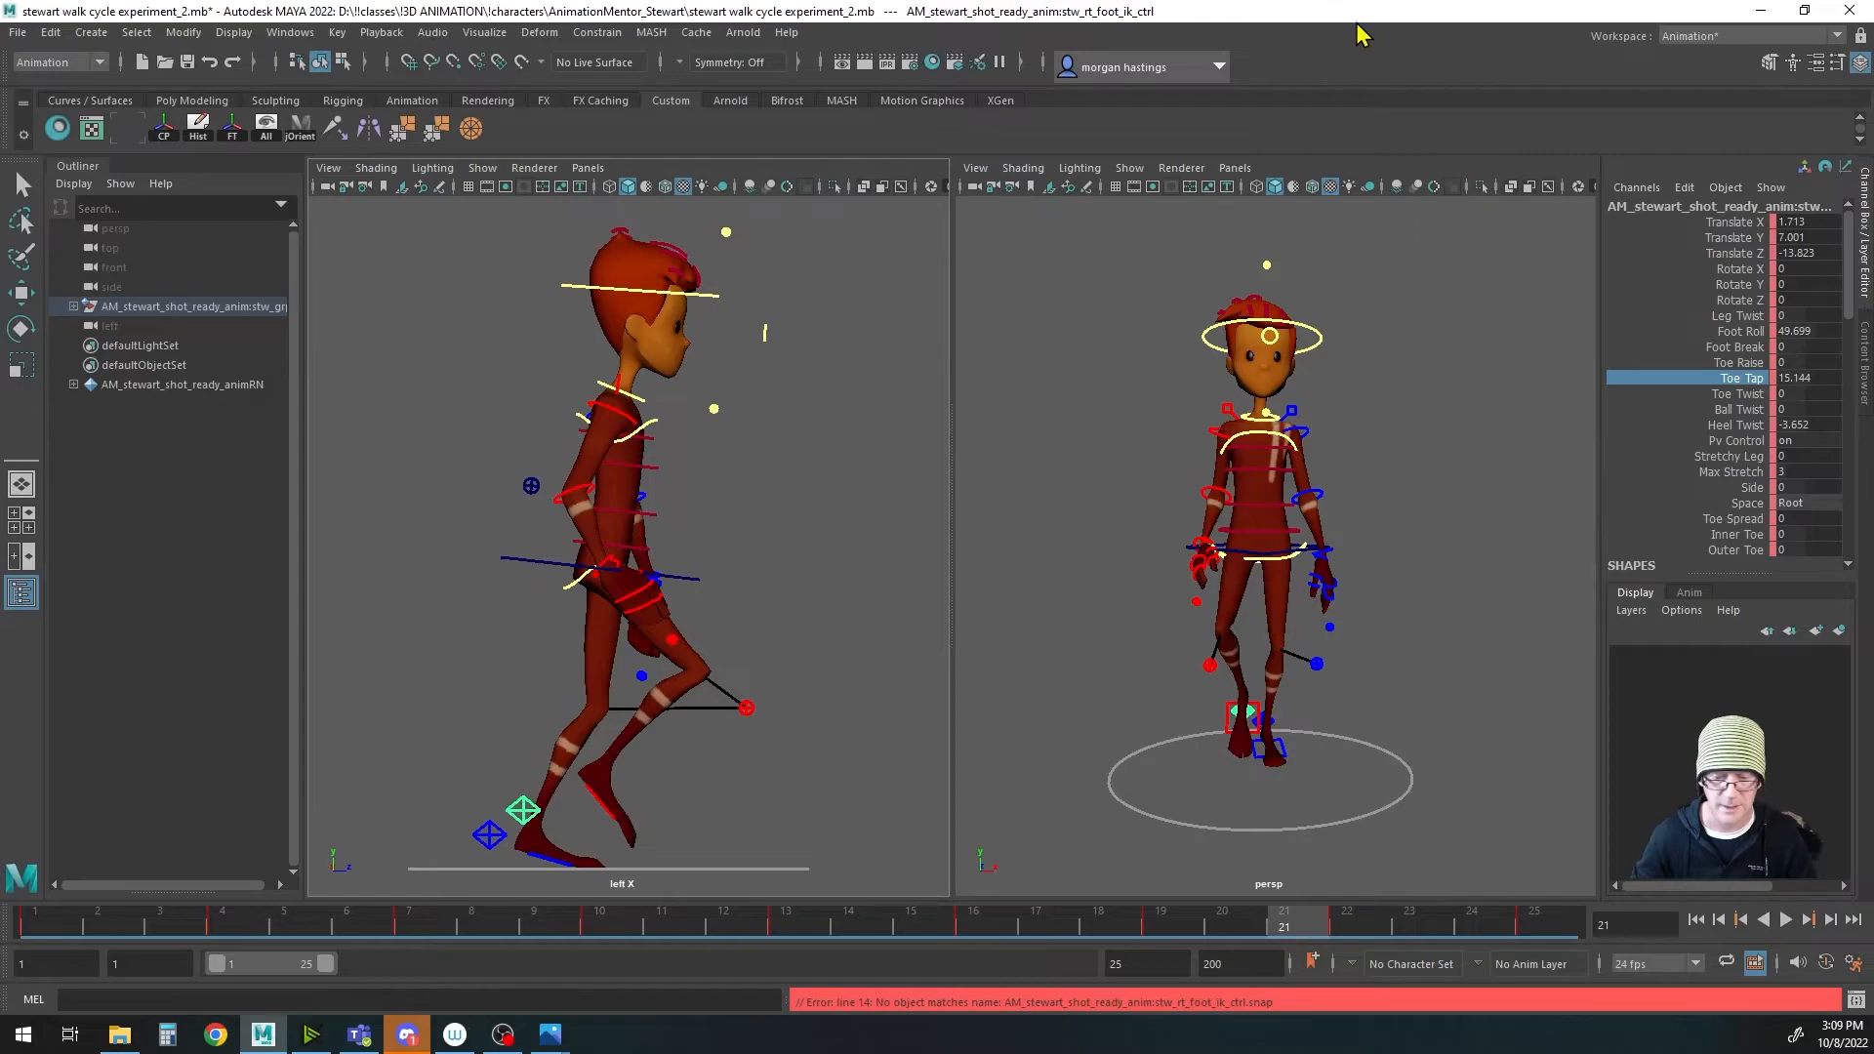
key(ctrl+s)
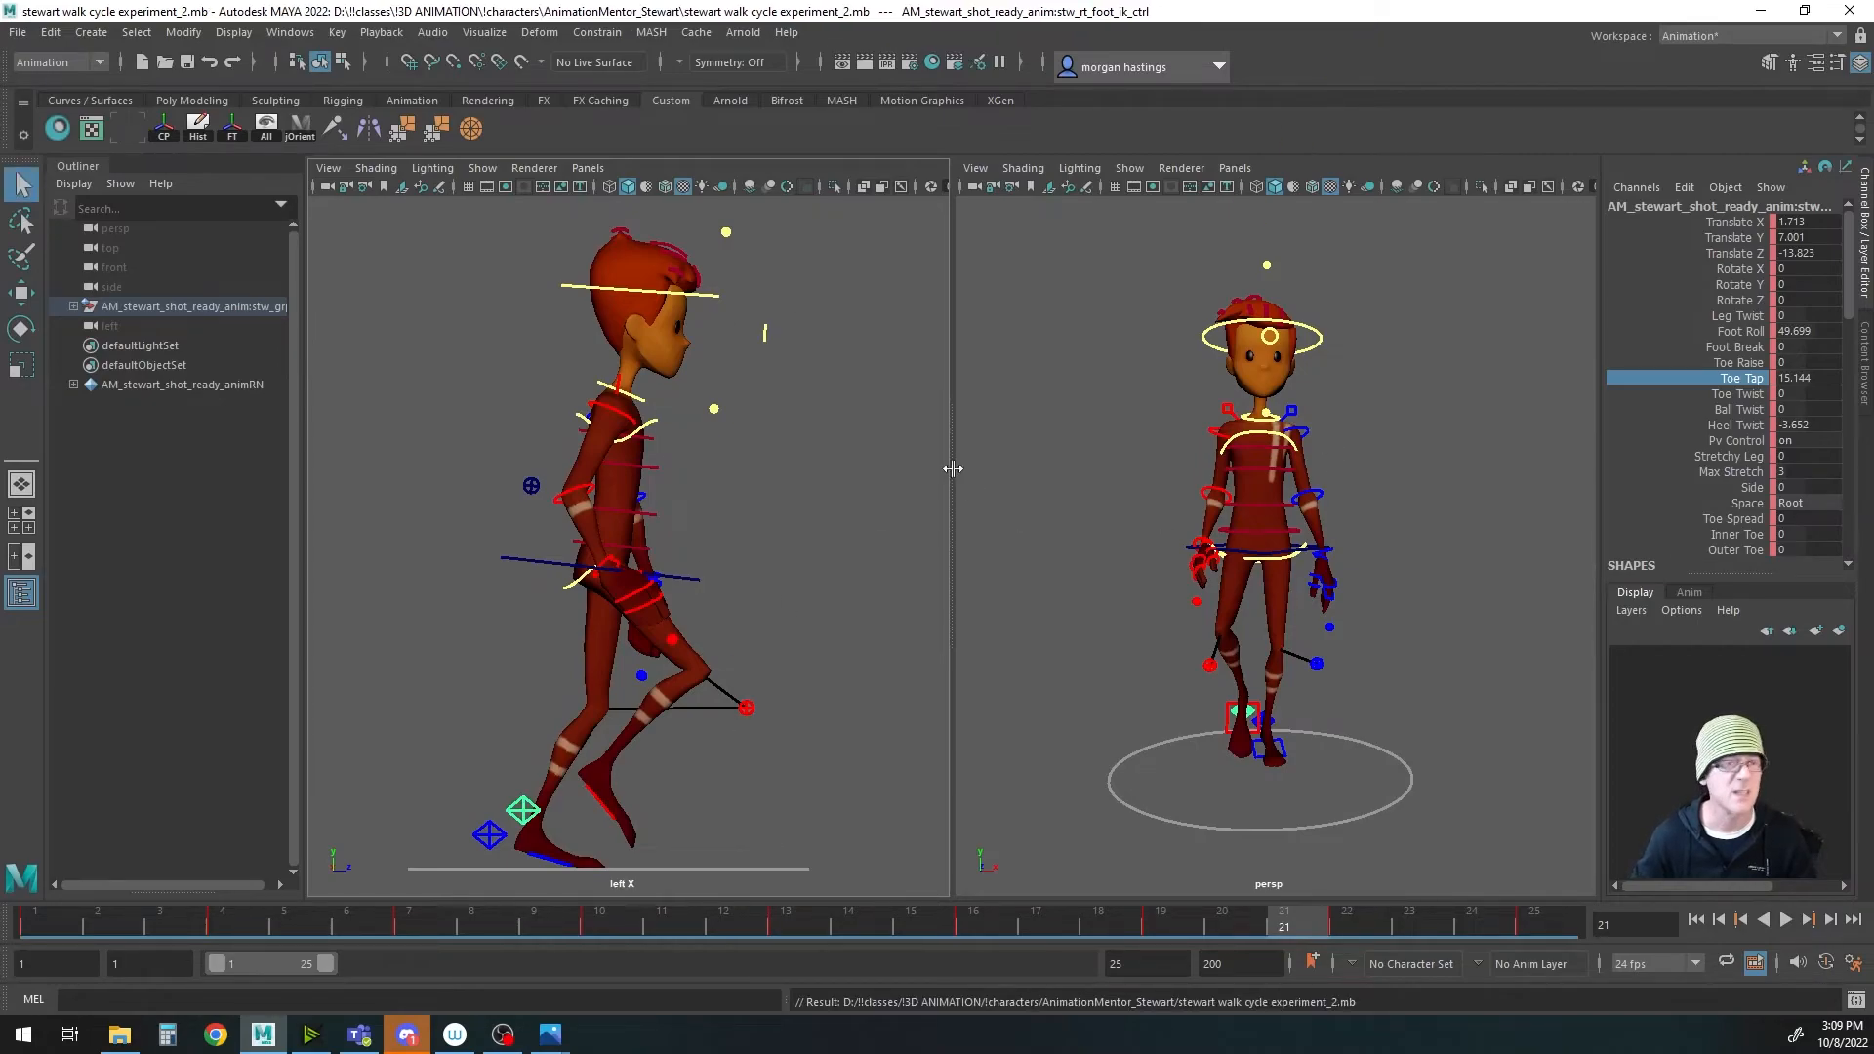
click(1786, 920)
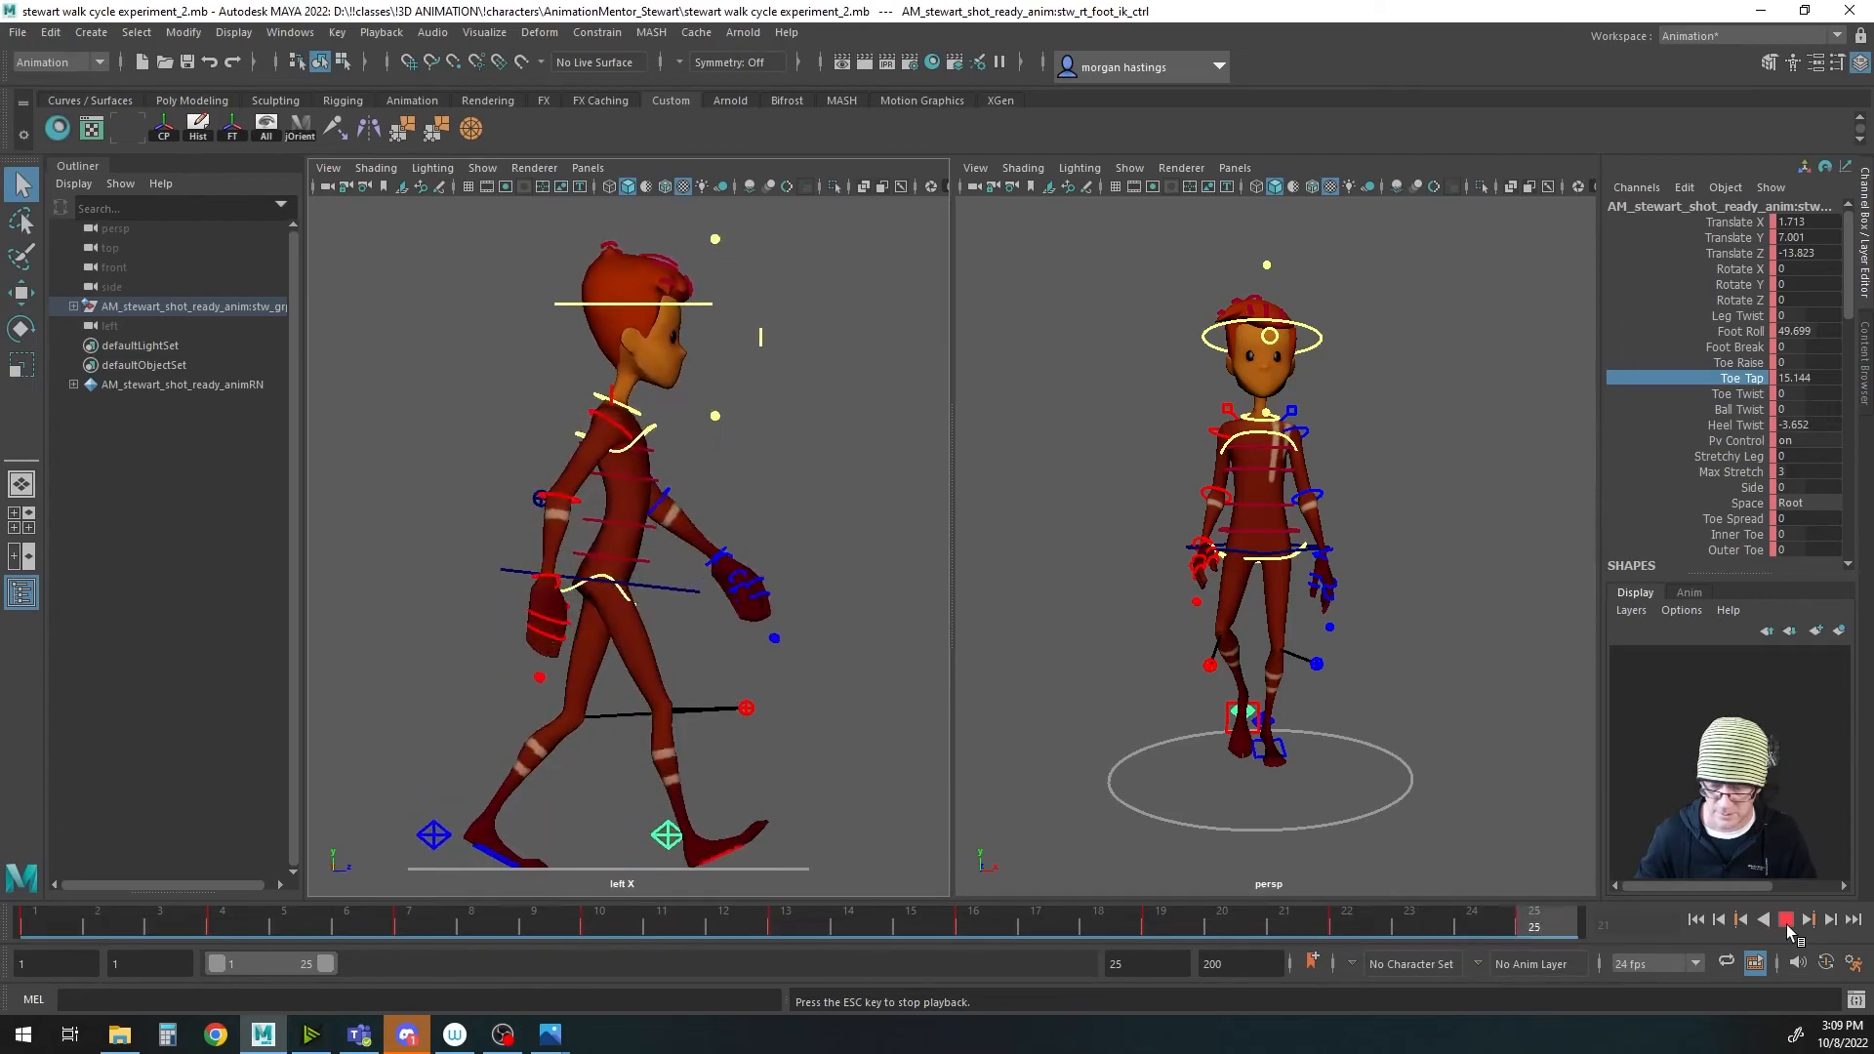
click(1786, 920)
alt+middle_drag(1280, 585, 1284, 599)
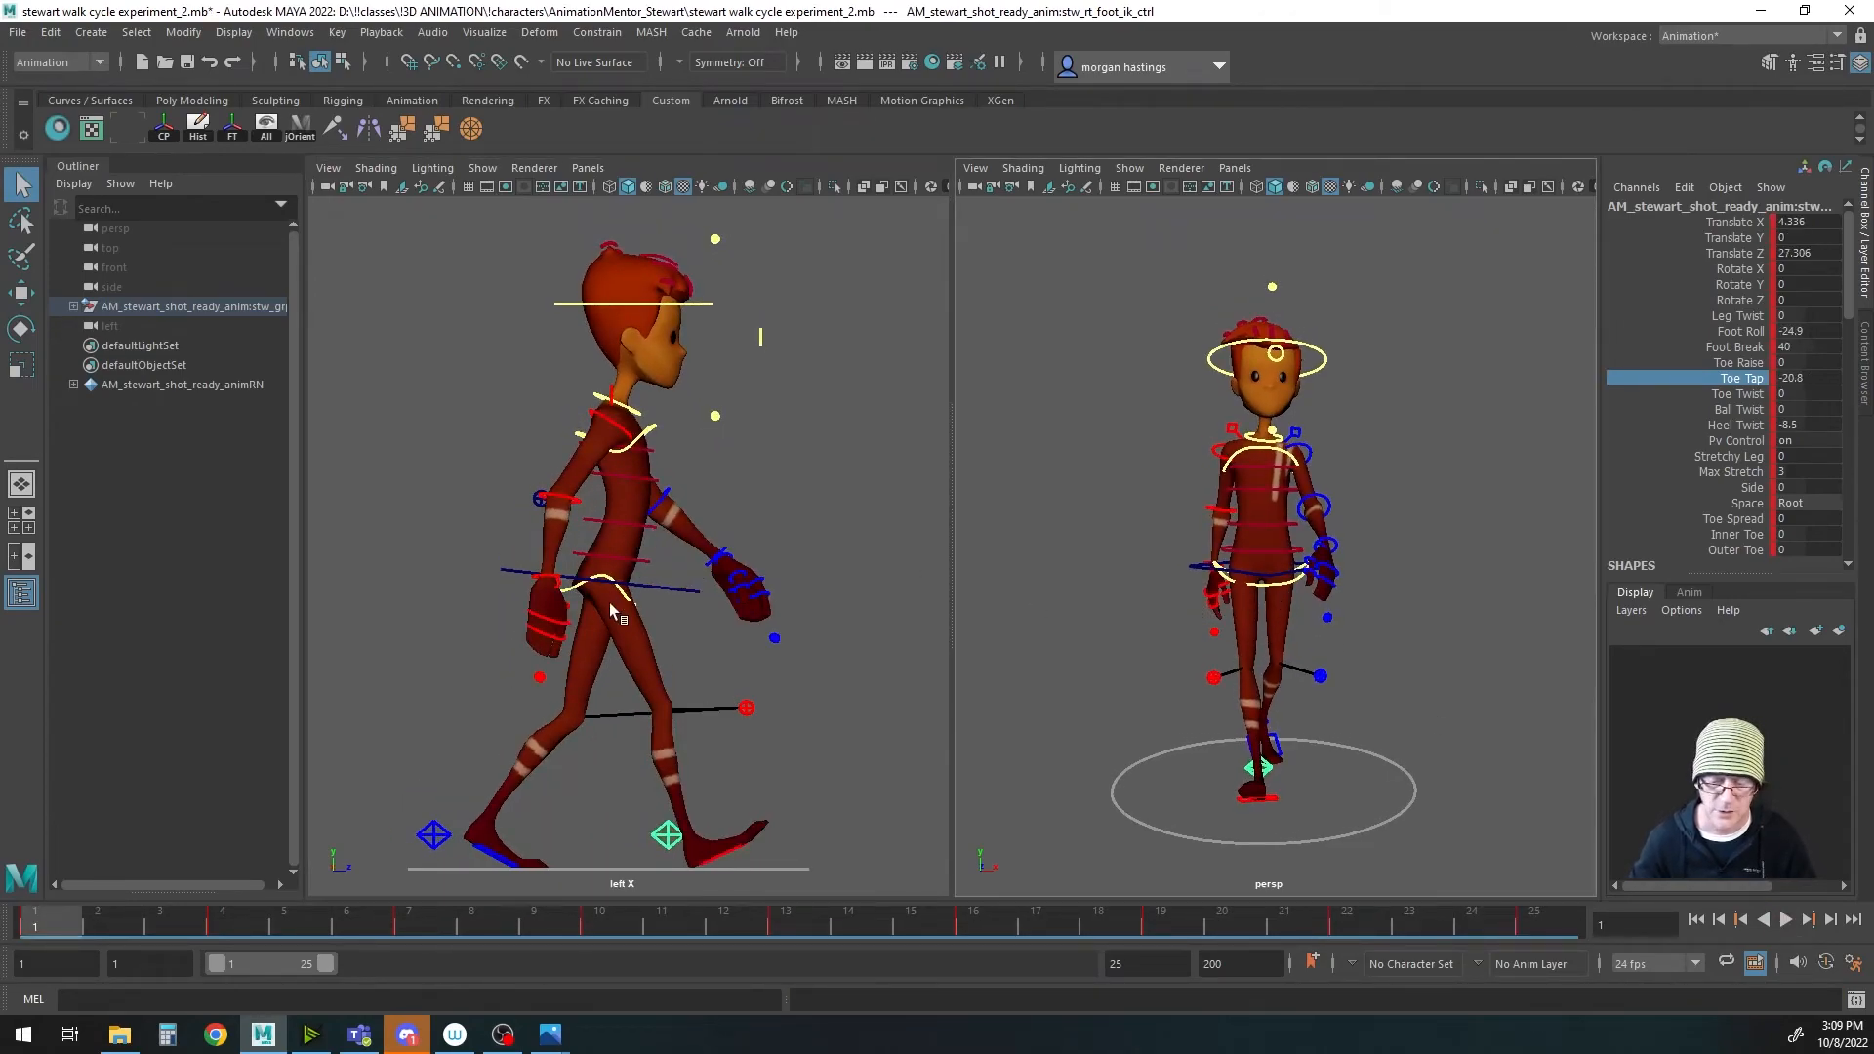
Step: Select the spine IK shoulder control and examine the torso poses in the walkcycle_side_stewart.jpg reference image
click(650, 427)
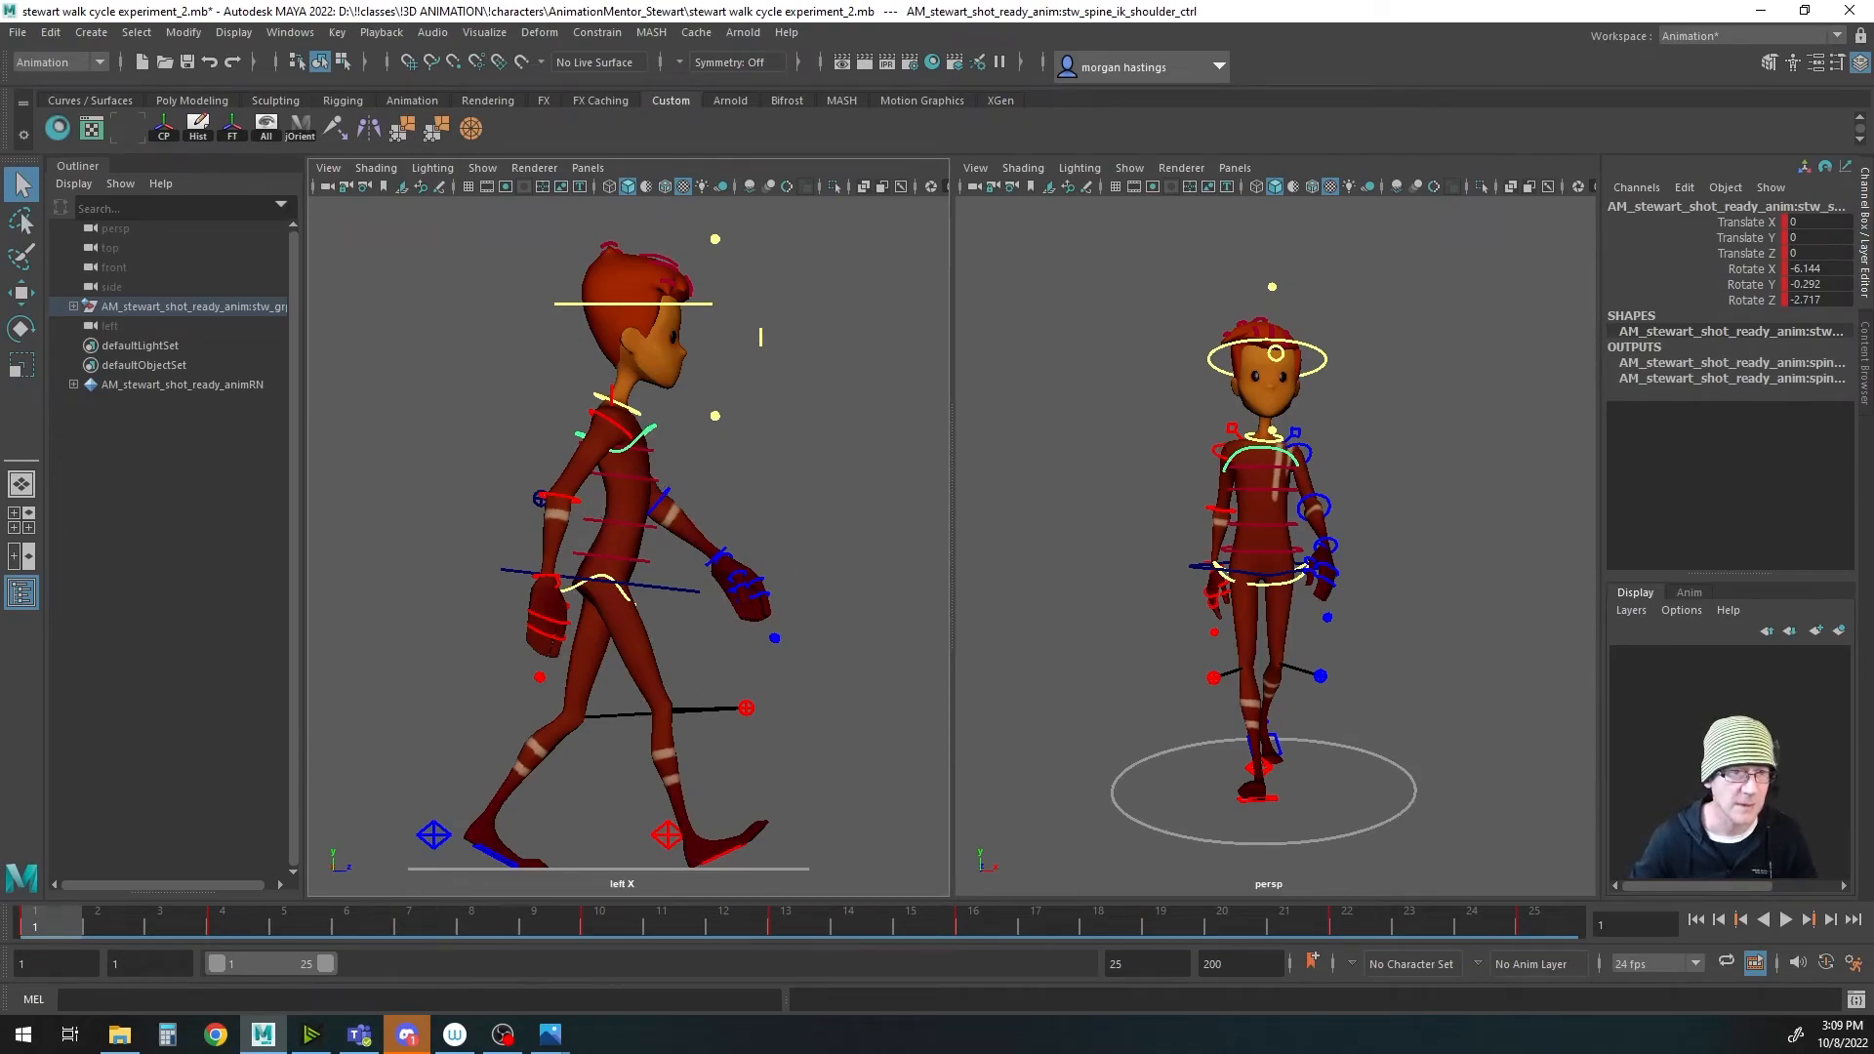
drag(466, 0, 833, 282)
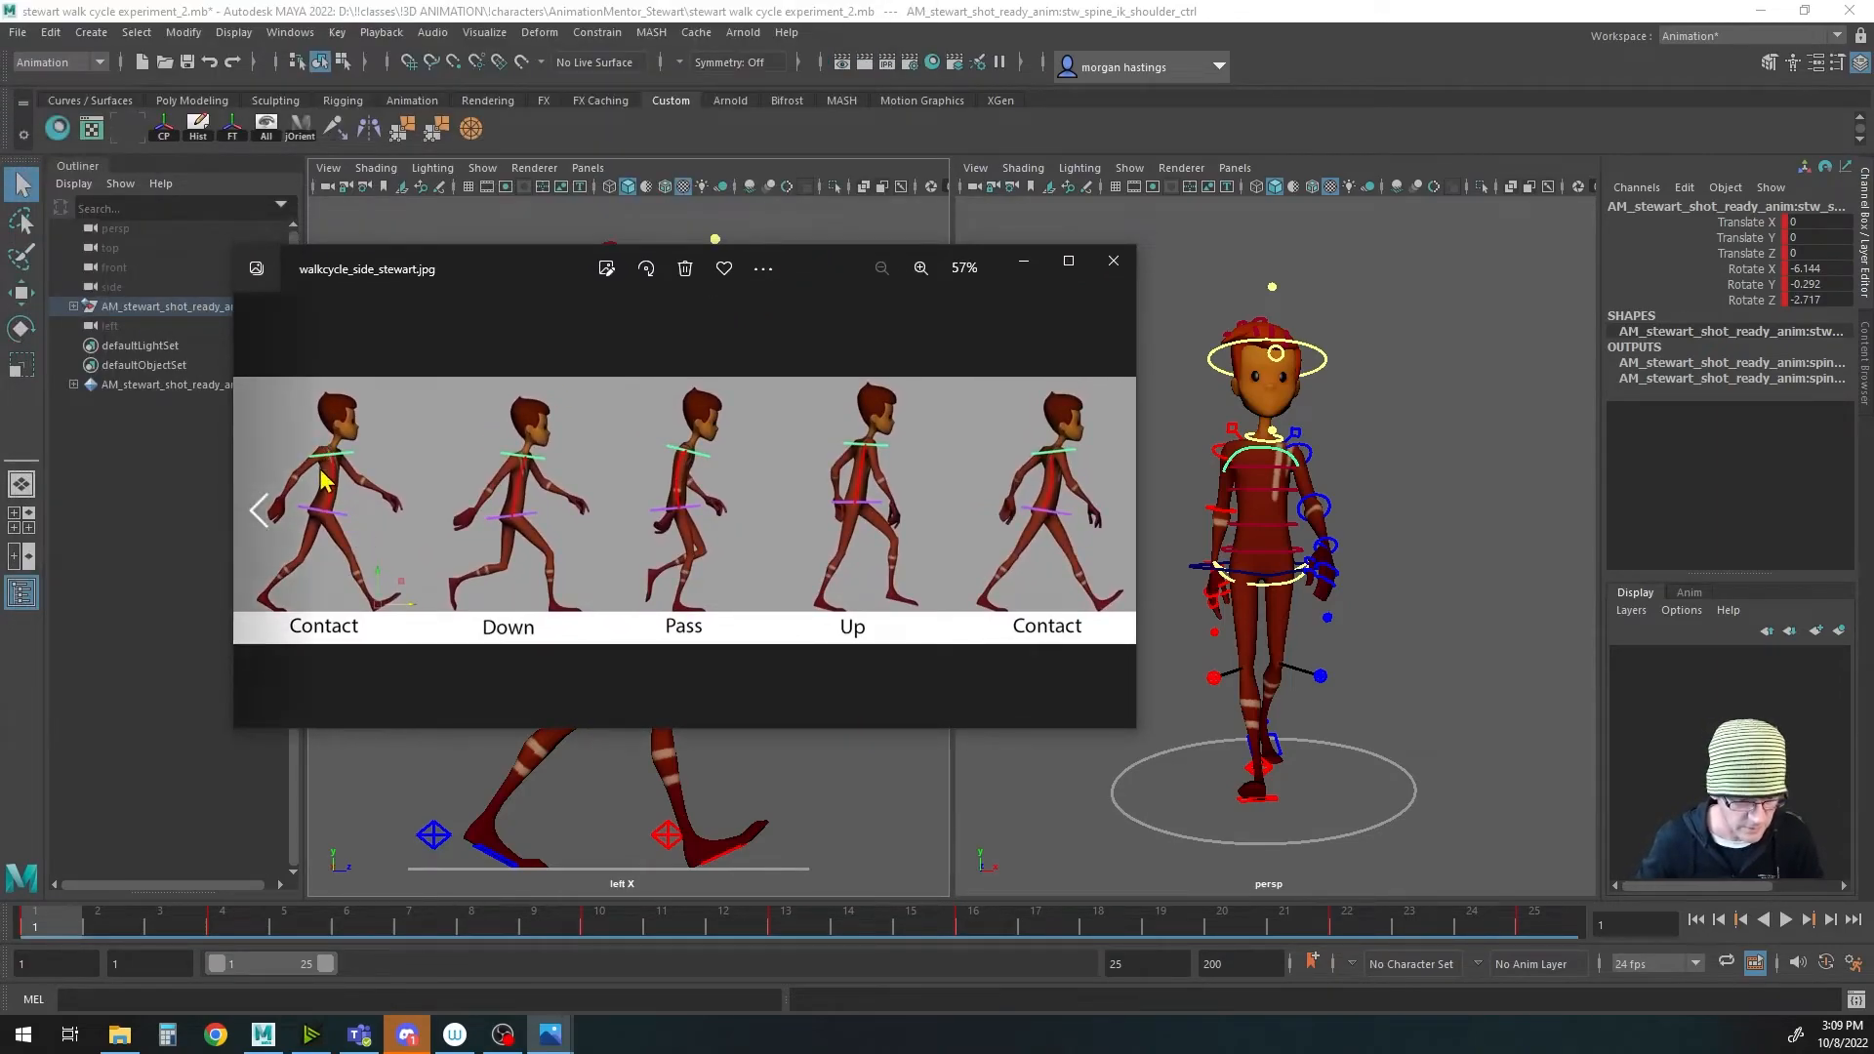
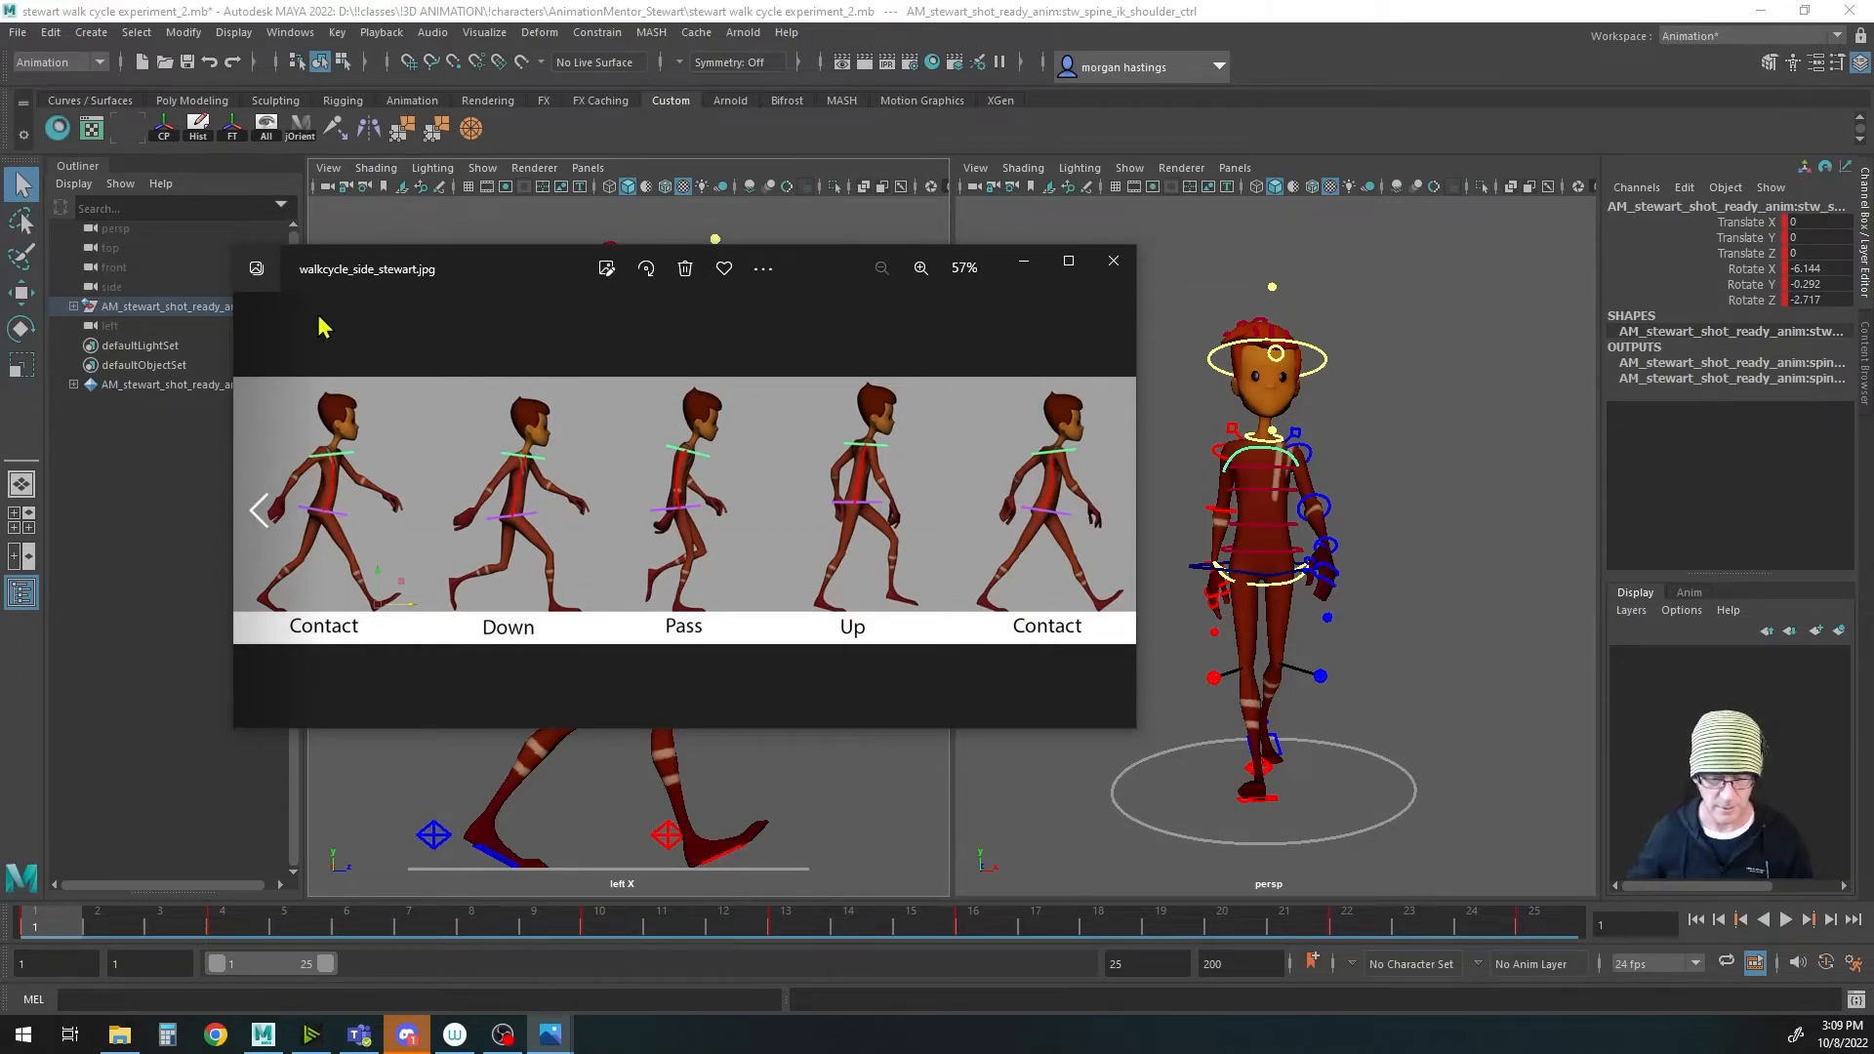
drag(789, 272, 712, 2)
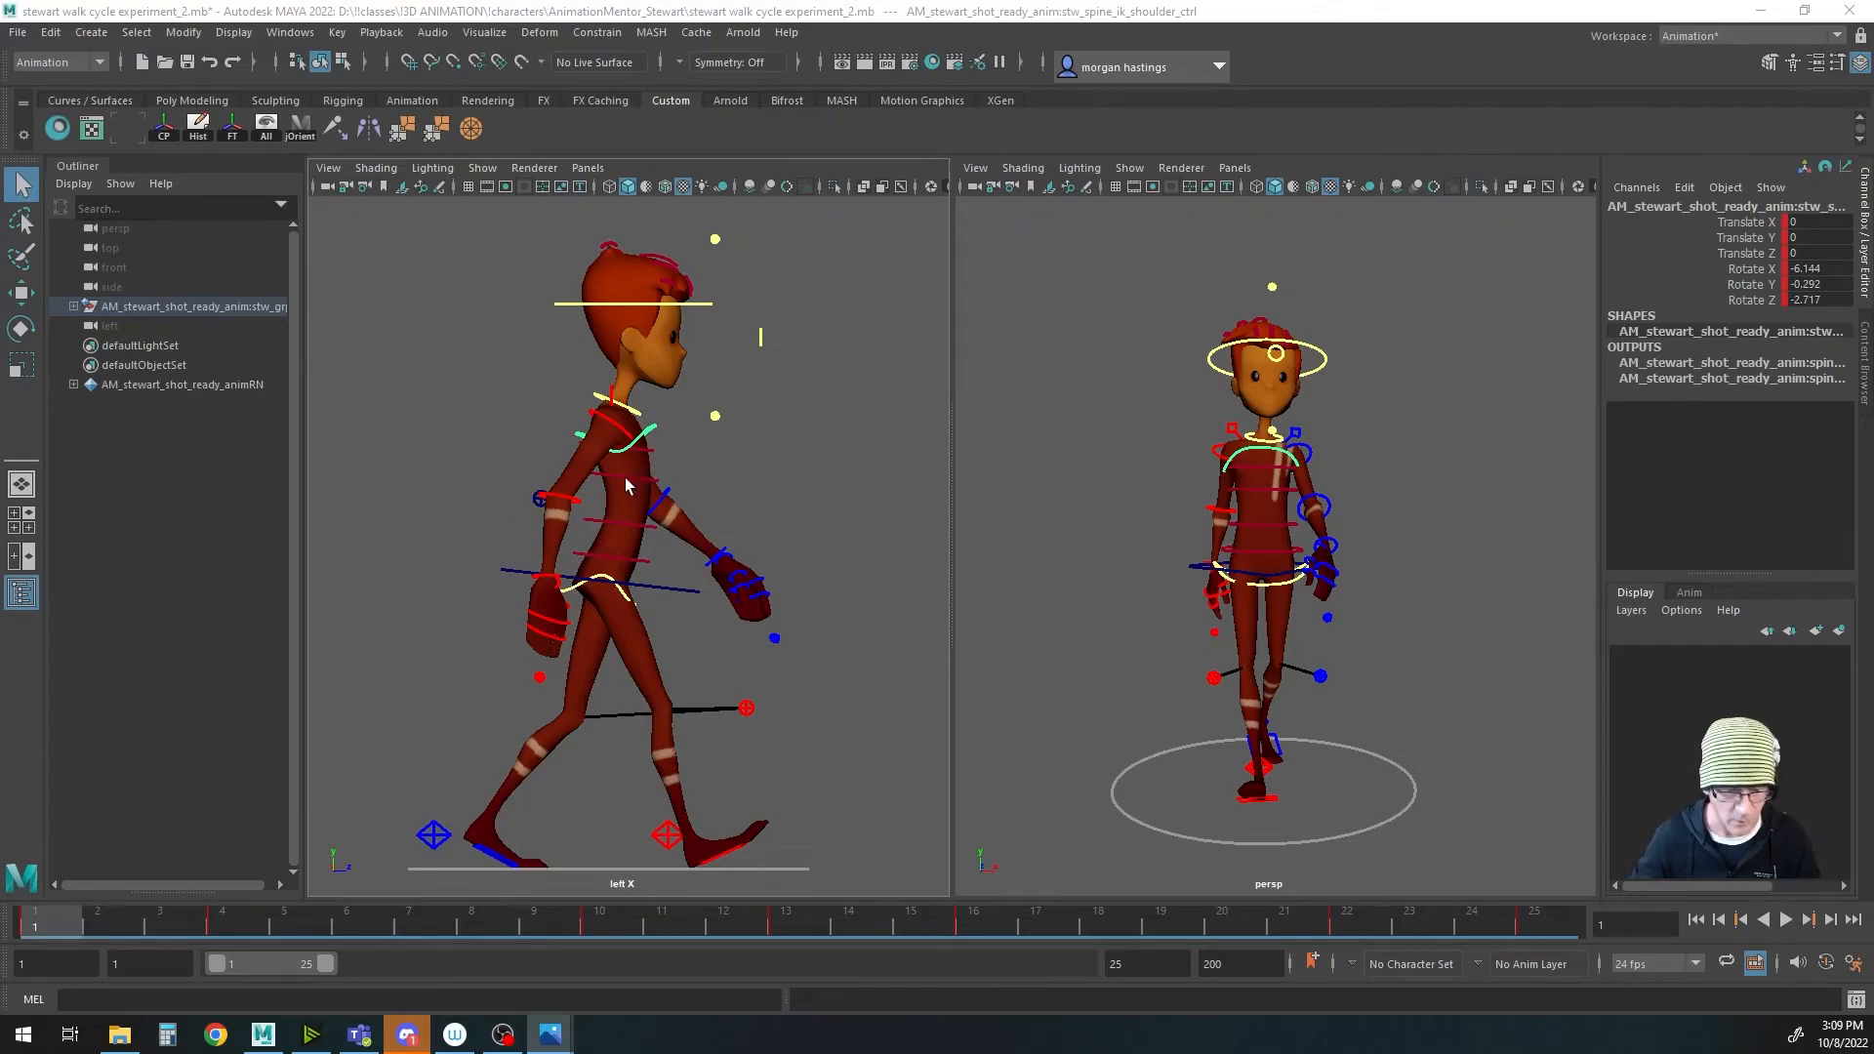
Step: At frame 1, twist the spine IK shoulder control to a Rotate Y of about -6.6 and key it
click(649, 433)
key(e)
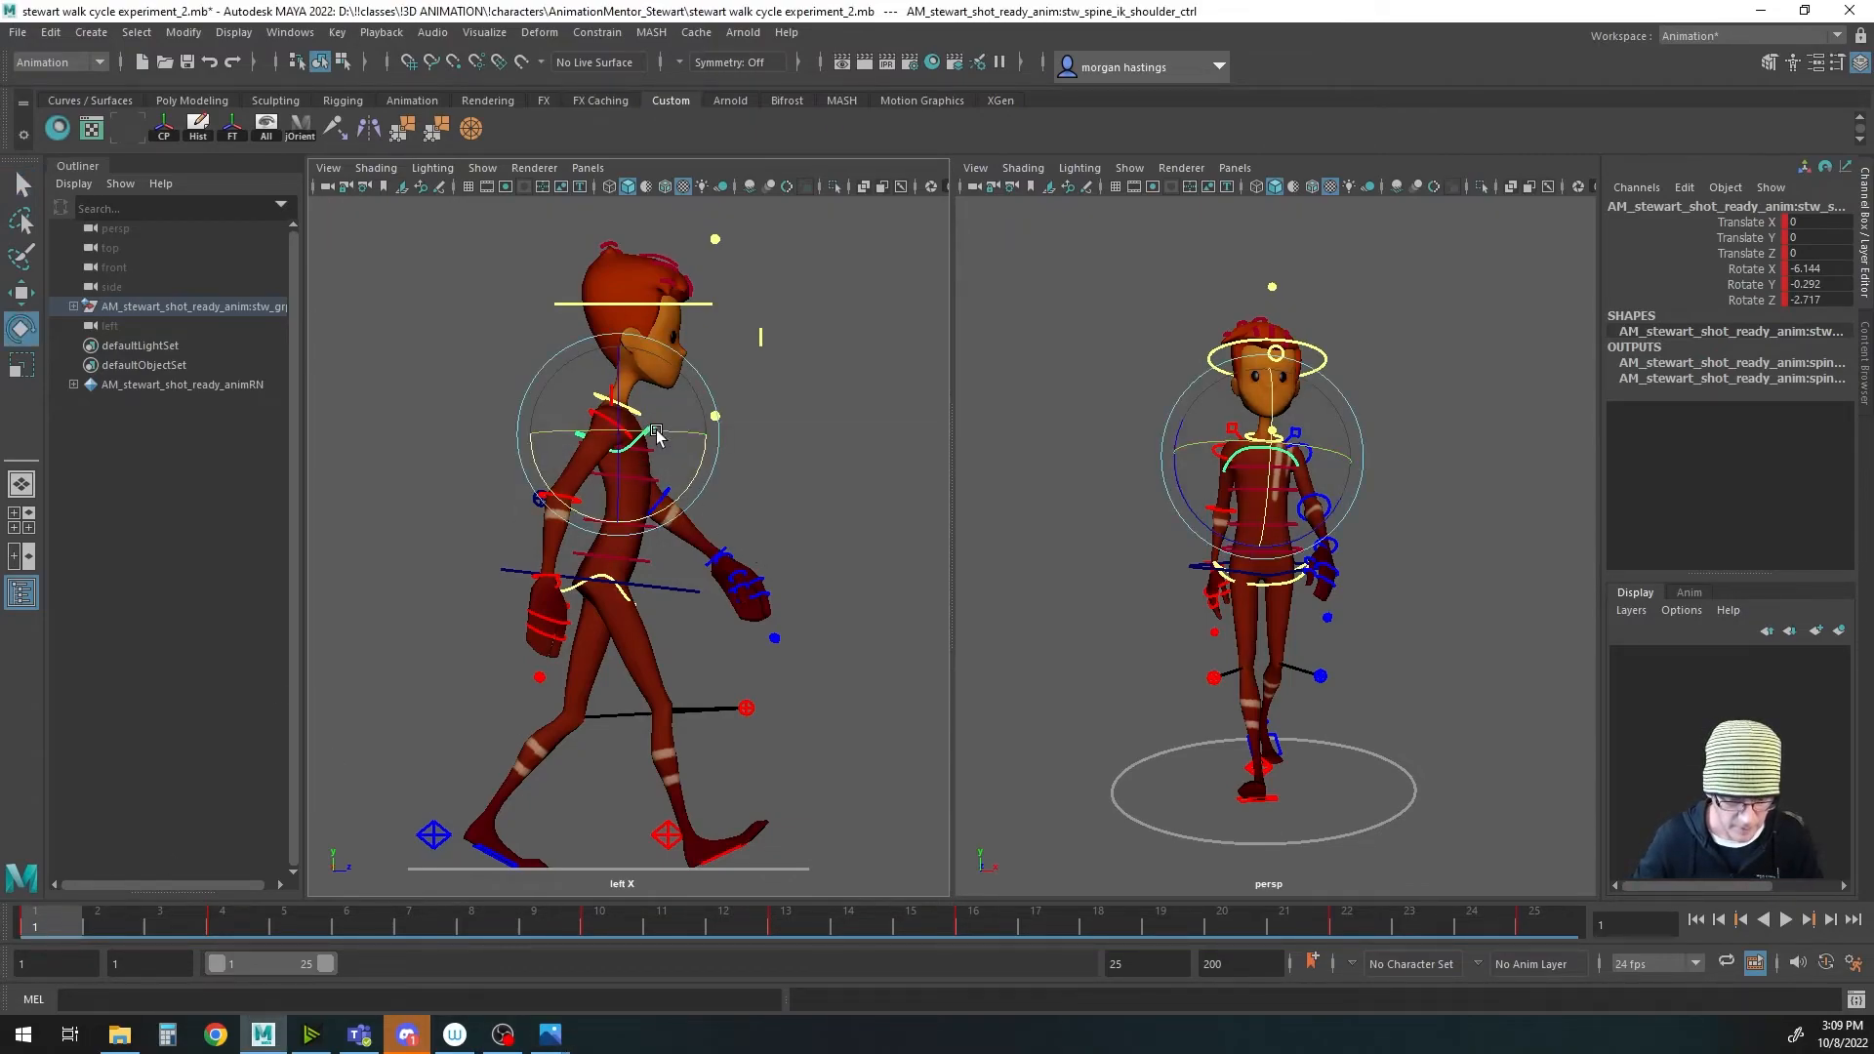
drag(660, 435, 651, 434)
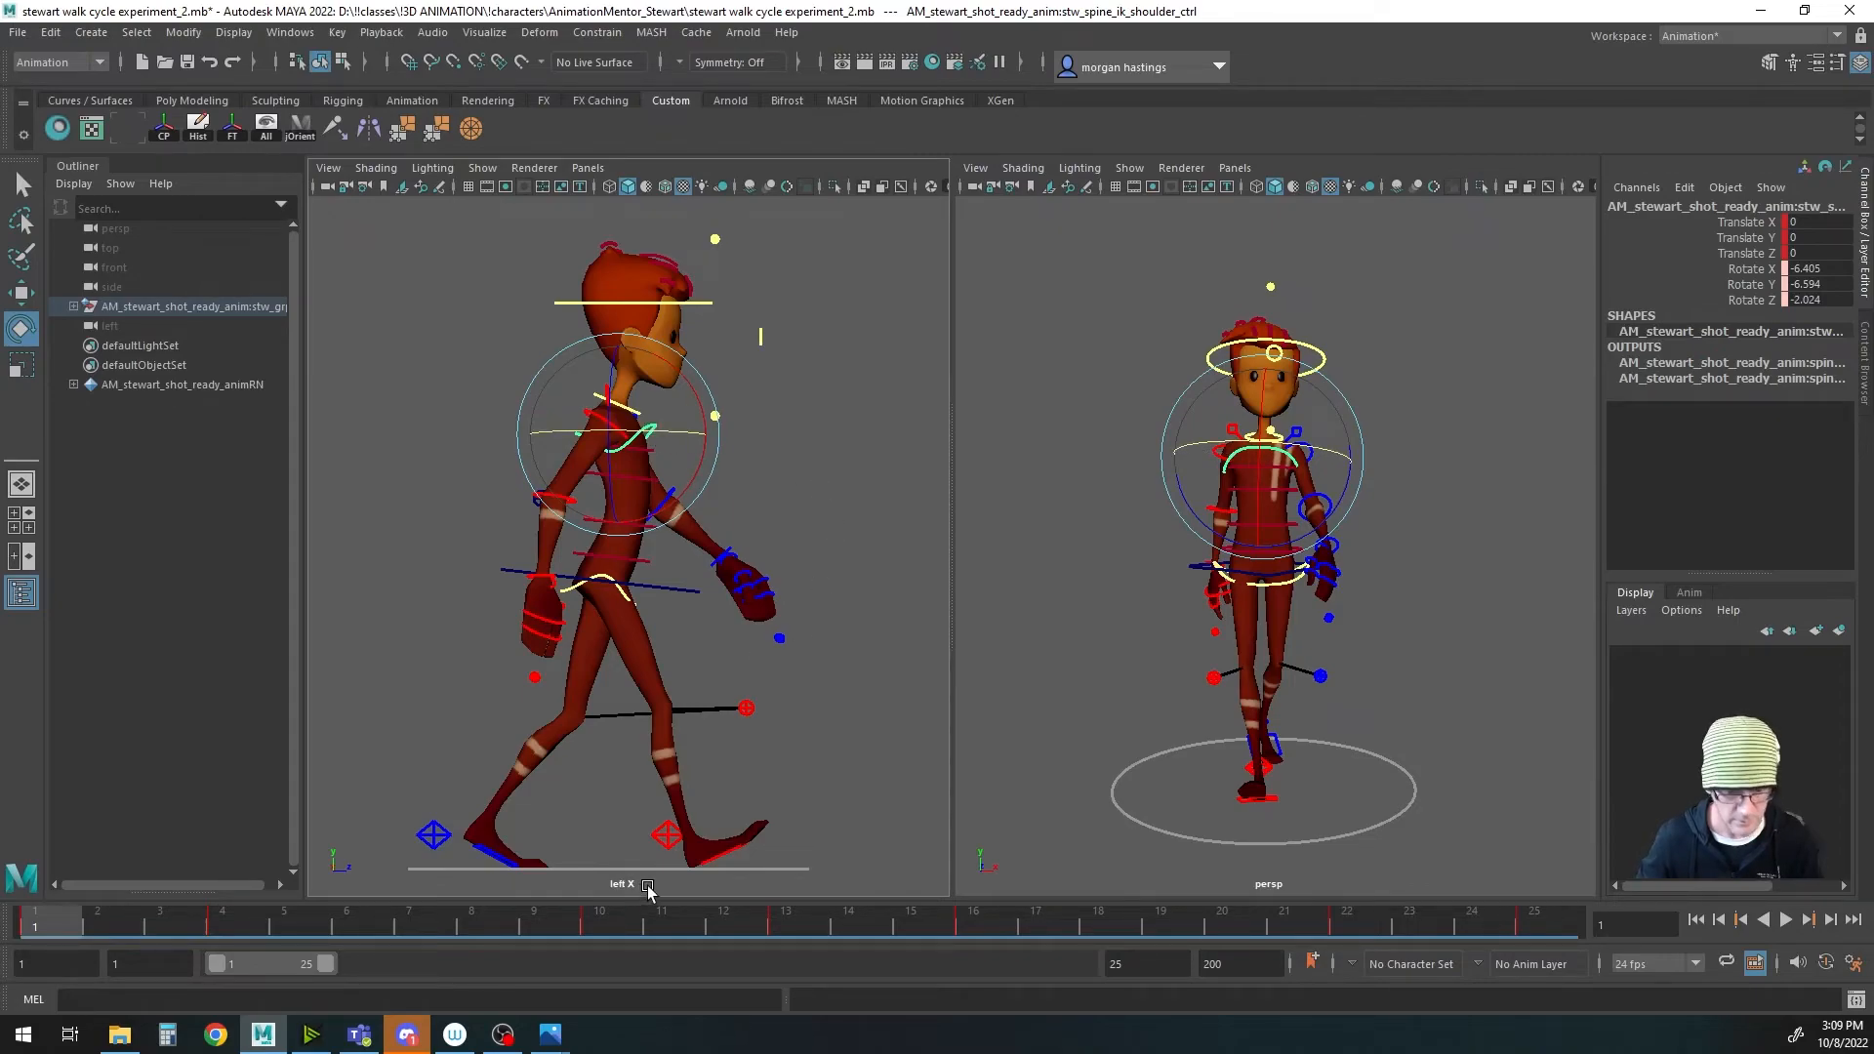
key(s)
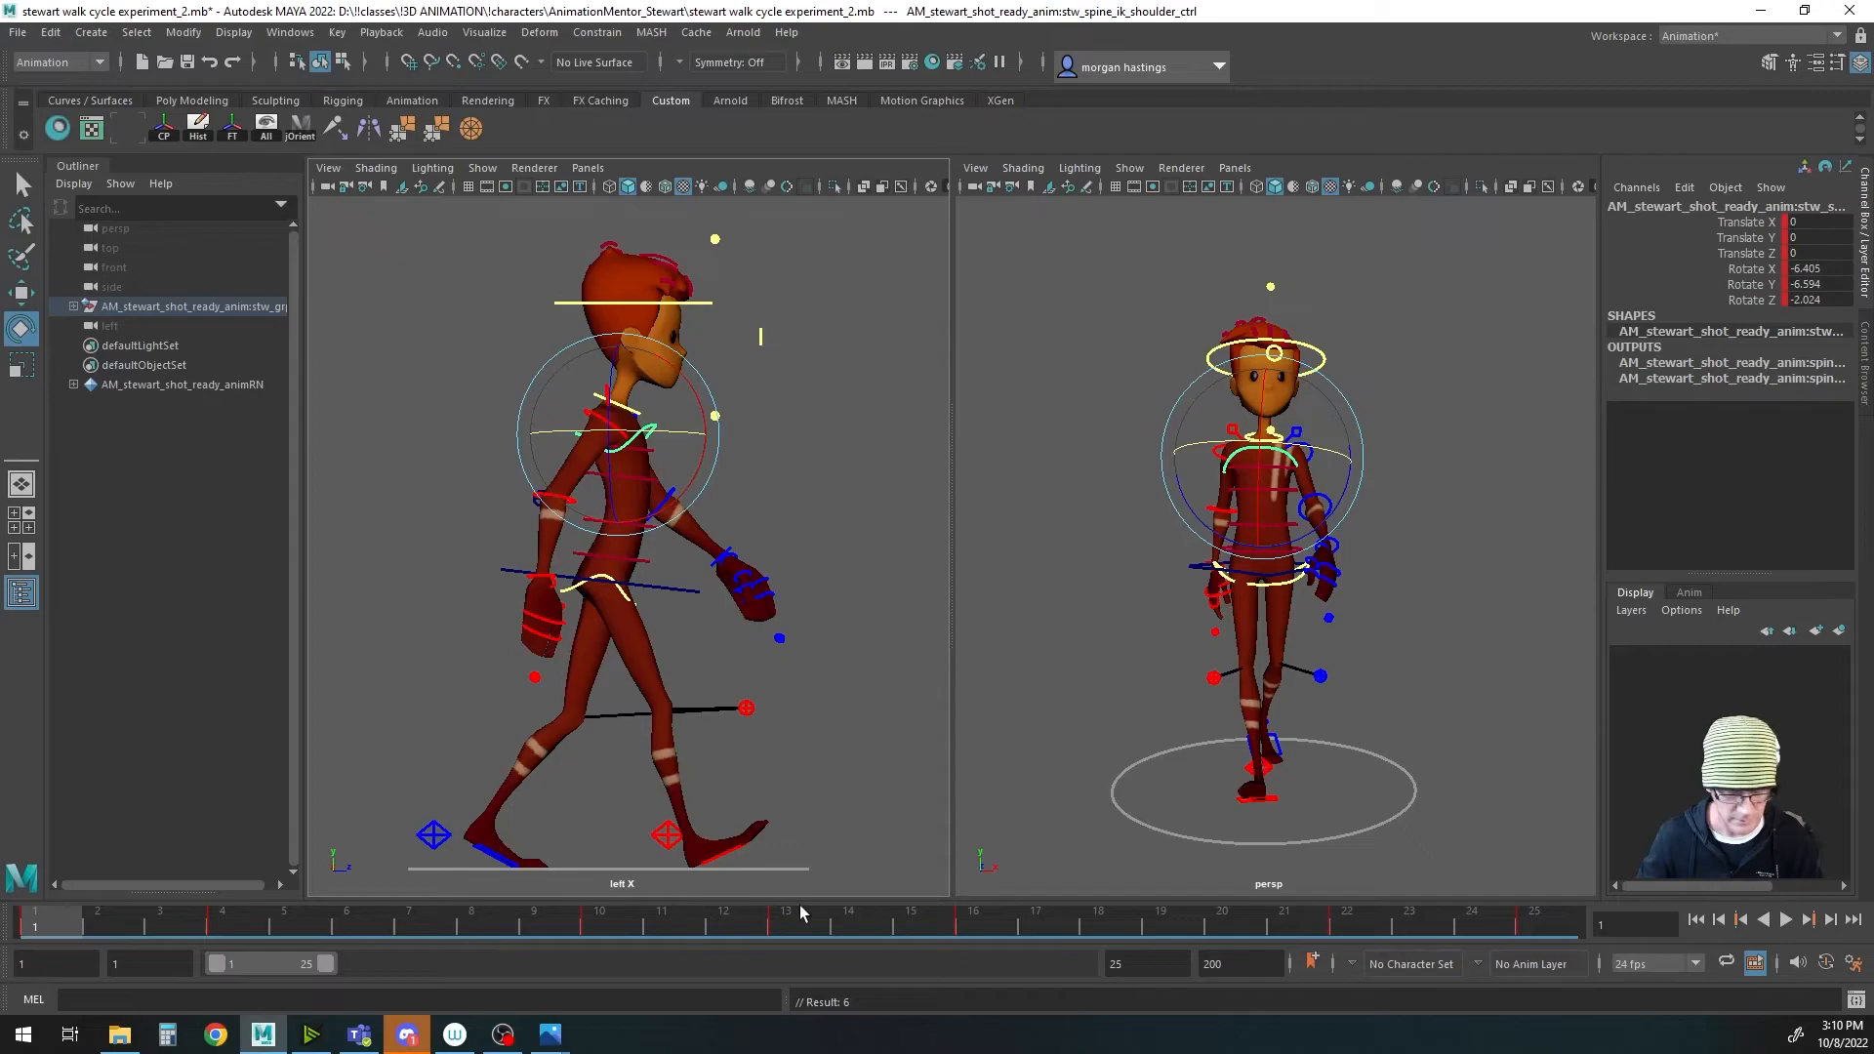
Step: Review the shoulder control at frames 4, 7 and 10, and try twisting it to a Rotate Y of about 6.6 at frame 13
click(235, 930)
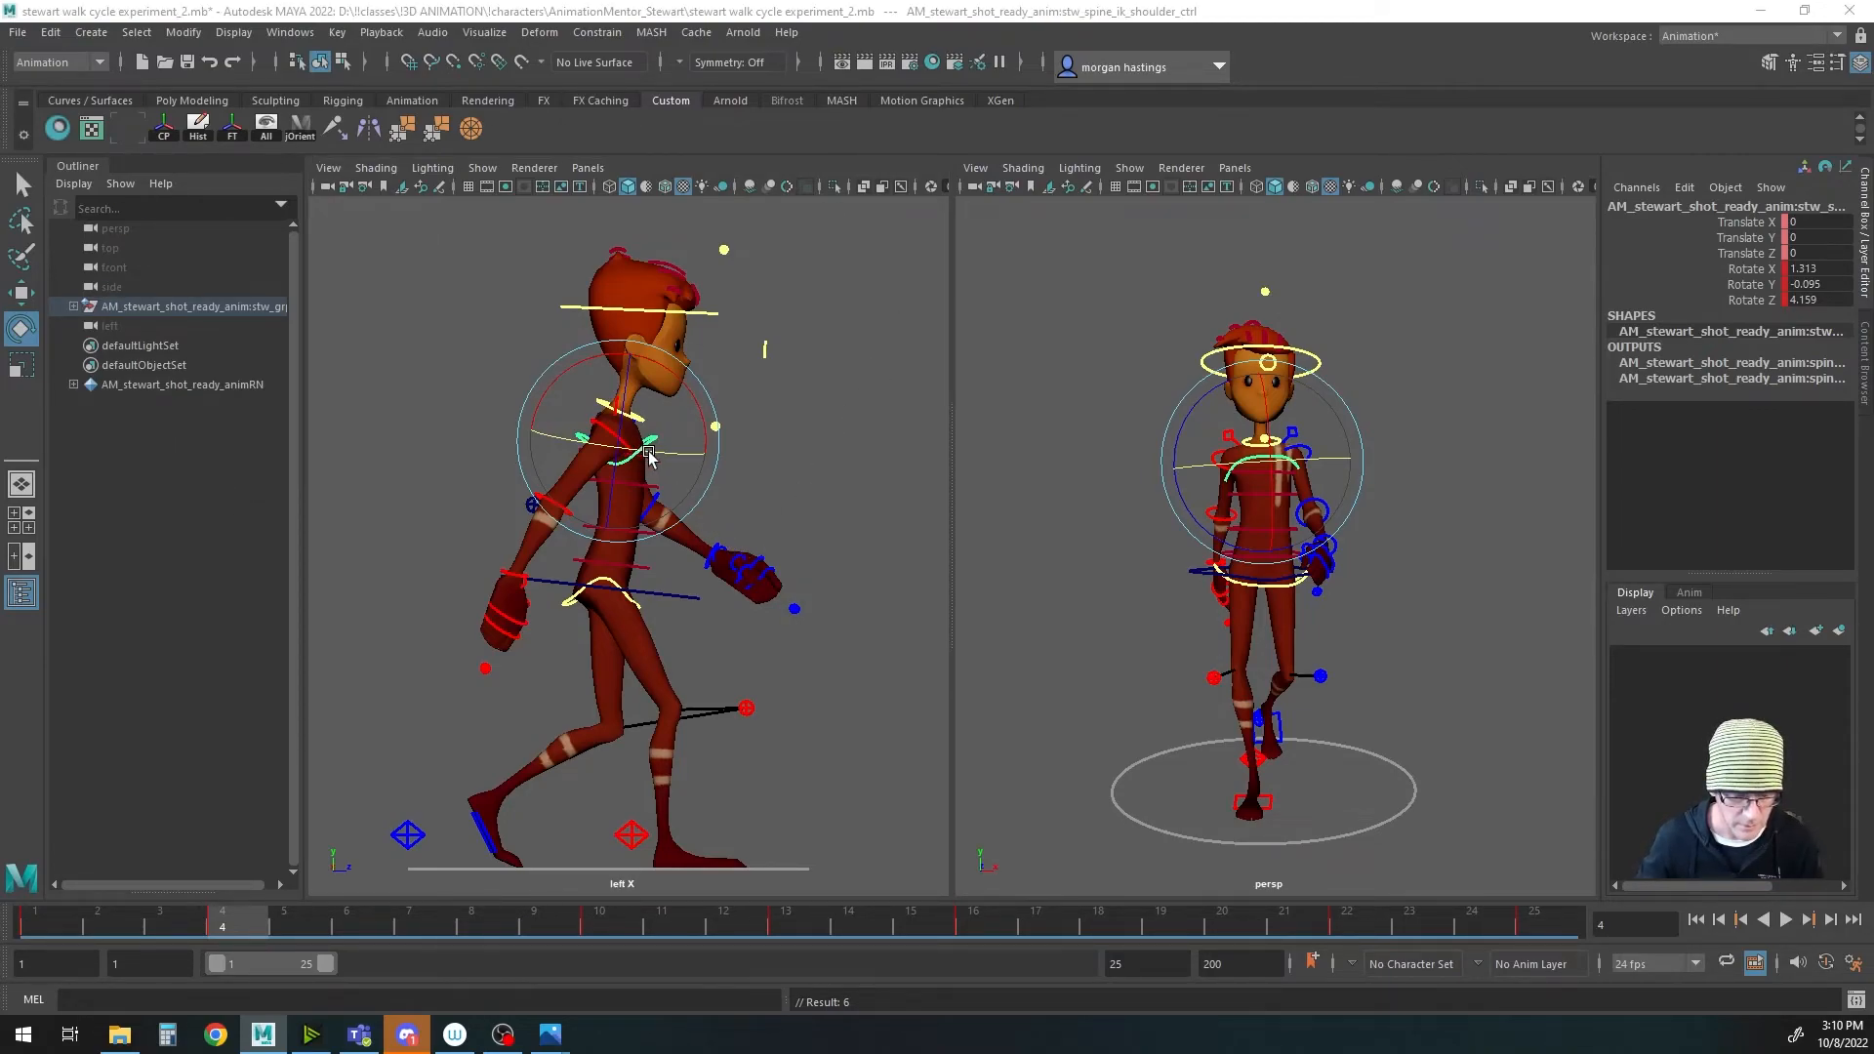
drag(44, 921, 230, 924)
click(419, 925)
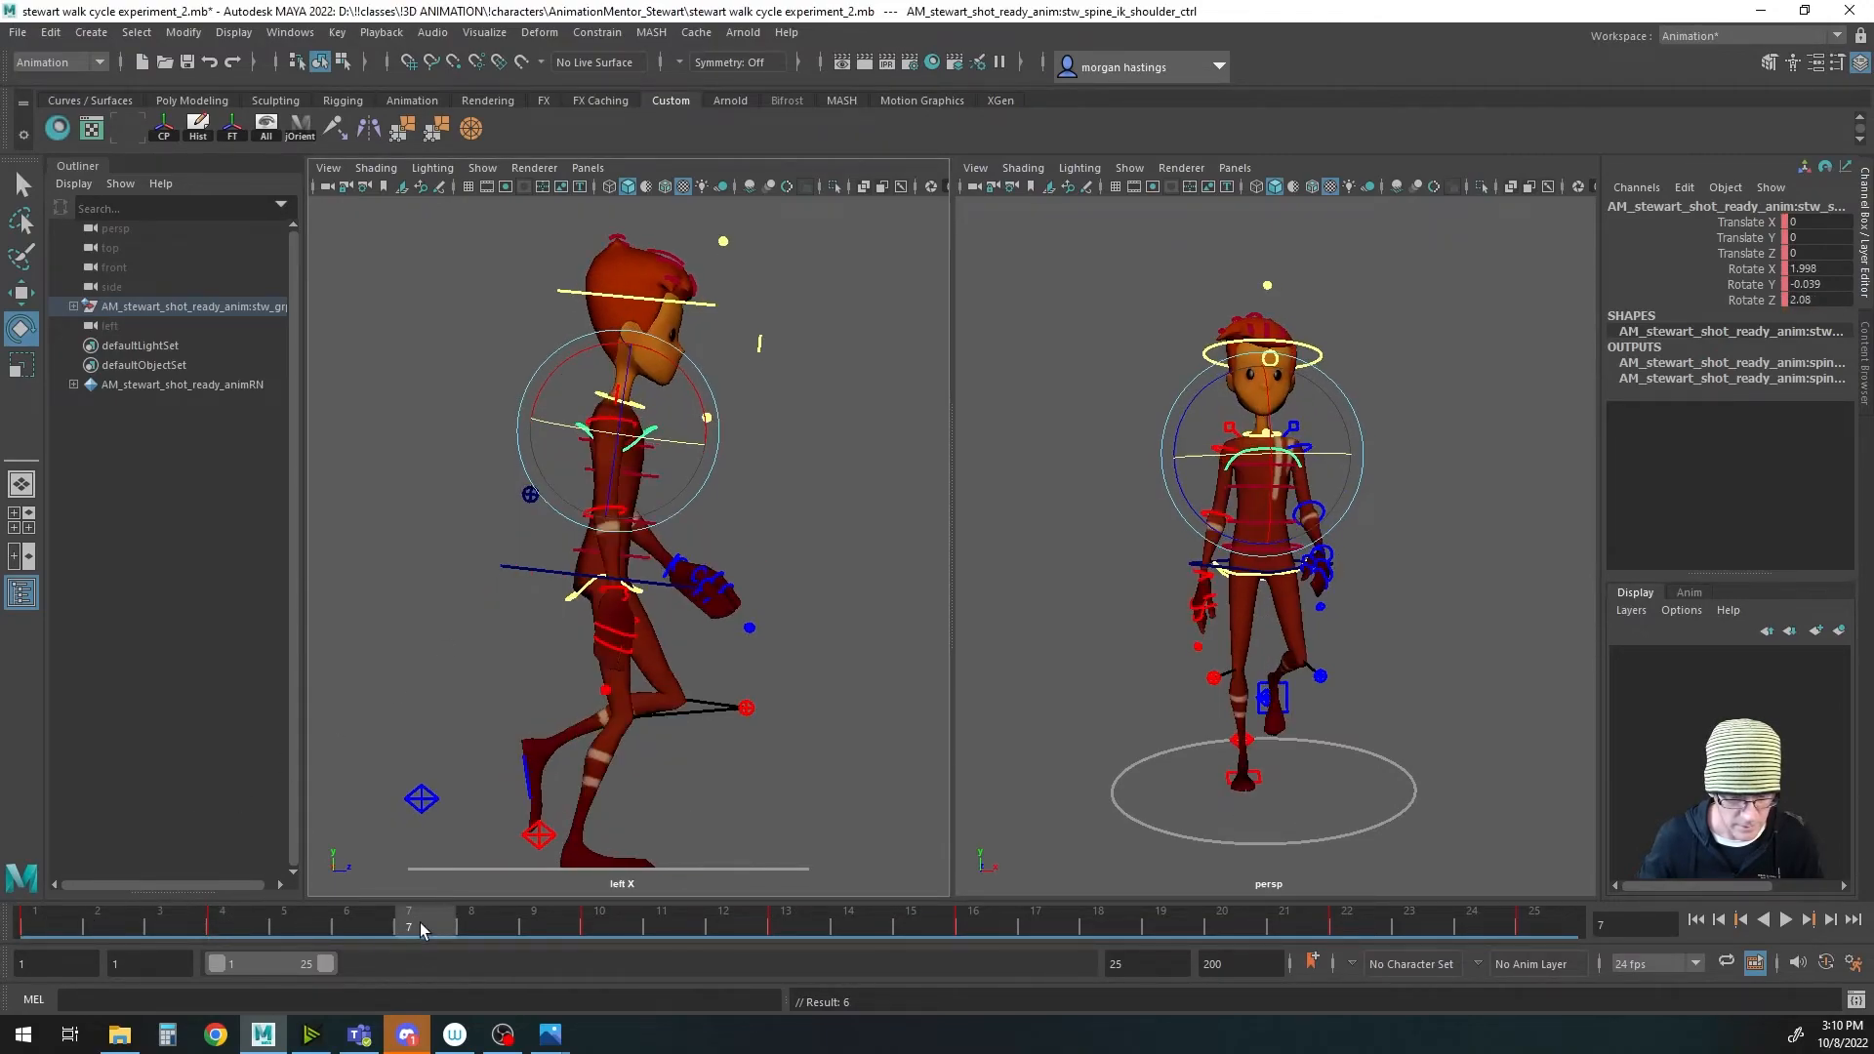
click(601, 921)
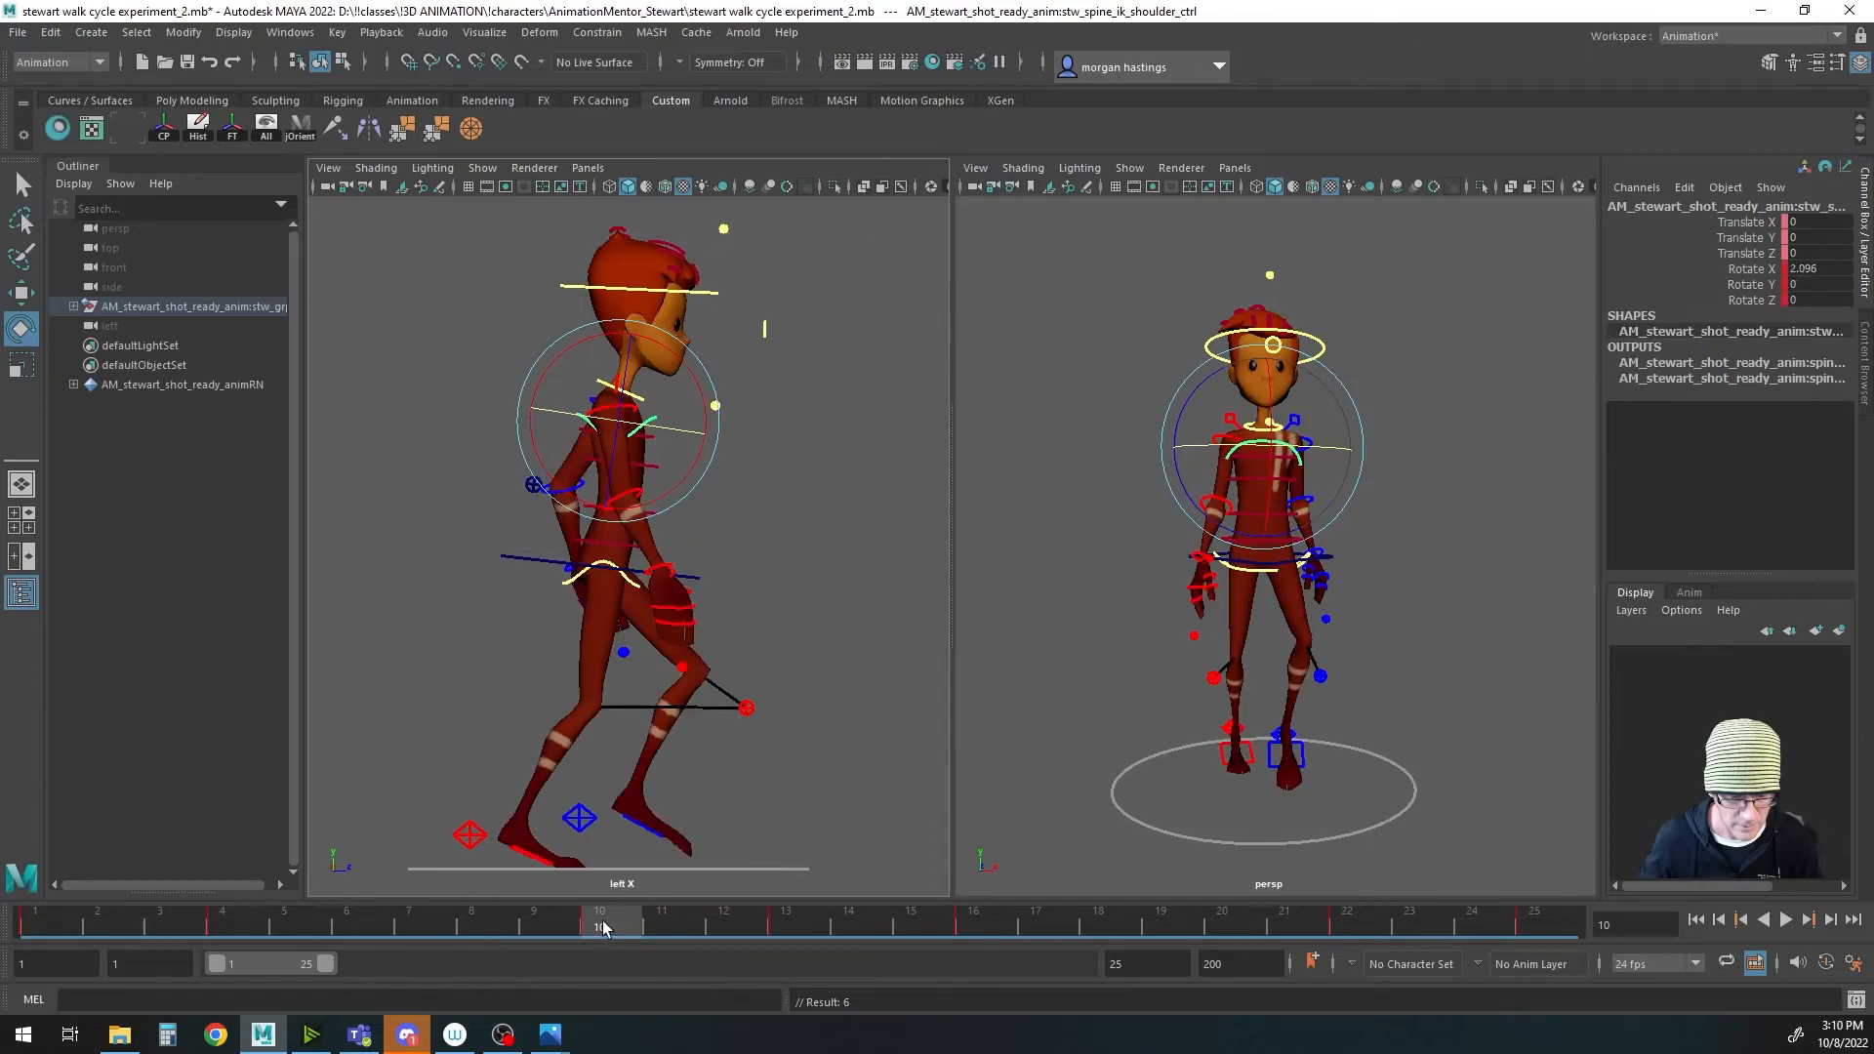
click(787, 926)
drag(705, 524, 674, 441)
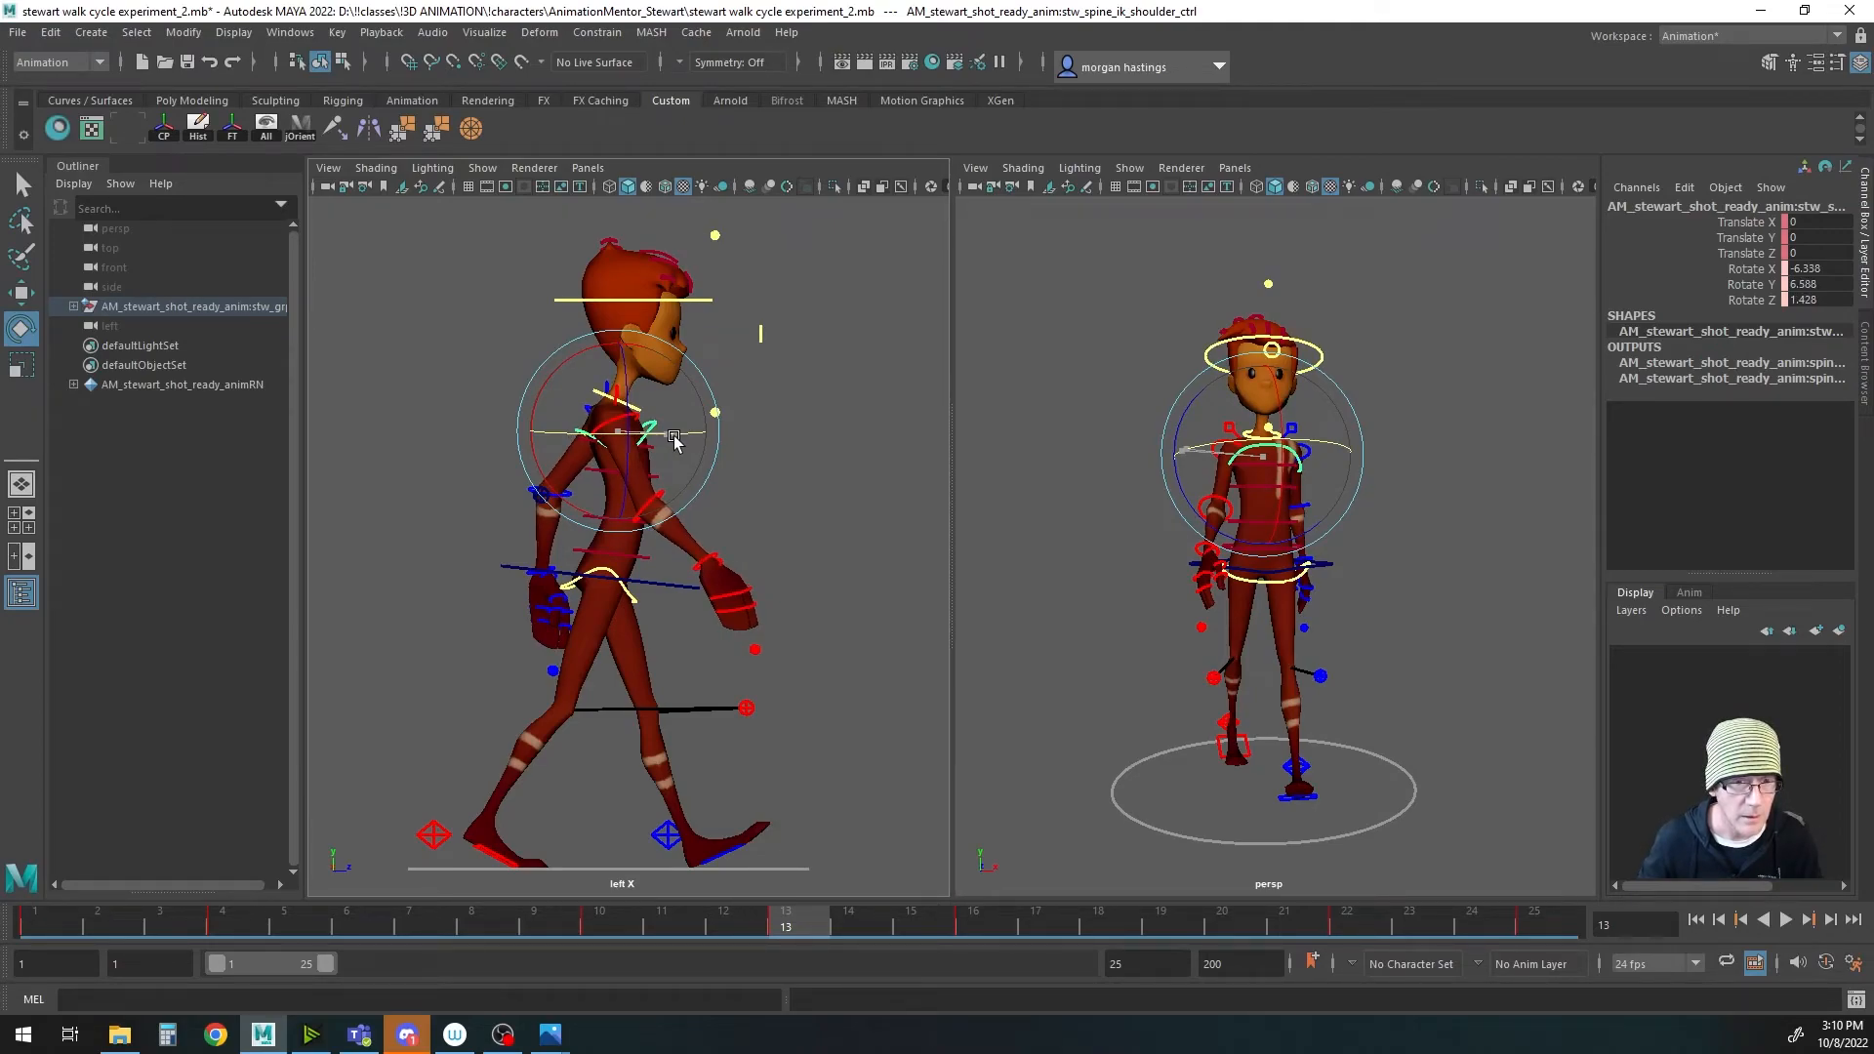
drag(675, 442, 842, 644)
Step: At frame 16, twist the spine IK shoulder control to a Rotate Y of about -0.5 and key it
click(980, 929)
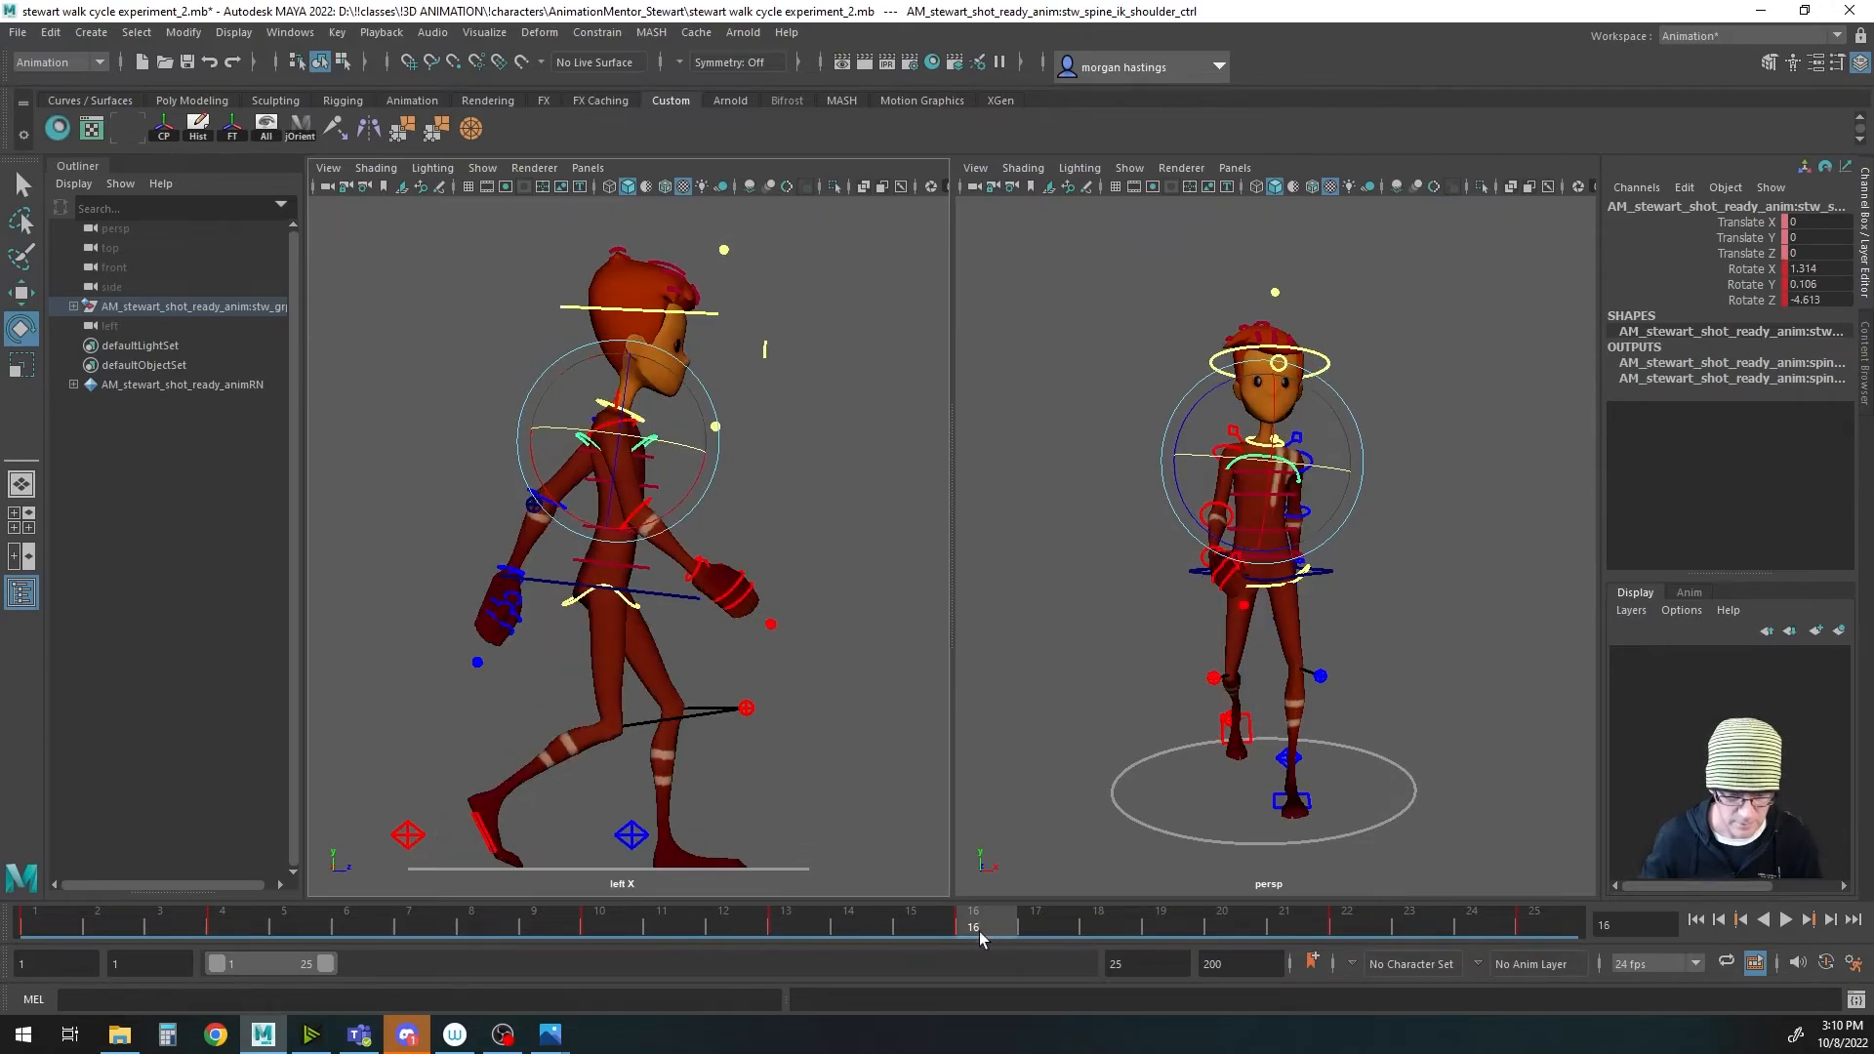
drag(636, 441, 647, 441)
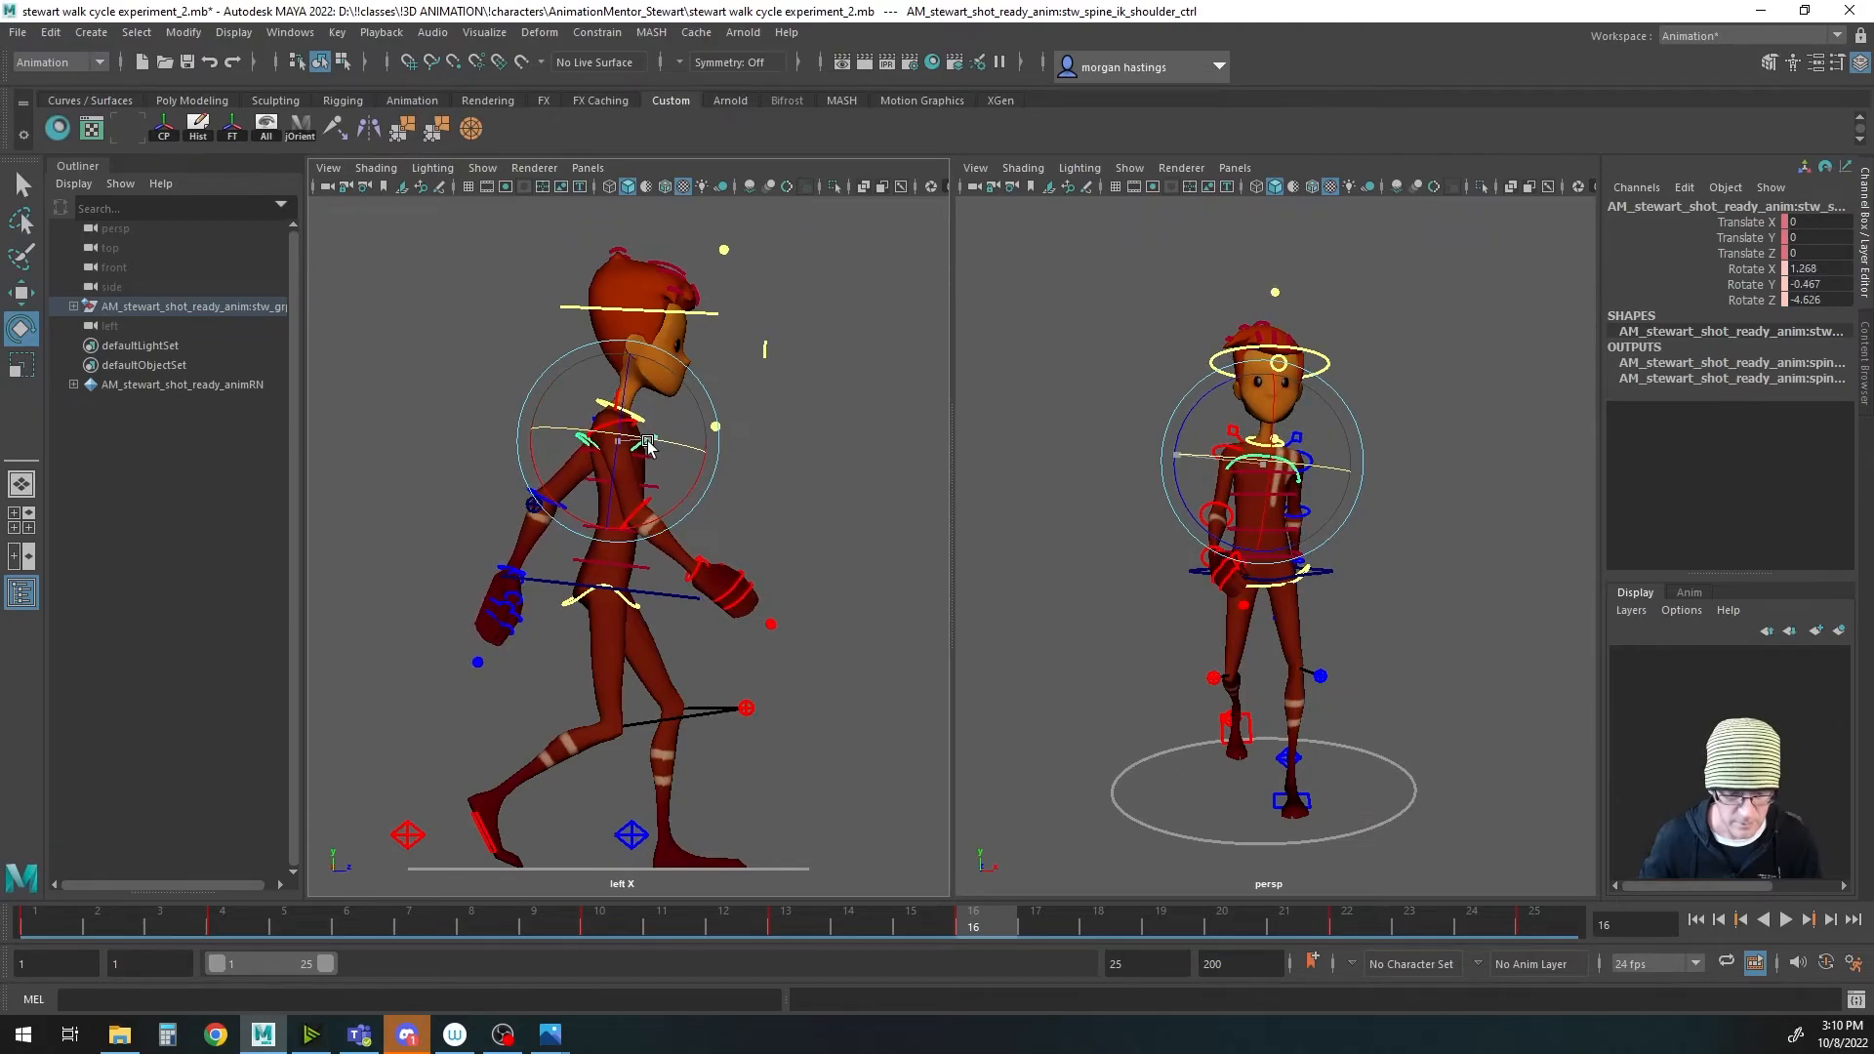
key(s)
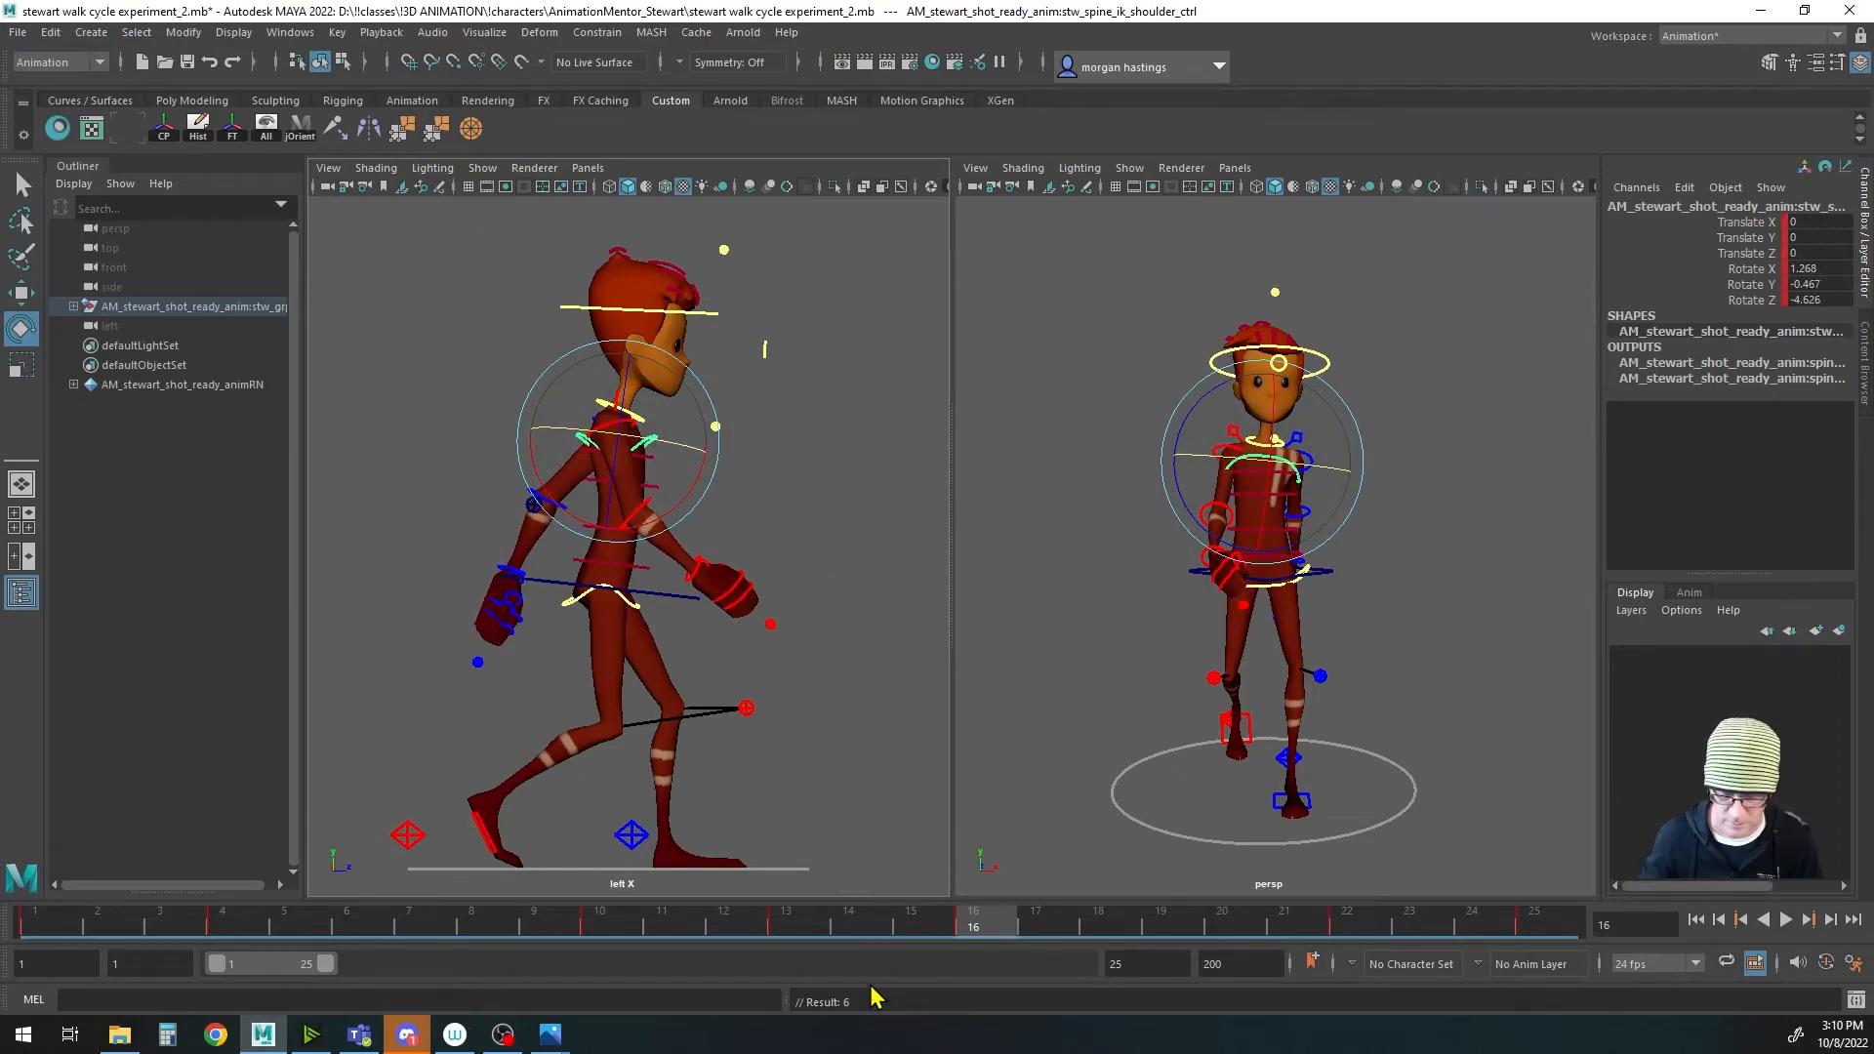
Step: At frame 4, twist the spine IK shoulder control to a Rotate Y of about -5.5 and key it
click(55, 920)
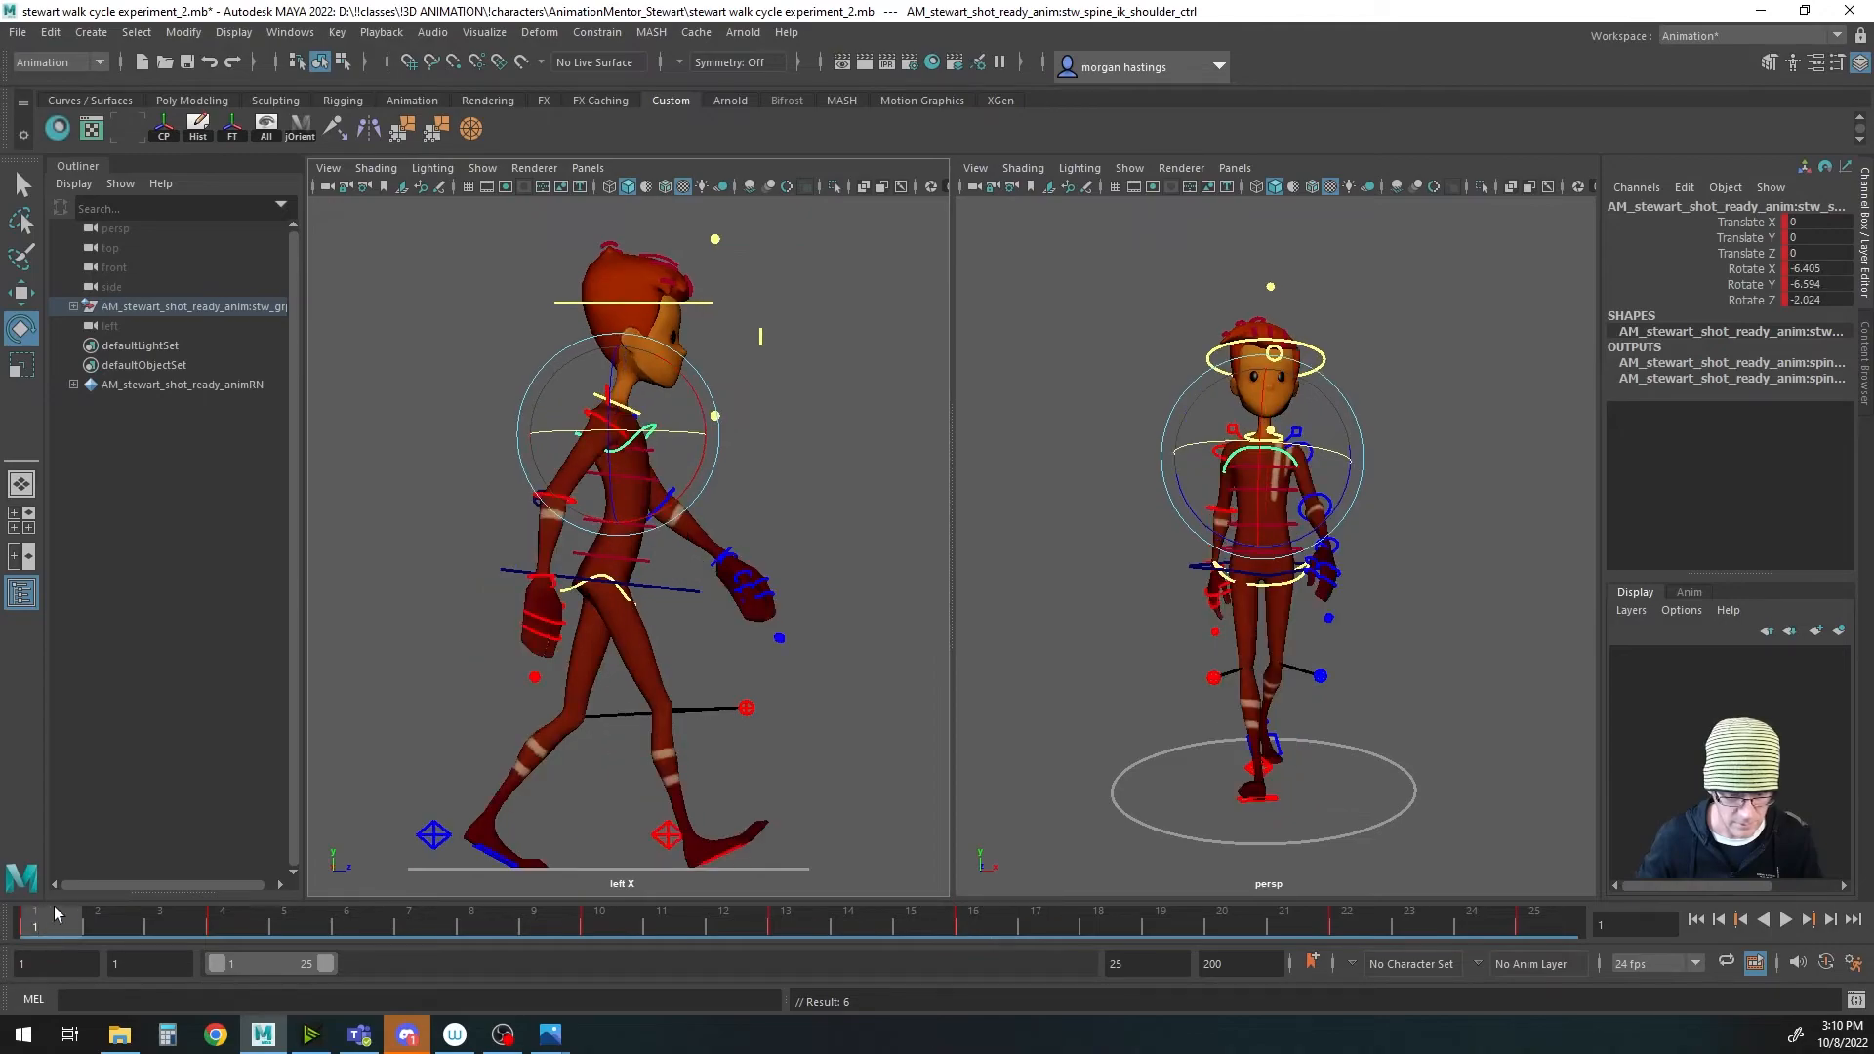
click(228, 925)
drag(654, 453, 653, 448)
key(s)
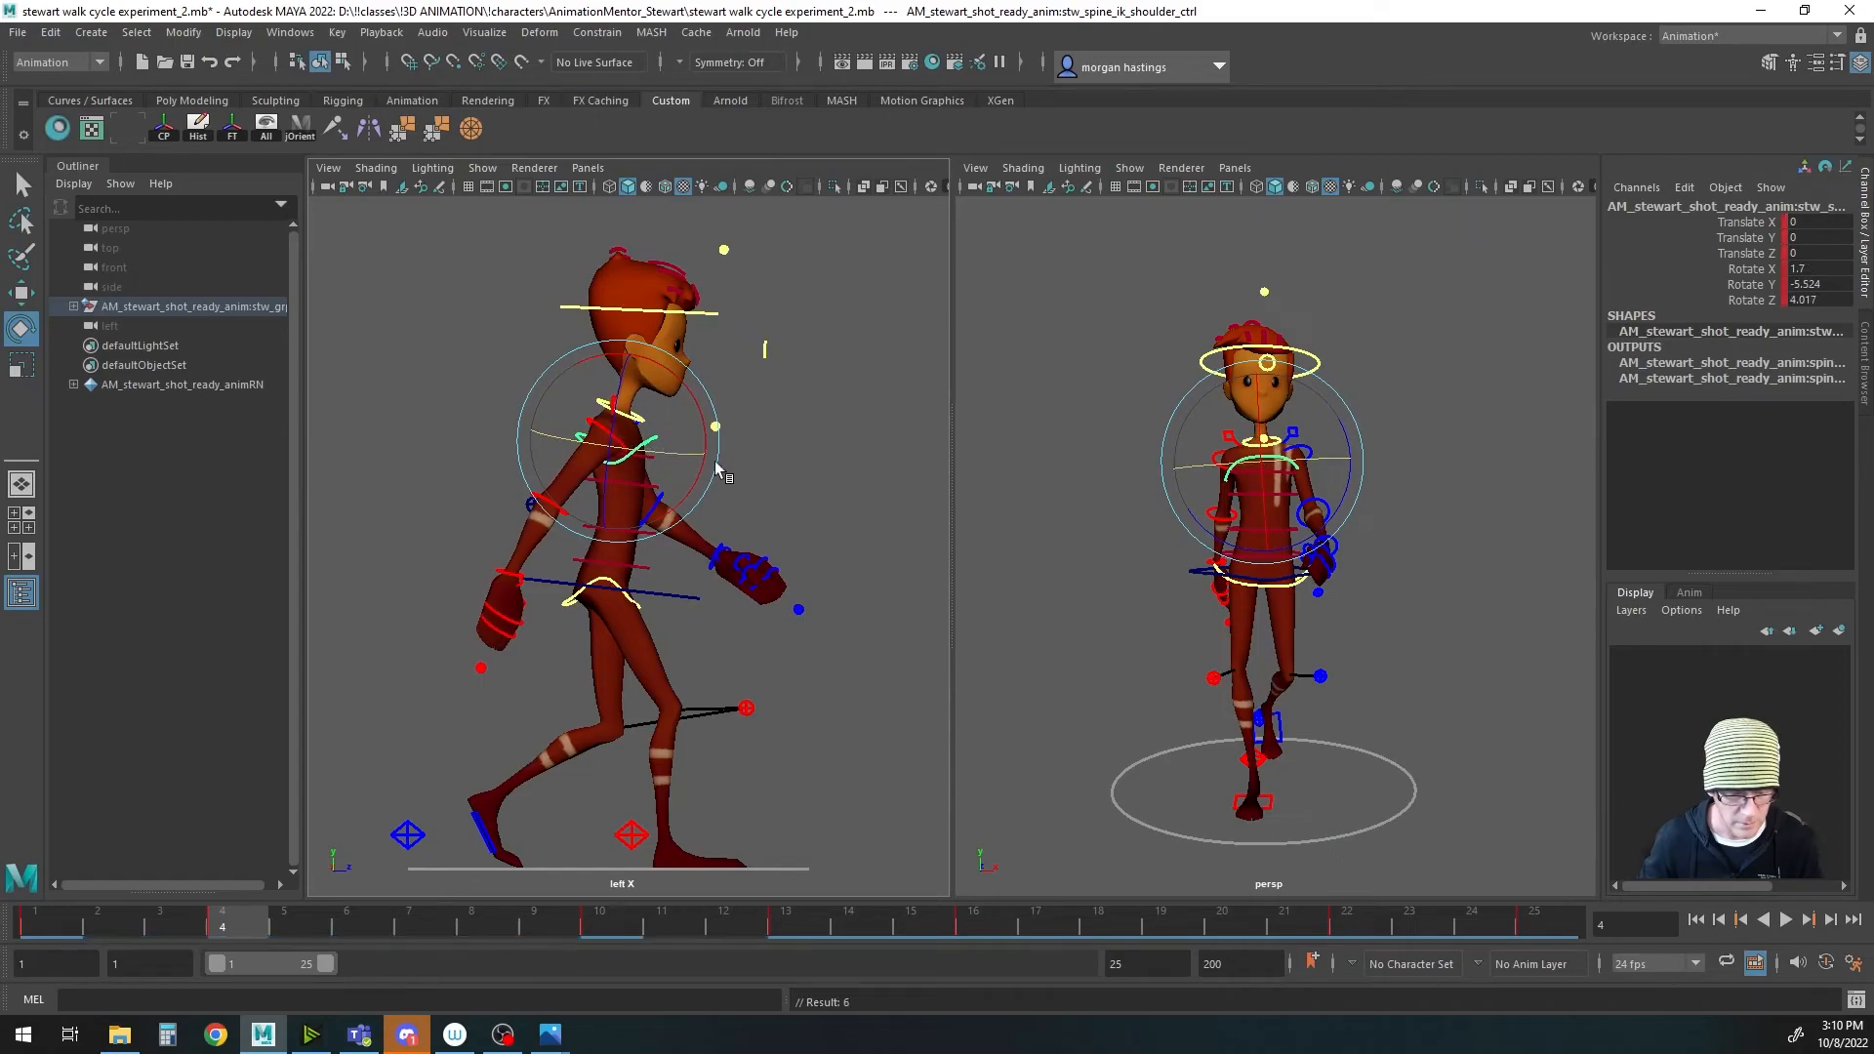
Step: At frame 7, adjust the twist of the spine IK shoulder control slightly and key it
click(416, 923)
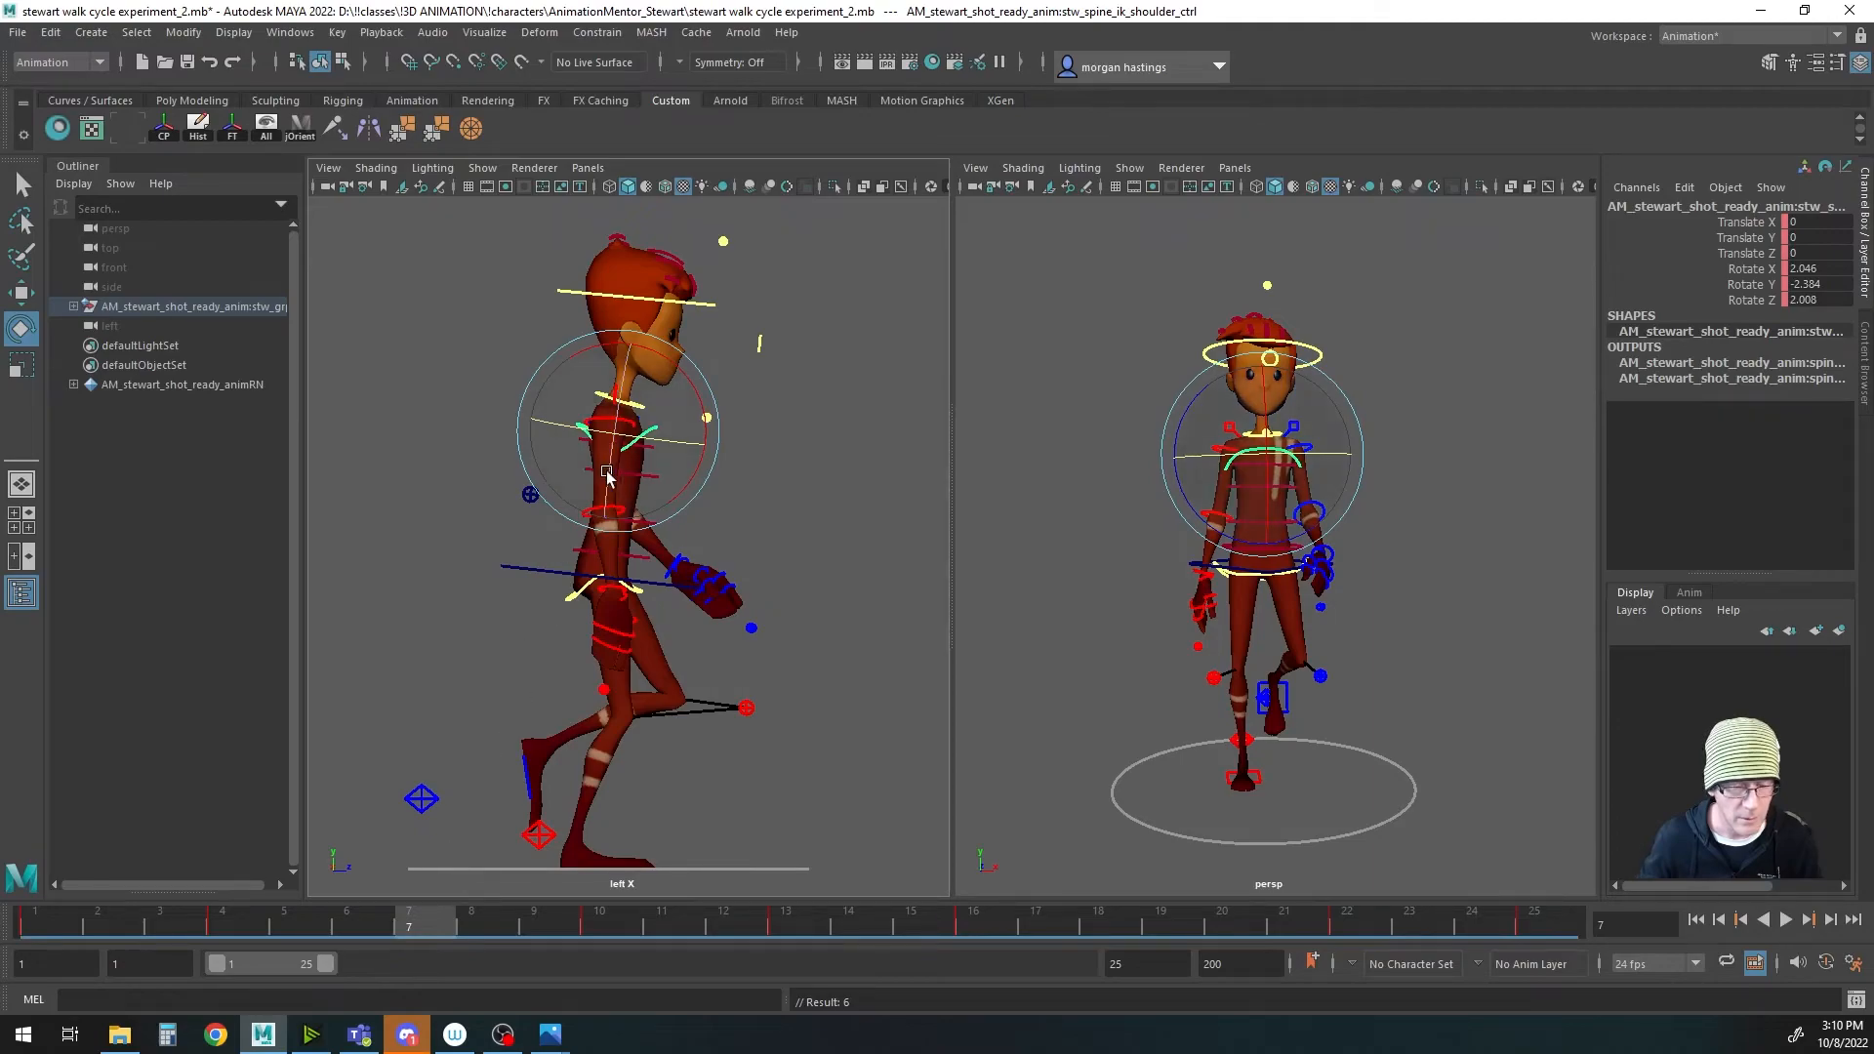
drag(653, 442, 657, 445)
key(s)
Step: At frame 16, twist the spine IK shoulder control to a Rotate Y of about 7.3 and key it
key(period)
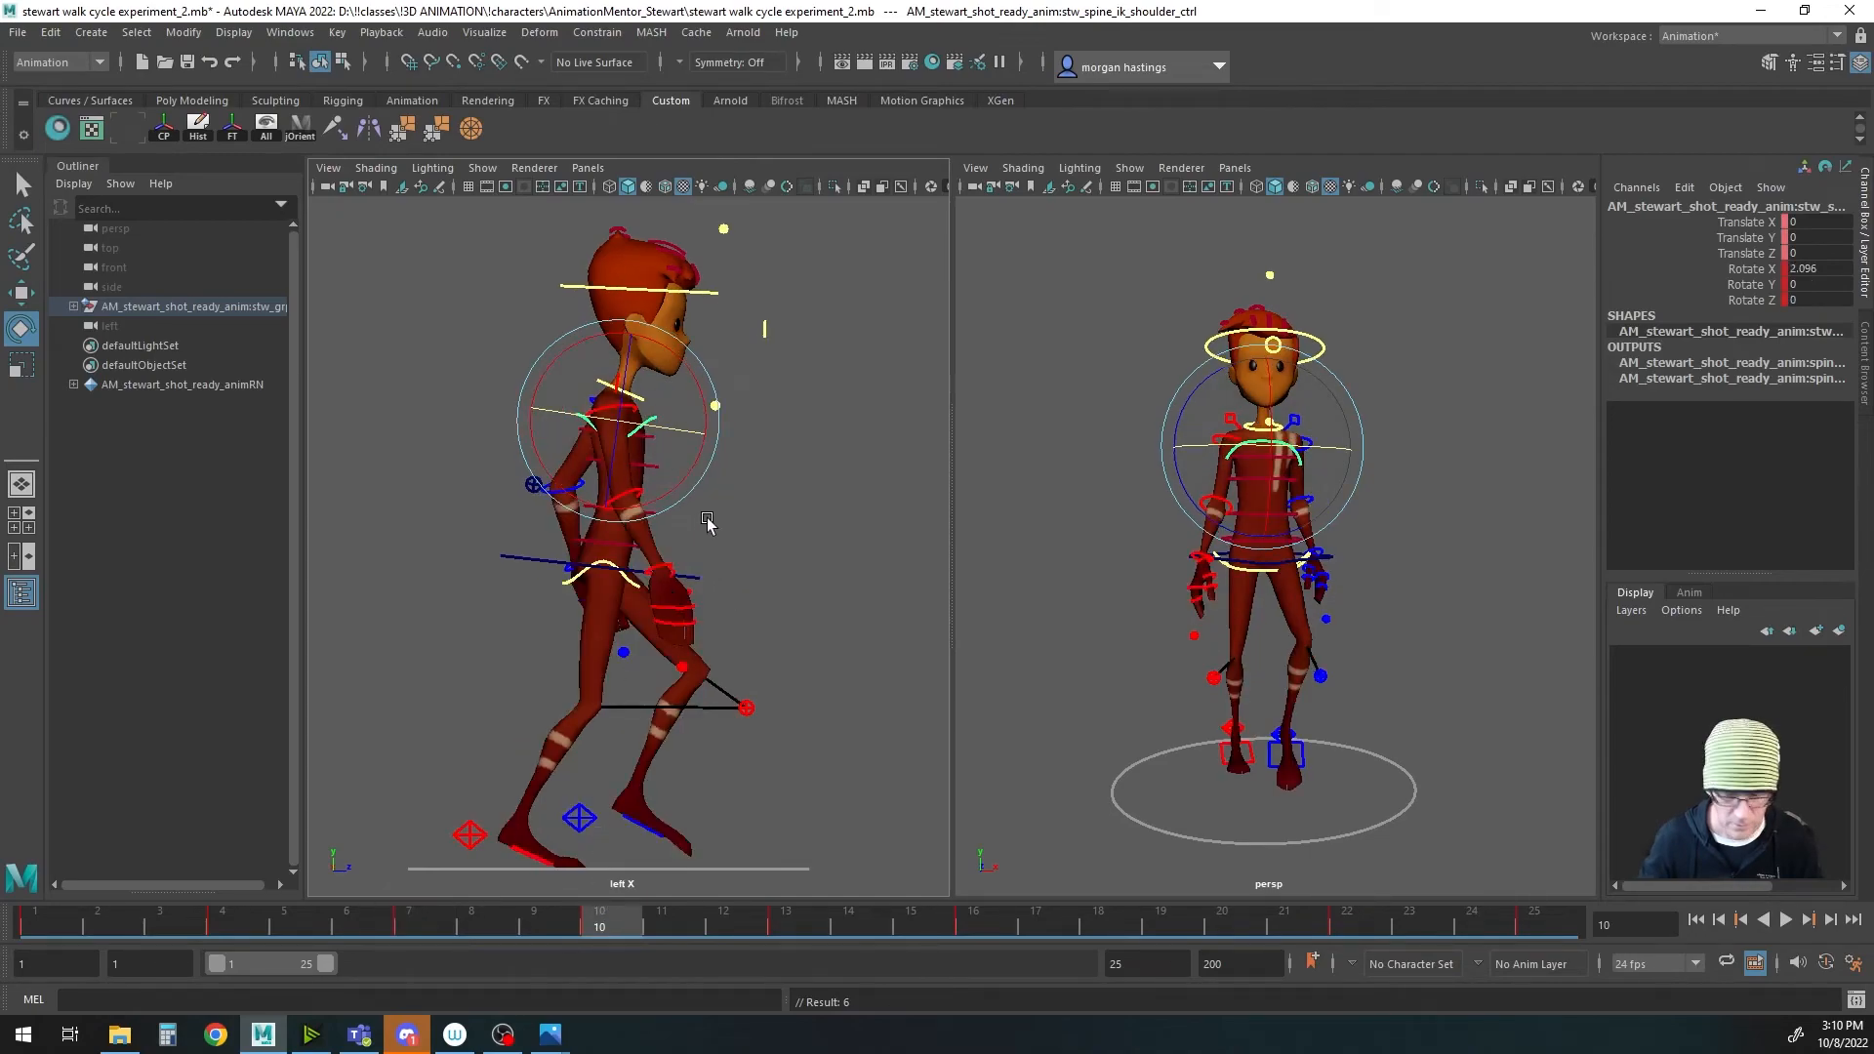
click(786, 923)
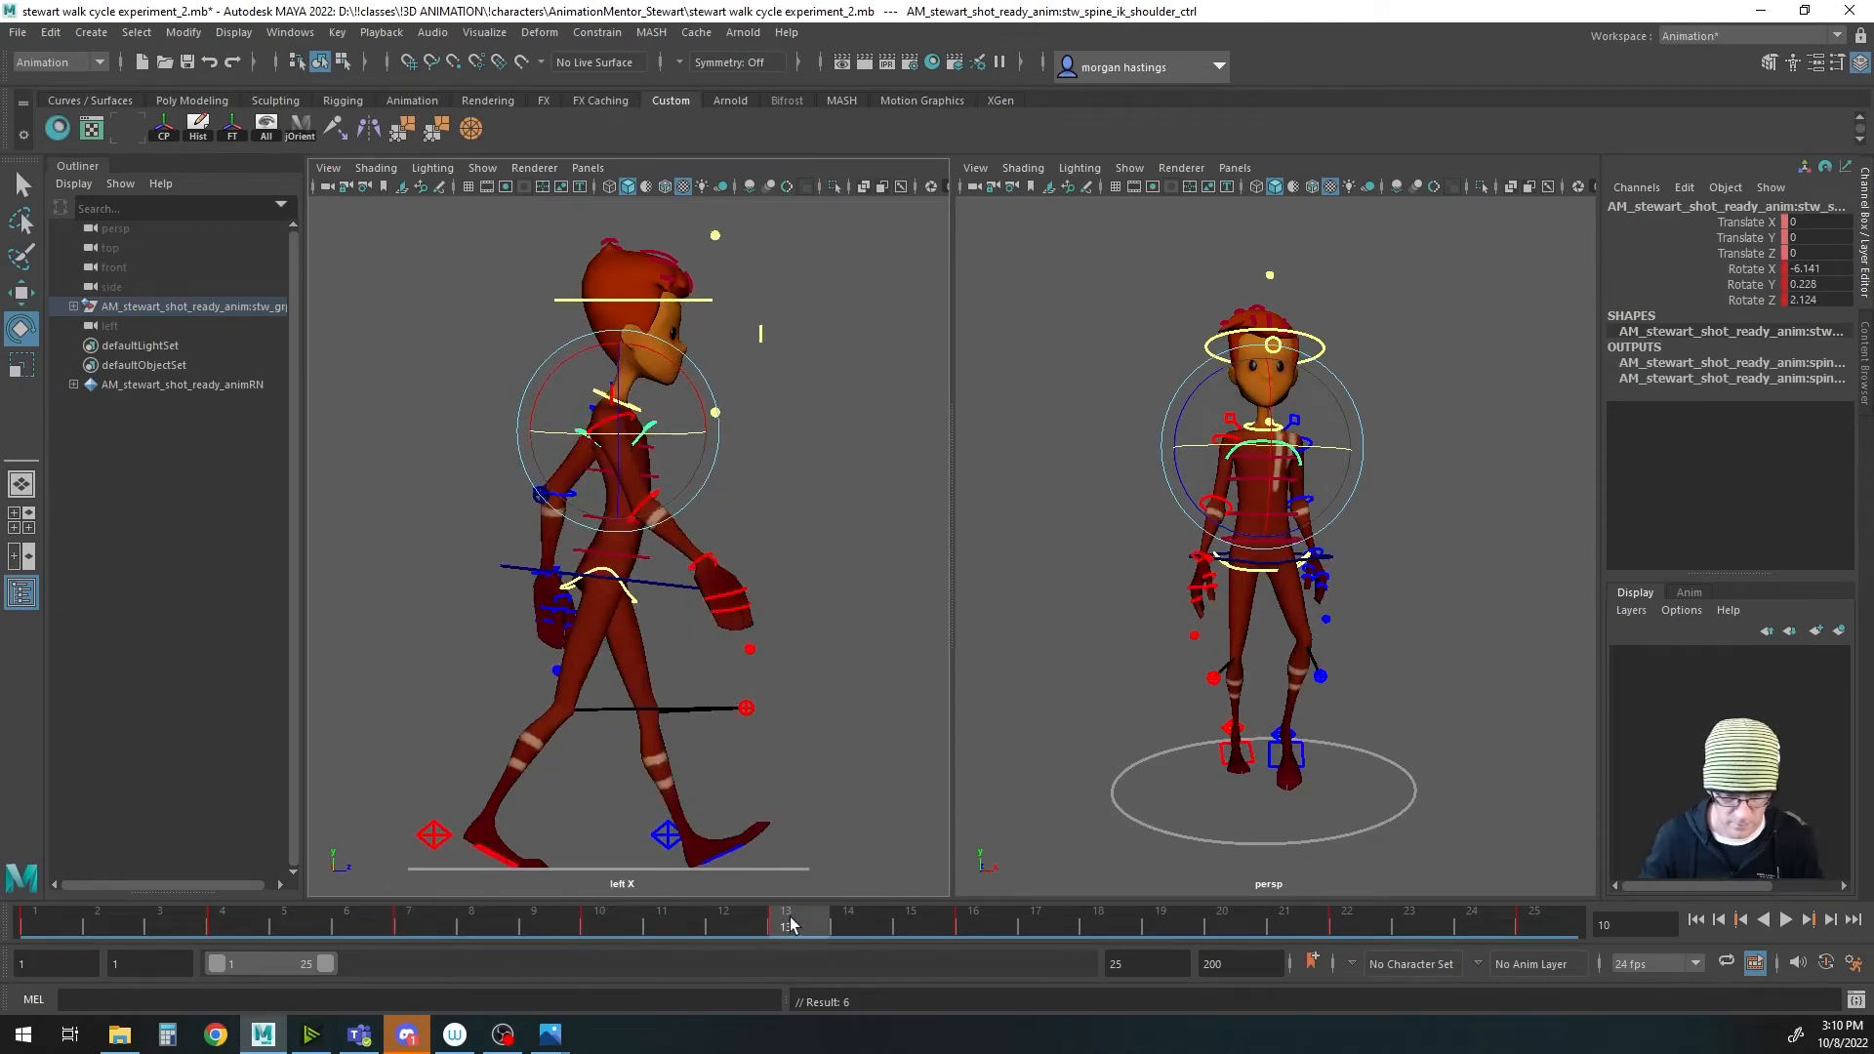
click(980, 922)
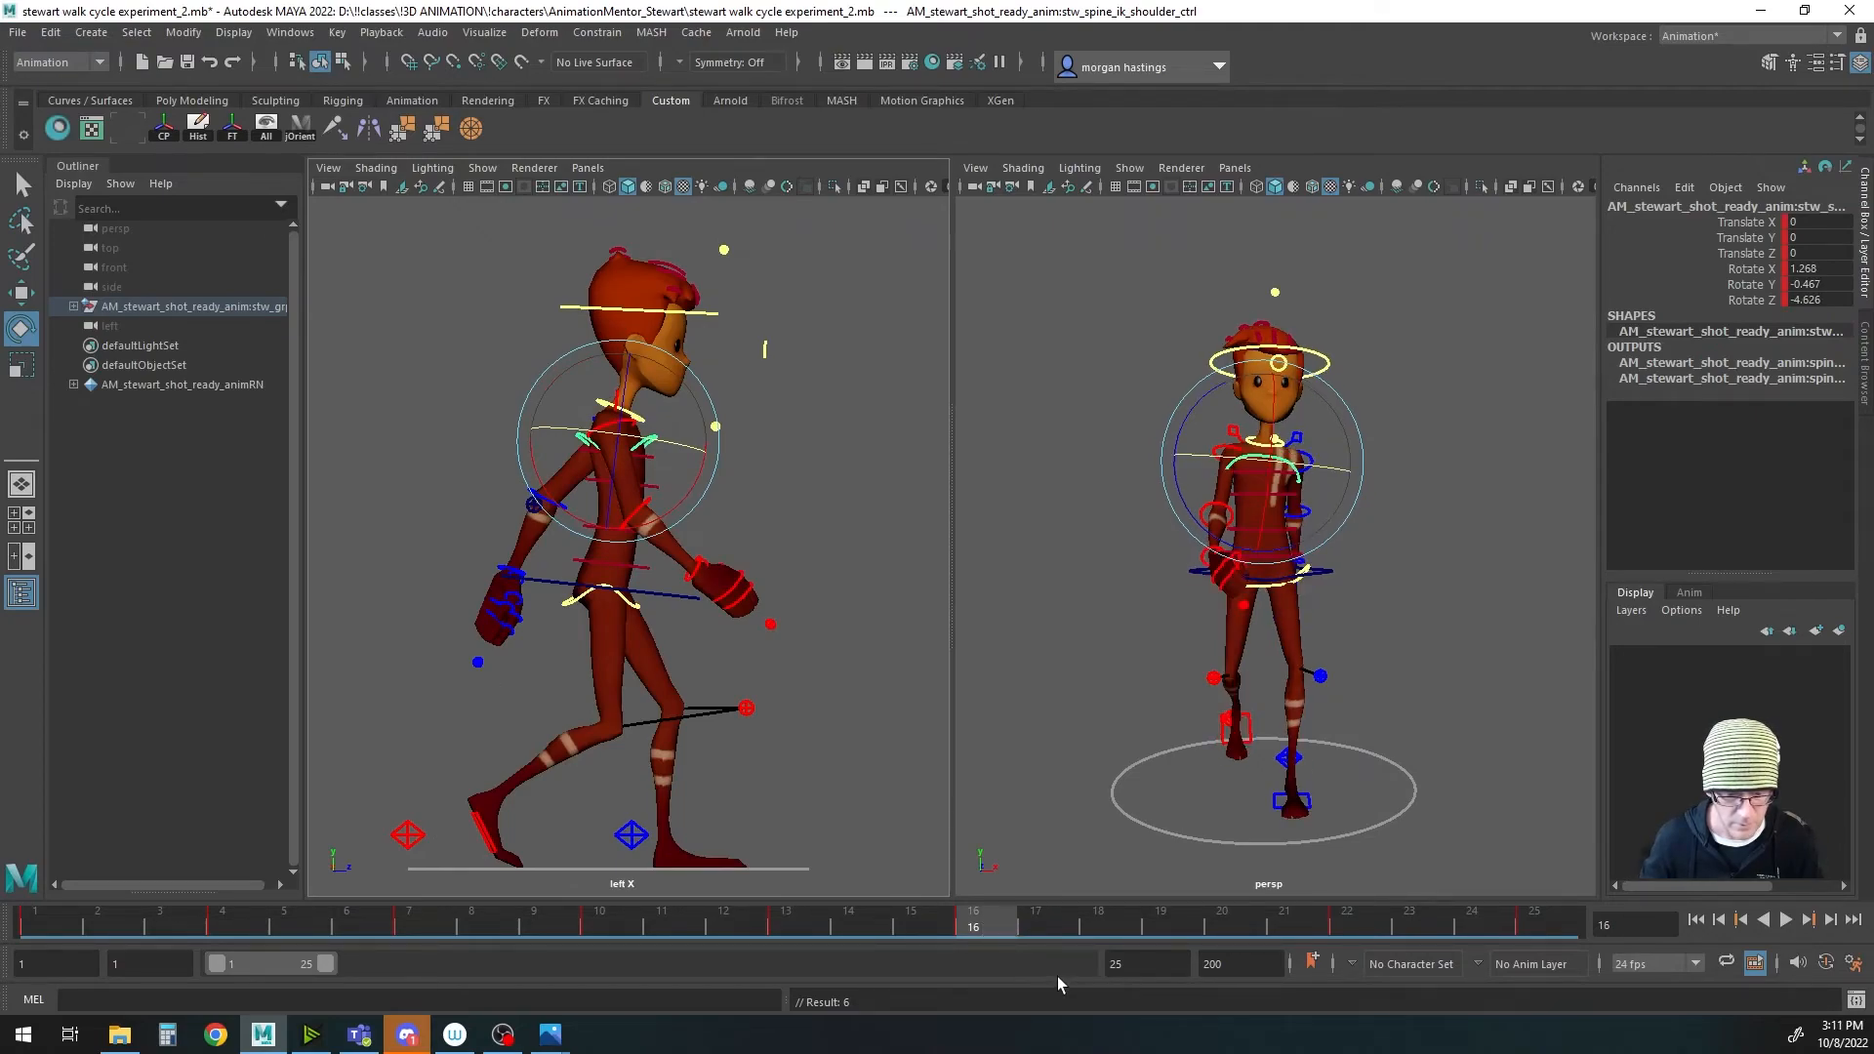
drag(672, 442, 683, 452)
key(s)
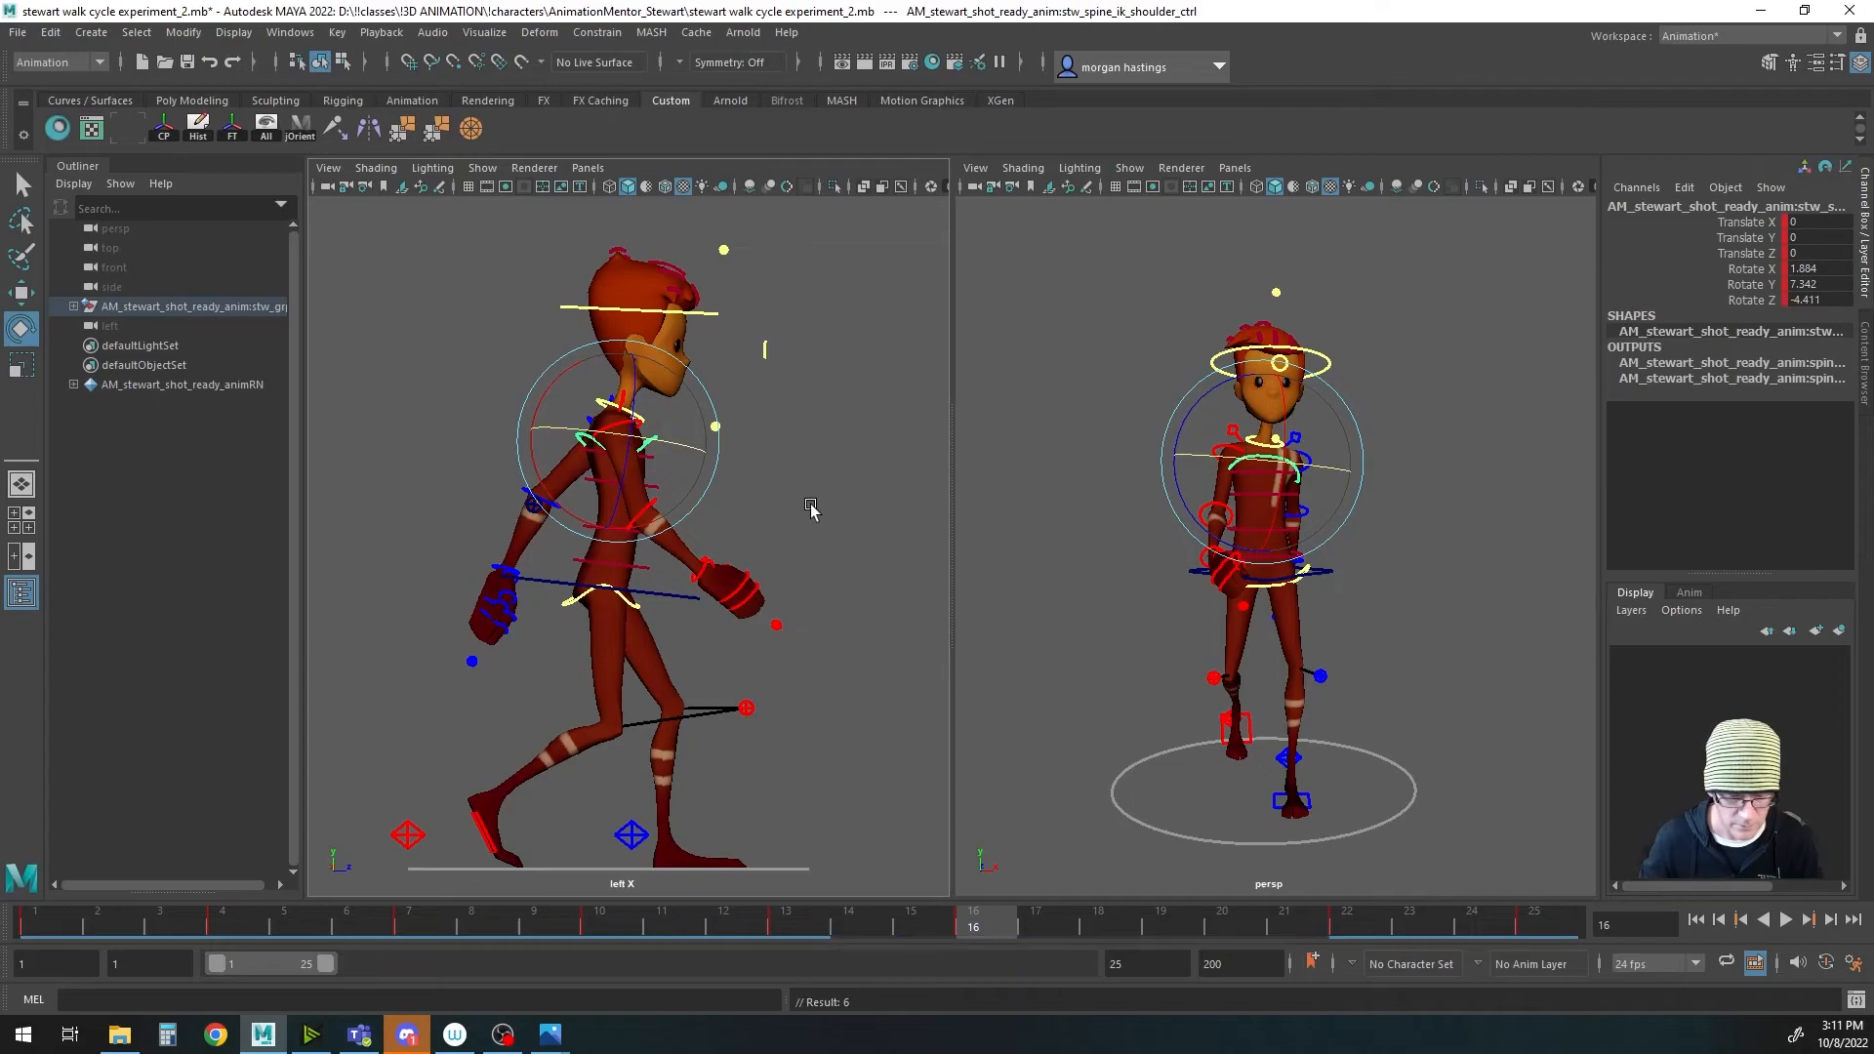
Step: At frame 19, twist the spine IK shoulder control to a Rotate Y of about 3.5 and key it
click(1166, 928)
drag(661, 444, 664, 444)
key(s)
Step: Copy the spine IK shoulder control's key from frame 1 and paste it onto frame 25
click(1355, 923)
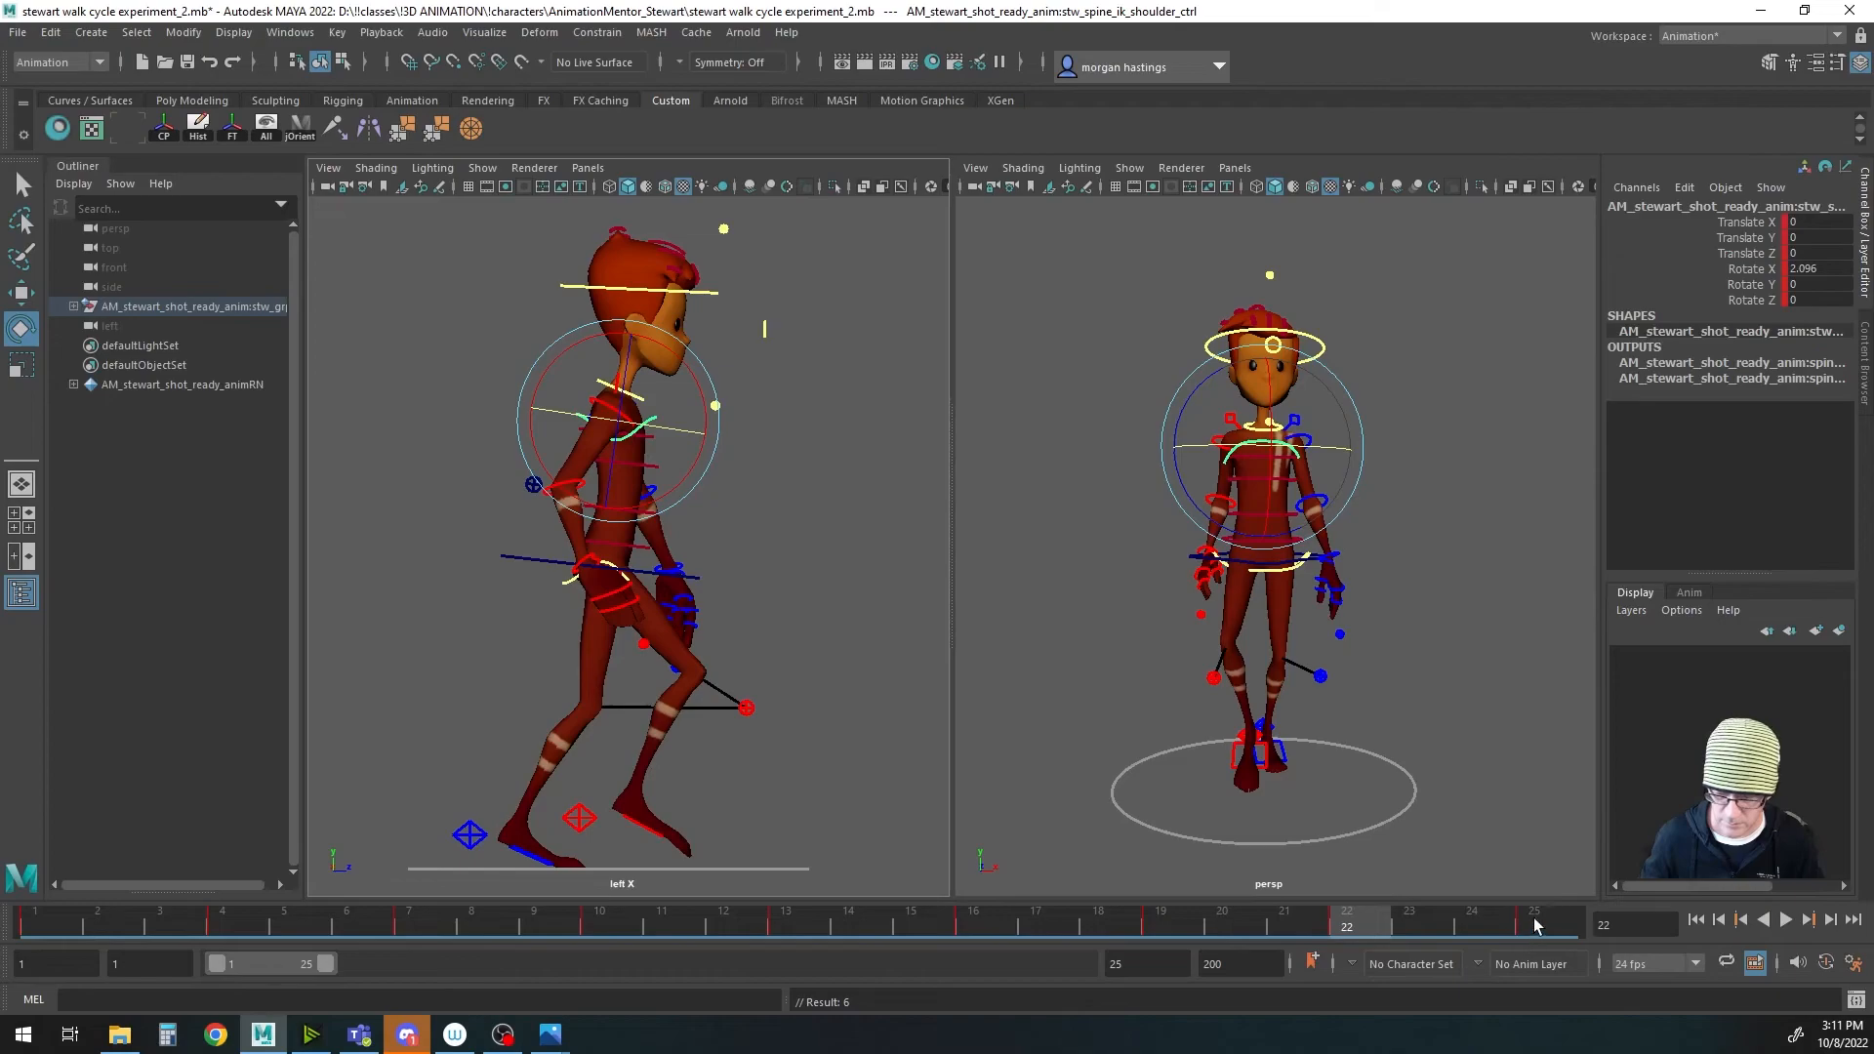
click(1535, 922)
click(35, 923)
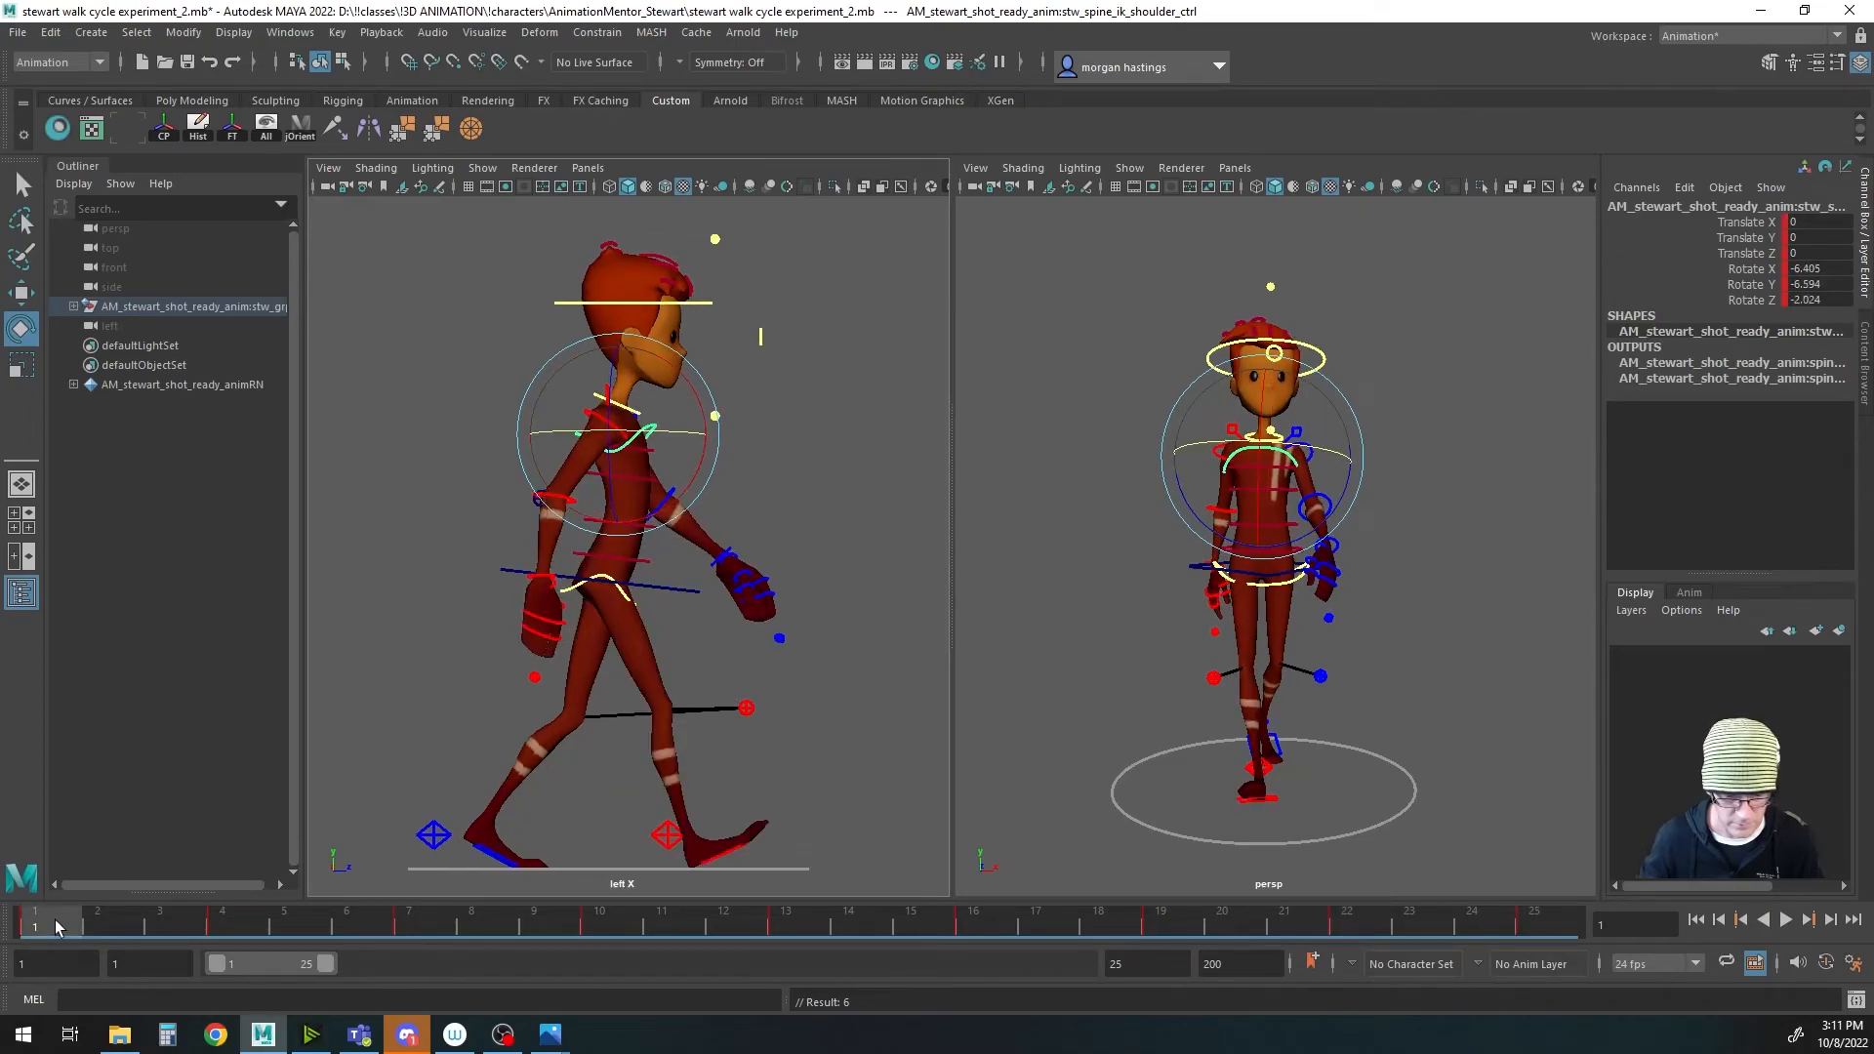
right_click(60, 920)
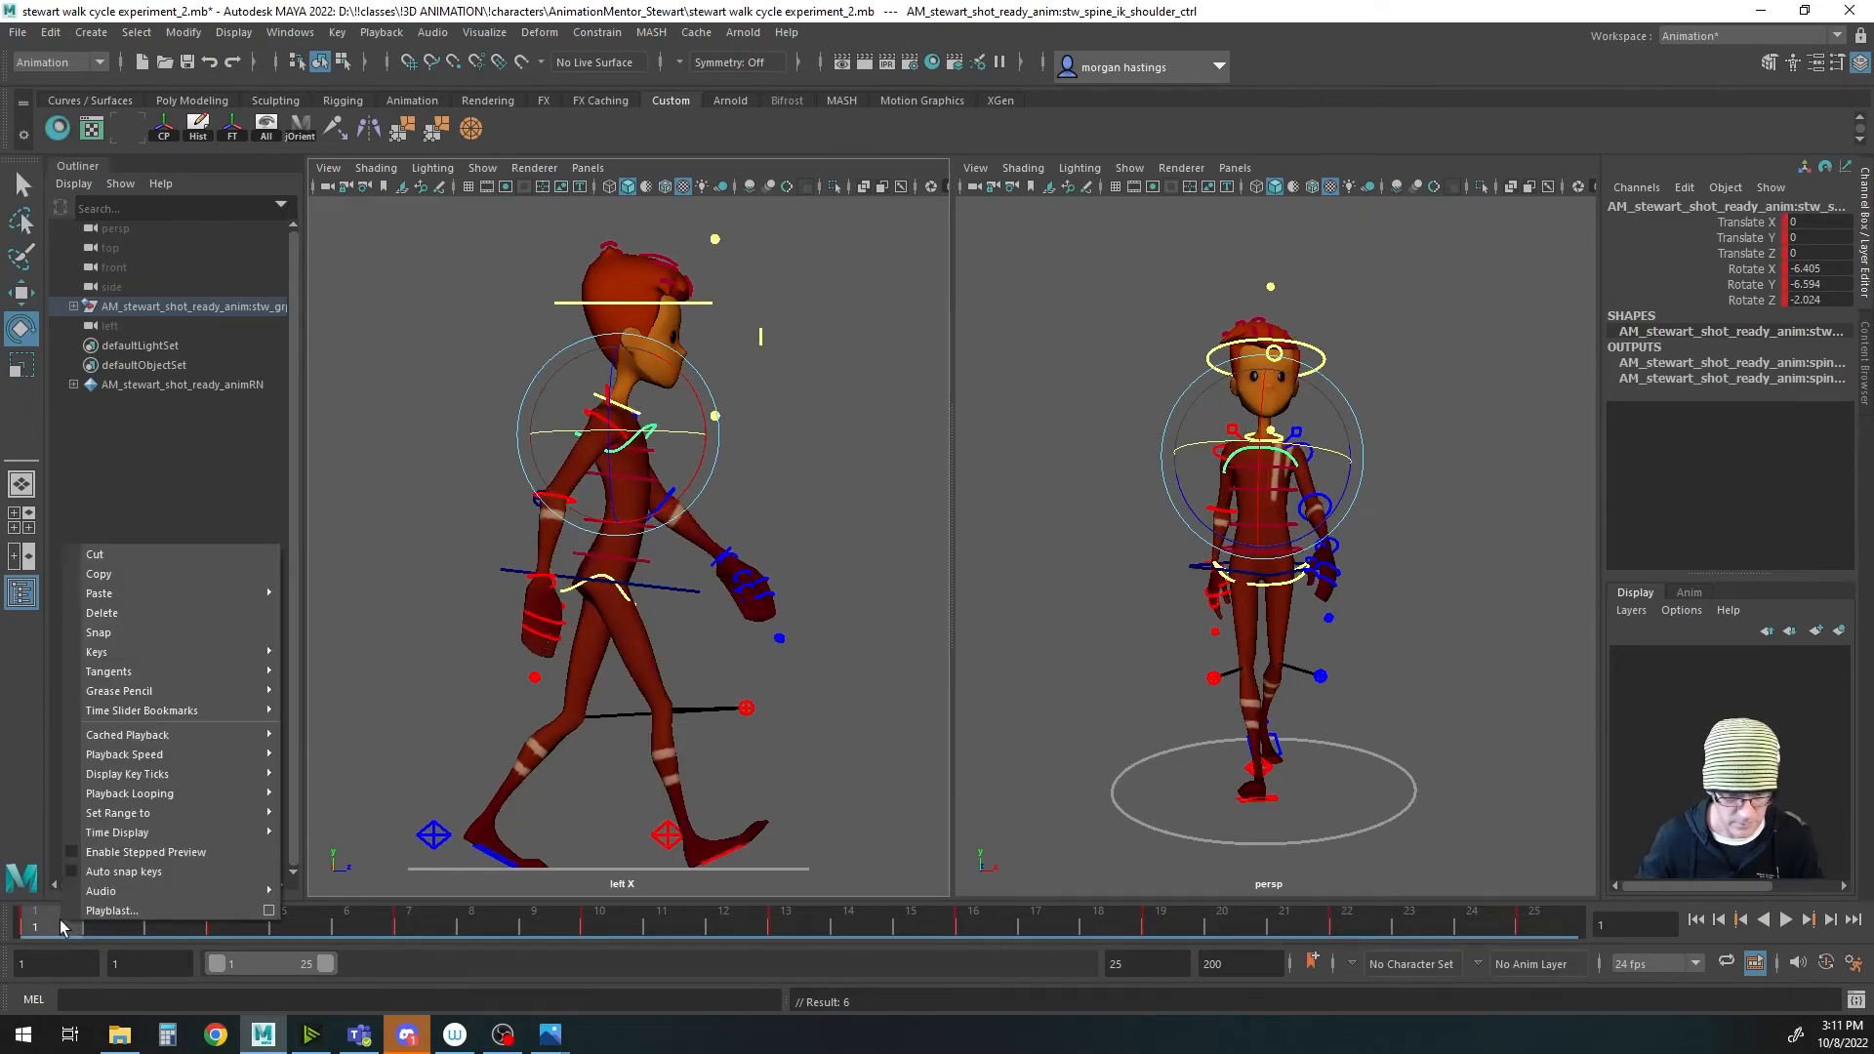
click(168, 576)
click(1535, 922)
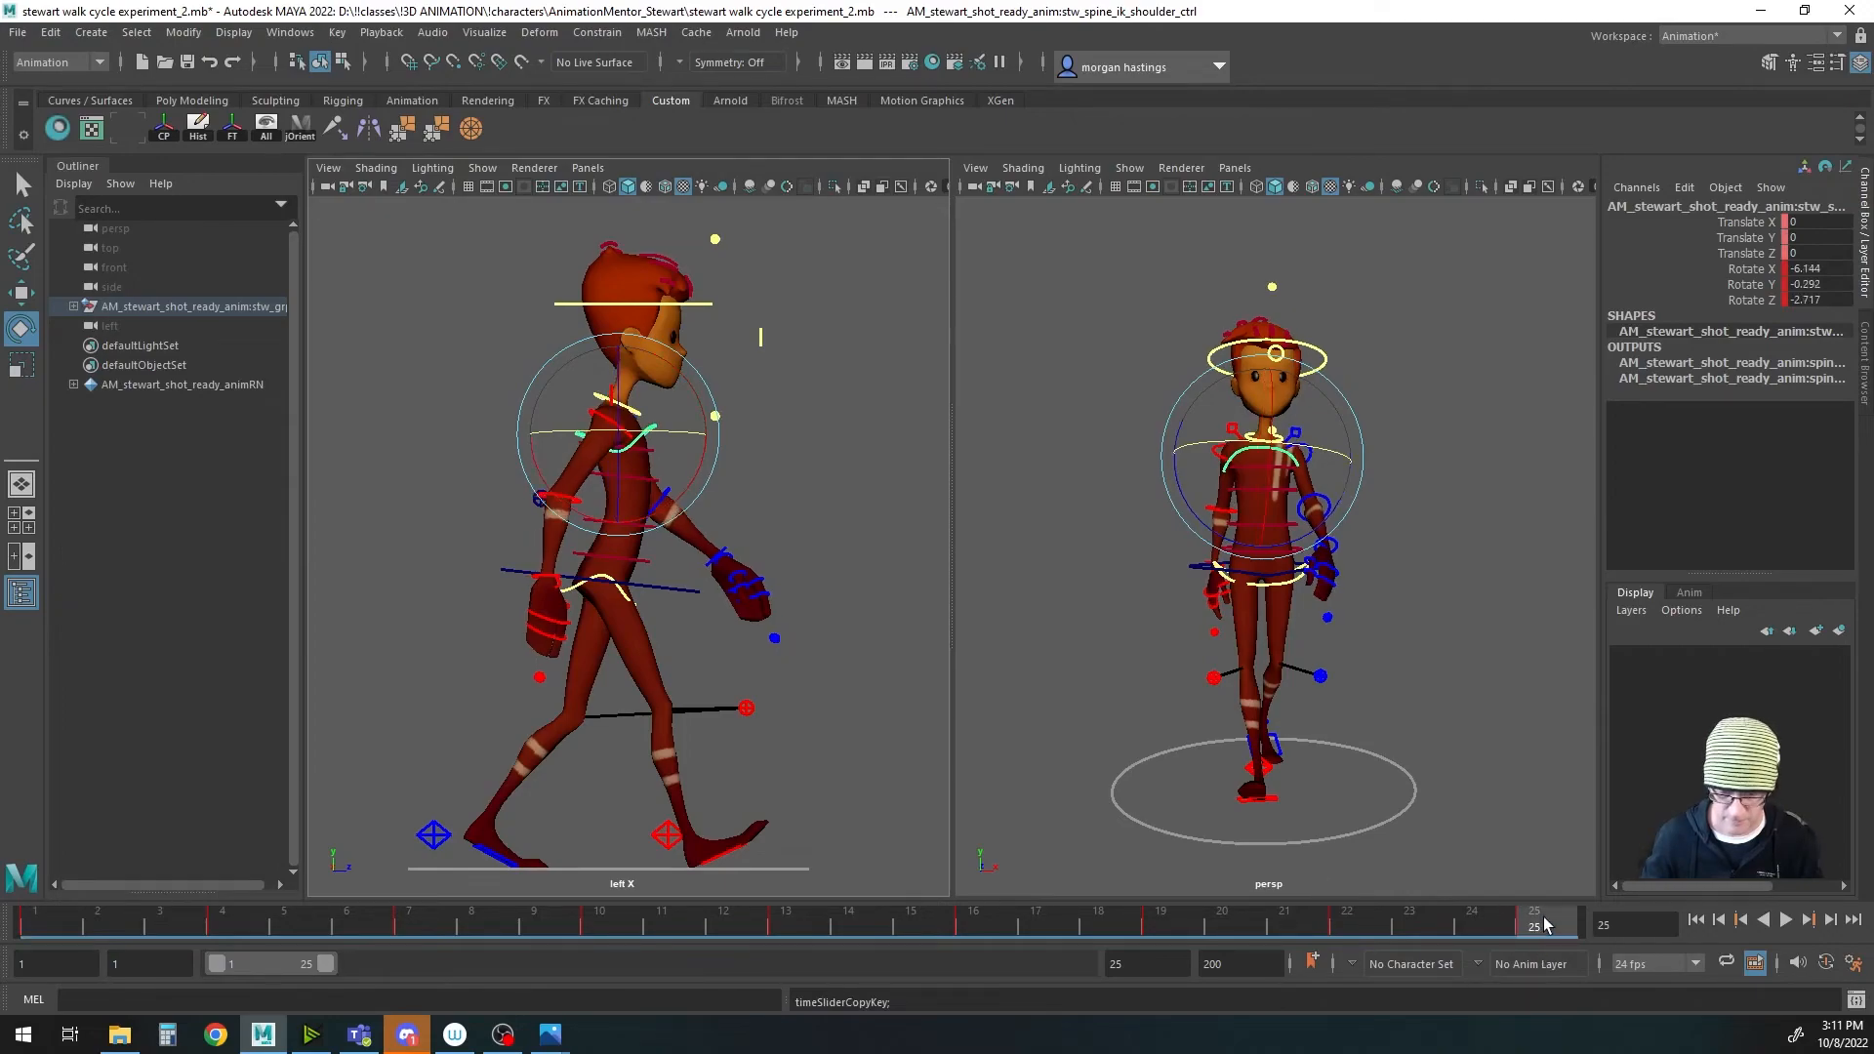
right_click(1544, 921)
mouse_move(1601, 591)
click(1416, 592)
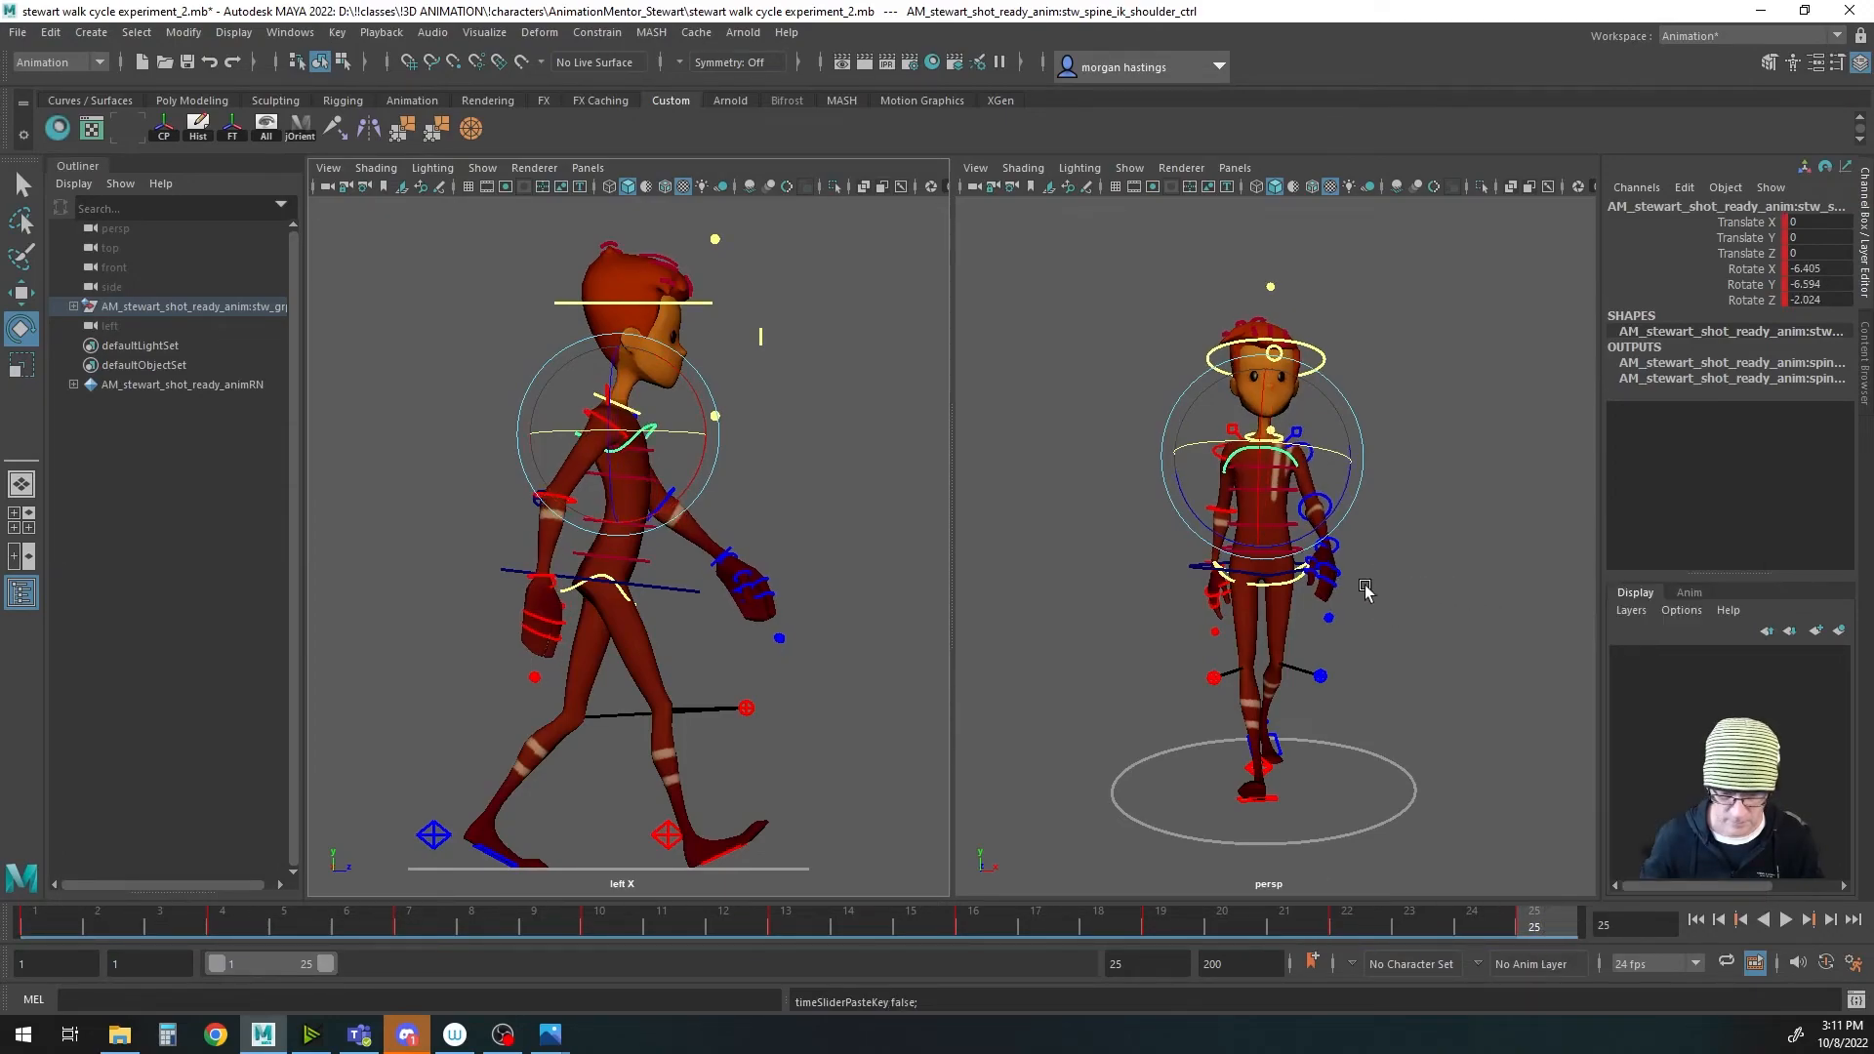
Step: Play back the walk cycle and compare the shoulder twist at frames 4, 7 and 16
click(1785, 919)
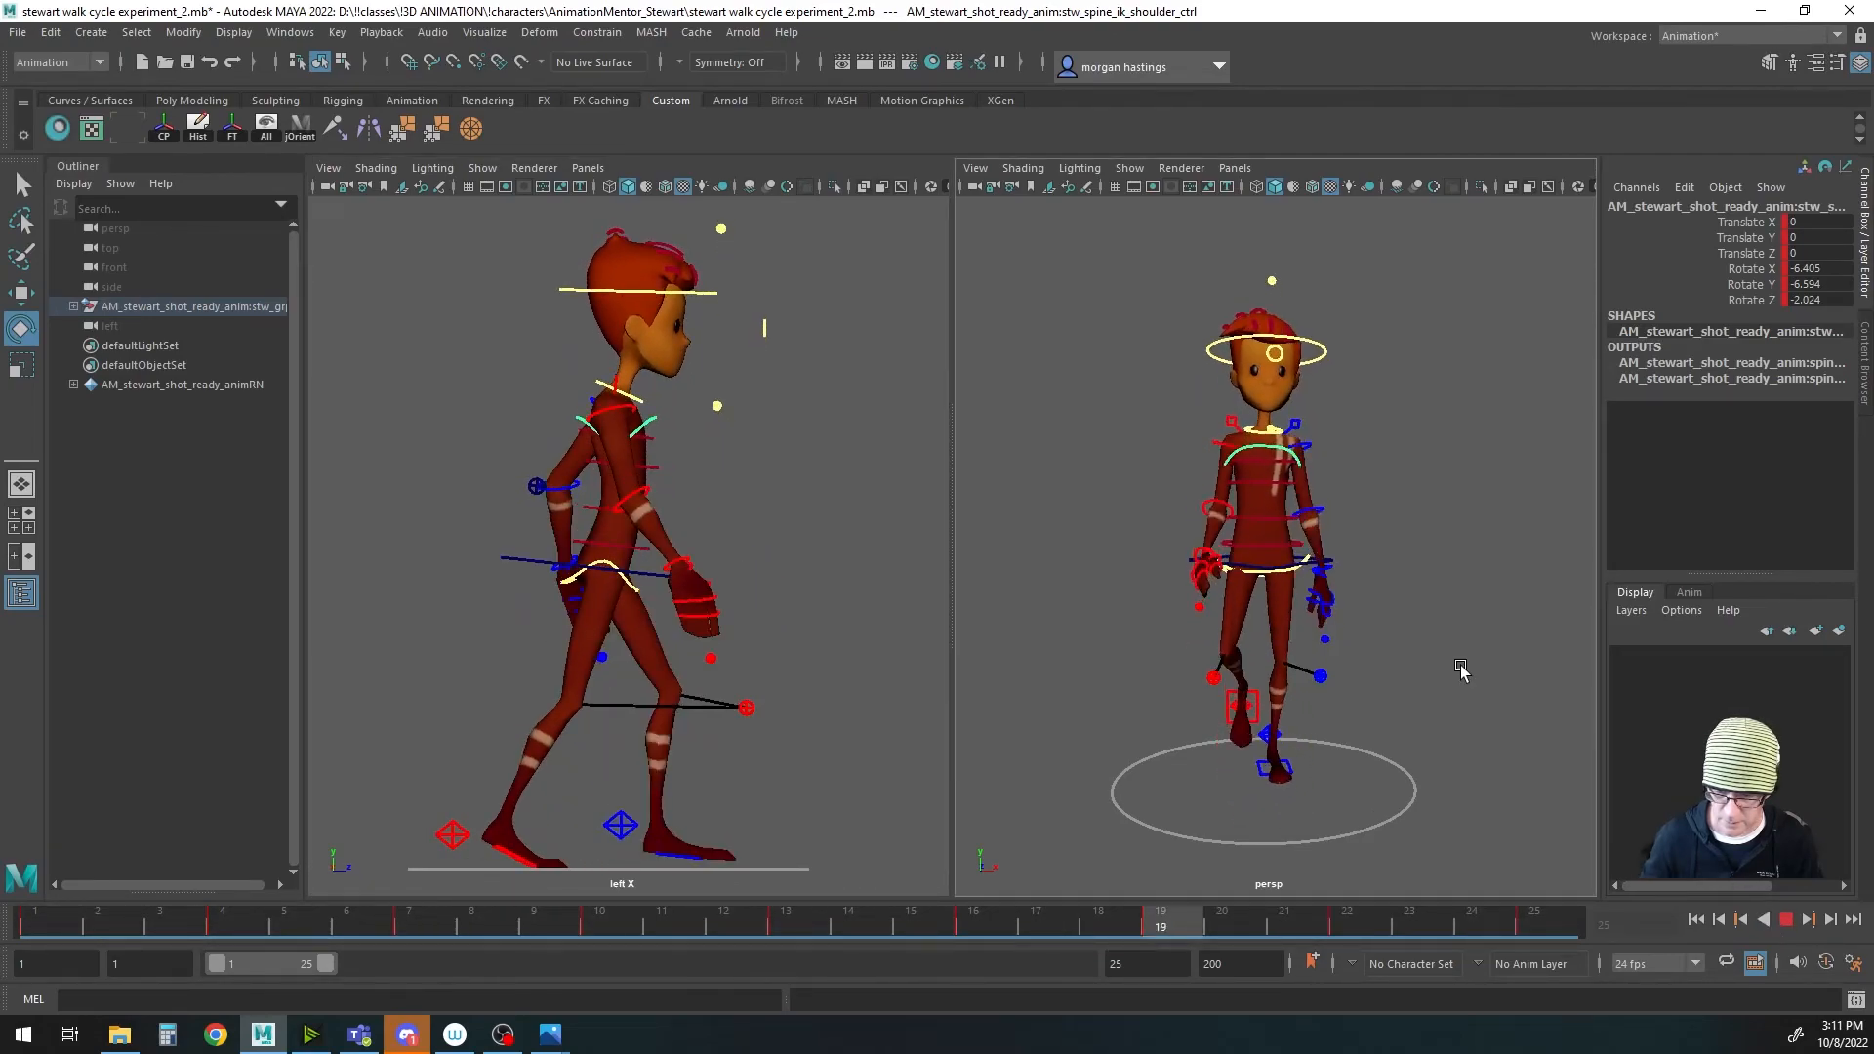
key(Escape)
key(alt+v)
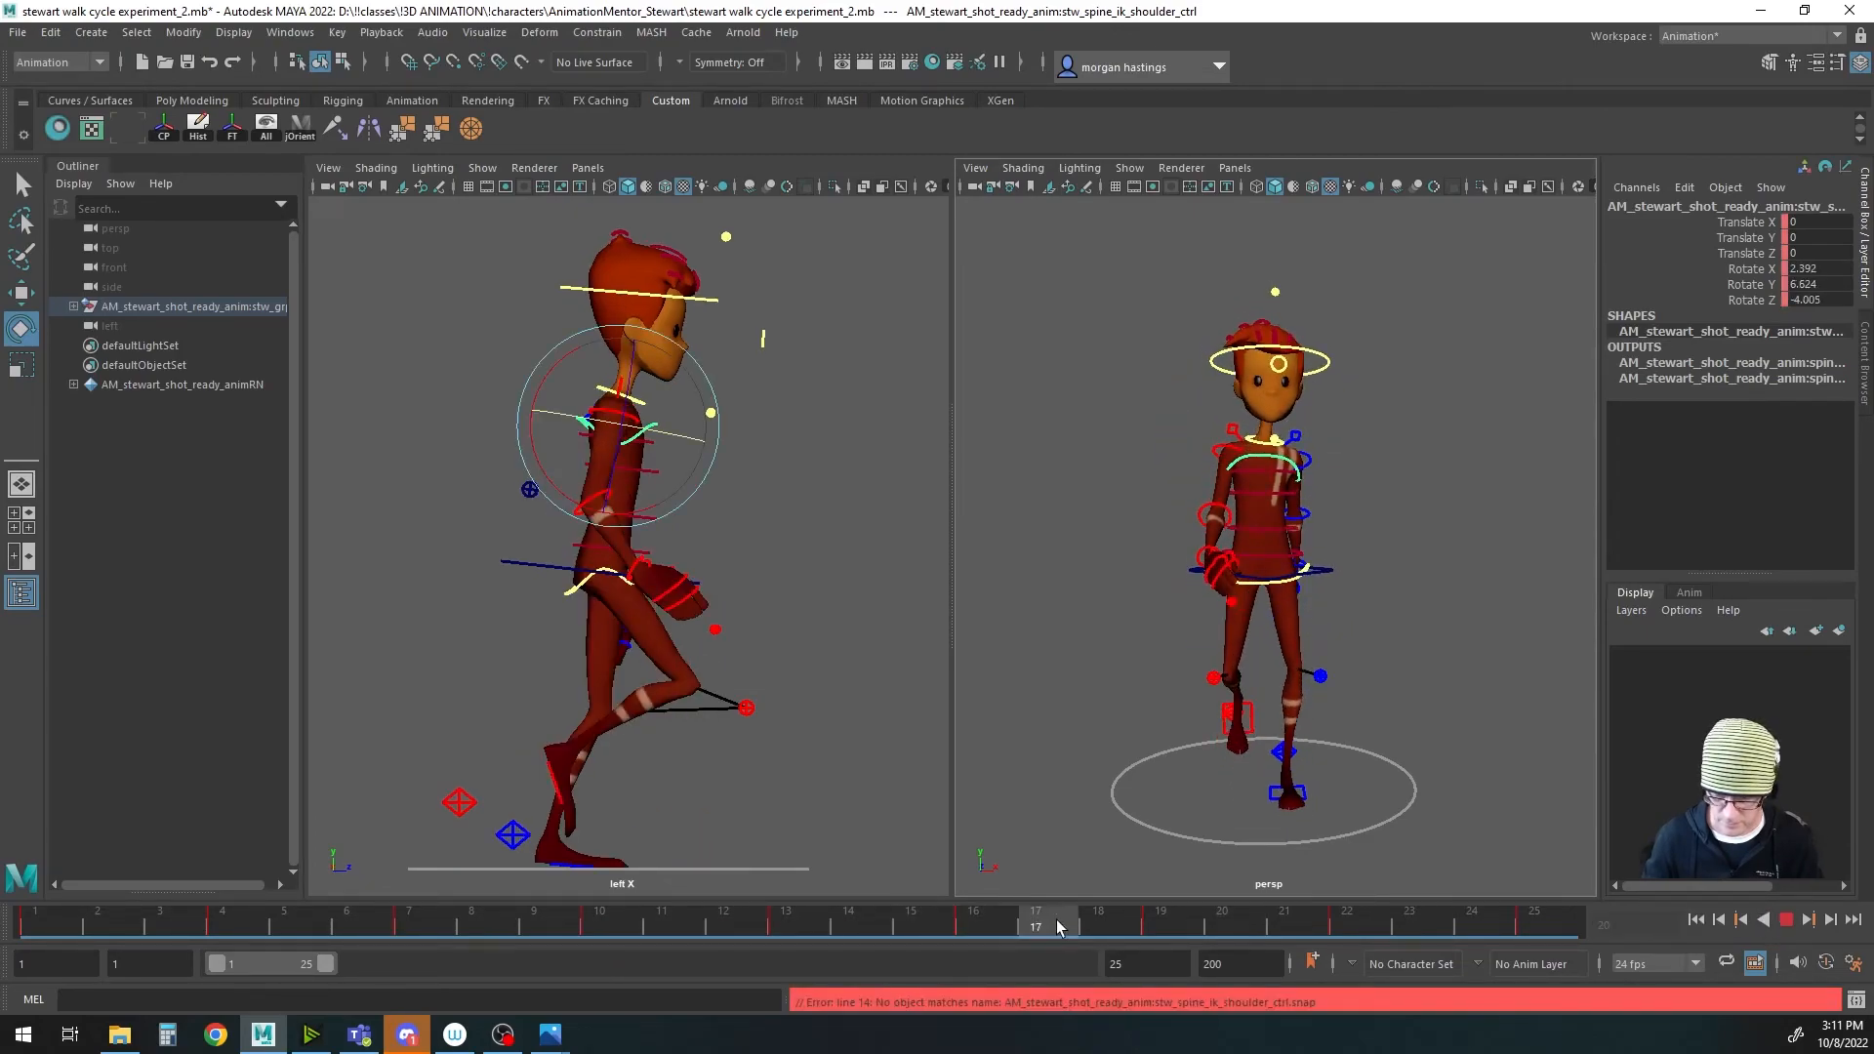
drag(1158, 929, 1003, 927)
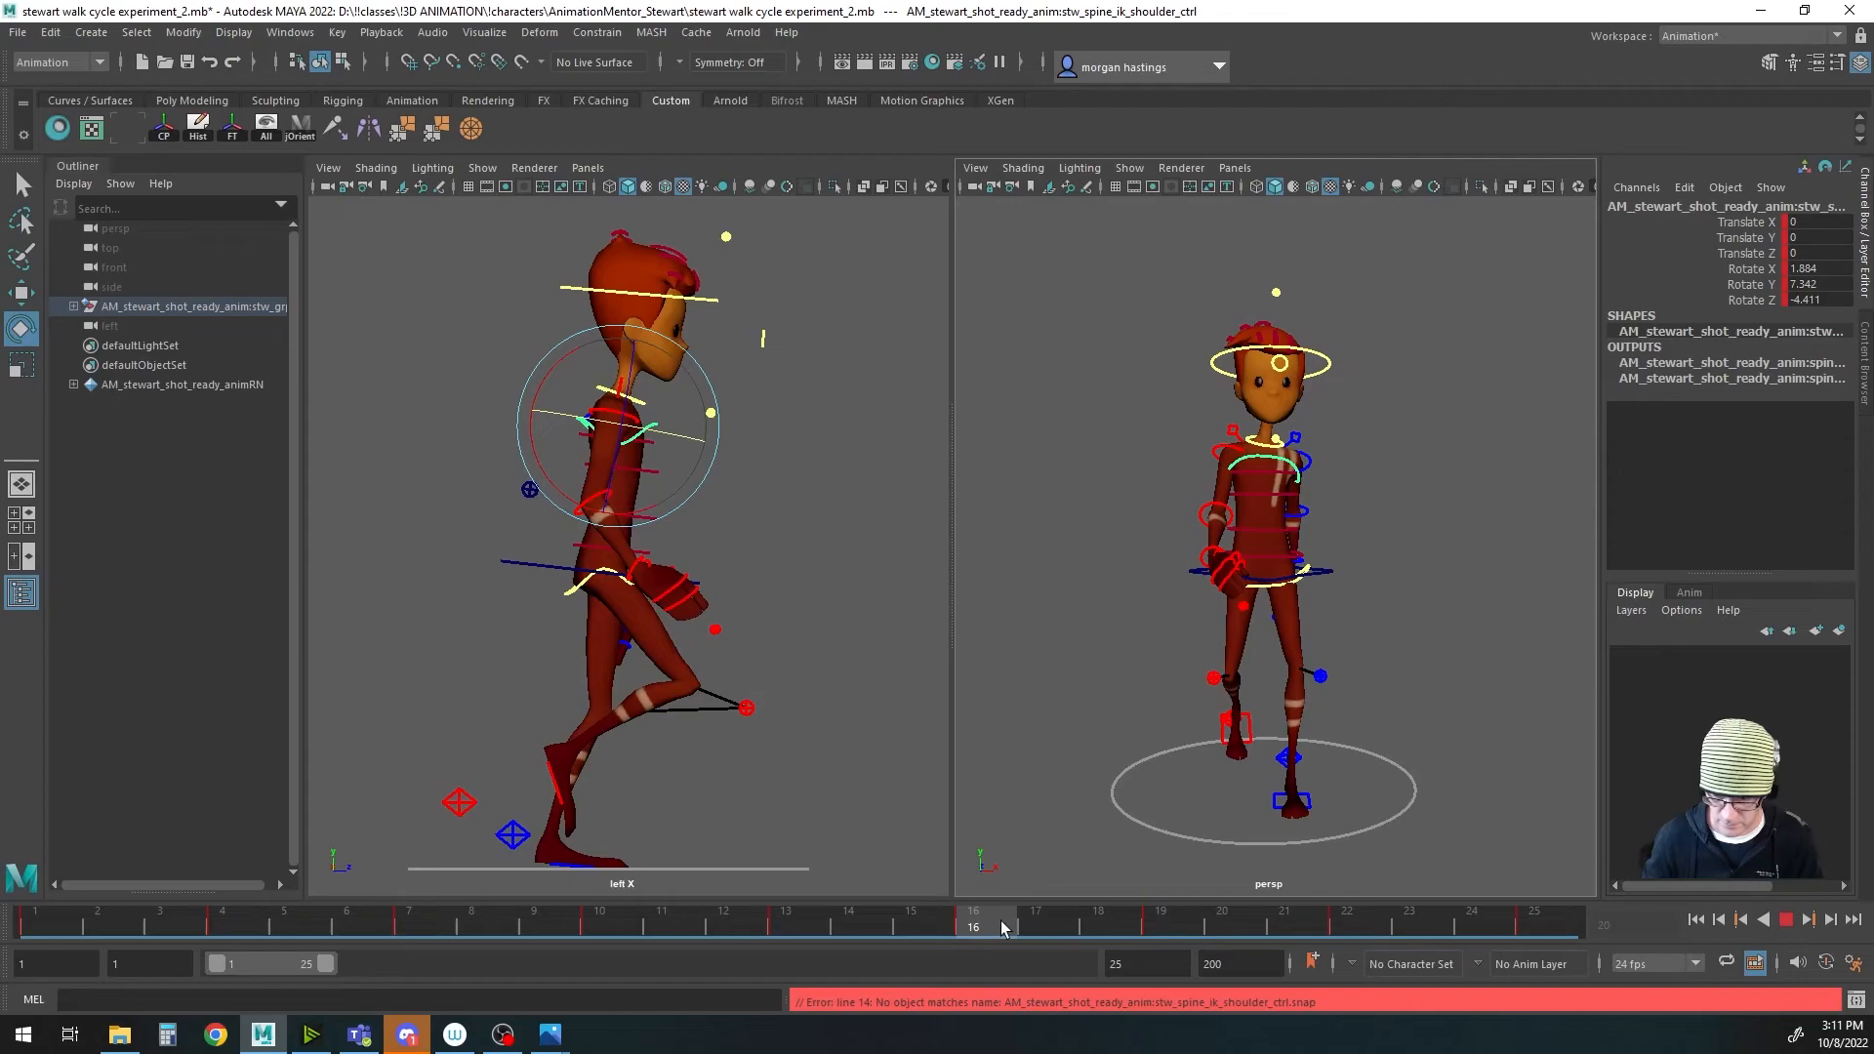
click(419, 925)
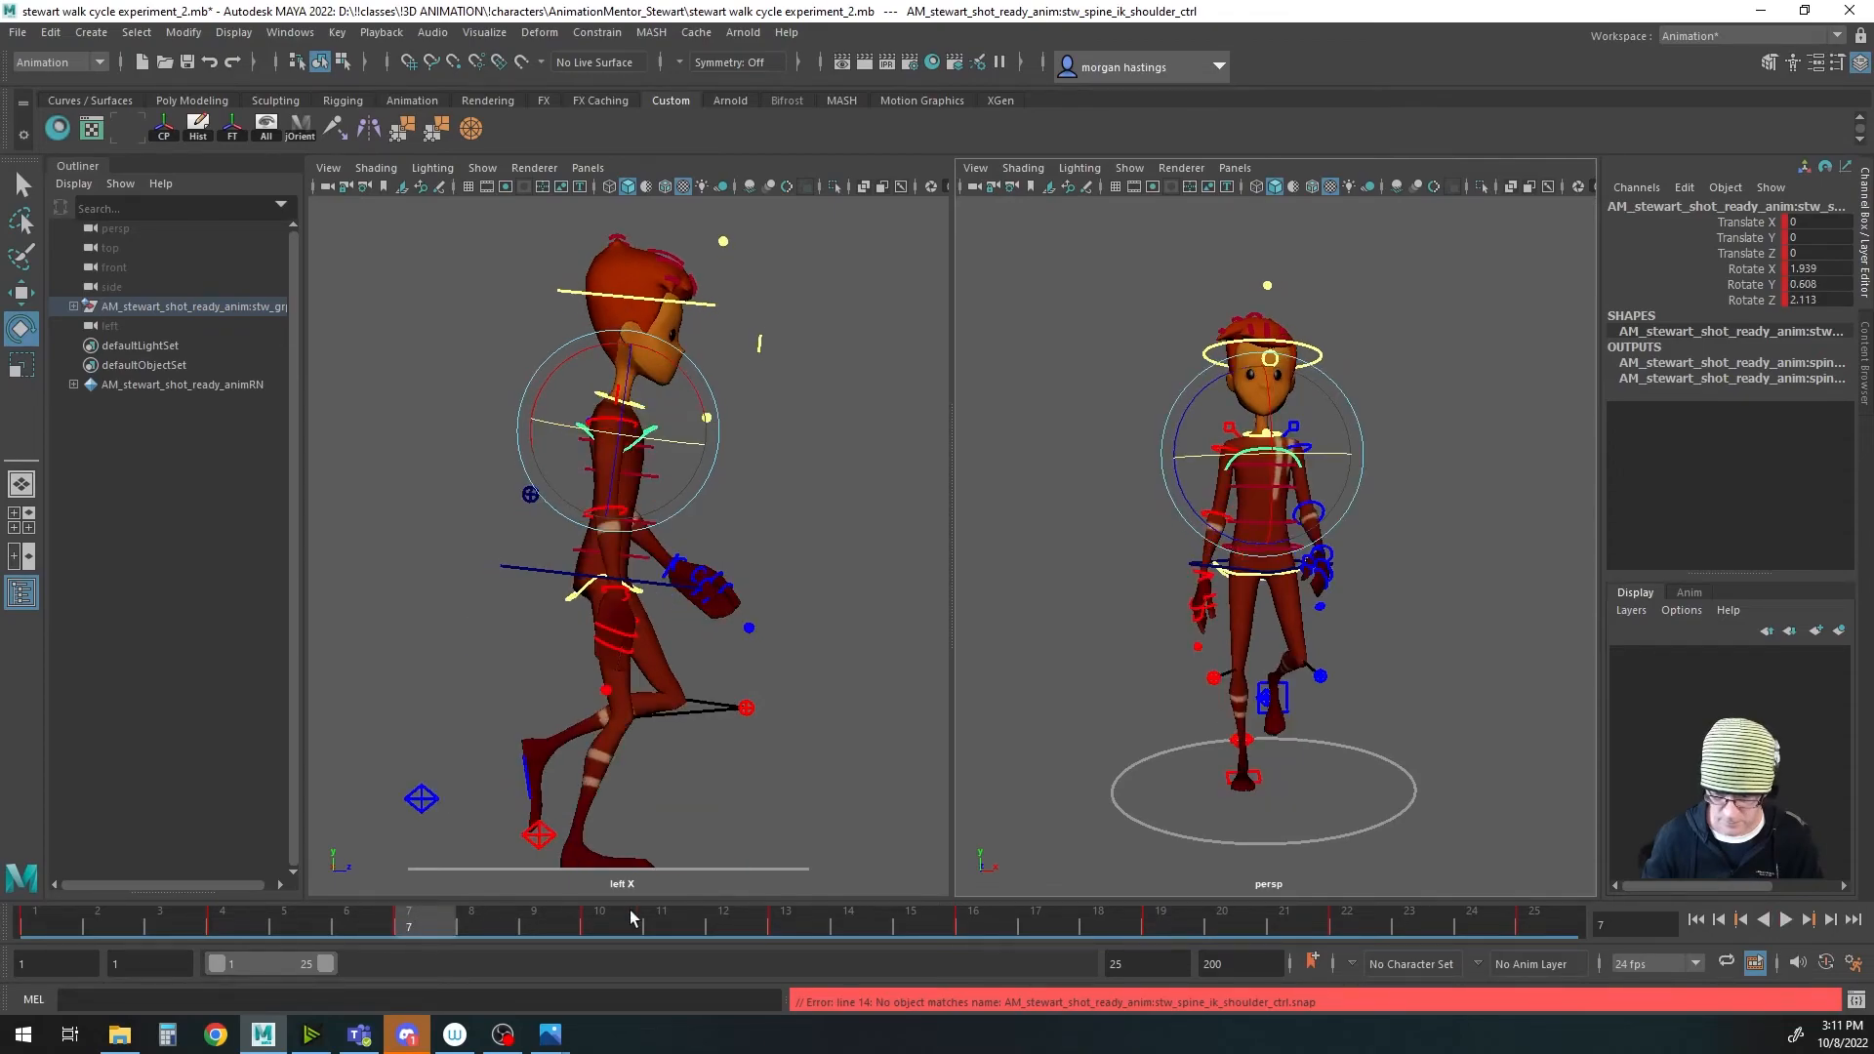
click(979, 922)
click(225, 925)
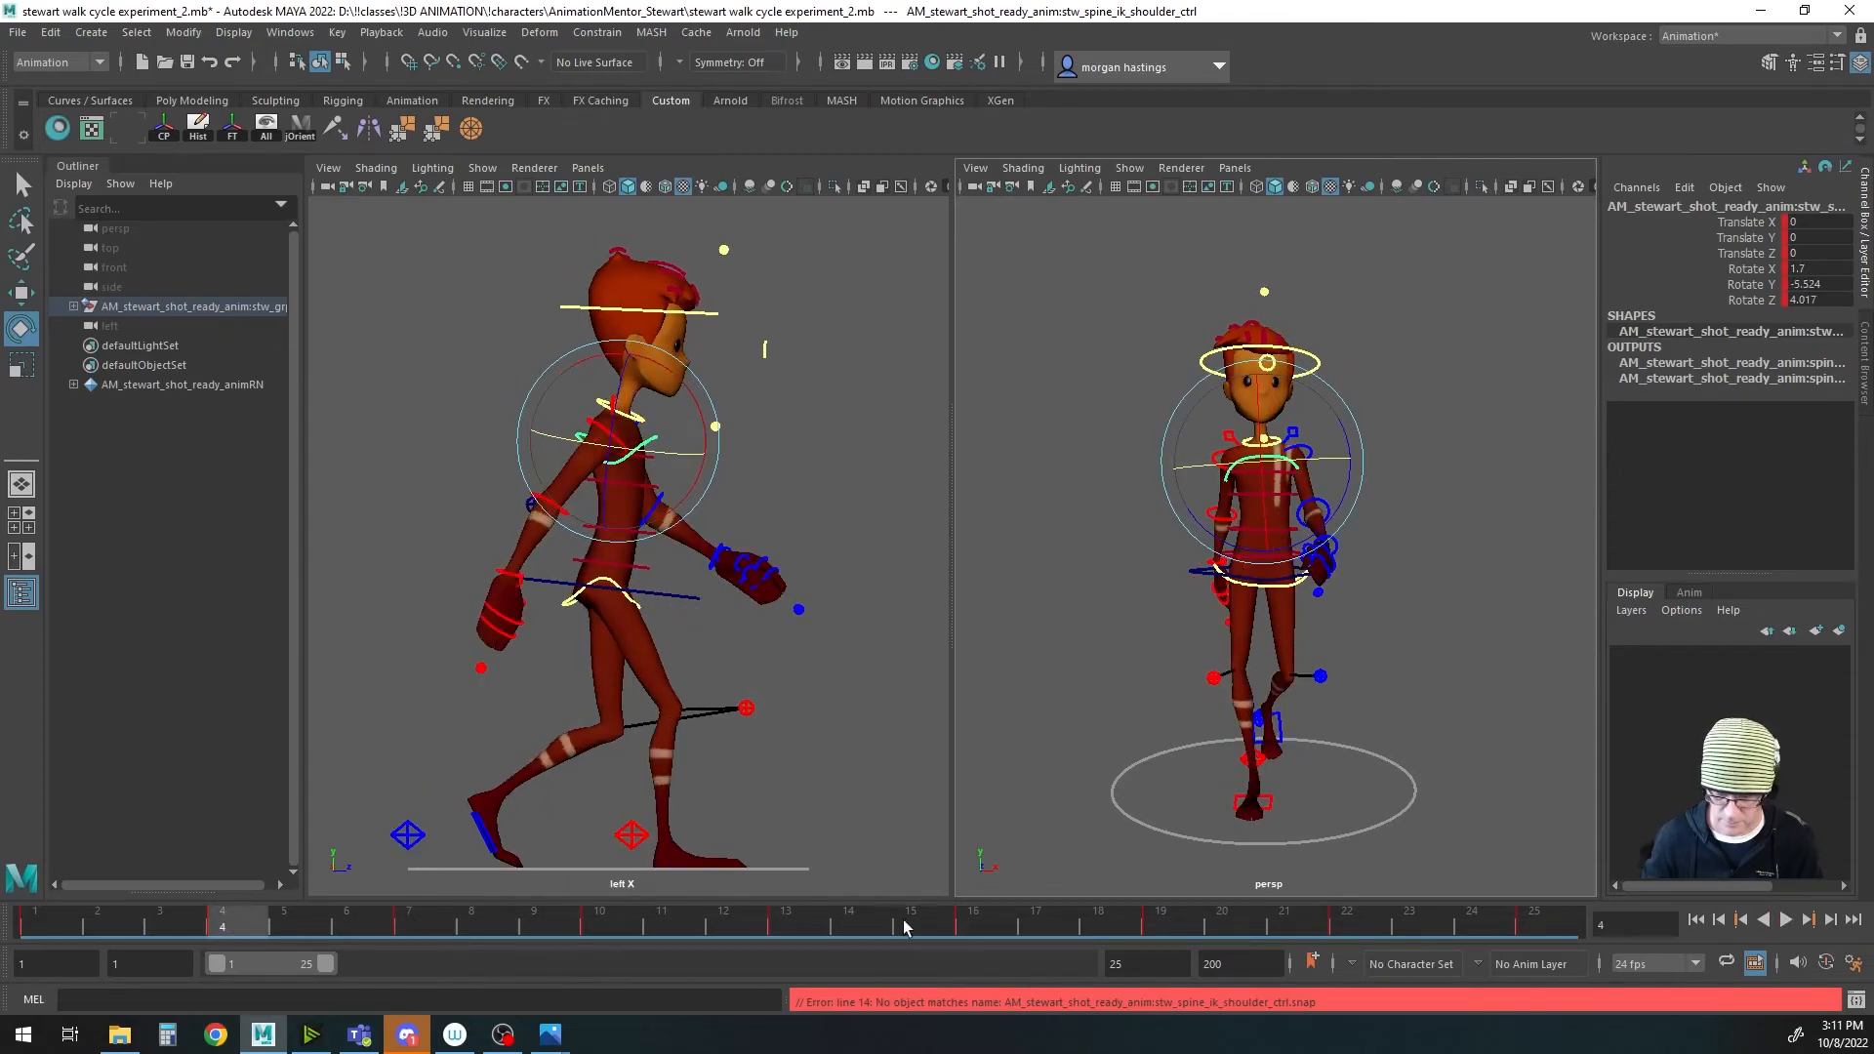
click(988, 921)
click(243, 922)
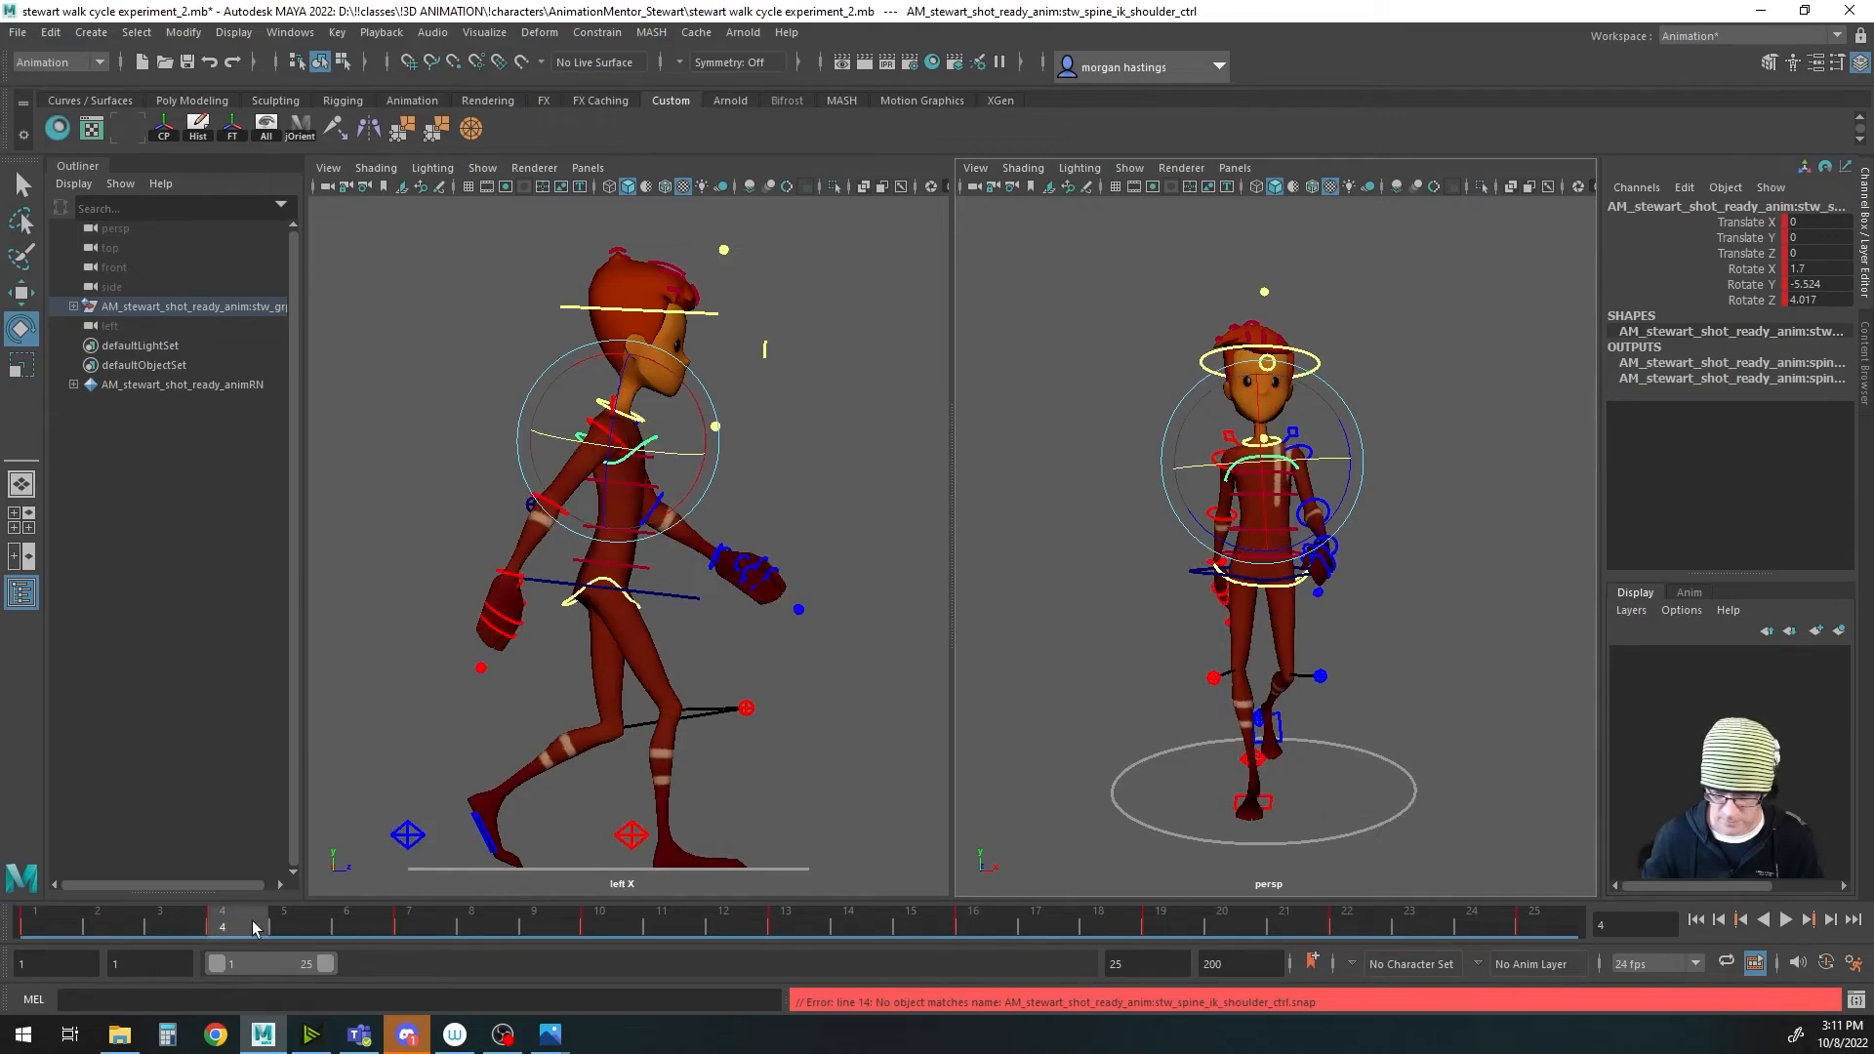
click(983, 921)
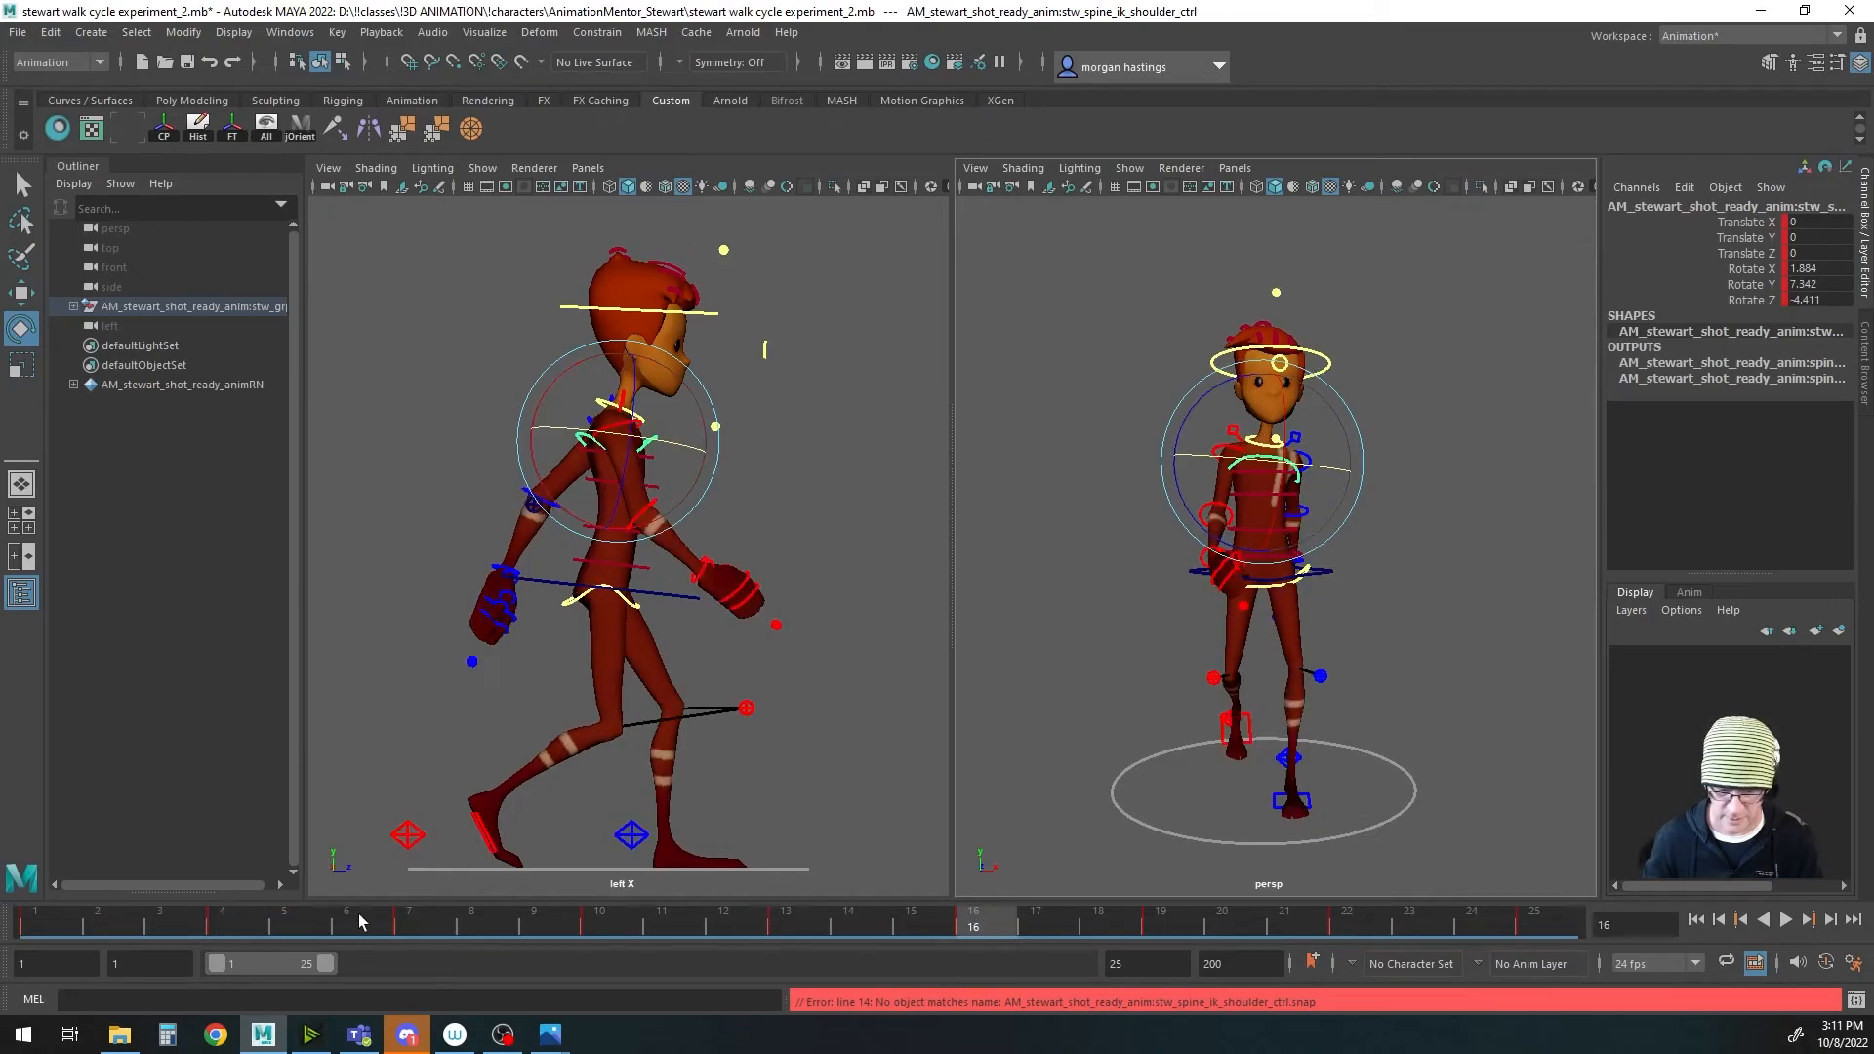
click(234, 923)
Step: Switch the perspective view to the front view, play back the walk cycle there and return to frame 1
alt+middle_drag(1295, 593, 1373, 562)
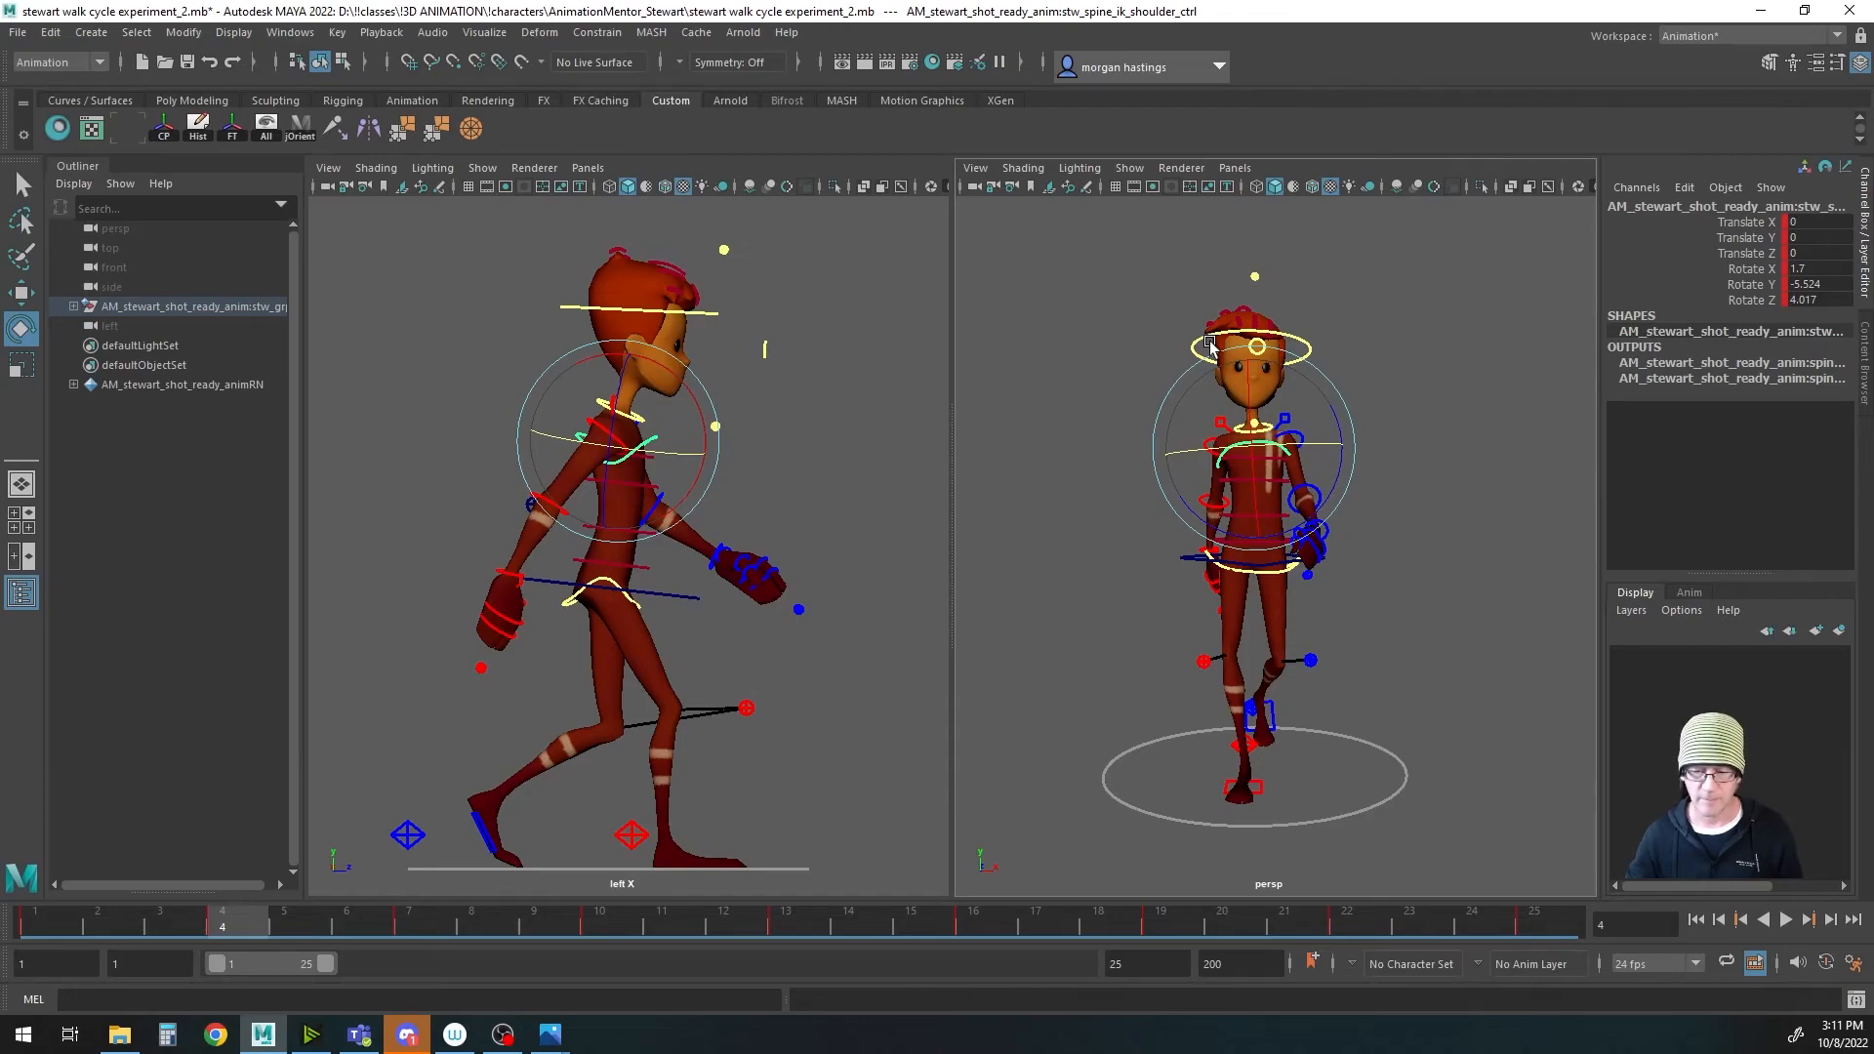
alt+middle_drag(1297, 609, 1294, 605)
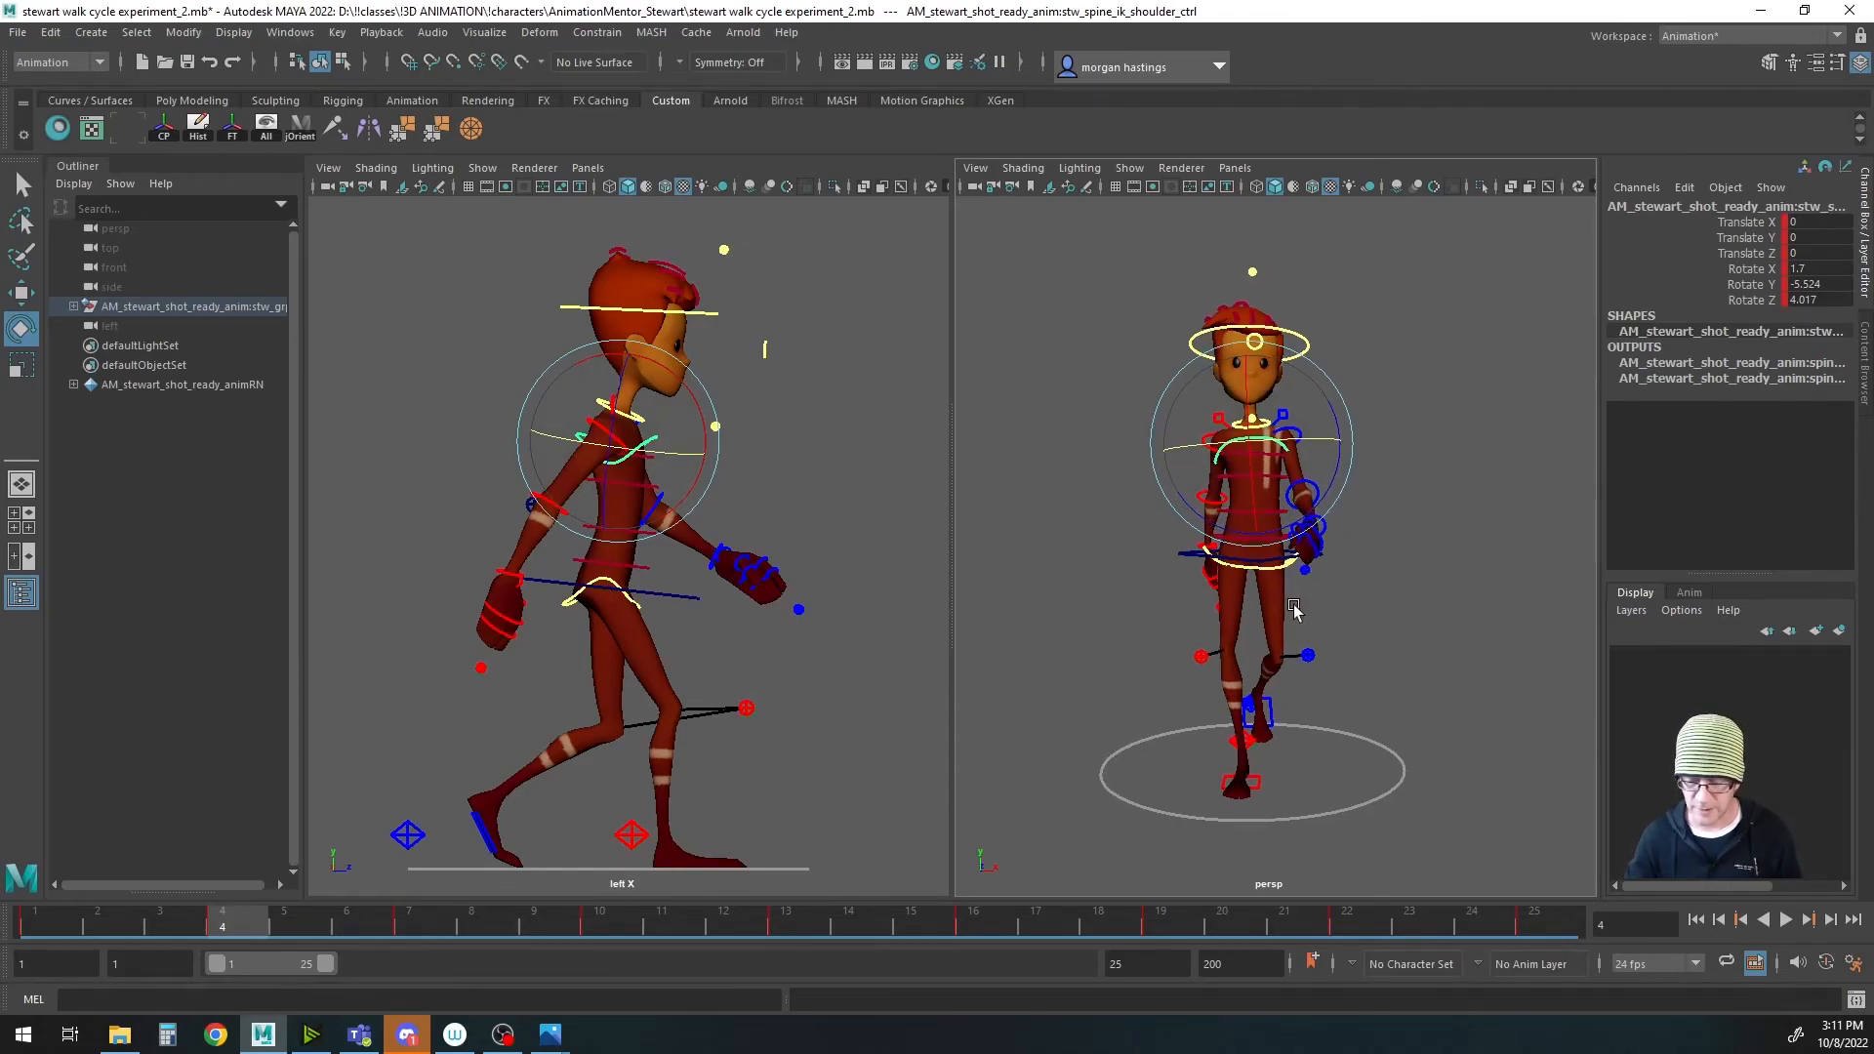
key(space)
drag(1356, 568, 1354, 625)
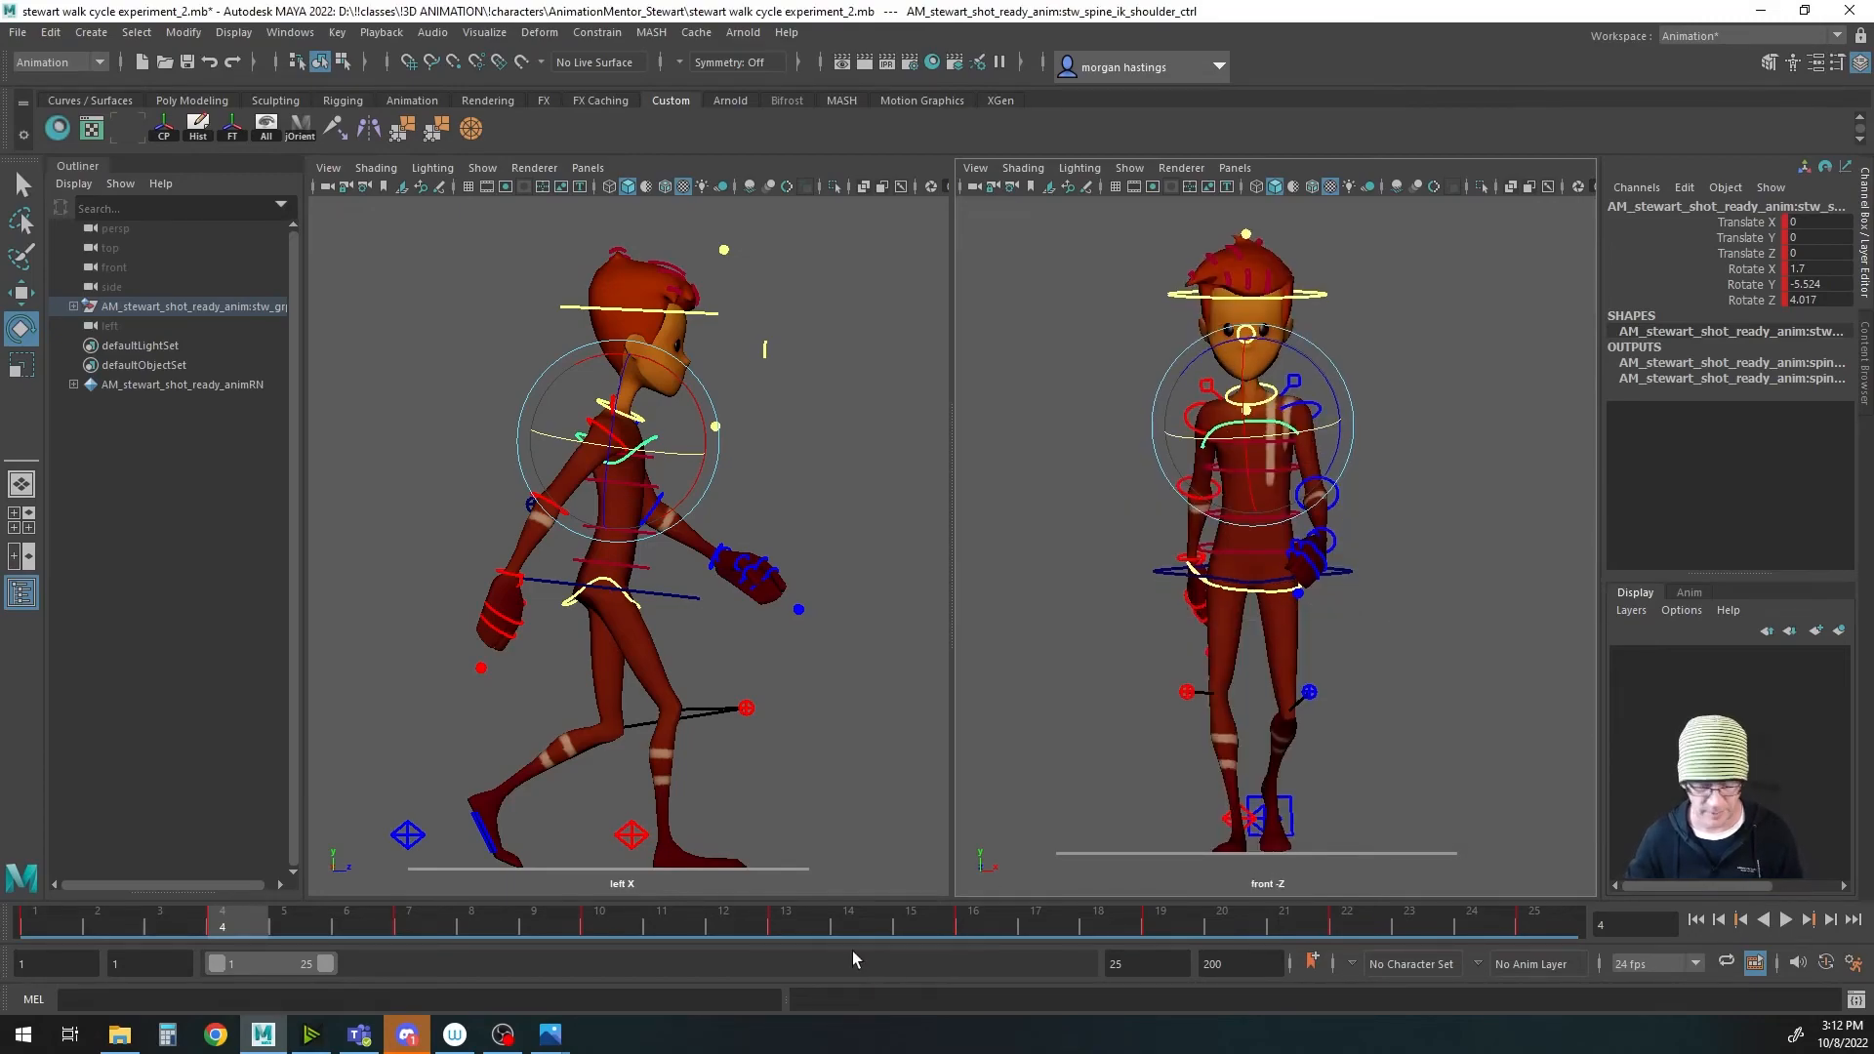
key(alt+v)
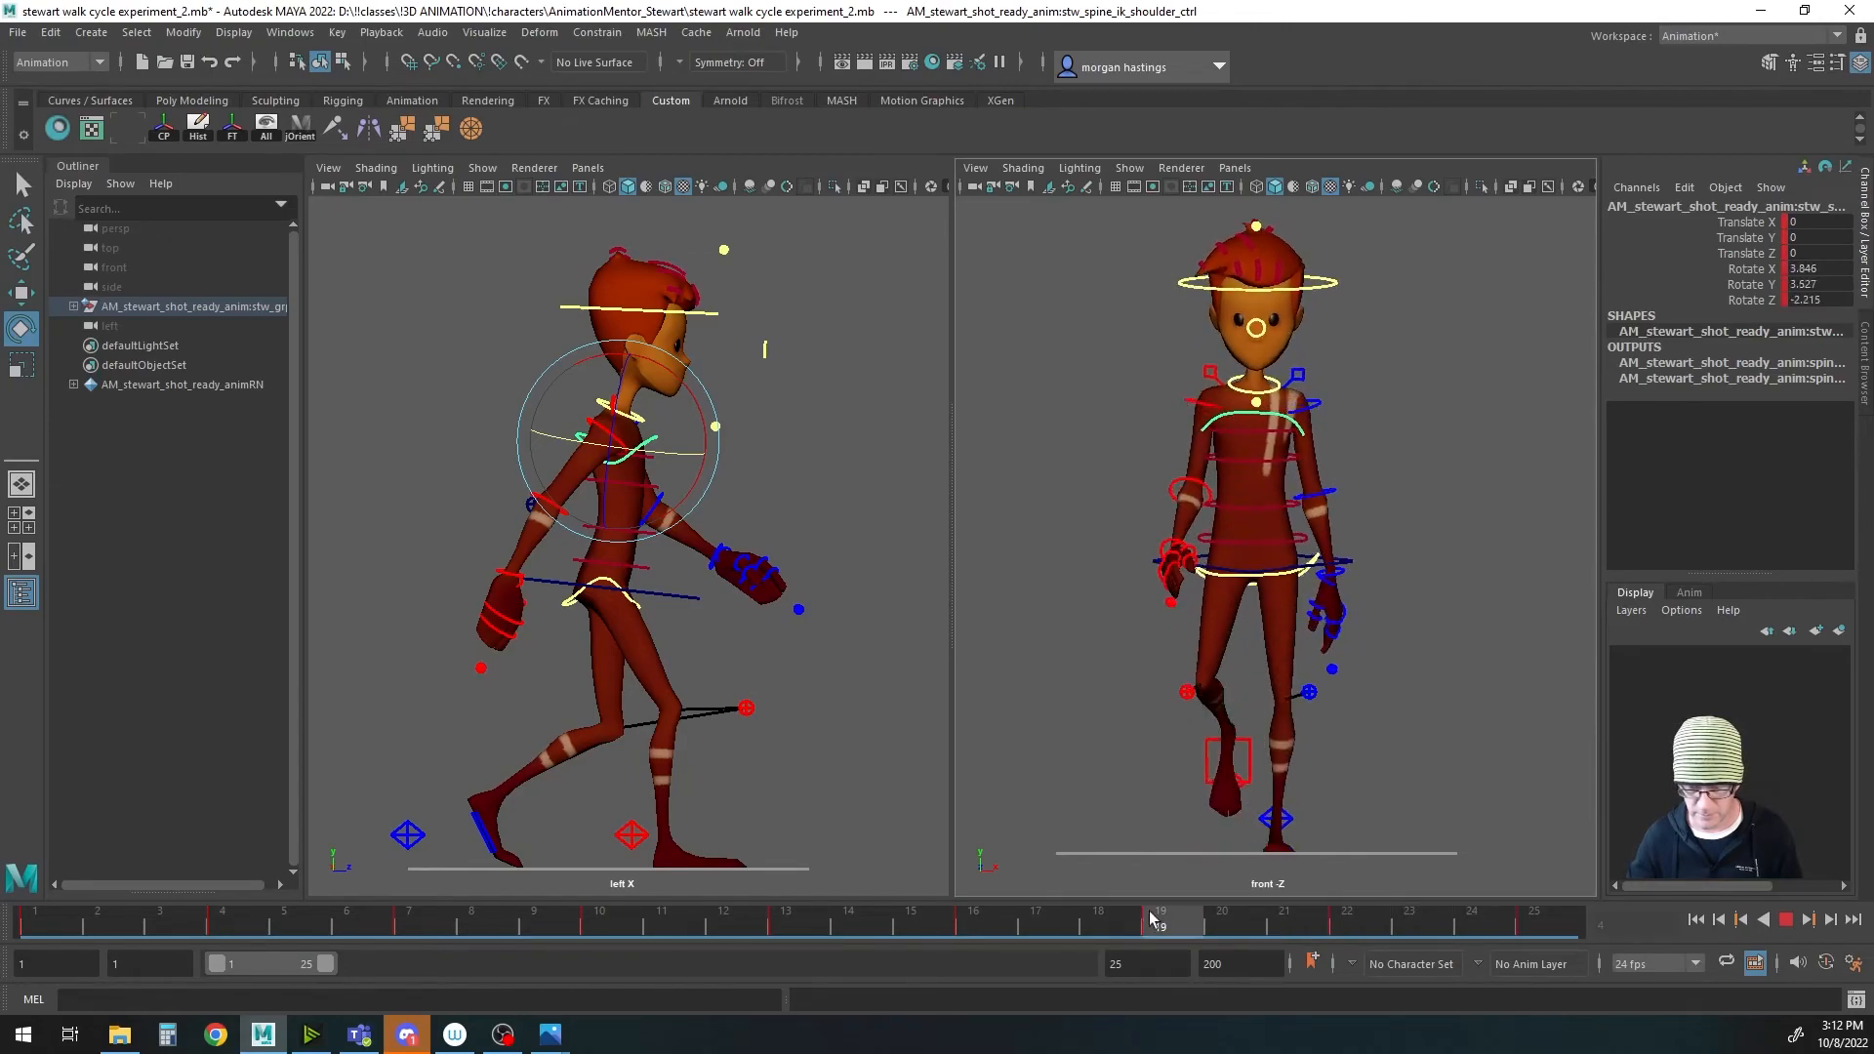
click(26, 904)
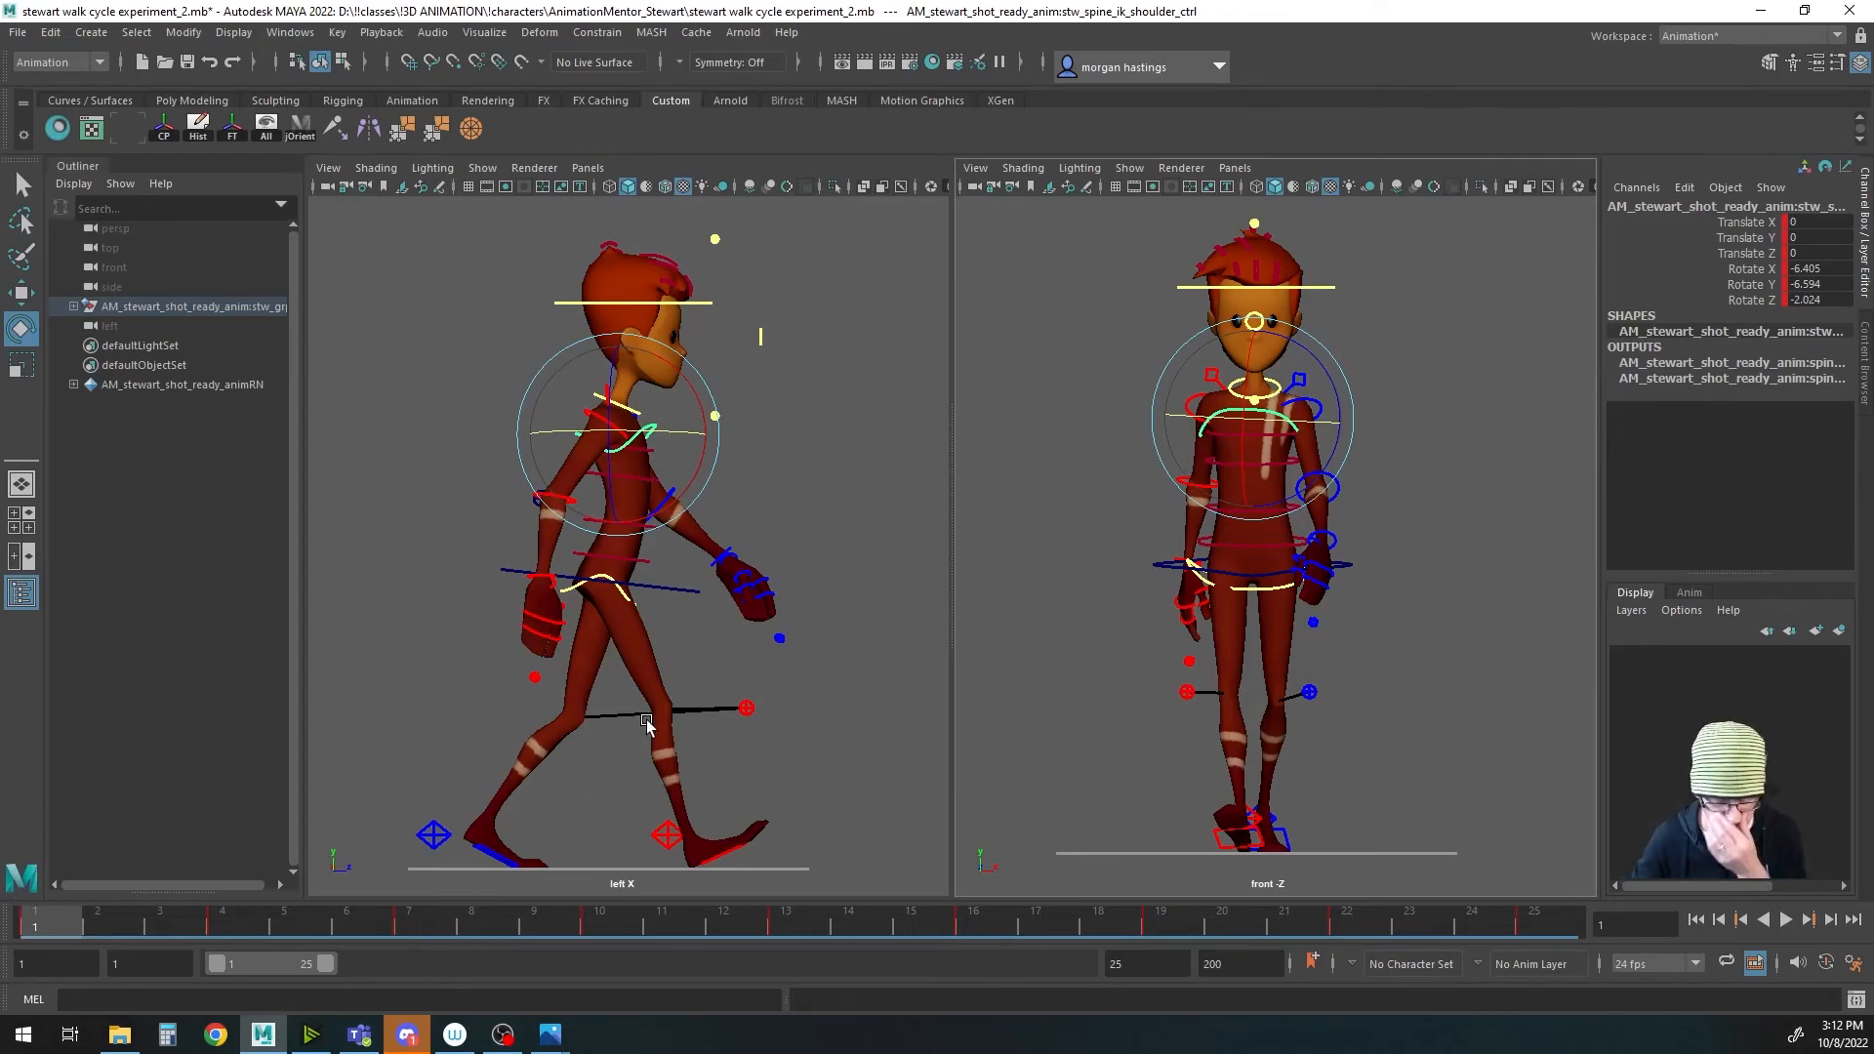
Step: Following the walkcycle_front_stewart.jpg reference, move the COG control at frame 4 to a Translate X of about -1.9 and key it
click(1170, 574)
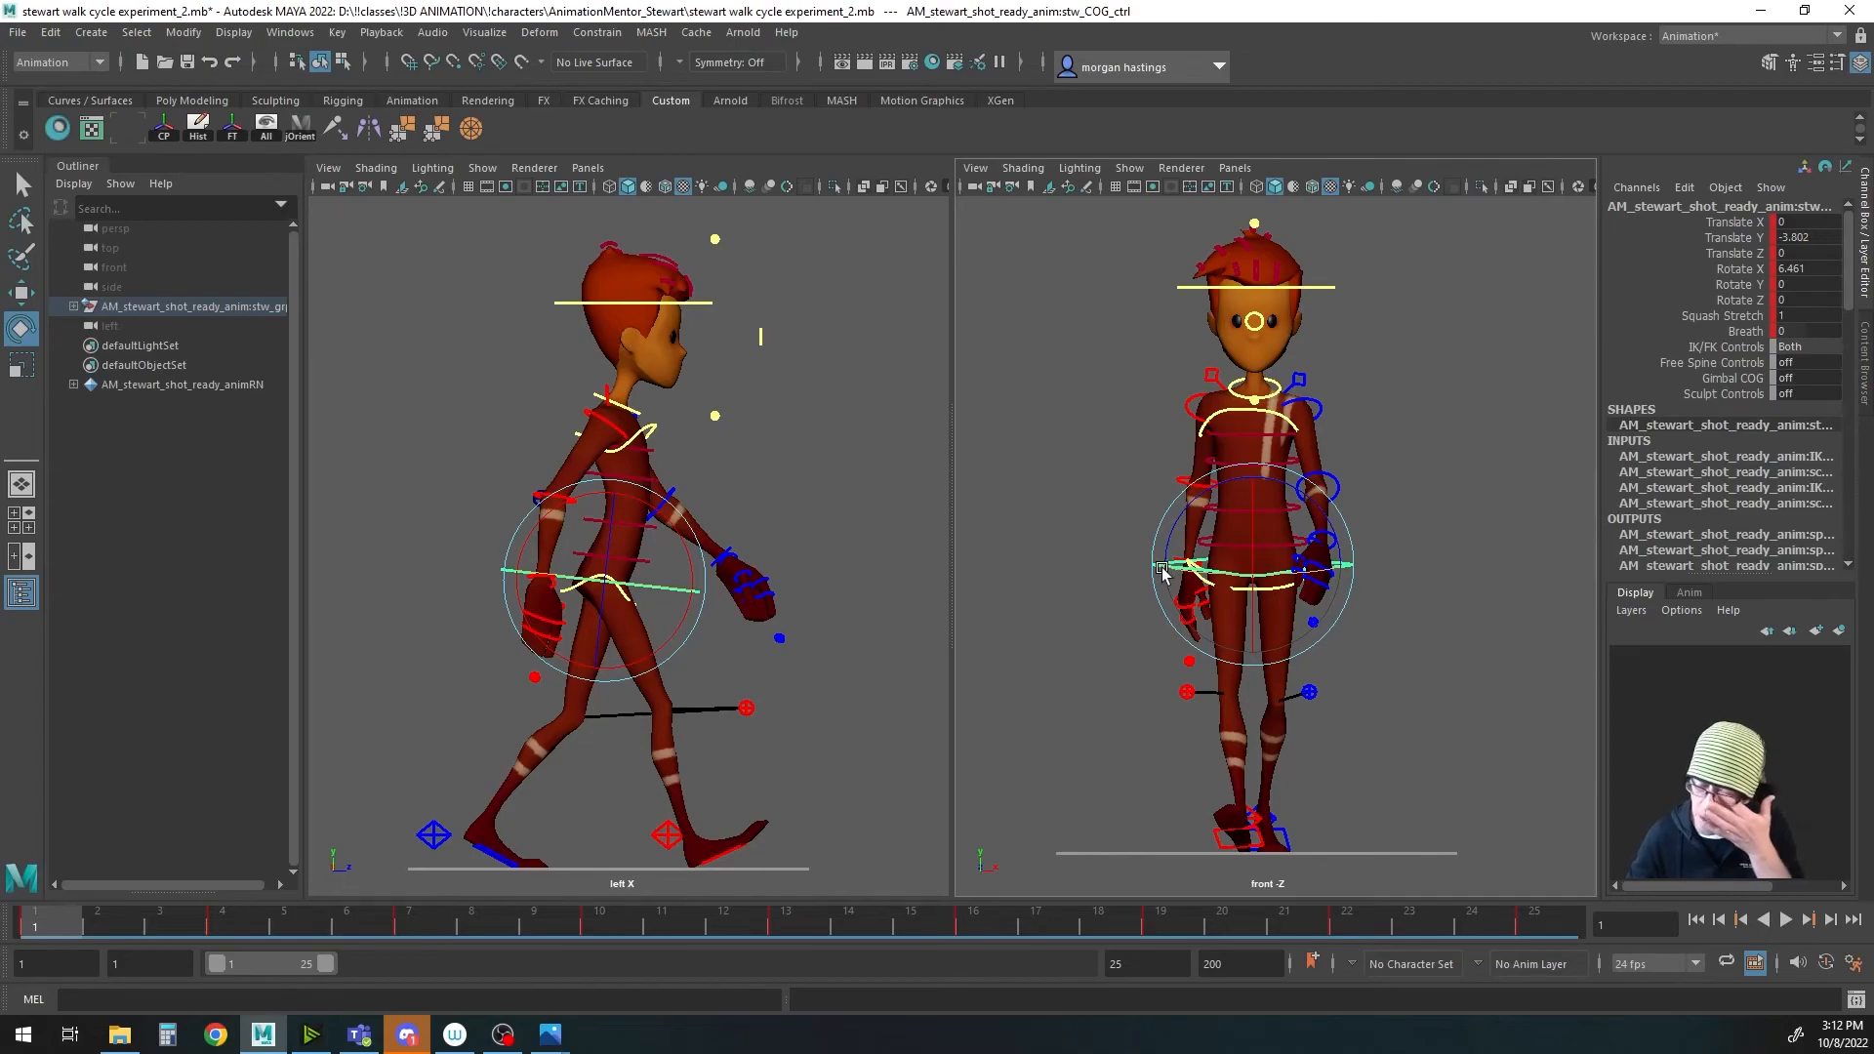
click(1085, 570)
click(1160, 566)
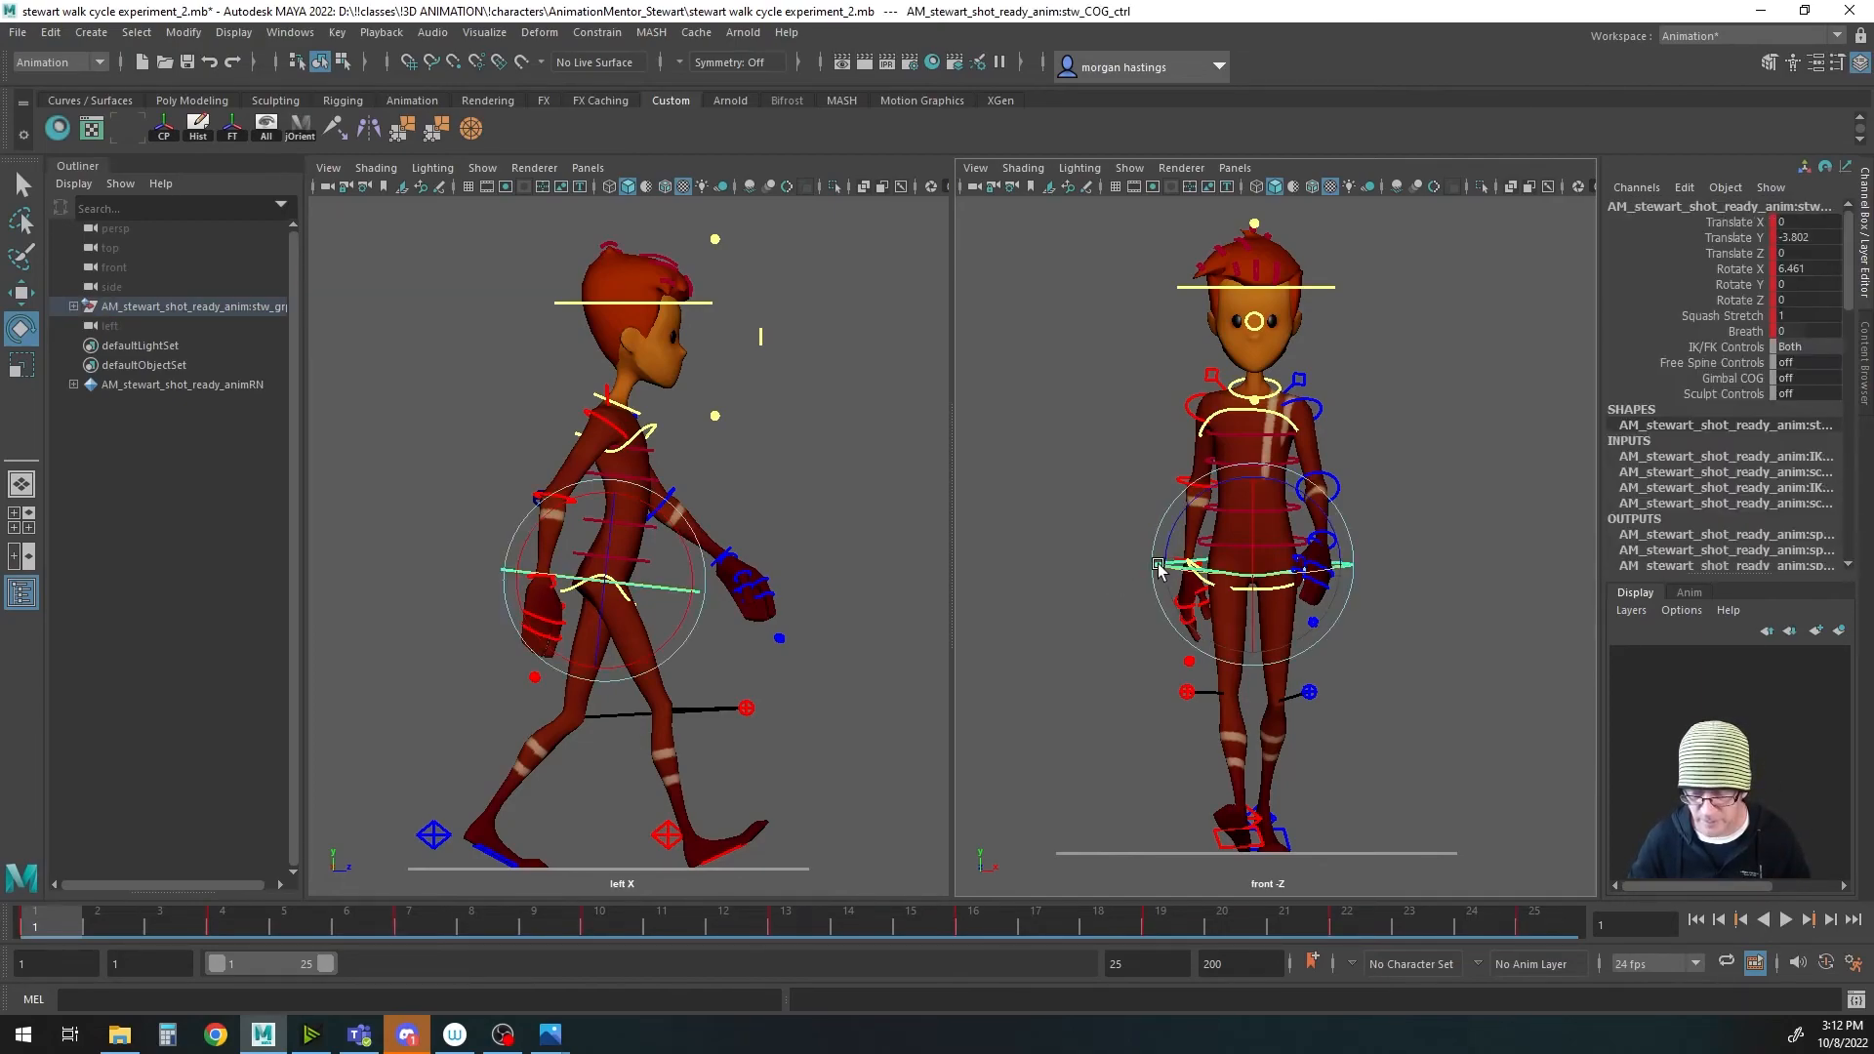
key(w)
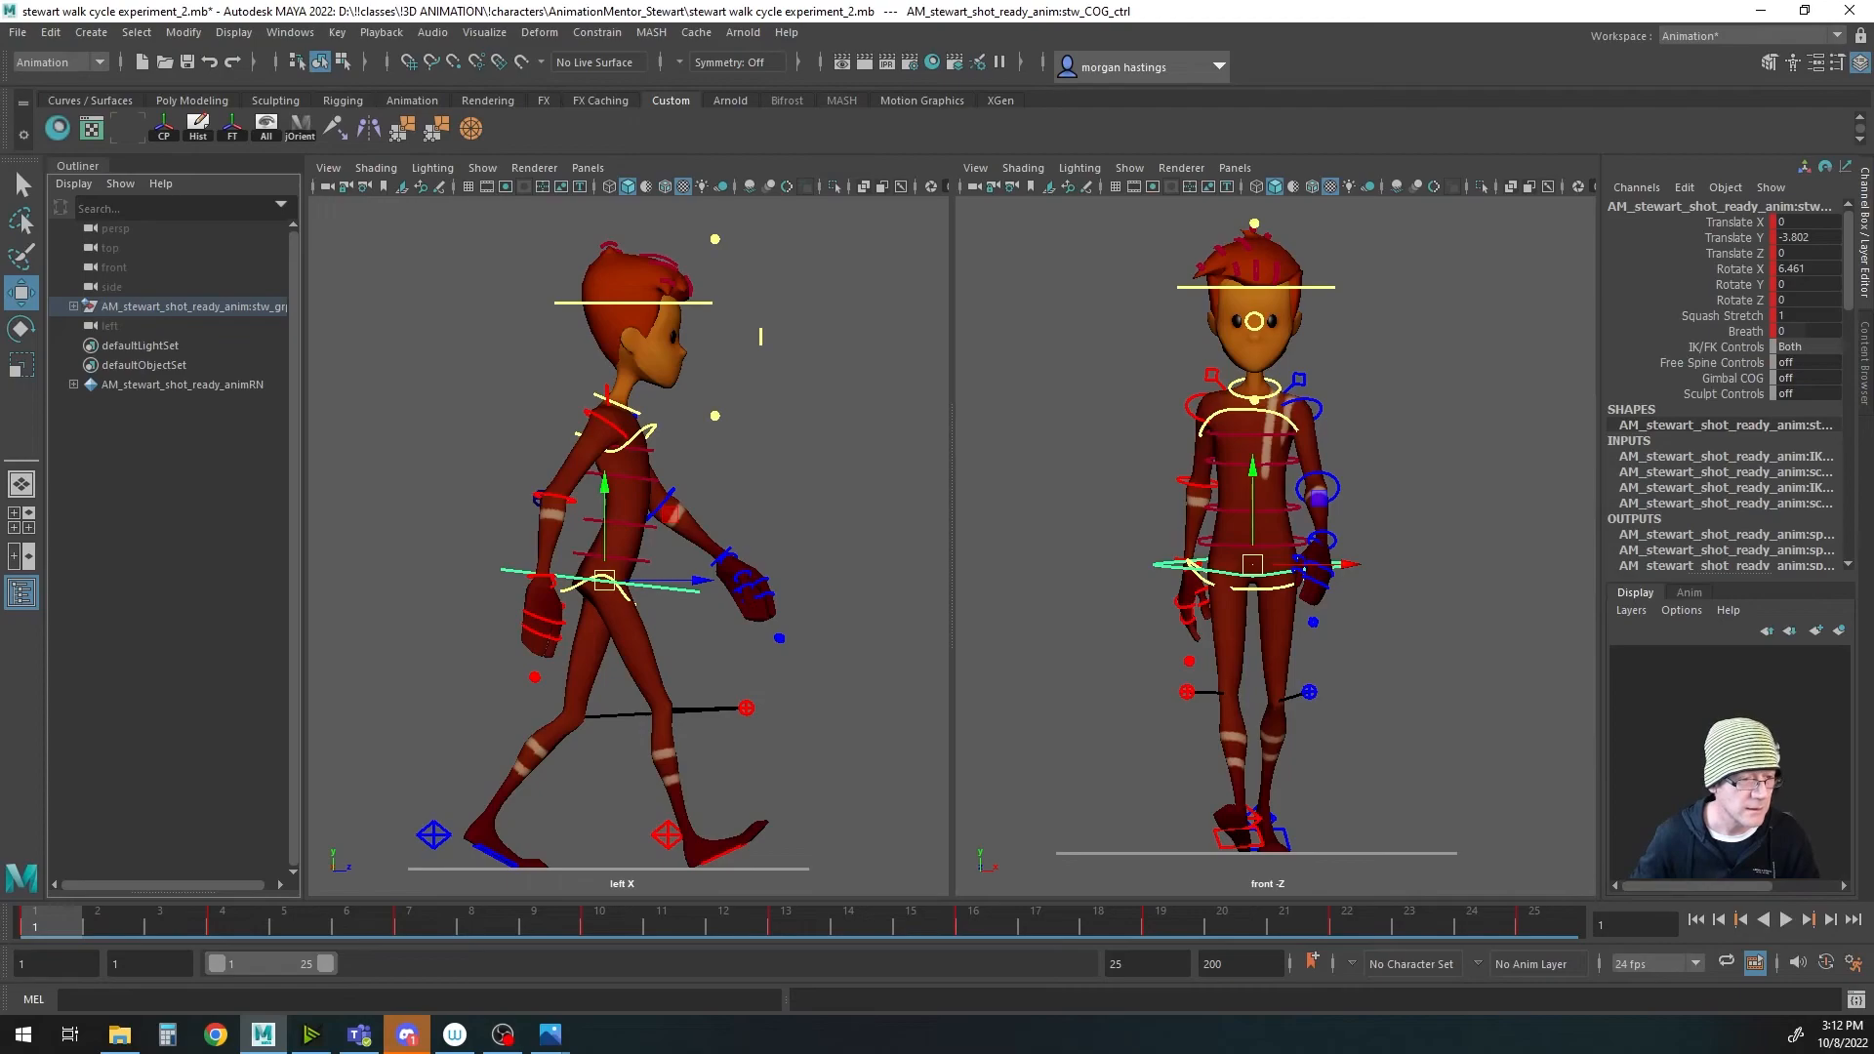
key(alt+Tab)
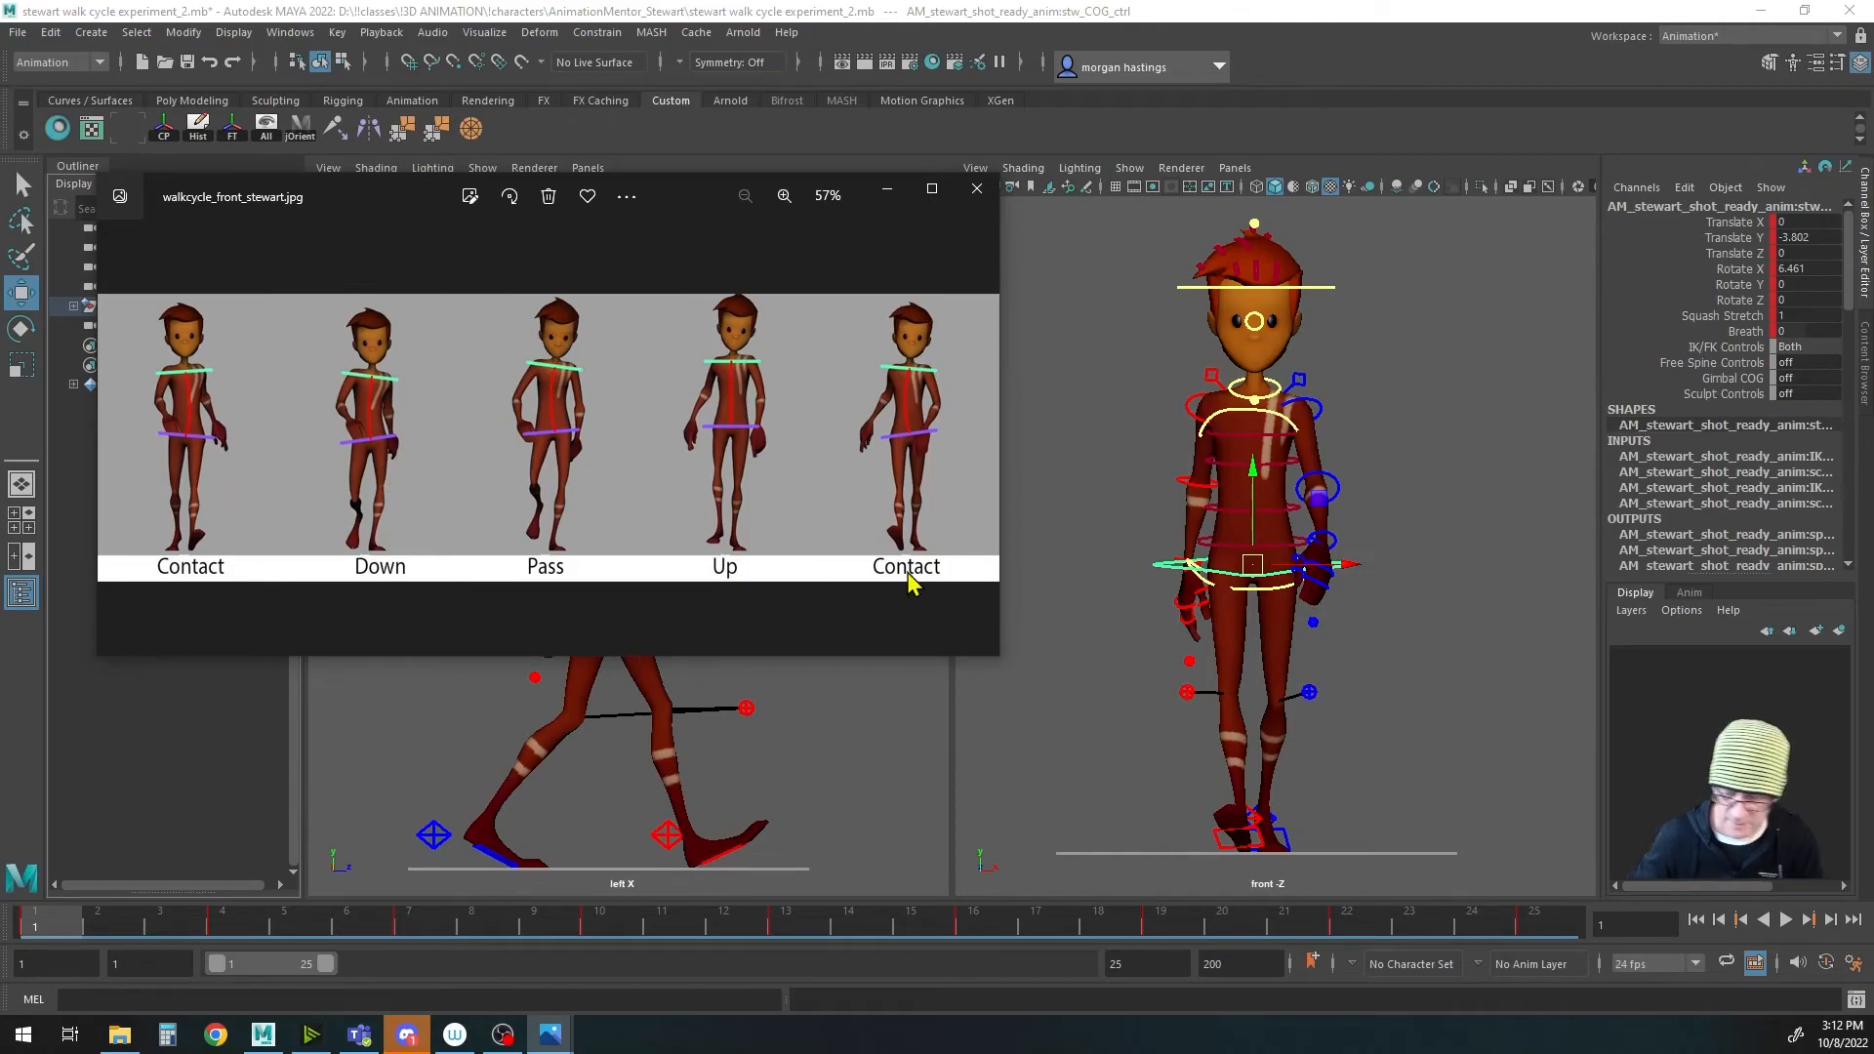
click(237, 927)
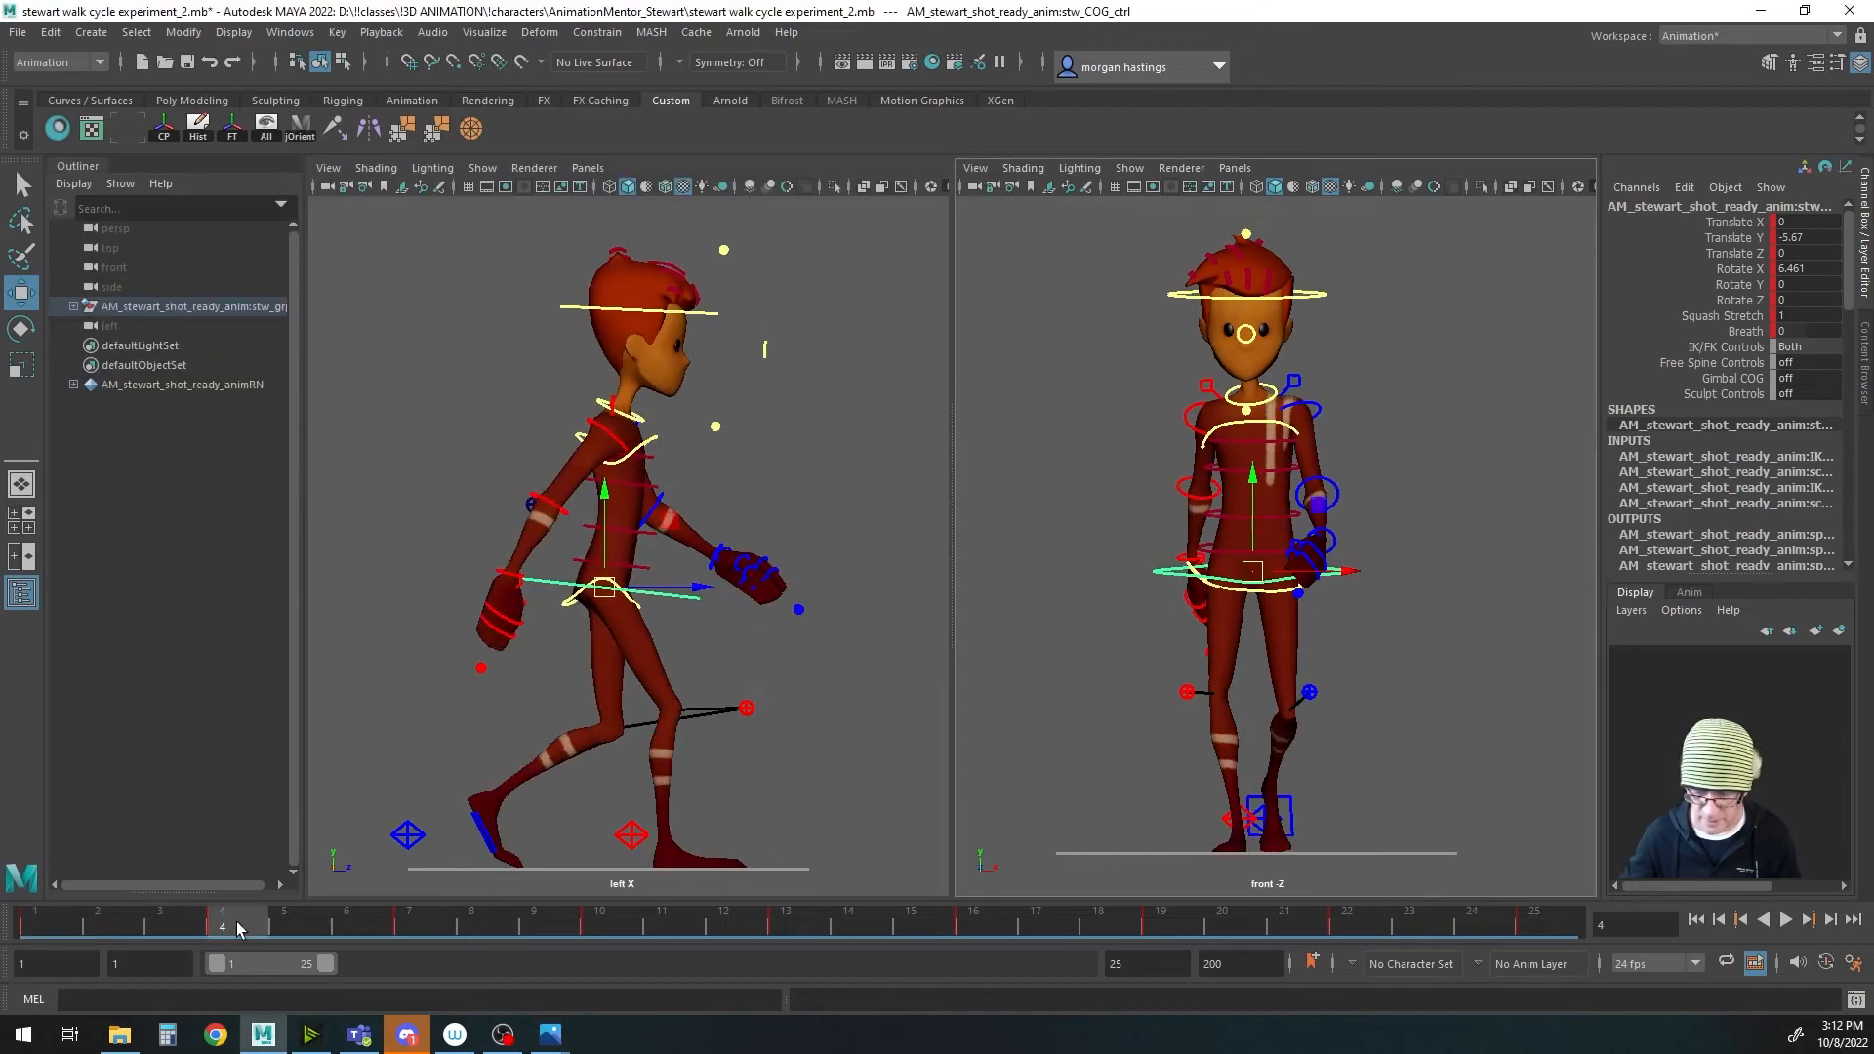
drag(1352, 572, 1342, 576)
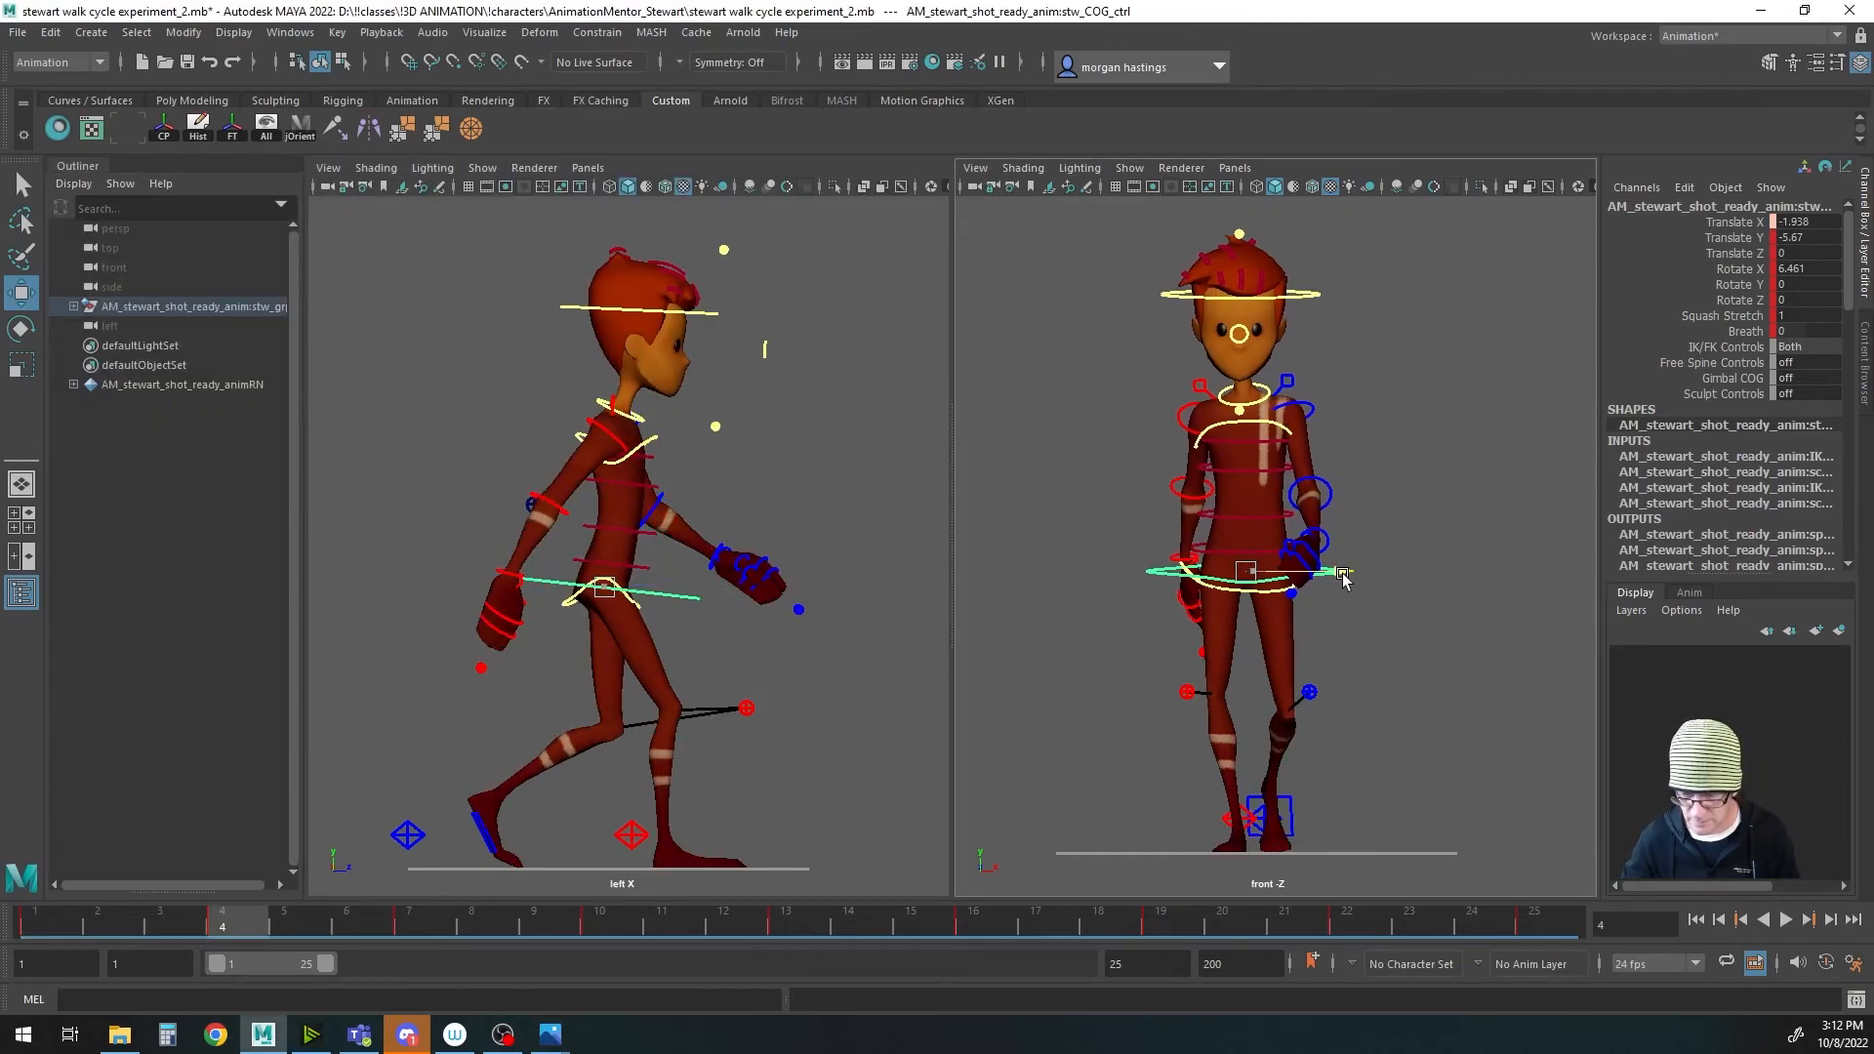
drag(1341, 575, 1342, 576)
key(s)
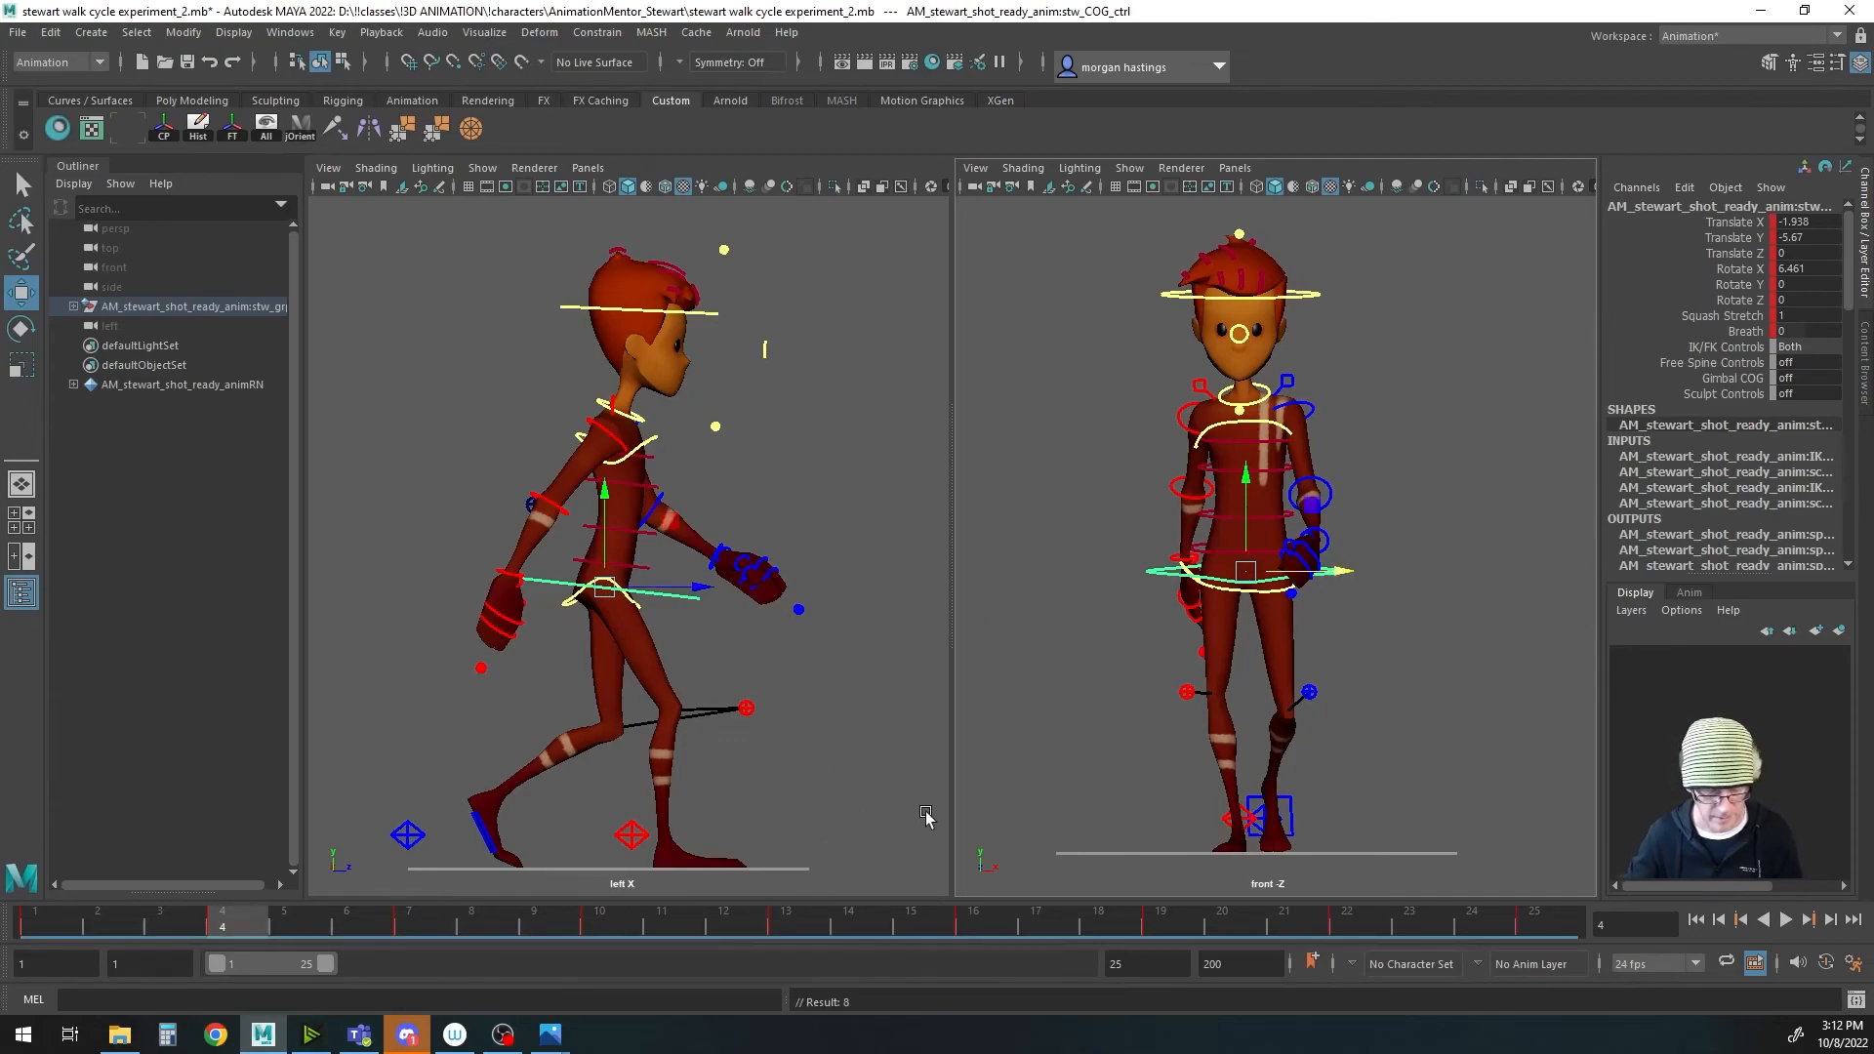
Step: At frame 16, move the COG control sideways to a Translate X of about 4.4 and key it
click(982, 921)
drag(1352, 577, 1369, 577)
key(s)
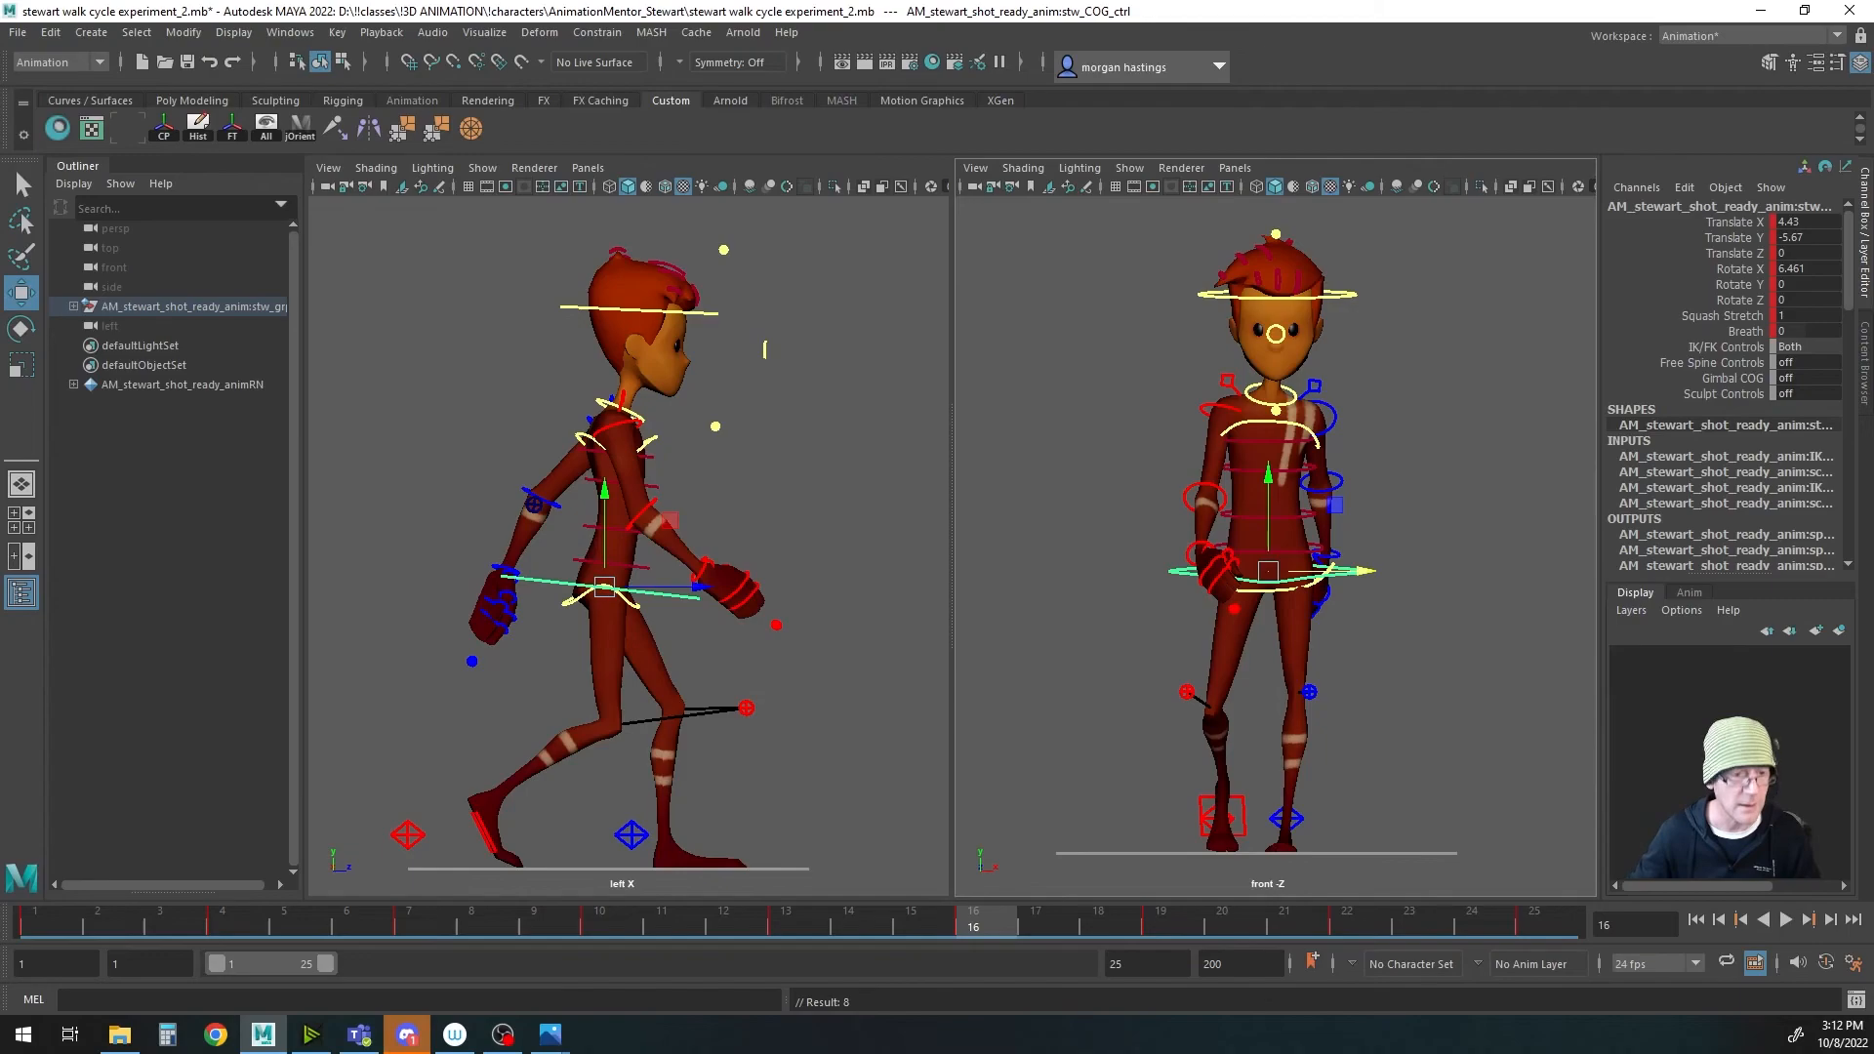
Step: In the Graph Editor, isolate the COG control's Translate X curve and delete its keys at frames 7, 10, 13, 19 and 22
drag(615, 137, 792, 400)
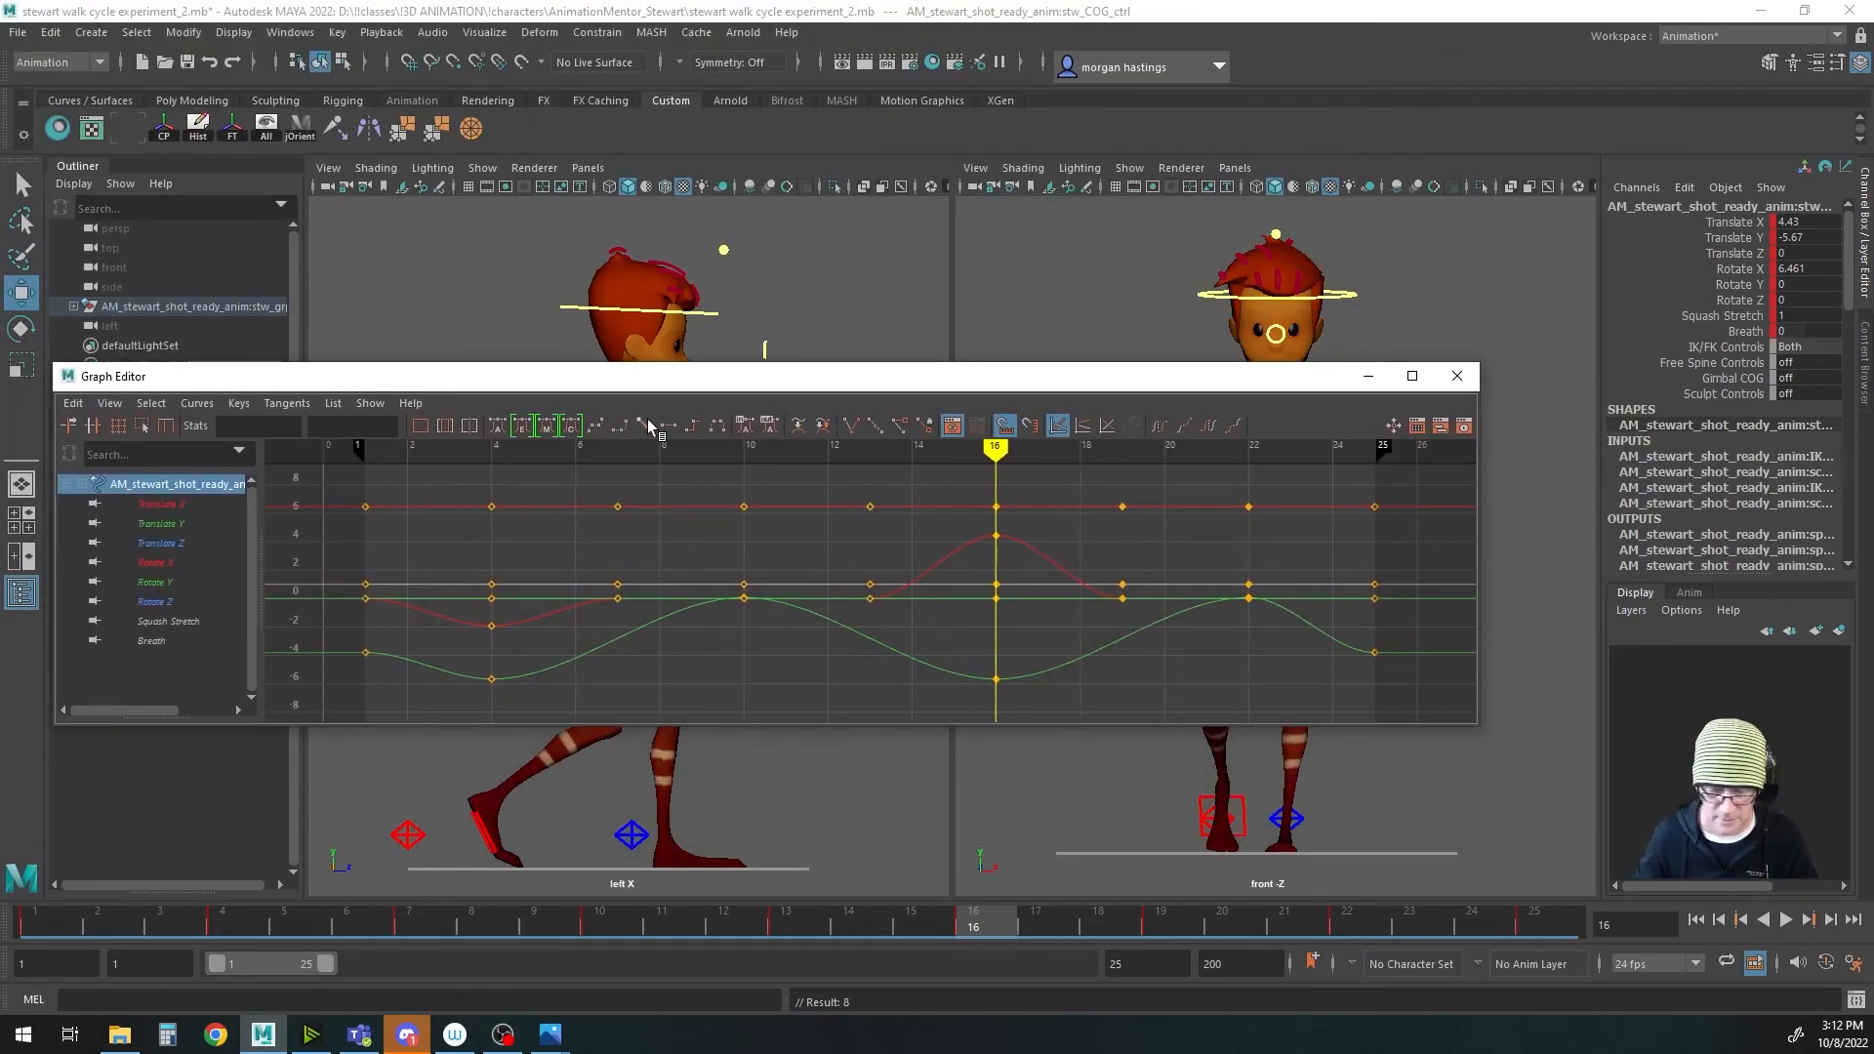
click(182, 542)
drag(1076, 374, 961, 0)
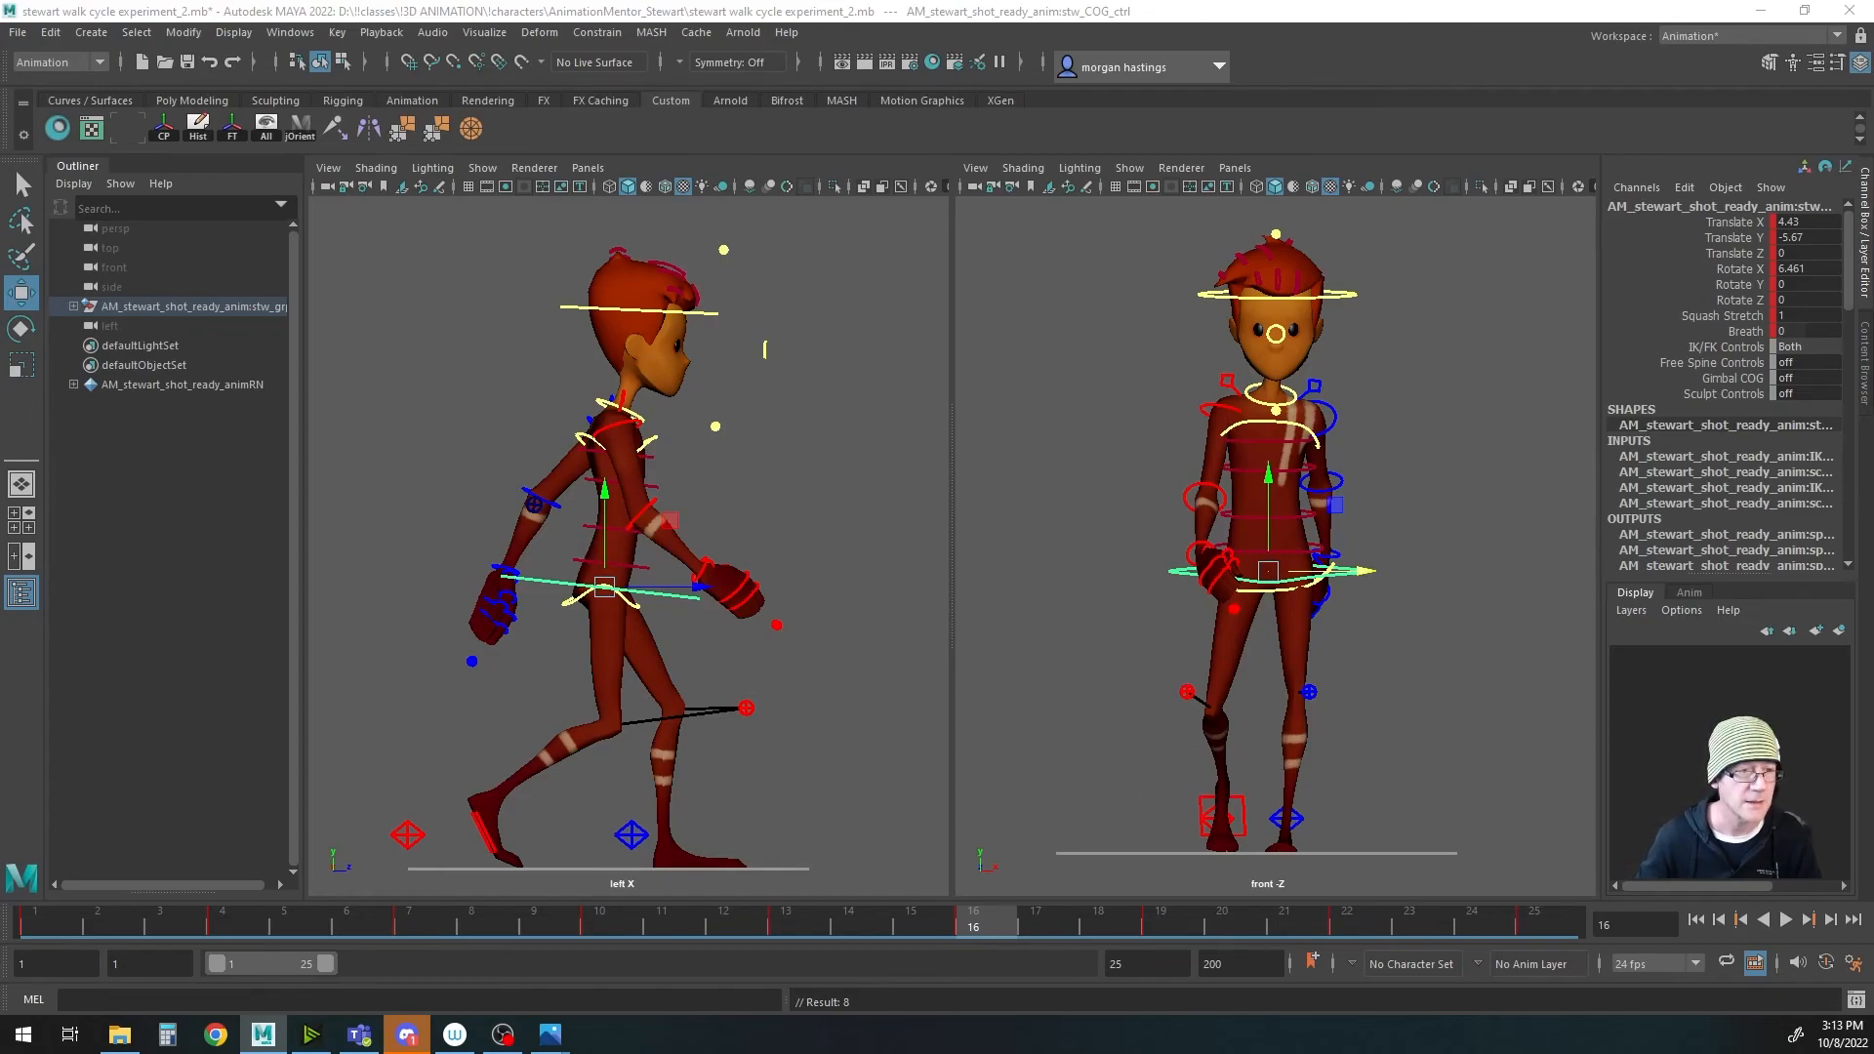
key(g)
drag(642, 477, 611, 449)
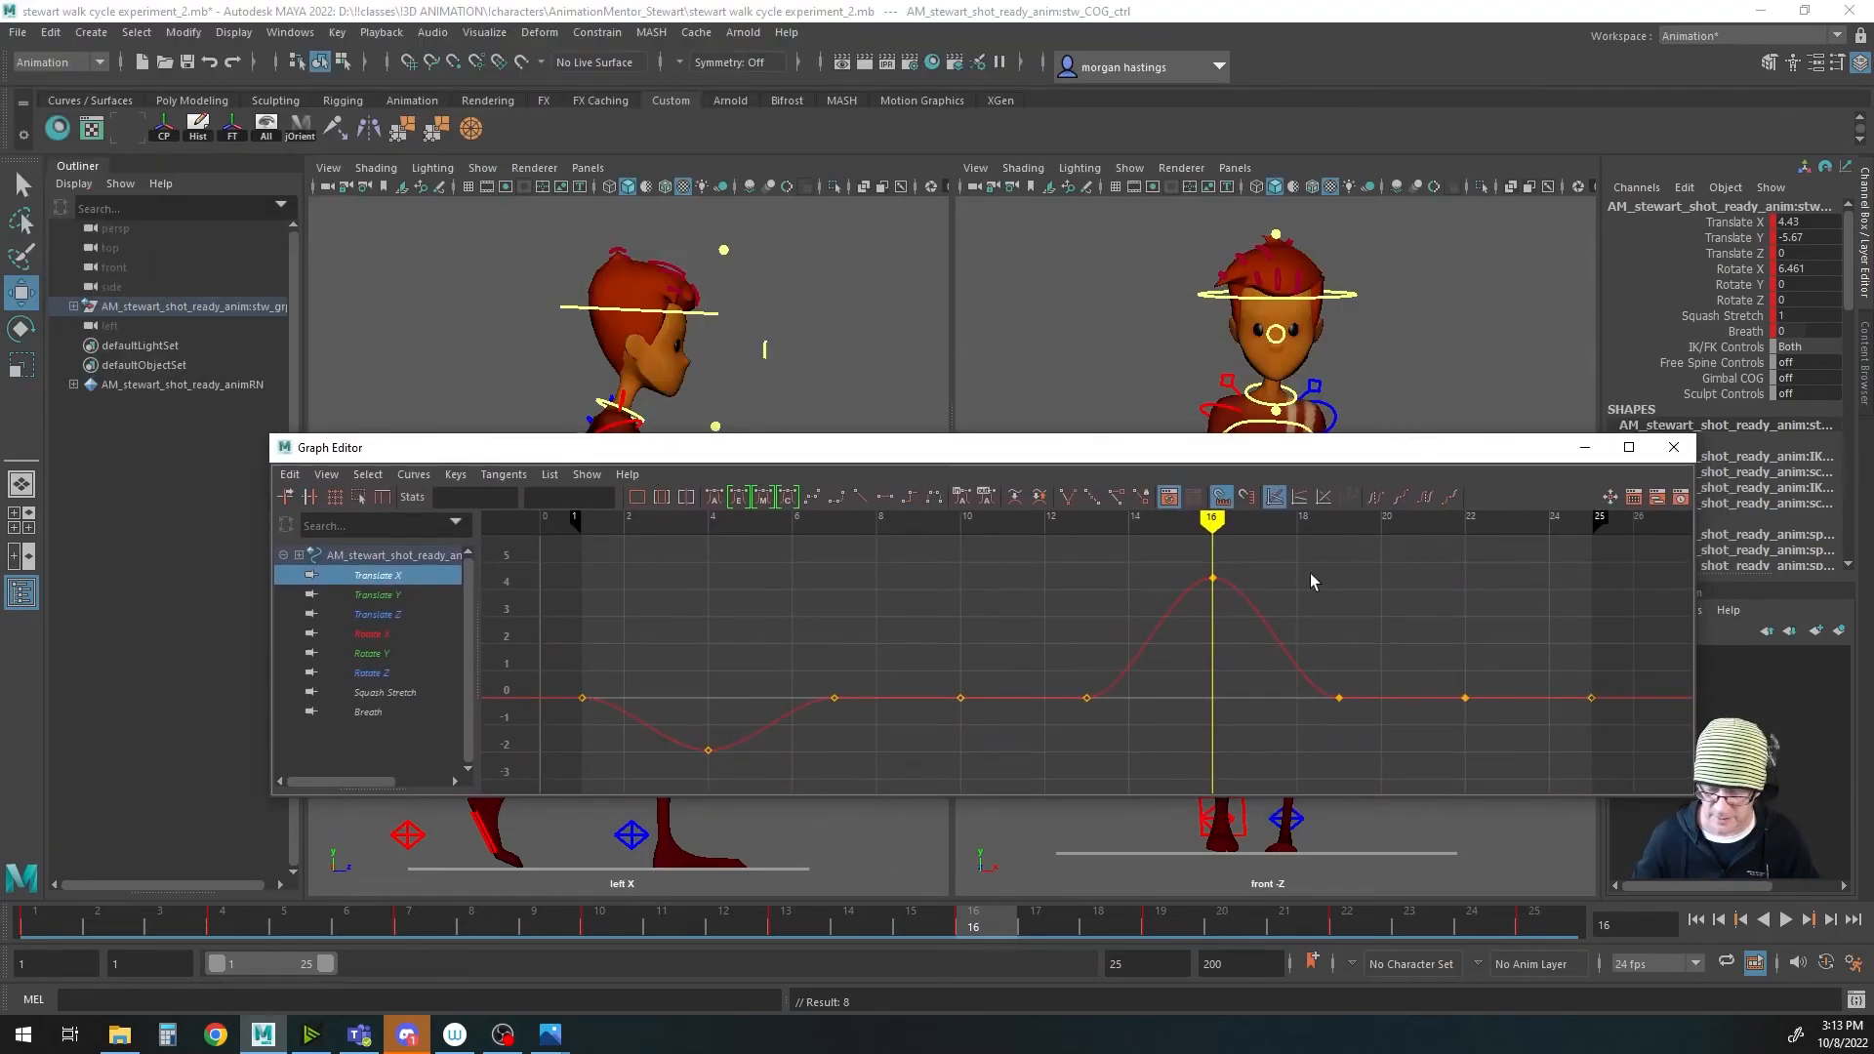
drag(803, 665, 1156, 737)
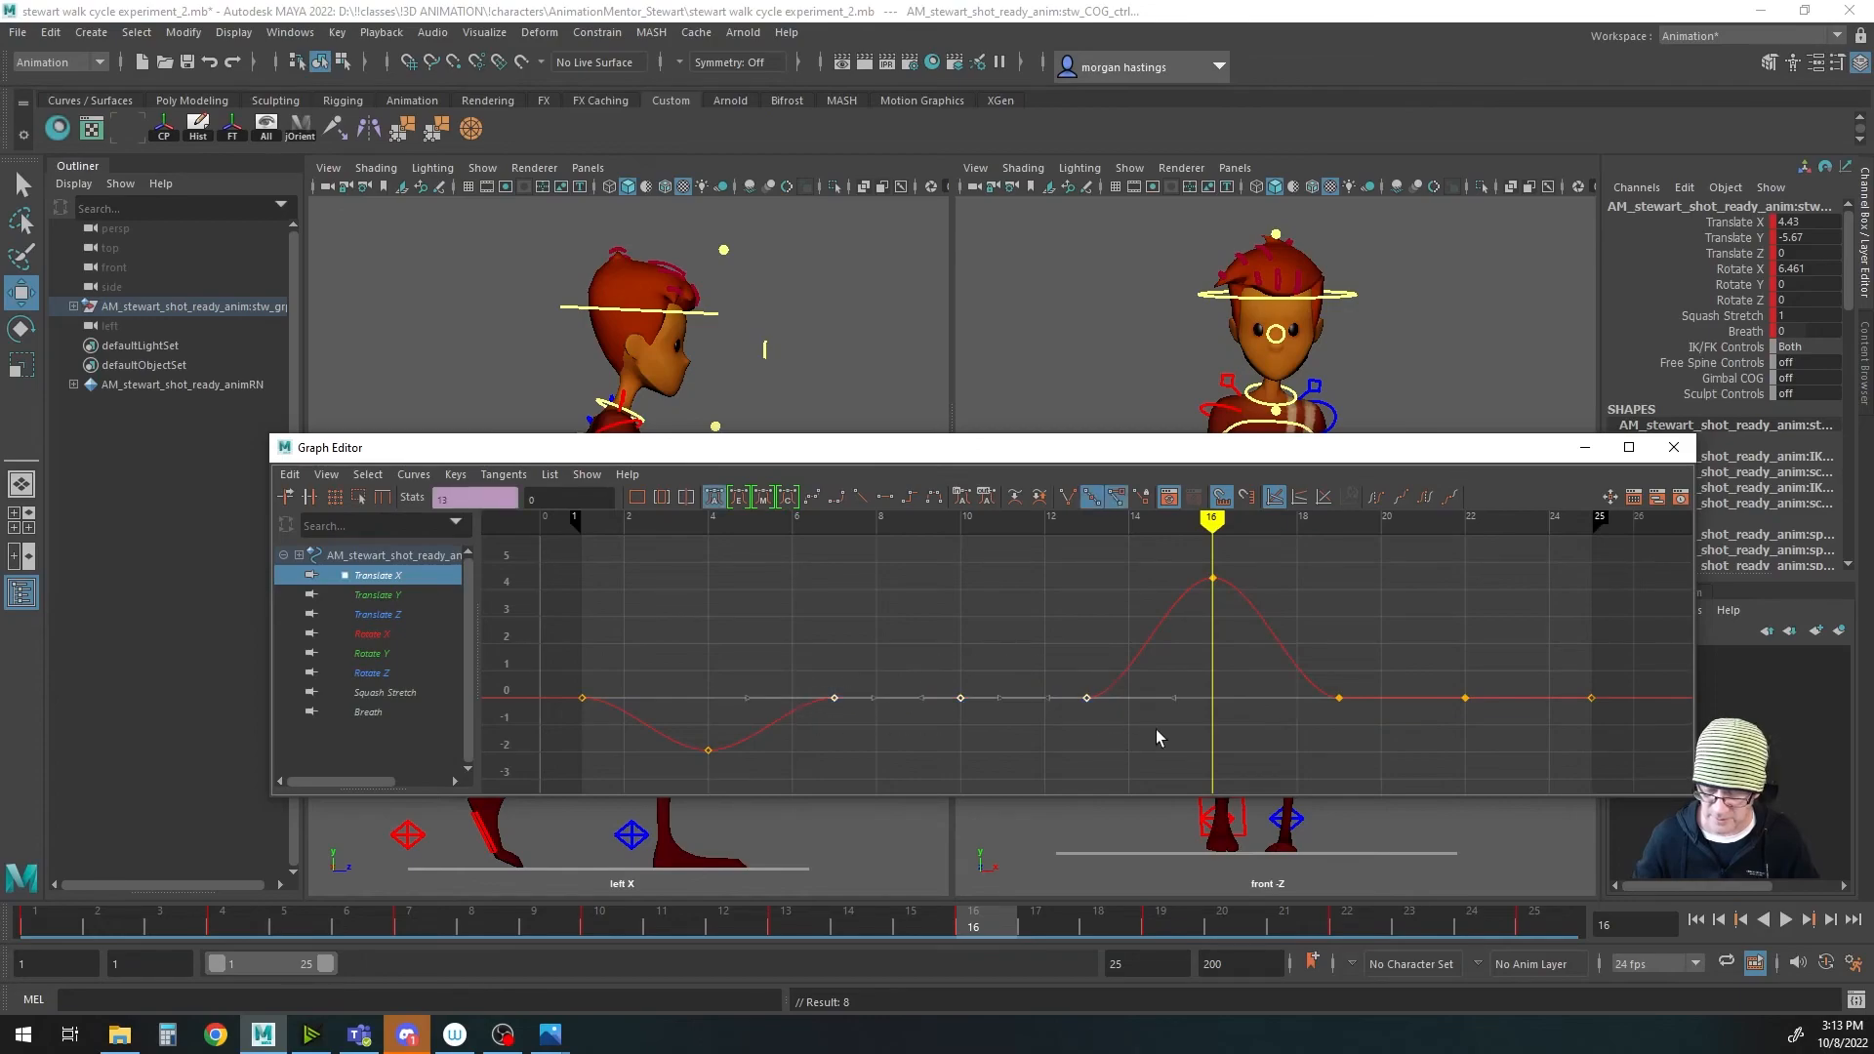
key(Delete)
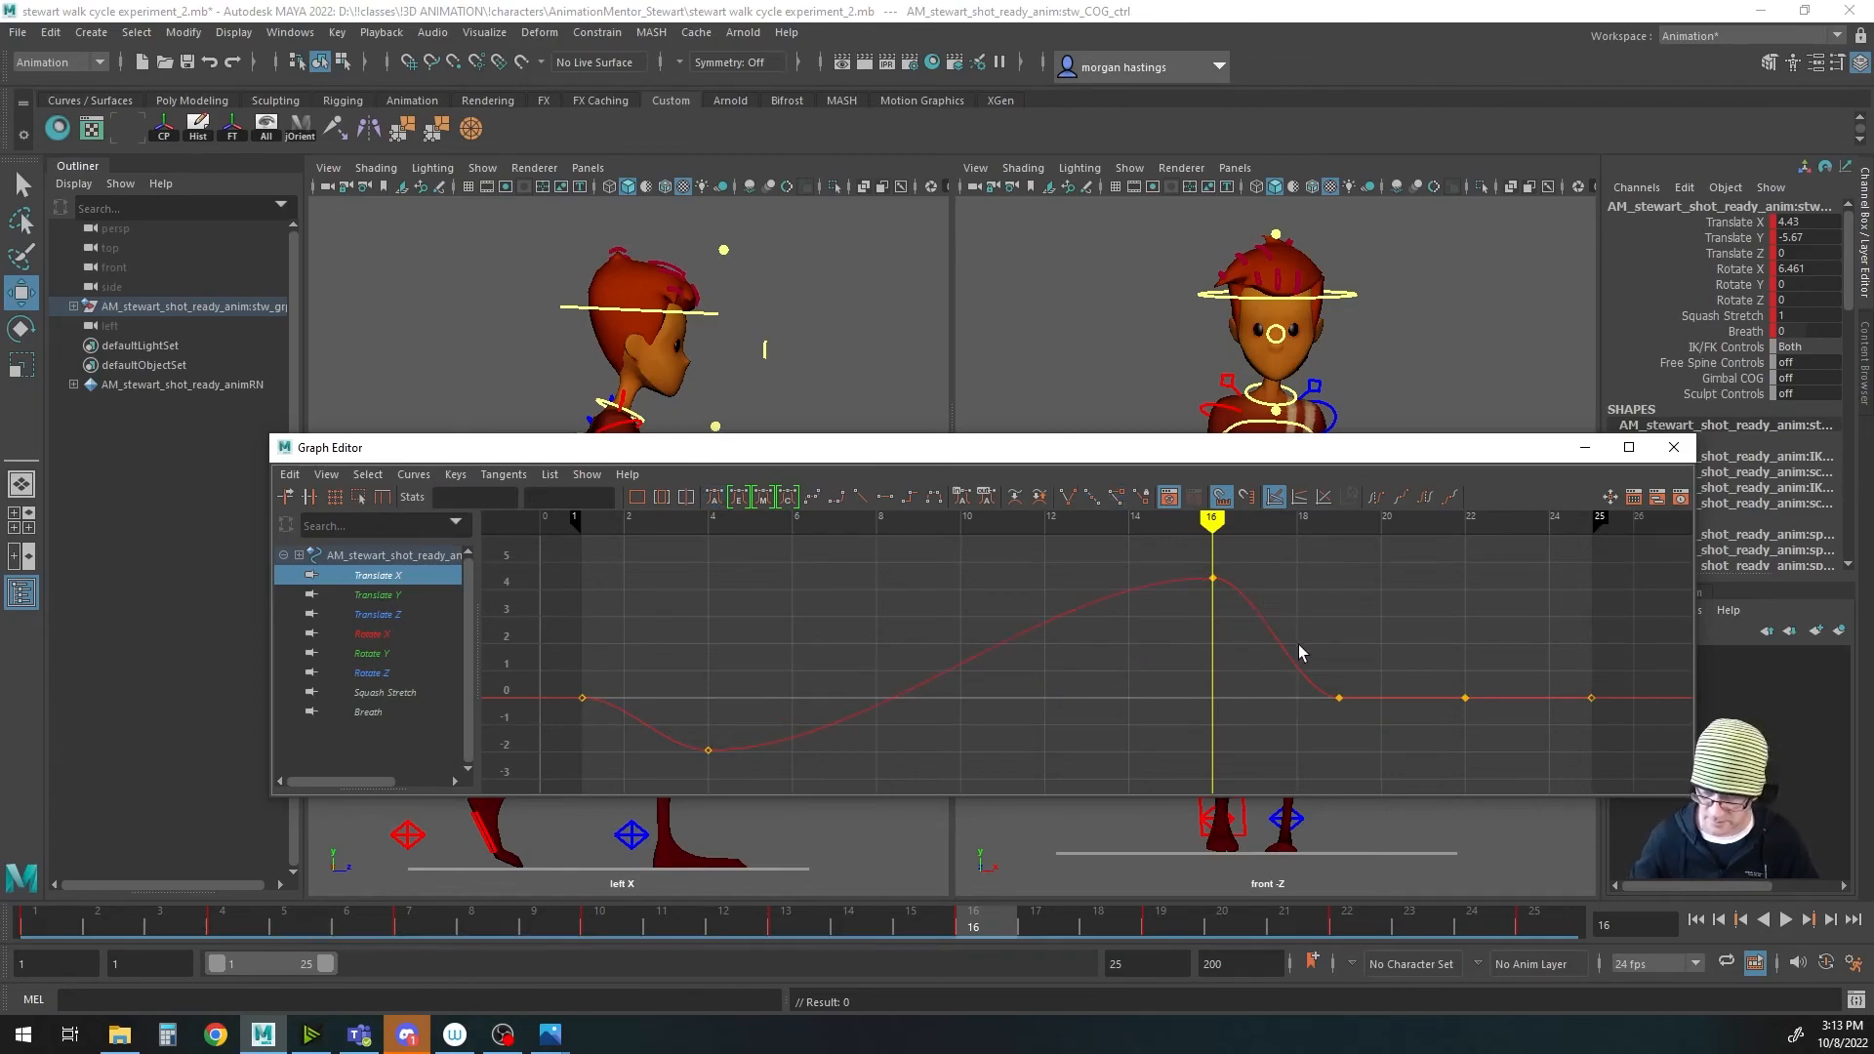
drag(1470, 730, 1473, 728)
key(Delete)
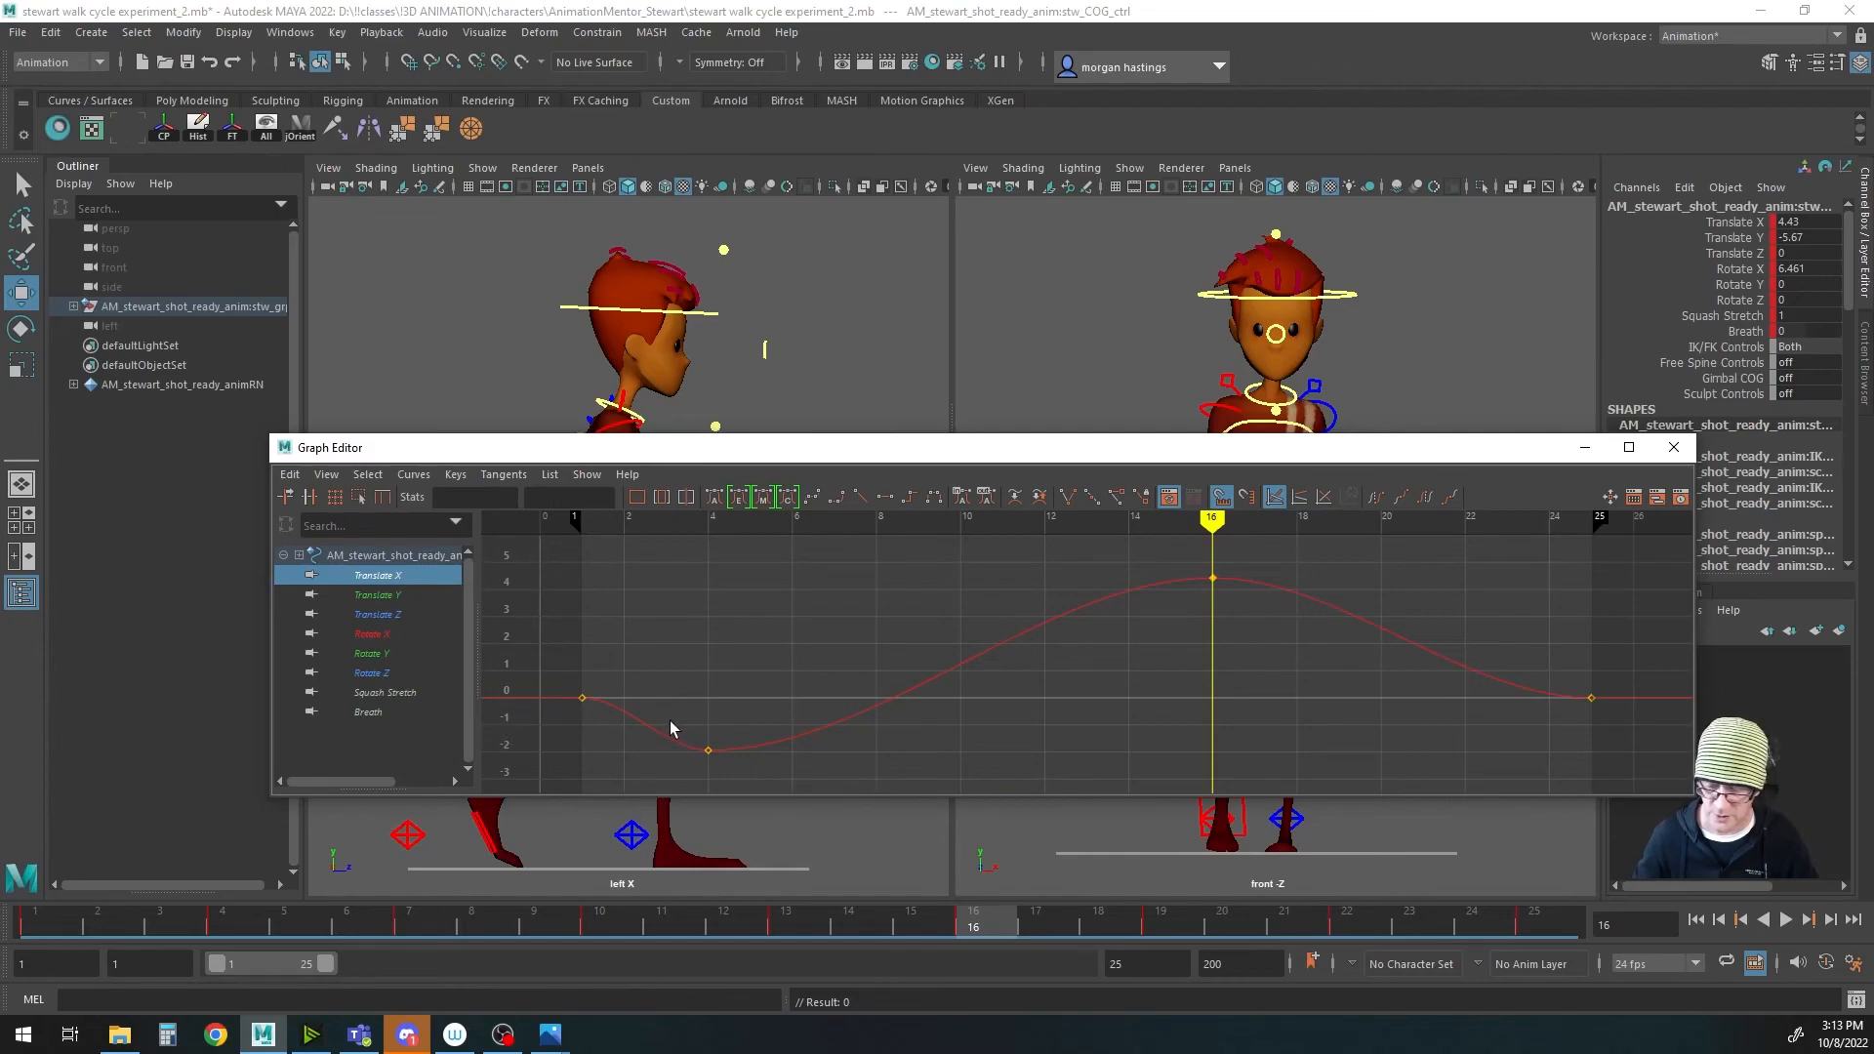
Step: On the COG control's Translate X curve, shift the low key to frame 6 and the high key to frame 18
drag(672, 728, 753, 750)
drag(1174, 561, 1289, 578)
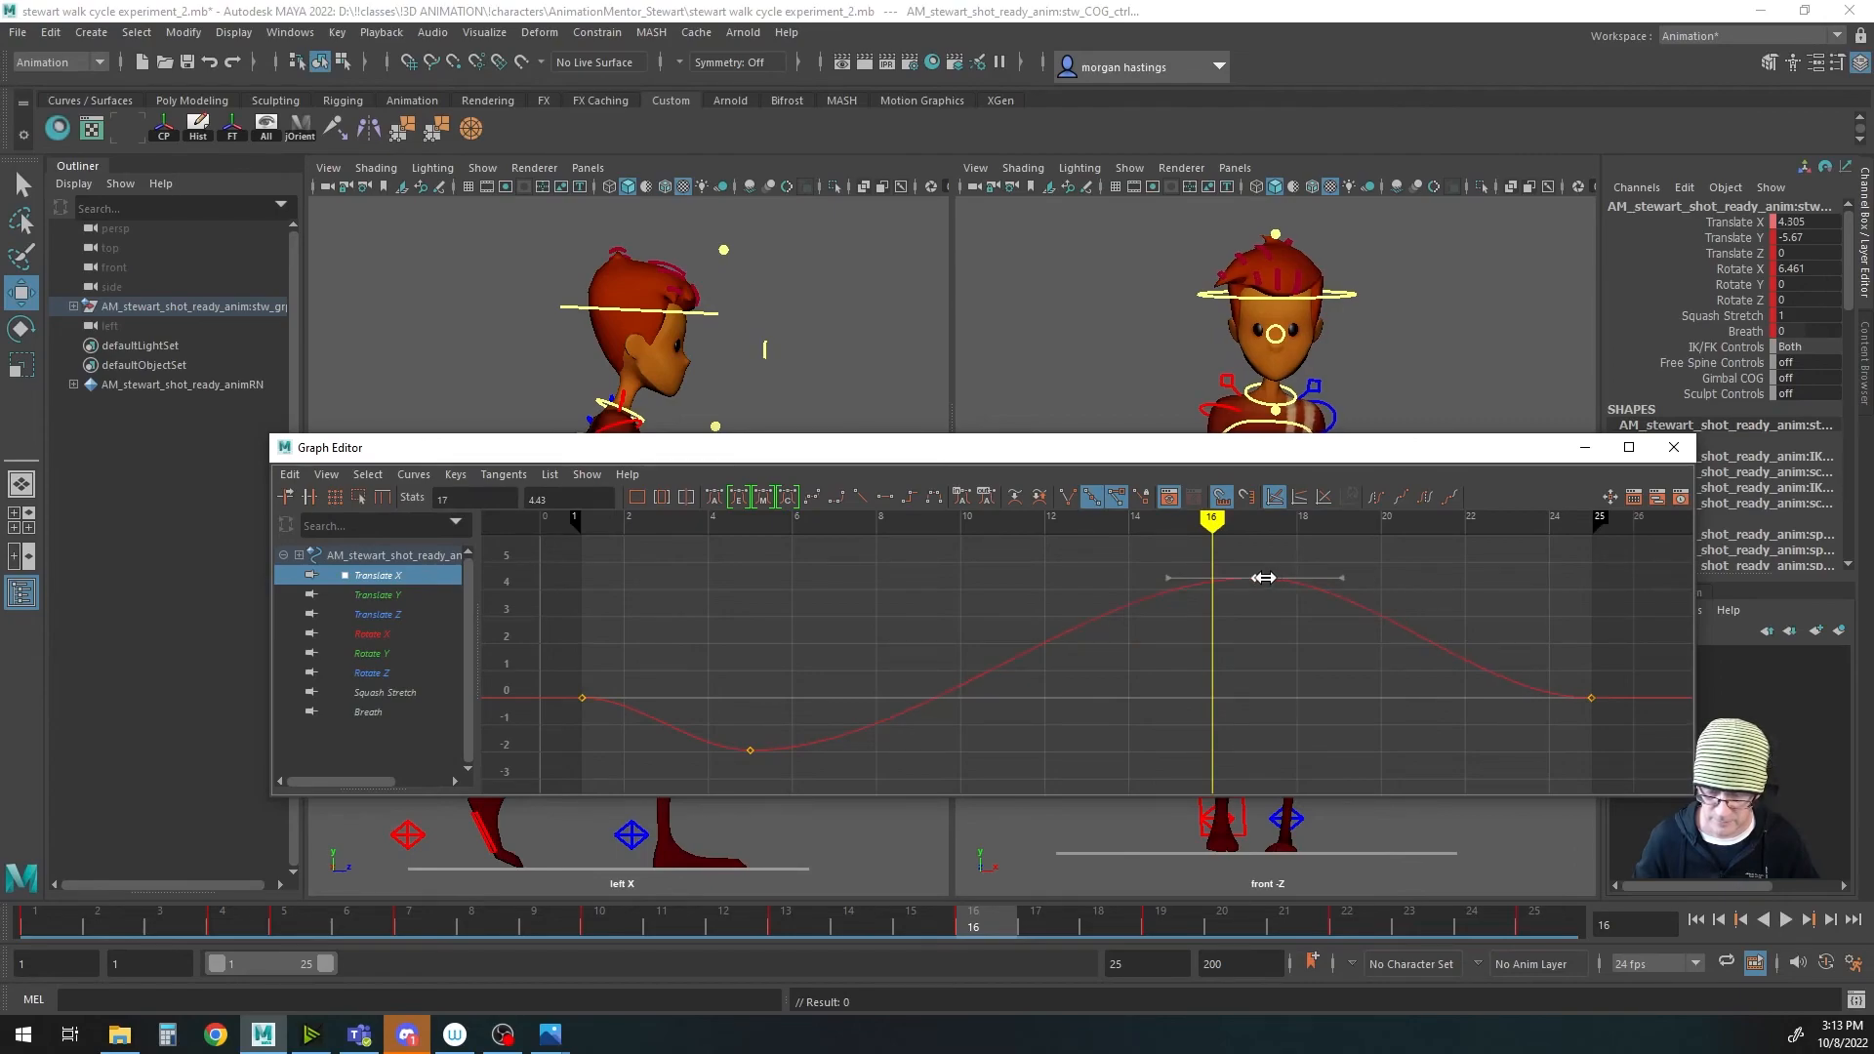
drag(724, 731, 778, 764)
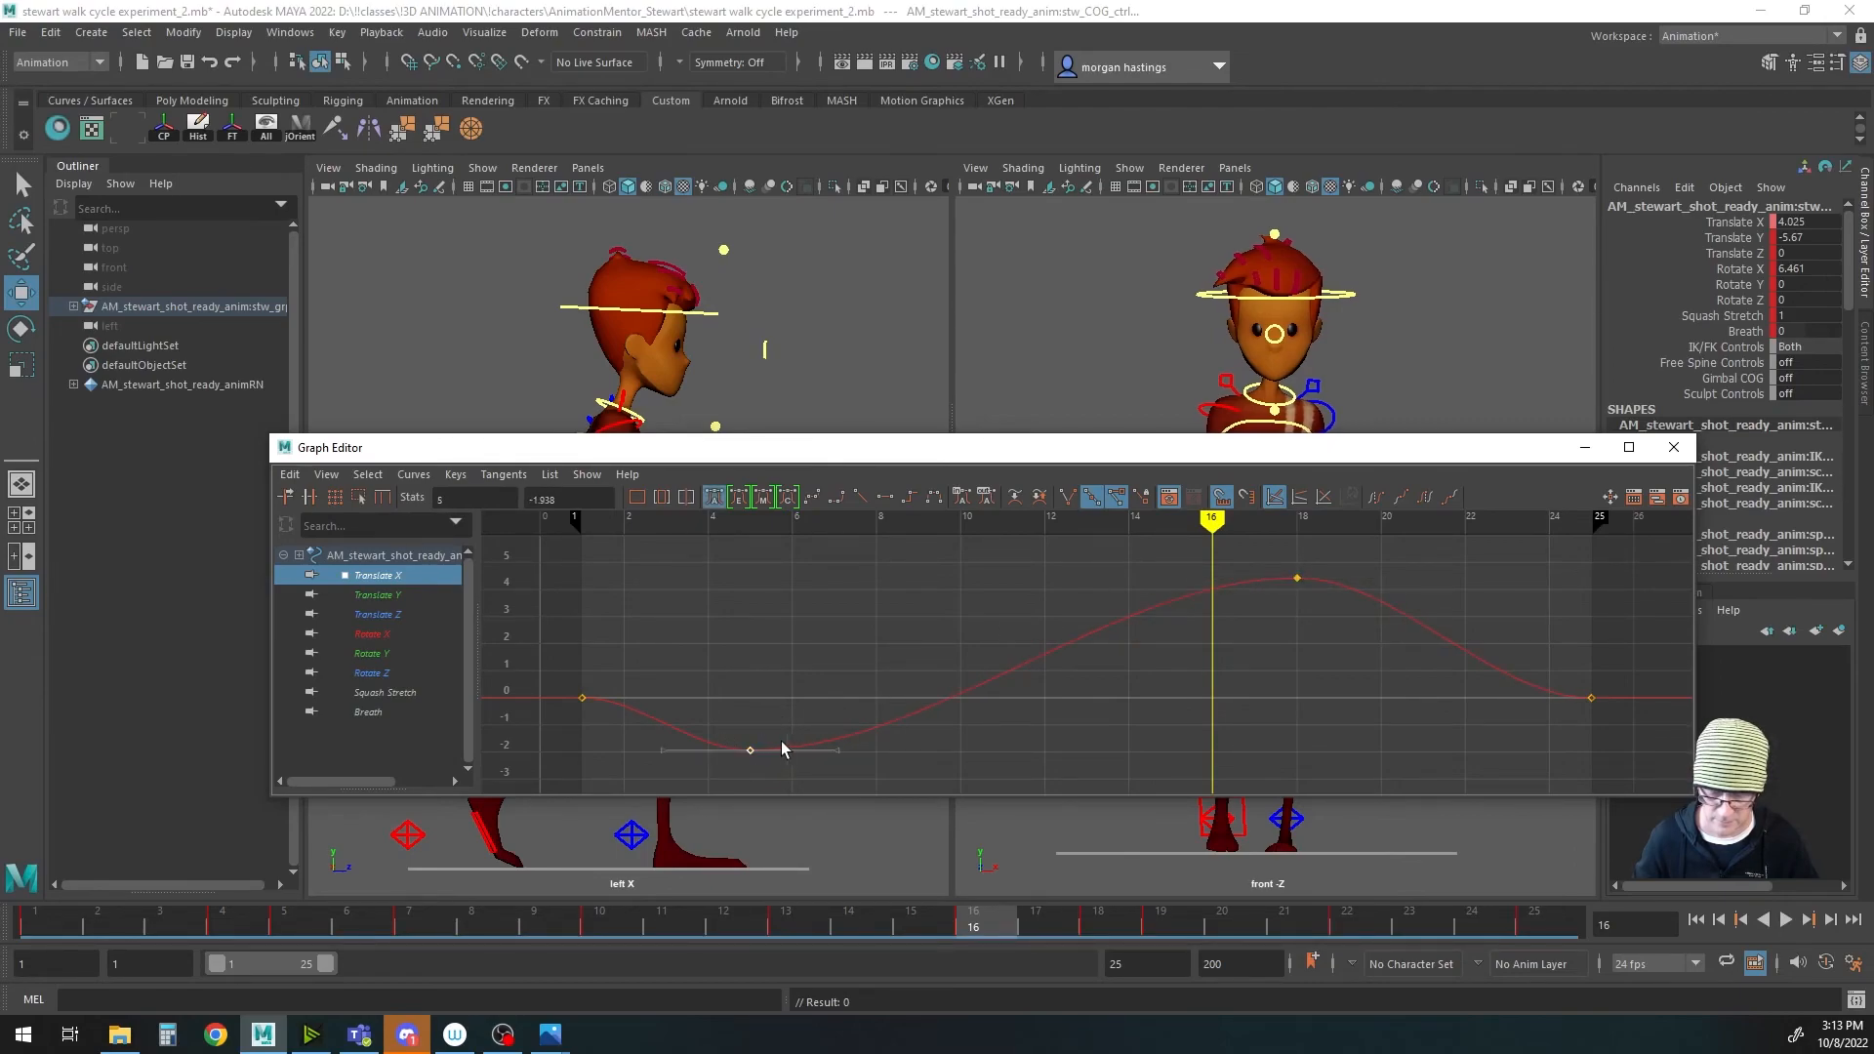
middle_drag(749, 748, 791, 748)
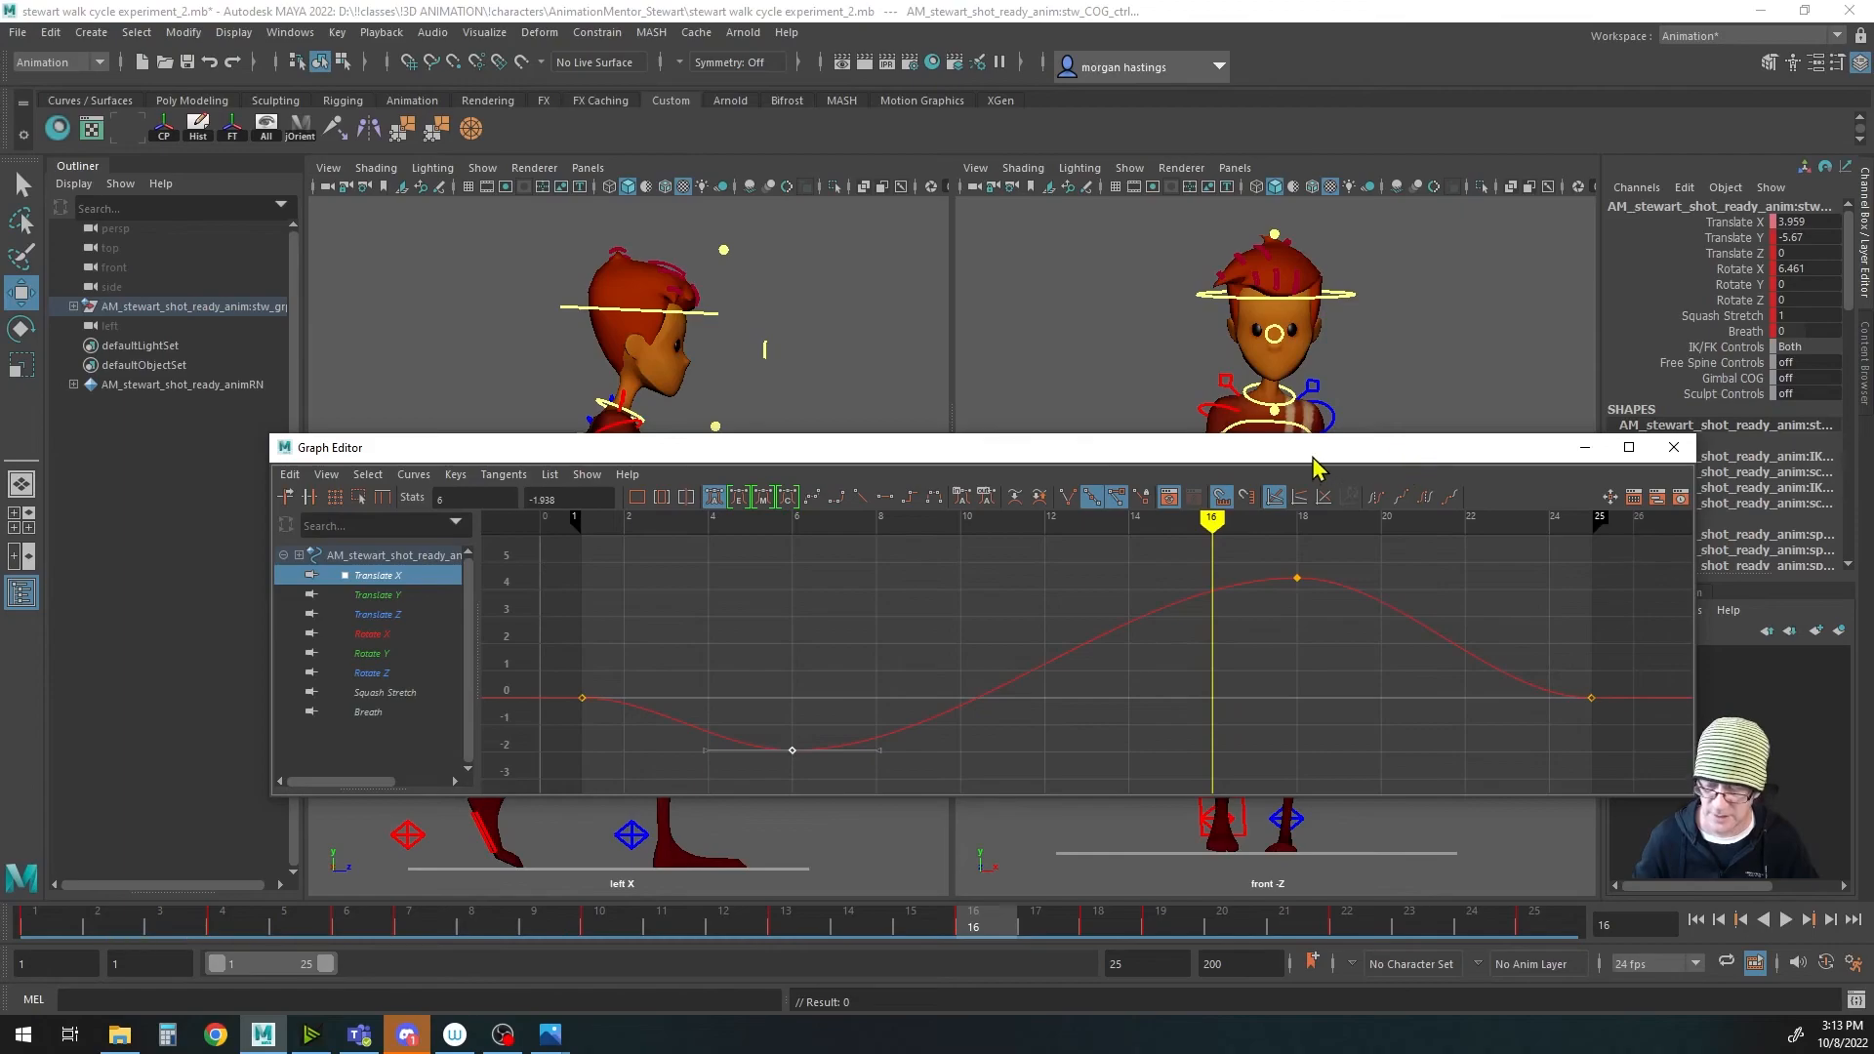
Step: Move the Graph Editor clear of the viewports and play back the walk cycle from frame 1
drag(1314, 457, 1000, 12)
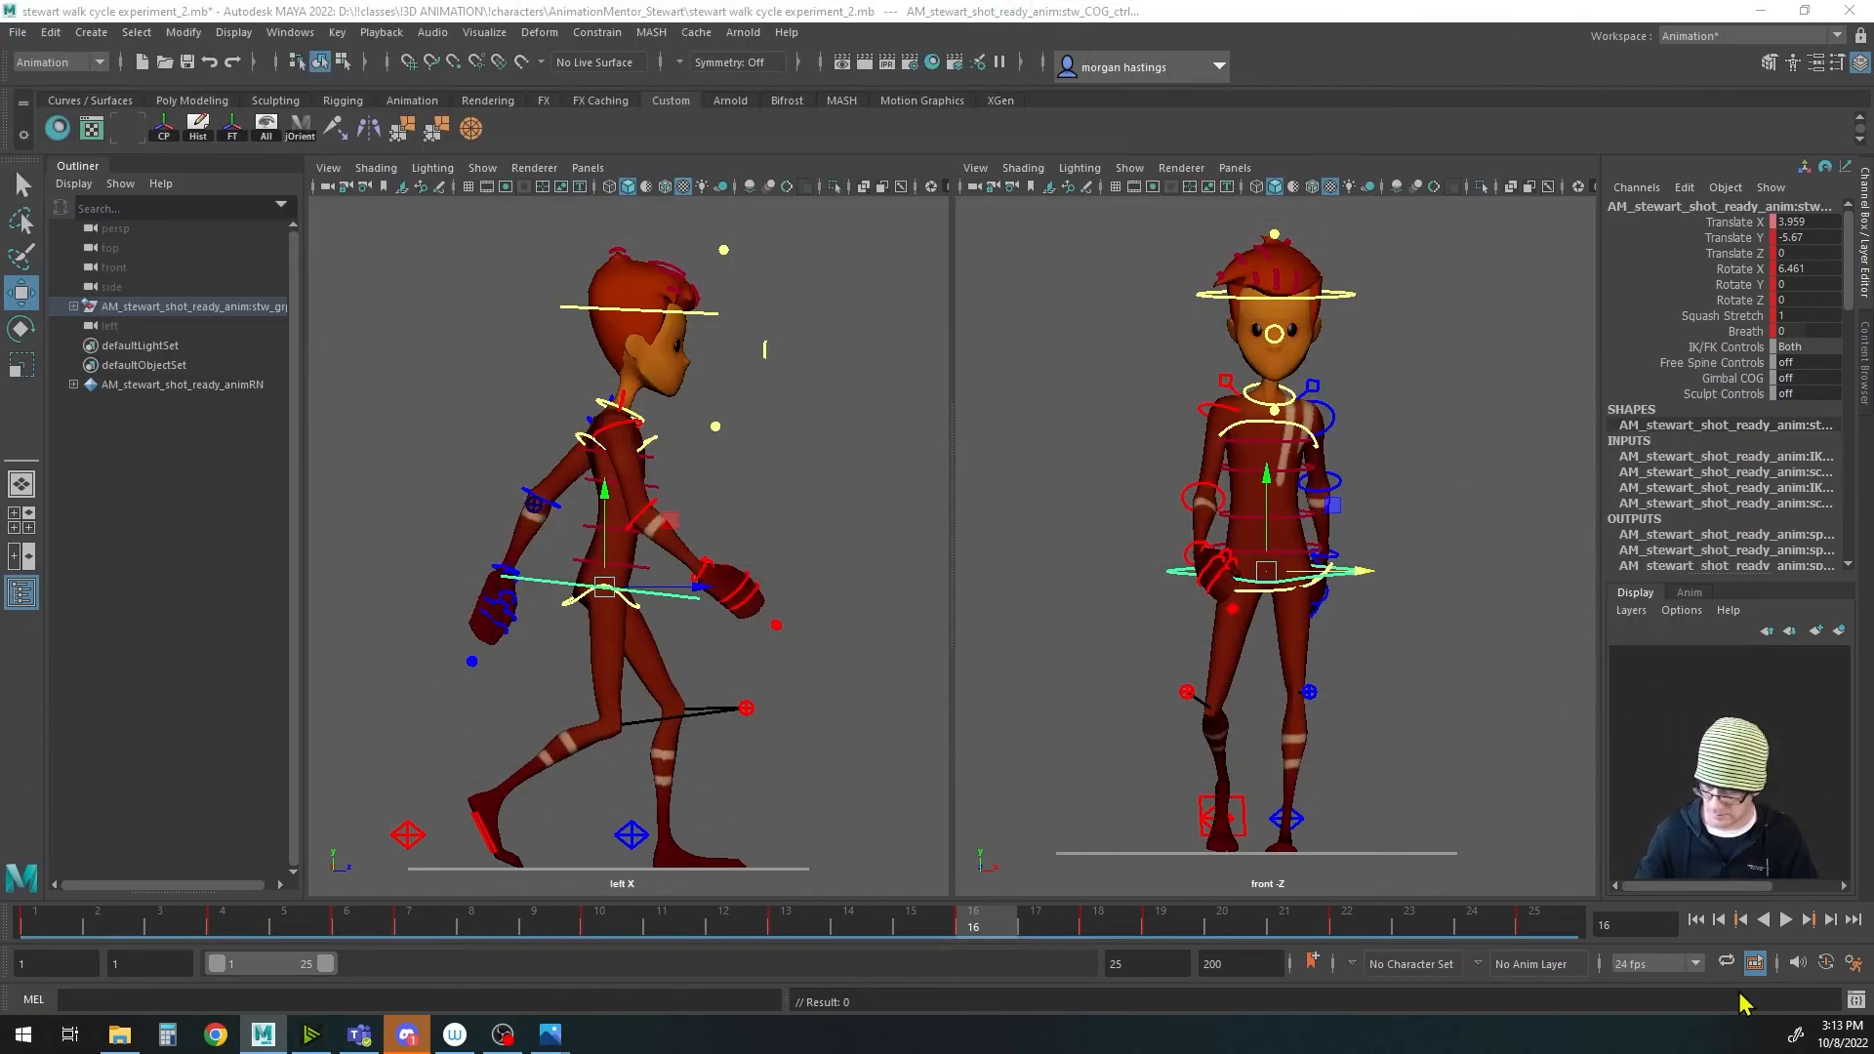
click(1695, 919)
click(1784, 920)
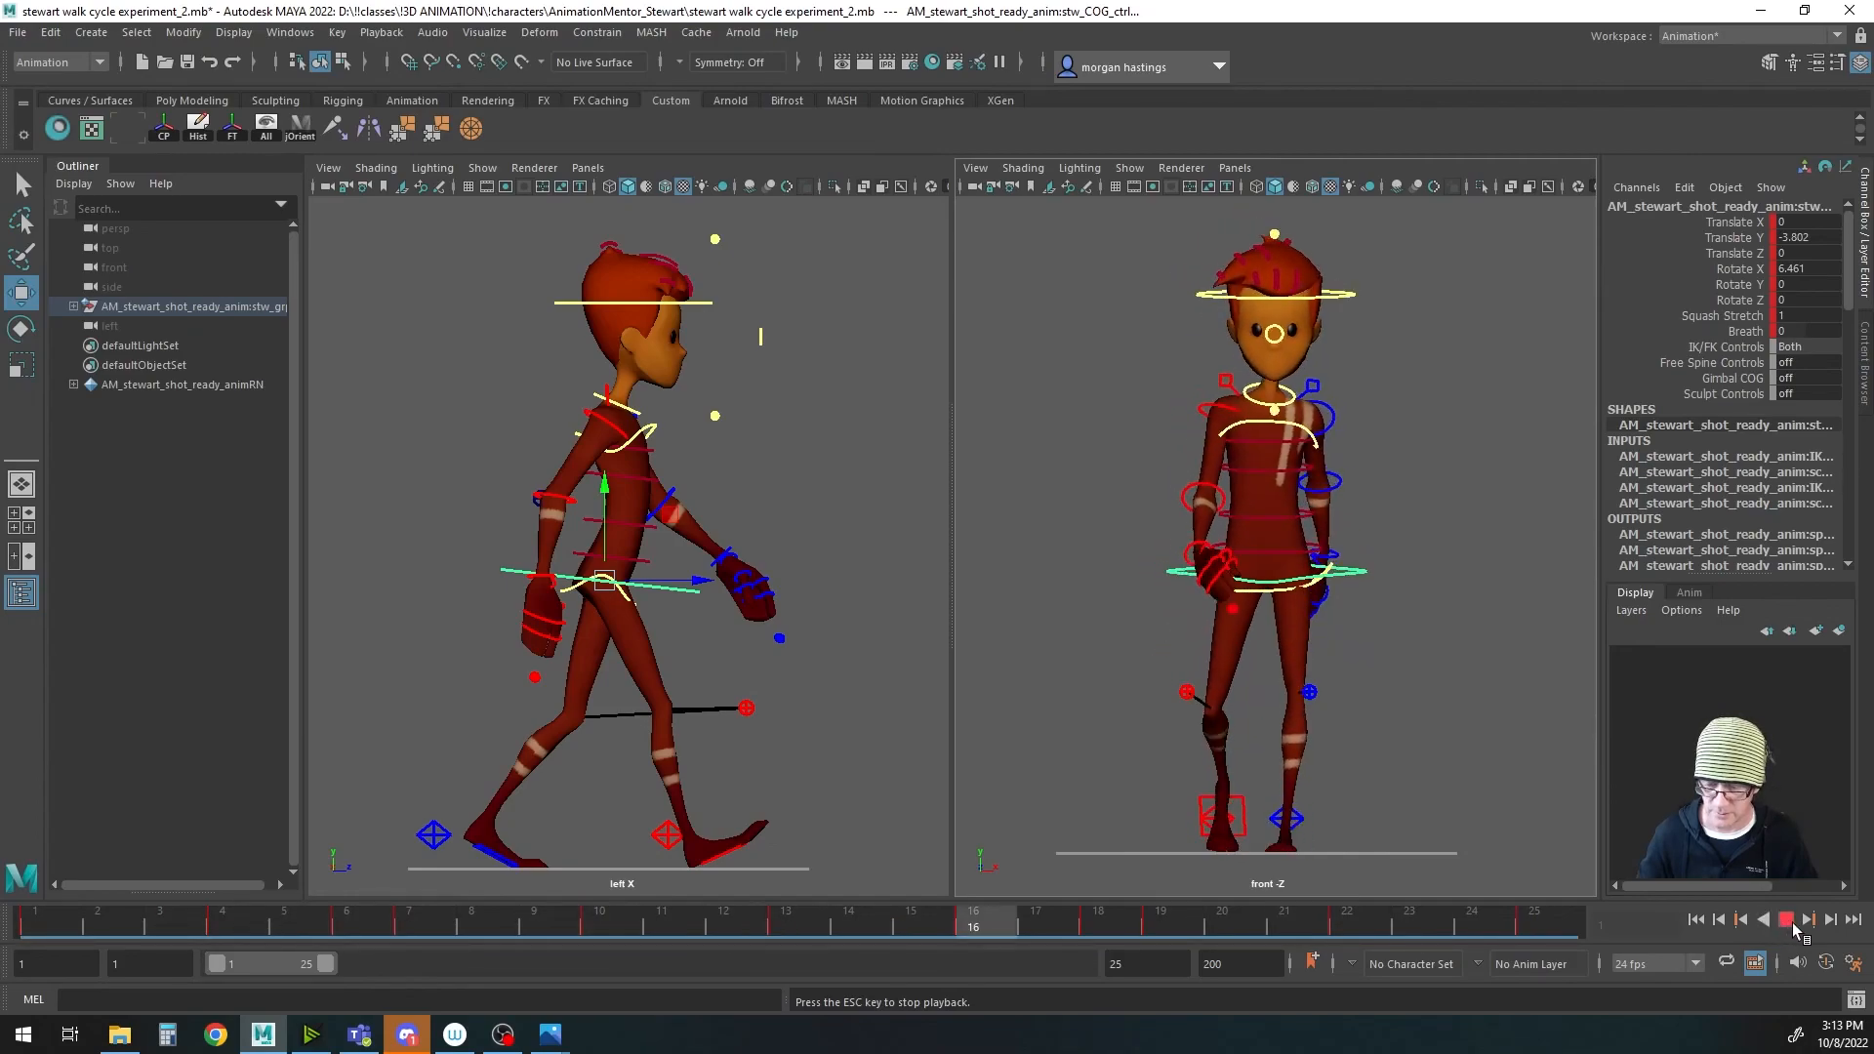
click(1786, 919)
Step: At frame 18, reduce the COG control's sideways shift to a Translate X of about 1.7 and key it
click(1161, 920)
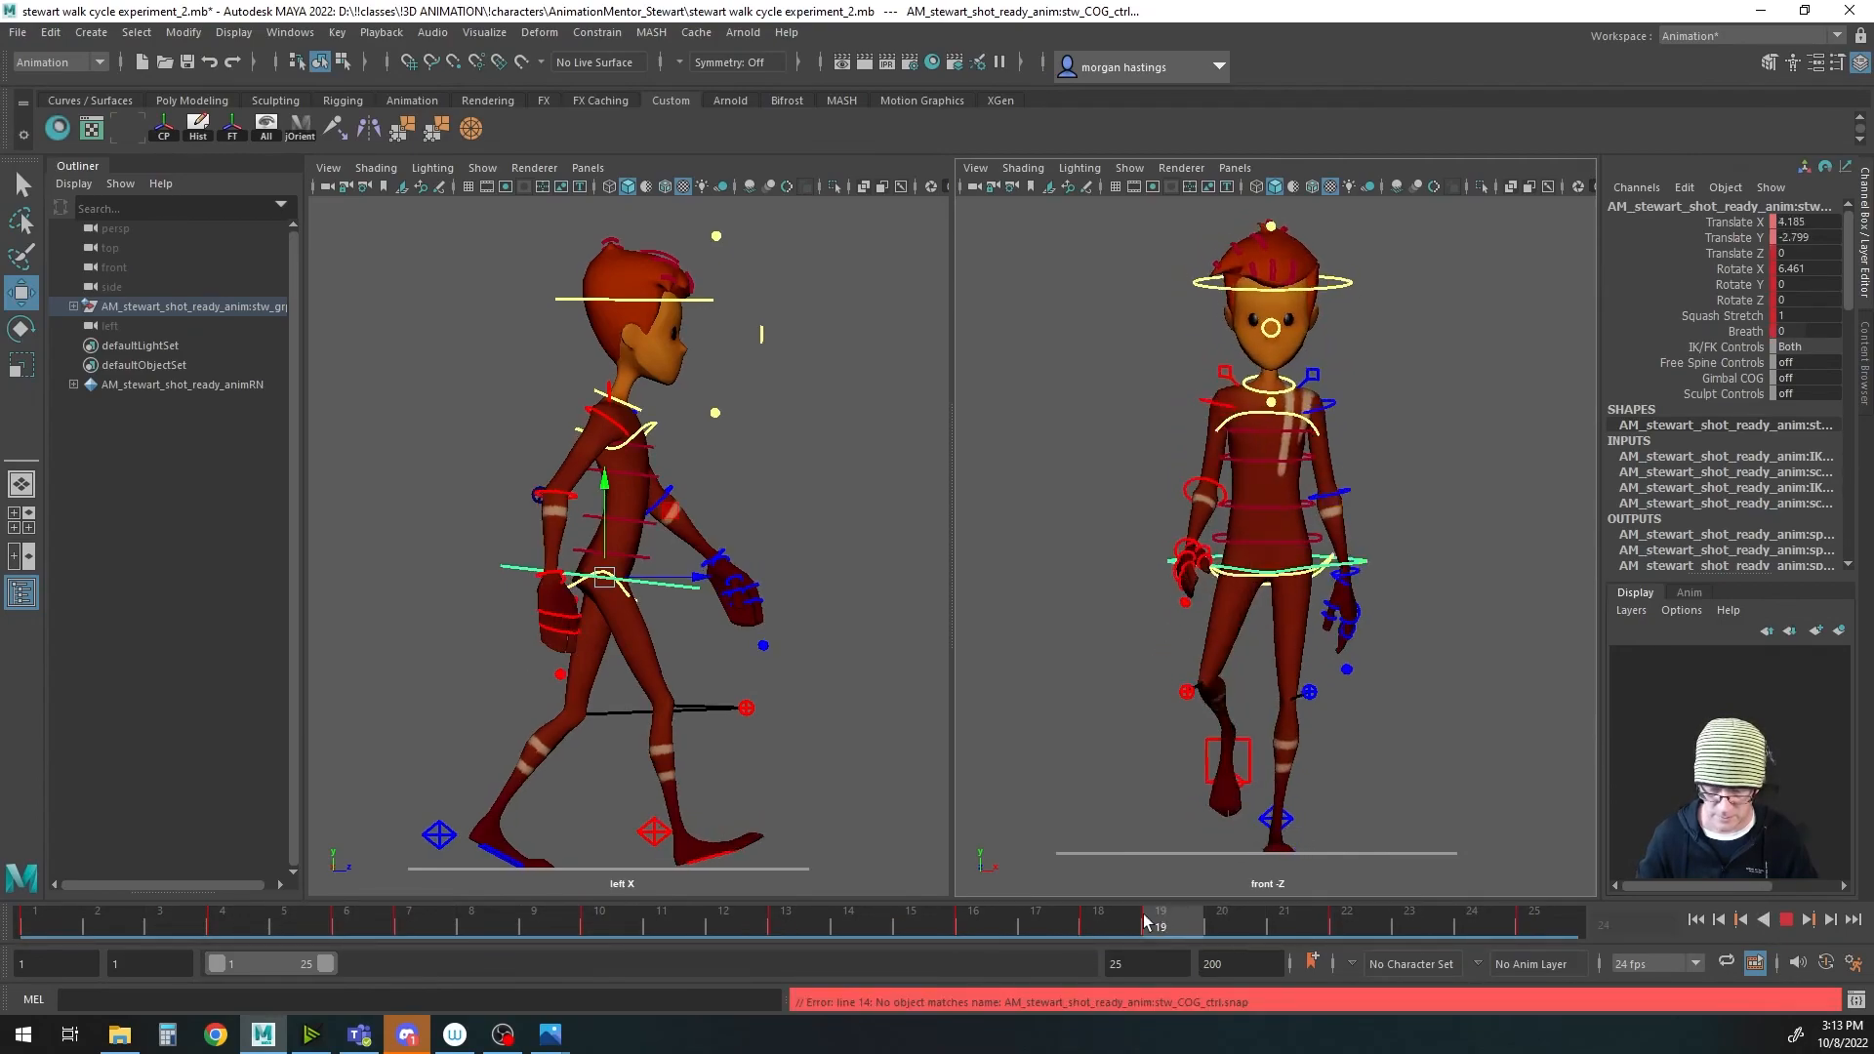
click(1076, 922)
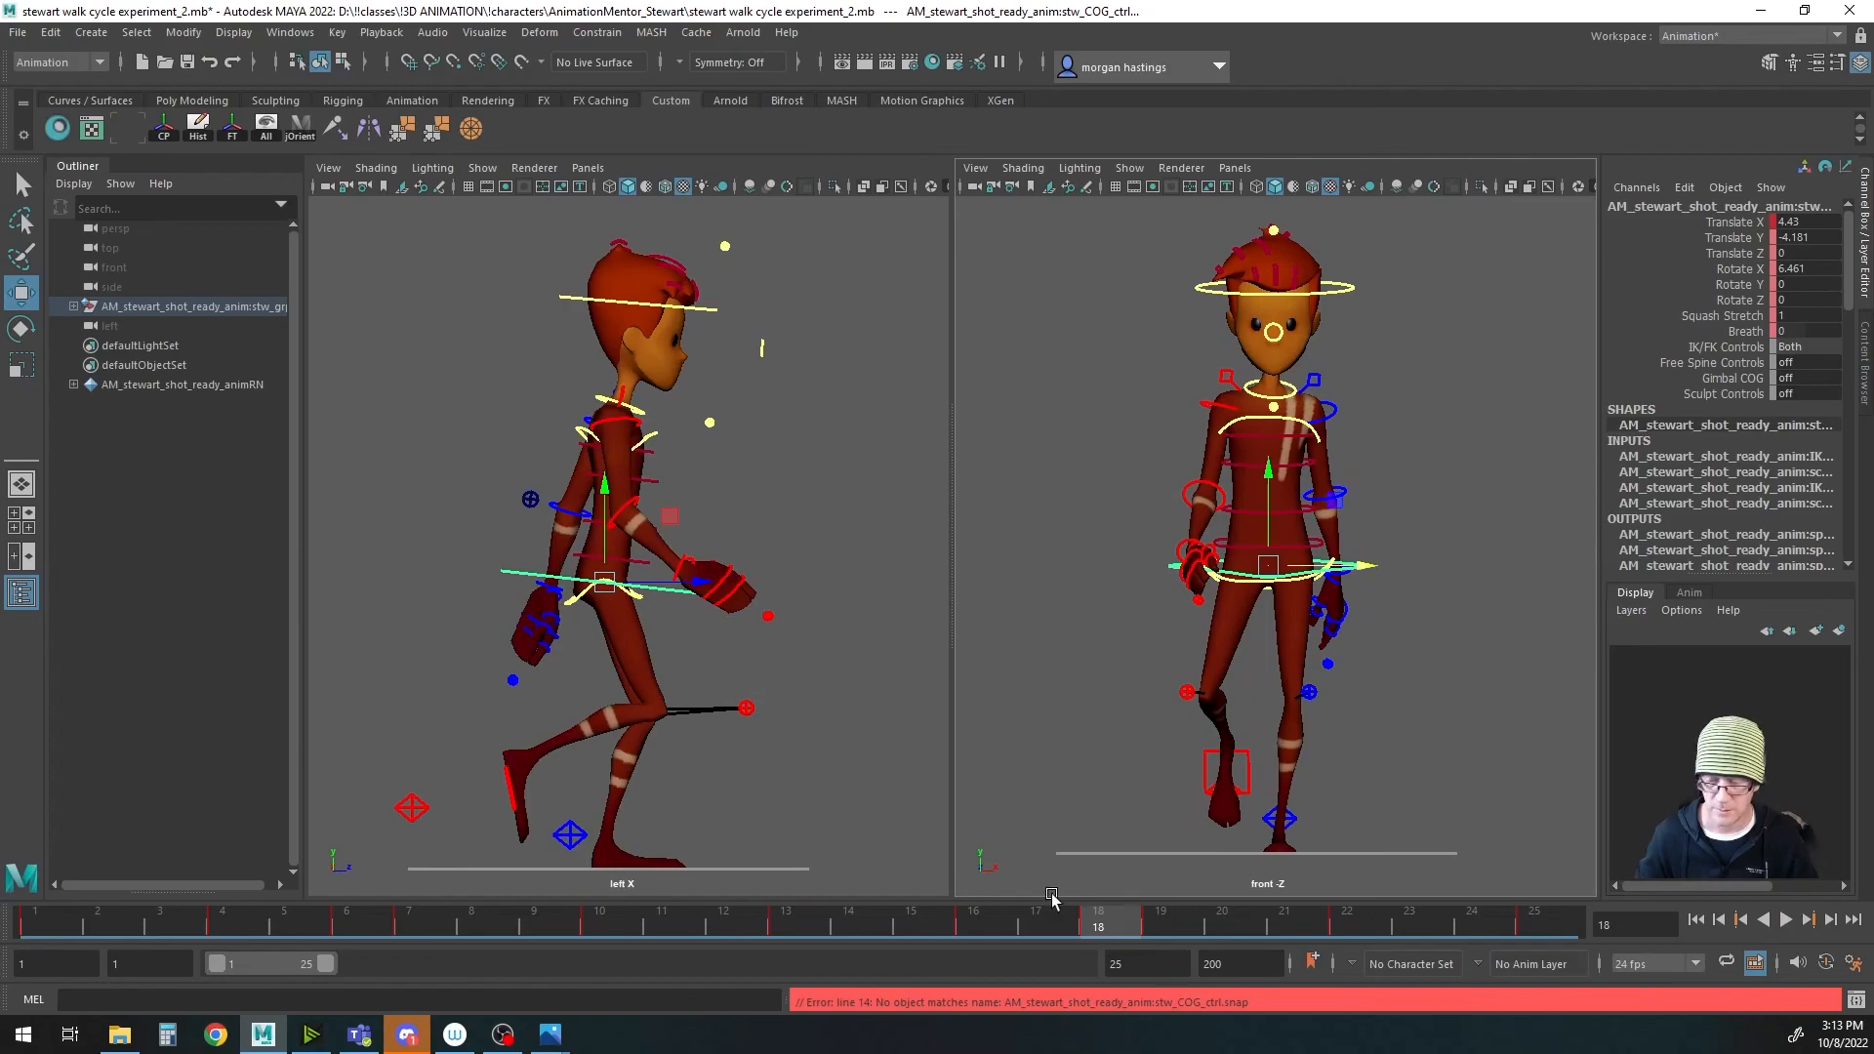
drag(1369, 568, 1357, 574)
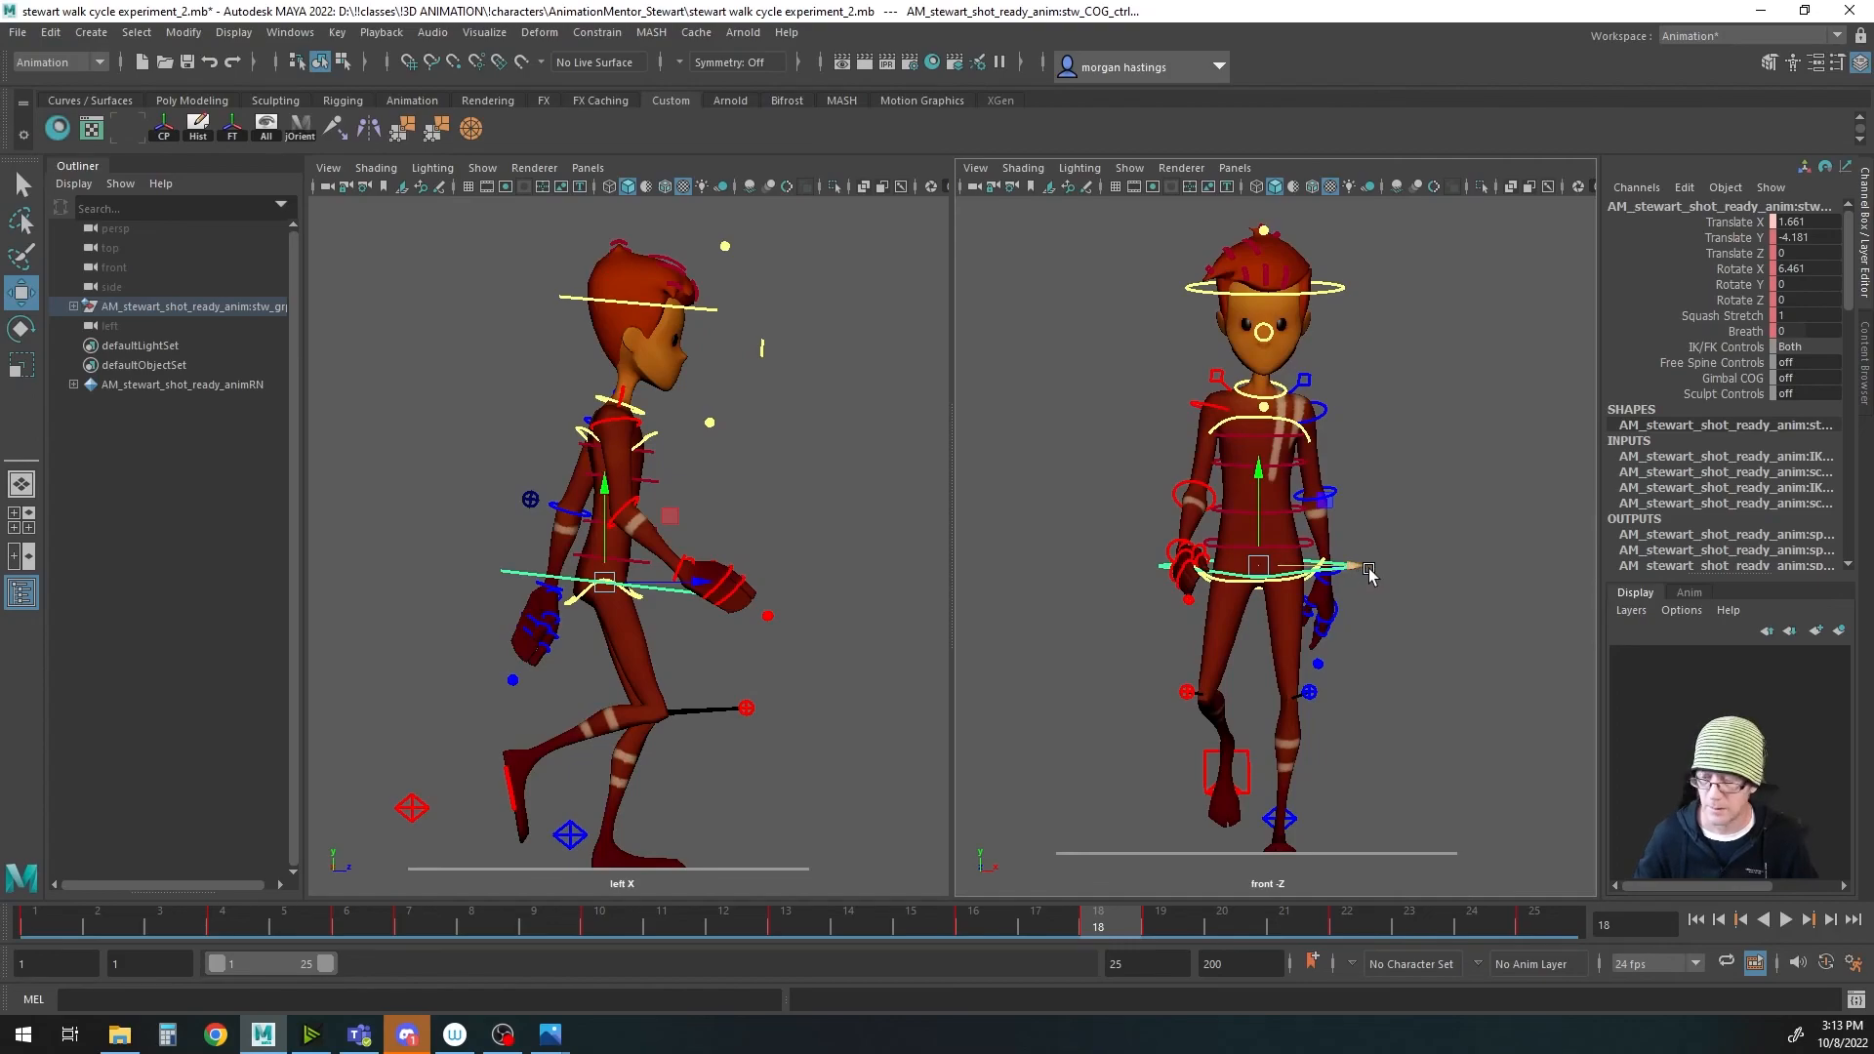
key(s)
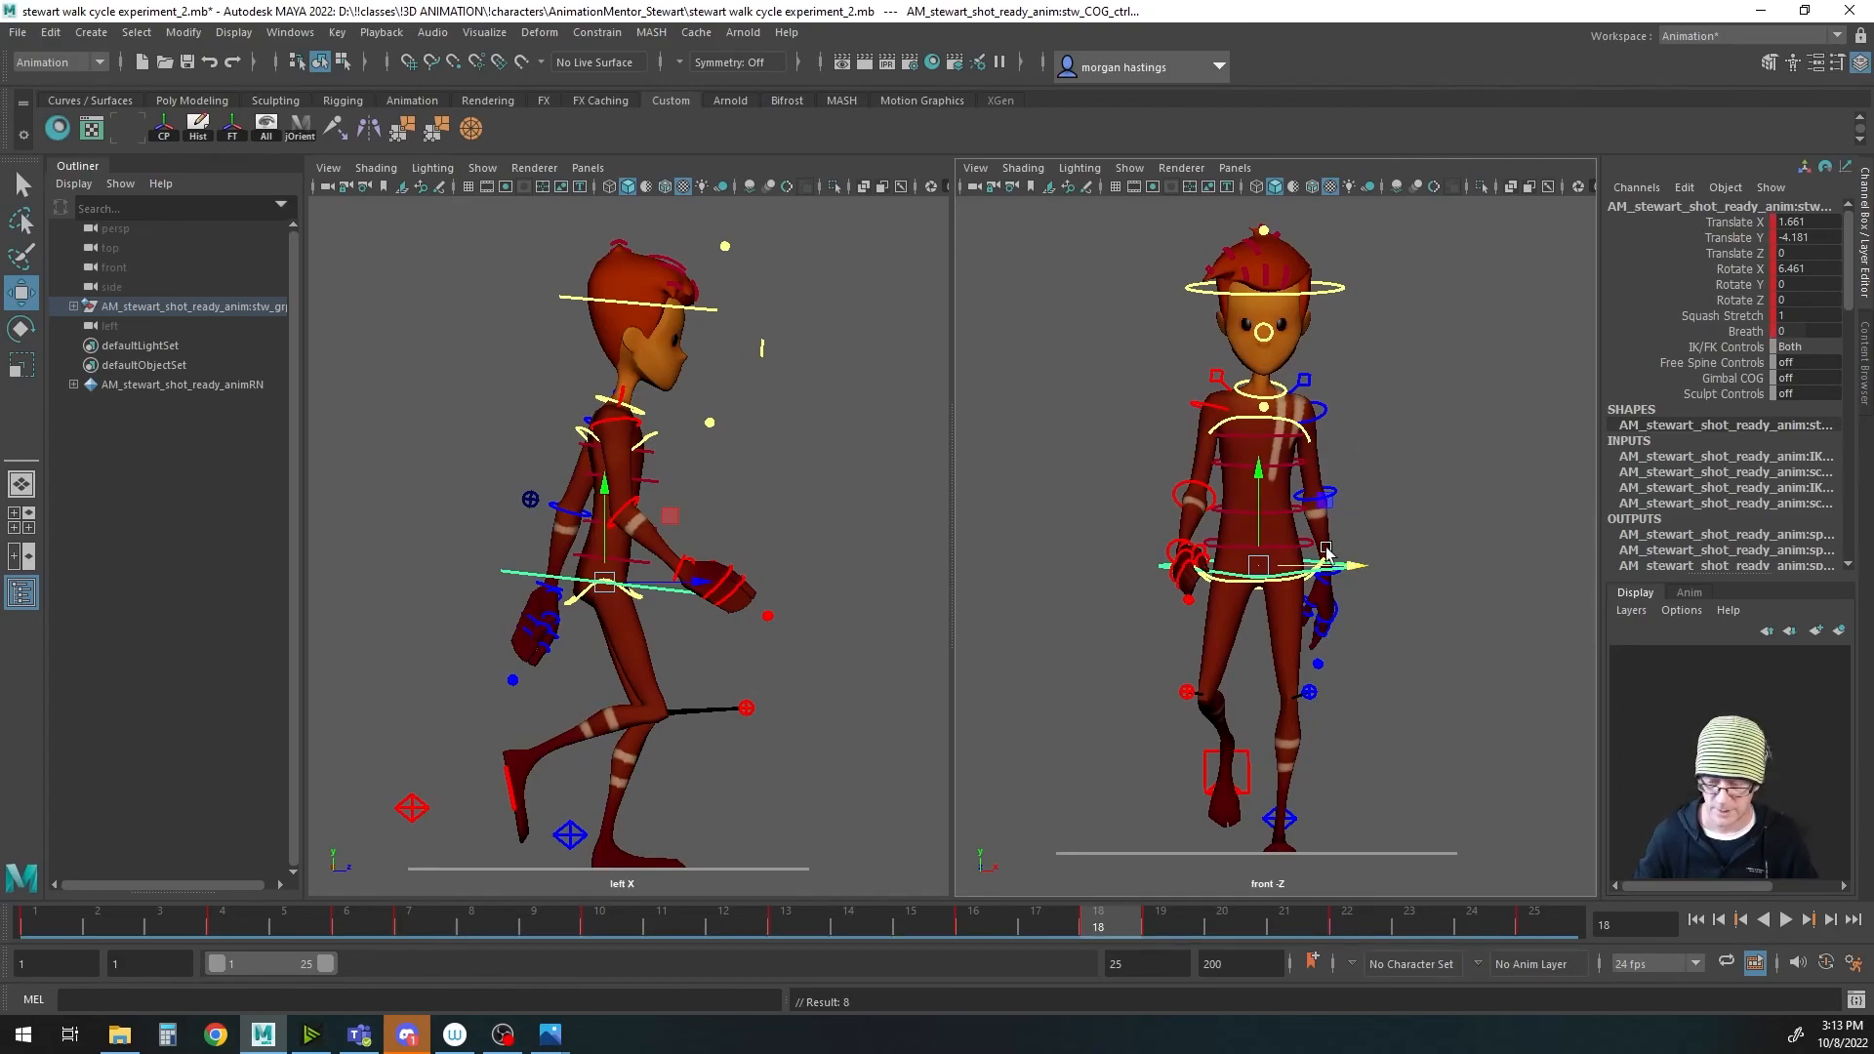
Step: Play the walk cycle and switch the front view back to an angled perspective view of the character
click(1785, 919)
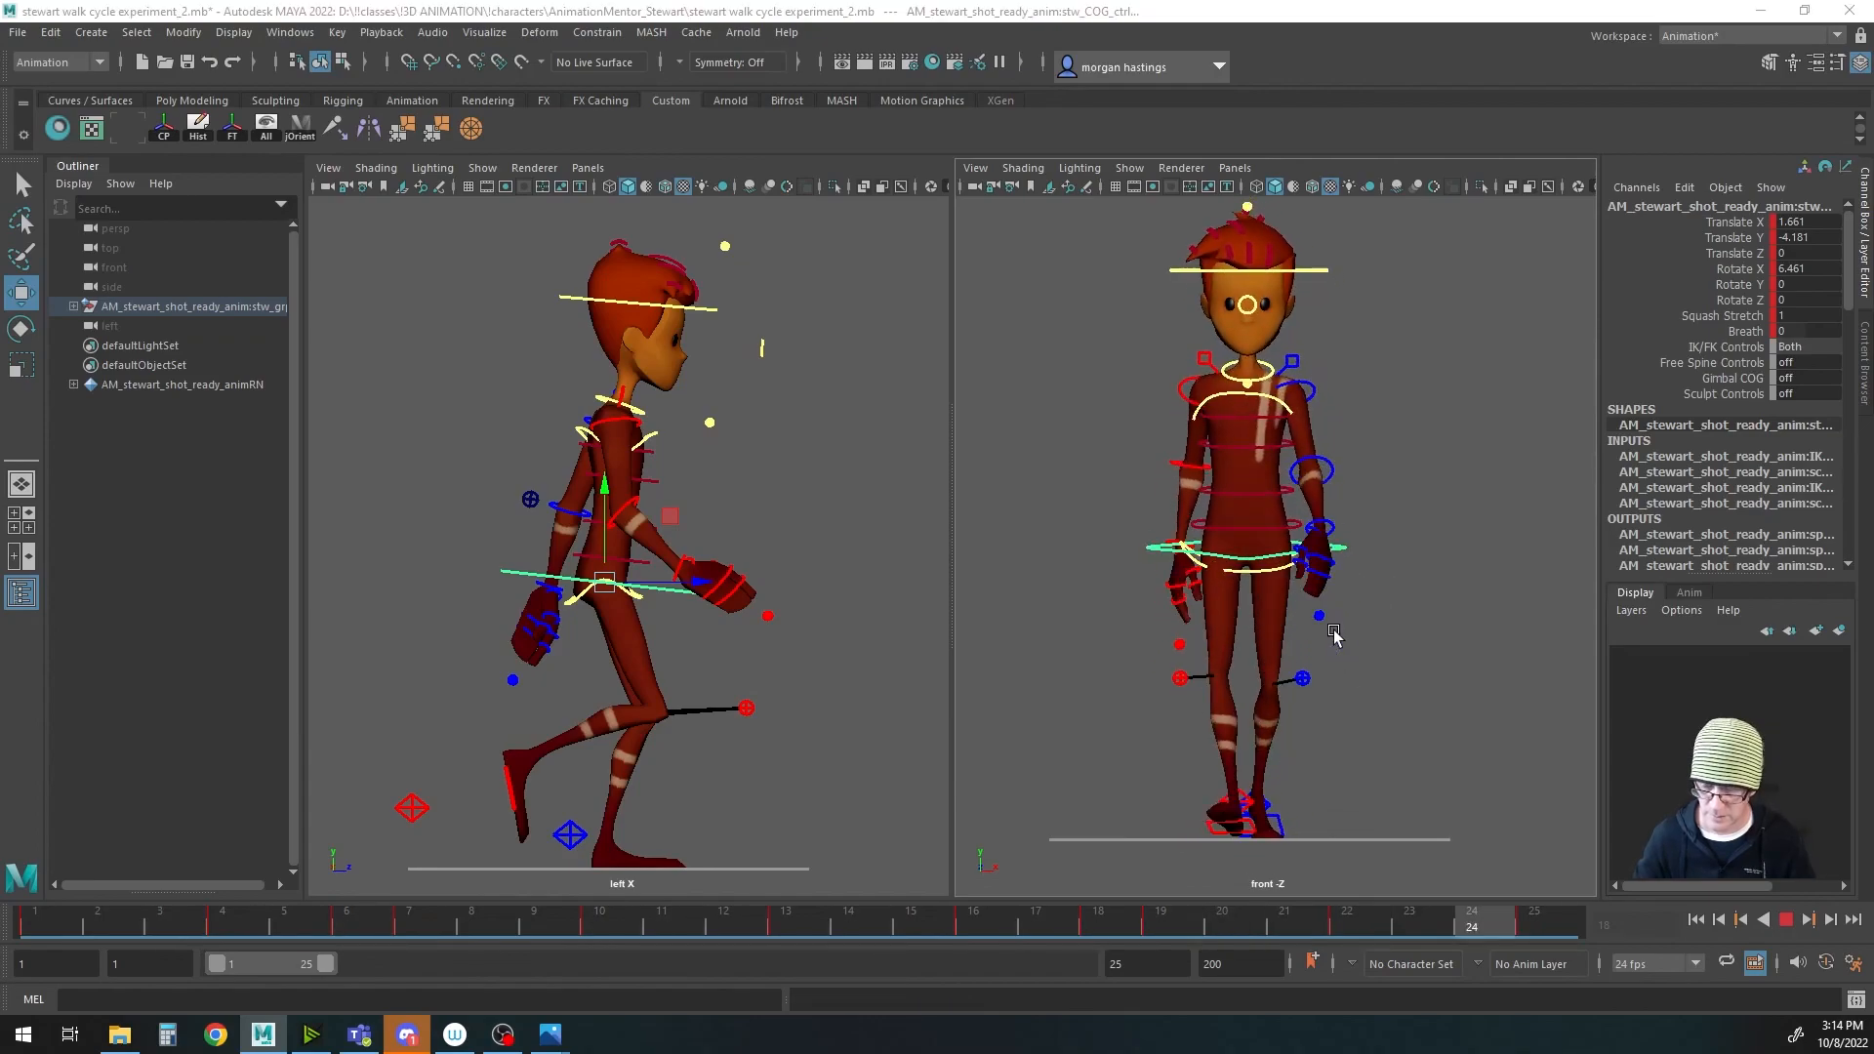
key(space)
drag(1335, 632, 1334, 597)
alt+drag(1291, 559, 1395, 624)
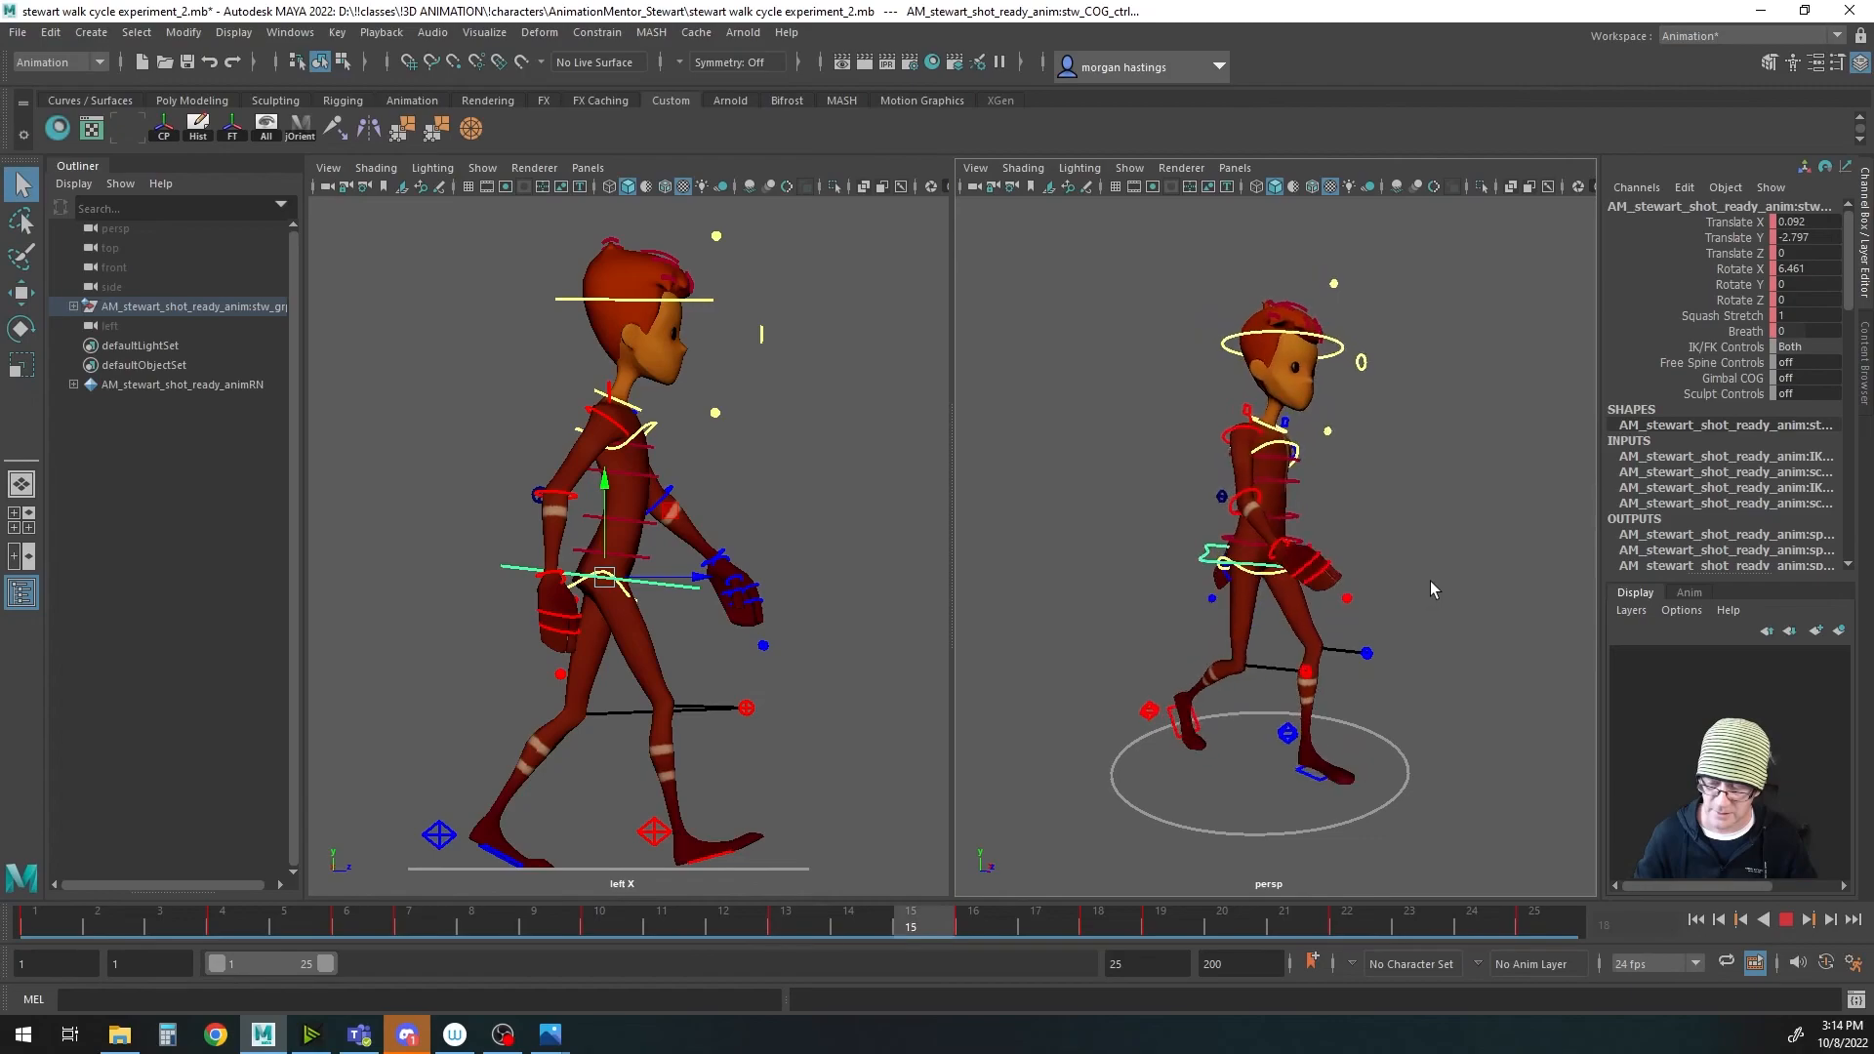
Step: Hide NURBS curves in the perspective view and check the looping walk from the front
click(1129, 168)
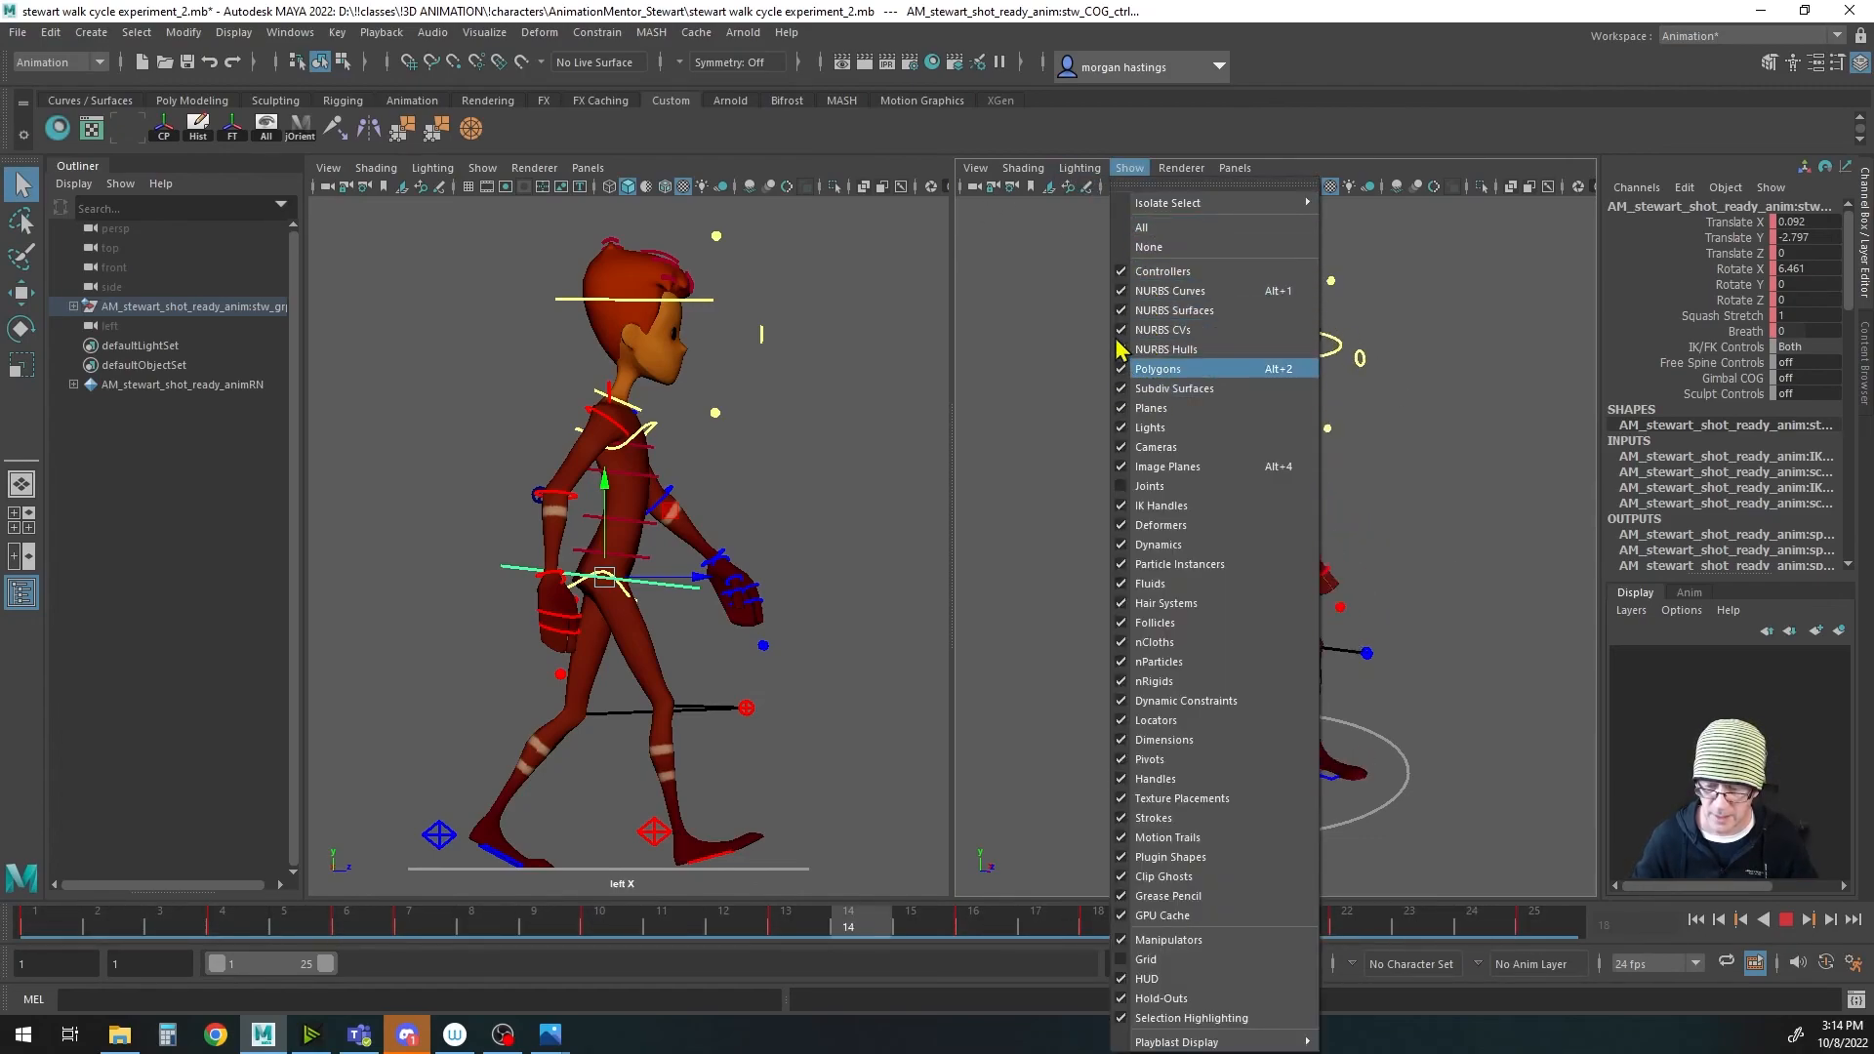
click(1121, 292)
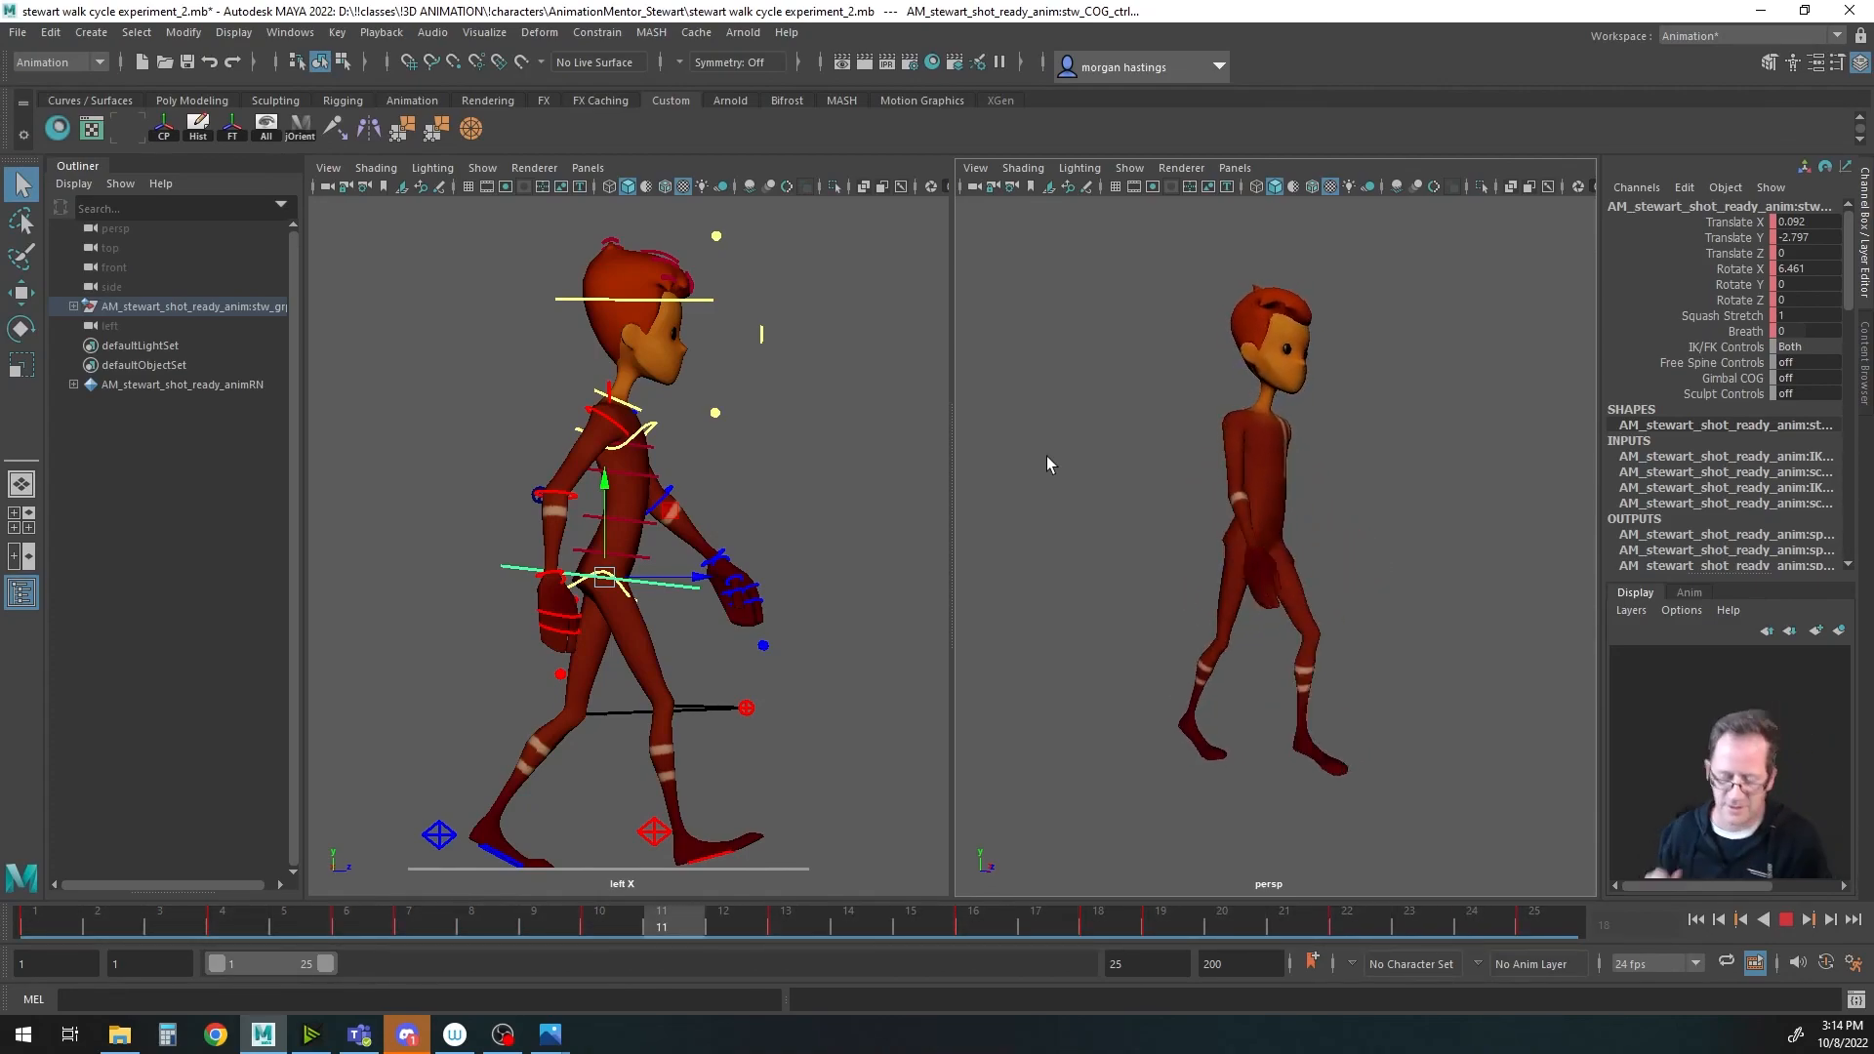
alt+drag(1238, 515, 1157, 546)
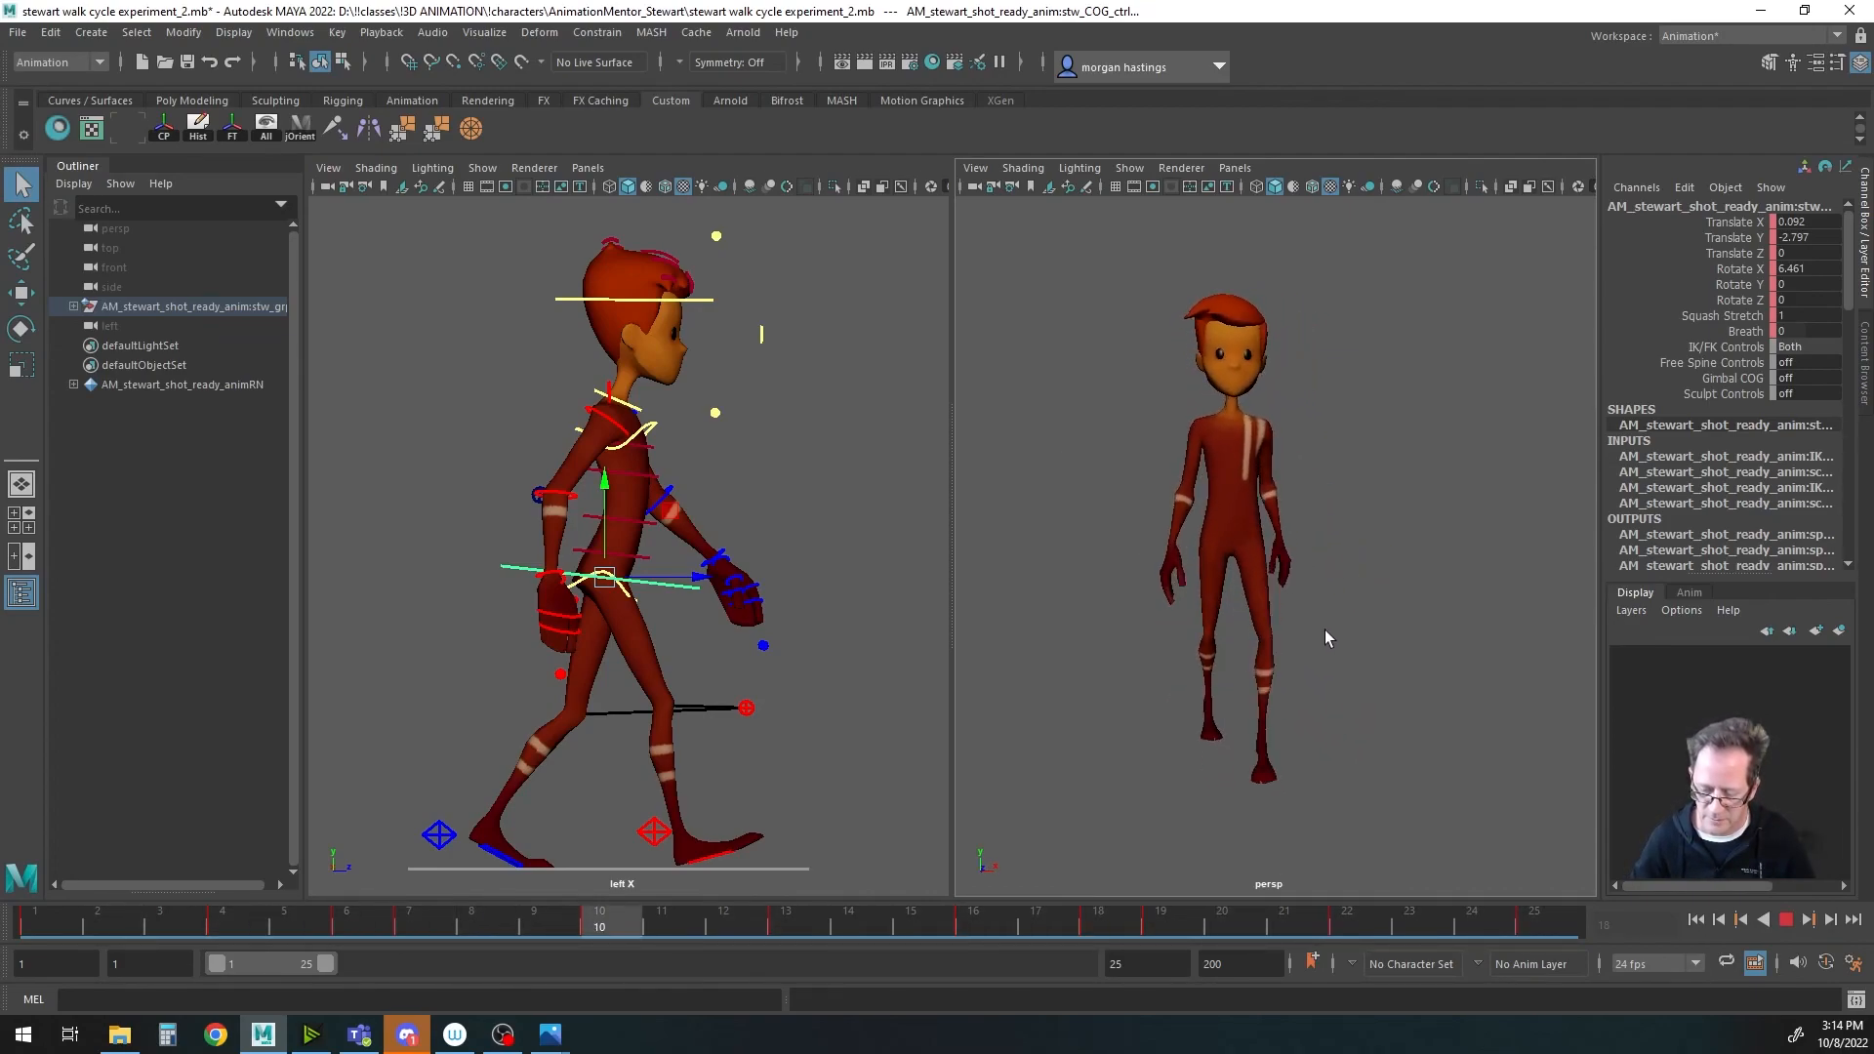
alt+drag(1335, 641, 1255, 646)
Step: Set the playback range's end frame to 24
drag(1143, 963, 1073, 969)
text(252)
key(BackSpace)
key(BackSpace)
text(4)
key(Tab)
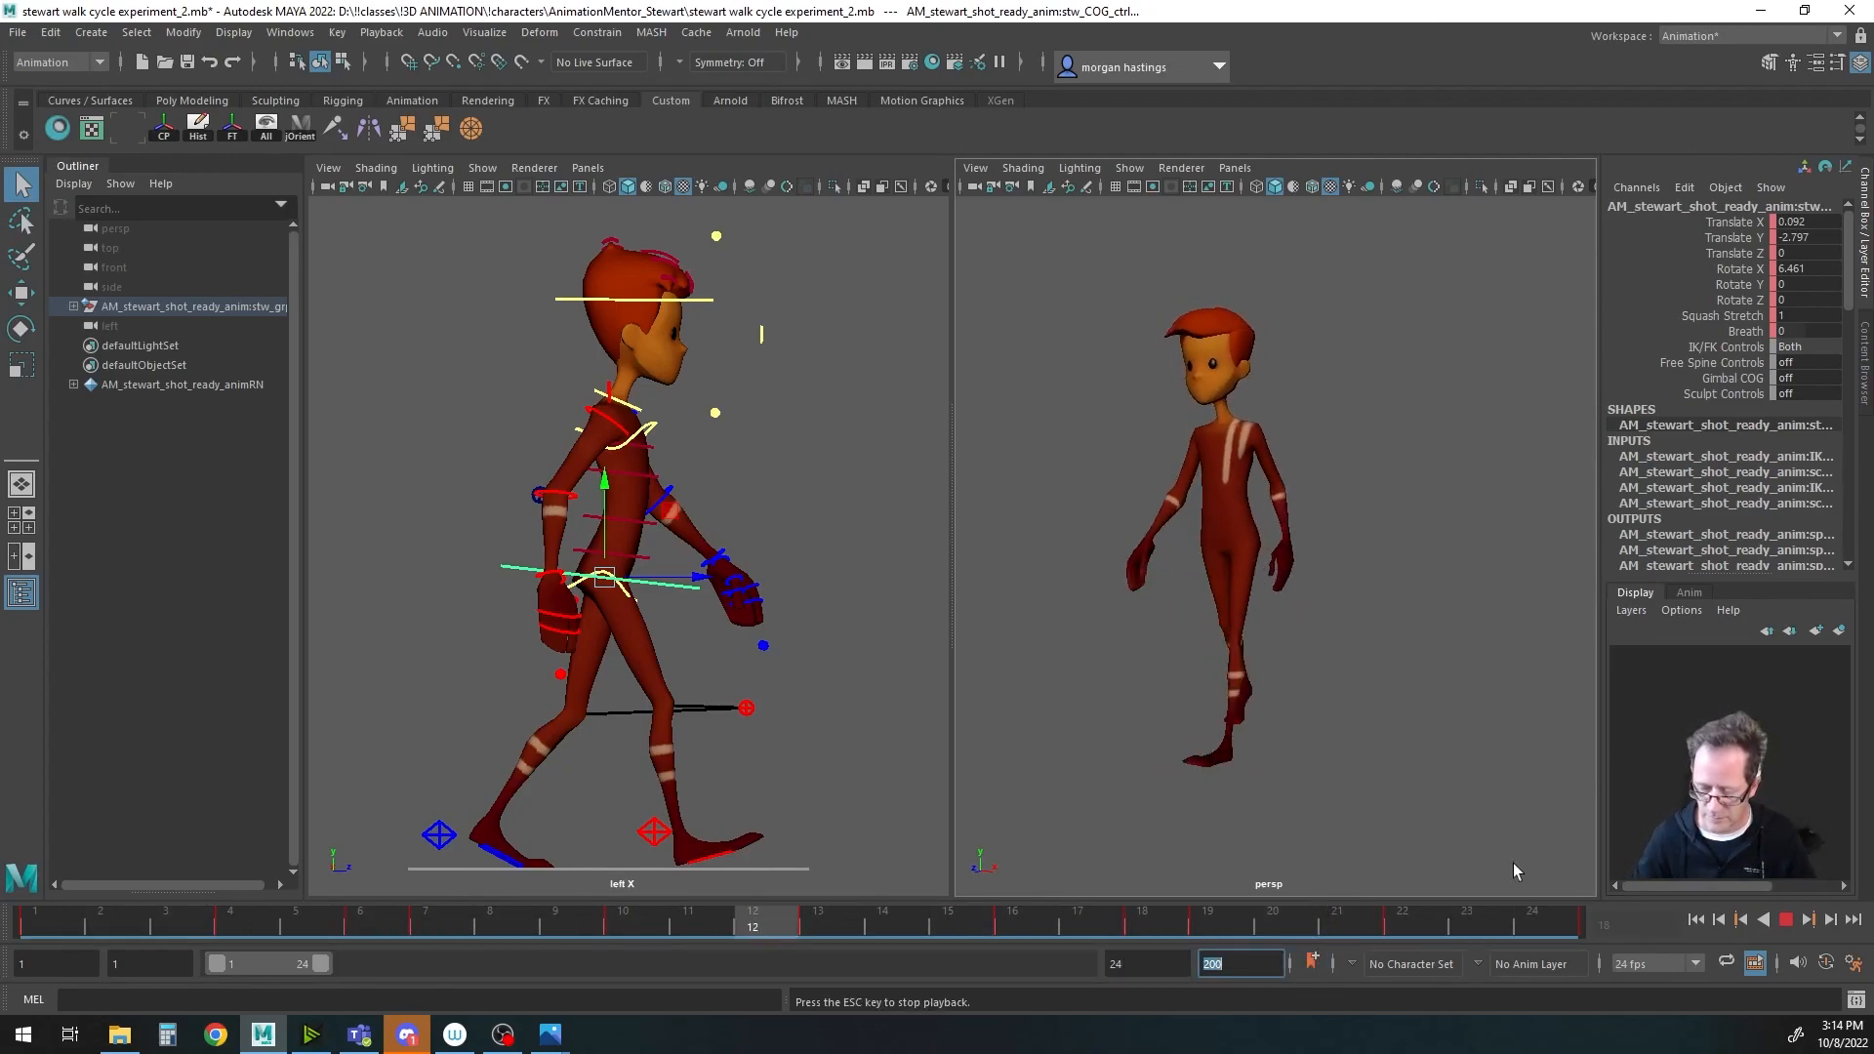
Step: Restart playback and examine the looping walk from several angles in the perspective view and in the left view
click(1785, 921)
click(1786, 922)
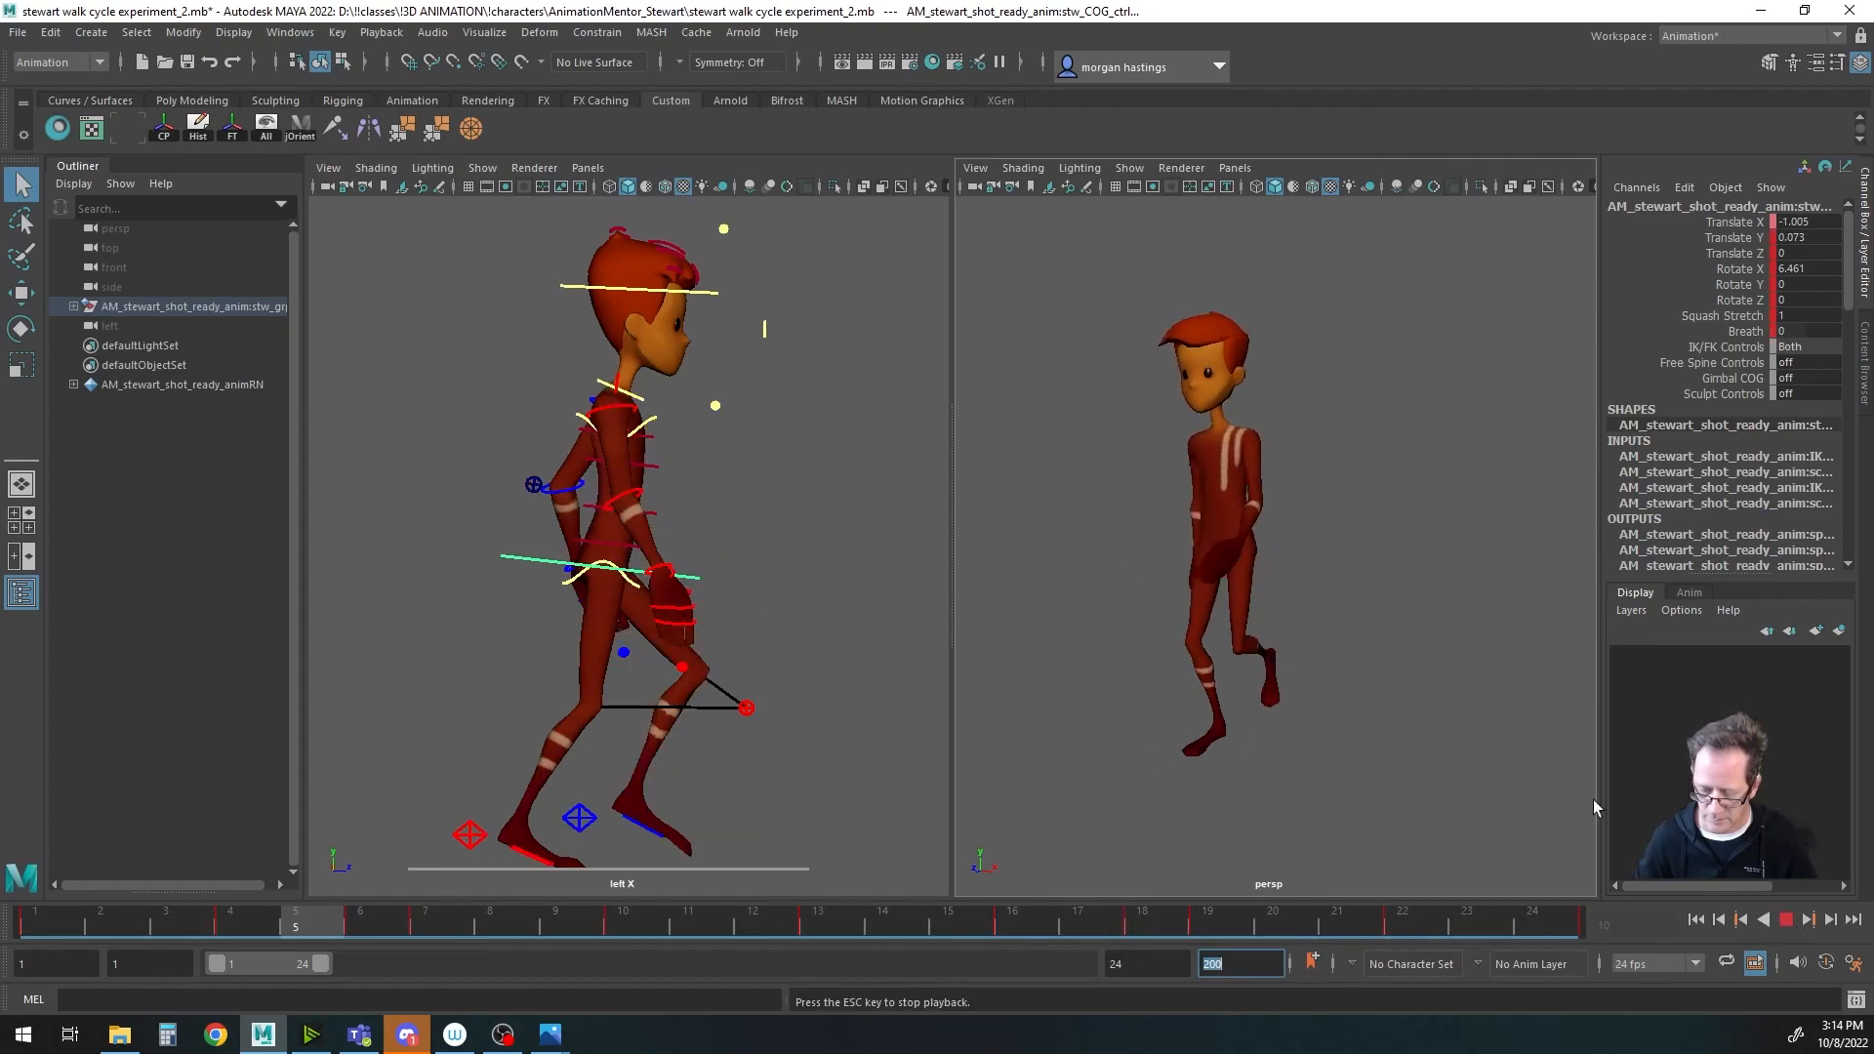
alt+drag(1179, 664, 1366, 665)
alt+drag(1197, 671, 1242, 668)
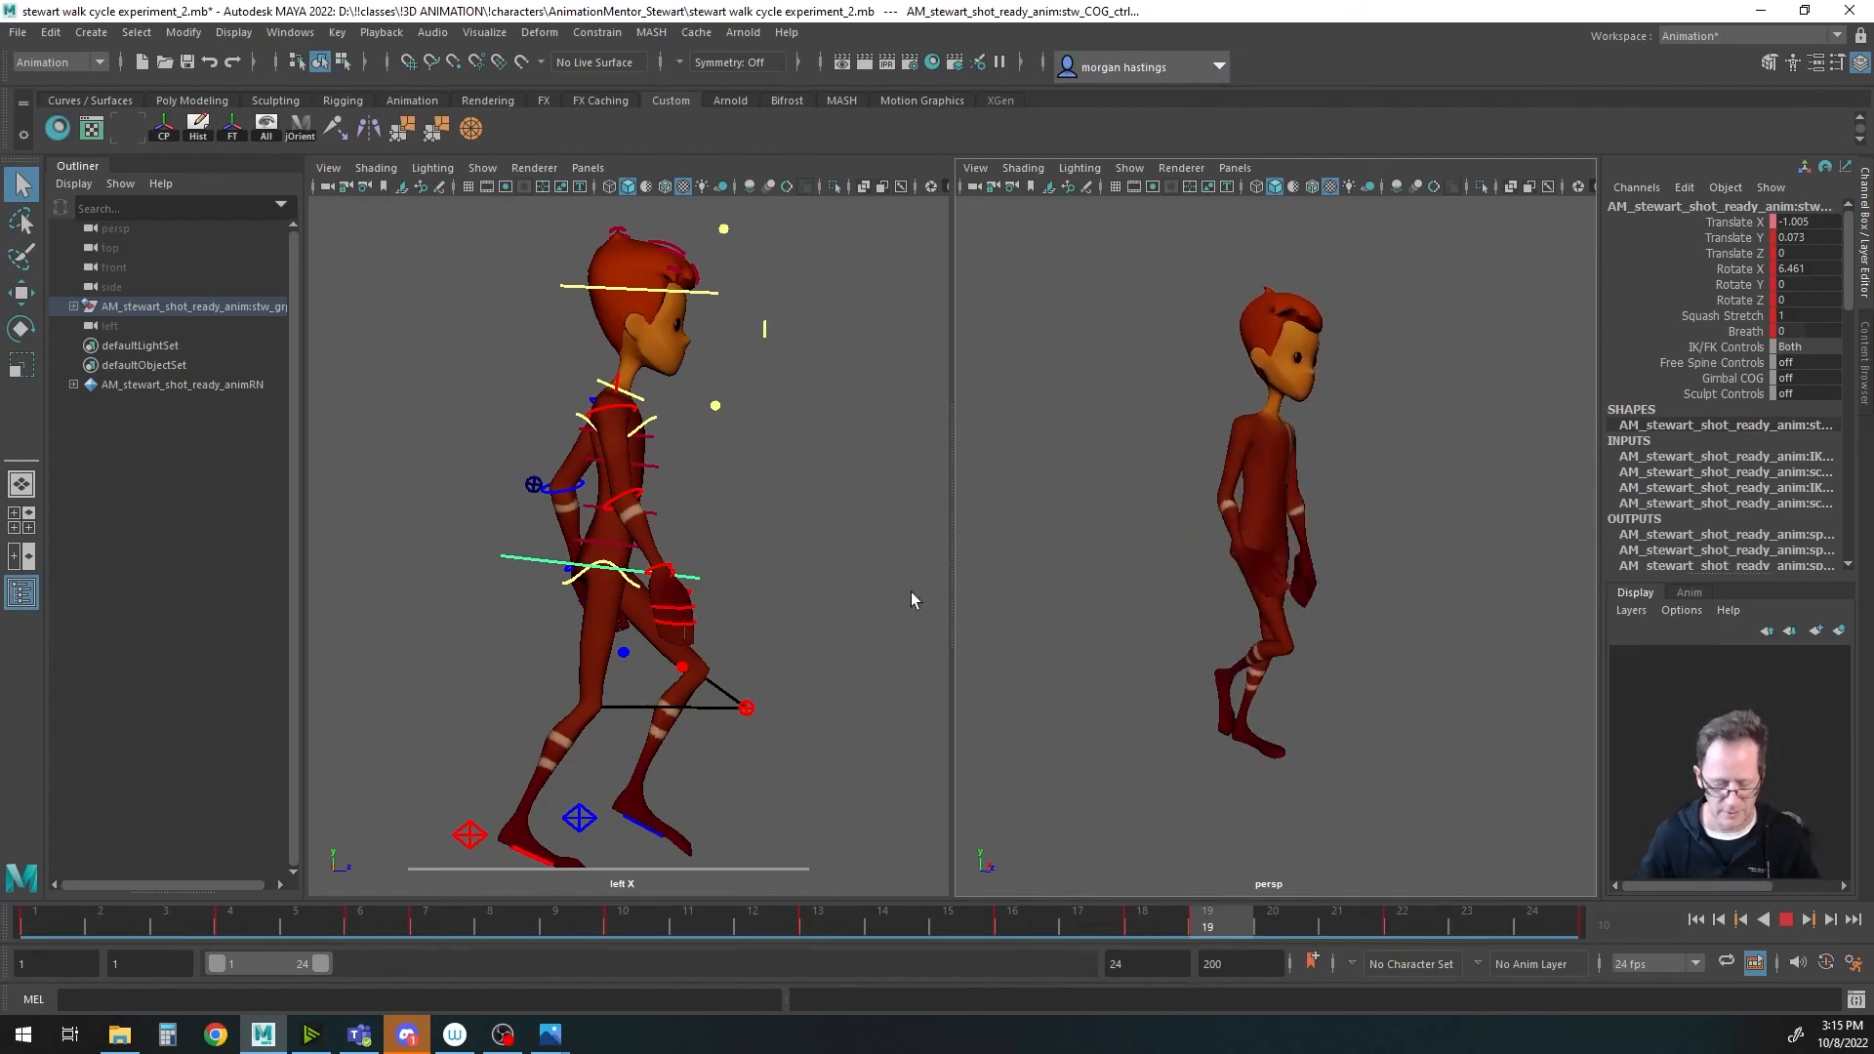
alt+middle_drag(694, 563, 705, 561)
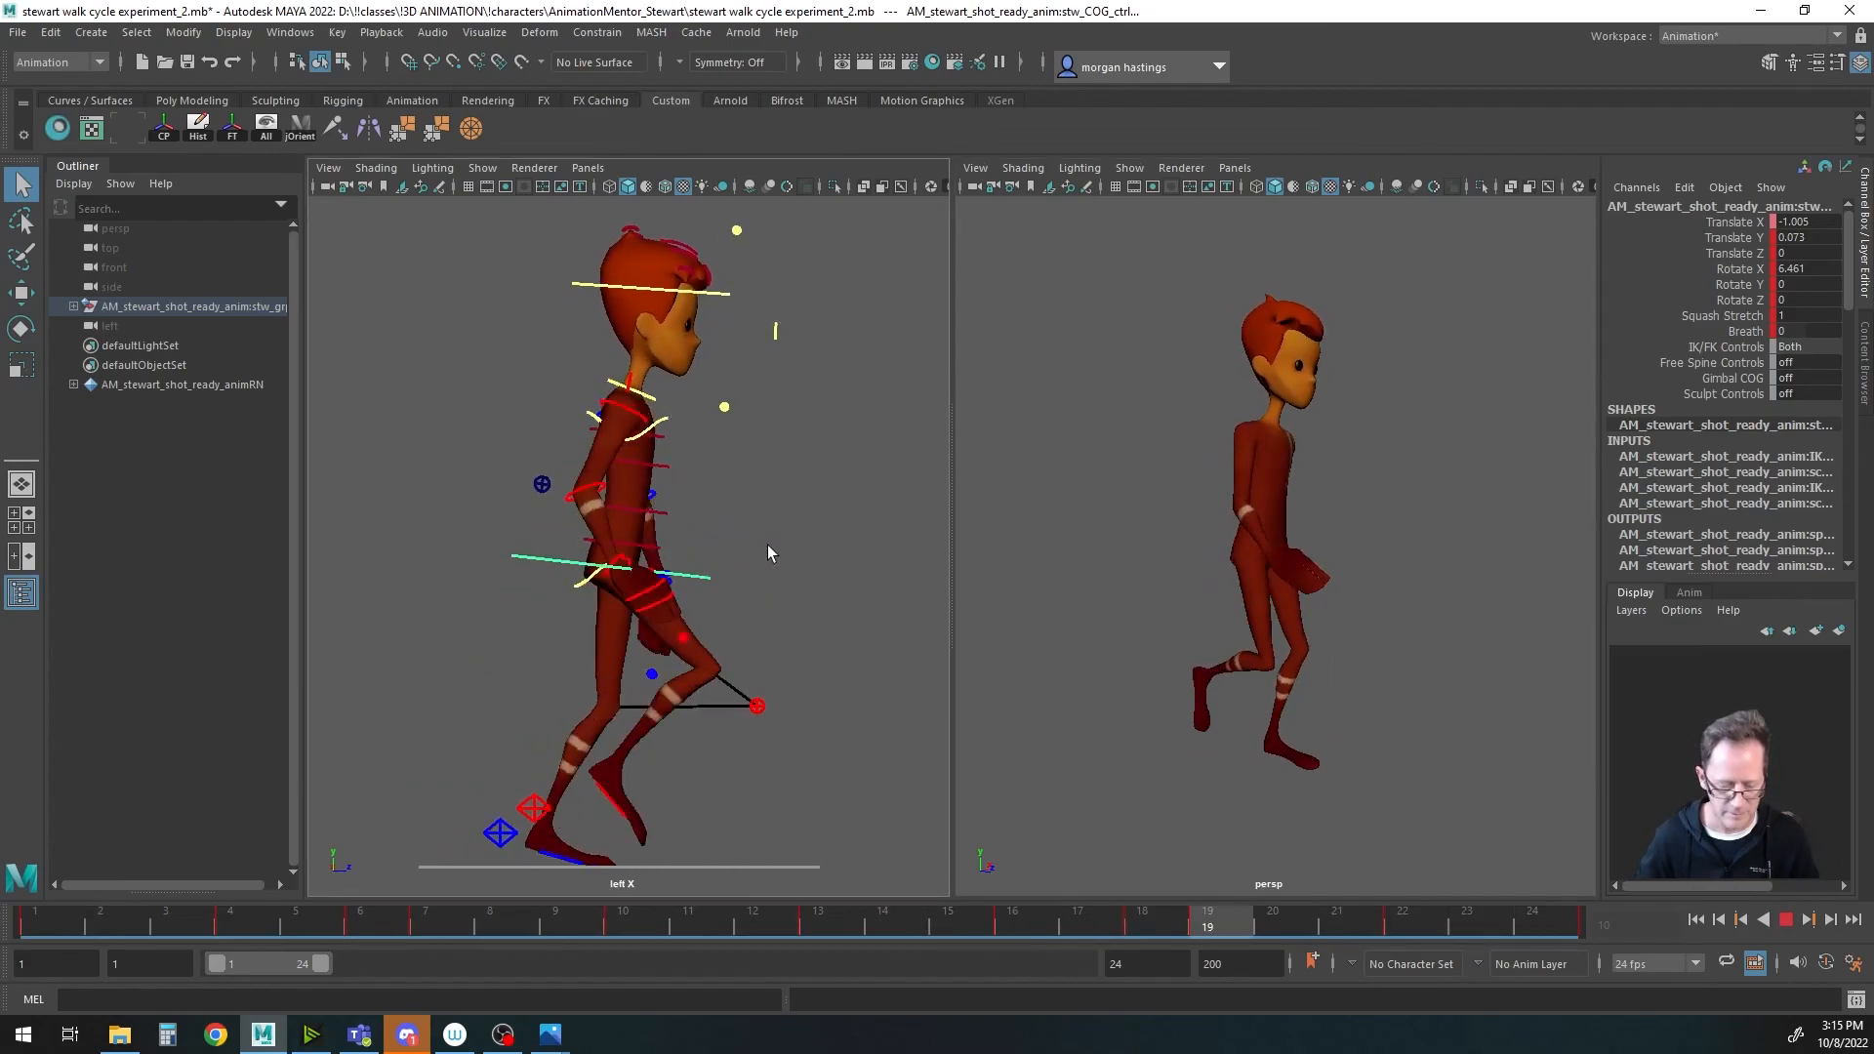